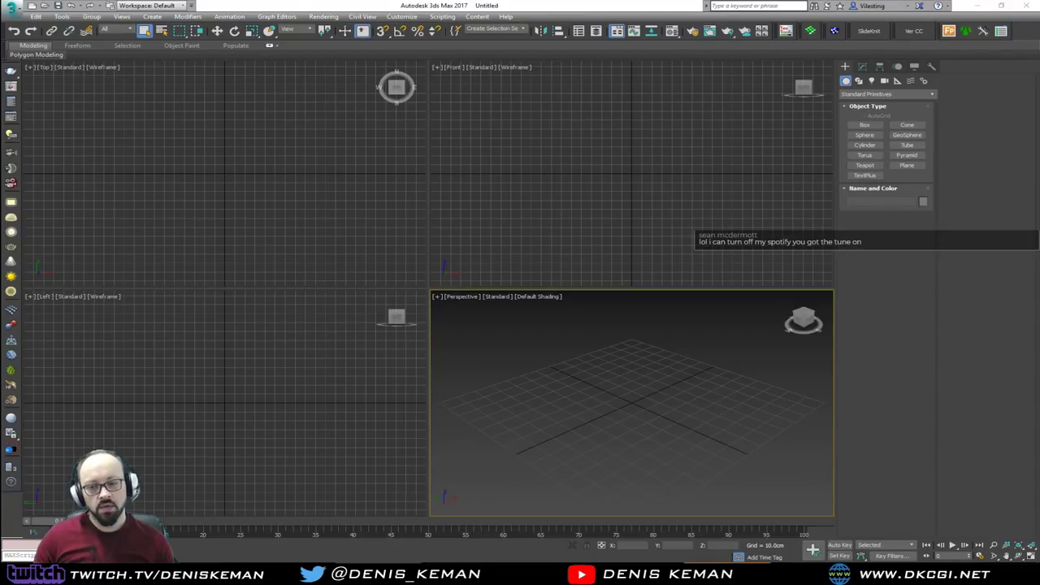
Step: Open the recent scene file Container_Box_Tutorial_15.max
{"action": "left_click", "coordinate": [12, 6]}
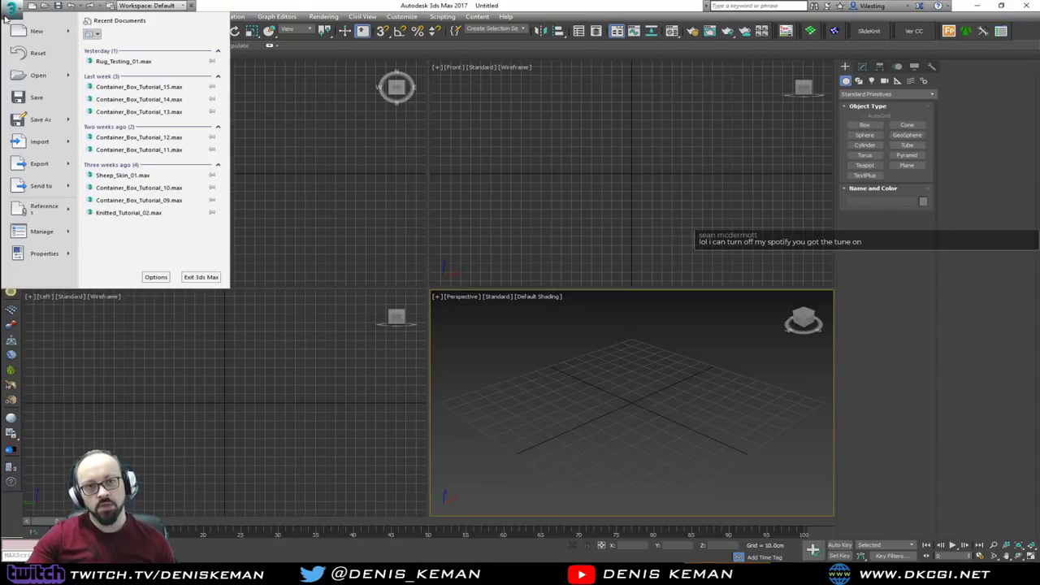
{"action": "left_click", "coordinate": [158, 90]}
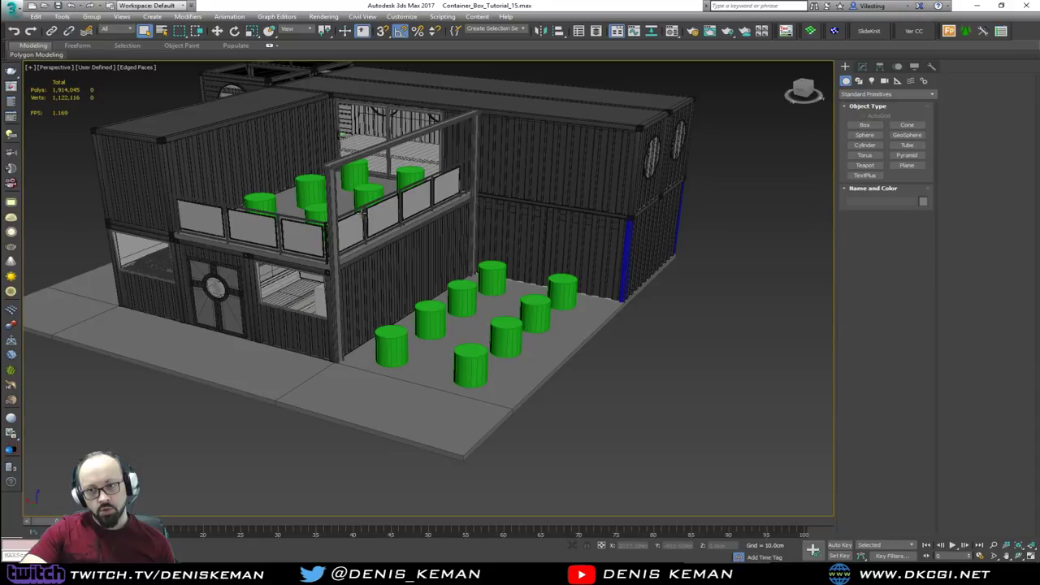
Step: Examine the green table placeholders on the container building's upper terrace, selecting Table013 among them
{"action": "middle_click_drag", "start_coordinate": [364, 214], "coordinate": [304, 305]}
{"action": "scroll", "coordinate": [428, 283], "scroll_direction": "up", "scroll_amount": 4}
{"action": "scroll", "coordinate": [428, 284], "scroll_direction": "down", "scroll_amount": 4}
{"action": "scroll", "coordinate": [455, 299], "scroll_direction": "down", "scroll_amount": 3}
{"action": "scroll", "coordinate": [356, 279], "scroll_direction": "up", "scroll_amount": 5}
{"action": "scroll", "coordinate": [356, 279], "scroll_direction": "up", "scroll_amount": 2}
{"action": "scroll", "coordinate": [359, 274], "scroll_direction": "up", "scroll_amount": 3}
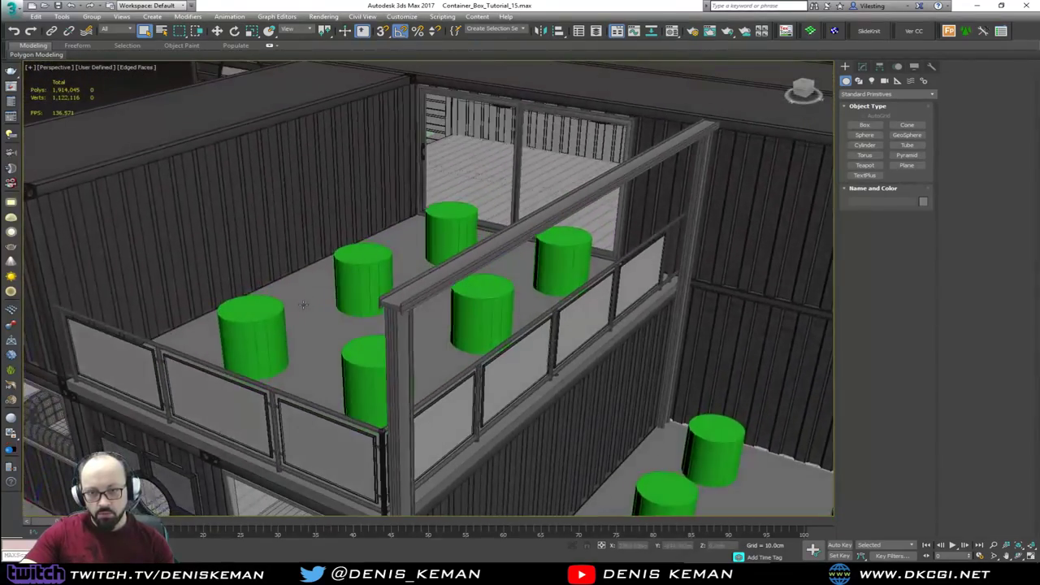
{"action": "scroll", "coordinate": [425, 296], "scroll_direction": "down", "scroll_amount": 6}
{"action": "scroll", "coordinate": [440, 305], "scroll_direction": "up", "scroll_amount": 6}
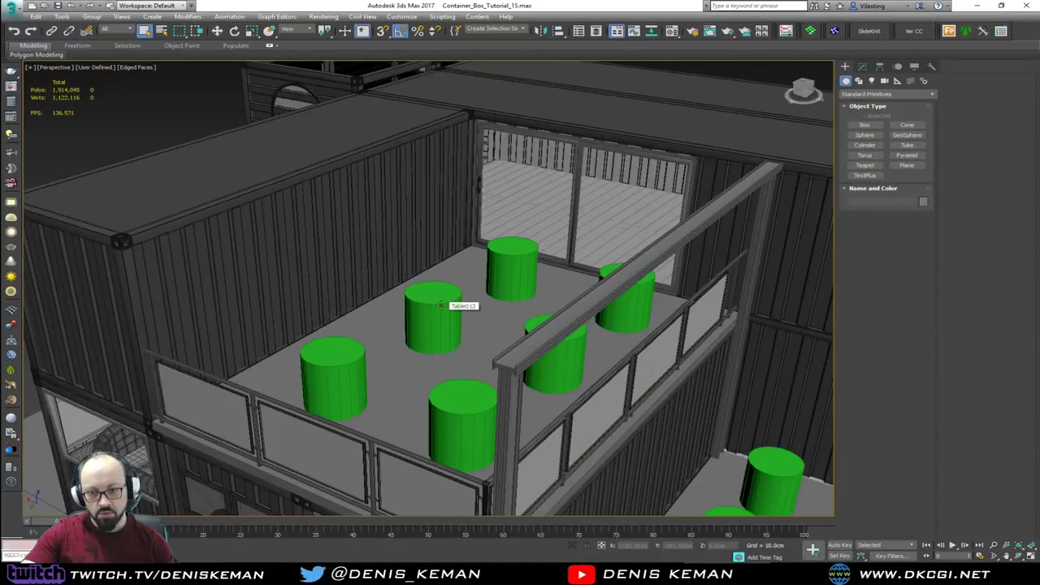
{"action": "left_click", "coordinate": [440, 305]}
{"action": "middle_click_drag", "start_coordinate": [440, 325], "coordinate": [460, 329], "text": "alt"}
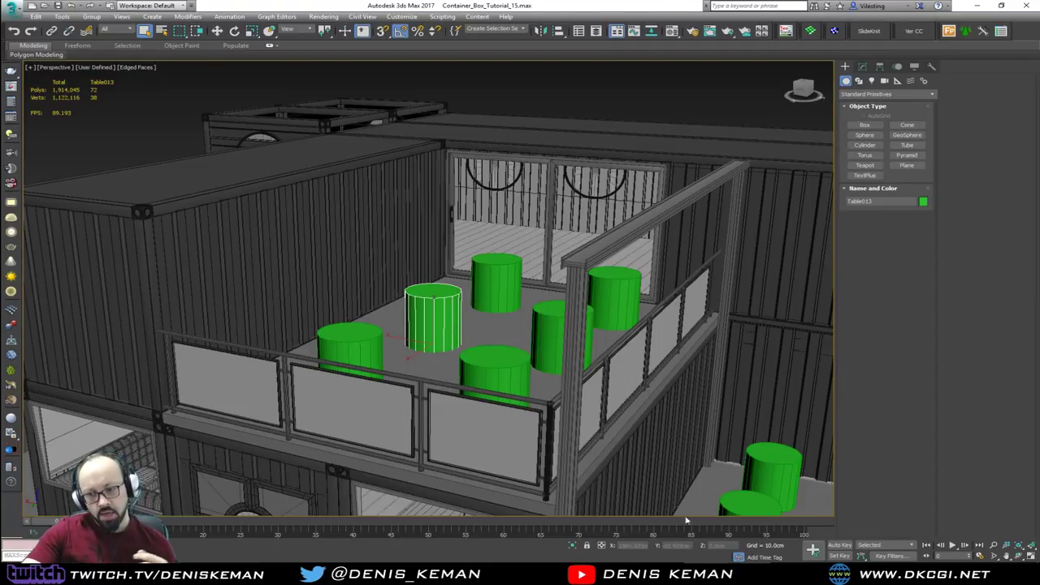
Step: Switch to Windows Photo Viewer and browse the bench, lighting and anchor reference images
{"action": "left_click", "coordinate": [778, 577]}
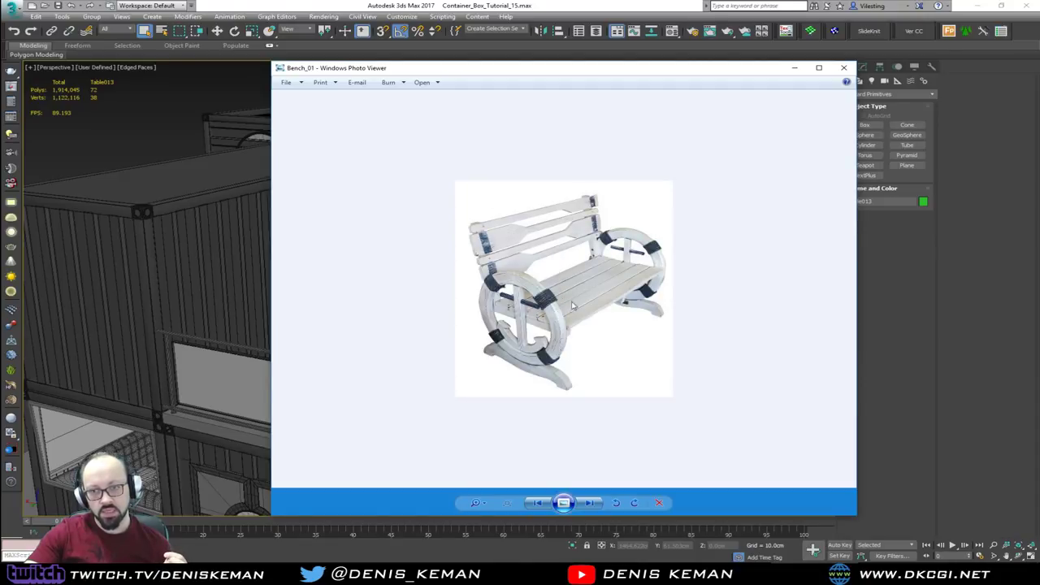
{"action": "key", "text": "Right"}
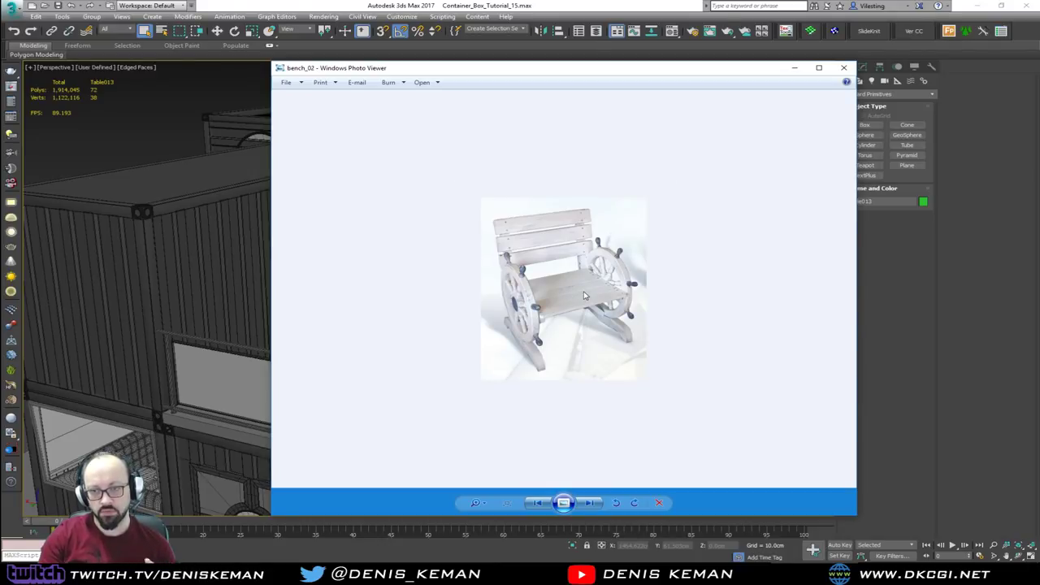
{"action": "key", "text": "Left"}
{"action": "key", "text": "Right"}
{"action": "key", "text": "Right"}
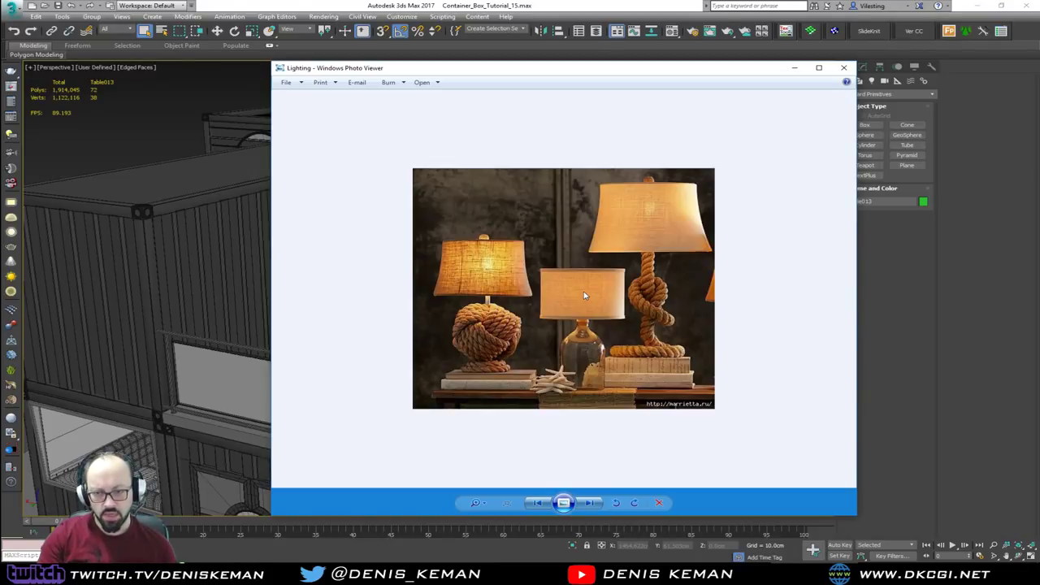
{"action": "key", "text": "Left"}
{"action": "key", "text": "Left"}
{"action": "key", "text": "Left"}
{"action": "key", "text": "Left"}
{"action": "key", "text": "Left"}
{"action": "key", "text": "Left"}
{"action": "key", "text": "Left"}
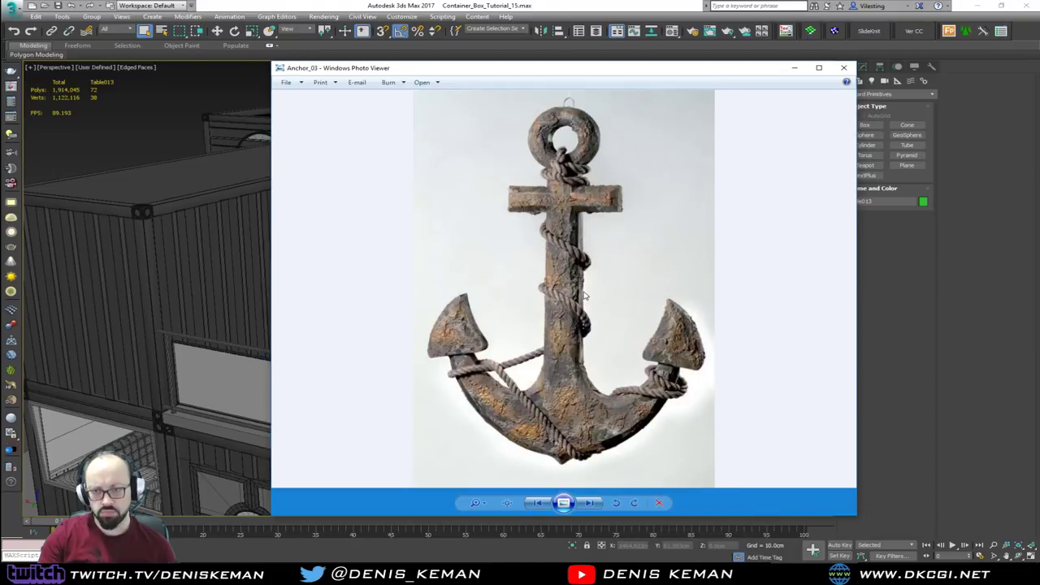
Step: Bring up the Table_Top reference photo and examine its ring-shaped legs, rope wraps and cross braces close up
{"action": "key", "text": "Right"}
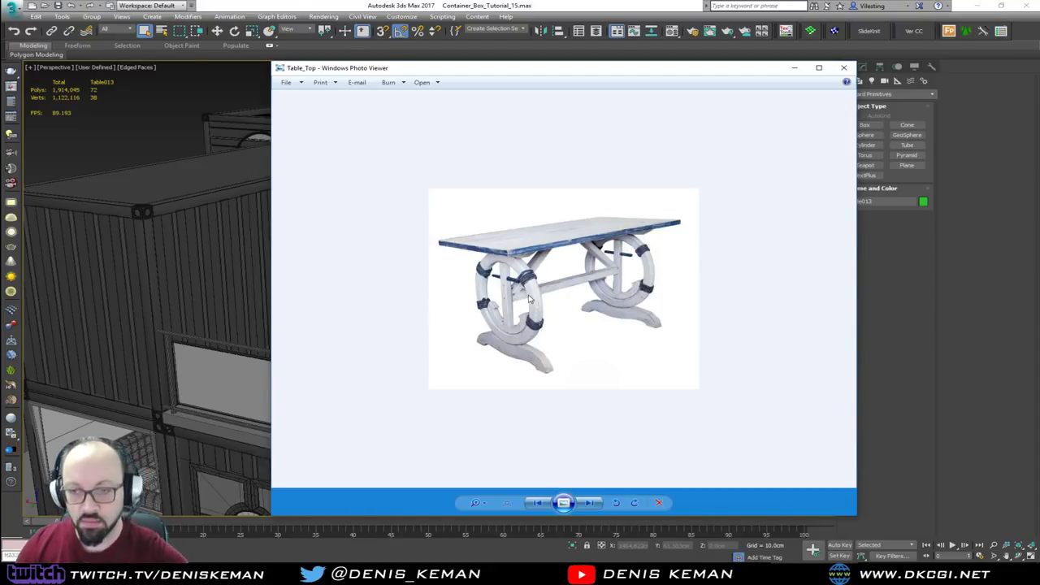
{"action": "scroll", "coordinate": [535, 298], "scroll_direction": "up", "scroll_amount": 3}
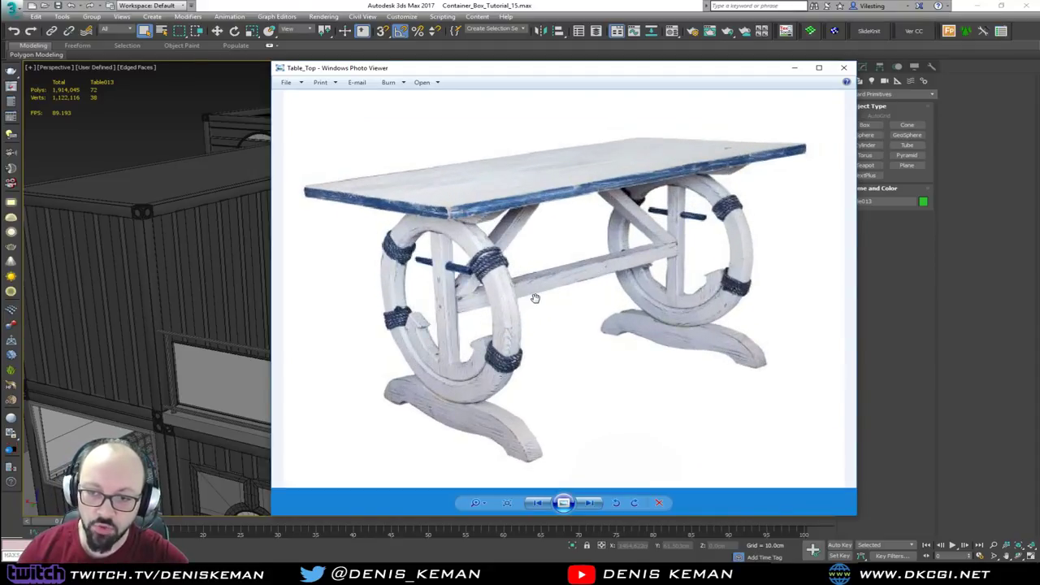
{"action": "scroll", "coordinate": [537, 301], "scroll_direction": "down", "scroll_amount": 2}
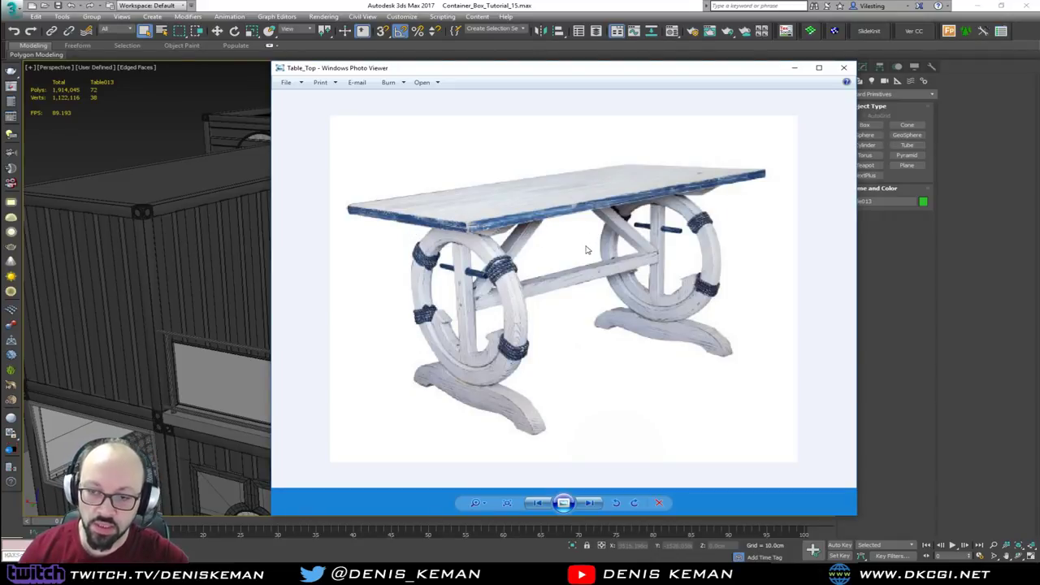
{"action": "key", "text": "Right"}
{"action": "key", "text": "Left"}
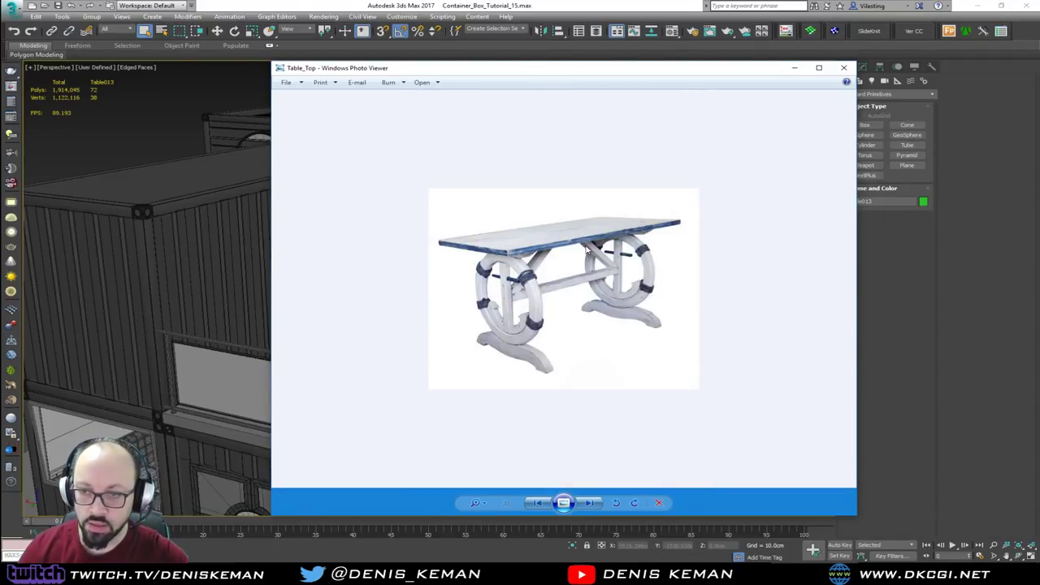
Step: Compare the bench_02 and Bench_01 reference photos, examine Bench_01 close up, and move the photo window off the modelling screen
{"action": "key", "text": "Left"}
{"action": "key", "text": "Left"}
{"action": "key", "text": "Right"}
{"action": "key", "text": "Right"}
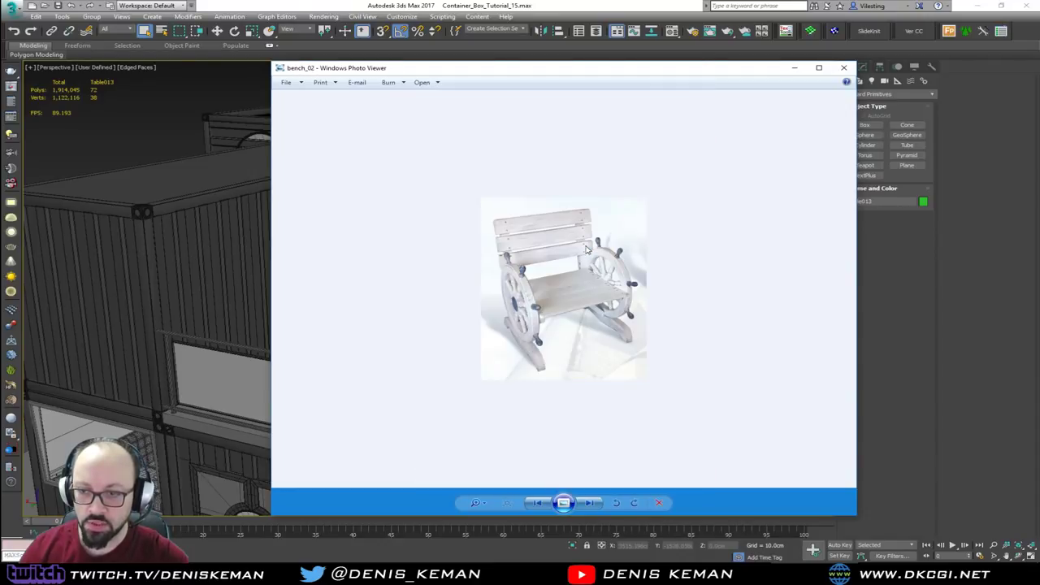
{"action": "key", "text": "Left"}
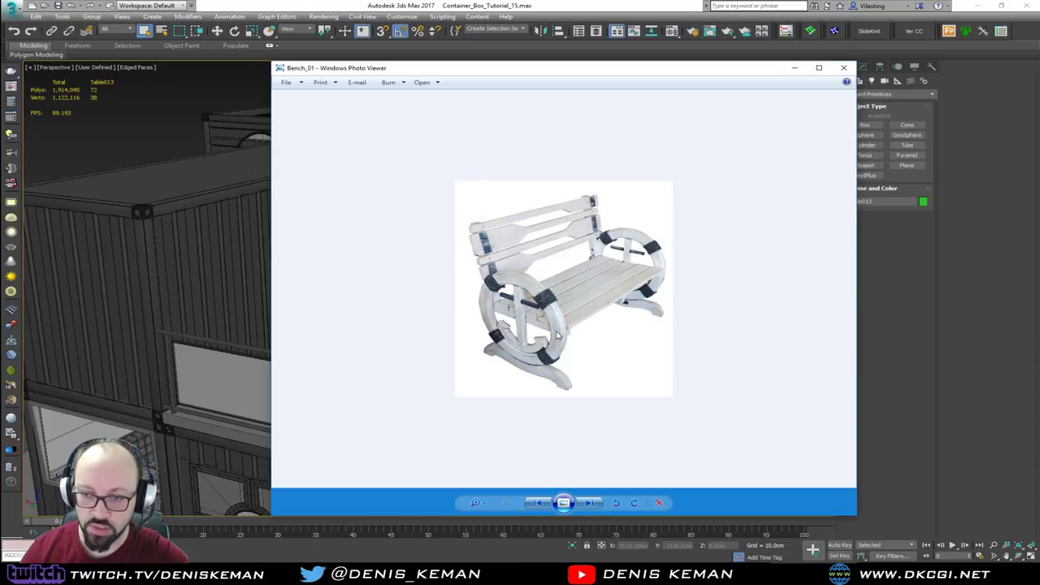
{"action": "left_click_drag", "start_coordinate": [567, 74], "coordinate": [521, 75]}
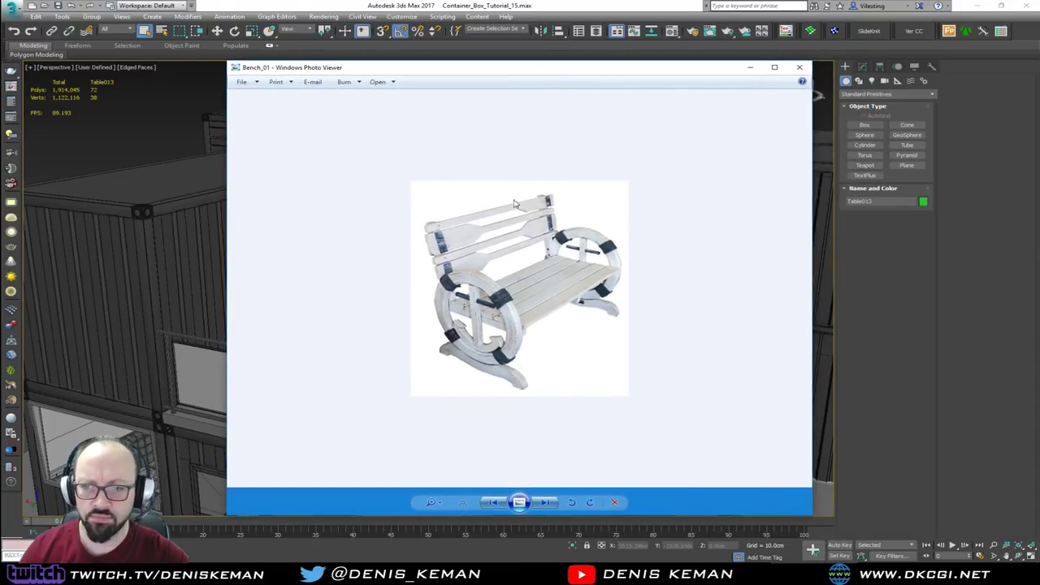
{"action": "scroll", "coordinate": [486, 343], "scroll_direction": "up", "scroll_amount": 3}
{"action": "left_click_drag", "start_coordinate": [506, 362], "coordinate": [509, 316]}
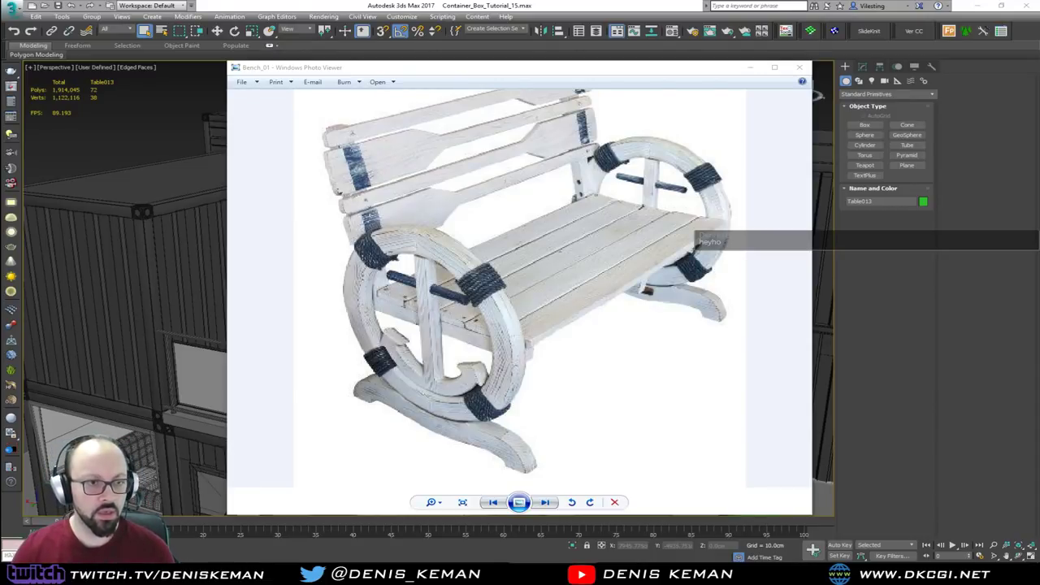
{"action": "left_click", "coordinate": [600, 74]}
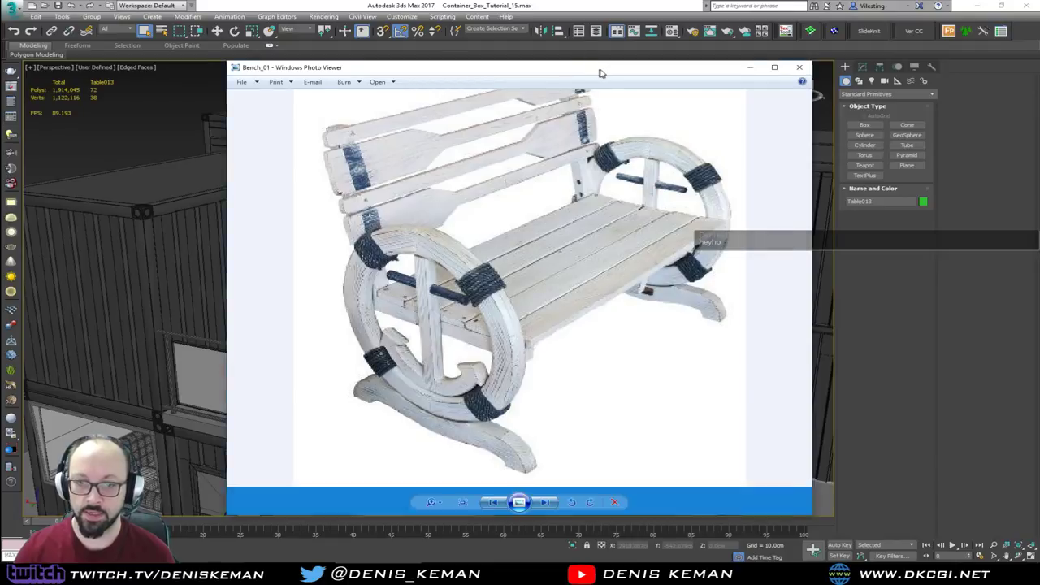
{"action": "left_click_drag", "start_coordinate": [601, 73], "coordinate": [0, 69]}
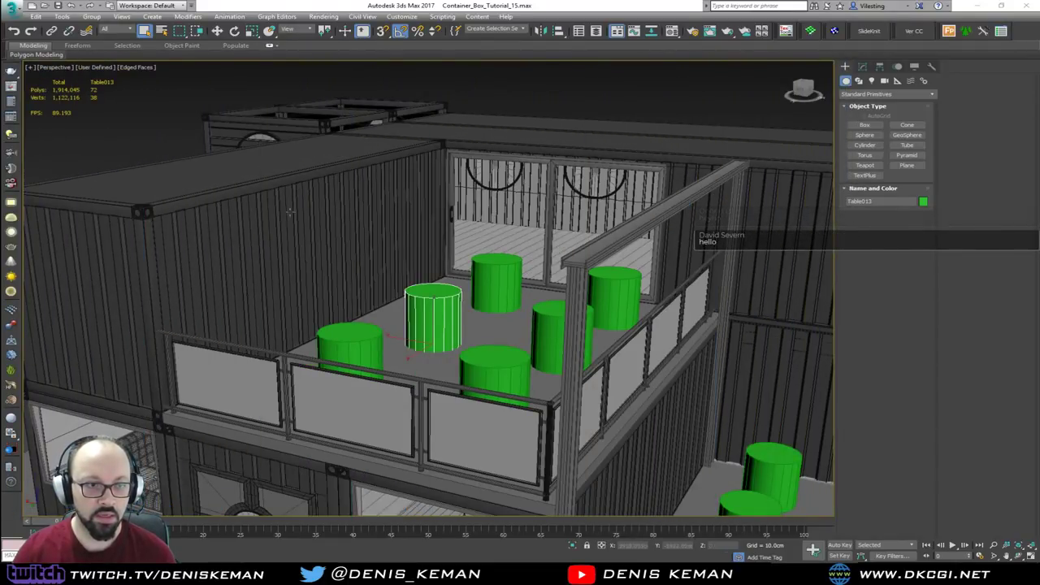
Step: Deselect the terrace table placeholder and turn off edged faces in the perspective view of the container building
{"action": "middle_click_drag", "start_coordinate": [426, 294], "coordinate": [704, 252]}
{"action": "scroll", "coordinate": [422, 243], "scroll_direction": "down", "scroll_amount": 3}
{"action": "left_click", "coordinate": [154, 171]}
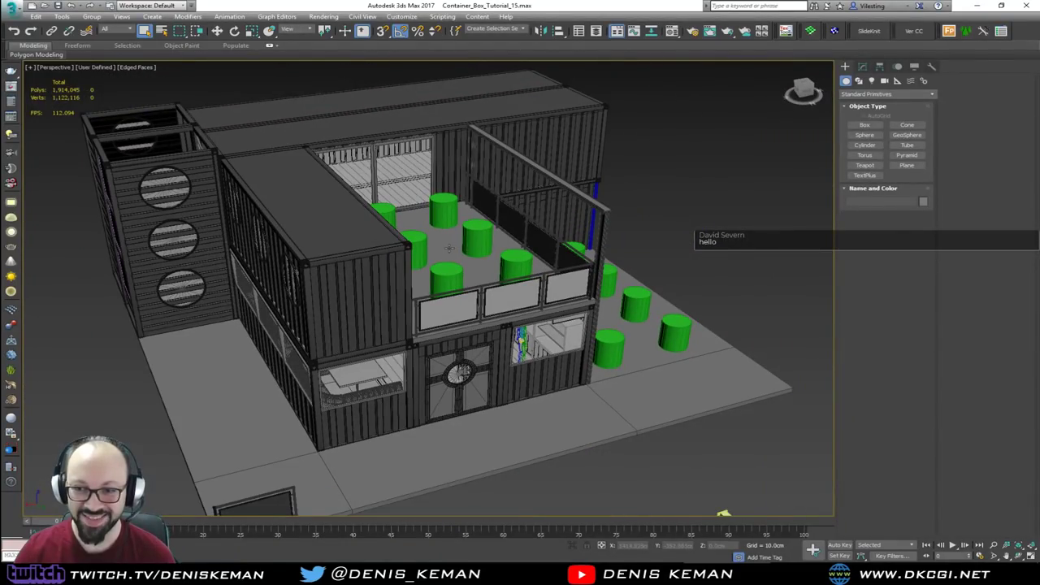
{"action": "scroll", "coordinate": [448, 248], "scroll_direction": "up", "scroll_amount": 5}
{"action": "middle_click_drag", "start_coordinate": [464, 248], "coordinate": [362, 208], "text": "alt"}
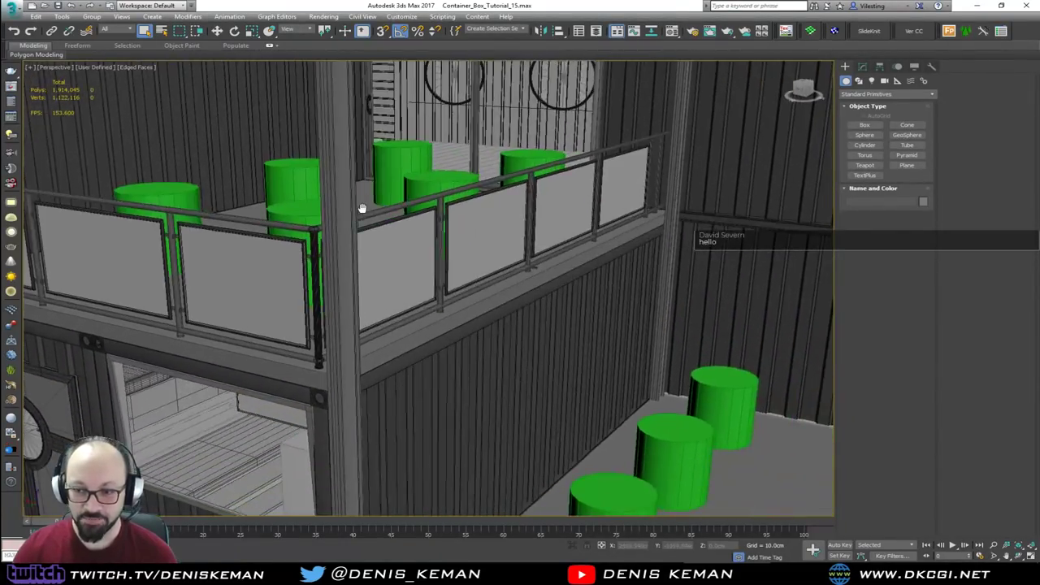
{"action": "key", "text": "z"}
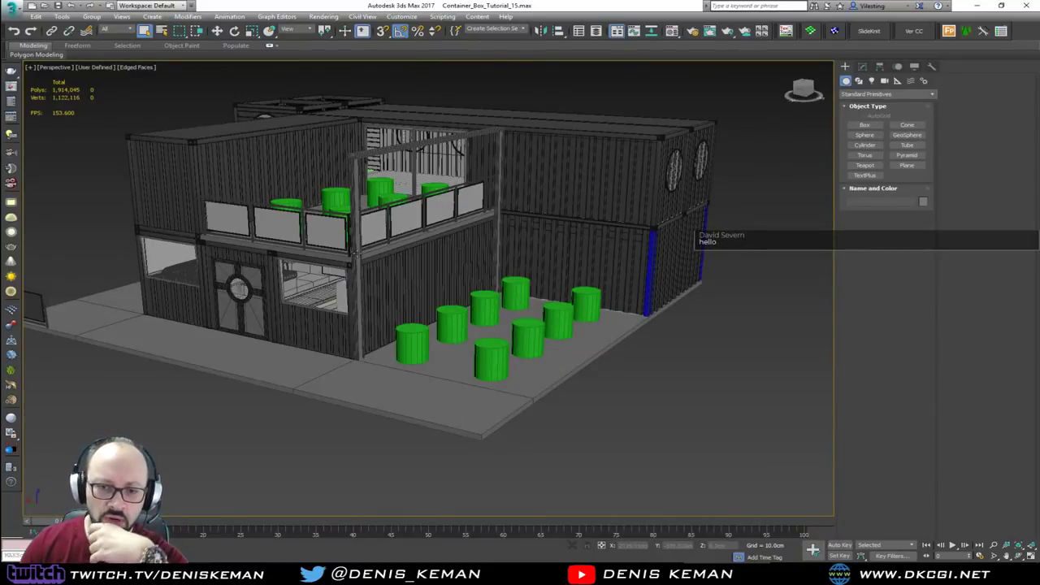
{"action": "scroll", "coordinate": [356, 253], "scroll_direction": "up", "scroll_amount": 5}
{"action": "middle_click_drag", "start_coordinate": [362, 249], "coordinate": [438, 239]}
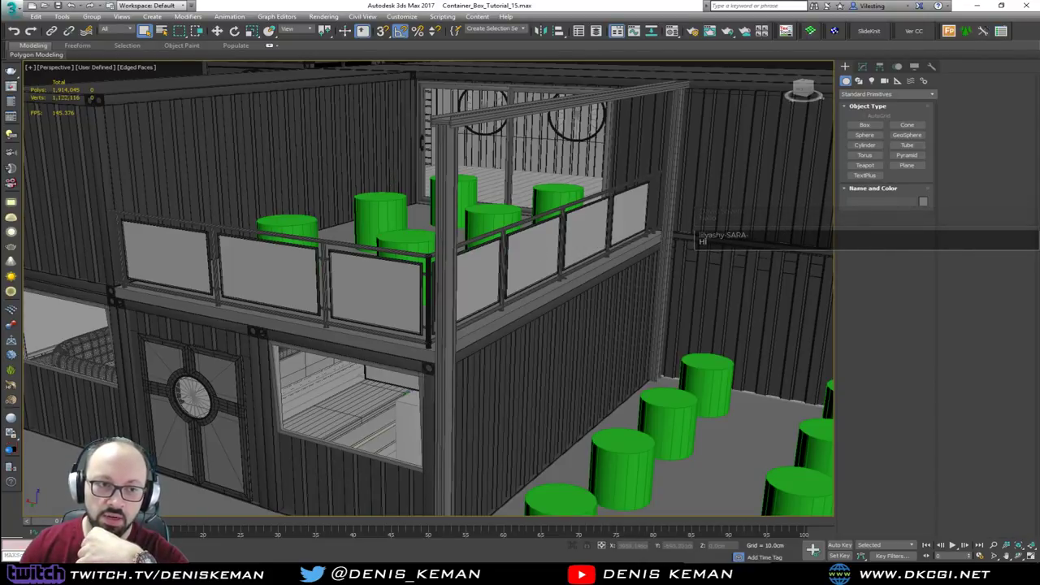
{"action": "middle_click_drag", "start_coordinate": [231, 245], "coordinate": [334, 221], "text": "alt"}
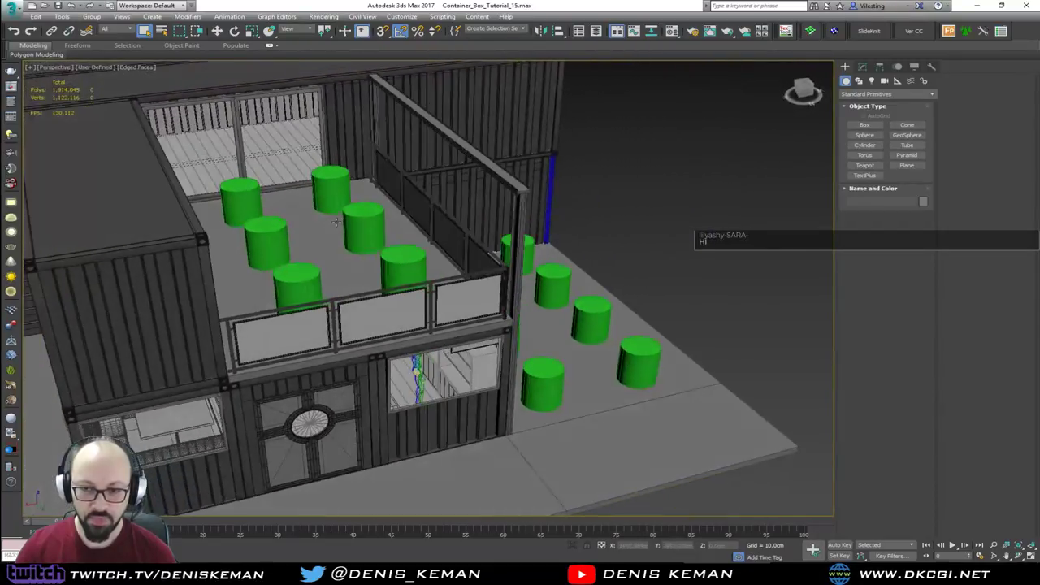
{"action": "mouse_move", "coordinate": [249, 218]}
{"action": "middle_mouse_down", "text": "alt"}
{"action": "mouse_move", "coordinate": [284, 293]}
{"action": "mouse_move", "coordinate": [382, 252]}
{"action": "mouse_move", "coordinate": [378, 228]}
{"action": "middle_mouse_up", "text": "alt"}
{"action": "key", "text": "F4"}
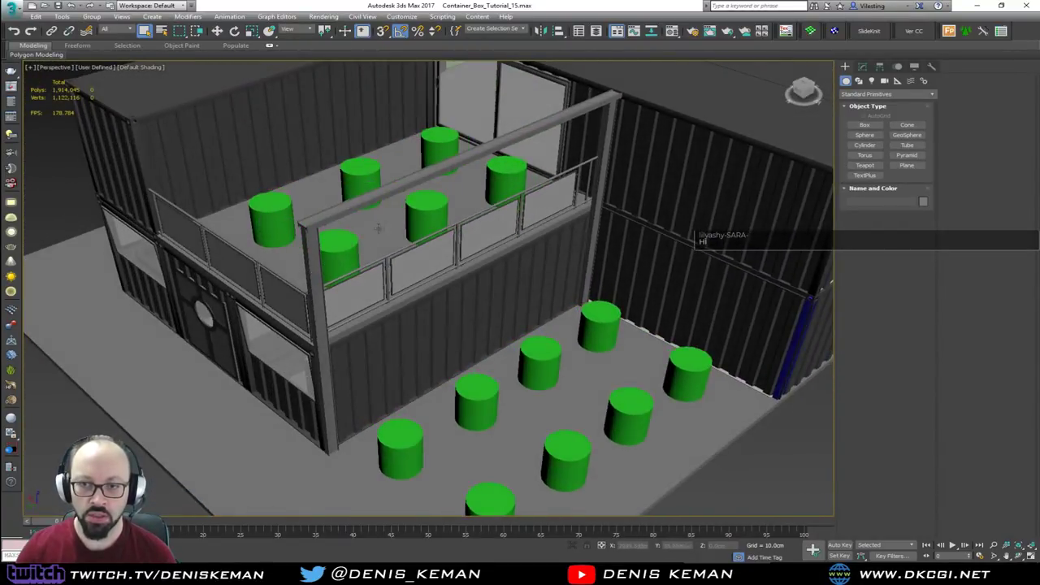
Step: Examine the layout of the upper terrace and ground-level seating areas from several angles in plain shading
{"action": "scroll", "coordinate": [362, 193], "scroll_direction": "down", "scroll_amount": 3}
{"action": "middle_click_drag", "start_coordinate": [362, 193], "coordinate": [378, 309]}
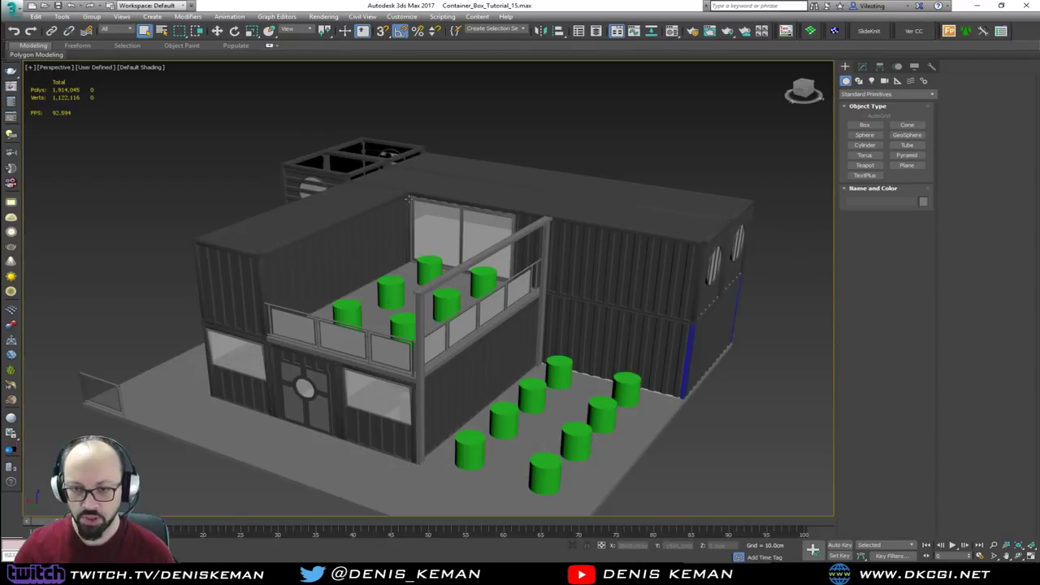
{"action": "middle_click_drag", "start_coordinate": [399, 271], "coordinate": [342, 244], "text": "alt"}
{"action": "scroll", "coordinate": [342, 244], "scroll_direction": "up", "scroll_amount": 3}
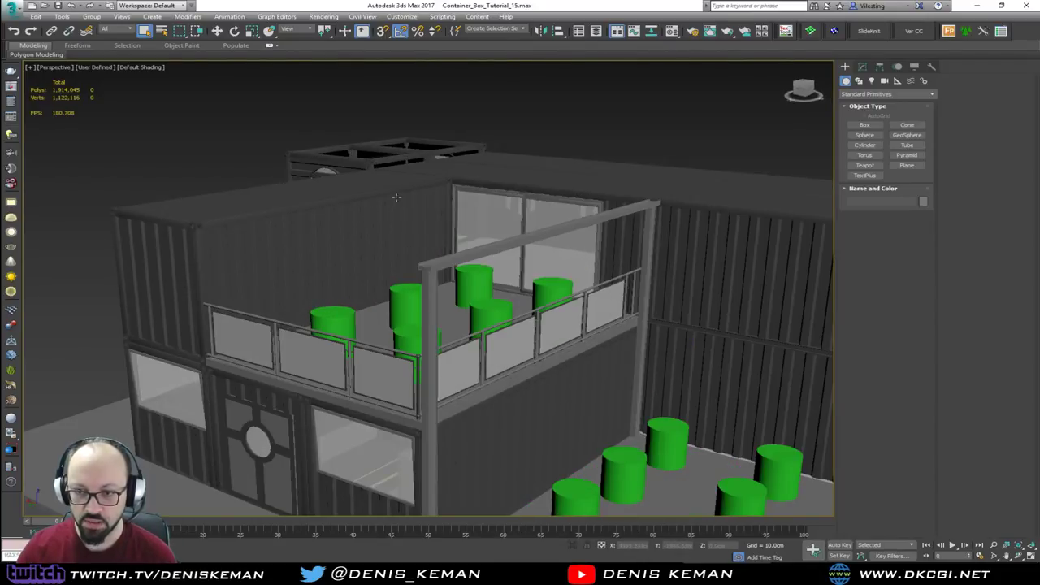
{"action": "middle_click_drag", "start_coordinate": [492, 192], "coordinate": [203, 233], "text": "alt"}
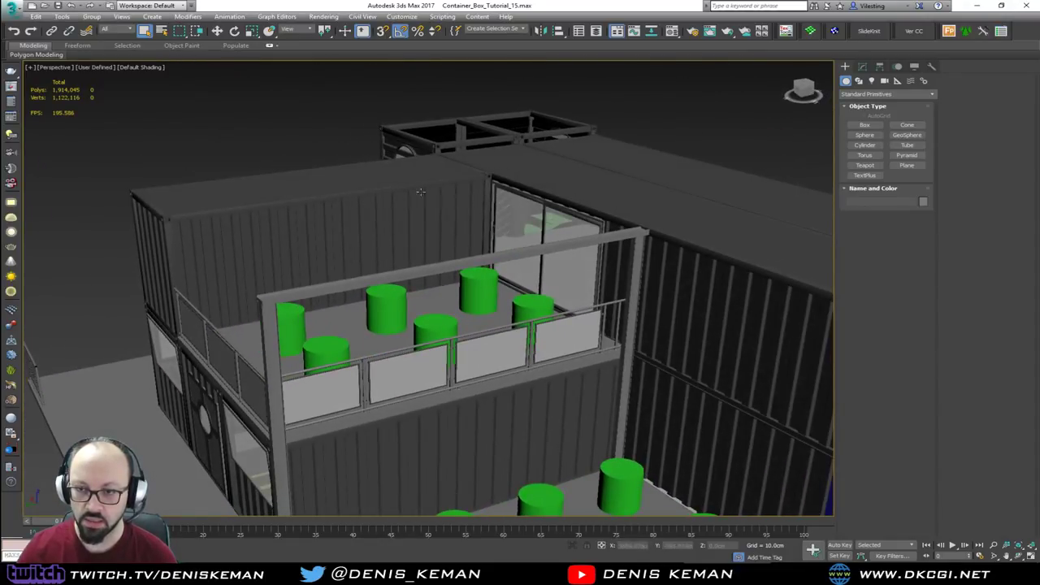
{"action": "middle_click_drag", "start_coordinate": [254, 289], "coordinate": [315, 272], "text": "alt"}
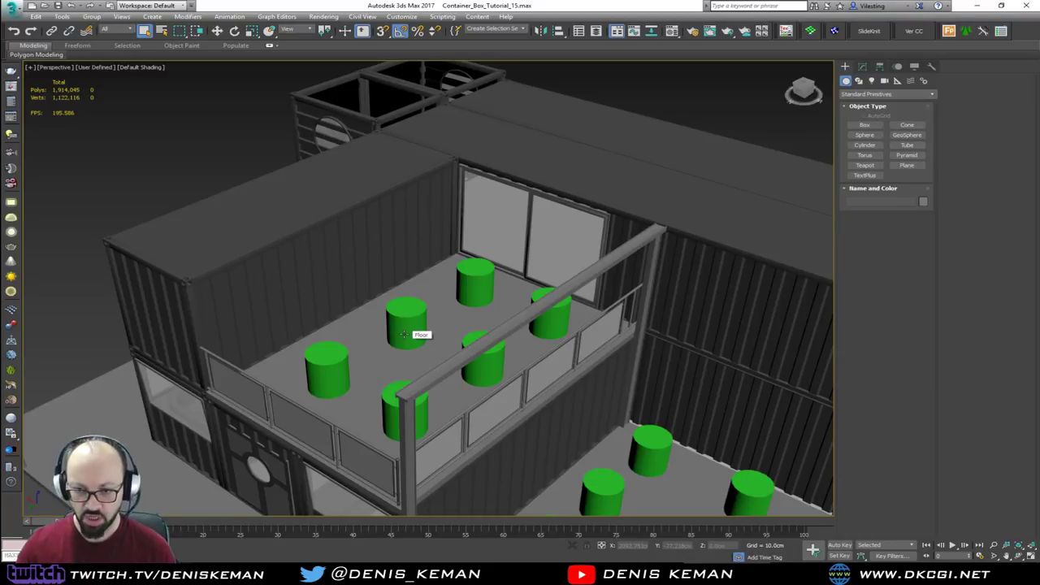
{"action": "middle_click_drag", "start_coordinate": [404, 334], "coordinate": [408, 304], "text": "alt"}
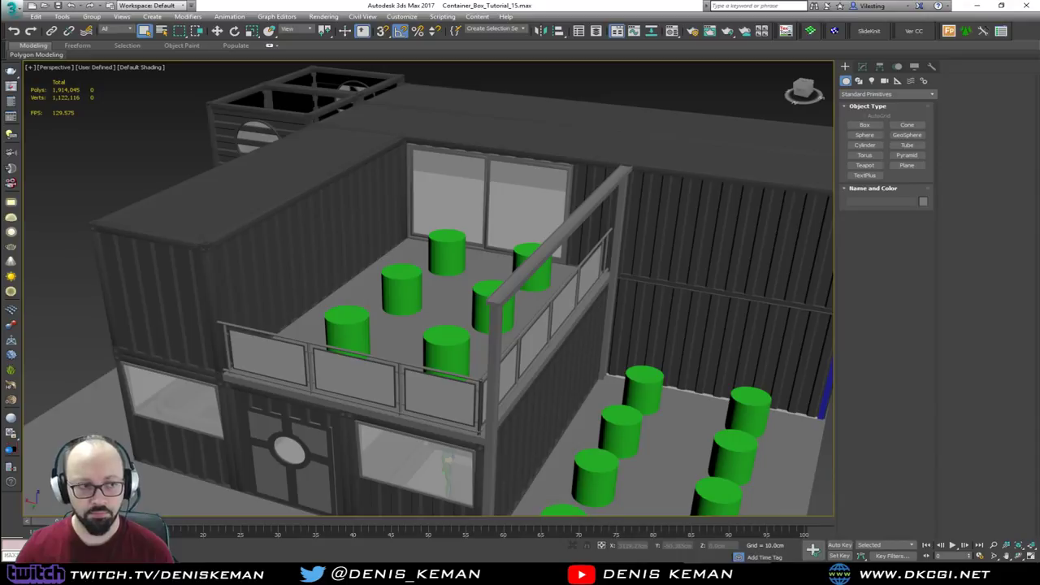
Step: Bring the Bench_01 photo back over the scene, inspect its backrest and side wheels, and move it away again
{"action": "left_click_drag", "start_coordinate": [0, 98], "coordinate": [554, 98]}
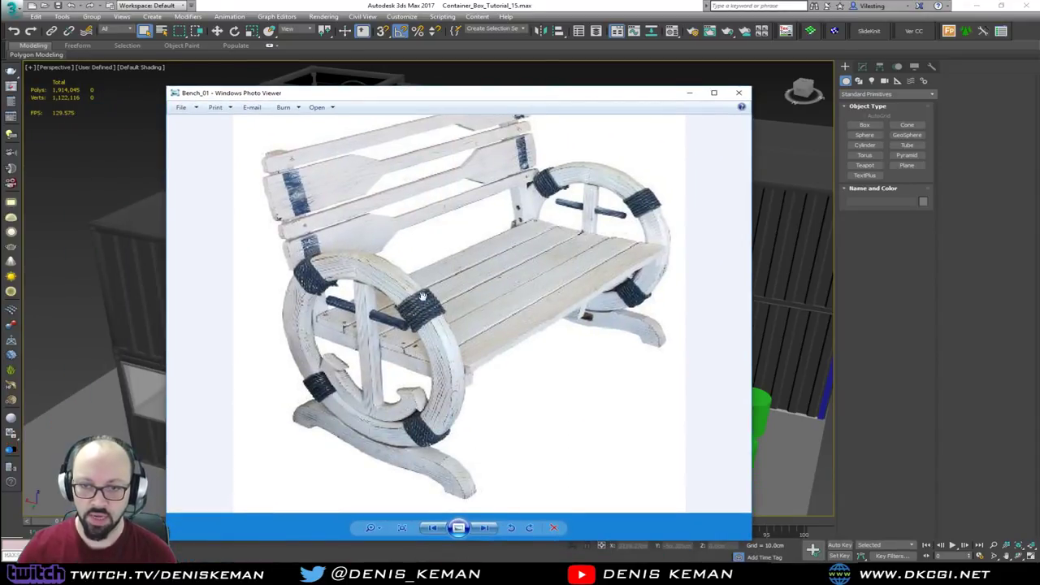
{"action": "left_click_drag", "start_coordinate": [341, 273], "coordinate": [360, 305]}
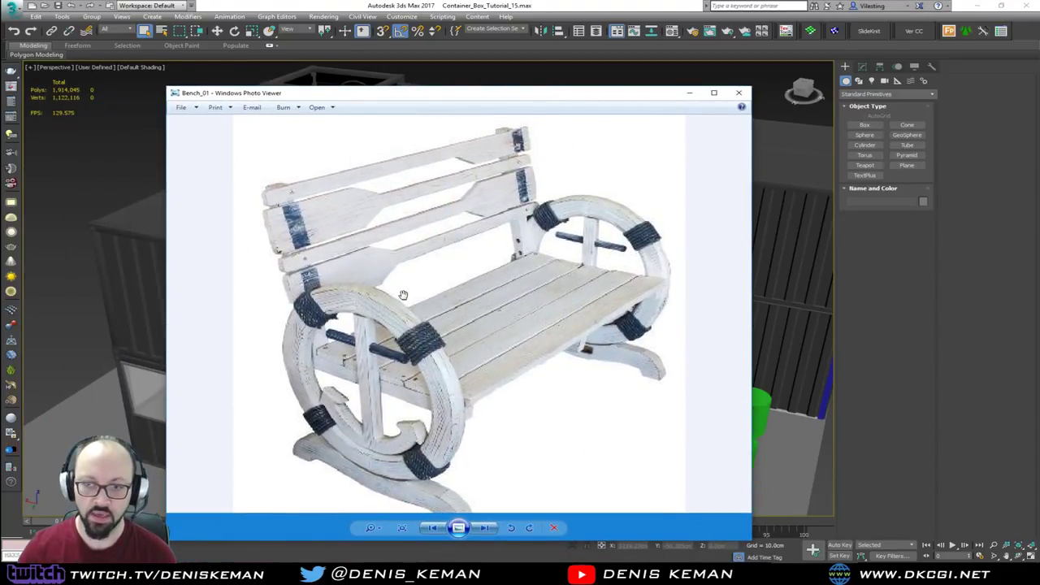
{"action": "scroll", "coordinate": [407, 333], "scroll_direction": "down", "scroll_amount": 2}
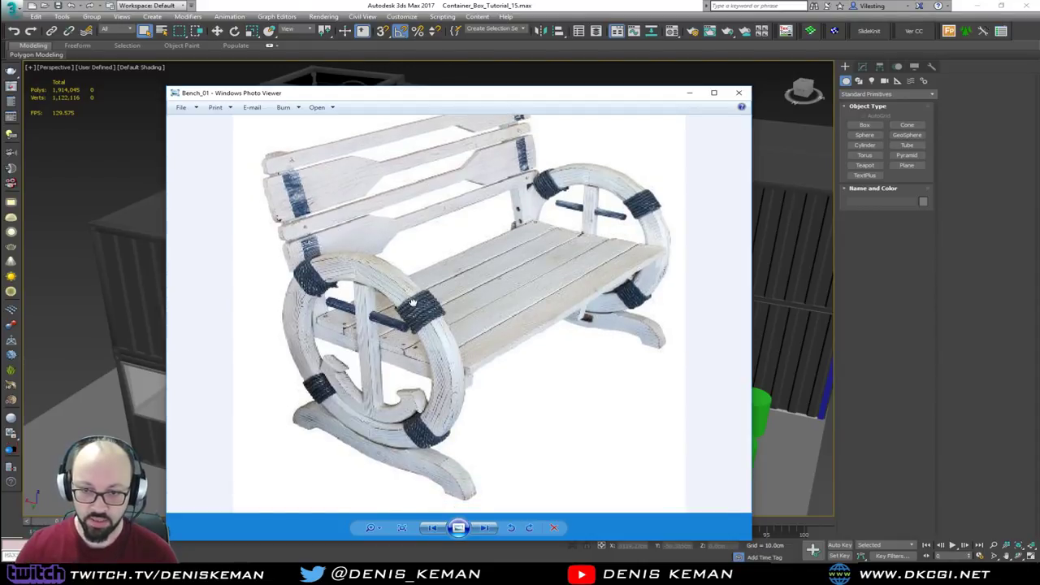
{"action": "left_click_drag", "start_coordinate": [395, 99], "coordinate": [0, 98]}
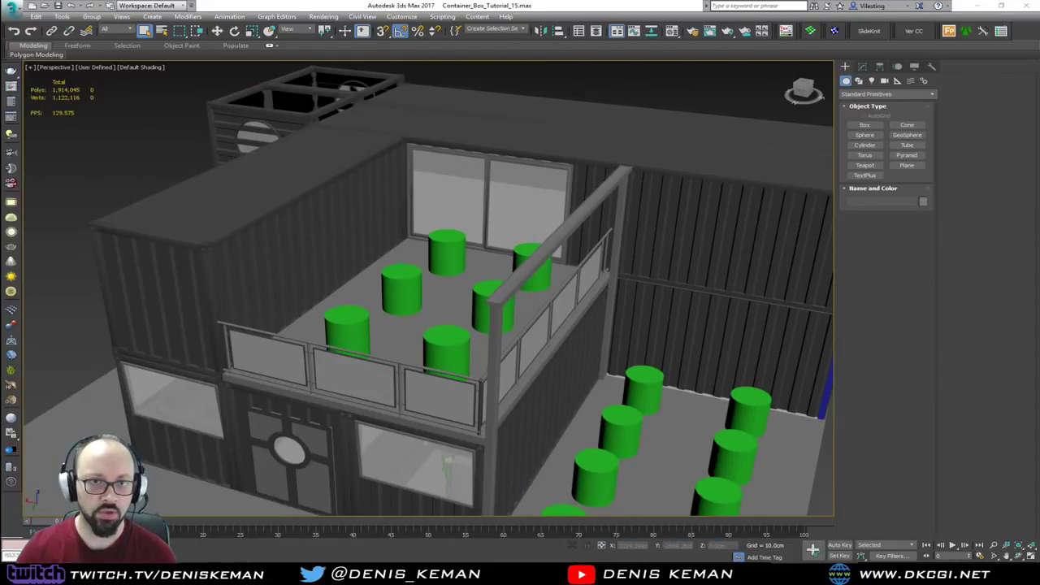
Step: Close the container building scene and start a new empty scene for the bench
{"action": "left_click", "coordinate": [12, 10]}
{"action": "left_click", "coordinate": [30, 55]}
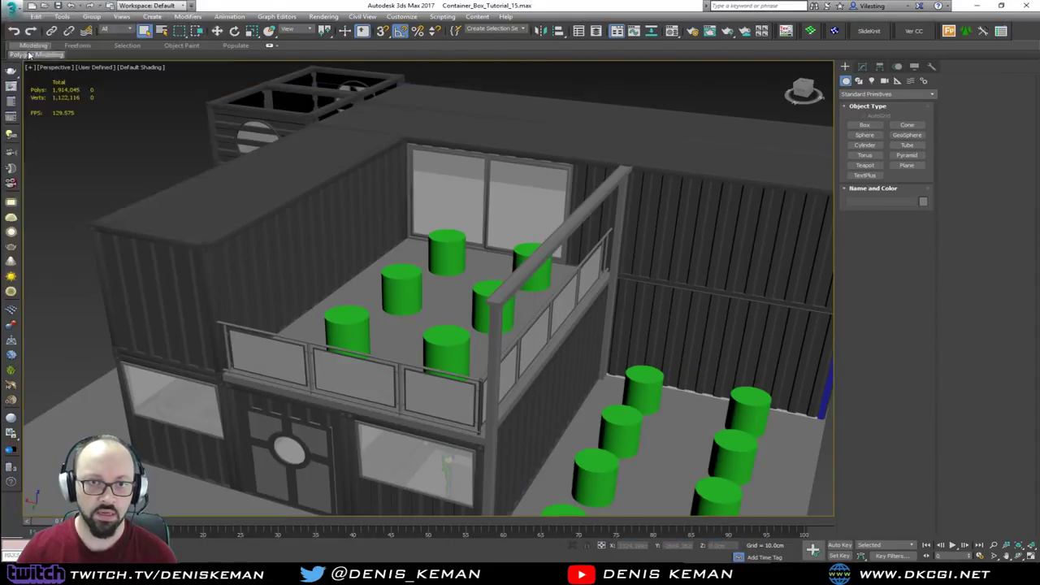
{"action": "left_click", "coordinate": [522, 300]}
{"action": "left_click", "coordinate": [501, 303]}
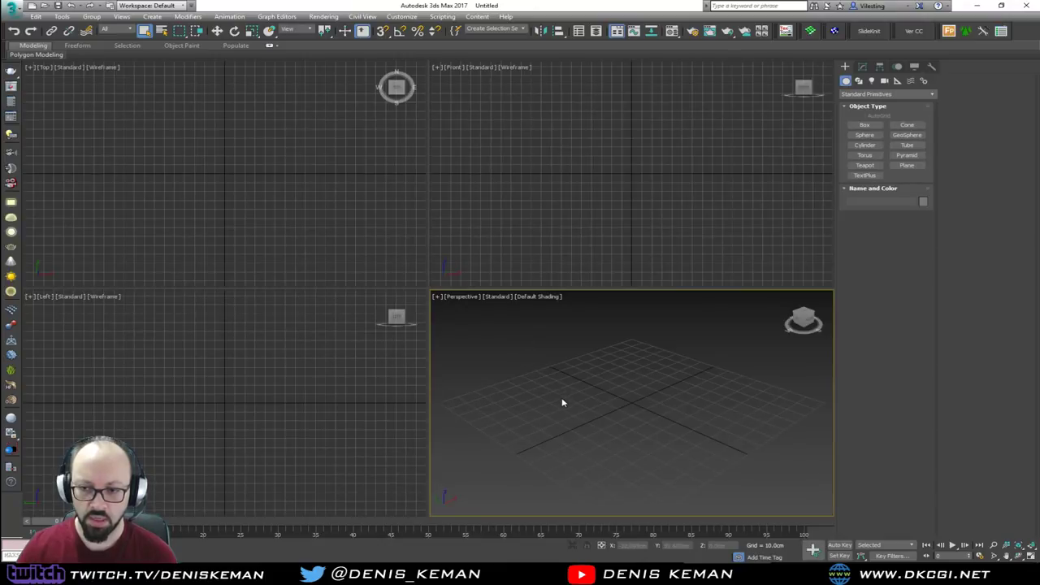
{"action": "middle_click_drag", "start_coordinate": [562, 401], "coordinate": [590, 388]}
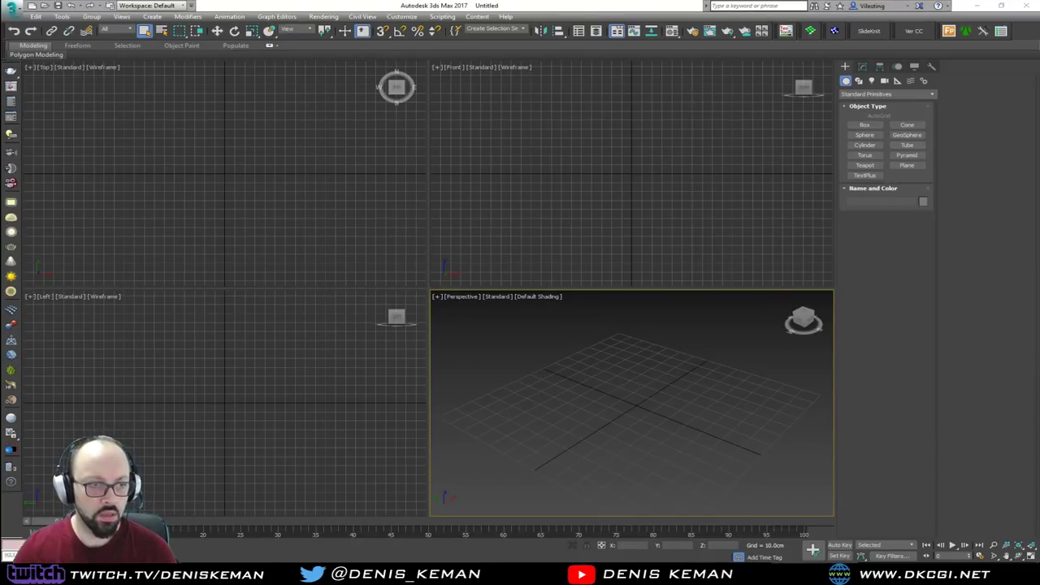
Step: Bring up the Bench_01 photo for inspection, and search the web for "inch to cm" in the browser
{"action": "left_click_drag", "start_coordinate": [0, 49], "coordinate": [627, 76]}
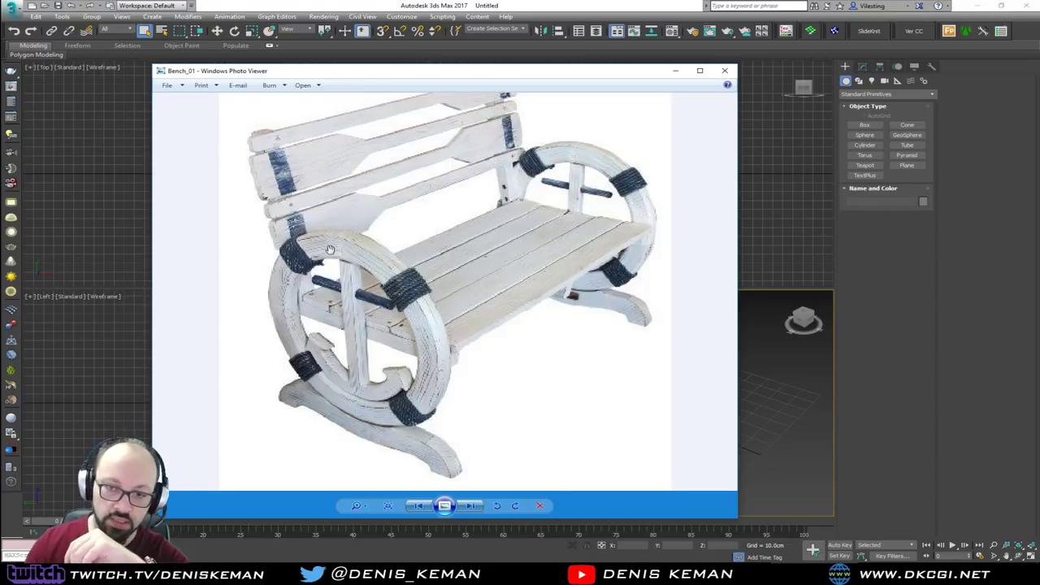
{"action": "mouse_move", "coordinate": [460, 75]}
{"action": "left_mouse_down"}
{"action": "mouse_move", "coordinate": [494, 76]}
{"action": "mouse_move", "coordinate": [467, 73]}
{"action": "left_mouse_up"}
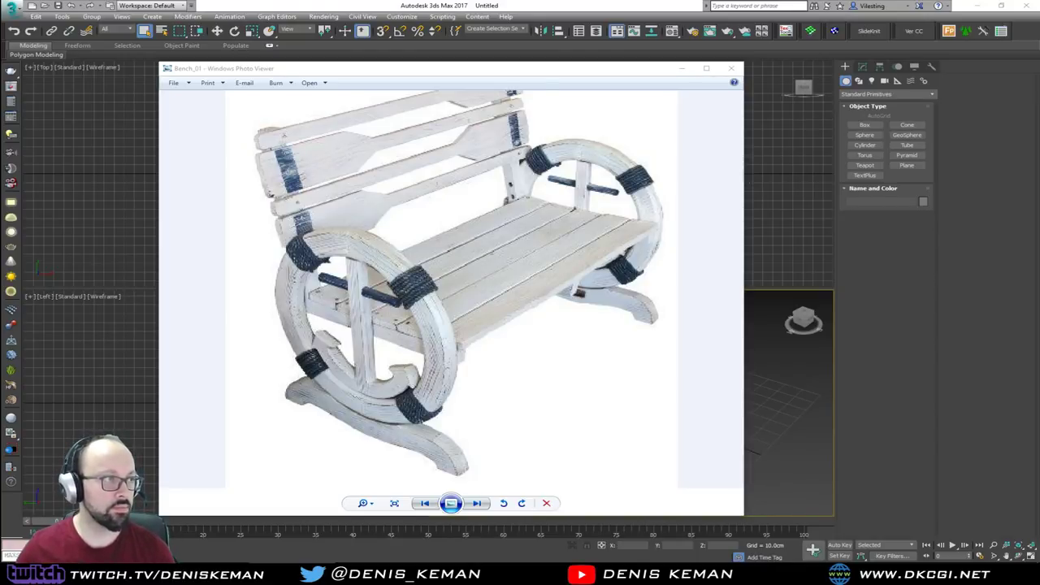
{"action": "left_click_drag", "start_coordinate": [0, 106], "coordinate": [374, 79]}
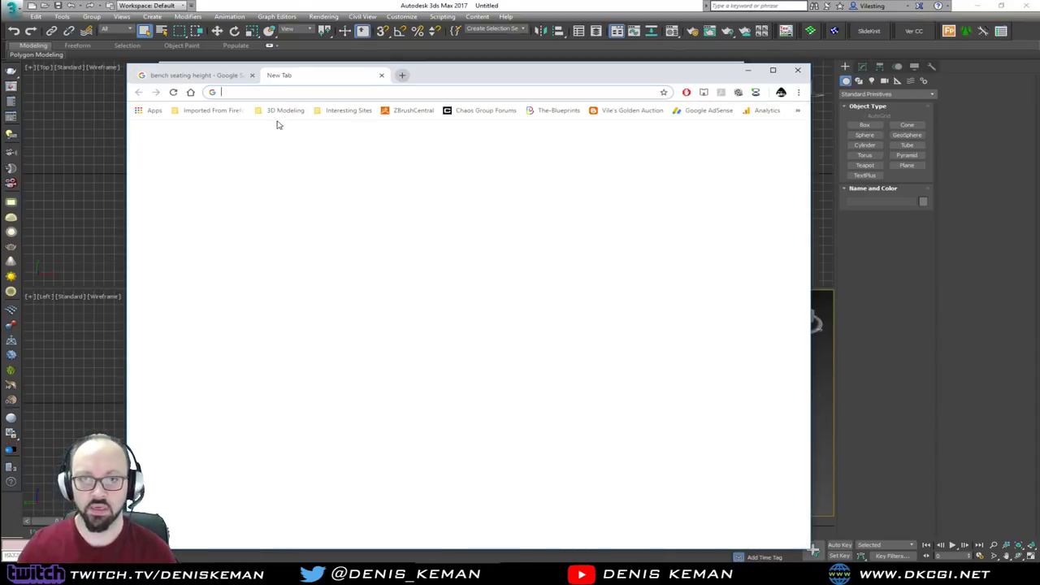
{"action": "left_click", "coordinate": [272, 76]}
{"action": "type", "text": "inch to cm"}
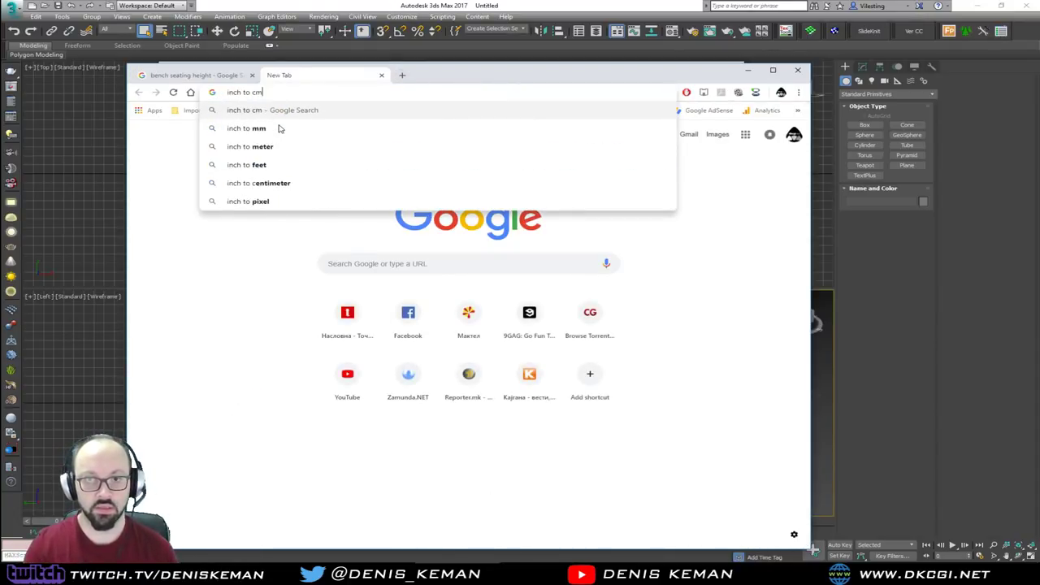
{"action": "key", "text": "Return"}
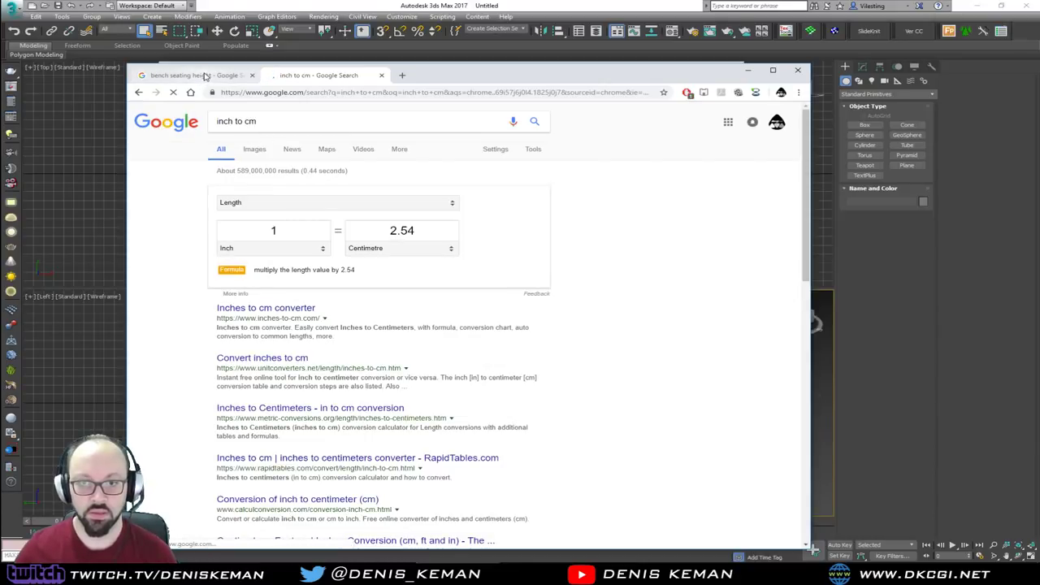
Step: Convert the 17 and 19 inch bench seat heights to centimetres and recheck the bench seating height search results
{"action": "left_click", "coordinate": [205, 76]}
{"action": "left_click", "coordinate": [339, 78]}
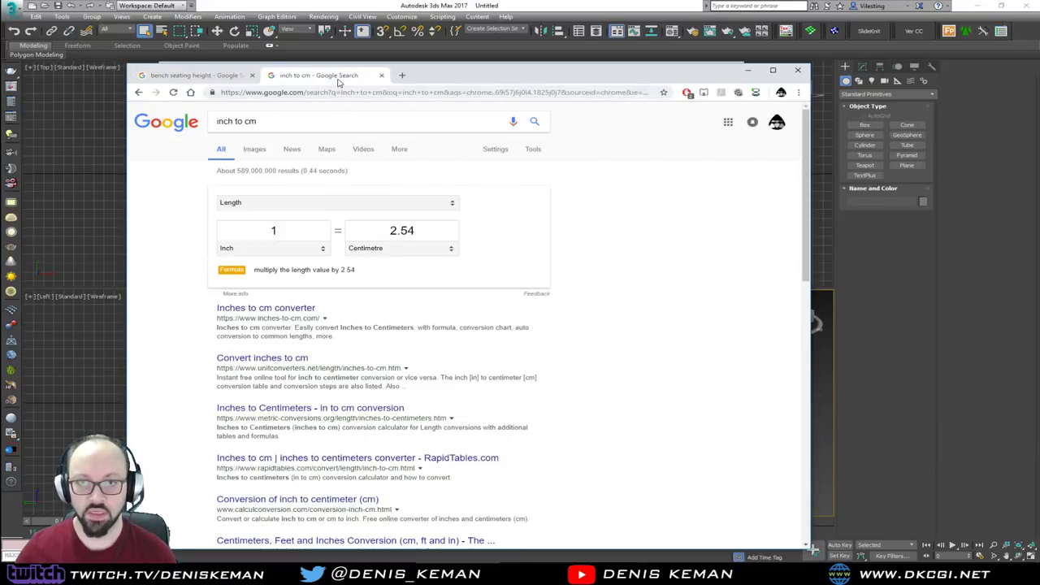
{"action": "left_click", "coordinate": [300, 228]}
{"action": "type", "text": "17"}
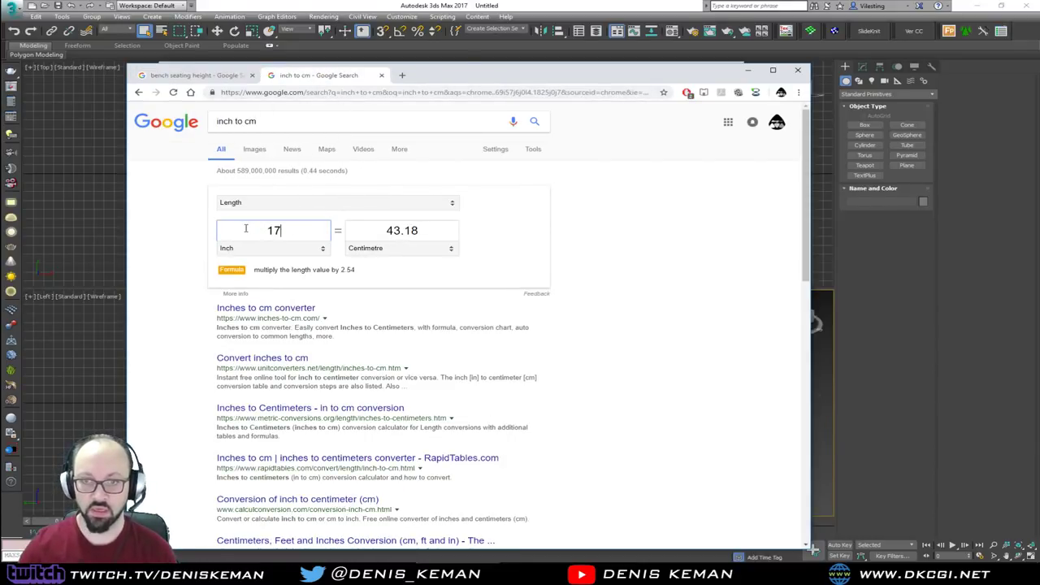
{"action": "key", "text": "BackSpace"}
{"action": "type", "text": "9"}
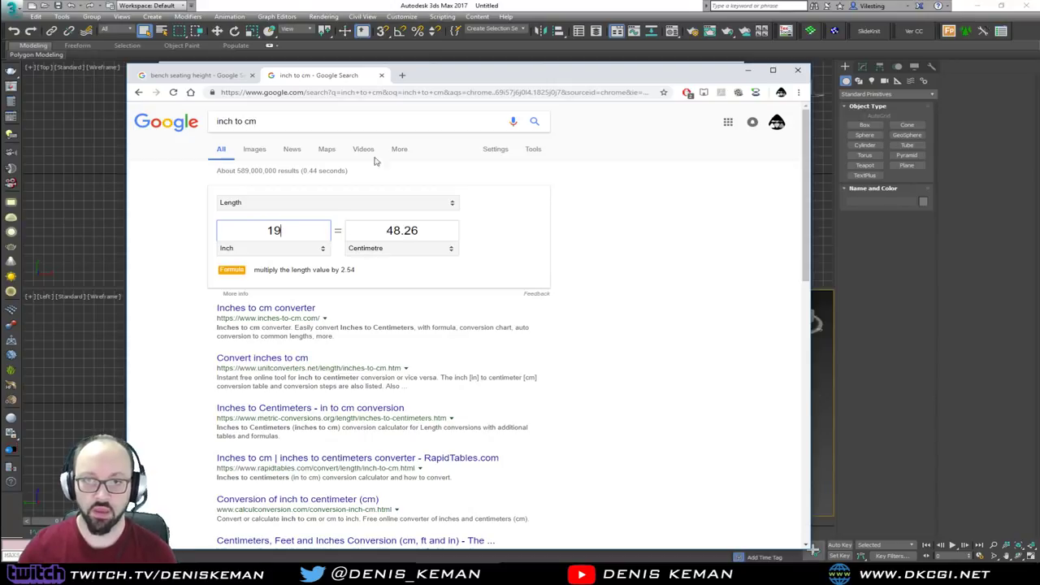
{"action": "left_click", "coordinate": [195, 75]}
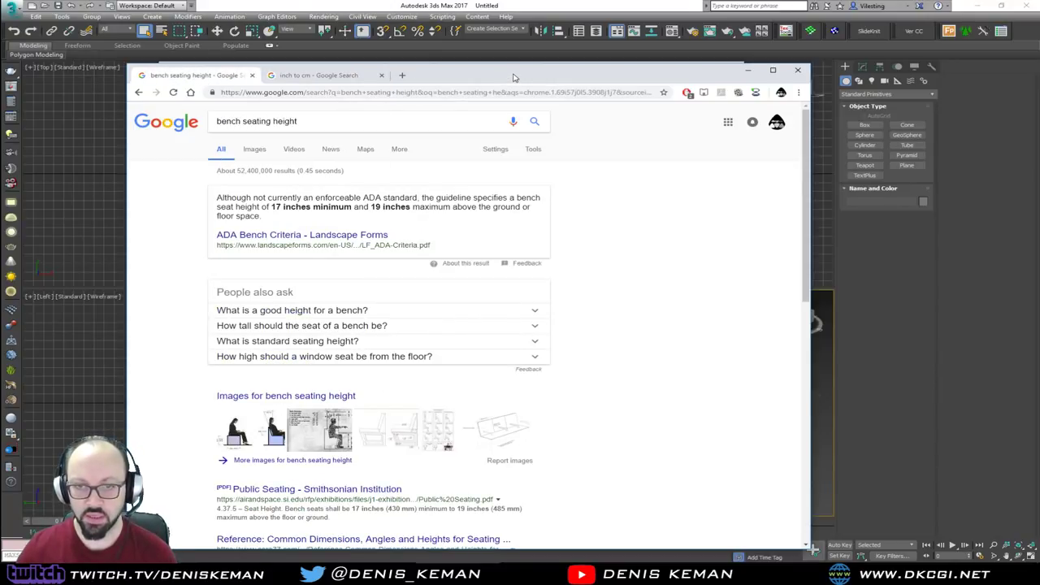
Step: Move the Bench_01 photo off the modelling screen and create a box about 61 cm long and 64 cm wide, with height 90 cm
{"action": "key", "text": "alt+Tab"}
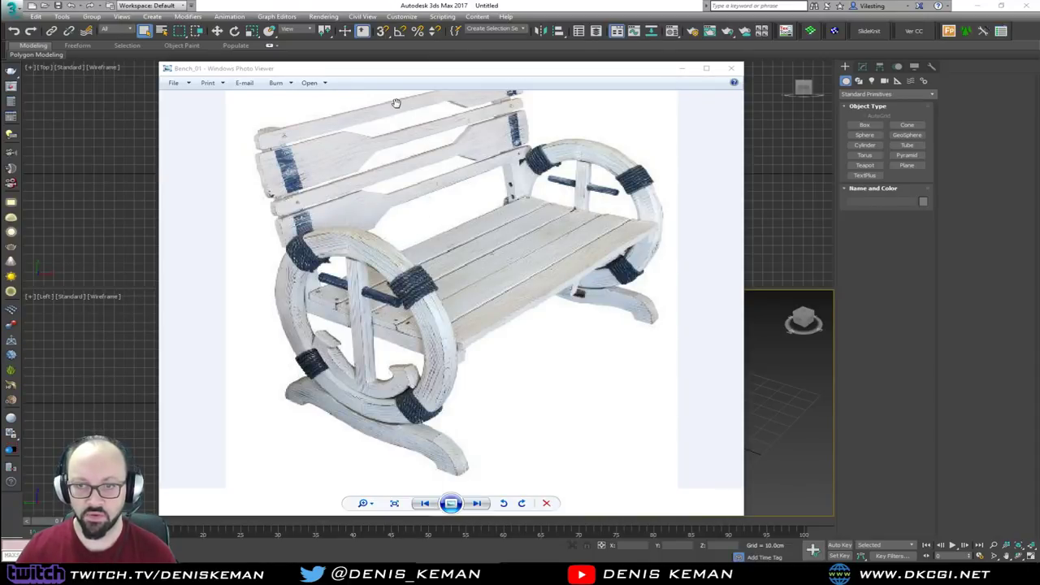
{"action": "left_click_drag", "start_coordinate": [592, 71], "coordinate": [0, 72]}
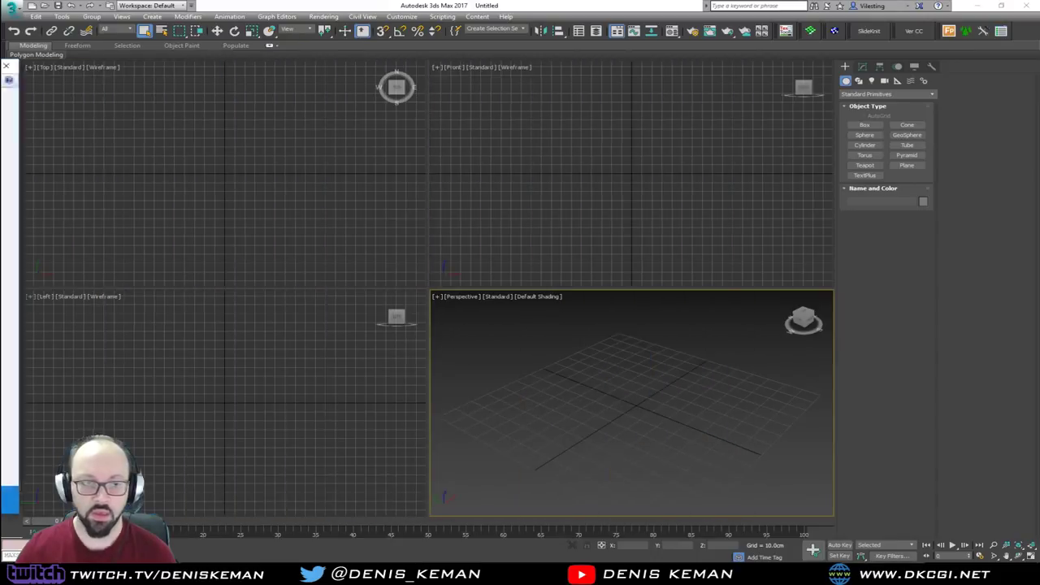
{"action": "left_click", "coordinate": [865, 126]}
{"action": "left_click_drag", "start_coordinate": [627, 369], "coordinate": [639, 449]}
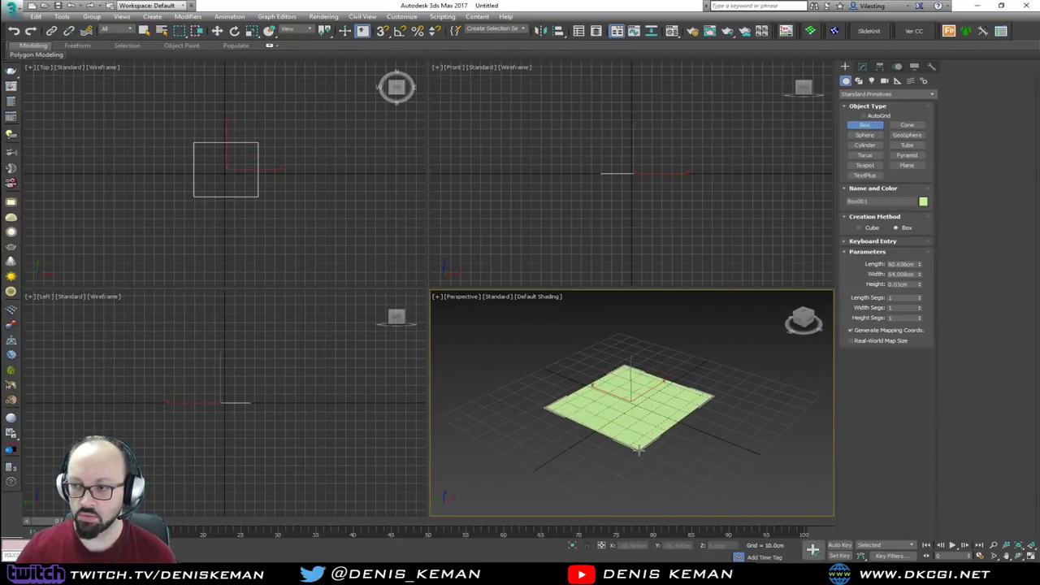
{"action": "left_click", "coordinate": [647, 343]}
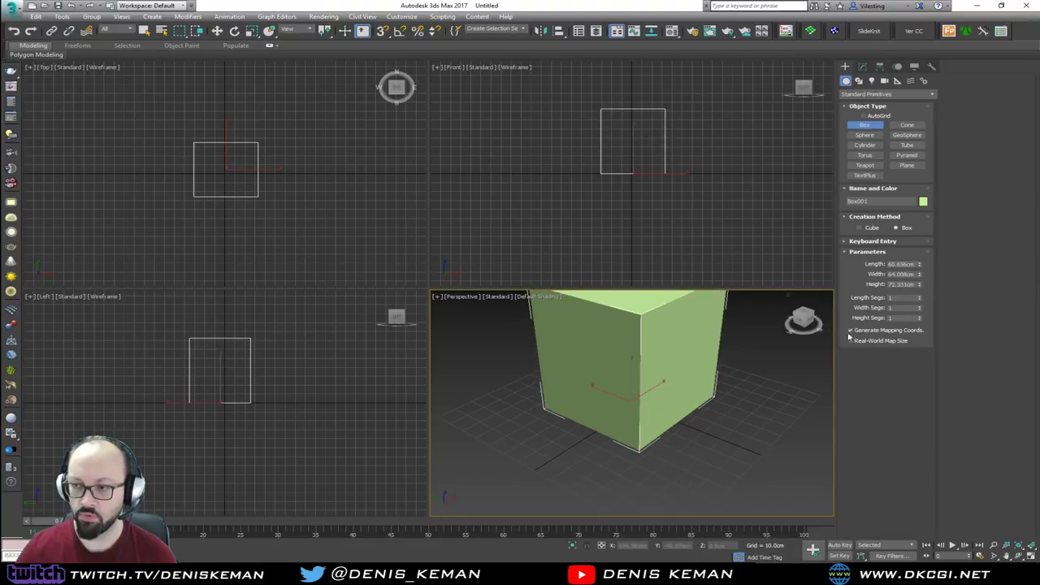
{"action": "double_click", "coordinate": [891, 284]}
{"action": "type", "text": "90"}
{"action": "key", "text": "Return"}
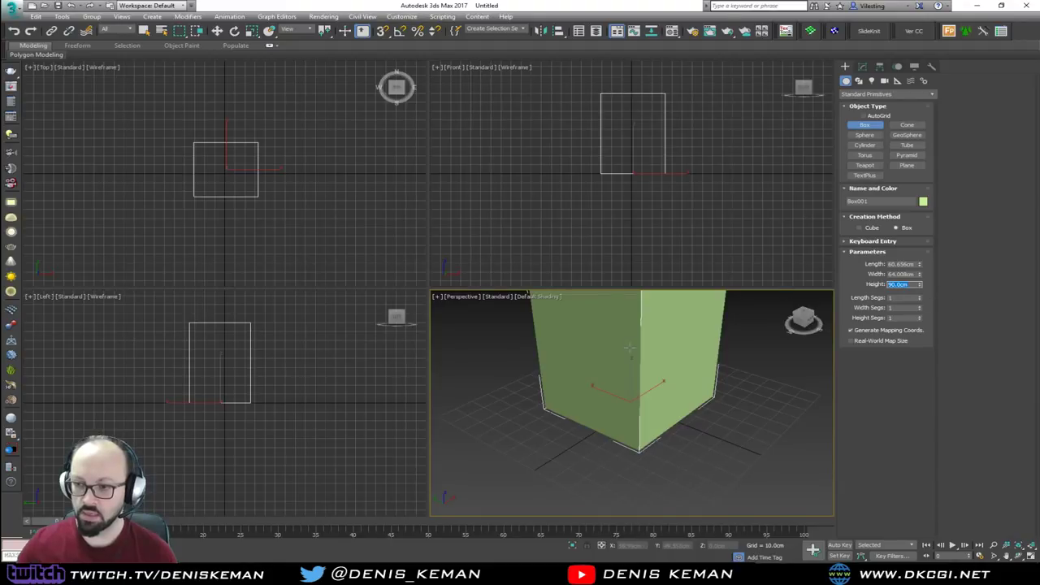
Step: Turn on edged faces in the perspective view and give the box 2 height segments, with 1 length and 1 width segment
{"action": "middle_click_drag", "start_coordinate": [735, 350], "coordinate": [730, 396]}
{"action": "key", "text": "F4"}
{"action": "left_click", "coordinate": [921, 307]}
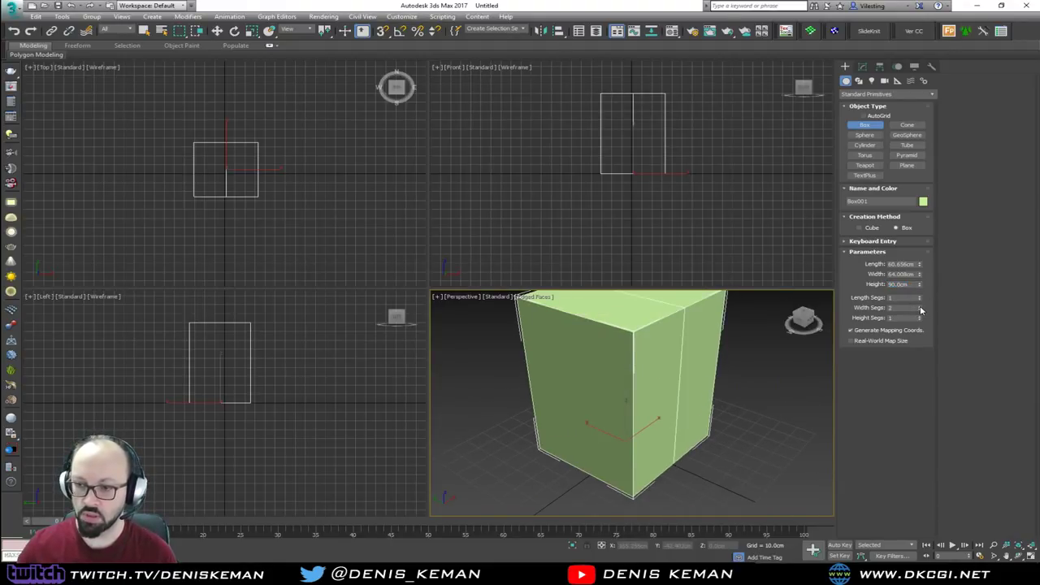
{"action": "left_click", "coordinate": [919, 309]}
{"action": "left_click", "coordinate": [920, 296]}
{"action": "left_click", "coordinate": [920, 299]}
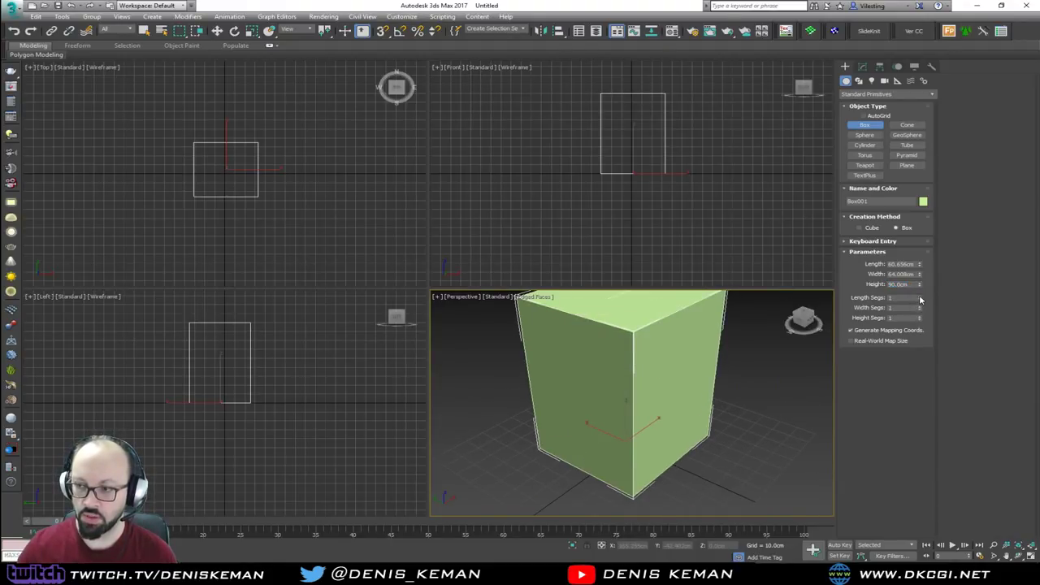
{"action": "left_click", "coordinate": [920, 316]}
{"action": "middle_click_drag", "start_coordinate": [601, 396], "coordinate": [603, 417]}
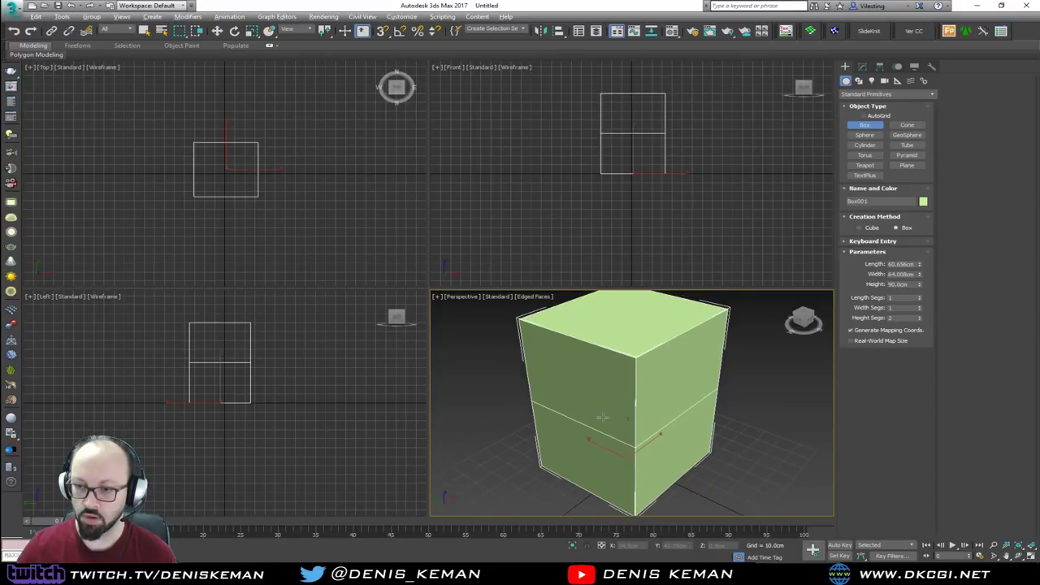
Step: Maximize the perspective view around the box and end box creation
{"action": "key", "text": "alt+w"}
{"action": "middle_click_drag", "start_coordinate": [520, 366], "coordinate": [503, 328], "text": "alt"}
{"action": "scroll", "coordinate": [503, 328], "scroll_direction": "down", "scroll_amount": 5}
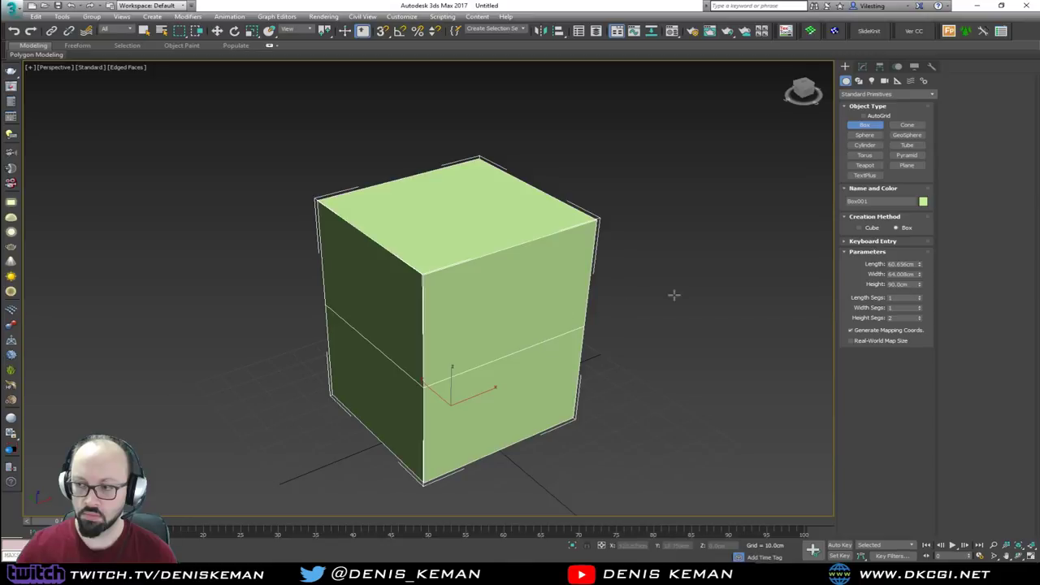
{"action": "right_click", "coordinate": [507, 351]}
{"action": "middle_click_drag", "start_coordinate": [446, 356], "coordinate": [459, 344], "text": "alt"}
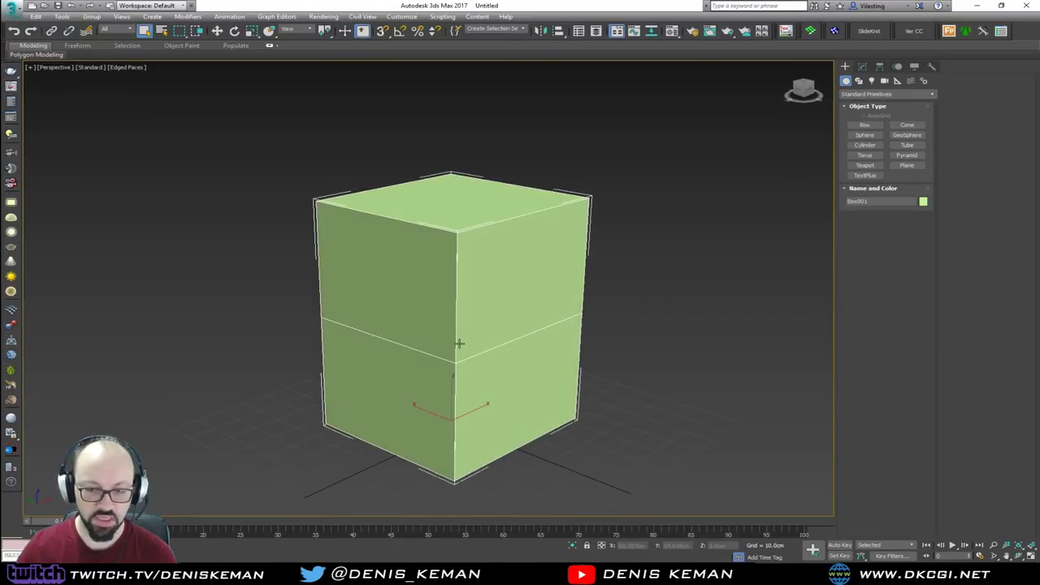
{"action": "key", "text": "h"}
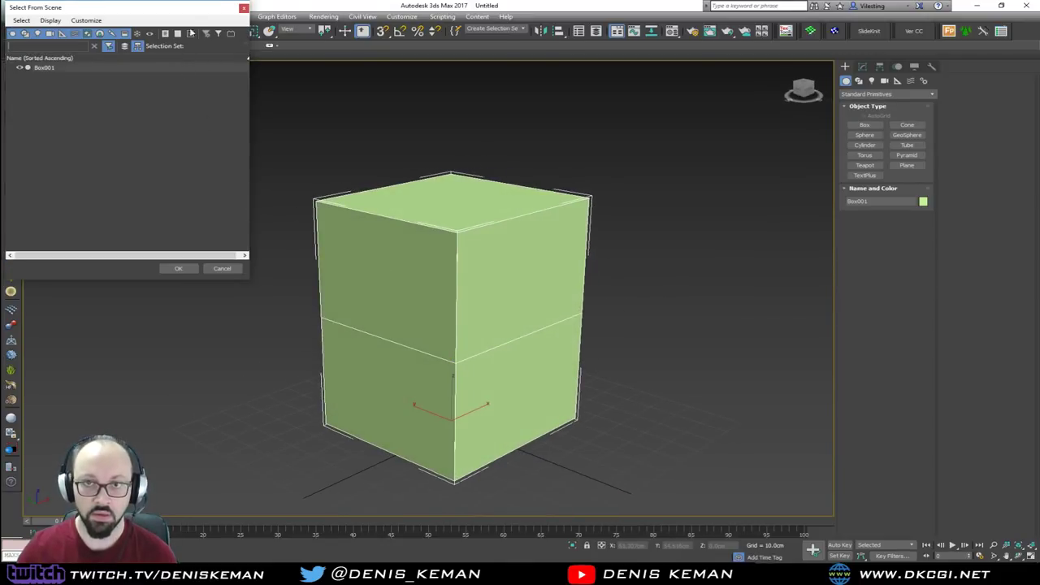
{"action": "left_click", "coordinate": [243, 7]}
{"action": "mouse_move", "coordinate": [443, 353]}
{"action": "middle_mouse_down", "text": "alt"}
{"action": "mouse_move", "coordinate": [433, 345]}
{"action": "mouse_move", "coordinate": [467, 344]}
{"action": "mouse_move", "coordinate": [460, 349]}
{"action": "middle_mouse_up", "text": "alt"}
Step: Compare the box's proportions with the Bench_01 photo beside it, and move the photo away again
{"action": "left_click_drag", "start_coordinate": [2, 84], "coordinate": [870, 95]}
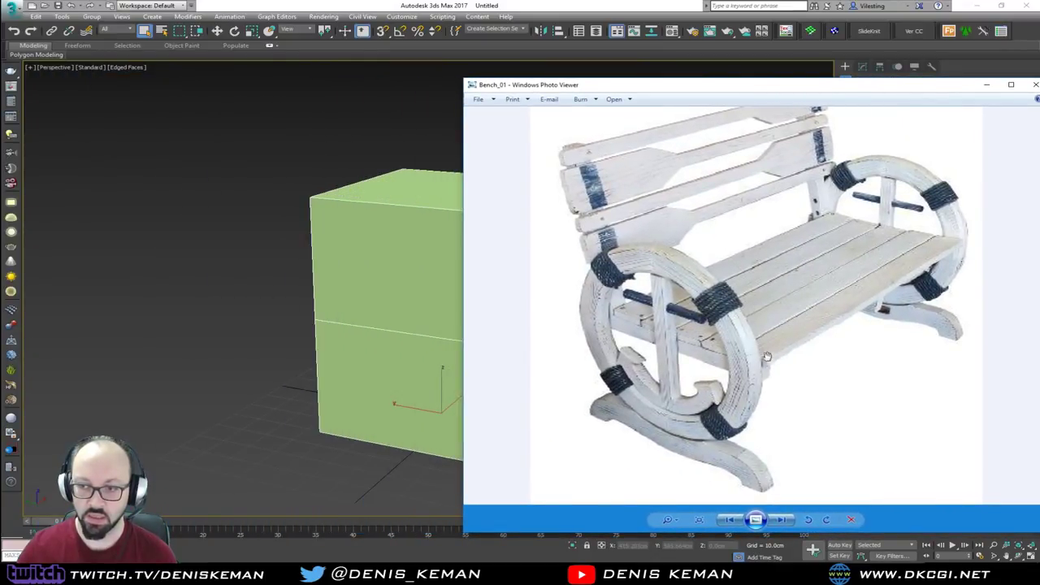
{"action": "left_click_drag", "start_coordinate": [656, 88], "coordinate": [735, 64]}
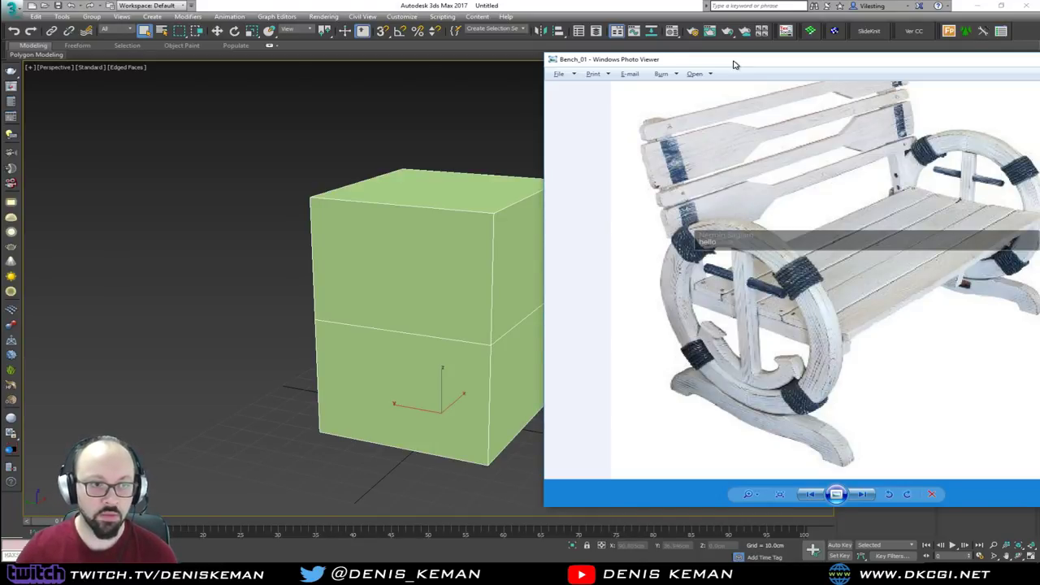
{"action": "left_click_drag", "start_coordinate": [735, 64], "coordinate": [0, 75]}
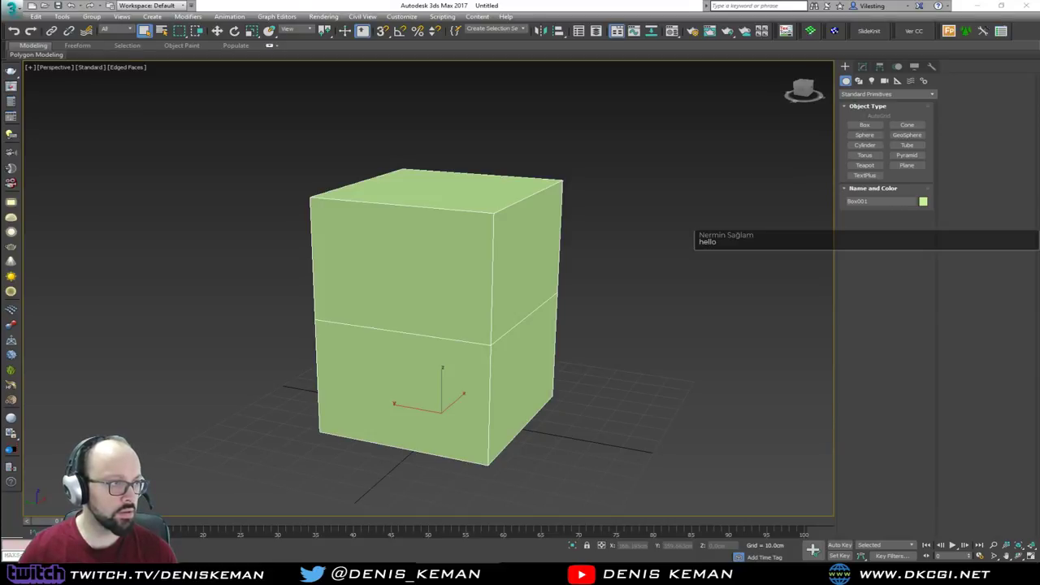
Step: Examine the built-in seating and Bench Seating Construction drawings in the bench seating dimensions image results, and move the browser off the modelling screen
{"action": "left_click_drag", "start_coordinate": [0, 62], "coordinate": [447, 68]}
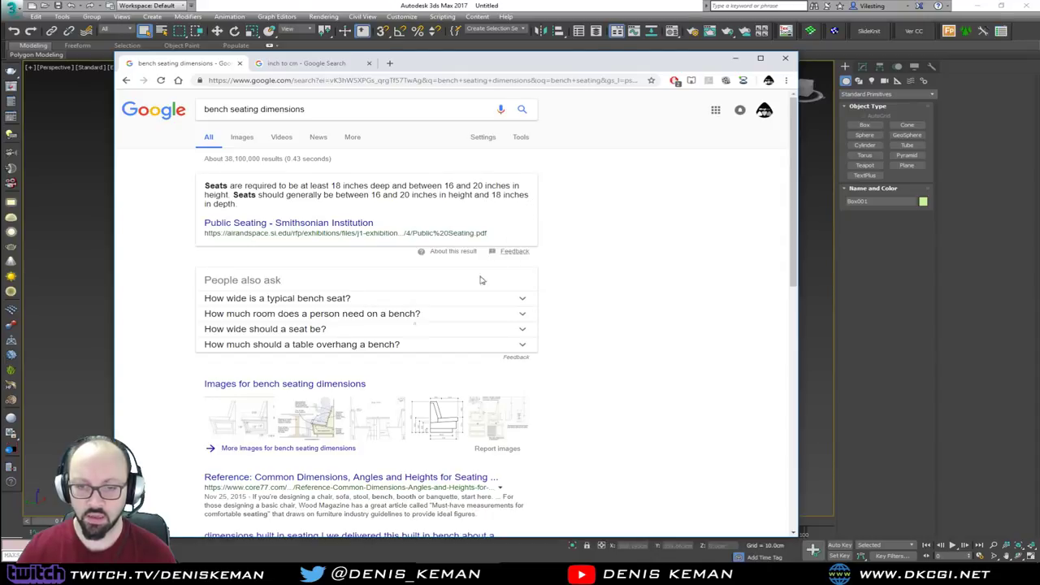
{"action": "left_click", "coordinate": [254, 418]}
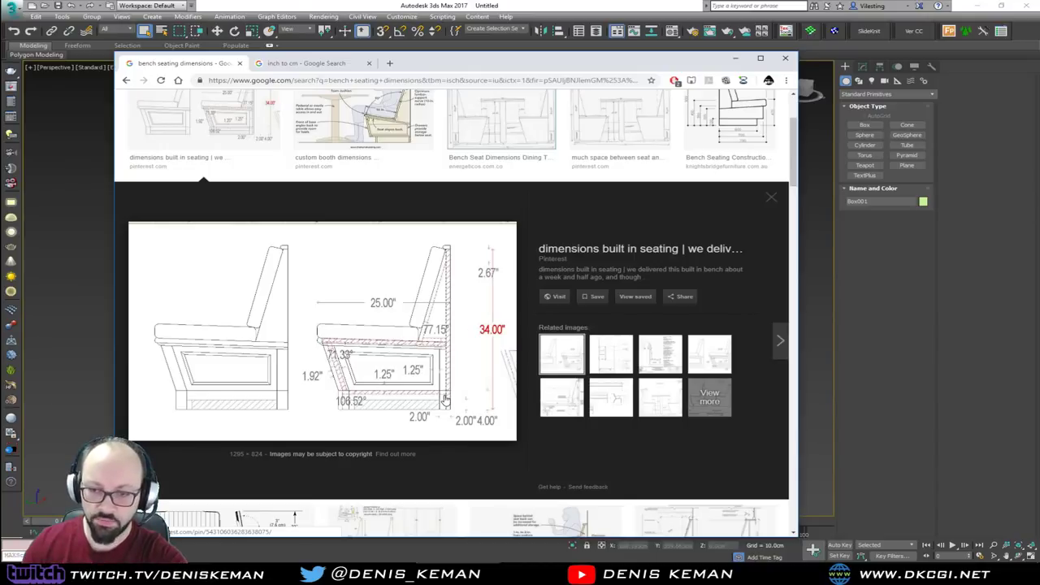
{"action": "scroll", "coordinate": [449, 400], "scroll_direction": "up", "scroll_amount": 3}
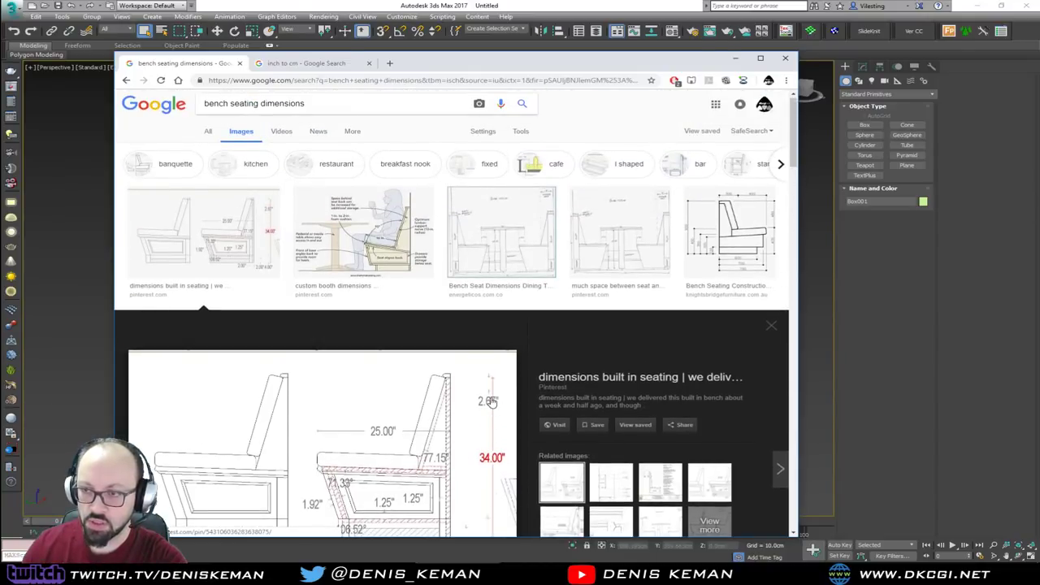
{"action": "left_click", "coordinate": [731, 234]}
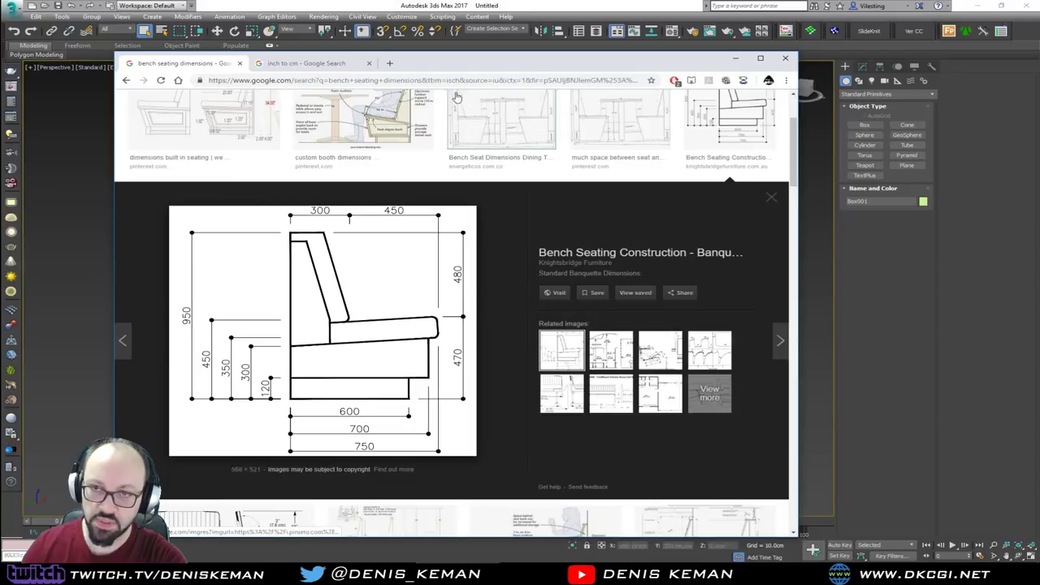
{"action": "left_click_drag", "start_coordinate": [496, 70], "coordinate": [1039, 75]}
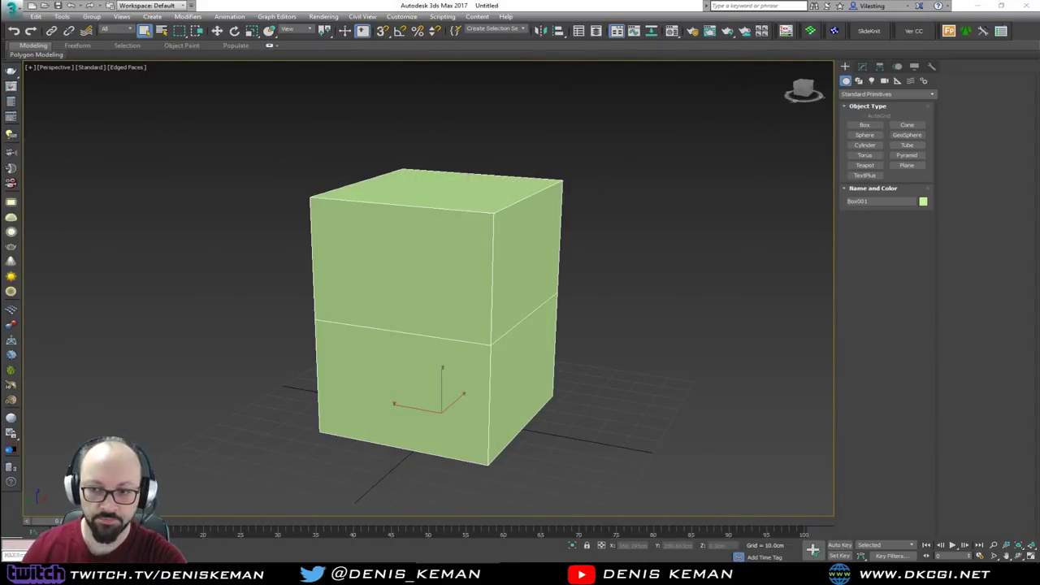
Step: Set the box's height to 95 cm
{"action": "left_click", "coordinate": [862, 66]}
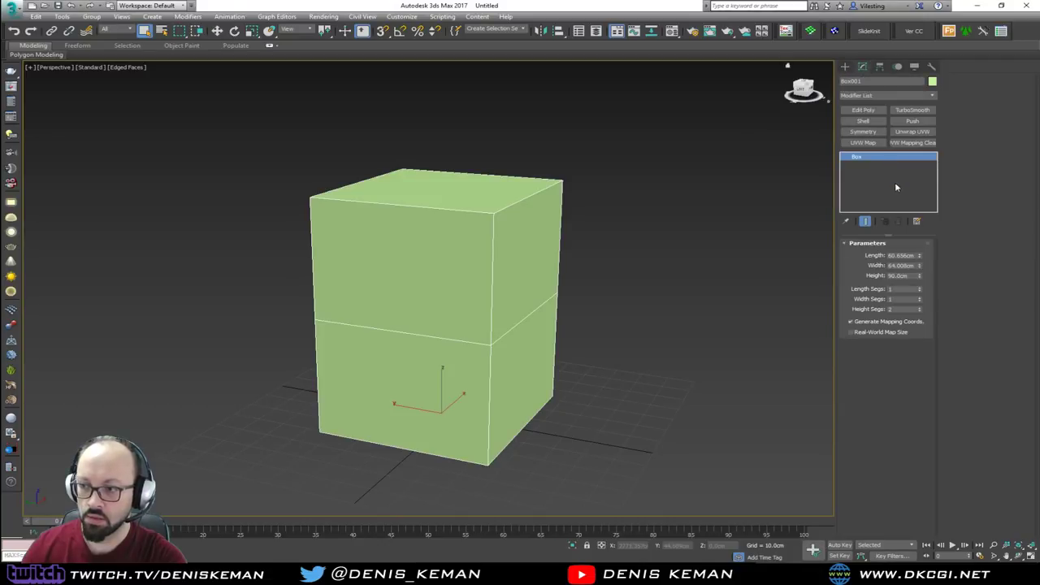
{"action": "double_click", "coordinate": [899, 276]}
{"action": "type", "text": "95"}
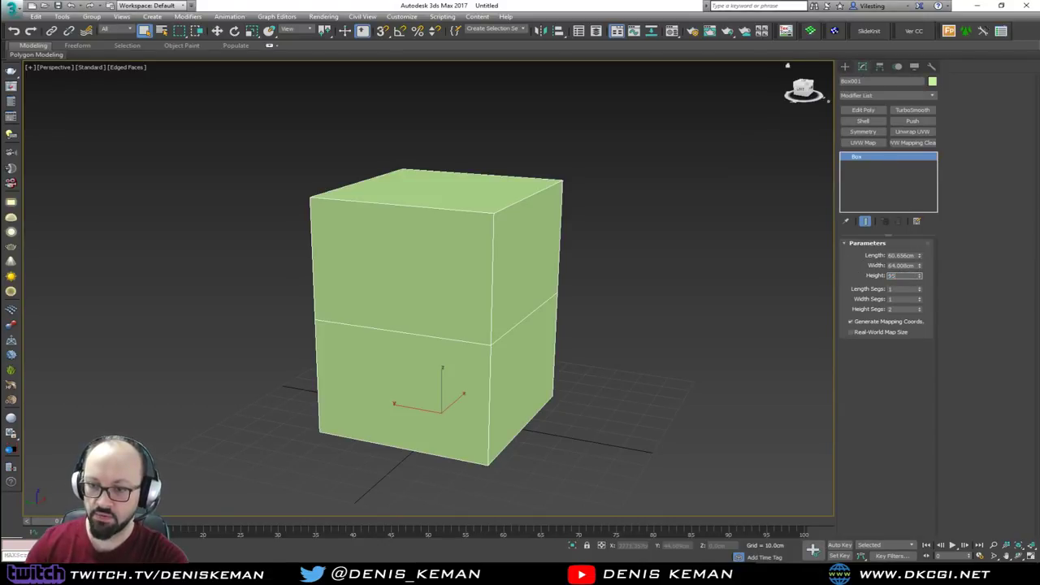
{"action": "key", "text": "Return"}
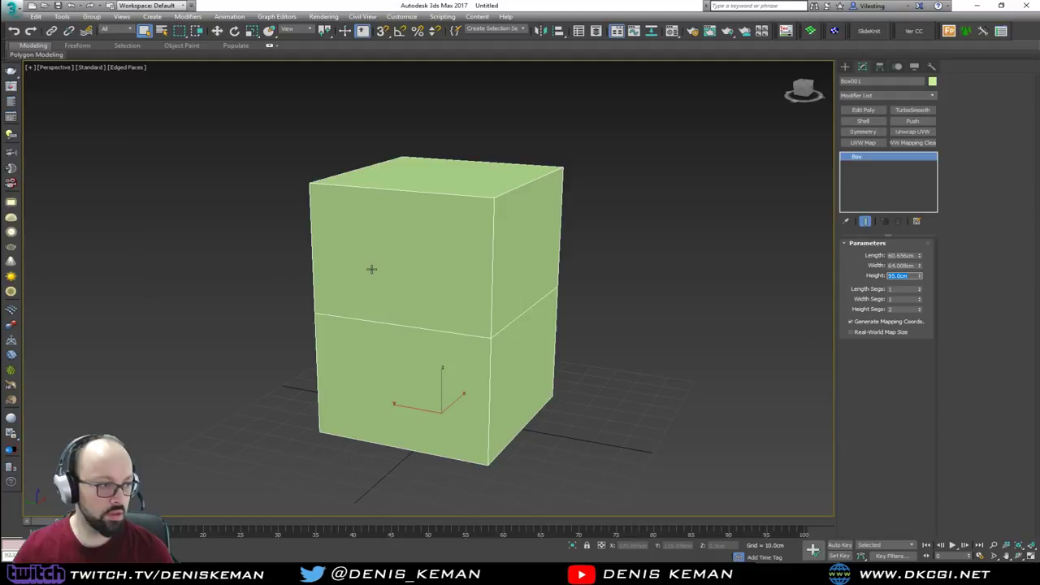
{"action": "middle_click_drag", "start_coordinate": [372, 269], "coordinate": [413, 265]}
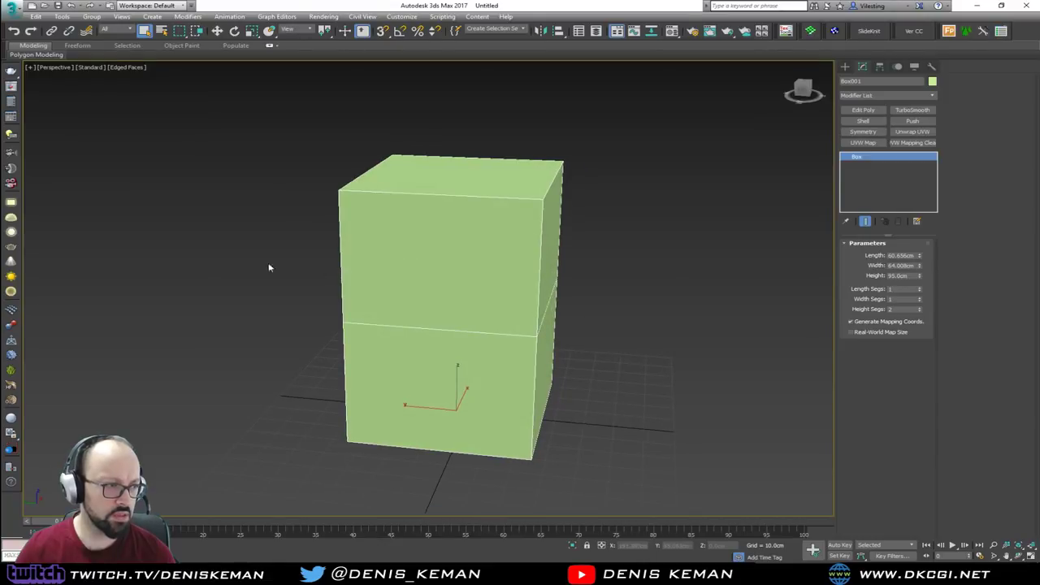
Step: Switch to the browser and compare the Bench Seating Construction and built-in seating drawings, and return to the modelling scene
{"action": "left_click_drag", "start_coordinate": [0, 71], "coordinate": [744, 56]}
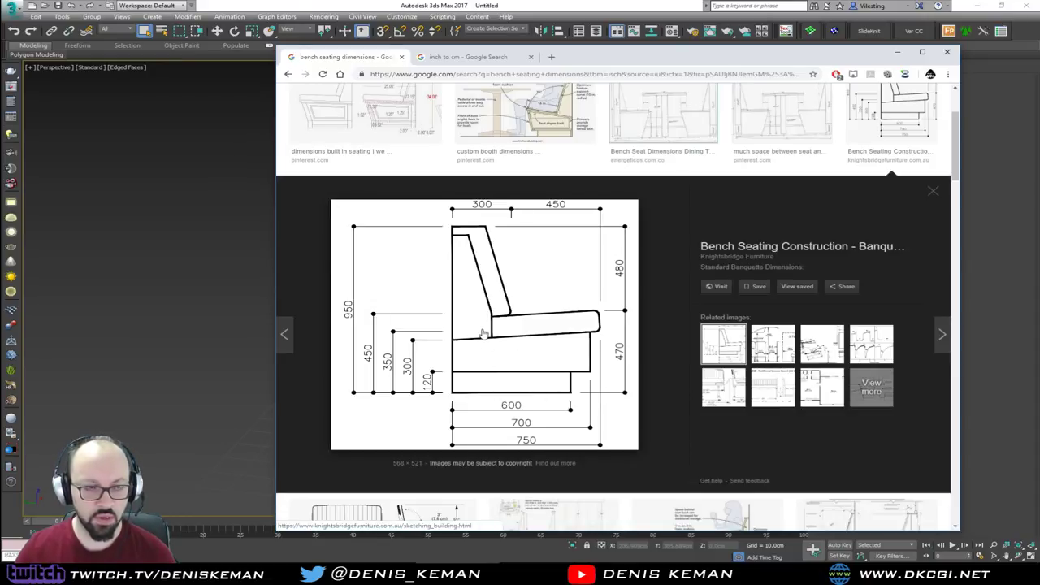
{"action": "scroll", "coordinate": [561, 289], "scroll_direction": "up", "scroll_amount": 2}
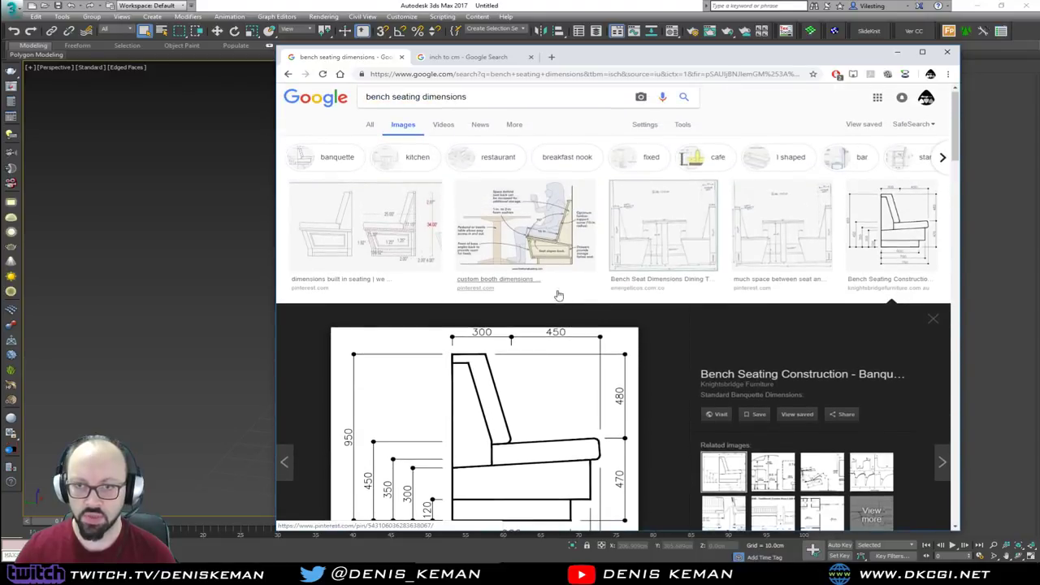
{"action": "left_click", "coordinate": [414, 221]}
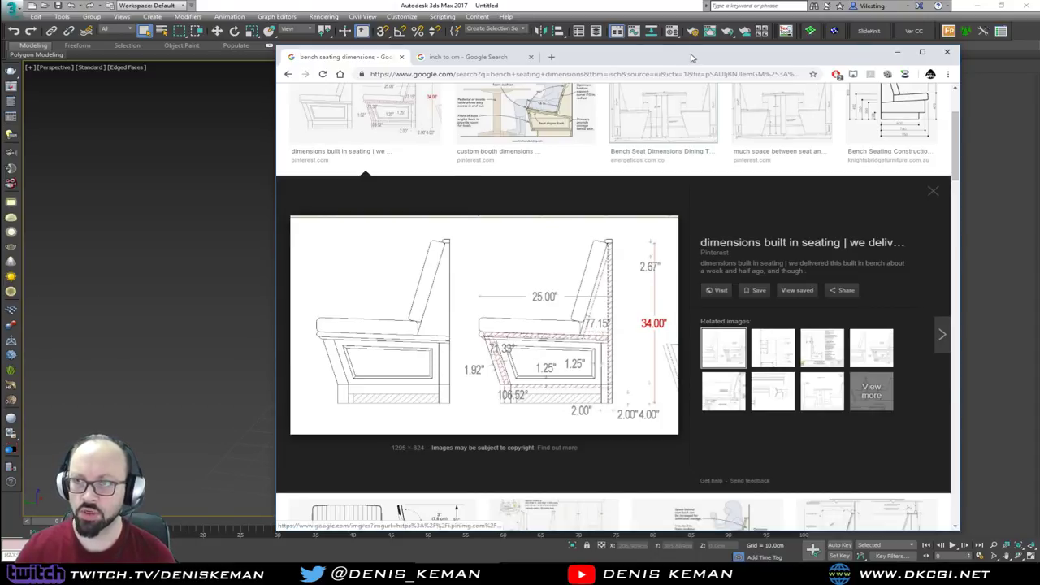
{"action": "key", "text": "alt+Tab"}
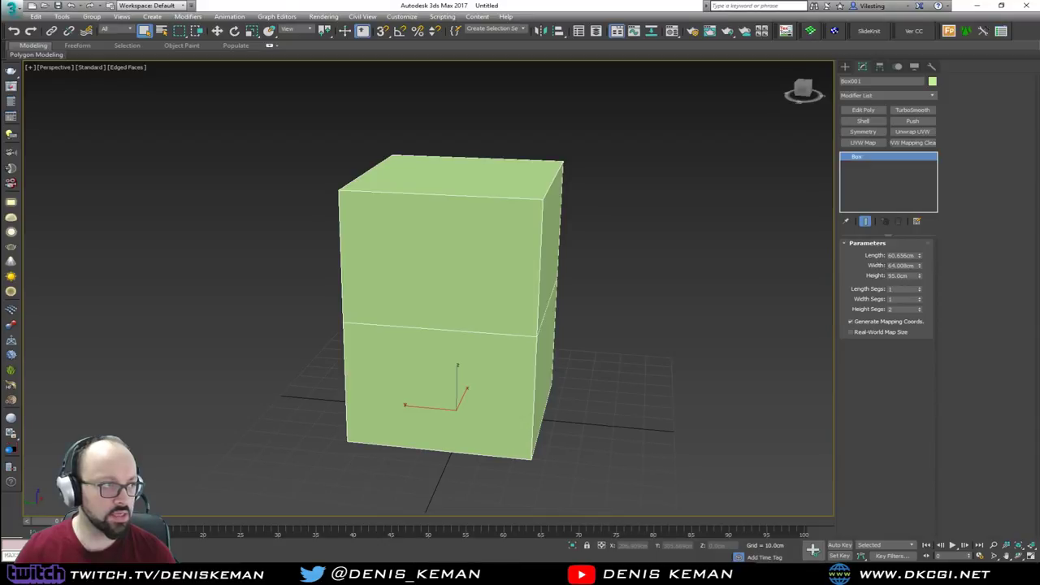
Step: Bring the Bench_01 photo over the modelling scene and examine the paddle-shaped backrest slats, seat and wheel armrests up close
{"action": "left_click_drag", "start_coordinate": [0, 122], "coordinate": [426, 106]}
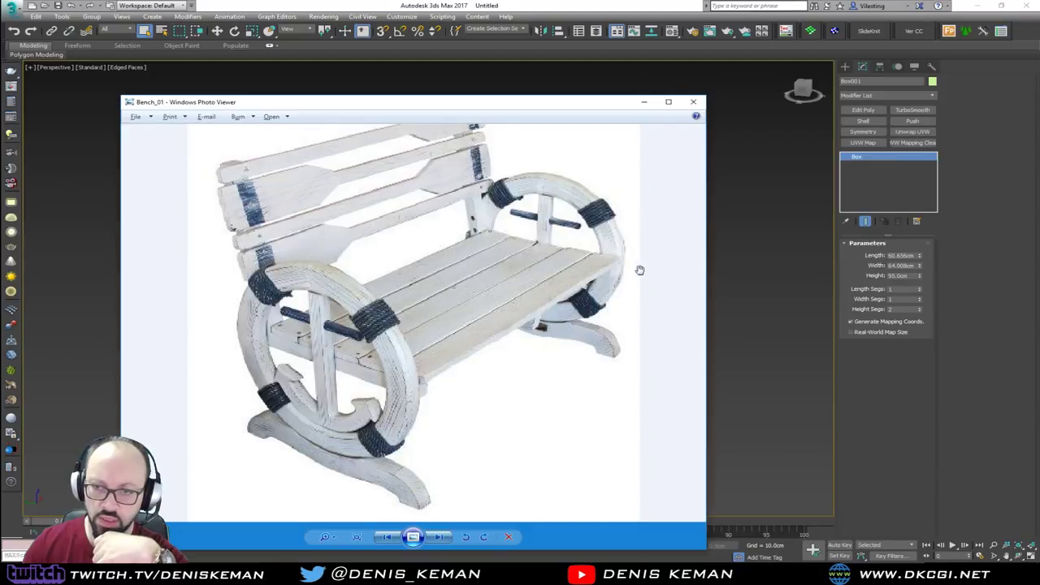
{"action": "scroll", "coordinate": [374, 236], "scroll_direction": "up", "scroll_amount": 2}
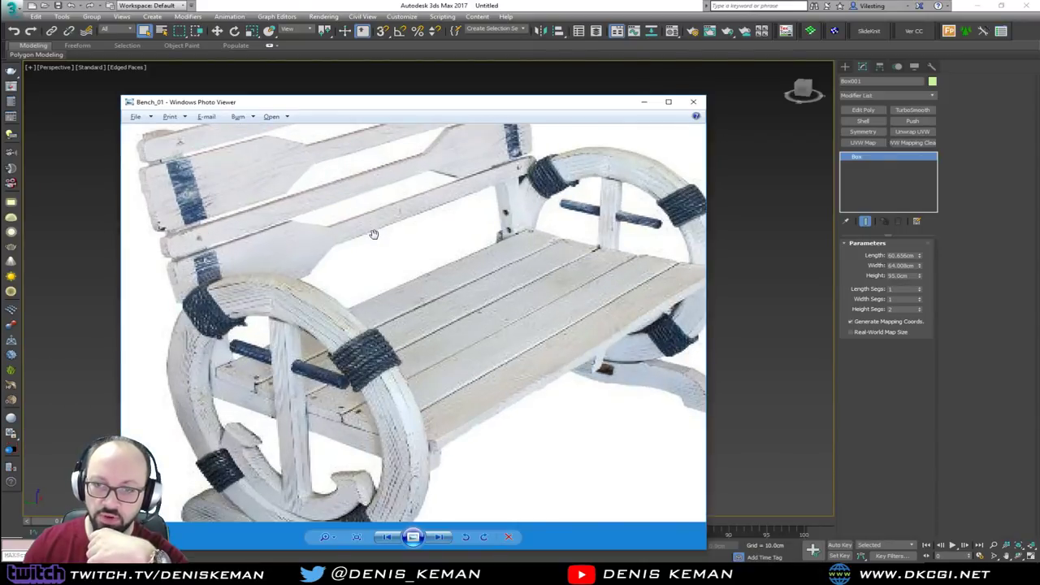
{"action": "scroll", "coordinate": [373, 237], "scroll_direction": "down", "scroll_amount": 2}
{"action": "left_click_drag", "start_coordinate": [373, 236], "coordinate": [382, 285]}
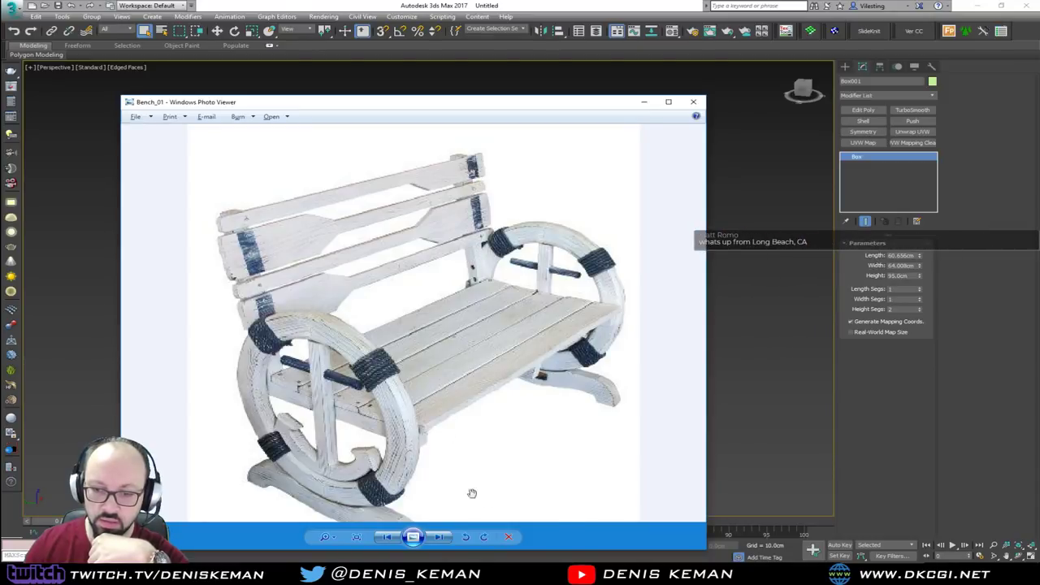
Step: Switch to the browser and look through the paddle dimensions image results, enlarging the Wood Canoe Paddles picture
{"action": "left_click", "coordinate": [457, 564]}
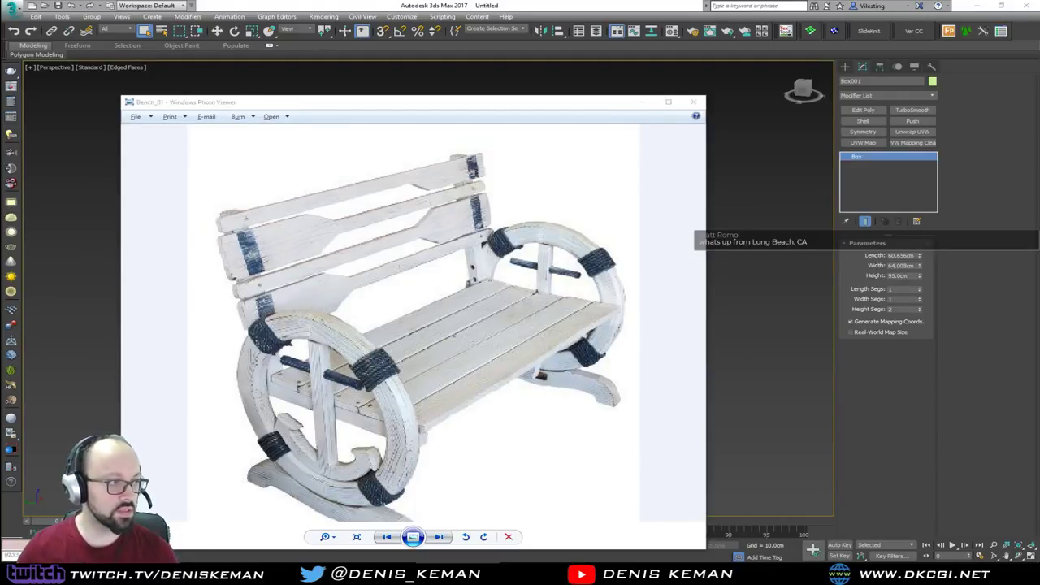
{"action": "left_click_drag", "start_coordinate": [0, 65], "coordinate": [499, 66]}
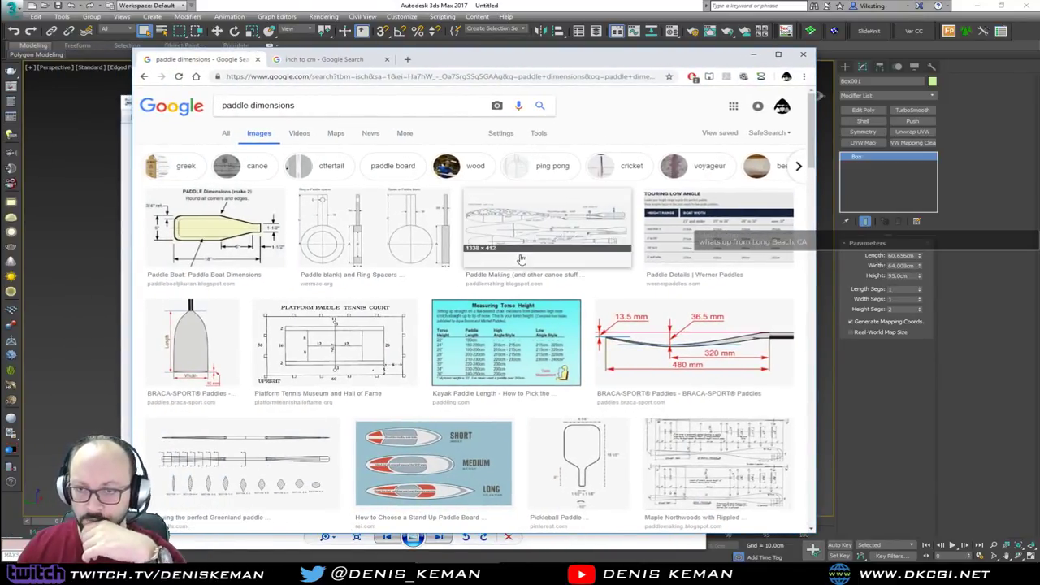
{"action": "scroll", "coordinate": [526, 248], "scroll_direction": "down", "scroll_amount": 5}
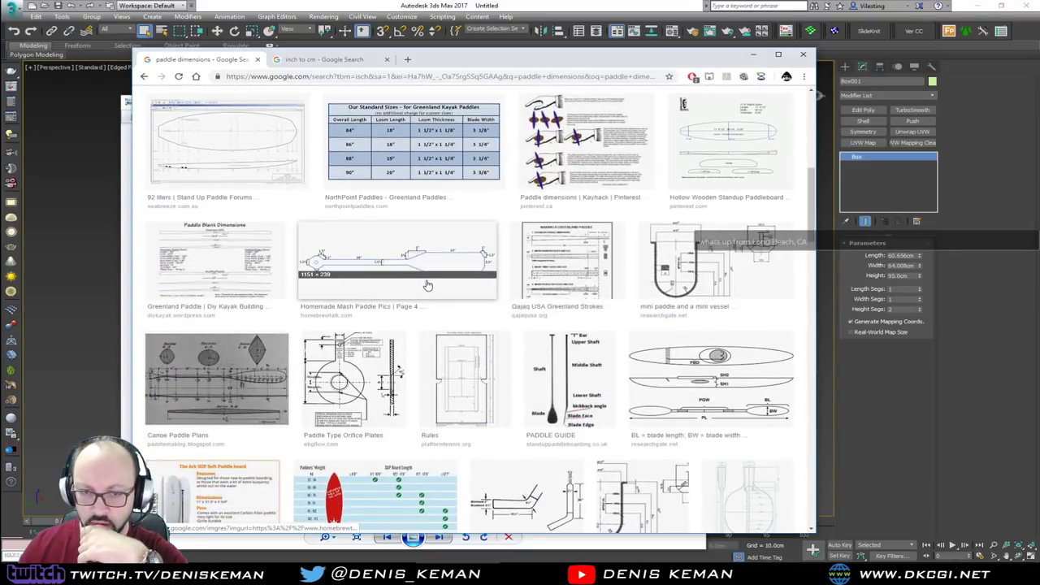
{"action": "scroll", "coordinate": [428, 285], "scroll_direction": "down", "scroll_amount": 4}
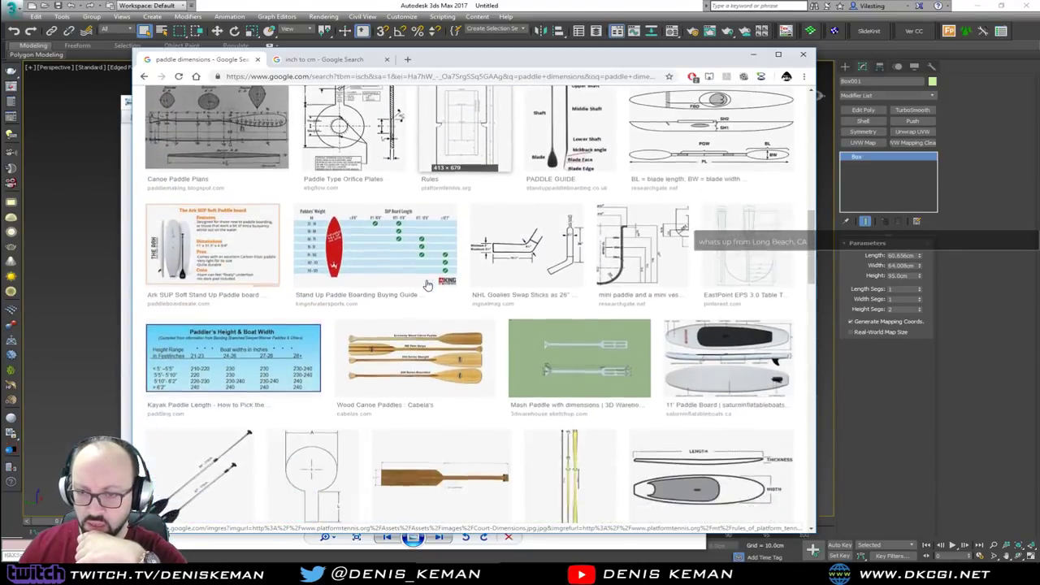
{"action": "left_click", "coordinate": [428, 285]}
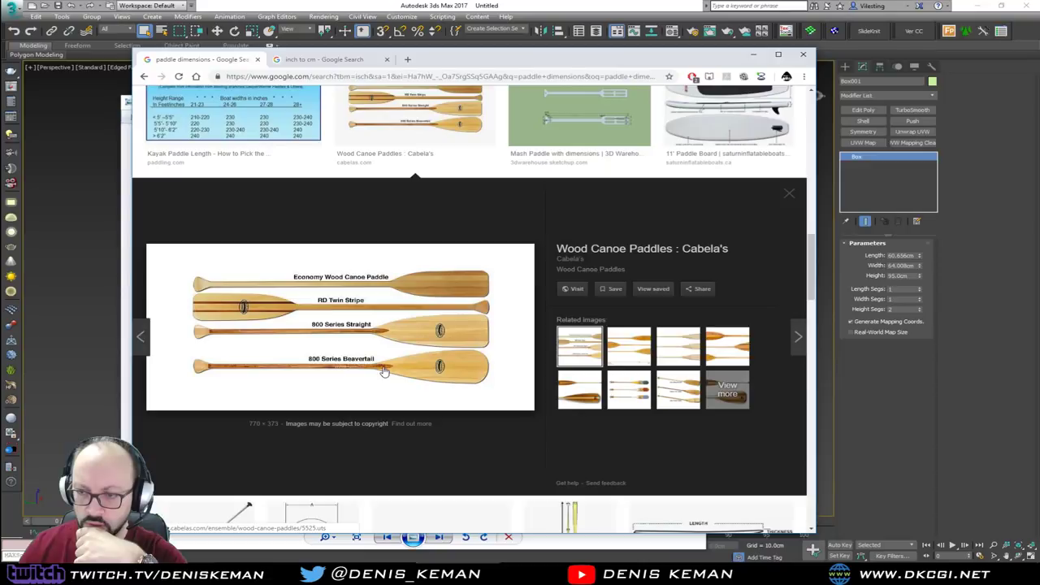
{"action": "scroll", "coordinate": [457, 231], "scroll_direction": "up", "scroll_amount": 10}
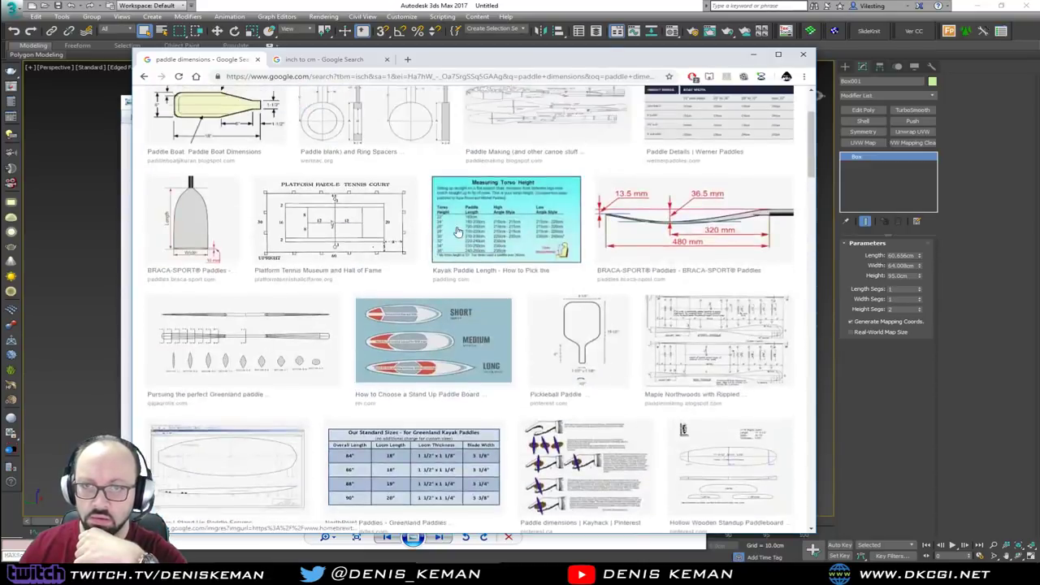
Step: Search images for "kayak paddle length" and skim the paddle sizing charts
{"action": "left_click_drag", "start_coordinate": [319, 106], "coordinate": [250, 104]}
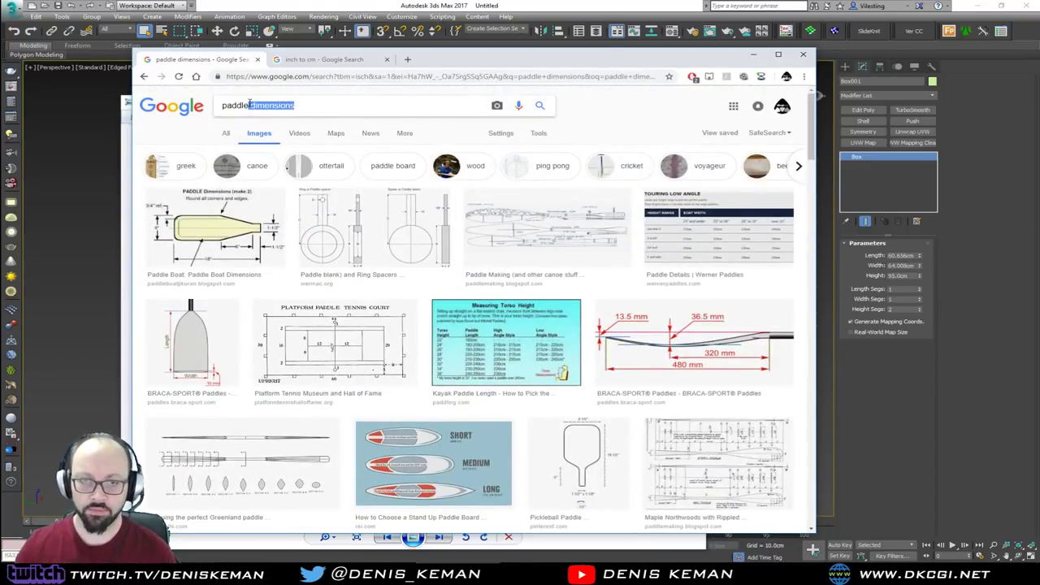
{"action": "key", "text": "BackSpace"}
{"action": "type", "text": "len"}
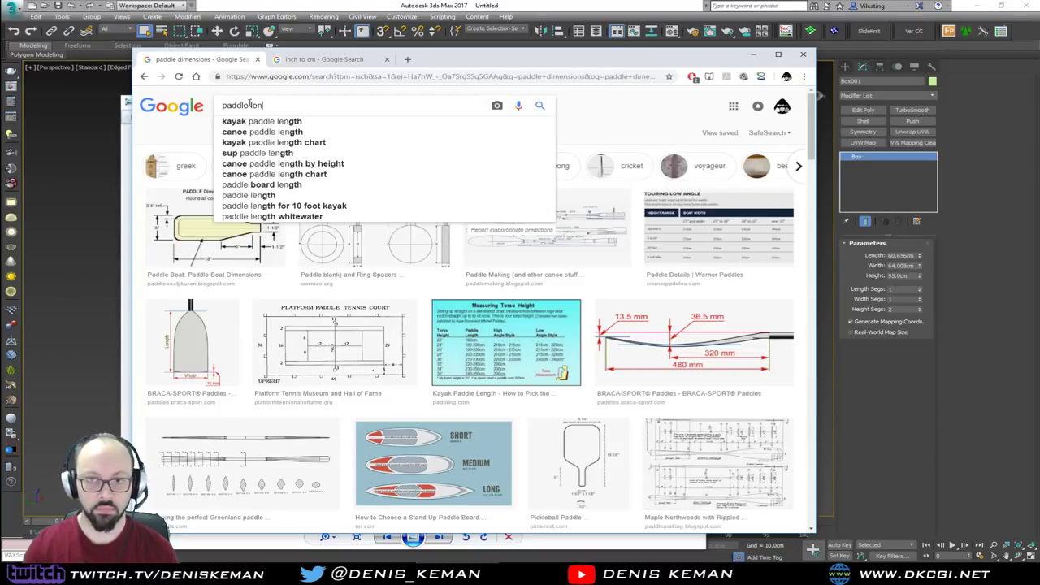
{"action": "key", "text": "Down"}
{"action": "key", "text": "Down"}
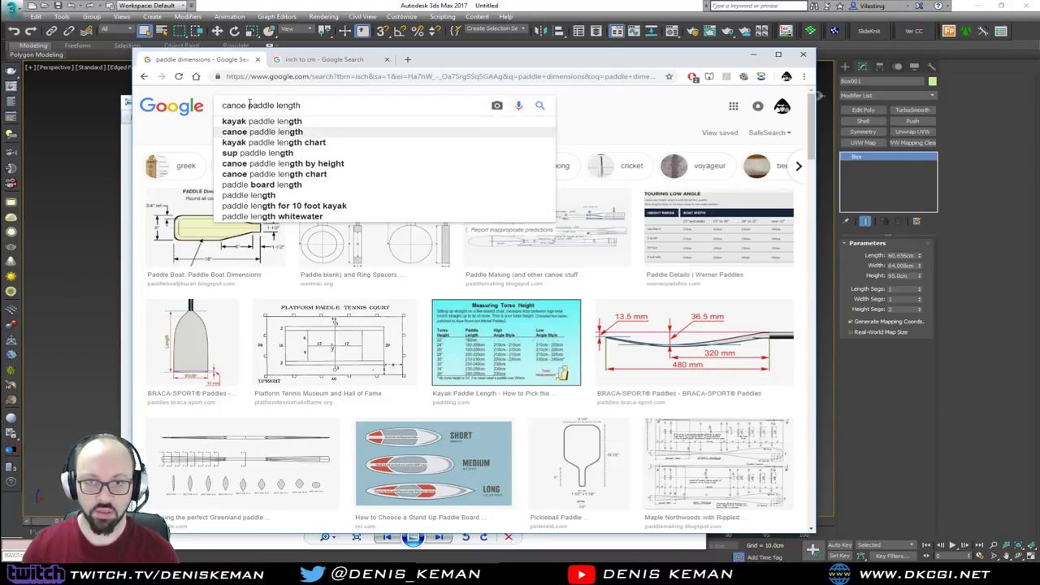
{"action": "key", "text": "Up"}
{"action": "key", "text": "Return"}
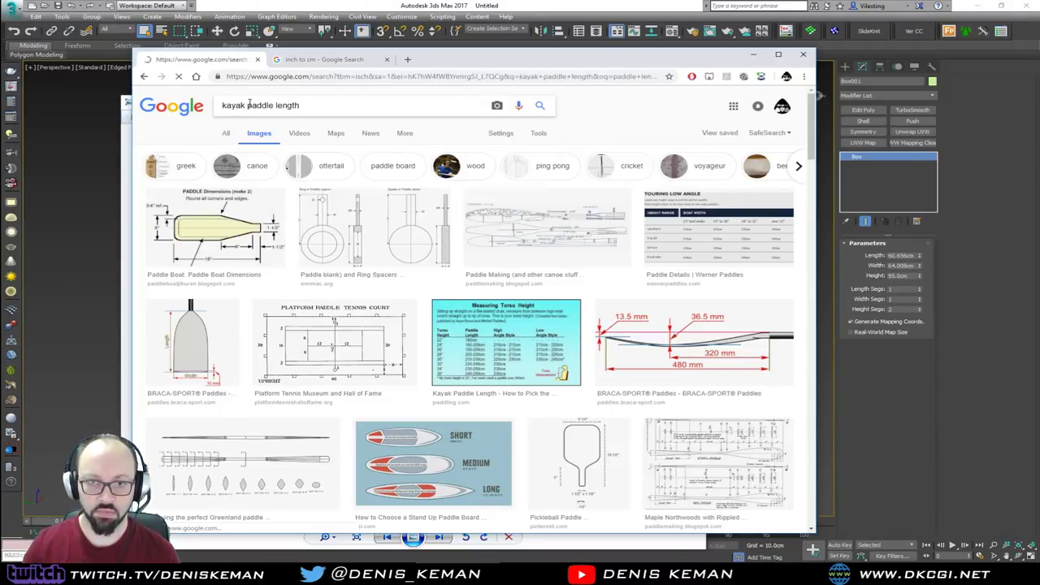
{"action": "scroll", "coordinate": [527, 355], "scroll_direction": "down", "scroll_amount": 10}
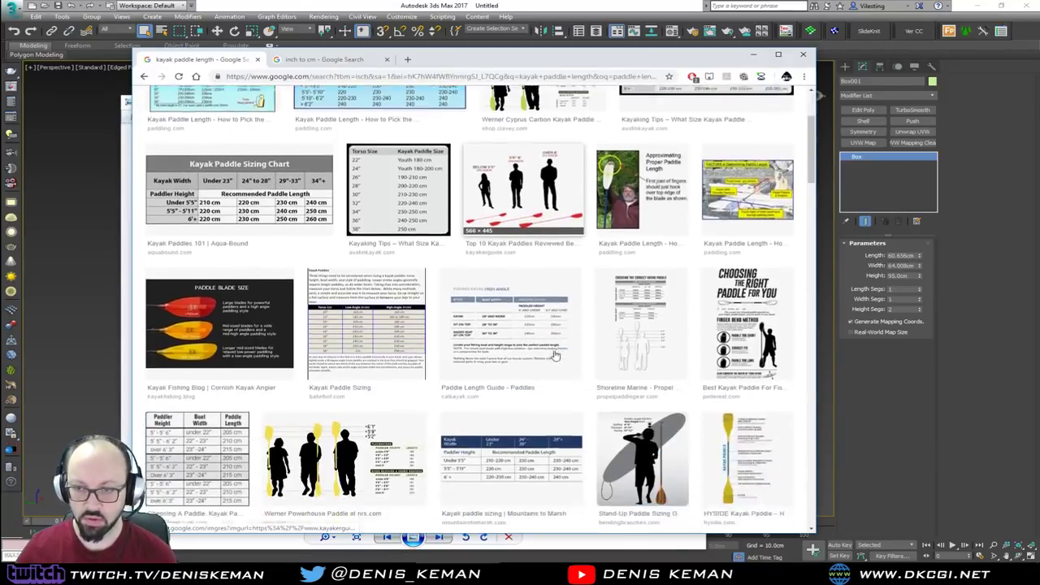
{"action": "scroll", "coordinate": [556, 351], "scroll_direction": "up", "scroll_amount": 10}
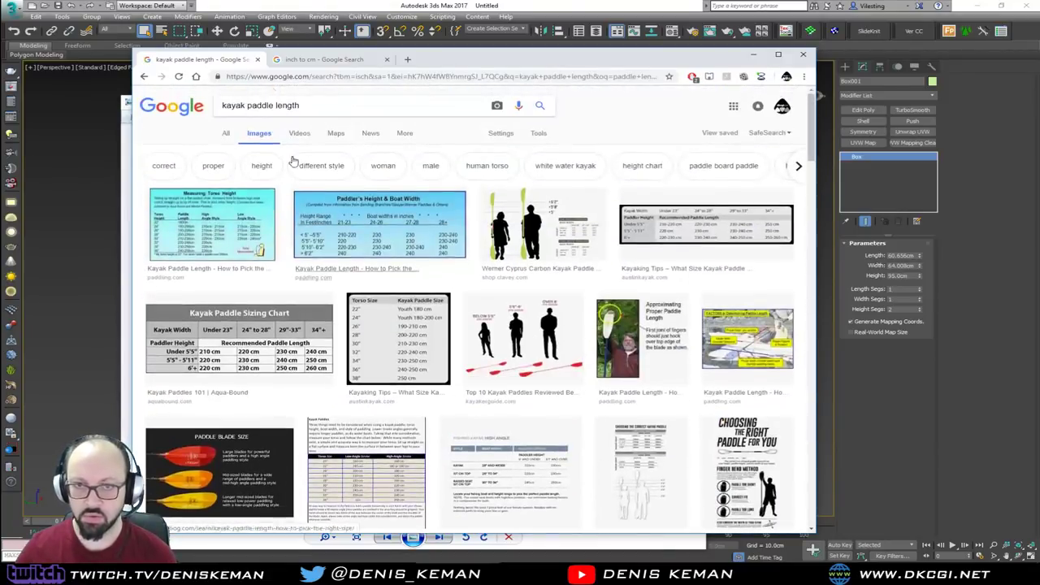
Step: Search images for "wooden paddle length" and enlarge the Szmag Lin Ski pine paddle size picture
{"action": "left_click_drag", "start_coordinate": [245, 106], "coordinate": [205, 108]}
{"action": "type", "text": "wooden"}
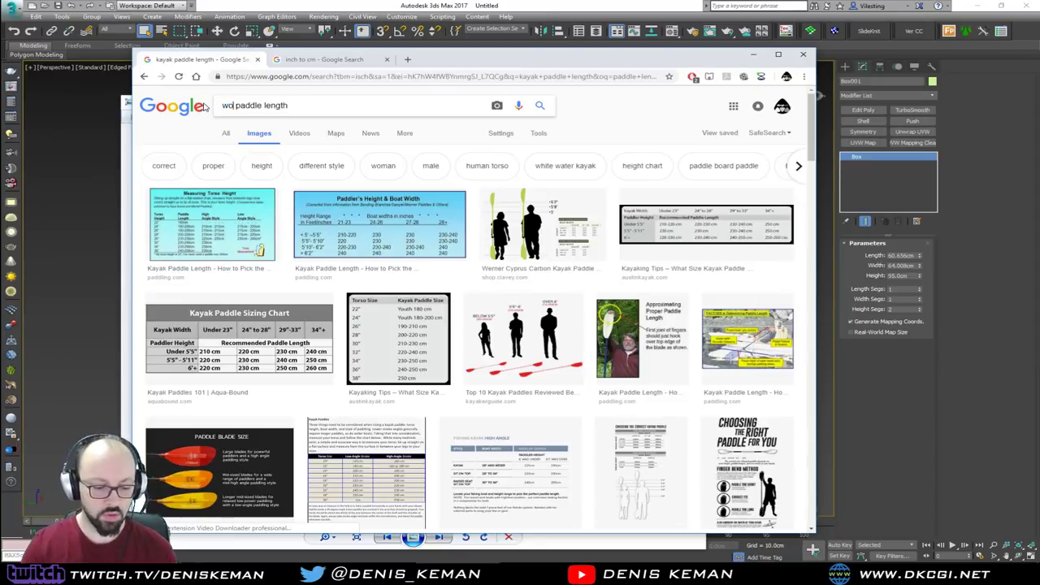
{"action": "key", "text": "Return"}
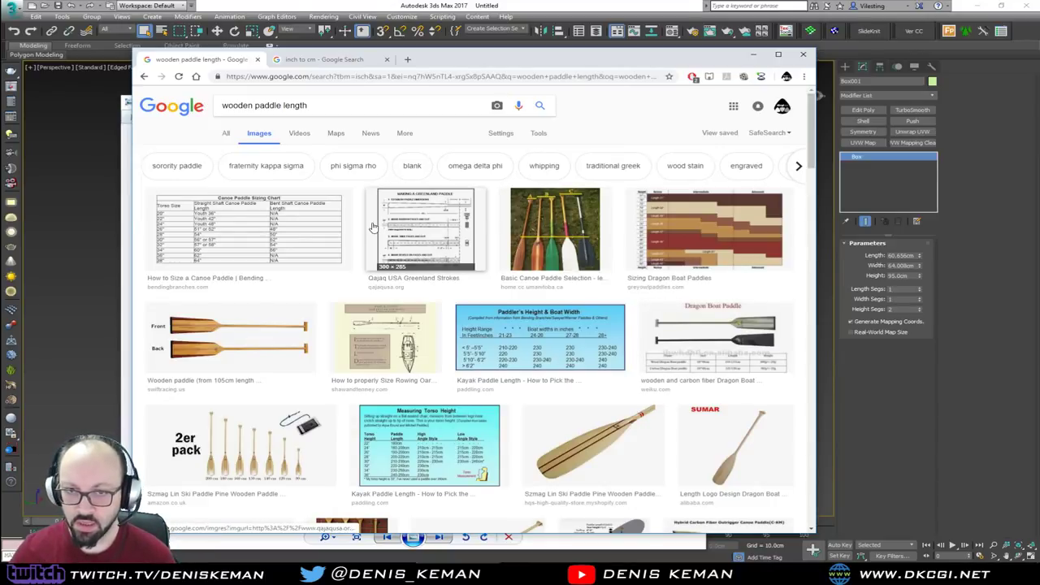
{"action": "scroll", "coordinate": [276, 252], "scroll_direction": "down", "scroll_amount": 2}
{"action": "left_click", "coordinate": [276, 252]}
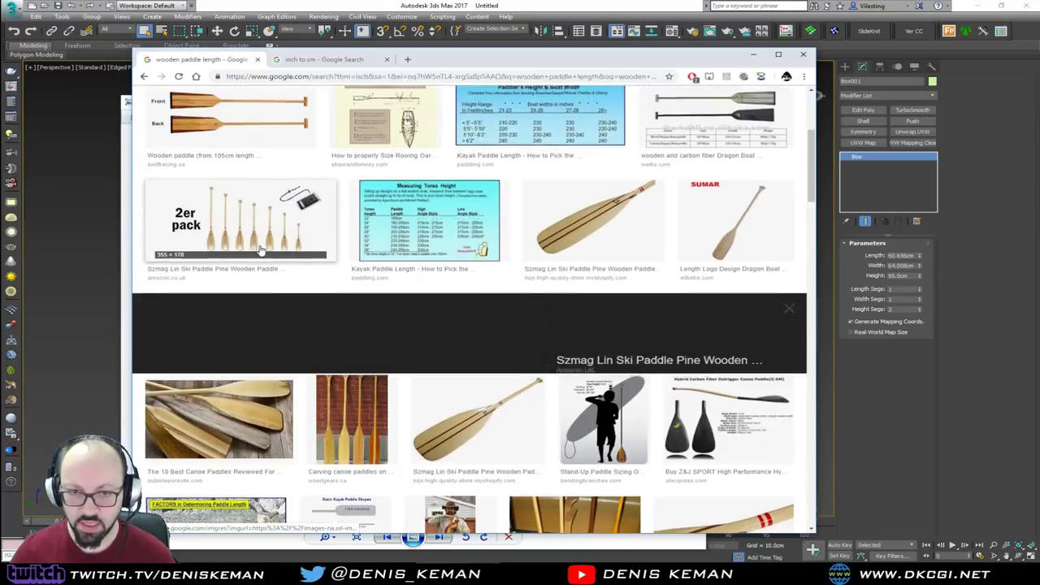
{"action": "scroll", "coordinate": [449, 316], "scroll_direction": "down", "scroll_amount": 2}
{"action": "scroll", "coordinate": [450, 315], "scroll_direction": "down", "scroll_amount": 2}
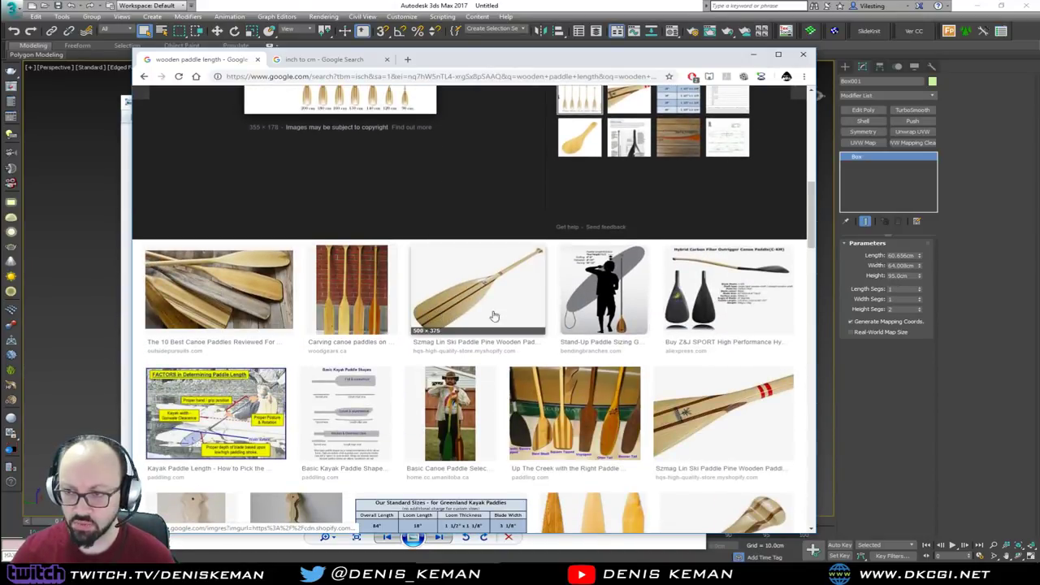
Step: Look through the remaining wooden paddle length image results for a paddle with dimensions, and return to the start of the results
{"action": "scroll", "coordinate": [682, 334], "scroll_direction": "down", "scroll_amount": 3}
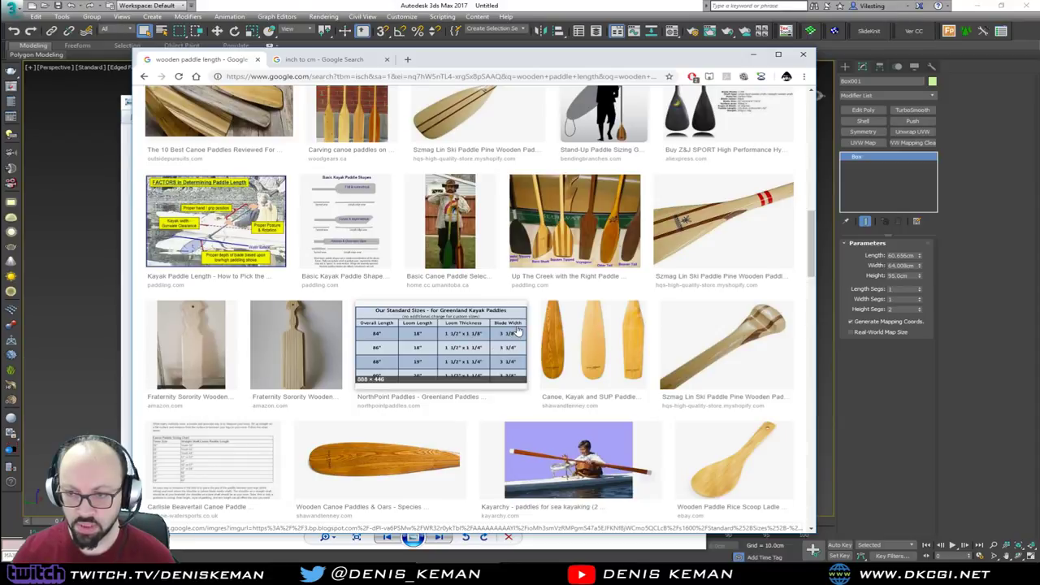
{"action": "scroll", "coordinate": [518, 331], "scroll_direction": "down", "scroll_amount": 5}
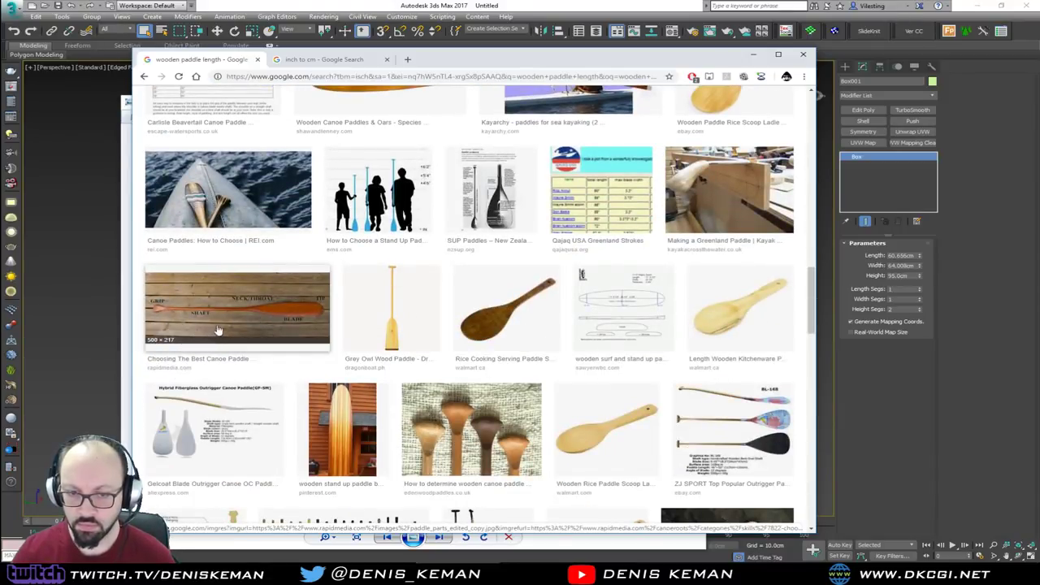
{"action": "scroll", "coordinate": [244, 322], "scroll_direction": "down", "scroll_amount": 4}
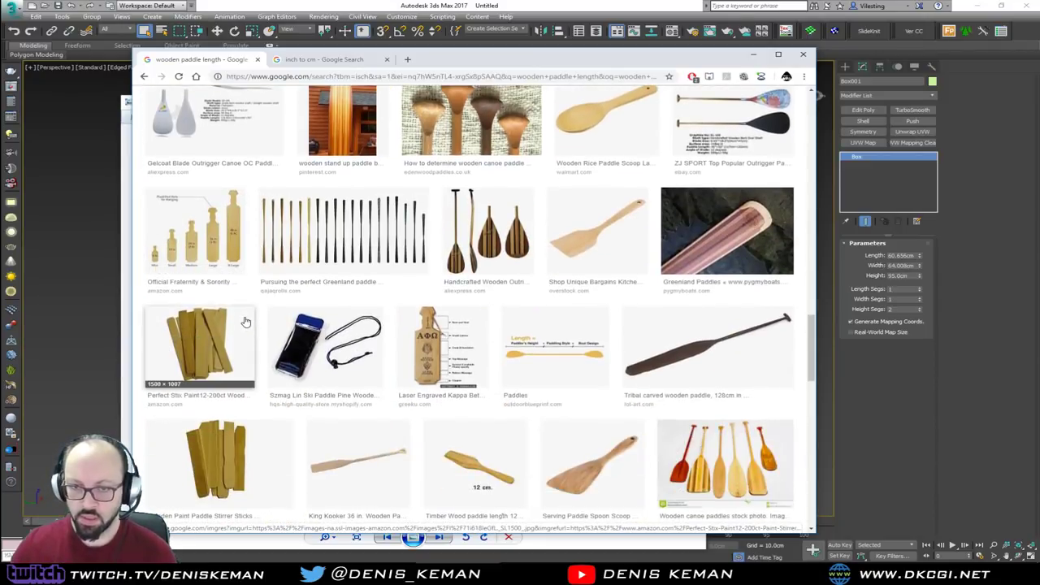
{"action": "scroll", "coordinate": [243, 322], "scroll_direction": "down", "scroll_amount": 1}
{"action": "scroll", "coordinate": [244, 322], "scroll_direction": "down", "scroll_amount": 2}
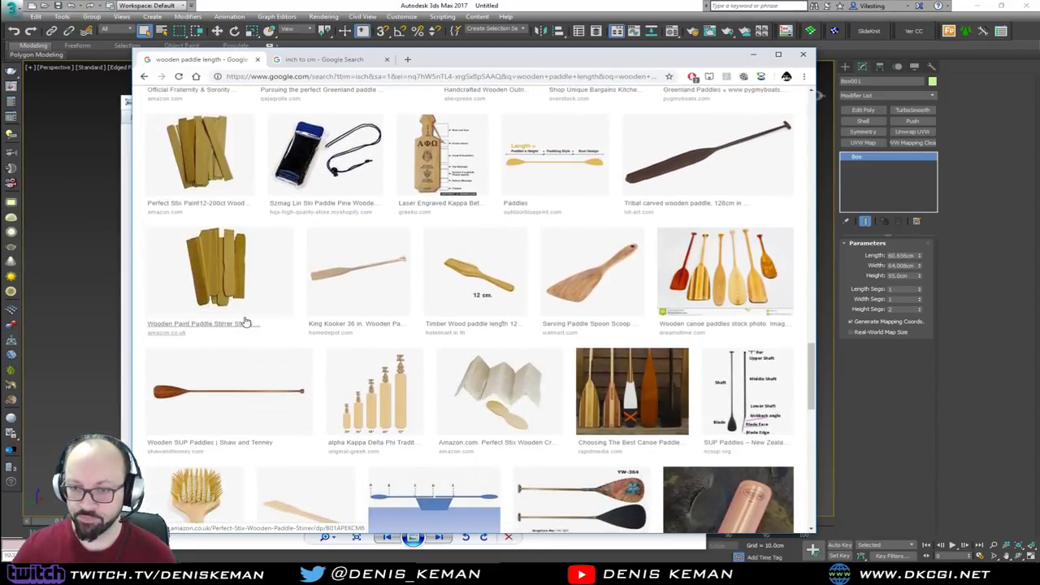
{"action": "scroll", "coordinate": [244, 322], "scroll_direction": "down", "scroll_amount": 2}
{"action": "scroll", "coordinate": [244, 322], "scroll_direction": "down", "scroll_amount": 3}
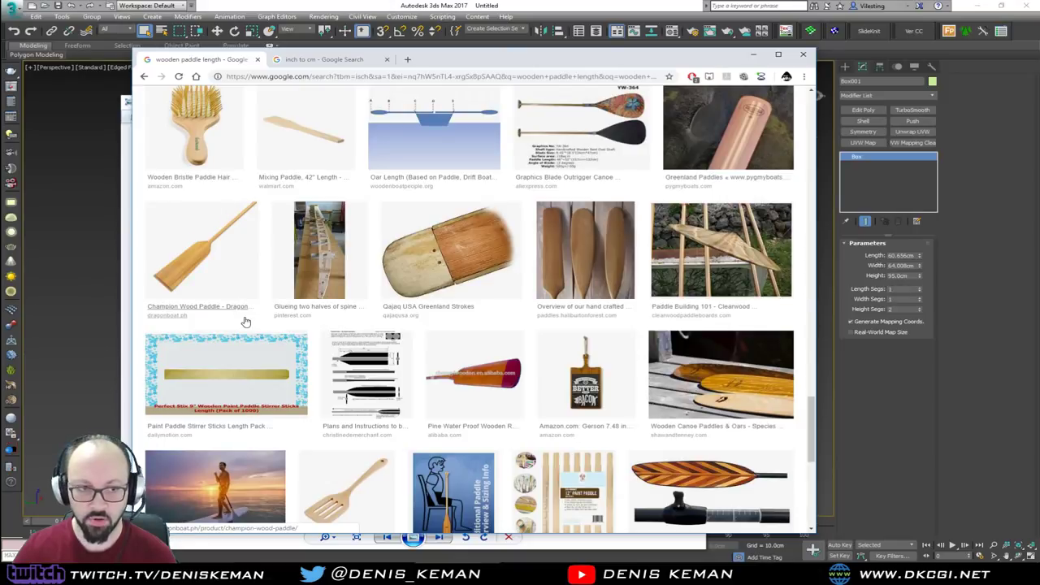
{"action": "scroll", "coordinate": [244, 322], "scroll_direction": "down", "scroll_amount": 4}
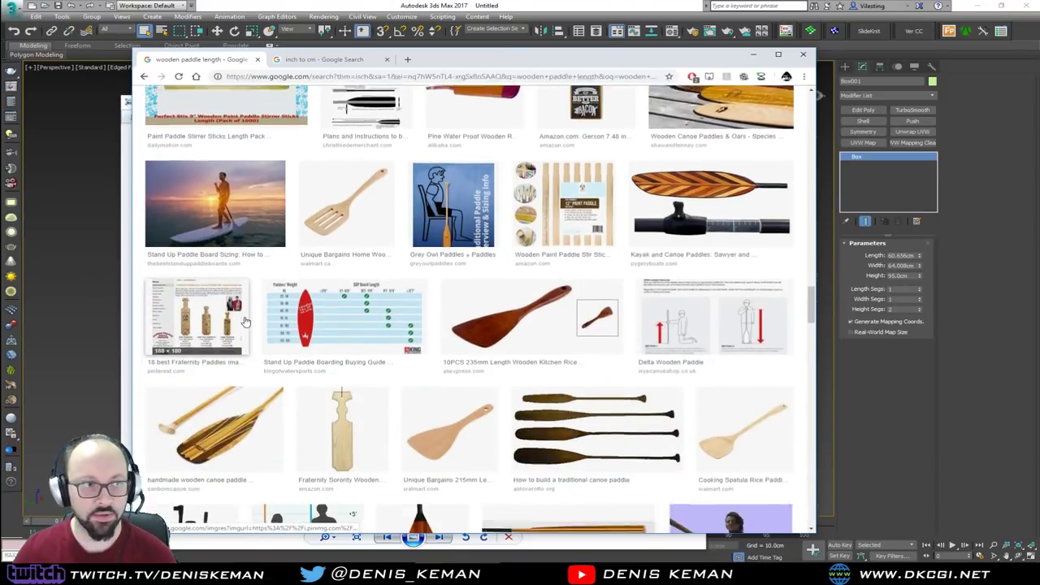
{"action": "scroll", "coordinate": [244, 322], "scroll_direction": "down", "scroll_amount": 3}
{"action": "scroll", "coordinate": [244, 322], "scroll_direction": "down", "scroll_amount": 2}
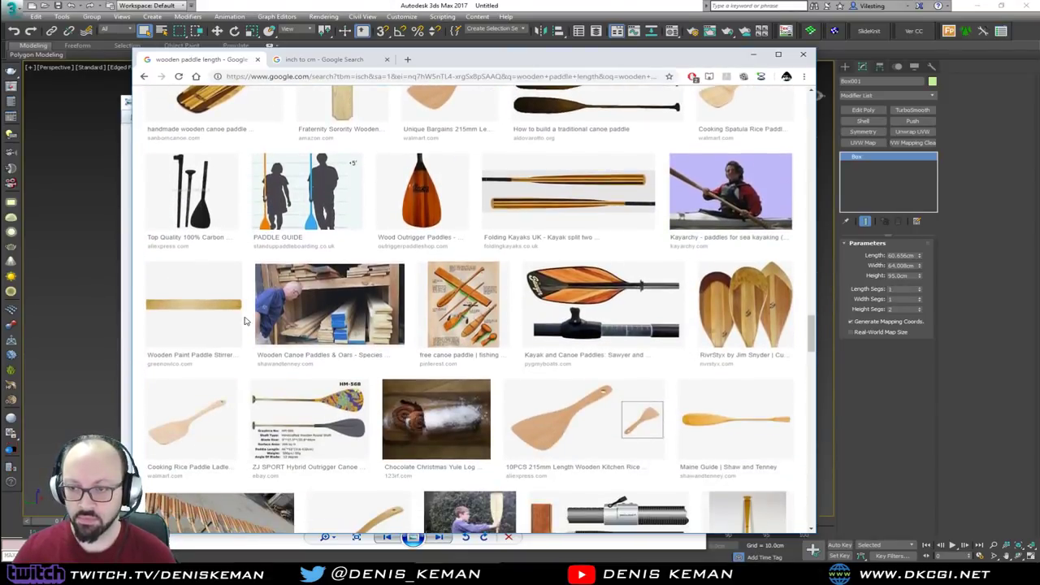
{"action": "scroll", "coordinate": [244, 322], "scroll_direction": "up", "scroll_amount": 15}
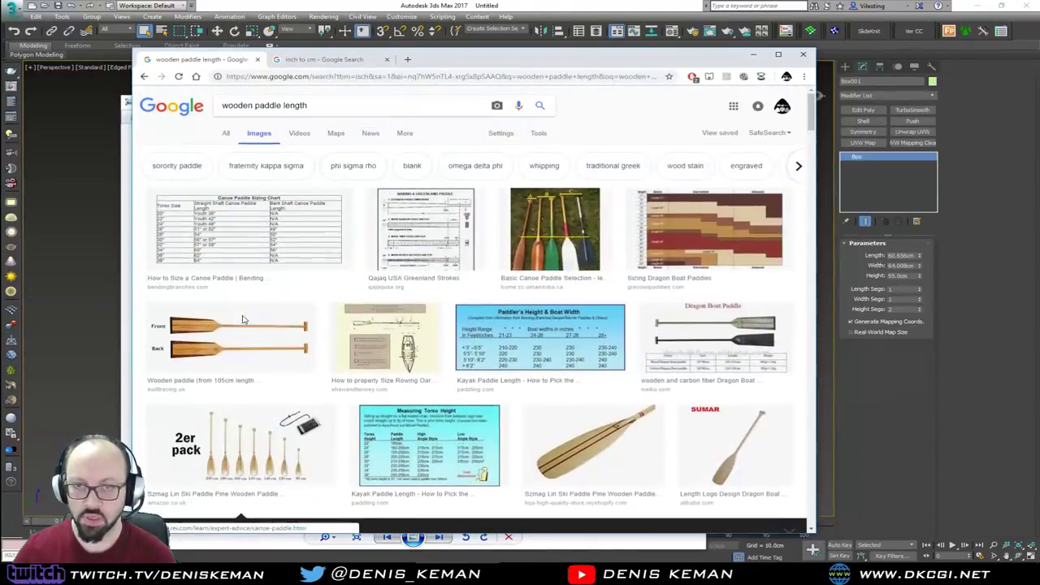
Step: Show all web results for wooden paddle length and read the typical canoe paddle length range in the REI answer
{"action": "left_click", "coordinate": [226, 135]}
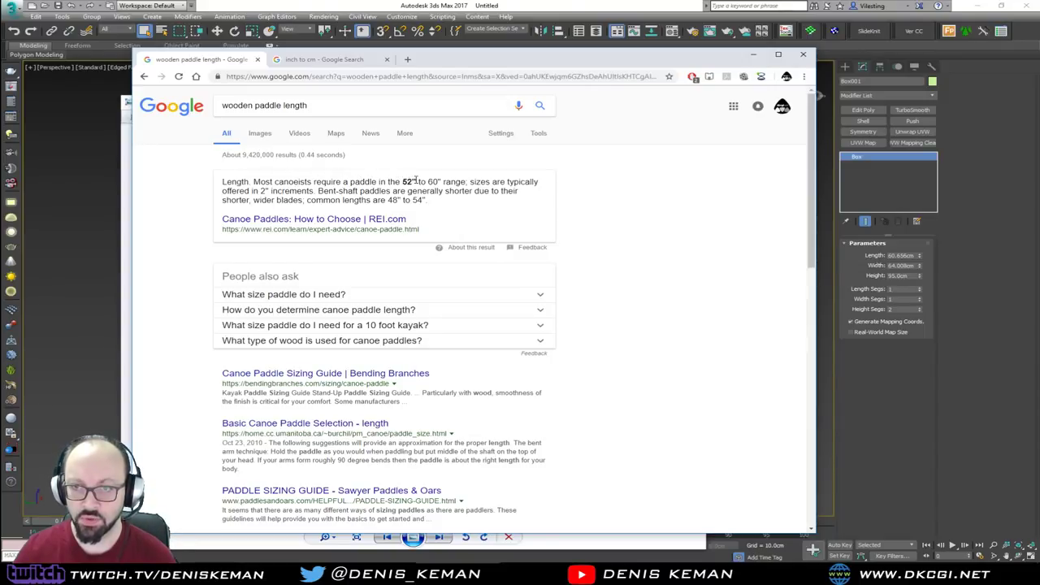
{"action": "left_click_drag", "start_coordinate": [478, 183], "coordinate": [436, 205]}
{"action": "left_click", "coordinate": [436, 205]}
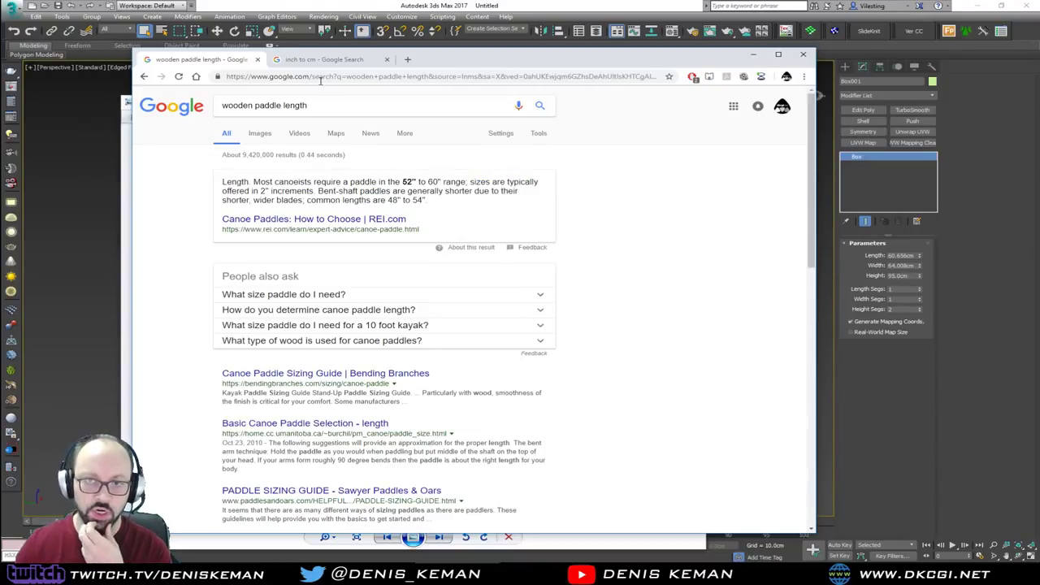
Step: Convert 54 inches to centimetres in the inch to cm converter and select the converted value
{"action": "left_click", "coordinate": [317, 61]}
{"action": "left_click_drag", "start_coordinate": [305, 212], "coordinate": [219, 217]}
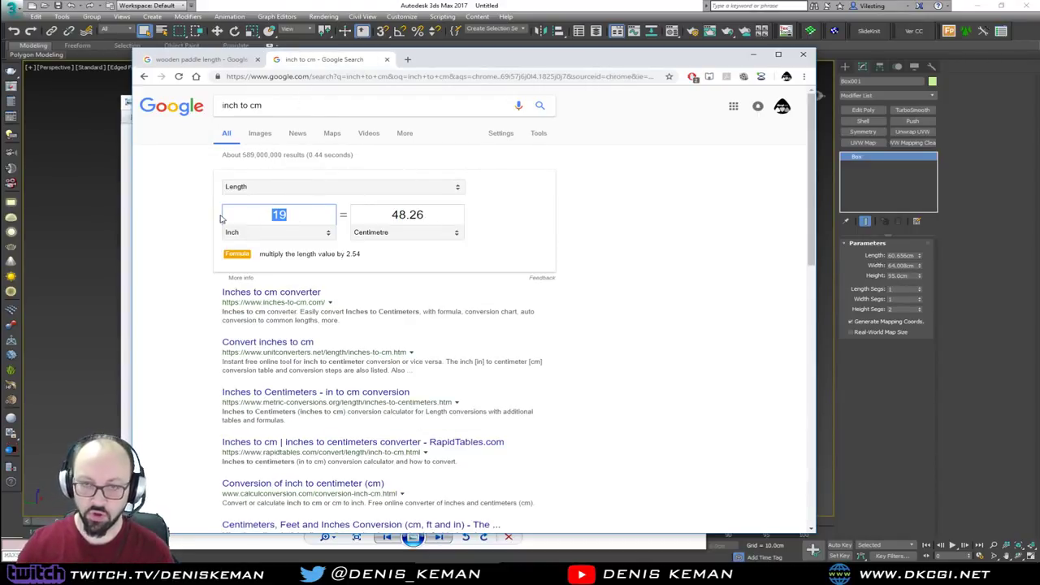
{"action": "type", "text": "54"}
{"action": "left_click_drag", "start_coordinate": [436, 217], "coordinate": [375, 217]}
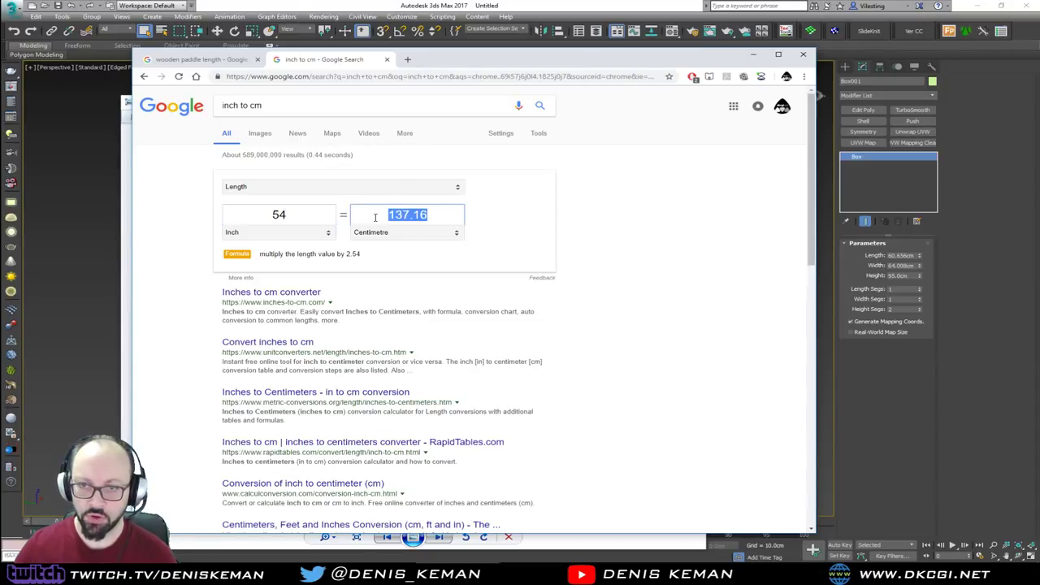
Step: Switch back to the 3ds Max scene and set the box's length to about 70 cm and its width to 140 cm
{"action": "left_click", "coordinate": [432, 215]}
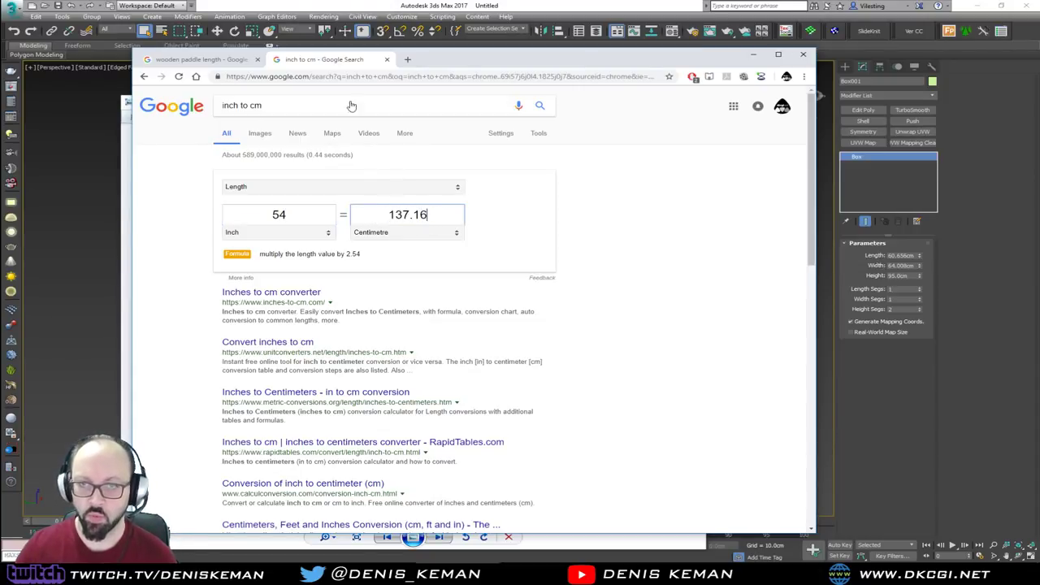
{"action": "left_click", "coordinate": [754, 54]}
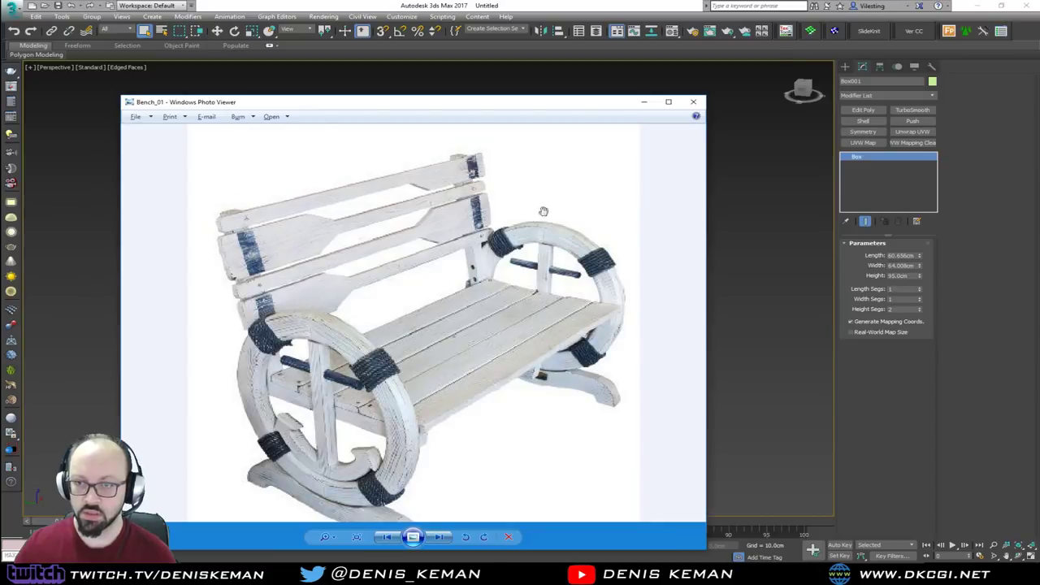
{"action": "left_click", "coordinate": [646, 102]}
{"action": "middle_click_drag", "start_coordinate": [541, 263], "coordinate": [569, 268], "text": "alt"}
{"action": "left_click", "coordinate": [920, 255]}
{"action": "mouse_move", "coordinate": [923, 258]}
{"action": "left_mouse_down"}
{"action": "mouse_move", "coordinate": [920, 244]}
{"action": "mouse_move", "coordinate": [919, 256]}
{"action": "left_mouse_up"}
{"action": "type", "text": "1"}
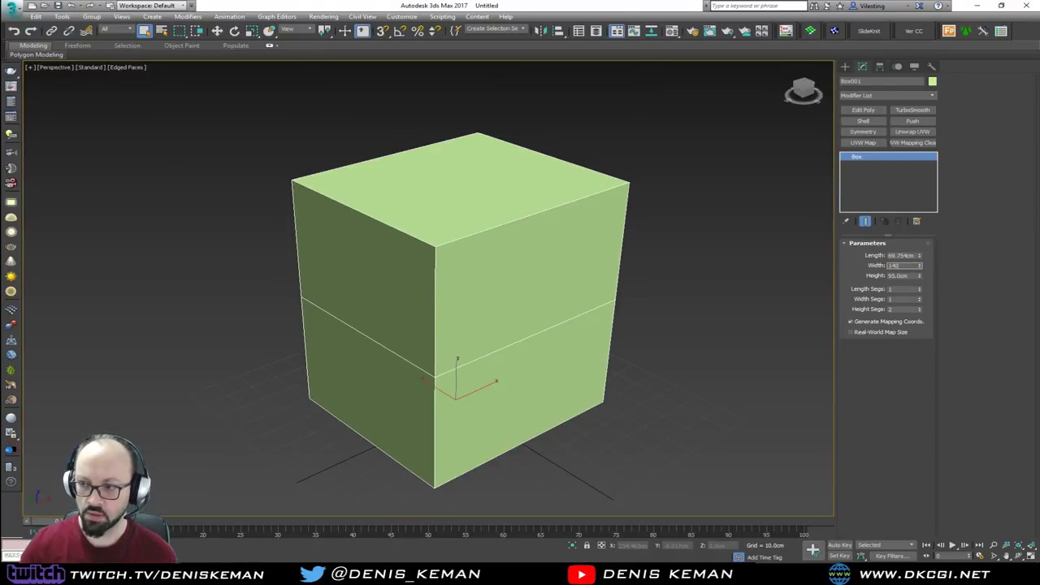
{"action": "type", "text": "40"}
{"action": "key", "text": "Return"}
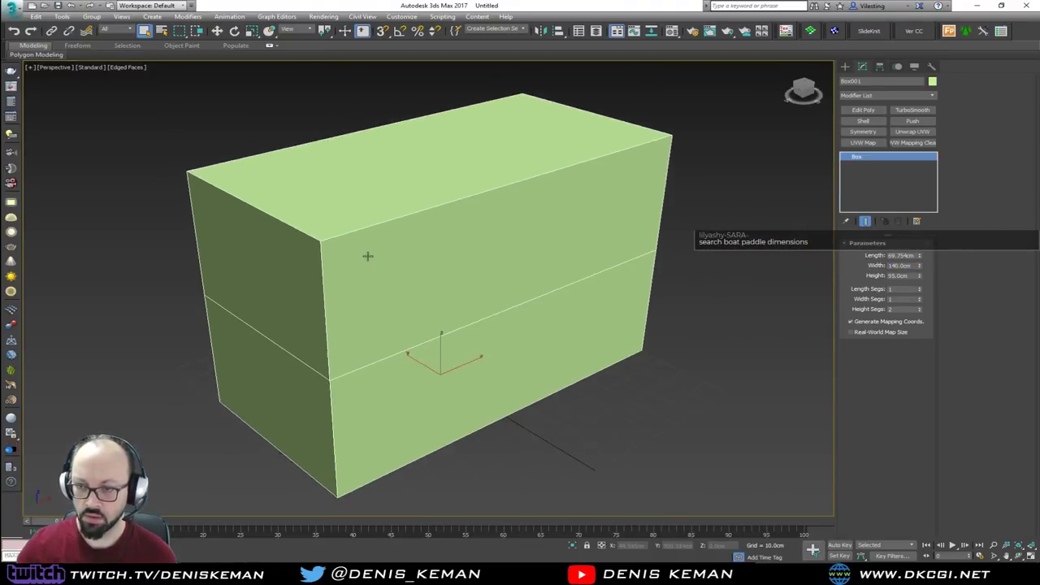
Step: Examine the paddle backrest, seat depth and wheel-shaped sides in the Bench_01 reference photo to judge the bench's proportions
{"action": "middle_click_drag", "start_coordinate": [368, 256], "coordinate": [399, 244], "text": "alt"}
{"action": "right_click", "coordinate": [441, 291]}
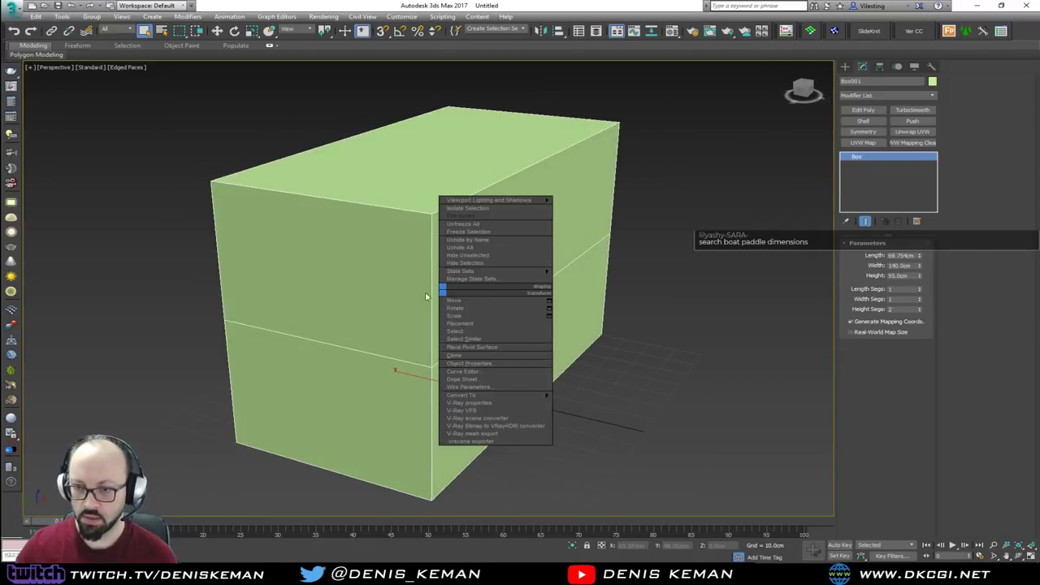
{"action": "left_click", "coordinate": [406, 296]}
{"action": "mouse_move", "coordinate": [883, 574]}
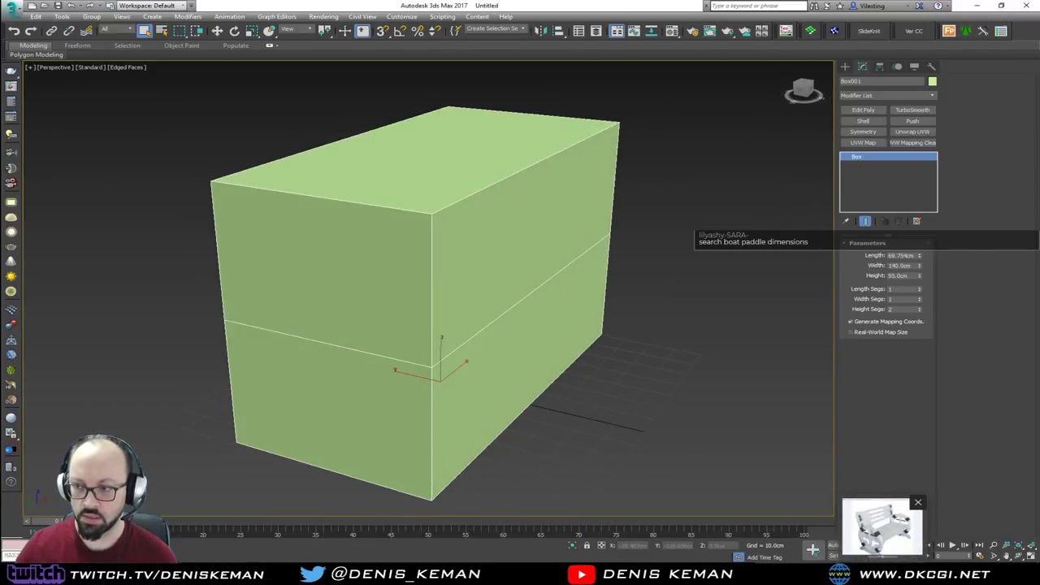
{"action": "left_click", "coordinate": [882, 527]}
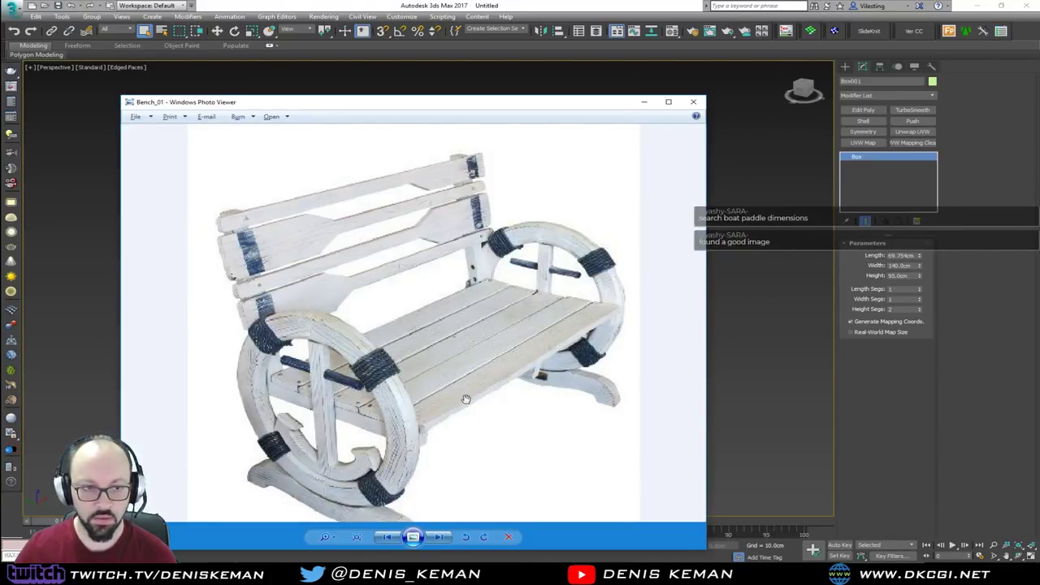
{"action": "left_click_drag", "start_coordinate": [466, 399], "coordinate": [447, 360]}
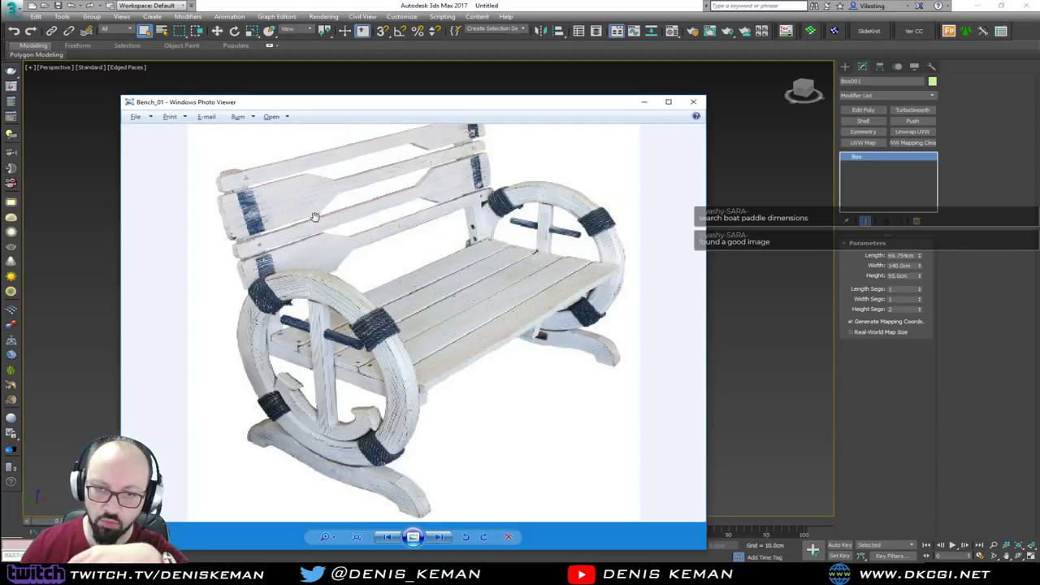
{"action": "left_click_drag", "start_coordinate": [436, 199], "coordinate": [426, 242]}
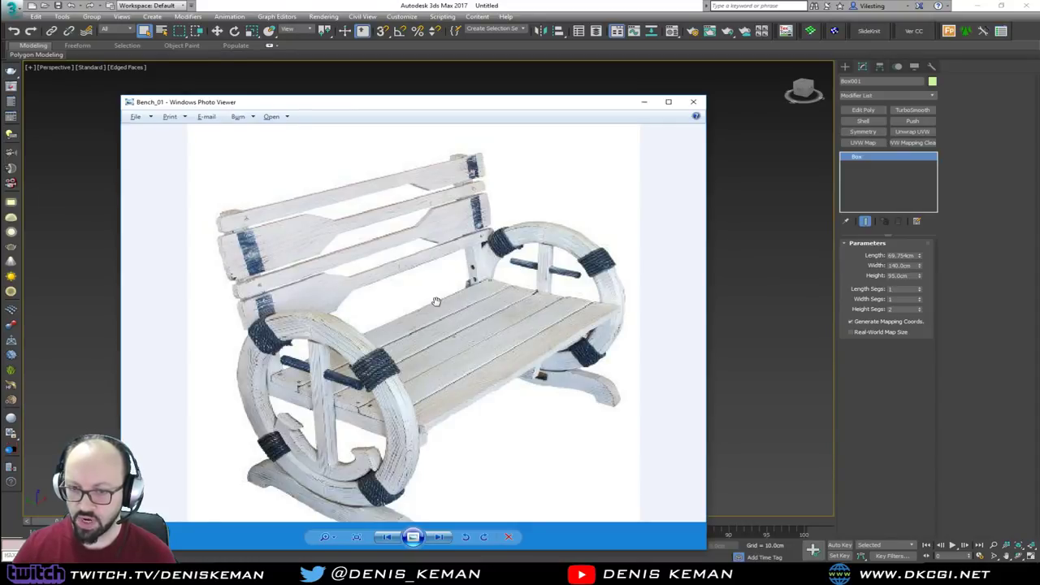
{"action": "left_click", "coordinate": [760, 351]}
Step: Compare the box's depth with the Bench_01 photo and set the box's length to 60 cm
{"action": "mouse_move", "coordinate": [425, 321]}
{"action": "middle_mouse_down", "text": "alt"}
{"action": "mouse_move", "coordinate": [431, 343]}
{"action": "mouse_move", "coordinate": [428, 330]}
{"action": "middle_mouse_up", "text": "alt"}
{"action": "left_click_drag", "start_coordinate": [920, 258], "coordinate": [921, 255]}
{"action": "left_click", "coordinate": [885, 569]}
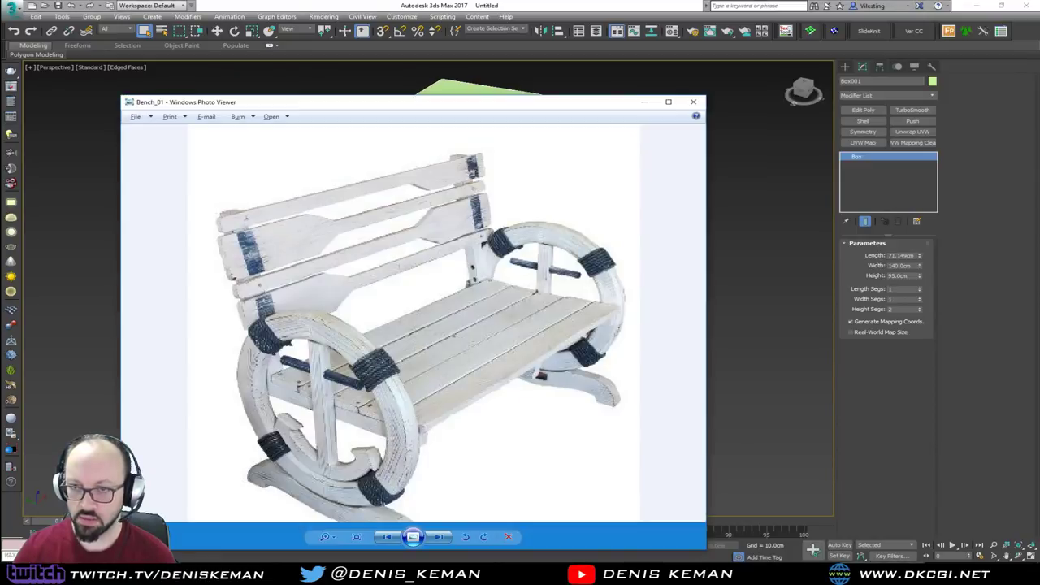
{"action": "left_click", "coordinate": [884, 569]}
{"action": "left_click", "coordinate": [885, 569]}
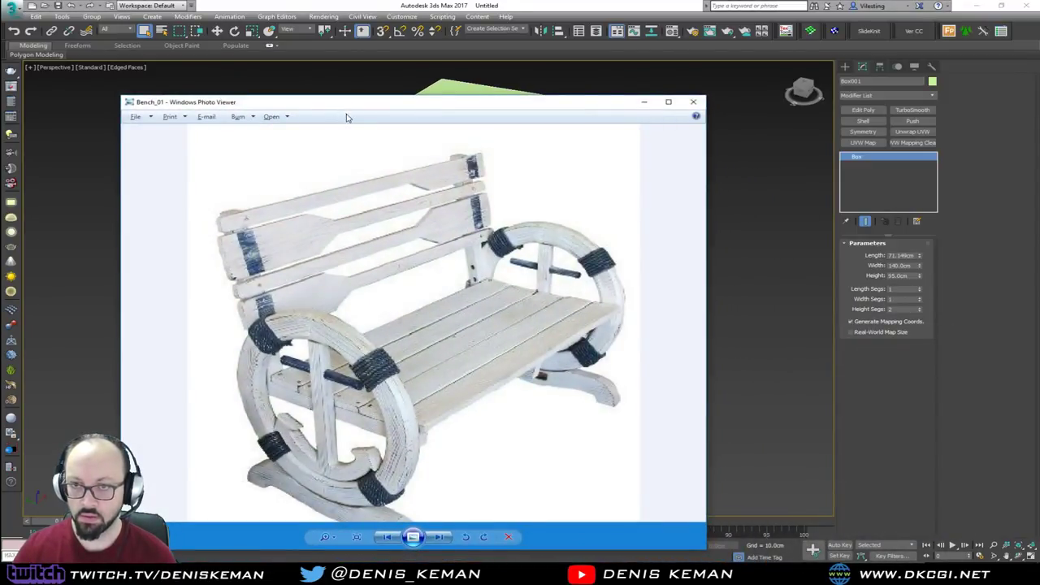
{"action": "key", "text": "alt+Tab"}
{"action": "mouse_move", "coordinate": [223, 250]}
{"action": "middle_mouse_down", "text": "alt"}
{"action": "mouse_move", "coordinate": [208, 232]}
{"action": "mouse_move", "coordinate": [224, 239]}
{"action": "middle_mouse_up", "text": "alt"}
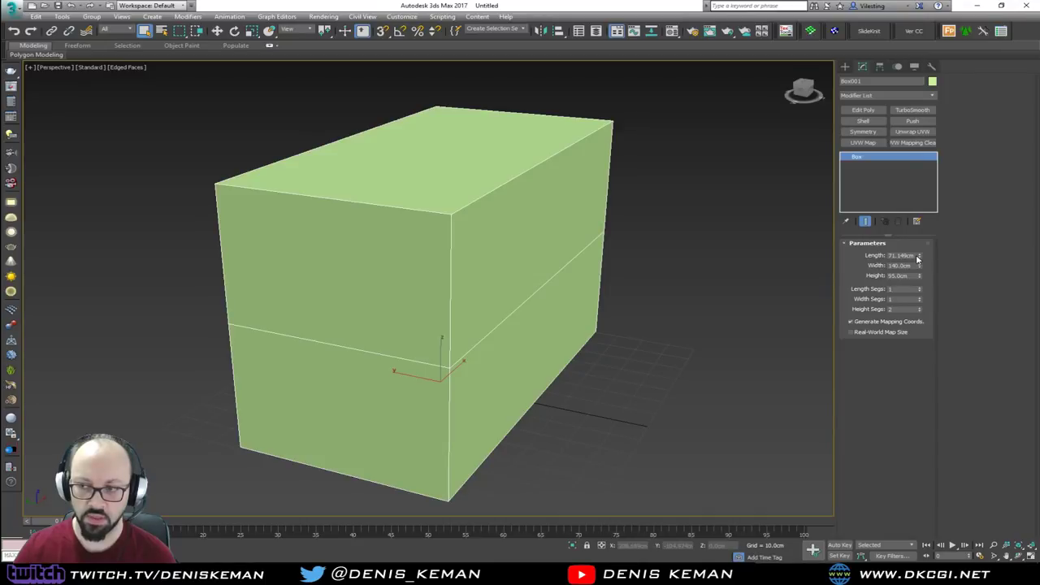
{"action": "type", "text": "60"}
{"action": "key", "text": "Return"}
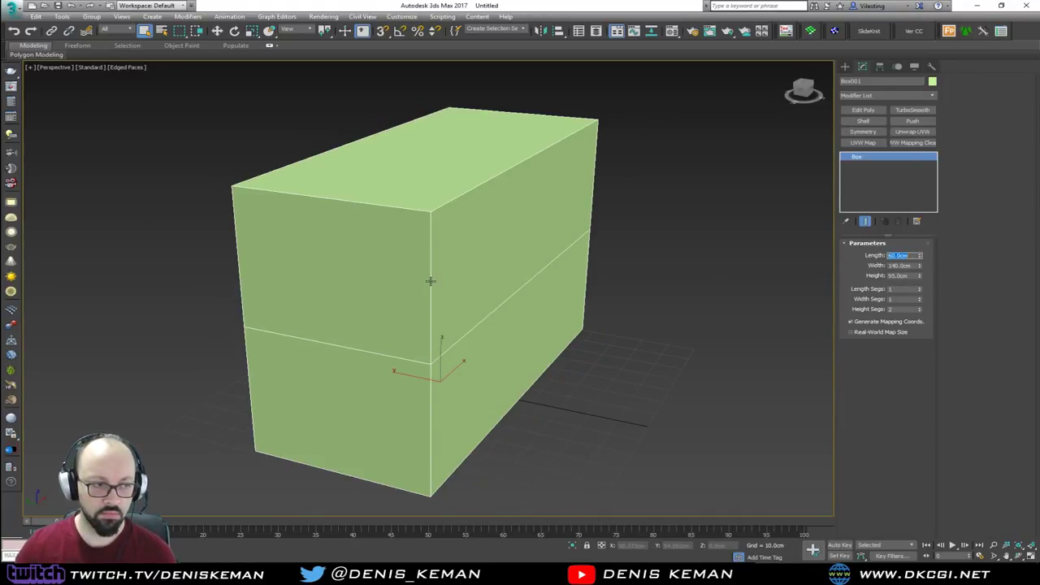
Step: Move the box to the world origin by setting its X and Y positions to 0
{"action": "middle_click_drag", "start_coordinate": [445, 280], "coordinate": [464, 302], "text": "alt"}
{"action": "right_click", "coordinate": [465, 301]}
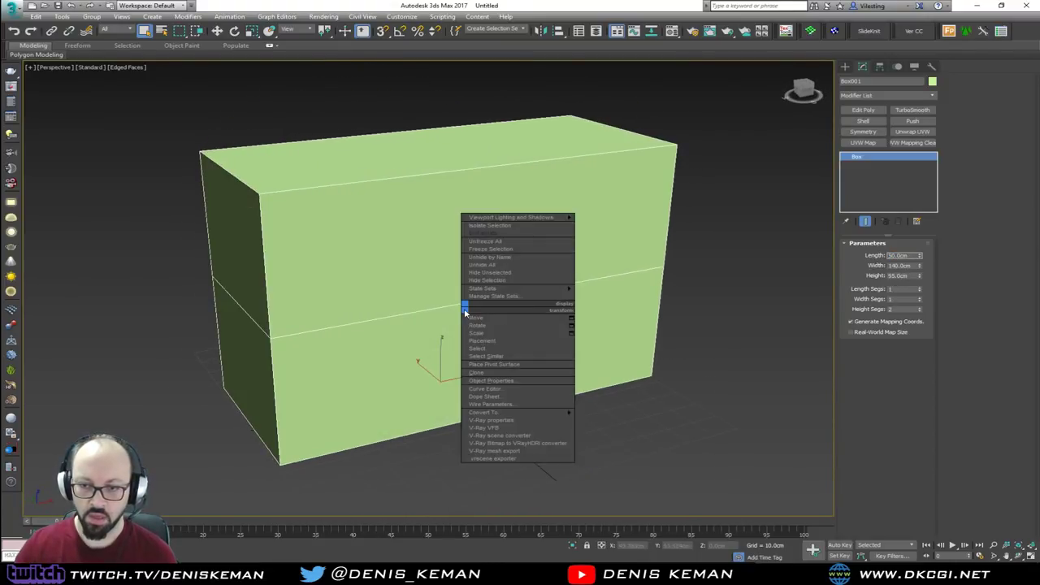
{"action": "left_click", "coordinate": [487, 309]}
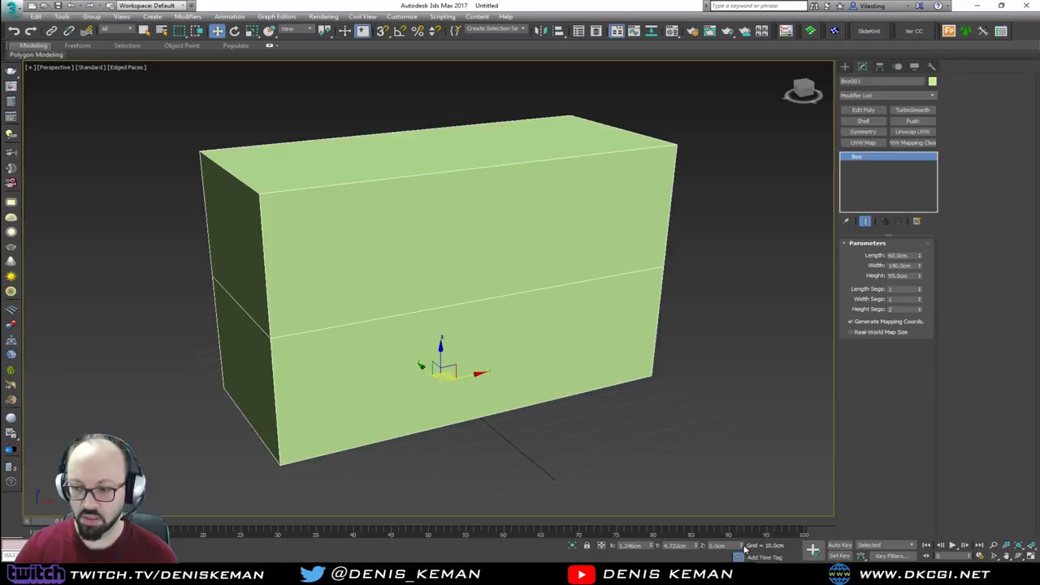
{"action": "right_click", "coordinate": [695, 547]}
{"action": "right_click", "coordinate": [652, 547]}
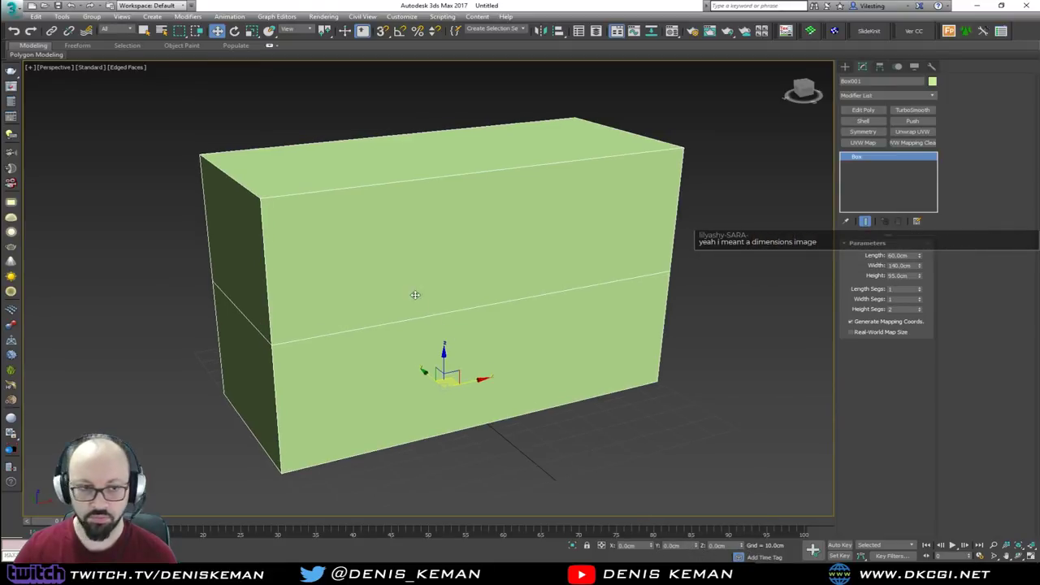
{"action": "middle_click_drag", "start_coordinate": [415, 295], "coordinate": [451, 307], "text": "alt"}
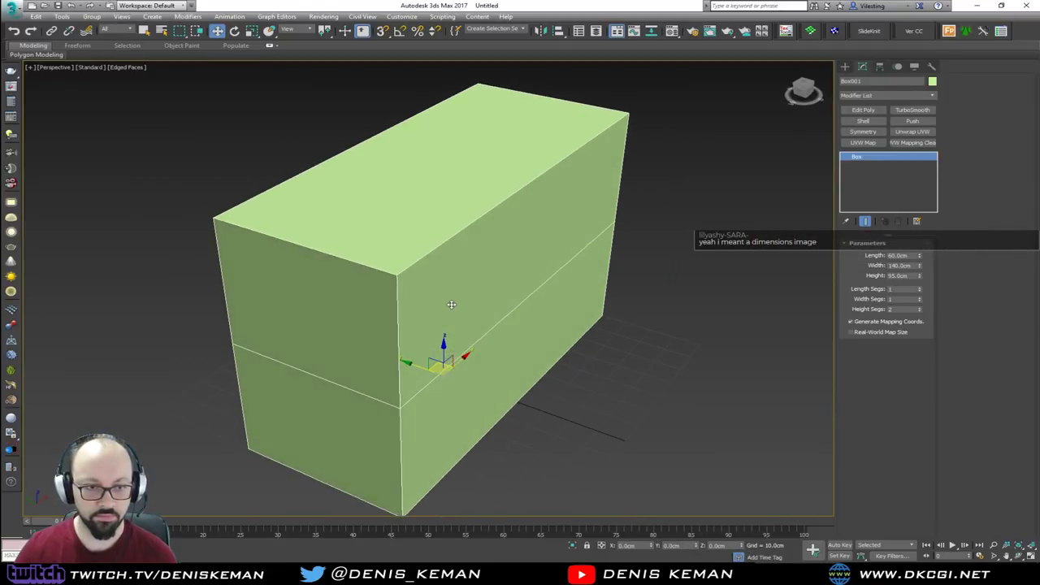
Step: Save the scene as Paddle_Chair_01.max and turn on see-through display for the box
{"action": "left_click", "coordinate": [12, 6]}
{"action": "left_click", "coordinate": [44, 121]}
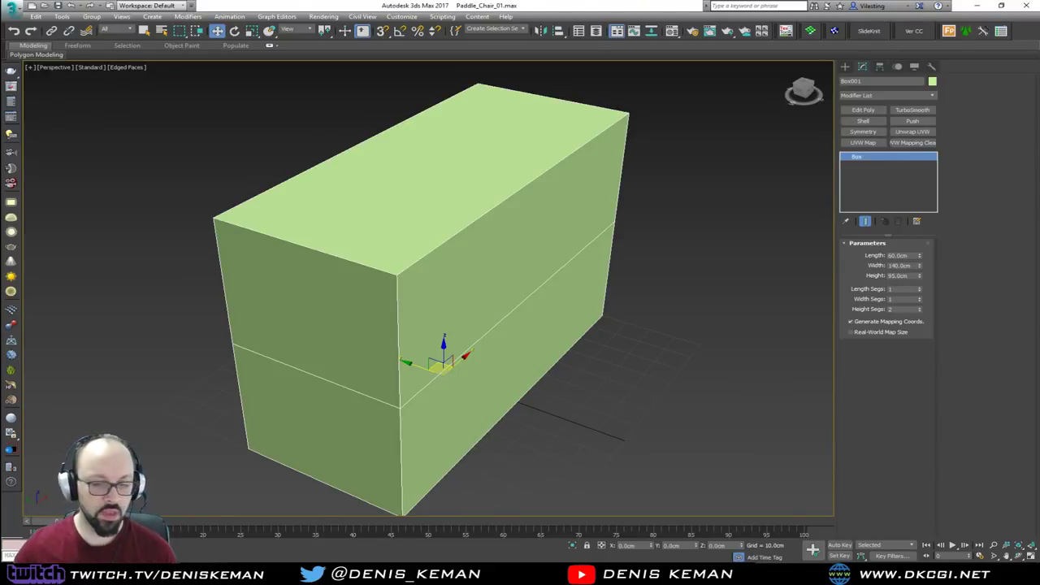
{"action": "middle_click_drag", "start_coordinate": [216, 327], "coordinate": [405, 304], "text": "alt"}
{"action": "key", "text": "alt+x"}
{"action": "middle_click_drag", "start_coordinate": [416, 318], "coordinate": [384, 322], "text": "alt"}
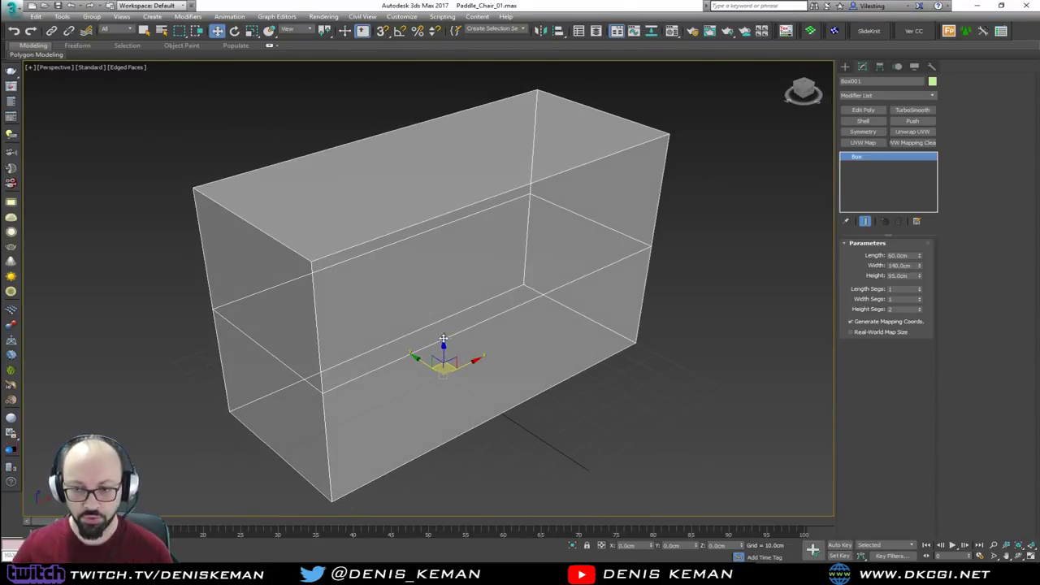
{"action": "mouse_move", "coordinate": [443, 338]}
{"action": "middle_mouse_down", "text": "alt"}
{"action": "mouse_move", "coordinate": [451, 318]}
{"action": "mouse_move", "coordinate": [448, 326]}
{"action": "middle_mouse_up", "text": "alt"}
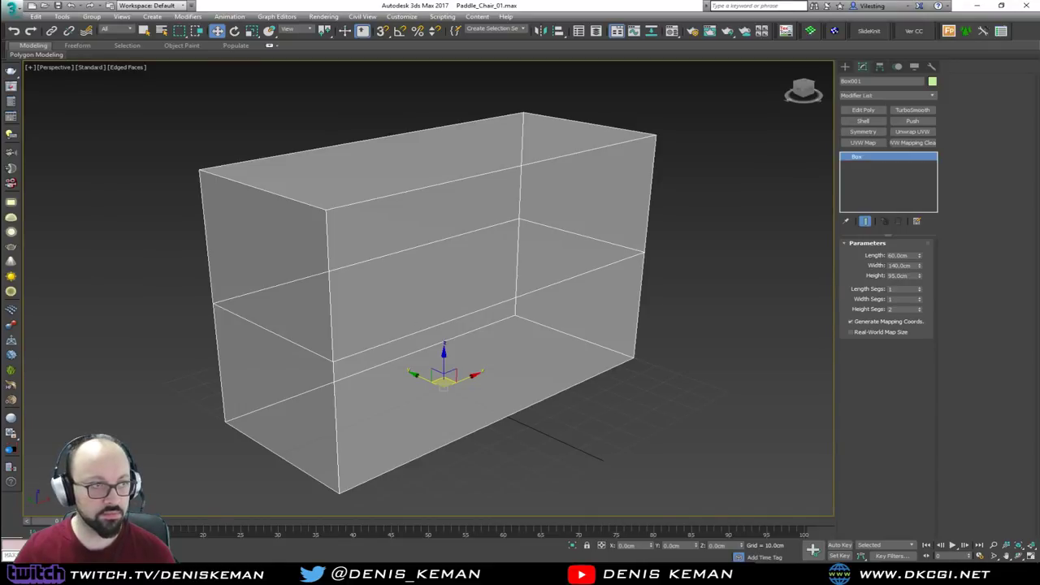
Step: Examine the seat height, slats and wheel-shaped supports in the Bench_01 photo against the see-through box
{"action": "left_click_drag", "start_coordinate": [0, 81], "coordinate": [794, 79]}
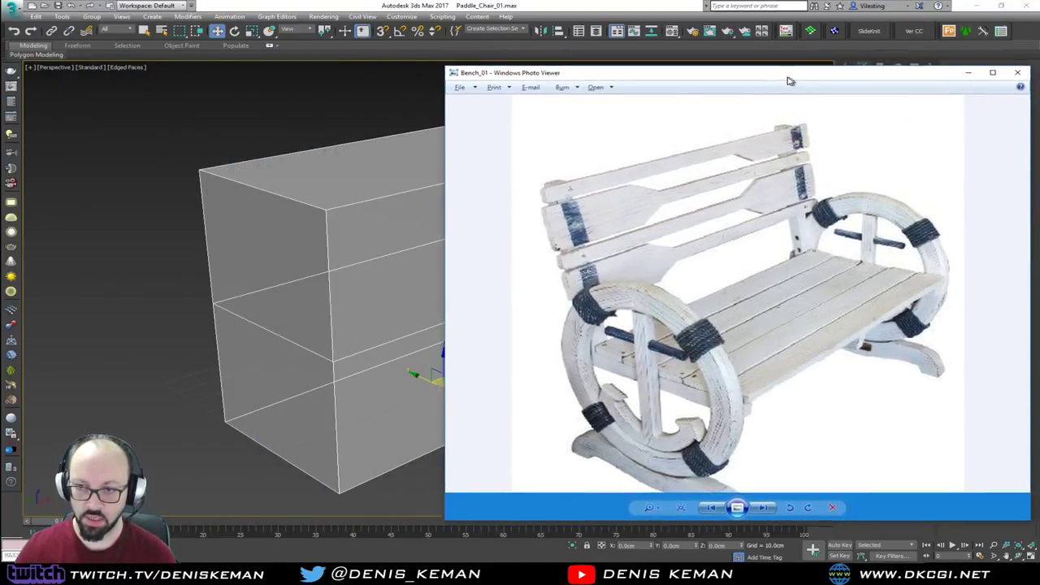
{"action": "key", "text": "alt+Tab"}
{"action": "key", "text": "alt+Tab"}
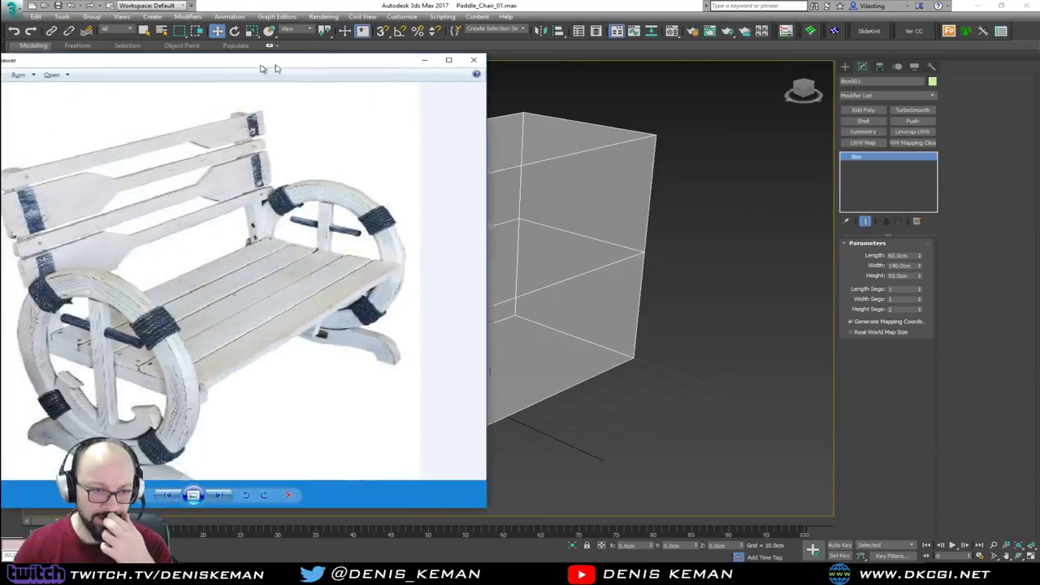
{"action": "left_click_drag", "start_coordinate": [267, 65], "coordinate": [500, 62]}
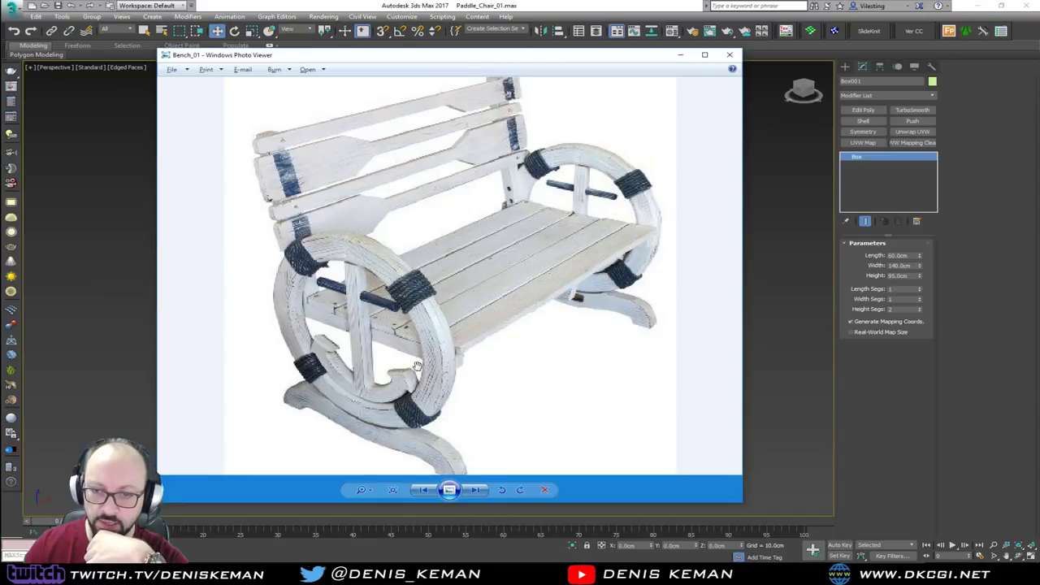
{"action": "scroll", "coordinate": [420, 348], "scroll_direction": "up", "scroll_amount": 1}
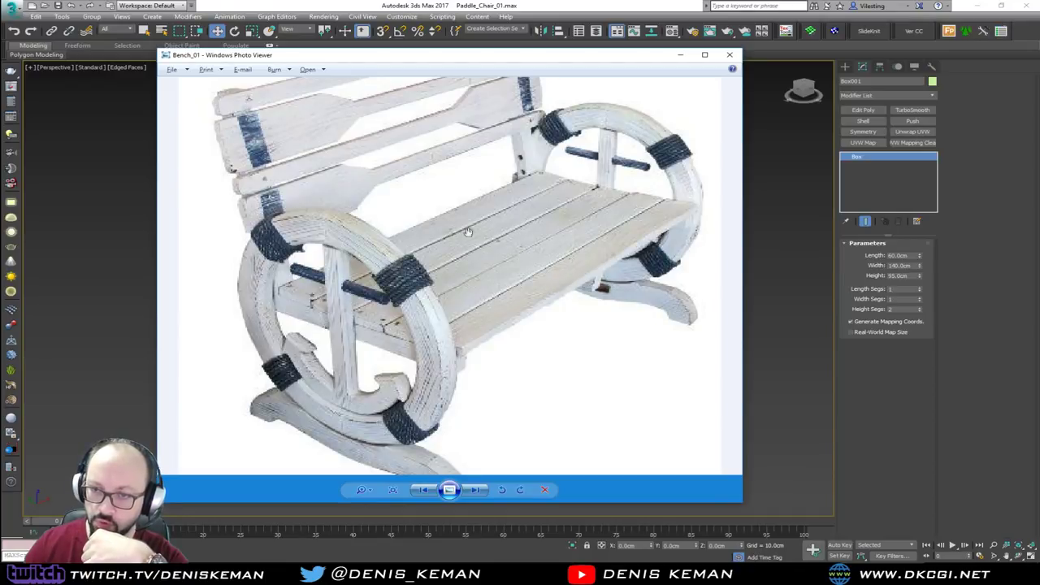
{"action": "left_click_drag", "start_coordinate": [521, 60], "coordinate": [1039, 61]}
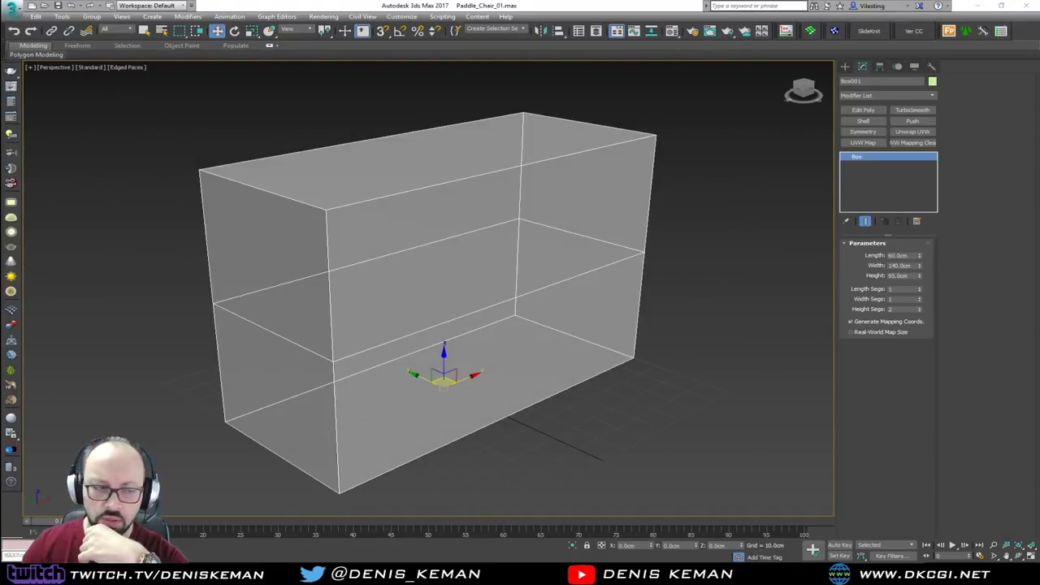
Step: Create a second box snapped to the corners of the reference box's top face, extending about 7.8 cm downward
{"action": "middle_click_drag", "start_coordinate": [397, 354], "coordinate": [435, 363], "text": "alt"}
{"action": "left_click", "coordinate": [845, 66]}
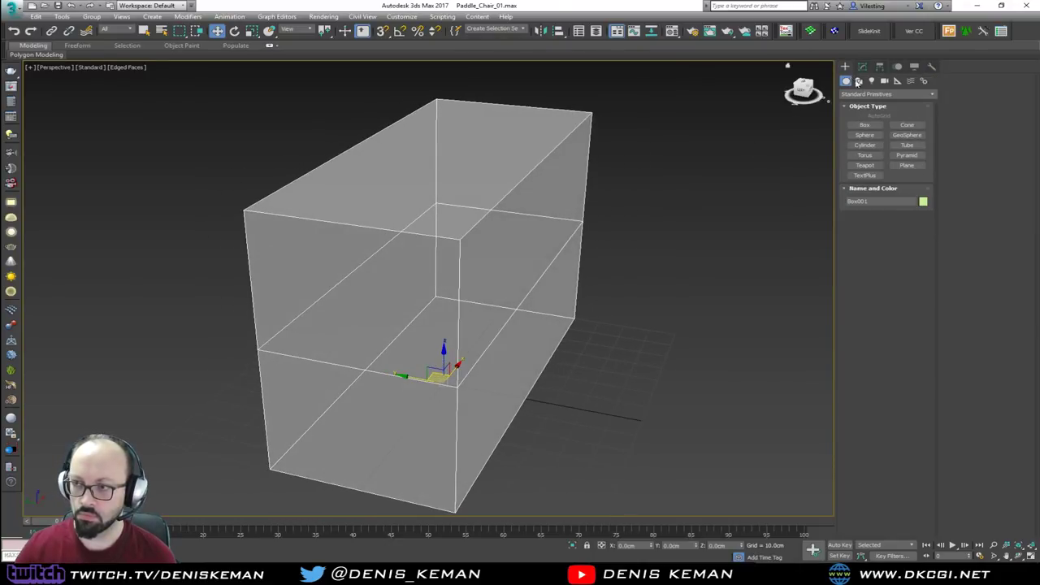
{"action": "left_click", "coordinate": [865, 125]}
{"action": "key", "text": "s"}
{"action": "left_click_drag", "start_coordinate": [436, 99], "coordinate": [456, 238]}
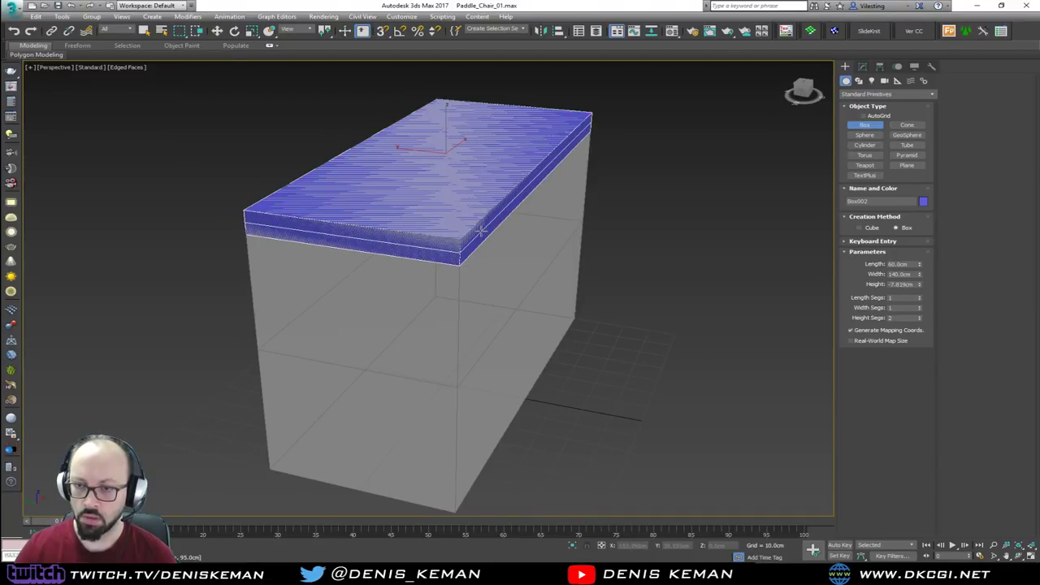
{"action": "left_click", "coordinate": [489, 244]}
{"action": "key", "text": "w"}
{"action": "middle_click_drag", "start_coordinate": [504, 239], "coordinate": [439, 252], "text": "alt"}
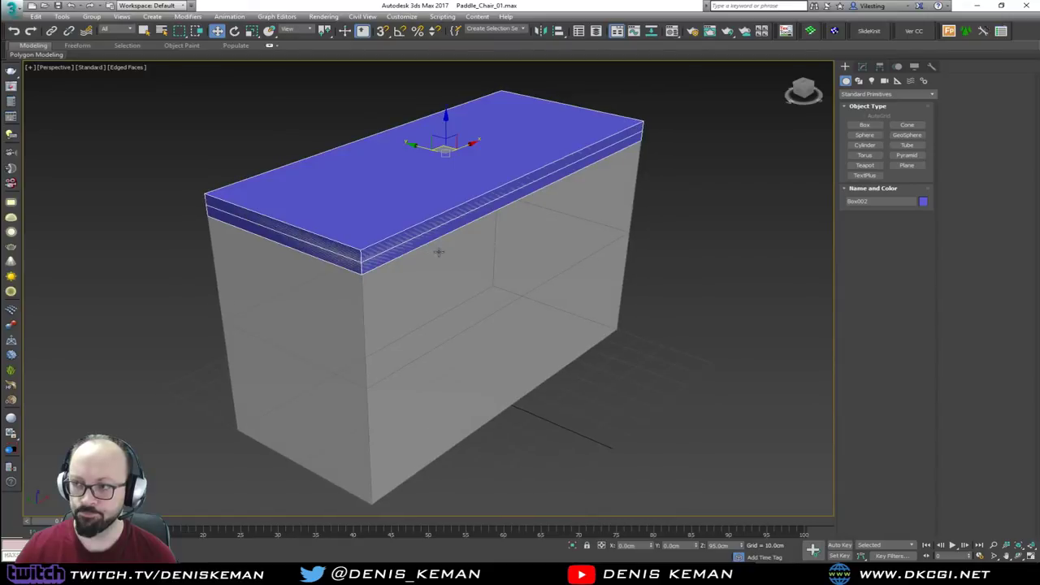
Step: Set the new slab's height to 5 cm and reduce its height segments to 1
{"action": "left_click", "coordinate": [865, 68]}
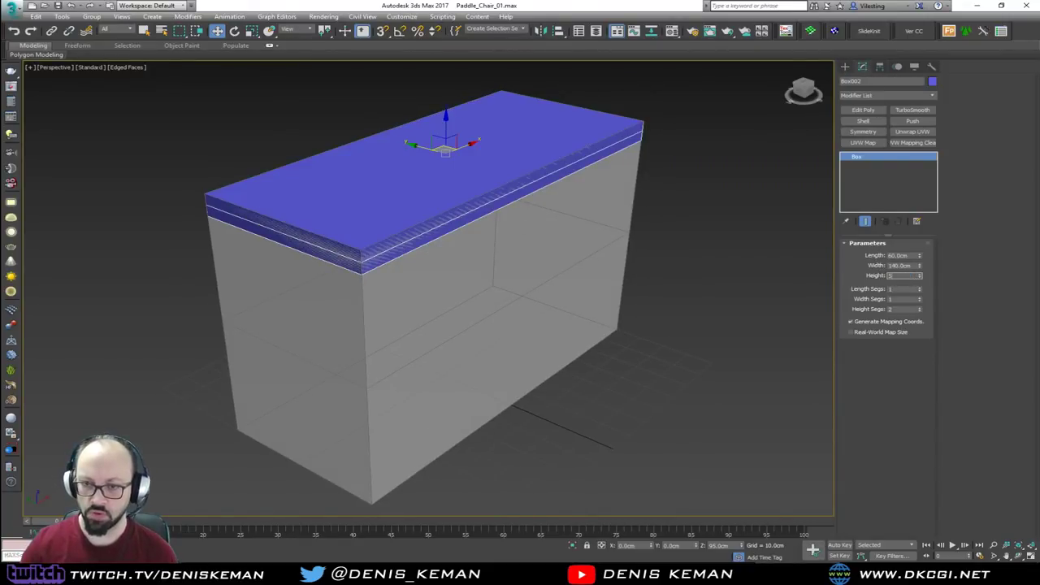
{"action": "type", "text": "5"}
{"action": "key", "text": "Return"}
{"action": "right_click", "coordinate": [918, 311]}
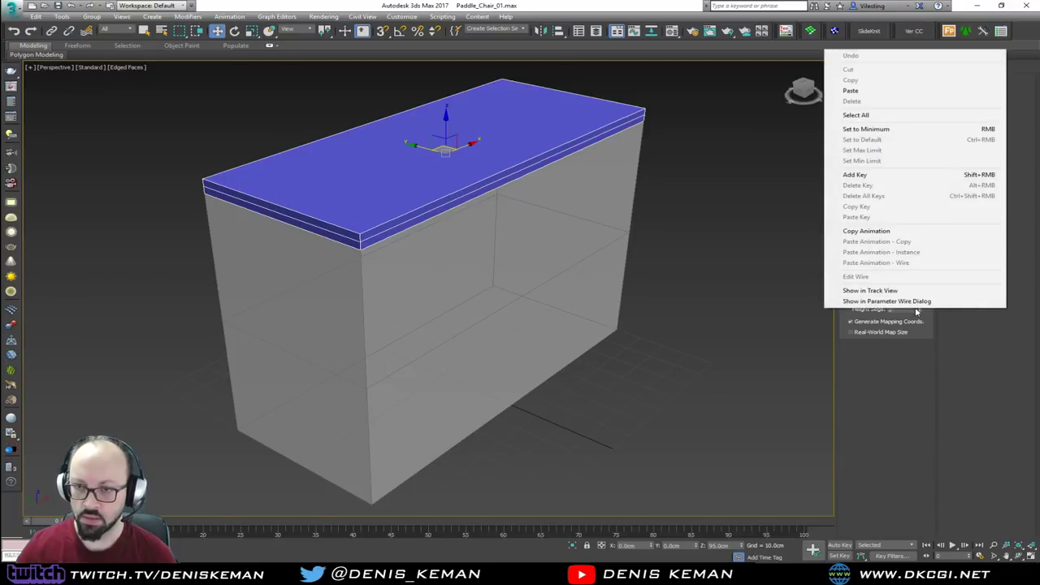
{"action": "right_click", "coordinate": [920, 313]}
{"action": "right_click", "coordinate": [920, 311]}
Step: Lift the slab and snap its lower corner down onto the reference box's mid-height edge
{"action": "mouse_move", "coordinate": [484, 197]}
{"action": "middle_mouse_down", "text": "alt"}
{"action": "mouse_move", "coordinate": [481, 172]}
{"action": "mouse_move", "coordinate": [482, 189]}
{"action": "middle_mouse_up", "text": "alt"}
{"action": "left_click_drag", "start_coordinate": [447, 131], "coordinate": [446, 78]}
{"action": "key", "text": "s"}
{"action": "left_click_drag", "start_coordinate": [374, 152], "coordinate": [375, 374]}
{"action": "middle_click_drag", "start_coordinate": [376, 374], "coordinate": [403, 328], "text": "alt"}
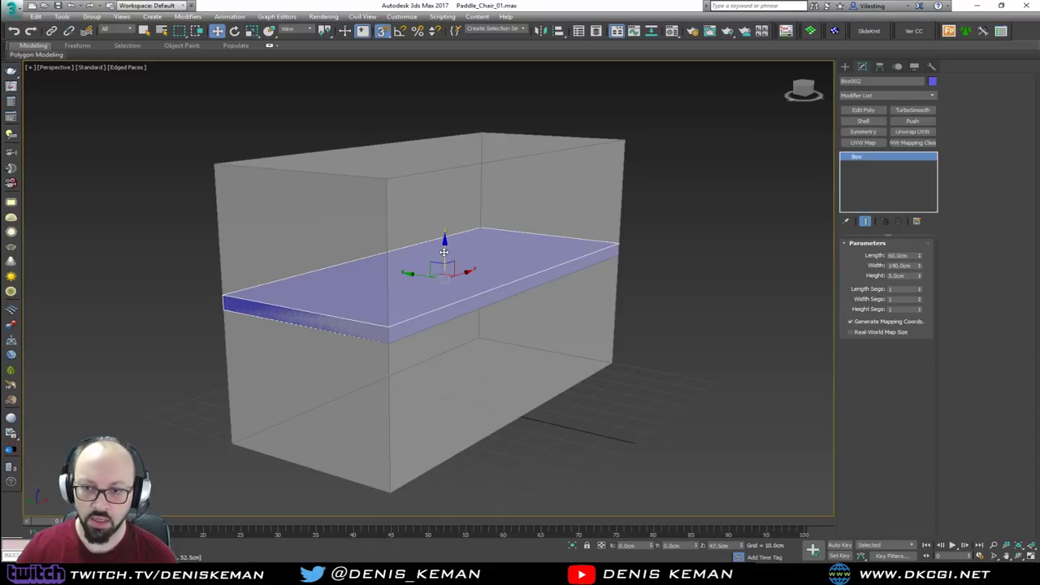
Step: Raise the slab above the reference box and snap its upper corner to the mid-height edge so its top lies level
{"action": "key", "text": "s"}
{"action": "left_click_drag", "start_coordinate": [443, 253], "coordinate": [449, 85]}
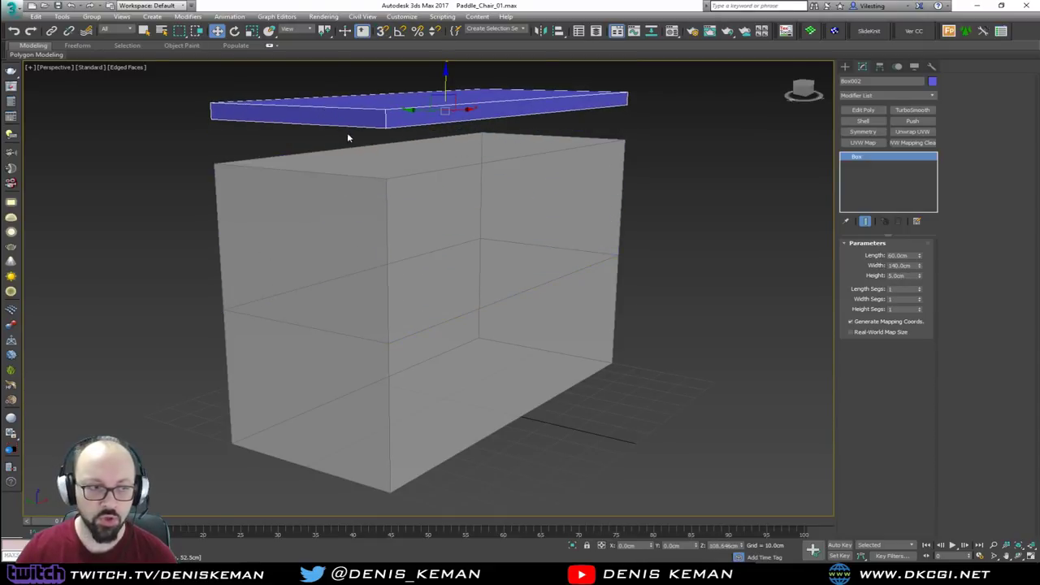
{"action": "middle_click_drag", "start_coordinate": [347, 138], "coordinate": [355, 140], "text": "alt"}
{"action": "key", "text": "s"}
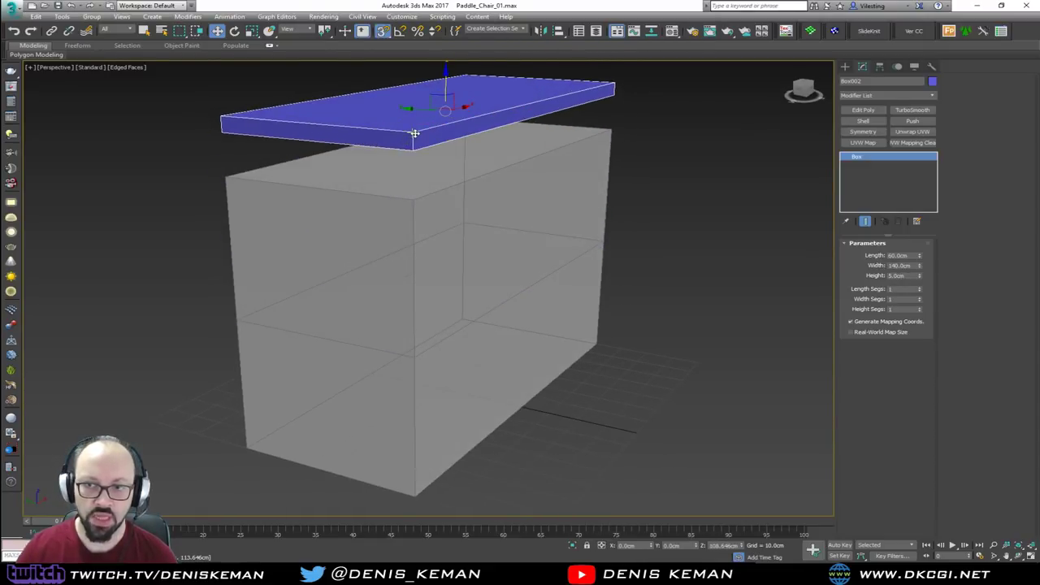
{"action": "left_click_drag", "start_coordinate": [412, 132], "coordinate": [412, 359]}
{"action": "middle_click_drag", "start_coordinate": [418, 341], "coordinate": [438, 331], "text": "alt"}
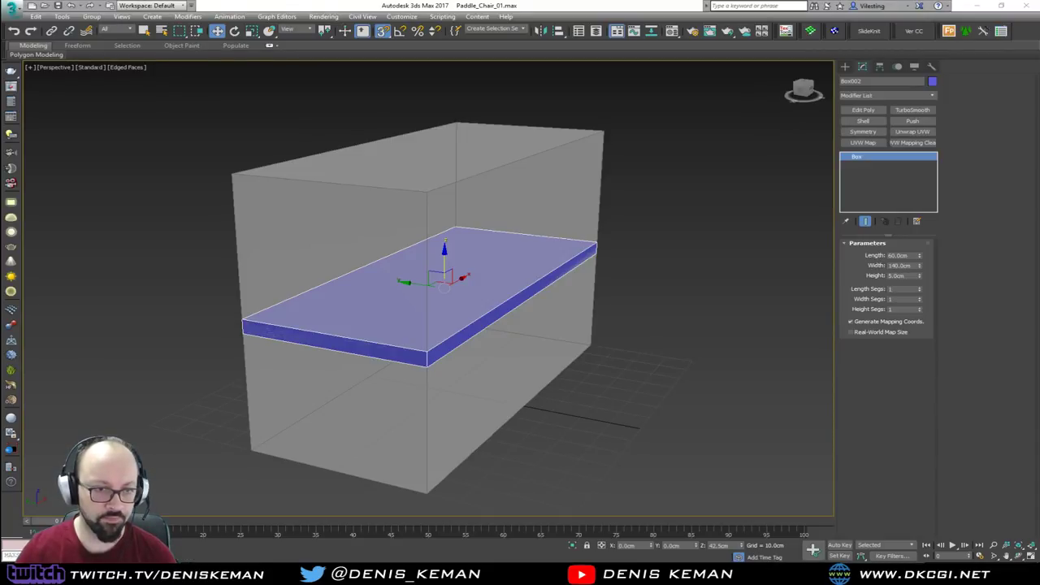
{"action": "middle_click_drag", "start_coordinate": [631, 269], "coordinate": [618, 274], "text": "alt"}
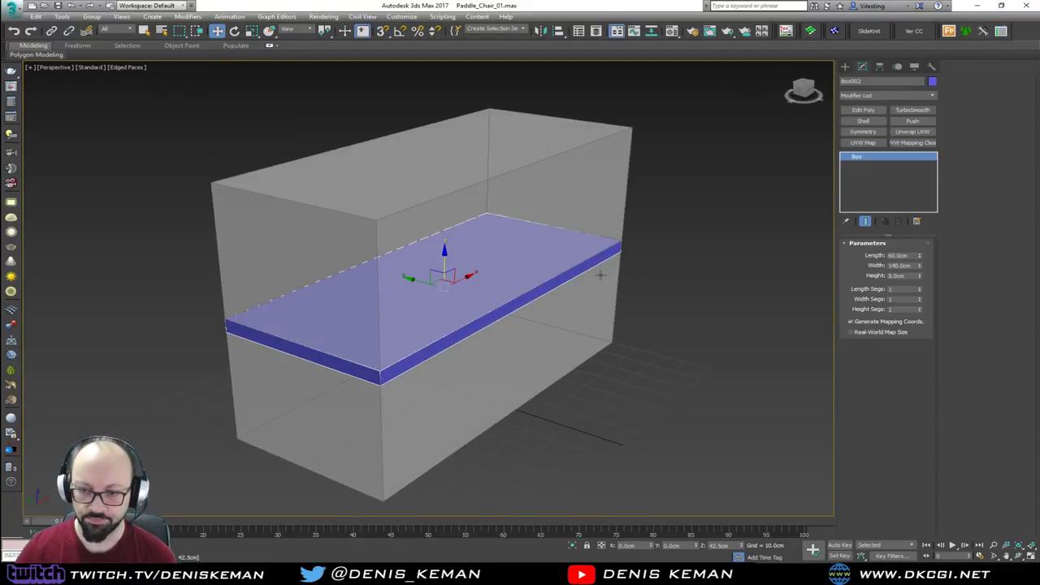
Step: Add an Edit Poly modifier to the slab and connect its four short end edges with 4 lengthwise segments
{"action": "middle_click_drag", "start_coordinate": [547, 299], "coordinate": [516, 298], "text": "alt"}
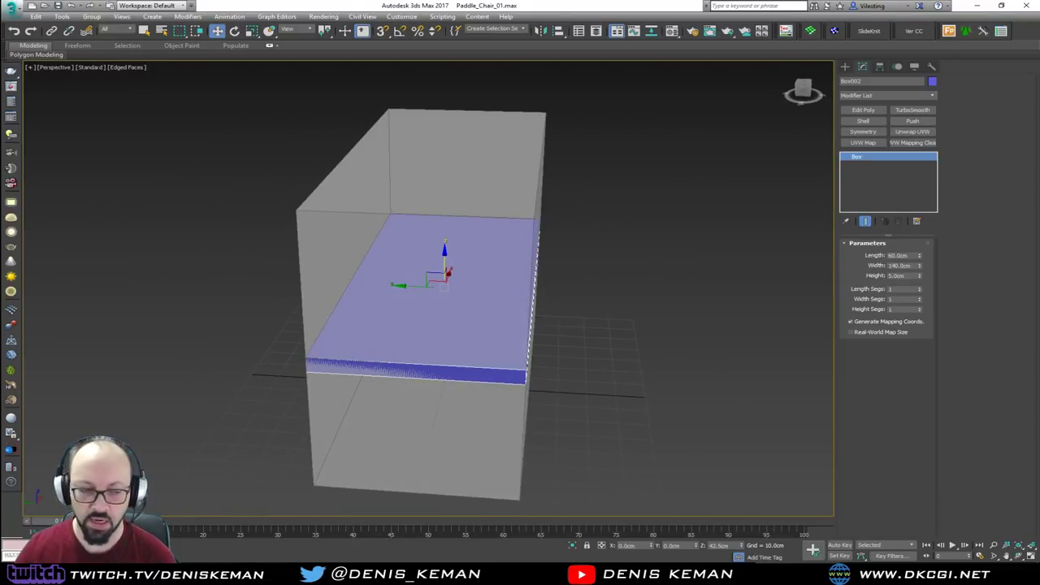
{"action": "left_click", "coordinate": [863, 110]}
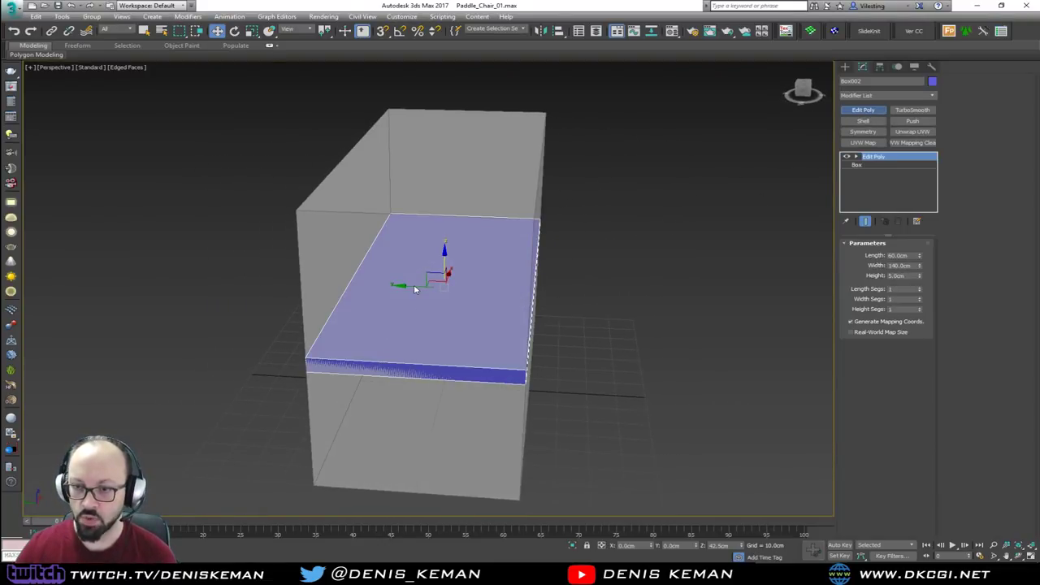
{"action": "middle_click_drag", "start_coordinate": [410, 284], "coordinate": [422, 282], "text": "alt"}
{"action": "key", "text": "2"}
{"action": "left_click_drag", "start_coordinate": [463, 195], "coordinate": [469, 381]}
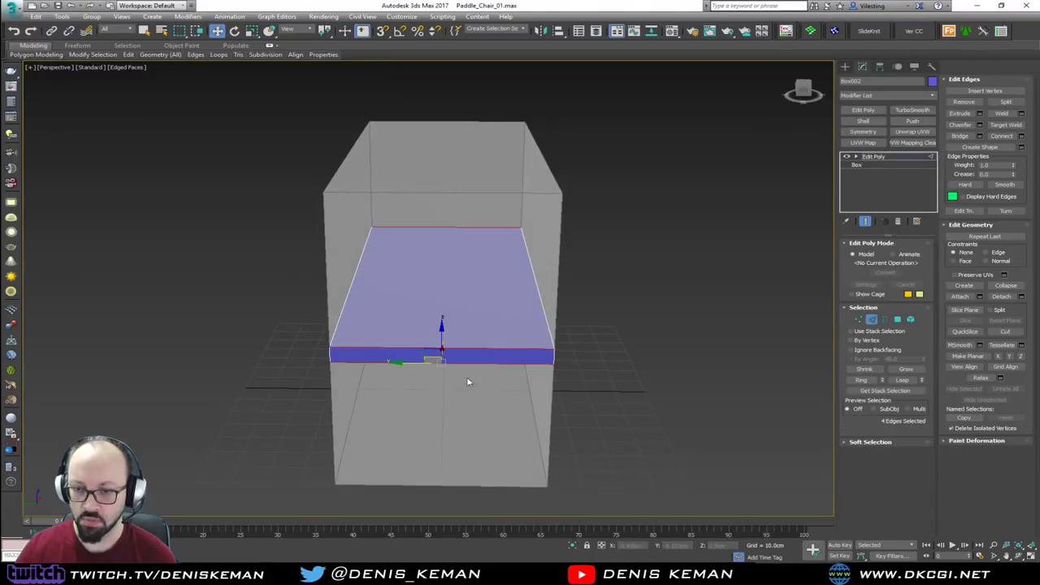
{"action": "middle_click_drag", "start_coordinate": [469, 382], "coordinate": [446, 335], "text": "alt"}
{"action": "left_click", "coordinate": [1021, 136]}
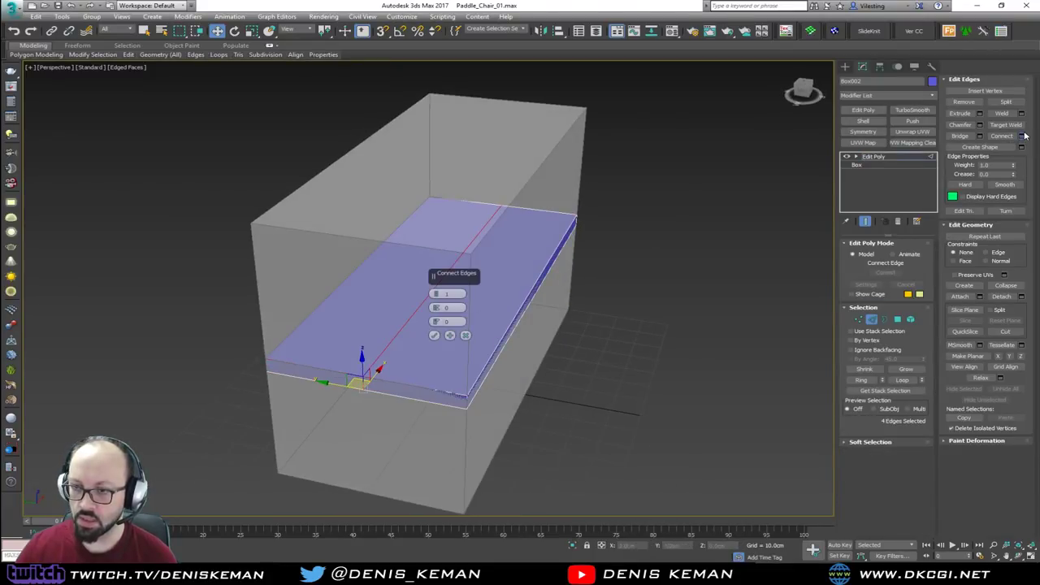
{"action": "left_click_drag", "start_coordinate": [436, 294], "coordinate": [437, 290]}
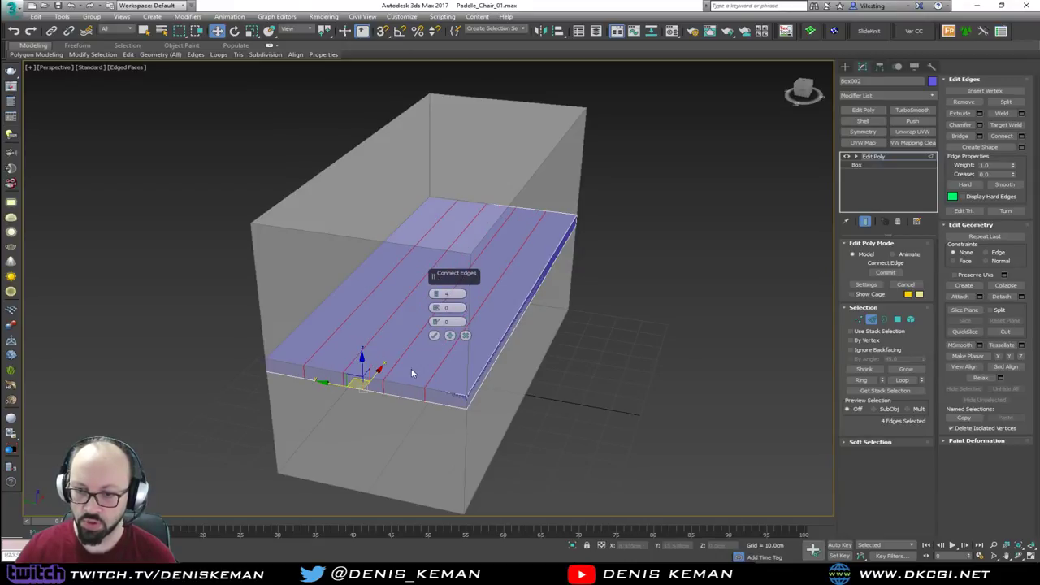
{"action": "left_click", "coordinate": [434, 335]}
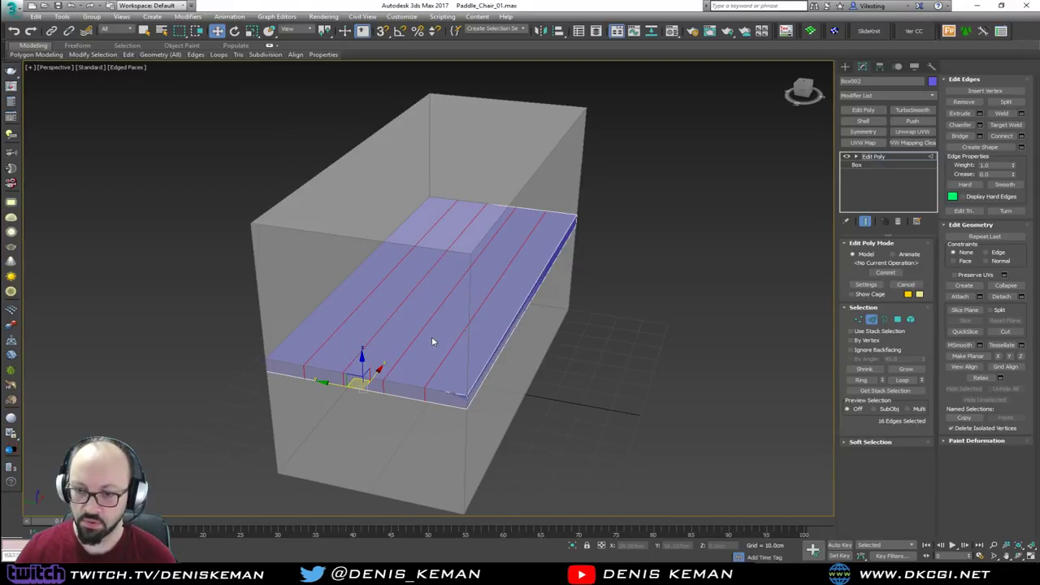
Step: Isolate the slab and return to edge editing with the new lengthwise division edges selected
{"action": "left_click", "coordinate": [871, 320]}
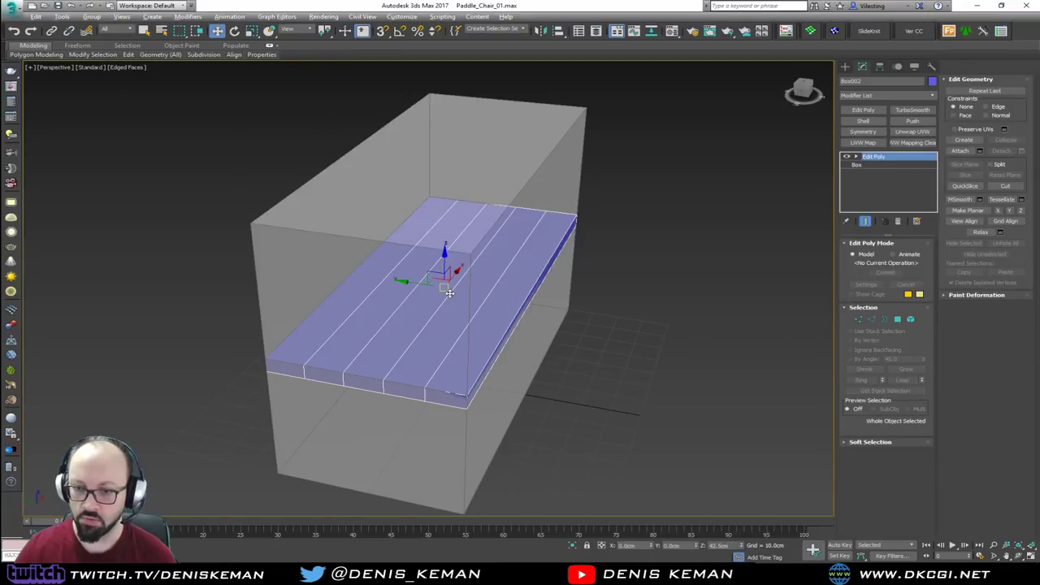
{"action": "key", "text": "alt+q"}
{"action": "middle_click_drag", "start_coordinate": [450, 292], "coordinate": [476, 301], "text": "alt"}
{"action": "key", "text": "2"}
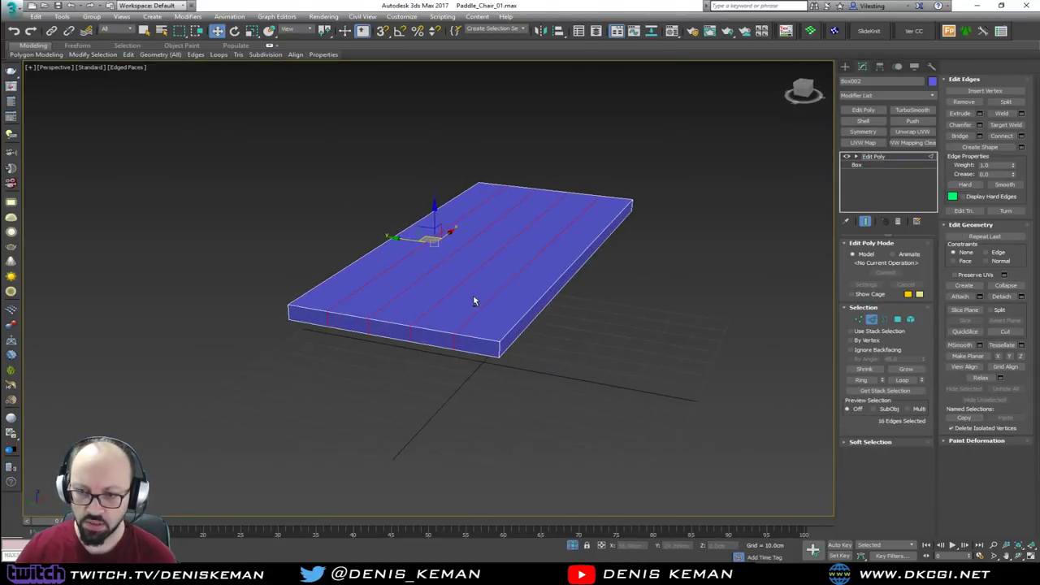
{"action": "scroll", "coordinate": [469, 317], "scroll_direction": "up", "scroll_amount": 2}
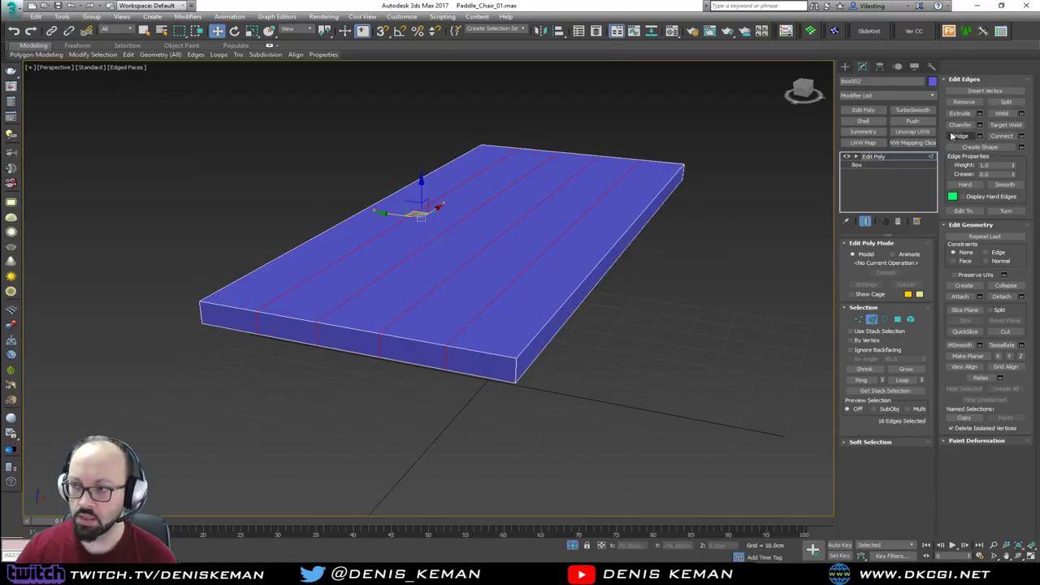
Step: Chamfer the lengthwise division edges by 0.3 cm with the open option to separate the slab into five planks
{"action": "left_click", "coordinate": [980, 125]}
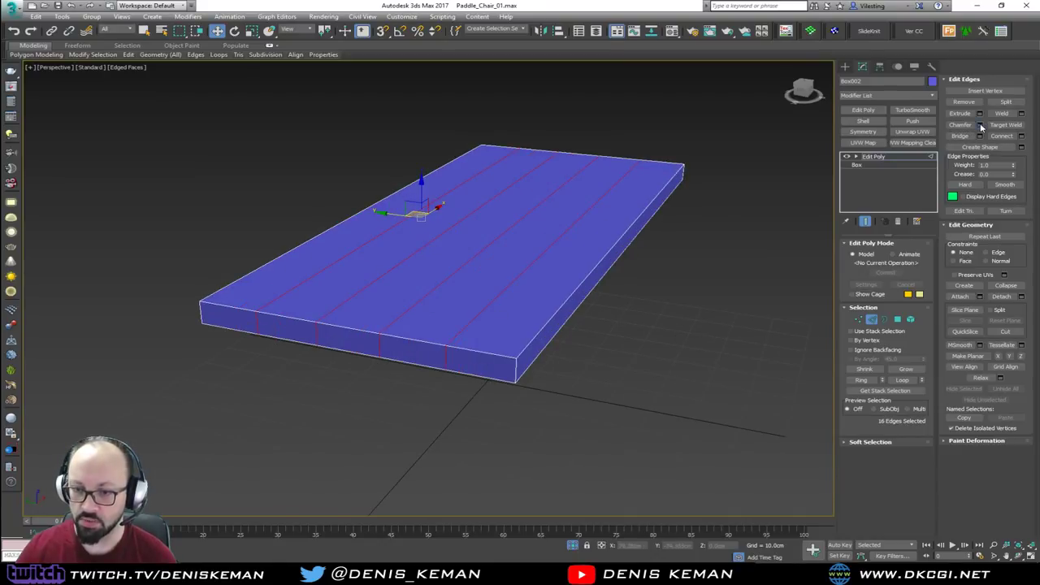
{"action": "scroll", "coordinate": [512, 291], "scroll_direction": "up", "scroll_amount": 2}
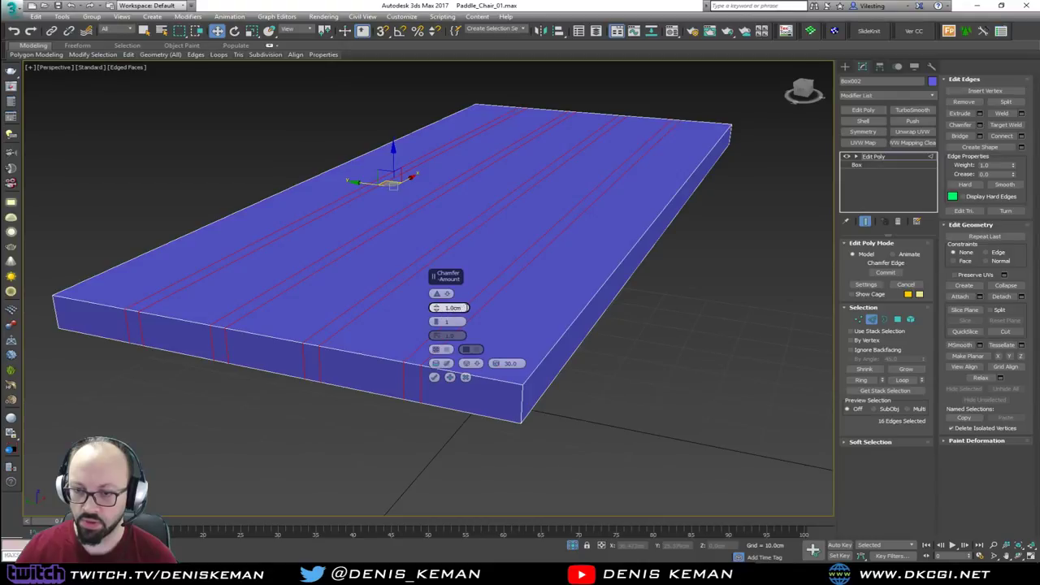
{"action": "left_click_drag", "start_coordinate": [462, 308], "coordinate": [420, 307]}
{"action": "type", "text": "0."}
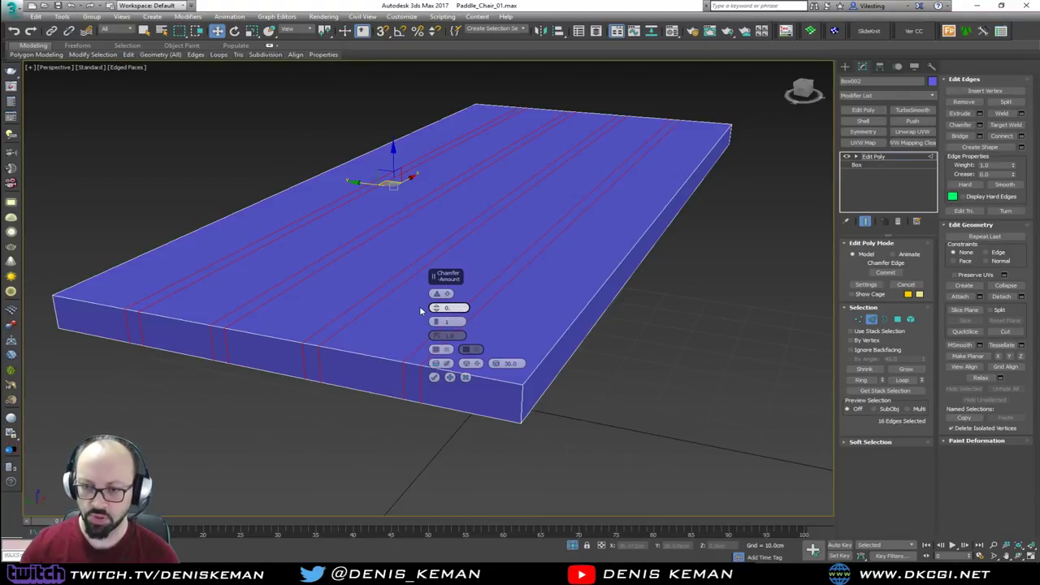
{"action": "type", "text": "3"}
{"action": "key", "text": "Return"}
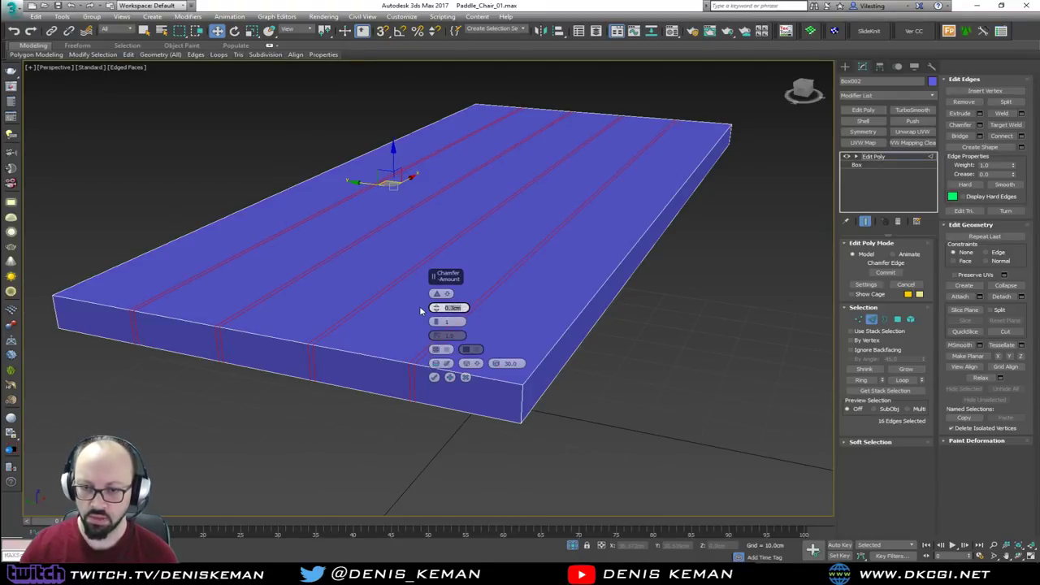
{"action": "left_click", "coordinate": [444, 354]}
{"action": "left_click", "coordinate": [433, 376]}
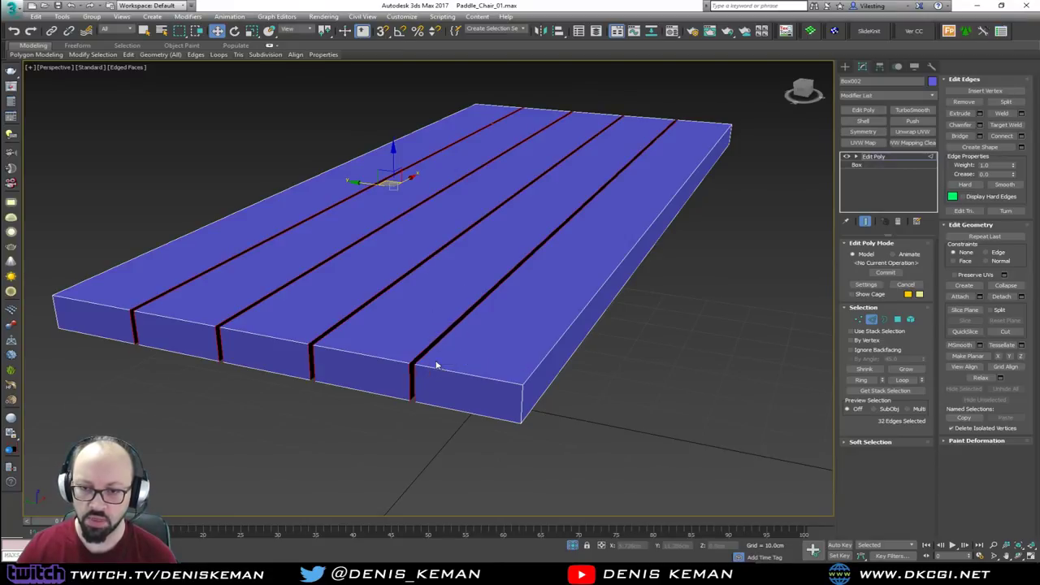
Step: Cap both open borders of the plank gap nearest the slab's positive-Y side
{"action": "middle_click_drag", "start_coordinate": [436, 364], "coordinate": [453, 348], "text": "alt"}
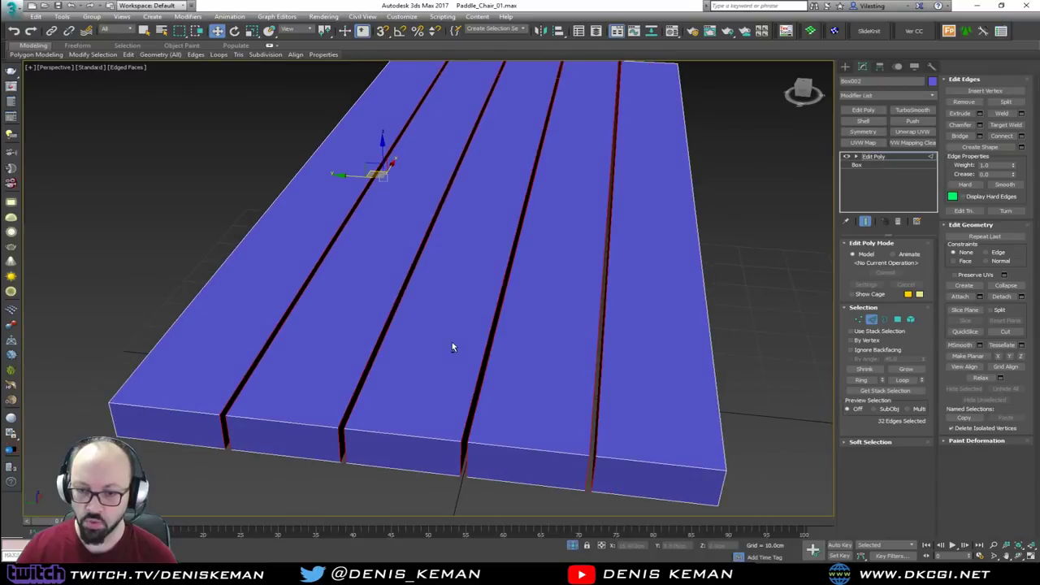
{"action": "left_click", "coordinate": [218, 451]}
{"action": "key", "text": "3"}
{"action": "left_click", "coordinate": [225, 441]}
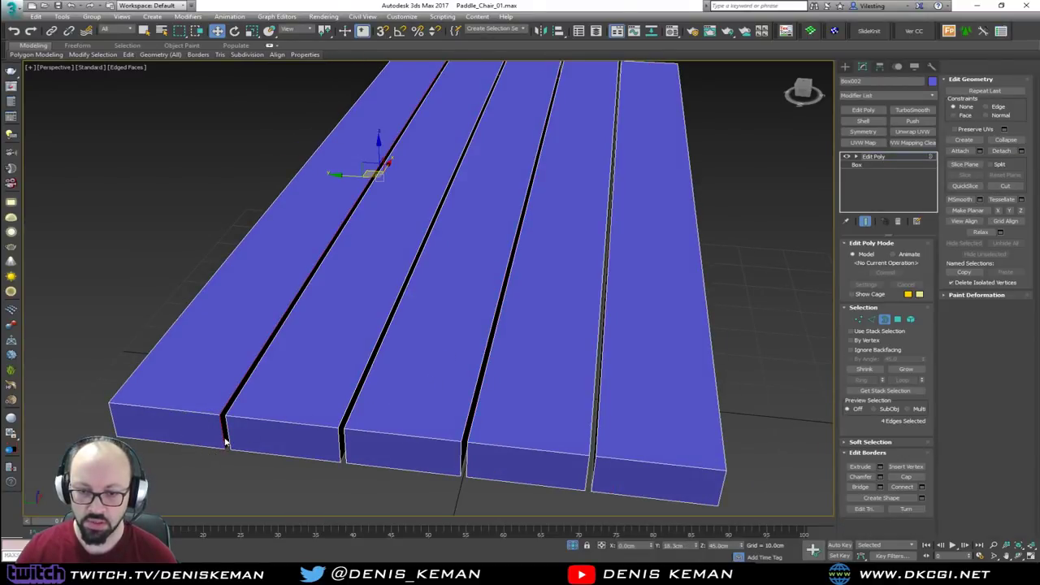
{"action": "left_click", "coordinate": [905, 477]}
{"action": "left_click", "coordinate": [227, 447]}
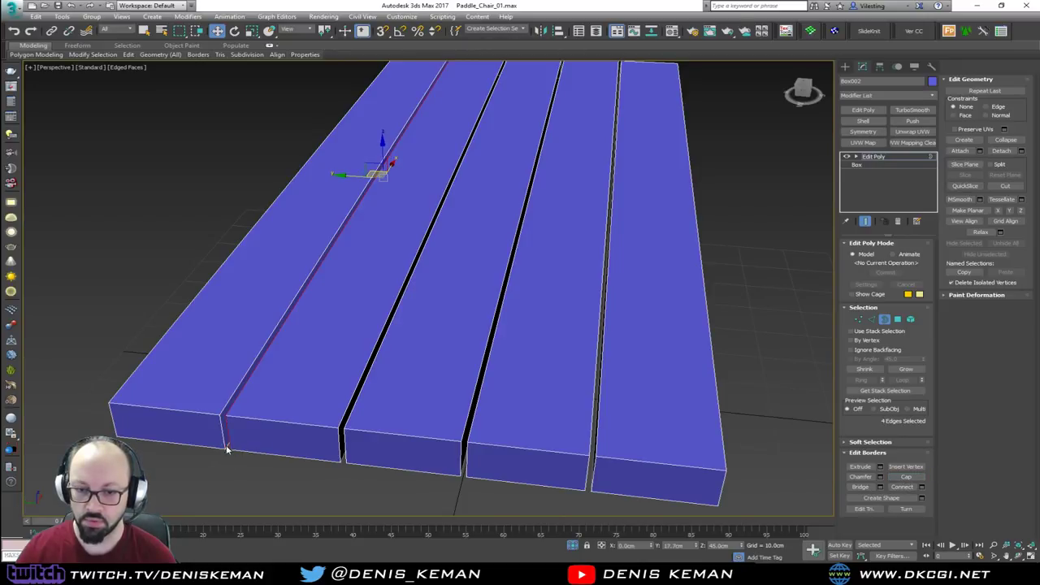
{"action": "left_click", "coordinate": [901, 477]}
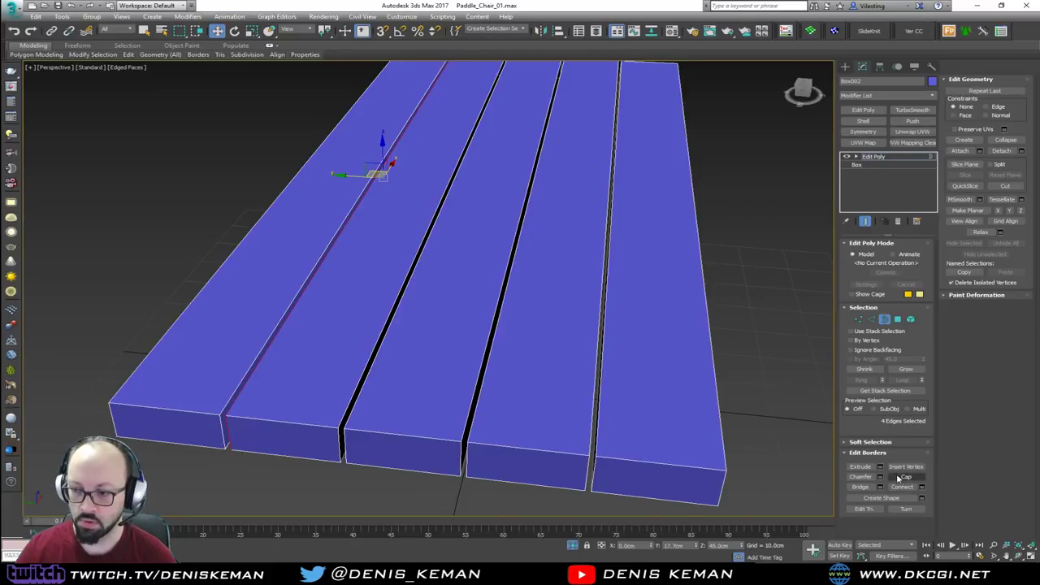
Step: Cap both open borders of the second plank gap from the positive-Y side
{"action": "left_click", "coordinate": [361, 443]}
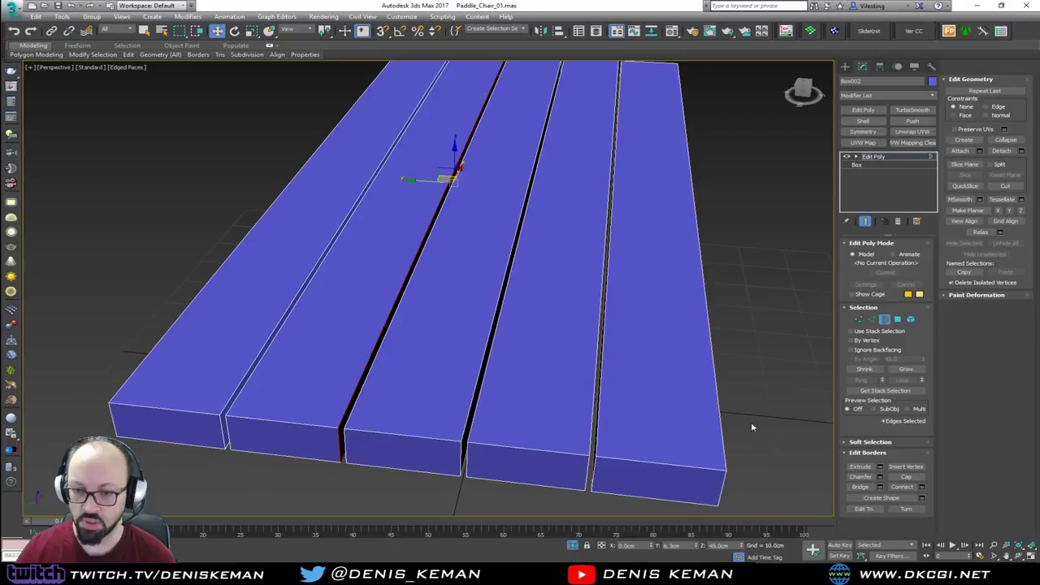
{"action": "left_click", "coordinate": [906, 476]}
{"action": "left_click", "coordinate": [355, 411]}
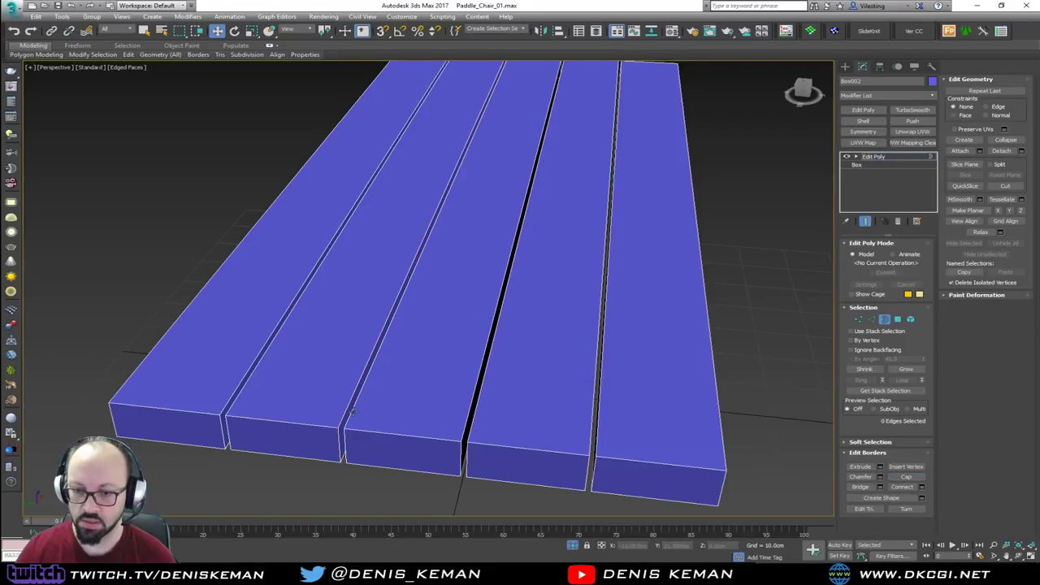
{"action": "left_click", "coordinate": [349, 409]}
{"action": "left_click", "coordinate": [908, 475]}
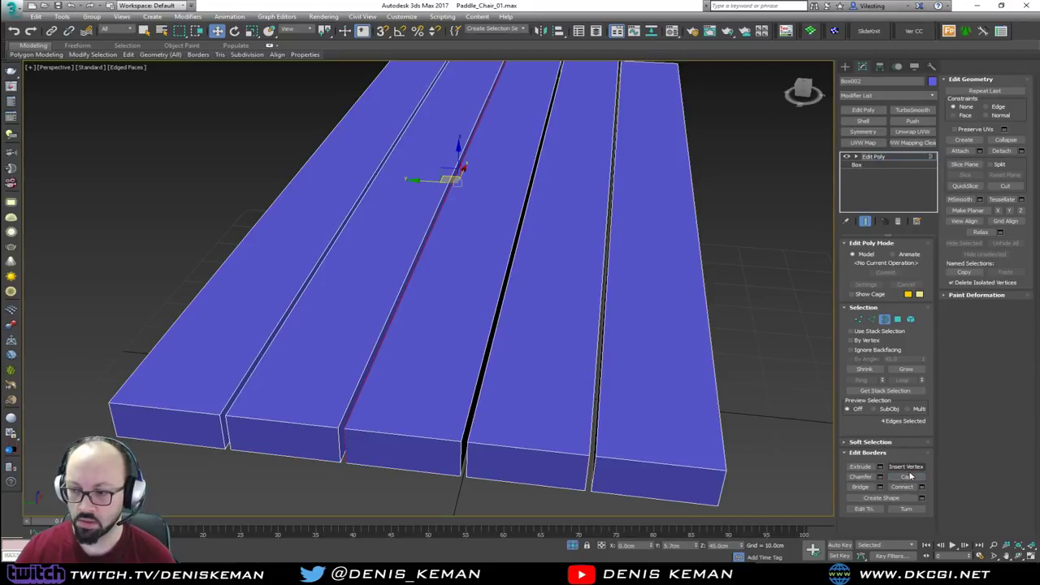
Step: Cap the open borders of the two remaining plank gaps and leave border editing
{"action": "left_click", "coordinate": [477, 386]}
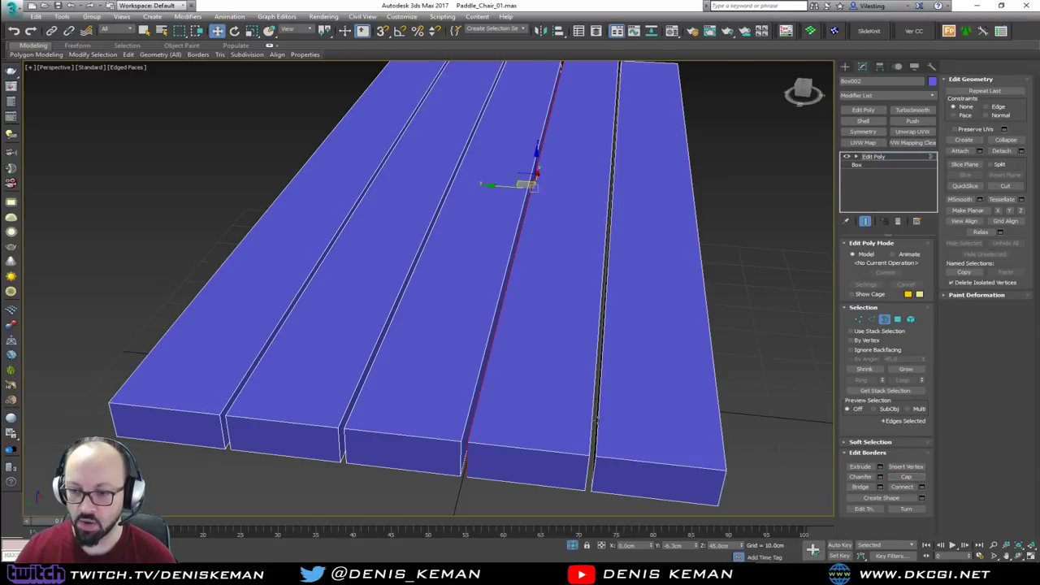
{"action": "left_click", "coordinate": [596, 420]}
{"action": "middle_click_drag", "start_coordinate": [598, 420], "coordinate": [576, 414], "text": "alt"}
{"action": "left_click", "coordinate": [919, 477]}
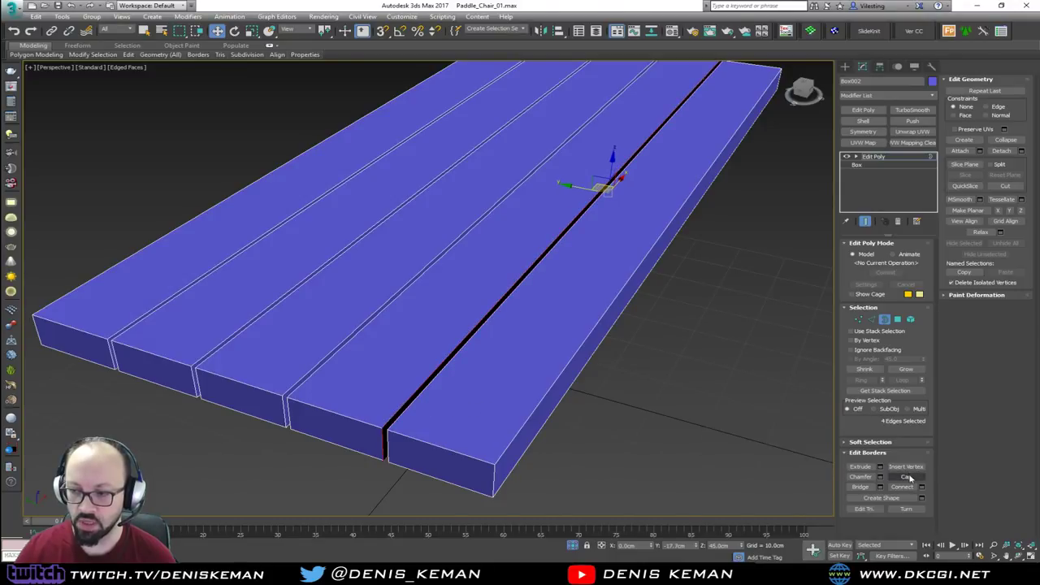
{"action": "left_click", "coordinate": [907, 476]}
{"action": "middle_click_drag", "start_coordinate": [504, 360], "coordinate": [561, 281], "text": "alt"}
{"action": "key", "text": "3"}
{"action": "left_click", "coordinate": [588, 313]}
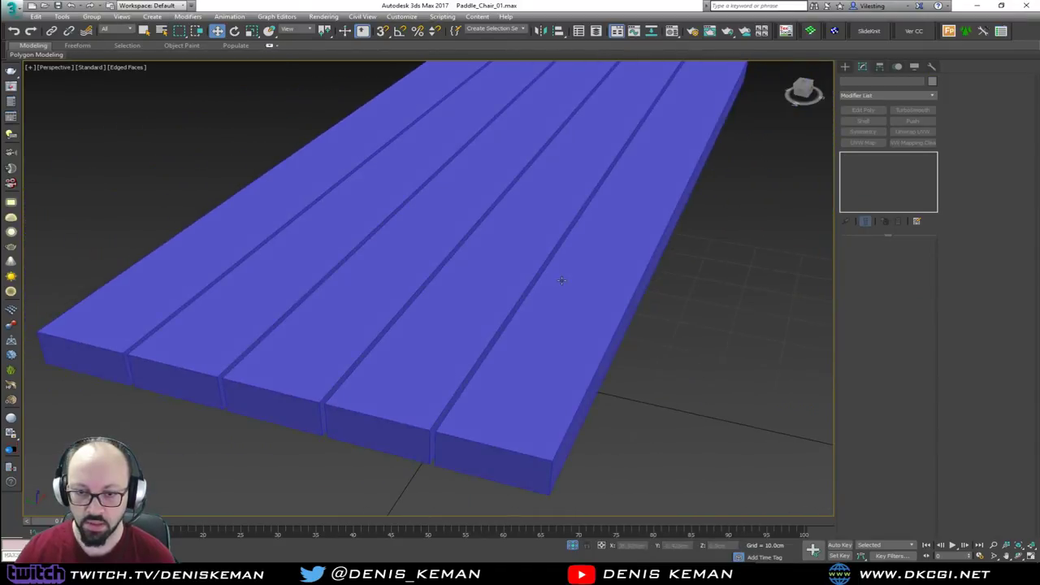
Step: Reselect the planked slab, check its closed gaps, and end isolation to show the reference box again
{"action": "left_click", "coordinate": [479, 315]}
{"action": "scroll", "coordinate": [479, 304], "scroll_direction": "down", "scroll_amount": 5}
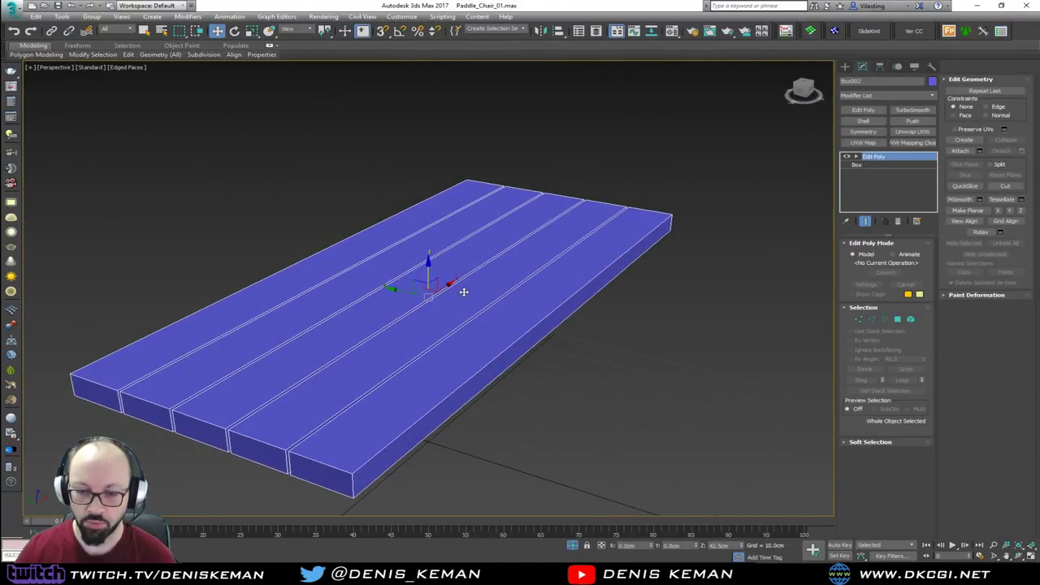
{"action": "middle_click_drag", "start_coordinate": [463, 292], "coordinate": [393, 316], "text": "alt"}
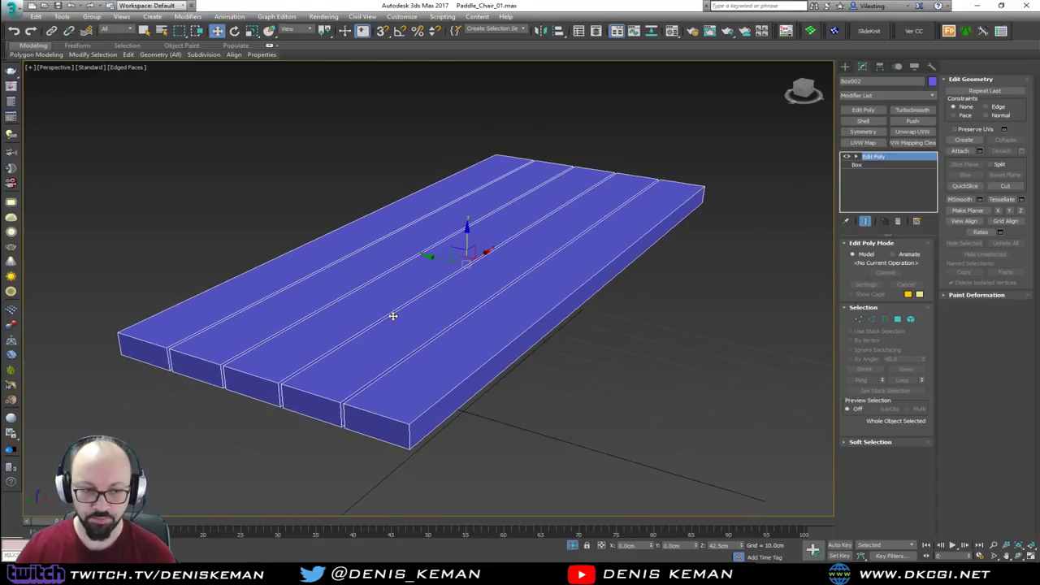
{"action": "scroll", "coordinate": [371, 333], "scroll_direction": "up", "scroll_amount": 4}
{"action": "scroll", "coordinate": [372, 333], "scroll_direction": "down", "scroll_amount": 2}
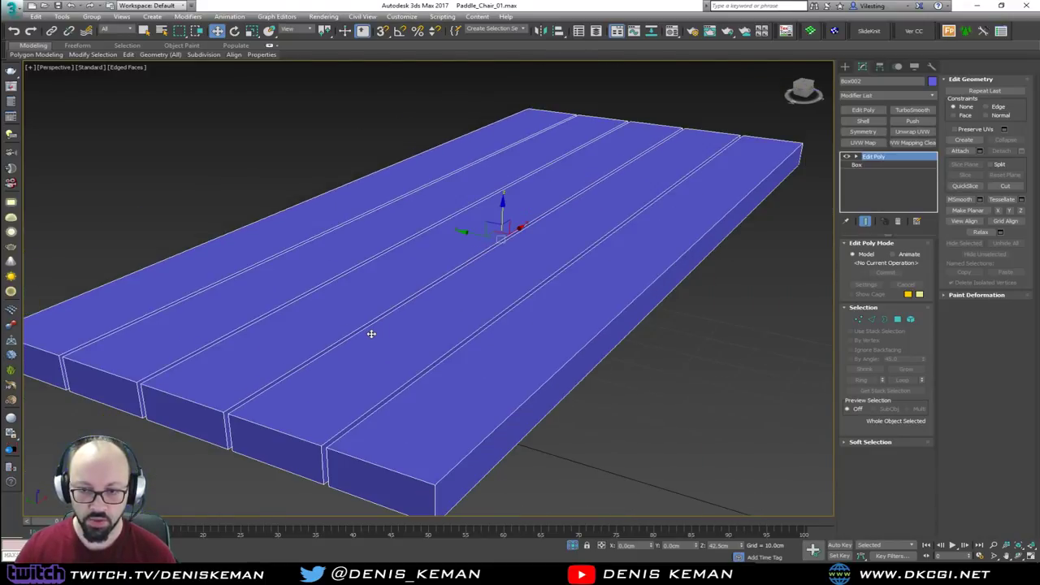
{"action": "middle_click_drag", "start_coordinate": [371, 334], "coordinate": [425, 307], "text": "alt"}
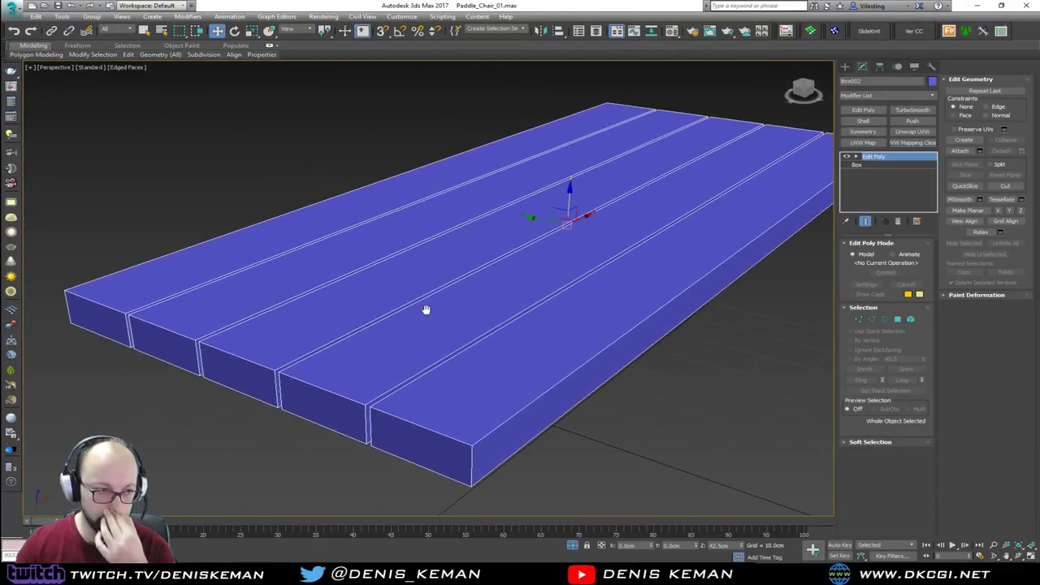
{"action": "right_click", "coordinate": [438, 278]}
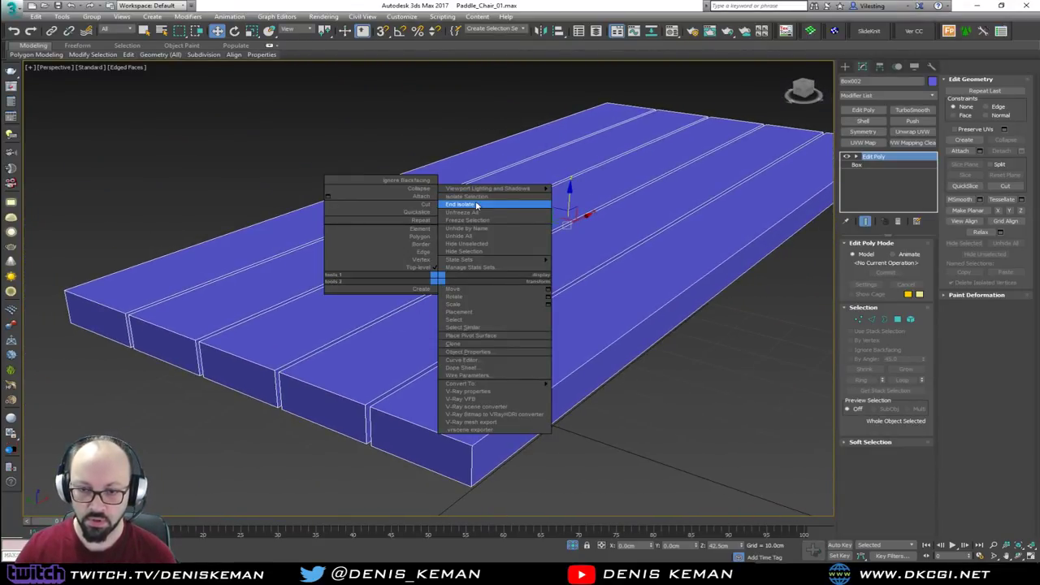
{"action": "left_click", "coordinate": [476, 204]}
{"action": "mouse_move", "coordinate": [446, 303]}
{"action": "middle_mouse_down", "text": "alt"}
{"action": "mouse_move", "coordinate": [397, 294]}
{"action": "mouse_move", "coordinate": [439, 262]}
{"action": "mouse_move", "coordinate": [503, 272]}
{"action": "mouse_move", "coordinate": [484, 272]}
{"action": "mouse_move", "coordinate": [421, 335]}
{"action": "mouse_move", "coordinate": [494, 310]}
{"action": "mouse_move", "coordinate": [453, 317]}
{"action": "middle_mouse_up", "text": "alt"}
Step: Switch to the Bench_01 photo in Windows Photo Viewer and compare its seat planks with the model
{"action": "key", "text": "alt+Tab"}
{"action": "left_click_drag", "start_coordinate": [650, 84], "coordinate": [901, 77]}
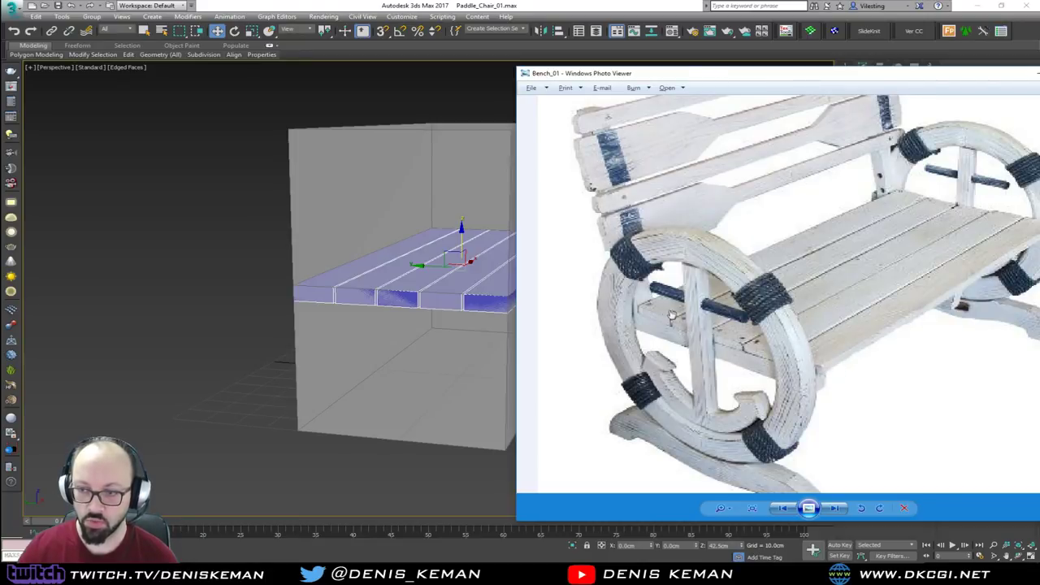
{"action": "left_click_drag", "start_coordinate": [808, 73], "coordinate": [0, 122]}
Step: Scale the planked seat narrower along Y and snap its front edge flush with the reference box's front face
{"action": "key", "text": "r"}
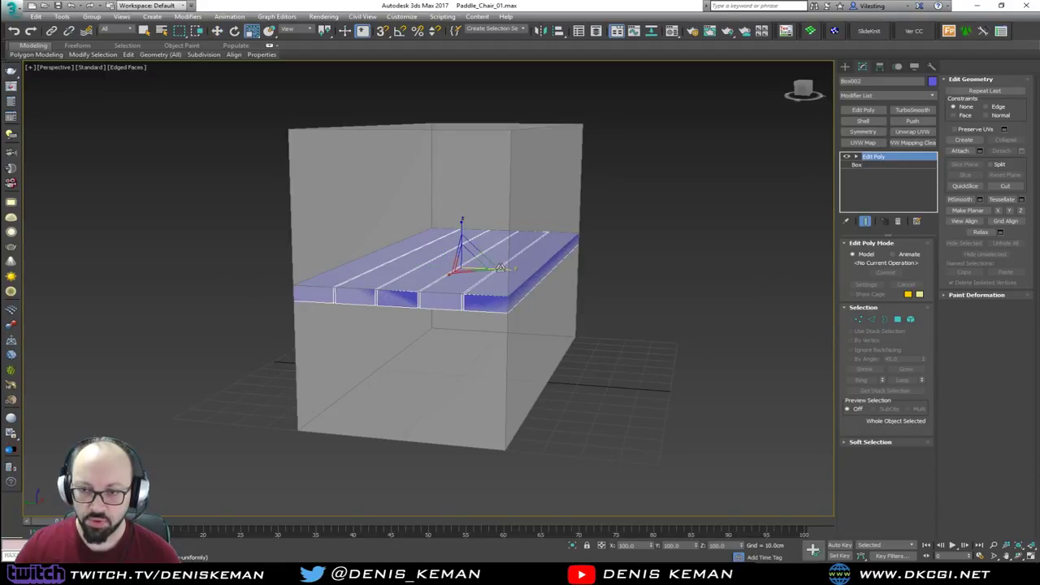
{"action": "left_click_drag", "start_coordinate": [500, 268], "coordinate": [504, 298]}
{"action": "key", "text": "w"}
{"action": "key", "text": "s"}
{"action": "middle_click_drag", "start_coordinate": [495, 299], "coordinate": [459, 314], "text": "alt"}
{"action": "left_click", "coordinate": [667, 356]}
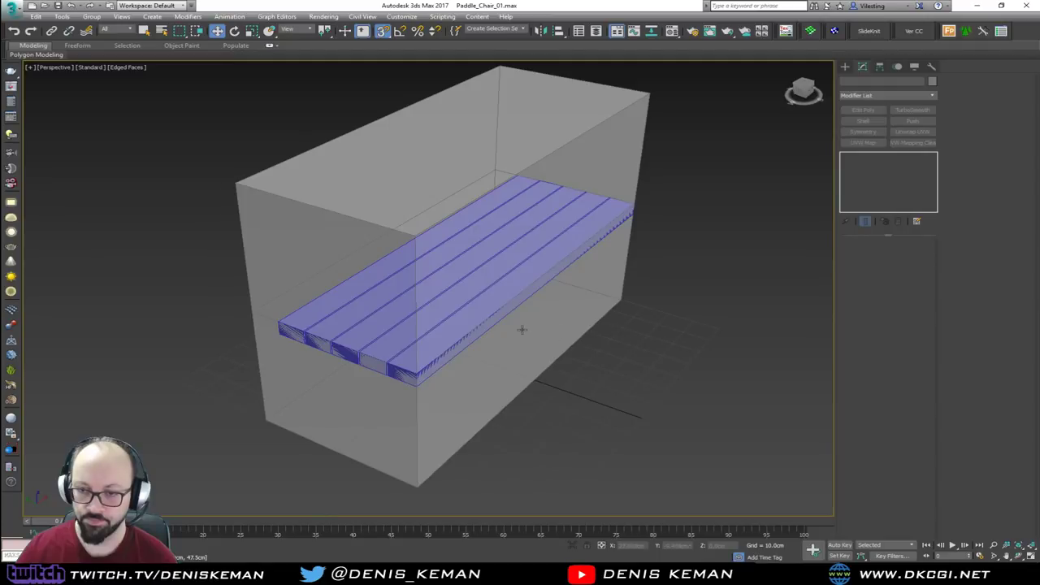
Step: Draw a box in the Left view directly beneath the seat planks, about 55.3 cm wide, 4.85 cm long and 10 cm high
{"action": "middle_click_drag", "start_coordinate": [521, 328], "coordinate": [539, 314], "text": "alt"}
{"action": "middle_click_drag", "start_coordinate": [536, 316], "coordinate": [529, 322], "text": "alt"}
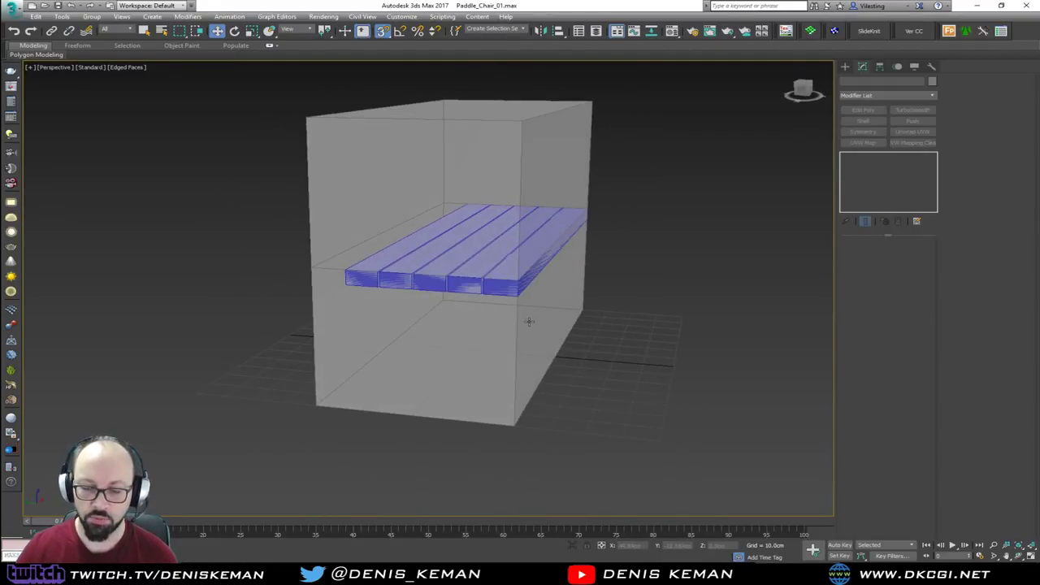
{"action": "left_click", "coordinate": [509, 342]}
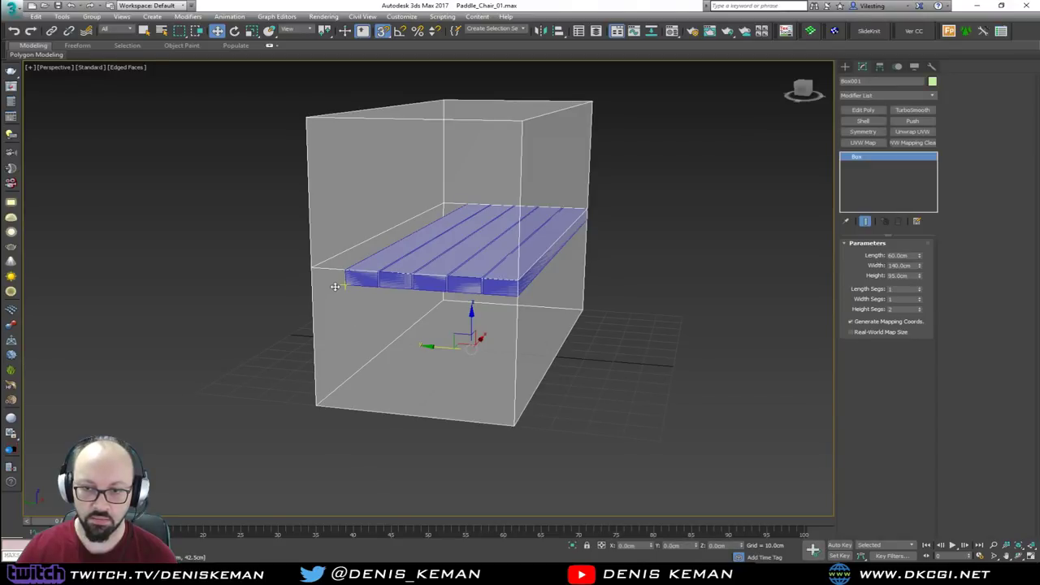
{"action": "middle_click_drag", "start_coordinate": [454, 298], "coordinate": [421, 302], "text": "alt"}
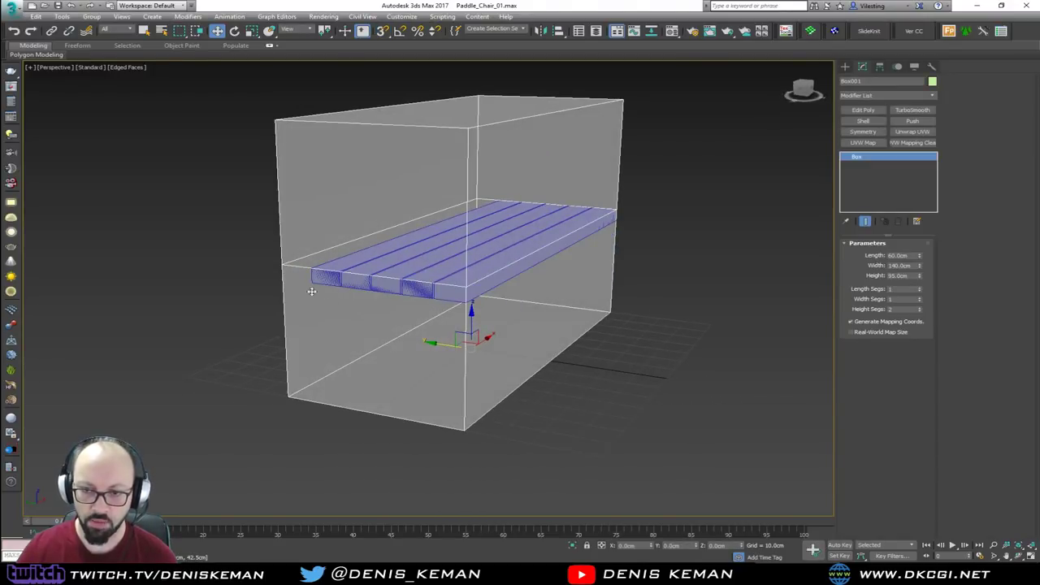
{"action": "key", "text": "alt+w"}
{"action": "right_click", "coordinate": [226, 356]}
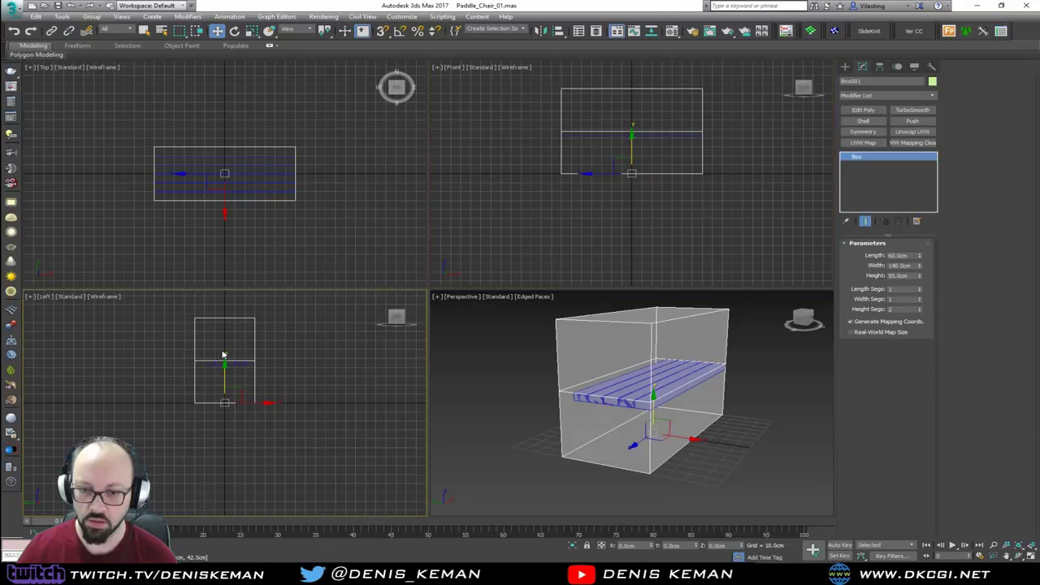
{"action": "key", "text": "alt+w"}
{"action": "scroll", "coordinate": [373, 307], "scroll_direction": "up", "scroll_amount": 3}
{"action": "left_click", "coordinate": [457, 344]}
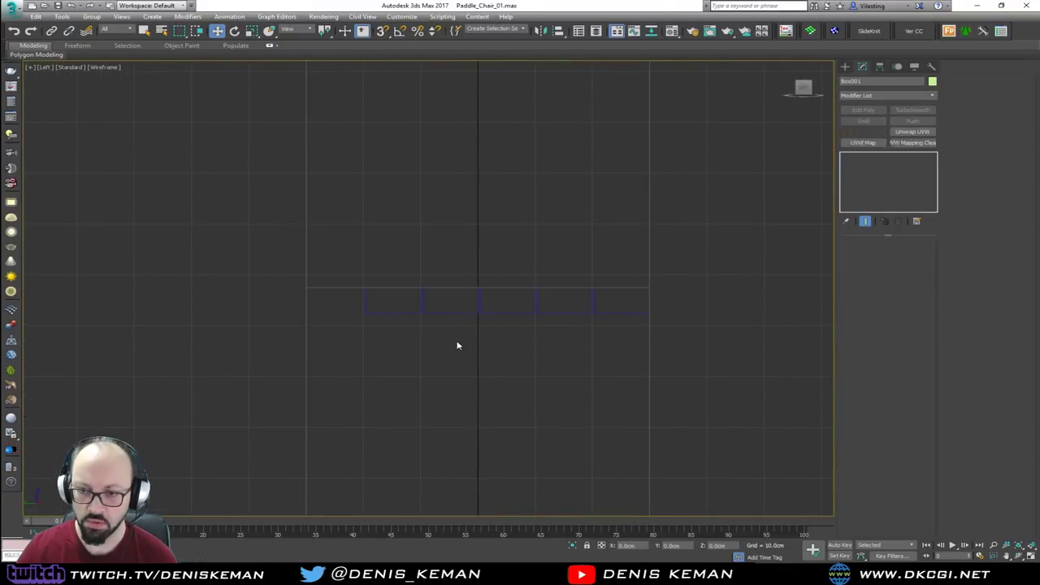
{"action": "right_click", "coordinate": [535, 325]}
{"action": "left_click", "coordinate": [557, 311]}
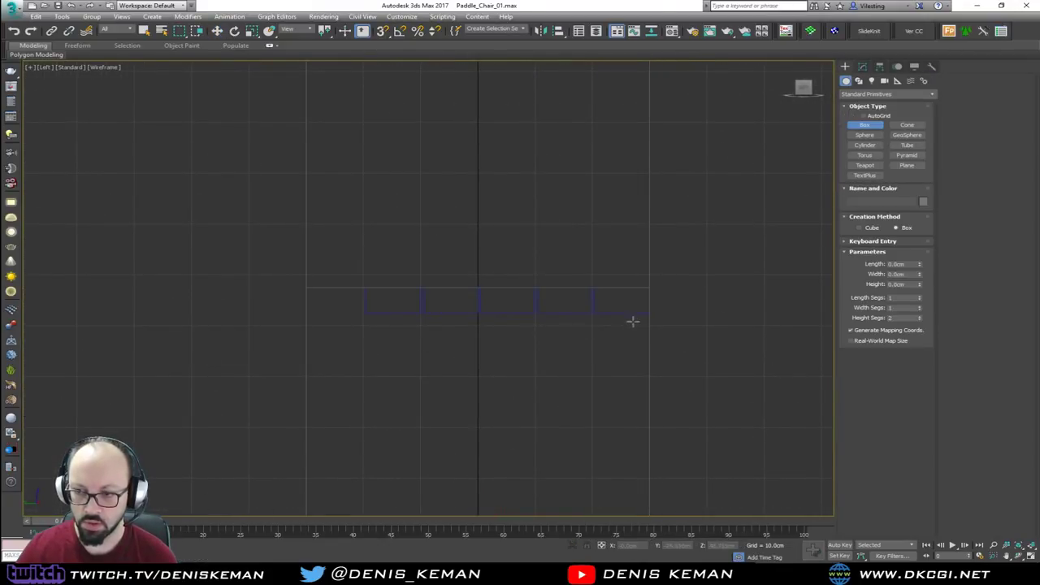
{"action": "left_click_drag", "start_coordinate": [643, 316], "coordinate": [332, 339]}
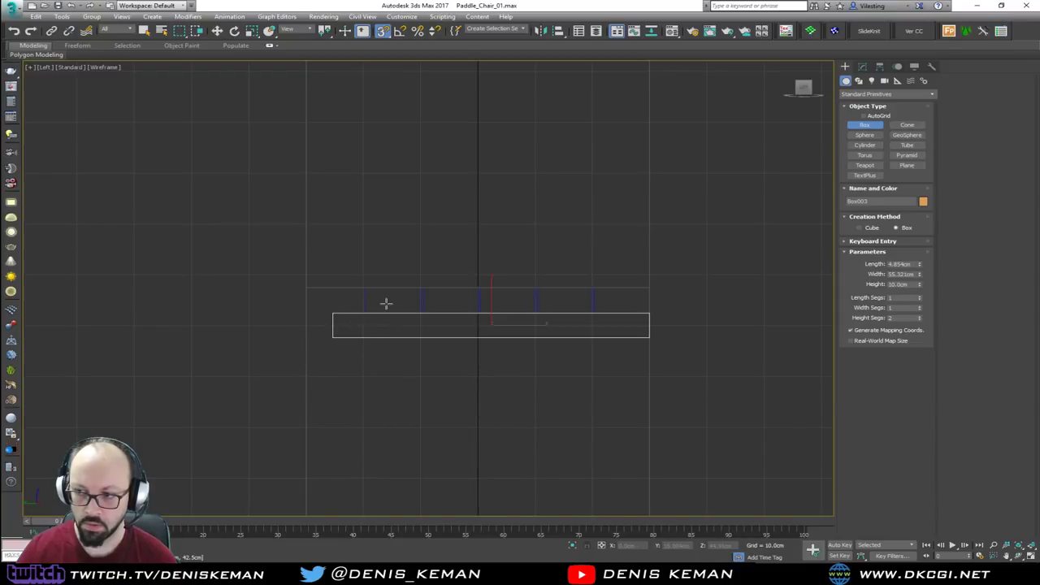
{"action": "left_click", "coordinate": [558, 337]}
{"action": "key", "text": "w"}
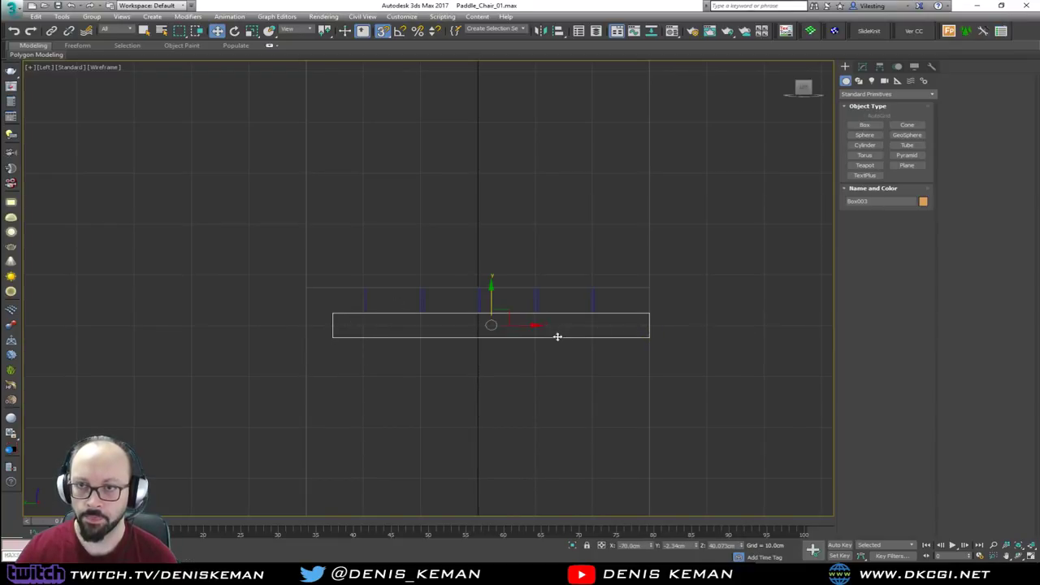
Step: Set the new crossbeam's length and height to 5 cm and reduce its height segments to 1
{"action": "key", "text": "alt+w"}
{"action": "key", "text": "alt+w"}
{"action": "middle_click_drag", "start_coordinate": [529, 390], "coordinate": [439, 366], "text": "alt"}
{"action": "key", "text": "z"}
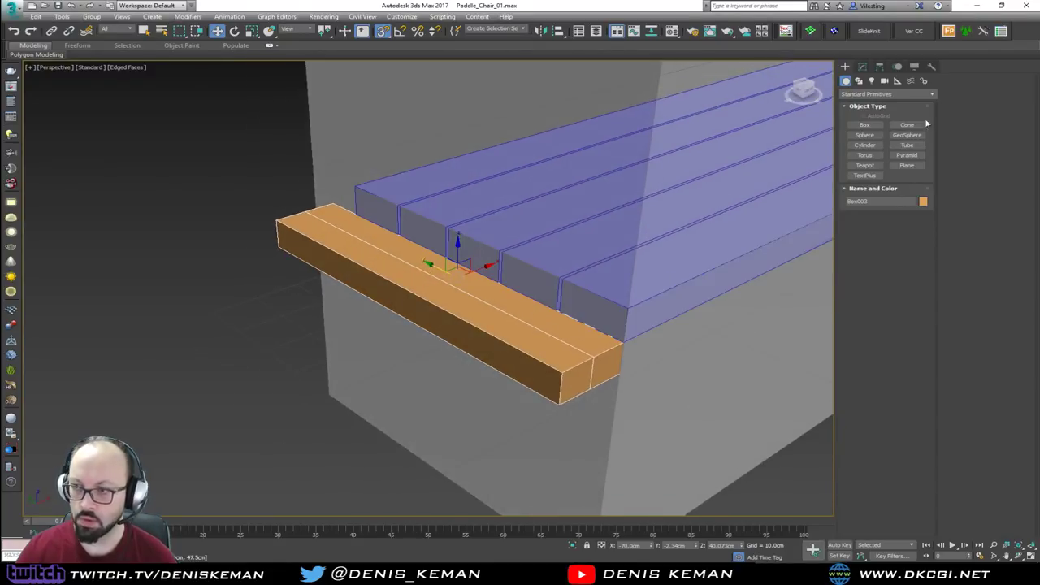
{"action": "left_click", "coordinate": [863, 67]}
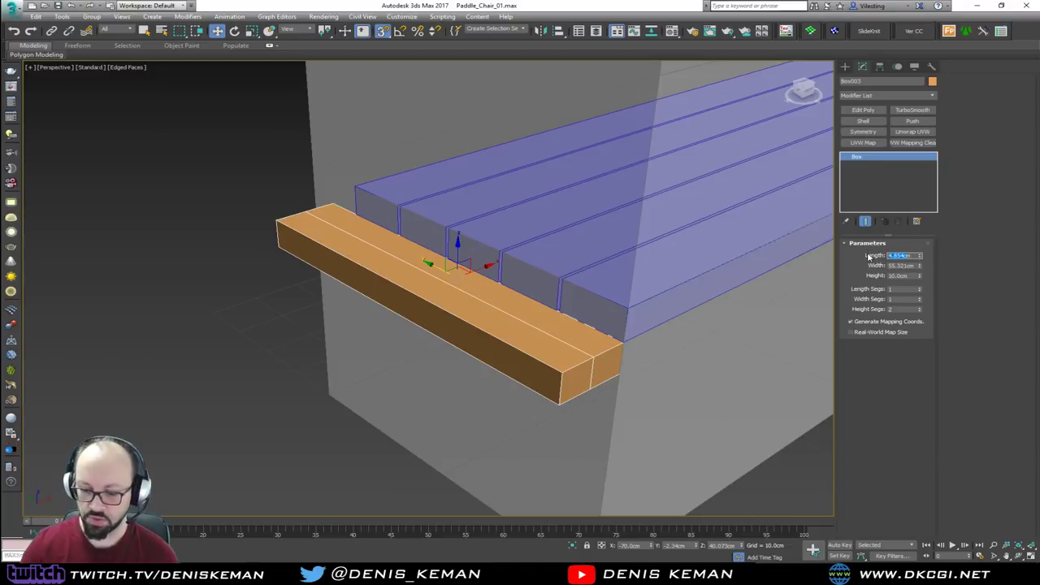
{"action": "key", "text": "Return"}
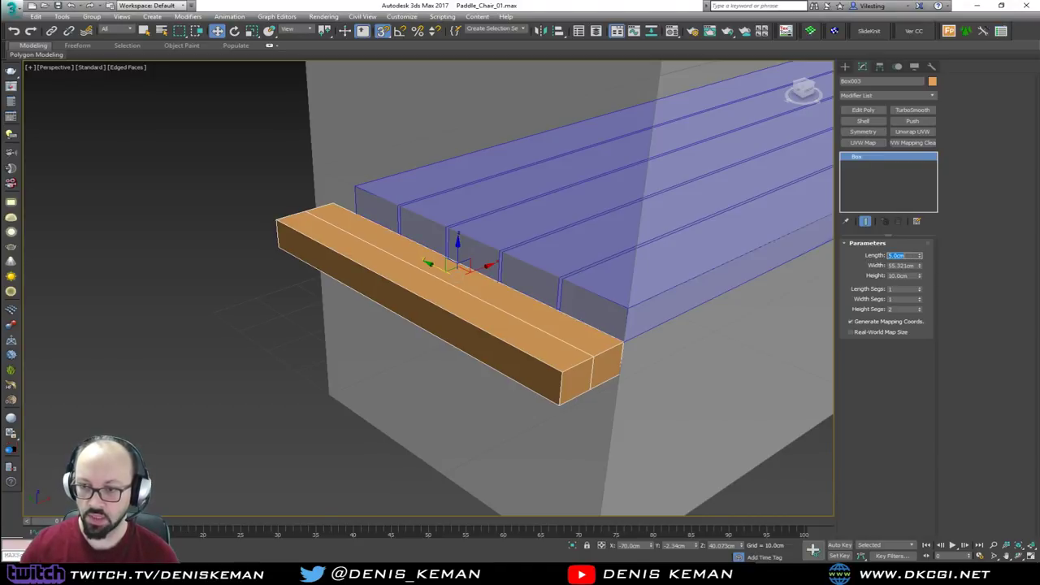
{"action": "middle_click_drag", "start_coordinate": [722, 303], "coordinate": [555, 269], "text": "alt"}
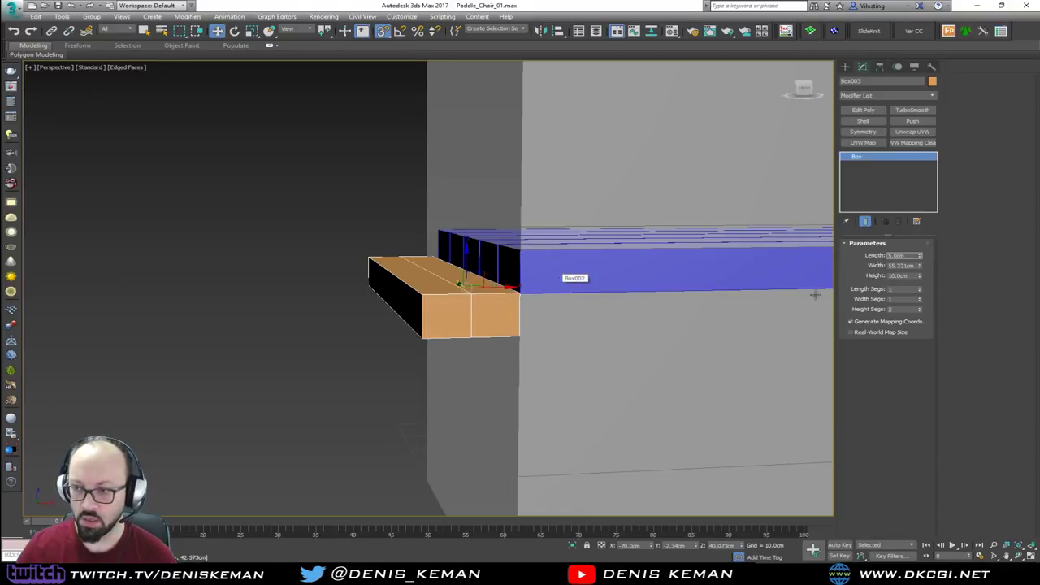
{"action": "double_click", "coordinate": [902, 276]}
{"action": "type", "text": "5"}
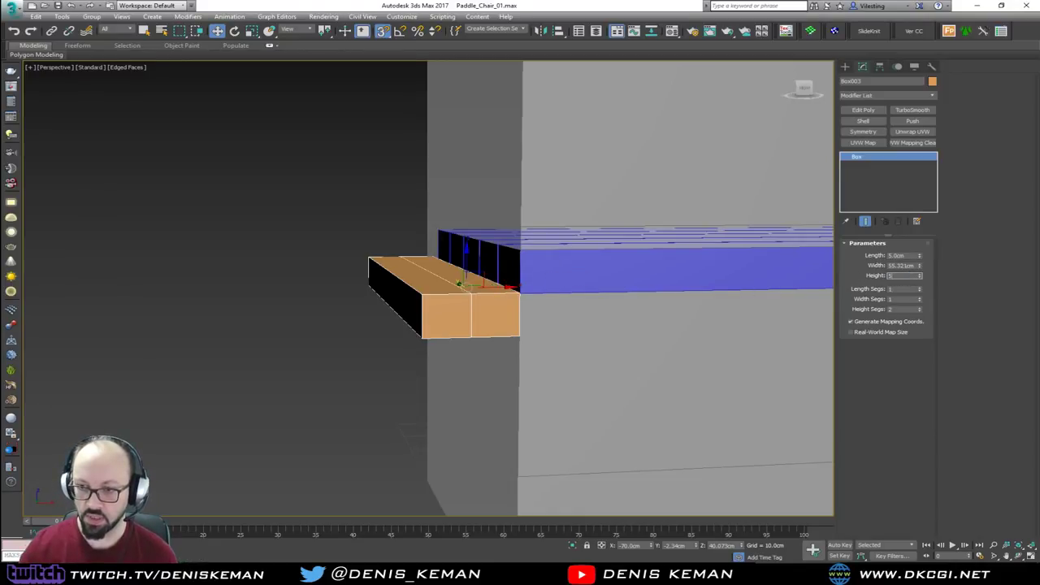
{"action": "key", "text": "Return"}
{"action": "left_click", "coordinate": [920, 310]}
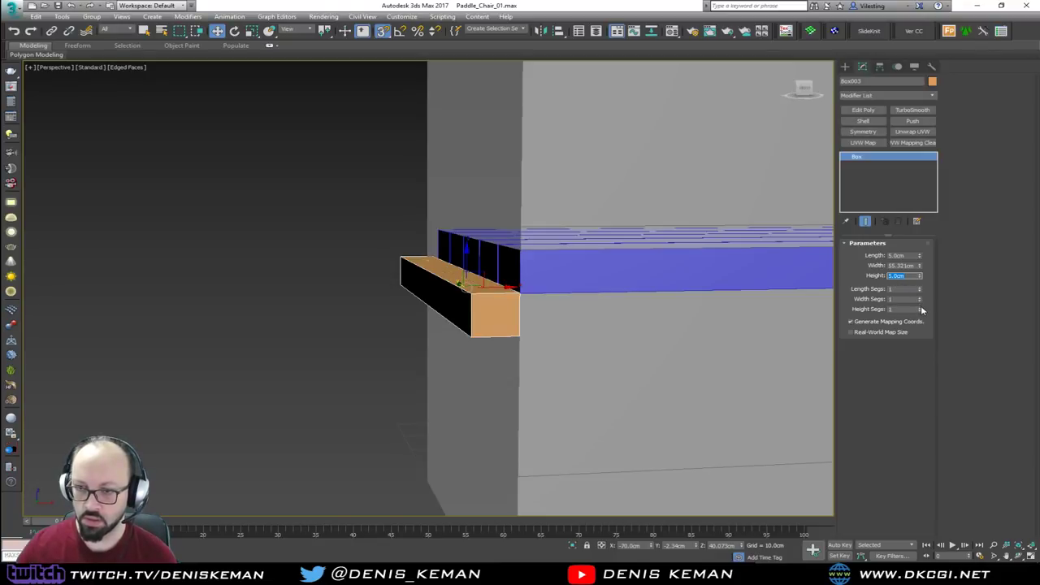
Step: Snap the crossbeam along X beneath the seat so its outer face is flush with the plank ends
{"action": "middle_click_drag", "start_coordinate": [495, 313], "coordinate": [476, 320], "text": "alt"}
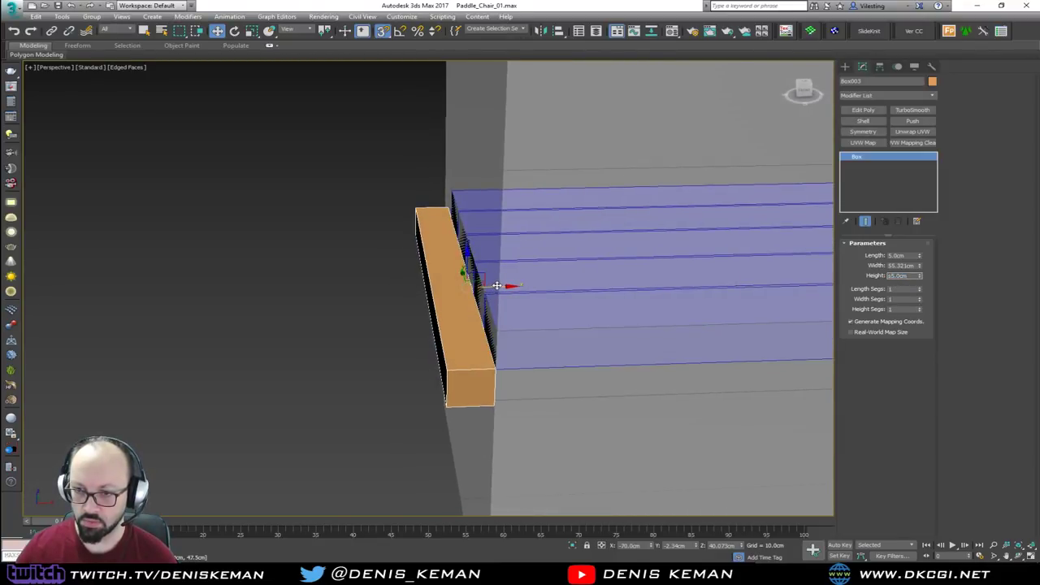
{"action": "left_click_drag", "start_coordinate": [452, 371], "coordinate": [494, 364]}
{"action": "middle_click_drag", "start_coordinate": [481, 329], "coordinate": [539, 319], "text": "alt"}
{"action": "middle_click_drag", "start_coordinate": [504, 352], "coordinate": [485, 214], "text": "alt"}
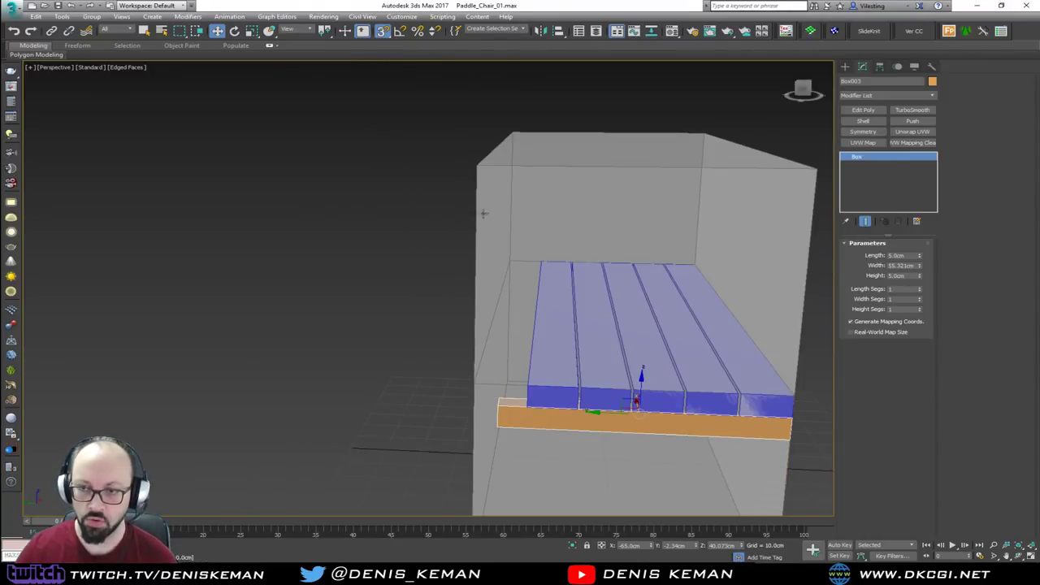
{"action": "middle_click_drag", "start_coordinate": [506, 255], "coordinate": [499, 285], "text": "alt"}
Step: Add an Edit Poly modifier to the crossbeam and hide the reference box
{"action": "left_click", "coordinate": [863, 110]}
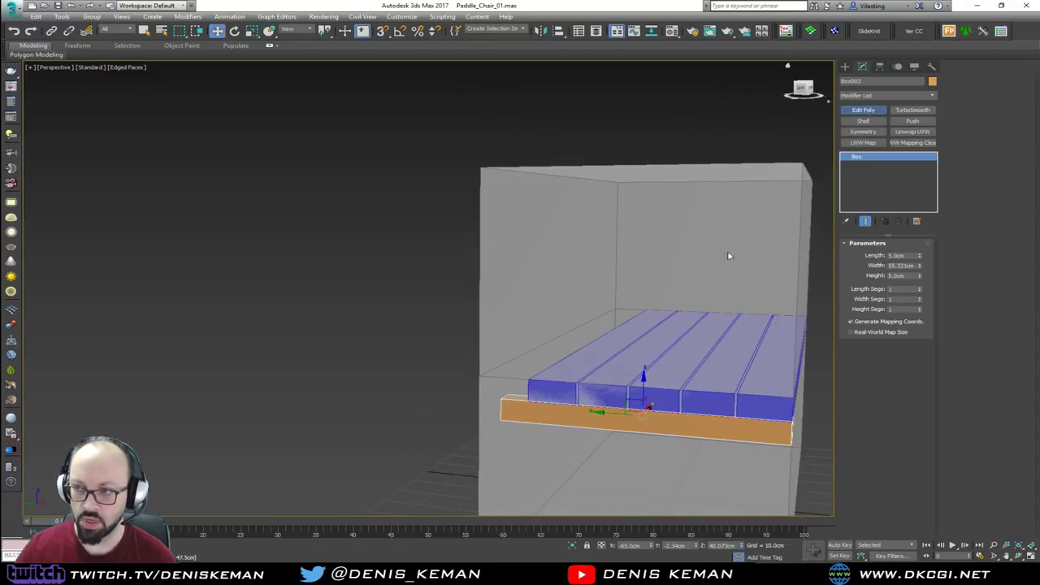
{"action": "middle_click_drag", "start_coordinate": [729, 255], "coordinate": [642, 264], "text": "alt"}
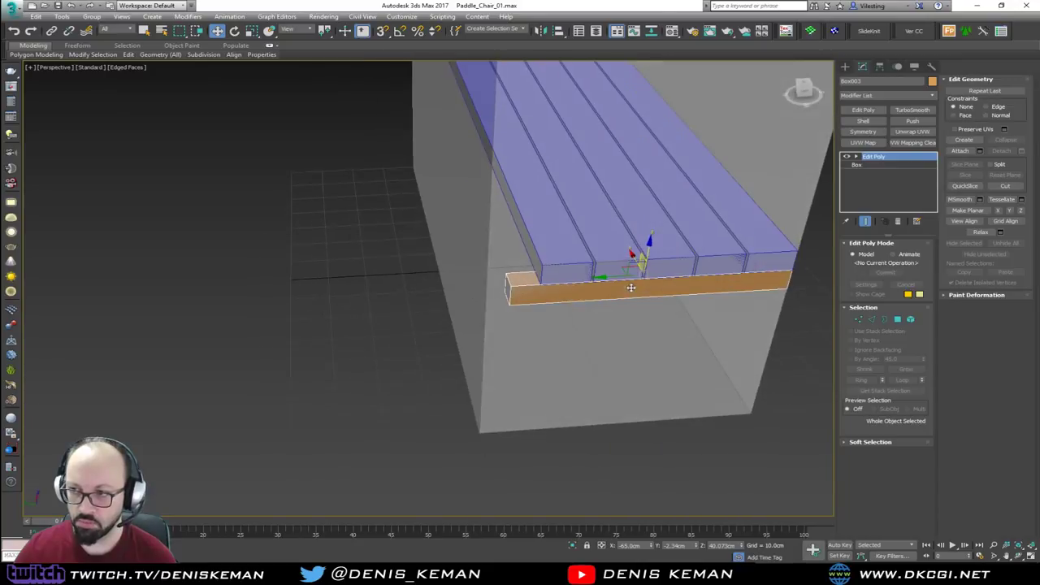
{"action": "right_click", "coordinate": [744, 342]}
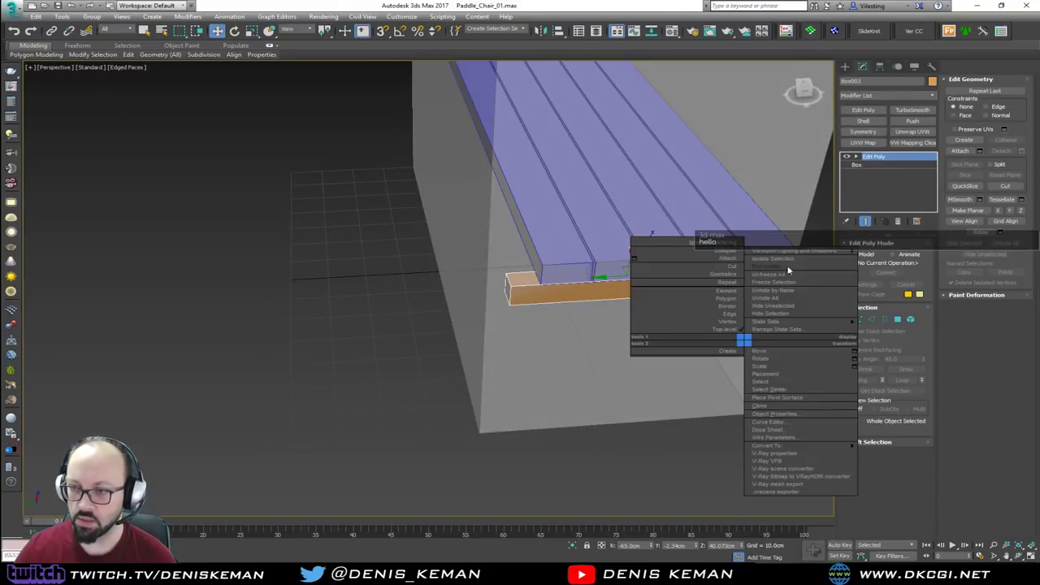
{"action": "left_click", "coordinate": [756, 365]}
{"action": "right_click", "coordinate": [756, 366]}
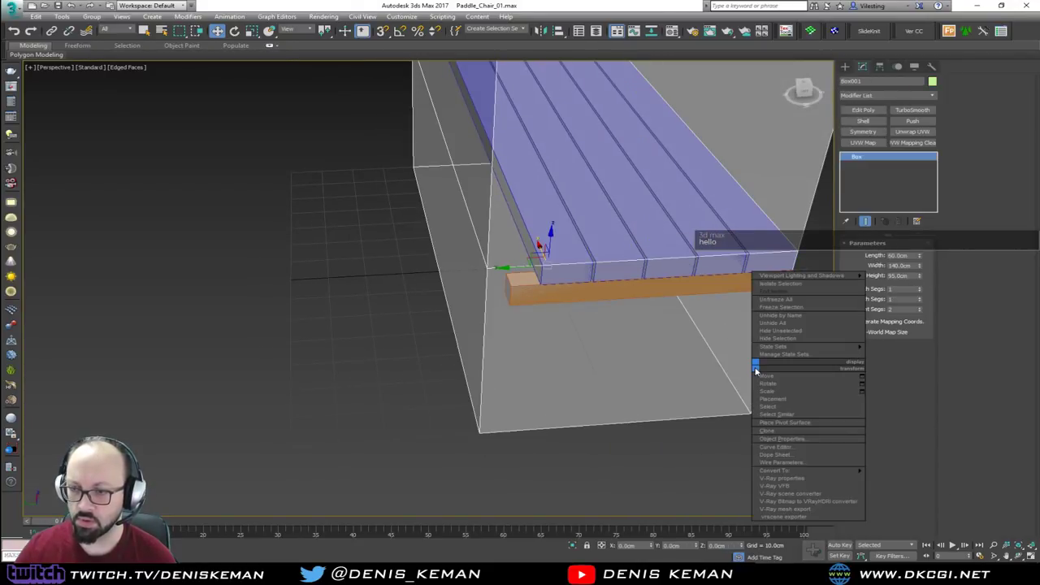
{"action": "left_click", "coordinate": [778, 338]}
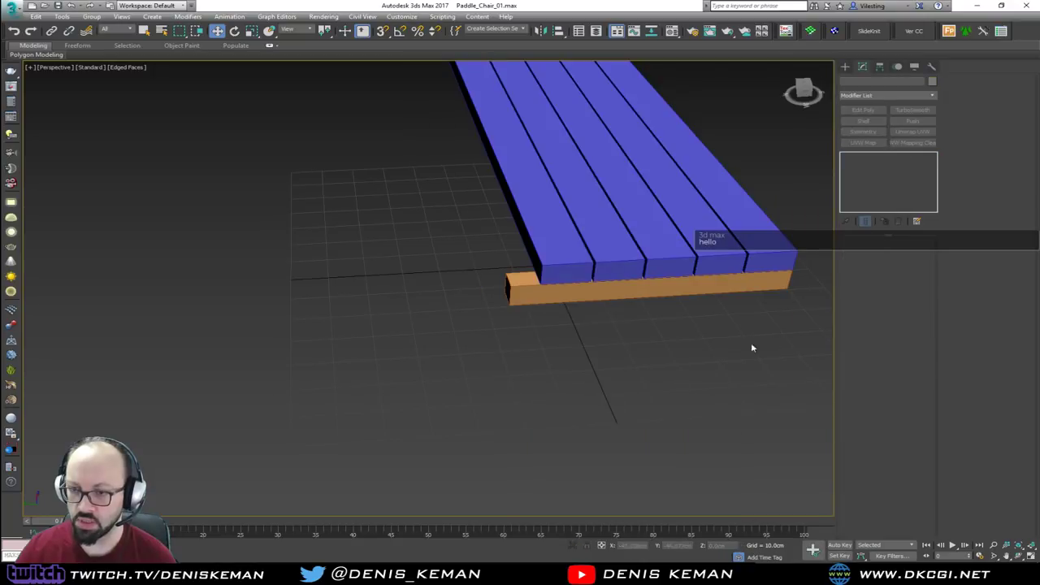
Step: Snap the crossbeam's rear end polygon along Y flush with the rear edge of the planks
{"action": "left_click", "coordinate": [519, 293]}
{"action": "left_click", "coordinate": [701, 365]}
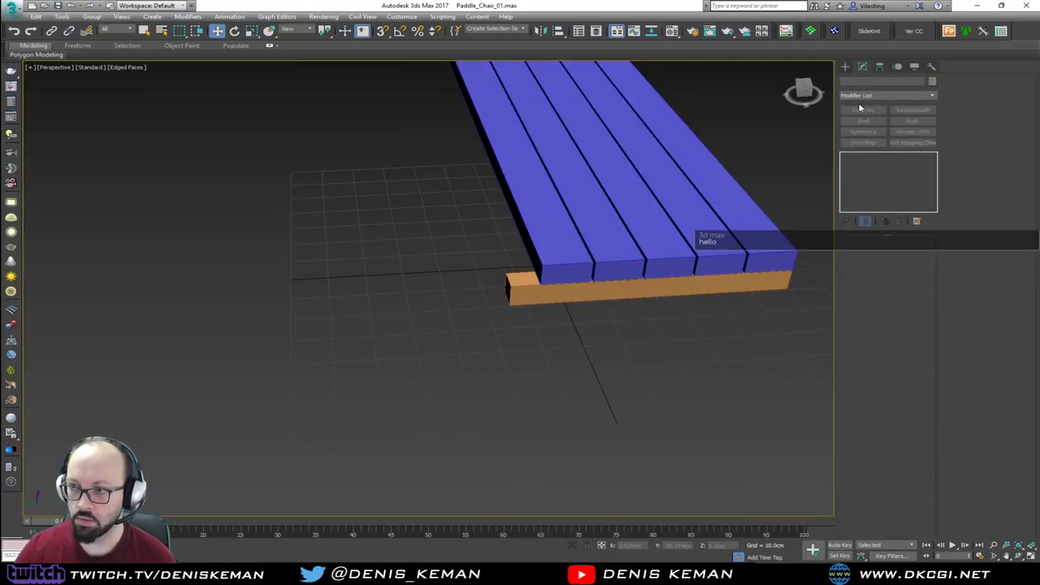
{"action": "left_click", "coordinate": [846, 67]}
{"action": "left_click", "coordinate": [556, 285]}
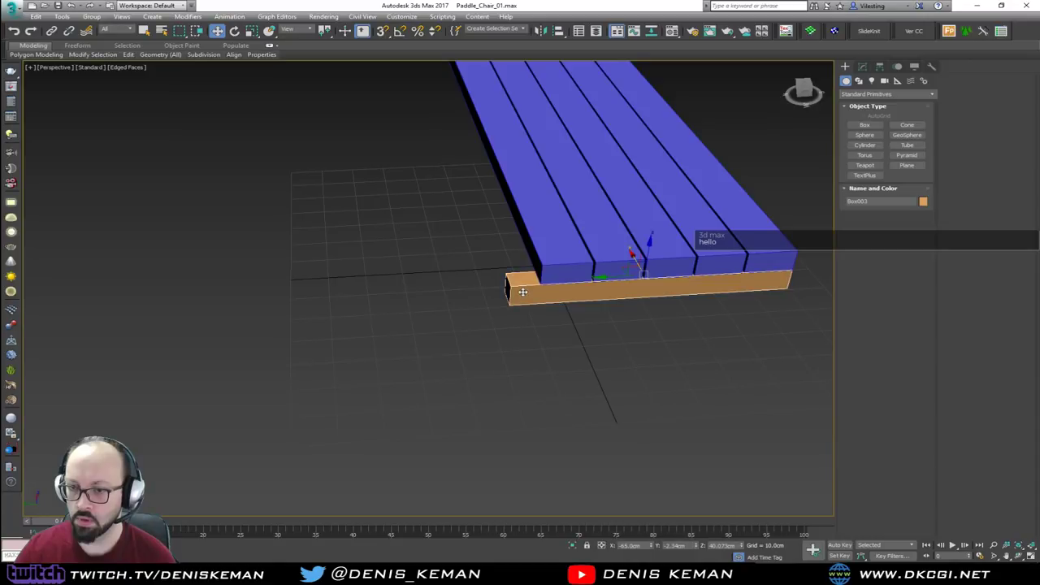
{"action": "scroll", "coordinate": [528, 291], "scroll_direction": "up", "scroll_amount": 2}
{"action": "left_click", "coordinate": [864, 69]}
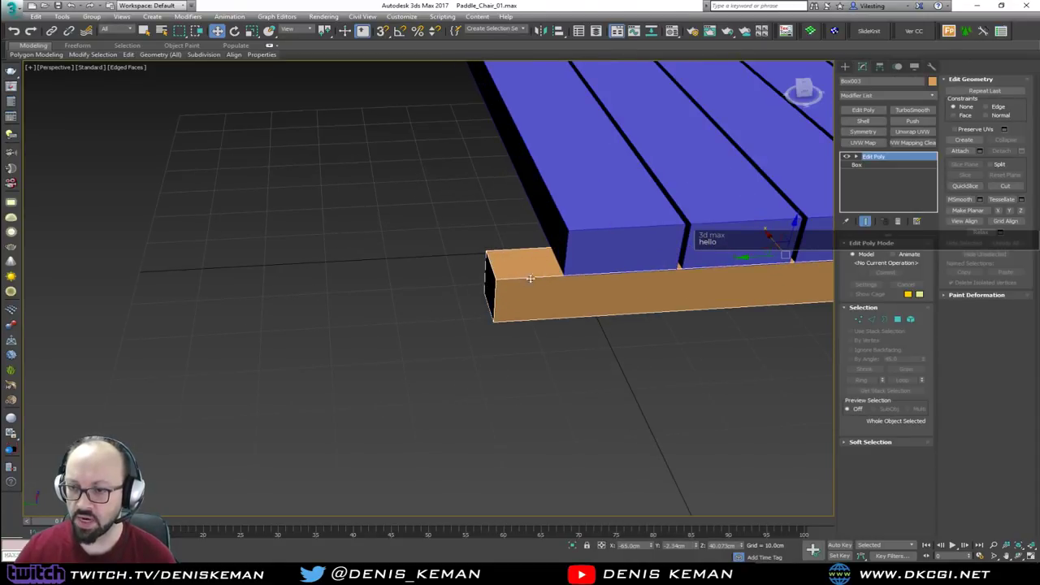
{"action": "key", "text": "4"}
{"action": "left_click", "coordinate": [488, 289]}
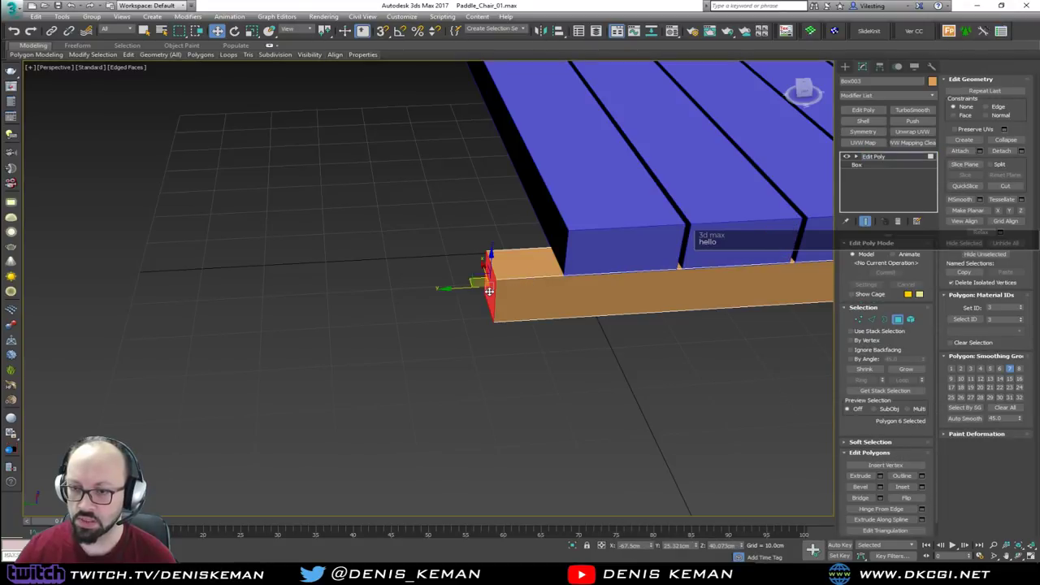
{"action": "left_click_drag", "start_coordinate": [455, 289], "coordinate": [561, 276]}
{"action": "middle_click_drag", "start_coordinate": [561, 276], "coordinate": [545, 314], "text": "alt"}
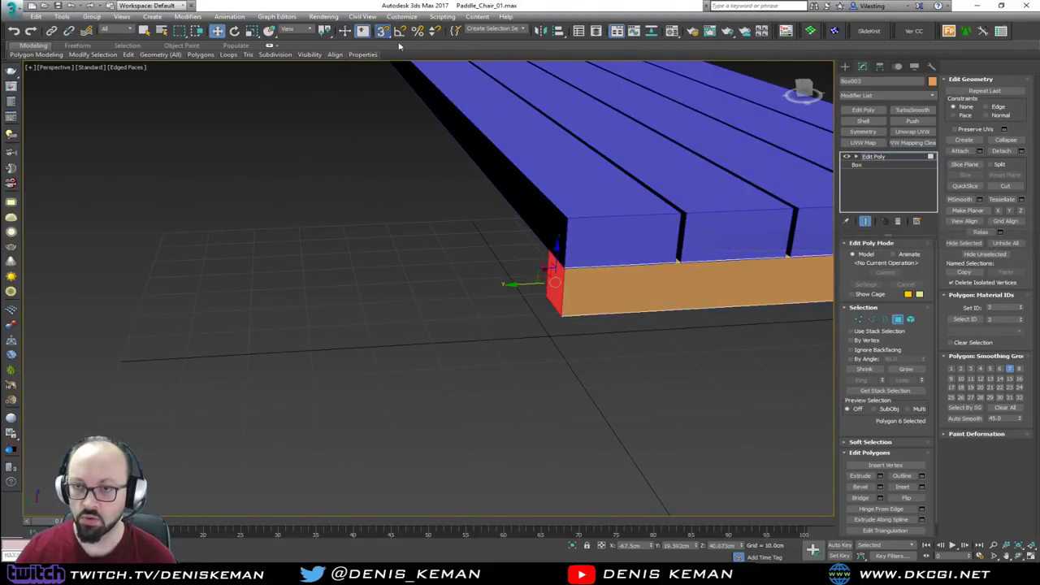
Step: Offset the crossbeam's rear end polygon by 5 cm along world Y
{"action": "key", "text": "s"}
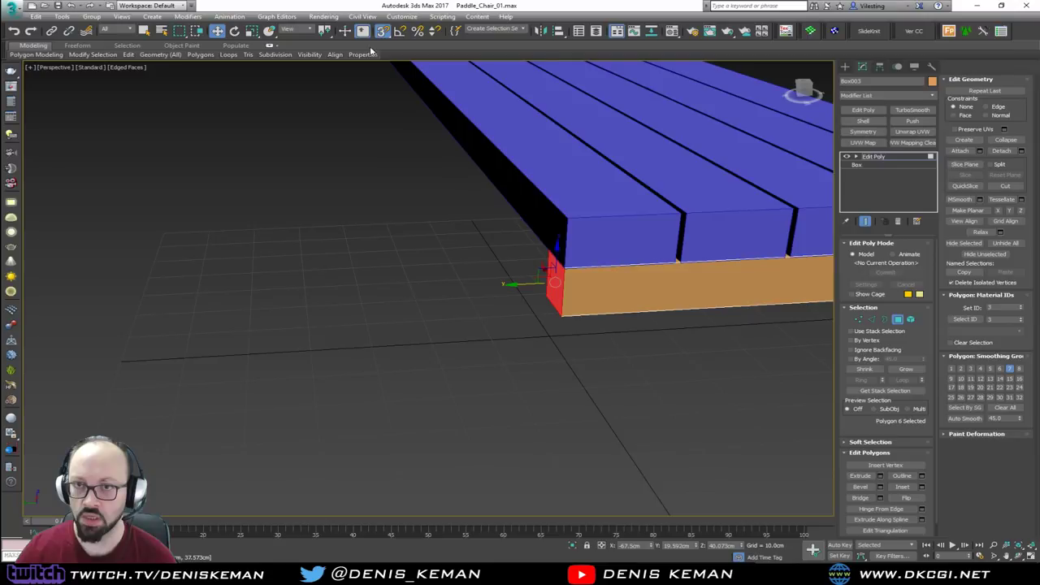
{"action": "right_click", "coordinate": [217, 30]}
{"action": "double_click", "coordinate": [150, 161]}
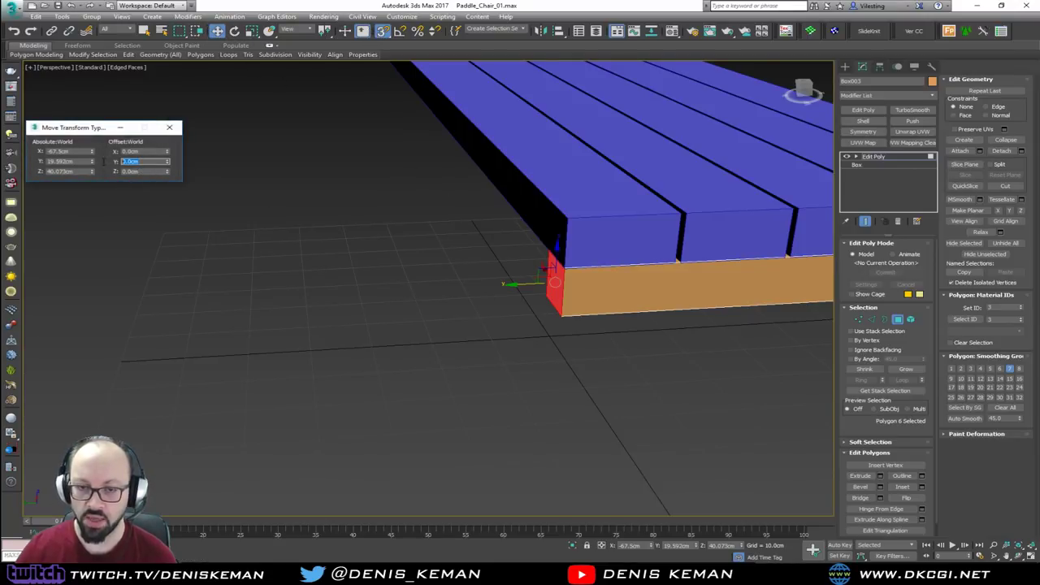
{"action": "key", "text": "Return"}
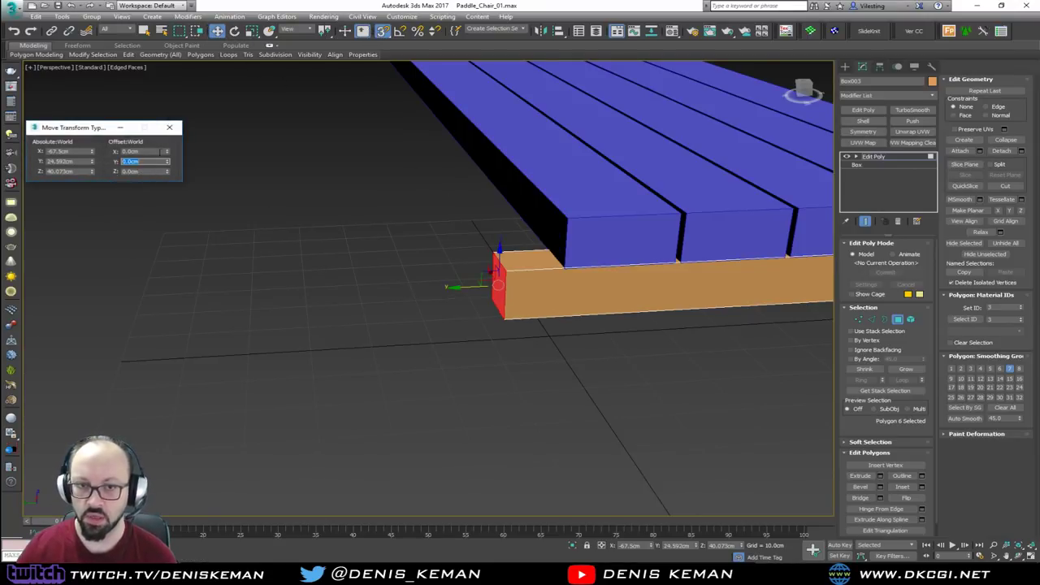
{"action": "left_click", "coordinate": [169, 127]}
Step: Insert an edge loop near the crossbeam's rear end and snap it in line with the planks' rear edge
{"action": "middle_click_drag", "start_coordinate": [526, 284], "coordinate": [468, 307]}
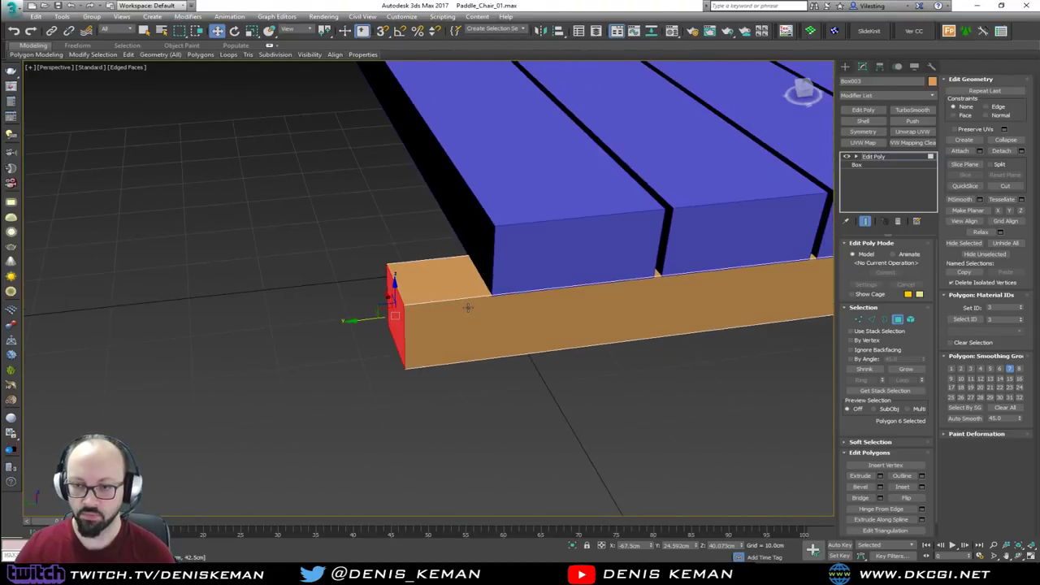
{"action": "key", "text": "alt+s"}
{"action": "left_click", "coordinate": [477, 332]}
{"action": "right_click", "coordinate": [476, 332]}
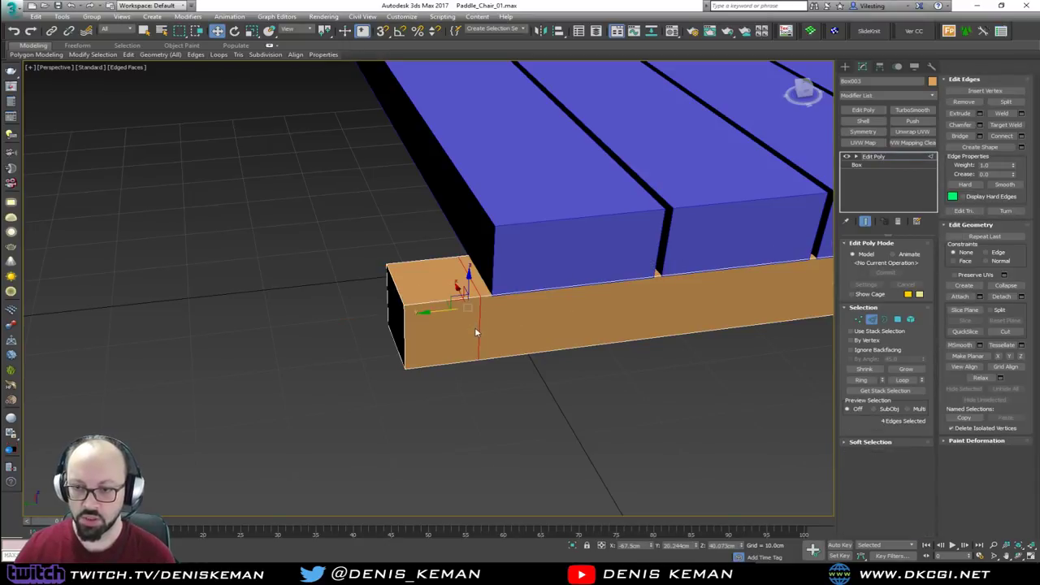
{"action": "left_click_drag", "start_coordinate": [448, 310], "coordinate": [491, 295]}
{"action": "key", "text": "s"}
{"action": "middle_click_drag", "start_coordinate": [490, 313], "coordinate": [455, 292], "text": "alt"}
Step: Extrude the top polygon of the crossbeam's rear overhang upward into a tall back post, reaching about Z 85.7 cm
{"action": "key", "text": "4"}
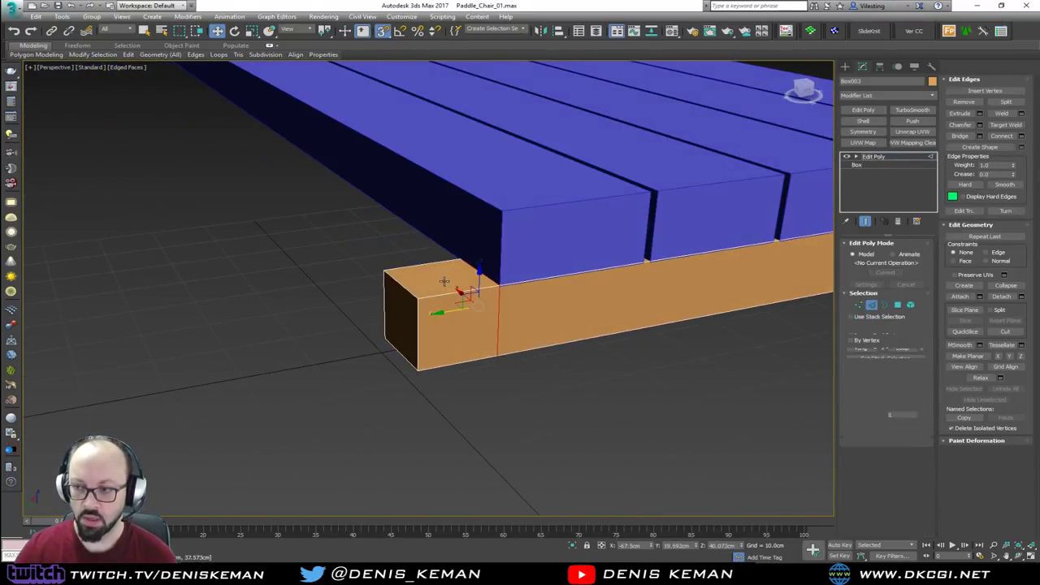
{"action": "left_click", "coordinate": [444, 281]}
{"action": "scroll", "coordinate": [427, 325], "scroll_direction": "down", "scroll_amount": 5}
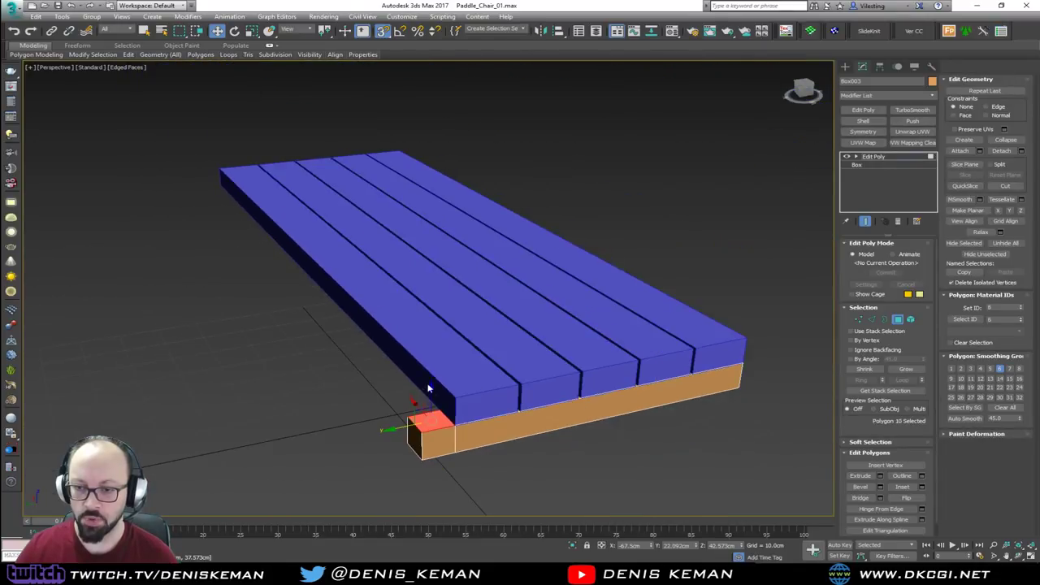
{"action": "left_click", "coordinate": [879, 476]}
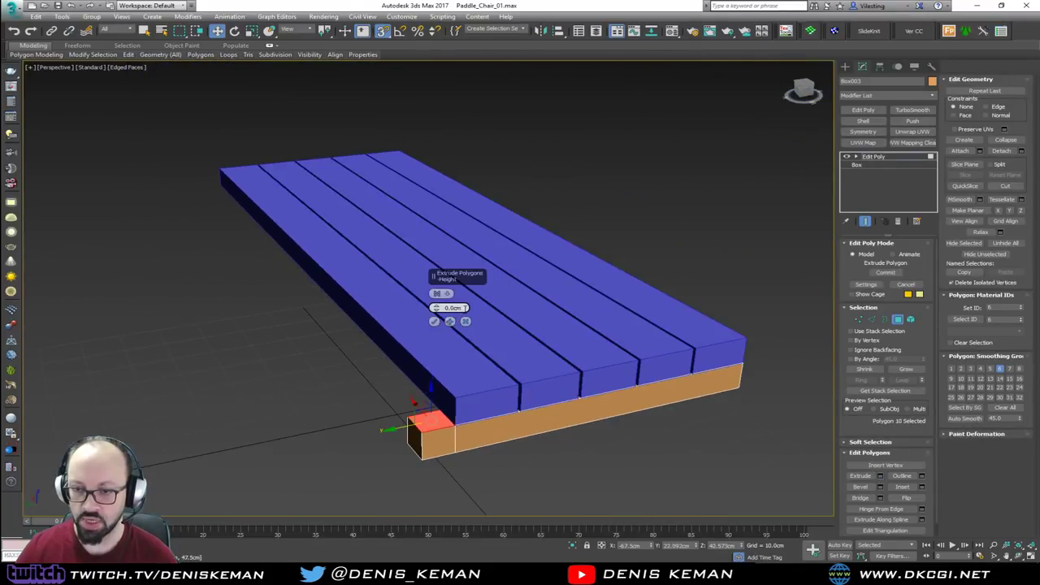
{"action": "left_click_drag", "start_coordinate": [447, 308], "coordinate": [460, 306]}
{"action": "left_click", "coordinate": [434, 321]}
Step: Unhide all objects and snap the back post's top polygon up to the reference box's top at Z 95 cm
{"action": "middle_click_drag", "start_coordinate": [434, 321], "coordinate": [504, 329], "text": "alt"}
{"action": "right_click", "coordinate": [499, 323]}
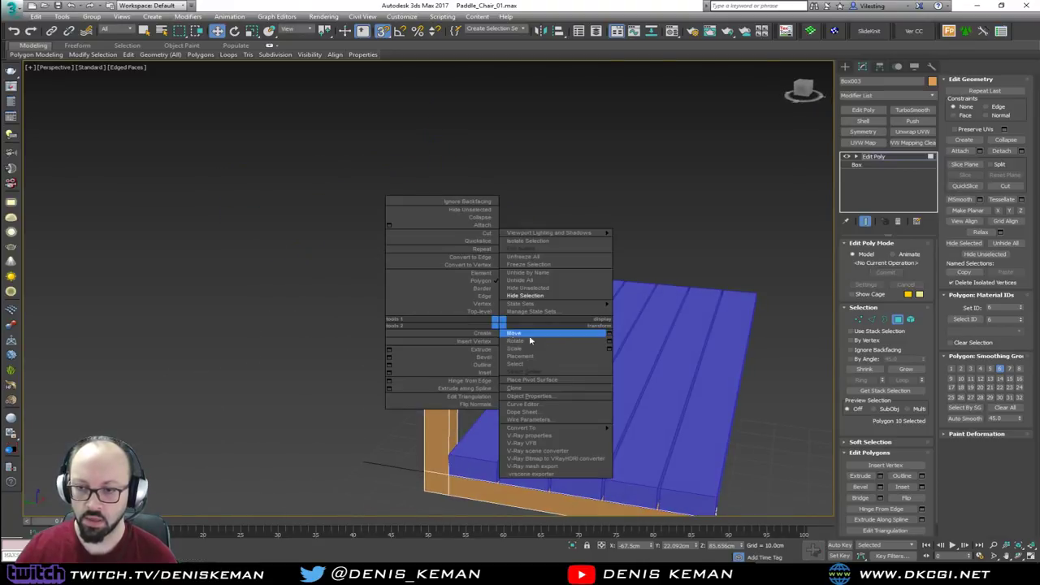
{"action": "left_click", "coordinate": [550, 280]}
{"action": "scroll", "coordinate": [445, 301], "scroll_direction": "up", "scroll_amount": 4}
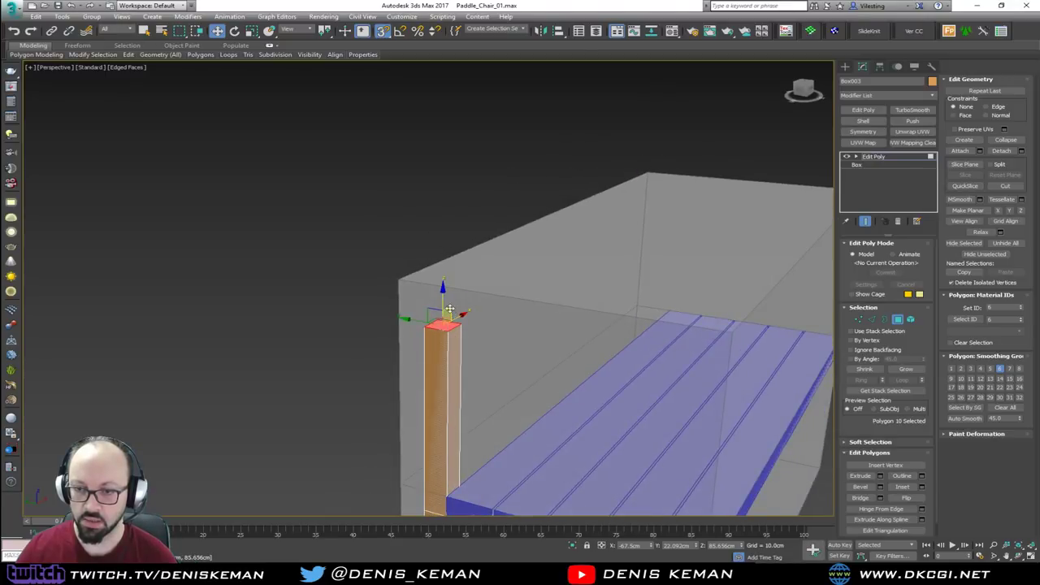
{"action": "left_click_drag", "start_coordinate": [443, 299], "coordinate": [399, 285]}
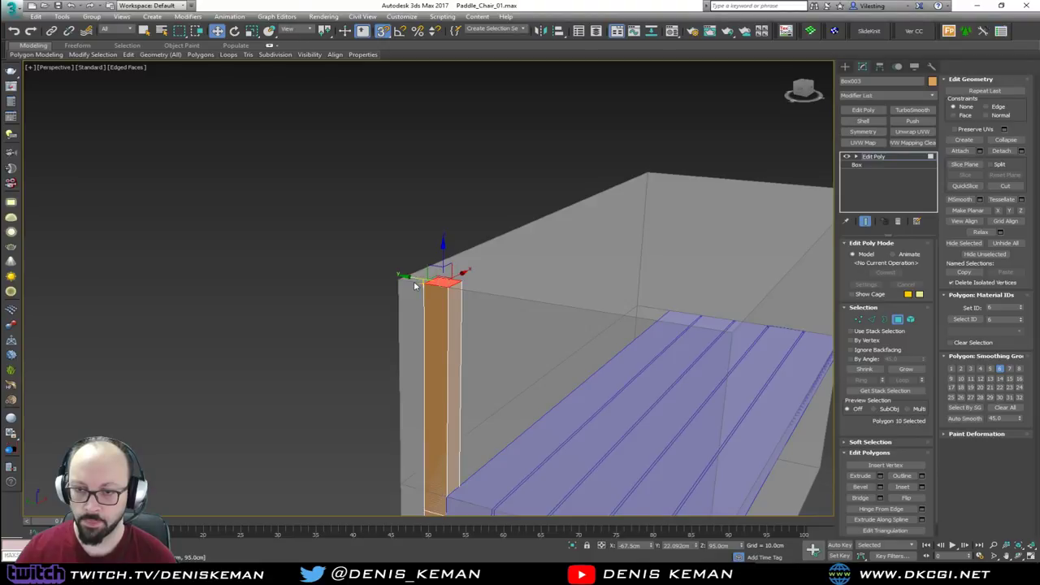
Step: Snap the back post's top polygon along Y to the reference box's rear edge to lean the post backward, and leave polygon editing
{"action": "scroll", "coordinate": [414, 284], "scroll_direction": "up", "scroll_amount": 3}
{"action": "left_click_drag", "start_coordinate": [441, 287], "coordinate": [382, 277]}
{"action": "middle_click_drag", "start_coordinate": [411, 284], "coordinate": [388, 212]}
{"action": "scroll", "coordinate": [388, 213], "scroll_direction": "down", "scroll_amount": 3}
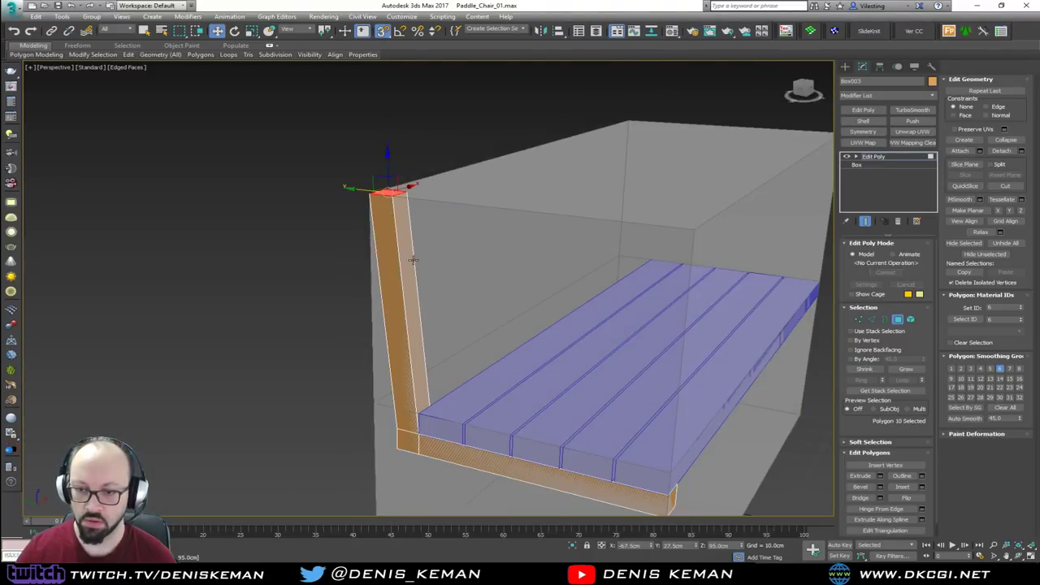
{"action": "left_click", "coordinate": [899, 319]}
{"action": "middle_click_drag", "start_coordinate": [420, 329], "coordinate": [456, 366], "text": "alt"}
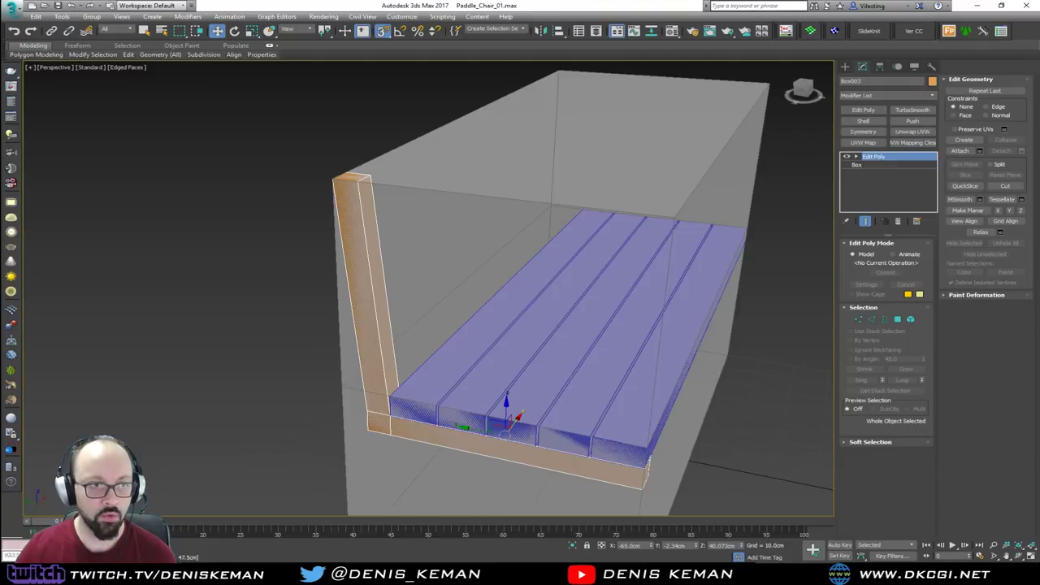
Step: Examine the Bench_01 reference photo and compare its round side frames and seat supports with the planks, crossbeam and back post
{"action": "left_click_drag", "start_coordinate": [2, 109], "coordinate": [453, 89]}
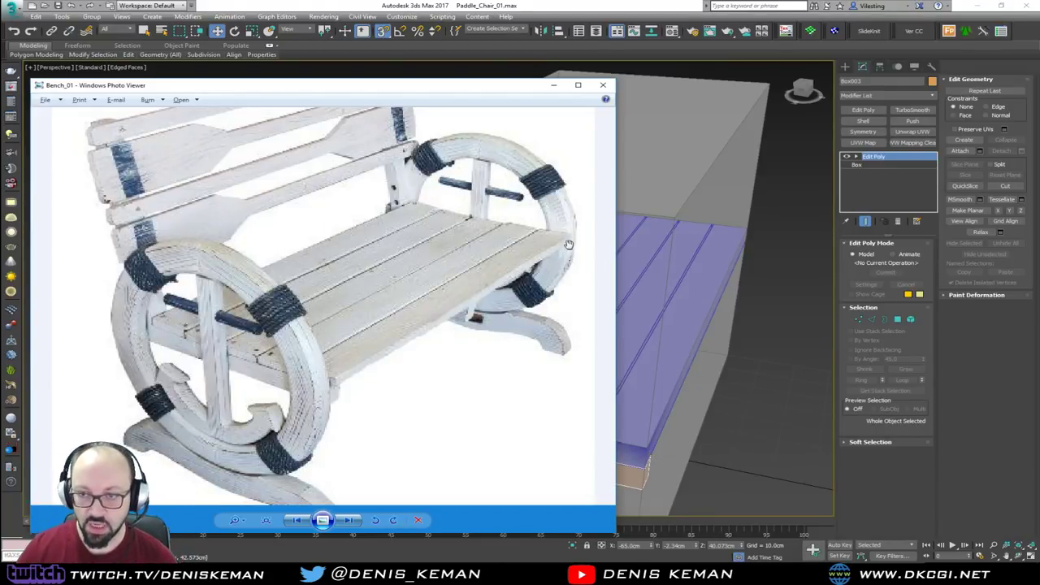
{"action": "left_click", "coordinate": [554, 84]}
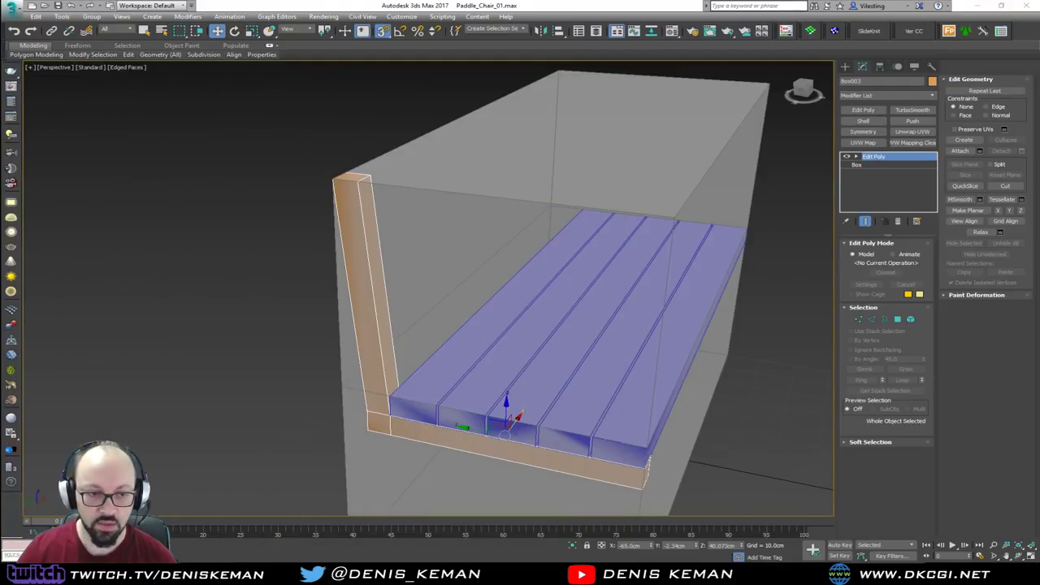
{"action": "middle_click_drag", "start_coordinate": [704, 279], "coordinate": [359, 220], "text": "alt"}
{"action": "scroll", "coordinate": [358, 219], "scroll_direction": "down", "scroll_amount": 3}
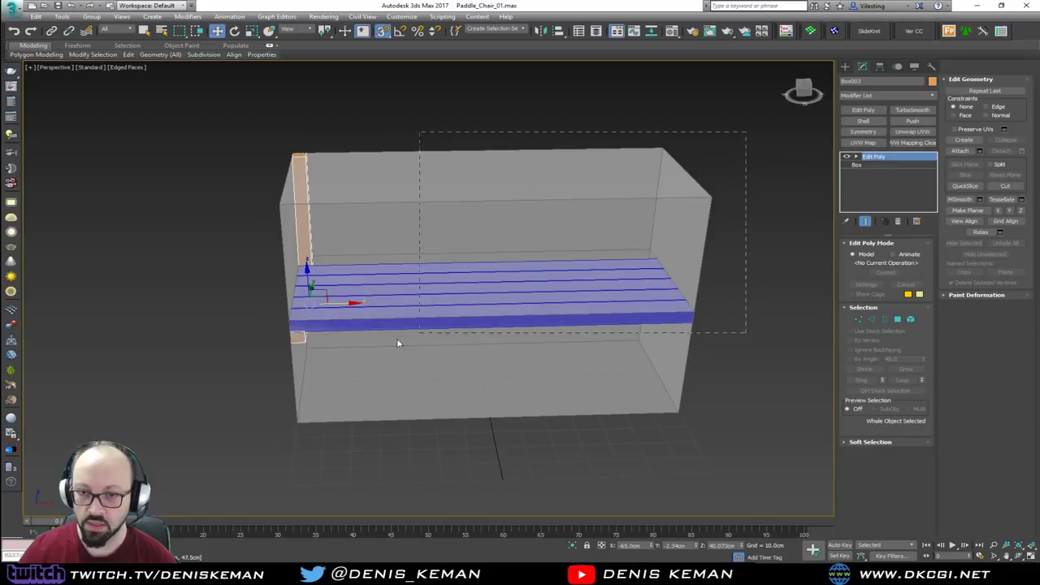
{"action": "left_click_drag", "start_coordinate": [221, 386], "coordinate": [221, 386]}
{"action": "left_click", "coordinate": [391, 377]}
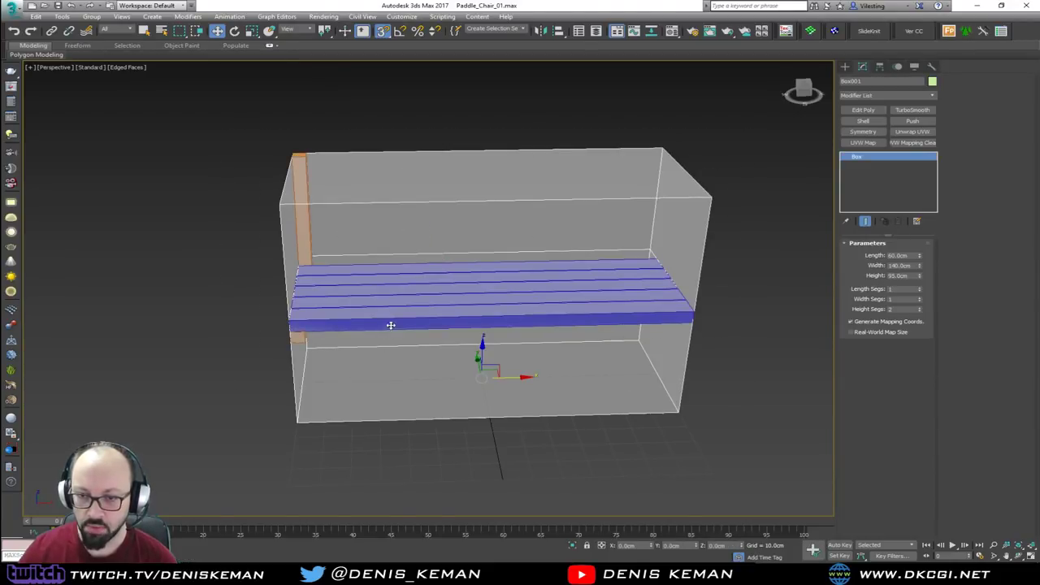
{"action": "key", "text": "ctrl+e"}
{"action": "left_click", "coordinate": [391, 322]}
{"action": "middle_click_drag", "start_coordinate": [391, 322], "coordinate": [450, 340], "text": "alt"}
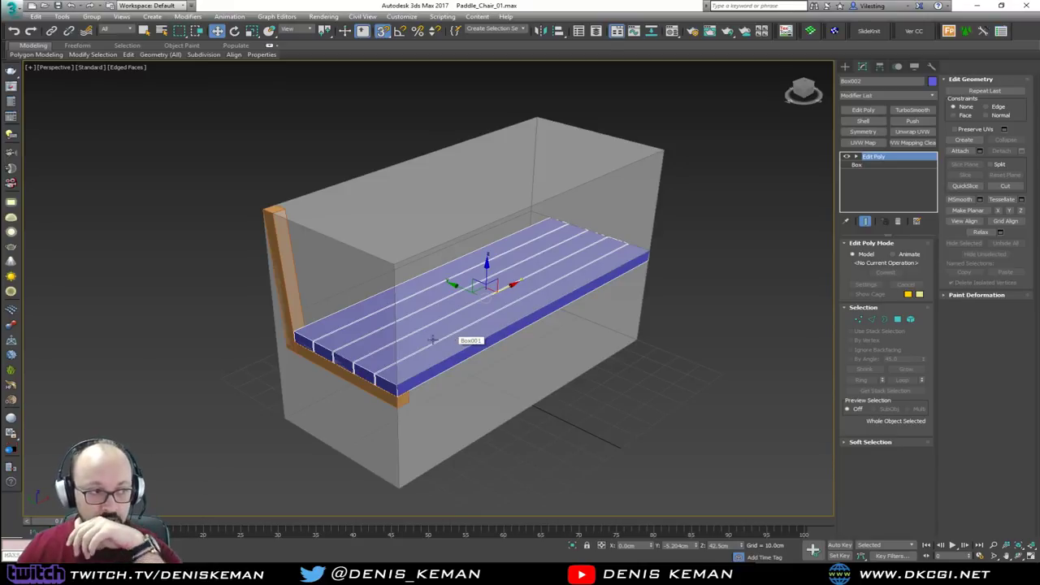
{"action": "left_click_drag", "start_coordinate": [0, 84], "coordinate": [498, 78]}
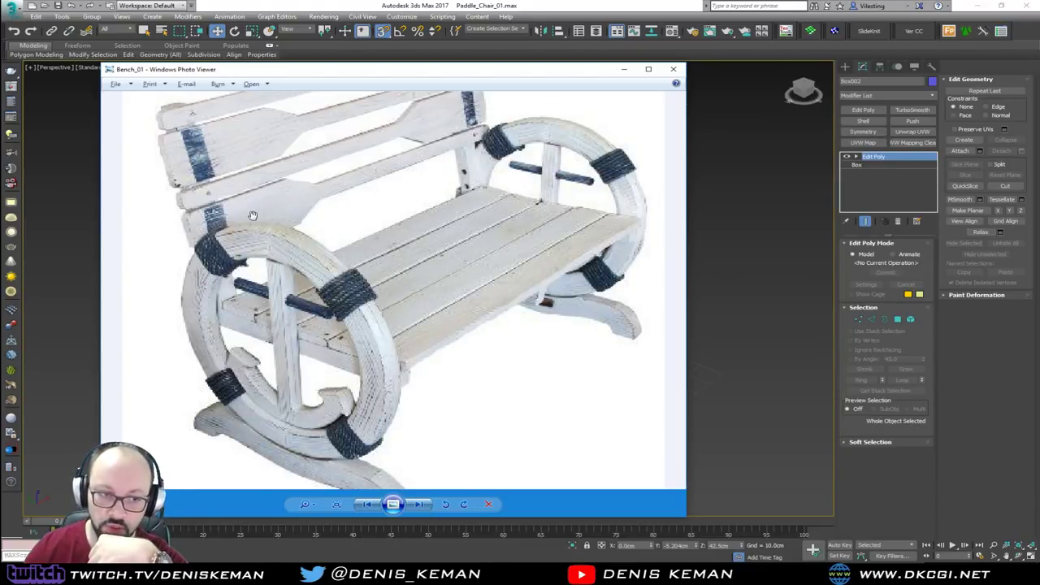
{"action": "left_click_drag", "start_coordinate": [311, 72], "coordinate": [0, 64]}
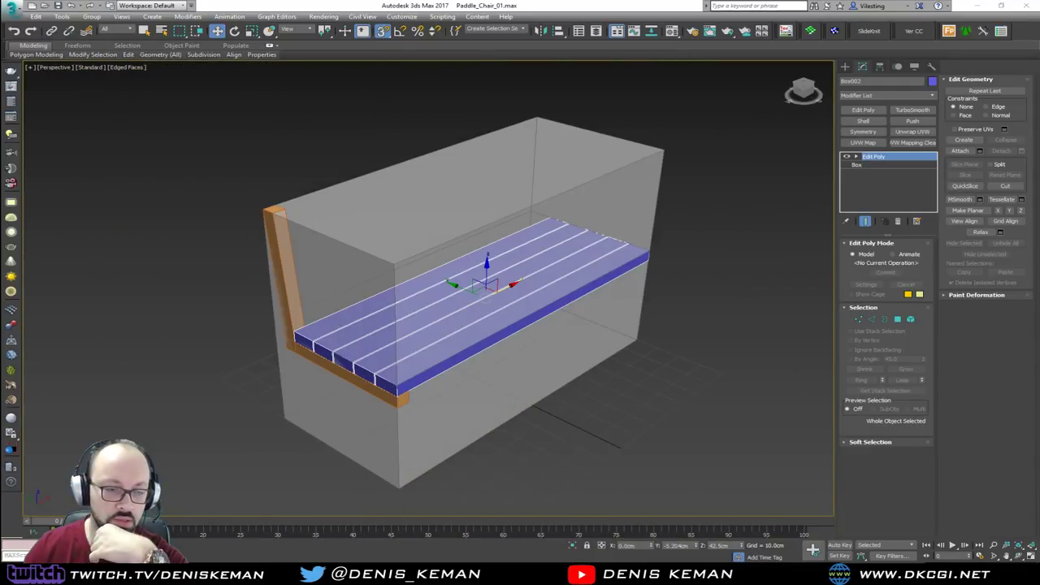
{"action": "middle_click_drag", "start_coordinate": [325, 332], "coordinate": [276, 287], "text": "alt"}
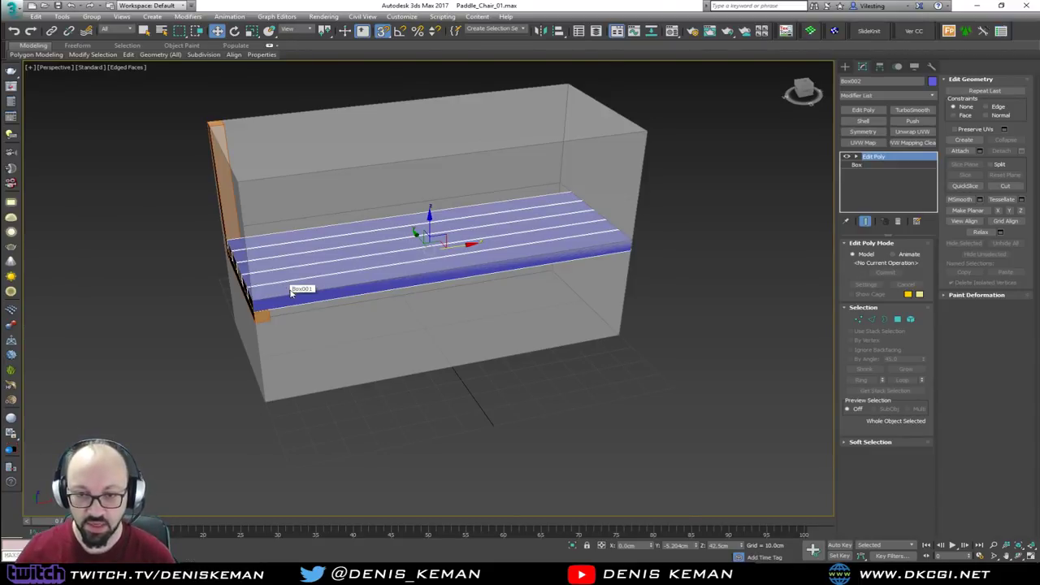
{"action": "scroll", "coordinate": [291, 292], "scroll_direction": "up", "scroll_amount": 3}
{"action": "middle_click_drag", "start_coordinate": [290, 290], "coordinate": [331, 340], "text": "alt"}
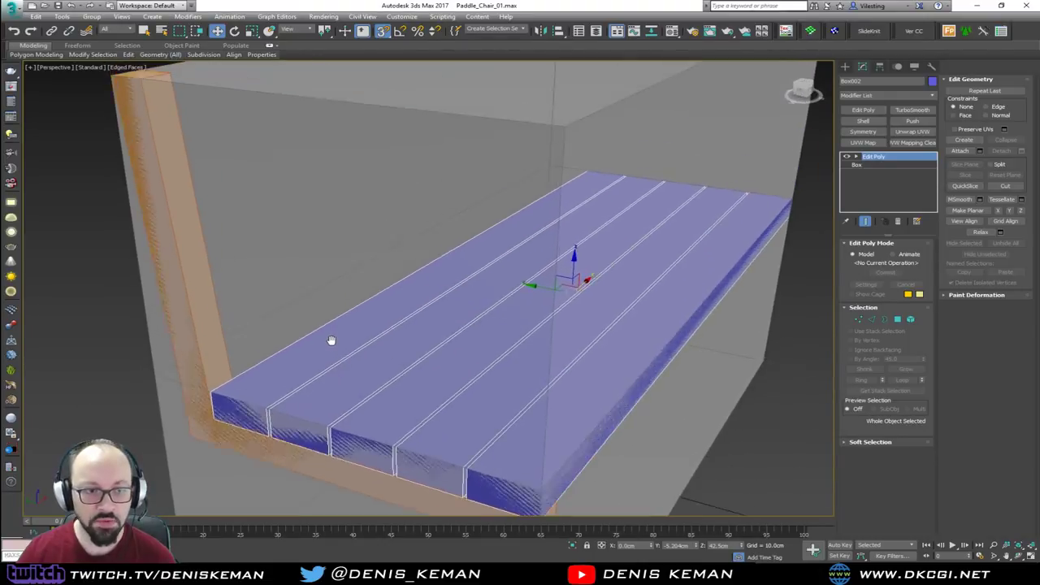
{"action": "scroll", "coordinate": [332, 340], "scroll_direction": "down", "scroll_amount": 2}
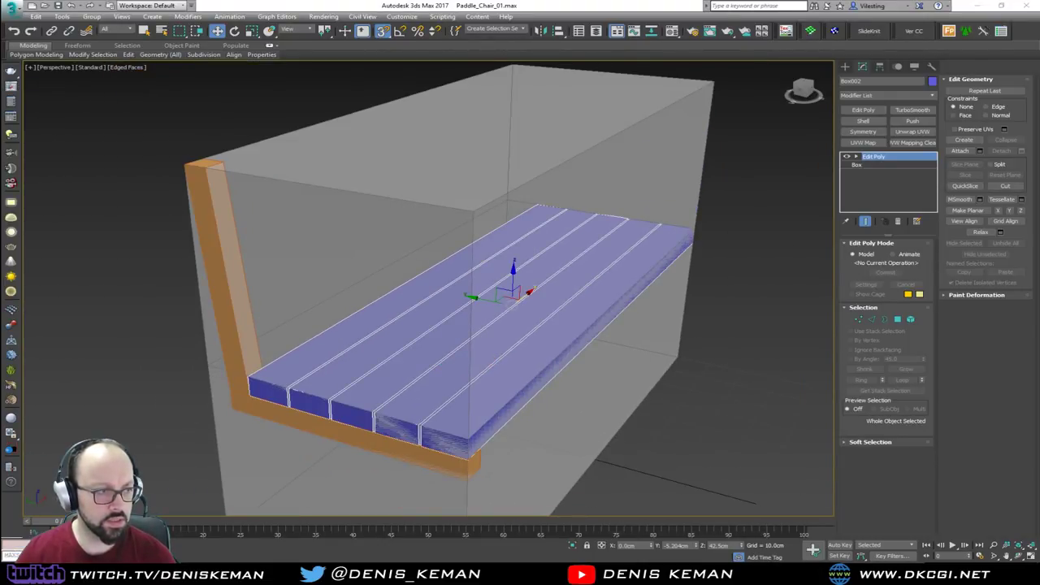
{"action": "left_click_drag", "start_coordinate": [0, 96], "coordinate": [426, 73]}
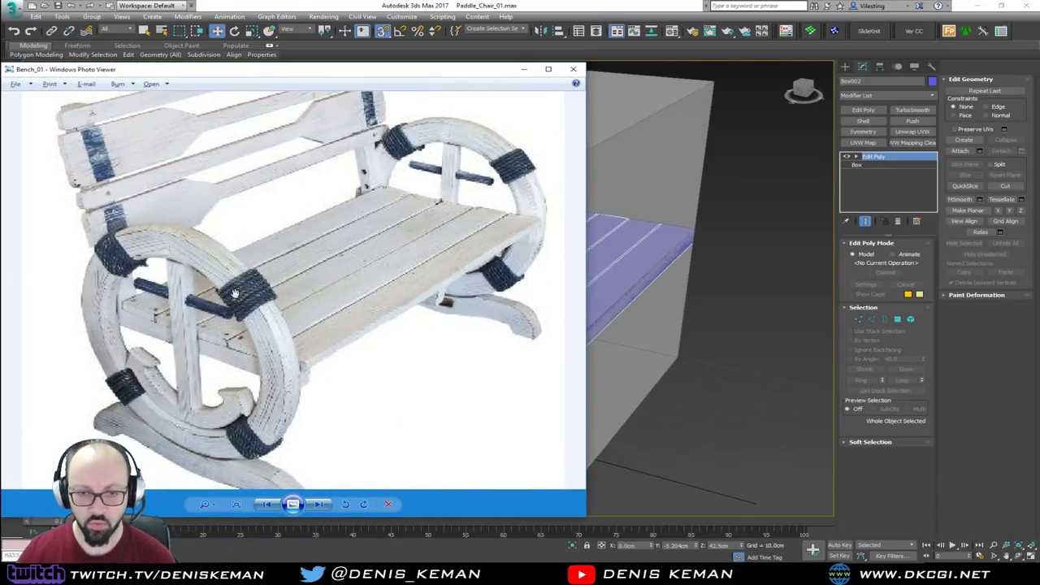
{"action": "key", "text": "alt+Tab"}
Step: In the Left view, draw a circle spline of about 28 cm radius centred on the underside of the seat planks
{"action": "scroll", "coordinate": [343, 299], "scroll_direction": "down", "scroll_amount": 3}
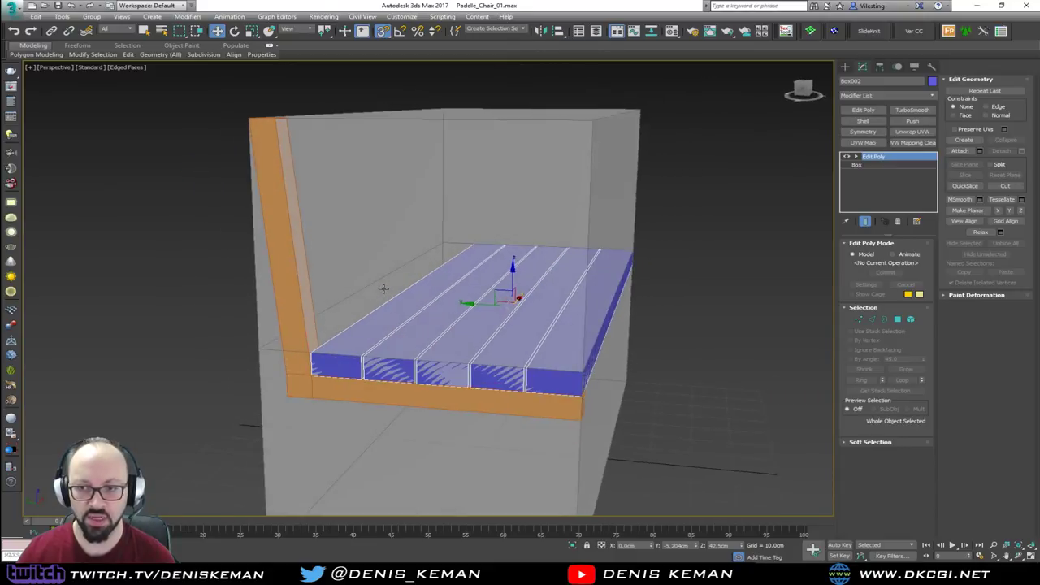
{"action": "key", "text": "alt+w"}
{"action": "middle_click", "coordinate": [219, 327]}
{"action": "key", "text": "alt+w"}
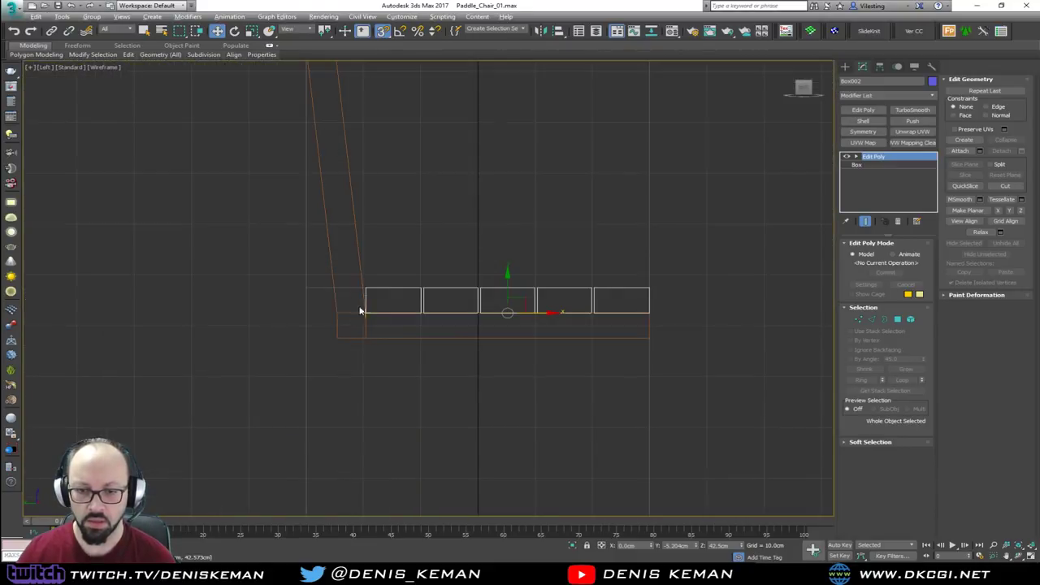
{"action": "middle_click_drag", "start_coordinate": [488, 191], "coordinate": [466, 235]}
{"action": "left_click", "coordinate": [502, 288]}
{"action": "right_click", "coordinate": [501, 257]}
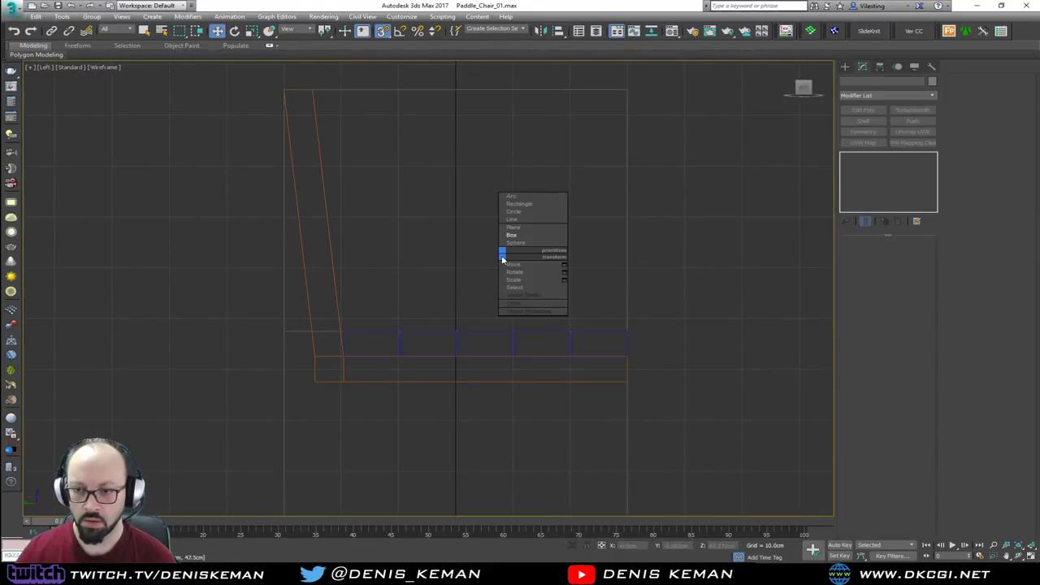
{"action": "left_click", "coordinate": [528, 212]}
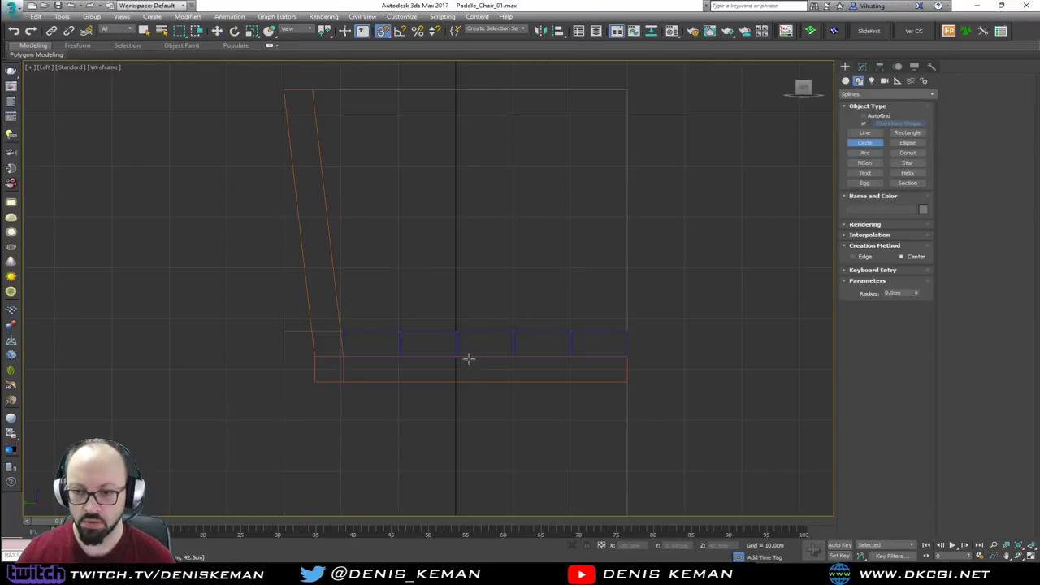
{"action": "left_click_drag", "start_coordinate": [469, 359], "coordinate": [603, 430]}
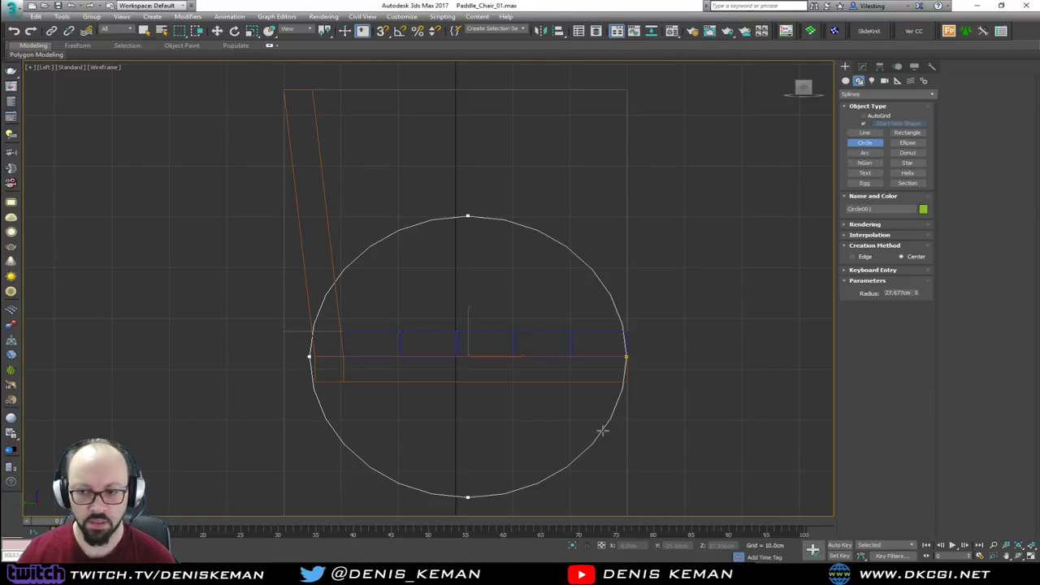
{"action": "left_click_drag", "start_coordinate": [603, 431], "coordinate": [602, 435]}
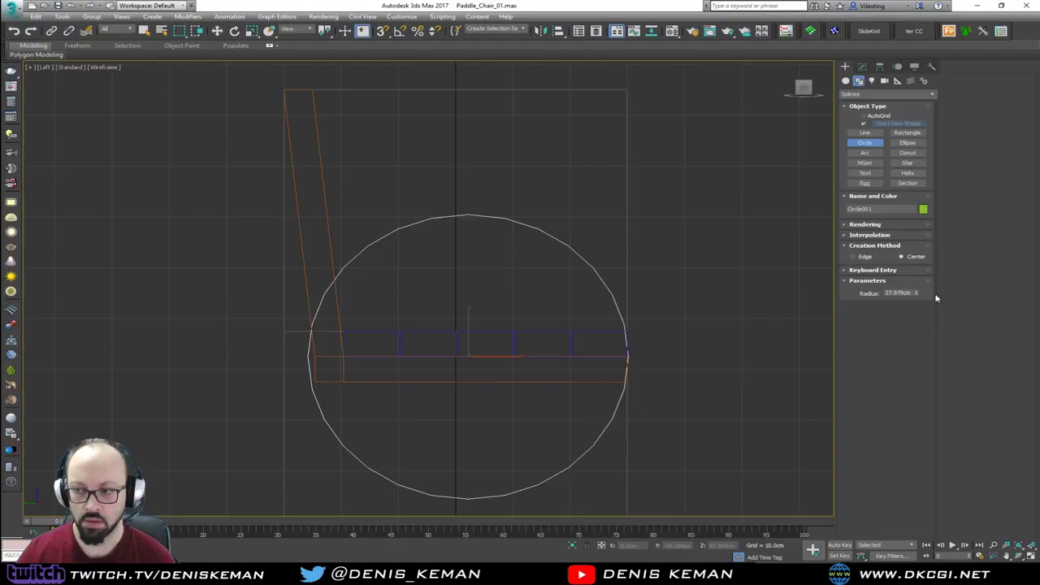
Step: Set the circle's radius to 28 cm and make the spline renderable in both the renderer and the viewport
{"action": "left_click", "coordinate": [889, 294]}
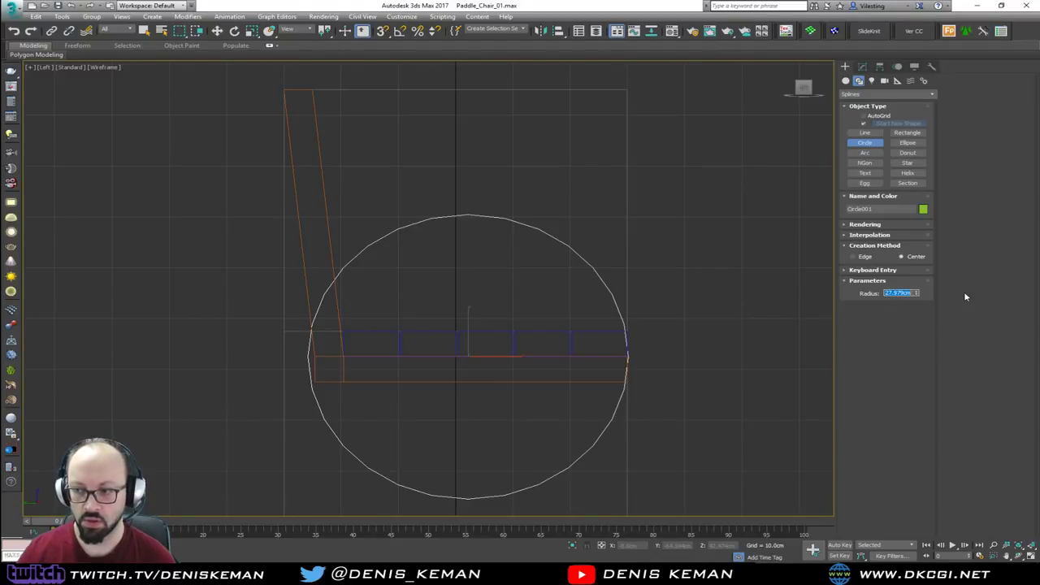
{"action": "type", "text": "28"}
{"action": "key", "text": "Return"}
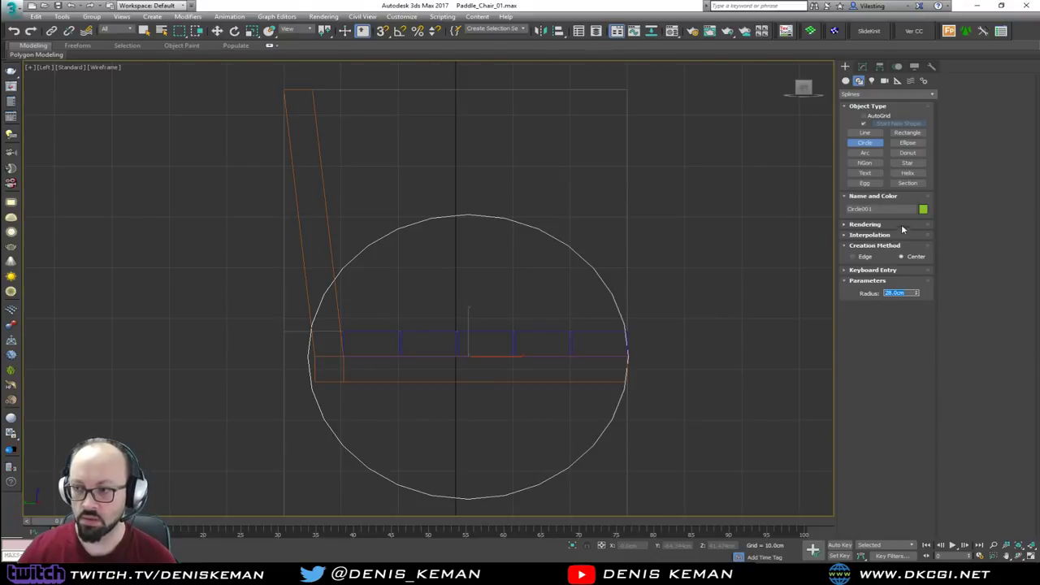
{"action": "left_click", "coordinate": [894, 224]}
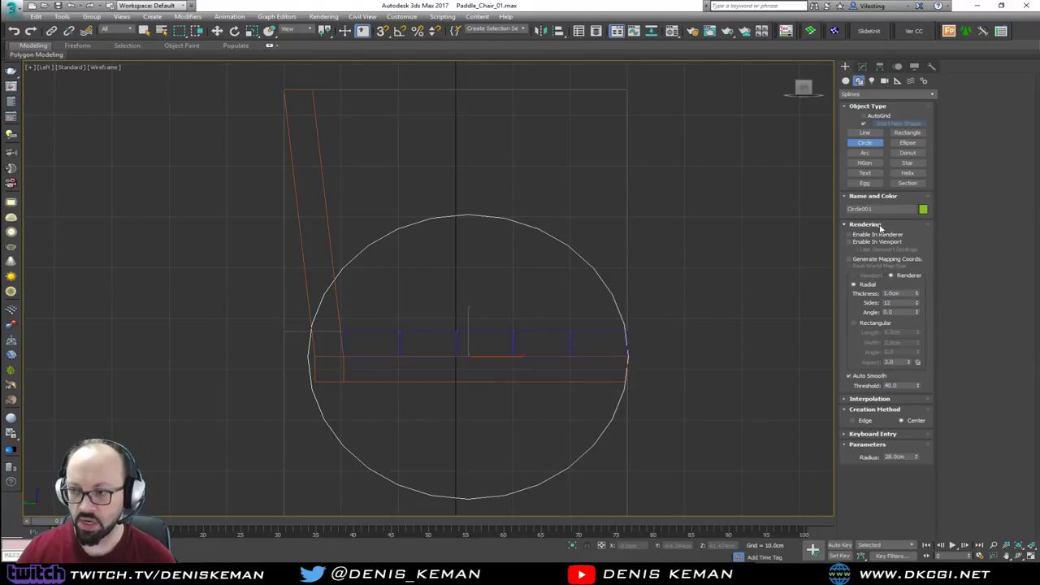
{"action": "left_click", "coordinate": [883, 399]}
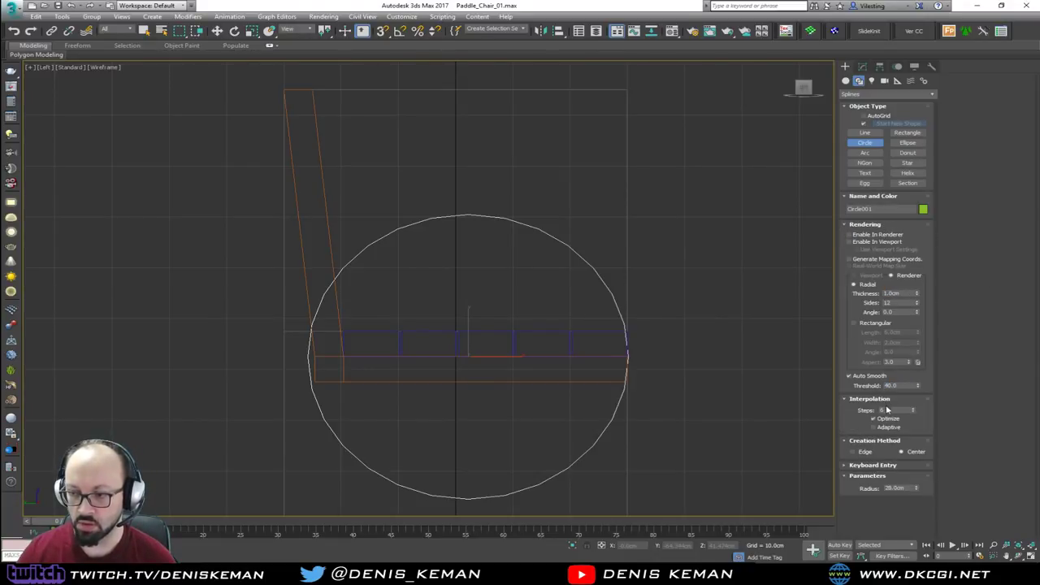
{"action": "left_click", "coordinate": [867, 235]}
{"action": "left_click", "coordinate": [868, 242]}
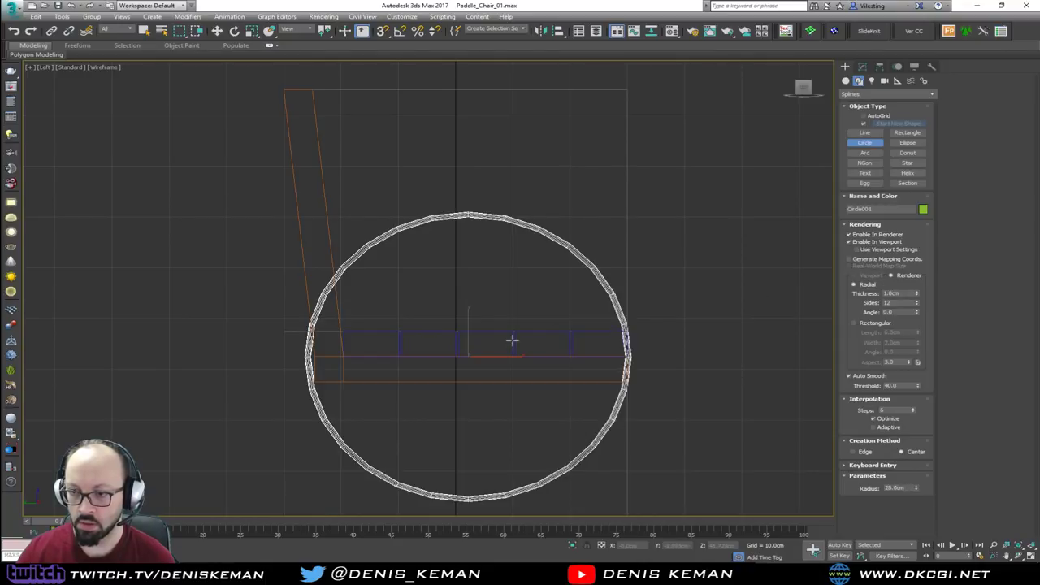
Step: In the Perspective view, move the circle along X just past the bench's post end, to about X -79 cm
{"action": "key", "text": "alt+w"}
{"action": "middle_click", "coordinate": [639, 408]}
{"action": "key", "text": "alt+w"}
{"action": "key", "text": "z"}
{"action": "scroll", "coordinate": [536, 312], "scroll_direction": "down", "scroll_amount": 4}
{"action": "middle_click_drag", "start_coordinate": [537, 312], "coordinate": [471, 324], "text": "alt"}
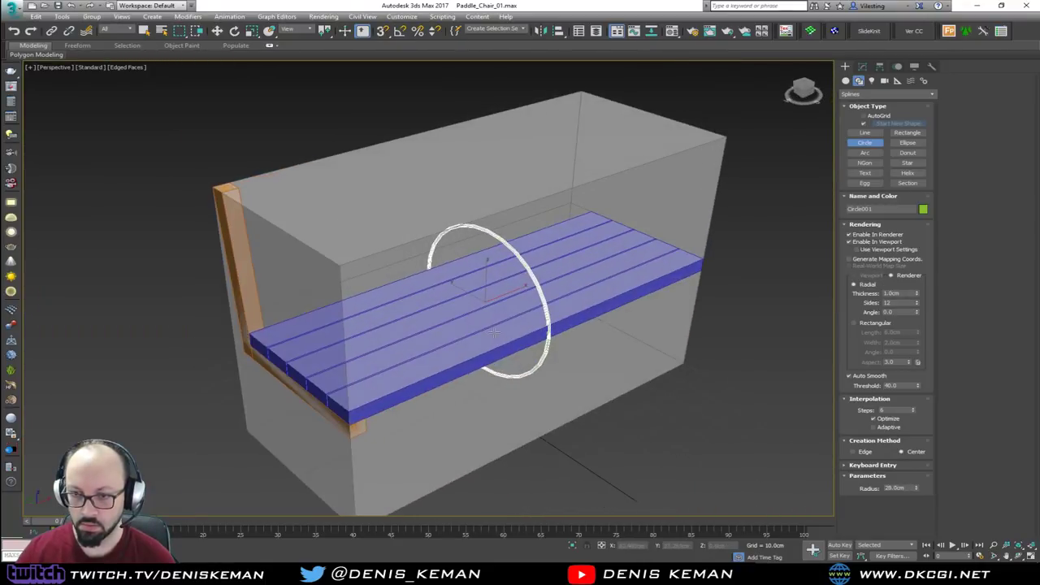
{"action": "key", "text": "w"}
{"action": "left_click_drag", "start_coordinate": [506, 296], "coordinate": [278, 362]}
{"action": "key", "text": "z"}
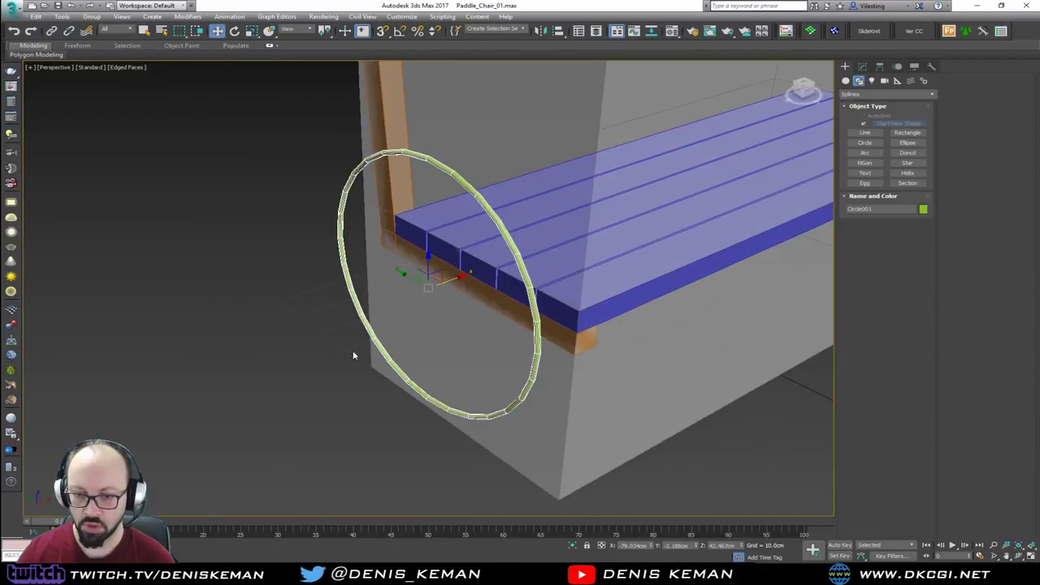
{"action": "middle_click_drag", "start_coordinate": [353, 355], "coordinate": [407, 355], "text": "alt"}
Step: Give the circle a rectangular cross-section with a length of 4 cm and a width of 5 cm
{"action": "left_click", "coordinate": [863, 67]}
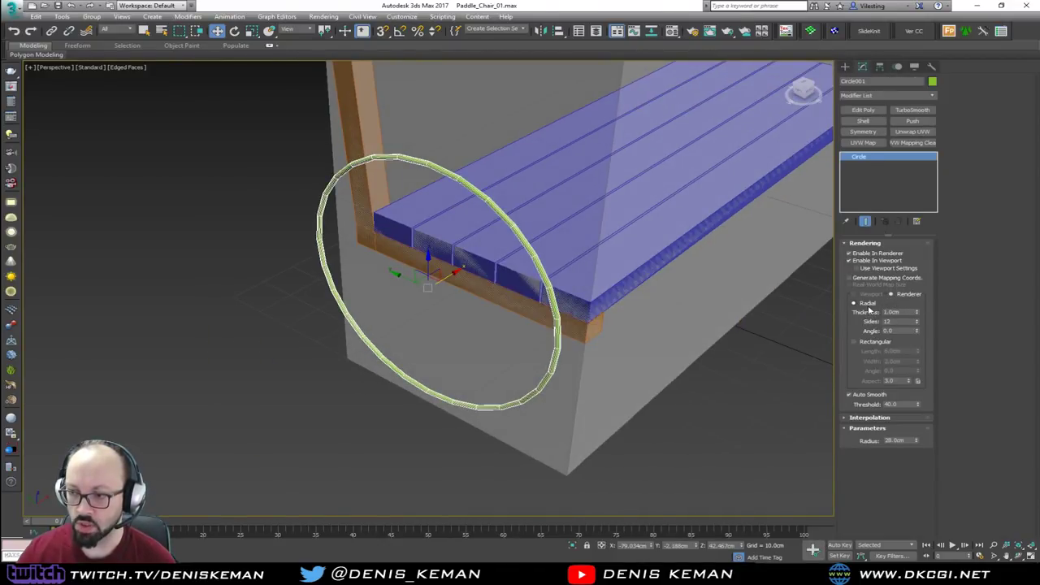
{"action": "left_click", "coordinate": [872, 342]}
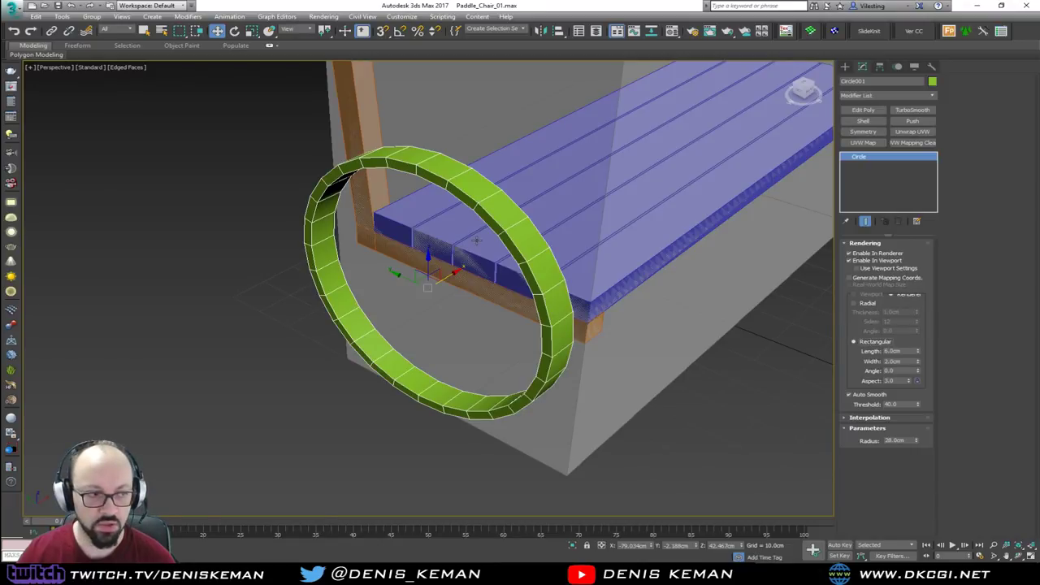
{"action": "scroll", "coordinate": [470, 243], "scroll_direction": "up", "scroll_amount": 2}
{"action": "middle_click_drag", "start_coordinate": [546, 207], "coordinate": [431, 214], "text": "alt"}
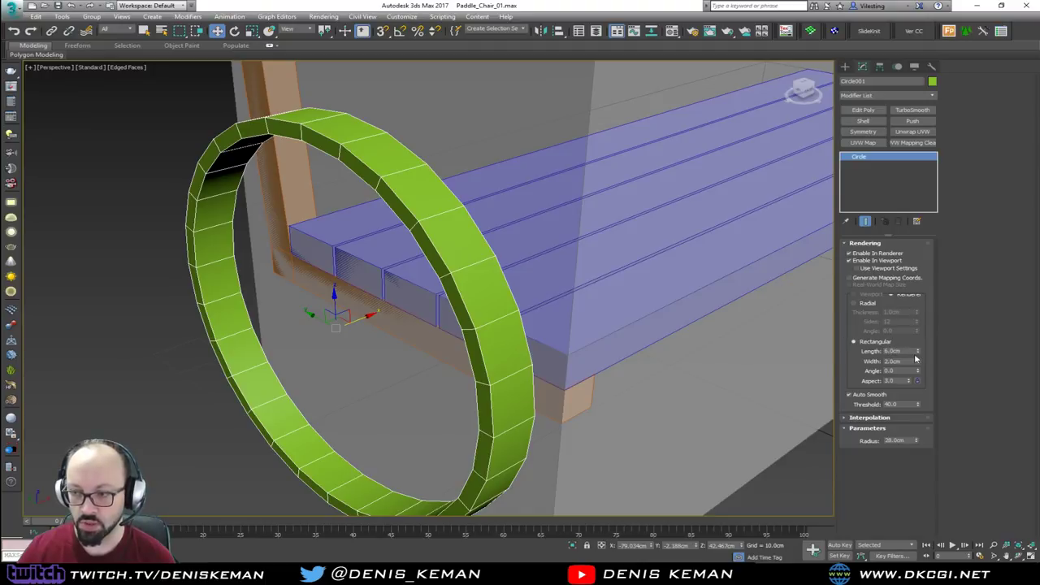
{"action": "left_click_drag", "start_coordinate": [918, 351], "coordinate": [863, 350]}
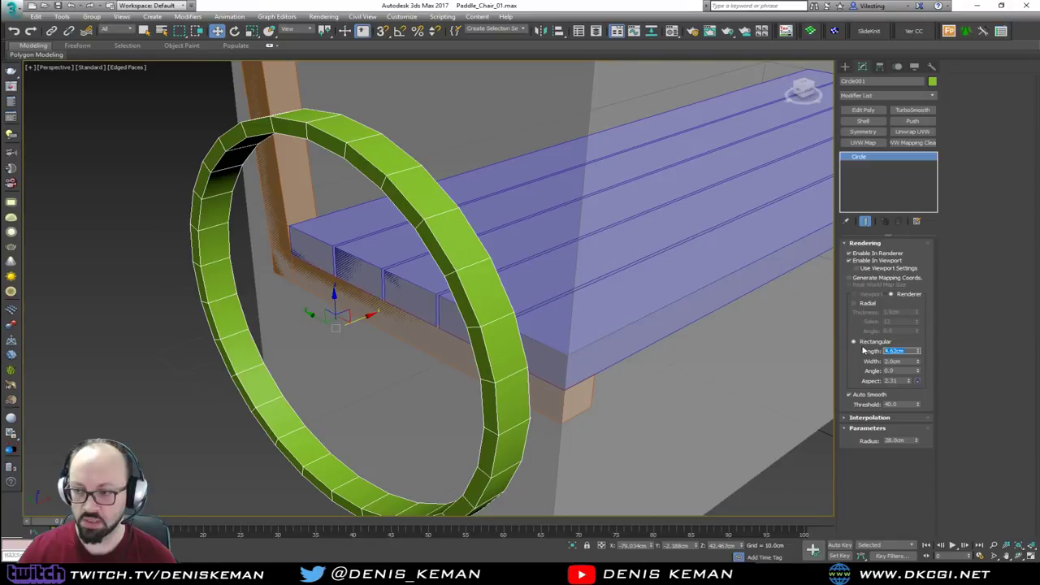
{"action": "type", "text": "4"}
{"action": "key", "text": "Return"}
{"action": "key", "text": "Tab"}
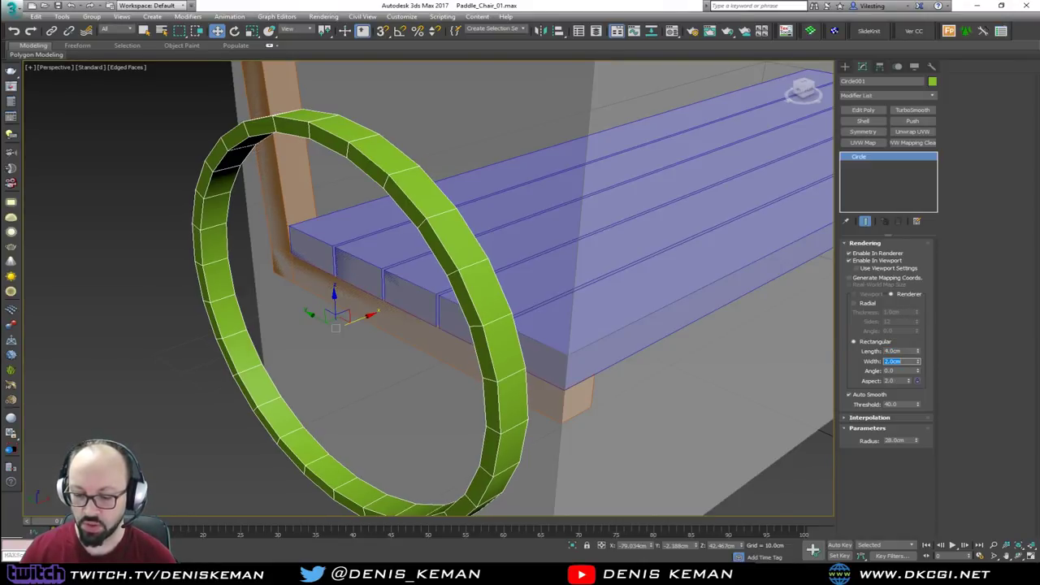
{"action": "type", "text": "5"}
{"action": "key", "text": "Return"}
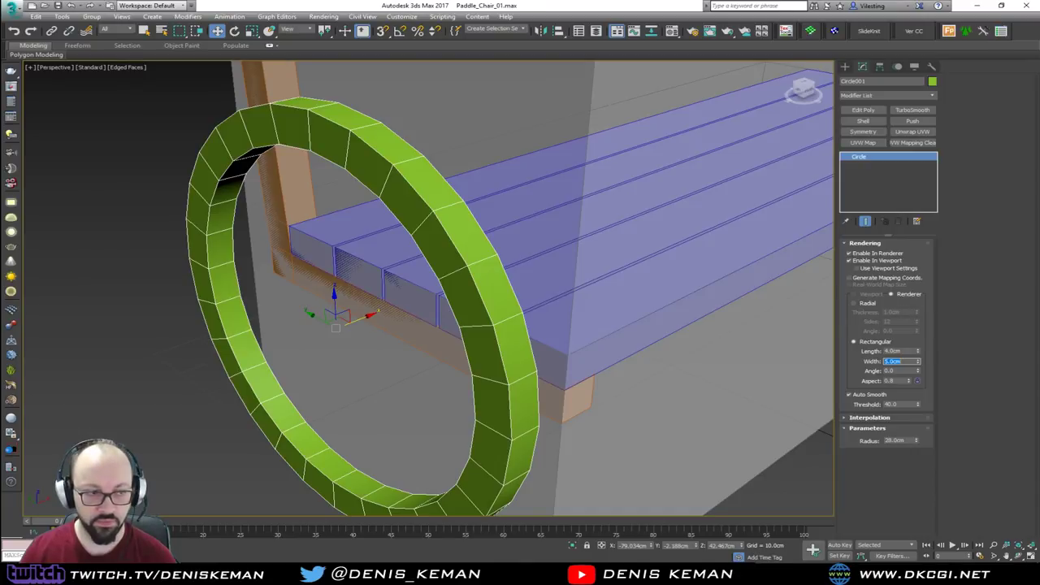
Step: Widen the ring's rectangular cross-section, trying a width of 8 cm and settling on 7 cm
{"action": "type", "text": "8"}
{"action": "key", "text": "Return"}
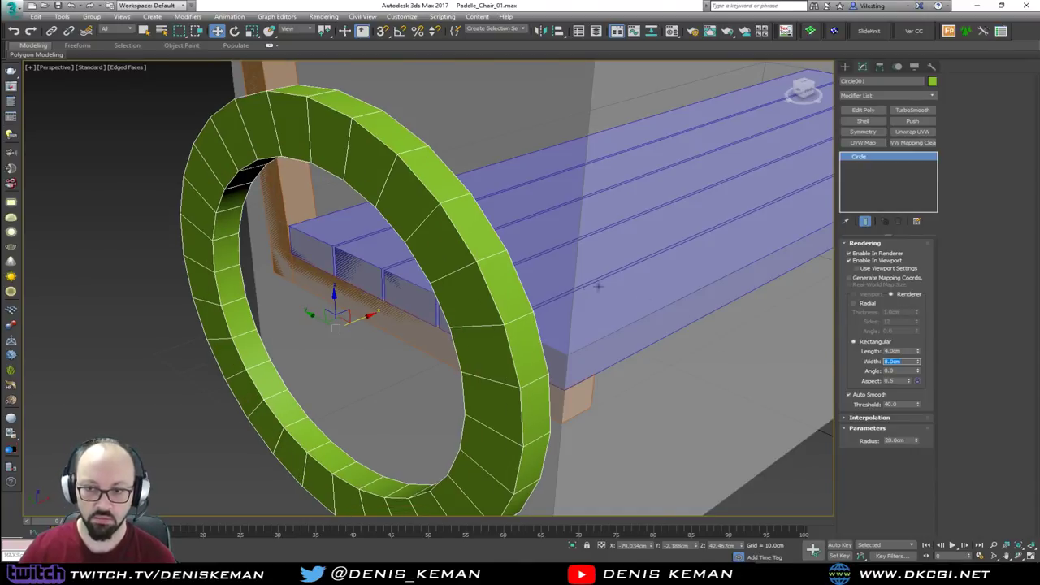
{"action": "middle_click_drag", "start_coordinate": [497, 280], "coordinate": [455, 286], "text": "alt"}
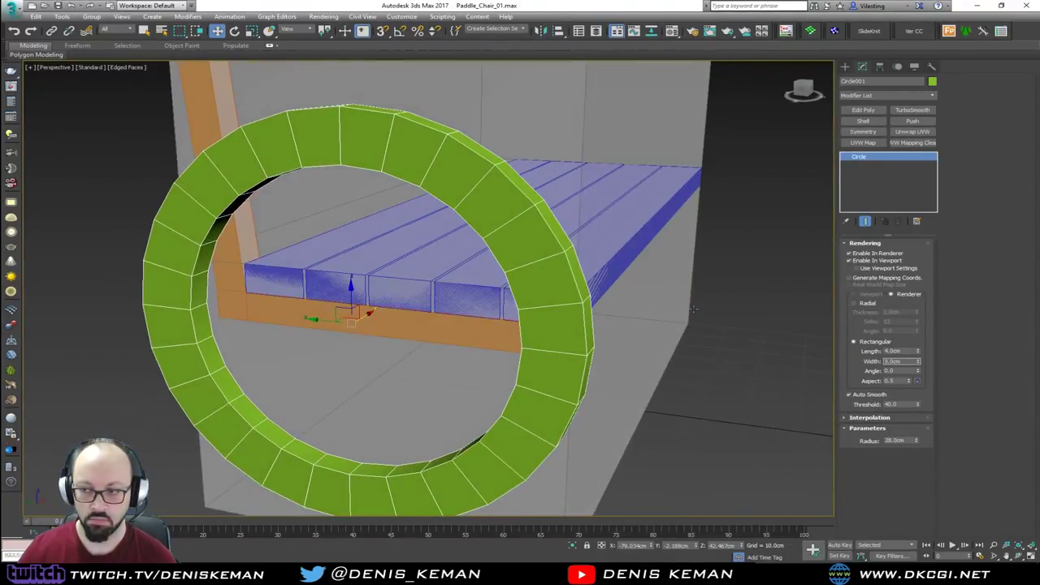
{"action": "double_click", "coordinate": [894, 361]}
{"action": "type", "text": "7"}
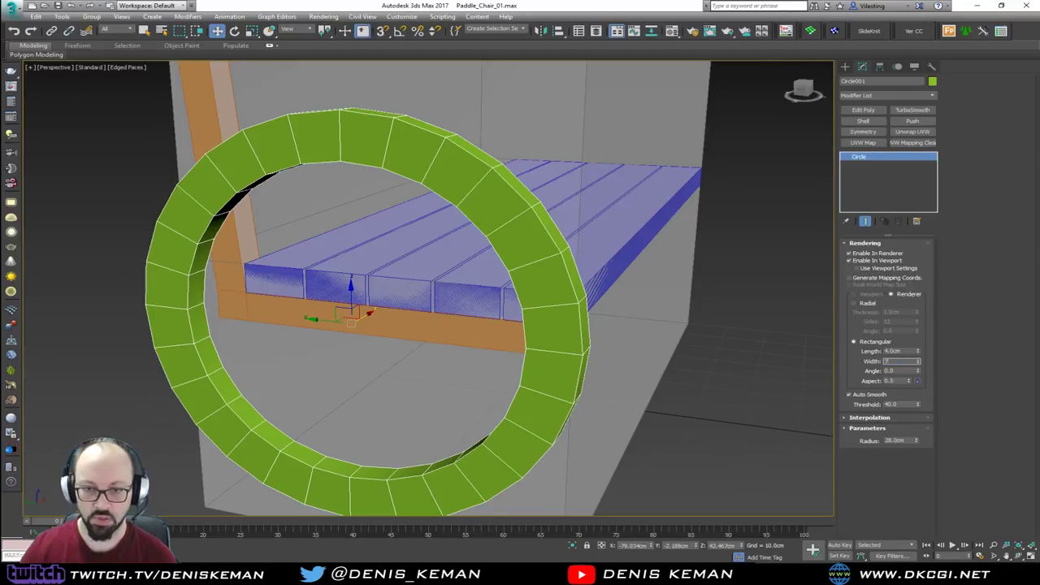
{"action": "key", "text": "Return"}
{"action": "middle_click_drag", "start_coordinate": [669, 272], "coordinate": [586, 263], "text": "alt"}
{"action": "scroll", "coordinate": [586, 262], "scroll_direction": "down", "scroll_amount": 3}
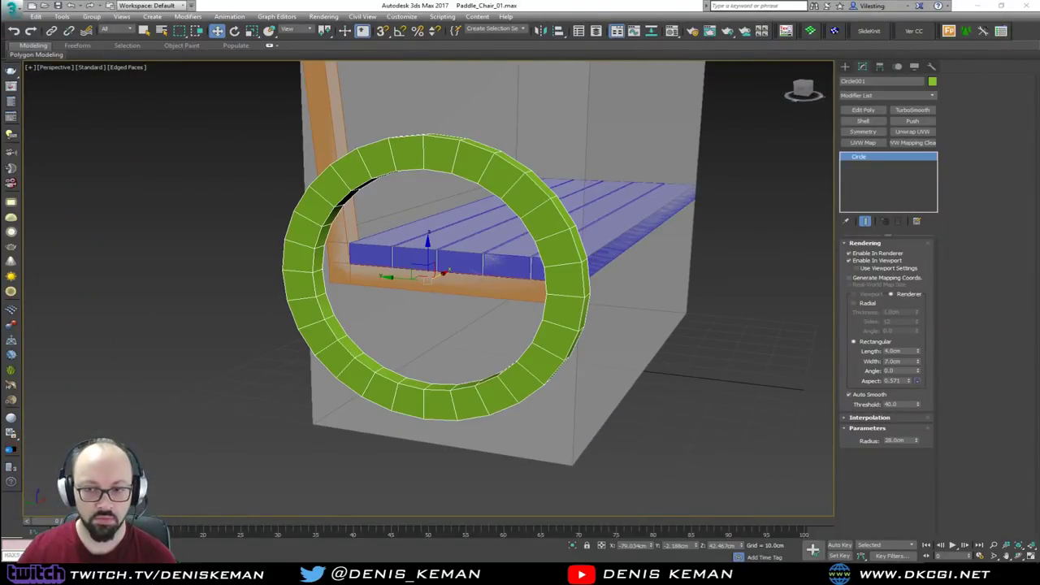
{"action": "middle_click_drag", "start_coordinate": [566, 295], "coordinate": [594, 293], "text": "alt"}
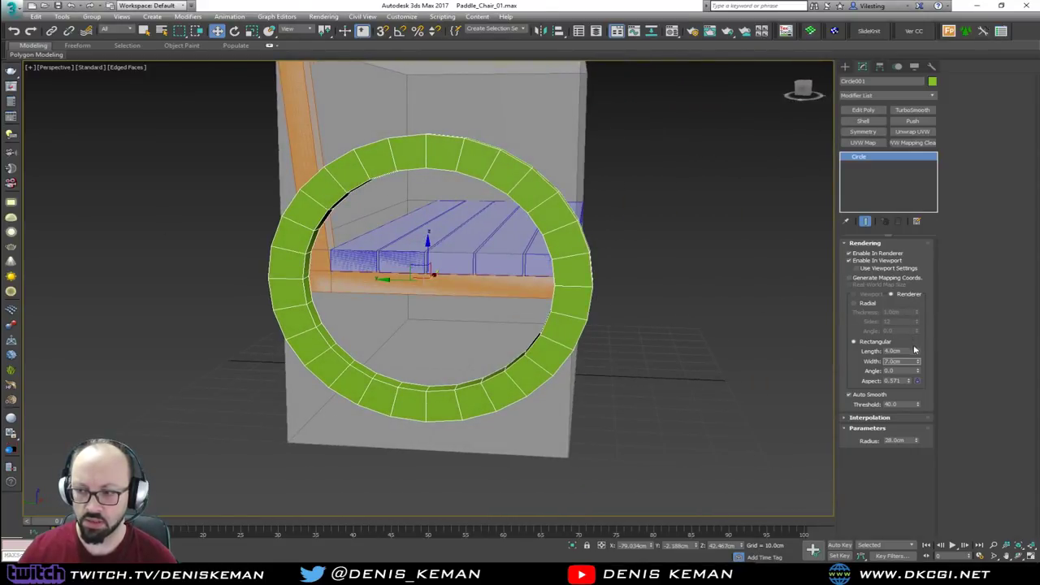
Step: Compare the ring with the bench frame in the Left view and reduce its radius, trying 26 cm and settling on 25 cm
{"action": "double_click", "coordinate": [903, 440]}
{"action": "key", "text": "alt+w"}
{"action": "right_click", "coordinate": [255, 404]}
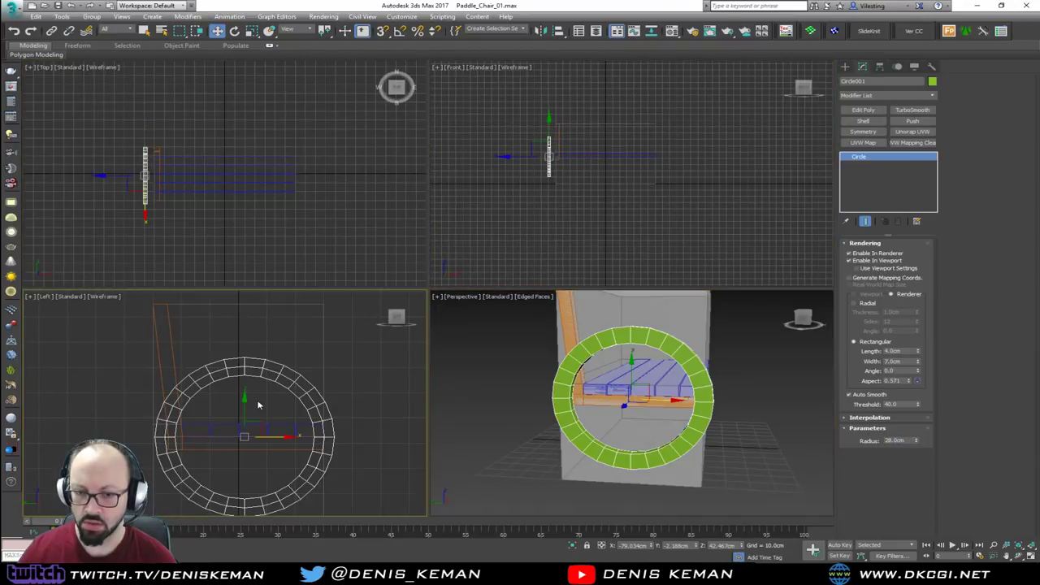
{"action": "key", "text": "alt+w"}
{"action": "middle_click_drag", "start_coordinate": [481, 305], "coordinate": [463, 271]}
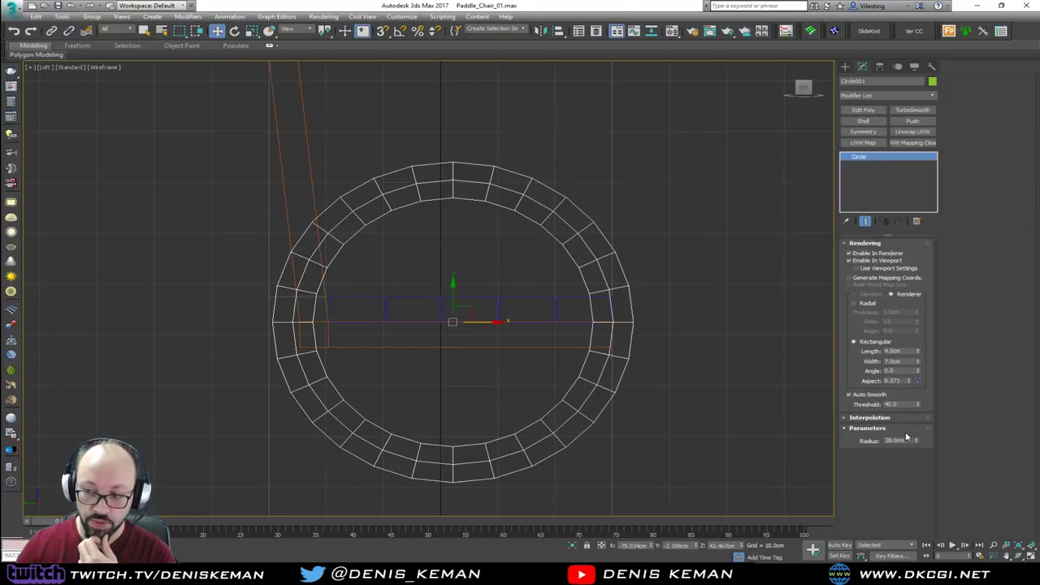
{"action": "left_click_drag", "start_coordinate": [909, 440], "coordinate": [880, 441]}
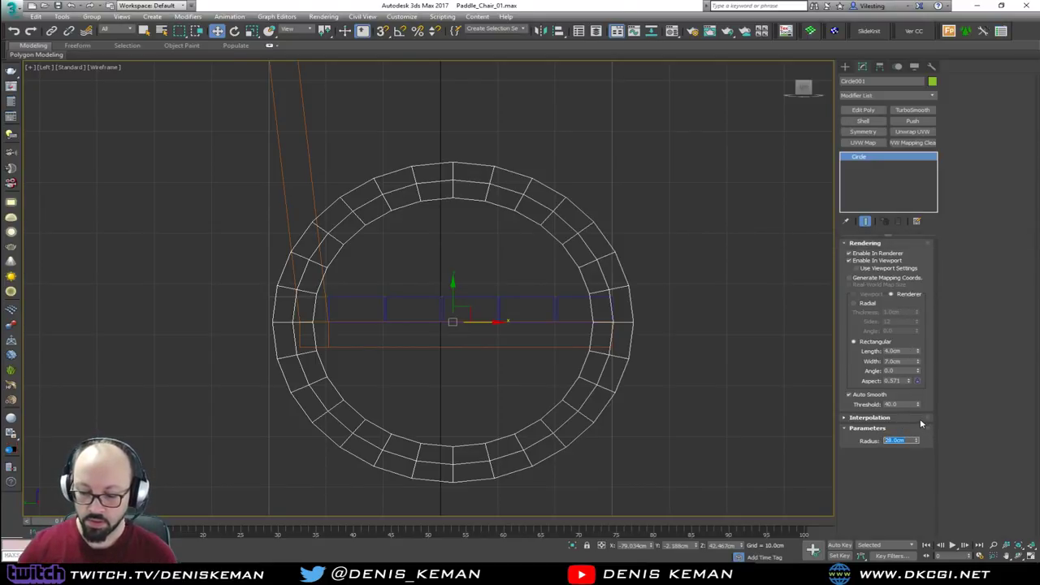
{"action": "type", "text": "26"}
{"action": "key", "text": "Return"}
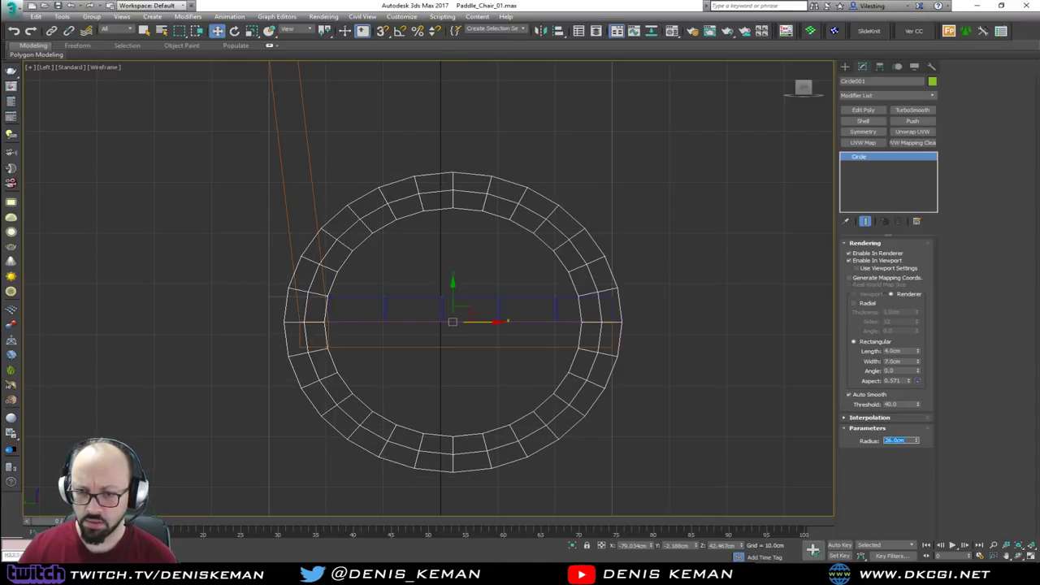
{"action": "type", "text": "2"}
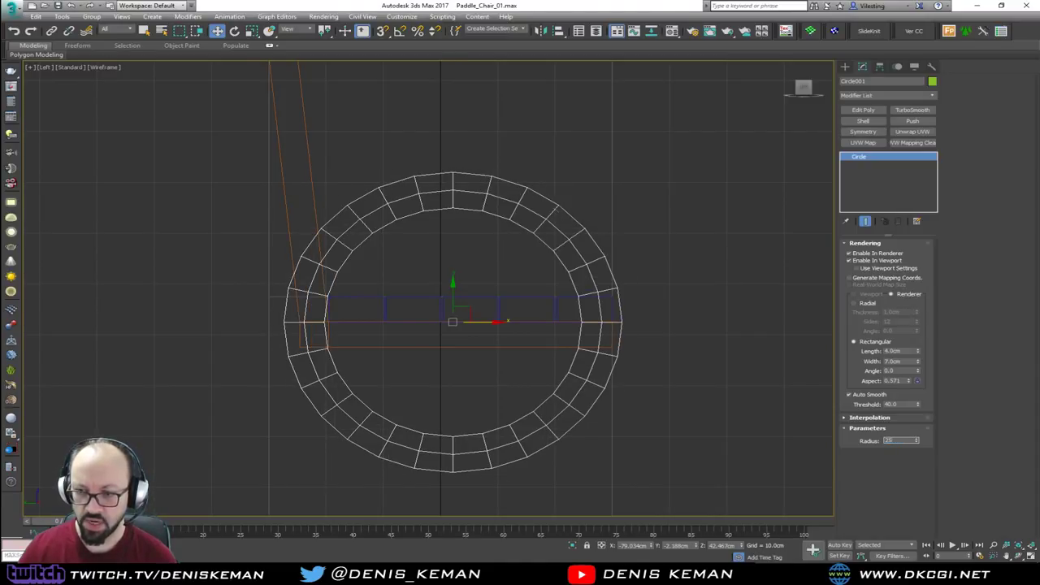
{"action": "type", "text": "5"}
{"action": "key", "text": "Return"}
Step: Move the ring slightly toward the back post in the Left view, to about Y -0.7 cm, and return to the Perspective view
{"action": "right_click", "coordinate": [543, 323]}
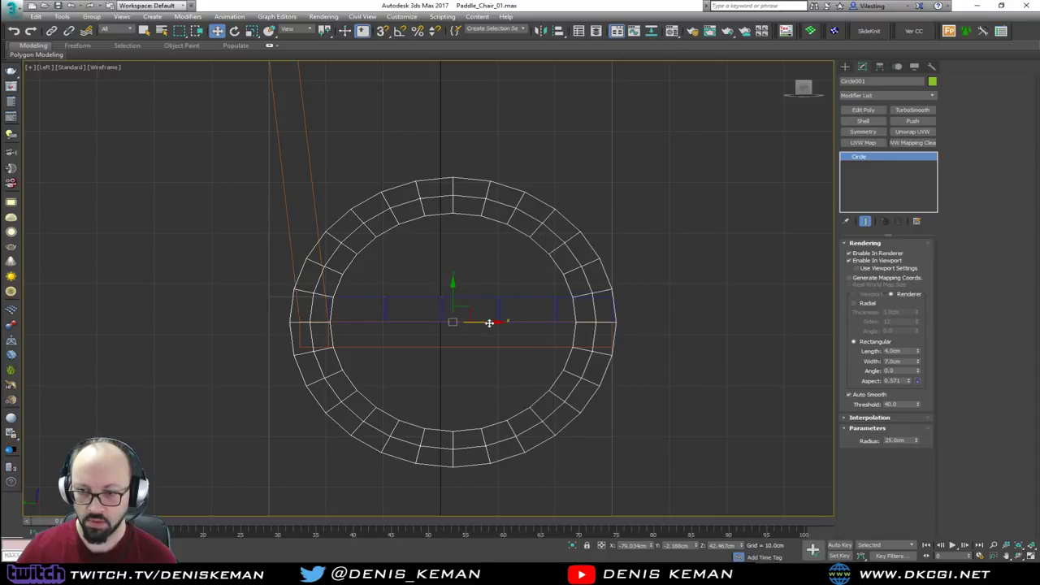
{"action": "left_click_drag", "start_coordinate": [488, 322], "coordinate": [479, 325]}
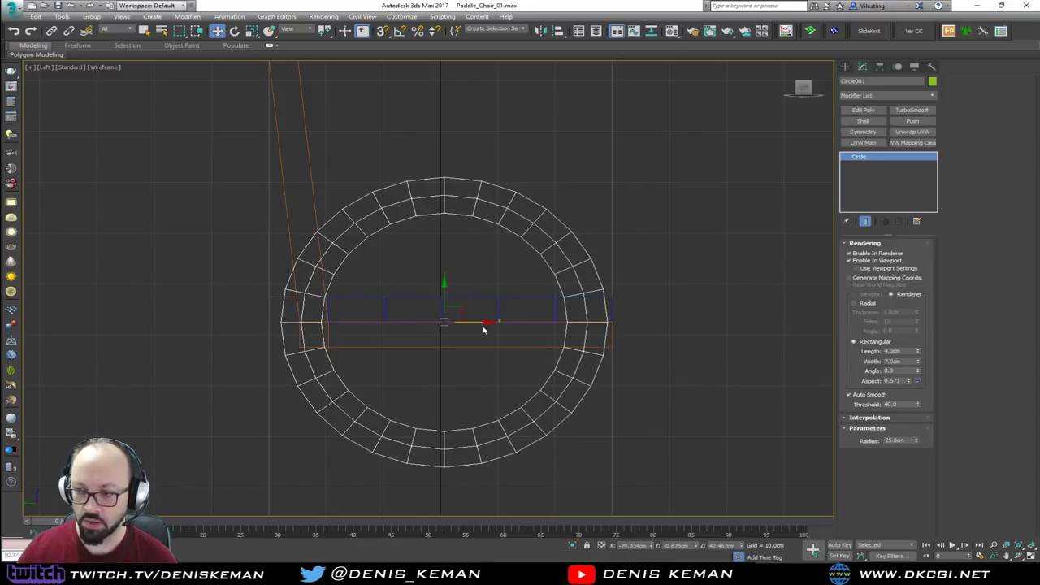
{"action": "key", "text": "alt+w"}
{"action": "middle_click", "coordinate": [620, 402]}
{"action": "key", "text": "alt+w"}
{"action": "middle_click_drag", "start_coordinate": [619, 402], "coordinate": [529, 379], "text": "alt"}
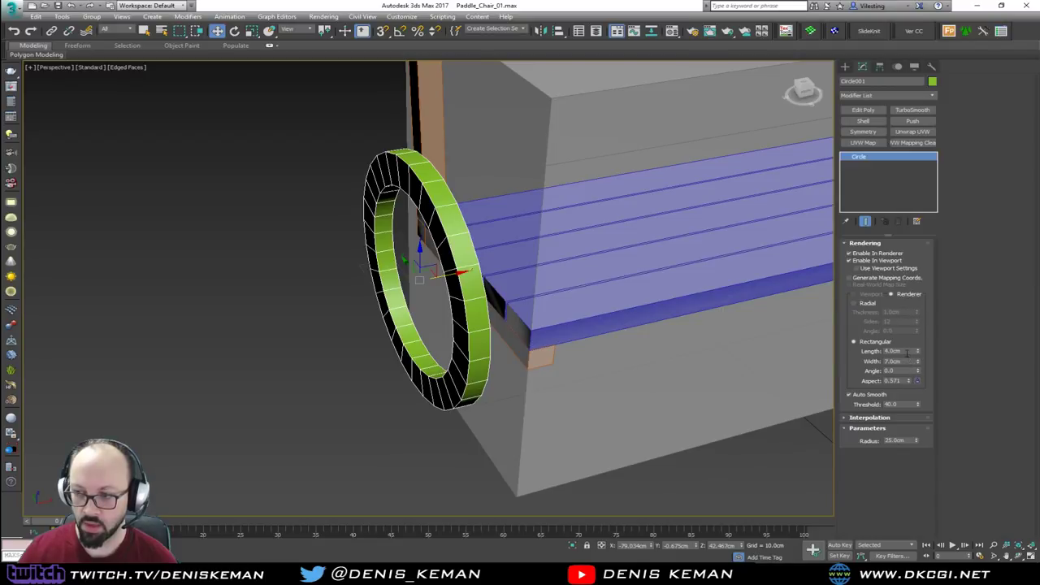
Step: In the Perspective view, move the ring along X toward the seat's end, to about X -72 cm
{"action": "middle_click_drag", "start_coordinate": [536, 280], "coordinate": [518, 279], "text": "alt"}
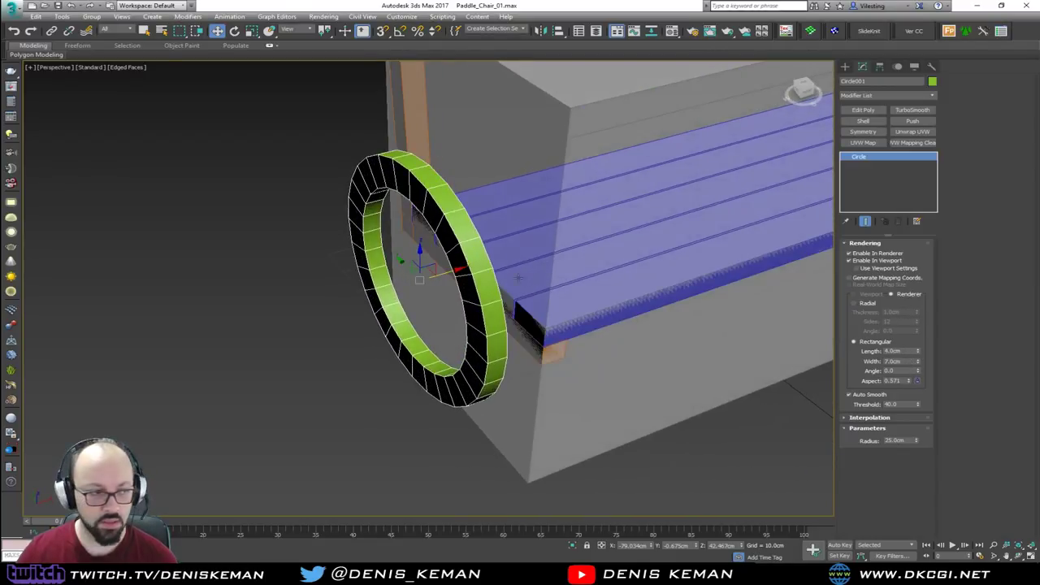
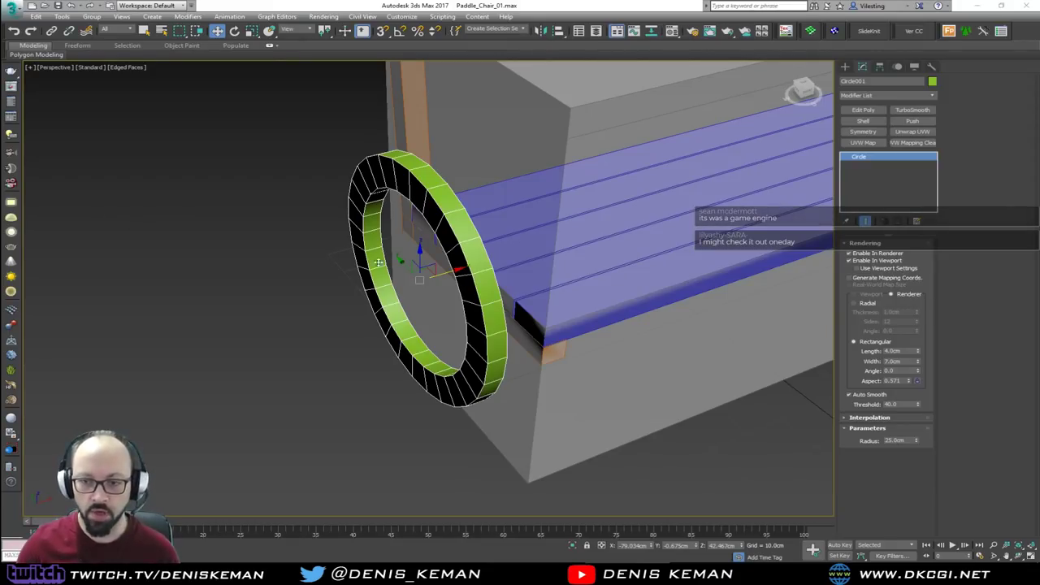
{"action": "middle_click_drag", "start_coordinate": [310, 249], "coordinate": [451, 249], "text": "alt"}
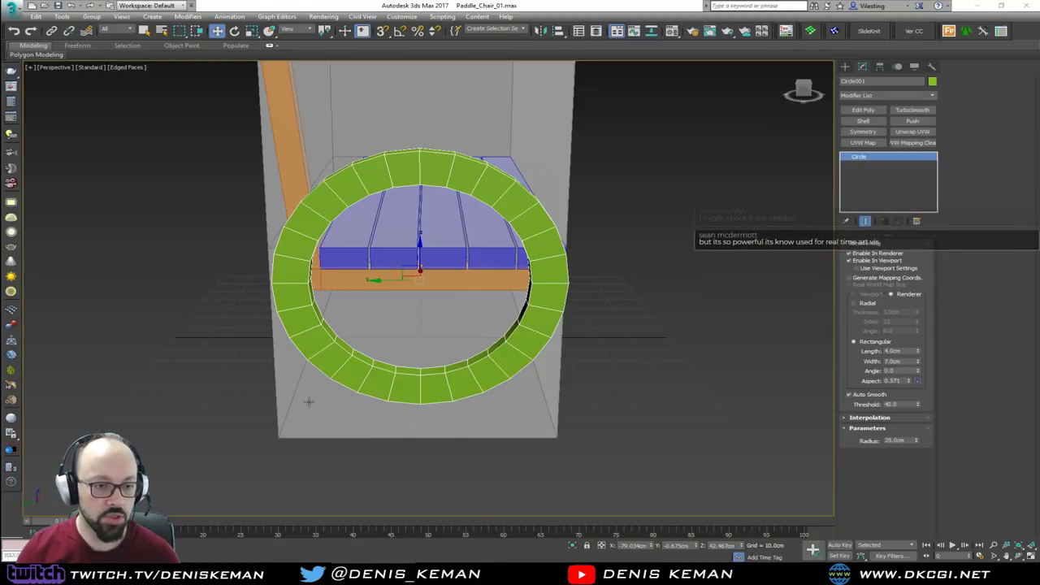
{"action": "middle_click_drag", "start_coordinate": [443, 348], "coordinate": [402, 357], "text": "alt"}
{"action": "middle_click_drag", "start_coordinate": [415, 317], "coordinate": [387, 300], "text": "alt"}
{"action": "middle_click_drag", "start_coordinate": [378, 338], "coordinate": [330, 310], "text": "alt"}
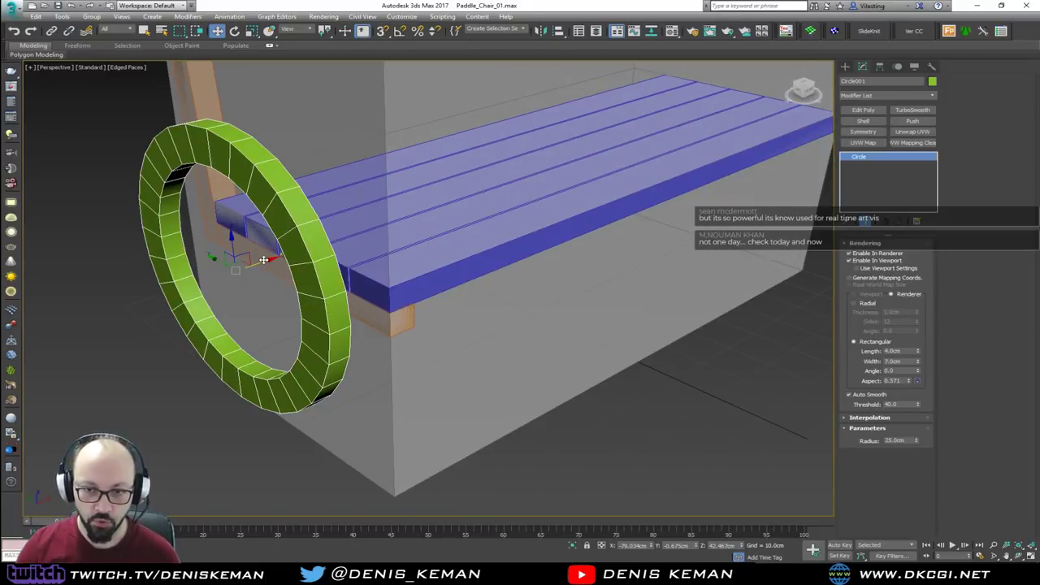
{"action": "left_click_drag", "start_coordinate": [294, 252], "coordinate": [300, 252]}
{"action": "scroll", "coordinate": [300, 252], "scroll_direction": "down", "scroll_amount": 3}
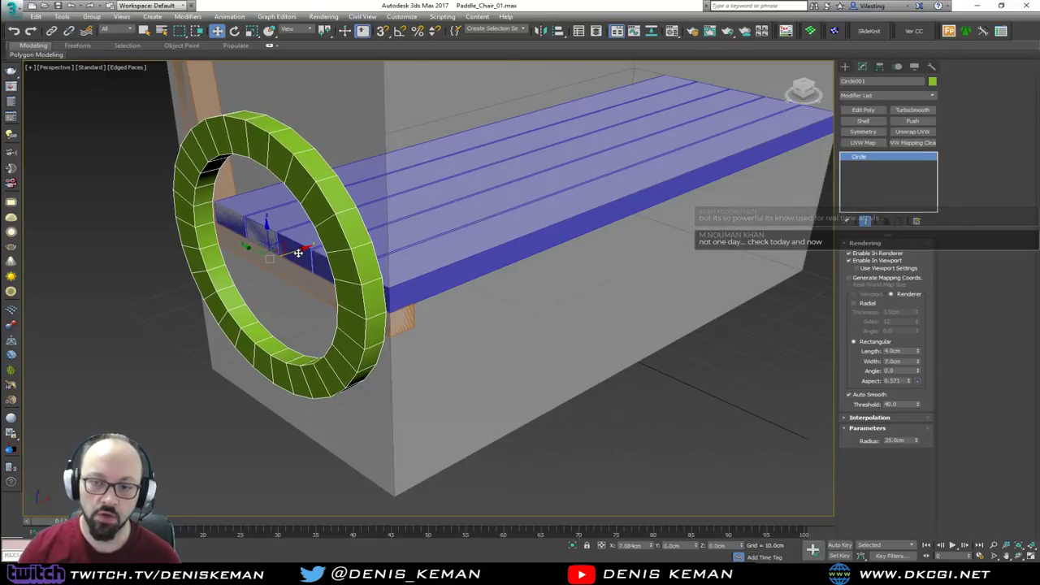
Step: Lower the ring along Z to about Z 38.3 cm so it sits further below the seat planks
{"action": "middle_click_drag", "start_coordinate": [296, 249], "coordinate": [300, 271], "text": "alt"}
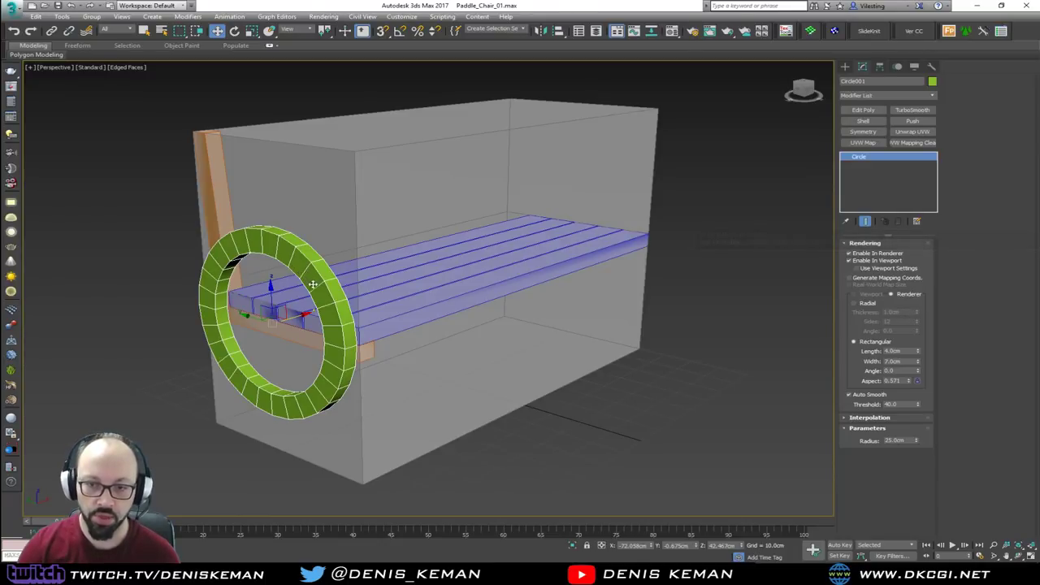
{"action": "middle_click_drag", "start_coordinate": [275, 302], "coordinate": [277, 303], "text": "alt"}
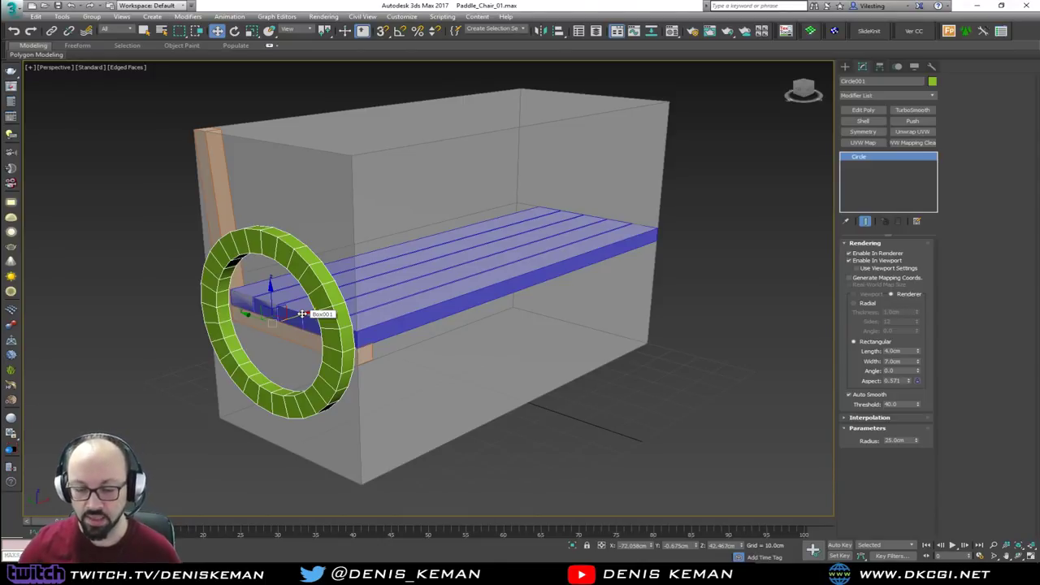
{"action": "scroll", "coordinate": [302, 314], "scroll_direction": "up", "scroll_amount": 3}
{"action": "scroll", "coordinate": [302, 314], "scroll_direction": "down", "scroll_amount": 2}
{"action": "scroll", "coordinate": [301, 314], "scroll_direction": "up", "scroll_amount": 1}
{"action": "mouse_move", "coordinate": [302, 314]}
{"action": "middle_mouse_down", "text": "alt"}
{"action": "mouse_move", "coordinate": [270, 325]}
{"action": "mouse_move", "coordinate": [255, 297]}
{"action": "mouse_move", "coordinate": [317, 324]}
{"action": "middle_mouse_up", "text": "alt"}
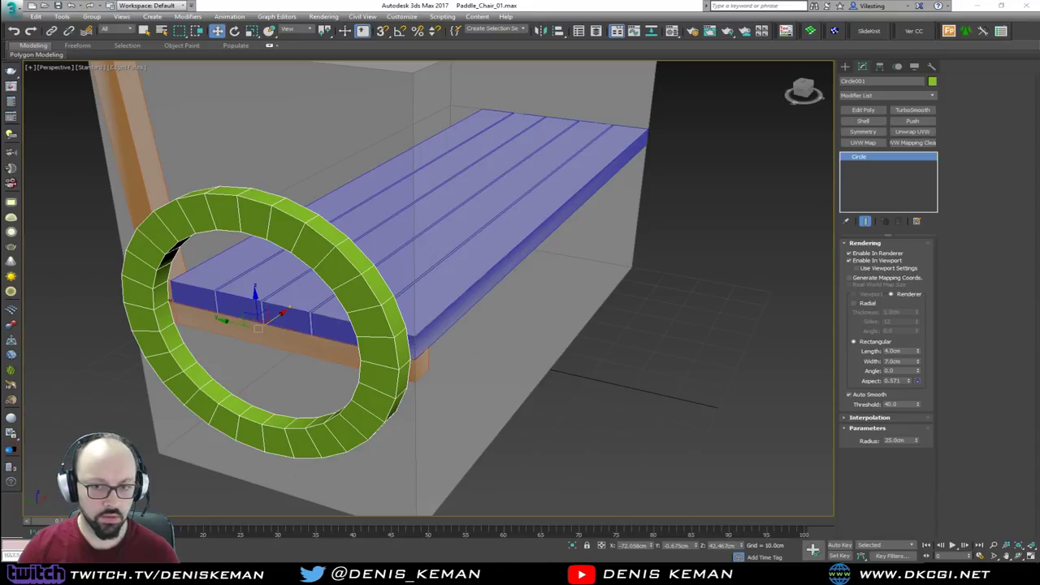
{"action": "middle_click_drag", "start_coordinate": [257, 329], "coordinate": [220, 253], "text": "alt"}
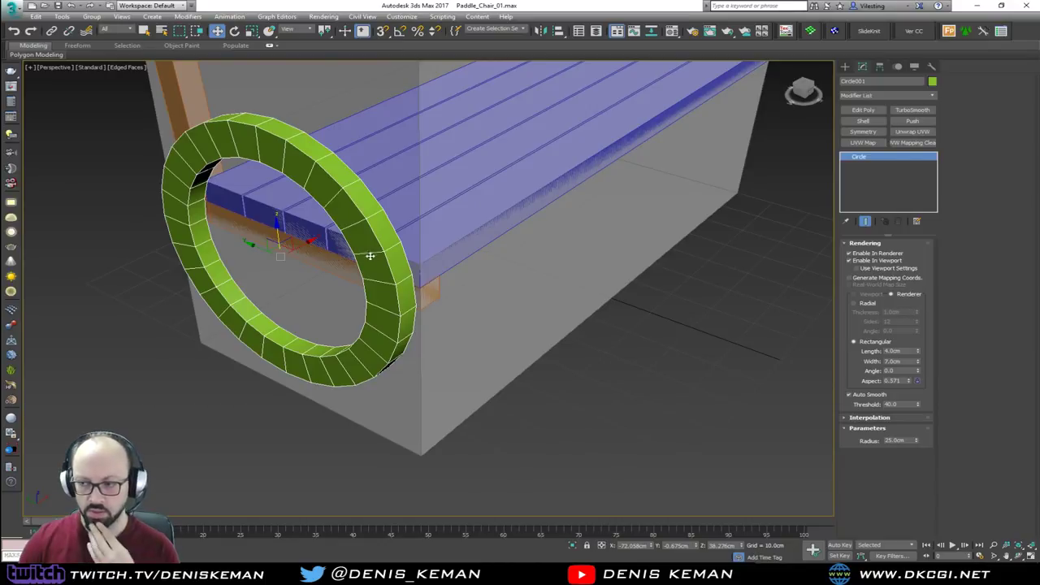
{"action": "middle_click_drag", "start_coordinate": [425, 246], "coordinate": [441, 332], "text": "alt"}
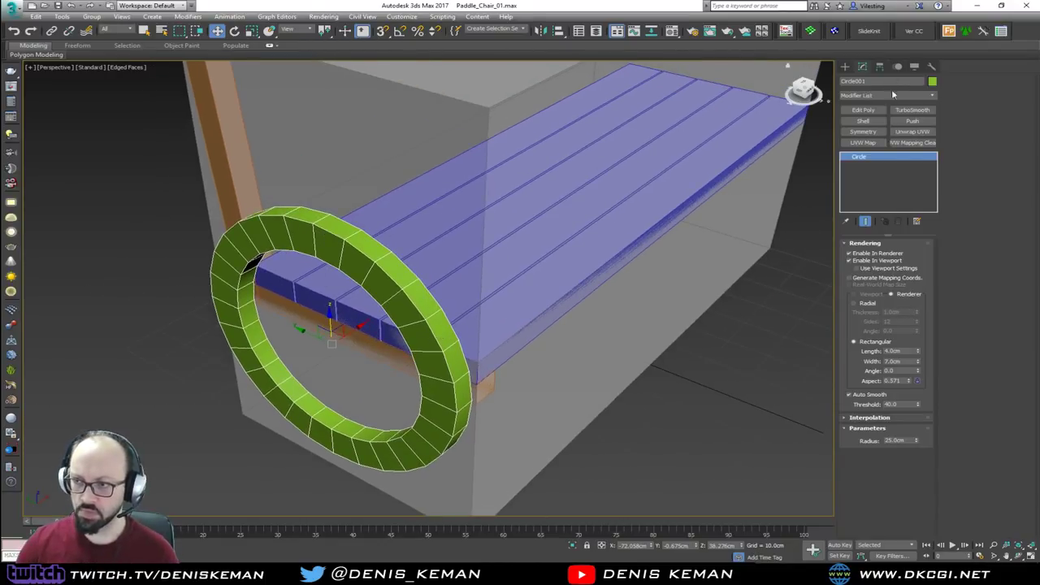
{"action": "left_click", "coordinate": [863, 109]}
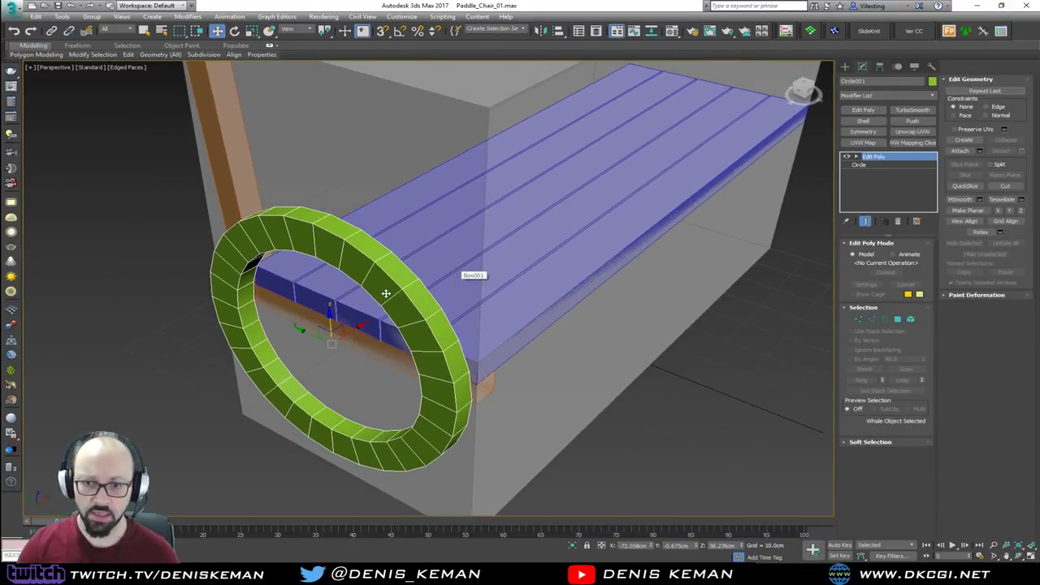
{"action": "key", "text": "2"}
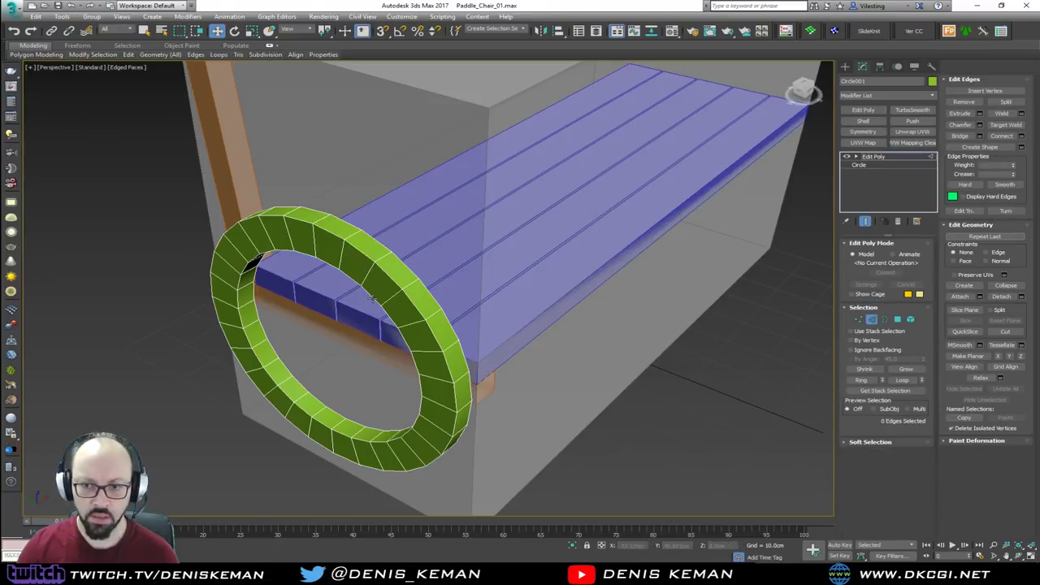
{"action": "double_click", "coordinate": [382, 262]}
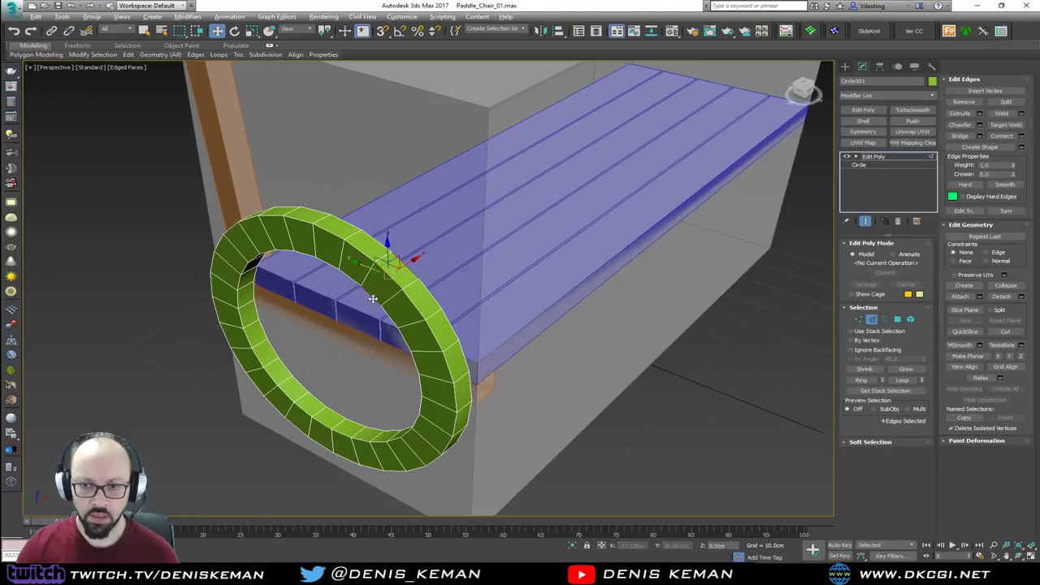
{"action": "left_click", "coordinate": [904, 380]}
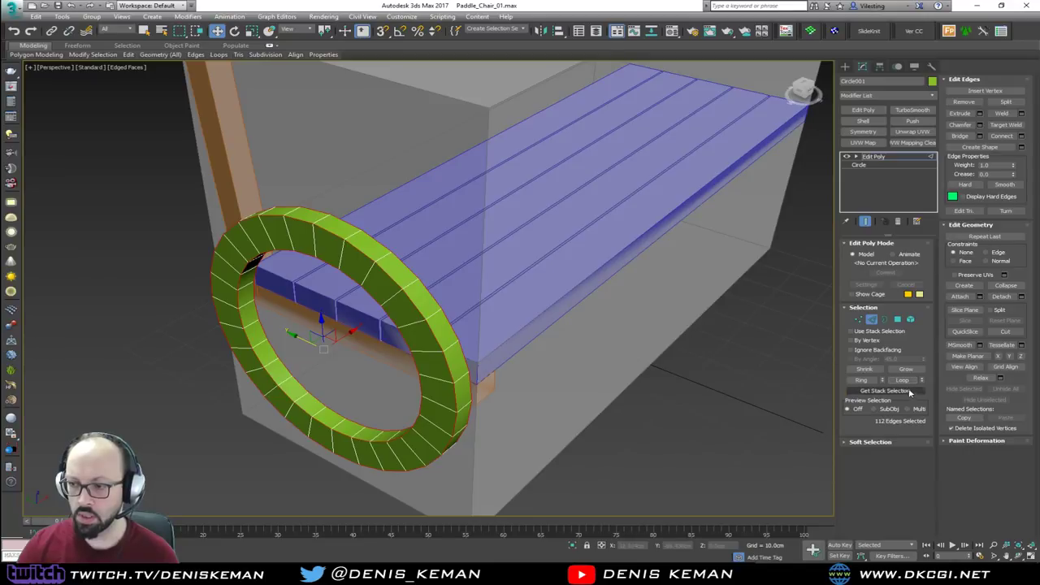
{"action": "left_click", "coordinate": [980, 124]}
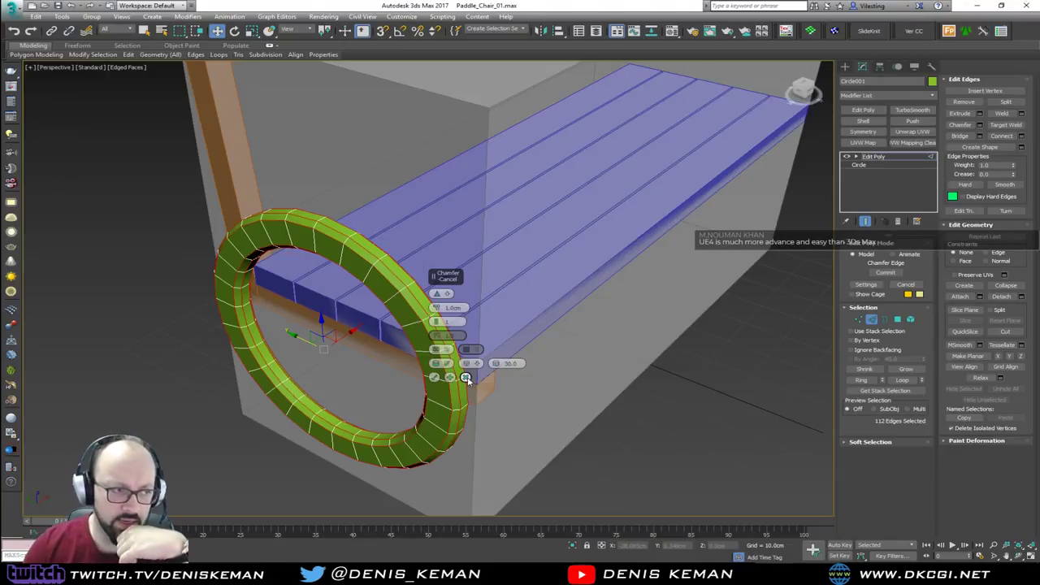
{"action": "left_click", "coordinate": [466, 378]}
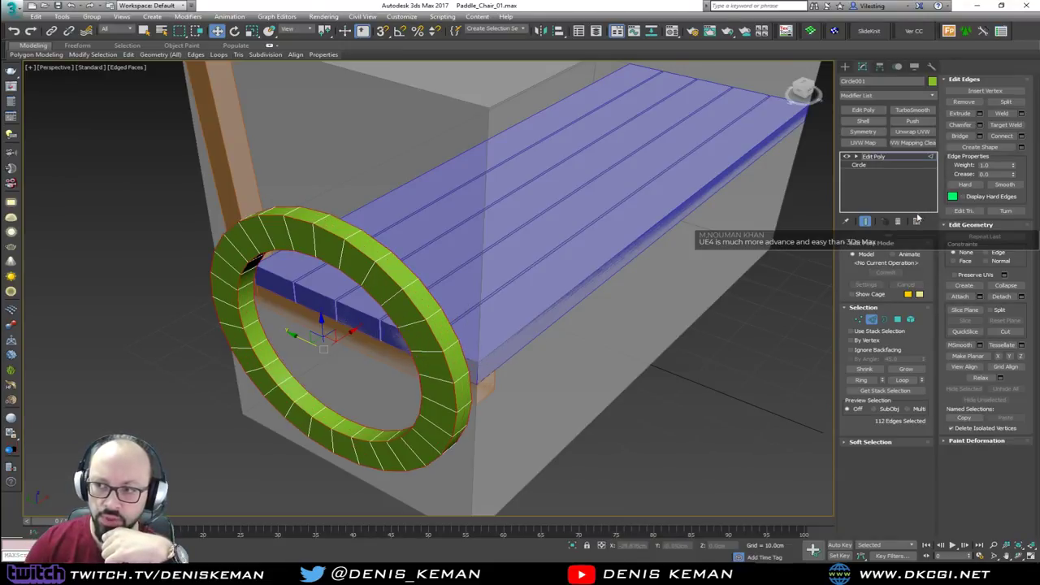
{"action": "left_click", "coordinate": [898, 222]}
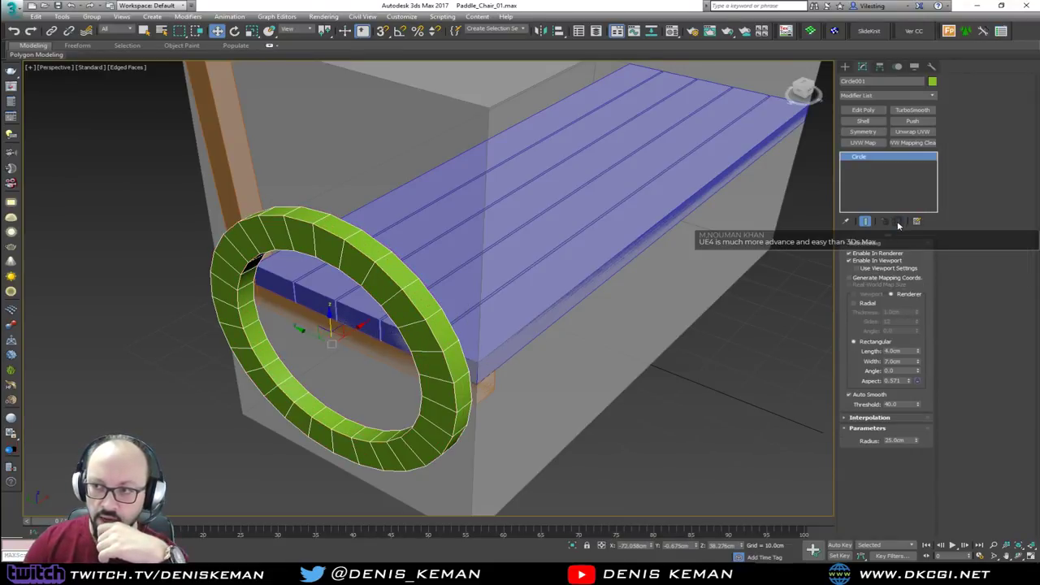
Step: Try 4 interpolation steps on the circle and set the steps back to 5
{"action": "left_click", "coordinate": [889, 418]}
{"action": "left_click", "coordinate": [915, 436]}
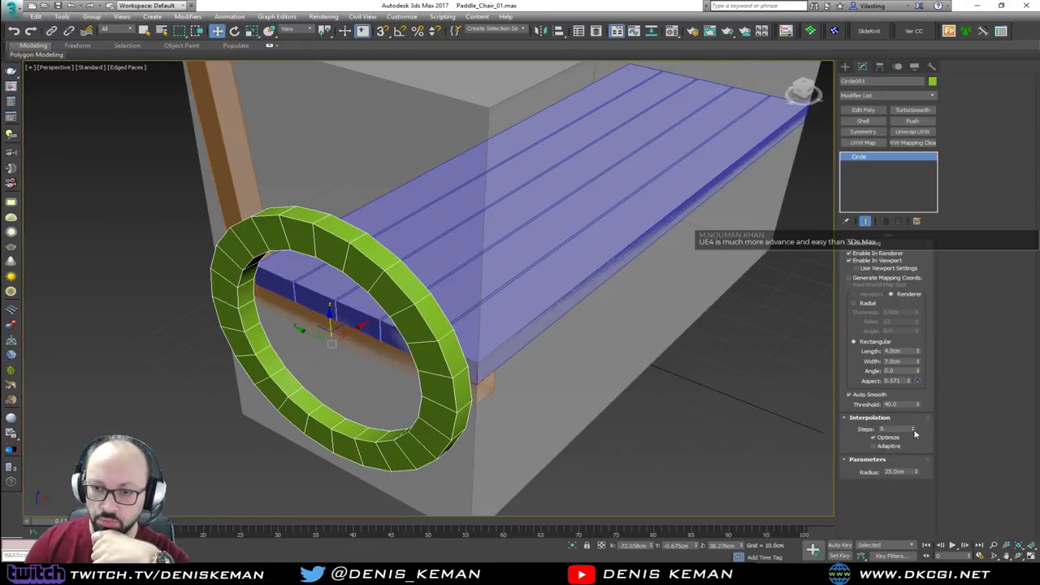
{"action": "left_click", "coordinate": [915, 436]}
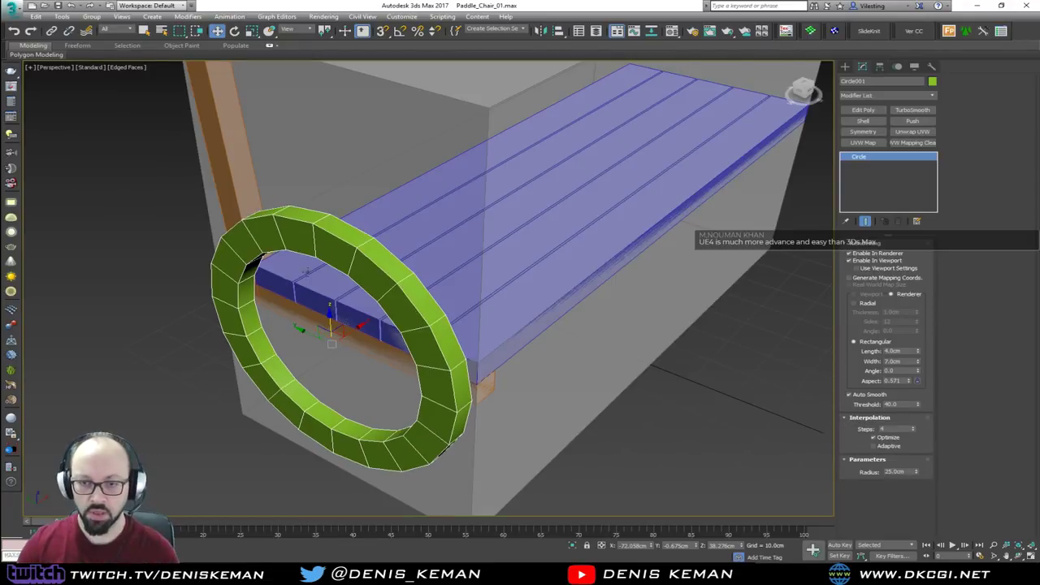
{"action": "middle_click_drag", "start_coordinate": [326, 281], "coordinate": [358, 267], "text": "alt"}
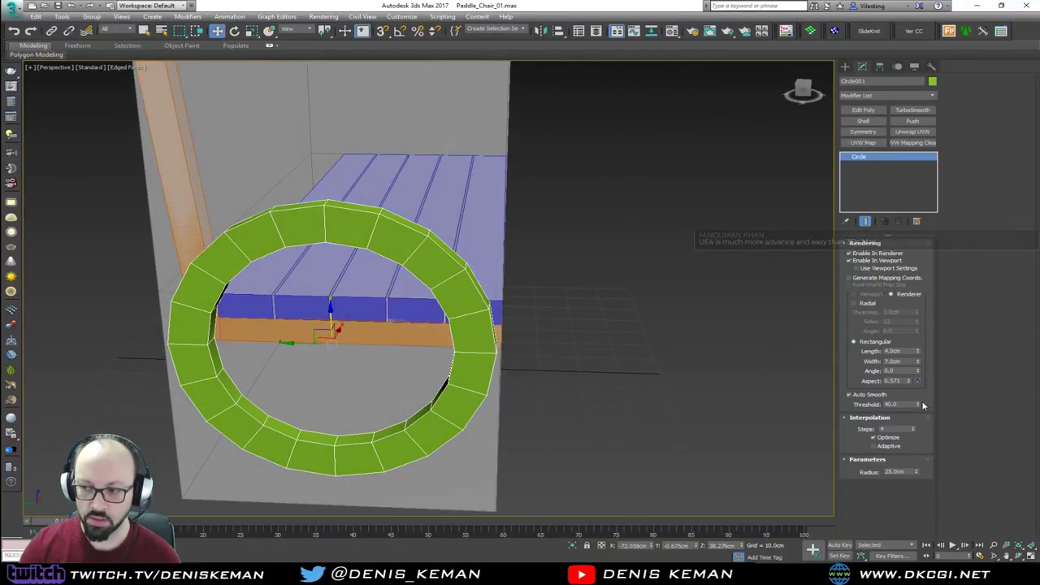
{"action": "middle_click_drag", "start_coordinate": [406, 309], "coordinate": [428, 313], "text": "alt"}
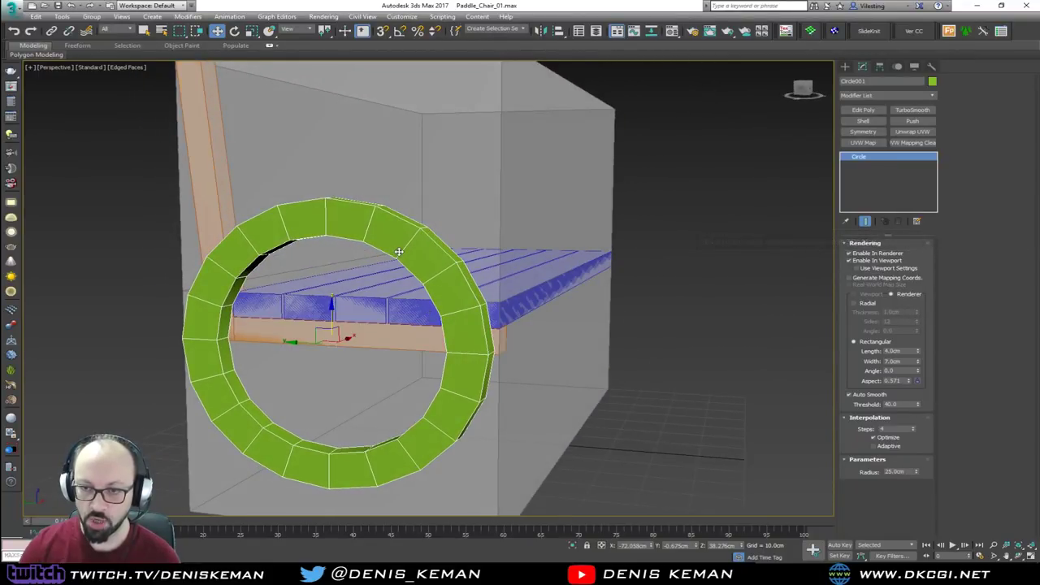
{"action": "left_click", "coordinate": [914, 428]}
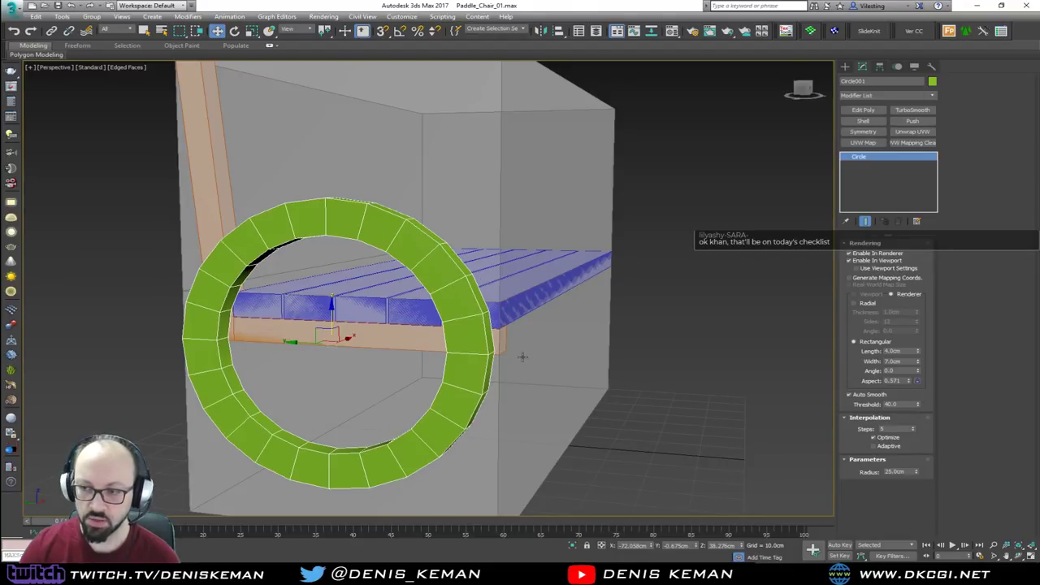
Step: Apply an Edit Poly modifier to the ring and select the full edge loops along its four corners
{"action": "middle_click_drag", "start_coordinate": [538, 354], "coordinate": [493, 351], "text": "alt"}
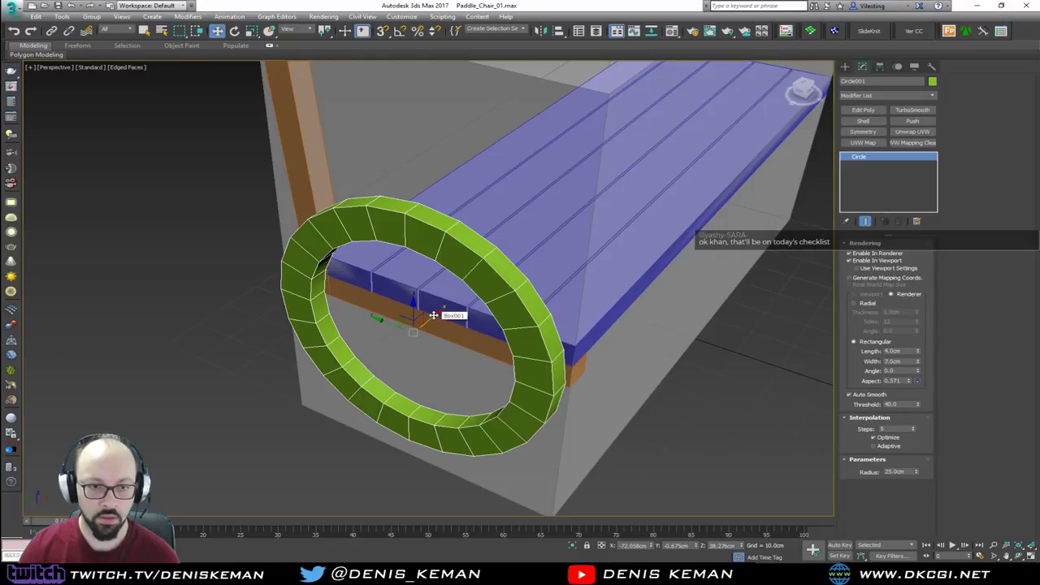
{"action": "middle_click_drag", "start_coordinate": [447, 325], "coordinate": [427, 324], "text": "alt"}
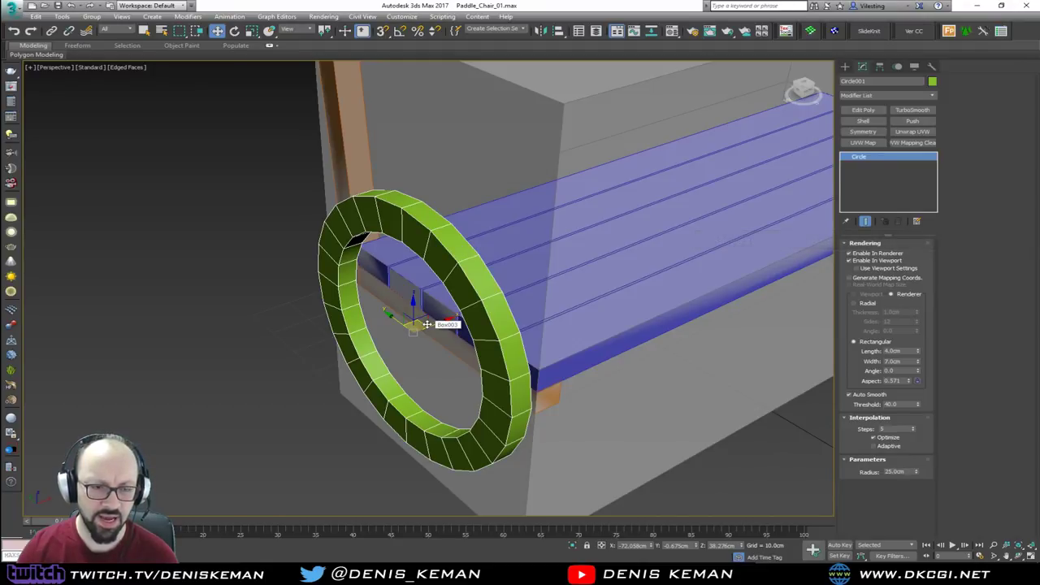
{"action": "mouse_move", "coordinate": [439, 323]}
{"action": "middle_mouse_down", "text": "alt"}
{"action": "mouse_move", "coordinate": [410, 327]}
{"action": "mouse_move", "coordinate": [455, 305]}
{"action": "mouse_move", "coordinate": [432, 310]}
{"action": "mouse_move", "coordinate": [488, 313]}
{"action": "mouse_move", "coordinate": [422, 317]}
{"action": "middle_mouse_up", "text": "alt"}
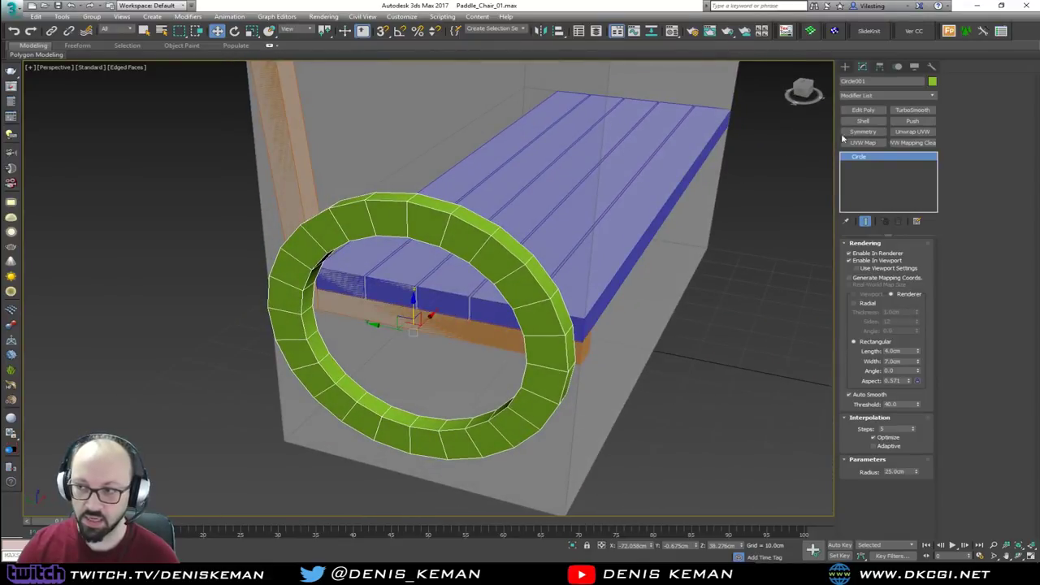
{"action": "left_click", "coordinate": [863, 110]}
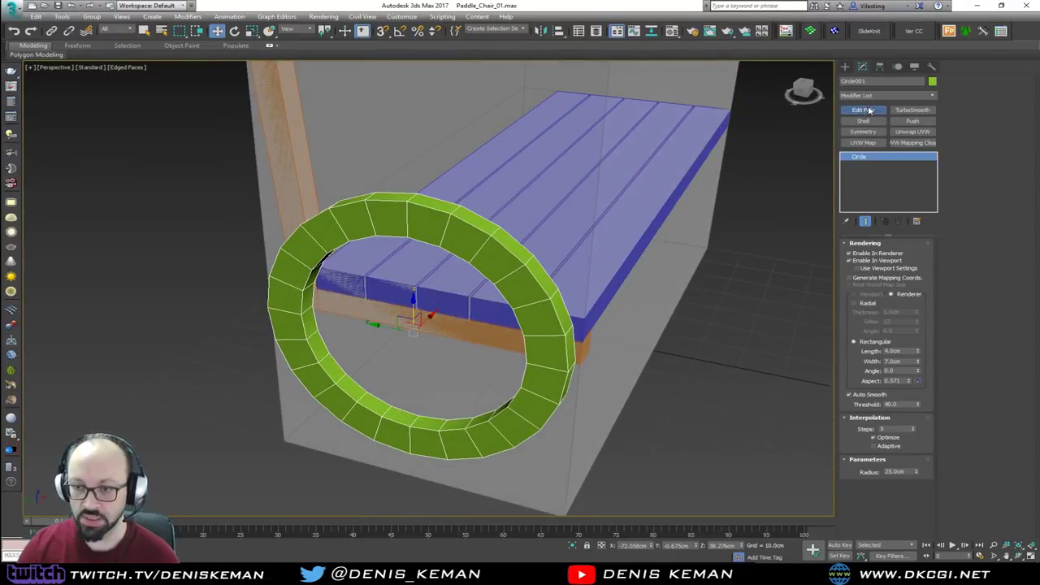
{"action": "key", "text": "2"}
{"action": "double_click", "coordinate": [476, 218]}
{"action": "middle_click_drag", "start_coordinate": [476, 226], "coordinate": [739, 283], "text": "alt"}
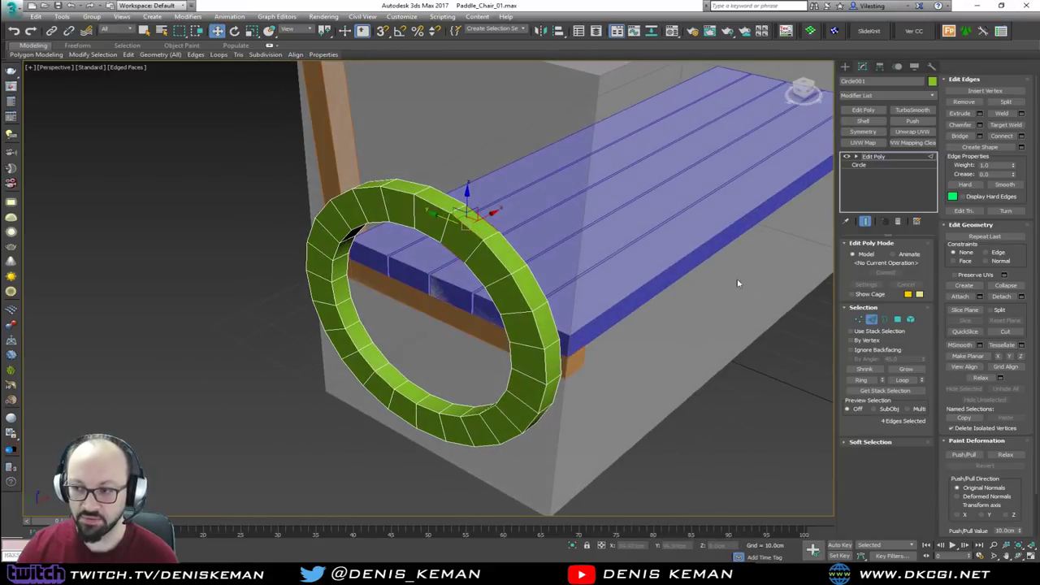
{"action": "left_click", "coordinate": [905, 380]}
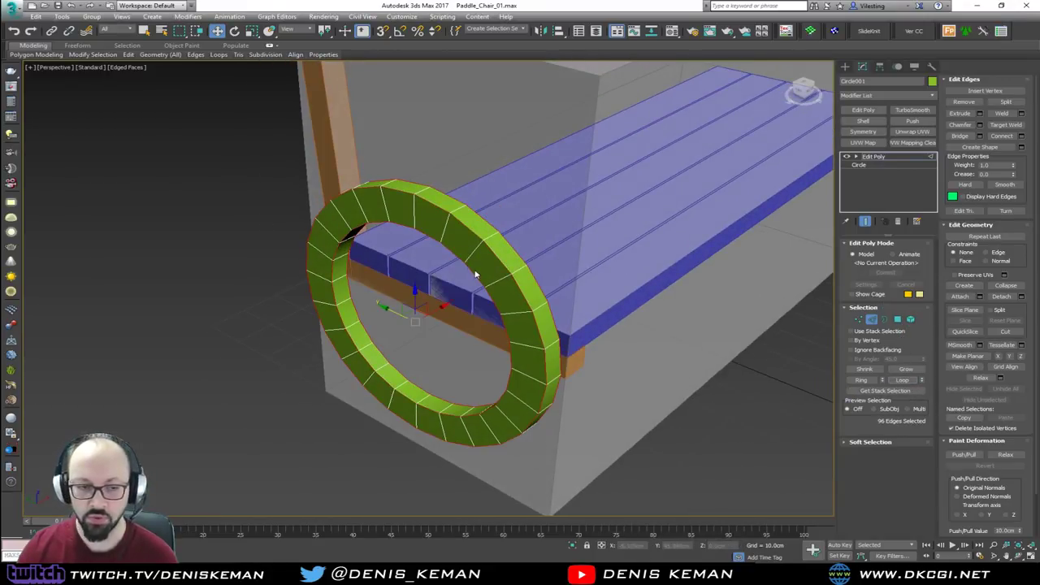
Step: Chamfer the ring's four selected edge loops by 1 cm with one segment and leave edge editing
{"action": "scroll", "coordinate": [475, 275], "scroll_direction": "up", "scroll_amount": 2}
{"action": "mouse_move", "coordinate": [475, 275]}
{"action": "middle_mouse_down", "text": "alt"}
{"action": "mouse_move", "coordinate": [461, 279]}
{"action": "mouse_move", "coordinate": [481, 268]}
{"action": "middle_mouse_up", "text": "alt"}
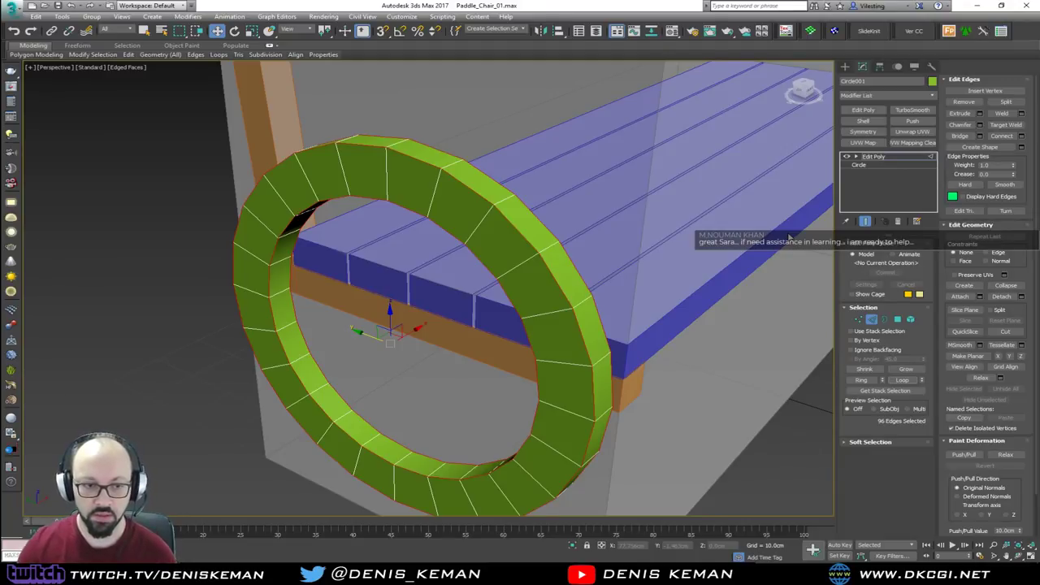
{"action": "middle_click_drag", "start_coordinate": [601, 239], "coordinate": [577, 255], "text": "alt"}
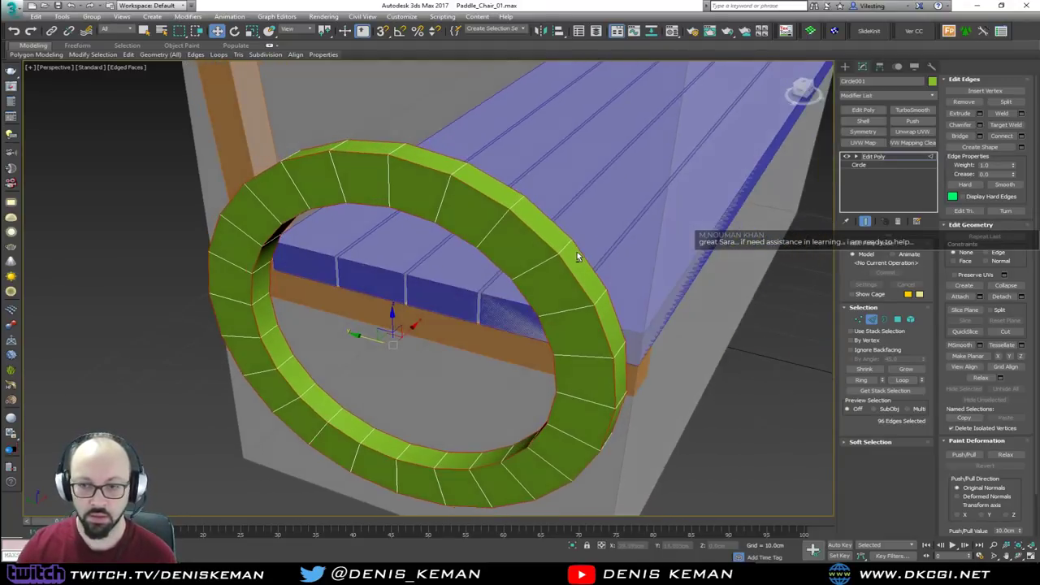
{"action": "left_click", "coordinate": [980, 125]}
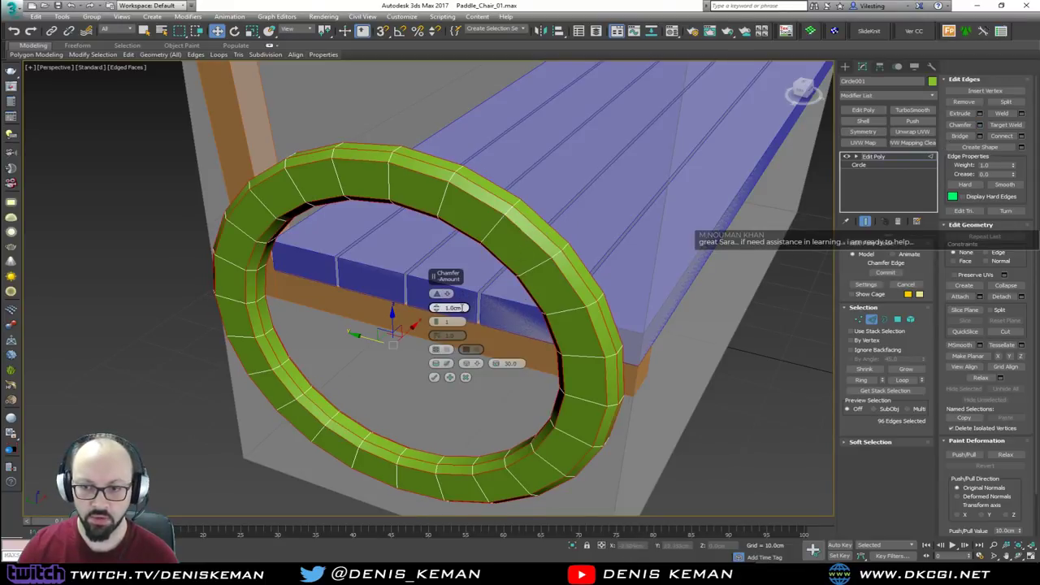
{"action": "left_click", "coordinate": [434, 378]}
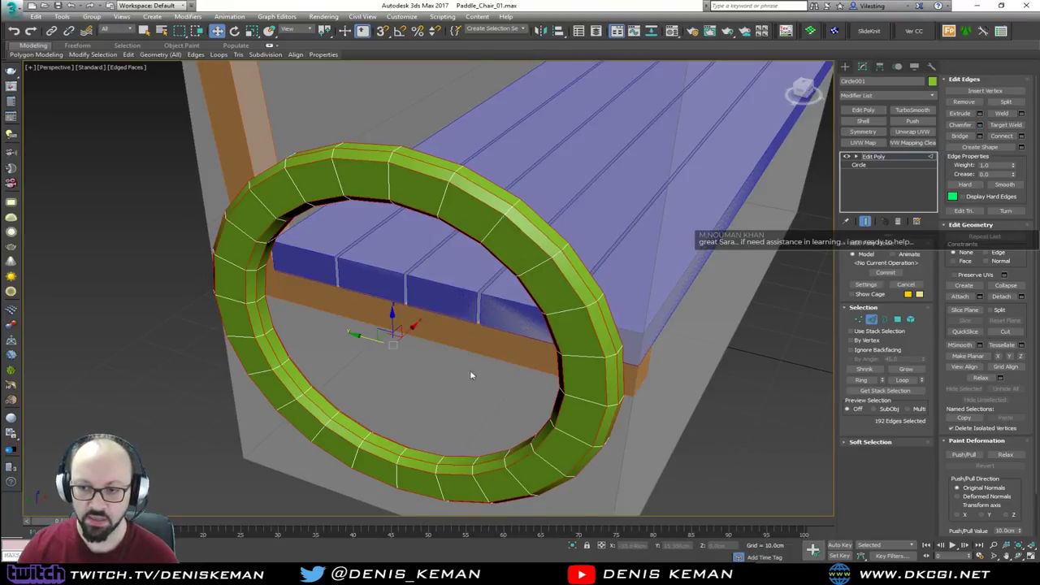
{"action": "left_click", "coordinate": [872, 320]}
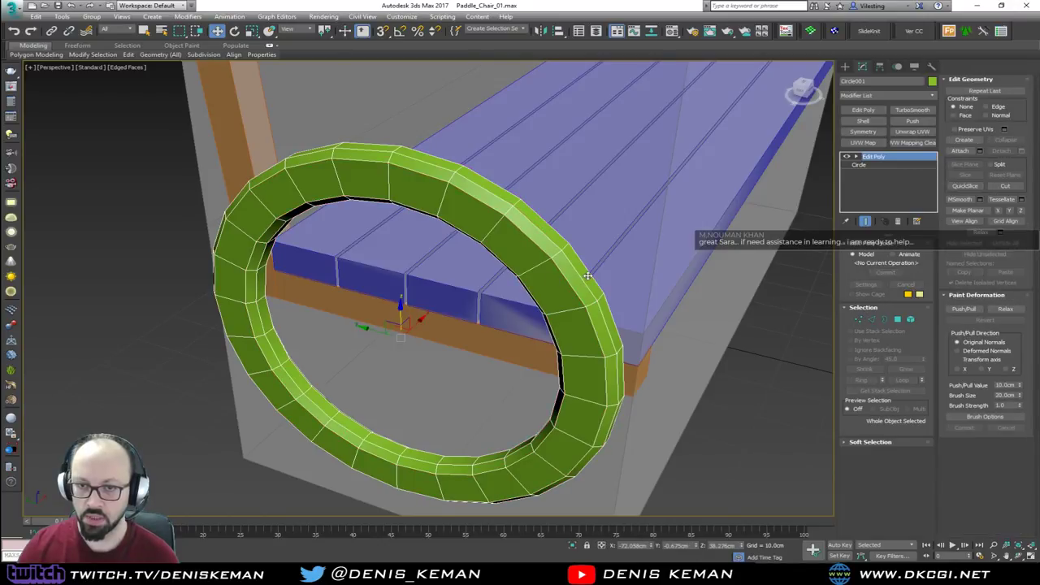
Step: Isolate the ring and assign smoothing group 2 to all of its chamfer faces, selected through their cross-edge rings
{"action": "key", "text": "alt+q"}
{"action": "scroll", "coordinate": [544, 206], "scroll_direction": "up", "scroll_amount": 4}
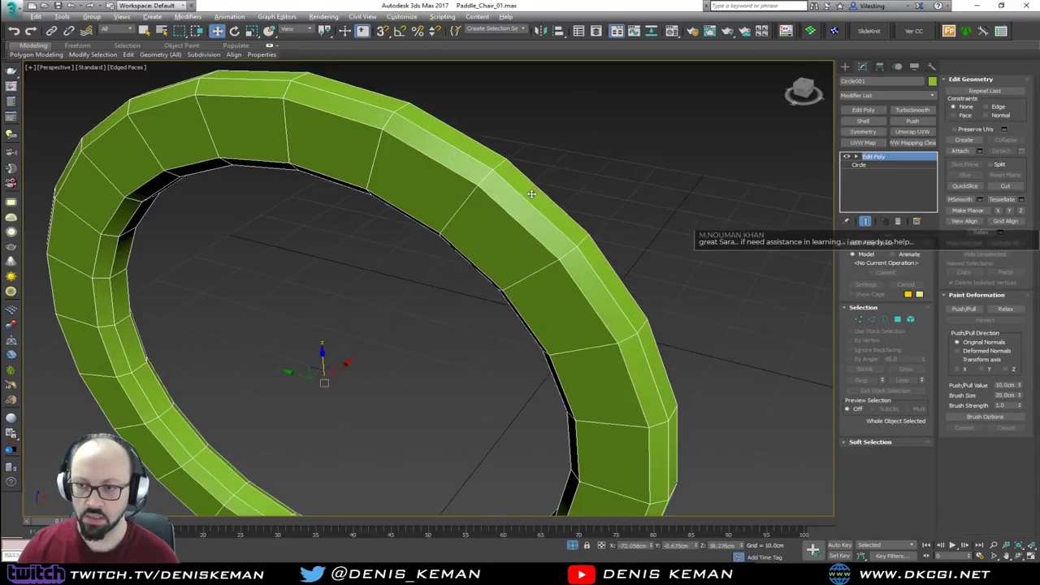
{"action": "key", "text": "2"}
{"action": "left_click", "coordinate": [484, 179]}
{"action": "middle_click_drag", "start_coordinate": [508, 184], "coordinate": [543, 187], "text": "alt"}
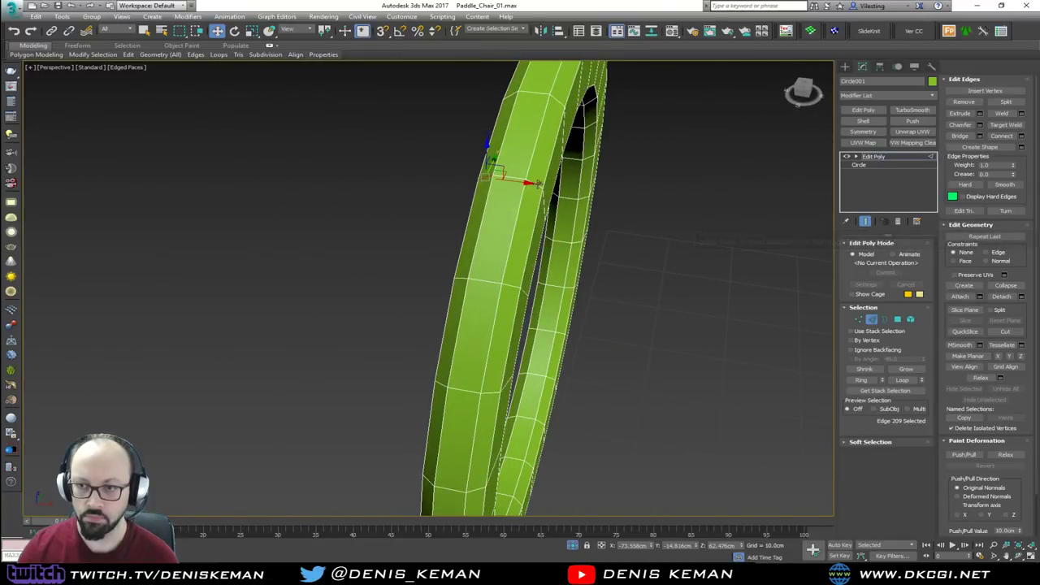
{"action": "left_click", "coordinate": [540, 187], "text": "ctrl"}
{"action": "middle_click_drag", "start_coordinate": [540, 187], "coordinate": [602, 229], "text": "alt"}
{"action": "left_click", "coordinate": [462, 227], "text": "ctrl"}
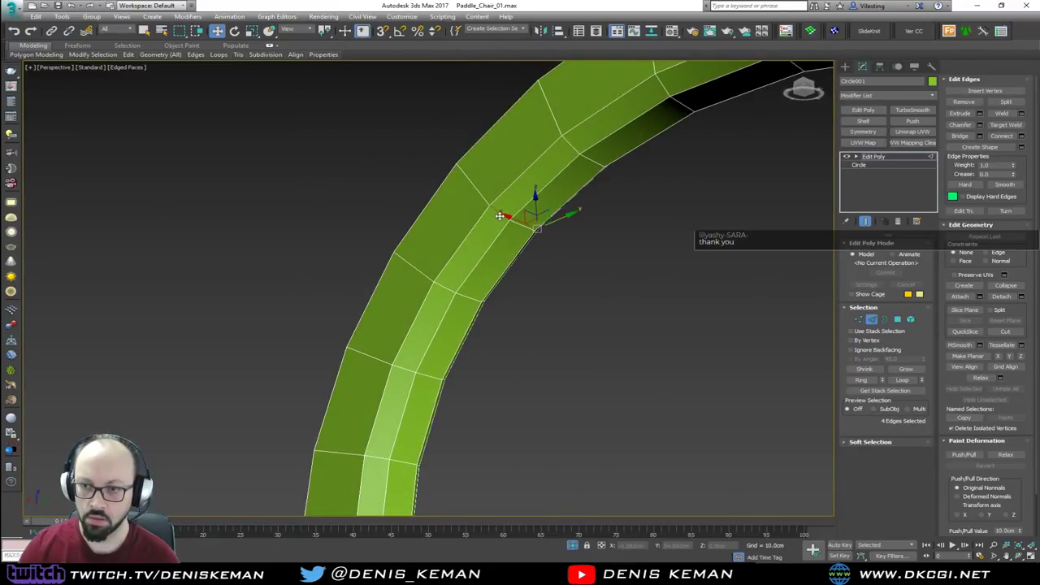
{"action": "middle_click_drag", "start_coordinate": [500, 216], "coordinate": [341, 272], "text": "alt"}
{"action": "key", "text": "alt+r"}
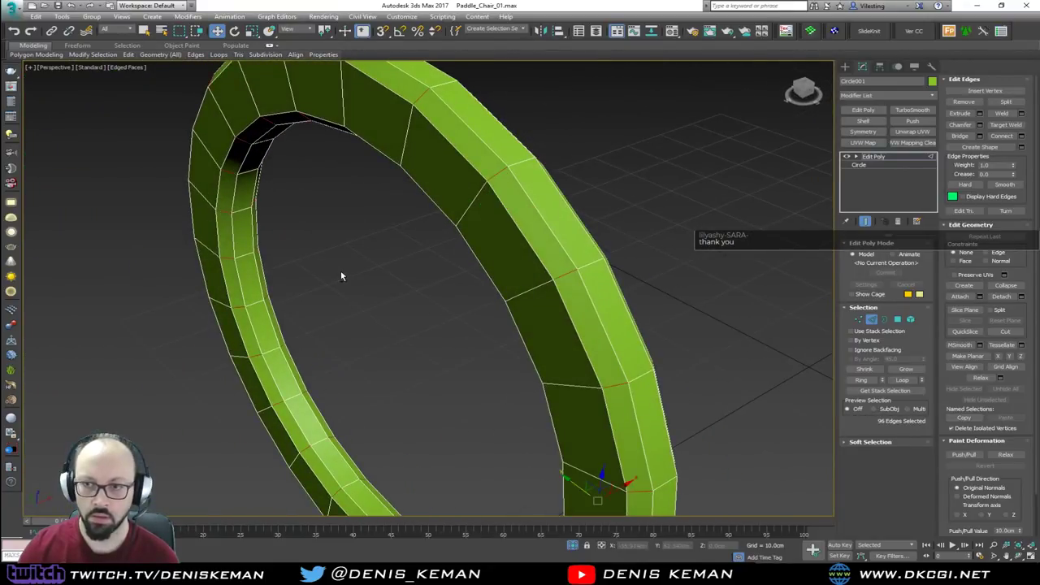
{"action": "left_click", "coordinate": [897, 319], "text": "ctrl"}
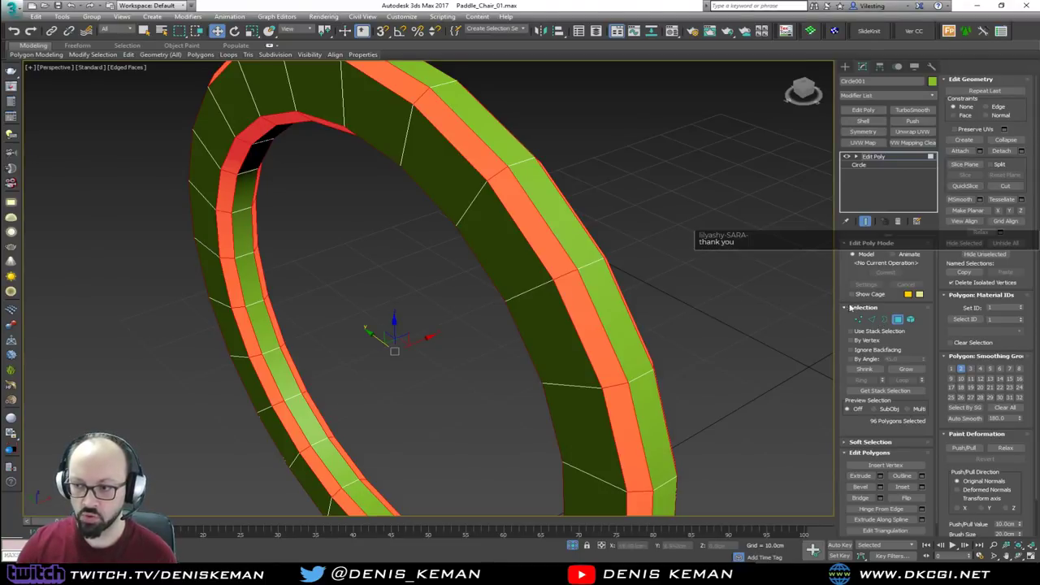
Step: Invert the face selection, assign smoothing group 1 to the ring's flat faces, and leave polygon editing
{"action": "middle_click_drag", "start_coordinate": [485, 295], "coordinate": [509, 299], "text": "alt"}
{"action": "key", "text": "ctrl+i"}
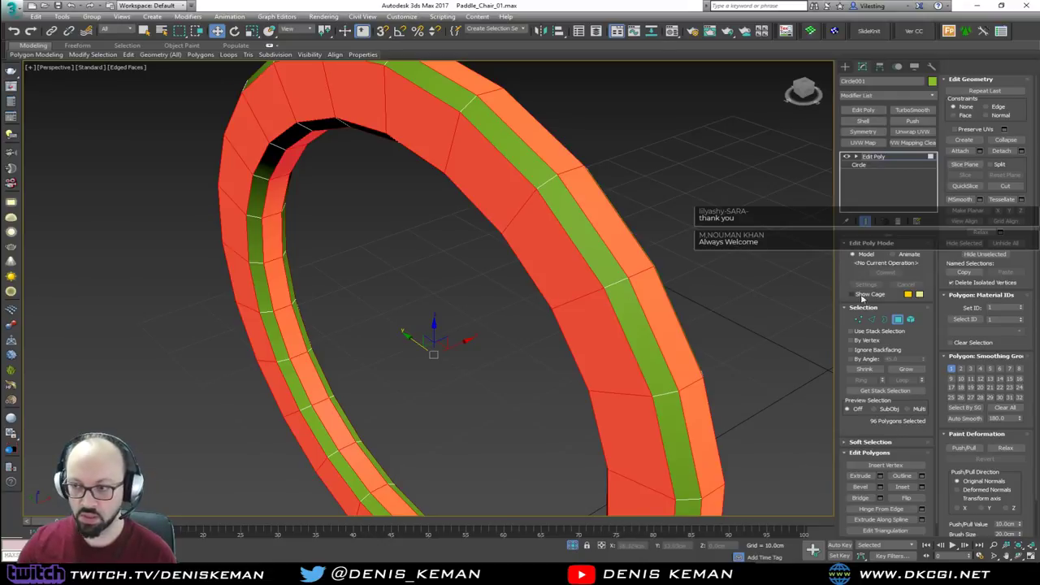
{"action": "left_click", "coordinate": [897, 319]}
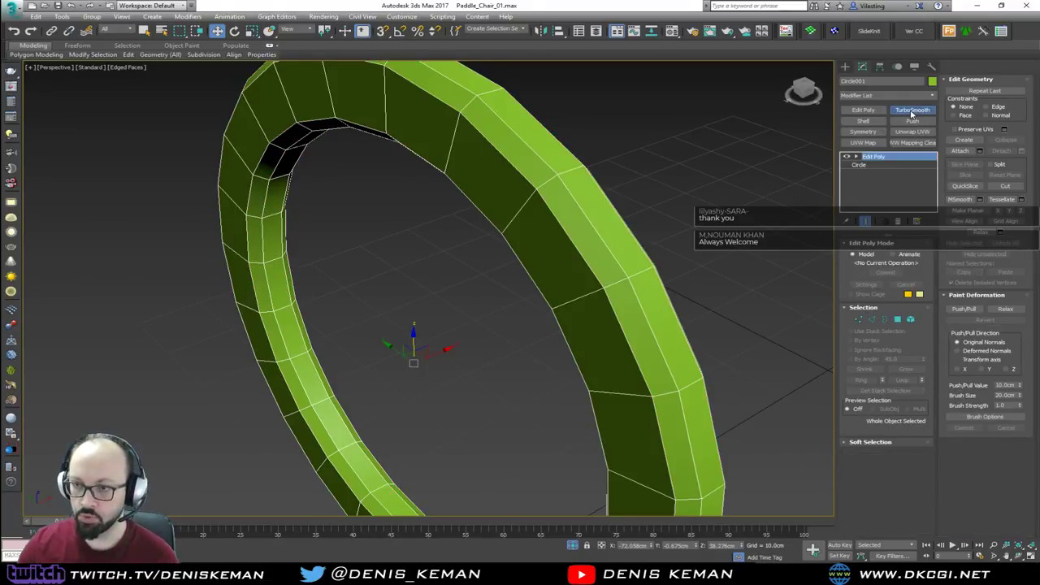
Step: Try a TurboSmooth modifier on the ring, separated by smoothing groups, and view it without edges
{"action": "left_click", "coordinate": [911, 111]}
{"action": "left_click", "coordinate": [893, 338]}
{"action": "left_click", "coordinate": [704, 230]}
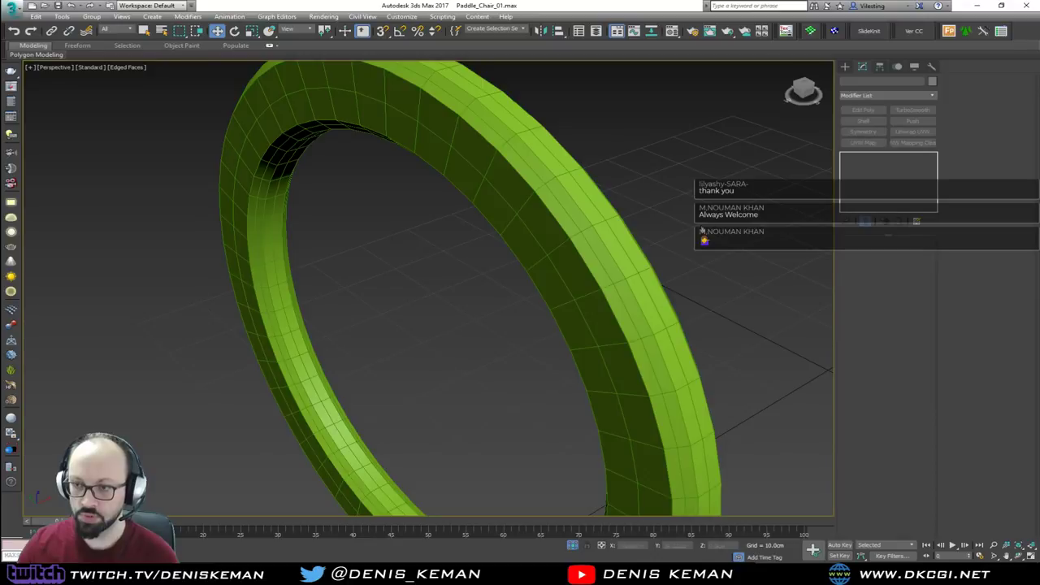
{"action": "key", "text": "F4"}
{"action": "scroll", "coordinate": [597, 260], "scroll_direction": "down", "scroll_amount": 4}
{"action": "left_click", "coordinate": [599, 259]}
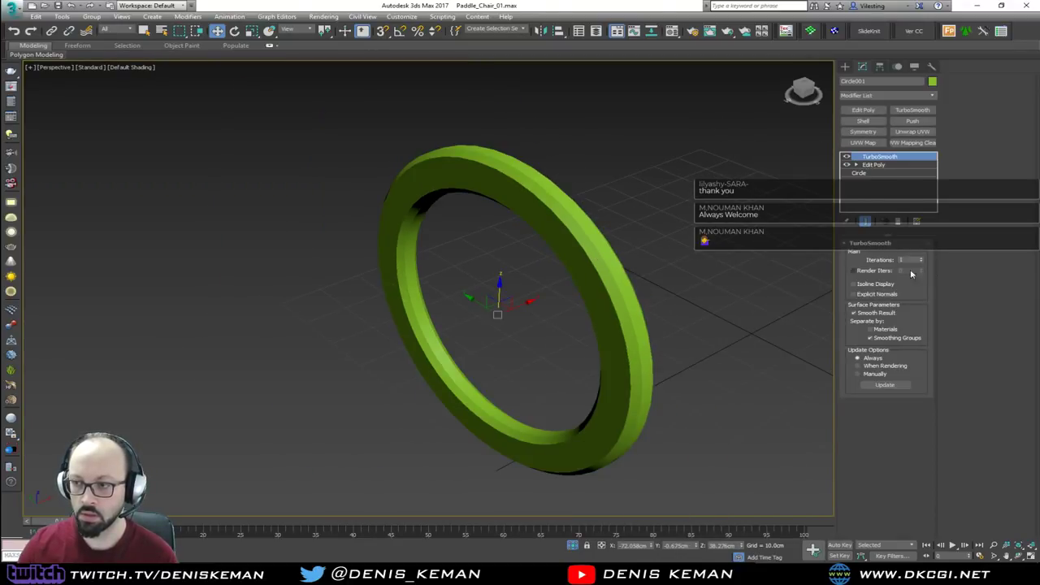
Step: Try a second TurboSmooth on the ring, then remove it and keep the first one at 2 iterations
{"action": "left_click", "coordinate": [912, 109]}
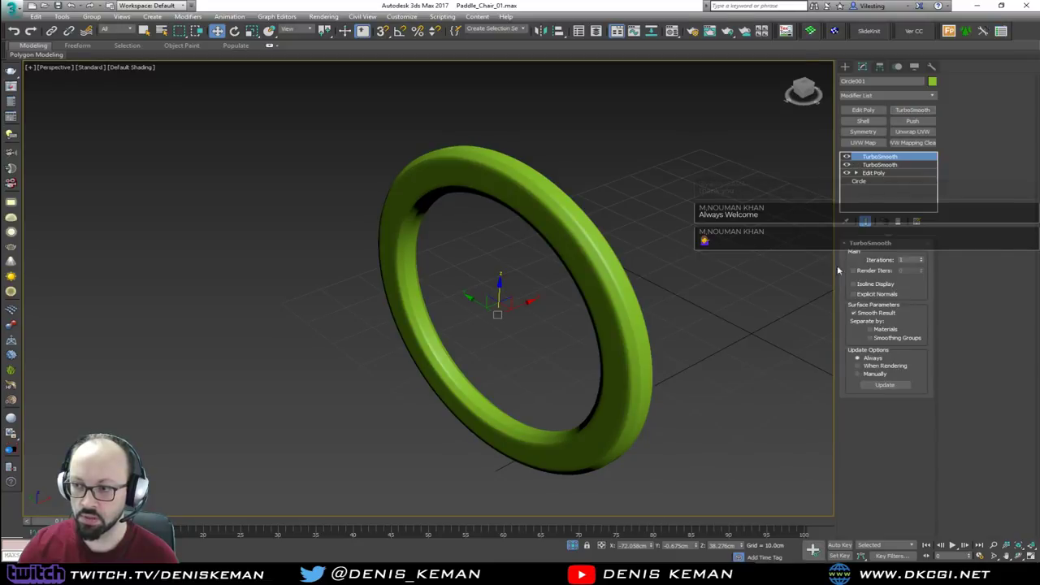
{"action": "scroll", "coordinate": [665, 322], "scroll_direction": "up", "scroll_amount": 3}
{"action": "mouse_move", "coordinate": [665, 322]}
{"action": "middle_mouse_down", "text": "alt"}
{"action": "mouse_move", "coordinate": [735, 312]}
{"action": "mouse_move", "coordinate": [699, 293]}
{"action": "mouse_move", "coordinate": [665, 298]}
{"action": "mouse_move", "coordinate": [668, 317]}
{"action": "middle_mouse_up", "text": "alt"}
{"action": "middle_click_drag", "start_coordinate": [794, 290], "coordinate": [829, 251], "text": "alt"}
{"action": "left_click", "coordinate": [900, 222]}
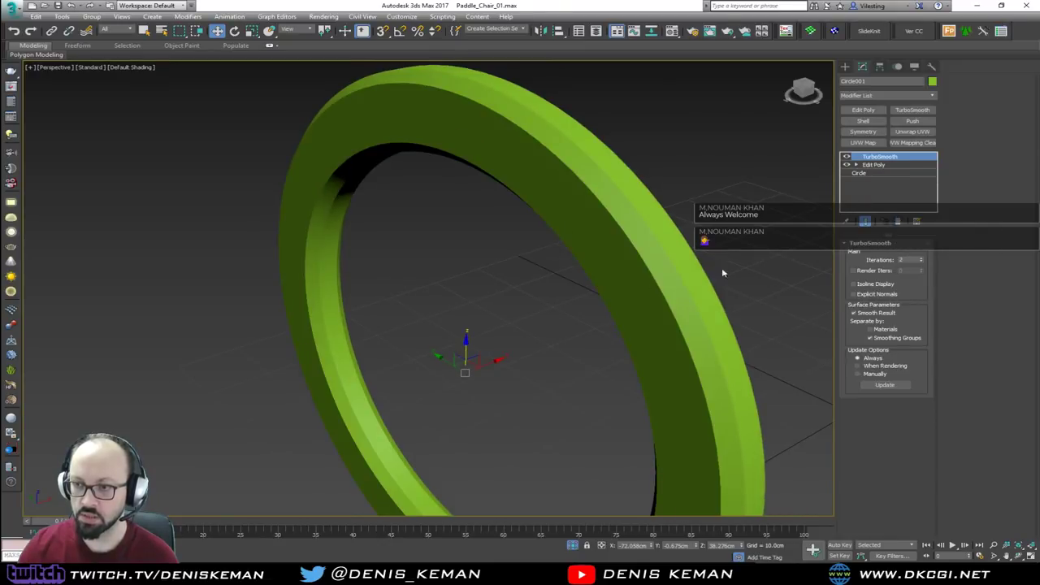
Step: Examine the smoothed ring with its edges displayed again and remove the remaining TurboSmooth modifier
{"action": "scroll", "coordinate": [518, 216], "scroll_direction": "down", "scroll_amount": 3}
{"action": "middle_click_drag", "start_coordinate": [518, 216], "coordinate": [572, 226], "text": "alt"}
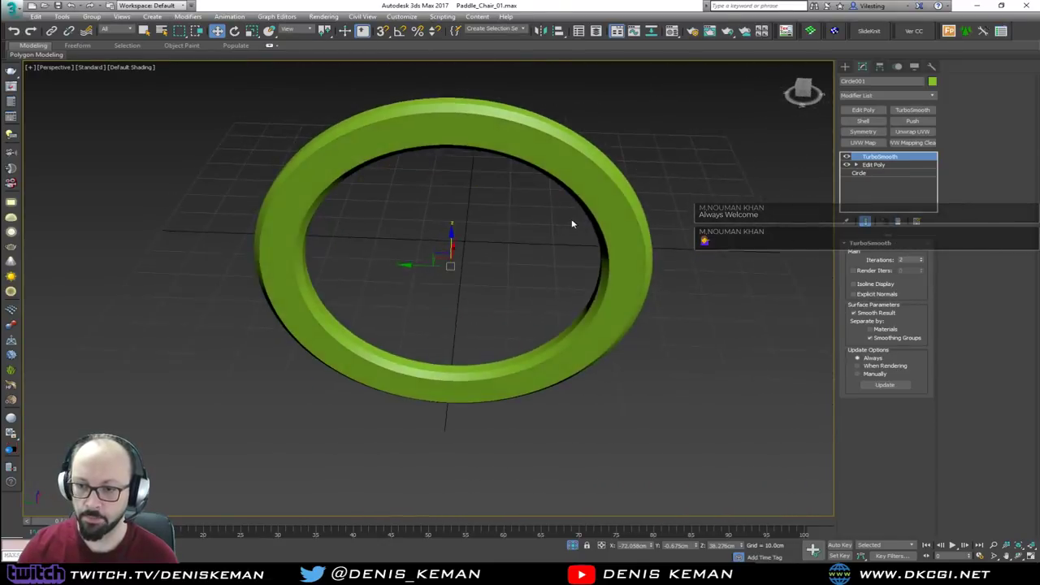
{"action": "middle_click_drag", "start_coordinate": [449, 228], "coordinate": [424, 233], "text": "alt"}
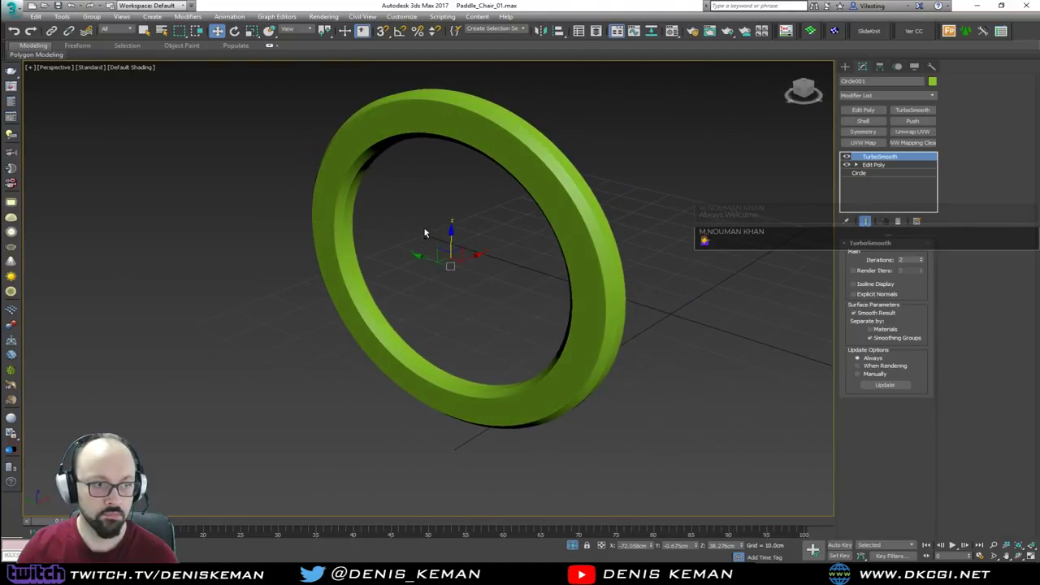
{"action": "key", "text": "F4"}
{"action": "scroll", "coordinate": [578, 204], "scroll_direction": "up", "scroll_amount": 5}
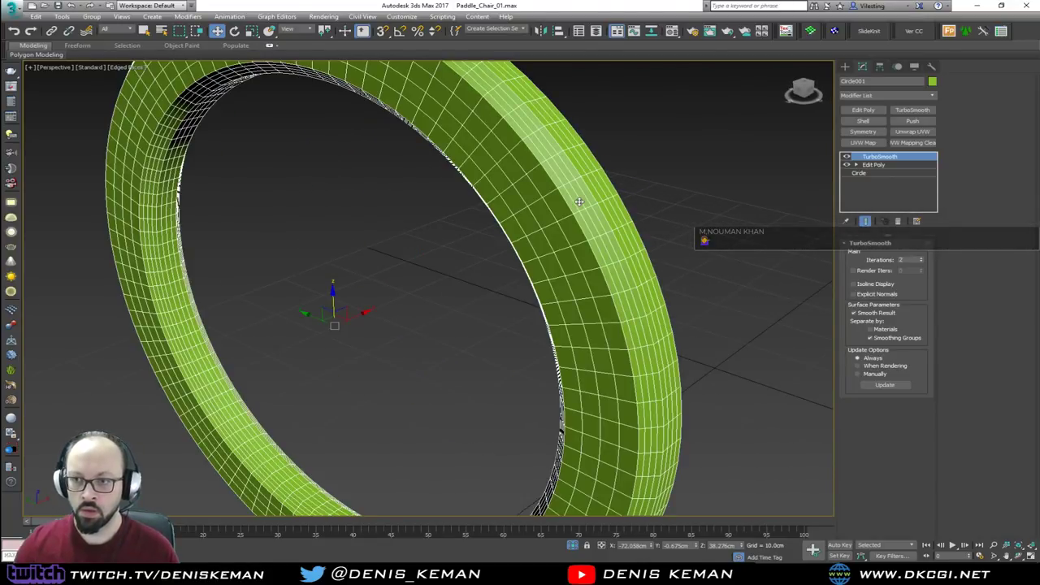
{"action": "middle_click_drag", "start_coordinate": [477, 230], "coordinate": [493, 274], "text": "alt"}
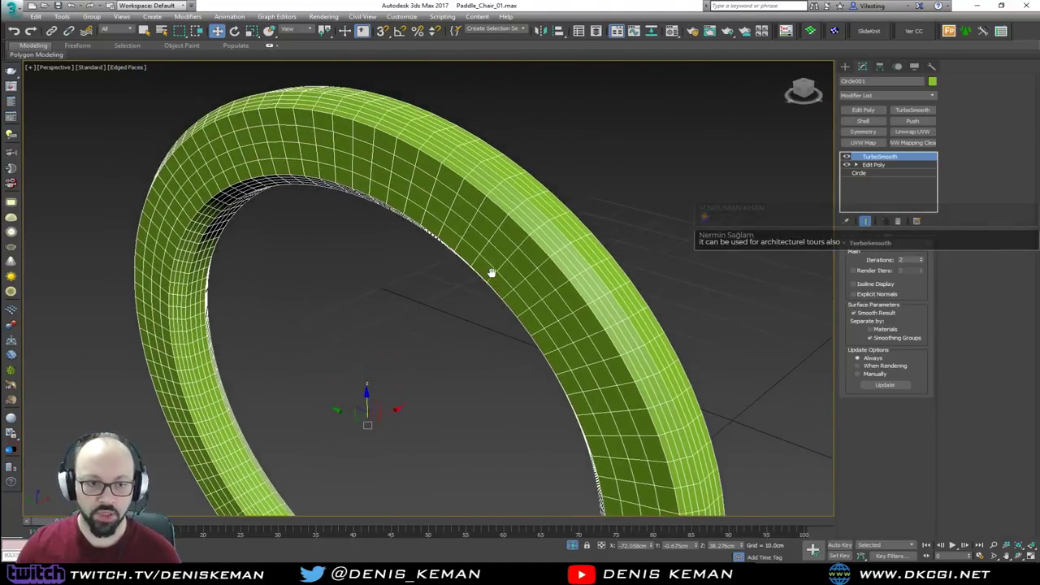
{"action": "scroll", "coordinate": [492, 274], "scroll_direction": "down", "scroll_amount": 3}
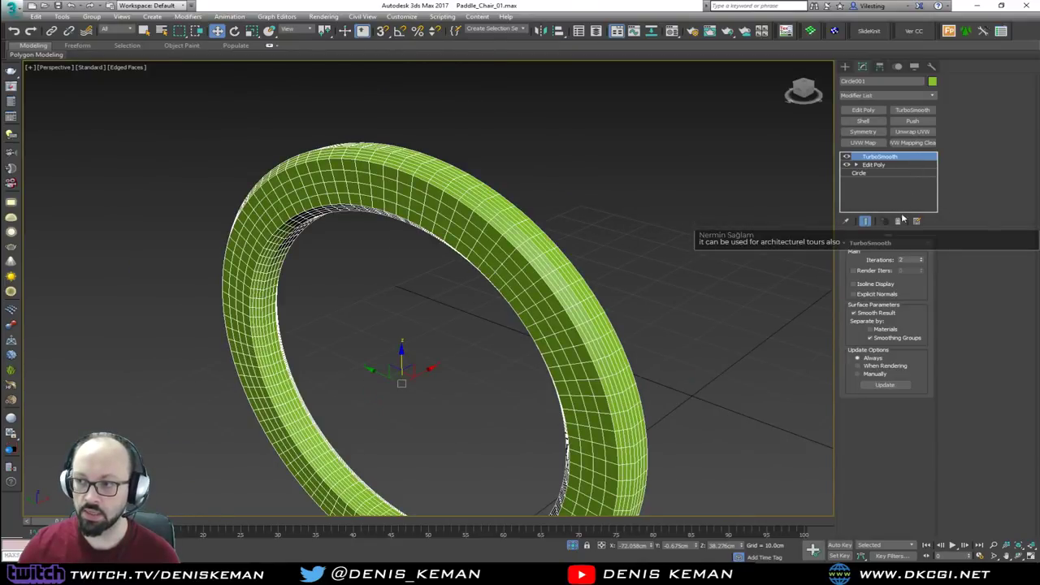
{"action": "left_click", "coordinate": [899, 220]}
Step: End the isolation and move the ring outward along X, away from the seat's end, to about X -79.8 cm
{"action": "middle_click_drag", "start_coordinate": [532, 261], "coordinate": [481, 242], "text": "alt"}
{"action": "right_click", "coordinate": [496, 249]}
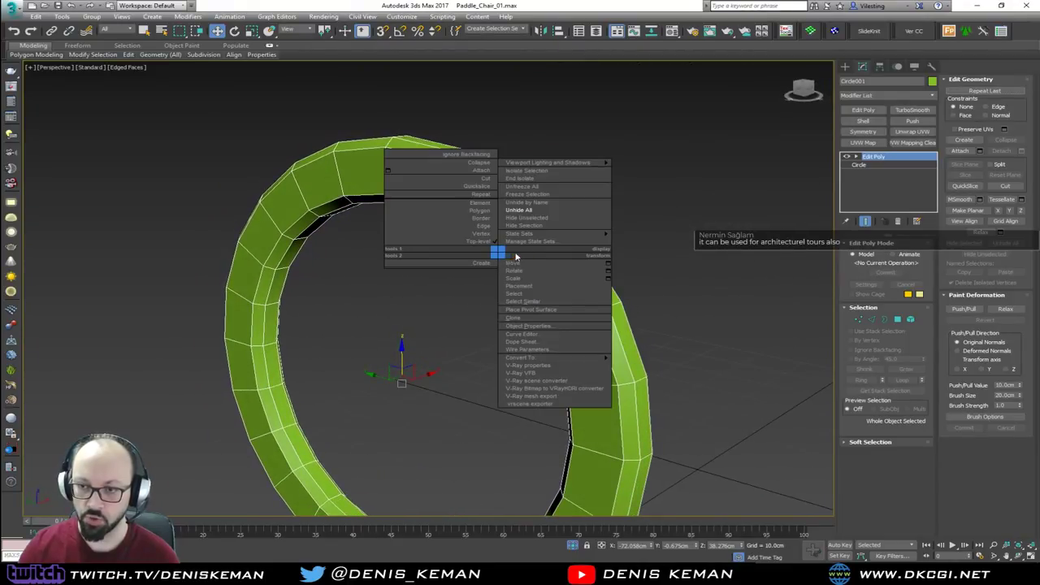
{"action": "left_click", "coordinate": [526, 184]}
{"action": "scroll", "coordinate": [527, 181], "scroll_direction": "down", "scroll_amount": 5}
{"action": "middle_click_drag", "start_coordinate": [529, 224], "coordinate": [383, 278], "text": "alt"}
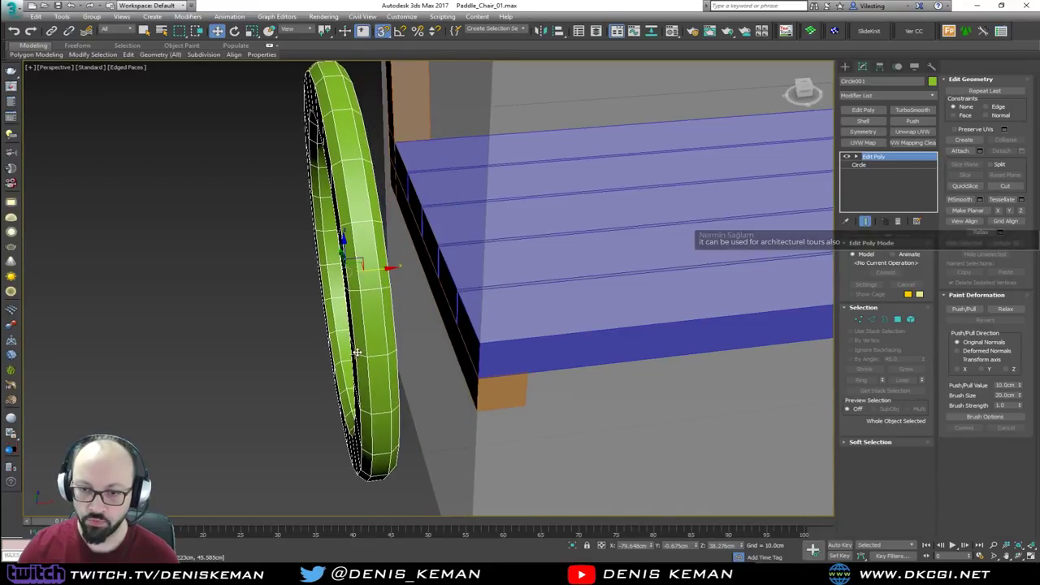
Step: With 3D snapping, move the ring along X onto the seat's end corner, to X -68 cm
{"action": "left_click_drag", "start_coordinate": [354, 356], "coordinate": [478, 375]}
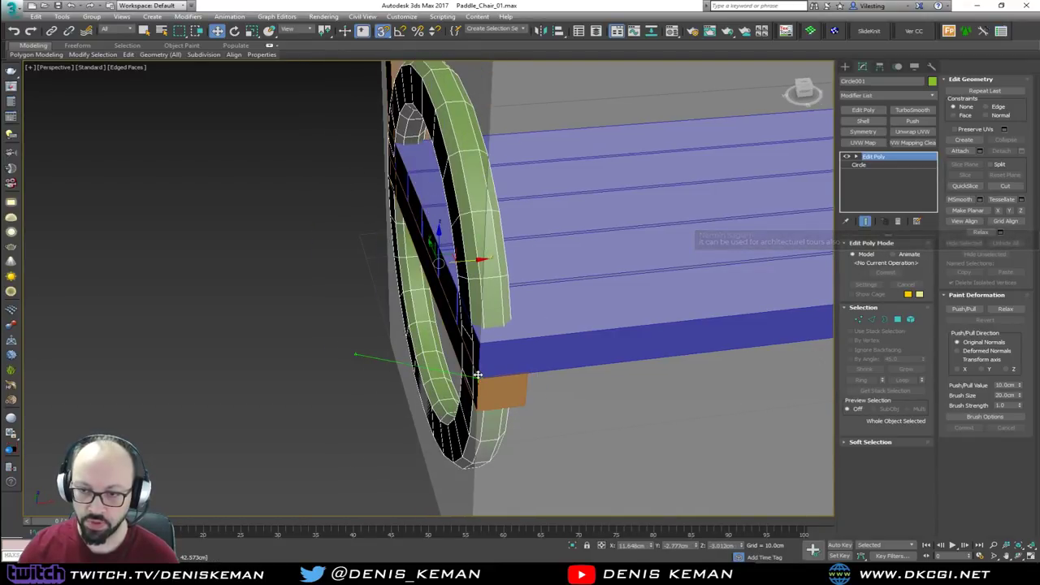
{"action": "scroll", "coordinate": [539, 325], "scroll_direction": "down", "scroll_amount": 4}
{"action": "middle_click_drag", "start_coordinate": [539, 325], "coordinate": [463, 344]}
{"action": "middle_click_drag", "start_coordinate": [488, 302], "coordinate": [459, 294], "text": "alt"}
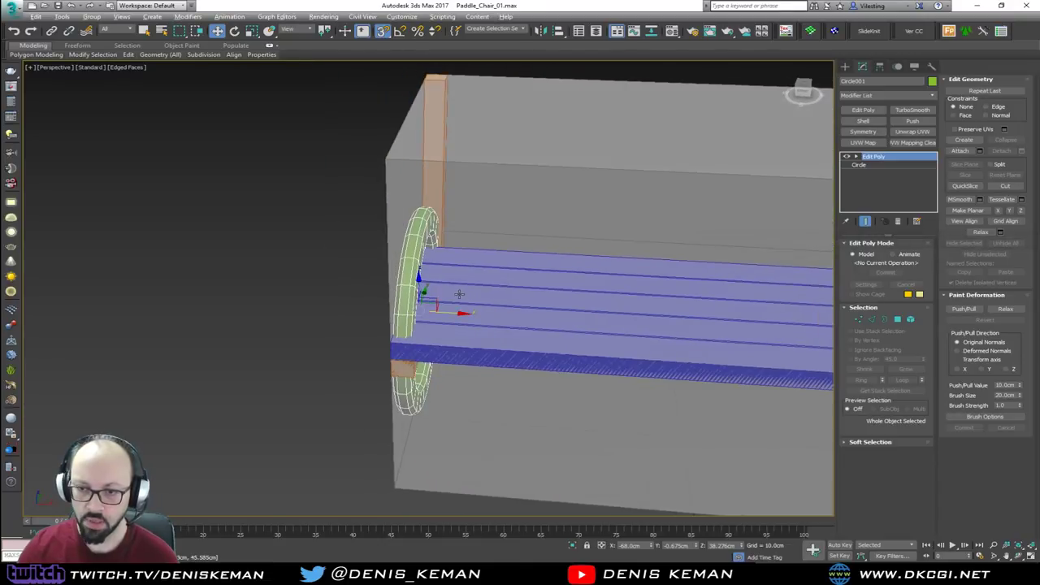
Step: Clone the ring along X past the bench's opposite end and snap the copy back onto the seat's end corner
{"action": "middle_click_drag", "start_coordinate": [528, 295], "coordinate": [262, 249]}
{"action": "scroll", "coordinate": [262, 249], "scroll_direction": "down", "scroll_amount": 4}
{"action": "left_click_drag", "start_coordinate": [261, 255], "coordinate": [549, 284], "text": "shift"}
{"action": "left_click", "coordinate": [520, 325]}
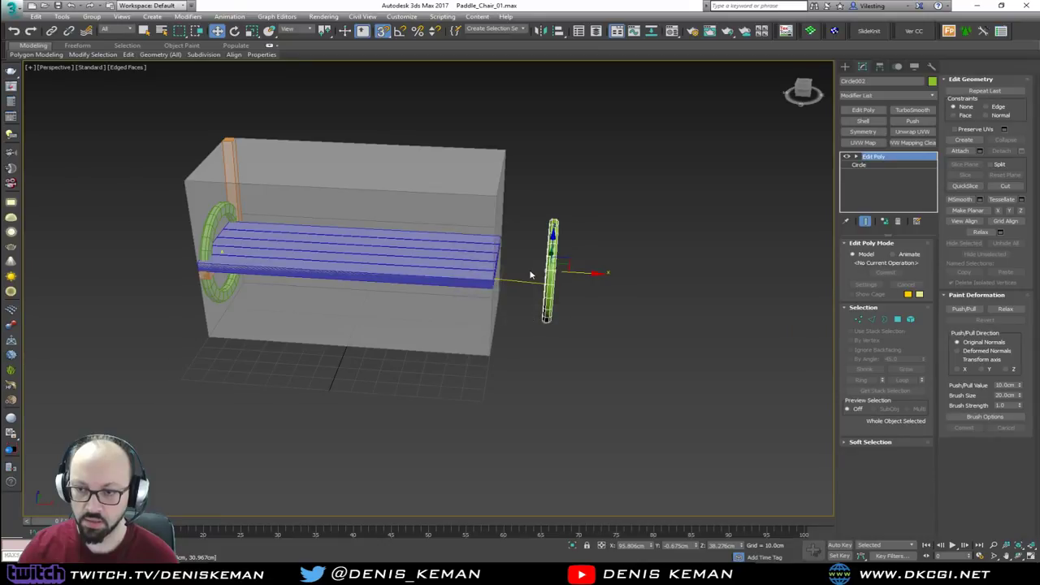
{"action": "scroll", "coordinate": [530, 275], "scroll_direction": "up", "scroll_amount": 5}
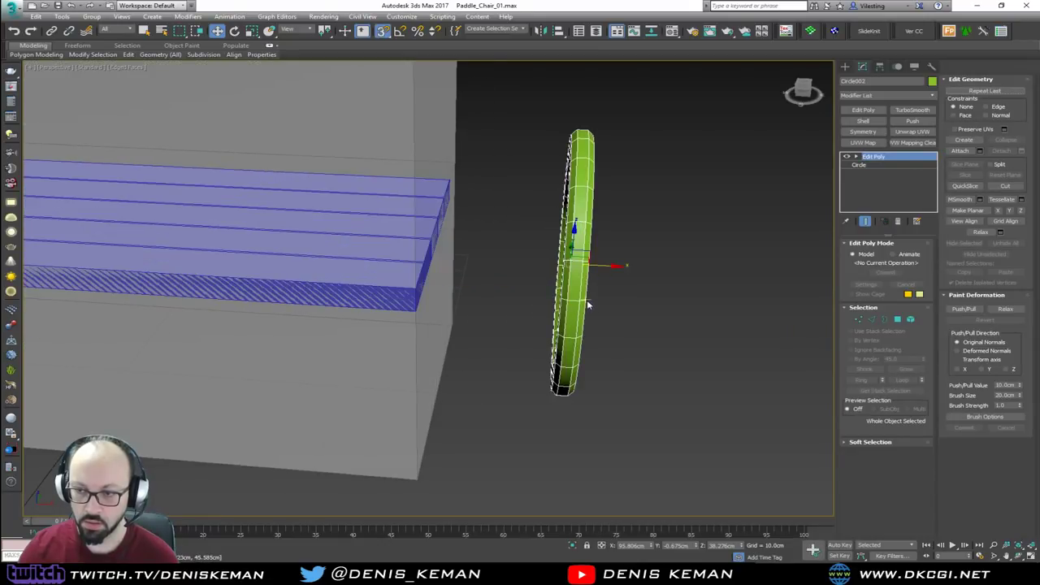
{"action": "left_click_drag", "start_coordinate": [585, 301], "coordinate": [415, 312]}
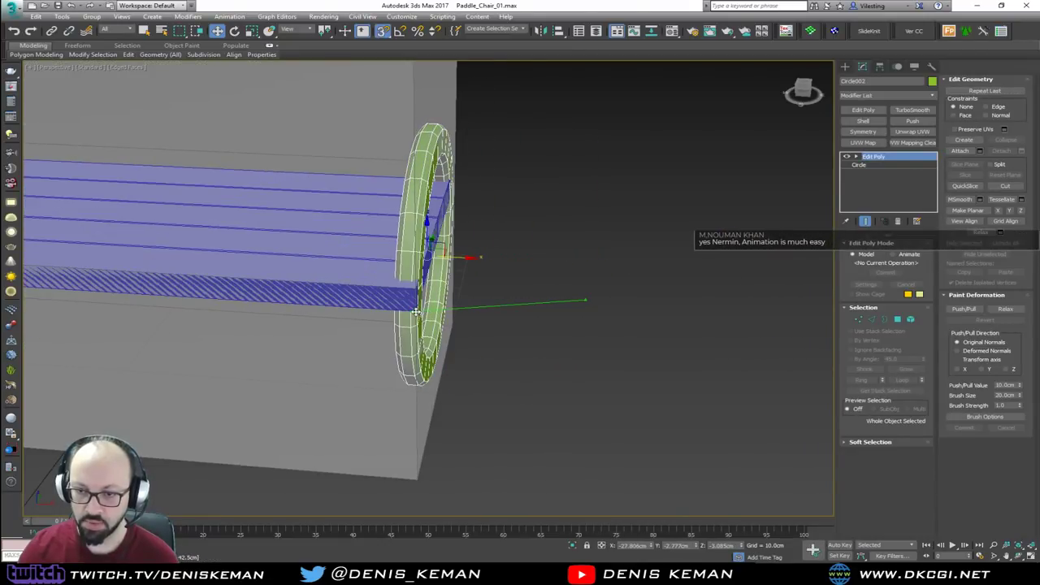
Step: Move the seat's near-end vertices inward along X and snap them to the ring's inner face, at X -66 cm
{"action": "middle_click_drag", "start_coordinate": [415, 312], "coordinate": [532, 210], "text": "alt"}
{"action": "middle_click_drag", "start_coordinate": [383, 259], "coordinate": [442, 349], "text": "alt"}
{"action": "left_click", "coordinate": [439, 351]}
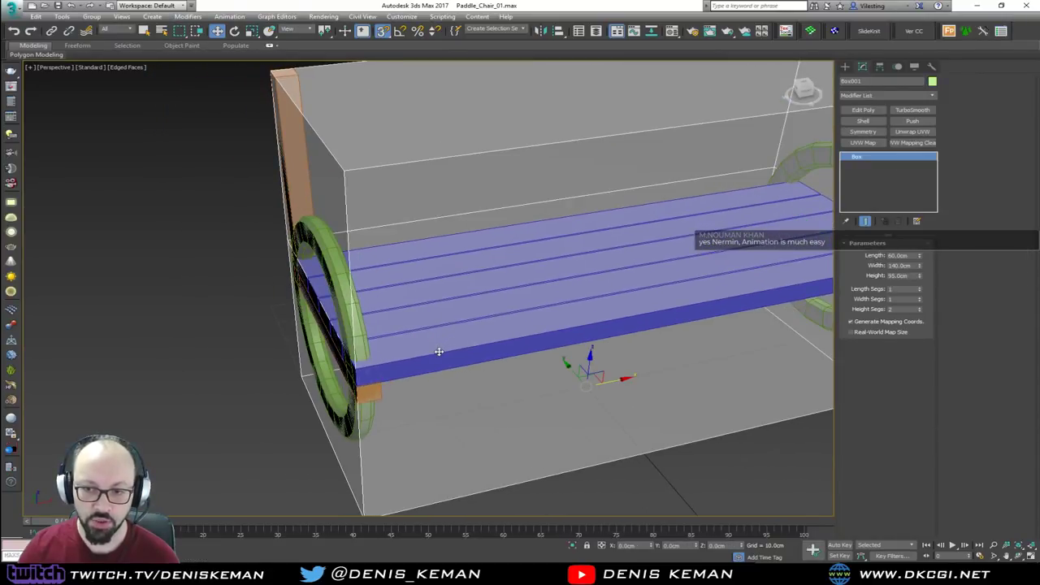
{"action": "left_click", "coordinate": [439, 352]}
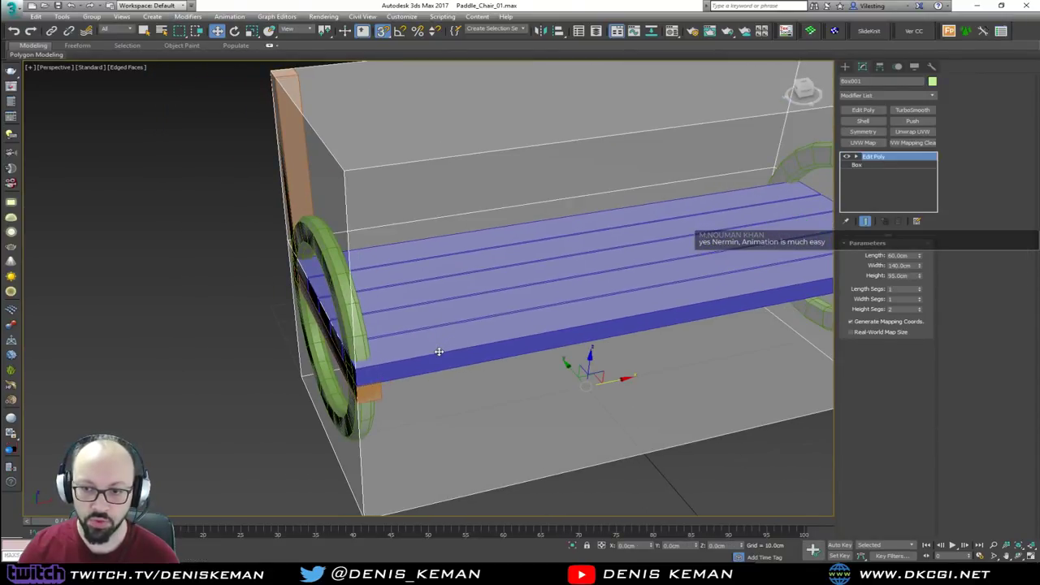
{"action": "middle_click_drag", "start_coordinate": [440, 348], "coordinate": [418, 323], "text": "alt"}
{"action": "key", "text": "1"}
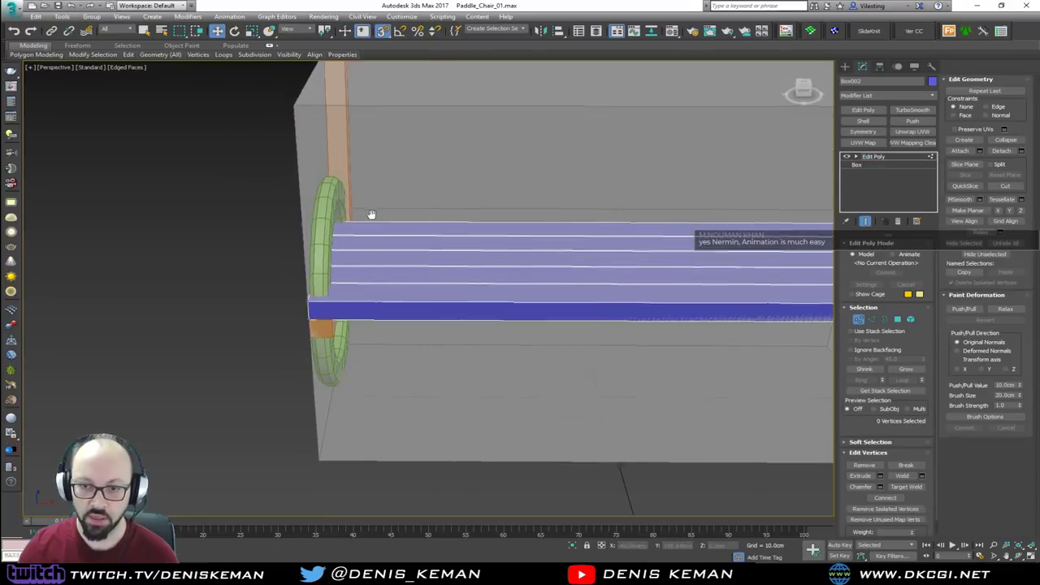
{"action": "middle_click_drag", "start_coordinate": [371, 214], "coordinate": [456, 210], "text": "alt"}
{"action": "left_click_drag", "start_coordinate": [238, 207], "coordinate": [451, 406]}
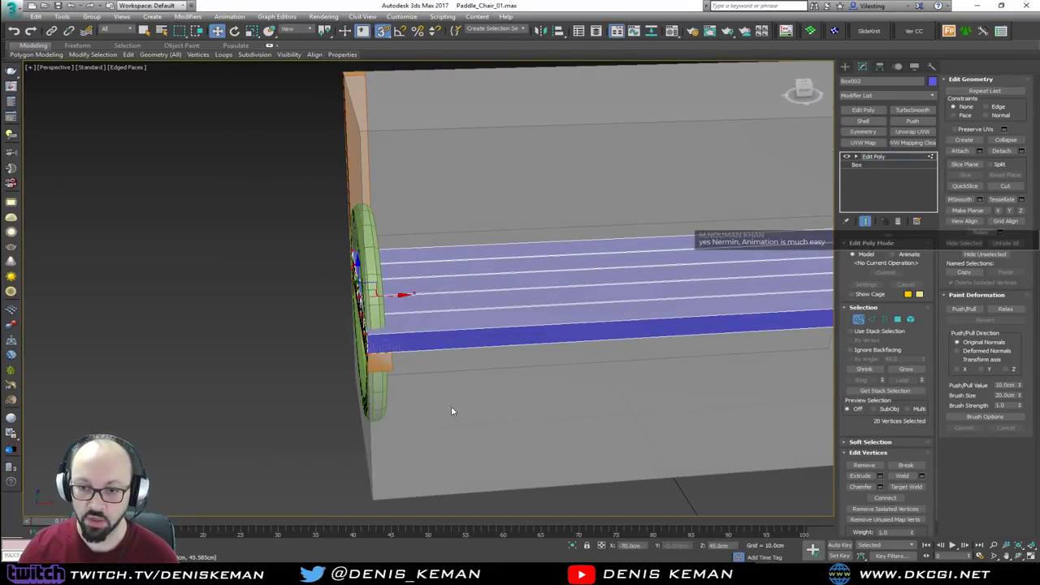
{"action": "scroll", "coordinate": [393, 327], "scroll_direction": "up", "scroll_amount": 3}
{"action": "left_click_drag", "start_coordinate": [360, 269], "coordinate": [379, 347]}
{"action": "middle_click_drag", "start_coordinate": [409, 345], "coordinate": [430, 343], "text": "alt"}
{"action": "key", "text": "1"}
Step: Move the L-shaped support inward along X and snap its outer side flush with the seat's shortened end
{"action": "left_click", "coordinate": [451, 399]}
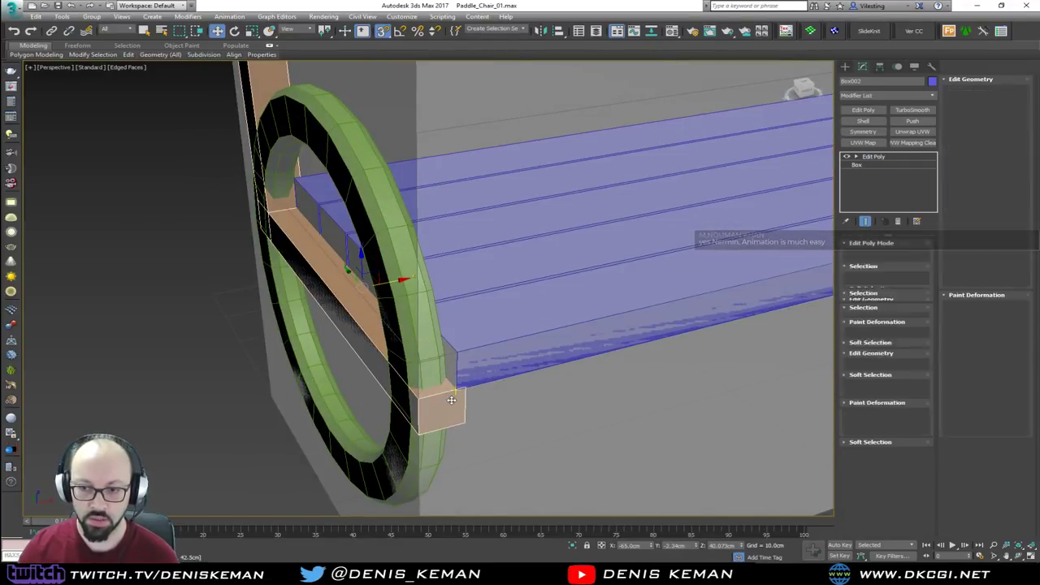
{"action": "middle_click_drag", "start_coordinate": [452, 400], "coordinate": [429, 375], "text": "alt"}
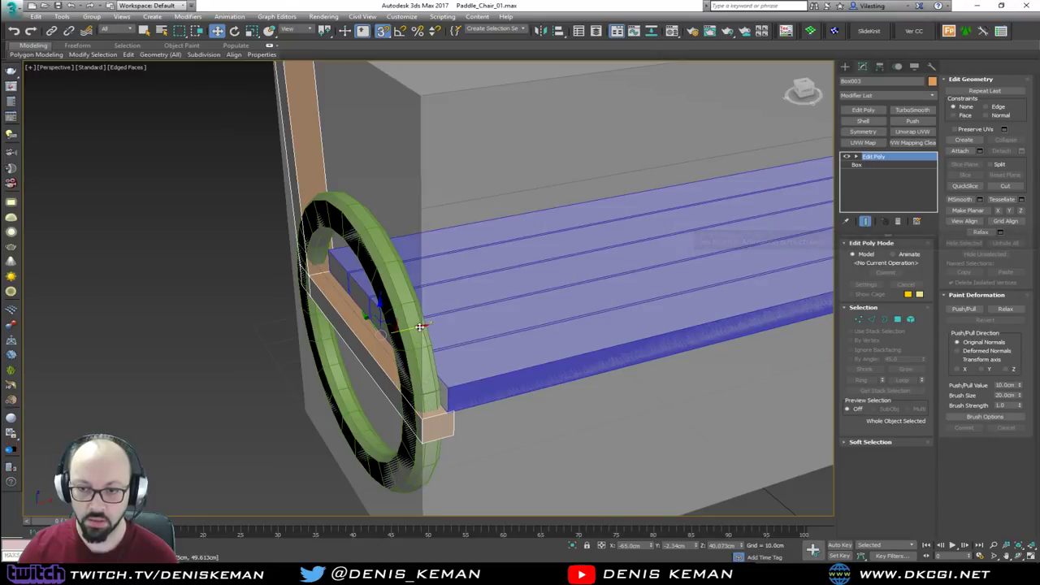
{"action": "left_click_drag", "start_coordinate": [418, 327], "coordinate": [526, 392]}
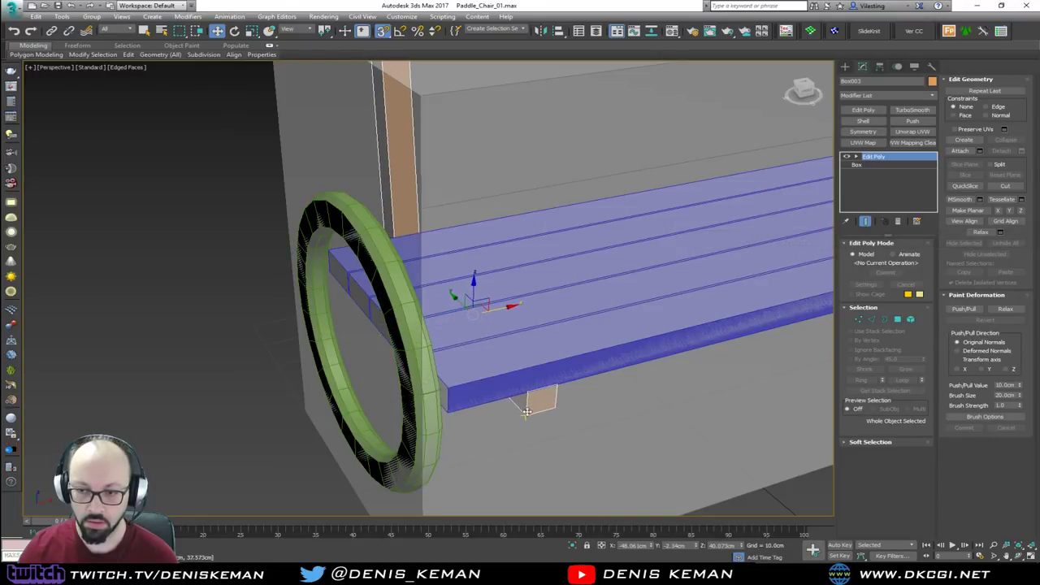
{"action": "middle_click_drag", "start_coordinate": [526, 392], "coordinate": [458, 359], "text": "alt"}
{"action": "middle_click_drag", "start_coordinate": [568, 362], "coordinate": [336, 342]}
{"action": "scroll", "coordinate": [337, 342], "scroll_direction": "down", "scroll_amount": 4}
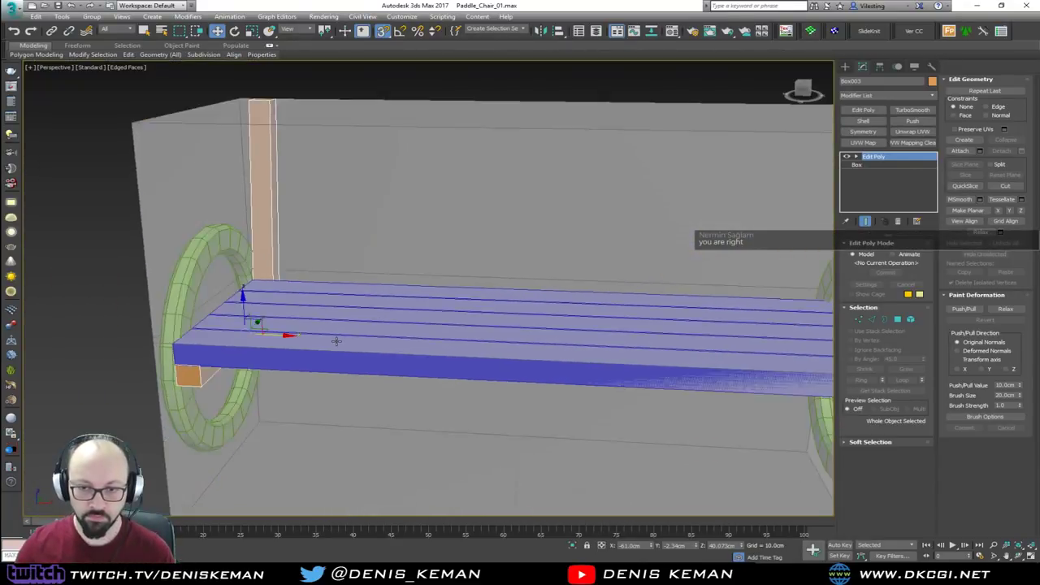
Step: Move the 20 vertices at the seat's opposite end inward along X, snapping them to the second ring's inner face
{"action": "middle_click_drag", "start_coordinate": [423, 311], "coordinate": [276, 289]}
{"action": "middle_click_drag", "start_coordinate": [486, 348], "coordinate": [506, 347], "text": "alt"}
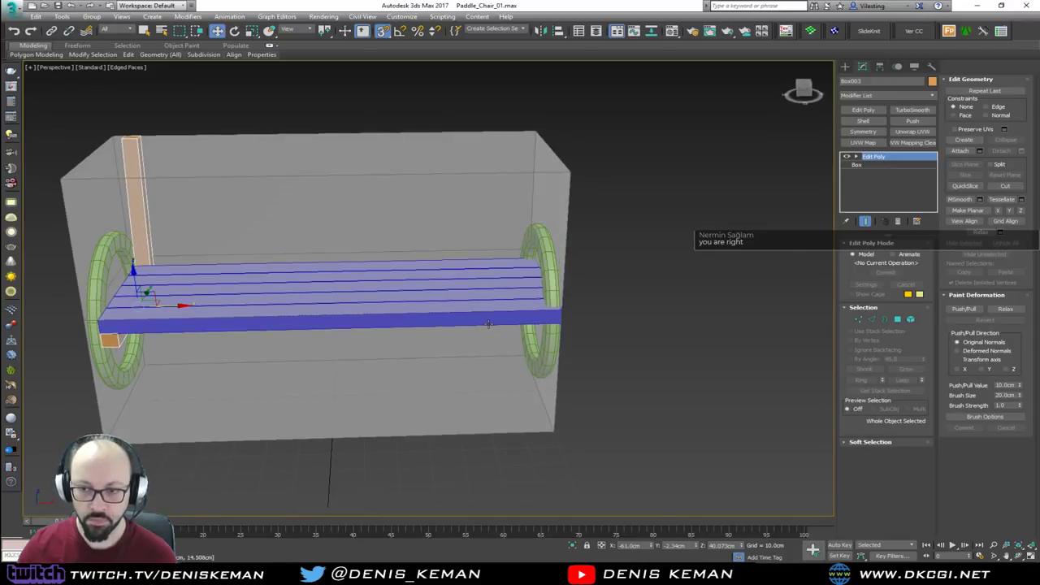
{"action": "left_click", "coordinate": [490, 322]}
{"action": "left_click", "coordinate": [500, 327]}
{"action": "key", "text": "1"}
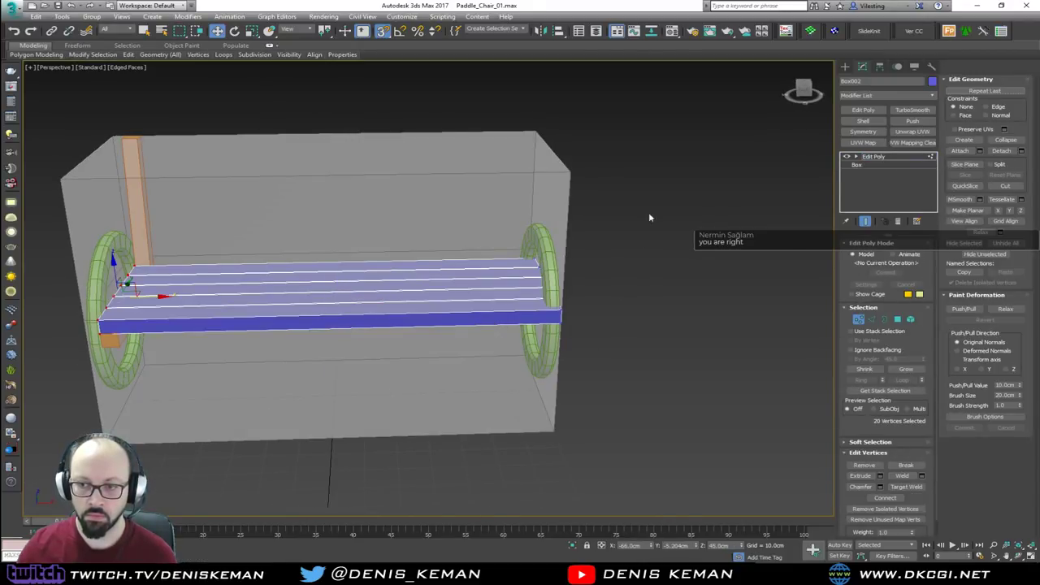
{"action": "left_click_drag", "start_coordinate": [649, 212], "coordinate": [461, 408]}
{"action": "middle_click_drag", "start_coordinate": [565, 312], "coordinate": [515, 325]}
{"action": "left_click_drag", "start_coordinate": [529, 300], "coordinate": [491, 326]}
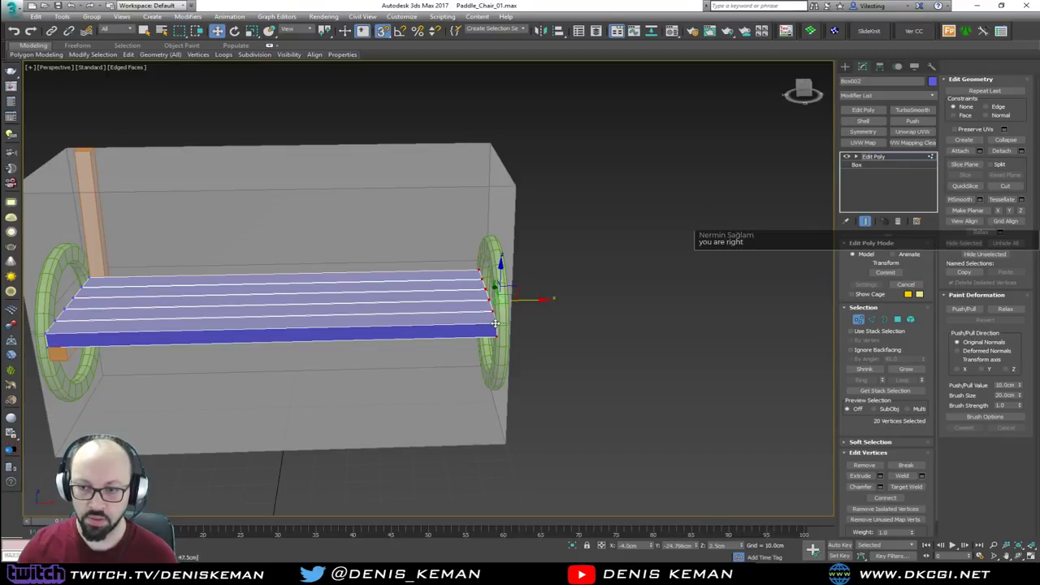
{"action": "middle_click_drag", "start_coordinate": [491, 326], "coordinate": [529, 330], "text": "alt"}
{"action": "key", "text": "1"}
Step: Clone the L-shaped support along X, placing the copy beyond the bench's opposite end
{"action": "middle_click_drag", "start_coordinate": [342, 350], "coordinate": [567, 293]}
{"action": "left_click", "coordinate": [269, 266]}
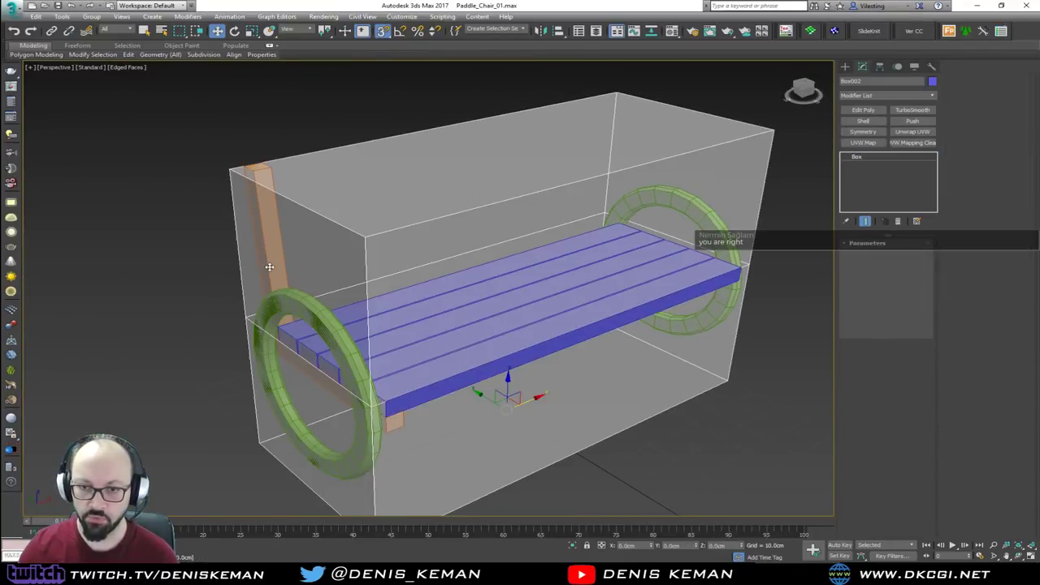
{"action": "left_click", "coordinate": [269, 266]}
{"action": "middle_click_drag", "start_coordinate": [269, 267], "coordinate": [225, 294], "text": "alt"}
{"action": "middle_click_drag", "start_coordinate": [224, 294], "coordinate": [216, 257]}
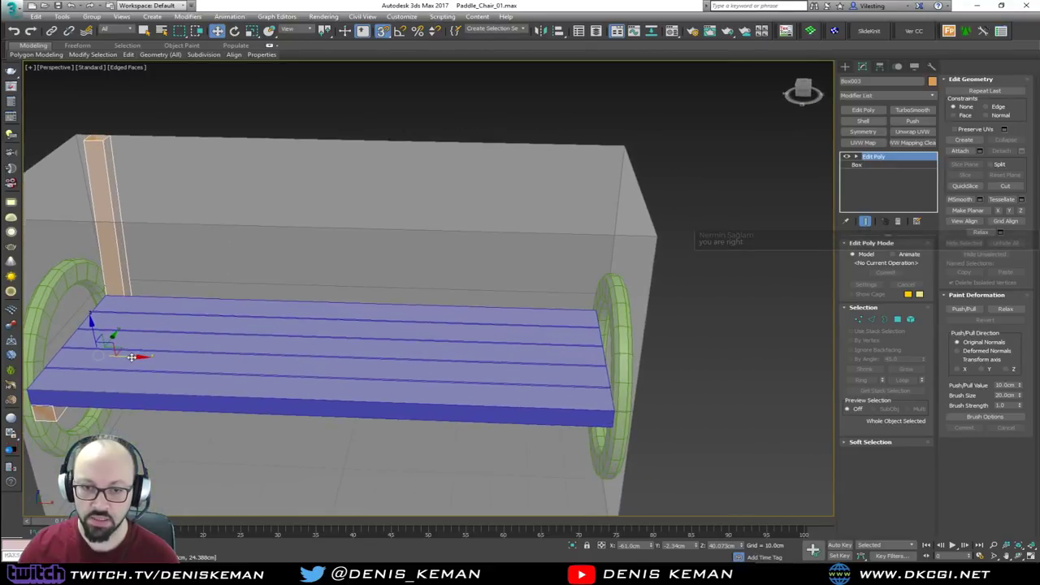
{"action": "left_click_drag", "start_coordinate": [153, 358], "coordinate": [730, 374], "text": "shift"}
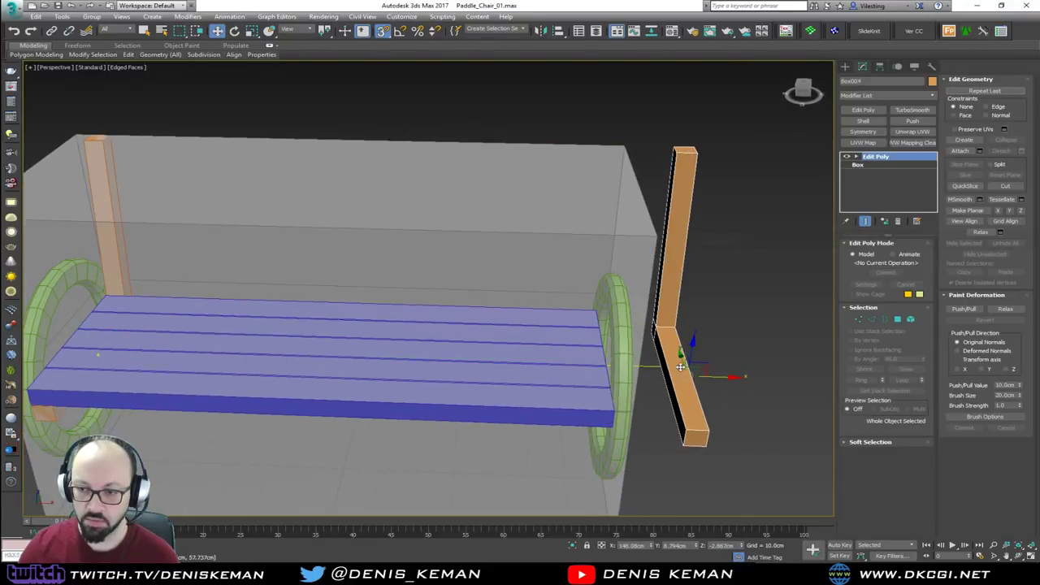
{"action": "left_click", "coordinate": [521, 327]}
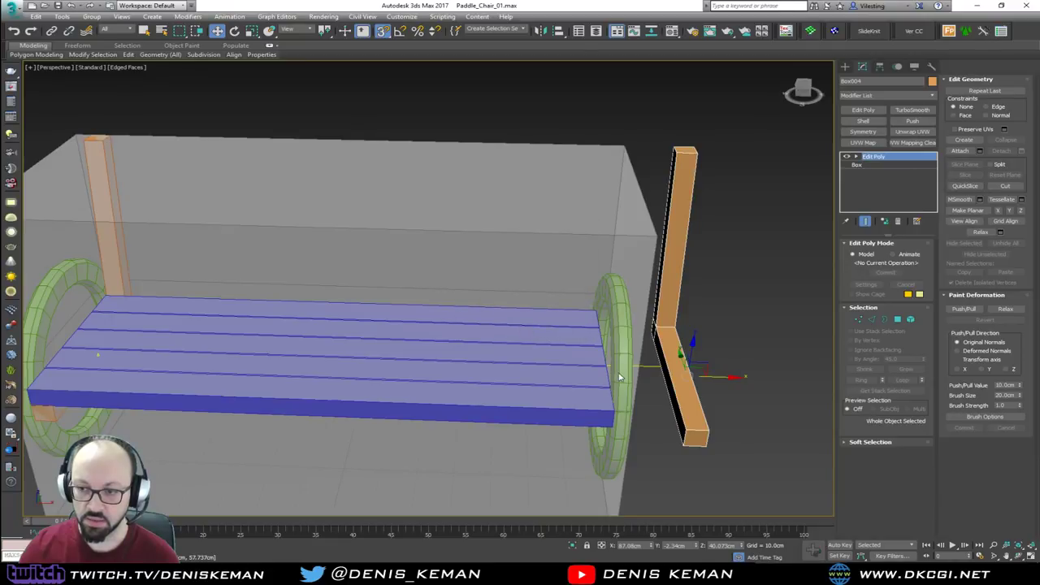
Step: Snap the copied support along X flush with the seat's opposite end, inside the second ring, and clear the selection
{"action": "middle_click_drag", "start_coordinate": [615, 372], "coordinate": [561, 311]}
{"action": "scroll", "coordinate": [639, 352], "scroll_direction": "up", "scroll_amount": 2}
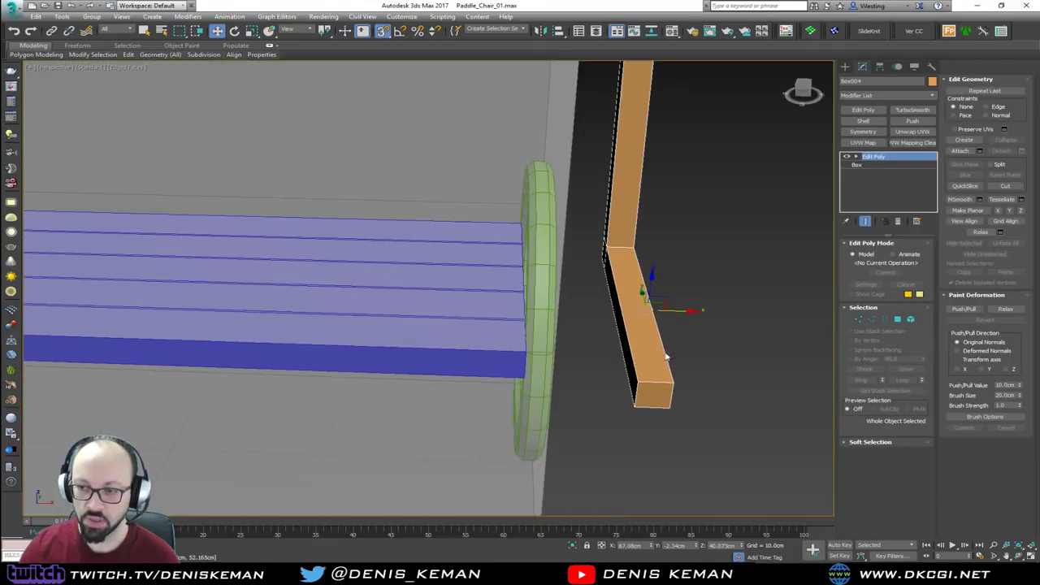
{"action": "left_click_drag", "start_coordinate": [671, 381], "coordinate": [511, 372]}
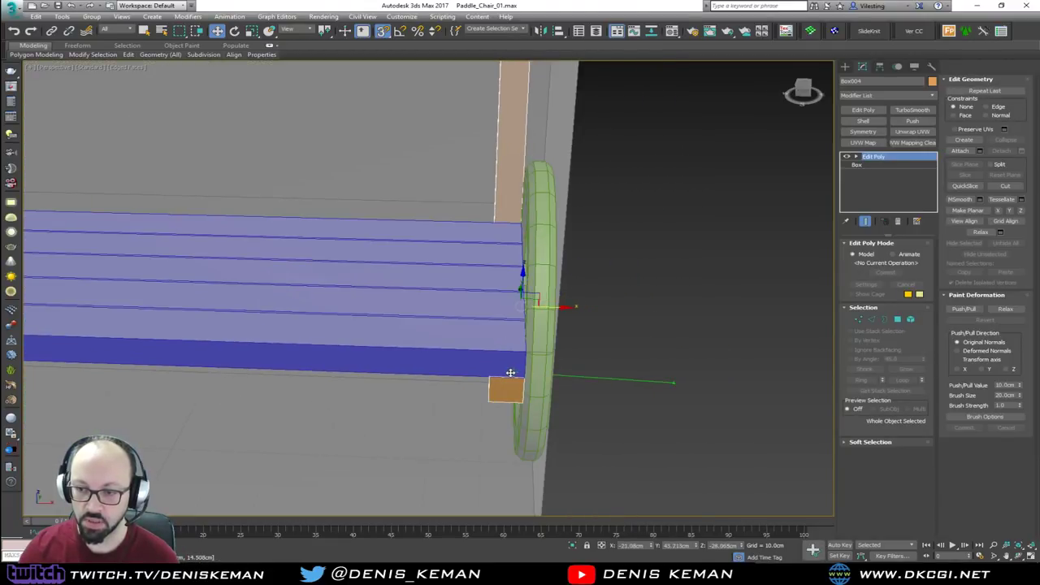
{"action": "middle_click_drag", "start_coordinate": [399, 339], "coordinate": [546, 360]}
{"action": "scroll", "coordinate": [546, 360], "scroll_direction": "down", "scroll_amount": 4}
{"action": "middle_click_drag", "start_coordinate": [455, 341], "coordinate": [374, 322], "text": "alt"}
{"action": "left_click", "coordinate": [757, 273]}
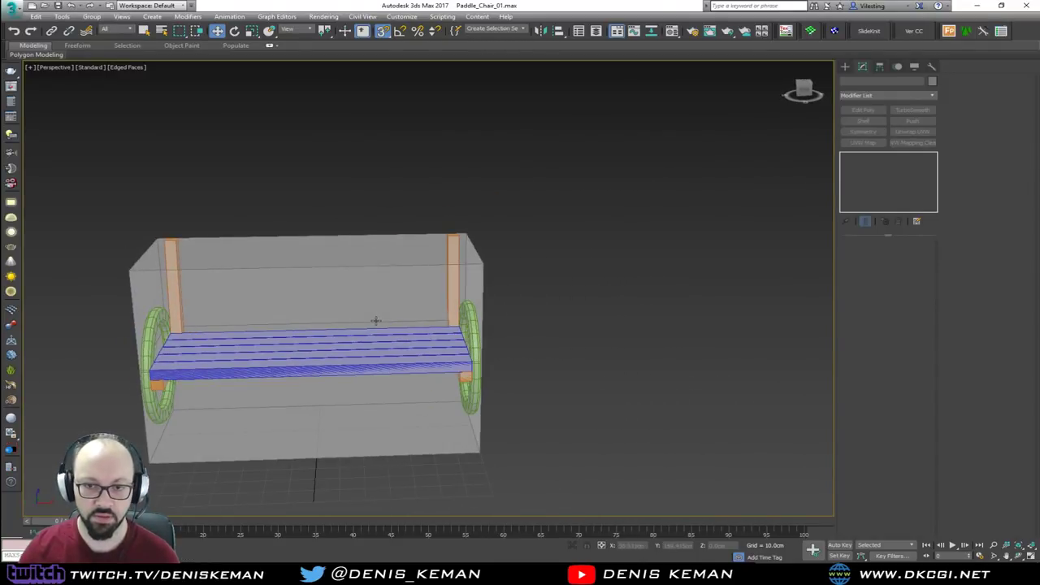
Step: In the Front view, create a 140 cm wide Plane snapped across the reference box's top edge
{"action": "key", "text": "alt+w"}
{"action": "left_click", "coordinate": [560, 163]}
{"action": "key", "text": "alt+w"}
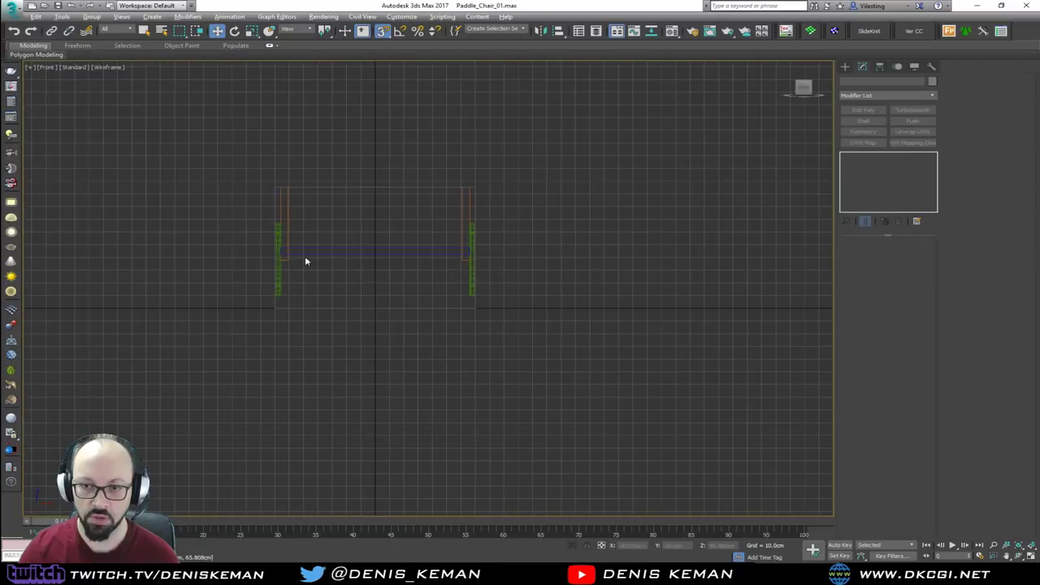
{"action": "scroll", "coordinate": [304, 256], "scroll_direction": "up", "scroll_amount": 5}
{"action": "middle_click_drag", "start_coordinate": [350, 147], "coordinate": [327, 217]}
{"action": "mouse_move", "coordinate": [353, 183]}
{"action": "middle_mouse_down"}
{"action": "mouse_move", "coordinate": [344, 204]}
{"action": "mouse_move", "coordinate": [361, 249]}
{"action": "middle_mouse_up"}
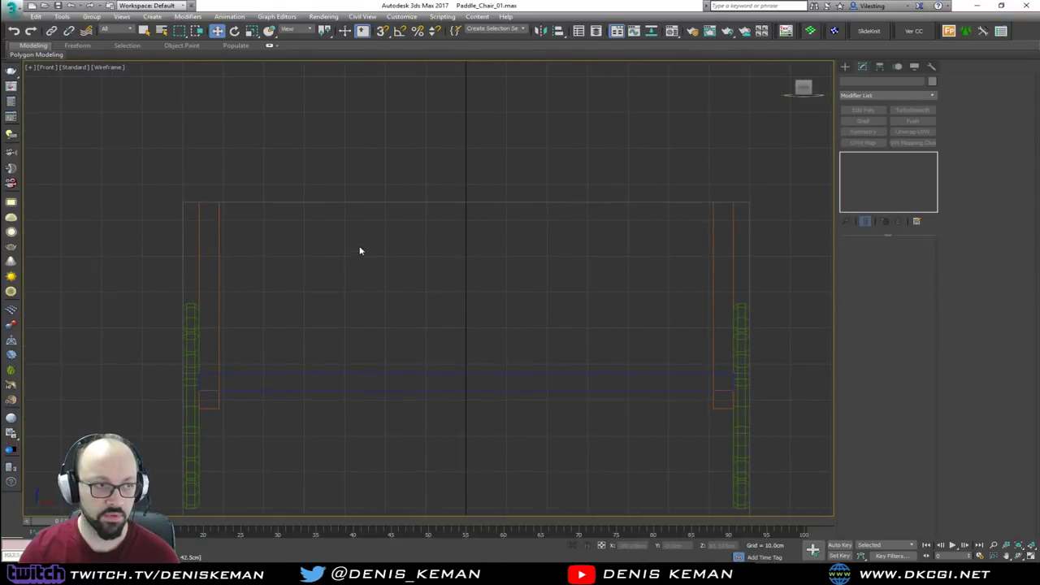
{"action": "right_click", "coordinate": [362, 236]}
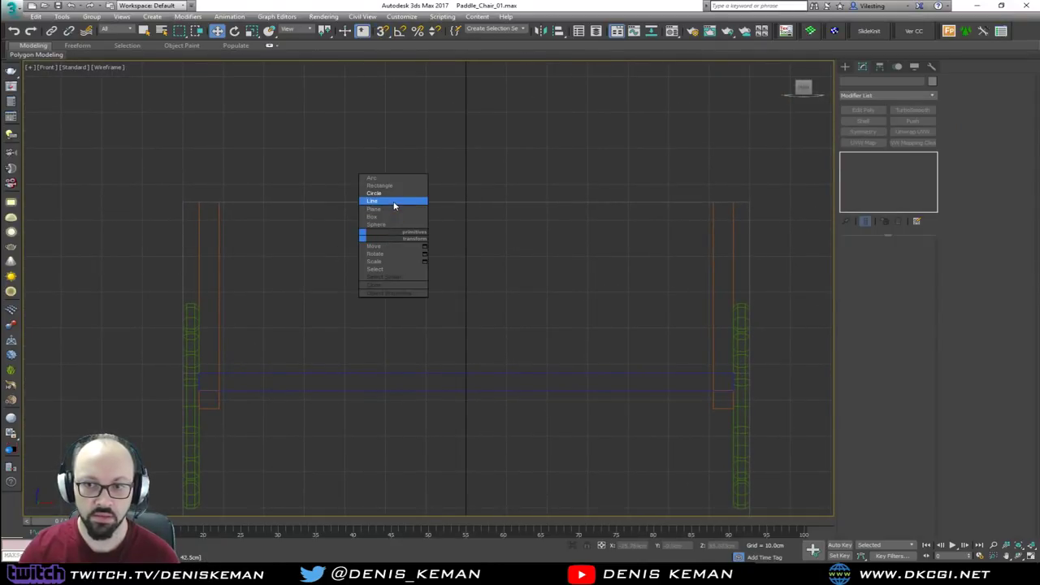
{"action": "left_click", "coordinate": [394, 212]}
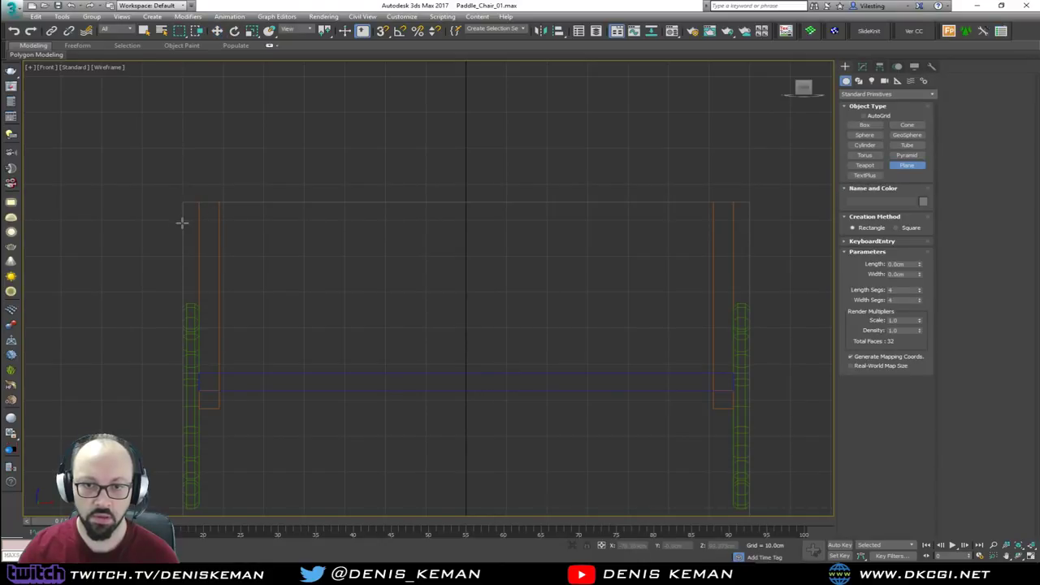
{"action": "mouse_move", "coordinate": [182, 202]}
{"action": "left_mouse_down"}
{"action": "mouse_move", "coordinate": [713, 235]}
{"action": "mouse_move", "coordinate": [748, 235]}
{"action": "mouse_move", "coordinate": [733, 214]}
{"action": "mouse_move", "coordinate": [748, 211]}
{"action": "left_mouse_up"}
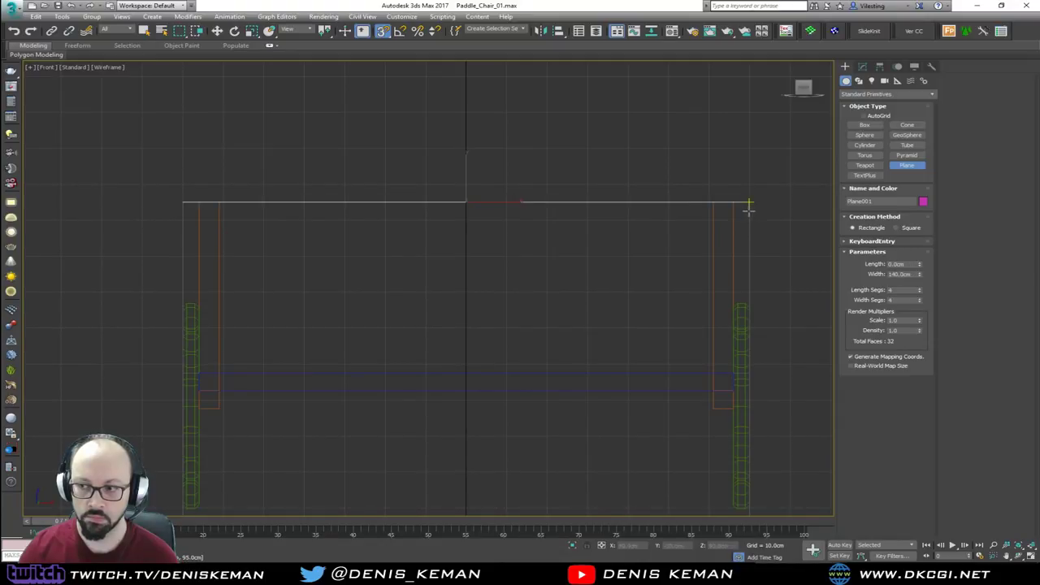
Step: Set the plane's length to 15 cm after trying 30 and 20 cm, and reduce its length and width segments to 1
{"action": "left_click", "coordinate": [908, 264]}
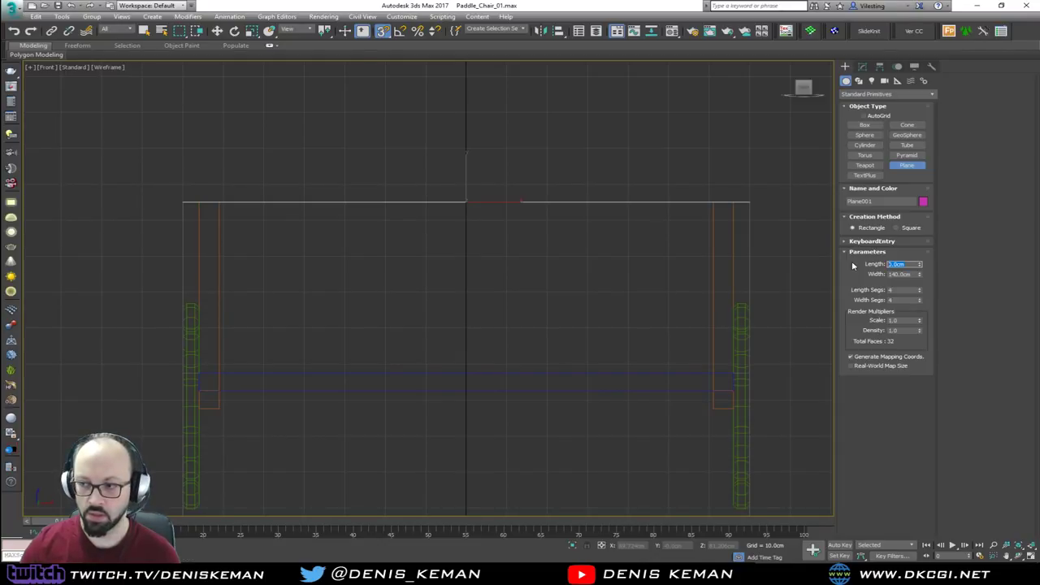
{"action": "type", "text": "30"}
{"action": "key", "text": "Return"}
{"action": "type", "text": "20"}
{"action": "key", "text": "Return"}
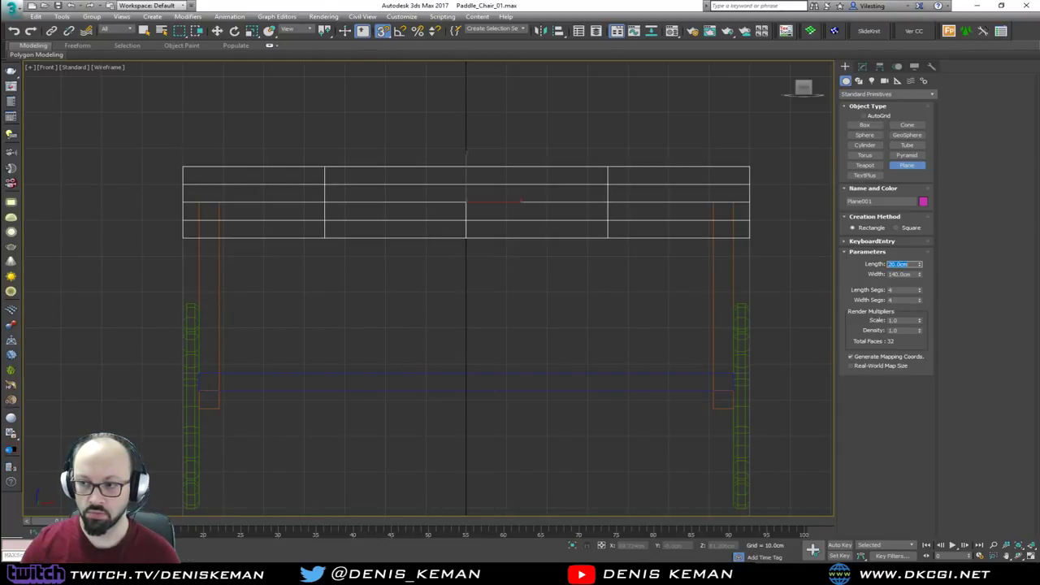
{"action": "type", "text": "15"}
{"action": "key", "text": "Return"}
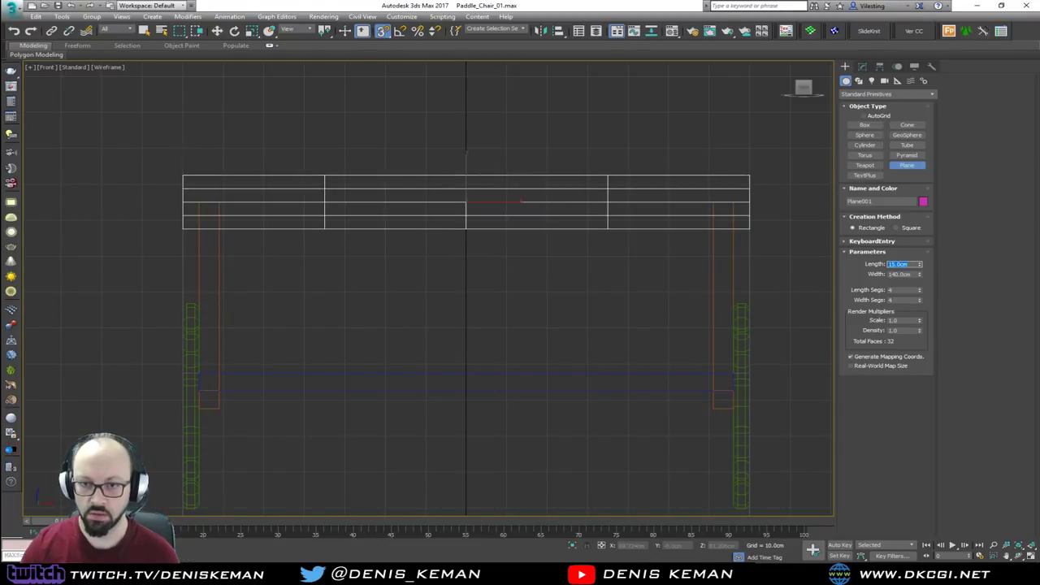
{"action": "right_click", "coordinate": [920, 291]}
{"action": "right_click", "coordinate": [920, 300]}
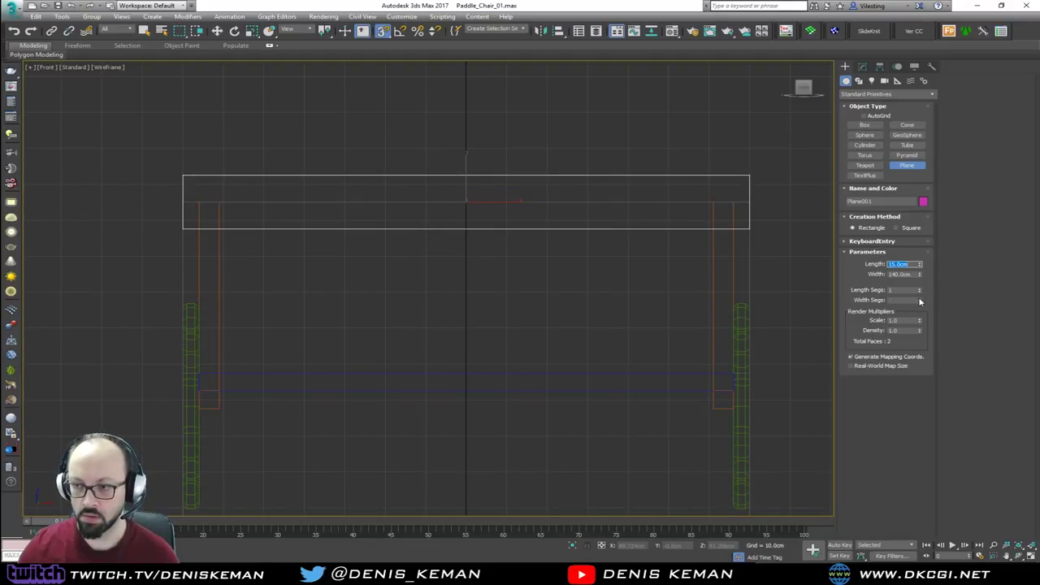
Step: Align the plane's upper edge with the reference box's top, and with snapping off raise the plane clear above the bench
{"action": "key", "text": "w"}
{"action": "left_click_drag", "start_coordinate": [468, 168], "coordinate": [478, 228]}
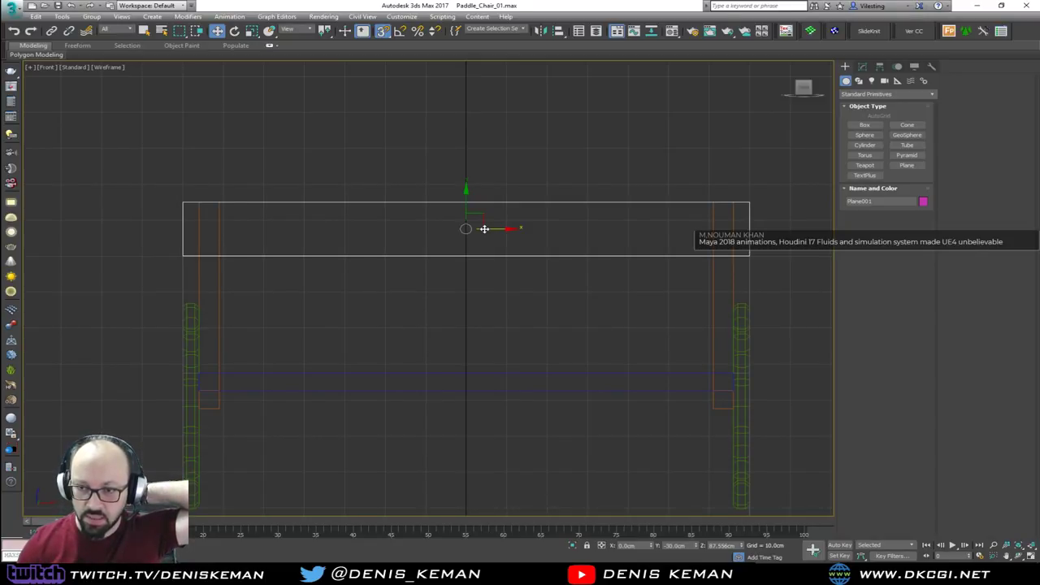
{"action": "left_click", "coordinate": [864, 67]}
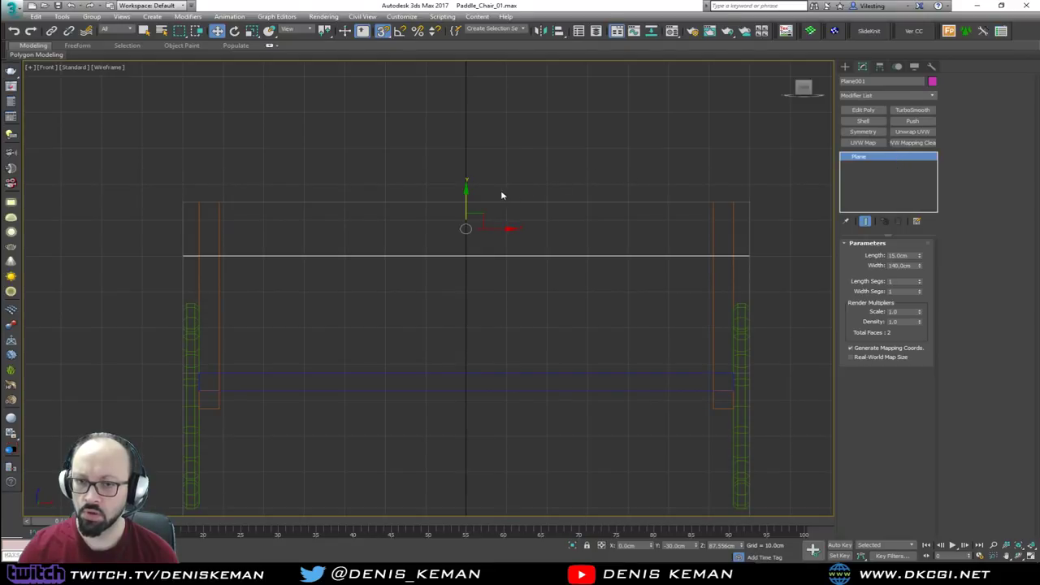
{"action": "key", "text": "s"}
{"action": "left_click_drag", "start_coordinate": [466, 207], "coordinate": [467, 131]}
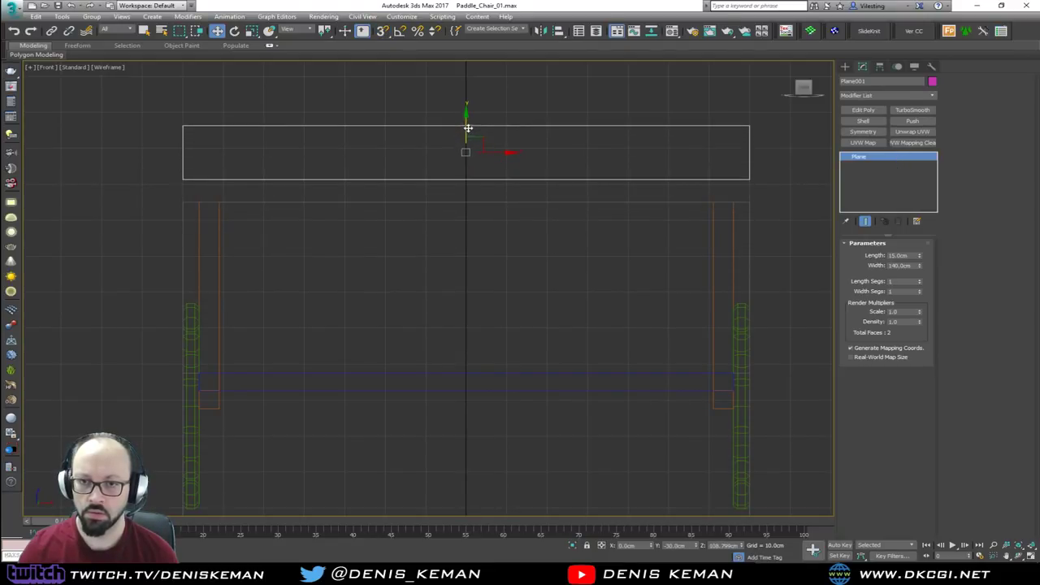
{"action": "middle_click_drag", "start_coordinate": [687, 78], "coordinate": [709, 145]}
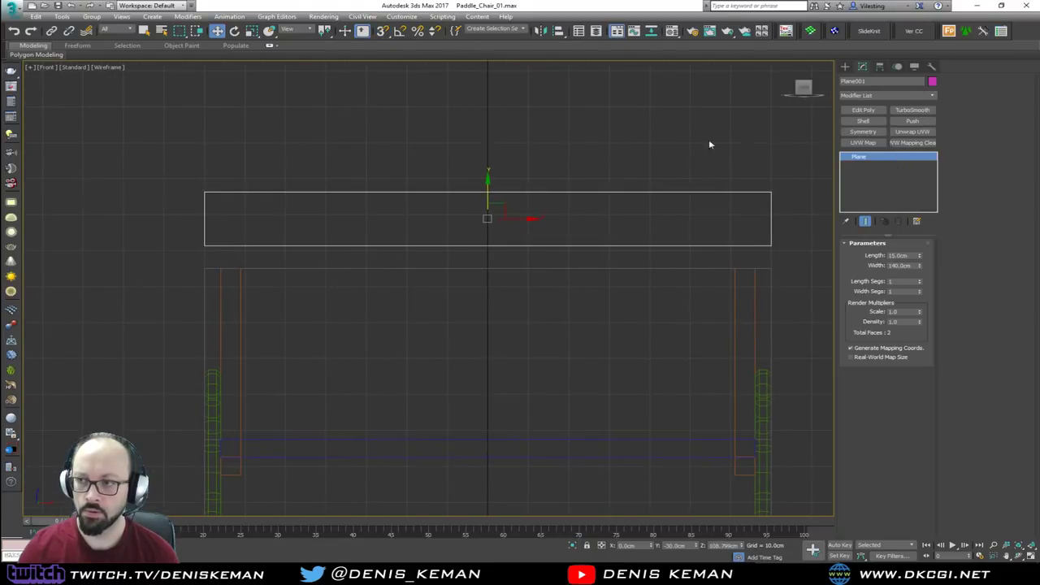
Step: Add an Edit Poly modifier to the plane and insert a vertical edge loop at about X -24.8 cm
{"action": "left_click", "coordinate": [861, 110]}
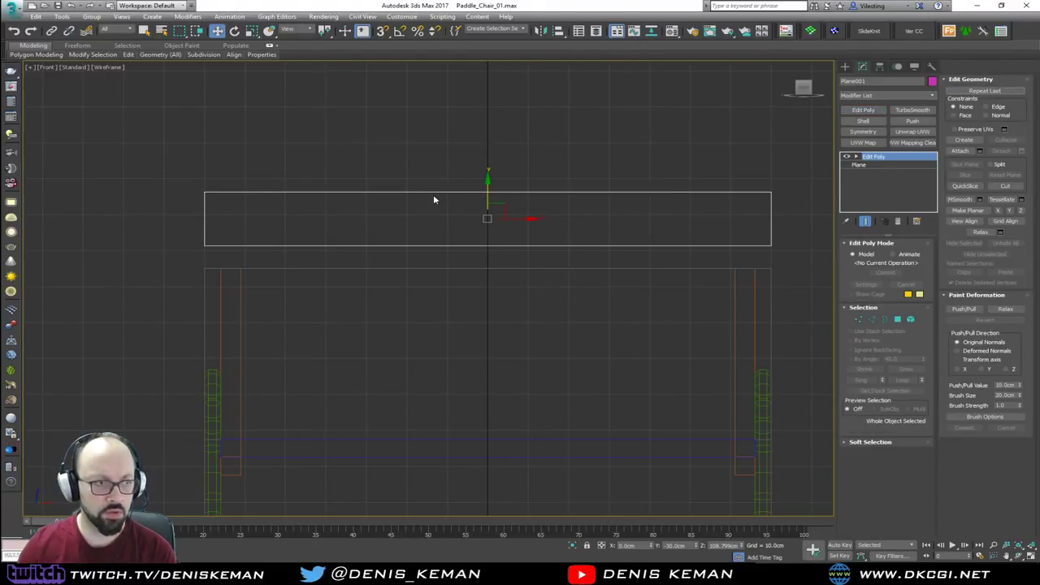
{"action": "key", "text": "alt+c"}
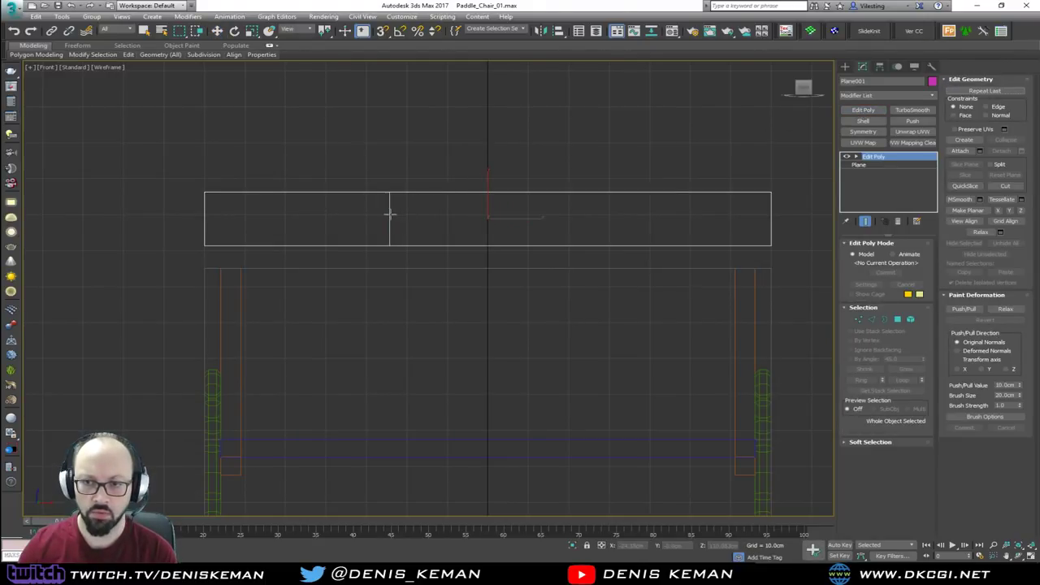
{"action": "left_click", "coordinate": [387, 213]}
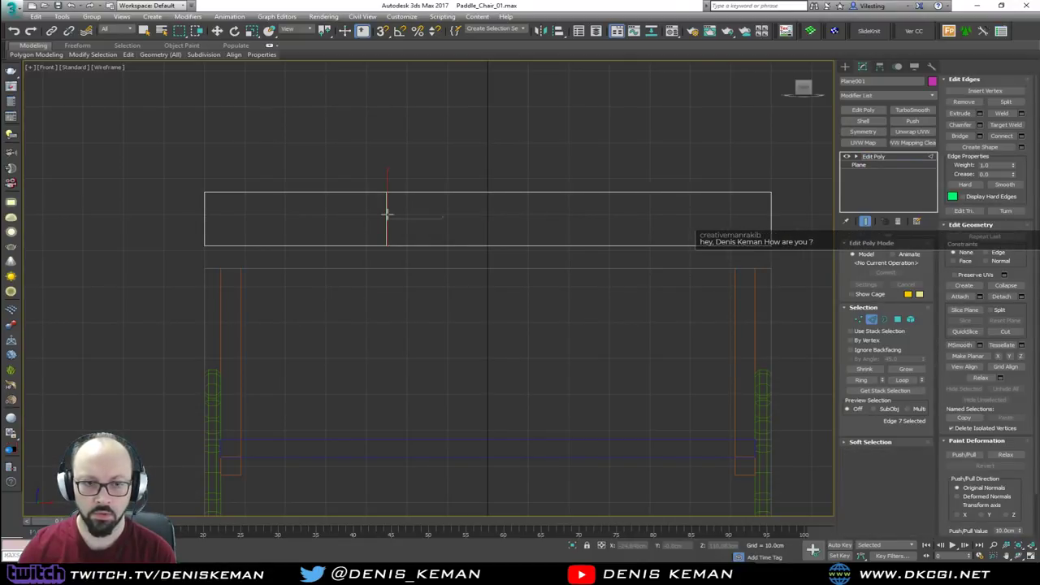
Step: Select the edge ring made of the plane's three vertical edges
{"action": "key", "text": "w"}
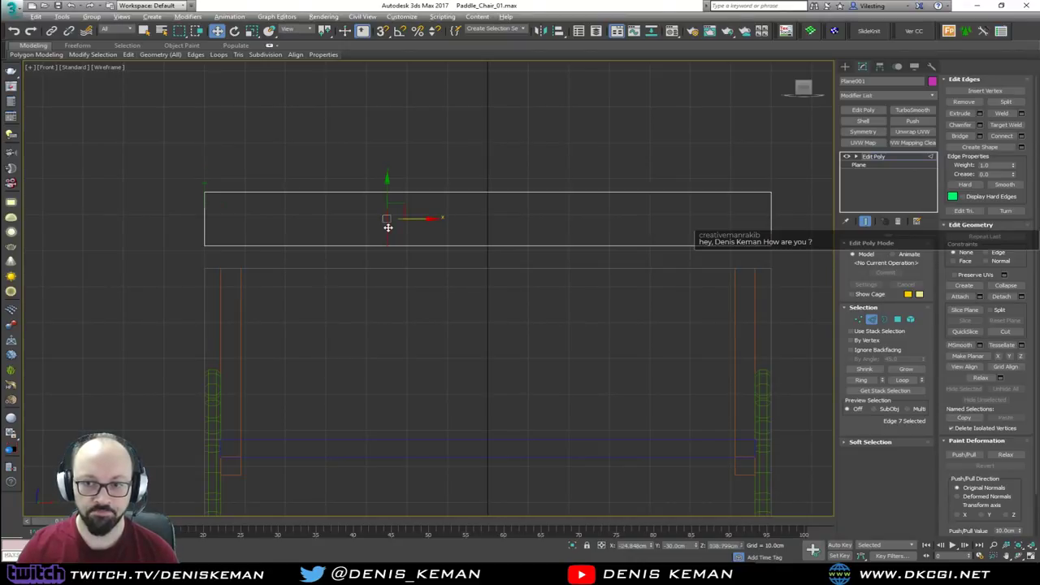
{"action": "key", "text": "alt+r"}
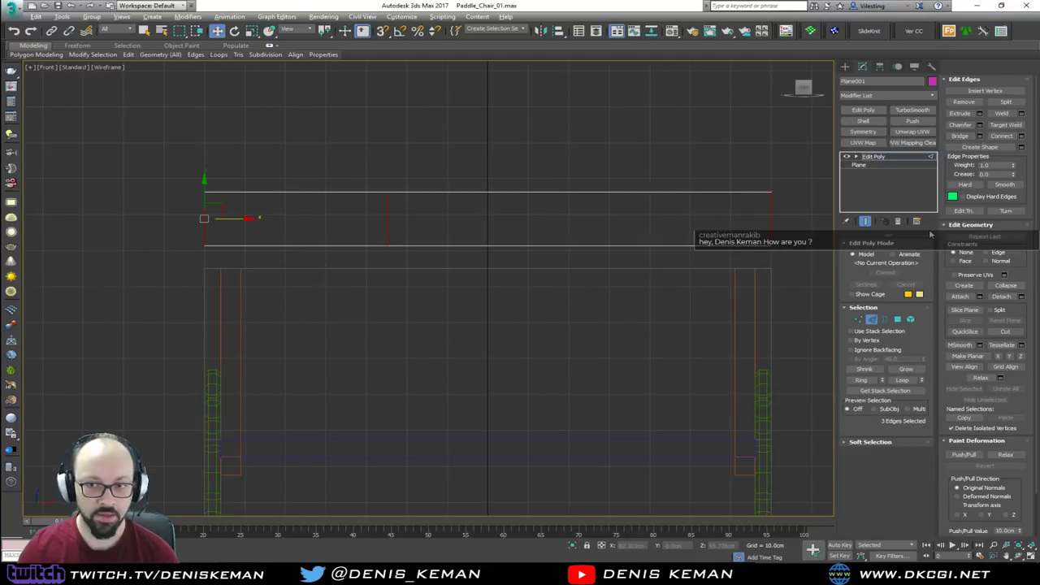
Step: Insert a second vertical edge across the magenta plank, just right of the existing middle edge
{"action": "left_click", "coordinate": [418, 228]}
{"action": "key", "text": "alt+s"}
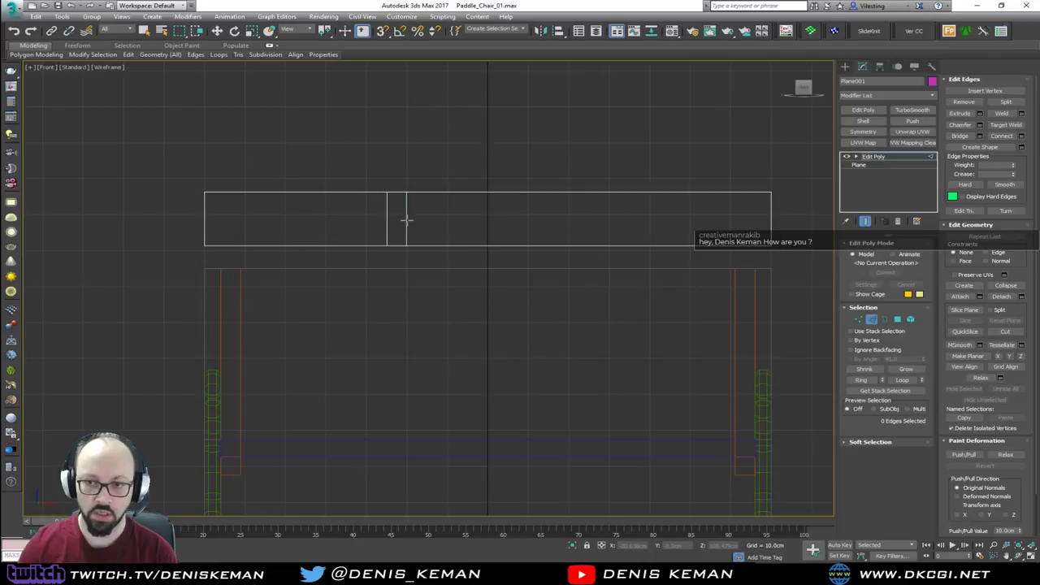
{"action": "left_click", "coordinate": [406, 221]}
Step: Scale the four vertices of the plank's right section vertically inward to form a narrow, centred paddle handle
{"action": "key", "text": "w"}
{"action": "key", "text": "1"}
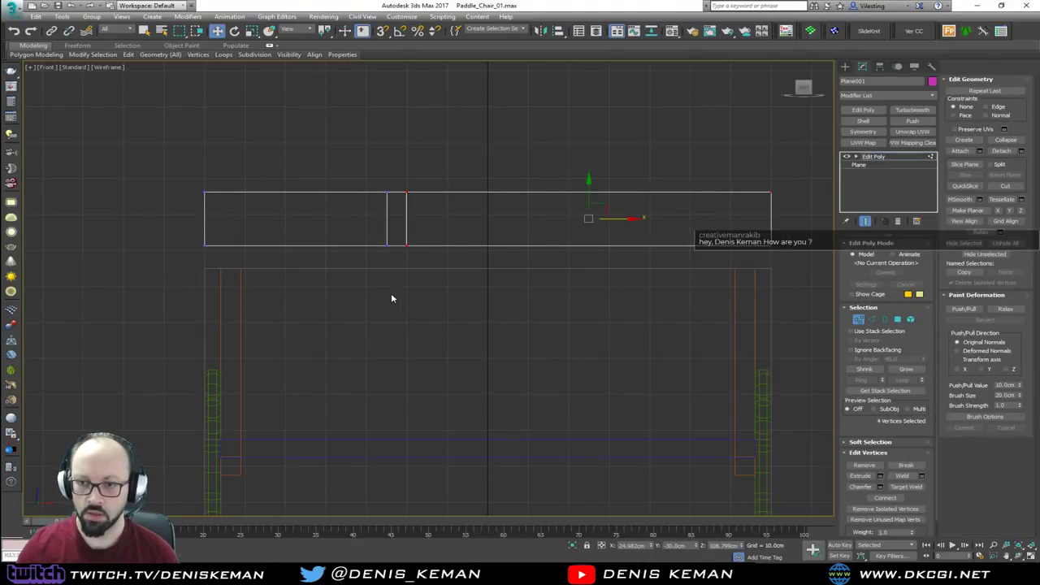
{"action": "key", "text": "r"}
{"action": "left_click_drag", "start_coordinate": [587, 183], "coordinate": [581, 243]}
Step: Move the two vertices at the blade's inner end left to lengthen the taper into the handle
{"action": "left_click_drag", "start_coordinate": [393, 272], "coordinate": [394, 268]}
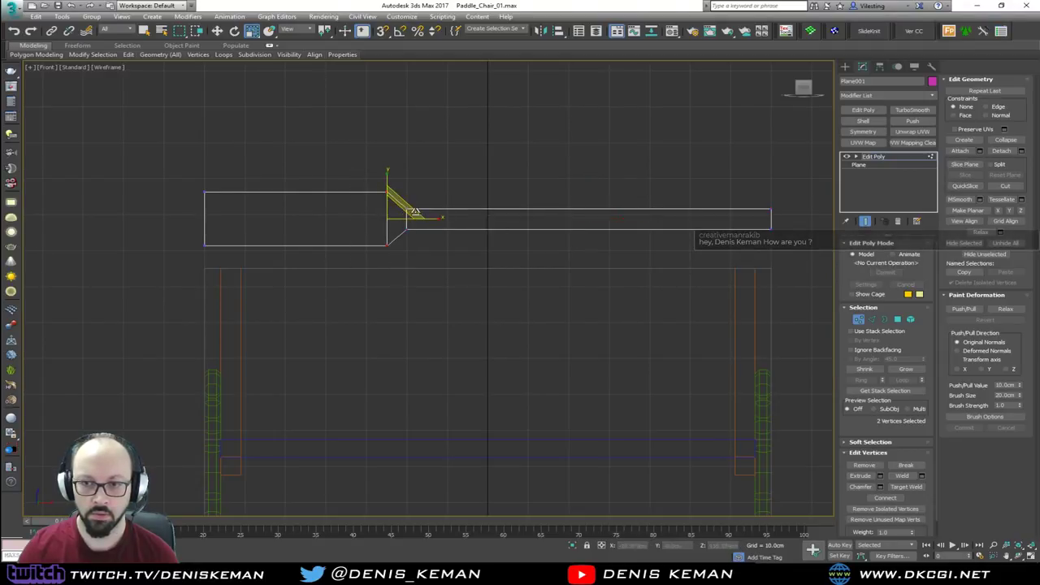
{"action": "key", "text": "w"}
{"action": "left_click_drag", "start_coordinate": [425, 221], "coordinate": [391, 224]}
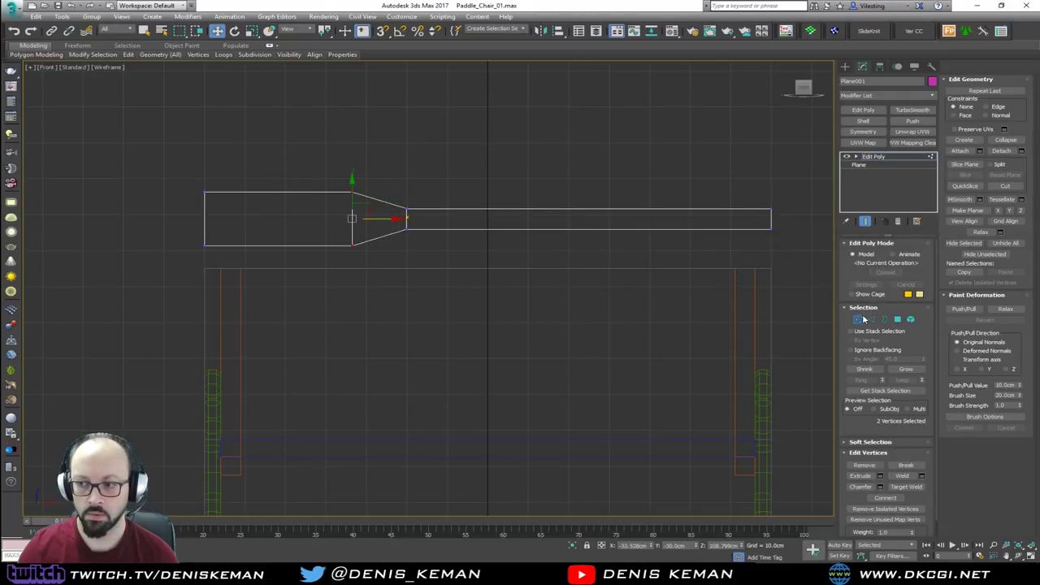
{"action": "key", "text": "1"}
Step: Move the paddle plank back along Y in the perspective view until it sits behind the bench's backrest posts
{"action": "key", "text": "alt+w"}
{"action": "key", "text": "alt+w"}
{"action": "middle_click_drag", "start_coordinate": [605, 378], "coordinate": [414, 264], "text": "alt"}
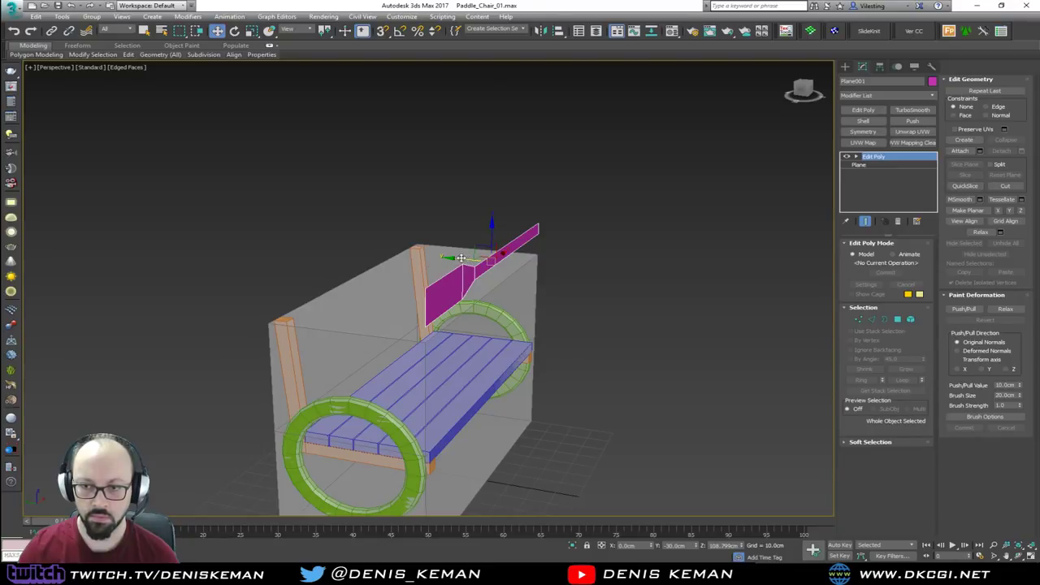
{"action": "left_click_drag", "start_coordinate": [461, 257], "coordinate": [312, 245]}
Step: Apply a Shell modifier to the paddle plank with an outer amount of 3 cm
{"action": "left_click", "coordinate": [864, 120]}
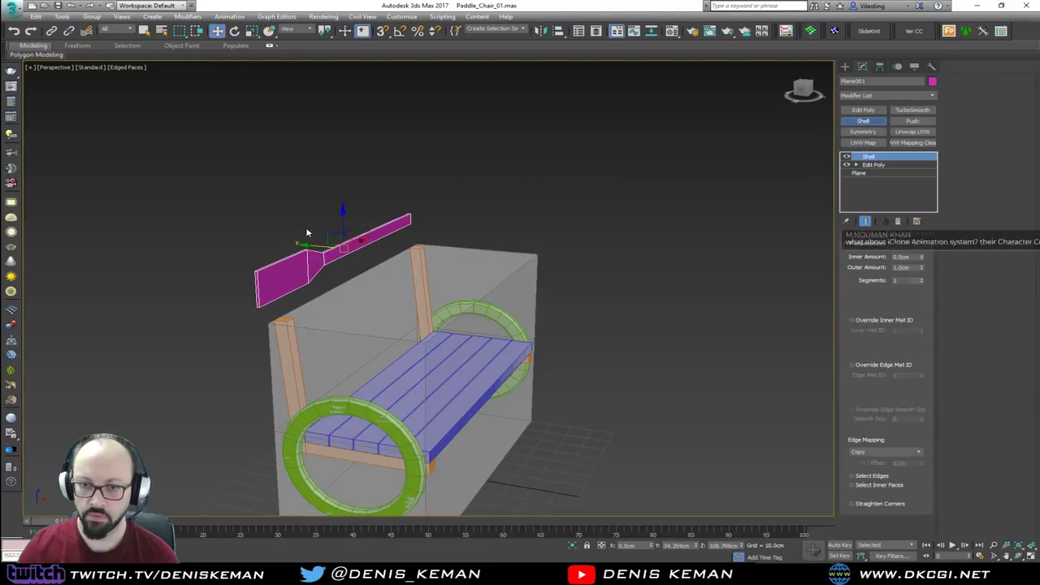
{"action": "scroll", "coordinate": [309, 244], "scroll_direction": "up", "scroll_amount": 5}
{"action": "scroll", "coordinate": [341, 281], "scroll_direction": "up", "scroll_amount": 2}
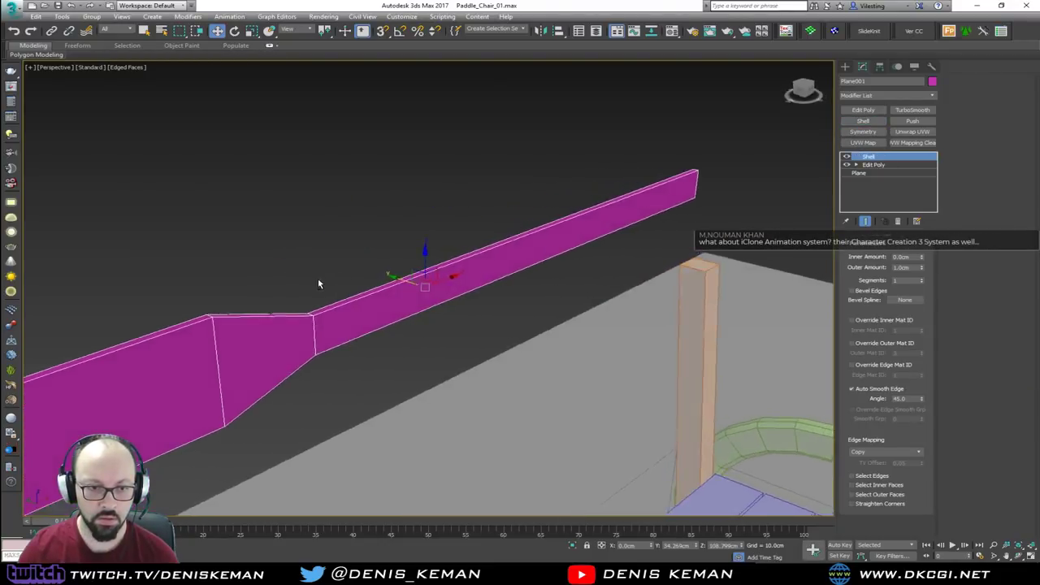
{"action": "mouse_move", "coordinate": [319, 282]}
{"action": "middle_mouse_down"}
{"action": "mouse_move", "coordinate": [376, 263]}
{"action": "mouse_move", "coordinate": [447, 214]}
{"action": "mouse_move", "coordinate": [414, 242]}
{"action": "mouse_move", "coordinate": [323, 263]}
{"action": "middle_mouse_up"}
{"action": "scroll", "coordinate": [324, 261], "scroll_direction": "down", "scroll_amount": 8}
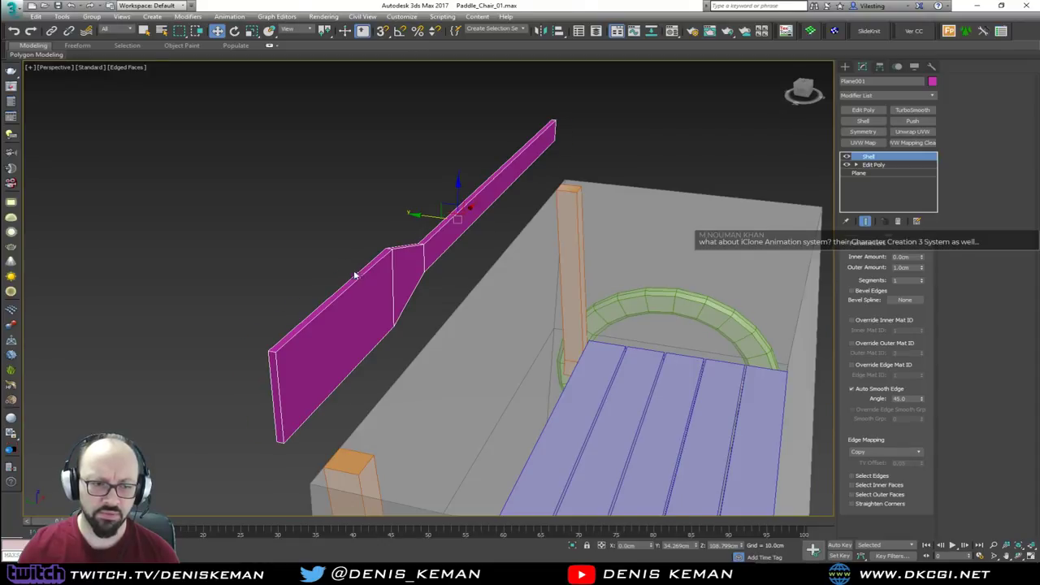
{"action": "middle_click_drag", "start_coordinate": [352, 274], "coordinate": [341, 270], "text": "alt"}
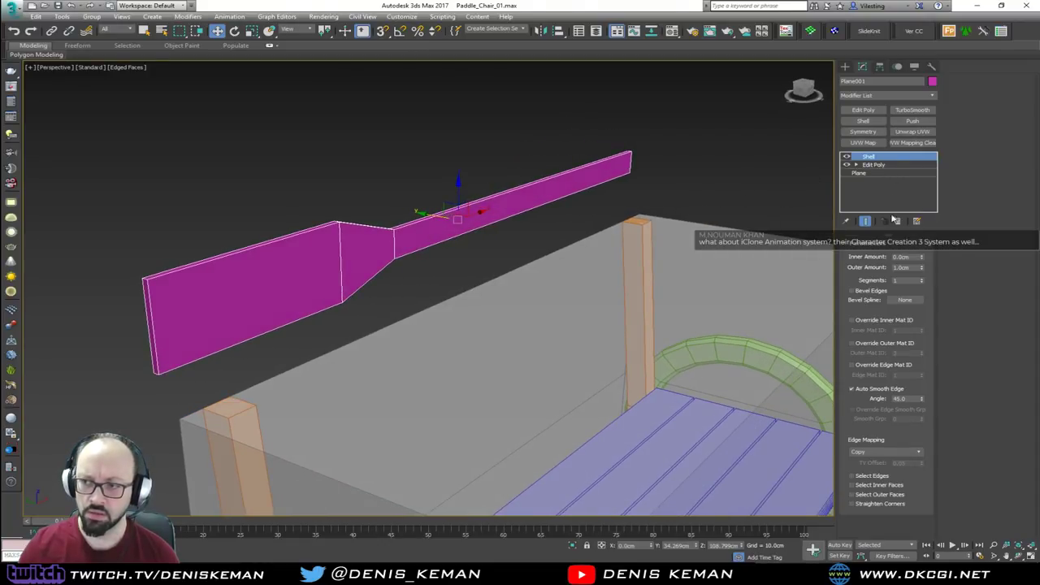
{"action": "type", "text": "3"}
{"action": "key", "text": "Return"}
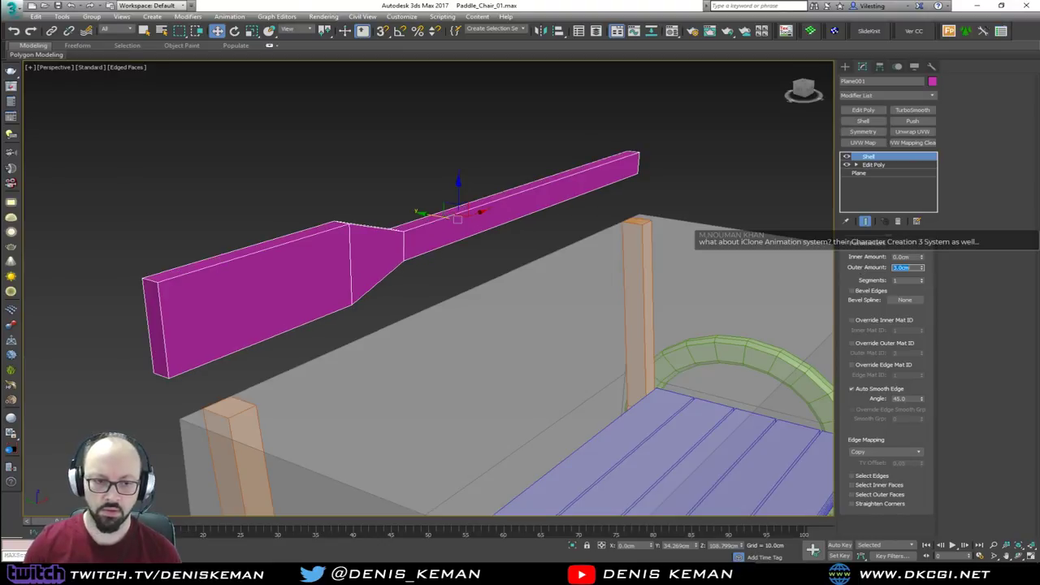
Step: Examine the thickened paddle plank from several angles and compare its shape with the bench reference photo
{"action": "middle_click_drag", "start_coordinate": [395, 244], "coordinate": [465, 190], "text": "alt"}
{"action": "middle_click_drag", "start_coordinate": [467, 195], "coordinate": [399, 239], "text": "alt"}
{"action": "scroll", "coordinate": [398, 242], "scroll_direction": "up", "scroll_amount": 3}
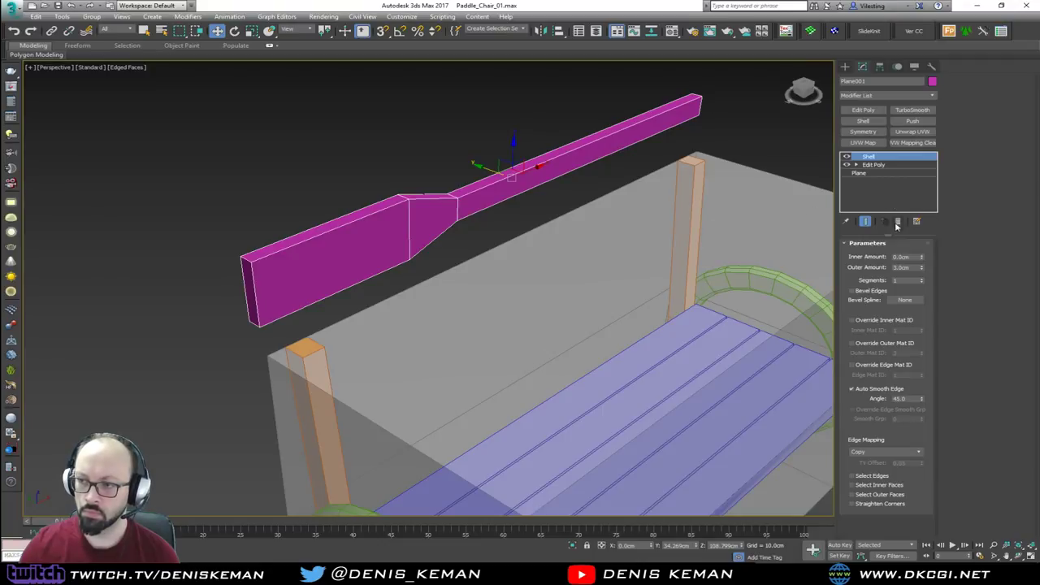
{"action": "middle_click_drag", "start_coordinate": [457, 212], "coordinate": [387, 188], "text": "alt"}
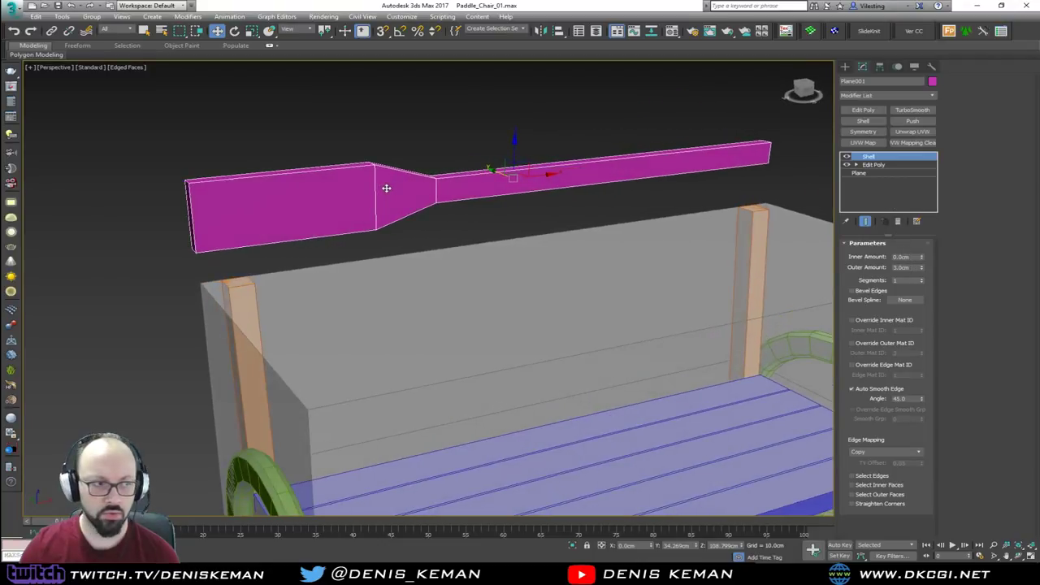
{"action": "key", "text": "alt+Tab"}
{"action": "left_click_drag", "start_coordinate": [444, 100], "coordinate": [0, 101]}
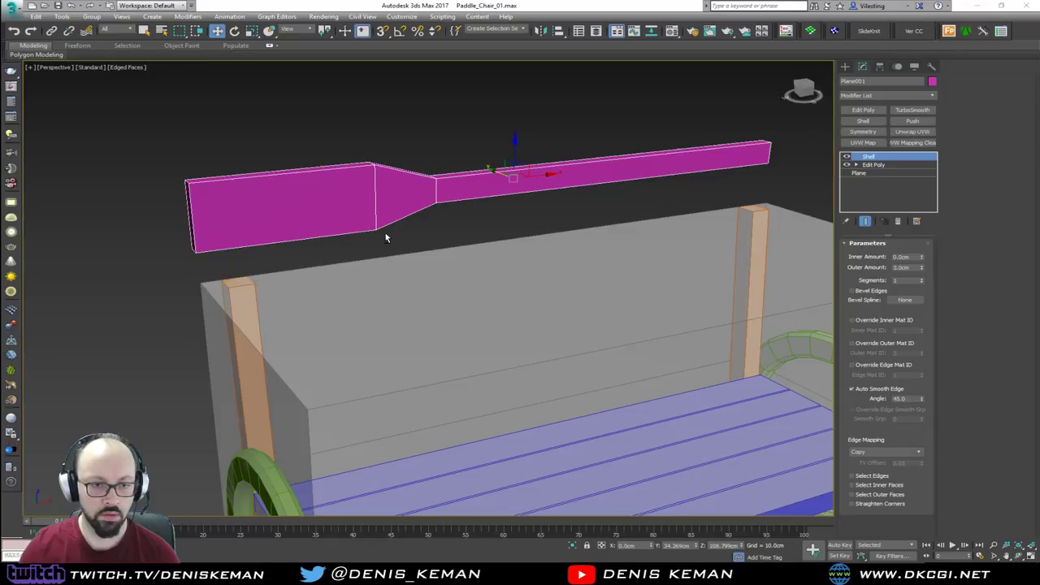
{"action": "middle_click_drag", "start_coordinate": [386, 238], "coordinate": [425, 229], "text": "alt"}
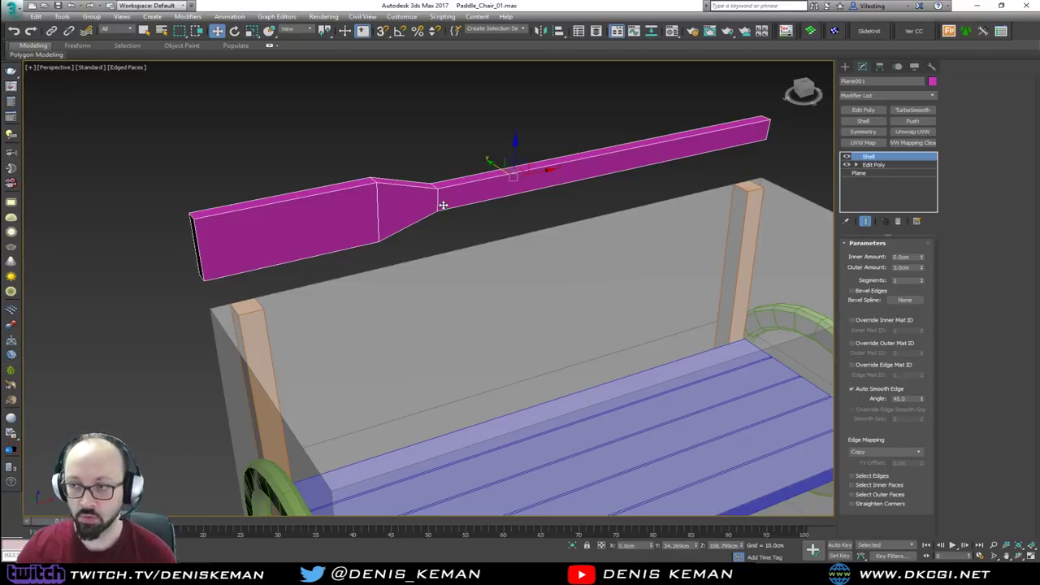
{"action": "middle_click_drag", "start_coordinate": [378, 187], "coordinate": [444, 237], "text": "alt"}
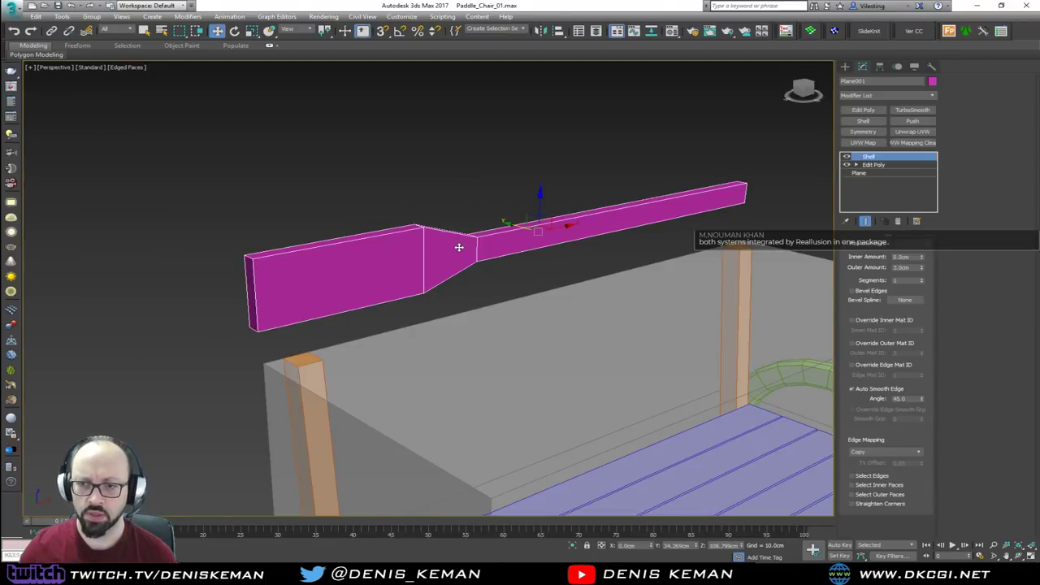
{"action": "middle_click_drag", "start_coordinate": [438, 239], "coordinate": [448, 249], "text": "alt"}
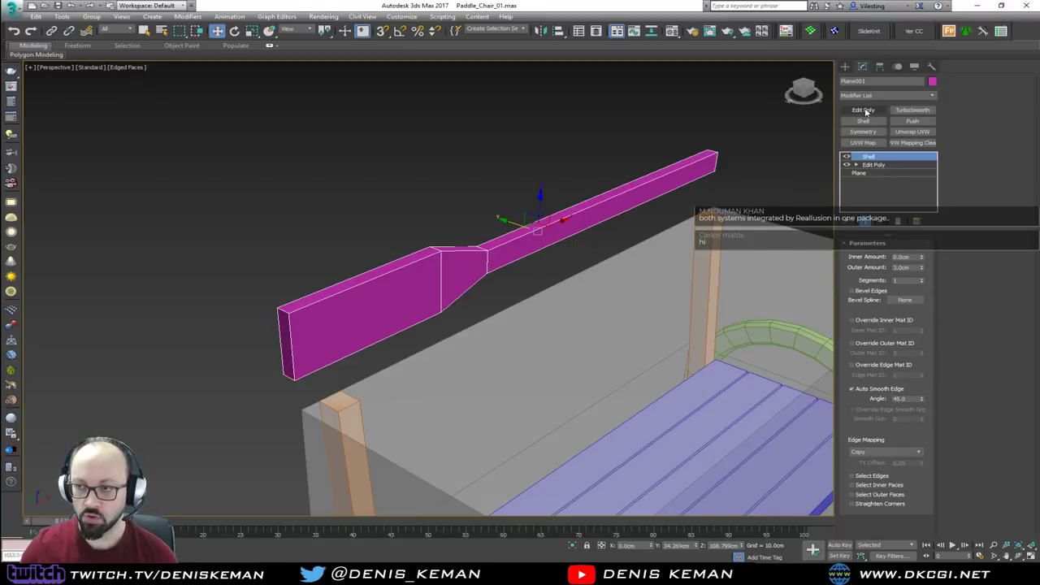
{"action": "mouse_move", "coordinate": [639, 200]}
{"action": "middle_mouse_down", "text": "alt"}
{"action": "mouse_move", "coordinate": [642, 184]}
{"action": "mouse_move", "coordinate": [666, 179]}
{"action": "mouse_move", "coordinate": [651, 183]}
{"action": "middle_mouse_up", "text": "alt"}
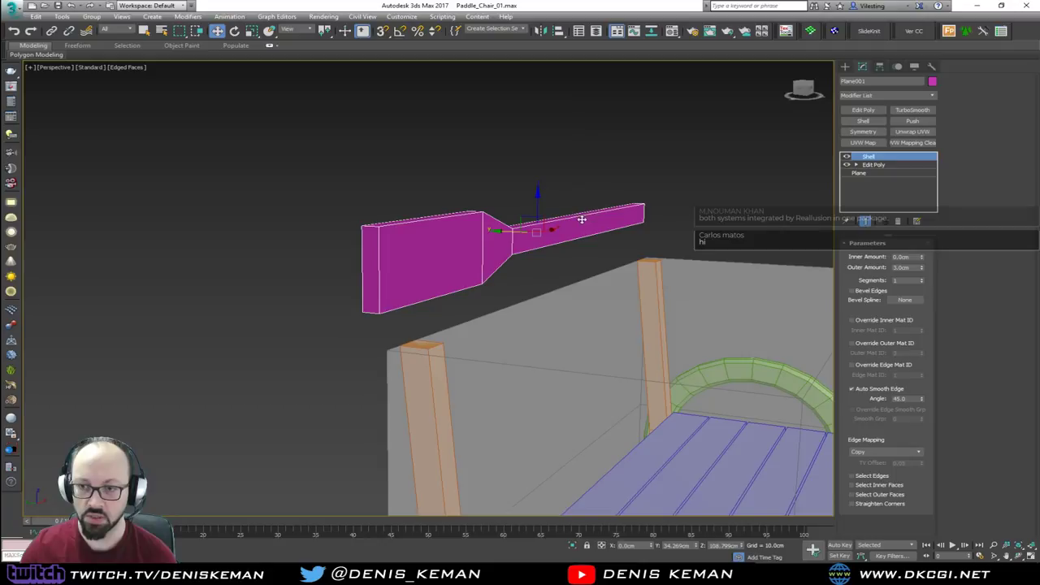
Step: Duplicate the paddle plank straight up as an independent copy at about Z 130 cm
{"action": "middle_click_drag", "start_coordinate": [582, 219], "coordinate": [558, 291]}
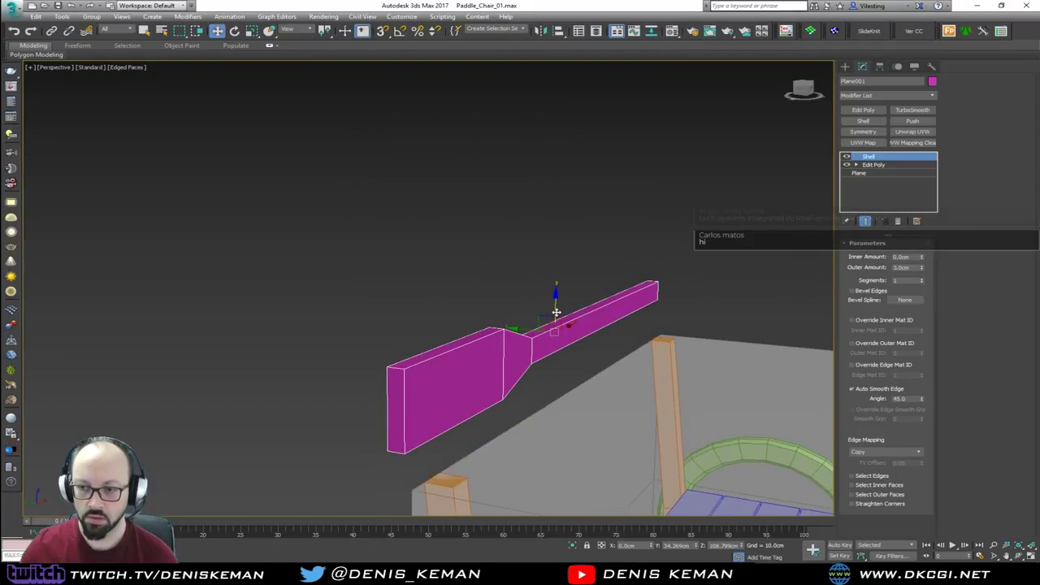
{"action": "left_click_drag", "start_coordinate": [557, 298], "coordinate": [557, 222], "text": "shift"}
{"action": "left_click", "coordinate": [521, 325]}
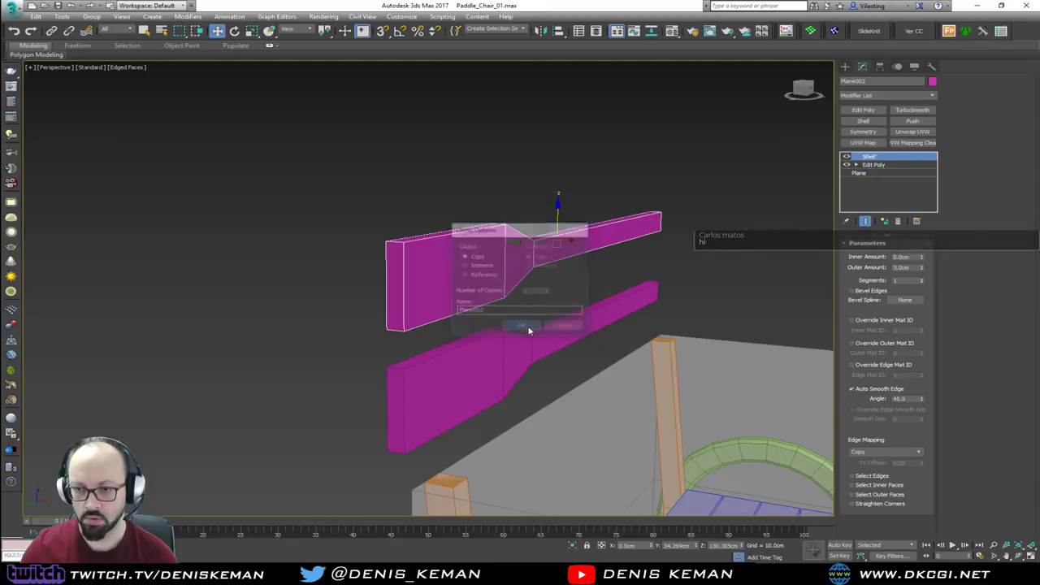
Step: Rotate the copied plank 180° about Y with angle snap on, and lower it to about Z 120 cm, just above the original
{"action": "key", "text": "e"}
{"action": "left_click_drag", "start_coordinate": [545, 227], "coordinate": [582, 367]}
{"action": "key", "text": "ctrl+z"}
{"action": "key", "text": "a"}
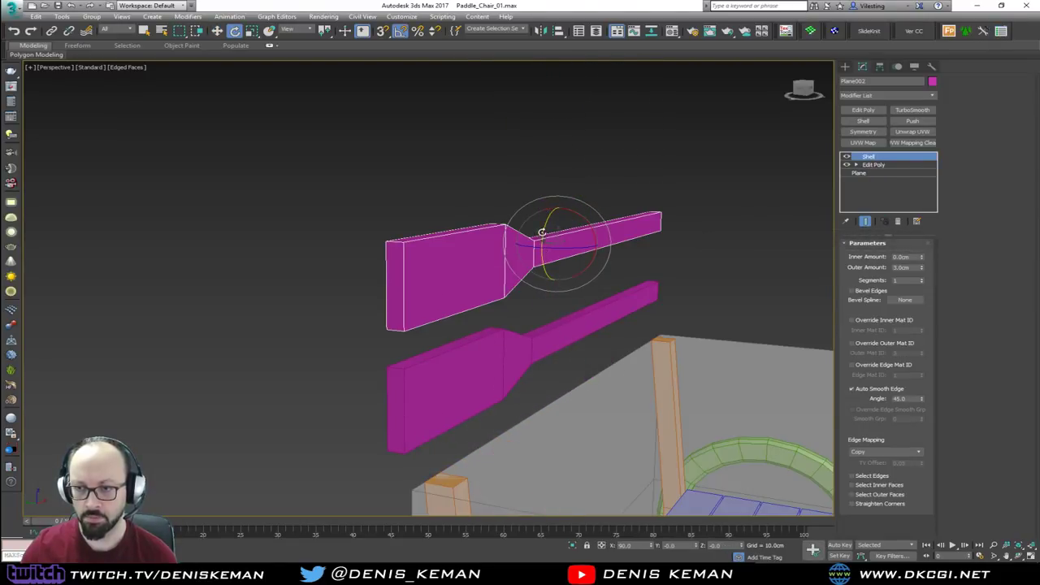
{"action": "left_click_drag", "start_coordinate": [542, 232], "coordinate": [558, 324]}
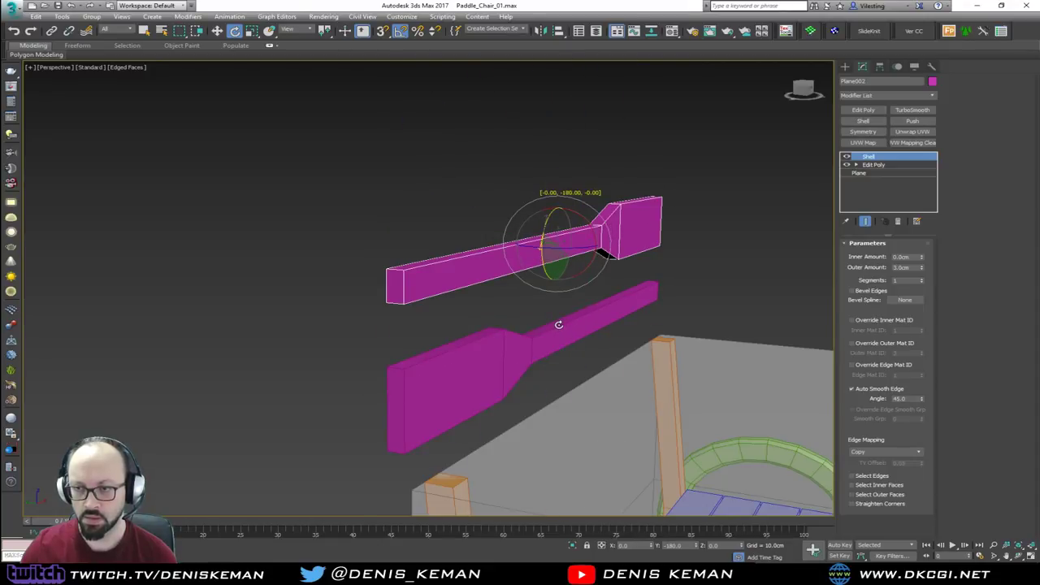
{"action": "key", "text": "w"}
{"action": "left_click_drag", "start_coordinate": [557, 227], "coordinate": [558, 267]}
{"action": "middle_click_drag", "start_coordinate": [559, 267], "coordinate": [498, 259], "text": "alt"}
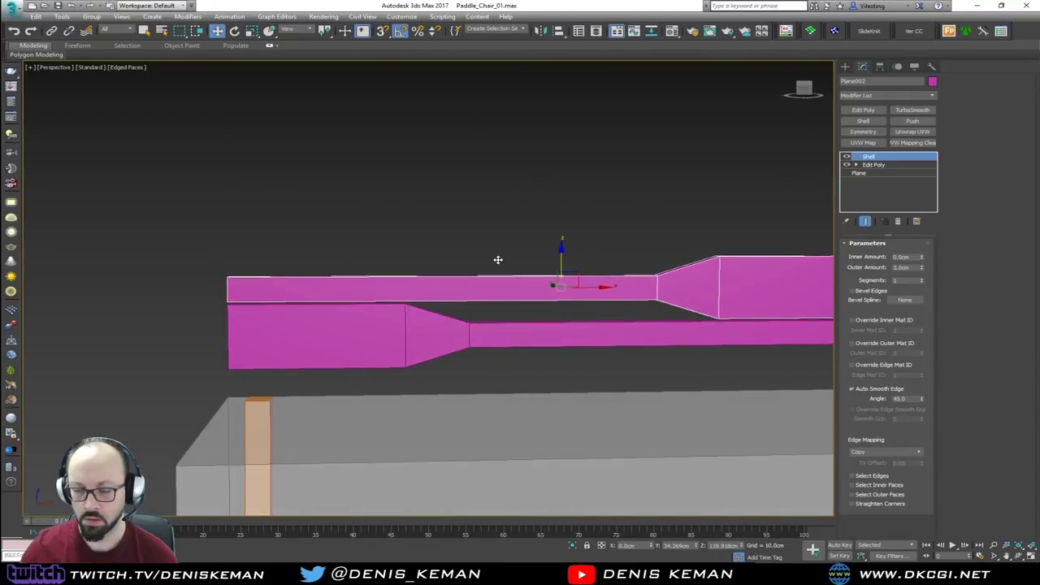
Step: Duplicate both paddle planks upward once as copies, leaving a small gap above the first pair
{"action": "left_click", "coordinate": [498, 333], "text": "ctrl"}
{"action": "left_click_drag", "start_coordinate": [563, 278], "coordinate": [557, 187], "text": "shift"}
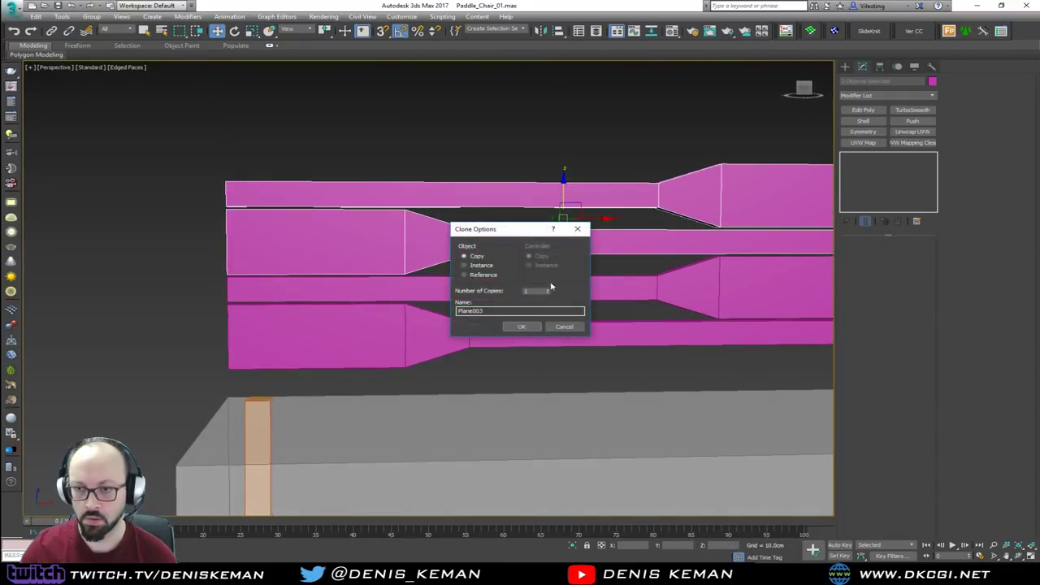
{"action": "left_click", "coordinate": [523, 326]}
Step: Move all four paddle planks down to backrest height and forward, in front of the orange backrest posts
{"action": "left_click_drag", "start_coordinate": [585, 349], "coordinate": [585, 348]}
{"action": "middle_click_drag", "start_coordinate": [585, 345], "coordinate": [528, 215]}
{"action": "scroll", "coordinate": [469, 203], "scroll_direction": "down", "scroll_amount": 2}
{"action": "left_click_drag", "start_coordinate": [452, 131], "coordinate": [471, 272]}
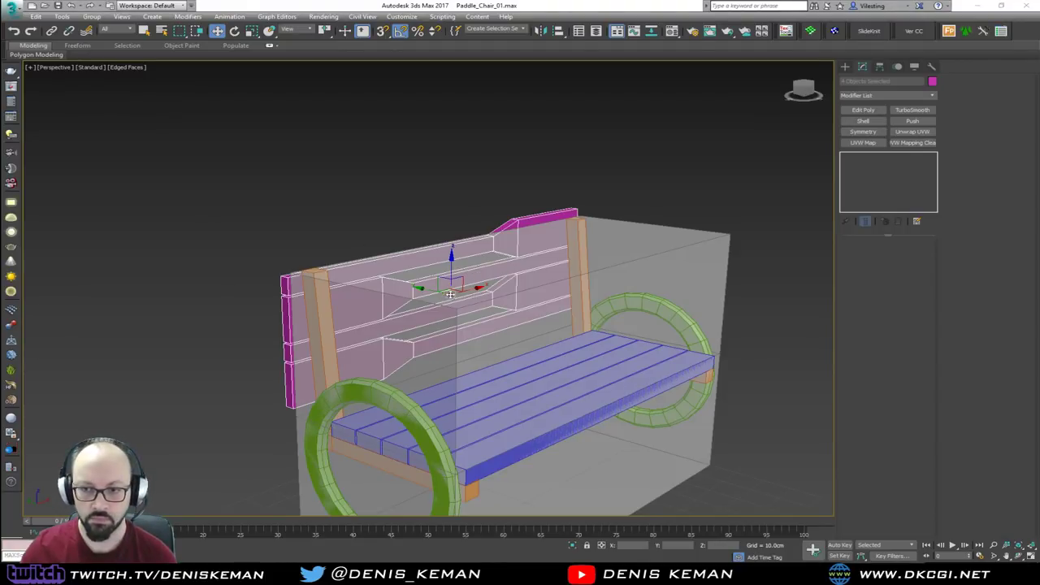
{"action": "left_click_drag", "start_coordinate": [433, 288], "coordinate": [464, 290]}
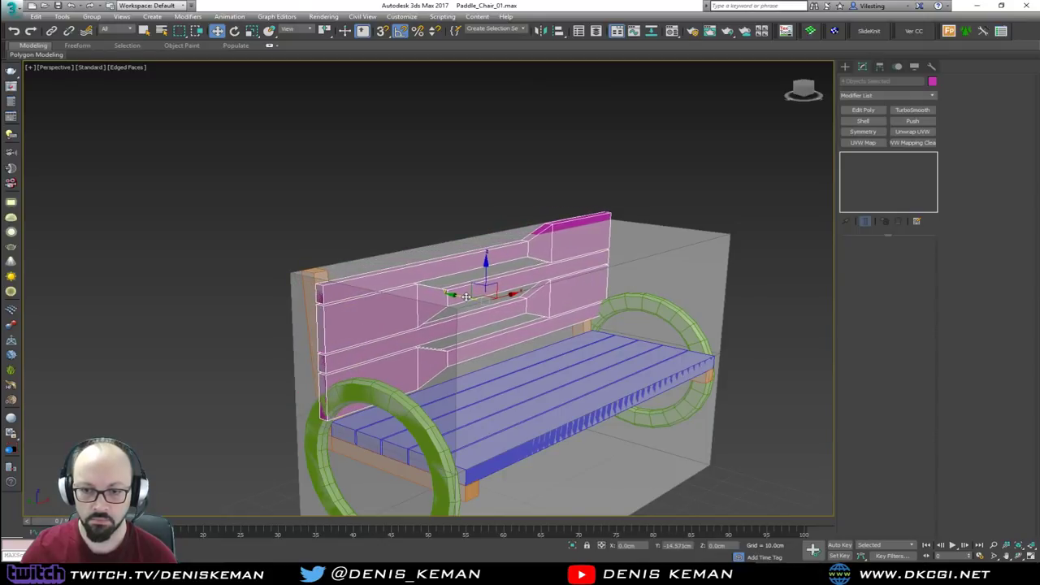
{"action": "mouse_move", "coordinate": [464, 290]}
{"action": "middle_mouse_down", "text": "alt"}
{"action": "mouse_move", "coordinate": [525, 280]}
{"action": "mouse_move", "coordinate": [452, 280]}
{"action": "middle_mouse_up", "text": "alt"}
{"action": "left_click_drag", "start_coordinate": [486, 262], "coordinate": [486, 260]}
{"action": "middle_click_drag", "start_coordinate": [487, 260], "coordinate": [512, 260], "text": "alt"}
{"action": "scroll", "coordinate": [513, 261], "scroll_direction": "down", "scroll_amount": 1}
Step: Tilt the four planks in the Left view to match the posts' slant and place them against the posts' front faces
{"action": "key", "text": "alt+w"}
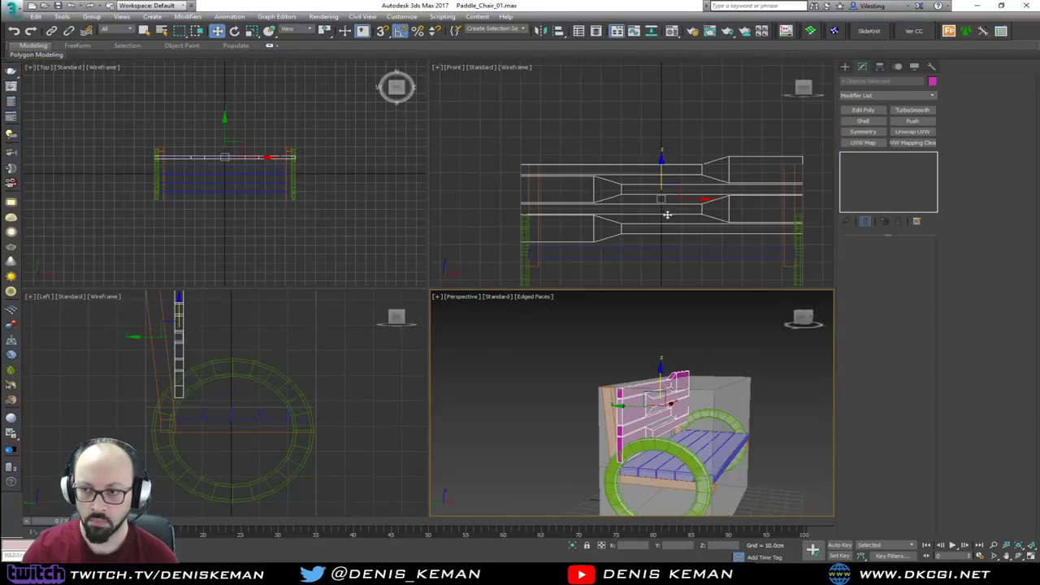
{"action": "right_click", "coordinate": [244, 361]}
{"action": "key", "text": "z"}
{"action": "key", "text": "alt+w"}
{"action": "key", "text": "e"}
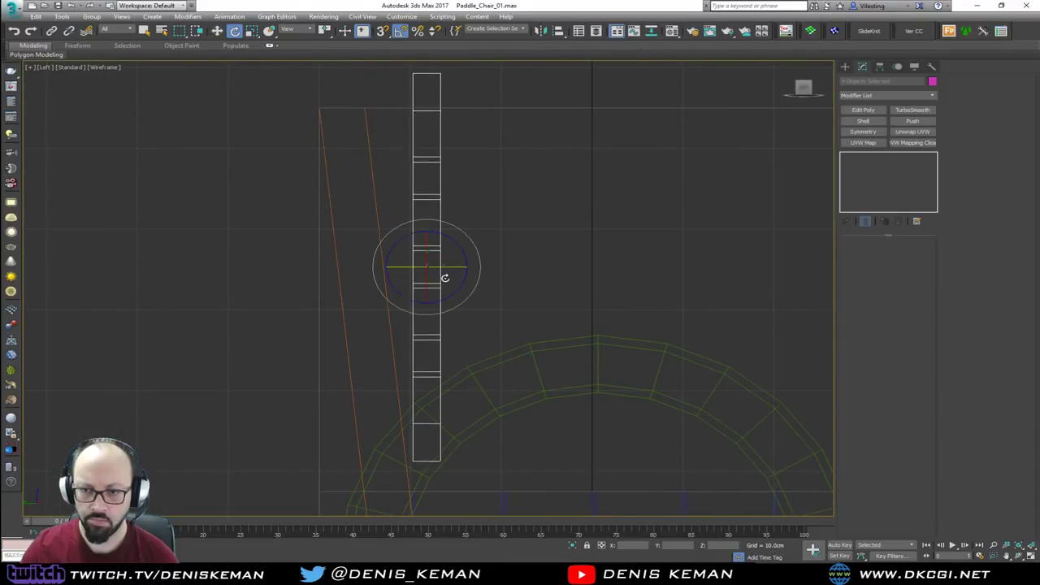
{"action": "left_click_drag", "start_coordinate": [458, 284], "coordinate": [413, 250]}
{"action": "key", "text": "w"}
{"action": "key", "text": "e"}
{"action": "key", "text": "w"}
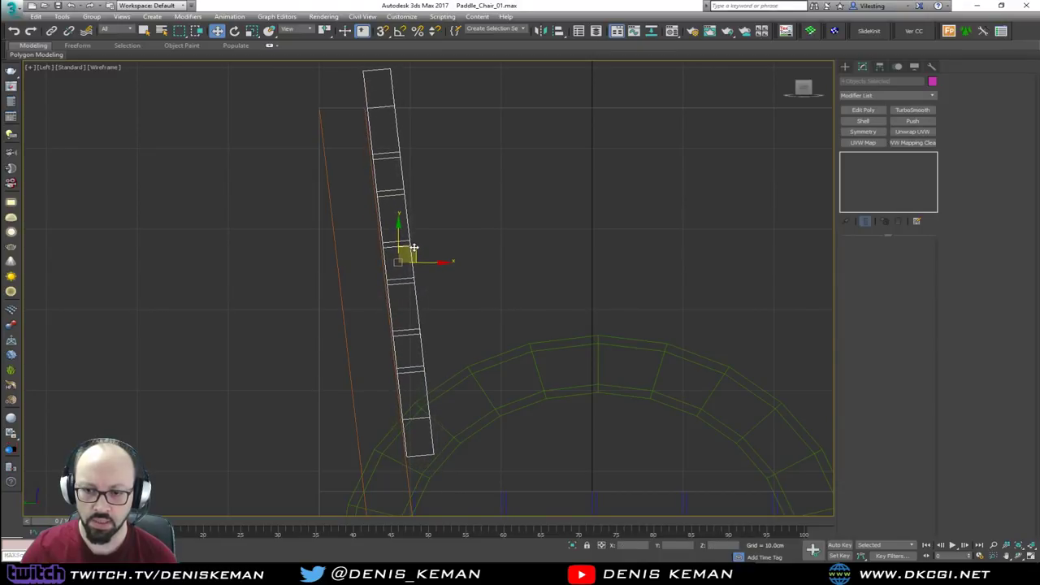
Step: Examine the tilted backrest planks in the perspective view and compare them with the Bench_01 reference photo
{"action": "key", "text": "alt+w"}
{"action": "key", "text": "alt+w"}
{"action": "middle_click_drag", "start_coordinate": [572, 332], "coordinate": [469, 303], "text": "alt"}
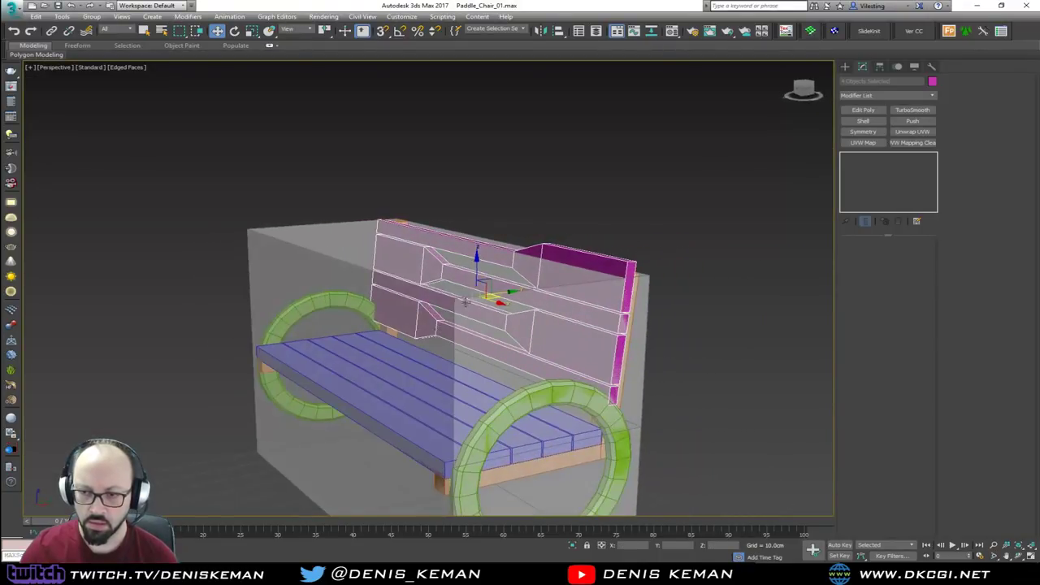
{"action": "scroll", "coordinate": [501, 268], "scroll_direction": "up", "scroll_amount": 3}
{"action": "middle_click_drag", "start_coordinate": [537, 242], "coordinate": [391, 202]}
{"action": "scroll", "coordinate": [391, 201], "scroll_direction": "down", "scroll_amount": 2}
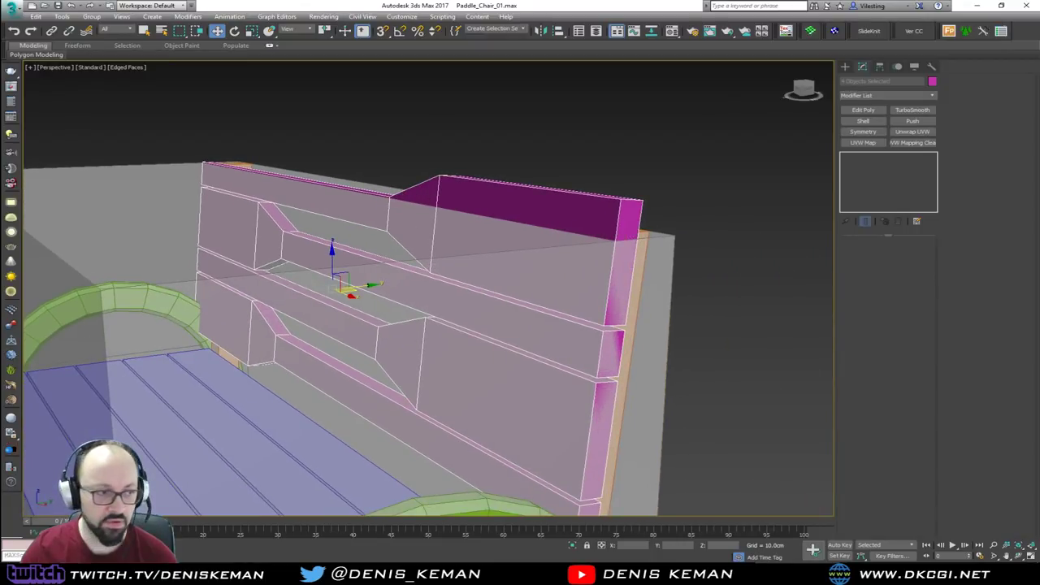
{"action": "left_click_drag", "start_coordinate": [0, 93], "coordinate": [540, 94]}
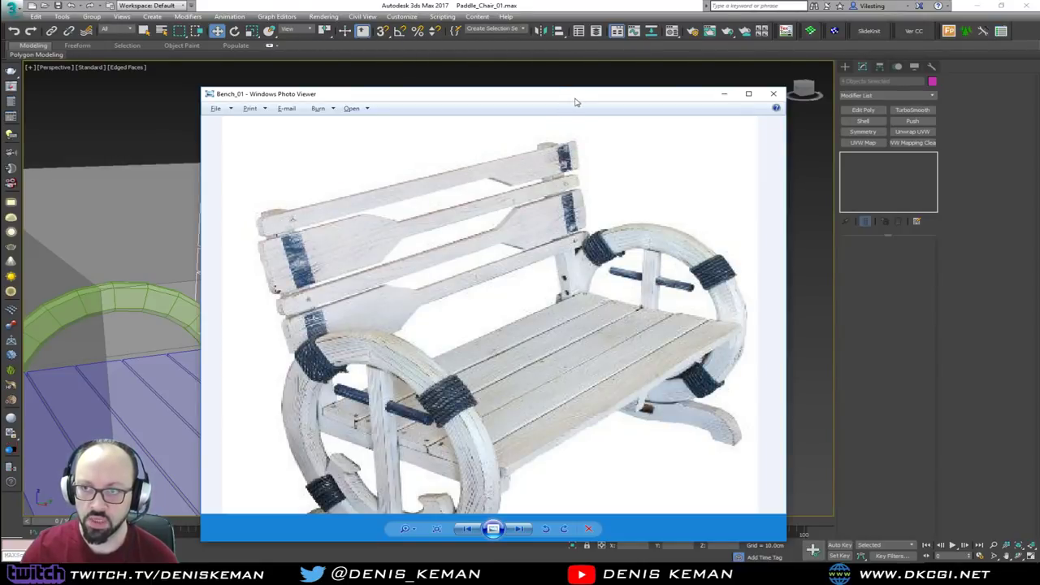
{"action": "key", "text": "alt+Tab"}
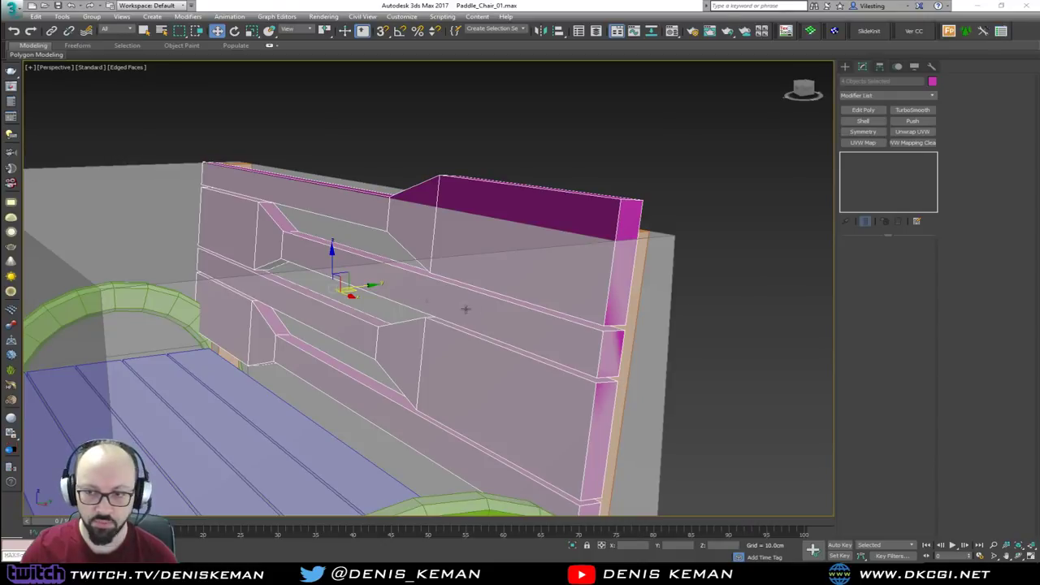
Step: Add an Edit Poly modifier above the Shell on the topmost backrest plank
{"action": "middle_click_drag", "start_coordinate": [466, 308], "coordinate": [443, 246], "text": "alt"}
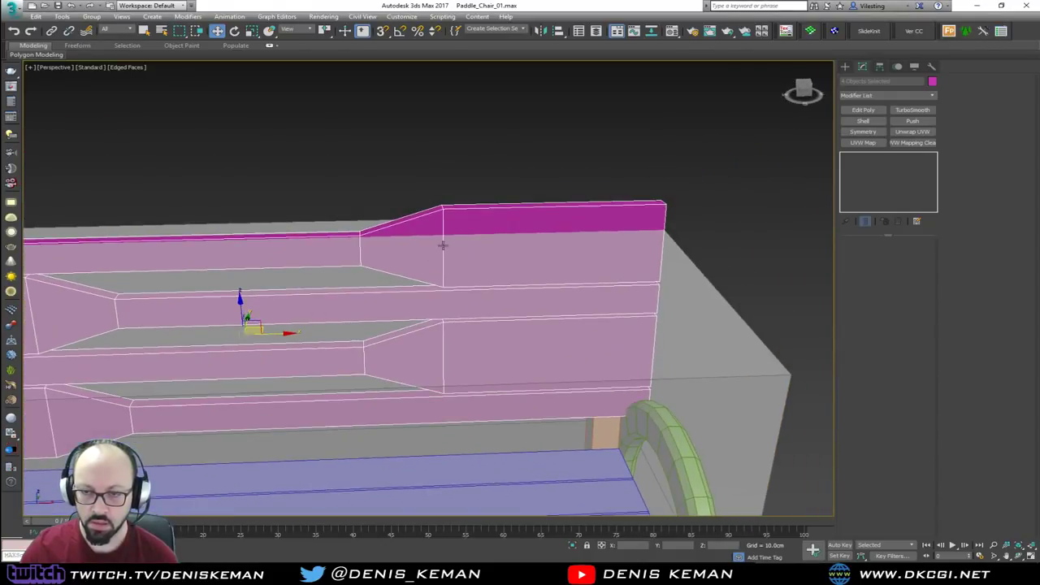
{"action": "left_click", "coordinate": [465, 222]}
{"action": "scroll", "coordinate": [466, 228], "scroll_direction": "up", "scroll_amount": 3}
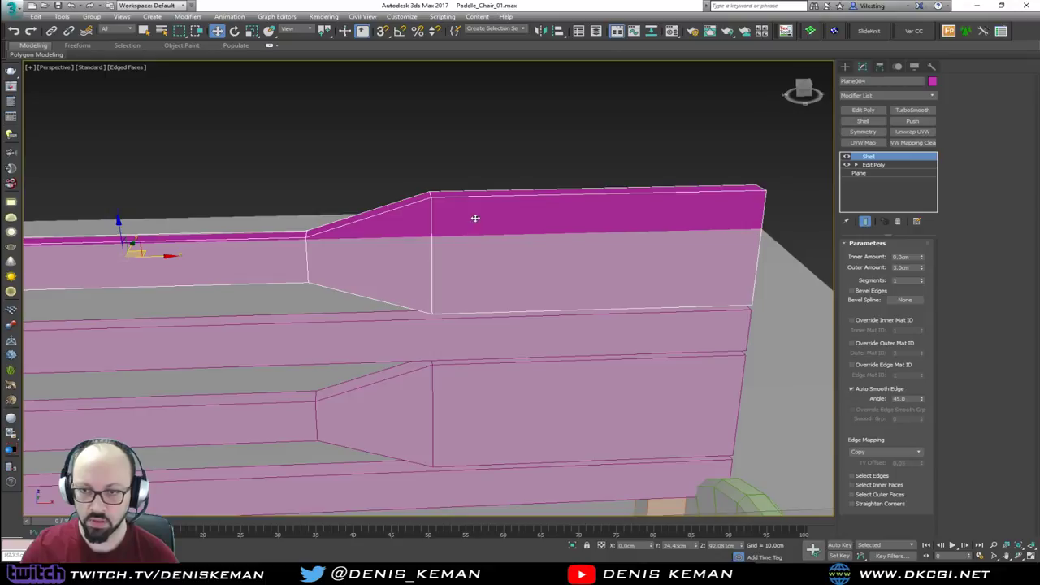
{"action": "left_click", "coordinate": [863, 111]}
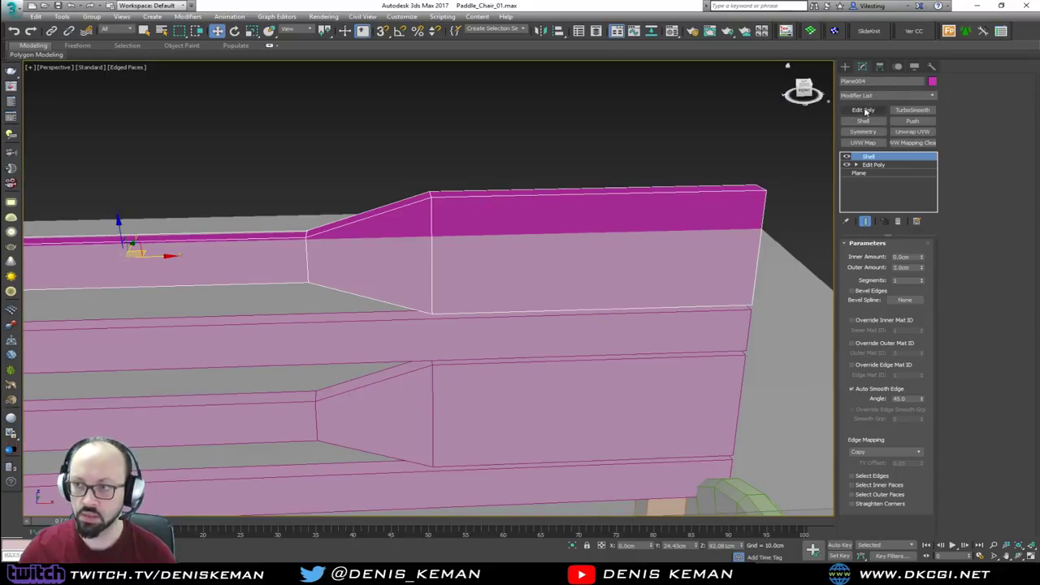
Step: Lower the top face of the topmost plank's wide blade along its local axis, snapped level with the narrow handle's top edge
{"action": "left_click", "coordinate": [561, 191]}
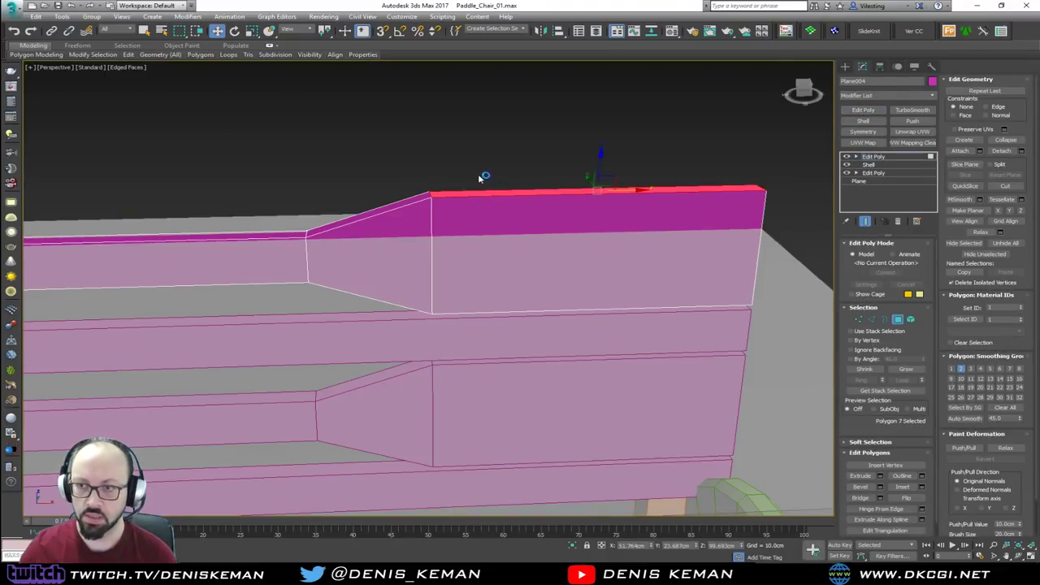
{"action": "right_click", "coordinate": [580, 190]}
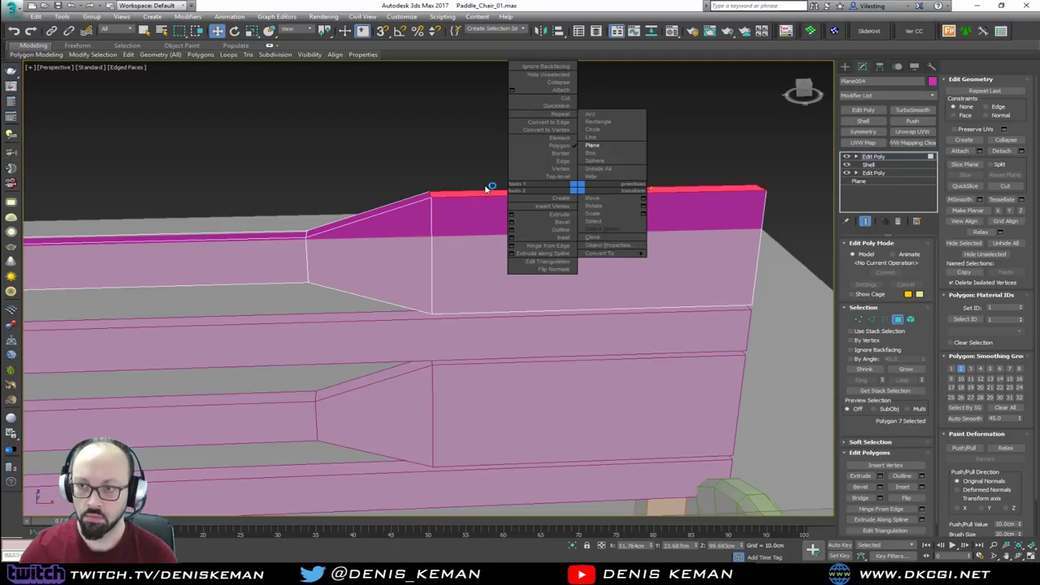
{"action": "right_click", "coordinate": [515, 190], "text": "alt"}
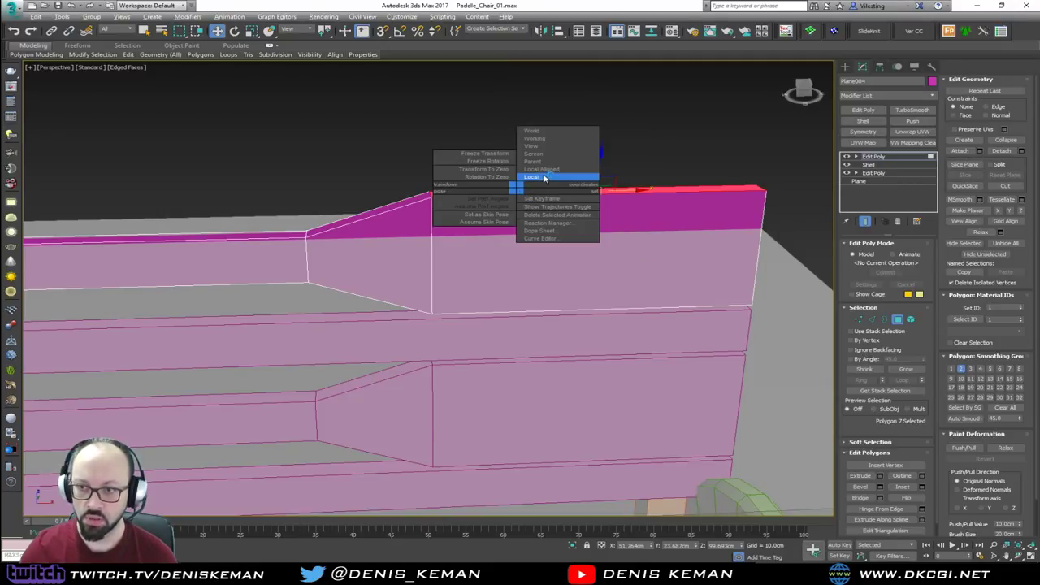
{"action": "left_click", "coordinate": [534, 177]}
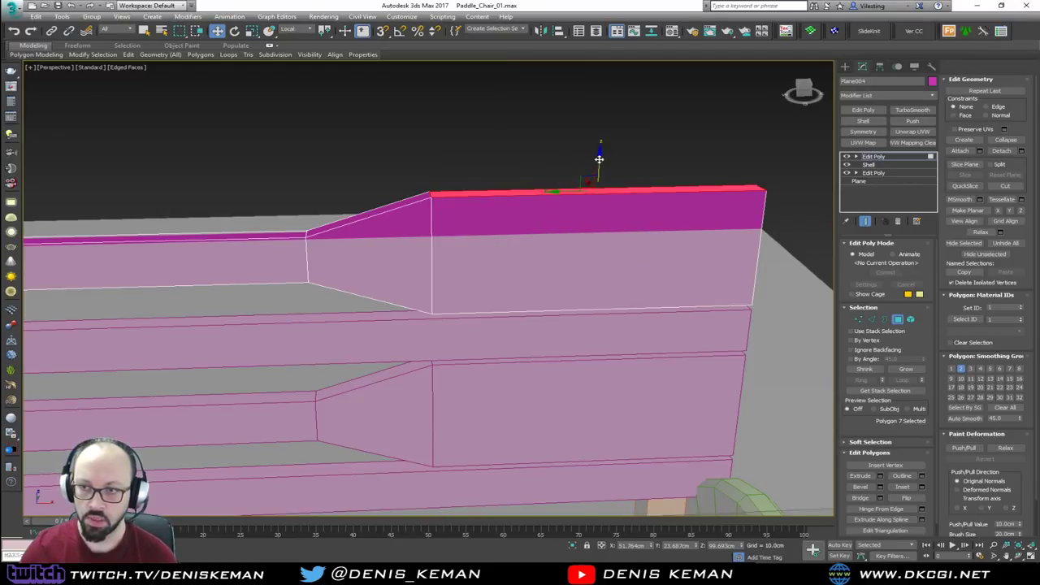
{"action": "key", "text": "s"}
{"action": "left_click_drag", "start_coordinate": [599, 159], "coordinate": [307, 237]}
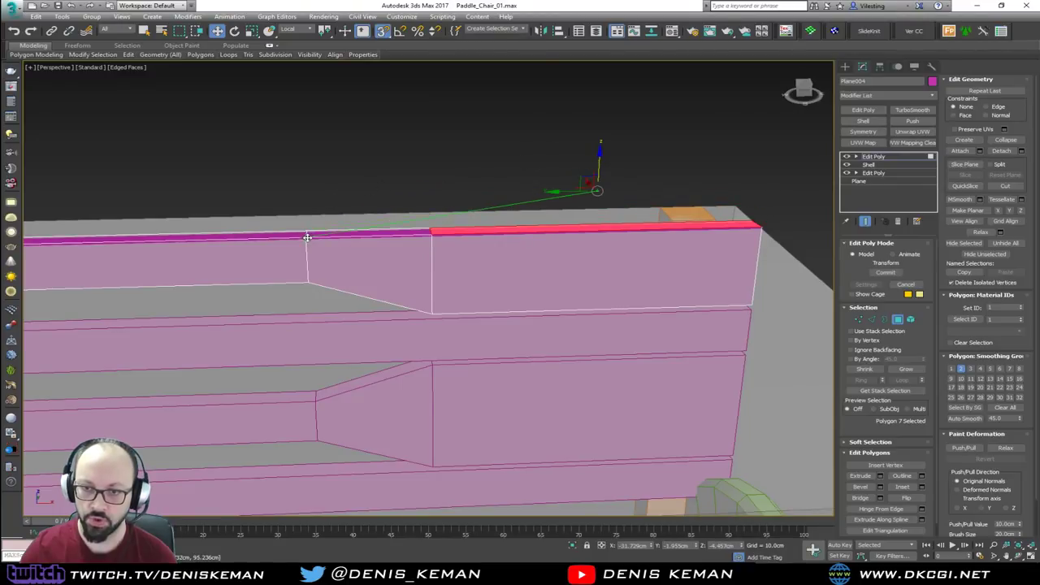
{"action": "middle_click_drag", "start_coordinate": [382, 217], "coordinate": [361, 214], "text": "alt"}
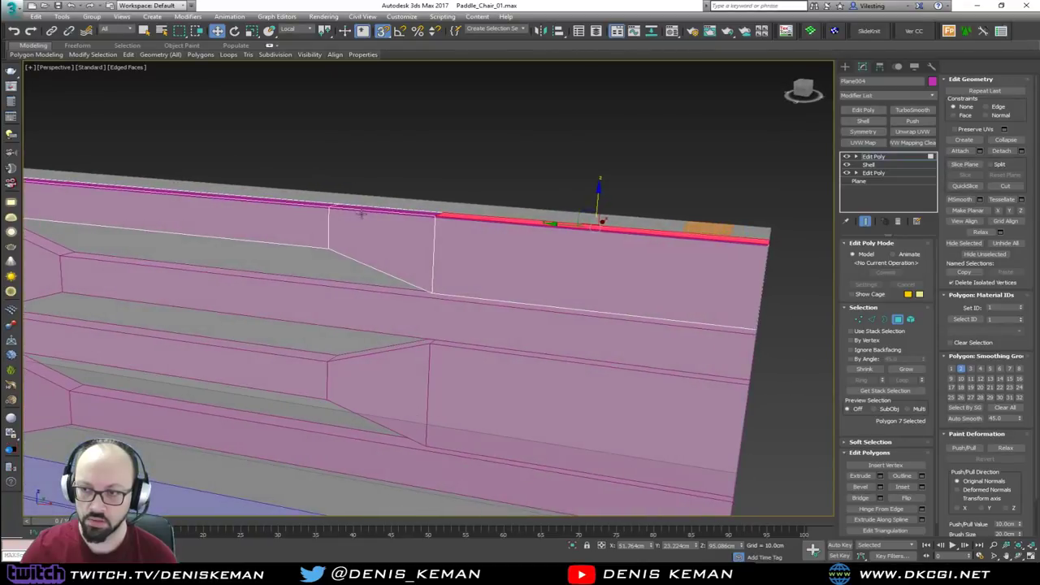
{"action": "left_click", "coordinate": [898, 318]}
{"action": "left_click", "coordinate": [476, 139]}
Step: Hide the translucent grey reference box surrounding the bench
{"action": "middle_click_drag", "start_coordinate": [289, 173], "coordinate": [558, 144]}
{"action": "scroll", "coordinate": [476, 151], "scroll_direction": "down", "scroll_amount": 2}
{"action": "middle_click_drag", "start_coordinate": [492, 190], "coordinate": [541, 152]}
{"action": "scroll", "coordinate": [541, 153], "scroll_direction": "down", "scroll_amount": 2}
{"action": "middle_click_drag", "start_coordinate": [521, 227], "coordinate": [516, 147]}
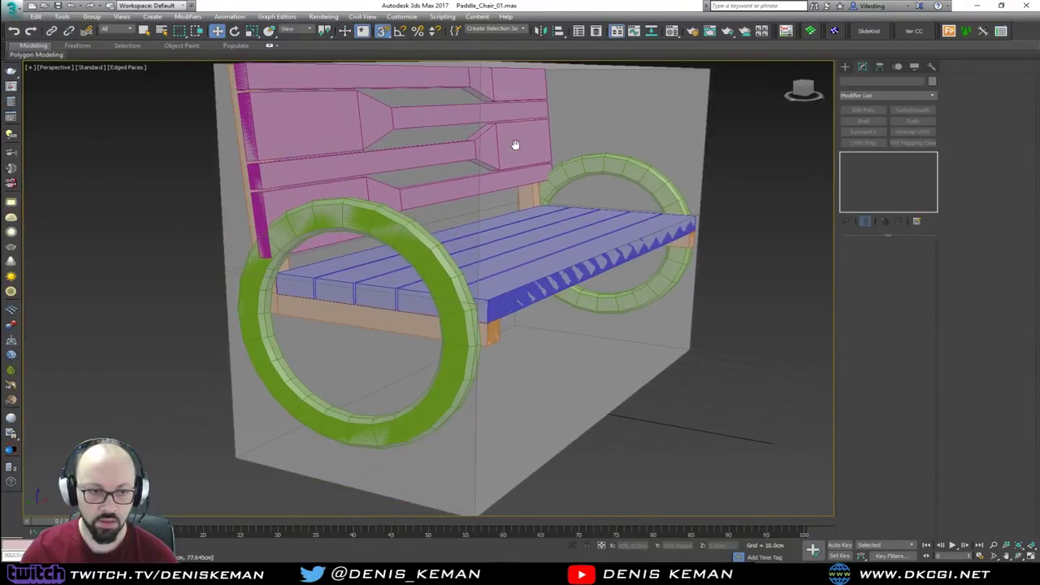
{"action": "left_click", "coordinate": [559, 373]}
{"action": "right_click", "coordinate": [559, 373]}
{"action": "left_click", "coordinate": [581, 349]}
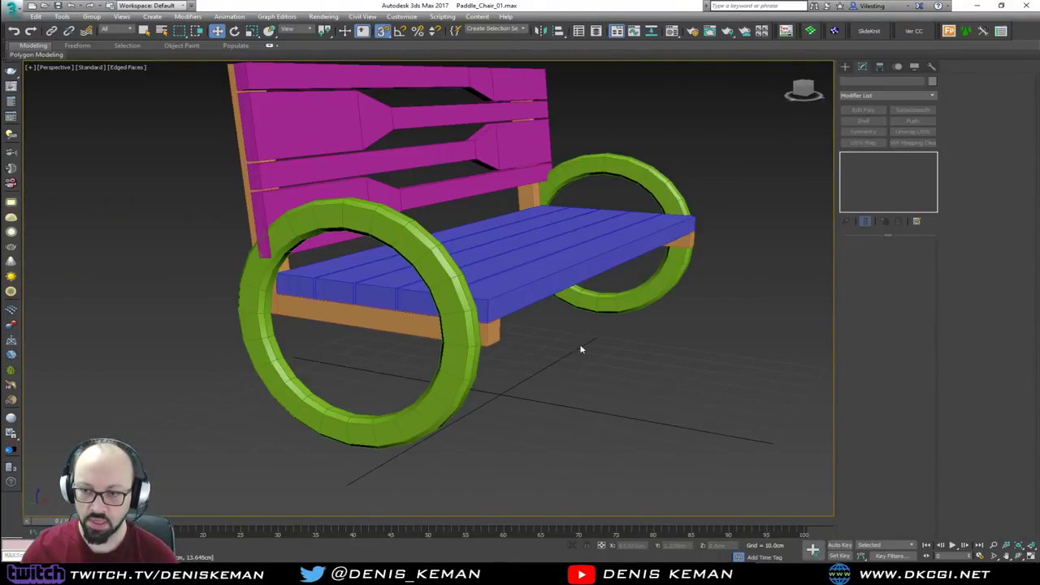
Step: Compare the bench's side rings and their position against the seat and backrest with the Bench_01 reference photo
{"action": "middle_click_drag", "start_coordinate": [581, 349], "coordinate": [462, 216], "text": "alt"}
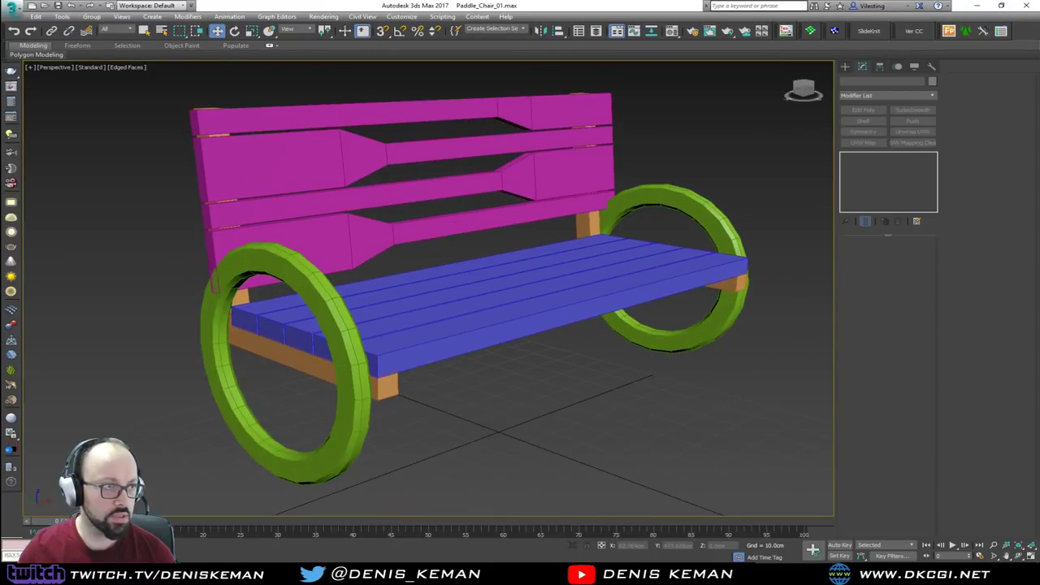
{"action": "left_click_drag", "start_coordinate": [0, 40], "coordinate": [567, 52]}
{"action": "left_click_drag", "start_coordinate": [421, 435], "coordinate": [434, 332]}
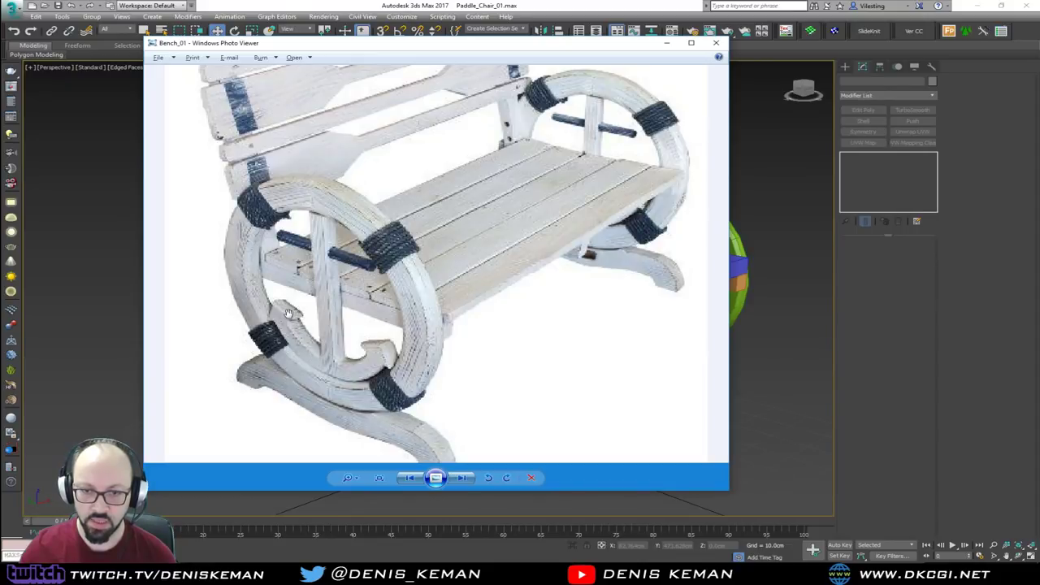
{"action": "left_click_drag", "start_coordinate": [435, 47], "coordinate": [0, 57]}
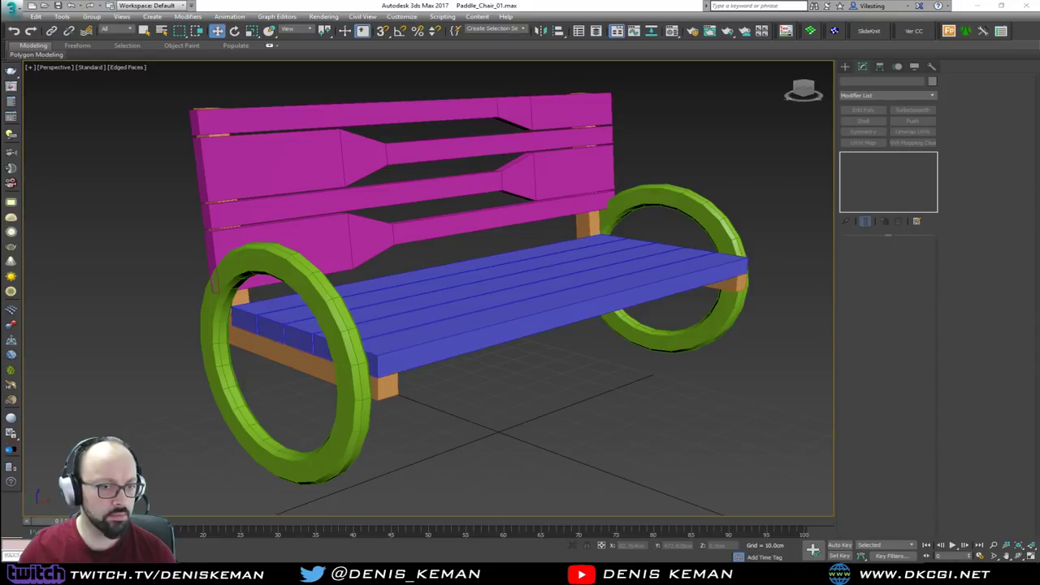
Step: Try to move both green side rings forward together, clear of the backrest planks
{"action": "middle_click_drag", "start_coordinate": [190, 330], "coordinate": [160, 323], "text": "alt"}
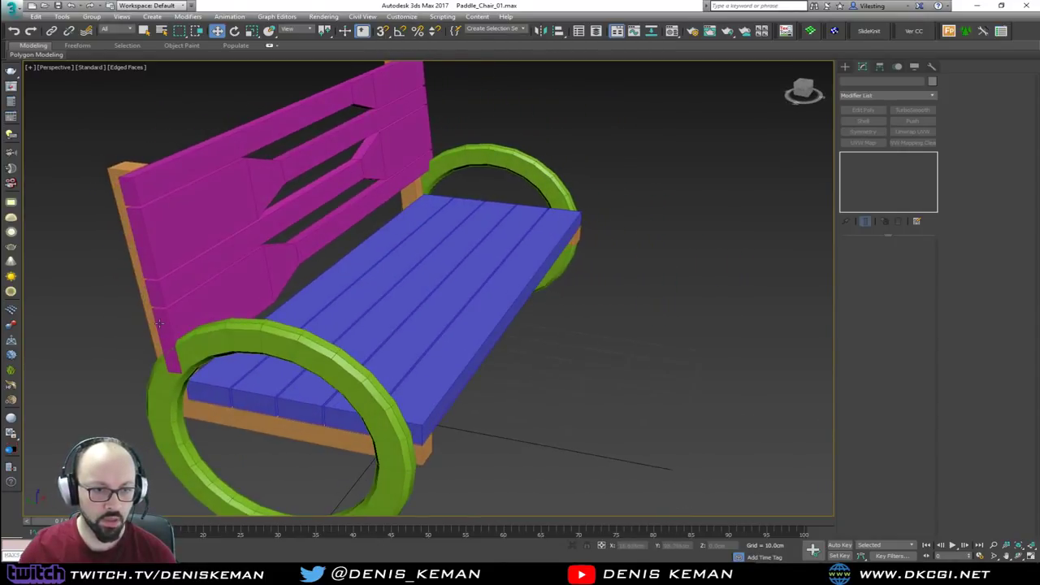
{"action": "middle_click_drag", "start_coordinate": [290, 331], "coordinate": [223, 338], "text": "alt"}
{"action": "middle_click_drag", "start_coordinate": [274, 217], "coordinate": [434, 250]}
{"action": "left_click", "coordinate": [324, 363]}
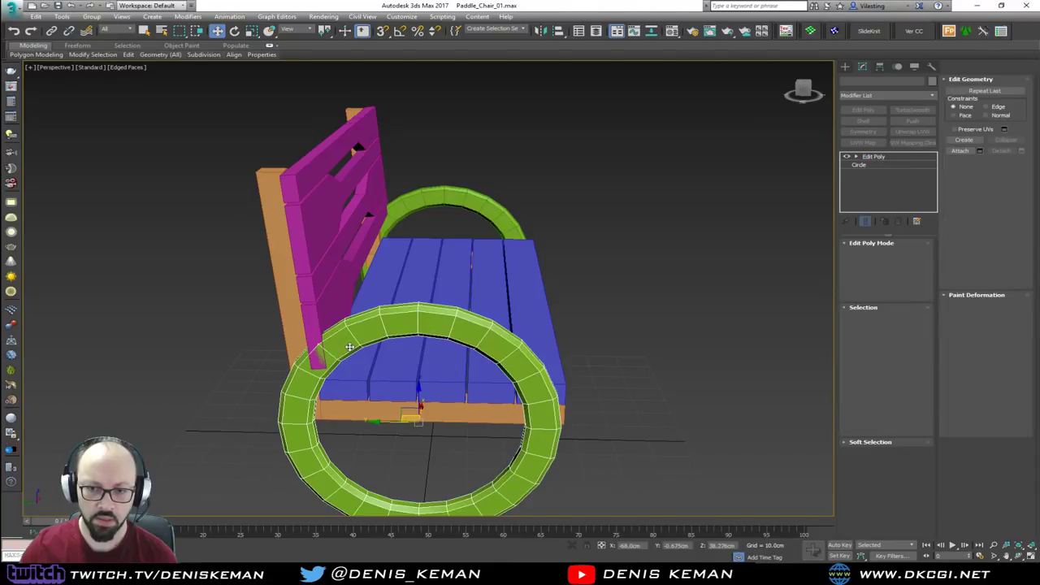
{"action": "left_click", "coordinate": [499, 205], "text": "ctrl"}
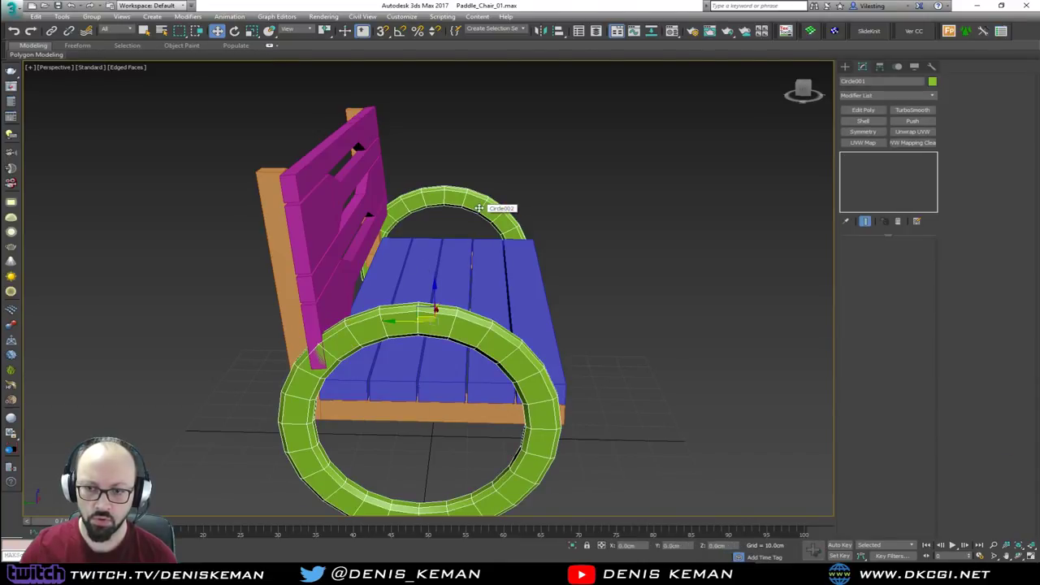
{"action": "left_click_drag", "start_coordinate": [404, 321], "coordinate": [433, 321]}
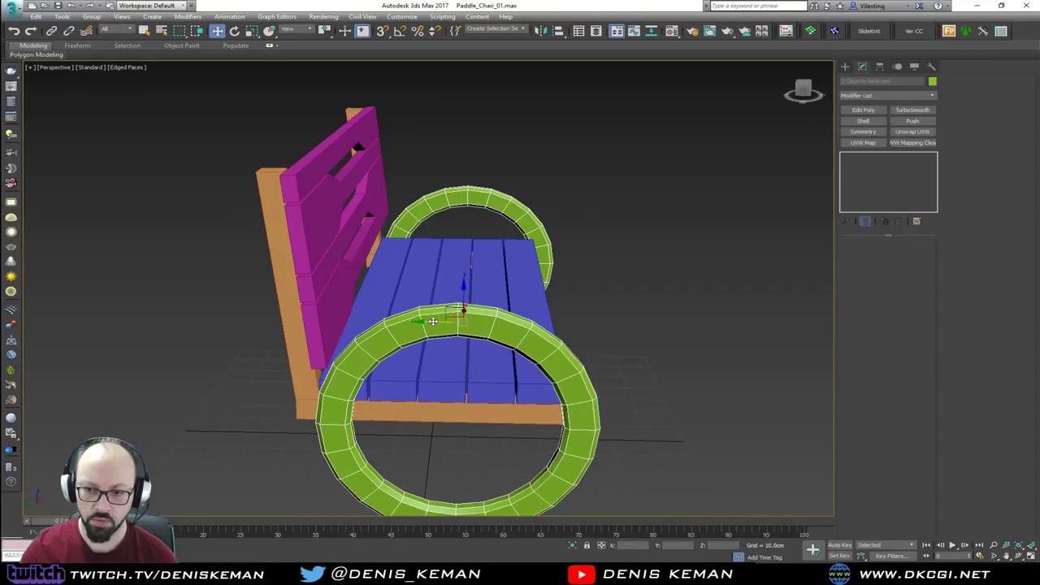
{"action": "mouse_move", "coordinate": [433, 321]}
{"action": "middle_mouse_down", "text": "alt"}
{"action": "mouse_move", "coordinate": [297, 312]}
{"action": "mouse_move", "coordinate": [461, 311]}
{"action": "mouse_move", "coordinate": [415, 324]}
{"action": "middle_mouse_up", "text": "alt"}
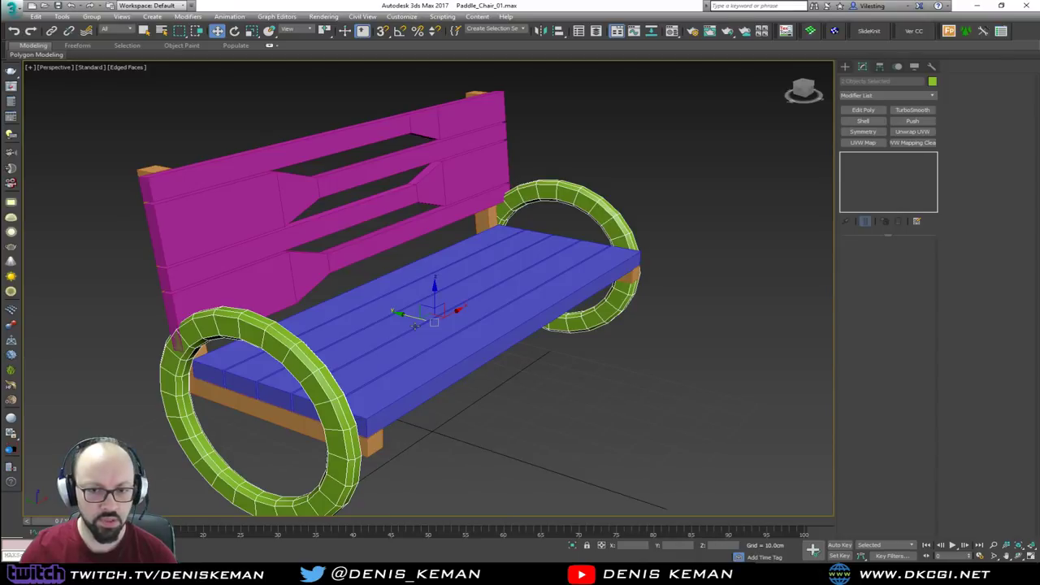
Step: Set the radius of the left green ring's base circle to 22 cm and move the ring forward, clear of the backrest
{"action": "left_click", "coordinate": [244, 276]}
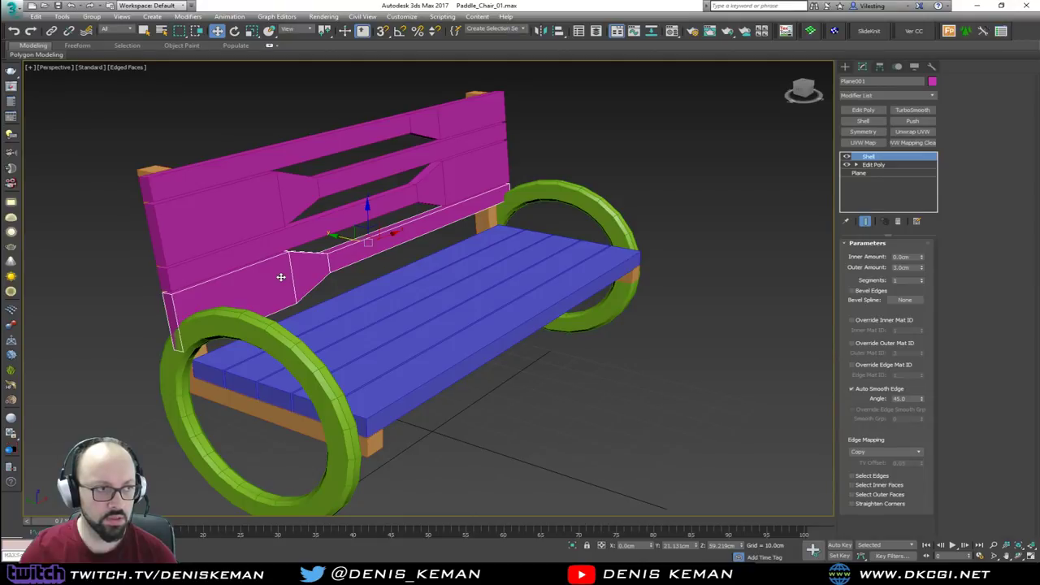
{"action": "left_click", "coordinate": [261, 343]}
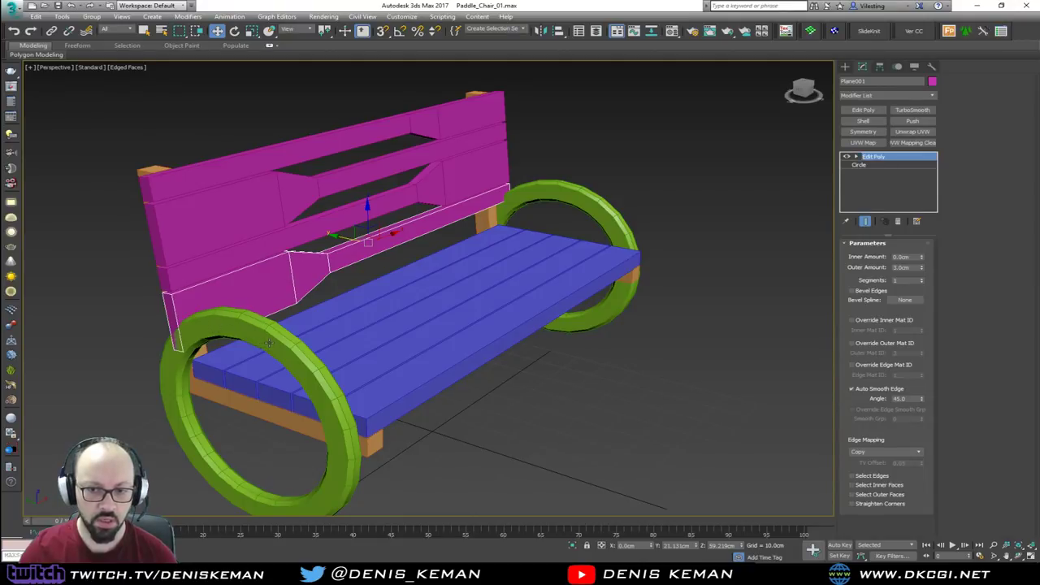
{"action": "left_click", "coordinate": [862, 165]}
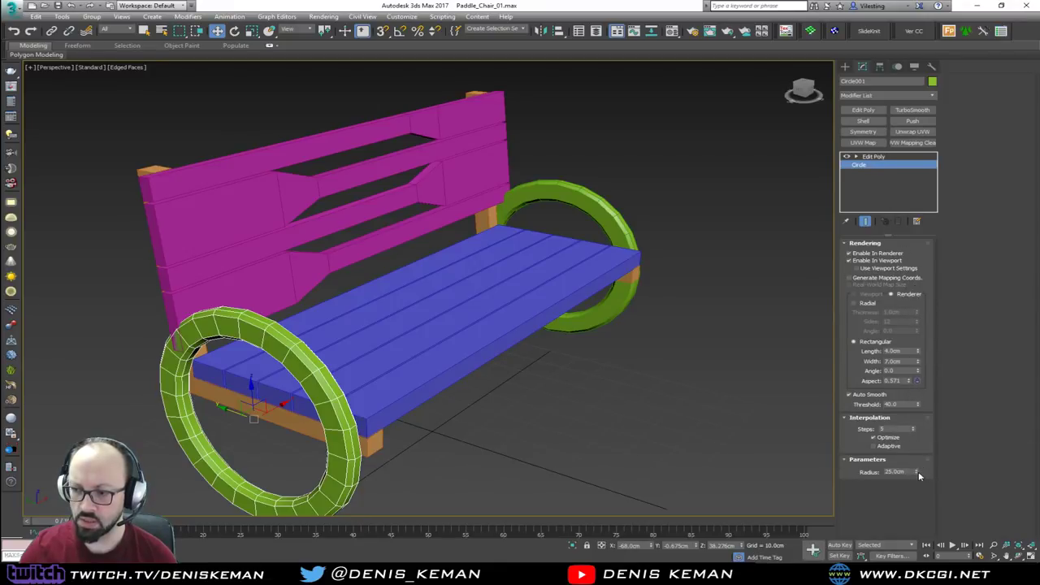
{"action": "left_click_drag", "start_coordinate": [909, 471], "coordinate": [868, 470]}
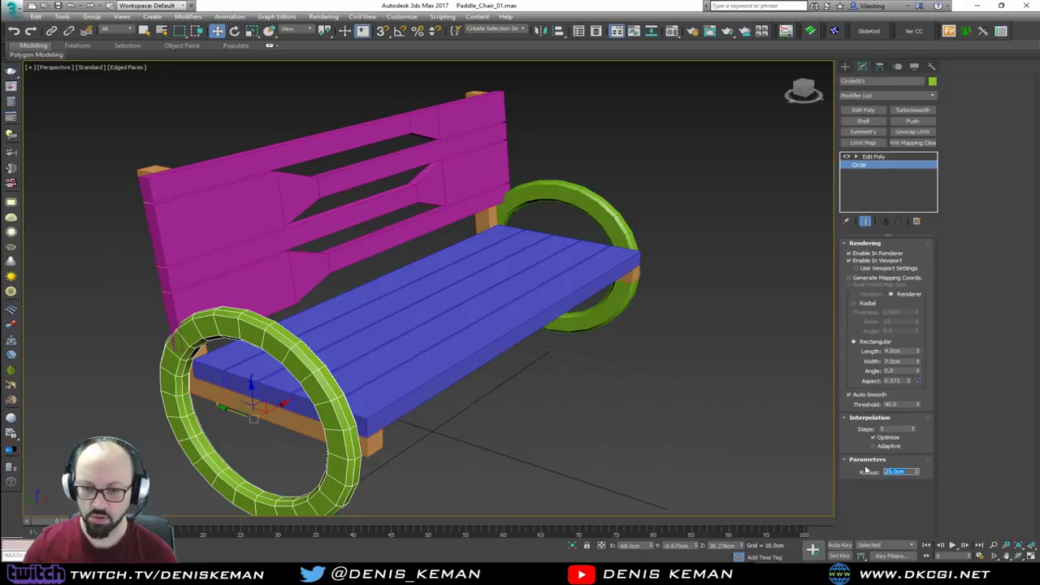
{"action": "type", "text": "22"}
{"action": "key", "text": "Return"}
{"action": "middle_click_drag", "start_coordinate": [712, 447], "coordinate": [330, 343], "text": "alt"}
{"action": "left_click_drag", "start_coordinate": [230, 419], "coordinate": [252, 419]}
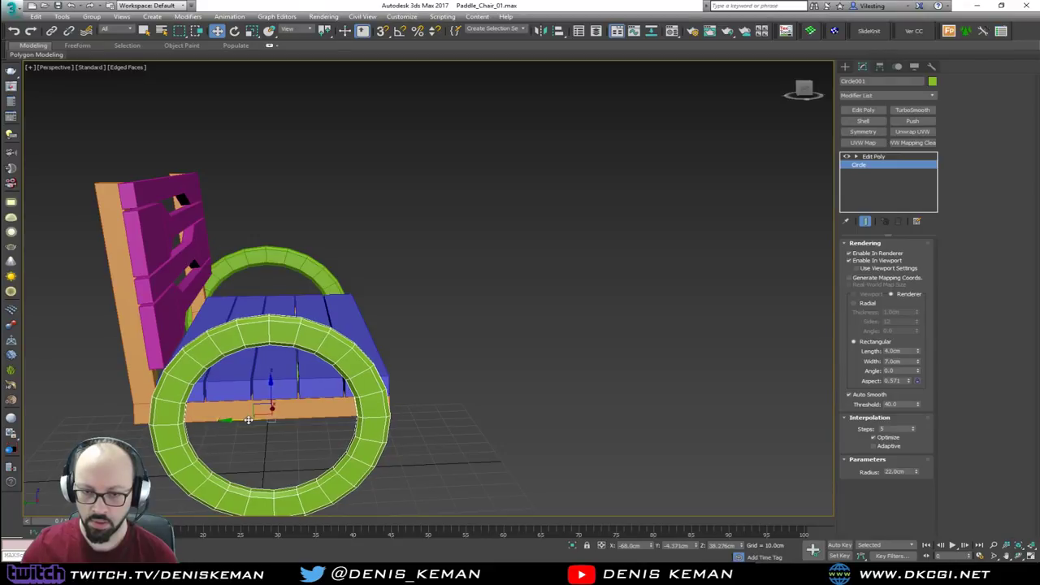
Step: Delete the larger green ring at the right end of the bench
{"action": "middle_click_drag", "start_coordinate": [487, 390], "coordinate": [196, 362], "text": "alt"}
{"action": "middle_click_drag", "start_coordinate": [418, 351], "coordinate": [160, 264]}
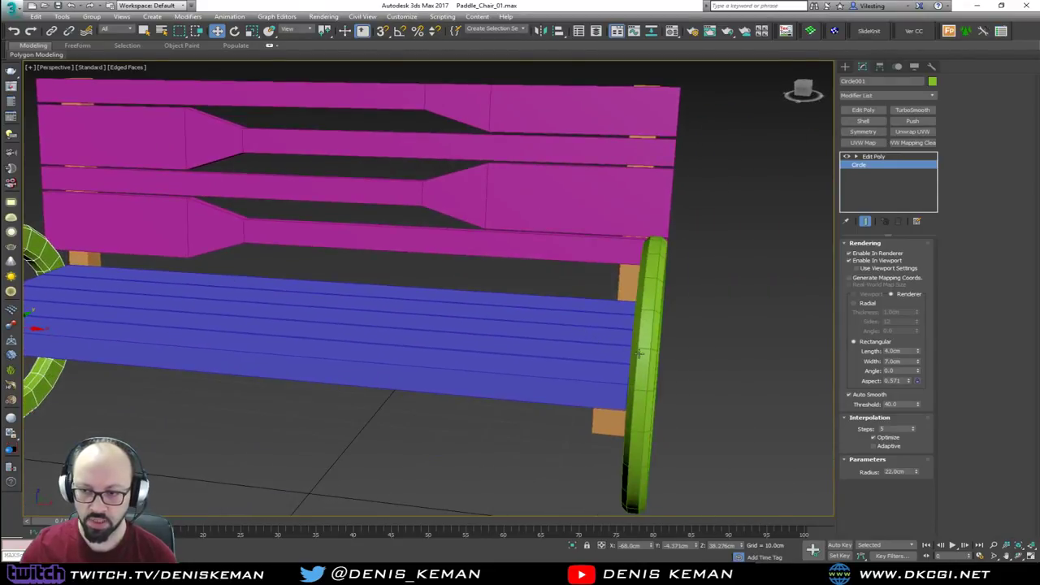
{"action": "left_click", "coordinate": [640, 353]}
{"action": "left_click", "coordinate": [895, 166]}
{"action": "middle_click_drag", "start_coordinate": [460, 241], "coordinate": [614, 222], "text": "alt"}
{"action": "scroll", "coordinate": [629, 273], "scroll_direction": "down", "scroll_amount": 3}
{"action": "key", "text": "Delete"}
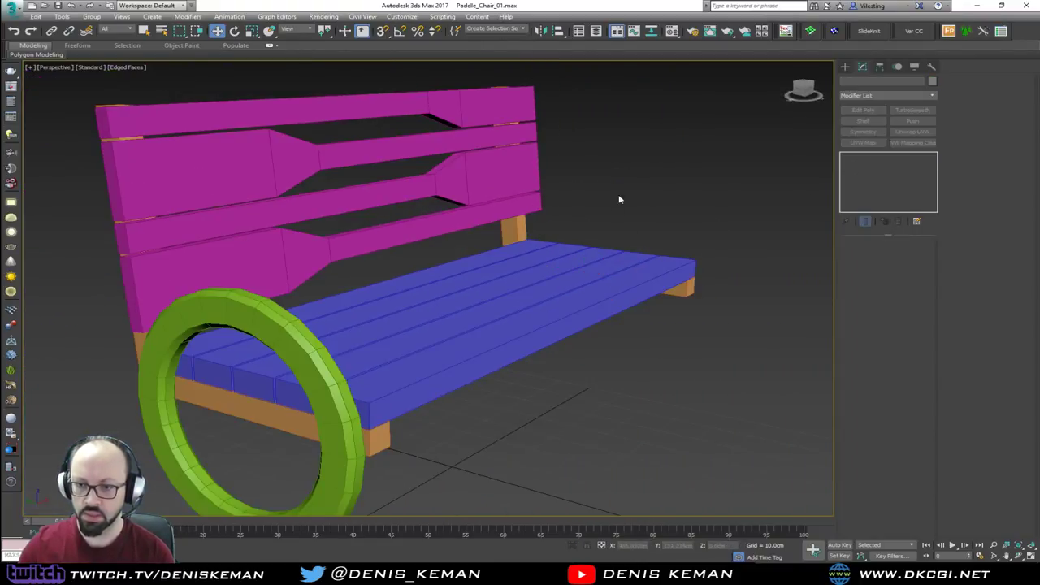
Step: Isolate the lowest backrest plank and add an Edit Poly modifier above its Shell
{"action": "left_click", "coordinate": [321, 376]}
{"action": "middle_click_drag", "start_coordinate": [321, 376], "coordinate": [398, 275], "text": "alt"}
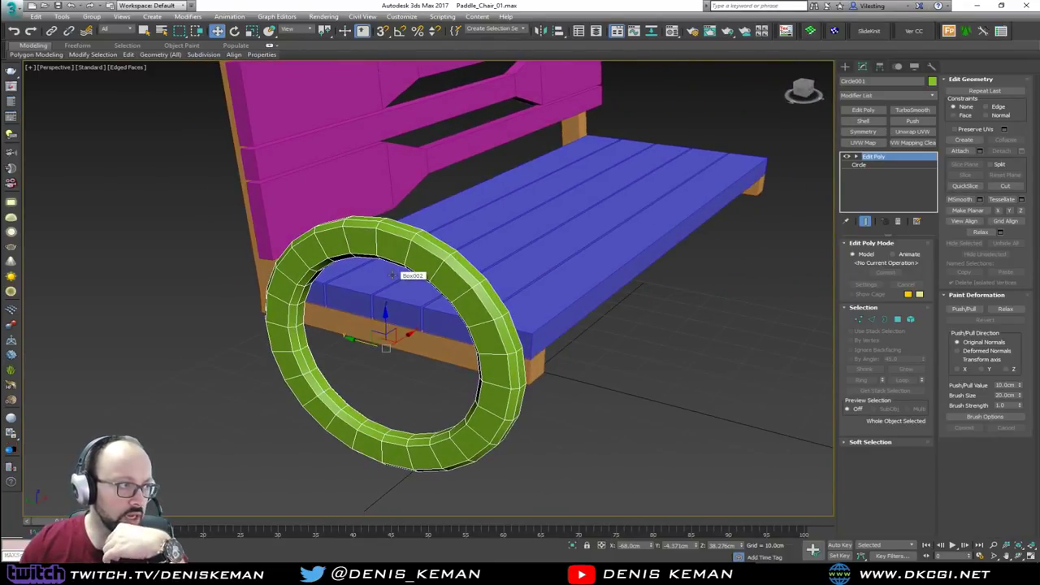
{"action": "middle_click_drag", "start_coordinate": [349, 193], "coordinate": [525, 241], "text": "alt"}
{"action": "left_click", "coordinate": [391, 302]}
{"action": "key", "text": "alt+q"}
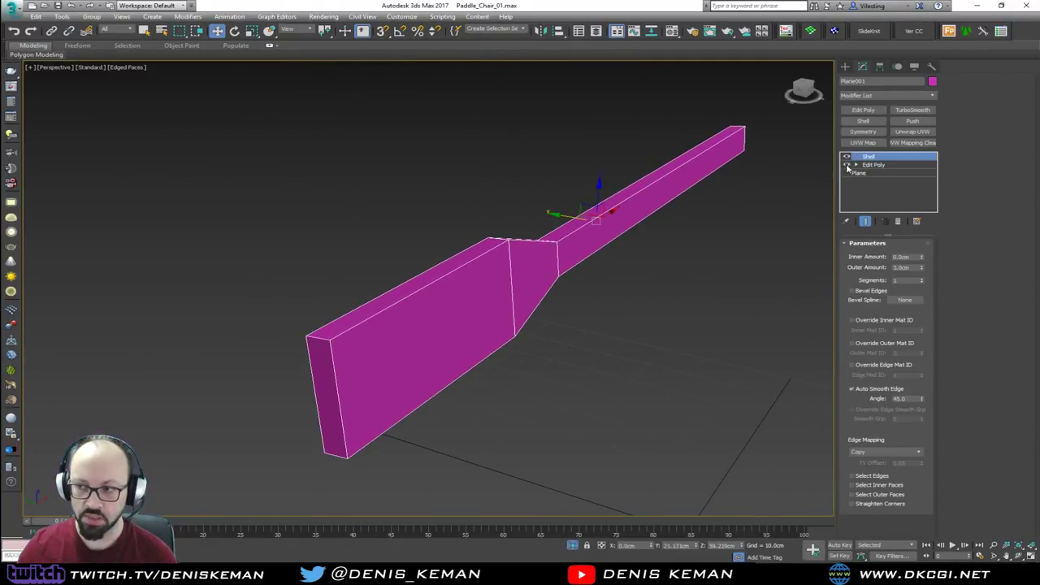
{"action": "left_click", "coordinate": [863, 110]}
Step: Select the upper and lower short edges at the plank's wide end and switch the reference coordinate system to World
{"action": "key", "text": "2"}
{"action": "left_click", "coordinate": [325, 340]}
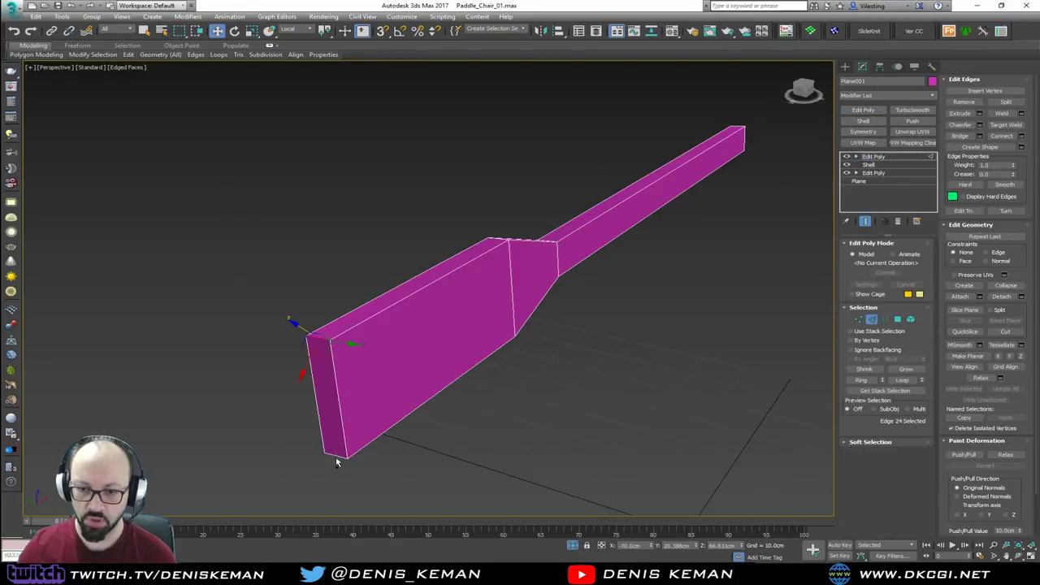
{"action": "left_click", "coordinate": [335, 456], "text": "ctrl"}
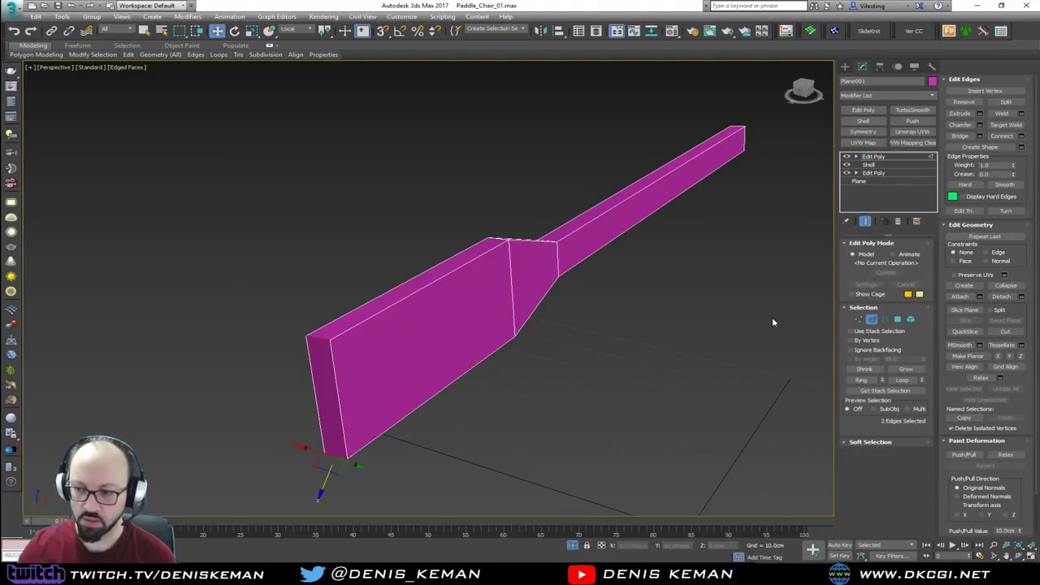
{"action": "right_click", "coordinate": [479, 313]}
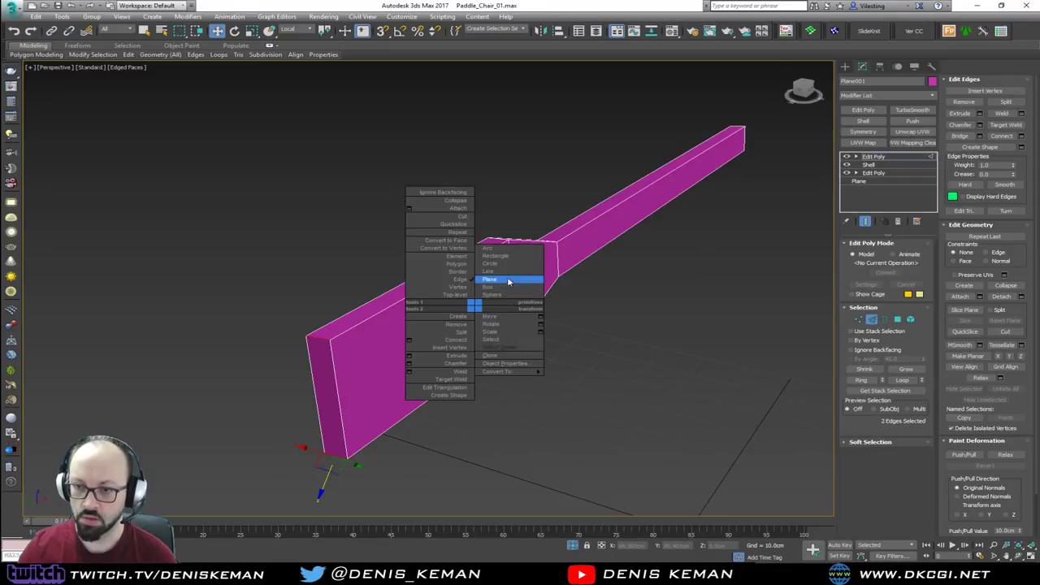
{"action": "right_click", "coordinate": [522, 309], "text": "alt"}
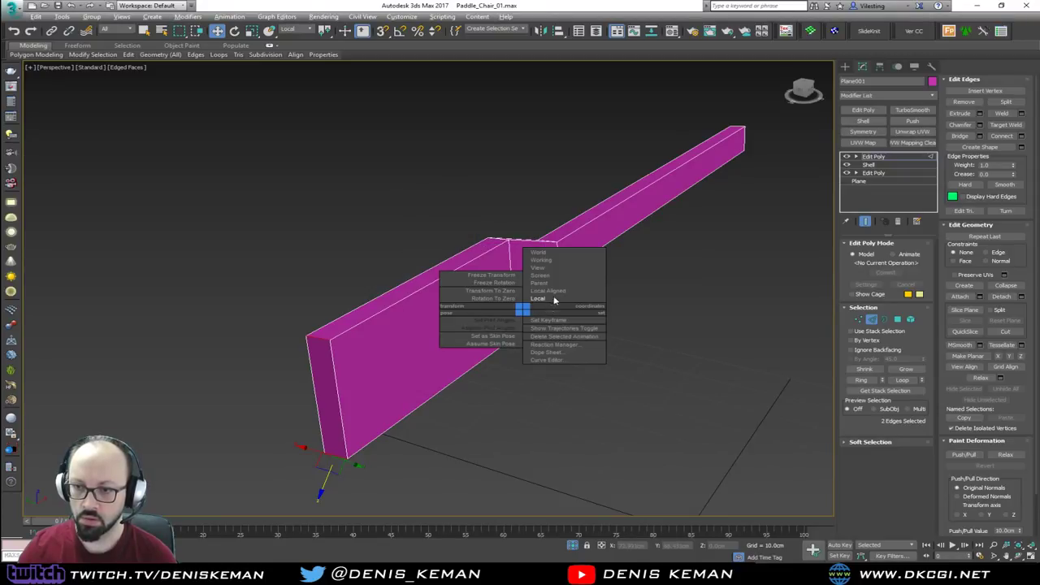
{"action": "left_click", "coordinate": [558, 252]}
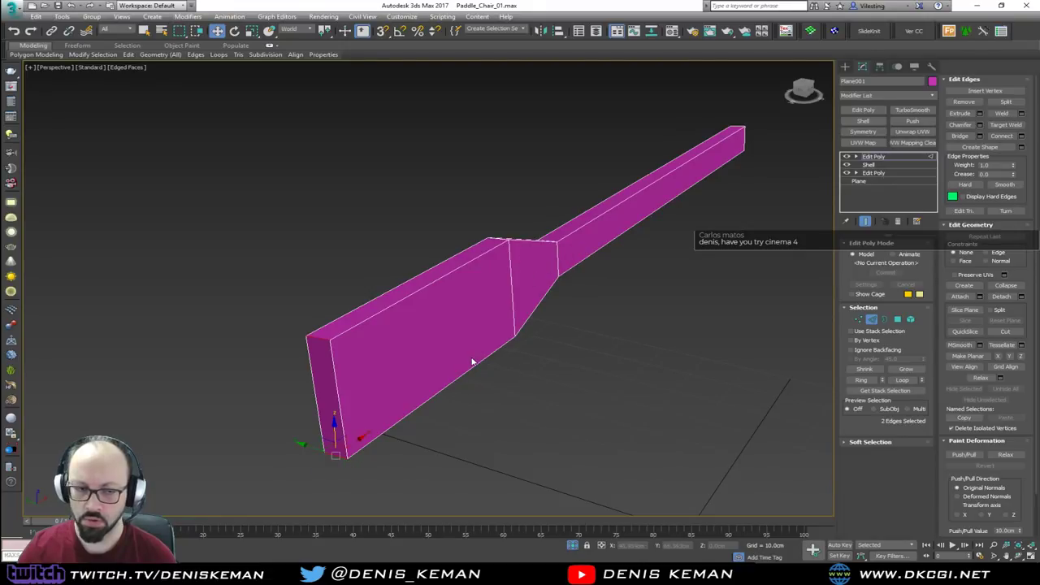
Step: Chamfer the two selected end edges by 1.0 cm with 2 segments, then switch to vertex editing
{"action": "scroll", "coordinate": [472, 361], "scroll_direction": "up", "scroll_amount": 1}
{"action": "middle_click_drag", "start_coordinate": [464, 355], "coordinate": [468, 312]}
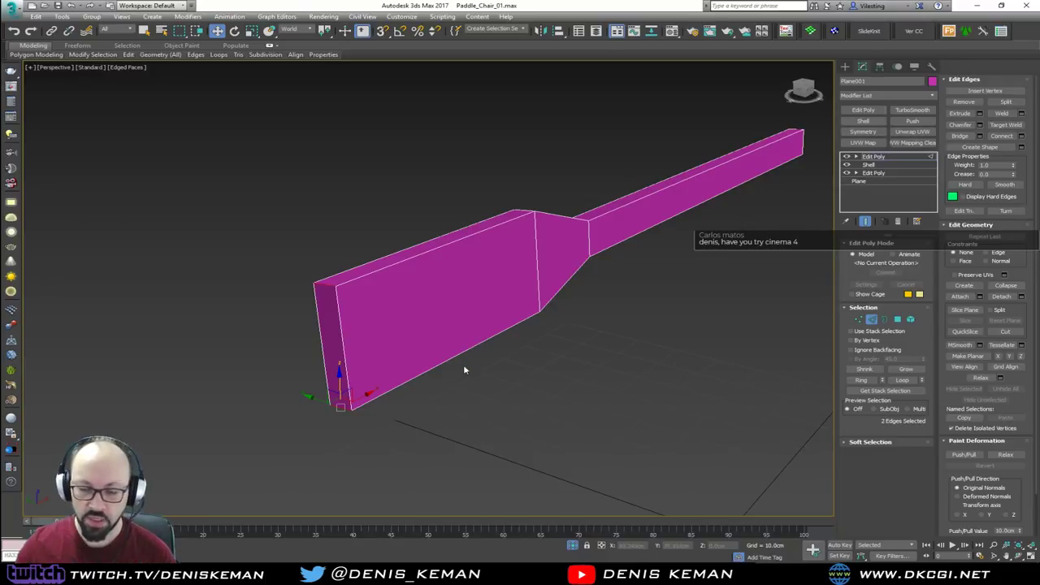
{"action": "scroll", "coordinate": [394, 365], "scroll_direction": "up", "scroll_amount": 2}
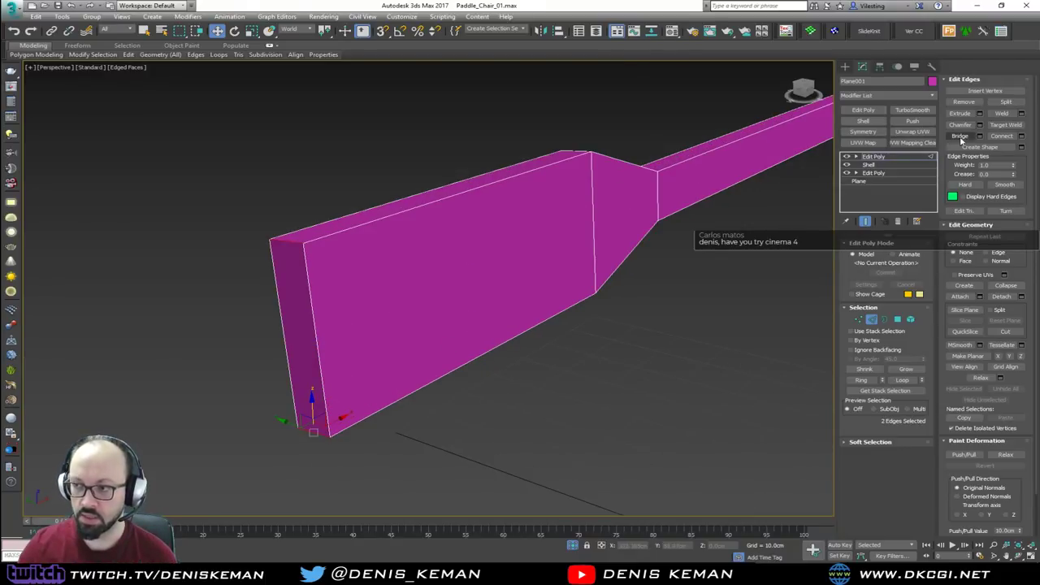
{"action": "left_click", "coordinate": [979, 125]}
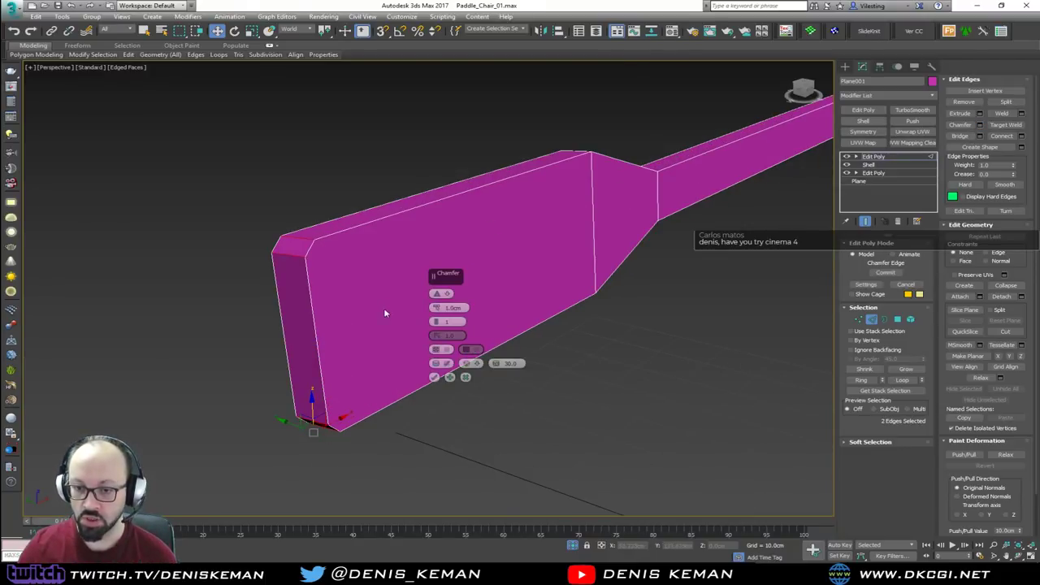
{"action": "left_click", "coordinate": [436, 320]}
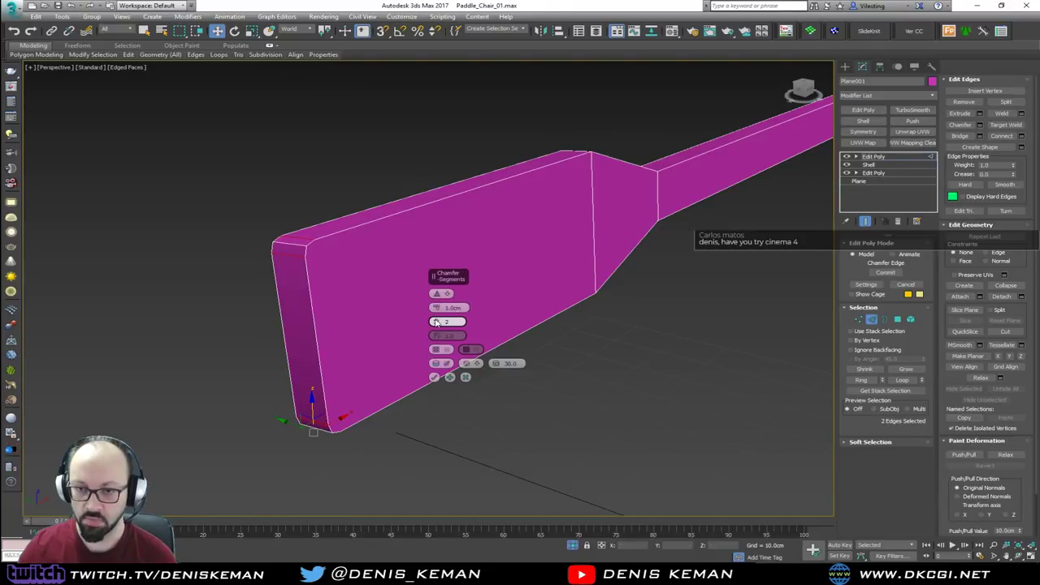
{"action": "left_click", "coordinate": [434, 377]}
{"action": "key", "text": "1"}
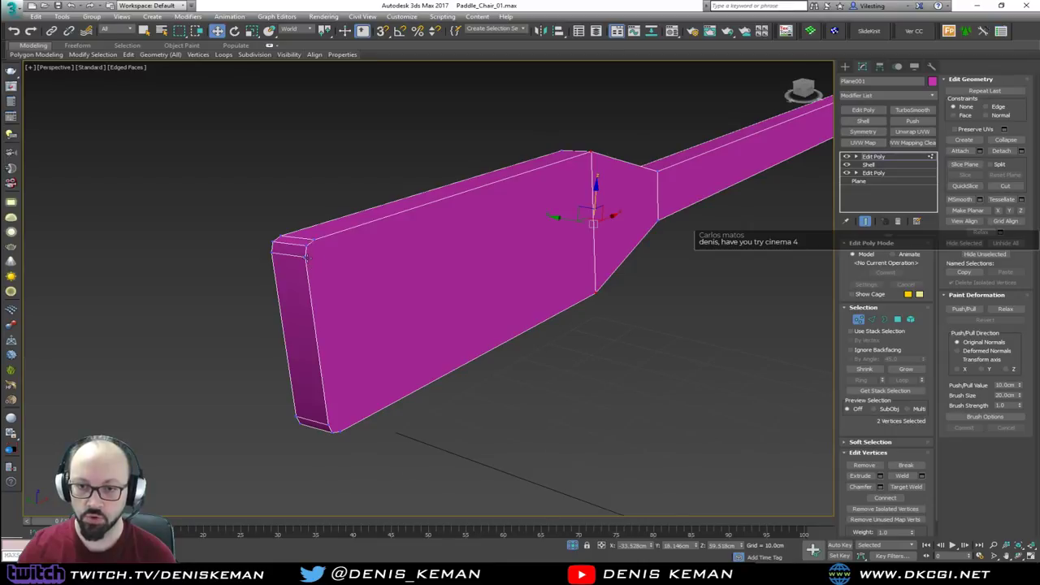
Step: Connect the end chamfer vertices to the taper corners along the upper and lower sides of the paddle's first broad face
{"action": "left_click", "coordinate": [306, 256]}
{"action": "left_click", "coordinate": [591, 152], "text": "ctrl"}
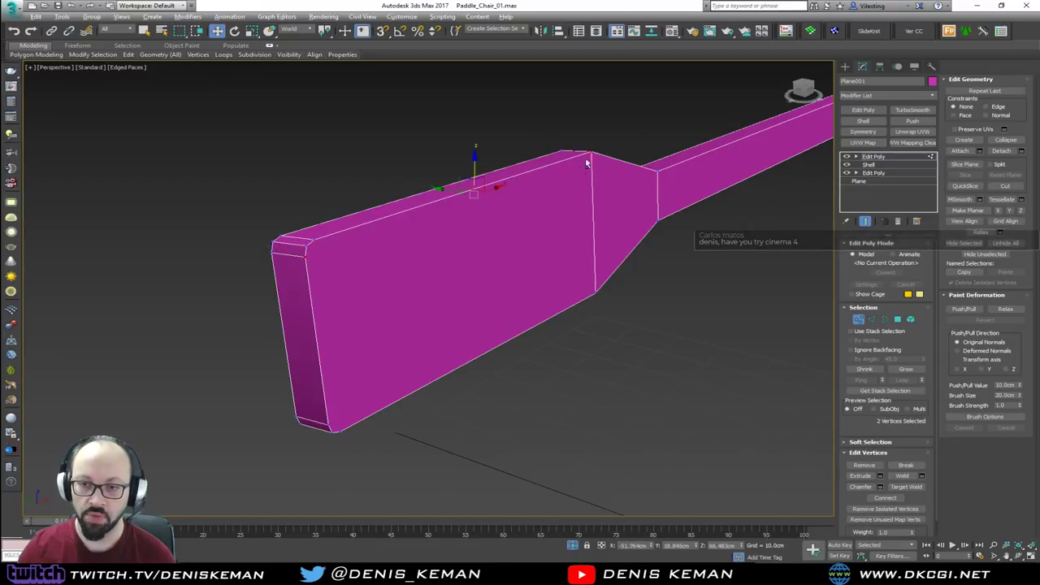
{"action": "key", "text": "ctrl+shift+e"}
{"action": "left_click", "coordinate": [329, 426]}
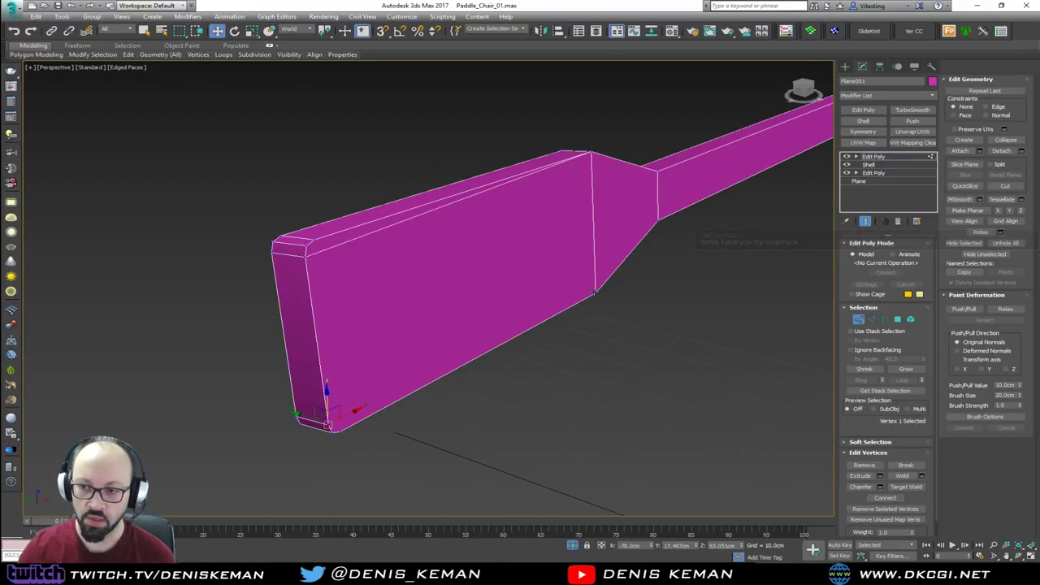
{"action": "left_click", "coordinate": [594, 291], "text": "ctrl"}
Step: Connect the upper and lower end chamfer vertices to the taper corners on the paddle's opposite broad face
{"action": "middle_click_drag", "start_coordinate": [569, 302], "coordinate": [618, 227], "text": "alt"}
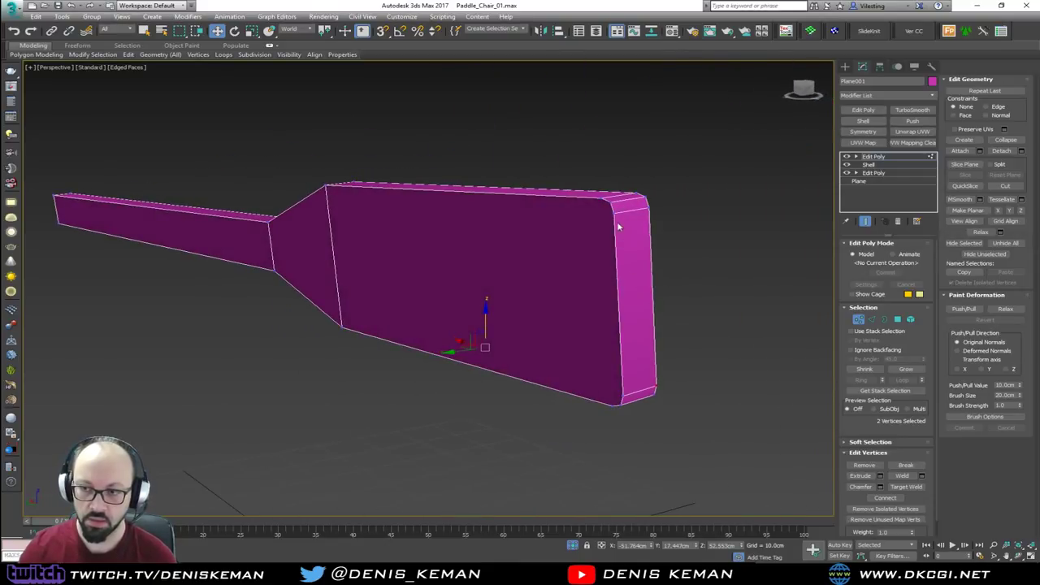
{"action": "left_click", "coordinate": [613, 216]}
{"action": "left_click", "coordinate": [334, 193], "text": "ctrl"}
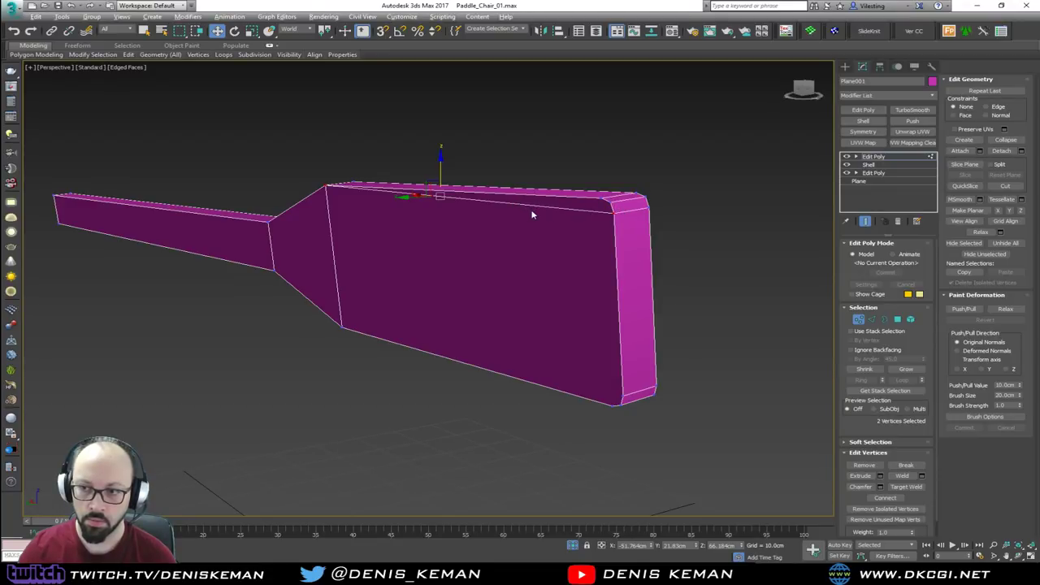
{"action": "left_click", "coordinate": [624, 398]}
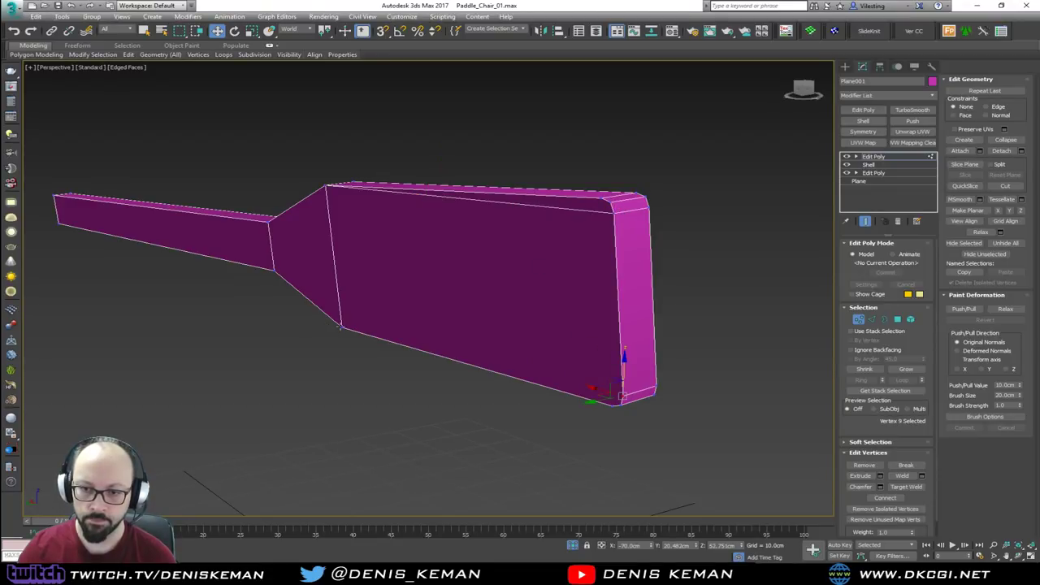
{"action": "left_click", "coordinate": [340, 326], "text": "ctrl"}
Step: Chamfer the upper and lower short edges at the plank's narrow end by 1.0 cm with 2 segments
{"action": "middle_click_drag", "start_coordinate": [460, 314], "coordinate": [232, 172], "text": "alt"}
{"action": "scroll", "coordinate": [455, 260], "scroll_direction": "down", "scroll_amount": 2}
{"action": "middle_click_drag", "start_coordinate": [455, 260], "coordinate": [316, 220]}
{"action": "scroll", "coordinate": [436, 272], "scroll_direction": "up", "scroll_amount": 2}
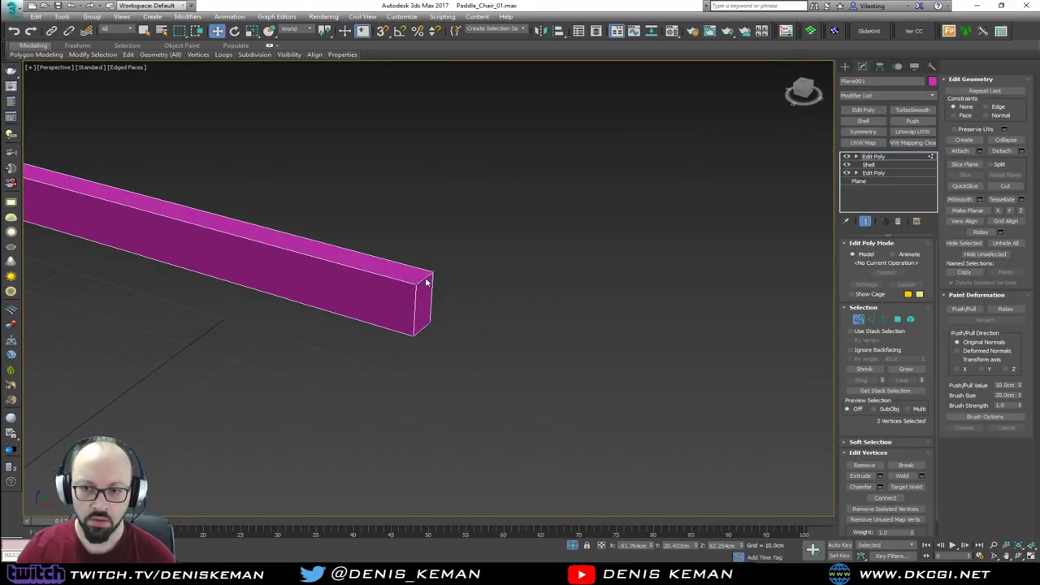
{"action": "key", "text": "2"}
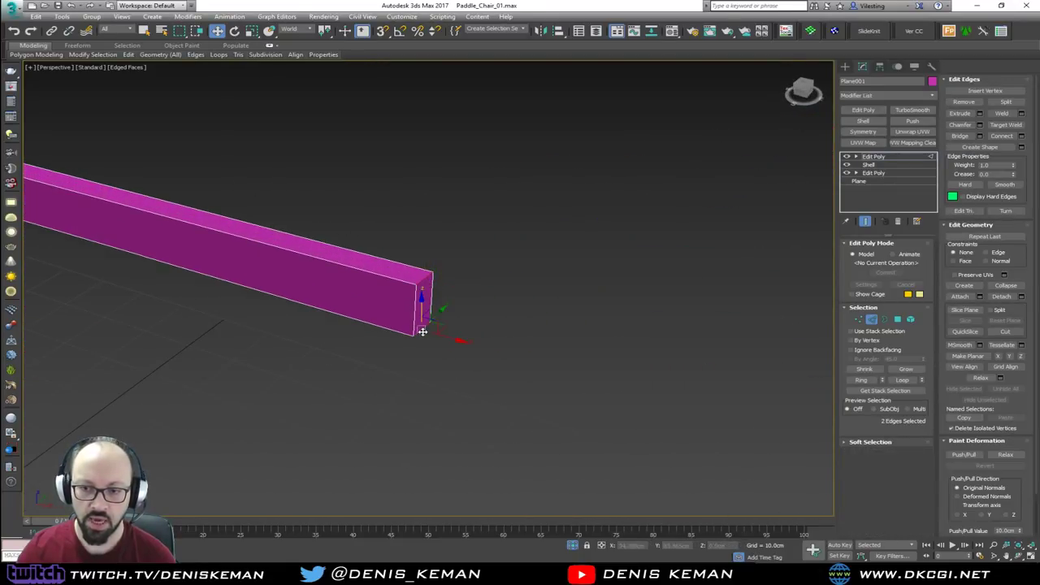
{"action": "left_click", "coordinate": [981, 125]}
{"action": "middle_click_drag", "start_coordinate": [452, 272], "coordinate": [401, 317], "text": "alt"}
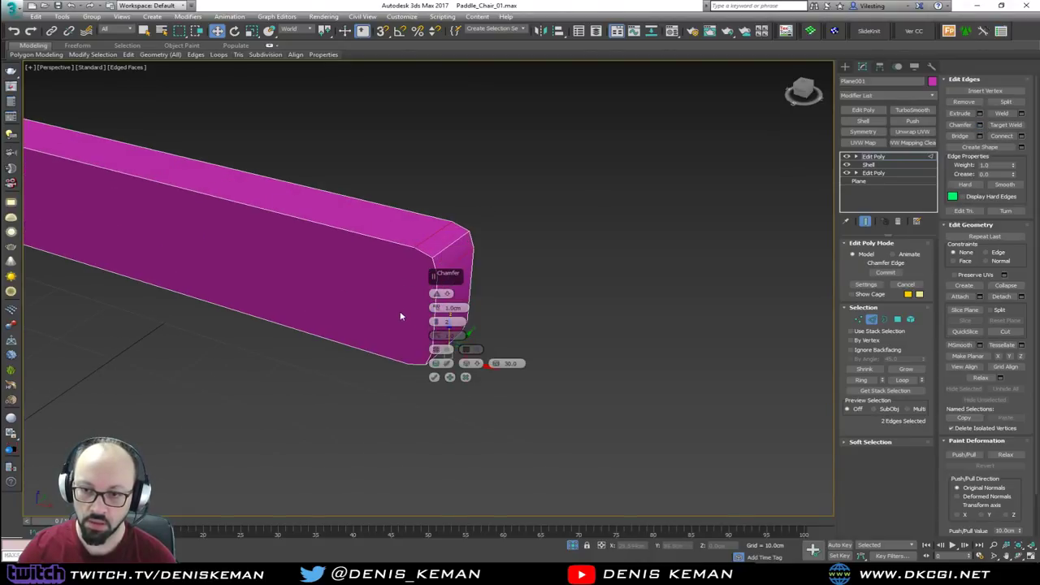
{"action": "left_click", "coordinate": [435, 376]}
Step: Connect the upper and lower vertices where the narrow end's chamfer starts, on both broad faces of the plank
{"action": "key", "text": "1"}
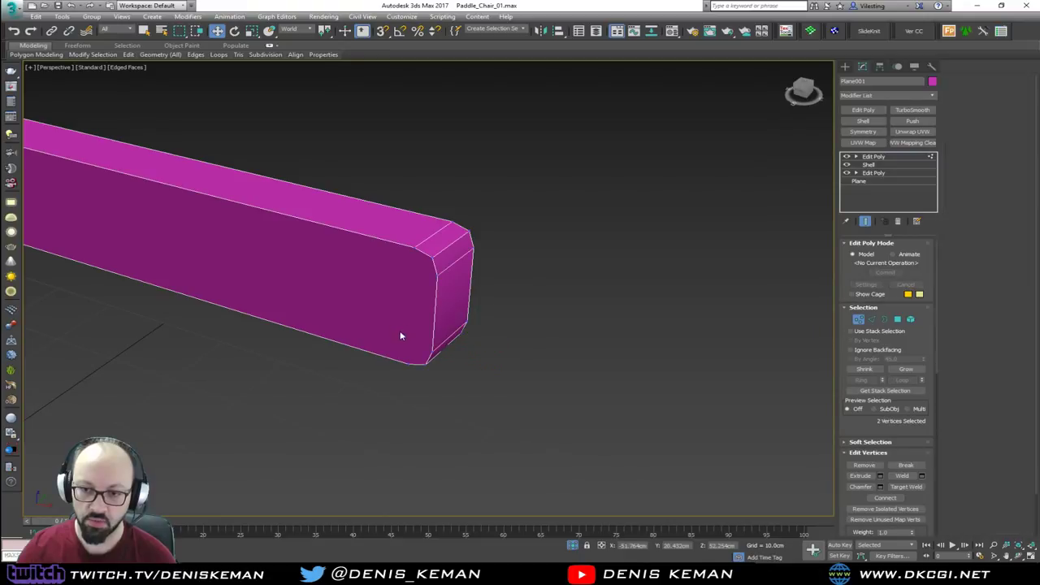
{"action": "left_click", "coordinate": [407, 363]}
{"action": "left_click", "coordinate": [414, 249], "text": "ctrl"}
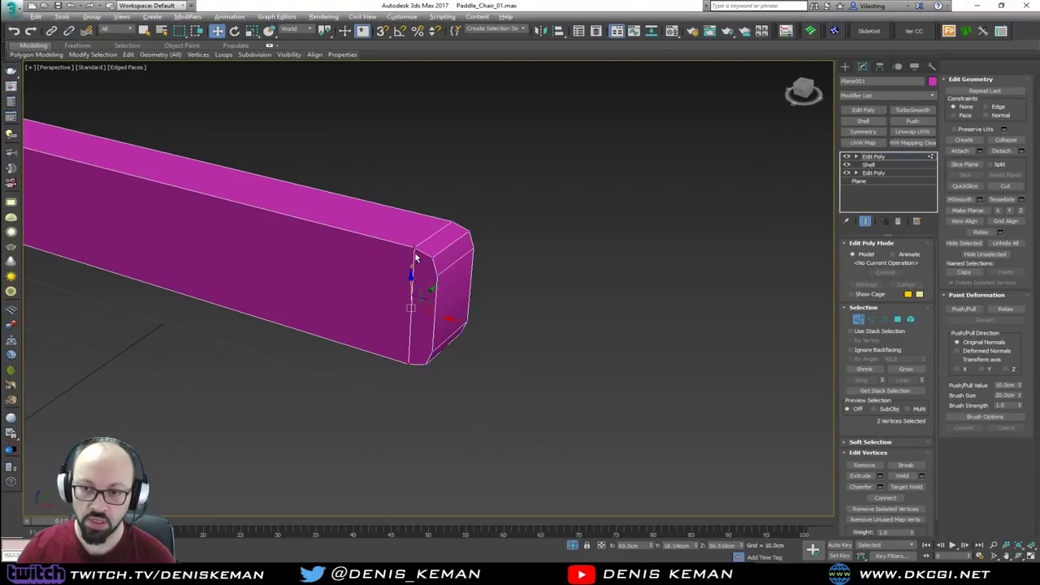
{"action": "middle_click_drag", "start_coordinate": [414, 250], "coordinate": [475, 299], "text": "alt"}
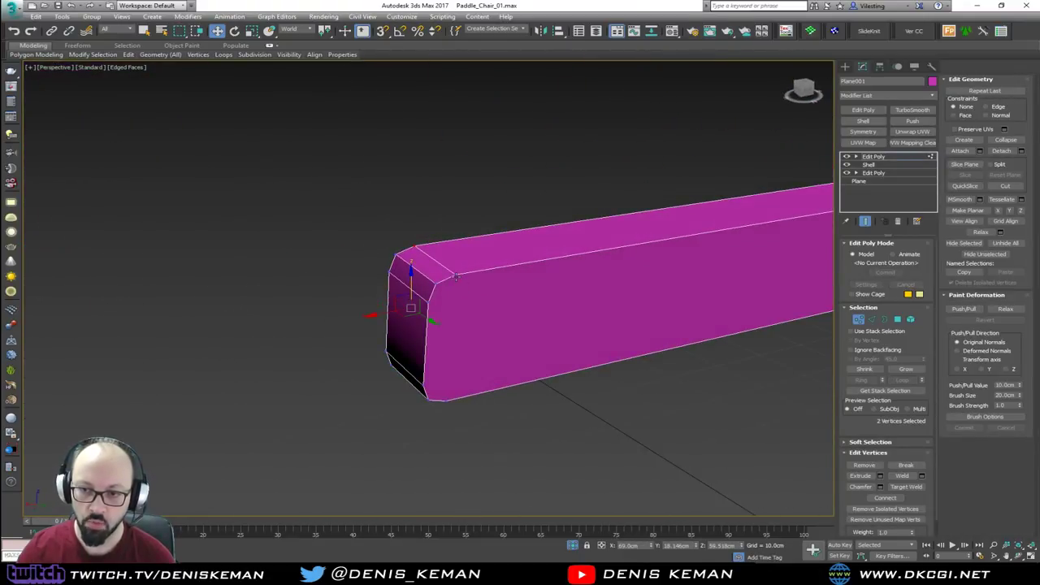
{"action": "left_click", "coordinate": [456, 276]}
{"action": "left_click", "coordinate": [448, 402], "text": "ctrl"}
{"action": "key", "text": "ctrl+shift+e"}
{"action": "left_click", "coordinate": [482, 373]}
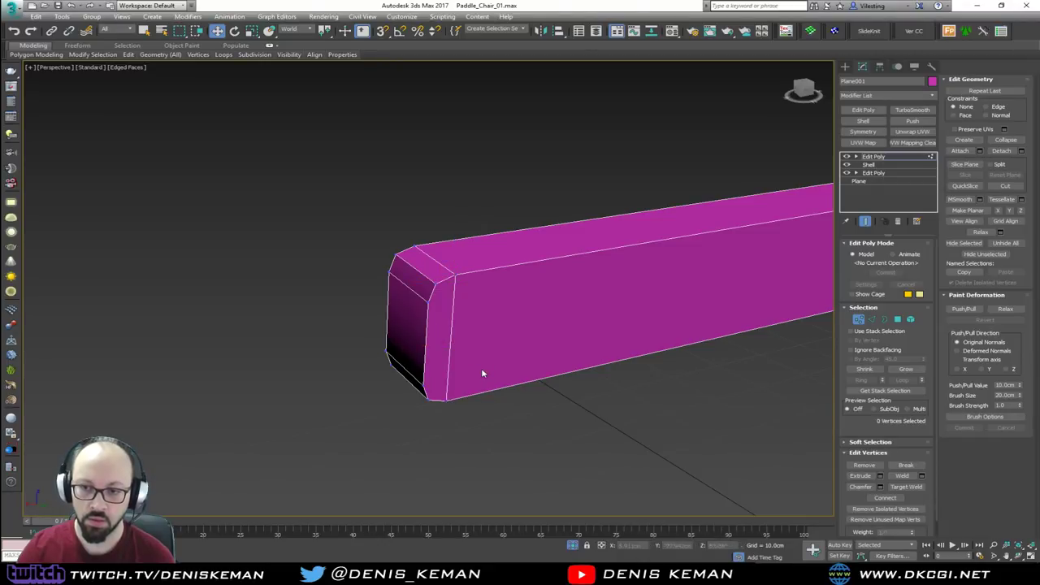
Step: Connect the middle chamfer vertices vertically at the narrow end, on both broad faces of the plank
{"action": "middle_click_drag", "start_coordinate": [486, 307], "coordinate": [404, 303]}
{"action": "scroll", "coordinate": [404, 303], "scroll_direction": "down", "scroll_amount": 3}
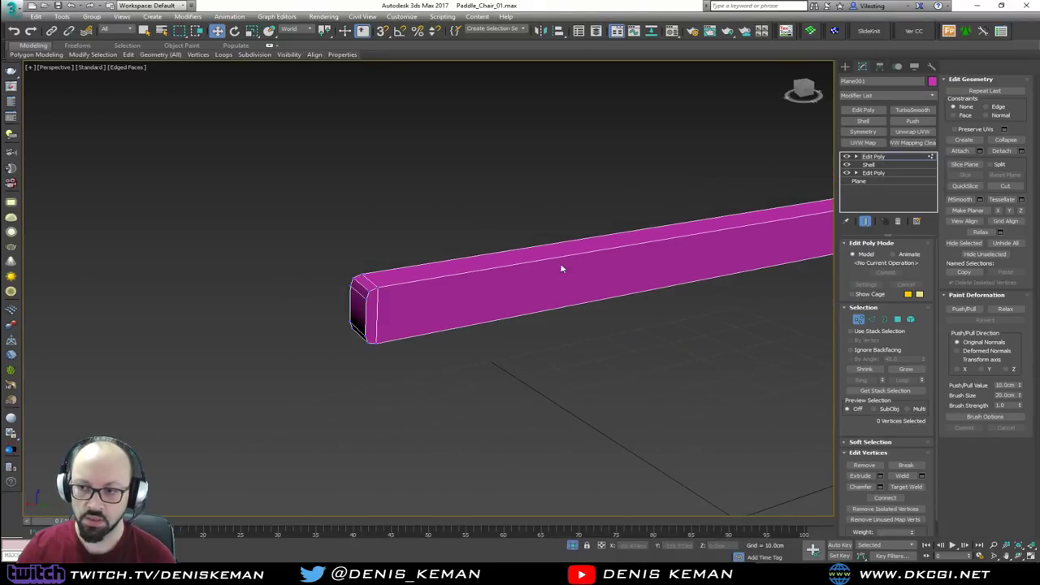
{"action": "middle_click_drag", "start_coordinate": [562, 268], "coordinate": [315, 263]}
{"action": "scroll", "coordinate": [433, 263], "scroll_direction": "down", "scroll_amount": 2}
{"action": "middle_click_drag", "start_coordinate": [469, 262], "coordinate": [513, 262], "text": "alt"}
{"action": "scroll", "coordinate": [281, 273], "scroll_direction": "up", "scroll_amount": 3}
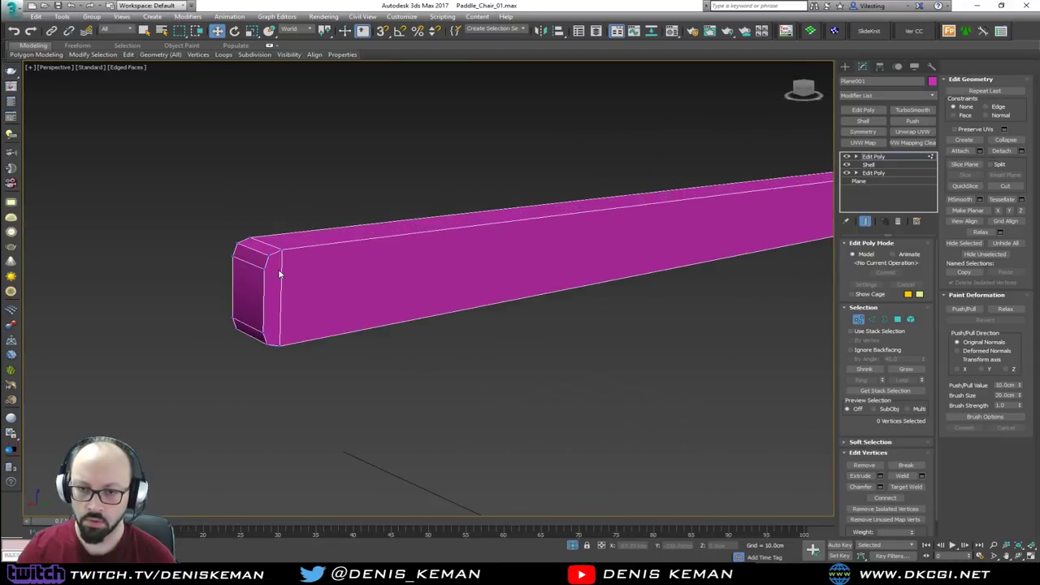
{"action": "left_click", "coordinate": [264, 249]}
{"action": "left_click", "coordinate": [262, 380], "text": "ctrl"}
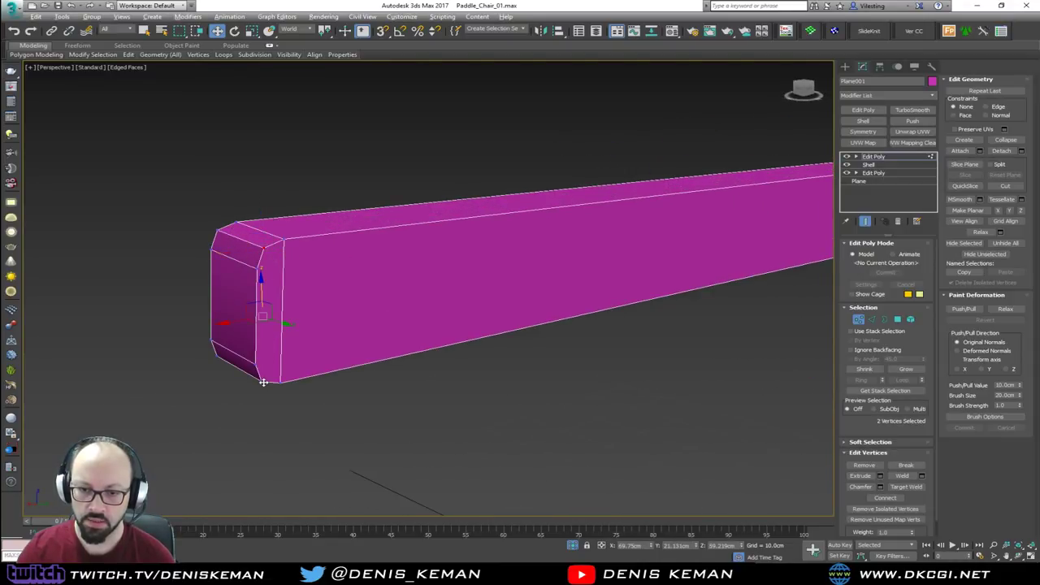
{"action": "middle_click_drag", "start_coordinate": [263, 381], "coordinate": [311, 322], "text": "alt"}
{"action": "left_click", "coordinate": [220, 254]}
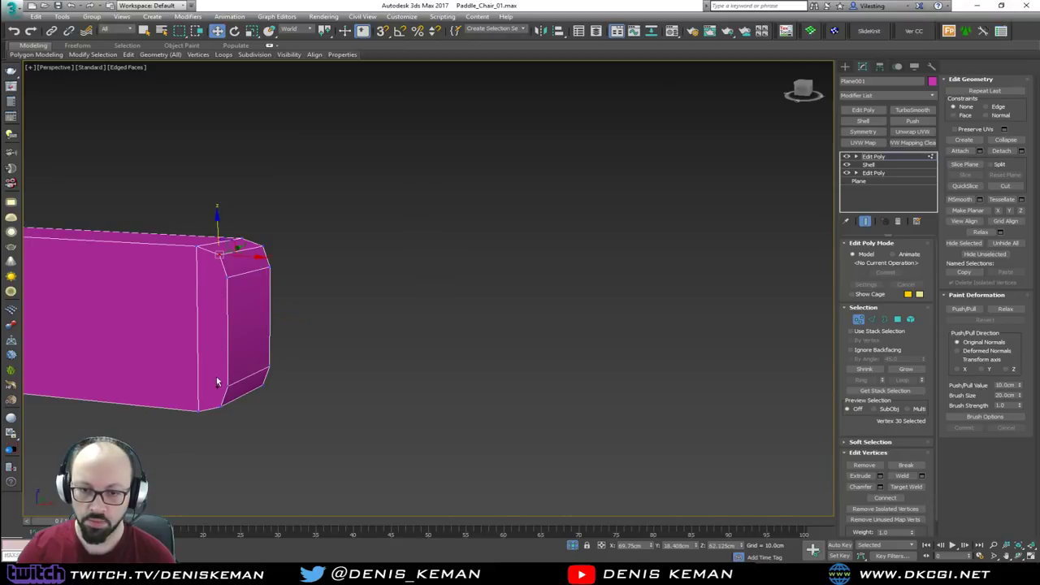
{"action": "left_click", "coordinate": [219, 406], "text": "ctrl"}
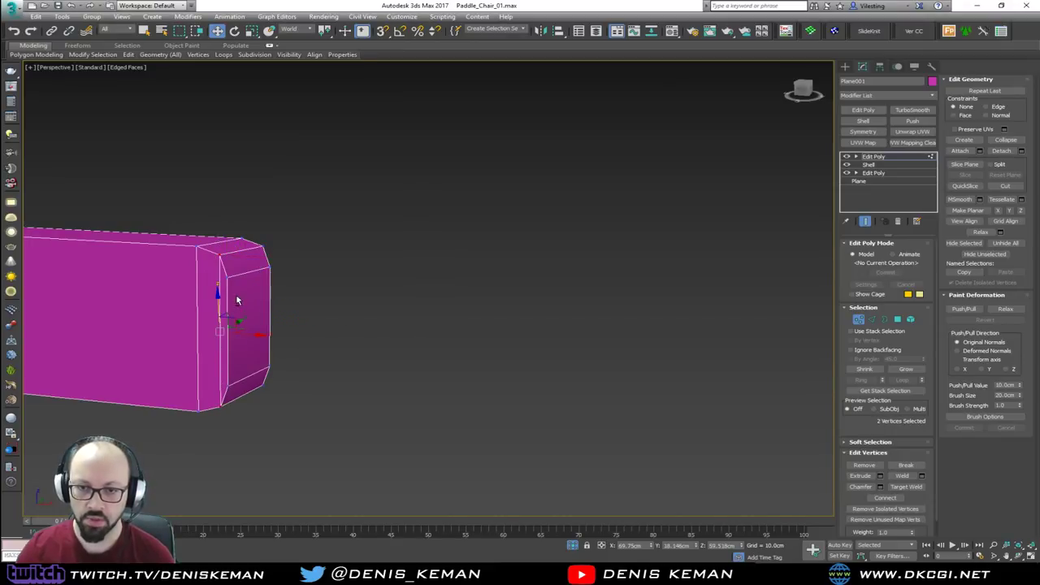
{"action": "middle_click_drag", "start_coordinate": [235, 297], "coordinate": [317, 235], "text": "alt"}
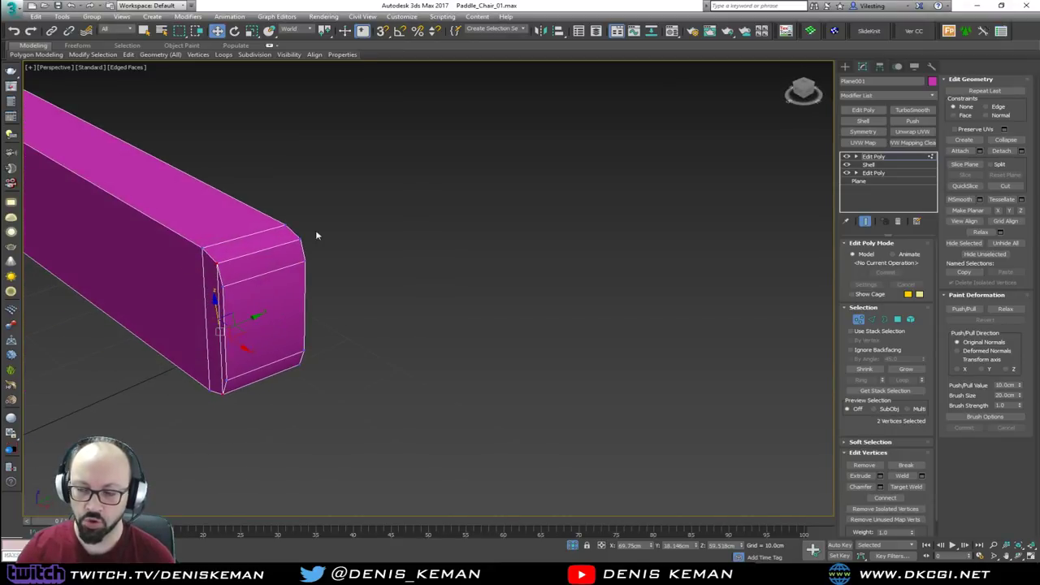
Step: Deselect the plank and examine its shading with edged faces off, from the narrow end to the paddle
{"action": "left_click", "coordinate": [860, 320]}
{"action": "left_click", "coordinate": [391, 259]}
{"action": "middle_click_drag", "start_coordinate": [217, 230], "coordinate": [481, 298]}
{"action": "scroll", "coordinate": [481, 298], "scroll_direction": "down", "scroll_amount": 4}
{"action": "key", "text": "F4"}
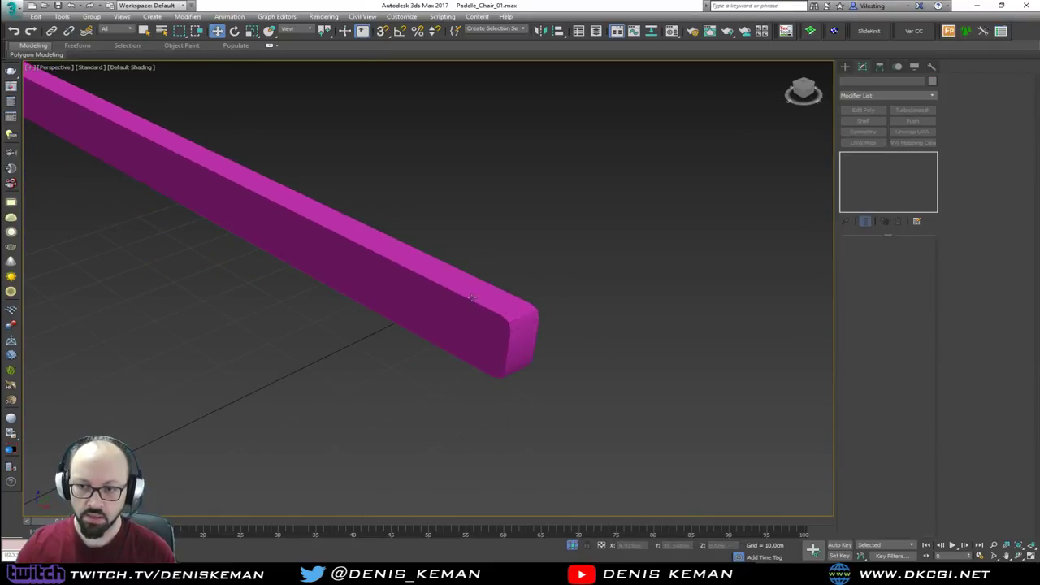
{"action": "mouse_move", "coordinate": [295, 231]}
{"action": "middle_mouse_down"}
{"action": "mouse_move", "coordinate": [432, 309]}
{"action": "mouse_move", "coordinate": [456, 287]}
{"action": "mouse_move", "coordinate": [522, 285]}
{"action": "mouse_move", "coordinate": [503, 282]}
{"action": "middle_mouse_up"}
{"action": "scroll", "coordinate": [456, 286], "scroll_direction": "down", "scroll_amount": 3}
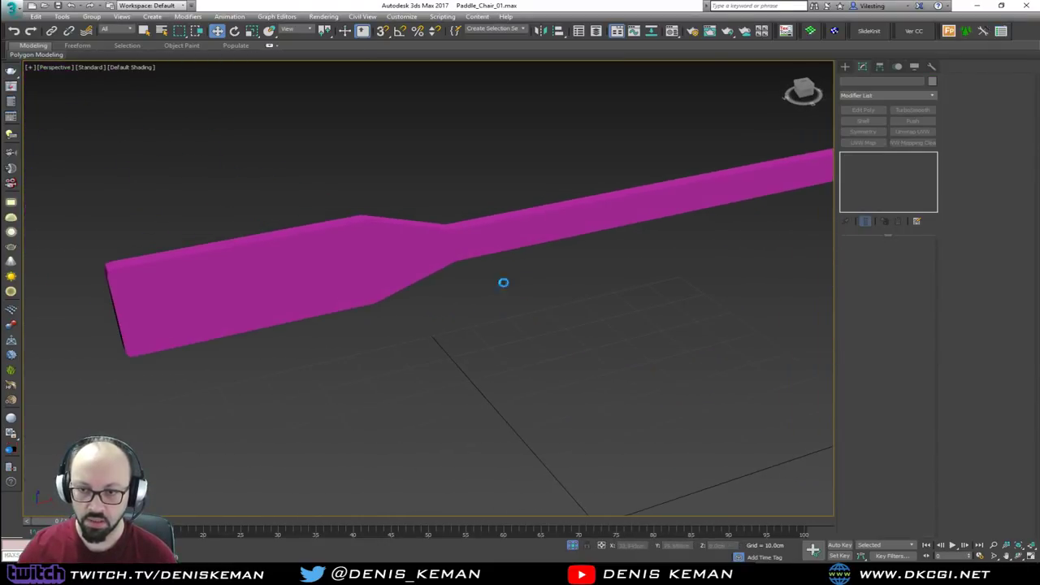
{"action": "scroll", "coordinate": [497, 242], "scroll_direction": "up", "scroll_amount": 4}
{"action": "key", "text": "F4"}
{"action": "middle_click_drag", "start_coordinate": [496, 242], "coordinate": [289, 270]}
{"action": "scroll", "coordinate": [390, 274], "scroll_direction": "down", "scroll_amount": 4}
Step: Reselect the plank and, in edge editing, select the handle's long outline edges and the narrow end's outline on both broad faces
{"action": "left_click", "coordinate": [458, 275]}
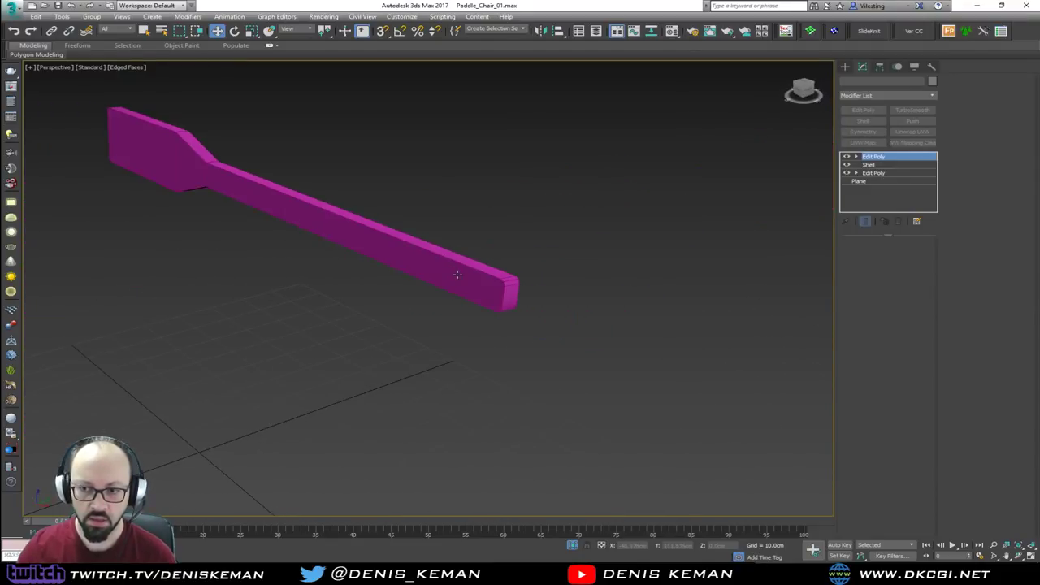
{"action": "scroll", "coordinate": [477, 278], "scroll_direction": "up", "scroll_amount": 3}
{"action": "key", "text": "2"}
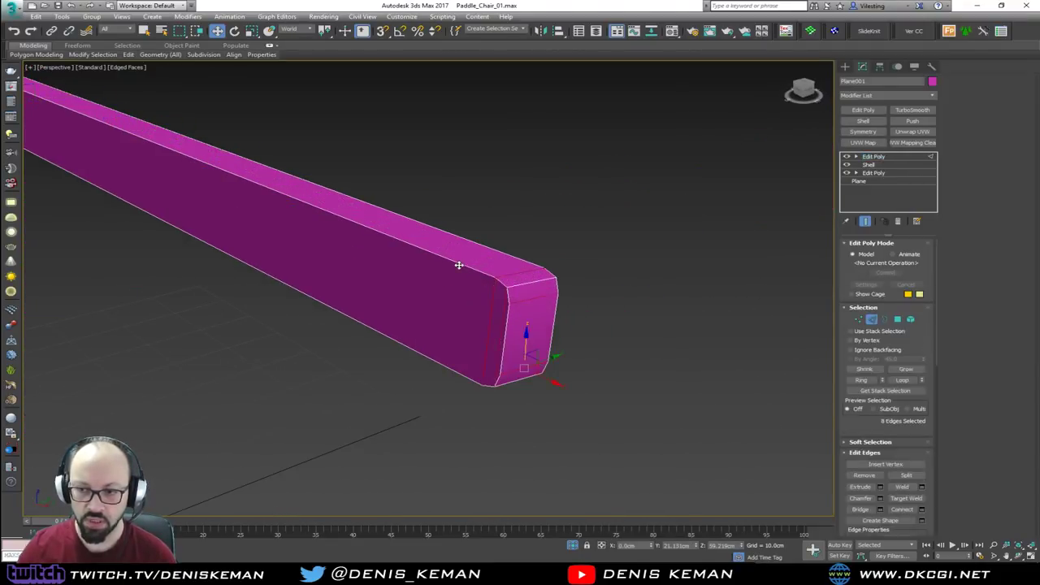
{"action": "left_click", "coordinate": [506, 325], "text": "ctrl"}
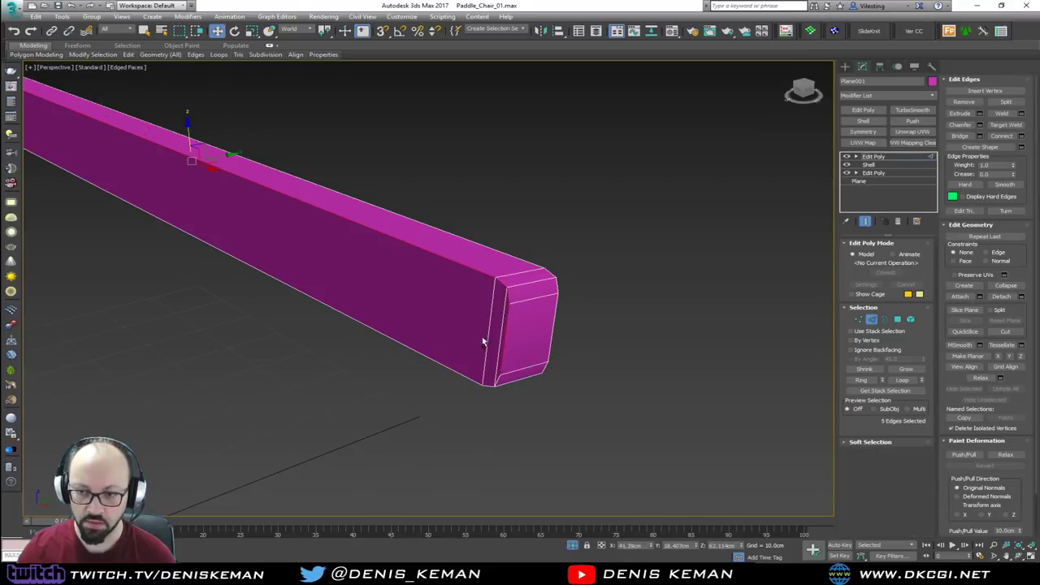
{"action": "double_click", "coordinate": [449, 368], "text": "ctrl"}
{"action": "double_click", "coordinate": [522, 260], "text": "ctrl"}
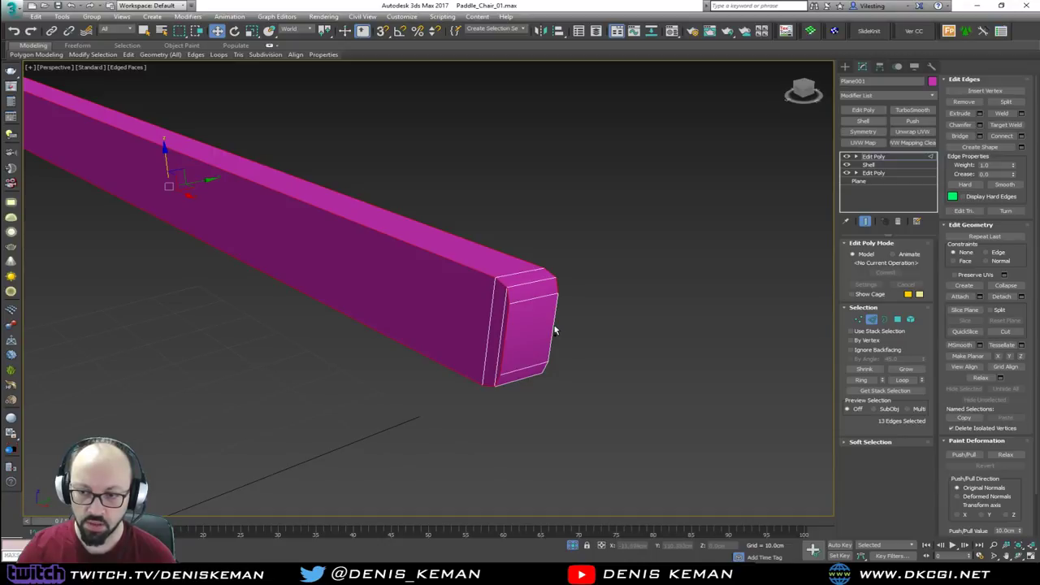
{"action": "scroll", "coordinate": [539, 320], "scroll_direction": "down", "scroll_amount": 3}
{"action": "middle_click_drag", "start_coordinate": [539, 320], "coordinate": [390, 304], "text": "alt"}
{"action": "left_click", "coordinate": [377, 273], "text": "ctrl"}
Step: Add the upper, end and lower outline edges of the paddle's first broad face to the edge selection
{"action": "middle_click_drag", "start_coordinate": [439, 329], "coordinate": [326, 332]}
{"action": "middle_click_drag", "start_coordinate": [407, 317], "coordinate": [332, 264], "text": "alt"}
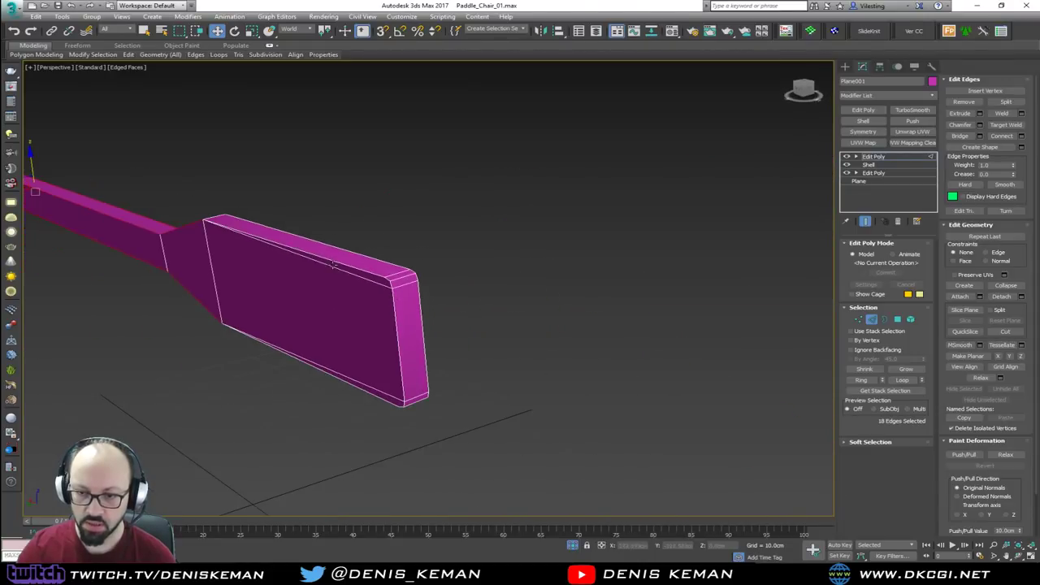
{"action": "scroll", "coordinate": [378, 284], "scroll_direction": "up", "scroll_amount": 2}
{"action": "left_click", "coordinate": [377, 271], "text": "ctrl"}
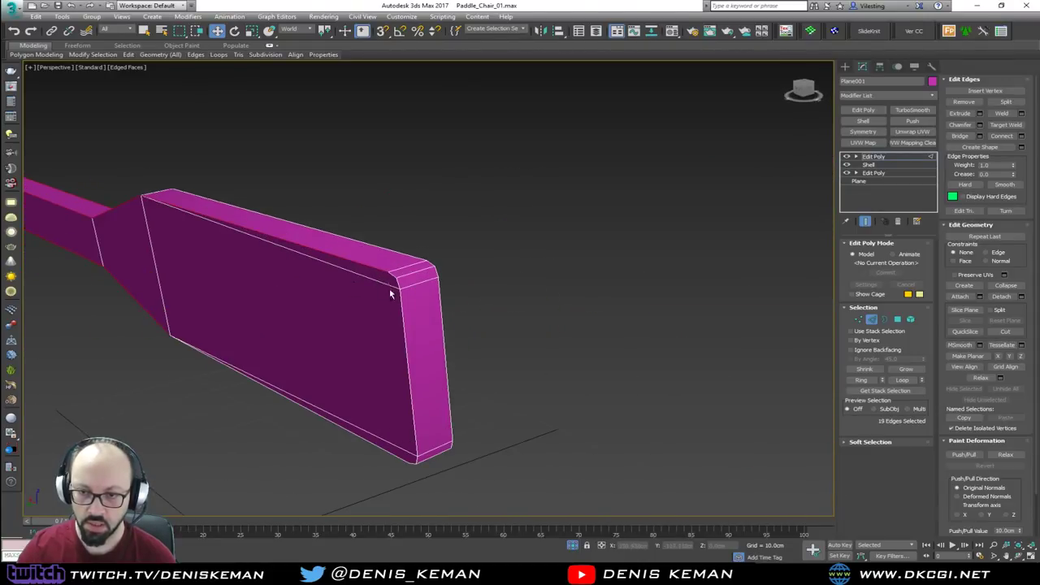
{"action": "left_click", "coordinate": [401, 299], "text": "ctrl"}
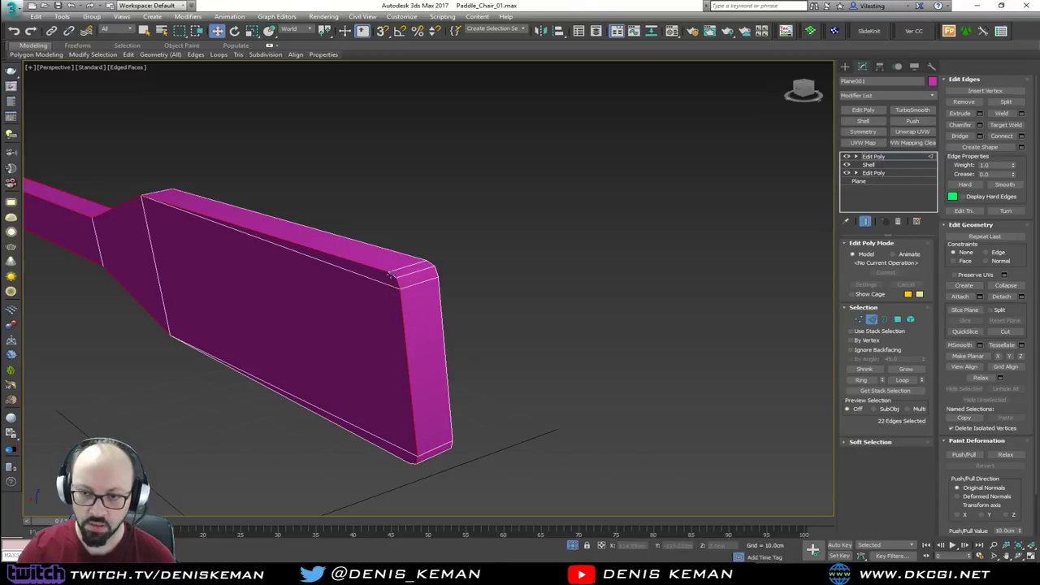
{"action": "left_click", "coordinate": [361, 436], "text": "ctrl"}
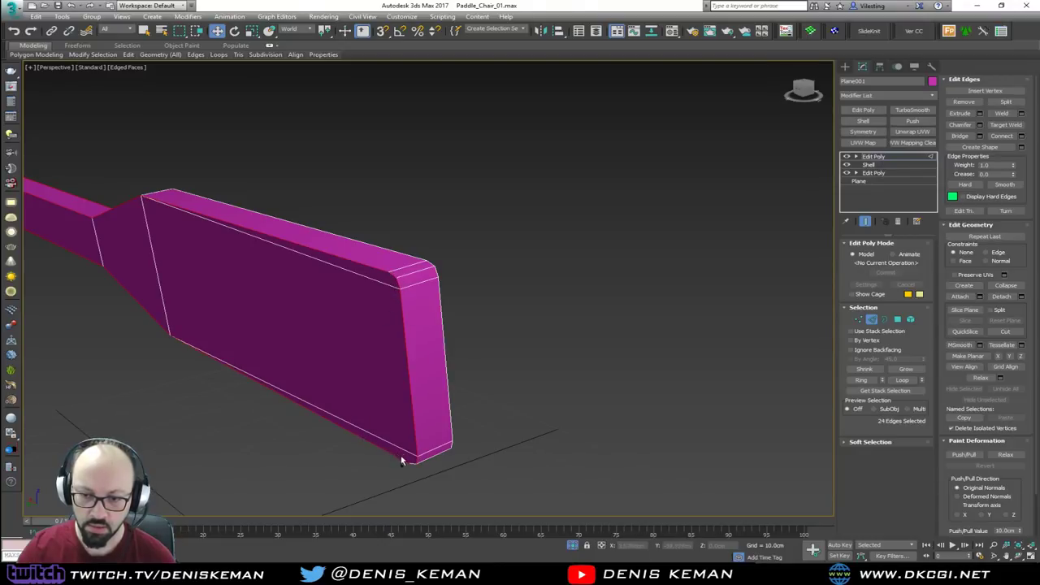
Step: Add the upper, corner, end and lower outline edges of the paddle's opposite broad face to the edge selection
{"action": "middle_click_drag", "start_coordinate": [392, 391], "coordinate": [486, 312], "text": "alt"}
{"action": "middle_click_drag", "start_coordinate": [279, 273], "coordinate": [309, 269]}
{"action": "left_click", "coordinate": [246, 290], "text": "ctrl"}
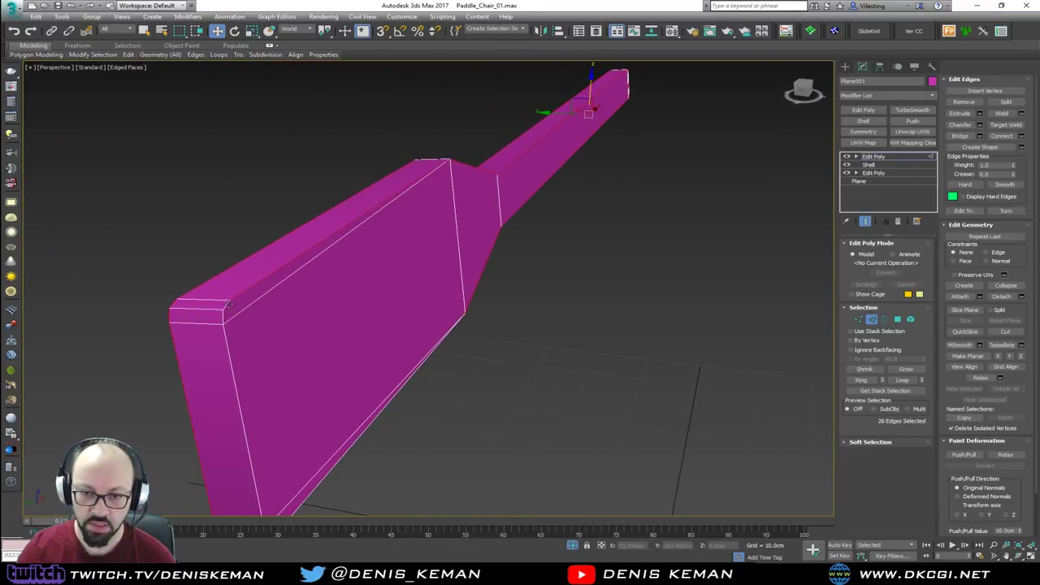
{"action": "left_click", "coordinate": [227, 303], "text": "ctrl"}
{"action": "left_click", "coordinate": [226, 318], "text": "ctrl"}
{"action": "double_click", "coordinate": [228, 352], "text": "ctrl"}
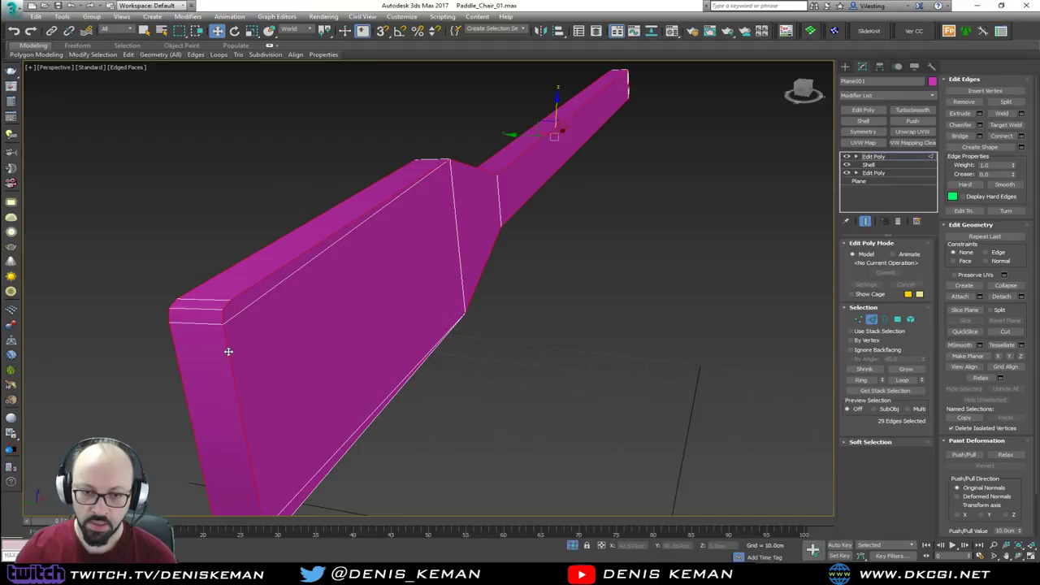
{"action": "middle_click_drag", "start_coordinate": [262, 353], "coordinate": [271, 244]}
{"action": "left_click", "coordinate": [313, 402], "text": "ctrl"}
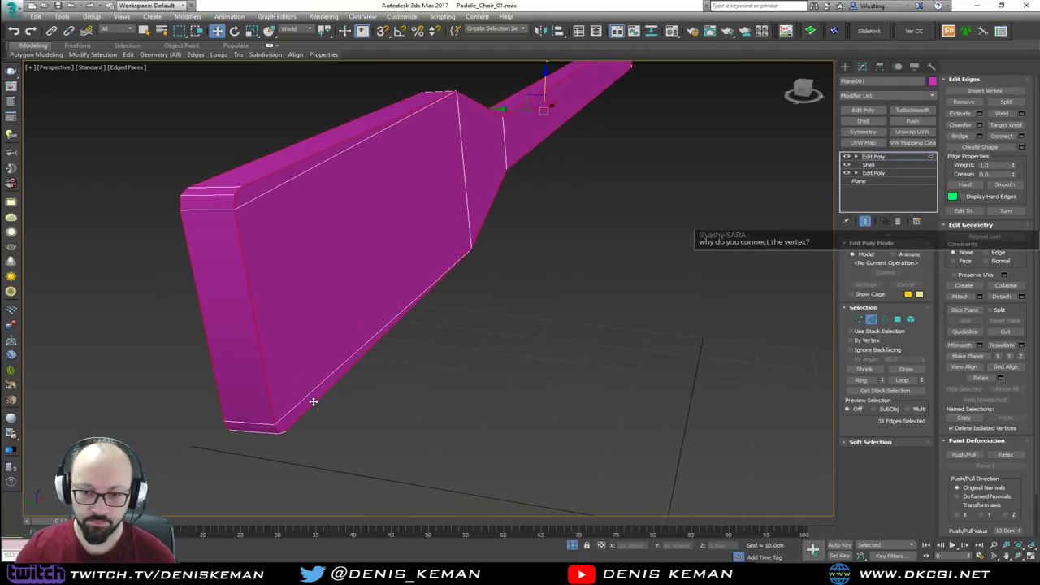
{"action": "middle_click_drag", "start_coordinate": [314, 402], "coordinate": [331, 149], "text": "alt"}
{"action": "left_click", "coordinate": [296, 128], "text": "ctrl"}
Step: Try chamfering the selected outline edges by 0.2 cm with 2 segments and inspect the lower corner where the paddle starts to taper
{"action": "scroll", "coordinate": [296, 129], "scroll_direction": "down", "scroll_amount": 5}
{"action": "middle_click_drag", "start_coordinate": [621, 319], "coordinate": [499, 295], "text": "alt"}
{"action": "scroll", "coordinate": [471, 272], "scroll_direction": "down", "scroll_amount": 3}
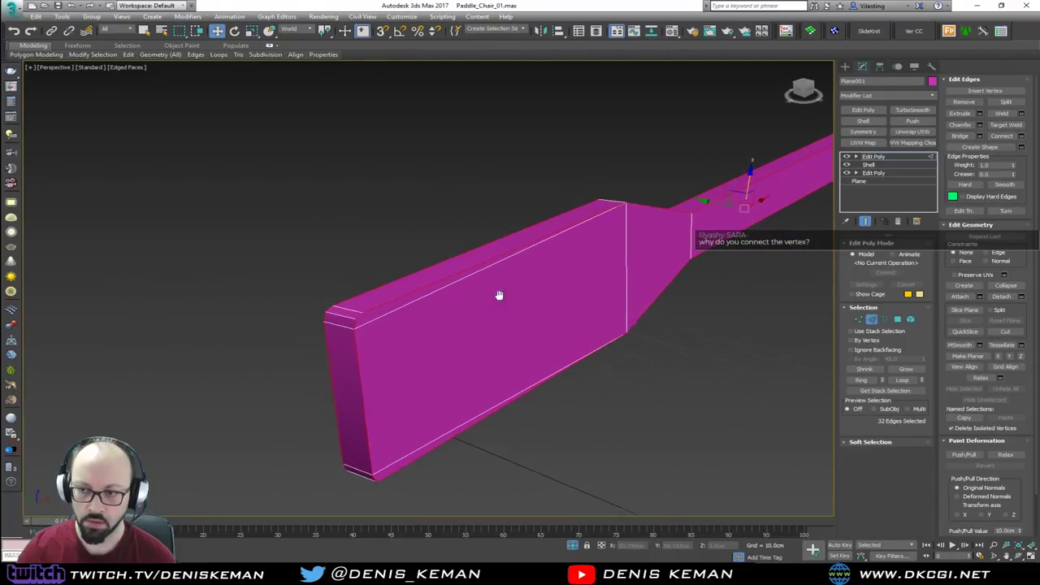
{"action": "scroll", "coordinate": [523, 282], "scroll_direction": "up", "scroll_amount": 2}
{"action": "left_click", "coordinate": [979, 125]}
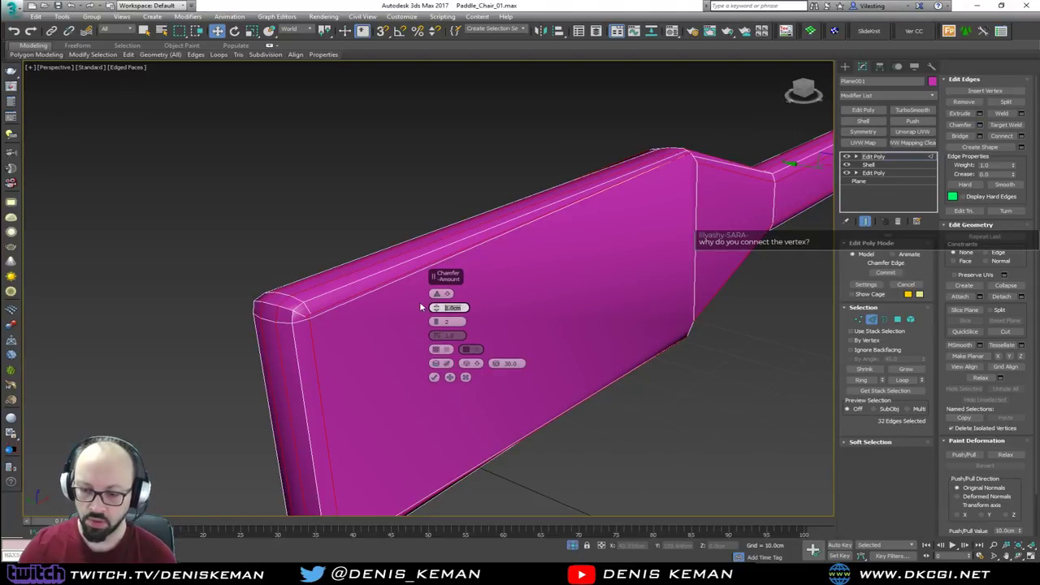
{"action": "type", "text": "0.2"}
{"action": "key", "text": "Return"}
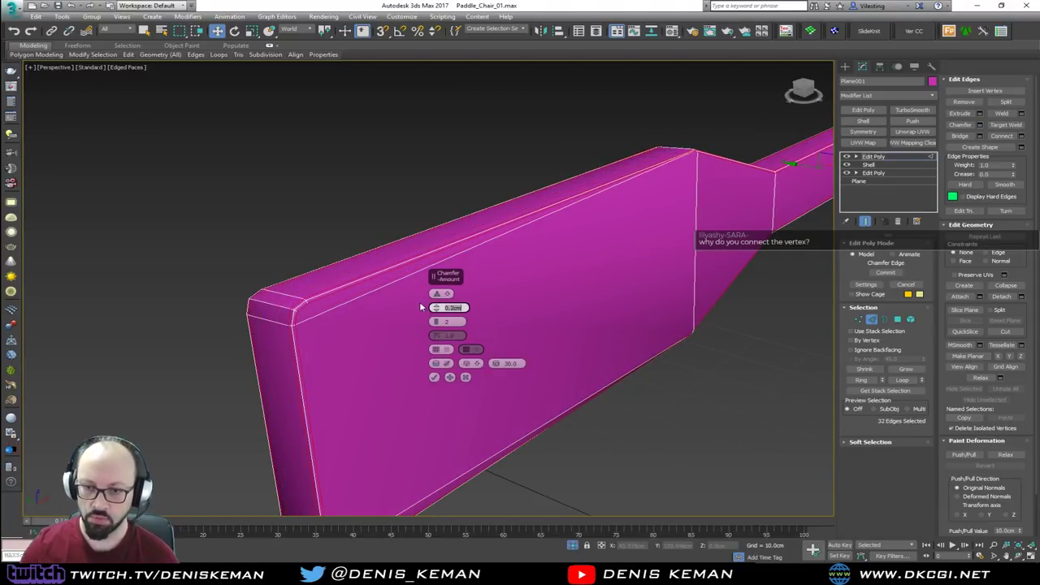
{"action": "middle_click_drag", "start_coordinate": [602, 256], "coordinate": [464, 215], "text": "alt"}
{"action": "scroll", "coordinate": [411, 224], "scroll_direction": "up", "scroll_amount": 4}
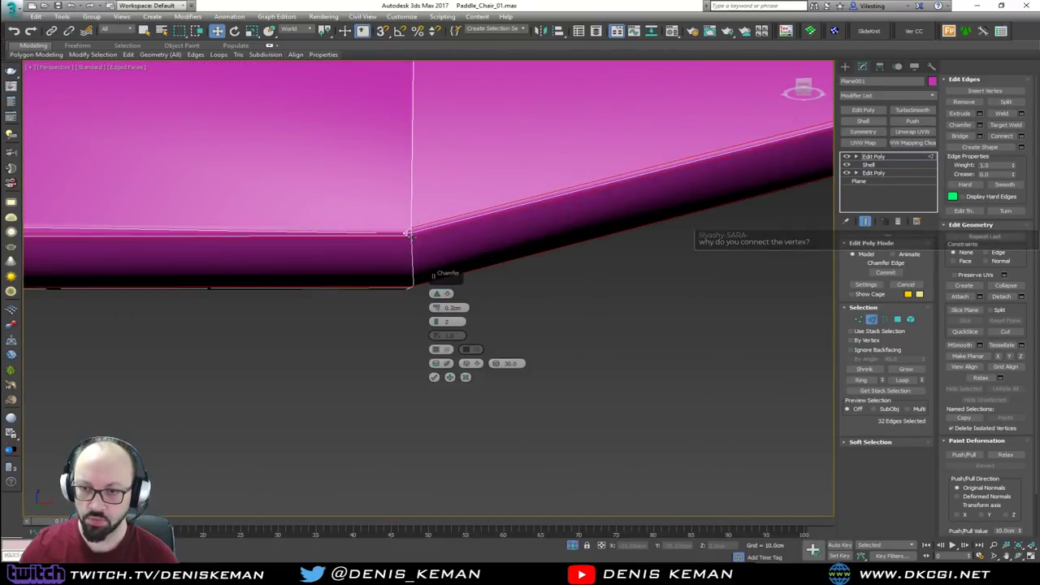
{"action": "scroll", "coordinate": [410, 230], "scroll_direction": "up", "scroll_amount": 1}
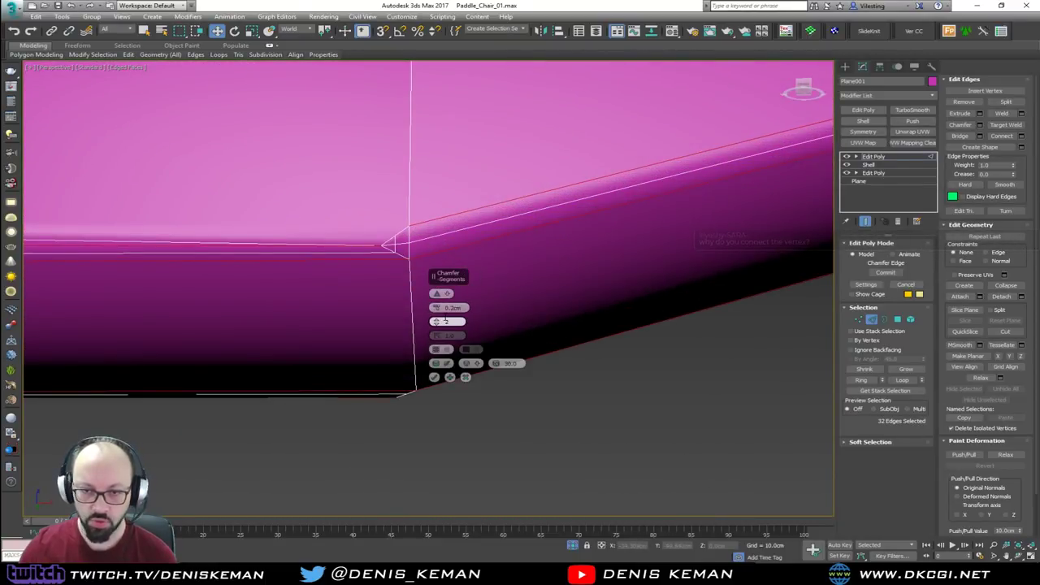
{"action": "left_click", "coordinate": [466, 377]}
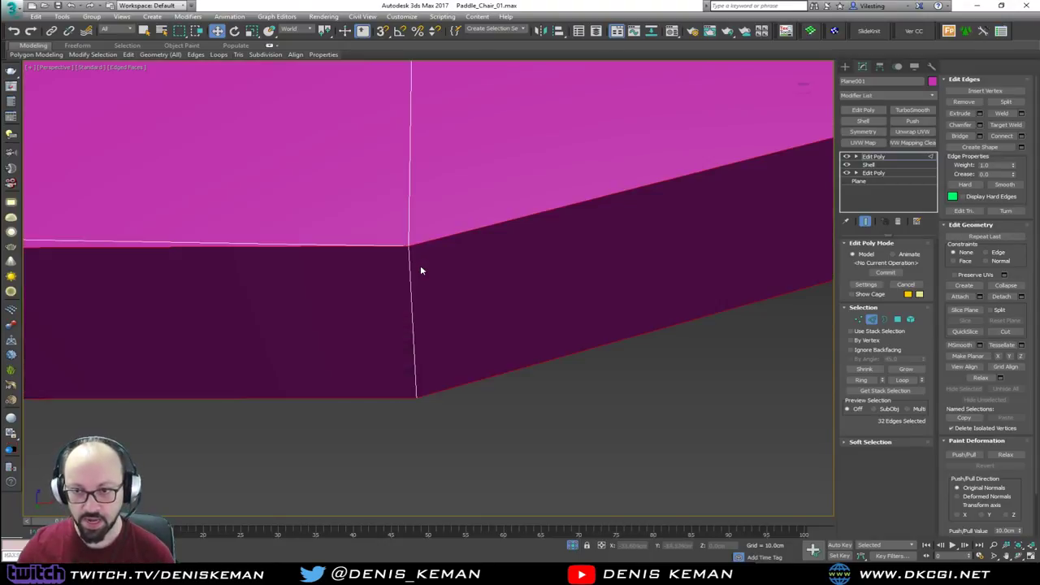
Step: Delete the topmost Edit Poly modifier so the plank goes back to its plain Shell form
{"action": "scroll", "coordinate": [421, 265], "scroll_direction": "down", "scroll_amount": 4}
{"action": "middle_click_drag", "start_coordinate": [421, 266], "coordinate": [407, 246], "text": "alt"}
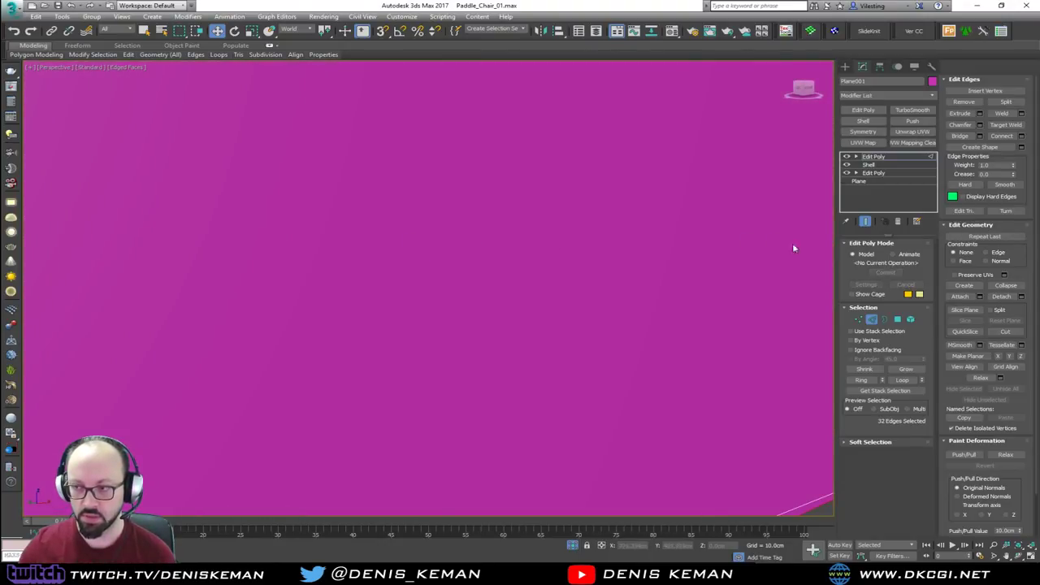
{"action": "left_click", "coordinate": [899, 223]}
{"action": "scroll", "coordinate": [591, 246], "scroll_direction": "down", "scroll_amount": 6}
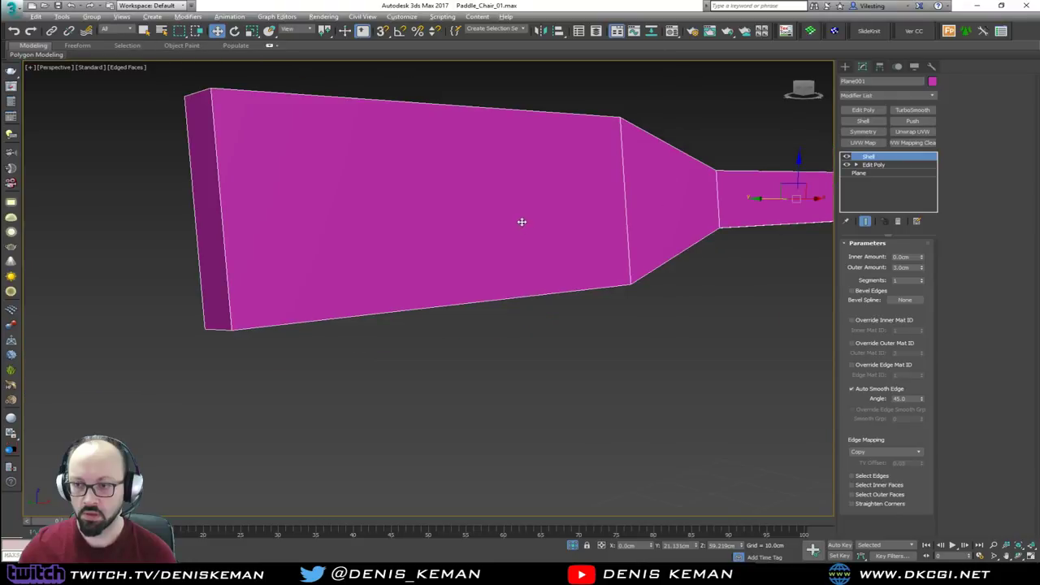
{"action": "middle_click_drag", "start_coordinate": [522, 222], "coordinate": [538, 238], "text": "alt"}
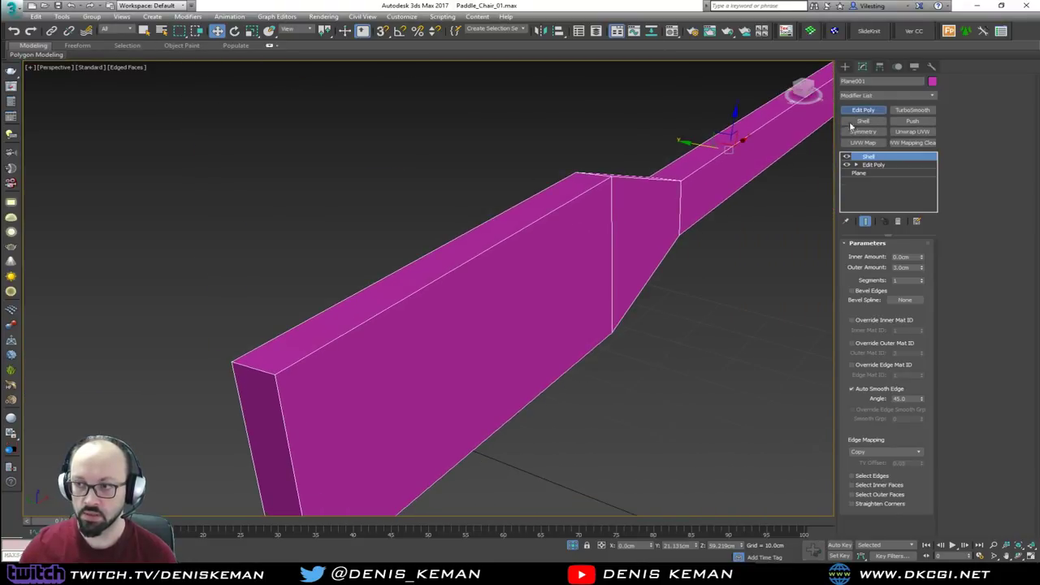
Step: Add an Edit Poly modifier above the Shell and, in edge editing, select the two short corner edges of the paddle's wide end
{"action": "left_click", "coordinate": [863, 110]}
{"action": "key", "text": "2"}
{"action": "double_click", "coordinate": [291, 366]}
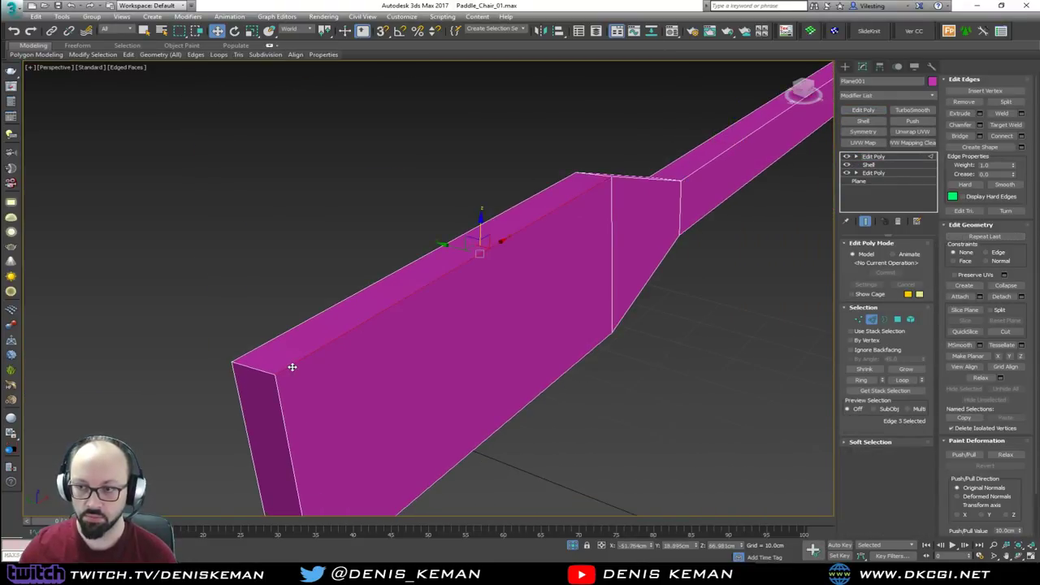
{"action": "left_click", "coordinate": [282, 413], "text": "ctrl"}
{"action": "middle_click_drag", "start_coordinate": [358, 387], "coordinate": [358, 289]}
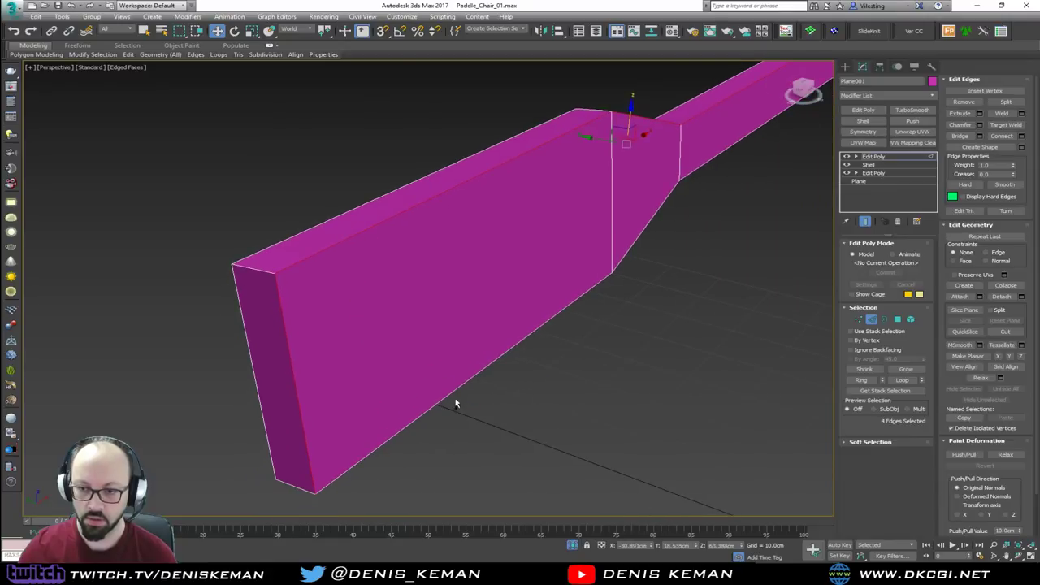
{"action": "left_click", "coordinate": [270, 275]}
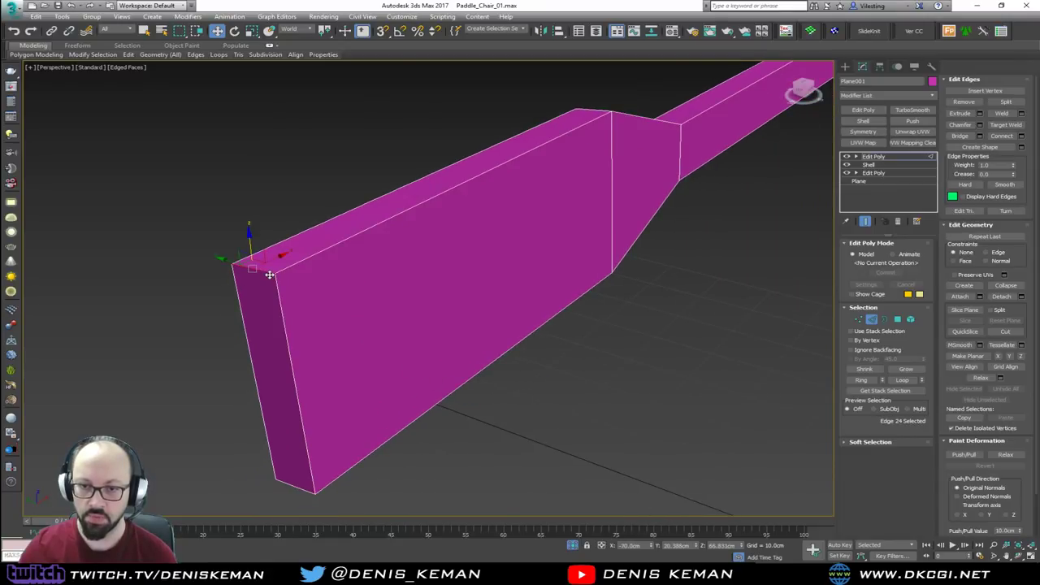
{"action": "left_click", "coordinate": [302, 487], "text": "ctrl"}
Step: Add the narrow end's two short corner edges to the selection and chamfer all four by 1.0 cm with 2 segments
{"action": "scroll", "coordinate": [520, 330], "scroll_direction": "down", "scroll_amount": 4}
{"action": "middle_click_drag", "start_coordinate": [520, 330], "coordinate": [411, 239], "text": "alt"}
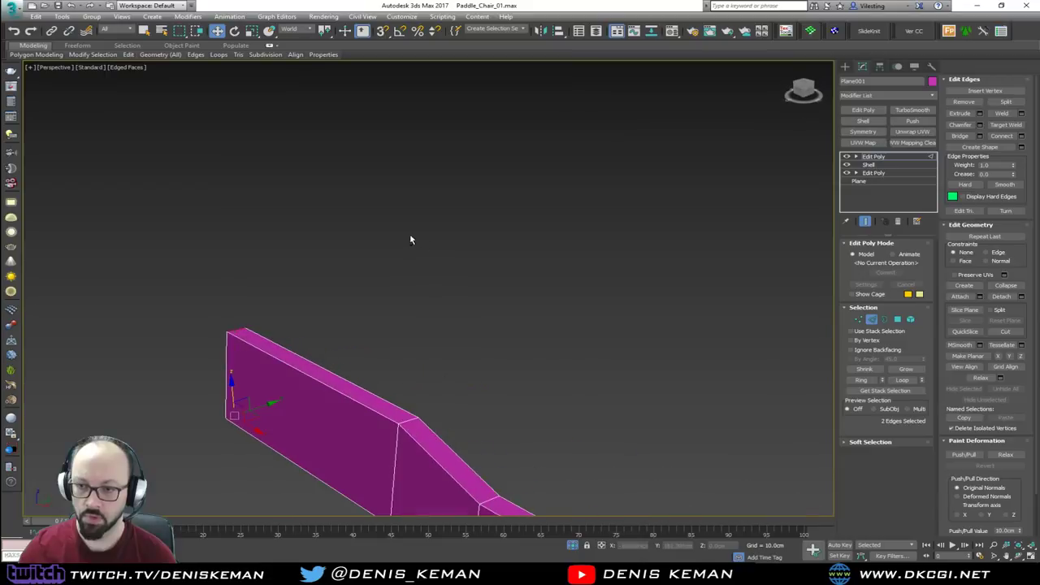
{"action": "scroll", "coordinate": [318, 220], "scroll_direction": "down", "scroll_amount": 4}
{"action": "scroll", "coordinate": [503, 336], "scroll_direction": "up", "scroll_amount": 4}
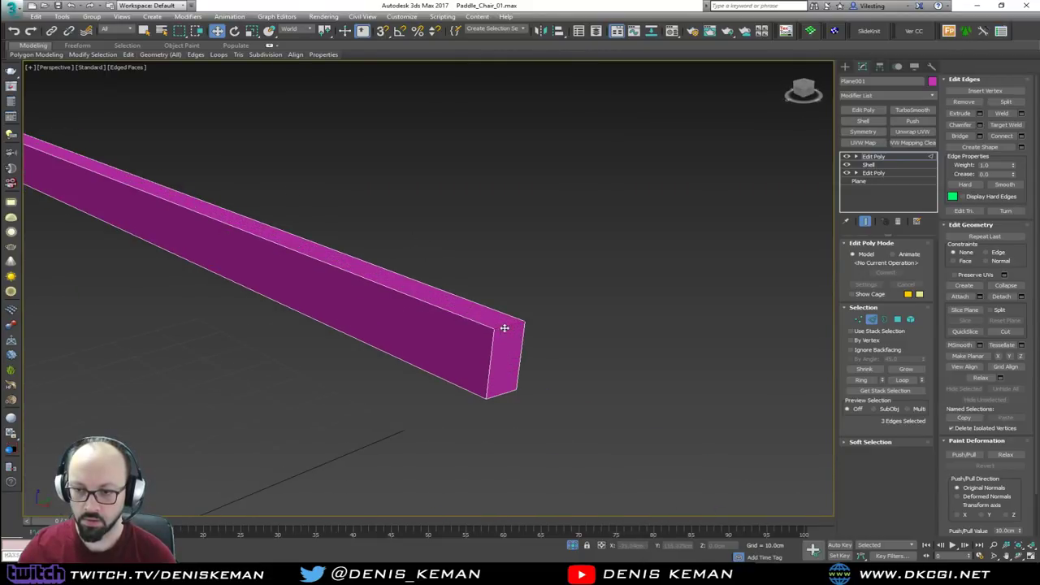
{"action": "left_click", "coordinate": [502, 393], "text": "ctrl"}
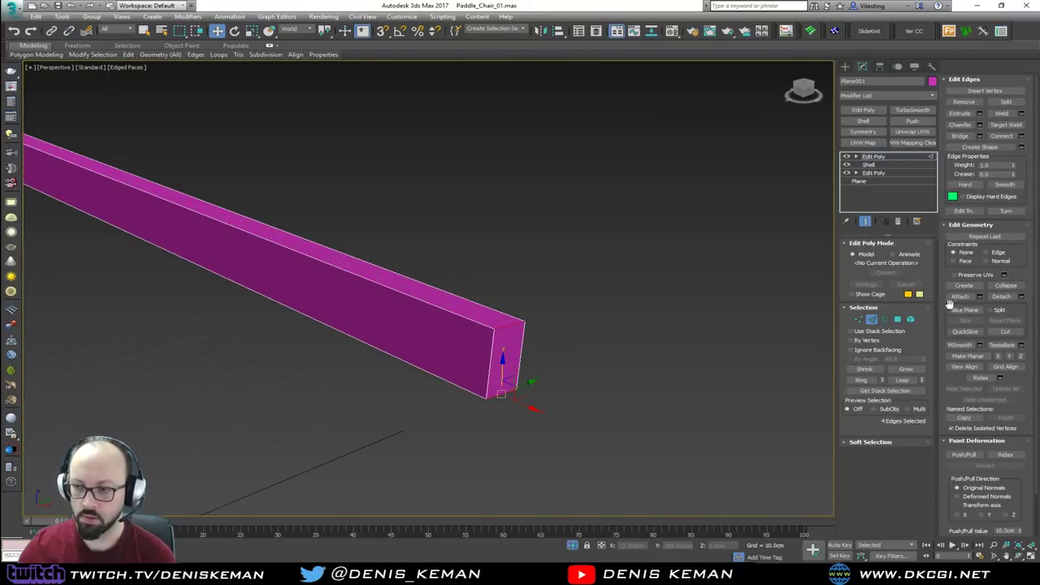
{"action": "left_click", "coordinate": [982, 130]}
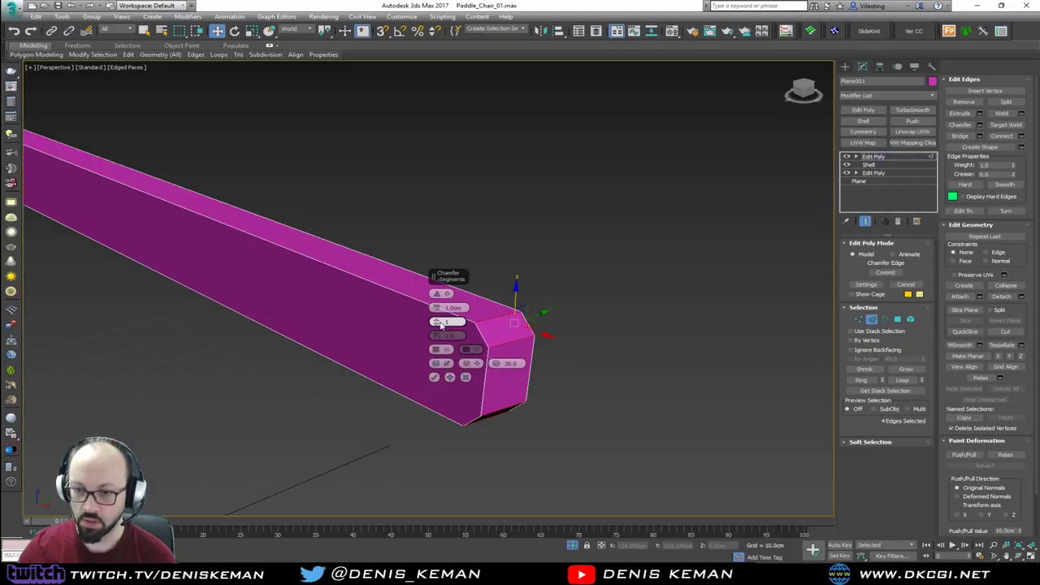
{"action": "left_click_drag", "start_coordinate": [436, 322], "coordinate": [436, 324]}
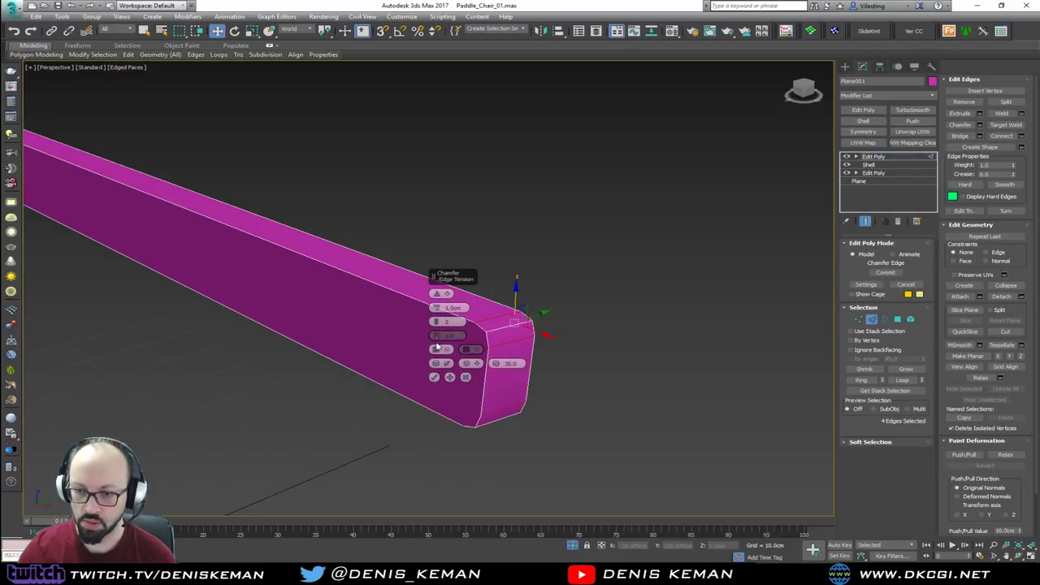
{"action": "left_click", "coordinate": [434, 377]}
Step: Select the upper long edges and narrow-end outline edges on both broad faces, plus the lower long edge of the first face
{"action": "left_click", "coordinate": [457, 317]}
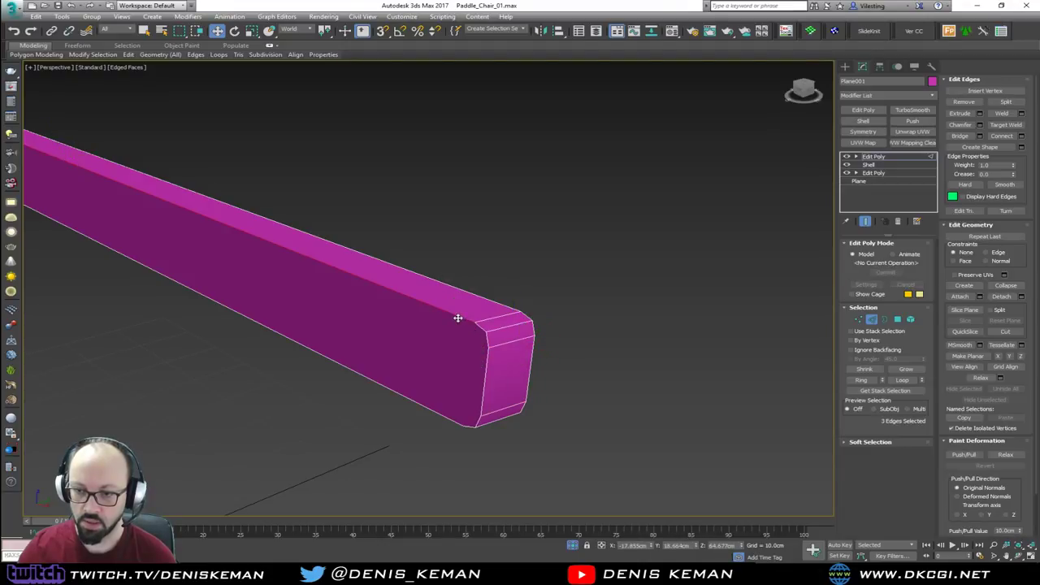
{"action": "left_click", "coordinate": [486, 360], "text": "ctrl"}
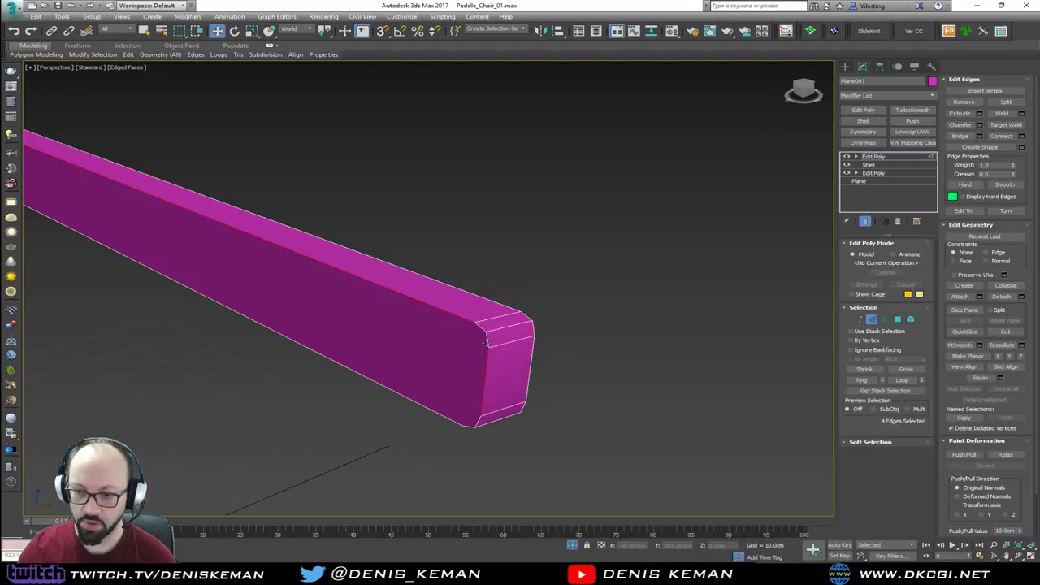
{"action": "left_click", "coordinate": [482, 328], "text": "ctrl"}
{"action": "left_click", "coordinate": [527, 316], "text": "ctrl"}
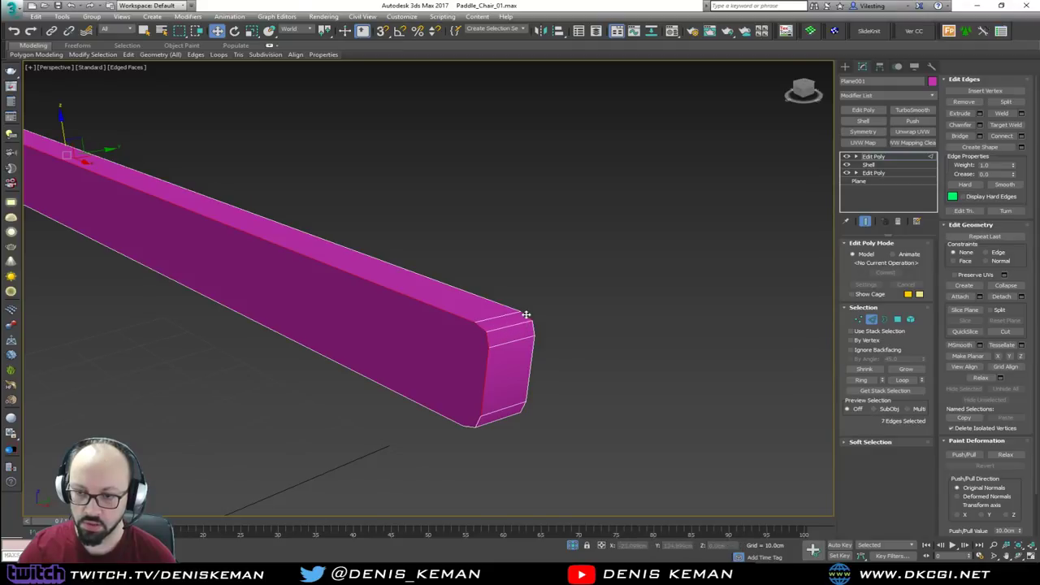
{"action": "left_click", "coordinate": [505, 305], "text": "ctrl"}
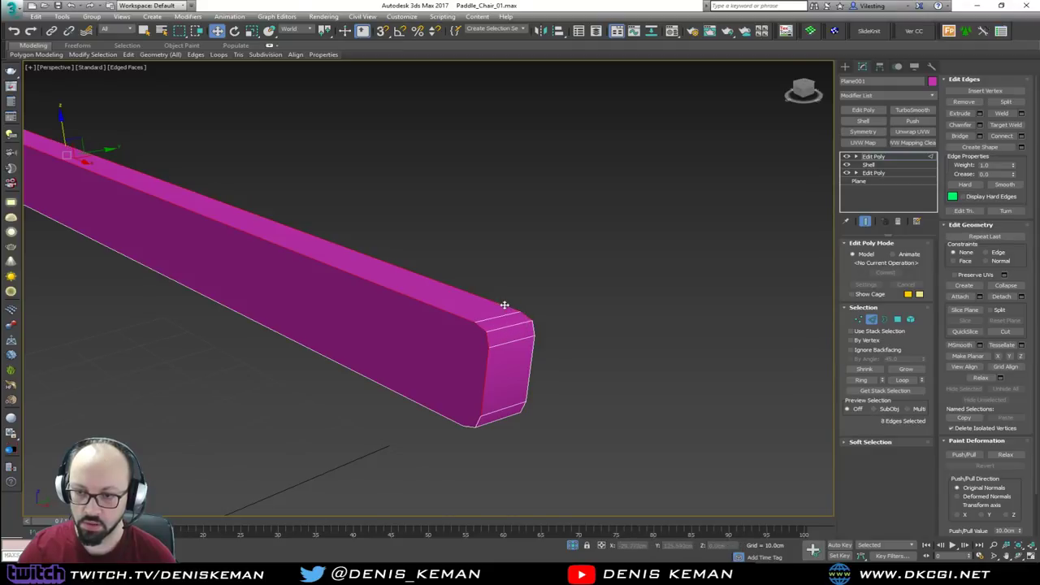
{"action": "left_click", "coordinate": [531, 355], "text": "ctrl"}
{"action": "left_click", "coordinate": [478, 422], "text": "ctrl"}
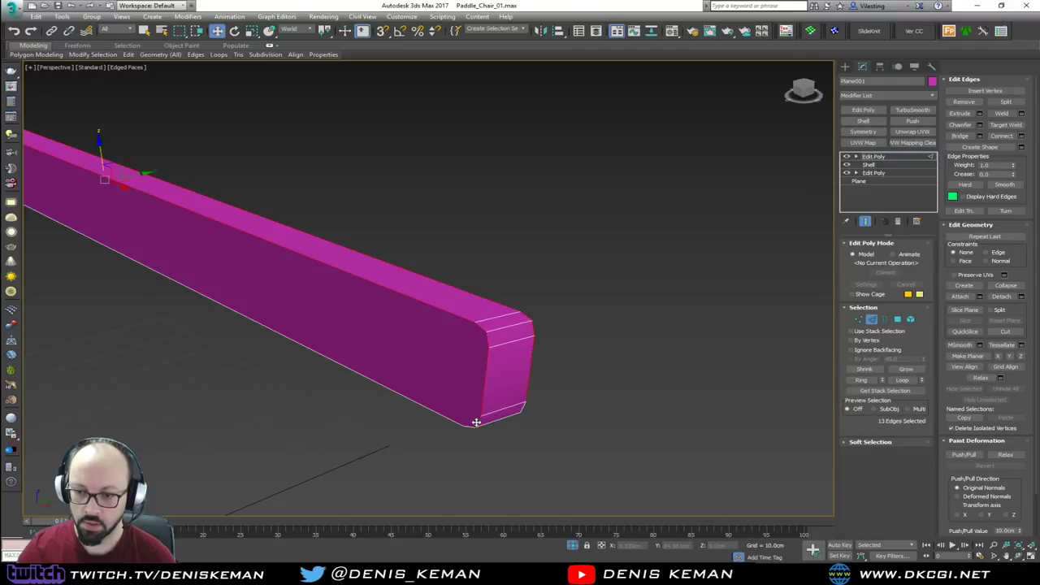
{"action": "left_click", "coordinate": [469, 426], "text": "ctrl"}
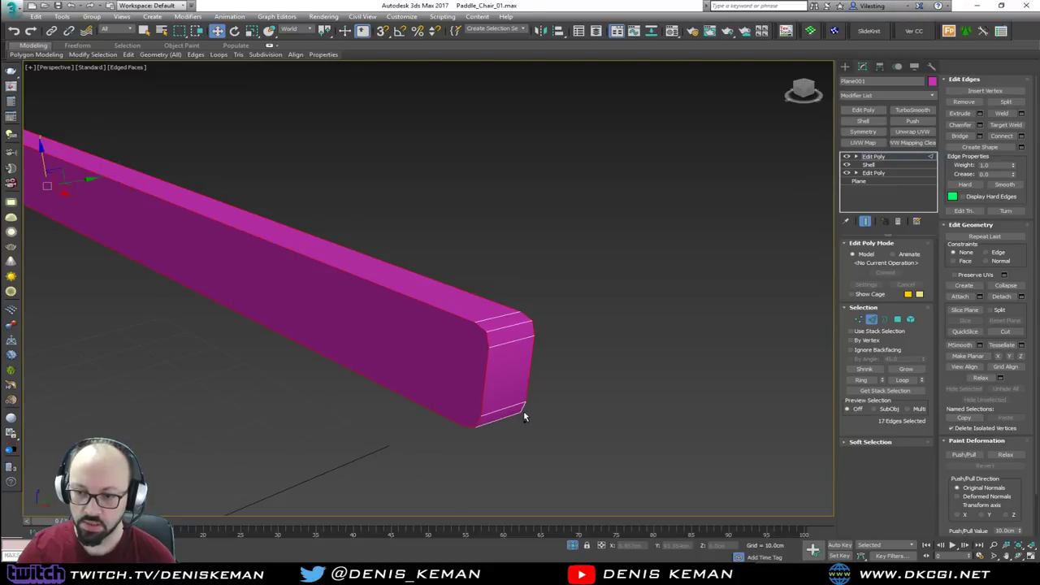
Step: Add the remaining lower corner edges at the narrow end and the opposite face's lower long edge to the selection
{"action": "scroll", "coordinate": [523, 409], "scroll_direction": "down", "scroll_amount": 5}
{"action": "middle_click_drag", "start_coordinate": [515, 395], "coordinate": [340, 295], "text": "alt"}
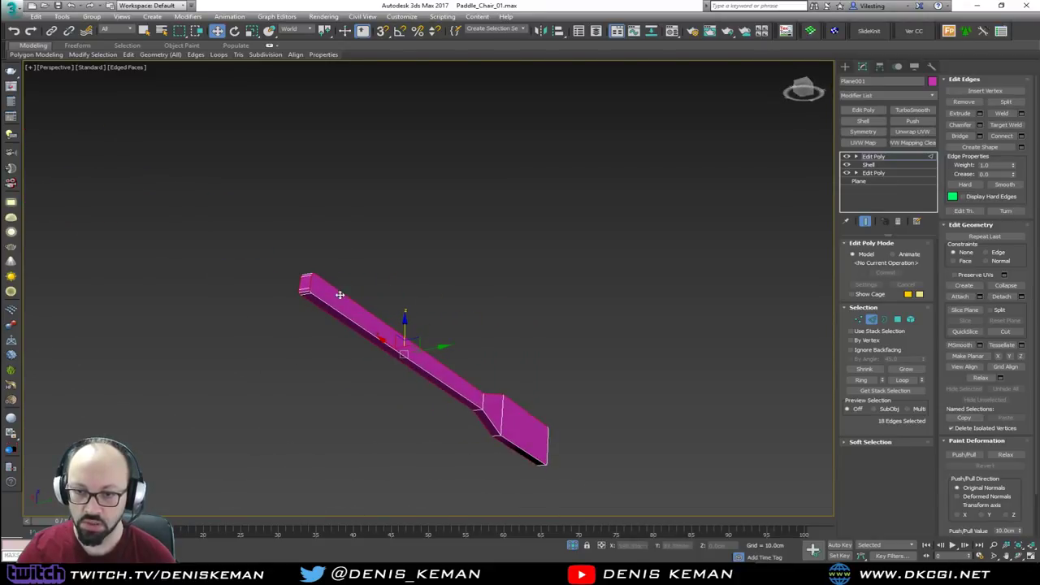
{"action": "scroll", "coordinate": [297, 288], "scroll_direction": "up", "scroll_amount": 6}
{"action": "scroll", "coordinate": [297, 288], "scroll_direction": "up", "scroll_amount": 2}
{"action": "double_click", "coordinate": [307, 304], "text": "ctrl"}
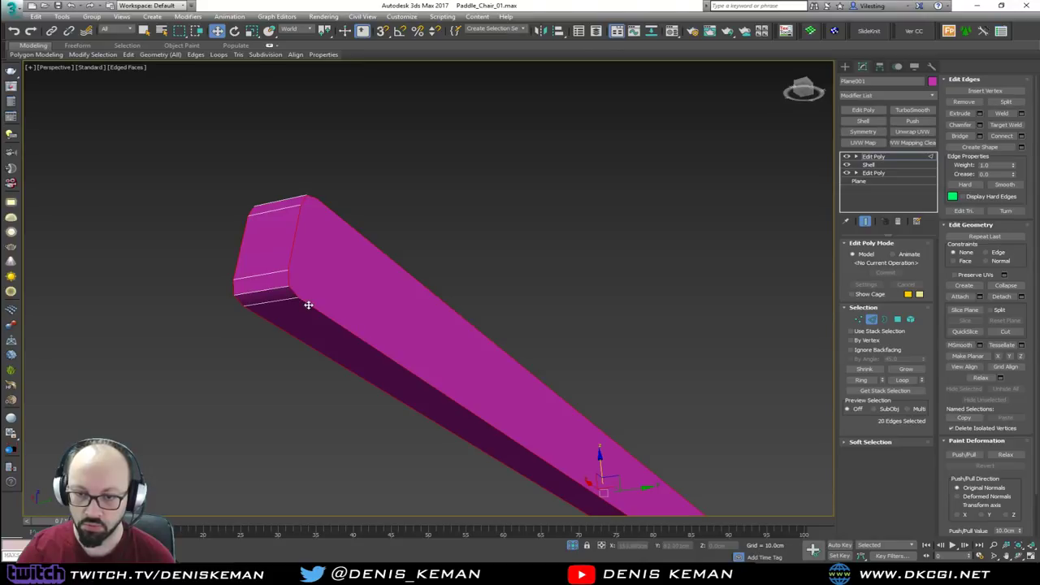
Step: Add the wide end's vertical edges on both broad faces and the first face's rounded corner edges to the selection
{"action": "middle_click_drag", "start_coordinate": [599, 372], "coordinate": [488, 261]}
{"action": "scroll", "coordinate": [524, 290], "scroll_direction": "up", "scroll_amount": 3}
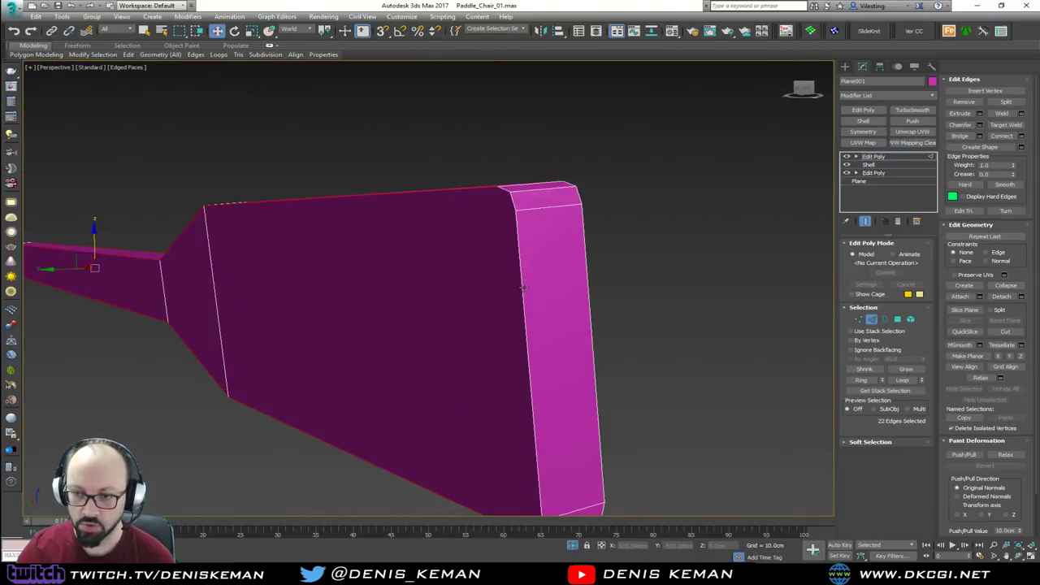
{"action": "left_click", "coordinate": [524, 288], "text": "ctrl"}
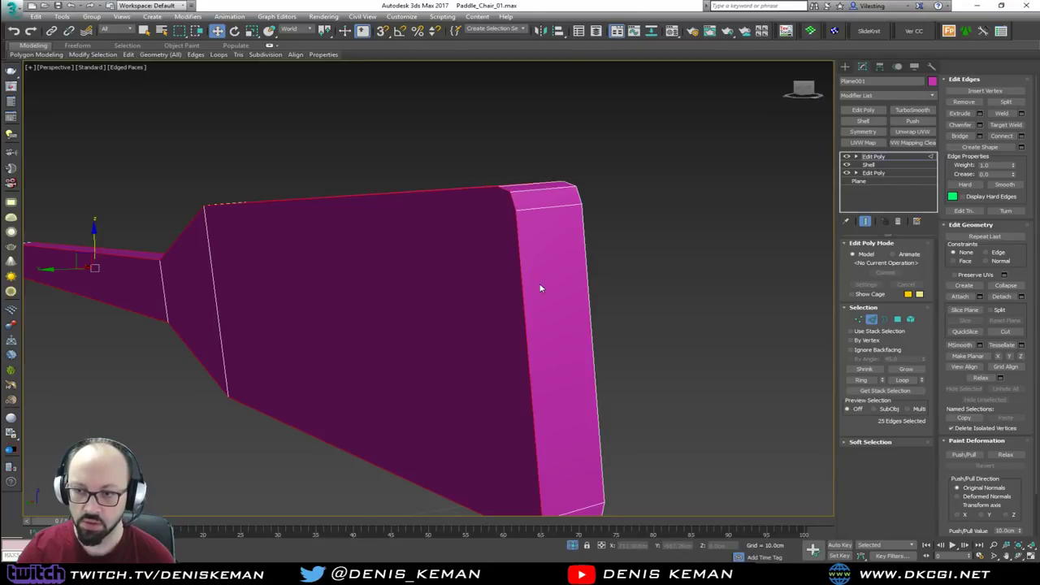
{"action": "middle_click_drag", "start_coordinate": [541, 288], "coordinate": [531, 283], "text": "alt"}
{"action": "left_click", "coordinate": [592, 344], "text": "ctrl"}
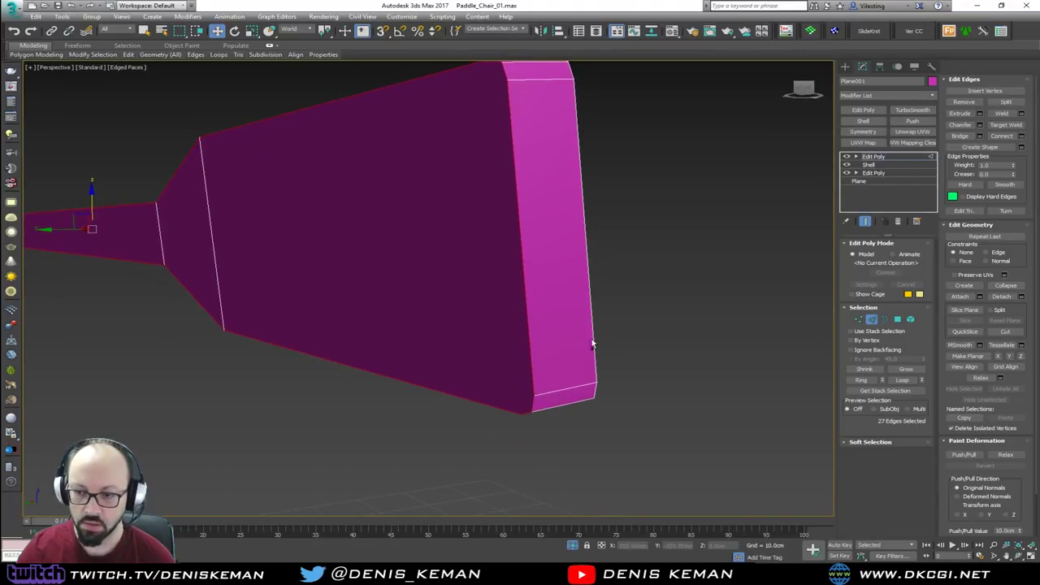
{"action": "left_click", "coordinate": [592, 335], "text": "ctrl"}
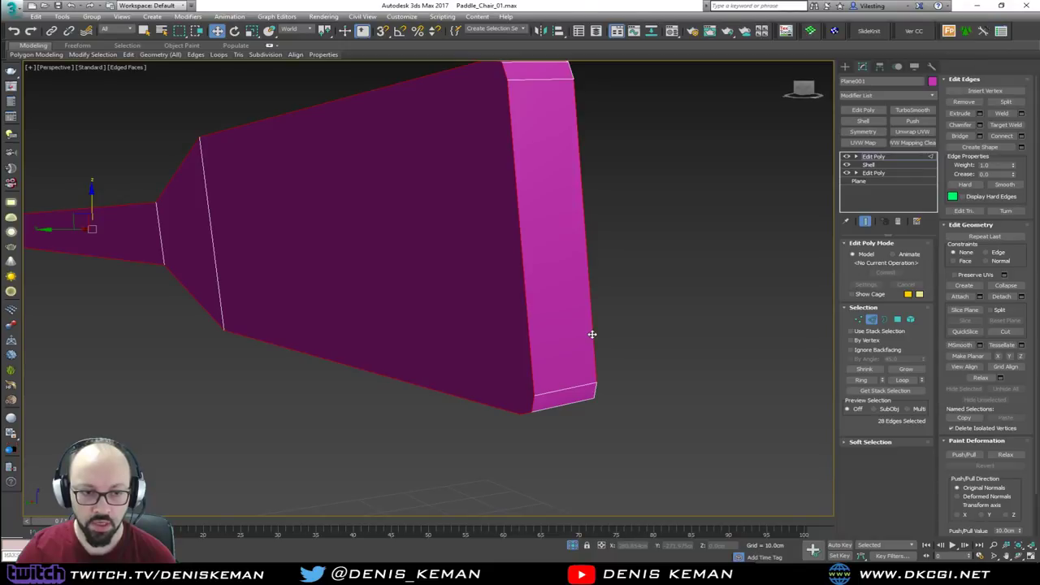
Step: Add the opposite face's remaining lower and upper rounded corner edges at the wide end to the selection
{"action": "middle_click_drag", "start_coordinate": [598, 368], "coordinate": [584, 257], "text": "alt"}
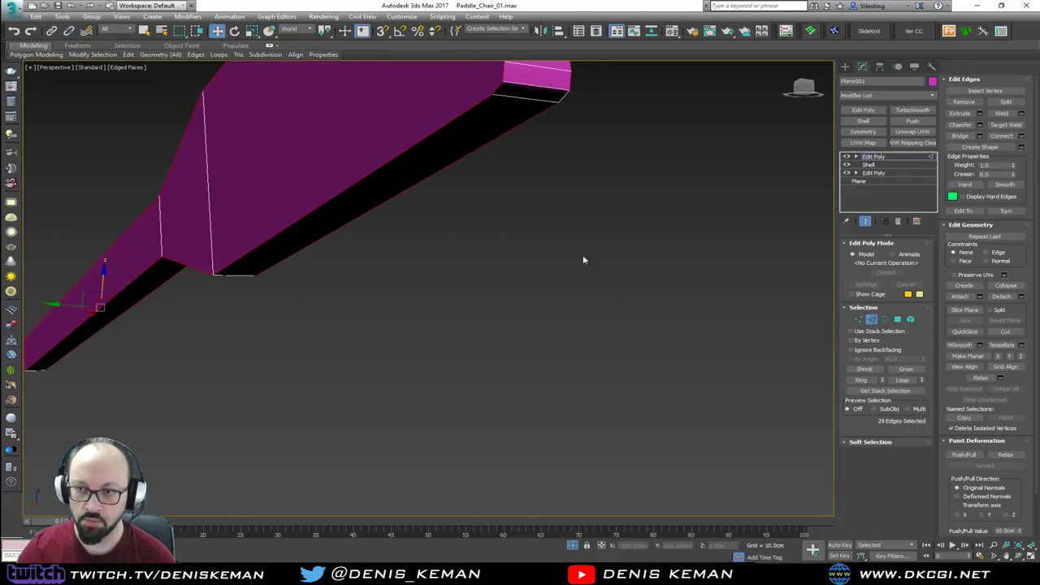
{"action": "left_click", "coordinate": [564, 98], "text": "ctrl"}
{"action": "scroll", "coordinate": [553, 106], "scroll_direction": "down", "scroll_amount": 5}
{"action": "middle_click_drag", "start_coordinate": [554, 106], "coordinate": [439, 163], "text": "alt"}
{"action": "scroll", "coordinate": [301, 193], "scroll_direction": "up", "scroll_amount": 6}
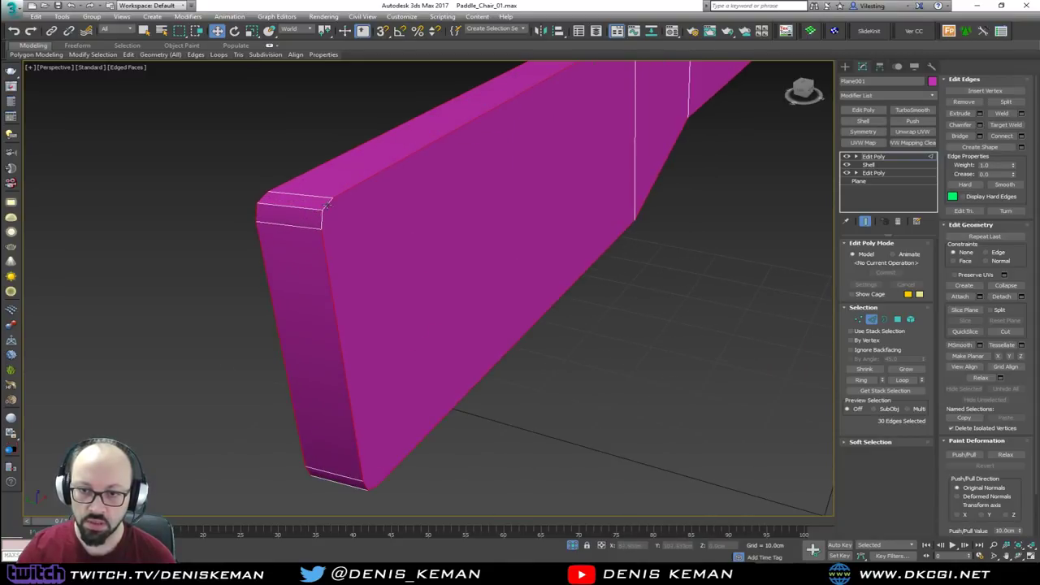
{"action": "middle_click_drag", "start_coordinate": [336, 224], "coordinate": [494, 228]}
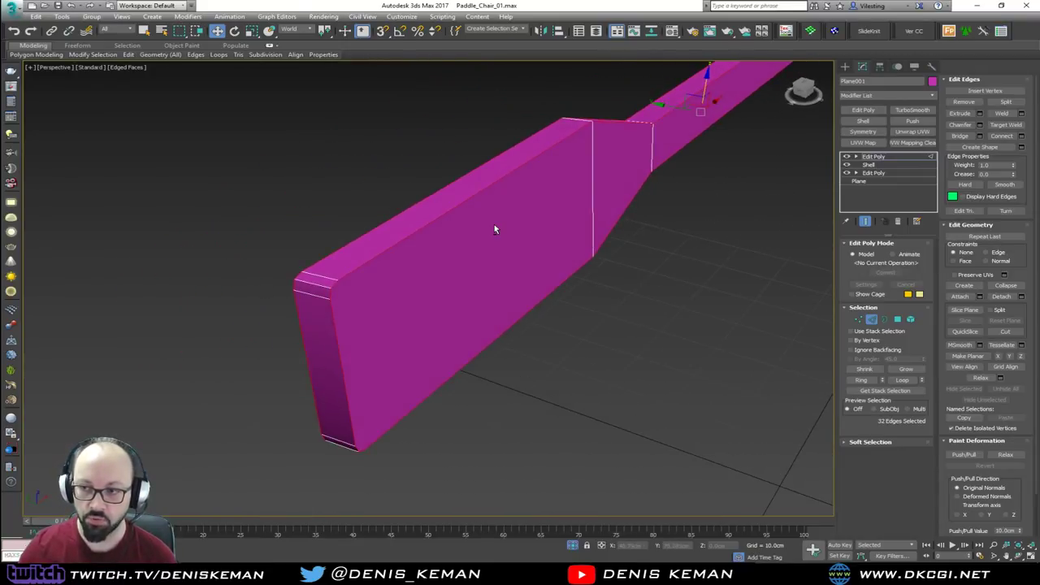
Step: Chamfer the selected outline edges of the paddle plank by 0.2 cm with 2 segments
{"action": "left_click", "coordinate": [980, 126]}
{"action": "scroll", "coordinate": [341, 293], "scroll_direction": "up", "scroll_amount": 1}
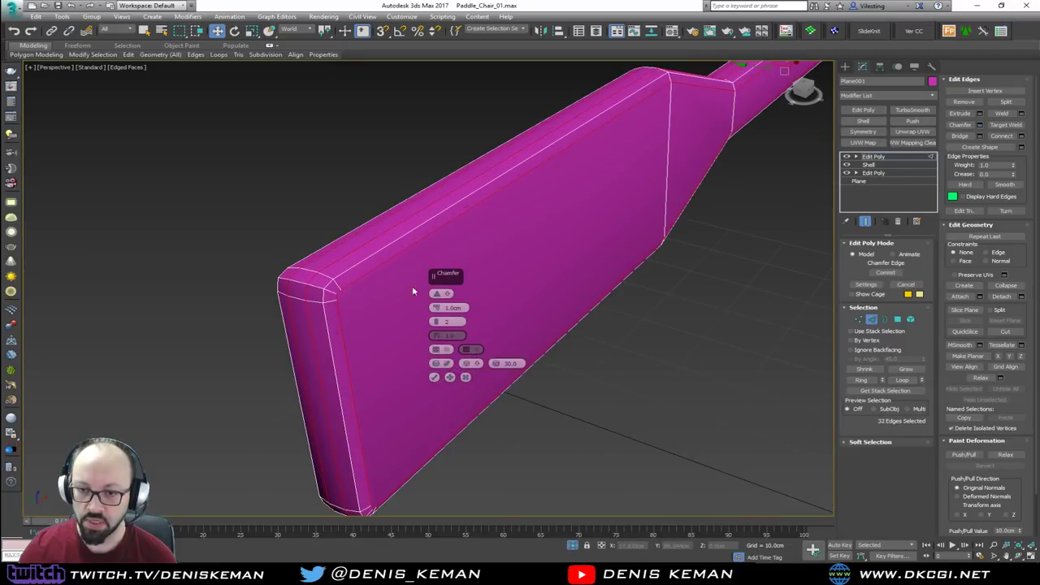
{"action": "left_click", "coordinate": [460, 307]}
{"action": "type", "text": "0"}
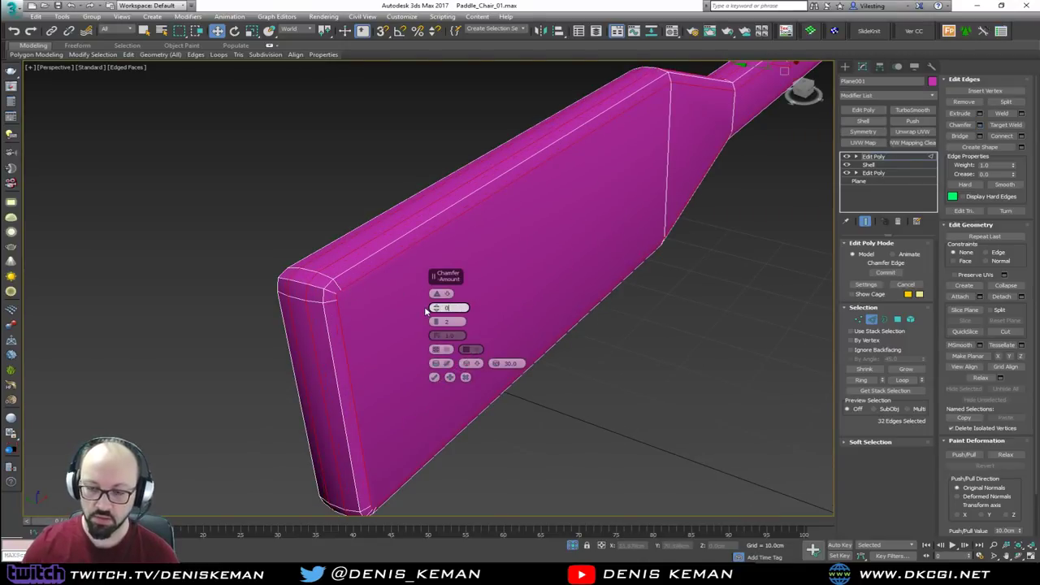
{"action": "type", "text": ".2"}
{"action": "key", "text": "Return"}
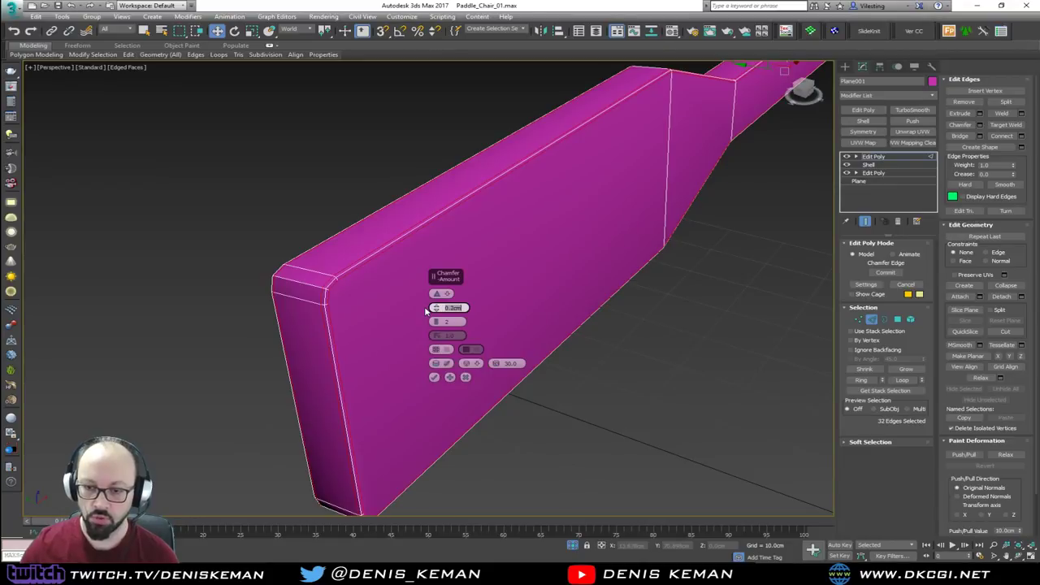
{"action": "left_click", "coordinate": [434, 377]}
Step: Connect the innermost upper and lower rounded-corner vertices with an edge across each broad face at the narrow end
{"action": "middle_click_drag", "start_coordinate": [435, 375], "coordinate": [459, 190], "text": "alt"}
{"action": "scroll", "coordinate": [318, 207], "scroll_direction": "down", "scroll_amount": 3}
{"action": "scroll", "coordinate": [515, 148], "scroll_direction": "up", "scroll_amount": 5}
{"action": "key", "text": "1"}
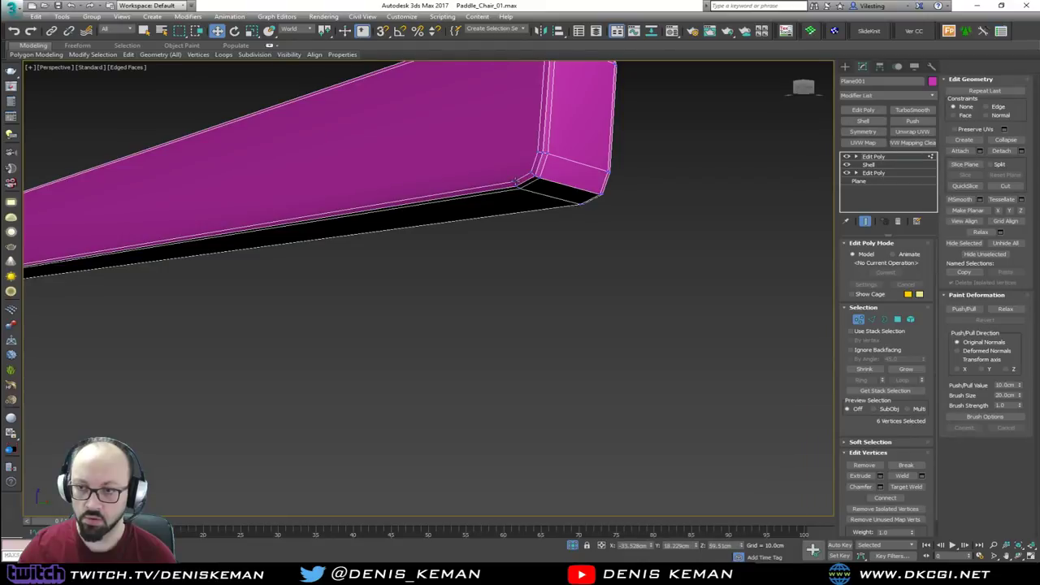
{"action": "middle_click_drag", "start_coordinate": [525, 186], "coordinate": [556, 163], "text": "alt"}
{"action": "left_click", "coordinate": [545, 135]}
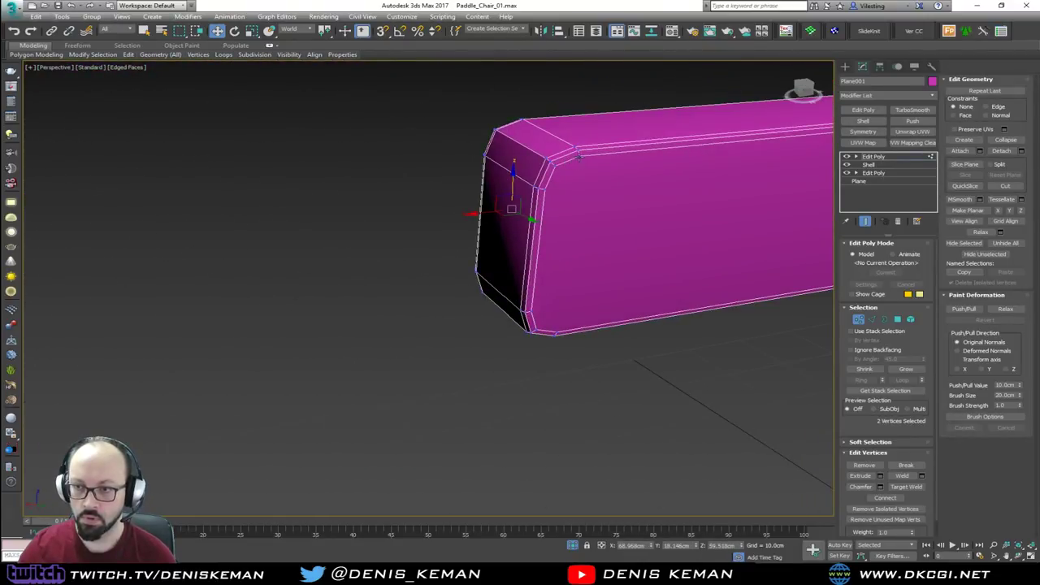
{"action": "left_click", "coordinate": [579, 157]}
{"action": "left_click", "coordinate": [557, 332], "text": "ctrl"}
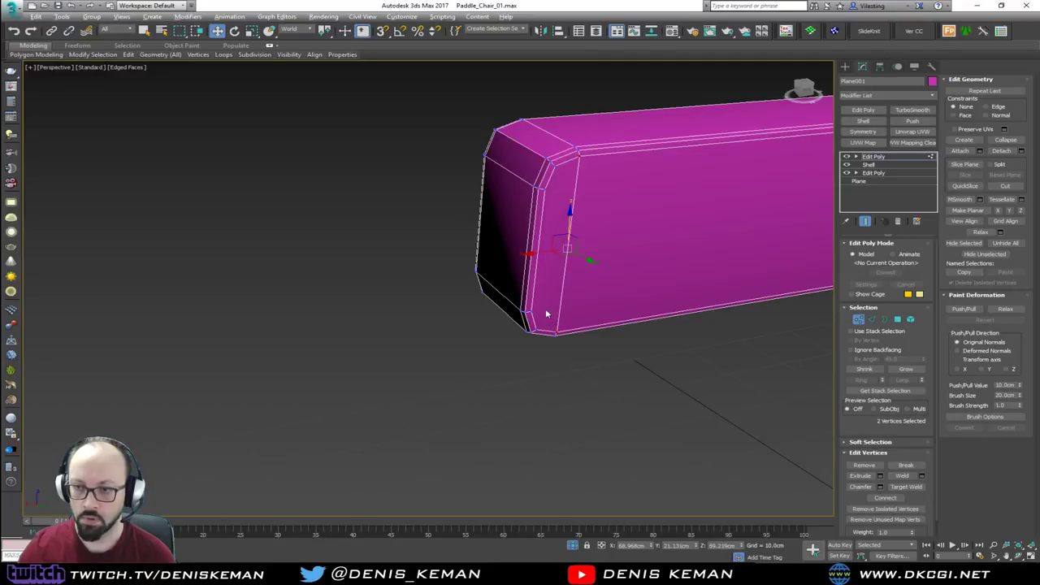
{"action": "left_click", "coordinate": [561, 261]}
Step: Add a diagonal edge between opposite corner vertices inside the narrow end section on both broad faces
{"action": "middle_click_drag", "start_coordinate": [569, 263], "coordinate": [529, 235]}
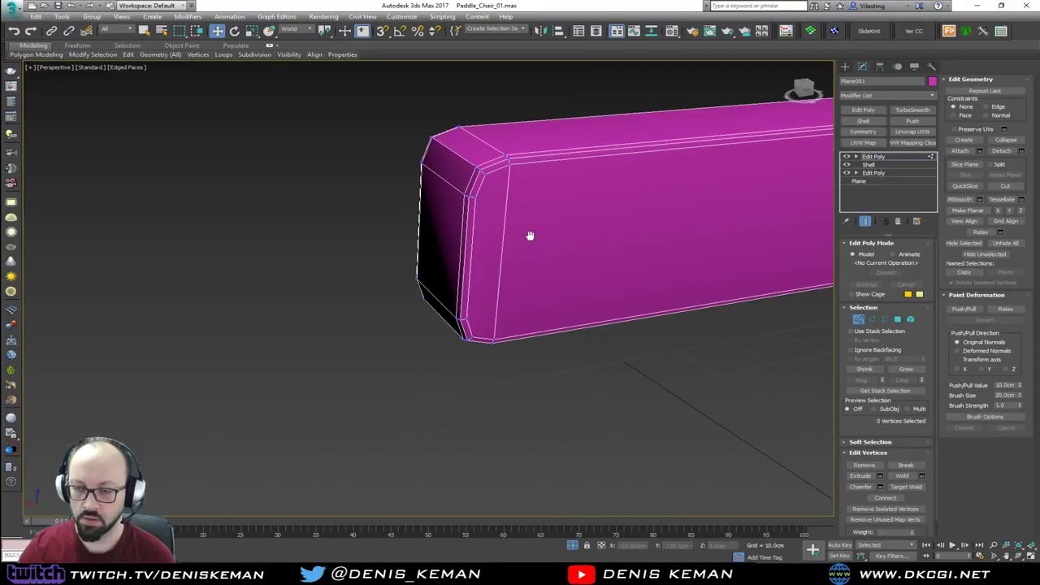
{"action": "middle_click_drag", "start_coordinate": [594, 232], "coordinate": [420, 227]}
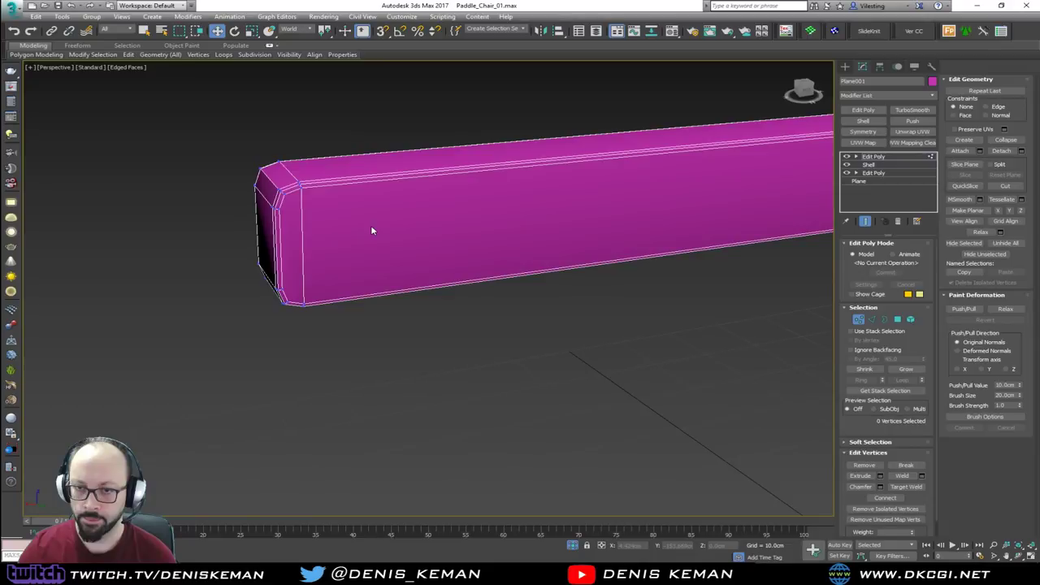
{"action": "scroll", "coordinate": [290, 221], "scroll_direction": "up", "scroll_amount": 2}
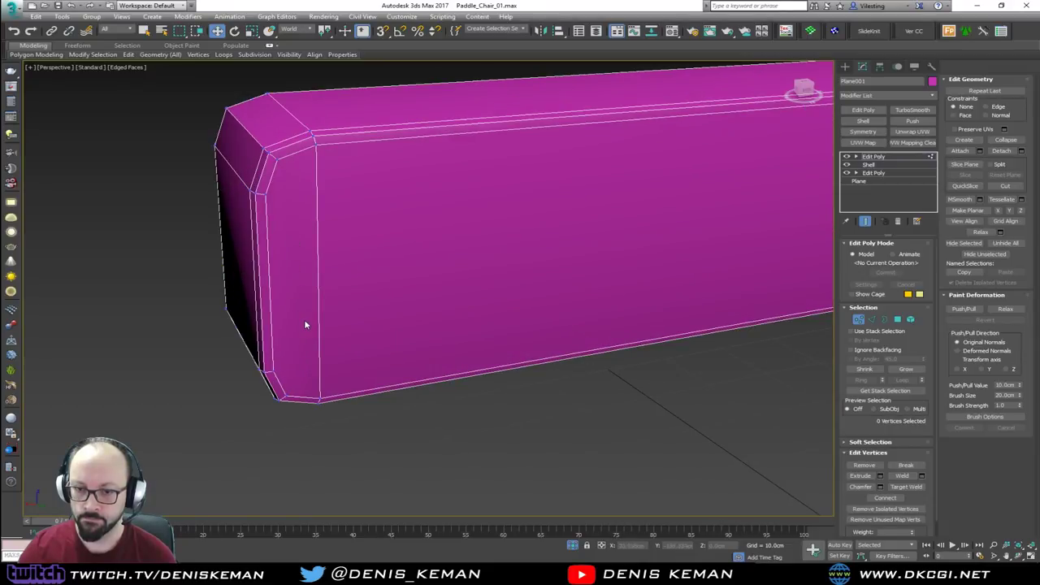
{"action": "left_click", "coordinate": [318, 398]}
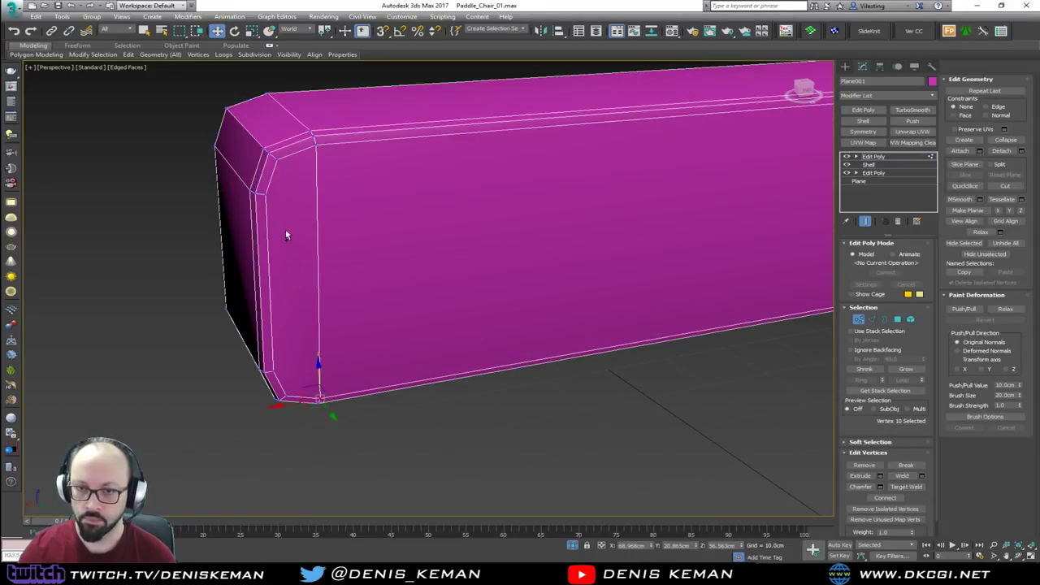
{"action": "left_click", "coordinate": [267, 195], "text": "ctrl"}
{"action": "middle_click_drag", "start_coordinate": [281, 225], "coordinate": [451, 244], "text": "alt"}
{"action": "left_click", "coordinate": [227, 211]}
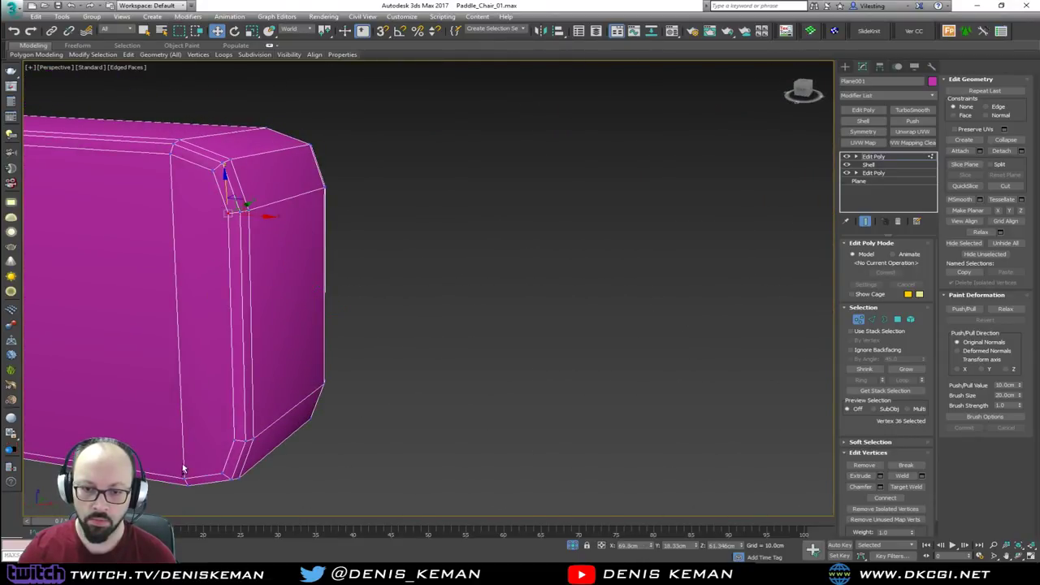
{"action": "left_click", "coordinate": [185, 477], "text": "ctrl"}
{"action": "key", "text": "ctrl+shift+e"}
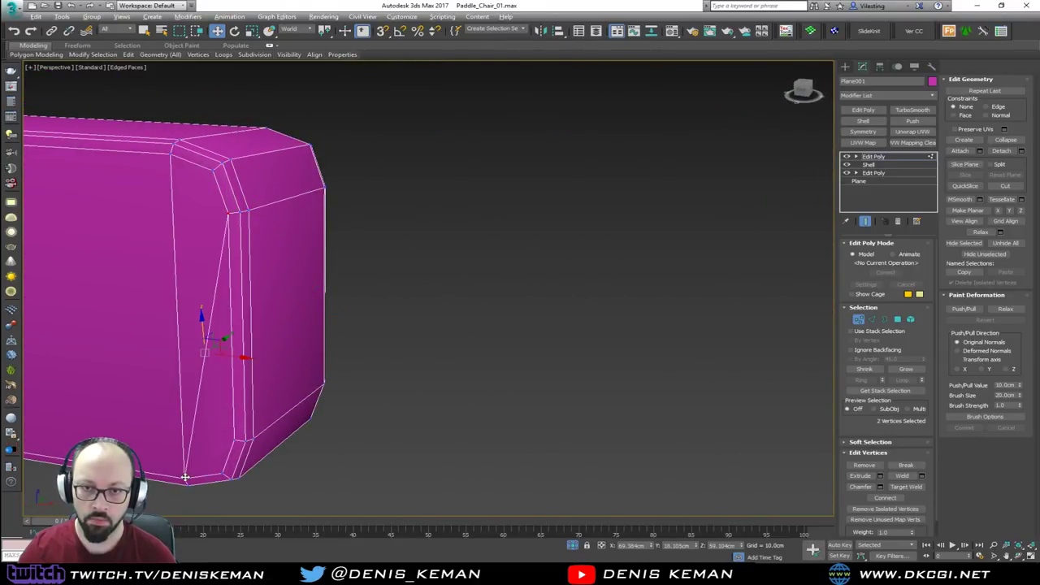
{"action": "left_click", "coordinate": [162, 313]}
Step: Connect the upper and lower rounded-corner vertices across the wide end's first broad face, and add a diagonal edge in that end section
{"action": "middle_click_drag", "start_coordinate": [162, 312], "coordinate": [429, 304]}
{"action": "scroll", "coordinate": [422, 301], "scroll_direction": "down", "scroll_amount": 5}
{"action": "middle_click_drag", "start_coordinate": [302, 284], "coordinate": [453, 283]}
{"action": "middle_click_drag", "start_coordinate": [244, 262], "coordinate": [461, 235], "text": "alt"}
{"action": "middle_click_drag", "start_coordinate": [264, 274], "coordinate": [482, 250]}
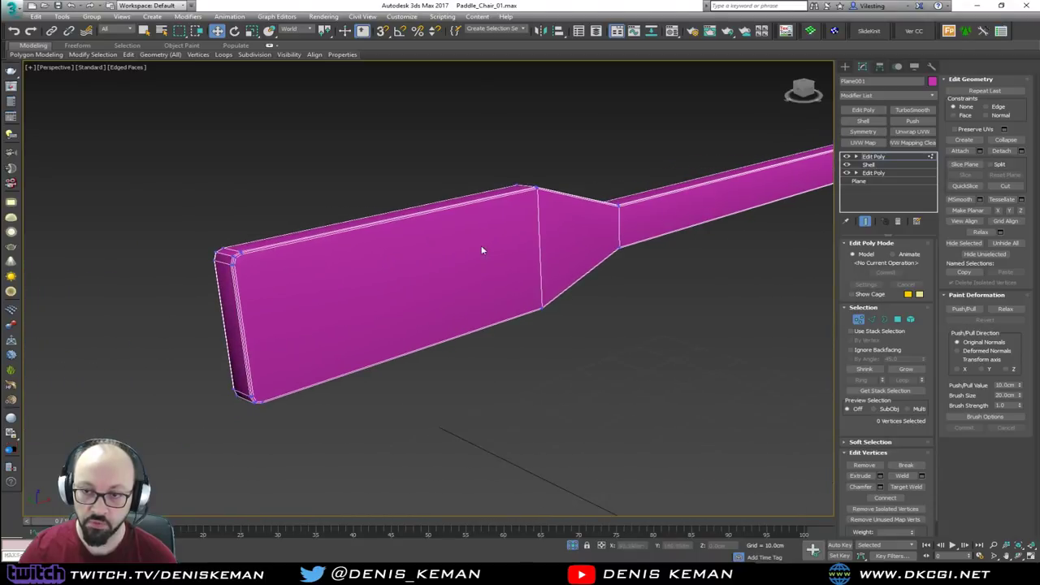
{"action": "scroll", "coordinate": [247, 256], "scroll_direction": "up", "scroll_amount": 3}
{"action": "left_click", "coordinate": [227, 239]}
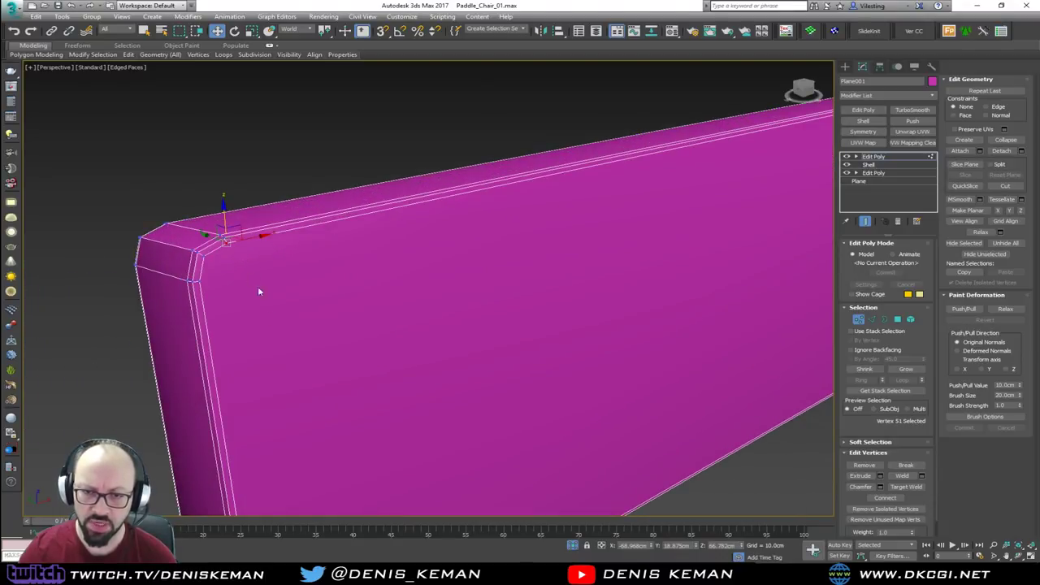
{"action": "middle_click_drag", "start_coordinate": [298, 496], "coordinate": [286, 317]}
{"action": "scroll", "coordinate": [286, 318], "scroll_direction": "down", "scroll_amount": 1}
{"action": "left_click", "coordinate": [276, 459], "text": "ctrl"}
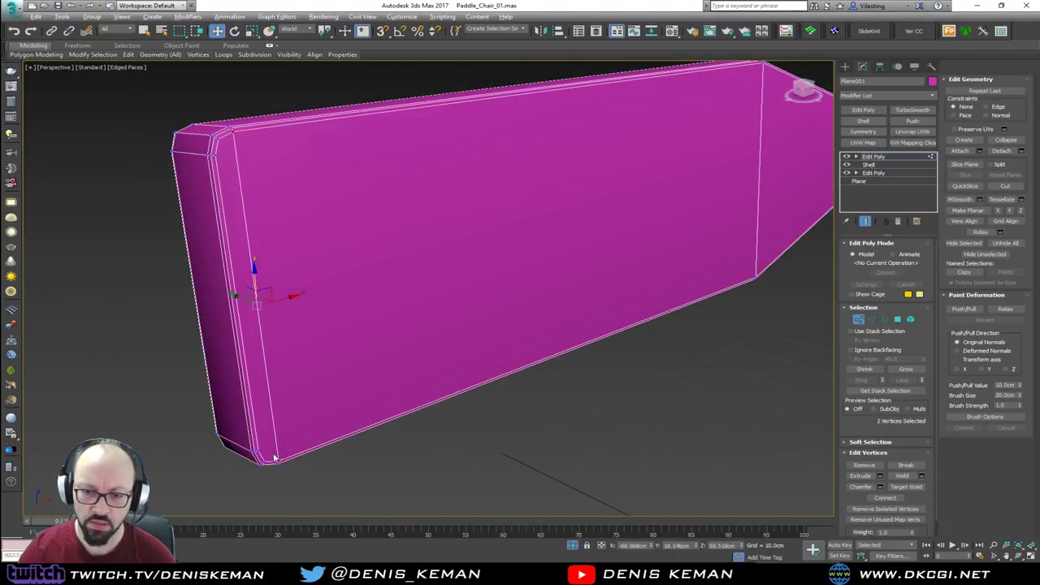
{"action": "left_click", "coordinate": [257, 449]}
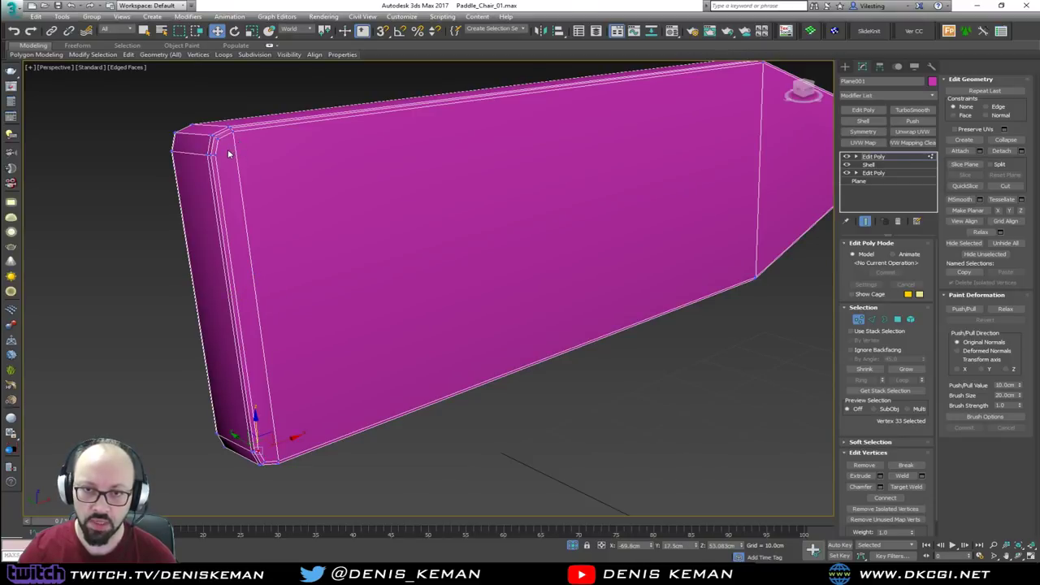
{"action": "left_click", "coordinate": [233, 133], "text": "ctrl"}
Step: Add the same cross edge and diagonal between the corner vertices on the wide end's opposite broad face
{"action": "middle_click_drag", "start_coordinate": [233, 134], "coordinate": [203, 182], "text": "alt"}
{"action": "left_click", "coordinate": [160, 148]}
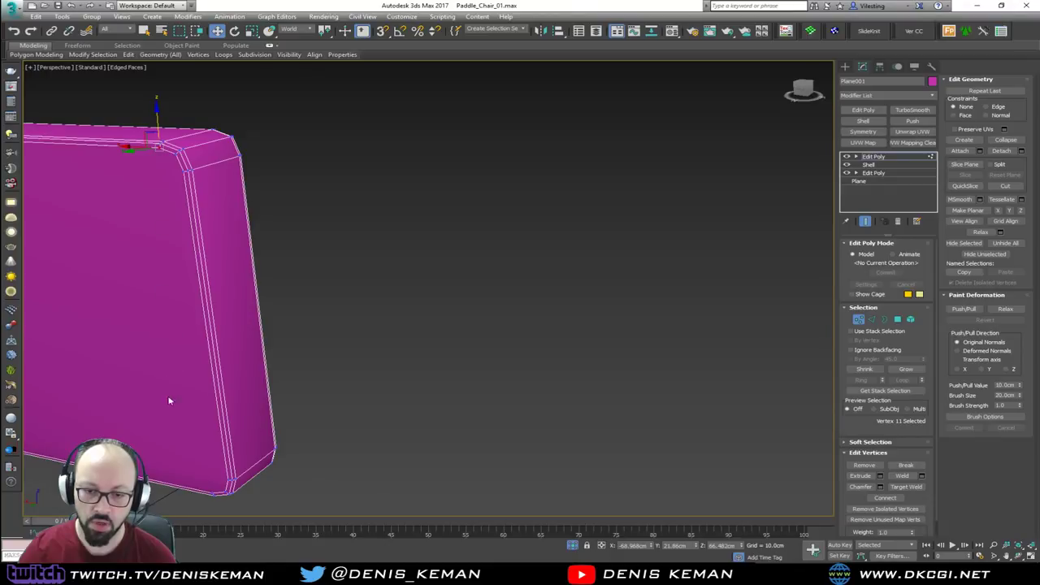
{"action": "left_click", "coordinate": [213, 493], "text": "ctrl"}
{"action": "key", "text": "ctrl+shift+e"}
{"action": "left_click", "coordinate": [227, 480]}
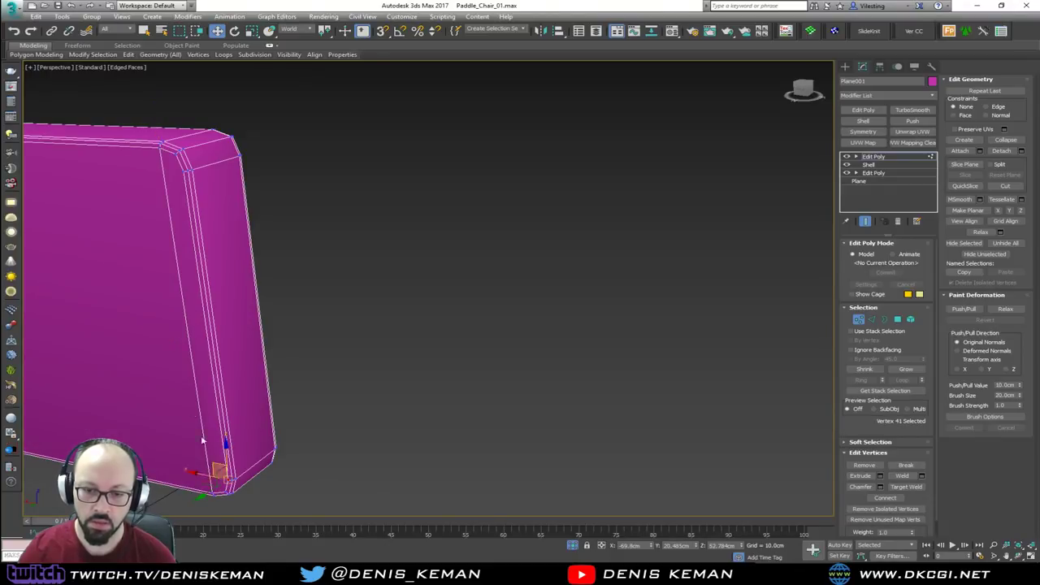
{"action": "left_click", "coordinate": [161, 150], "text": "ctrl"}
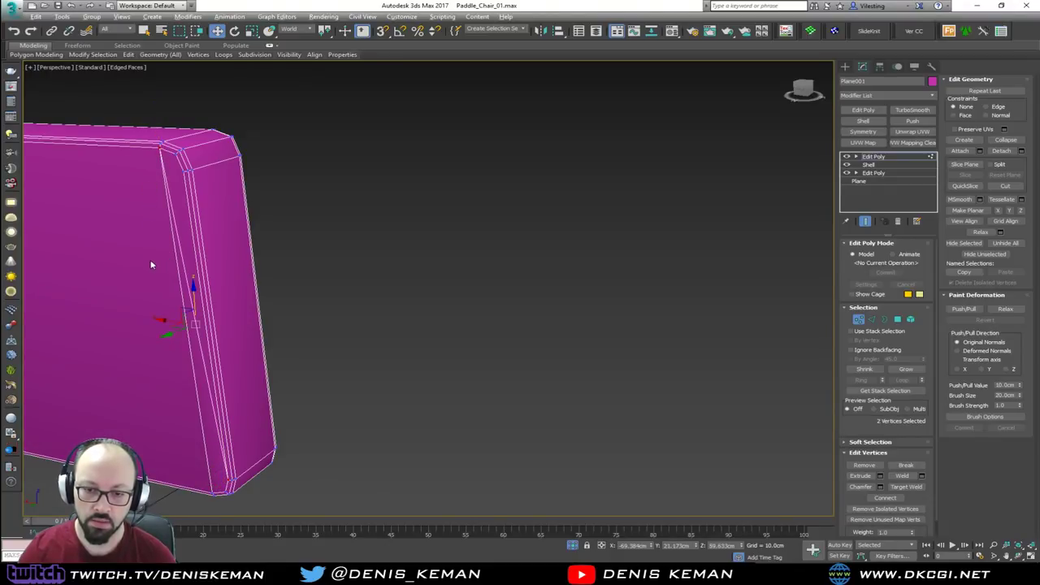
Step: Examine the new connecting edges at the wide end and the paddle's overall shape from several sides
{"action": "middle_click_drag", "start_coordinate": [143, 236], "coordinate": [397, 217]}
{"action": "scroll", "coordinate": [413, 216], "scroll_direction": "down", "scroll_amount": 5}
{"action": "middle_click_drag", "start_coordinate": [284, 211], "coordinate": [552, 253], "text": "alt"}
{"action": "middle_click_drag", "start_coordinate": [367, 270], "coordinate": [455, 293], "text": "alt"}
{"action": "middle_click_drag", "start_coordinate": [455, 292], "coordinate": [260, 218]}
{"action": "scroll", "coordinate": [279, 194], "scroll_direction": "up", "scroll_amount": 3}
{"action": "scroll", "coordinate": [325, 187], "scroll_direction": "down", "scroll_amount": 5}
{"action": "scroll", "coordinate": [315, 250], "scroll_direction": "up", "scroll_amount": 5}
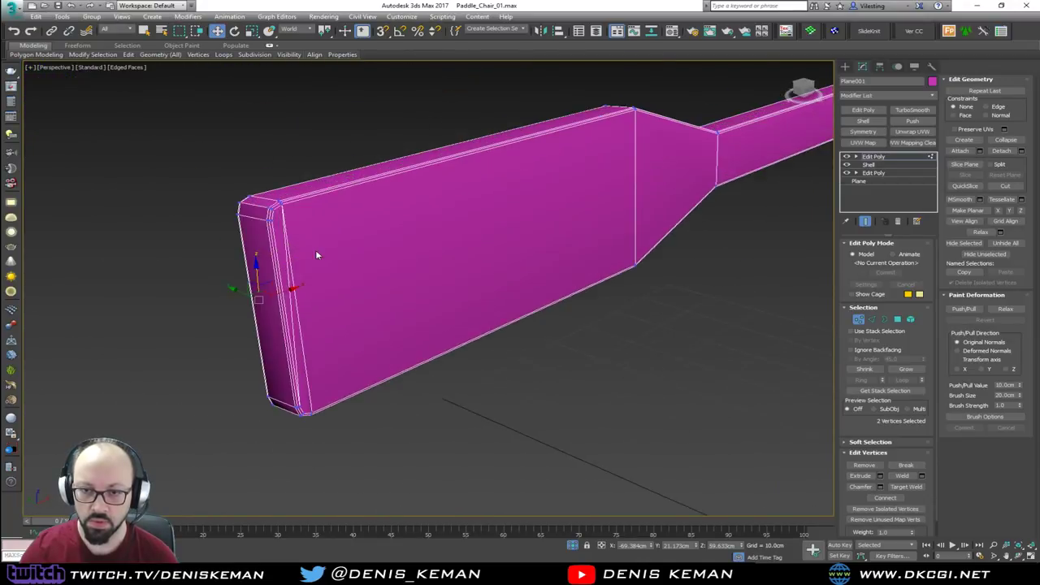
Step: Select the chamfer strip polygons around both broad faces from their middle edge loops and auto-smooth them at 180 degrees
{"action": "left_click", "coordinate": [859, 319]}
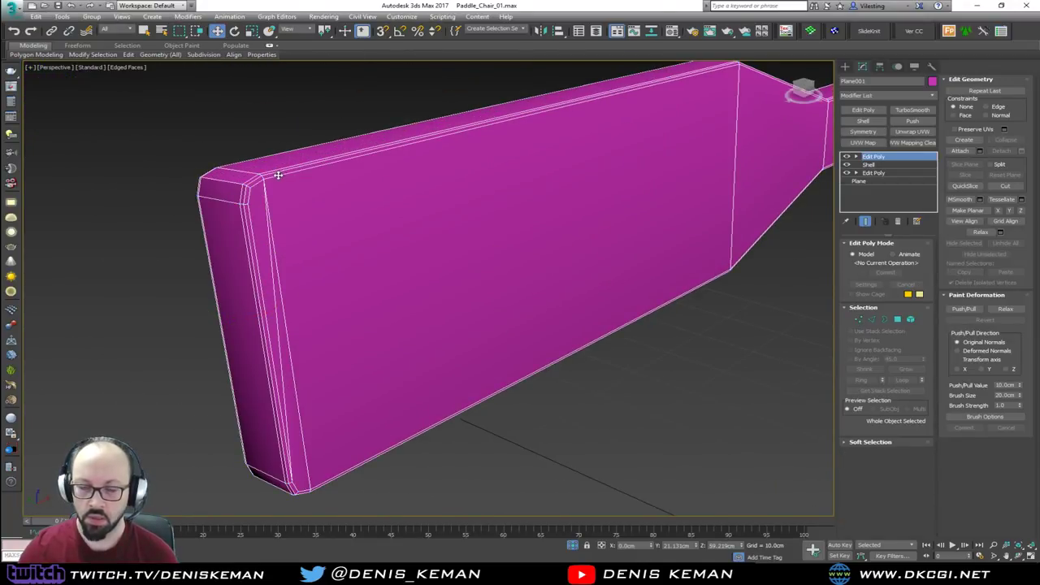
{"action": "key", "text": "2"}
{"action": "double_click", "coordinate": [254, 182]}
{"action": "scroll", "coordinate": [298, 193], "scroll_direction": "down", "scroll_amount": 5}
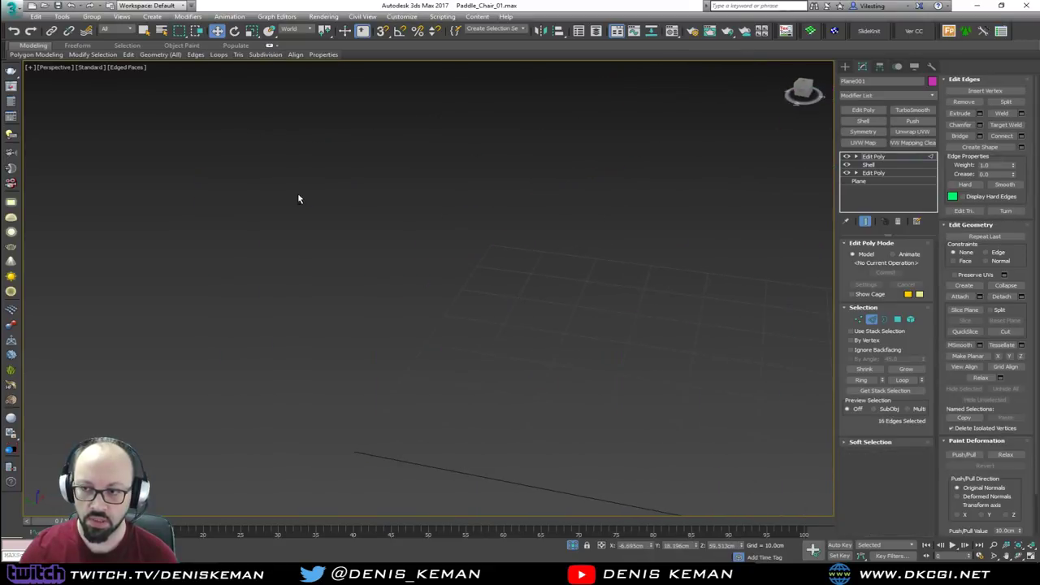
{"action": "middle_click_drag", "start_coordinate": [297, 192], "coordinate": [463, 172], "text": "alt"}
{"action": "scroll", "coordinate": [719, 229], "scroll_direction": "up", "scroll_amount": 5}
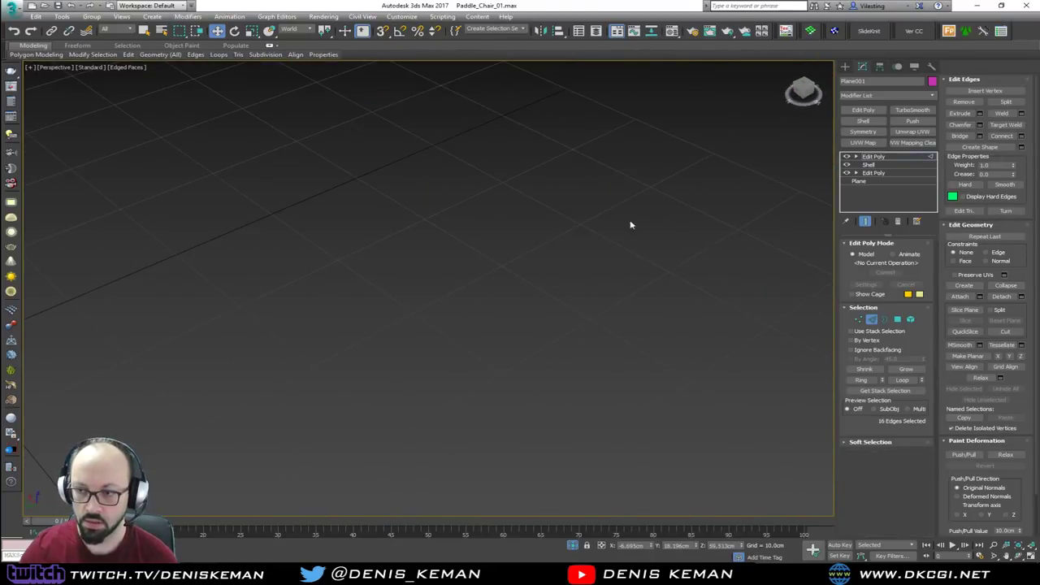
{"action": "scroll", "coordinate": [631, 225], "scroll_direction": "down", "scroll_amount": 1}
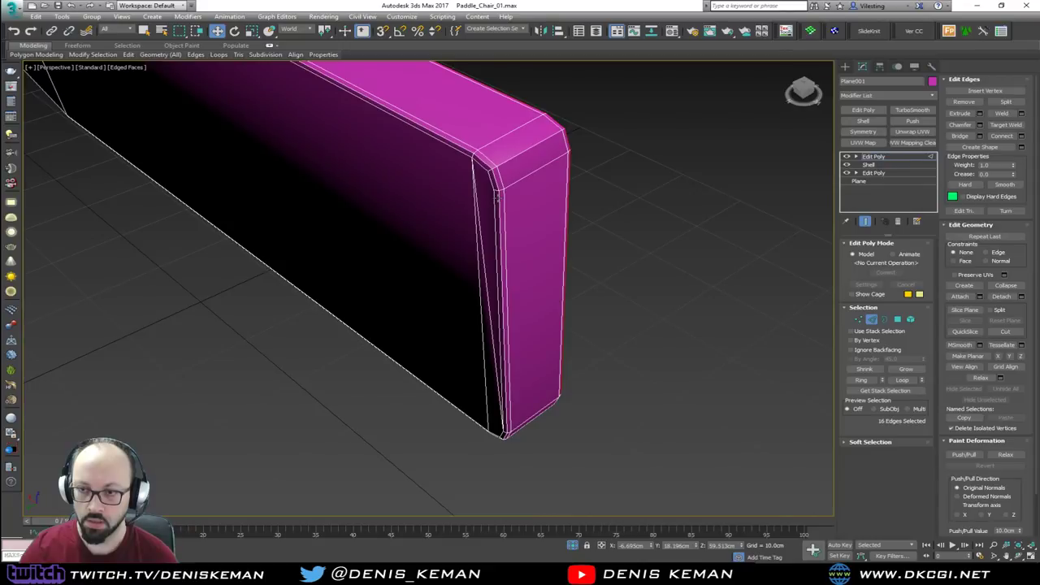
{"action": "double_click", "coordinate": [497, 196], "text": "ctrl"}
{"action": "left_click", "coordinate": [897, 319], "text": "ctrl"}
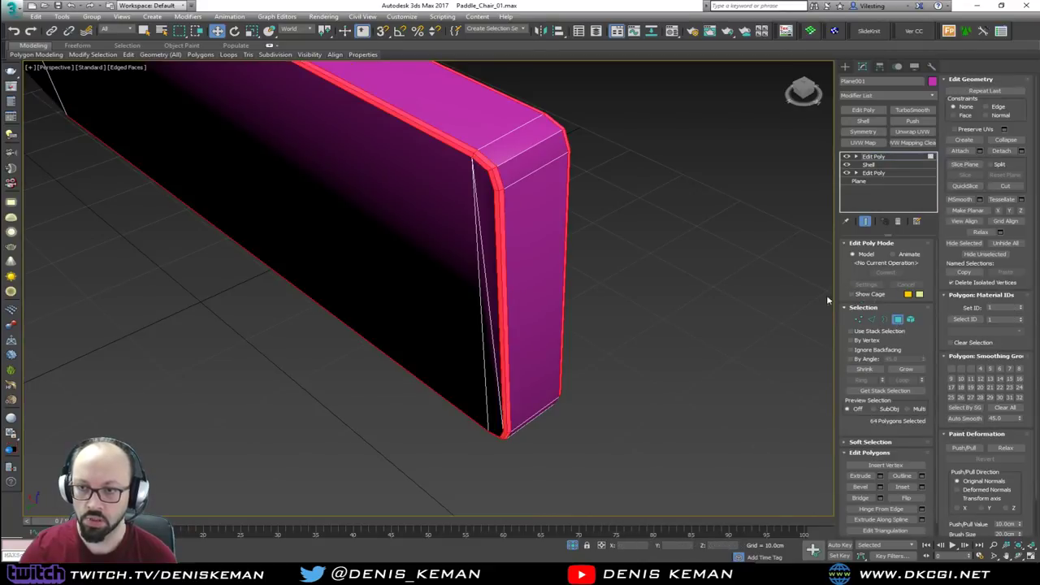
{"action": "key", "text": "alt+s"}
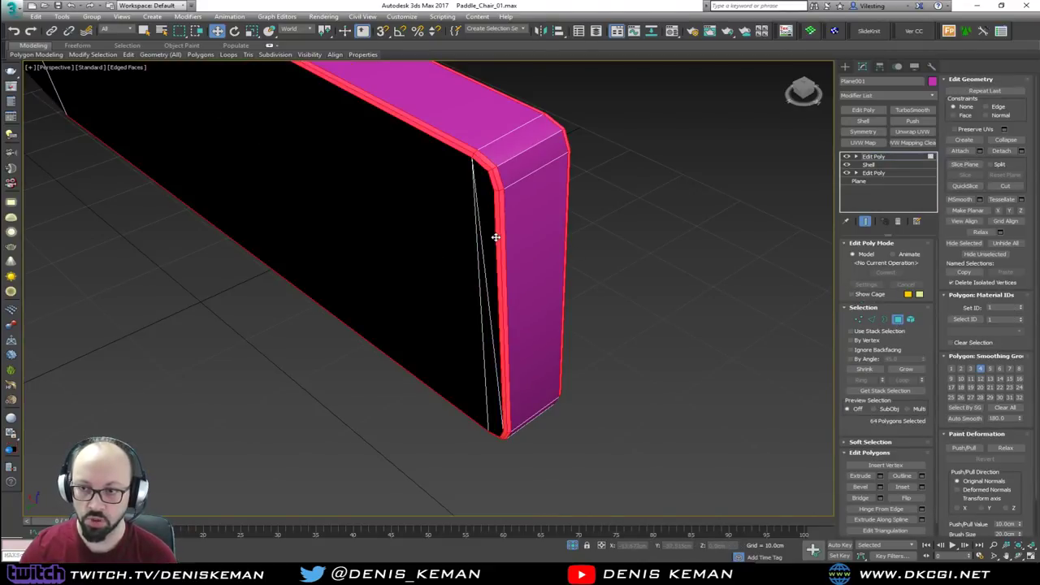
{"action": "mouse_move", "coordinate": [495, 237]}
{"action": "middle_mouse_down", "text": "alt"}
{"action": "mouse_move", "coordinate": [499, 220]}
{"action": "mouse_move", "coordinate": [504, 234]}
{"action": "middle_mouse_up", "text": "alt"}
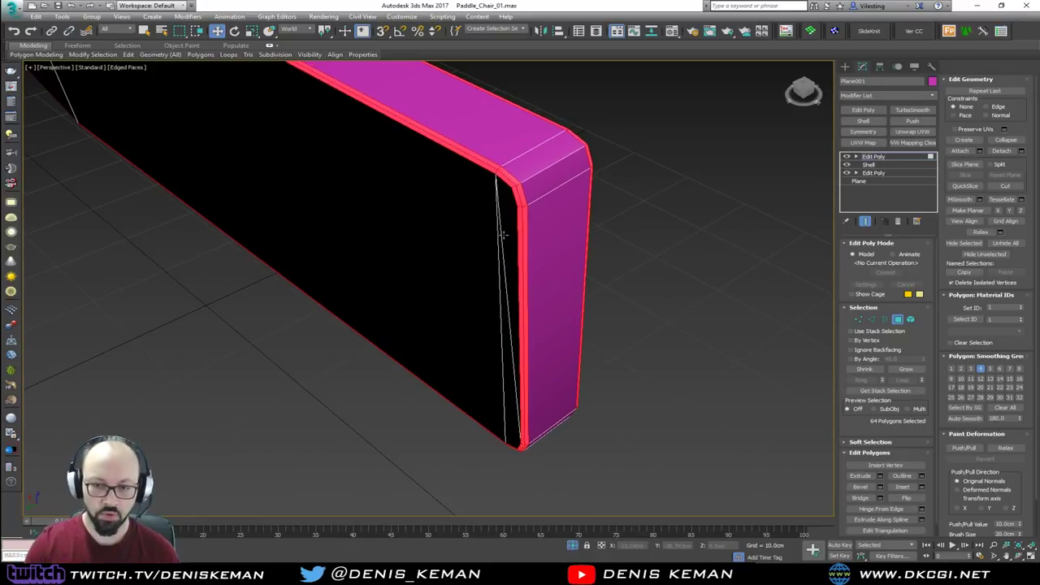
Step: Invert the polygon selection to the plank's remaining faces, finish polygon editing, and show the deselected plank without edged faces
{"action": "left_click", "coordinate": [503, 235]}
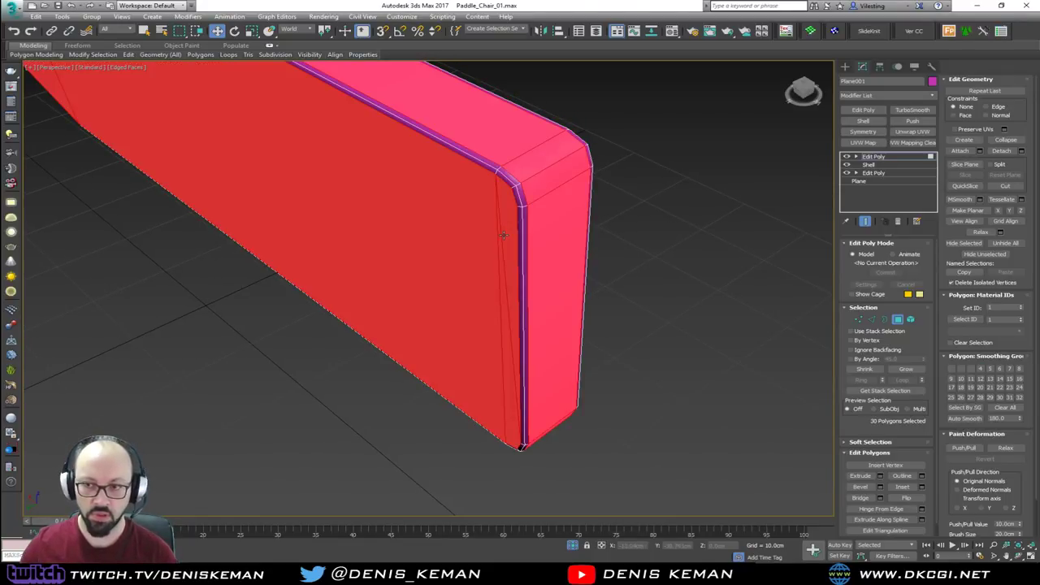
{"action": "left_click", "coordinate": [898, 319]}
{"action": "left_click", "coordinate": [700, 231]}
{"action": "key", "text": "F4"}
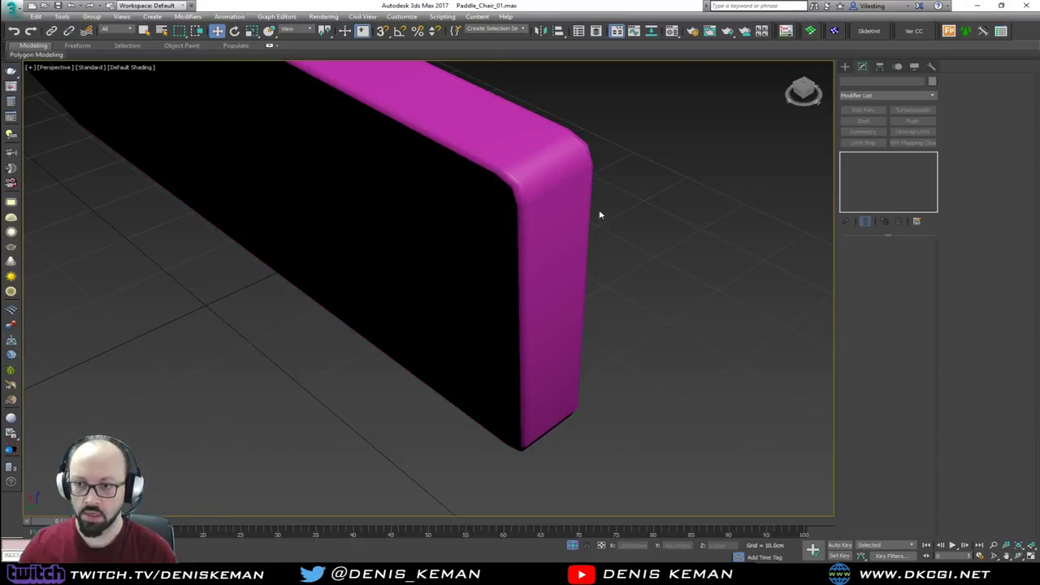
Step: Add a TurboSmooth modifier to the paddle plank and separate its smoothing by smoothing groups
{"action": "scroll", "coordinate": [553, 167], "scroll_direction": "down", "scroll_amount": 3}
{"action": "middle_click_drag", "start_coordinate": [455, 195], "coordinate": [553, 263], "text": "alt"}
{"action": "key", "text": "z"}
{"action": "scroll", "coordinate": [636, 335], "scroll_direction": "up", "scroll_amount": 2}
{"action": "scroll", "coordinate": [636, 334], "scroll_direction": "up", "scroll_amount": 3}
{"action": "scroll", "coordinate": [436, 244], "scroll_direction": "down", "scroll_amount": 4}
{"action": "left_click", "coordinate": [520, 302]}
{"action": "scroll", "coordinate": [519, 302], "scroll_direction": "up", "scroll_amount": 3}
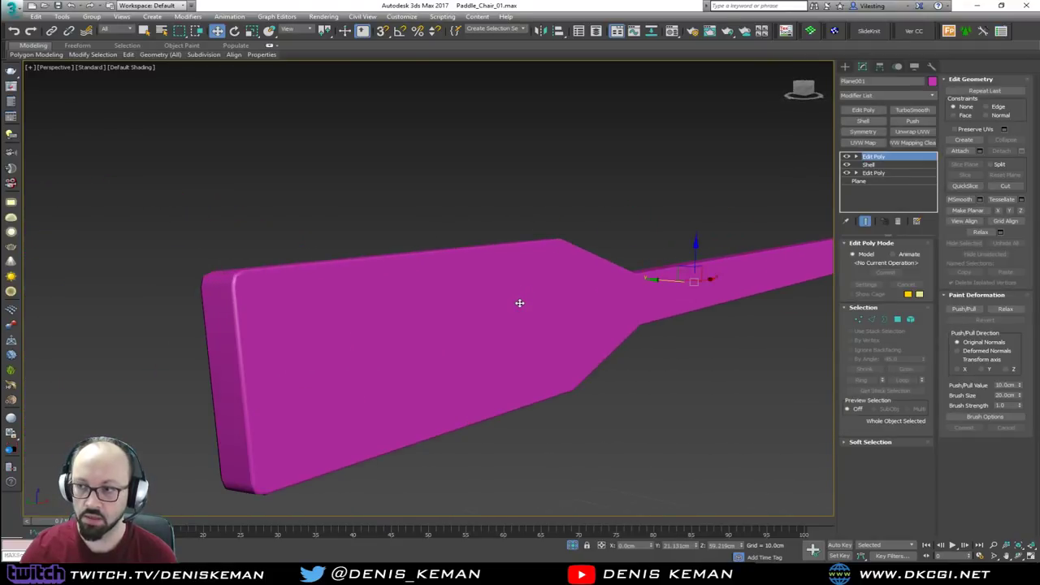
{"action": "left_click", "coordinate": [912, 110]}
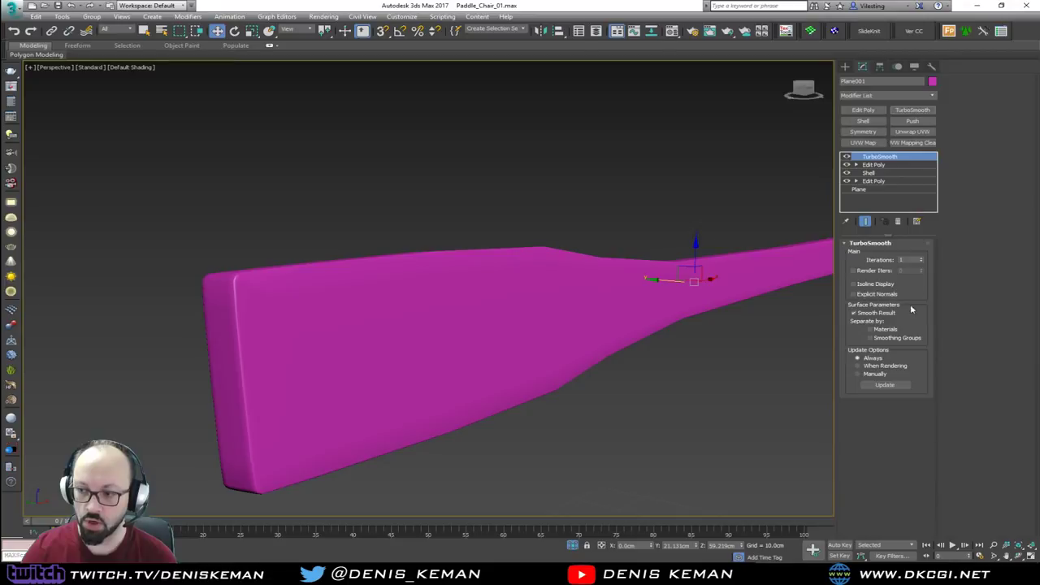
{"action": "left_click", "coordinate": [893, 339]}
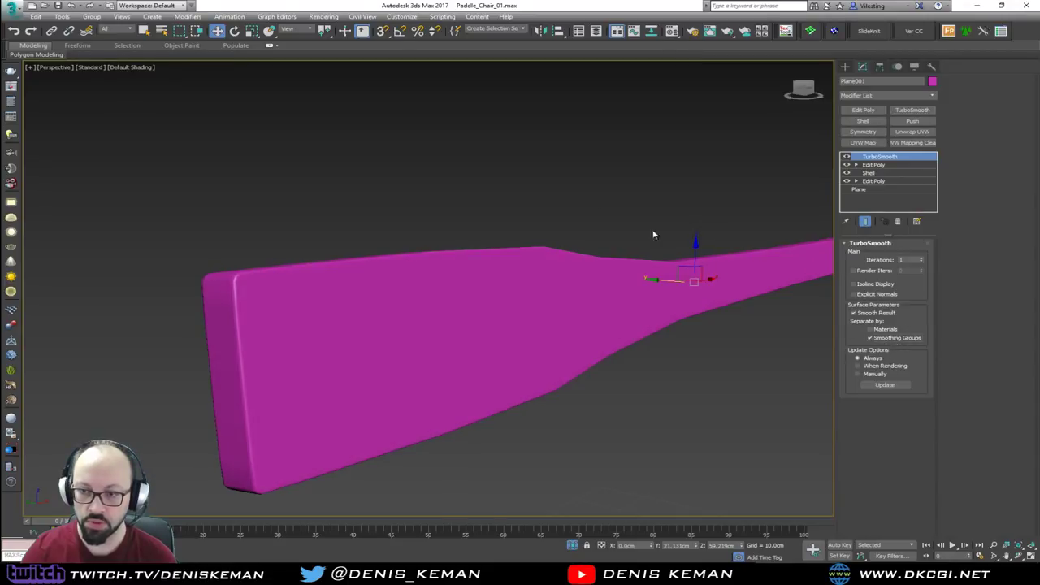
Step: Turn off the TurboSmooth effect and return to the Edit Poly modifier beneath it with edged faces displayed
{"action": "middle_click_drag", "start_coordinate": [607, 199], "coordinate": [831, 158], "text": "alt"}
{"action": "left_click", "coordinate": [848, 158]}
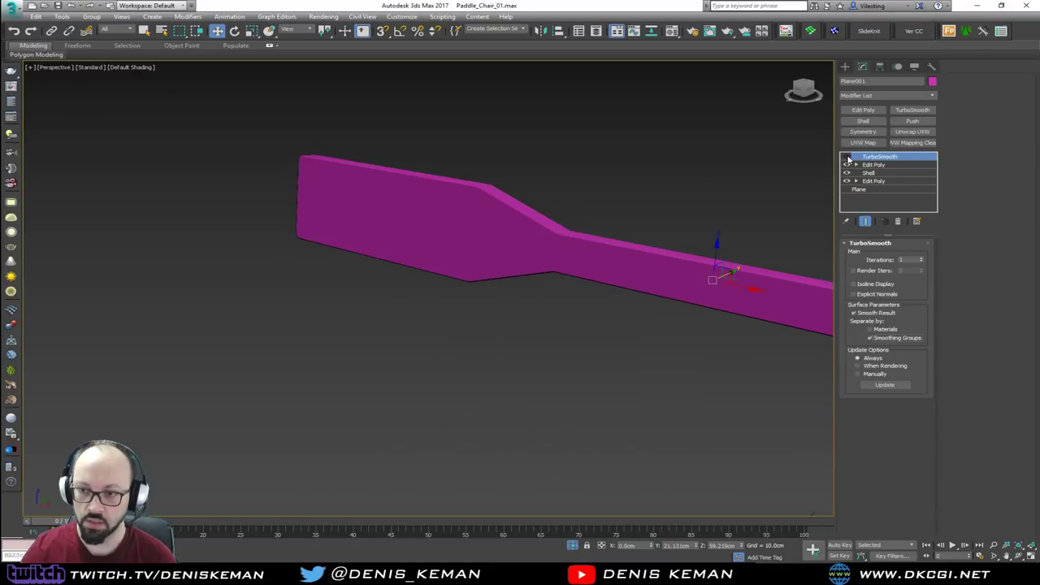
{"action": "left_click", "coordinate": [875, 165]}
{"action": "key", "text": "F4"}
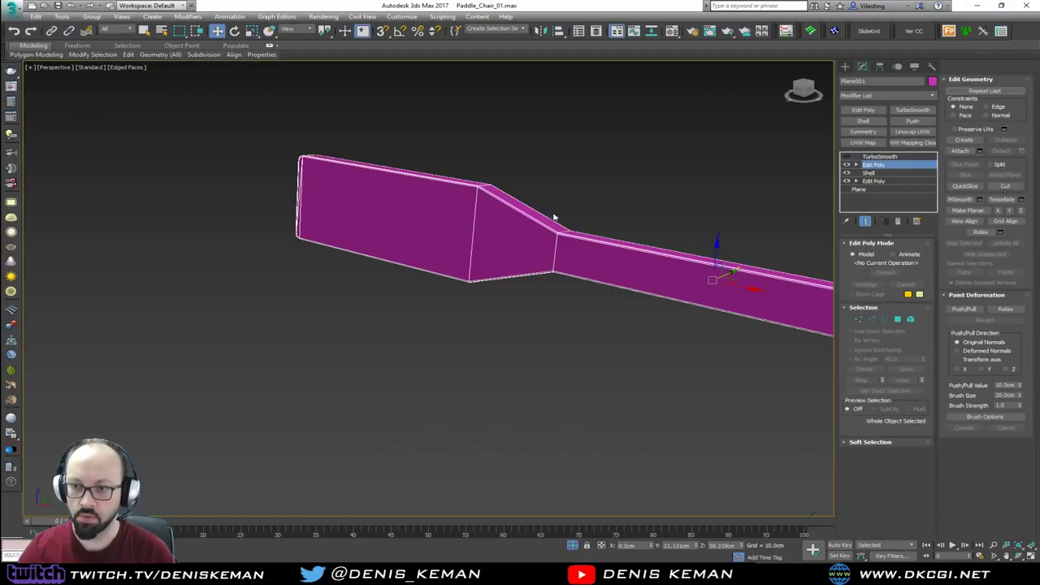
Step: Assign smoothing group 2 to the taper's two sloped narrow side polygons and show the TurboSmooth result over them
{"action": "scroll", "coordinate": [530, 210], "scroll_direction": "up", "scroll_amount": 5}
{"action": "key", "text": "4"}
{"action": "left_click", "coordinate": [525, 225]}
{"action": "middle_click_drag", "start_coordinate": [525, 225], "coordinate": [531, 311], "text": "alt"}
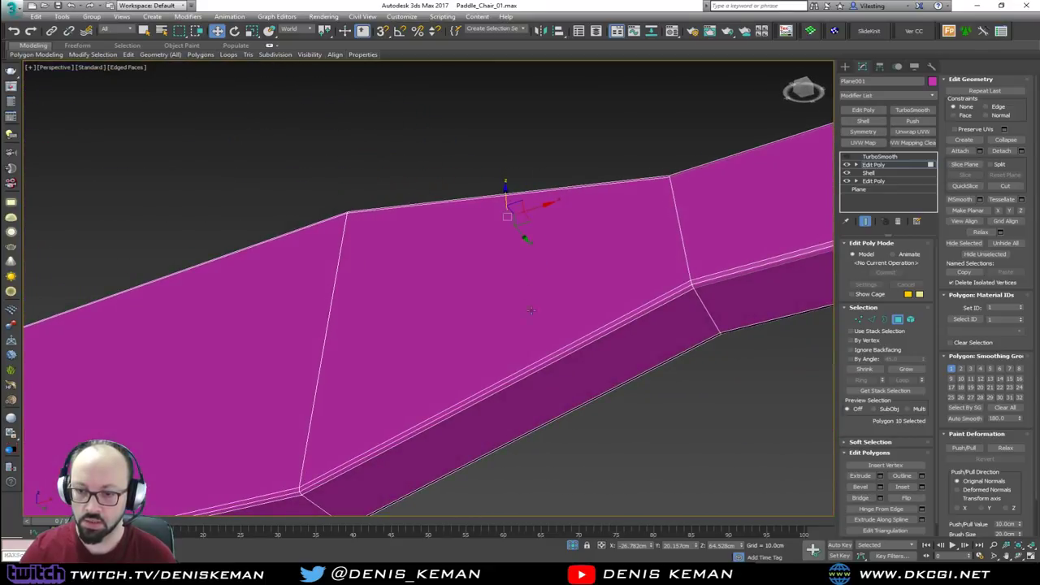
{"action": "left_click", "coordinate": [547, 396], "text": "ctrl"}
{"action": "middle_click_drag", "start_coordinate": [547, 396], "coordinate": [549, 352], "text": "alt"}
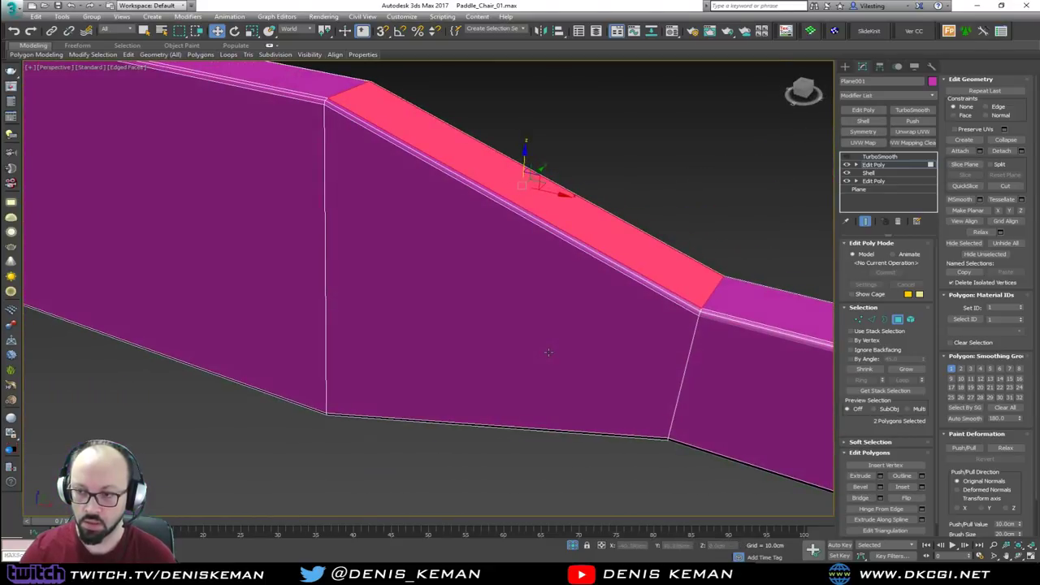
{"action": "key", "text": "ctrl+e"}
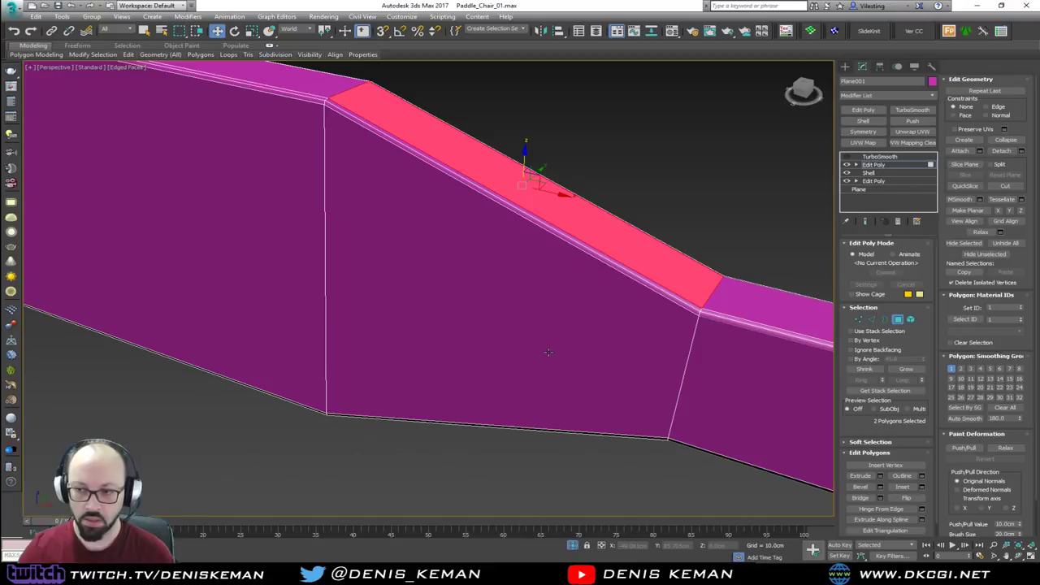
{"action": "left_click", "coordinate": [848, 158]}
{"action": "key", "text": "ctrl+e"}
{"action": "key", "text": "ctrl+e"}
{"action": "key", "text": "ctrl+e"}
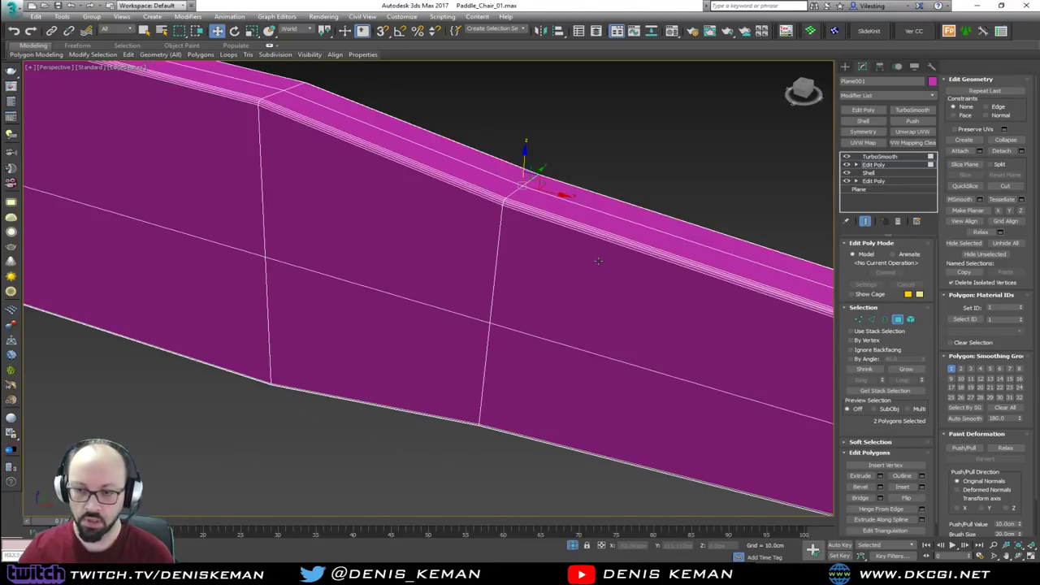
{"action": "key", "text": "ctrl+e"}
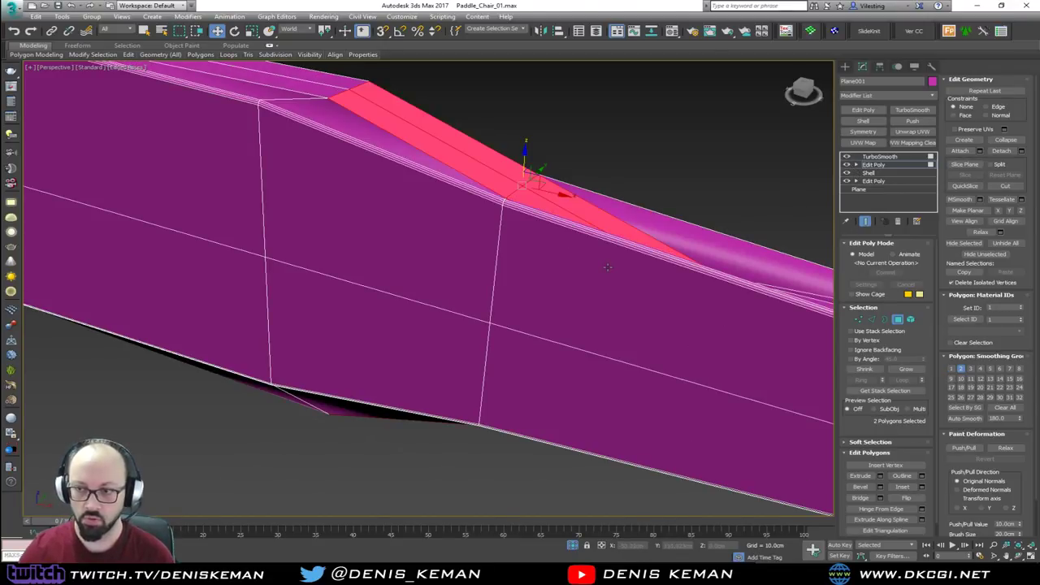
Step: Undo the smoothing group assignment on the sloped sides and turn off the TurboSmooth effect
{"action": "middle_click_drag", "start_coordinate": [608, 267], "coordinate": [484, 219]}
{"action": "scroll", "coordinate": [412, 206], "scroll_direction": "down", "scroll_amount": 3}
{"action": "key", "text": "ctrl+z"}
{"action": "left_click", "coordinate": [847, 157]}
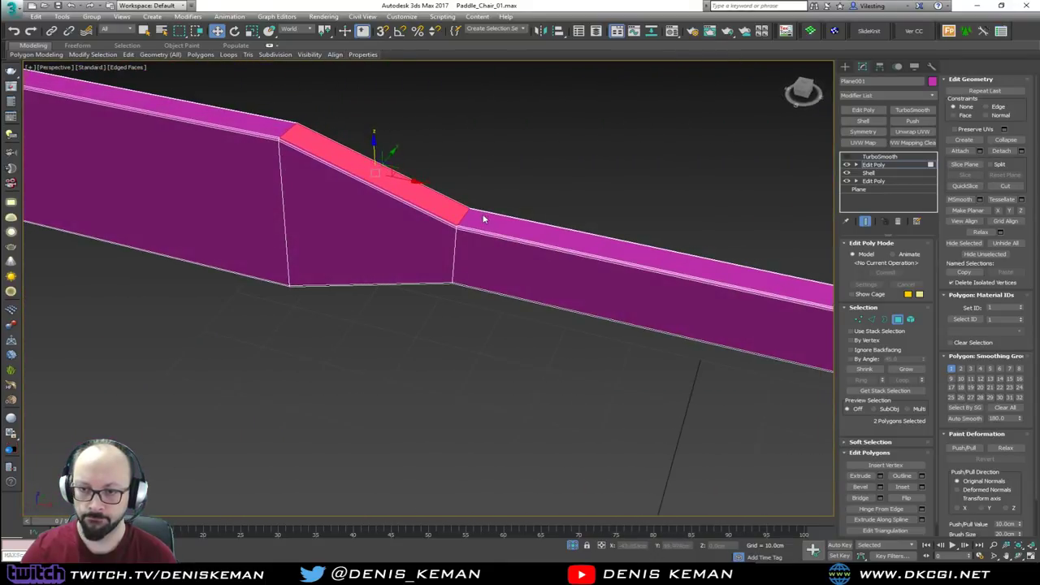
Step: Assign smoothing group 3 to the taper's eight chamfer strip polygons along both broad faces and check it with TurboSmooth turned on
{"action": "left_click", "coordinate": [382, 232]}
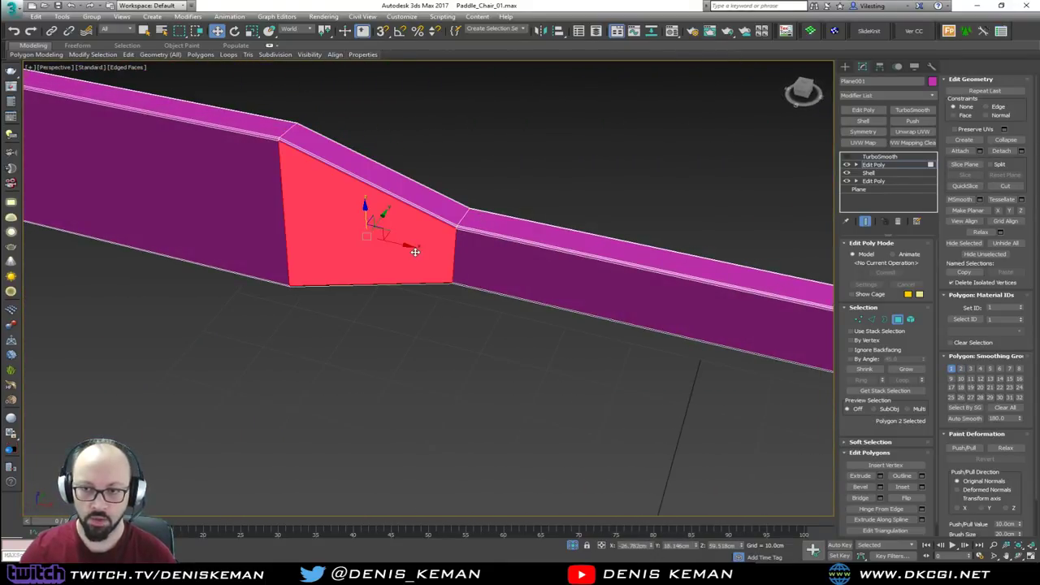
{"action": "middle_click_drag", "start_coordinate": [382, 232], "coordinate": [429, 169], "text": "alt"}
{"action": "scroll", "coordinate": [399, 208], "scroll_direction": "up", "scroll_amount": 3}
{"action": "left_click", "coordinate": [391, 214]}
{"action": "left_click", "coordinate": [453, 241], "text": "ctrl"}
{"action": "left_click", "coordinate": [433, 227], "text": "ctrl"}
{"action": "scroll", "coordinate": [424, 220], "scroll_direction": "down", "scroll_amount": 2}
{"action": "left_click", "coordinate": [345, 356], "text": "ctrl"}
{"action": "left_click", "coordinate": [346, 357], "text": "ctrl"}
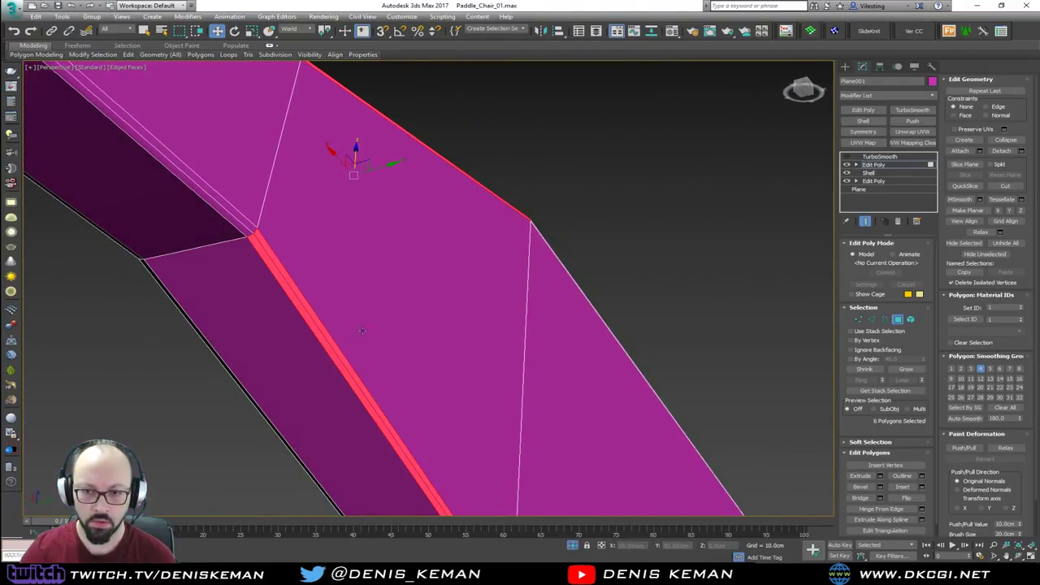
{"action": "middle_click_drag", "start_coordinate": [345, 357], "coordinate": [462, 372], "text": "alt"}
{"action": "left_click", "coordinate": [504, 364], "text": "ctrl"}
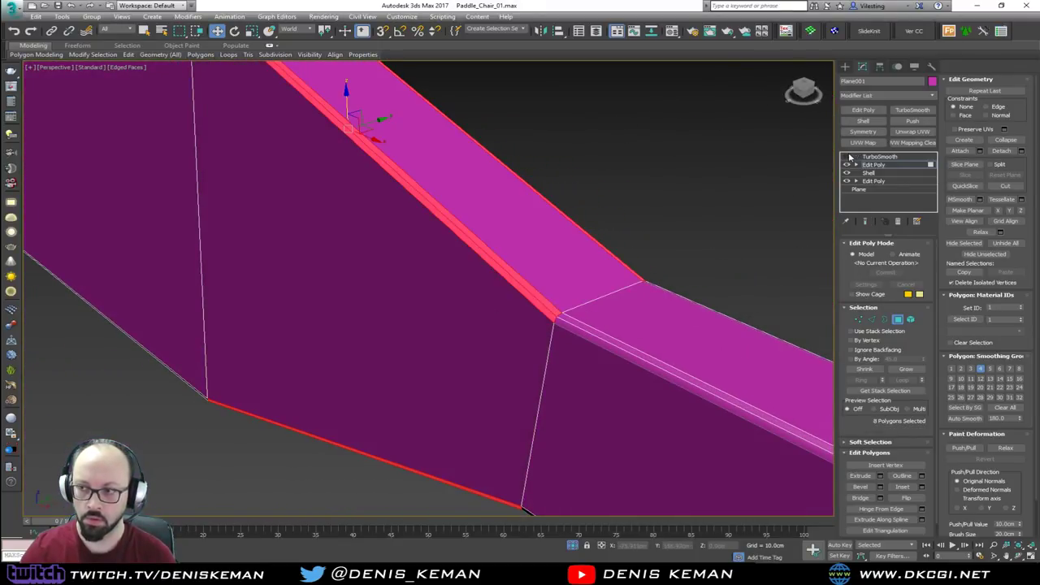
{"action": "left_click", "coordinate": [848, 157]}
{"action": "middle_click_drag", "start_coordinate": [539, 173], "coordinate": [359, 298]}
{"action": "key", "text": "ctrl+q"}
{"action": "key", "text": "ctrl+e"}
{"action": "scroll", "coordinate": [358, 299], "scroll_direction": "up", "scroll_amount": 3}
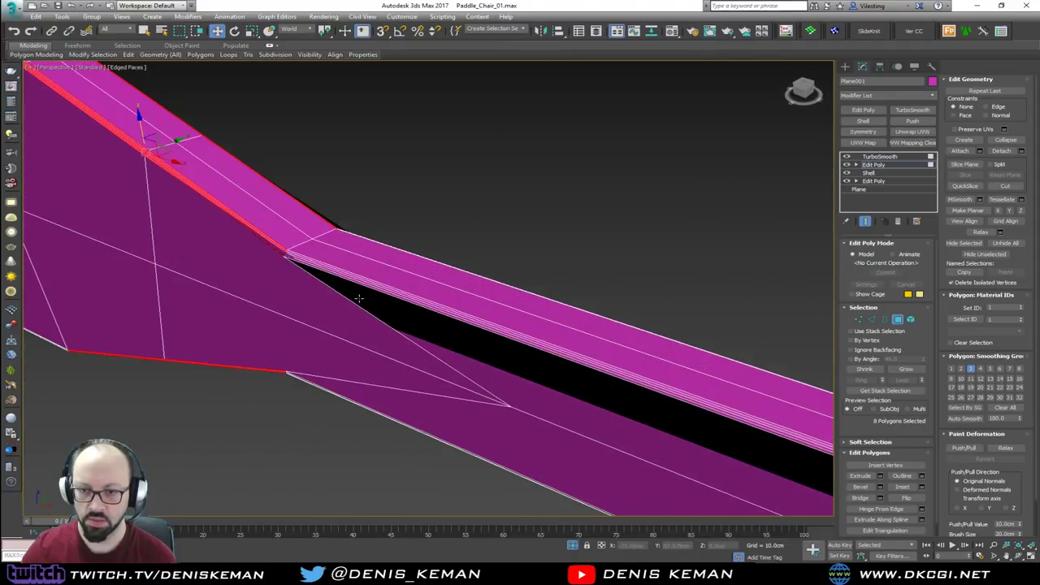
{"action": "key", "text": "ctrl+e"}
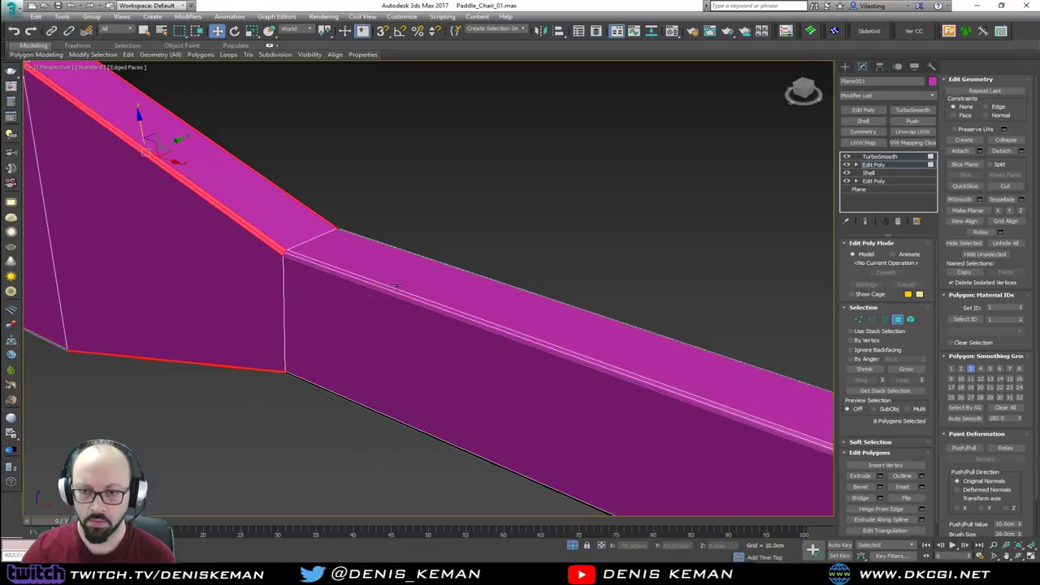
Step: Assign smoothing group 5 to the handle's two long narrow side polygons and show the TurboSmooth result
{"action": "left_click", "coordinate": [448, 286]}
{"action": "middle_click_drag", "start_coordinate": [448, 286], "coordinate": [409, 318], "text": "alt"}
{"action": "left_click", "coordinate": [372, 228], "text": "ctrl"}
{"action": "middle_click_drag", "start_coordinate": [492, 302], "coordinate": [403, 274]}
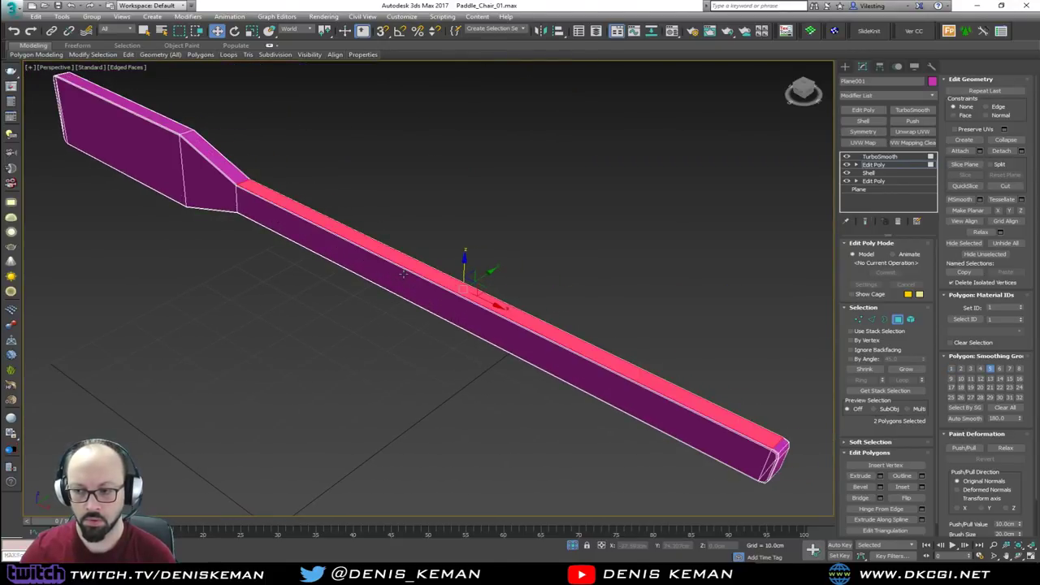
{"action": "key", "text": "F2"}
{"action": "scroll", "coordinate": [270, 205], "scroll_direction": "up", "scroll_amount": 2}
{"action": "middle_click_drag", "start_coordinate": [270, 204], "coordinate": [405, 243]}
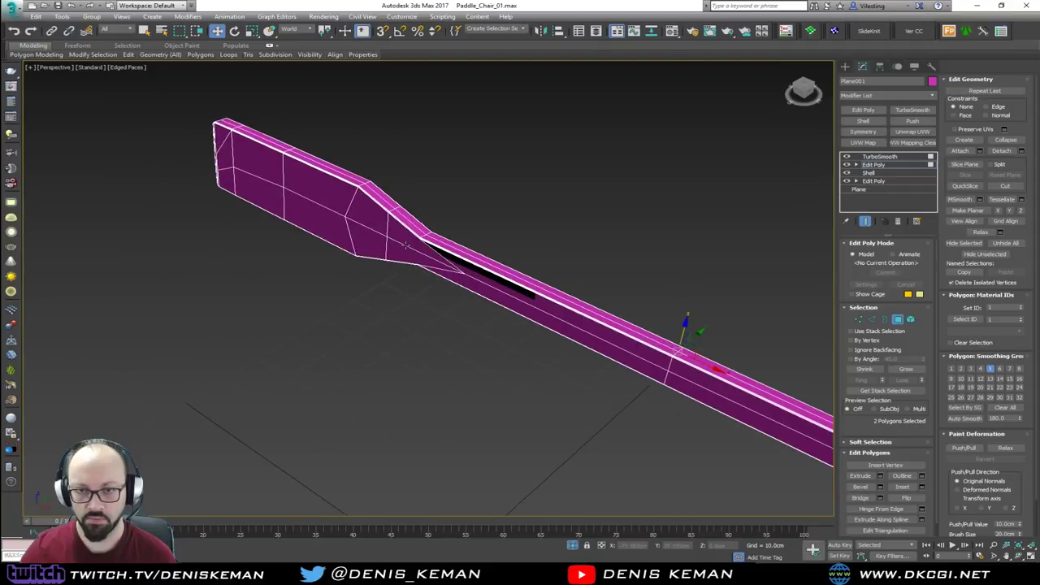
Step: Select both broad faces of the plank using By Angle at 10 and compare the taper corner with and without TurboSmooth
{"action": "left_click", "coordinate": [850, 358]}
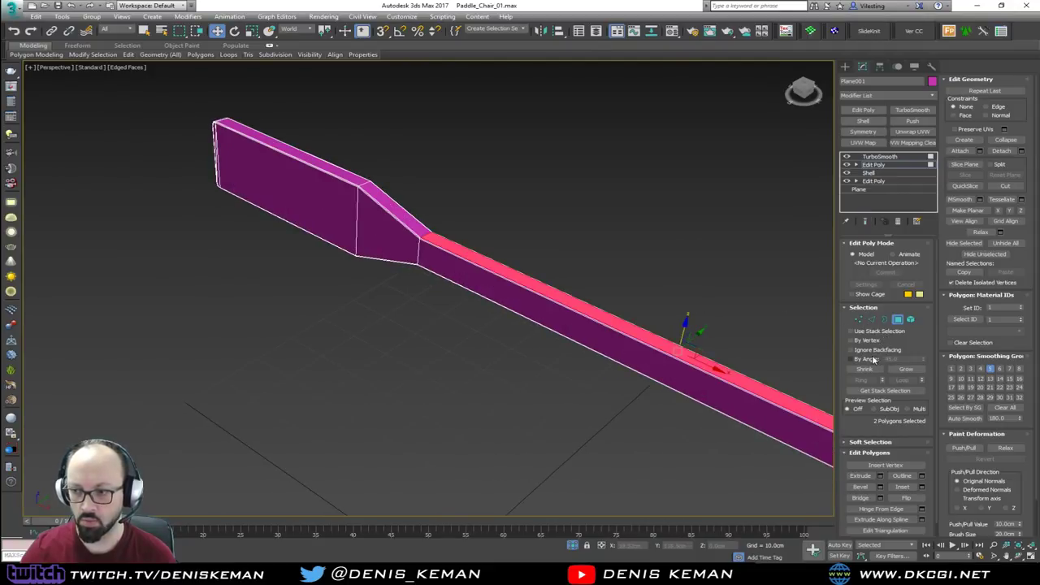
{"action": "left_click", "coordinate": [486, 273]}
{"action": "middle_click_drag", "start_coordinate": [486, 273], "coordinate": [395, 250], "text": "alt"}
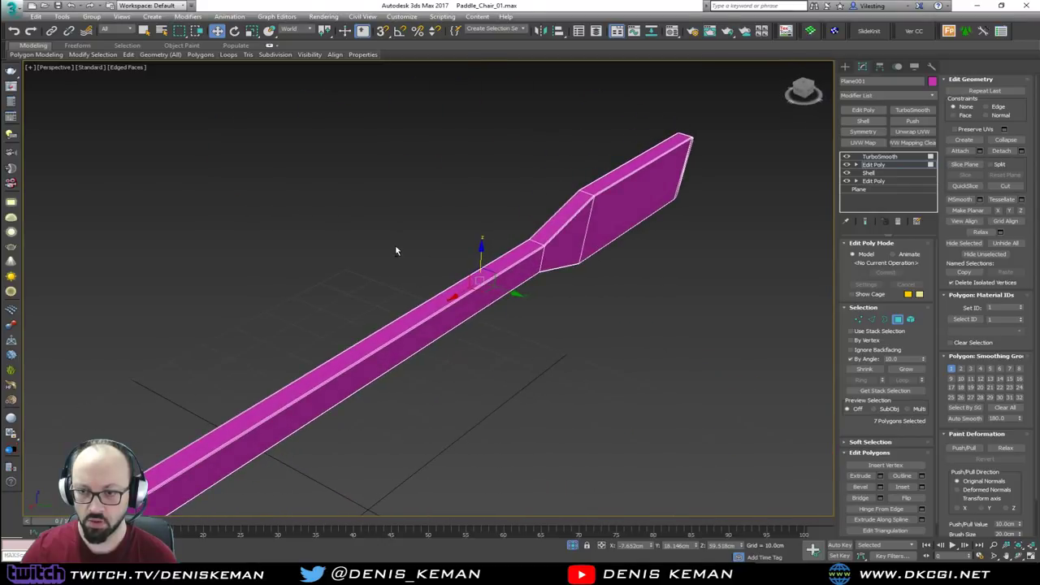
{"action": "left_click", "coordinate": [474, 300], "text": "ctrl"}
{"action": "middle_click_drag", "start_coordinate": [477, 298], "coordinate": [599, 266], "text": "alt"}
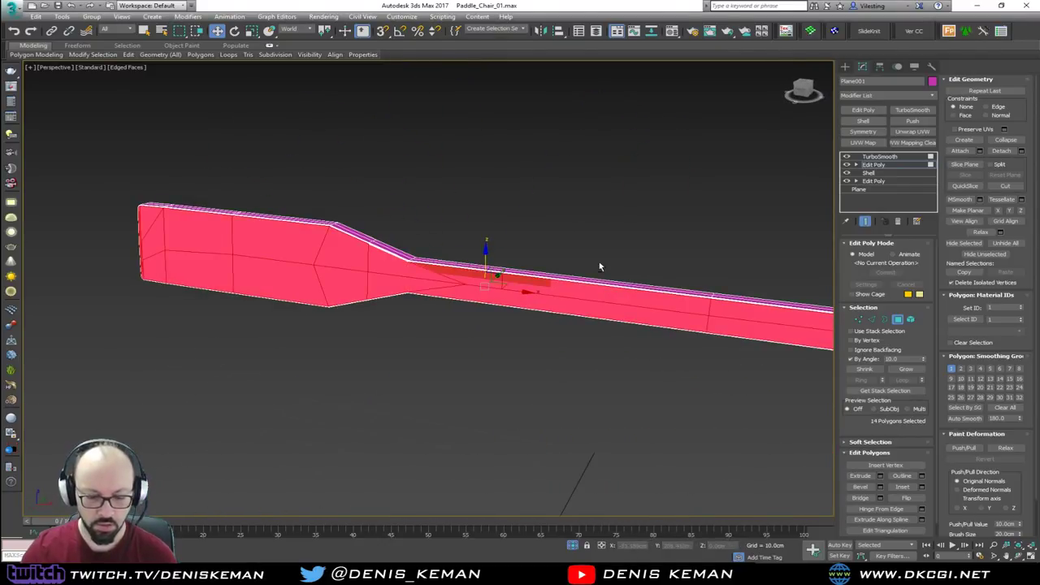
{"action": "scroll", "coordinate": [333, 248], "scroll_direction": "up", "scroll_amount": 10}
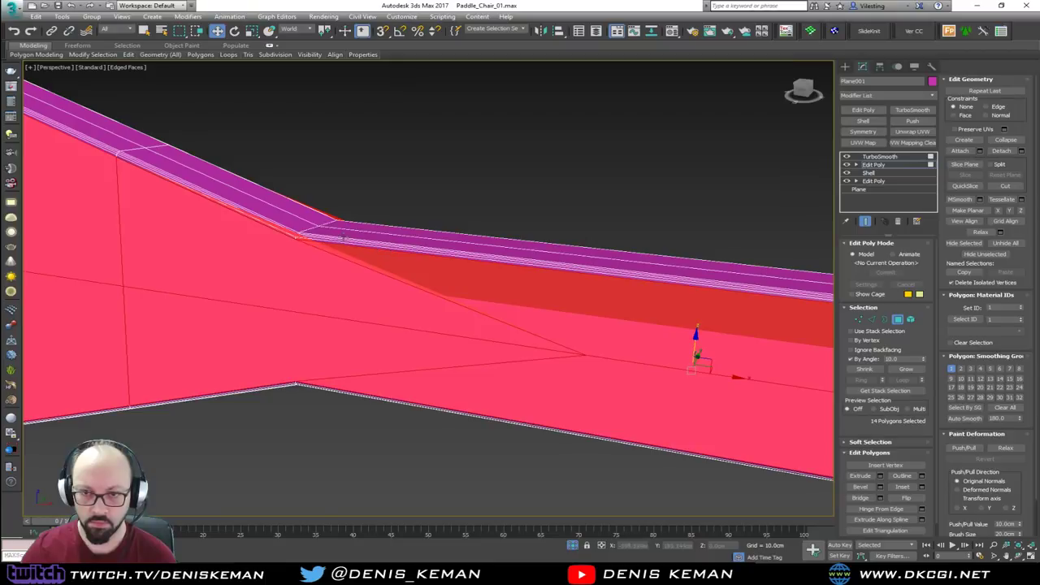
{"action": "middle_click_drag", "start_coordinate": [333, 248], "coordinate": [393, 248], "text": "alt"}
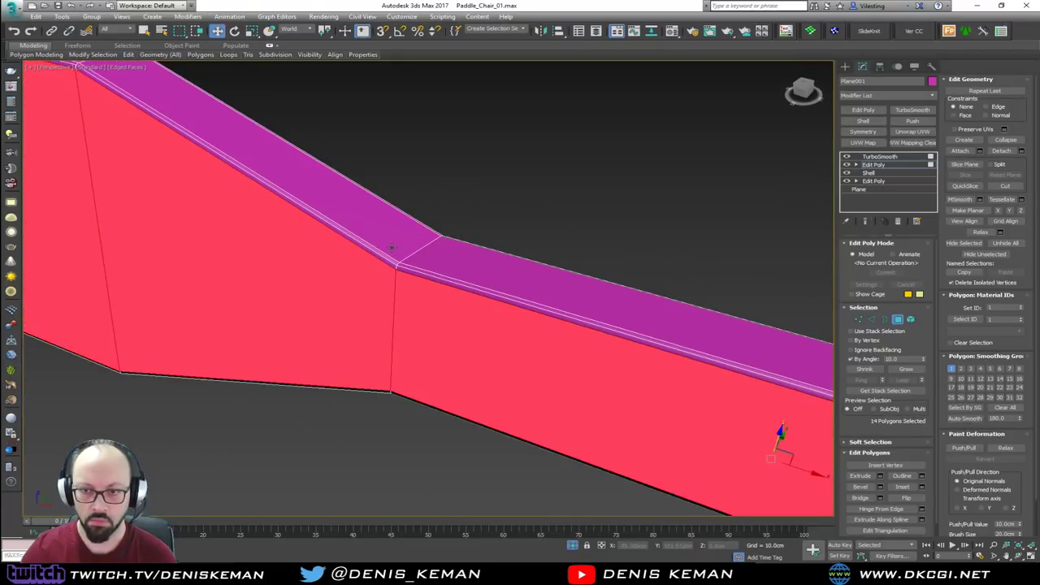
{"action": "key", "text": "ctrl+q"}
{"action": "key", "text": "ctrl+q"}
Step: Select the taper's two sloped narrow side polygons and check their smoothing group with the TurboSmooth result shown
{"action": "left_click", "coordinate": [391, 233]}
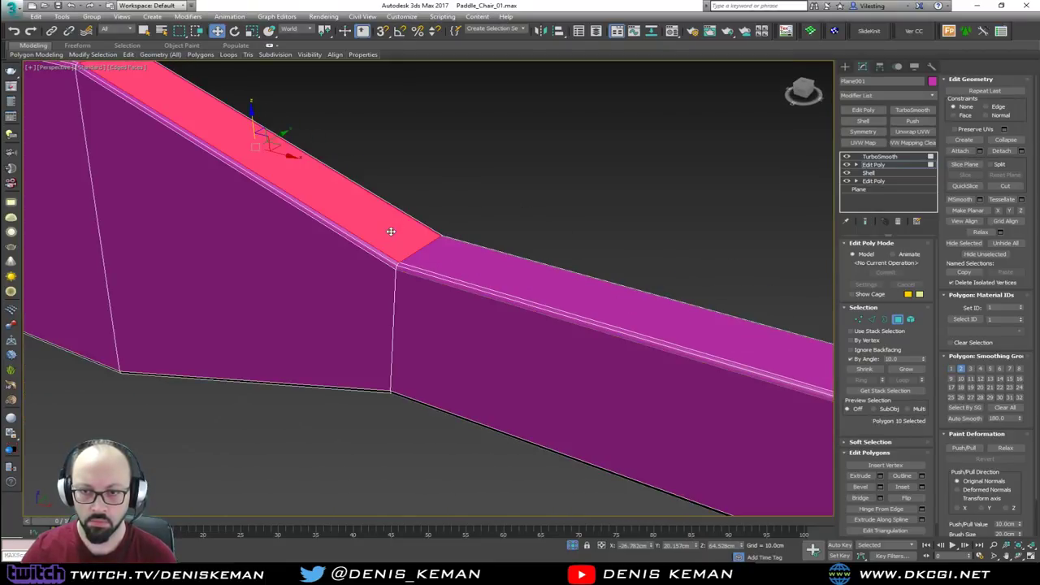
{"action": "middle_click_drag", "start_coordinate": [391, 234], "coordinate": [403, 325]}
{"action": "scroll", "coordinate": [438, 295], "scroll_direction": "down", "scroll_amount": 2}
{"action": "key", "text": "ctrl+q"}
{"action": "left_click", "coordinate": [413, 317], "text": "ctrl"}
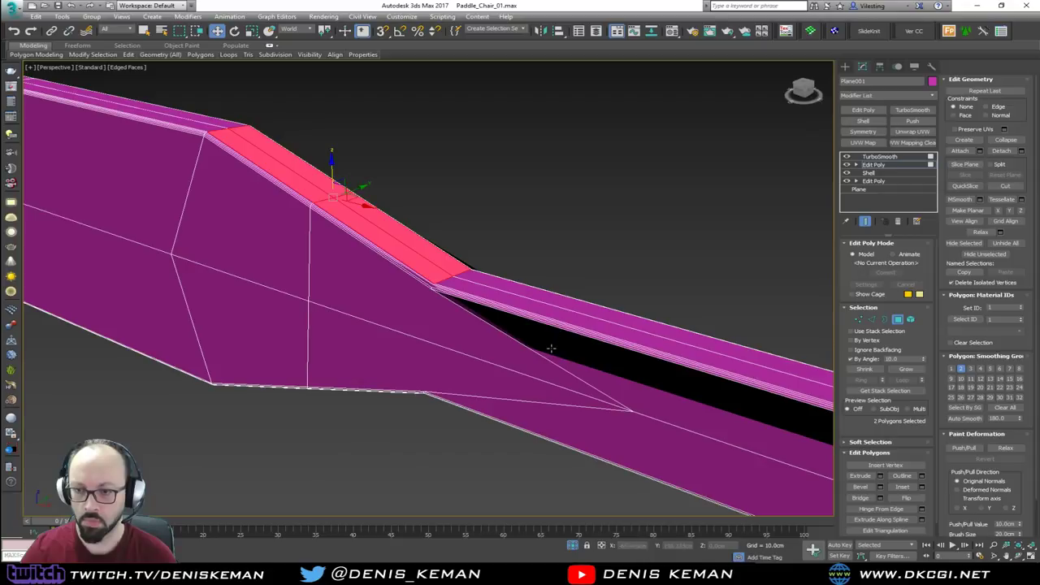
{"action": "middle_click_drag", "start_coordinate": [538, 322], "coordinate": [525, 325], "text": "alt"}
{"action": "key", "text": "ctrl+q"}
Step: Select the chamfer strip polygons around one broad face by converting their middle edge loop to a polygon selection
{"action": "left_click", "coordinate": [489, 334]}
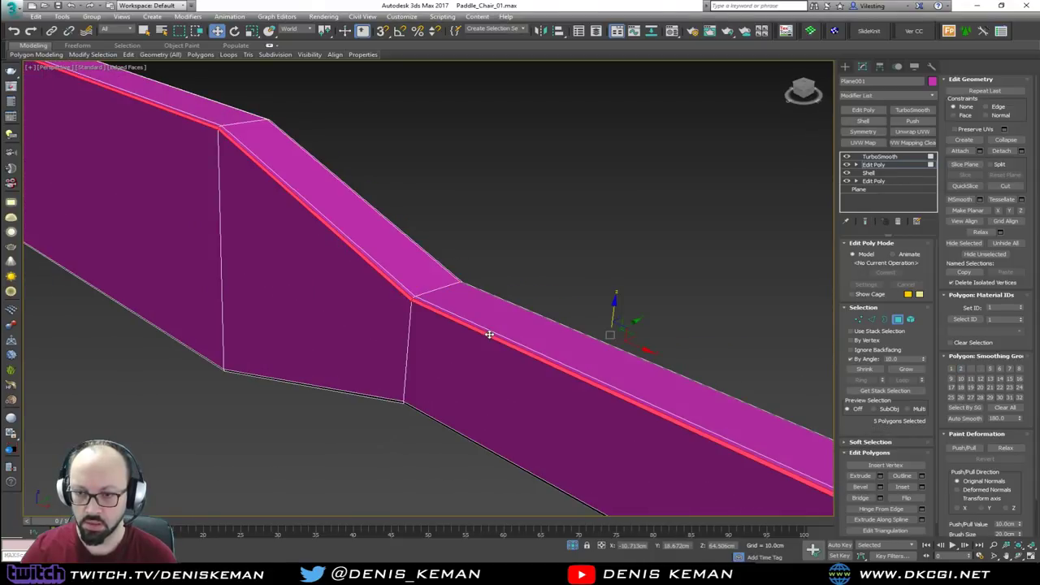
{"action": "key", "text": "2"}
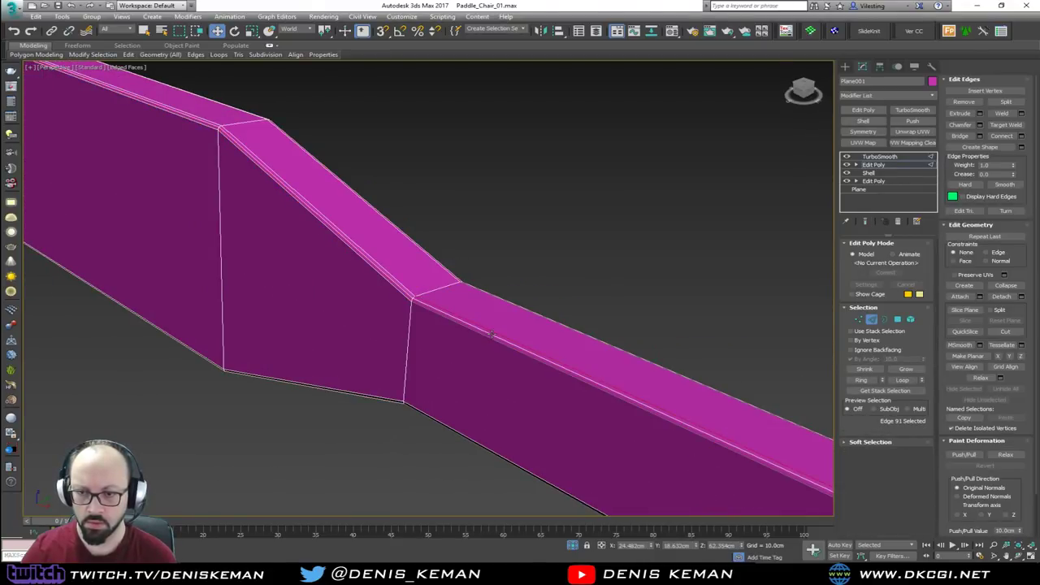
{"action": "key", "text": "ctrl+q"}
{"action": "key", "text": "ctrl+q"}
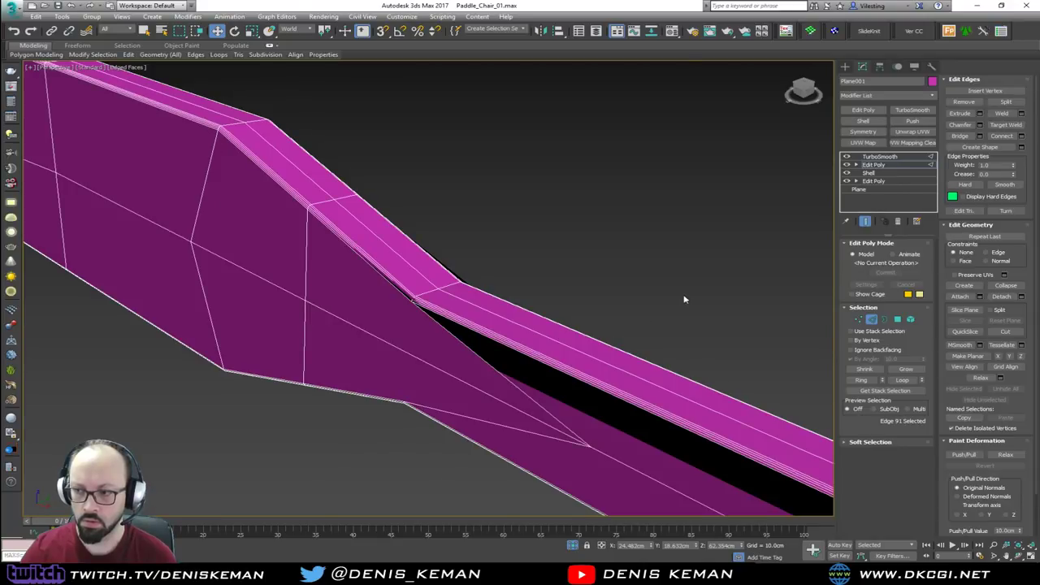
{"action": "scroll", "coordinate": [480, 325], "scroll_direction": "up", "scroll_amount": 2}
{"action": "double_click", "coordinate": [461, 323]}
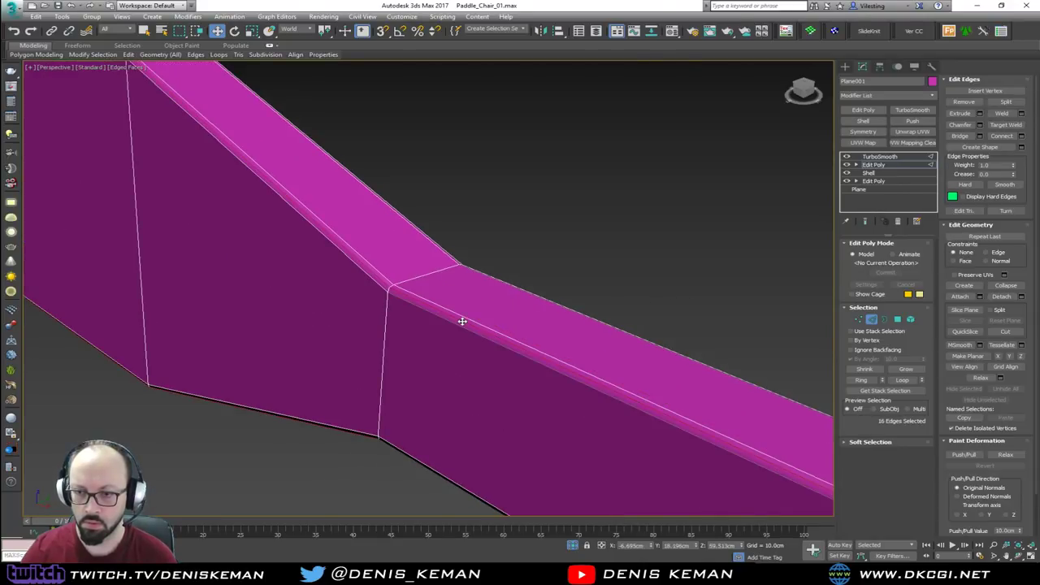
{"action": "middle_click_drag", "start_coordinate": [462, 322], "coordinate": [465, 324], "text": "alt"}
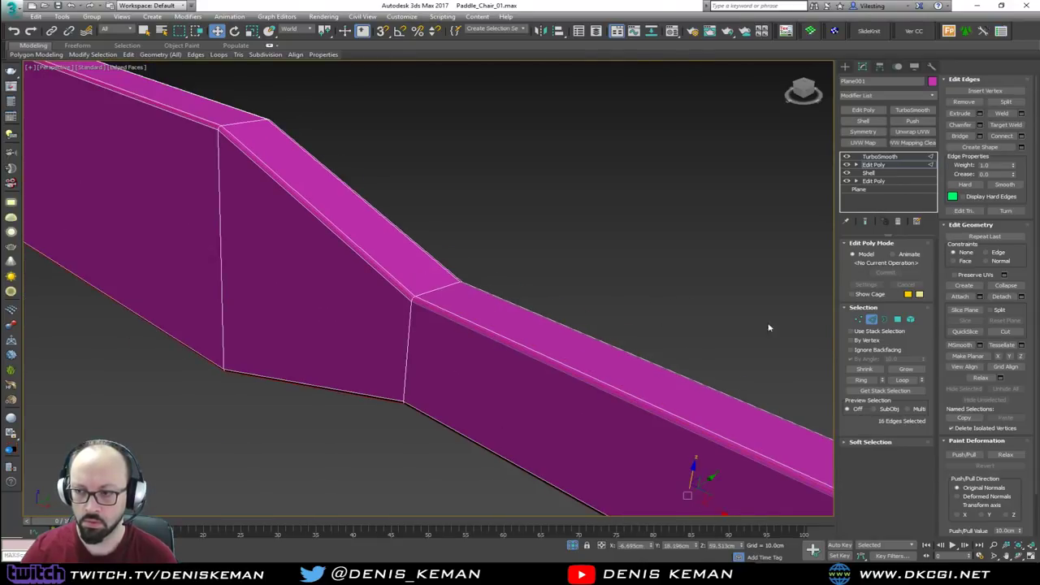
{"action": "left_click", "coordinate": [898, 320], "text": "ctrl"}
Step: Select the middle edge loop of the opposite face's chamfer as well and convert both loops to polygon selections
{"action": "middle_click_drag", "start_coordinate": [421, 256], "coordinate": [569, 350], "text": "alt"}
{"action": "middle_click_drag", "start_coordinate": [569, 350], "coordinate": [370, 246]}
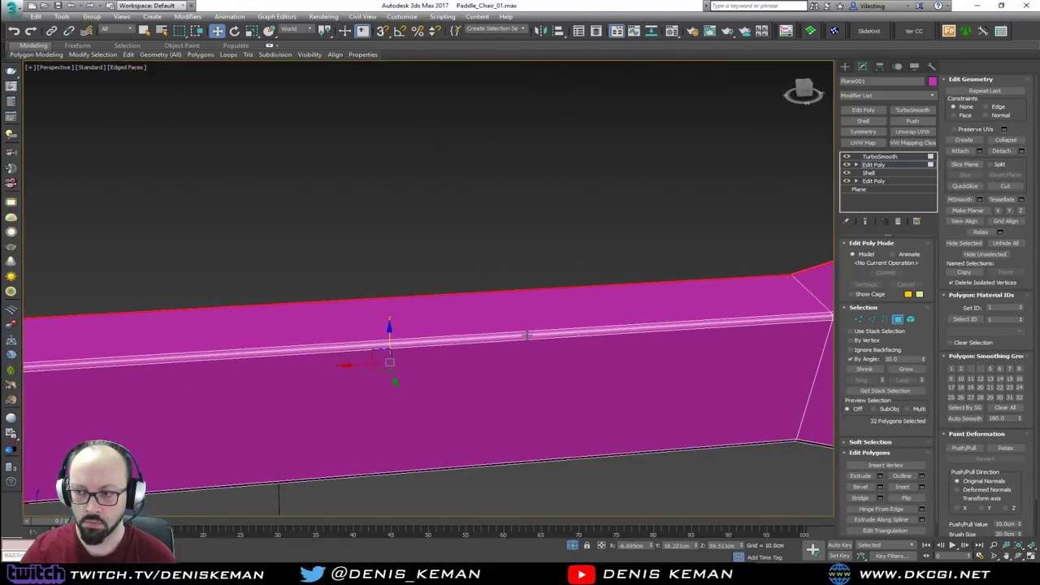
{"action": "key", "text": "2"}
{"action": "middle_click_drag", "start_coordinate": [527, 335], "coordinate": [678, 328], "text": "alt"}
{"action": "left_click", "coordinate": [897, 320], "text": "ctrl"}
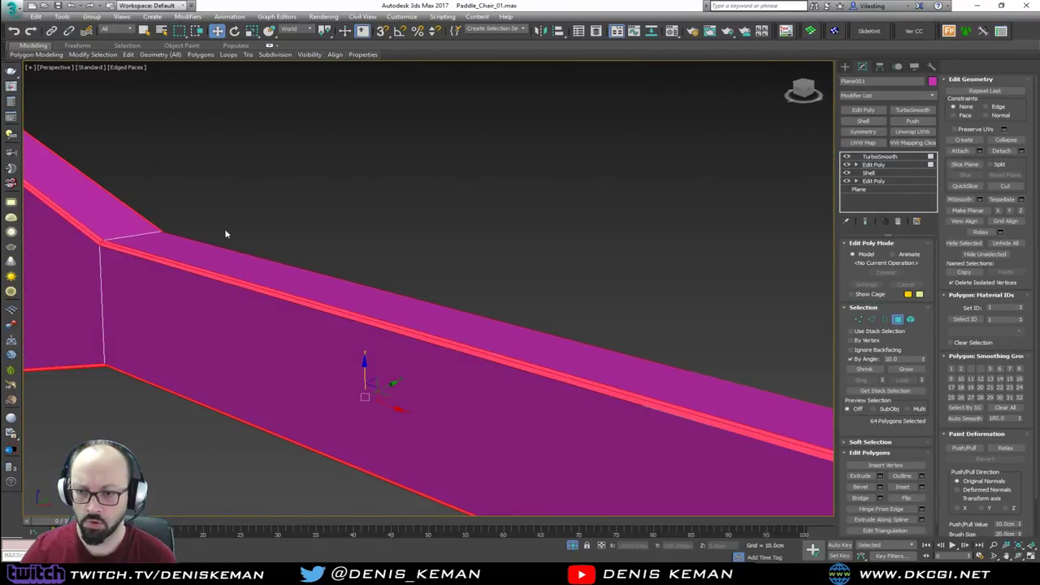
Step: Try to deselect the taper's chamfer strips with By Angle active, and restore the full chamfer strip selection
{"action": "scroll", "coordinate": [226, 235], "scroll_direction": "down", "scroll_amount": 4}
{"action": "middle_click_drag", "start_coordinate": [226, 235], "coordinate": [672, 215]}
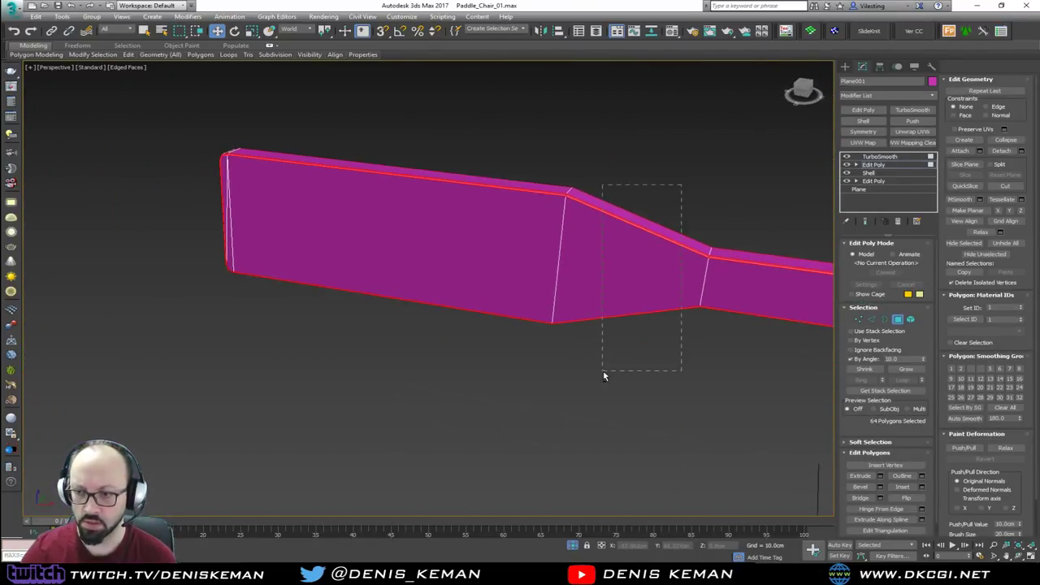
{"action": "left_click_drag", "start_coordinate": [603, 373], "coordinate": [603, 373], "text": "alt"}
{"action": "middle_click_drag", "start_coordinate": [630, 293], "coordinate": [578, 290]}
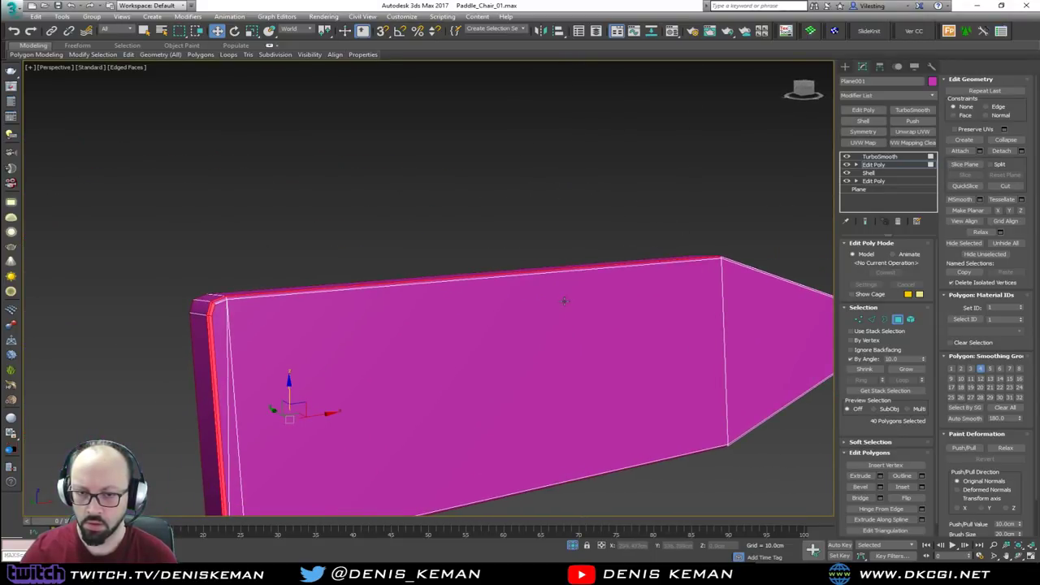
{"action": "middle_click_drag", "start_coordinate": [400, 308], "coordinate": [493, 290], "text": "alt"}
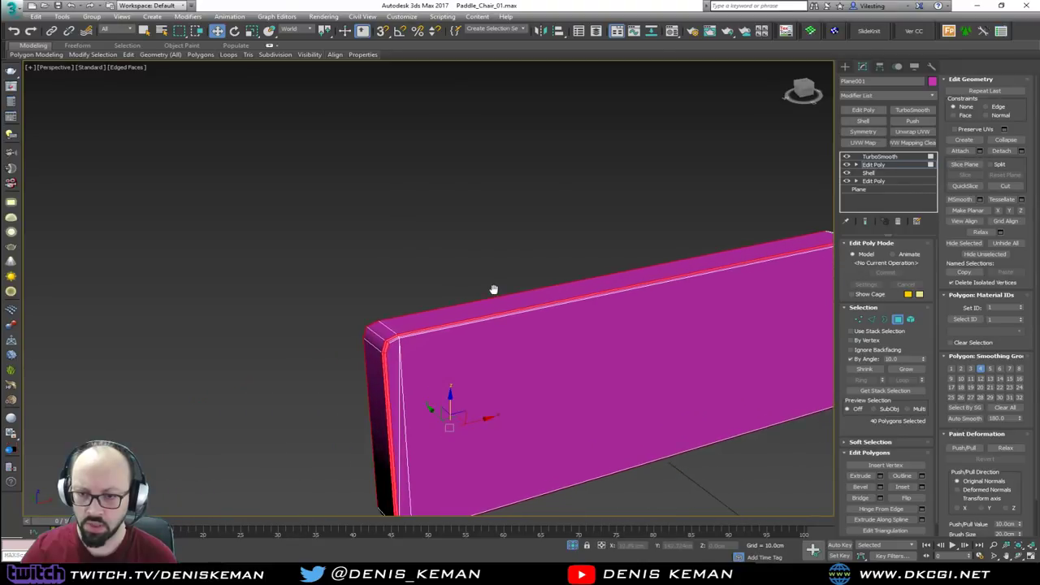
{"action": "scroll", "coordinate": [407, 337], "scroll_direction": "up", "scroll_amount": 2}
{"action": "left_click", "coordinate": [407, 329], "text": "ctrl"}
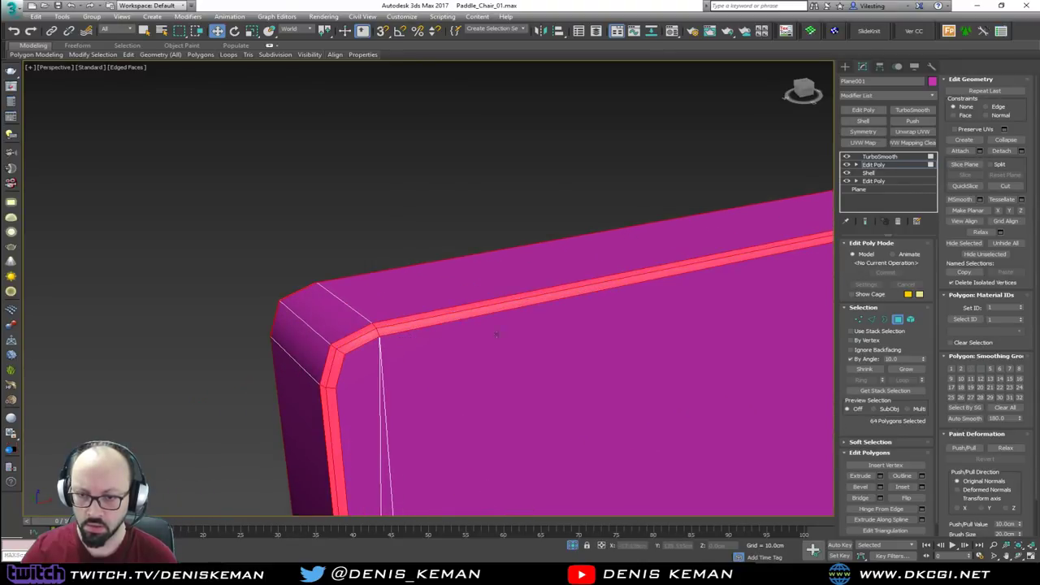
Step: Deselect the taper's chamfer strip polygons with By Angle turned off, and show the TurboSmooth result at the handle corner
{"action": "scroll", "coordinate": [407, 329], "scroll_direction": "down", "scroll_amount": 3}
{"action": "middle_click_drag", "start_coordinate": [406, 329], "coordinate": [296, 288]}
{"action": "left_click", "coordinate": [864, 360]}
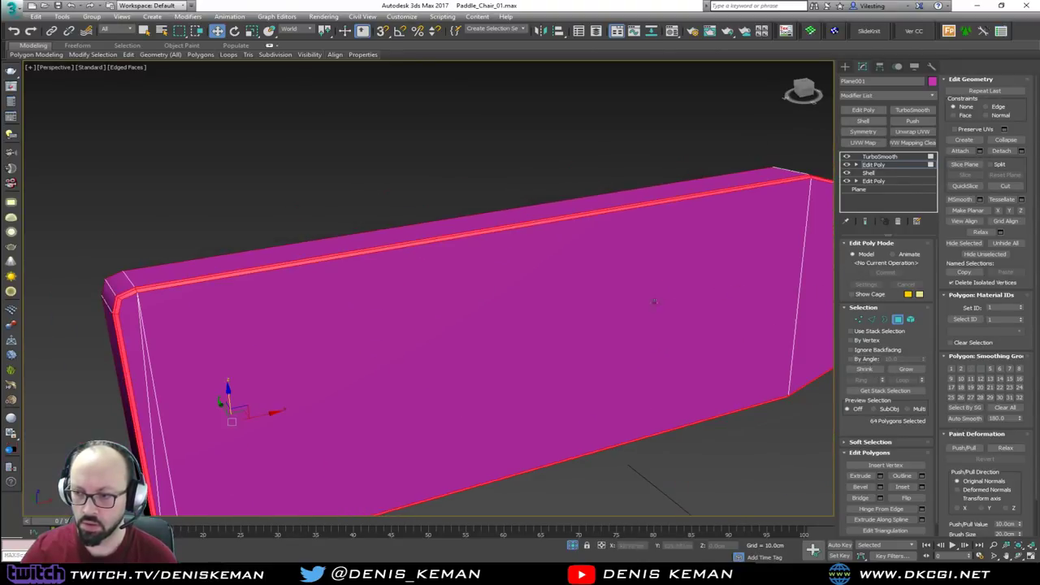
{"action": "scroll", "coordinate": [793, 244], "scroll_direction": "down", "scroll_amount": 3}
{"action": "middle_click_drag", "start_coordinate": [792, 244], "coordinate": [300, 228]}
{"action": "left_click_drag", "start_coordinate": [343, 306], "coordinate": [340, 319], "text": "alt"}
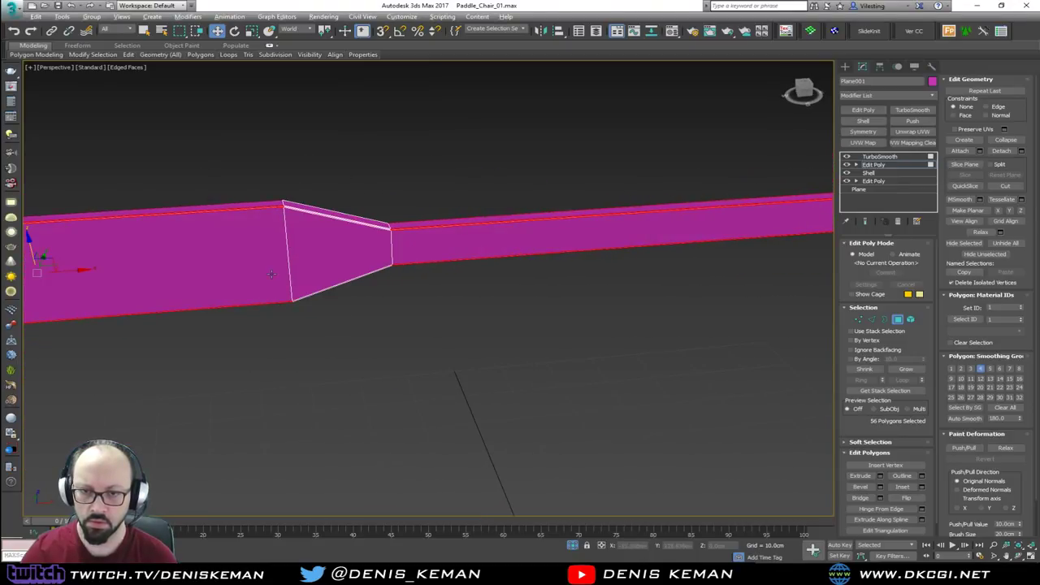
{"action": "middle_click_drag", "start_coordinate": [297, 264], "coordinate": [338, 237], "text": "alt"}
{"action": "scroll", "coordinate": [425, 242], "scroll_direction": "up", "scroll_amount": 5}
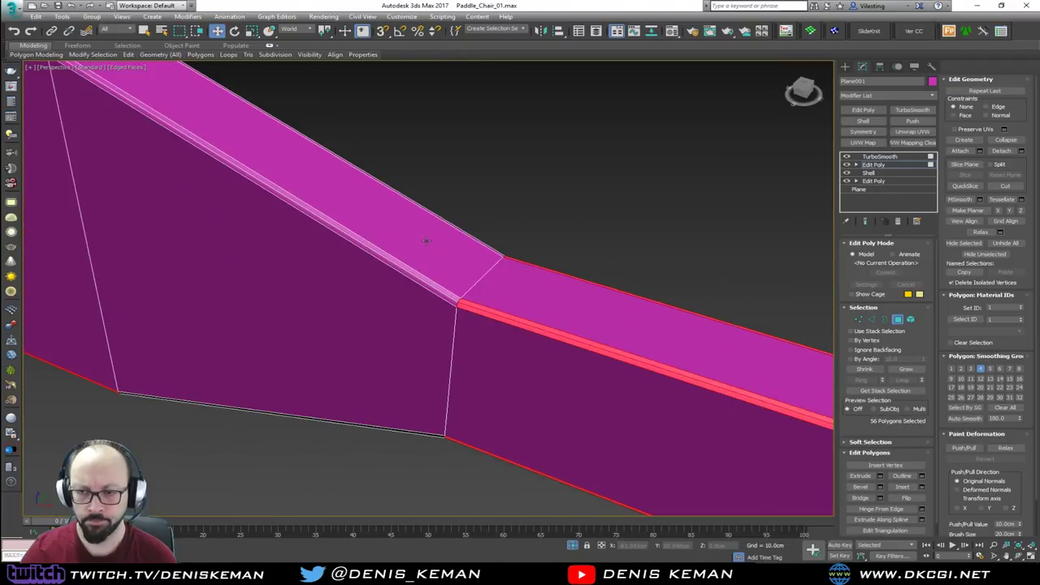
{"action": "key", "text": "ctrl+q"}
{"action": "middle_click_drag", "start_coordinate": [414, 273], "coordinate": [402, 221]}
{"action": "scroll", "coordinate": [403, 221], "scroll_direction": "down", "scroll_amount": 2}
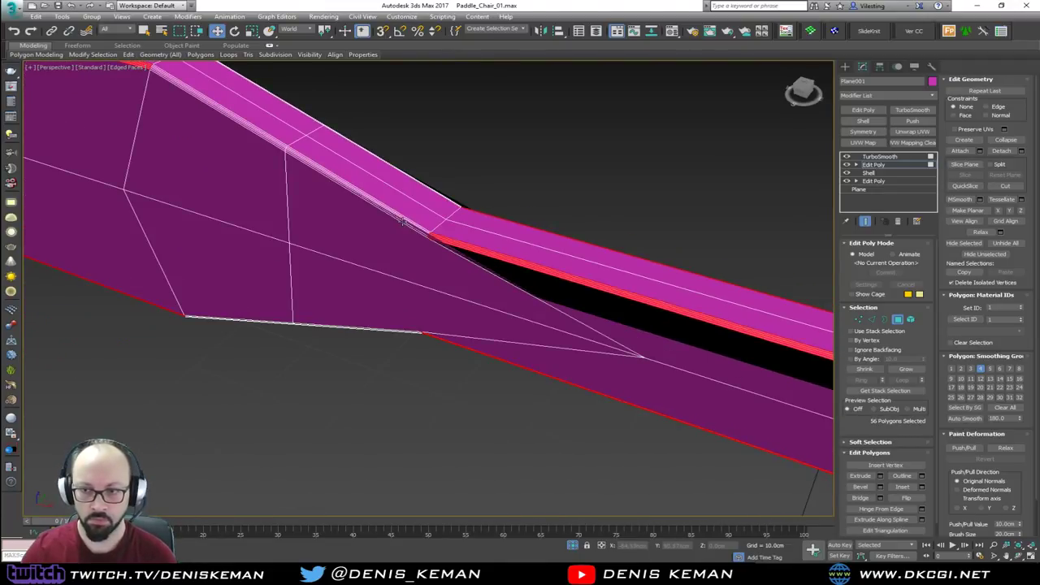
Step: Leave polygon selection and turn off the TurboSmooth result on the paddle plank
{"action": "middle_click_drag", "start_coordinate": [454, 262], "coordinate": [396, 274]}
{"action": "scroll", "coordinate": [396, 275], "scroll_direction": "down", "scroll_amount": 3}
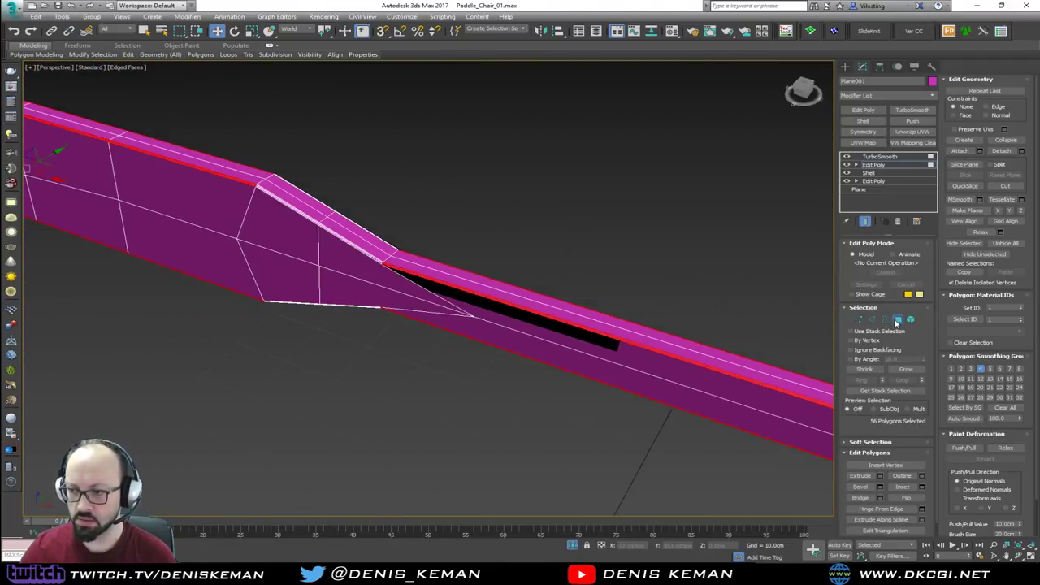
{"action": "left_click", "coordinate": [898, 320]}
{"action": "middle_click_drag", "start_coordinate": [449, 324], "coordinate": [470, 309], "text": "alt"}
{"action": "left_click", "coordinate": [850, 163]}
Step: Select the vertices at the neck where the taper meets the handle
{"action": "scroll", "coordinate": [374, 289], "scroll_direction": "up", "scroll_amount": 4}
{"action": "key", "text": "1"}
{"action": "middle_click_drag", "start_coordinate": [369, 338], "coordinate": [393, 172]}
{"action": "middle_click_drag", "start_coordinate": [393, 253], "coordinate": [409, 309], "text": "alt"}
{"action": "scroll", "coordinate": [412, 307], "scroll_direction": "down", "scroll_amount": 4}
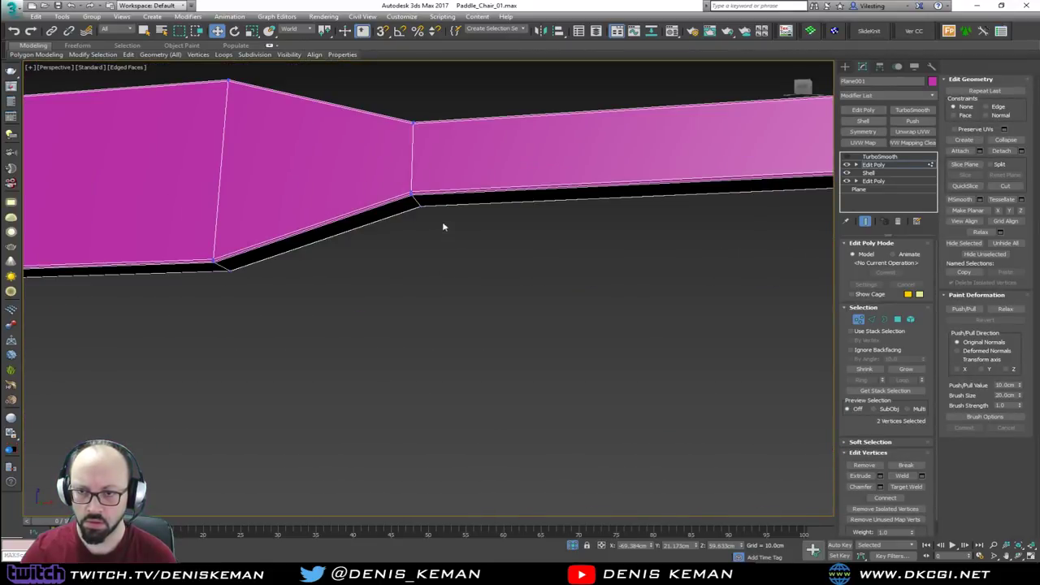
{"action": "left_click_drag", "start_coordinate": [378, 241], "coordinate": [379, 238]}
{"action": "middle_click_drag", "start_coordinate": [380, 237], "coordinate": [424, 214], "text": "alt"}
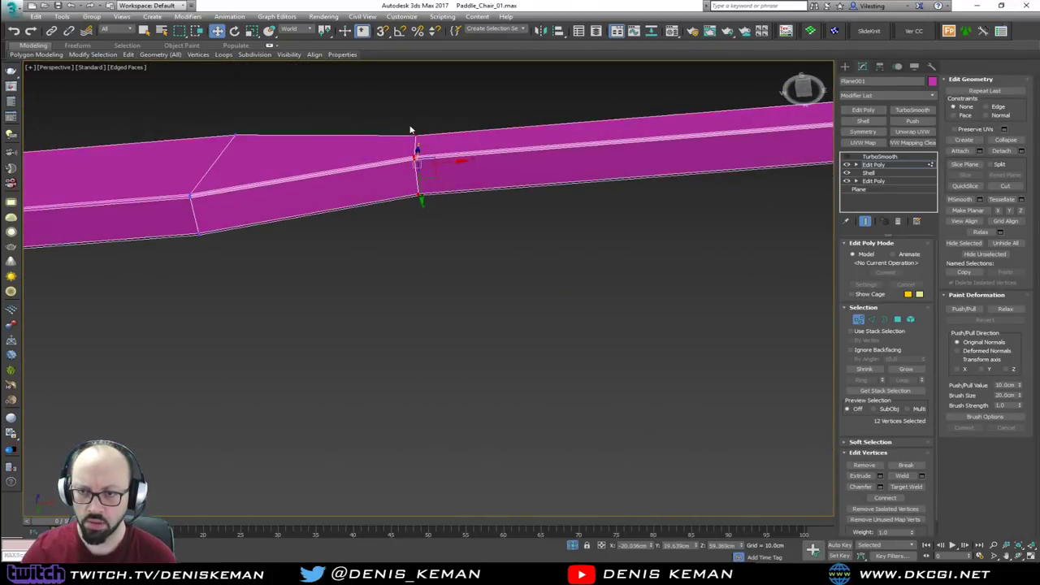
Step: Connect the handle's lengthwise edges with 2 segments to add cross loops along the handle
{"action": "scroll", "coordinate": [413, 137], "scroll_direction": "up", "scroll_amount": 5}
{"action": "scroll", "coordinate": [464, 231], "scroll_direction": "down", "scroll_amount": 3}
{"action": "middle_click_drag", "start_coordinate": [550, 258], "coordinate": [488, 258]}
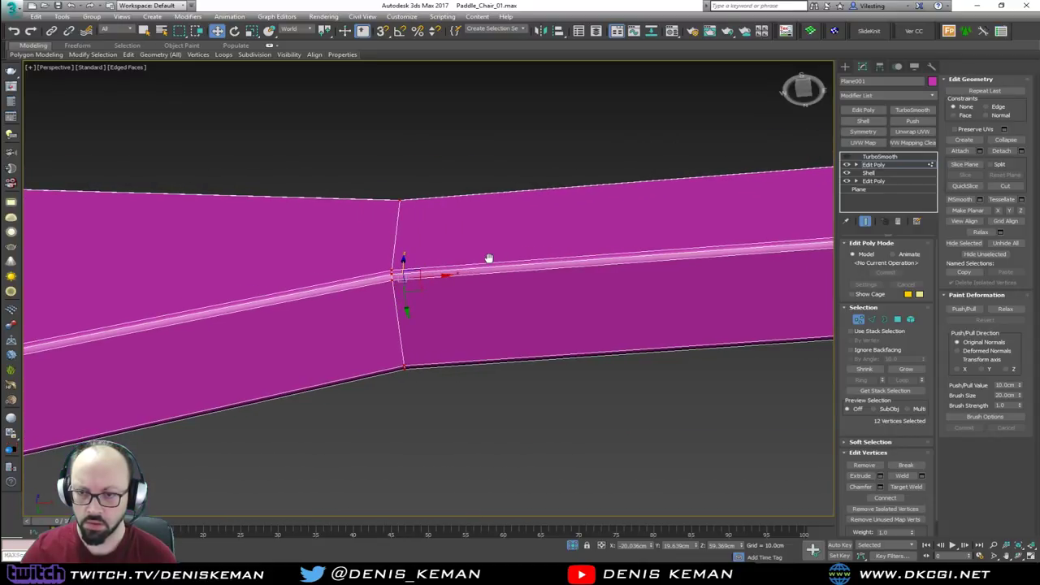
{"action": "middle_click_drag", "start_coordinate": [571, 271], "coordinate": [358, 253]}
{"action": "scroll", "coordinate": [358, 253], "scroll_direction": "down", "scroll_amount": 1}
{"action": "middle_click_drag", "start_coordinate": [479, 253], "coordinate": [274, 281]}
{"action": "scroll", "coordinate": [274, 281], "scroll_direction": "down", "scroll_amount": 3}
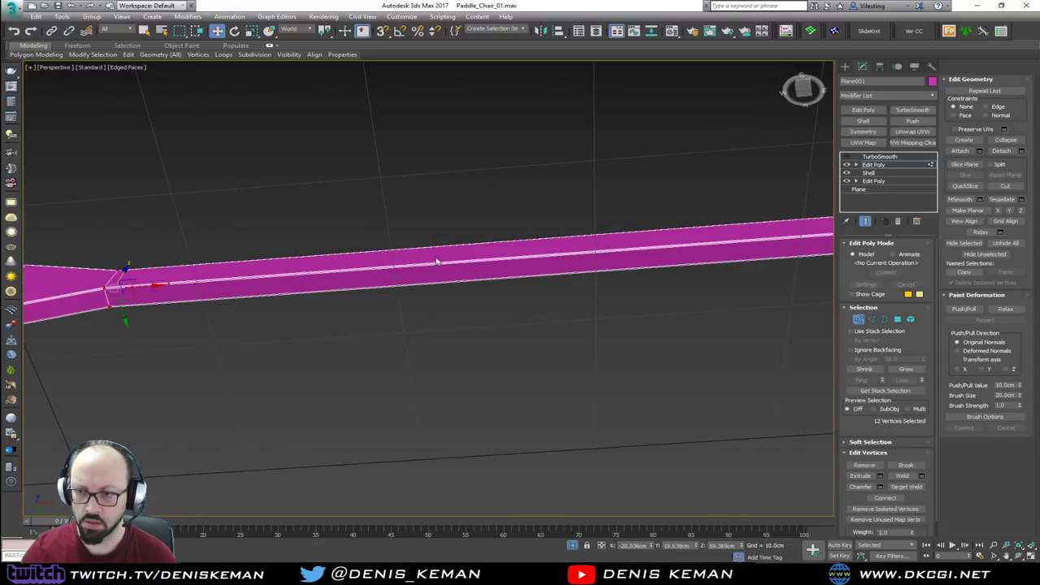
{"action": "scroll", "coordinate": [436, 262], "scroll_direction": "down", "scroll_amount": 1}
{"action": "middle_click_drag", "start_coordinate": [436, 263], "coordinate": [388, 321], "text": "alt"}
{"action": "key", "text": "2"}
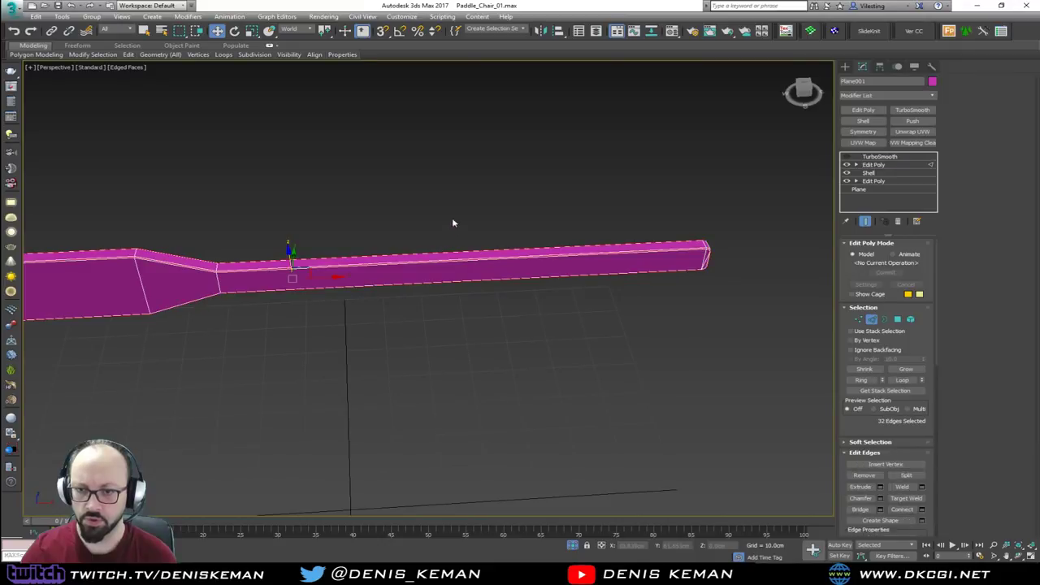
{"action": "left_click", "coordinate": [1023, 137]}
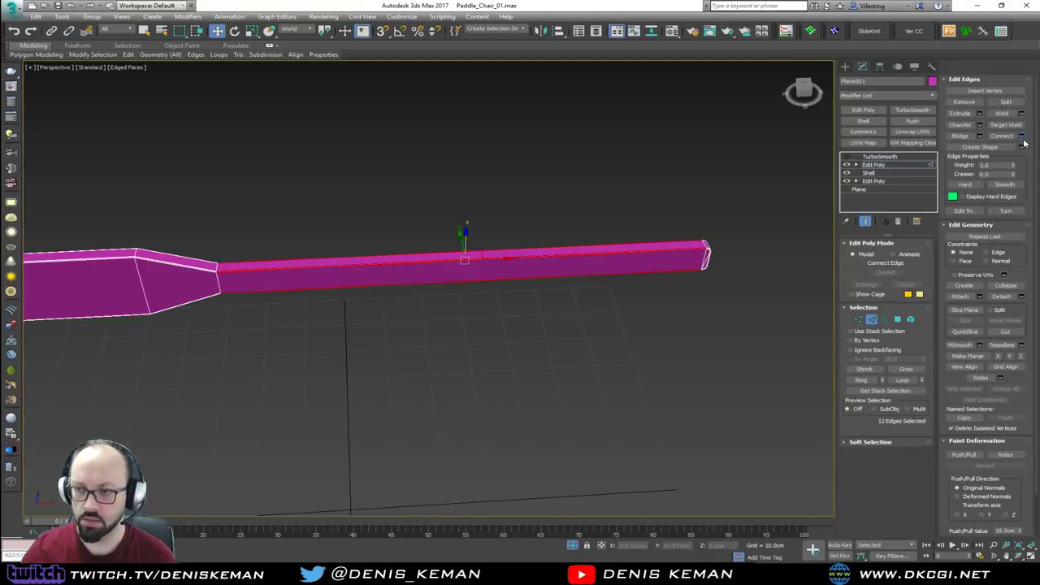
{"action": "left_click", "coordinate": [445, 294]}
{"action": "type", "text": "2"}
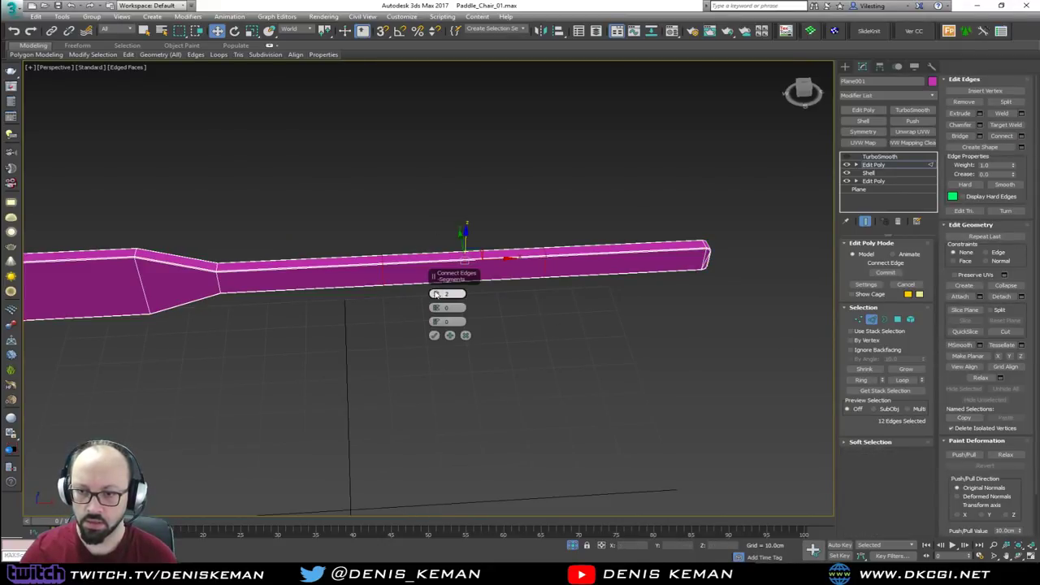
{"action": "key", "text": "Return"}
{"action": "left_click", "coordinate": [434, 336]}
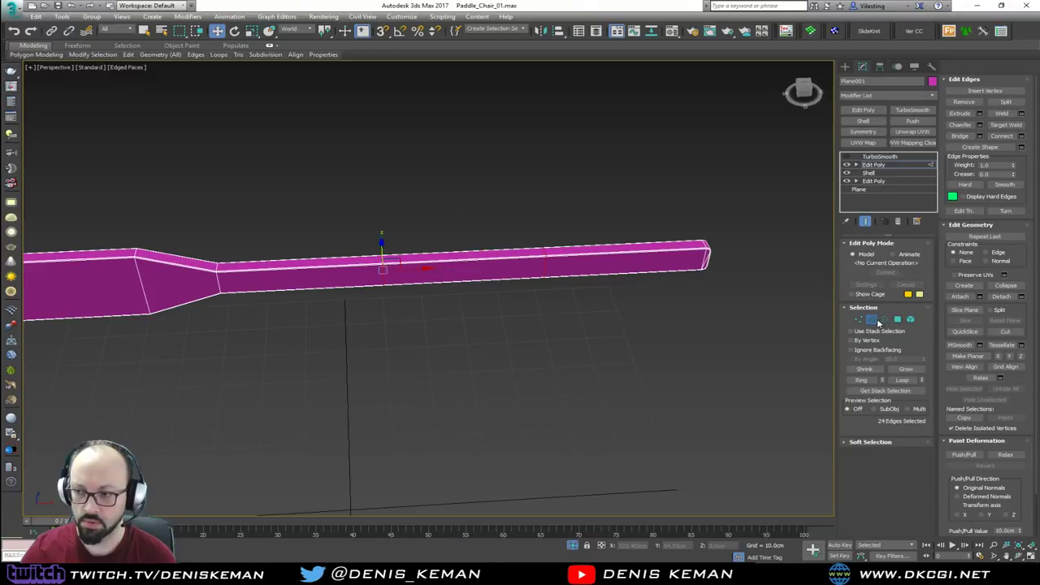
Step: Leave edge editing, turn TurboSmooth back on, and view the deselected paddle without edged faces
{"action": "left_click", "coordinate": [872, 319]}
{"action": "left_click", "coordinate": [404, 317]}
{"action": "middle_click_drag", "start_coordinate": [309, 293], "coordinate": [449, 302]}
{"action": "scroll", "coordinate": [449, 302], "scroll_direction": "up", "scroll_amount": 2}
{"action": "left_click", "coordinate": [452, 302]}
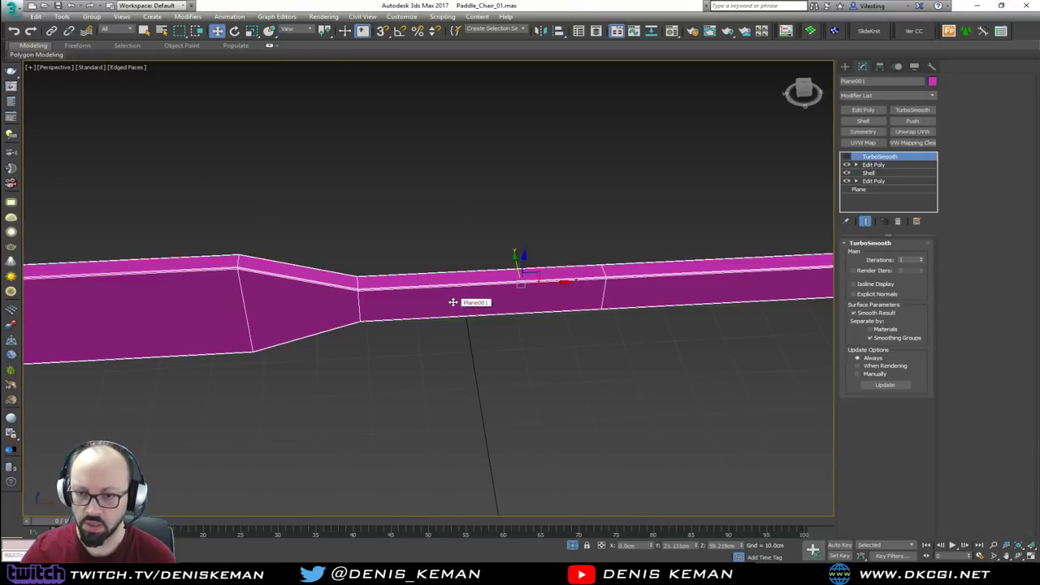
{"action": "left_click", "coordinate": [848, 157]}
{"action": "left_click", "coordinate": [451, 186]}
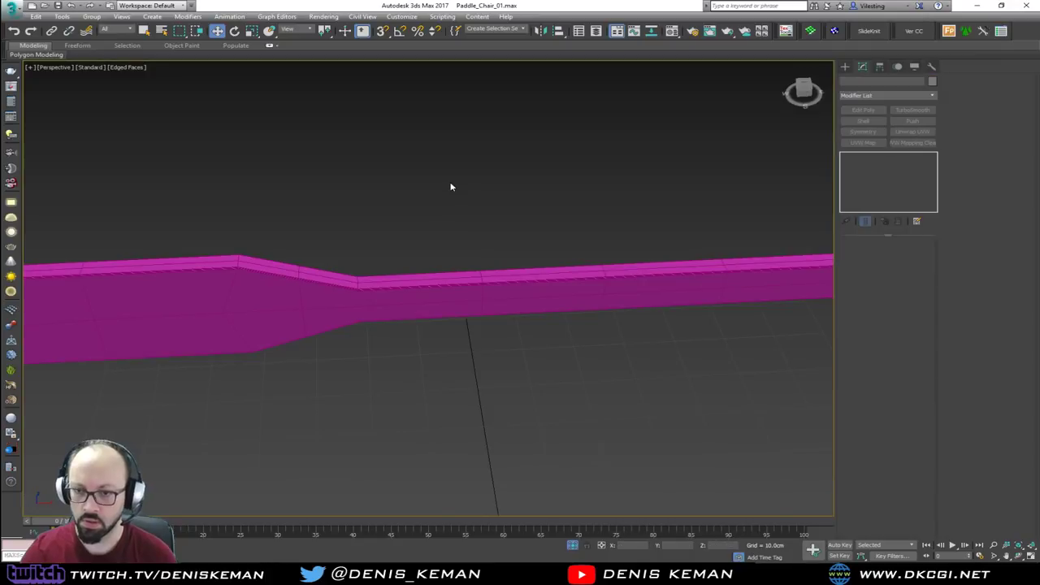
{"action": "key", "text": "F4"}
{"action": "scroll", "coordinate": [408, 258], "scroll_direction": "down", "scroll_amount": 2}
{"action": "middle_click_drag", "start_coordinate": [408, 259], "coordinate": [457, 237], "text": "alt"}
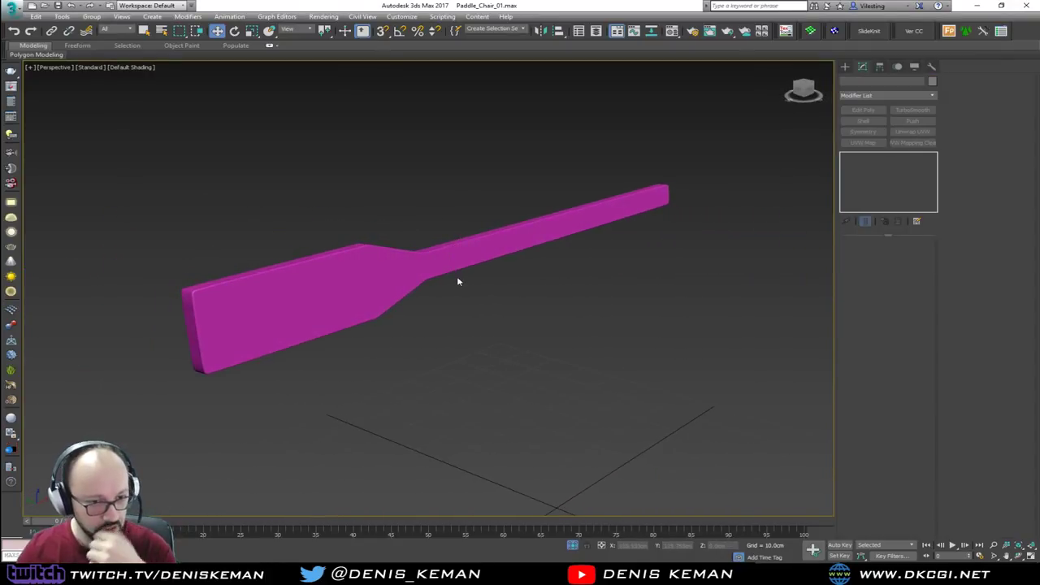
Step: Compare the paddle's edge flow with TurboSmooth off and on, with edged faces displayed
{"action": "left_click", "coordinate": [443, 266]}
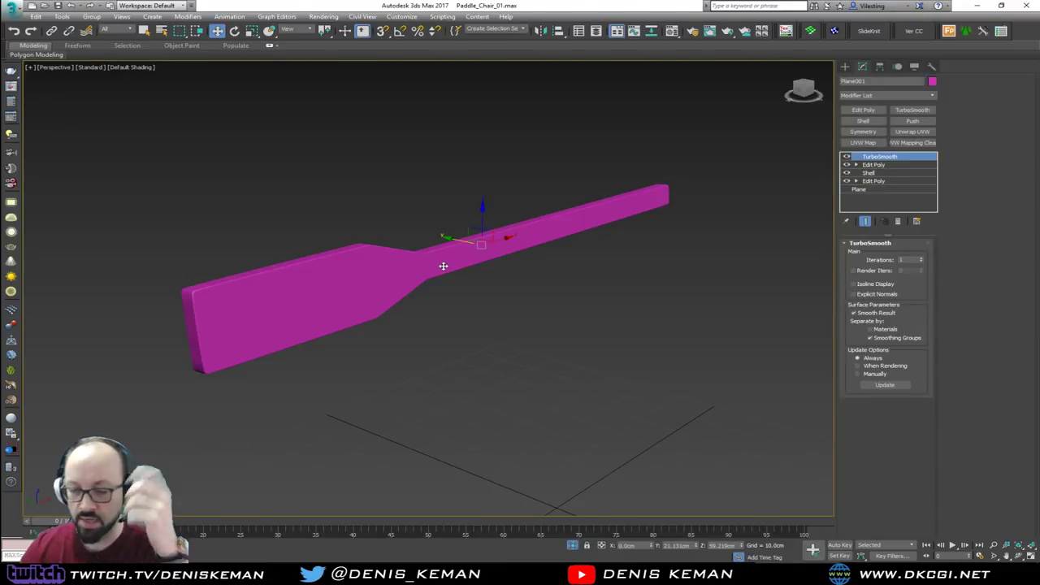
{"action": "scroll", "coordinate": [443, 266], "scroll_direction": "up", "scroll_amount": 5}
{"action": "key", "text": "F4"}
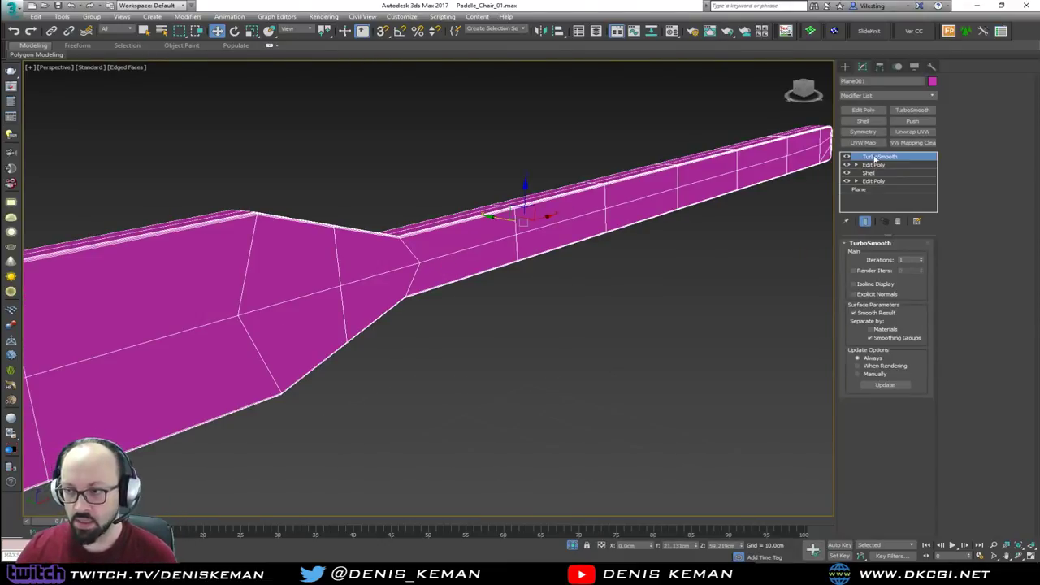
{"action": "middle_click_drag", "start_coordinate": [718, 187], "coordinate": [437, 237], "text": "alt"}
{"action": "left_click", "coordinate": [848, 158]}
{"action": "scroll", "coordinate": [438, 236], "scroll_direction": "down", "scroll_amount": 3}
{"action": "scroll", "coordinate": [500, 244], "scroll_direction": "down", "scroll_amount": 4}
{"action": "middle_click_drag", "start_coordinate": [502, 242], "coordinate": [447, 257], "text": "alt"}
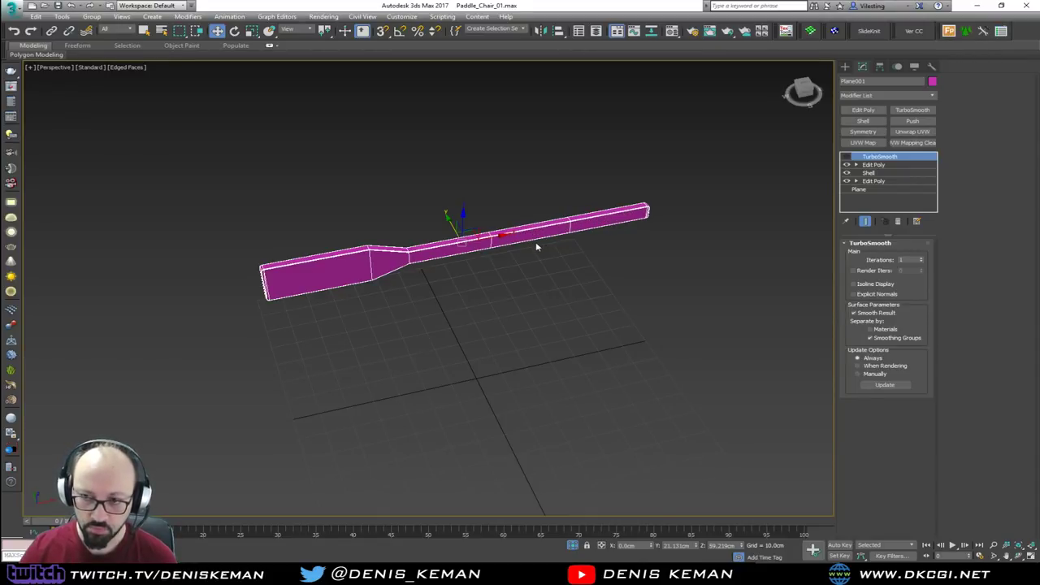
{"action": "scroll", "coordinate": [536, 242], "scroll_direction": "up", "scroll_amount": 5}
{"action": "middle_click_drag", "start_coordinate": [529, 236], "coordinate": [471, 222], "text": "alt"}
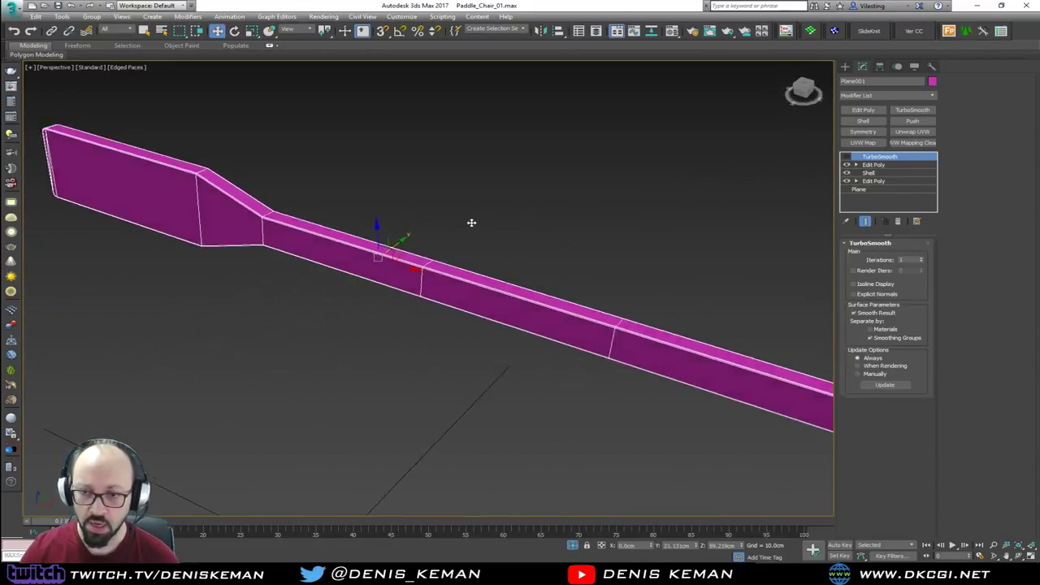
{"action": "middle_click_drag", "start_coordinate": [501, 279], "coordinate": [378, 312]}
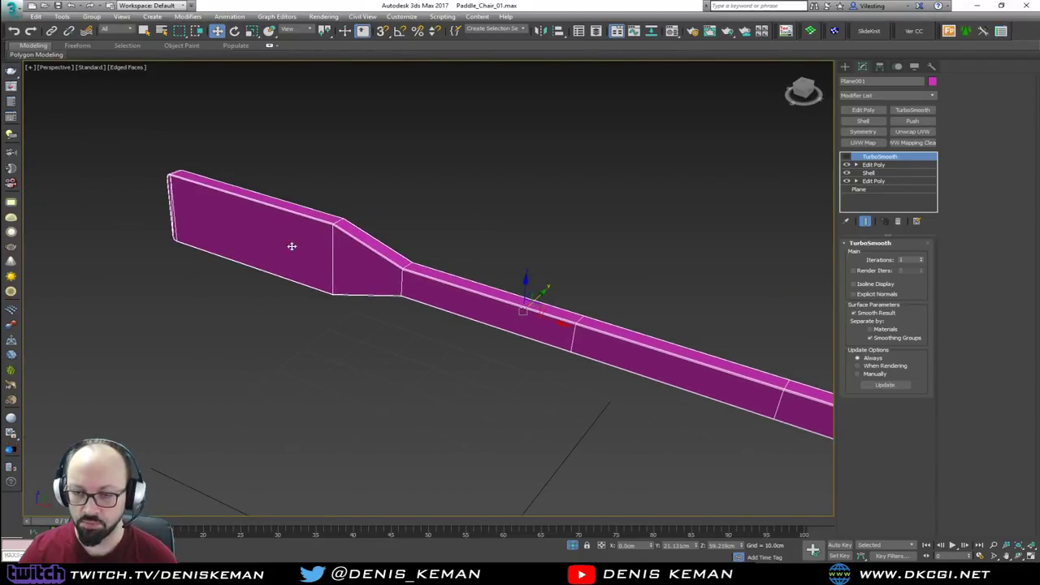
{"action": "left_click", "coordinate": [847, 157]}
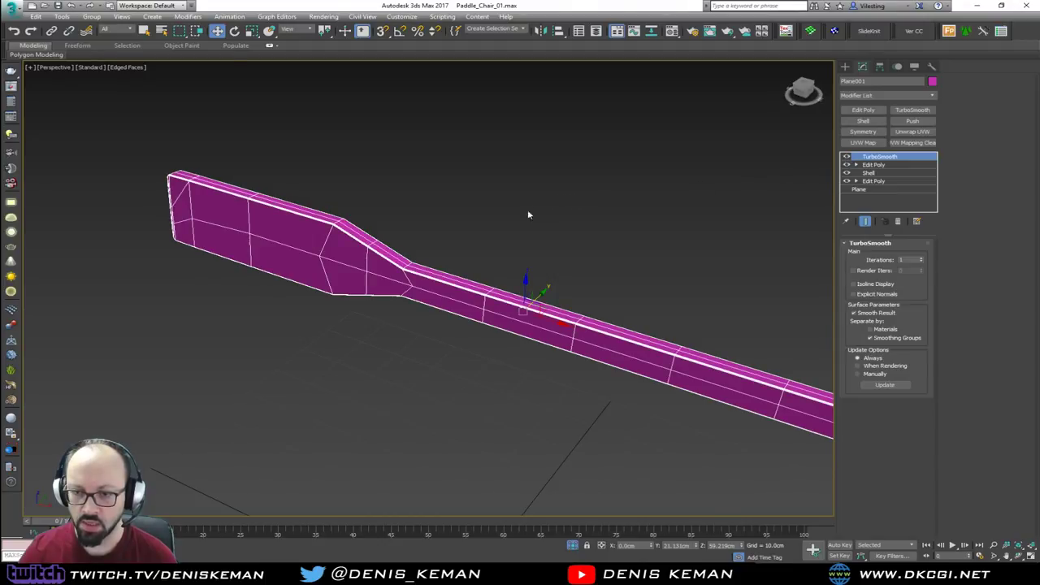
Step: Set TurboSmooth to 2 iterations and inspect the paddle's rounded edges and handle end without edged faces
{"action": "left_click", "coordinate": [460, 239]}
{"action": "middle_click_drag", "start_coordinate": [460, 239], "coordinate": [621, 209], "text": "alt"}
{"action": "key", "text": "F4"}
{"action": "scroll", "coordinate": [293, 316], "scroll_direction": "up", "scroll_amount": 1}
{"action": "left_click", "coordinate": [509, 281]}
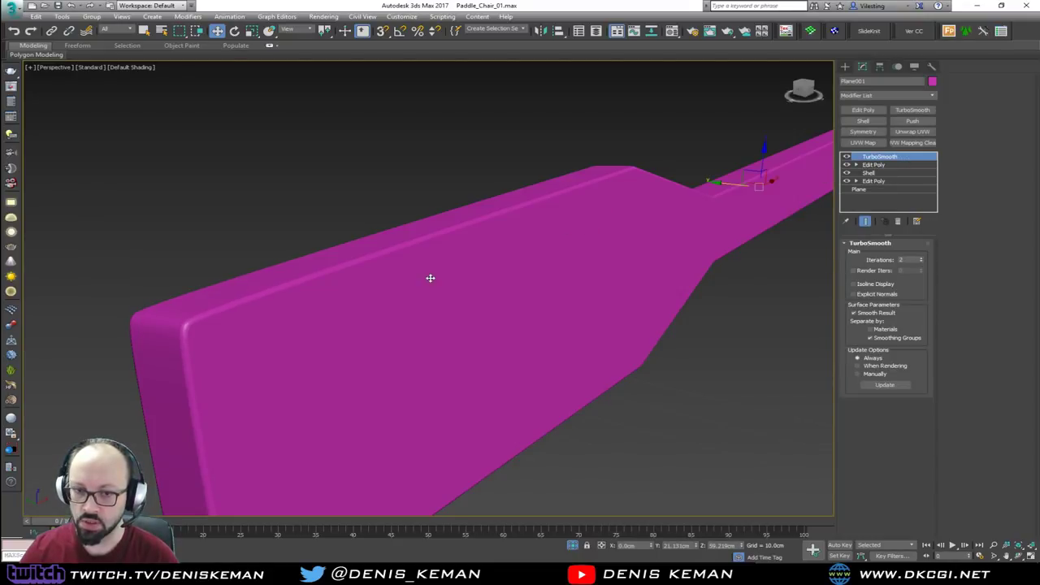
{"action": "middle_click_drag", "start_coordinate": [431, 278], "coordinate": [544, 292], "text": "alt"}
{"action": "scroll", "coordinate": [739, 244], "scroll_direction": "up", "scroll_amount": 5}
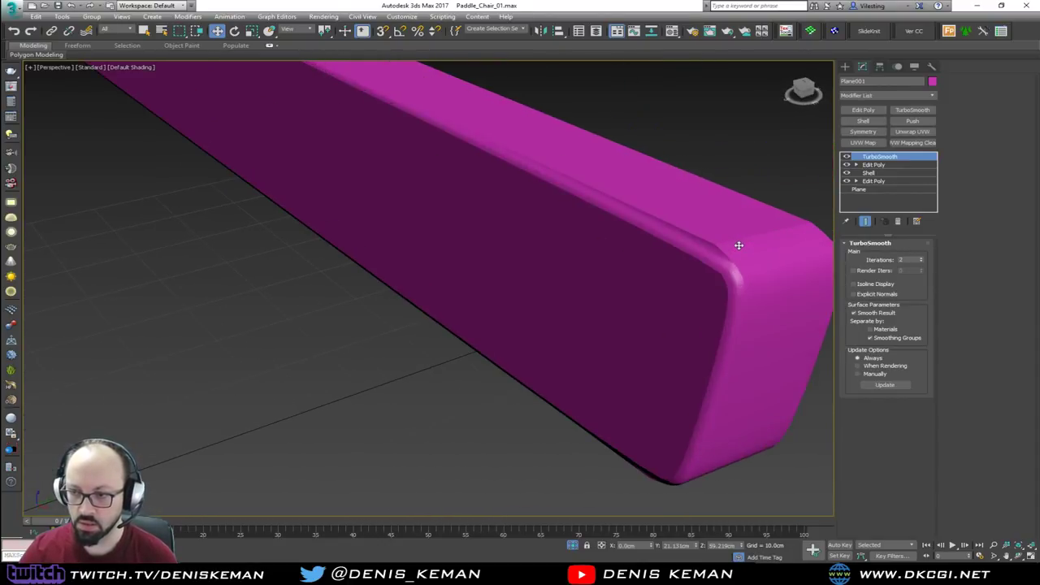
Step: Select the narrow side polygons all around the paddle's rim in Edit Poly by converting their cross-edge ring to a polygon selection
{"action": "key", "text": "F4"}
{"action": "left_click", "coordinate": [863, 165]}
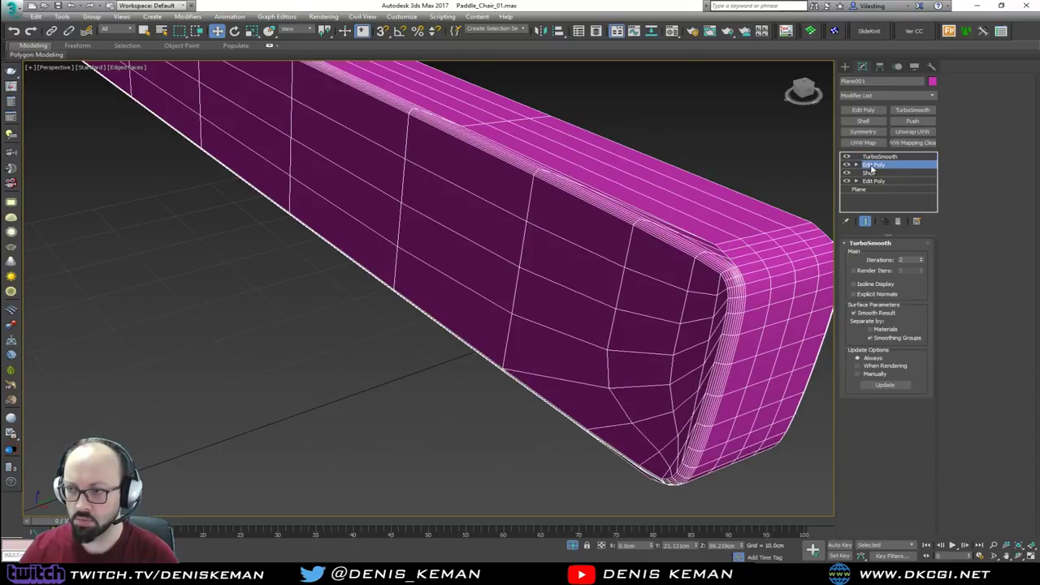
{"action": "key", "text": "F4"}
{"action": "key", "text": "ctrl+e"}
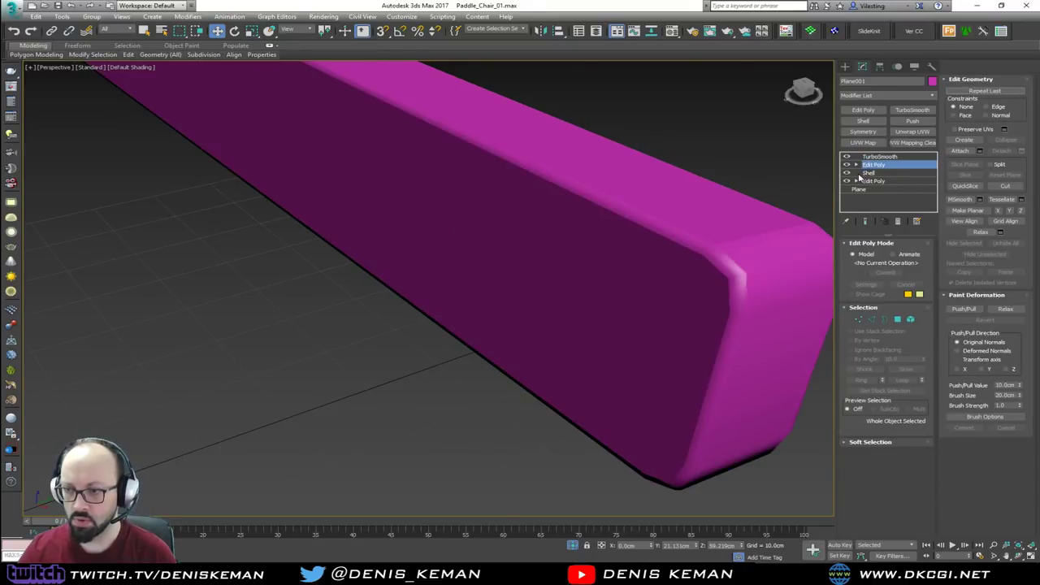
{"action": "key", "text": "2"}
{"action": "key", "text": "F3"}
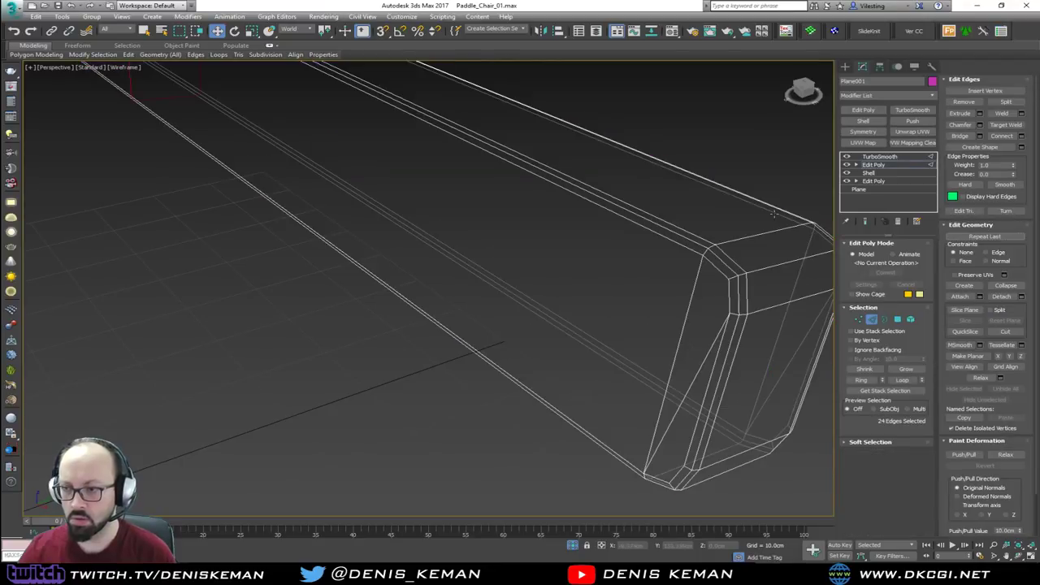
{"action": "left_click", "coordinate": [764, 235]}
{"action": "key", "text": "F3"}
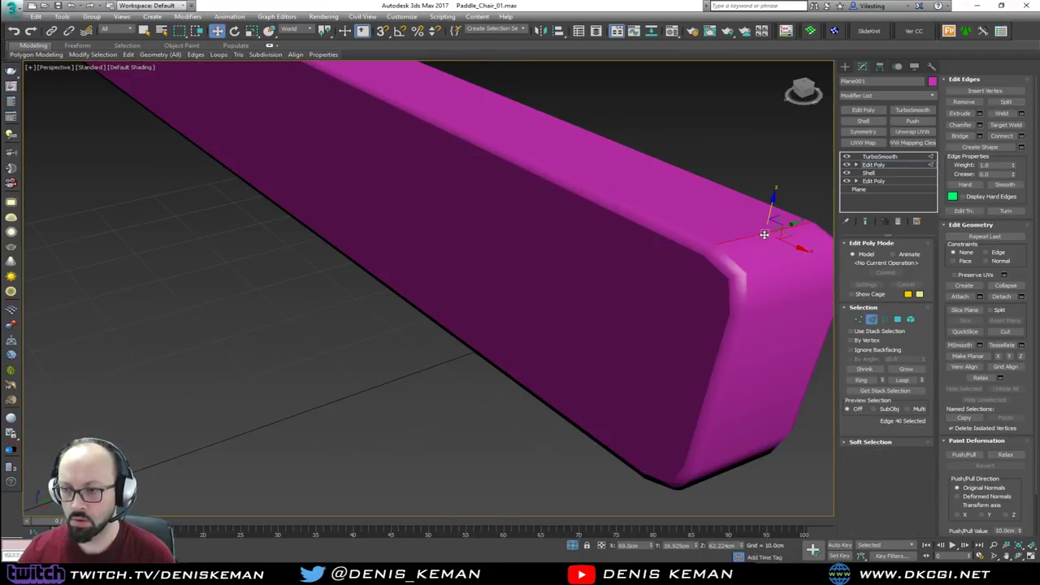
{"action": "double_click", "coordinate": [765, 235]}
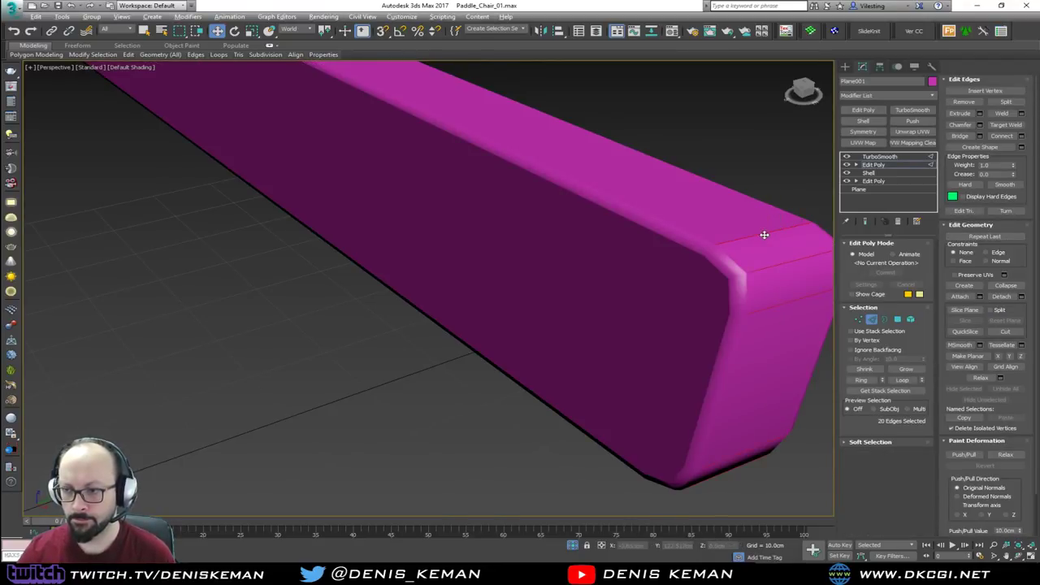
{"action": "left_click", "coordinate": [897, 319], "text": "ctrl"}
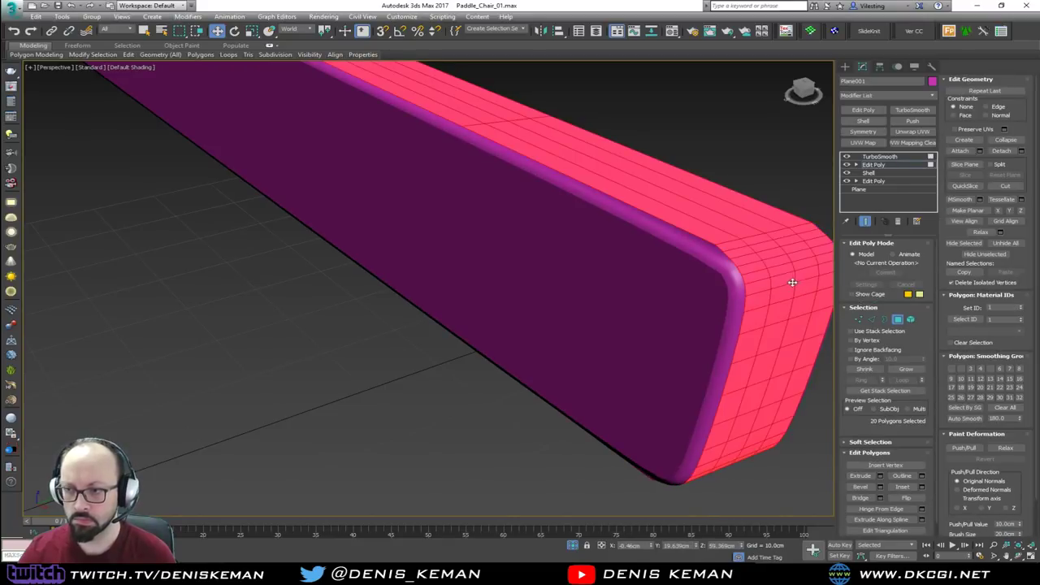
Step: Deselect the taper's side polygons from the rim selection, using wireframe display
{"action": "scroll", "coordinate": [379, 133], "scroll_direction": "down", "scroll_amount": 8}
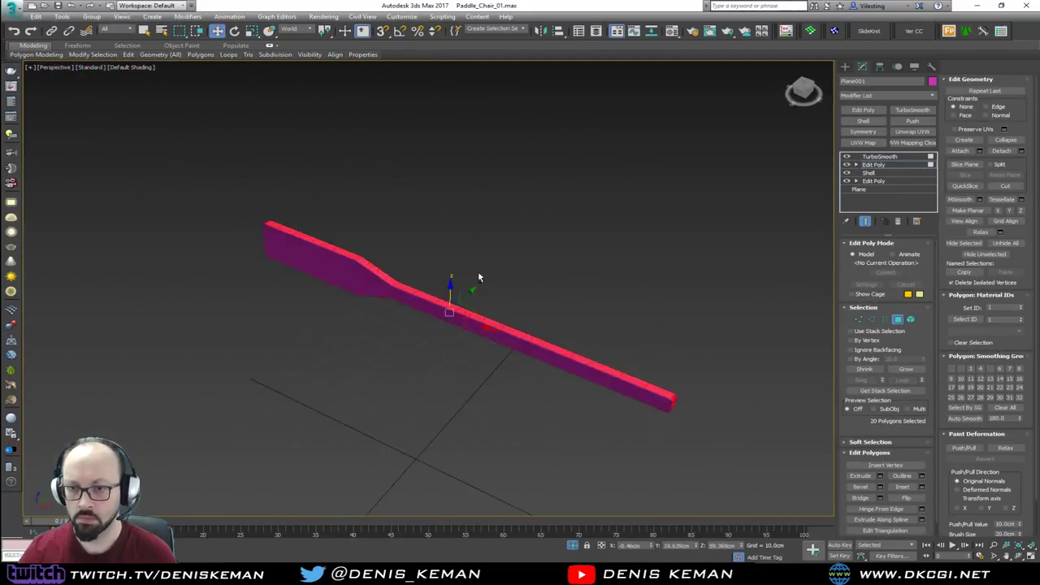
{"action": "scroll", "coordinate": [478, 274], "scroll_direction": "up", "scroll_amount": 2}
{"action": "scroll", "coordinate": [375, 276], "scroll_direction": "up", "scroll_amount": 3}
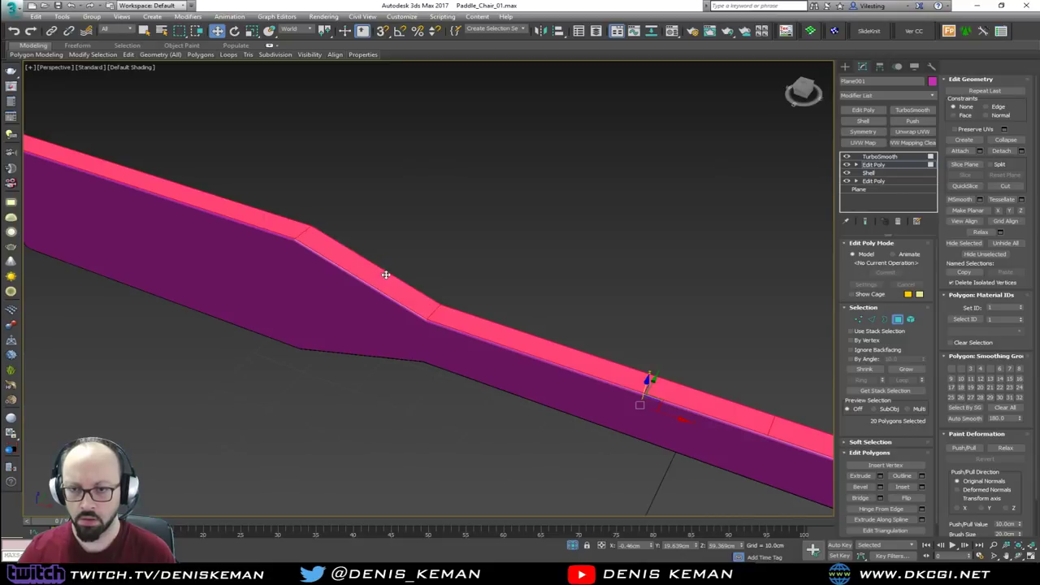
{"action": "middle_click_drag", "start_coordinate": [386, 274], "coordinate": [409, 278], "text": "alt"}
{"action": "key", "text": "F3"}
{"action": "left_click_drag", "start_coordinate": [324, 424], "coordinate": [327, 422], "text": "alt"}
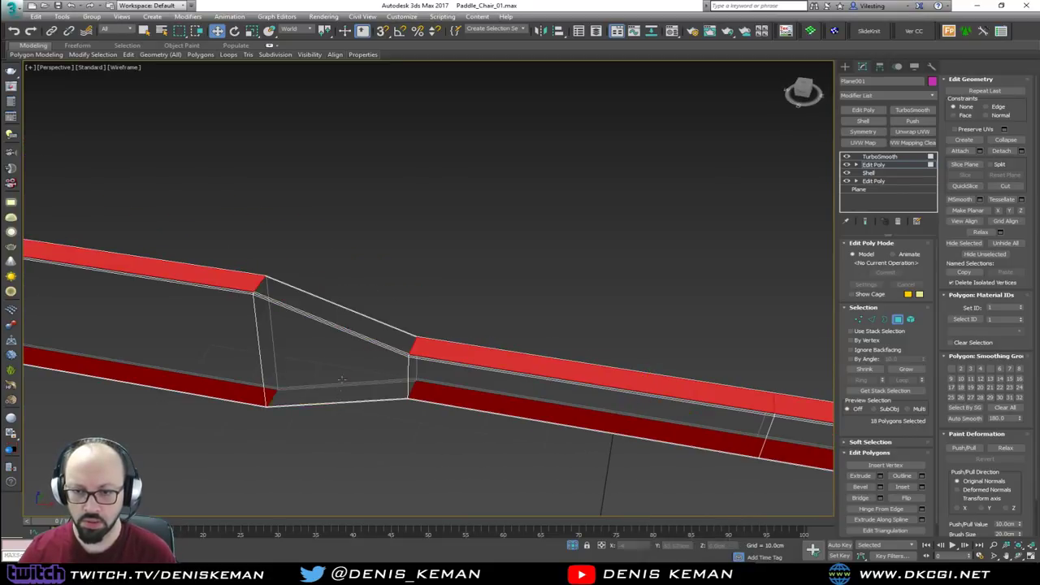
{"action": "key", "text": "F3"}
Step: Assign only smoothing group 1 to the selected rim polygons, leave polygon editing, and deselect the paddle
{"action": "mouse_move", "coordinate": [356, 348]}
{"action": "middle_mouse_down", "text": "alt"}
{"action": "mouse_move", "coordinate": [366, 321]}
{"action": "mouse_move", "coordinate": [296, 305]}
{"action": "middle_mouse_up", "text": "alt"}
{"action": "mouse_move", "coordinate": [296, 305]}
{"action": "middle_mouse_down"}
{"action": "mouse_move", "coordinate": [275, 243]}
{"action": "mouse_move", "coordinate": [106, 148]}
{"action": "middle_mouse_up"}
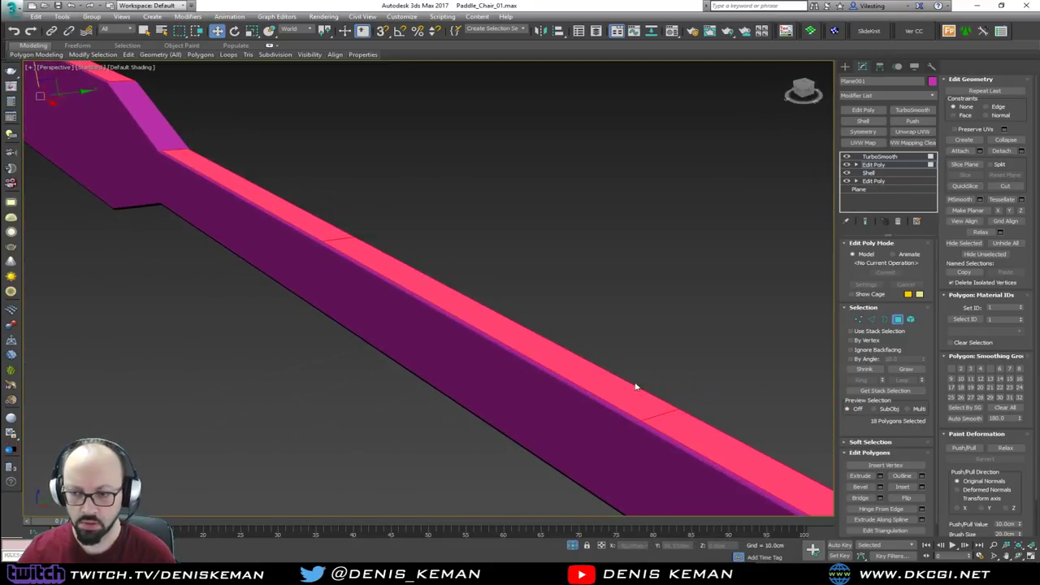
{"action": "middle_click_drag", "start_coordinate": [637, 386], "coordinate": [360, 251]}
{"action": "scroll", "coordinate": [360, 251], "scroll_direction": "down", "scroll_amount": 3}
{"action": "middle_click_drag", "start_coordinate": [521, 344], "coordinate": [465, 288], "text": "alt"}
{"action": "scroll", "coordinate": [619, 374], "scroll_direction": "up", "scroll_amount": 3}
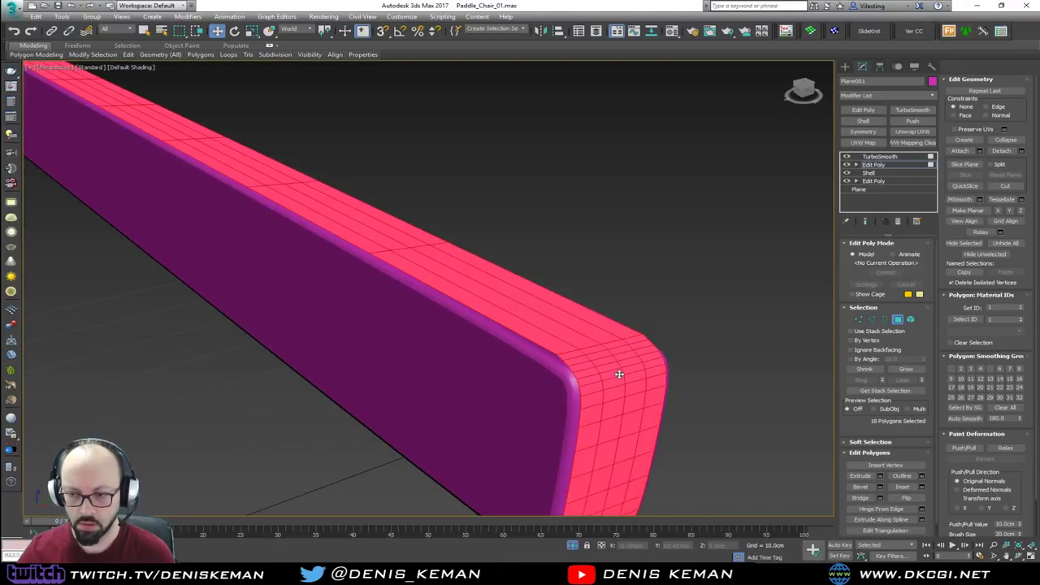
{"action": "key", "text": "ctrl+z"}
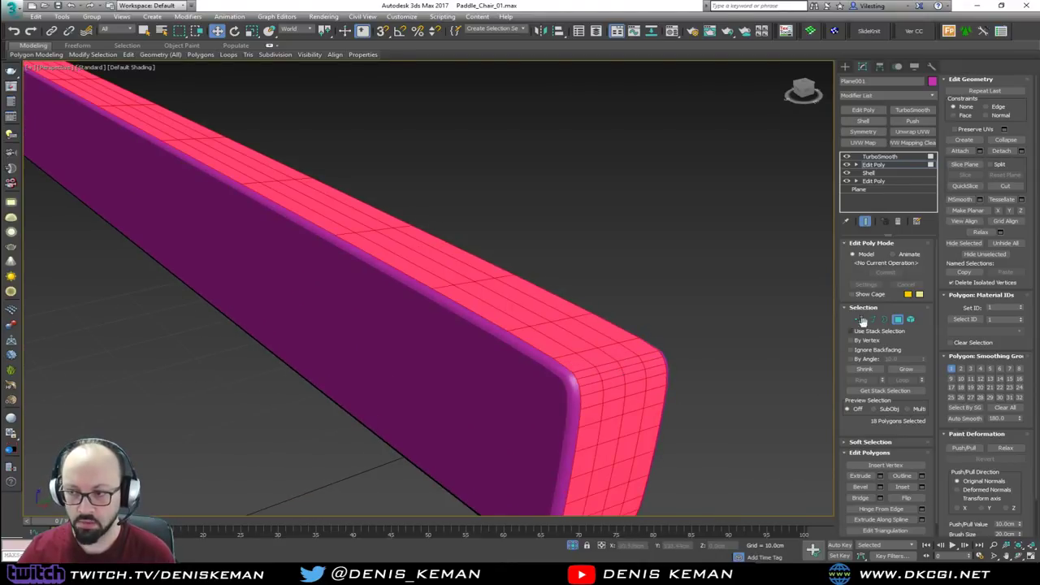
{"action": "left_click", "coordinate": [898, 319]}
{"action": "left_click", "coordinate": [625, 235]}
Step: Examine the smoothed paddle's shading along the handle and at the taper and neck corners
{"action": "key", "text": "F4"}
{"action": "key", "text": "F4"}
{"action": "middle_click_drag", "start_coordinate": [475, 285], "coordinate": [476, 234]}
{"action": "scroll", "coordinate": [476, 232], "scroll_direction": "down", "scroll_amount": 4}
{"action": "middle_click_drag", "start_coordinate": [466, 180], "coordinate": [308, 220], "text": "alt"}
{"action": "middle_click_drag", "start_coordinate": [309, 219], "coordinate": [397, 255]}
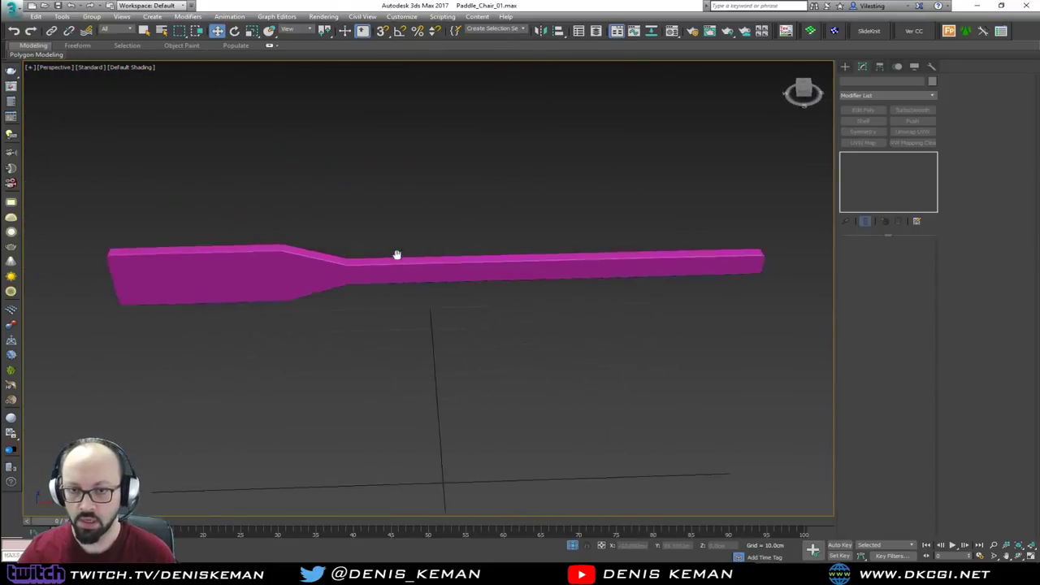
{"action": "scroll", "coordinate": [397, 255], "scroll_direction": "up", "scroll_amount": 4}
{"action": "middle_click_drag", "start_coordinate": [295, 218], "coordinate": [325, 217]}
{"action": "scroll", "coordinate": [422, 224], "scroll_direction": "up", "scroll_amount": 5}
{"action": "scroll", "coordinate": [326, 217], "scroll_direction": "down", "scroll_amount": 3}
{"action": "middle_click_drag", "start_coordinate": [457, 235], "coordinate": [395, 202], "text": "alt"}
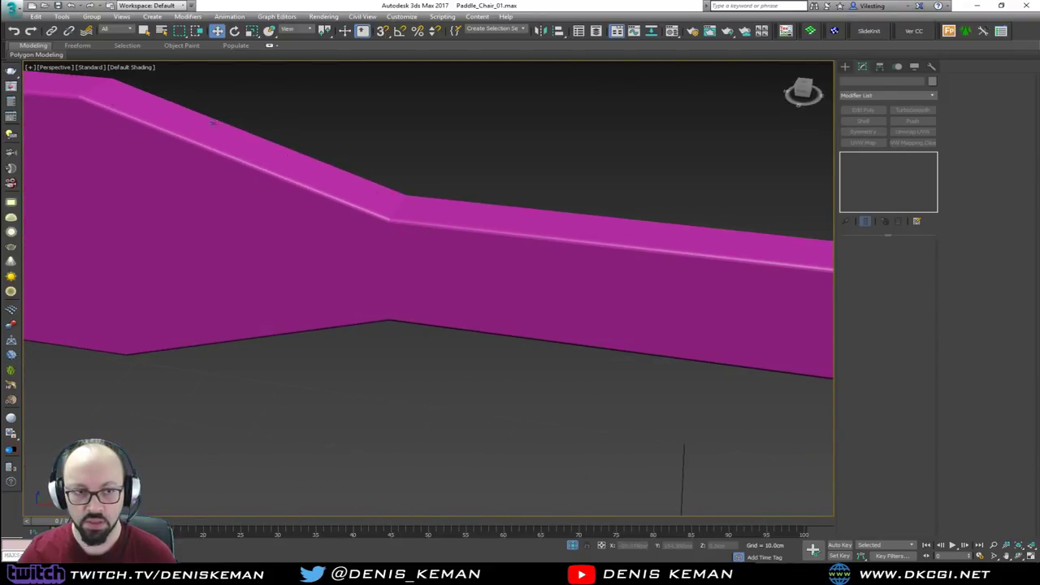
{"action": "middle_click_drag", "start_coordinate": [276, 202], "coordinate": [353, 255], "text": "alt"}
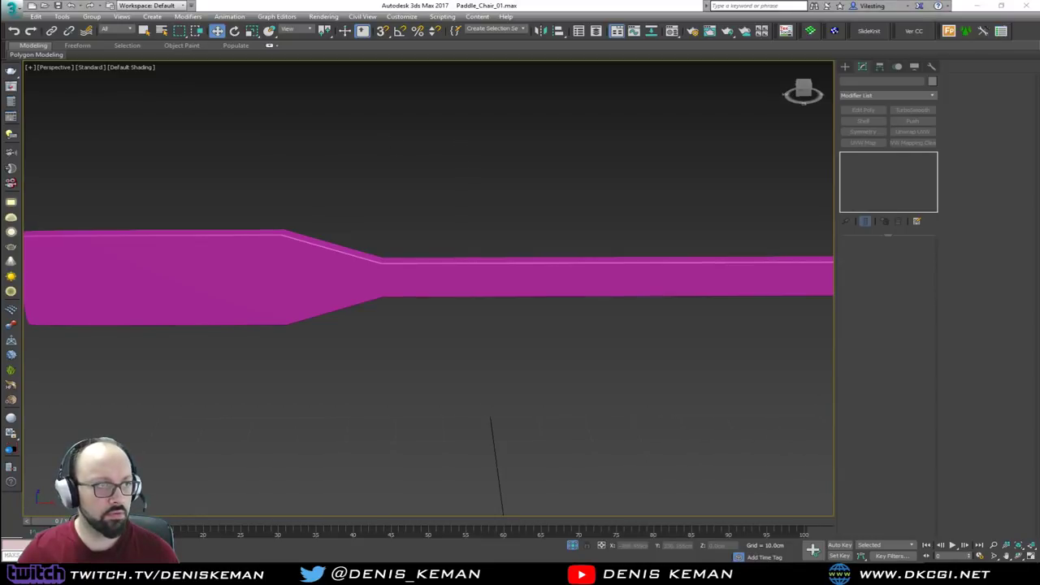
Step: Examine the arrangement of the backrest paddle planks in the Bench_01 reference photo and in the bench model
{"action": "left_click_drag", "start_coordinate": [0, 89], "coordinate": [729, 96]}
{"action": "left_click_drag", "start_coordinate": [392, 218], "coordinate": [385, 297]}
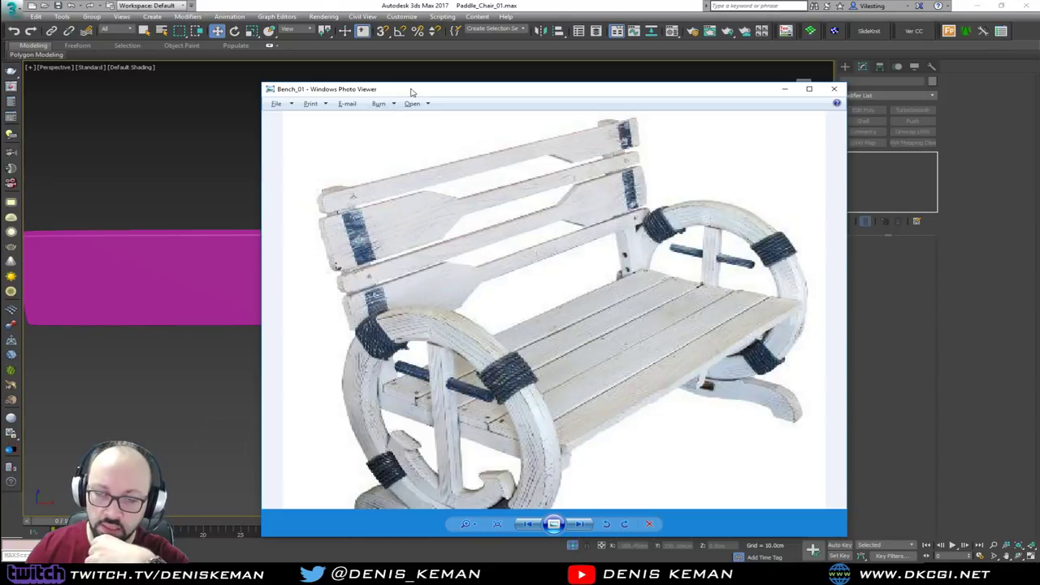
{"action": "left_click_drag", "start_coordinate": [411, 91], "coordinate": [567, 92]}
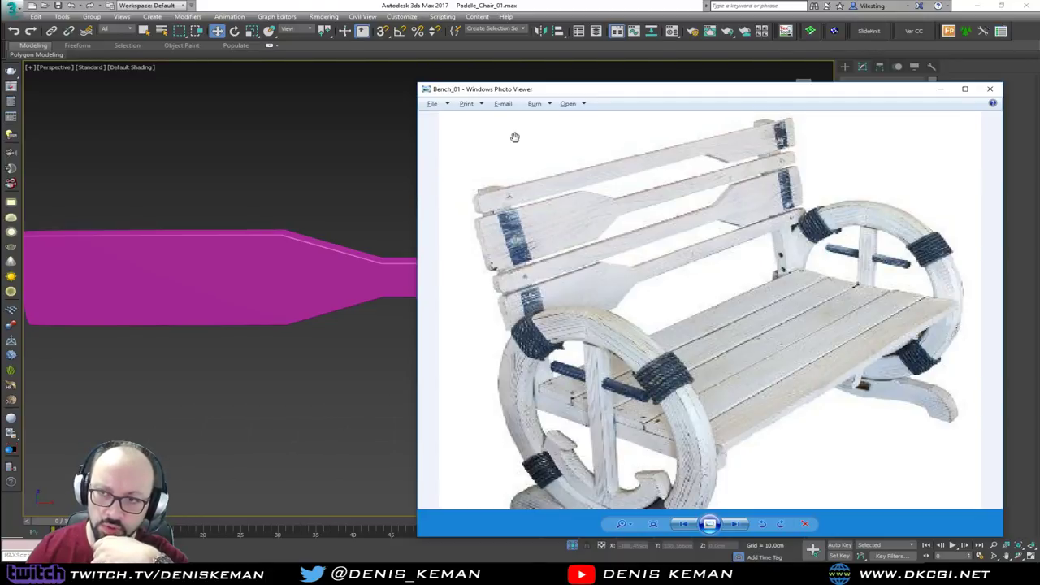
{"action": "left_click_drag", "start_coordinate": [595, 95], "coordinate": [597, 96]}
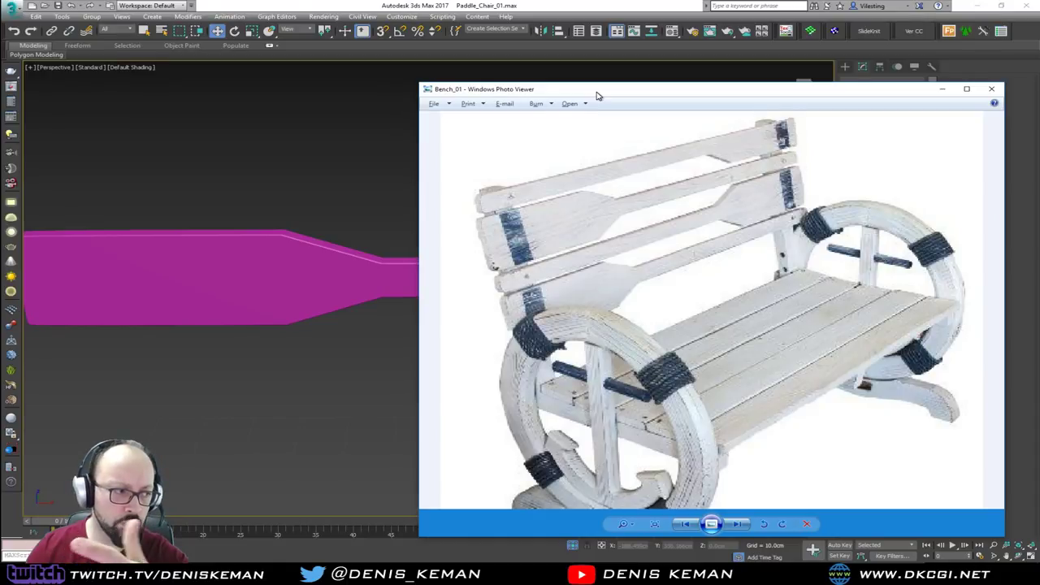
{"action": "left_click_drag", "start_coordinate": [597, 96], "coordinate": [0, 95]}
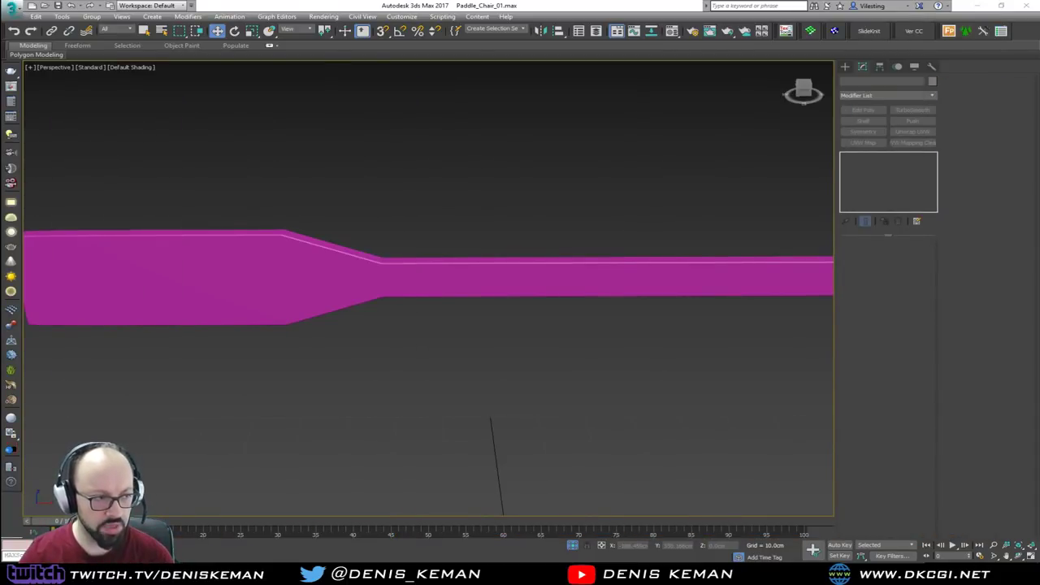
{"action": "middle_click_drag", "start_coordinate": [330, 301], "coordinate": [434, 339], "text": "alt"}
{"action": "right_click", "coordinate": [452, 291]}
{"action": "left_click", "coordinate": [491, 220]}
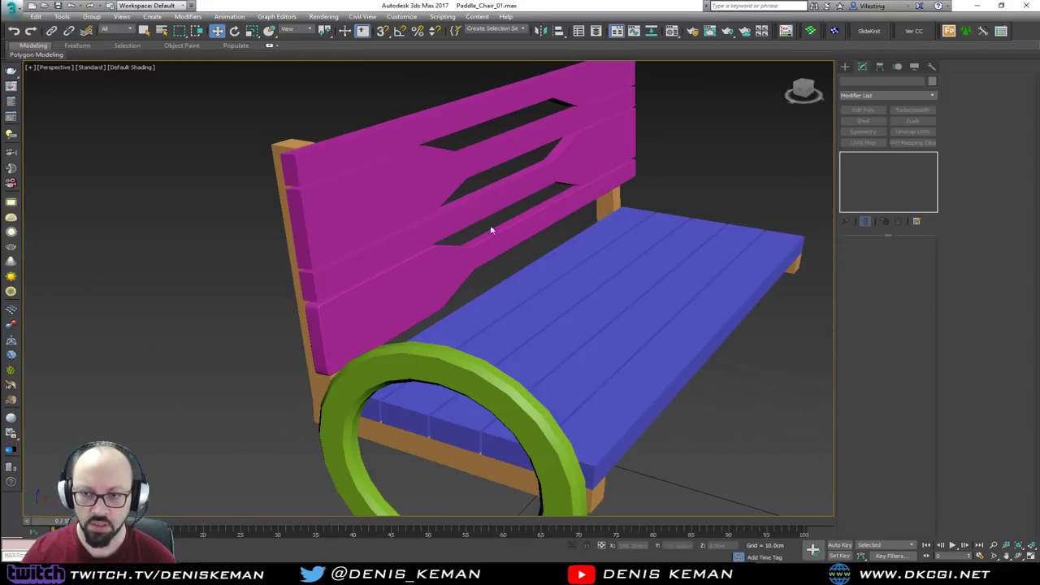
{"action": "middle_click_drag", "start_coordinate": [493, 230], "coordinate": [470, 246], "text": "alt"}
{"action": "middle_click_drag", "start_coordinate": [382, 195], "coordinate": [429, 277]}
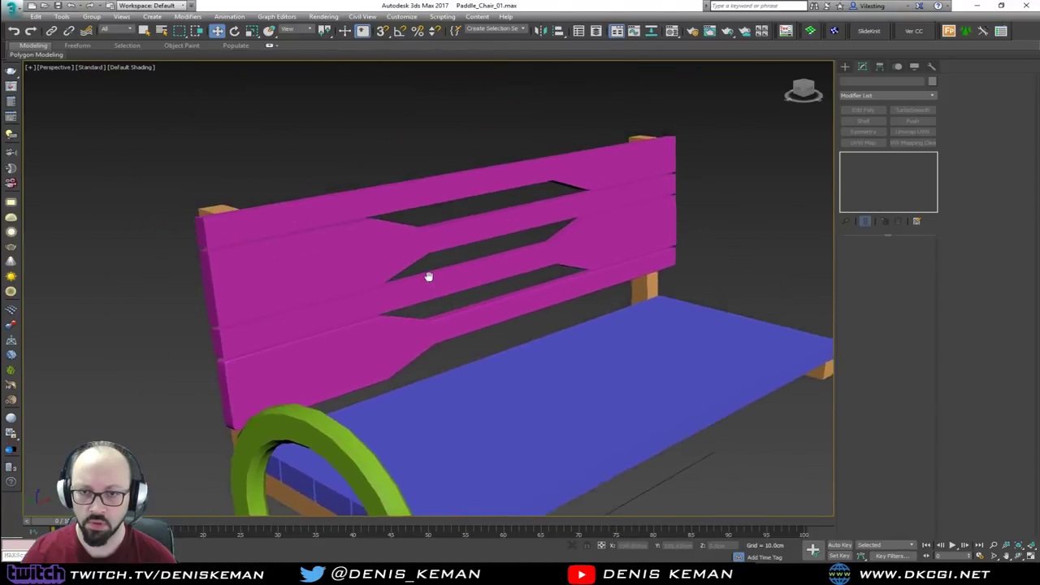
Step: Copy the smoothed bottom paddle plank upward along its local Y axis, above the backrest, as one independent copy
{"action": "left_click", "coordinate": [409, 358]}
{"action": "middle_click_drag", "start_coordinate": [408, 357], "coordinate": [455, 349], "text": "alt"}
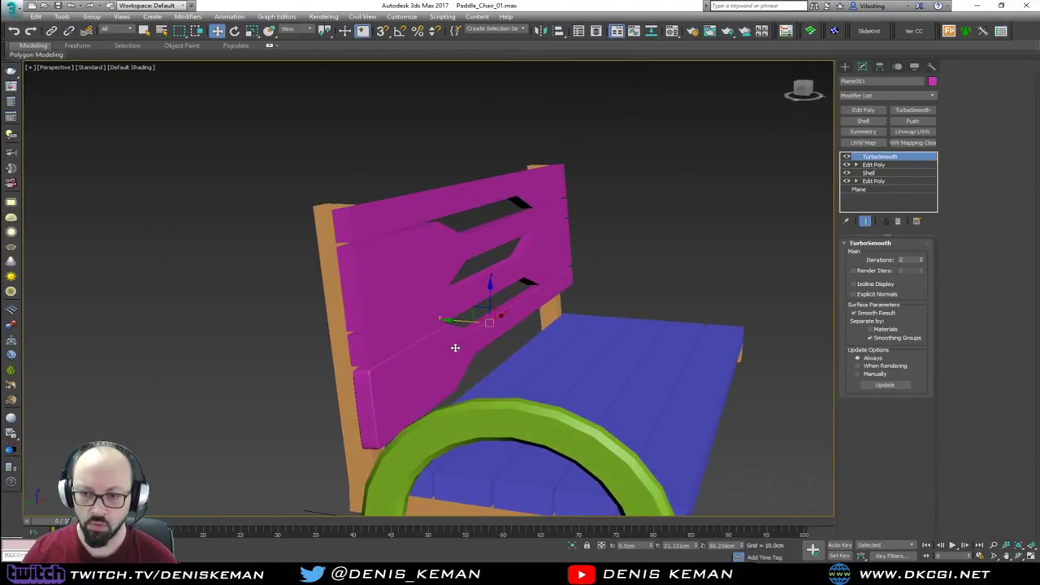
{"action": "right_click", "coordinate": [455, 349]}
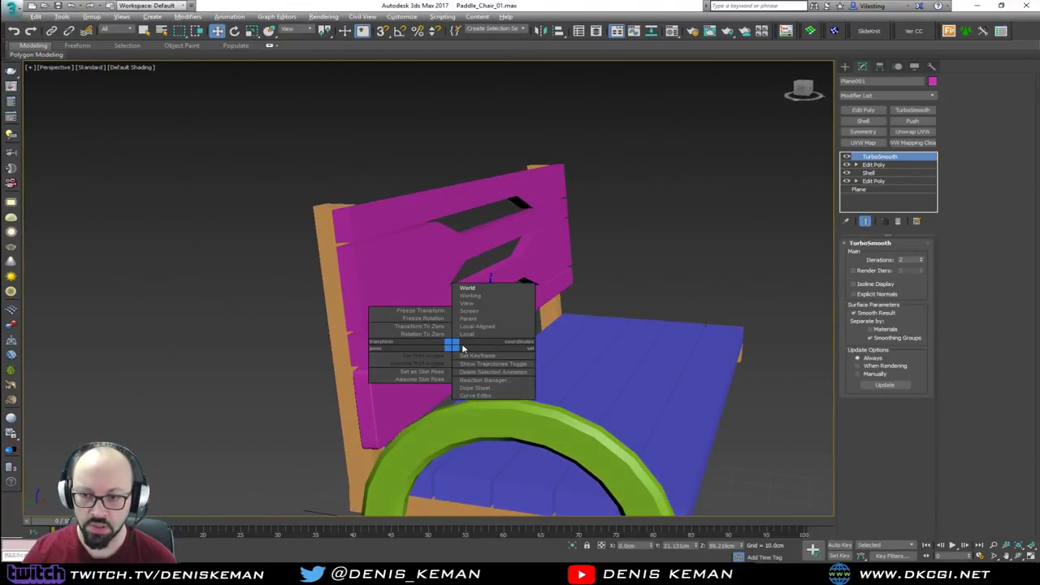
{"action": "left_click", "coordinate": [478, 334]}
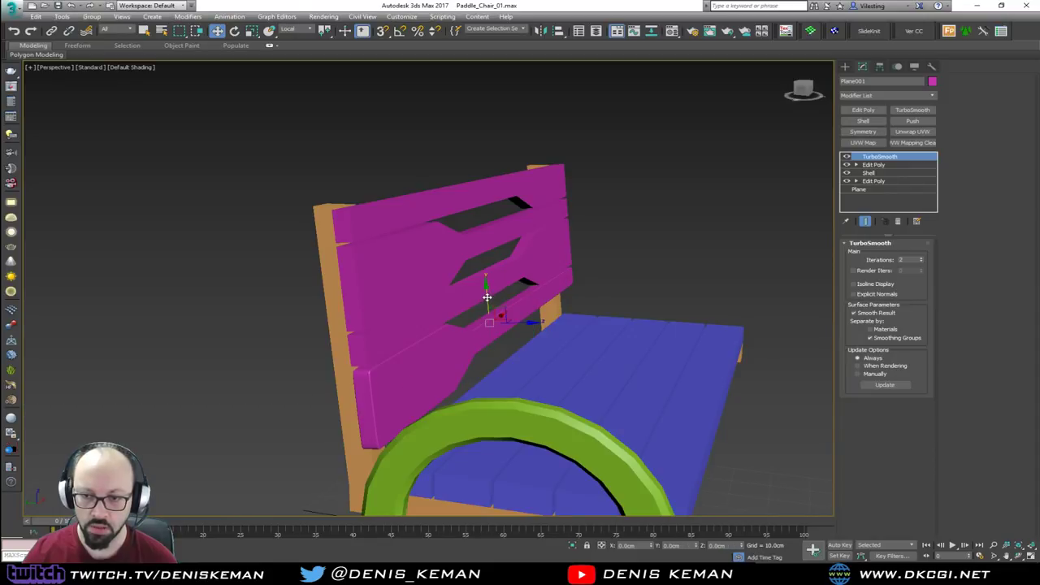
{"action": "left_click_drag", "start_coordinate": [487, 297], "coordinate": [474, 109], "text": "shift"}
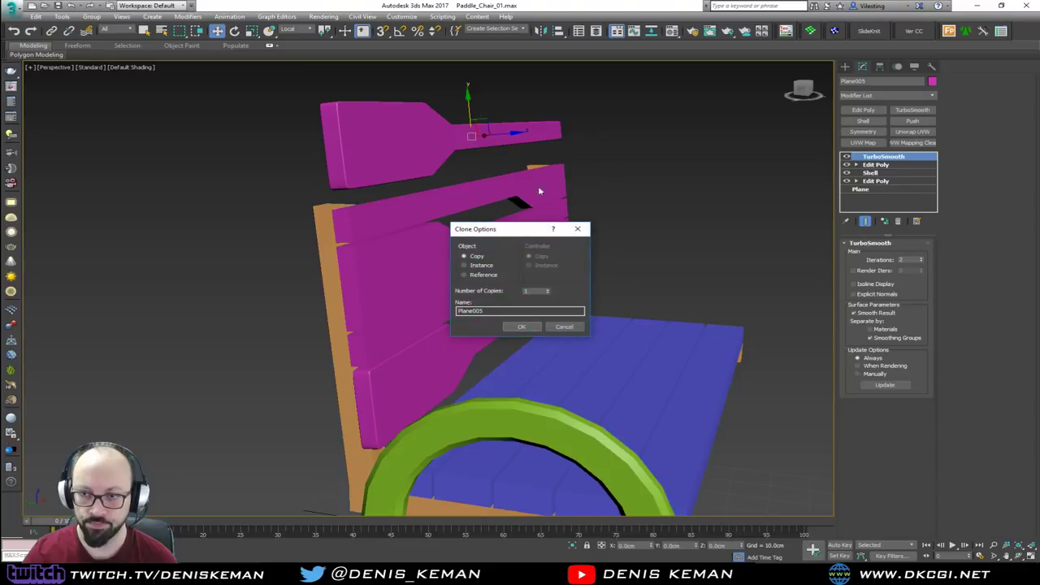
{"action": "left_click", "coordinate": [522, 326]}
Step: Align the copied plank center to center with the backrest's second plank from the top along the local Y axis
{"action": "key", "text": "alt+a"}
{"action": "left_click", "coordinate": [491, 239]}
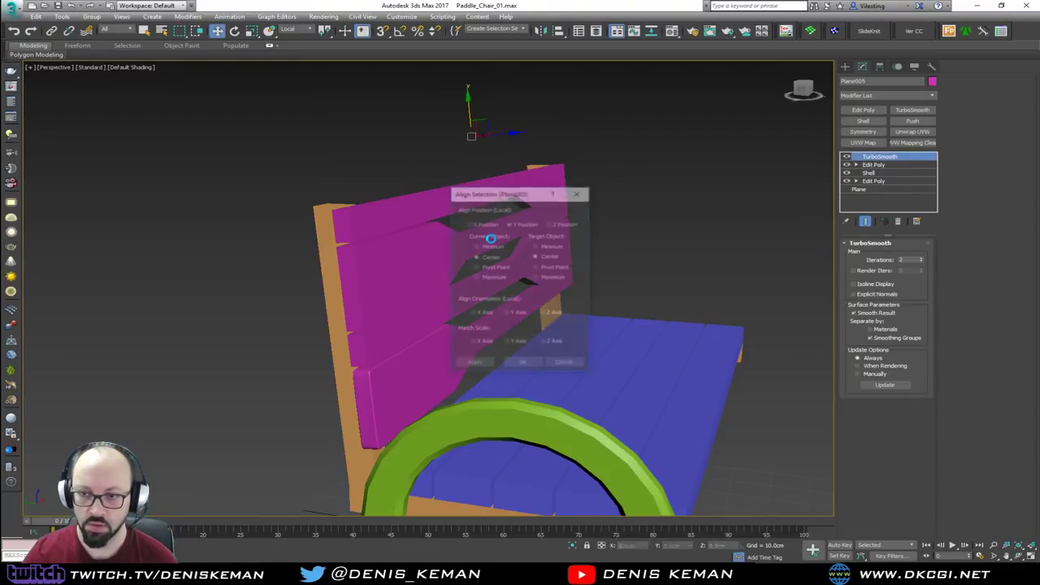
{"action": "left_click", "coordinate": [524, 364]}
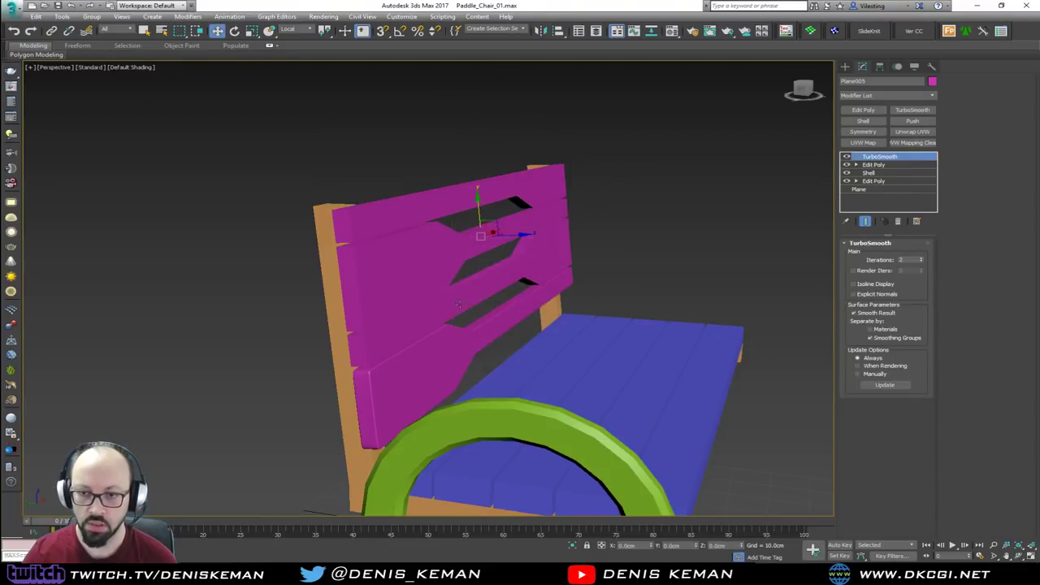
Step: Delete the old unsmoothed plank that overlaps the aligned copy, using wireframe display to select it, and clear the selection
{"action": "scroll", "coordinate": [427, 274], "scroll_direction": "up", "scroll_amount": 3}
{"action": "scroll", "coordinate": [427, 274], "scroll_direction": "down", "scroll_amount": 2}
{"action": "key", "text": "F3"}
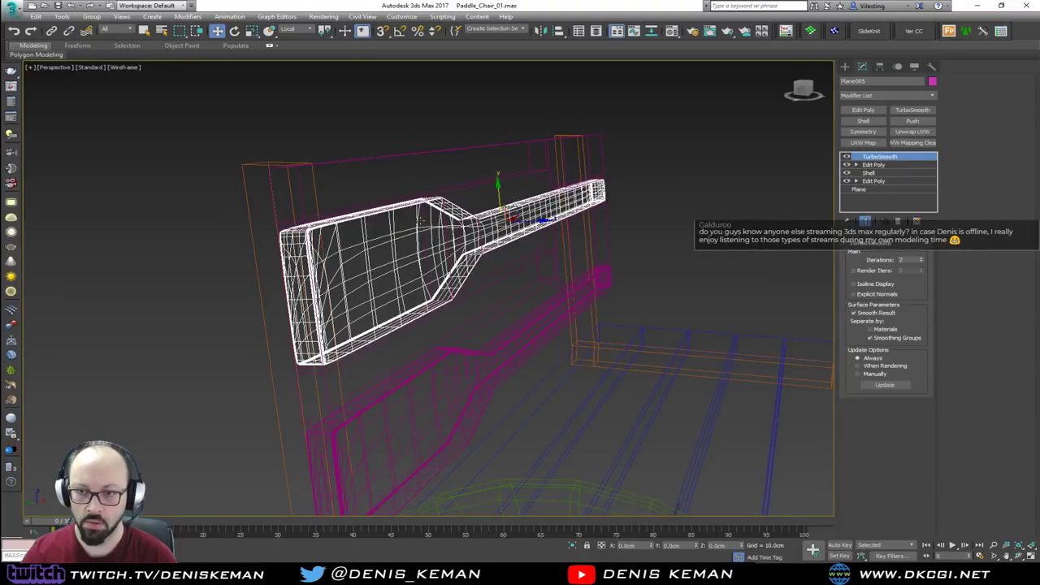
{"action": "left_click", "coordinate": [421, 222]}
{"action": "key", "text": "F3"}
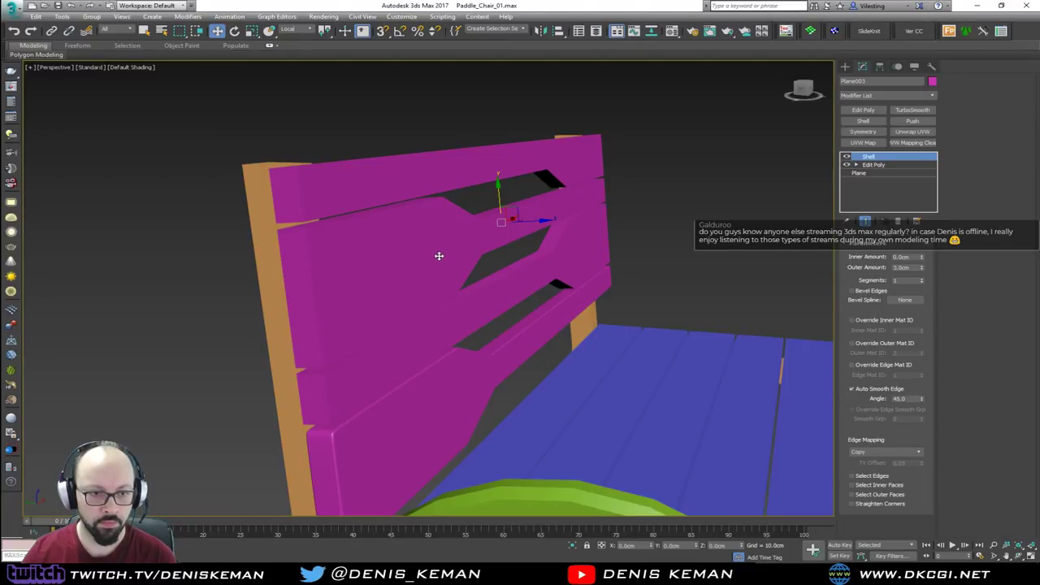
{"action": "key", "text": "ctrl+d"}
Step: Make one independent copy of the upper smoothed plank, rotated 180° about the vertical Z axis with angle snap
{"action": "middle_click_drag", "start_coordinate": [439, 256], "coordinate": [426, 307]}
{"action": "key", "text": "z"}
{"action": "scroll", "coordinate": [369, 343], "scroll_direction": "up", "scroll_amount": 4}
{"action": "scroll", "coordinate": [369, 342], "scroll_direction": "up", "scroll_amount": 2}
{"action": "scroll", "coordinate": [408, 343], "scroll_direction": "down", "scroll_amount": 2}
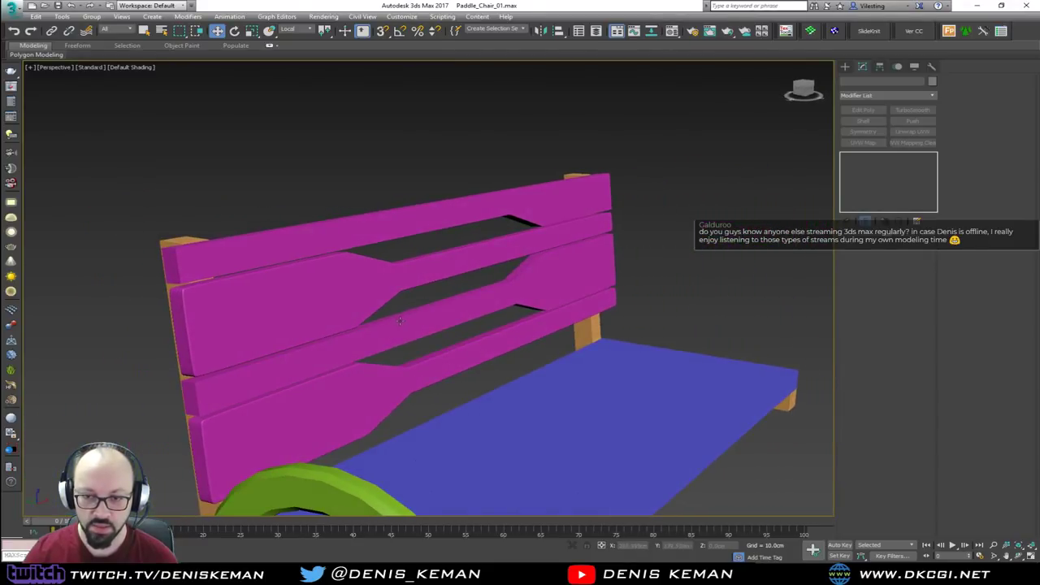
{"action": "left_click", "coordinate": [387, 308]}
{"action": "key", "text": "e"}
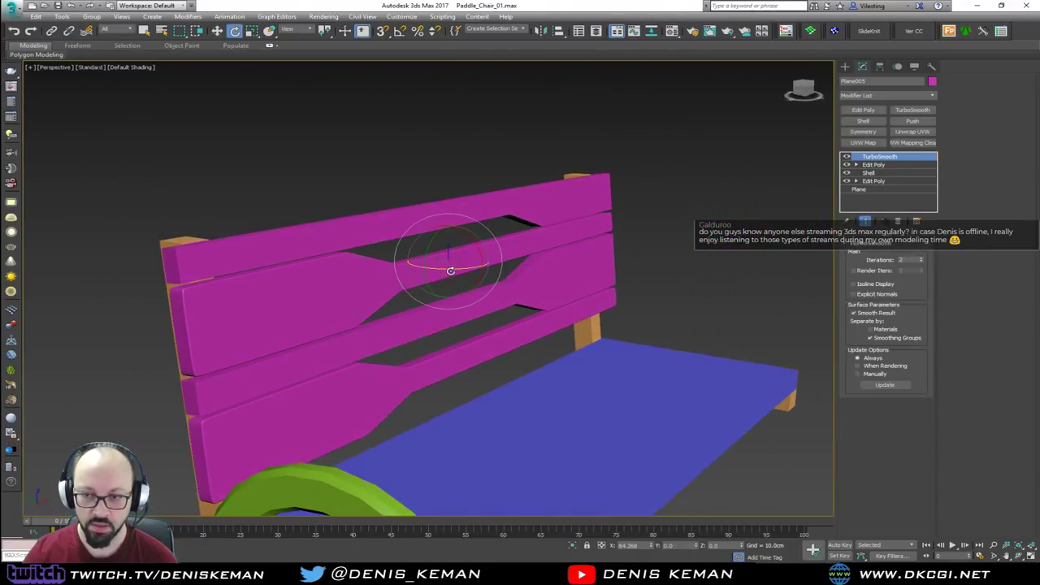
{"action": "left_click_drag", "start_coordinate": [452, 268], "coordinate": [540, 270], "text": "shift"}
{"action": "left_click", "coordinate": [561, 325]}
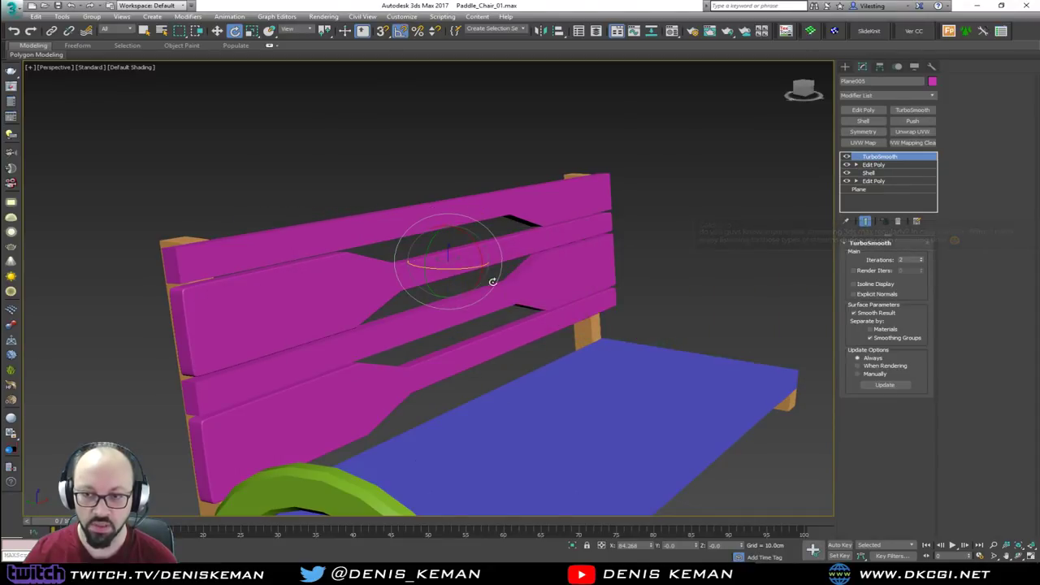
{"action": "left_click_drag", "start_coordinate": [445, 266], "coordinate": [541, 265], "text": "shift"}
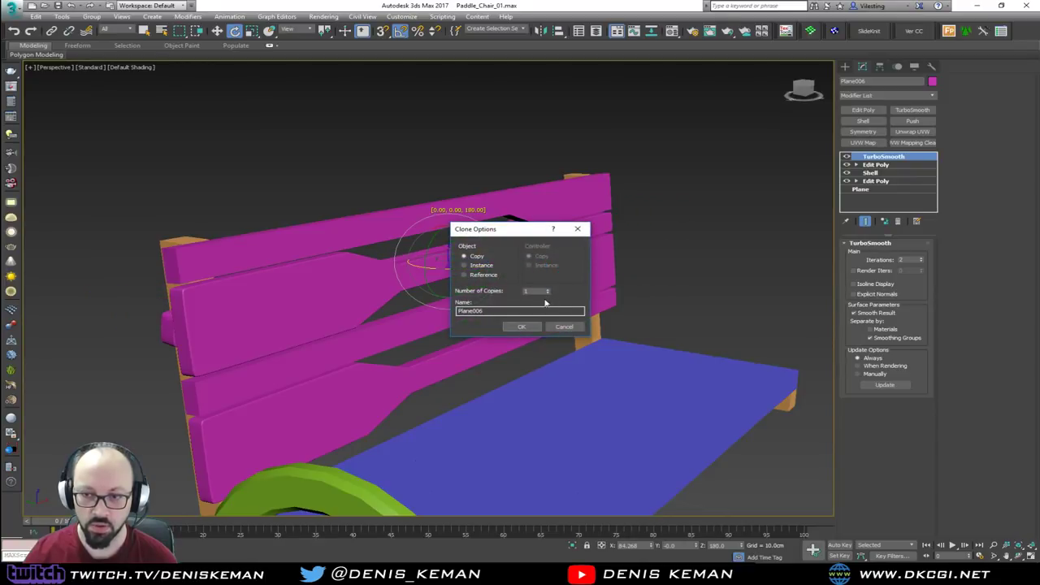
{"action": "left_click", "coordinate": [522, 326]}
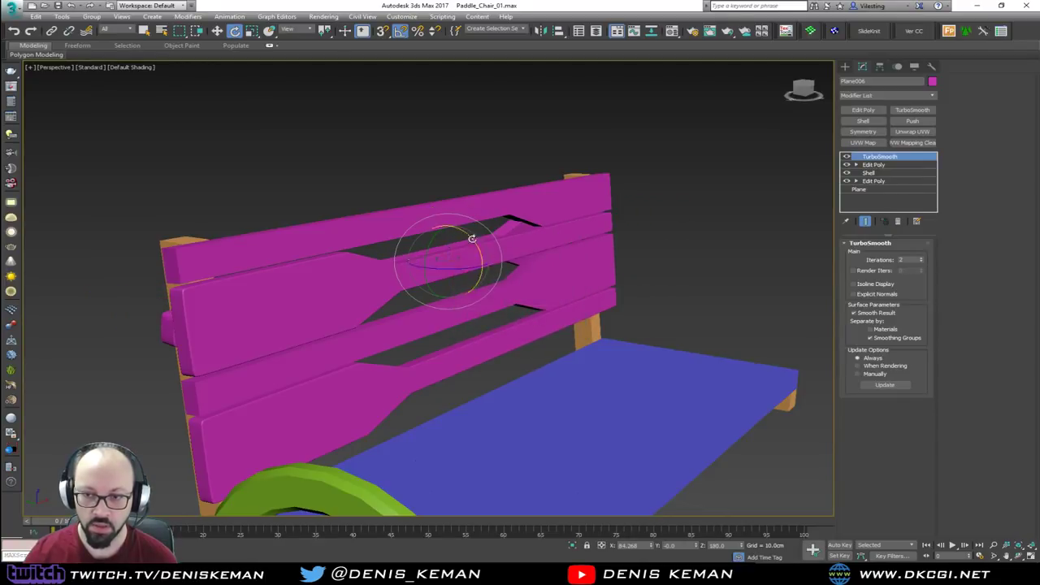
Step: Raise the rotated plank copy about 24 cm along its local Y axis, clear of the backrest
{"action": "key", "text": "w"}
{"action": "left_click_drag", "start_coordinate": [453, 232], "coordinate": [476, 128]}
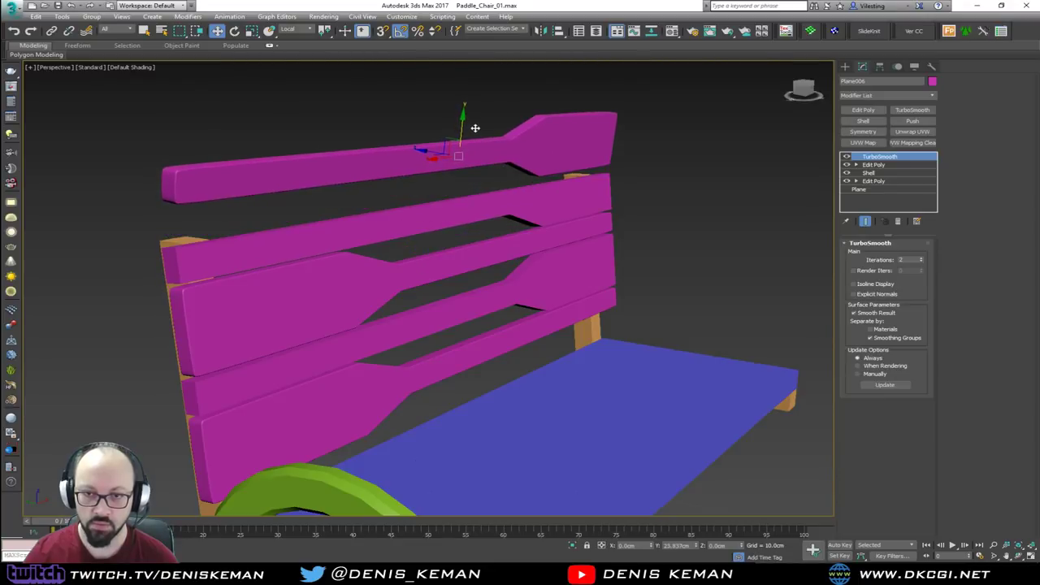
{"action": "middle_click_drag", "start_coordinate": [499, 145], "coordinate": [517, 211]}
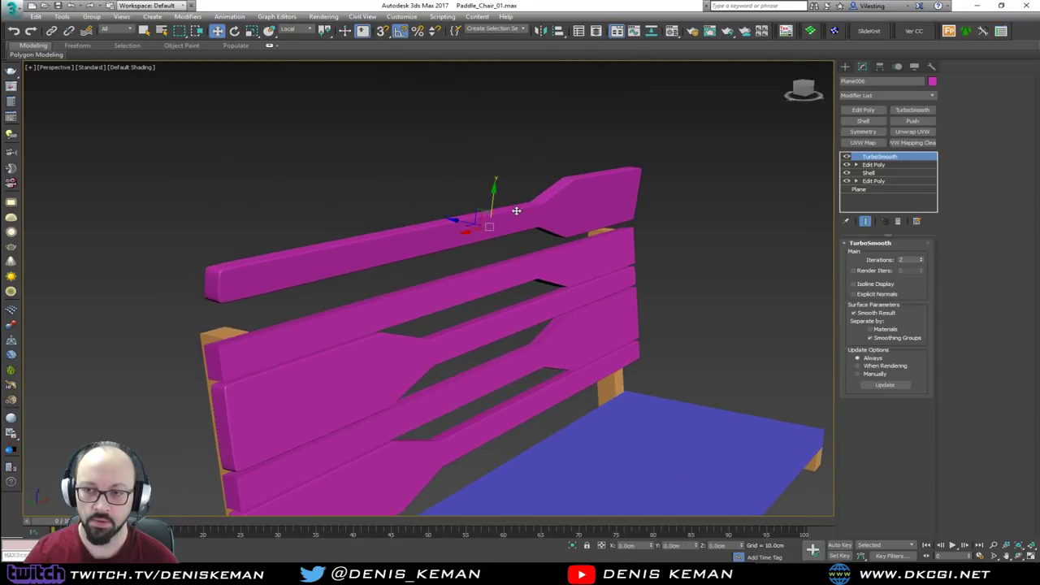
Step: Try mirroring the raised plank across its local X, Y and Z axes, and cancel the mirror
{"action": "left_click", "coordinate": [540, 31]}
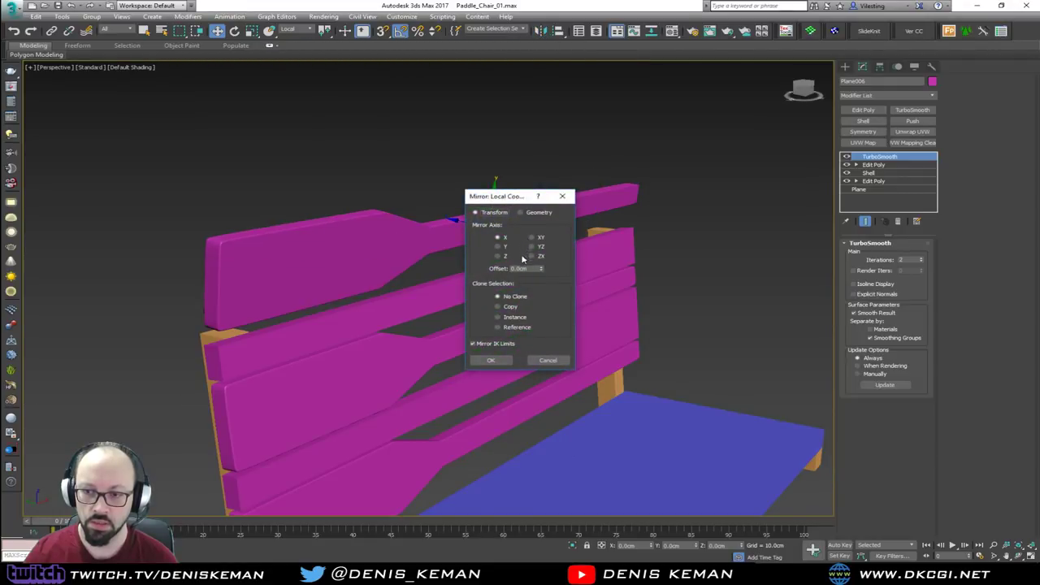
{"action": "left_click", "coordinate": [510, 307]}
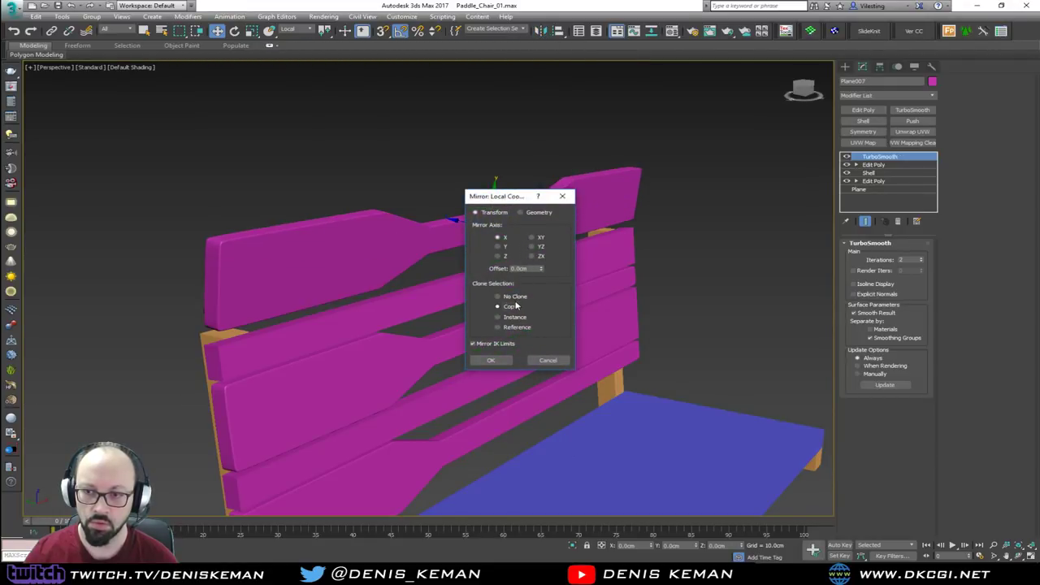
{"action": "left_click", "coordinate": [515, 296]}
{"action": "left_click", "coordinate": [498, 246]}
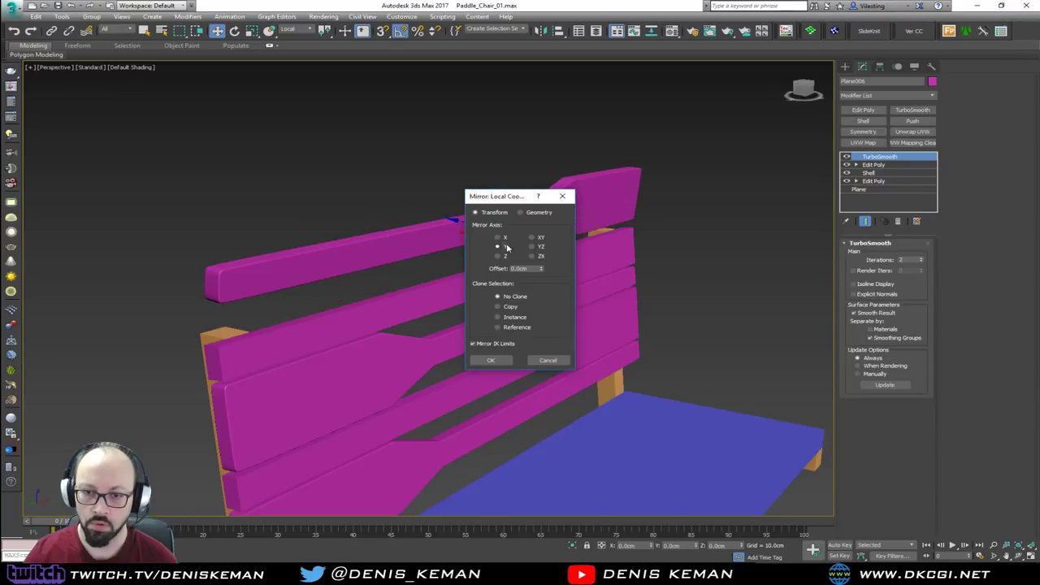
{"action": "left_click", "coordinate": [505, 256]}
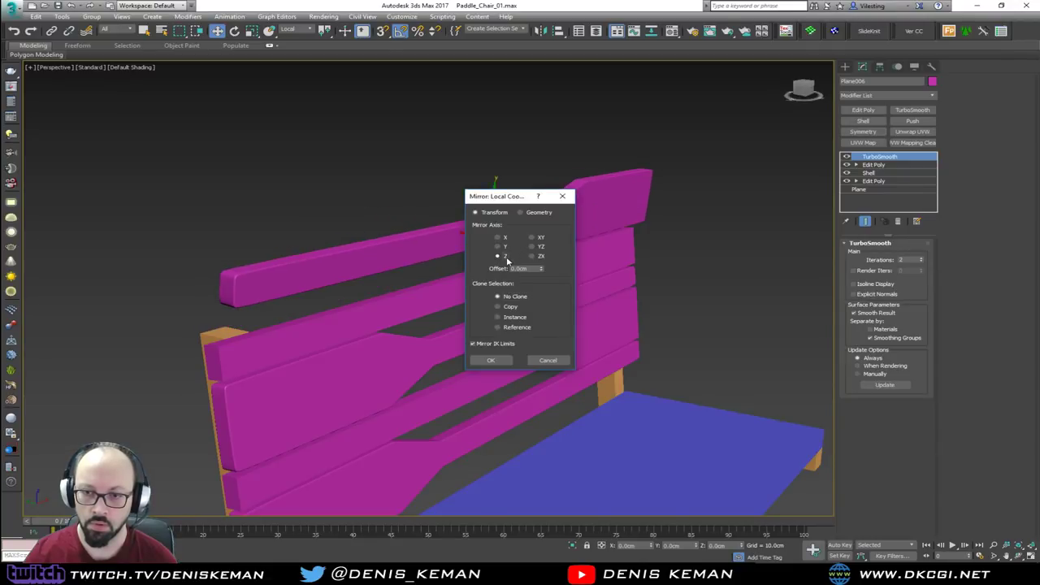
{"action": "left_click", "coordinate": [548, 360]}
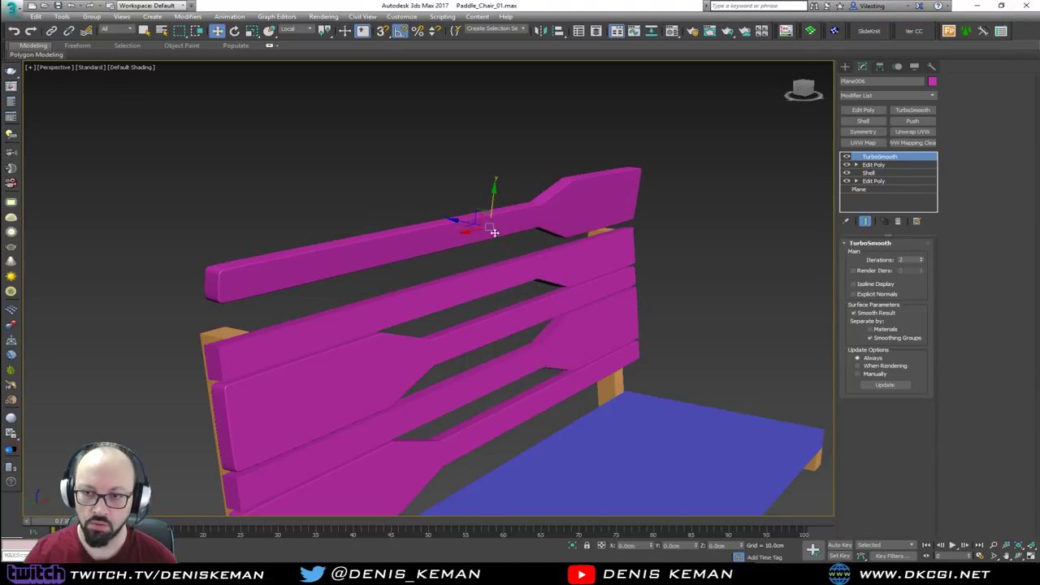
Step: Try rotating the raised plank -10° about the X axis, and discard this plank copy
{"action": "key", "text": "e"}
{"action": "left_click_drag", "start_coordinate": [515, 215], "coordinate": [517, 210]}
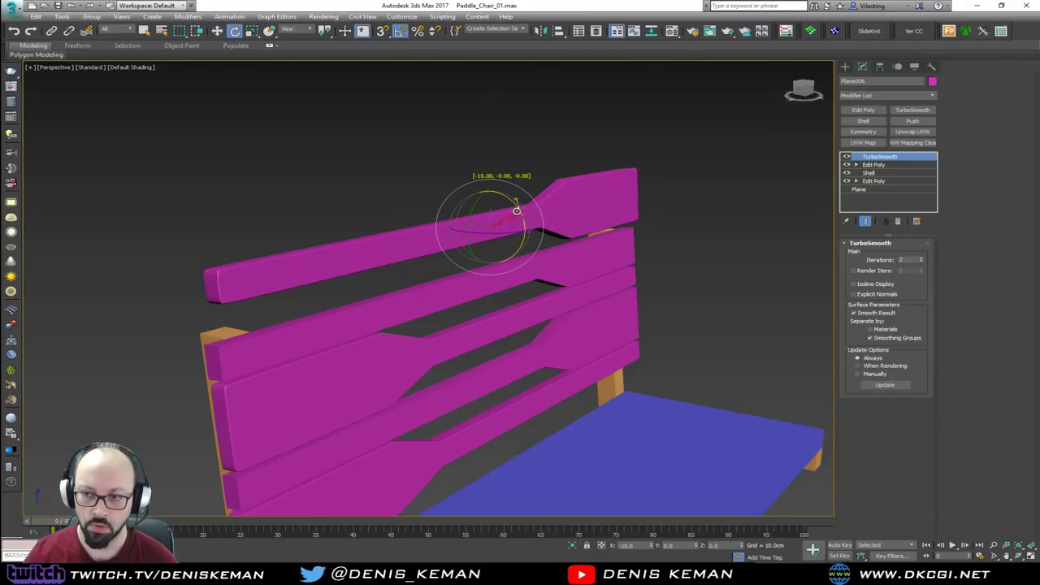
{"action": "middle_click_drag", "start_coordinate": [517, 211], "coordinate": [378, 215], "text": "alt"}
{"action": "left_click", "coordinate": [379, 216]}
Step: Delete the two remaining unsmoothed planks, the first and third from the top of the backrest
{"action": "middle_click_drag", "start_coordinate": [466, 349], "coordinate": [401, 236], "text": "alt"}
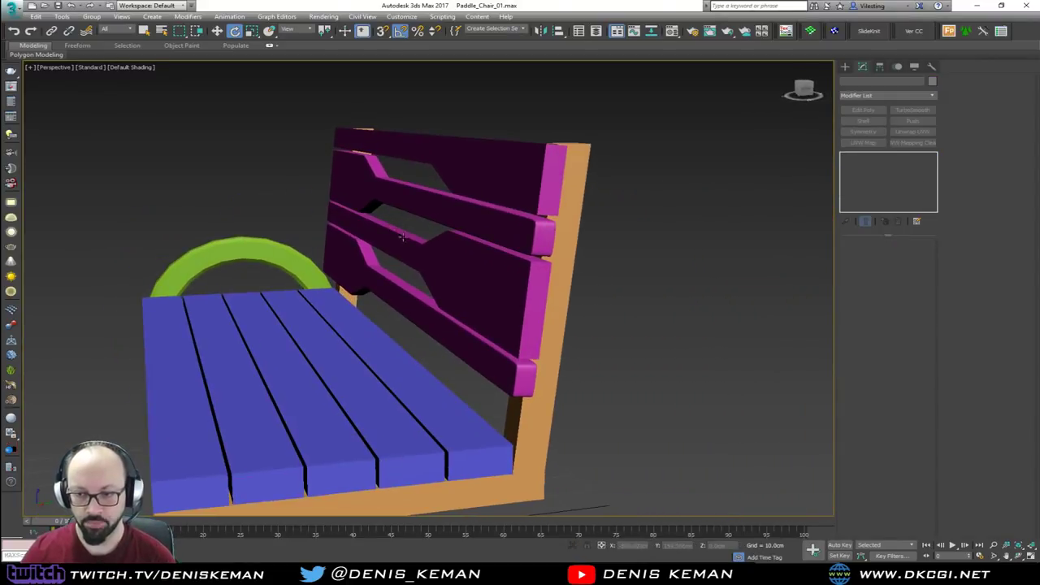
{"action": "left_click", "coordinate": [452, 263]}
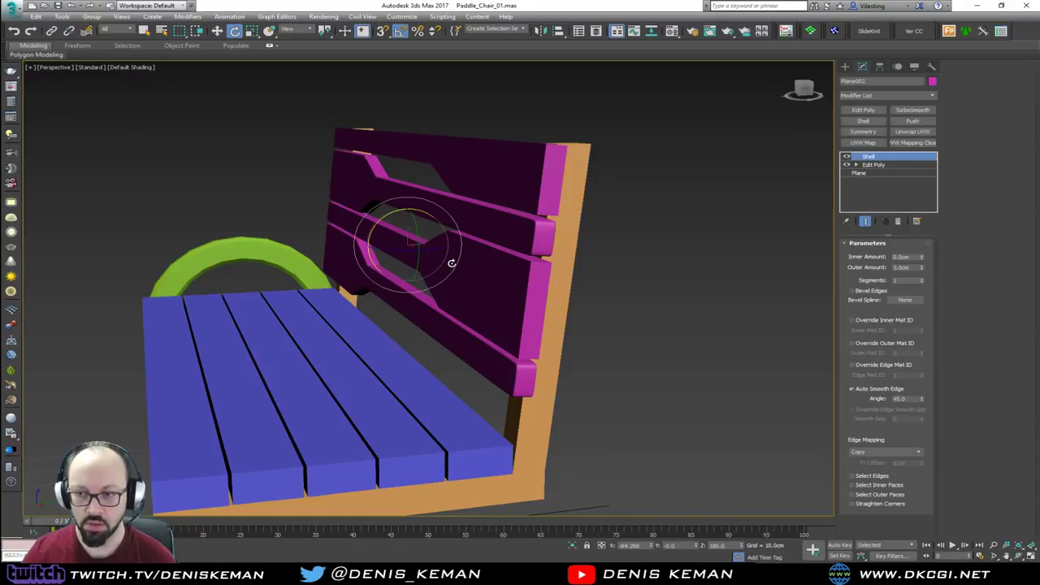
{"action": "left_click", "coordinate": [479, 184], "text": "ctrl"}
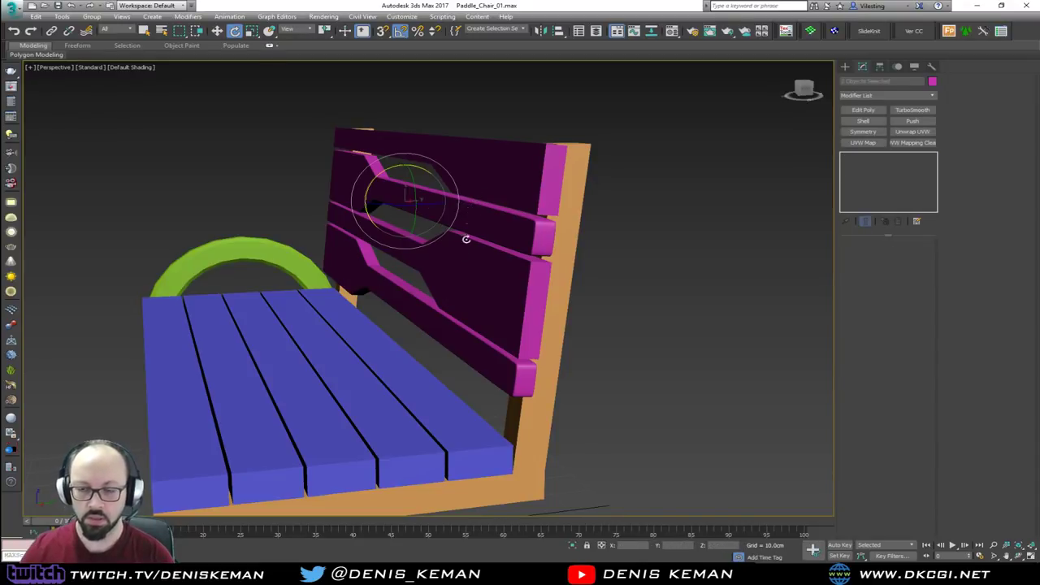
{"action": "key", "text": "Delete"}
Step: Copy both smoothed paddle planks together, turning the copies end for end about the vertical axis
{"action": "left_click", "coordinate": [430, 310]}
{"action": "left_click", "coordinate": [469, 215], "text": "ctrl"}
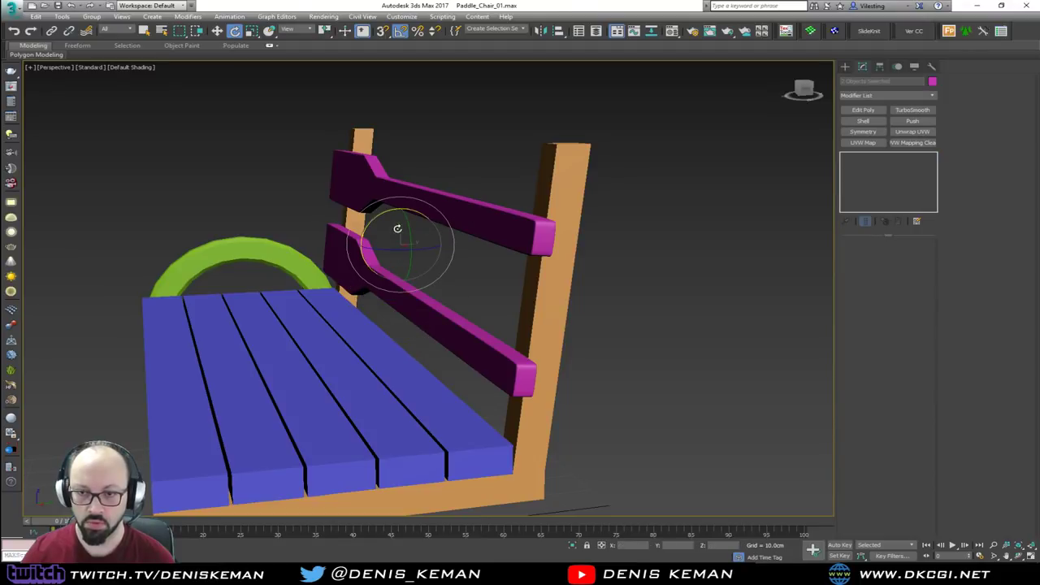
{"action": "mouse_move", "coordinate": [368, 230]}
{"action": "left_mouse_down", "text": "shift"}
{"action": "mouse_move", "coordinate": [506, 221]}
{"action": "mouse_move", "coordinate": [655, 245]}
{"action": "left_mouse_up", "text": "shift"}
{"action": "left_click", "coordinate": [565, 330]}
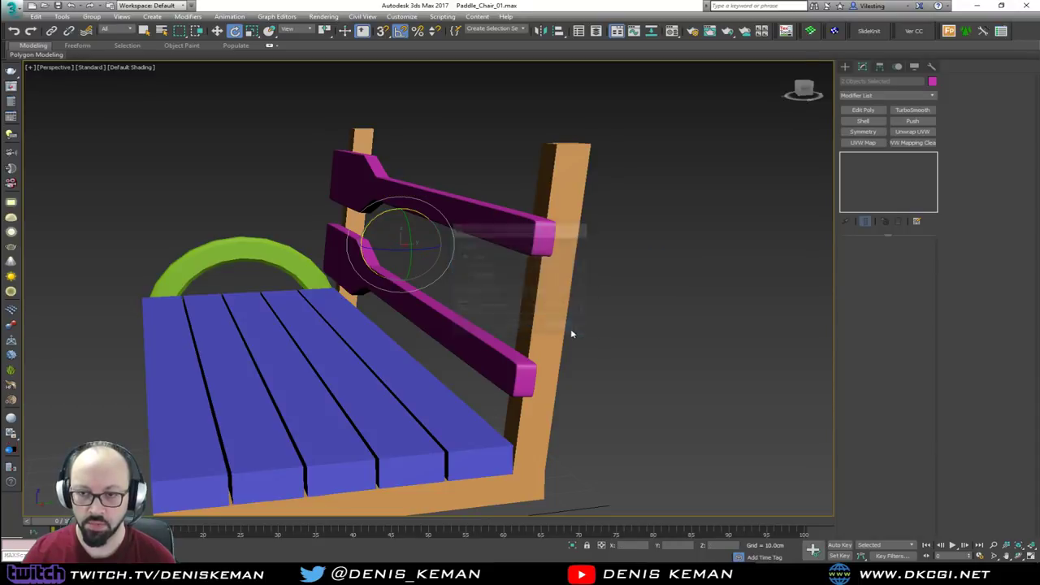
{"action": "mouse_move", "coordinate": [382, 248]}
{"action": "left_mouse_down"}
{"action": "mouse_move", "coordinate": [483, 254]}
{"action": "mouse_move", "coordinate": [480, 244]}
{"action": "left_mouse_up"}
{"action": "left_click", "coordinate": [520, 328]}
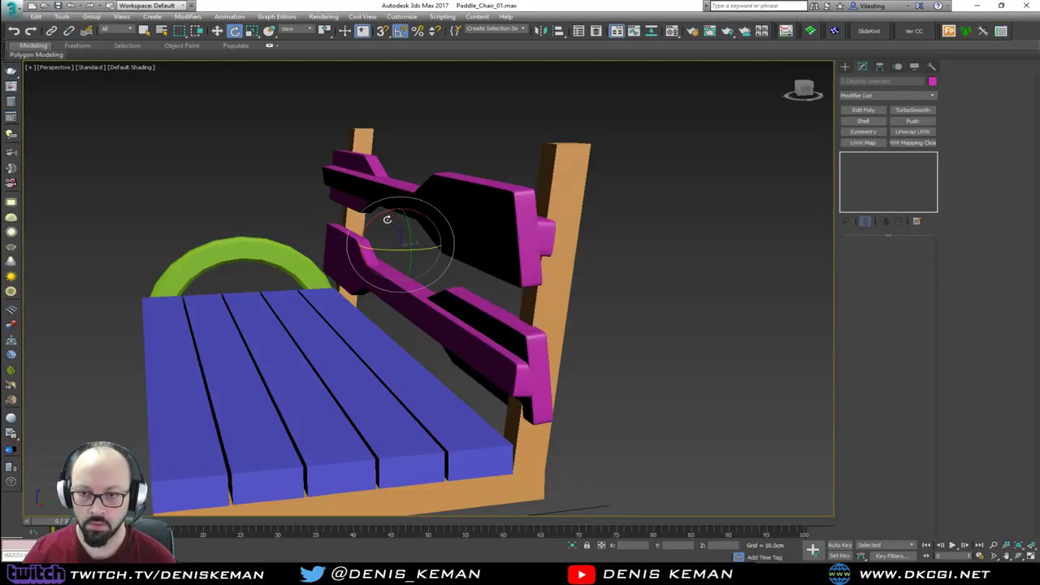
Step: Tilt the two copied planks about the X axis to match the backrest's lean and move them up about 11.2 cm along local Y
{"action": "mouse_move", "coordinate": [379, 221]}
{"action": "left_mouse_down"}
{"action": "mouse_move", "coordinate": [404, 232]}
{"action": "mouse_move", "coordinate": [427, 206]}
{"action": "left_mouse_up"}
{"action": "key", "text": "w"}
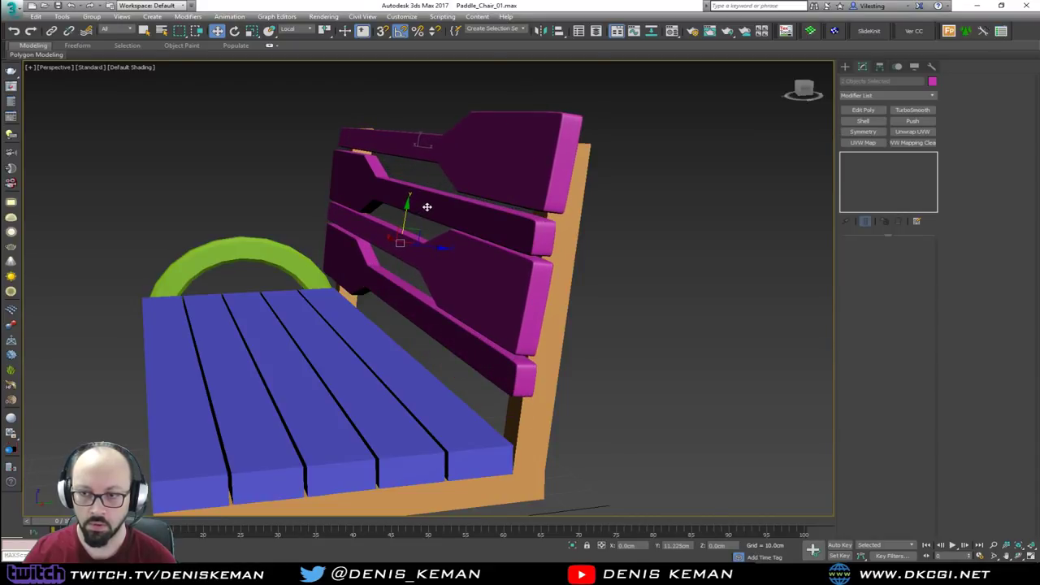
{"action": "middle_click_drag", "start_coordinate": [427, 206], "coordinate": [558, 199], "text": "alt"}
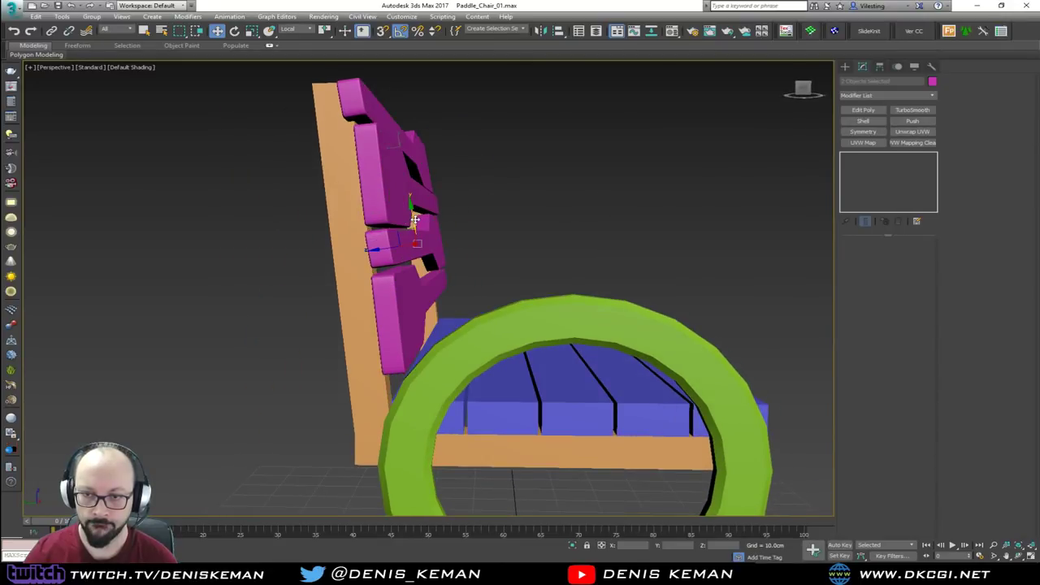
Step: Try rotating the two copied planks about the X axis with angle snapping in the left view, and undo the rotation
{"action": "key", "text": "alt+w"}
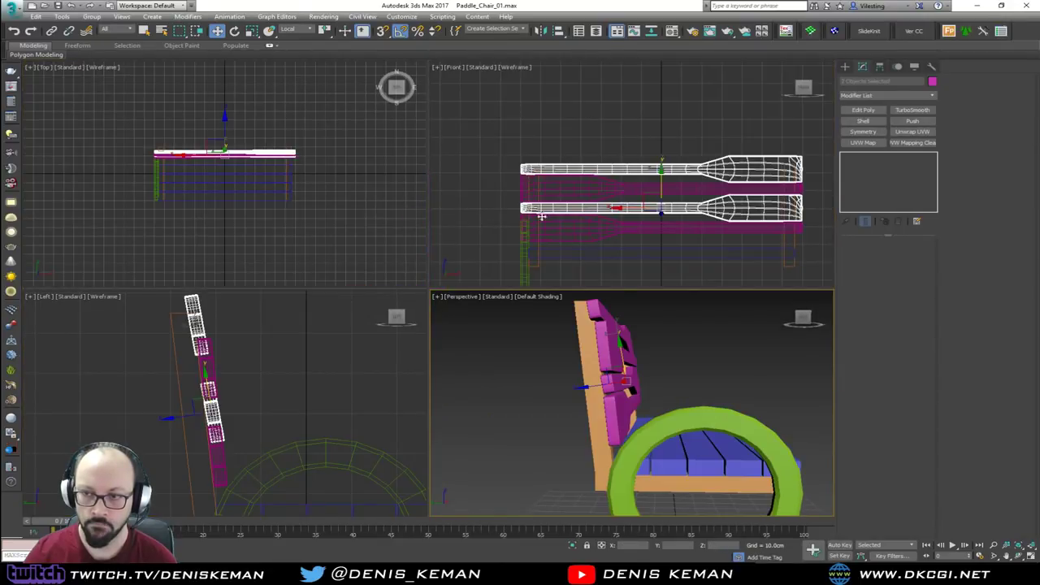
{"action": "middle_click", "coordinate": [293, 318]}
{"action": "key", "text": "alt+w"}
{"action": "scroll", "coordinate": [410, 282], "scroll_direction": "up", "scroll_amount": 3}
{"action": "key", "text": "e"}
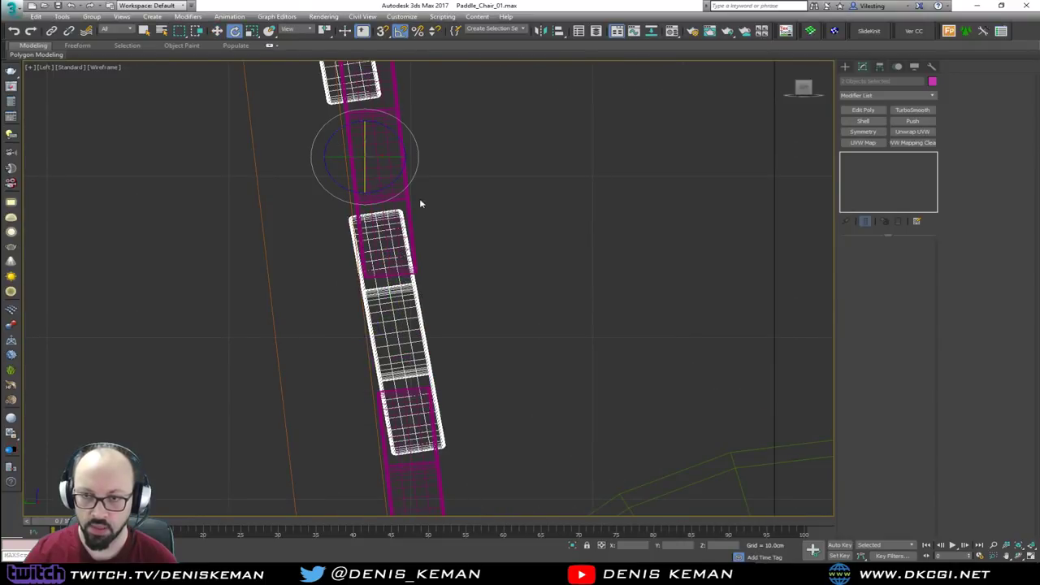
{"action": "left_click_drag", "start_coordinate": [413, 178], "coordinate": [411, 179]}
{"action": "key", "text": "w"}
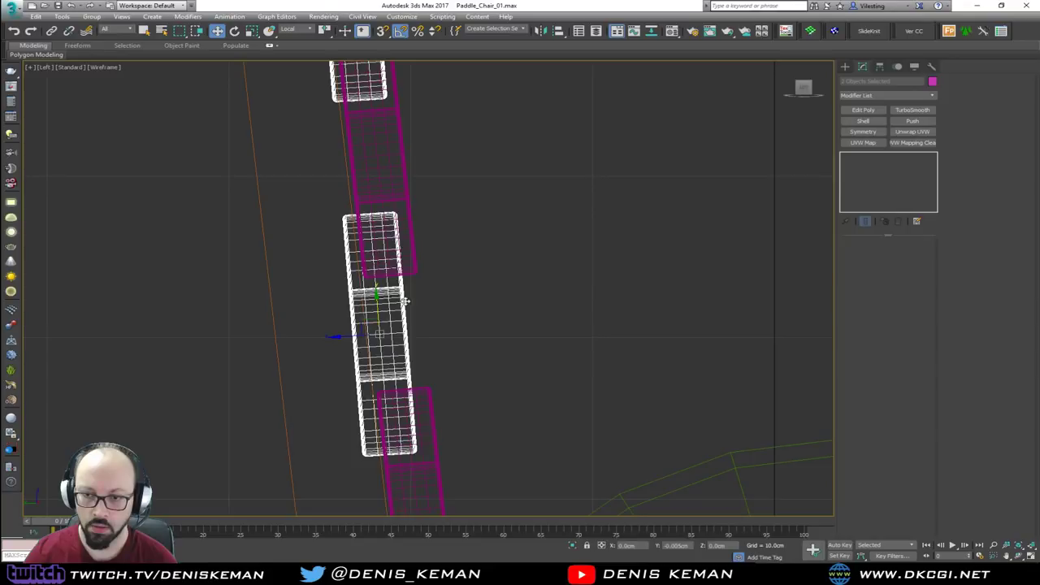
{"action": "middle_click_drag", "start_coordinate": [413, 295], "coordinate": [407, 333]}
{"action": "scroll", "coordinate": [397, 314], "scroll_direction": "down", "scroll_amount": 2}
{"action": "key", "text": "ctrl+z"}
Step: Rotate the two copied planks about the X axis without angle snapping to match the backrest's lean, and shift them in line with the other planks
{"action": "key", "text": "a"}
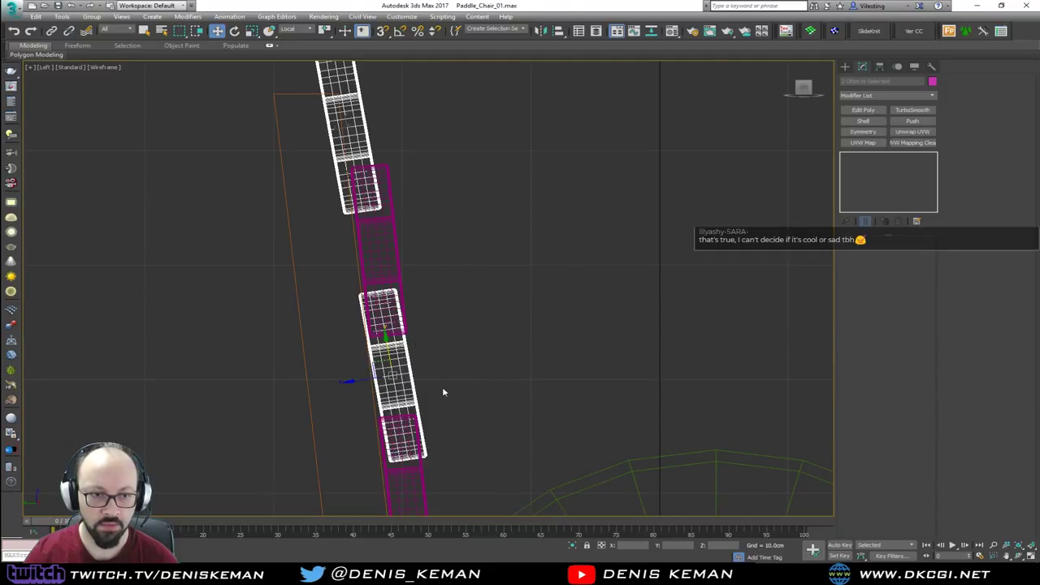
{"action": "key", "text": "e"}
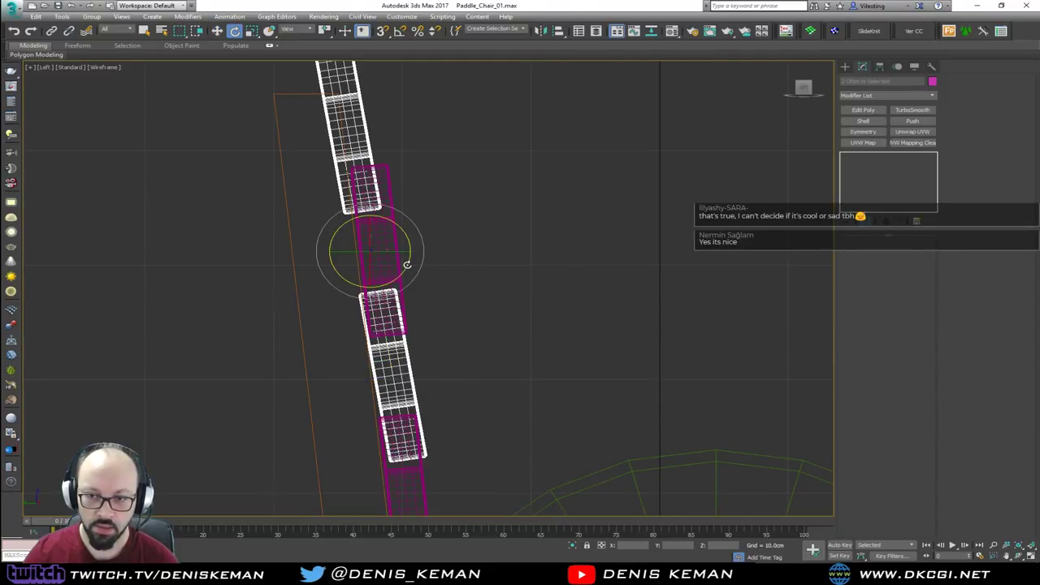
{"action": "left_click_drag", "start_coordinate": [406, 265], "coordinate": [407, 269]}
{"action": "key", "text": "w"}
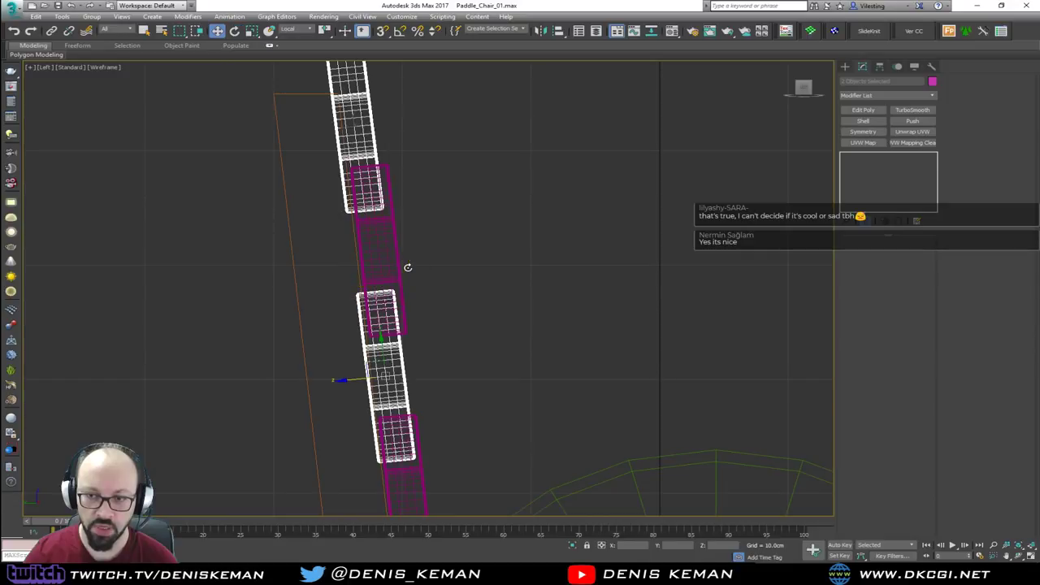
{"action": "left_click_drag", "start_coordinate": [377, 355], "coordinate": [381, 361]}
{"action": "key", "text": "e"}
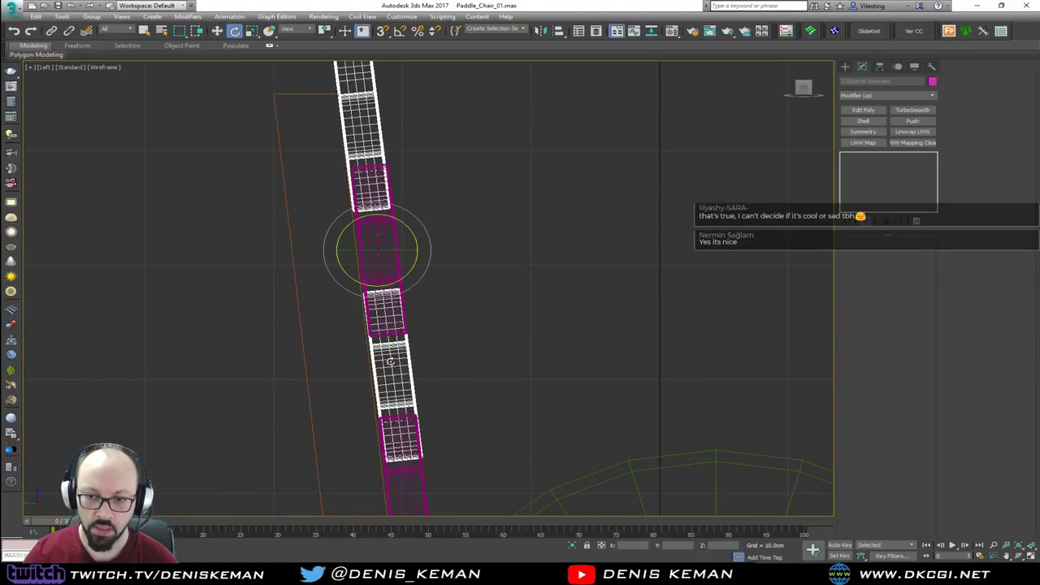
{"action": "left_click_drag", "start_coordinate": [414, 265], "coordinate": [412, 268]}
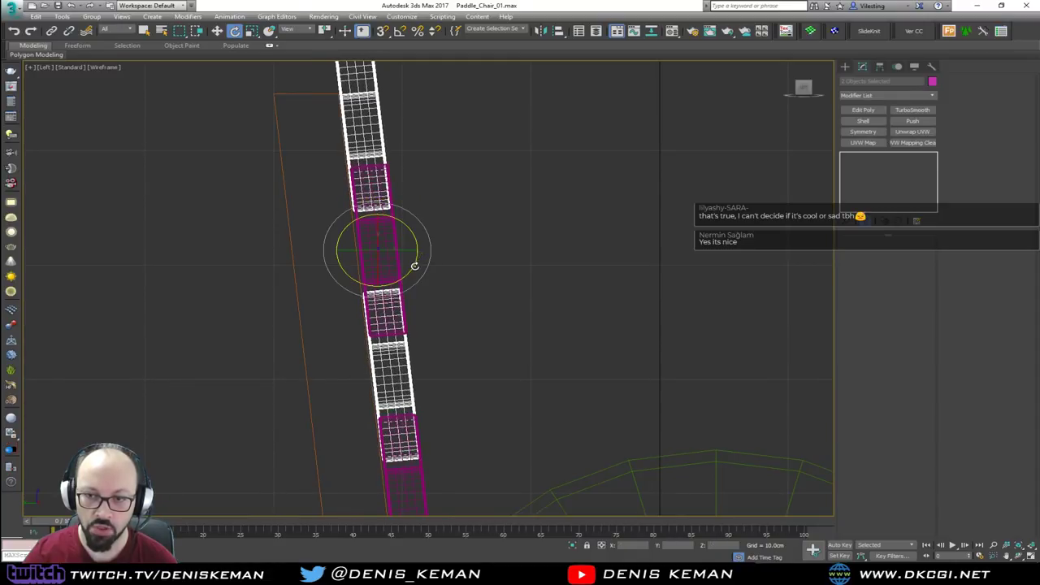
{"action": "key", "text": "w"}
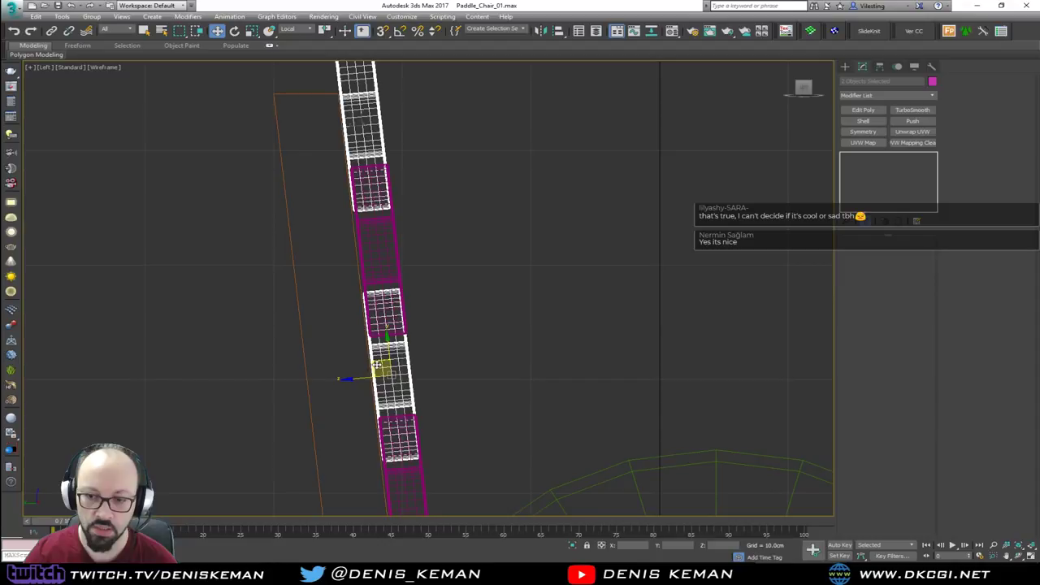
{"action": "left_click_drag", "start_coordinate": [377, 365], "coordinate": [378, 362]}
Step: Disable TurboSmooth on the top backrest plank in the perspective view and go to the Edit Poly modifier below it
{"action": "key", "text": "alt+w"}
{"action": "middle_click", "coordinate": [604, 344]}
{"action": "key", "text": "alt+w"}
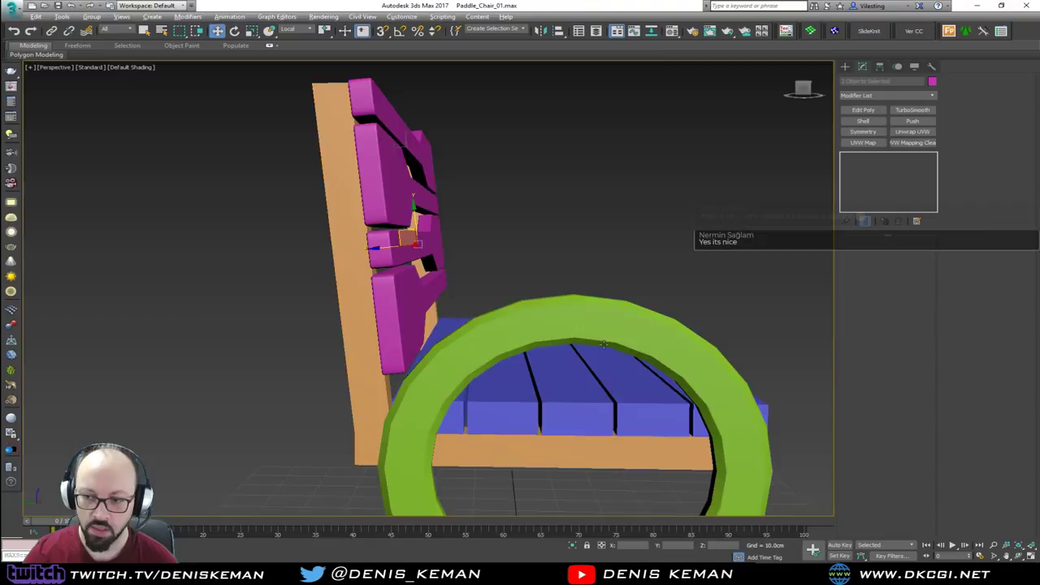
{"action": "middle_click_drag", "start_coordinate": [604, 344], "coordinate": [511, 313], "text": "alt"}
{"action": "left_click", "coordinate": [525, 217]}
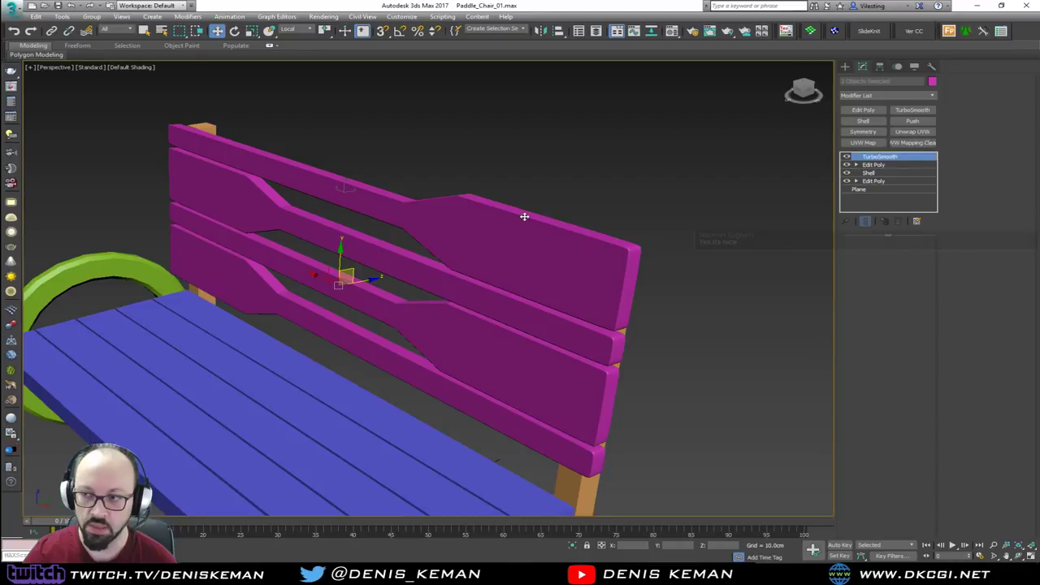
{"action": "left_click", "coordinate": [848, 157]}
{"action": "left_click", "coordinate": [853, 165]}
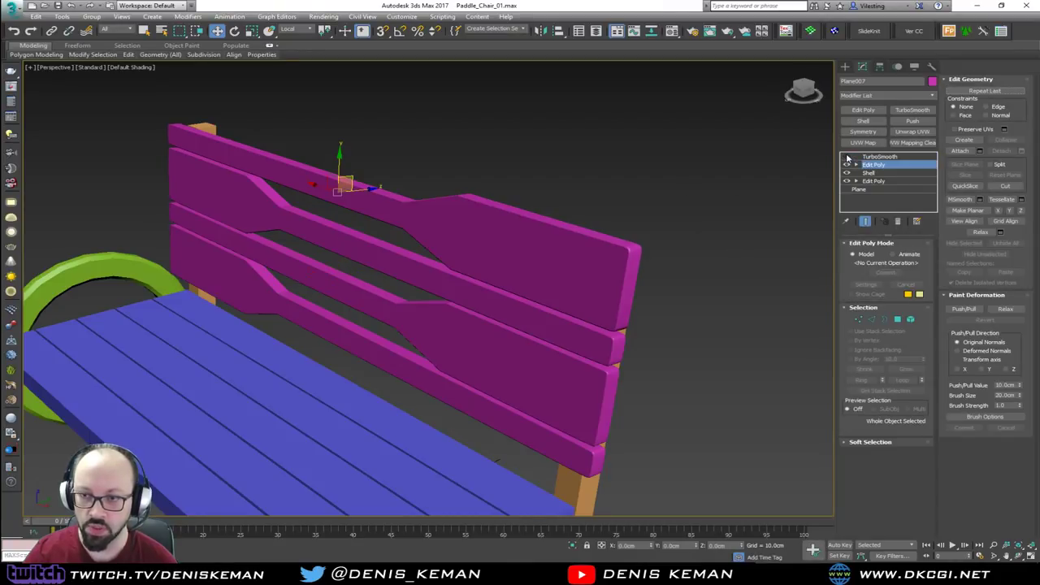
Step: Lower the top vertices of the top plank's wide end to about Z 94.8 cm, roughly level with the narrow part's top edge
{"action": "mouse_move", "coordinate": [574, 235]}
{"action": "middle_mouse_down", "text": "alt"}
{"action": "mouse_move", "coordinate": [541, 292]}
{"action": "mouse_move", "coordinate": [593, 223]}
{"action": "middle_mouse_up", "text": "alt"}
{"action": "key", "text": "F4"}
{"action": "key", "text": "1"}
{"action": "left_click_drag", "start_coordinate": [459, 123], "coordinate": [789, 213]}
{"action": "middle_click_drag", "start_coordinate": [789, 214], "coordinate": [654, 248], "text": "alt"}
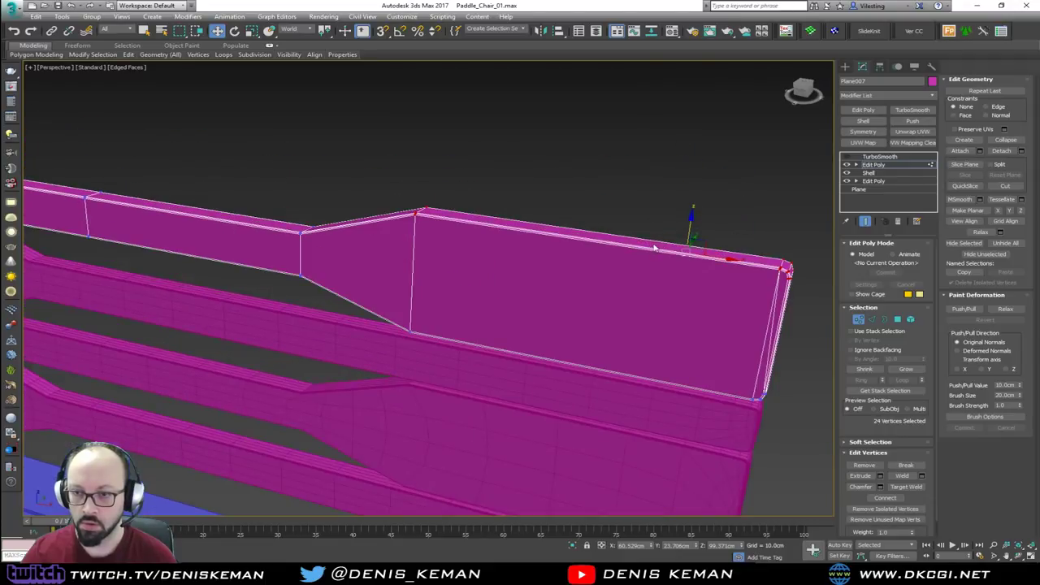
{"action": "left_click_drag", "start_coordinate": [692, 221], "coordinate": [313, 223]}
{"action": "key", "text": "s"}
{"action": "middle_click_drag", "start_coordinate": [313, 224], "coordinate": [521, 209], "text": "alt"}
{"action": "key", "text": "s"}
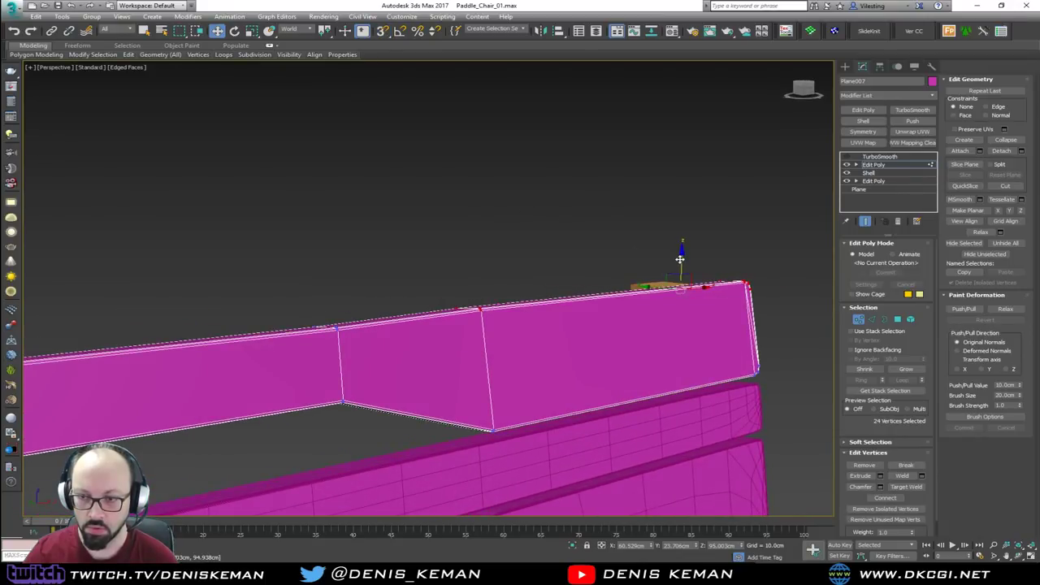
{"action": "left_click_drag", "start_coordinate": [680, 259], "coordinate": [680, 264]}
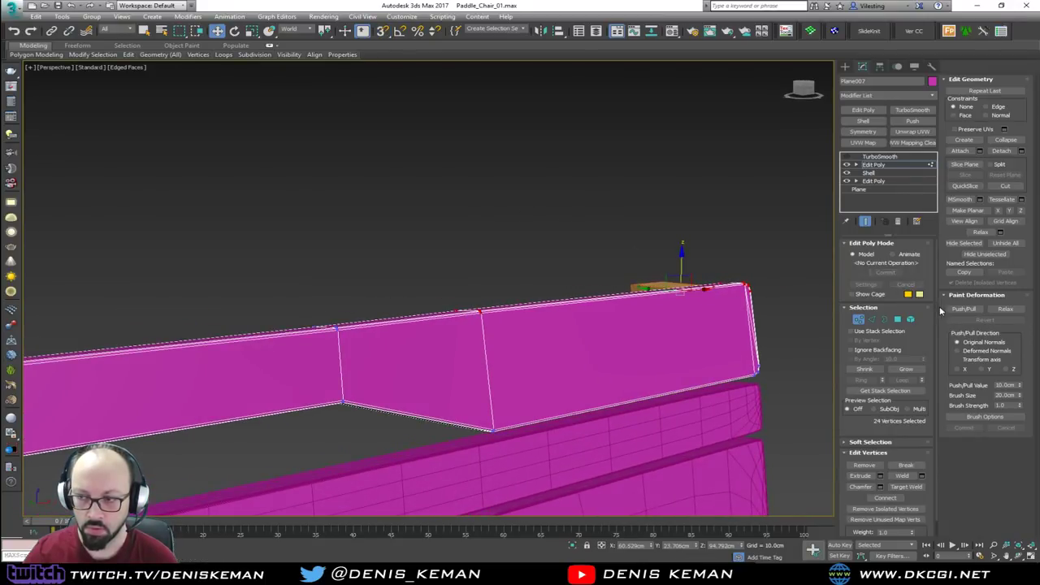
Step: Leave vertex editing, re-enable TurboSmooth on the top plank, and view the whole bench without edged faces
{"action": "left_click", "coordinate": [860, 319]}
{"action": "left_click", "coordinate": [849, 157]}
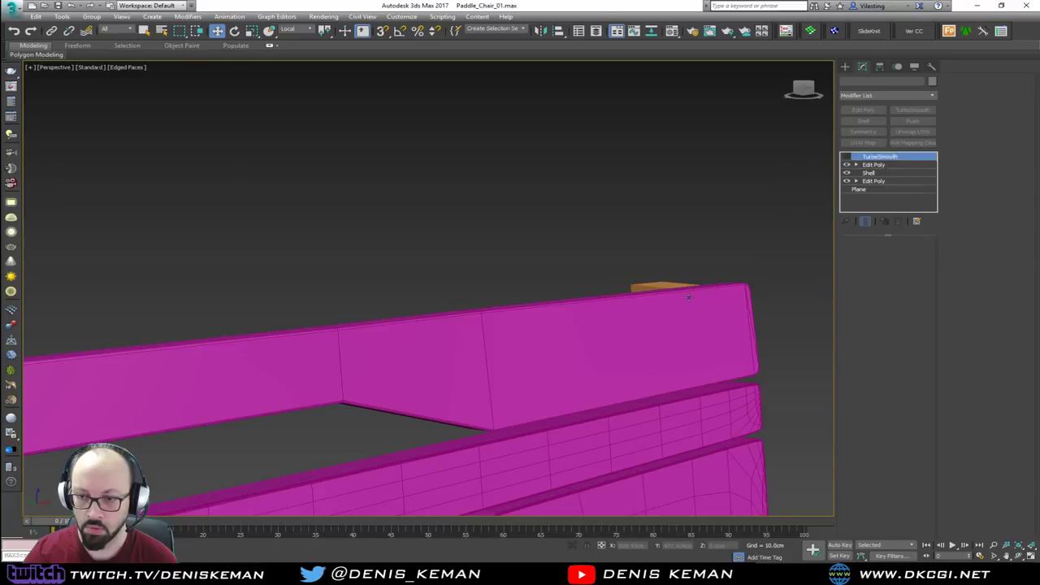
{"action": "left_click", "coordinate": [848, 158]}
{"action": "left_click", "coordinate": [466, 179]}
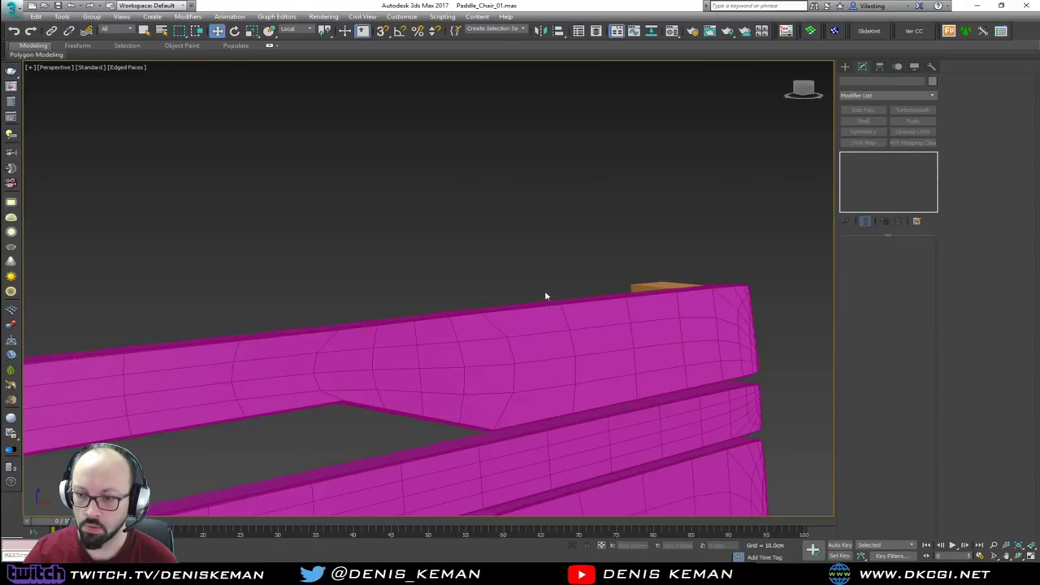
{"action": "scroll", "coordinate": [558, 259], "scroll_direction": "down", "scroll_amount": 2}
{"action": "mouse_move", "coordinate": [546, 295]}
{"action": "middle_mouse_down"}
{"action": "mouse_move", "coordinate": [559, 260]}
{"action": "mouse_move", "coordinate": [485, 284]}
{"action": "mouse_move", "coordinate": [420, 286]}
{"action": "mouse_move", "coordinate": [564, 290]}
{"action": "middle_mouse_up"}
{"action": "key", "text": "F4"}
{"action": "scroll", "coordinate": [559, 283], "scroll_direction": "down", "scroll_amount": 5}
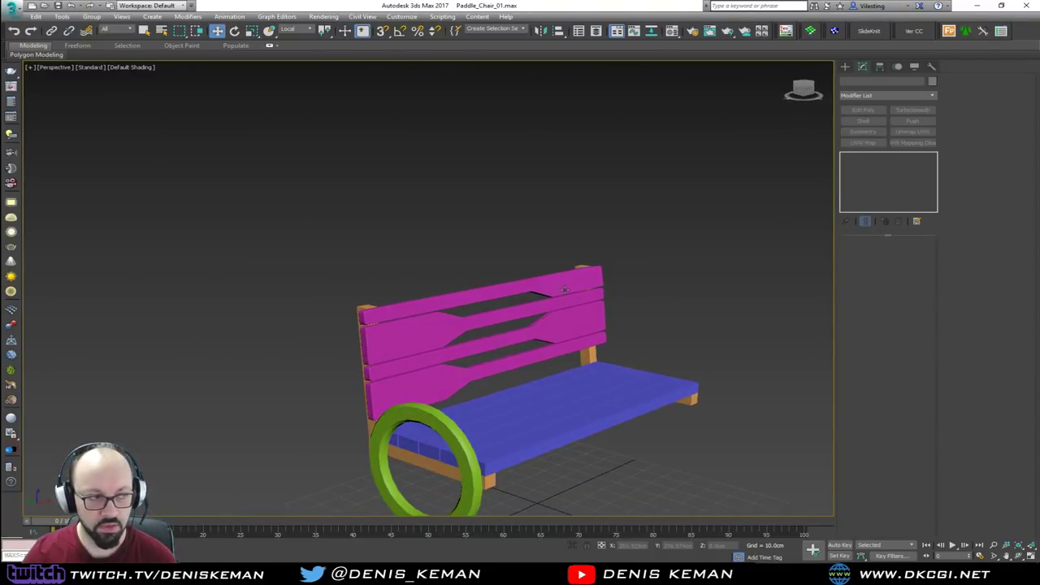
{"action": "middle_click_drag", "start_coordinate": [234, 248], "coordinate": [488, 285], "text": "alt"}
{"action": "middle_click_drag", "start_coordinate": [462, 327], "coordinate": [420, 277], "text": "alt"}
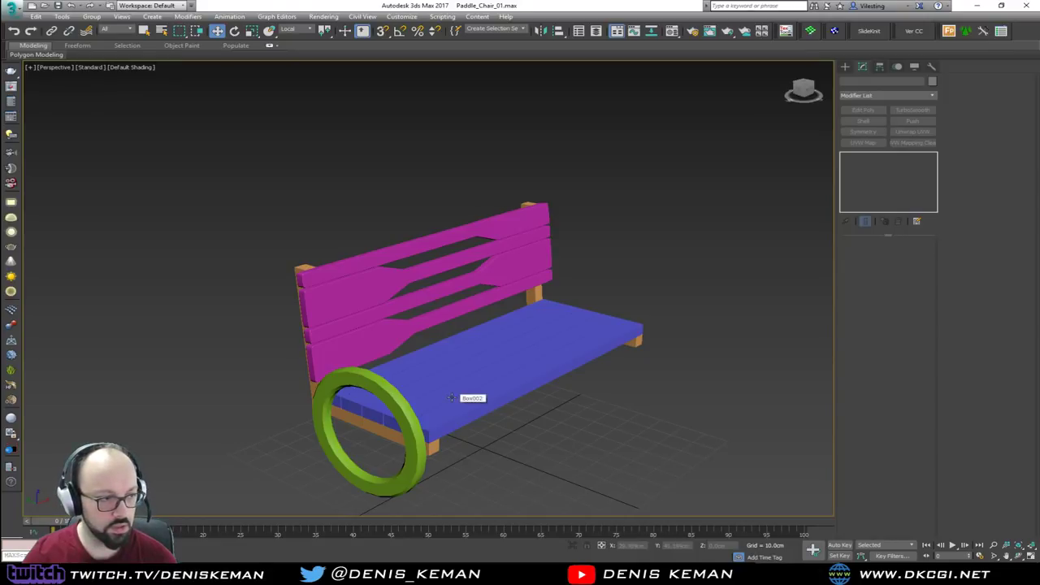
Step: Set the height of the seat planks' base box to 3 cm, return to their Edit Poly level and deselect them
{"action": "scroll", "coordinate": [452, 397], "scroll_direction": "up", "scroll_amount": 6}
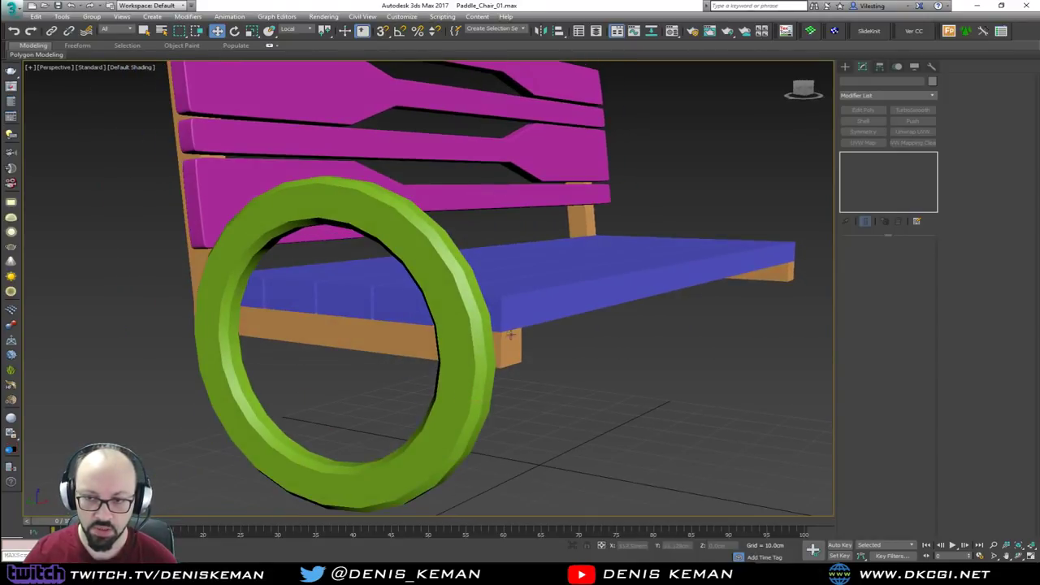
{"action": "left_click", "coordinate": [519, 312]}
{"action": "key", "text": "F4"}
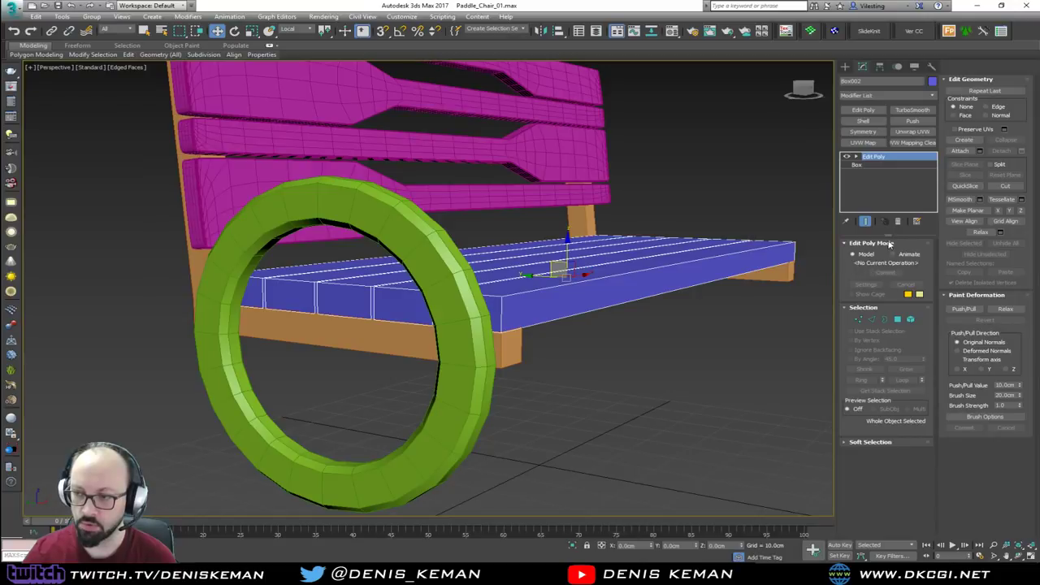
{"action": "left_click", "coordinate": [872, 165]}
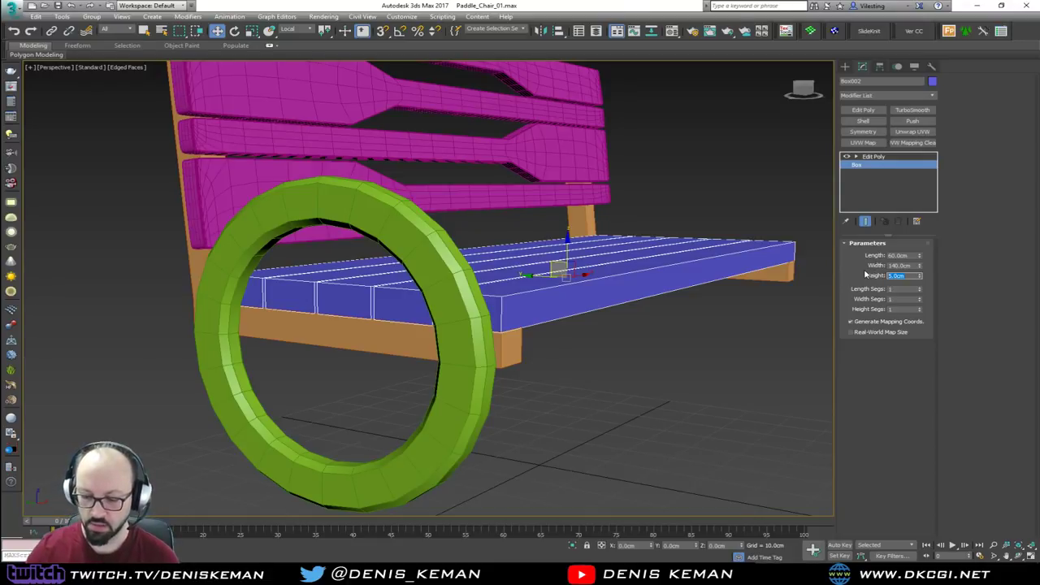
{"action": "type", "text": "3"}
{"action": "key", "text": "Return"}
{"action": "middle_click_drag", "start_coordinate": [649, 260], "coordinate": [634, 271], "text": "alt"}
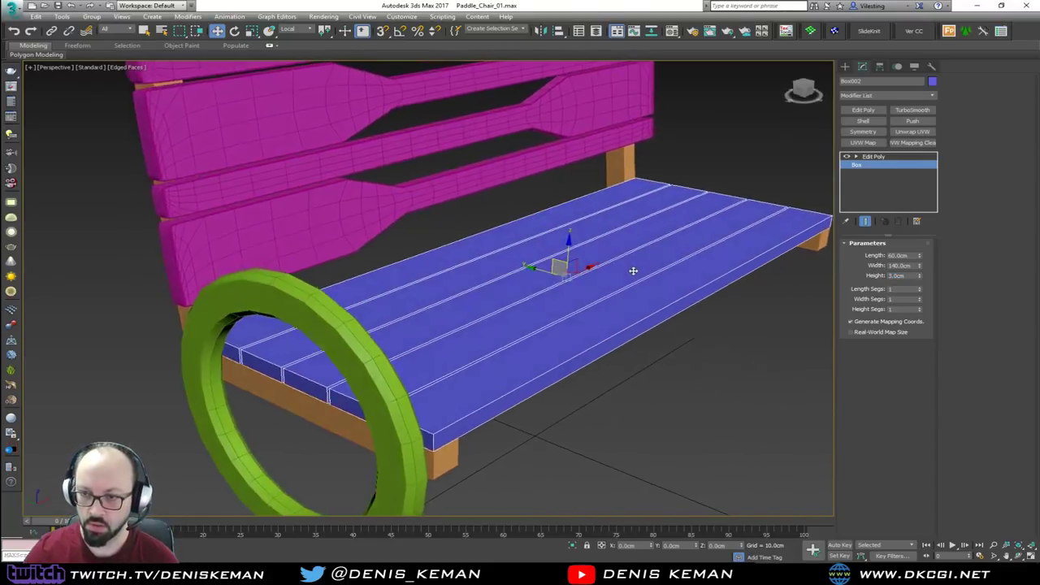
{"action": "scroll", "coordinate": [634, 272], "scroll_direction": "up", "scroll_amount": 1}
{"action": "middle_click_drag", "start_coordinate": [700, 202], "coordinate": [544, 244], "text": "alt"}
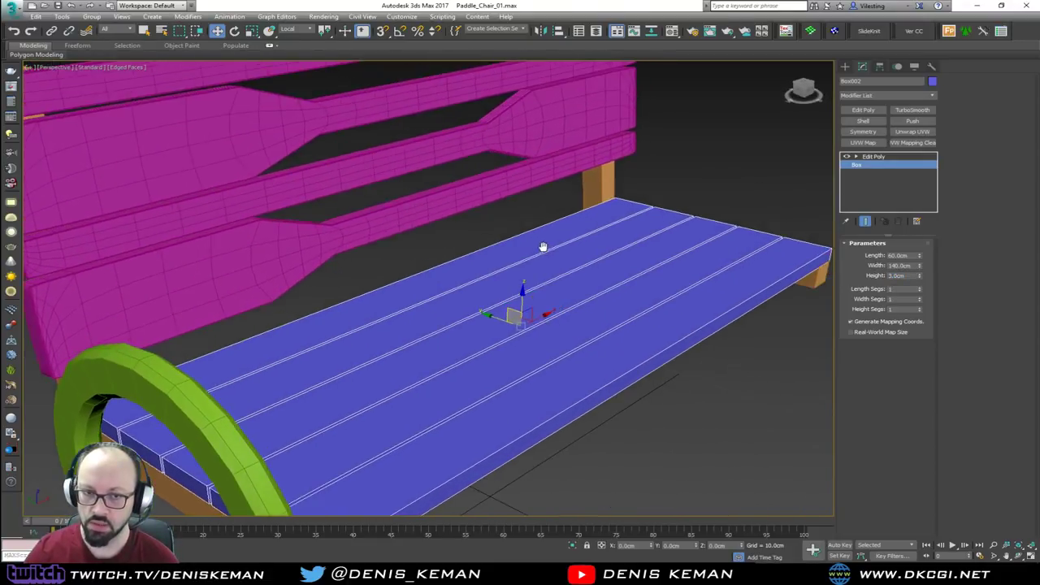
{"action": "left_click", "coordinate": [884, 157]}
{"action": "left_click", "coordinate": [761, 201]}
Step: Select the L-shaped wooden frame supporting the seat and backrest and isolate it
{"action": "scroll", "coordinate": [682, 236], "scroll_direction": "down", "scroll_amount": 3}
{"action": "middle_click_drag", "start_coordinate": [683, 235], "coordinate": [551, 280], "text": "alt"}
{"action": "left_click", "coordinate": [371, 356]}
{"action": "key", "text": "alt+q"}
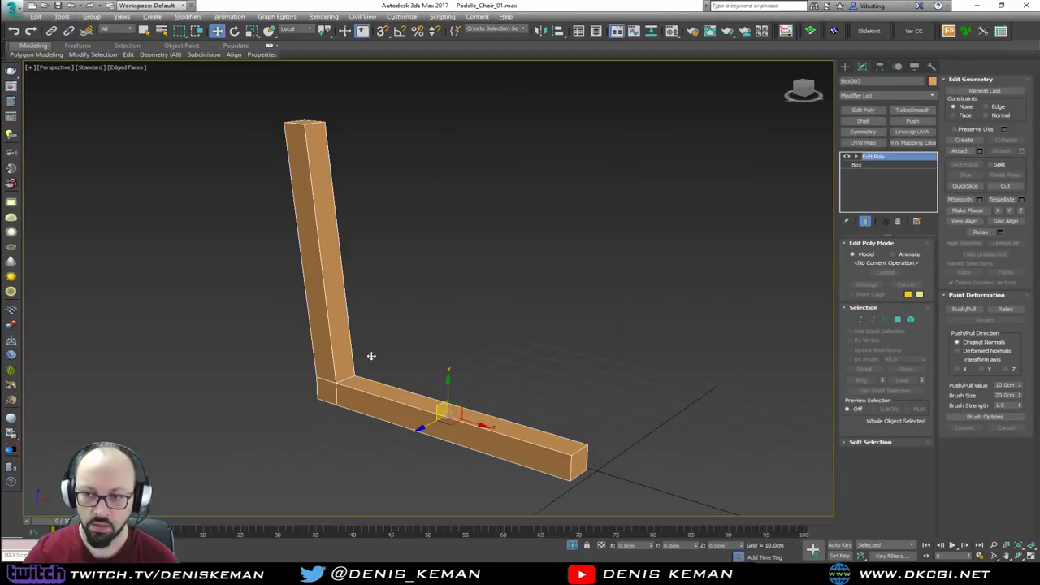
{"action": "middle_click_drag", "start_coordinate": [446, 375], "coordinate": [448, 380], "text": "alt"}
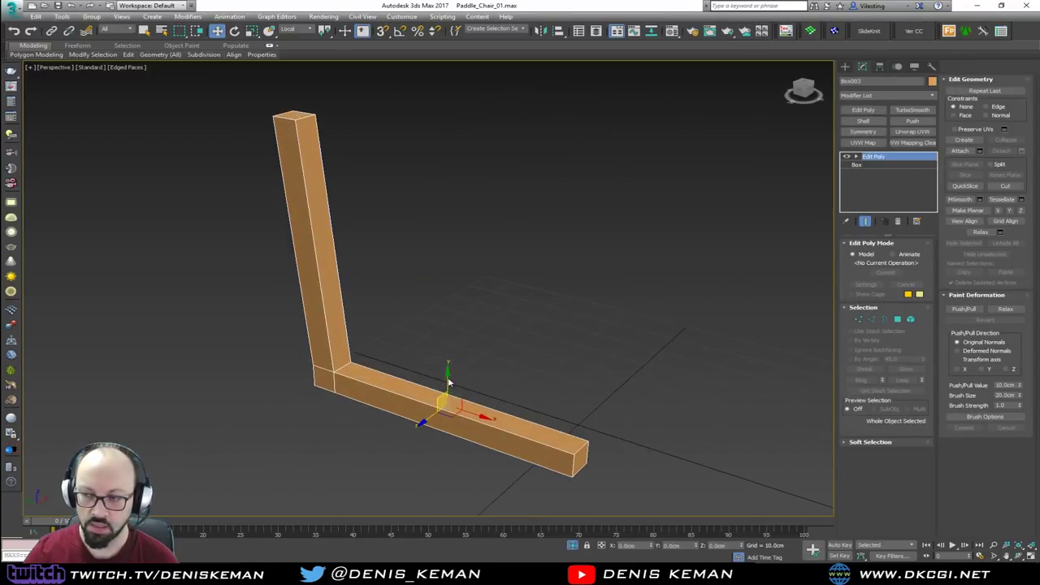
{"action": "left_click", "coordinate": [865, 109]}
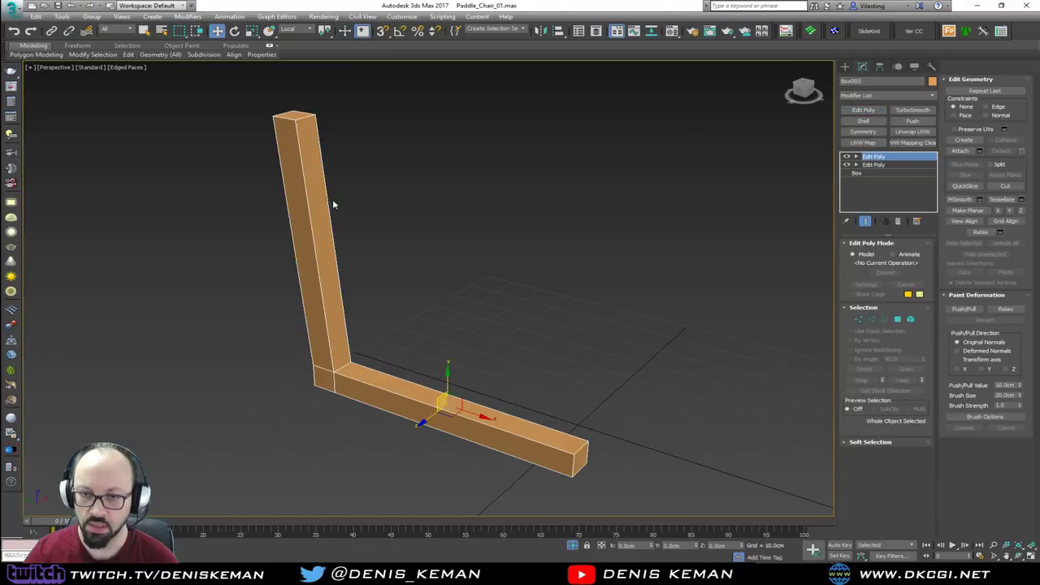
{"action": "key", "text": "2"}
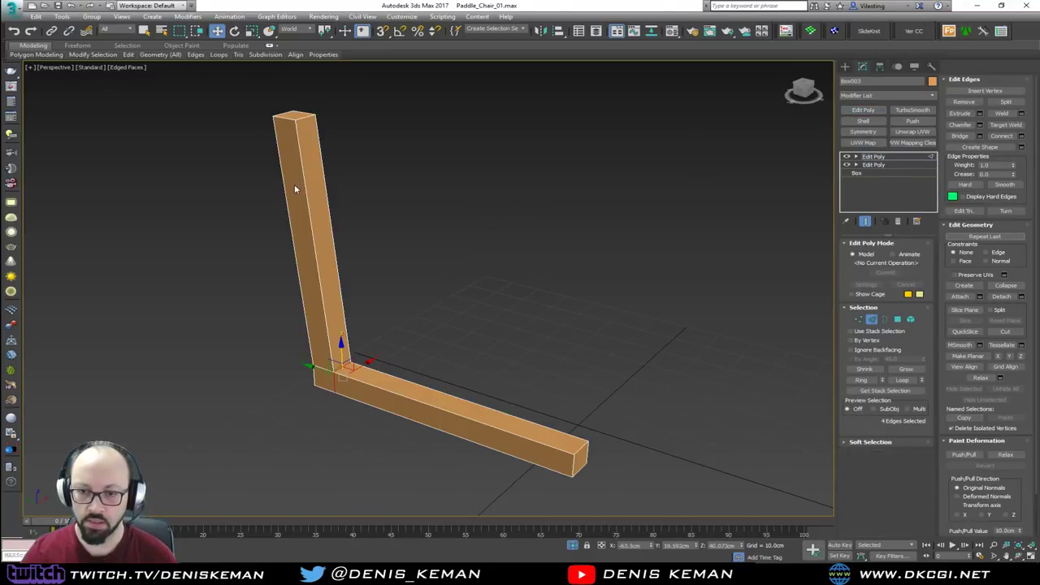
{"action": "left_click", "coordinate": [898, 223]}
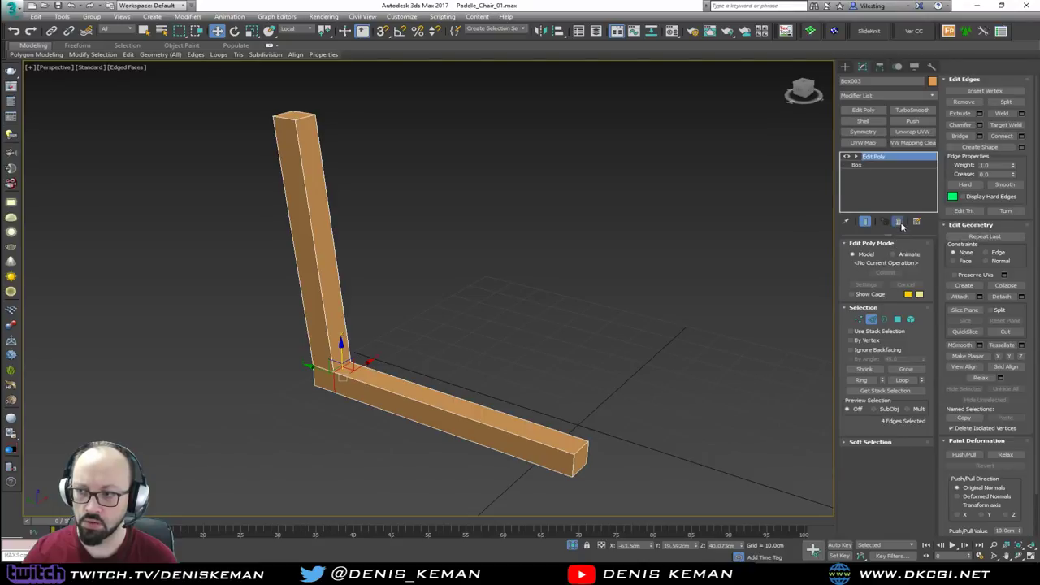
Step: Add a Chamfer modifier to the L-shaped frame and zoom in on the top of its upright
{"action": "left_click", "coordinate": [882, 95]}
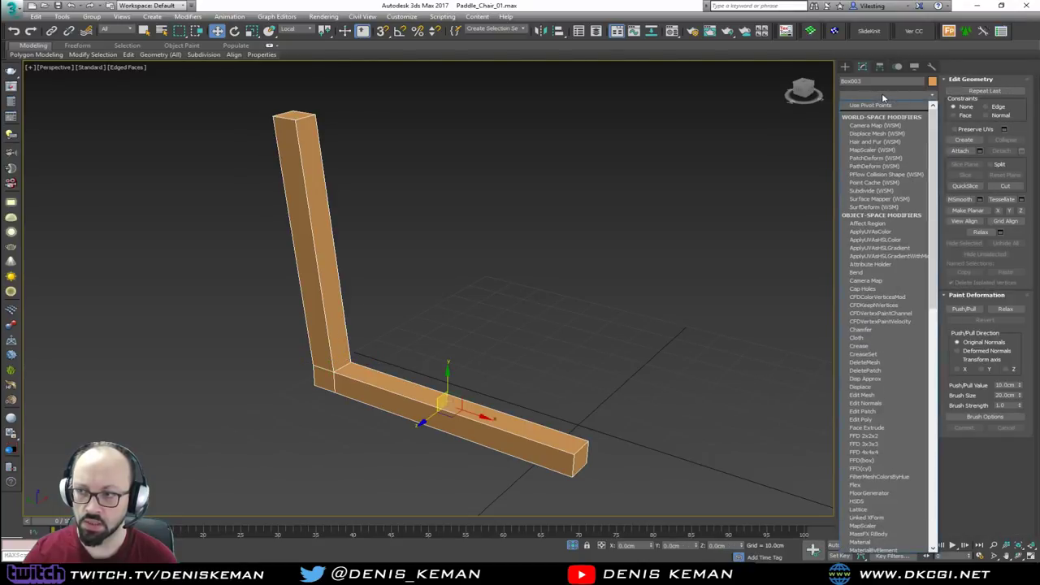
{"action": "scroll", "coordinate": [882, 122], "scroll_direction": "down", "scroll_amount": 5}
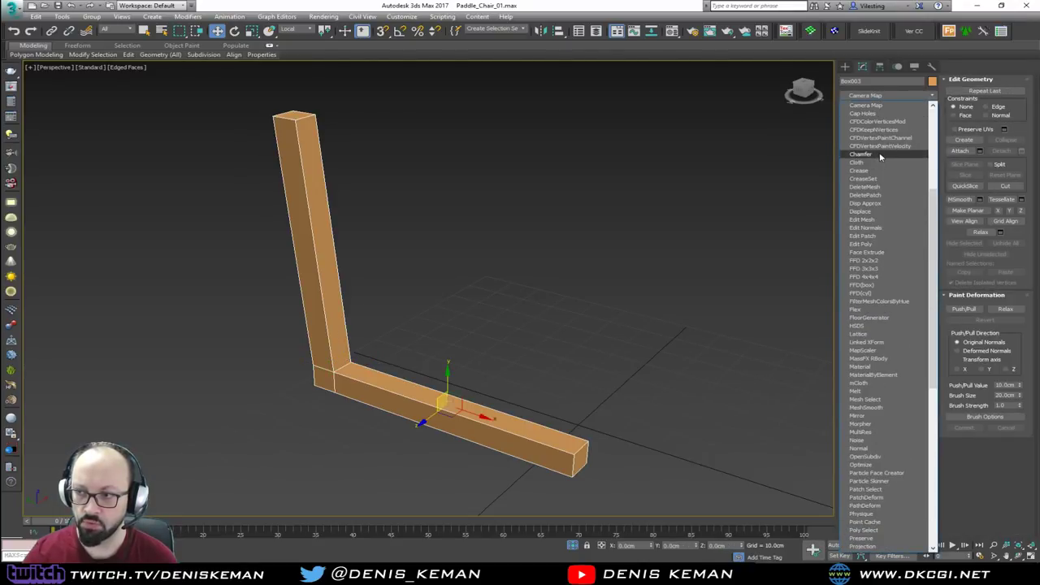
{"action": "left_click", "coordinate": [861, 154]}
{"action": "middle_click_drag", "start_coordinate": [352, 195], "coordinate": [360, 231]}
{"action": "scroll", "coordinate": [348, 204], "scroll_direction": "up", "scroll_amount": 3}
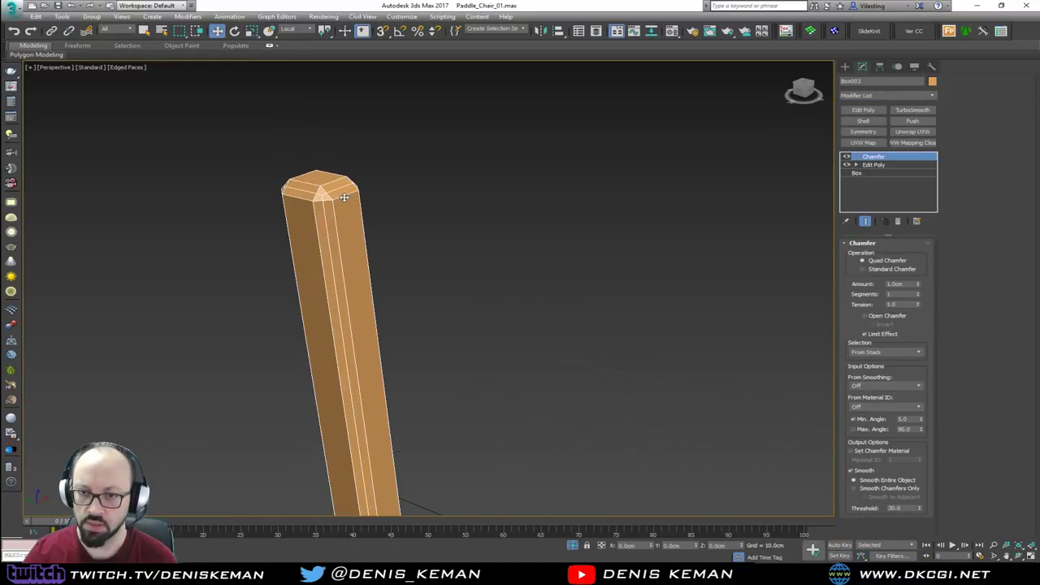
Step: Set the frame's chamfer amount to 0.5 cm and its tension to 0.5
{"action": "left_click", "coordinate": [898, 284]}
{"action": "type", "text": "0.5"}
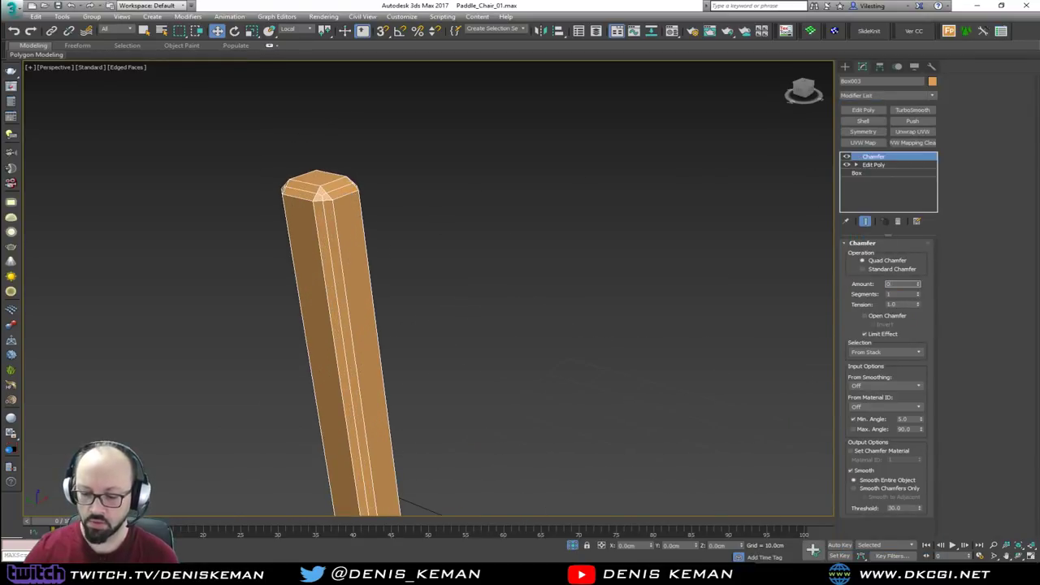
{"action": "key", "text": "Return"}
{"action": "left_click", "coordinate": [901, 304]}
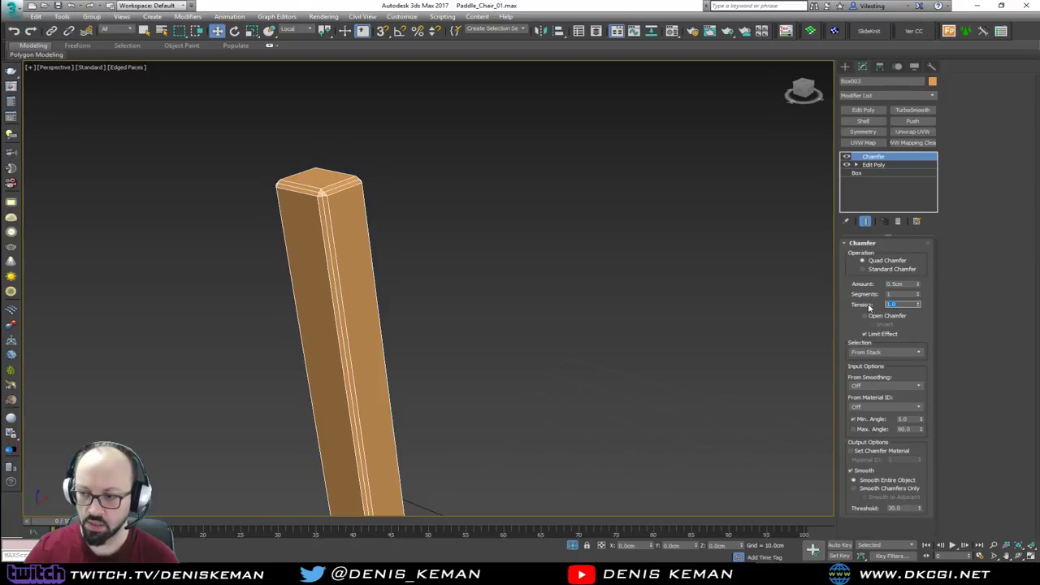
{"action": "type", "text": "0.5"}
{"action": "key", "text": "Return"}
{"action": "scroll", "coordinate": [376, 370], "scroll_direction": "down", "scroll_amount": 3}
{"action": "middle_click_drag", "start_coordinate": [376, 370], "coordinate": [312, 233]}
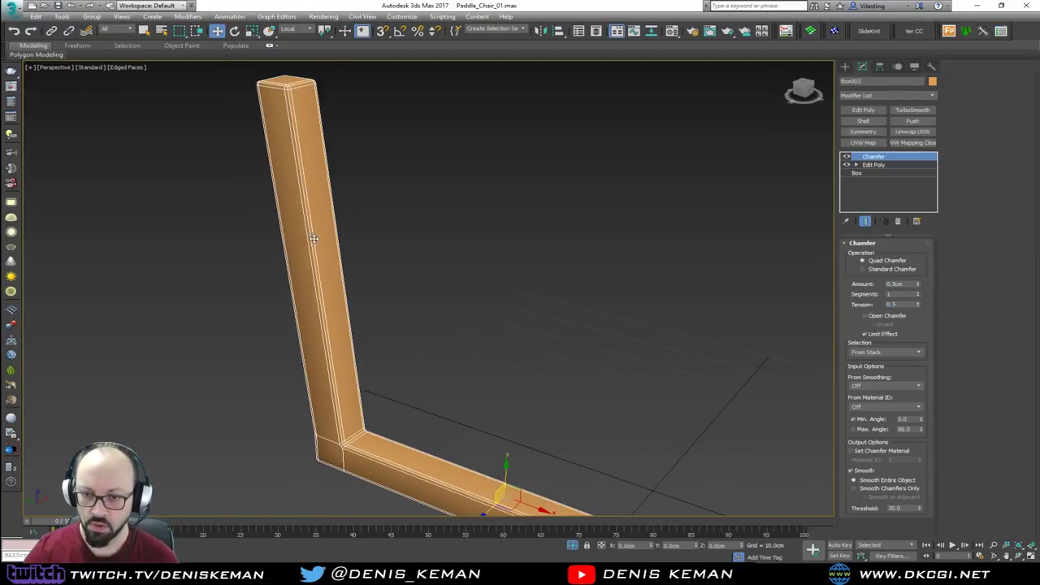
Step: Examine the chamfered edges of the L-shaped frame at its corner and at the front end of the seat rail
{"action": "middle_click_drag", "start_coordinate": [348, 388], "coordinate": [449, 272], "text": "alt"}
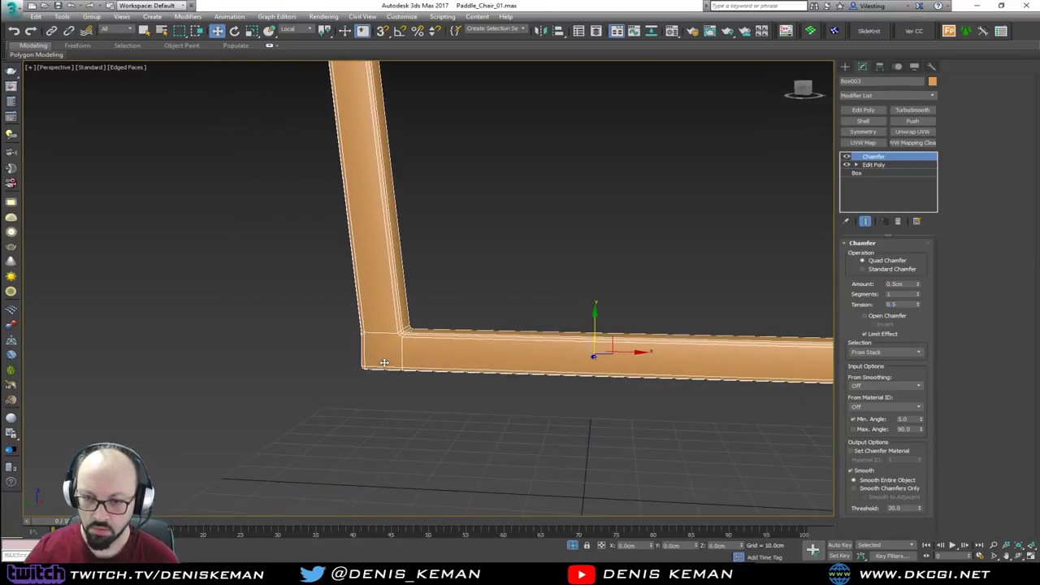
{"action": "scroll", "coordinate": [384, 363], "scroll_direction": "up", "scroll_amount": 2}
{"action": "middle_click_drag", "start_coordinate": [461, 339], "coordinate": [353, 377]}
{"action": "scroll", "coordinate": [239, 339], "scroll_direction": "down", "scroll_amount": 4}
{"action": "scroll", "coordinate": [418, 378], "scroll_direction": "up", "scroll_amount": 2}
{"action": "scroll", "coordinate": [421, 379], "scroll_direction": "up", "scroll_amount": 3}
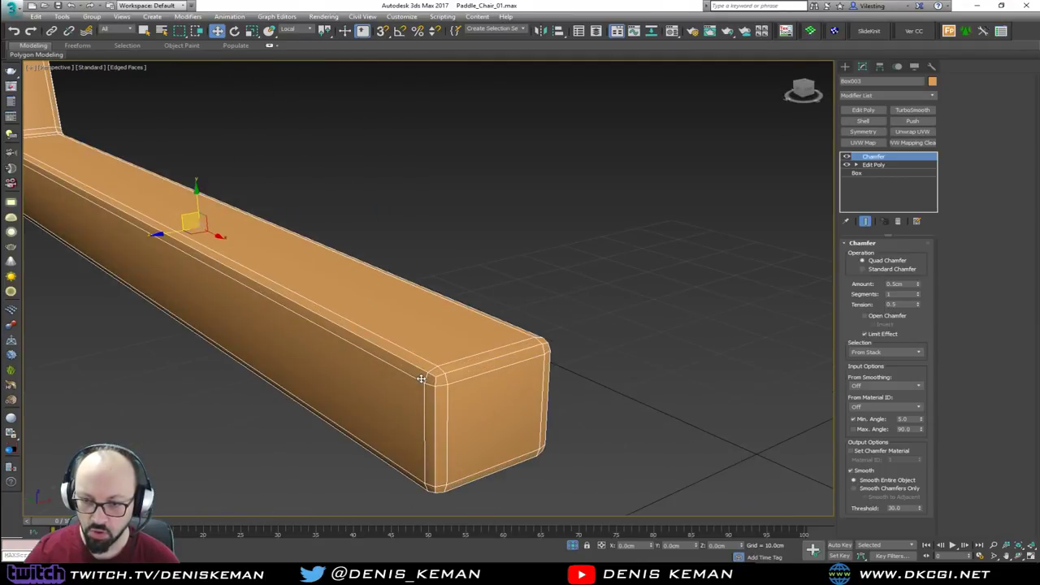
{"action": "scroll", "coordinate": [520, 430], "scroll_direction": "down", "scroll_amount": 4}
{"action": "middle_click_drag", "start_coordinate": [397, 337], "coordinate": [453, 298], "text": "alt"}
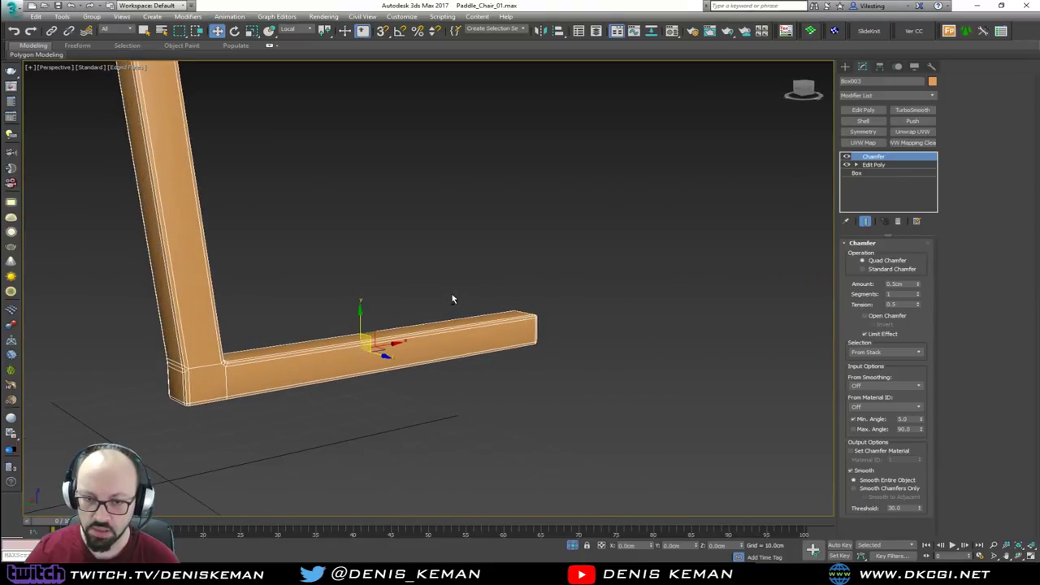
Step: Add an Edit Poly modifier above the Chamfer and connect the frame's inner-corner vertex diagonally to its lower outer-corner vertex on one side
{"action": "middle_click_drag", "start_coordinate": [296, 367], "coordinate": [372, 334]}
{"action": "scroll", "coordinate": [323, 334], "scroll_direction": "up", "scroll_amount": 3}
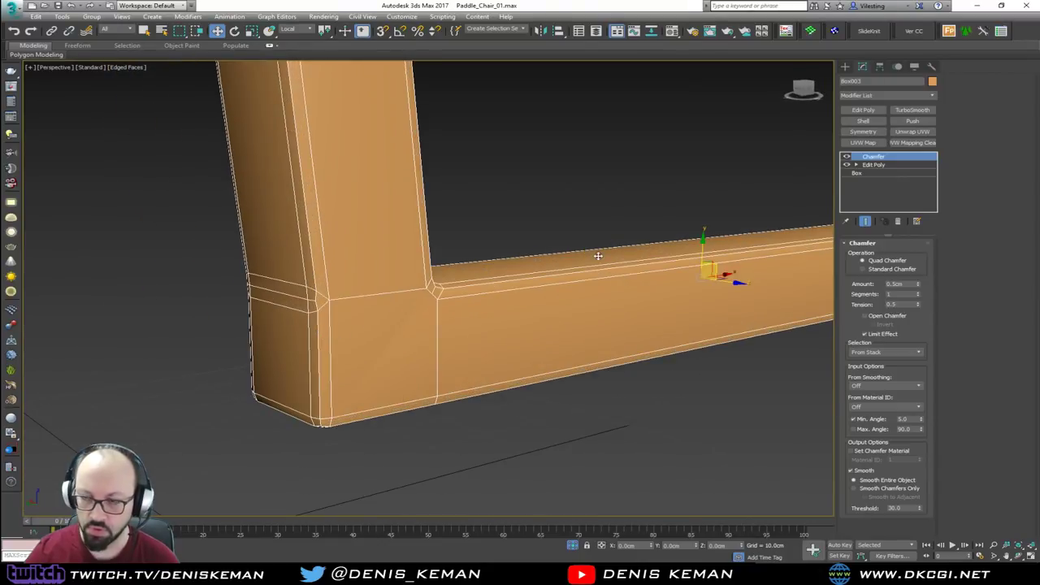
{"action": "left_click", "coordinate": [863, 110]}
{"action": "key", "text": "1"}
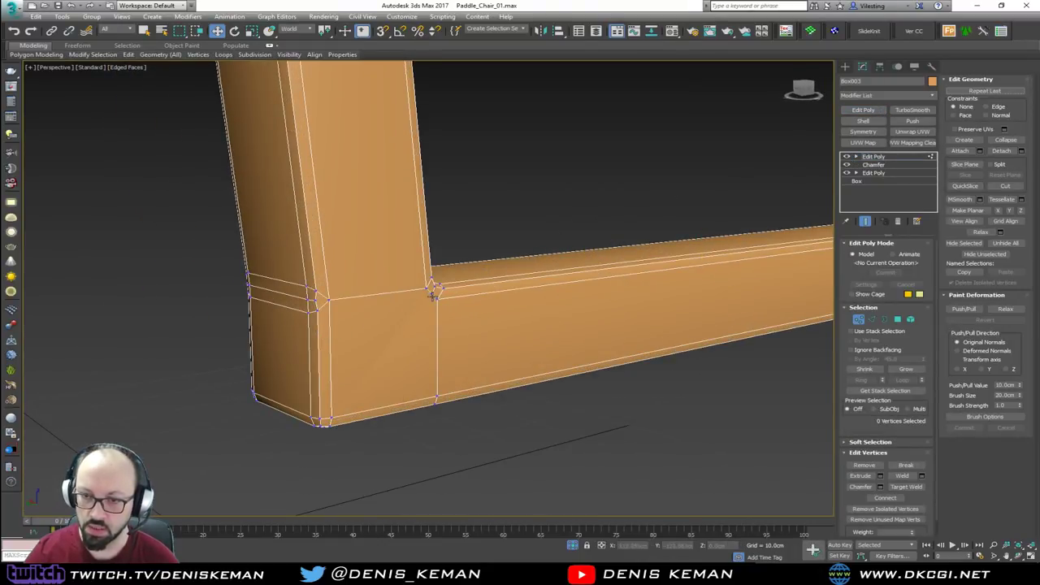
{"action": "left_click", "coordinate": [432, 293]}
{"action": "left_click", "coordinate": [333, 417], "text": "ctrl"}
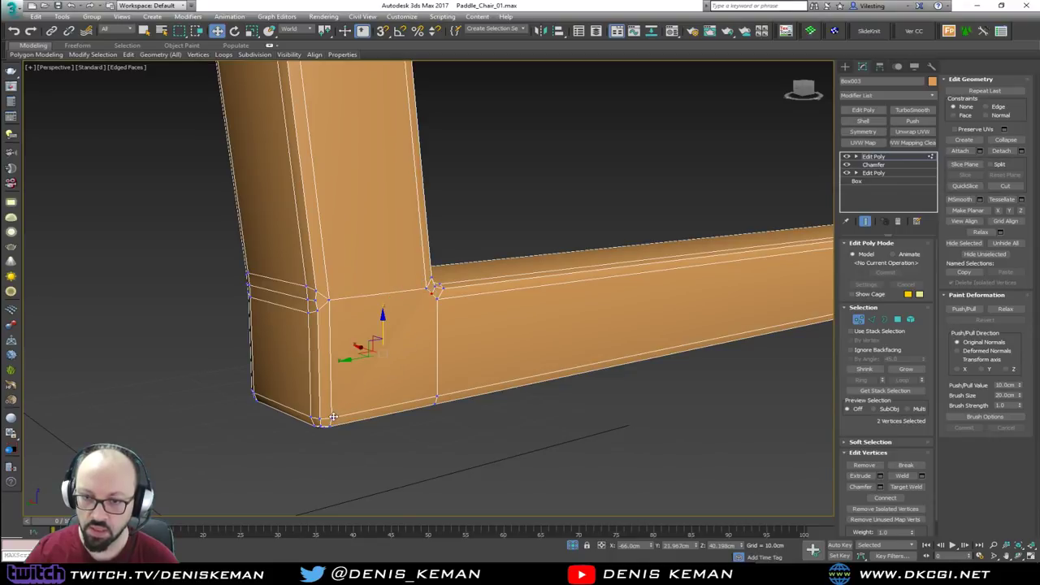
Step: Connect the matching inner and outer corner vertices diagonally on the opposite side of the frame and leave vertex editing
{"action": "middle_click_drag", "start_coordinate": [348, 418], "coordinate": [497, 344], "text": "alt"}
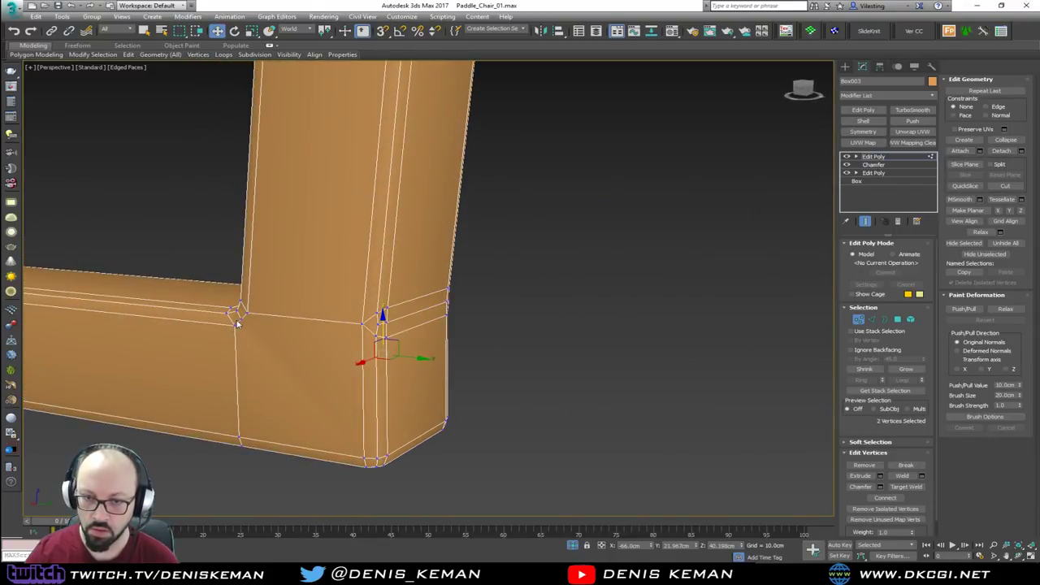
{"action": "left_click", "coordinate": [247, 320]}
{"action": "left_click", "coordinate": [237, 317]}
{"action": "left_click", "coordinate": [364, 456], "text": "ctrl"}
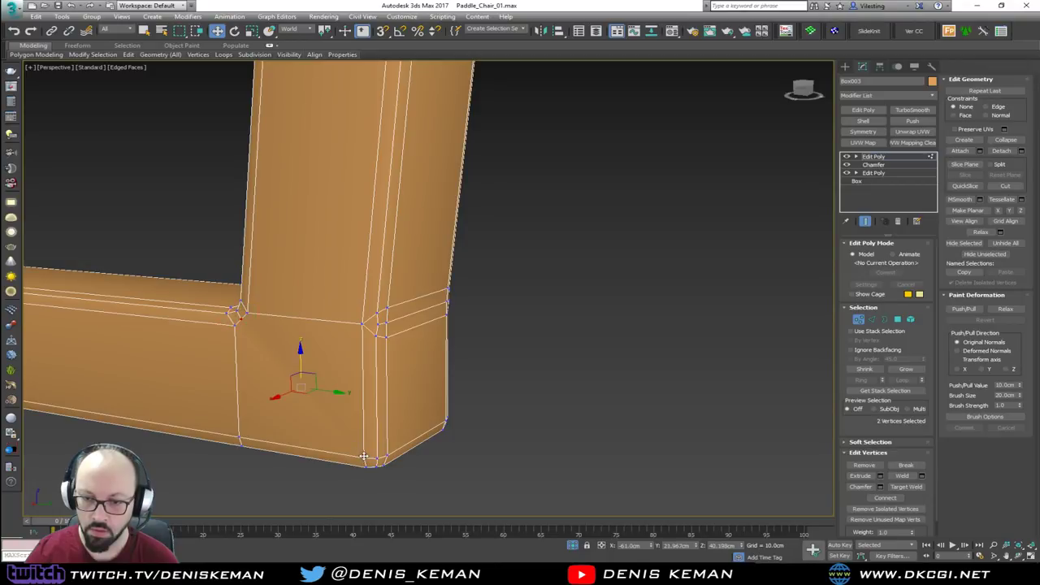
{"action": "key", "text": "ctrl+shift+e"}
{"action": "left_click", "coordinate": [859, 319]}
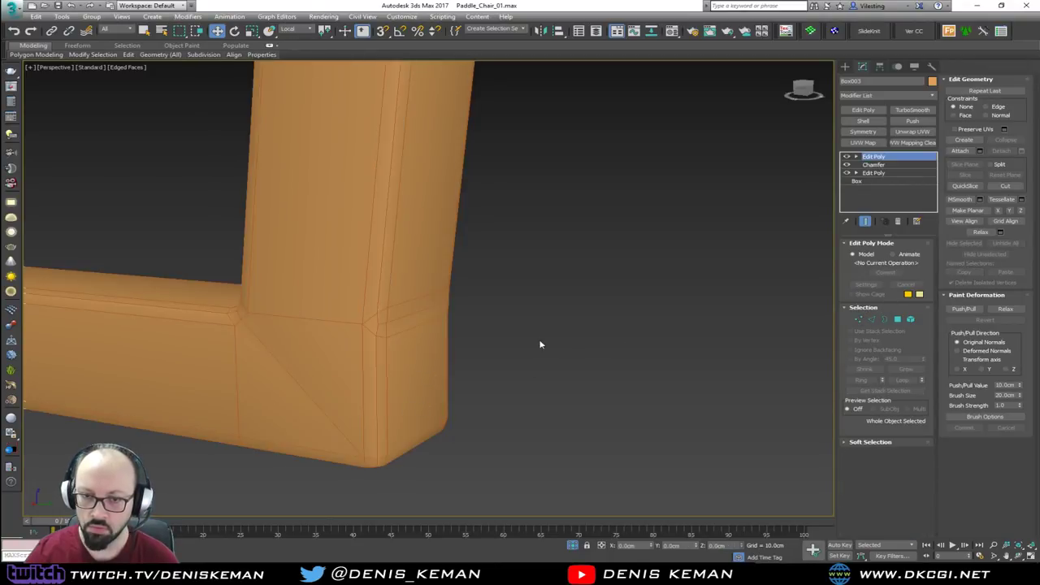
Step: Examine the frame's connected corner, back edges and the top of its upright from several angles
{"action": "left_click", "coordinate": [539, 344]}
{"action": "middle_click_drag", "start_coordinate": [294, 272], "coordinate": [339, 309]}
{"action": "scroll", "coordinate": [339, 309], "scroll_direction": "down", "scroll_amount": 5}
{"action": "scroll", "coordinate": [360, 313], "scroll_direction": "up", "scroll_amount": 2}
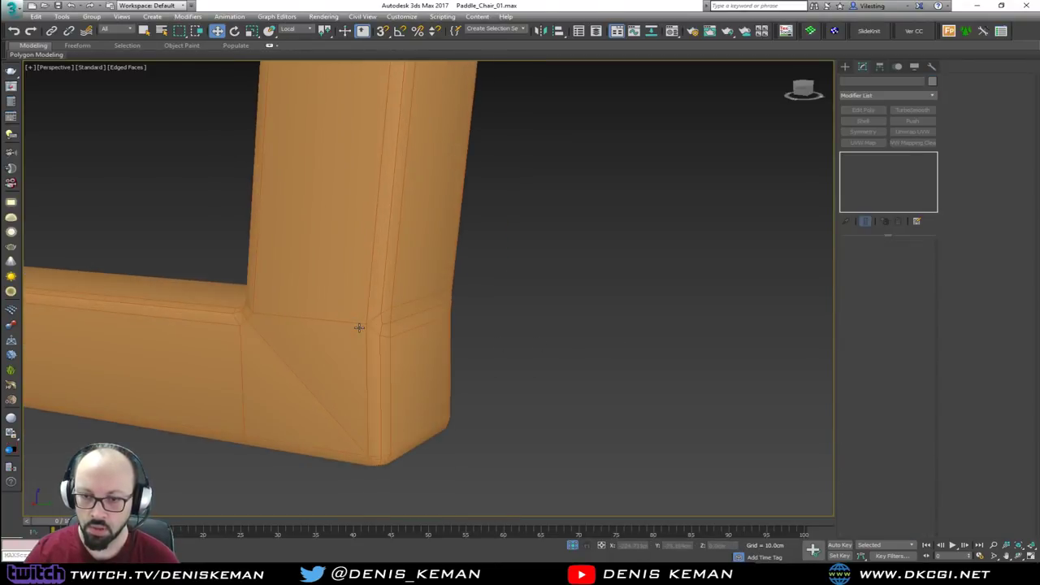
{"action": "left_click", "coordinate": [366, 326]}
{"action": "middle_click_drag", "start_coordinate": [370, 328], "coordinate": [351, 334], "text": "alt"}
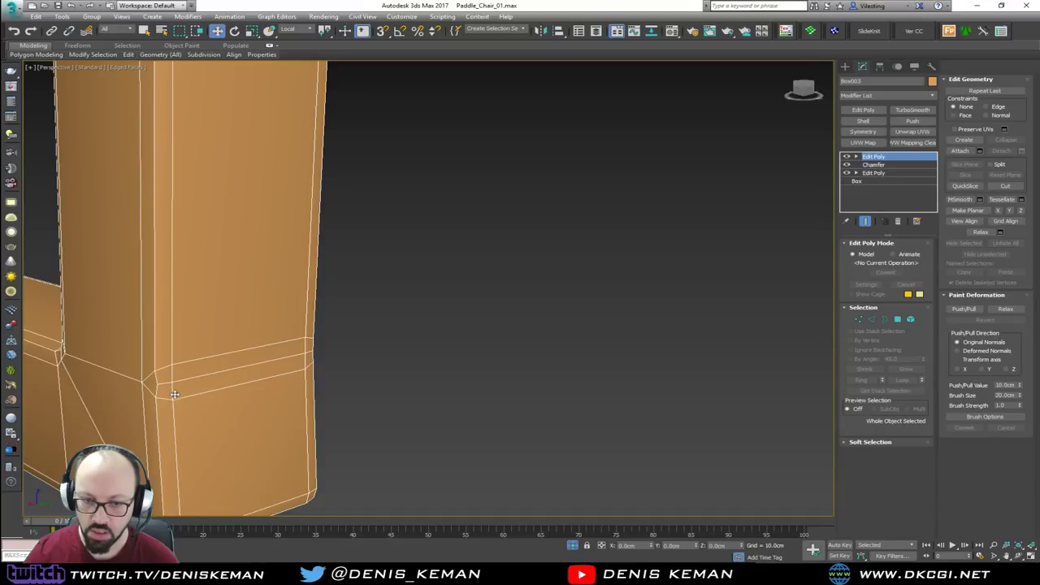
{"action": "middle_click_drag", "start_coordinate": [165, 377], "coordinate": [257, 435]}
{"action": "scroll", "coordinate": [258, 435], "scroll_direction": "down", "scroll_amount": 3}
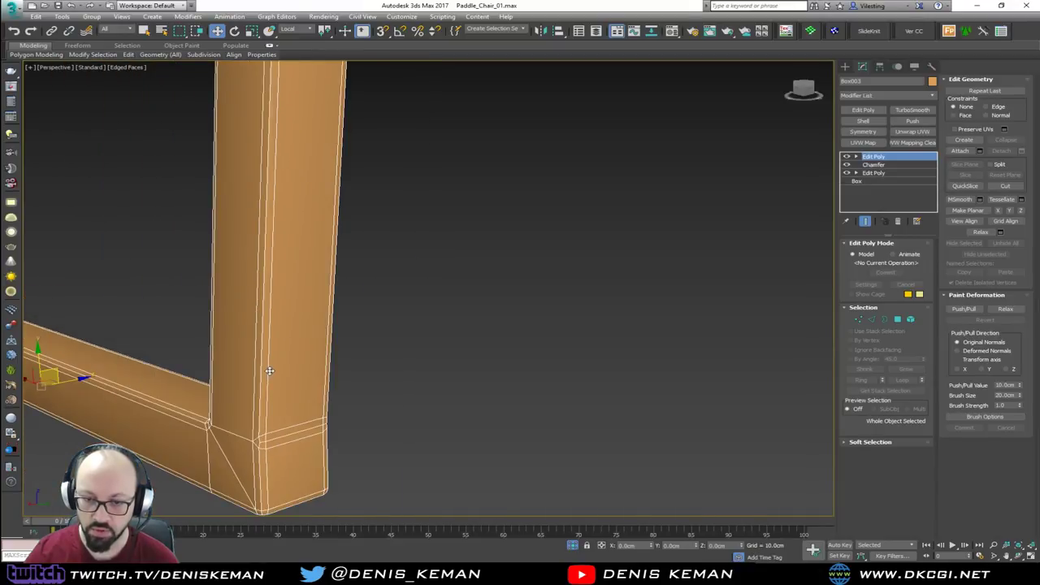
{"action": "middle_click_drag", "start_coordinate": [269, 371], "coordinate": [463, 339], "text": "alt"}
{"action": "middle_click_drag", "start_coordinate": [209, 290], "coordinate": [515, 422]}
{"action": "scroll", "coordinate": [517, 424], "scroll_direction": "down", "scroll_amount": 3}
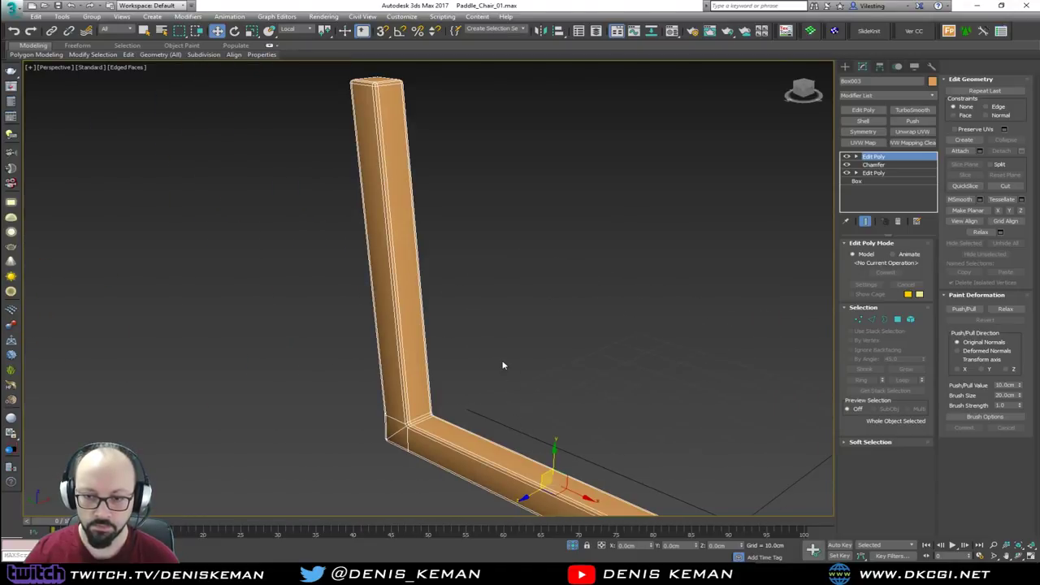
{"action": "middle_click_drag", "start_coordinate": [504, 365], "coordinate": [501, 370], "text": "alt"}
{"action": "middle_click_drag", "start_coordinate": [418, 122], "coordinate": [448, 287]}
{"action": "scroll", "coordinate": [413, 248], "scroll_direction": "up", "scroll_amount": 5}
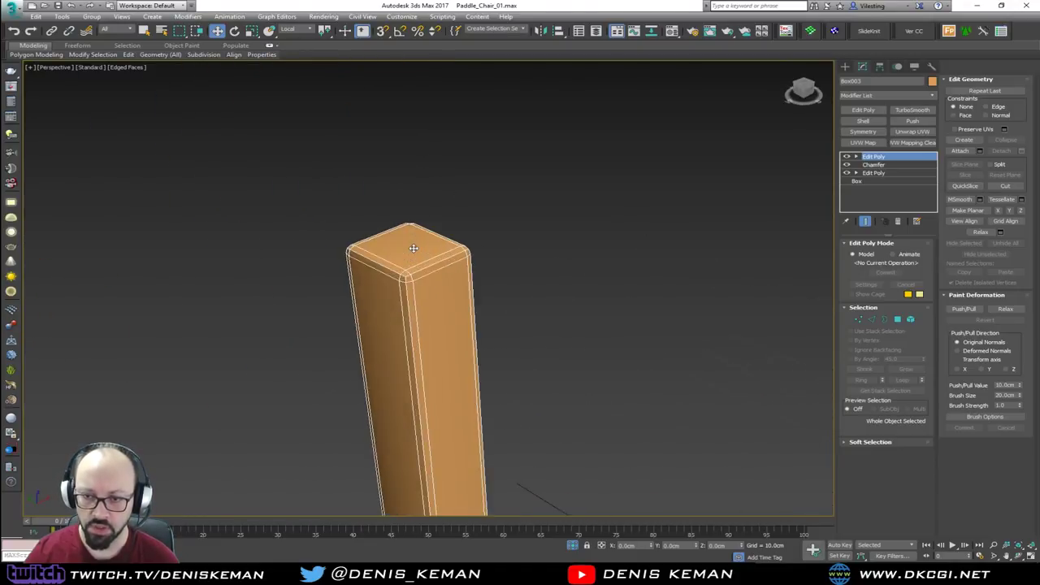
Step: Auto-smooth all polygons of the frame with a 10-degree threshold, leave polygon editing and deselect the frame
{"action": "scroll", "coordinate": [419, 291], "scroll_direction": "down", "scroll_amount": 3}
{"action": "key", "text": "4"}
{"action": "middle_click_drag", "start_coordinate": [486, 347], "coordinate": [383, 121]}
{"action": "key", "text": "ctrl+a"}
{"action": "middle_click_drag", "start_coordinate": [467, 455], "coordinate": [462, 198]}
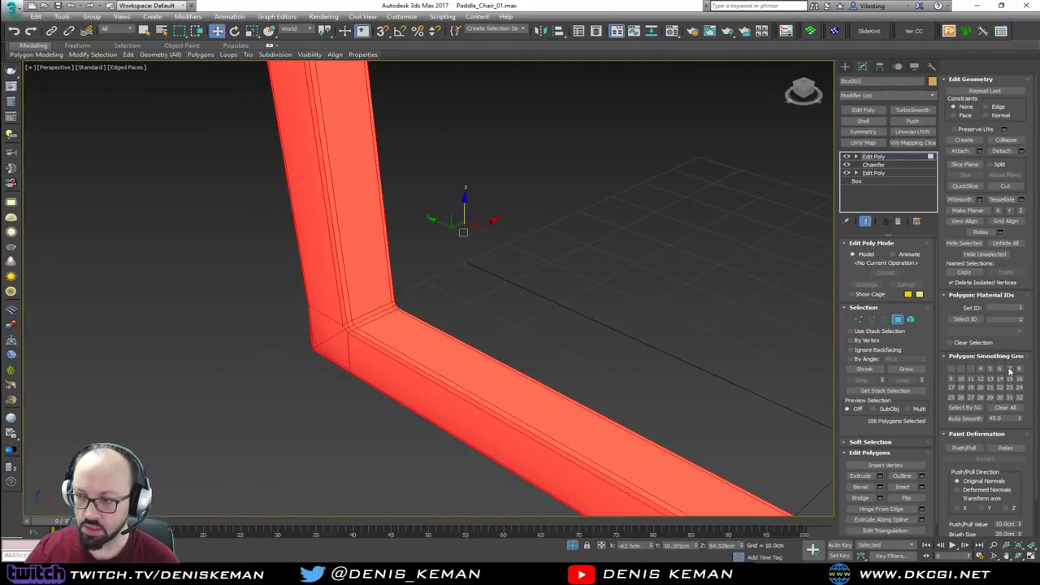
{"action": "double_click", "coordinate": [1000, 418]}
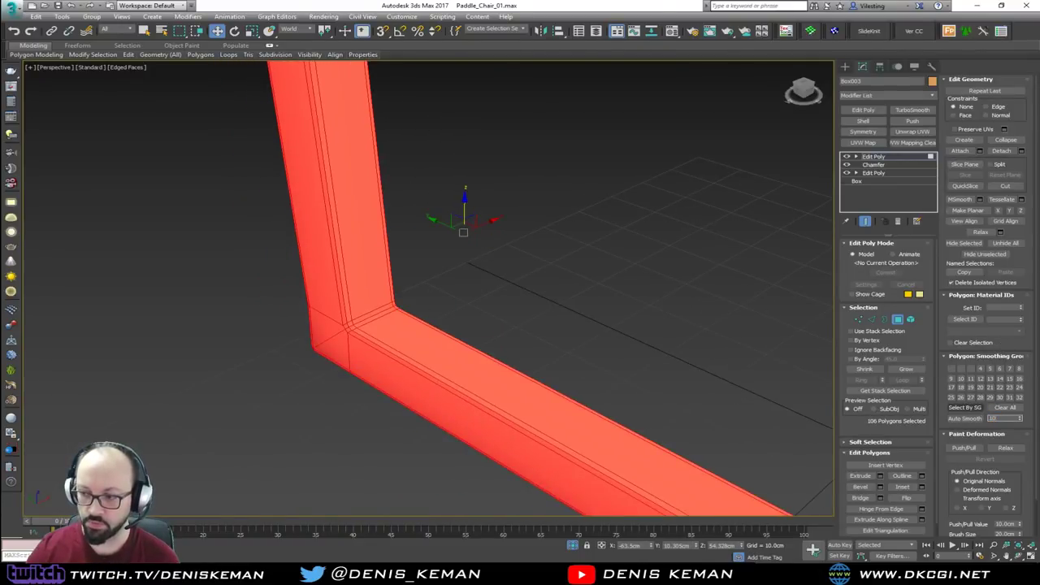
{"action": "left_click", "coordinate": [966, 418]}
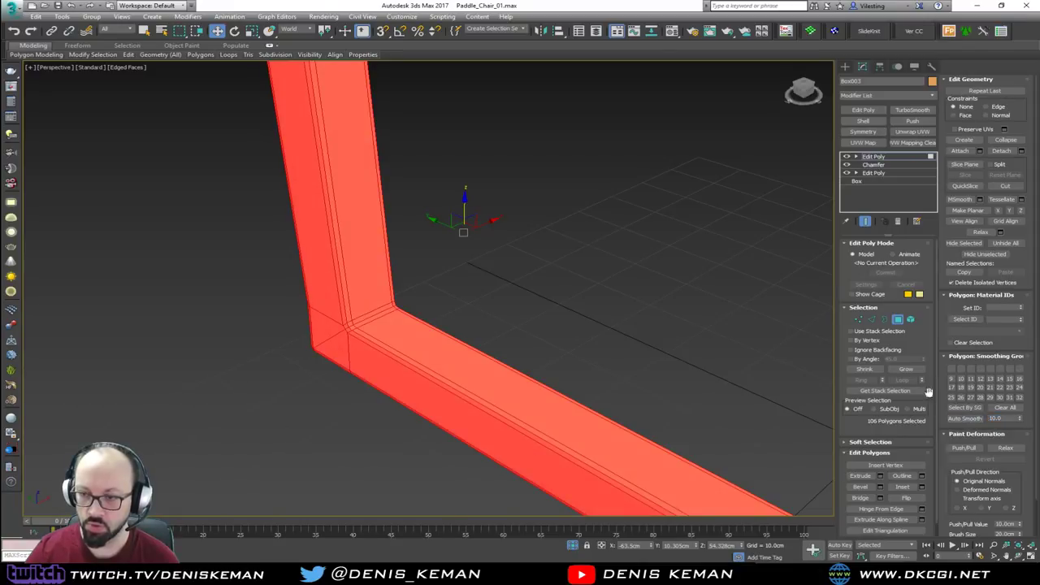
{"action": "left_click", "coordinate": [898, 320]}
{"action": "left_click", "coordinate": [549, 278]}
Step: Try a TurboSmooth modifier separated by smoothing groups on the frame, check its wireframe and remove the modifier
{"action": "middle_click_drag", "start_coordinate": [549, 278], "coordinate": [408, 258], "text": "alt"}
{"action": "left_click", "coordinate": [418, 325]}
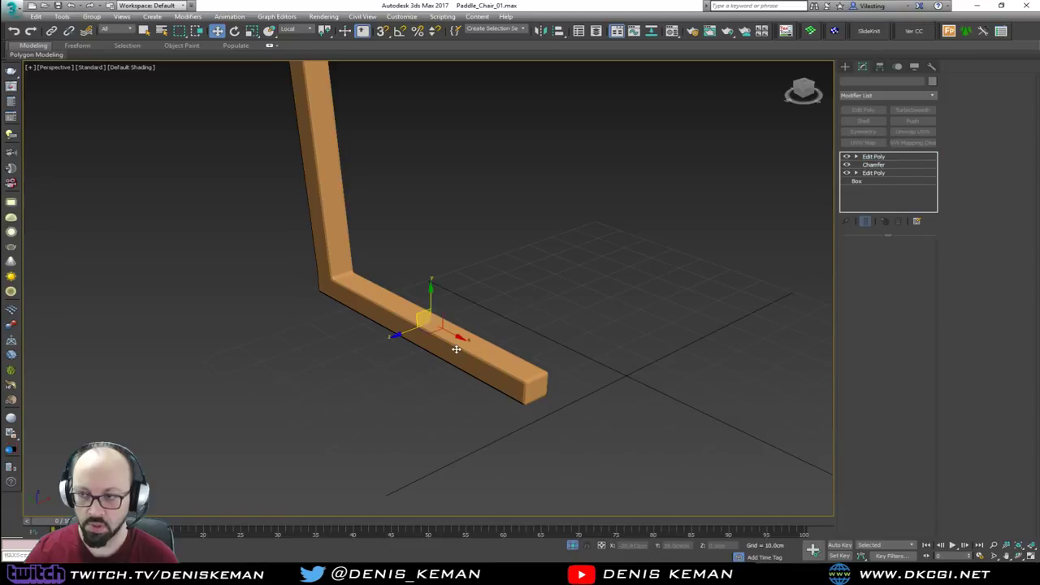
{"action": "scroll", "coordinate": [418, 326], "scroll_direction": "up", "scroll_amount": 4}
{"action": "left_click", "coordinate": [913, 110]}
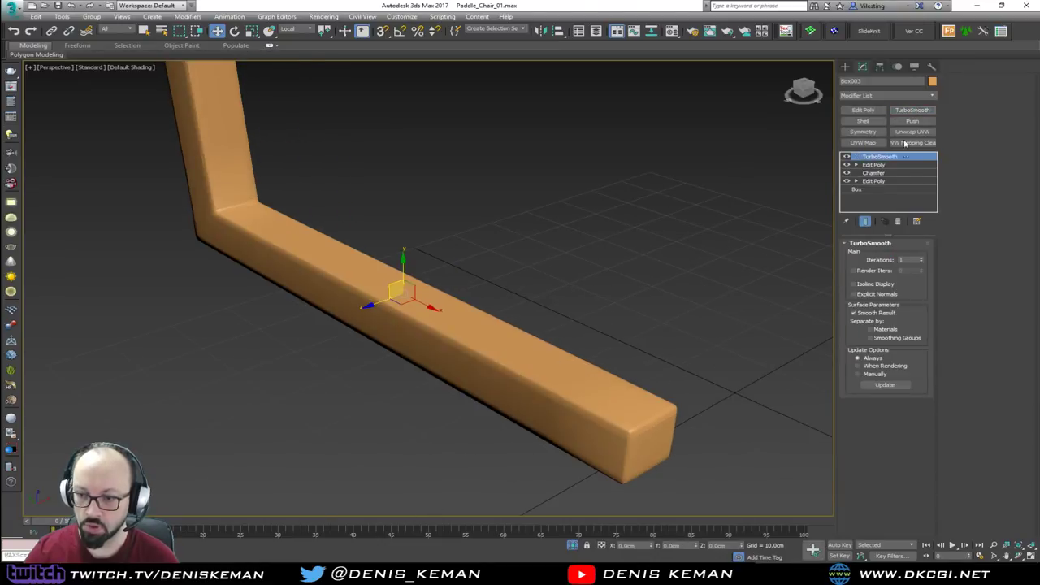
{"action": "left_click", "coordinate": [895, 339]}
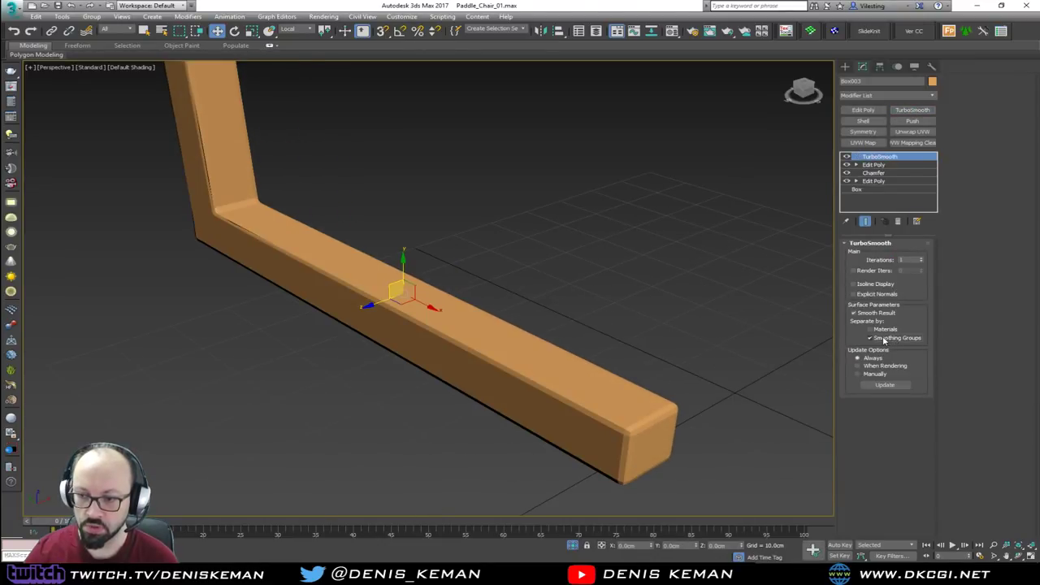
{"action": "scroll", "coordinate": [315, 211], "scroll_direction": "up", "scroll_amount": 4}
{"action": "key", "text": "F4"}
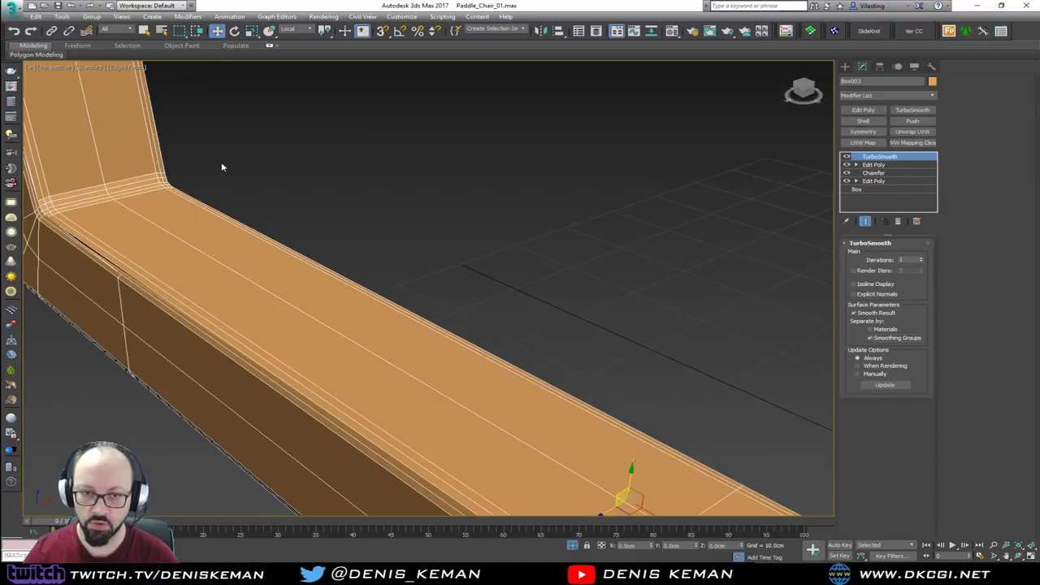
{"action": "middle_click_drag", "start_coordinate": [221, 162], "coordinate": [560, 242]}
{"action": "left_click", "coordinate": [897, 221]}
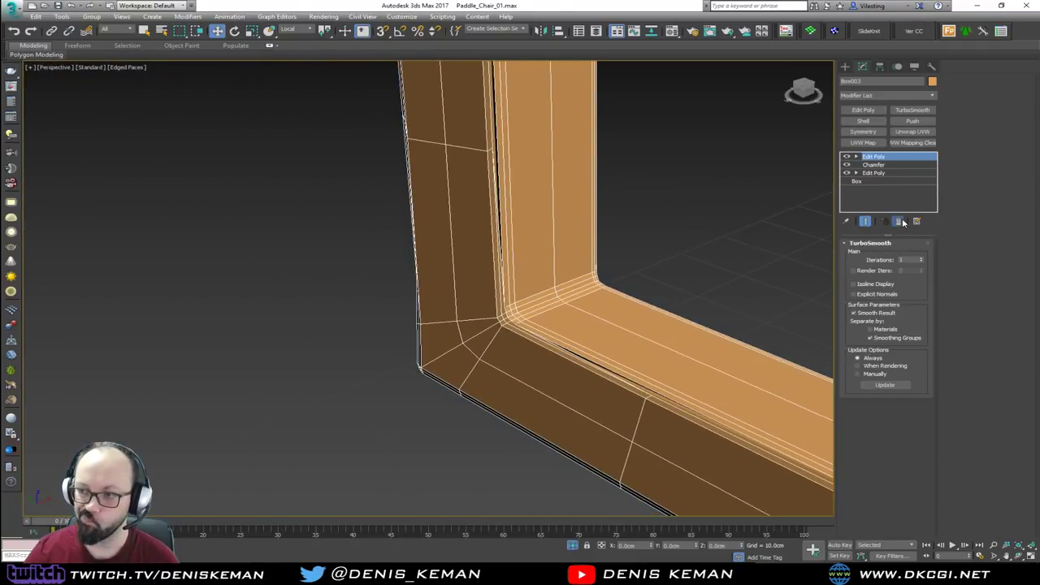
Step: End the frame's isolation to bring back the whole bench, deselect everything and hide the edge display
{"action": "middle_click_drag", "start_coordinate": [460, 246], "coordinate": [524, 117]}
{"action": "middle_click_drag", "start_coordinate": [524, 261], "coordinate": [386, 209]}
{"action": "scroll", "coordinate": [386, 209], "scroll_direction": "down", "scroll_amount": 4}
{"action": "middle_click_drag", "start_coordinate": [513, 228], "coordinate": [459, 340], "text": "alt"}
{"action": "right_click", "coordinate": [455, 272]}
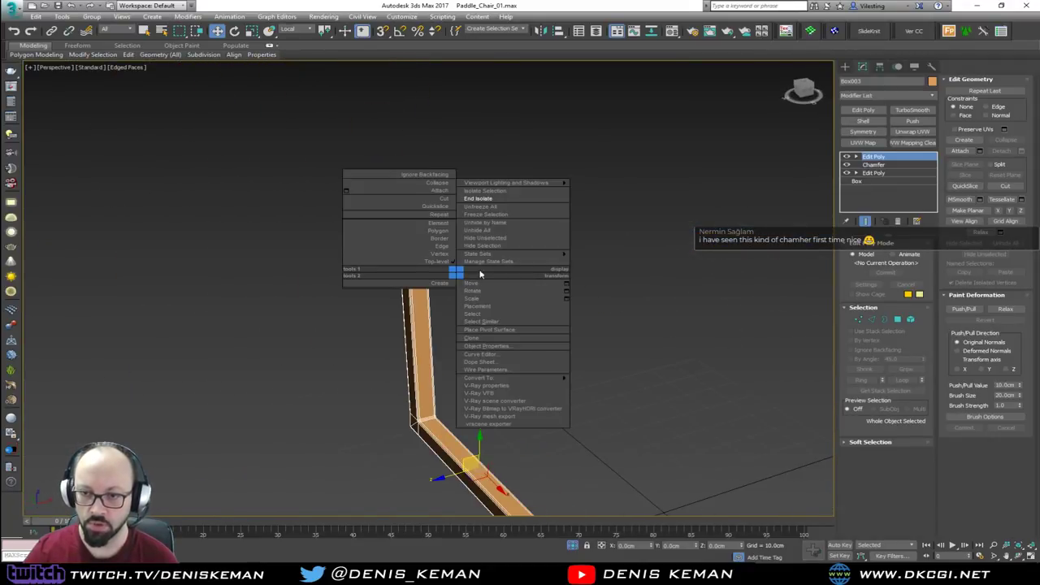
{"action": "left_click", "coordinate": [500, 204]}
{"action": "left_click", "coordinate": [602, 386]}
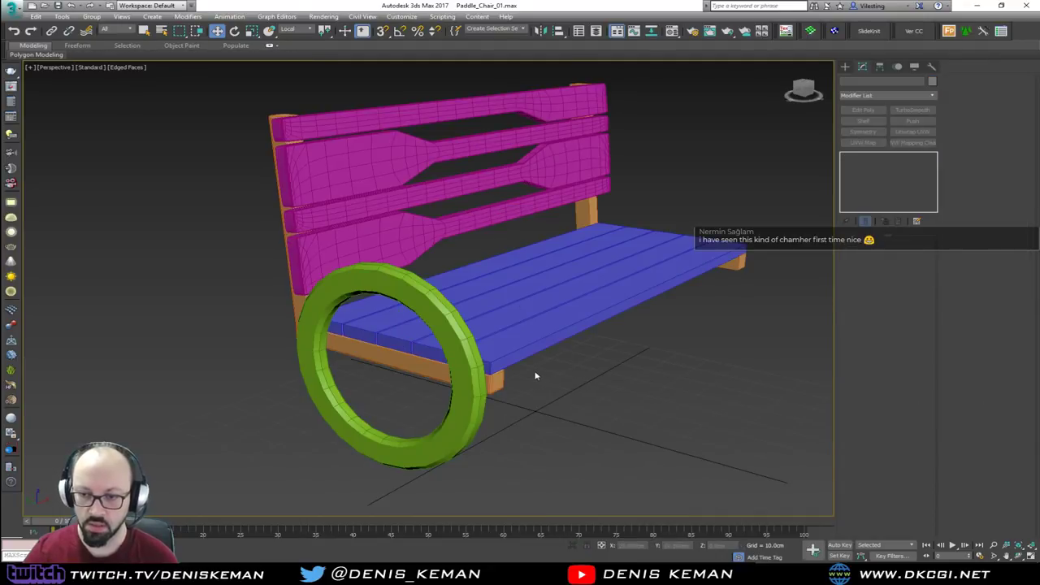
{"action": "key", "text": "F4"}
{"action": "middle_click_drag", "start_coordinate": [529, 372], "coordinate": [488, 348], "text": "alt"}
Step: Select the seat planks and examine the curved feet under the side rings in the reference photo
{"action": "left_click", "coordinate": [459, 368]}
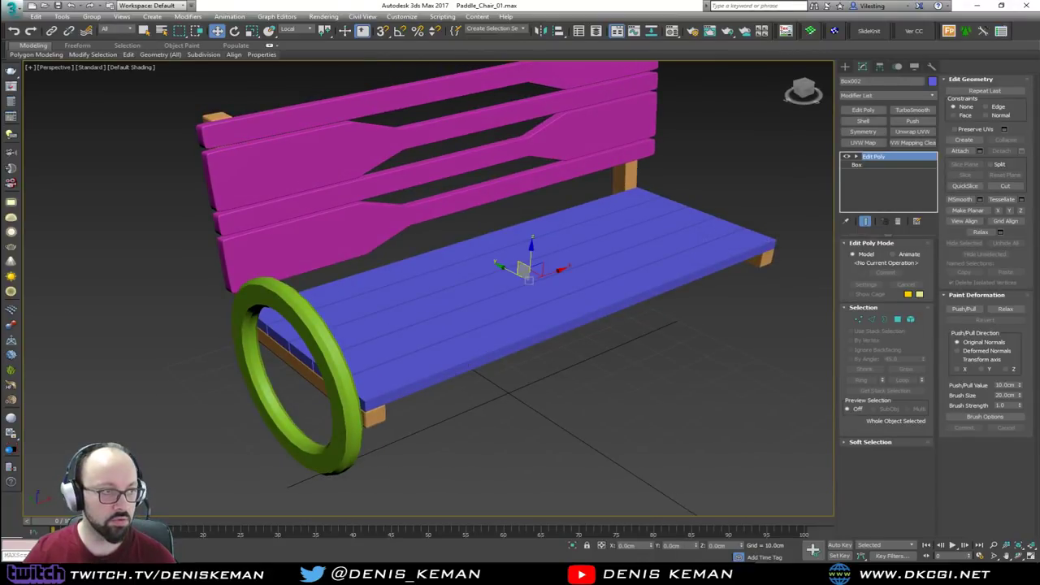
{"action": "left_click_drag", "start_coordinate": [0, 53], "coordinate": [507, 59]}
{"action": "left_click_drag", "start_coordinate": [325, 427], "coordinate": [309, 302]}
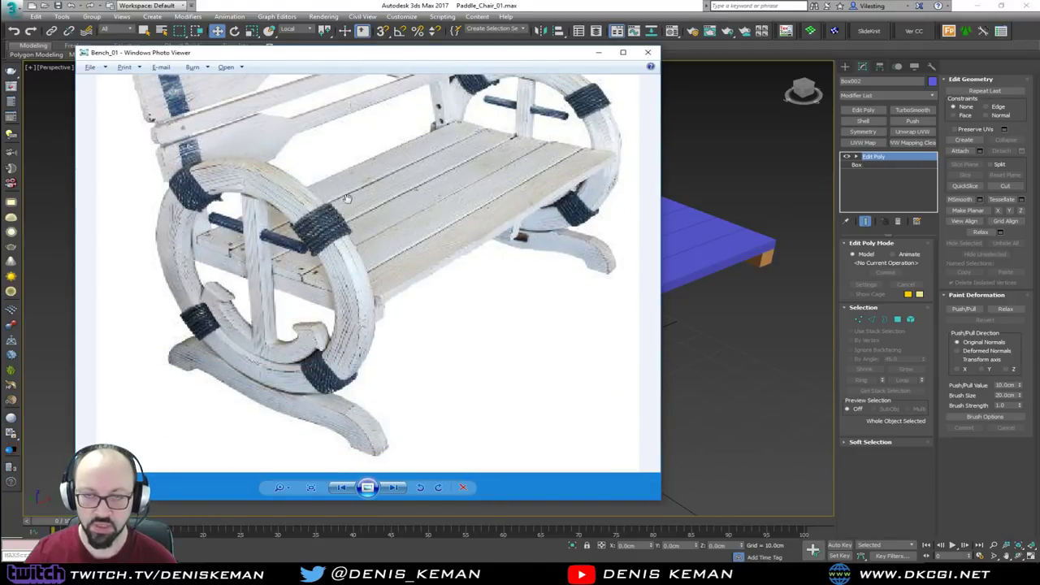
{"action": "key", "text": "alt+Tab"}
Step: In the Left view, draw a plane about 60 cm wide and 3.7 cm long at ground level below the side ring
{"action": "middle_click_drag", "start_coordinate": [203, 269], "coordinate": [460, 418], "text": "alt"}
{"action": "key", "text": "alt+w"}
{"action": "scroll", "coordinate": [263, 419], "scroll_direction": "down", "scroll_amount": 2}
{"action": "middle_click_drag", "start_coordinate": [275, 472], "coordinate": [239, 365]}
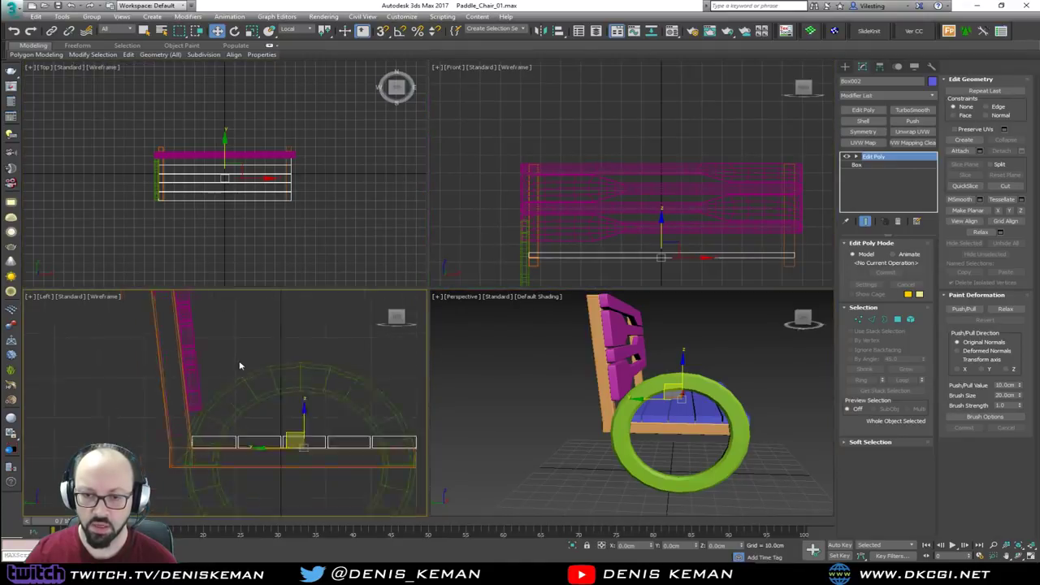
{"action": "scroll", "coordinate": [241, 370], "scroll_direction": "down", "scroll_amount": 2}
{"action": "key", "text": "alt+w"}
{"action": "middle_click_drag", "start_coordinate": [463, 496], "coordinate": [331, 350]}
{"action": "left_click", "coordinate": [382, 394]}
{"action": "right_click", "coordinate": [384, 389]}
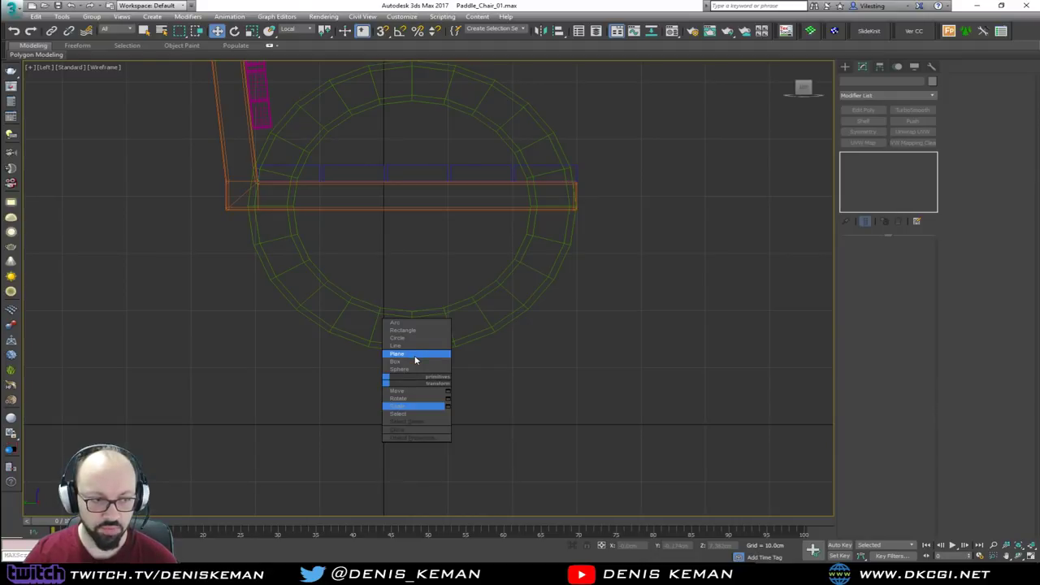
{"action": "left_click", "coordinate": [416, 356]}
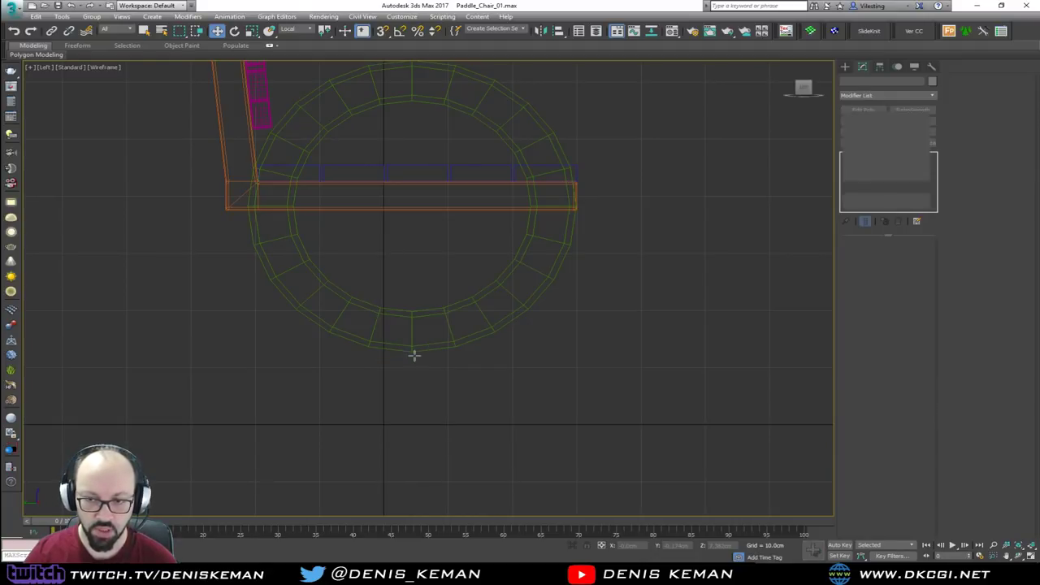
{"action": "left_click_drag", "start_coordinate": [233, 407], "coordinate": [619, 423]}
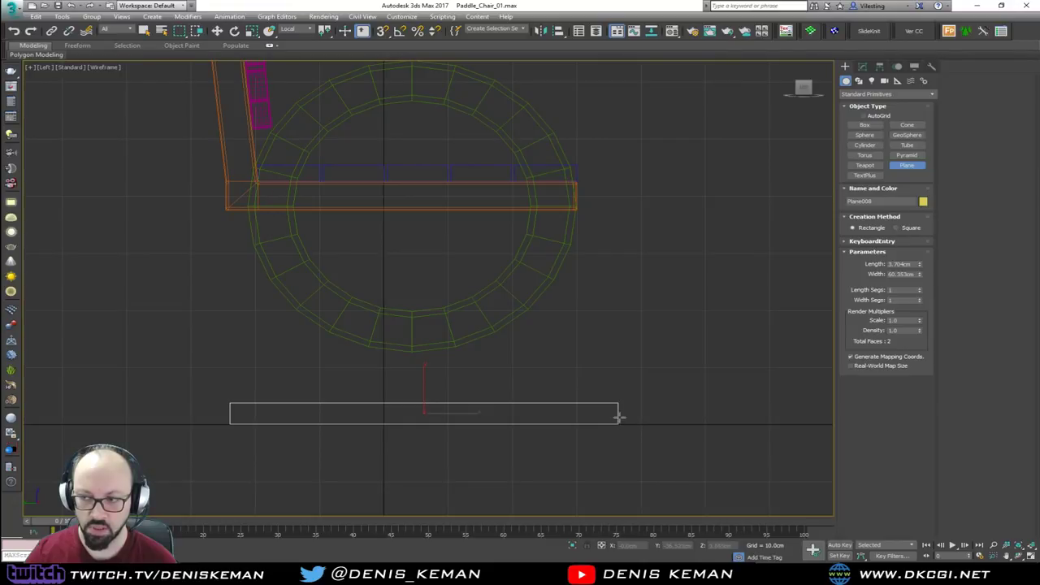
Step: Set the plane's length to 5 cm and raise it slightly so its lower edge sits on the ground line
{"action": "double_click", "coordinate": [900, 264]}
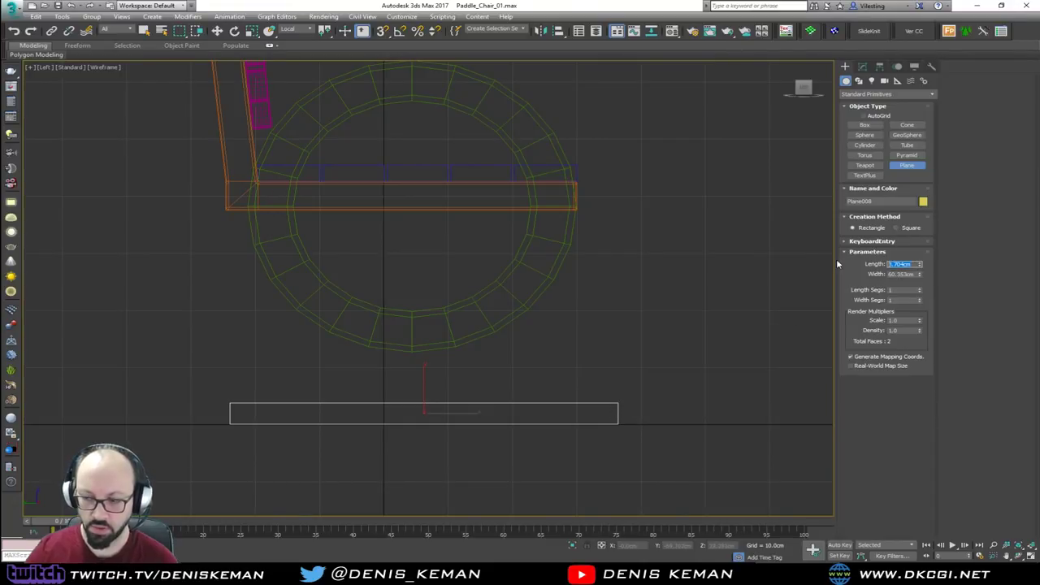
{"action": "type", "text": "5"}
{"action": "key", "text": "Return"}
{"action": "key", "text": "w"}
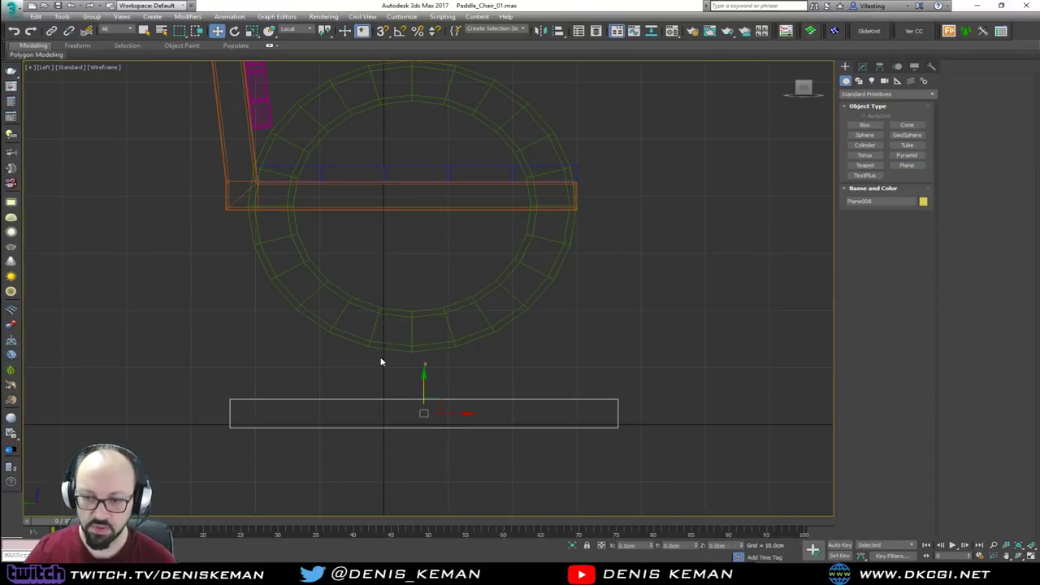
{"action": "left_click_drag", "start_coordinate": [422, 391], "coordinate": [420, 391]}
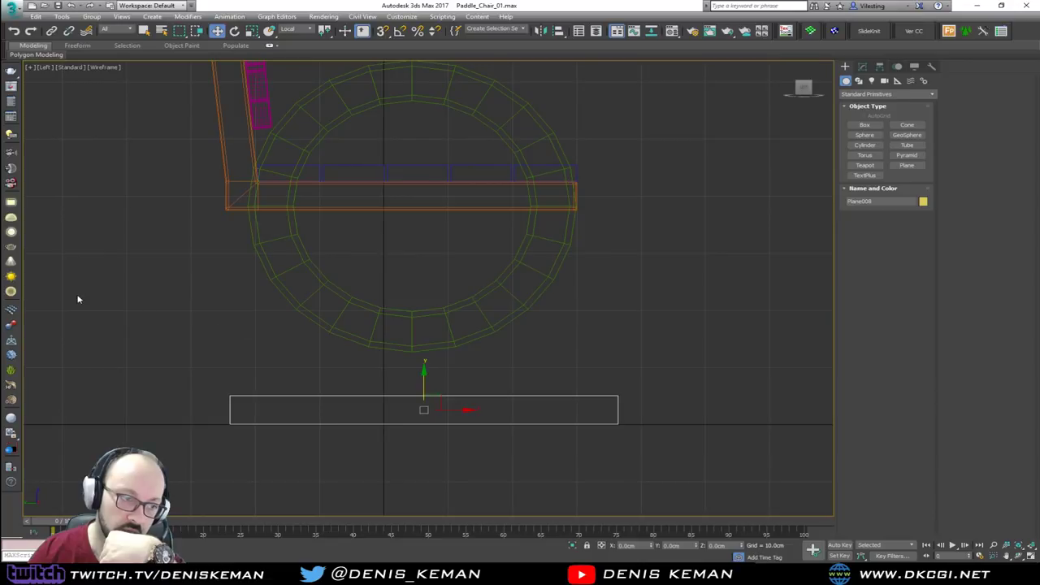
Step: Lower the side ring by about 4.7 cm, centre the plane horizontally beneath it and open the plane's modifier parameters
{"action": "left_click", "coordinate": [428, 309]}
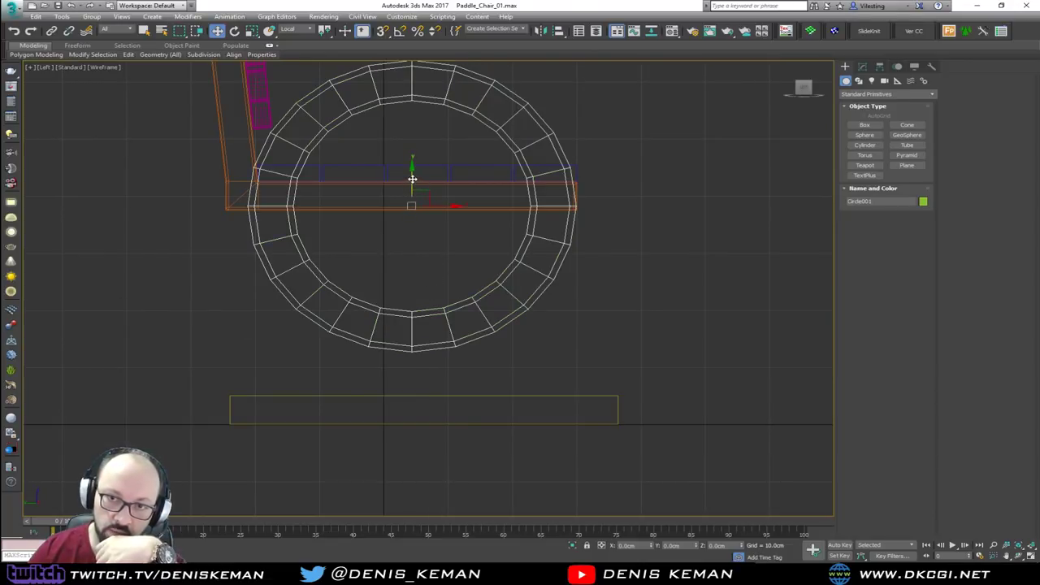
{"action": "left_click_drag", "start_coordinate": [413, 179], "coordinate": [410, 206]}
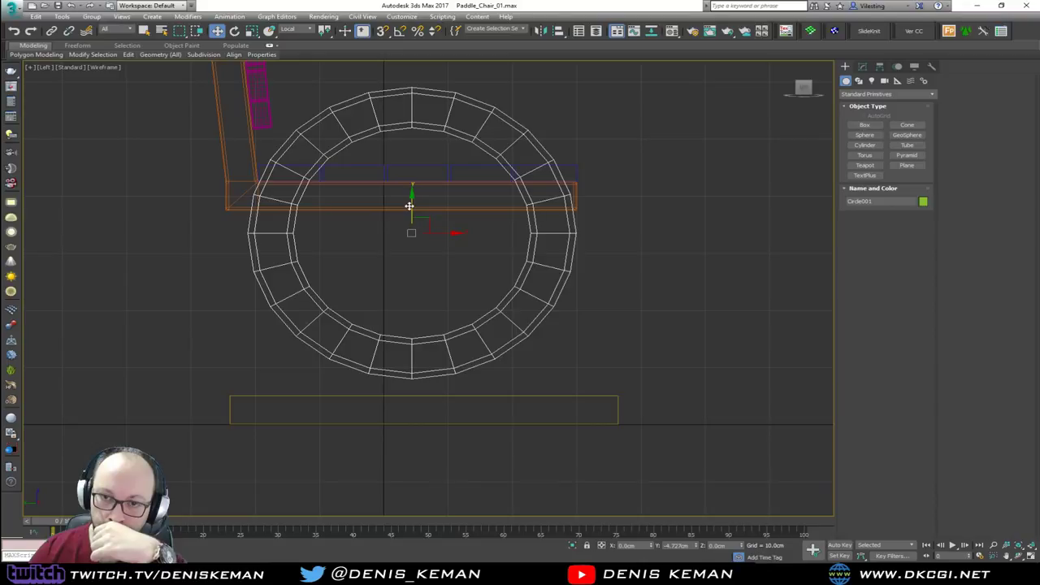
{"action": "left_click", "coordinate": [413, 396]}
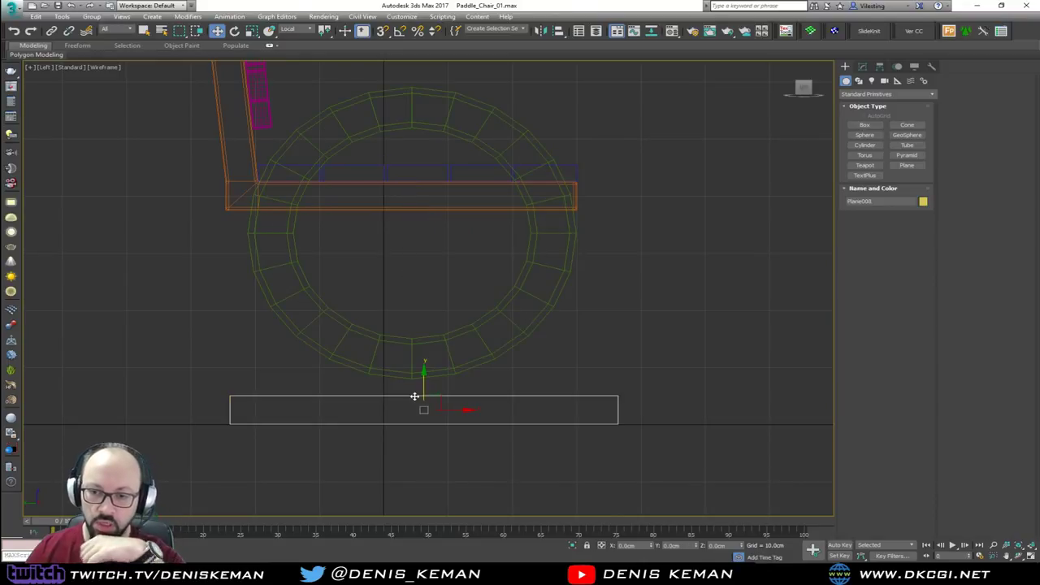
{"action": "left_click_drag", "start_coordinate": [444, 409], "coordinate": [432, 411]}
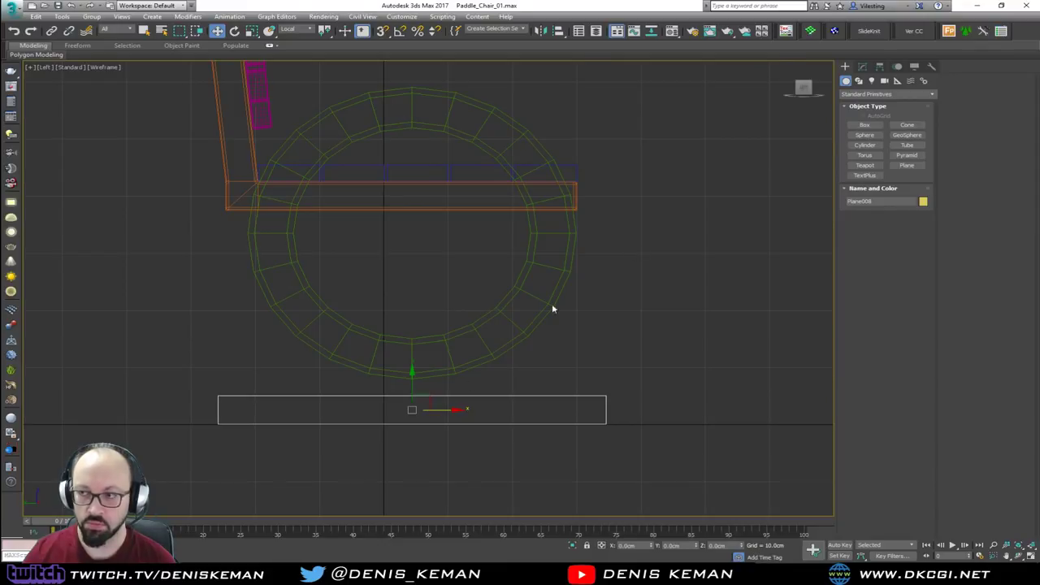
{"action": "left_click", "coordinate": [862, 67]}
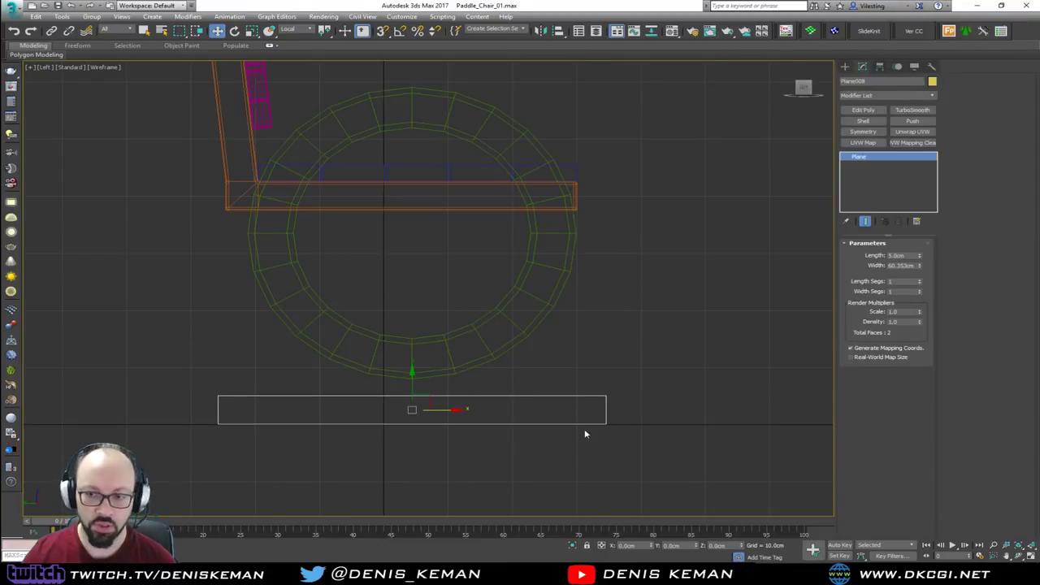
Step: Add an Edit Poly modifier to the plane and check the foot's shape in the Bench_01 reference photo
{"action": "left_click", "coordinate": [863, 110]}
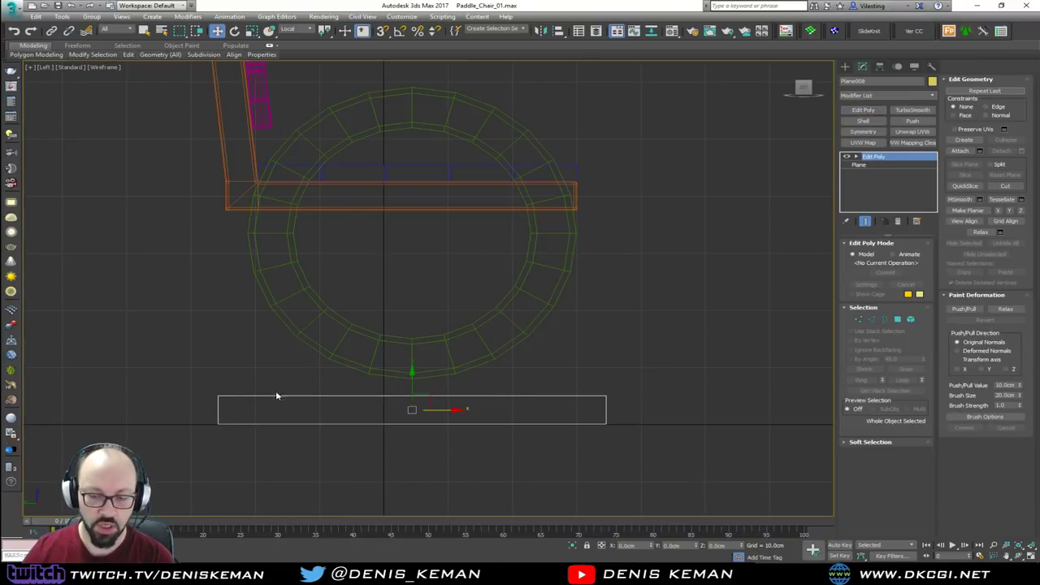
{"action": "left_click_drag", "start_coordinate": [0, 71], "coordinate": [374, 70]}
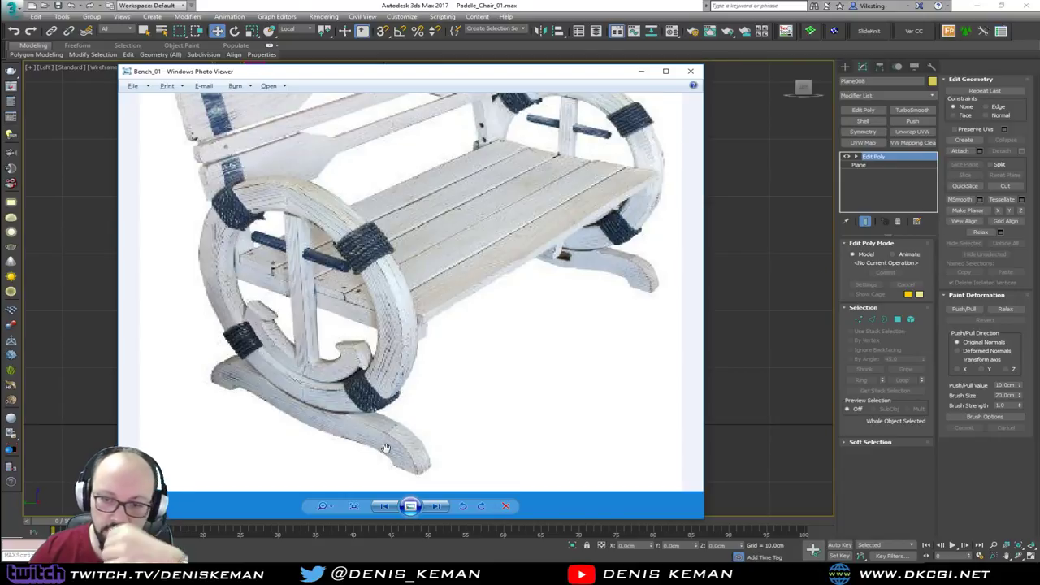
{"action": "left_click_drag", "start_coordinate": [365, 77], "coordinate": [0, 72]}
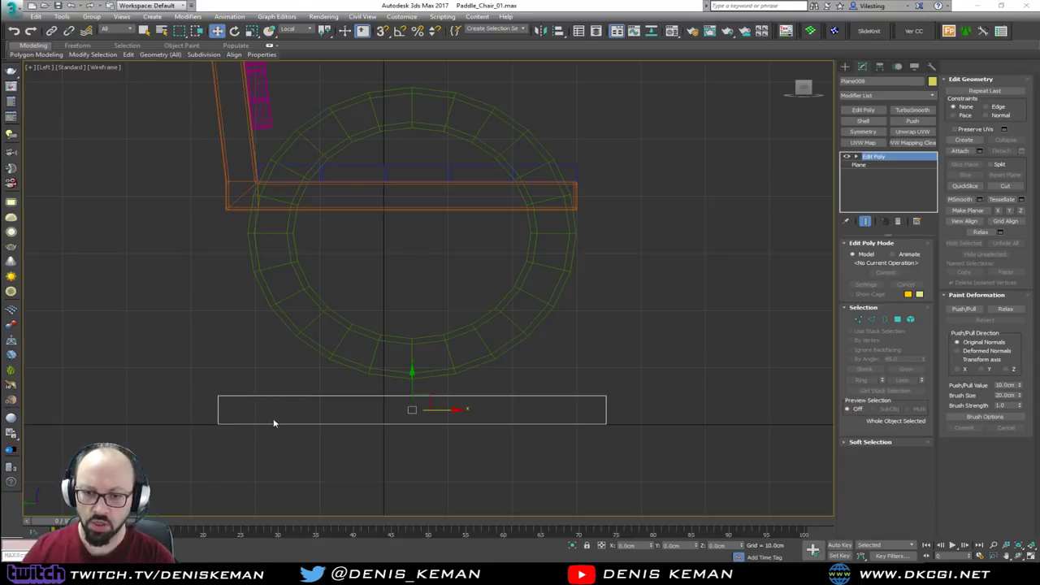
Step: Connect the plane's two long edges with one edge across the middle
{"action": "left_click", "coordinate": [880, 194]}
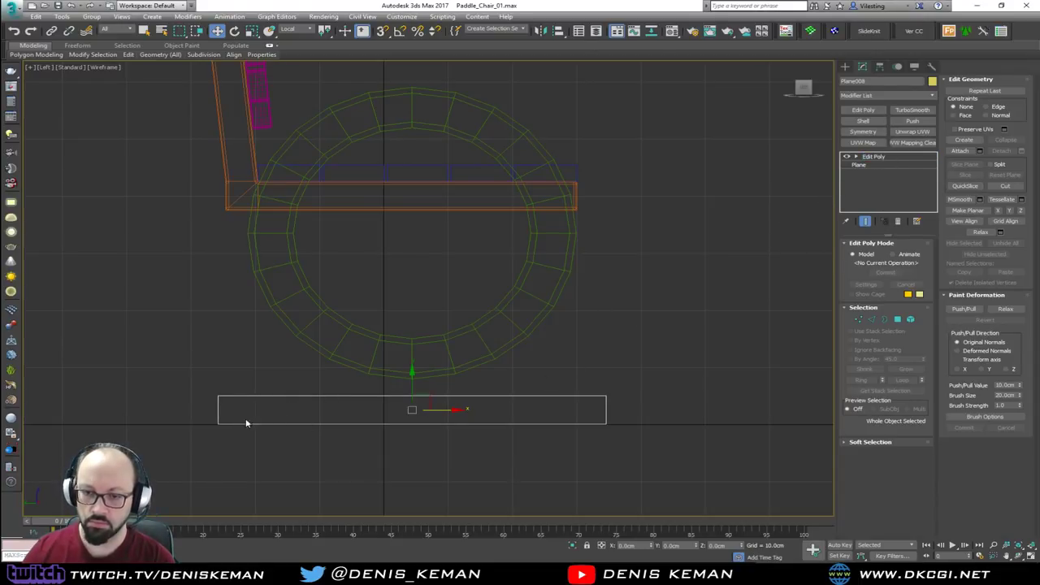
{"action": "key", "text": "alt+c"}
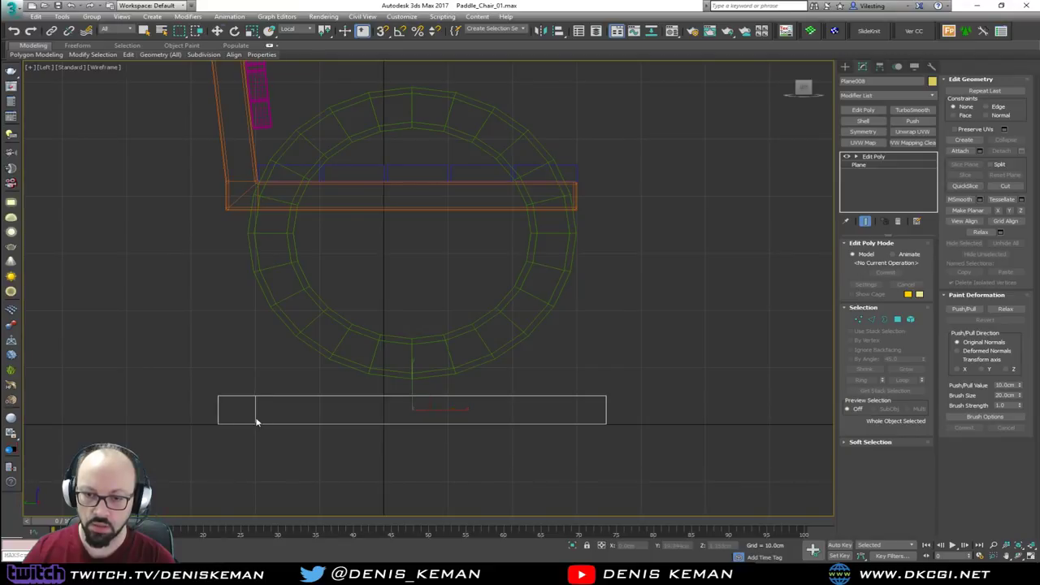
{"action": "key", "text": "w"}
{"action": "key", "text": "2"}
{"action": "left_click_drag", "start_coordinate": [425, 458], "coordinate": [415, 334]}
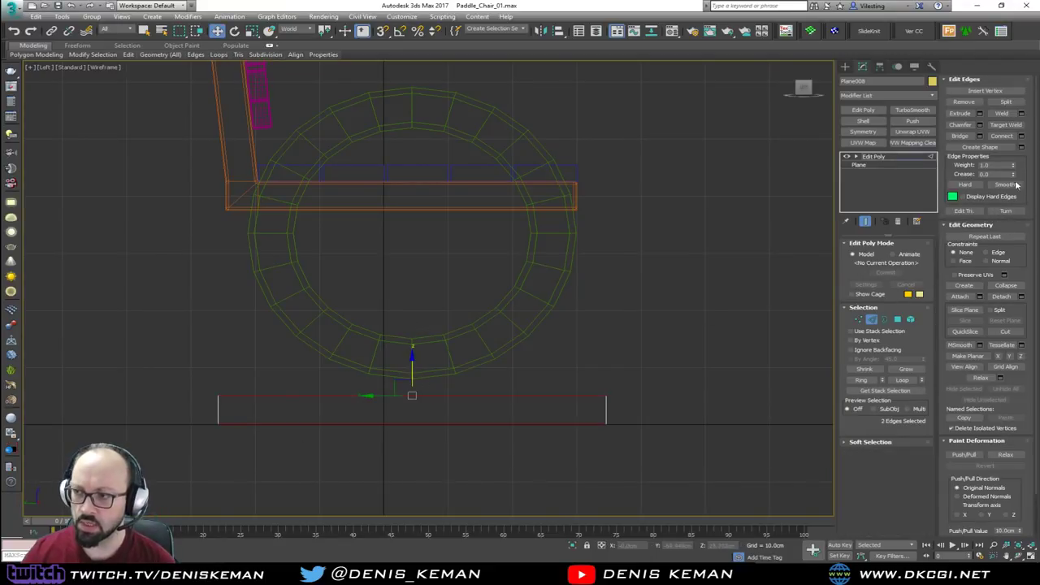
{"action": "left_click", "coordinate": [1002, 136]}
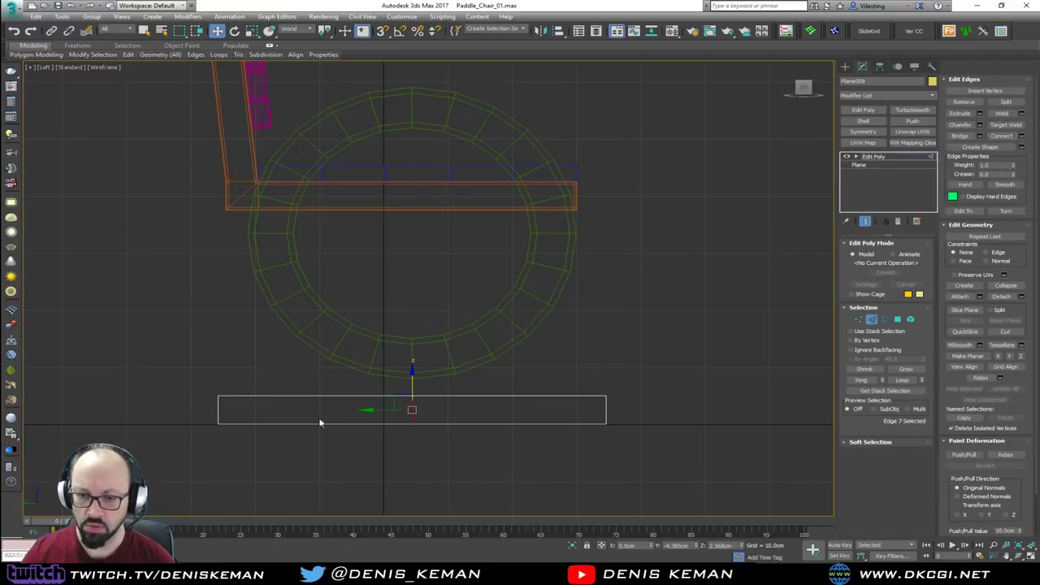
Step: Insert two SwiftLoop edge loops close together near the plane's left end
{"action": "key", "text": "alt+1"}
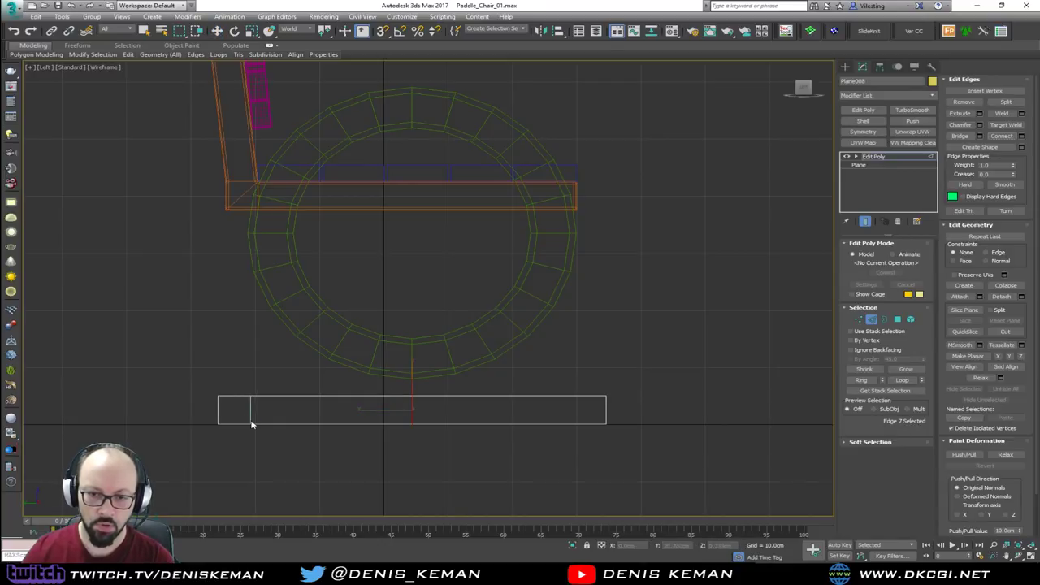
{"action": "left_click", "coordinate": [251, 418]}
{"action": "key", "text": "w"}
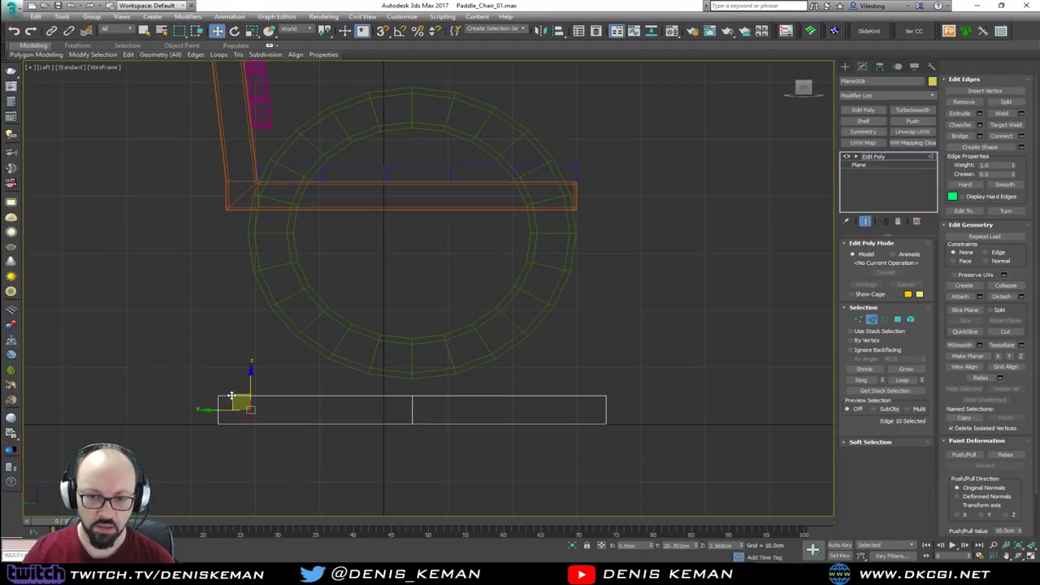
{"action": "key", "text": "1"}
{"action": "key", "text": "alt+1"}
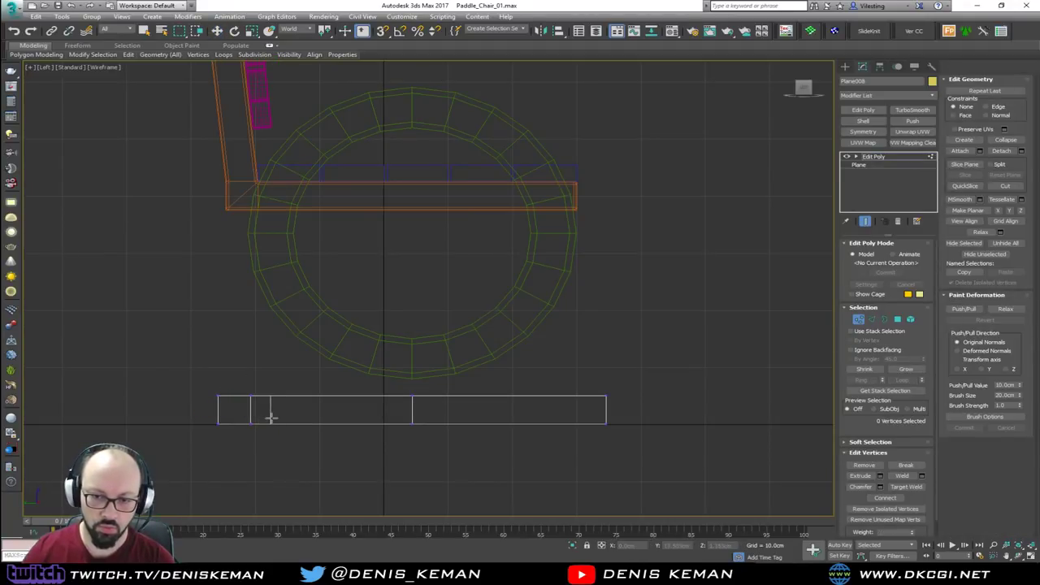
{"action": "left_click", "coordinate": [271, 419]}
Step: Raise the bottom vertex of the inner edge loop to start the recess under the foot
{"action": "key", "text": "w"}
{"action": "key", "text": "1"}
{"action": "left_click", "coordinate": [272, 425]}
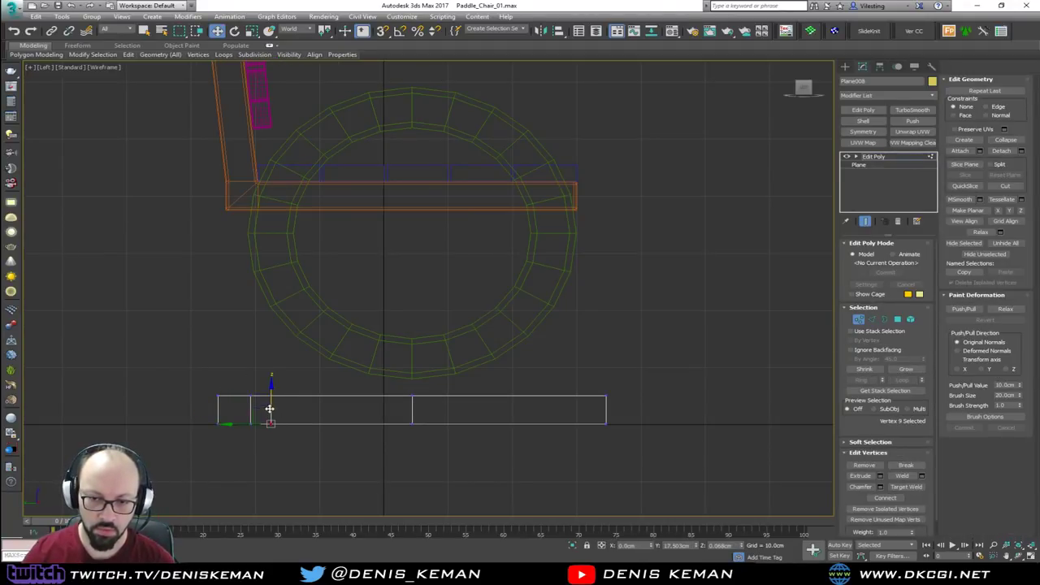
{"action": "left_click_drag", "start_coordinate": [271, 402], "coordinate": [275, 390]}
Step: Insert a curvature-matching edge loop about halfway between the raised vertex and the centre edge, extending the recess
{"action": "key", "text": "alt+1"}
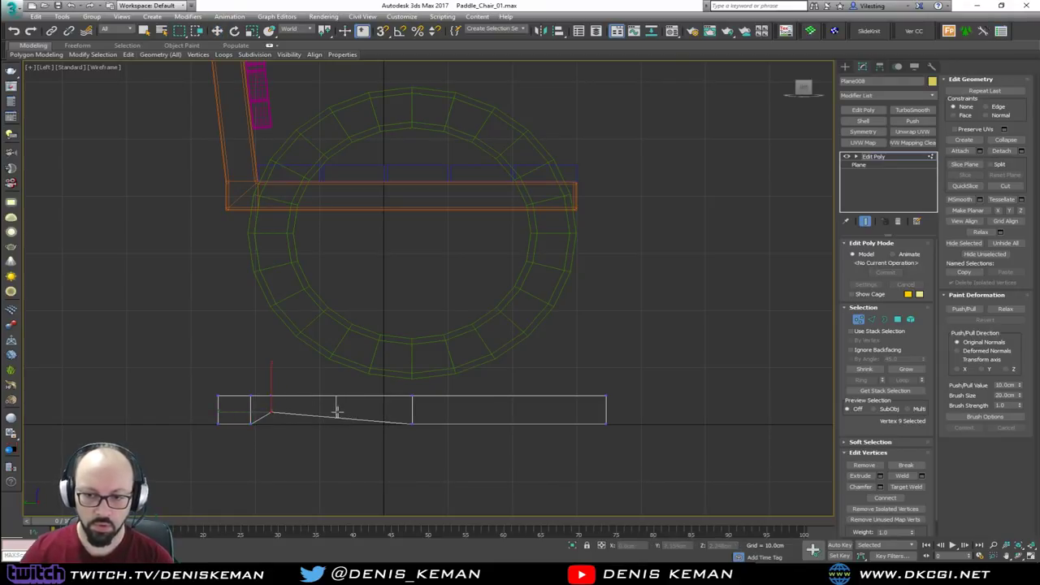
{"action": "left_click", "coordinate": [344, 413], "text": "shift"}
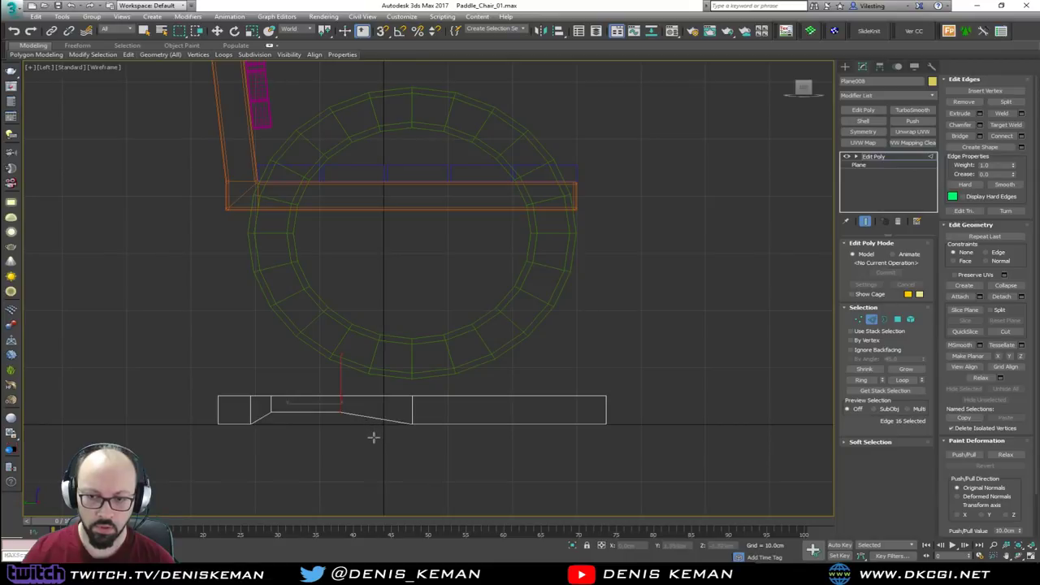
{"action": "key", "text": "w"}
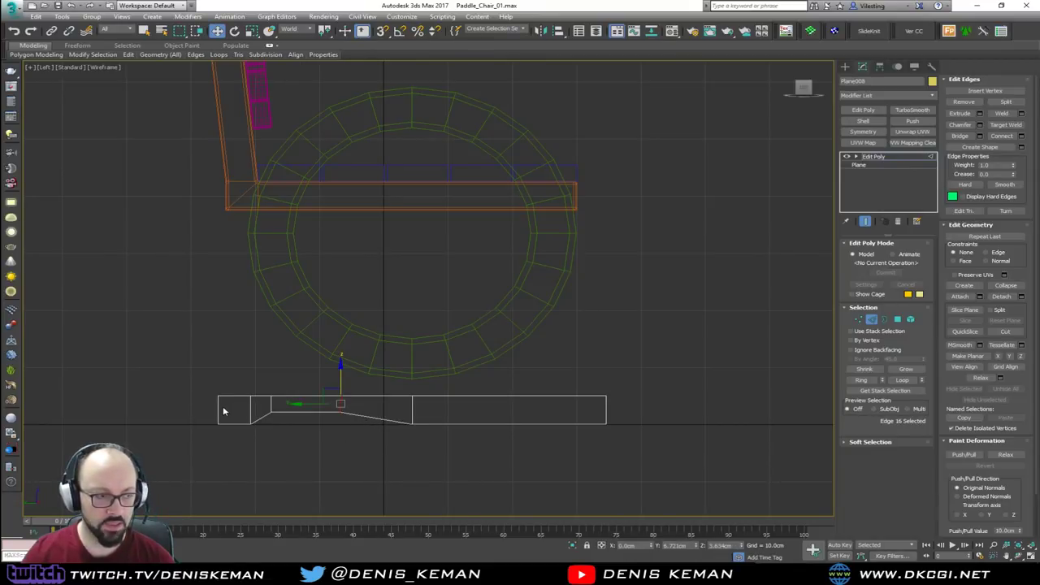
Step: Chamfer the upper outer corner vertex at the plane's left end
{"action": "key", "text": "1"}
{"action": "left_click_drag", "start_coordinate": [206, 395], "coordinate": [236, 409]}
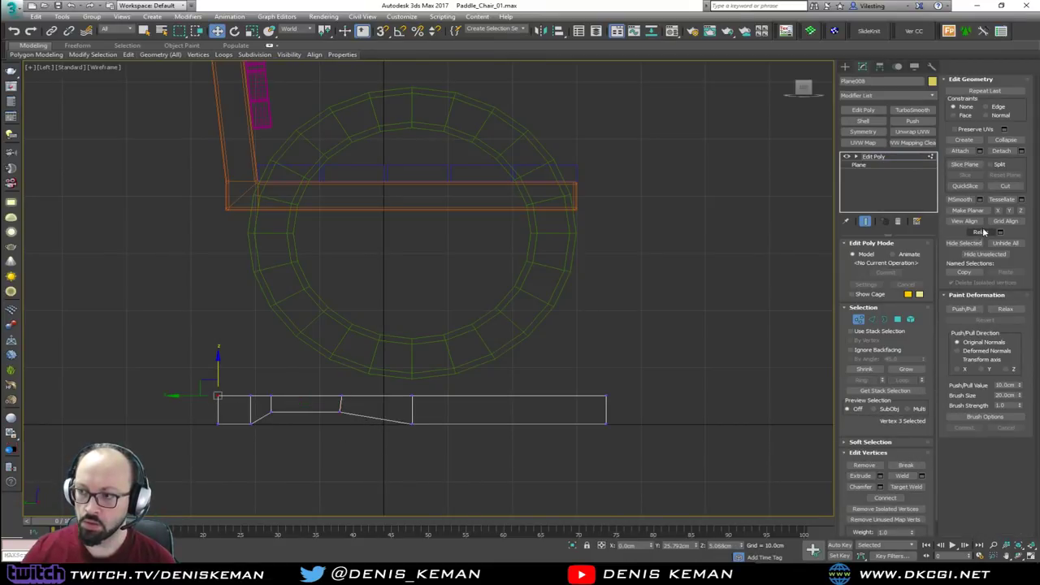
{"action": "left_click", "coordinate": [880, 488]}
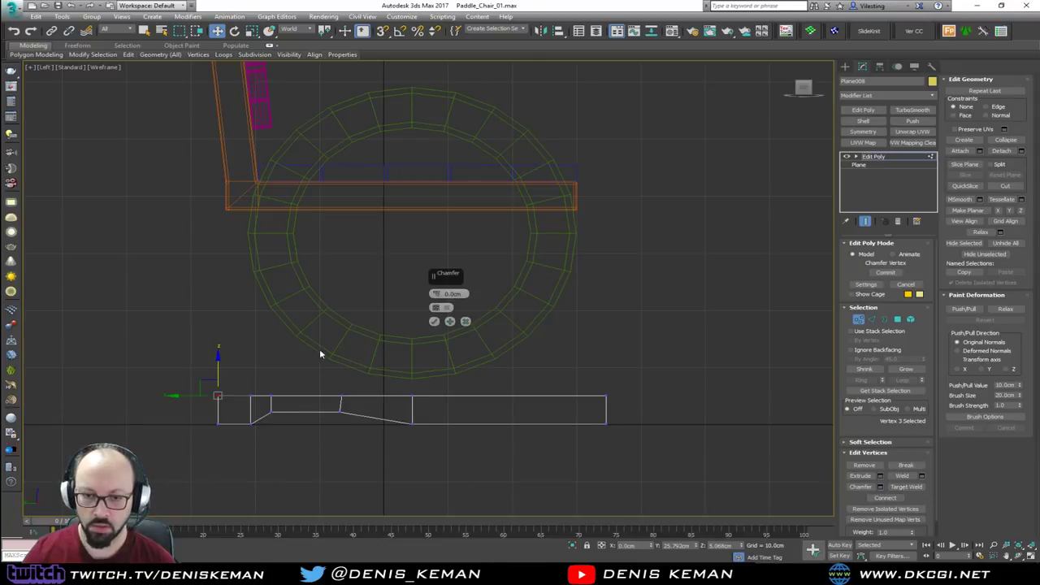
{"action": "left_click", "coordinate": [434, 322]}
Step: Delete the right half of the foot and mirror the left half with a flipped Symmetry modifier on the X axis
{"action": "left_click_drag", "start_coordinate": [646, 398], "coordinate": [535, 455]}
{"action": "key", "text": "Delete"}
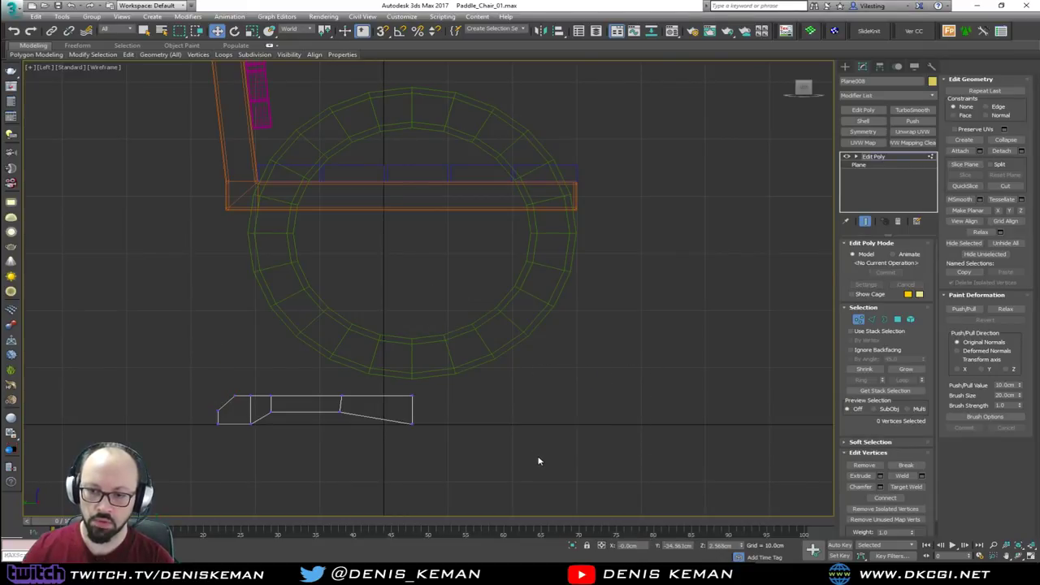
{"action": "left_click", "coordinate": [860, 320]}
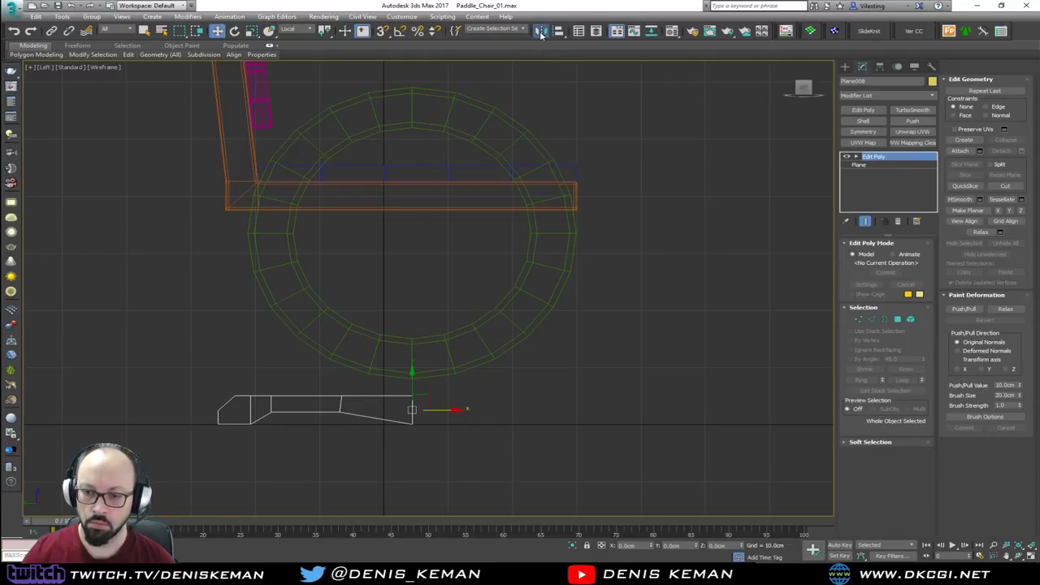
{"action": "left_click", "coordinate": [864, 131]}
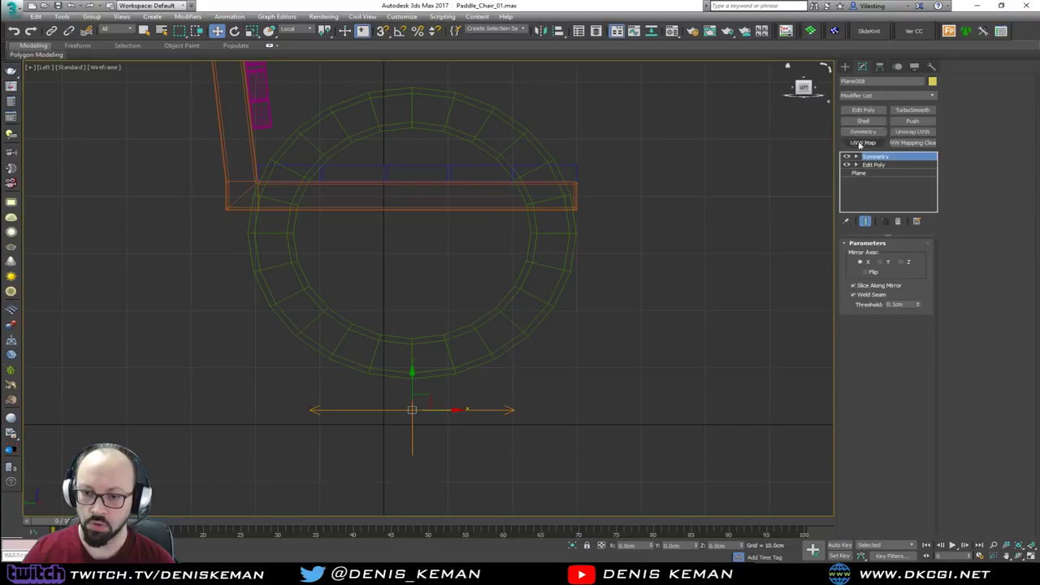
{"action": "left_click", "coordinate": [874, 273]}
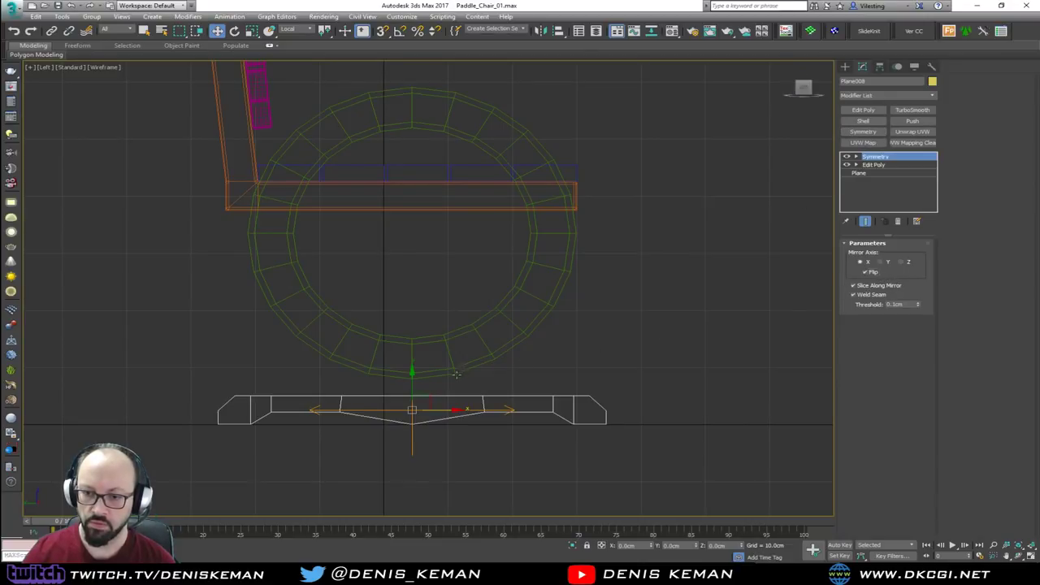
Step: Raise the foot's bottom centre vertex in the Edit Poly level to a height of about 1.1 cm
{"action": "scroll", "coordinate": [456, 374], "scroll_direction": "up", "scroll_amount": 2}
{"action": "scroll", "coordinate": [395, 399], "scroll_direction": "up", "scroll_amount": 3}
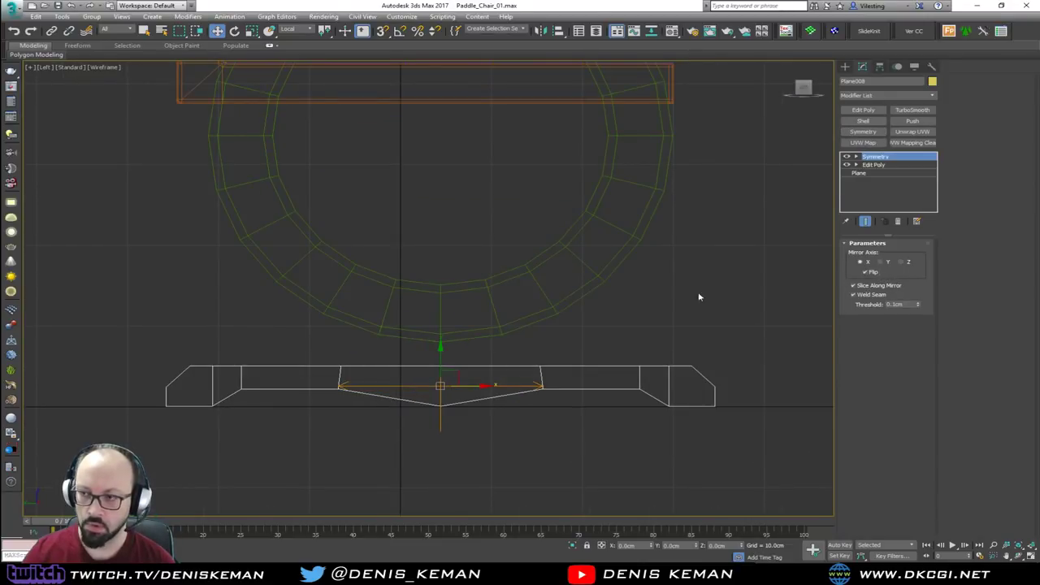
{"action": "left_click", "coordinate": [876, 165]}
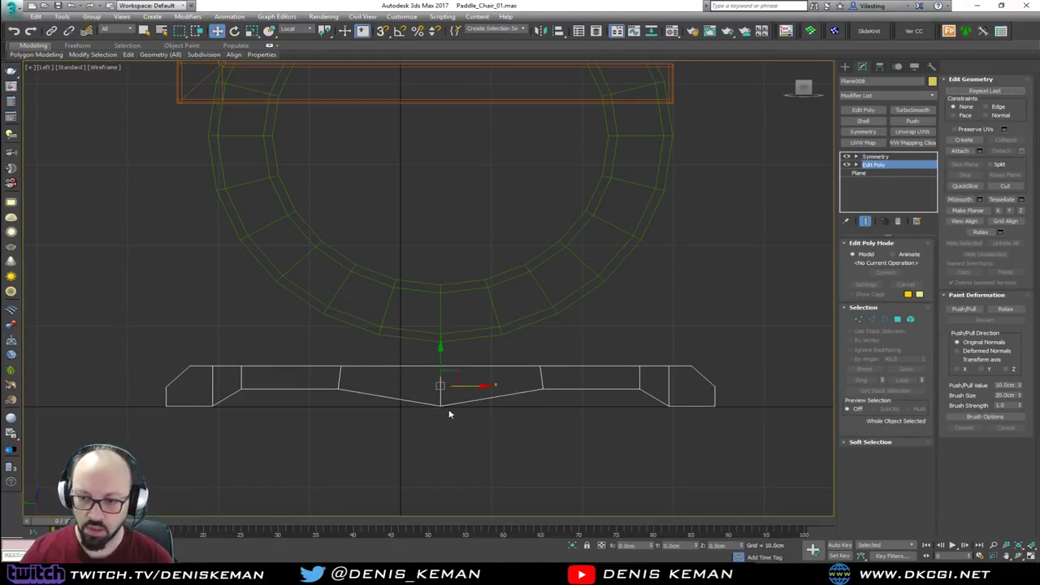
{"action": "key", "text": "1"}
{"action": "left_click_drag", "start_coordinate": [443, 396], "coordinate": [442, 378]}
Step: Move the whole foot plane sideways out from under the seat to the green wheel in the perspective view
{"action": "key", "text": "alt+w"}
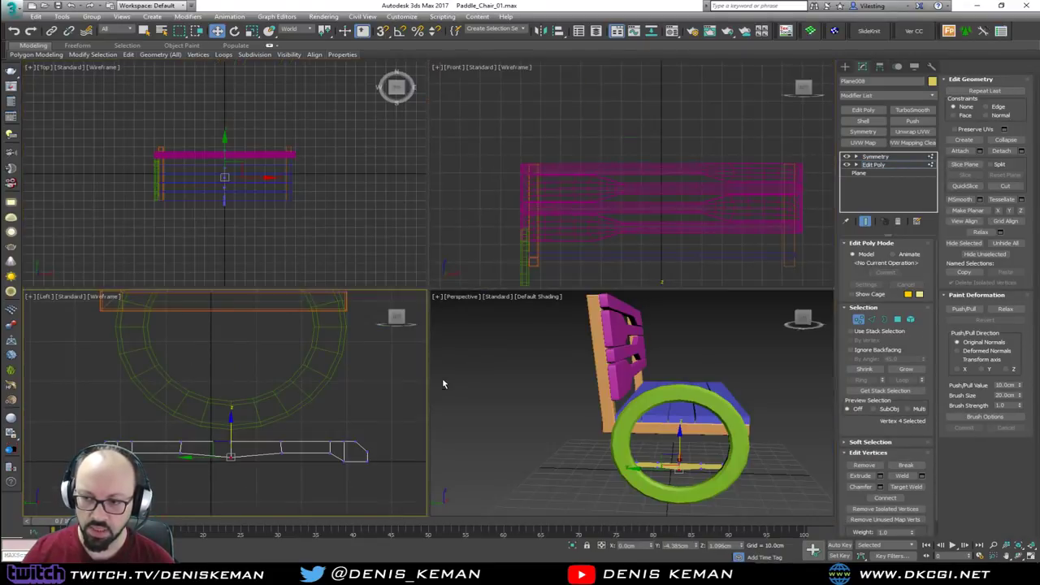
{"action": "right_click", "coordinate": [682, 451]}
{"action": "key", "text": "alt+w"}
{"action": "middle_click_drag", "start_coordinate": [556, 423], "coordinate": [508, 423], "text": "alt"}
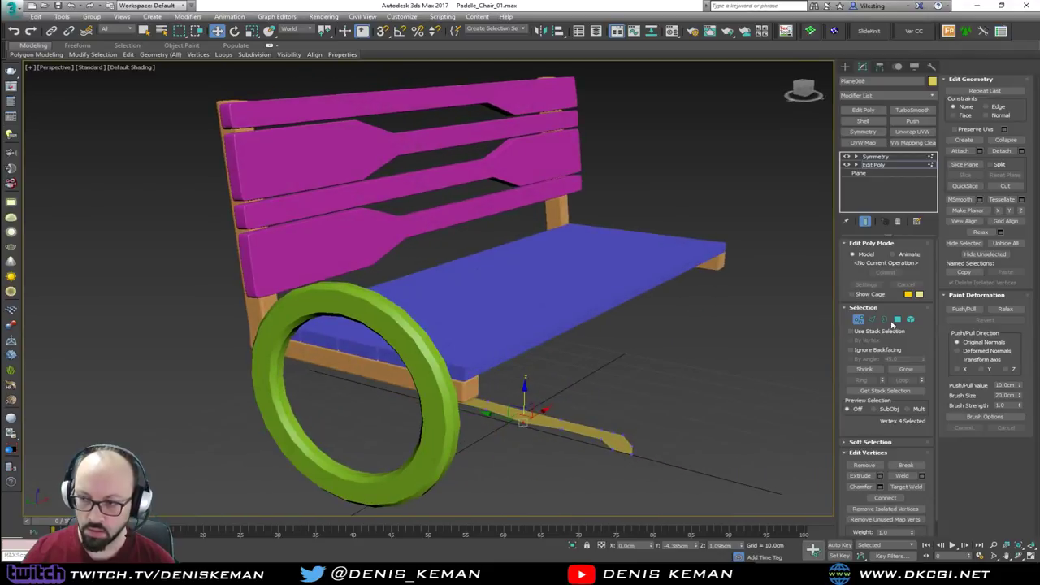
{"action": "left_click", "coordinate": [859, 320]}
{"action": "middle_click_drag", "start_coordinate": [469, 355], "coordinate": [537, 259]}
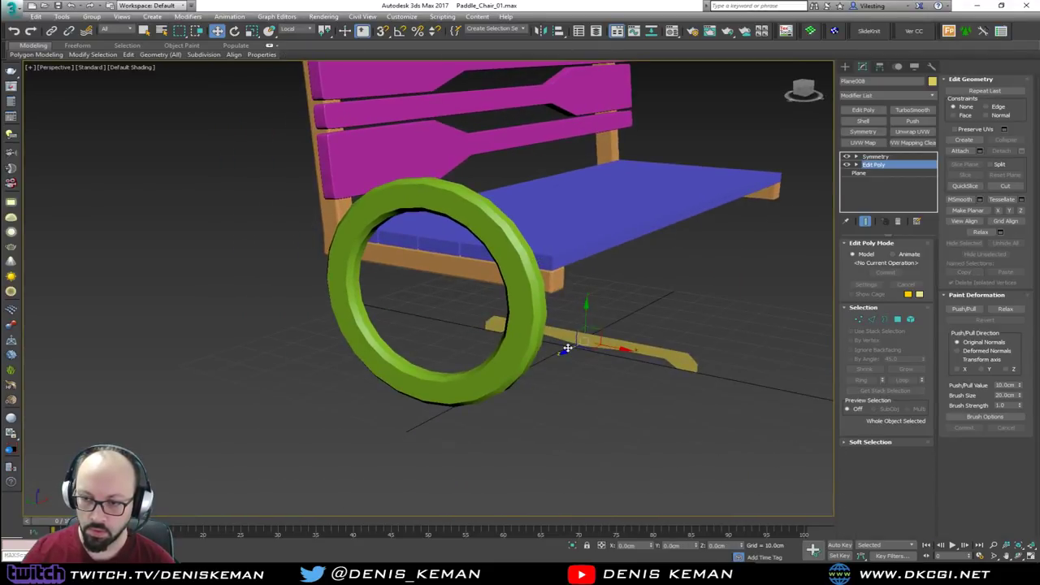
{"action": "left_click_drag", "start_coordinate": [565, 349], "coordinate": [419, 420]}
Step: Raise the four top vertices left of the centre to about 7.6 cm and move the two end vertices outward to lengthen the foot
{"action": "middle_click_drag", "start_coordinate": [419, 421], "coordinate": [484, 374], "text": "alt"}
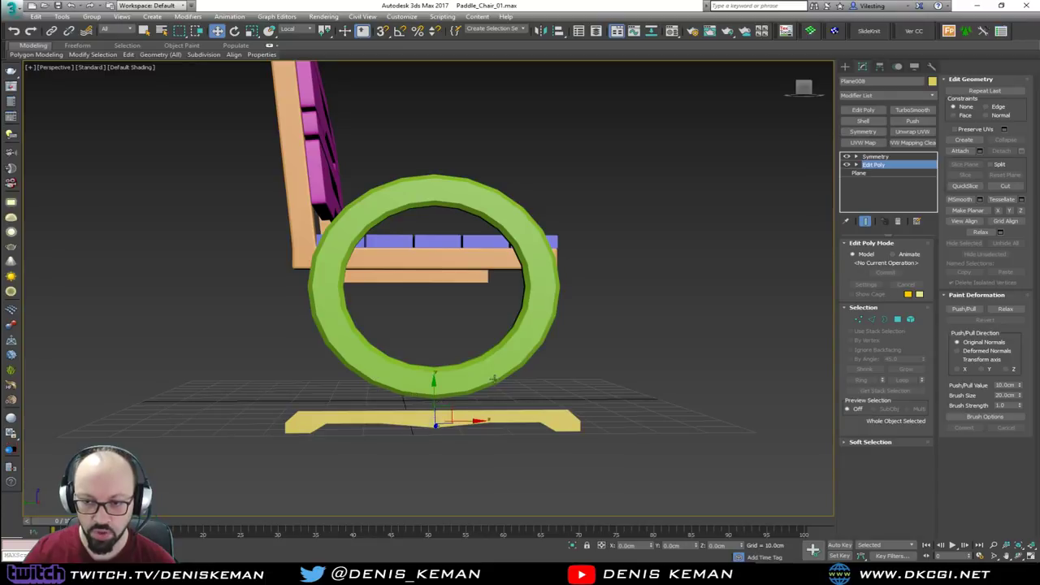
{"action": "key", "text": "alt+w"}
{"action": "middle_click_drag", "start_coordinate": [267, 419], "coordinate": [330, 387]}
{"action": "key", "text": "alt+w"}
{"action": "key", "text": "1"}
{"action": "left_click_drag", "start_coordinate": [318, 329], "coordinate": [349, 348]}
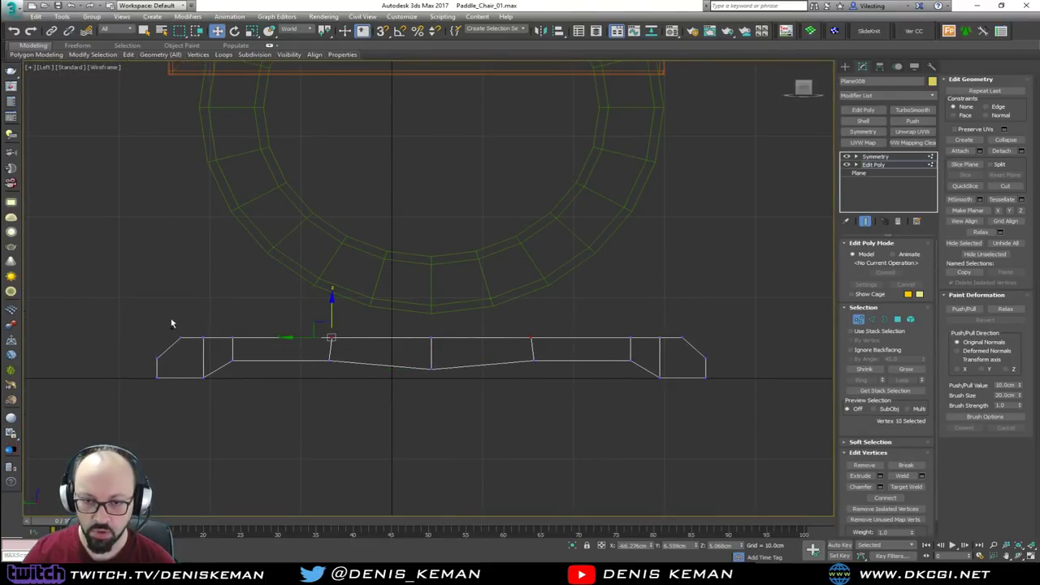
{"action": "left_click_drag", "start_coordinate": [248, 348], "coordinate": [248, 346]}
{"action": "left_click_drag", "start_coordinate": [236, 311], "coordinate": [242, 296]}
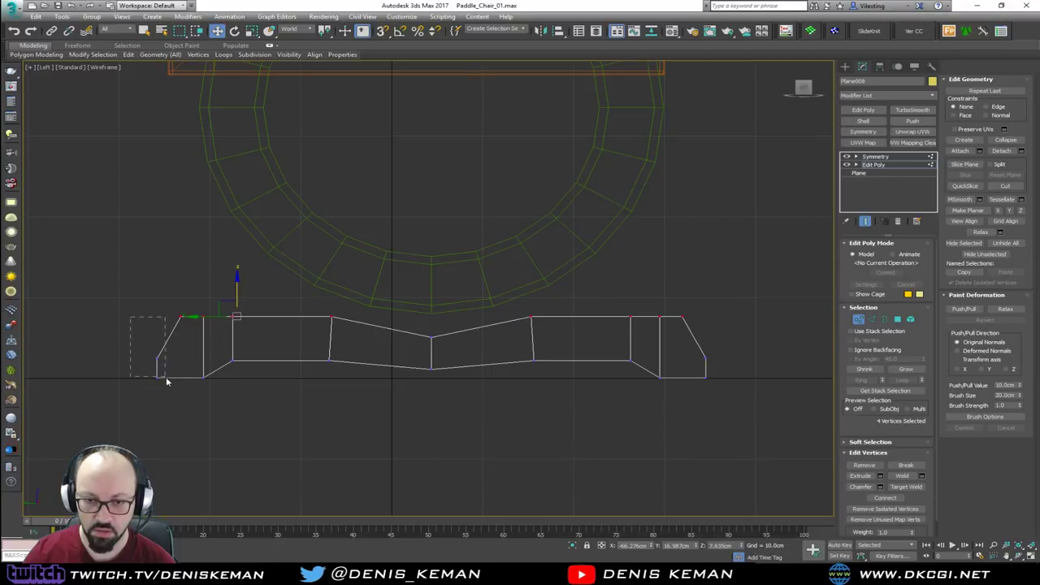
{"action": "left_click_drag", "start_coordinate": [166, 379], "coordinate": [109, 369]}
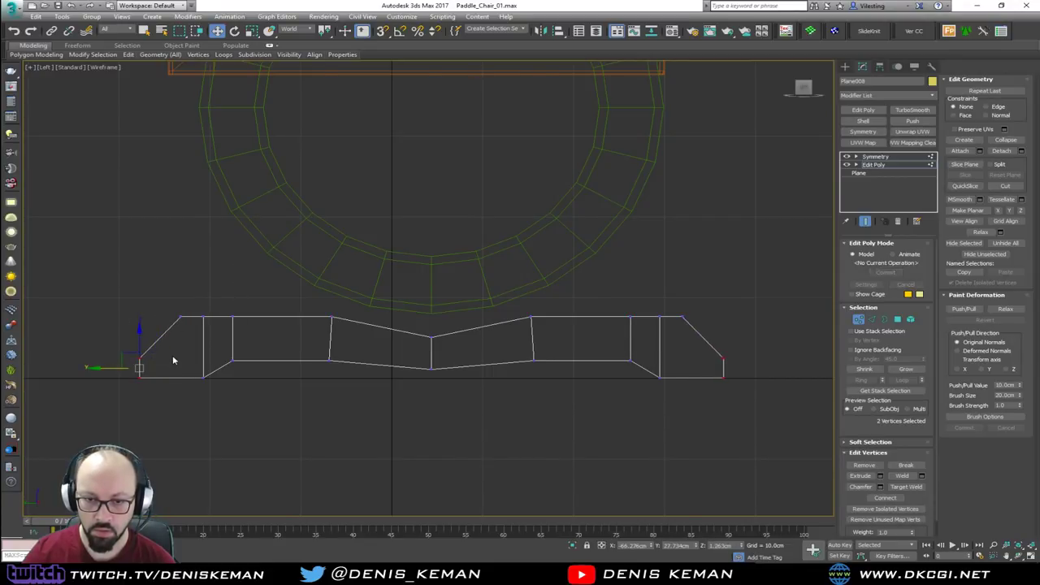
{"action": "left_click", "coordinate": [172, 360]}
Step: Cut an edge from the foot's inner bottom corner to the middle of the chamfer and move the new vertex outward to round the end
{"action": "key", "text": "alt+c"}
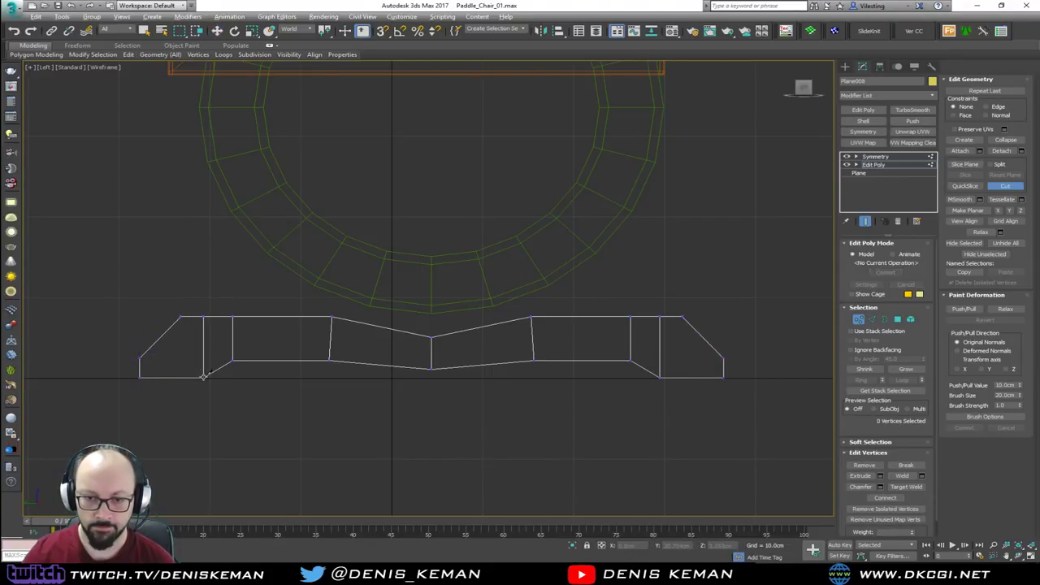
{"action": "left_click", "coordinate": [156, 340]}
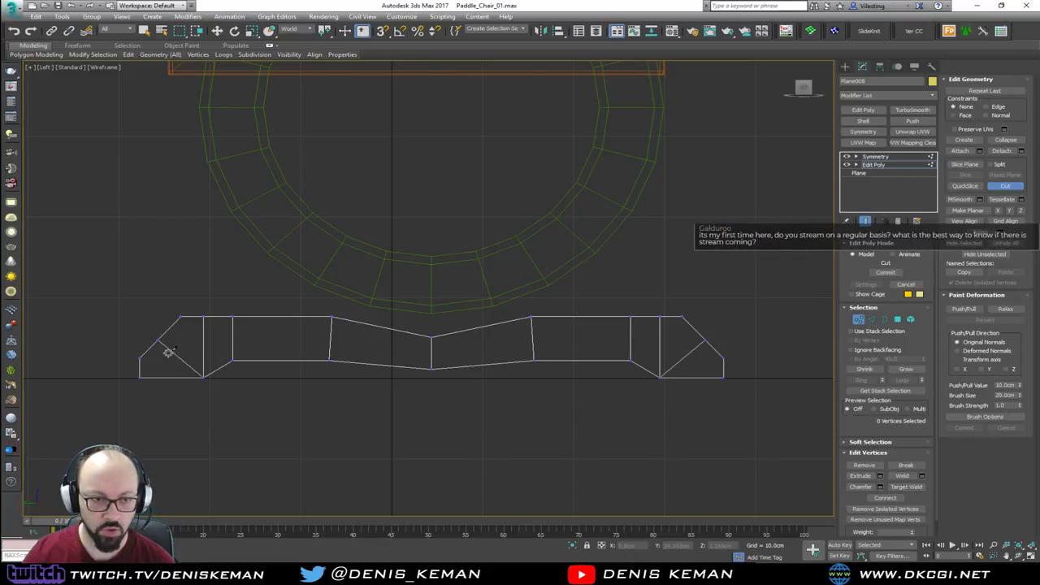
{"action": "right_click", "coordinate": [168, 351]}
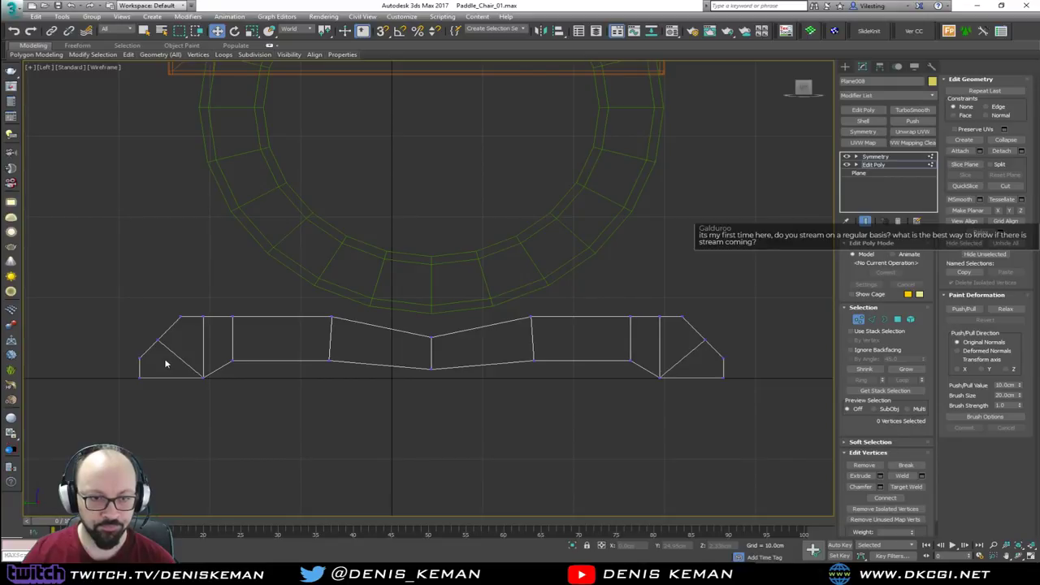
{"action": "left_click", "coordinate": [156, 340]}
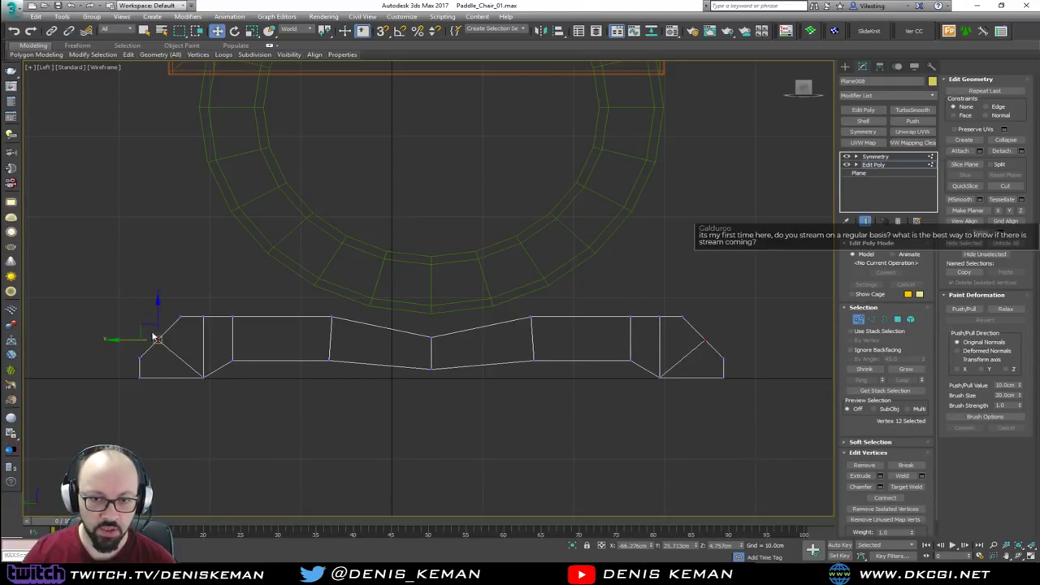
{"action": "left_click_drag", "start_coordinate": [144, 328], "coordinate": [137, 318]}
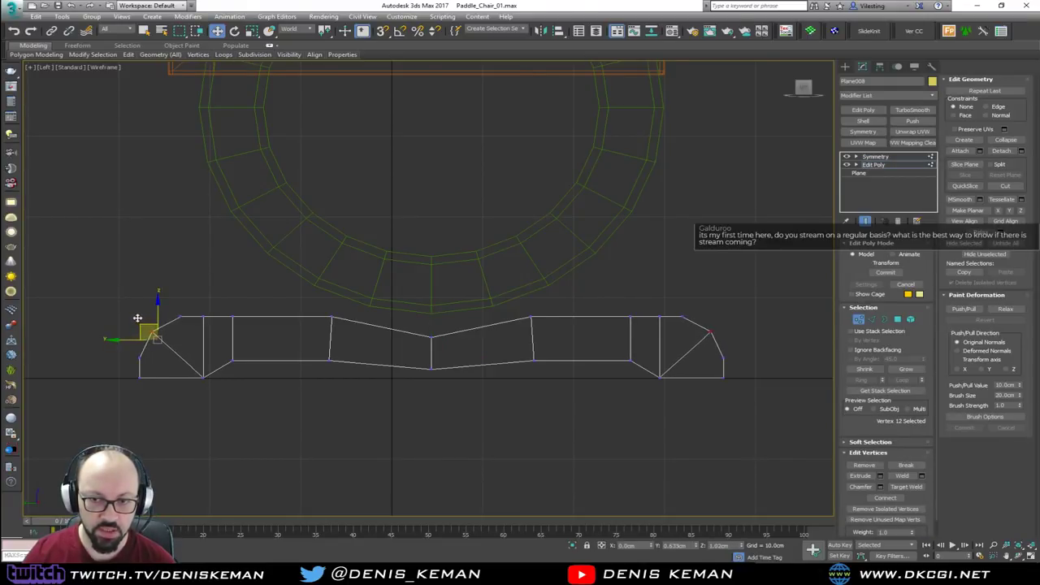
{"action": "left_click", "coordinate": [377, 312]}
Step: Align the top vertex left of the foot's centre vertically over the bottom vertex beneath it, at Y about 6.9 cm
{"action": "left_click", "coordinate": [331, 316]}
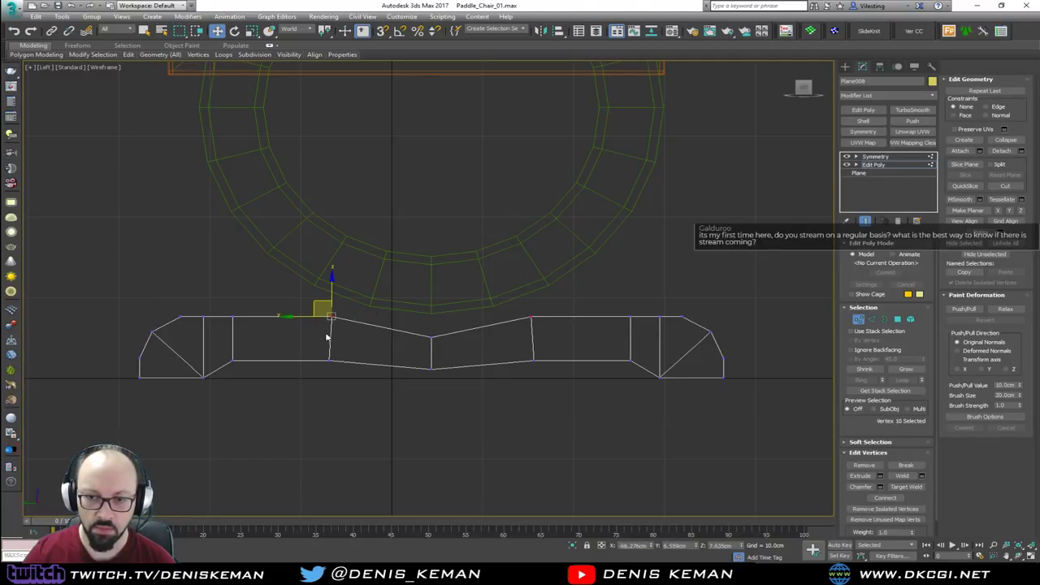
{"action": "left_click_drag", "start_coordinate": [302, 314], "coordinate": [330, 360]}
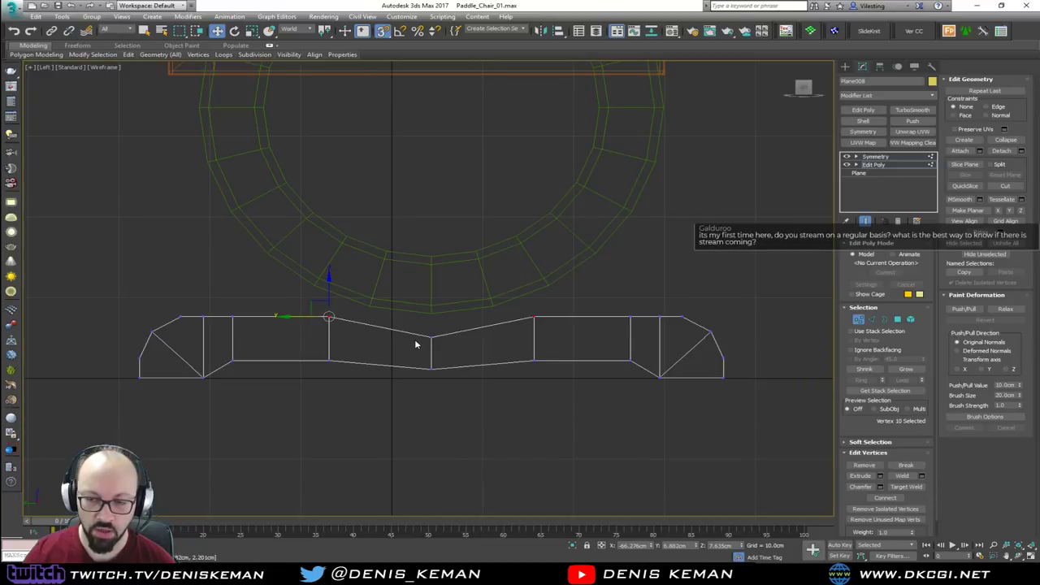
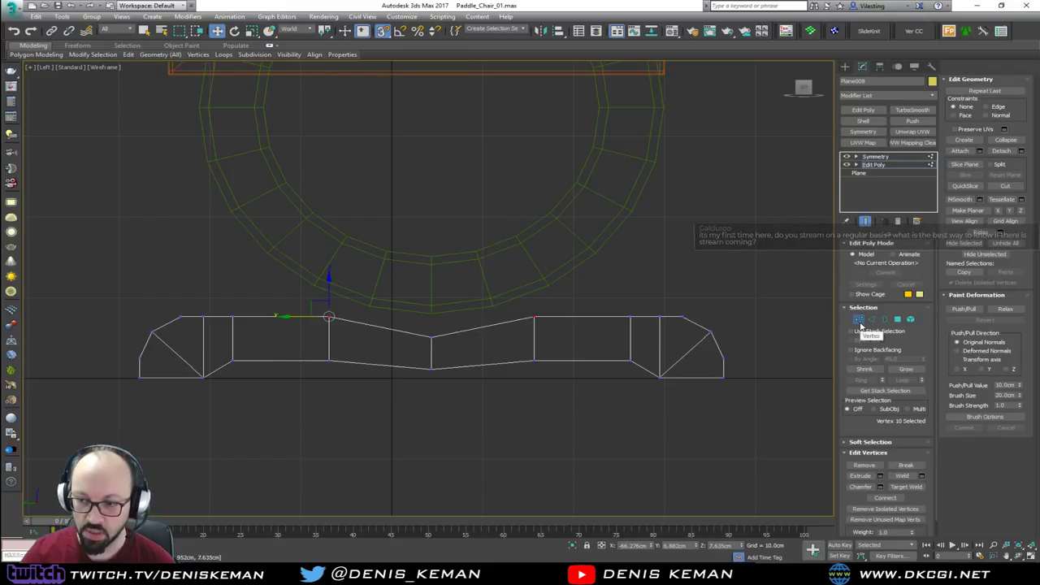
{"action": "left_click", "coordinate": [860, 322]}
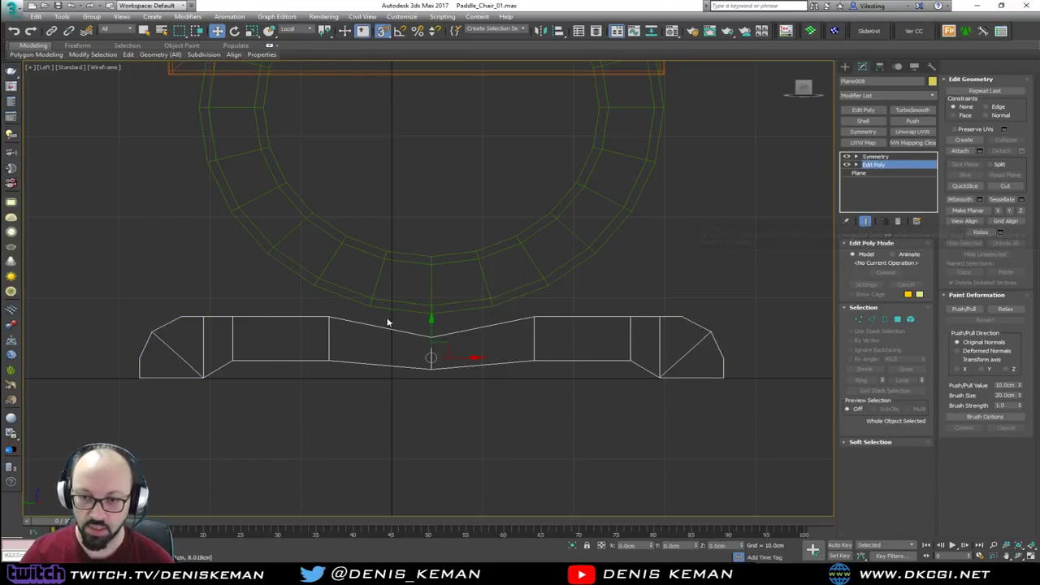
Step: Raise the foot's three bottom vertices, from the inner corner to the centre, slightly at vertex level
{"action": "key", "text": "1"}
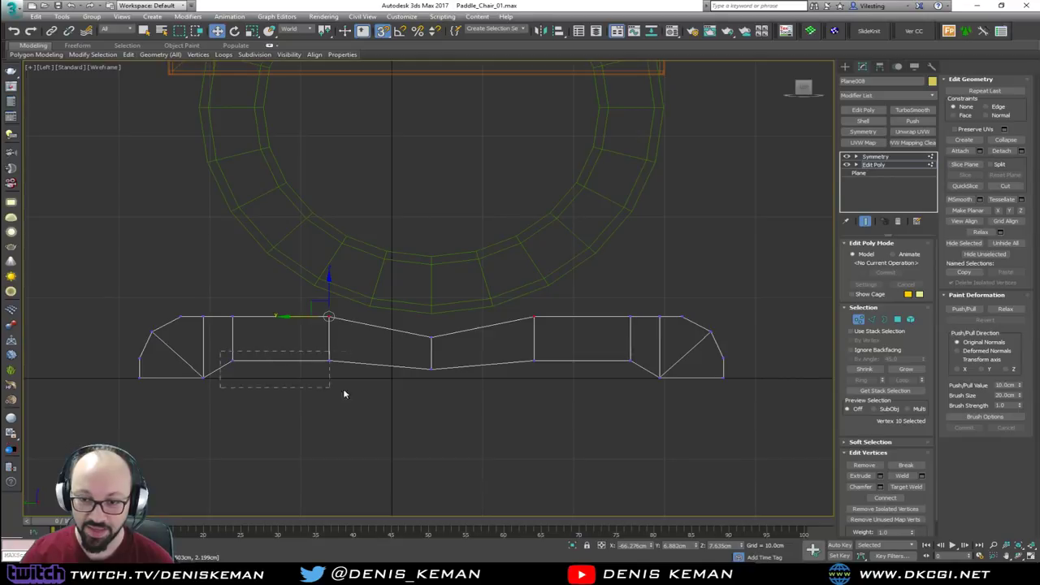
{"action": "left_click_drag", "start_coordinate": [531, 415], "coordinate": [634, 423]}
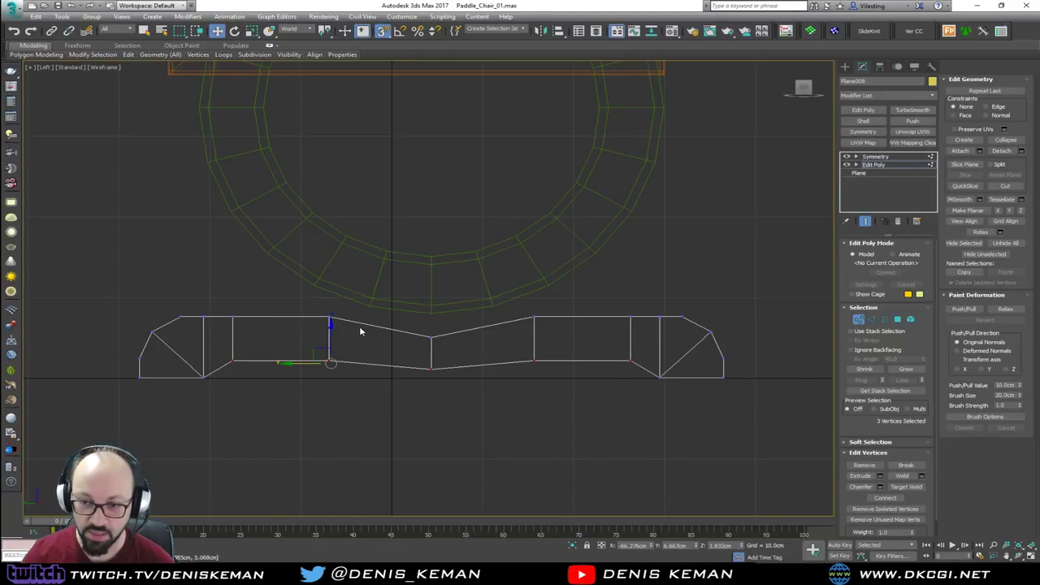
{"action": "left_click_drag", "start_coordinate": [328, 341], "coordinate": [331, 331]}
{"action": "left_click", "coordinate": [312, 308]}
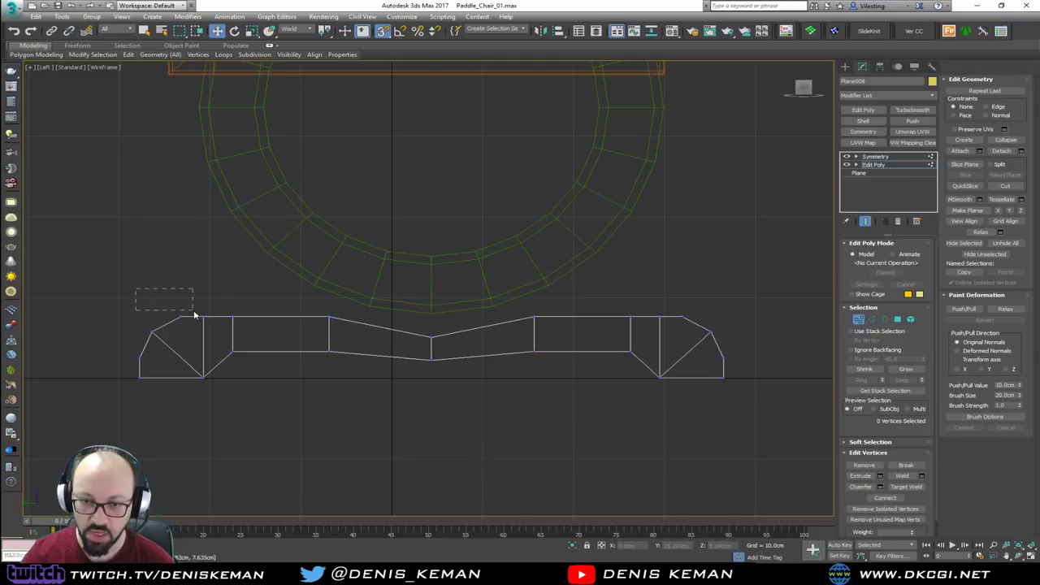
Step: Raise the two top vertices above the foot's inner bottom corner to a height of about 8.5 cm, with snapping off
{"action": "left_click_drag", "start_coordinate": [194, 314], "coordinate": [201, 314]}
{"action": "left_click_drag", "start_coordinate": [261, 331], "coordinate": [260, 329]}
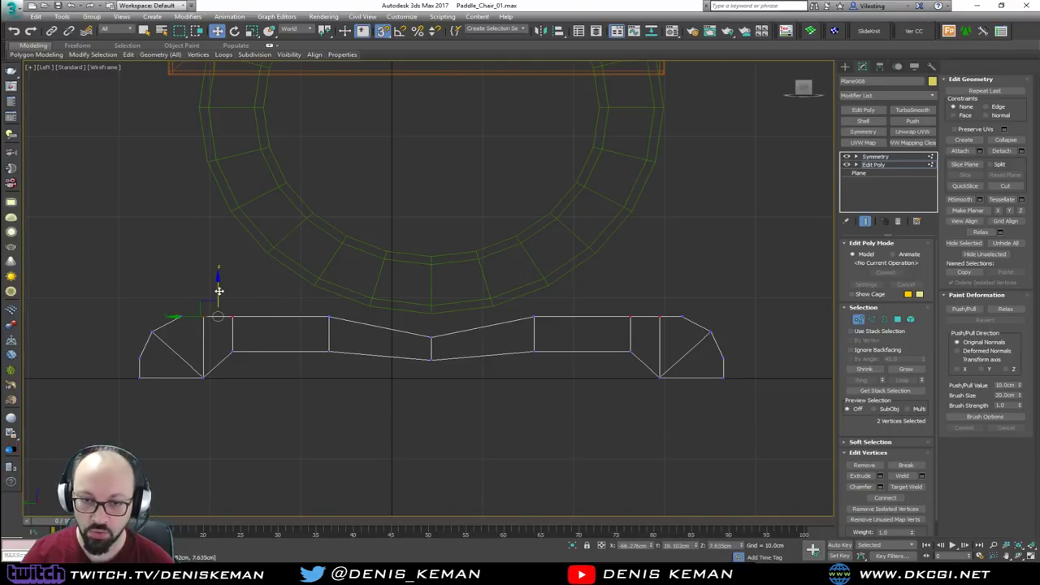
{"action": "left_click_drag", "start_coordinate": [220, 291], "coordinate": [220, 291]}
{"action": "key", "text": "ctrl+z"}
{"action": "key", "text": "s"}
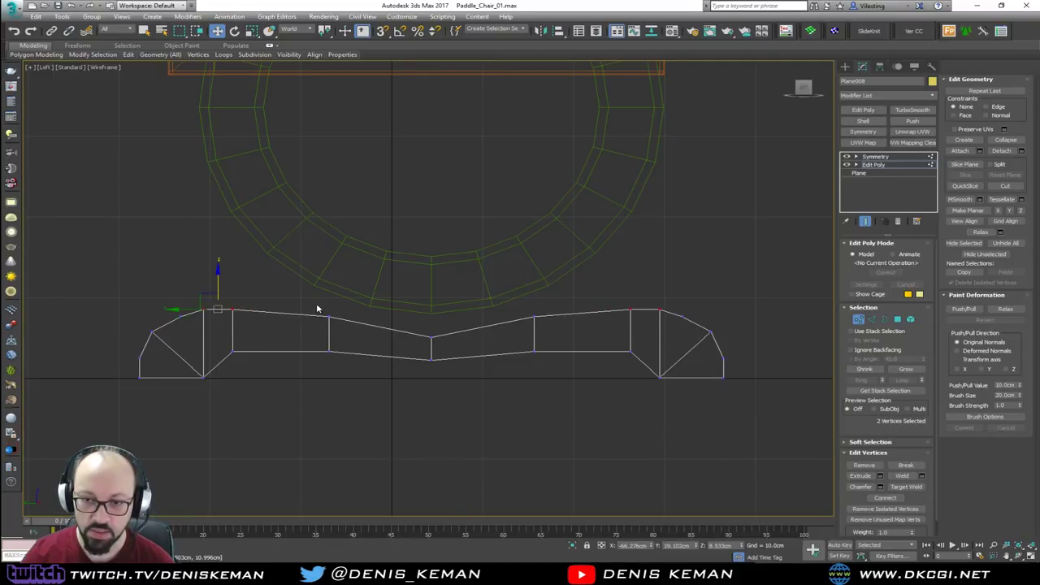
Step: Lower the top vertex left of the foot's centre, and raise the two centre vertices together to about 4.1 cm
{"action": "left_click", "coordinate": [328, 316]}
{"action": "left_click_drag", "start_coordinate": [330, 291], "coordinate": [325, 310]}
{"action": "mouse_move", "coordinate": [421, 332]}
{"action": "left_mouse_down"}
{"action": "mouse_move", "coordinate": [455, 369]}
{"action": "mouse_move", "coordinate": [434, 323]}
{"action": "left_mouse_up"}
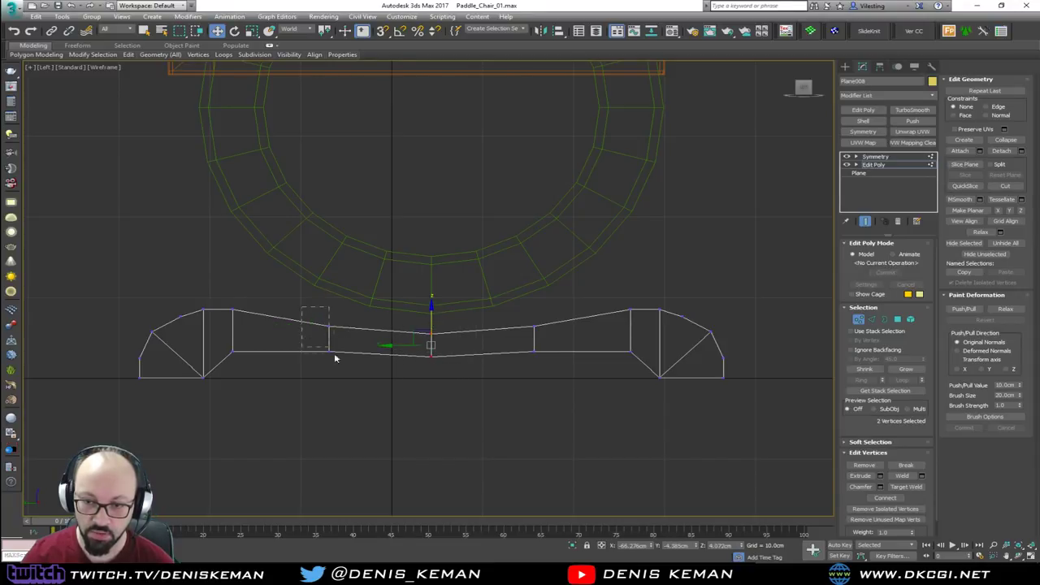
Step: Raise the vertex pair left of the centre to about 6.6 cm, and thicken the middle by lowering its bottom vertices, the centre one to about 2 cm
{"action": "left_click_drag", "start_coordinate": [335, 357], "coordinate": [333, 354]}
{"action": "left_click_drag", "start_coordinate": [330, 310], "coordinate": [340, 297]}
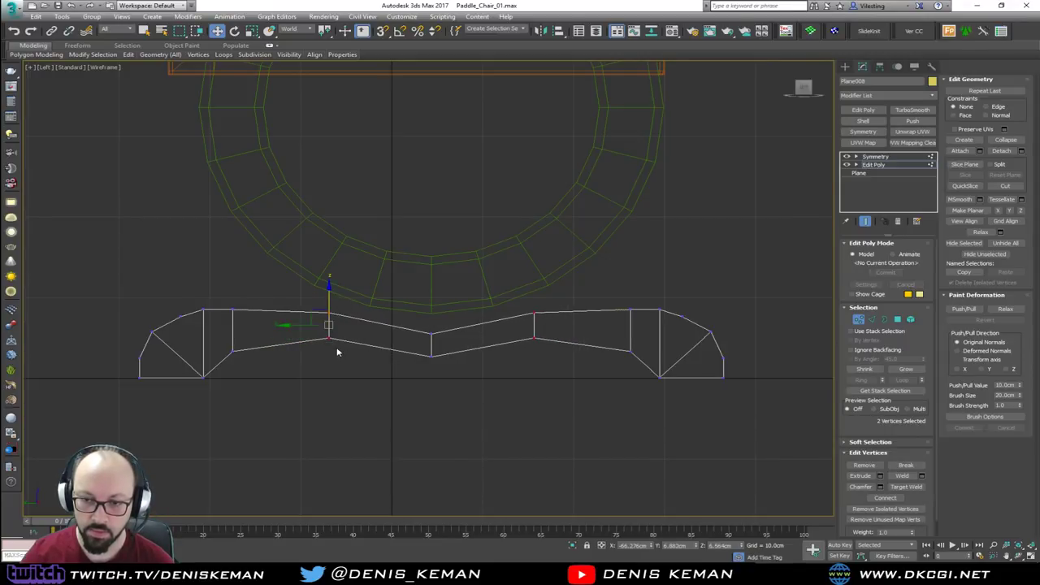
{"action": "left_click_drag", "start_coordinate": [311, 333], "coordinate": [429, 341]}
{"action": "left_click", "coordinate": [429, 353], "text": "ctrl"}
{"action": "left_click", "coordinate": [431, 365]}
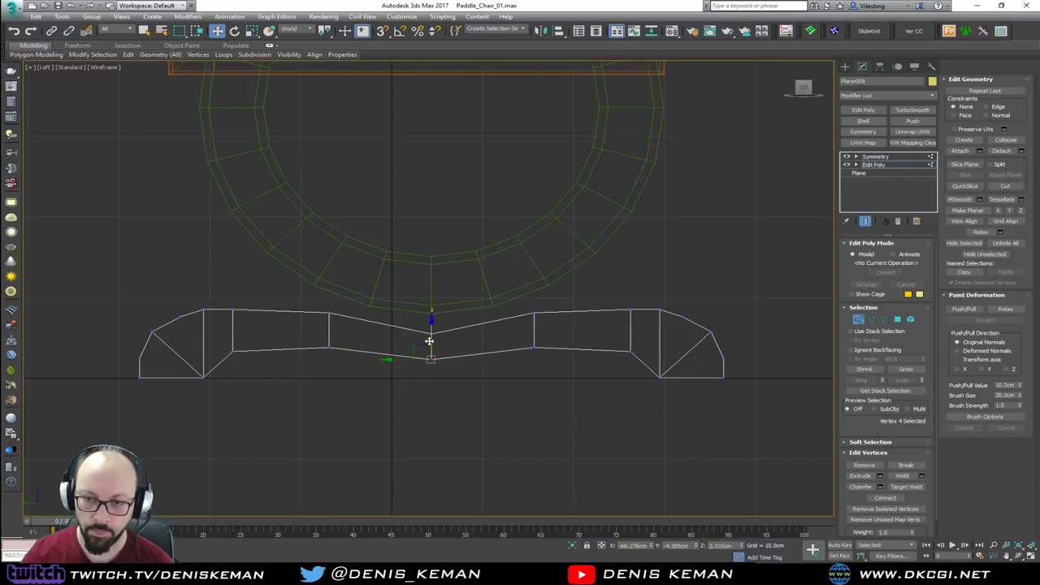
{"action": "left_click", "coordinate": [858, 319]}
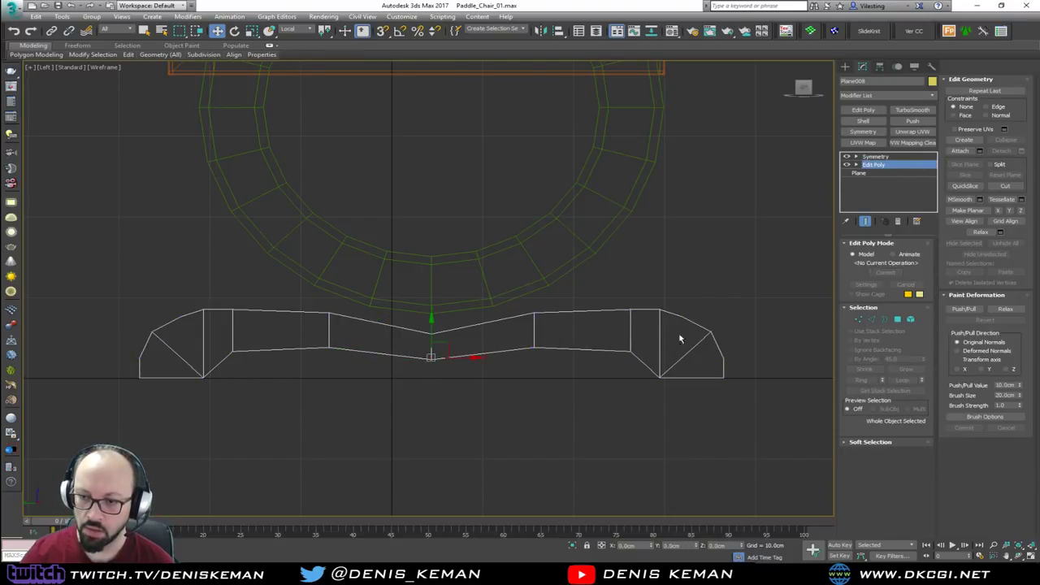
Step: Add a Shell modifier with a 3 cm outer amount between the foot's Edit Poly and Symmetry, and display edged faces in the perspective view
{"action": "key", "text": "alt+w"}
{"action": "middle_click", "coordinate": [592, 427]}
{"action": "key", "text": "alt+w"}
{"action": "middle_click_drag", "start_coordinate": [592, 426], "coordinate": [487, 417], "text": "alt"}
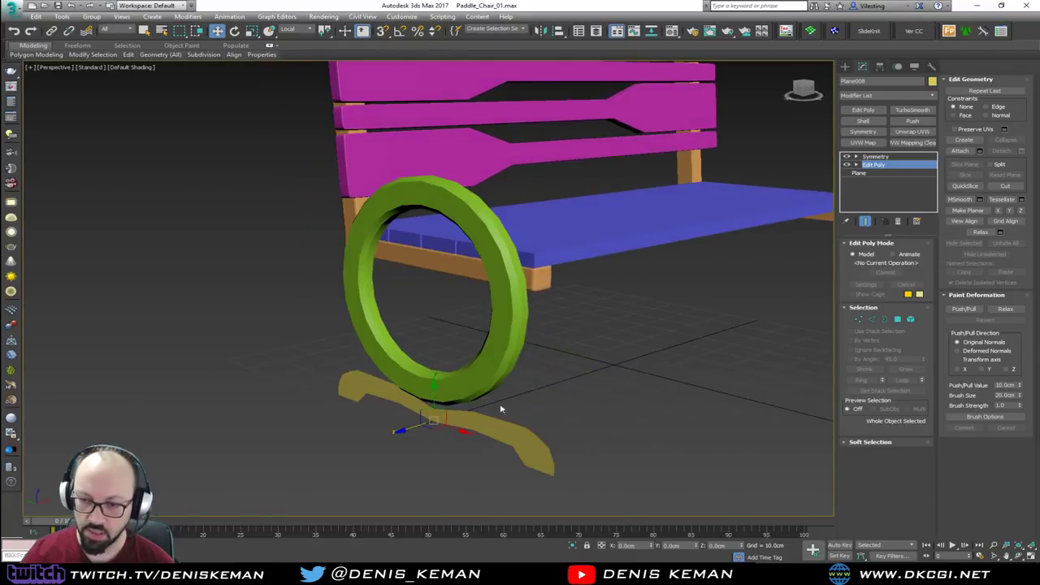
{"action": "left_click", "coordinate": [864, 120]}
{"action": "middle_click_drag", "start_coordinate": [627, 298], "coordinate": [618, 333], "text": "alt"}
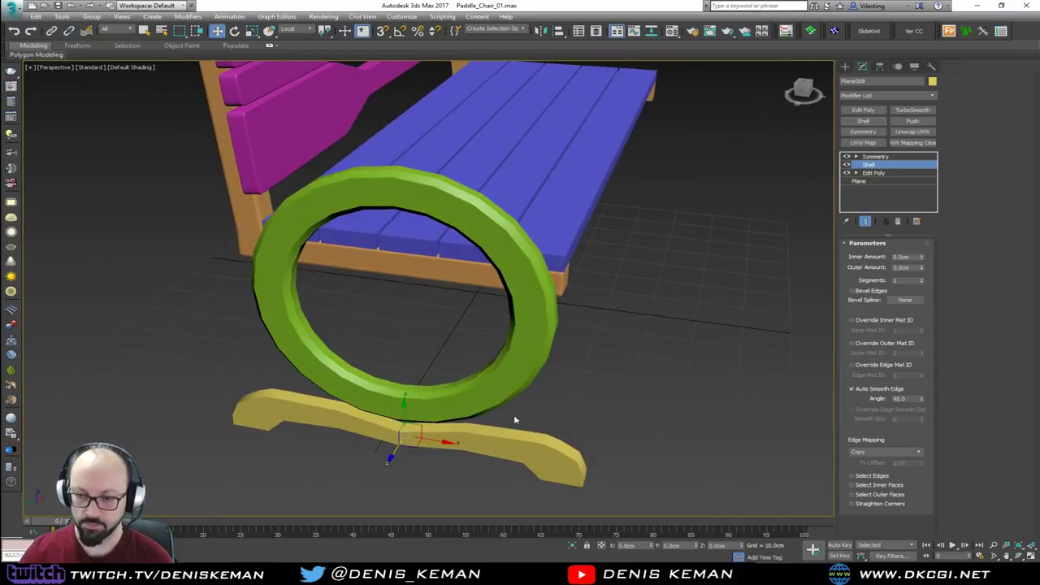
{"action": "scroll", "coordinate": [514, 420], "scroll_direction": "up", "scroll_amount": 3}
{"action": "key", "text": "F4"}
{"action": "middle_click_drag", "start_coordinate": [490, 423], "coordinate": [517, 321], "text": "alt"}
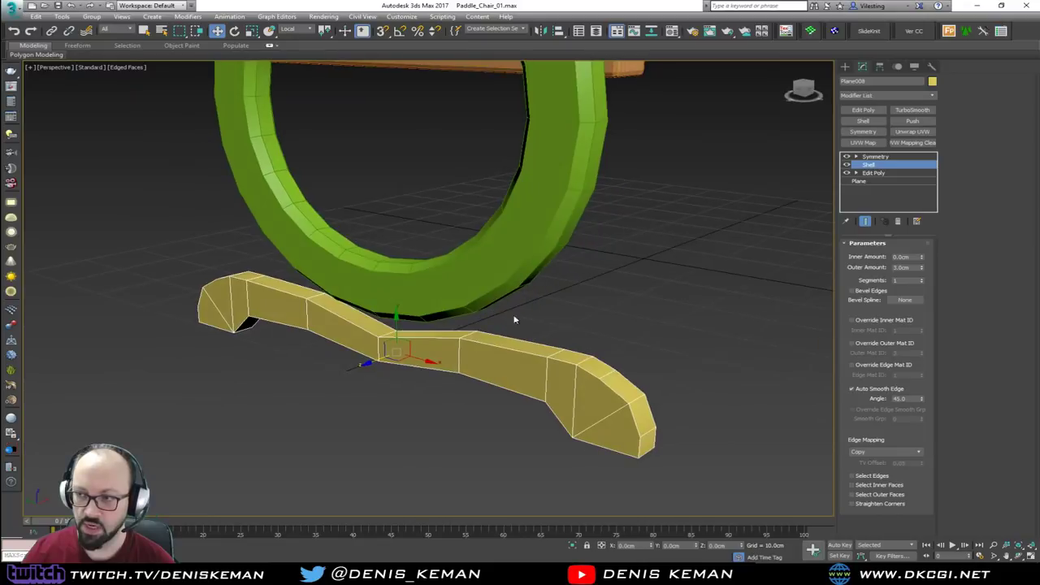
Step: Try a Chamfer modifier with a 0.5 cm amount over a new Edit Poly above the Symmetry, and delete the Chamfer
{"action": "left_click", "coordinate": [882, 156]}
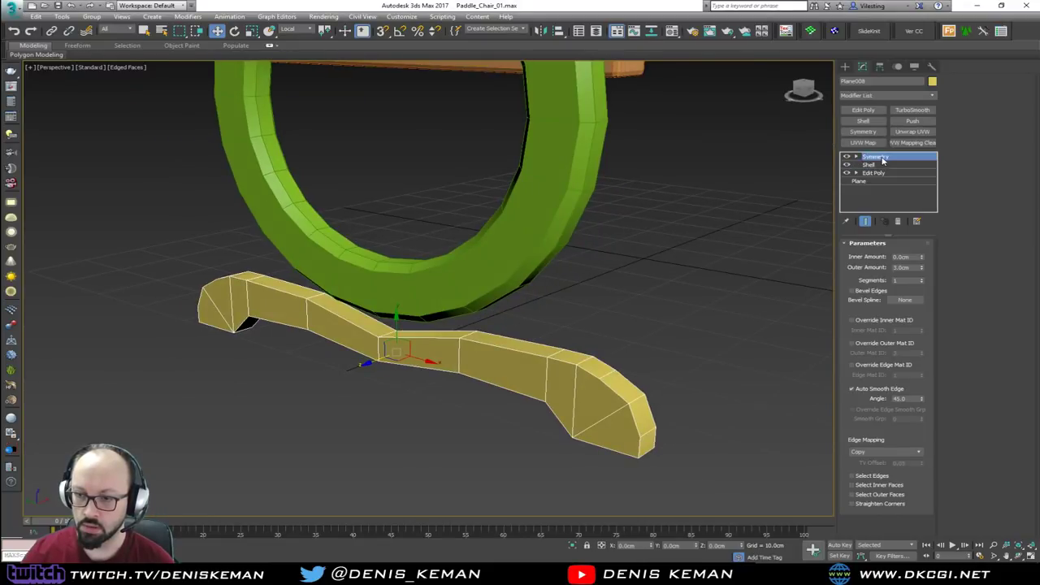
{"action": "left_click", "coordinate": [867, 111]}
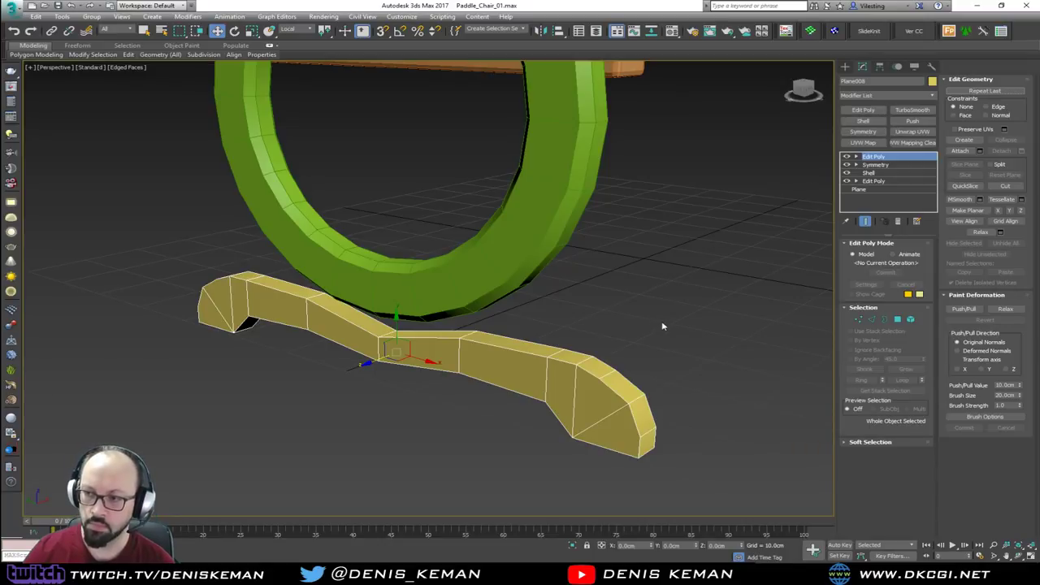
{"action": "left_click", "coordinate": [876, 96]}
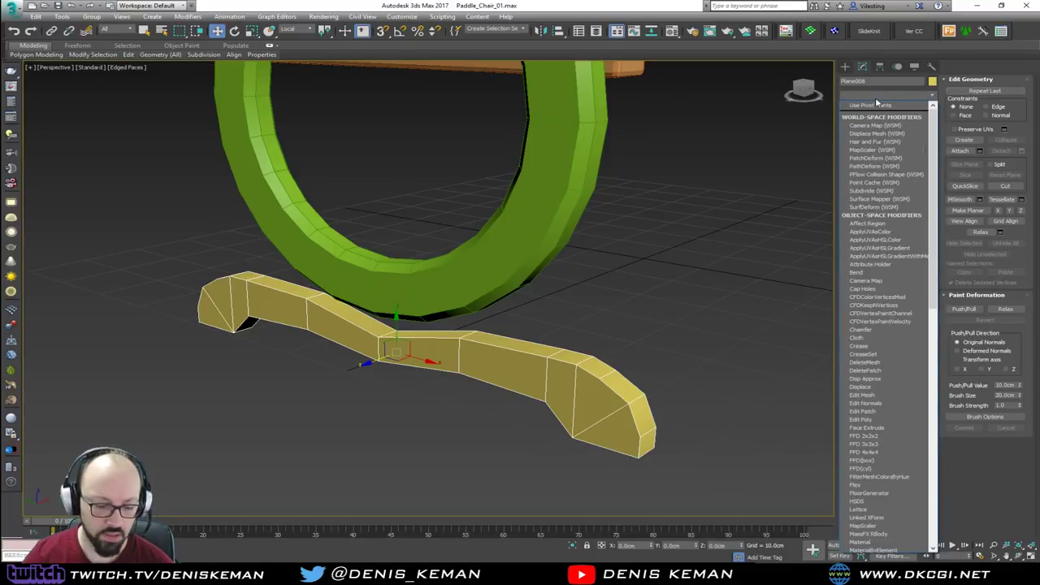
{"action": "scroll", "coordinate": [877, 102], "scroll_direction": "down", "scroll_amount": 1}
{"action": "scroll", "coordinate": [877, 102], "scroll_direction": "down", "scroll_amount": 6}
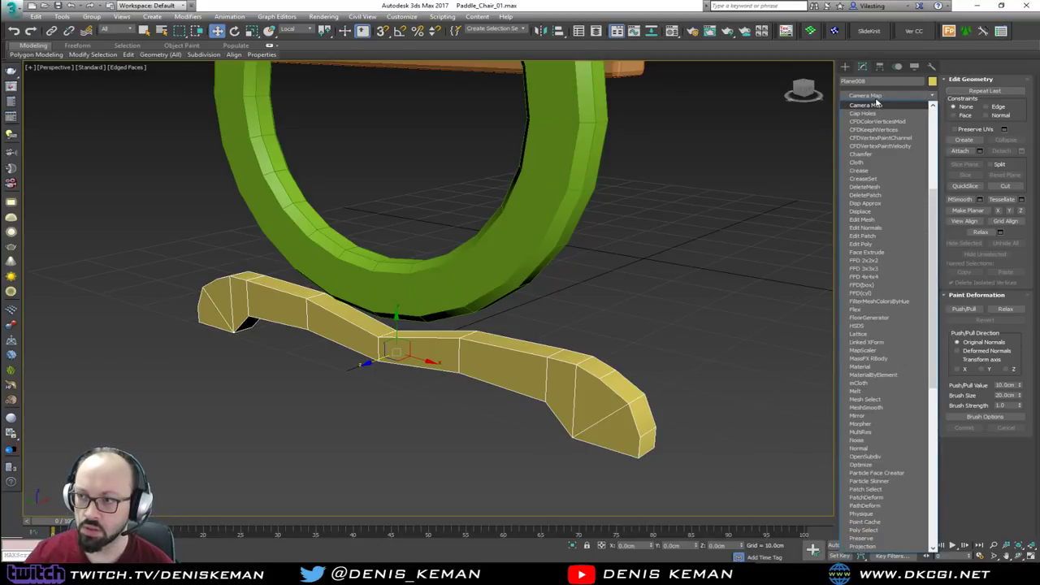
{"action": "left_click", "coordinate": [868, 154]}
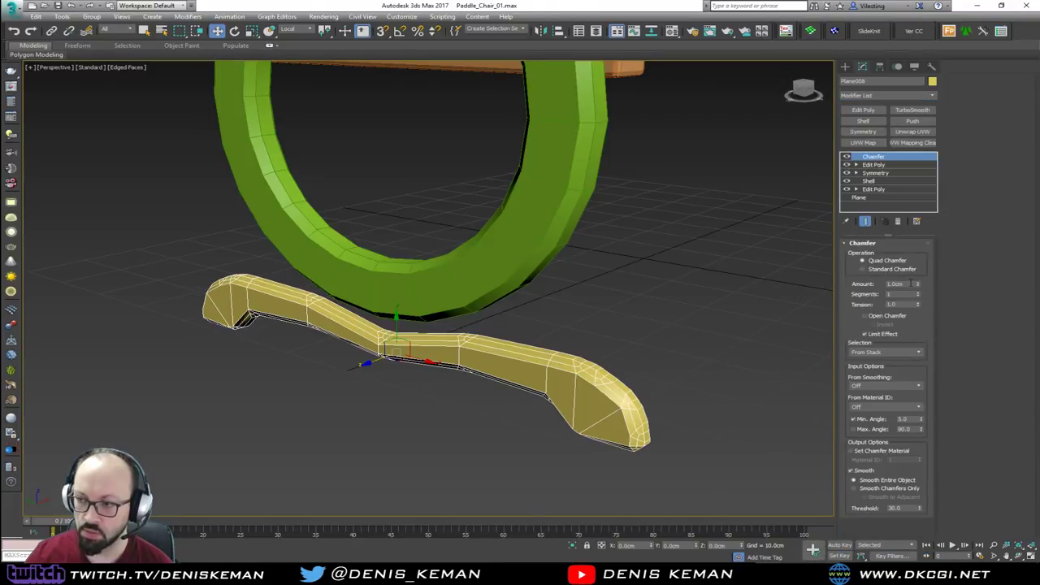
{"action": "double_click", "coordinate": [904, 283]}
{"action": "type", "text": "0."}
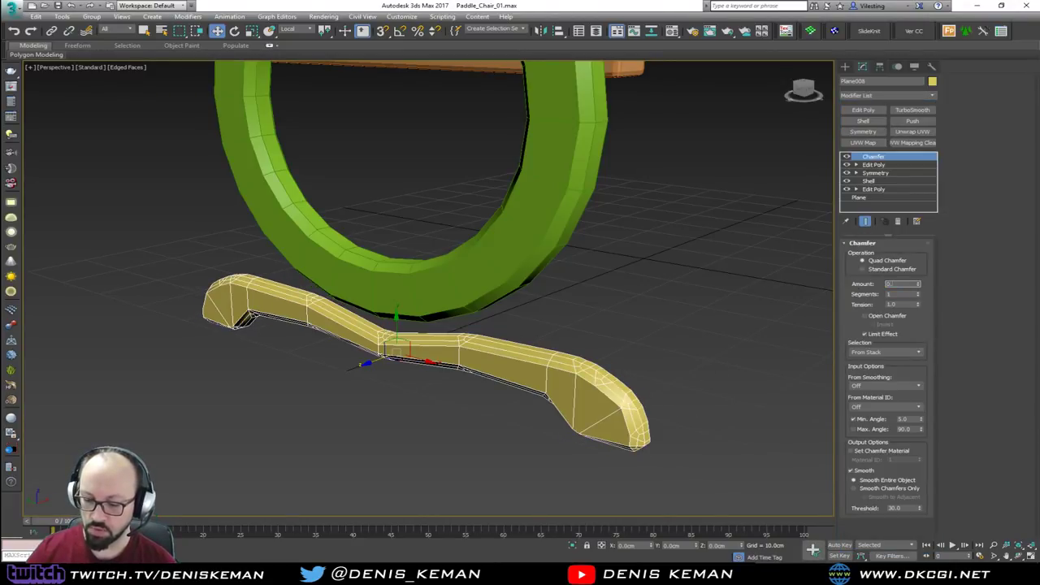
{"action": "type", "text": "5"}
{"action": "key", "text": "Return"}
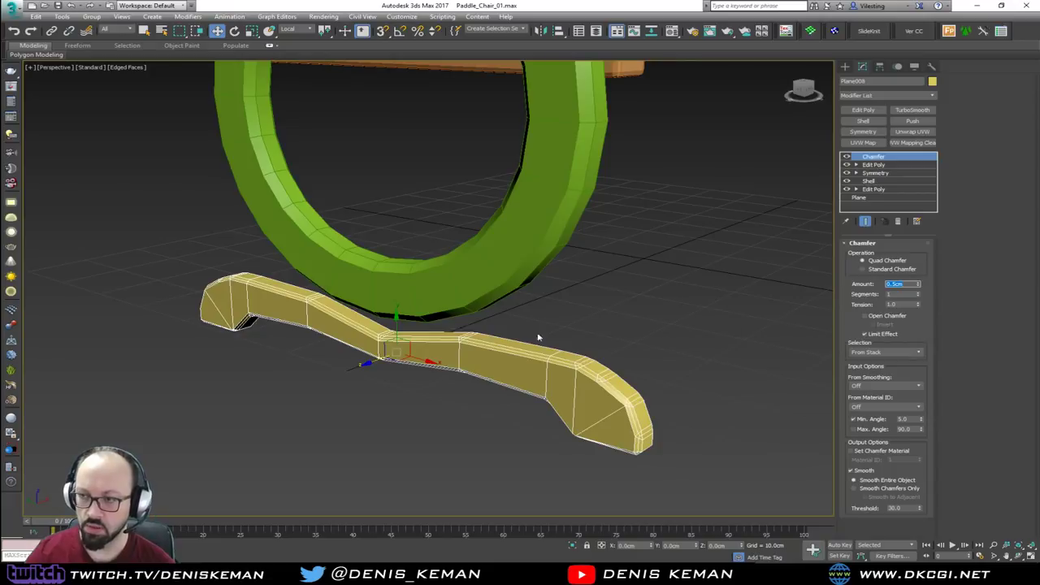
{"action": "left_click", "coordinate": [898, 221]}
Step: Try inserting two edge loops in the foot's top Edit Poly in the Left view, and delete that Edit Poly modifier
{"action": "middle_click_drag", "start_coordinate": [625, 337], "coordinate": [655, 334], "text": "alt"}
{"action": "key", "text": "alt+w"}
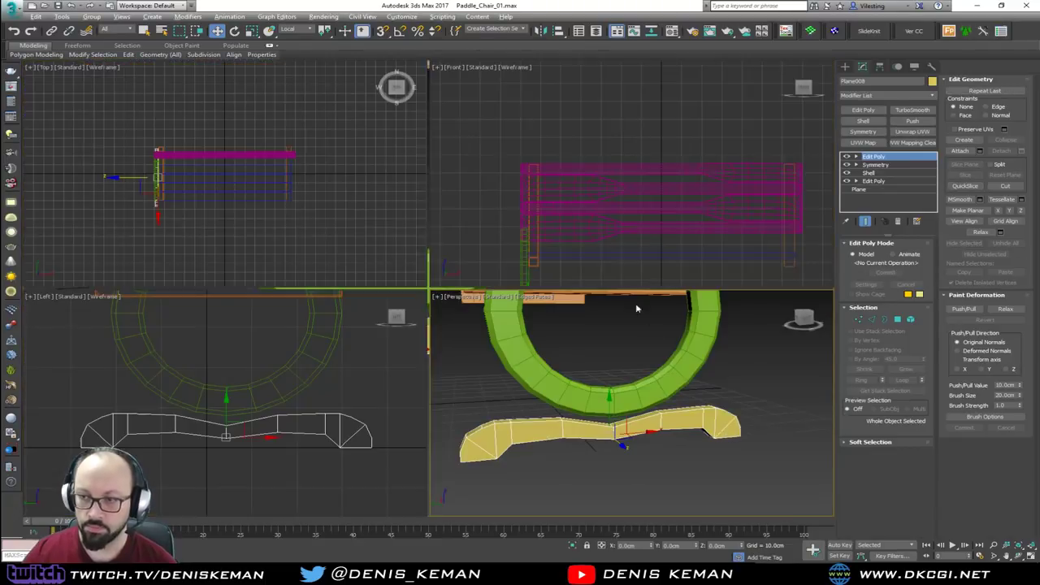
{"action": "middle_click", "coordinate": [364, 424]}
{"action": "key", "text": "alt+w"}
{"action": "scroll", "coordinate": [328, 339], "scroll_direction": "up", "scroll_amount": 2}
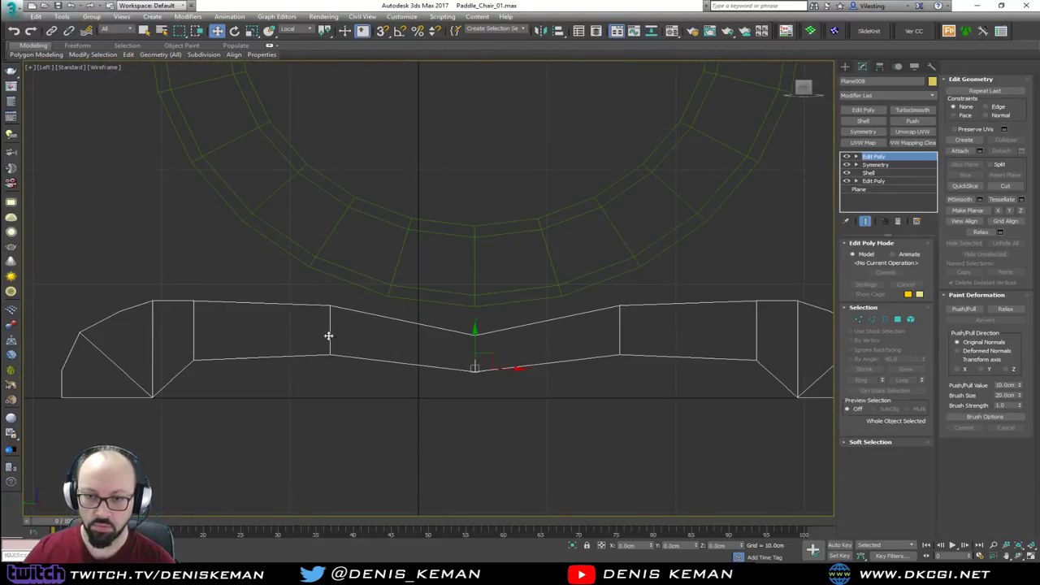
{"action": "left_click", "coordinate": [262, 326]}
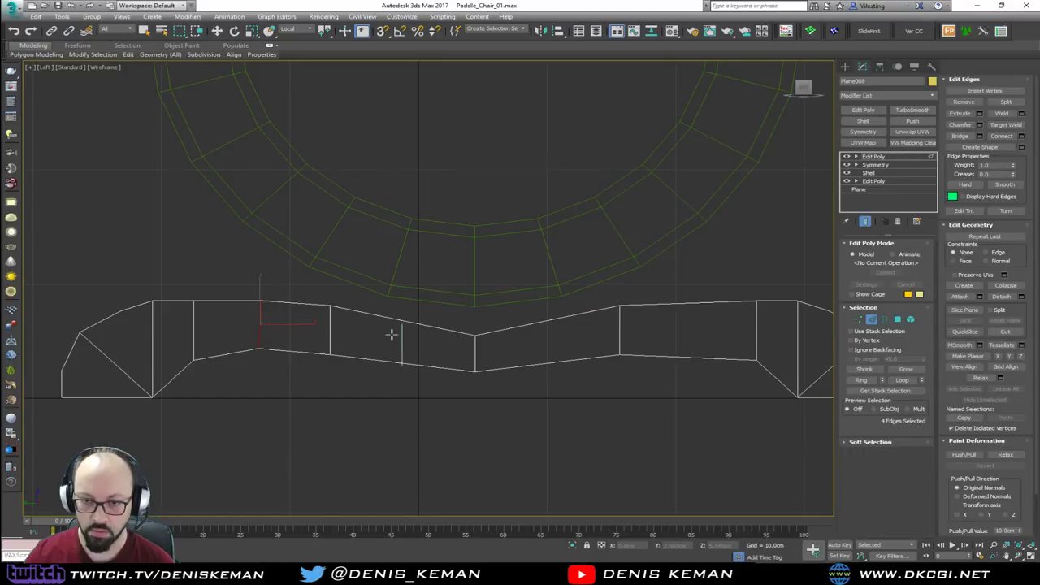
{"action": "key", "text": "w"}
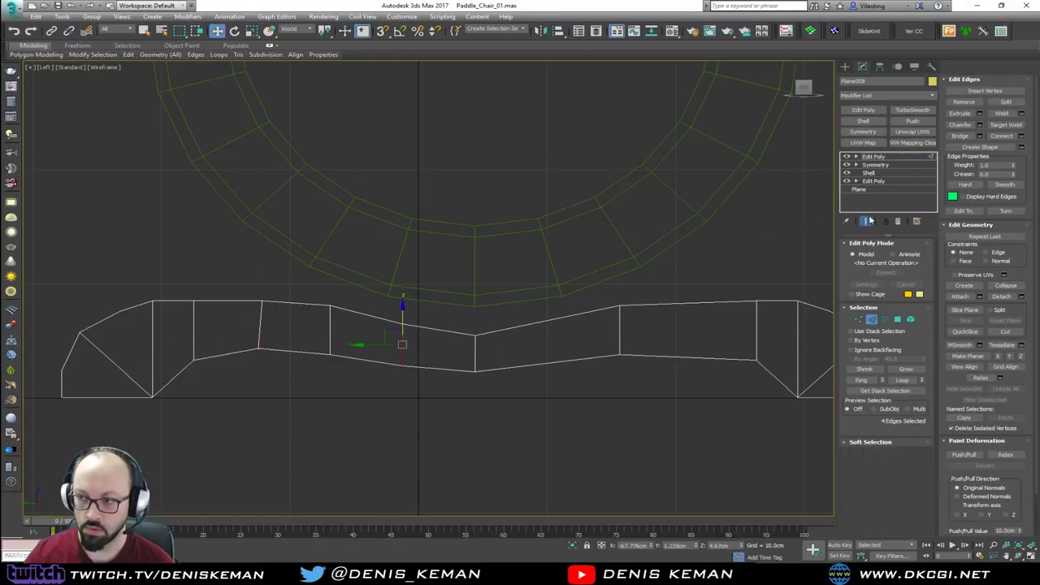
{"action": "left_click", "coordinate": [898, 220]}
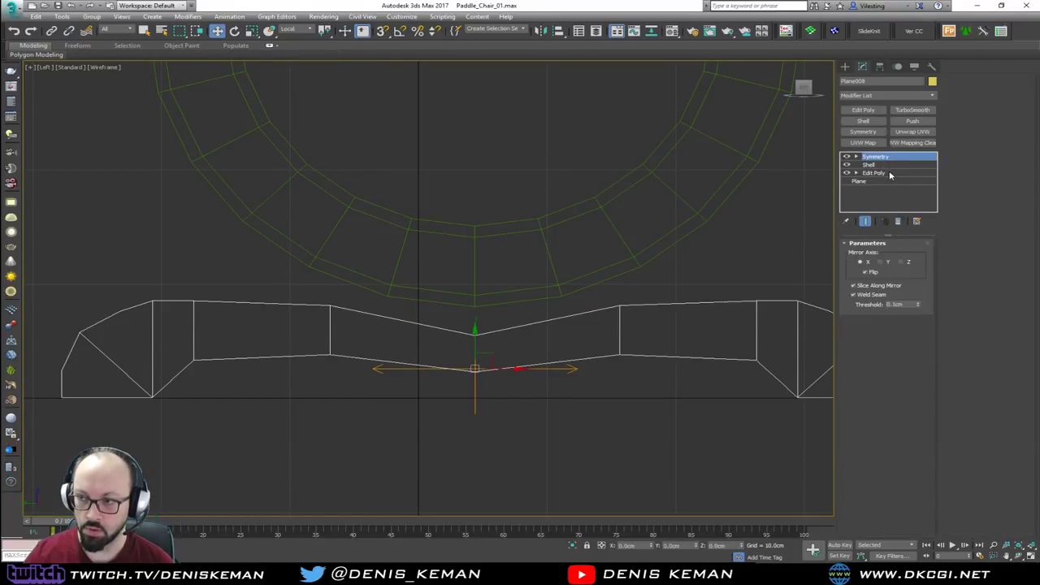
Step: Insert two edge loops with Swift Loop in the base Edit Poly, one on each side of the vertical edge left of the centre
{"action": "left_click", "coordinate": [889, 174]}
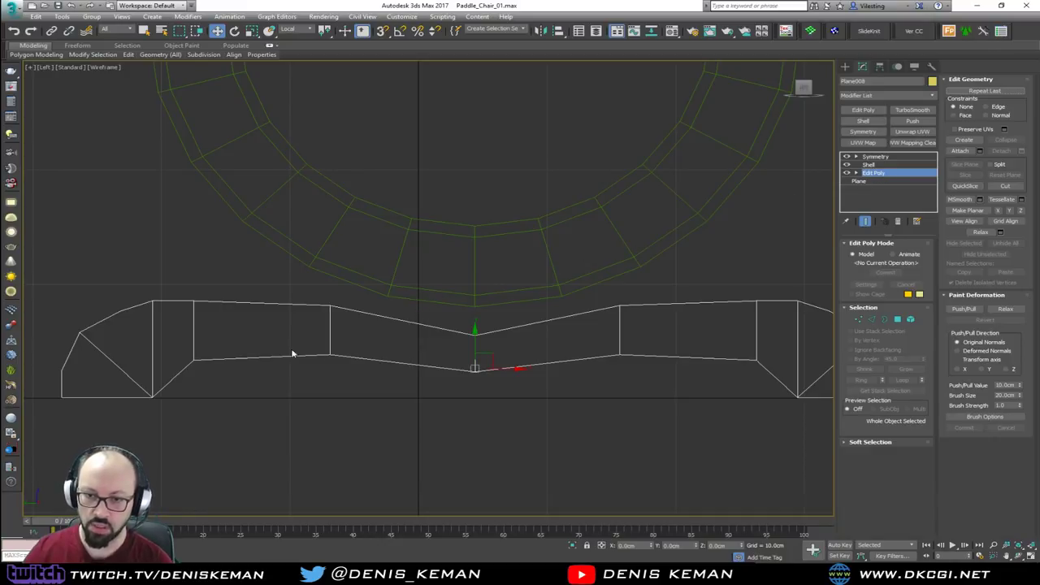
{"action": "key", "text": "alt+s"}
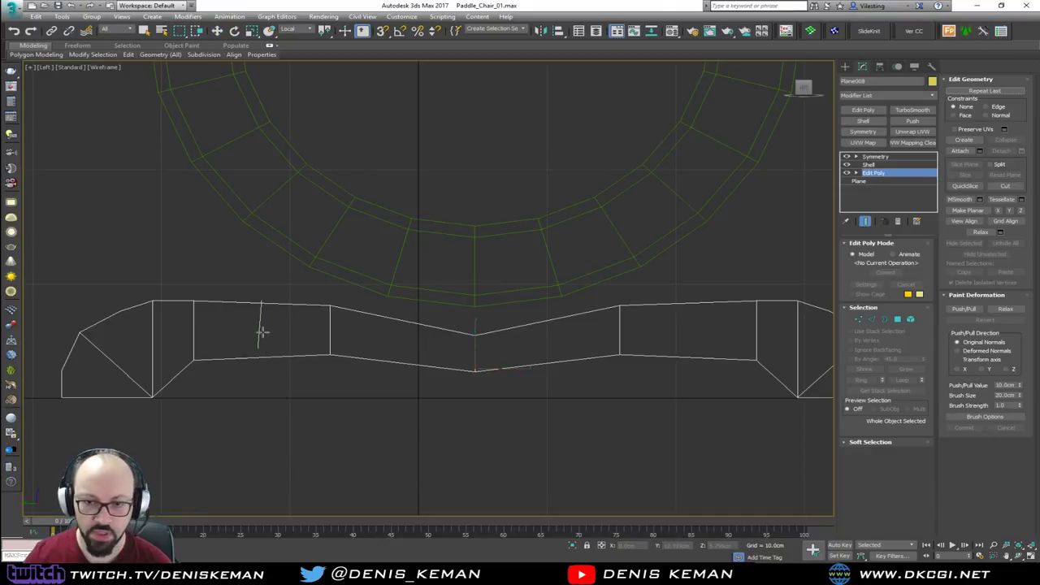
{"action": "left_click", "coordinate": [261, 331]}
{"action": "left_click", "coordinate": [385, 340]}
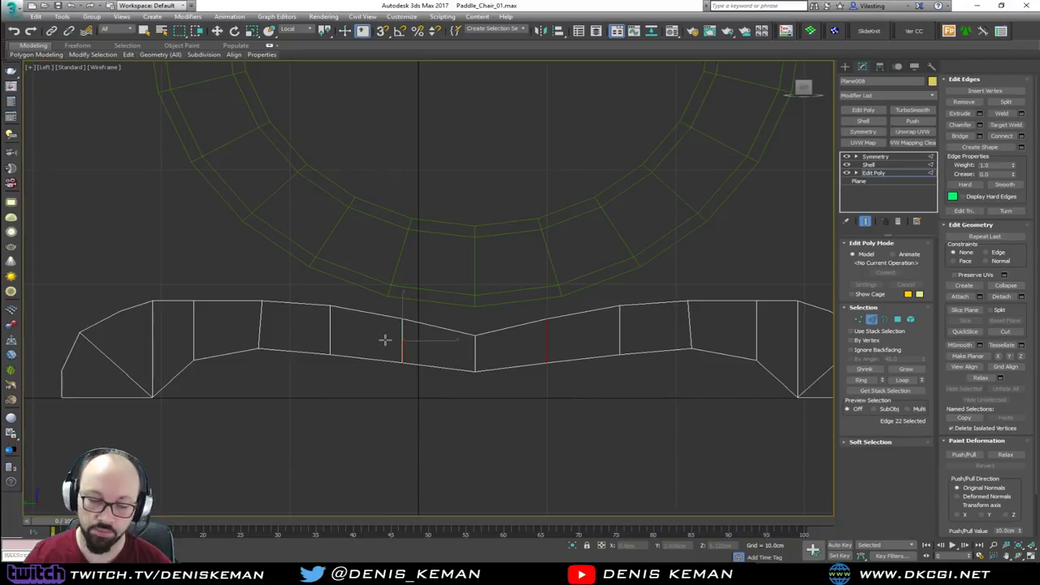
{"action": "key", "text": "w"}
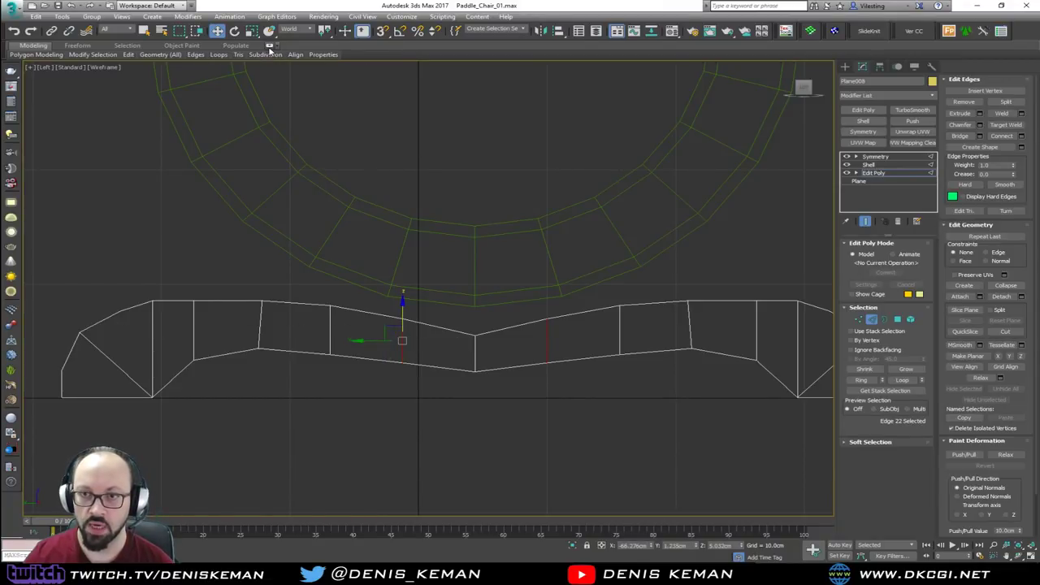
{"action": "left_click", "coordinate": [269, 48]}
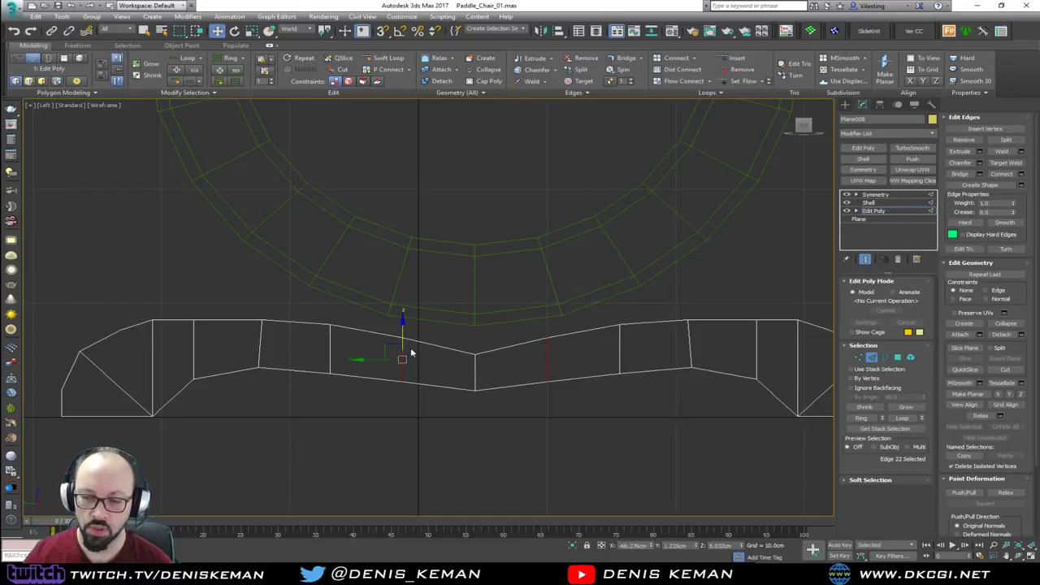
Step: Lower the new edge nearest the foot's centre to a height of about 4.5 cm, and switch to vertex editing
{"action": "left_click_drag", "start_coordinate": [401, 337], "coordinate": [401, 343]}
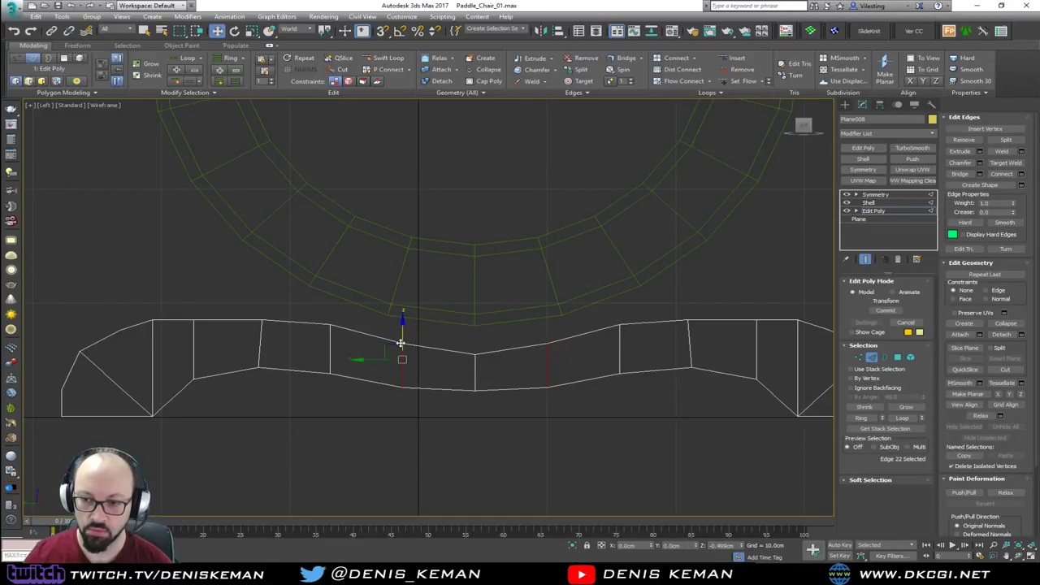
{"action": "left_click", "coordinate": [259, 333]}
{"action": "key", "text": "1"}
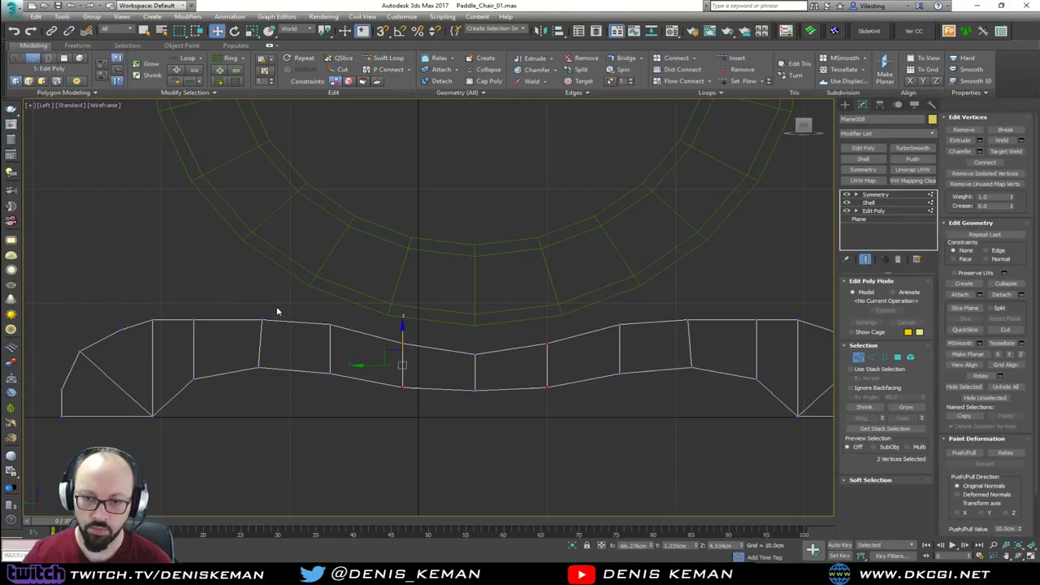
Step: Raise the two raised upper vertices left of the foot's centre to about 9.3 cm and leave vertex editing
{"action": "left_click_drag", "start_coordinate": [277, 309], "coordinate": [203, 329]}
{"action": "left_click_drag", "start_coordinate": [227, 294], "coordinate": [234, 285]}
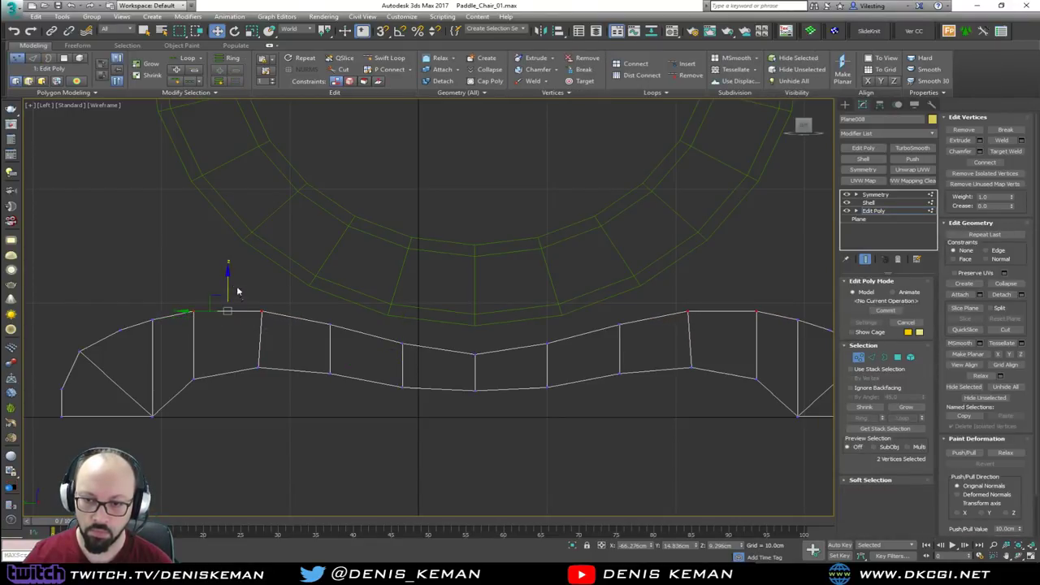
{"action": "left_click", "coordinate": [332, 363]}
{"action": "left_click", "coordinate": [858, 358]}
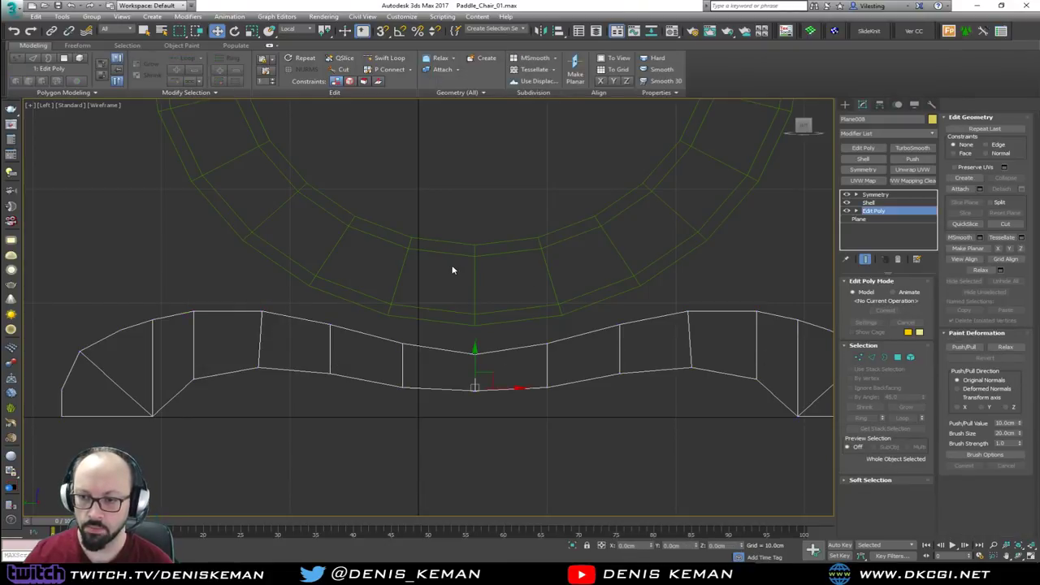
Step: Lower the wheel-shaped side vertically until its underside meets the central dip of the foot
{"action": "middle_click_drag", "start_coordinate": [453, 268], "coordinate": [404, 320]}
{"action": "scroll", "coordinate": [415, 313], "scroll_direction": "down", "scroll_amount": 2}
{"action": "left_click", "coordinate": [435, 288]}
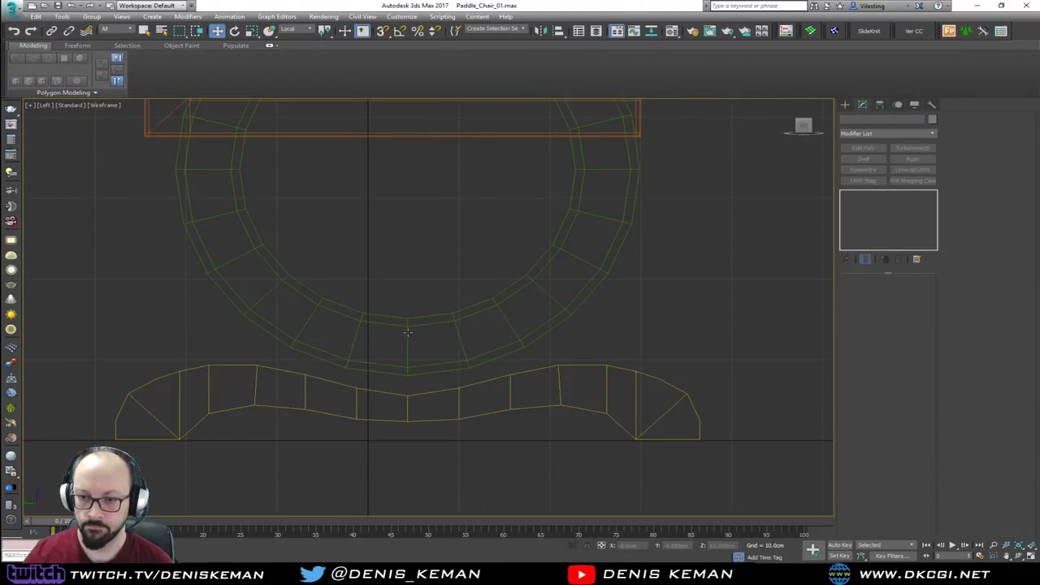
{"action": "left_click", "coordinate": [409, 315]}
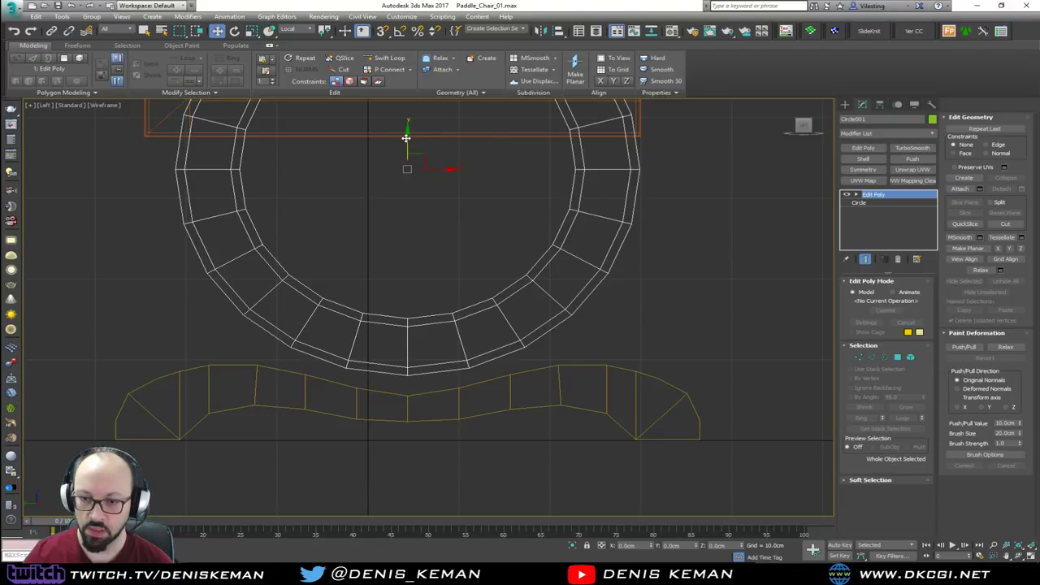
{"action": "left_click_drag", "start_coordinate": [406, 138], "coordinate": [404, 158]}
Step: In the foot's base Edit Poly, lower the two upper vertices left of the centre to follow the wheel, sliding the outer one inward
{"action": "left_click", "coordinate": [357, 382]}
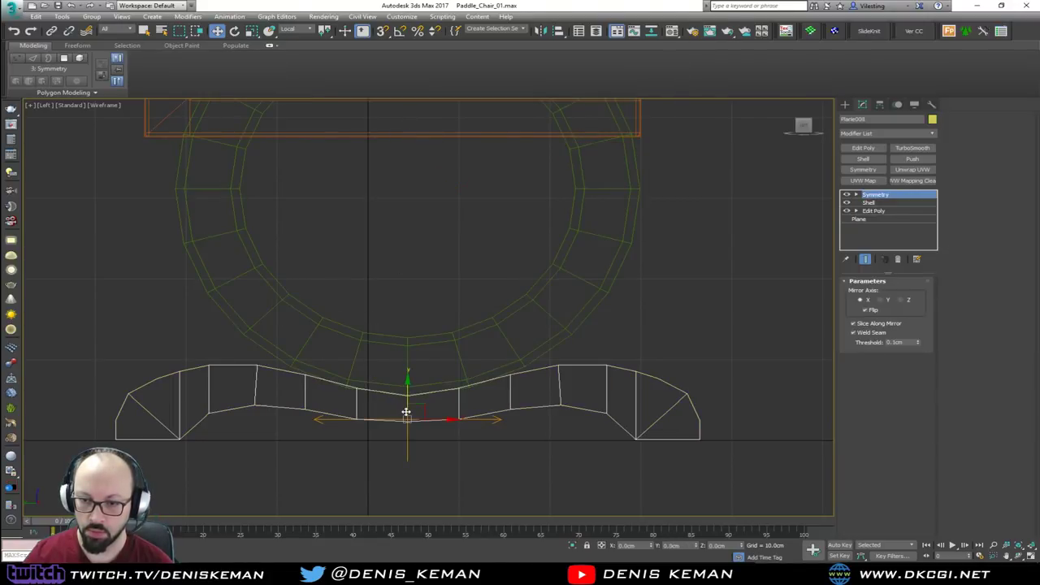
{"action": "scroll", "coordinate": [382, 378], "scroll_direction": "up", "scroll_amount": 3}
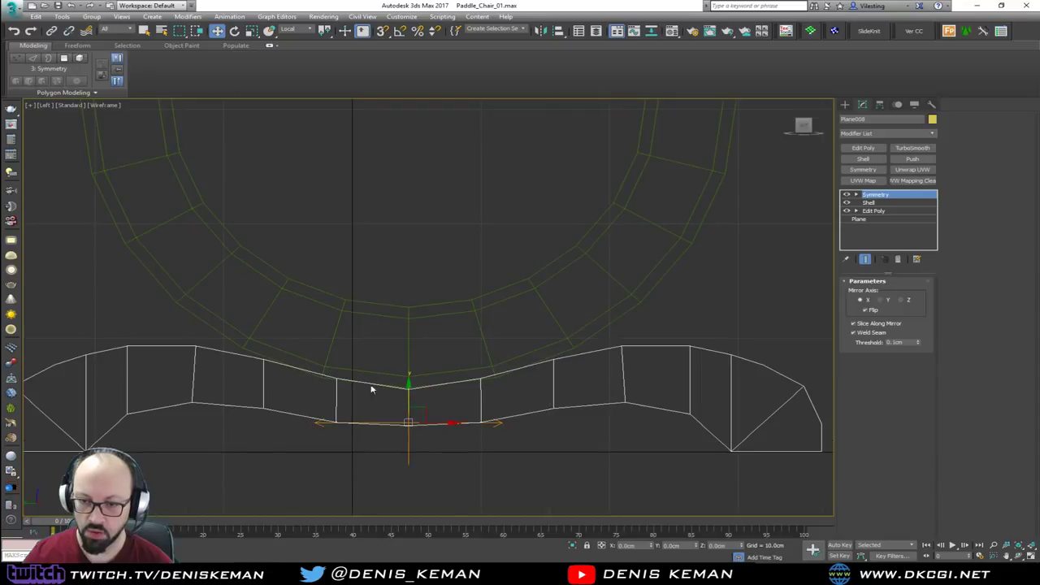
{"action": "left_click", "coordinate": [883, 213]}
{"action": "key", "text": "1"}
{"action": "left_click_drag", "start_coordinate": [369, 365], "coordinate": [311, 396]}
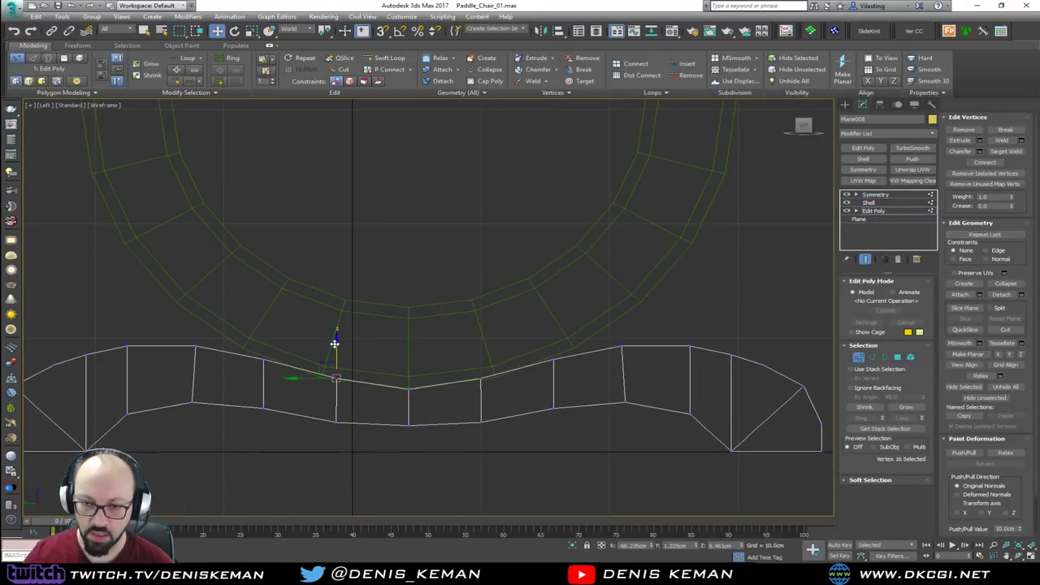
{"action": "left_click_drag", "start_coordinate": [334, 344], "coordinate": [341, 348]}
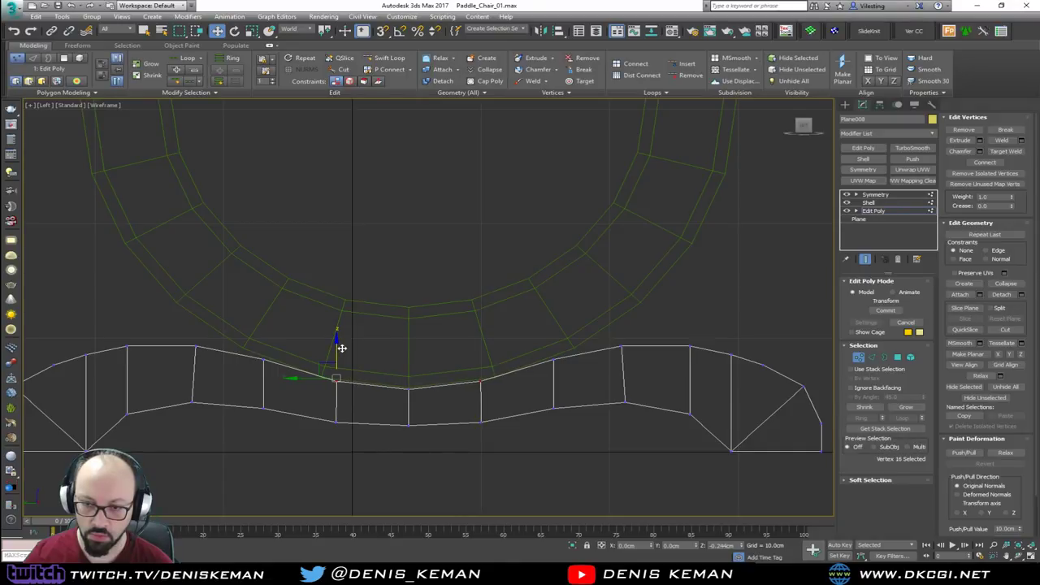
{"action": "left_click", "coordinate": [263, 358]}
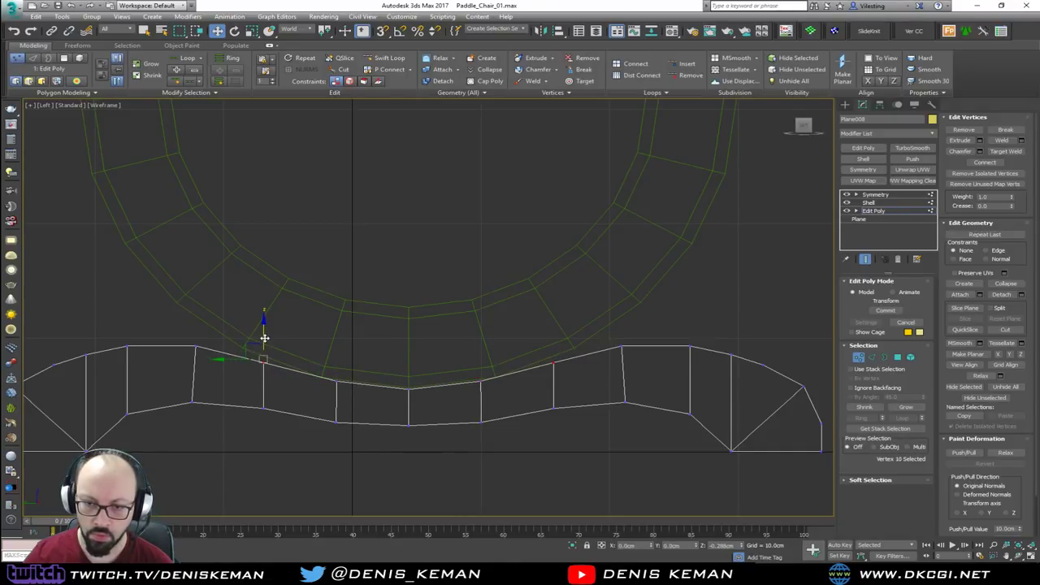
{"action": "left_click_drag", "start_coordinate": [259, 353], "coordinate": [355, 356]}
{"action": "left_click", "coordinate": [336, 379]}
Step: Leave vertex editing and examine the foot's profile against the wheel and seat in the Left and Perspective views
{"action": "scroll", "coordinate": [454, 304], "scroll_direction": "down", "scroll_amount": 5}
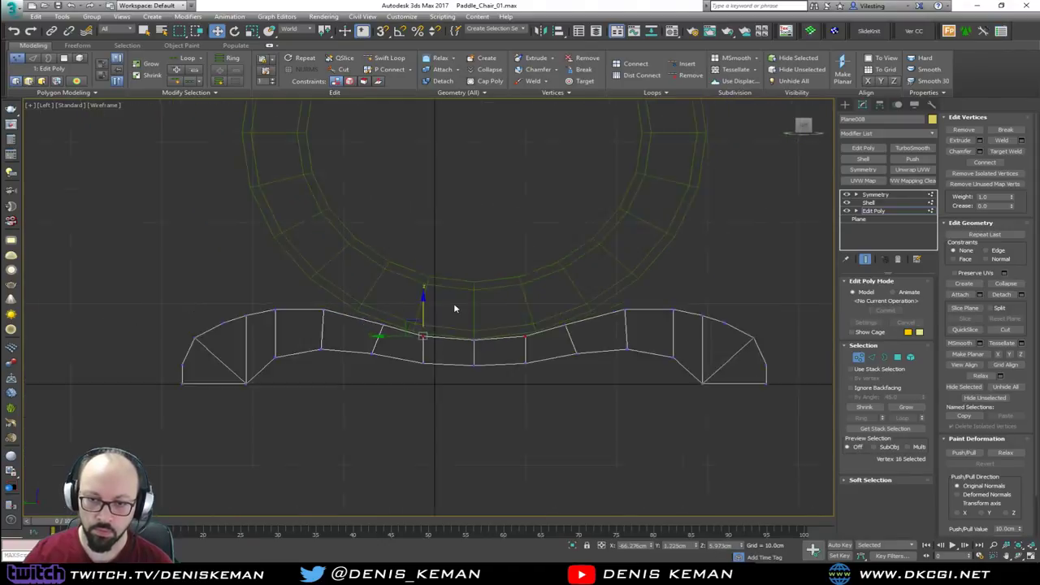
{"action": "middle_click_drag", "start_coordinate": [430, 368], "coordinate": [439, 413]}
{"action": "scroll", "coordinate": [439, 413], "scroll_direction": "down", "scroll_amount": 3}
{"action": "middle_click_drag", "start_coordinate": [464, 288], "coordinate": [462, 326]}
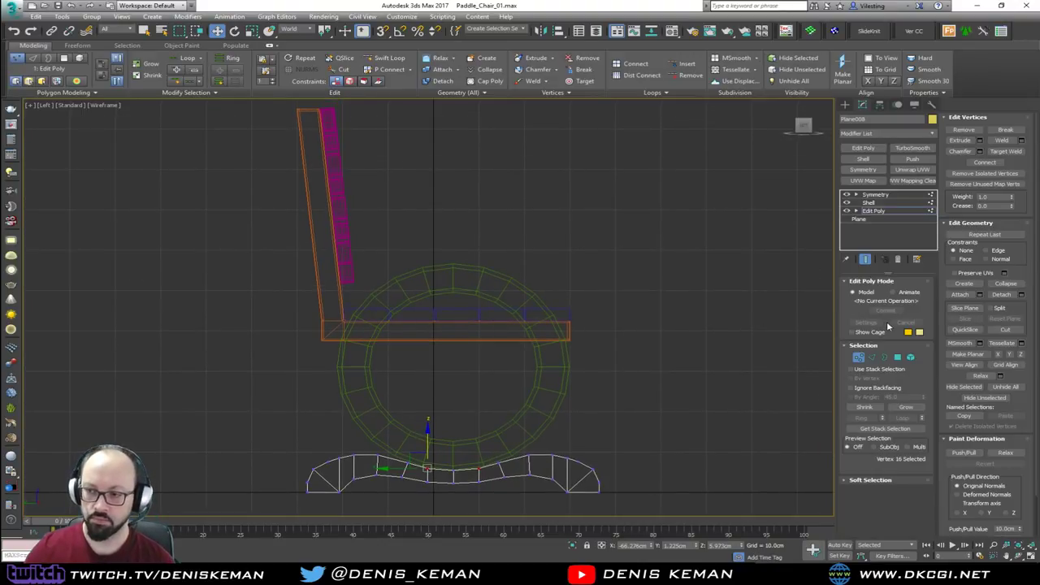
{"action": "left_click", "coordinate": [860, 358]}
{"action": "middle_click_drag", "start_coordinate": [431, 311], "coordinate": [553, 278]}
{"action": "scroll", "coordinate": [458, 365], "scroll_direction": "down", "scroll_amount": 2}
{"action": "key", "text": "alt+w"}
{"action": "right_click", "coordinate": [634, 403]}
{"action": "key", "text": "alt+w"}
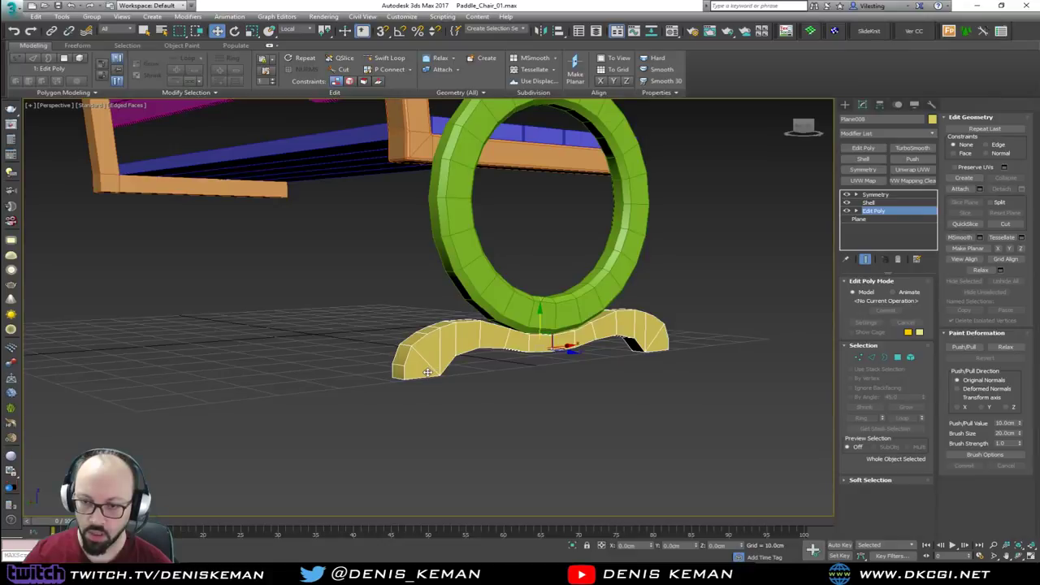
{"action": "scroll", "coordinate": [428, 371], "scroll_direction": "up", "scroll_amount": 3}
Step: Add an Edit Poly above the Symmetry and select the upper and lower edge runs of the foot's visible side face
{"action": "left_click", "coordinate": [875, 195]}
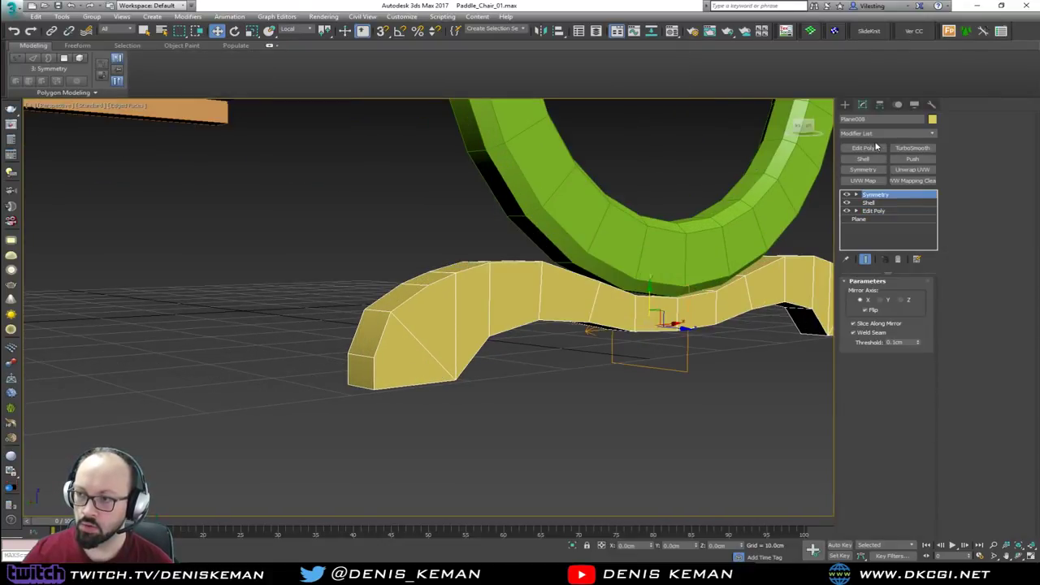
{"action": "left_click", "coordinate": [864, 149]}
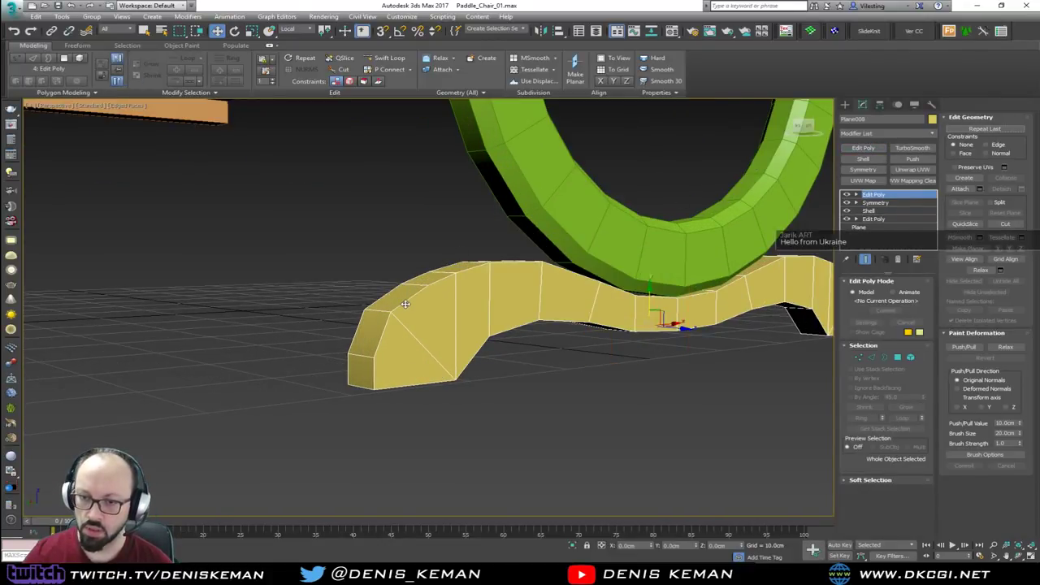
{"action": "left_click", "coordinate": [404, 304]}
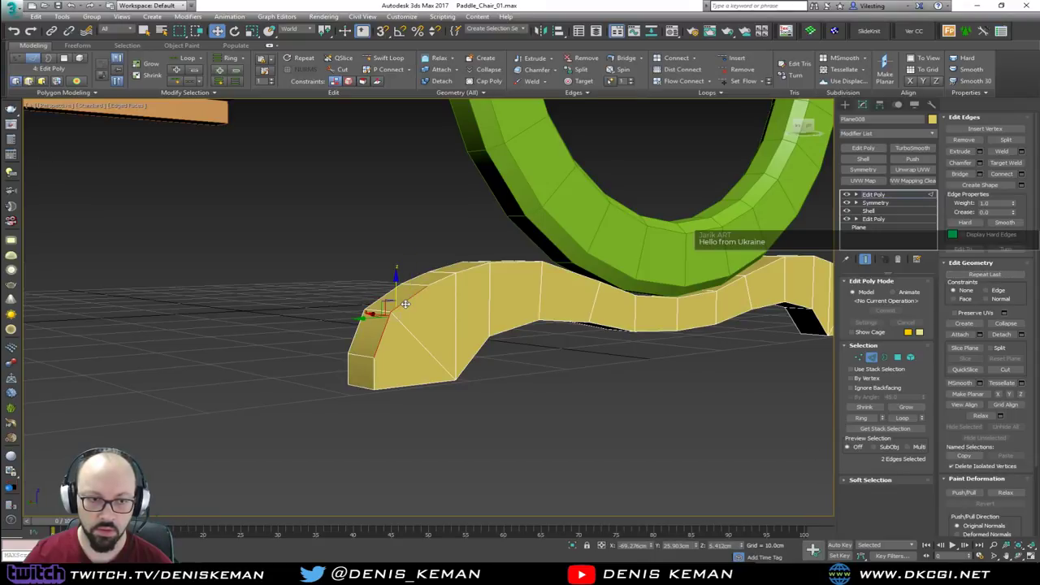
{"action": "double_click", "coordinate": [444, 278]}
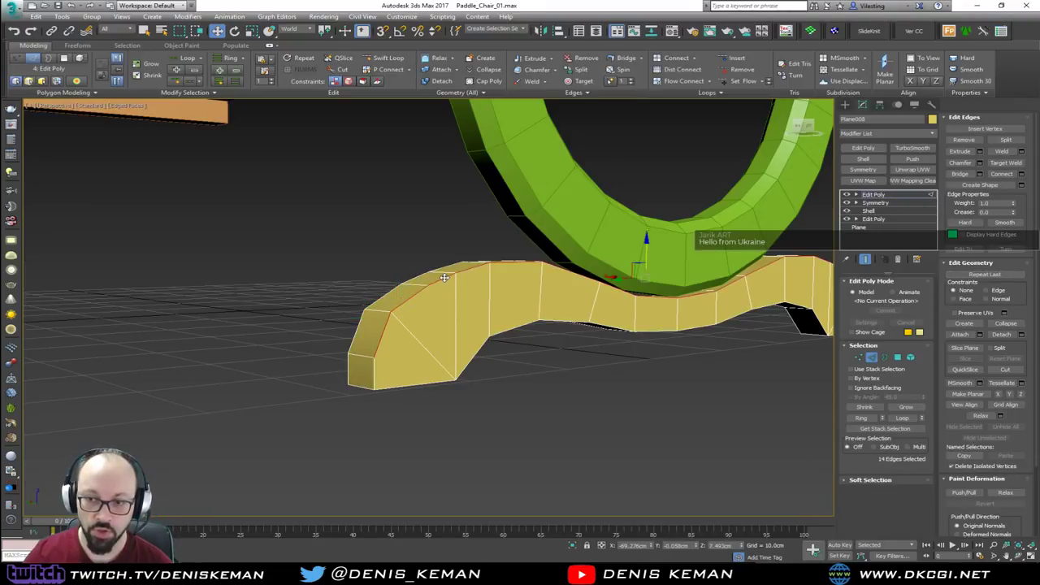
{"action": "double_click", "coordinate": [575, 323], "text": "ctrl"}
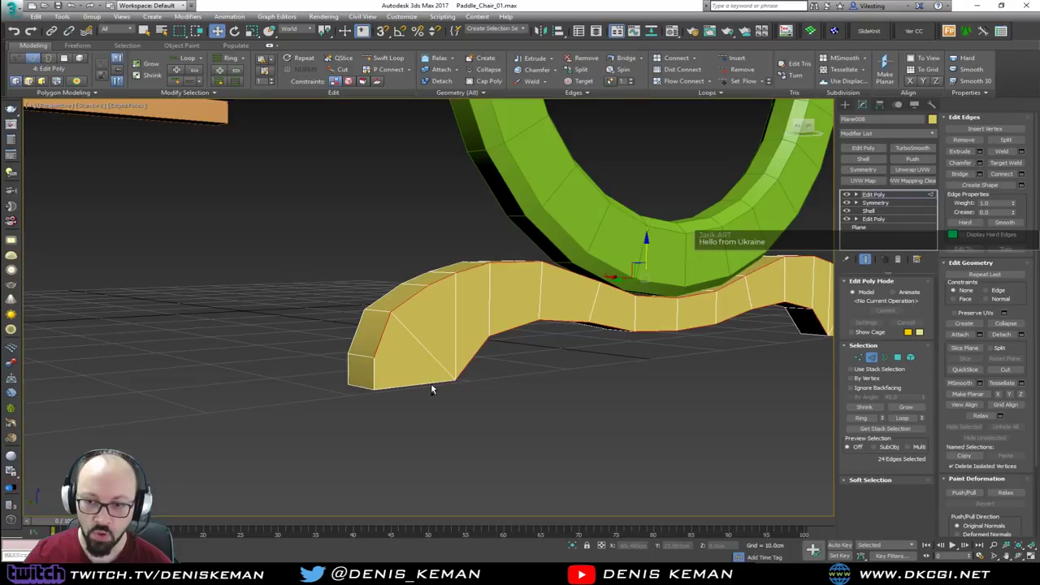
Step: Add the missing outline edges at the foot's near end to the edge selection, and isolate the foot
{"action": "middle_click_drag", "start_coordinate": [376, 378], "coordinate": [549, 418], "text": "alt"}
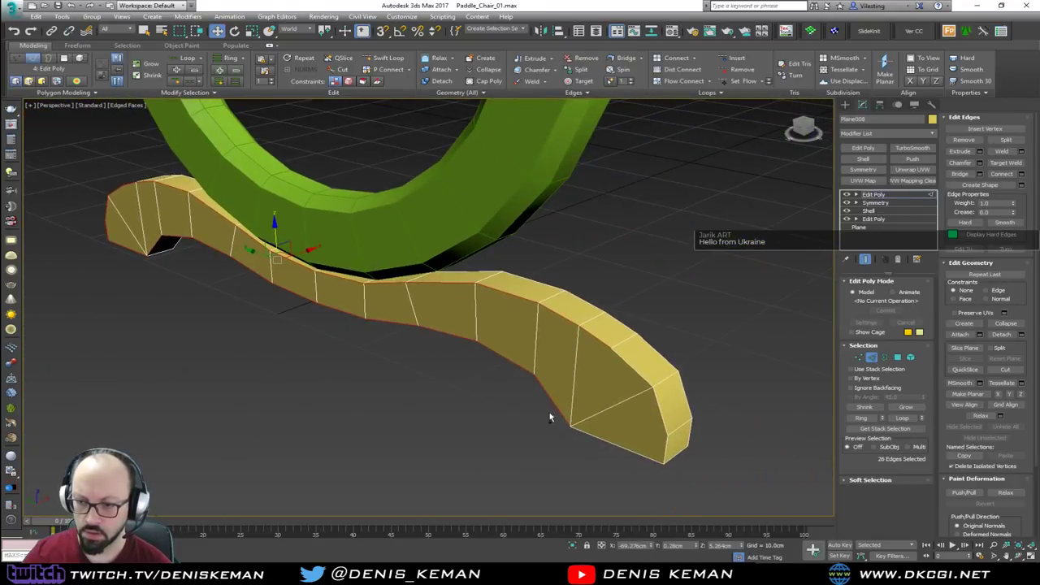
{"action": "left_click", "coordinate": [599, 438], "text": "ctrl"}
{"action": "left_click", "coordinate": [630, 368], "text": "ctrl"}
{"action": "left_click", "coordinate": [655, 418], "text": "ctrl"}
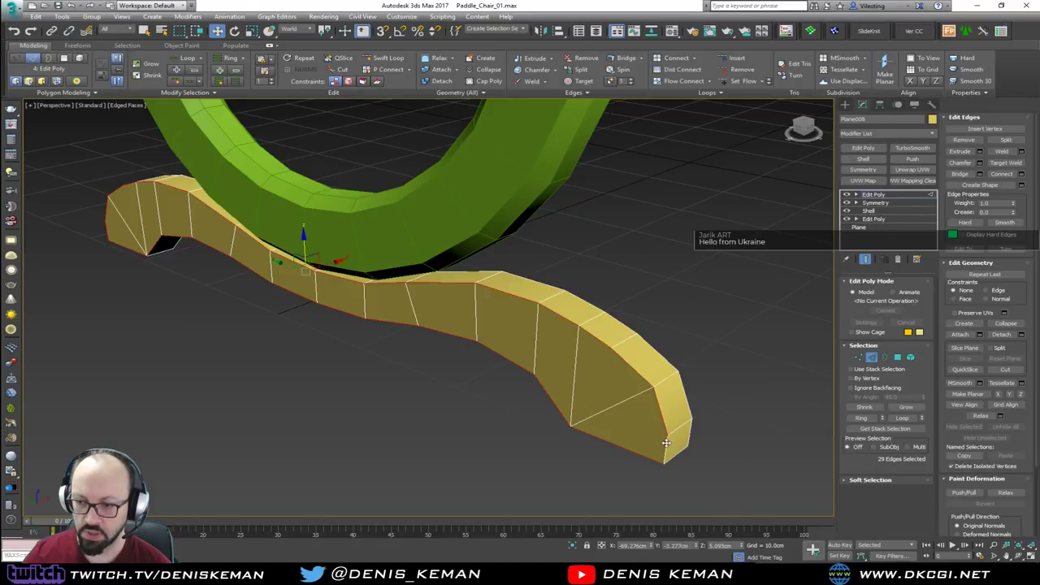
{"action": "left_click", "coordinate": [666, 443], "text": "ctrl"}
{"action": "key", "text": "alt+q"}
Step: Add the bottom outline edge at the other end and the crosswise edges under both ends to the edge selection
{"action": "middle_click_drag", "start_coordinate": [664, 379], "coordinate": [617, 388], "text": "alt"}
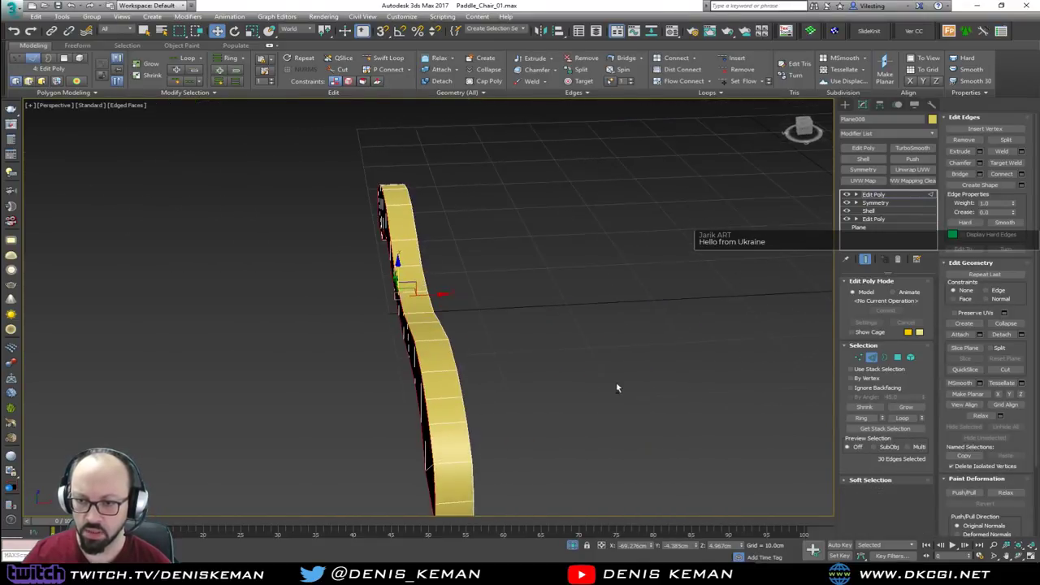
{"action": "middle_click_drag", "start_coordinate": [516, 410], "coordinate": [431, 359], "text": "alt"}
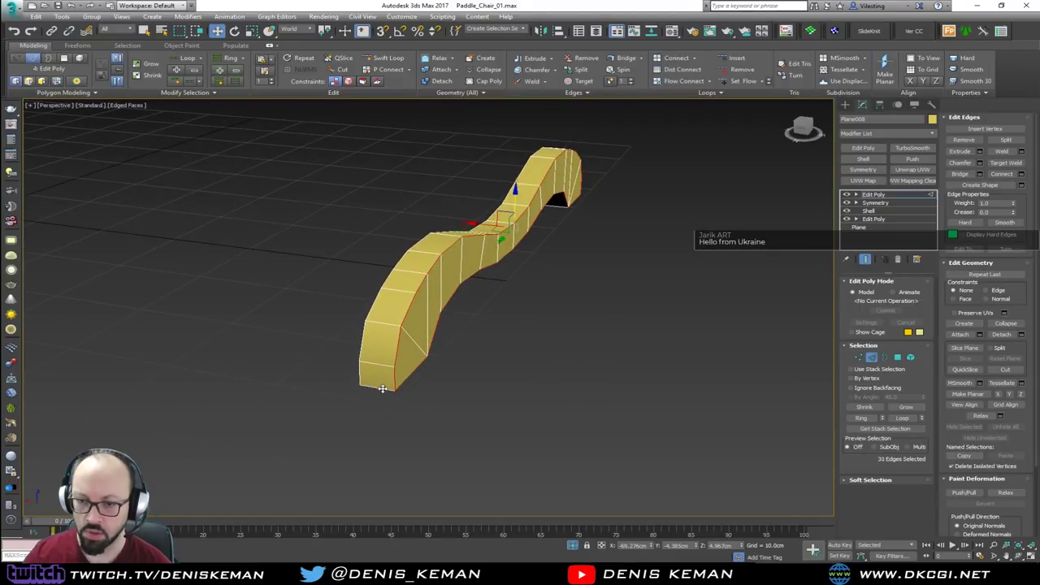
{"action": "mouse_move", "coordinate": [506, 363]}
{"action": "middle_mouse_down", "text": "alt"}
{"action": "mouse_move", "coordinate": [399, 357]}
{"action": "mouse_move", "coordinate": [515, 349]}
{"action": "middle_mouse_up", "text": "alt"}
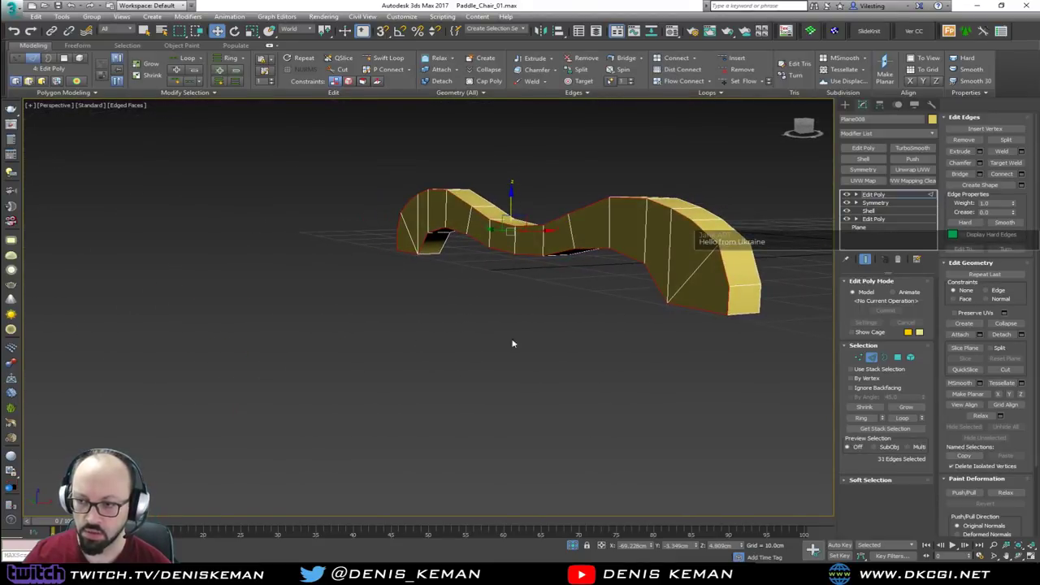
{"action": "left_click", "coordinate": [736, 323], "text": "ctrl"}
{"action": "middle_click_drag", "start_coordinate": [735, 322], "coordinate": [694, 150], "text": "alt"}
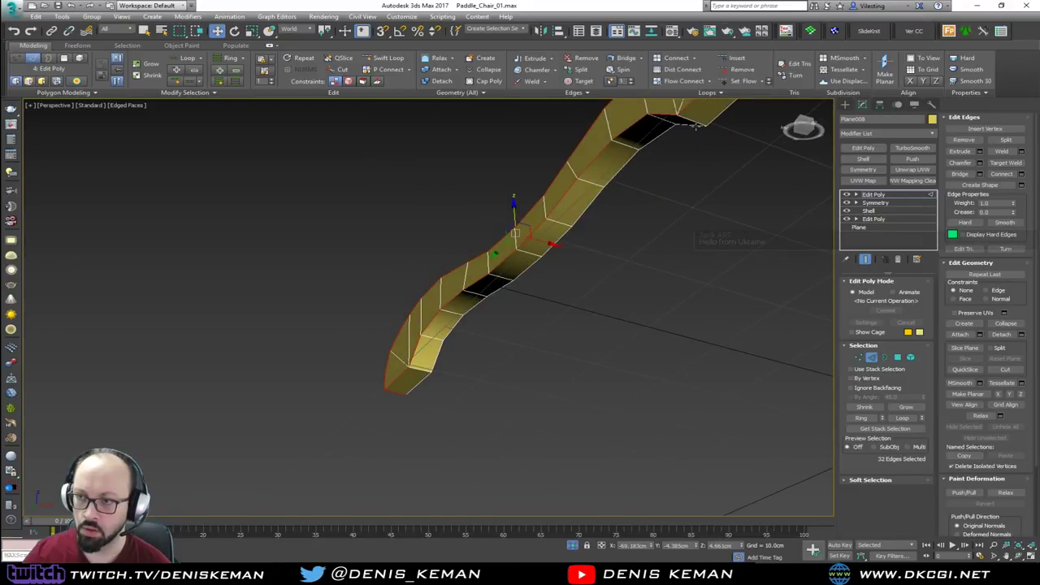
{"action": "left_click", "coordinate": [696, 124], "text": "ctrl"}
{"action": "left_click", "coordinate": [413, 367], "text": "ctrl"}
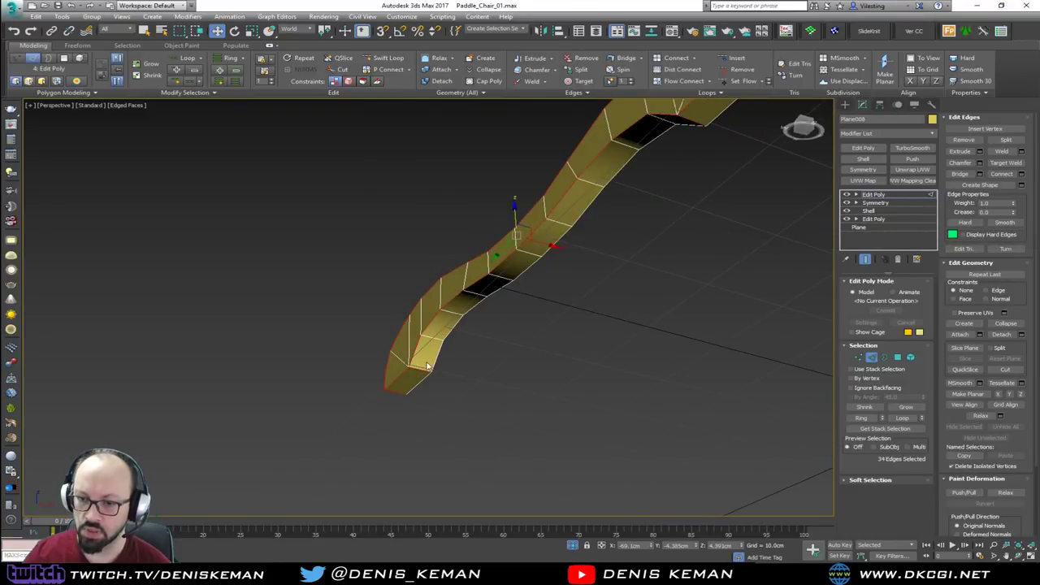
{"action": "middle_click_drag", "start_coordinate": [413, 367], "coordinate": [384, 360], "text": "alt"}
{"action": "scroll", "coordinate": [383, 359], "scroll_direction": "up", "scroll_amount": 2}
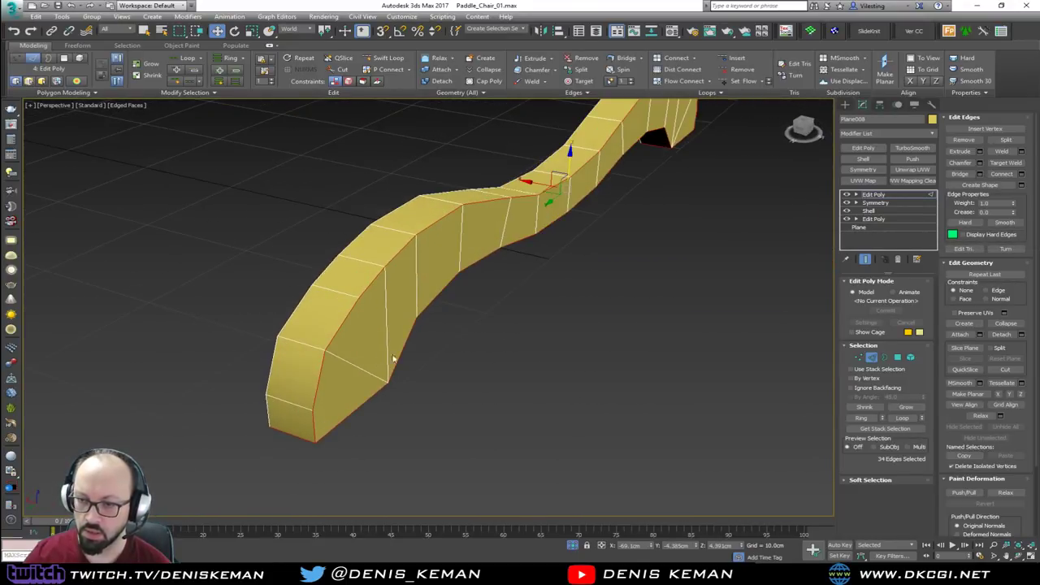
Step: Chamfer the selected edges by 0.3 cm using the quad chamfer type with an edge tension of 0.5
{"action": "left_click", "coordinate": [979, 163]}
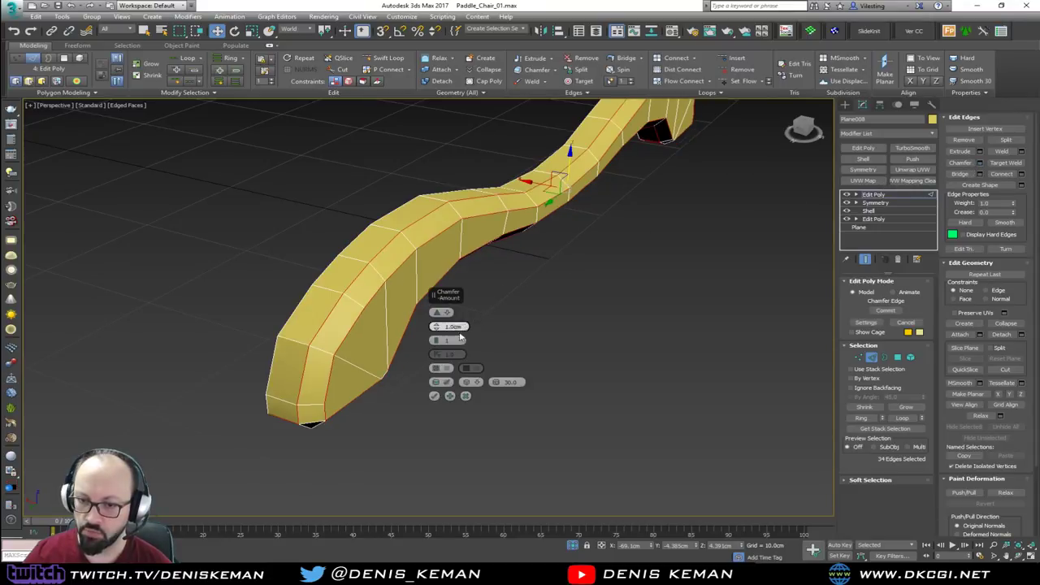
{"action": "left_click", "coordinate": [454, 326]}
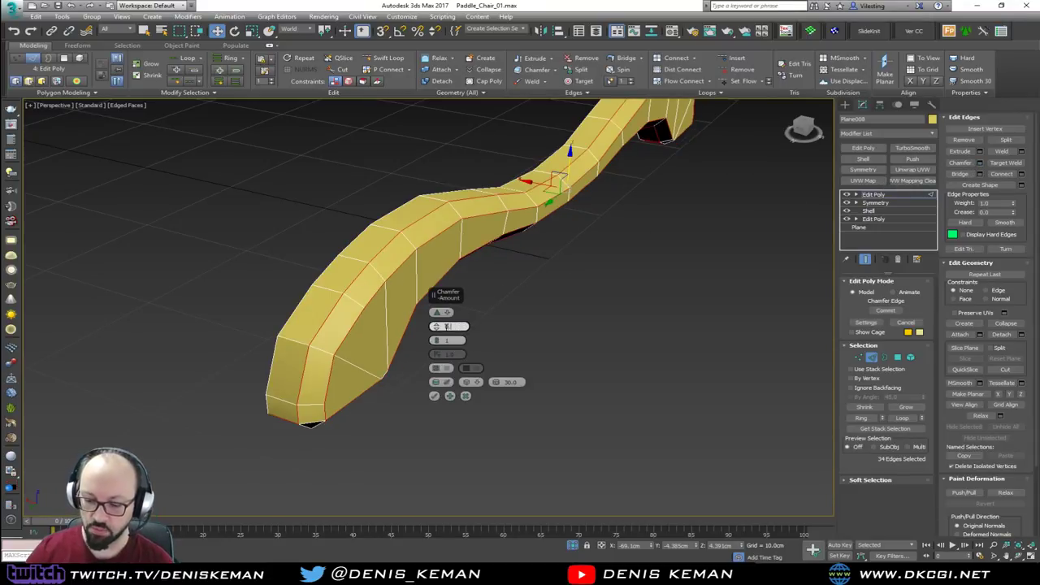
{"action": "type", "text": "1.3"}
{"action": "key", "text": "Return"}
{"action": "middle_click_drag", "start_coordinate": [339, 356], "coordinate": [341, 332], "text": "alt"}
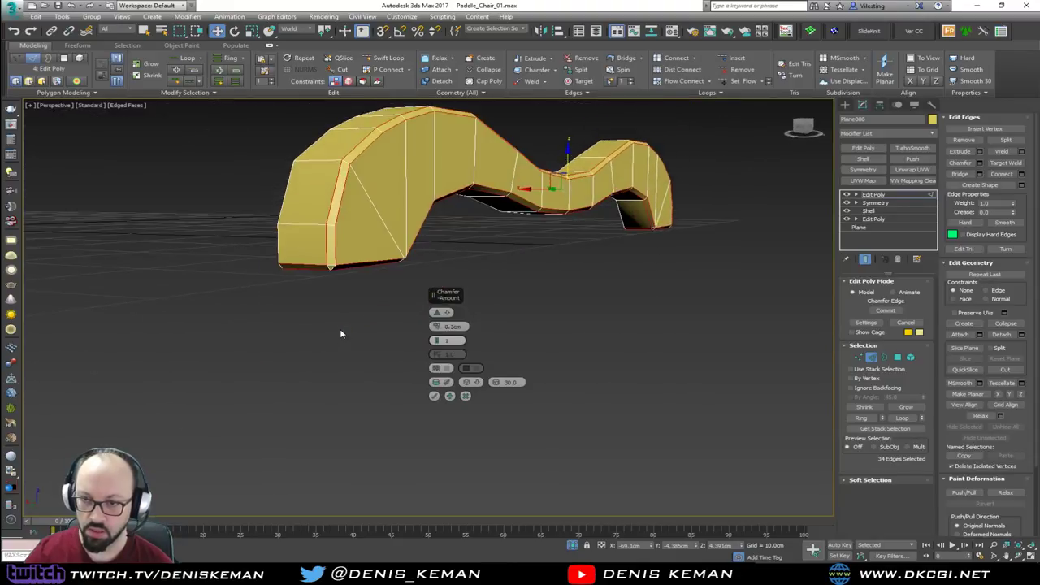
{"action": "left_click", "coordinate": [439, 313]}
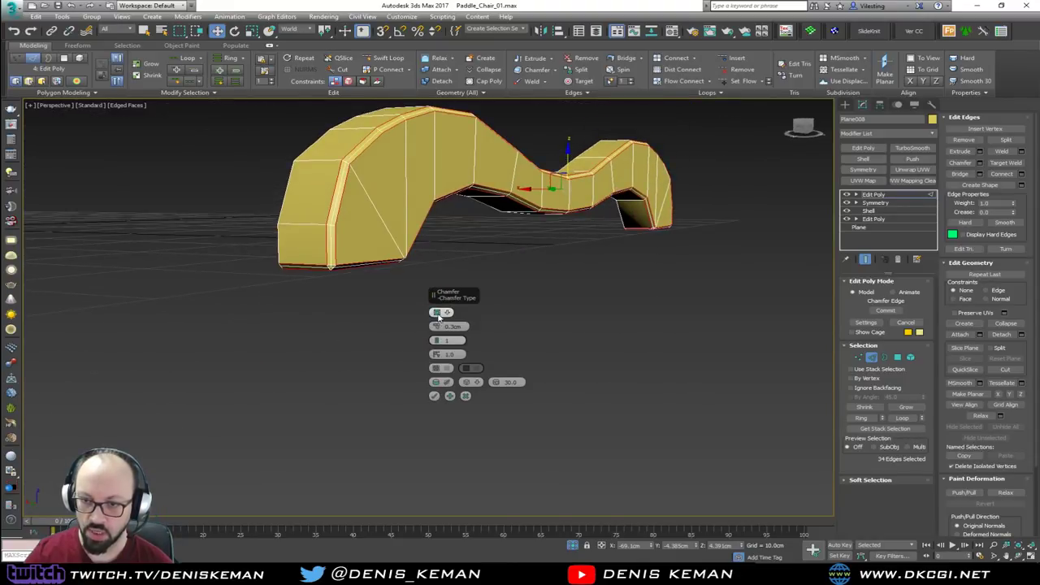
{"action": "left_click", "coordinate": [447, 354]}
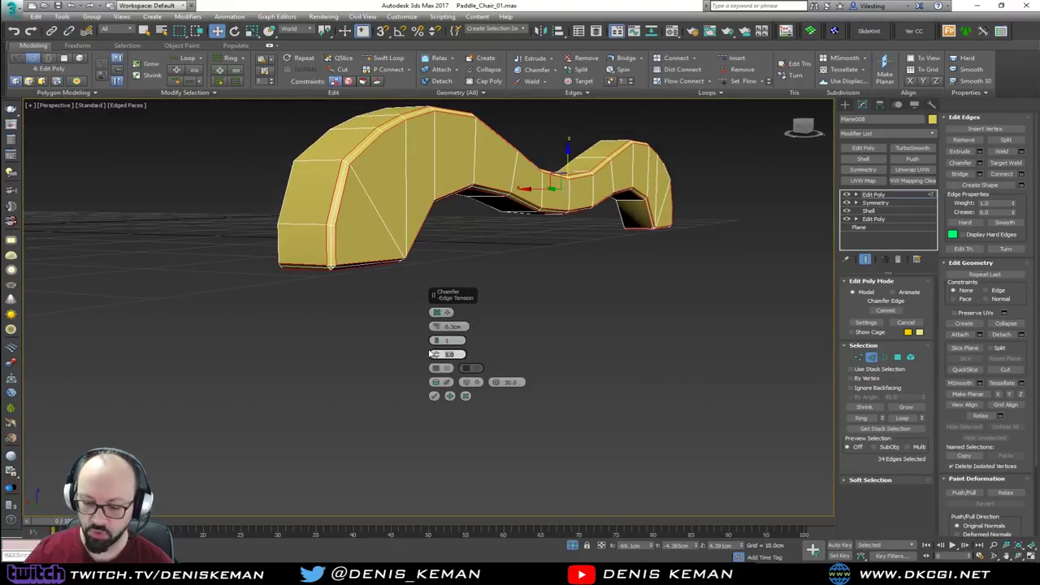
{"action": "key", "text": "Return"}
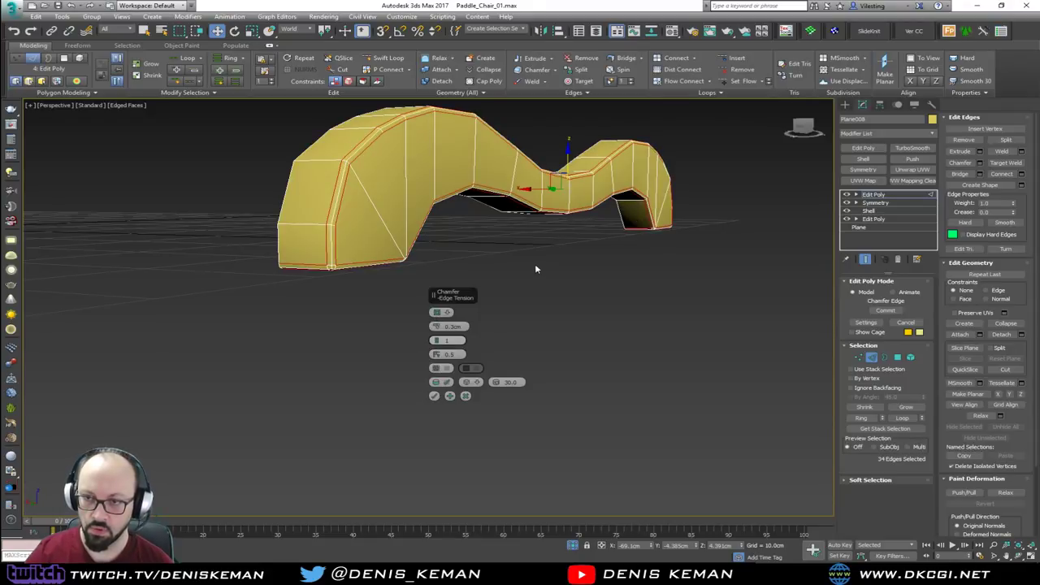
Step: Try a chamfer amount of 0.2 cm, reduce it to 0.1 cm, and inspect the chamfered edges up close
{"action": "middle_click_drag", "start_coordinate": [535, 263], "coordinate": [534, 259], "text": "alt"}
{"action": "scroll", "coordinate": [370, 168], "scroll_direction": "up", "scroll_amount": 5}
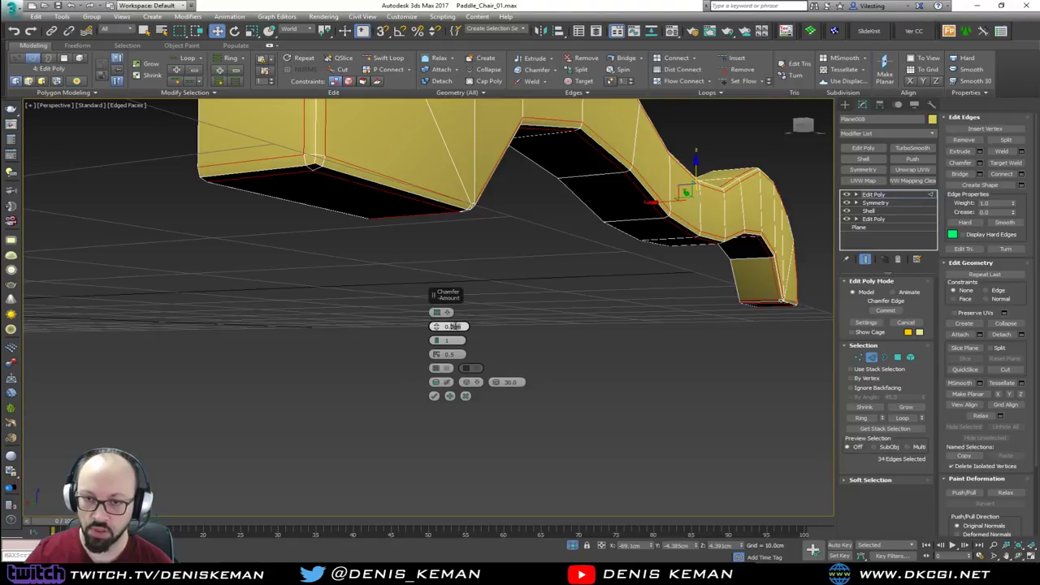
{"action": "key", "text": "Return"}
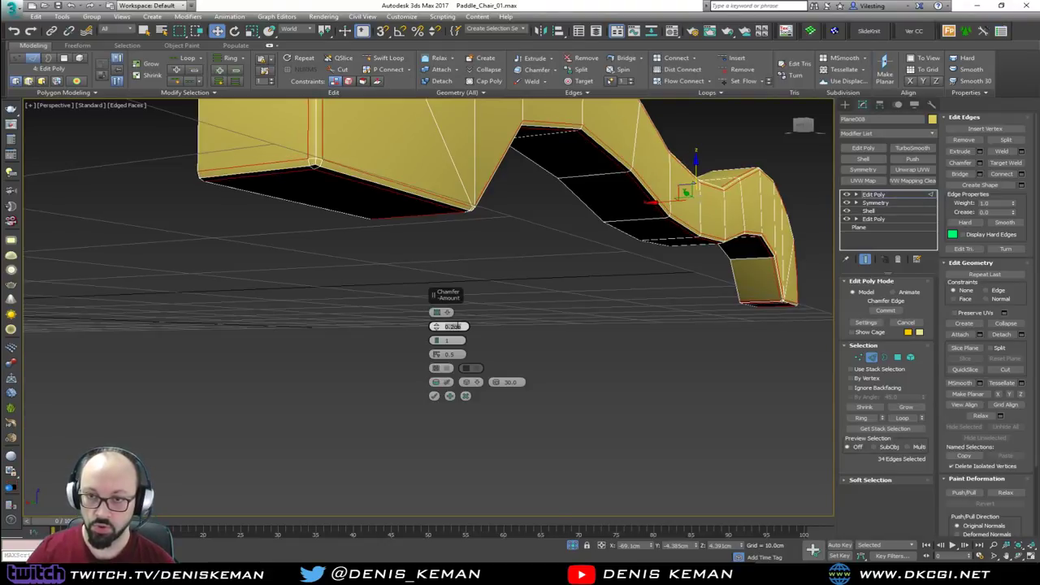
{"action": "type", "text": "0."}
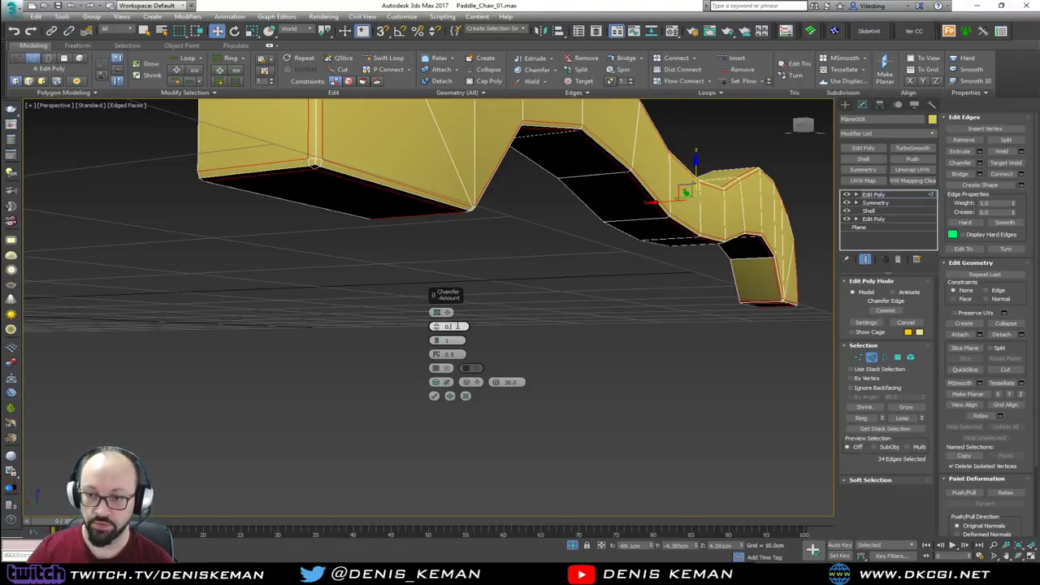
{"action": "type", "text": "1"}
{"action": "key", "text": "Return"}
{"action": "scroll", "coordinate": [493, 214], "scroll_direction": "up", "scroll_amount": 5}
{"action": "middle_click_drag", "start_coordinate": [492, 214], "coordinate": [463, 293]}
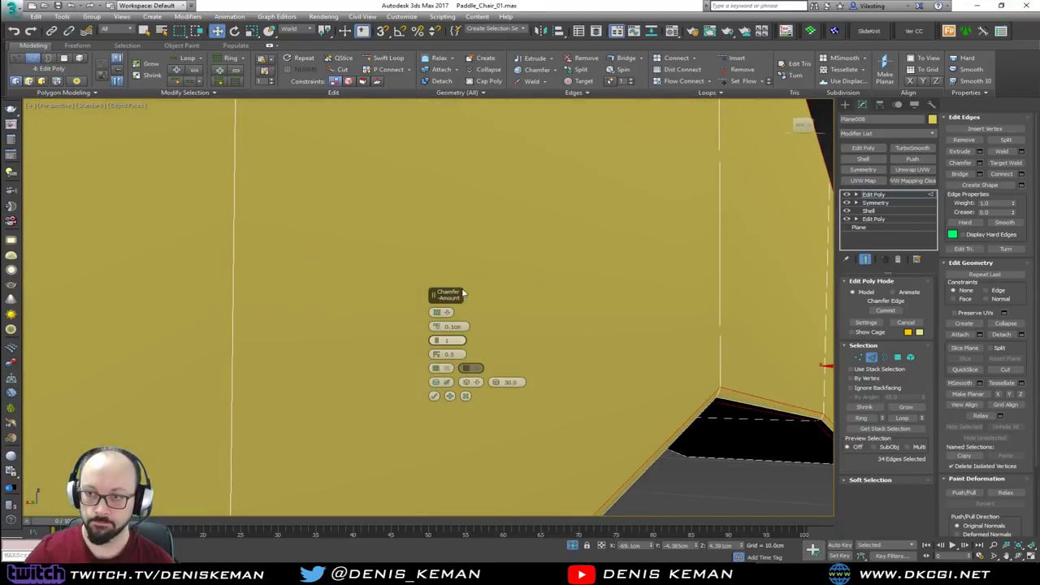
Step: Apply the 0.1 cm chamfer to the foot's outline edges and leave edge editing
{"action": "scroll", "coordinate": [515, 302], "scroll_direction": "down", "scroll_amount": 10}
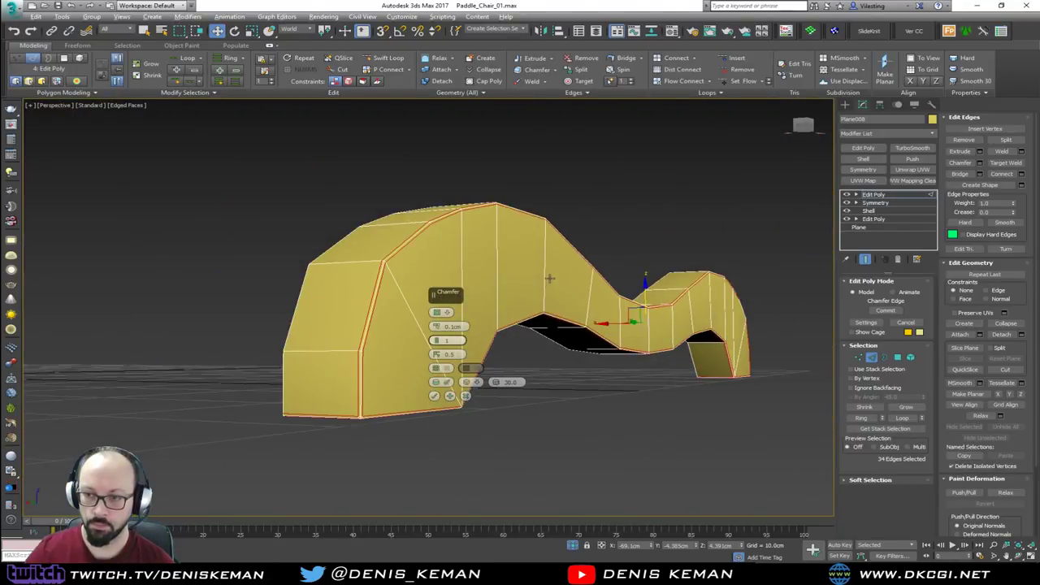
{"action": "left_click", "coordinate": [434, 396]}
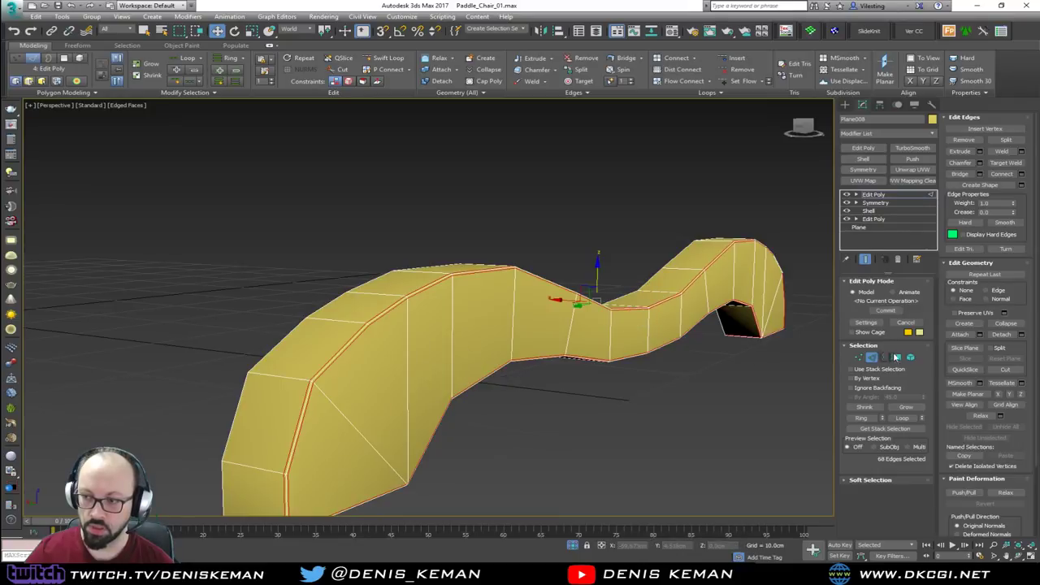
{"action": "left_click", "coordinate": [873, 359]}
Step: Center the foot's pivot on the object using Affect Pivot Only
{"action": "middle_click_drag", "start_coordinate": [648, 288], "coordinate": [707, 316], "text": "alt"}
{"action": "left_click", "coordinate": [881, 105]}
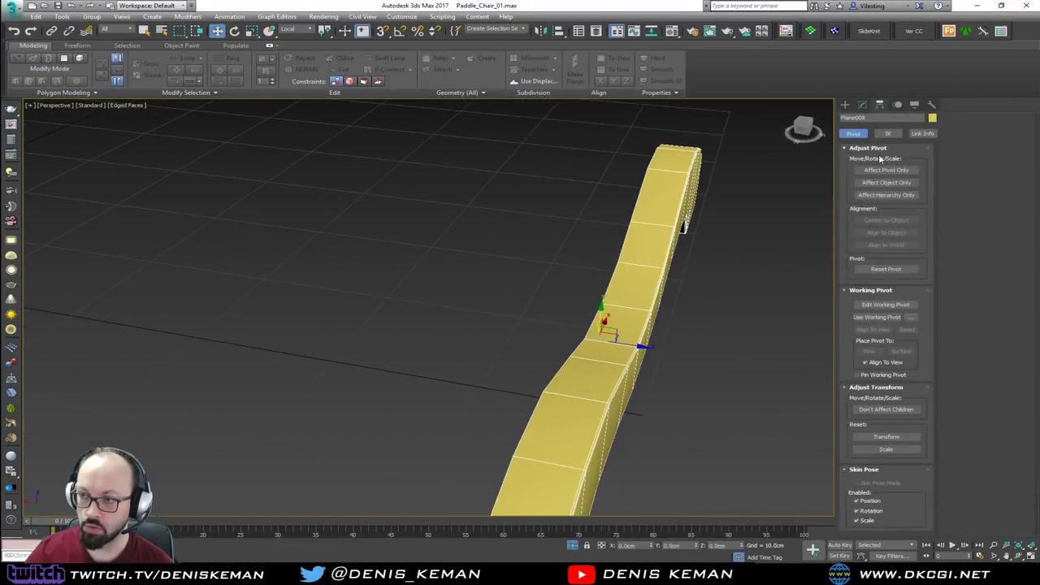
{"action": "left_click", "coordinate": [886, 170]}
{"action": "left_click", "coordinate": [886, 220]}
{"action": "left_click", "coordinate": [886, 169]}
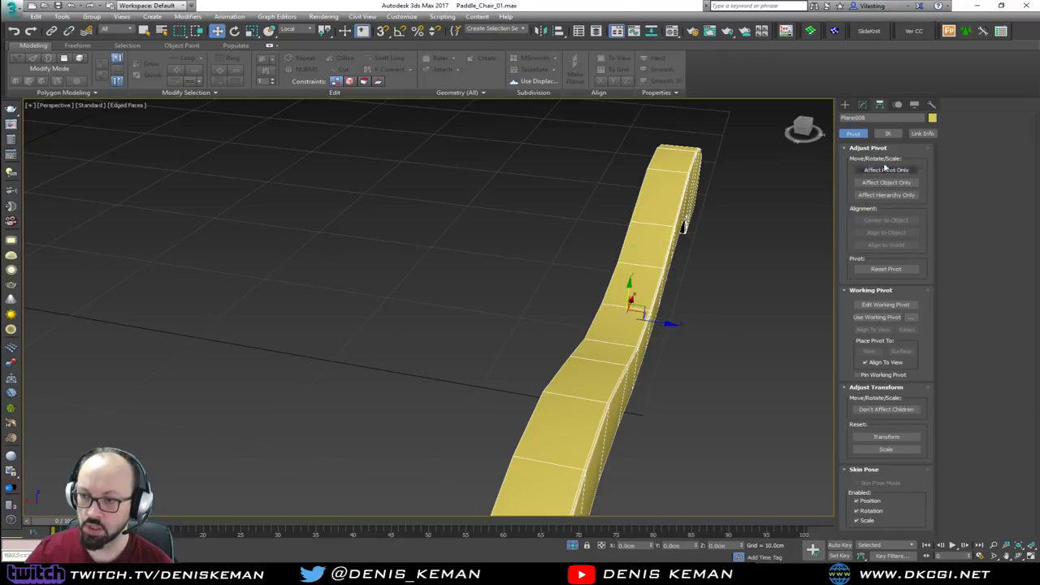
Step: Add a Symmetry modifier to the foot, mirror it along the Z axis, and check its underside
{"action": "left_click", "coordinate": [863, 104]}
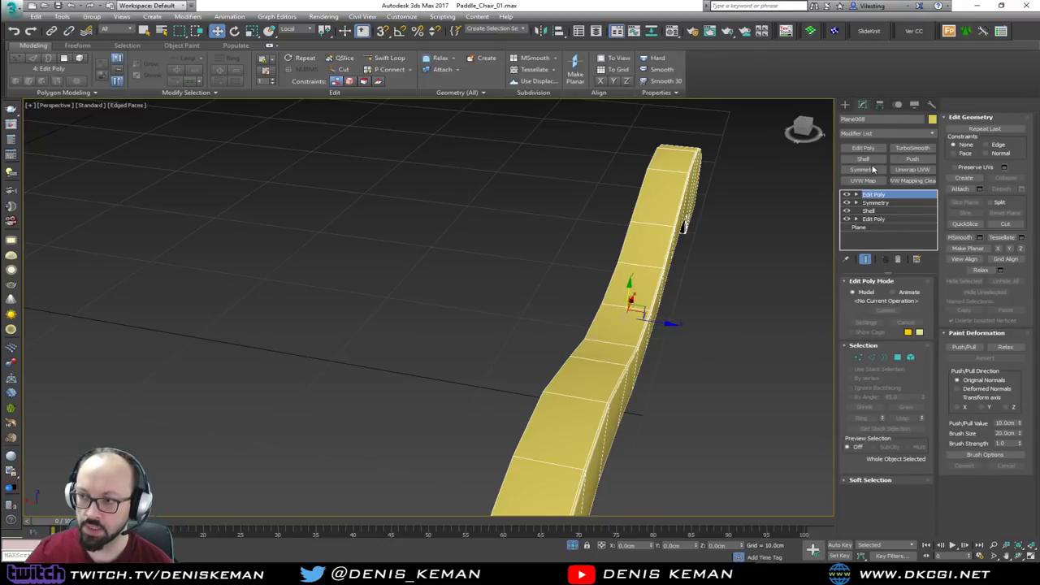
{"action": "left_click", "coordinate": [863, 170]}
{"action": "left_click", "coordinate": [888, 301]}
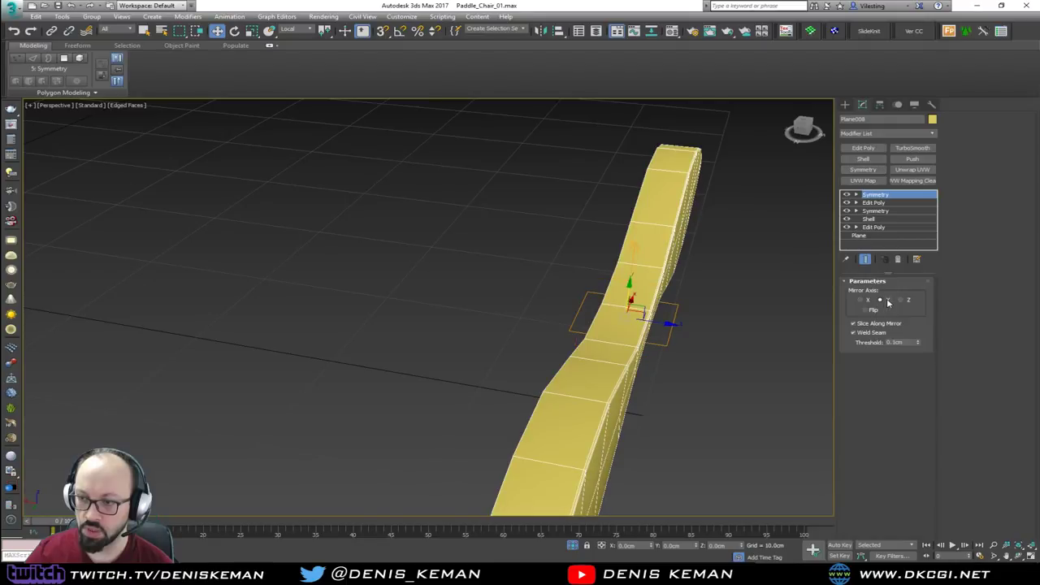
{"action": "left_click", "coordinate": [903, 300]}
{"action": "middle_click_drag", "start_coordinate": [690, 314], "coordinate": [323, 188], "text": "alt"}
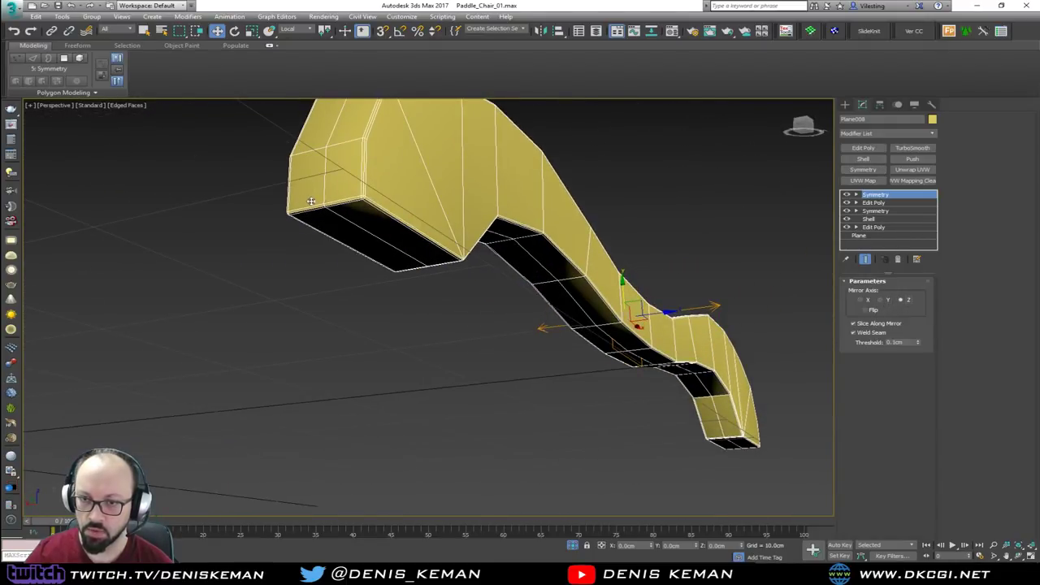
{"action": "middle_click_drag", "start_coordinate": [443, 214], "coordinate": [439, 264], "text": "alt"}
Step: Add an Edit Poly modifier to the foot and remove the middle edge loop created along its width
{"action": "left_click", "coordinate": [865, 149]}
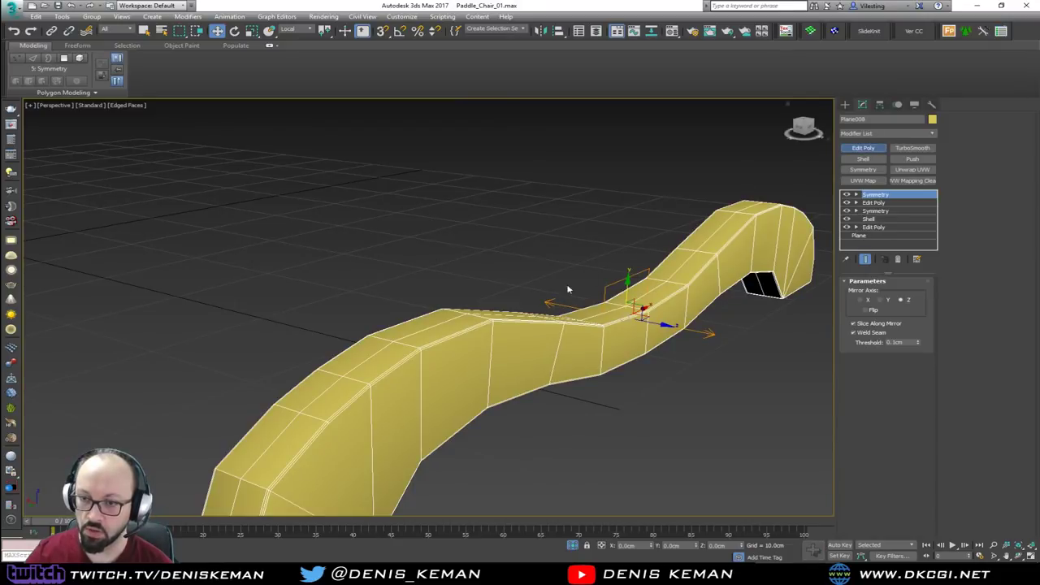
{"action": "key", "text": "2"}
{"action": "double_click", "coordinate": [644, 298]}
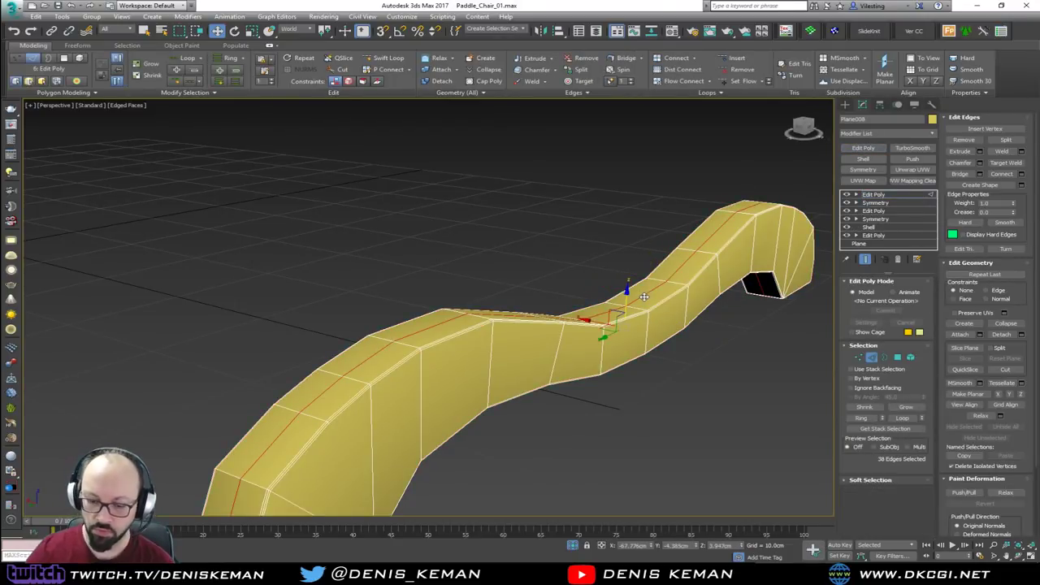
{"action": "key", "text": "ctrl+d"}
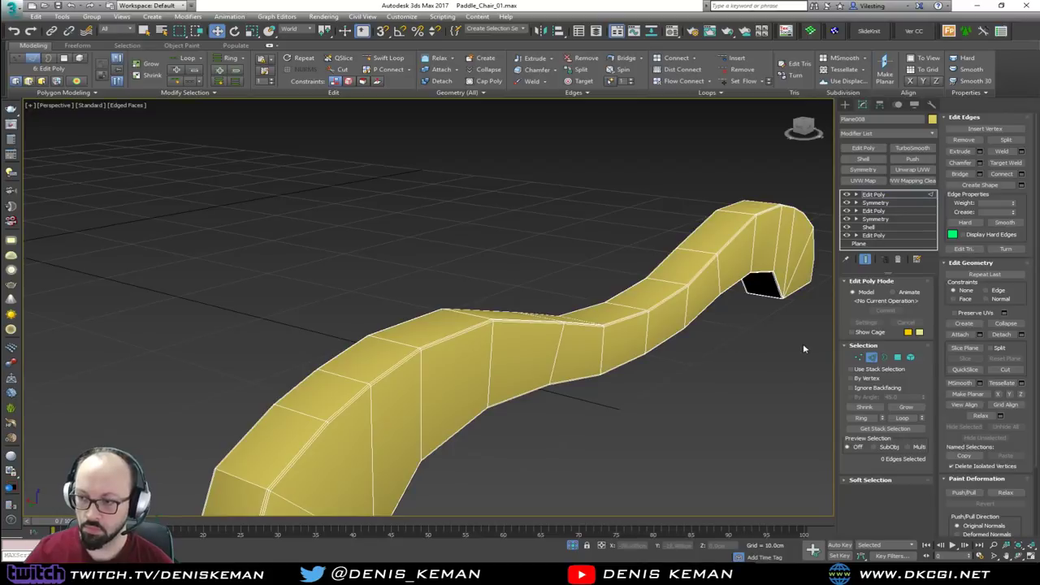
{"action": "left_click", "coordinate": [873, 358]}
{"action": "left_click", "coordinate": [715, 381]}
Step: Connect the foot's inner bottom corner vertex to the unconnected upper outline vertex on one side face
{"action": "middle_click_drag", "start_coordinate": [694, 332], "coordinate": [572, 286], "text": "alt"}
{"action": "scroll", "coordinate": [572, 286], "scroll_direction": "down", "scroll_amount": 3}
{"action": "left_click", "coordinate": [565, 310]}
{"action": "middle_click_drag", "start_coordinate": [725, 319], "coordinate": [518, 270]}
{"action": "scroll", "coordinate": [623, 313], "scroll_direction": "up", "scroll_amount": 3}
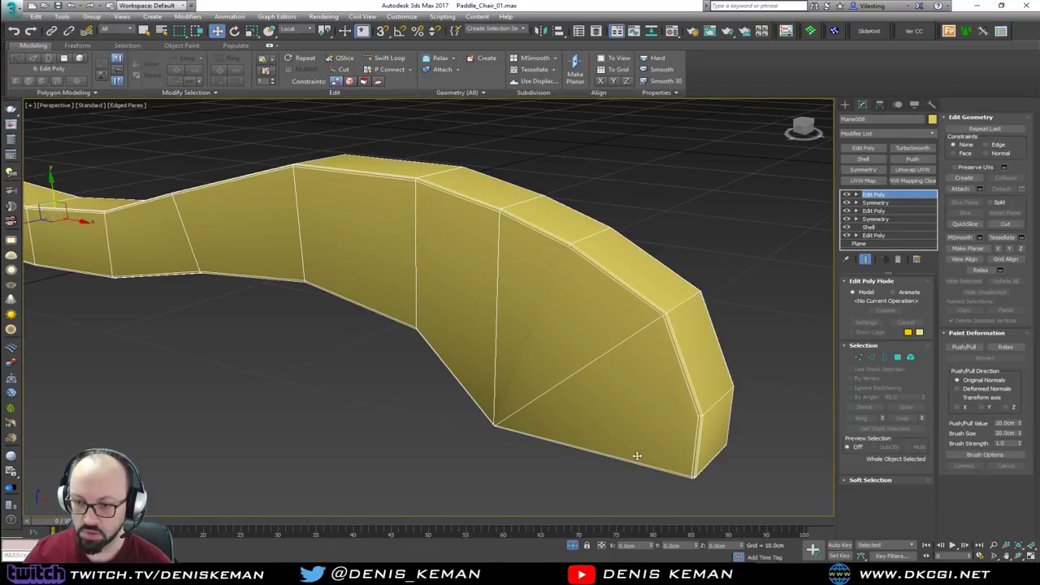
{"action": "scroll", "coordinate": [637, 457], "scroll_direction": "up", "scroll_amount": 3}
{"action": "middle_click_drag", "start_coordinate": [590, 385], "coordinate": [527, 392], "text": "alt"}
{"action": "key", "text": "1"}
{"action": "left_click", "coordinate": [575, 275]}
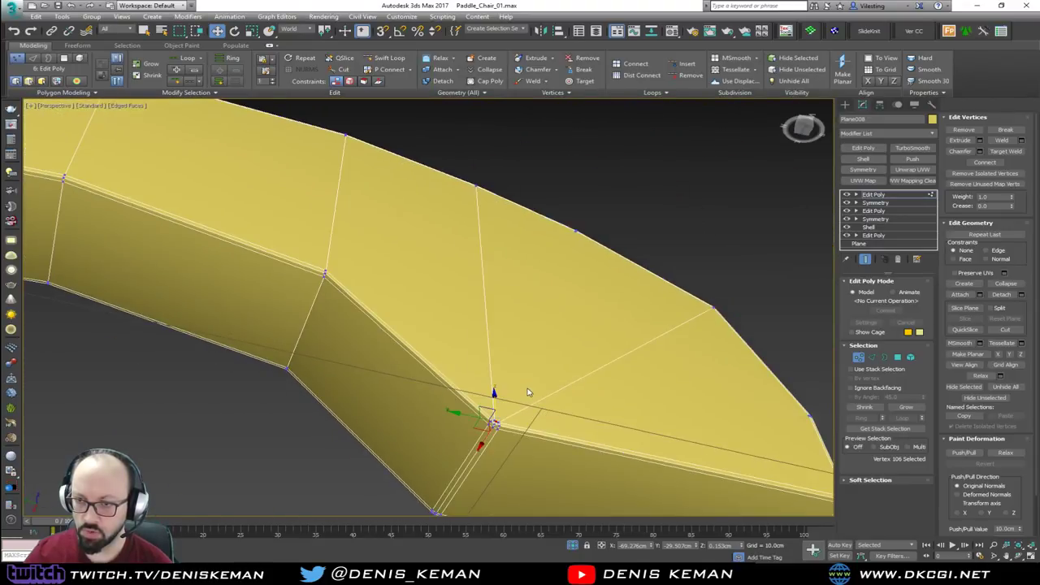
{"action": "left_click", "coordinate": [575, 234], "text": "ctrl"}
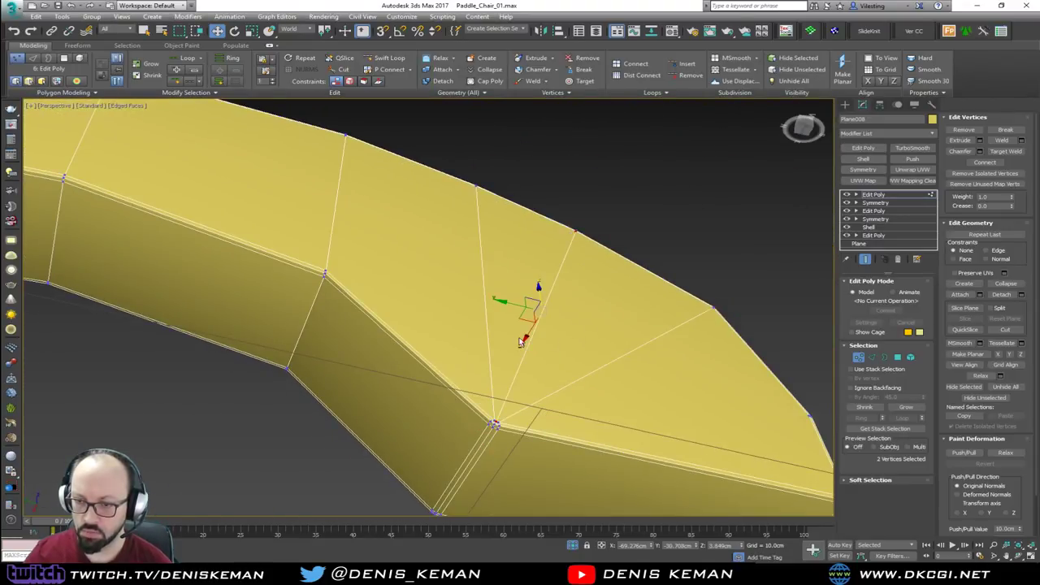
Step: Connect the matching corner and outline vertices on the opposite side face of the same foot end
{"action": "middle_click_drag", "start_coordinate": [604, 325], "coordinate": [476, 186], "text": "alt"}
{"action": "left_click", "coordinate": [578, 372]}
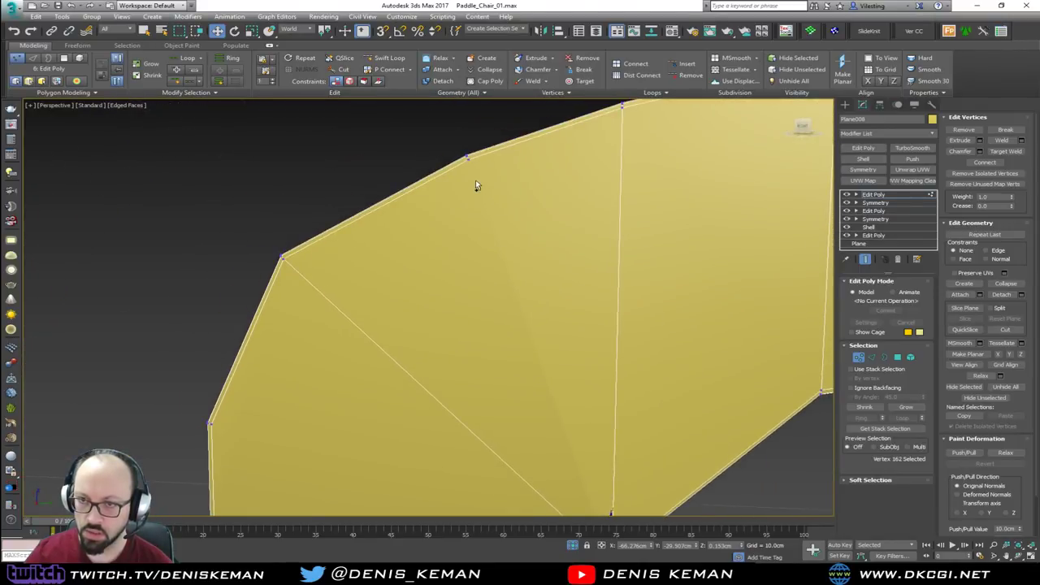
{"action": "left_click", "coordinate": [470, 159], "text": "ctrl"}
{"action": "scroll", "coordinate": [543, 258], "scroll_direction": "down", "scroll_amount": 5}
{"action": "middle_click_drag", "start_coordinate": [542, 258], "coordinate": [685, 260], "text": "alt"}
{"action": "left_click", "coordinate": [856, 359]}
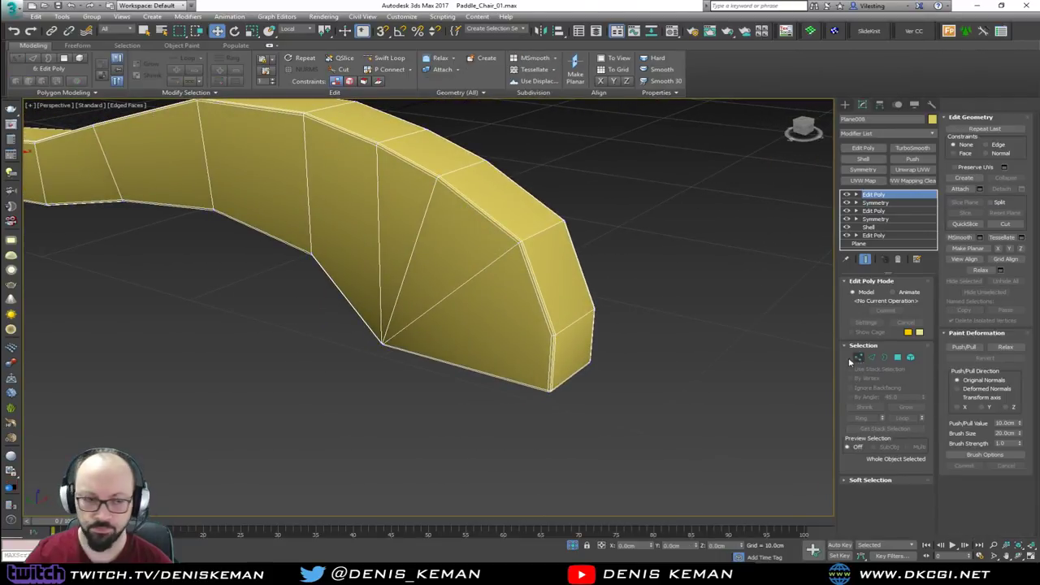
Step: Add a TurboSmooth modifier to the foot and try separating the smoothing by smoothing groups
{"action": "mouse_move", "coordinate": [285, 305]}
{"action": "middle_mouse_down", "text": "alt"}
{"action": "mouse_move", "coordinate": [360, 325]}
{"action": "mouse_move", "coordinate": [347, 357]}
{"action": "middle_mouse_up", "text": "alt"}
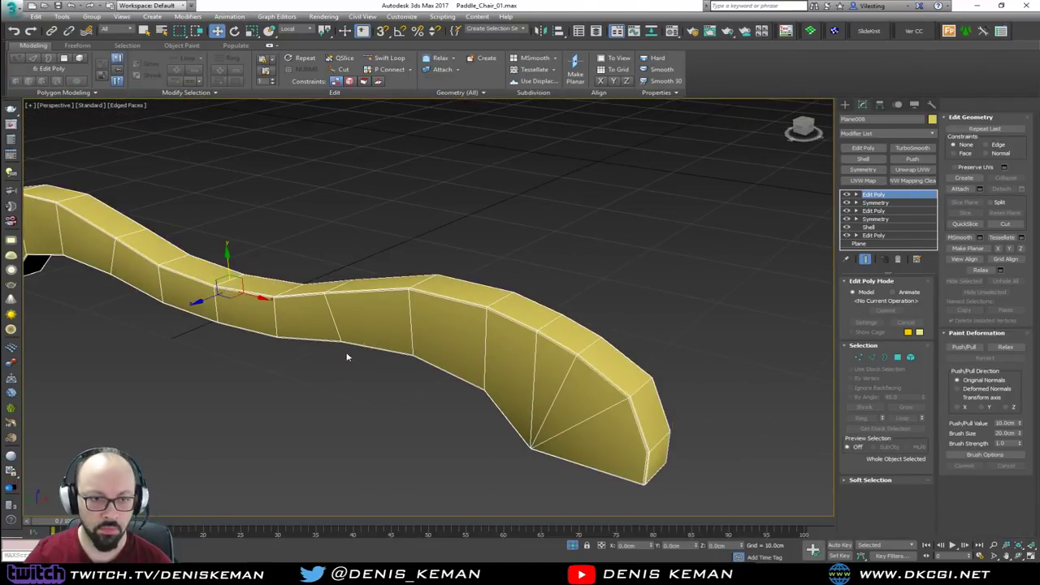
{"action": "left_click", "coordinate": [298, 385]}
{"action": "middle_click_drag", "start_coordinate": [204, 357], "coordinate": [173, 315], "text": "alt"}
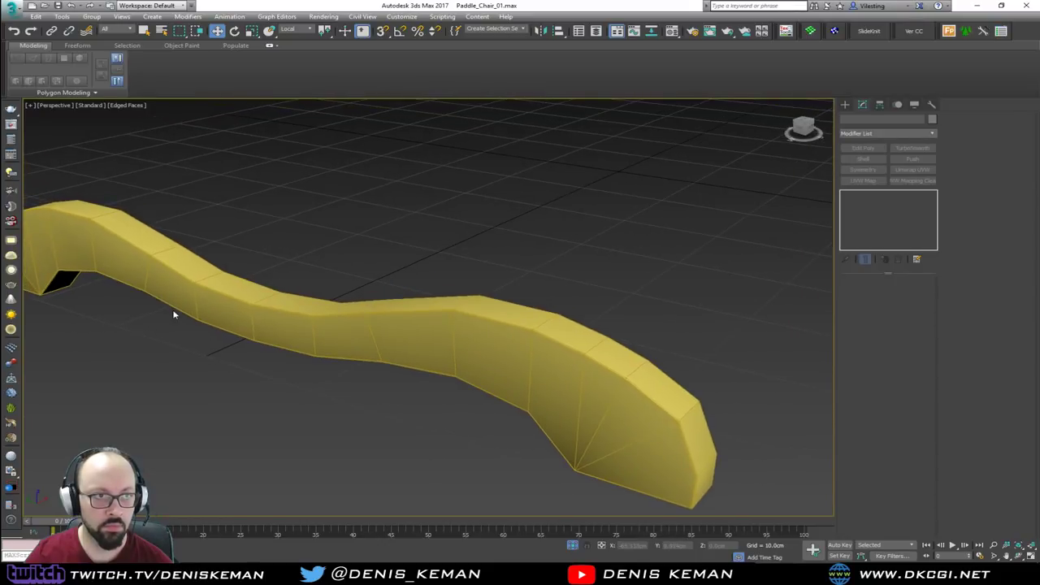
{"action": "mouse_move", "coordinate": [196, 361]}
{"action": "middle_mouse_down", "text": "alt"}
{"action": "mouse_move", "coordinate": [244, 309]}
{"action": "mouse_move", "coordinate": [360, 308]}
{"action": "mouse_move", "coordinate": [275, 327]}
{"action": "middle_mouse_up", "text": "alt"}
{"action": "left_click", "coordinate": [175, 341]}
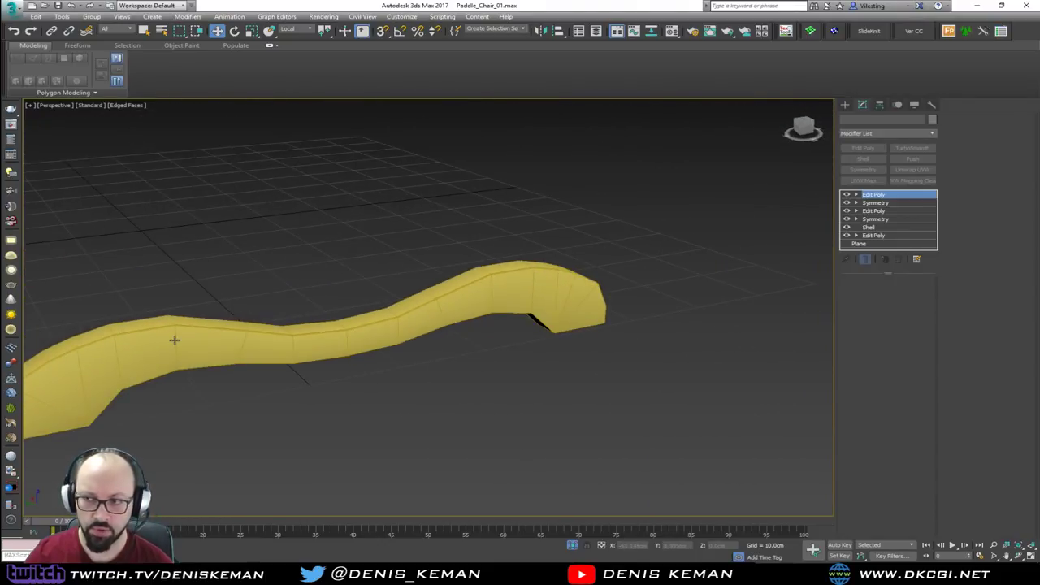
{"action": "left_click", "coordinate": [913, 148]}
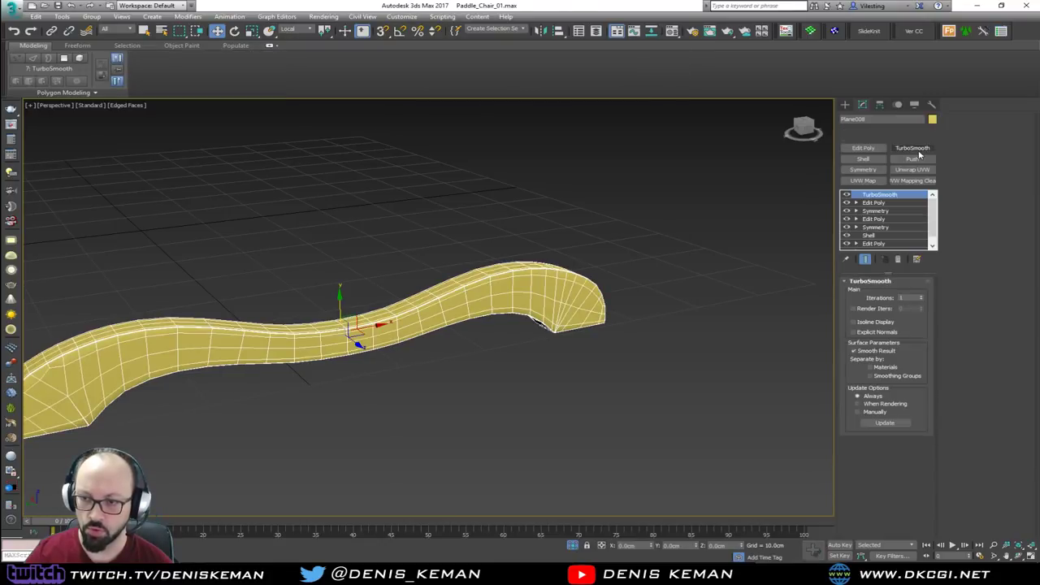
{"action": "left_click", "coordinate": [869, 376]}
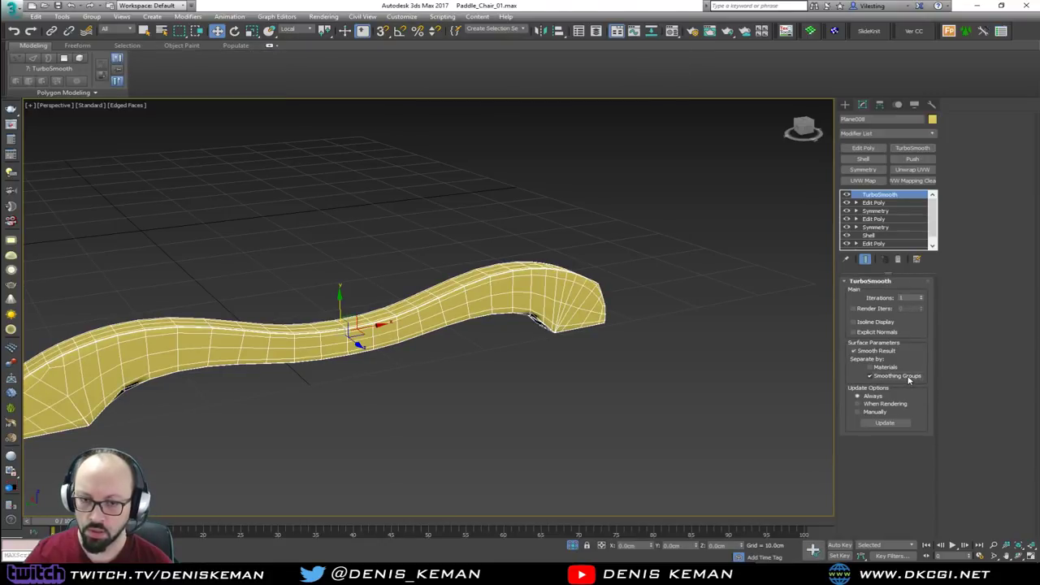
{"action": "left_click", "coordinate": [909, 380]}
Step: Hide the edged-faces display, raise the foot's TurboSmooth iterations, and inspect the smoothed shape
{"action": "middle_click_drag", "start_coordinate": [397, 320], "coordinate": [534, 288]}
{"action": "scroll", "coordinate": [534, 288], "scroll_direction": "up", "scroll_amount": 2}
{"action": "key", "text": "F4"}
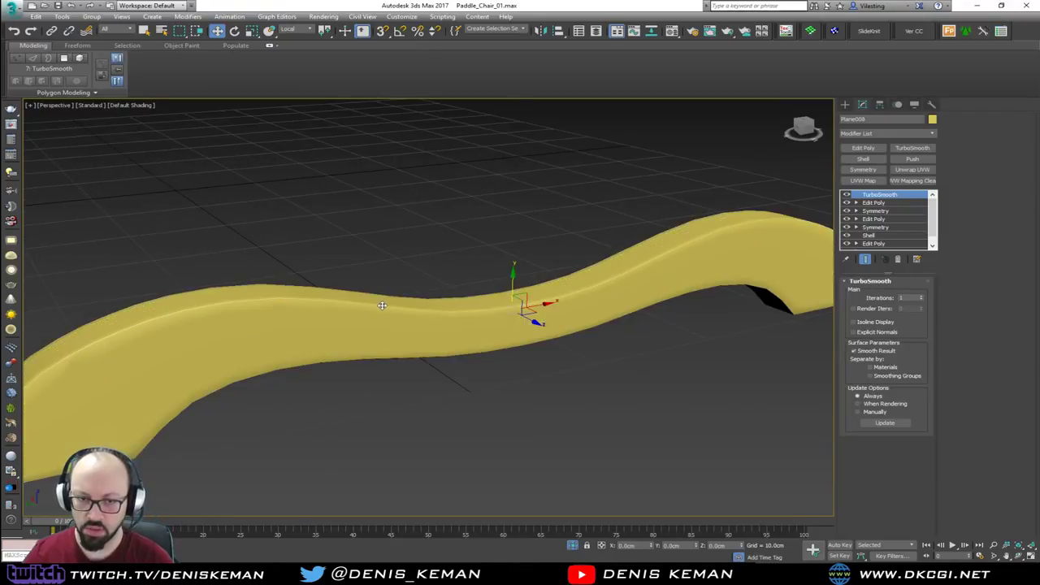
{"action": "middle_click_drag", "start_coordinate": [381, 307], "coordinate": [476, 258]}
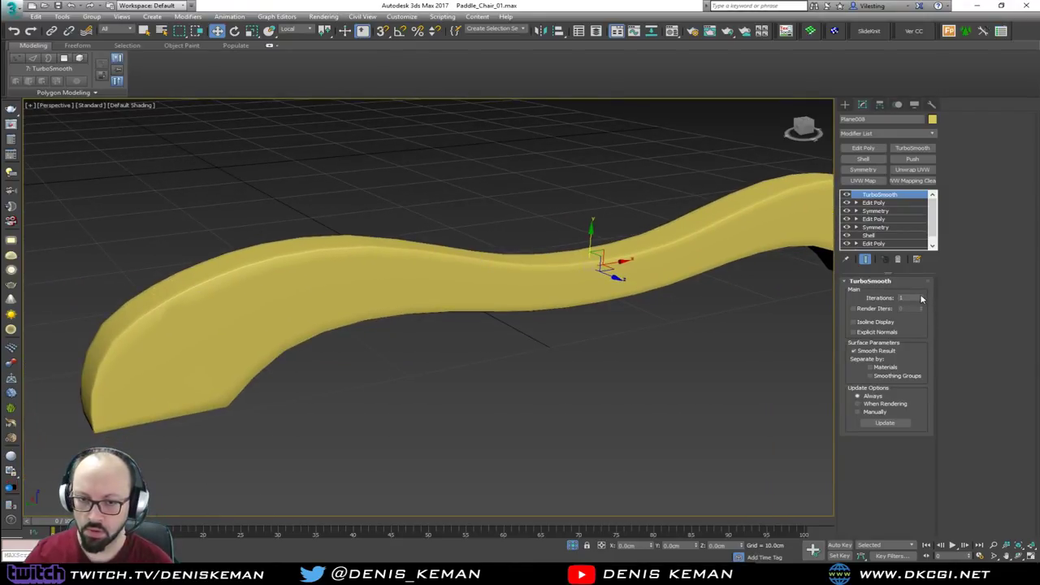
{"action": "left_click", "coordinate": [520, 376]}
{"action": "middle_click_drag", "start_coordinate": [520, 376], "coordinate": [444, 236], "text": "alt"}
{"action": "scroll", "coordinate": [430, 209], "scroll_direction": "up", "scroll_amount": 2}
{"action": "scroll", "coordinate": [430, 208], "scroll_direction": "down", "scroll_amount": 1}
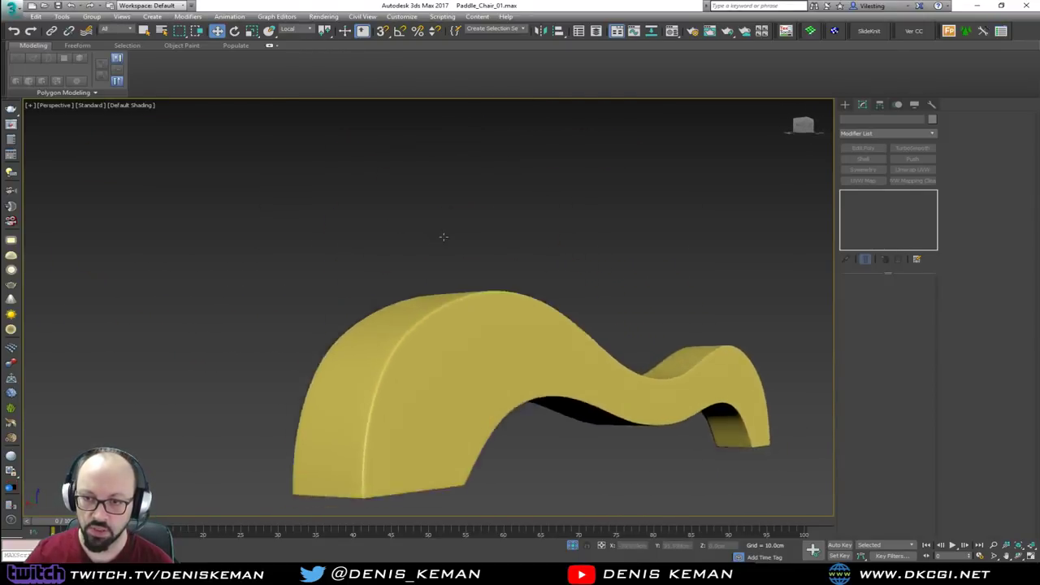
Step: End the foot's isolation to bring the rest of the bench back into view
{"action": "key", "text": "shift+z"}
{"action": "key", "text": "shift+z"}
{"action": "right_click", "coordinate": [358, 285]}
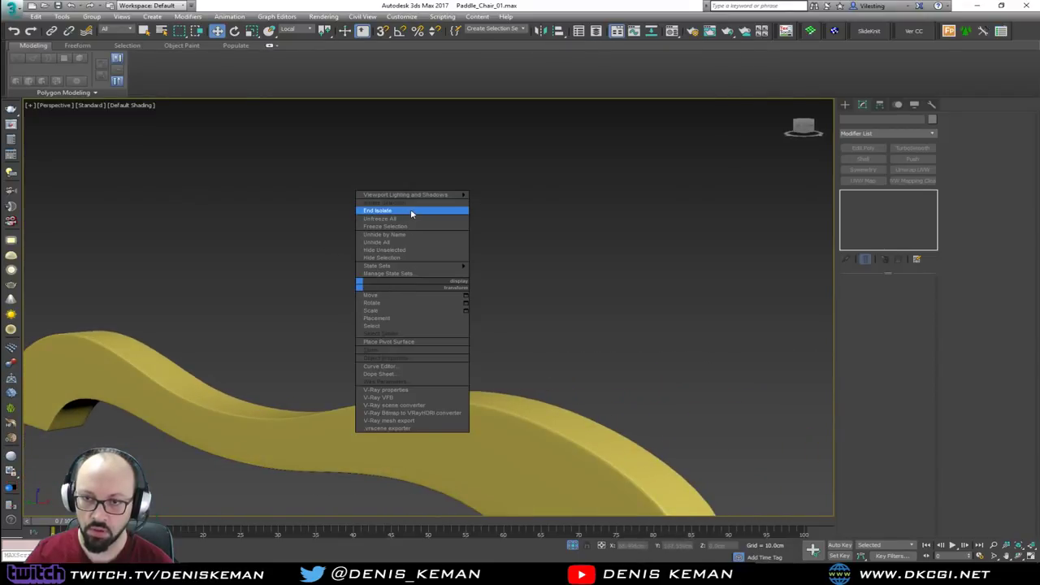
{"action": "left_click", "coordinate": [412, 213]}
{"action": "middle_click_drag", "start_coordinate": [447, 265], "coordinate": [534, 265], "text": "alt"}
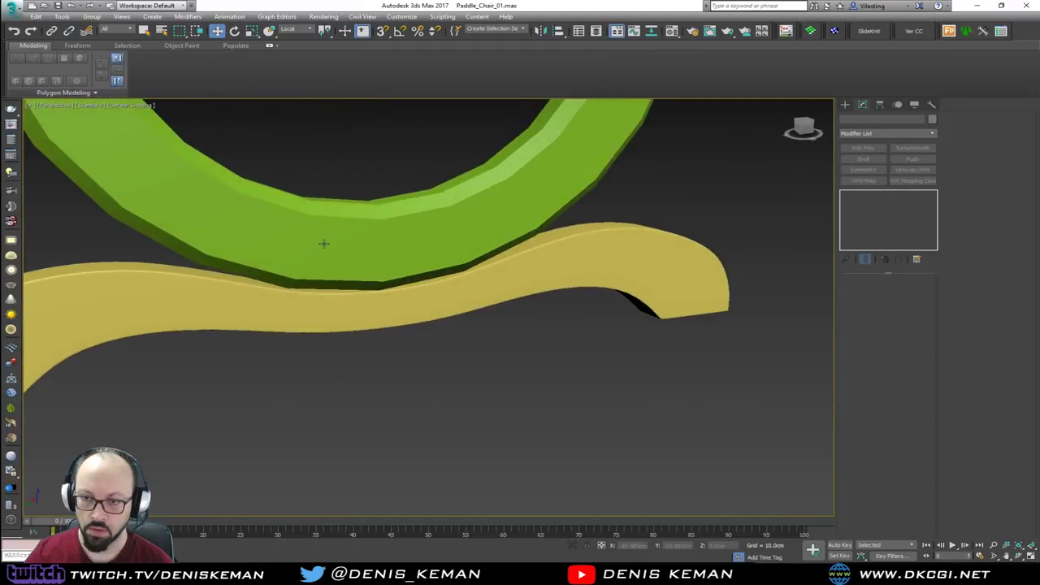
Step: Show edged faces again and add a new Edit Poly modifier to the green wheel-shaped side
{"action": "left_click", "coordinate": [323, 243]}
{"action": "mouse_move", "coordinate": [324, 243]}
{"action": "middle_mouse_down", "text": "alt"}
{"action": "mouse_move", "coordinate": [404, 270]}
{"action": "mouse_move", "coordinate": [452, 320]}
{"action": "mouse_move", "coordinate": [373, 329]}
{"action": "mouse_move", "coordinate": [382, 328]}
{"action": "mouse_move", "coordinate": [307, 253]}
{"action": "middle_mouse_up", "text": "alt"}
{"action": "key", "text": "F4"}
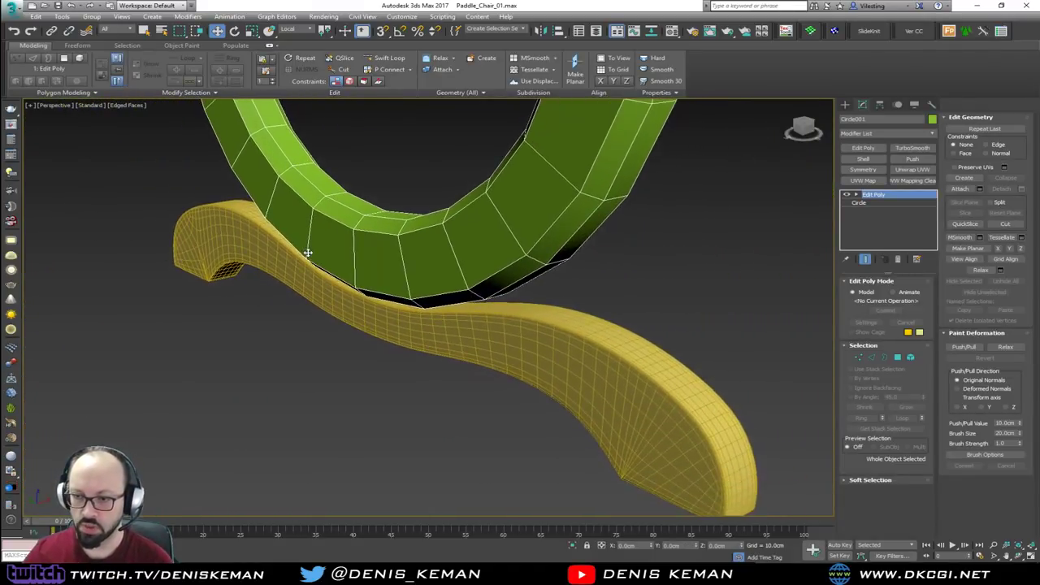
{"action": "middle_click_drag", "start_coordinate": [451, 297], "coordinate": [574, 298], "text": "alt"}
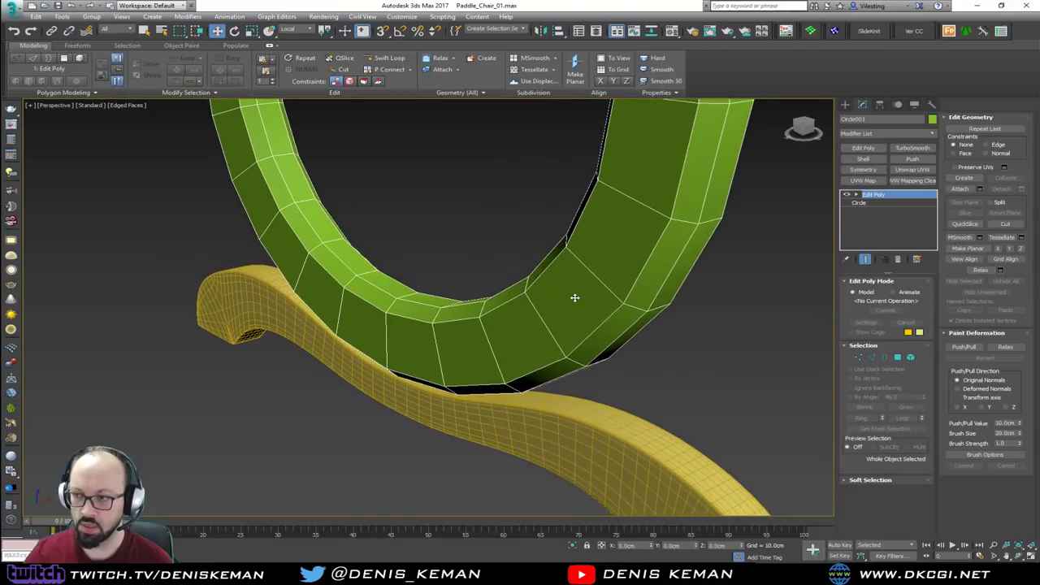
{"action": "left_click", "coordinate": [873, 150]}
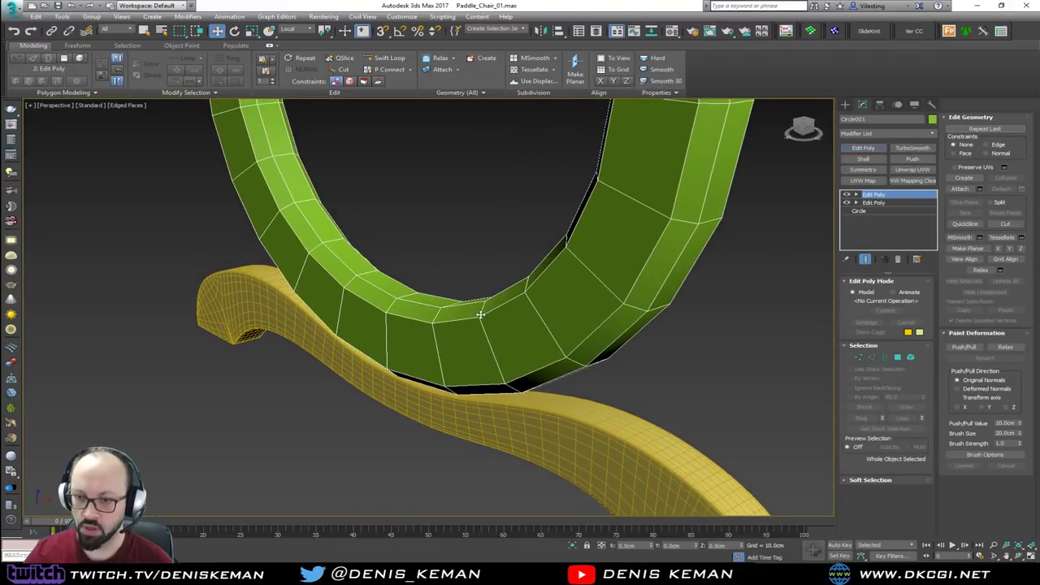
Step: Select all the edge loops that run around the circumference of the wheel-shaped side
{"action": "key", "text": "2"}
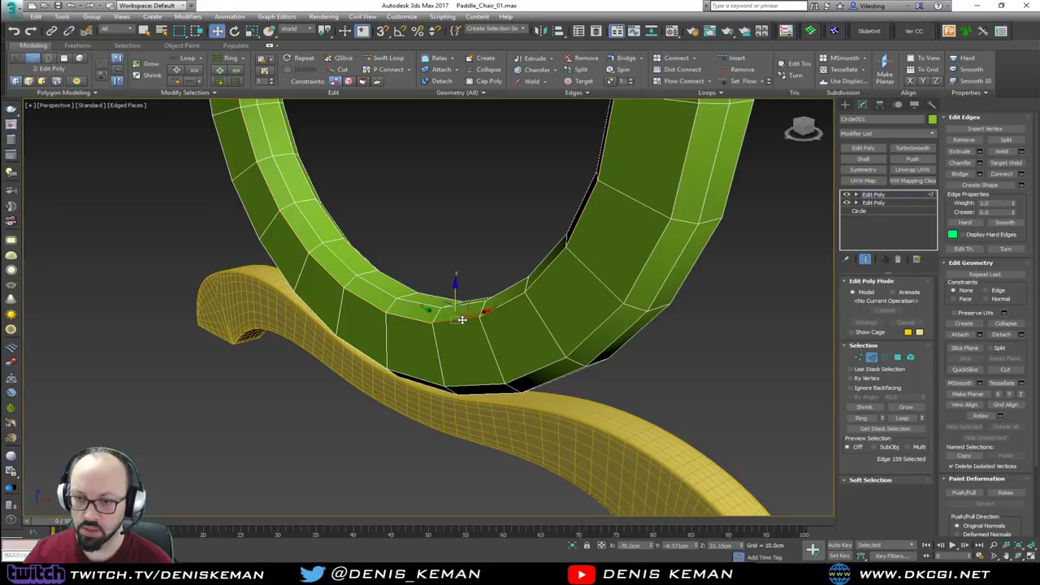
{"action": "double_click", "coordinate": [461, 321]}
{"action": "left_click", "coordinate": [902, 418]}
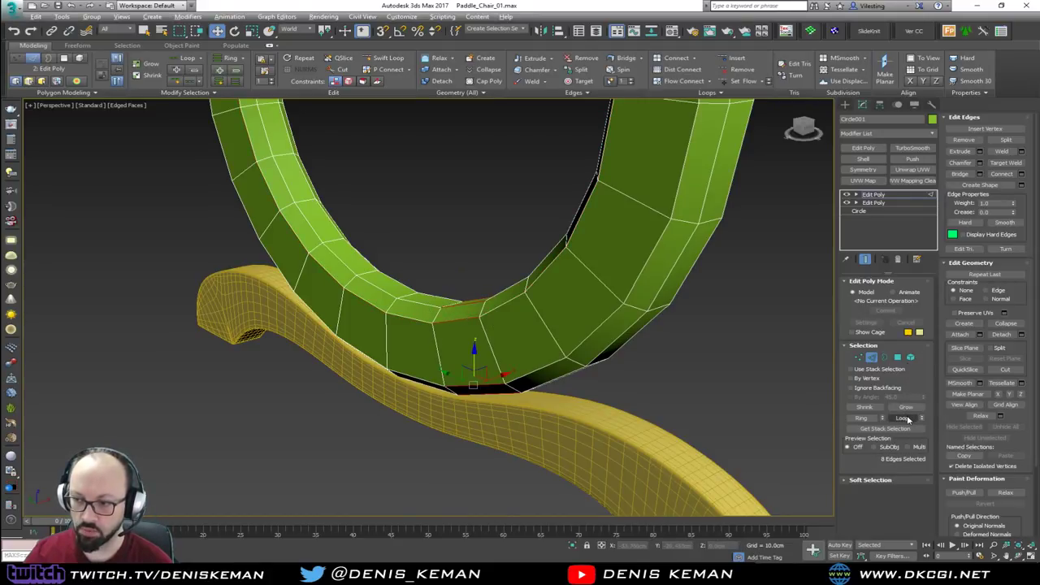
{"action": "middle_click_drag", "start_coordinate": [495, 262], "coordinate": [534, 290], "text": "alt"}
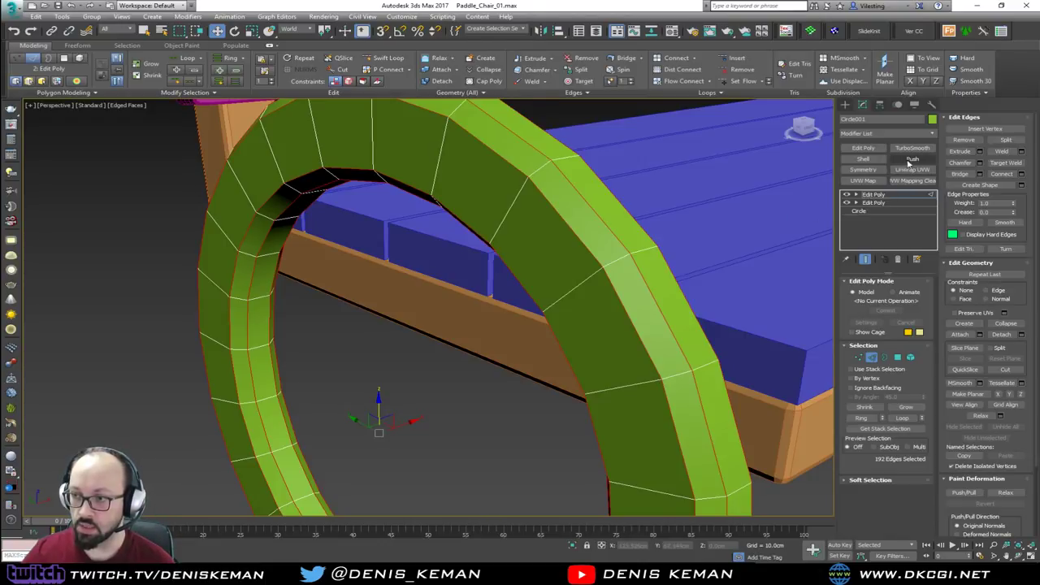
Step: Chamfer the selected circumference edges of the wheel-shaped side by 0.1 cm with 2 segments
{"action": "left_click", "coordinate": [981, 162]}
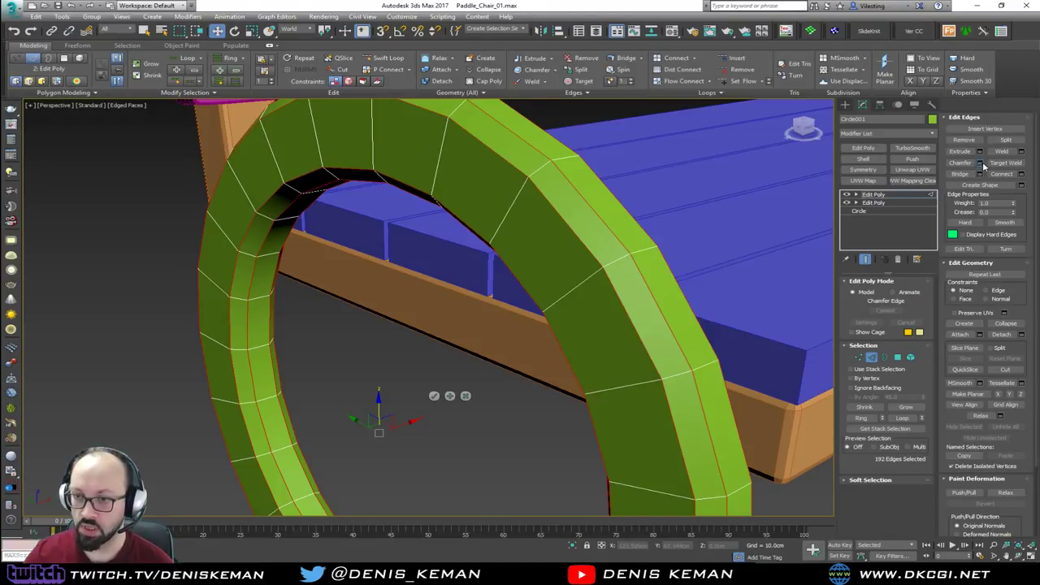
{"action": "right_click", "coordinate": [437, 327]}
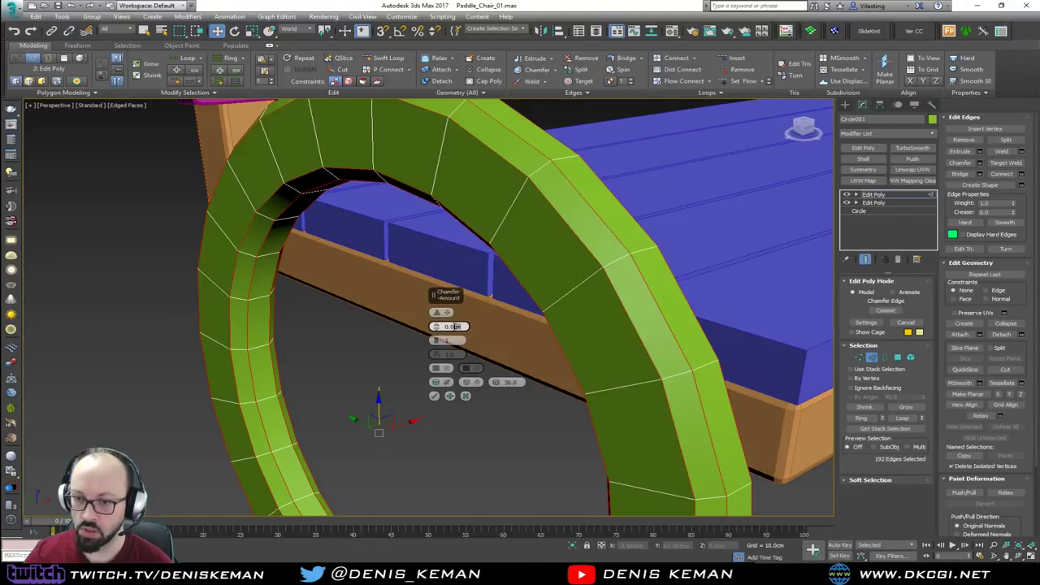
{"action": "type", "text": "0.1"}
{"action": "key", "text": "Return"}
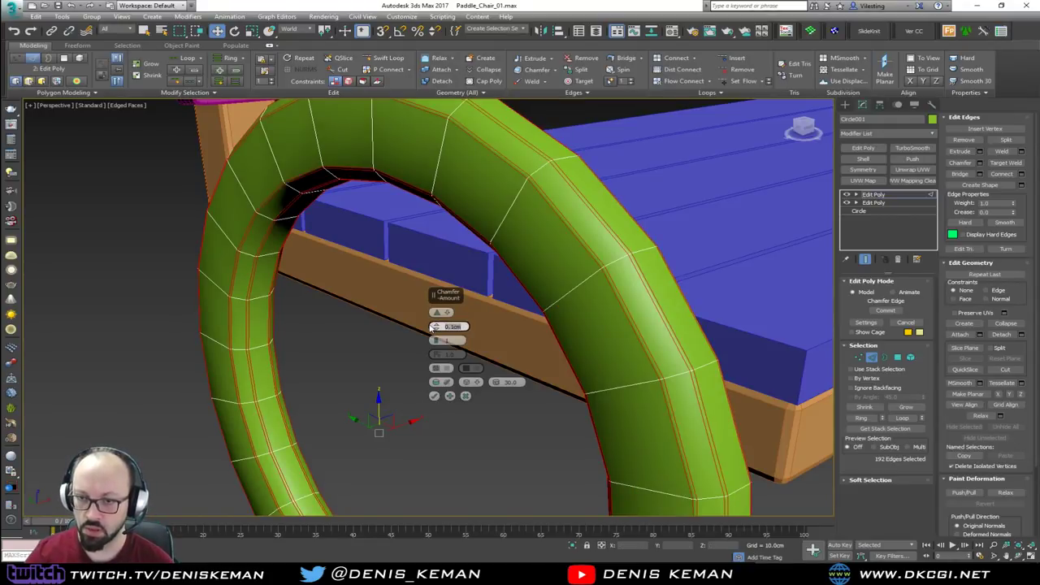
{"action": "left_click", "coordinate": [439, 341]}
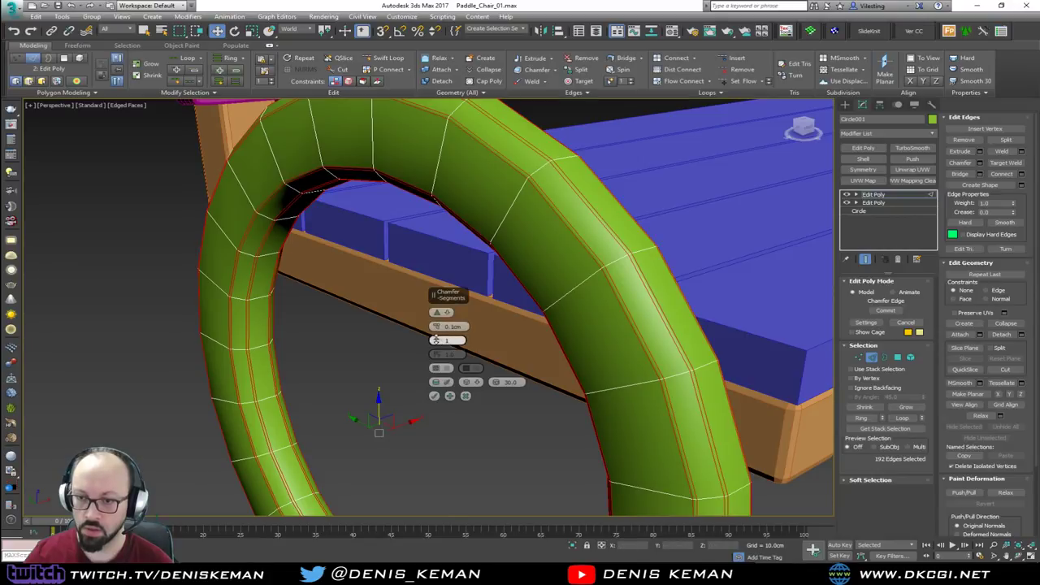
{"action": "type", "text": "2"}
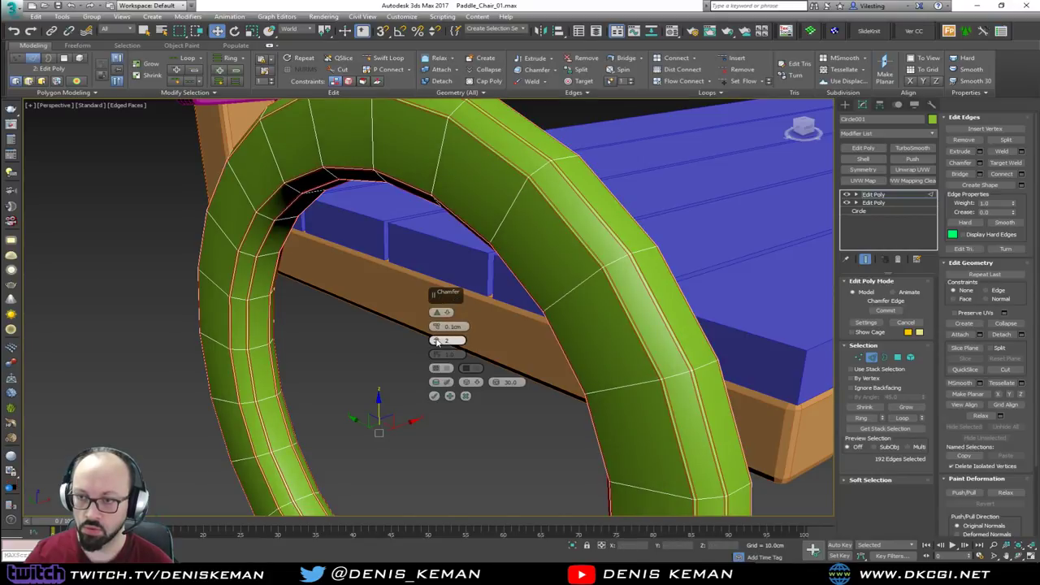
{"action": "left_click", "coordinate": [435, 395]}
{"action": "left_click", "coordinate": [880, 358]}
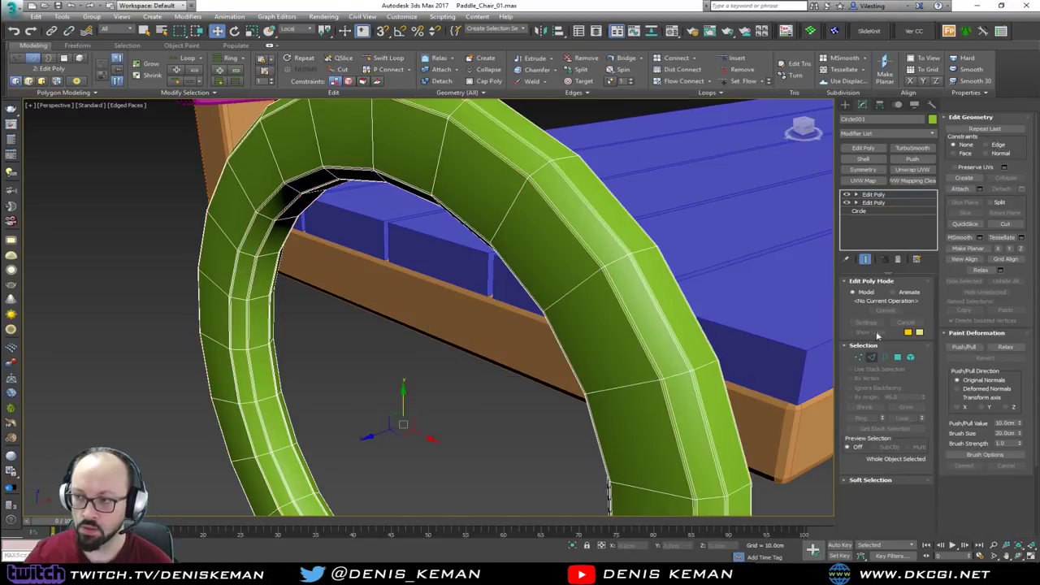
Step: Add a TurboSmooth with 2 iterations to the wheel-shaped side, hide the edged faces, and inspect the smoothed ring
{"action": "left_click", "coordinate": [913, 148]}
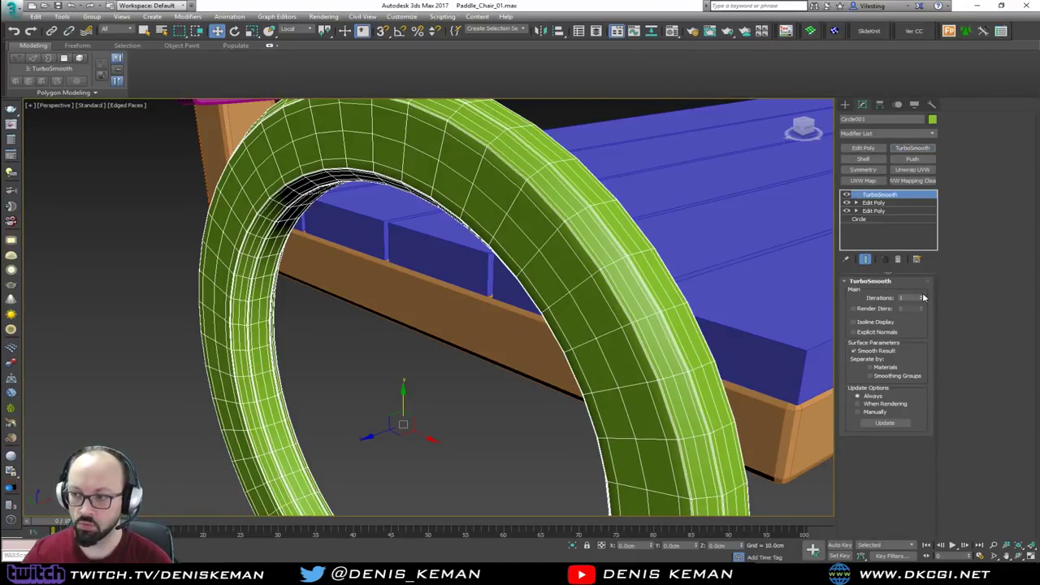
{"action": "key", "text": "F4"}
{"action": "scroll", "coordinate": [472, 309], "scroll_direction": "down", "scroll_amount": 10}
{"action": "left_click", "coordinate": [594, 389]}
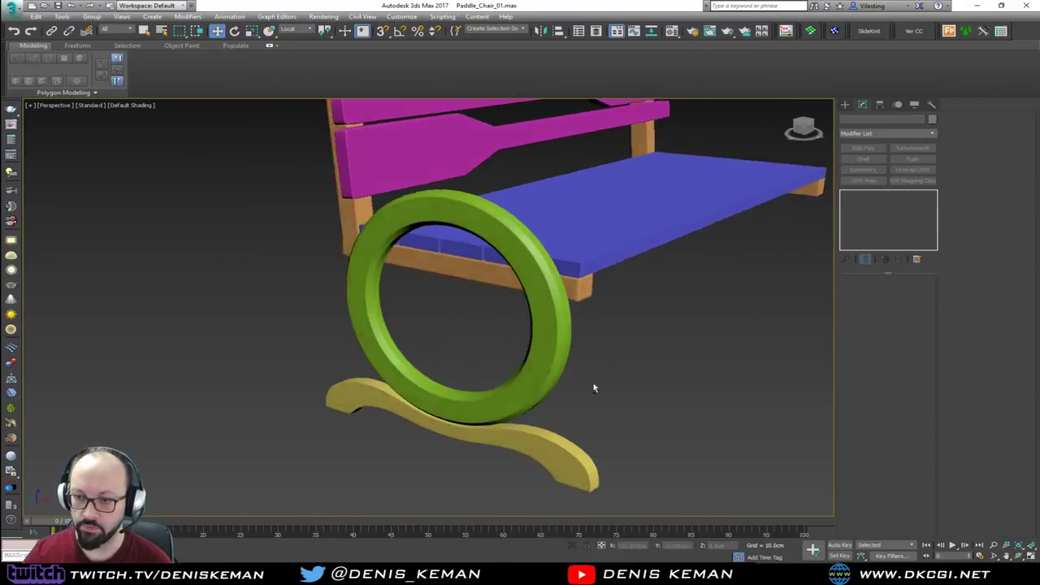
{"action": "mouse_move", "coordinate": [594, 389]}
{"action": "middle_mouse_down", "text": "alt"}
{"action": "mouse_move", "coordinate": [678, 355]}
{"action": "mouse_move", "coordinate": [636, 350]}
{"action": "mouse_move", "coordinate": [571, 372]}
{"action": "mouse_move", "coordinate": [623, 372]}
{"action": "mouse_move", "coordinate": [582, 378]}
{"action": "middle_mouse_up", "text": "alt"}
Step: Examine the ropes, vertical post and anchor-like curved piece inside the wheel in the Bench_01 reference photo against the model
{"action": "left_click_drag", "start_coordinate": [0, 109], "coordinate": [358, 111]}
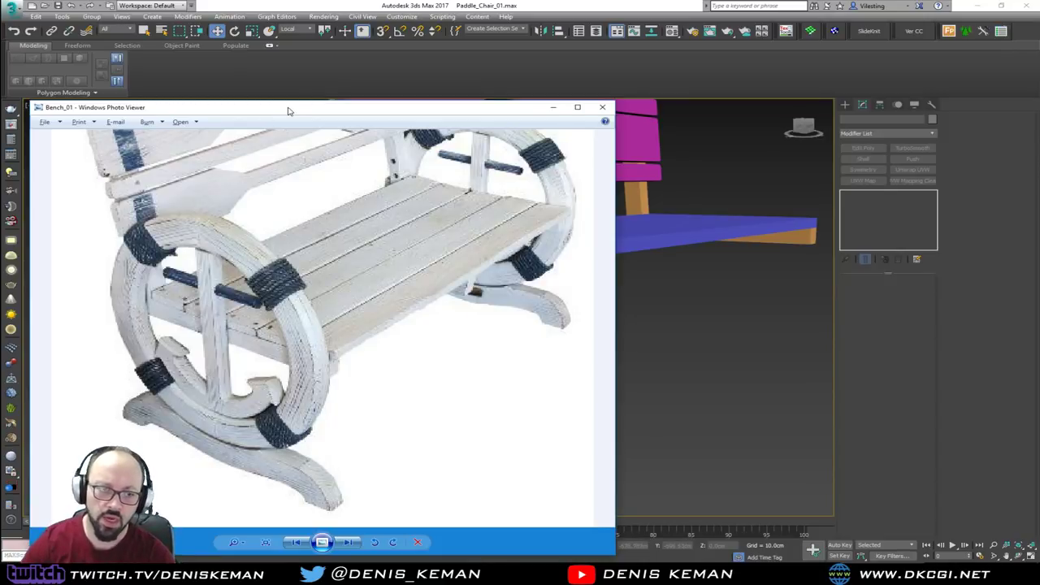
{"action": "left_click_drag", "start_coordinate": [289, 111], "coordinate": [0, 103]}
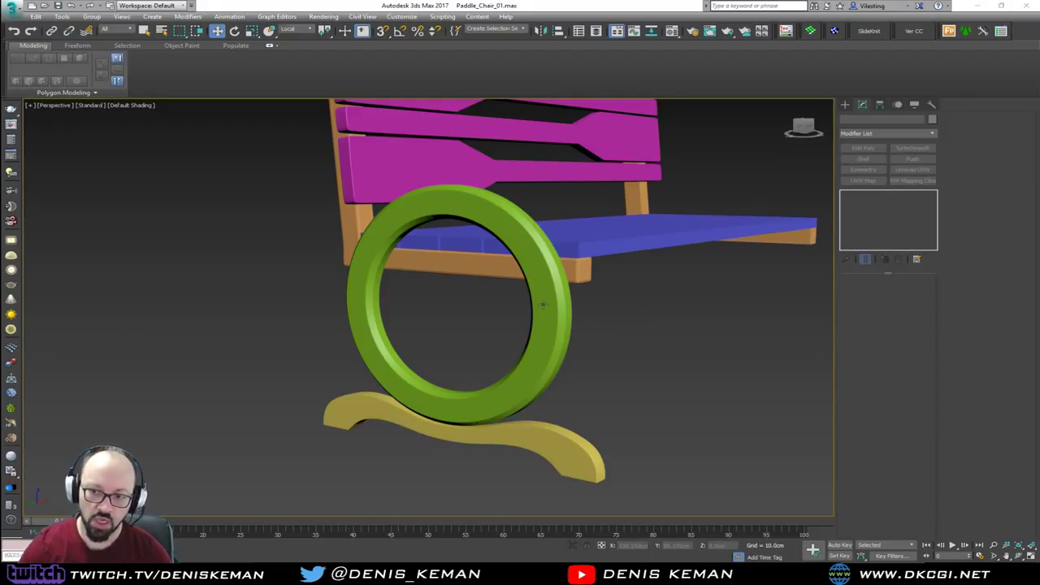
{"action": "middle_click_drag", "start_coordinate": [543, 304], "coordinate": [483, 345], "text": "alt"}
{"action": "middle_click_drag", "start_coordinate": [537, 351], "coordinate": [517, 309], "text": "alt"}
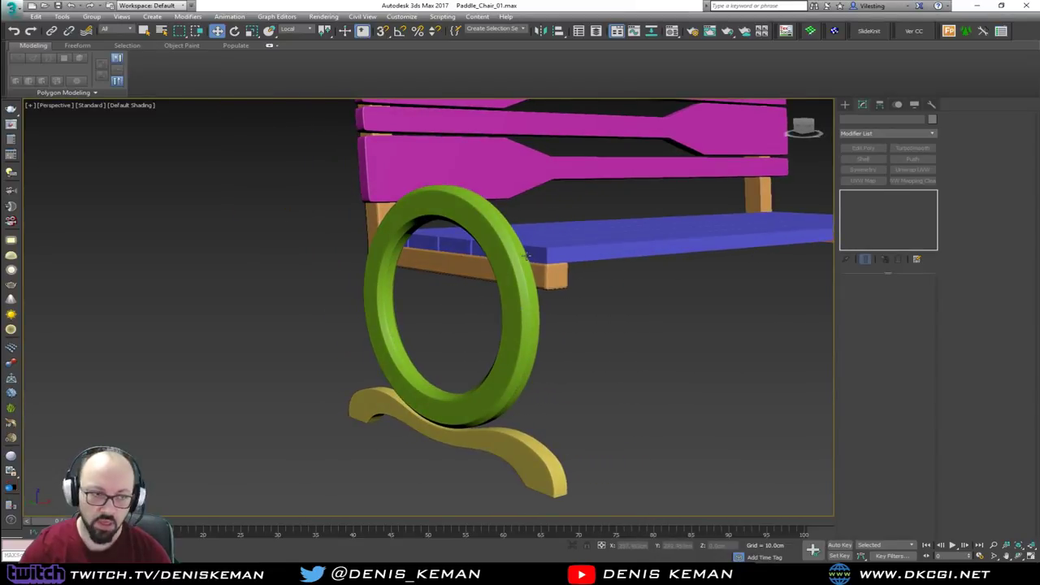
{"action": "key", "text": "alt+Tab"}
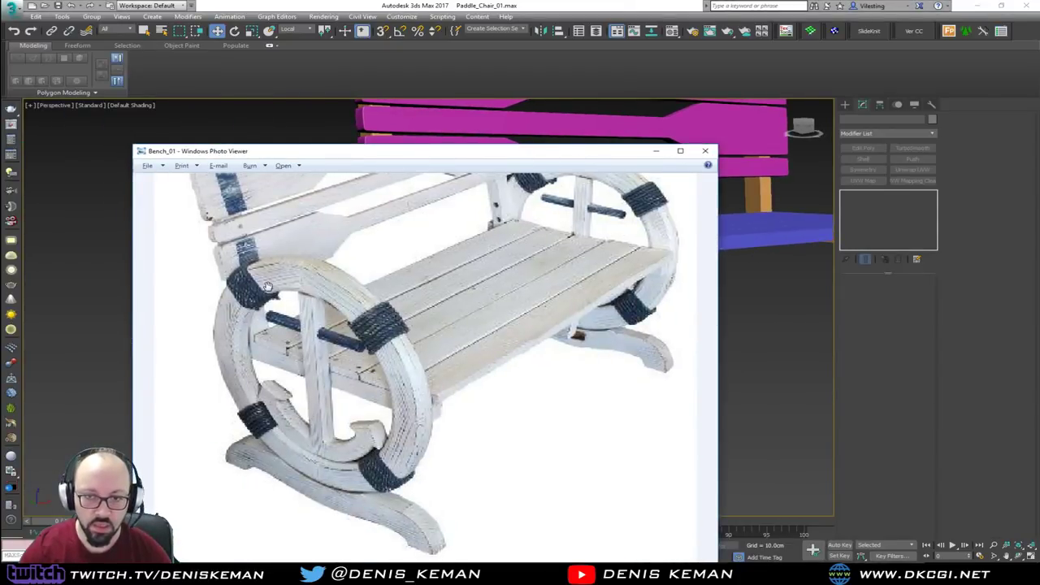
{"action": "scroll", "coordinate": [268, 287], "scroll_direction": "up", "scroll_amount": 3}
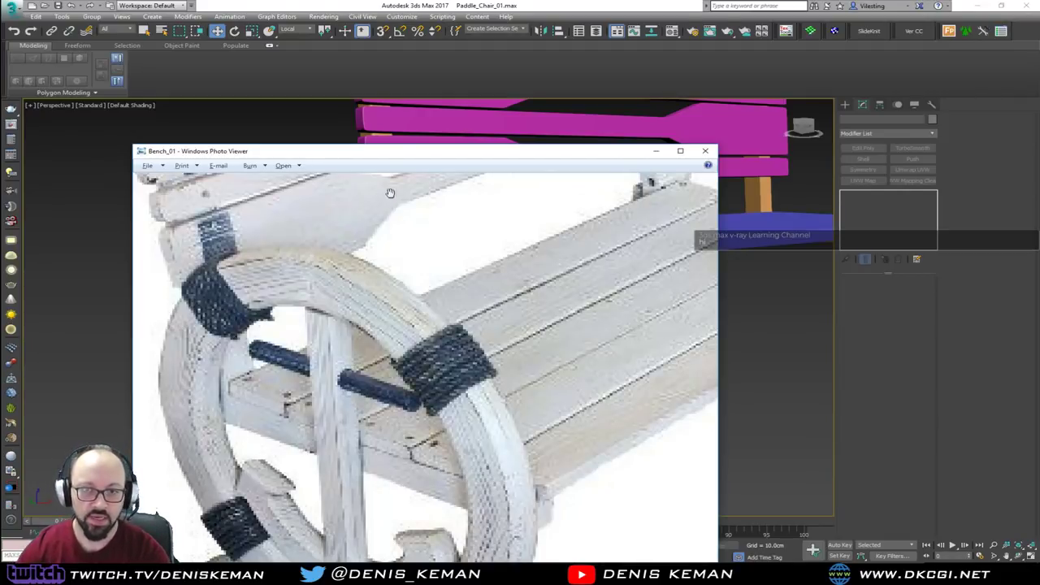
{"action": "left_click_drag", "start_coordinate": [443, 156], "coordinate": [424, 47]}
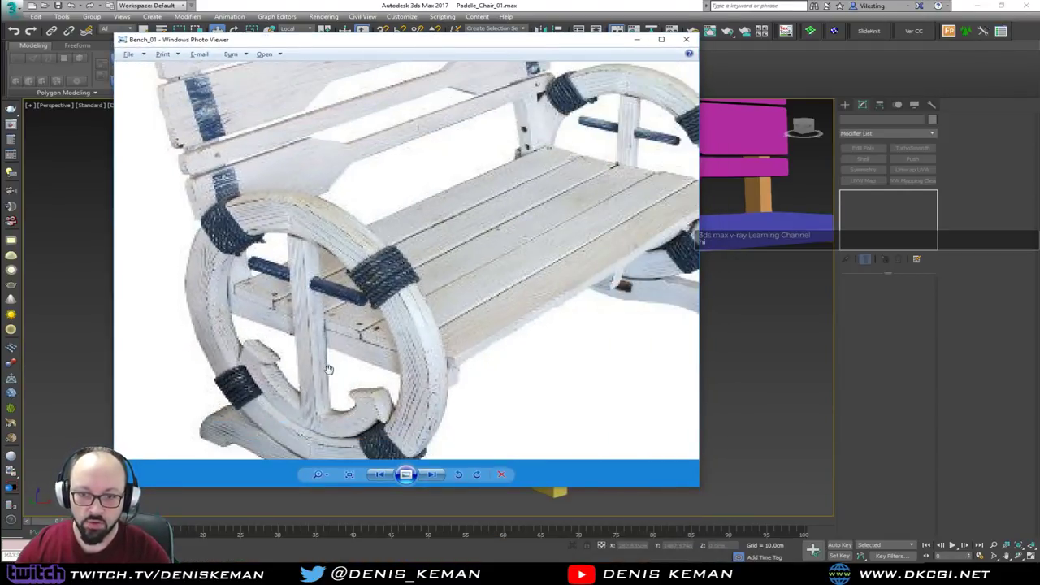
{"action": "left_click_drag", "start_coordinate": [346, 397], "coordinate": [368, 345]}
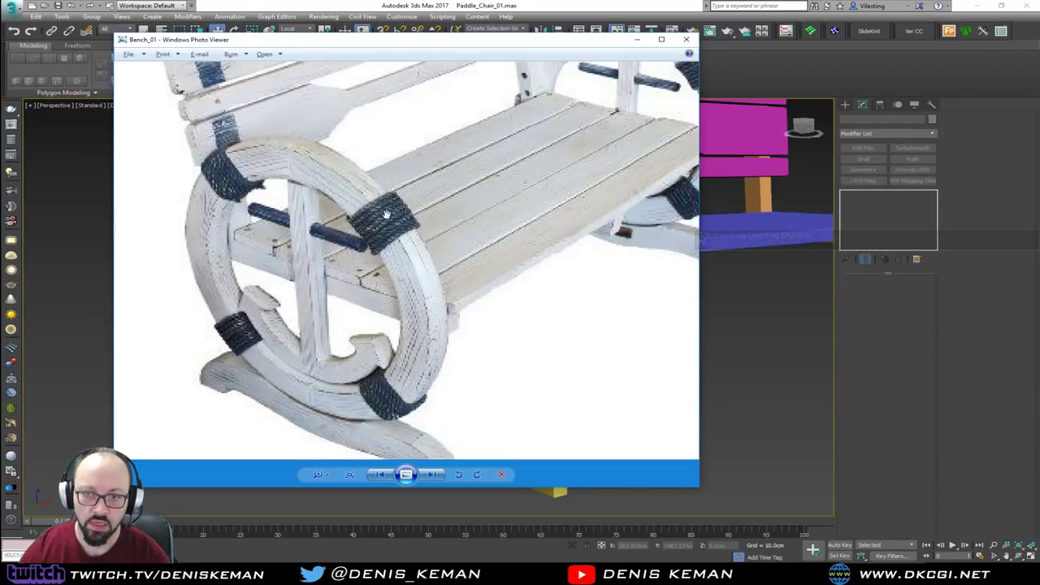
{"action": "left_click_drag", "start_coordinate": [444, 47], "coordinate": [1039, 48]}
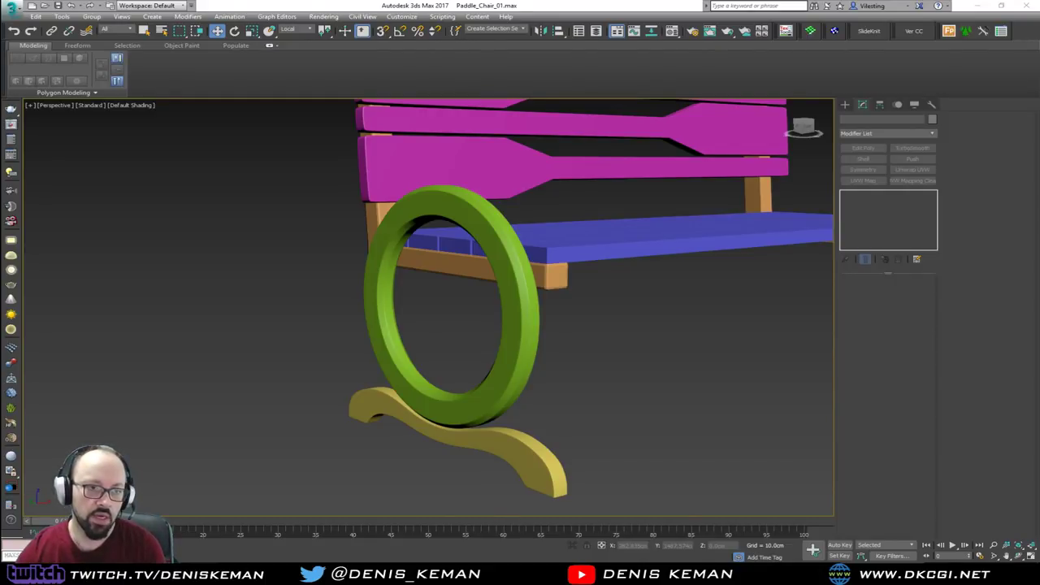
Step: Collapse the modeling ribbon to enlarge the viewport and save the scene
{"action": "left_click", "coordinate": [270, 45]}
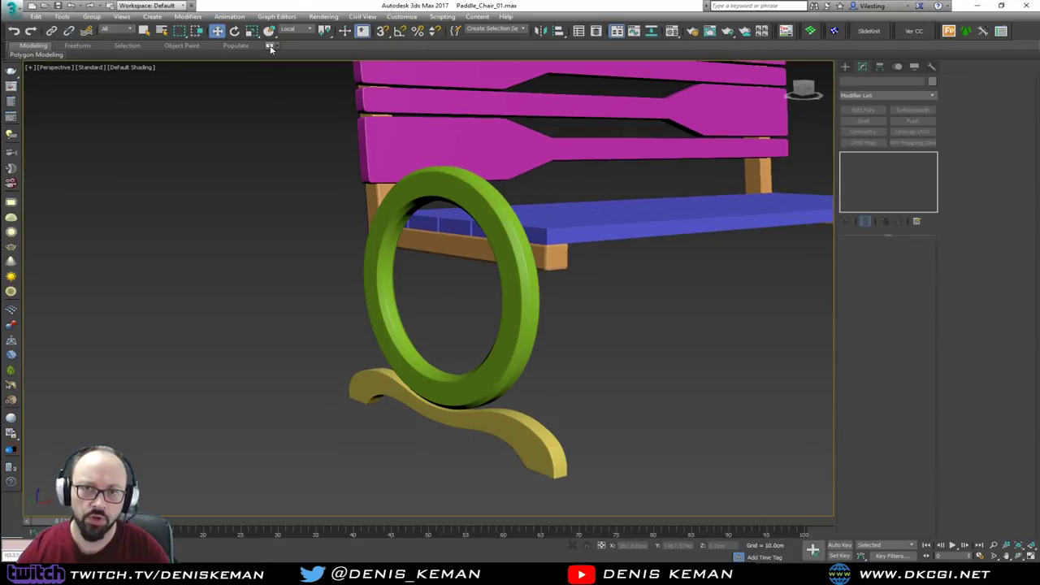
{"action": "left_click", "coordinate": [12, 6]}
{"action": "left_click", "coordinate": [39, 96]}
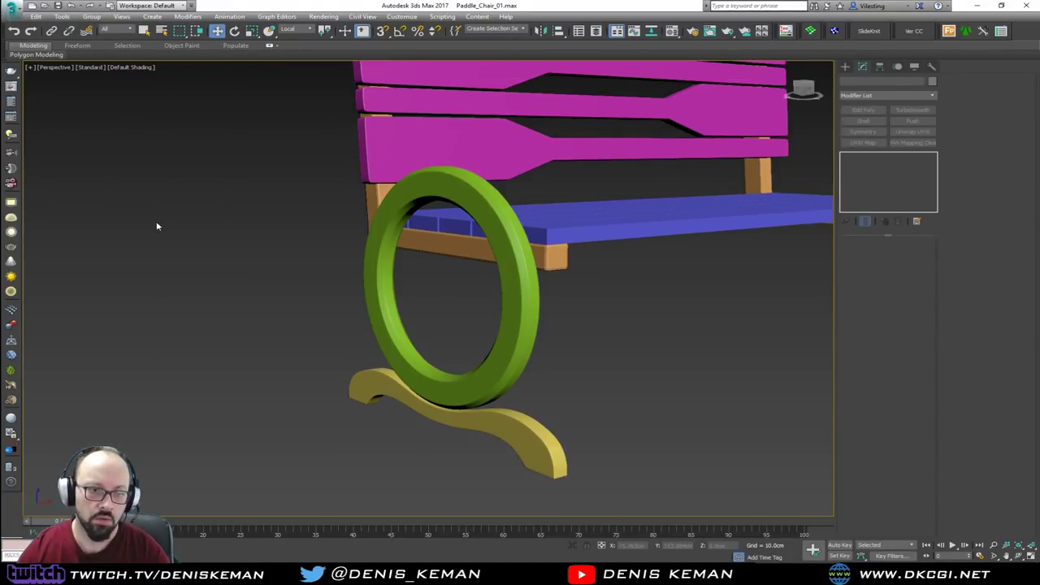
Step: Isolate the green wheel-shaped side from the rest of the bench
{"action": "left_click_drag", "start_coordinate": [312, 285], "coordinate": [295, 317]}
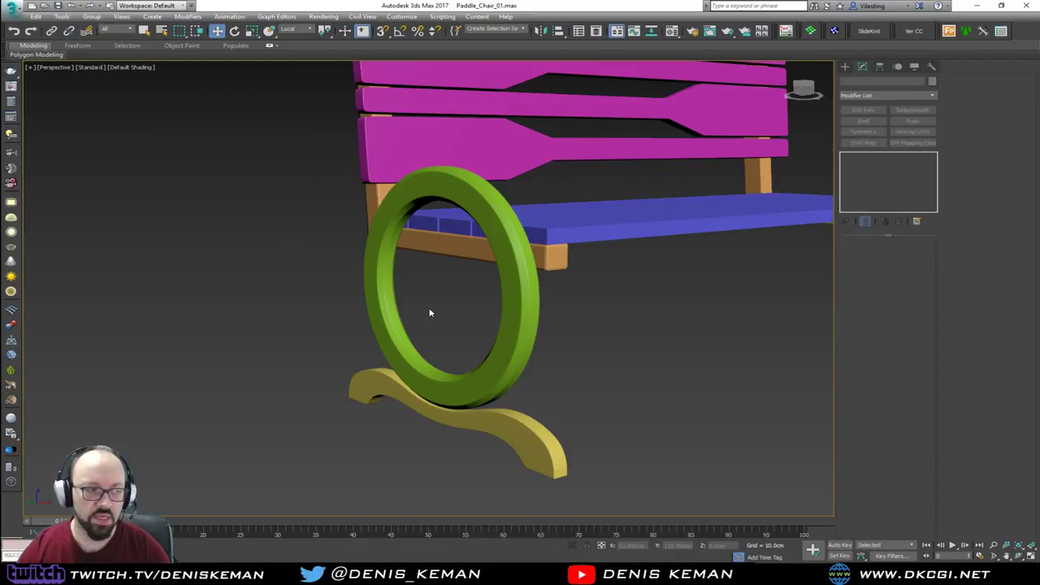
{"action": "middle_click_drag", "start_coordinate": [107, 310], "coordinate": [187, 308], "text": "alt"}
{"action": "key", "text": "z"}
{"action": "middle_click_drag", "start_coordinate": [323, 285], "coordinate": [412, 265], "text": "alt"}
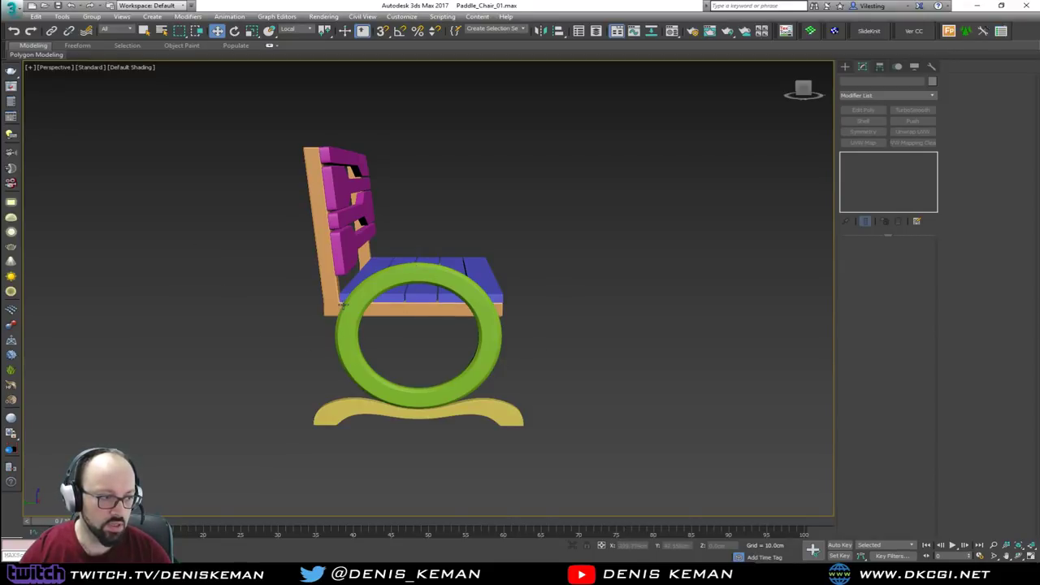
{"action": "left_click", "coordinate": [454, 381]}
{"action": "key", "text": "alt+q"}
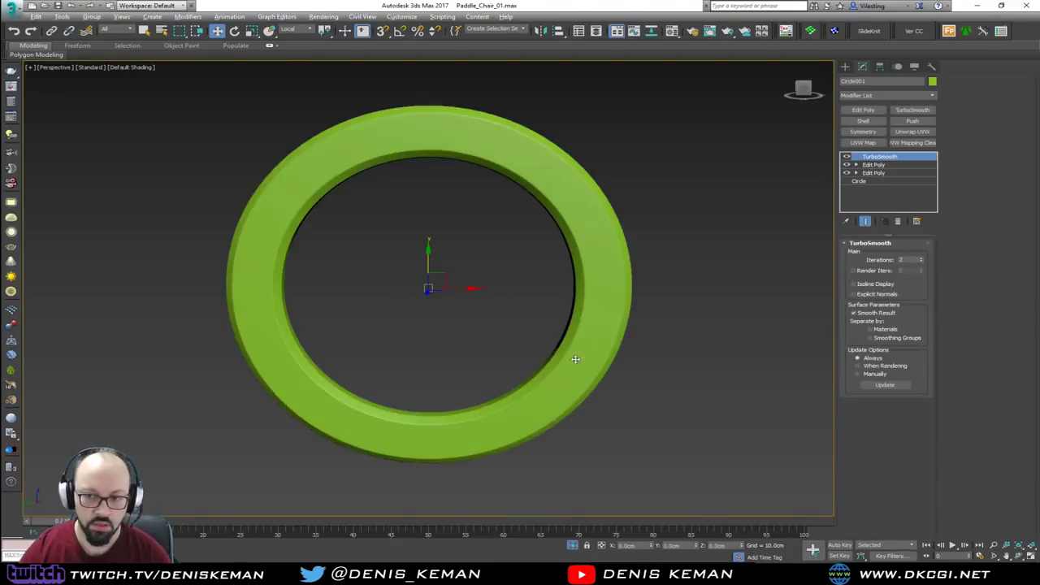
Step: Frame the isolated ring in the orthographic views and maximize the Left view
{"action": "left_click", "coordinate": [634, 340]}
{"action": "key", "text": "alt+w"}
{"action": "middle_click", "coordinate": [350, 220]}
{"action": "key", "text": "z"}
{"action": "middle_click", "coordinate": [285, 351]}
{"action": "key", "text": "z"}
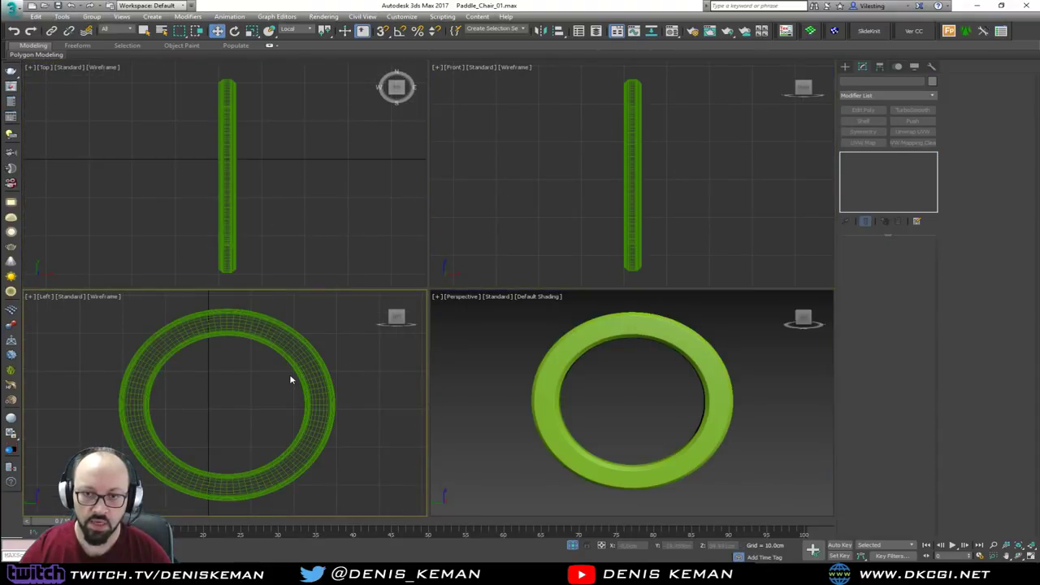
{"action": "key", "text": "alt+w"}
{"action": "middle_click_drag", "start_coordinate": [404, 297], "coordinate": [381, 331]}
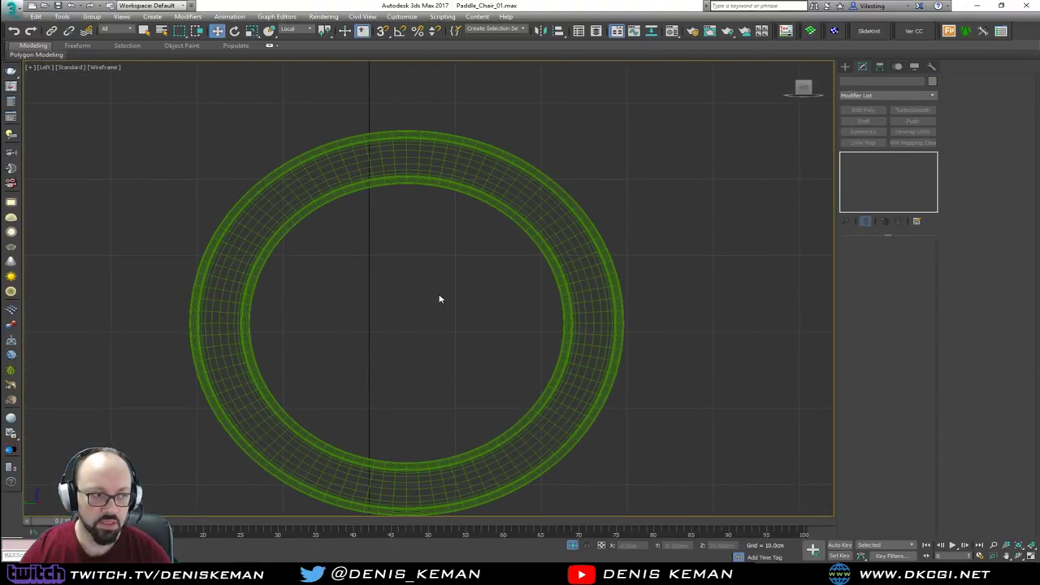
Step: Turn off the ring's TurboSmooth and chamfer Edit Poly, and add a new Edit Poly above the lowest Edit Poly
{"action": "left_click", "coordinate": [567, 341]}
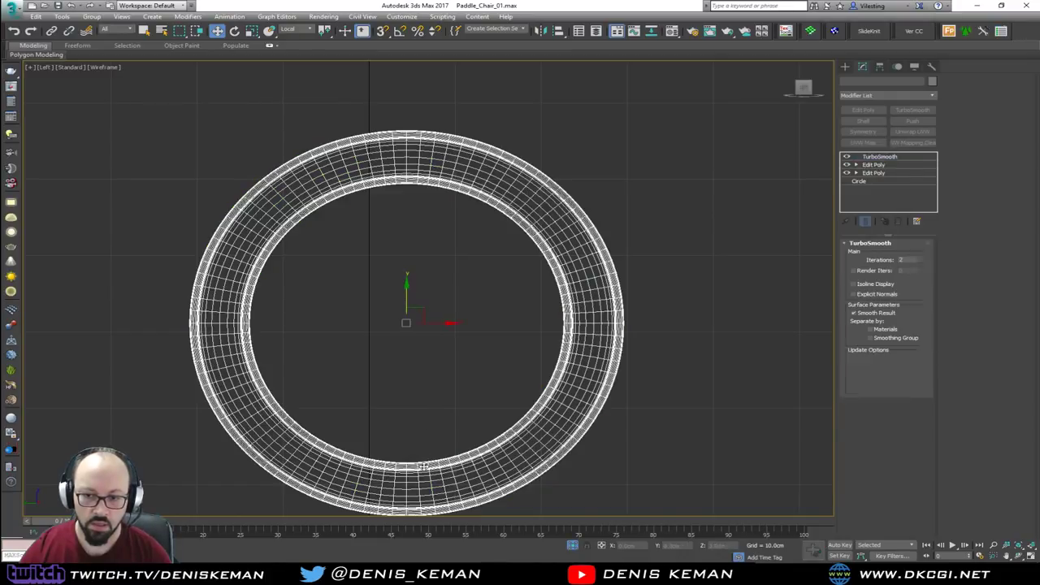
{"action": "left_click", "coordinate": [847, 157]}
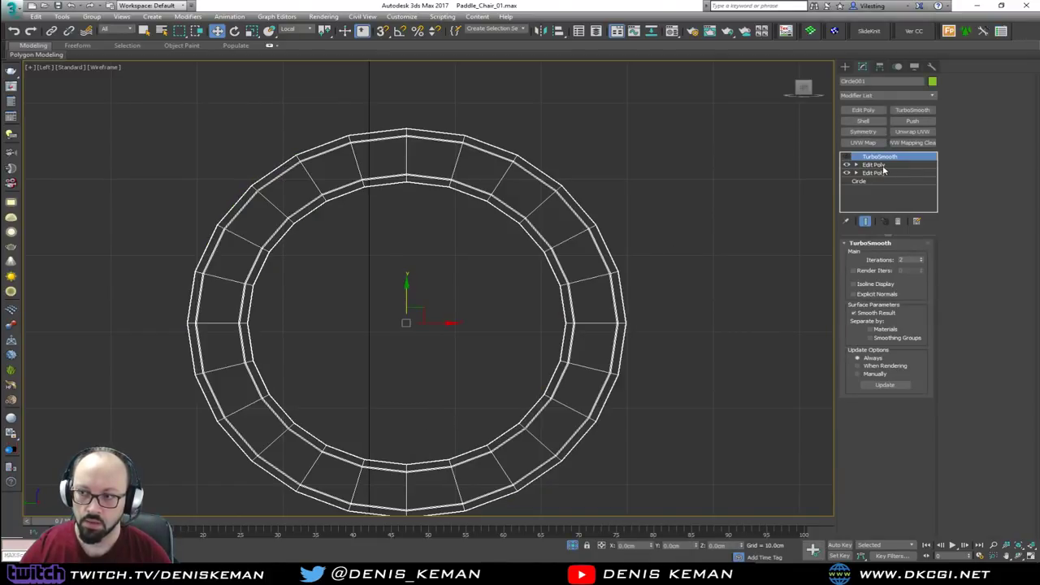
{"action": "left_click", "coordinate": [847, 165]}
{"action": "left_click", "coordinate": [874, 173]}
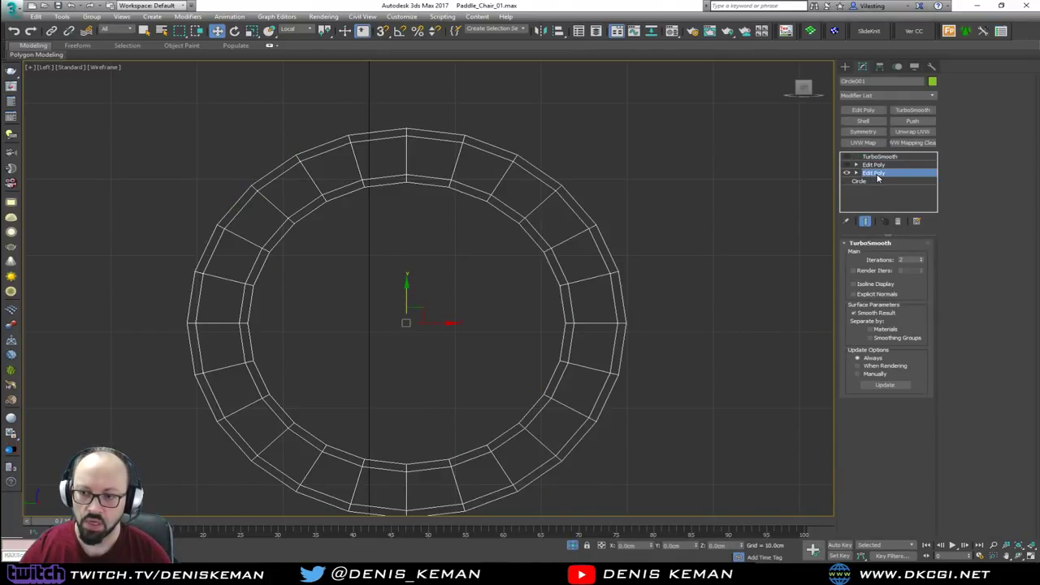
{"action": "left_click", "coordinate": [863, 109]}
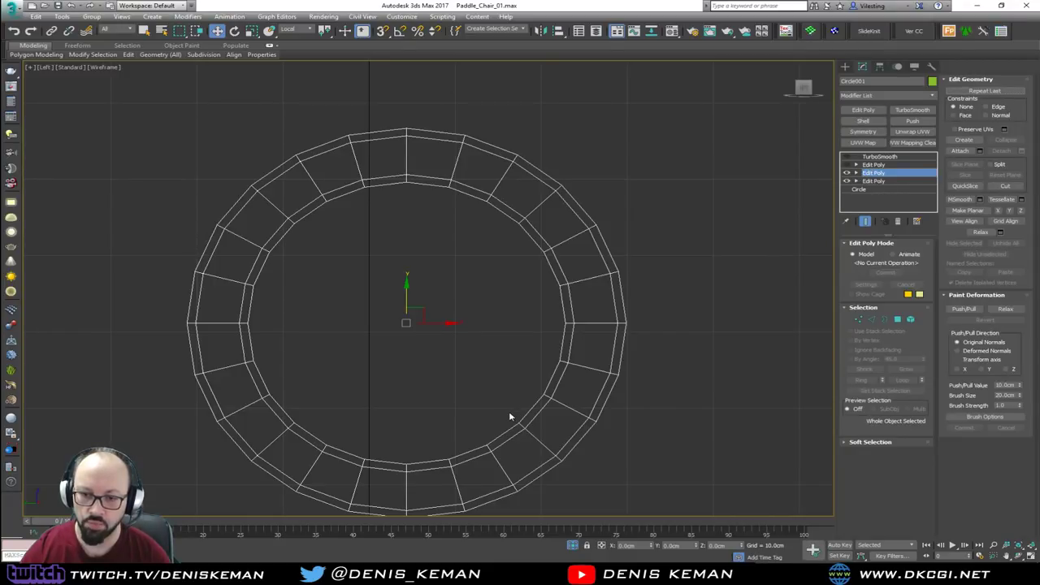
Step: Select the ring's inner-rim polygons across two segments at the top centre and the eight segments of the bottom arc
{"action": "key", "text": "4"}
{"action": "key", "text": "ctrl+a"}
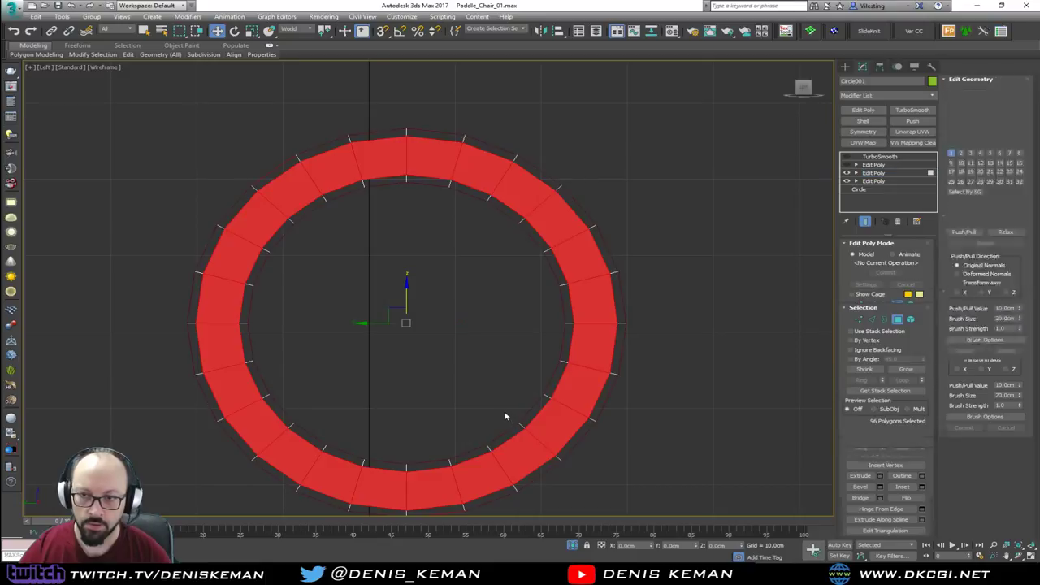
{"action": "left_click_drag", "start_coordinate": [396, 202], "coordinate": [416, 183]}
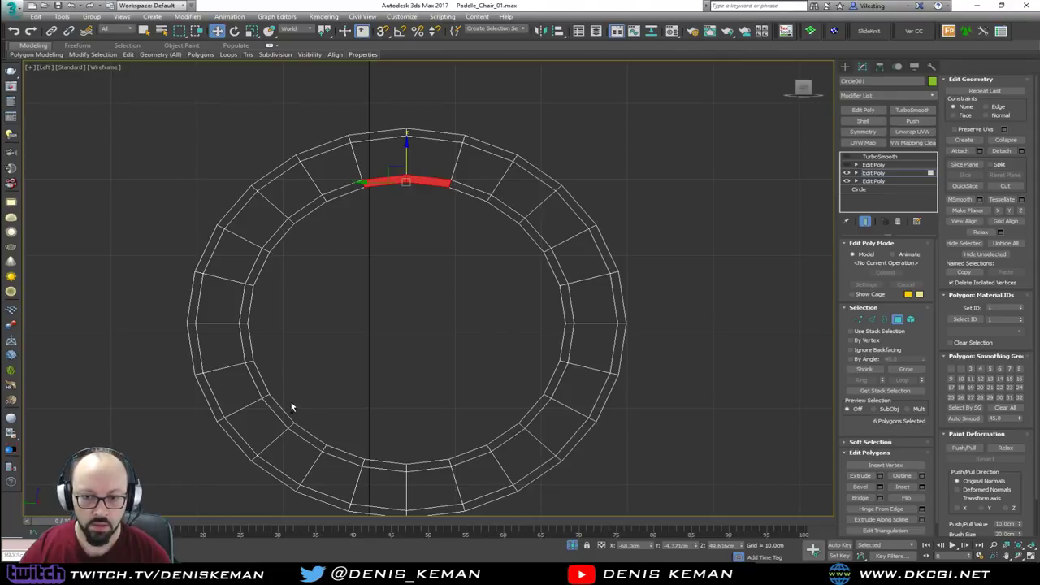
{"action": "left_click_drag", "start_coordinate": [292, 407], "coordinate": [391, 464], "text": "ctrl"}
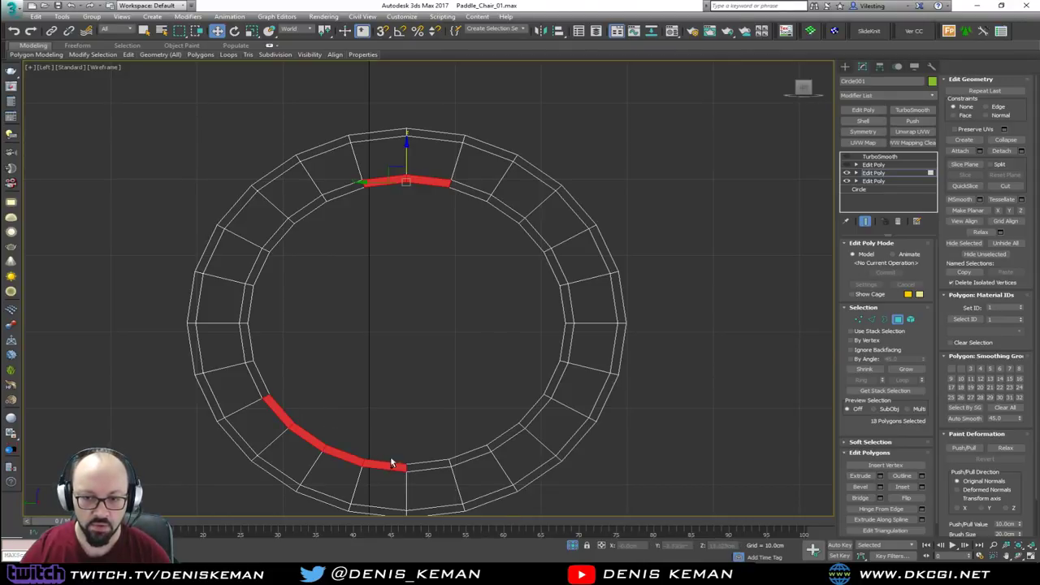
{"action": "left_click_drag", "start_coordinate": [458, 464], "coordinate": [526, 433], "text": "ctrl"}
Step: Check the inner-rim polygon selection in the maximized Perspective view and detach those polygons as a separate object
{"action": "key", "text": "alt+w"}
{"action": "middle_click", "coordinate": [603, 463]}
{"action": "key", "text": "alt+w"}
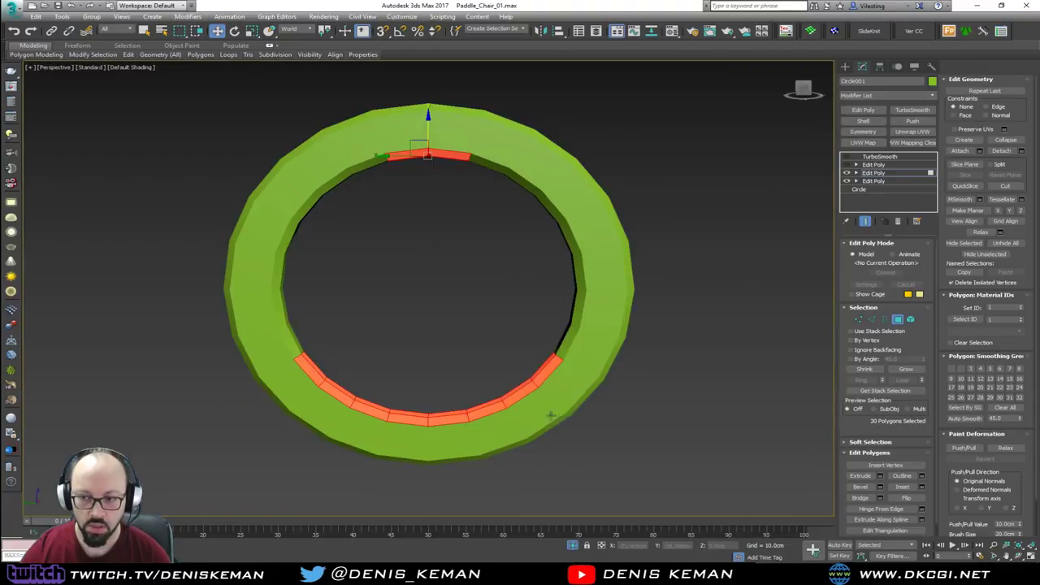
{"action": "mouse_move", "coordinate": [550, 415]}
{"action": "middle_mouse_down", "text": "alt"}
{"action": "mouse_move", "coordinate": [412, 450]}
{"action": "mouse_move", "coordinate": [561, 416]}
{"action": "middle_mouse_up", "text": "alt"}
{"action": "left_click", "coordinate": [1018, 156]}
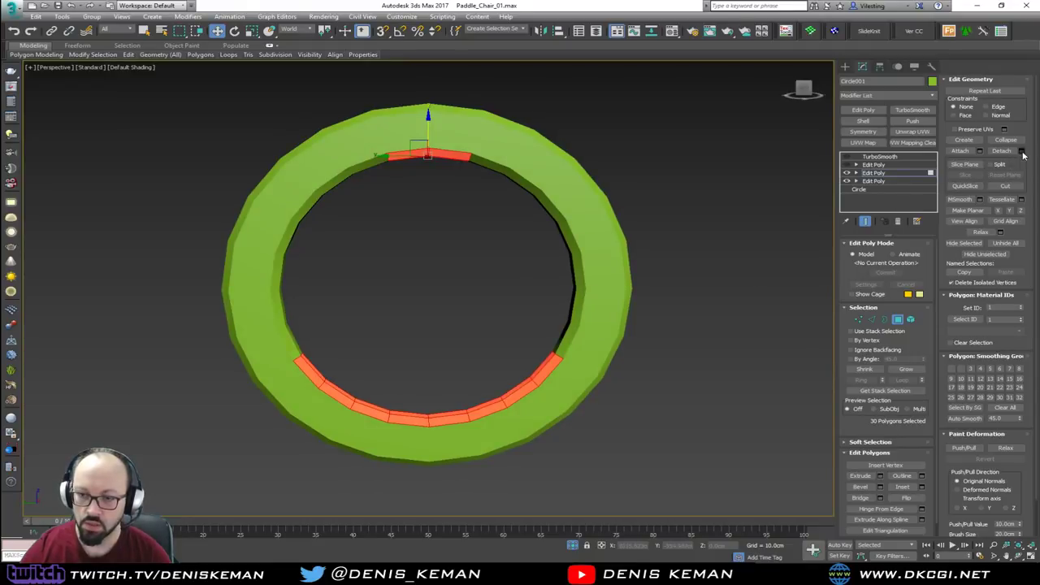
{"action": "left_click", "coordinate": [555, 291]}
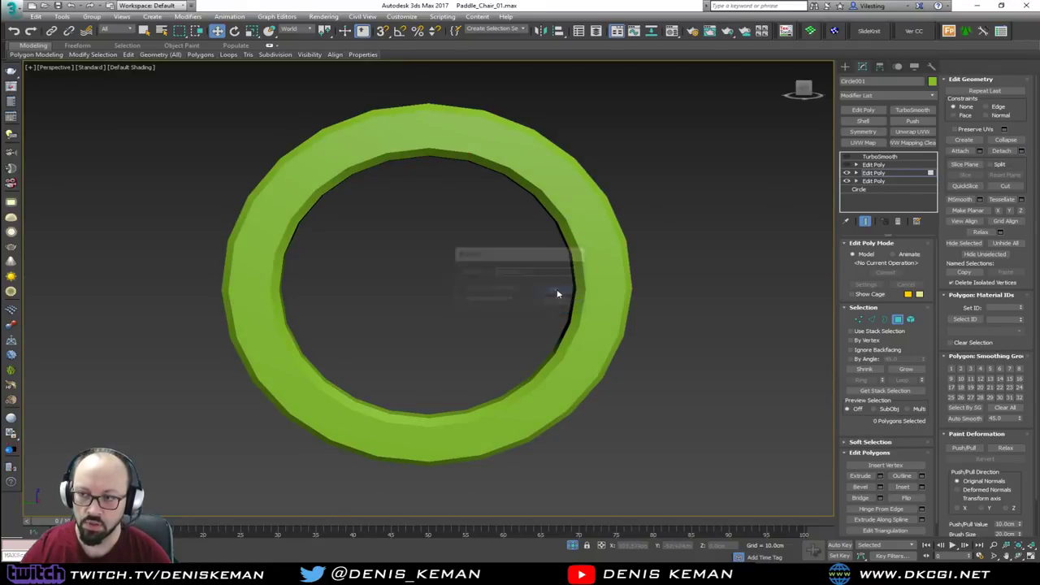
Step: Delete the temporary Edit Poly from the ring and turn its chamfer Edit Poly and TurboSmooth back on
{"action": "left_click", "coordinate": [897, 320]}
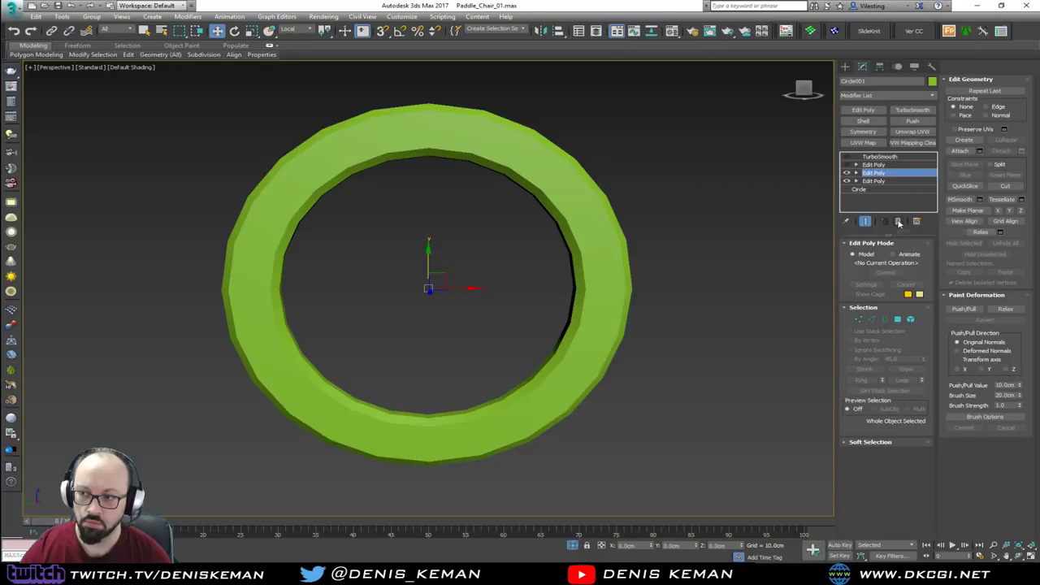
{"action": "left_click", "coordinate": [899, 222]}
{"action": "left_click", "coordinate": [847, 157]}
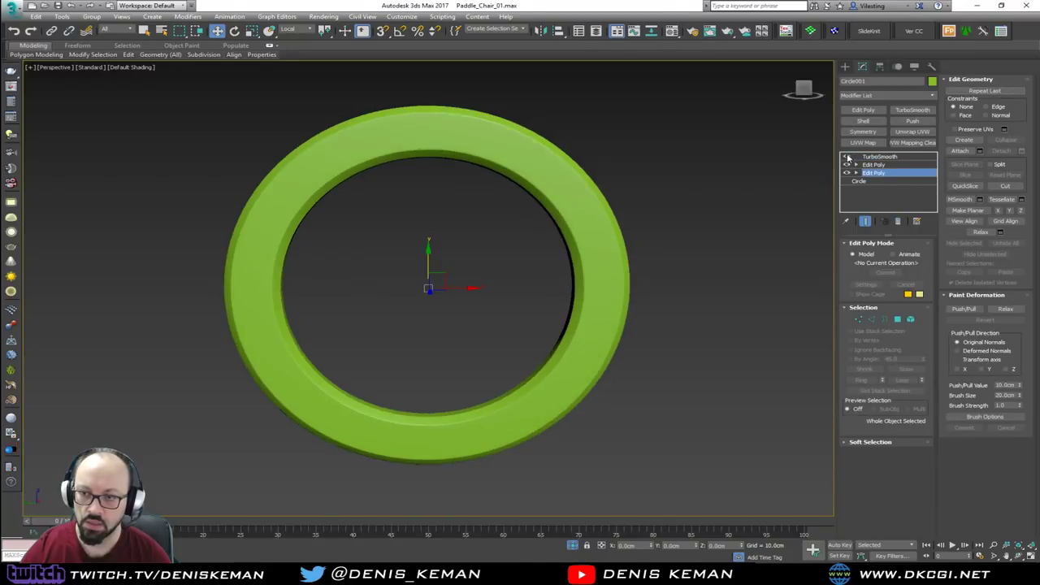
Step: Select the detached inner-rim pieces and scale them in the wheel's plane to about 94 percent
{"action": "left_click", "coordinate": [691, 253]}
{"action": "key", "text": "F3"}
{"action": "left_click", "coordinate": [409, 414]}
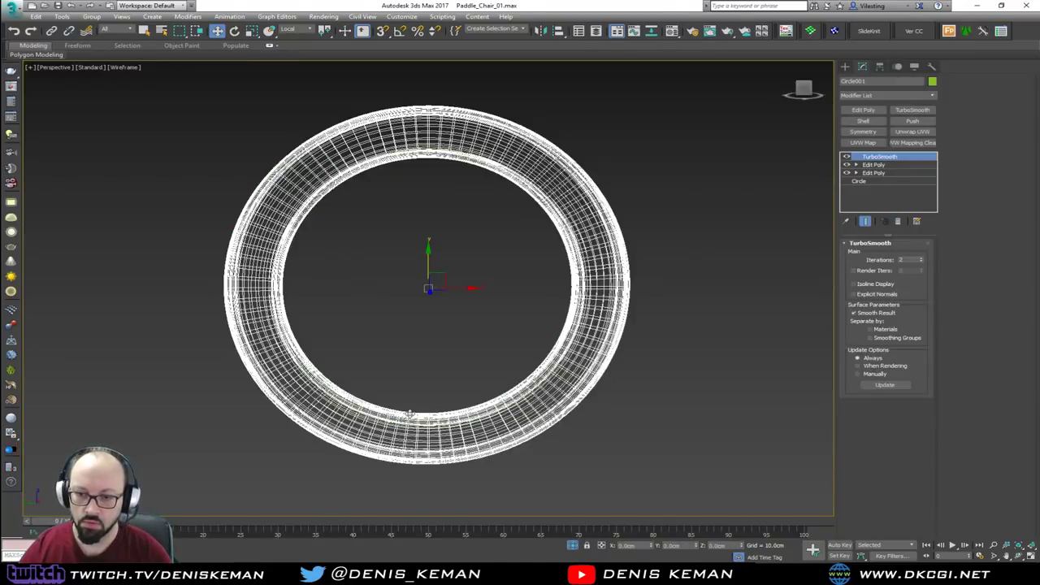
{"action": "left_click_drag", "start_coordinate": [375, 428], "coordinate": [376, 429]}
{"action": "left_click", "coordinate": [460, 445], "text": "alt"}
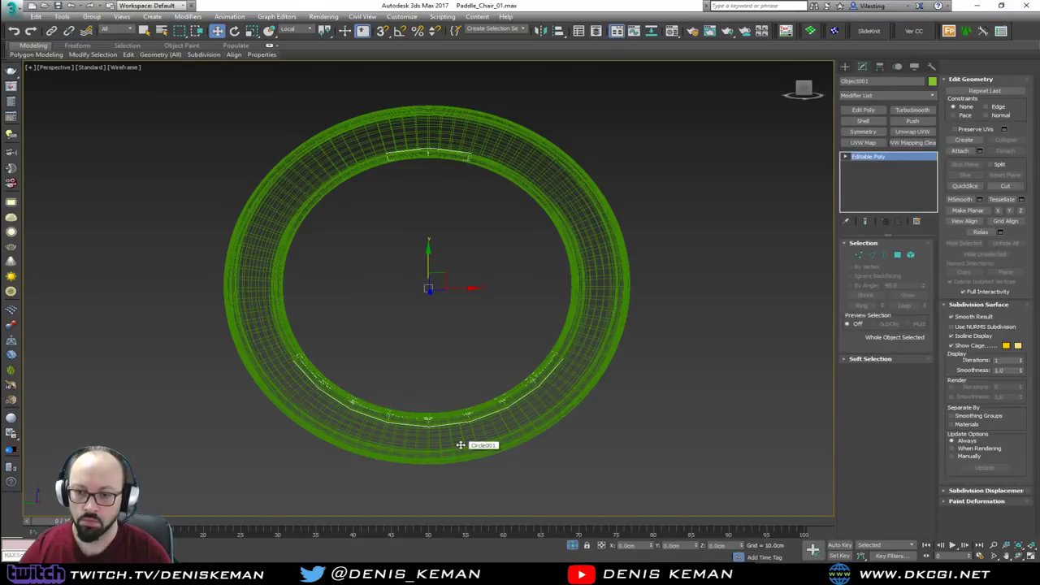
{"action": "key", "text": "F3"}
{"action": "key", "text": "r"}
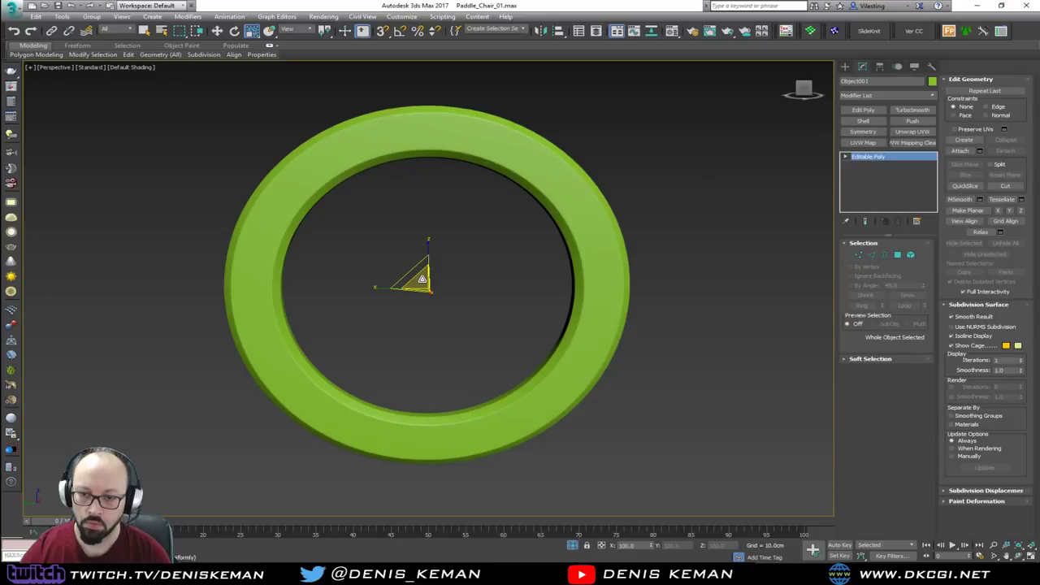
{"action": "left_click_drag", "start_coordinate": [422, 279], "coordinate": [415, 280]}
{"action": "key", "text": "ctrl+z"}
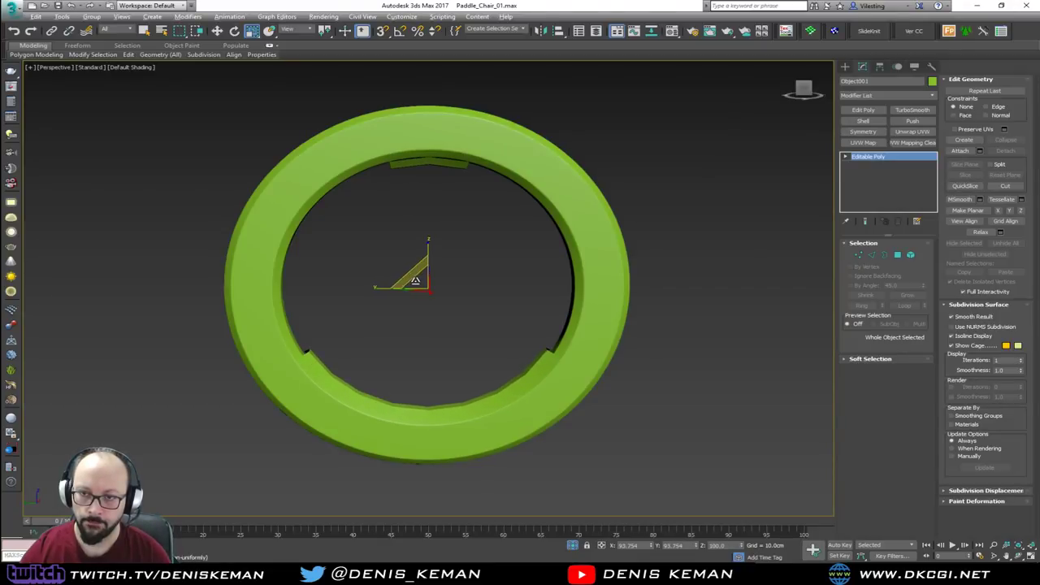
Step: Select the two polygons of the top piece in the Left view and inspect the pieces in Perspective with edged faces
{"action": "key", "text": "alt+w"}
{"action": "middle_click", "coordinate": [273, 423]}
{"action": "key", "text": "alt+w"}
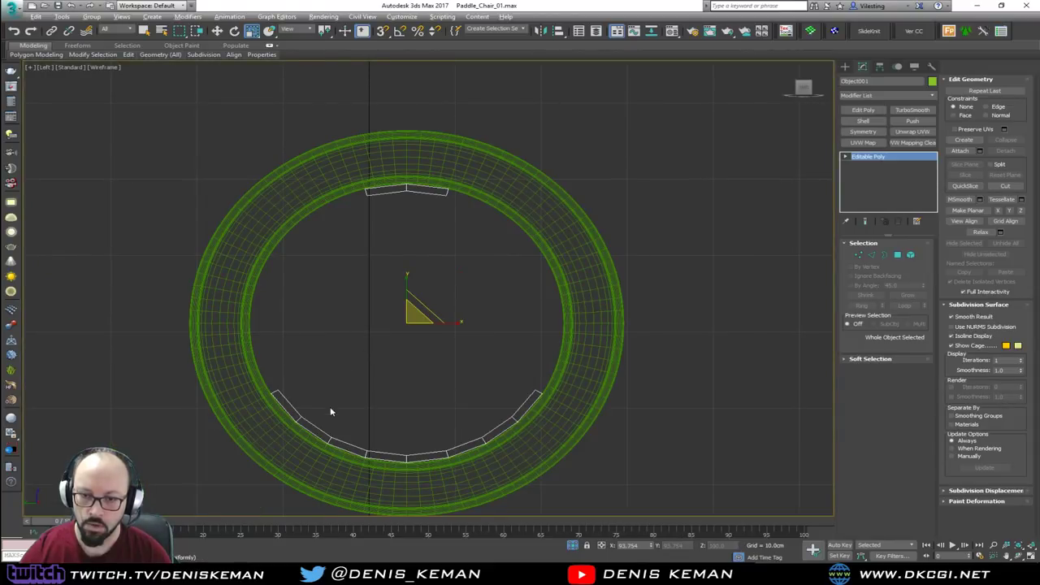
{"action": "scroll", "coordinate": [330, 412], "scroll_direction": "up", "scroll_amount": 2}
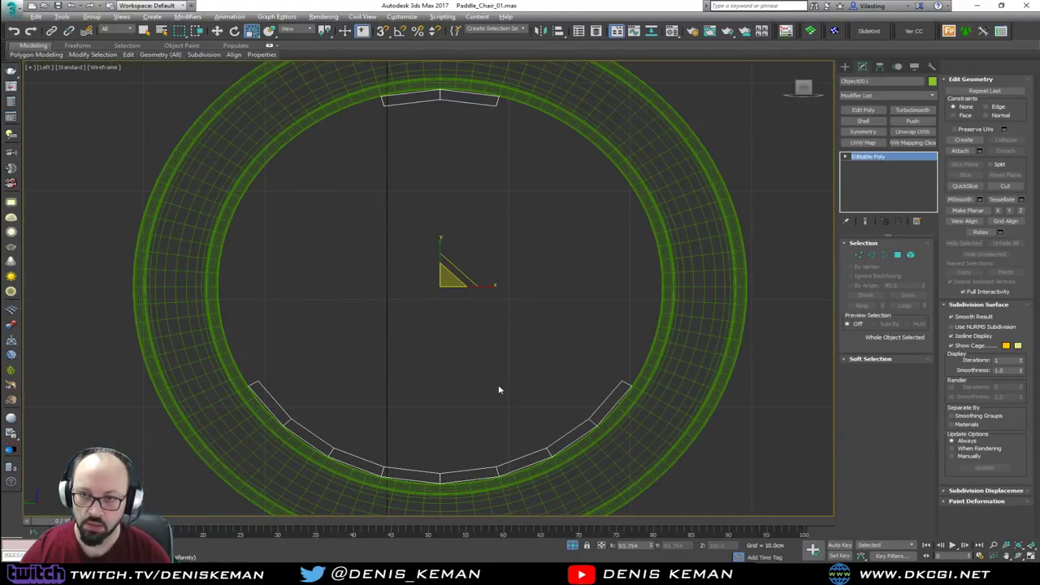
{"action": "key", "text": "4"}
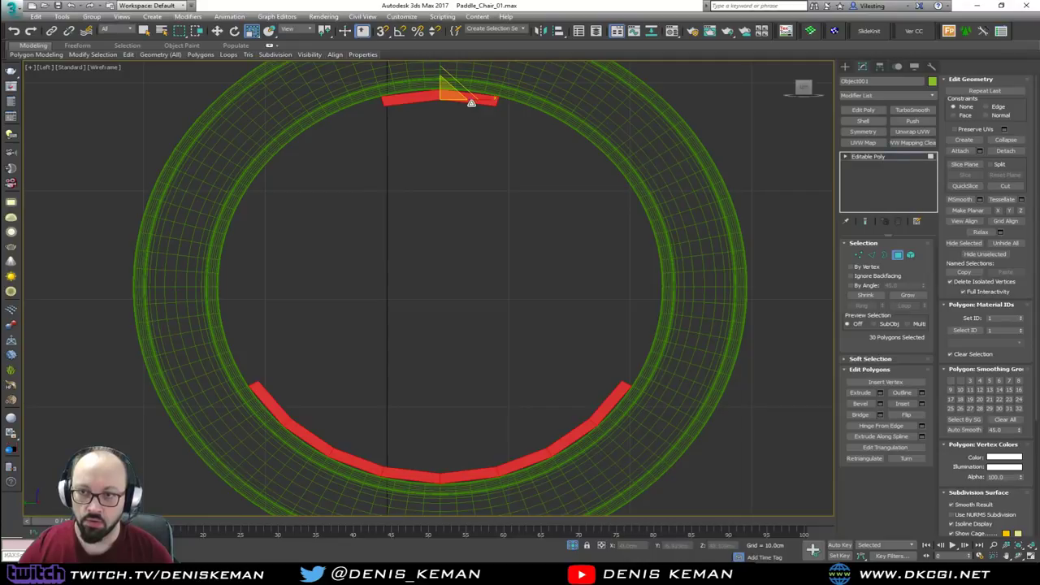
{"action": "left_click", "coordinate": [471, 102]}
{"action": "left_click", "coordinate": [432, 97], "text": "ctrl"}
{"action": "key", "text": "alt+w"}
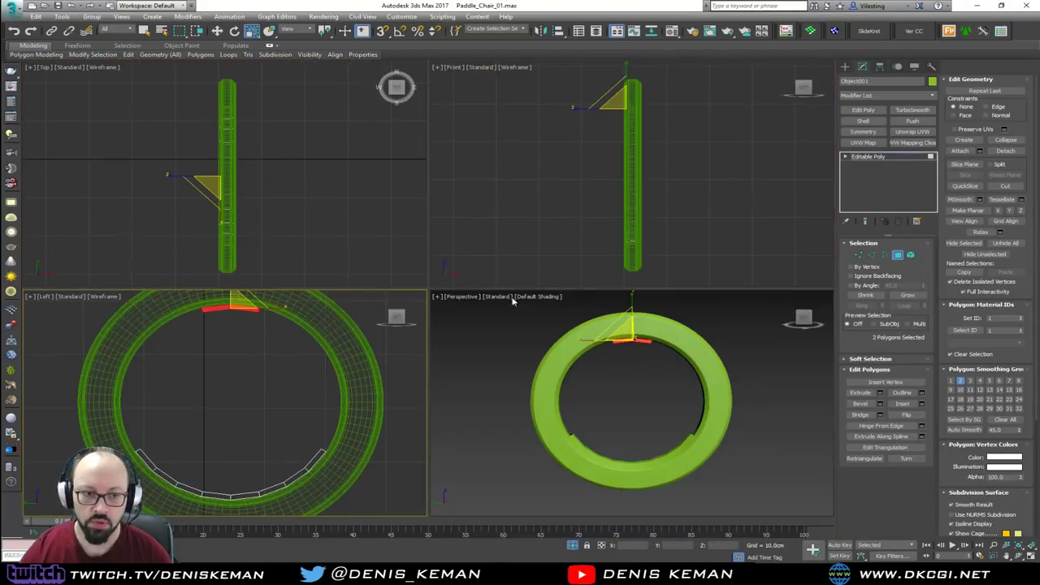
{"action": "middle_click", "coordinate": [568, 400]}
{"action": "key", "text": "alt+w"}
{"action": "middle_click_drag", "start_coordinate": [568, 399], "coordinate": [560, 392], "text": "alt"}
{"action": "key", "text": "F4"}
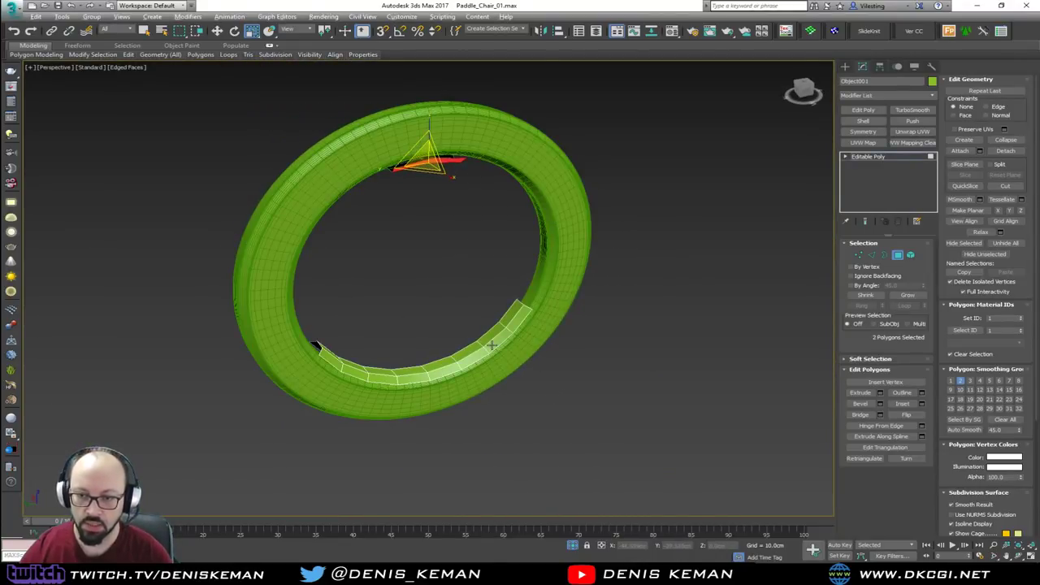
Step: Delete both outer rows of eight polygons from the bottom arc piece, keeping only its middle row
{"action": "middle_click_drag", "start_coordinate": [492, 346], "coordinate": [385, 340], "text": "alt"}
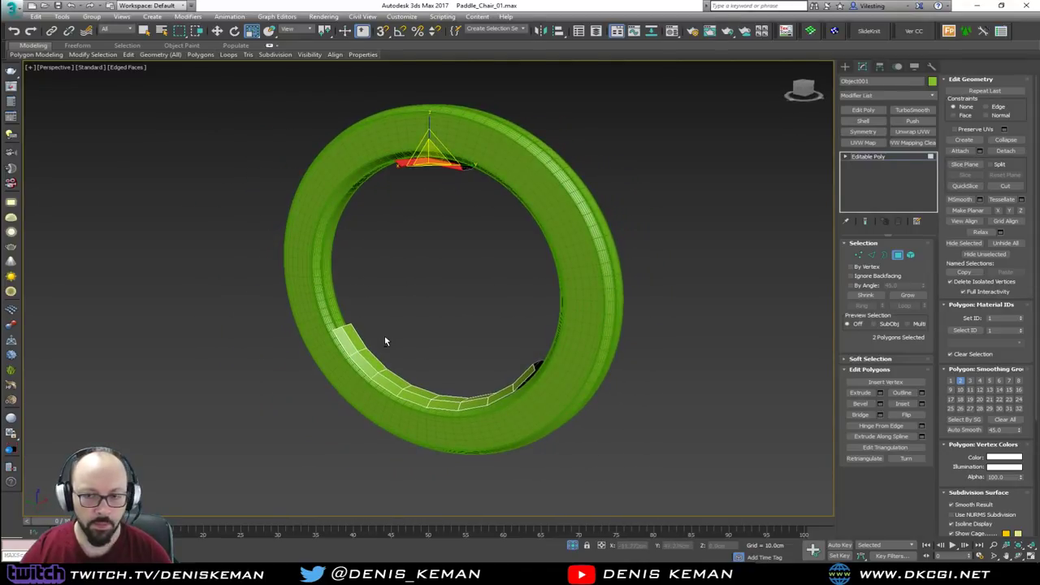
{"action": "left_click", "coordinate": [350, 353]}
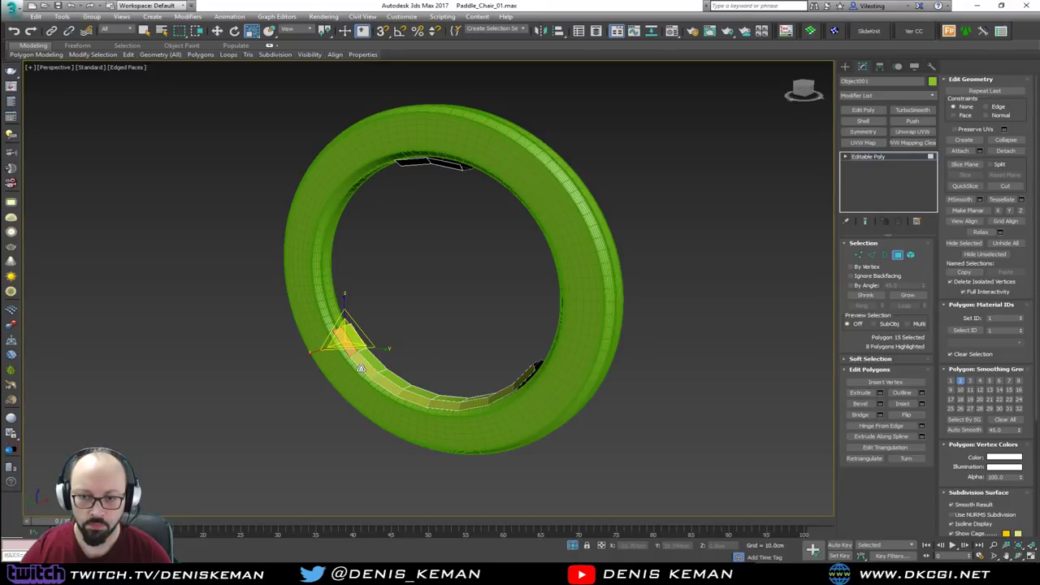
{"action": "left_click", "coordinate": [361, 369], "text": "shift"}
{"action": "middle_click_drag", "start_coordinate": [520, 382], "coordinate": [366, 398], "text": "alt"}
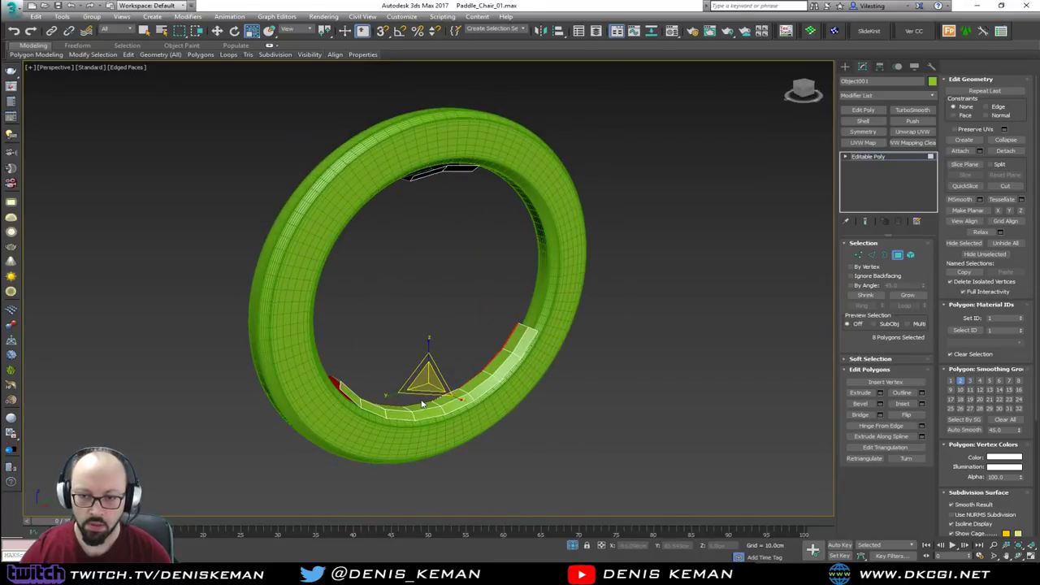
{"action": "left_click", "coordinate": [518, 387], "text": "shift"}
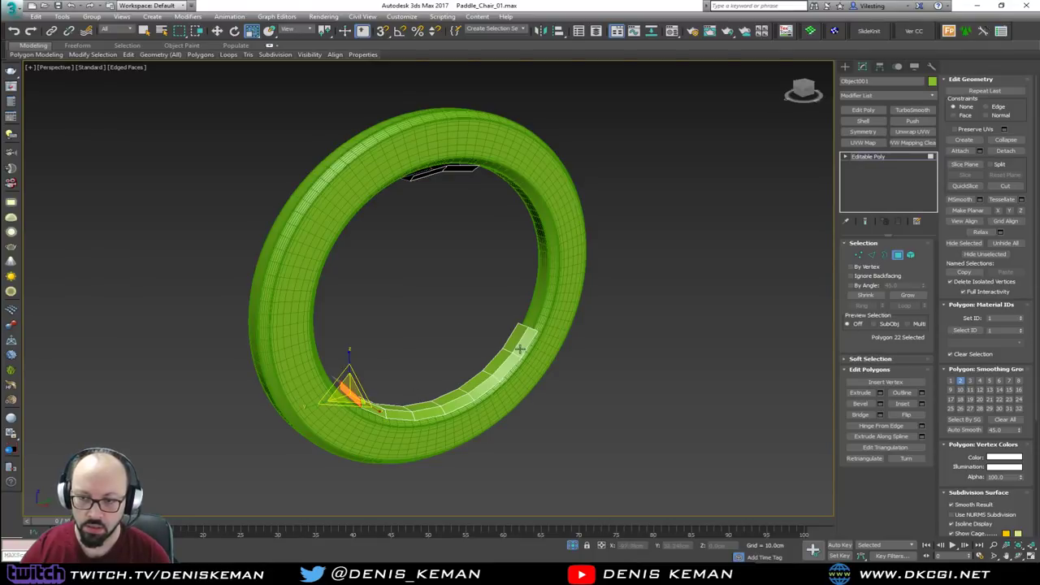
{"action": "middle_click_drag", "start_coordinate": [468, 404], "coordinate": [421, 411], "text": "alt"}
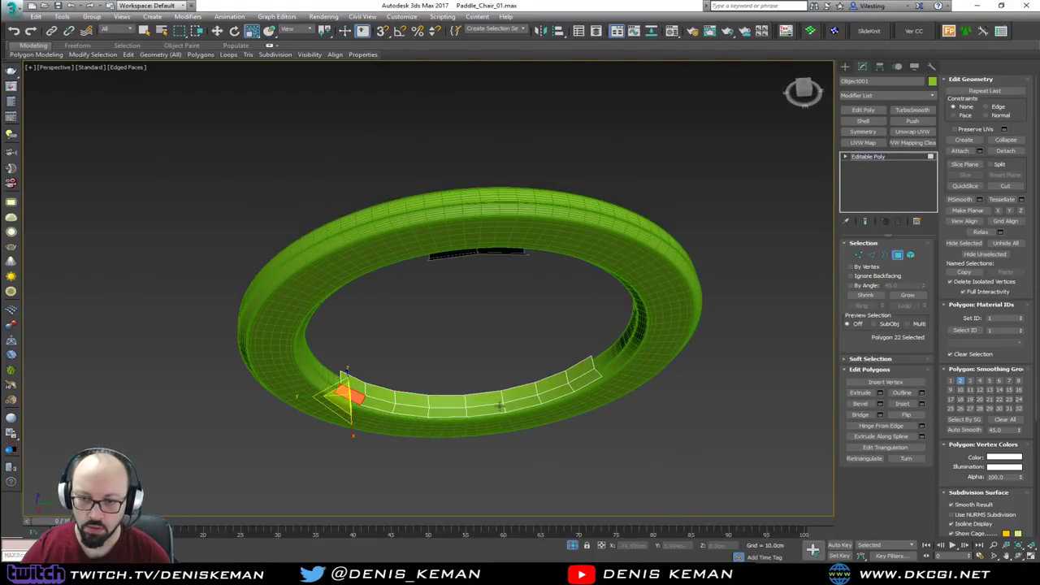
{"action": "key", "text": "w"}
{"action": "mouse_move", "coordinate": [350, 396]}
{"action": "left_mouse_down"}
{"action": "mouse_move", "coordinate": [468, 407]}
{"action": "mouse_move", "coordinate": [581, 382]}
{"action": "left_mouse_up"}
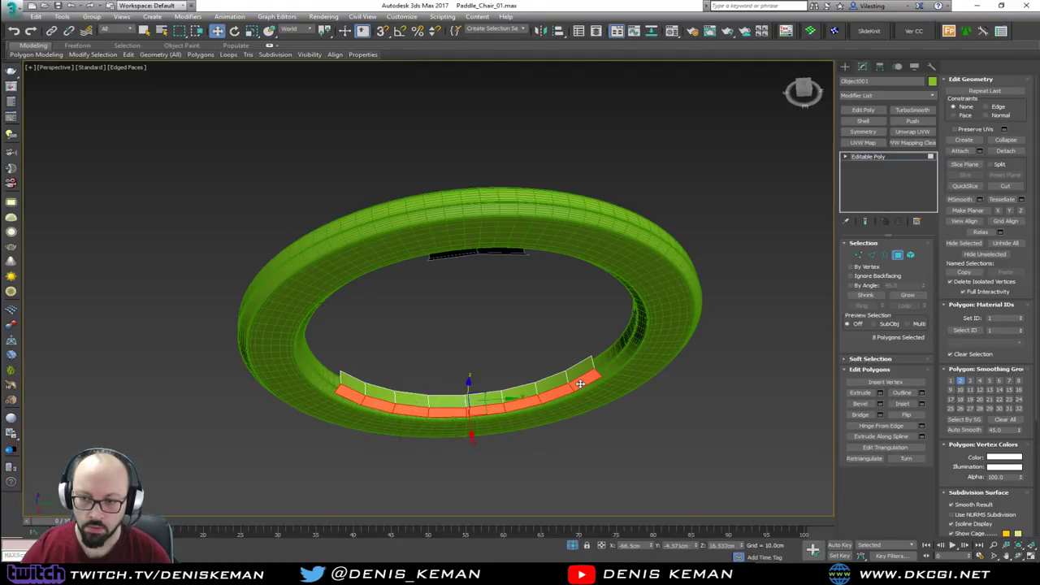
{"action": "key", "text": "Delete"}
Step: Delete the two outer polygon pairs of the top piece, keeping only its middle pair
{"action": "middle_click_drag", "start_coordinate": [542, 385], "coordinate": [533, 284], "text": "alt"}
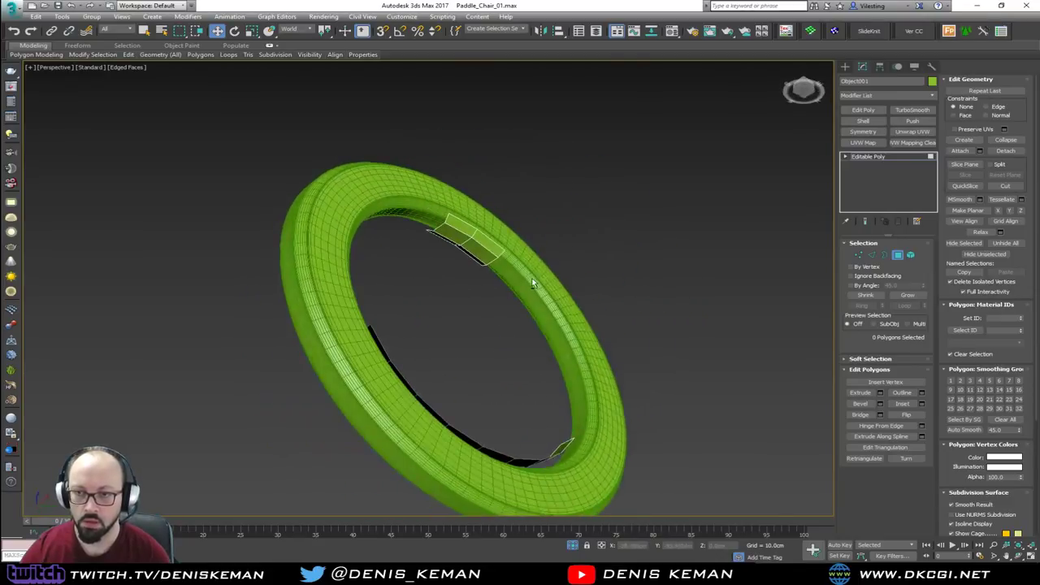
{"action": "left_click", "coordinate": [466, 236]}
{"action": "left_click", "coordinate": [487, 244], "text": "ctrl"}
{"action": "middle_click_drag", "start_coordinate": [487, 244], "coordinate": [581, 268], "text": "alt"}
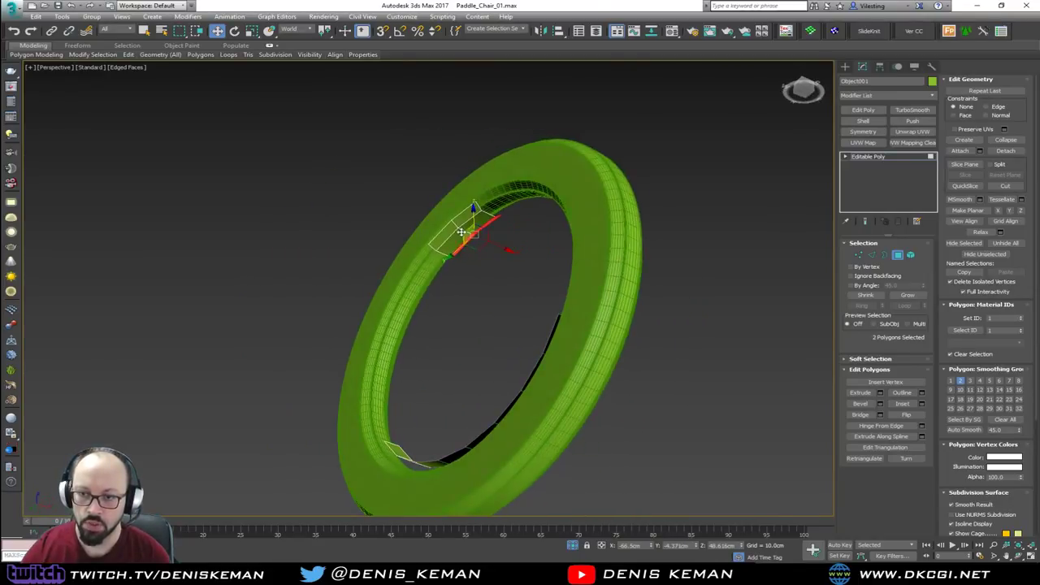
{"action": "left_click", "coordinate": [448, 232], "text": "ctrl"}
{"action": "left_click", "coordinate": [460, 229], "text": "ctrl"}
{"action": "key", "text": "ctrl+z"}
{"action": "left_click", "coordinate": [462, 221], "text": "ctrl"}
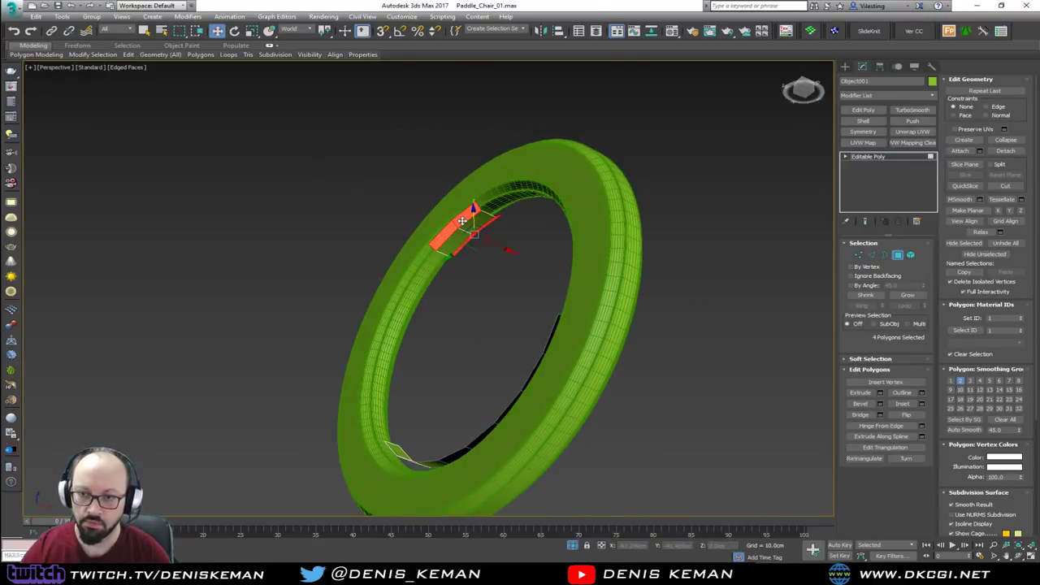
{"action": "key", "text": "Delete"}
{"action": "key", "text": "4"}
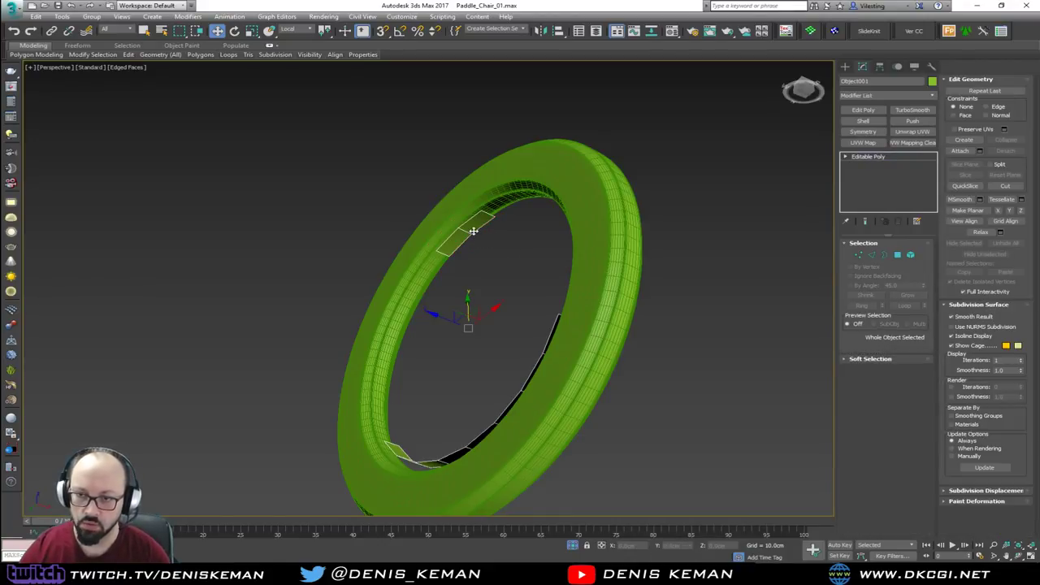
Step: Bridge the top piece's two polygons to the two central polygons of the bottom arc to form the post
{"action": "left_click", "coordinate": [474, 228]}
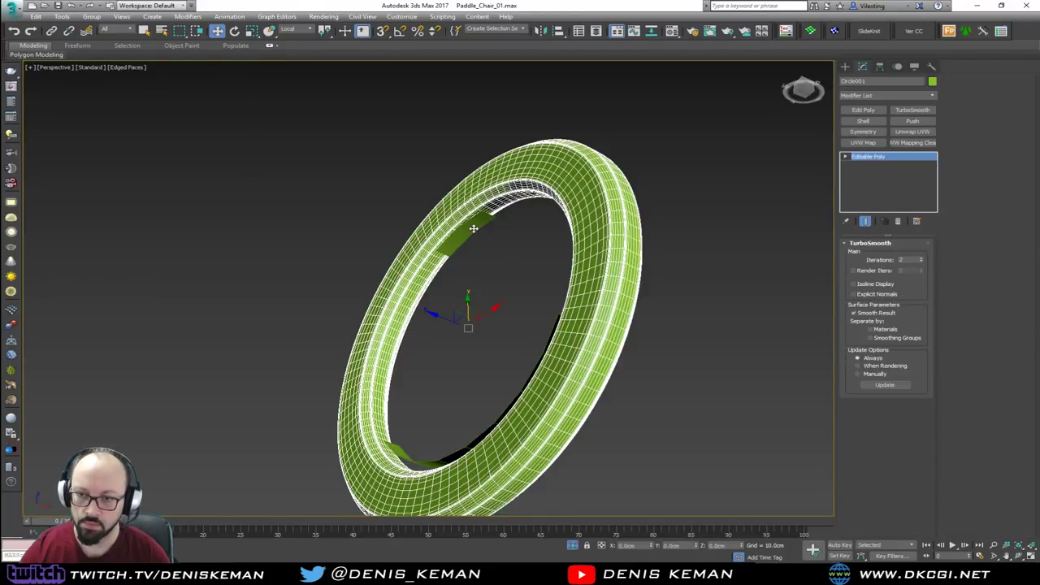
{"action": "key", "text": "ctrl+y"}
{"action": "key", "text": "4"}
{"action": "left_click", "coordinate": [473, 225]}
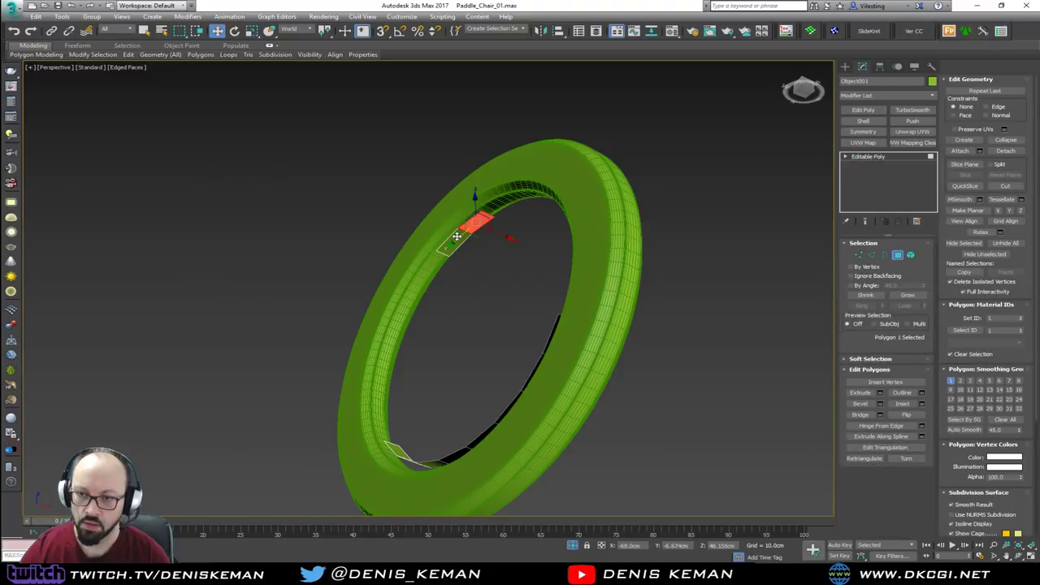
{"action": "left_click", "coordinate": [452, 240], "text": "ctrl"}
{"action": "middle_click_drag", "start_coordinate": [455, 238], "coordinate": [532, 333], "text": "alt"}
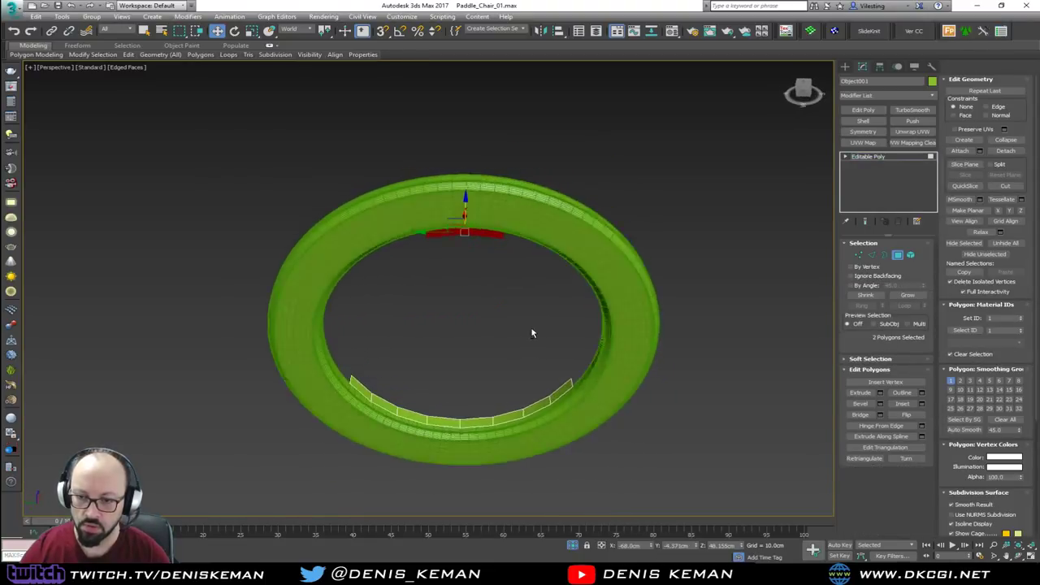
{"action": "left_click", "coordinate": [443, 428], "text": "ctrl"}
{"action": "left_click", "coordinate": [476, 428], "text": "ctrl"}
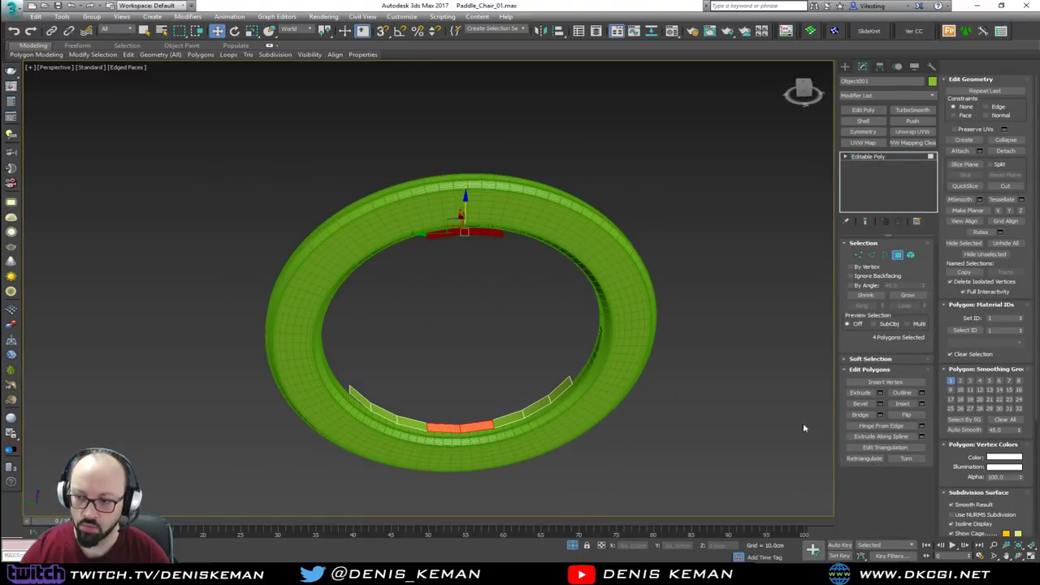
{"action": "left_click", "coordinate": [860, 415]}
Step: Raise the vertices of the bottom arc slightly and extend its open border straight down by about 2.8 cm
{"action": "middle_click_drag", "start_coordinate": [497, 366], "coordinate": [523, 377], "text": "alt"}
{"action": "key", "text": "1"}
{"action": "left_click_drag", "start_coordinate": [631, 378], "coordinate": [312, 491]}
{"action": "left_click_drag", "start_coordinate": [460, 404], "coordinate": [465, 391]}
{"action": "key", "text": "3"}
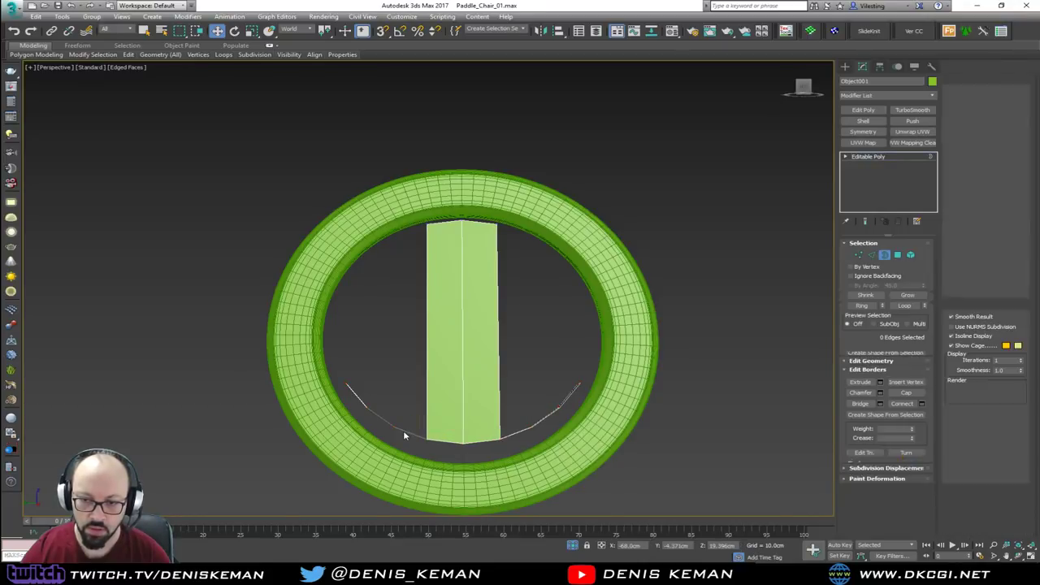
{"action": "middle_click_drag", "start_coordinate": [402, 429], "coordinate": [374, 444], "text": "alt"}
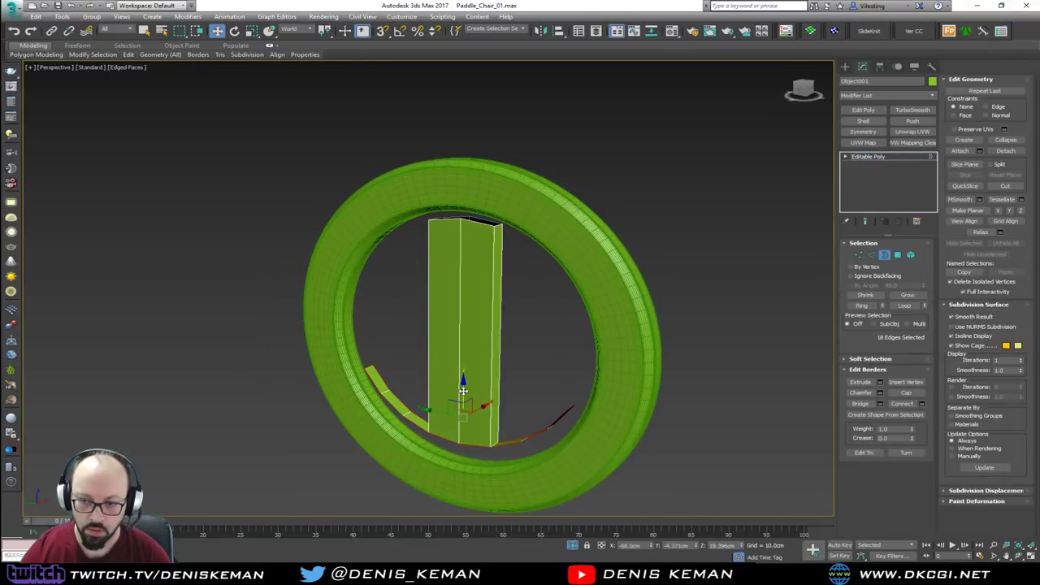
{"action": "left_click_drag", "start_coordinate": [464, 391], "coordinate": [460, 408], "text": "shift"}
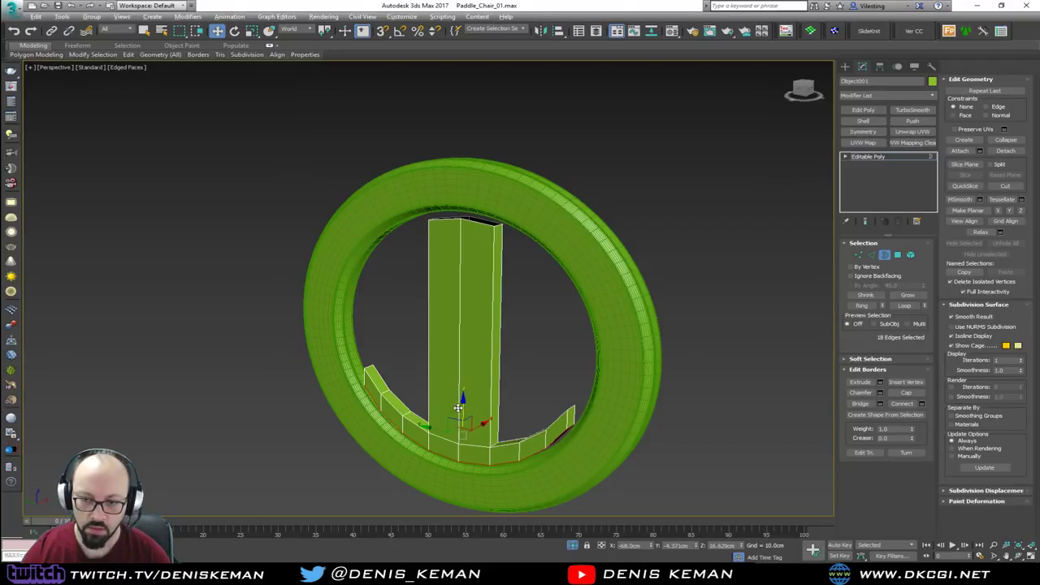
Step: Select the 18 vertices along the anchor arc's upper edge in the Left view and raise them about 3.5 cm
{"action": "middle_click_drag", "start_coordinate": [459, 408], "coordinate": [495, 393], "text": "alt"}
{"action": "key", "text": "alt+w"}
{"action": "middle_click", "coordinate": [276, 429]}
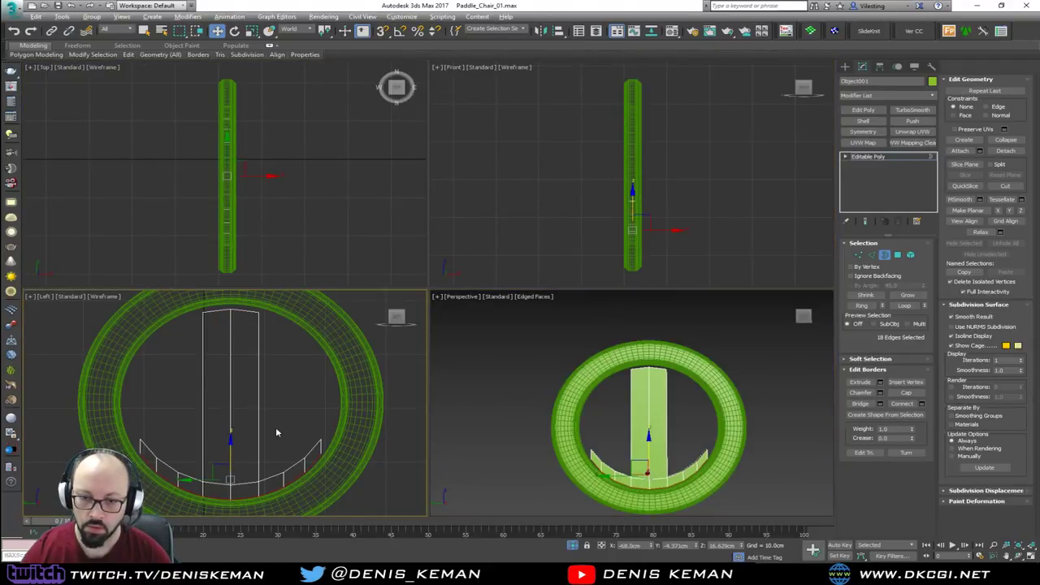
{"action": "key", "text": "alt+w"}
{"action": "key", "text": "1"}
{"action": "left_click_drag", "start_coordinate": [246, 347], "coordinate": [275, 370]}
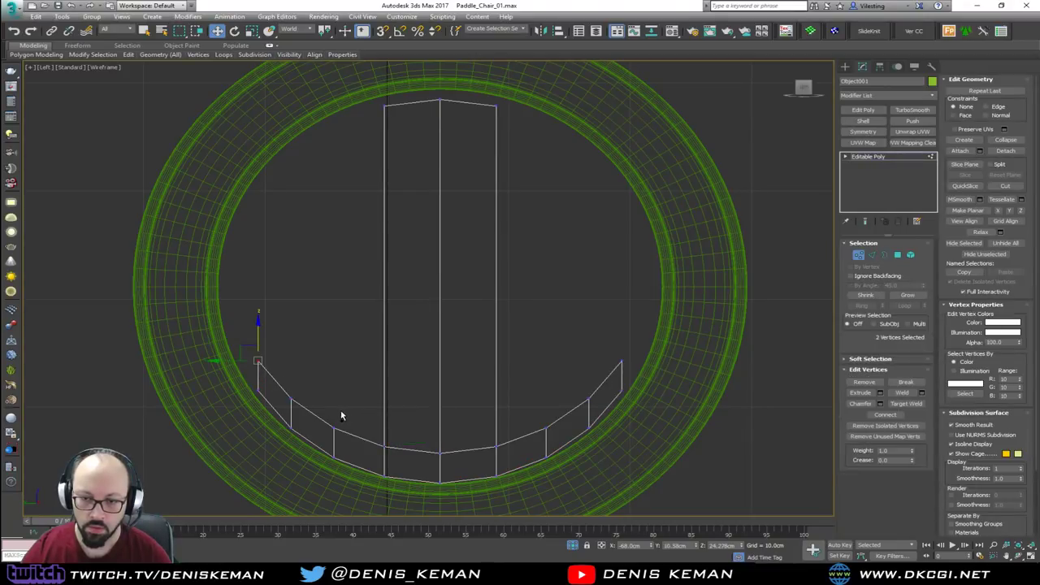
{"action": "left_click", "coordinate": [291, 400], "text": "ctrl"}
{"action": "left_click", "coordinate": [334, 430], "text": "ctrl"}
{"action": "left_click", "coordinate": [384, 446], "text": "ctrl"}
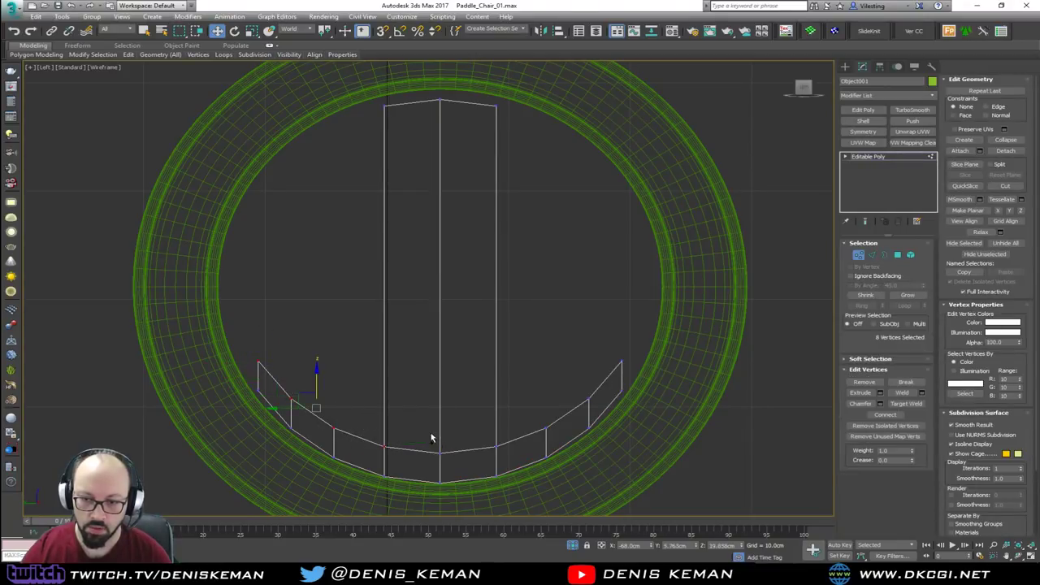
{"action": "left_click", "coordinate": [439, 451], "text": "ctrl"}
{"action": "left_click", "coordinate": [495, 446], "text": "ctrl"}
{"action": "left_click", "coordinate": [546, 429], "text": "ctrl"}
{"action": "left_click", "coordinate": [589, 399], "text": "ctrl"}
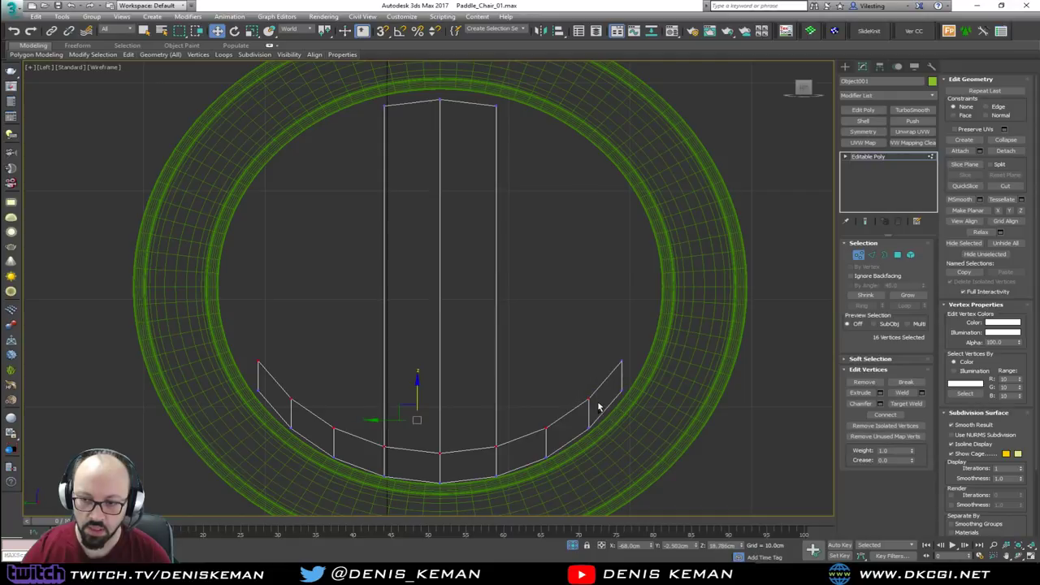
{"action": "left_click", "coordinate": [621, 362], "text": "ctrl"}
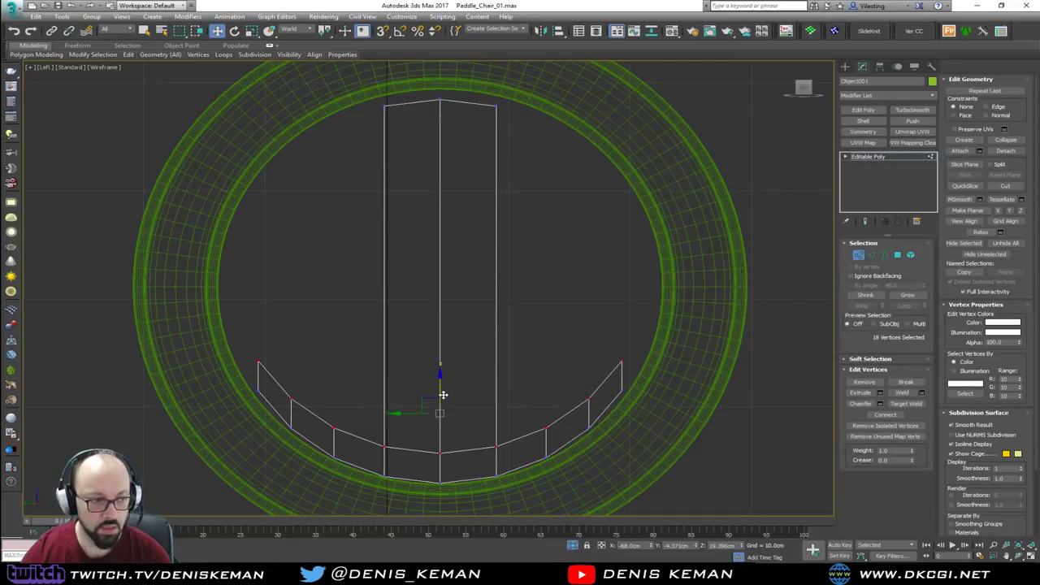
{"action": "left_click_drag", "start_coordinate": [443, 395], "coordinate": [447, 347]}
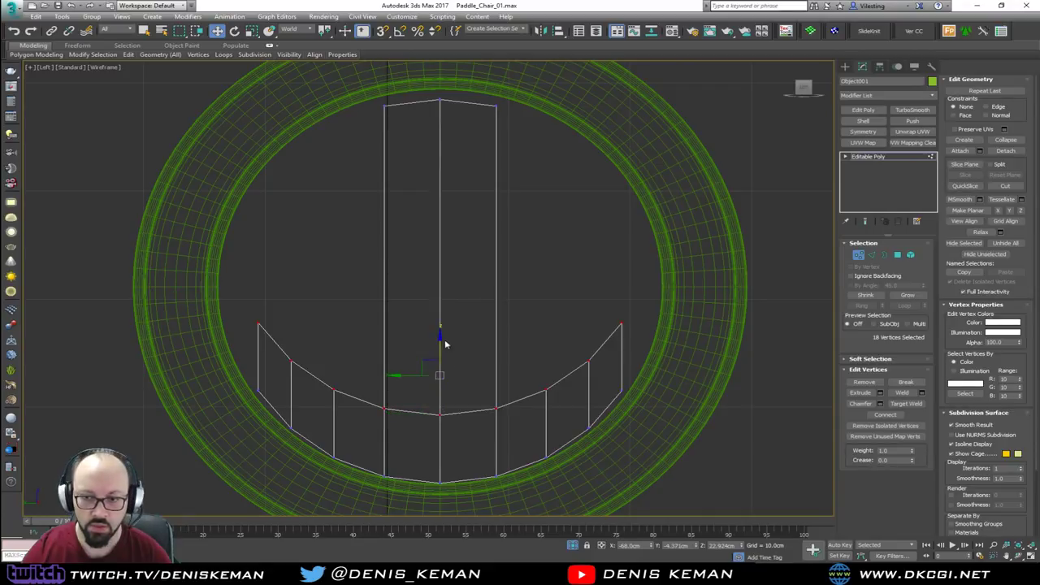
Step: Narrow the central post by scaling its two side columns of vertices horizontally inward in the Left view
{"action": "scroll", "coordinate": [445, 344], "scroll_direction": "down", "scroll_amount": 3}
{"action": "key", "text": "1"}
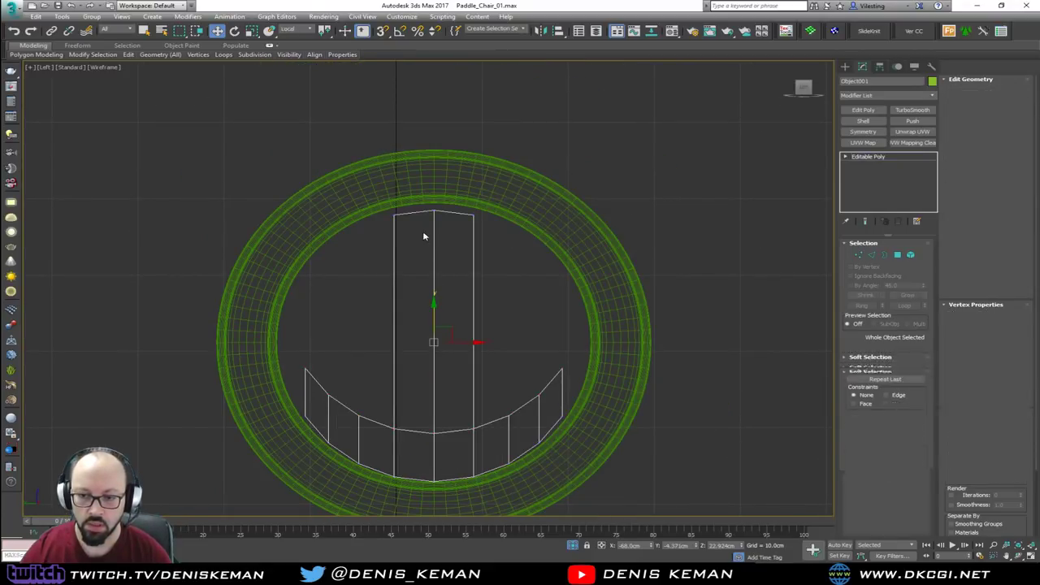
{"action": "key", "text": "1"}
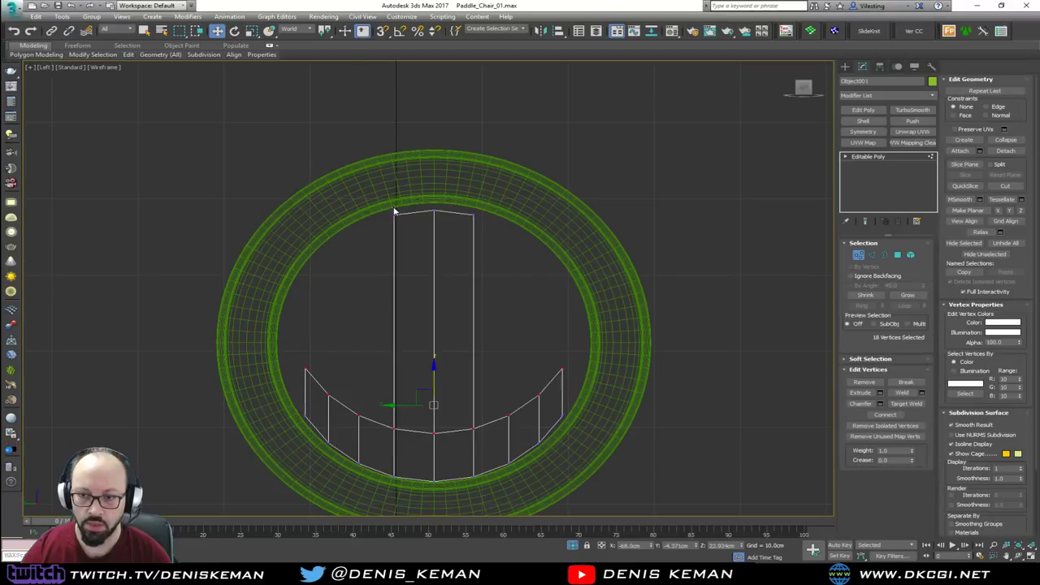
{"action": "left_click_drag", "start_coordinate": [407, 501], "coordinate": [407, 501]}
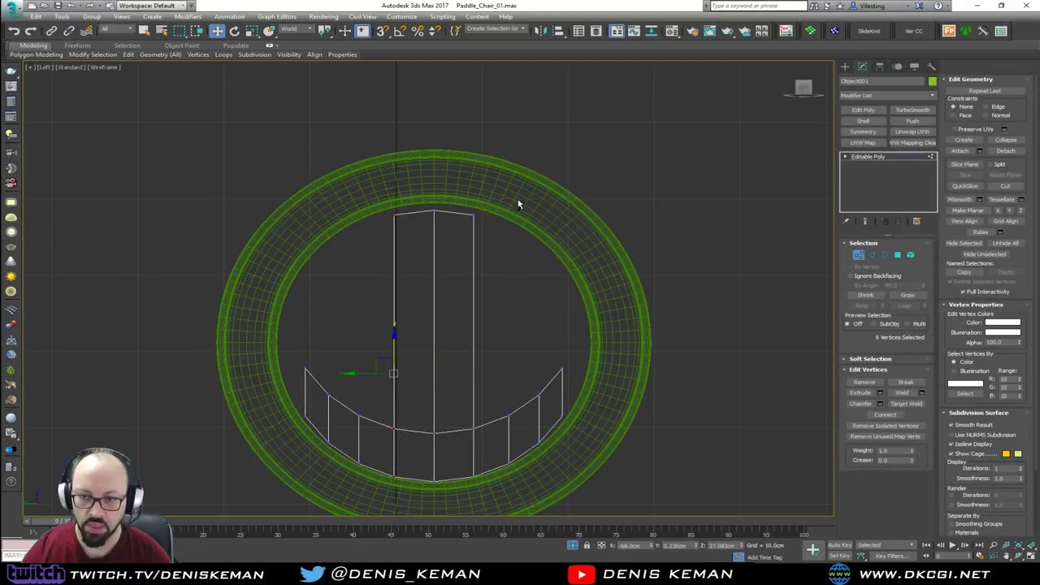
{"action": "left_click_drag", "start_coordinate": [482, 194], "coordinate": [464, 492]}
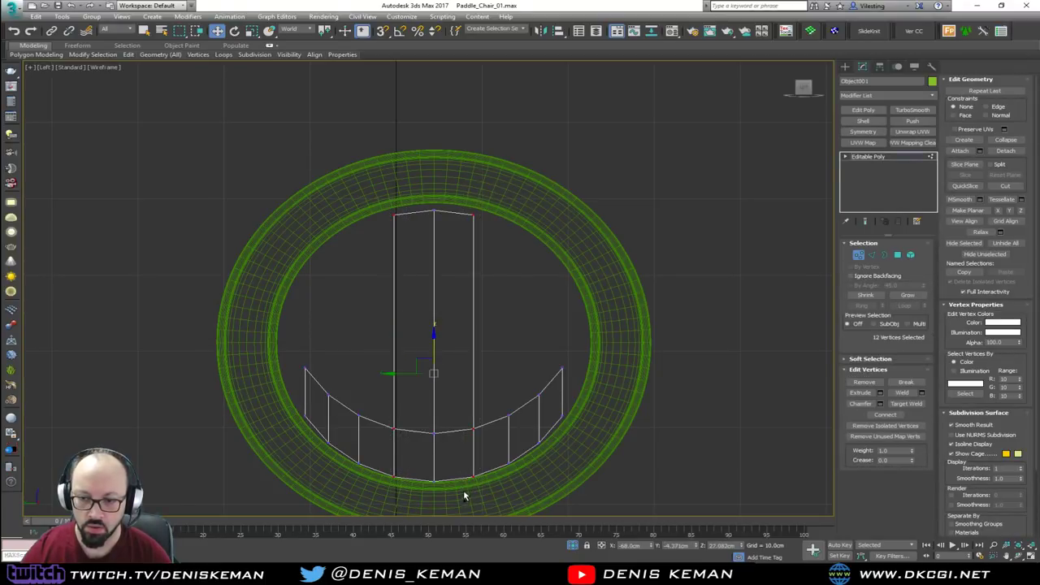
{"action": "key", "text": "r"}
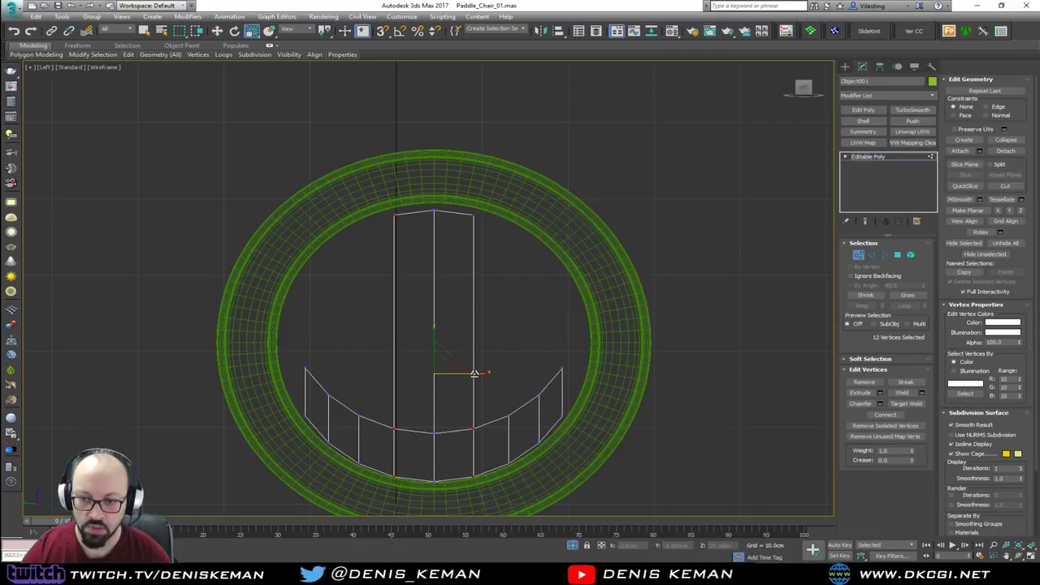
{"action": "left_click_drag", "start_coordinate": [477, 371], "coordinate": [439, 370]}
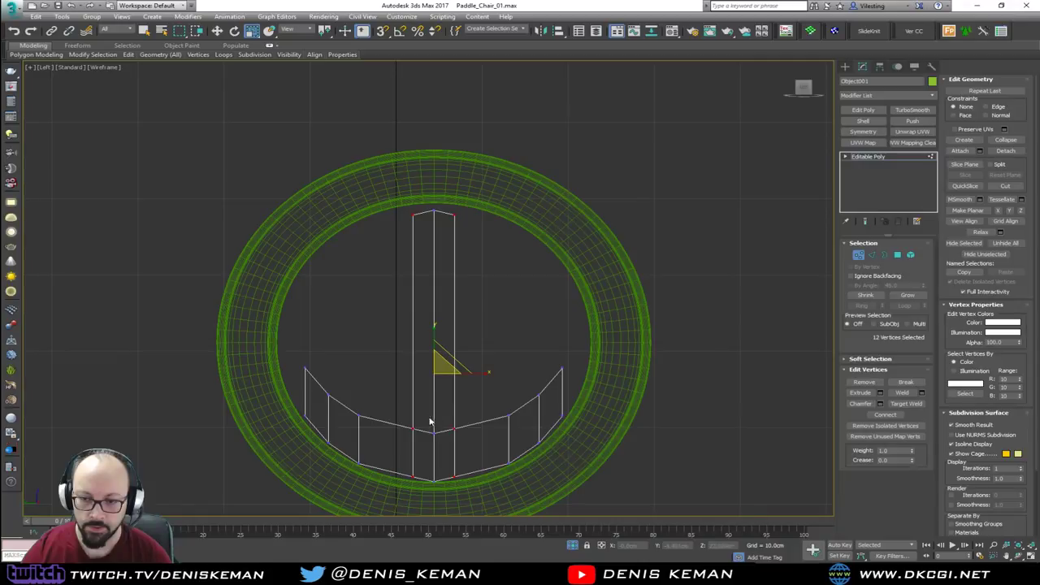
Step: Lower the post's side vertices on the arc level with the centre ones and insert a vertical edge loop in the adjacent left arc segment
{"action": "left_click_drag", "start_coordinate": [360, 200], "coordinate": [525, 263], "text": "alt"}
{"action": "key", "text": "w"}
{"action": "left_click_drag", "start_coordinate": [434, 421], "coordinate": [432, 429]}
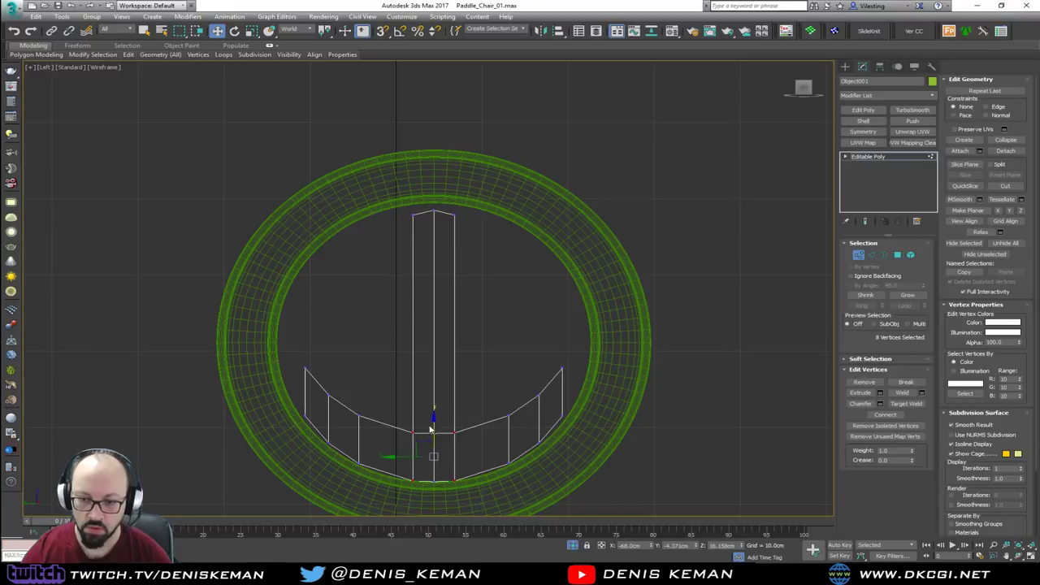
{"action": "key", "text": "alt+c"}
{"action": "left_click", "coordinate": [391, 460]}
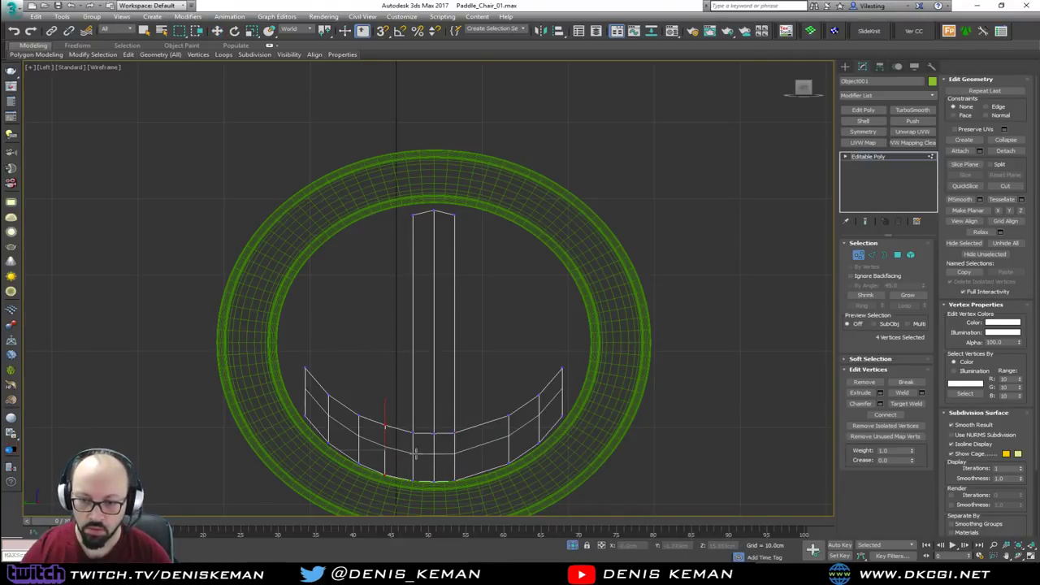
{"action": "right_click", "coordinate": [415, 455]}
Step: Delete all polygons of the anchor piece to the right of the post's centre line
{"action": "key", "text": "4"}
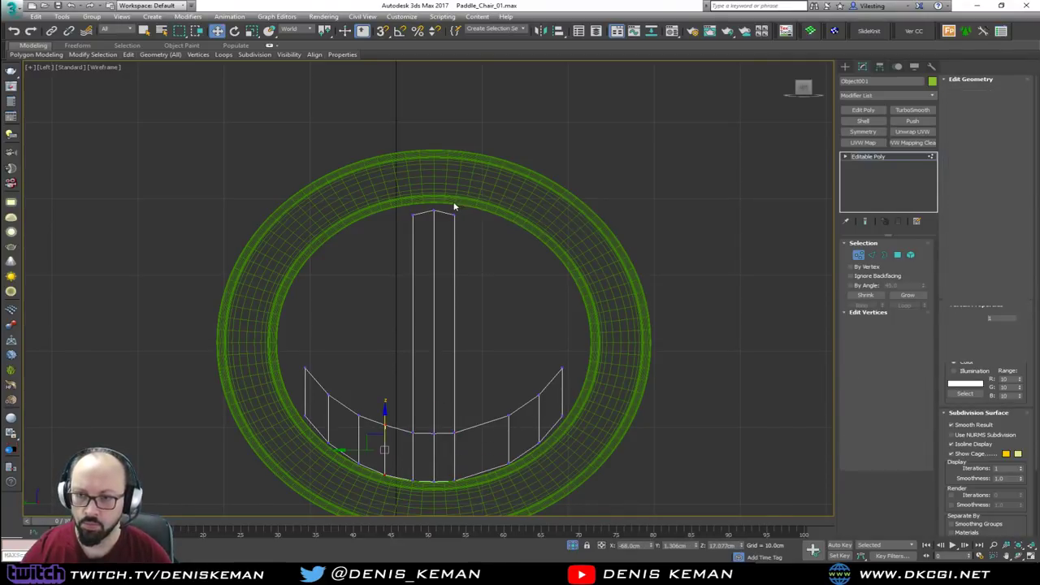
{"action": "left_click_drag", "start_coordinate": [653, 497], "coordinate": [655, 499]}
{"action": "key", "text": "Delete"}
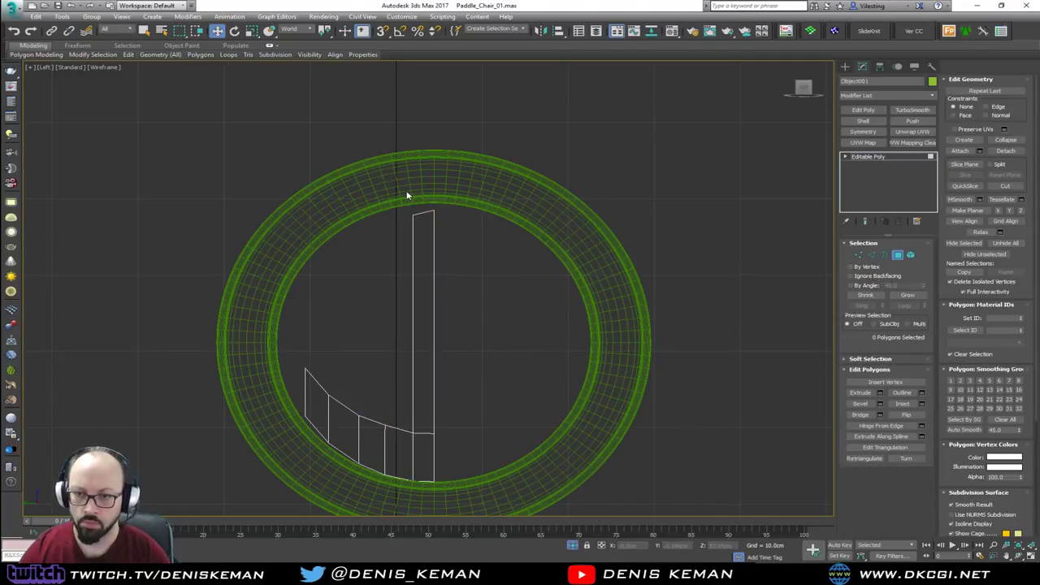
Step: Raise the vertices at the post's upper end so they meet the ring's inner rim
{"action": "key", "text": "1"}
{"action": "left_click_drag", "start_coordinate": [405, 205], "coordinate": [469, 237]}
{"action": "scroll", "coordinate": [415, 210], "scroll_direction": "up", "scroll_amount": 3}
{"action": "left_click_drag", "start_coordinate": [453, 200], "coordinate": [460, 188]}
{"action": "scroll", "coordinate": [439, 155], "scroll_direction": "down", "scroll_amount": 4}
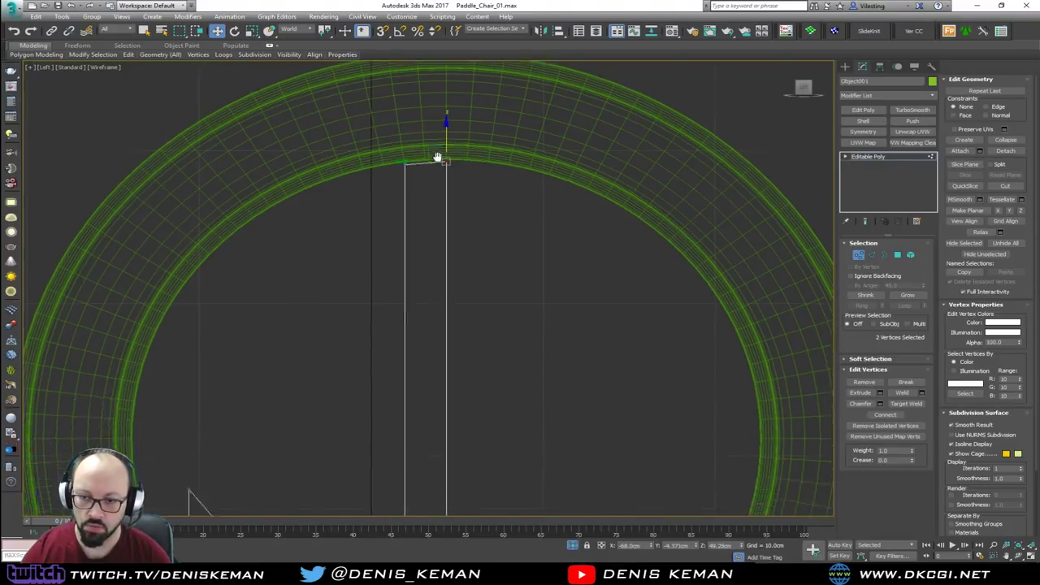
Step: Examine the half anchor's arc and post inside the ring in the Left and Perspective views
{"action": "left_click", "coordinate": [858, 255]}
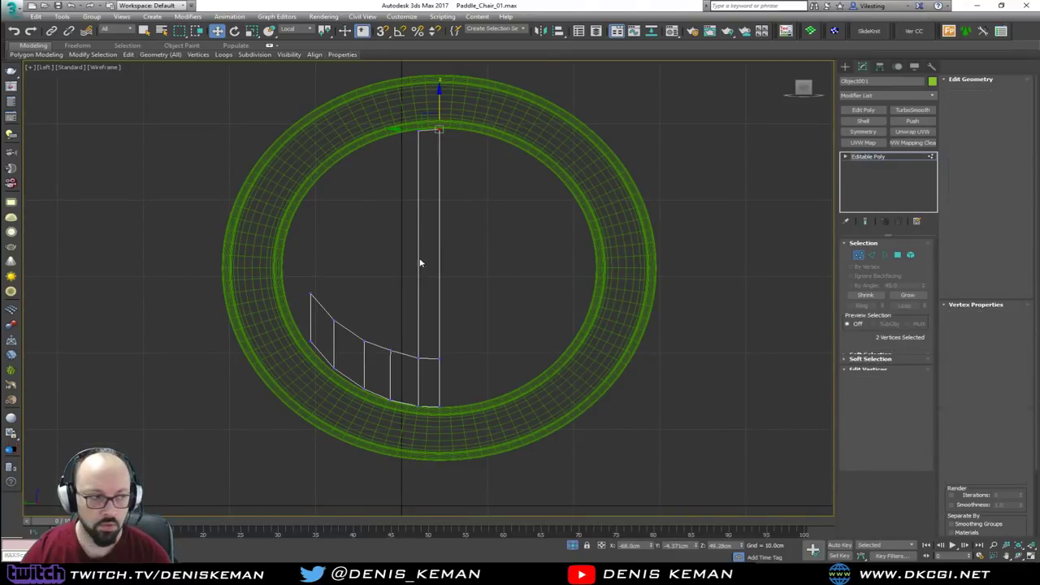
{"action": "scroll", "coordinate": [331, 310], "scroll_direction": "up", "scroll_amount": 5}
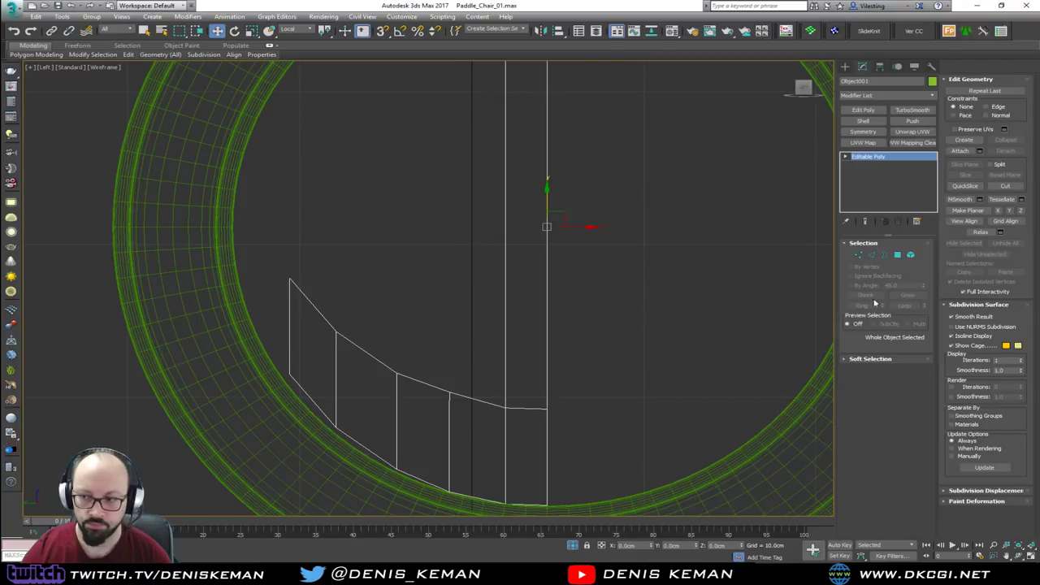
{"action": "key", "text": "1"}
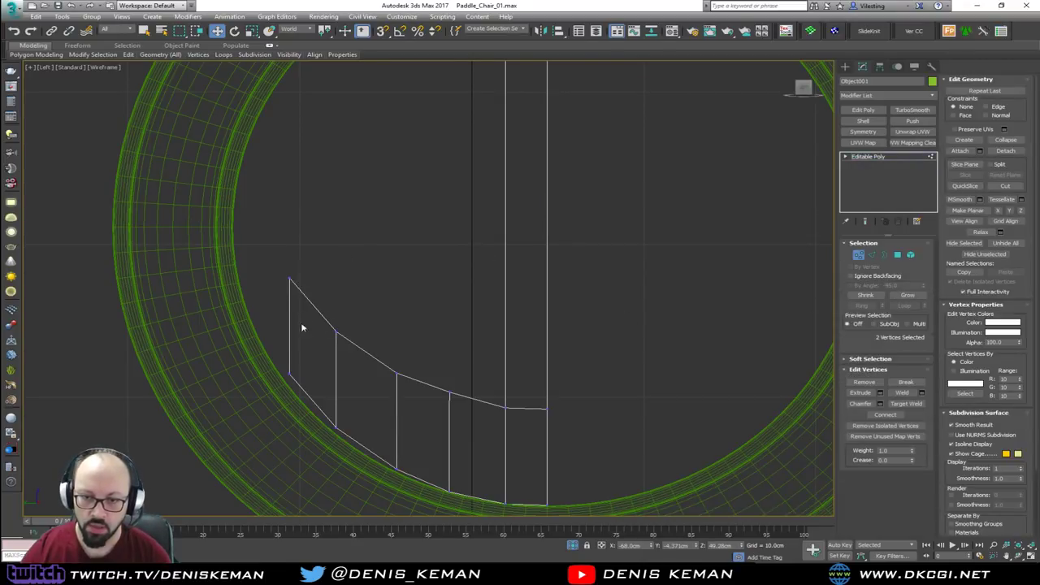
{"action": "left_click_drag", "start_coordinate": [345, 312], "coordinate": [328, 356]}
{"action": "left_click", "coordinate": [368, 345]}
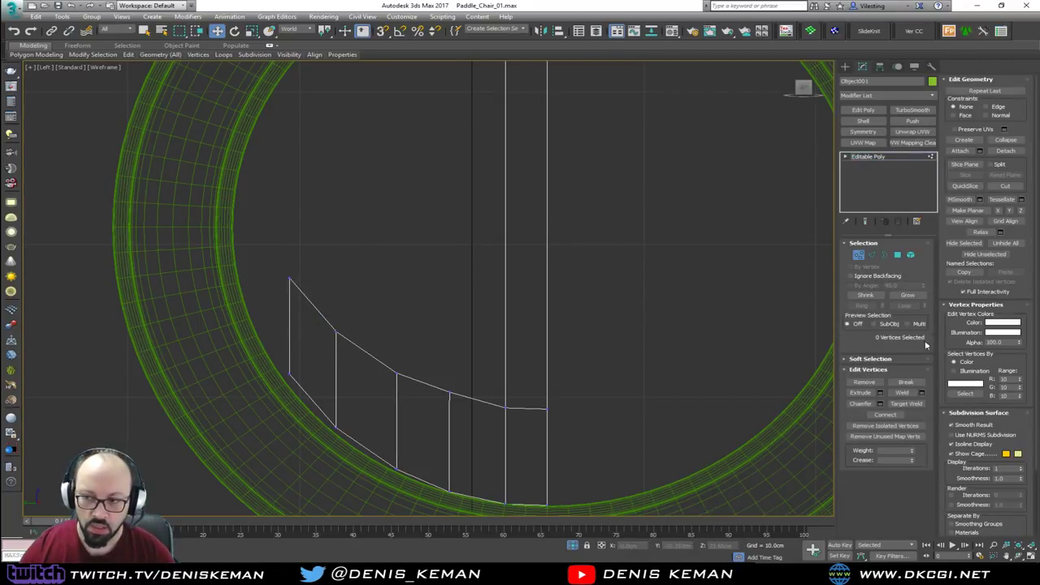
{"action": "left_click", "coordinate": [859, 257]}
{"action": "key", "text": "alt+w"}
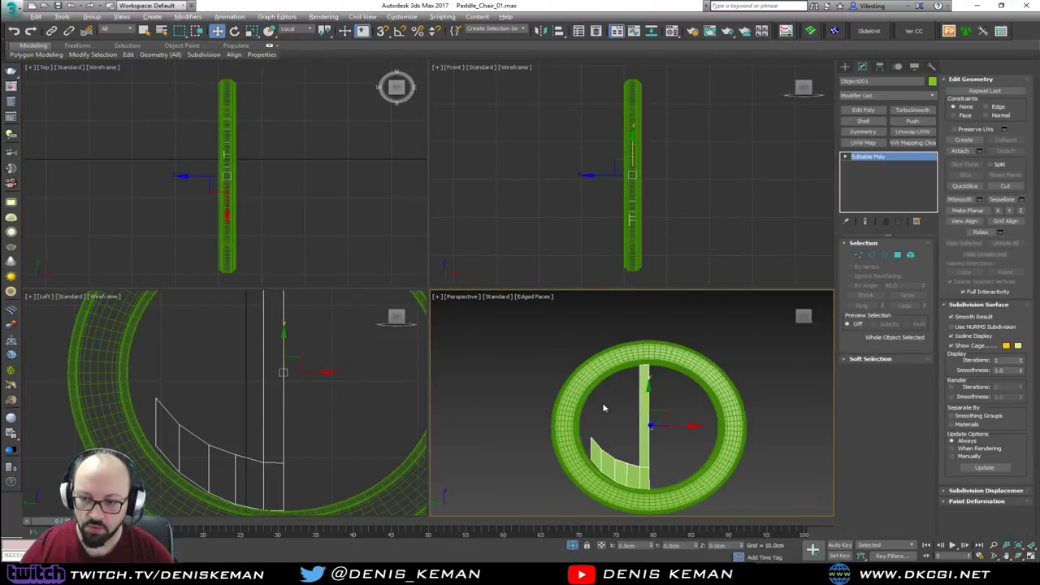
{"action": "key", "text": "alt+w"}
{"action": "mouse_move", "coordinate": [527, 364]}
{"action": "middle_mouse_down", "text": "alt"}
{"action": "mouse_move", "coordinate": [511, 380]}
{"action": "mouse_move", "coordinate": [531, 383]}
{"action": "middle_mouse_up", "text": "alt"}
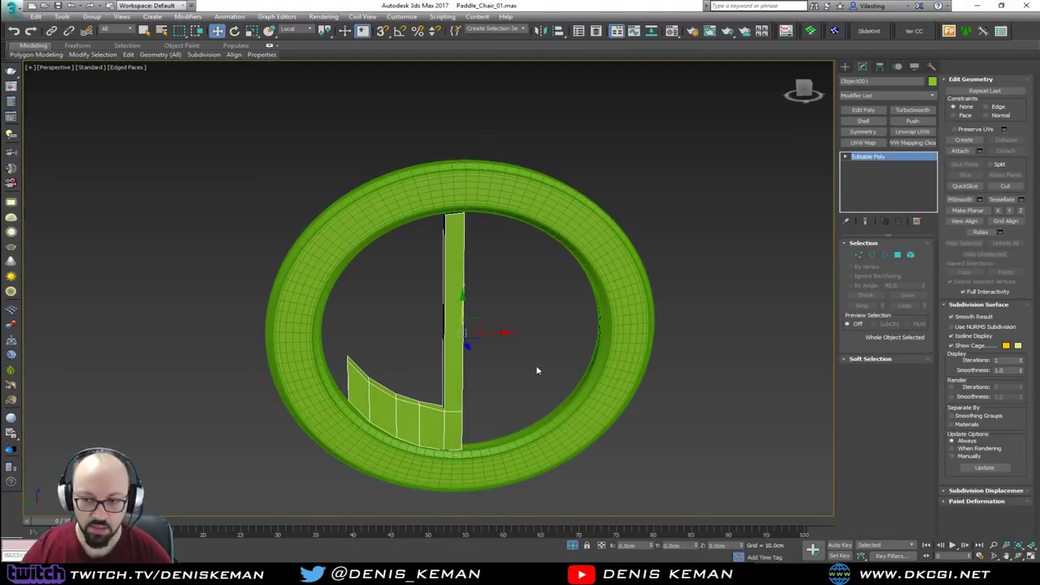
{"action": "left_click", "coordinate": [537, 371]}
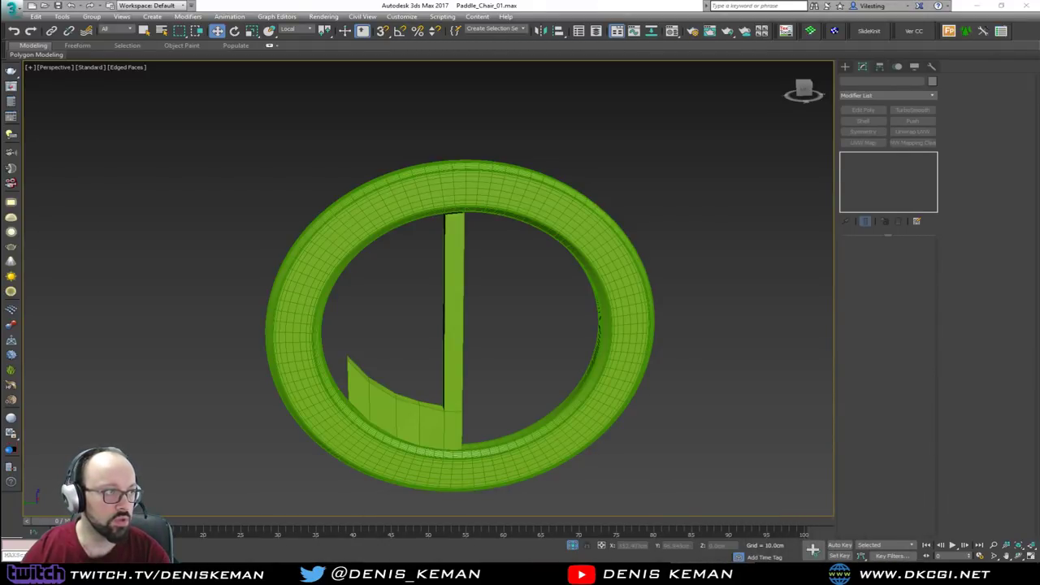
Step: Switch to Windows Photo Viewer and compare the striped wooden anchor photo with the anchor in the Bench_01 photo
{"action": "key", "text": "alt+Tab"}
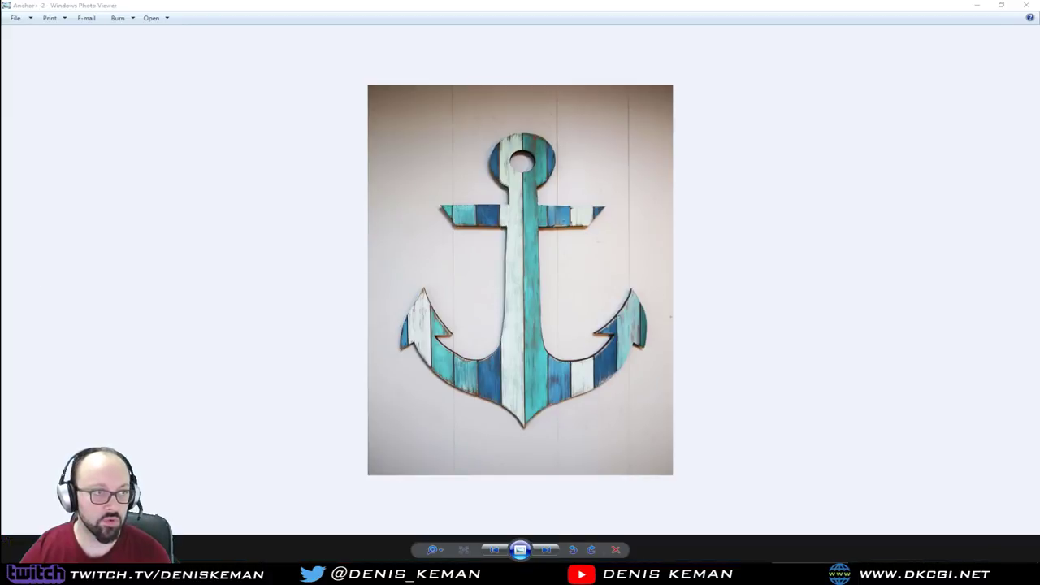
{"action": "left_click_drag", "start_coordinate": [1039, 130], "coordinate": [1025, 92]}
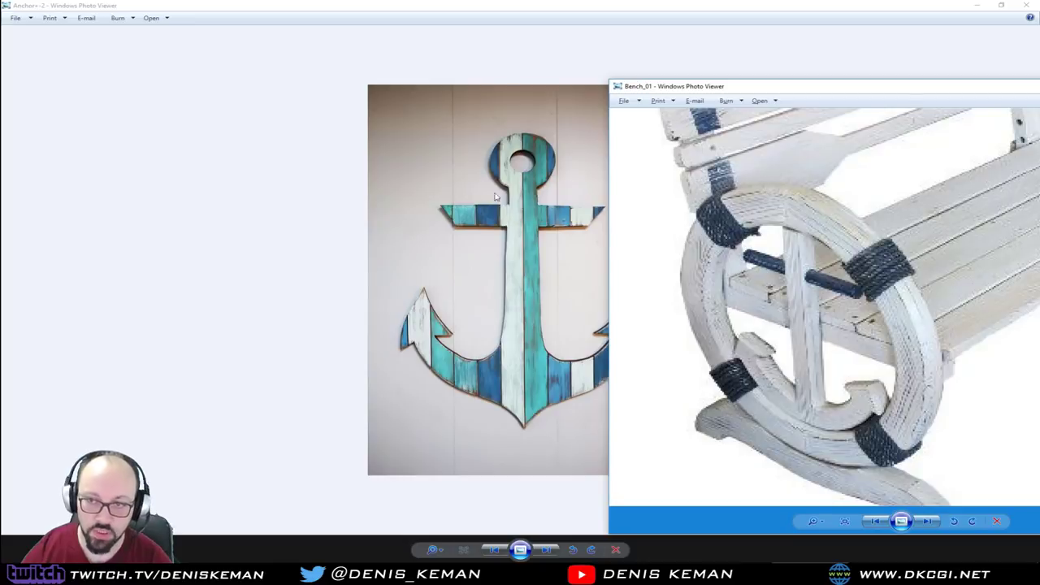
{"action": "left_click_drag", "start_coordinate": [767, 90], "coordinate": [0, 81]}
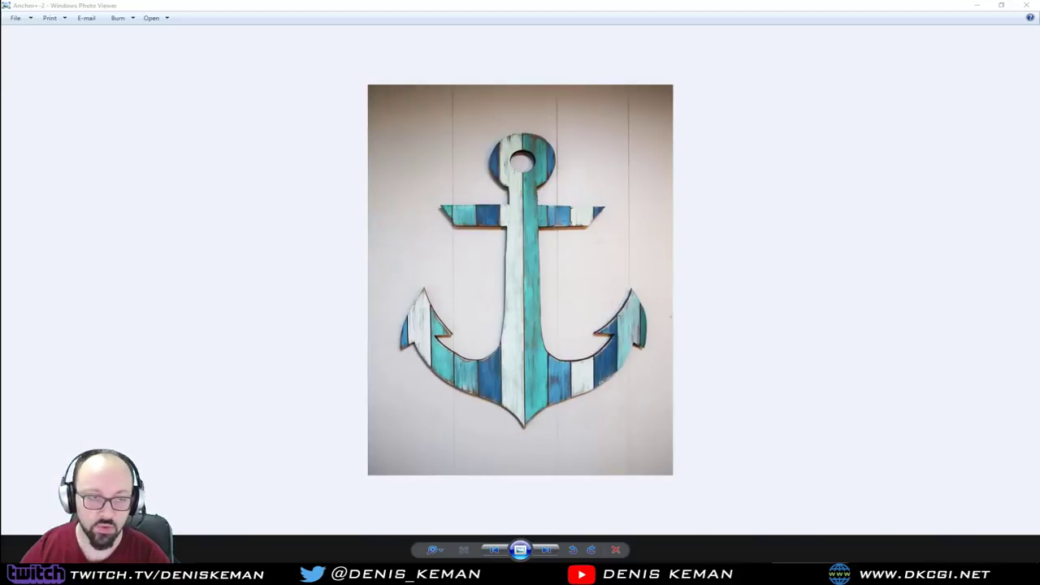
{"action": "left_click", "coordinate": [1027, 5]}
Step: Delete the half-anchor object inside the ring and return to the four-view layout
{"action": "left_click_drag", "start_coordinate": [502, 314], "coordinate": [421, 369]}
{"action": "key", "text": "Delete"}
{"action": "key", "text": "alt+w"}
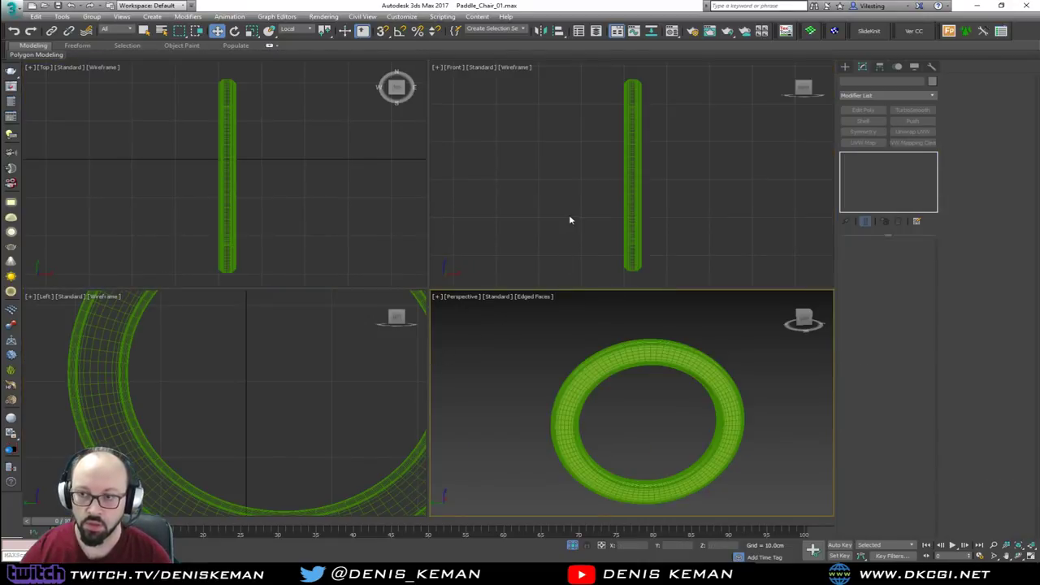
{"action": "left_click", "coordinate": [547, 211]}
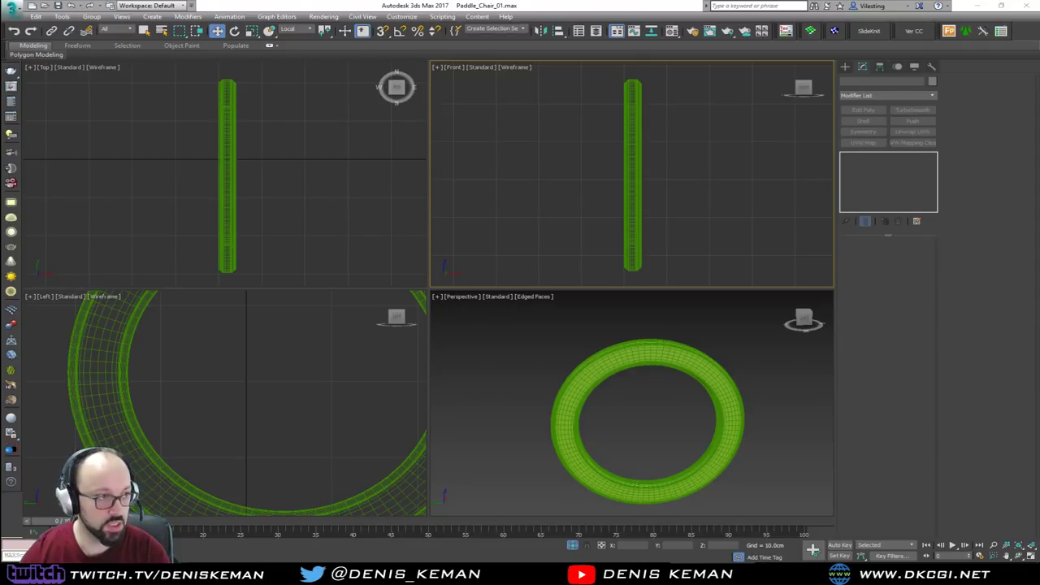
Step: Switch to Windows Photo Viewer, browse the reference photos for a suitable anchor image, and return to 3ds Max
{"action": "key", "text": "alt+Tab"}
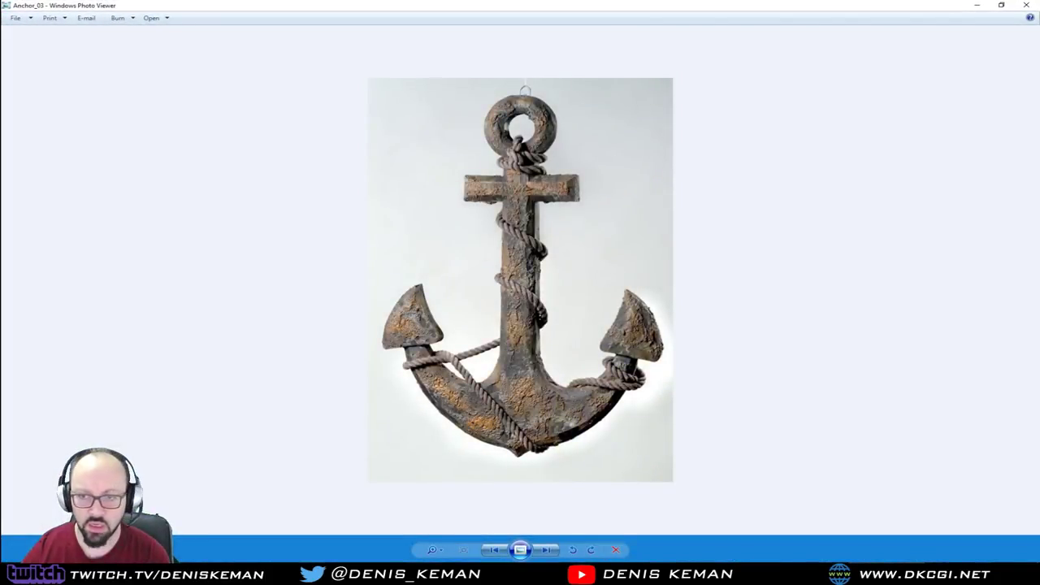
{"action": "key", "text": "Left"}
{"action": "key", "text": "Right"}
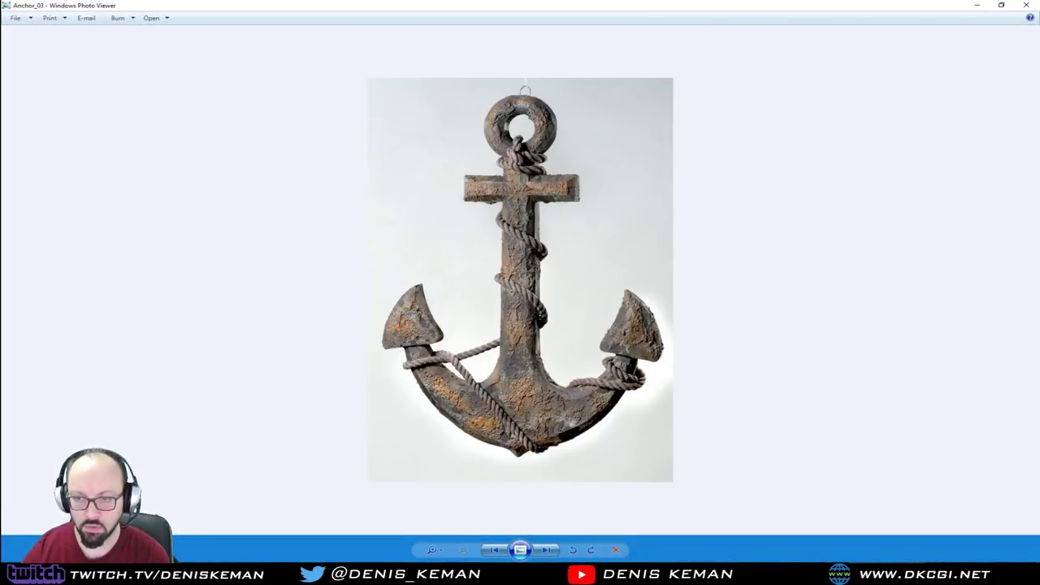
{"action": "key", "text": "Right"}
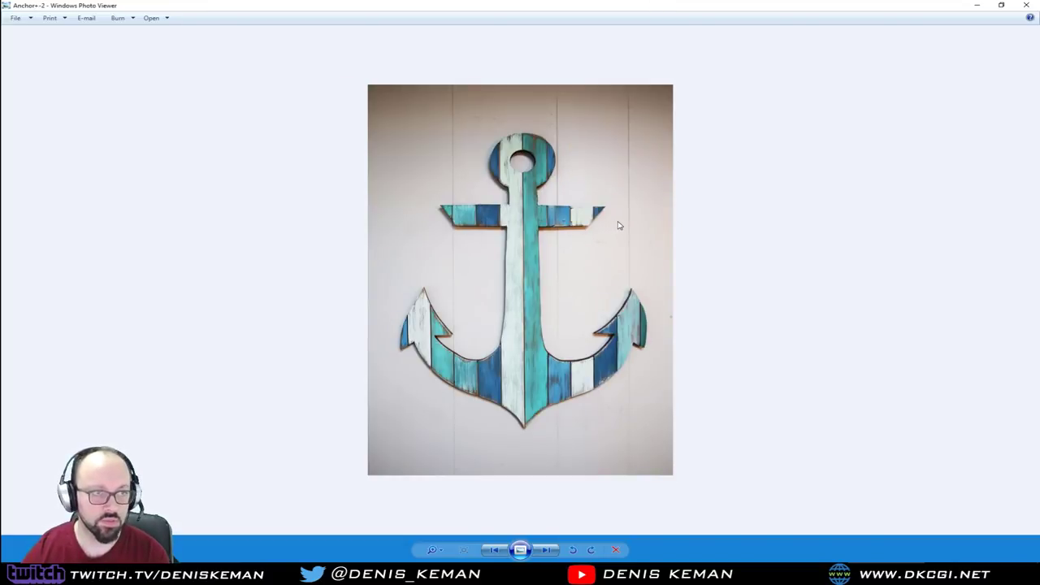
{"action": "key", "text": "Right"}
{"action": "key", "text": "Right"}
{"action": "key", "text": "Right"}
{"action": "key", "text": "Right"}
{"action": "key", "text": "Right"}
{"action": "key", "text": "Right"}
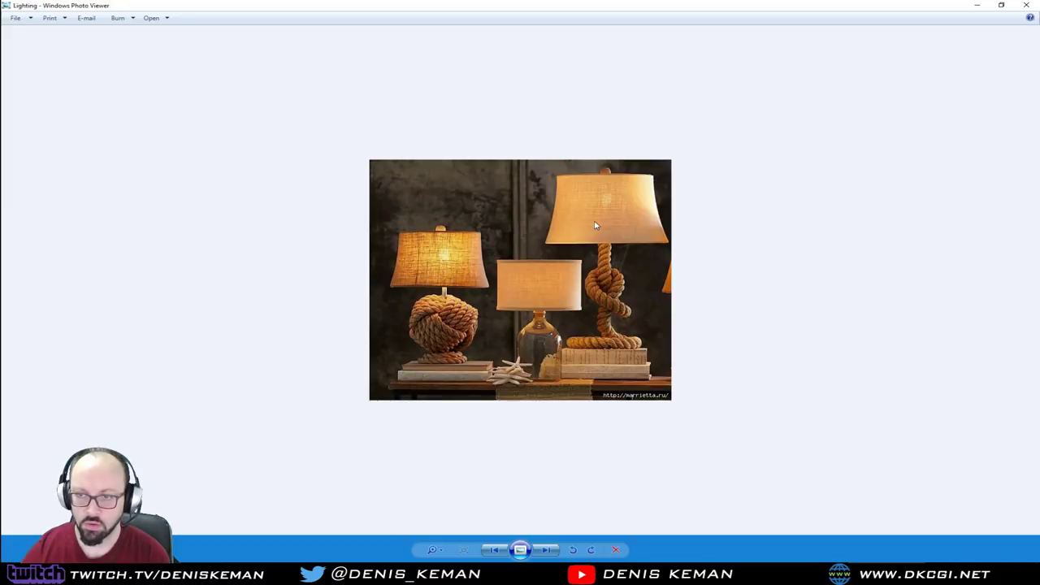
{"action": "key", "text": "Right"}
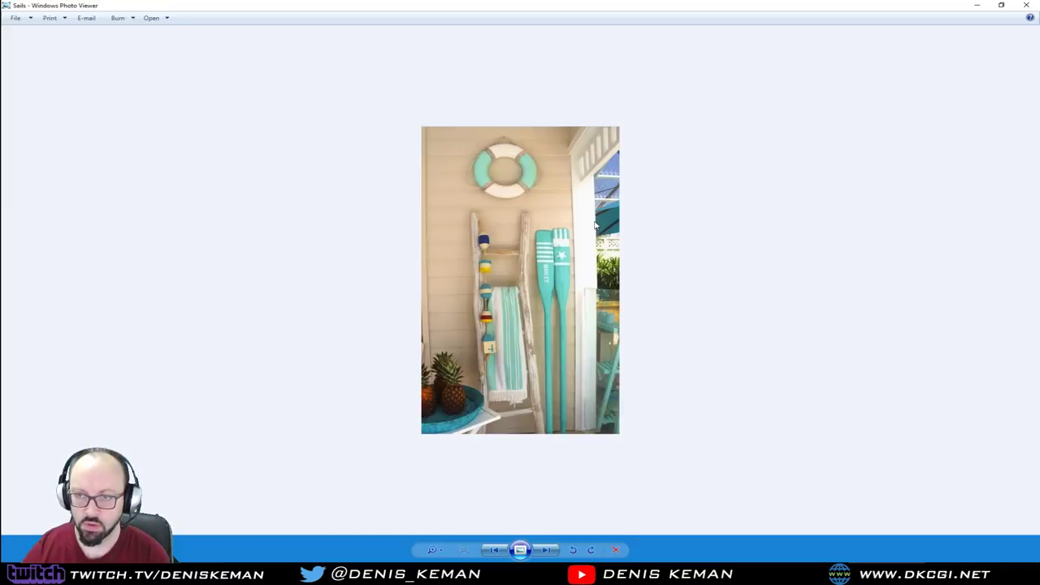
{"action": "key", "text": "Right"}
{"action": "key", "text": "Right"}
{"action": "key", "text": "Right"}
{"action": "key", "text": "Right"}
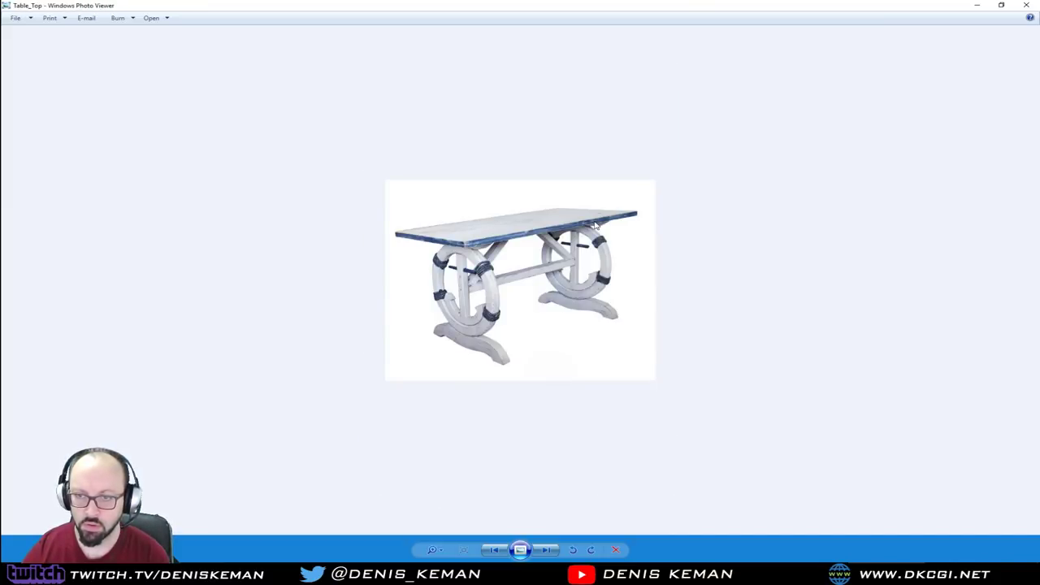
{"action": "key", "text": "Right"}
{"action": "key", "text": "Right"}
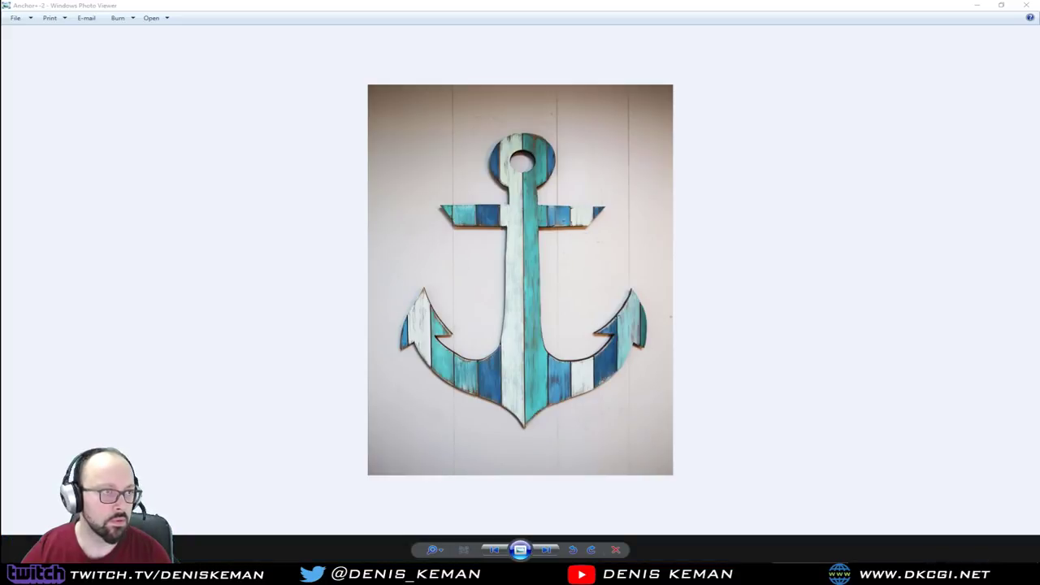
{"action": "left_click", "coordinate": [1026, 5]}
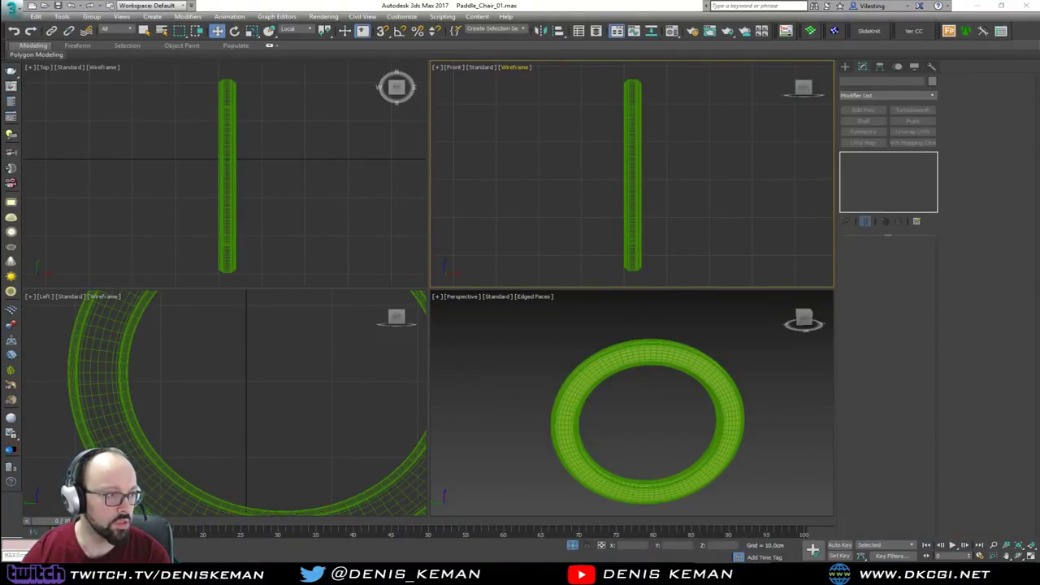
Step: Create a standard plane about 75 cm long and 50 cm wide beside the ring in the Left view
{"action": "left_click", "coordinate": [845, 66]}
{"action": "left_click", "coordinate": [909, 166]}
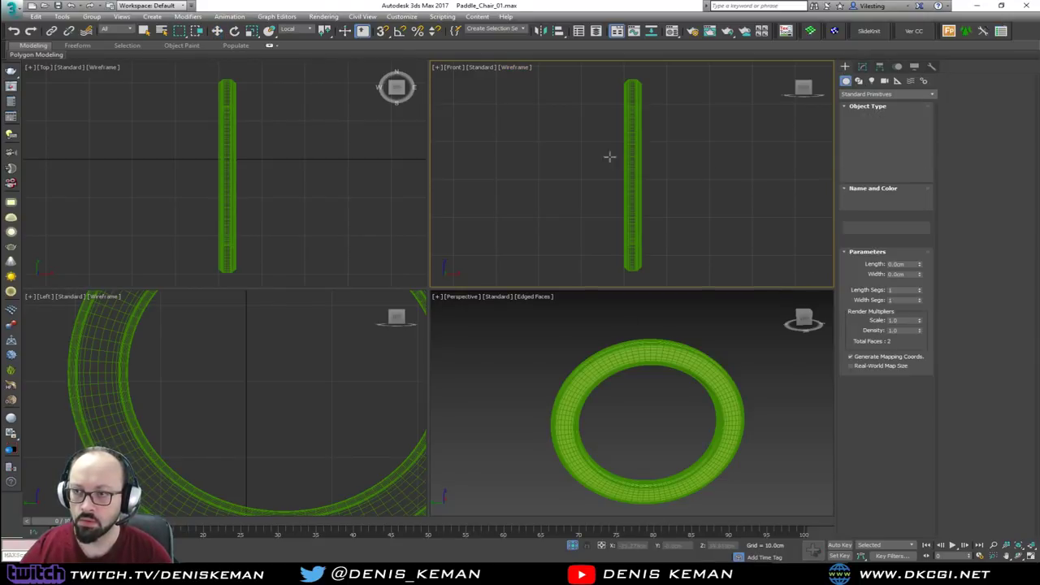
{"action": "scroll", "coordinate": [316, 369], "scroll_direction": "down", "scroll_amount": 2}
{"action": "middle_click_drag", "start_coordinate": [314, 373], "coordinate": [212, 413]}
{"action": "scroll", "coordinate": [212, 413], "scroll_direction": "down", "scroll_amount": 3}
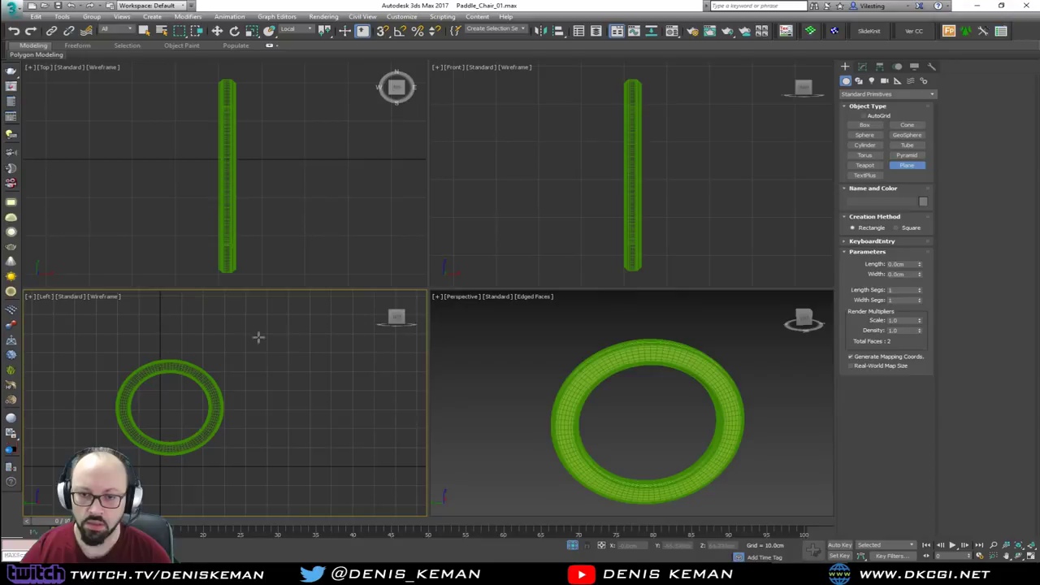
{"action": "left_click_drag", "start_coordinate": [241, 333], "coordinate": [348, 475]}
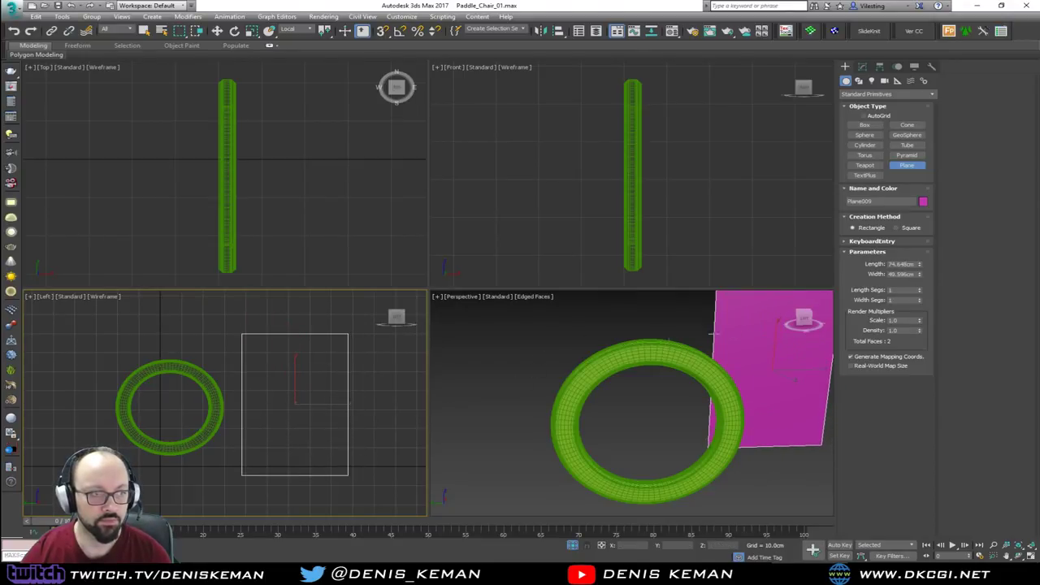
Step: Set the plane's length to 81.3 cm and width to 56.4 cm, and apply the striped anchor photo to it
{"action": "double_click", "coordinate": [902, 265]}
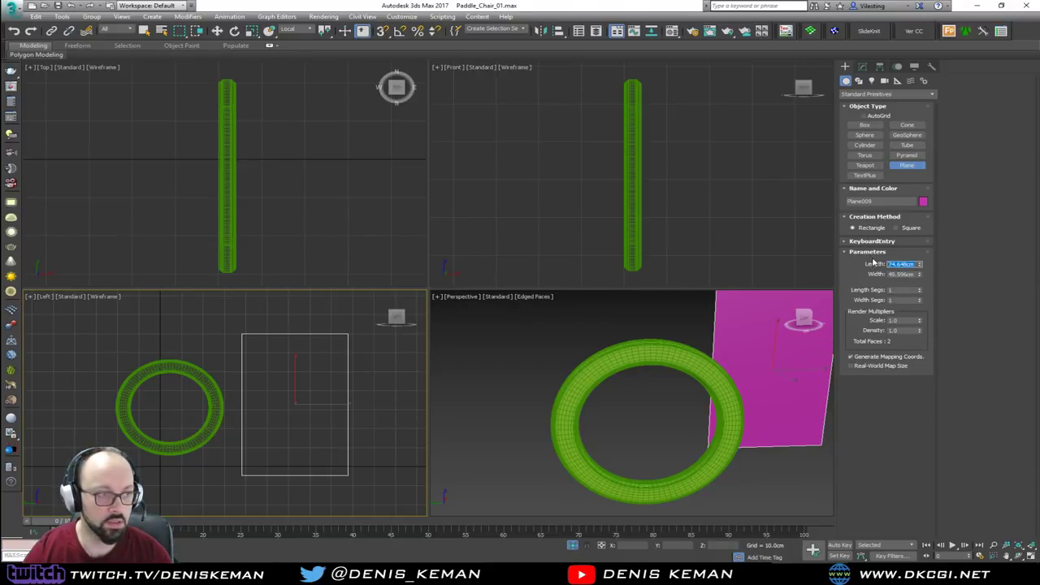
{"action": "type", "text": "81.3"}
{"action": "key", "text": "Tab"}
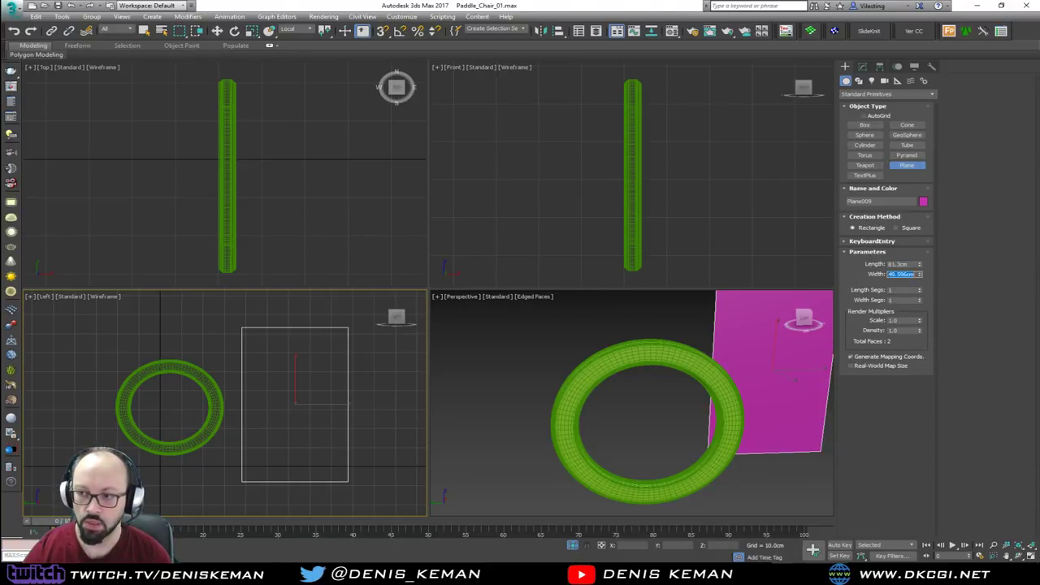
{"action": "type", "text": "5"}
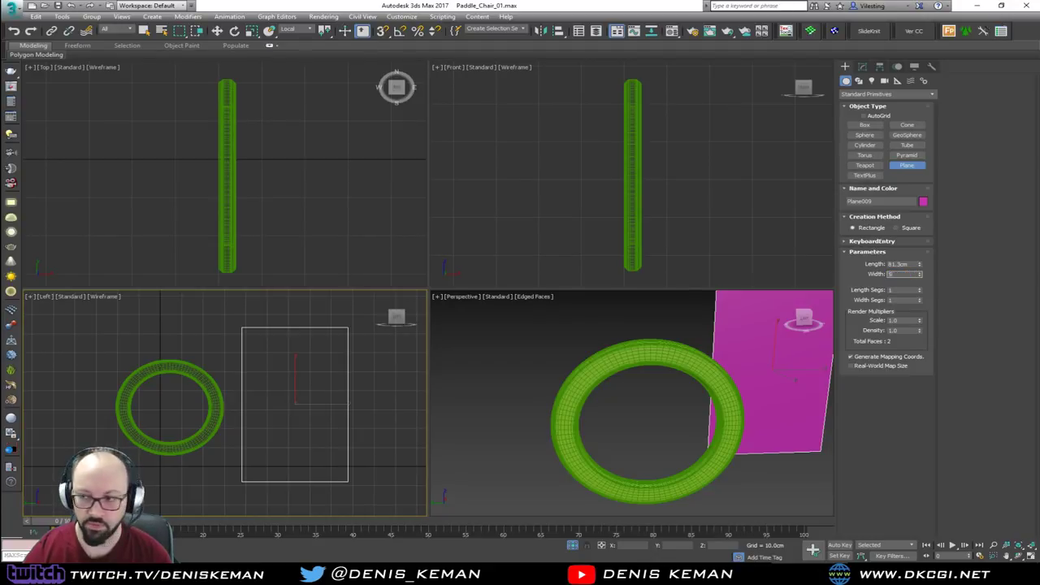
{"action": "type", "text": "6.4"}
{"action": "key", "text": "Return"}
{"action": "middle_click_drag", "start_coordinate": [646, 386], "coordinate": [534, 401]}
{"action": "scroll", "coordinate": [534, 401], "scroll_direction": "down", "scroll_amount": 3}
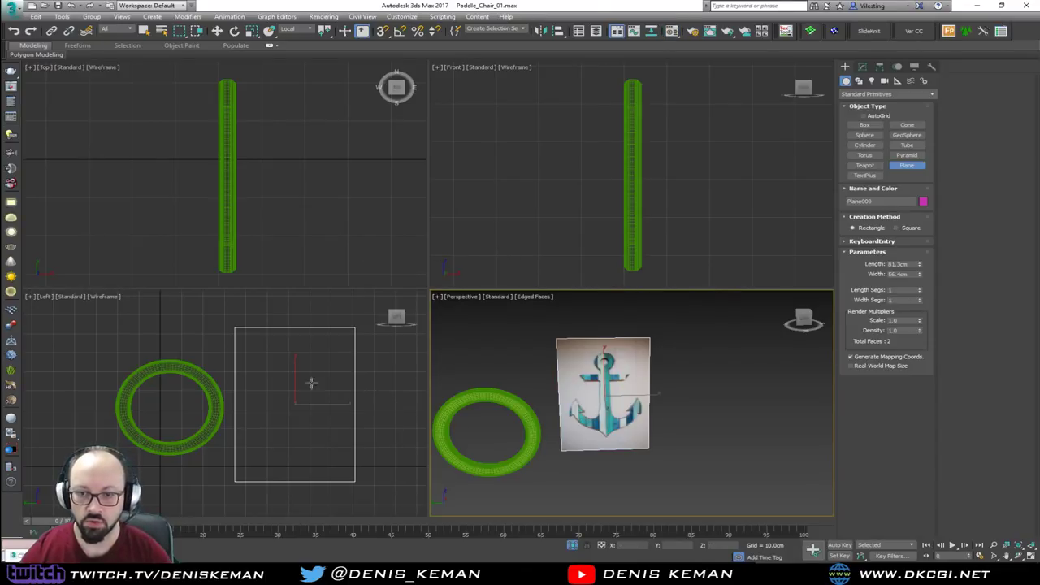
Step: Show the Left view maximized with default shading and examine the anchor photo on the plane
{"action": "right_click", "coordinate": [284, 398]}
{"action": "key", "text": "alt+w"}
{"action": "key", "text": "F3"}
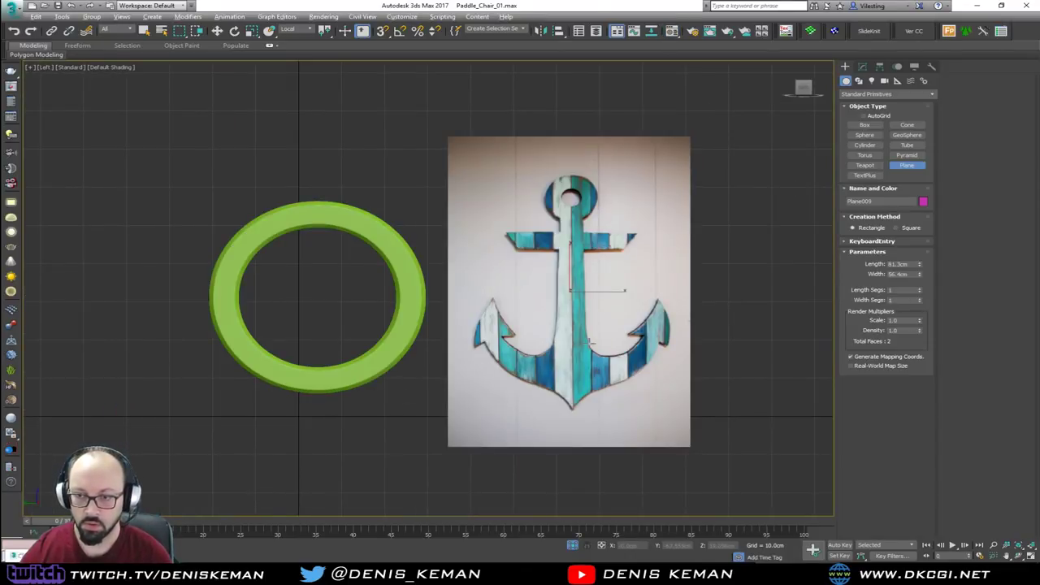
{"action": "middle_click_drag", "start_coordinate": [591, 340], "coordinate": [493, 324]}
{"action": "scroll", "coordinate": [496, 324], "scroll_direction": "down", "scroll_amount": 3}
{"action": "key", "text": "w"}
{"action": "scroll", "coordinate": [523, 355], "scroll_direction": "up", "scroll_amount": 5}
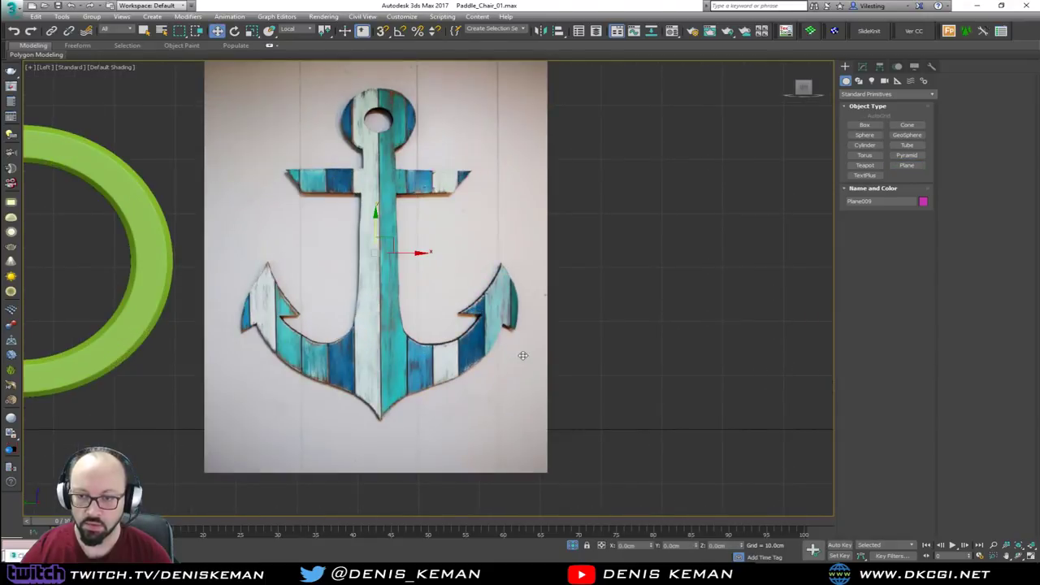
{"action": "middle_click_drag", "start_coordinate": [372, 300], "coordinate": [381, 363]}
{"action": "scroll", "coordinate": [398, 207], "scroll_direction": "up", "scroll_amount": 3}
{"action": "scroll", "coordinate": [414, 308], "scroll_direction": "down", "scroll_amount": 6}
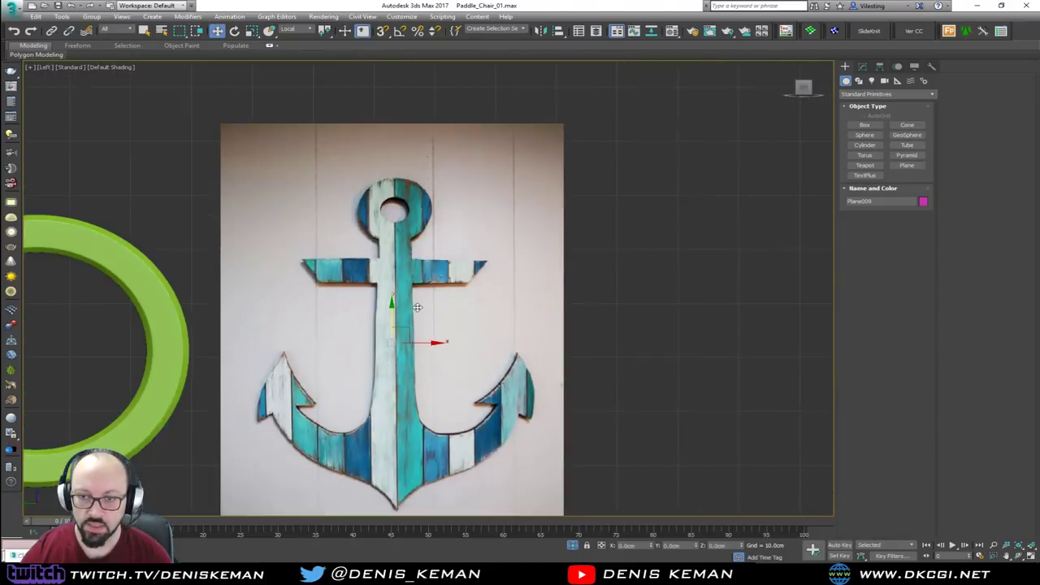
Step: Freeze the anchor photo plane through its object properties, with Show Frozen in Gray turned off
{"action": "key", "text": "alt+w"}
{"action": "right_click", "coordinate": [622, 396]}
{"action": "key", "text": "alt+w"}
{"action": "mouse_move", "coordinate": [553, 363]}
{"action": "middle_mouse_down", "text": "alt"}
{"action": "mouse_move", "coordinate": [504, 386]}
{"action": "mouse_move", "coordinate": [567, 371]}
{"action": "mouse_move", "coordinate": [555, 366]}
{"action": "middle_mouse_up", "text": "alt"}
{"action": "key", "text": "alt+w"}
{"action": "right_click", "coordinate": [302, 388]}
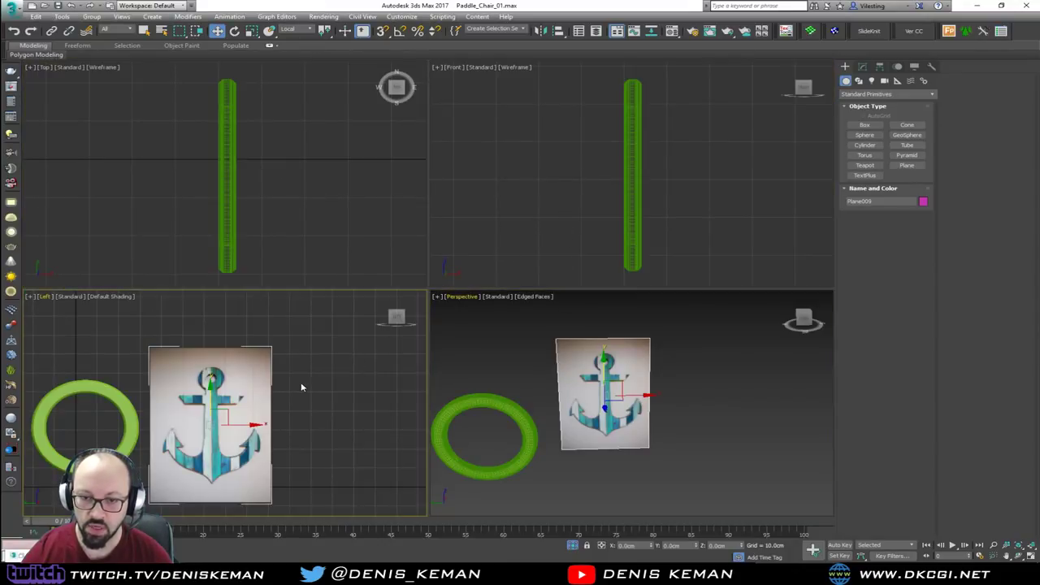
{"action": "key", "text": "alt+w"}
{"action": "right_click", "coordinate": [414, 328]}
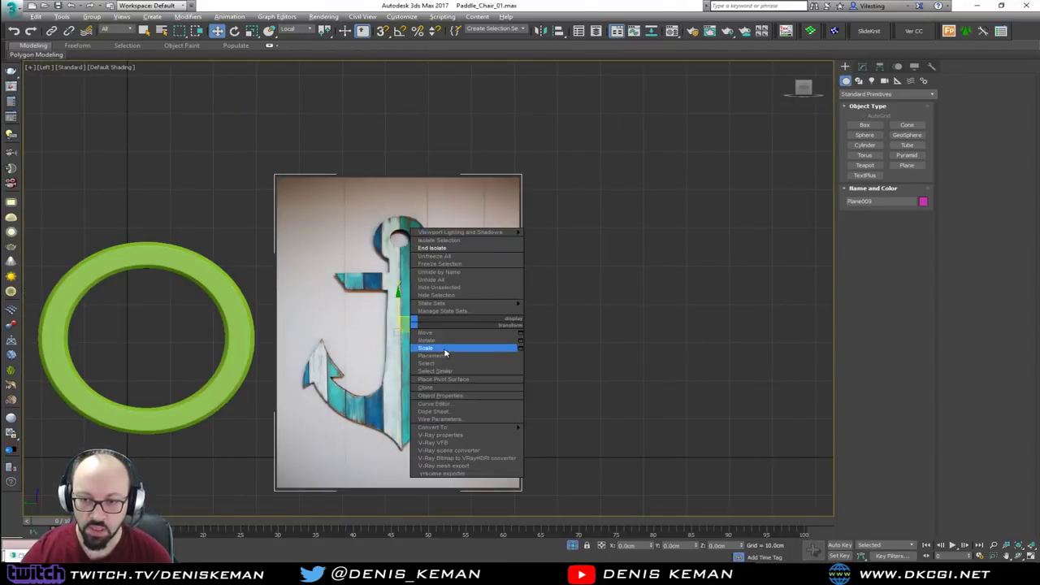
{"action": "left_click", "coordinate": [460, 397]}
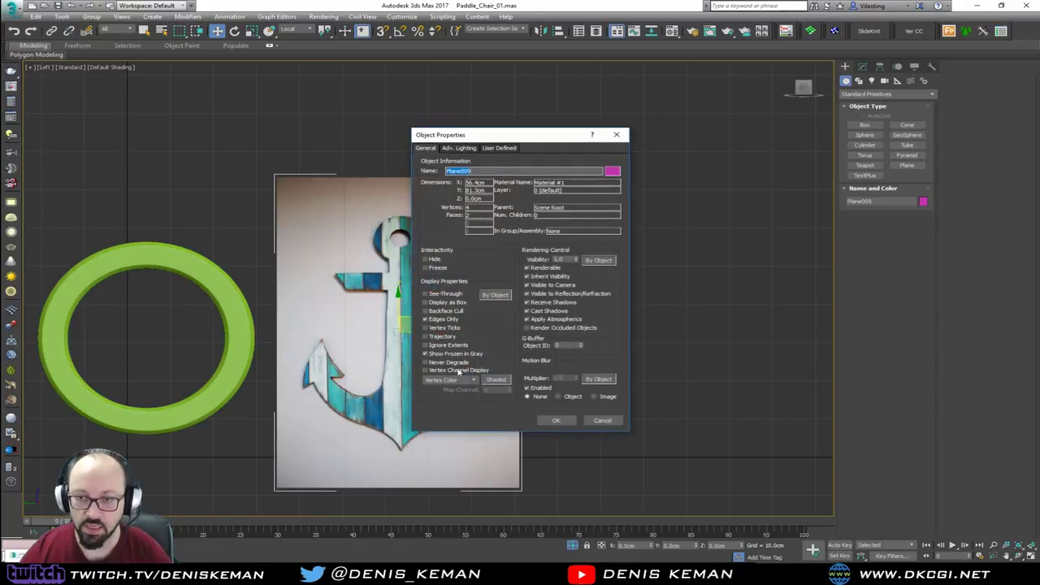
{"action": "left_click", "coordinate": [438, 269]}
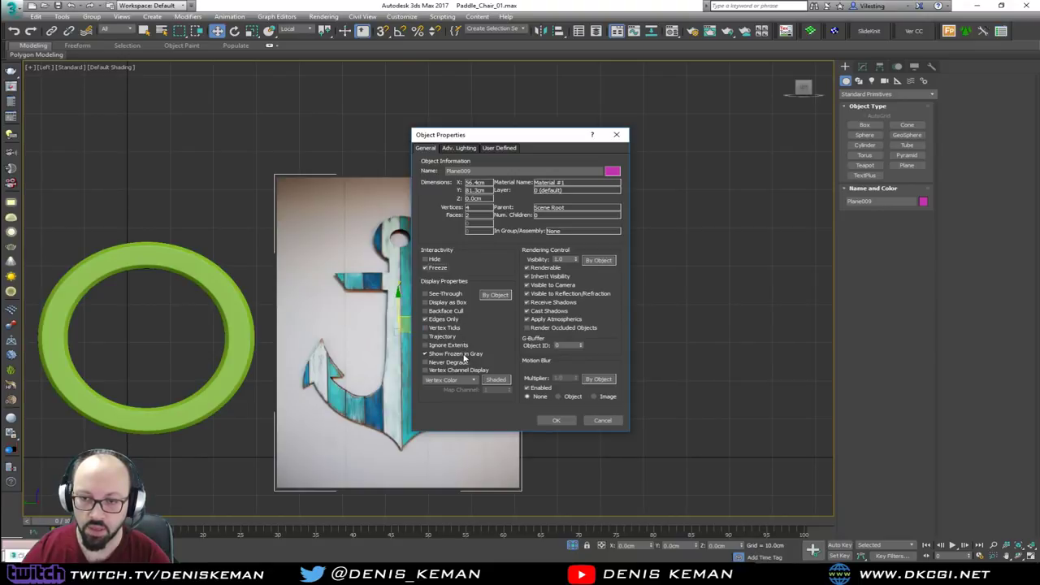
{"action": "left_click", "coordinate": [556, 421]}
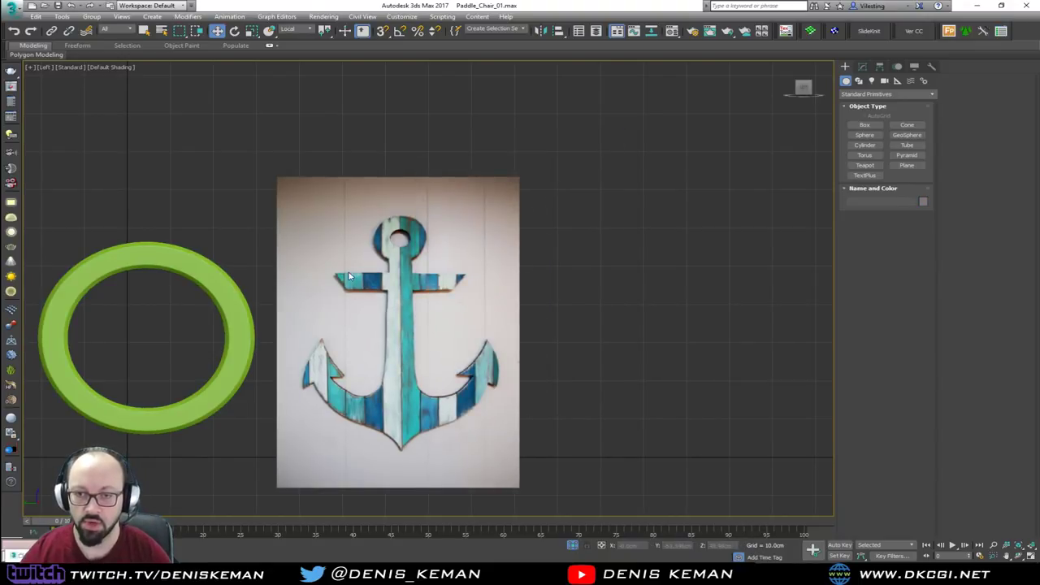
Step: Save the scene to its existing file
{"action": "middle_click_drag", "start_coordinate": [383, 322], "coordinate": [408, 307]}
{"action": "left_click", "coordinate": [12, 8]}
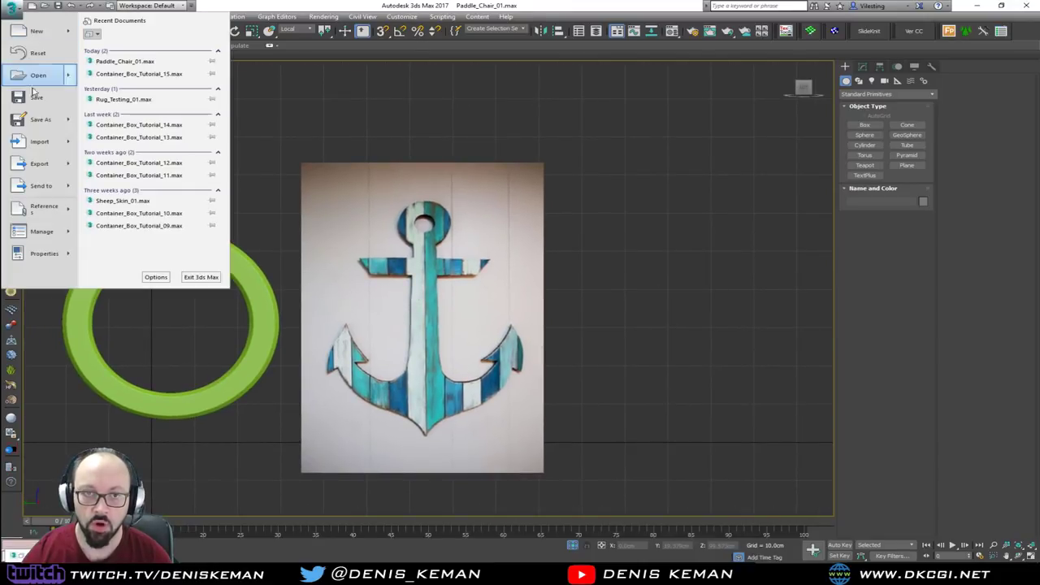
{"action": "left_click", "coordinate": [36, 103]}
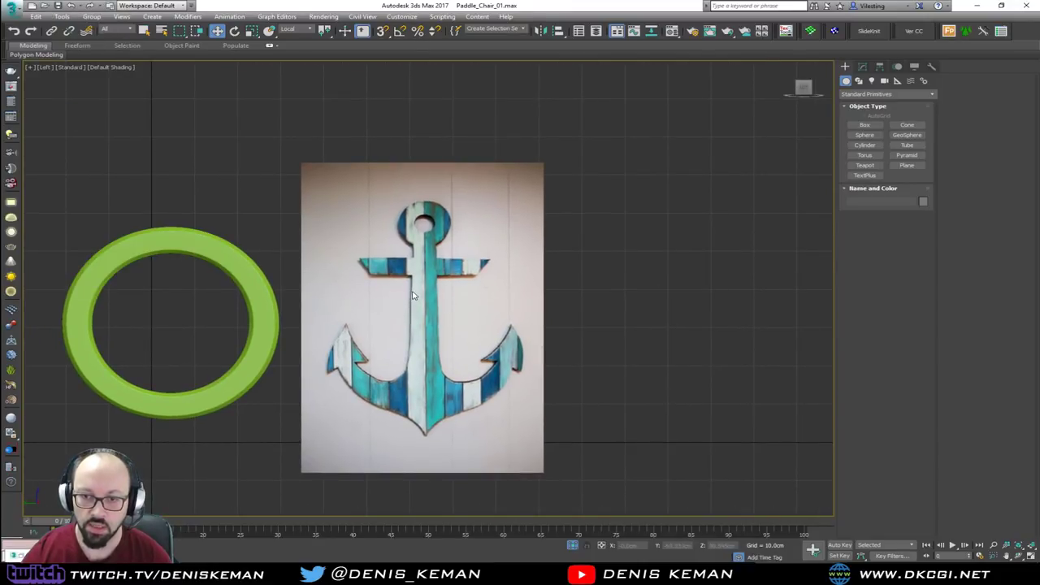
Step: Try drawing a short line segment from the top centre of the anchor's head along its right edge
{"action": "scroll", "coordinate": [413, 295], "scroll_direction": "up", "scroll_amount": 5}
{"action": "middle_click_drag", "start_coordinate": [410, 291], "coordinate": [369, 305]}
{"action": "right_click", "coordinate": [401, 133]}
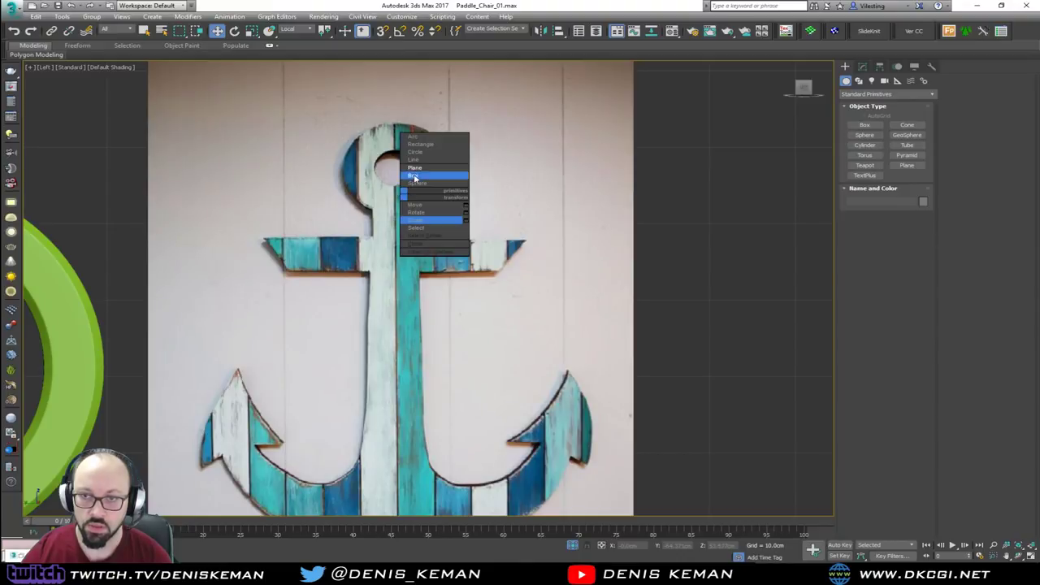
{"action": "left_click", "coordinate": [417, 160]}
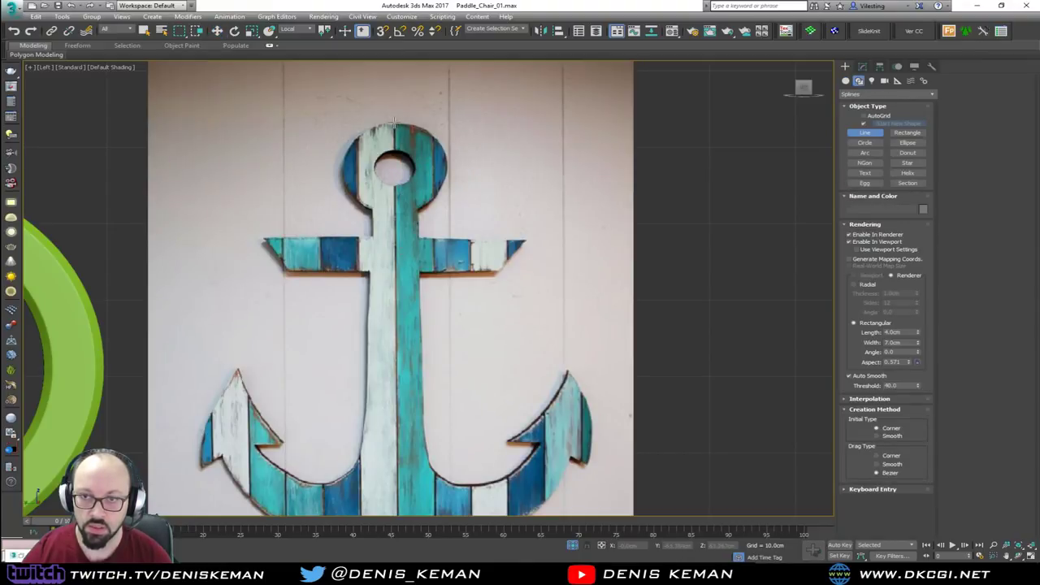
{"action": "left_click", "coordinate": [394, 122]}
{"action": "left_click", "coordinate": [440, 137]}
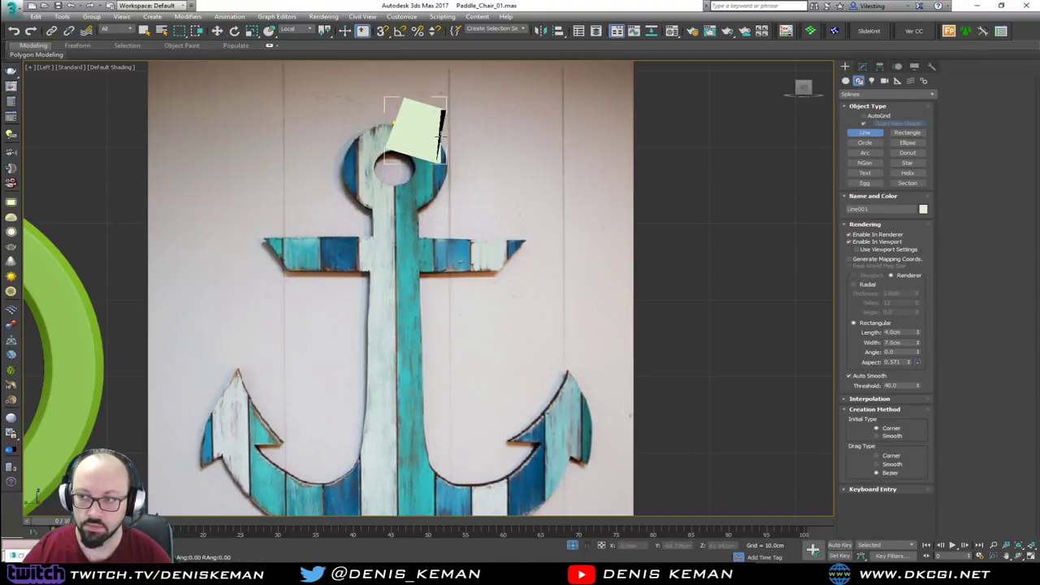
{"action": "right_click", "coordinate": [493, 168]}
Step: Turn off Enable In Renderer and Enable In Viewport for lines, and delete the trial segment
{"action": "left_click", "coordinate": [888, 236]}
{"action": "left_click", "coordinate": [888, 247]}
{"action": "left_click", "coordinate": [887, 242]}
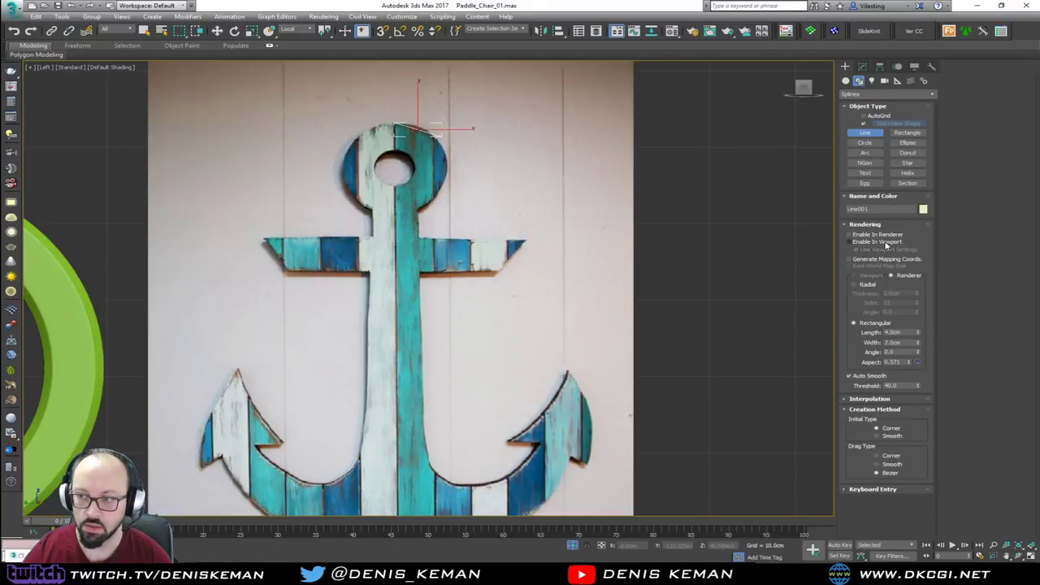
{"action": "left_click", "coordinate": [887, 242]}
{"action": "left_click", "coordinate": [885, 250]}
{"action": "right_click", "coordinate": [428, 186]}
{"action": "key", "text": "Delete"}
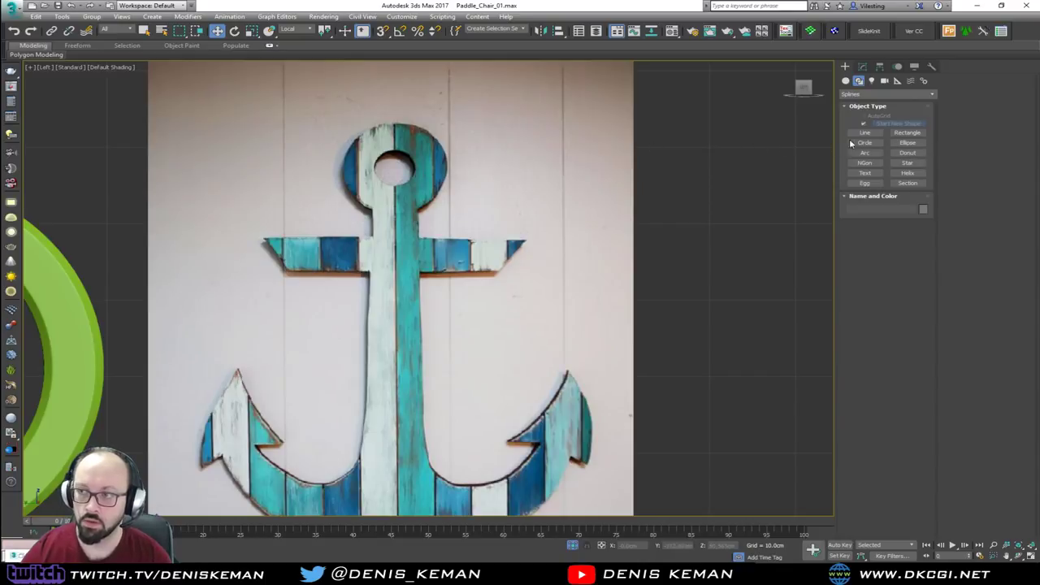
Step: Trace a line from the anchor's top centre around the right half of the head and a square-ended crossbar, back to the shank
{"action": "left_click", "coordinate": [865, 132]}
{"action": "left_click", "coordinate": [394, 124]}
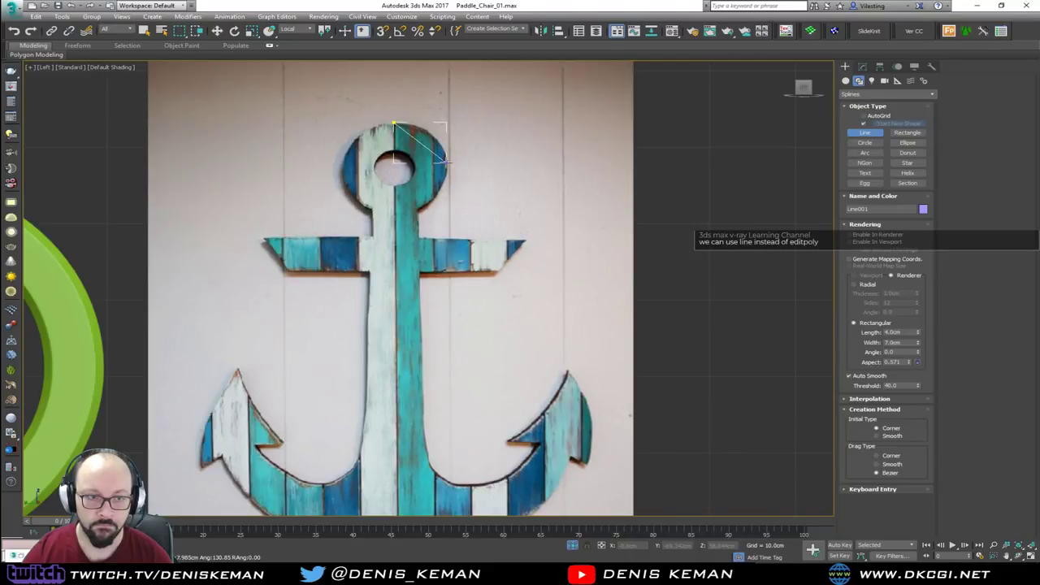
{"action": "left_click", "coordinate": [446, 161]}
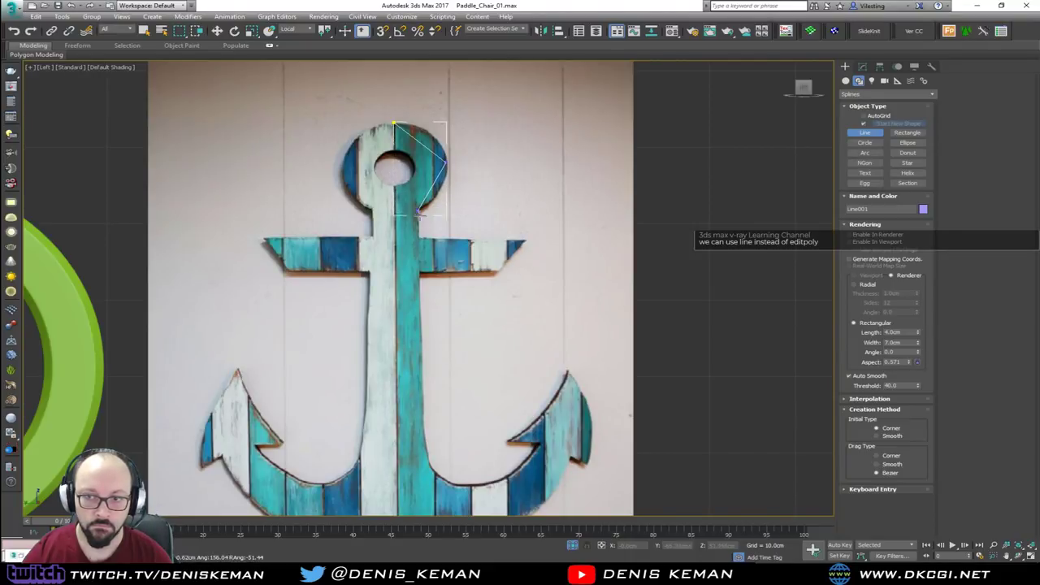
{"action": "left_click", "coordinate": [418, 213]}
{"action": "left_click", "coordinate": [418, 239]}
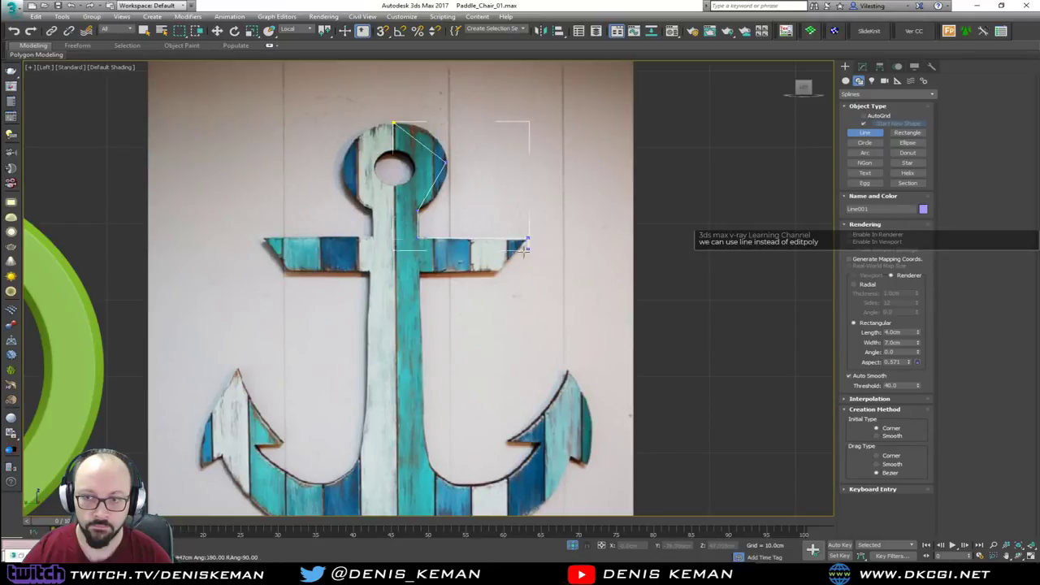
{"action": "left_click", "coordinate": [527, 241]}
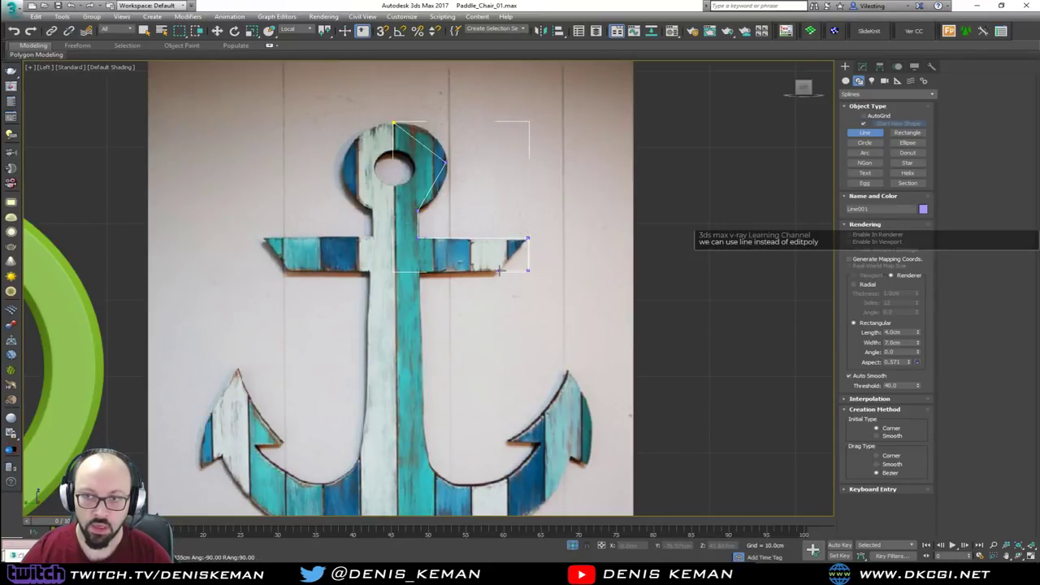
{"action": "left_click", "coordinate": [500, 271], "text": "shift"}
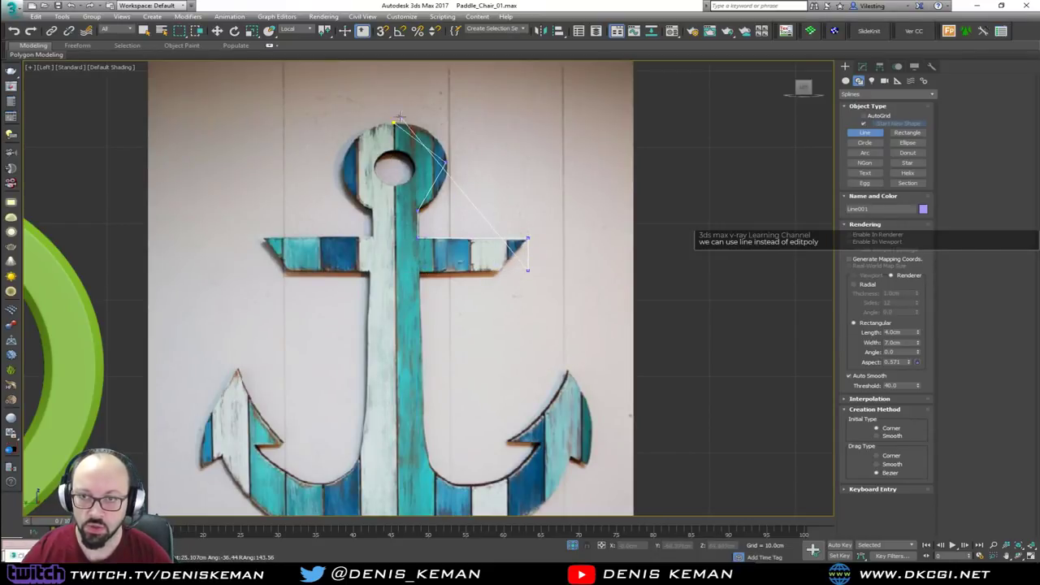
{"action": "left_click", "coordinate": [429, 273], "text": "shift"}
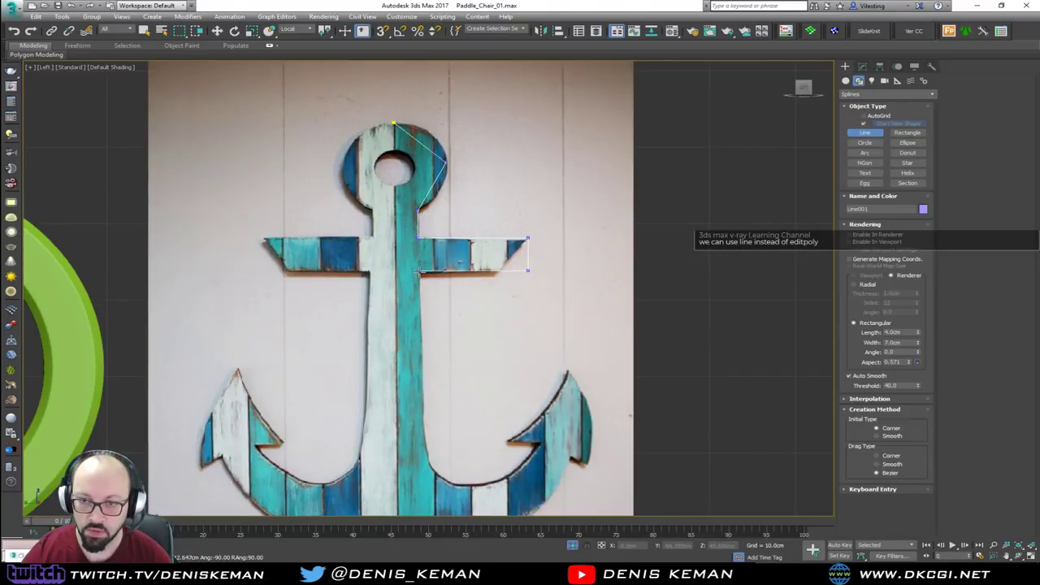
{"action": "left_click", "coordinate": [418, 271], "text": "shift"}
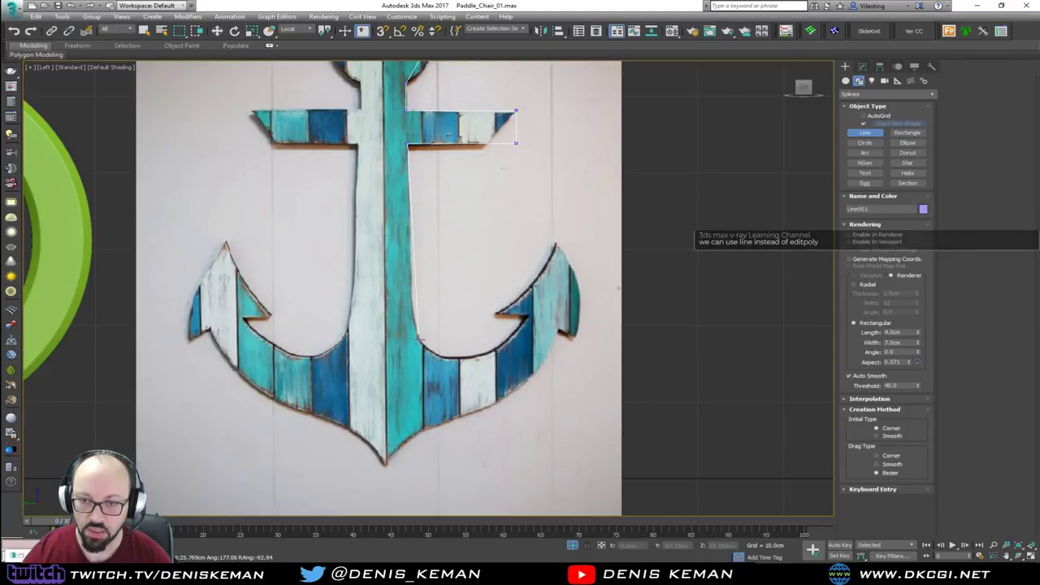
Step: Continue the line from the shank's base along the right arm's inner curve and barb to the fluke's tip
{"action": "left_click", "coordinate": [460, 357]}
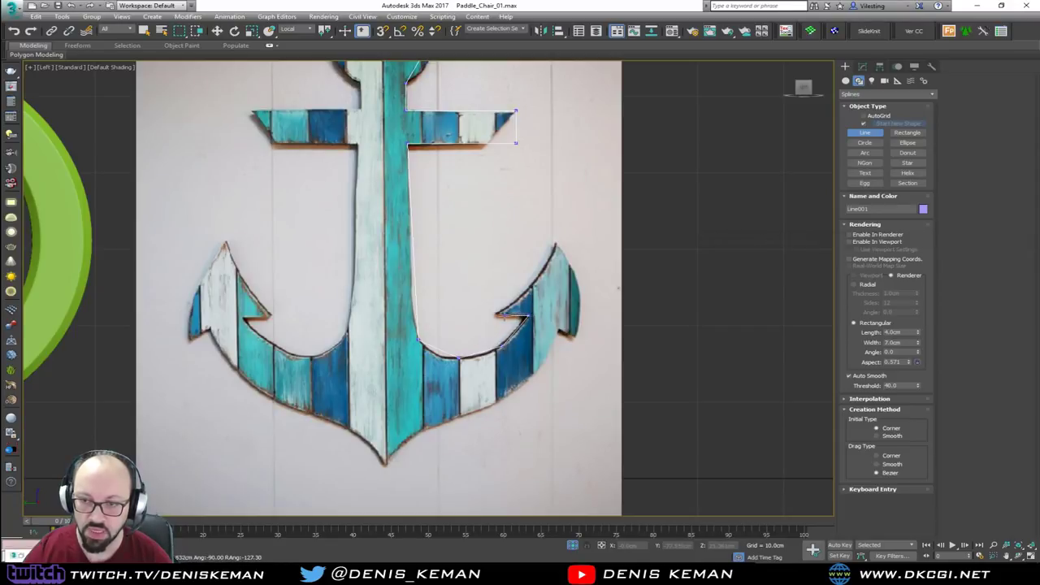
{"action": "left_click", "coordinate": [493, 315]}
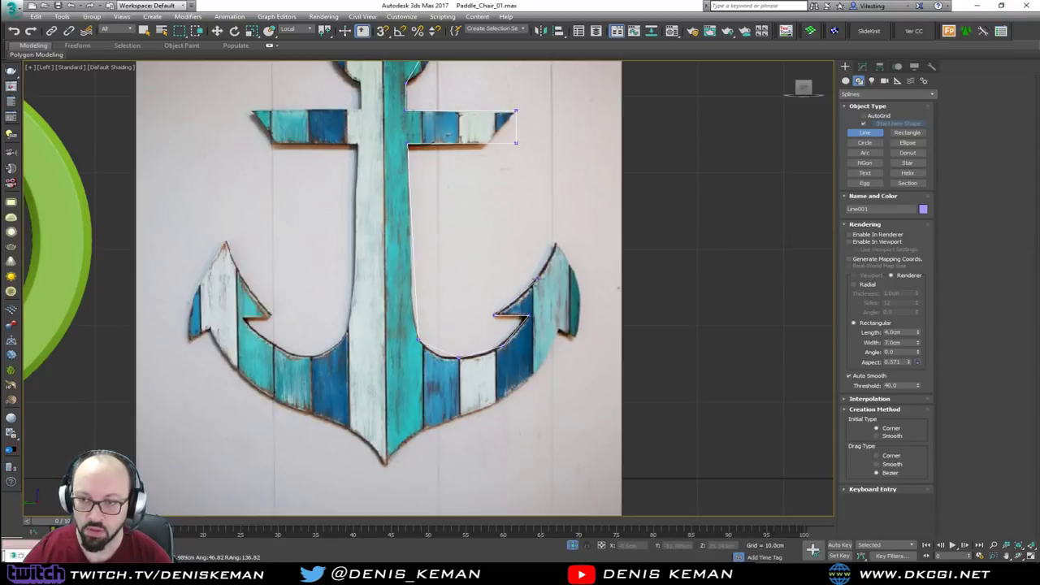
{"action": "left_click", "coordinate": [535, 282]}
{"action": "left_click", "coordinate": [556, 242]}
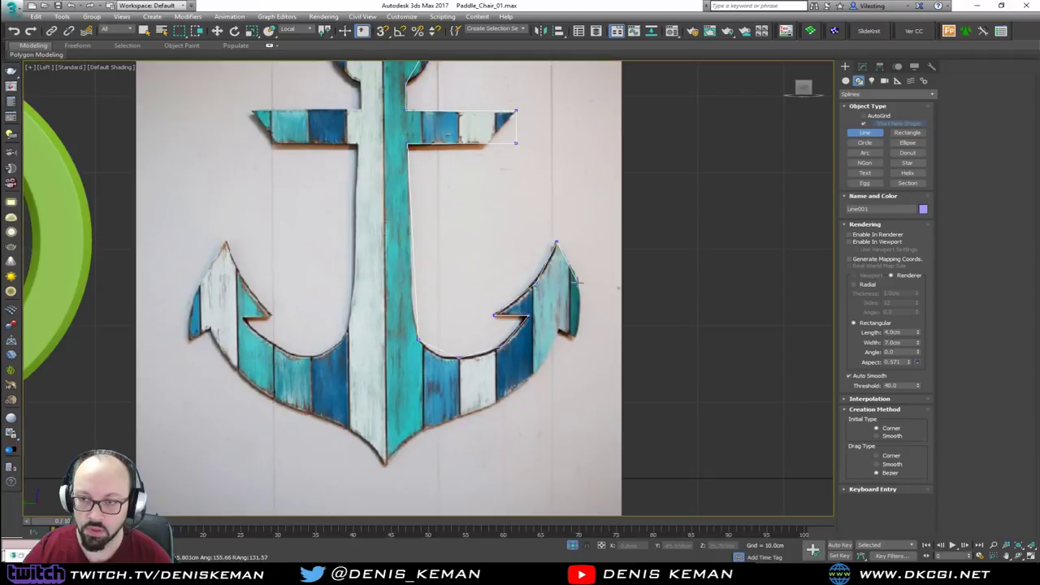
Step: Trace the fluke's outer edge and the arm's lower edge down to the anchor's bottom tip, and finish the line
{"action": "left_click", "coordinate": [578, 283]}
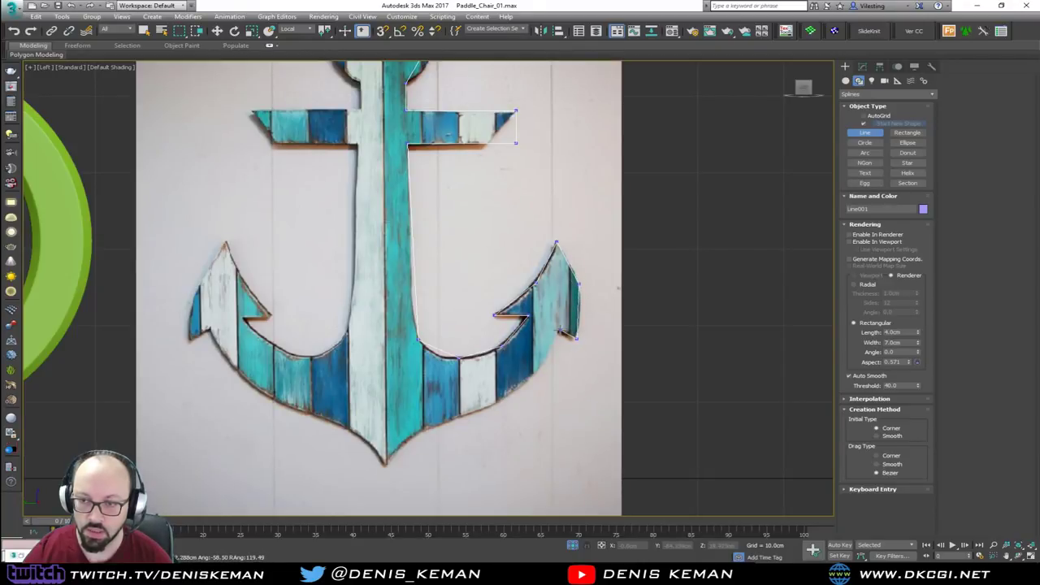
{"action": "left_click", "coordinate": [534, 376]}
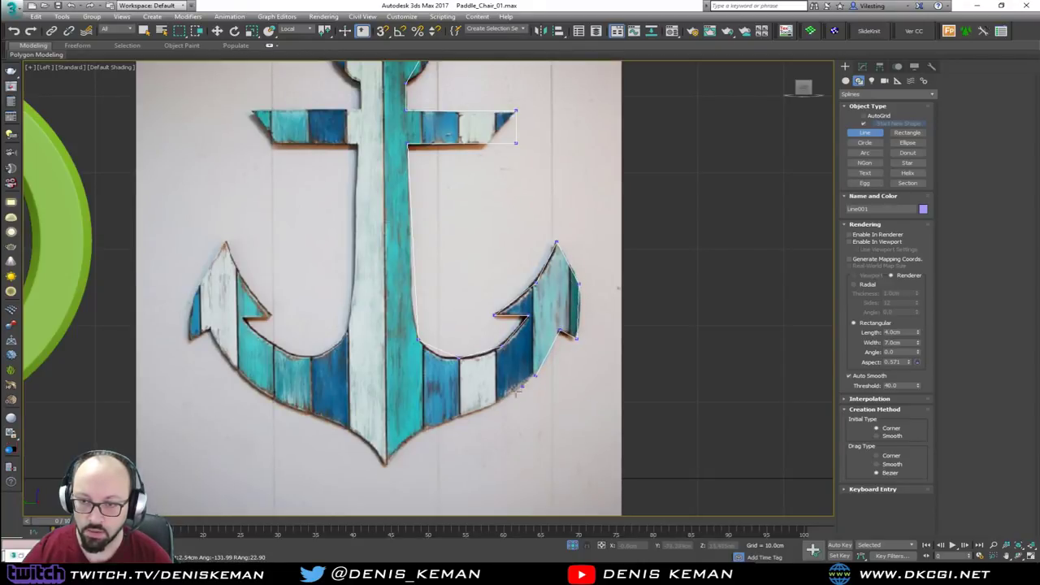
{"action": "left_click", "coordinate": [476, 415]}
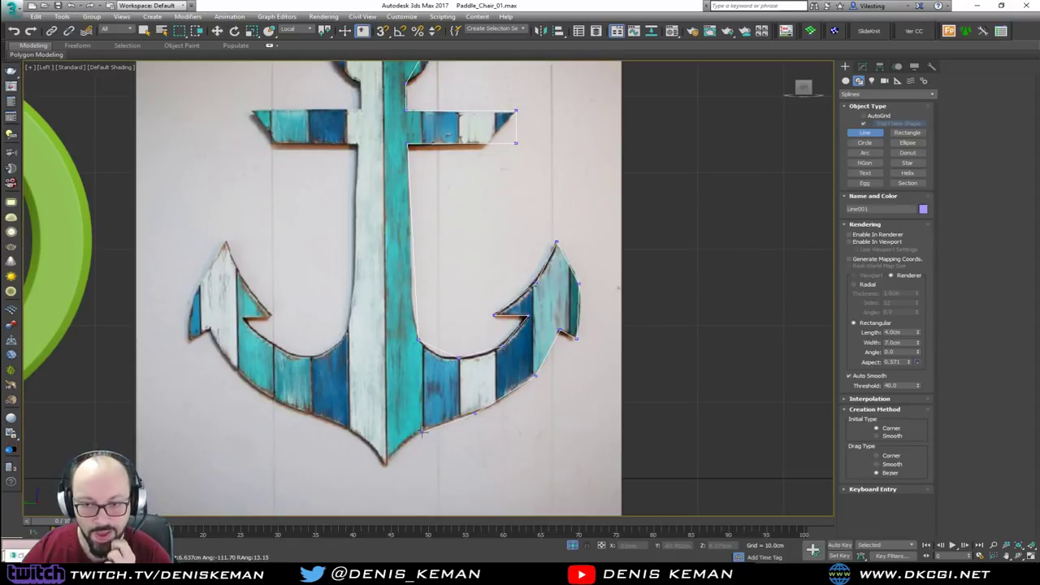
{"action": "left_click", "coordinate": [385, 465]}
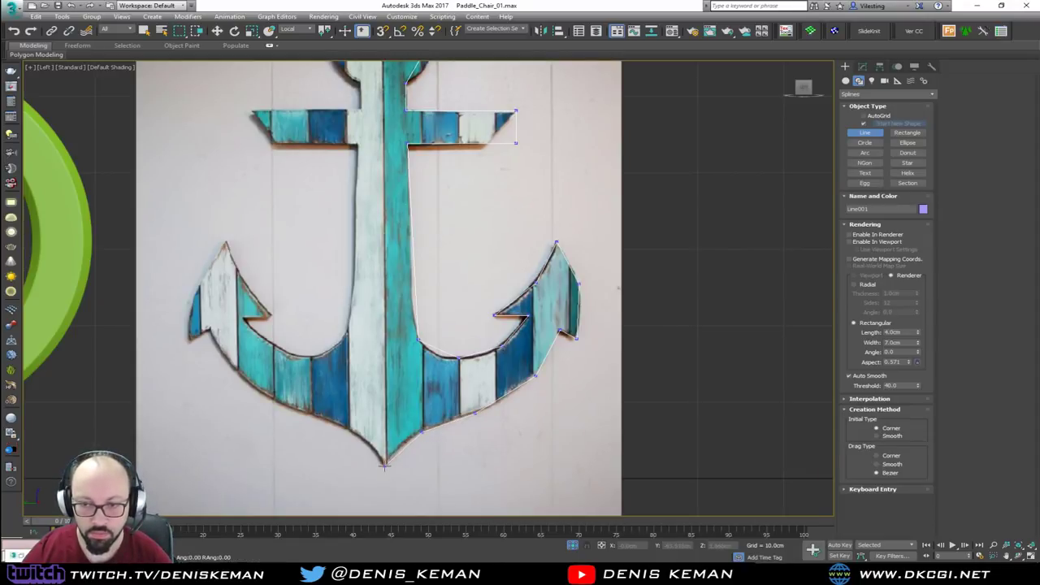
{"action": "right_click", "coordinate": [436, 445]}
Step: Move the crossbar's lower outer vertex inward so the end slants as in the photo
{"action": "middle_click_drag", "start_coordinate": [393, 176], "coordinate": [387, 332]}
{"action": "middle_click_drag", "start_coordinate": [400, 218], "coordinate": [400, 254]}
{"action": "key", "text": "1"}
{"action": "left_click", "coordinate": [509, 332]}
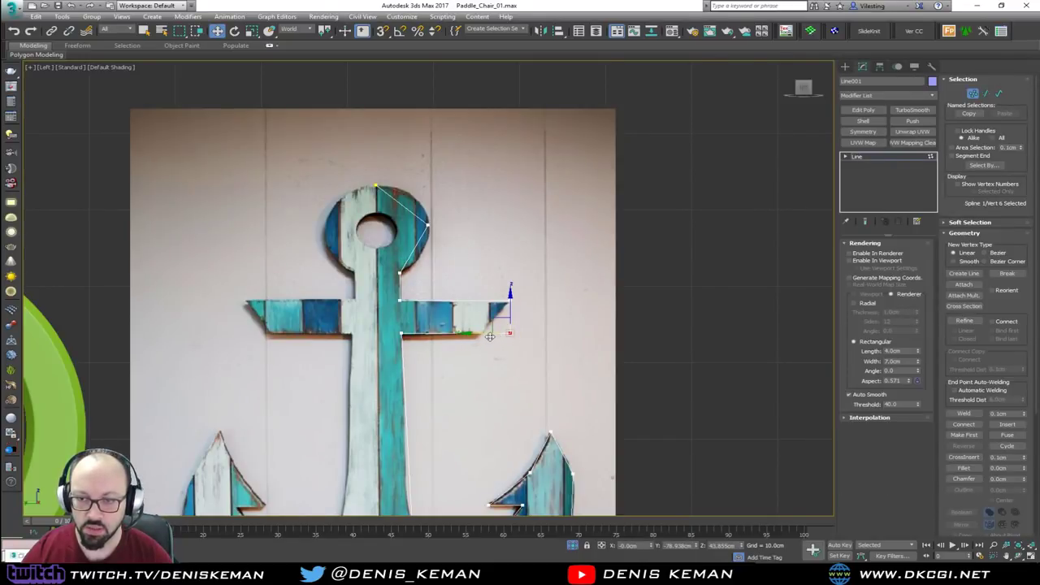
Step: Convert the vertex on the head's right edge to Bezier Corner and adjust its handles and position to the round outline
{"action": "middle_click_drag", "start_coordinate": [434, 222], "coordinate": [435, 286]}
{"action": "scroll", "coordinate": [434, 285], "scroll_direction": "up", "scroll_amount": 2}
{"action": "left_click", "coordinate": [429, 290]}
{"action": "right_click", "coordinate": [433, 298]}
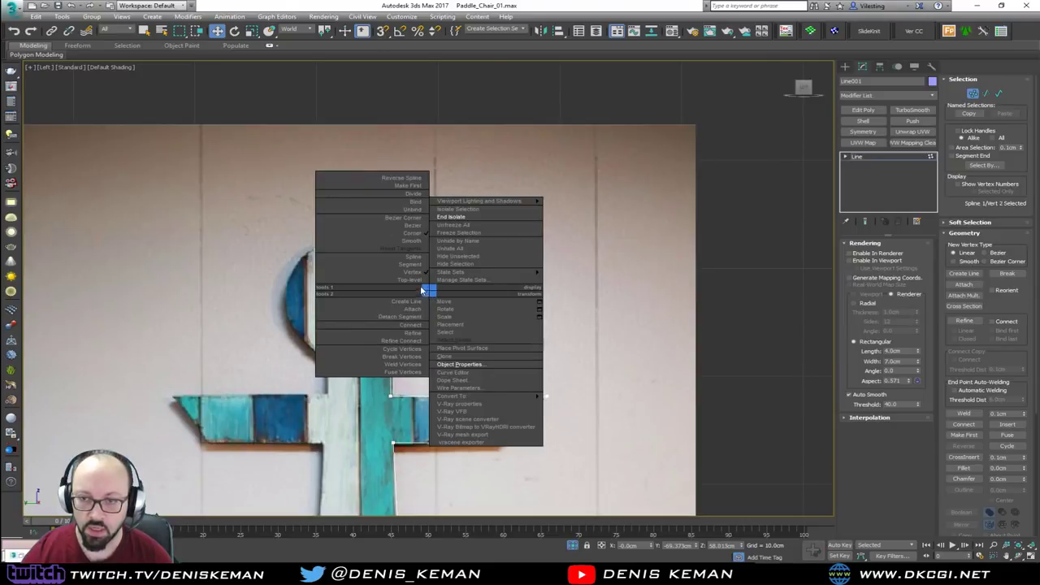
{"action": "left_click", "coordinate": [415, 244]}
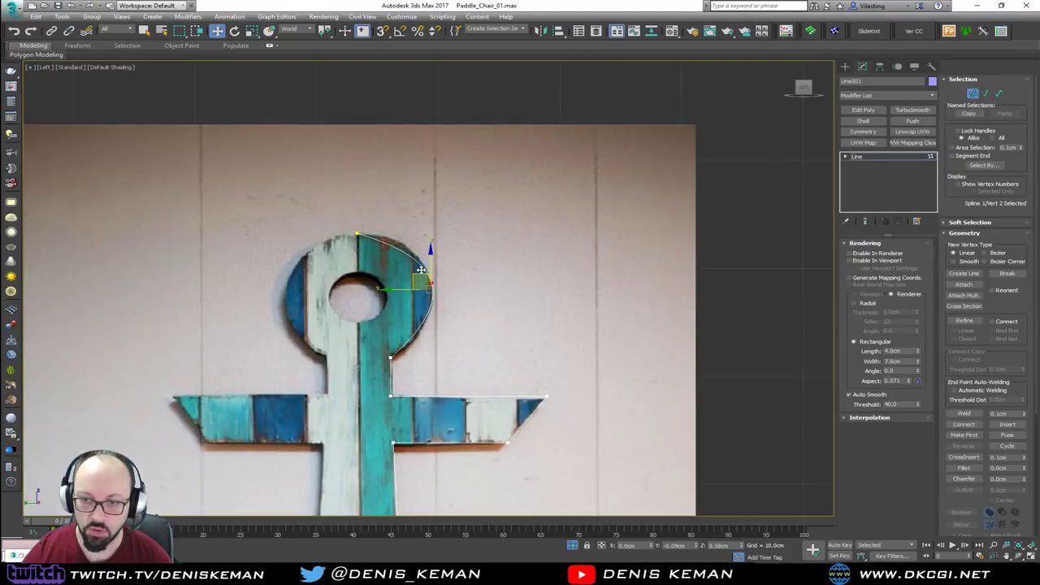
{"action": "right_click", "coordinate": [417, 278]}
{"action": "left_click", "coordinate": [397, 212]}
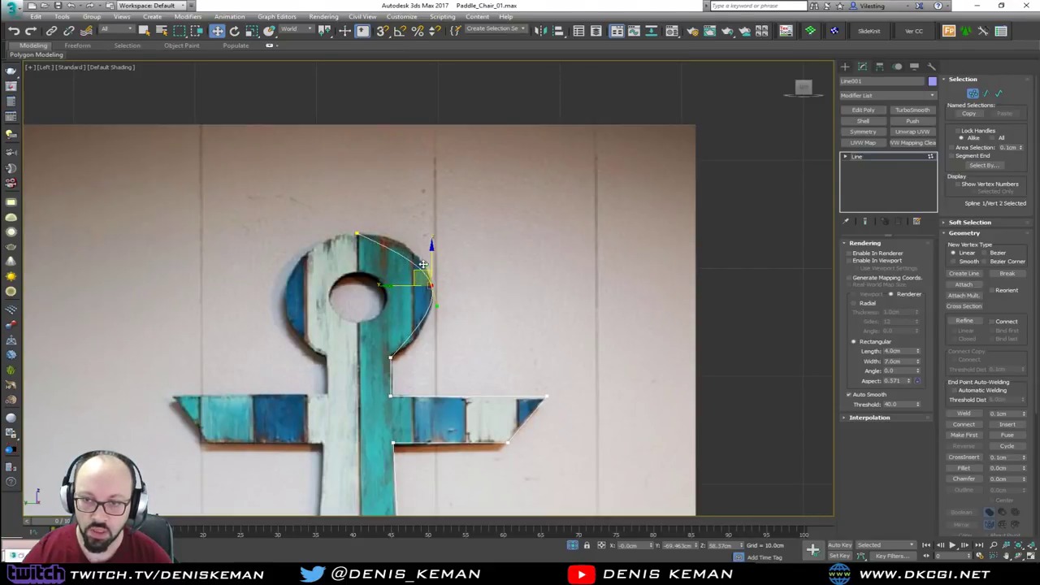
{"action": "left_click_drag", "start_coordinate": [423, 264], "coordinate": [422, 241]}
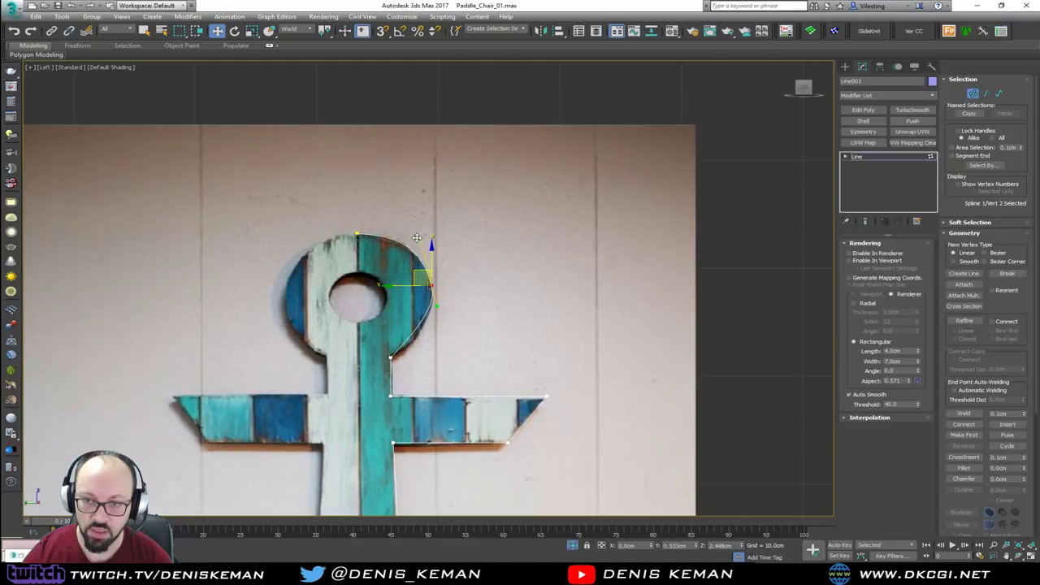
{"action": "left_click_drag", "start_coordinate": [437, 307], "coordinate": [432, 332]}
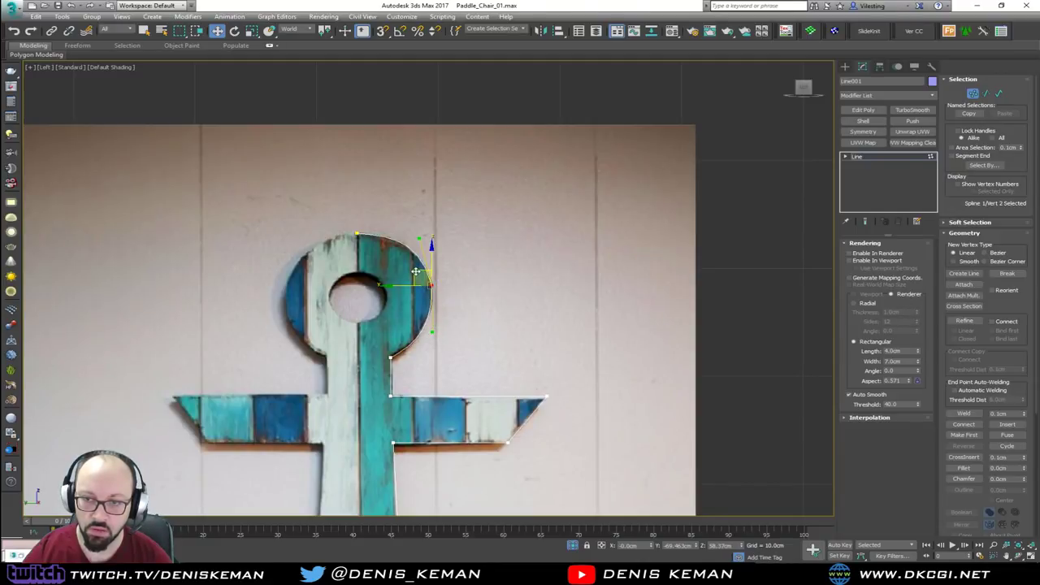
{"action": "left_click_drag", "start_coordinate": [416, 272], "coordinate": [417, 275]}
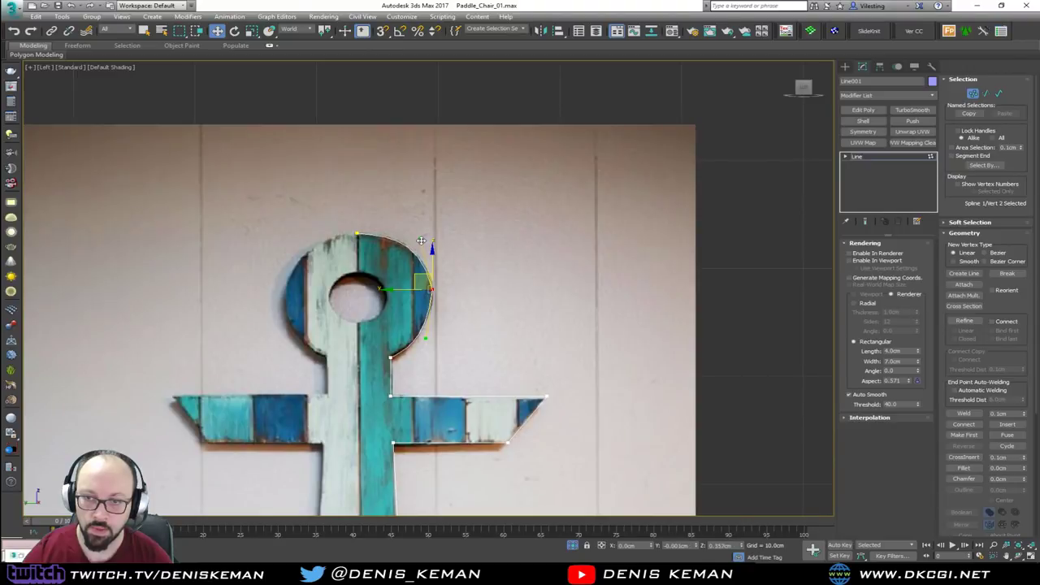
Step: Convert the vertex at the shank's base to Bezier Corner to fit the curves on both sides to the photo
{"action": "scroll", "coordinate": [412, 273], "scroll_direction": "up", "scroll_amount": 2}
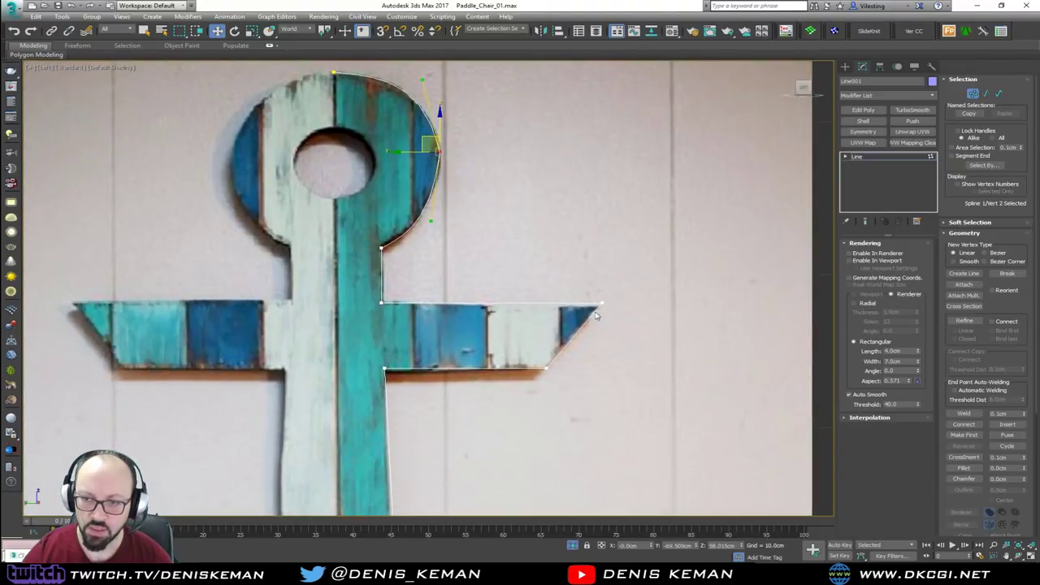
{"action": "scroll", "coordinate": [520, 216], "scroll_direction": "down", "scroll_amount": 3}
{"action": "middle_click_drag", "start_coordinate": [487, 330], "coordinate": [472, 298]}
{"action": "left_click", "coordinate": [443, 365]}
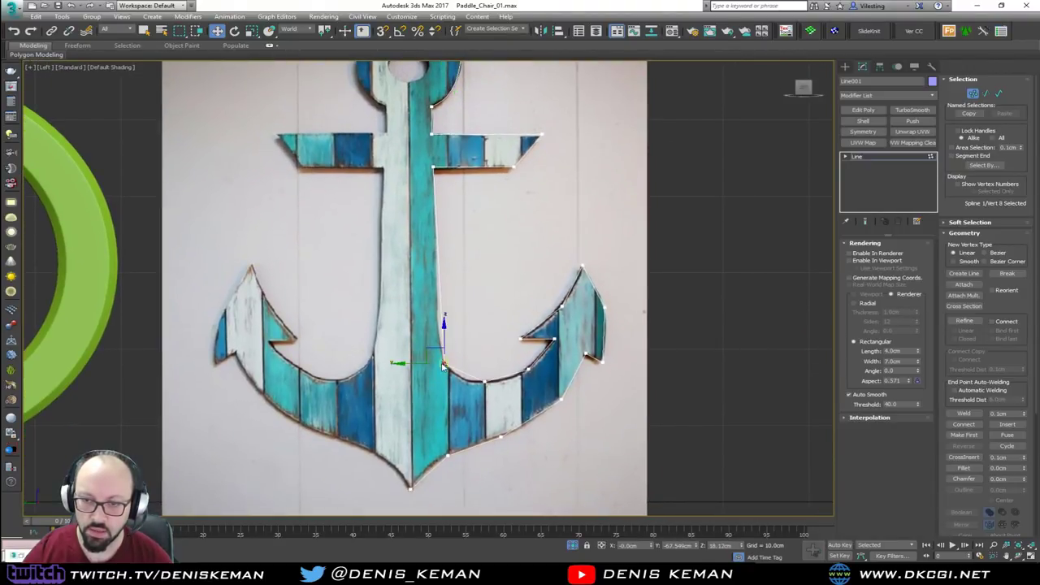
{"action": "right_click", "coordinate": [443, 364]}
{"action": "left_click", "coordinate": [423, 311]}
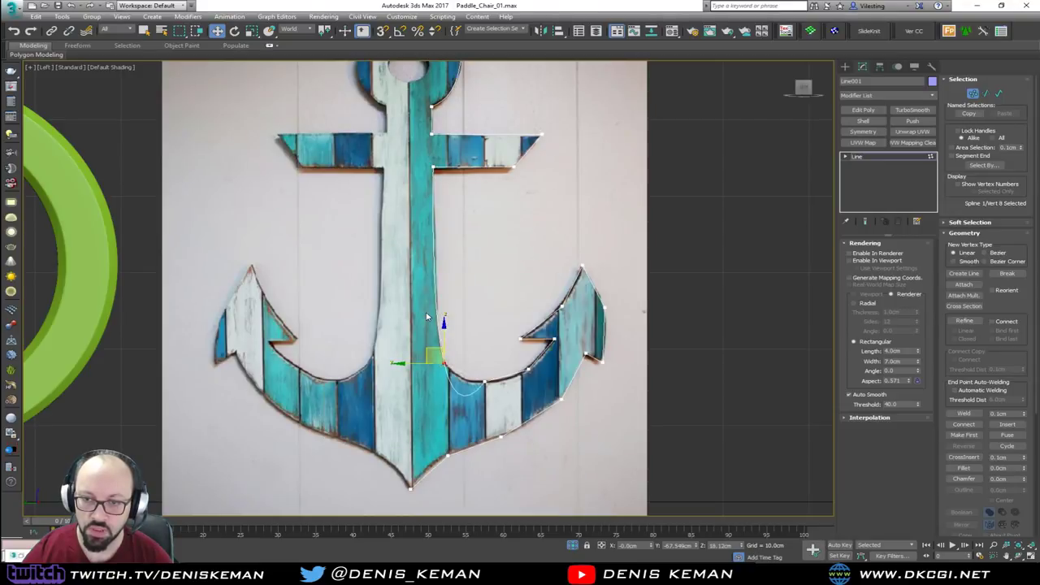
{"action": "right_click", "coordinate": [446, 363]}
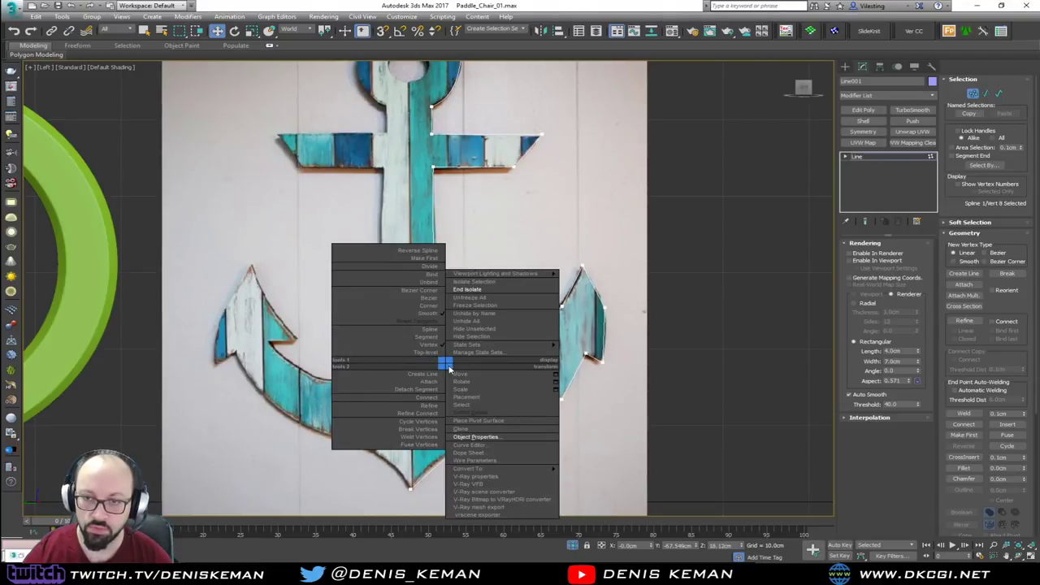
{"action": "left_click", "coordinate": [439, 291]}
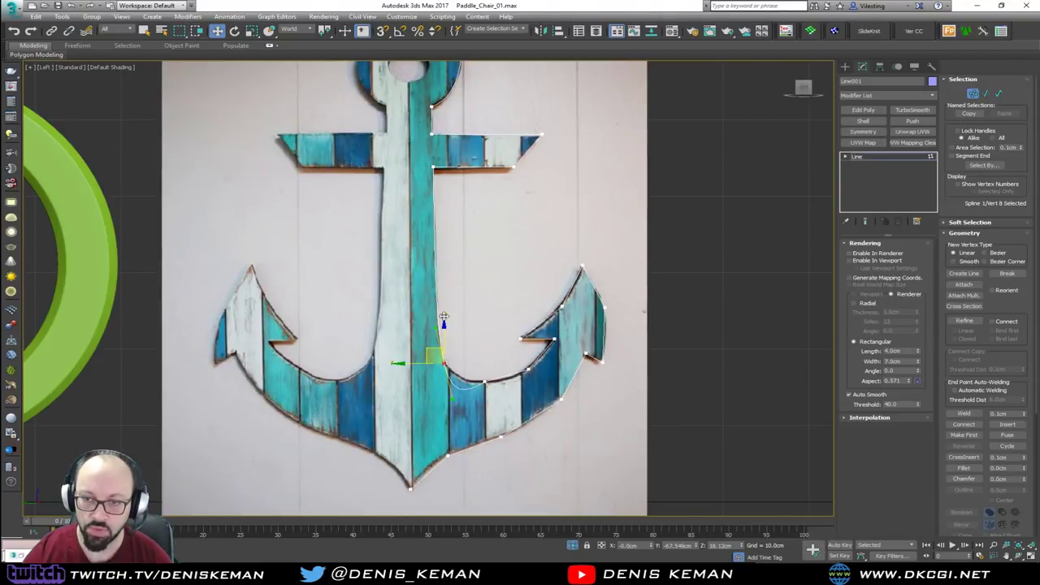
Step: Set the two vertices along the right arm's inner curve to Smooth and nudge the lower one onto the edge
{"action": "left_click_drag", "start_coordinate": [543, 383], "coordinate": [543, 384]}
{"action": "right_click", "coordinate": [528, 368]}
{"action": "left_click", "coordinate": [507, 321]}
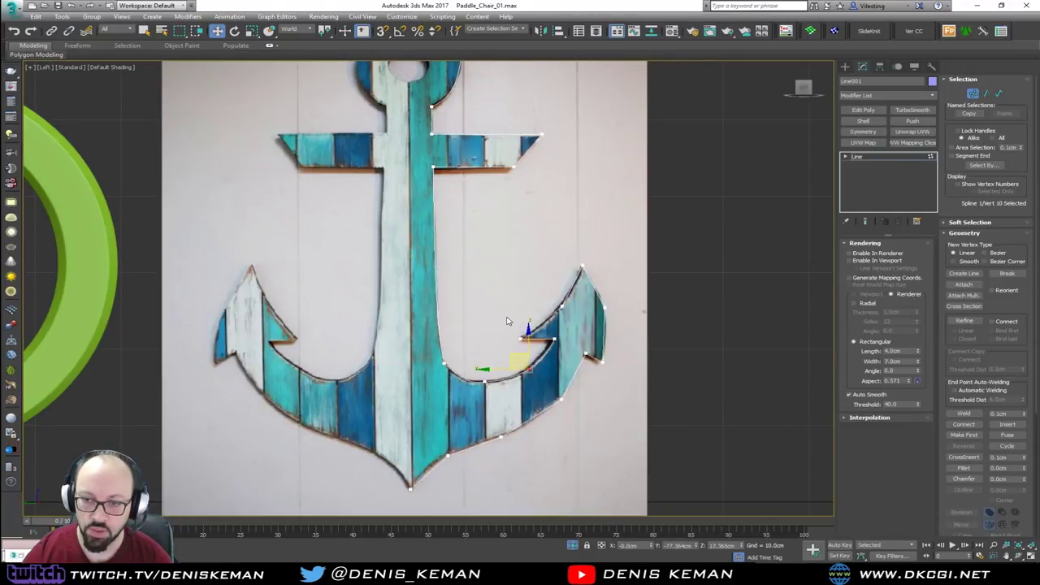
{"action": "scroll", "coordinate": [511, 340], "scroll_direction": "up", "scroll_amount": 3}
{"action": "left_click", "coordinate": [470, 390]}
{"action": "right_click", "coordinate": [470, 395]}
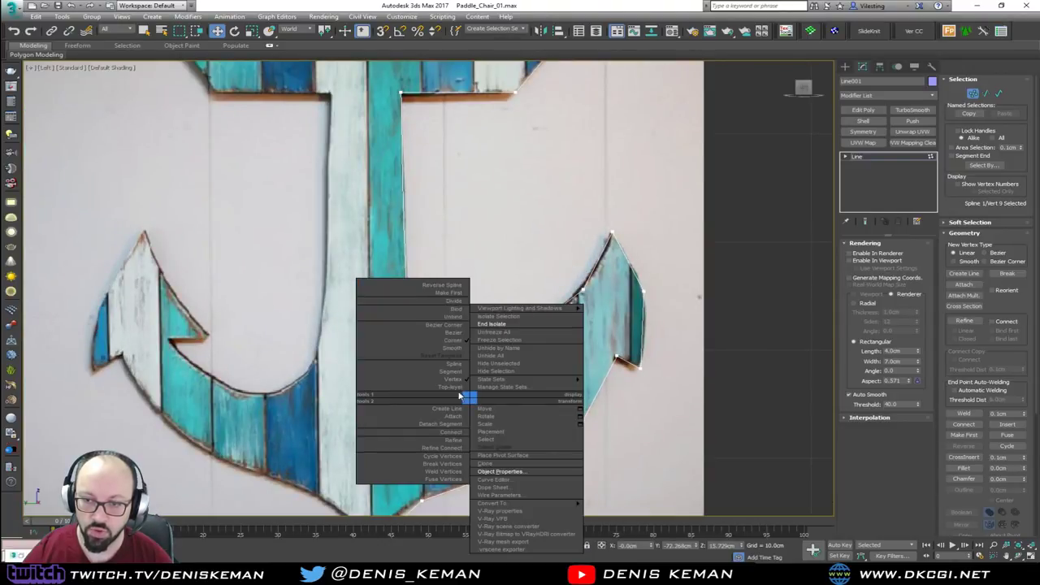
{"action": "left_click", "coordinate": [443, 351]}
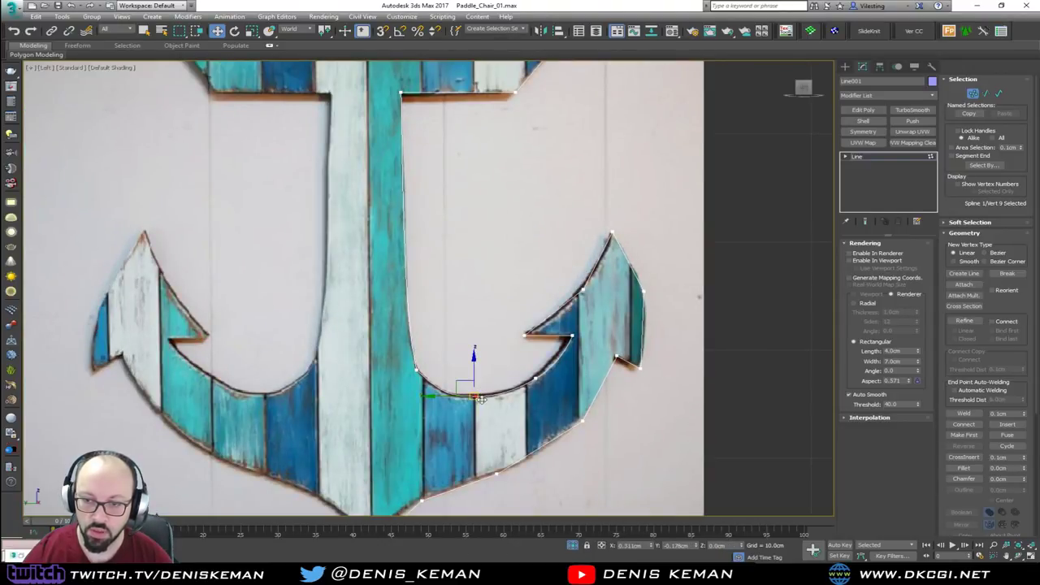
Step: Set the middle vertices on the fluke's inner and outer edges to Smooth
{"action": "scroll", "coordinate": [501, 348], "scroll_direction": "up", "scroll_amount": 2}
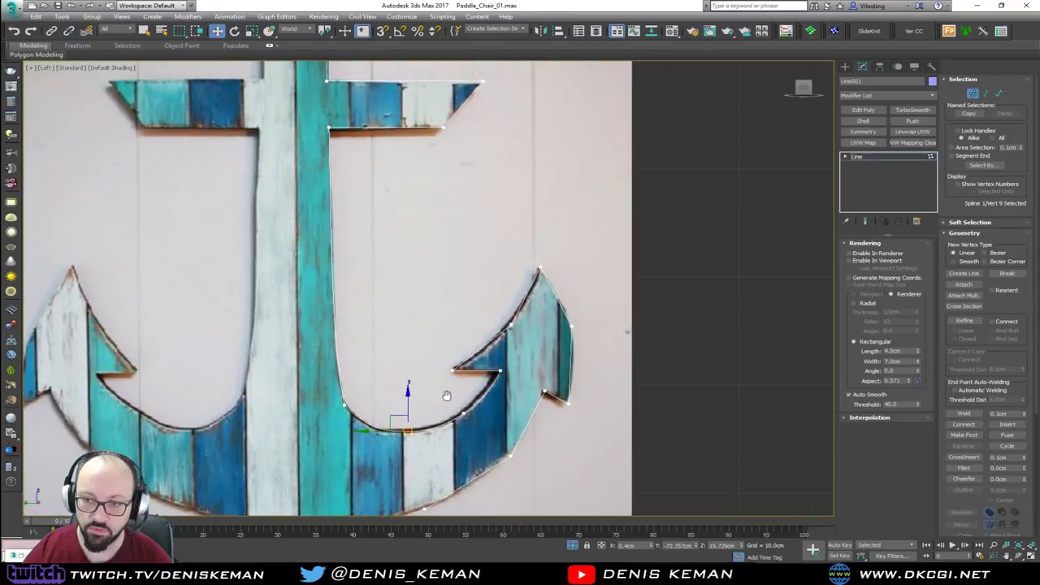
{"action": "scroll", "coordinate": [501, 347], "scroll_direction": "up", "scroll_amount": 2}
{"action": "left_click", "coordinate": [522, 307]}
{"action": "right_click", "coordinate": [526, 313]}
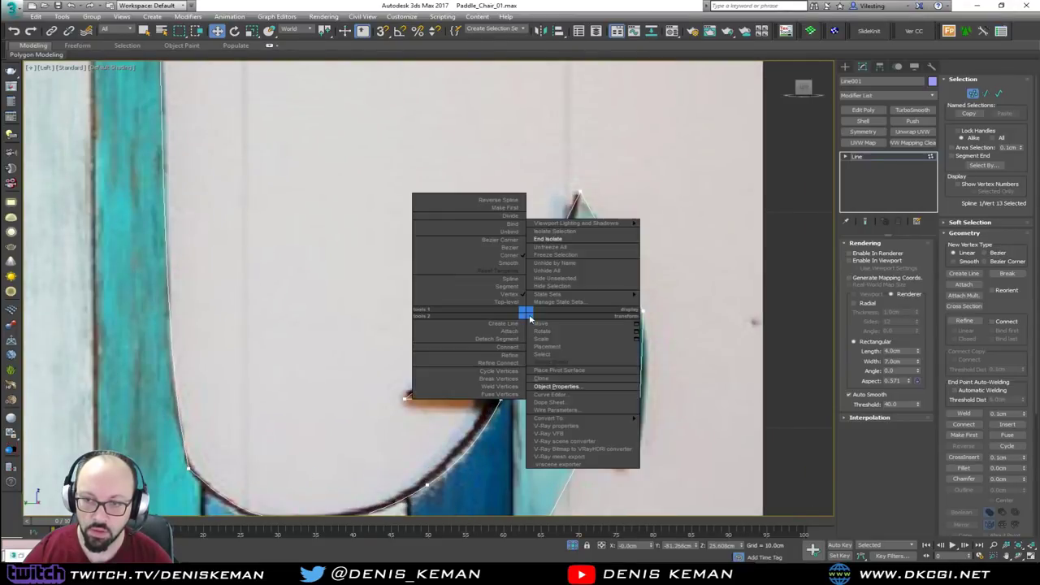
{"action": "left_click", "coordinate": [509, 262]}
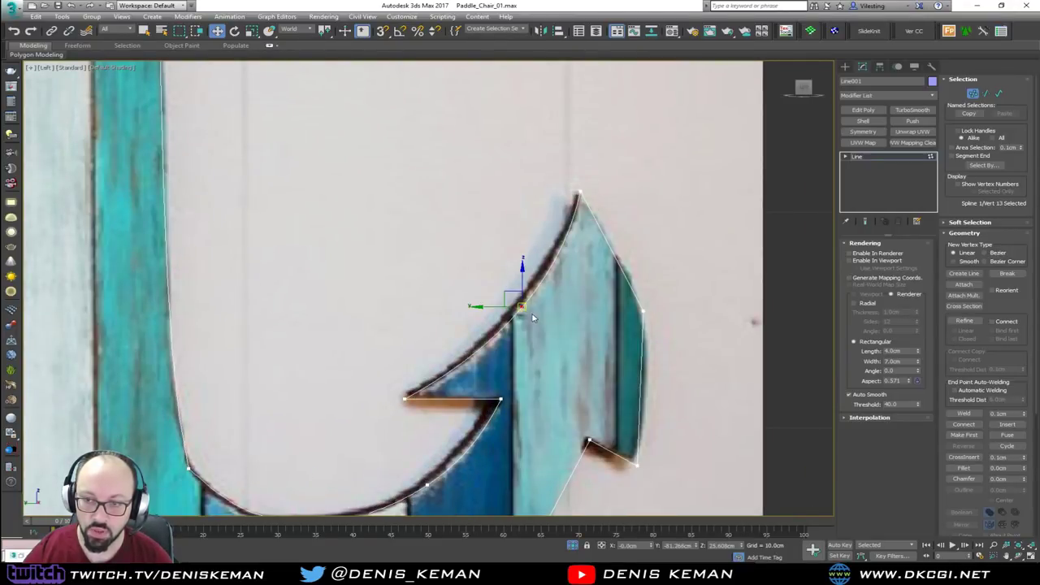
{"action": "left_click_drag", "start_coordinate": [621, 348], "coordinate": [622, 346]}
{"action": "right_click", "coordinate": [626, 320]}
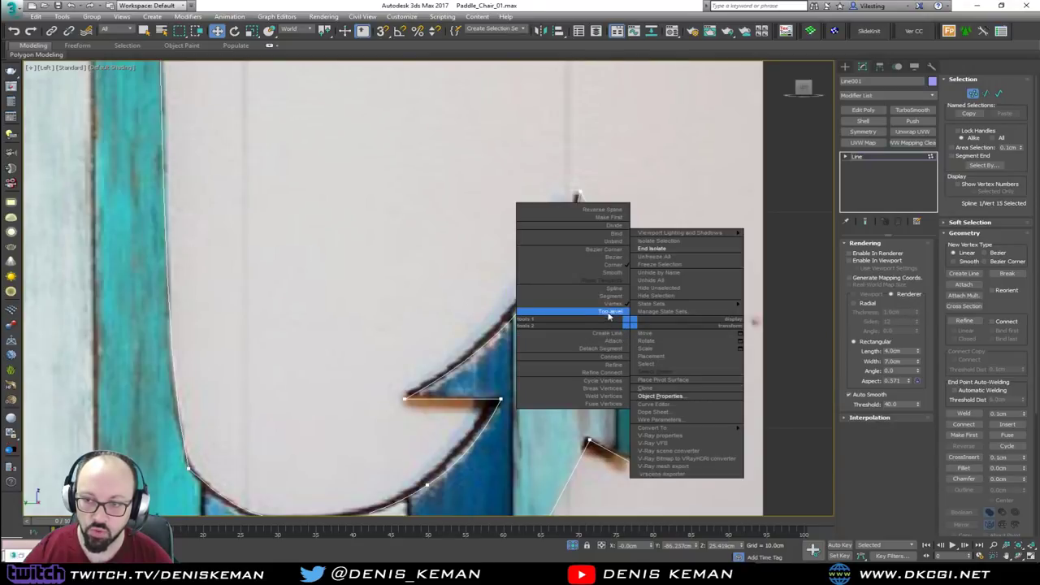
{"action": "left_click", "coordinate": [618, 279]}
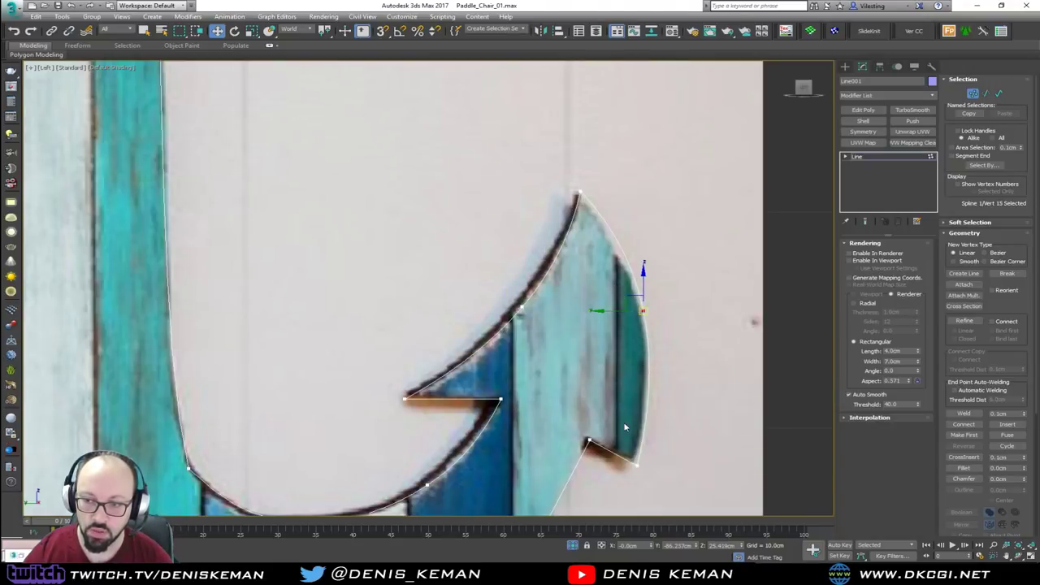
Step: Set the two vertices on the arm's lower outer edge to Smooth and shift the outer one along the photo's edge
{"action": "scroll", "coordinate": [597, 276], "scroll_direction": "down", "scroll_amount": 3}
{"action": "left_click", "coordinate": [547, 352]}
{"action": "left_click", "coordinate": [462, 404], "text": "ctrl"}
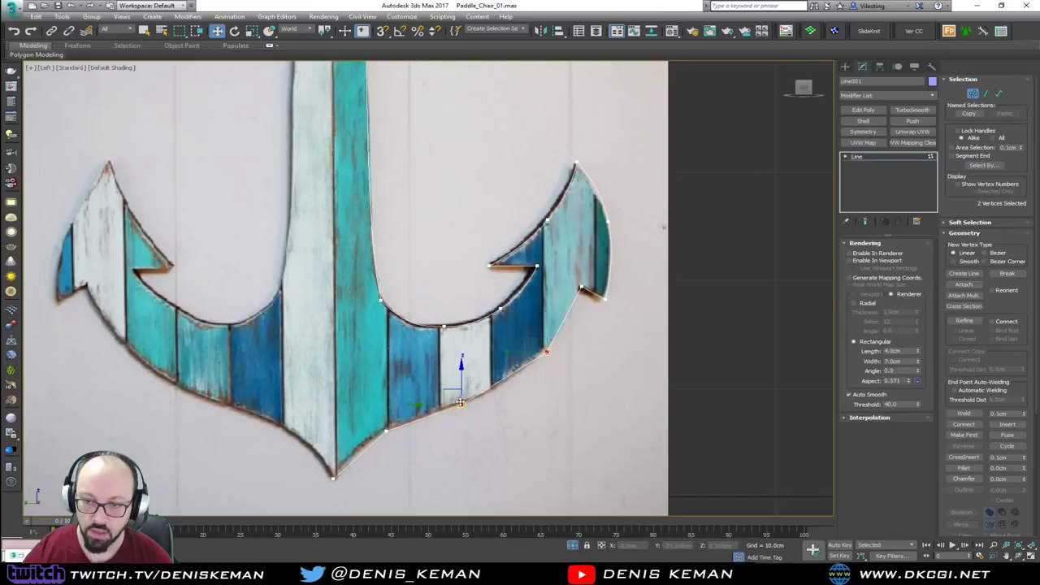
{"action": "right_click", "coordinate": [457, 398]}
{"action": "left_click", "coordinate": [439, 373]}
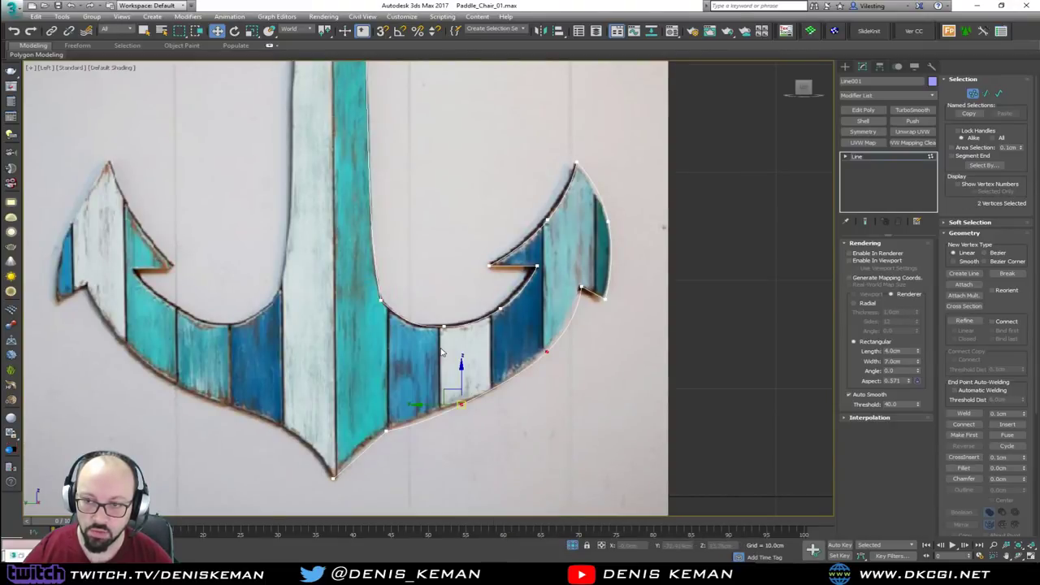
{"action": "left_click", "coordinate": [549, 346]}
{"action": "mouse_move", "coordinate": [532, 347]}
{"action": "left_mouse_down"}
{"action": "mouse_move", "coordinate": [569, 366]}
{"action": "mouse_move", "coordinate": [516, 341]}
{"action": "left_mouse_up"}
{"action": "key", "text": "ctrl+z"}
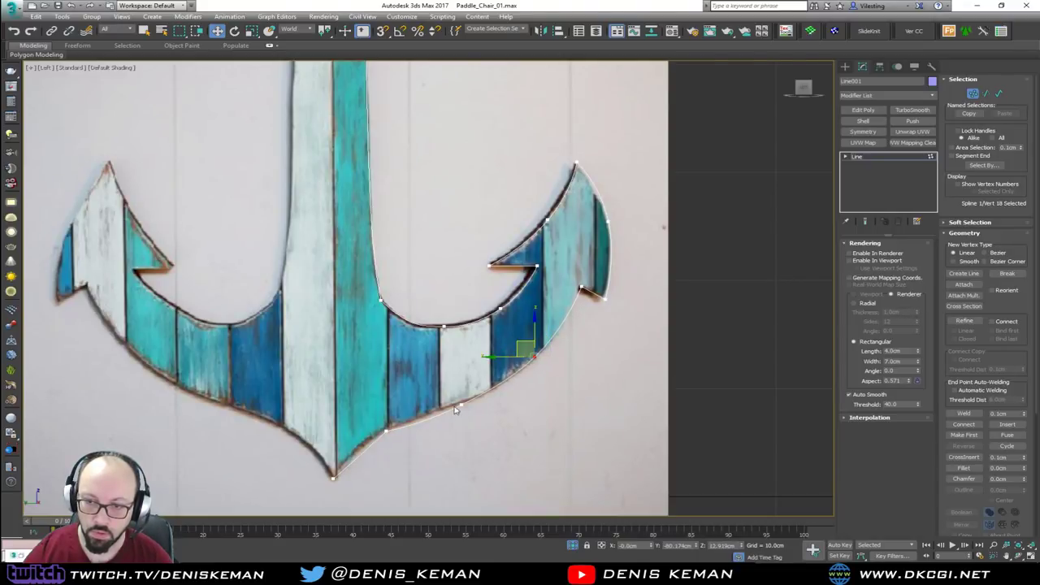
Step: Set the vertex nearest the bottom tip to Smooth and move the neighbouring lower-edge vertex slightly outward
{"action": "left_click", "coordinate": [385, 429]}
{"action": "right_click", "coordinate": [371, 398]}
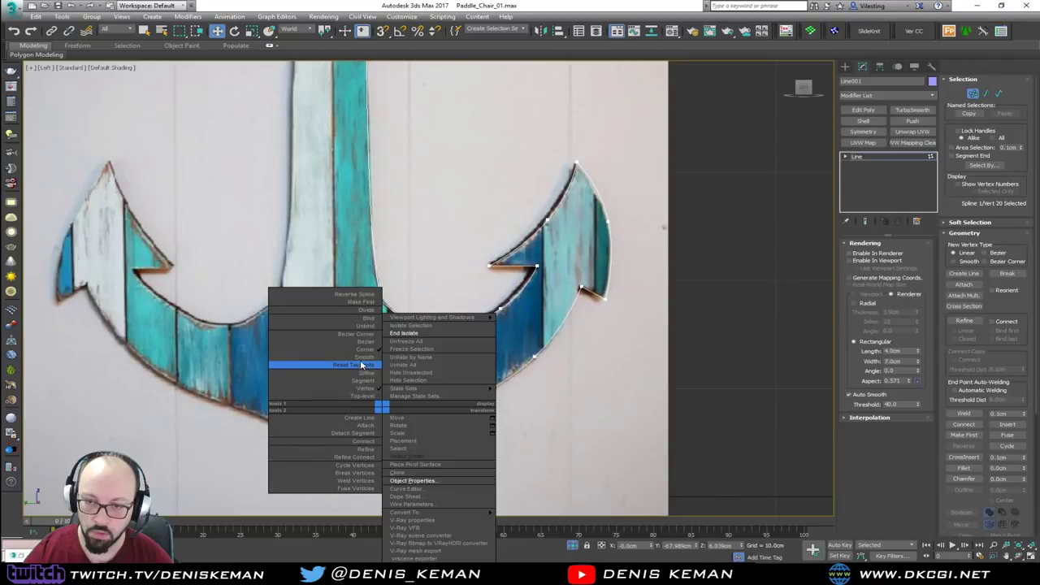
{"action": "left_click", "coordinate": [360, 383]}
{"action": "left_click", "coordinate": [461, 404]}
{"action": "right_click", "coordinate": [460, 405]}
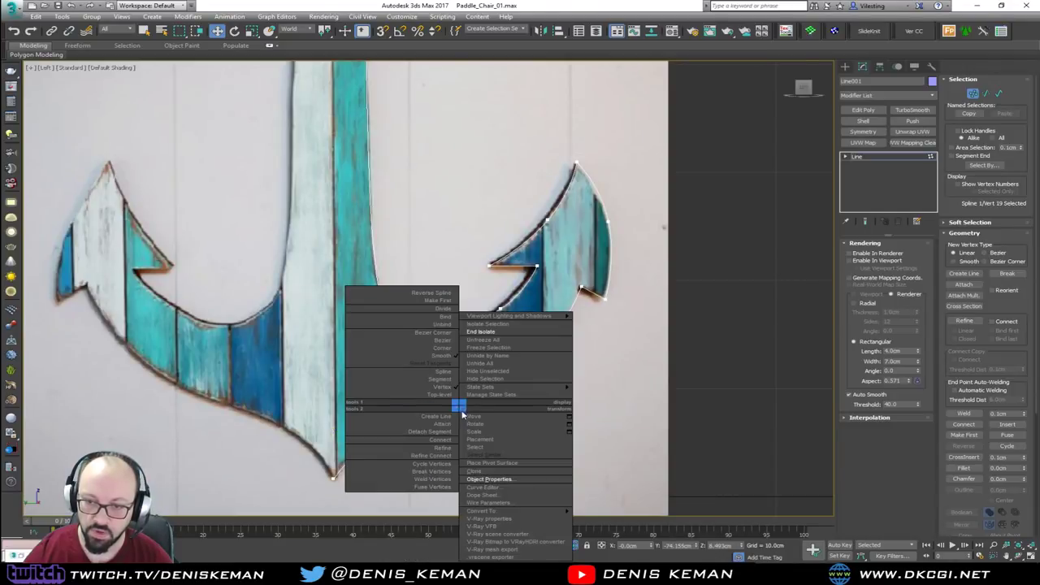
{"action": "left_click", "coordinate": [439, 358]}
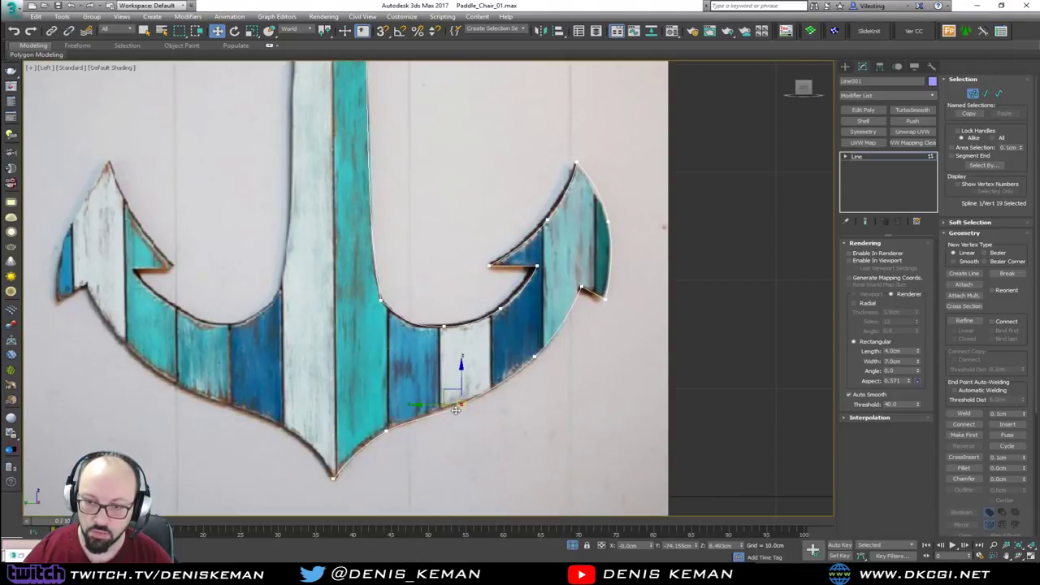
{"action": "left_click_drag", "start_coordinate": [446, 394], "coordinate": [461, 394]}
{"action": "left_click", "coordinate": [535, 407]}
{"action": "scroll", "coordinate": [484, 432], "scroll_direction": "down", "scroll_amount": 4}
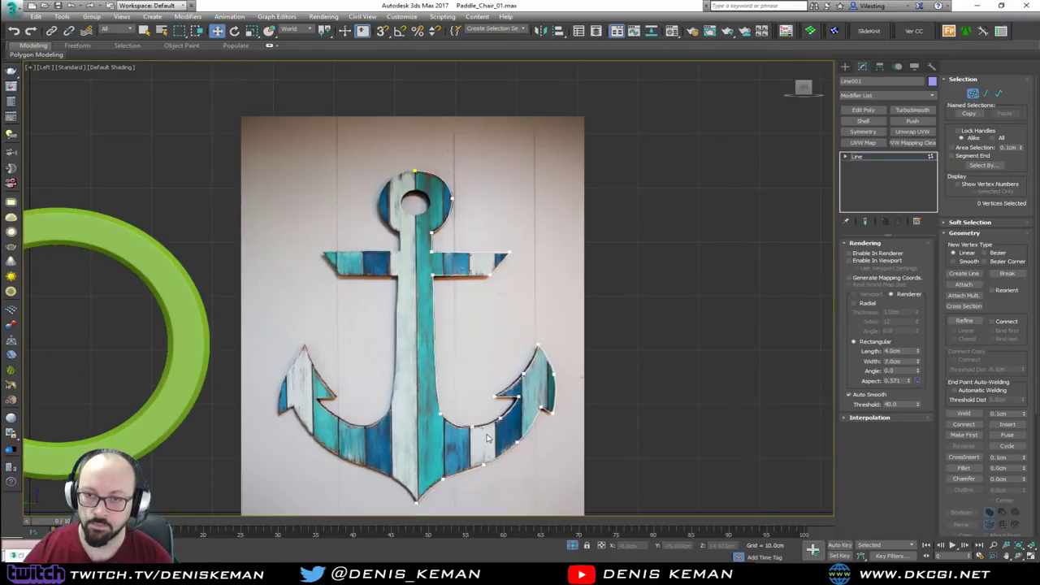
{"action": "scroll", "coordinate": [432, 265], "scroll_direction": "up", "scroll_amount": 2}
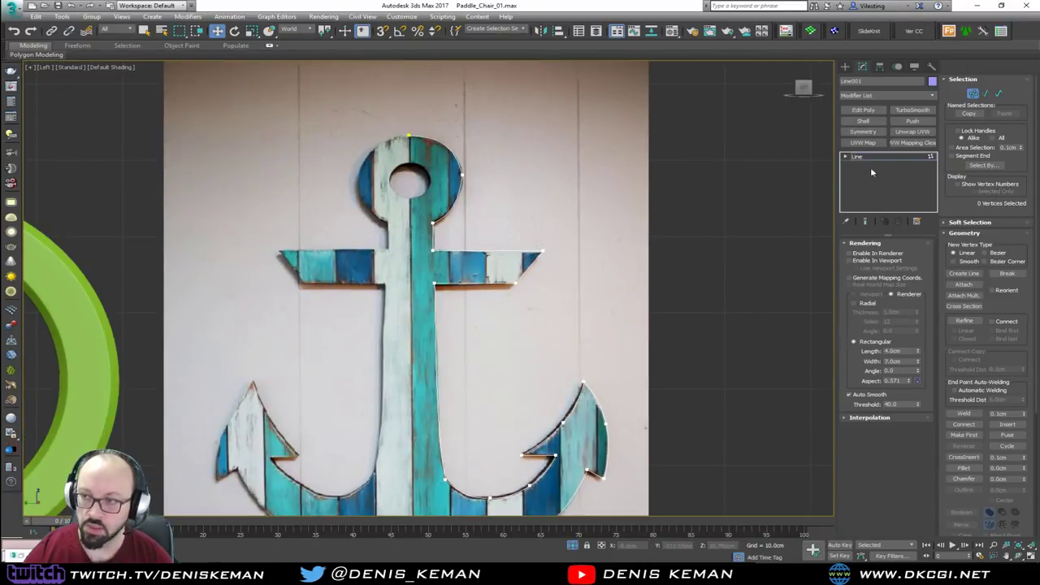
Step: Move only the half outline's pivot onto the anchor's vertical centre line, aligned with the bottom tip vertex
{"action": "scroll", "coordinate": [550, 134], "scroll_direction": "down", "scroll_amount": 3}
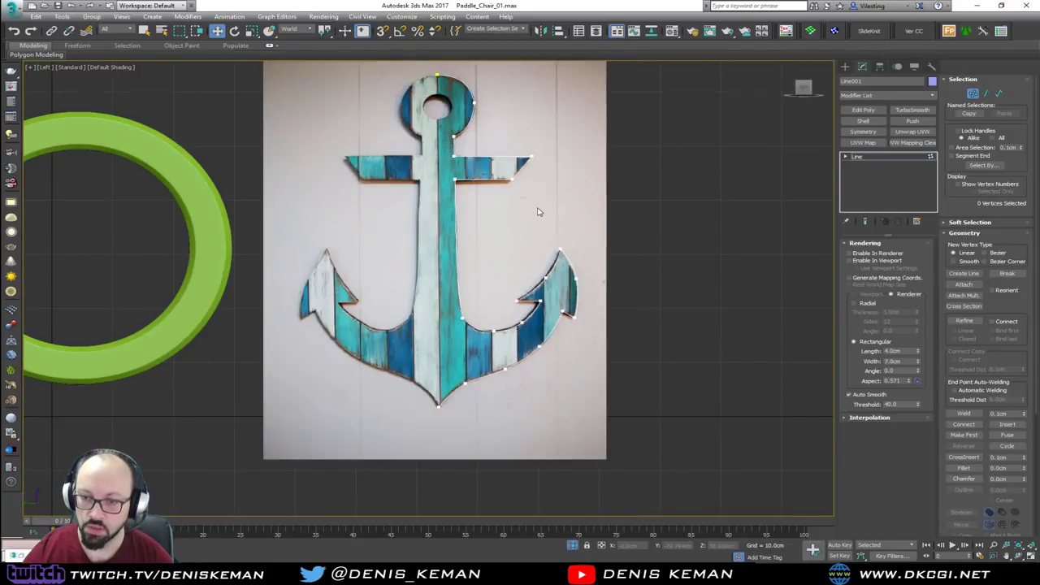
{"action": "left_click", "coordinate": [857, 158]}
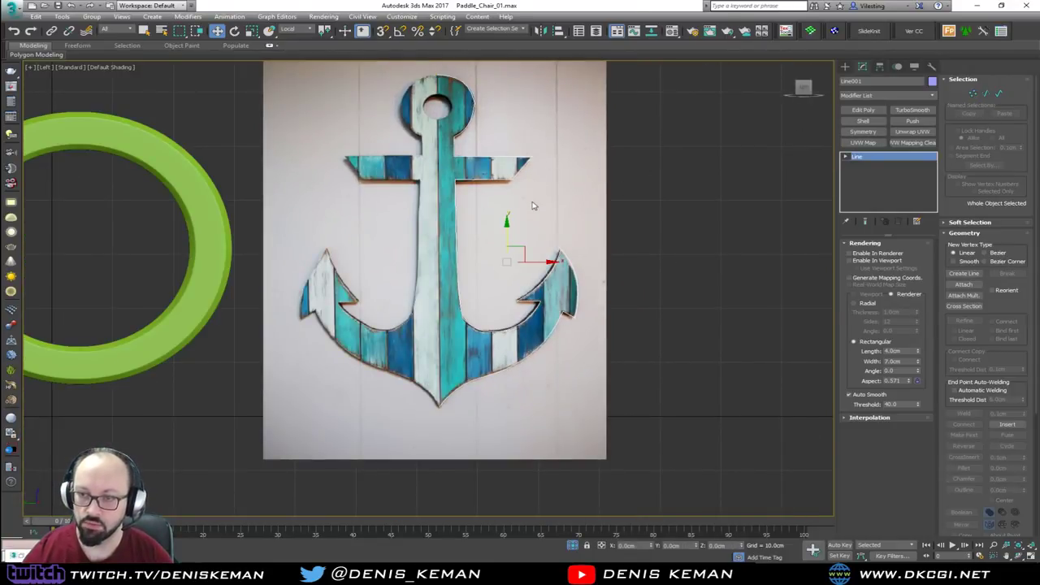
{"action": "middle_click_drag", "start_coordinate": [439, 134], "coordinate": [459, 187]}
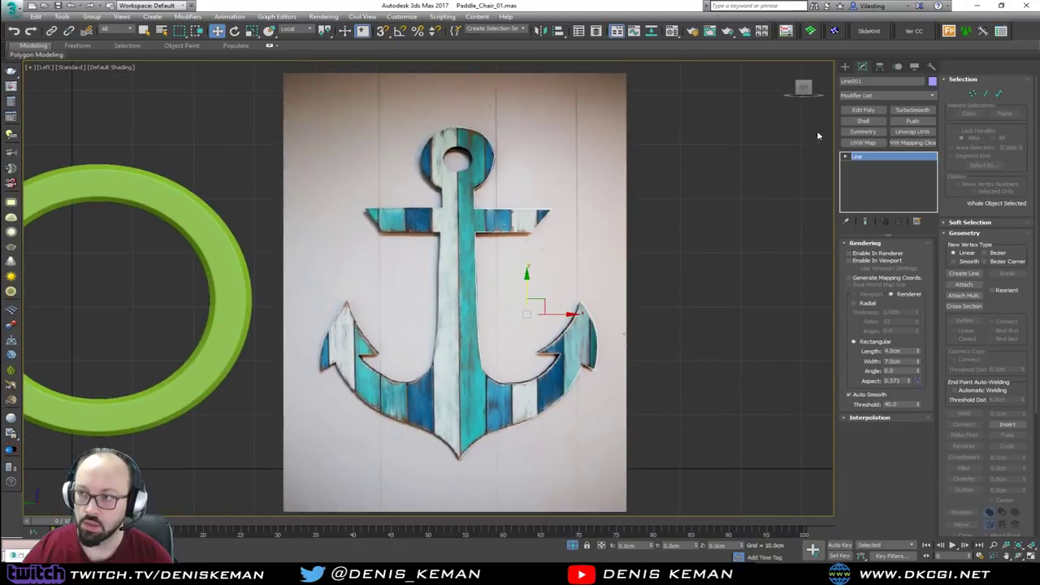
{"action": "left_click", "coordinate": [878, 67]}
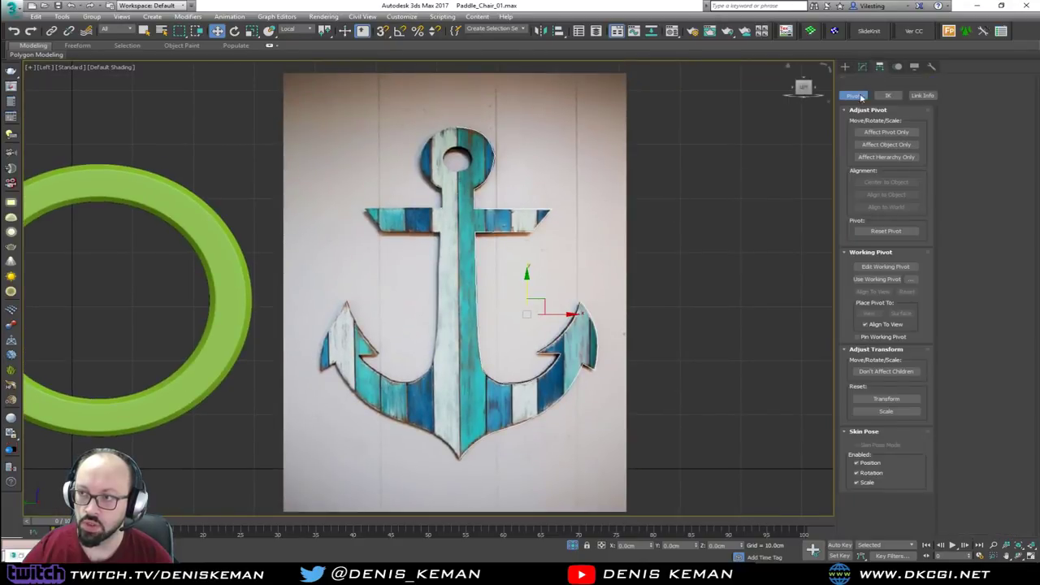
{"action": "left_click", "coordinate": [884, 132]}
{"action": "left_click_drag", "start_coordinate": [551, 316], "coordinate": [464, 460]}
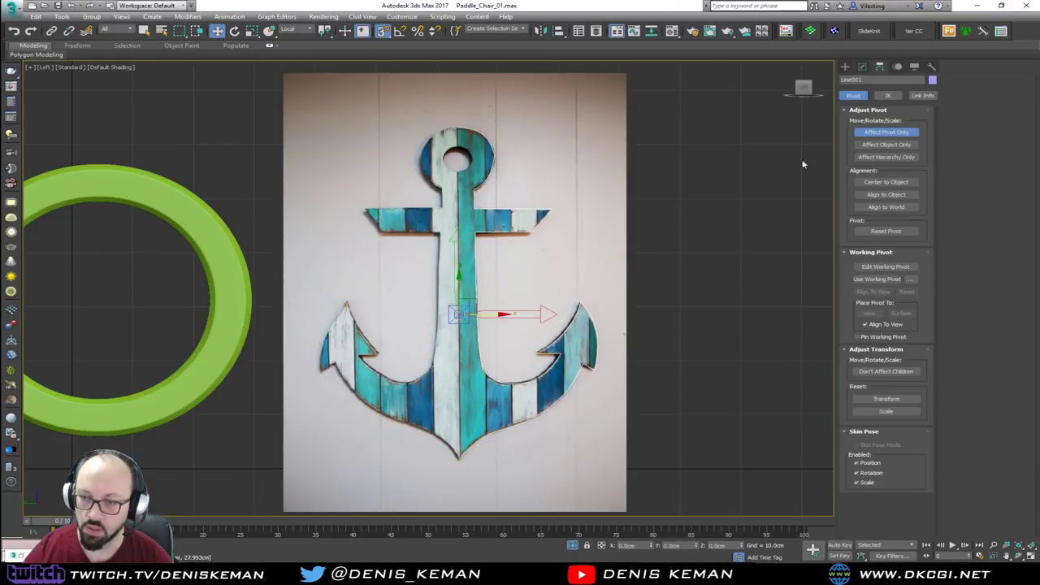
{"action": "left_click", "coordinate": [886, 132]}
Step: Try mirroring the half outline with a flipped Symmetry modifier on the X axis, and remove the modifier
{"action": "left_click", "coordinate": [863, 67]}
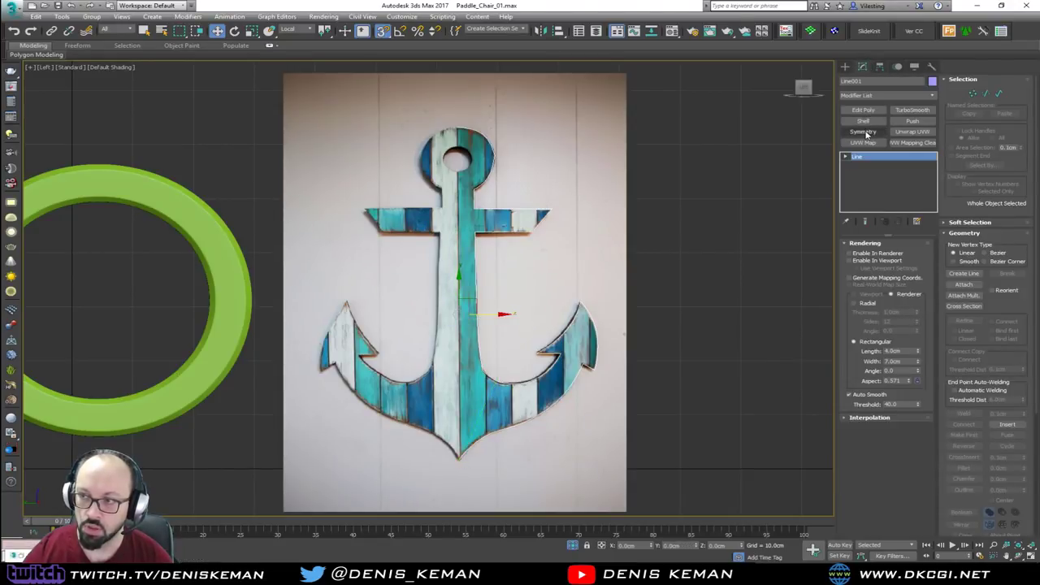
{"action": "left_click", "coordinate": [863, 132]}
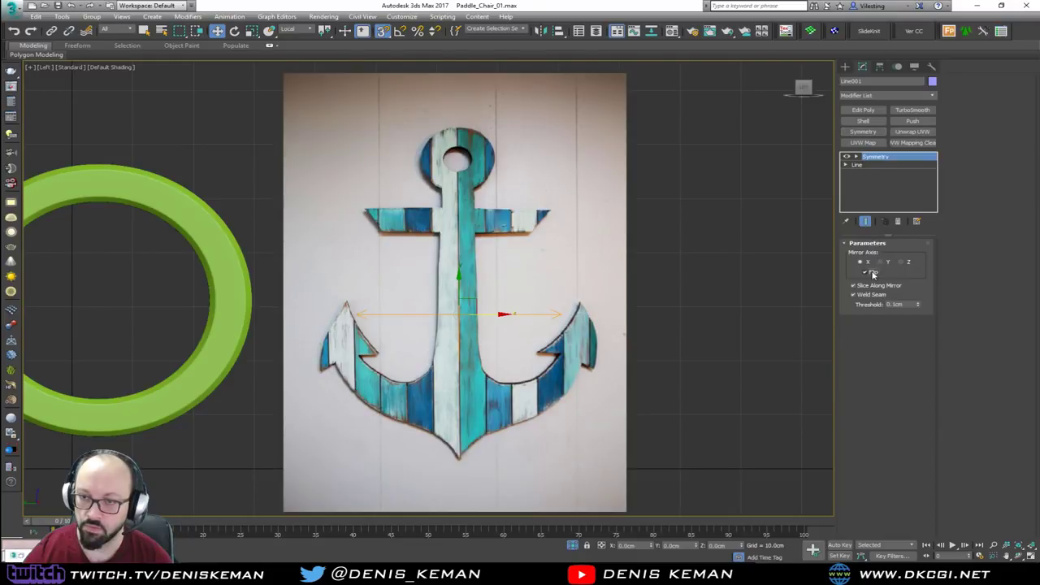
{"action": "left_click", "coordinate": [899, 222]}
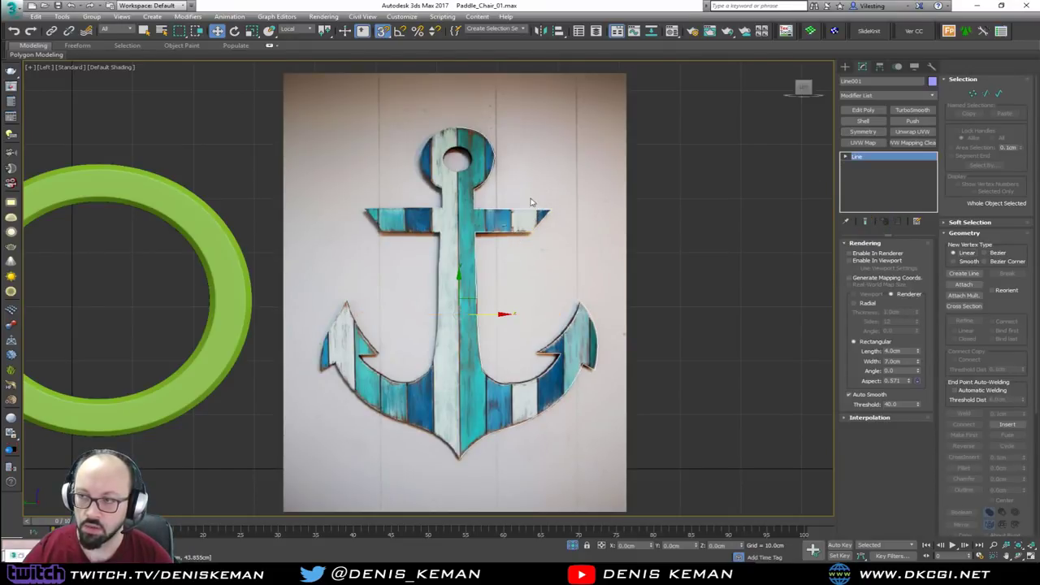
Step: Try to join the outline's open top and bottom ends using Refine with Connect and the Connect Only option
{"action": "key", "text": "1"}
{"action": "left_click", "coordinate": [460, 133]}
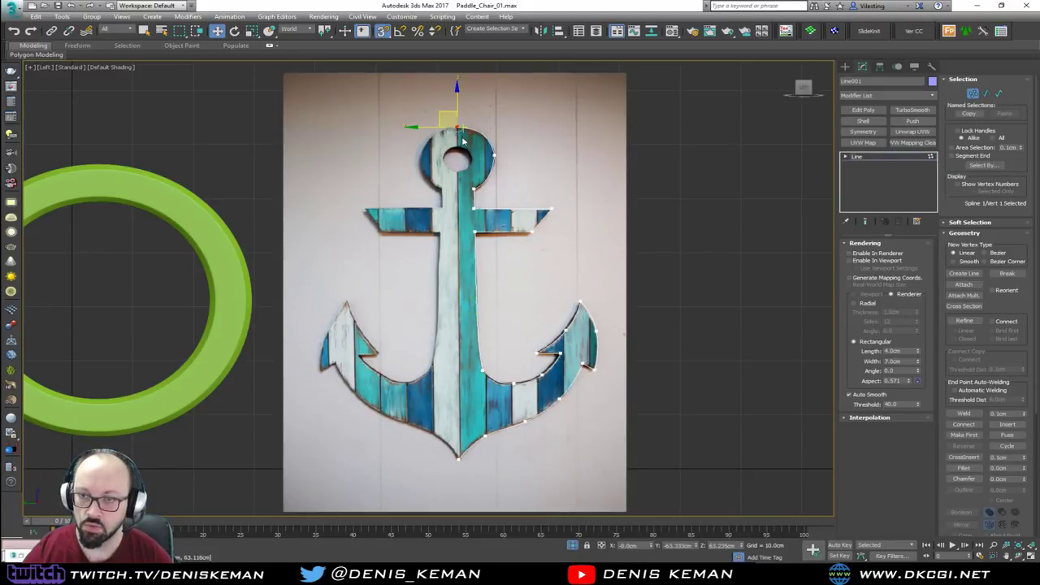
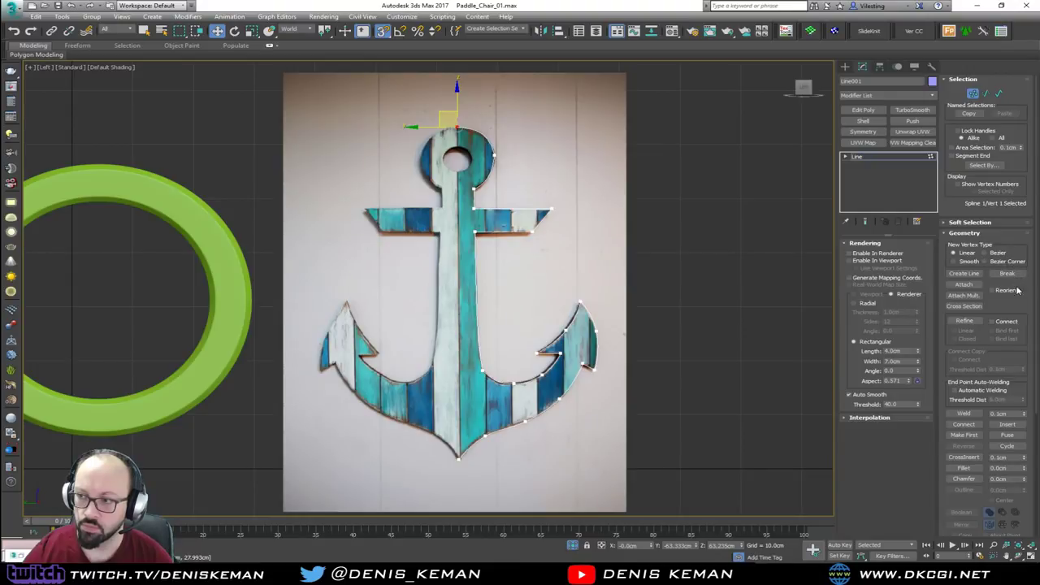
{"action": "left_click", "coordinate": [964, 321]}
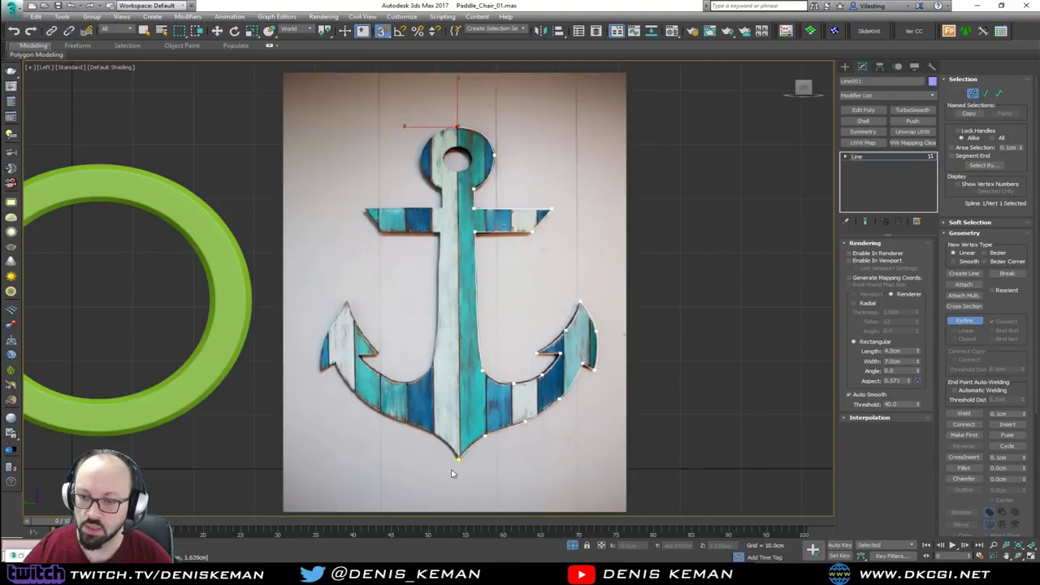
{"action": "left_click", "coordinate": [457, 128]}
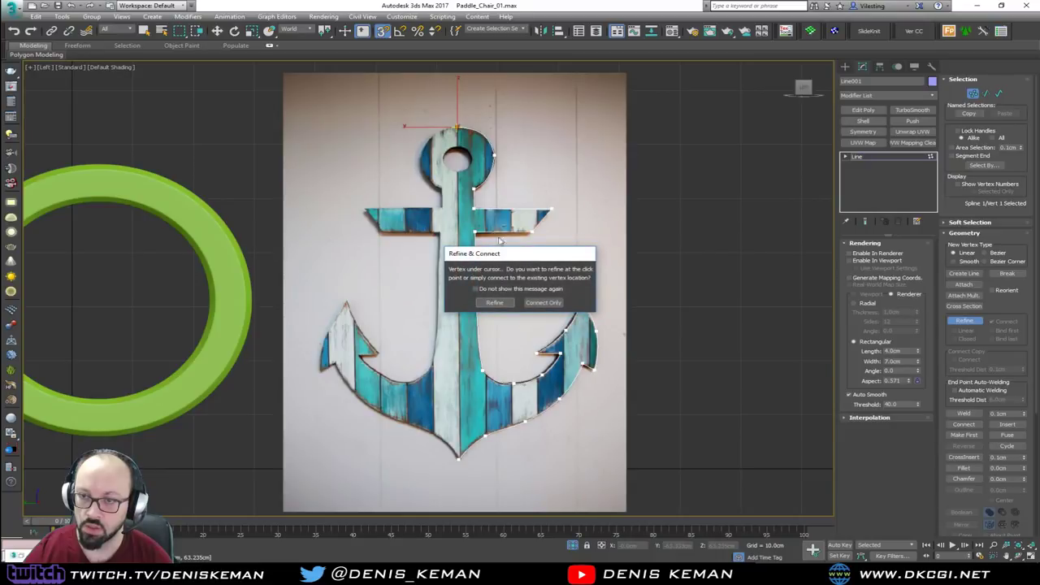
{"action": "left_click", "coordinate": [543, 302]}
{"action": "key", "text": "w"}
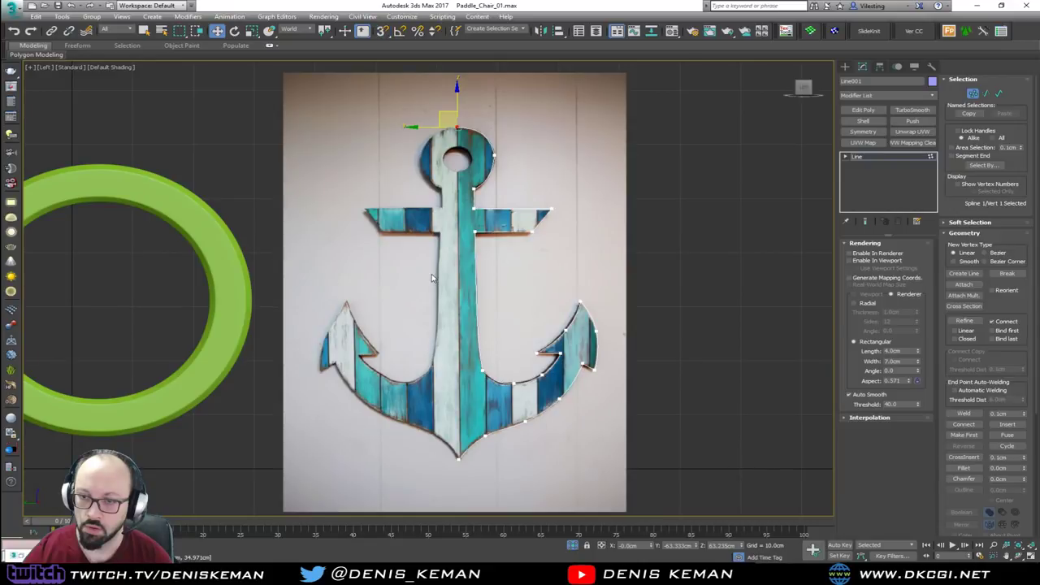
{"action": "left_click", "coordinate": [419, 293]}
Step: Try an Edit Poly modifier on the open half outline and delete it from the stack
{"action": "scroll", "coordinate": [459, 157], "scroll_direction": "up", "scroll_amount": 4}
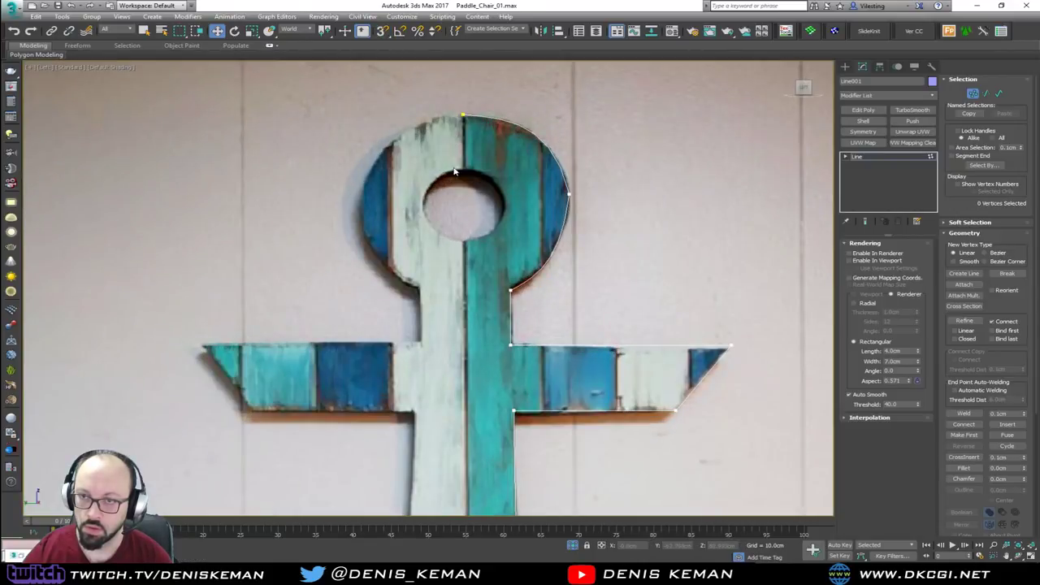
{"action": "scroll", "coordinate": [459, 157], "scroll_direction": "down", "scroll_amount": 1}
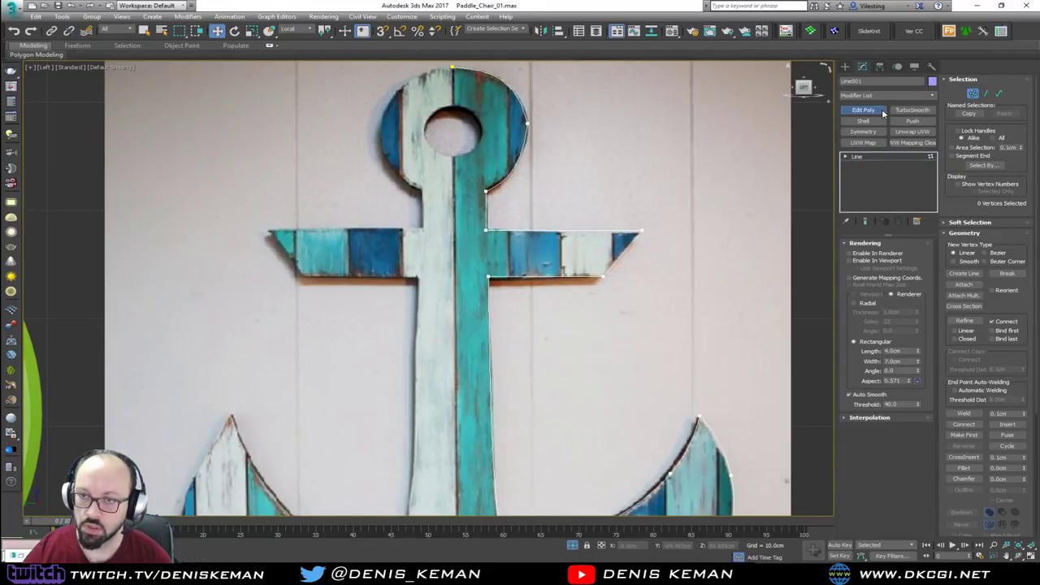
{"action": "left_click", "coordinate": [876, 110]}
{"action": "left_click", "coordinate": [898, 221]}
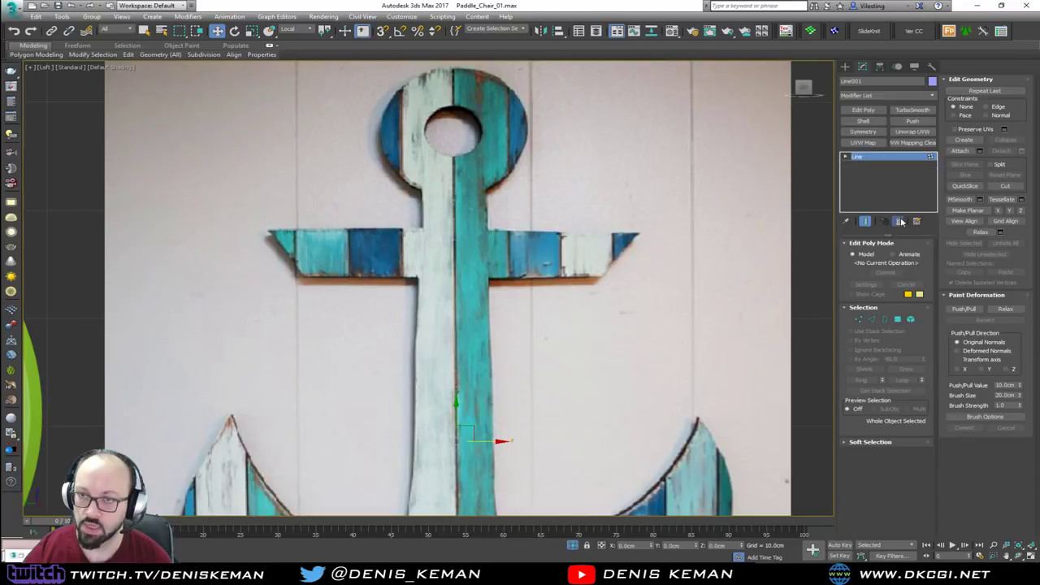
{"action": "scroll", "coordinate": [504, 179], "scroll_direction": "down", "scroll_amount": 4}
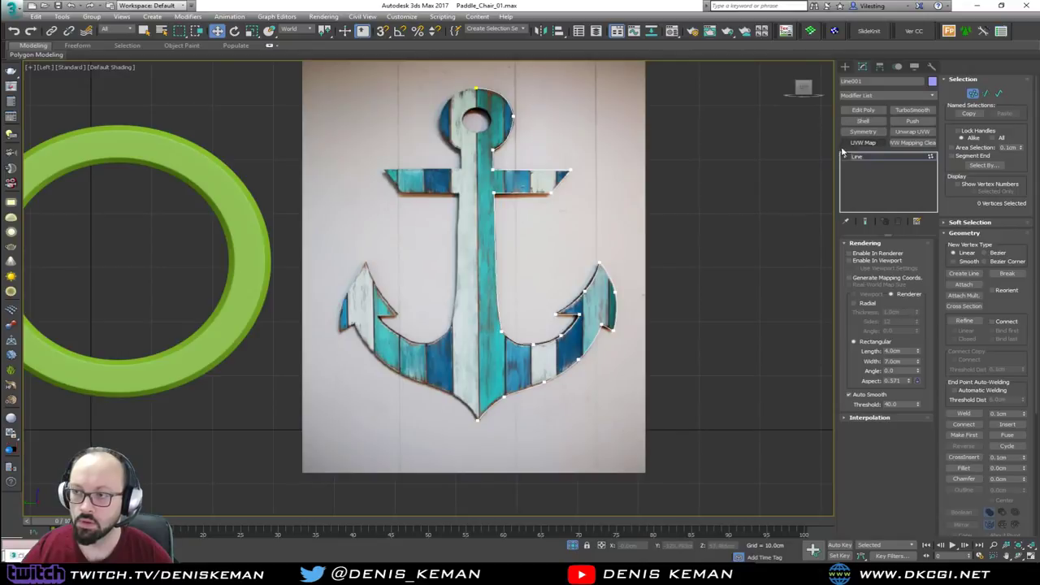
Step: Try to close the half outline from within the spline with Create Line and Refine Connect, and leave both commands
{"action": "left_click", "coordinate": [973, 93]}
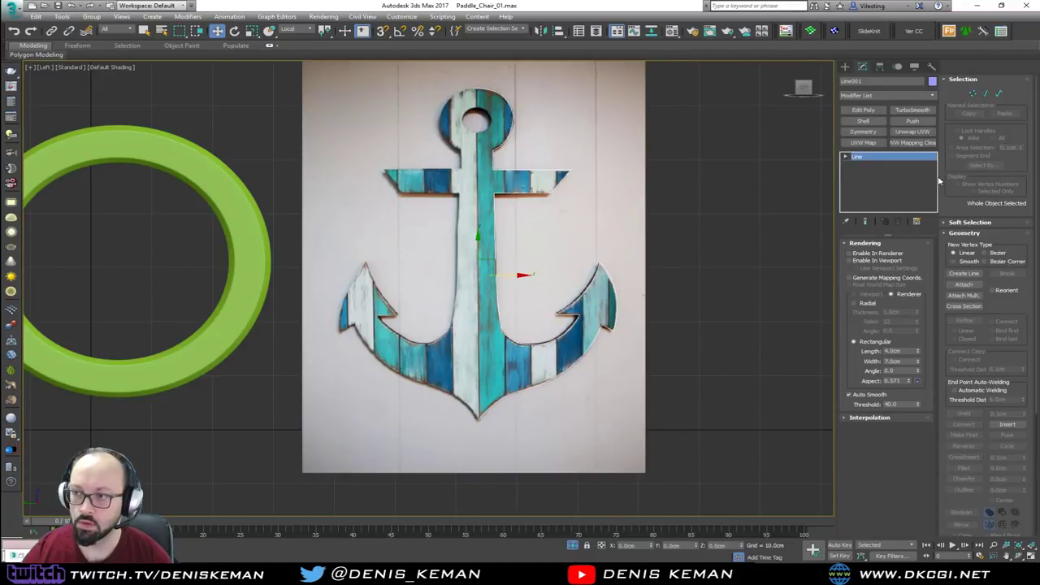
{"action": "left_click", "coordinate": [971, 273]}
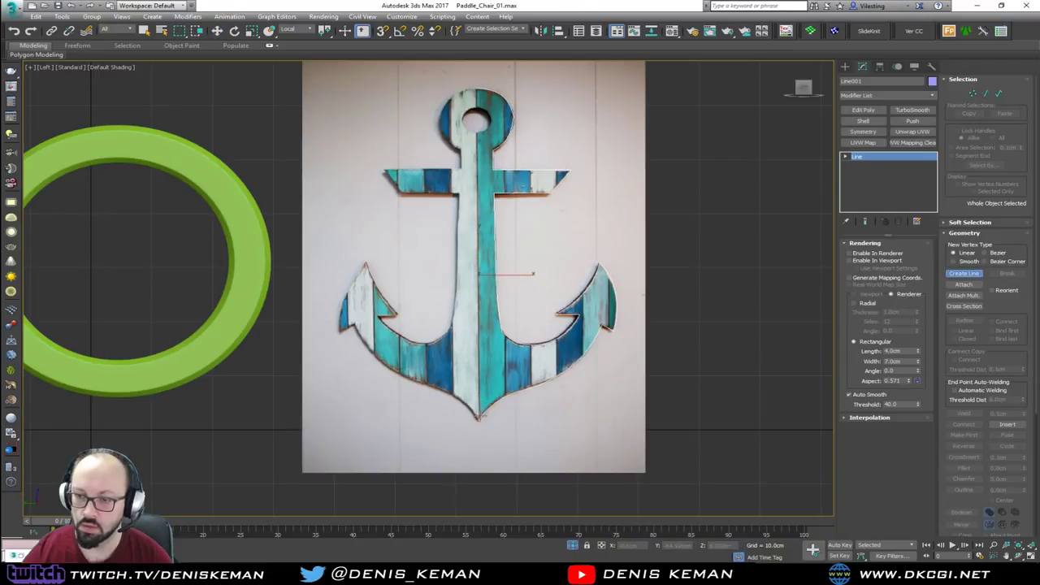
{"action": "right_click", "coordinate": [441, 264]}
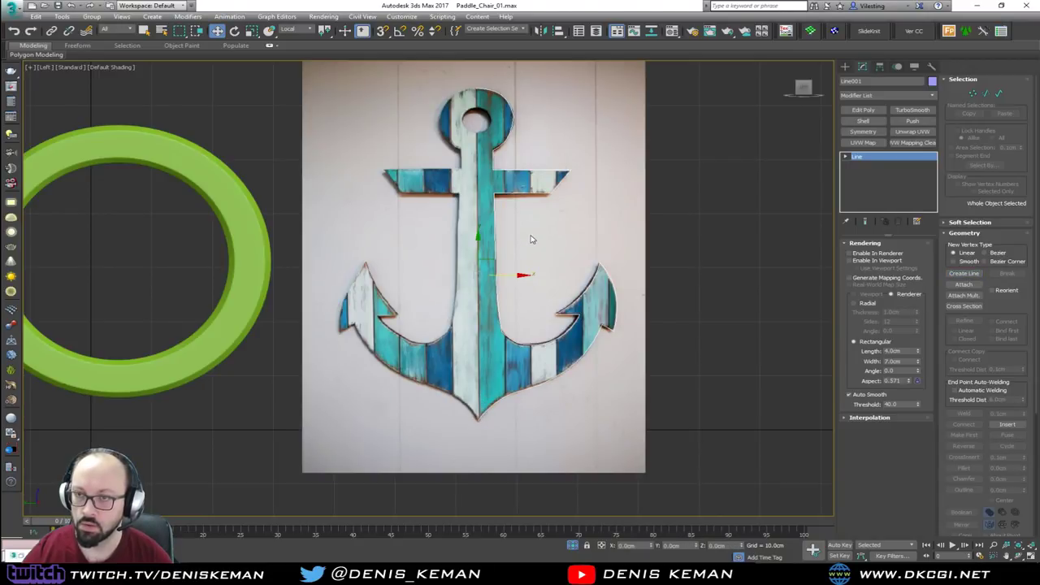
{"action": "key", "text": "1"}
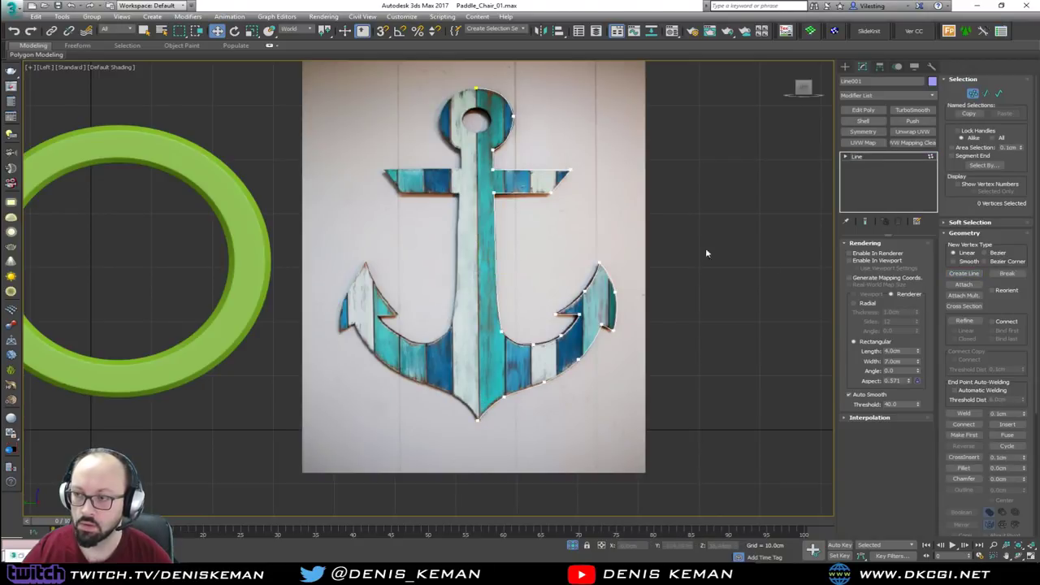
{"action": "left_click", "coordinate": [978, 322]}
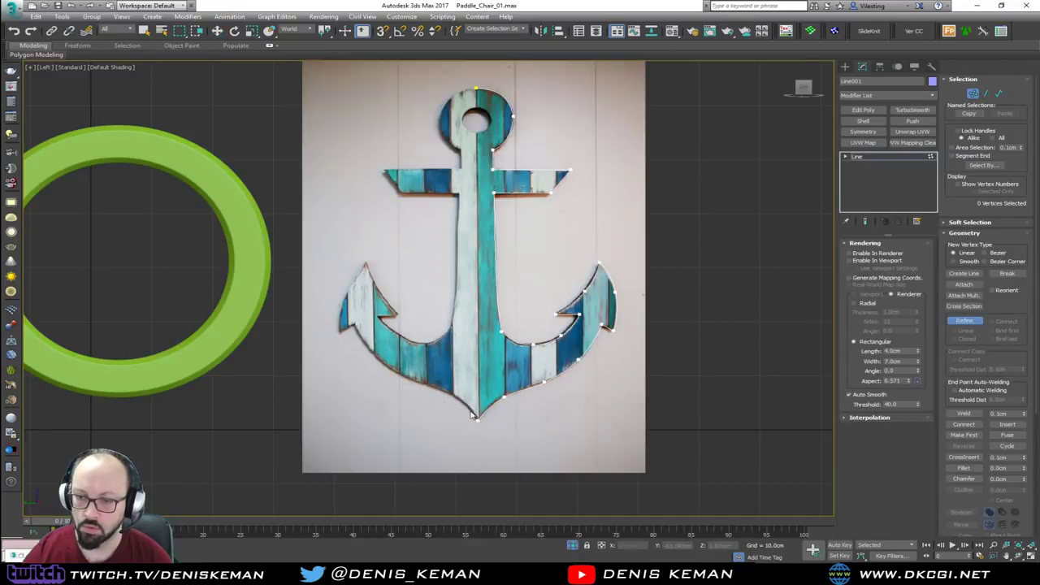
{"action": "left_click", "coordinate": [506, 327]}
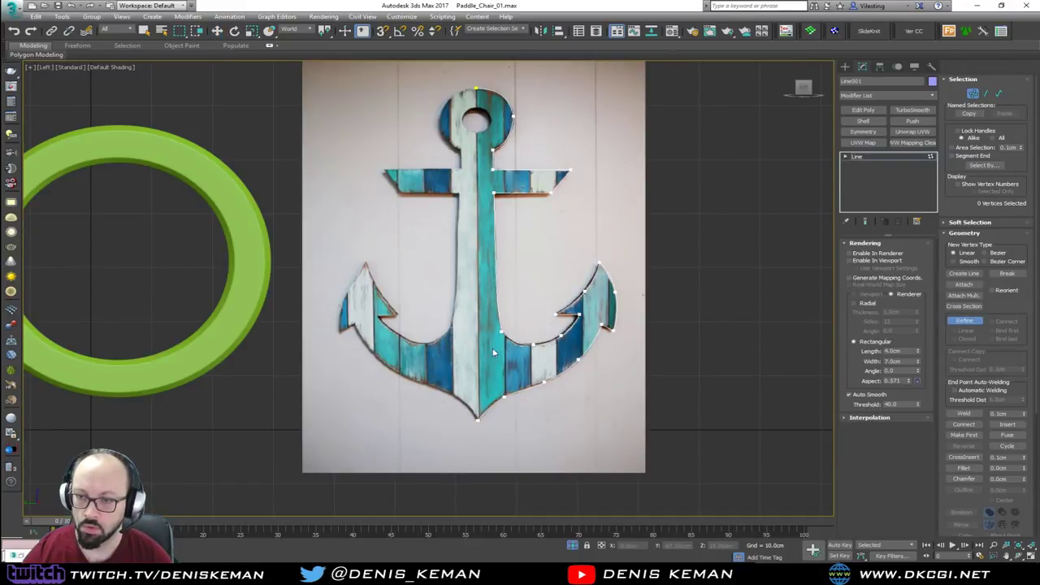
{"action": "right_click", "coordinate": [503, 335]}
{"action": "right_click", "coordinate": [483, 353]}
{"action": "left_click", "coordinate": [481, 363]}
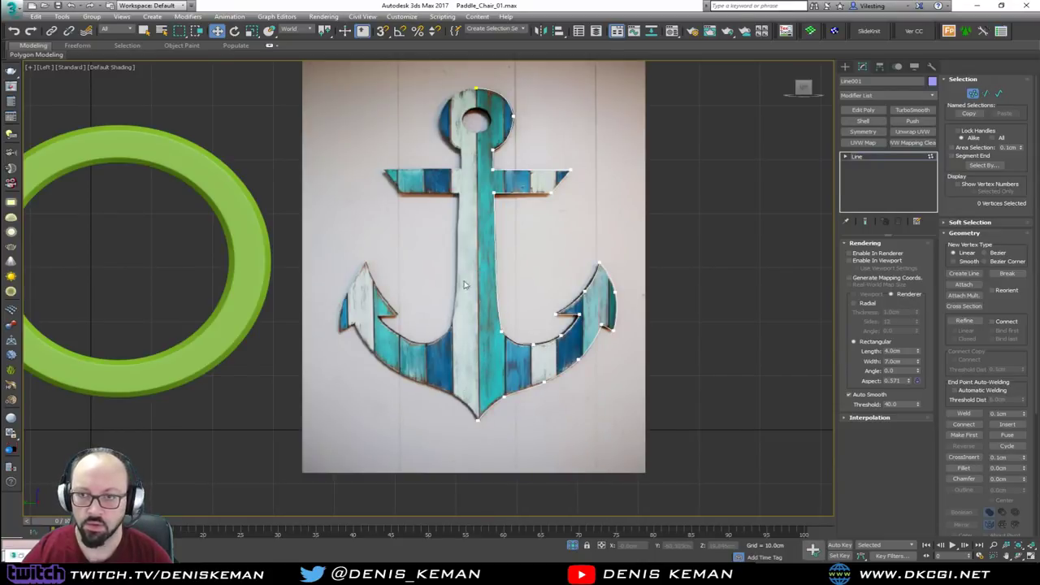
Step: Draw a separate straight line from the outline's top vertex down the anchor's centre to the bottom tip vertex
{"action": "scroll", "coordinate": [465, 285], "scroll_direction": "up", "scroll_amount": 4}
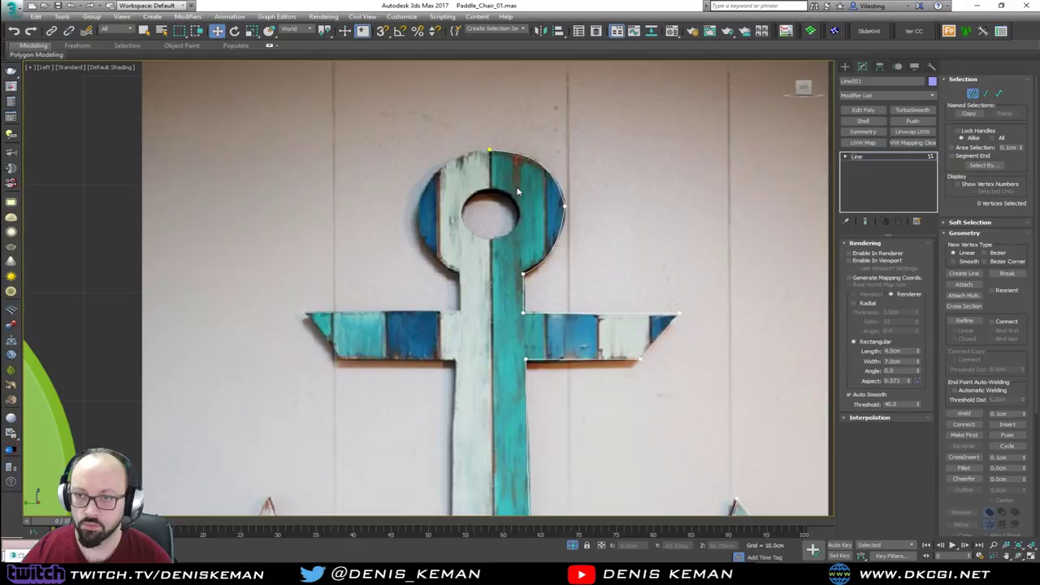
{"action": "middle_click_drag", "start_coordinate": [504, 209], "coordinate": [510, 130]}
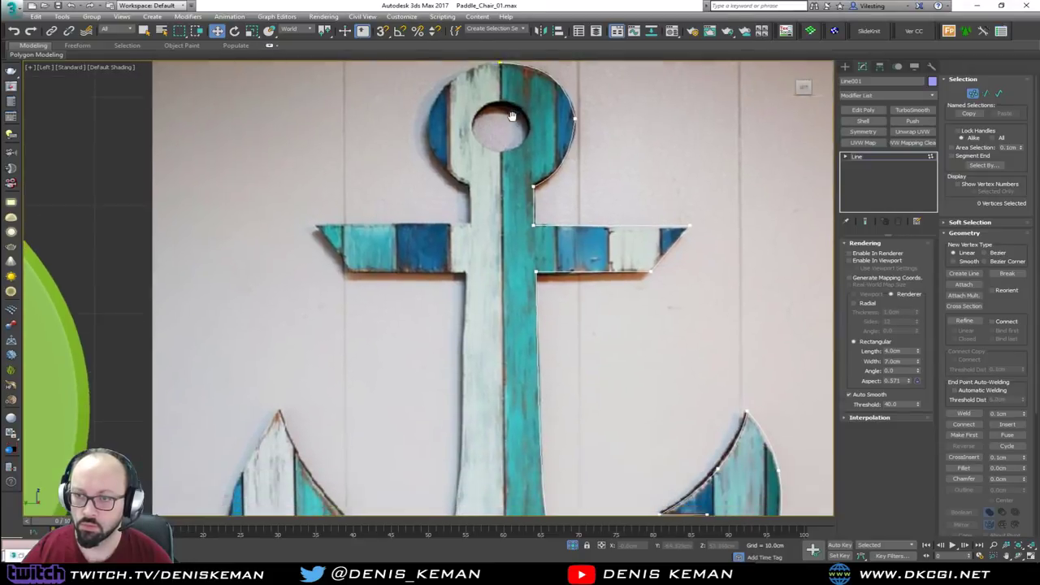
{"action": "scroll", "coordinate": [521, 184], "scroll_direction": "down", "scroll_amount": 2}
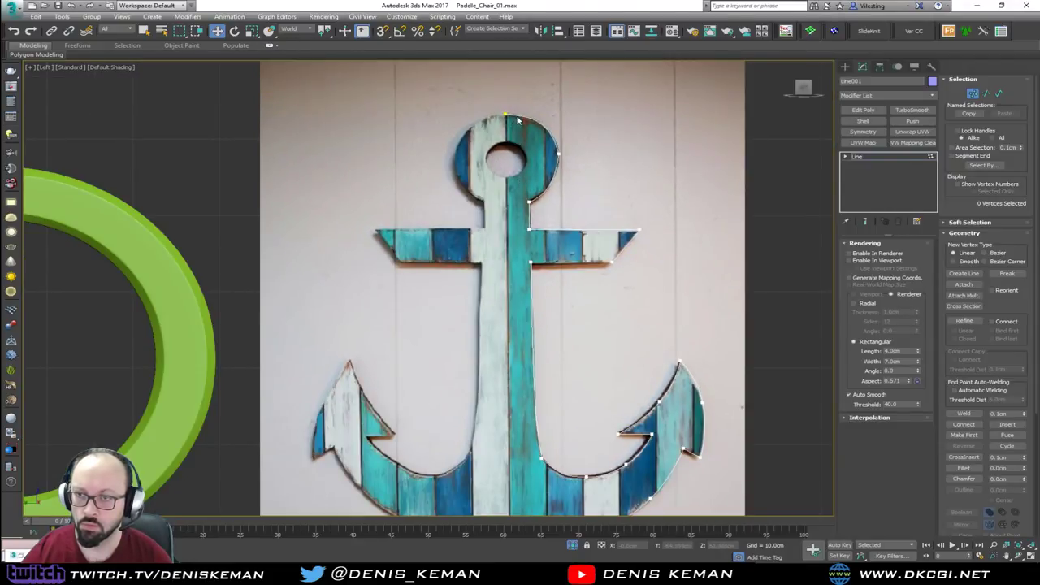
{"action": "right_click", "coordinate": [499, 154]}
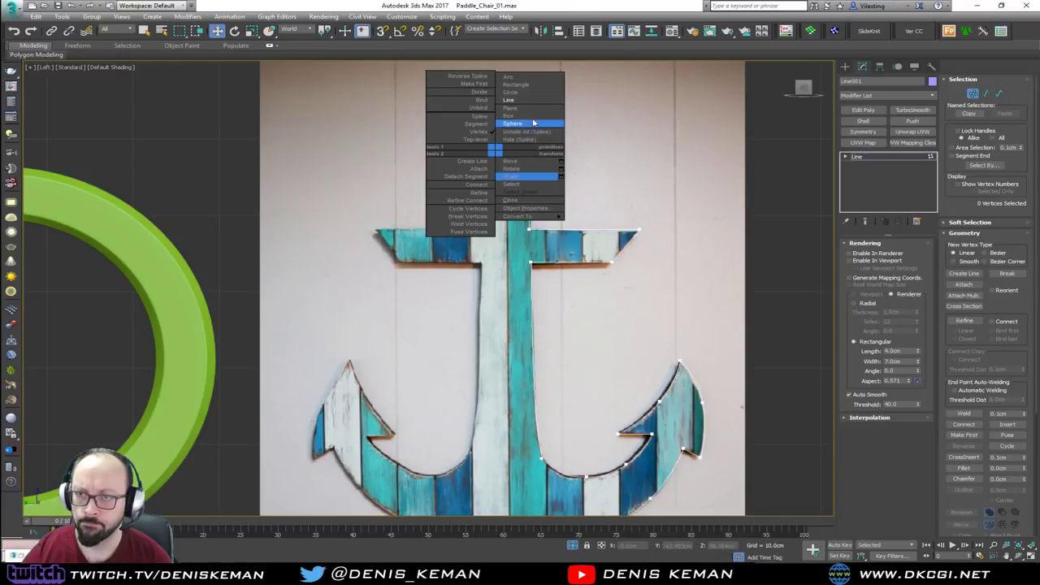
{"action": "left_click", "coordinate": [511, 100]}
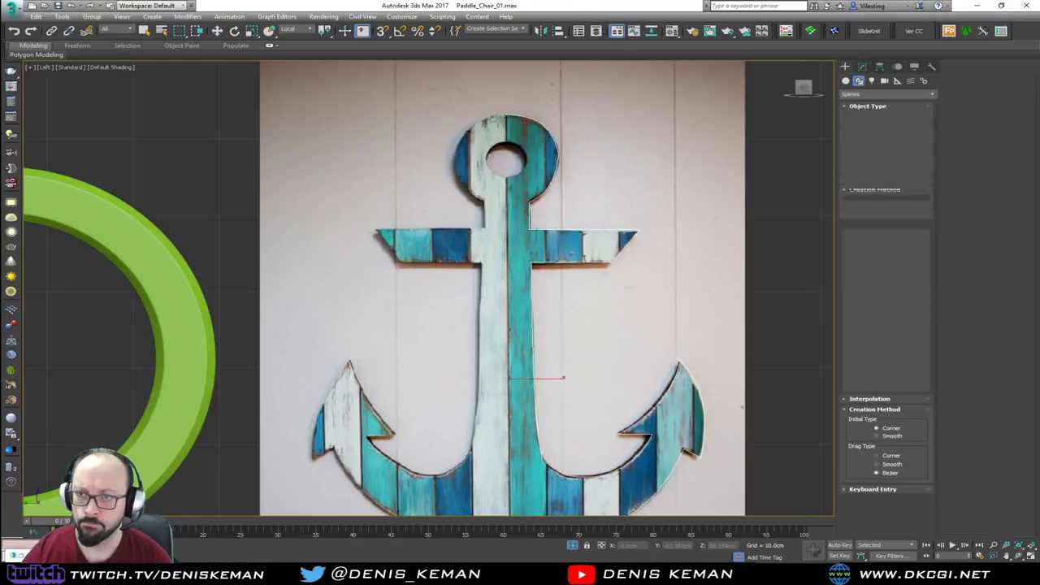
{"action": "left_click", "coordinate": [504, 116]}
{"action": "middle_click_drag", "start_coordinate": [458, 269], "coordinate": [454, 68]}
{"action": "left_click", "coordinate": [506, 379]}
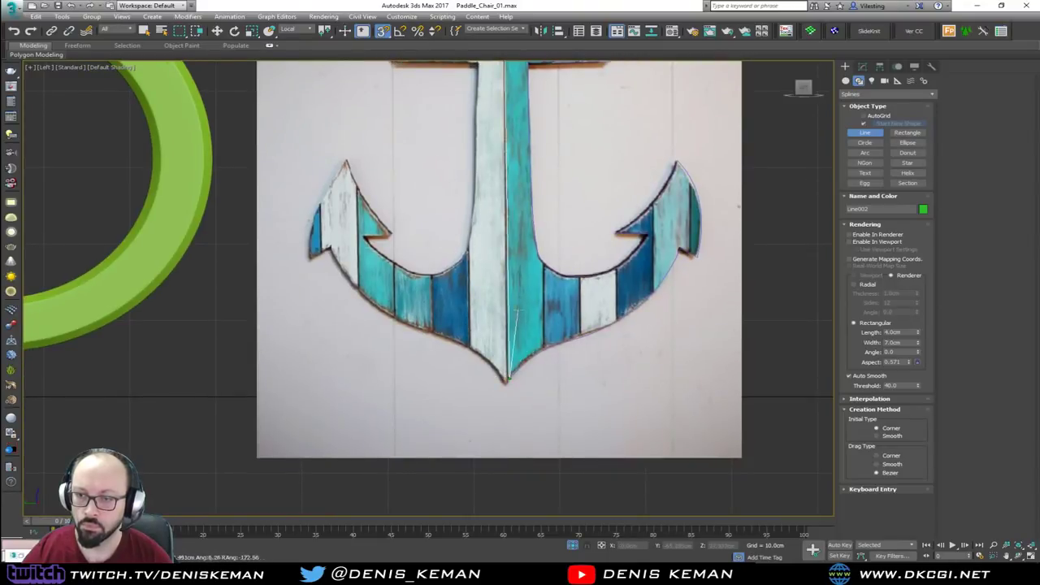
{"action": "right_click", "coordinate": [521, 309]}
{"action": "right_click", "coordinate": [551, 313]}
Step: Select the half outline and attach the new centre line to it
{"action": "middle_click_drag", "start_coordinate": [505, 147], "coordinate": [487, 393]}
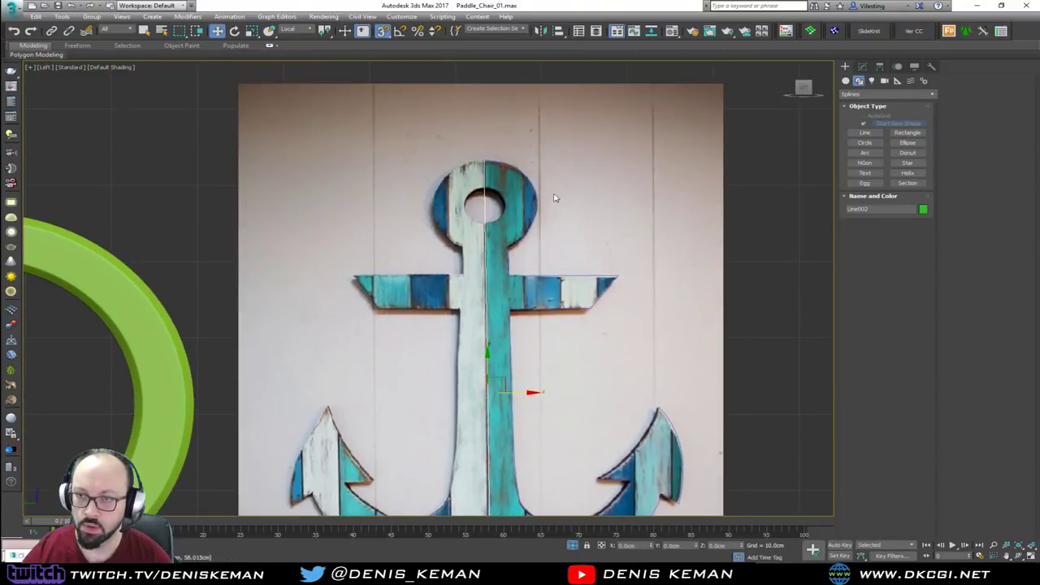
{"action": "left_click_drag", "start_coordinate": [555, 197], "coordinate": [522, 222]}
{"action": "left_click", "coordinate": [862, 66]}
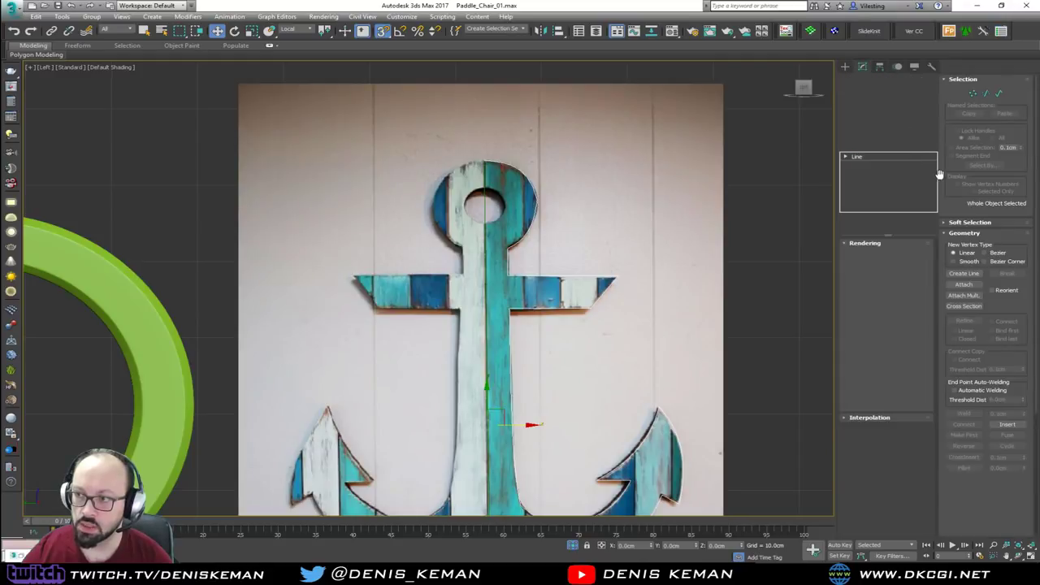
{"action": "left_click", "coordinate": [965, 287]}
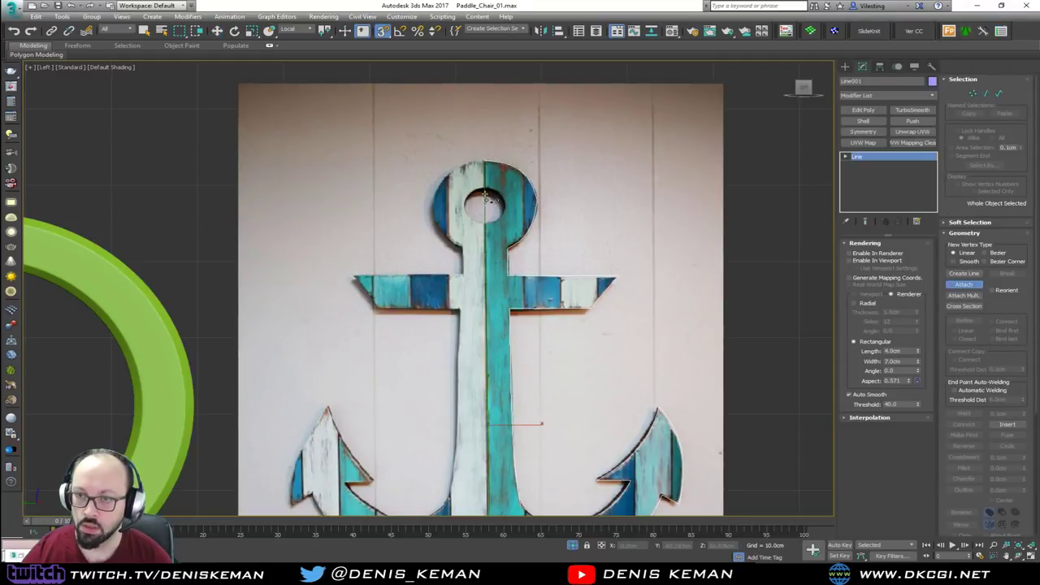
Step: Weld the two overlapping vertices at the top of the anchor's ring, where the outline meets the centre line
{"action": "scroll", "coordinate": [490, 170], "scroll_direction": "up", "scroll_amount": 5}
{"action": "key", "text": "1"}
{"action": "scroll", "coordinate": [484, 157], "scroll_direction": "up", "scroll_amount": 3}
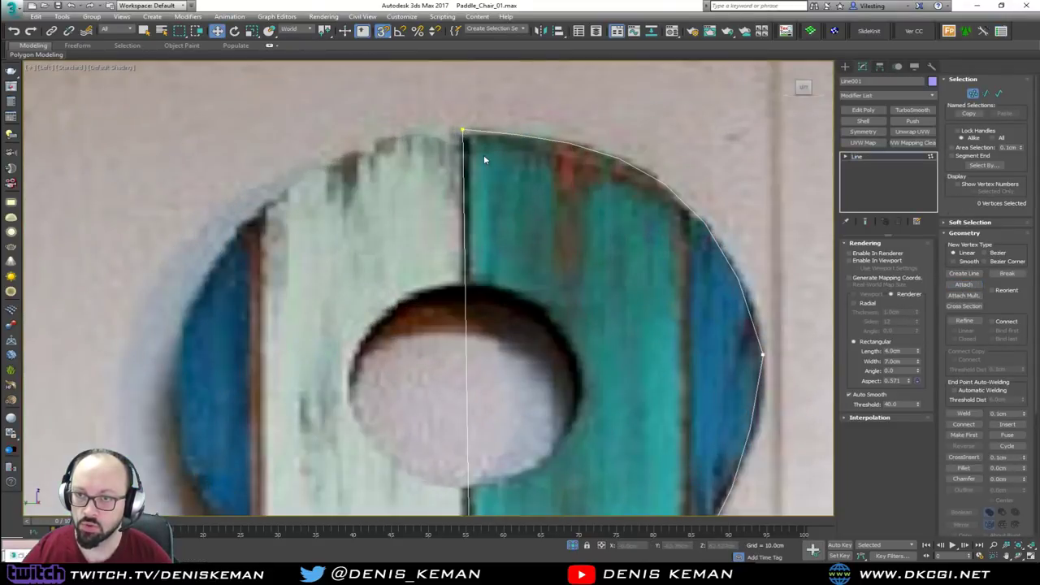
{"action": "left_click_drag", "start_coordinate": [488, 111], "coordinate": [430, 174]}
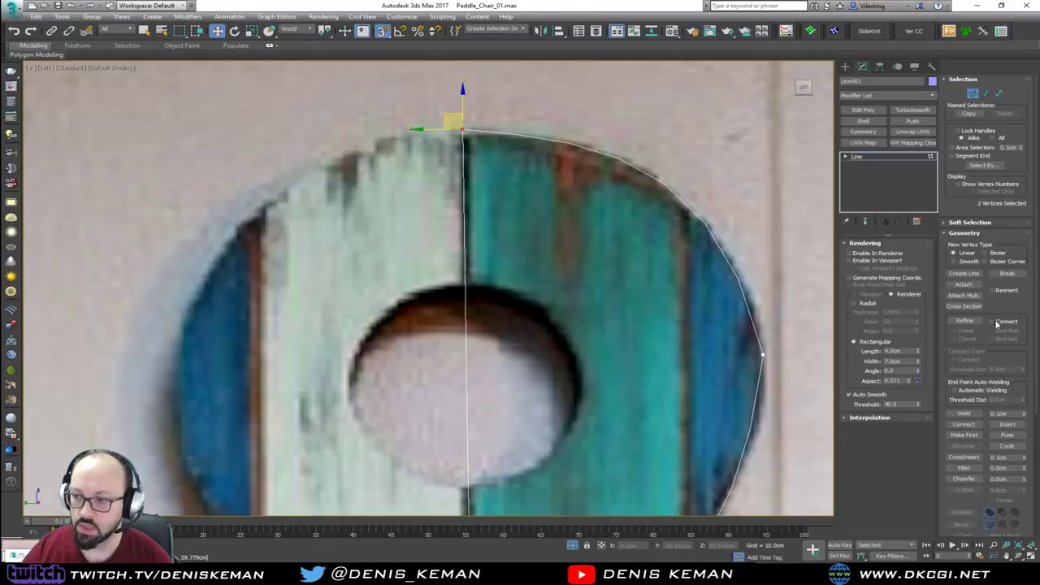
{"action": "left_click", "coordinate": [972, 416]}
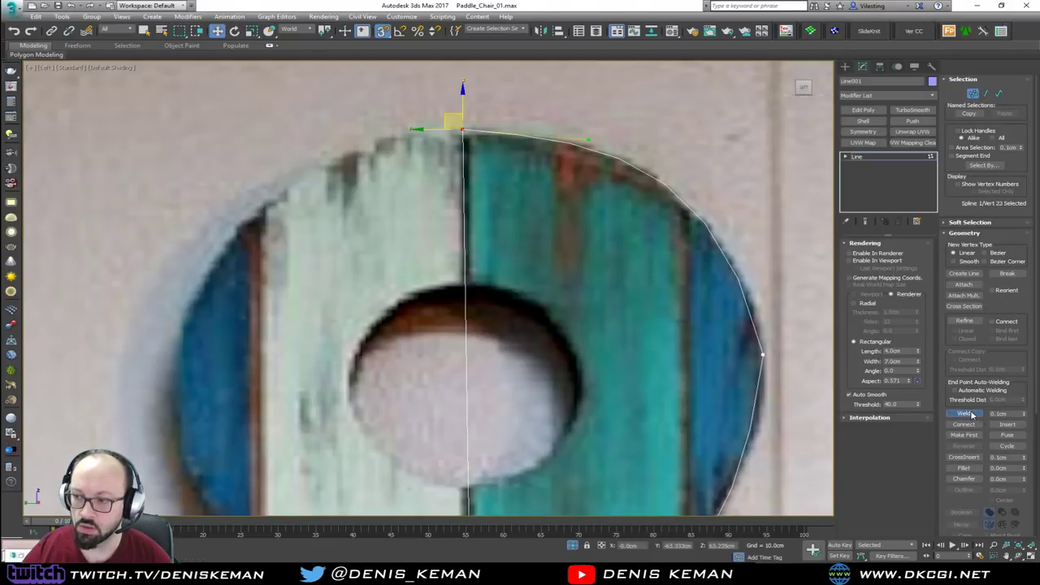
Step: Move the centre line's lower end vertex onto the anchor's bottom tip and weld the vertices there
{"action": "scroll", "coordinate": [546, 227], "scroll_direction": "down", "scroll_amount": 8}
{"action": "scroll", "coordinate": [543, 195], "scroll_direction": "up", "scroll_amount": 1}
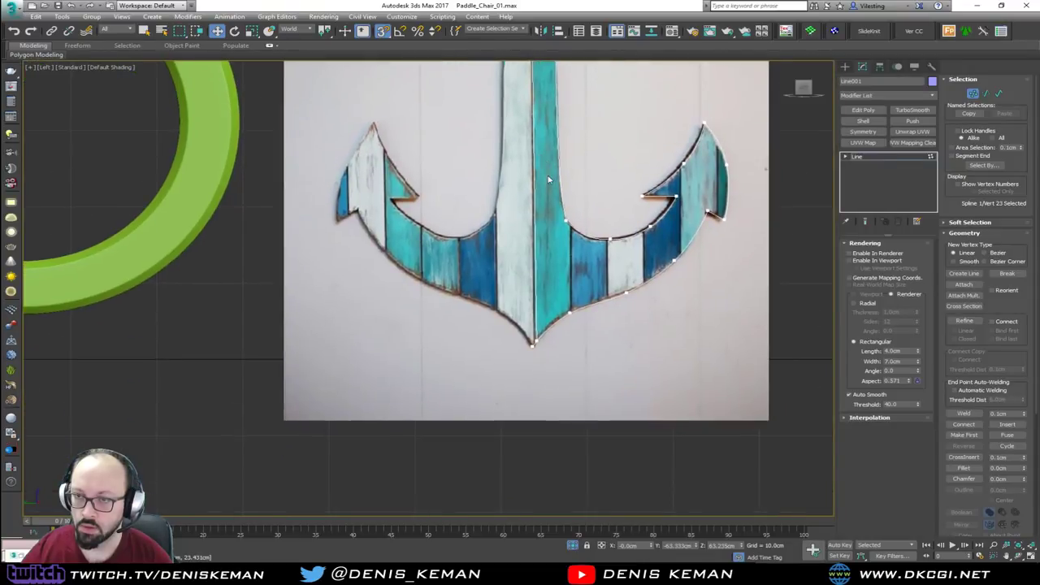
{"action": "scroll", "coordinate": [546, 329], "scroll_direction": "up", "scroll_amount": 2}
{"action": "scroll", "coordinate": [535, 382], "scroll_direction": "up", "scroll_amount": 2}
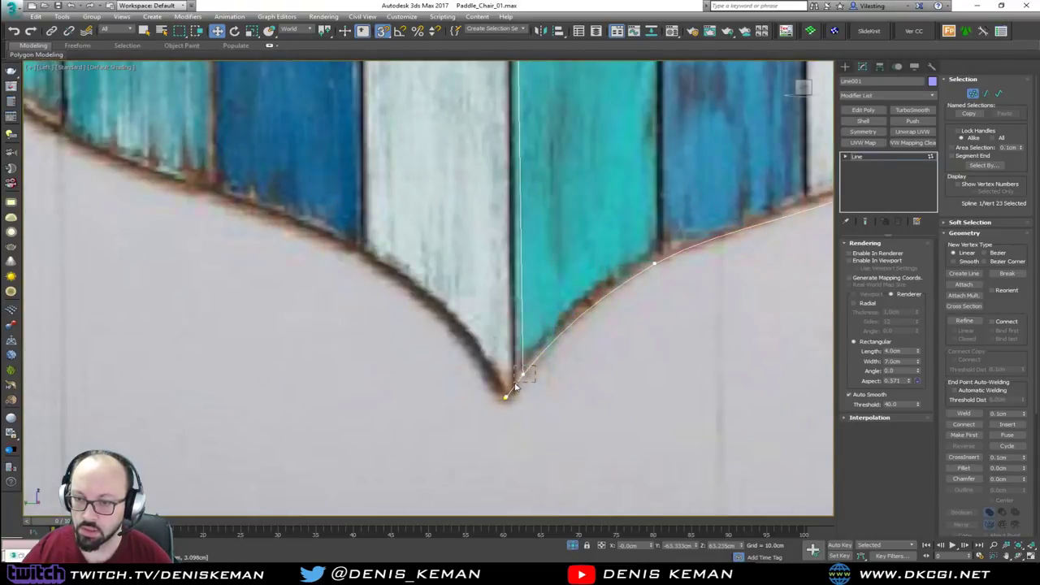
{"action": "left_click", "coordinate": [525, 377]}
{"action": "scroll", "coordinate": [526, 376], "scroll_direction": "up", "scroll_amount": 2}
{"action": "left_click_drag", "start_coordinate": [531, 351], "coordinate": [507, 422]}
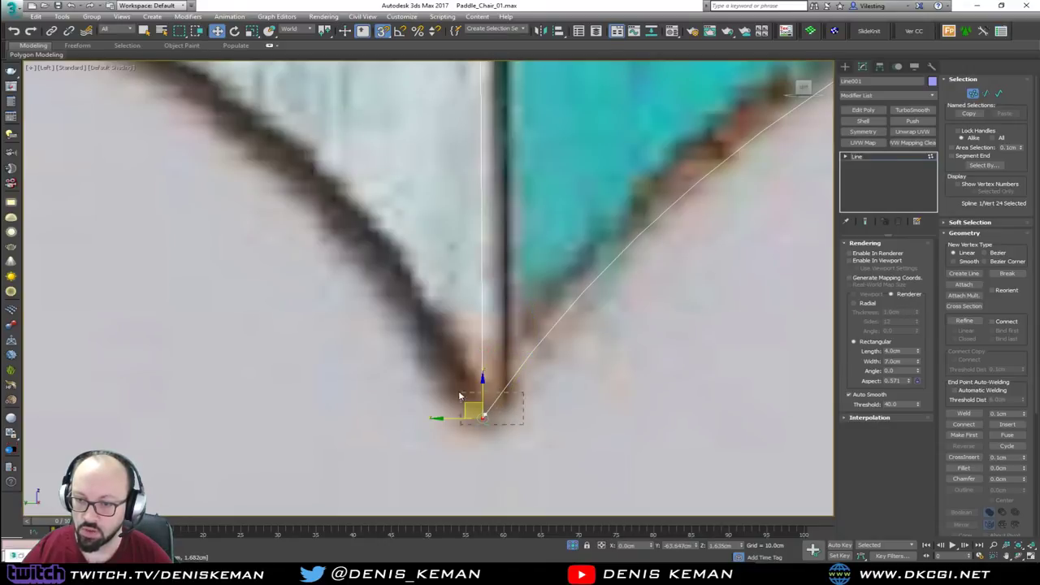
{"action": "right_click", "coordinate": [494, 402]}
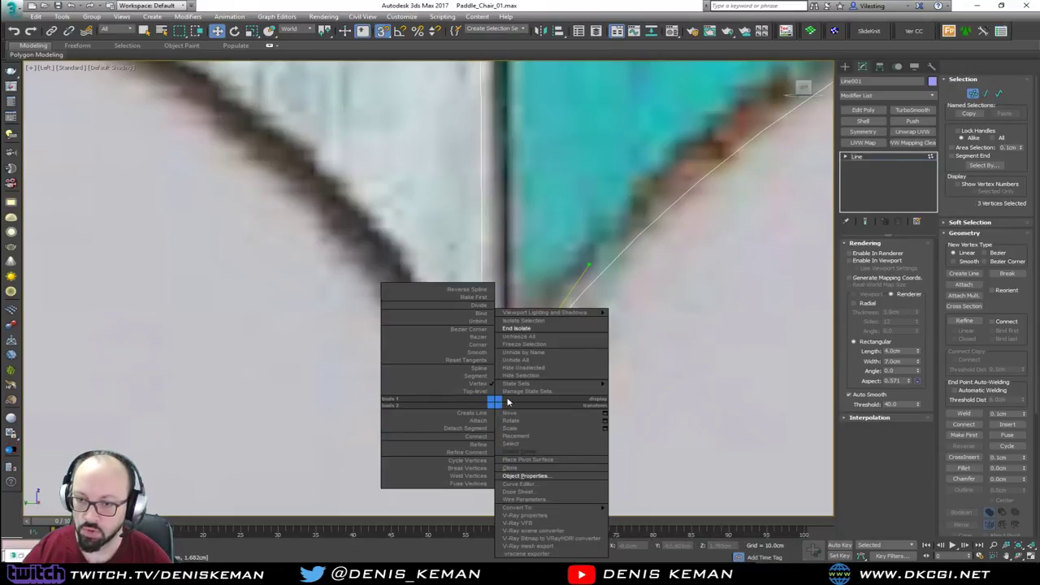
{"action": "left_click", "coordinate": [669, 404]}
{"action": "left_click", "coordinate": [976, 416]}
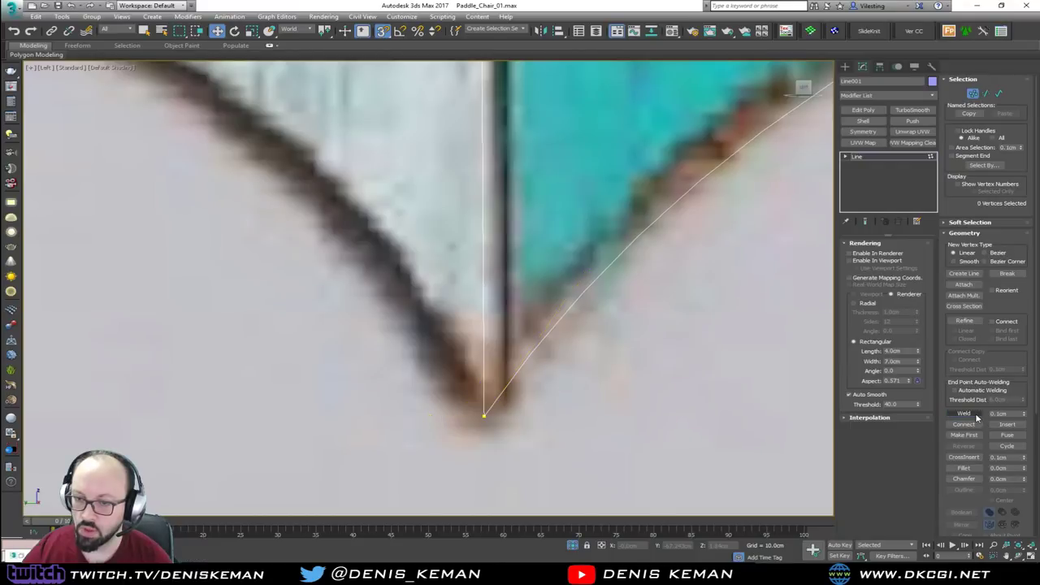
Step: Try an Edit Poly modifier on the welded half outline, inspect the fill of the lower arm, and delete the modifier
{"action": "scroll", "coordinate": [515, 338], "scroll_direction": "down", "scroll_amount": 5}
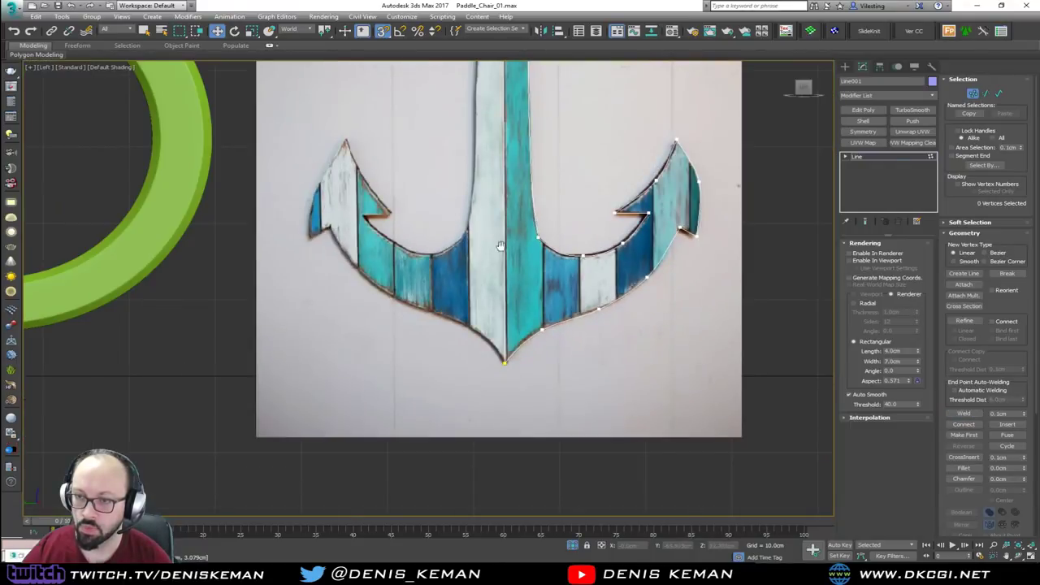
{"action": "scroll", "coordinate": [496, 241], "scroll_direction": "up", "scroll_amount": 1}
{"action": "left_click", "coordinate": [874, 156]}
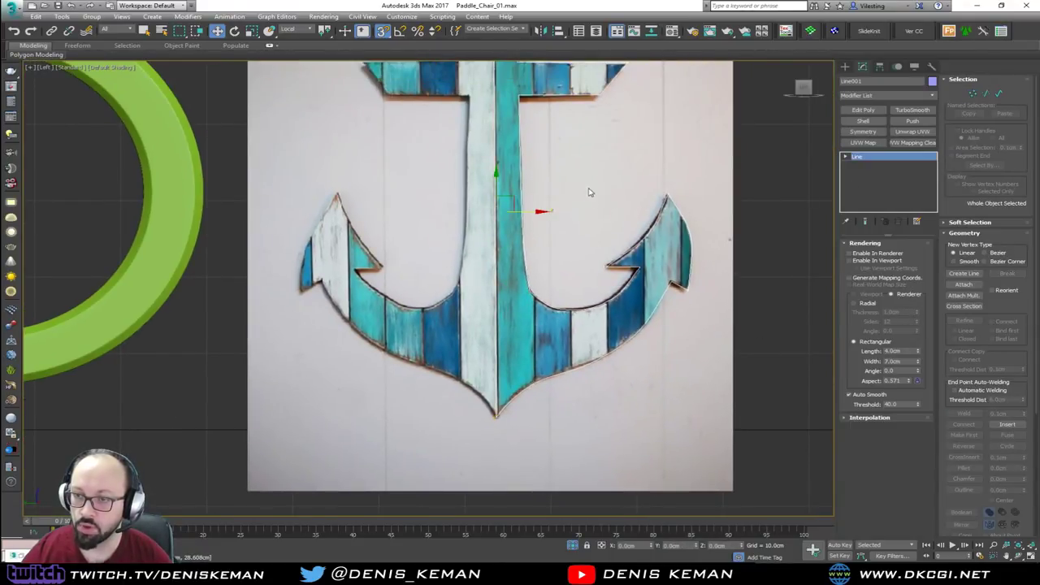
{"action": "middle_click_drag", "start_coordinate": [588, 186], "coordinate": [564, 312]}
{"action": "left_click", "coordinate": [865, 110]}
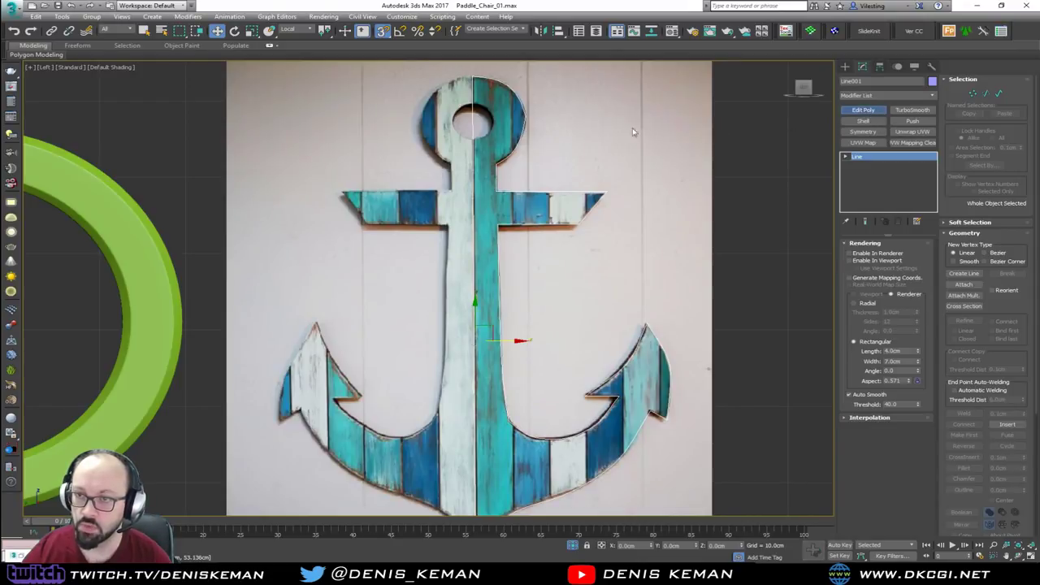
{"action": "middle_click_drag", "start_coordinate": [537, 292], "coordinate": [545, 186]}
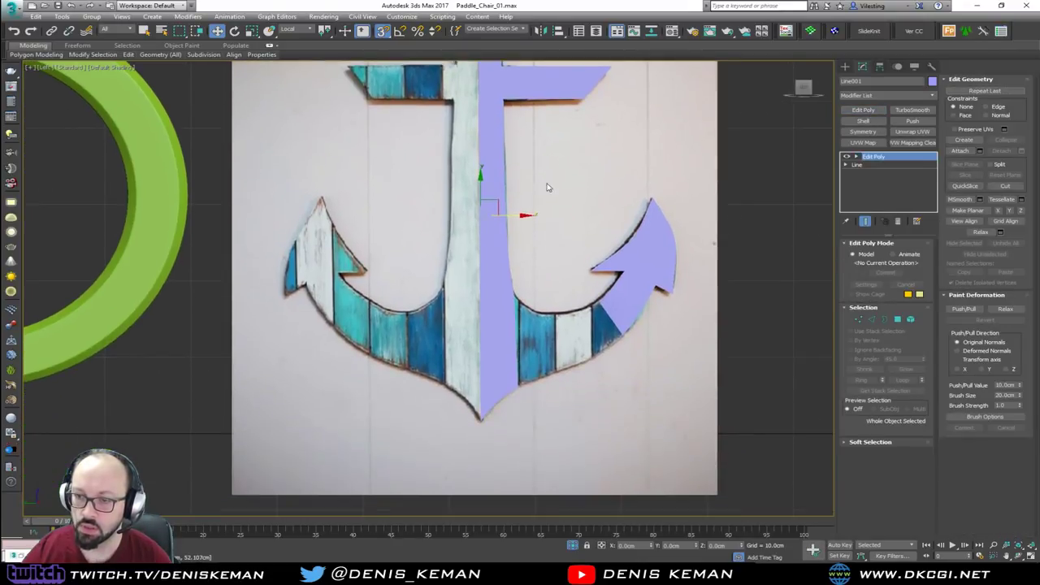
{"action": "scroll", "coordinate": [545, 350], "scroll_direction": "up", "scroll_amount": 5}
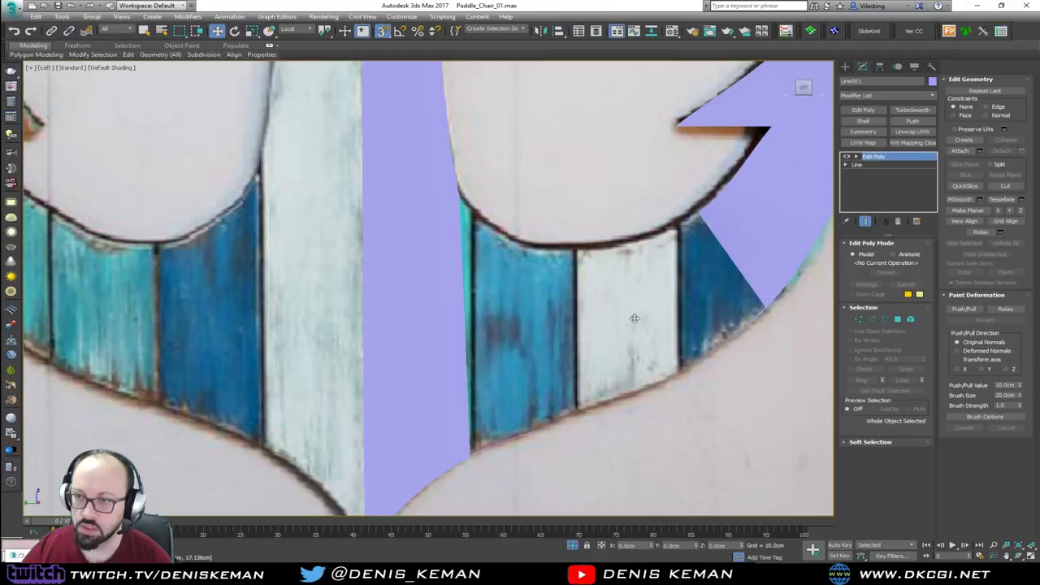
{"action": "left_click", "coordinate": [898, 221]}
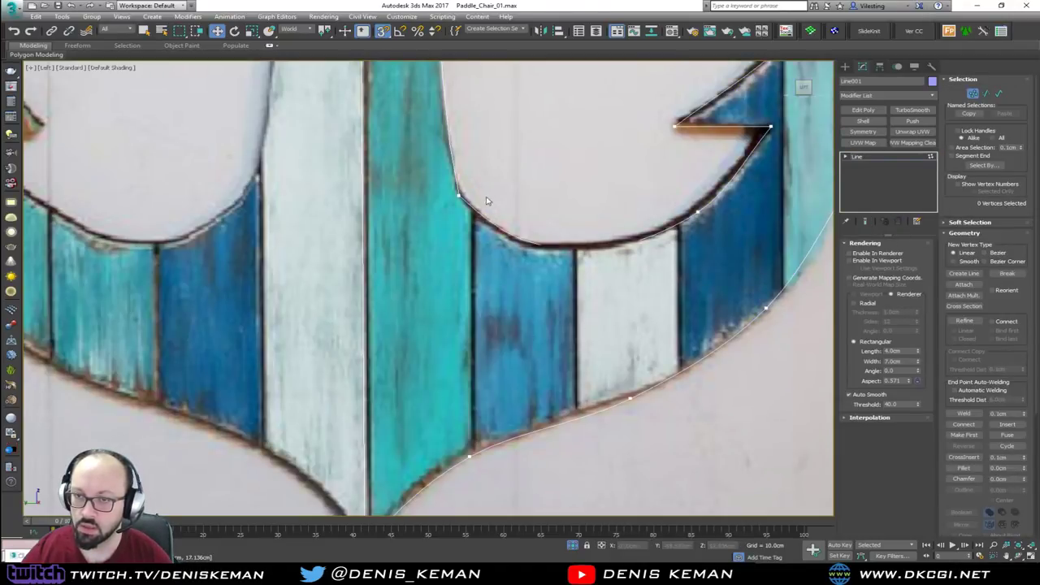
Step: Check the vertices at the corner where the anchor's shaft meets the lower arm and clear the selection
{"action": "left_click_drag", "start_coordinate": [478, 180], "coordinate": [436, 230]}
{"action": "middle_click_drag", "start_coordinate": [486, 449], "coordinate": [513, 370]}
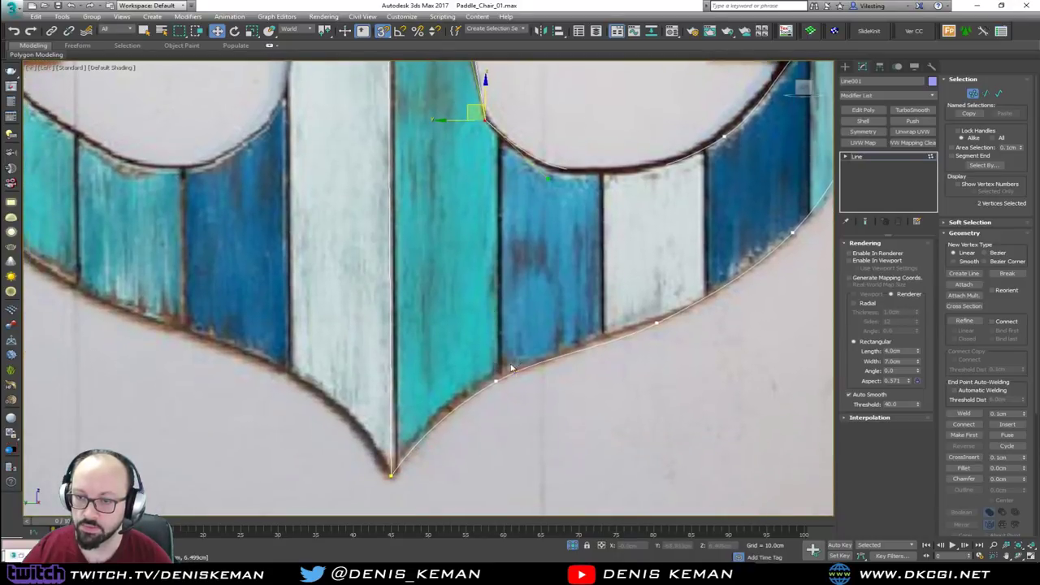
{"action": "left_click", "coordinate": [524, 269]}
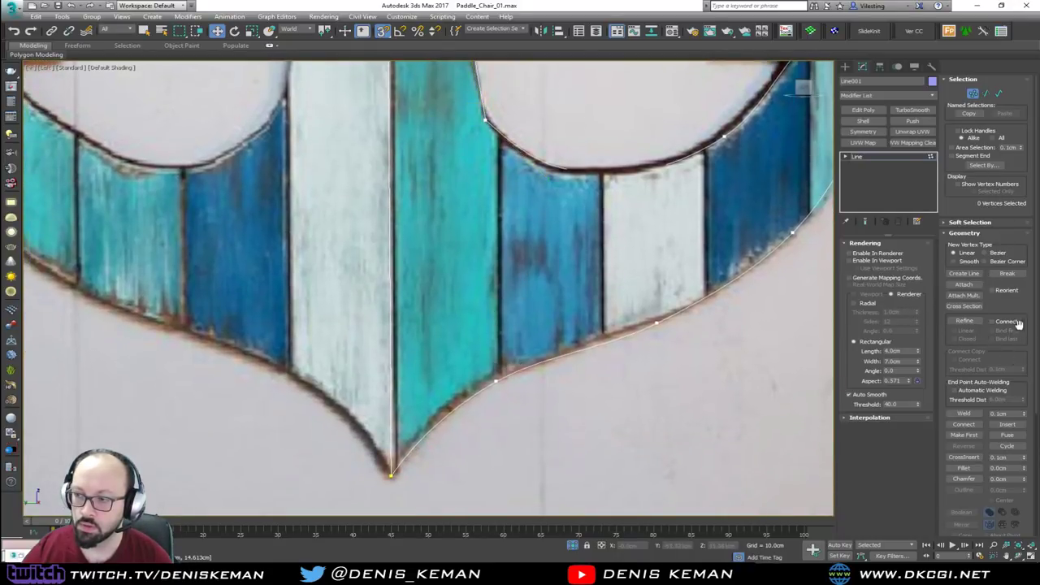
Step: Try to connect the vertex at the shaft's base to the lower outline vertex of the anchor spline using Refine with Connect enabled
{"action": "left_click", "coordinate": [964, 321]}
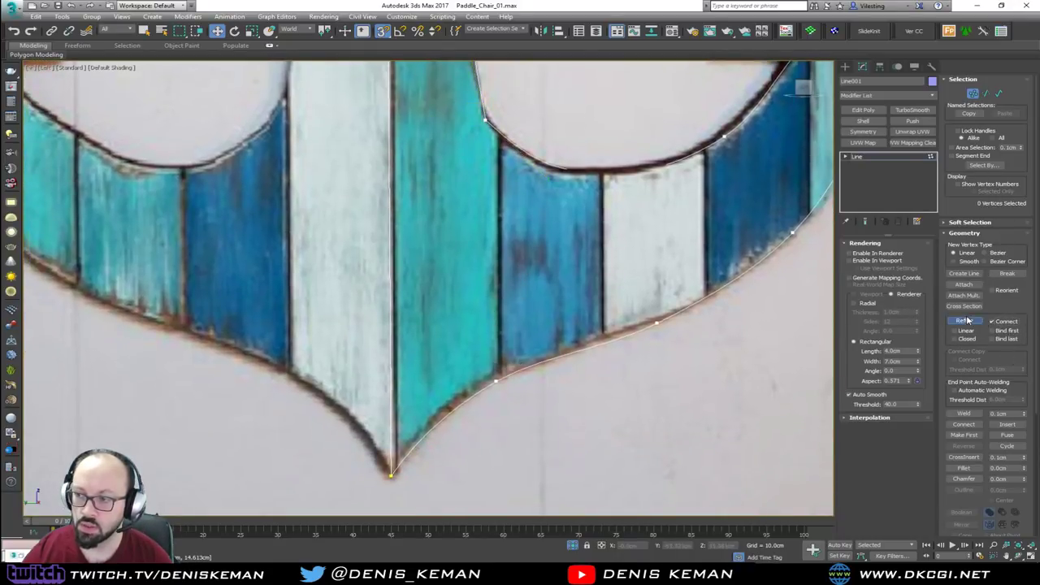
{"action": "left_click", "coordinate": [488, 116]}
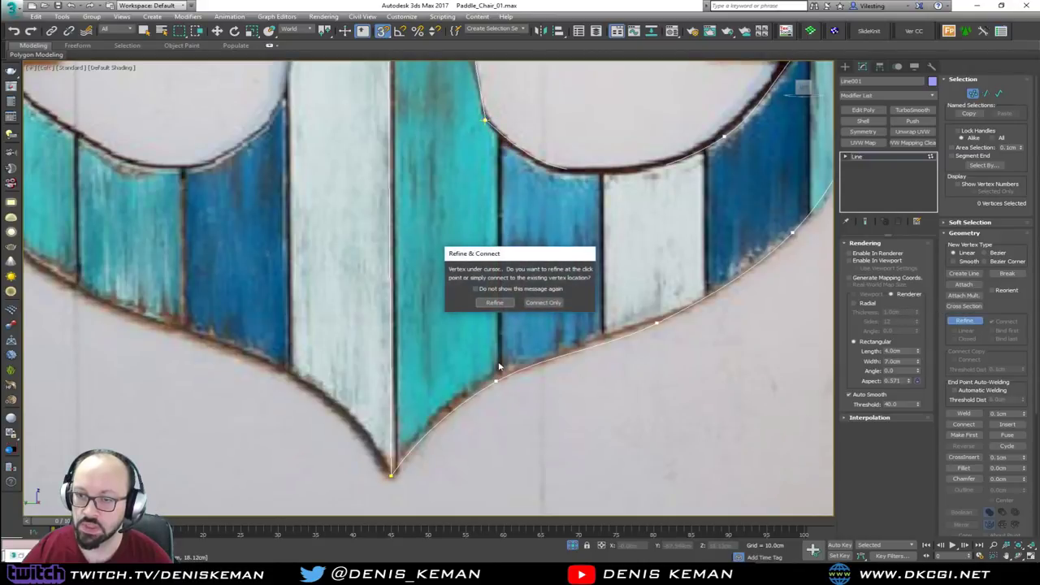
{"action": "left_click", "coordinate": [494, 302]}
{"action": "scroll", "coordinate": [529, 326], "scroll_direction": "down", "scroll_amount": 2}
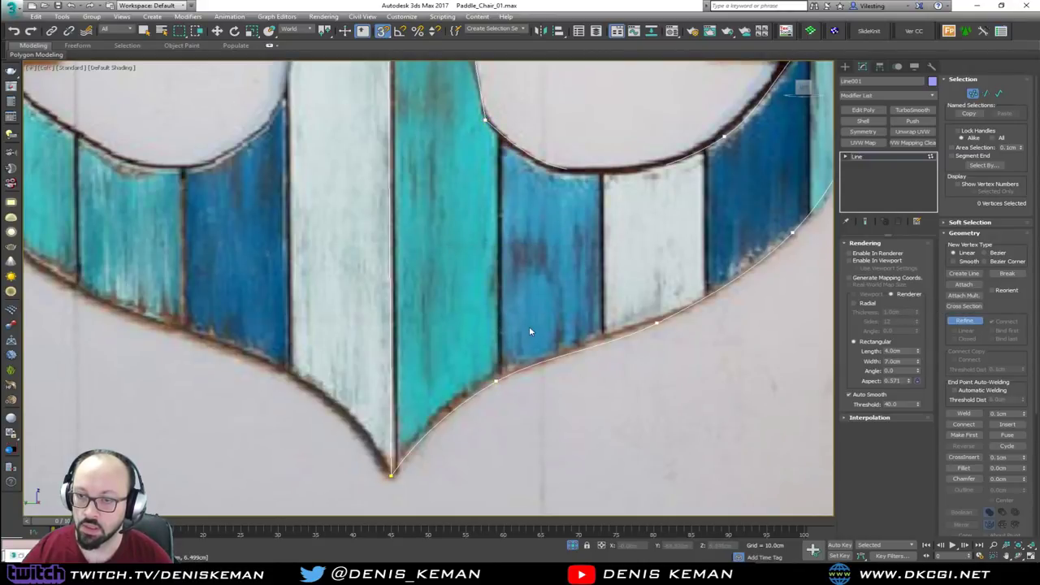
{"action": "right_click", "coordinate": [530, 326]}
{"action": "scroll", "coordinate": [494, 302], "scroll_direction": "down", "scroll_amount": 4}
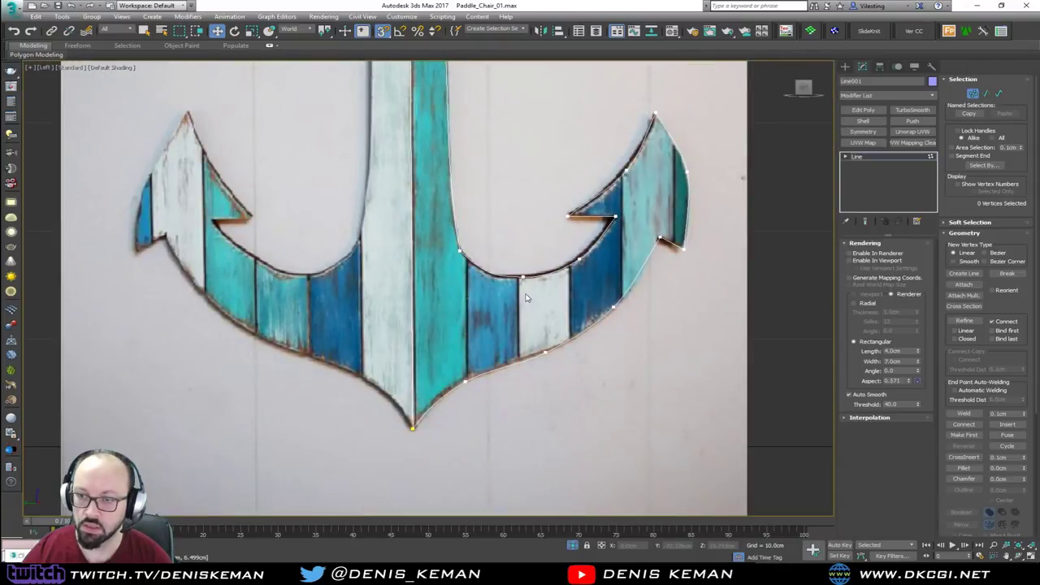
Step: With snapping off, try to connect the arm's upper and lower outline vertices around the white plank using Refine and Connect
{"action": "key", "text": "s"}
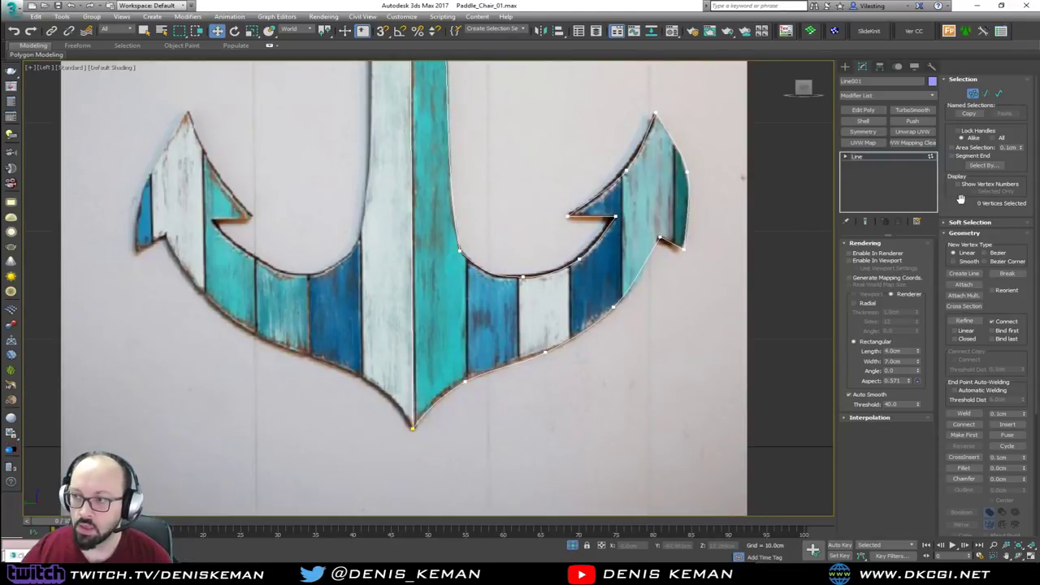
{"action": "left_click", "coordinate": [964, 322]}
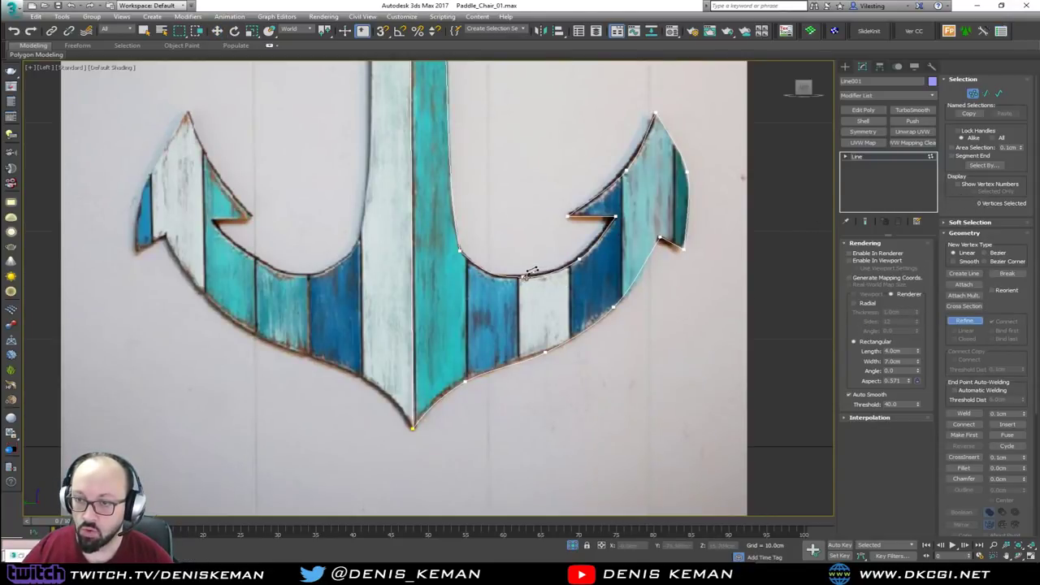
{"action": "left_click", "coordinate": [525, 277]}
{"action": "left_click", "coordinate": [546, 351]}
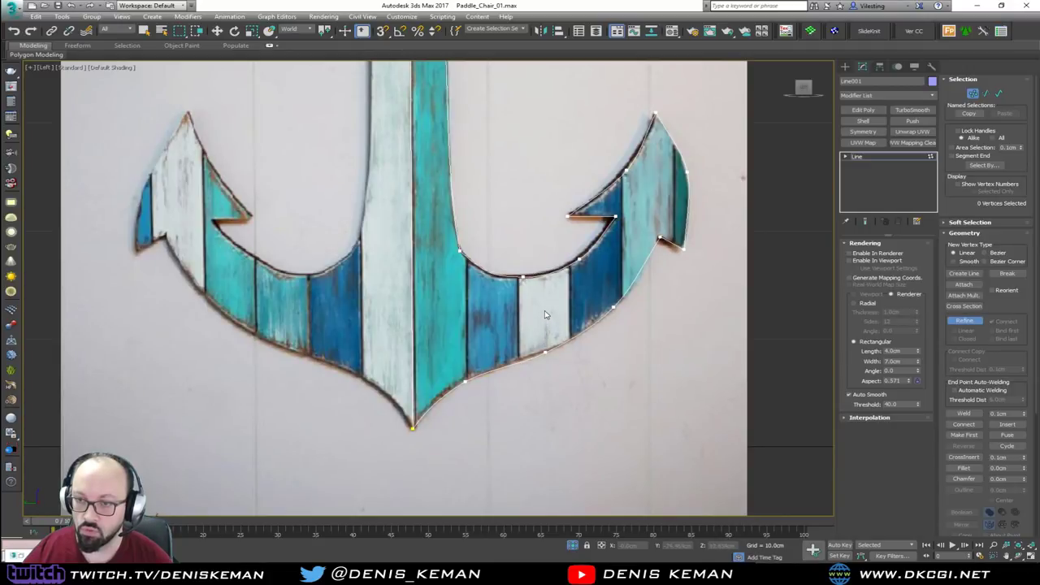
{"action": "left_click", "coordinate": [965, 321]}
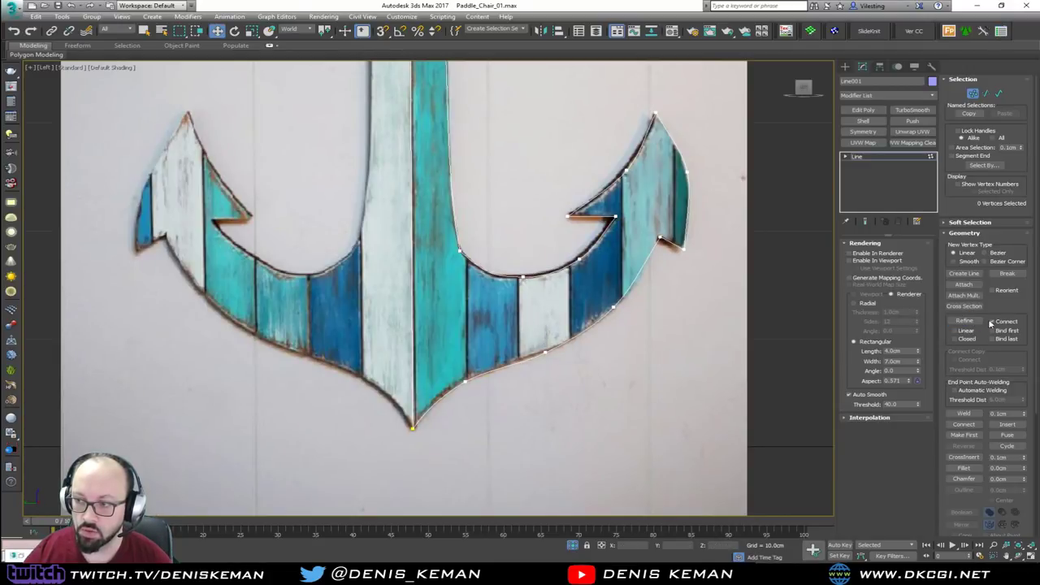
{"action": "left_click", "coordinate": [1003, 322]}
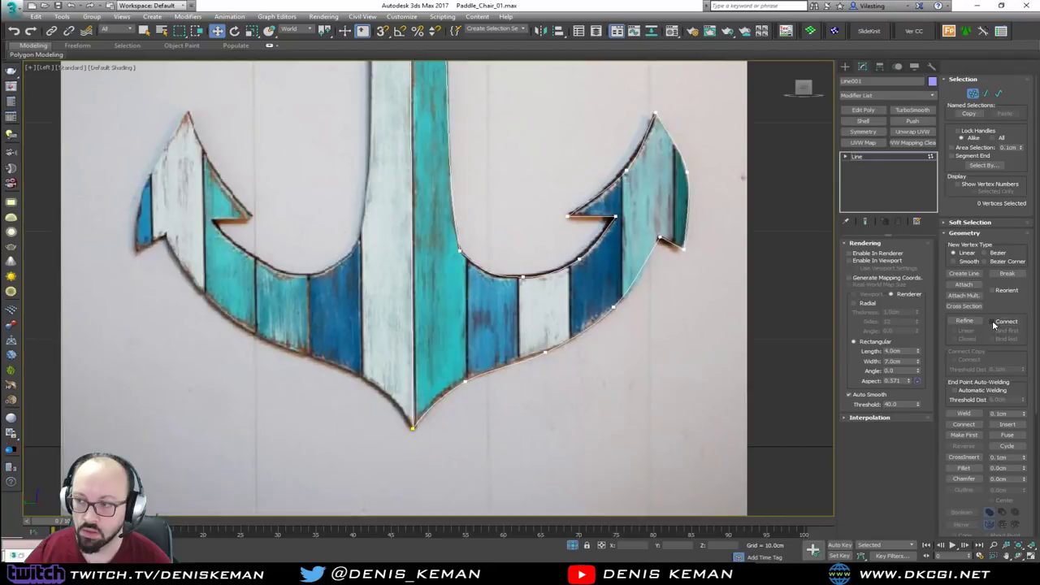
{"action": "left_click", "coordinate": [963, 321]}
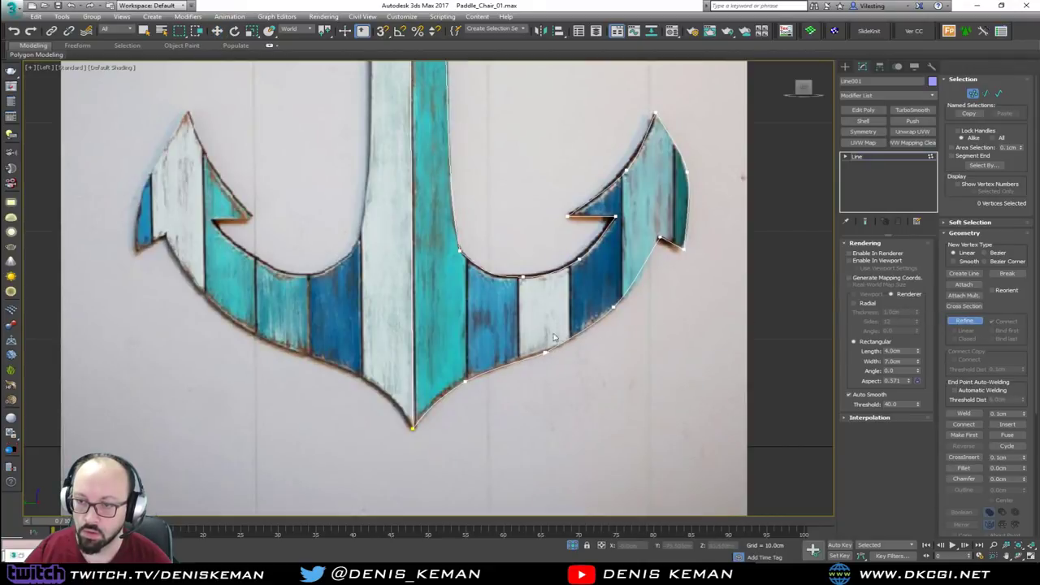
{"action": "right_click", "coordinate": [554, 360]}
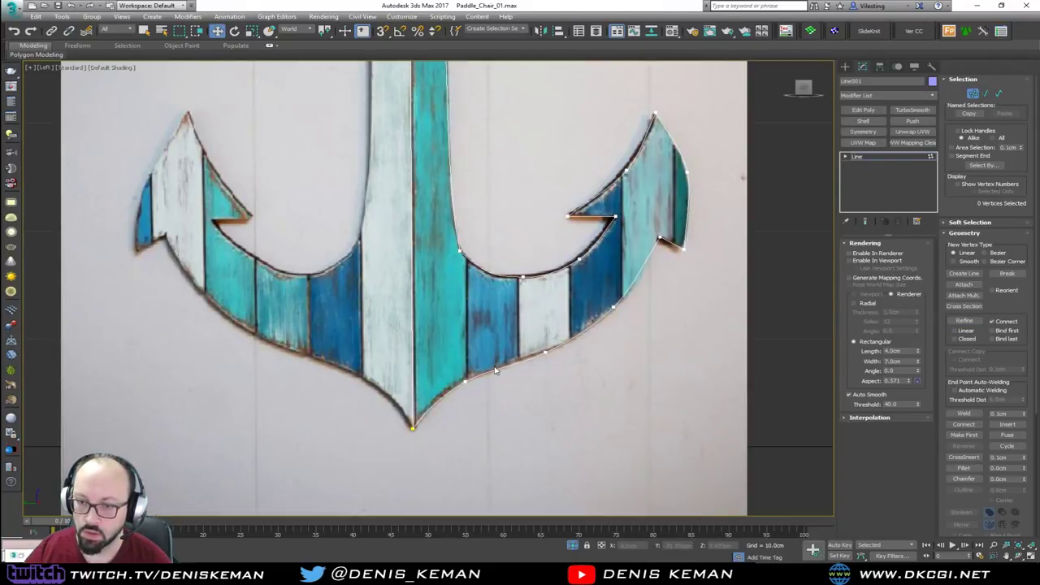
{"action": "scroll", "coordinate": [496, 370], "scroll_direction": "up", "scroll_amount": 3}
{"action": "scroll", "coordinate": [561, 227], "scroll_direction": "down", "scroll_amount": 4}
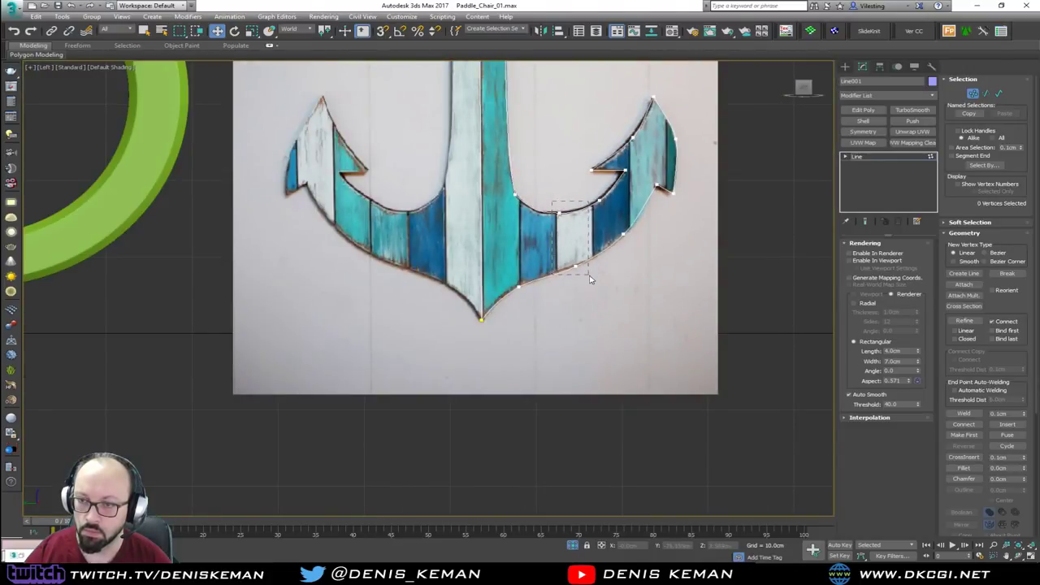
{"action": "left_click_drag", "start_coordinate": [552, 204], "coordinate": [590, 278]}
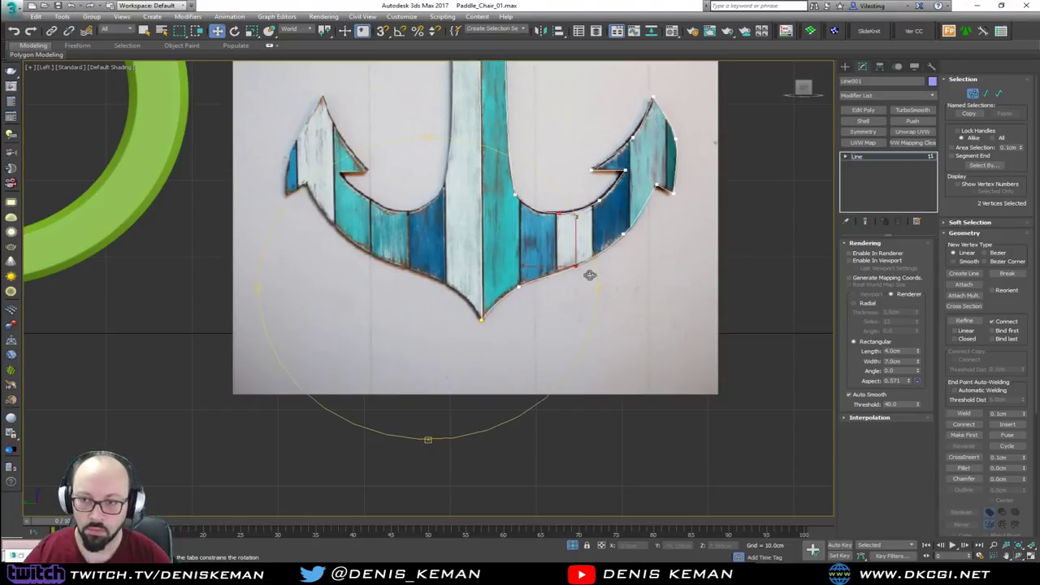
{"action": "key", "text": "alt+r"}
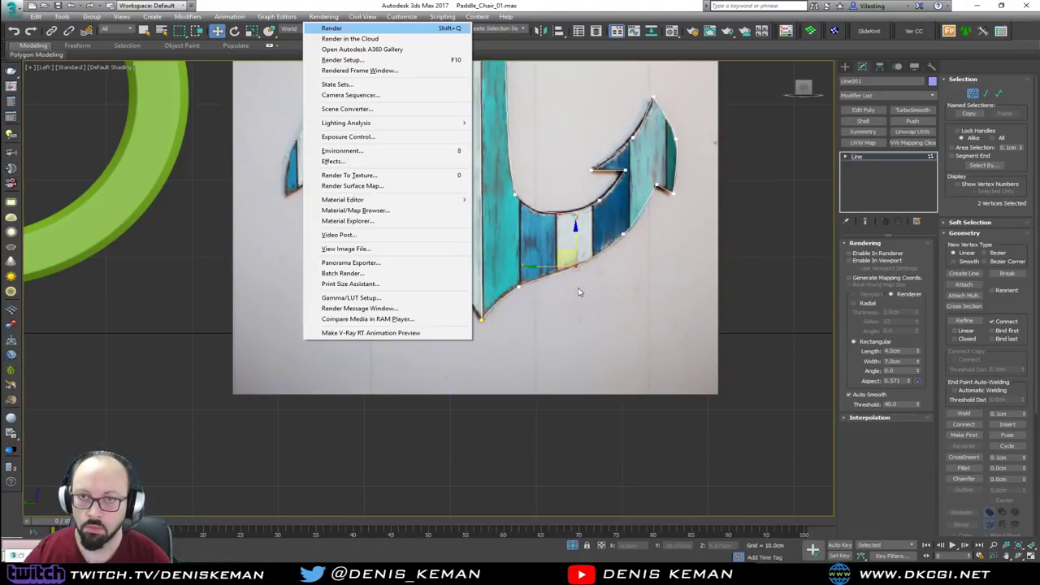
{"action": "left_click", "coordinate": [579, 292]}
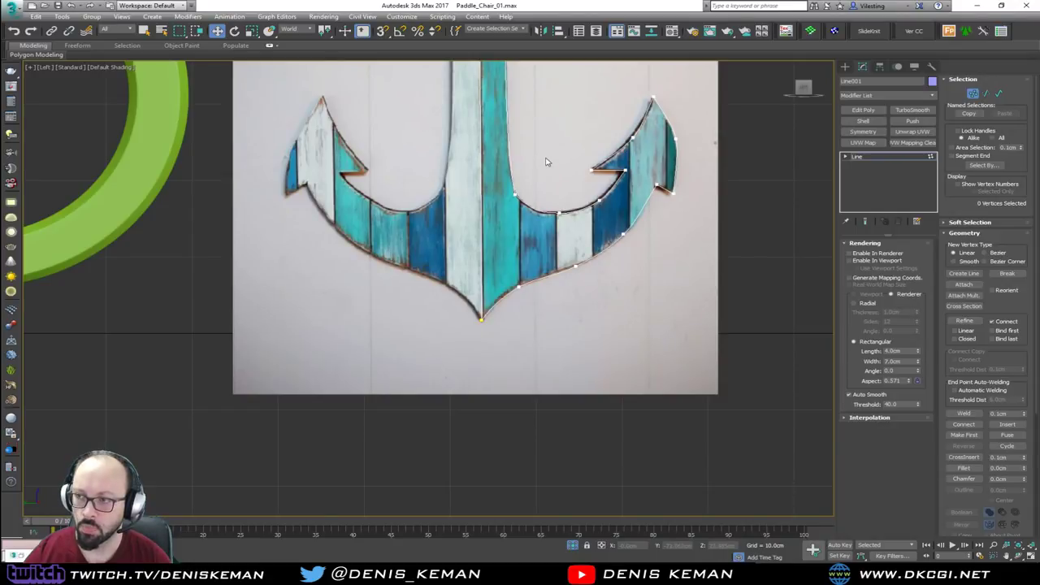
Step: Convert the half-anchor outline to a surface with an Edit Poly modifier and mirror it with a Symmetry modifier
{"action": "middle_click_drag", "start_coordinate": [564, 145], "coordinate": [559, 279]}
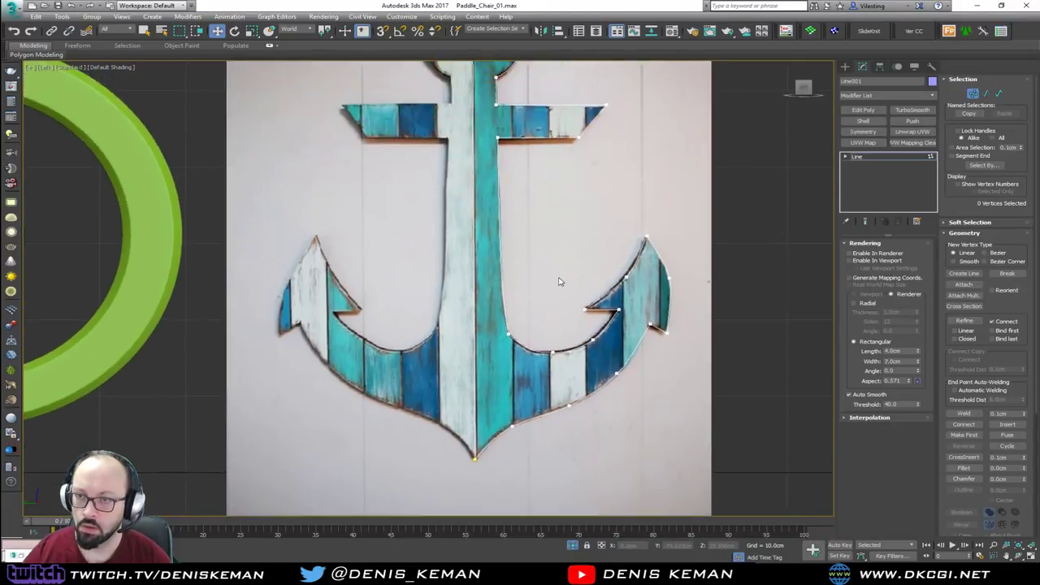
{"action": "scroll", "coordinate": [560, 279], "scroll_direction": "down", "scroll_amount": 2}
{"action": "left_click", "coordinate": [863, 110]}
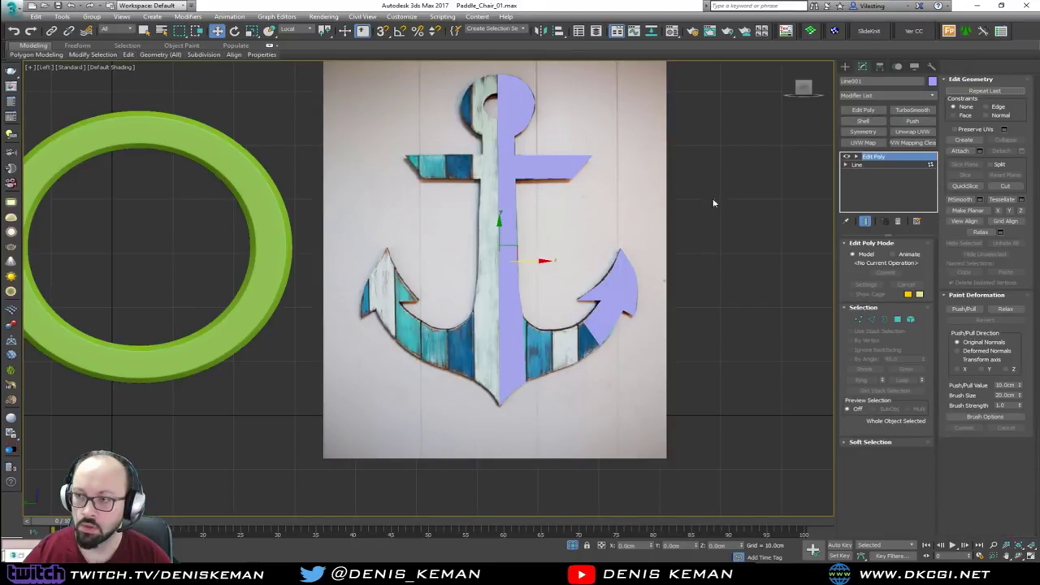
{"action": "left_click", "coordinate": [864, 132]}
Step: Isolate the mirrored anchor in a maximized perspective view and examine its surface shading
{"action": "middle_click_drag", "start_coordinate": [483, 334], "coordinate": [495, 290]}
{"action": "key", "text": "alt+w"}
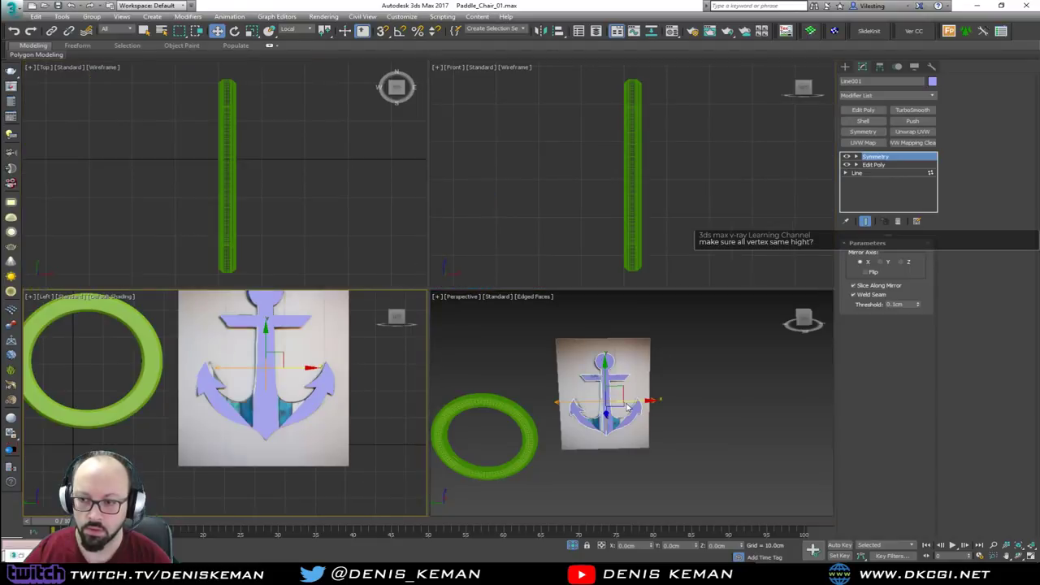
{"action": "middle_click", "coordinate": [548, 338]}
{"action": "key", "text": "alt+w"}
{"action": "mouse_move", "coordinate": [548, 337]}
{"action": "middle_mouse_down", "text": "alt"}
{"action": "mouse_move", "coordinate": [619, 357]}
{"action": "mouse_move", "coordinate": [695, 354]}
{"action": "mouse_move", "coordinate": [536, 350]}
{"action": "middle_mouse_up", "text": "alt"}
{"action": "scroll", "coordinate": [421, 317], "scroll_direction": "up", "scroll_amount": 6}
{"action": "key", "text": "alt+q"}
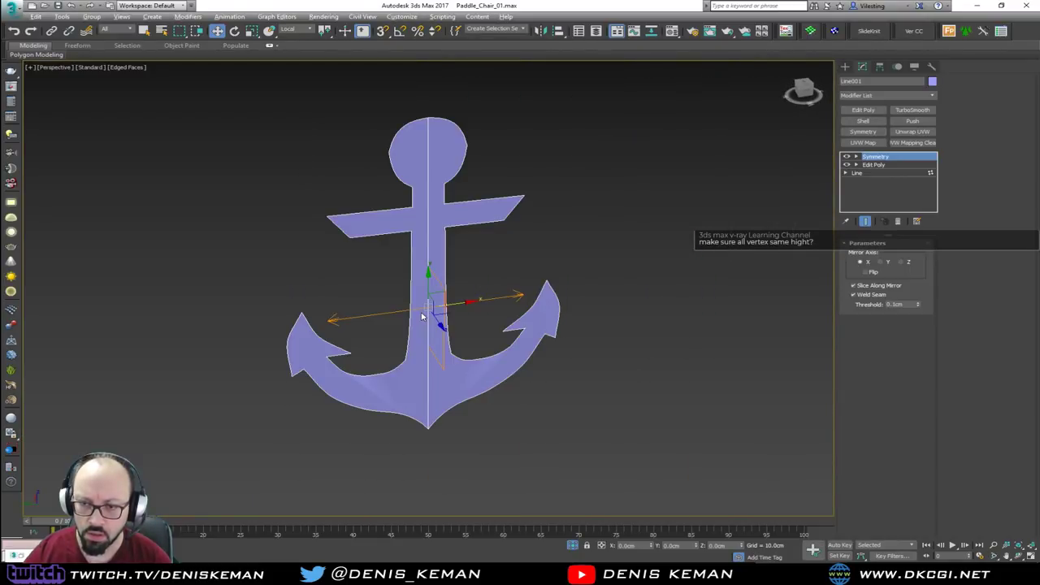
{"action": "middle_click_drag", "start_coordinate": [421, 316], "coordinate": [313, 330], "text": "alt"}
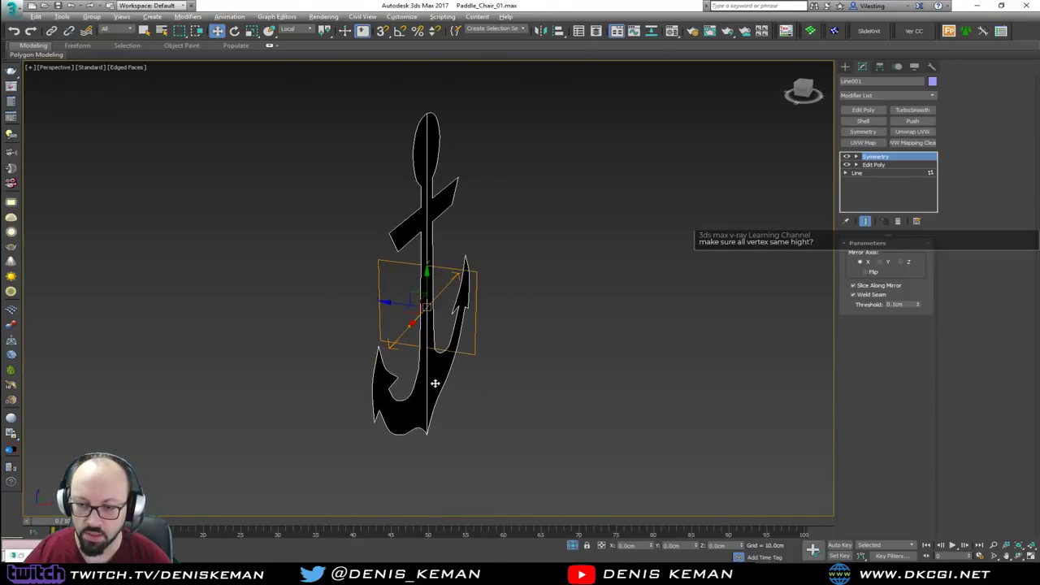
{"action": "middle_click_drag", "start_coordinate": [436, 384], "coordinate": [500, 395], "text": "alt"}
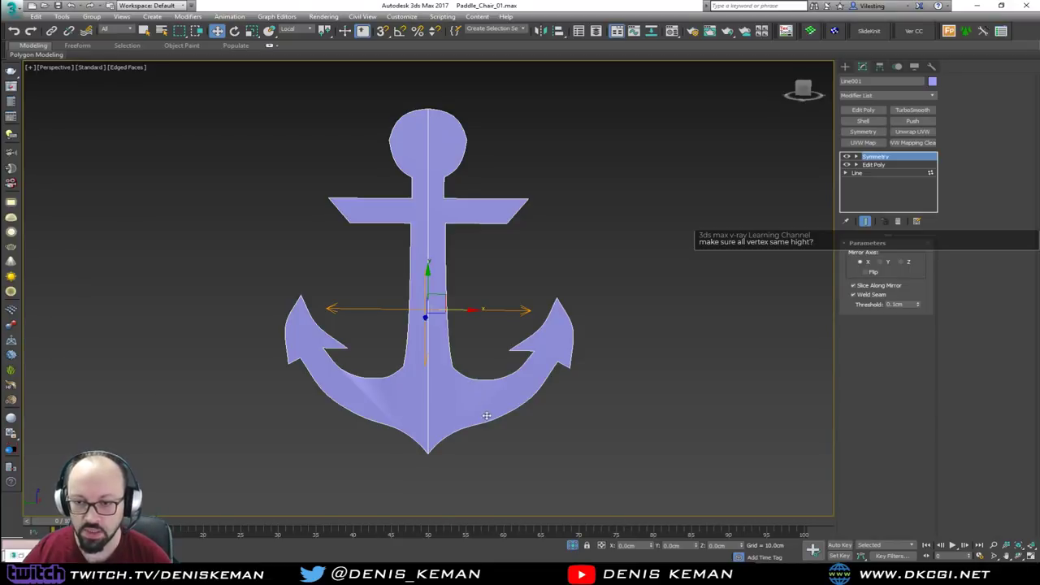
{"action": "scroll", "coordinate": [441, 387], "scroll_direction": "up", "scroll_amount": 5}
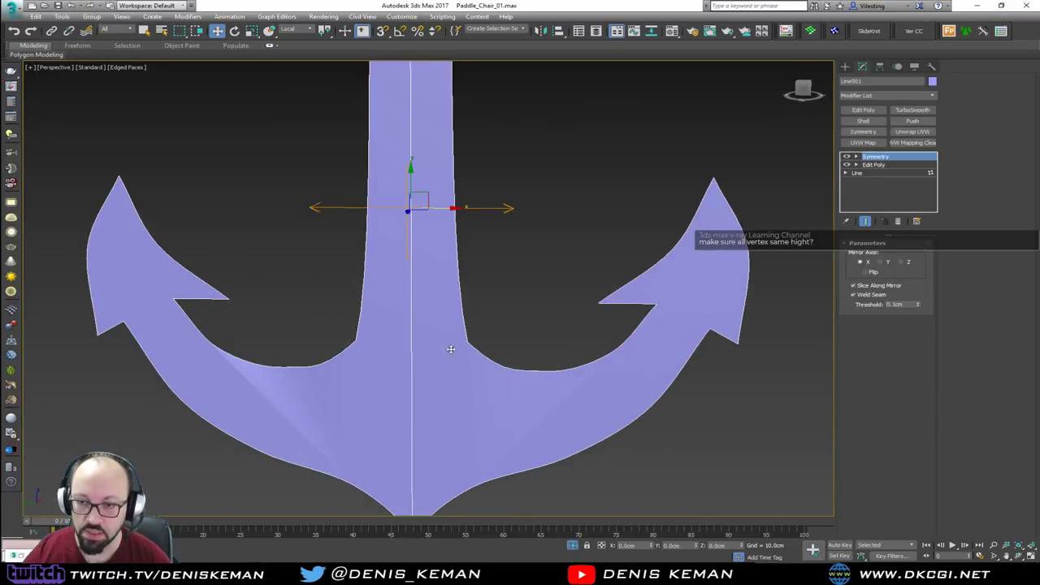
Step: Add an Edit Poly modifier above Symmetry and remove the two edges along the anchor's centre seam
{"action": "left_click", "coordinate": [863, 111]}
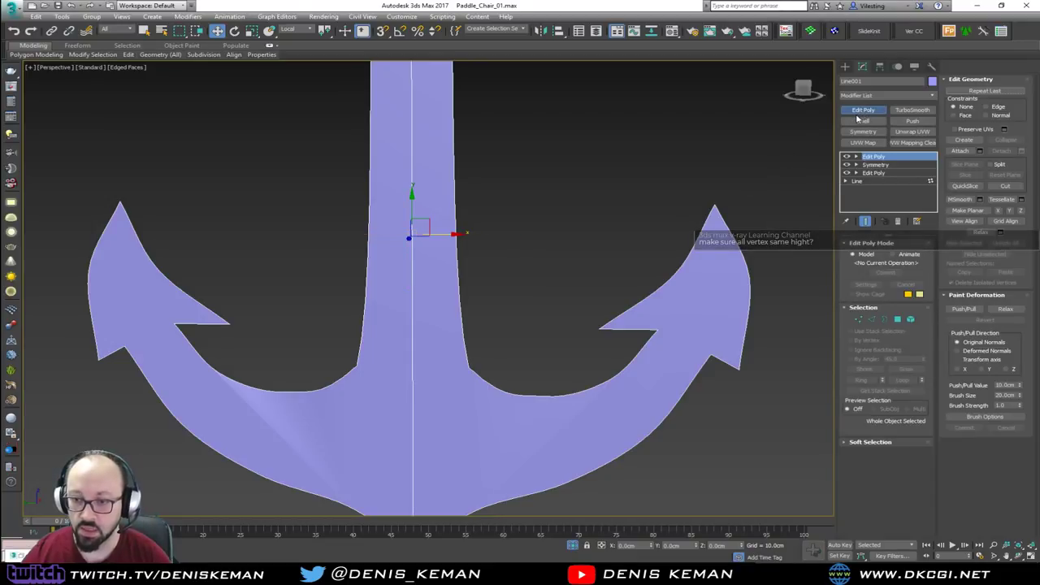
{"action": "key", "text": "F4"}
{"action": "middle_click_drag", "start_coordinate": [588, 353], "coordinate": [604, 217]}
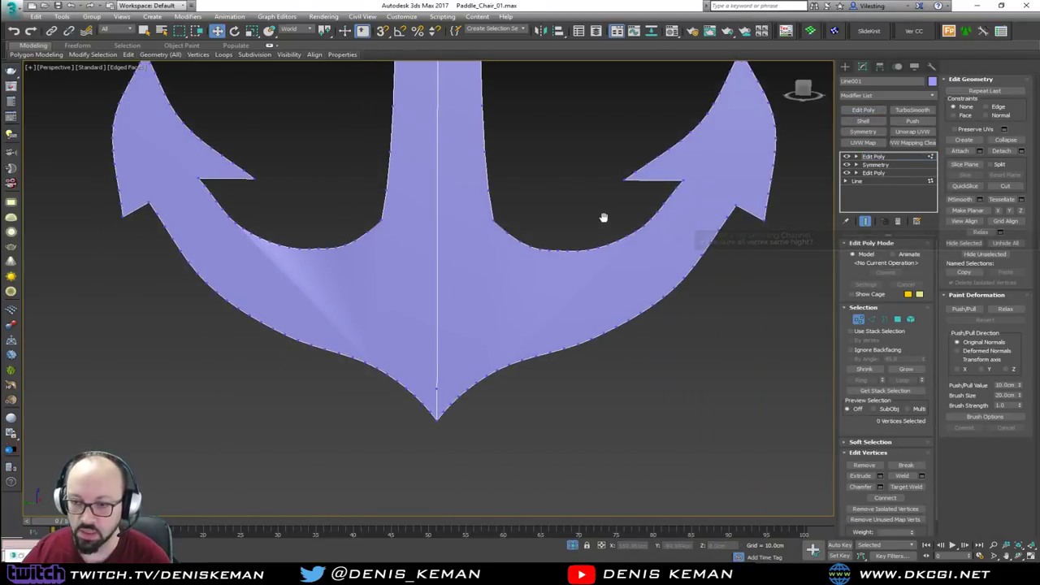
{"action": "scroll", "coordinate": [556, 328], "scroll_direction": "up", "scroll_amount": 2}
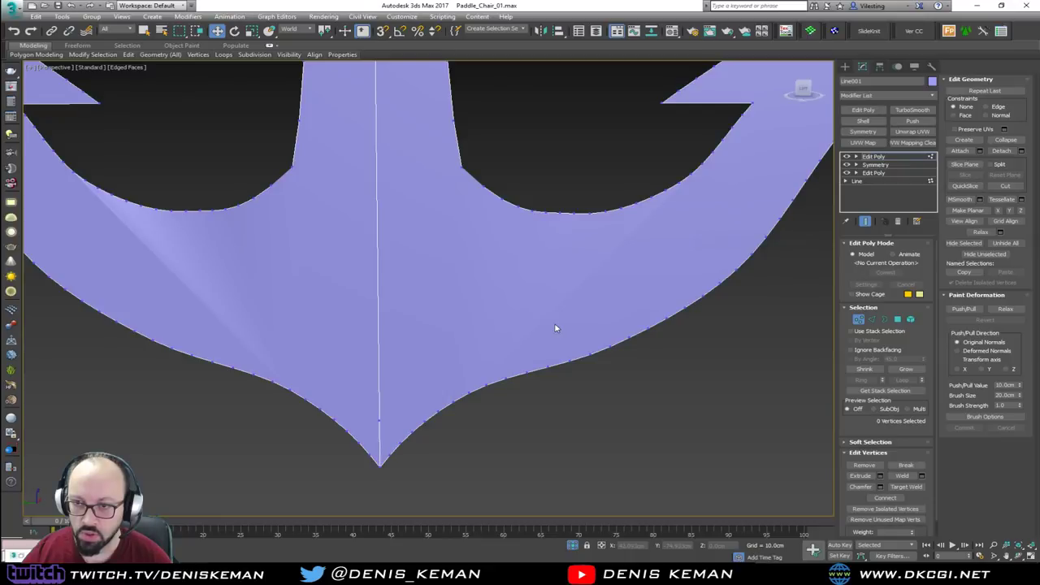
{"action": "middle_click_drag", "start_coordinate": [422, 153], "coordinate": [482, 173]}
{"action": "key", "text": "2"}
{"action": "left_click", "coordinate": [437, 374]}
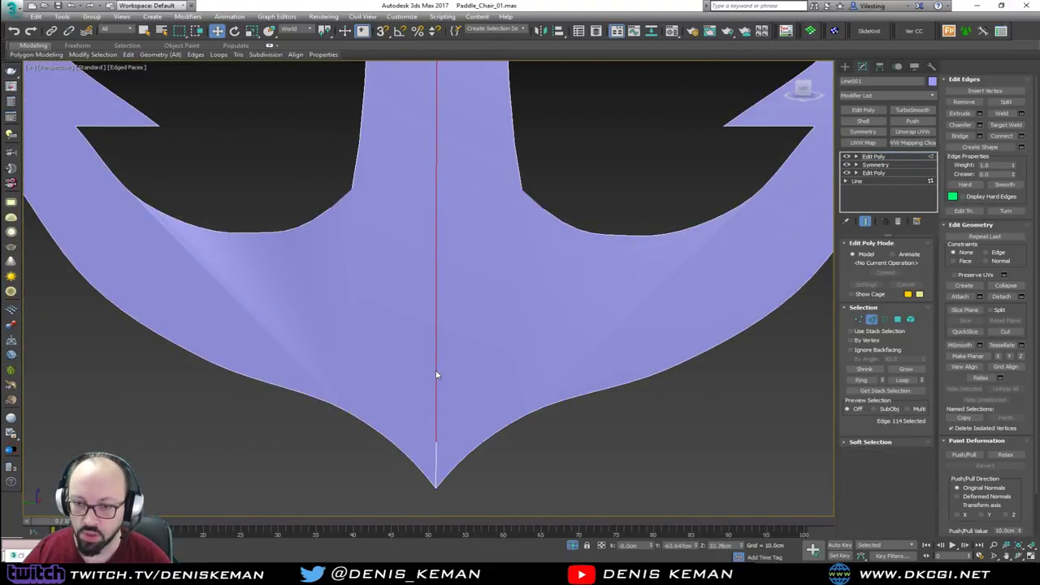
{"action": "left_click", "coordinate": [435, 455], "text": "ctrl"}
{"action": "scroll", "coordinate": [446, 430], "scroll_direction": "down", "scroll_amount": 5}
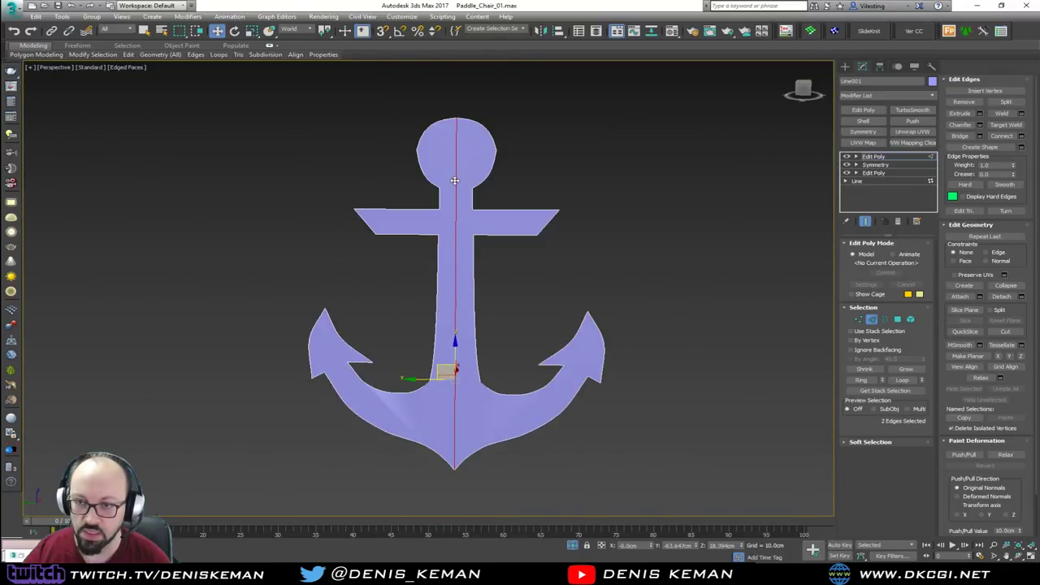
{"action": "scroll", "coordinate": [455, 181], "scroll_direction": "up", "scroll_amount": 2}
{"action": "key", "text": "BackSpace"}
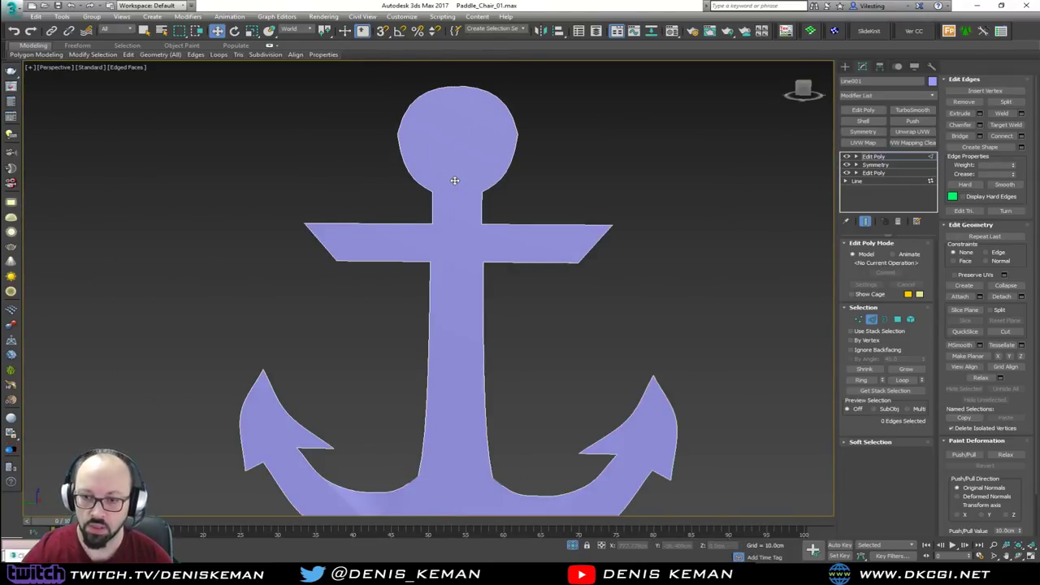
Step: Connect the two corner vertices at the base of the shaft with an edge across it
{"action": "key", "text": "1"}
{"action": "scroll", "coordinate": [463, 338], "scroll_direction": "up", "scroll_amount": 3}
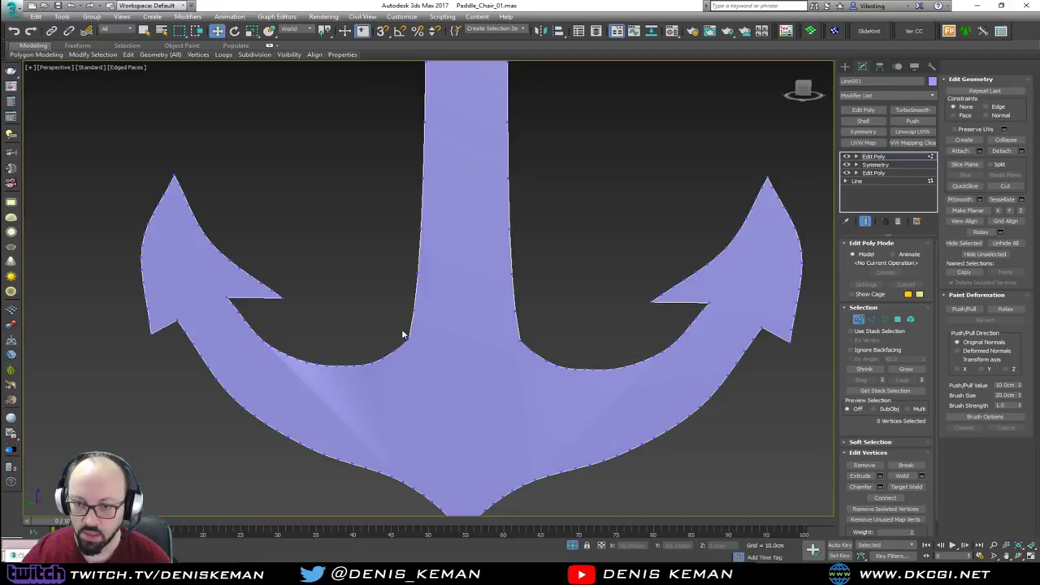
{"action": "left_click_drag", "start_coordinate": [402, 333], "coordinate": [529, 361]}
{"action": "scroll", "coordinate": [517, 366], "scroll_direction": "up", "scroll_amount": 3}
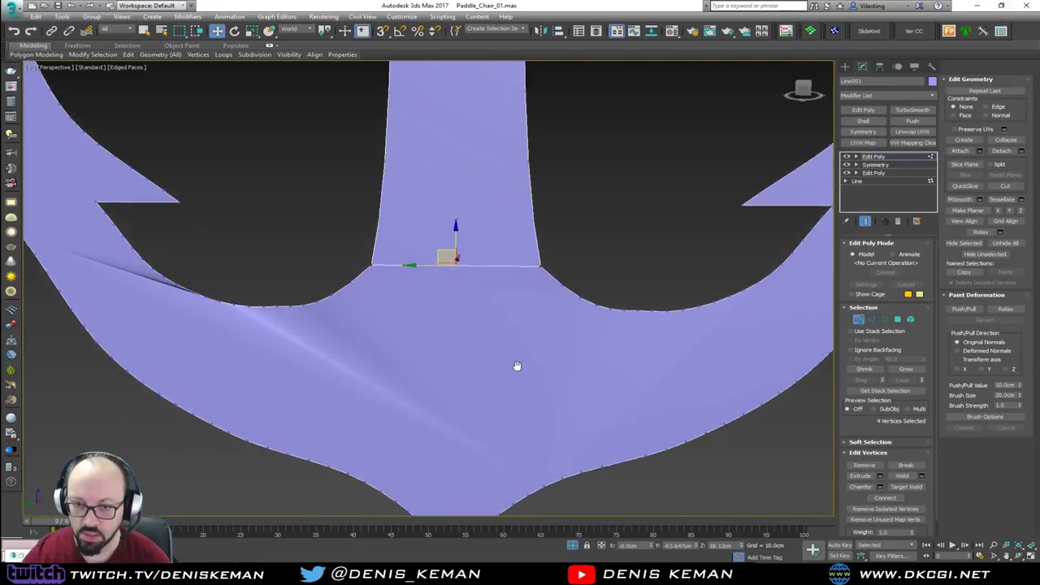
Step: Connect each vertex at the anchor's bottom tip to the shaft-base corner on the same side
{"action": "middle_click_drag", "start_coordinate": [517, 366], "coordinate": [524, 332]}
{"action": "left_click", "coordinate": [457, 483]}
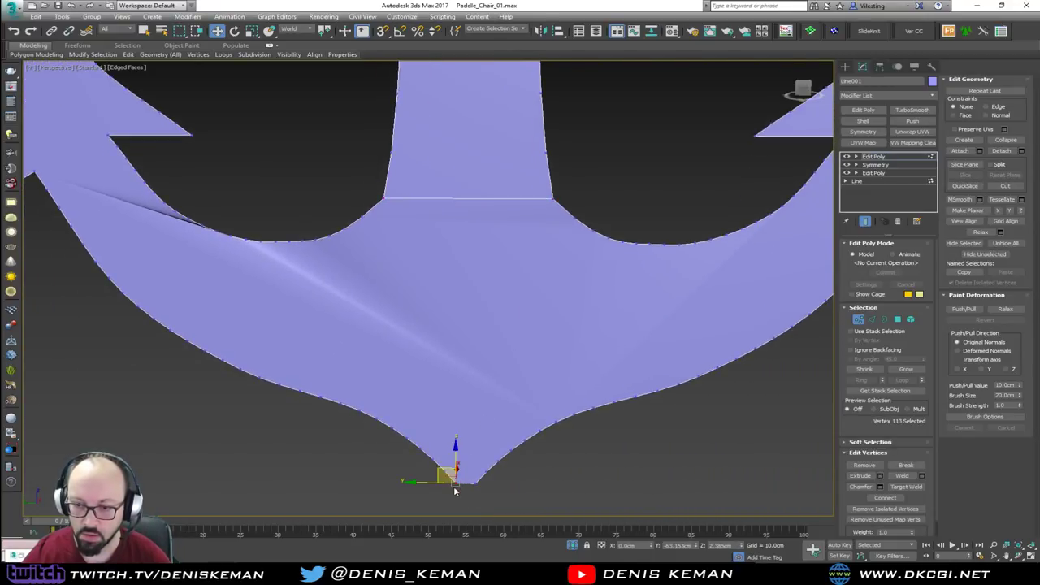
{"action": "left_click_drag", "start_coordinate": [380, 203], "coordinate": [380, 205], "text": "ctrl"}
{"action": "key", "text": "ctrl+shift+e"}
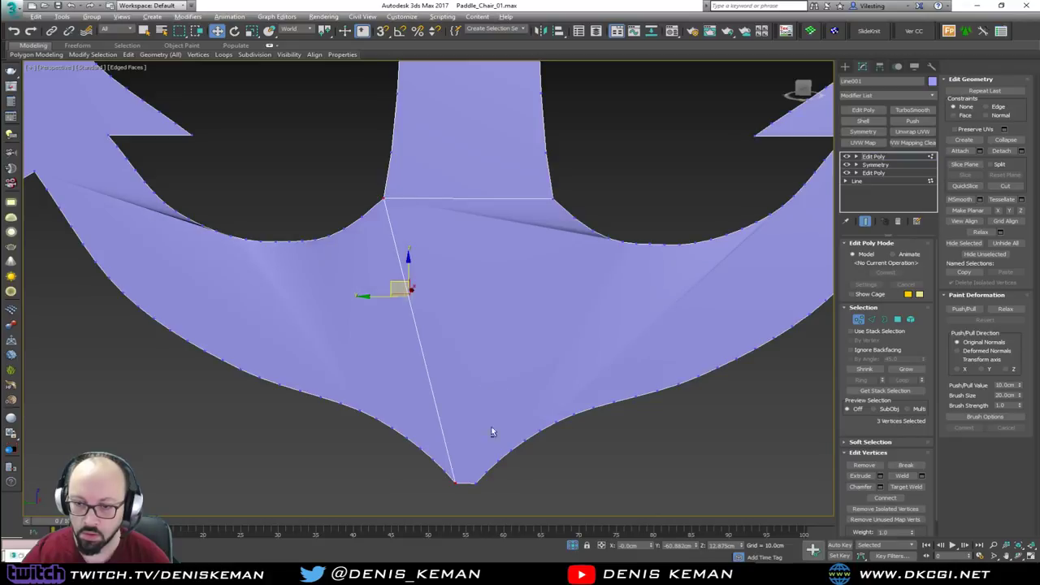
{"action": "left_click", "coordinate": [472, 483]}
{"action": "left_click", "coordinate": [553, 198], "text": "ctrl"}
{"action": "key", "text": "ctrl+shift+e"}
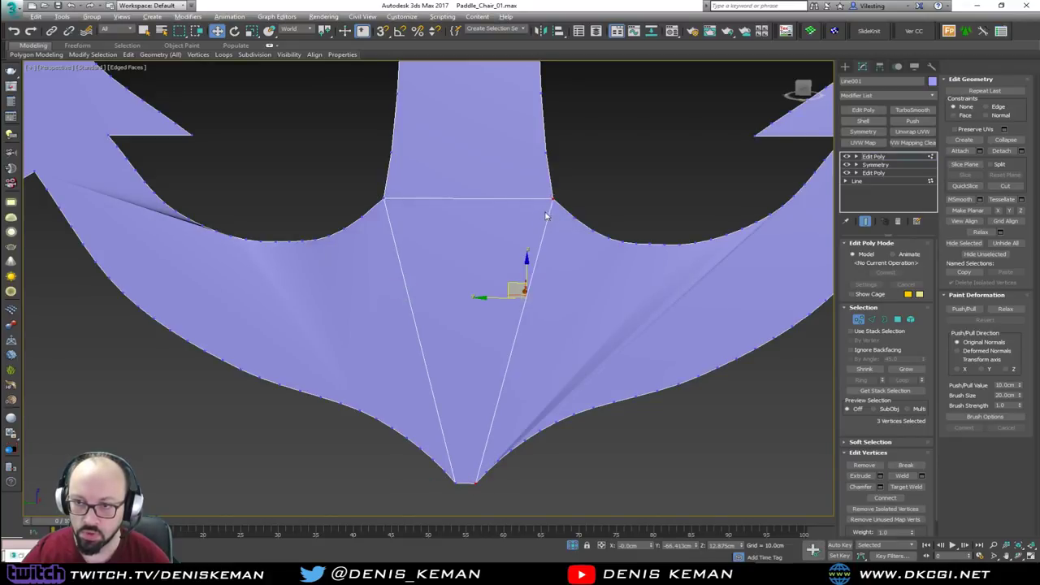
Step: Connect a vertex on the right arm's inner curve to the vertex directly below it on the outer curve
{"action": "middle_click_drag", "start_coordinate": [590, 282], "coordinate": [464, 287]}
{"action": "left_click_drag", "start_coordinate": [517, 242], "coordinate": [509, 280]}
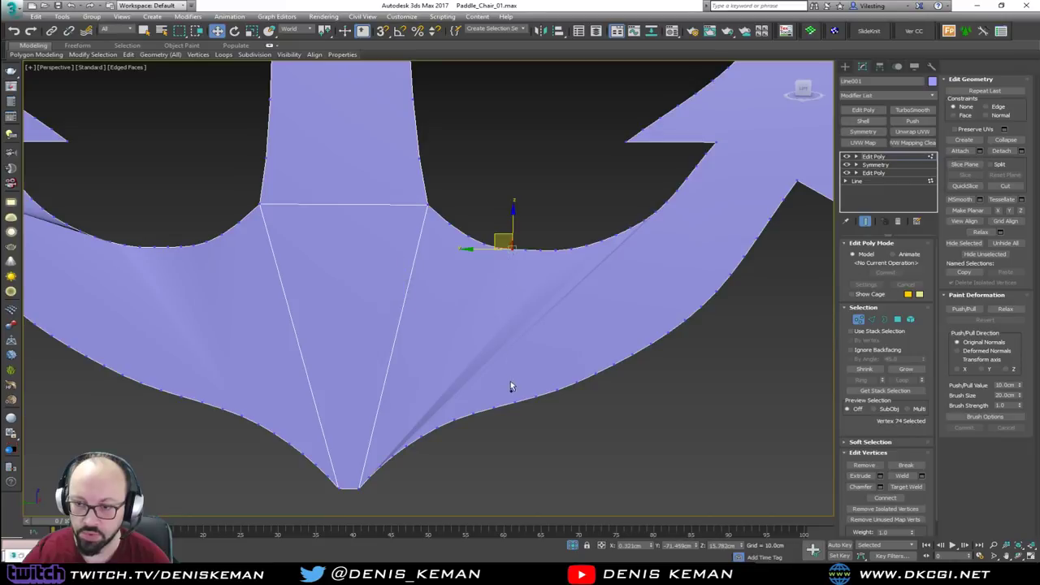
{"action": "left_click", "coordinate": [515, 403], "text": "ctrl"}
{"action": "key", "text": "ctrl+shift+e"}
{"action": "middle_click_drag", "start_coordinate": [632, 248], "coordinate": [523, 267]}
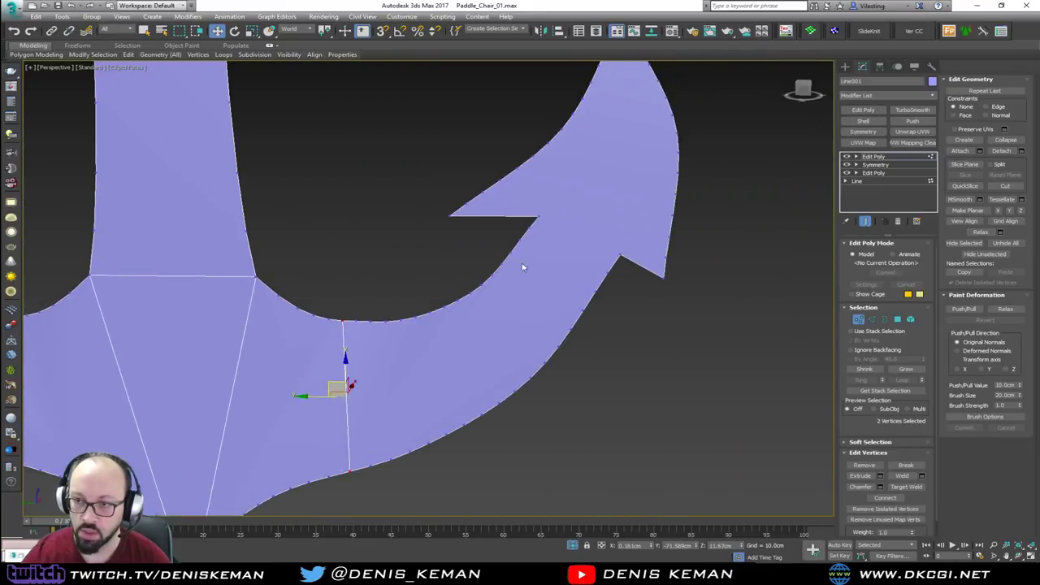
Step: Connect the right arm's inner barb corner to its outer barb corner with an edge across the arm
{"action": "left_click", "coordinate": [540, 214]}
{"action": "left_click", "coordinate": [615, 258], "text": "ctrl"}
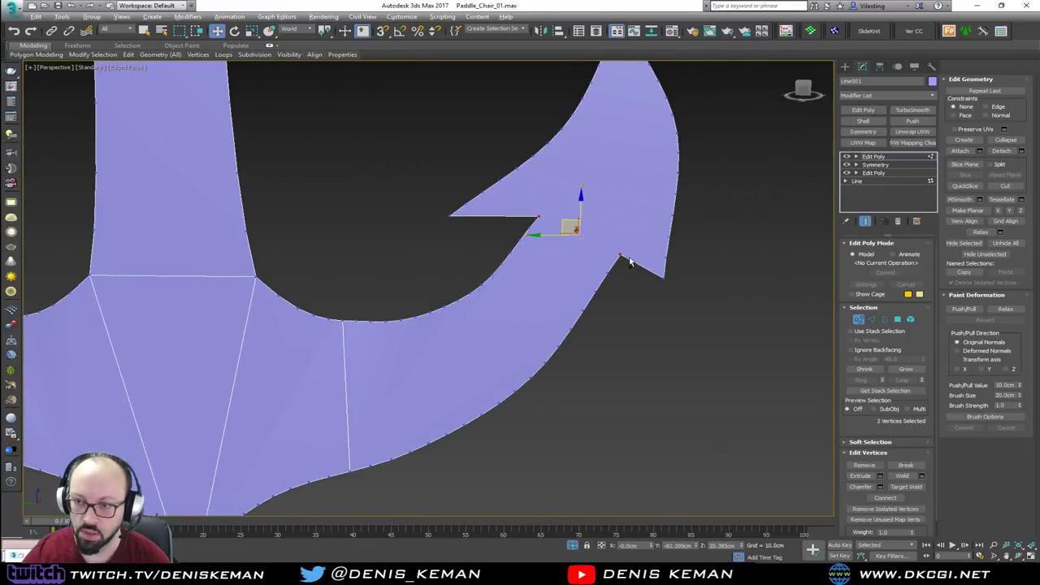
{"action": "key", "text": "ctrl+shift+e"}
Step: Separate both barbs of the right fluke by connecting each barb corner to a vertex on the fluke's adjacent curve
{"action": "middle_click_drag", "start_coordinate": [604, 196], "coordinate": [537, 315]}
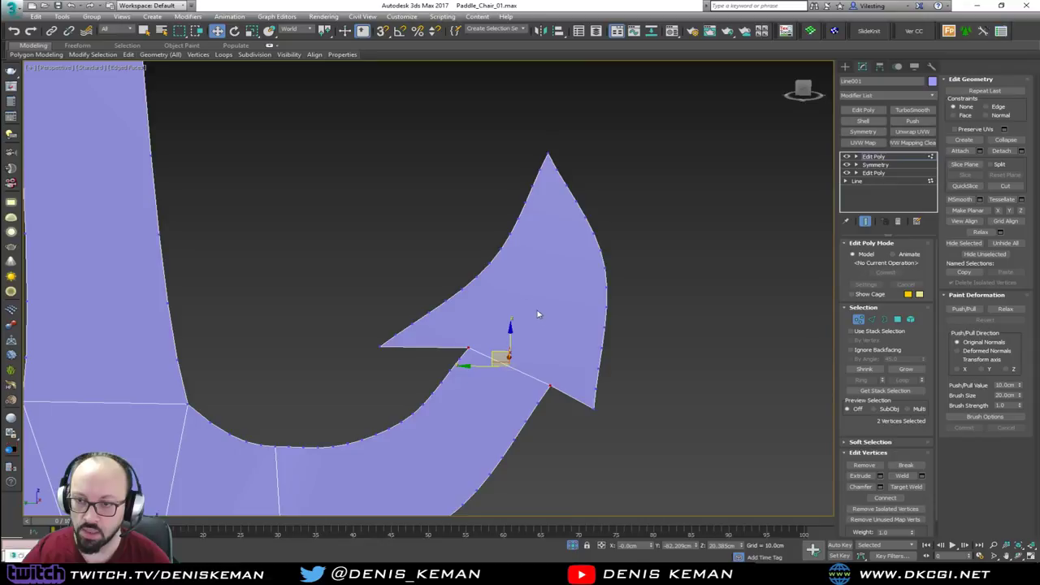
{"action": "left_click", "coordinate": [473, 279]}
{"action": "left_click", "coordinate": [469, 348], "text": "ctrl"}
{"action": "key", "text": "ctrl+shift+e"}
{"action": "left_click", "coordinate": [546, 383]}
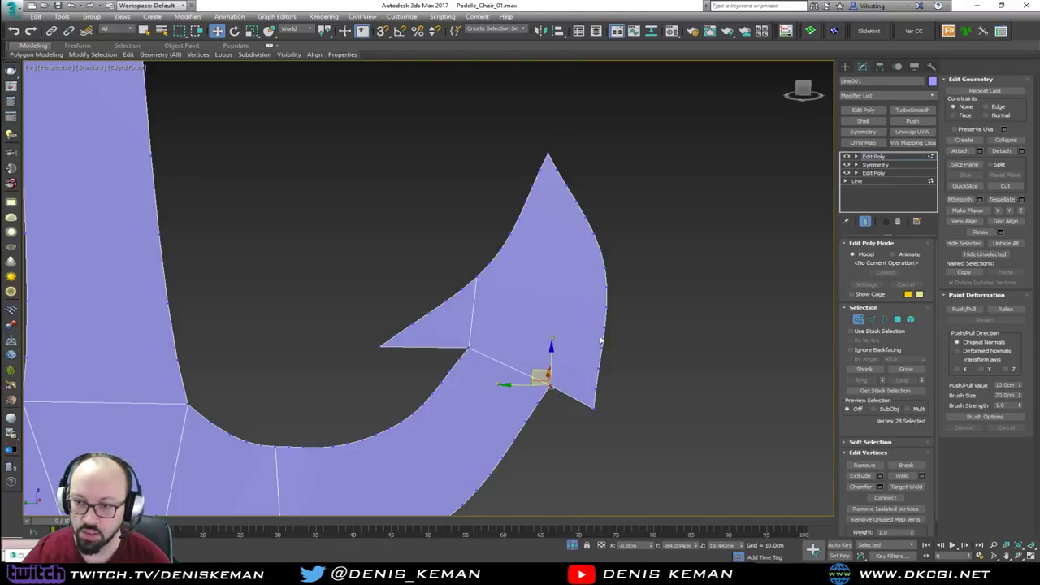
{"action": "left_click", "coordinate": [603, 331], "text": "ctrl"}
{"action": "key", "text": "ctrl+shift+e"}
Step: Connect the upper ends of the two barb edges with an edge across the right fluke
{"action": "left_click", "coordinate": [485, 279]}
{"action": "left_click", "coordinate": [477, 279]}
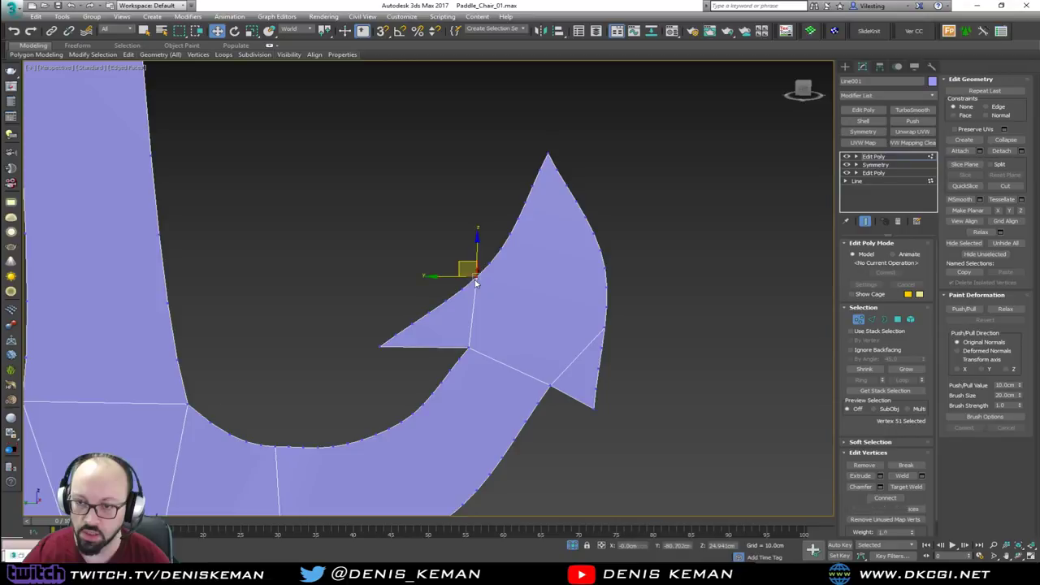
{"action": "left_click", "coordinate": [604, 329], "text": "ctrl"}
{"action": "key", "text": "ctrl+shift+e"}
Step: Connect the two corner vertices at the base of the anchor's round head with an edge across the neck
{"action": "scroll", "coordinate": [600, 190], "scroll_direction": "down", "scroll_amount": 6}
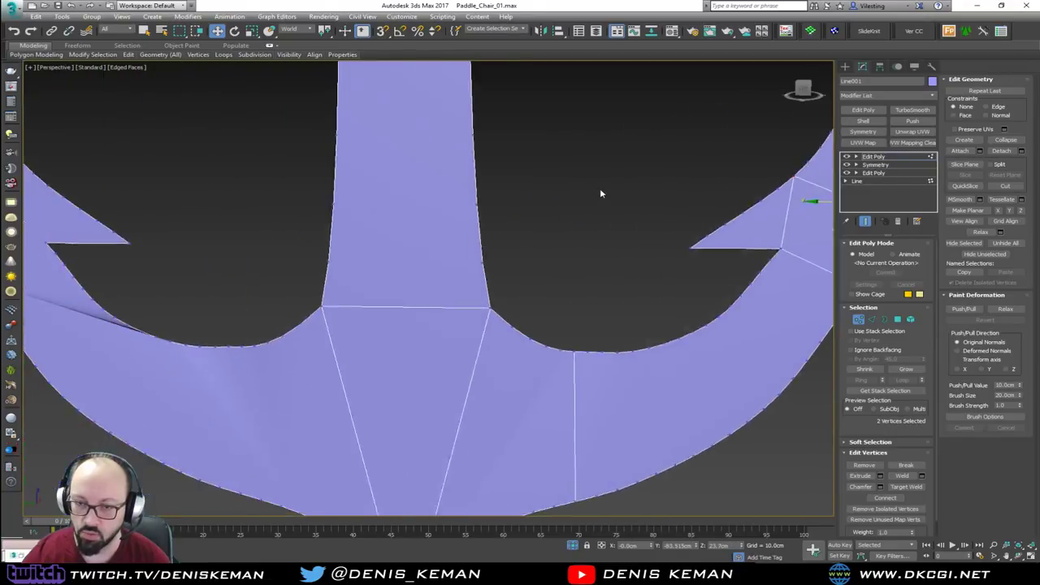
{"action": "middle_click_drag", "start_coordinate": [569, 177], "coordinate": [496, 317]}
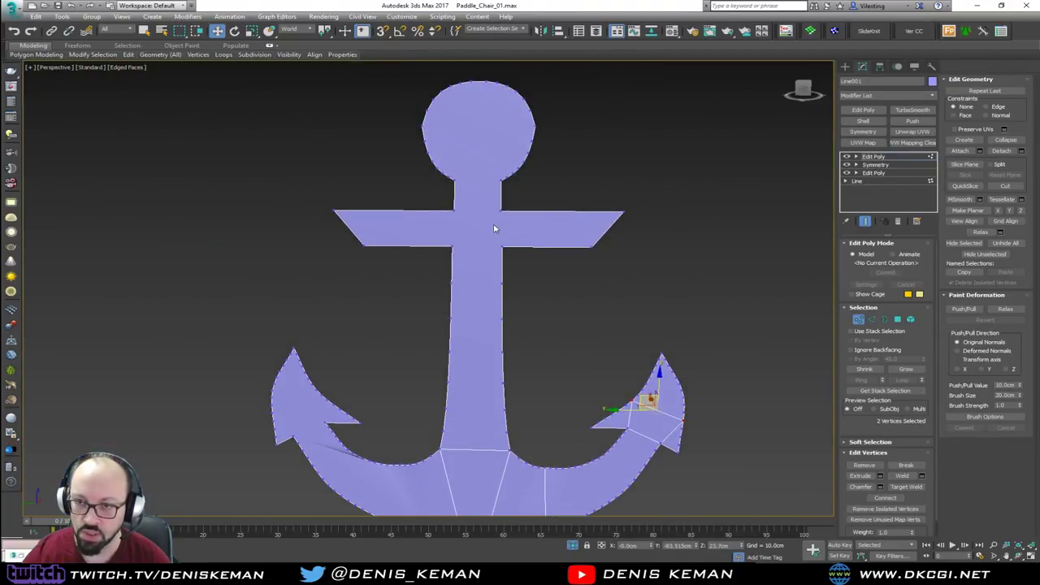
{"action": "left_click", "coordinate": [456, 184]}
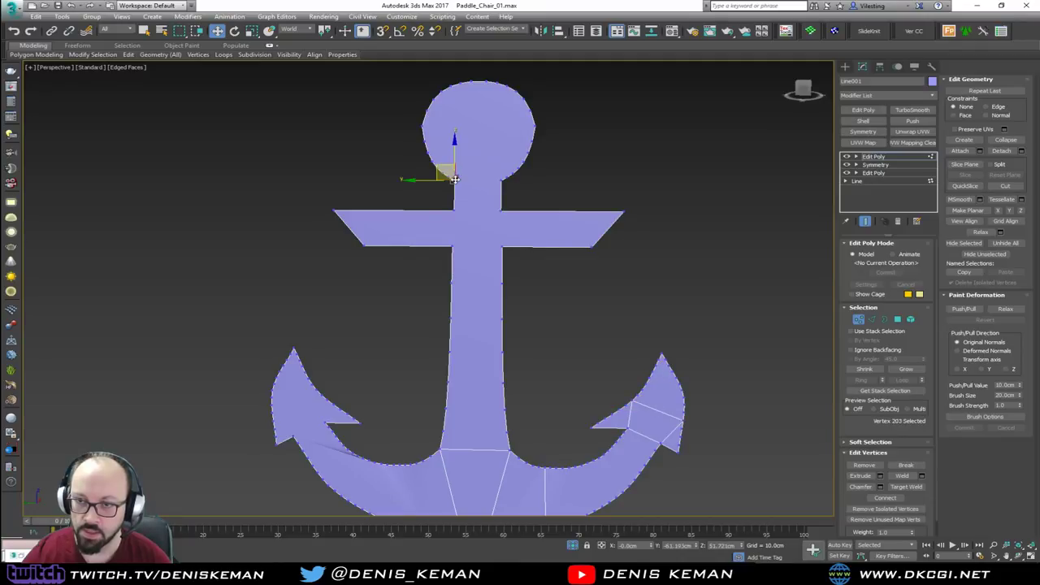
{"action": "left_click", "coordinate": [500, 185], "text": "ctrl"}
{"action": "middle_click_drag", "start_coordinate": [498, 148], "coordinate": [495, 216]}
{"action": "scroll", "coordinate": [495, 215], "scroll_direction": "up", "scroll_amount": 3}
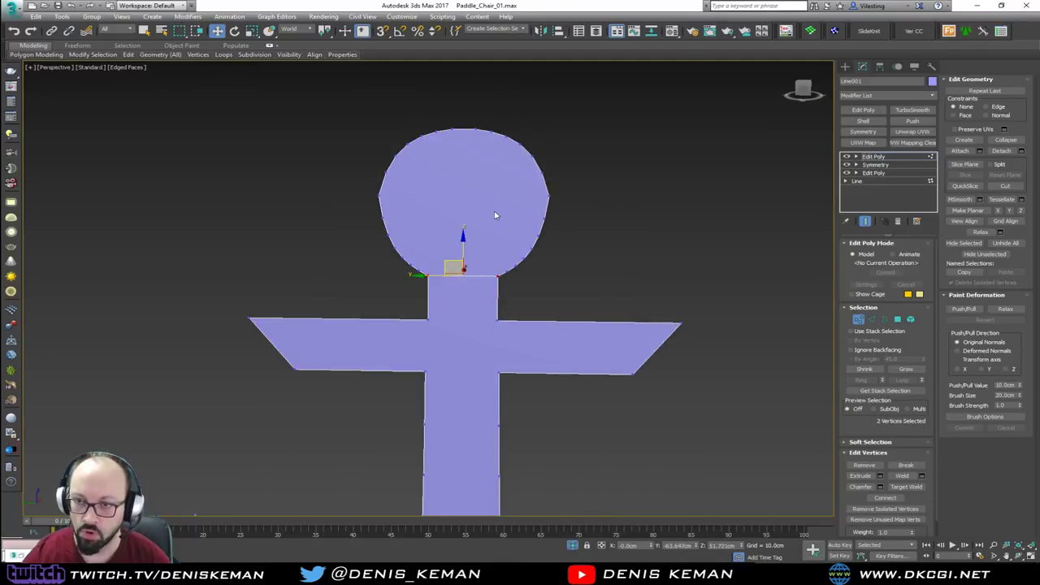
{"action": "left_click", "coordinate": [466, 172]}
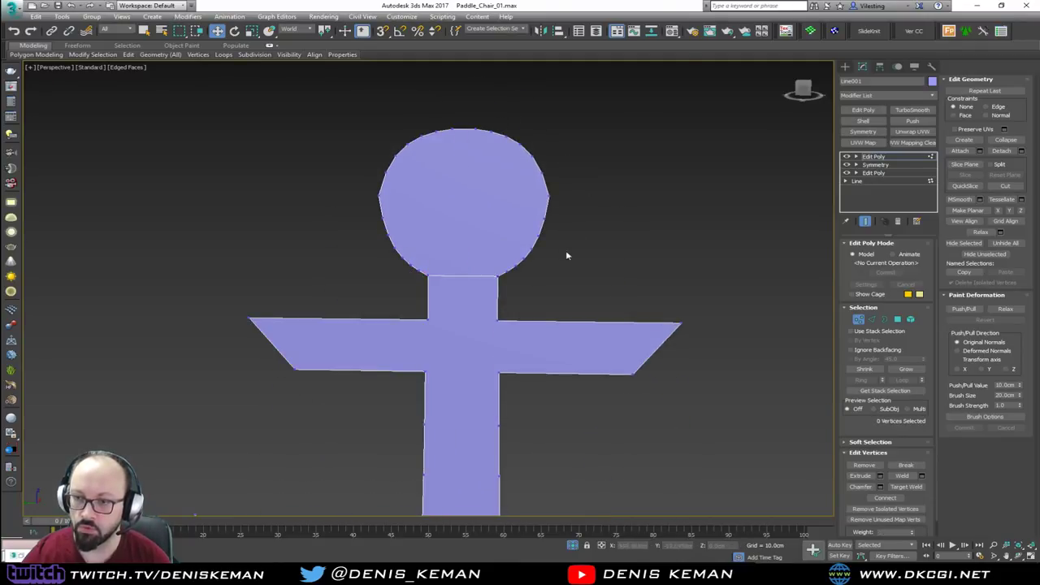
Step: Save the scene under its current file name
{"action": "middle_click_drag", "start_coordinate": [567, 253], "coordinate": [532, 109]}
{"action": "scroll", "coordinate": [532, 109], "scroll_direction": "down", "scroll_amount": 3}
{"action": "left_click", "coordinate": [12, 10]}
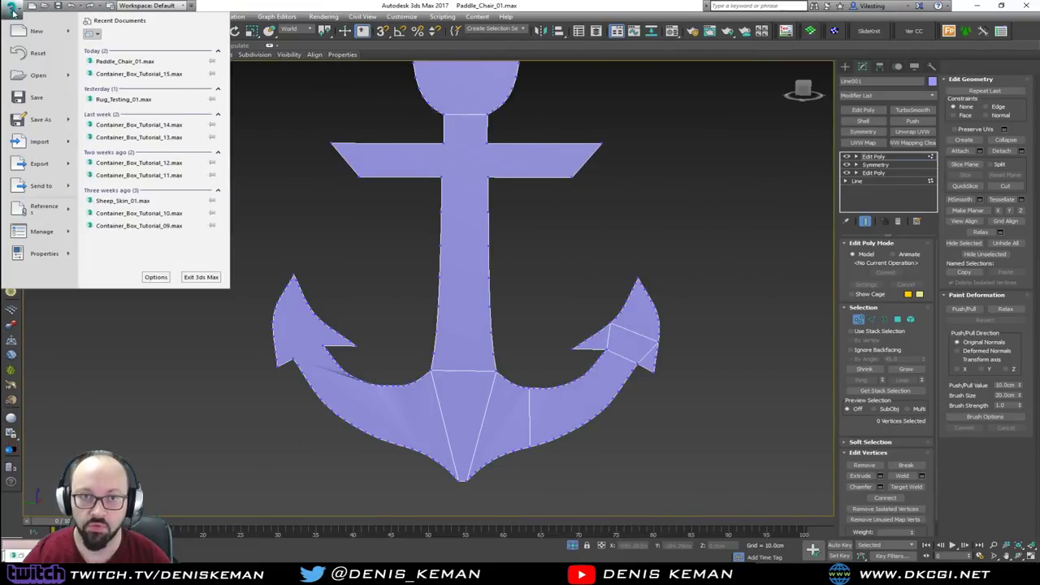
{"action": "left_click", "coordinate": [38, 99]}
Step: Try to run Vertex Cleaner on the anchor's Edit Poly modifier with all of its vertices selected
{"action": "key", "text": "1"}
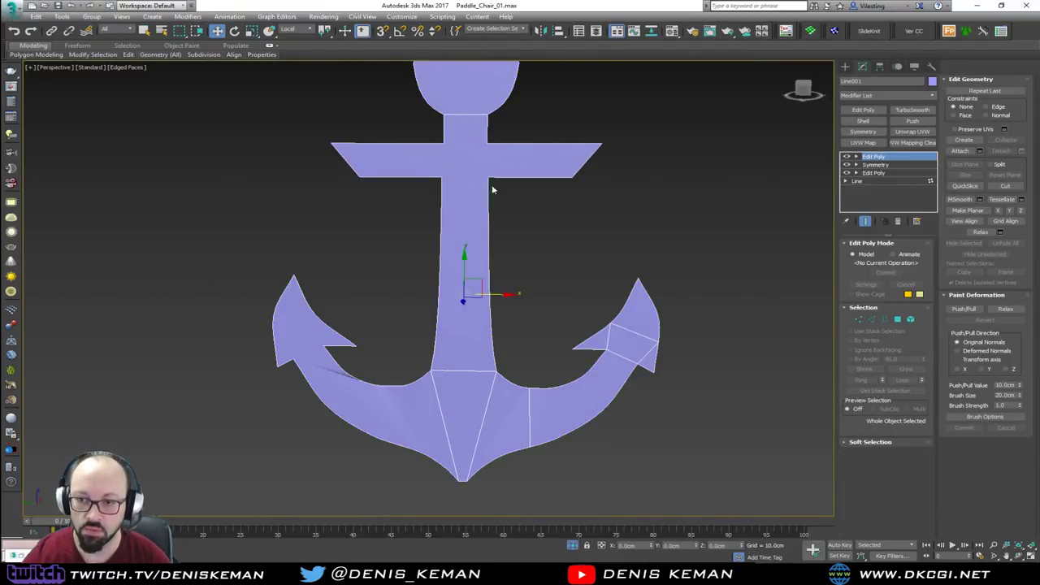
{"action": "middle_click_drag", "start_coordinate": [493, 157], "coordinate": [537, 212]}
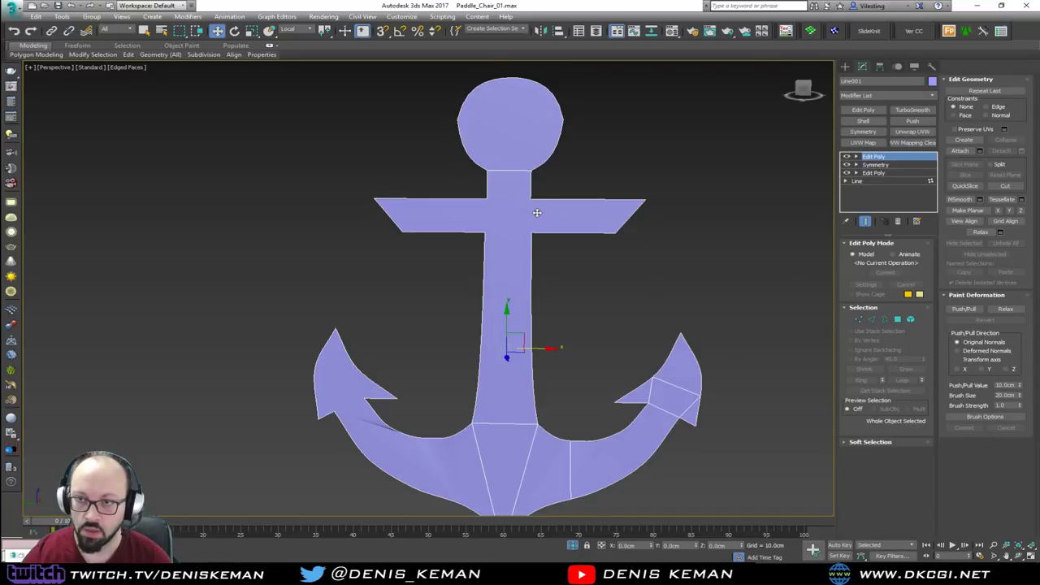
{"action": "key", "text": "1"}
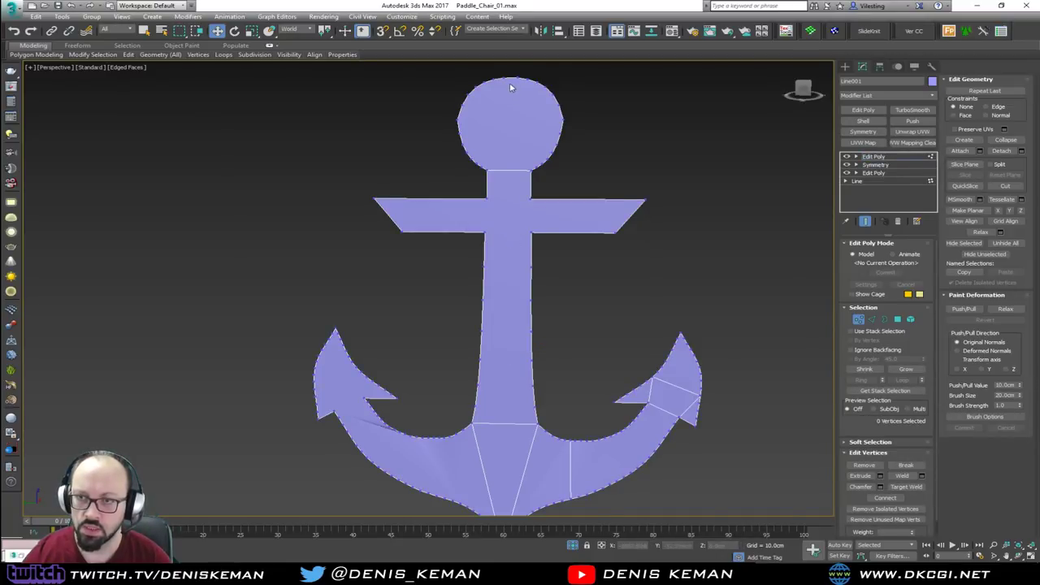
{"action": "middle_click_drag", "start_coordinate": [511, 437], "coordinate": [510, 346]}
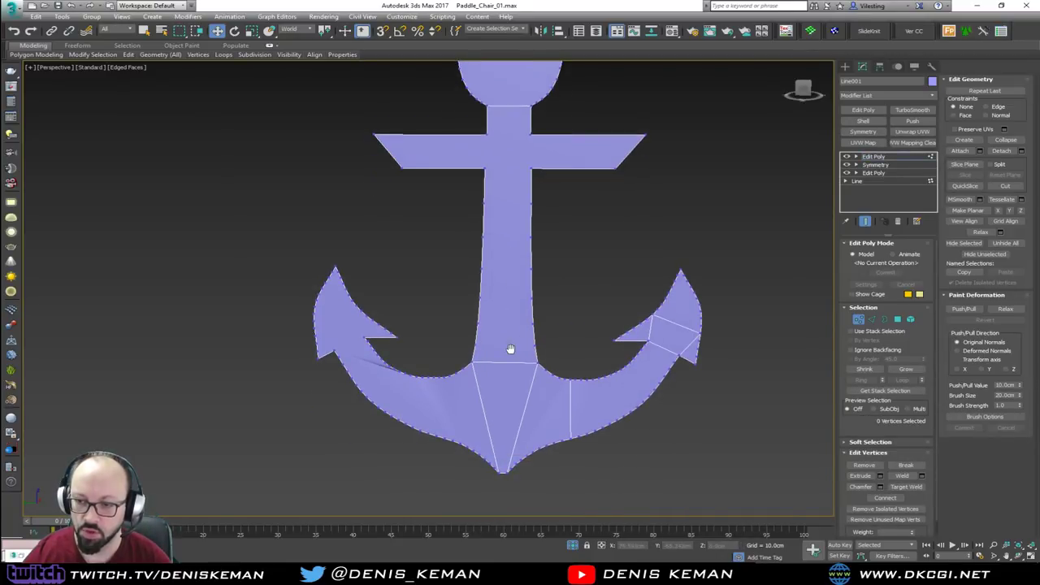
{"action": "key", "text": "ctrl+a"}
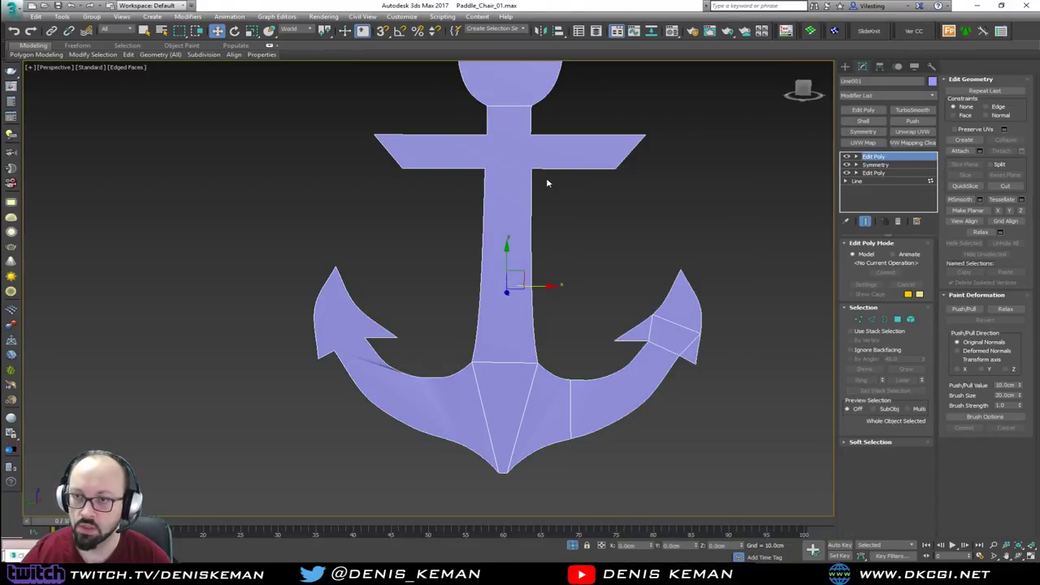
{"action": "middle_click_drag", "start_coordinate": [546, 179], "coordinate": [555, 235]}
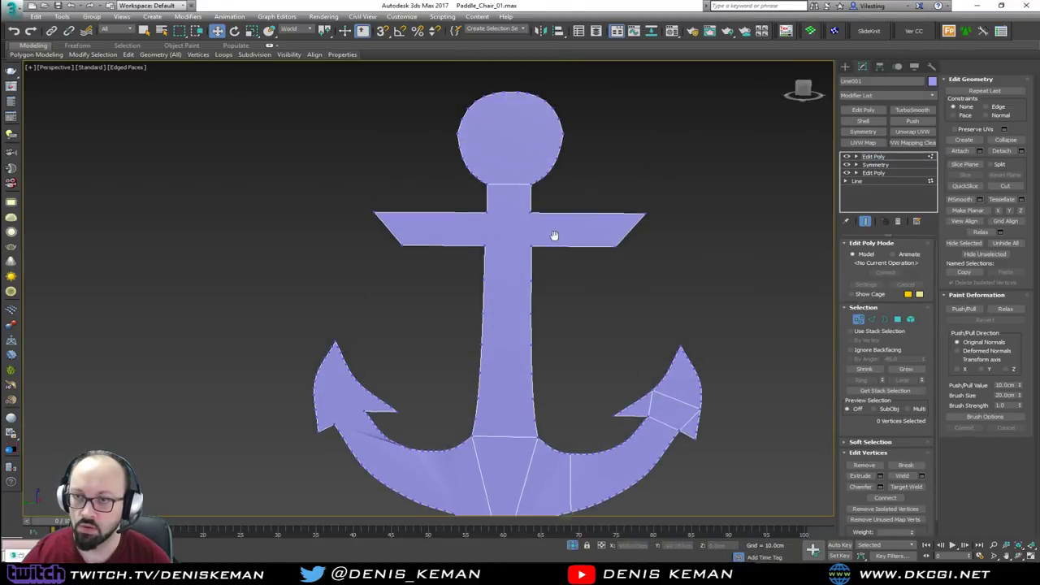
{"action": "left_click", "coordinate": [914, 31]}
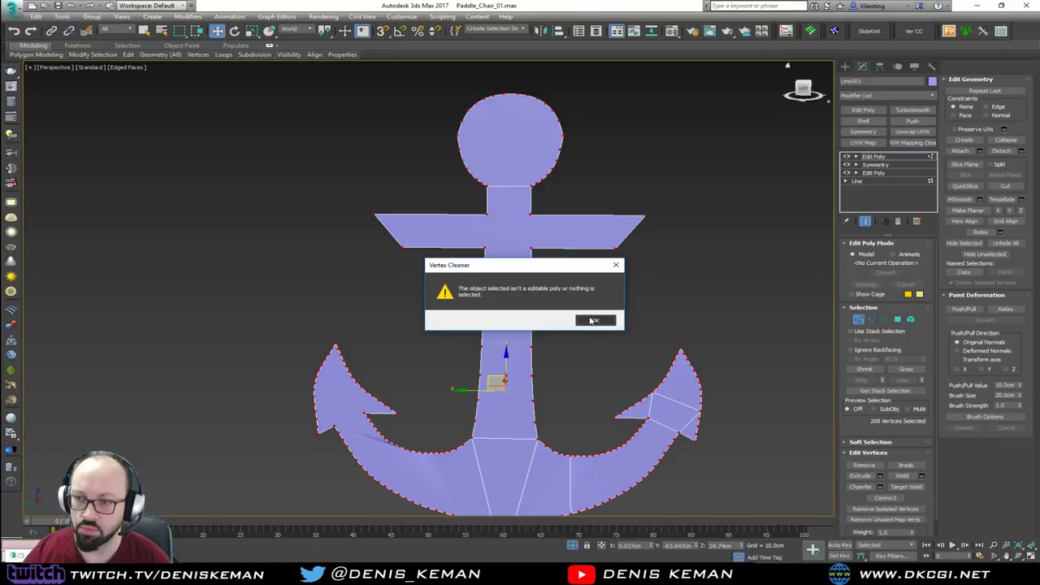
{"action": "left_click", "coordinate": [592, 320]}
Step: Convert the anchor to an Editable Poly
{"action": "right_click", "coordinate": [508, 294]}
{"action": "mouse_move", "coordinate": [600, 404]}
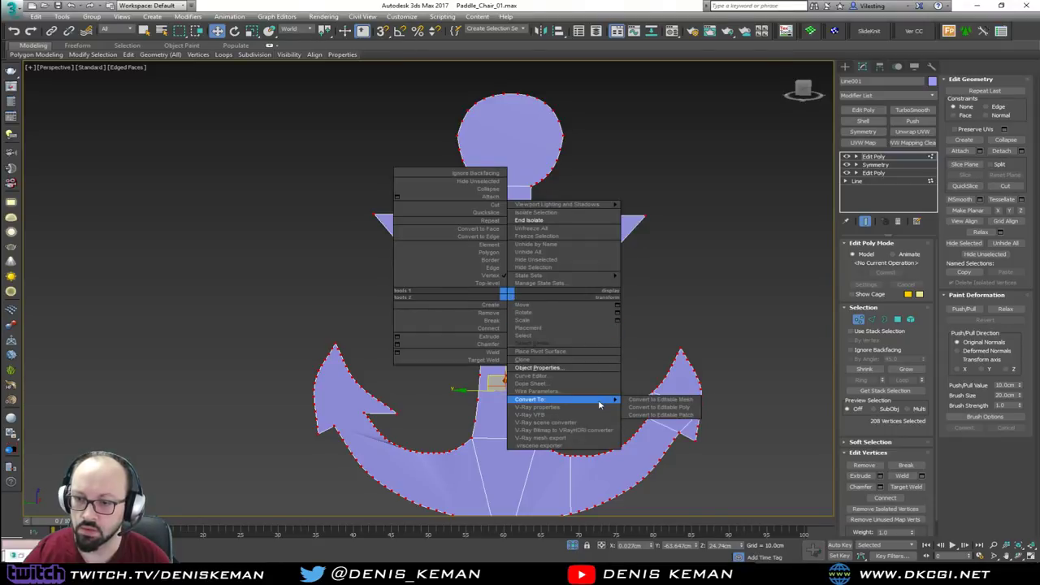
{"action": "left_click", "coordinate": [671, 407]}
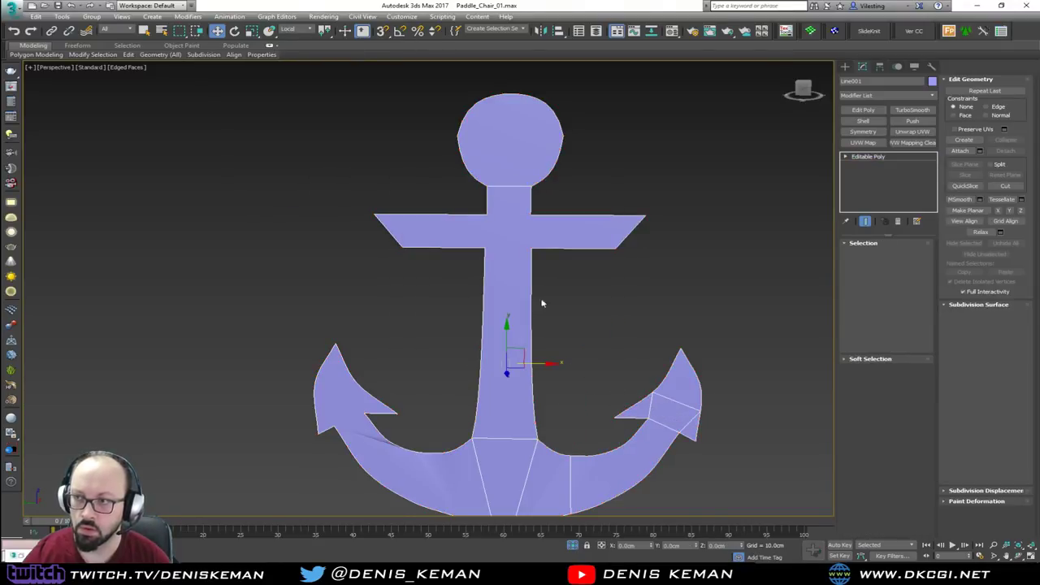
Step: Run Vertex Cleaner on the converted anchor's vertices to strip the extra points from its curved outline
{"action": "key", "text": "1"}
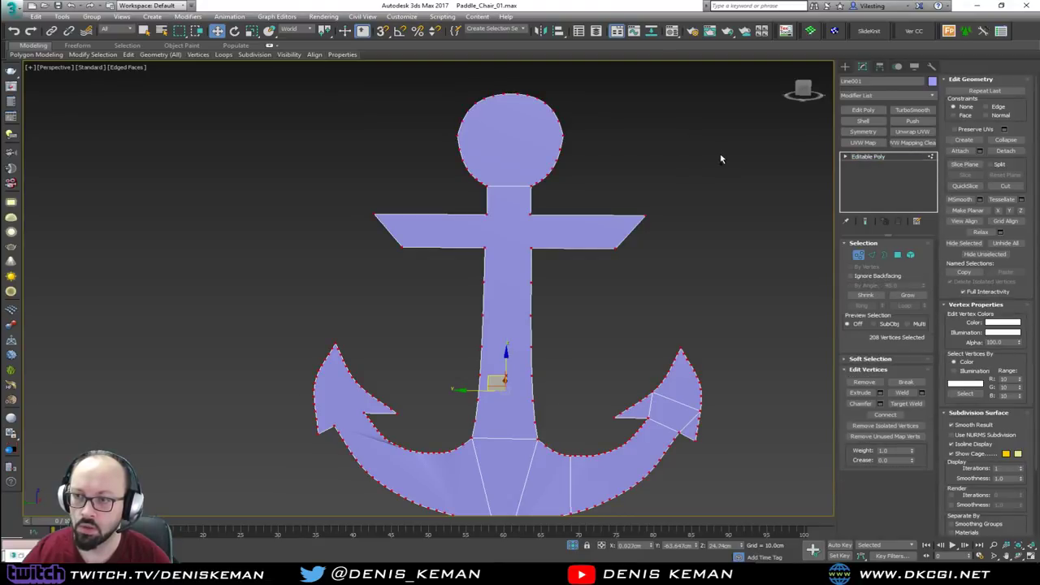
{"action": "left_click", "coordinate": [914, 31]}
{"action": "left_click", "coordinate": [942, 38]}
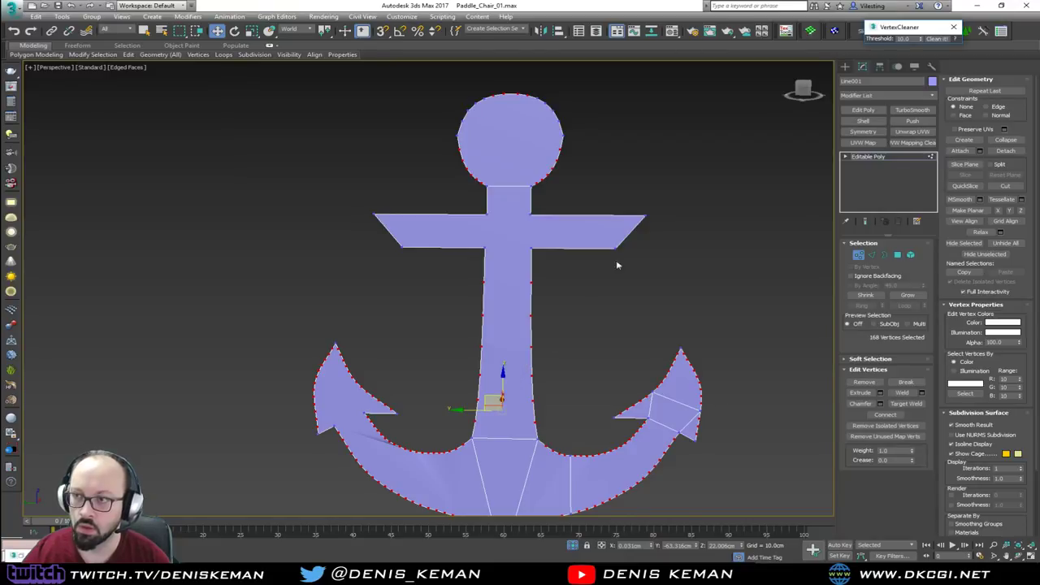
{"action": "left_click", "coordinate": [941, 38]}
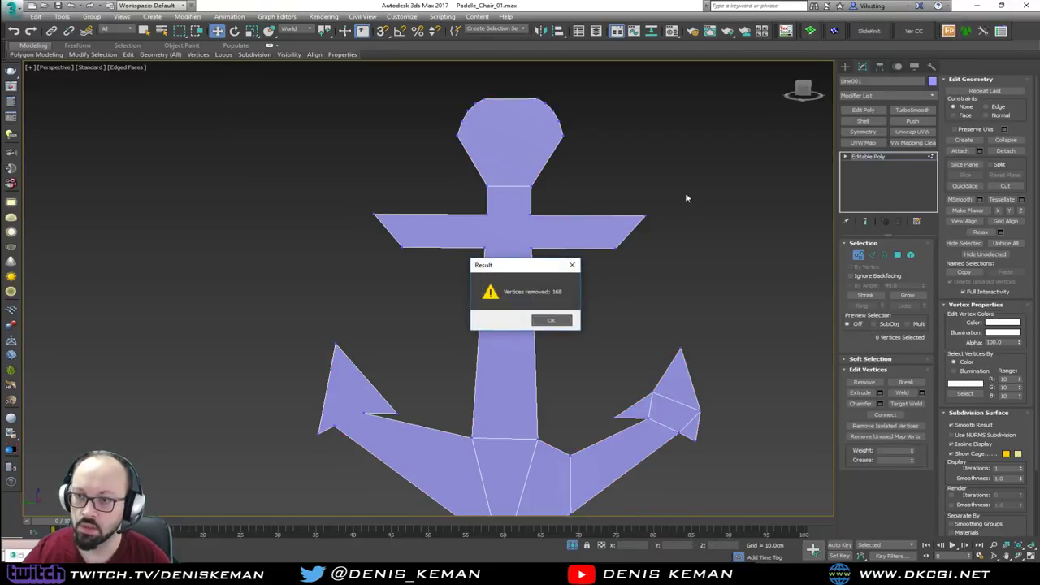
{"action": "left_click", "coordinate": [551, 321]}
{"action": "middle_click_drag", "start_coordinate": [548, 343], "coordinate": [560, 227]}
{"action": "scroll", "coordinate": [534, 309], "scroll_direction": "down", "scroll_amount": 3}
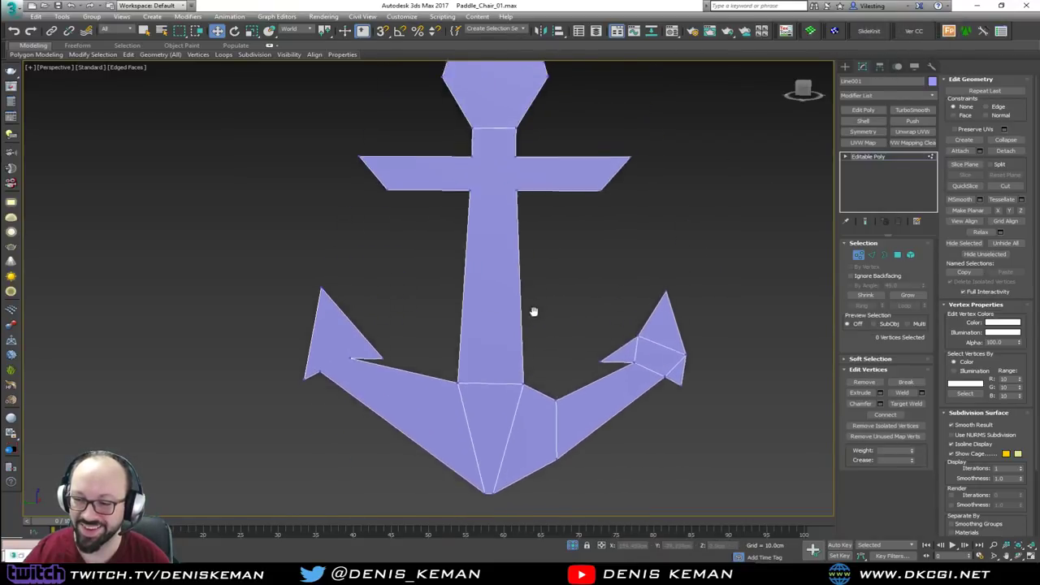
{"action": "scroll", "coordinate": [510, 238], "scroll_direction": "up", "scroll_amount": 3}
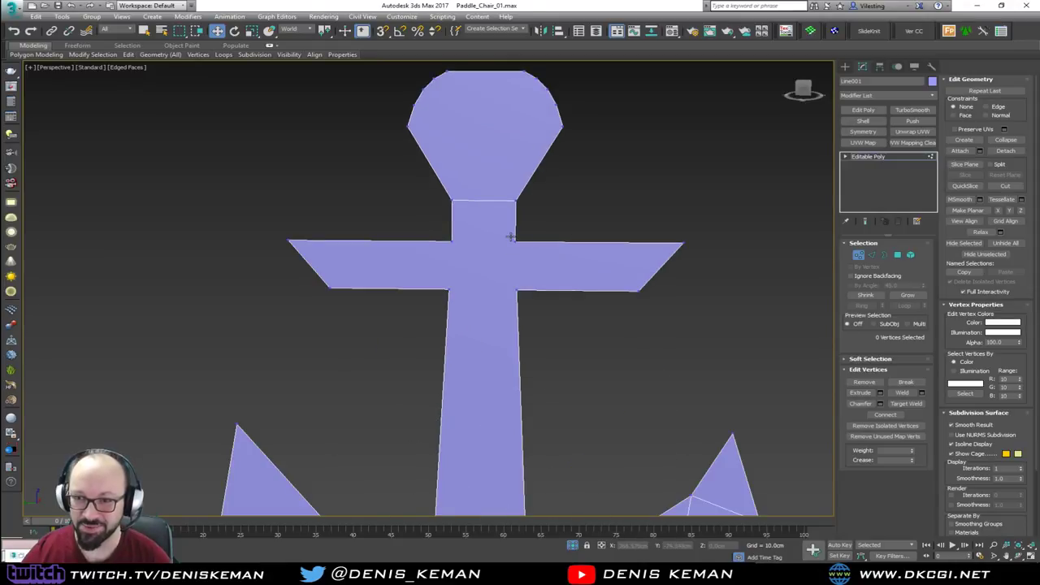
{"action": "scroll", "coordinate": [510, 237], "scroll_direction": "down", "scroll_amount": 4}
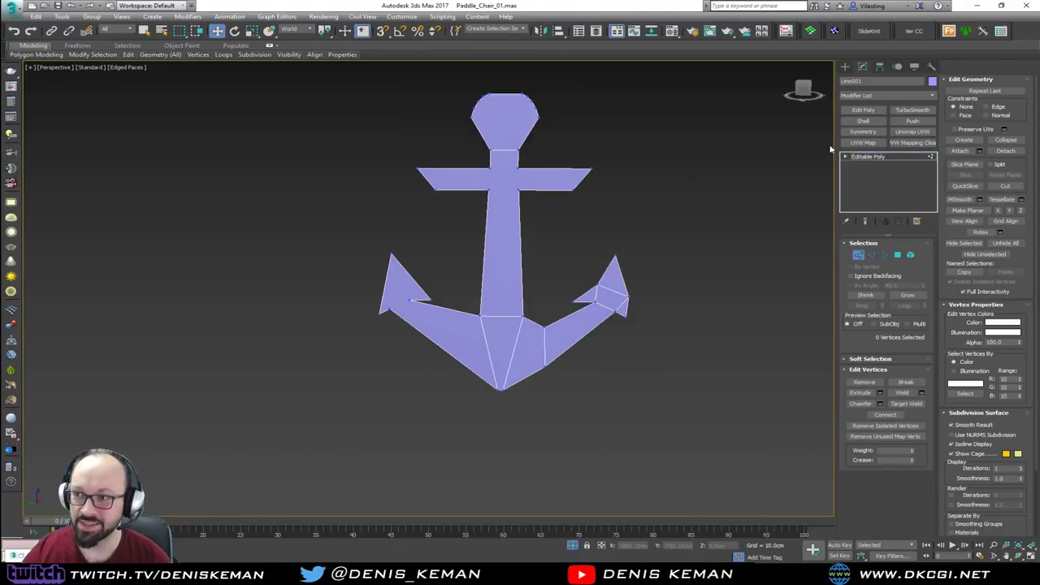
Step: Reopen the saved Paddle_Chair_01.max to restore the anchor with its modifier stack
{"action": "left_click", "coordinate": [12, 10]}
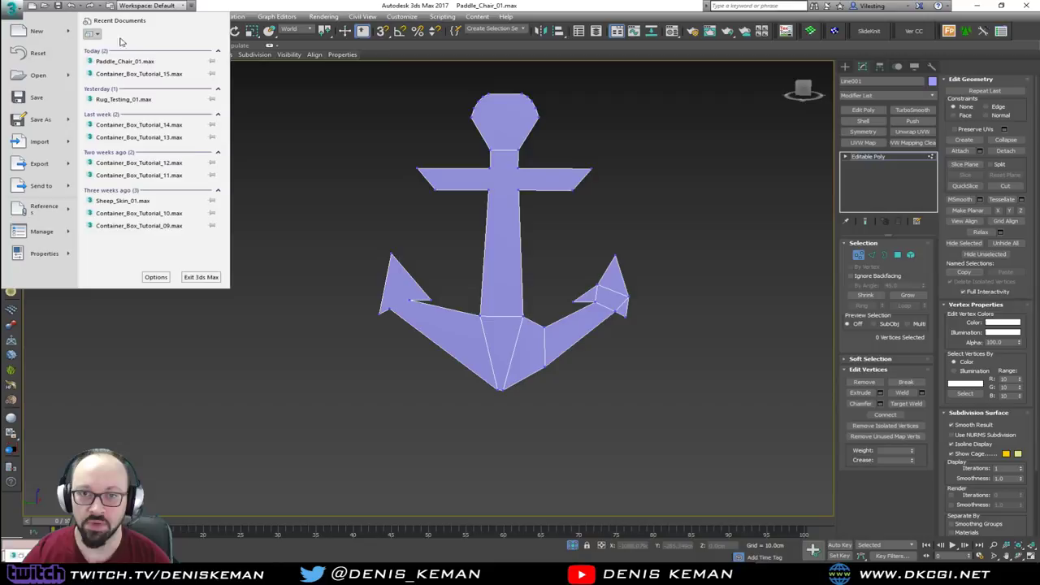
{"action": "left_click", "coordinate": [161, 61]}
{"action": "left_click", "coordinate": [509, 300]}
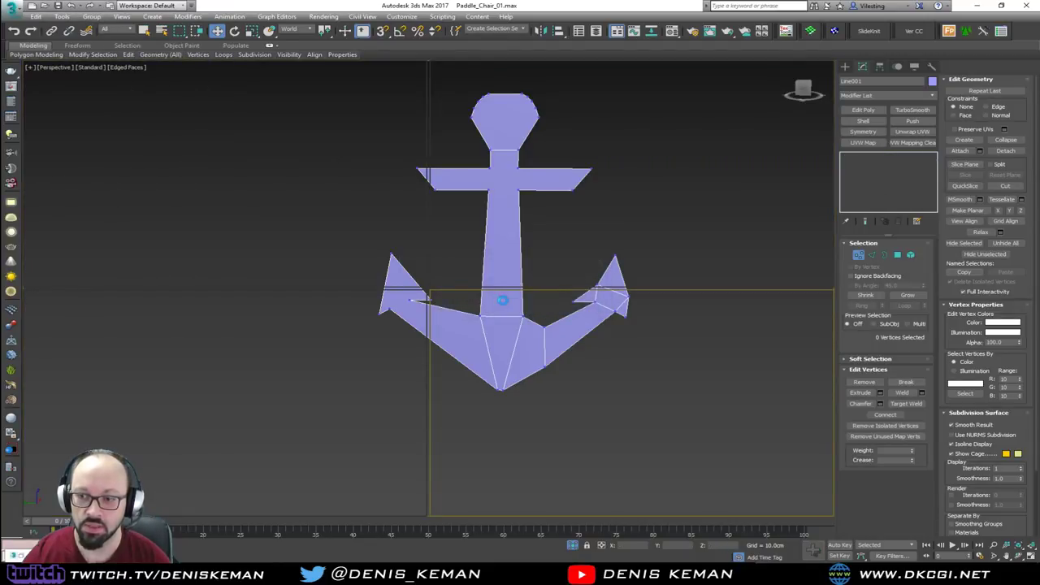
{"action": "key", "text": "alt+q"}
{"action": "left_click", "coordinate": [576, 320]}
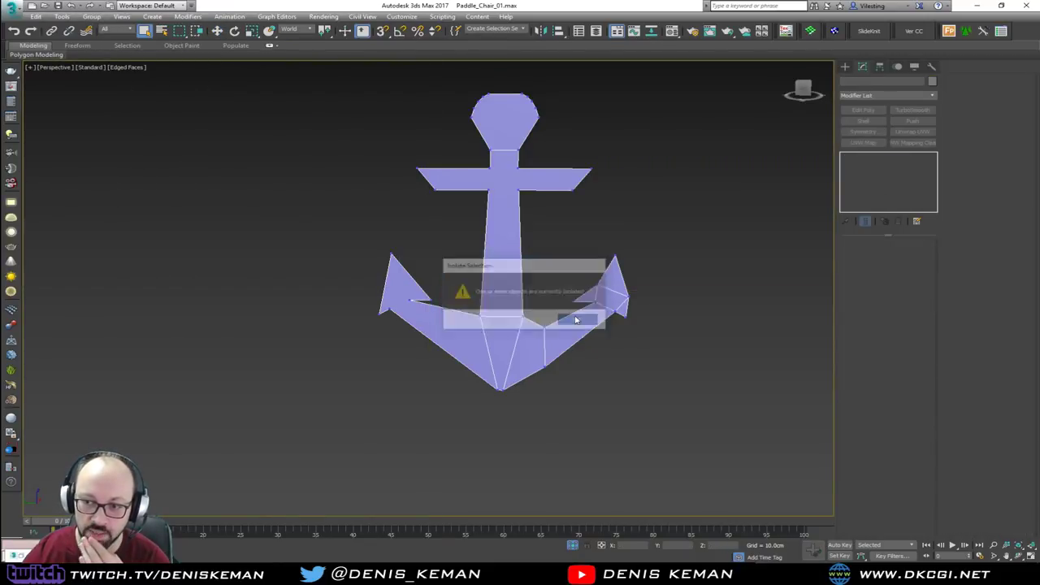
{"action": "middle_click_drag", "start_coordinate": [501, 375], "coordinate": [510, 442]}
{"action": "left_click", "coordinate": [483, 334]}
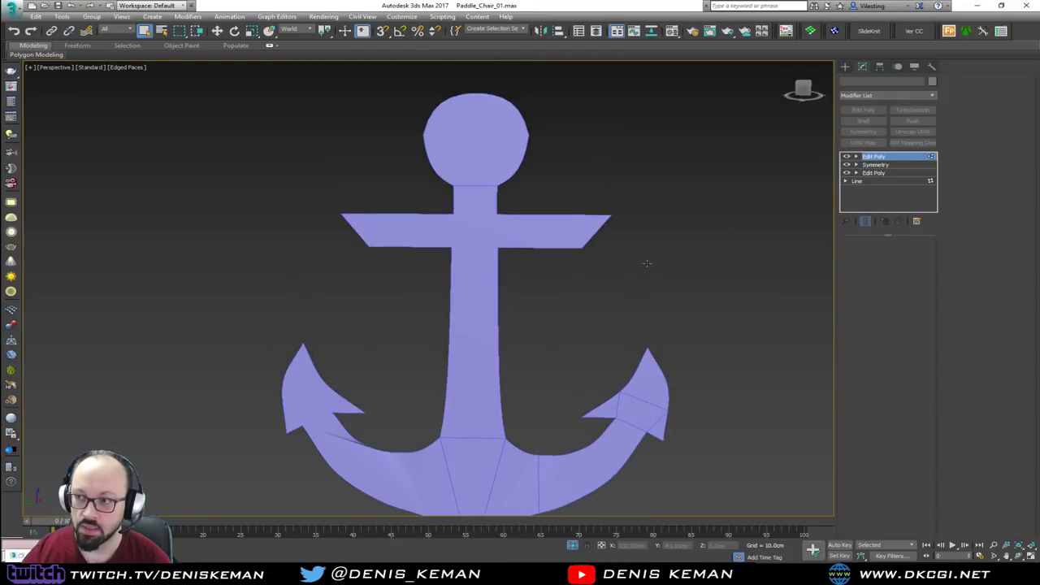
Step: Delete the topmost Edit Poly modifier from the anchor's stack, leaving Symmetry on top
{"action": "left_click", "coordinate": [848, 156]}
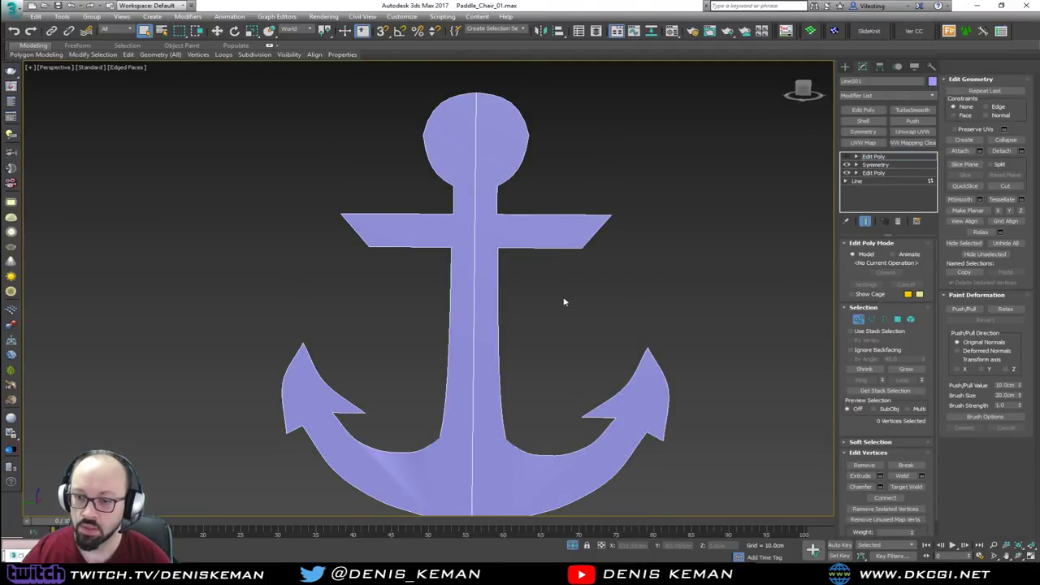
{"action": "middle_click_drag", "start_coordinate": [564, 302], "coordinate": [574, 255]}
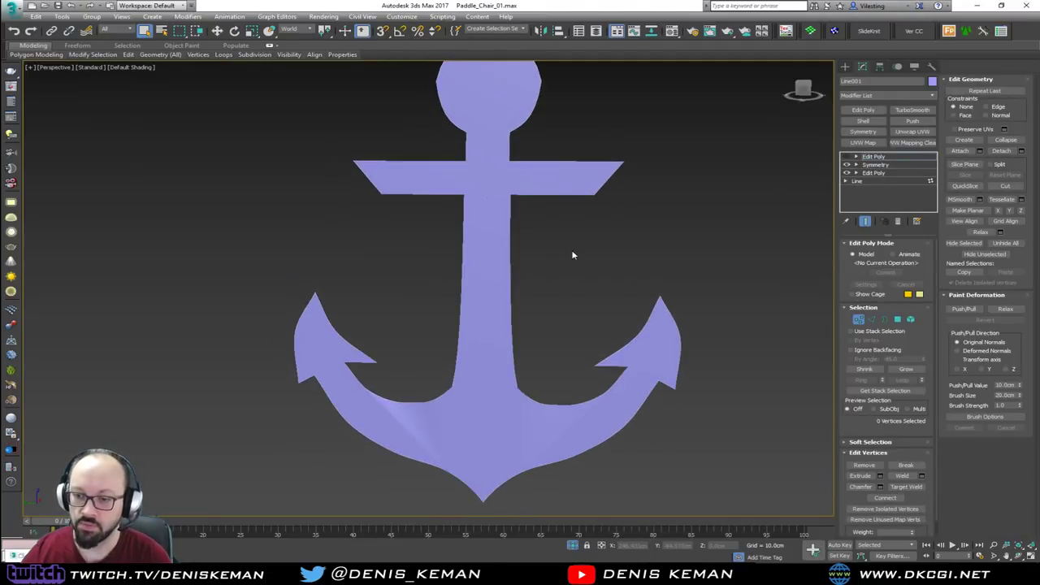
{"action": "left_click", "coordinate": [899, 222]}
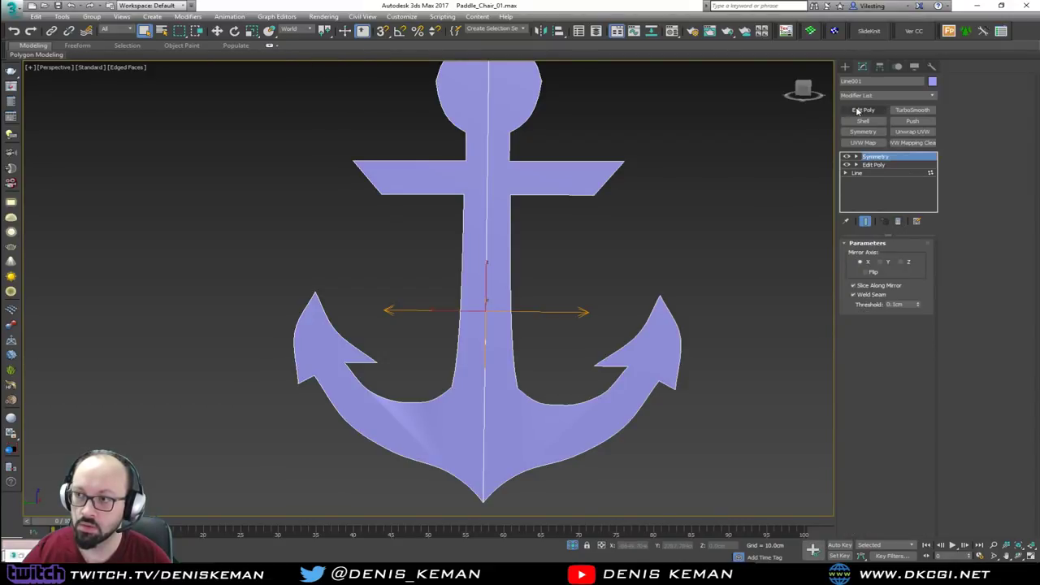
Step: Add a new Edit Poly modifier above Symmetry and delete the polygons of the anchor's left half
{"action": "left_click", "coordinate": [864, 110]}
{"action": "middle_click_drag", "start_coordinate": [656, 225], "coordinate": [698, 260]}
{"action": "key", "text": "4"}
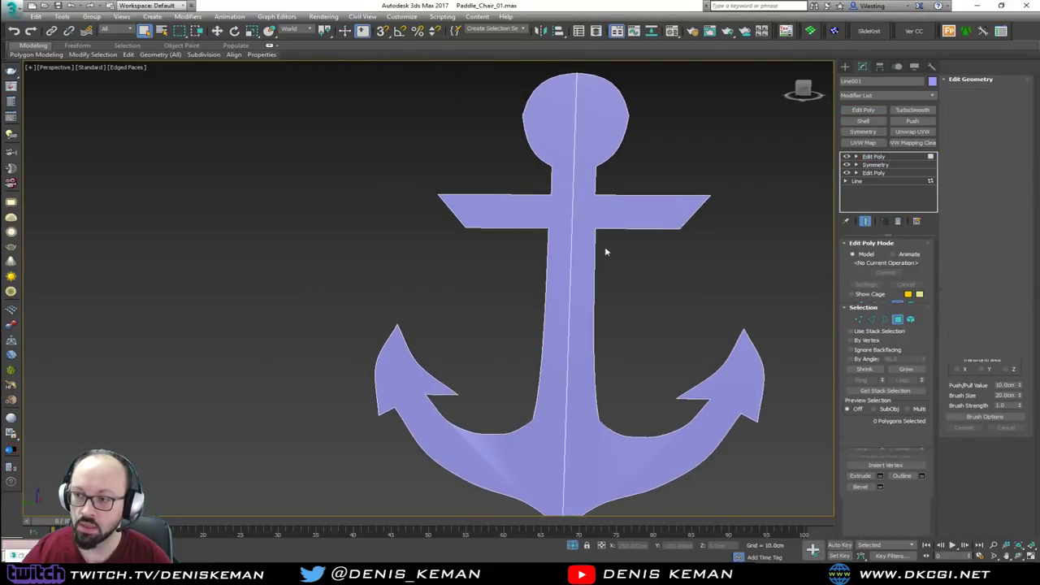
{"action": "scroll", "coordinate": [585, 233], "scroll_direction": "down", "scroll_amount": 3}
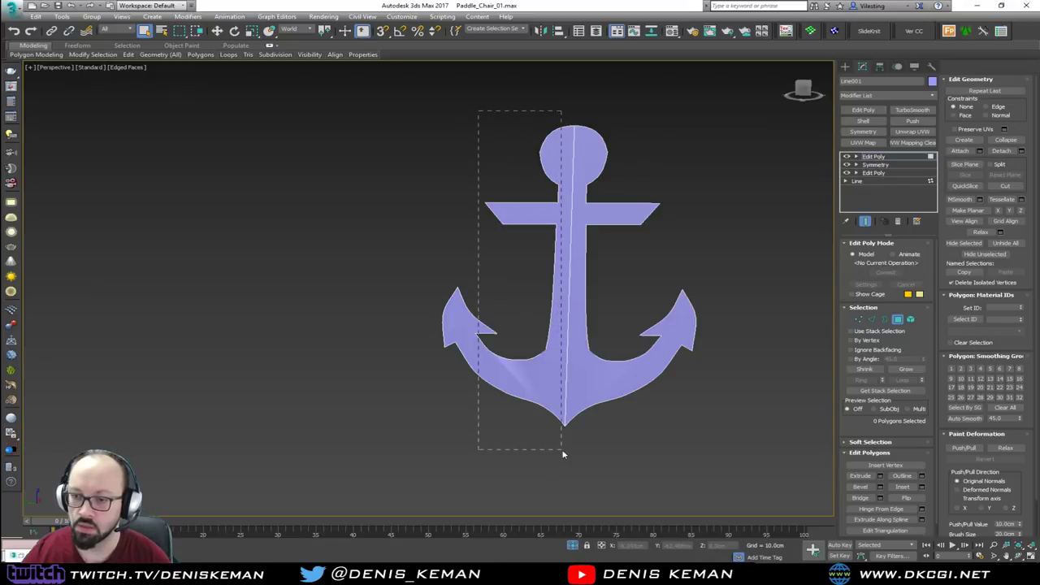
{"action": "left_click_drag", "start_coordinate": [563, 454], "coordinate": [564, 454]}
{"action": "key", "text": "Delete"}
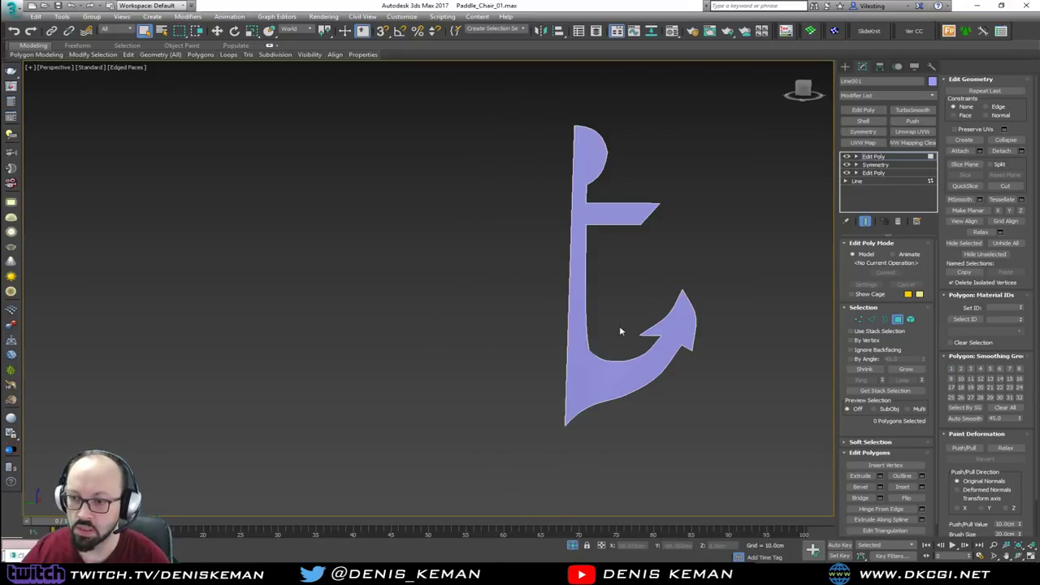
Step: Connect the two vertices where the crossbar's upper and lower edges meet the anchor's shank
{"action": "key", "text": "1"}
{"action": "scroll", "coordinate": [584, 273], "scroll_direction": "up", "scroll_amount": 5}
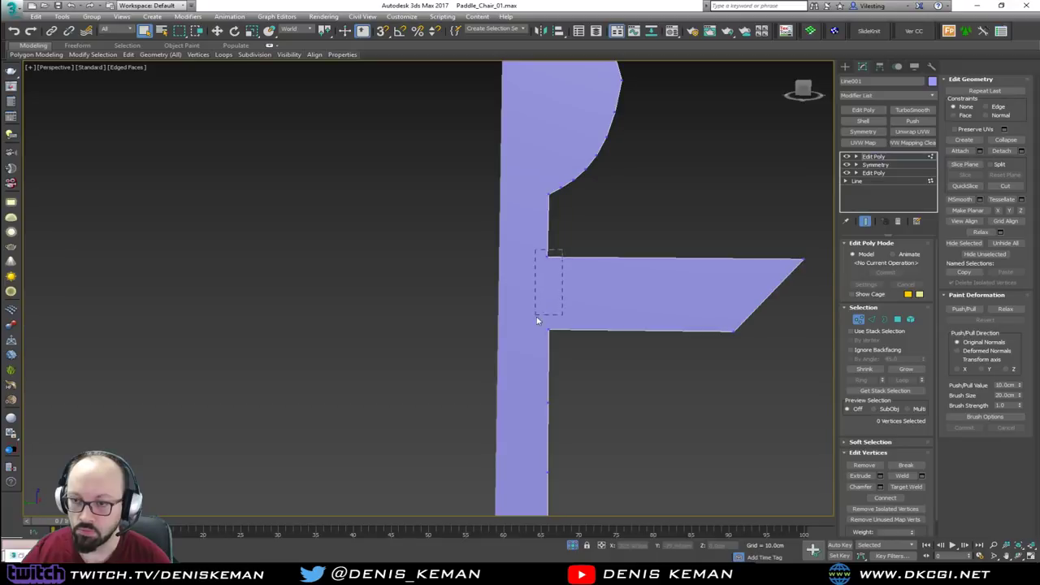
{"action": "left_click_drag", "start_coordinate": [537, 320], "coordinate": [536, 335]}
{"action": "middle_click_drag", "start_coordinate": [650, 370], "coordinate": [621, 259]}
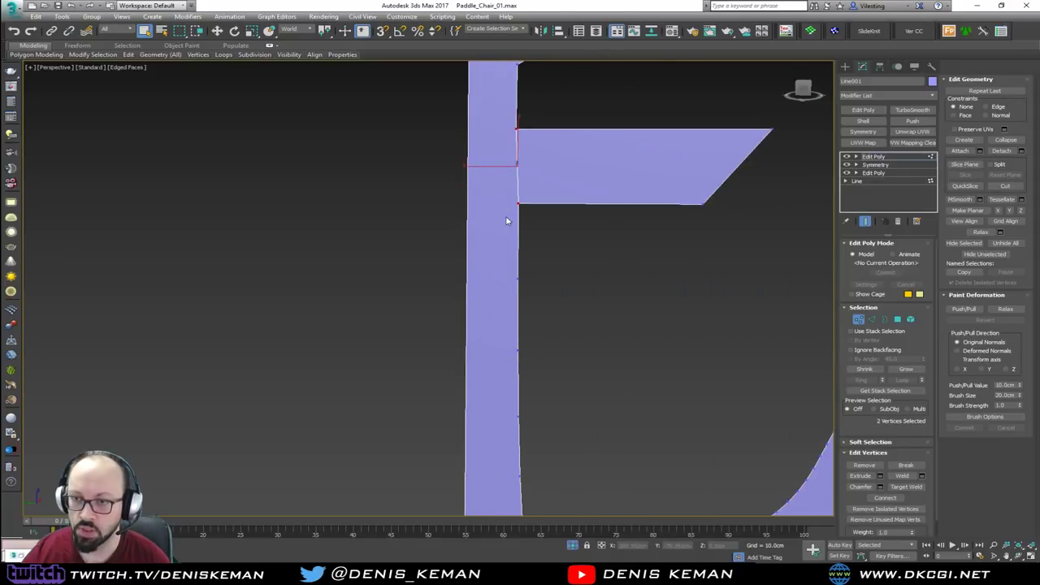
{"action": "middle_click_drag", "start_coordinate": [506, 220], "coordinate": [530, 415]}
{"action": "middle_click_drag", "start_coordinate": [539, 274], "coordinate": [539, 349]}
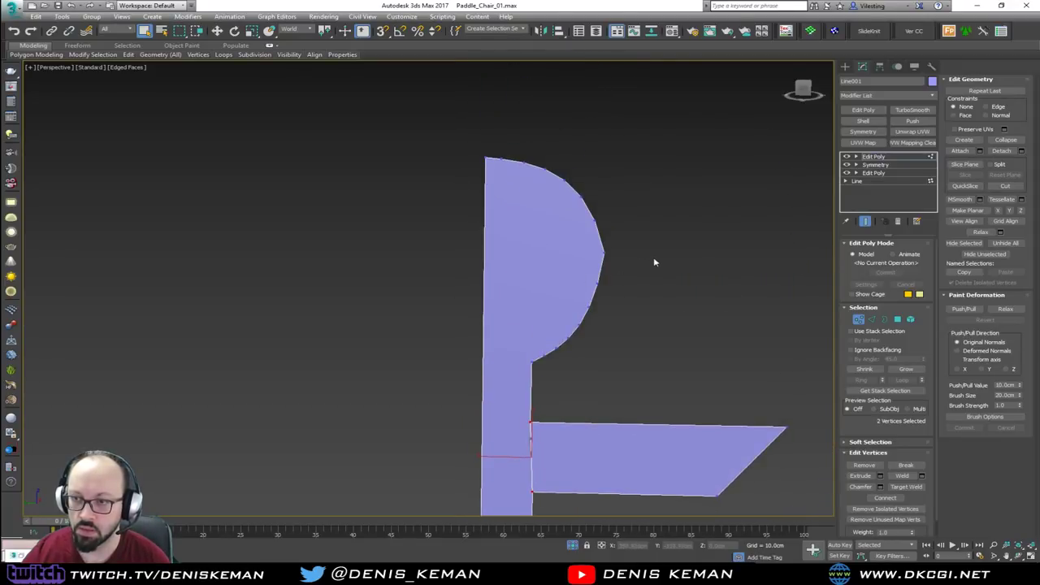
Step: Cut a horizontal edge across the anchor's half-round head from its widest outer vertex to the centre line
{"action": "left_click", "coordinate": [631, 277]}
{"action": "key", "text": "alt+c"}
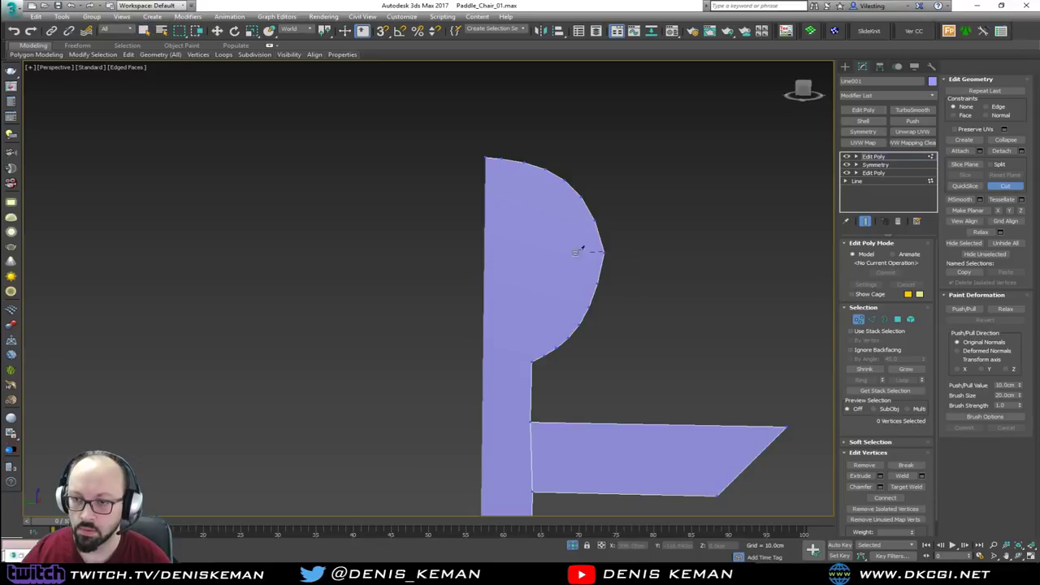
{"action": "left_click", "coordinate": [486, 250]}
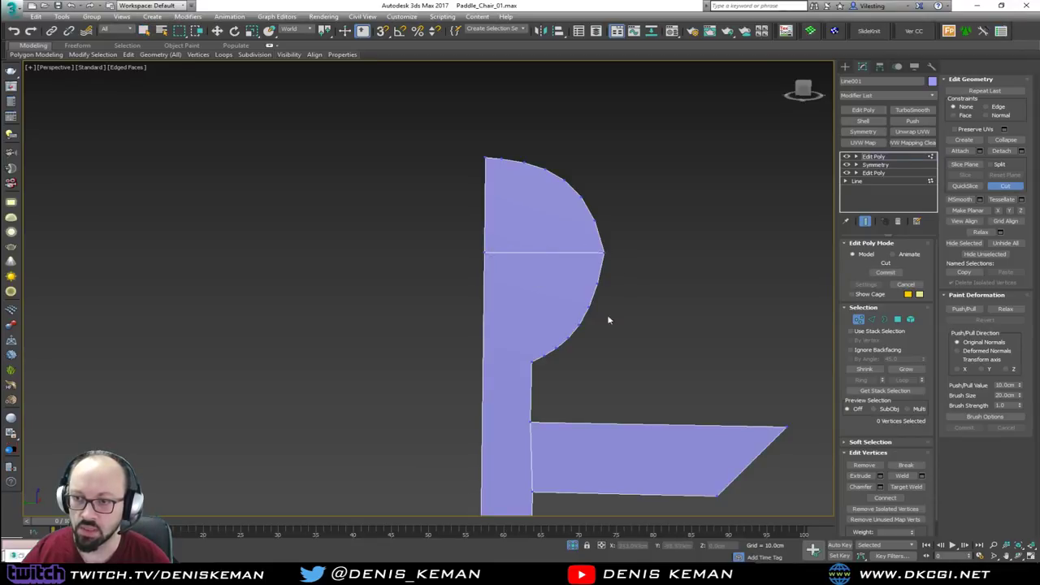
Step: Cut an edge across the hooked arm between the two inner corners at the arrowhead's base
{"action": "scroll", "coordinate": [609, 318], "scroll_direction": "down", "scroll_amount": 5}
{"action": "middle_click_drag", "start_coordinate": [597, 274], "coordinate": [549, 193]}
{"action": "scroll", "coordinate": [602, 302], "scroll_direction": "up", "scroll_amount": 4}
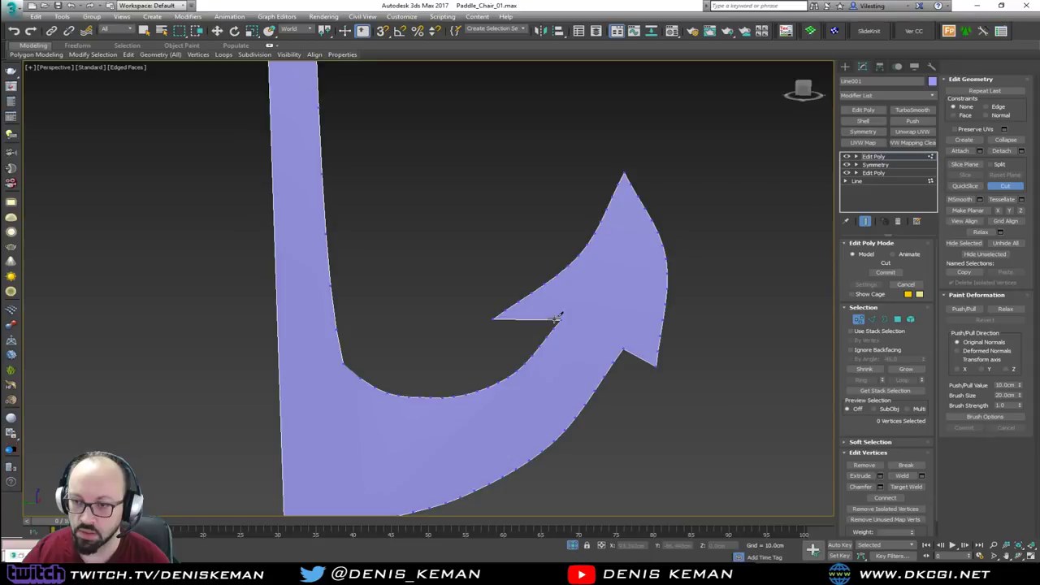
{"action": "left_click", "coordinate": [562, 321]}
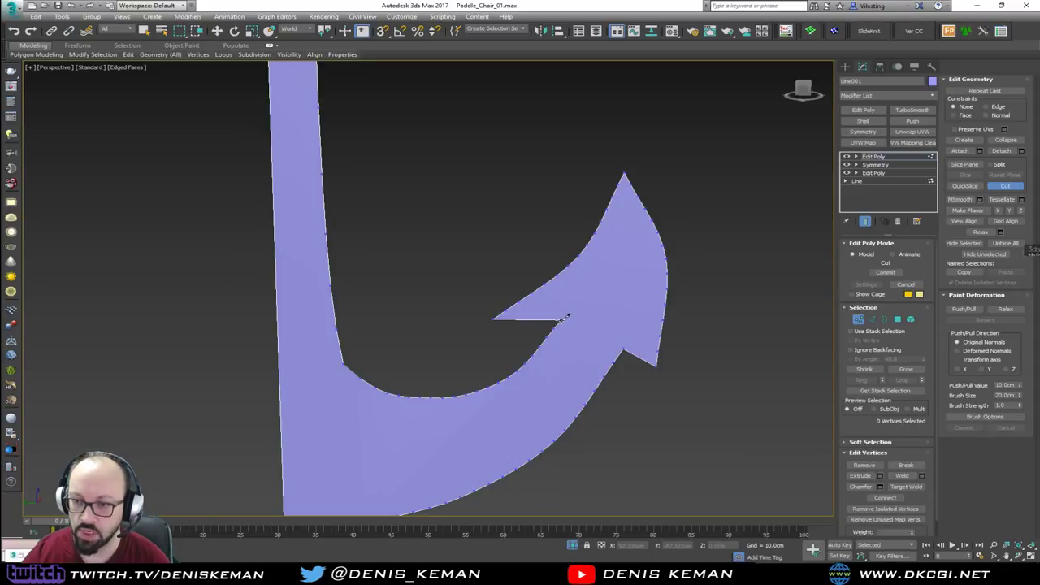
{"action": "left_click", "coordinate": [626, 348]}
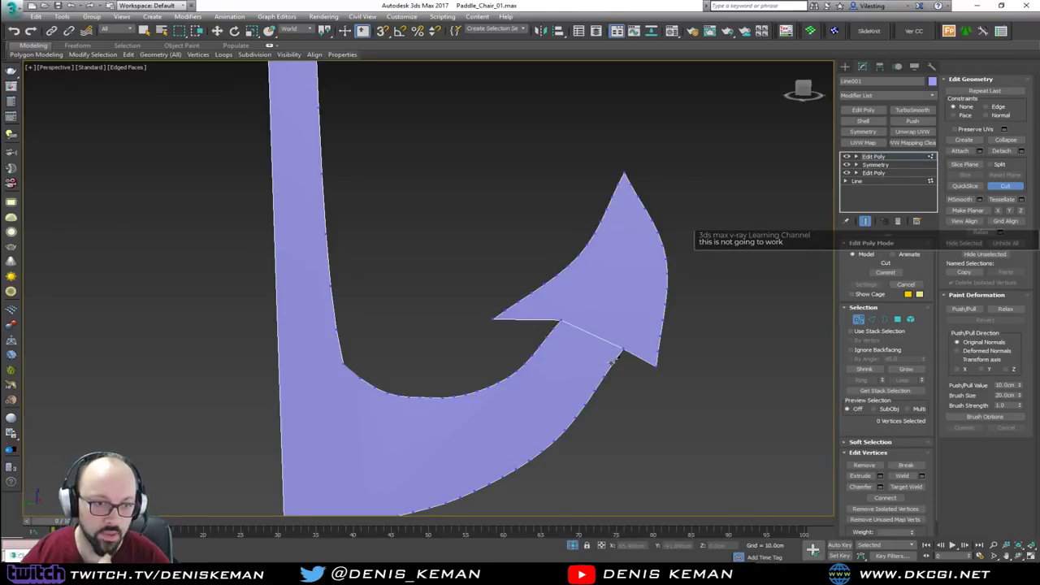
Step: Cut a horizontal edge across the shank at the inner curve's corner and two upright edges across the start of the arm
{"action": "middle_click_drag", "start_coordinate": [475, 369], "coordinate": [546, 255]}
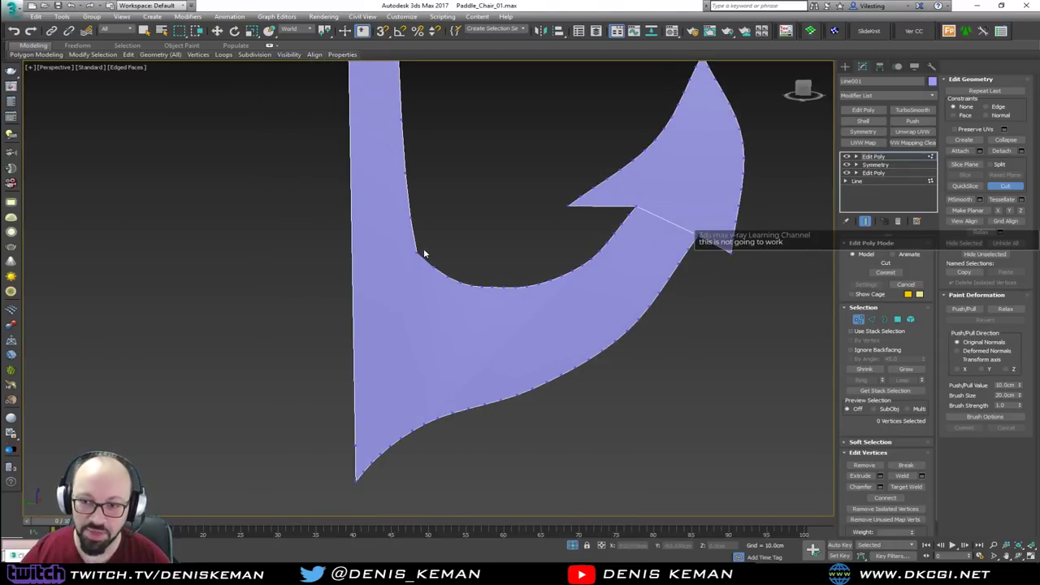
{"action": "left_click", "coordinate": [356, 251]}
{"action": "scroll", "coordinate": [488, 358], "scroll_direction": "up", "scroll_amount": 2}
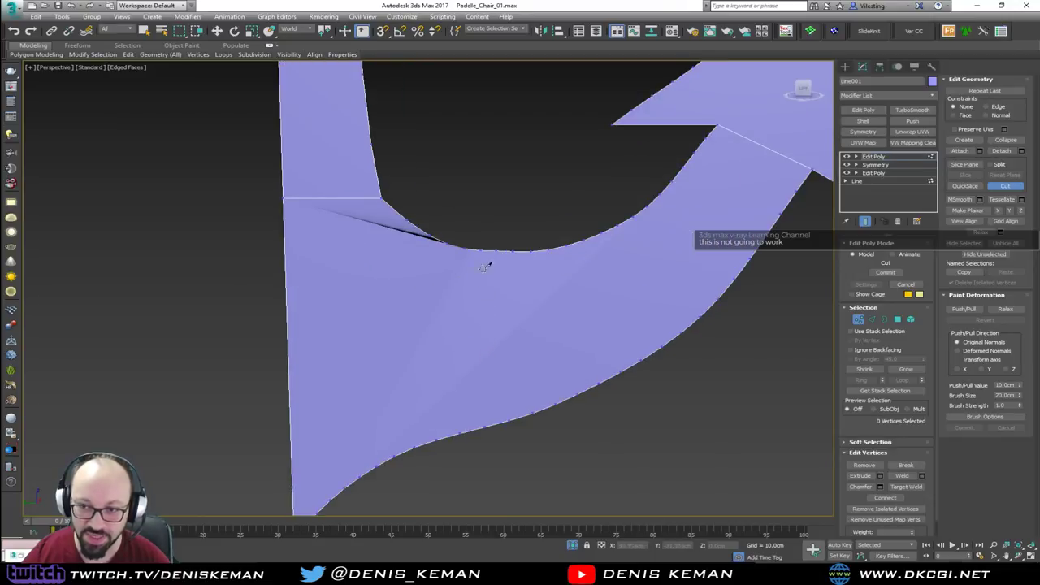
{"action": "left_click", "coordinate": [508, 420]}
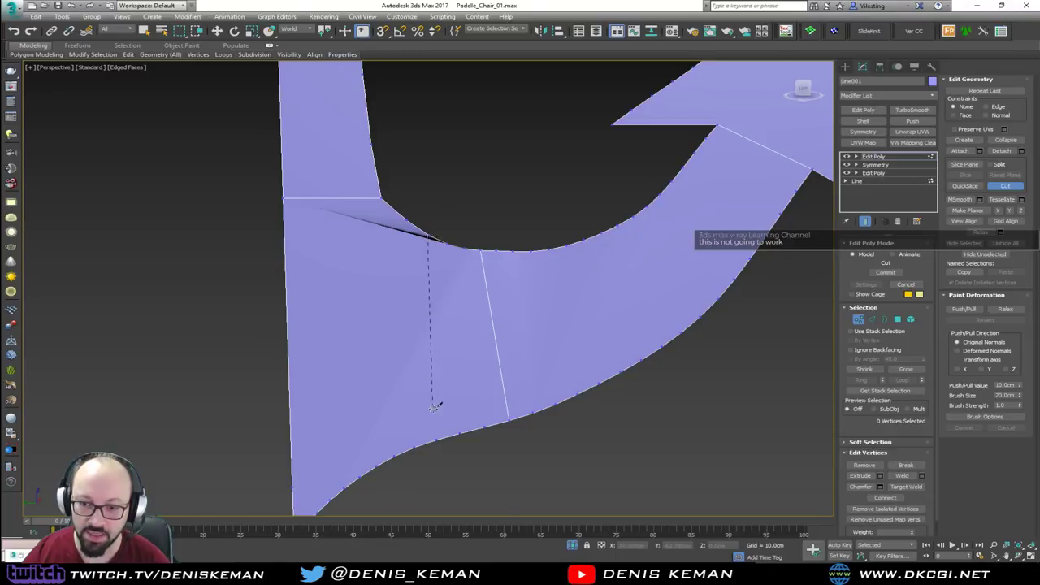
{"action": "left_click", "coordinate": [436, 439]}
{"action": "right_click", "coordinate": [434, 378]}
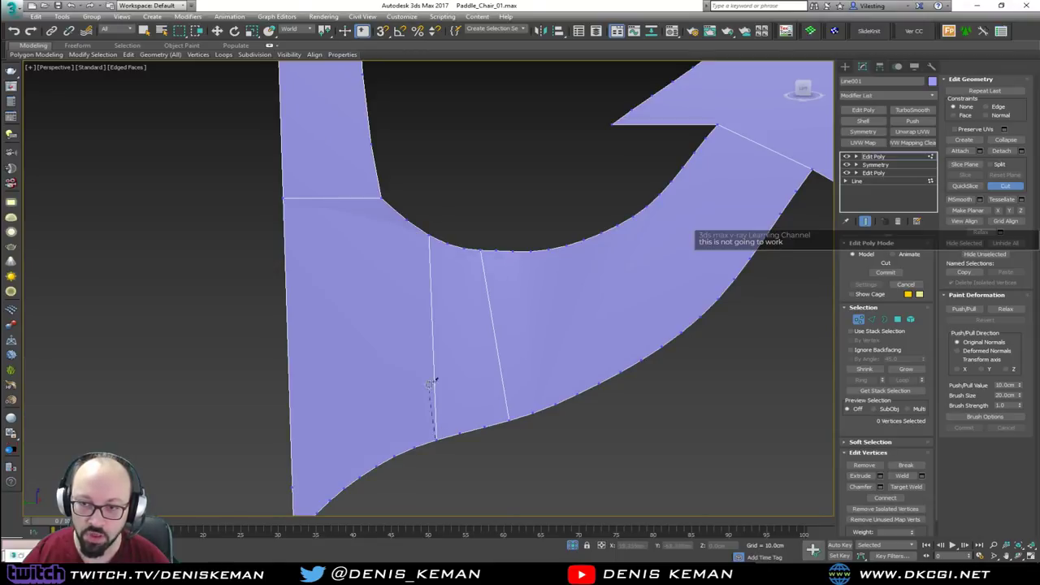
Step: Cut diagonal edges from the inner curve and the lower outline to the centre line, plus a horizontal edge across the bottom tip
{"action": "left_click", "coordinate": [409, 219]}
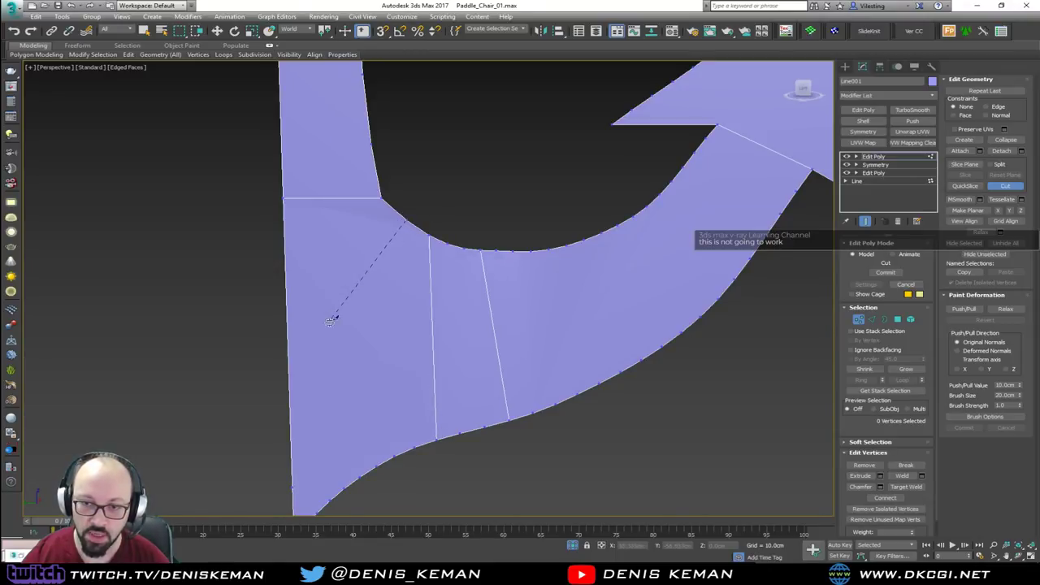
{"action": "left_click", "coordinate": [289, 334]}
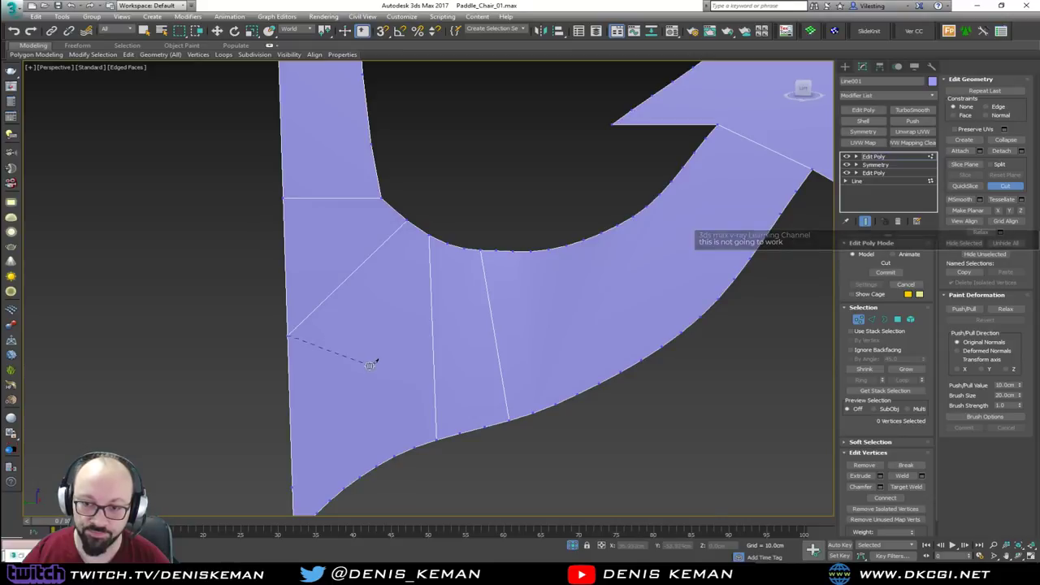
{"action": "left_click", "coordinate": [395, 454]}
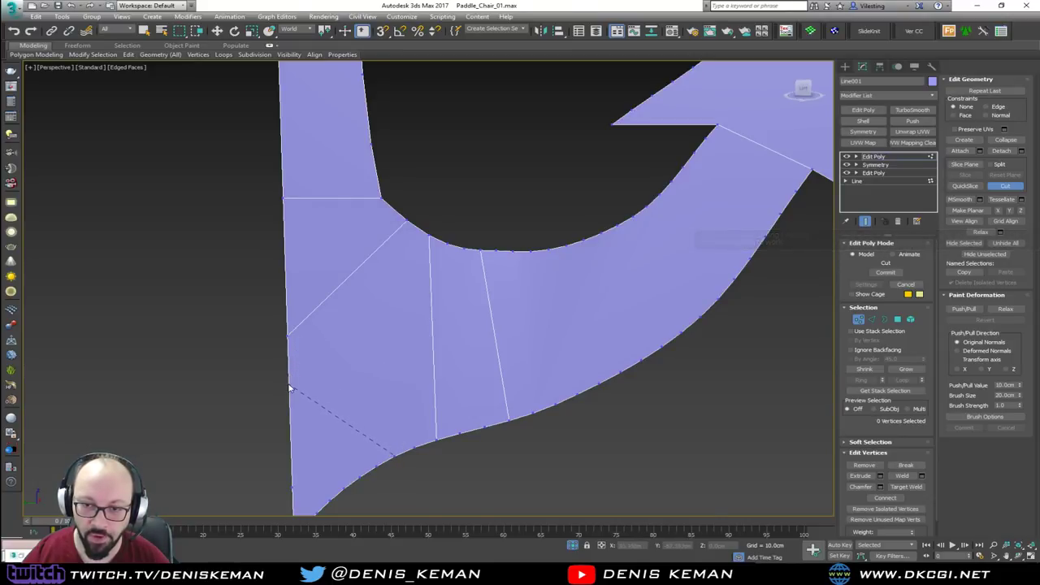
{"action": "left_click", "coordinate": [290, 383]}
{"action": "middle_click_drag", "start_coordinate": [378, 355], "coordinate": [452, 238]}
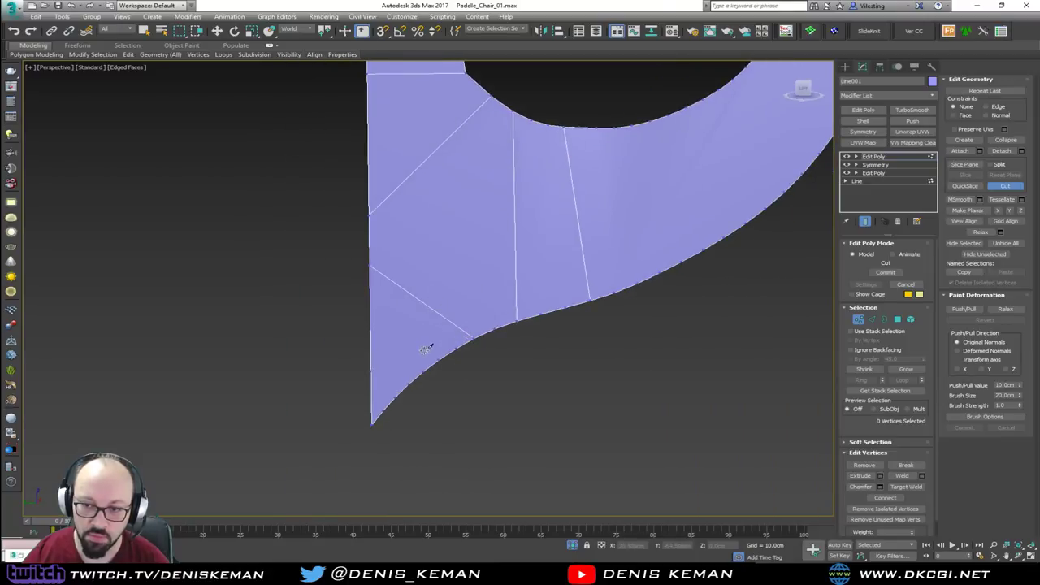
{"action": "left_click", "coordinate": [372, 371]}
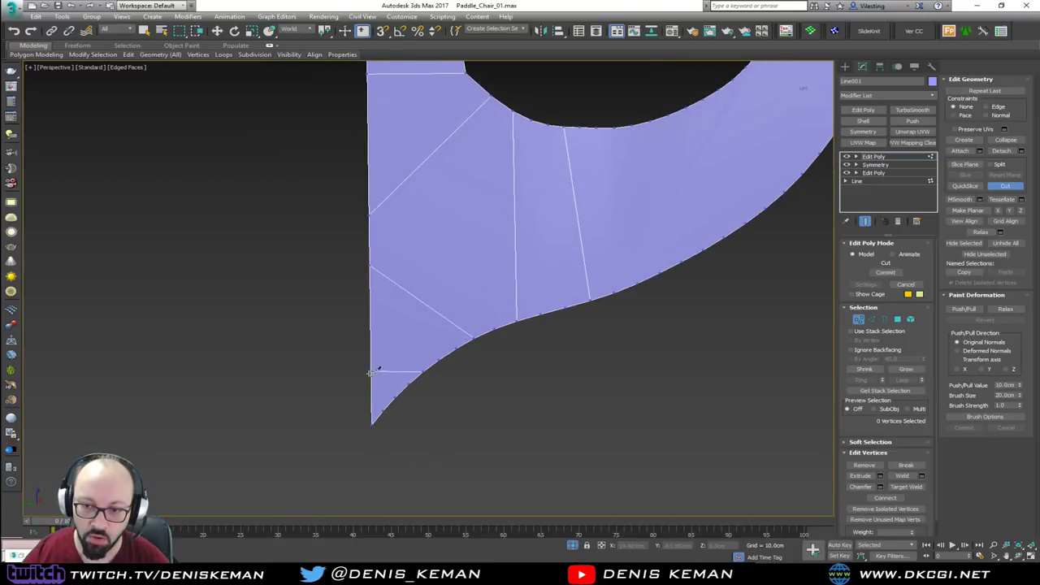
{"action": "right_click", "coordinate": [373, 371]}
Step: Cut three more edges across the curved arm, spaced between the existing cuts and the arrowhead's base
{"action": "middle_click_drag", "start_coordinate": [627, 244], "coordinate": [399, 326]}
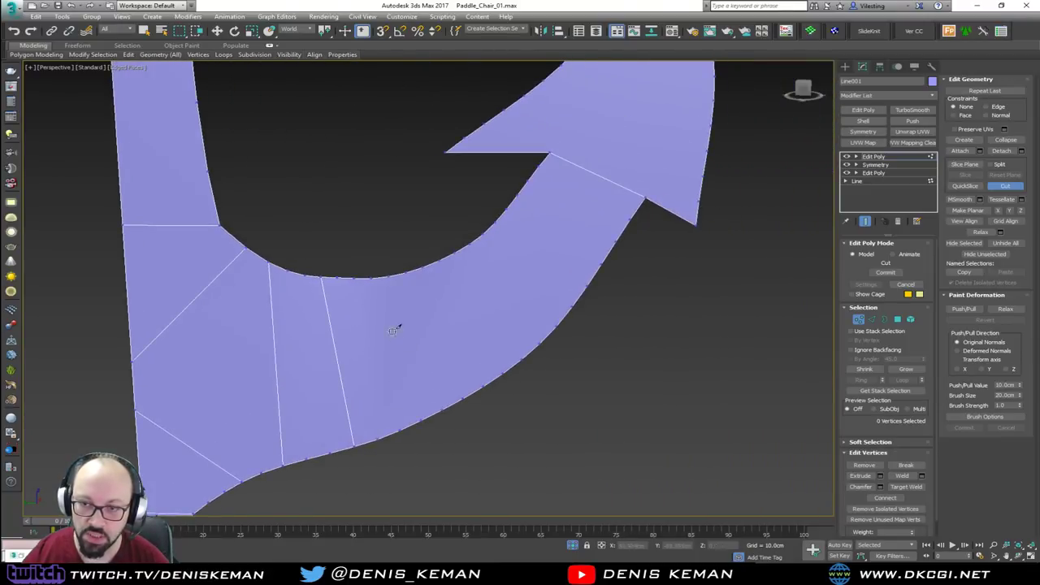
{"action": "left_click", "coordinate": [441, 409]}
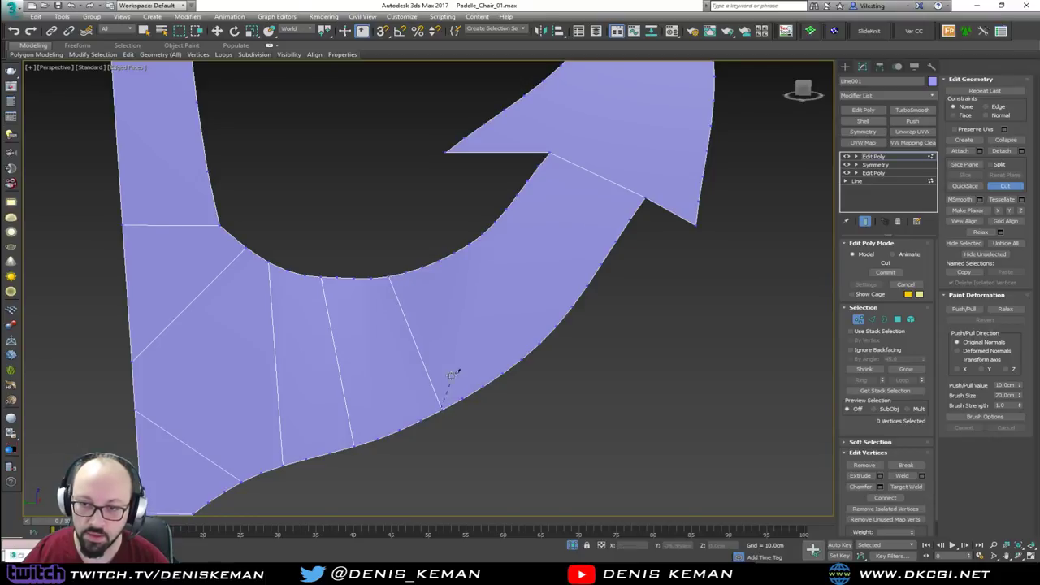
{"action": "left_click", "coordinate": [539, 342]}
{"action": "left_click", "coordinate": [506, 209]}
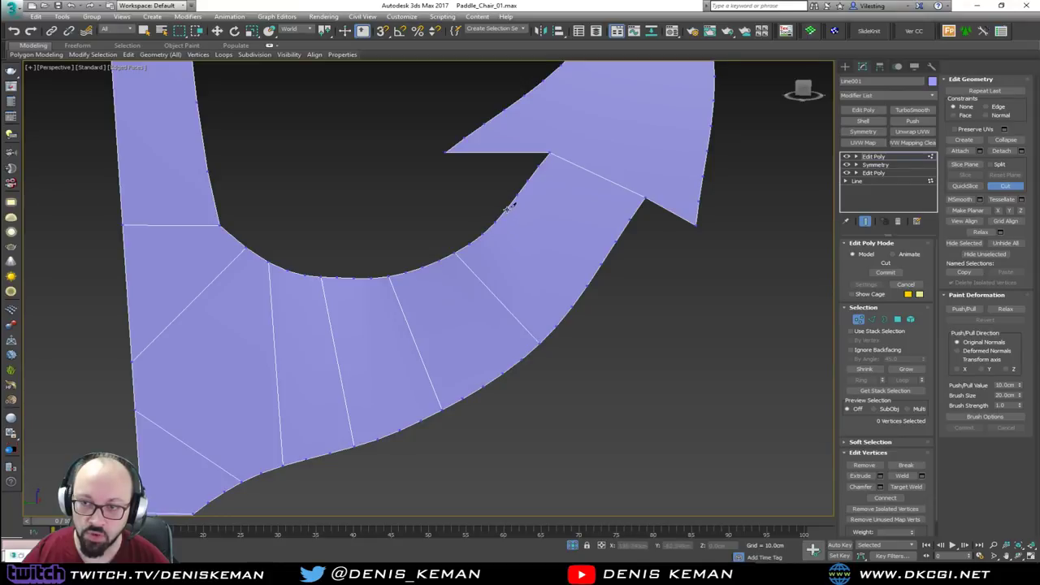
{"action": "left_click", "coordinate": [587, 285]}
{"action": "right_click", "coordinate": [594, 273]}
Step: Cut edges separating both barbs of the arrowhead, then three roughly parallel edges across its body up to near the tip
{"action": "middle_click_drag", "start_coordinate": [534, 156], "coordinate": [444, 304]}
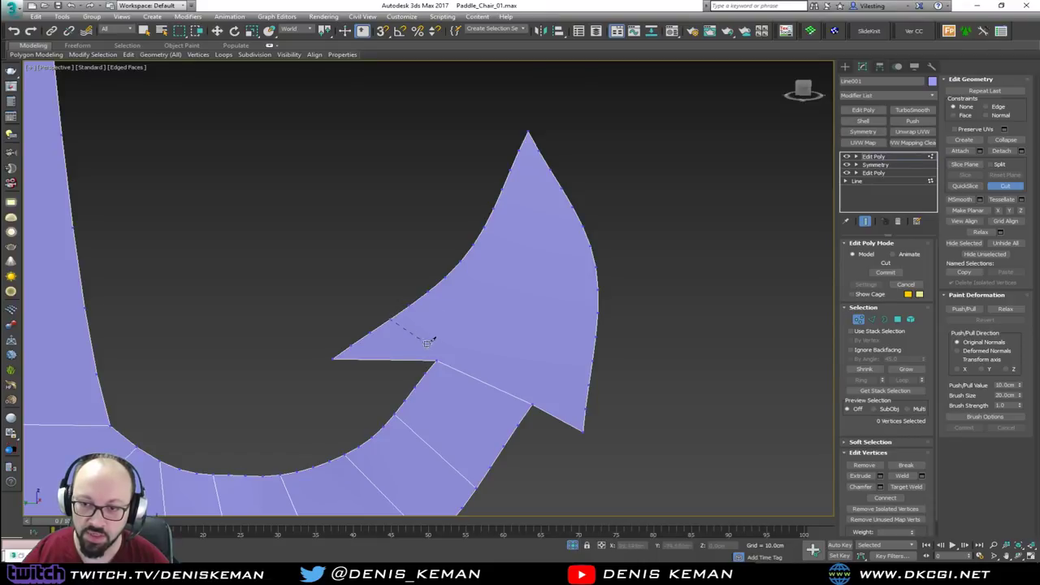
{"action": "left_click", "coordinate": [444, 359]}
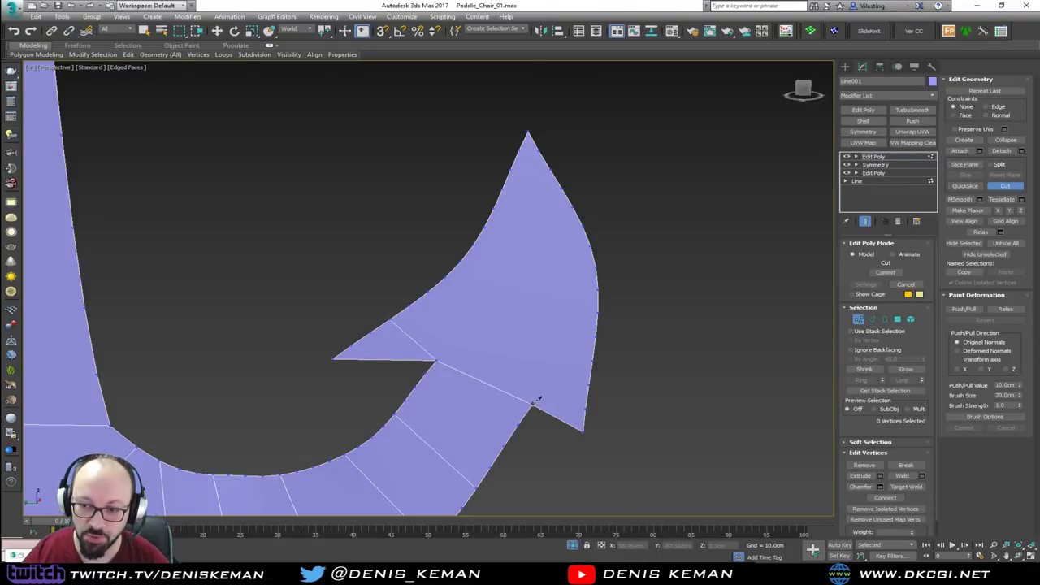
{"action": "left_click", "coordinate": [593, 361]}
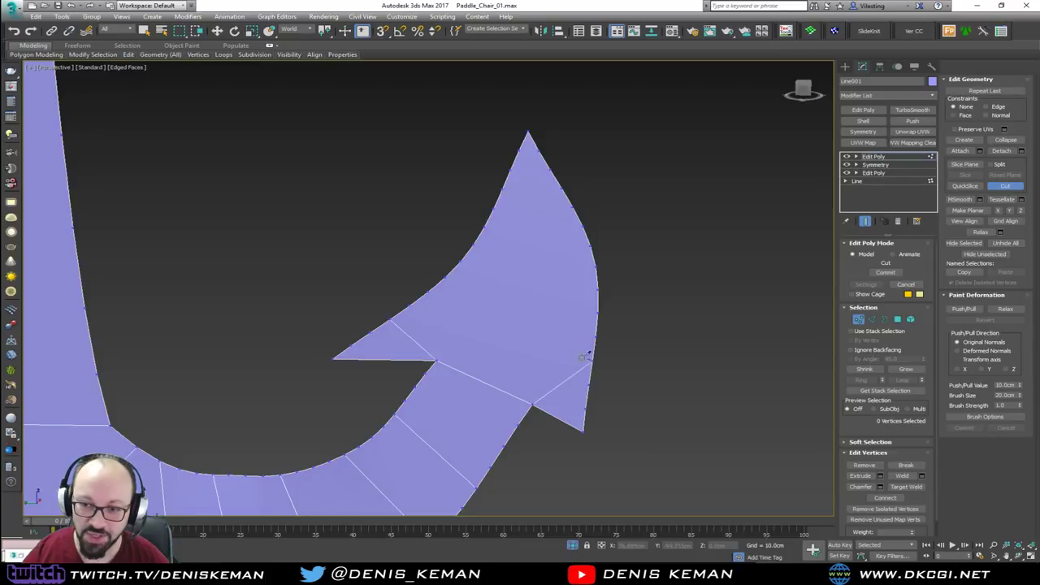
{"action": "left_click", "coordinate": [429, 291]}
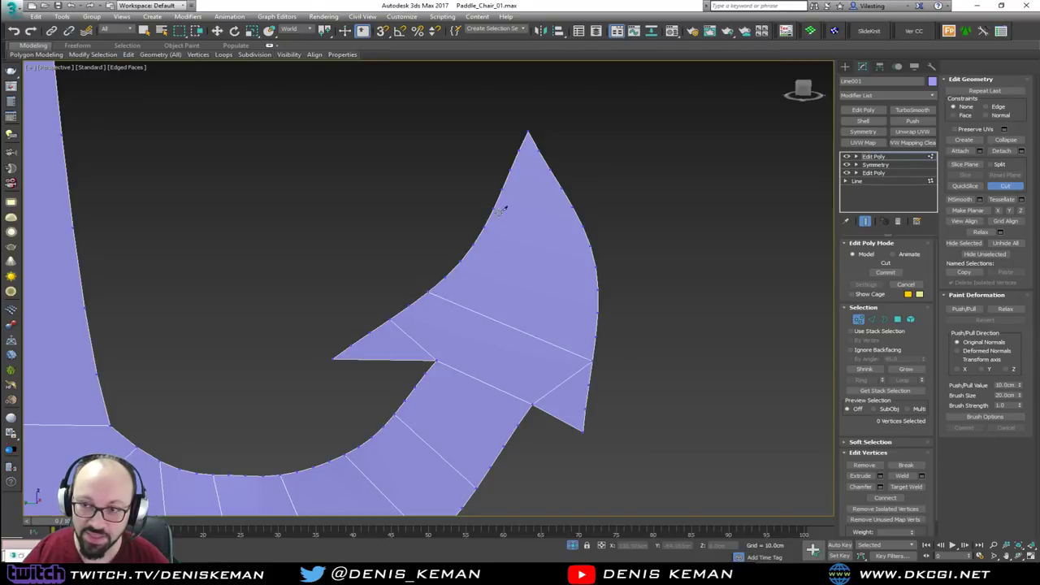
{"action": "left_click", "coordinate": [598, 289]}
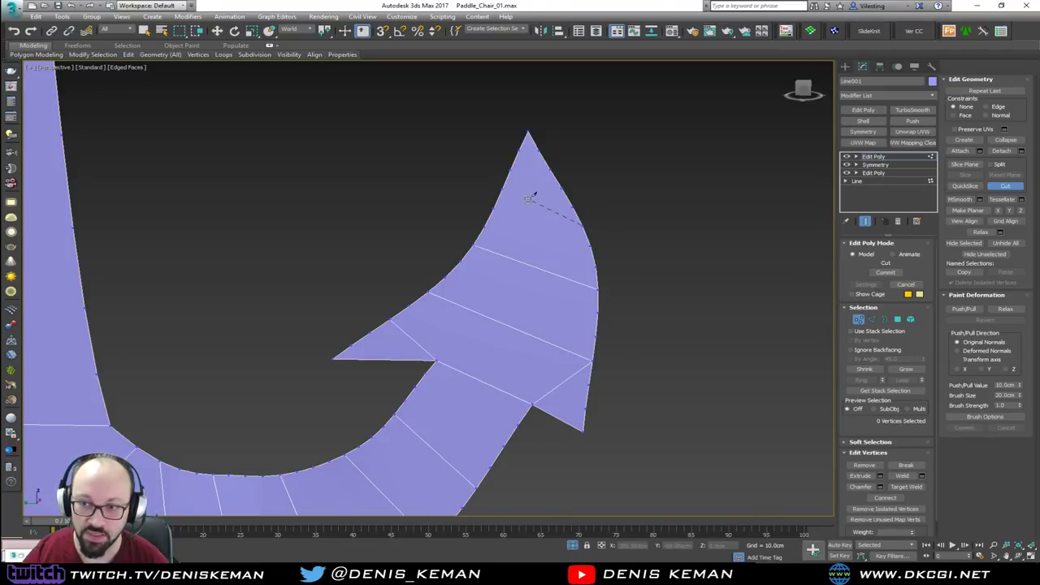
{"action": "left_click", "coordinate": [505, 190]}
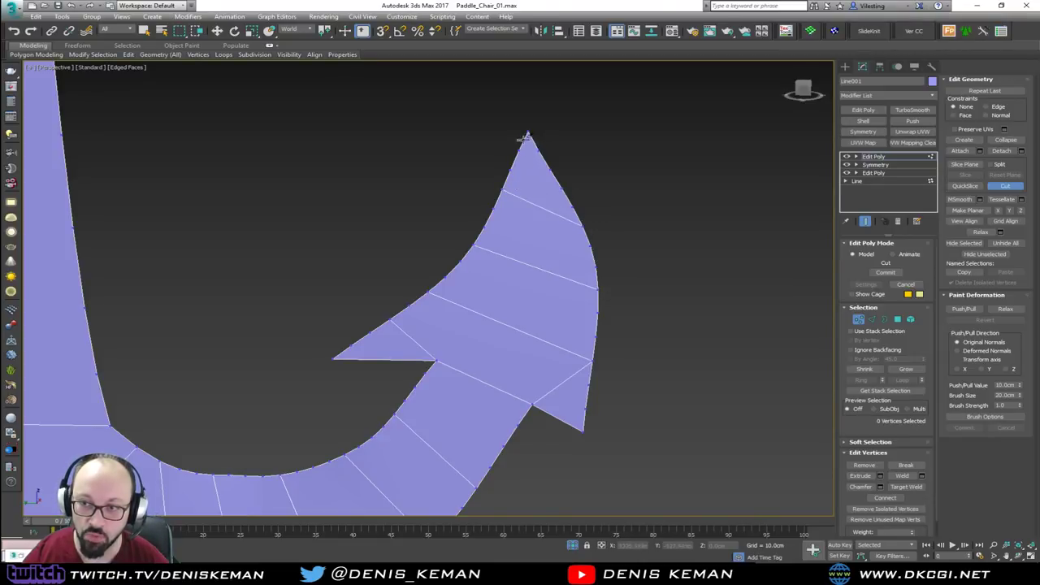
Step: Cut a lengthwise edge from the arrowhead's tip down through the middle of its cross edges to the inner barb corner
{"action": "left_click", "coordinate": [545, 209]}
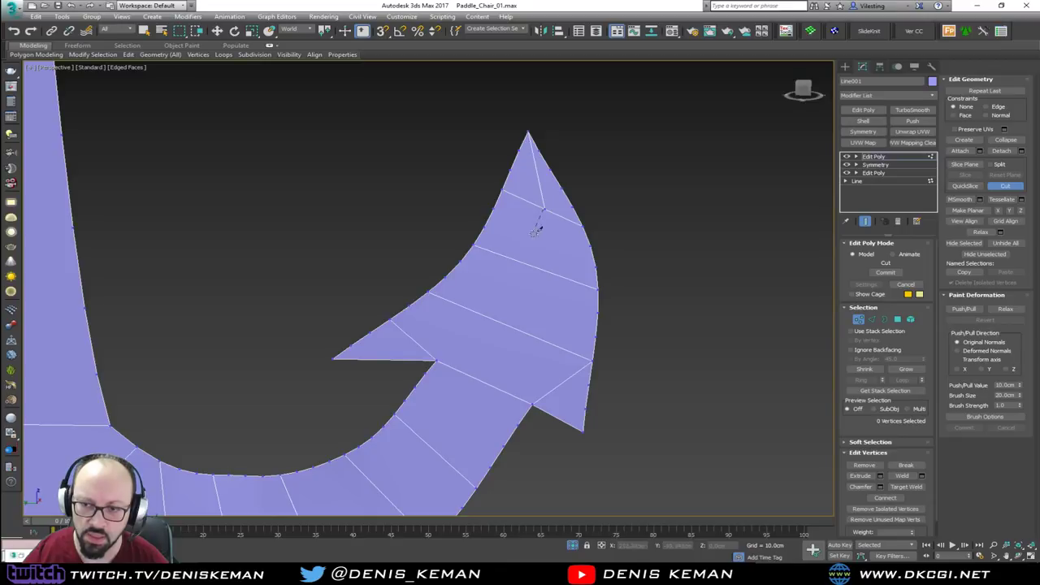
{"action": "left_click", "coordinate": [511, 325]}
{"action": "left_click", "coordinate": [437, 359]}
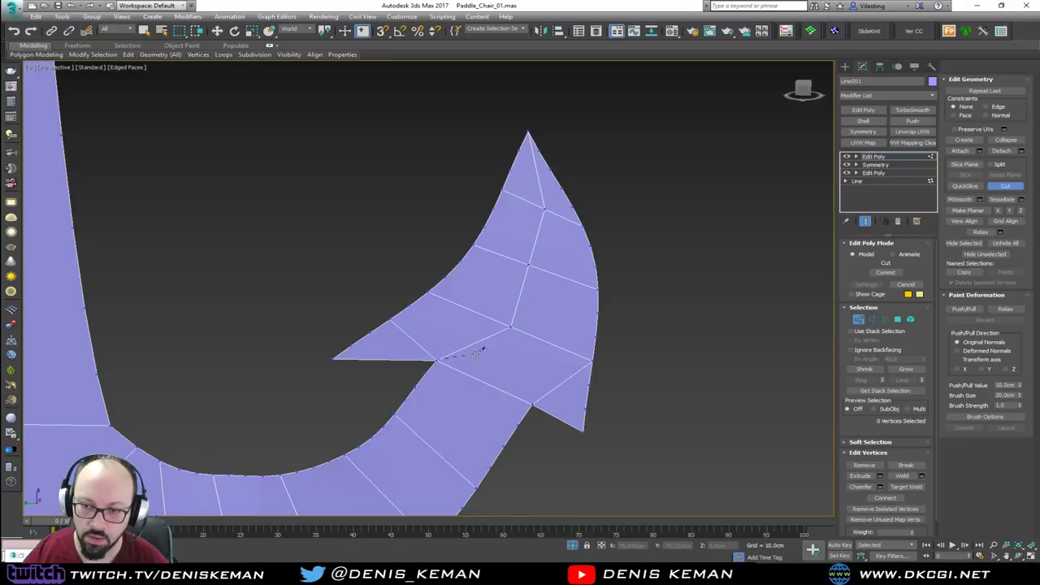
{"action": "right_click", "coordinate": [407, 358]}
{"action": "right_click", "coordinate": [526, 296]}
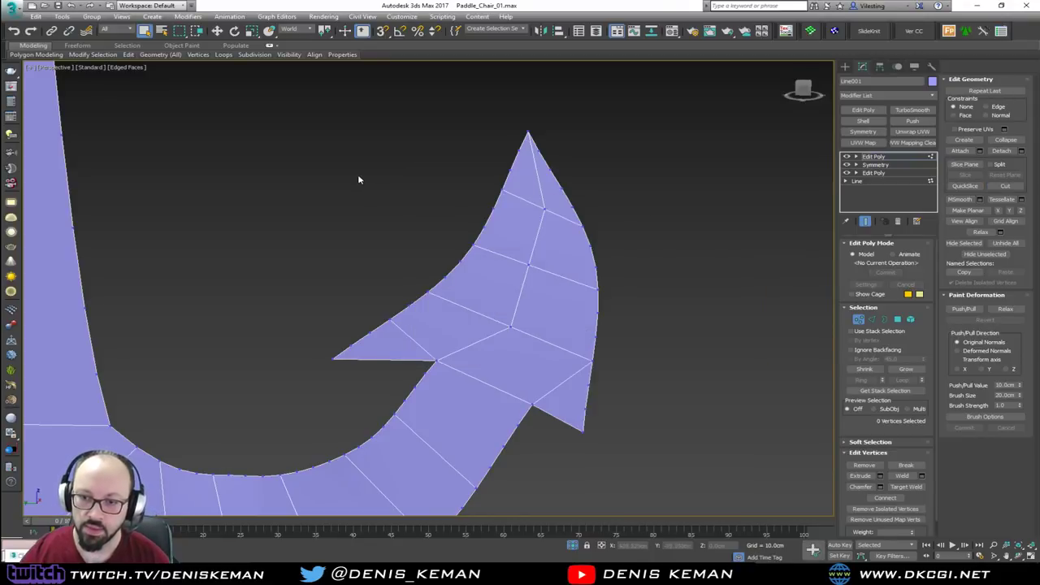
Step: Cut three horizontal edges across the shank between the crossbar and the base of the arm
{"action": "middle_click_drag", "start_coordinate": [357, 174], "coordinate": [474, 253]}
{"action": "scroll", "coordinate": [473, 253], "scroll_direction": "down", "scroll_amount": 3}
{"action": "middle_click_drag", "start_coordinate": [356, 147], "coordinate": [395, 295]}
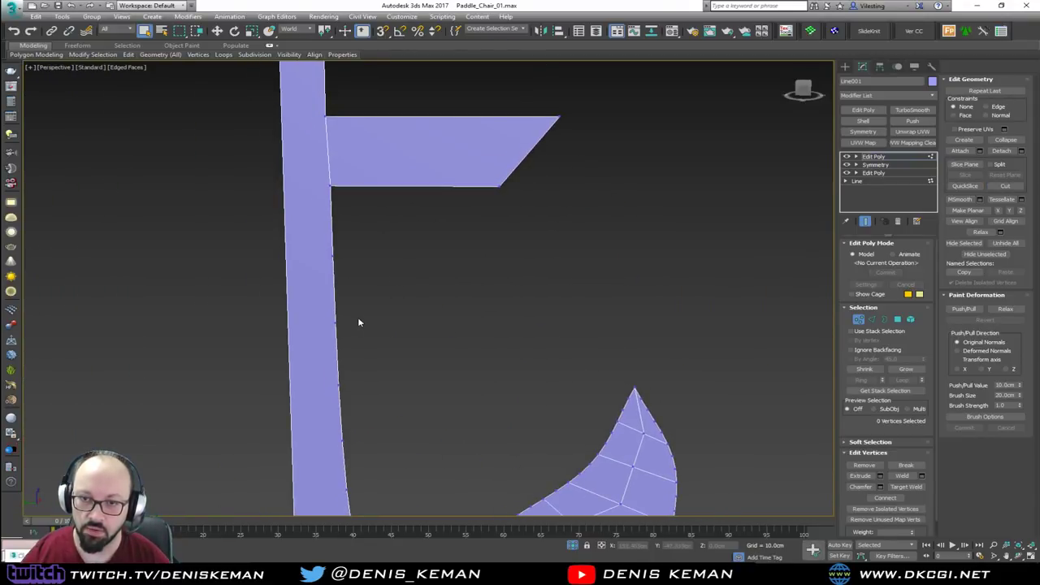
{"action": "key", "text": "alt+c"}
{"action": "left_click", "coordinate": [334, 257]}
{"action": "left_click", "coordinate": [286, 258]}
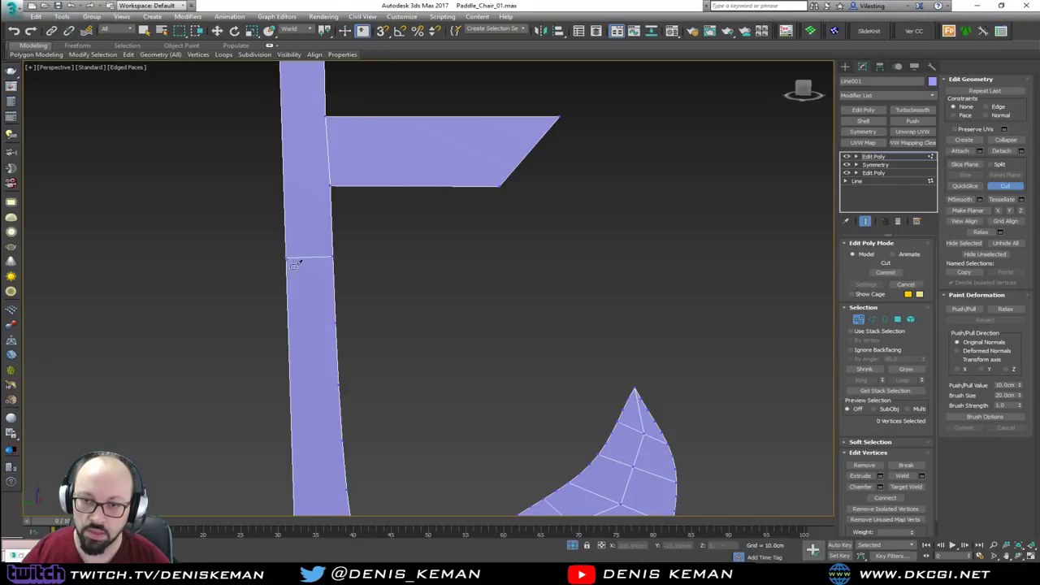
{"action": "left_click", "coordinate": [290, 385]}
{"action": "right_click", "coordinate": [335, 387]}
{"action": "middle_click_drag", "start_coordinate": [390, 345], "coordinate": [407, 202]}
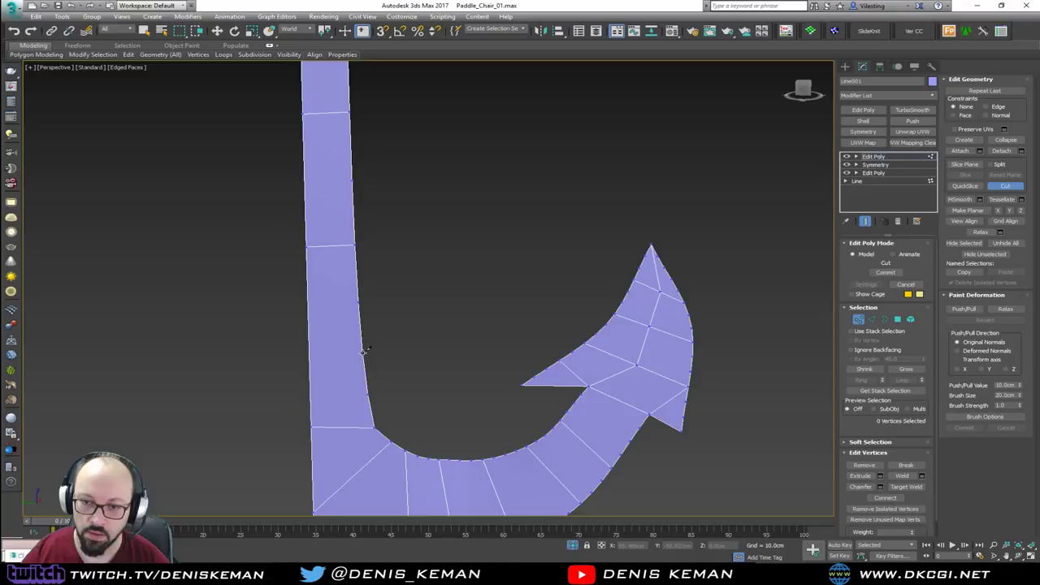
{"action": "left_click", "coordinate": [359, 347]}
{"action": "left_click", "coordinate": [310, 350]}
Step: Cut two horizontal edges across the shank, one at the crossbar's upper edge and one at the base of the round head
{"action": "middle_click_drag", "start_coordinate": [347, 147], "coordinate": [353, 413]}
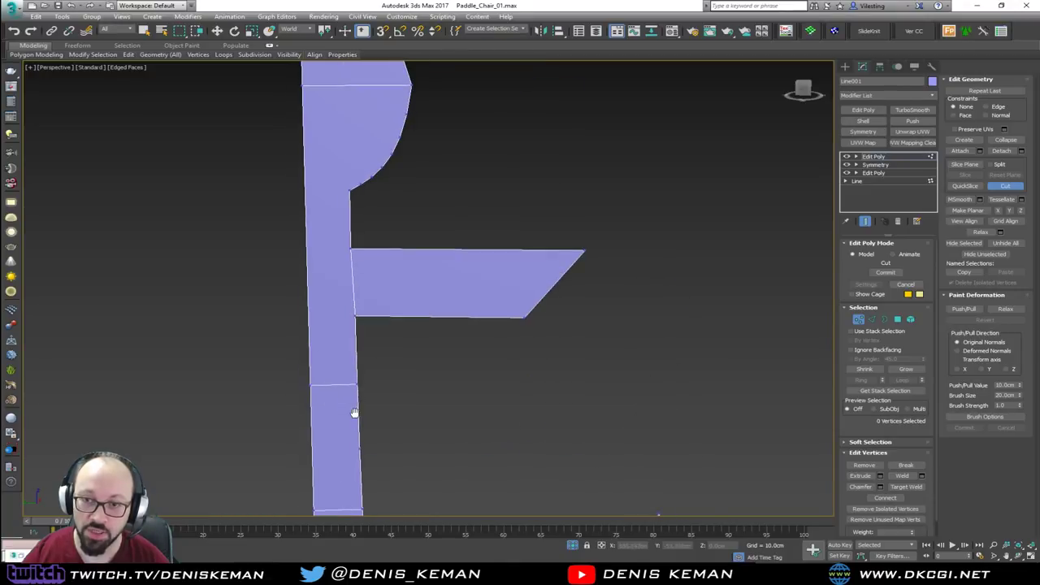
{"action": "middle_click_drag", "start_coordinate": [361, 199], "coordinate": [367, 311]}
{"action": "left_click", "coordinate": [362, 360]}
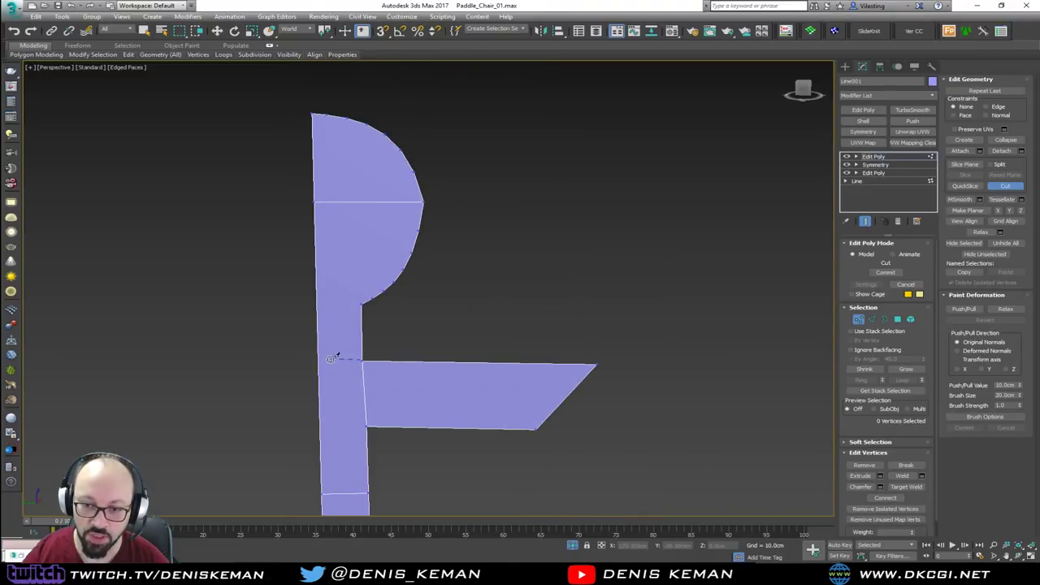
{"action": "left_click", "coordinate": [318, 360]}
{"action": "left_click", "coordinate": [363, 302]}
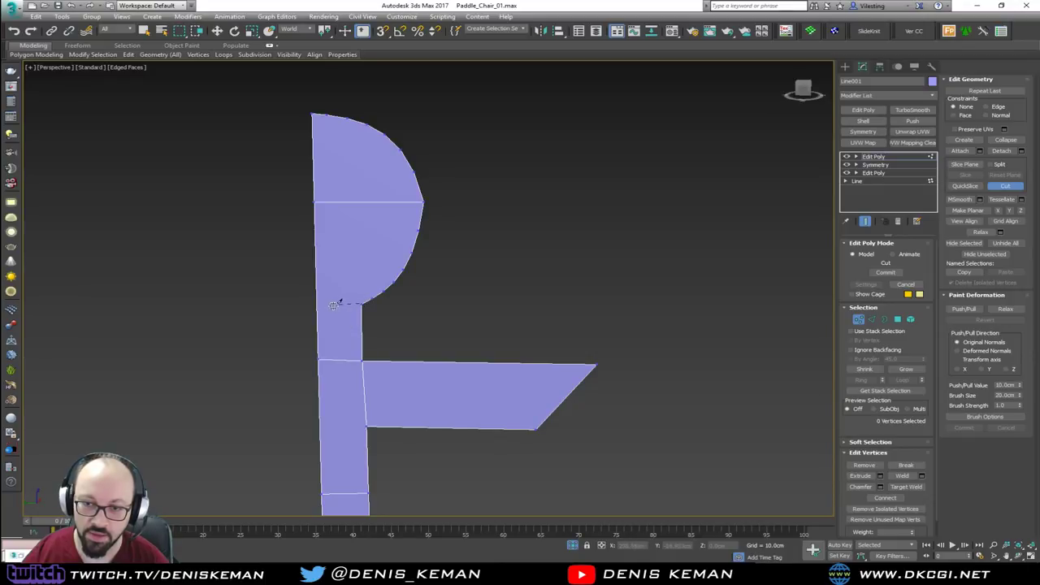
{"action": "left_click", "coordinate": [318, 306]}
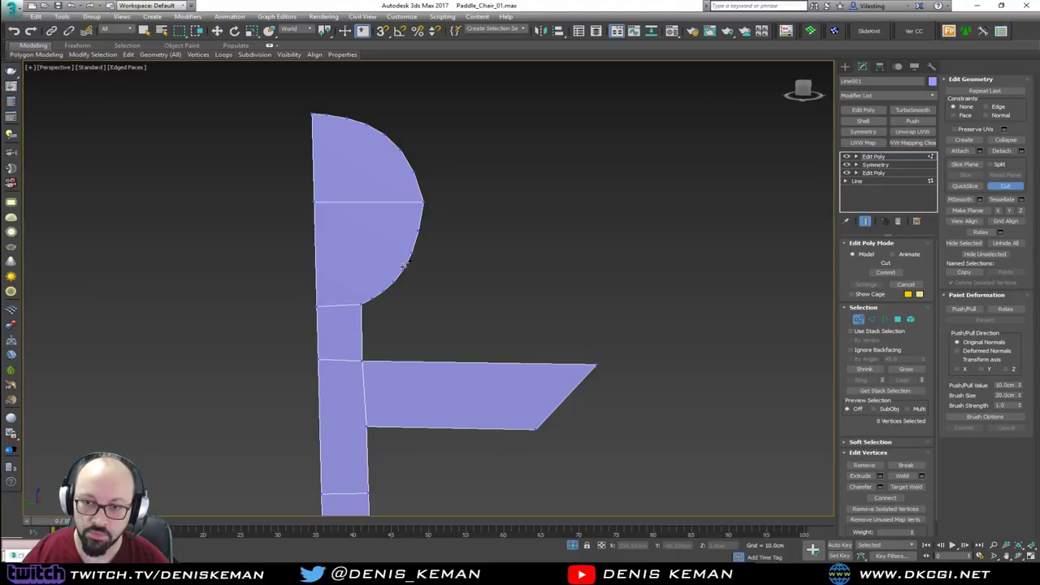
Step: Cut two edges across the round head to the centre line, one below and one above its middle edge
{"action": "left_click", "coordinate": [319, 261]}
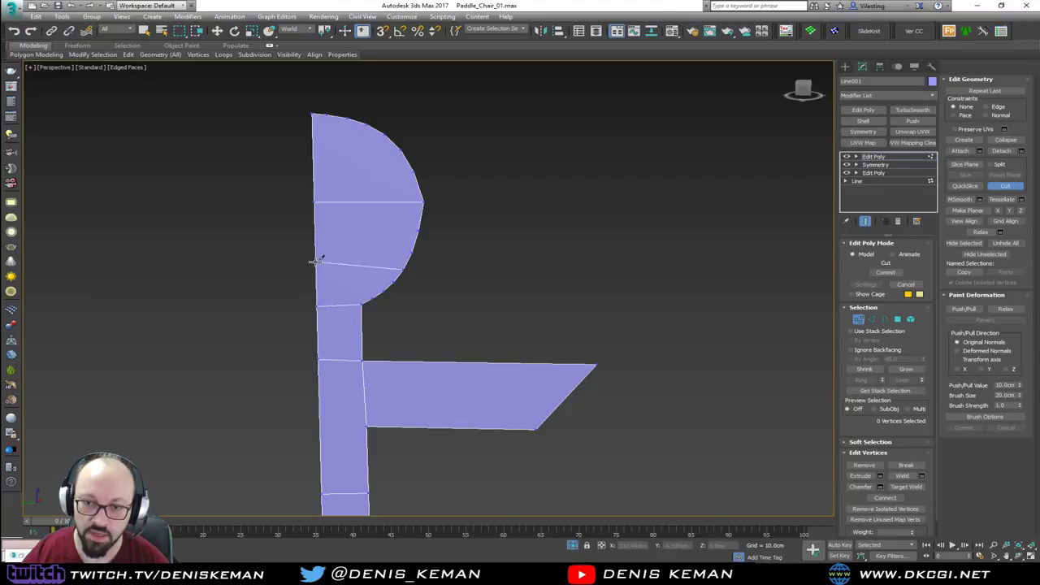
{"action": "left_click", "coordinate": [387, 132]}
{"action": "left_click", "coordinate": [312, 151]}
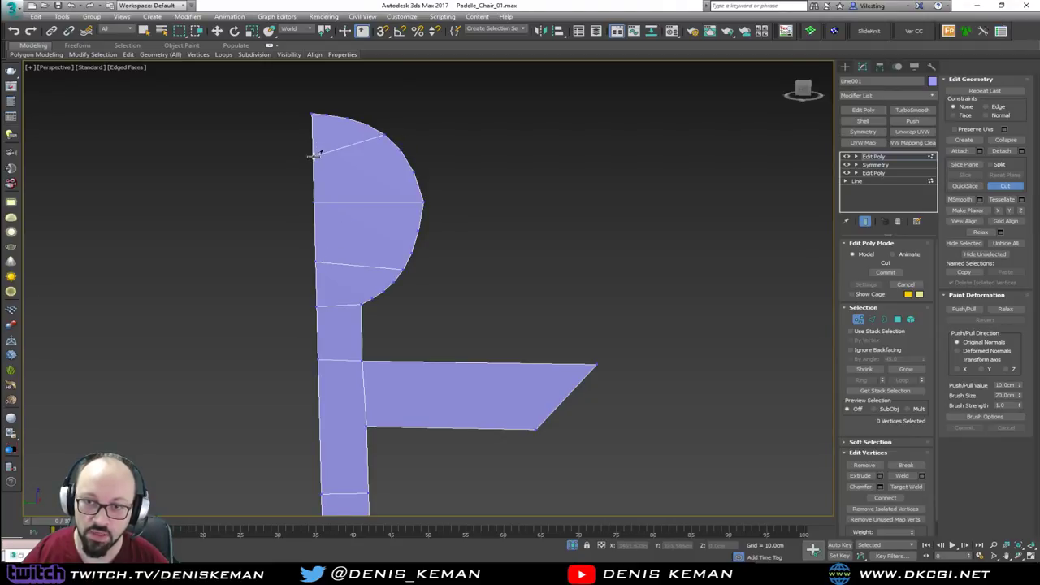
{"action": "right_click", "coordinate": [366, 181]}
{"action": "key", "text": "z"}
{"action": "mouse_move", "coordinate": [441, 279]}
{"action": "middle_mouse_down"}
{"action": "mouse_move", "coordinate": [441, 225]}
{"action": "mouse_move", "coordinate": [454, 287]}
{"action": "middle_mouse_up"}
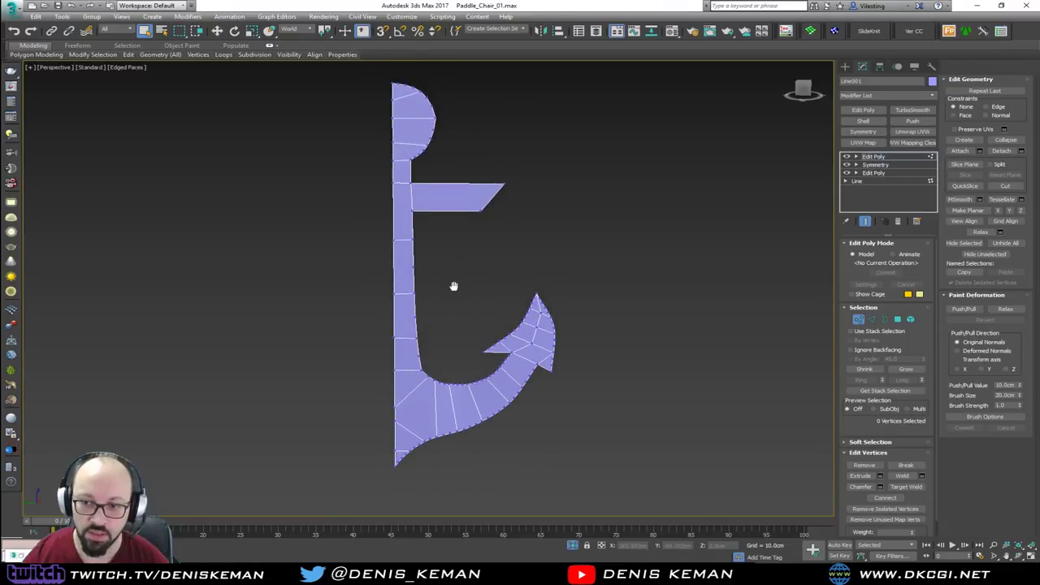
Step: Collapse the half anchor's modifier stack by converting it to an Editable Poly
{"action": "scroll", "coordinate": [450, 319], "scroll_direction": "up", "scroll_amount": 3}
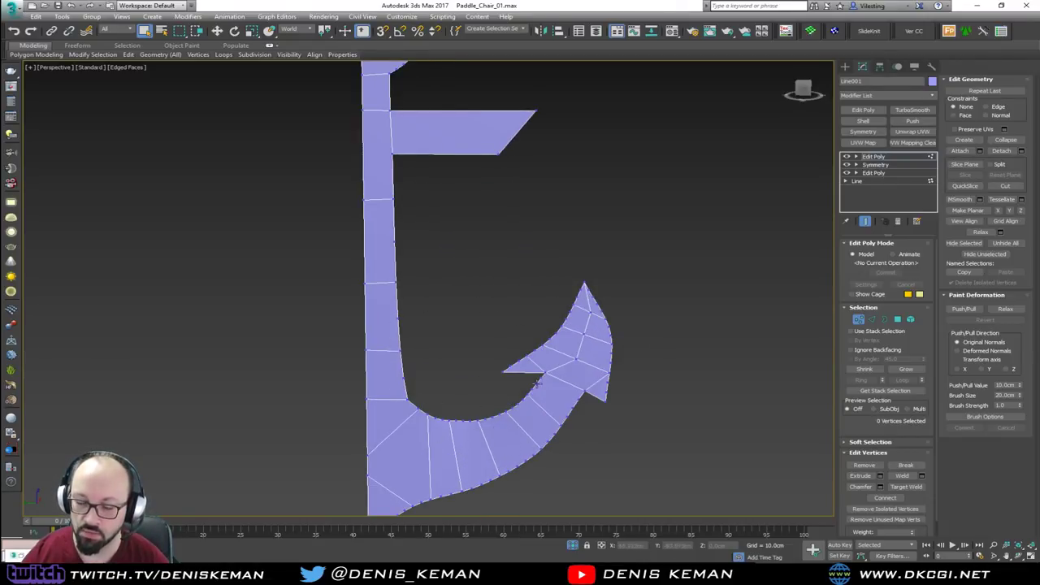
{"action": "right_click", "coordinate": [407, 294]}
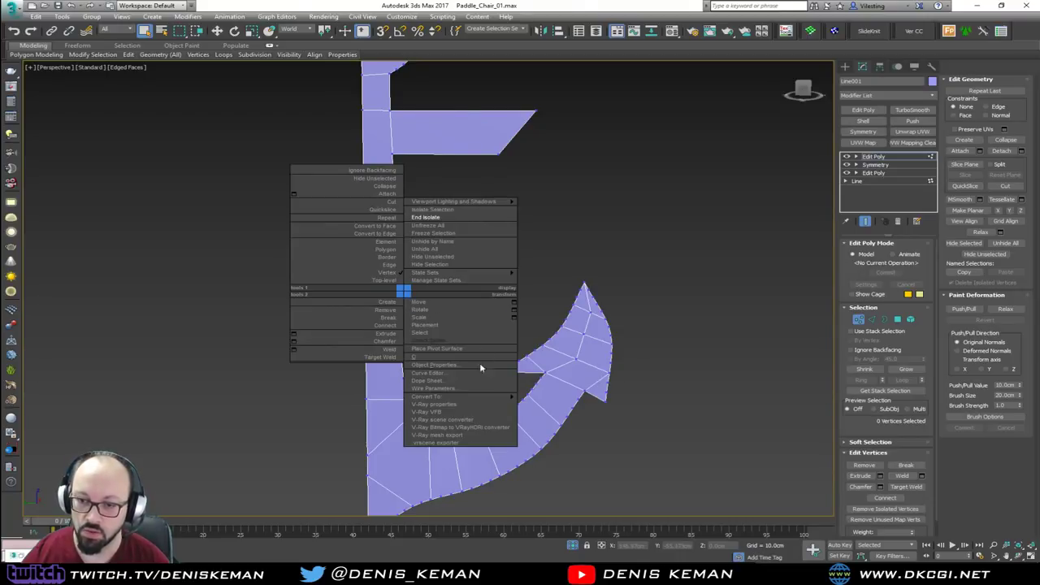
{"action": "mouse_move", "coordinate": [433, 396]}
{"action": "left_click", "coordinate": [558, 402]}
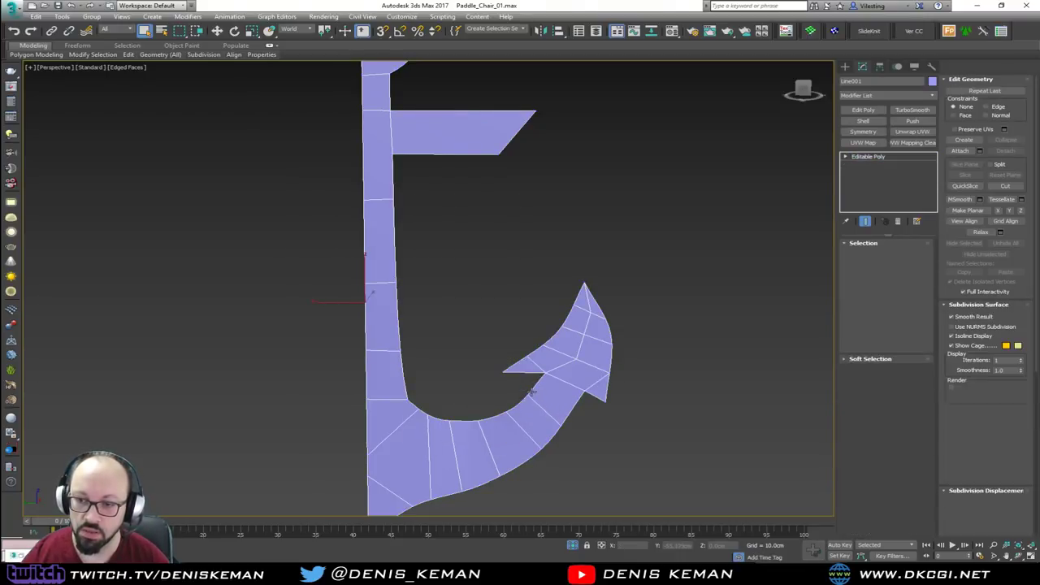
Step: Select all vertices of the half anchor and strip the redundant outline vertices with VertexCleaner
{"action": "key", "text": "1"}
{"action": "key", "text": "ctrl+a"}
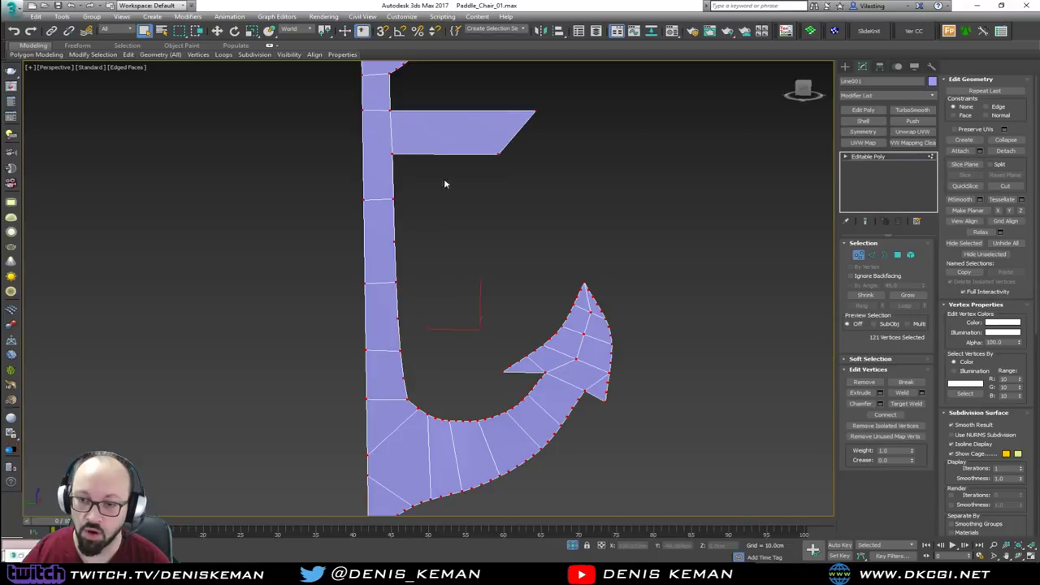
{"action": "left_click", "coordinate": [813, 31]}
{"action": "left_click", "coordinate": [935, 41]}
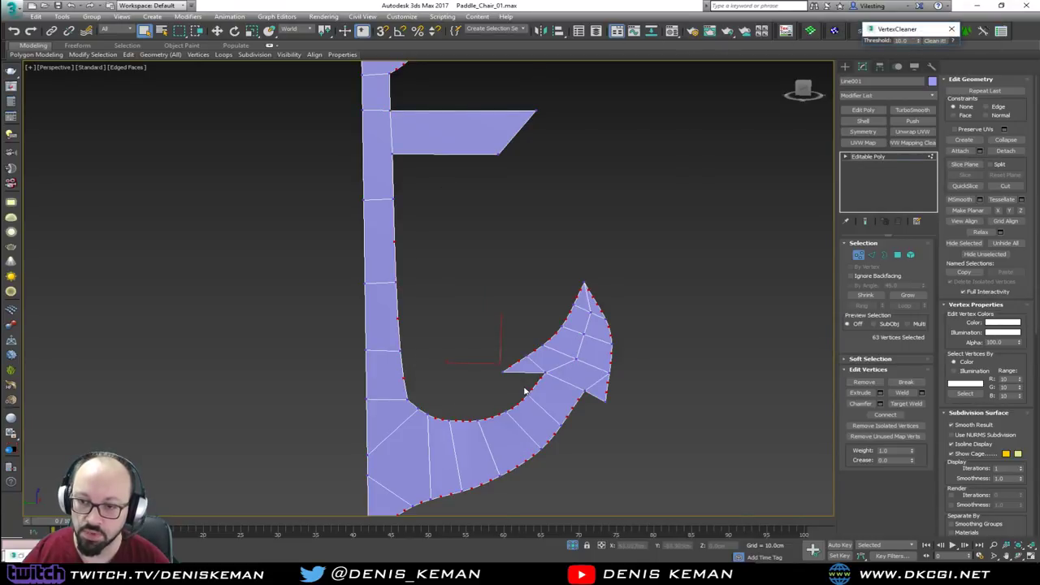
{"action": "left_click", "coordinate": [935, 41]}
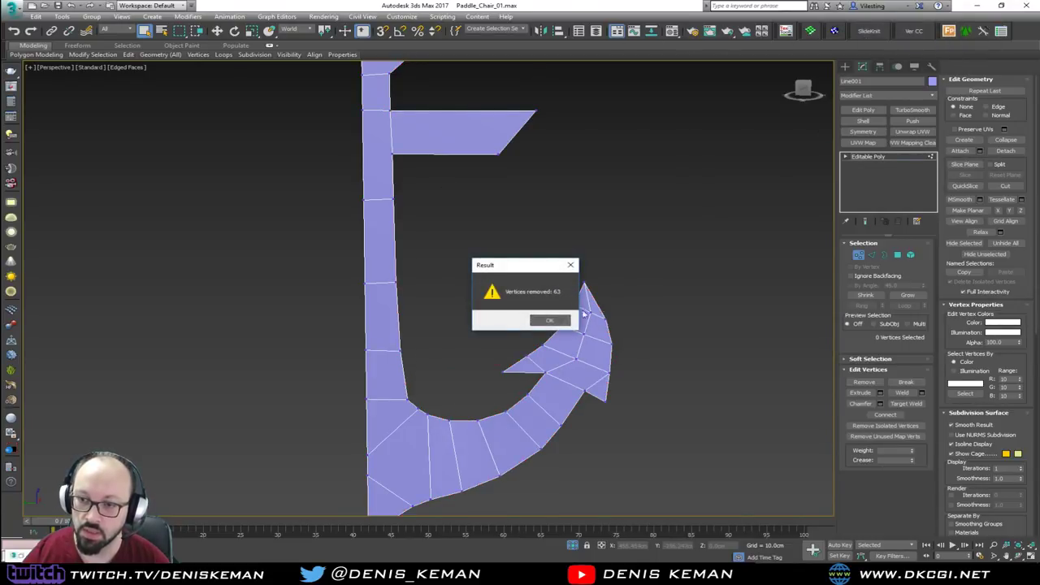
{"action": "left_click", "coordinate": [551, 322]}
{"action": "middle_click_drag", "start_coordinate": [558, 314], "coordinate": [541, 281]}
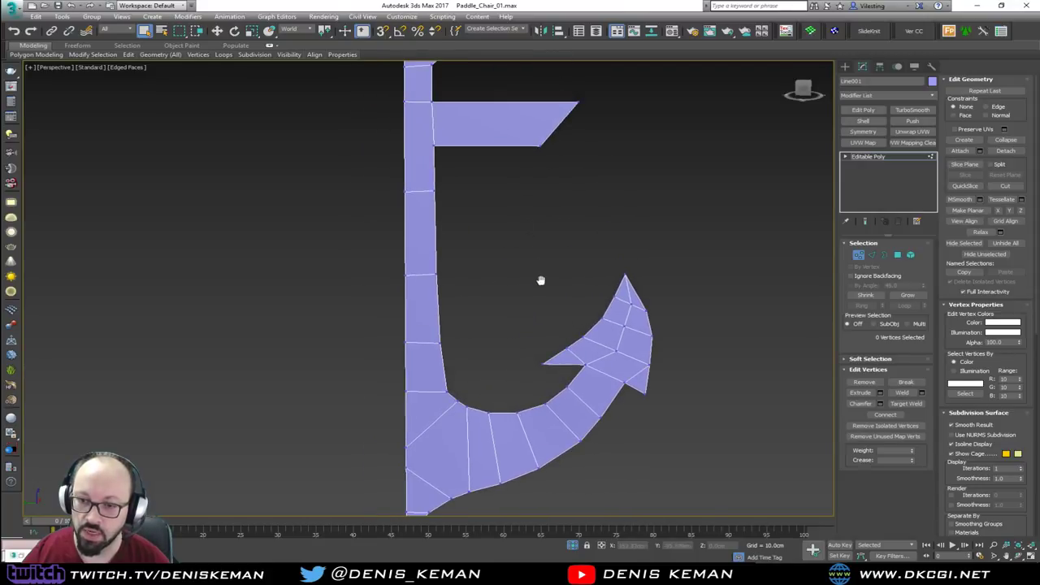
{"action": "left_click", "coordinate": [856, 252]}
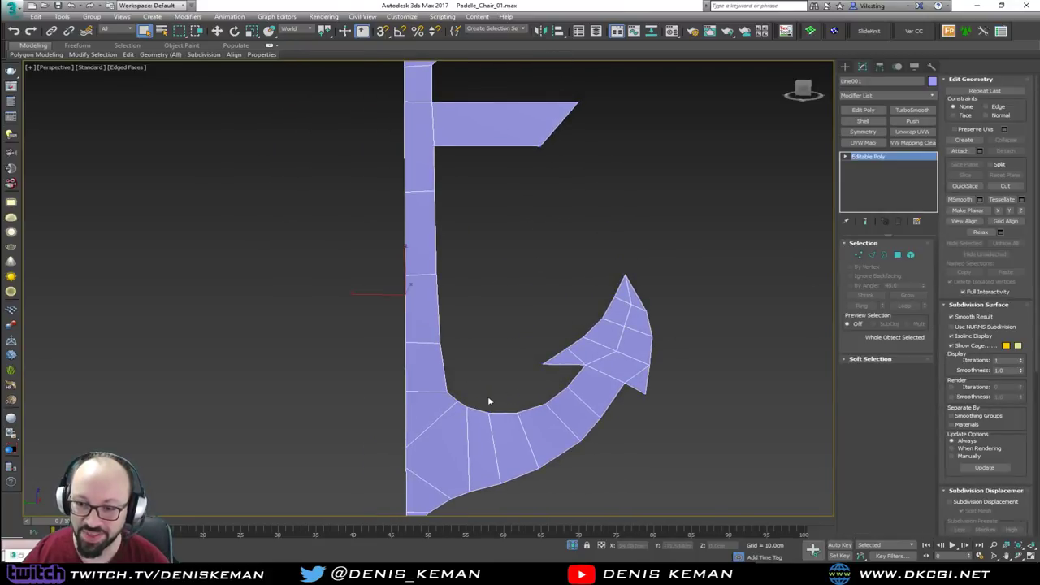
Step: Collapse the two neighbouring centre-line vertices where the diagonal edges end at the shank's base into one
{"action": "scroll", "coordinate": [440, 455], "scroll_direction": "up", "scroll_amount": 5}
{"action": "middle_click_drag", "start_coordinate": [440, 456], "coordinate": [429, 334]}
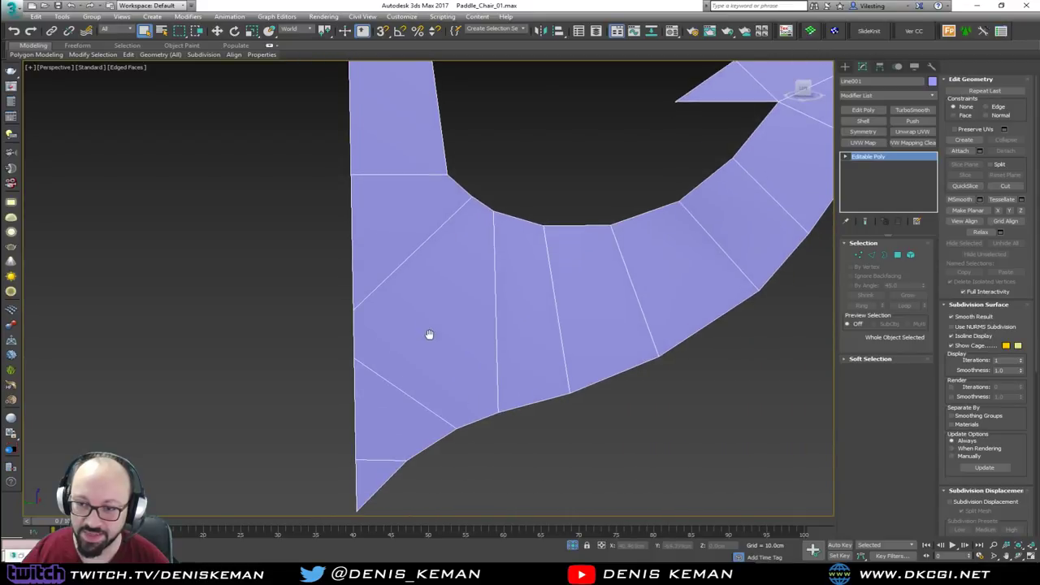
{"action": "key", "text": "1"}
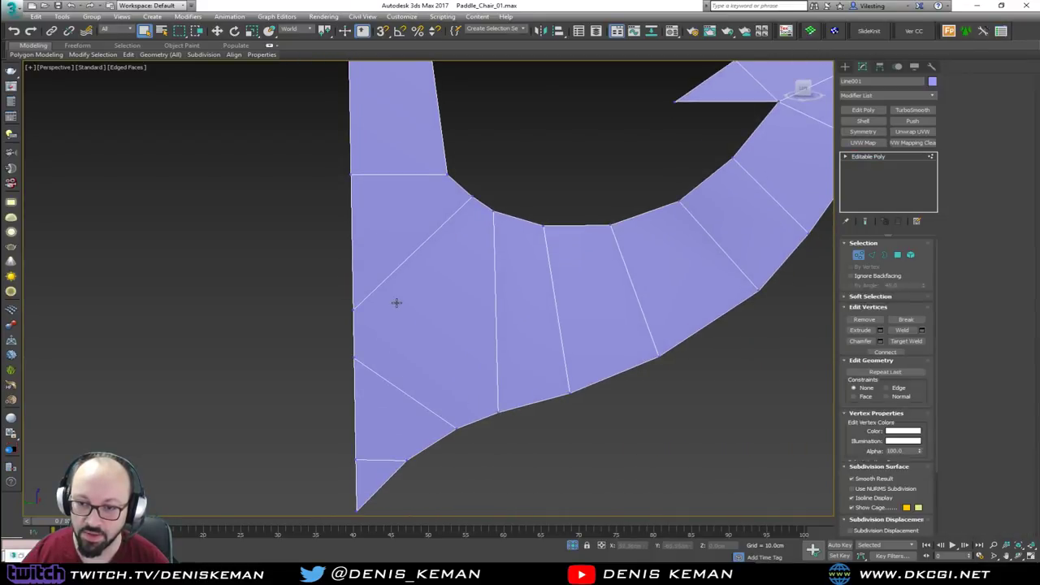
{"action": "left_click_drag", "start_coordinate": [337, 298], "coordinate": [377, 374]}
{"action": "left_click", "coordinate": [1005, 139]}
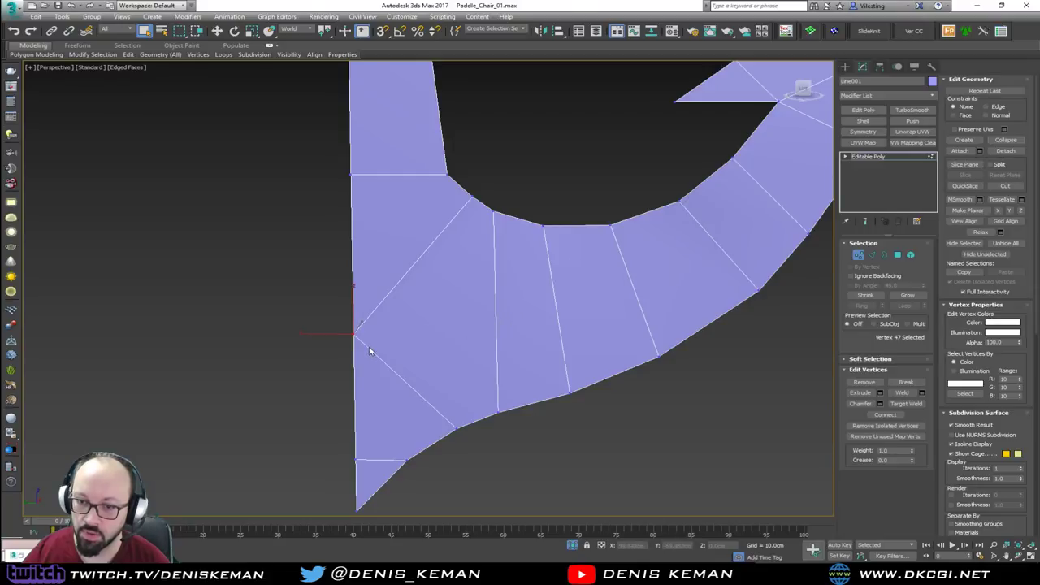
Step: Connect the outer ends of the two diagonal edges with a near-vertical edge across the base of the arm
{"action": "left_click", "coordinate": [472, 198]}
{"action": "left_click", "coordinate": [456, 429], "text": "ctrl"}
{"action": "key", "text": "ctrl+shift+e"}
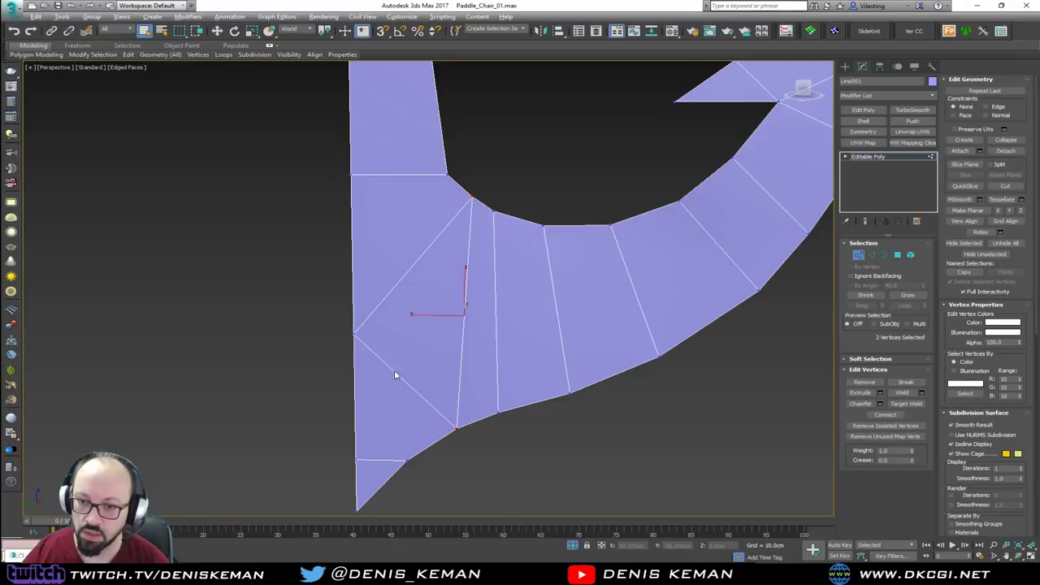
Step: Cut an edge from each end of the new connecting edge to the centre line, below and above the collapsed vertex
{"action": "key", "text": "alt+c"}
{"action": "left_click", "coordinate": [456, 428]}
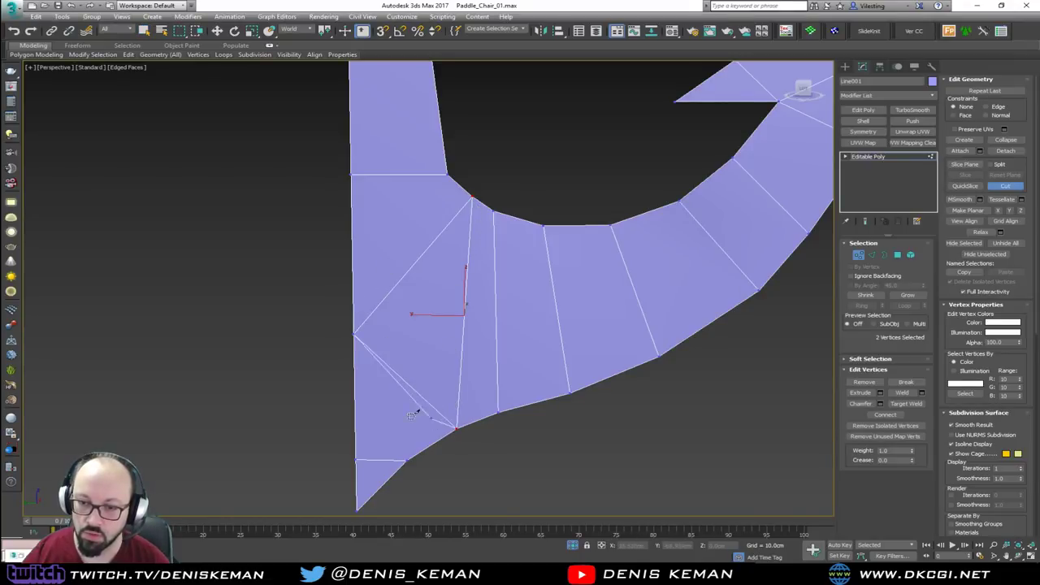
{"action": "left_click", "coordinate": [356, 404]}
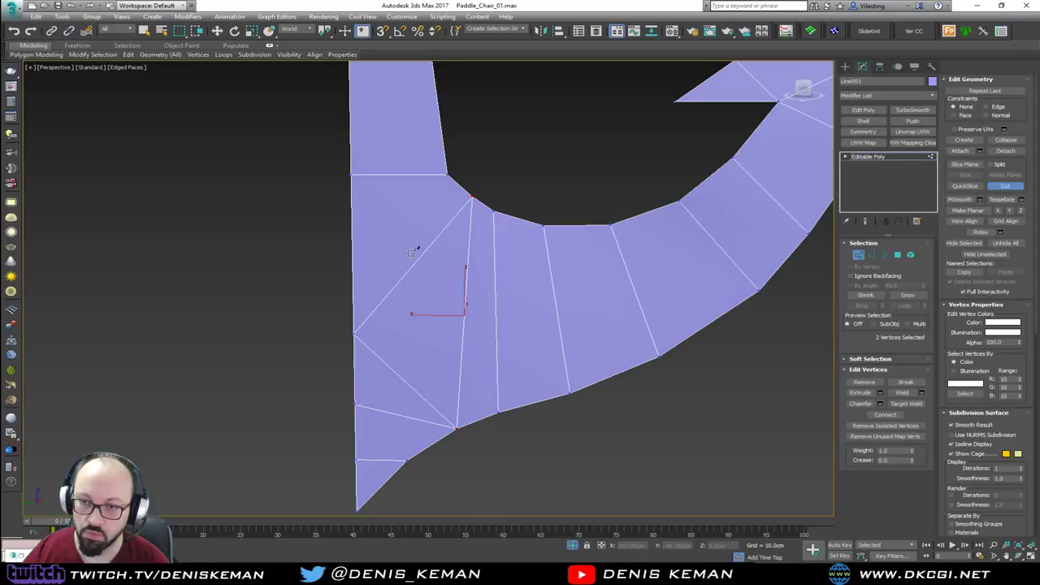
{"action": "left_click", "coordinate": [473, 196]}
{"action": "left_click", "coordinate": [352, 240]}
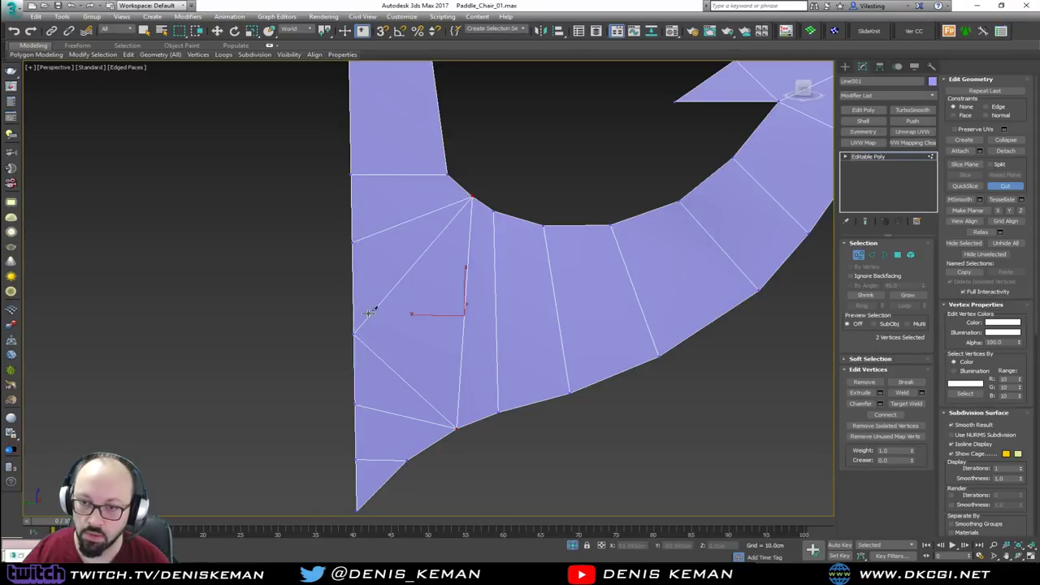
{"action": "right_click", "coordinate": [379, 360]}
Step: Remove the two diagonal edges that meet at the collapsed centre-line vertex
{"action": "key", "text": "2"}
{"action": "left_click", "coordinate": [379, 355]}
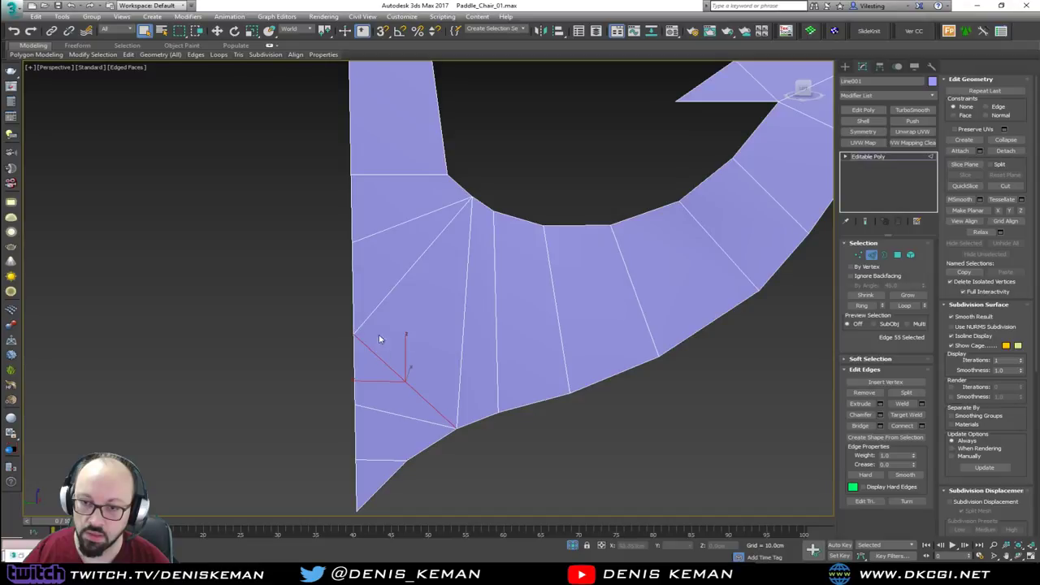
{"action": "left_click", "coordinate": [379, 305], "text": "ctrl"}
{"action": "key", "text": "BackSpace"}
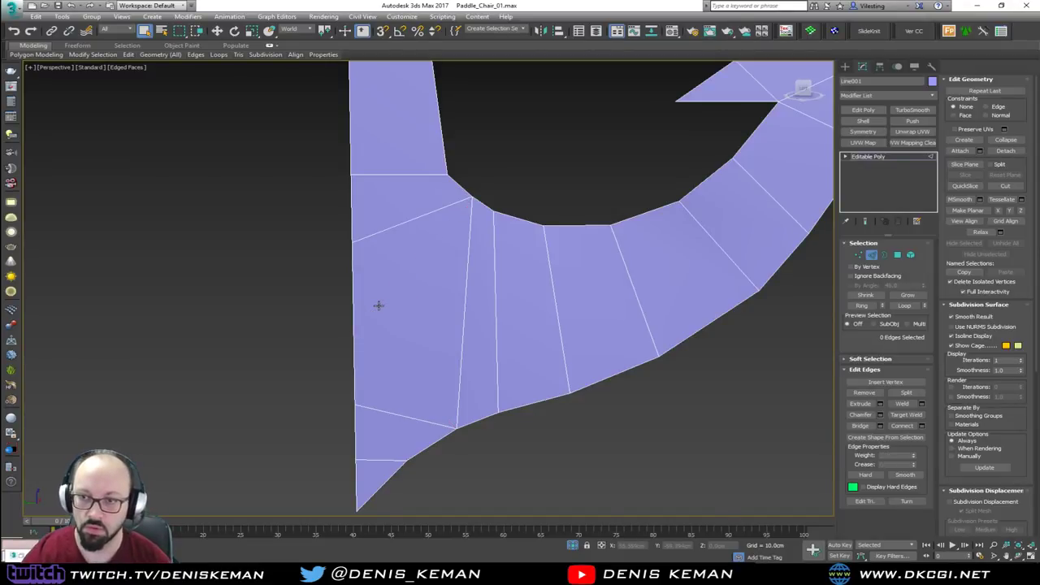
{"action": "key", "text": "1"}
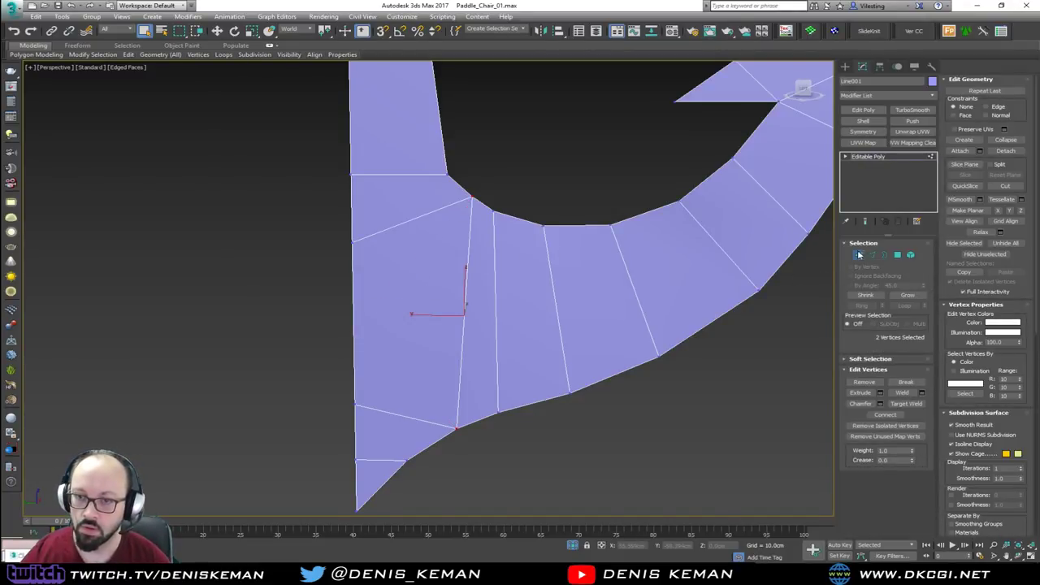
{"action": "left_click", "coordinate": [859, 254]}
Step: Mirror the half anchor across the X axis with a Symmetry modifier and give it thickness with a Shell modifier
{"action": "scroll", "coordinate": [430, 168], "scroll_direction": "down", "scroll_amount": 5}
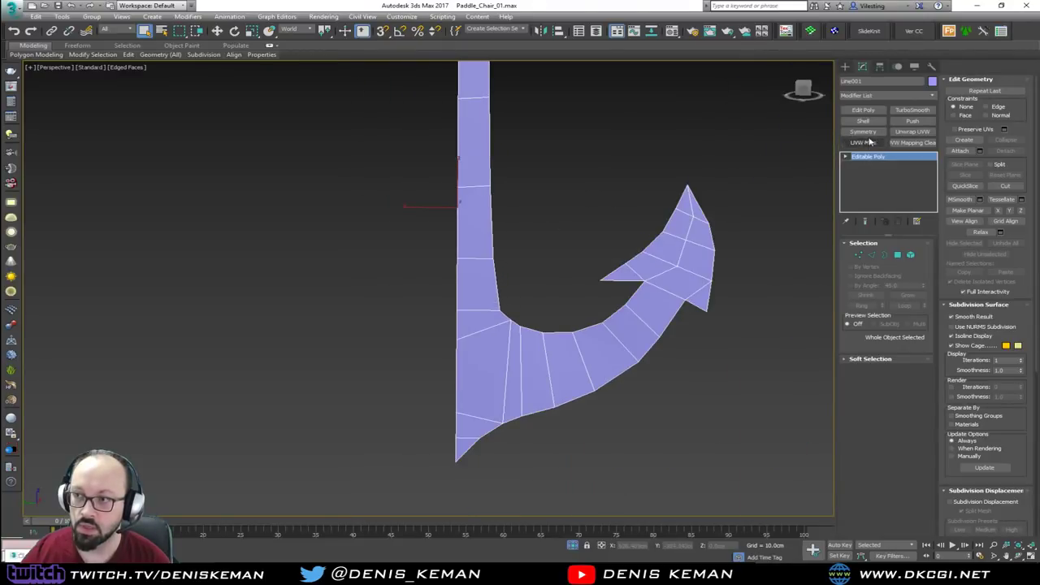
{"action": "left_click", "coordinate": [863, 131]}
{"action": "middle_click_drag", "start_coordinate": [518, 141], "coordinate": [515, 287]}
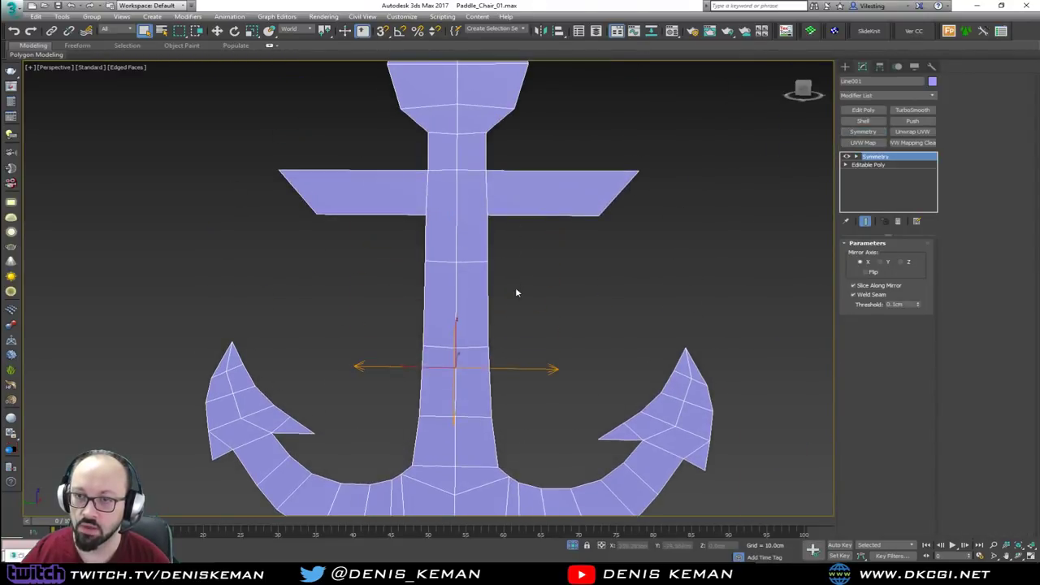
{"action": "left_click", "coordinate": [863, 122]}
{"action": "key", "text": "alt+w"}
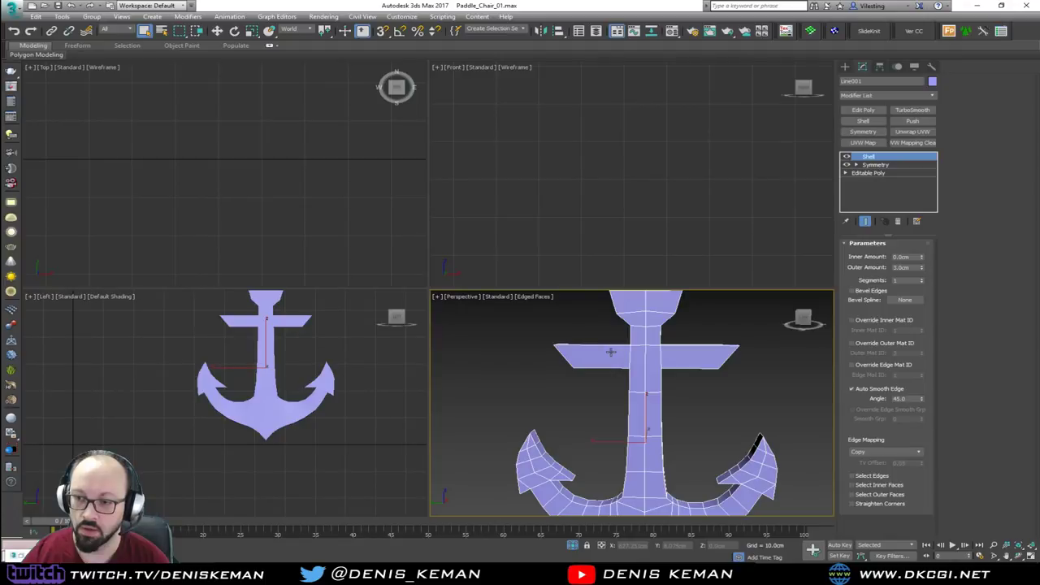
{"action": "key", "text": "alt+w"}
{"action": "middle_click_drag", "start_coordinate": [548, 295], "coordinate": [510, 162], "text": "alt"}
{"action": "scroll", "coordinate": [509, 163], "scroll_direction": "down", "scroll_amount": 3}
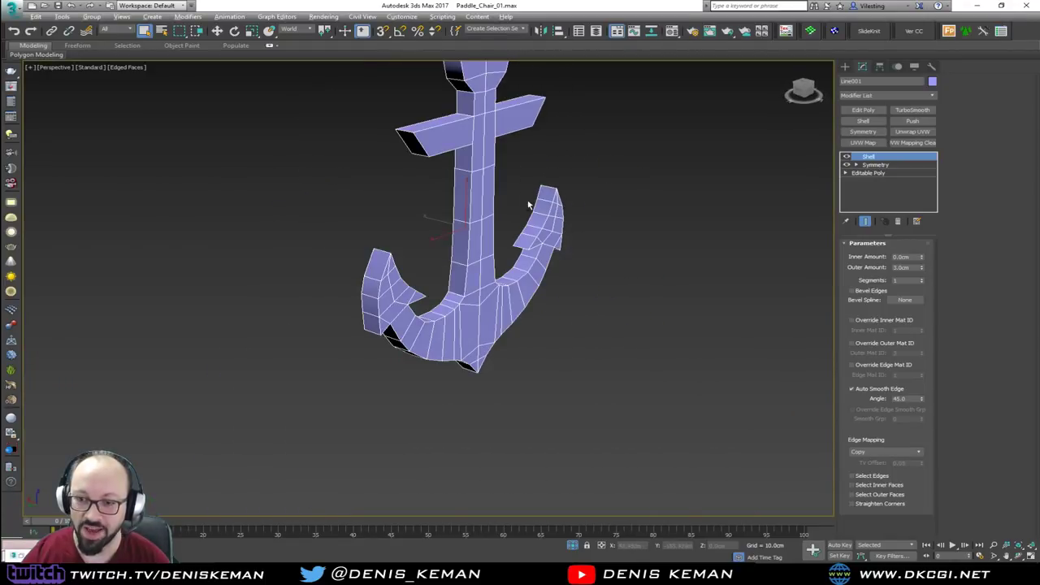
{"action": "middle_click_drag", "start_coordinate": [529, 204], "coordinate": [492, 194], "text": "alt"}
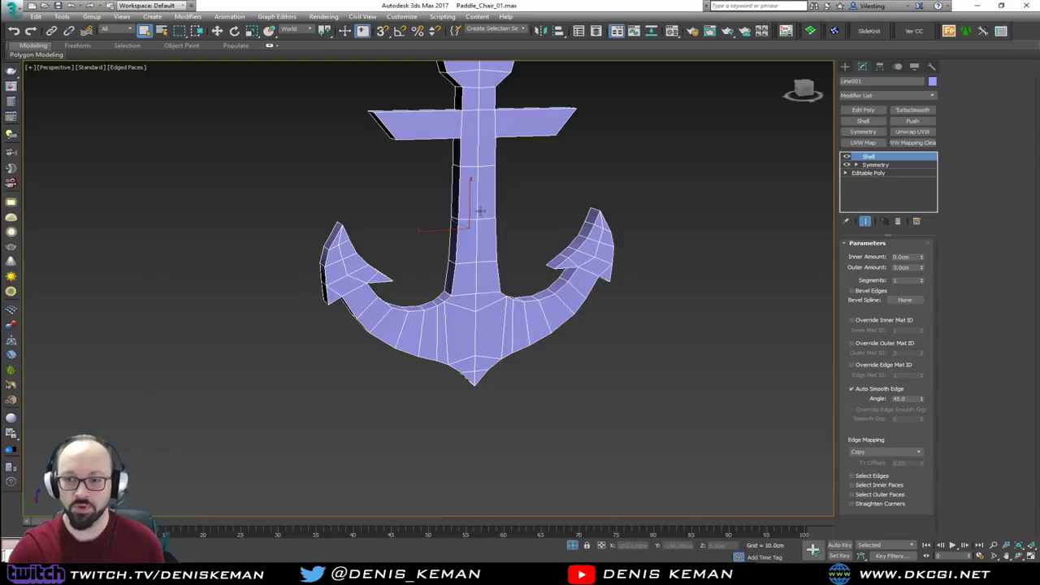
Step: Deselect the anchor and examine its shape and thickness from several angles, with and without edges displayed
{"action": "left_click", "coordinate": [540, 223]}
{"action": "key", "text": "F4"}
{"action": "middle_click_drag", "start_coordinate": [469, 224], "coordinate": [465, 307]}
{"action": "scroll", "coordinate": [465, 307], "scroll_direction": "down", "scroll_amount": 2}
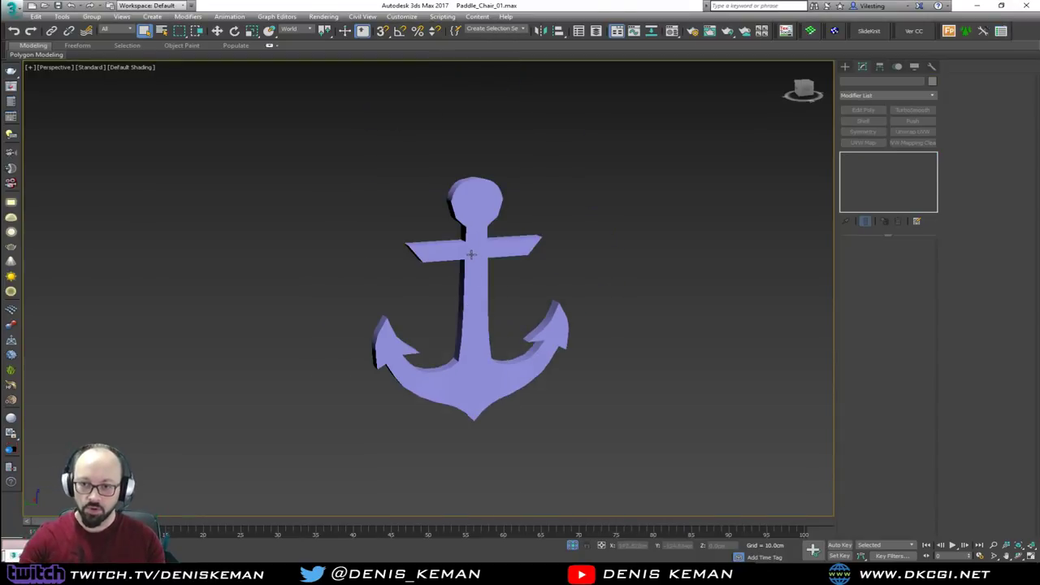
{"action": "mouse_move", "coordinate": [472, 254]}
{"action": "middle_mouse_down", "text": "alt"}
{"action": "mouse_move", "coordinate": [439, 238]}
{"action": "mouse_move", "coordinate": [506, 271]}
{"action": "mouse_move", "coordinate": [483, 235]}
{"action": "middle_mouse_up", "text": "alt"}
{"action": "scroll", "coordinate": [439, 236], "scroll_direction": "up", "scroll_amount": 2}
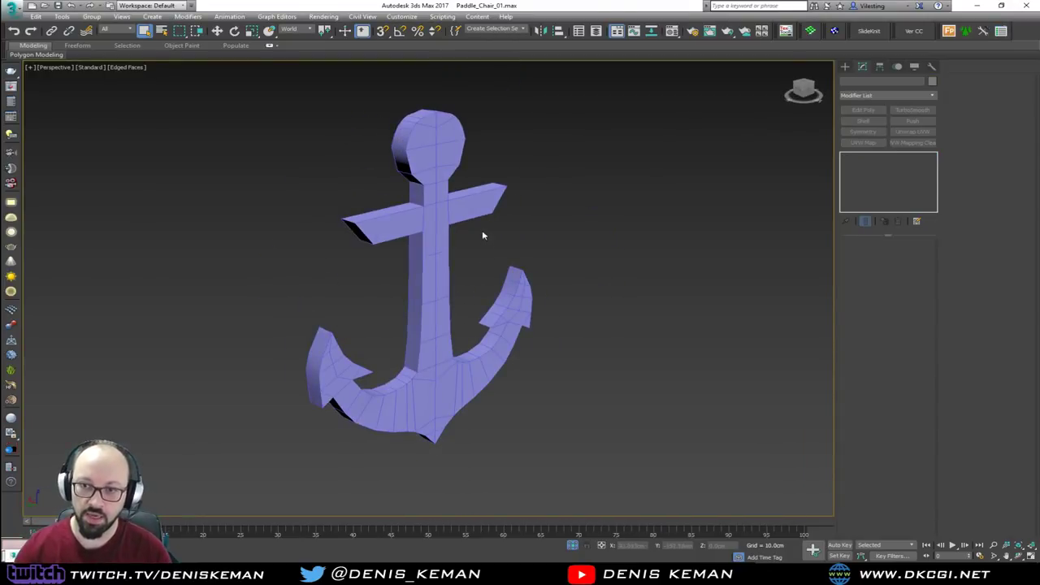
{"action": "key", "text": "F4"}
{"action": "scroll", "coordinate": [427, 190], "scroll_direction": "up", "scroll_amount": 3}
{"action": "scroll", "coordinate": [427, 190], "scroll_direction": "up", "scroll_amount": 3}
{"action": "middle_click_drag", "start_coordinate": [428, 191], "coordinate": [429, 255]}
{"action": "scroll", "coordinate": [472, 264], "scroll_direction": "down", "scroll_amount": 2}
Step: Show the anchor in the left view and end its isolation so the reference photo is displayed behind it
{"action": "key", "text": "alt+w"}
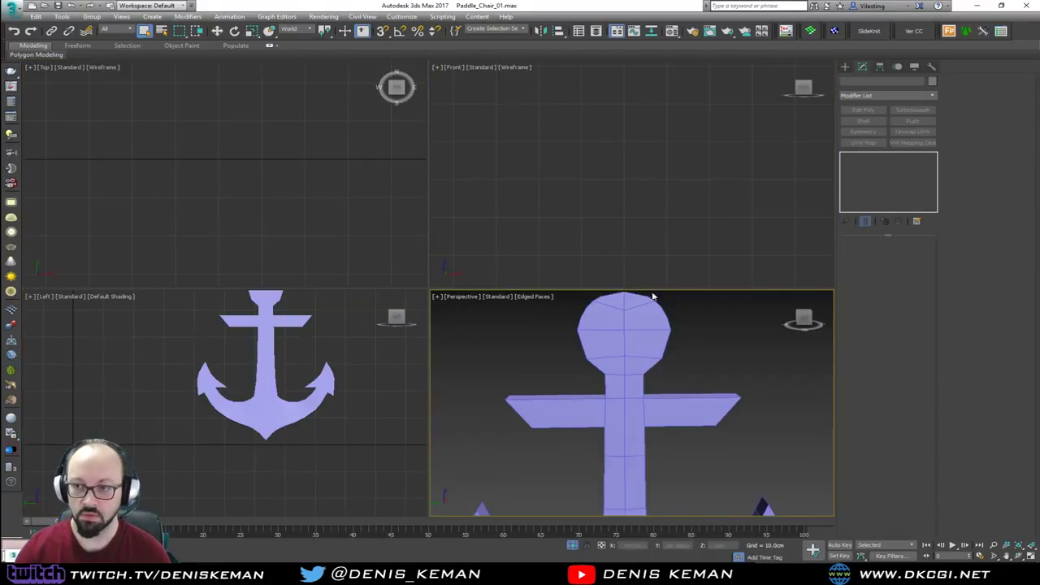
{"action": "middle_click", "coordinate": [309, 409]}
{"action": "key", "text": "alt+w"}
{"action": "middle_click_drag", "start_coordinate": [527, 176], "coordinate": [489, 249]}
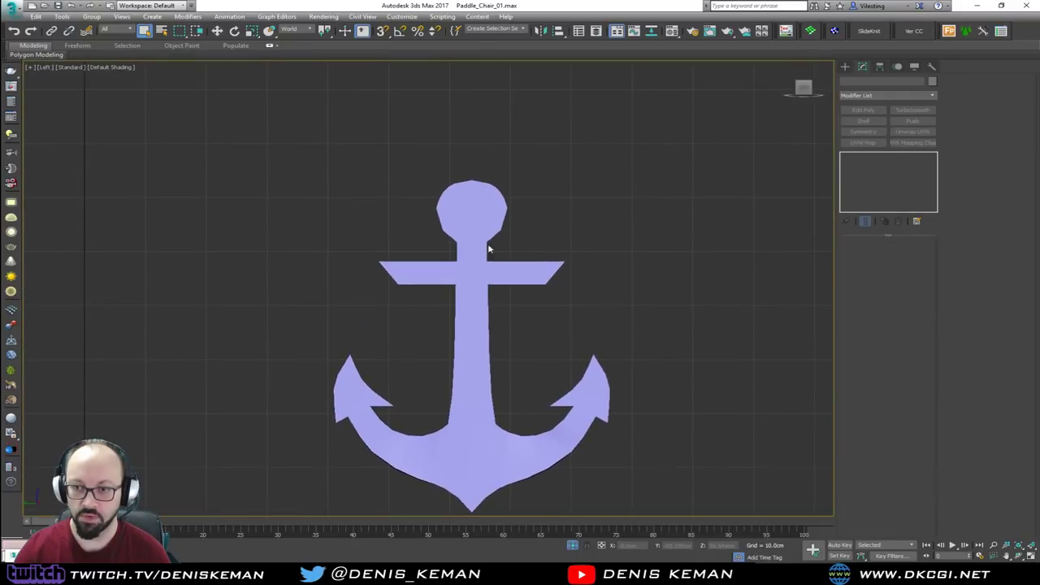
{"action": "right_click", "coordinate": [506, 213]}
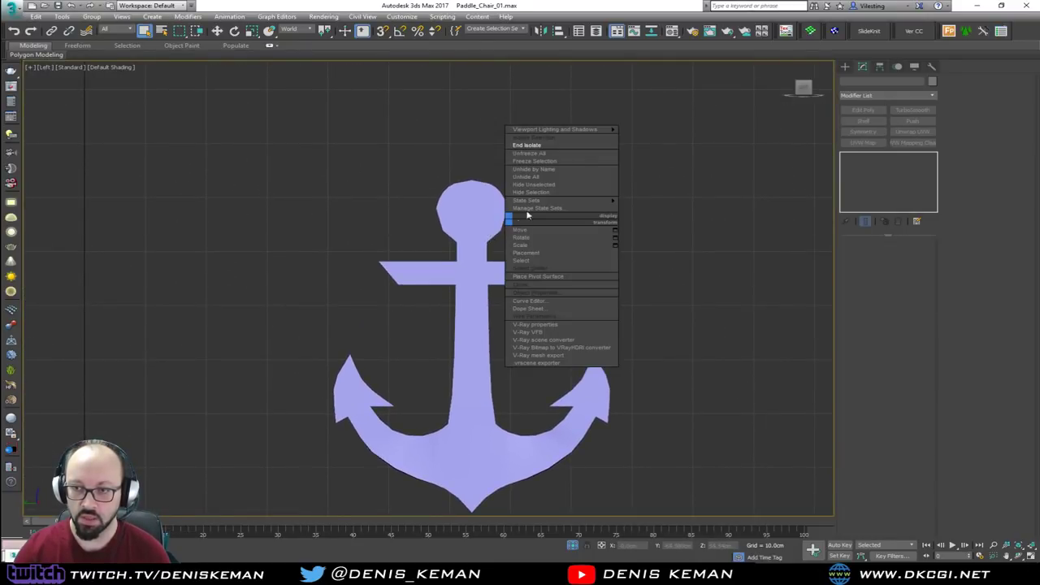
{"action": "left_click", "coordinate": [529, 144]}
Step: Select the anchor, display its edges, disable the Shell and Symmetry modifiers and return to the Editable Poly level
{"action": "scroll", "coordinate": [463, 230], "scroll_direction": "up", "scroll_amount": 4}
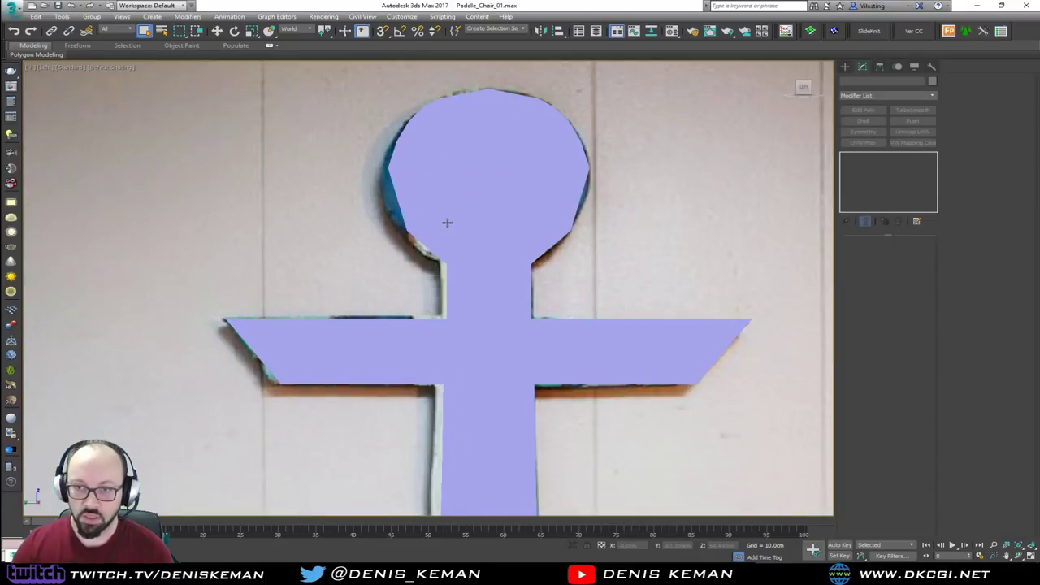
{"action": "left_click", "coordinate": [447, 222]}
{"action": "key", "text": "F4"}
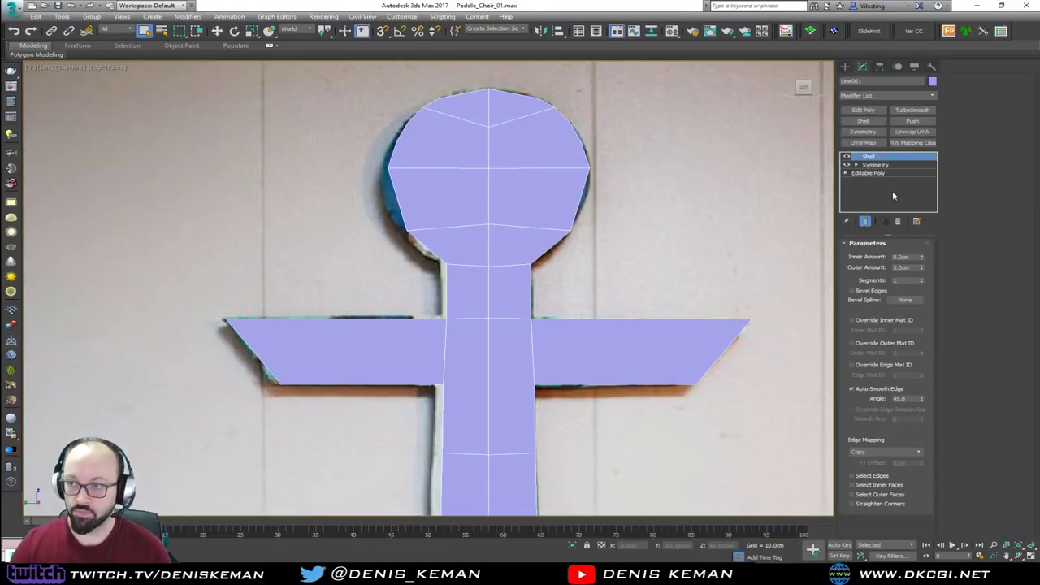
{"action": "left_click", "coordinate": [873, 164]}
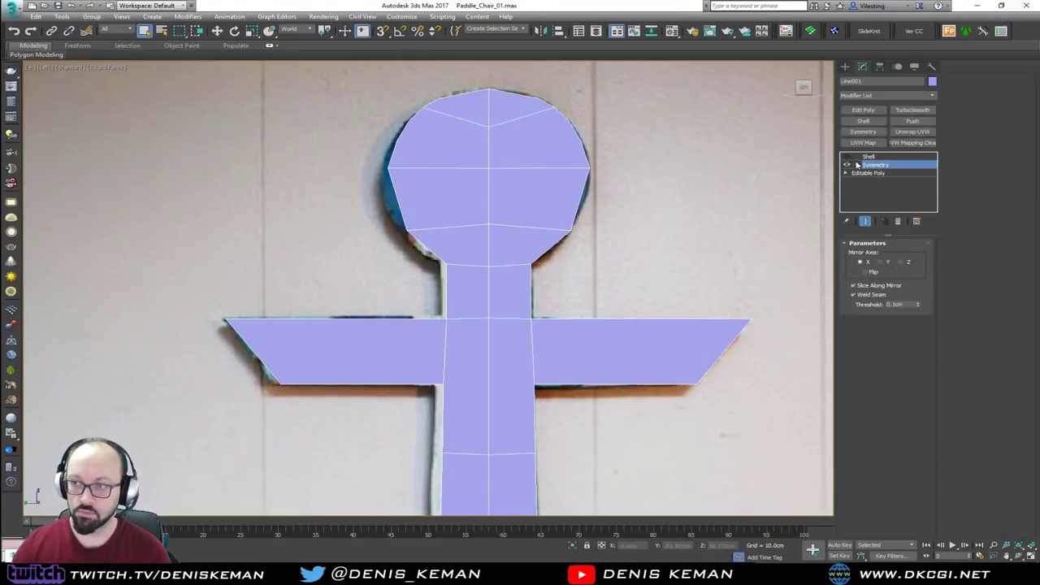
{"action": "left_click", "coordinate": [849, 165]}
{"action": "left_click", "coordinate": [876, 174]}
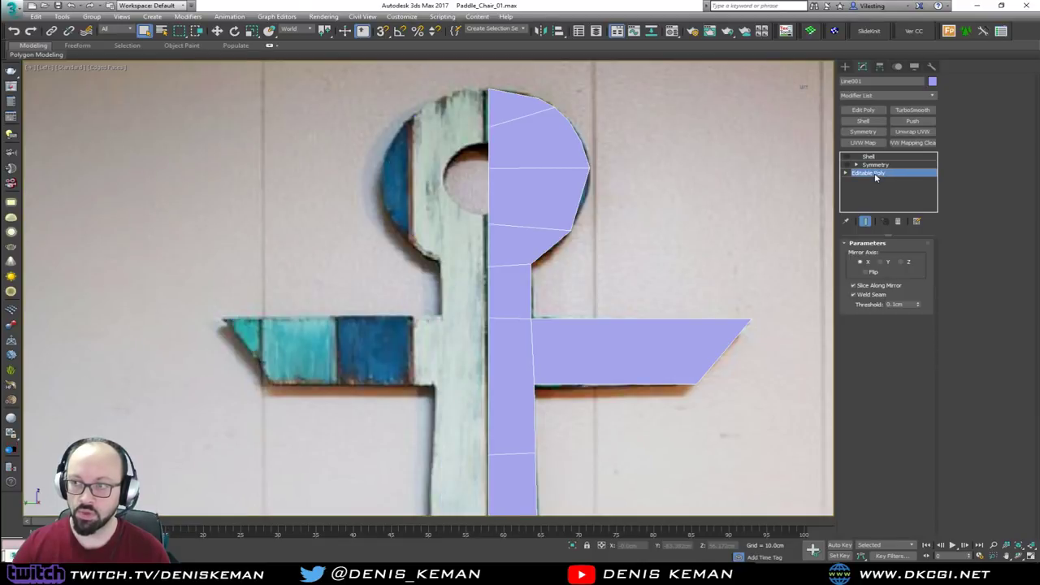
Step: Insert an edge loop with SwiftLoop across the anchor's round head, just below its widest edge, bowing the outline outward
{"action": "scroll", "coordinate": [566, 209], "scroll_direction": "up", "scroll_amount": 2}
{"action": "key", "text": "alt+s"}
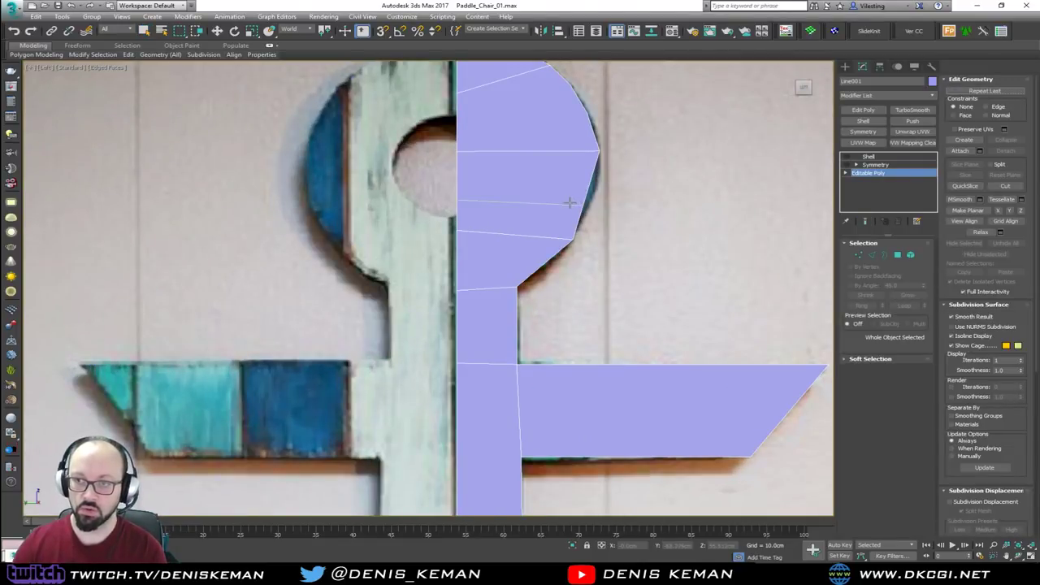
{"action": "left_click", "coordinate": [570, 198]}
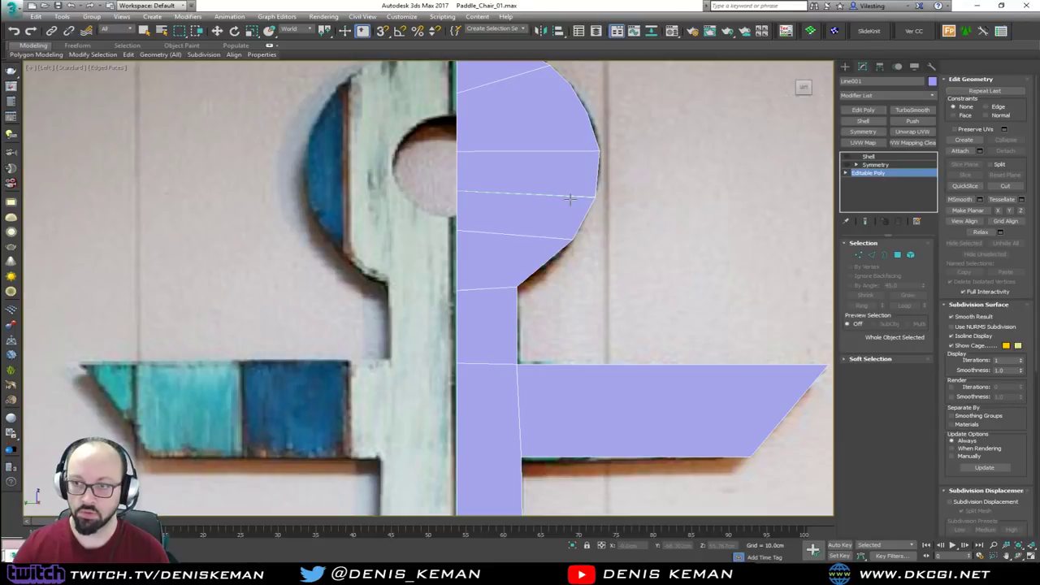
{"action": "scroll", "coordinate": [481, 116], "scroll_direction": "down", "scroll_amount": 2}
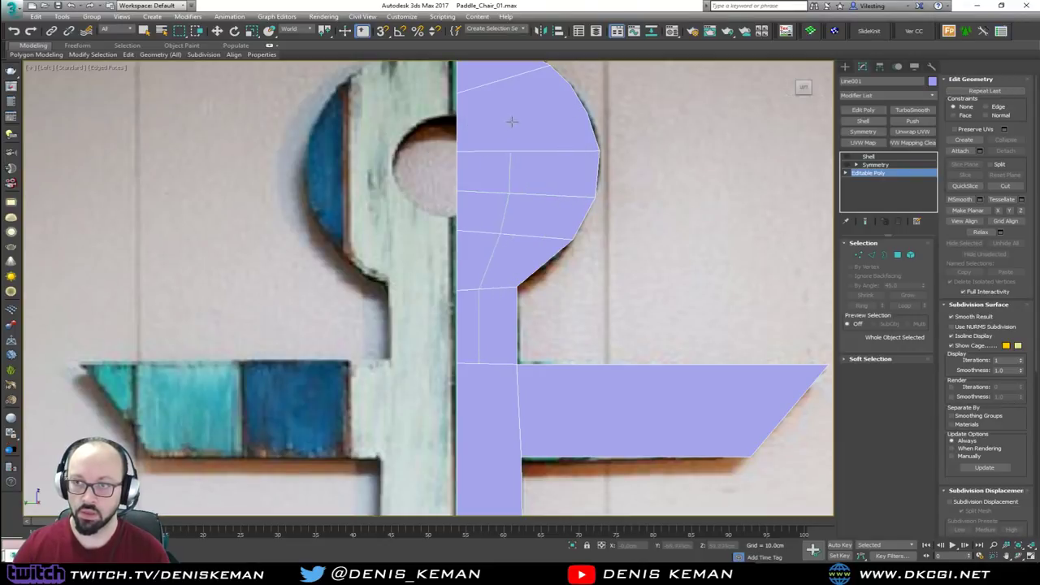
{"action": "scroll", "coordinate": [553, 204], "scroll_direction": "up", "scroll_amount": 2}
{"action": "key", "text": "w"}
Step: Cut a horizontal edge from the outline vertex above the head's widest edge to the centre line
{"action": "key", "text": "1"}
{"action": "scroll", "coordinate": [567, 192], "scroll_direction": "up", "scroll_amount": 2}
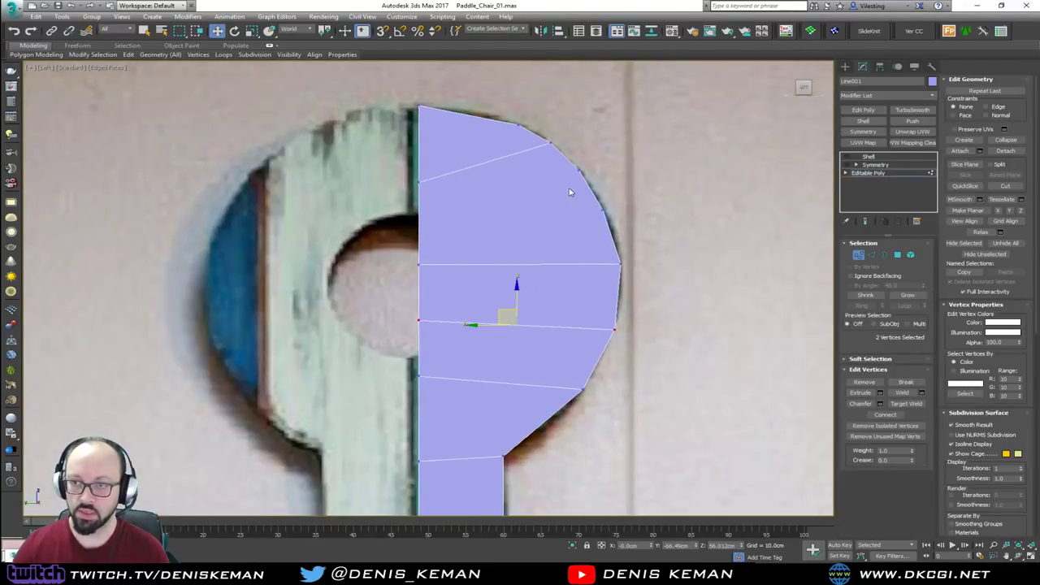
{"action": "key", "text": "alt+c"}
{"action": "left_click", "coordinate": [603, 208]}
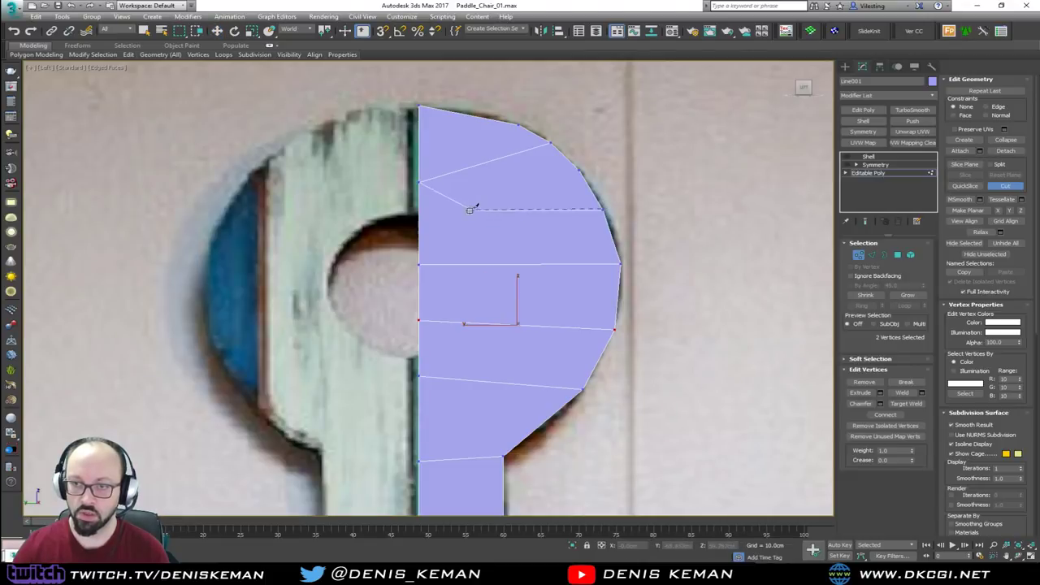
{"action": "left_click", "coordinate": [420, 208]}
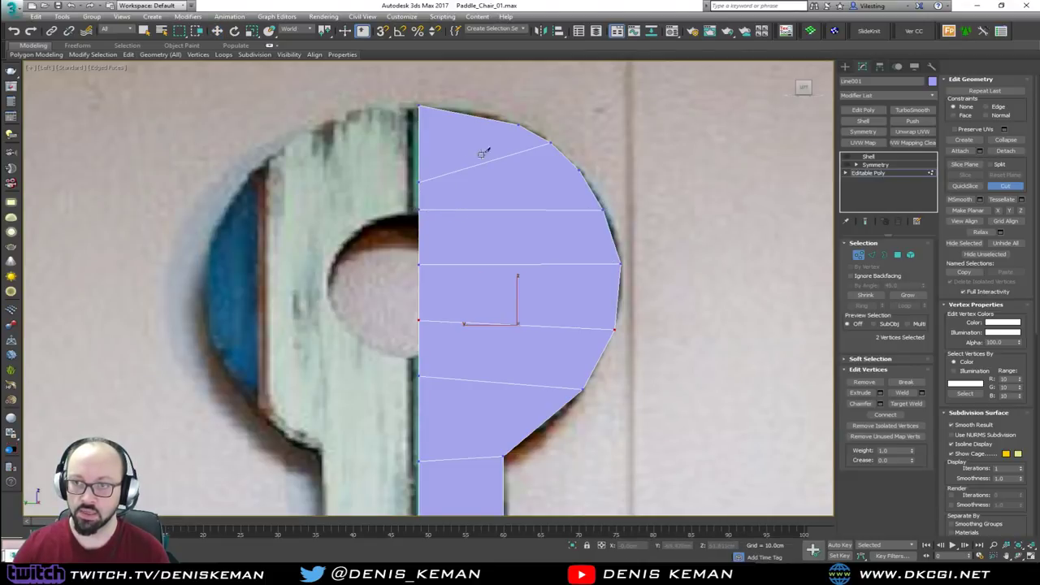
{"action": "right_click", "coordinate": [459, 180]}
Step: Remove the slanted edge in the upper head and cut a level edge from the next outline vertex to the centre line
{"action": "key", "text": "2"}
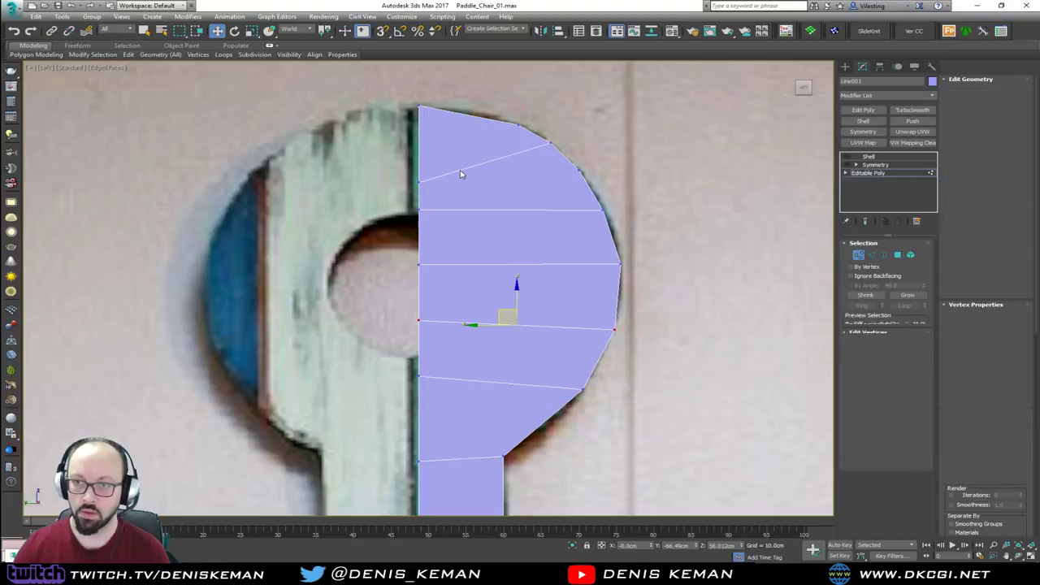
{"action": "left_click", "coordinate": [460, 170]}
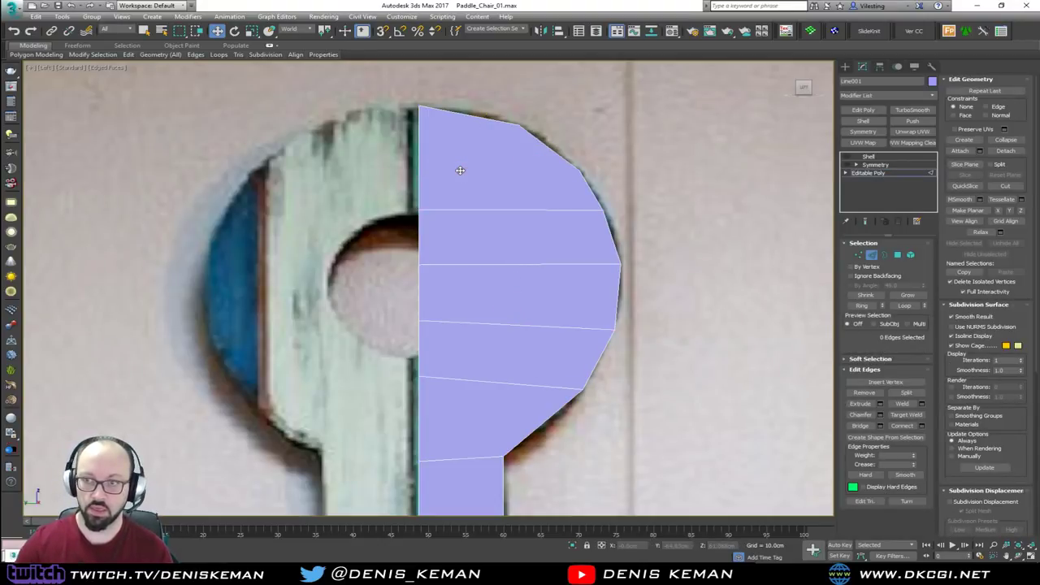
{"action": "key", "text": "1"}
{"action": "key", "text": "alt+c"}
{"action": "left_click", "coordinate": [578, 168]}
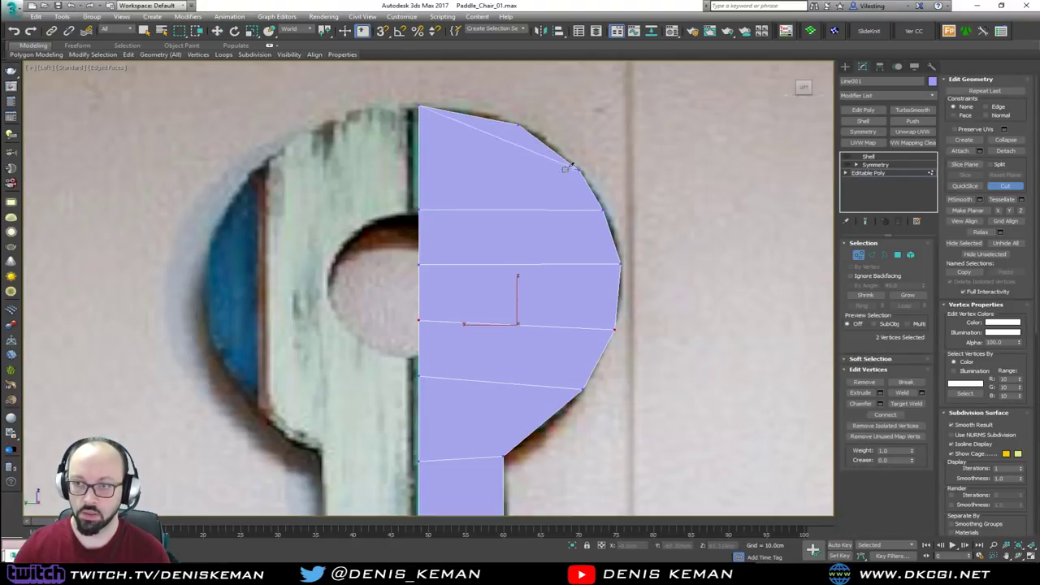
{"action": "left_click", "coordinate": [419, 168]}
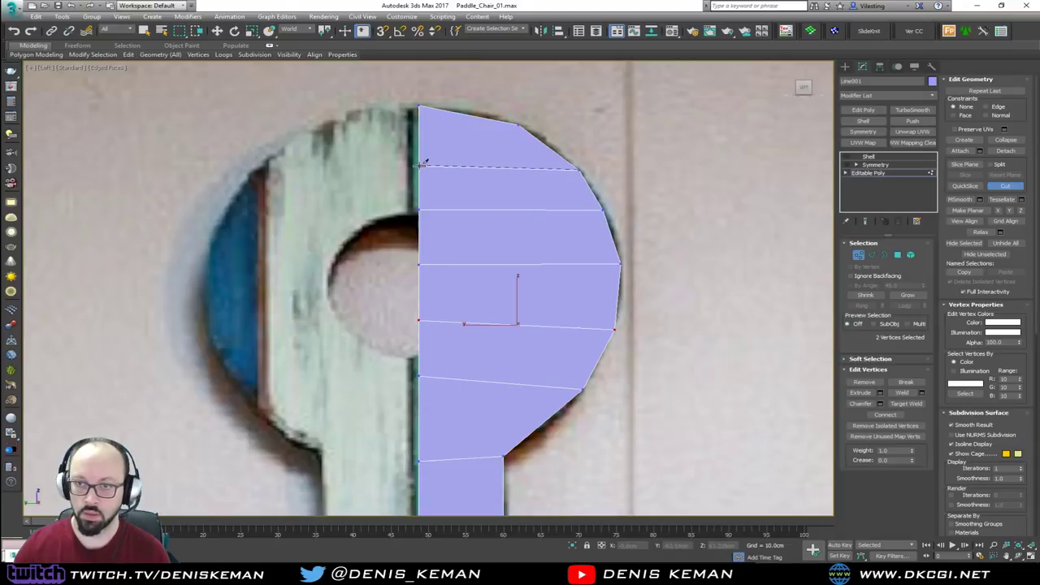
Step: Move the uppermost outer vertex of the head up and closer to the centre line to follow the photo's rounded top
{"action": "key", "text": "w"}
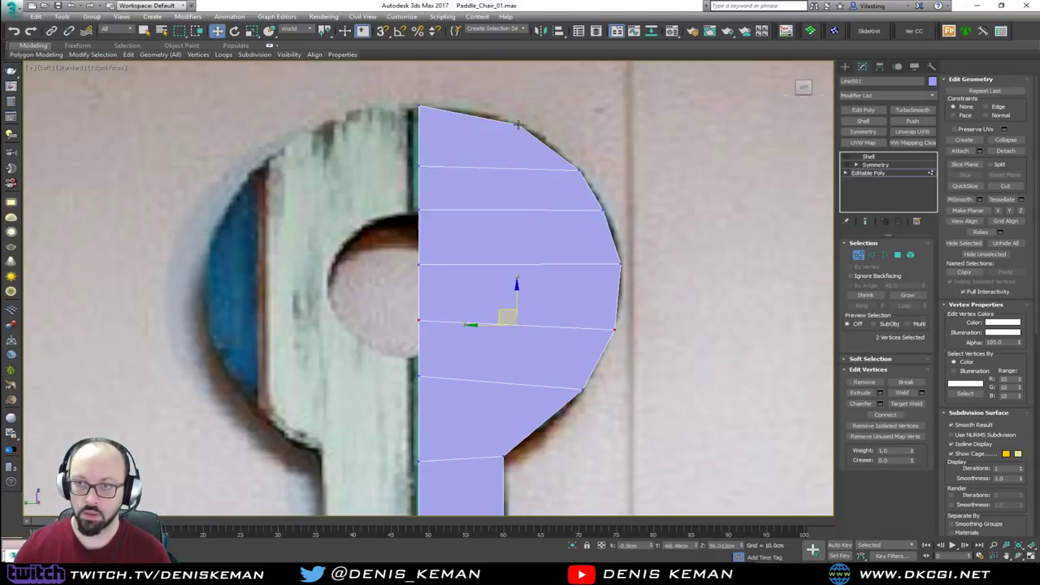
{"action": "left_click", "coordinate": [518, 124]}
{"action": "left_click_drag", "start_coordinate": [501, 111], "coordinate": [461, 93]}
{"action": "left_click", "coordinate": [471, 102]}
{"action": "left_click", "coordinate": [503, 117]}
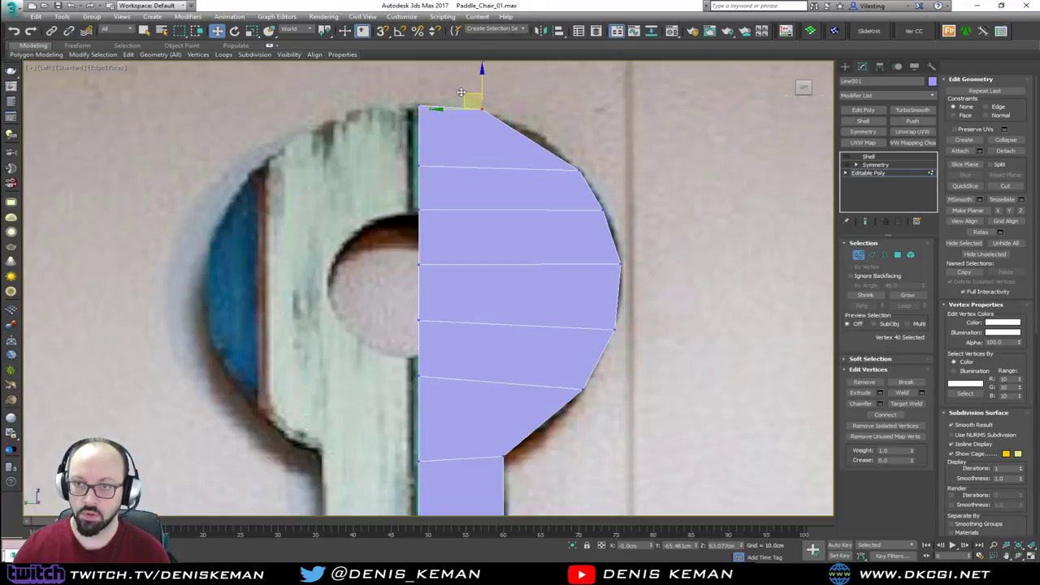
{"action": "left_click", "coordinate": [479, 132]}
Step: Insert an edge loop near the head's top and fit its outer vertex and the one above to the photo's outline
{"action": "key", "text": "alt+c"}
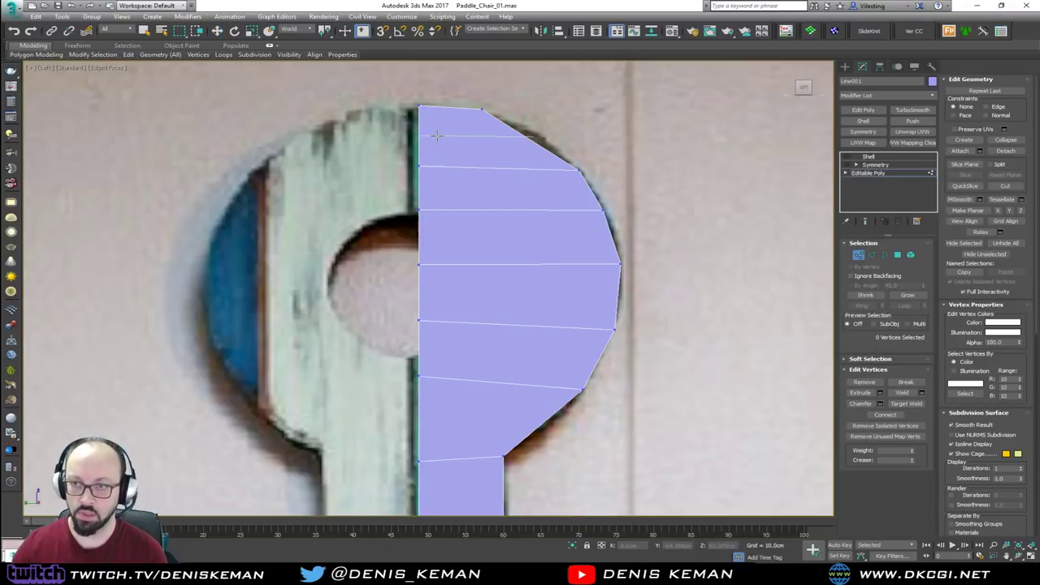
{"action": "left_click", "coordinate": [437, 136]}
{"action": "right_click", "coordinate": [499, 158]}
{"action": "left_click", "coordinate": [534, 137]}
{"action": "left_click_drag", "start_coordinate": [511, 137], "coordinate": [523, 136]}
{"action": "left_click", "coordinate": [482, 109]}
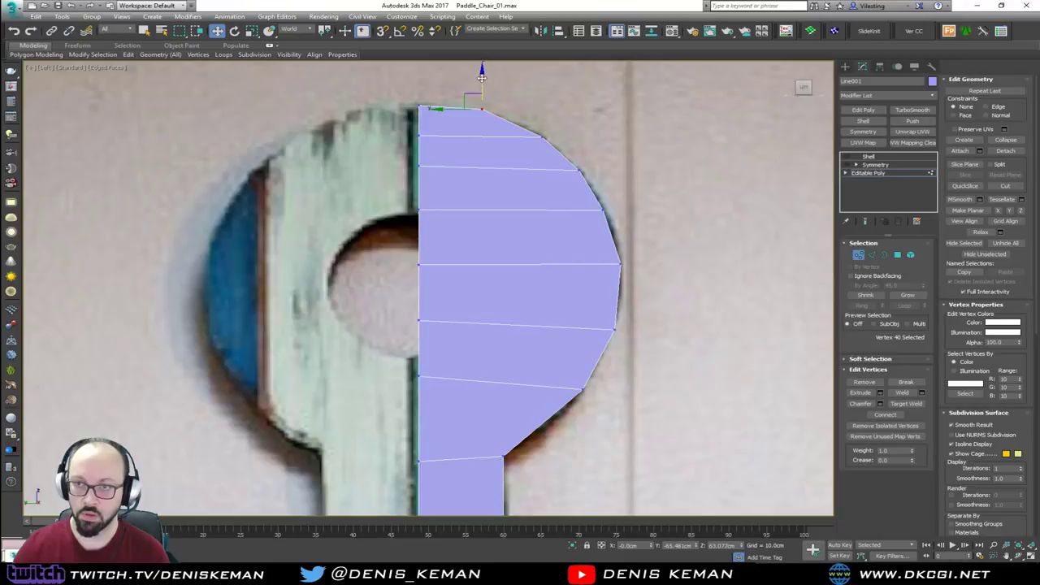
{"action": "left_click_drag", "start_coordinate": [482, 76], "coordinate": [482, 79]}
Step: Insert an edge loop at the base of the head, fit its outer vertex to the photo, and level the neck corner vertex with snapping
{"action": "scroll", "coordinate": [573, 141], "scroll_direction": "down", "scroll_amount": 2}
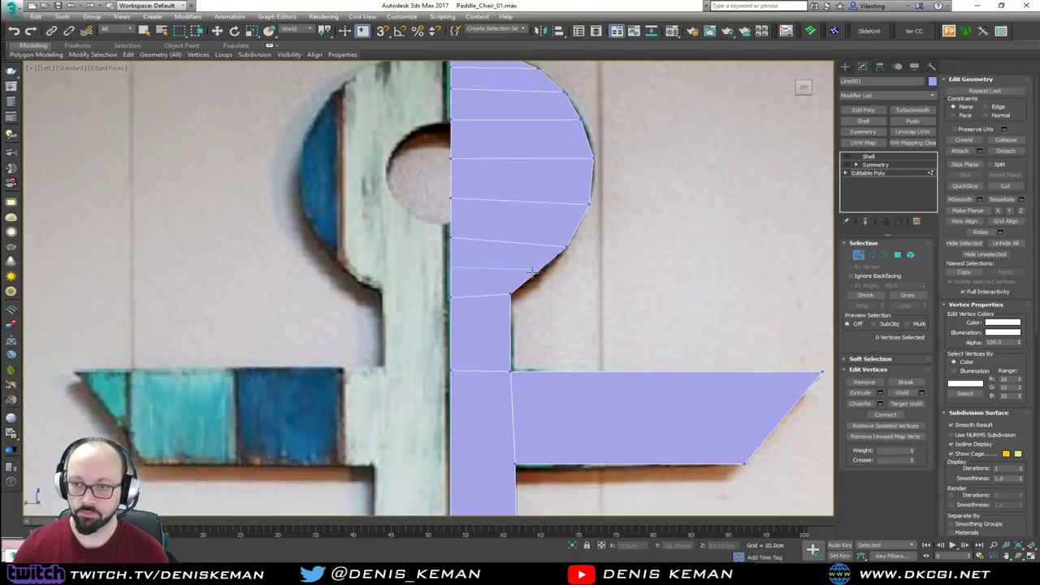
{"action": "left_click", "coordinate": [533, 271]}
{"action": "right_click", "coordinate": [530, 293]}
{"action": "left_click", "coordinate": [531, 272]}
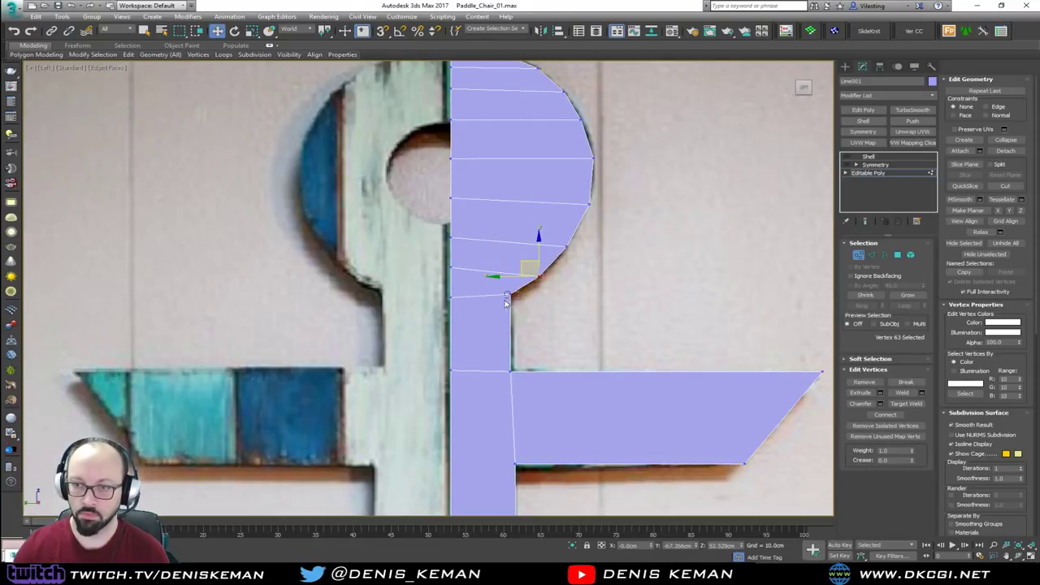
{"action": "left_click", "coordinate": [510, 294]}
{"action": "key", "text": "s"}
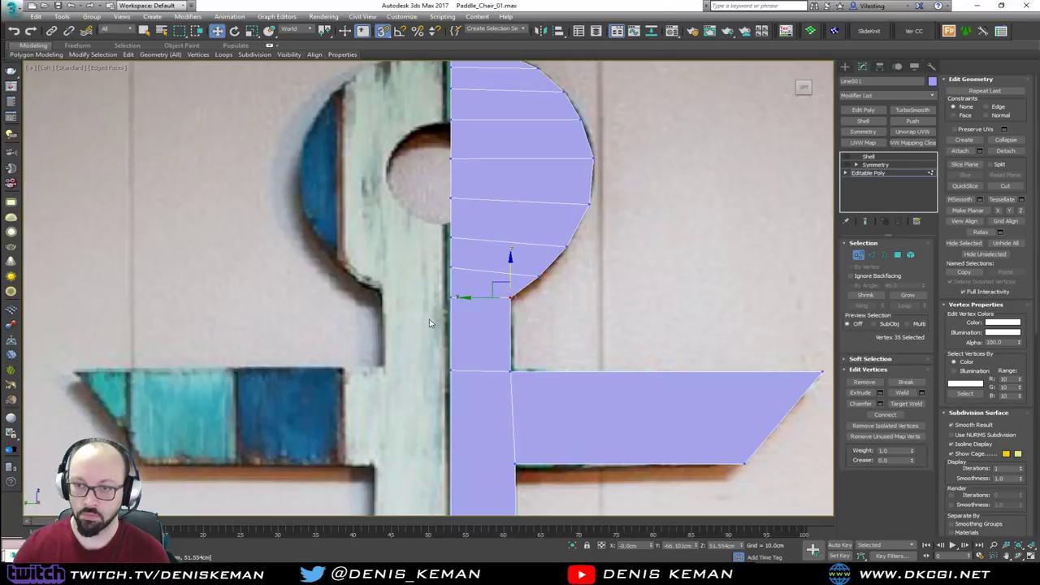
{"action": "left_click", "coordinate": [476, 311]}
Step: Insert two edge loops across the anchor's curved arm, one midway along the outer curve and one just before the fluke
{"action": "scroll", "coordinate": [480, 235], "scroll_direction": "down", "scroll_amount": 4}
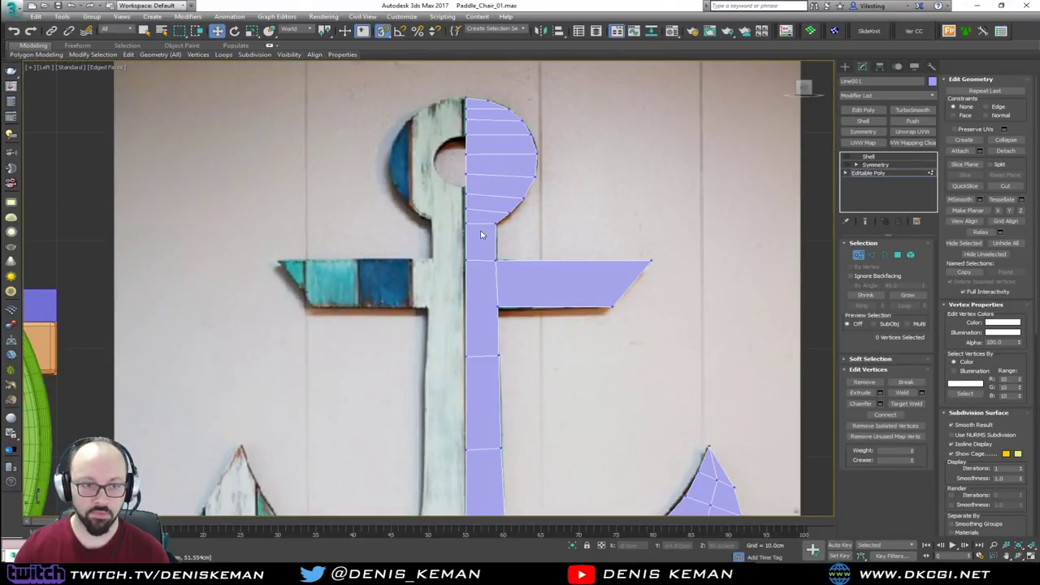
{"action": "scroll", "coordinate": [498, 267], "scroll_direction": "up", "scroll_amount": 3}
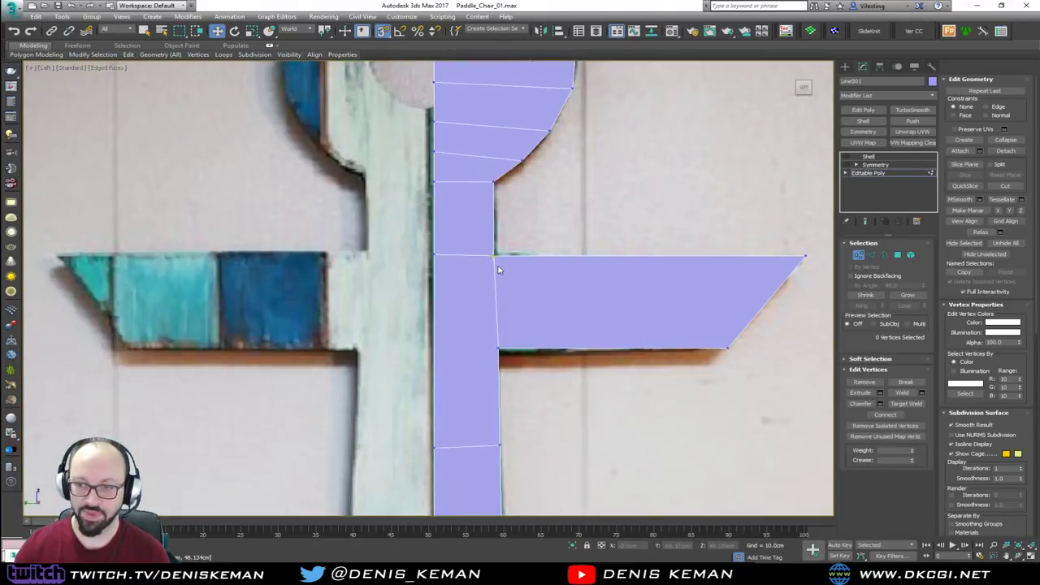
{"action": "middle_click_drag", "start_coordinate": [537, 310], "coordinate": [531, 189]}
{"action": "scroll", "coordinate": [504, 325], "scroll_direction": "down", "scroll_amount": 3}
{"action": "middle_click_drag", "start_coordinate": [501, 334], "coordinate": [499, 133]}
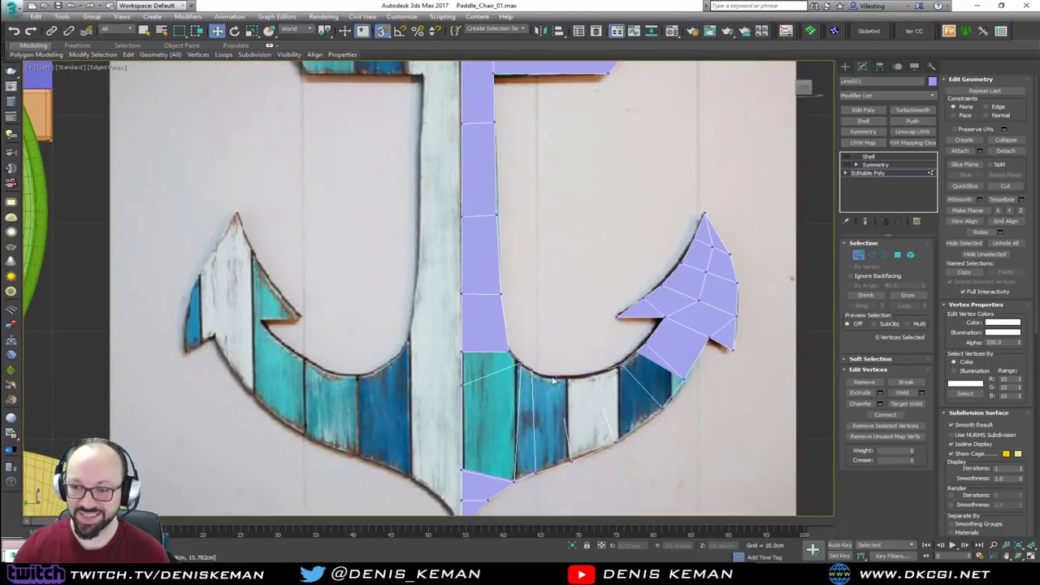
{"action": "middle_click_drag", "start_coordinate": [539, 367], "coordinate": [535, 246]}
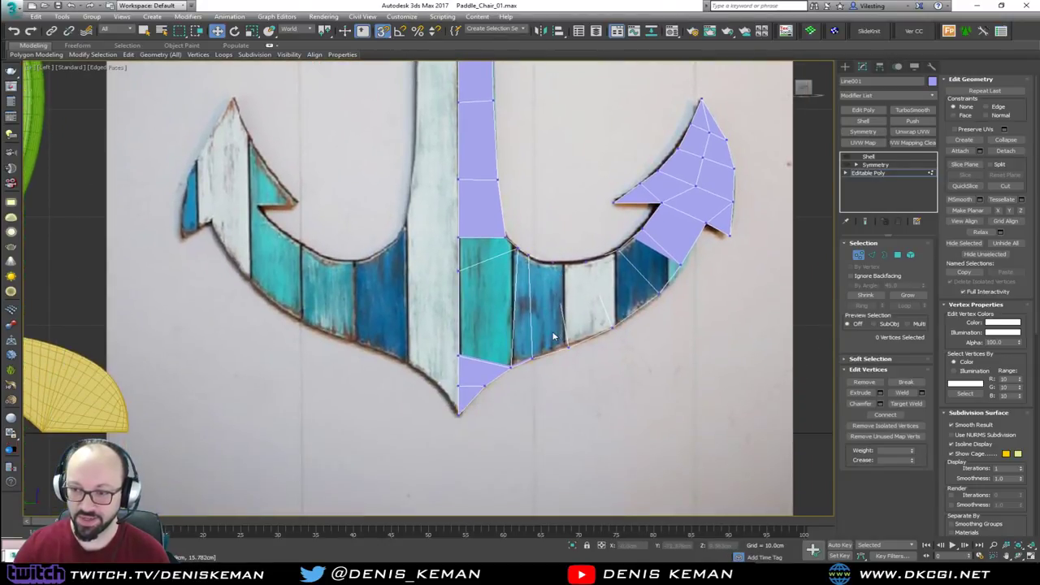
{"action": "scroll", "coordinate": [554, 336], "scroll_direction": "up", "scroll_amount": 4}
{"action": "key", "text": "alt+c"}
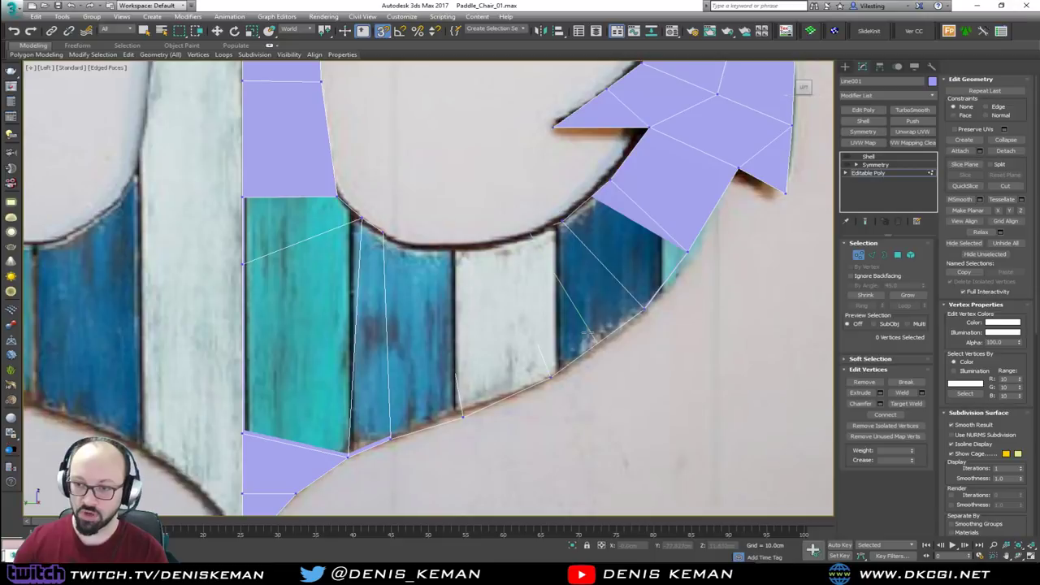
{"action": "left_click", "coordinate": [584, 336], "text": "shift"}
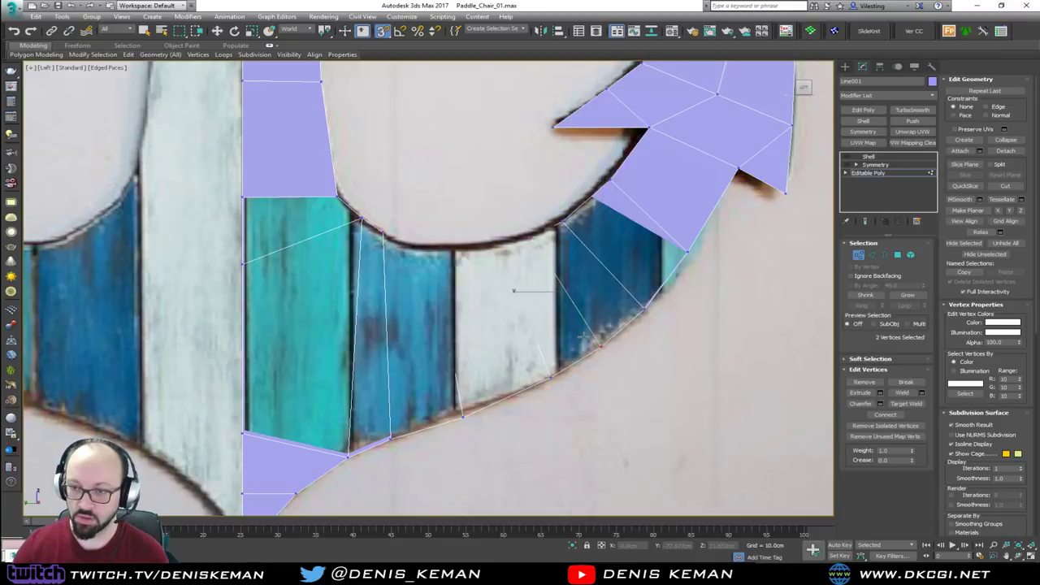
{"action": "left_click", "coordinate": [648, 312]}
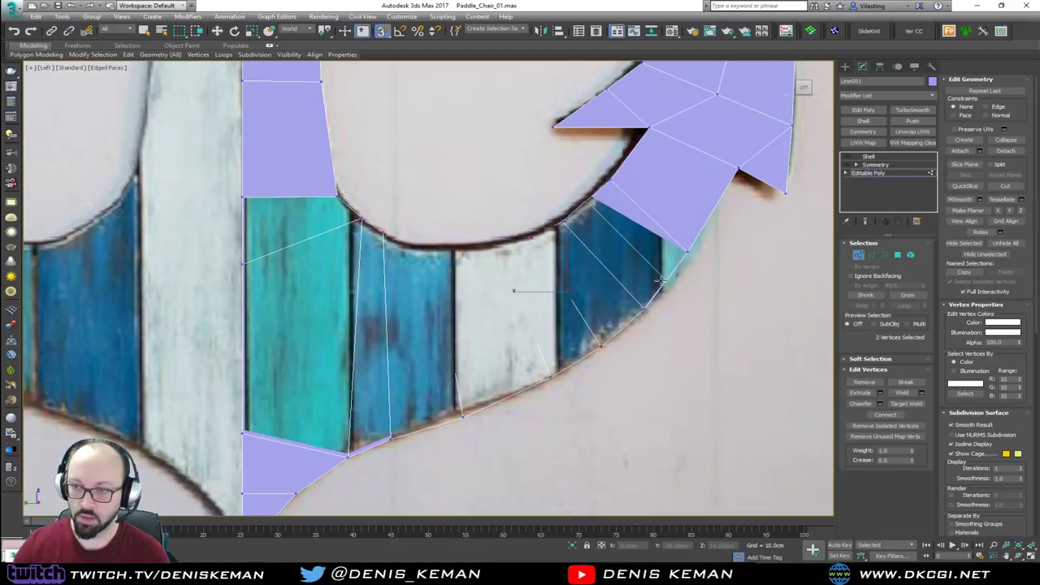
{"action": "left_click", "coordinate": [660, 281]}
Step: Move the outer vertex below the fluke outward onto the arm's edge in the photo
{"action": "key", "text": "w"}
{"action": "left_click", "coordinate": [684, 256]}
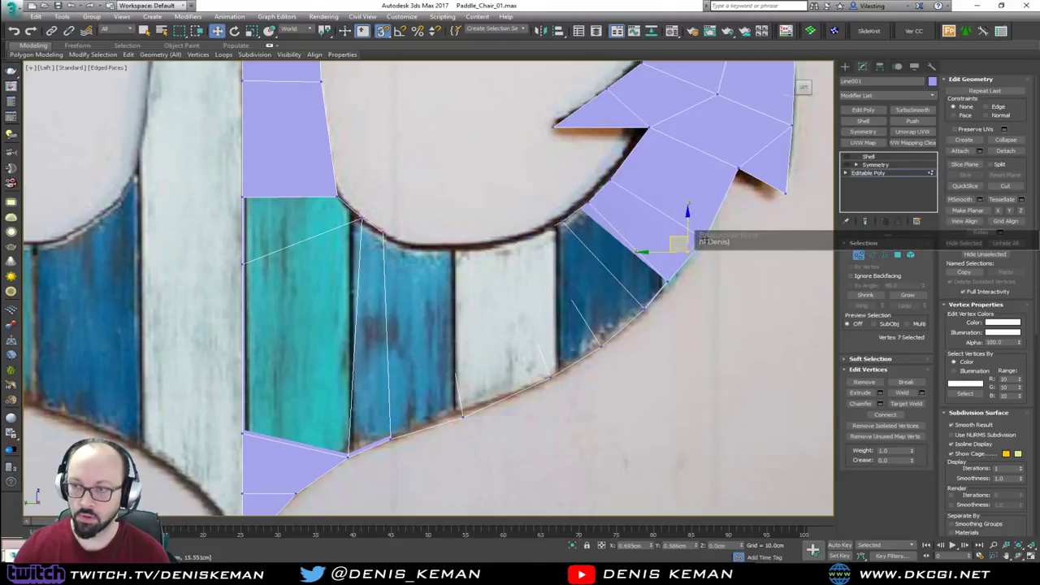
{"action": "left_click_drag", "start_coordinate": [679, 243], "coordinate": [695, 230]}
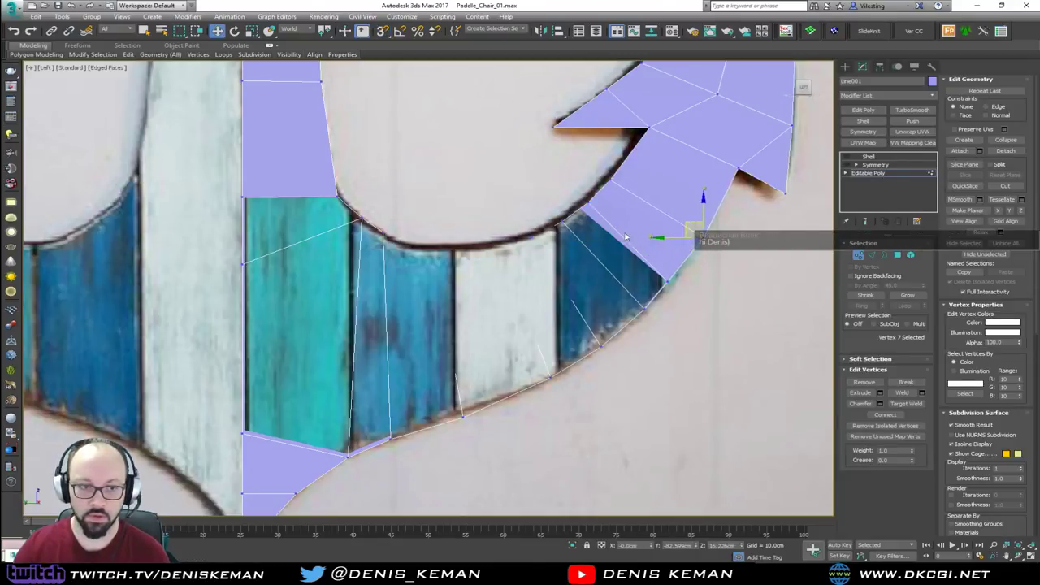
{"action": "middle_click_drag", "start_coordinate": [626, 237], "coordinate": [635, 292]}
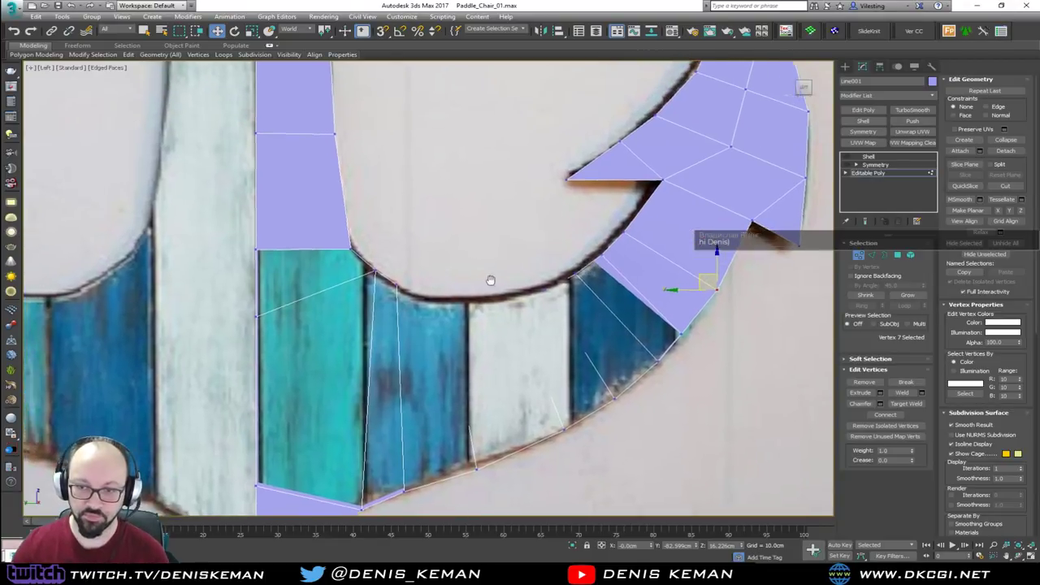
{"action": "middle_click_drag", "start_coordinate": [490, 279], "coordinate": [564, 188]}
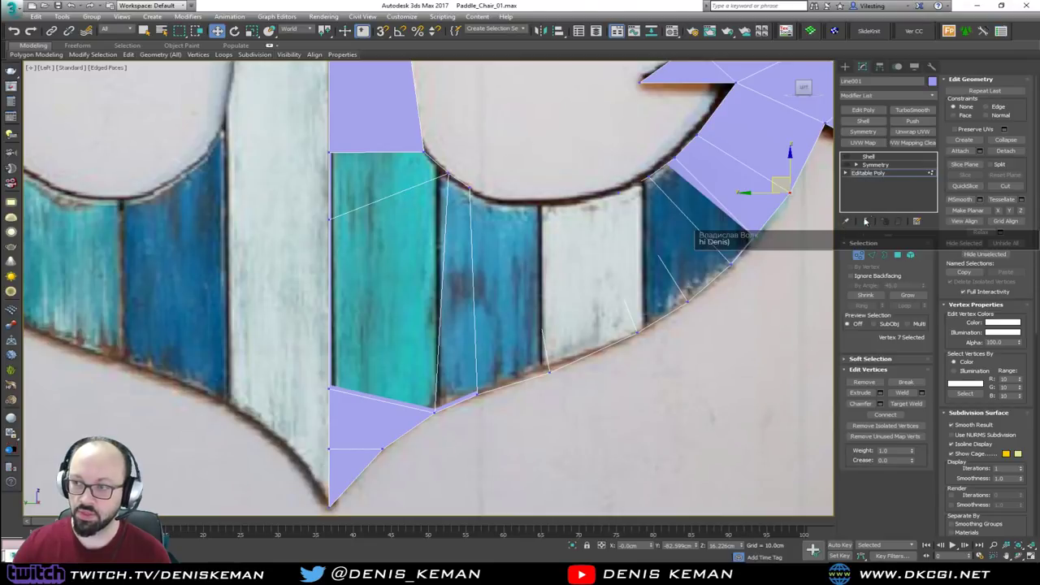
Step: Leave vertex editing and check the whole mirrored anchor's outline against the reference photo
{"action": "left_click", "coordinate": [859, 256]}
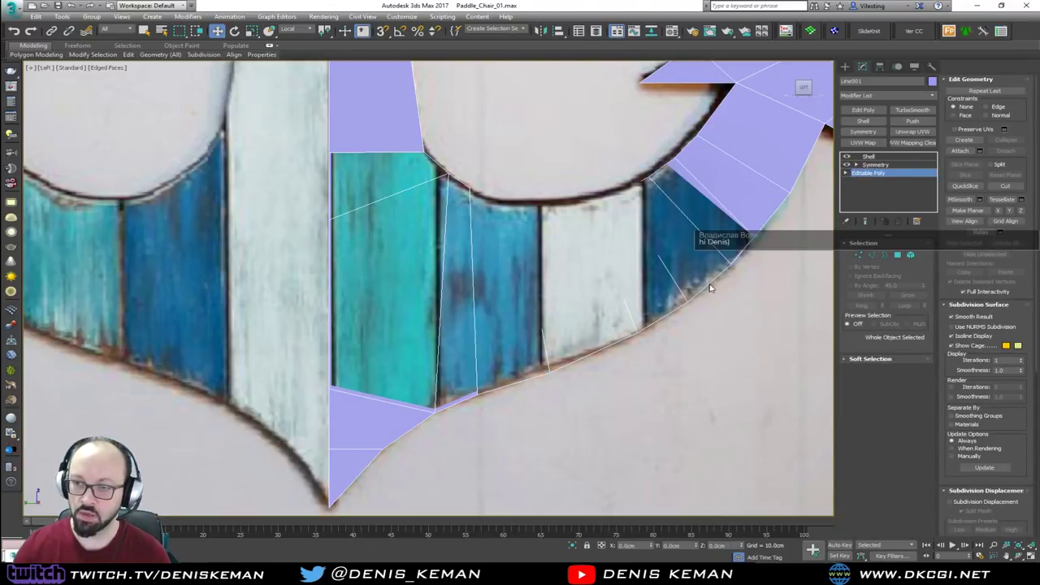
{"action": "left_click", "coordinate": [724, 350]}
{"action": "middle_click_drag", "start_coordinate": [418, 220], "coordinate": [471, 321]}
{"action": "scroll", "coordinate": [472, 320], "scroll_direction": "down", "scroll_amount": 3}
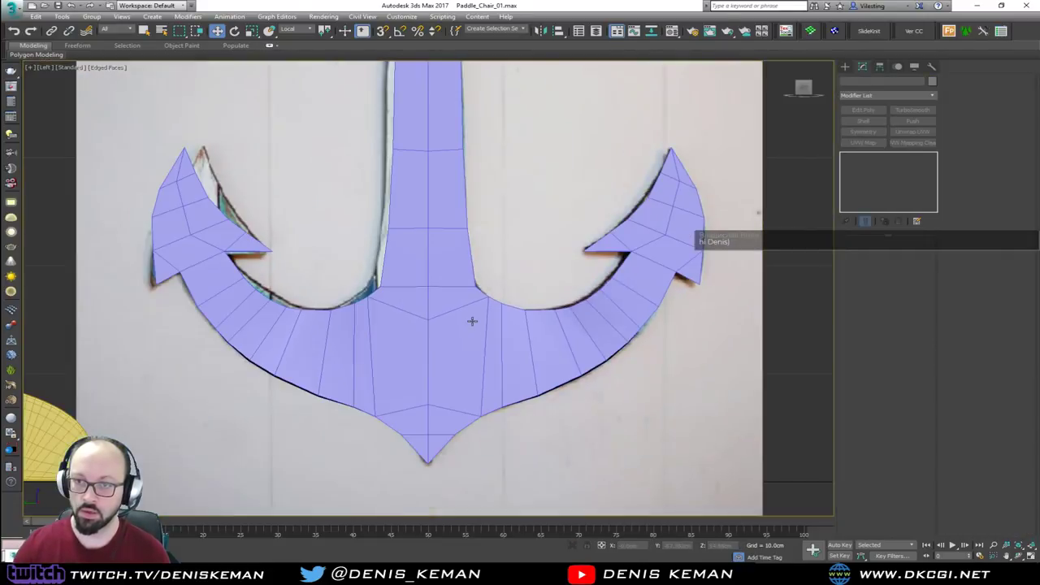
{"action": "middle_click_drag", "start_coordinate": [468, 226], "coordinate": [468, 252]}
{"action": "scroll", "coordinate": [474, 345], "scroll_direction": "down", "scroll_amount": 2}
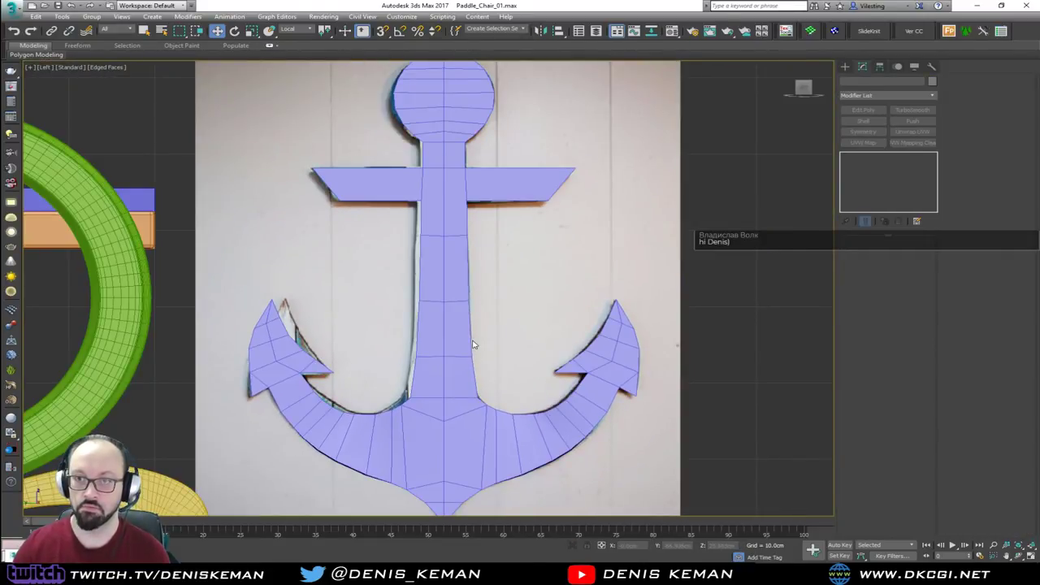
Step: Unfreeze all objects in the perspective view, pull the reference photo plane away from the anchor, and delete the plane
{"action": "key", "text": "alt+w"}
{"action": "left_click", "coordinate": [599, 393]}
{"action": "key", "text": "alt+w"}
{"action": "middle_click_drag", "start_coordinate": [503, 354], "coordinate": [486, 252]}
{"action": "scroll", "coordinate": [506, 257], "scroll_direction": "down", "scroll_amount": 4}
{"action": "scroll", "coordinate": [516, 230], "scroll_direction": "down", "scroll_amount": 5}
{"action": "middle_click_drag", "start_coordinate": [486, 252], "coordinate": [435, 262], "text": "alt"}
{"action": "right_click", "coordinate": [485, 281]}
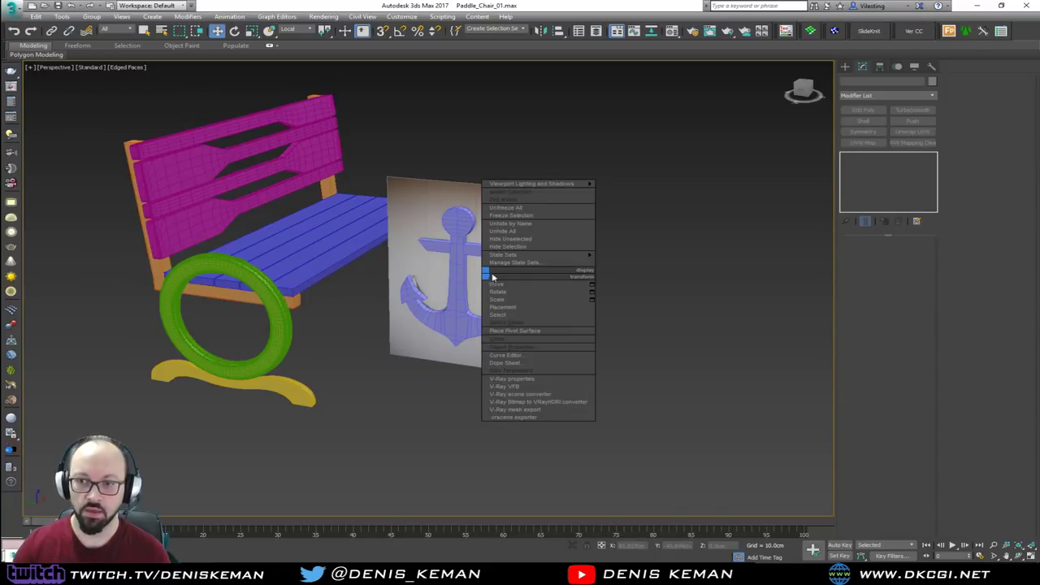
{"action": "left_click", "coordinate": [529, 208]}
{"action": "left_click", "coordinate": [510, 239]}
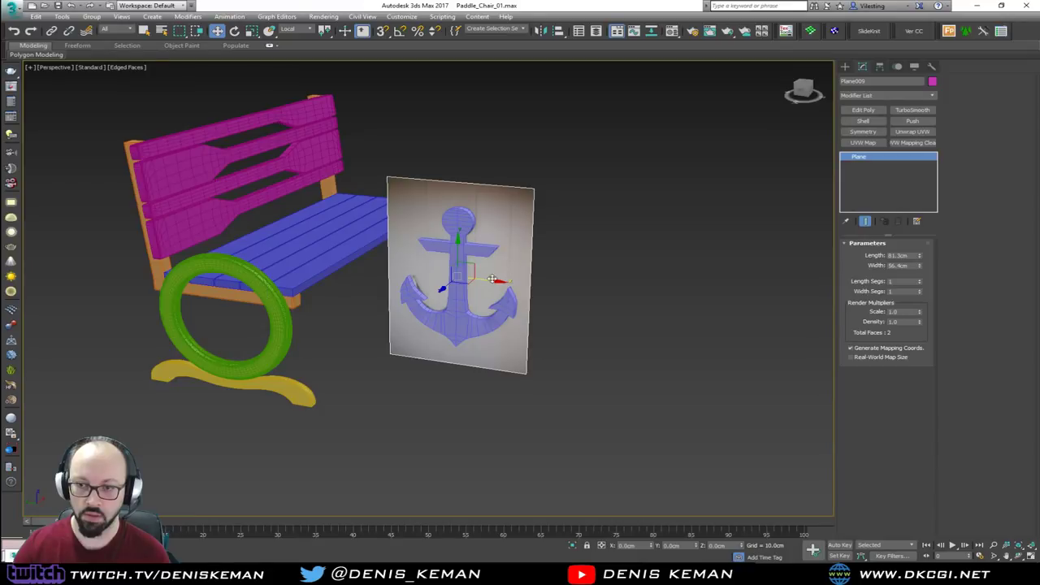
{"action": "left_click_drag", "start_coordinate": [492, 279], "coordinate": [674, 293]}
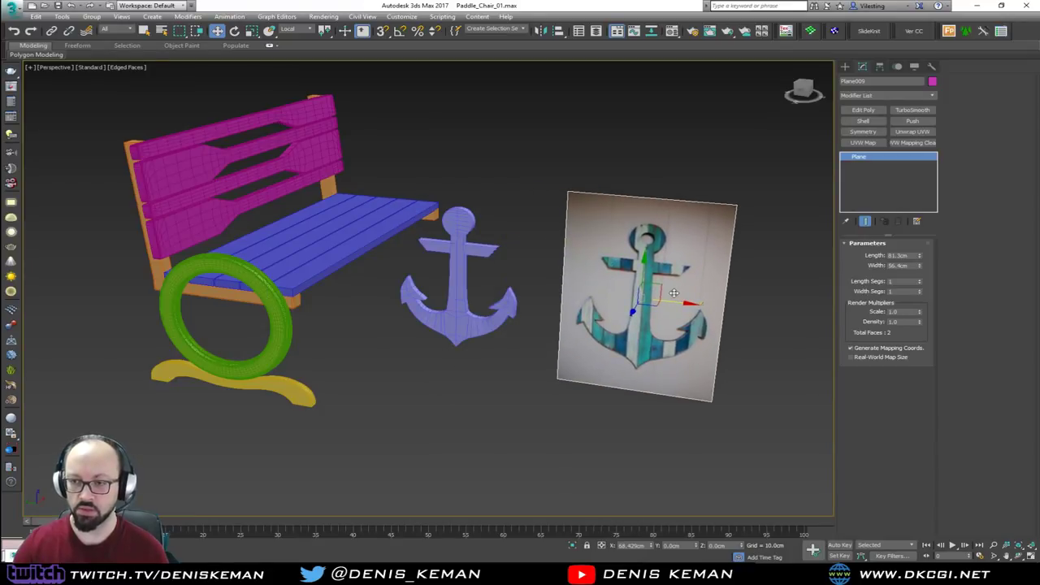
{"action": "key", "text": "Delete"}
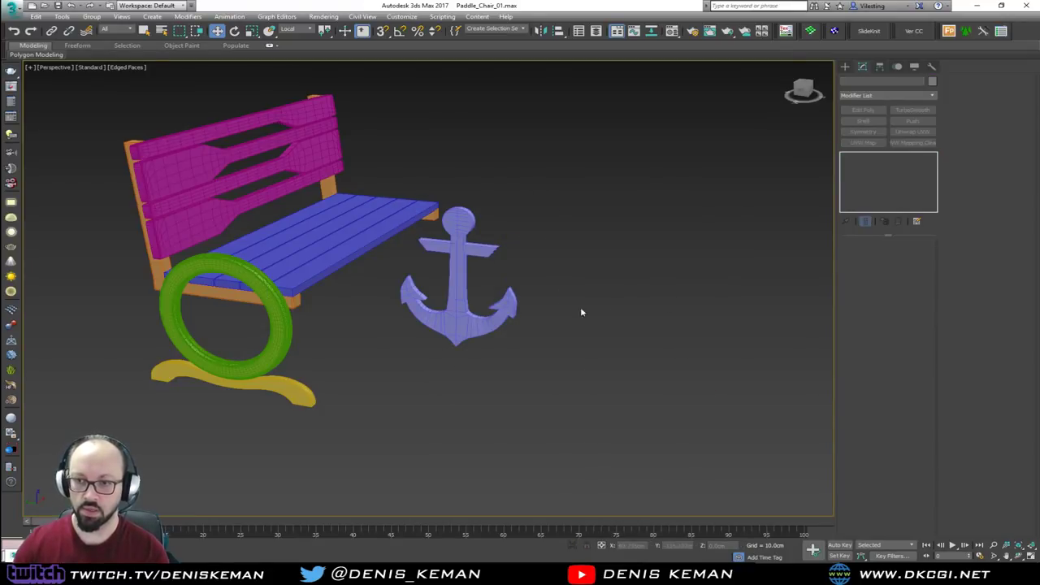
Step: Move the anchor to the centre of the green ring and scale it uniformly to about 58.6 percent so it fits inside
{"action": "left_click", "coordinate": [465, 321]}
{"action": "key", "text": "z"}
{"action": "scroll", "coordinate": [582, 282], "scroll_direction": "down", "scroll_amount": 5}
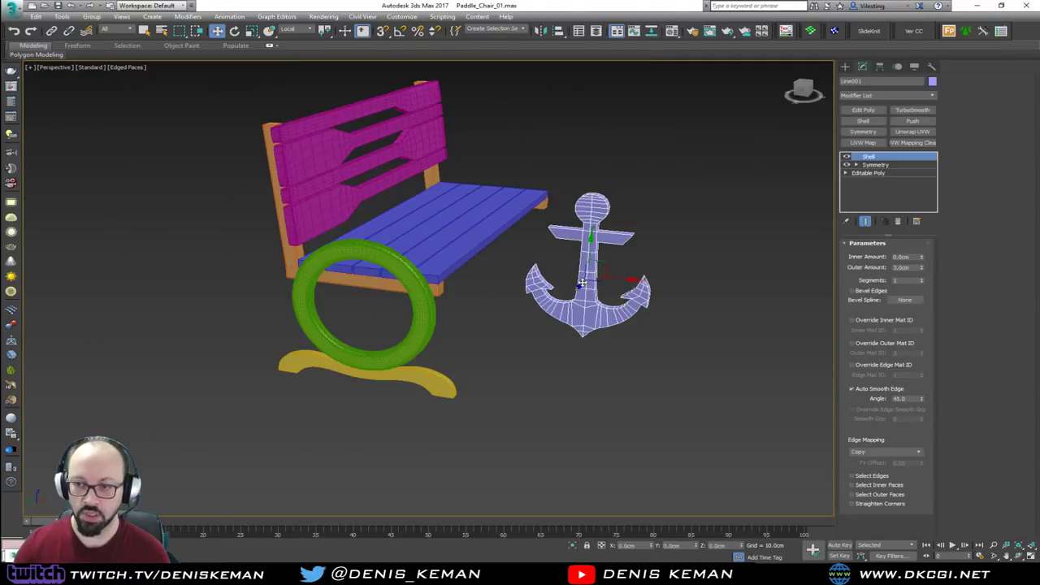
{"action": "left_click_drag", "start_coordinate": [599, 281], "coordinate": [377, 317]}
{"action": "key", "text": "z"}
{"action": "key", "text": "r"}
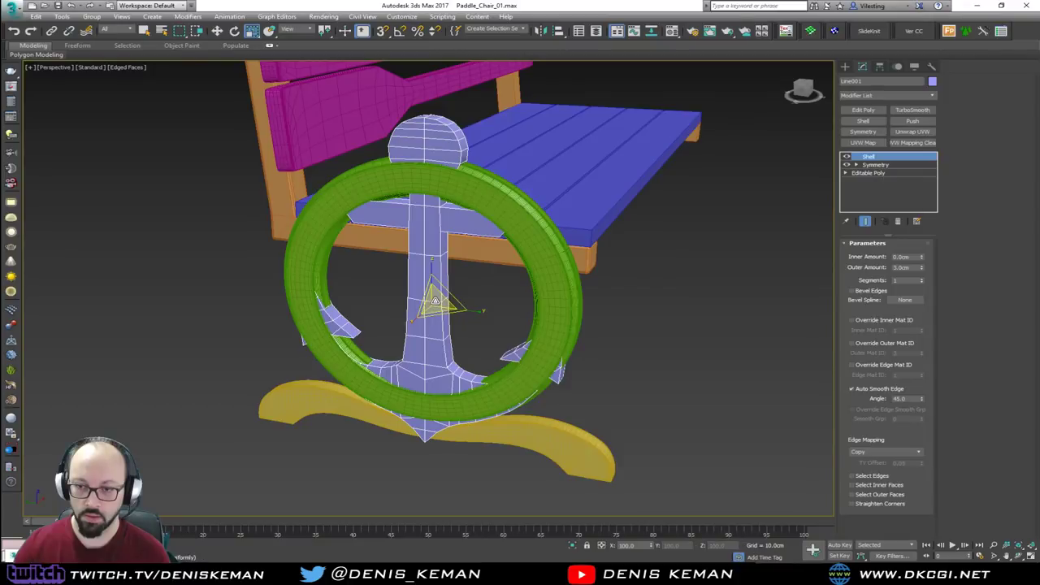
{"action": "left_click_drag", "start_coordinate": [433, 300], "coordinate": [439, 336]}
{"action": "mouse_move", "coordinate": [439, 335]}
{"action": "middle_mouse_down", "text": "alt"}
{"action": "mouse_move", "coordinate": [488, 304]}
{"action": "mouse_move", "coordinate": [422, 330]}
{"action": "middle_mouse_up", "text": "alt"}
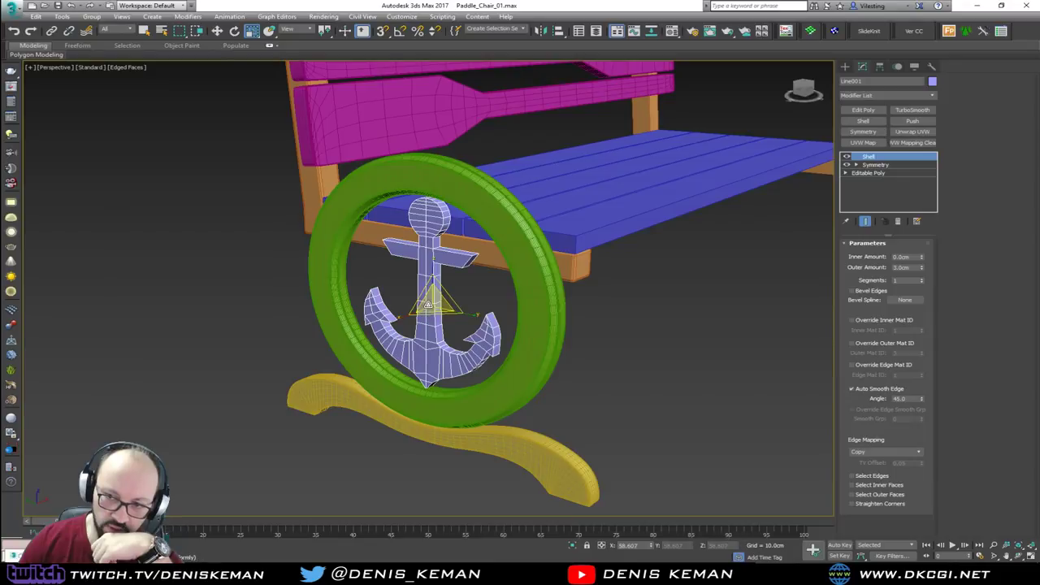
Step: Compare the anchor inside the ring with the anchor and wheel in the Bench_01 reference image
{"action": "scroll", "coordinate": [430, 276], "scroll_direction": "up", "scroll_amount": 2}
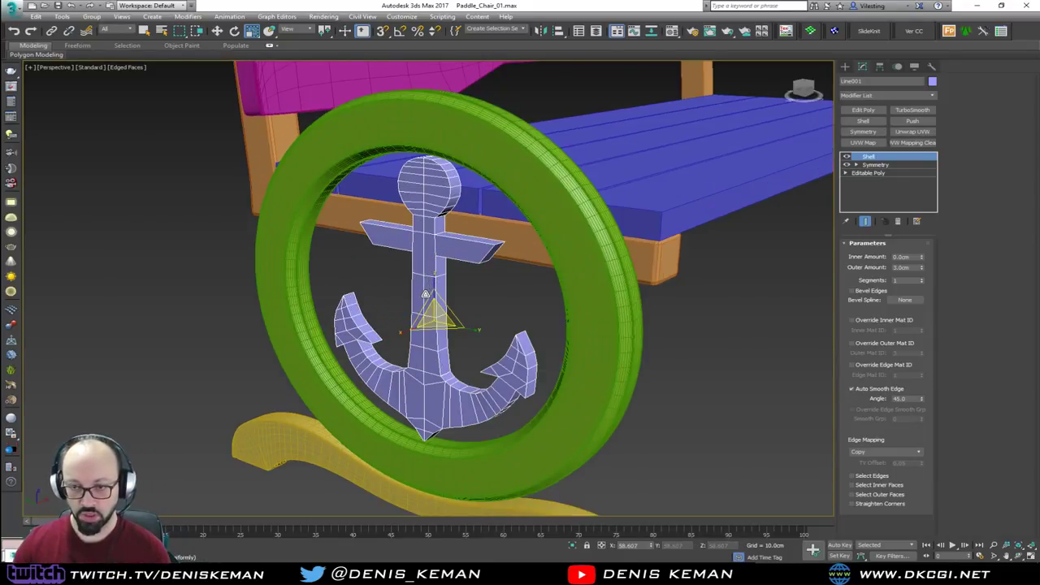
{"action": "middle_click_drag", "start_coordinate": [428, 298], "coordinate": [422, 277], "text": "alt"}
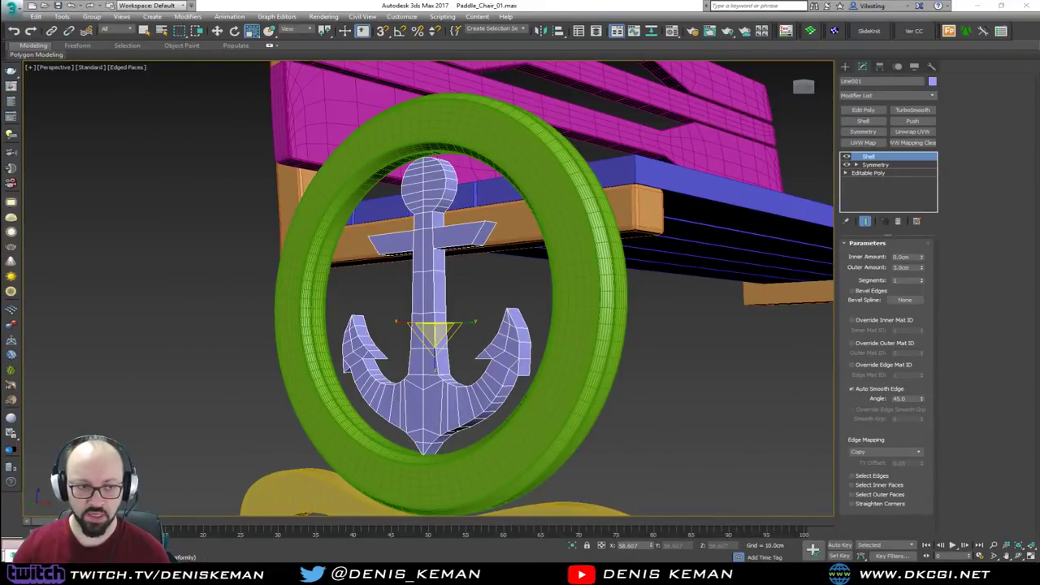
{"action": "key", "text": "alt+Tab"}
{"action": "scroll", "coordinate": [764, 132], "scroll_direction": "up", "scroll_amount": 2}
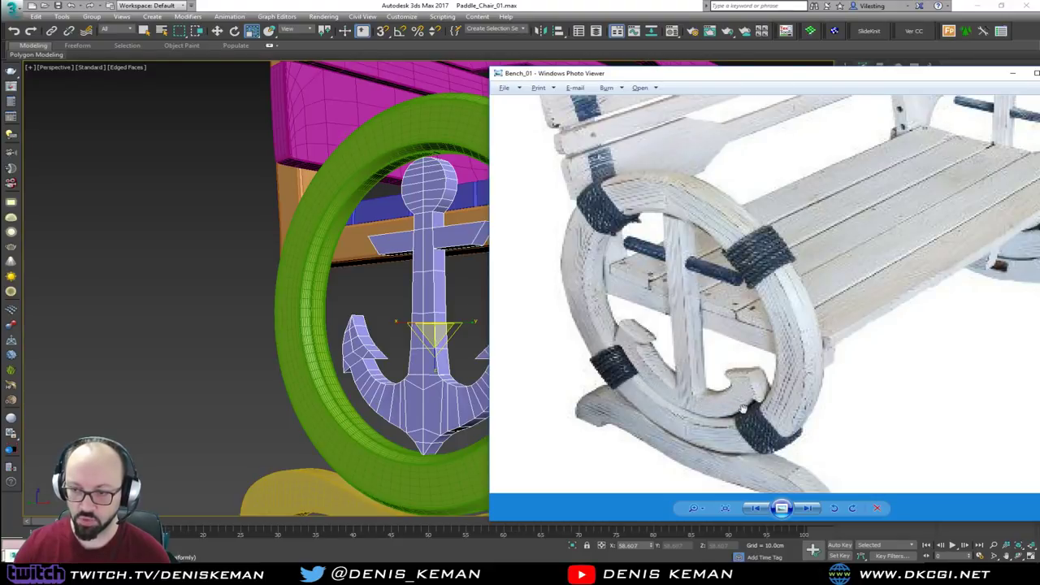
{"action": "left_click_drag", "start_coordinate": [813, 78], "coordinate": [706, 80]}
{"action": "key", "text": "alt+Tab"}
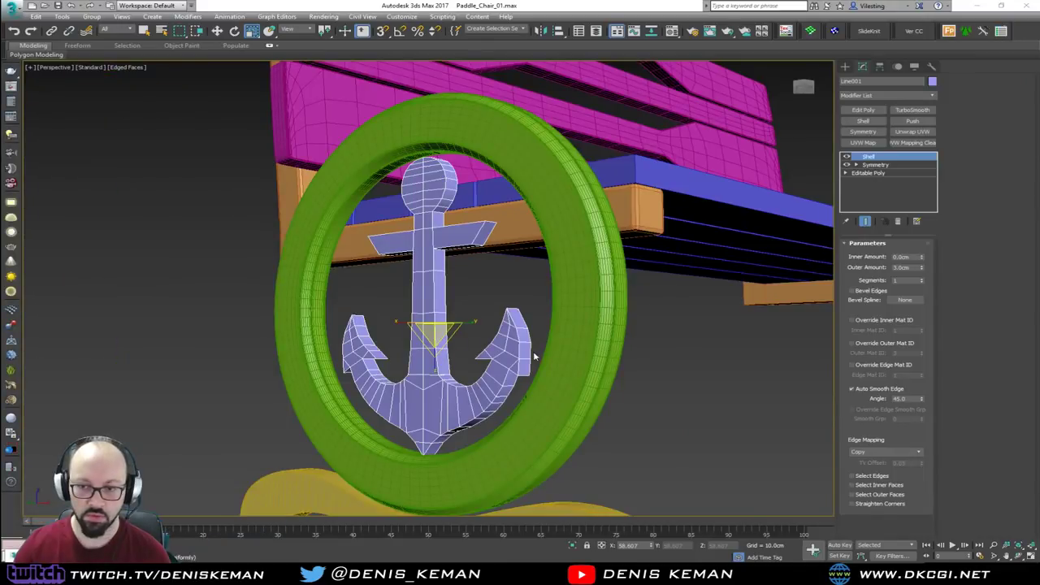
Step: Add an Edit Poly modifier on top of the anchor's Shell modifier
{"action": "middle_click_drag", "start_coordinate": [534, 351], "coordinate": [603, 348], "text": "alt"}
{"action": "middle_click_drag", "start_coordinate": [470, 410], "coordinate": [515, 363]}
{"action": "scroll", "coordinate": [515, 364], "scroll_direction": "up", "scroll_amount": 3}
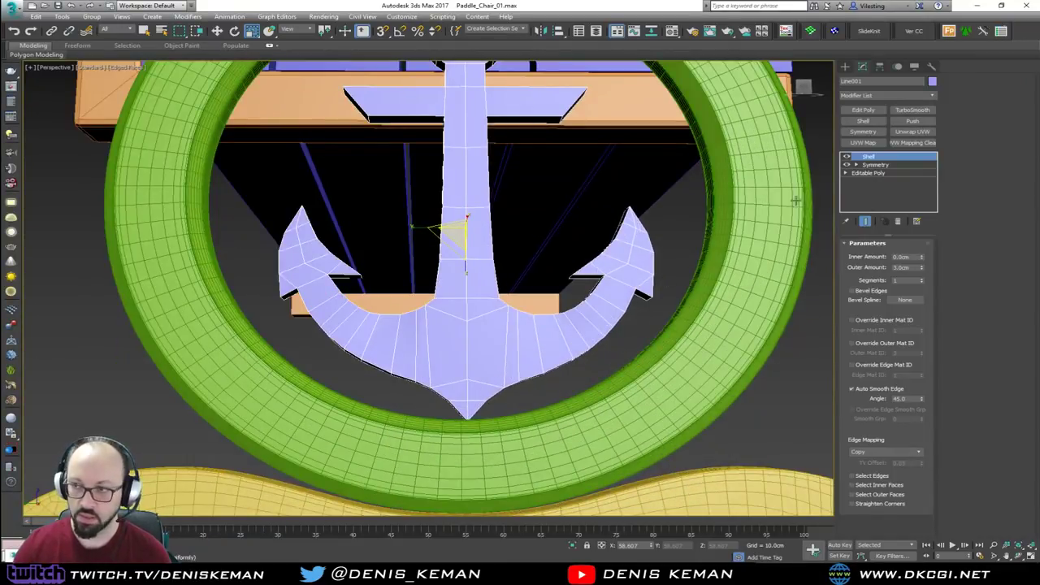
{"action": "left_click", "coordinate": [864, 109]}
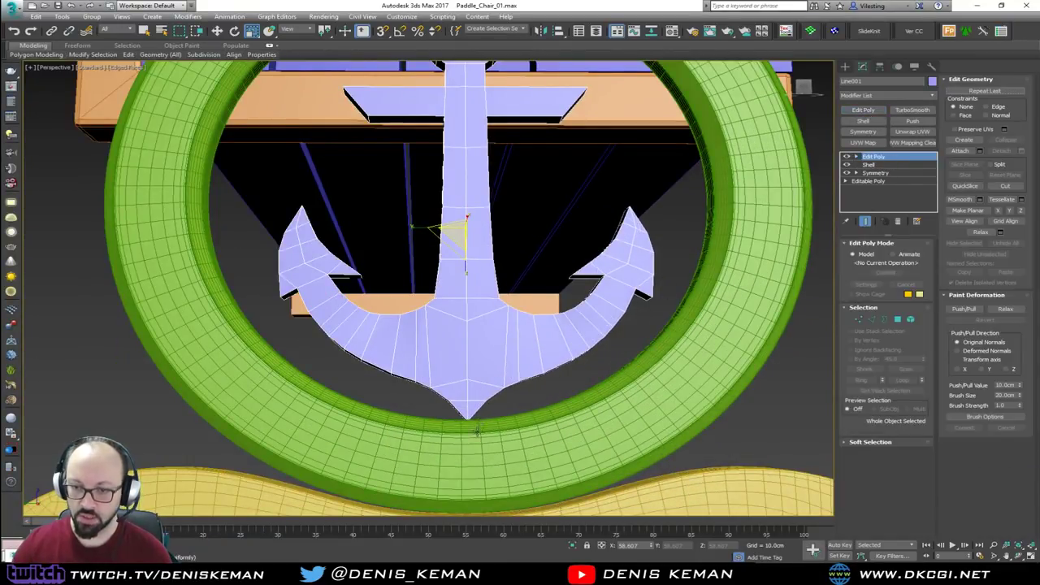
Step: Raise the eight vertices of the anchor's pointed bottom tip in the left view, bringing its side corners closer to the arms' curve
{"action": "scroll", "coordinate": [477, 431], "scroll_direction": "up", "scroll_amount": 5}
{"action": "key", "text": "1"}
{"action": "left_click_drag", "start_coordinate": [527, 428], "coordinate": [395, 361]}
{"action": "key", "text": "F3"}
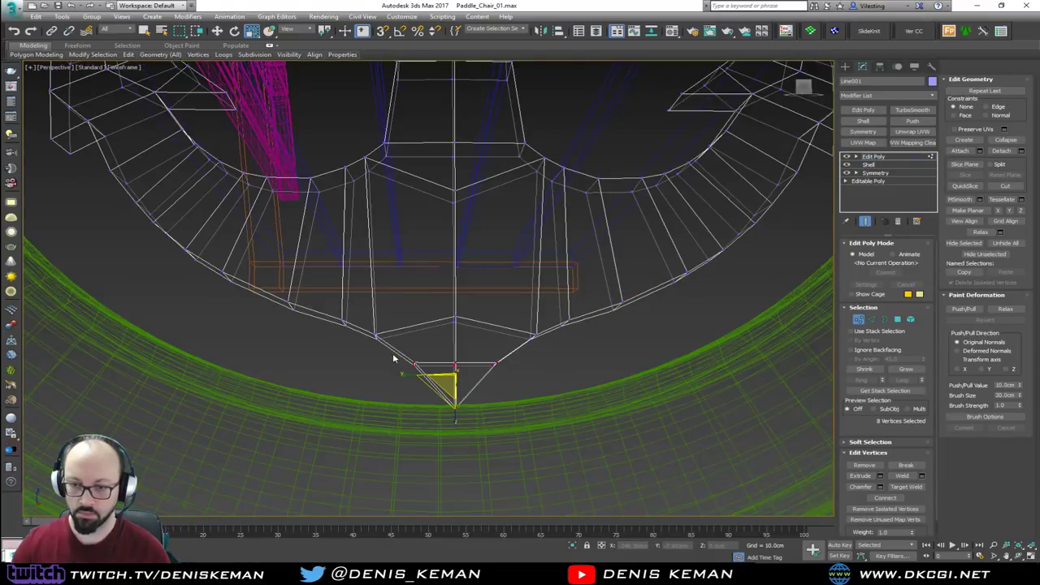
{"action": "key", "text": "alt+w"}
{"action": "right_click", "coordinate": [273, 411]}
{"action": "key", "text": "alt+w"}
{"action": "middle_click_drag", "start_coordinate": [263, 414], "coordinate": [722, 296]}
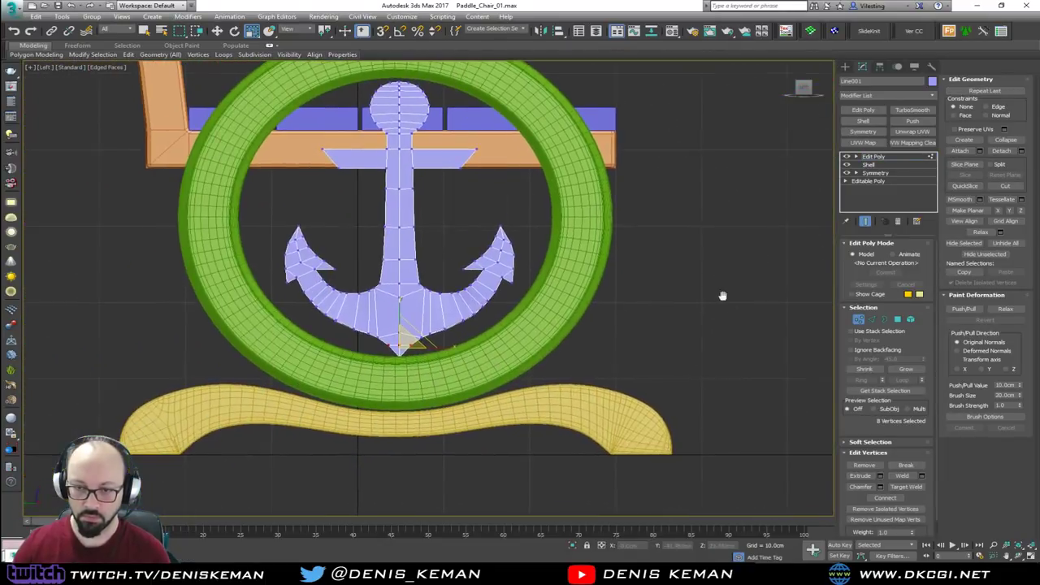
{"action": "scroll", "coordinate": [411, 345], "scroll_direction": "up", "scroll_amount": 8}
{"action": "key", "text": "w"}
{"action": "left_click_drag", "start_coordinate": [439, 332], "coordinate": [443, 314]}
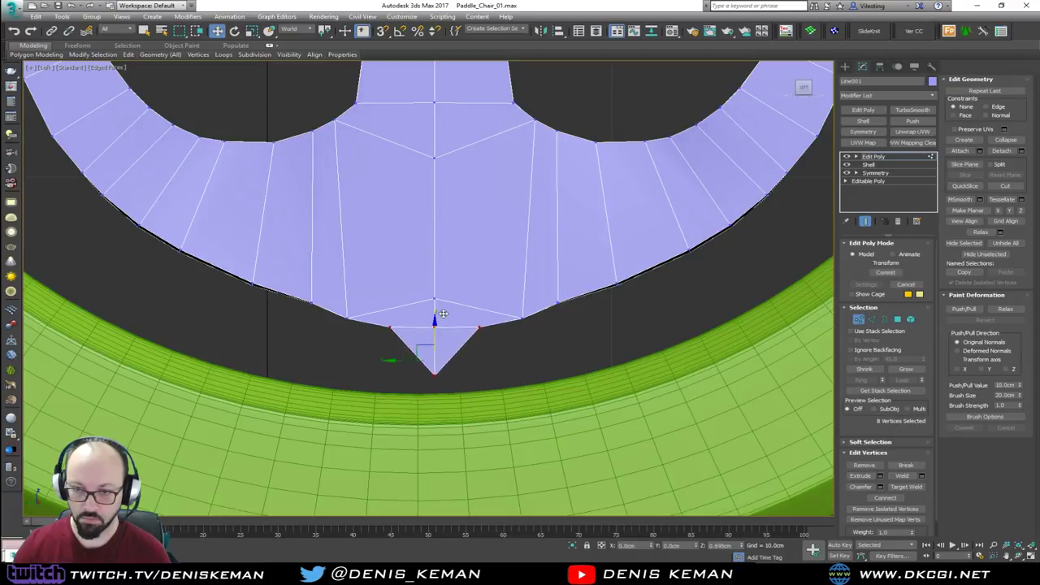
{"action": "key", "text": "ctrl+z"}
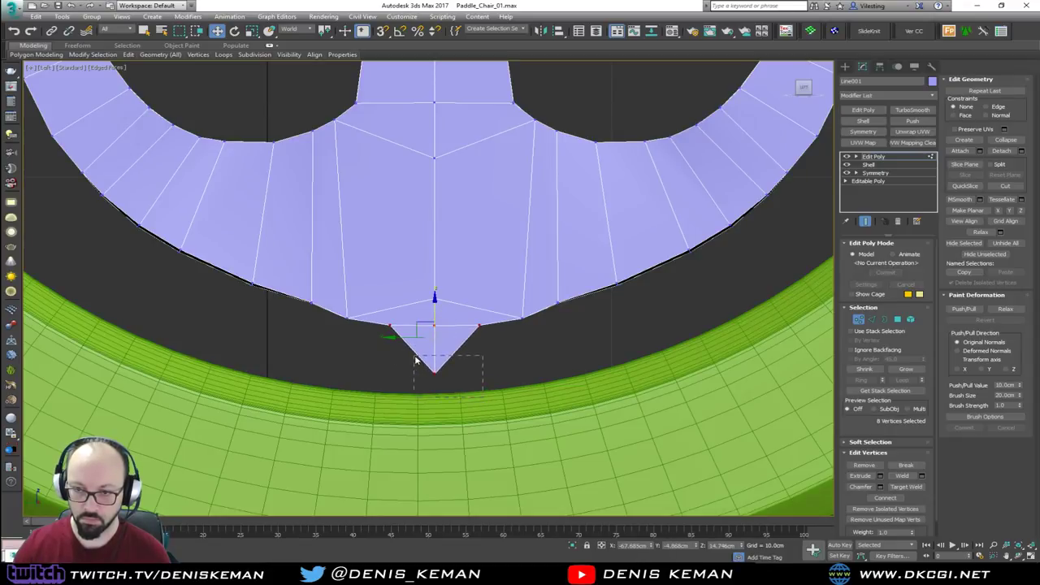
Step: Raise the tip's lowest vertices to flatten the point into a rounded base, and shift the 14 vertices around it slightly upward
{"action": "left_click_drag", "start_coordinate": [415, 358], "coordinate": [430, 318]}
{"action": "left_click_drag", "start_coordinate": [436, 312], "coordinate": [443, 301]}
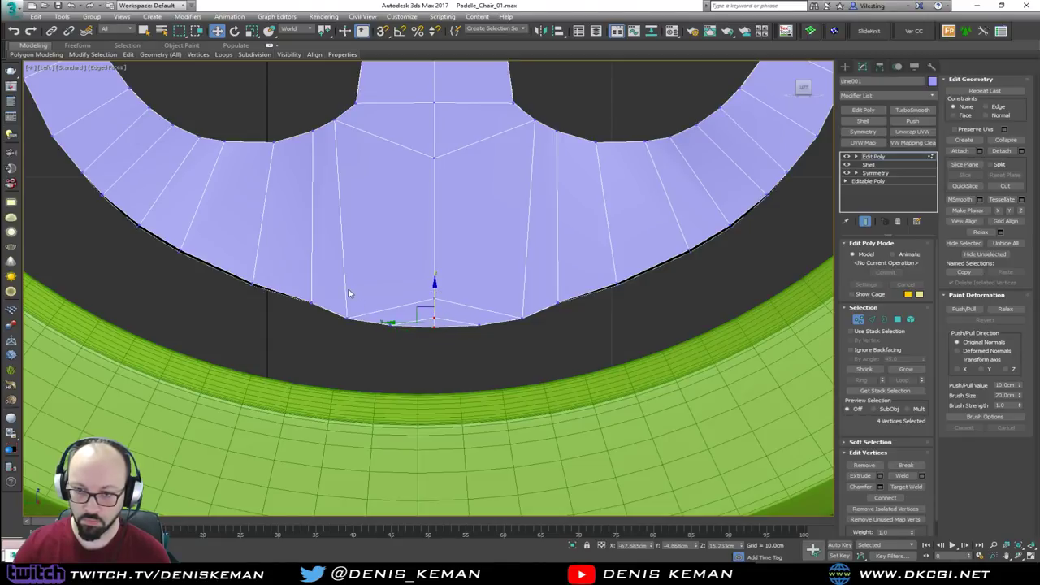
{"action": "left_click_drag", "start_coordinate": [533, 363], "coordinate": [532, 362]}
{"action": "middle_click_drag", "start_coordinate": [509, 339], "coordinate": [509, 383]}
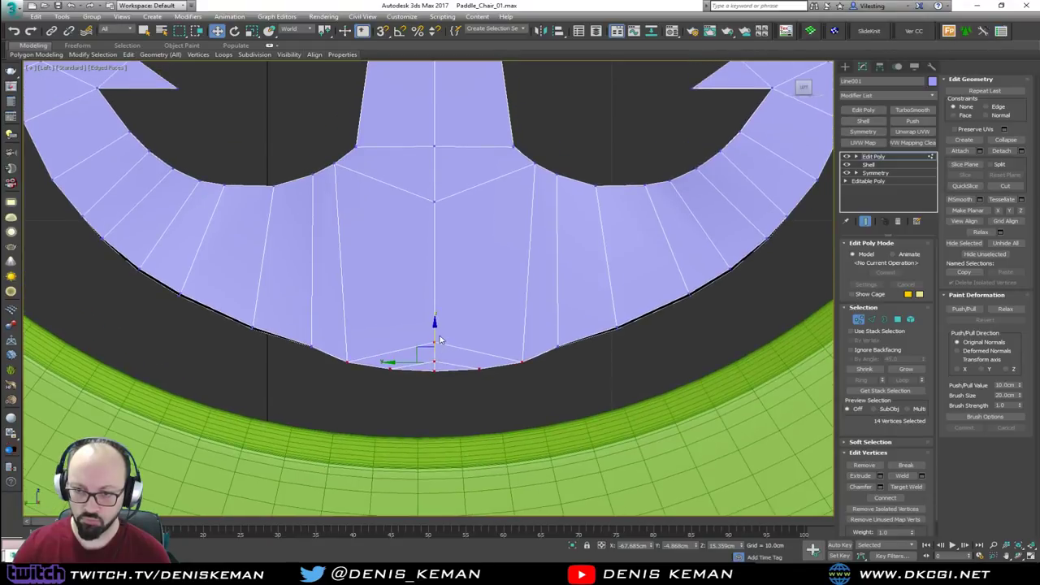
{"action": "key", "text": "alt+w"}
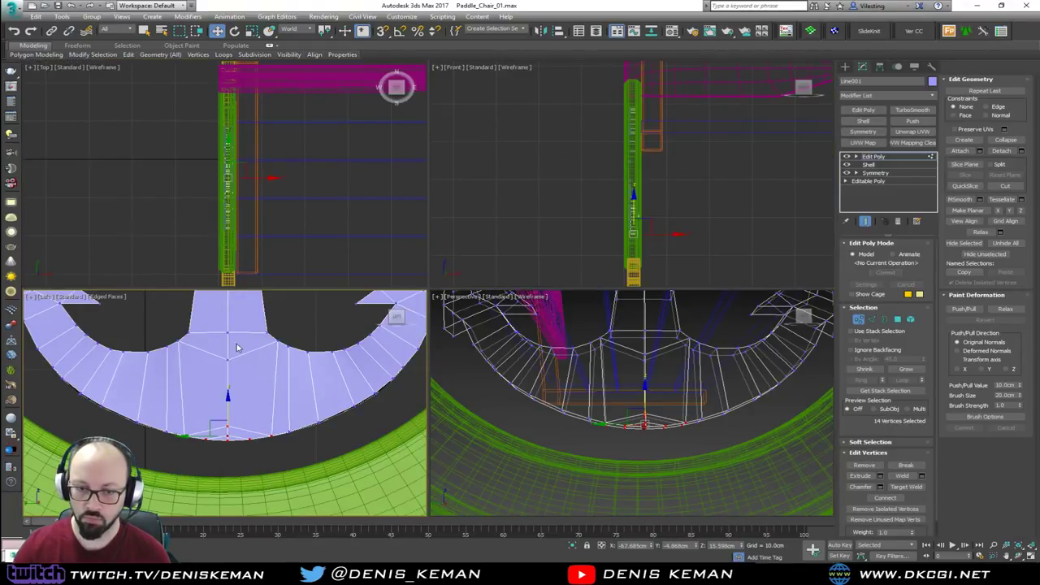
{"action": "key", "text": "alt+w"}
{"action": "scroll", "coordinate": [307, 342], "scroll_direction": "down", "scroll_amount": 5}
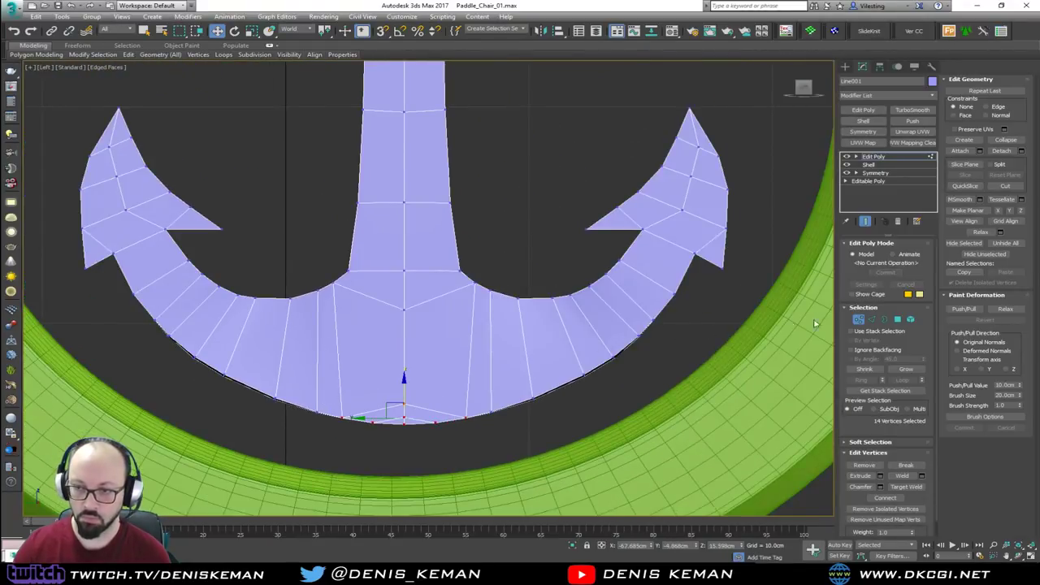
{"action": "left_click", "coordinate": [859, 319]}
Step: Enlarge the anchor uniformly inside the ring and move it with snapping so its base rests on the ring's inner edge
{"action": "scroll", "coordinate": [569, 290], "scroll_direction": "down", "scroll_amount": 4}
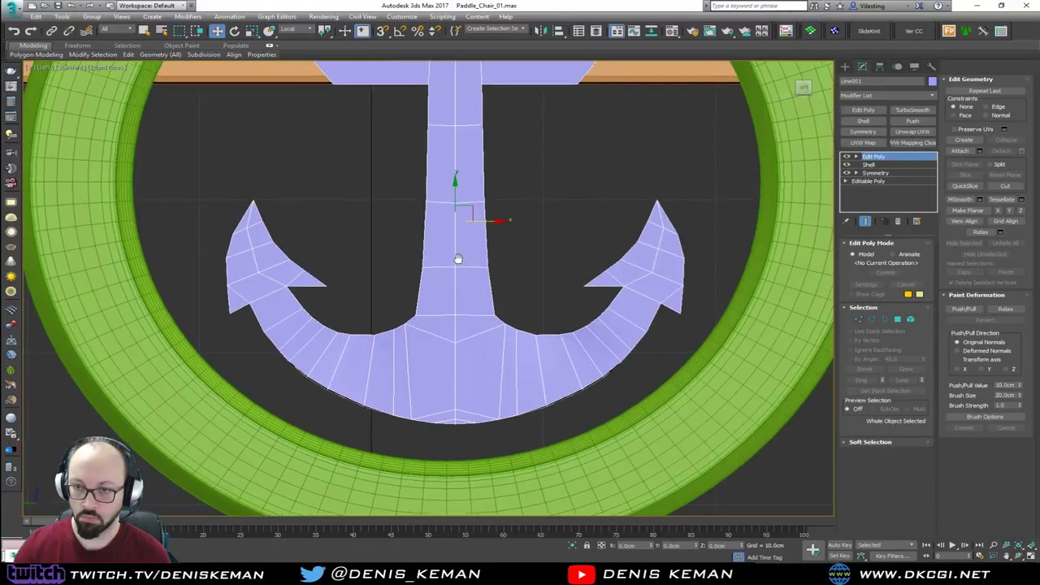
{"action": "scroll", "coordinate": [451, 289], "scroll_direction": "up", "scroll_amount": 2}
{"action": "scroll", "coordinate": [453, 278], "scroll_direction": "down", "scroll_amount": 2}
{"action": "key", "text": "r"}
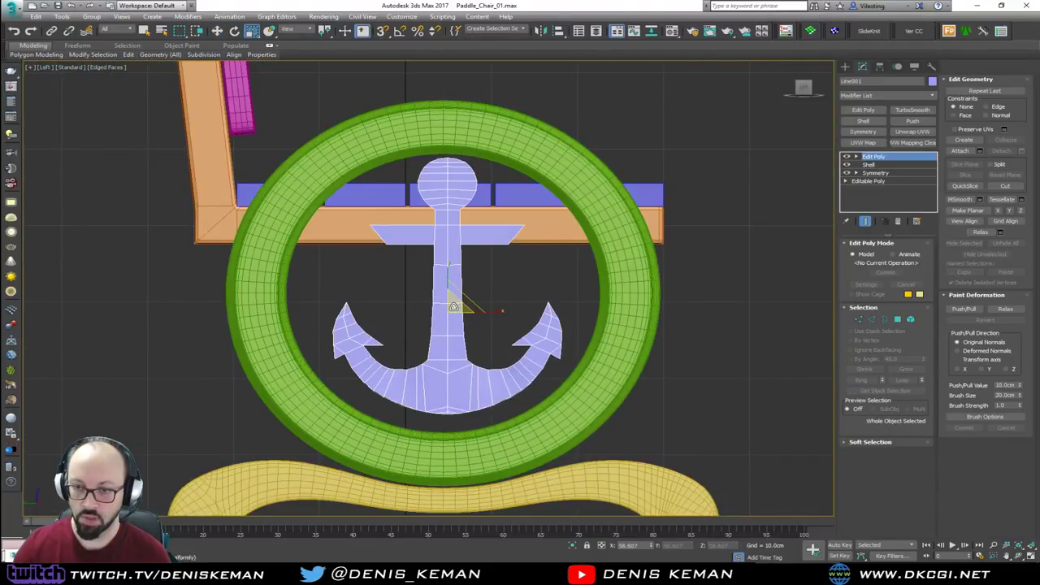
{"action": "left_click_drag", "start_coordinate": [453, 306], "coordinate": [469, 323]}
{"action": "key", "text": "w"}
{"action": "scroll", "coordinate": [447, 405], "scroll_direction": "up", "scroll_amount": 10}
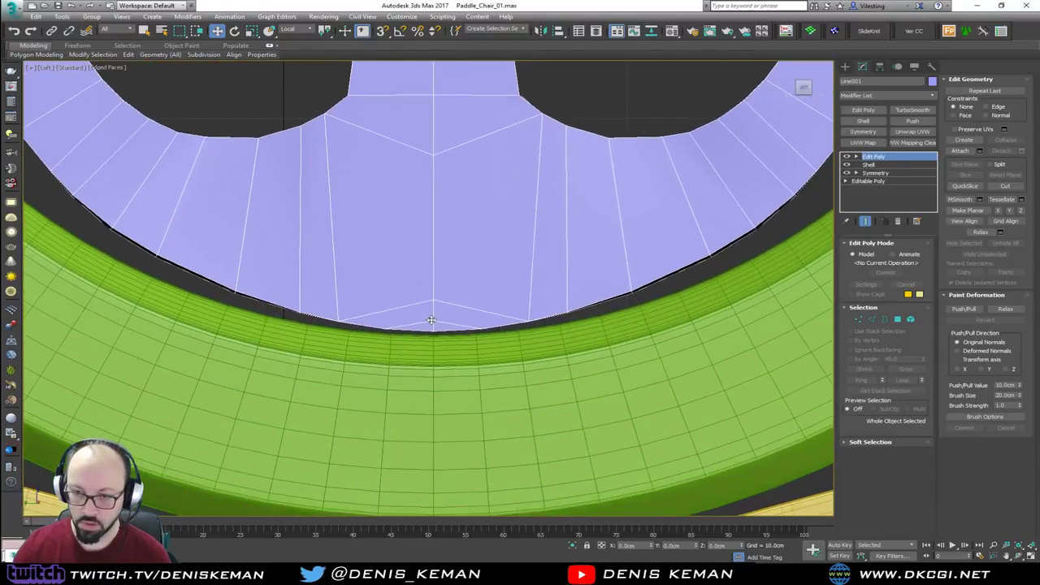
{"action": "scroll", "coordinate": [438, 350], "scroll_direction": "down", "scroll_amount": 8}
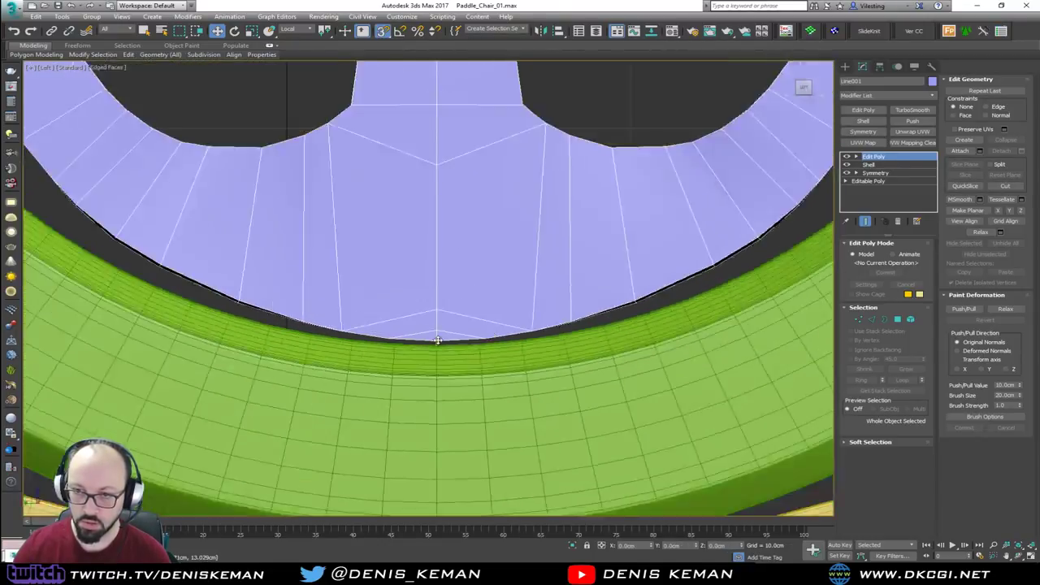
{"action": "scroll", "coordinate": [439, 418], "scroll_direction": "up", "scroll_amount": 10}
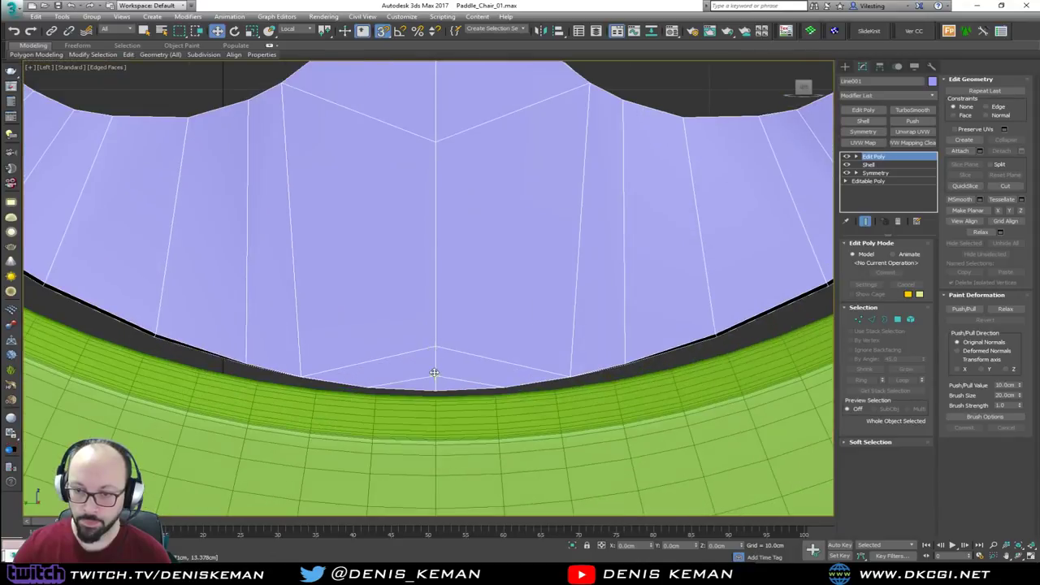
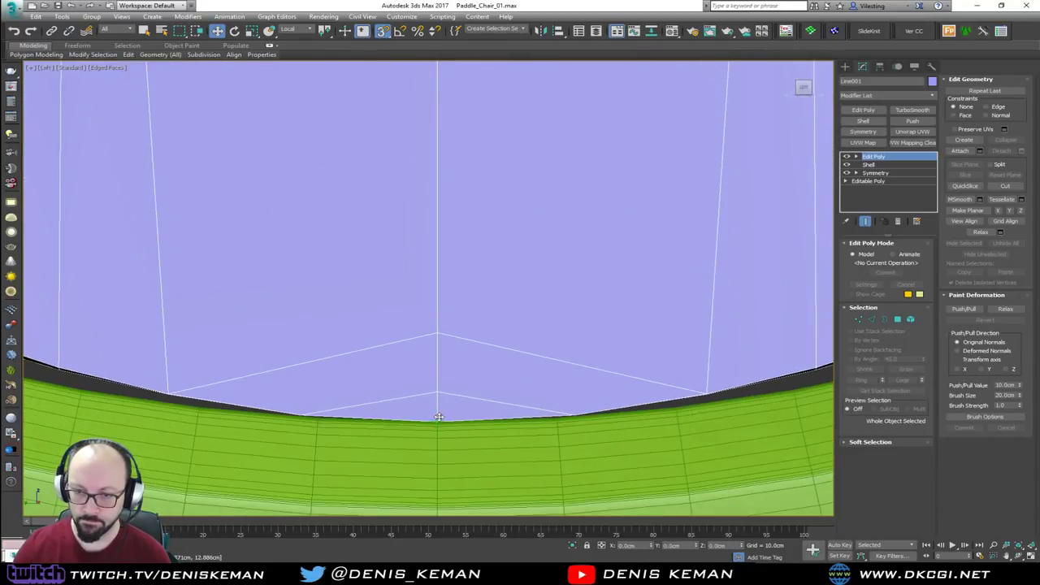
{"action": "scroll", "coordinate": [439, 417], "scroll_direction": "down", "scroll_amount": 10}
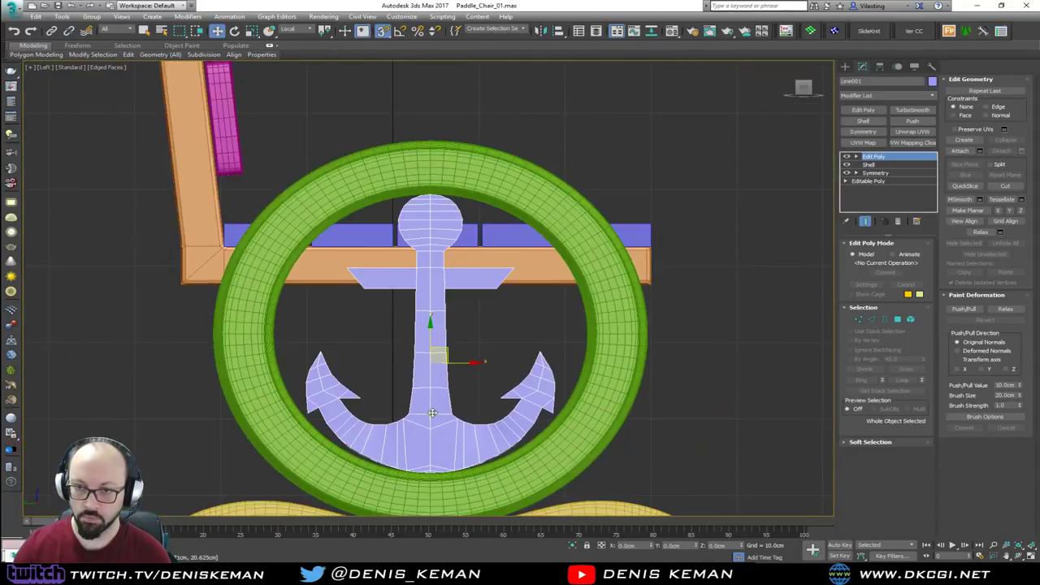
Step: Examine the anchor's fit against the ring's inner top and bottom in the shaded perspective view
{"action": "key", "text": "alt+w"}
{"action": "key", "text": "alt+w"}
{"action": "scroll", "coordinate": [526, 410], "scroll_direction": "down", "scroll_amount": 4}
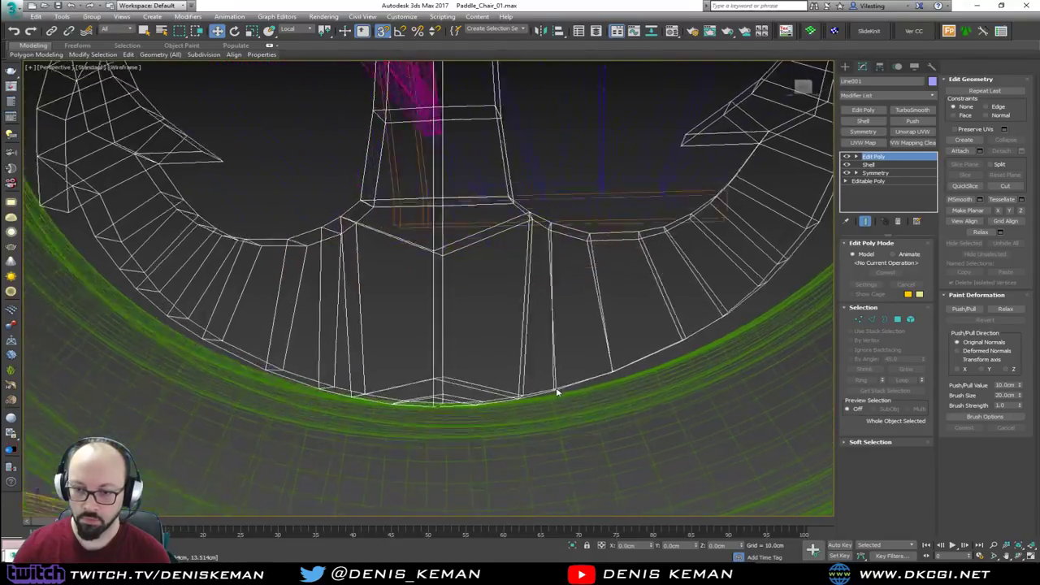
{"action": "key", "text": "F3"}
{"action": "mouse_move", "coordinate": [453, 252]}
{"action": "middle_mouse_down"}
{"action": "mouse_move", "coordinate": [485, 401]}
{"action": "mouse_move", "coordinate": [479, 381]}
{"action": "mouse_move", "coordinate": [432, 387]}
{"action": "mouse_move", "coordinate": [534, 365]}
{"action": "mouse_move", "coordinate": [516, 357]}
{"action": "mouse_move", "coordinate": [493, 254]}
{"action": "middle_mouse_up"}
{"action": "scroll", "coordinate": [485, 402], "scroll_direction": "down", "scroll_amount": 4}
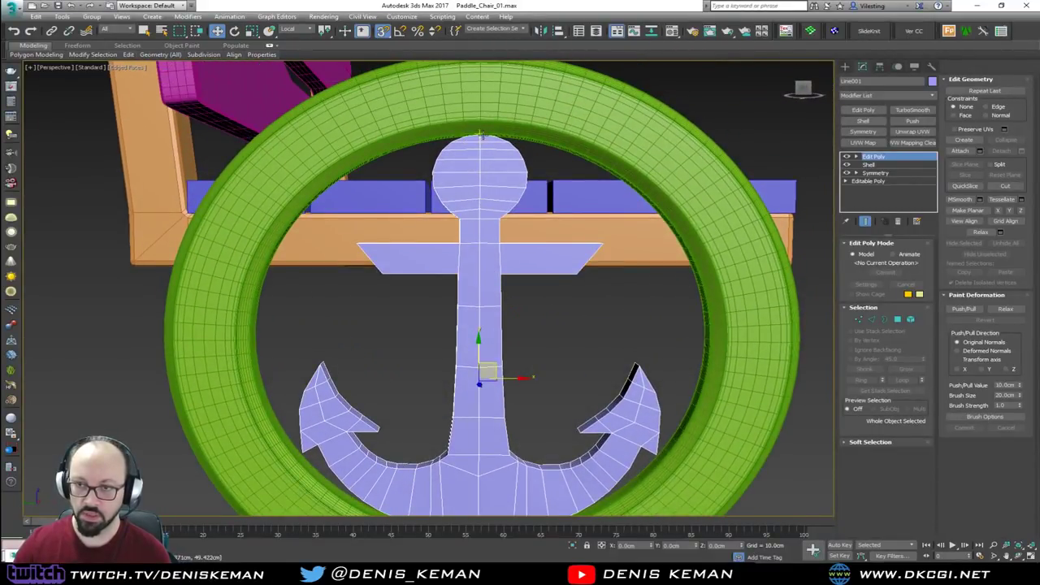
{"action": "mouse_move", "coordinate": [481, 136]}
{"action": "middle_mouse_down", "text": "alt"}
{"action": "mouse_move", "coordinate": [541, 114]}
{"action": "mouse_move", "coordinate": [478, 146]}
{"action": "middle_mouse_up", "text": "alt"}
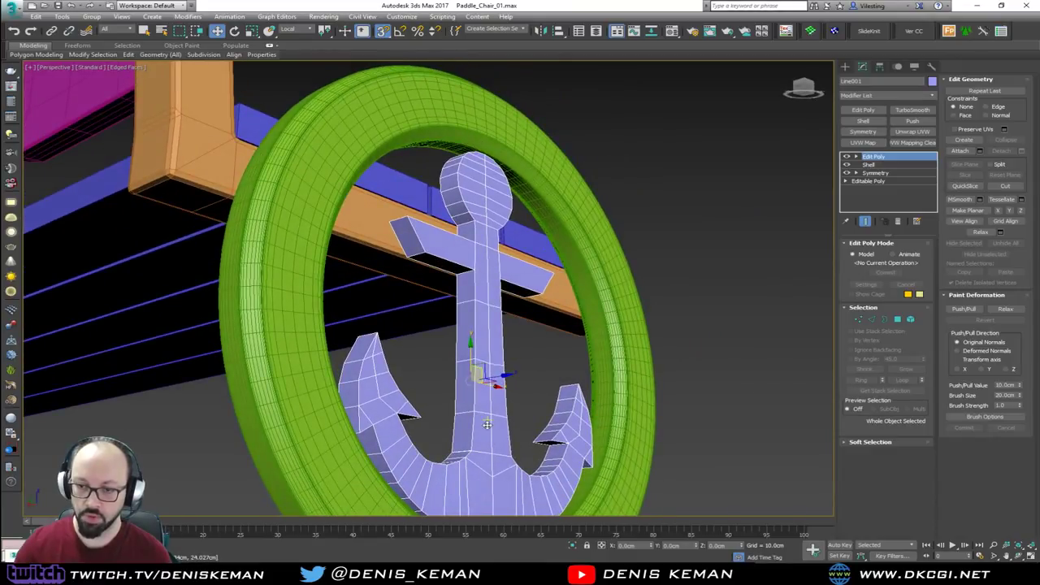
{"action": "middle_click_drag", "start_coordinate": [487, 424], "coordinate": [469, 279], "text": "alt"}
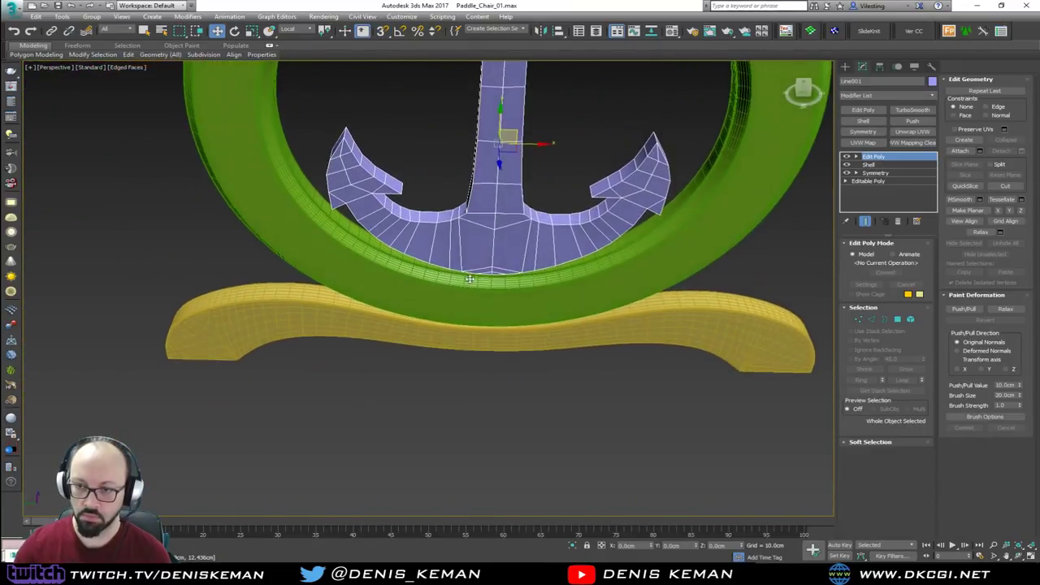
Step: Select the polygons of the anchor's right half in the left view and delete them
{"action": "key", "text": "alt+w"}
{"action": "middle_click_drag", "start_coordinate": [295, 427], "coordinate": [373, 341]}
{"action": "key", "text": "alt+w"}
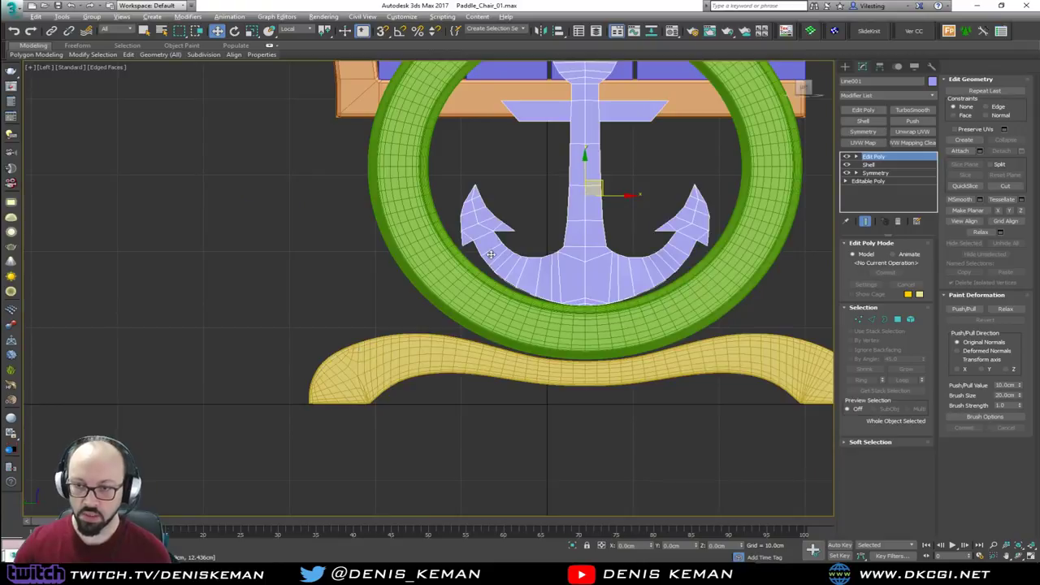
{"action": "middle_click_drag", "start_coordinate": [491, 254], "coordinate": [398, 323]}
{"action": "scroll", "coordinate": [398, 323], "scroll_direction": "up", "scroll_amount": 2}
{"action": "middle_click_drag", "start_coordinate": [470, 260], "coordinate": [379, 307]}
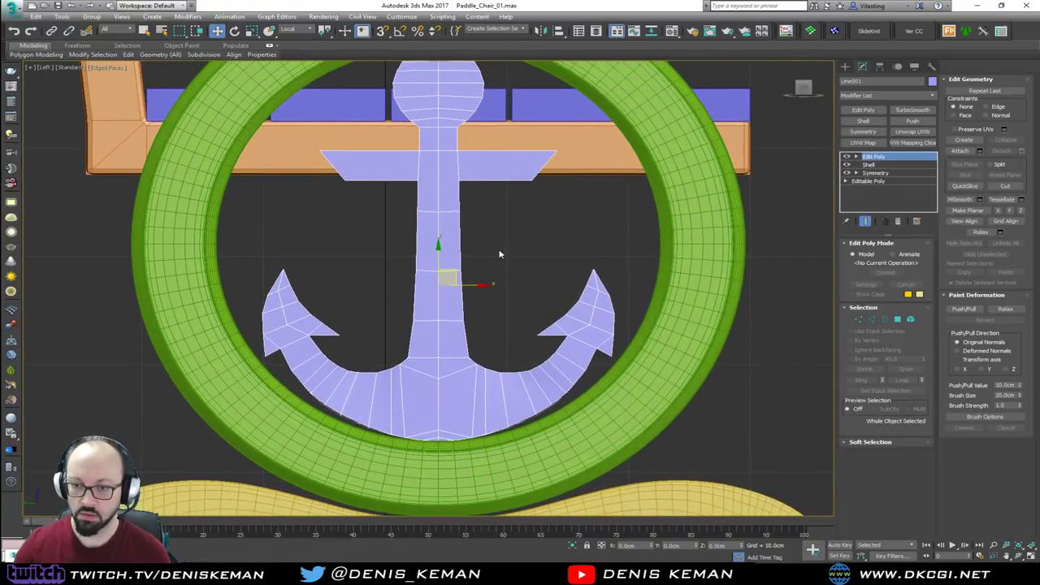
{"action": "middle_click_drag", "start_coordinate": [485, 223], "coordinate": [486, 265]}
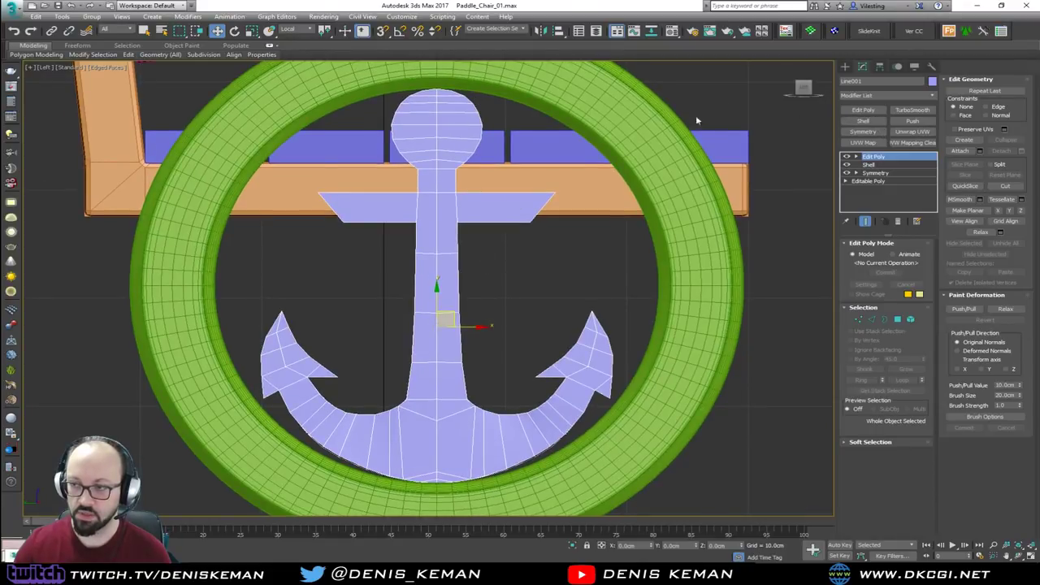
{"action": "key", "text": "4"}
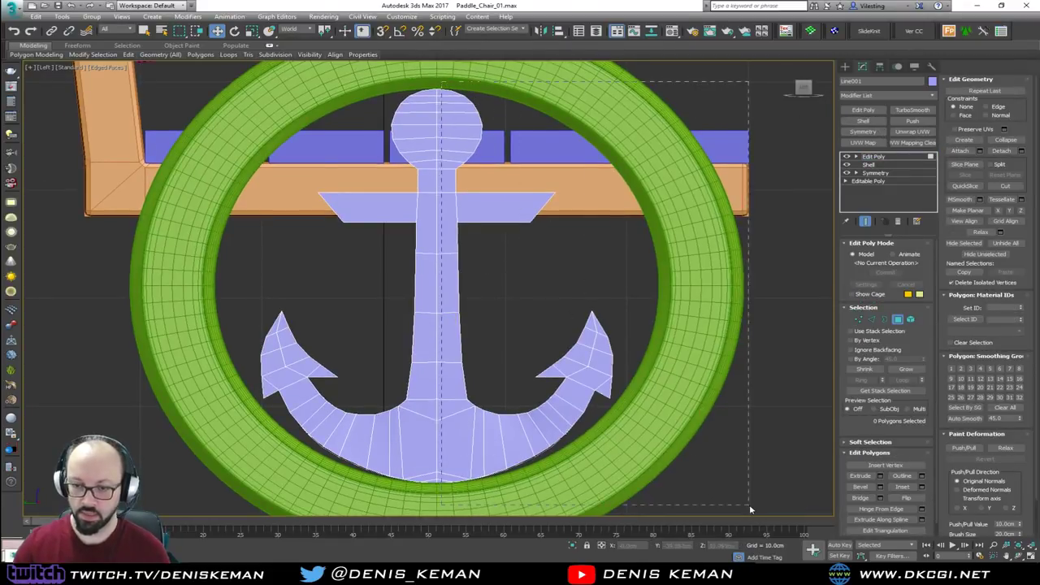
{"action": "left_click_drag", "start_coordinate": [750, 506], "coordinate": [776, 518]}
{"action": "left_click", "coordinate": [744, 502]}
{"action": "key", "text": "Delete"}
Step: Lower the three vertex pairs beside the centre of the anchor's underside onto the ring's inner edge
{"action": "middle_click_drag", "start_coordinate": [440, 342], "coordinate": [481, 204]}
{"action": "scroll", "coordinate": [455, 359], "scroll_direction": "up", "scroll_amount": 3}
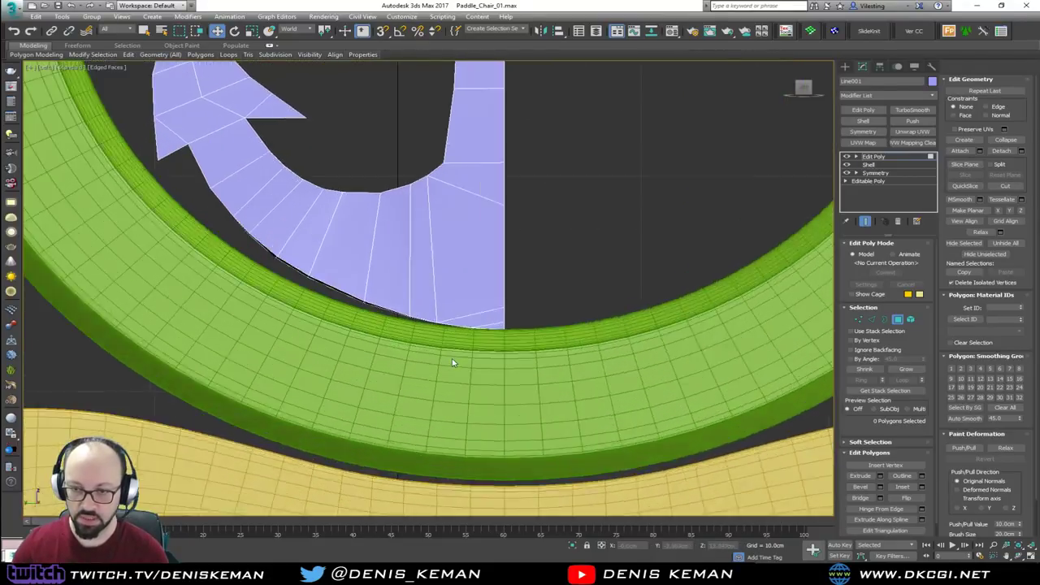
{"action": "key", "text": "1"}
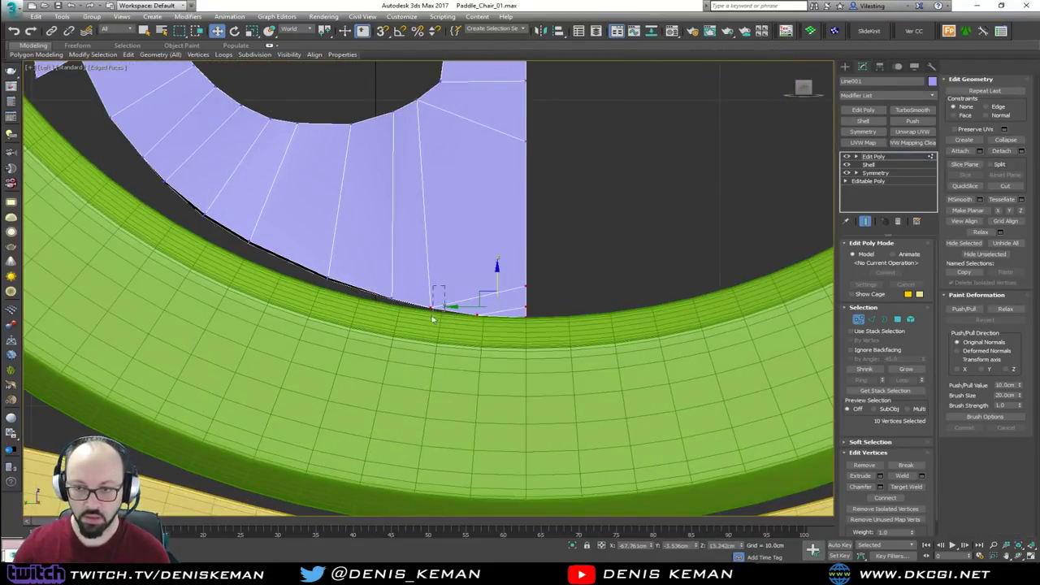
{"action": "left_click", "coordinate": [432, 316]}
{"action": "scroll", "coordinate": [435, 325], "scroll_direction": "up", "scroll_amount": 2}
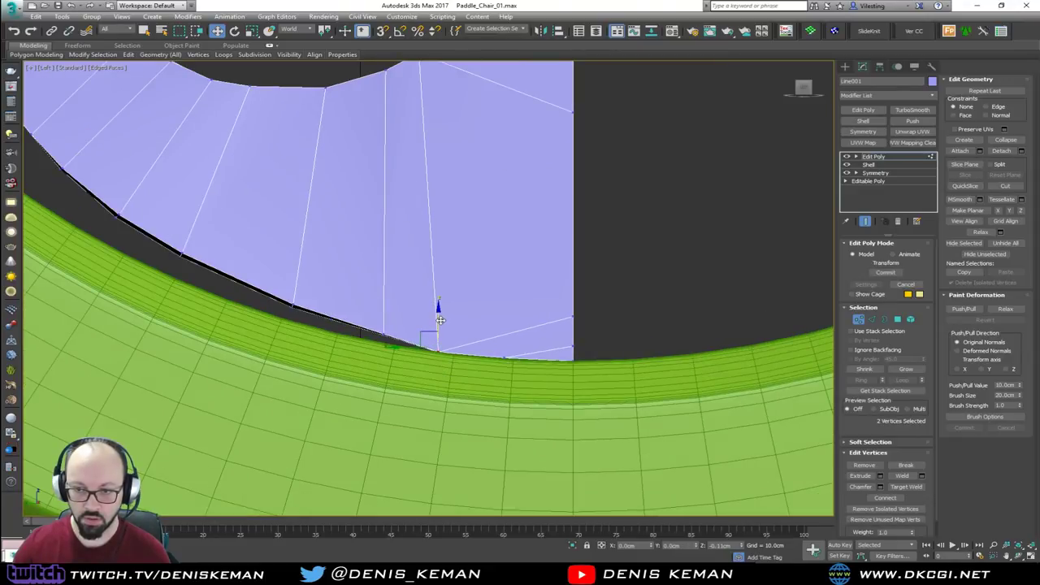
{"action": "left_click_drag", "start_coordinate": [438, 314], "coordinate": [384, 320]}
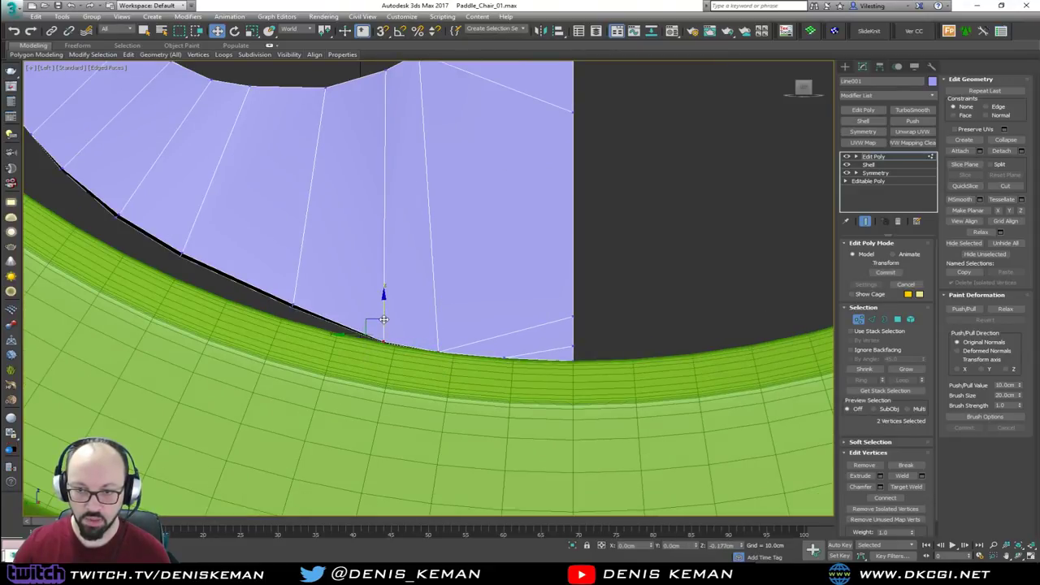
{"action": "middle_click_drag", "start_coordinate": [358, 315], "coordinate": [467, 392]}
{"action": "scroll", "coordinate": [467, 395], "scroll_direction": "up", "scroll_amount": 2}
{"action": "left_click_drag", "start_coordinate": [406, 328], "coordinate": [351, 414]}
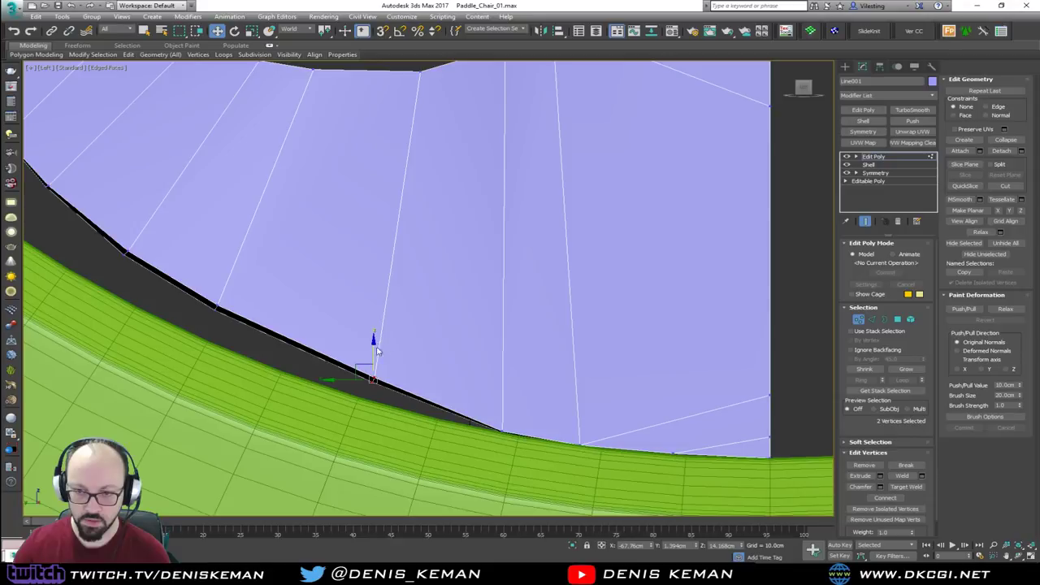
{"action": "left_click_drag", "start_coordinate": [374, 353], "coordinate": [373, 361]}
Step: Move the remaining underside vertex pairs along the left arm outward to follow the ring's inner curve, and leave vertex editing
{"action": "scroll", "coordinate": [419, 363], "scroll_direction": "down", "scroll_amount": 3}
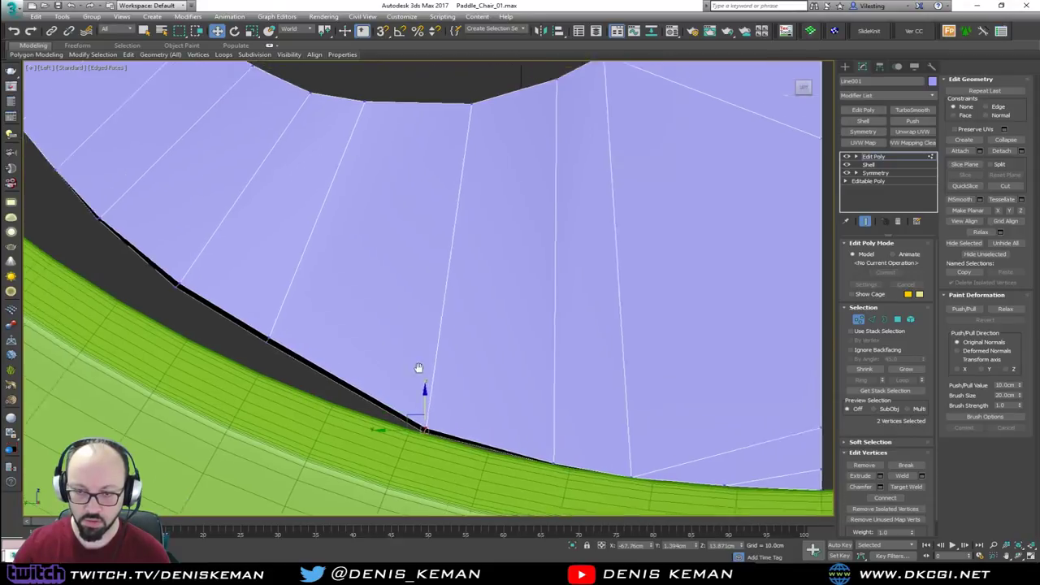
{"action": "left_click_drag", "start_coordinate": [414, 423], "coordinate": [362, 375]}
{"action": "left_click_drag", "start_coordinate": [353, 328], "coordinate": [325, 340]}
{"action": "left_click_drag", "start_coordinate": [327, 300], "coordinate": [301, 307]}
{"action": "scroll", "coordinate": [344, 309], "scroll_direction": "down", "scroll_amount": 6}
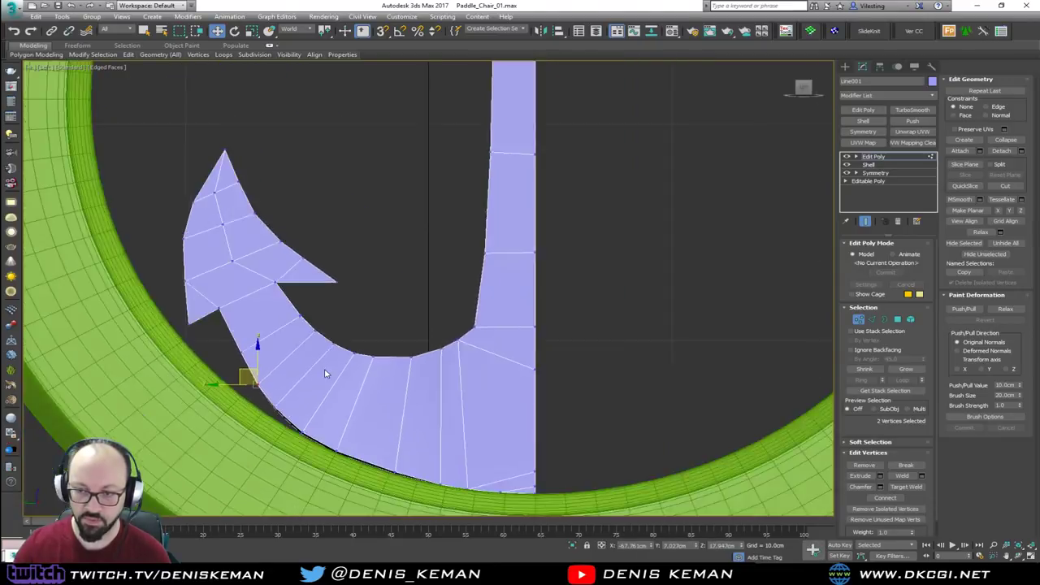
{"action": "left_click", "coordinate": [860, 320]}
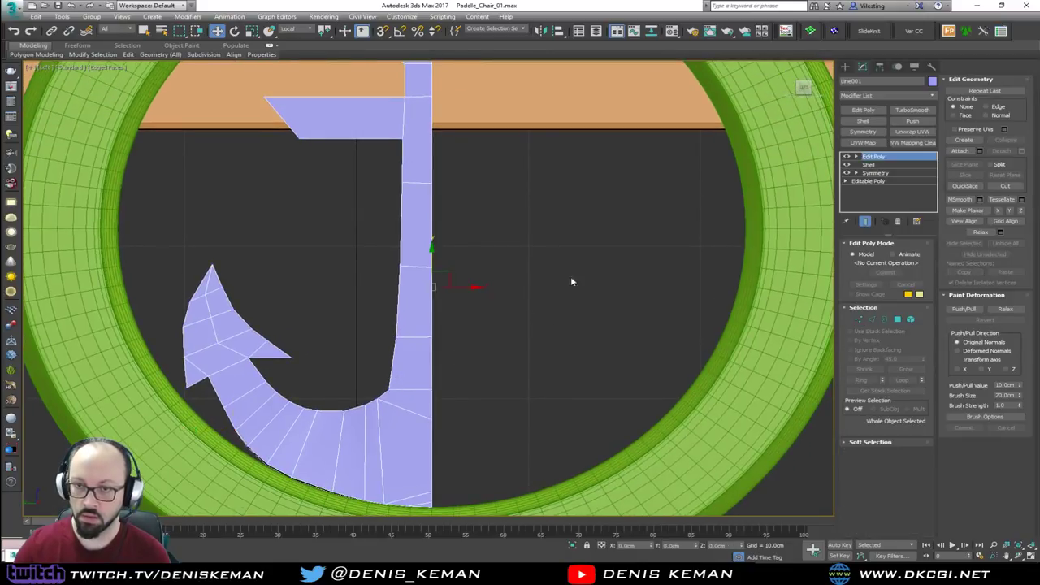
Step: Mirror the reshaped half of the anchor with a Symmetry modifier on the X axis, with Flip enabled
{"action": "middle_click_drag", "start_coordinate": [454, 238], "coordinate": [461, 260]}
{"action": "left_click", "coordinate": [860, 132]}
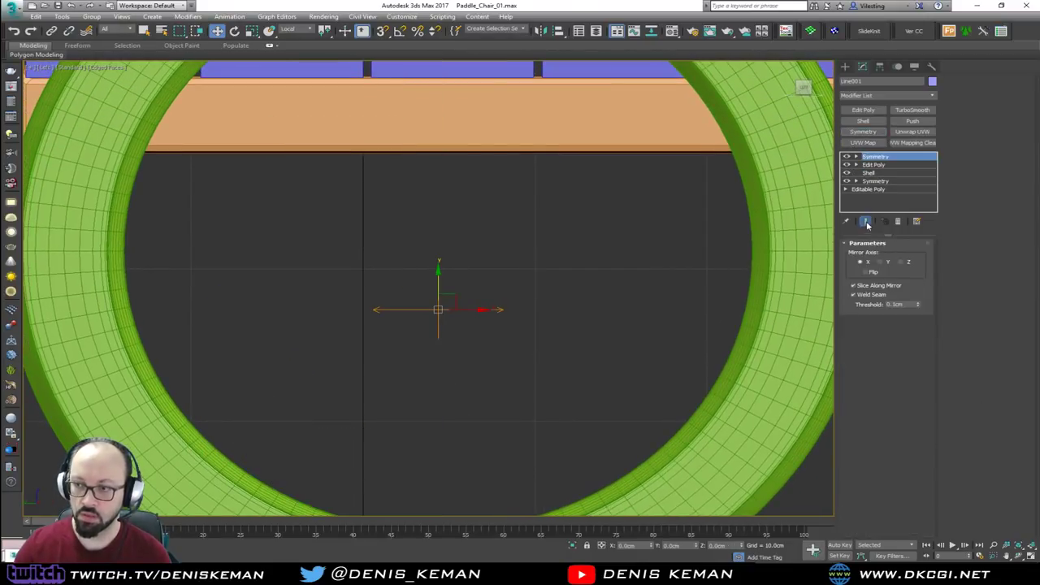
{"action": "left_click", "coordinate": [871, 275]}
{"action": "scroll", "coordinate": [370, 199], "scroll_direction": "down", "scroll_amount": 5}
{"action": "middle_click_drag", "start_coordinate": [369, 200], "coordinate": [377, 243]}
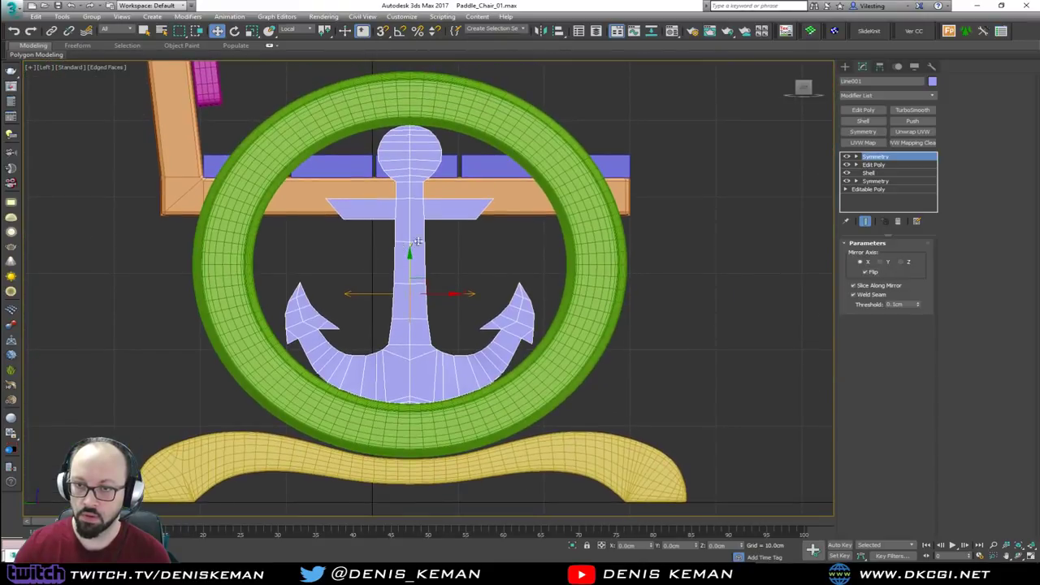
Step: Convert the complete anchor to an Editable Poly and deselect it
{"action": "right_click", "coordinate": [415, 225]}
{"action": "mouse_move", "coordinate": [522, 337]}
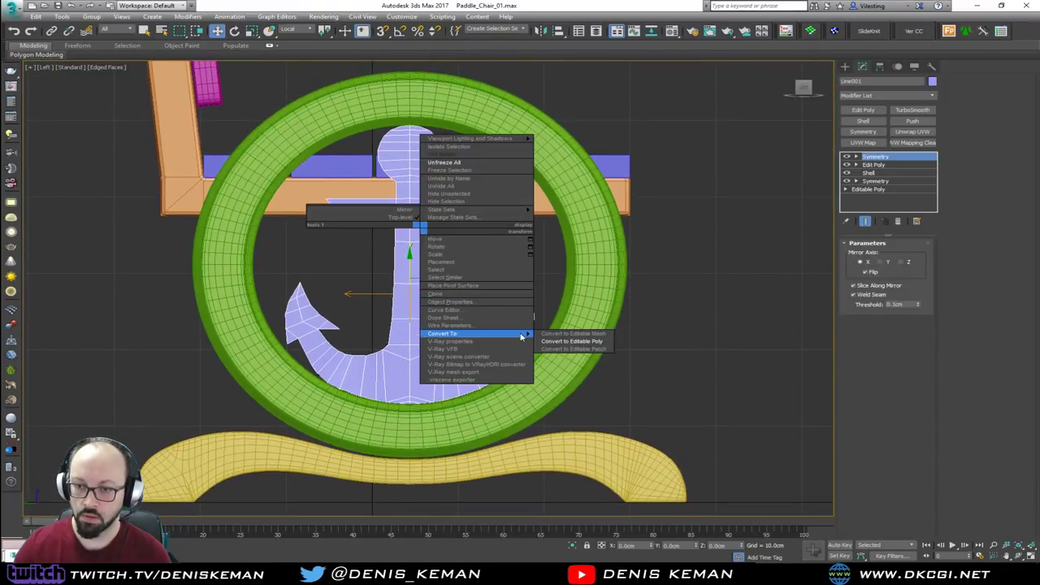
{"action": "left_click", "coordinate": [573, 342]}
{"action": "left_click", "coordinate": [713, 394]}
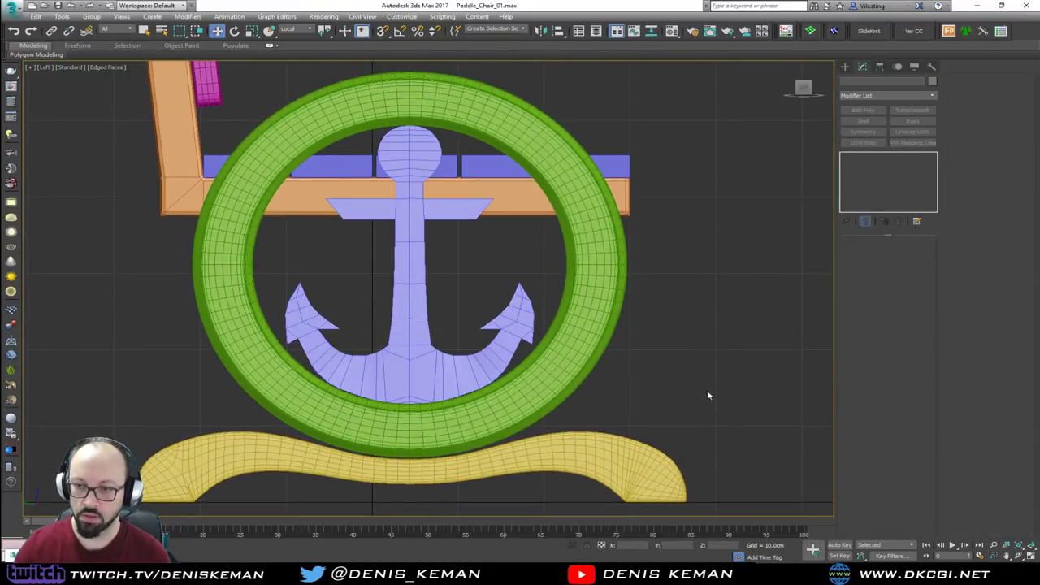
Step: Select the anchor in the perspective view, isolate it from the other bench parts, and save the scene
{"action": "key", "text": "alt+w"}
{"action": "middle_click", "coordinate": [521, 321]}
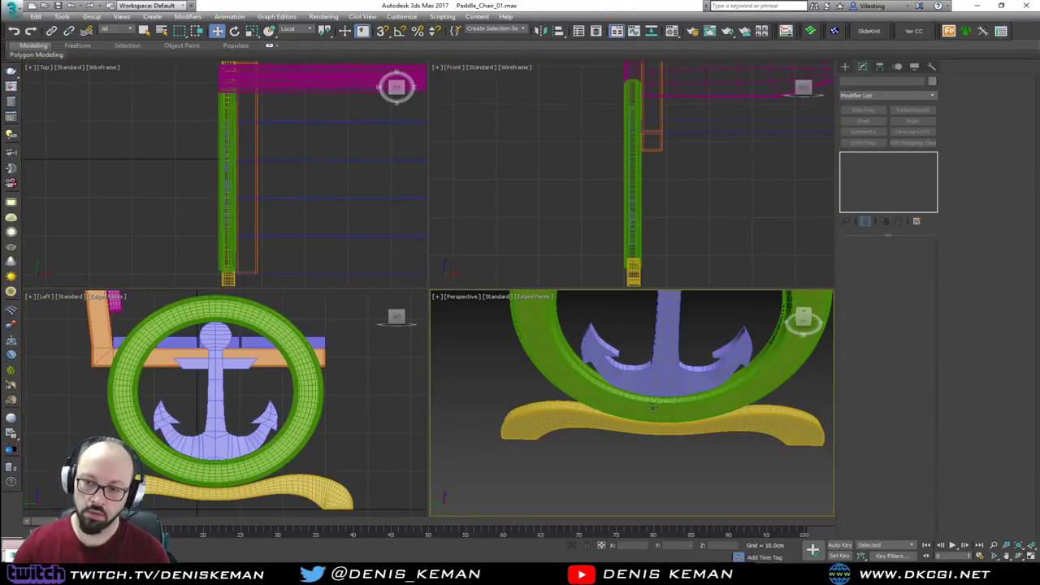
{"action": "key", "text": "alt+w"}
{"action": "scroll", "coordinate": [521, 320], "scroll_direction": "down", "scroll_amount": 3}
{"action": "middle_click_drag", "start_coordinate": [650, 314], "coordinate": [415, 306], "text": "alt"}
{"action": "left_click", "coordinate": [399, 309]}
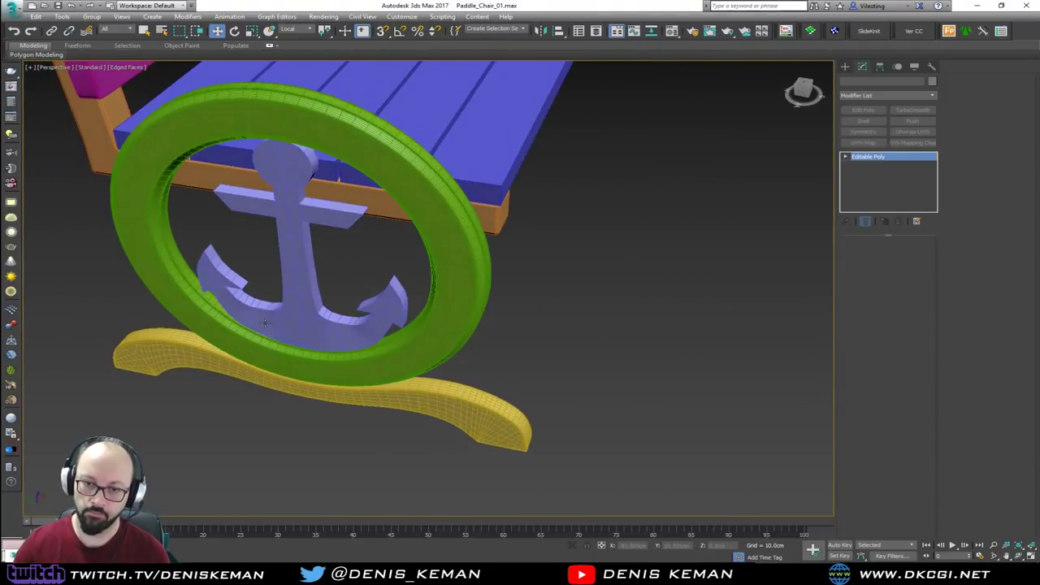
{"action": "key", "text": "z"}
{"action": "middle_click_drag", "start_coordinate": [324, 266], "coordinate": [380, 324], "text": "alt"}
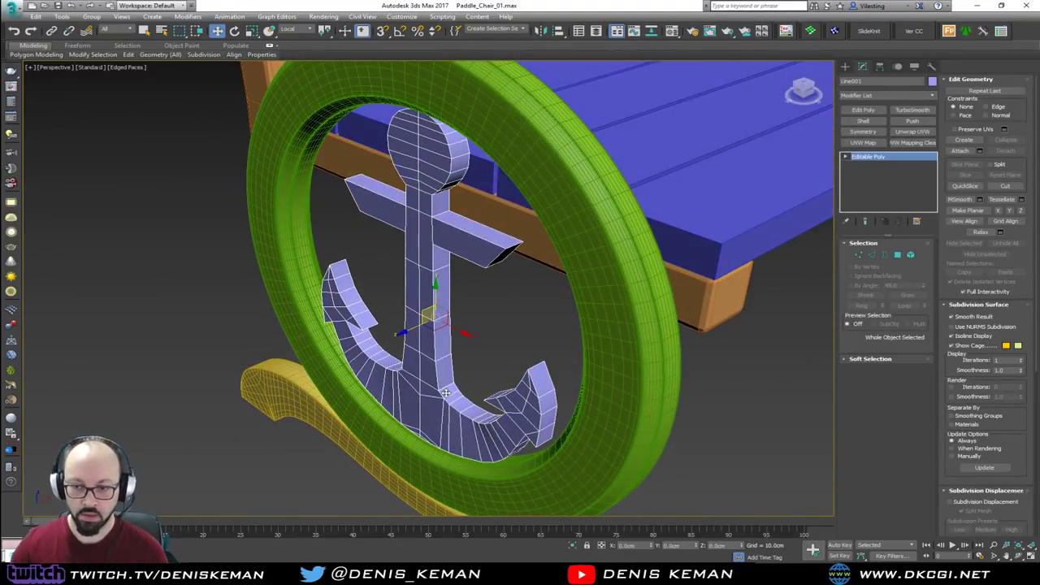
{"action": "scroll", "coordinate": [450, 395], "scroll_direction": "up", "scroll_amount": 5}
{"action": "middle_click_drag", "start_coordinate": [452, 397], "coordinate": [534, 289], "text": "alt"}
{"action": "middle_click_drag", "start_coordinate": [438, 443], "coordinate": [447, 402], "text": "alt"}
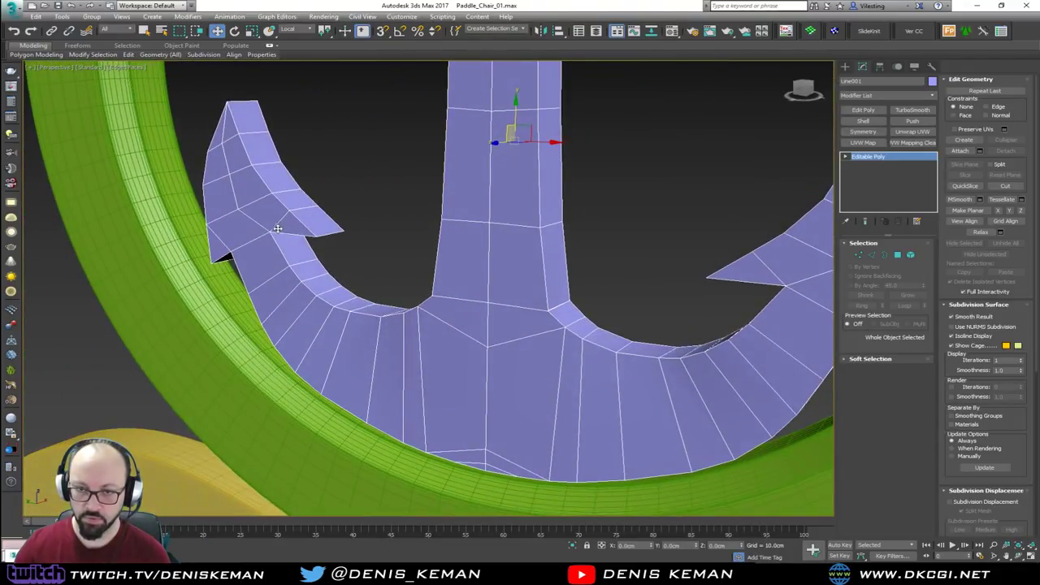
{"action": "key", "text": "alt+q"}
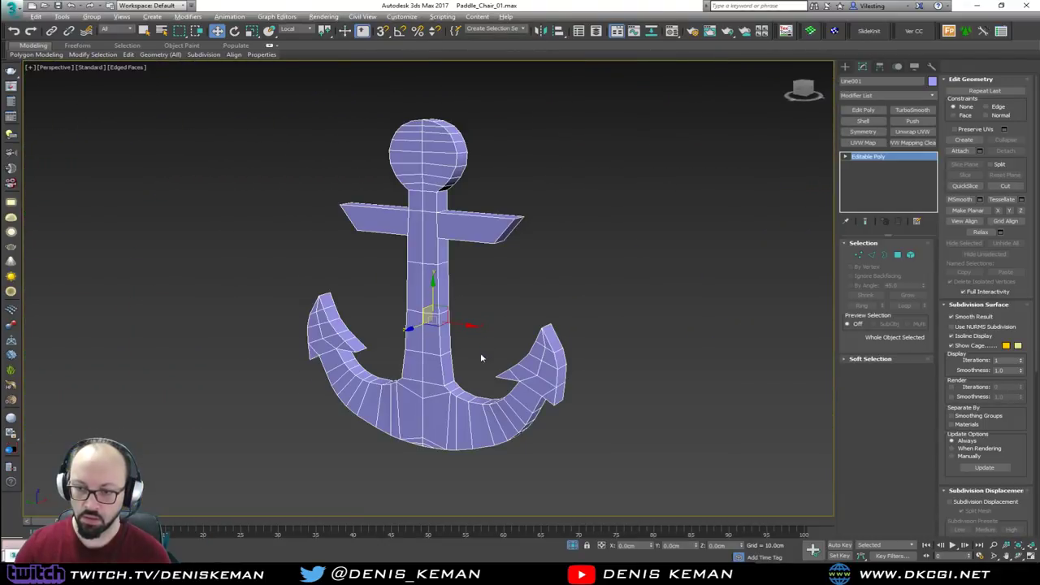
{"action": "scroll", "coordinate": [437, 213], "scroll_direction": "up", "scroll_amount": 6}
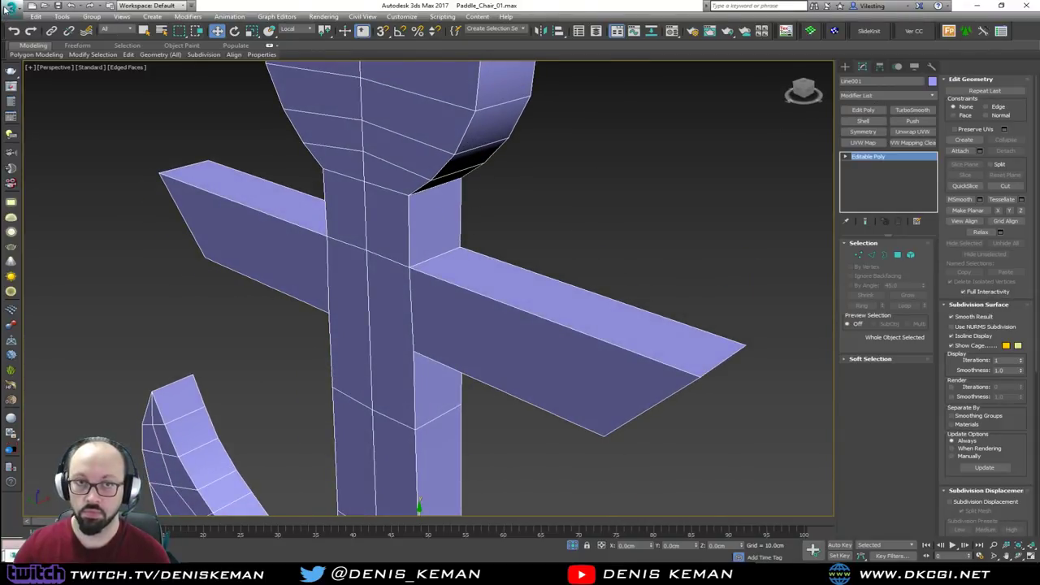
{"action": "left_click", "coordinate": [8, 8]}
{"action": "left_click", "coordinate": [34, 95]}
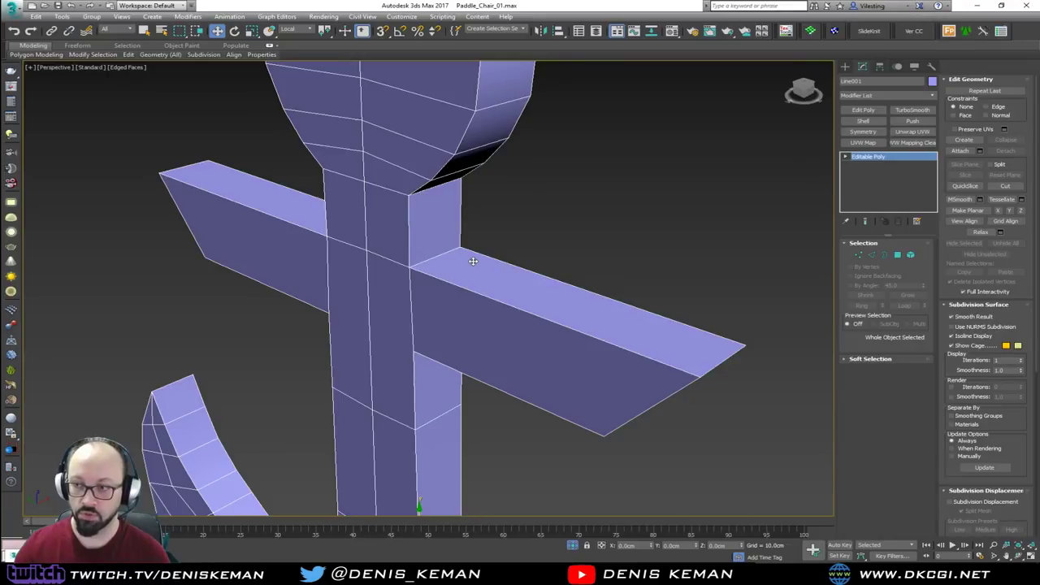
Step: Add an Edit Poly modifier to the anchor and select the front outline edges of its round head
{"action": "left_click", "coordinate": [863, 109]}
{"action": "key", "text": "2"}
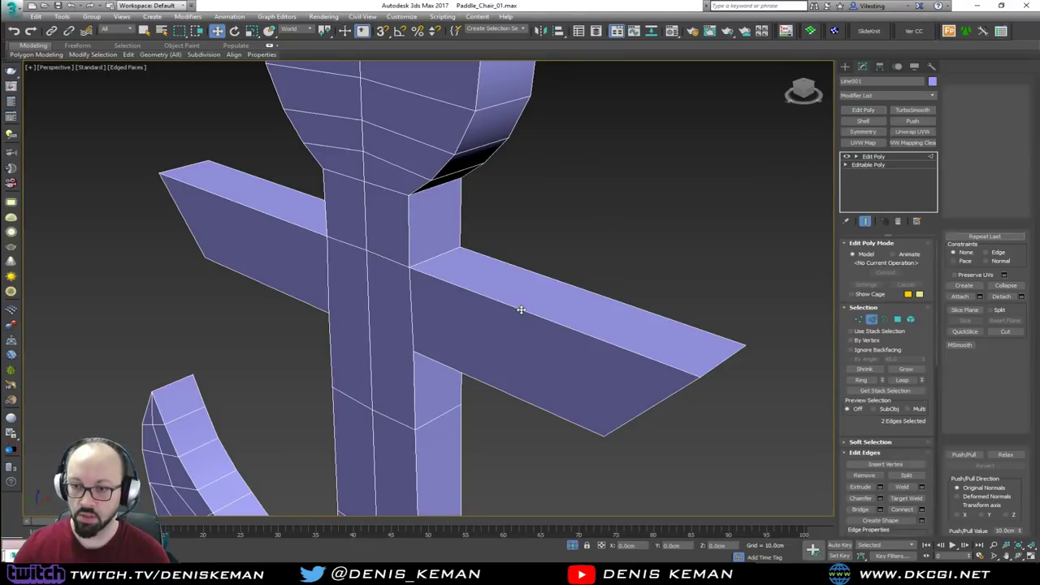
{"action": "left_click", "coordinate": [521, 310]}
{"action": "key", "text": "4"}
{"action": "scroll", "coordinate": [521, 309], "scroll_direction": "down", "scroll_amount": 6}
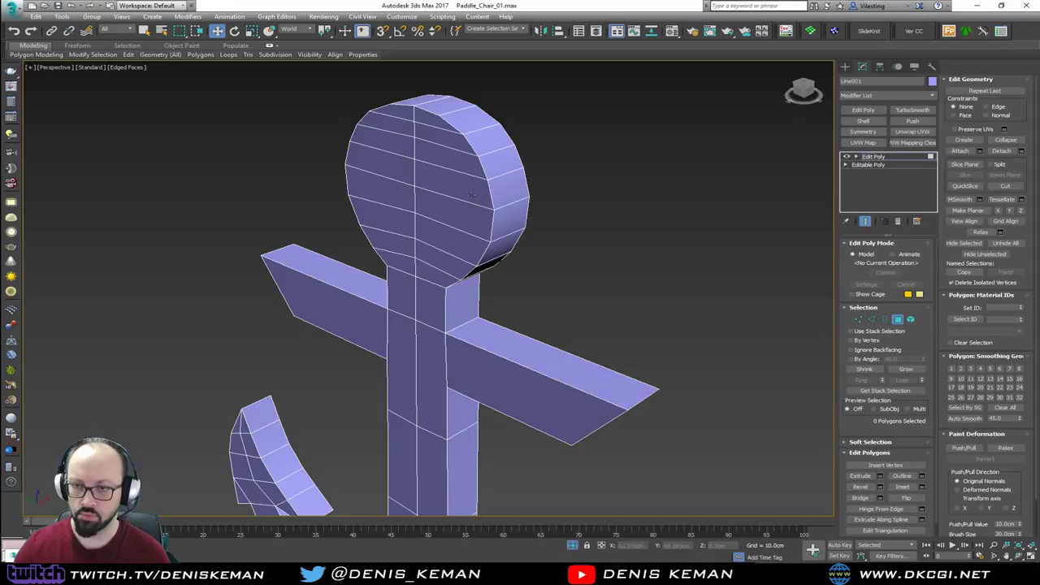
{"action": "key", "text": "2"}
{"action": "double_click", "coordinate": [454, 128]}
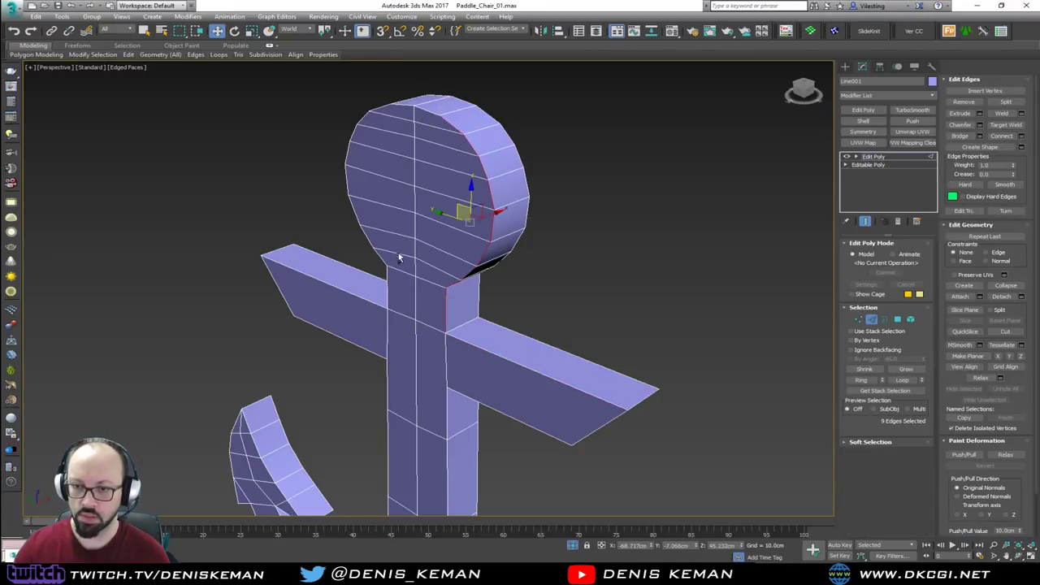
{"action": "double_click", "coordinate": [396, 126], "text": "ctrl"}
{"action": "left_click", "coordinate": [411, 127], "text": "ctrl"}
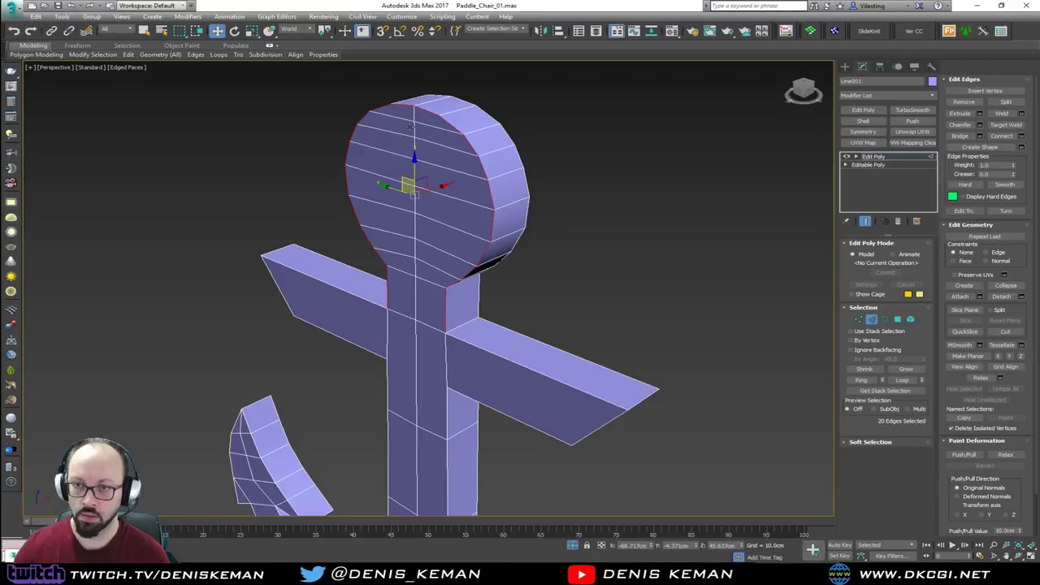
Step: Add the front outline edges of both crossbar arms and the shaft to the edge selection
{"action": "double_click", "coordinate": [371, 303], "text": "ctrl"}
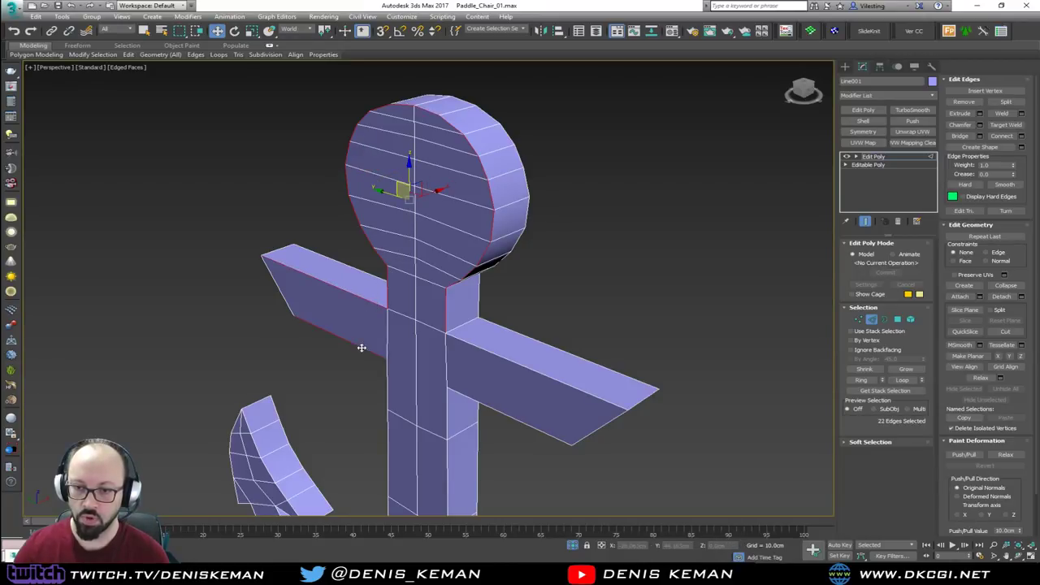
{"action": "double_click", "coordinate": [360, 344], "text": "ctrl"}
{"action": "left_click", "coordinate": [376, 324], "text": "ctrl"}
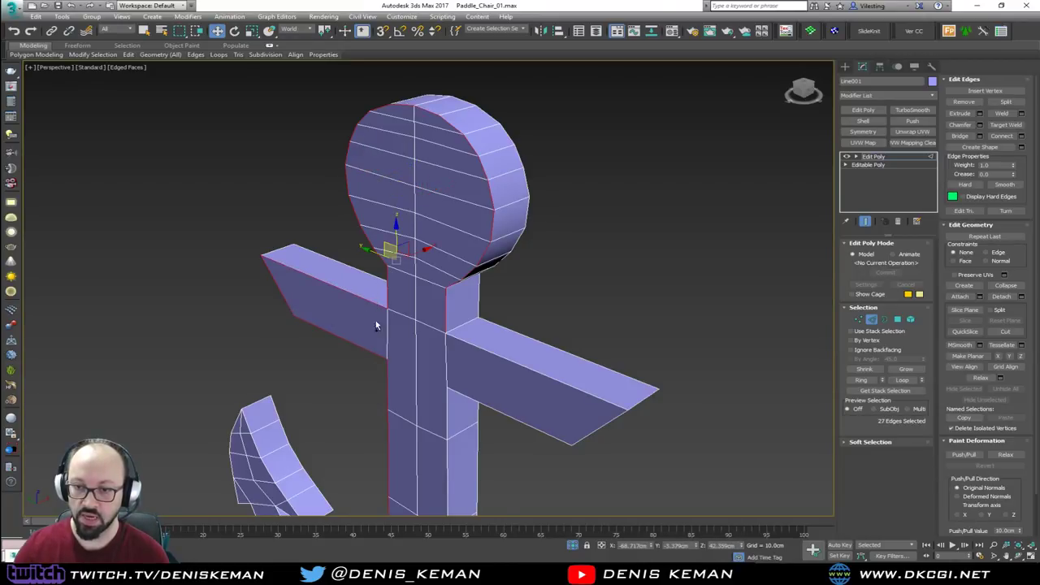
{"action": "left_click", "coordinate": [482, 349], "text": "ctrl"}
{"action": "double_click", "coordinate": [497, 410], "text": "ctrl"}
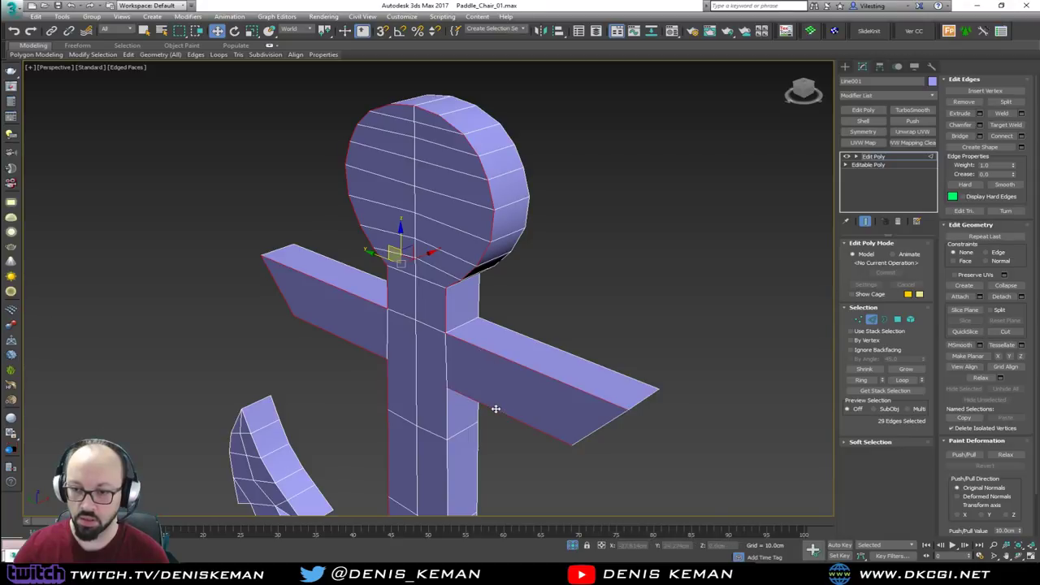
{"action": "left_click", "coordinate": [606, 424], "text": "ctrl"}
Step: Add the front inner-curve edges of both lower arms up to the shaft's base to the selection, and leave edge editing
{"action": "middle_click_drag", "start_coordinate": [604, 425], "coordinate": [569, 169]}
{"action": "scroll", "coordinate": [534, 332], "scroll_direction": "down", "scroll_amount": 2}
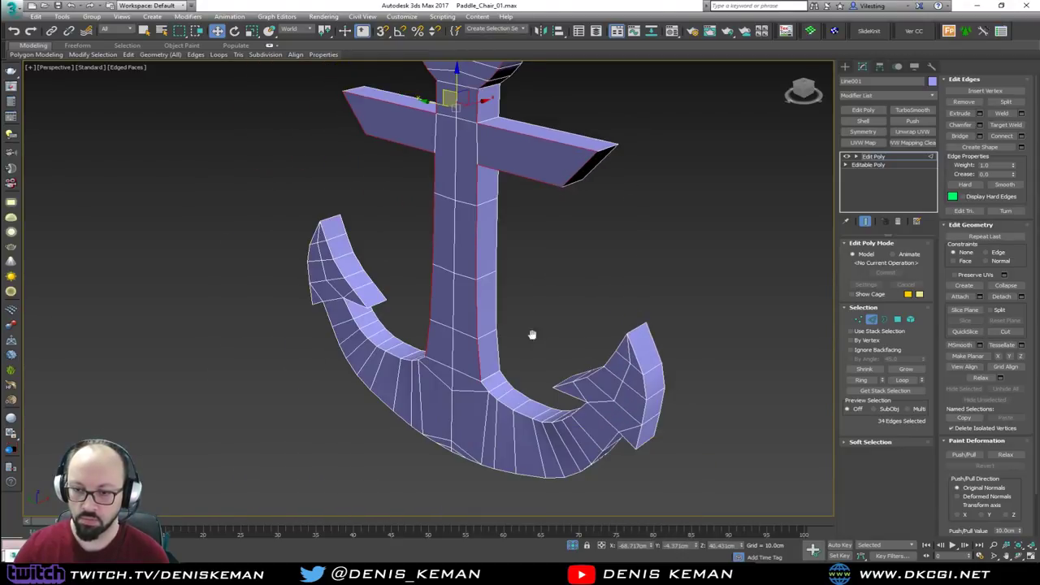
{"action": "scroll", "coordinate": [524, 326], "scroll_direction": "up", "scroll_amount": 5}
{"action": "scroll", "coordinate": [521, 325], "scroll_direction": "up", "scroll_amount": 3}
{"action": "double_click", "coordinate": [479, 366], "text": "ctrl"}
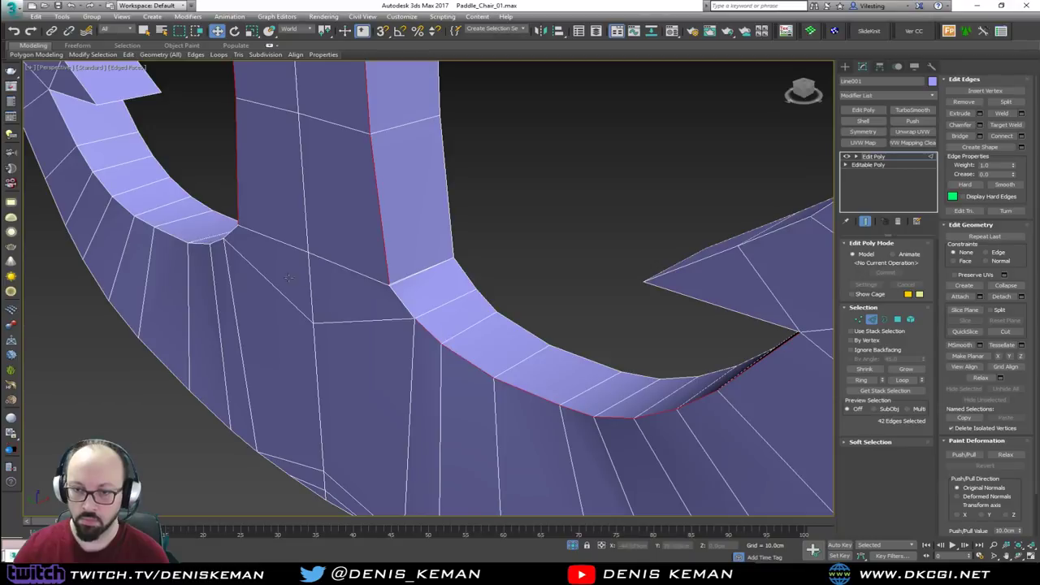
{"action": "double_click", "coordinate": [178, 241], "text": "ctrl"}
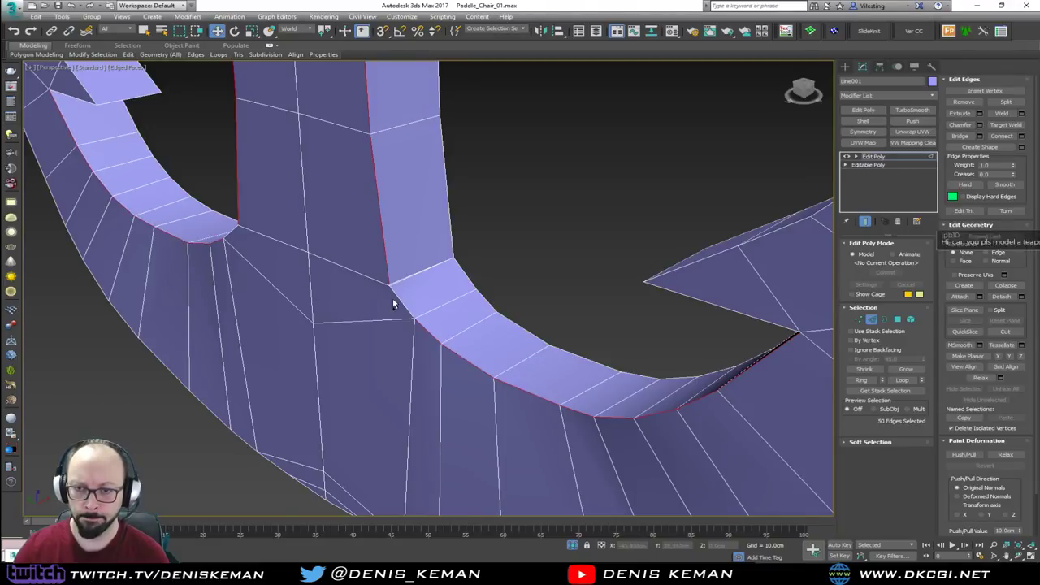
{"action": "middle_click_drag", "start_coordinate": [367, 259], "coordinate": [522, 287], "text": "alt"}
{"action": "double_click", "coordinate": [313, 263], "text": "ctrl"}
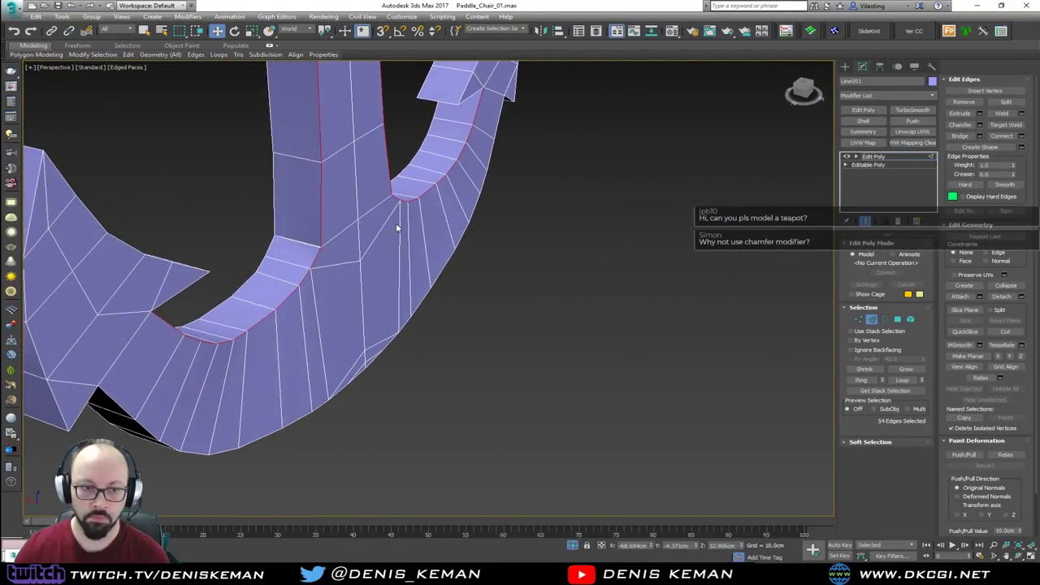
{"action": "middle_click_drag", "start_coordinate": [399, 227], "coordinate": [320, 214], "text": "alt"}
{"action": "left_click", "coordinate": [872, 320]}
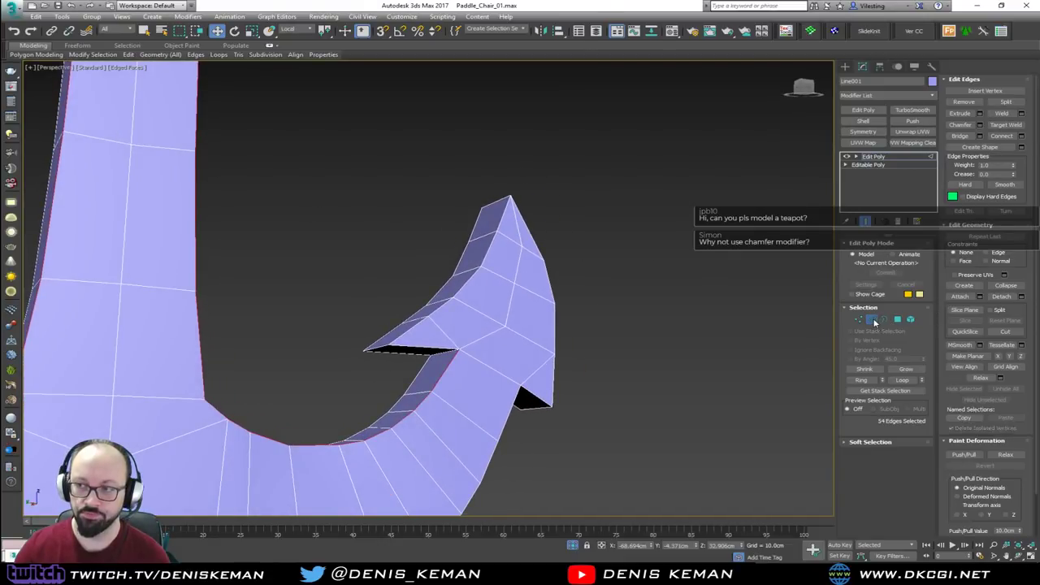
Step: Try a Chamfer modifier on the anchor's selected edges, check the lower arm, and remove the modifier
{"action": "left_click", "coordinate": [870, 95]}
{"action": "key", "text": "c"}
{"action": "key", "text": "c"}
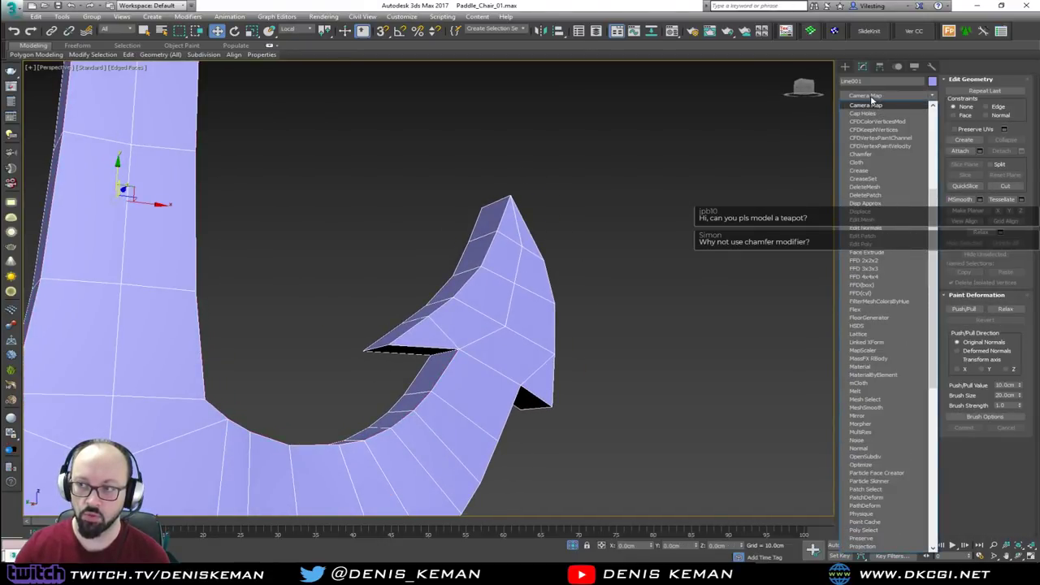
{"action": "left_click", "coordinate": [874, 153]}
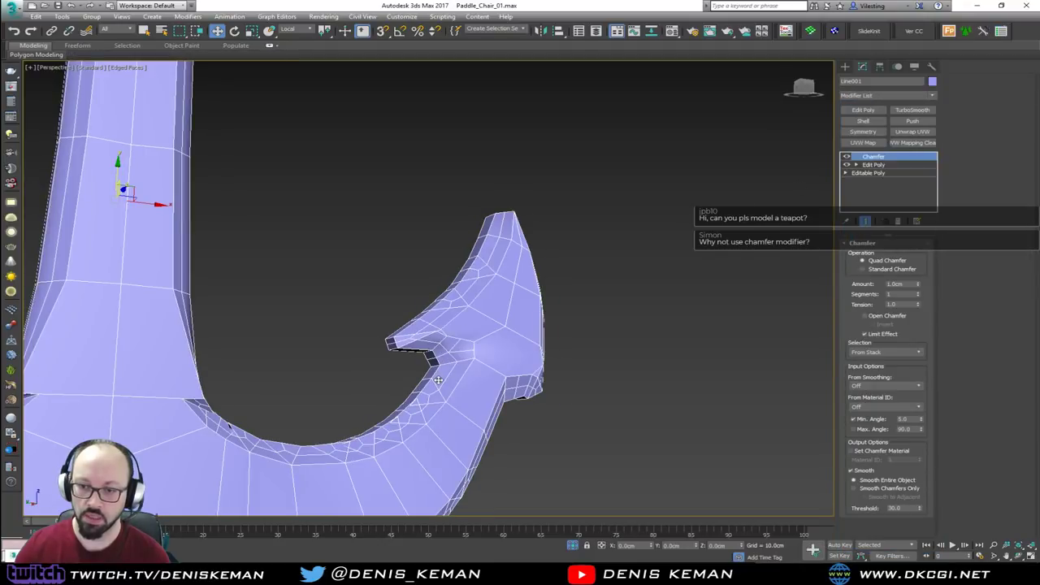
{"action": "middle_click_drag", "start_coordinate": [439, 380], "coordinate": [206, 460], "text": "alt"}
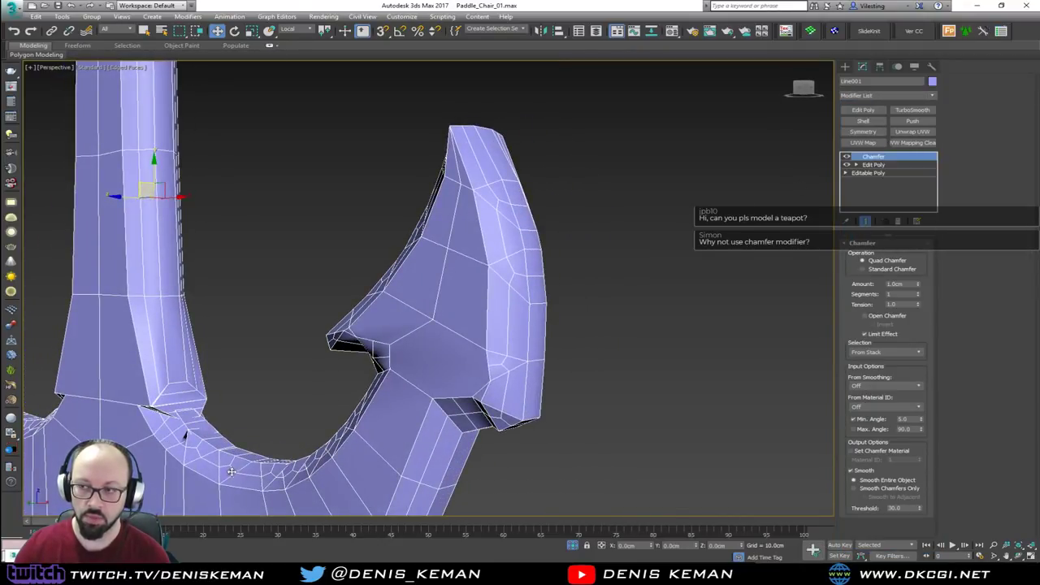
{"action": "left_click", "coordinate": [899, 222]}
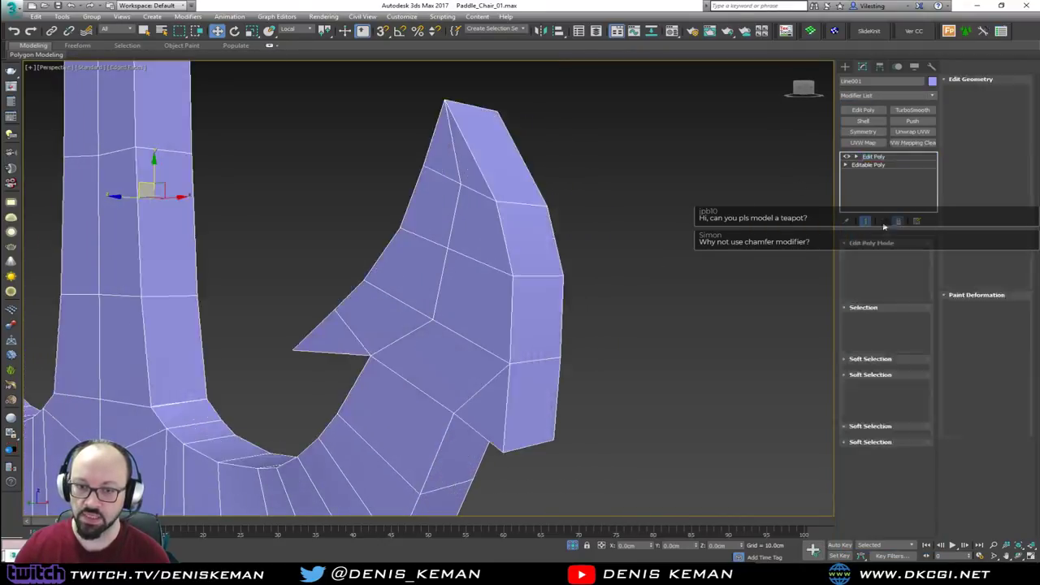
Step: Collapse the near-coincident front vertex pairs at both corners where the anchor's shaft meets the lower arms
{"action": "middle_click_drag", "start_coordinate": [217, 396], "coordinate": [418, 338], "text": "alt"}
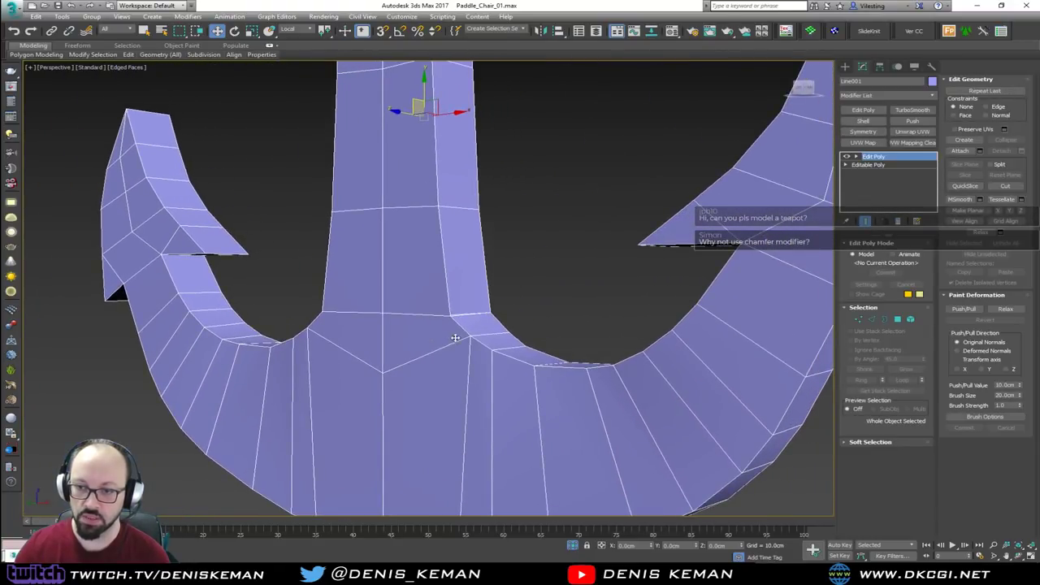
{"action": "scroll", "coordinate": [498, 349], "scroll_direction": "up", "scroll_amount": 2}
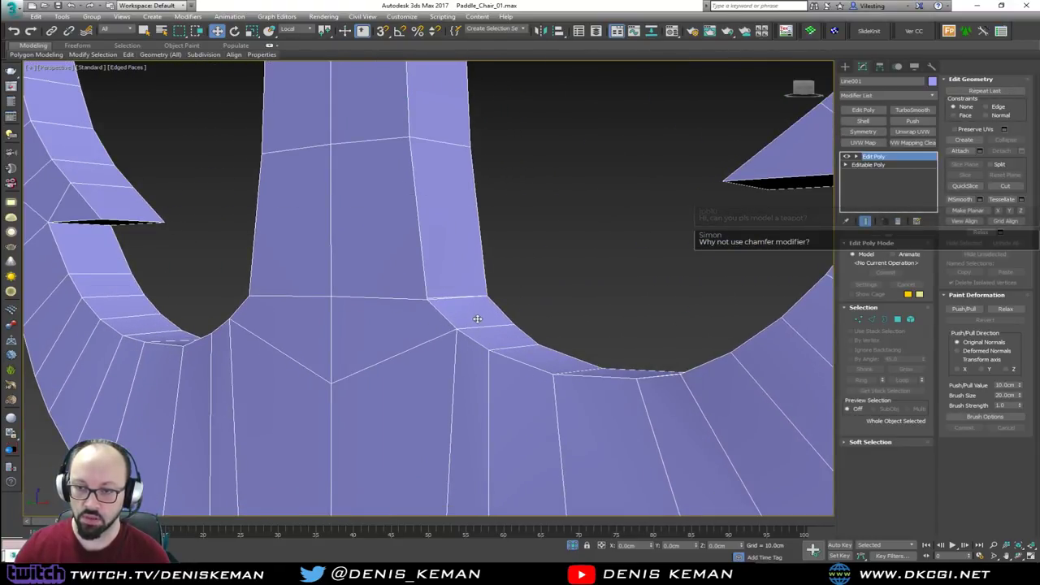
{"action": "middle_click_drag", "start_coordinate": [473, 318], "coordinate": [470, 325], "text": "alt"}
{"action": "scroll", "coordinate": [437, 308], "scroll_direction": "up", "scroll_amount": 5}
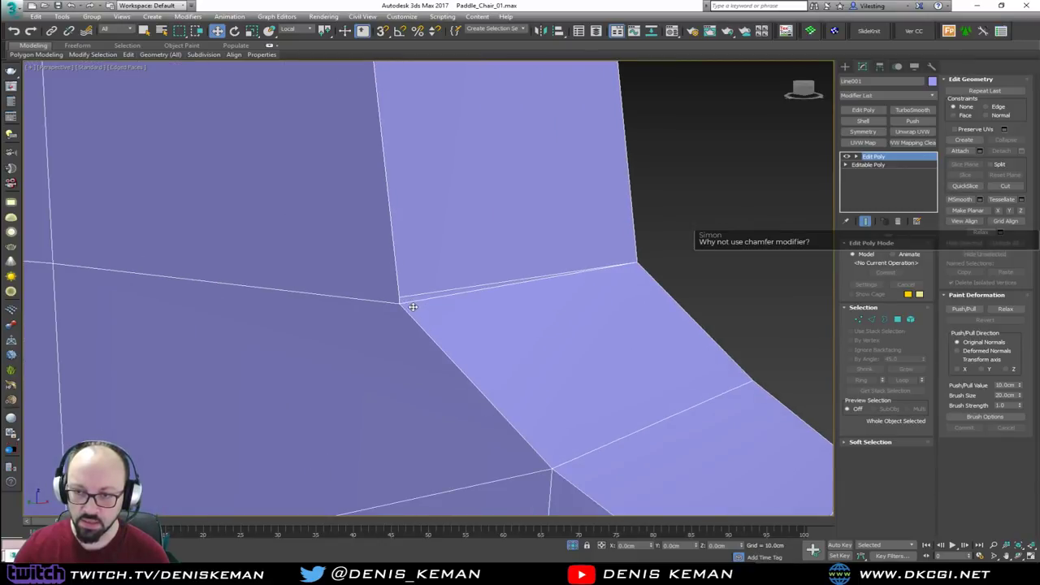
{"action": "key", "text": "1"}
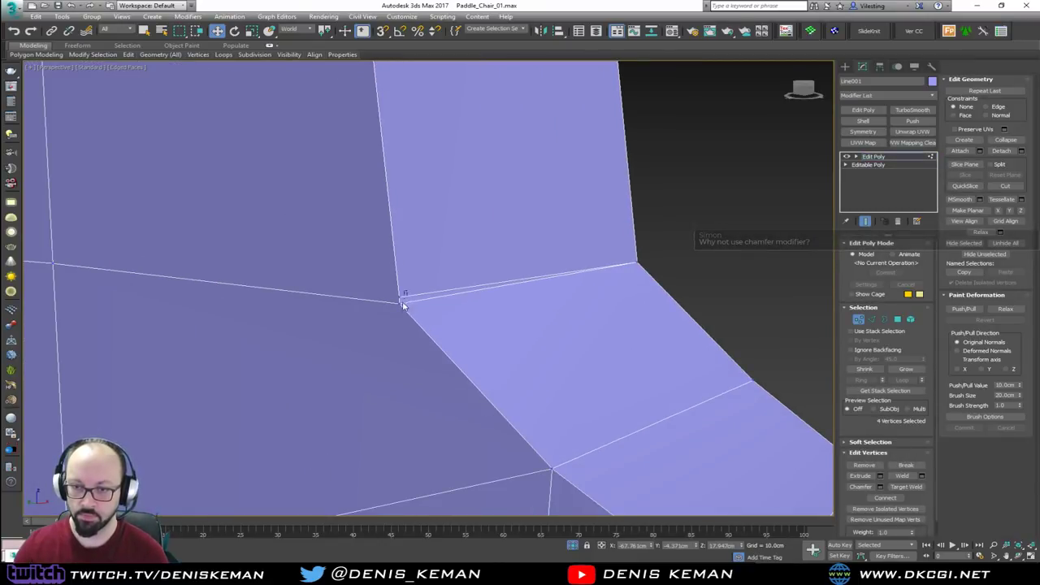
{"action": "scroll", "coordinate": [459, 294], "scroll_direction": "down", "scroll_amount": 2}
{"action": "middle_click_drag", "start_coordinate": [337, 301], "coordinate": [792, 310]}
{"action": "middle_click_drag", "start_coordinate": [385, 359], "coordinate": [174, 358], "text": "alt"}
{"action": "left_click", "coordinate": [1005, 139]}
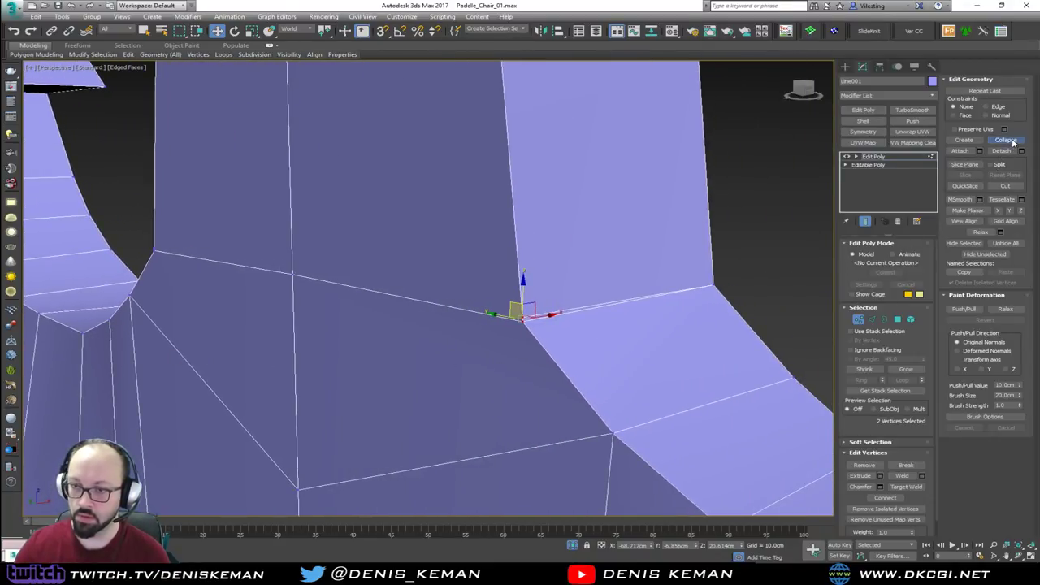
{"action": "left_click", "coordinate": [158, 251]}
{"action": "middle_click_drag", "start_coordinate": [159, 251], "coordinate": [279, 253], "text": "alt"}
{"action": "left_click", "coordinate": [1006, 140]}
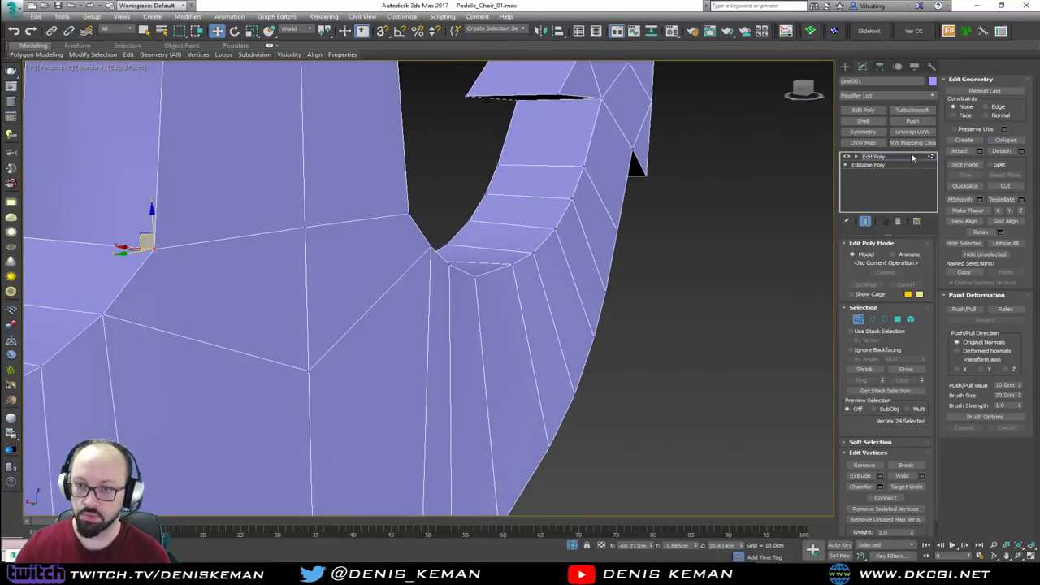
Step: Add the front outline edges of the right fluke and the right lower arm's outer curve to the edge selection
{"action": "middle_click_drag", "start_coordinate": [347, 205], "coordinate": [486, 246]}
{"action": "middle_click_drag", "start_coordinate": [436, 274], "coordinate": [384, 286], "text": "alt"}
{"action": "key", "text": "2"}
{"action": "scroll", "coordinate": [281, 320], "scroll_direction": "down", "scroll_amount": 6}
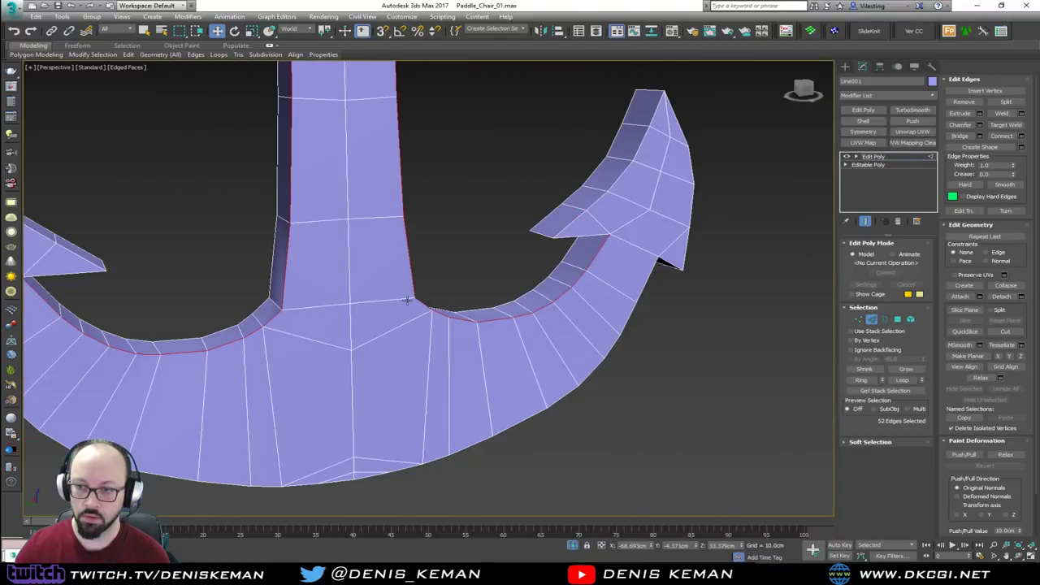
{"action": "left_click", "coordinate": [593, 235], "text": "ctrl"}
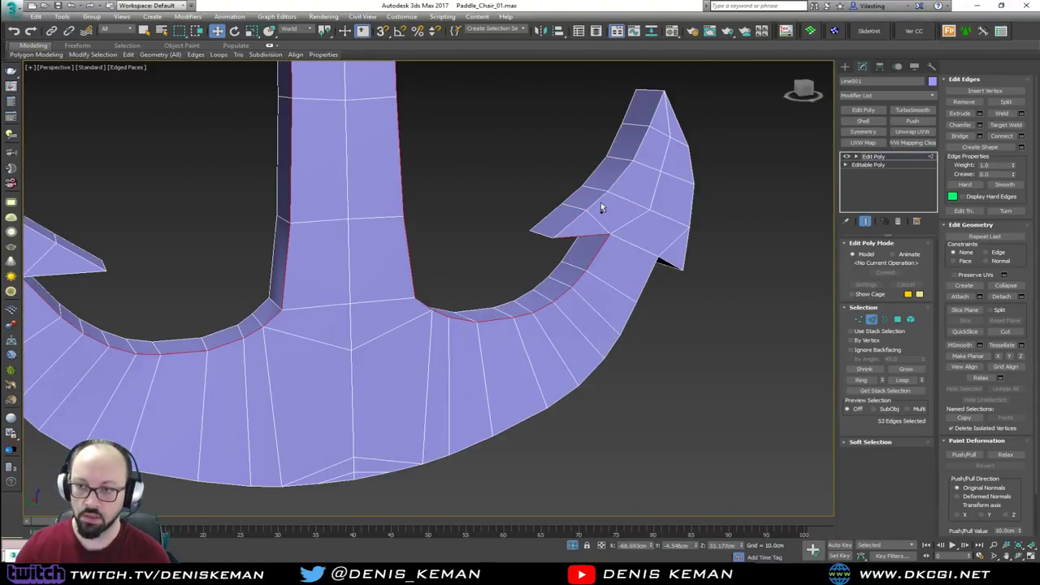
{"action": "double_click", "coordinate": [610, 206], "text": "ctrl"}
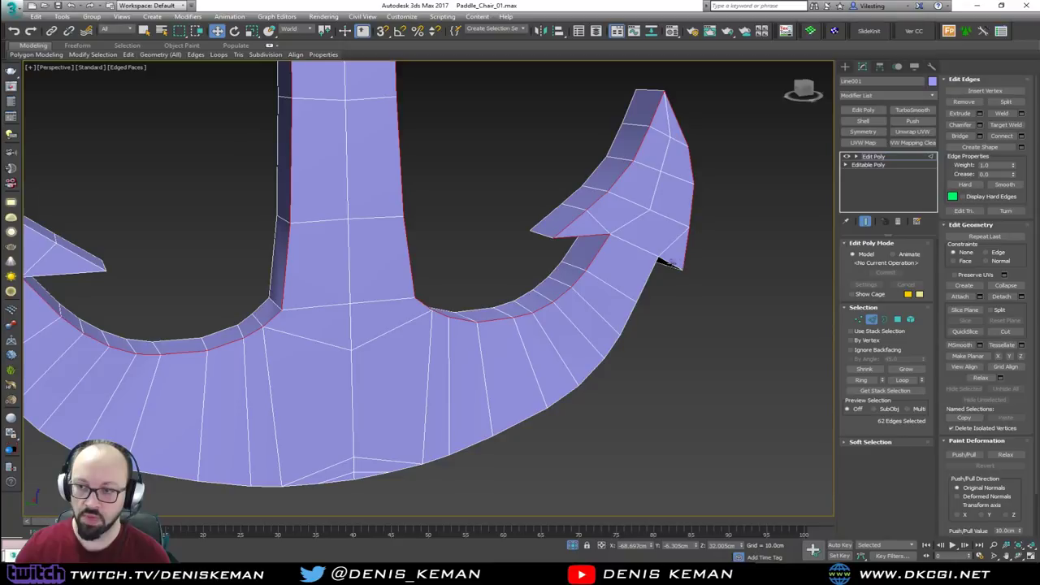
{"action": "double_click", "coordinate": [655, 268], "text": "ctrl"}
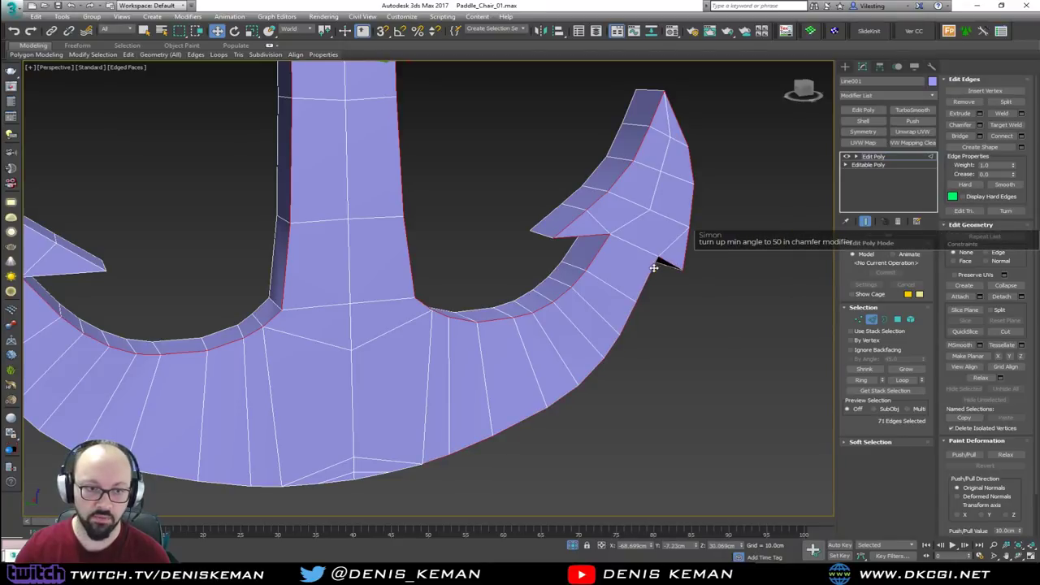
Step: Add the front outline edges of the left arm's outer curve, the anchor's bottom and the left fluke, and leave edge editing
{"action": "mouse_move", "coordinate": [399, 353]}
{"action": "middle_mouse_down", "text": "alt"}
{"action": "mouse_move", "coordinate": [534, 320]}
{"action": "mouse_move", "coordinate": [387, 341]}
{"action": "middle_mouse_up", "text": "alt"}
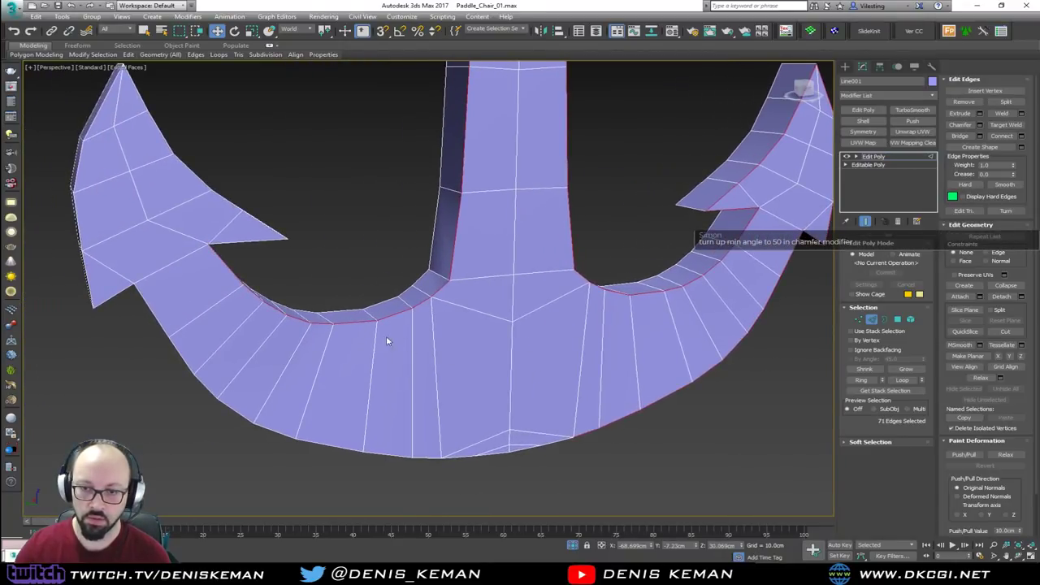
{"action": "double_click", "coordinate": [329, 447], "text": "ctrl"}
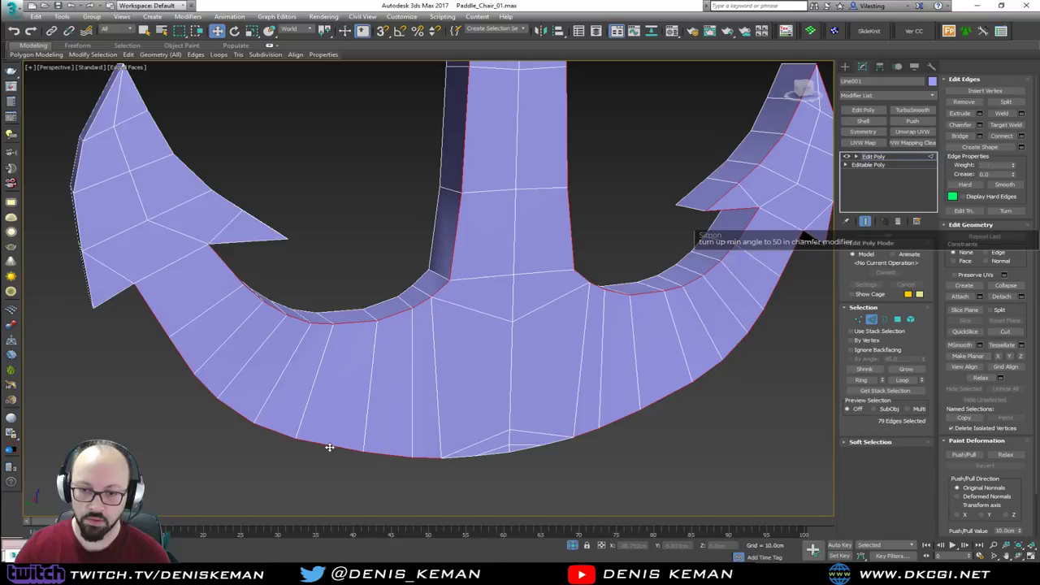
{"action": "double_click", "coordinate": [512, 455], "text": "ctrl"}
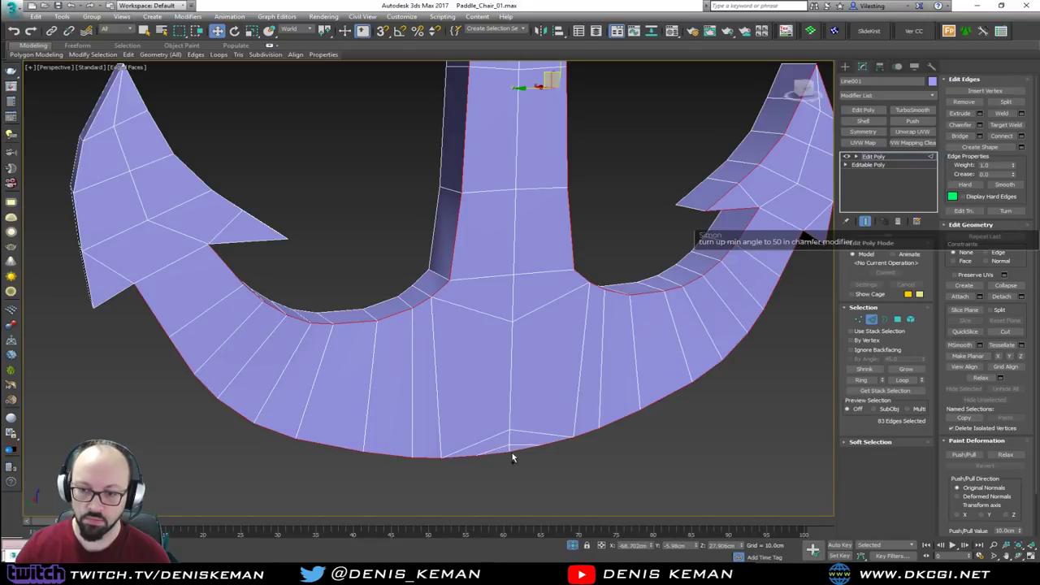
{"action": "left_click", "coordinate": [235, 240], "text": "ctrl"}
{"action": "double_click", "coordinate": [205, 189], "text": "ctrl"}
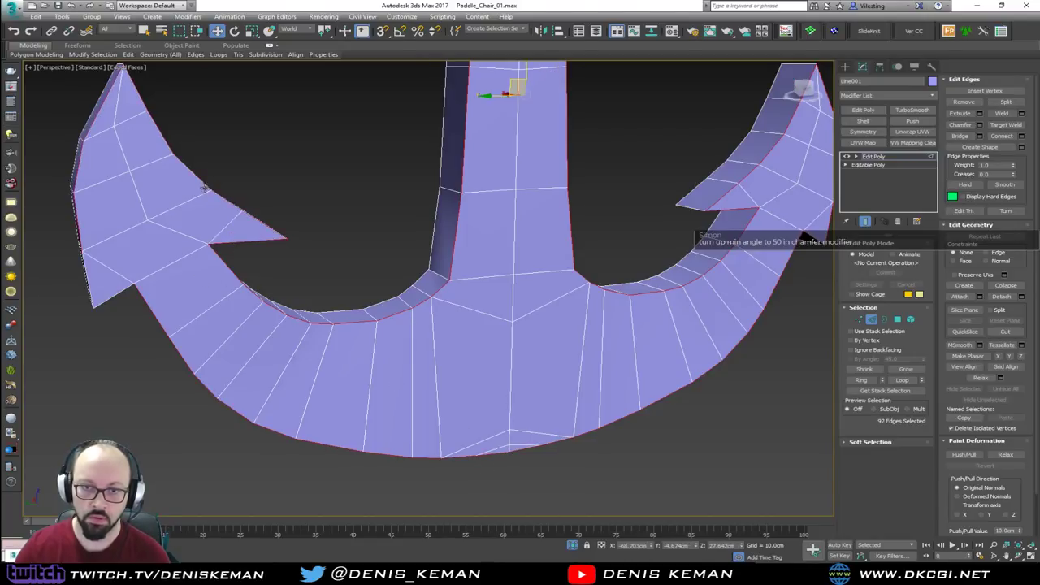
{"action": "left_click", "coordinate": [86, 279], "text": "ctrl"}
{"action": "left_click", "coordinate": [114, 292], "text": "ctrl"}
{"action": "middle_click_drag", "start_coordinate": [114, 292], "coordinate": [176, 274], "text": "alt"}
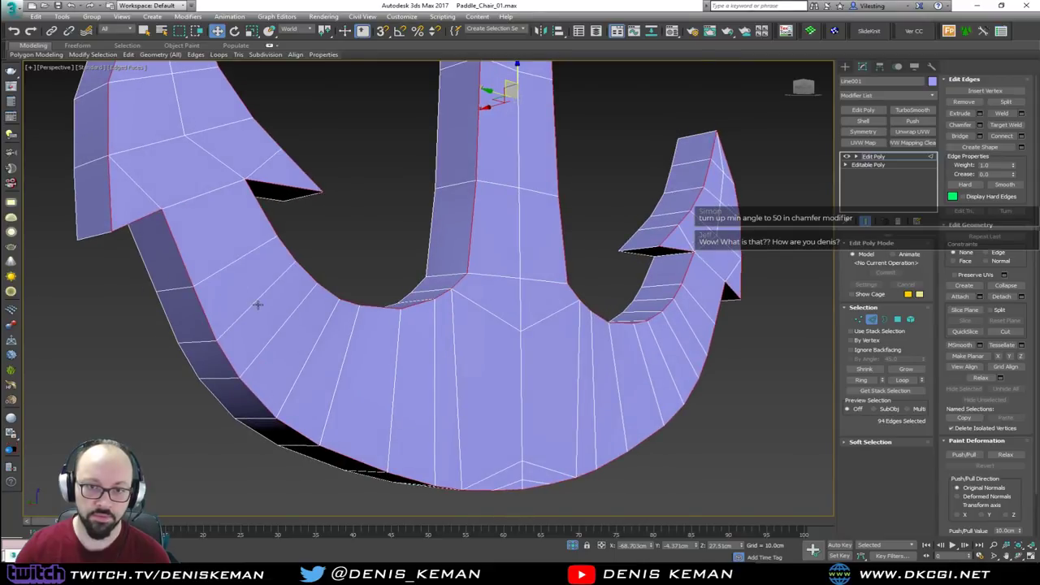
{"action": "middle_click_drag", "start_coordinate": [258, 304], "coordinate": [201, 309], "text": "alt"}
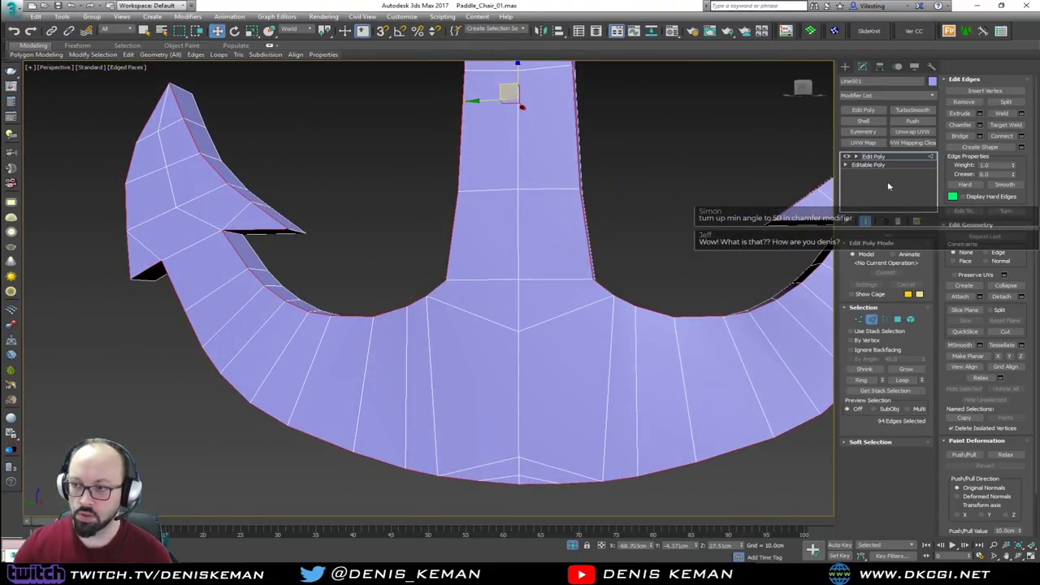
{"action": "left_click", "coordinate": [872, 319]}
Step: Add a Chamfer modifier to the anchor and set its maximum angle value to 30, keeping the smoothing and material ID inputs off
{"action": "left_click", "coordinate": [873, 95]}
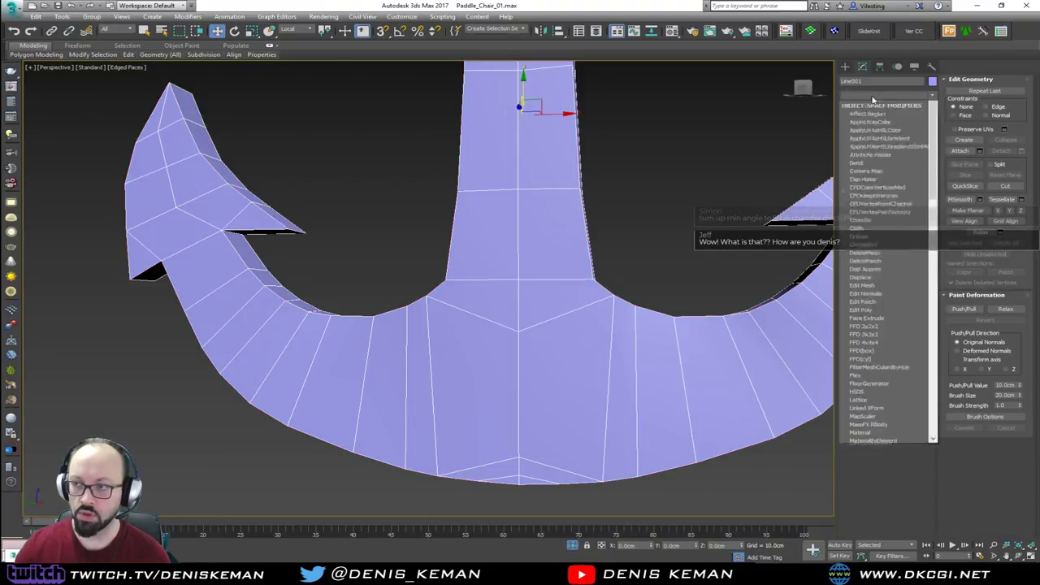
{"action": "key", "text": "c"}
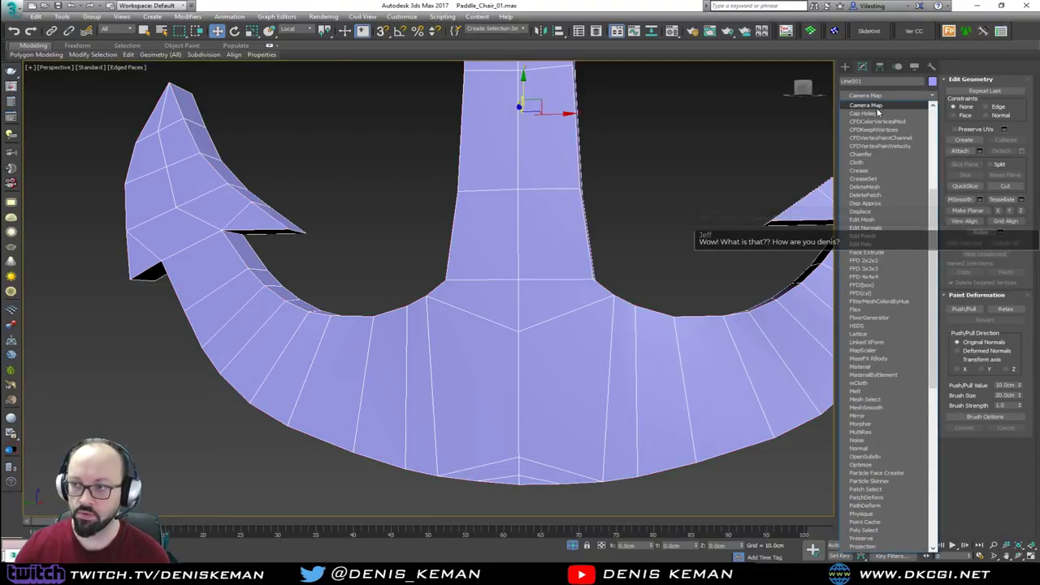
{"action": "left_click", "coordinate": [882, 155]}
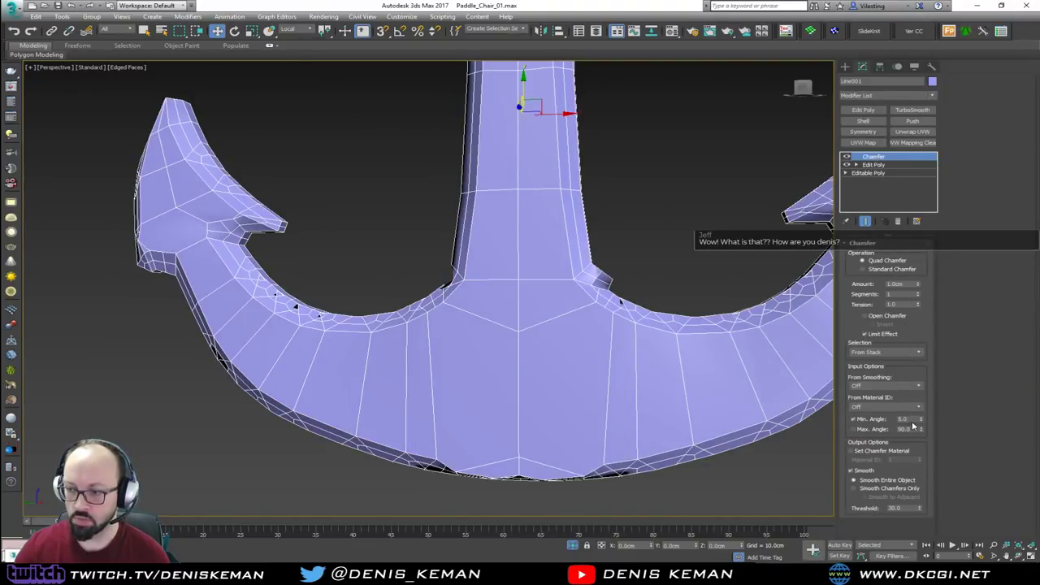
{"action": "double_click", "coordinate": [906, 429]}
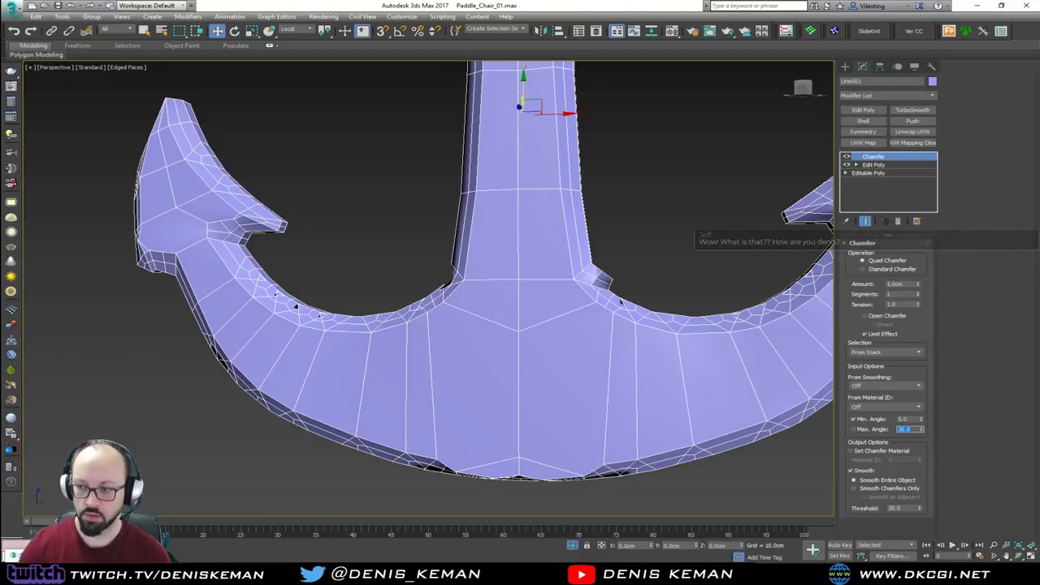
{"action": "left_click", "coordinate": [894, 407]}
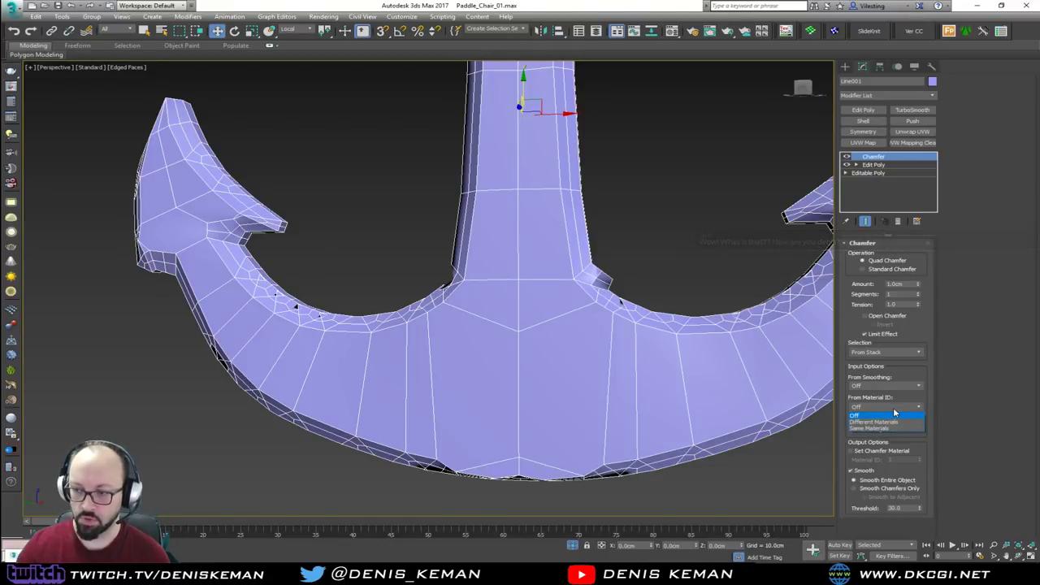
{"action": "left_click", "coordinate": [894, 414]}
{"action": "left_click", "coordinate": [892, 386]}
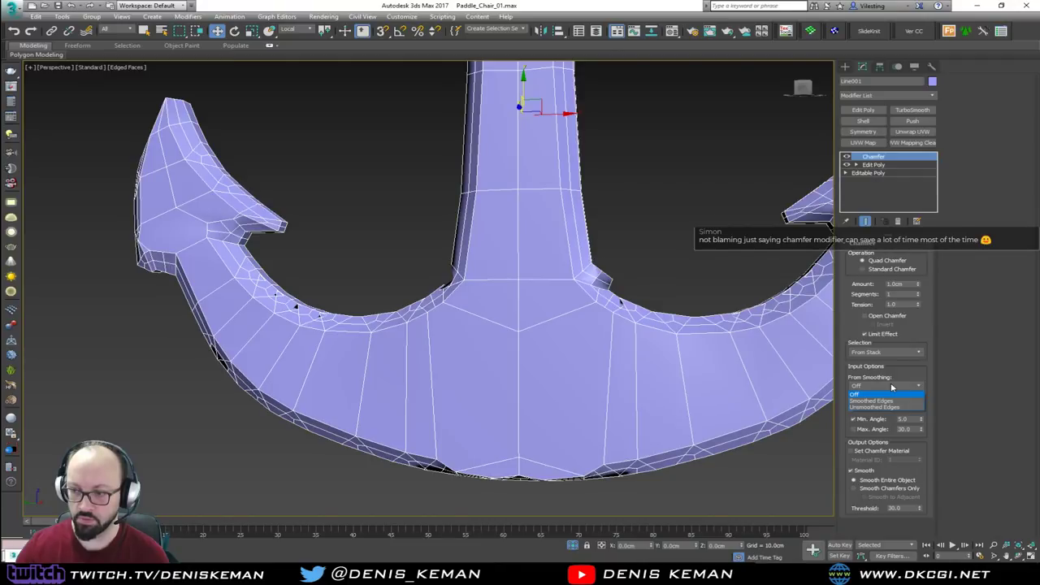
{"action": "left_click", "coordinate": [891, 390]}
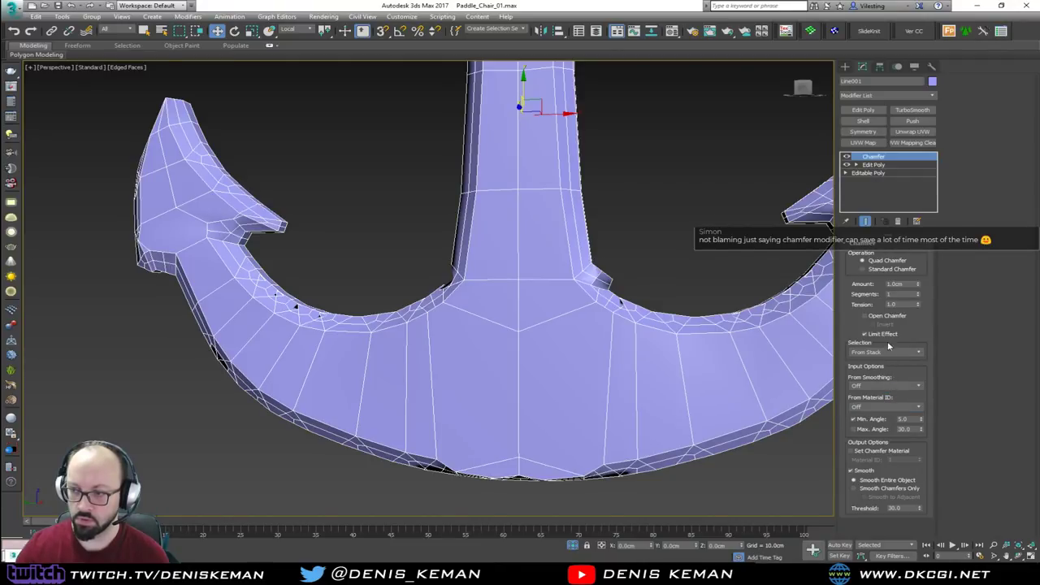
Step: Set the chamfer amount to 0.1 cm and inspect the bevel at the shaft's base with and without wireframe edges
{"action": "left_click", "coordinate": [903, 284]}
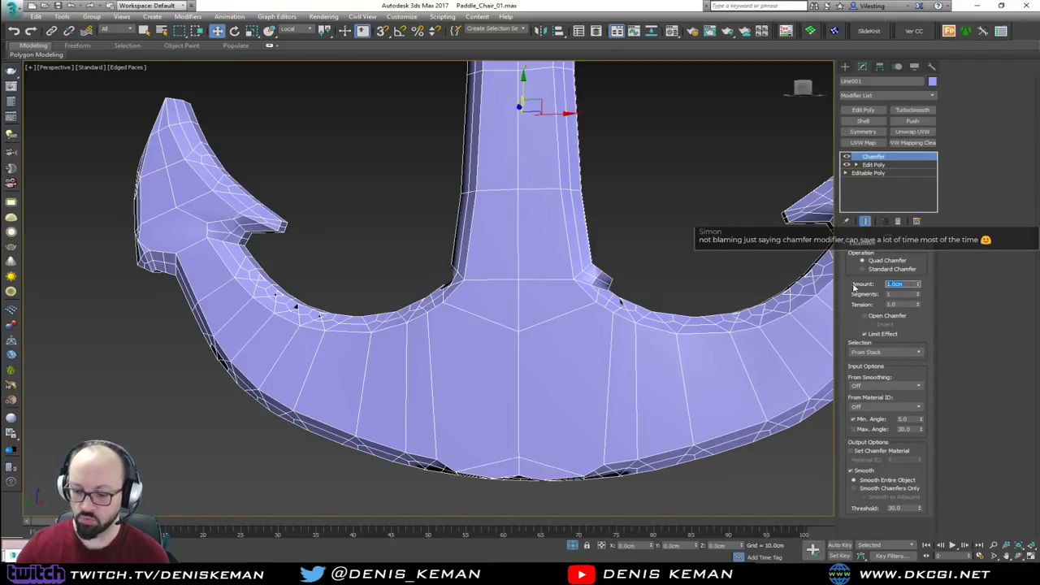
{"action": "type", "text": "0.1"}
{"action": "key", "text": "Return"}
{"action": "middle_click_drag", "start_coordinate": [274, 264], "coordinate": [253, 279], "text": "alt"}
{"action": "scroll", "coordinate": [584, 299], "scroll_direction": "up", "scroll_amount": 3}
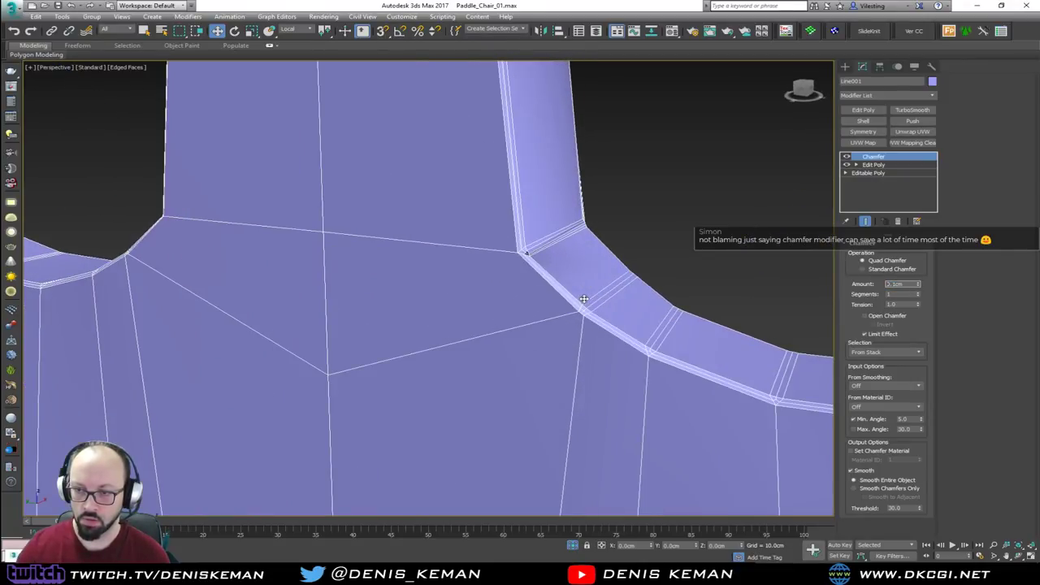
{"action": "middle_click_drag", "start_coordinate": [581, 297], "coordinate": [372, 242], "text": "alt"}
{"action": "key", "text": "F4"}
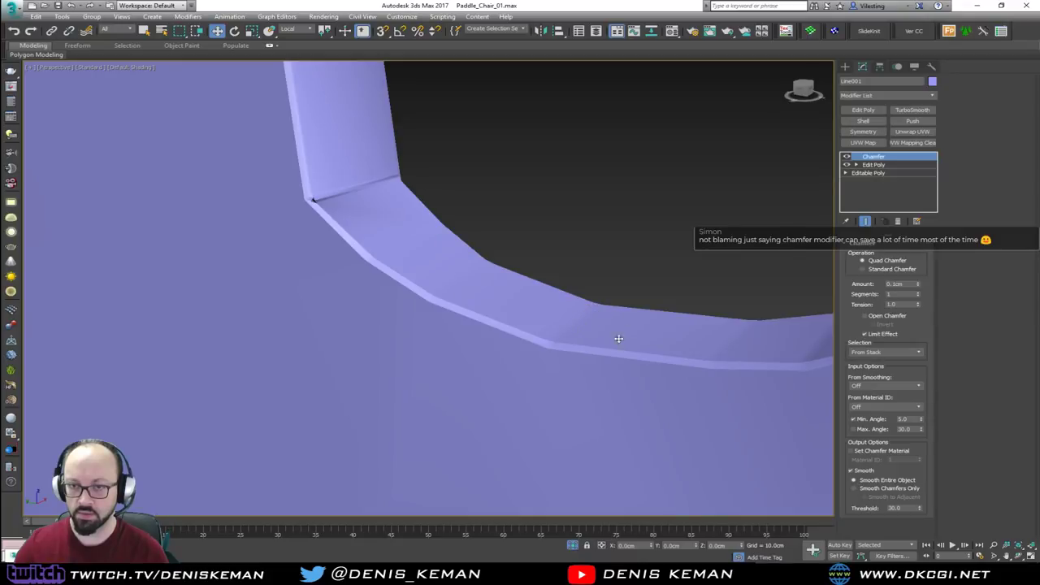
{"action": "key", "text": "F4"}
{"action": "middle_click_drag", "start_coordinate": [785, 341], "coordinate": [678, 339], "text": "alt"}
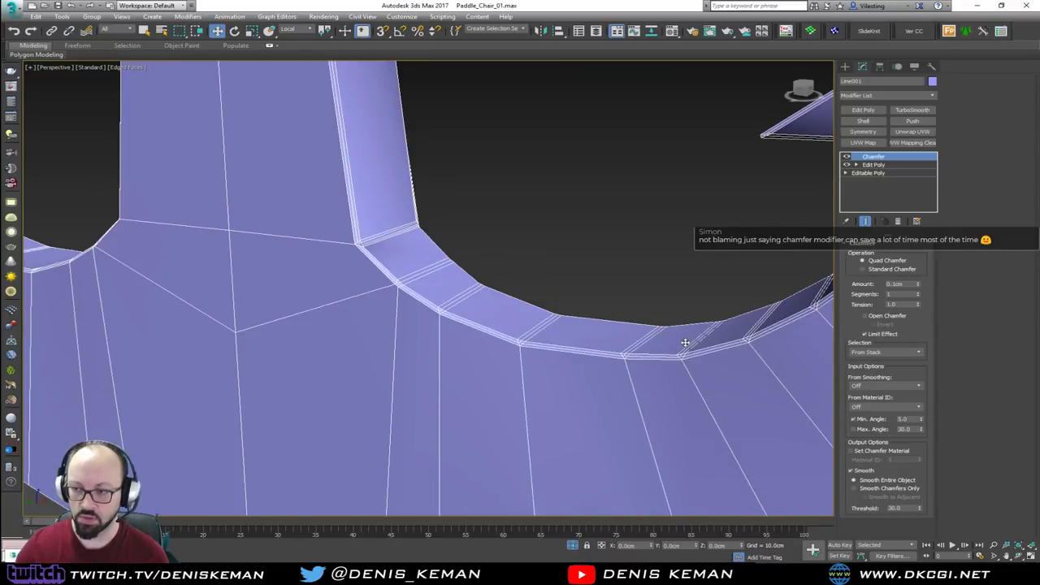
Step: Enable the chamfer's maximum angle limit, try 60, and set it to 15
{"action": "left_click", "coordinate": [873, 430]}
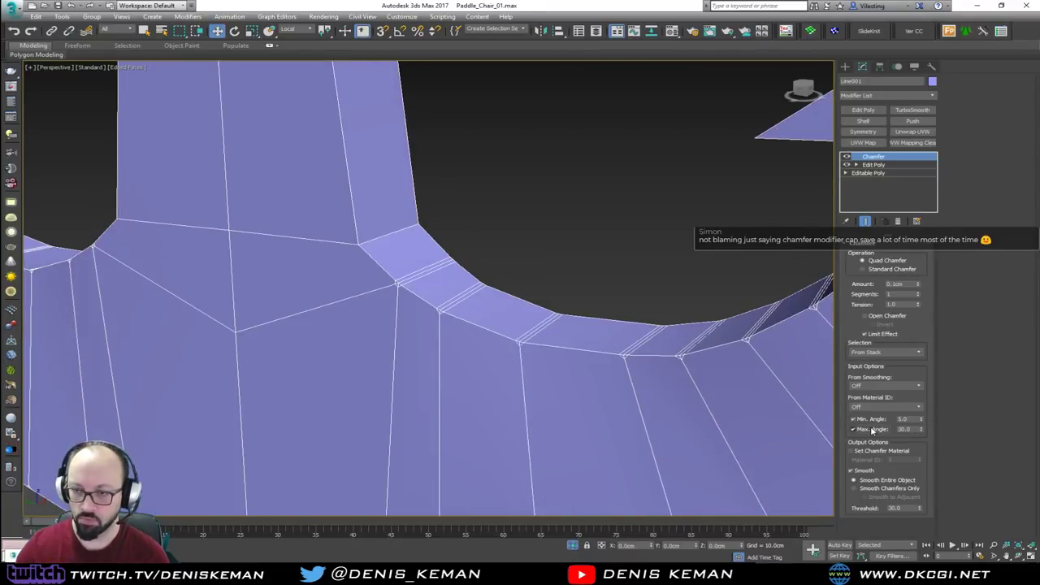
{"action": "left_click_drag", "start_coordinate": [917, 428], "coordinate": [882, 431]}
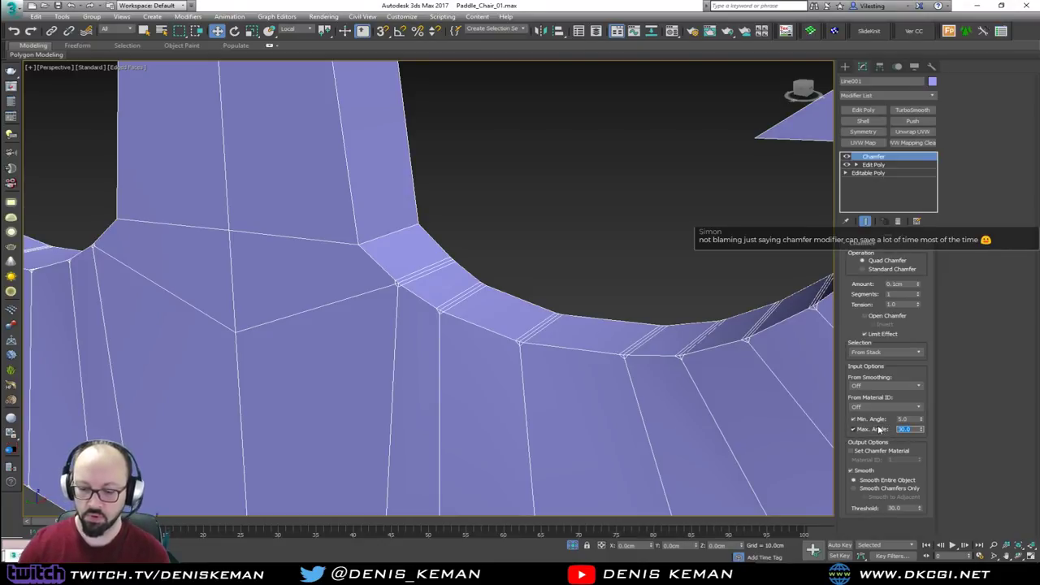
{"action": "key", "text": "Return"}
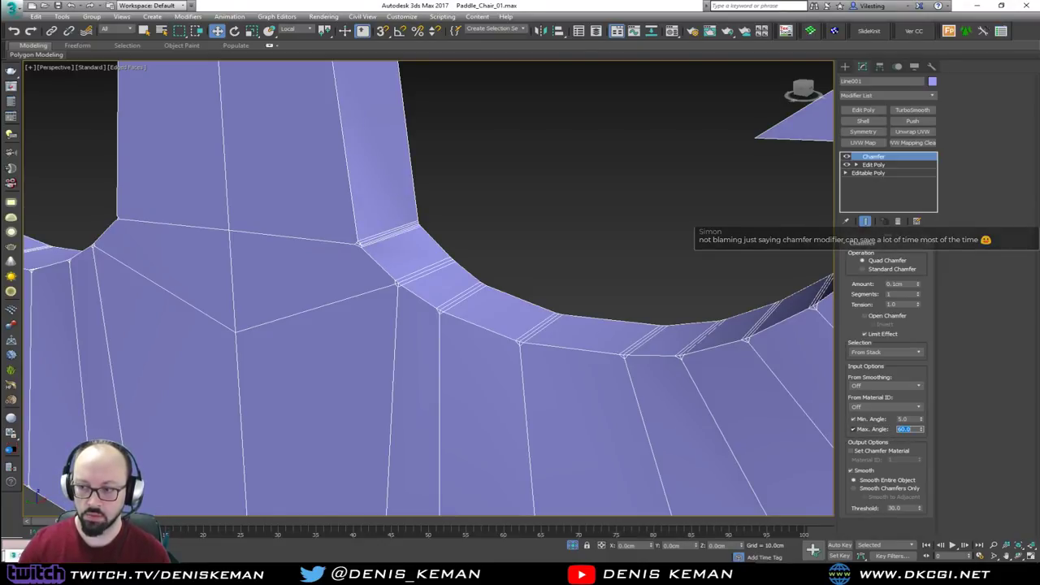
{"action": "type", "text": "15"}
{"action": "key", "text": "Return"}
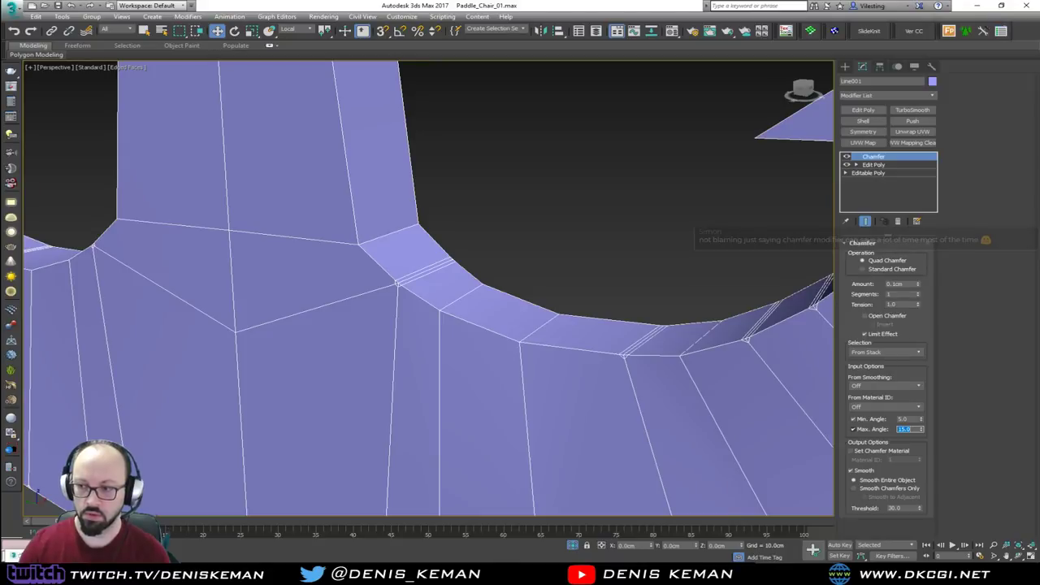
Step: Remove the Chamfer modifier from the anchor and add the left fluke's barb and notch edges to the existing edge selection
{"action": "left_click", "coordinate": [901, 220]}
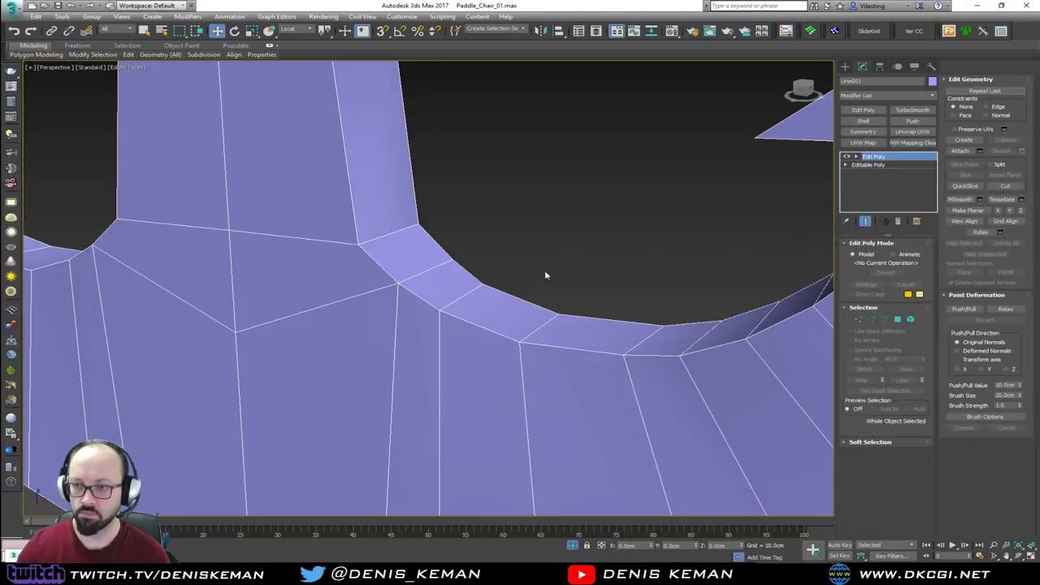
{"action": "scroll", "coordinate": [458, 298], "scroll_direction": "down", "scroll_amount": 6}
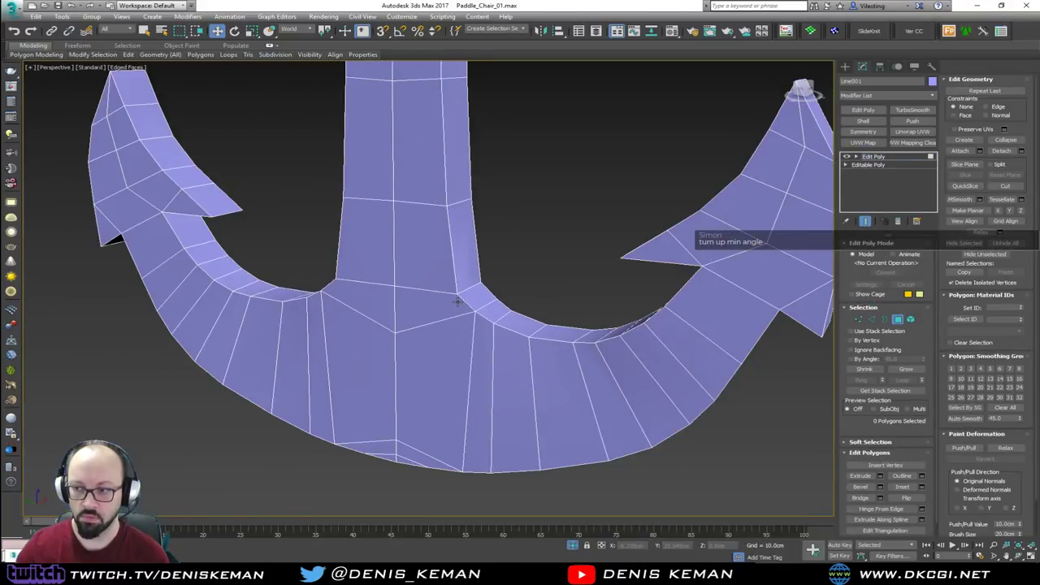
{"action": "key", "text": "2"}
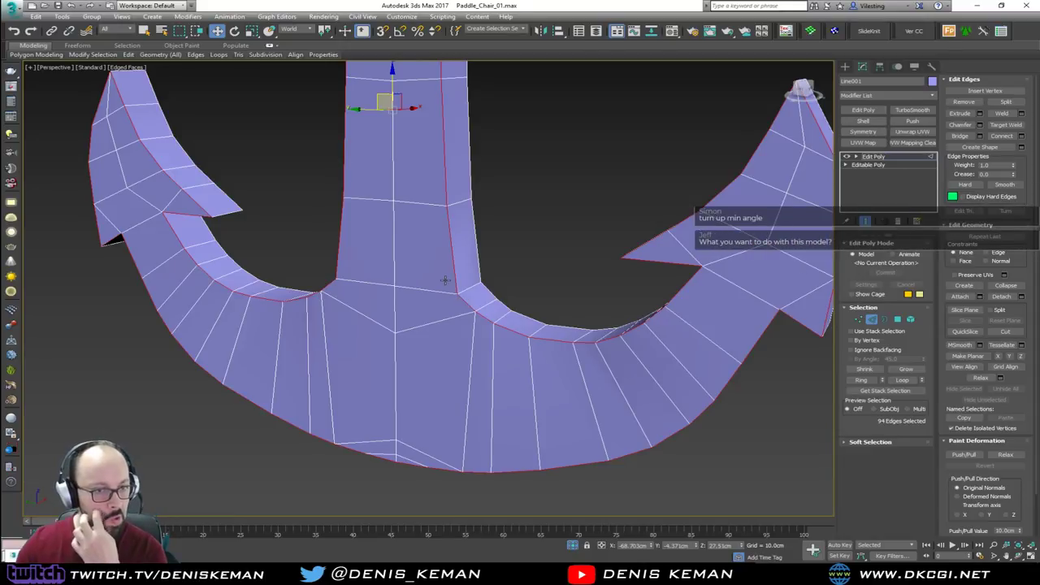
{"action": "middle_click_drag", "start_coordinate": [422, 295], "coordinate": [342, 304], "text": "alt"}
{"action": "left_click", "coordinate": [287, 322], "text": "ctrl"}
{"action": "left_click", "coordinate": [326, 324], "text": "ctrl"}
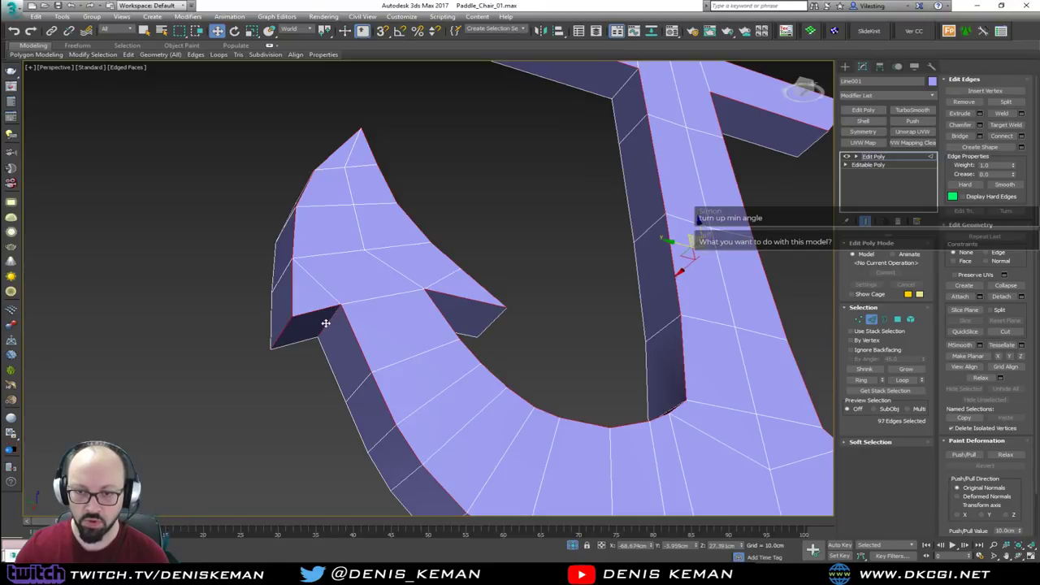
{"action": "middle_click_drag", "start_coordinate": [414, 324], "coordinate": [325, 332], "text": "alt"}
{"action": "left_click", "coordinate": [516, 456], "text": "ctrl"}
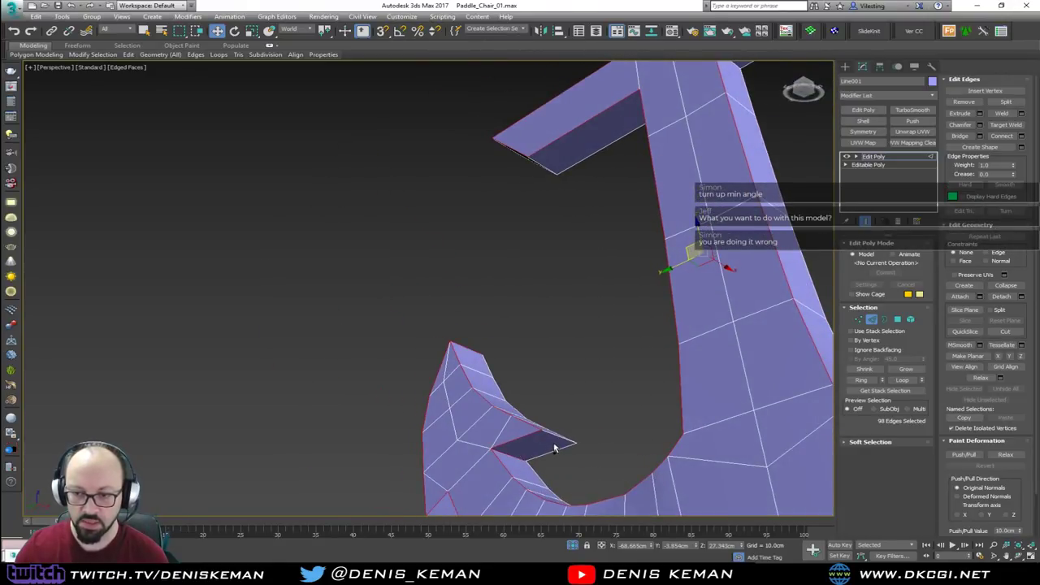
{"action": "left_click", "coordinate": [555, 448], "text": "ctrl"}
Step: Add the matching barb and notch edges on the right fluke to the edge selection
{"action": "middle_click_drag", "start_coordinate": [555, 448], "coordinate": [377, 365]}
{"action": "middle_click_drag", "start_coordinate": [524, 283], "coordinate": [612, 297], "text": "alt"}
{"action": "left_click", "coordinate": [576, 328], "text": "ctrl"}
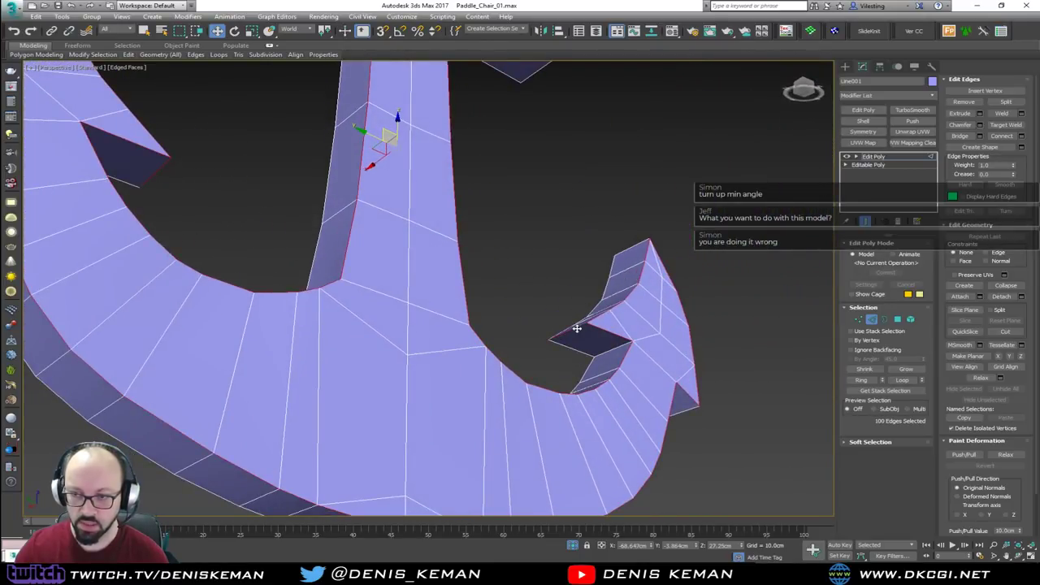
{"action": "left_click", "coordinate": [622, 347], "text": "ctrl"}
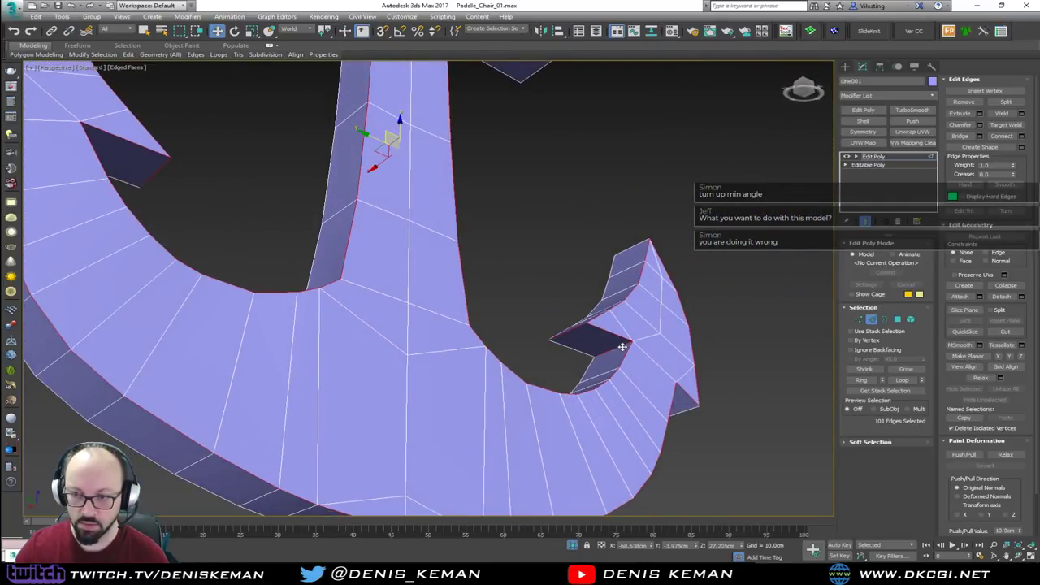
{"action": "left_click", "coordinate": [687, 416], "text": "ctrl"}
{"action": "middle_click_drag", "start_coordinate": [688, 409], "coordinate": [504, 479], "text": "alt"}
{"action": "left_click", "coordinate": [524, 242], "text": "ctrl"}
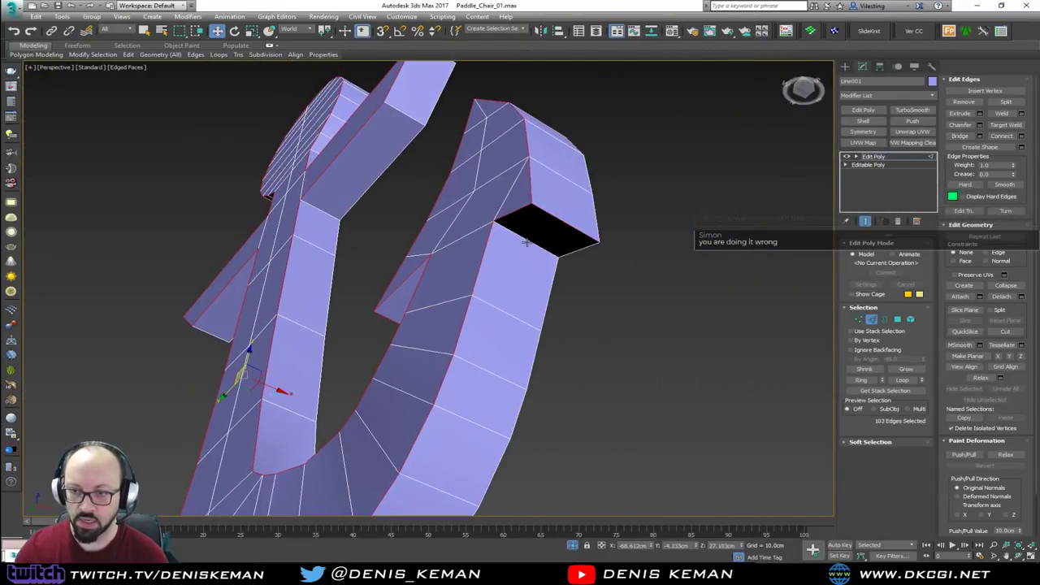
{"action": "middle_click_drag", "start_coordinate": [525, 234], "coordinate": [452, 274], "text": "alt"}
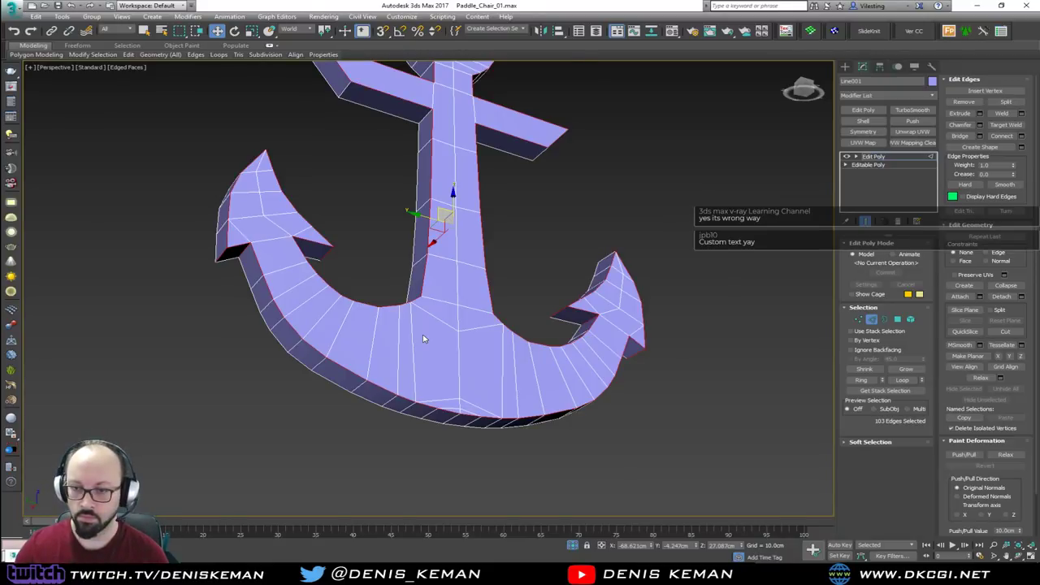
Step: Chamfer the selected anchor outline edges in the Edit Poly with an amount of 0.1 cm
{"action": "scroll", "coordinate": [423, 339], "scroll_direction": "up", "scroll_amount": 3}
{"action": "middle_click_drag", "start_coordinate": [328, 318], "coordinate": [442, 342]}
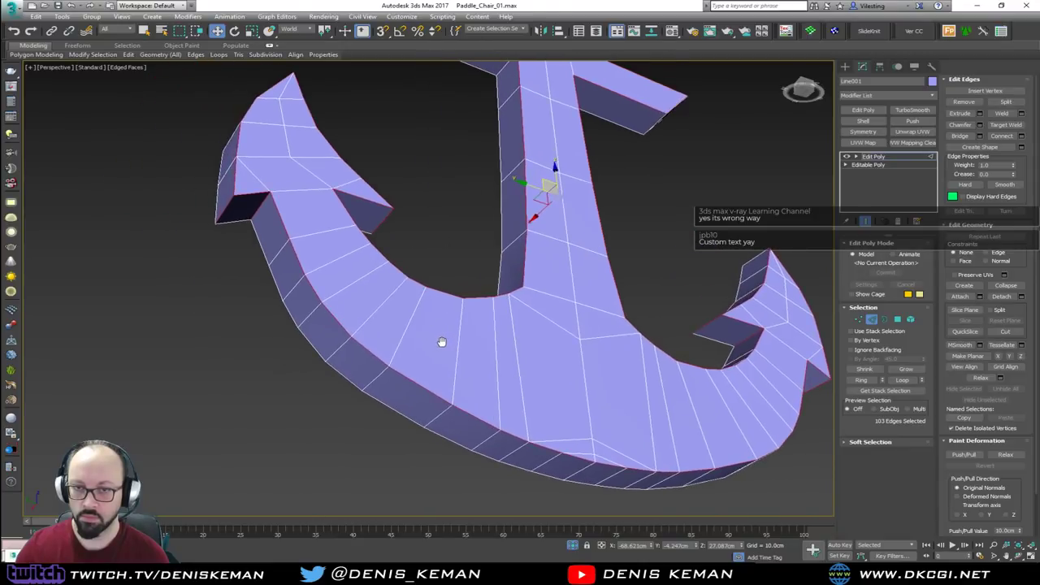
{"action": "left_click", "coordinate": [980, 124]}
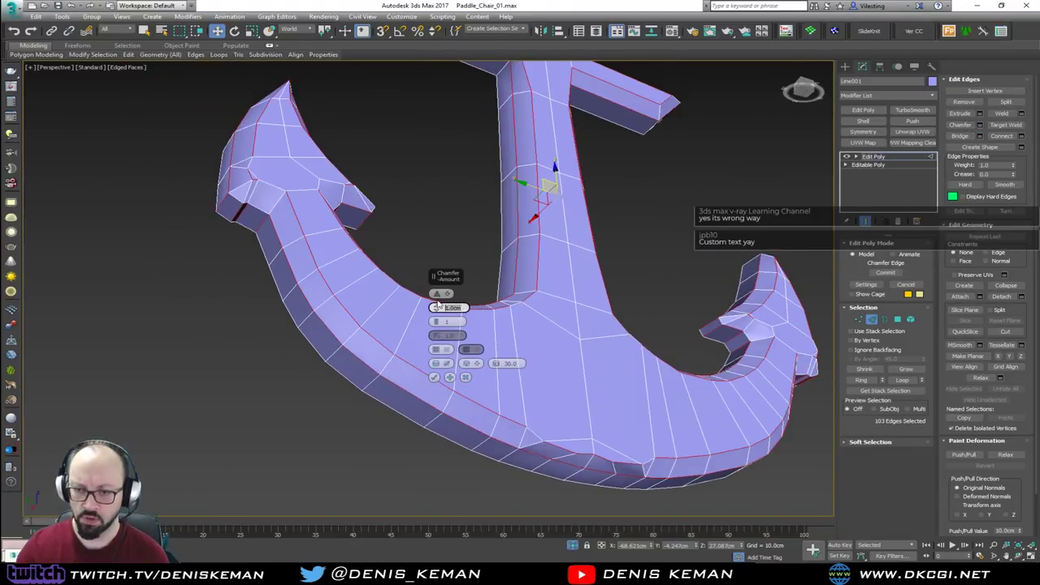
{"action": "type", "text": "0.1"}
{"action": "key", "text": "Return"}
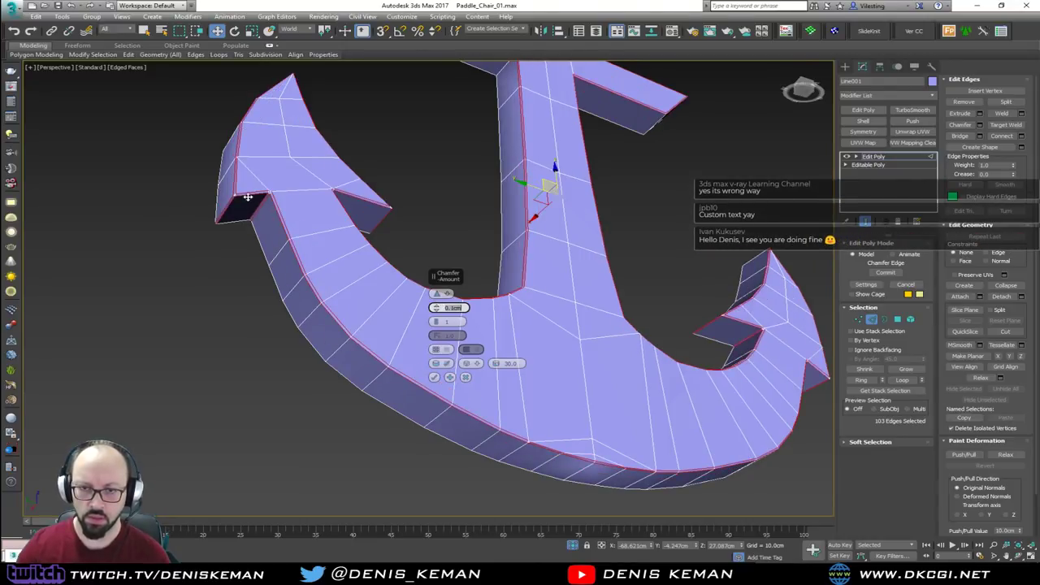
Step: Switch the edge chamfer to the quad type with tension 0.5, check the bevel around the left fluke, and apply it
{"action": "scroll", "coordinate": [248, 196], "scroll_direction": "up", "scroll_amount": 5}
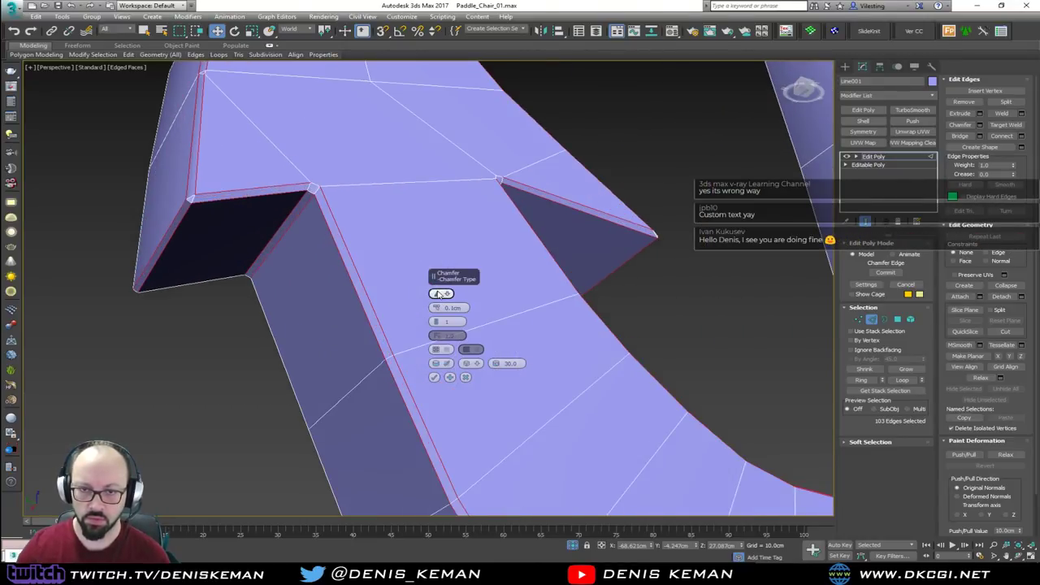
{"action": "left_click", "coordinate": [442, 293]}
{"action": "left_click", "coordinate": [441, 303]}
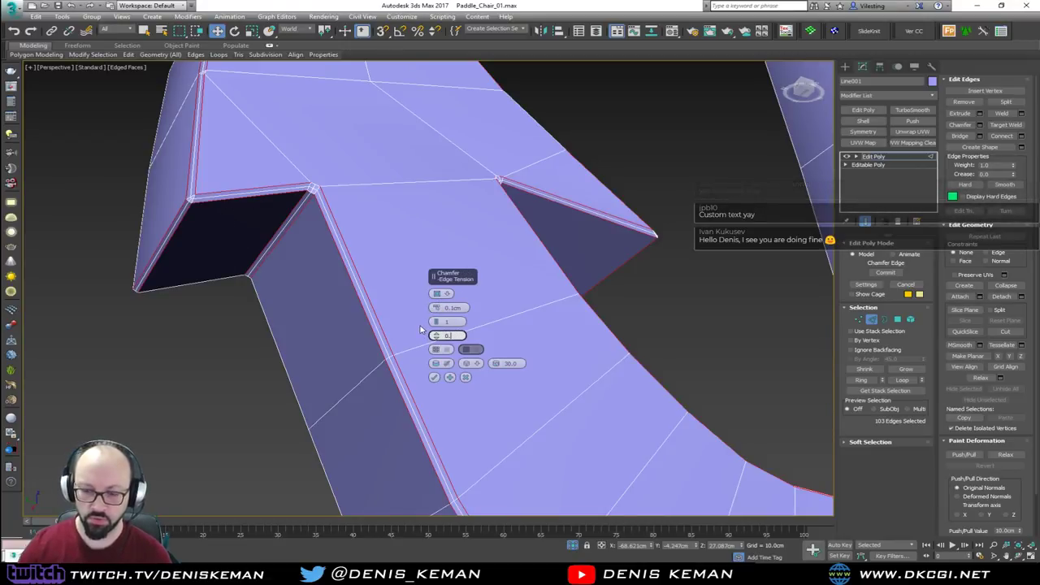
{"action": "type", "text": "5"}
{"action": "middle_click_drag", "start_coordinate": [353, 180], "coordinate": [392, 233], "text": "alt"}
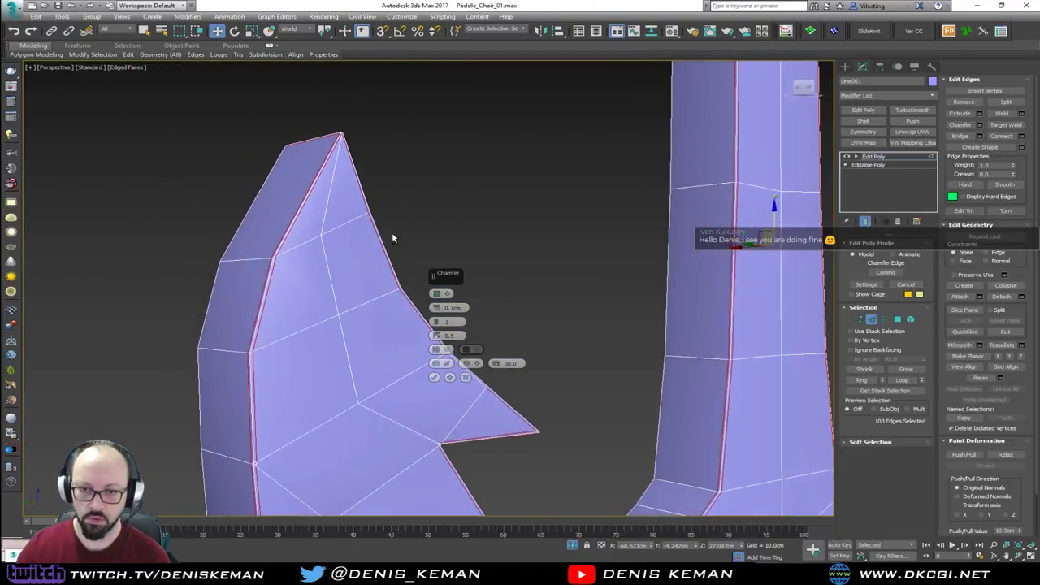
{"action": "scroll", "coordinate": [257, 463], "scroll_direction": "up", "scroll_amount": 6}
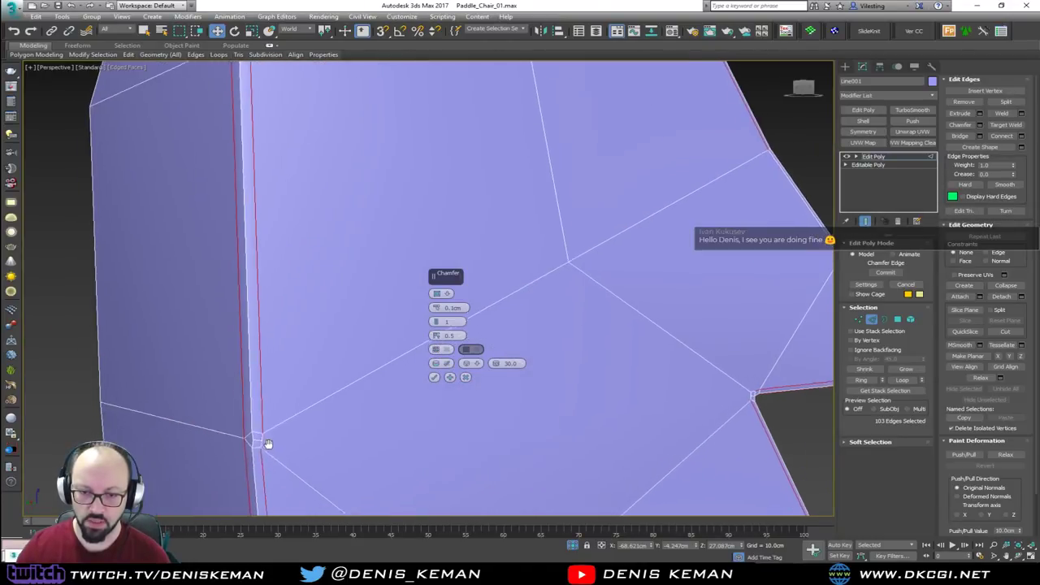
{"action": "middle_click_drag", "start_coordinate": [286, 366], "coordinate": [200, 307]}
{"action": "scroll", "coordinate": [207, 307], "scroll_direction": "down", "scroll_amount": 3}
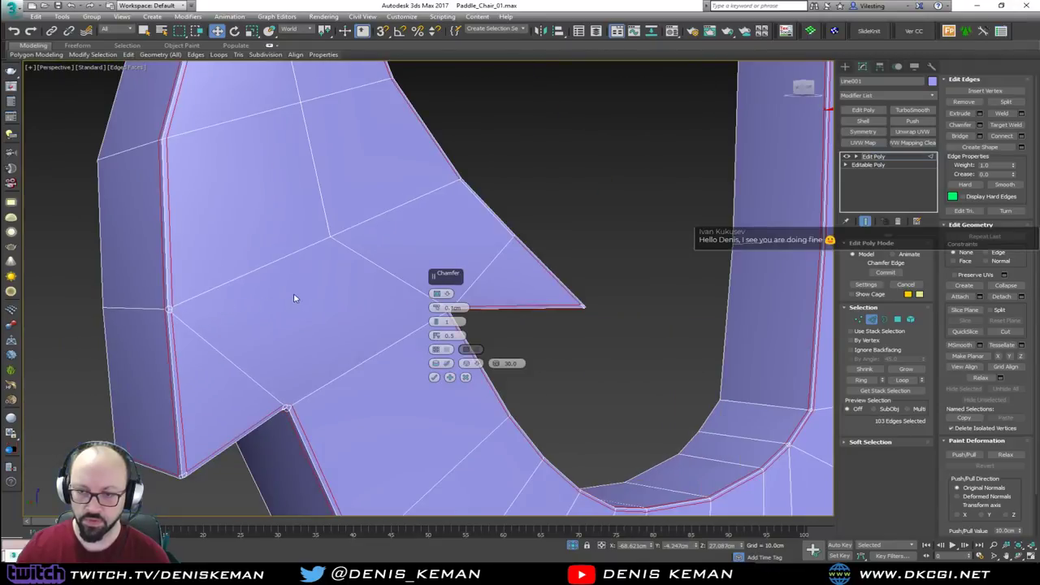
{"action": "middle_click_drag", "start_coordinate": [296, 298], "coordinate": [254, 257], "text": "alt"}
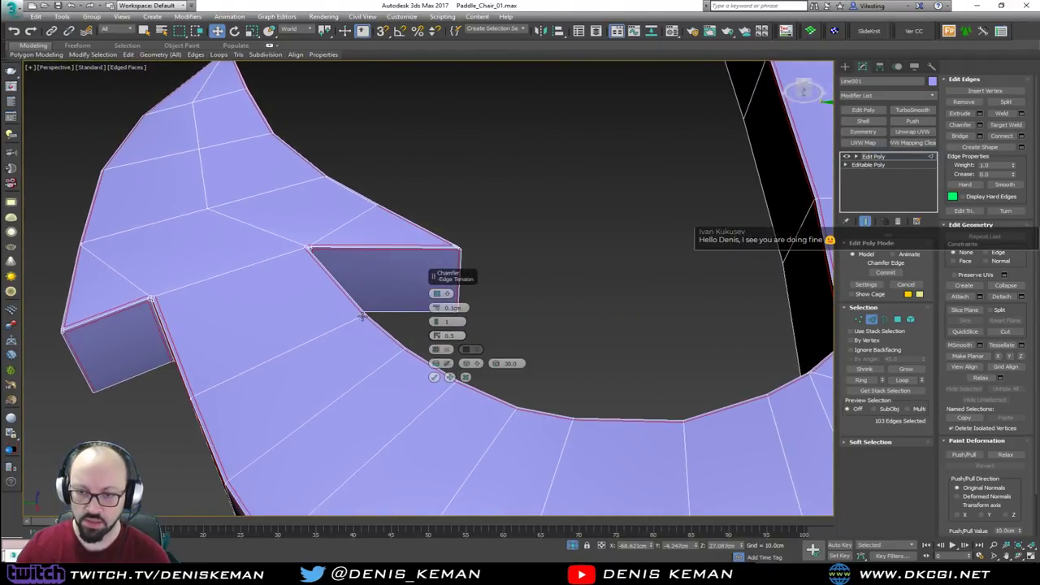
{"action": "middle_click_drag", "start_coordinate": [444, 324], "coordinate": [338, 283], "text": "alt"}
{"action": "middle_click_drag", "start_coordinate": [210, 312], "coordinate": [423, 268]}
{"action": "left_click", "coordinate": [433, 377]}
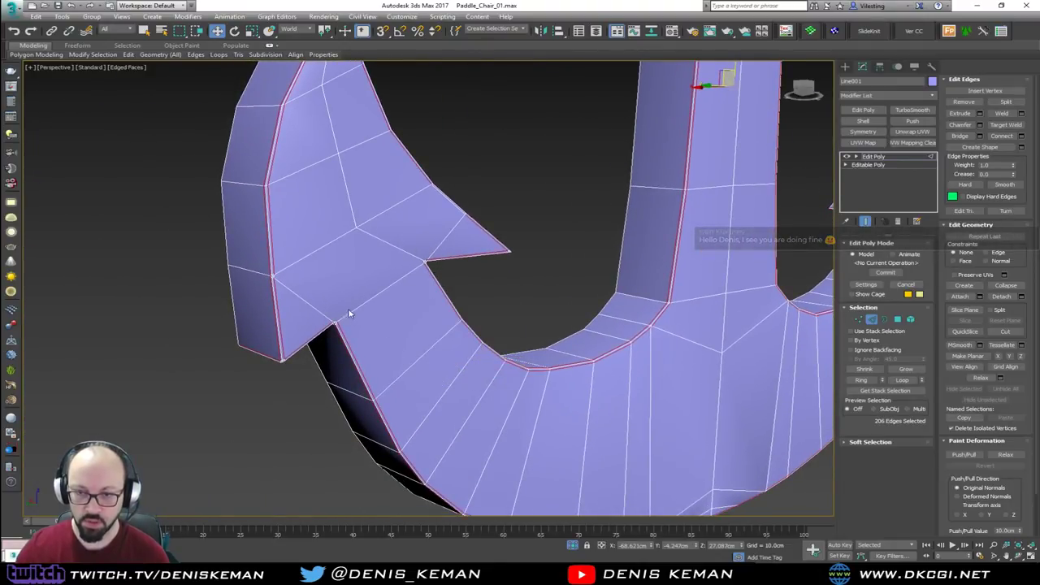
Step: Connect bevel corner vertices across the left fluke's front face, between the two notches and from the outer edge to the inner notch
{"action": "scroll", "coordinate": [304, 283], "scroll_direction": "up", "scroll_amount": 3}
{"action": "key", "text": "1"}
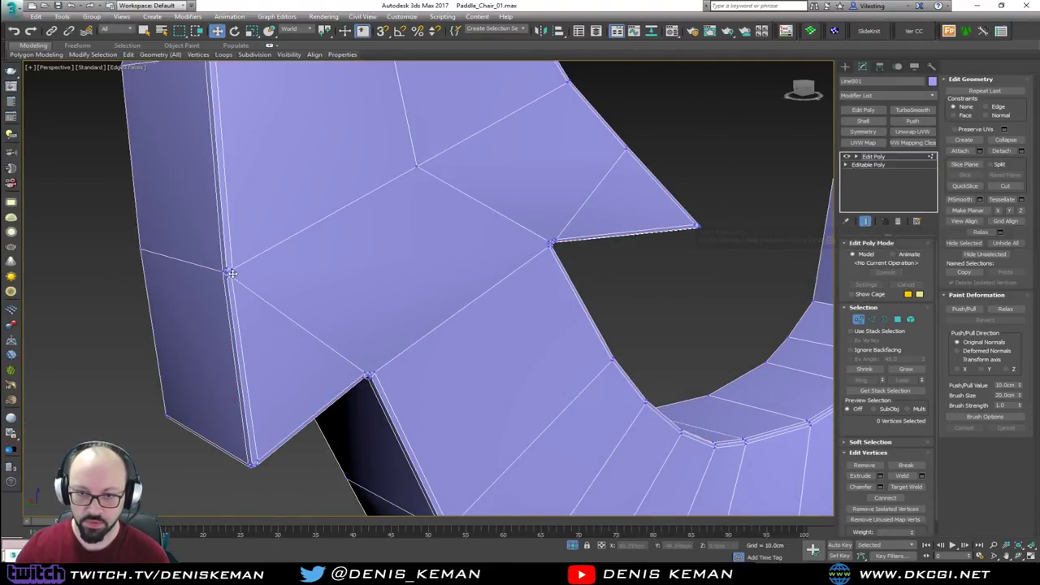
{"action": "left_click", "coordinate": [228, 270]}
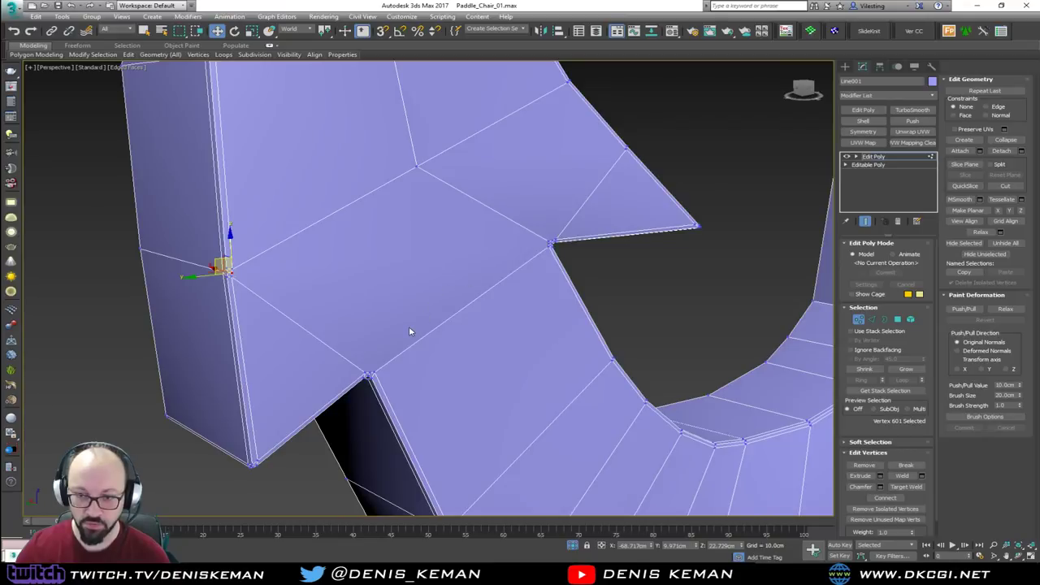
{"action": "scroll", "coordinate": [409, 329], "scroll_direction": "up", "scroll_amount": 2}
{"action": "left_click", "coordinate": [348, 395]}
{"action": "middle_click_drag", "start_coordinate": [348, 395], "coordinate": [629, 277], "text": "alt"}
{"action": "left_click", "coordinate": [659, 268], "text": "ctrl"}
{"action": "scroll", "coordinate": [664, 324], "scroll_direction": "up", "scroll_amount": 3}
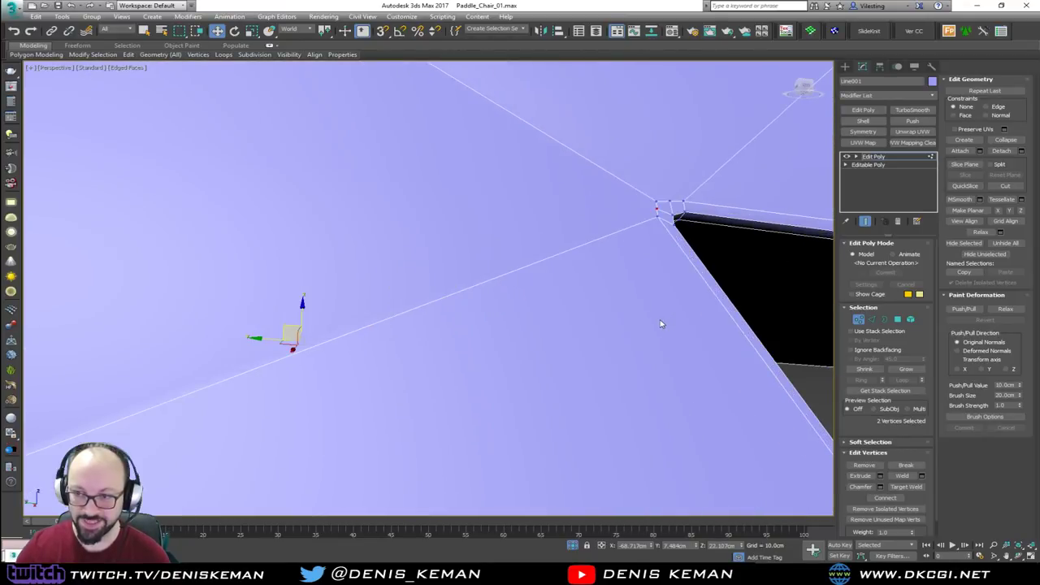
{"action": "scroll", "coordinate": [416, 257], "scroll_direction": "down", "scroll_amount": 3}
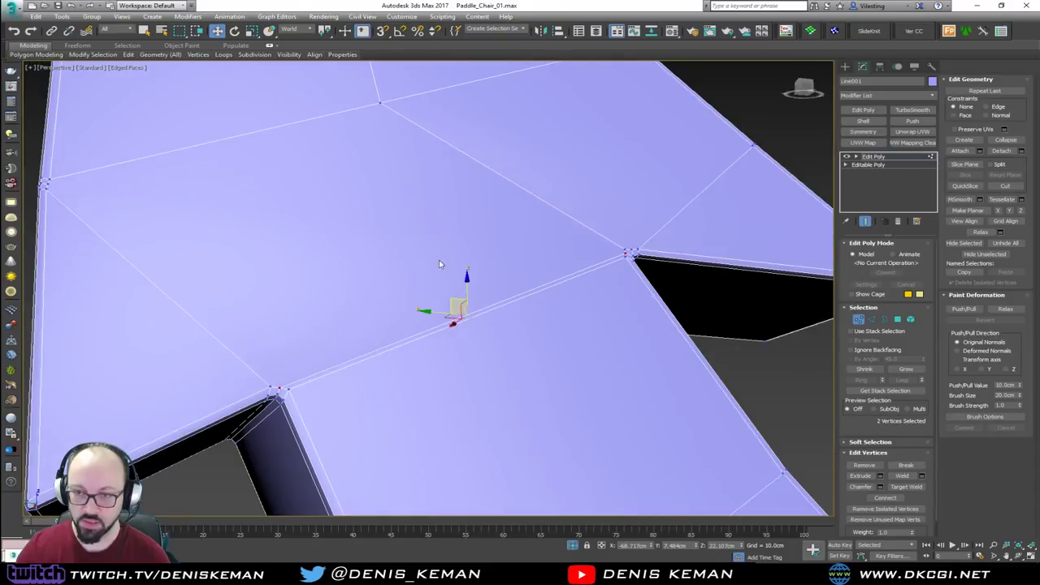
{"action": "left_click", "coordinate": [49, 184]}
{"action": "left_click", "coordinate": [626, 253], "text": "ctrl"}
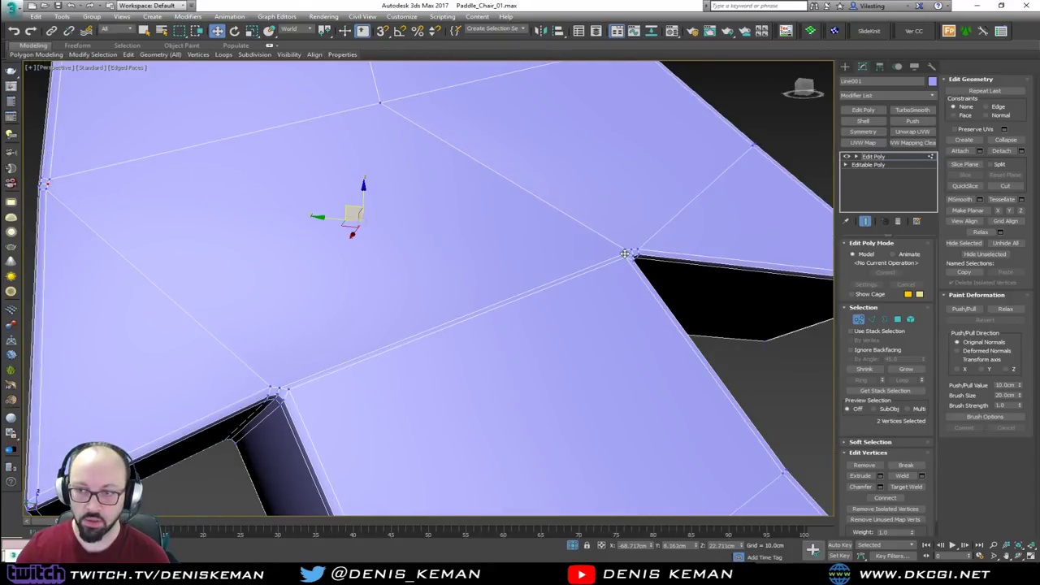
Step: Examine the bevel topology at the left fluke's tip and inner notch and along the anchor's bottom edge
{"action": "middle_click_drag", "start_coordinate": [551, 230], "coordinate": [426, 315], "text": "alt"}
{"action": "middle_click_drag", "start_coordinate": [476, 219], "coordinate": [460, 168], "text": "alt"}
{"action": "scroll", "coordinate": [457, 91], "scroll_direction": "up", "scroll_amount": 3}
{"action": "scroll", "coordinate": [458, 92], "scroll_direction": "up", "scroll_amount": 3}
{"action": "middle_click_drag", "start_coordinate": [463, 226], "coordinate": [383, 157]}
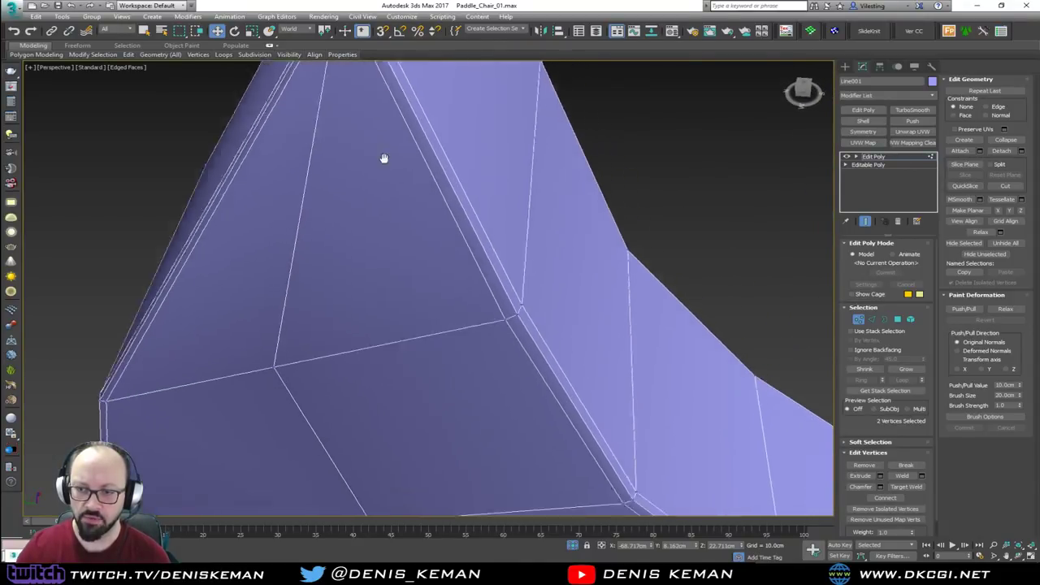
{"action": "scroll", "coordinate": [383, 158], "scroll_direction": "down", "scroll_amount": 3}
{"action": "middle_click_drag", "start_coordinate": [486, 277], "coordinate": [276, 117]}
{"action": "scroll", "coordinate": [276, 117], "scroll_direction": "down", "scroll_amount": 1}
{"action": "middle_click_drag", "start_coordinate": [370, 217], "coordinate": [345, 151], "text": "alt"}
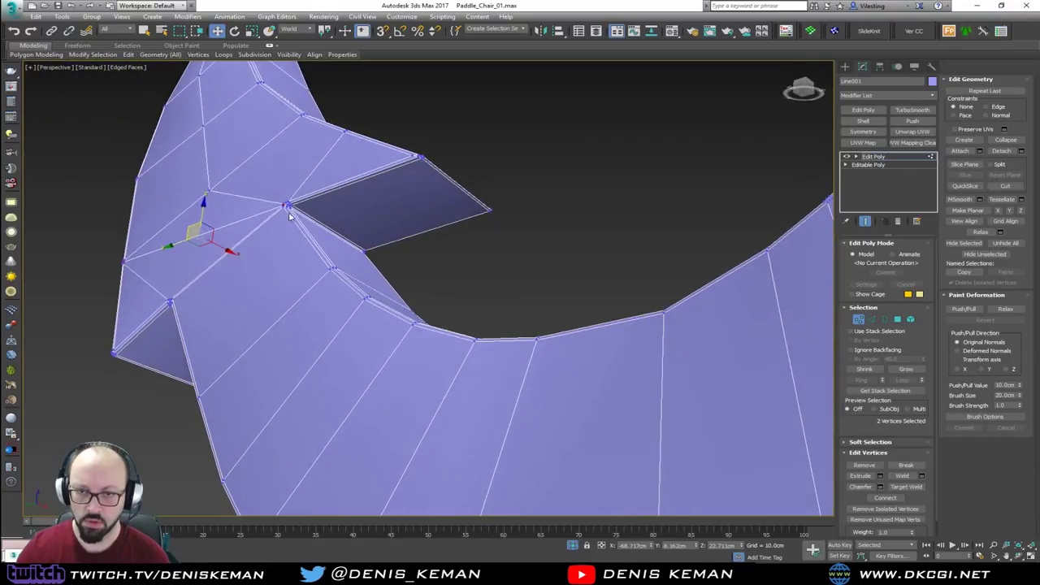
{"action": "scroll", "coordinate": [291, 210], "scroll_direction": "up", "scroll_amount": 4}
{"action": "scroll", "coordinate": [307, 259], "scroll_direction": "down", "scroll_amount": 3}
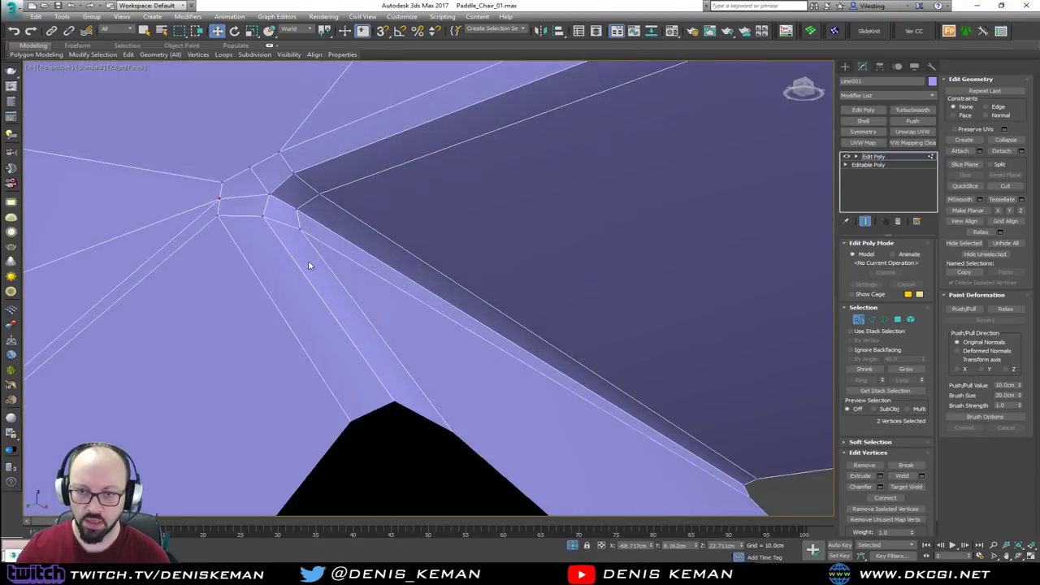
{"action": "middle_click_drag", "start_coordinate": [309, 262], "coordinate": [280, 203], "text": "alt"}
{"action": "scroll", "coordinate": [389, 251], "scroll_direction": "down", "scroll_amount": 5}
{"action": "middle_click_drag", "start_coordinate": [388, 250], "coordinate": [200, 184]}
{"action": "middle_click_drag", "start_coordinate": [313, 198], "coordinate": [403, 234], "text": "alt"}
{"action": "scroll", "coordinate": [423, 374], "scroll_direction": "up", "scroll_amount": 5}
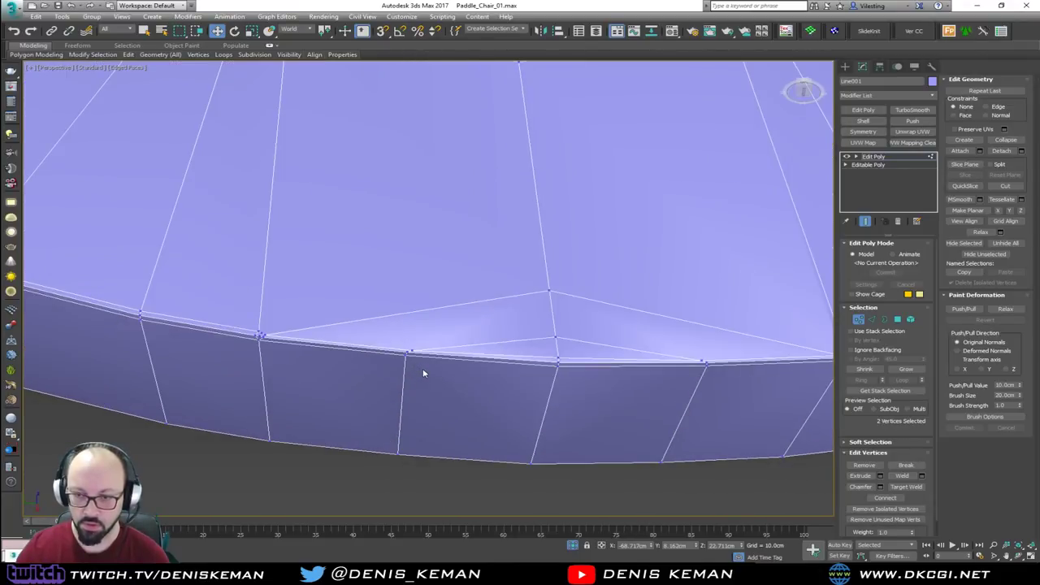
{"action": "middle_click_drag", "start_coordinate": [343, 337], "coordinate": [242, 288]}
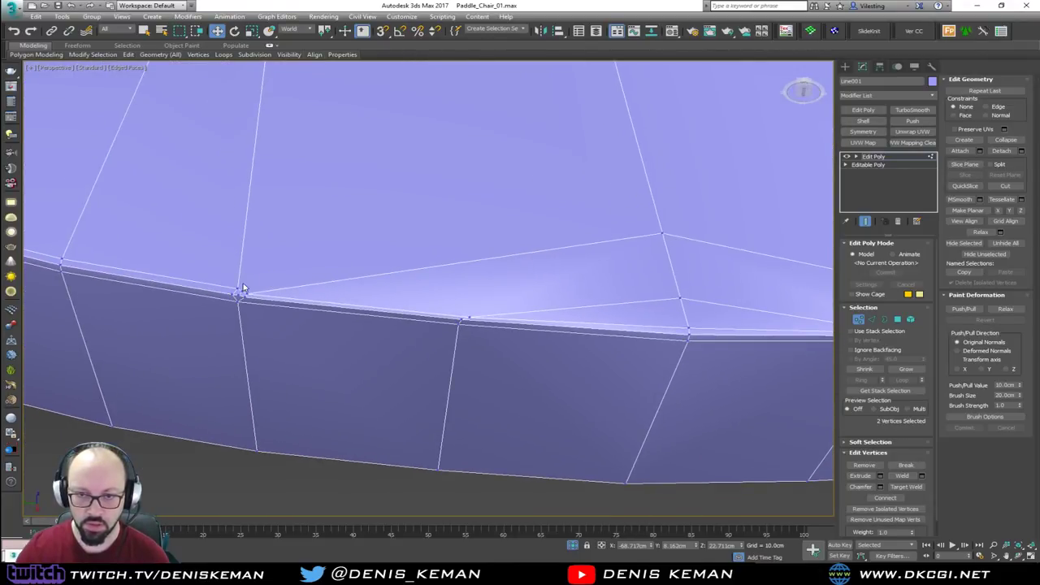
Step: Remove the four slanted edges forming the two peaks on the front face at the anchor's bottom centre, including their leftover vertices
{"action": "key", "text": "2"}
{"action": "double_click", "coordinate": [626, 304]}
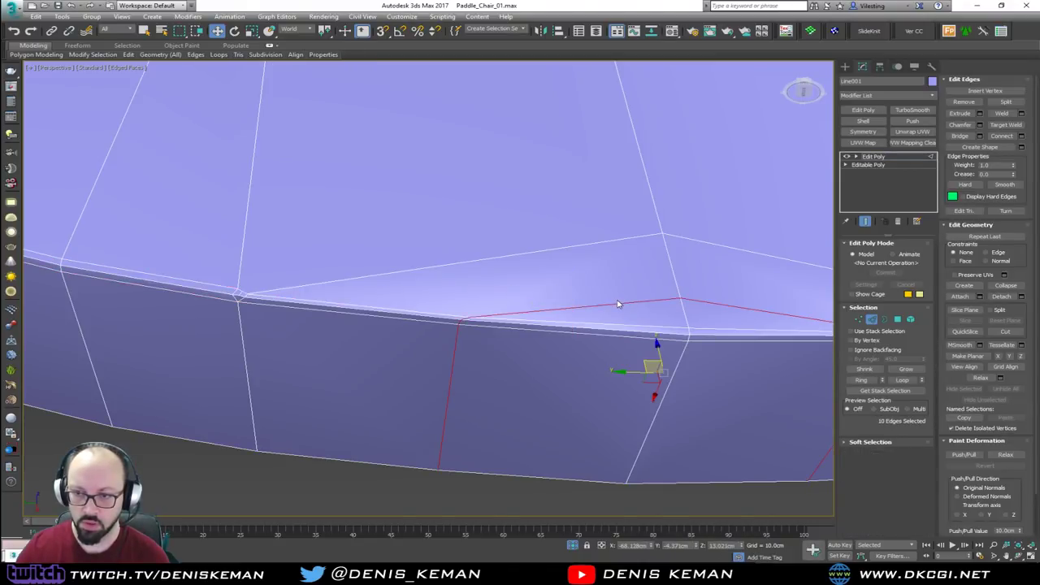
{"action": "left_click", "coordinate": [620, 303]}
{"action": "left_click", "coordinate": [728, 307], "text": "ctrl"}
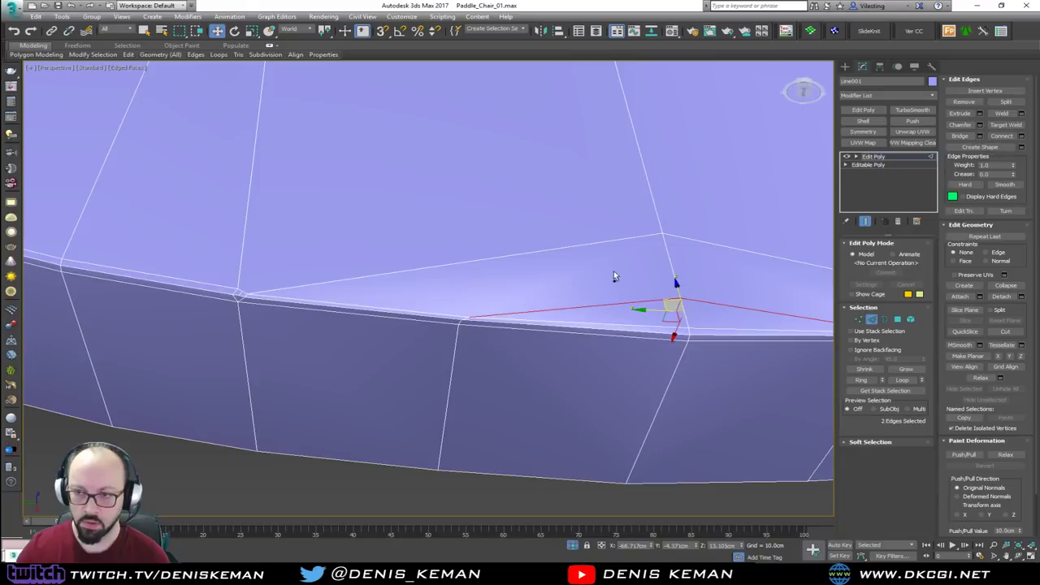
{"action": "left_click", "coordinate": [576, 246], "text": "ctrl"}
{"action": "middle_click_drag", "start_coordinate": [732, 249], "coordinate": [388, 241]}
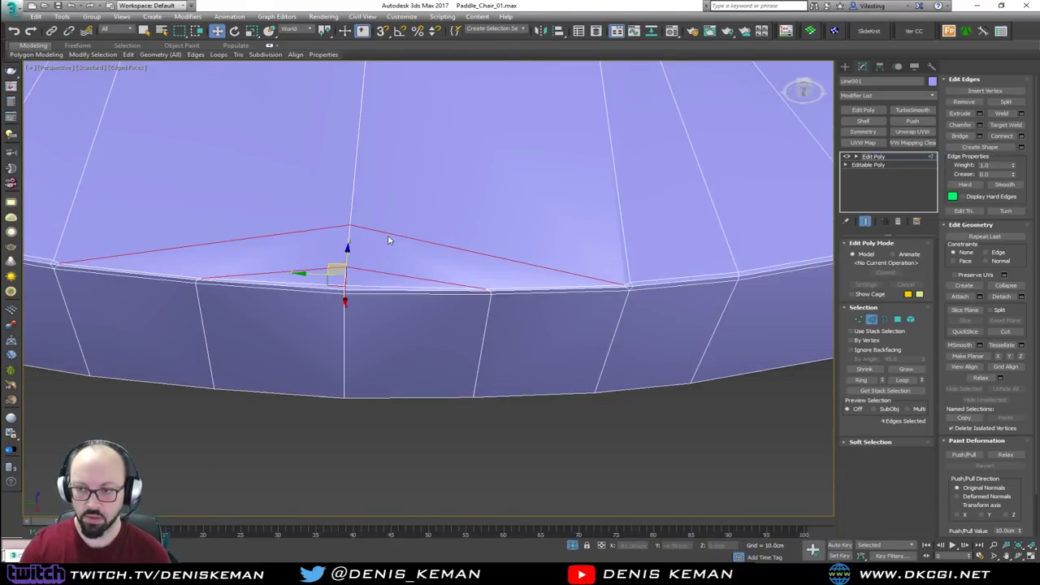
{"action": "key", "text": "ctrl+BackSpace"}
Step: Connect the front face's centre vertex below the shaft to the bottom-edge vertices immediately on either side of the centre line
{"action": "scroll", "coordinate": [293, 253], "scroll_direction": "down", "scroll_amount": 3}
{"action": "key", "text": "1"}
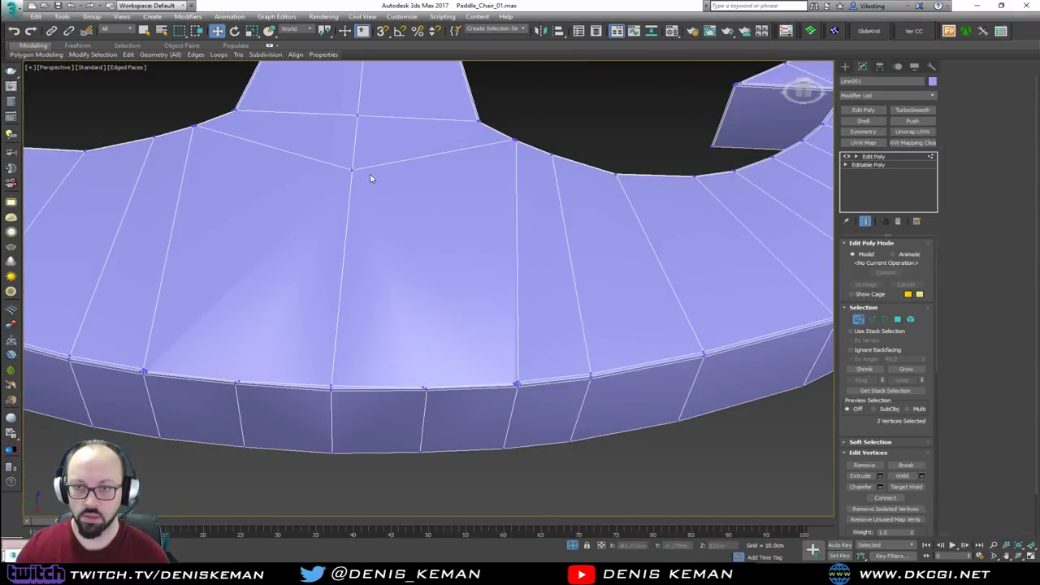
{"action": "left_click", "coordinate": [355, 168]}
{"action": "left_click", "coordinate": [422, 387], "text": "ctrl"}
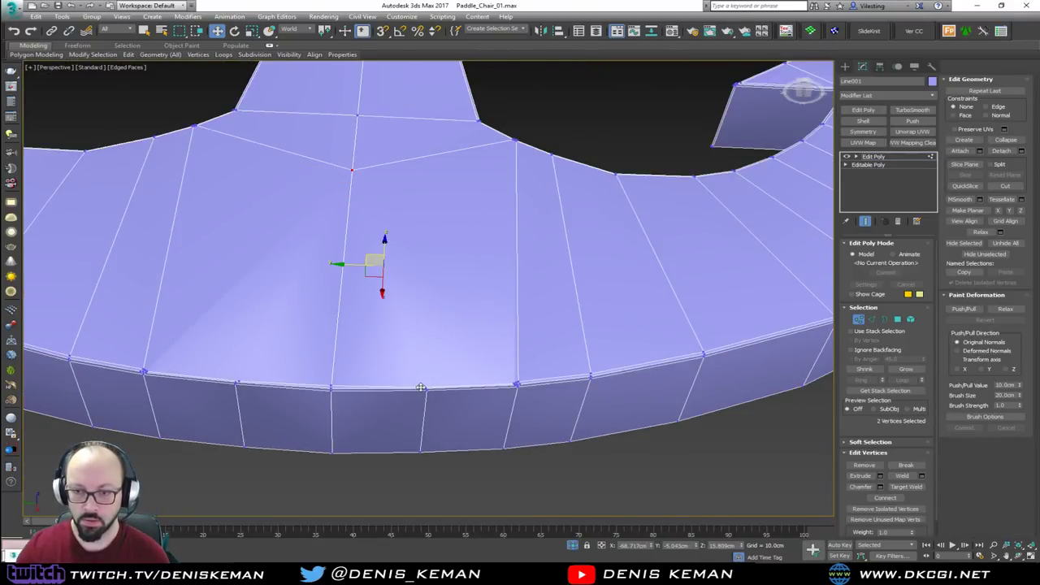
{"action": "left_click", "coordinate": [241, 381]}
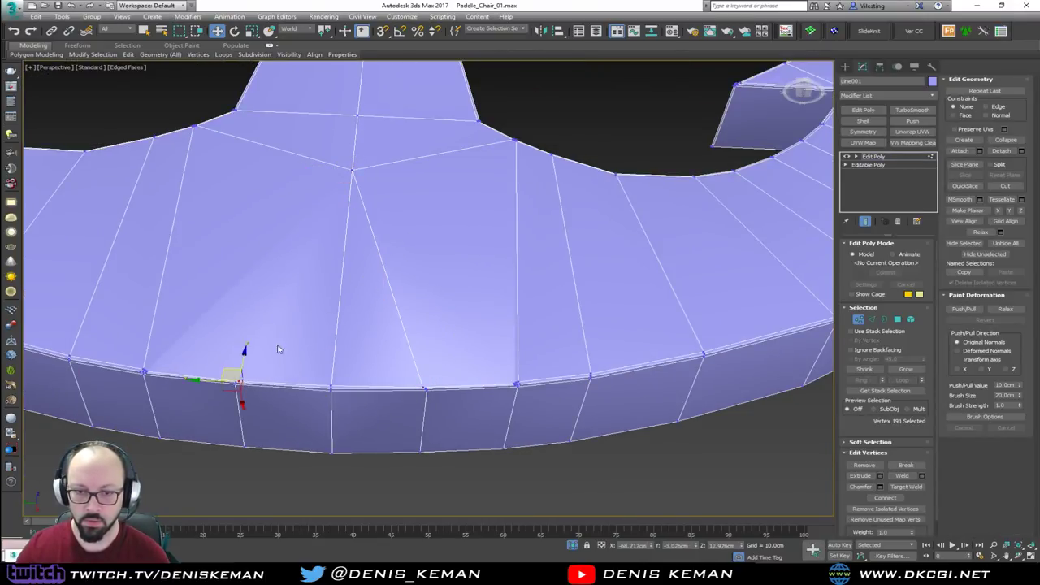
{"action": "left_click", "coordinate": [352, 170], "text": "ctrl"}
Step: Connect the same centre vertex to the two outer bevel corner vertices on the bottom edge, completing the fan of edges
{"action": "left_click", "coordinate": [352, 170]}
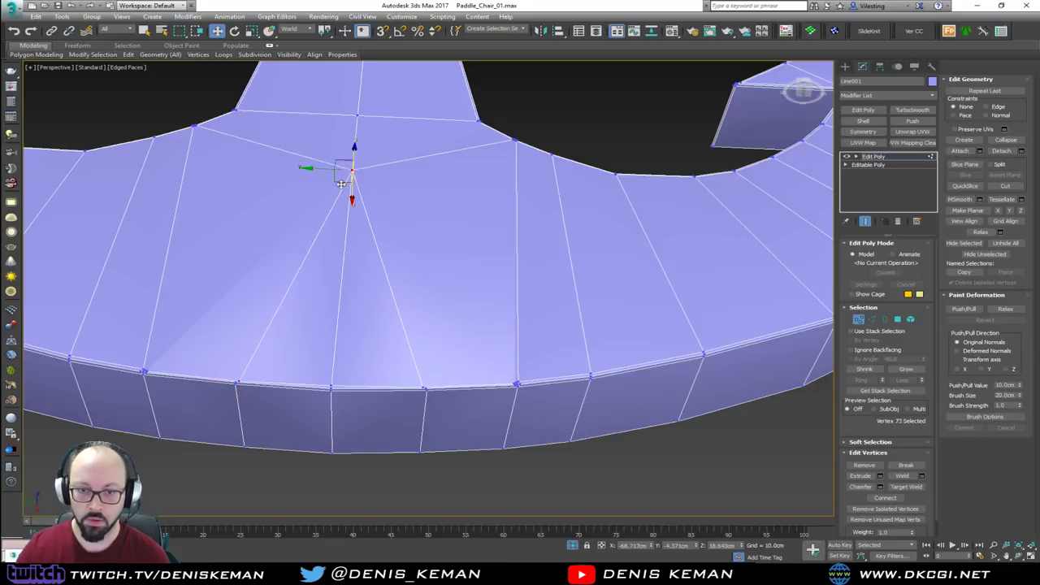
{"action": "scroll", "coordinate": [155, 365], "scroll_direction": "up", "scroll_amount": 3}
{"action": "left_click", "coordinate": [145, 370], "text": "ctrl"}
{"action": "scroll", "coordinate": [240, 265], "scroll_direction": "down", "scroll_amount": 2}
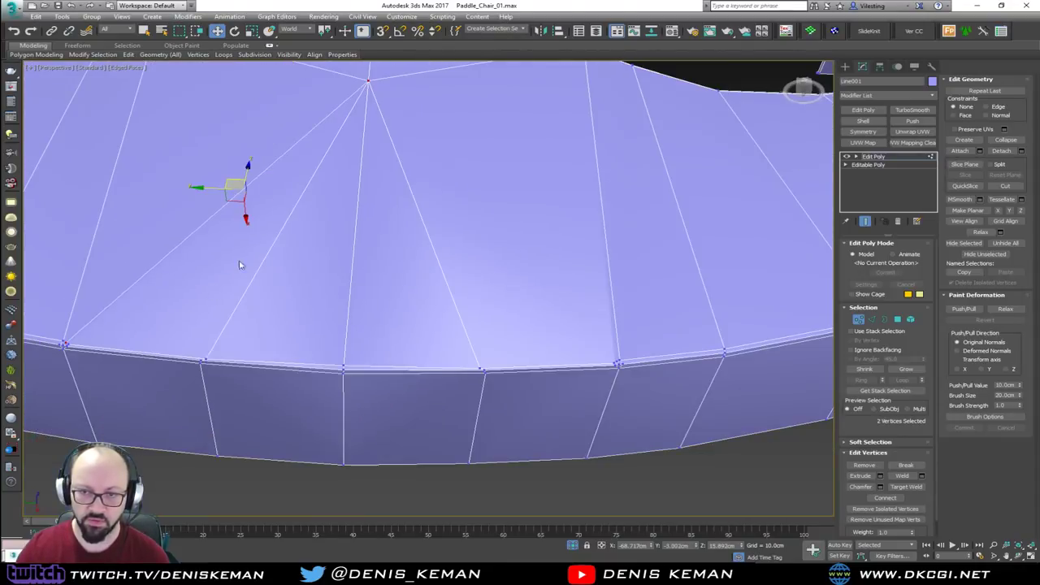
{"action": "left_click", "coordinate": [368, 82]}
{"action": "scroll", "coordinate": [616, 361], "scroll_direction": "up", "scroll_amount": 2}
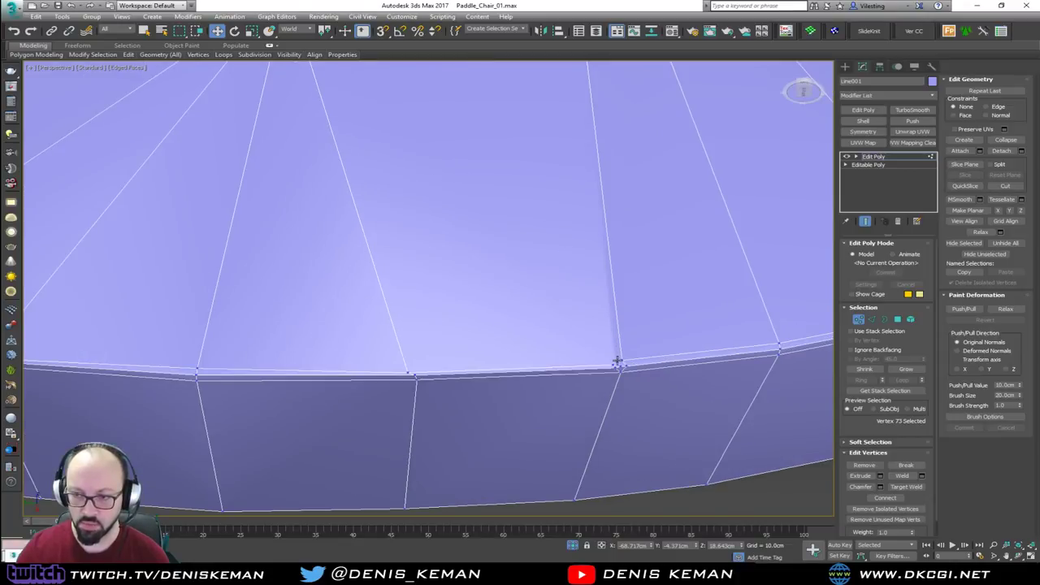
{"action": "left_click", "coordinate": [617, 361], "text": "ctrl"}
{"action": "middle_click_drag", "start_coordinate": [609, 314], "coordinate": [408, 265]}
Step: Clear the smoothing groups on all polygons, auto smooth them at 45, and check the anchor's shading without edges
{"action": "key", "text": "4"}
{"action": "key", "text": "ctrl+a"}
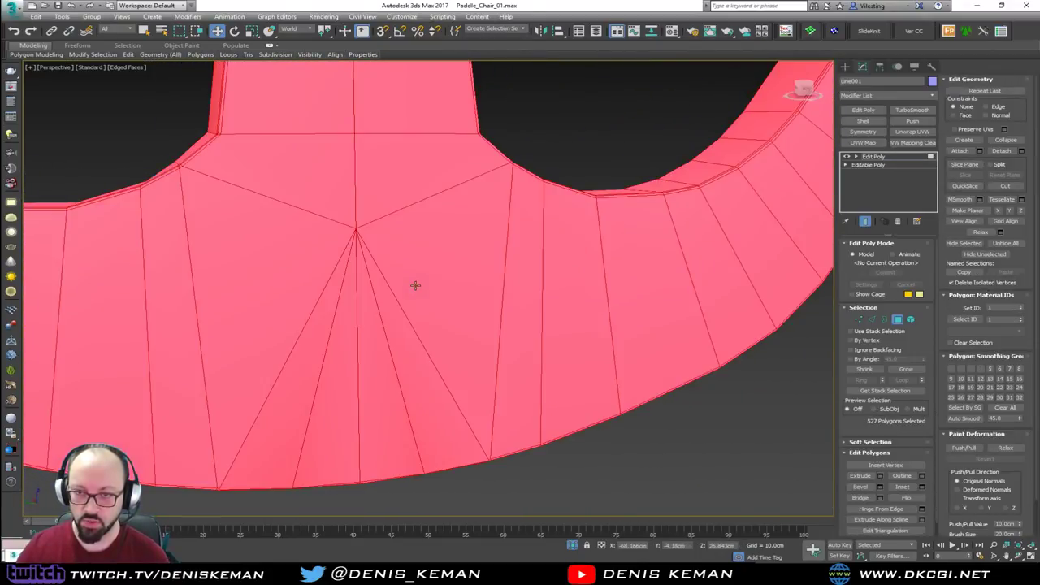
{"action": "left_click", "coordinate": [1006, 409]}
{"action": "left_click", "coordinate": [967, 419]}
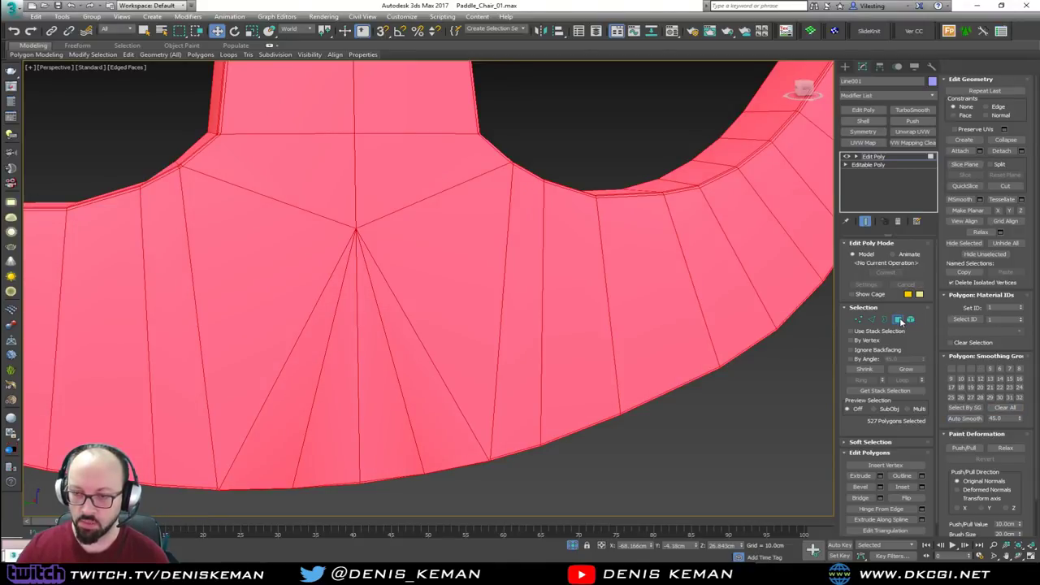
{"action": "left_click", "coordinate": [898, 319]}
{"action": "left_click", "coordinate": [668, 446]}
{"action": "key", "text": "F4"}
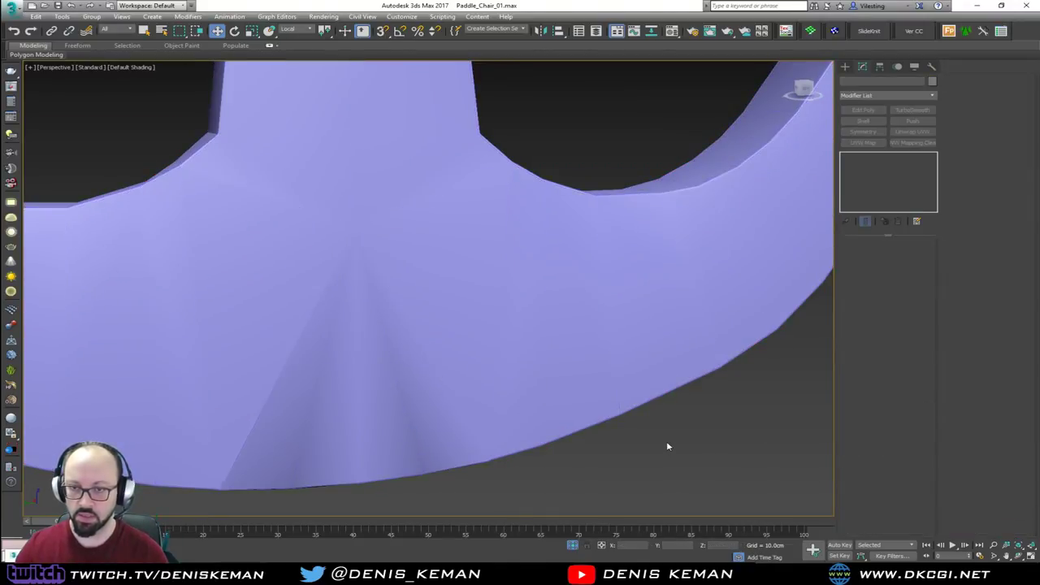
{"action": "scroll", "coordinate": [667, 444], "scroll_direction": "down", "scroll_amount": 10}
{"action": "mouse_move", "coordinate": [515, 406]}
{"action": "middle_mouse_down", "text": "alt"}
{"action": "mouse_move", "coordinate": [547, 453]}
{"action": "mouse_move", "coordinate": [520, 365]}
{"action": "mouse_move", "coordinate": [485, 361]}
{"action": "middle_mouse_up", "text": "alt"}
{"action": "scroll", "coordinate": [485, 360], "scroll_direction": "up", "scroll_amount": 5}
Step: Collapse the three mid-bevel vertices at the fan's left corner on the bottom edge into one vertex
{"action": "left_click", "coordinate": [484, 360]}
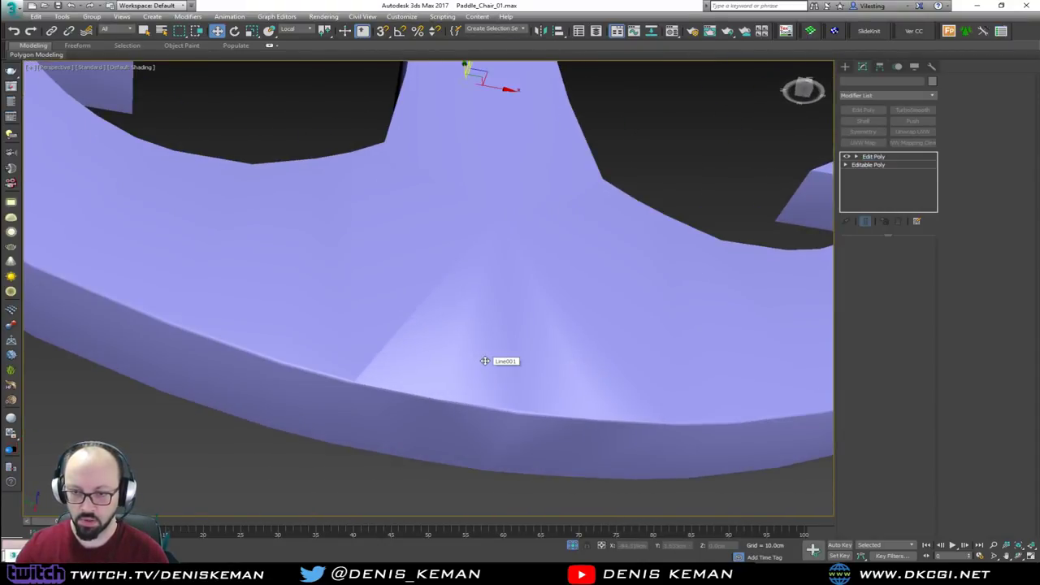
{"action": "key", "text": "F4"}
{"action": "scroll", "coordinate": [366, 374], "scroll_direction": "up", "scroll_amount": 5}
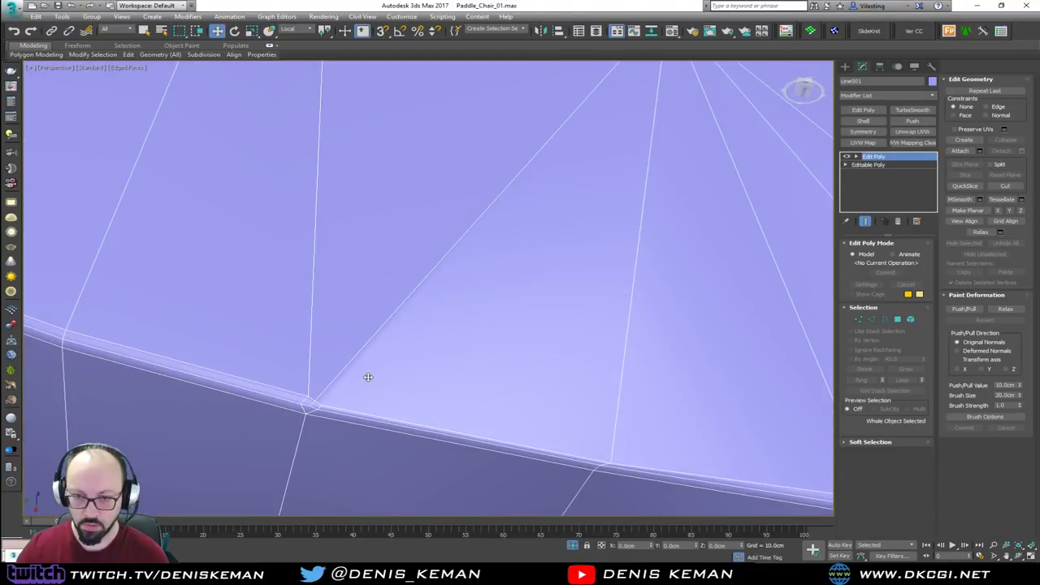
{"action": "middle_click_drag", "start_coordinate": [385, 382], "coordinate": [300, 298]}
{"action": "key", "text": "1"}
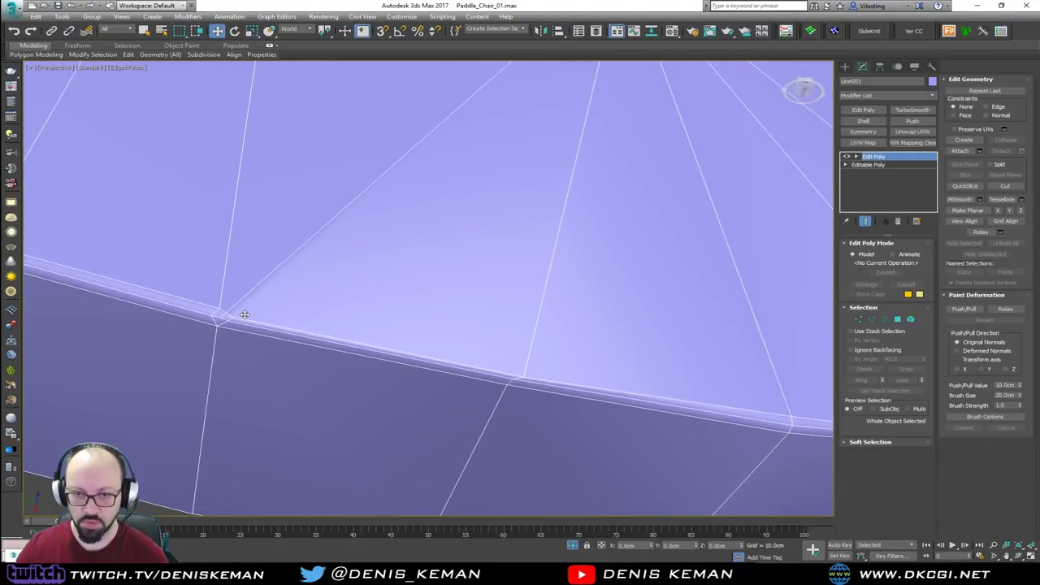
{"action": "left_click", "coordinate": [233, 317]}
{"action": "middle_click_drag", "start_coordinate": [450, 319], "coordinate": [379, 371]}
{"action": "scroll", "coordinate": [369, 378], "scroll_direction": "down", "scroll_amount": 5}
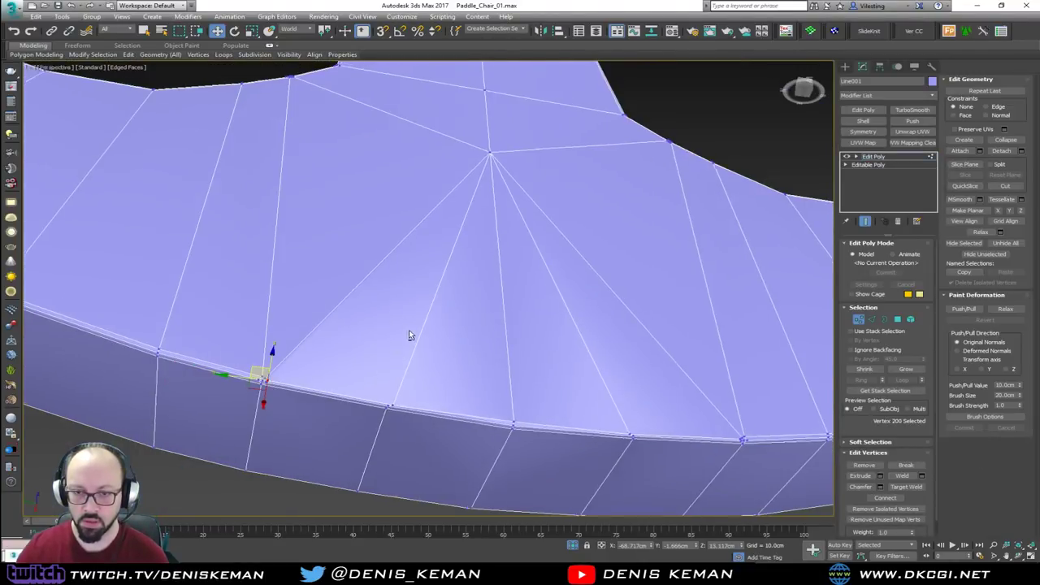
{"action": "middle_click_drag", "start_coordinate": [411, 334], "coordinate": [304, 366], "text": "alt"}
{"action": "scroll", "coordinate": [267, 382], "scroll_direction": "up", "scroll_amount": 8}
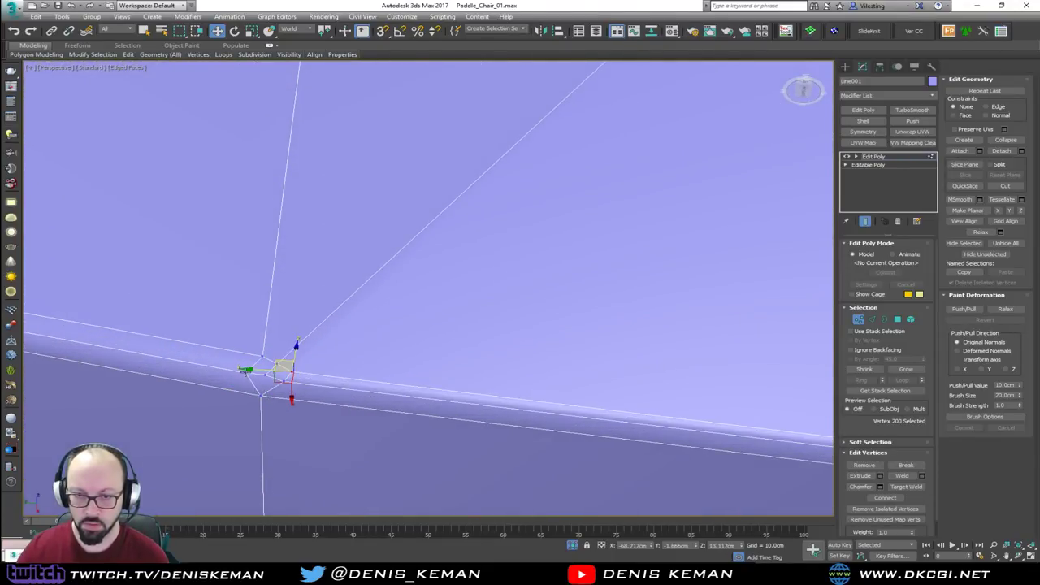
{"action": "left_click", "coordinate": [246, 373]}
{"action": "left_click", "coordinate": [268, 374], "text": "ctrl"}
{"action": "left_click", "coordinate": [265, 375]}
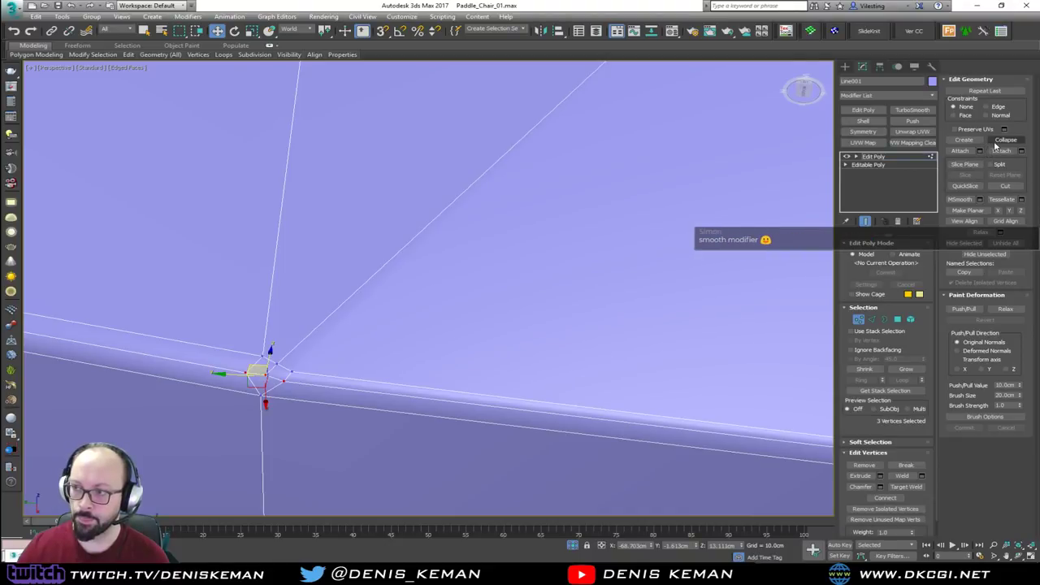
Step: Collapse the three front-face bevel vertices at the fan's left bottom corner into one vertex
{"action": "left_click", "coordinate": [262, 355]}
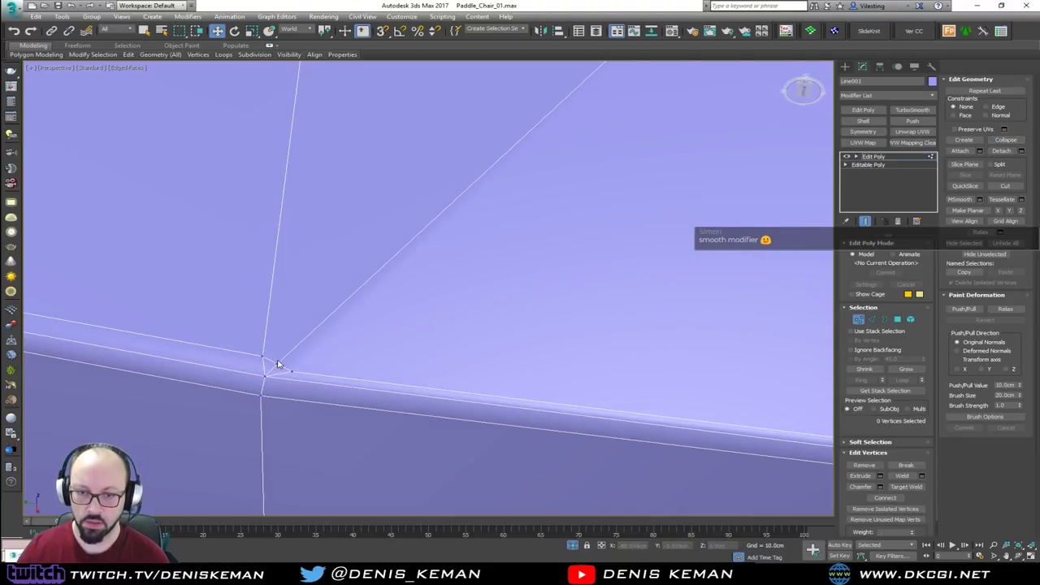
{"action": "left_click", "coordinate": [278, 364]}
{"action": "left_click", "coordinate": [292, 371], "text": "ctrl"}
{"action": "left_click", "coordinate": [260, 356], "text": "ctrl"}
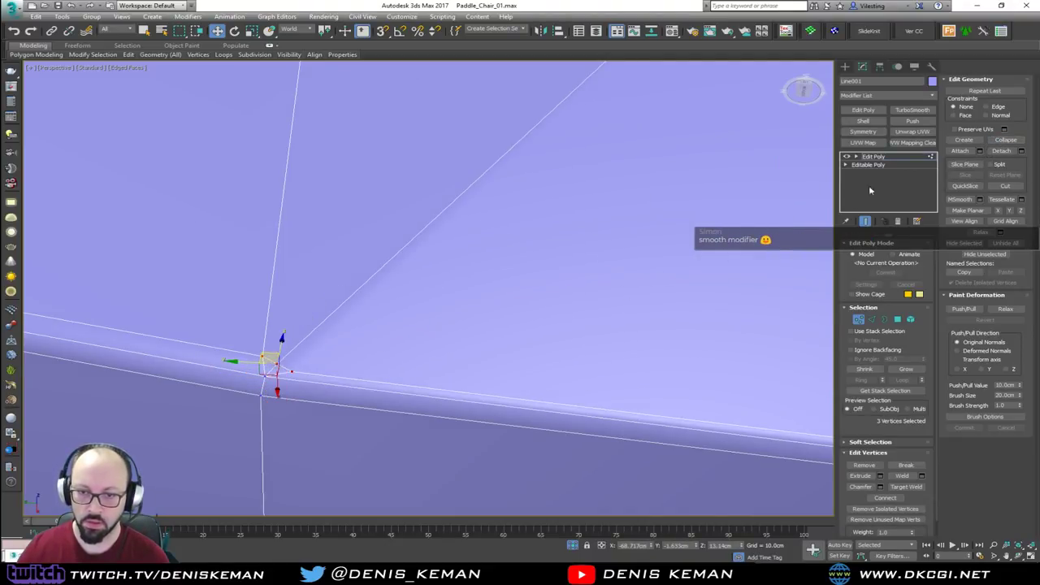
{"action": "left_click", "coordinate": [1000, 140]}
Step: Collapse the three front-face bevel vertices at the fan's right bottom corner into one vertex
{"action": "middle_click_drag", "start_coordinate": [555, 286], "coordinate": [350, 290]}
{"action": "scroll", "coordinate": [332, 260], "scroll_direction": "down", "scroll_amount": 3}
{"action": "scroll", "coordinate": [513, 321], "scroll_direction": "up", "scroll_amount": 6}
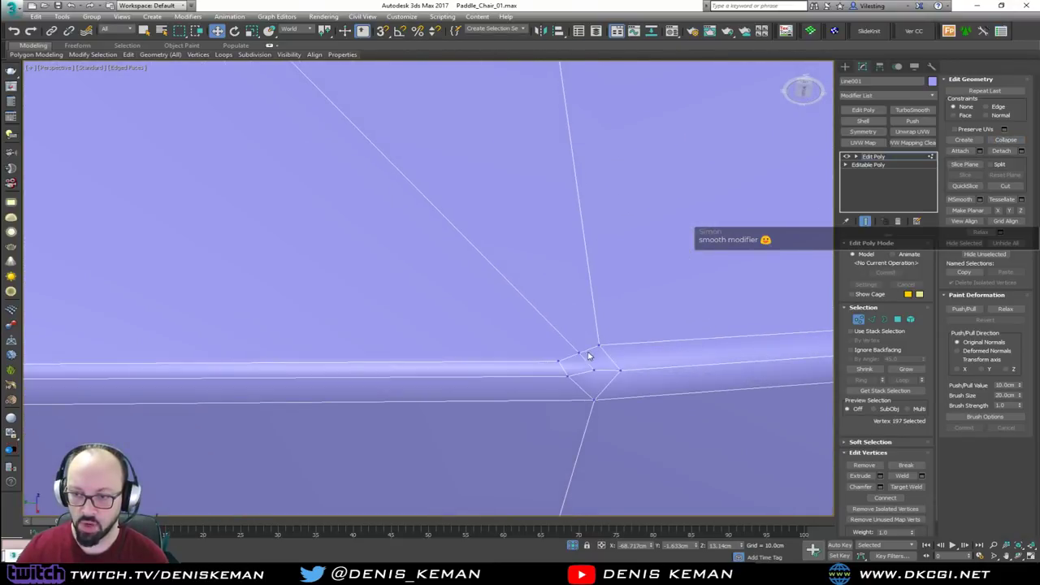
{"action": "left_click", "coordinate": [559, 362]}
{"action": "left_click", "coordinate": [579, 352], "text": "ctrl"}
{"action": "left_click", "coordinate": [600, 345], "text": "ctrl"}
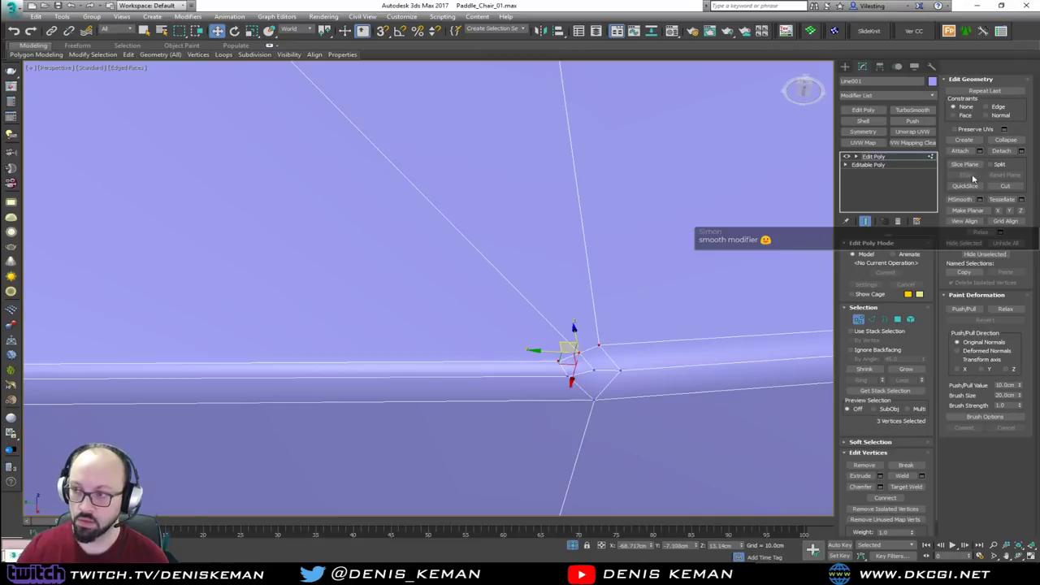
{"action": "left_click", "coordinate": [1006, 141]}
Step: Collapse the three mid-bevel vertices at the fan's right bottom corner into one vertex
{"action": "left_click", "coordinate": [568, 377]}
{"action": "left_click", "coordinate": [594, 370], "text": "ctrl"}
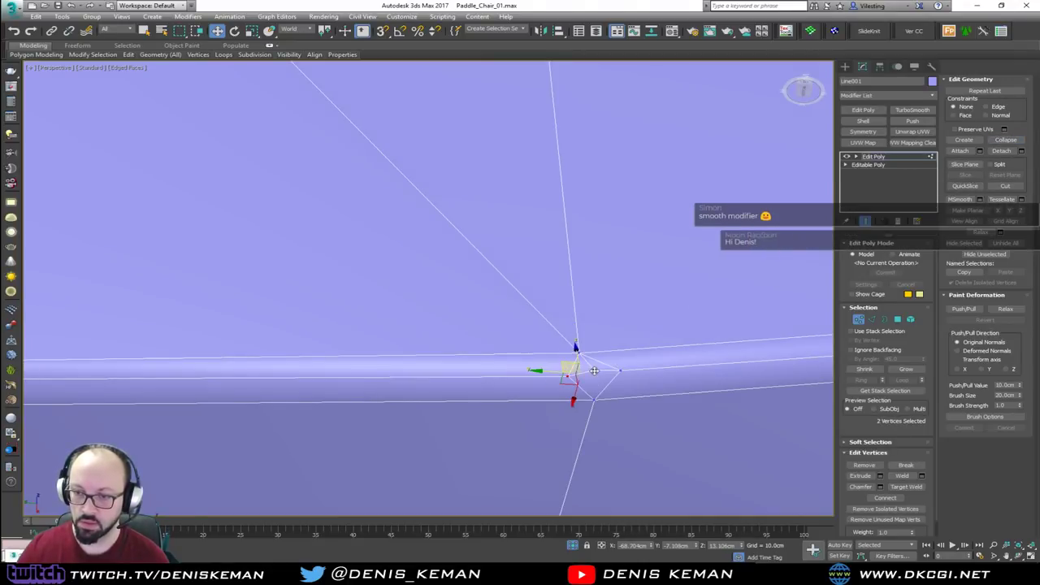
{"action": "left_click", "coordinate": [621, 371], "text": "ctrl"}
{"action": "left_click", "coordinate": [1006, 140]}
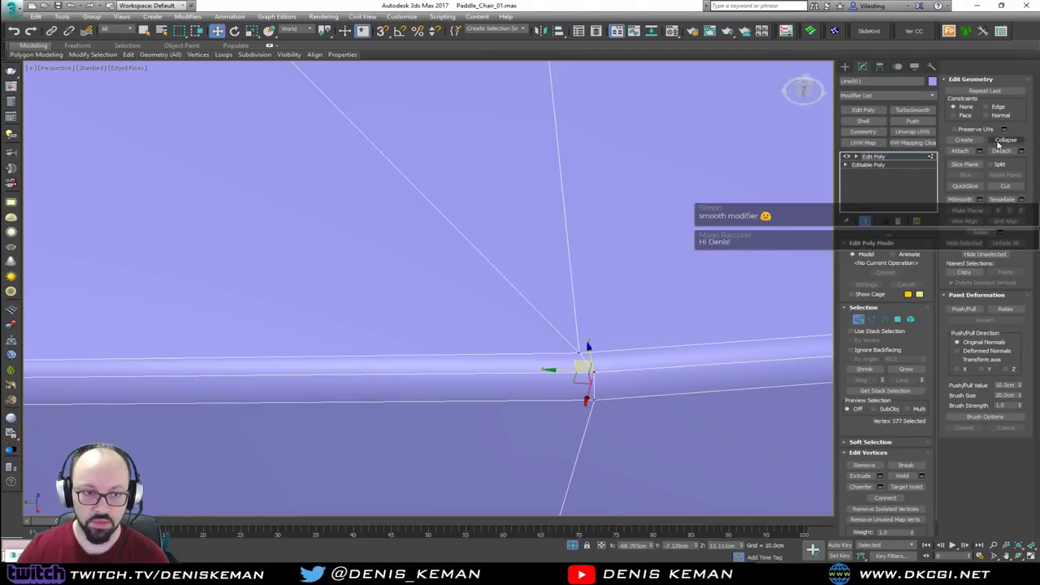
Step: Nudge the front bottom-edge vertex just left of the centre line to about Y -3.00 cm and Z 13.0 cm
{"action": "scroll", "coordinate": [460, 290], "scroll_direction": "down", "scroll_amount": 8}
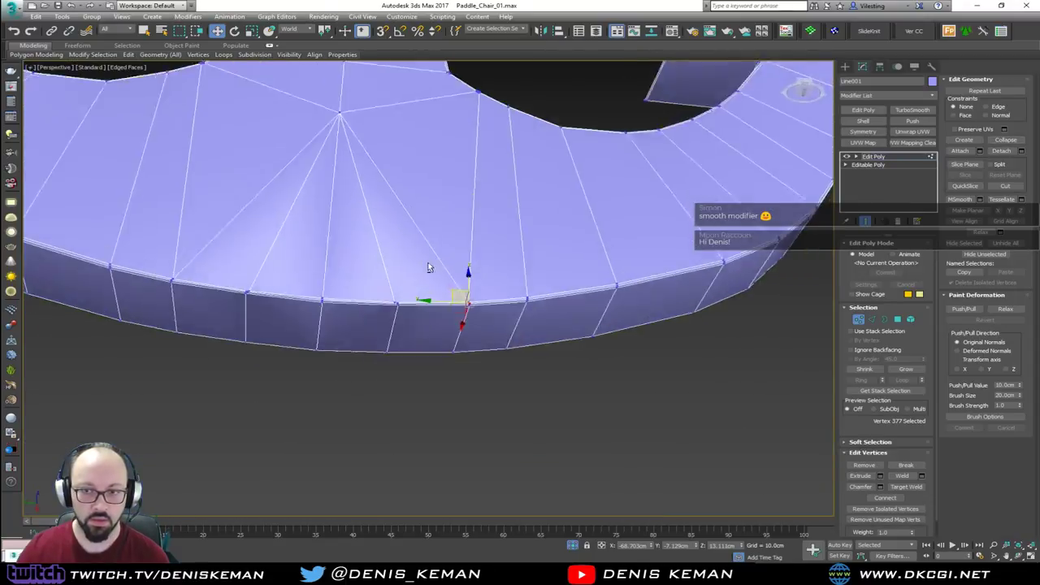
{"action": "middle_click_drag", "start_coordinate": [429, 268], "coordinate": [382, 309], "text": "alt"}
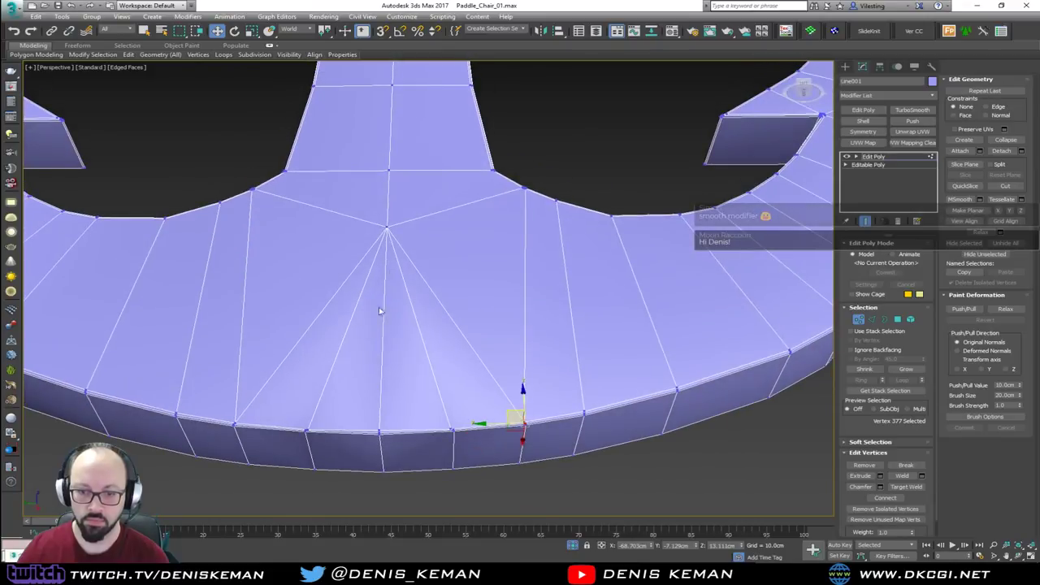
{"action": "scroll", "coordinate": [319, 432], "scroll_direction": "up", "scroll_amount": 7}
{"action": "left_click", "coordinate": [317, 450]}
{"action": "left_click", "coordinate": [317, 449]}
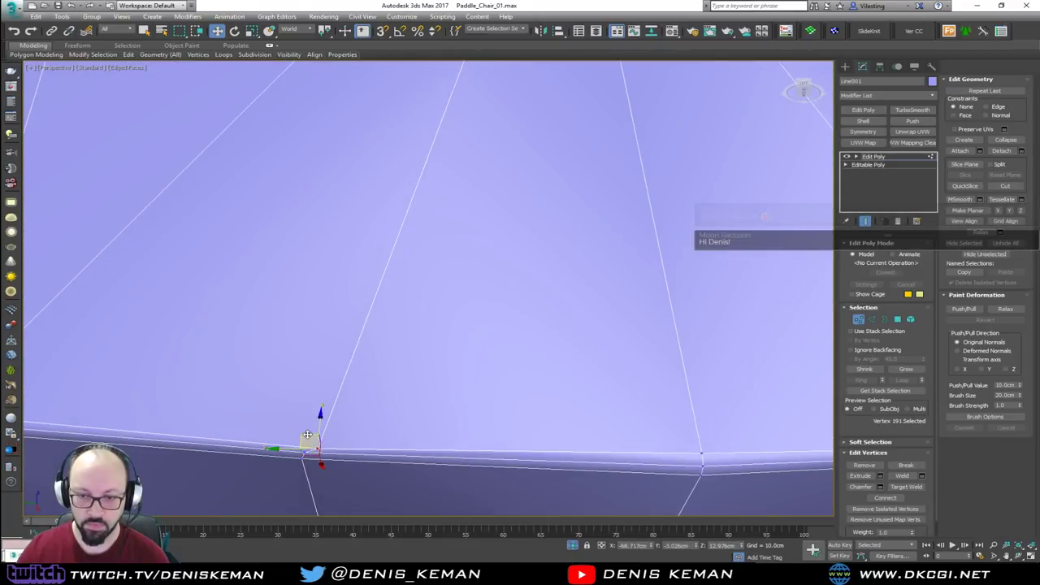
{"action": "left_click_drag", "start_coordinate": [309, 435], "coordinate": [303, 429]}
{"action": "mouse_move", "coordinate": [310, 429]}
{"action": "middle_mouse_down", "text": "alt"}
{"action": "mouse_move", "coordinate": [418, 406]}
{"action": "mouse_move", "coordinate": [447, 413]}
{"action": "mouse_move", "coordinate": [370, 440]}
{"action": "mouse_move", "coordinate": [392, 356]}
{"action": "mouse_move", "coordinate": [321, 423]}
{"action": "middle_mouse_up", "text": "alt"}
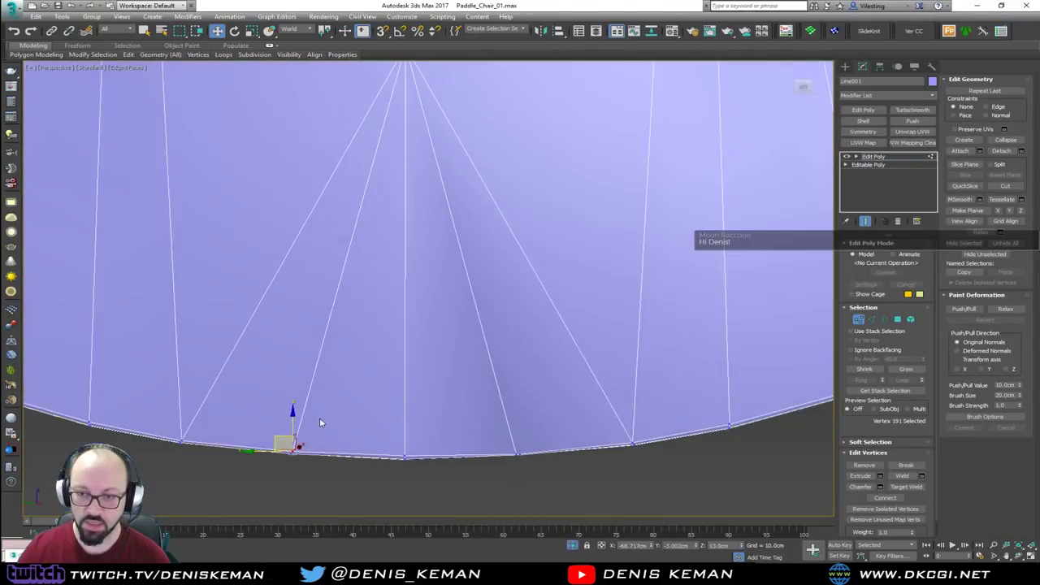
Step: Raise the fan's apex vertex to about Z 19.96 cm, level with the inner bevel corners beside it
{"action": "middle_click_drag", "start_coordinate": [357, 325], "coordinate": [458, 287], "text": "alt"}
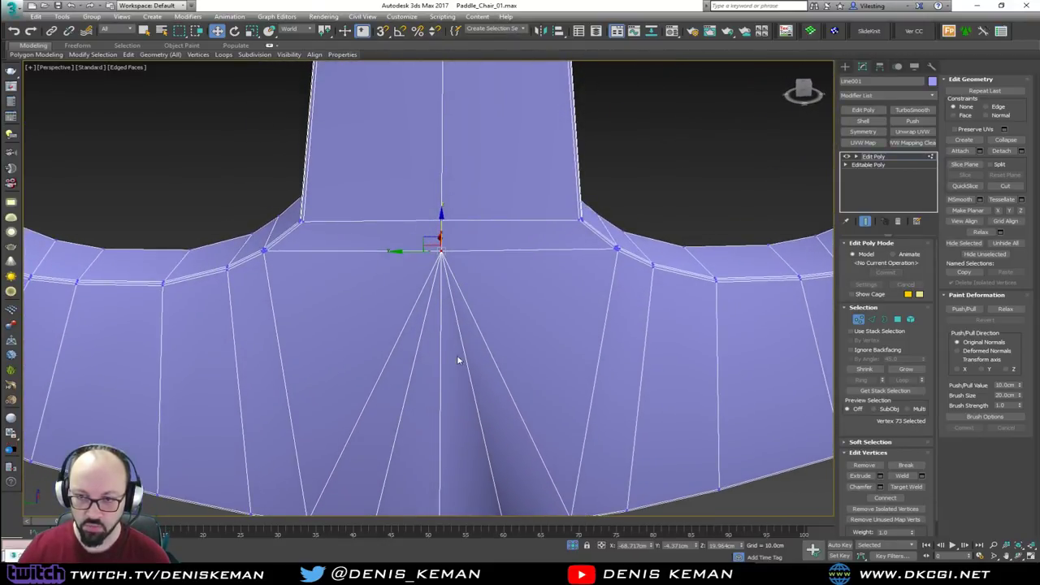
{"action": "middle_click_drag", "start_coordinate": [458, 360], "coordinate": [458, 229]}
{"action": "left_click", "coordinate": [448, 294]}
Step: Collapse the middle and front rows of three bevel vertices into one vertex each at the inner corner left of the fan's apex
{"action": "middle_click_drag", "start_coordinate": [304, 145], "coordinate": [330, 131], "text": "alt"}
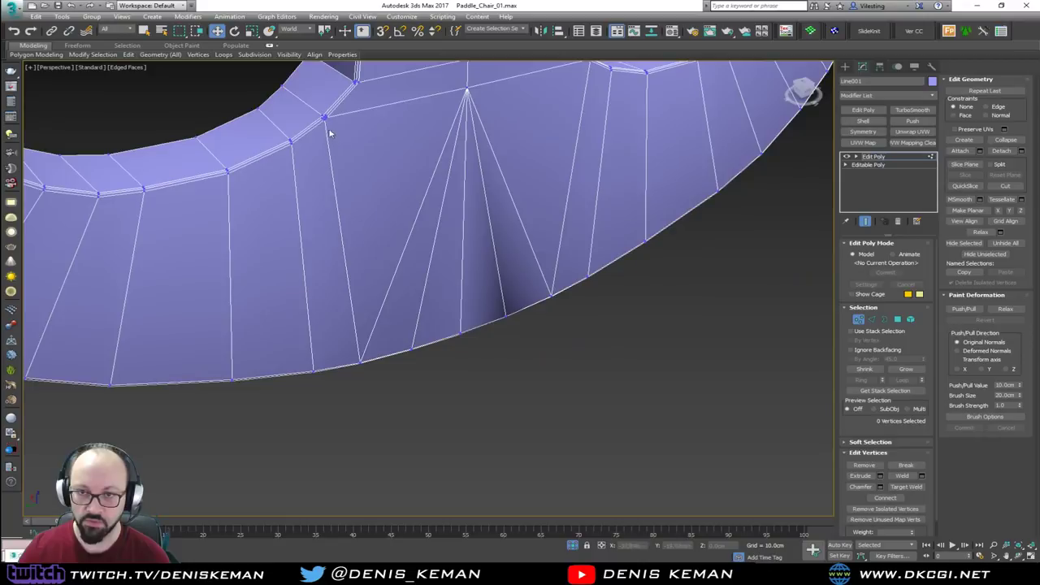
{"action": "scroll", "coordinate": [324, 116], "scroll_direction": "up", "scroll_amount": 7}
{"action": "left_click", "coordinate": [327, 135]}
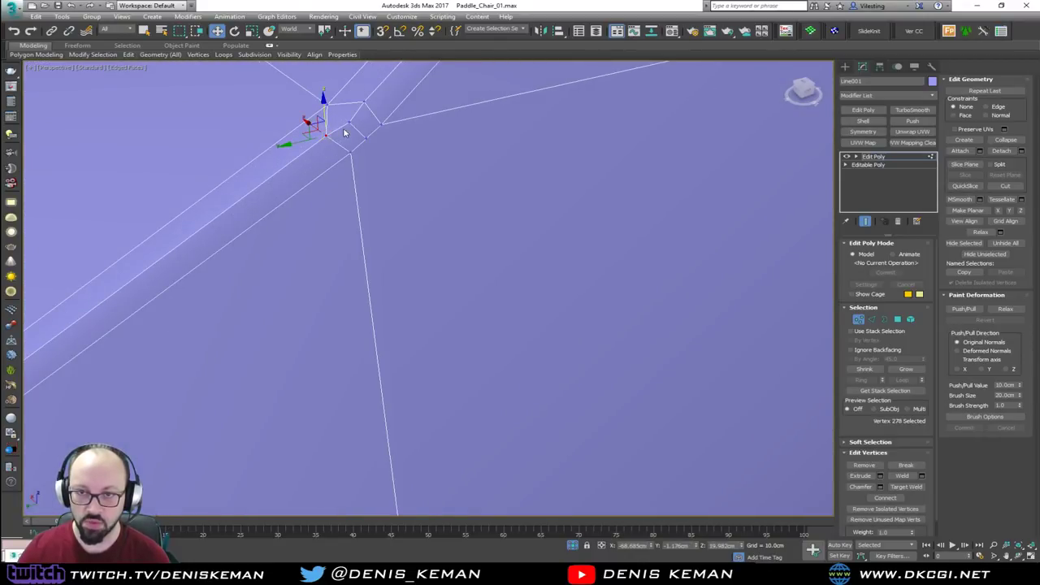
{"action": "left_click", "coordinate": [349, 123], "text": "ctrl"}
{"action": "left_click", "coordinate": [364, 103], "text": "ctrl"}
{"action": "middle_click_drag", "start_coordinate": [363, 104], "coordinate": [358, 159]}
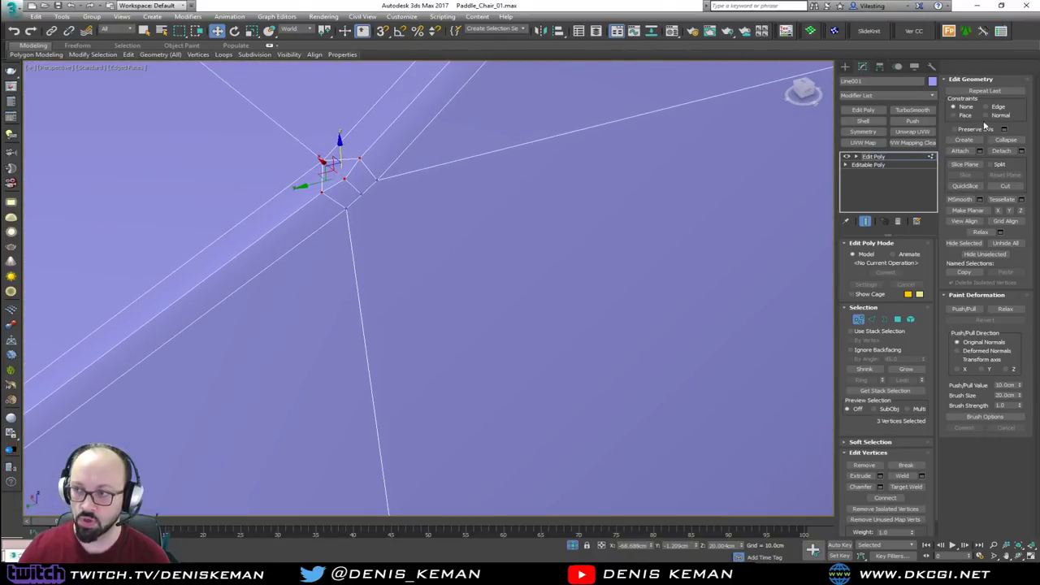
{"action": "left_click", "coordinate": [1007, 140]}
{"action": "key", "text": "ctrl+z"}
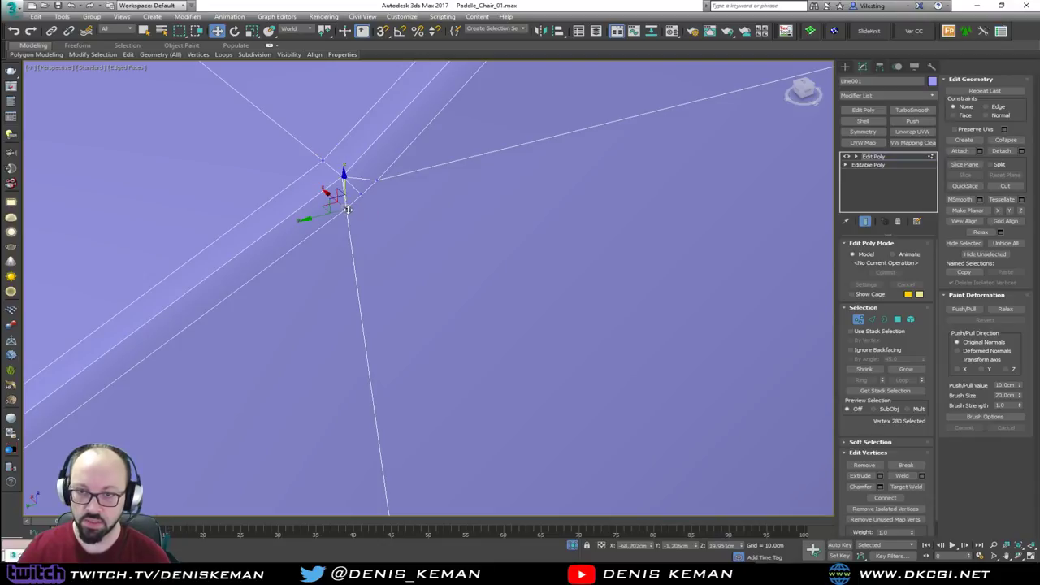
{"action": "left_click", "coordinate": [1008, 140]}
Step: Collapse the front and middle rows of three bevel vertices into one vertex each at the inner corner right of the fan's apex
{"action": "scroll", "coordinate": [355, 209], "scroll_direction": "down", "scroll_amount": 5}
{"action": "middle_click_drag", "start_coordinate": [409, 200], "coordinate": [458, 252]}
{"action": "scroll", "coordinate": [459, 254], "scroll_direction": "up", "scroll_amount": 4}
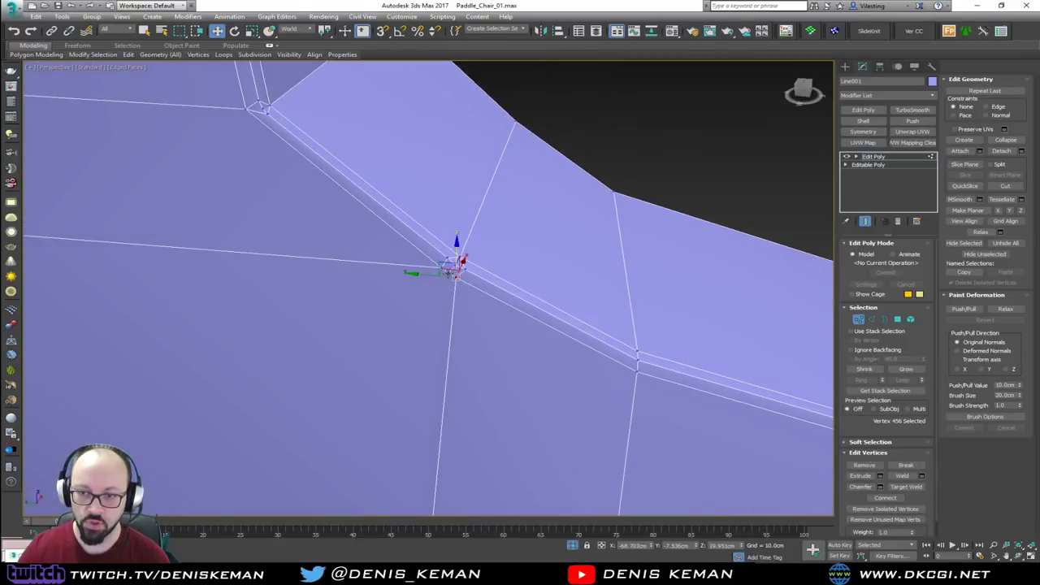
{"action": "left_click", "coordinate": [449, 273], "text": "ctrl"}
{"action": "left_click", "coordinate": [441, 267], "text": "ctrl"}
{"action": "key", "text": "ctrl+y"}
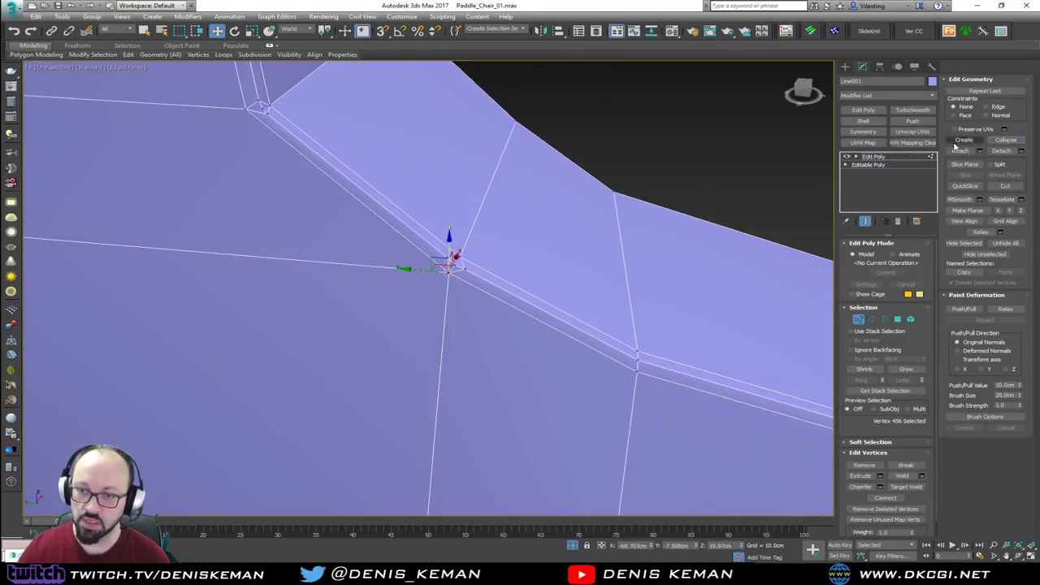
{"action": "key", "text": "ctrl+z"}
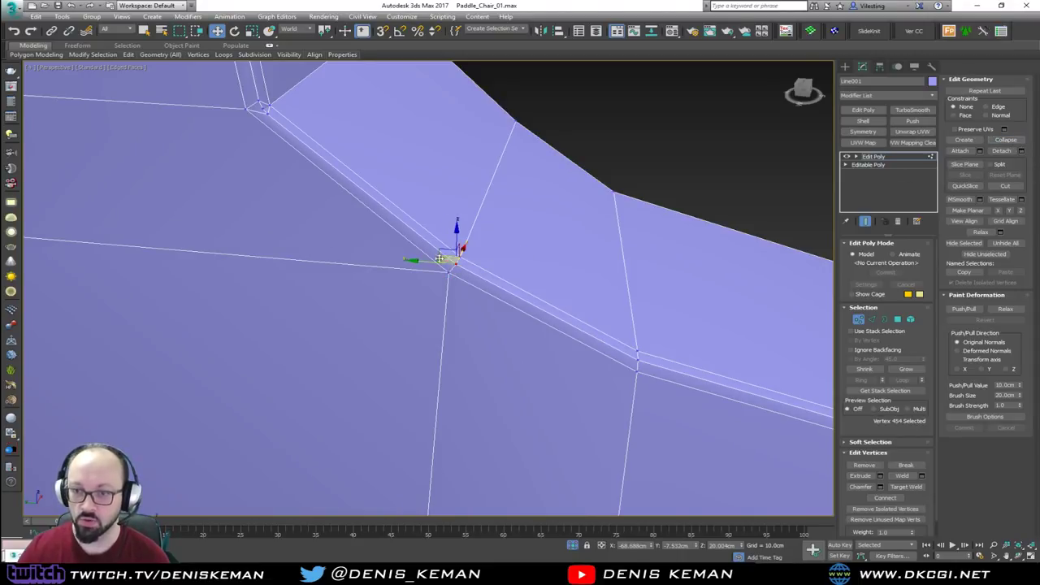
Step: Collapse the three mid-bevel vertices at the right corner of the shaft's base into one vertex
{"action": "middle_click_drag", "start_coordinate": [375, 252], "coordinate": [480, 304]}
{"action": "scroll", "coordinate": [480, 304], "scroll_direction": "down", "scroll_amount": 2}
{"action": "scroll", "coordinate": [416, 207], "scroll_direction": "up", "scroll_amount": 4}
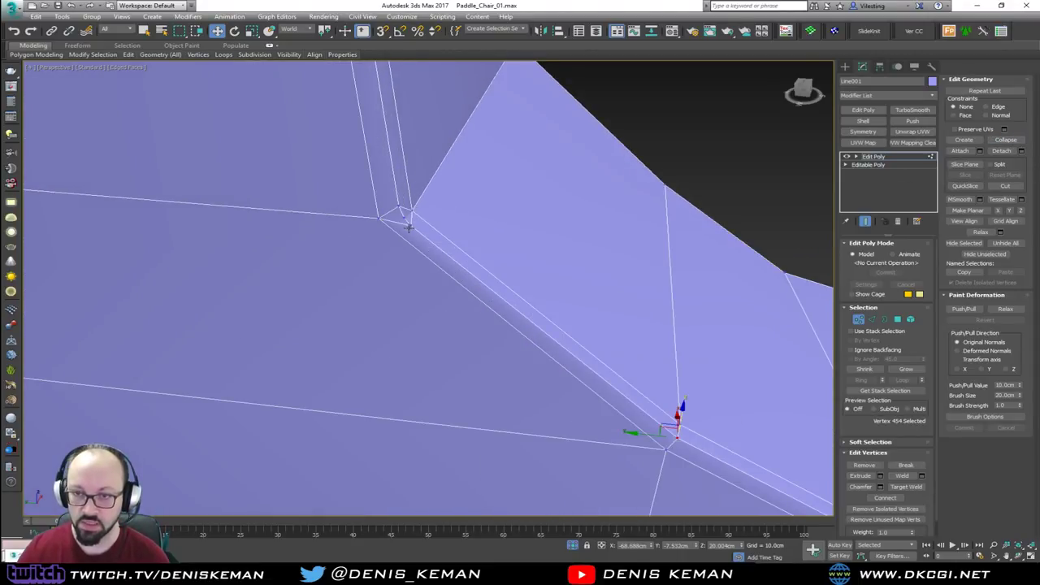
{"action": "left_click", "coordinate": [409, 226]}
{"action": "left_click", "coordinate": [404, 218], "text": "ctrl"}
{"action": "left_click", "coordinate": [398, 207], "text": "ctrl"}
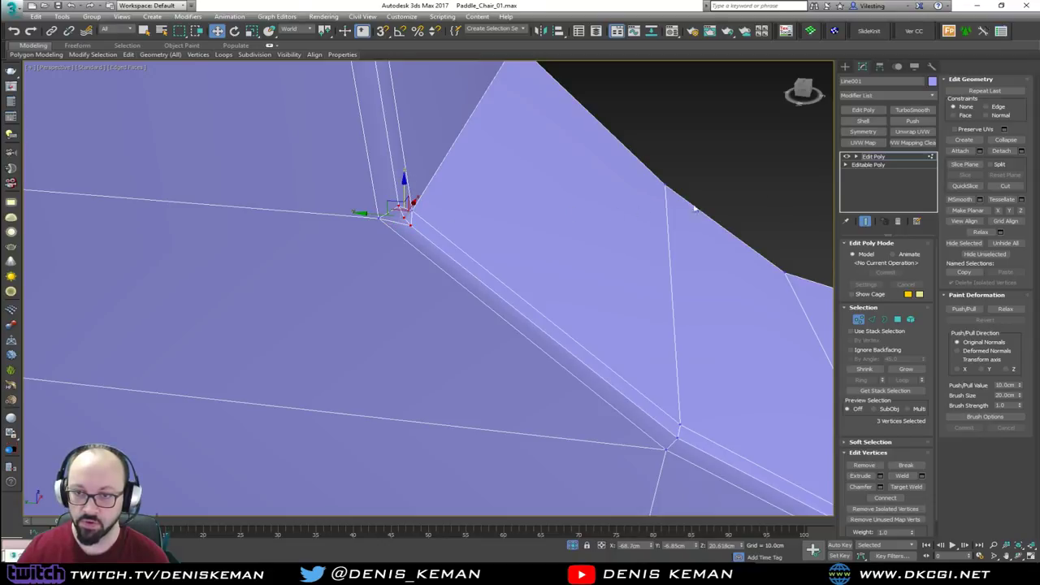
{"action": "left_click", "coordinate": [997, 141]}
Step: Collapse the three mid-bevel vertices at the left corner of the shaft's base into one vertex and clear the selection
{"action": "middle_click_drag", "start_coordinate": [457, 193], "coordinate": [555, 232], "text": "alt"}
{"action": "scroll", "coordinate": [301, 321], "scroll_direction": "up", "scroll_amount": 2}
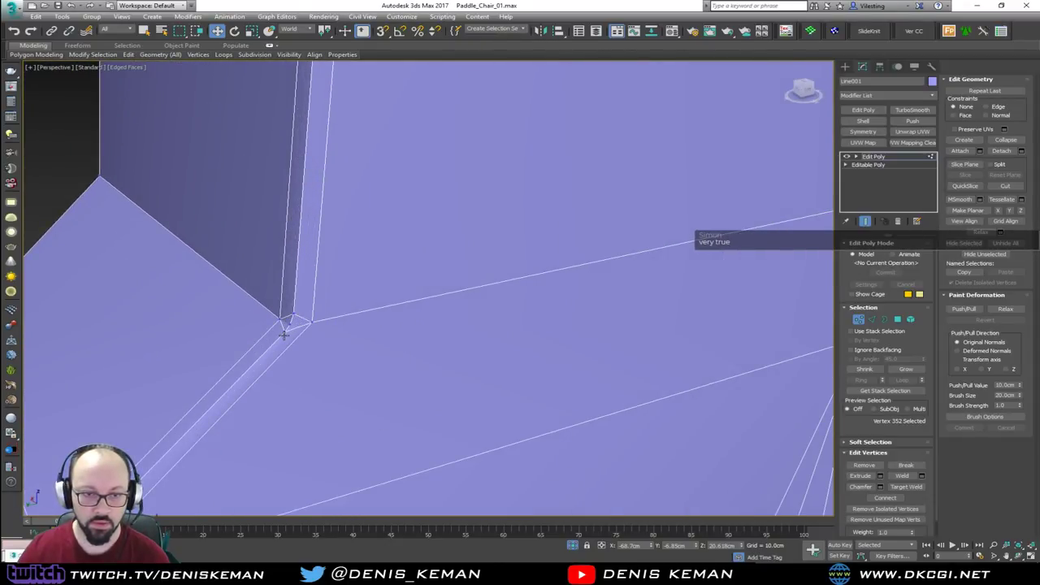
{"action": "left_click_drag", "start_coordinate": [281, 324], "coordinate": [291, 315]}
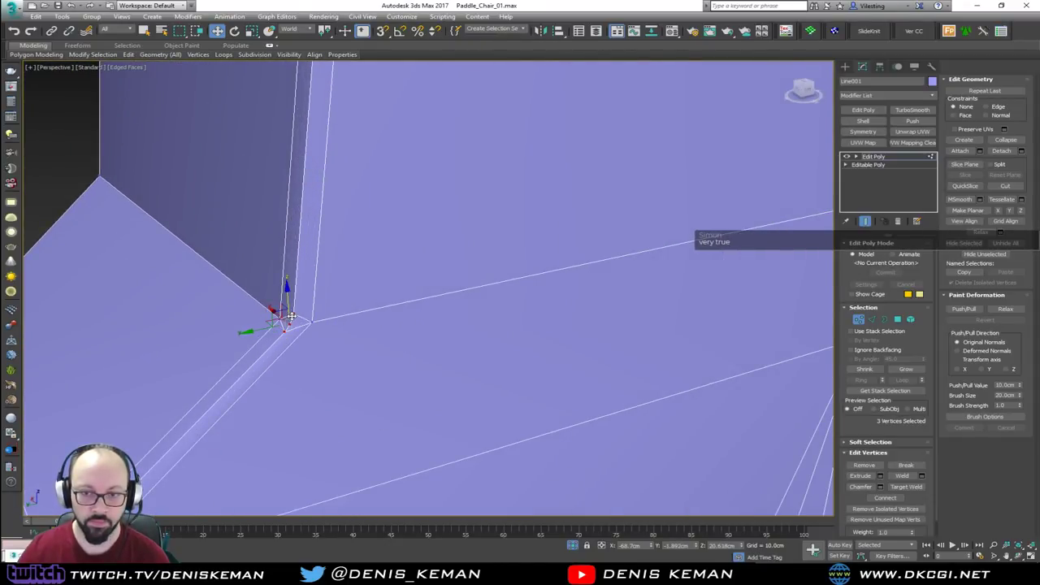
{"action": "left_click", "coordinate": [1008, 141]}
{"action": "middle_click_drag", "start_coordinate": [322, 295], "coordinate": [340, 246], "text": "alt"}
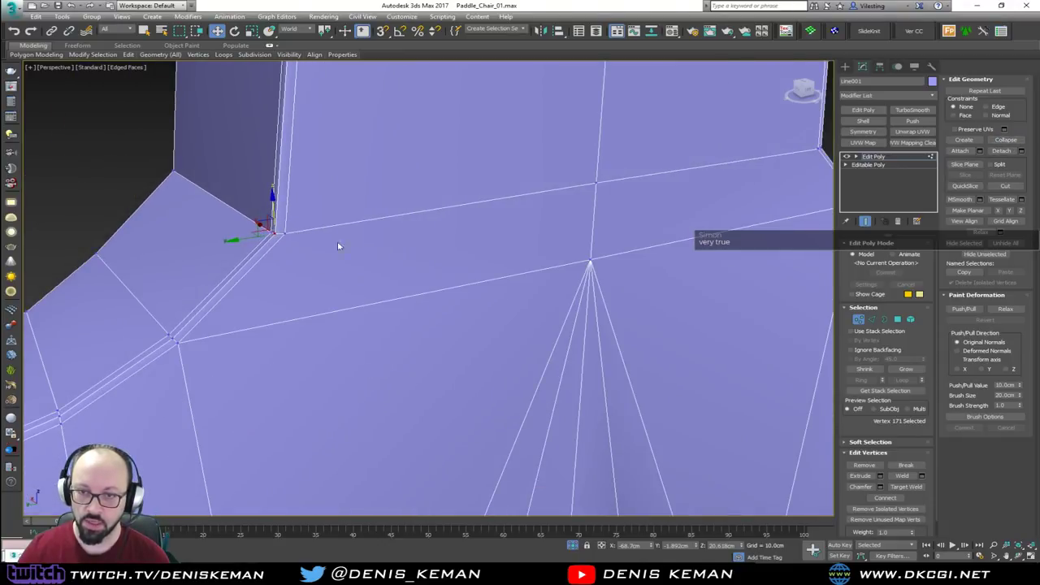
{"action": "left_click", "coordinate": [462, 291]}
{"action": "scroll", "coordinate": [474, 283], "scroll_direction": "down", "scroll_amount": 6}
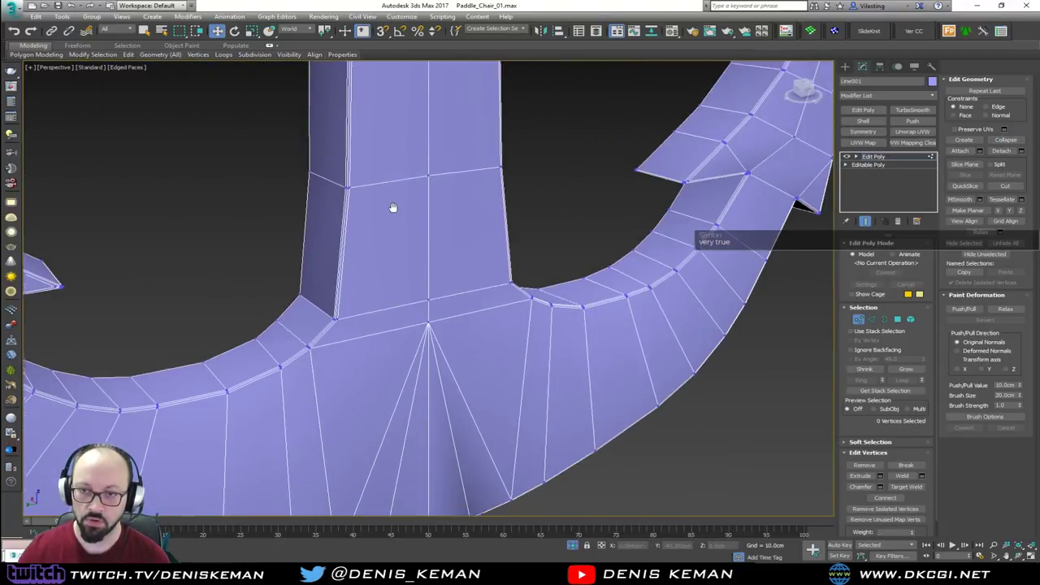
Step: Remove the two outermost diagonal edges fanning from the central vertex at the shank's base down to the anchor's lower rim
{"action": "middle_click_drag", "start_coordinate": [446, 304], "coordinate": [547, 189], "text": "alt"}
{"action": "middle_click_drag", "start_coordinate": [285, 277], "coordinate": [399, 265]}
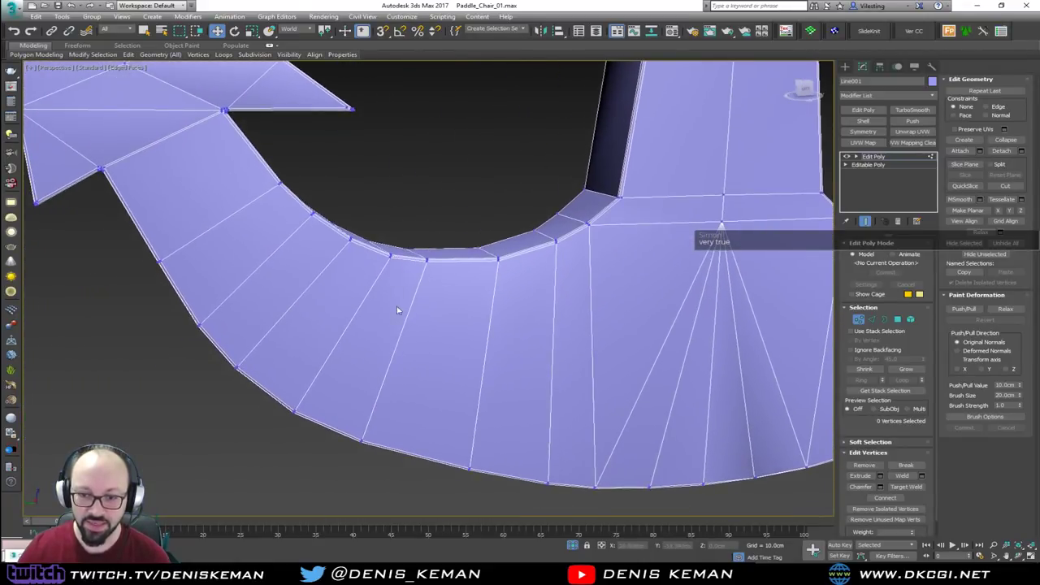
{"action": "middle_click_drag", "start_coordinate": [414, 356], "coordinate": [401, 331], "text": "alt"}
{"action": "middle_click_drag", "start_coordinate": [583, 407], "coordinate": [274, 325]}
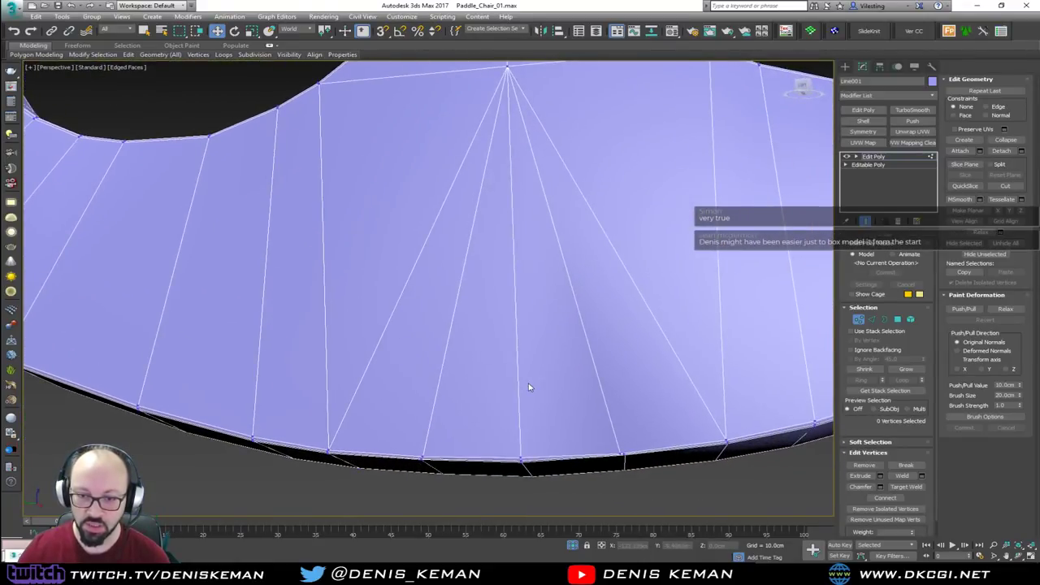
{"action": "middle_click_drag", "start_coordinate": [529, 386], "coordinate": [276, 455]}
{"action": "middle_click_drag", "start_coordinate": [277, 455], "coordinate": [257, 420], "text": "alt"}
{"action": "mouse_move", "coordinate": [397, 348]}
{"action": "middle_mouse_down"}
{"action": "mouse_move", "coordinate": [395, 358]}
{"action": "mouse_move", "coordinate": [437, 380]}
{"action": "mouse_move", "coordinate": [407, 356]}
{"action": "middle_mouse_up"}
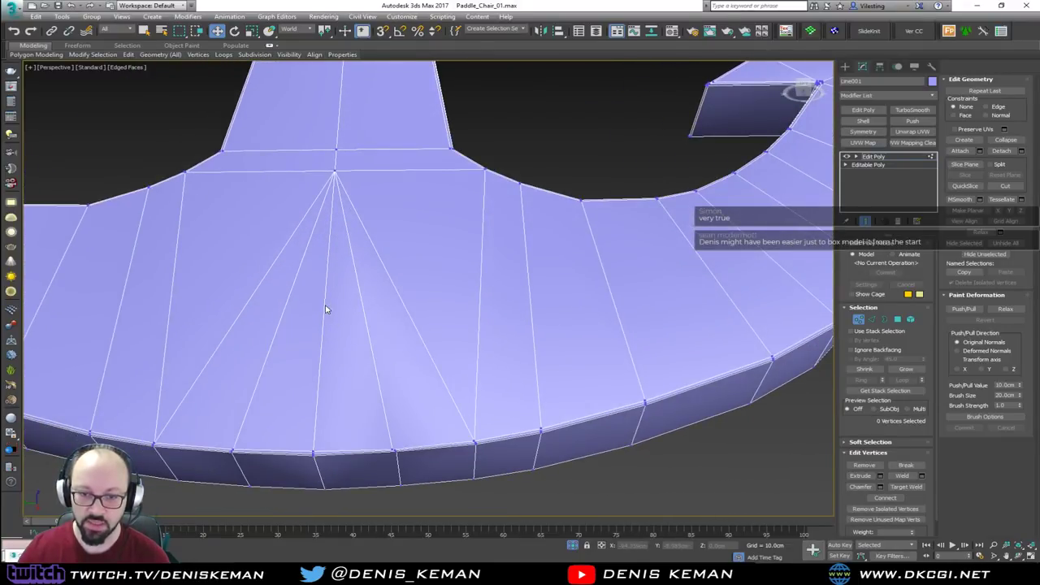
{"action": "key", "text": "2"}
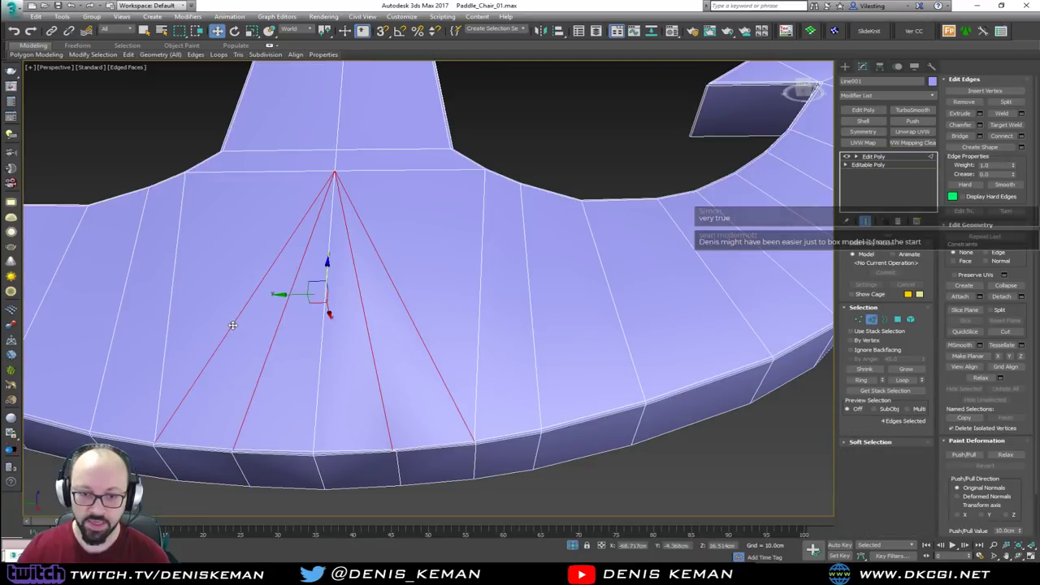
{"action": "left_click", "coordinate": [232, 325]}
{"action": "left_click", "coordinate": [416, 332], "text": "ctrl"}
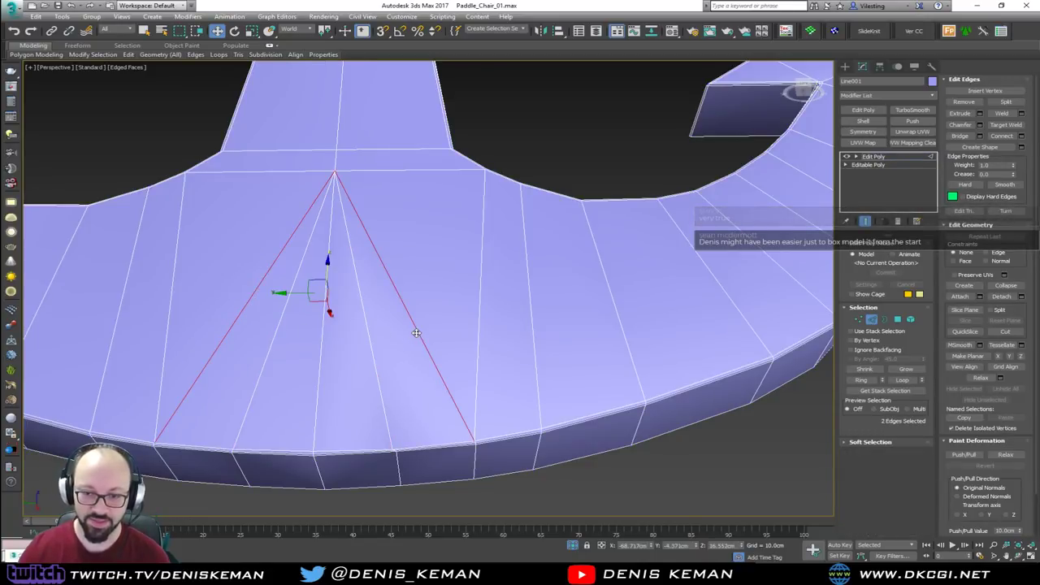
{"action": "key", "text": "ctrl+d"}
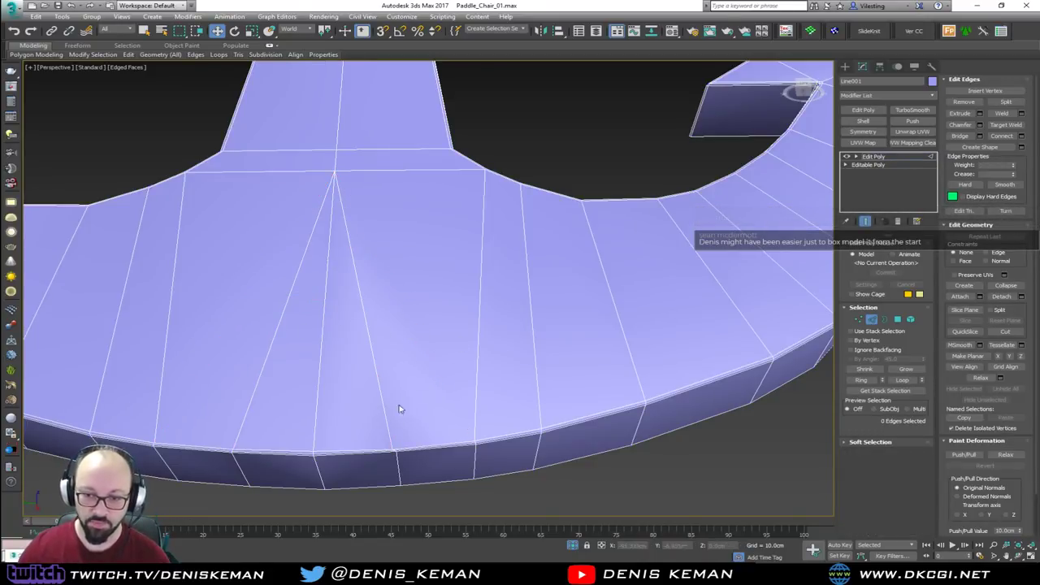
Step: Examine the lower rim vertex and the remaining edge fan at the shank's base, including the surface without its wireframe overlay
{"action": "scroll", "coordinate": [397, 441], "scroll_direction": "up", "scroll_amount": 3}
{"action": "key", "text": "1"}
{"action": "left_click", "coordinate": [390, 463]}
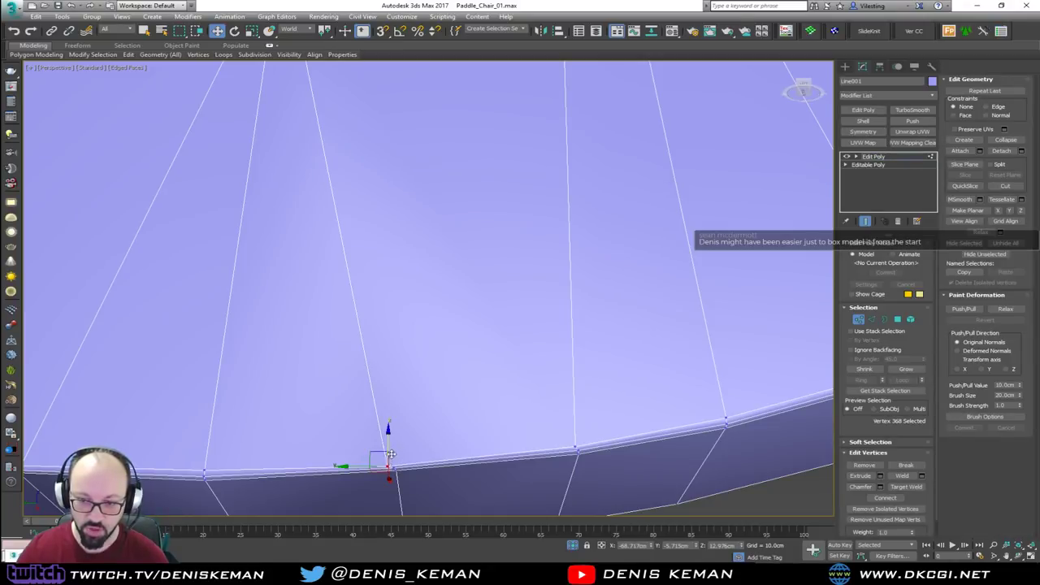
{"action": "middle_click_drag", "start_coordinate": [377, 451], "coordinate": [398, 418], "text": "alt"}
{"action": "scroll", "coordinate": [398, 418], "scroll_direction": "down", "scroll_amount": 6}
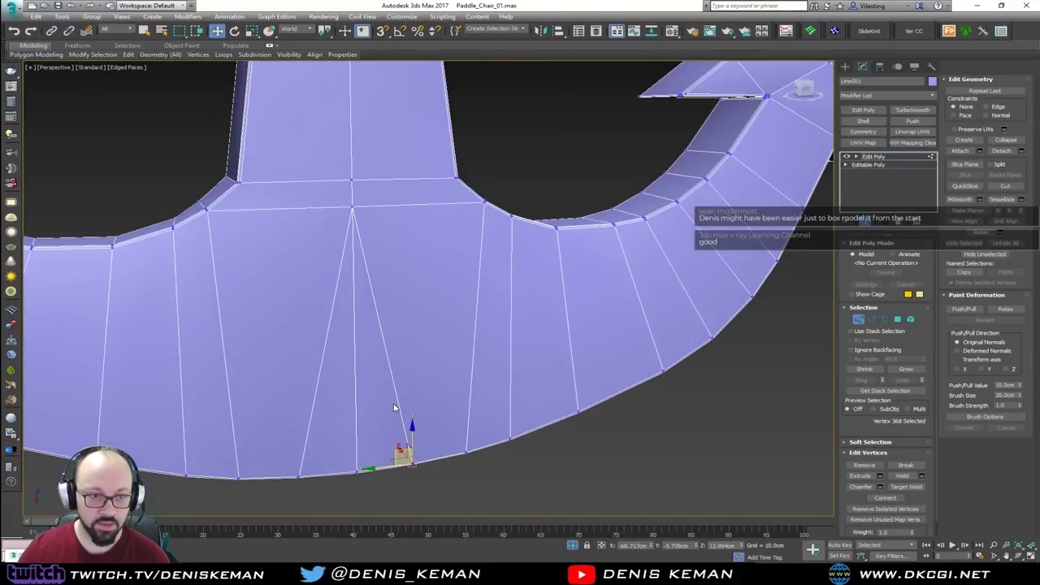
{"action": "middle_click_drag", "start_coordinate": [368, 360], "coordinate": [446, 351]}
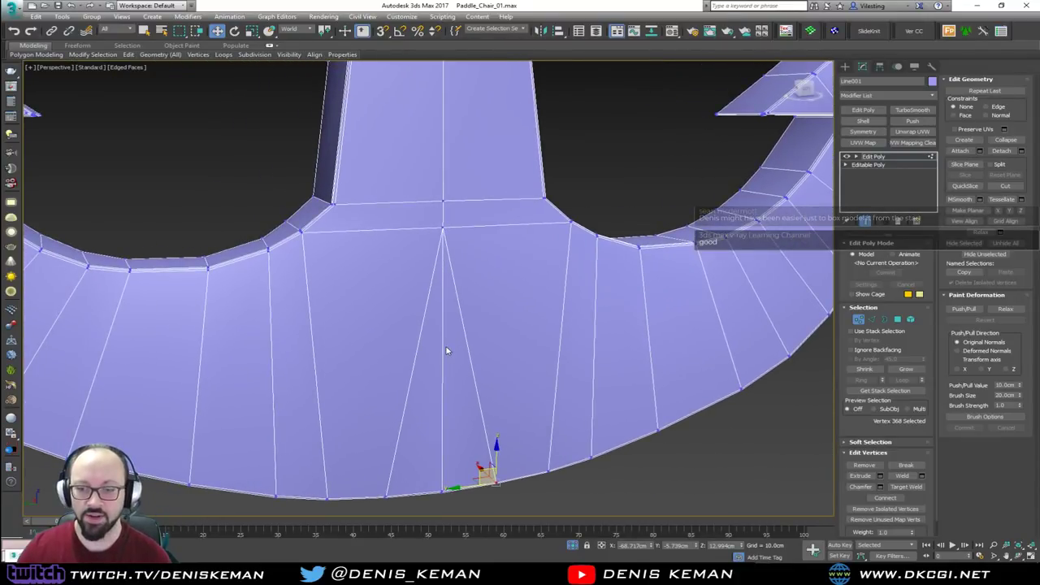
{"action": "key", "text": "1"}
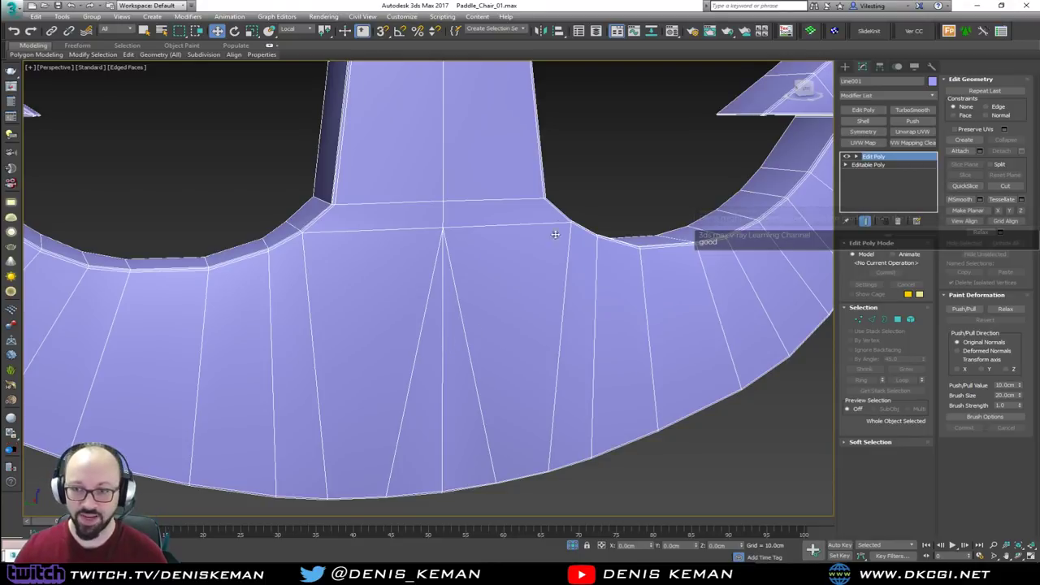
{"action": "left_click", "coordinate": [682, 193]}
{"action": "left_click", "coordinate": [491, 323]}
{"action": "middle_click_drag", "start_coordinate": [382, 218], "coordinate": [416, 306]}
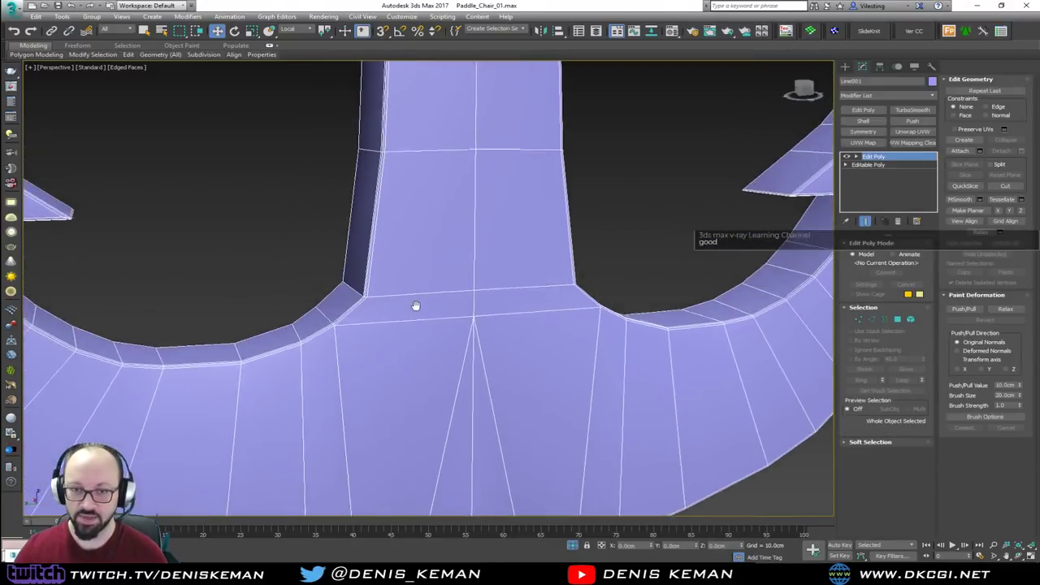
{"action": "scroll", "coordinate": [418, 311], "scroll_direction": "down", "scroll_amount": 2}
{"action": "key", "text": "F4"}
{"action": "key", "text": "F4"}
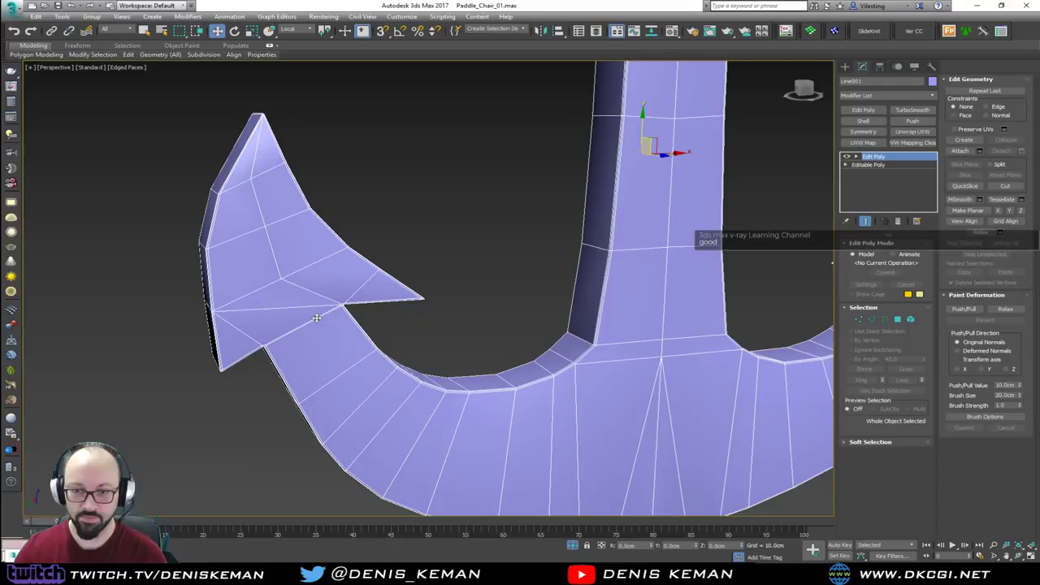
Step: Collapse the three clustered vertices at the inner corner where the left barb meets the curved arm
{"action": "scroll", "coordinate": [317, 313], "scroll_direction": "up", "scroll_amount": 5}
{"action": "key", "text": "1"}
{"action": "left_click", "coordinate": [407, 275]}
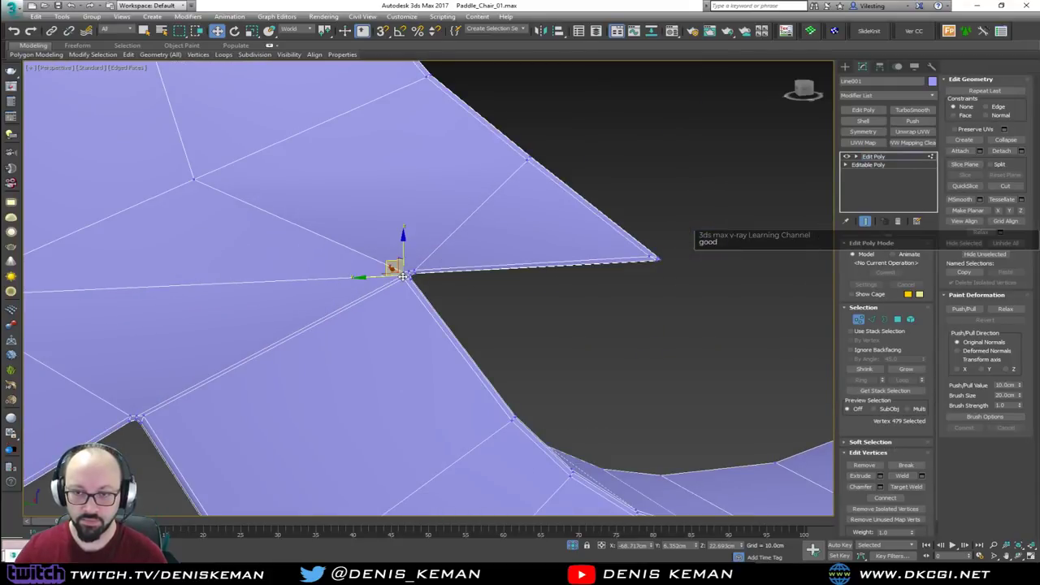
{"action": "middle_click_drag", "start_coordinate": [400, 271], "coordinate": [375, 255], "text": "alt"}
{"action": "scroll", "coordinate": [400, 266], "scroll_direction": "up", "scroll_amount": 5}
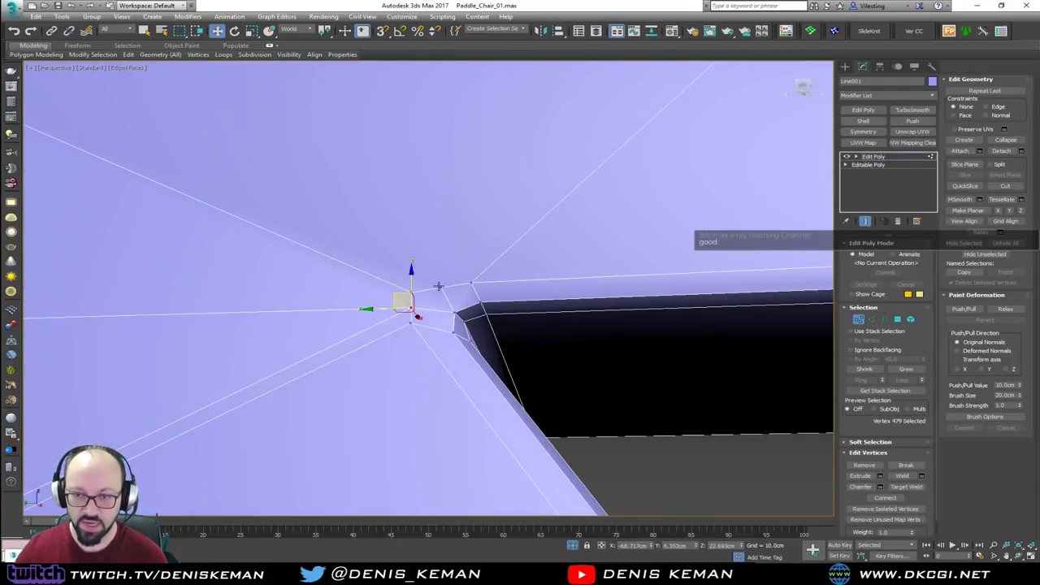
{"action": "left_click", "coordinate": [411, 292], "text": "ctrl"}
{"action": "left_click", "coordinate": [441, 288], "text": "ctrl"}
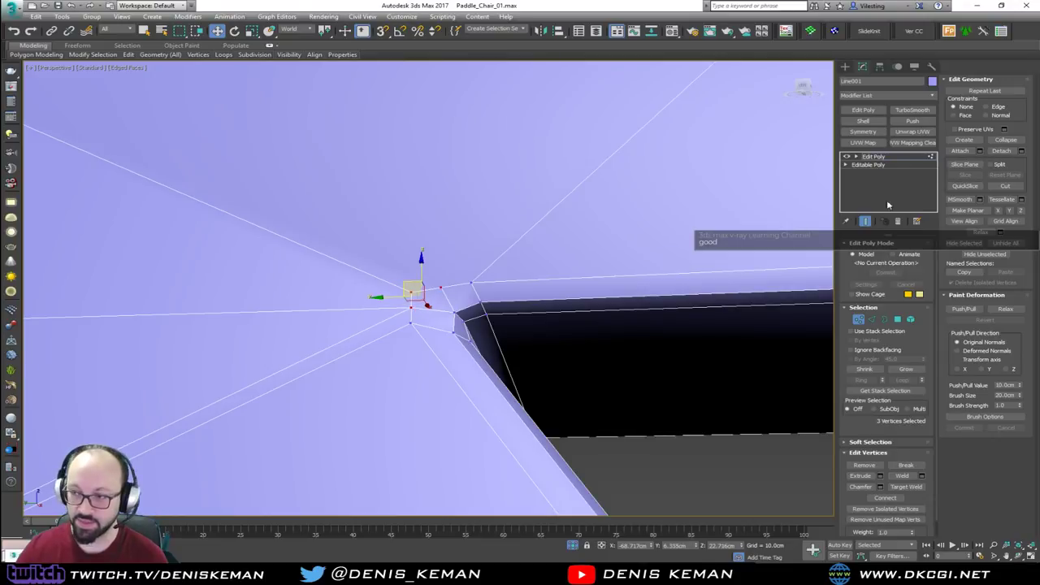
{"action": "left_click", "coordinate": [1015, 140]}
{"action": "middle_click_drag", "start_coordinate": [494, 295], "coordinate": [280, 282], "text": "alt"}
{"action": "middle_click_drag", "start_coordinate": [280, 283], "coordinate": [596, 175]}
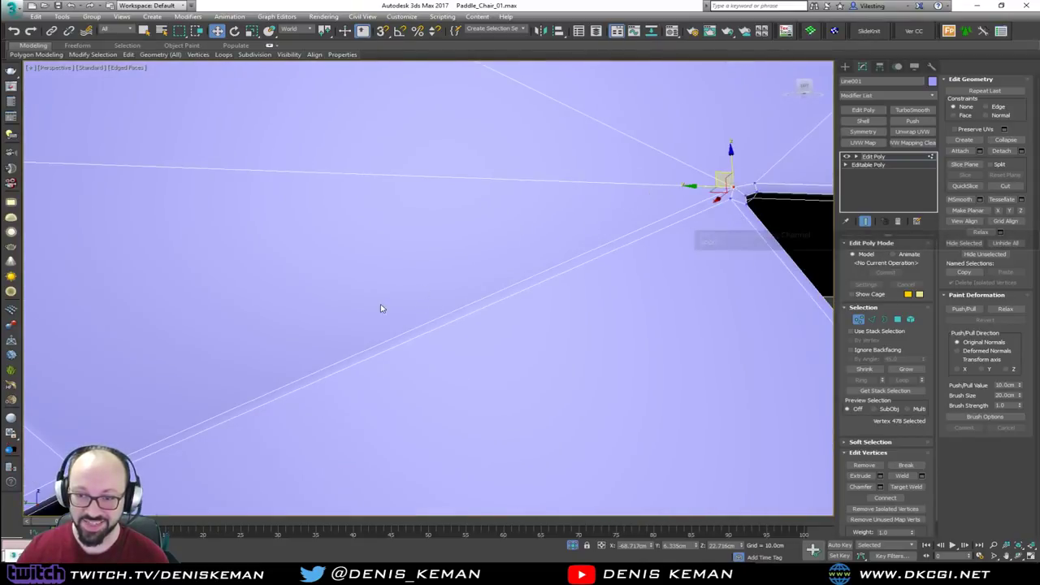
{"action": "middle_click_drag", "start_coordinate": [162, 455], "coordinate": [486, 301]}
{"action": "scroll", "coordinate": [436, 313], "scroll_direction": "up", "scroll_amount": 3}
{"action": "left_click", "coordinate": [394, 321]}
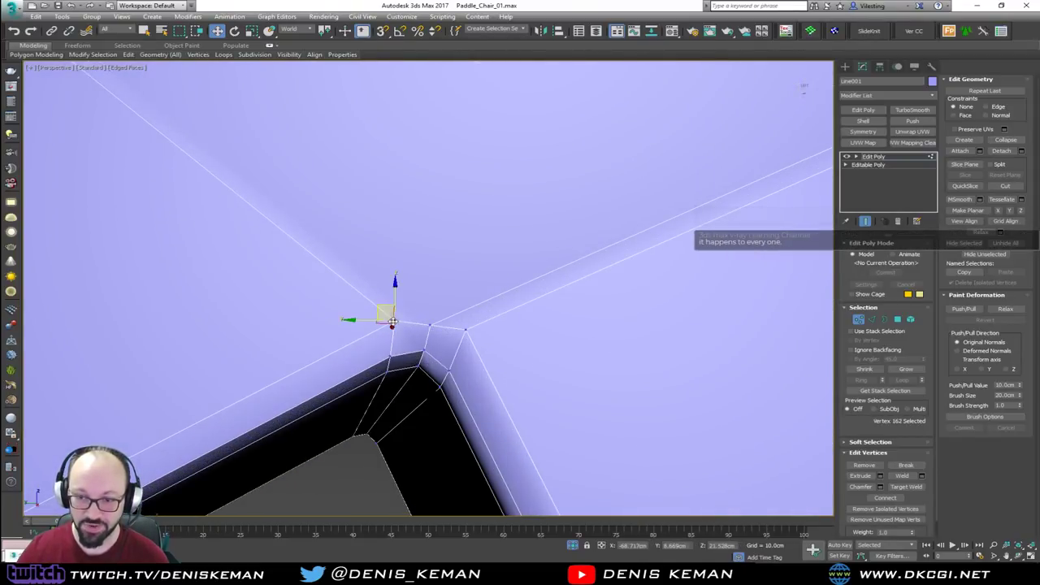
{"action": "left_click", "coordinate": [430, 326], "text": "ctrl"}
{"action": "left_click", "coordinate": [466, 330], "text": "ctrl"}
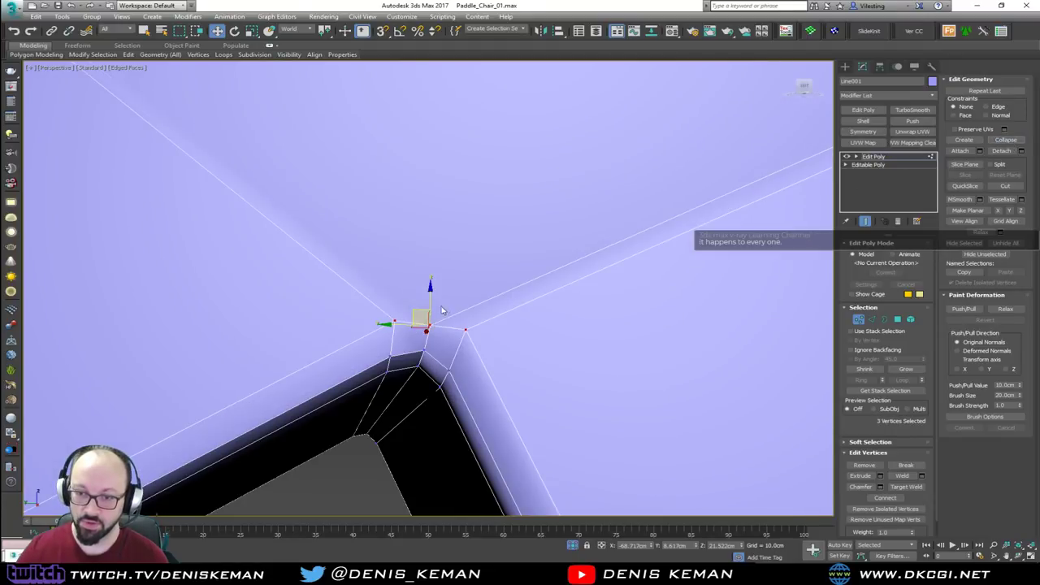
{"action": "scroll", "coordinate": [433, 329], "scroll_direction": "down", "scroll_amount": 5}
{"action": "middle_click_drag", "start_coordinate": [462, 281], "coordinate": [453, 315]}
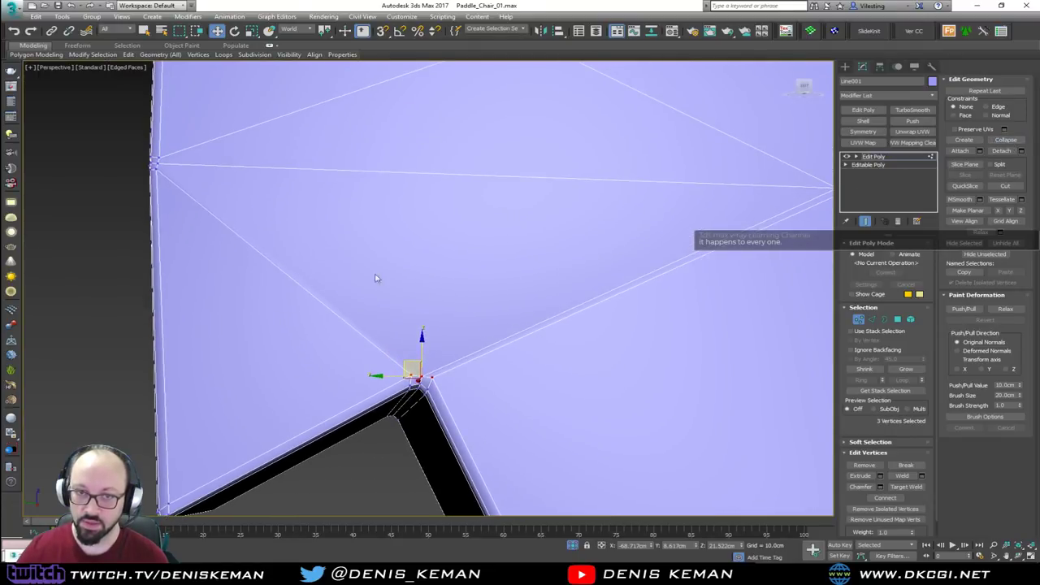
{"action": "left_click", "coordinate": [278, 201]}
Step: Remove the long horizontal edge running across the left barb between its outer side and inner corner
{"action": "middle_click_drag", "start_coordinate": [327, 202], "coordinate": [415, 262], "text": "alt"}
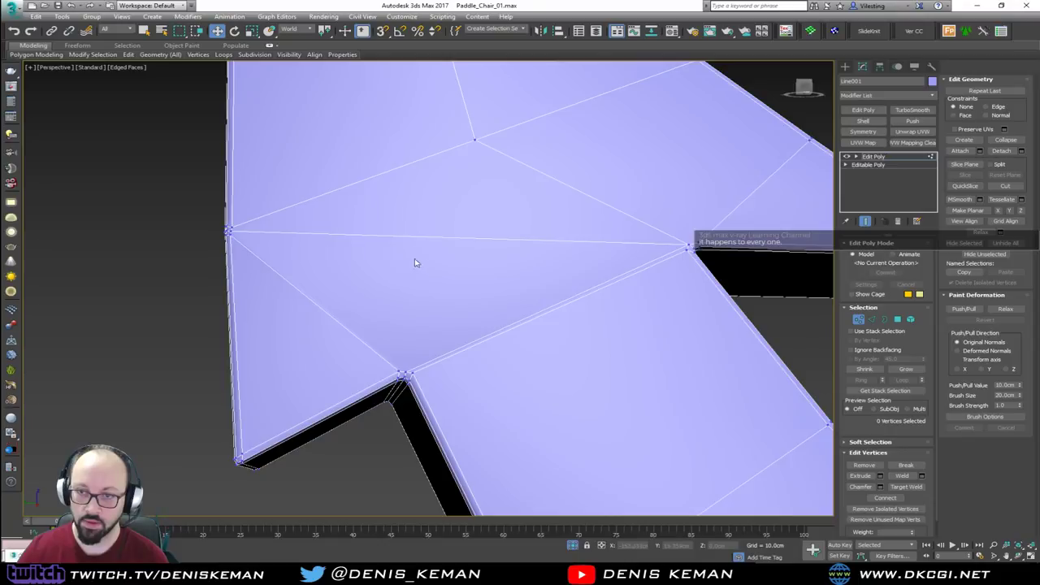
{"action": "key", "text": "2"}
{"action": "left_click", "coordinate": [467, 238]}
{"action": "key", "text": "BackSpace"}
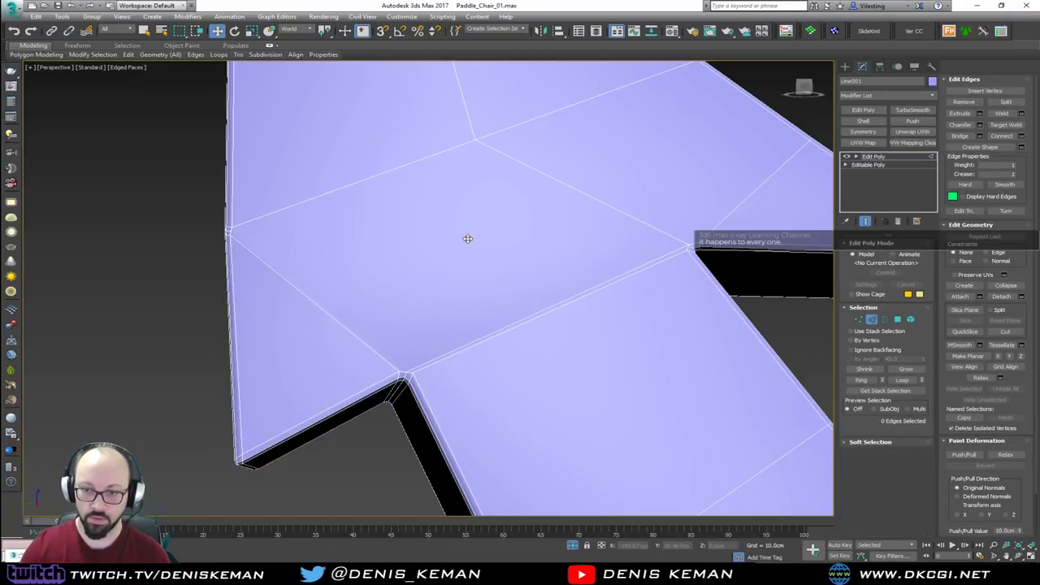
Step: Connect the middle vertex of the left barb's outer notch corner to the vertex inside the barb face
{"action": "key", "text": "1"}
{"action": "left_click", "coordinate": [407, 373]}
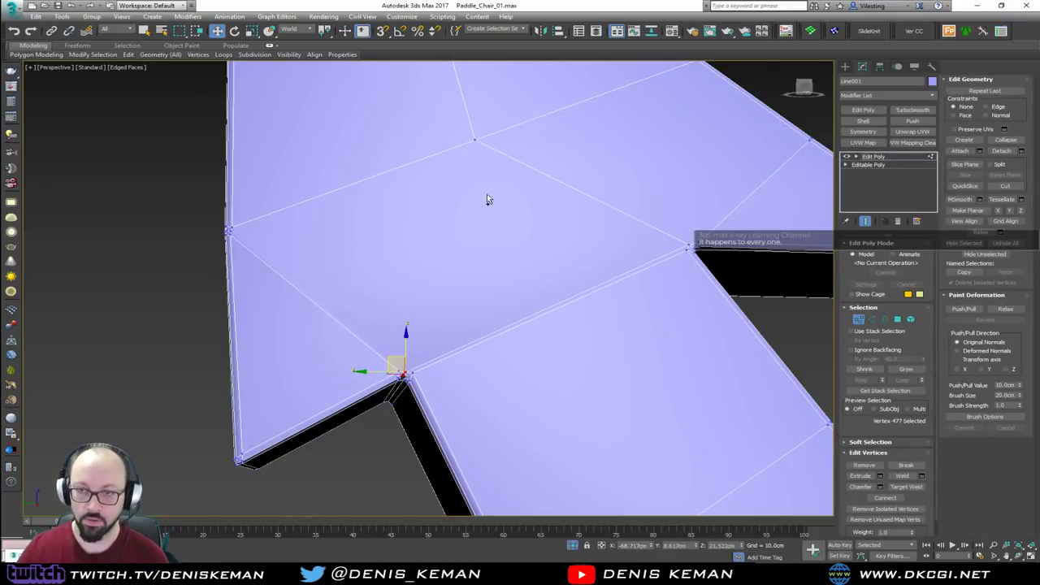
{"action": "left_click", "coordinate": [478, 142], "text": "ctrl"}
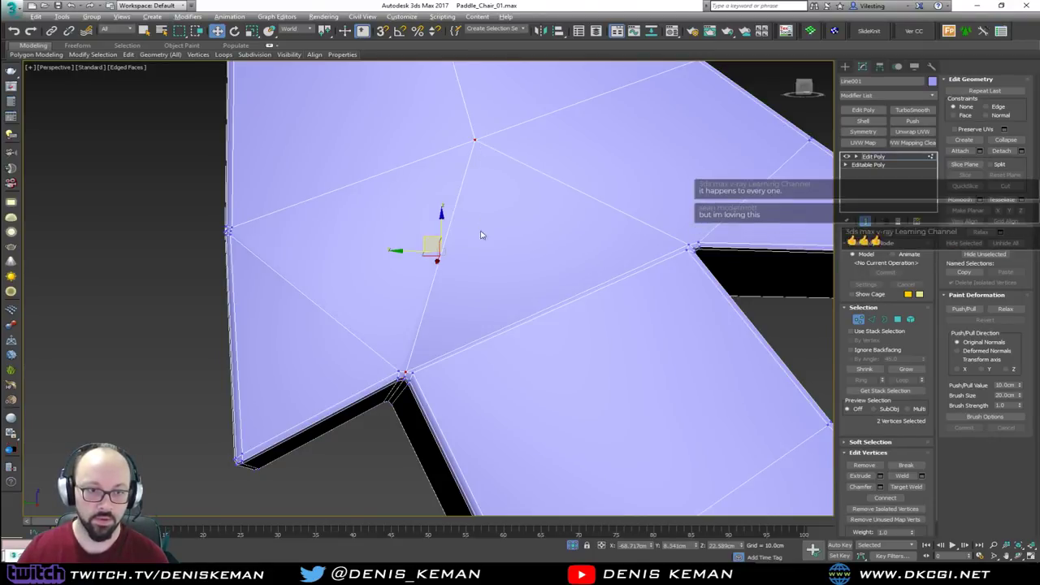
{"action": "middle_click_drag", "start_coordinate": [480, 232], "coordinate": [439, 184]}
{"action": "middle_click_drag", "start_coordinate": [440, 231], "coordinate": [458, 211], "text": "alt"}
{"action": "scroll", "coordinate": [404, 258], "scroll_direction": "up", "scroll_amount": 5}
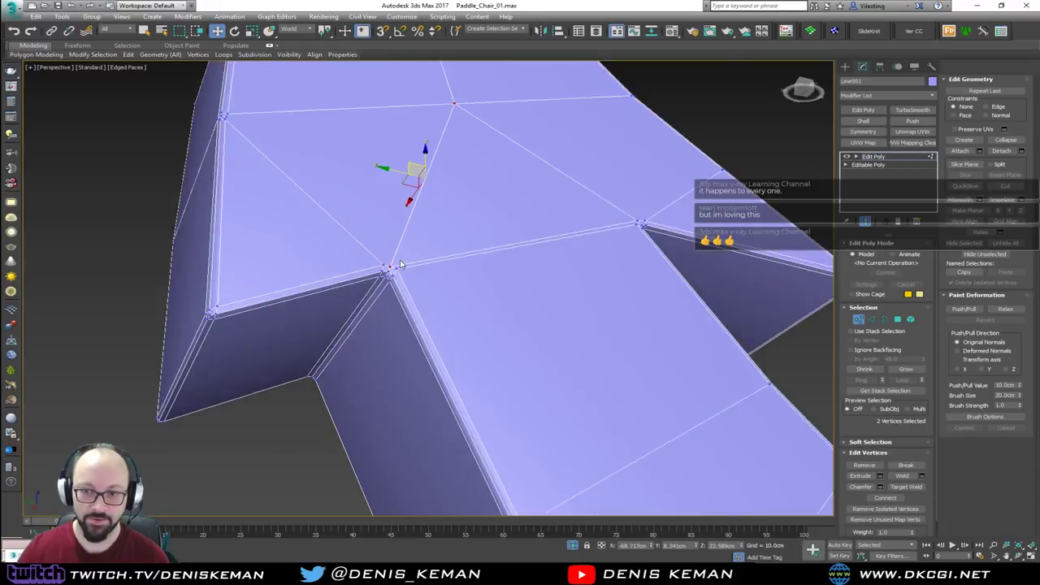
{"action": "key", "text": "1"}
Step: Examine the shading of the left barb and curved arm with the edge display turned off
{"action": "middle_click_drag", "start_coordinate": [403, 259], "coordinate": [429, 294]}
{"action": "scroll", "coordinate": [430, 294], "scroll_direction": "down", "scroll_amount": 5}
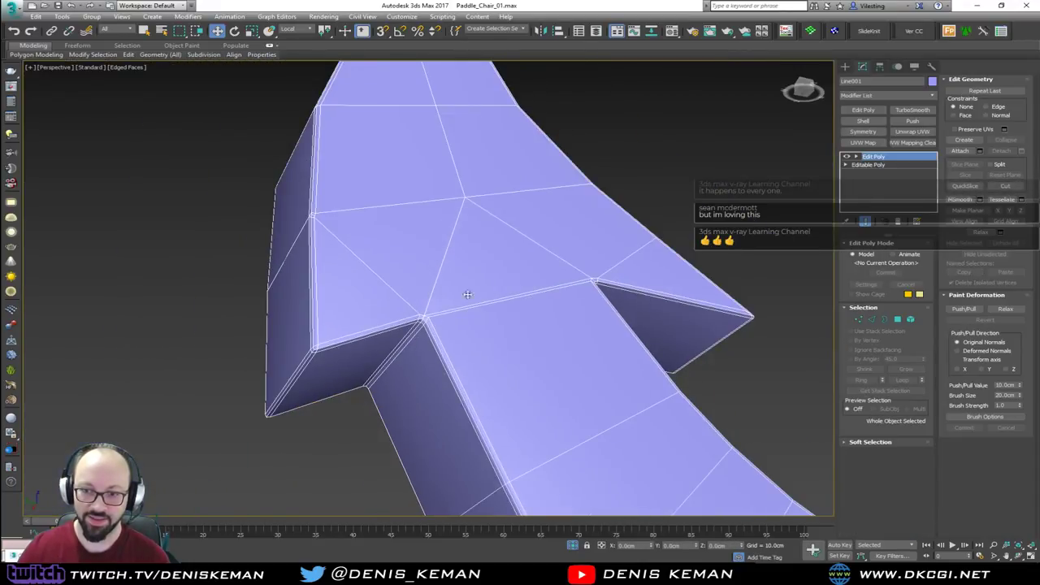
{"action": "left_click", "coordinate": [735, 209]}
{"action": "key", "text": "F4"}
{"action": "middle_click_drag", "start_coordinate": [541, 241], "coordinate": [447, 279]}
{"action": "scroll", "coordinate": [444, 280], "scroll_direction": "down", "scroll_amount": 2}
{"action": "scroll", "coordinate": [403, 263], "scroll_direction": "down", "scroll_amount": 2}
{"action": "left_click", "coordinate": [403, 263]}
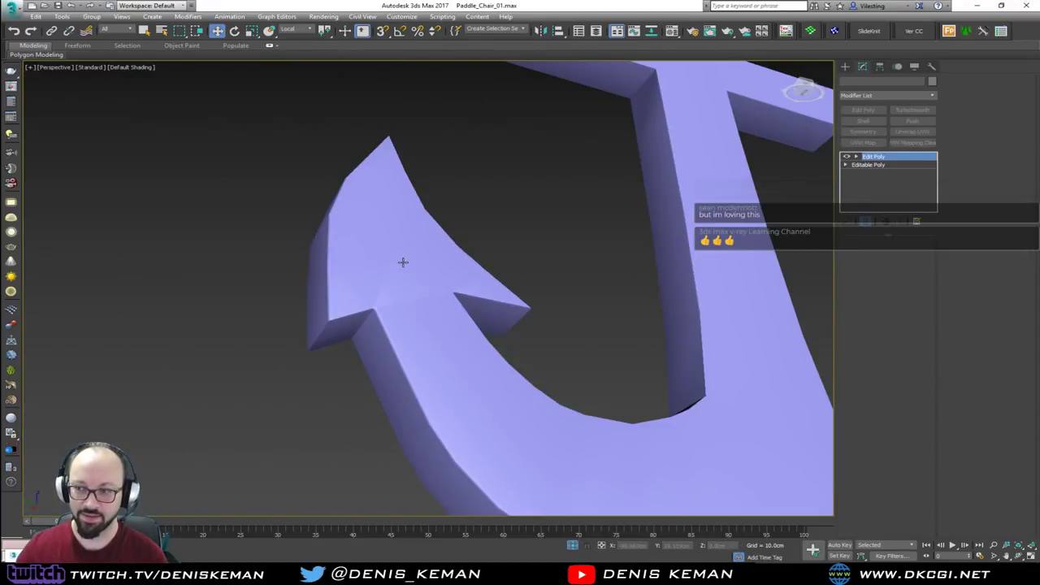
{"action": "key", "text": "F4"}
{"action": "key", "text": "F4"}
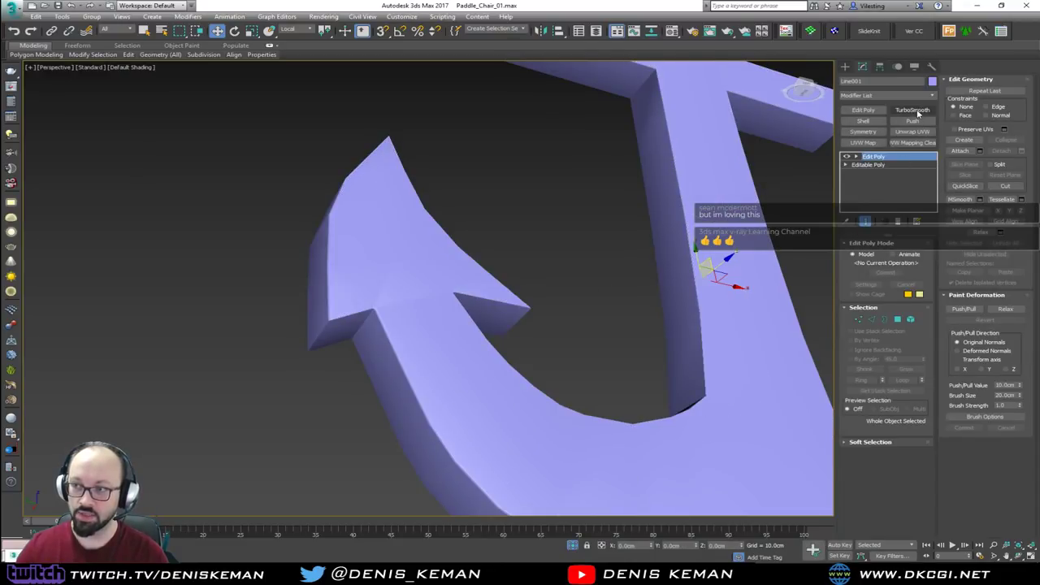
{"action": "key", "text": "F4"}
Step: Center the anchor's pivot point to the object
{"action": "middle_click_drag", "start_coordinate": [732, 227], "coordinate": [569, 266], "text": "alt"}
{"action": "left_click", "coordinate": [879, 66]}
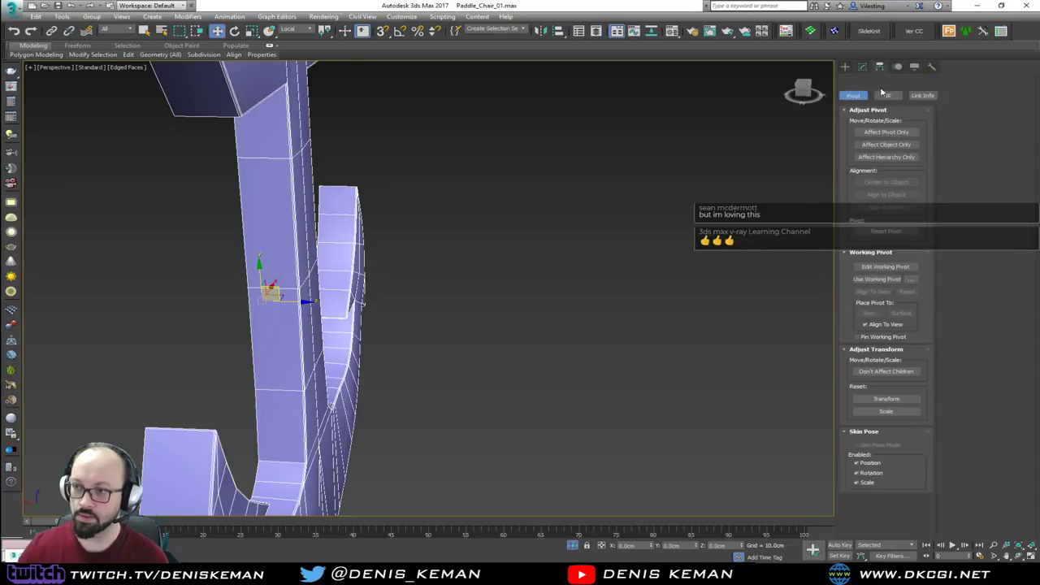
{"action": "left_click", "coordinate": [887, 132]}
{"action": "left_click", "coordinate": [888, 183]}
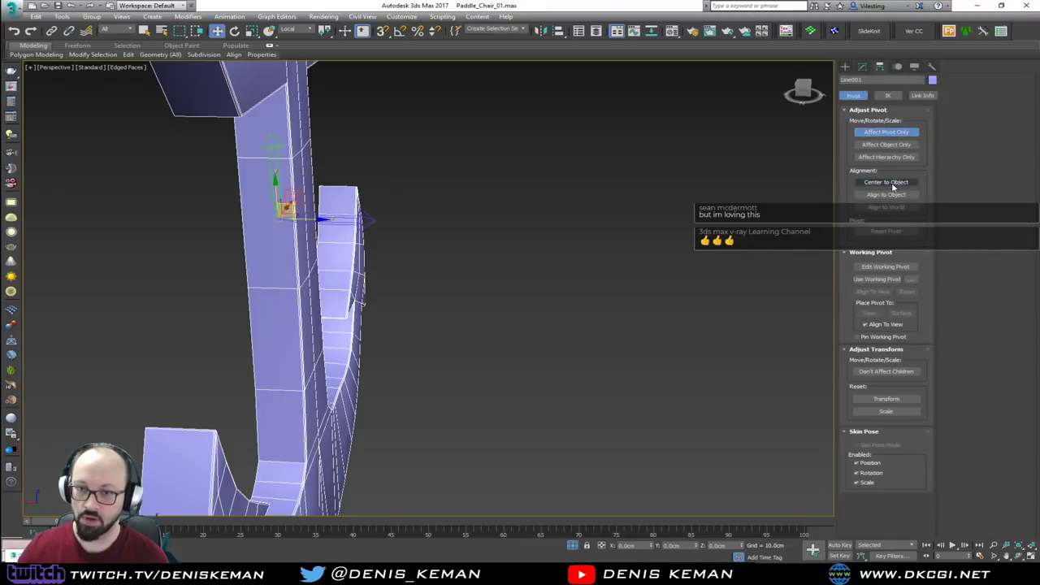
{"action": "left_click", "coordinate": [886, 132]}
Step: Chamfer the short thickness edges at the corners of the crossbar's slanted end by 0.1 cm with 1 segment
{"action": "middle_click_drag", "start_coordinate": [382, 154], "coordinate": [439, 207], "text": "alt"}
{"action": "middle_click_drag", "start_coordinate": [294, 235], "coordinate": [200, 306], "text": "alt"}
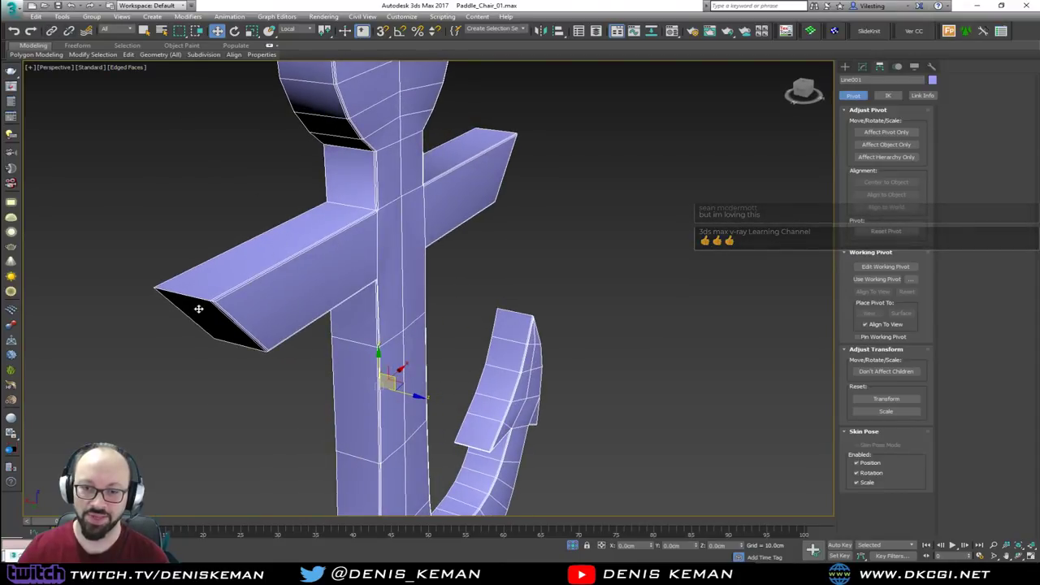
{"action": "scroll", "coordinate": [198, 302], "scroll_direction": "up", "scroll_amount": 5}
{"action": "key", "text": "2"}
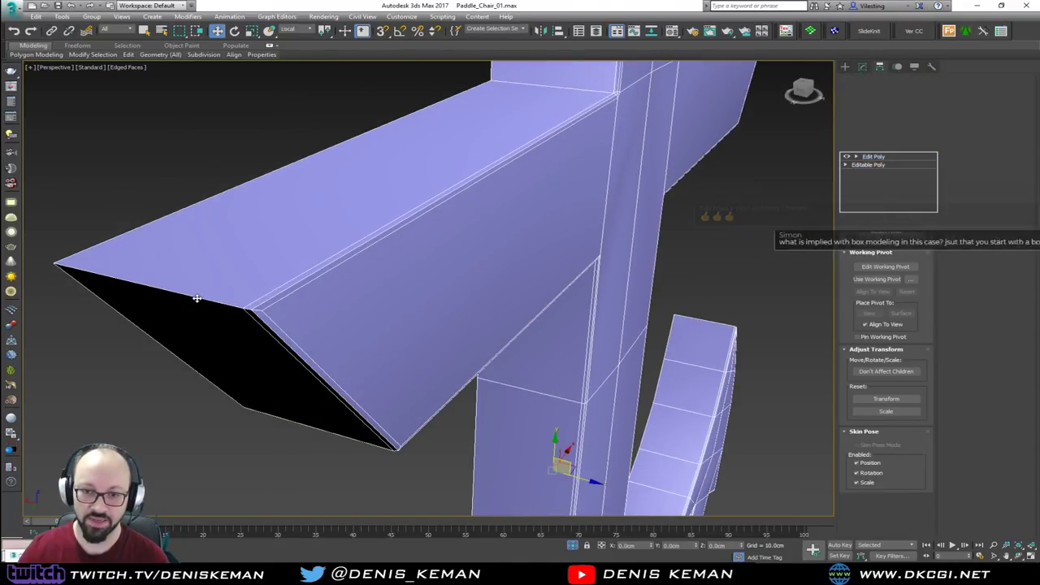
{"action": "double_click", "coordinate": [197, 298]}
{"action": "middle_click_drag", "start_coordinate": [230, 297], "coordinate": [363, 411], "text": "alt"}
{"action": "double_click", "coordinate": [349, 438]}
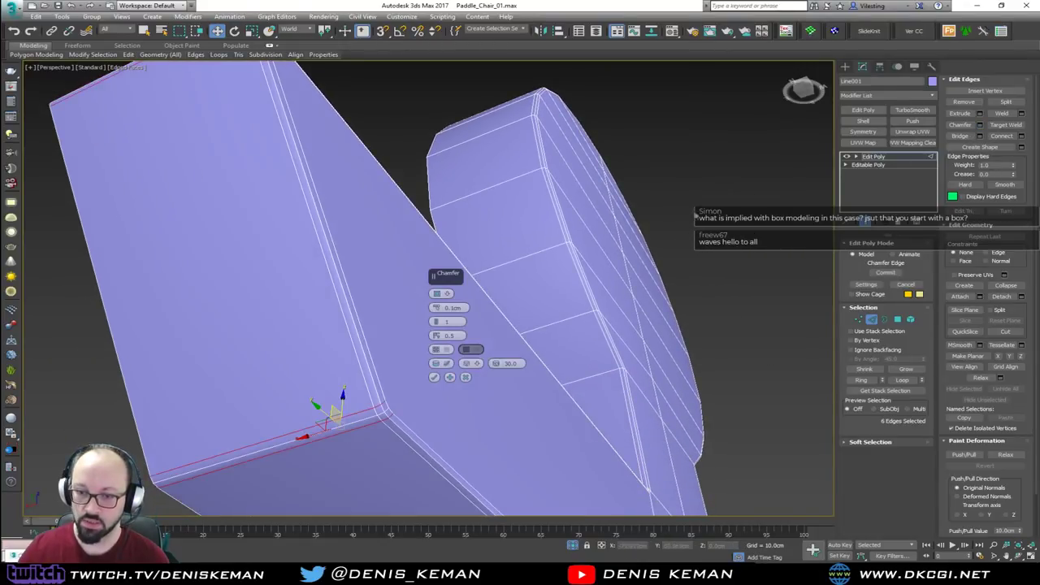
{"action": "left_click", "coordinate": [434, 377]}
Step: Chamfer the short thickness edges at the corners of the crossbar's opposite slanted end by 0.1 cm with 1 segment
{"action": "middle_click_drag", "start_coordinate": [487, 349], "coordinate": [457, 257], "text": "alt"}
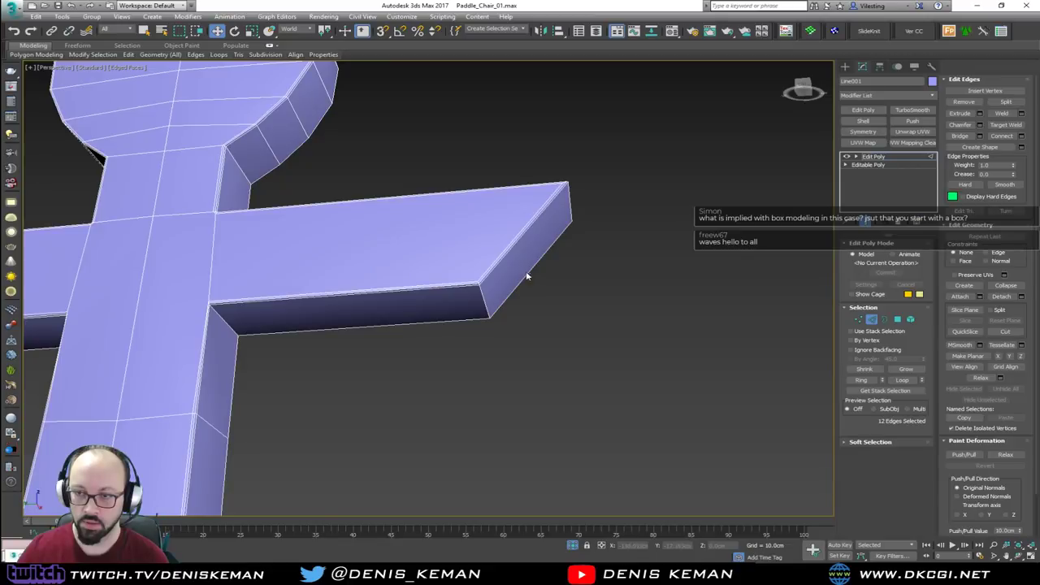
{"action": "middle_click_drag", "start_coordinate": [527, 276], "coordinate": [472, 295], "text": "alt"}
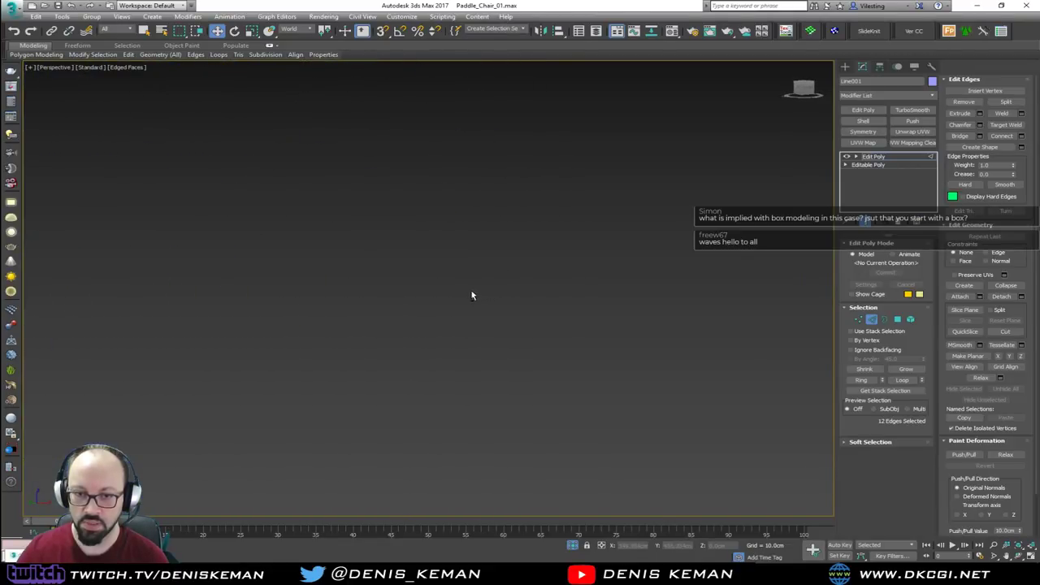
{"action": "middle_click_drag", "start_coordinate": [310, 279], "coordinate": [374, 255]}
{"action": "scroll", "coordinate": [302, 274], "scroll_direction": "up", "scroll_amount": 3}
{"action": "left_click", "coordinate": [302, 261]}
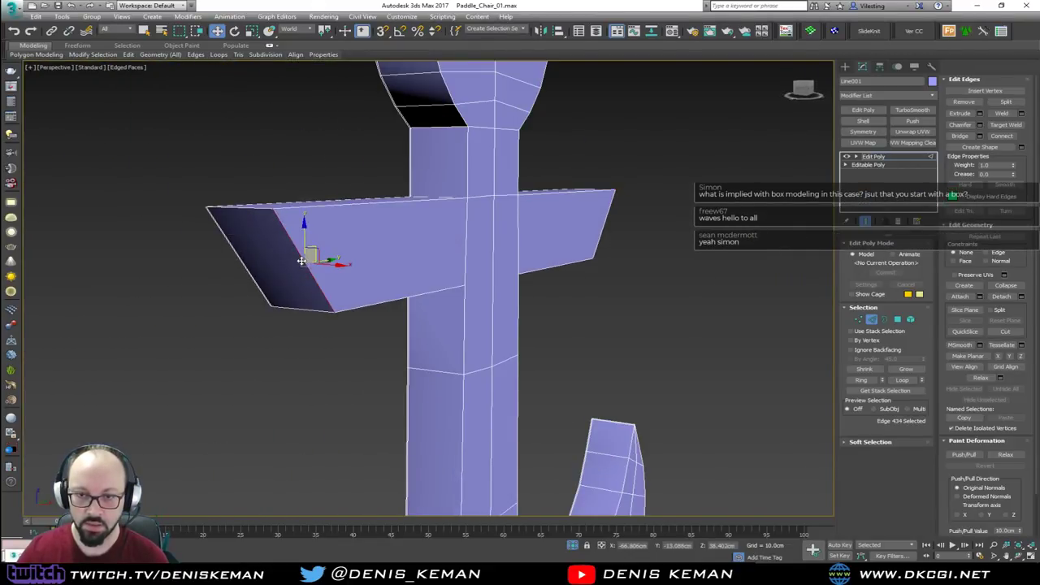
{"action": "middle_click_drag", "start_coordinate": [301, 260], "coordinate": [564, 262], "text": "alt"}
{"action": "scroll", "coordinate": [560, 246], "scroll_direction": "down", "scroll_amount": 4}
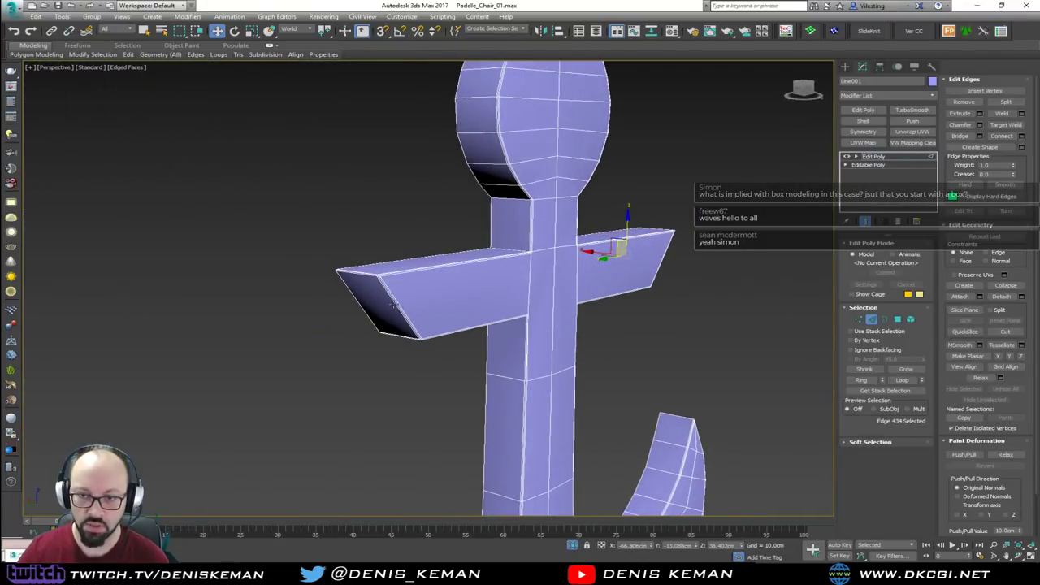
{"action": "middle_click_drag", "start_coordinate": [394, 302], "coordinate": [776, 166], "text": "alt"}
{"action": "double_click", "coordinate": [757, 208]}
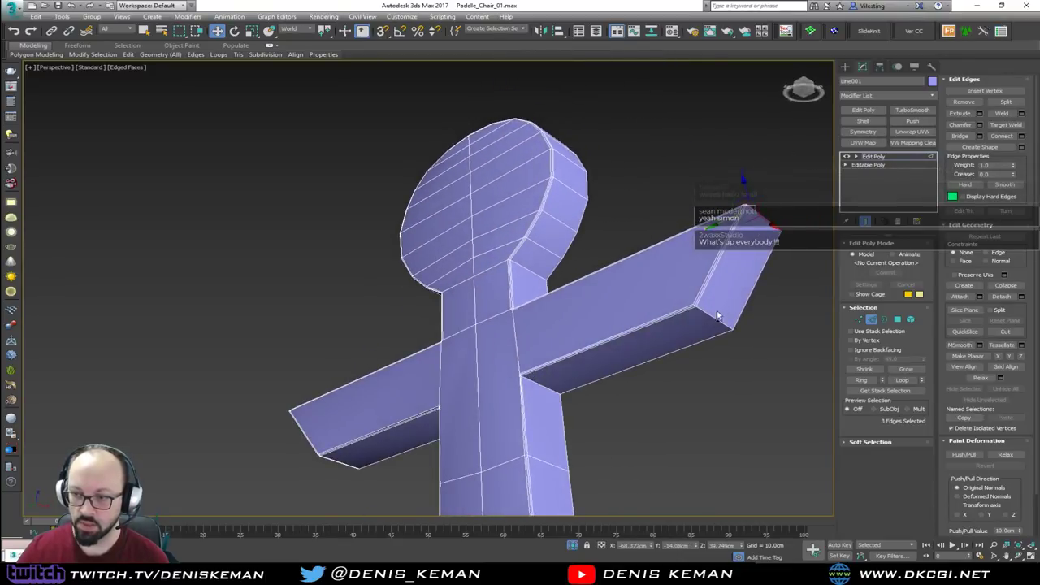
{"action": "left_click", "coordinate": [714, 316], "text": "ctrl"}
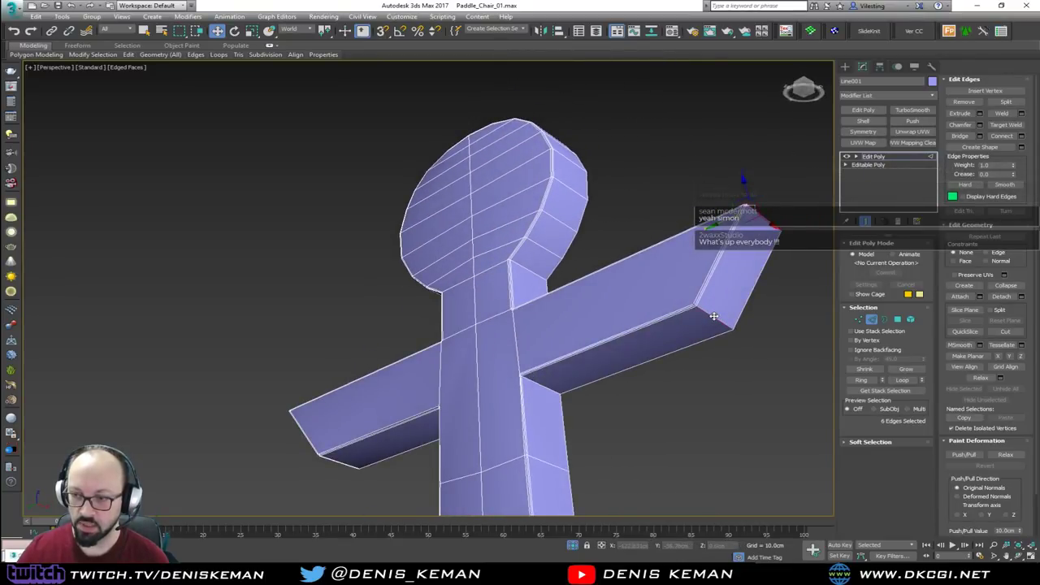
{"action": "left_click", "coordinate": [980, 126]}
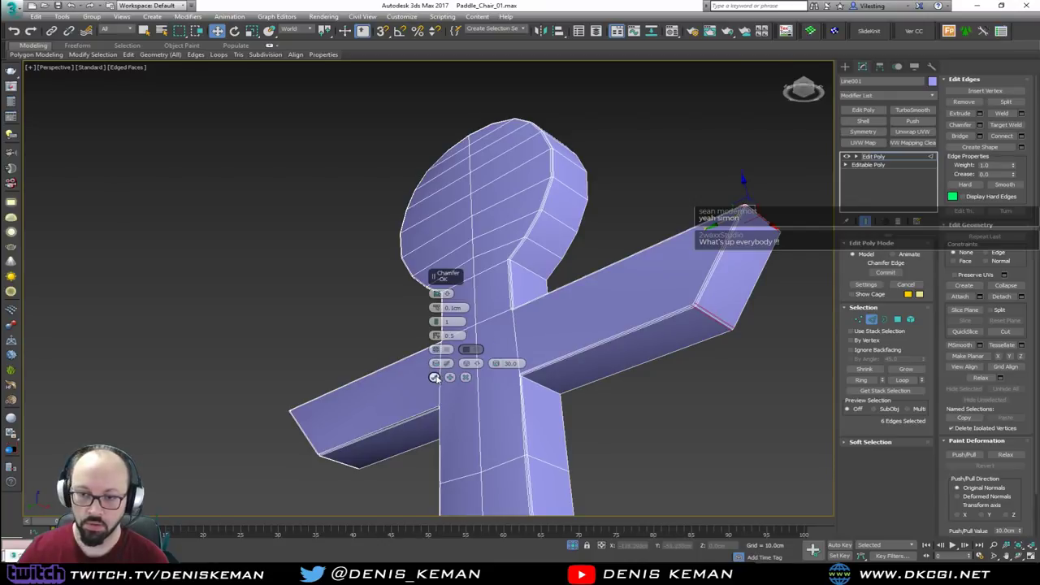
{"action": "left_click", "coordinate": [435, 377]}
Step: Connect the inner front-face vertices at the upper and lower corners of the crossbar's slanted end
{"action": "middle_click_drag", "start_coordinate": [632, 323], "coordinate": [561, 341], "text": "alt"}
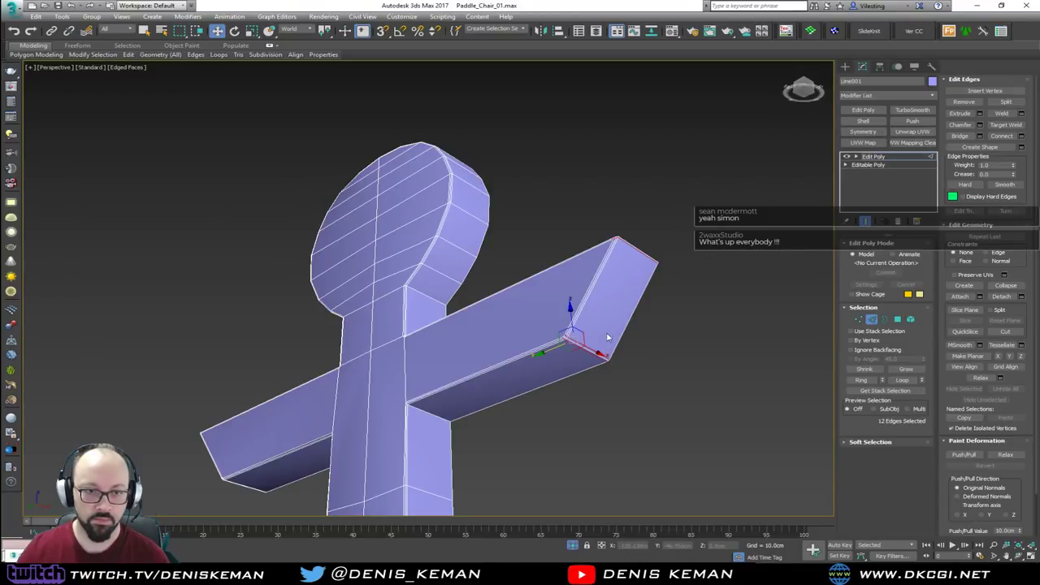
{"action": "scroll", "coordinate": [573, 337], "scroll_direction": "up", "scroll_amount": 4}
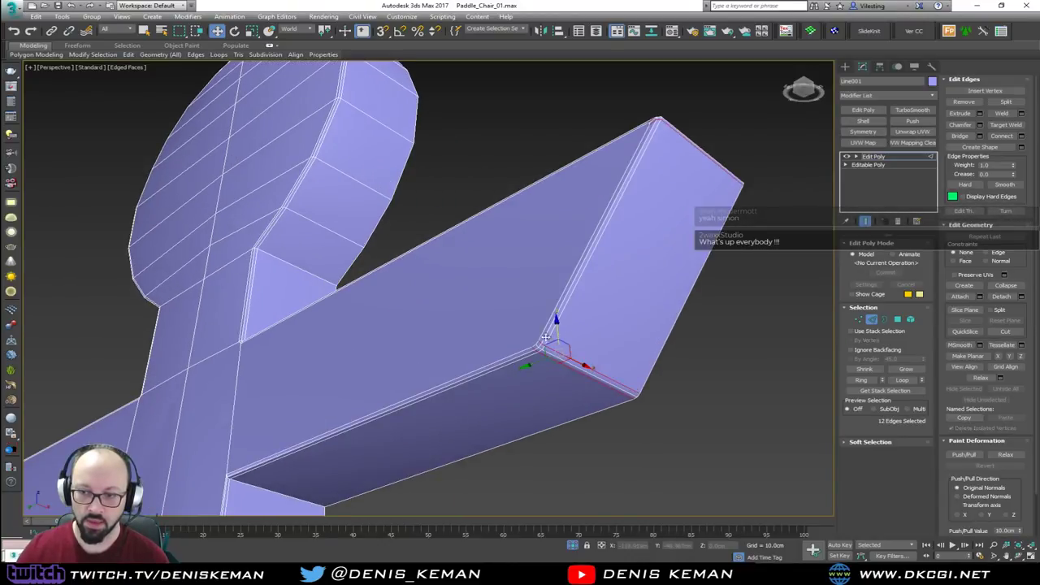
{"action": "key", "text": "1"}
{"action": "left_click", "coordinate": [539, 345]}
{"action": "middle_click_drag", "start_coordinate": [547, 341], "coordinate": [560, 376], "text": "alt"}
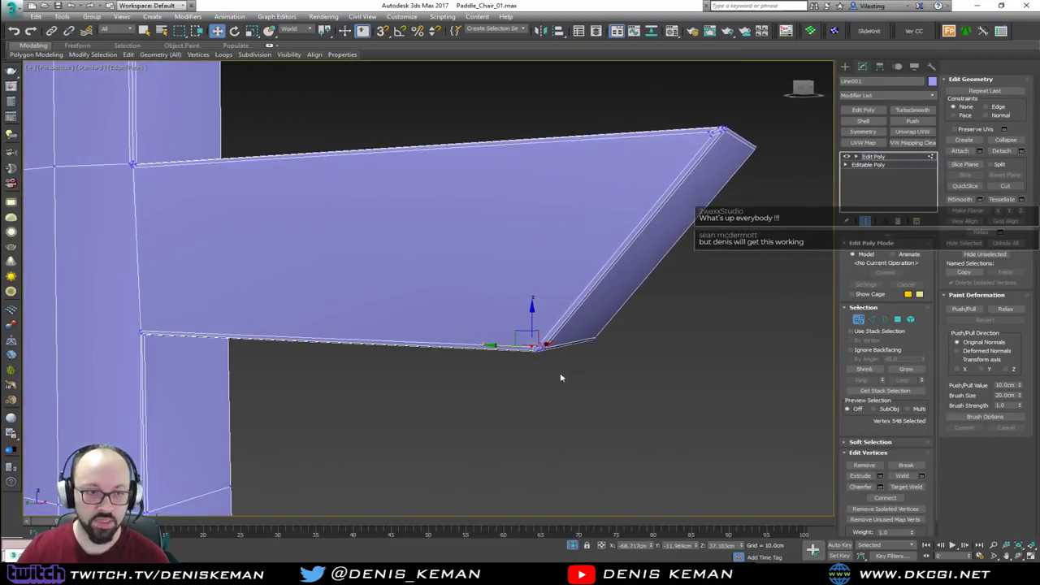
{"action": "middle_click_drag", "start_coordinate": [573, 260], "coordinate": [496, 327]}
{"action": "left_click", "coordinate": [642, 197], "text": "ctrl"}
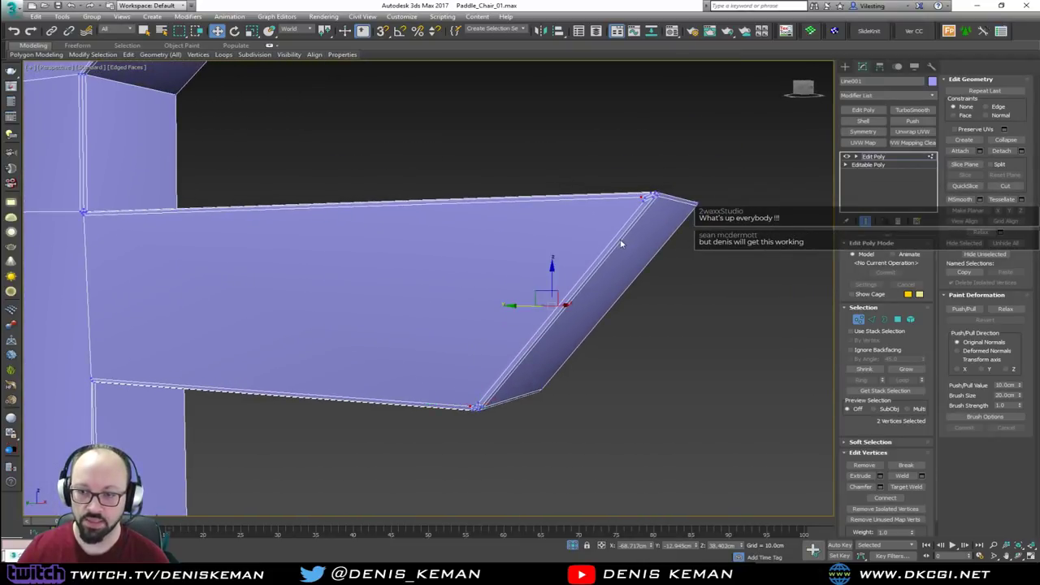
{"action": "scroll", "coordinate": [621, 242], "scroll_direction": "up", "scroll_amount": 2}
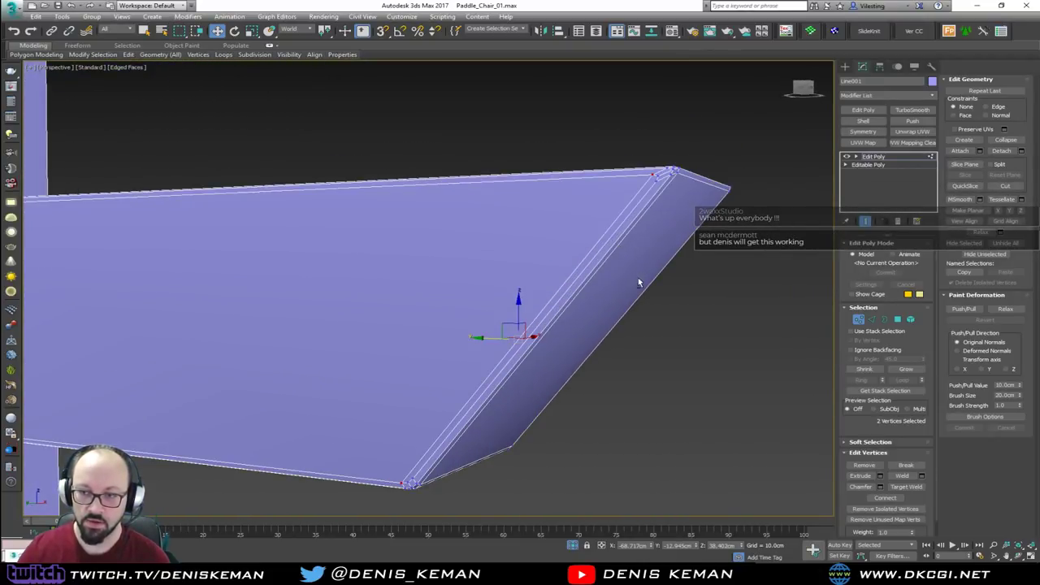
{"action": "scroll", "coordinate": [636, 280], "scroll_direction": "up", "scroll_amount": 1}
{"action": "middle_click_drag", "start_coordinate": [635, 281], "coordinate": [610, 327], "text": "alt"}
{"action": "scroll", "coordinate": [479, 282], "scroll_direction": "down", "scroll_amount": 3}
{"action": "left_click", "coordinate": [611, 329]}
Step: On the crossbar's other slanted end, connect the inner upper corner vertex to each of the two front vertices at the lower corner
{"action": "middle_click_drag", "start_coordinate": [225, 251], "coordinate": [609, 287], "text": "alt"}
{"action": "scroll", "coordinate": [306, 346], "scroll_direction": "up", "scroll_amount": 3}
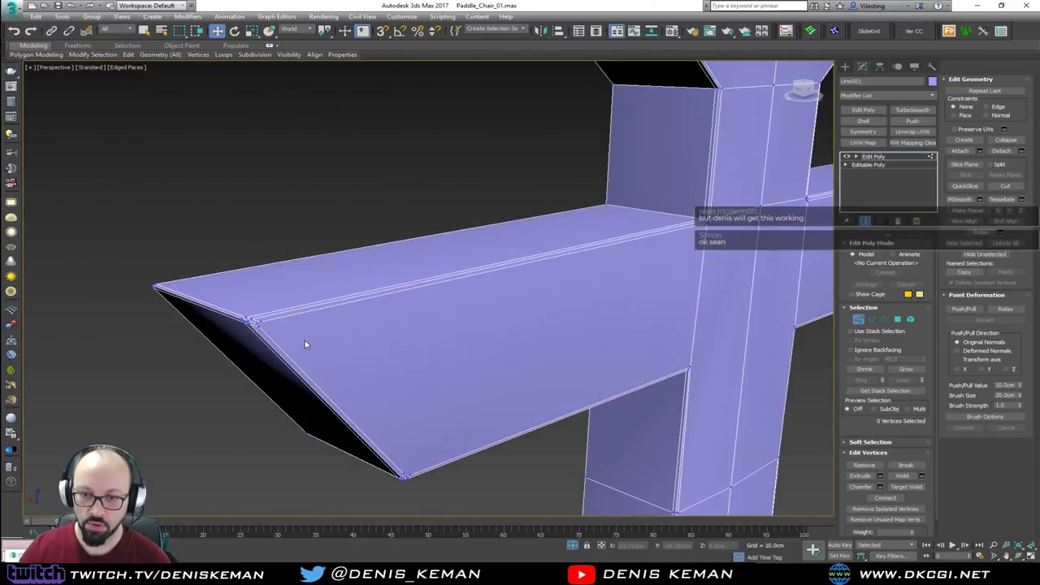
{"action": "left_click", "coordinate": [257, 320]}
{"action": "middle_click_drag", "start_coordinate": [379, 399], "coordinate": [427, 459], "text": "alt"}
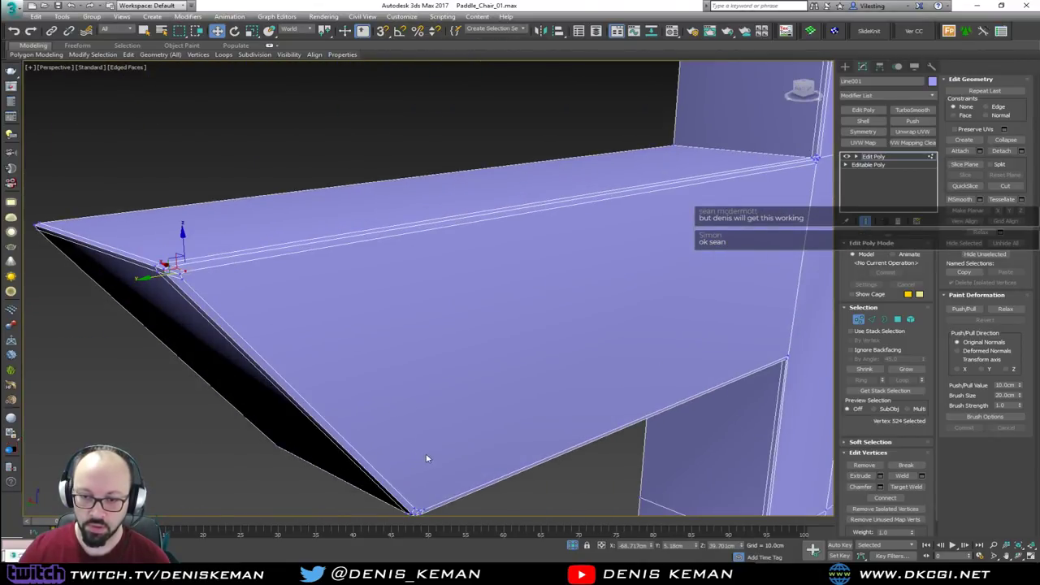
{"action": "left_click", "coordinate": [423, 510], "text": "ctrl"}
{"action": "key", "text": "ctrl+shift+e"}
{"action": "left_click", "coordinate": [414, 510]}
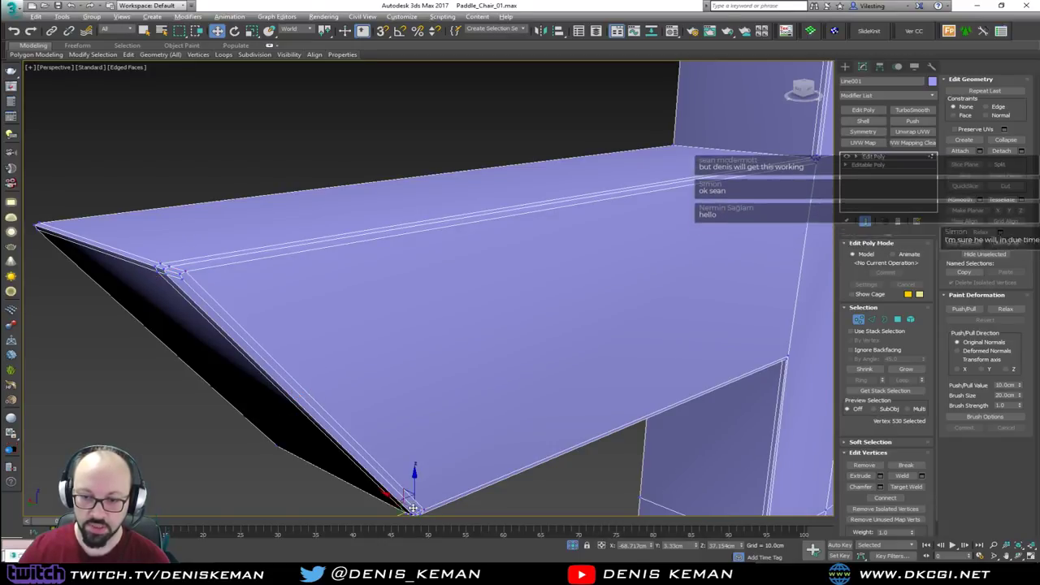
{"action": "left_click", "coordinate": [185, 274], "text": "ctrl"}
{"action": "key", "text": "ctrl+shift+e"}
Step: Back on the first slanted end, connect the inner upper corner vertex to the second front vertex at the lower corner
{"action": "middle_click_drag", "start_coordinate": [407, 321], "coordinate": [337, 320]}
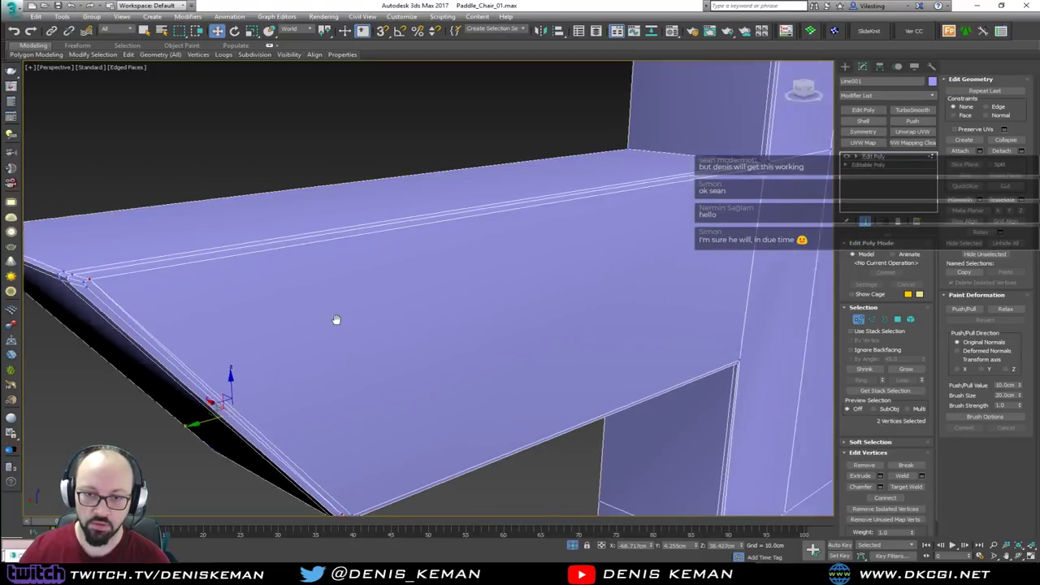
{"action": "scroll", "coordinate": [471, 300], "scroll_direction": "down", "scroll_amount": 3}
{"action": "middle_click_drag", "start_coordinate": [472, 300], "coordinate": [407, 276], "text": "alt"}
{"action": "middle_click_drag", "start_coordinate": [465, 272], "coordinate": [410, 317]}
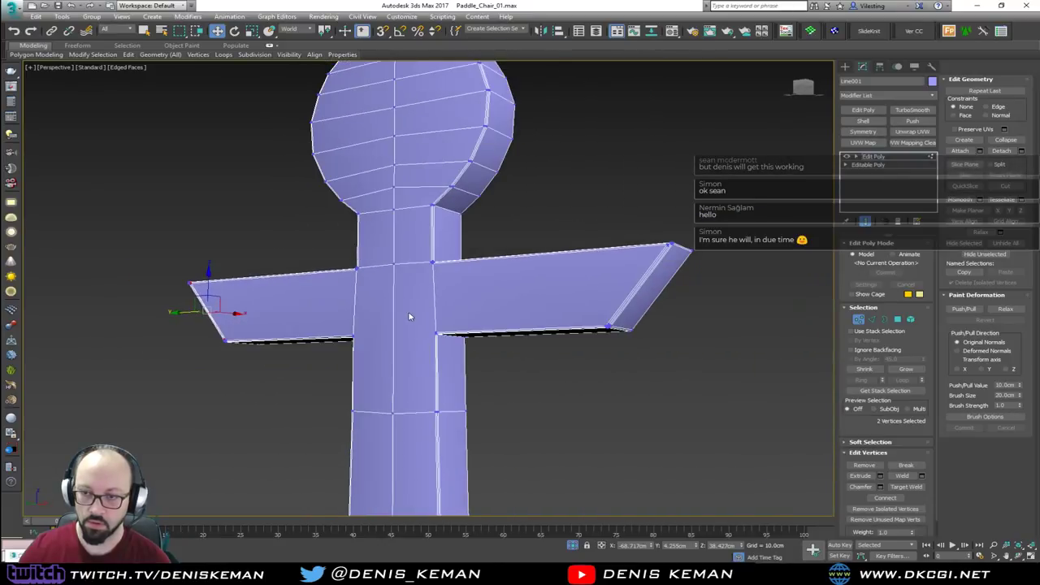
{"action": "scroll", "coordinate": [633, 307], "scroll_direction": "up", "scroll_amount": 3}
{"action": "scroll", "coordinate": [580, 339], "scroll_direction": "up", "scroll_amount": 3}
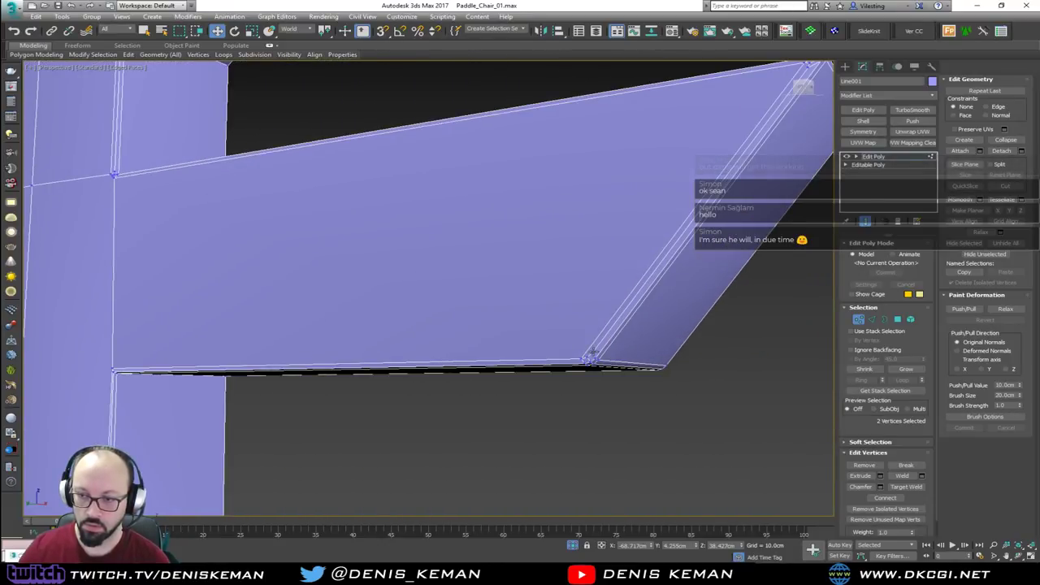
{"action": "left_click", "coordinate": [590, 357]}
{"action": "middle_click_drag", "start_coordinate": [591, 357], "coordinate": [679, 209], "text": "alt"}
{"action": "left_click", "coordinate": [675, 196], "text": "ctrl"}
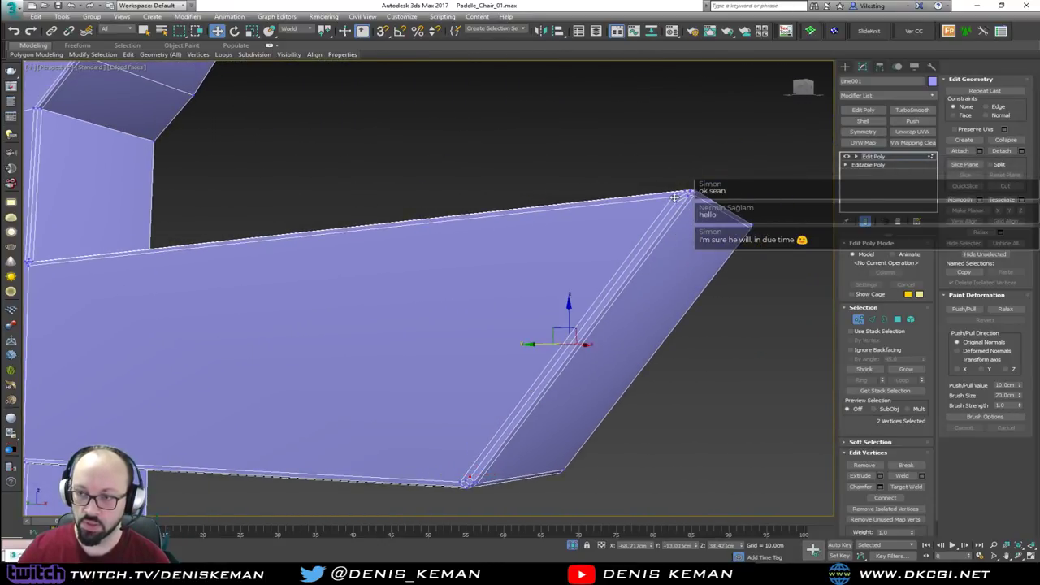
{"action": "scroll", "coordinate": [673, 210], "scroll_direction": "up", "scroll_amount": 3}
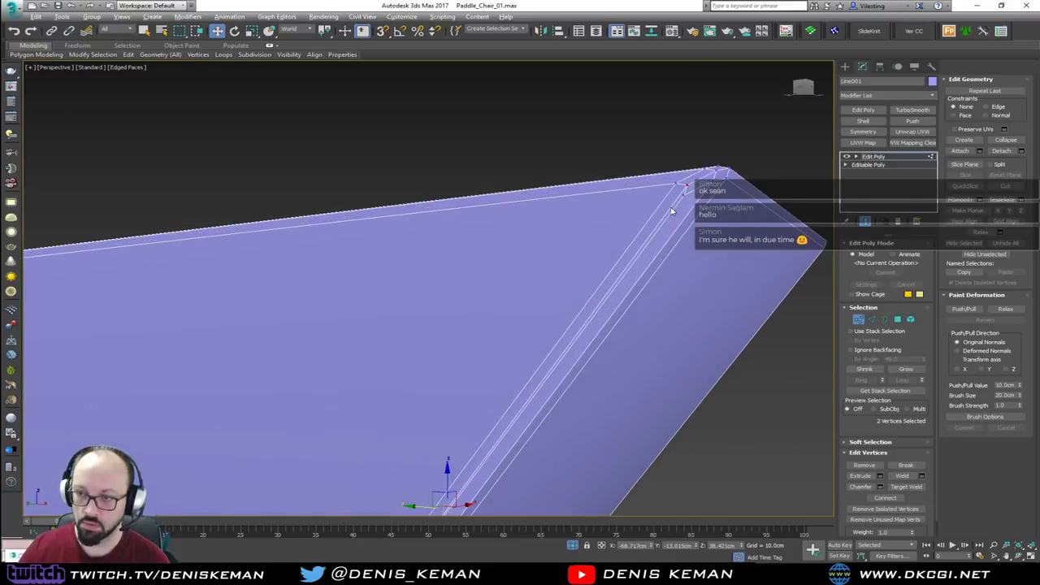
{"action": "left_click", "coordinate": [678, 187]}
{"action": "middle_click_drag", "start_coordinate": [626, 283], "coordinate": [661, 180]}
{"action": "scroll", "coordinate": [610, 281], "scroll_direction": "down", "scroll_amount": 1}
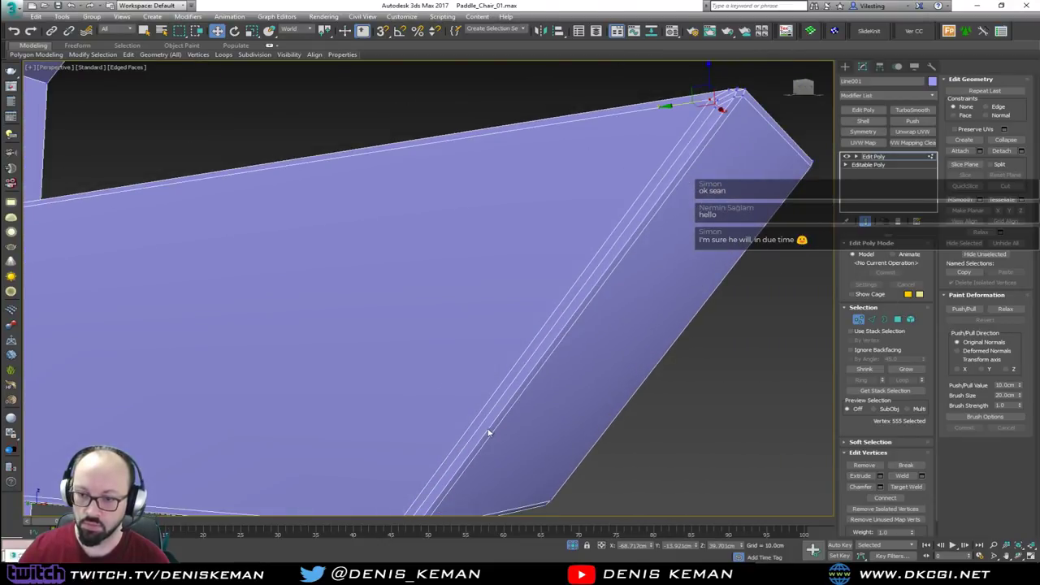
{"action": "middle_click_drag", "start_coordinate": [510, 386], "coordinate": [576, 279]}
{"action": "scroll", "coordinate": [496, 387], "scroll_direction": "up", "scroll_amount": 1}
{"action": "left_click", "coordinate": [487, 399], "text": "ctrl"}
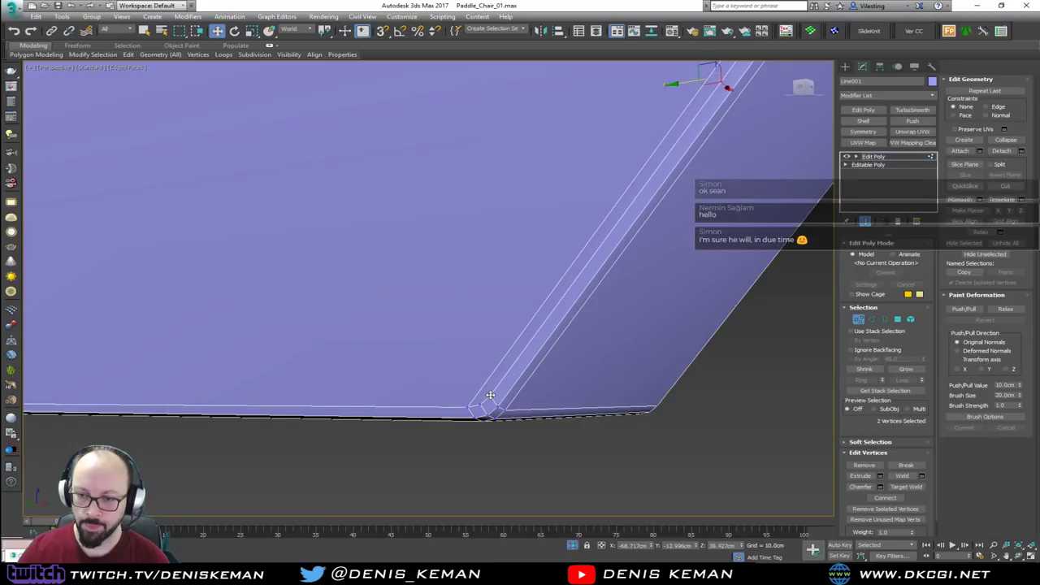
Step: Collapse the two side vertices of the chamfered corner where the shank meets the crossbar's upper edge
{"action": "scroll", "coordinate": [542, 378], "scroll_direction": "down", "scroll_amount": 4}
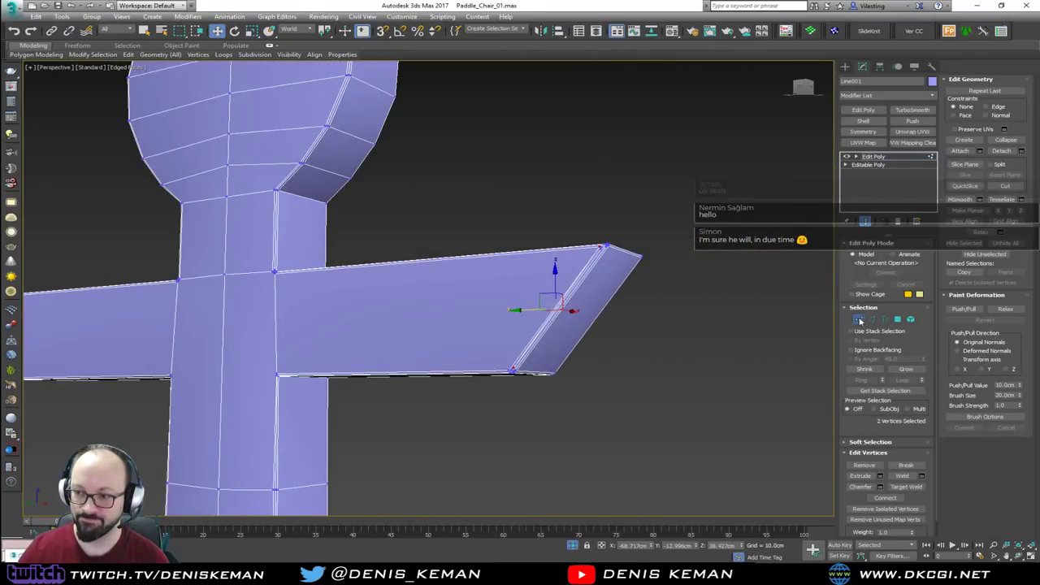
{"action": "left_click", "coordinate": [859, 320]}
{"action": "left_click", "coordinate": [393, 235]}
{"action": "middle_click_drag", "start_coordinate": [393, 234], "coordinate": [409, 247], "text": "alt"}
{"action": "left_click", "coordinate": [379, 360]}
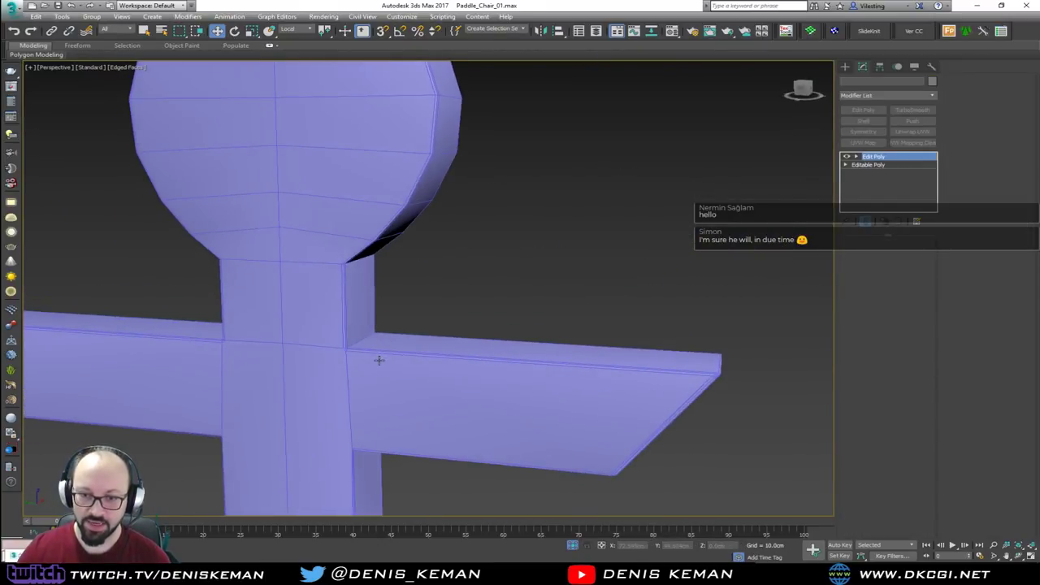
{"action": "key", "text": "1"}
{"action": "scroll", "coordinate": [349, 355], "scroll_direction": "up", "scroll_amount": 5}
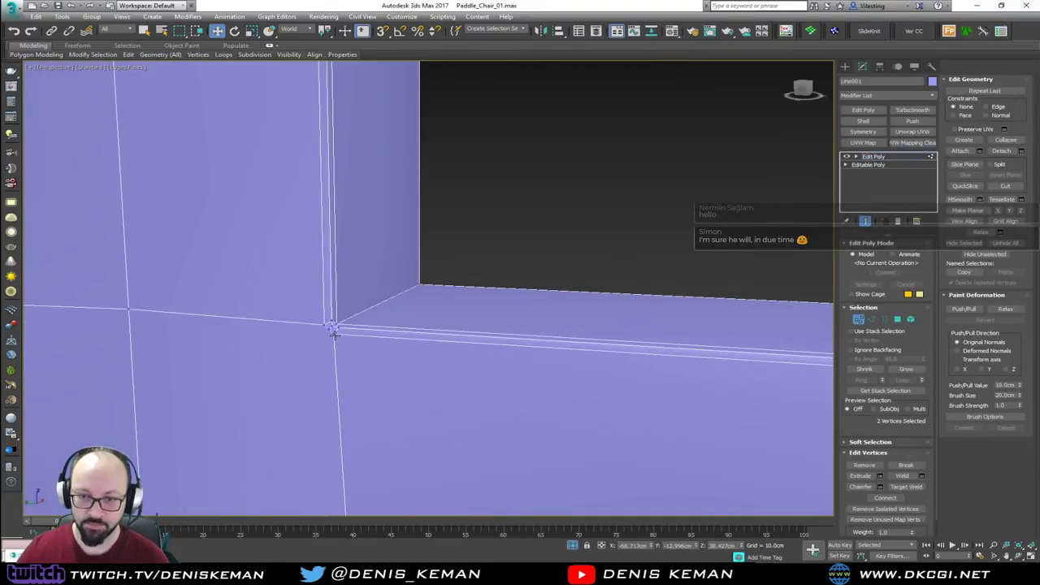
{"action": "scroll", "coordinate": [336, 334], "scroll_direction": "up", "scroll_amount": 2}
{"action": "left_click", "coordinate": [343, 325]}
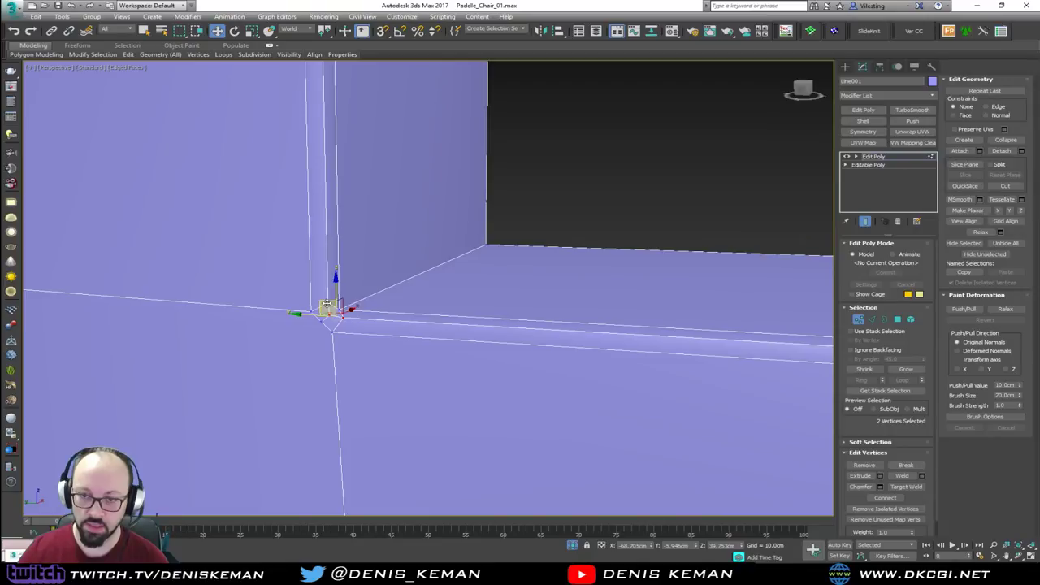
{"action": "left_click", "coordinate": [326, 304], "text": "ctrl"}
{"action": "left_click", "coordinate": [1008, 140]}
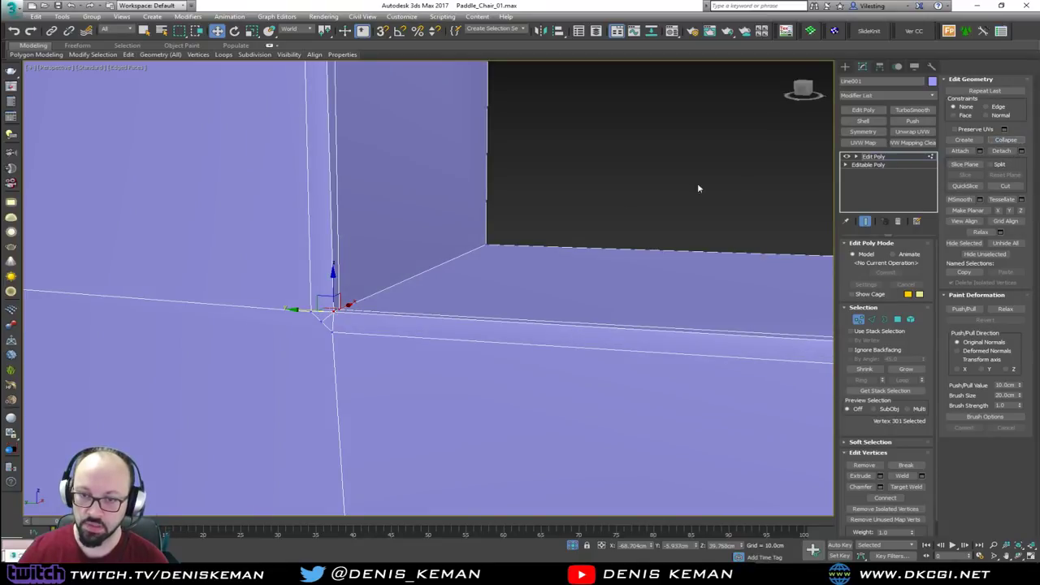
Step: Collapse the three front-face vertices of that same upper shank corner into one
{"action": "left_click", "coordinate": [308, 312]}
{"action": "left_click", "coordinate": [318, 322], "text": "ctrl"}
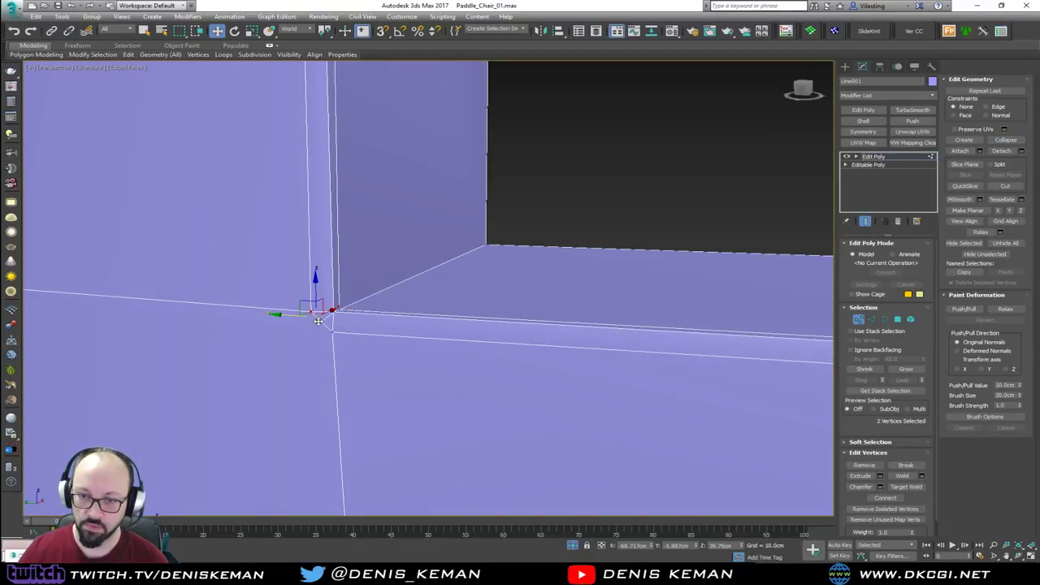
{"action": "left_click", "coordinate": [332, 333], "text": "ctrl"}
{"action": "left_click", "coordinate": [1010, 140]}
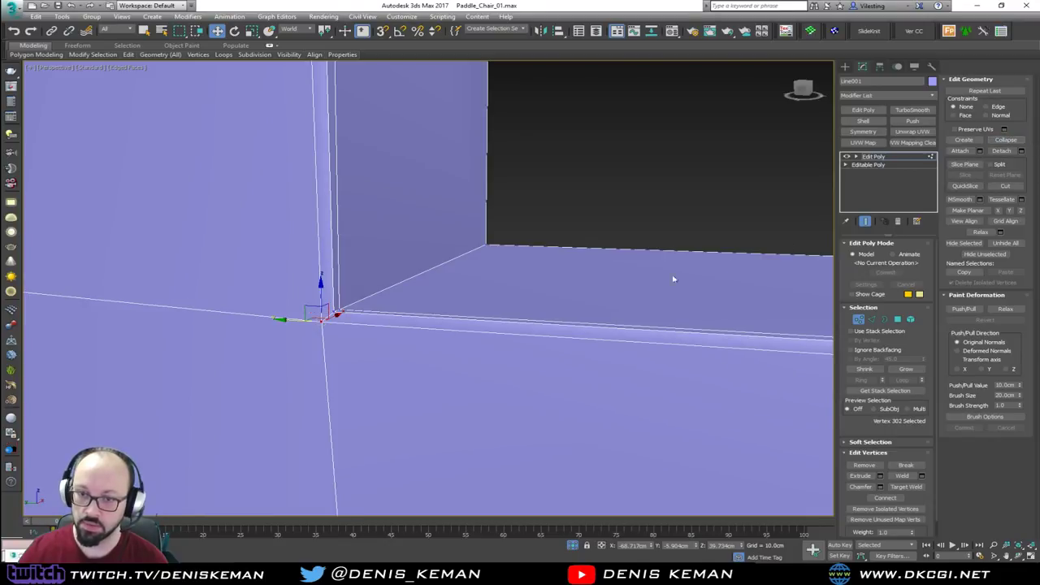
Step: Move the front vertex at the shank corner beneath the crossbar slightly inward along Y
{"action": "middle_click_drag", "start_coordinate": [443, 336], "coordinate": [509, 186]}
{"action": "middle_click_drag", "start_coordinate": [472, 318], "coordinate": [469, 169]}
{"action": "scroll", "coordinate": [469, 169], "scroll_direction": "down", "scroll_amount": 4}
{"action": "middle_click_drag", "start_coordinate": [453, 335], "coordinate": [455, 273], "text": "alt"}
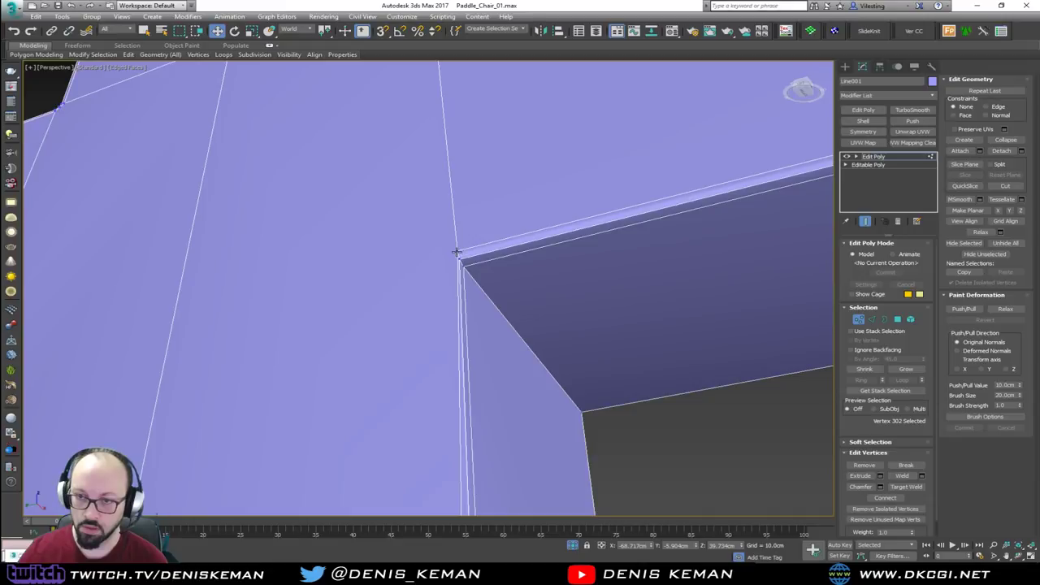
{"action": "left_click", "coordinate": [455, 258]}
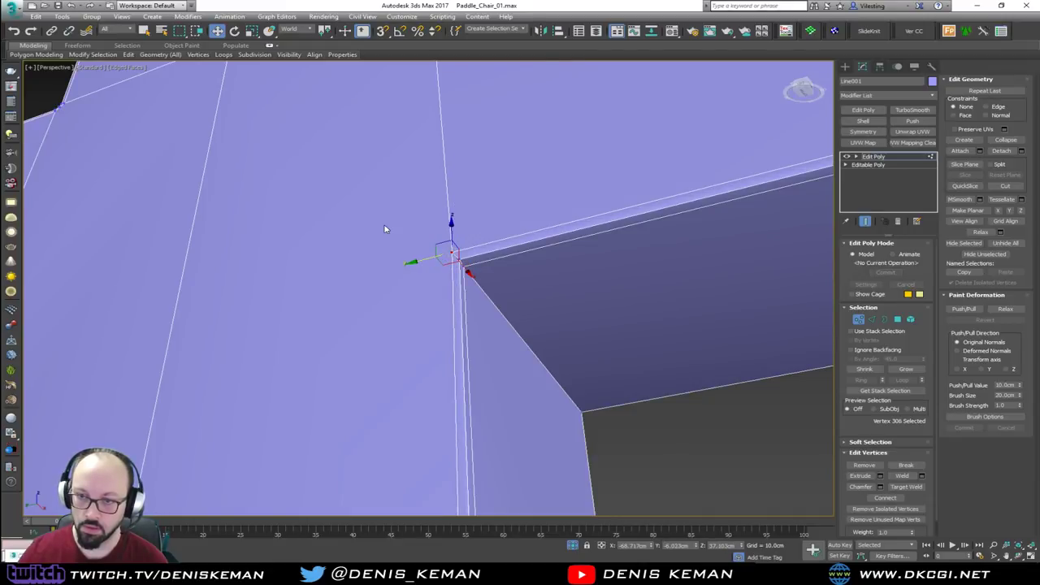
{"action": "scroll", "coordinate": [435, 286], "scroll_direction": "down", "scroll_amount": 5}
{"action": "middle_click_drag", "start_coordinate": [442, 282], "coordinate": [447, 281], "text": "alt"}
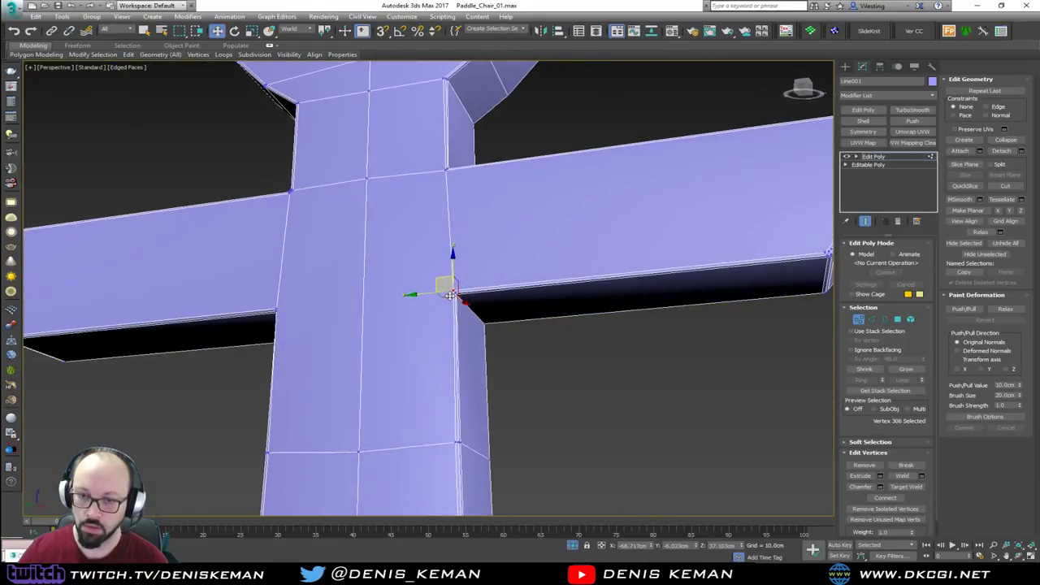
Step: Move the opposite shank corner vertex beneath the crossbar slightly along Y and cut an edge from it across the shank to the matching corner vertex
{"action": "scroll", "coordinate": [267, 301], "scroll_direction": "up", "scroll_amount": 6}
{"action": "middle_click_drag", "start_coordinate": [290, 283], "coordinate": [218, 219], "text": "alt"}
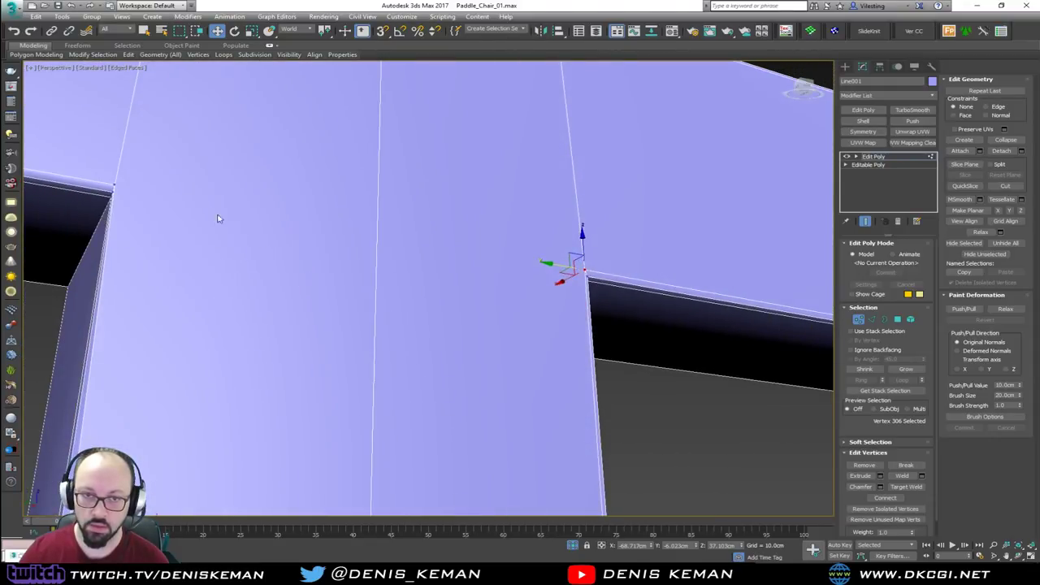
{"action": "left_click", "coordinate": [114, 186]}
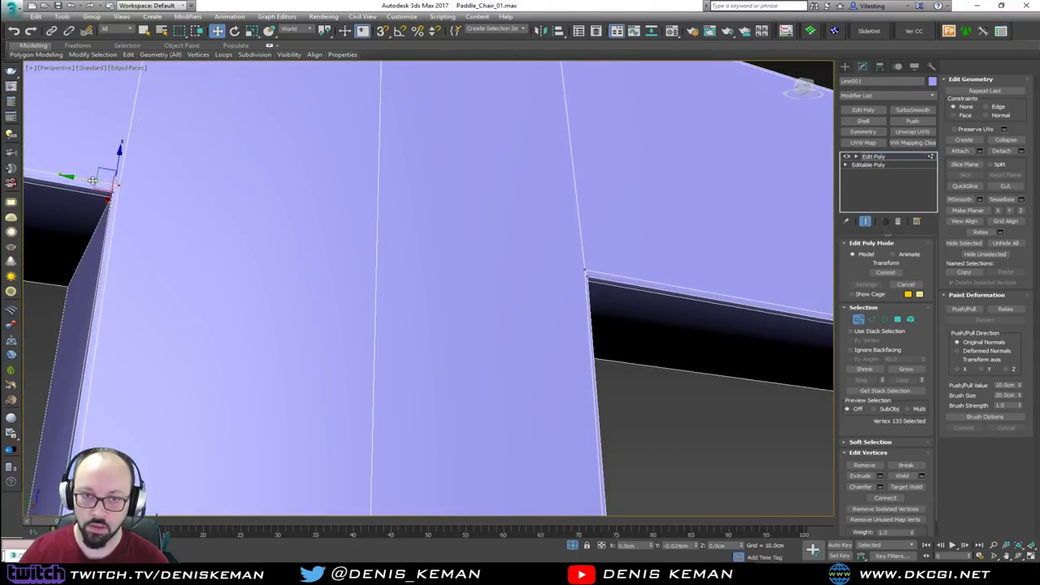
{"action": "key", "text": "alt+c"}
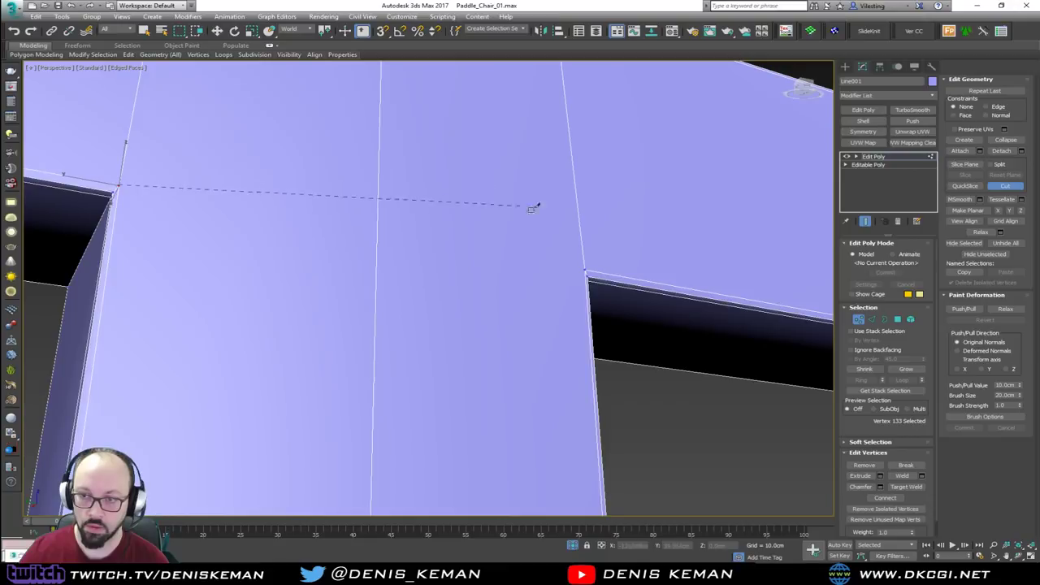
{"action": "left_click", "coordinate": [585, 266]}
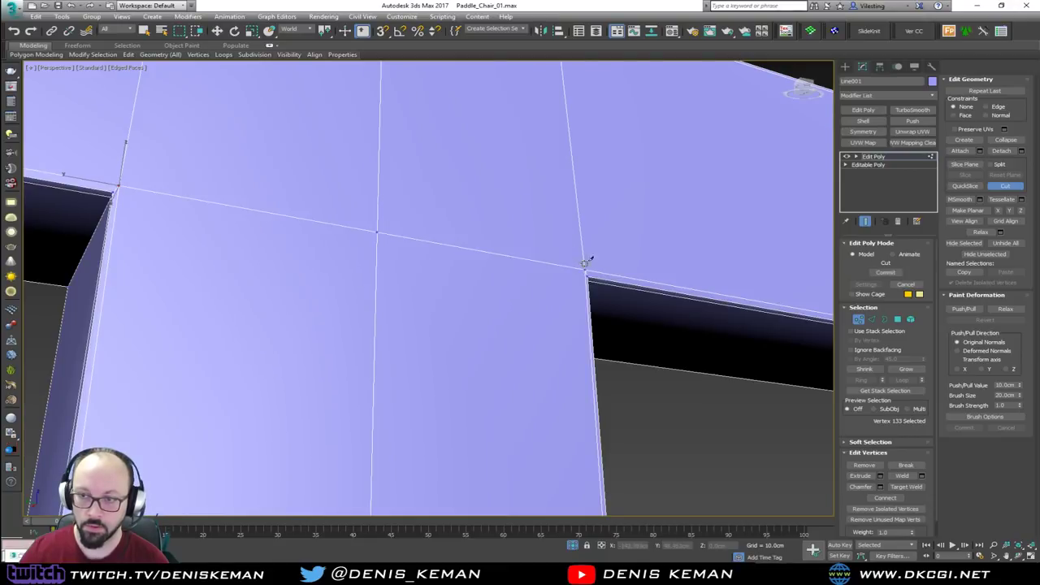
{"action": "right_click", "coordinate": [390, 192]}
Step: Collapse the three front-face vertices at the opposite upper shank corner, where the shank meets the crossbar's upper edge, into one
{"action": "middle_click_drag", "start_coordinate": [268, 139], "coordinate": [385, 356], "text": "alt"}
{"action": "left_click", "coordinate": [300, 152]}
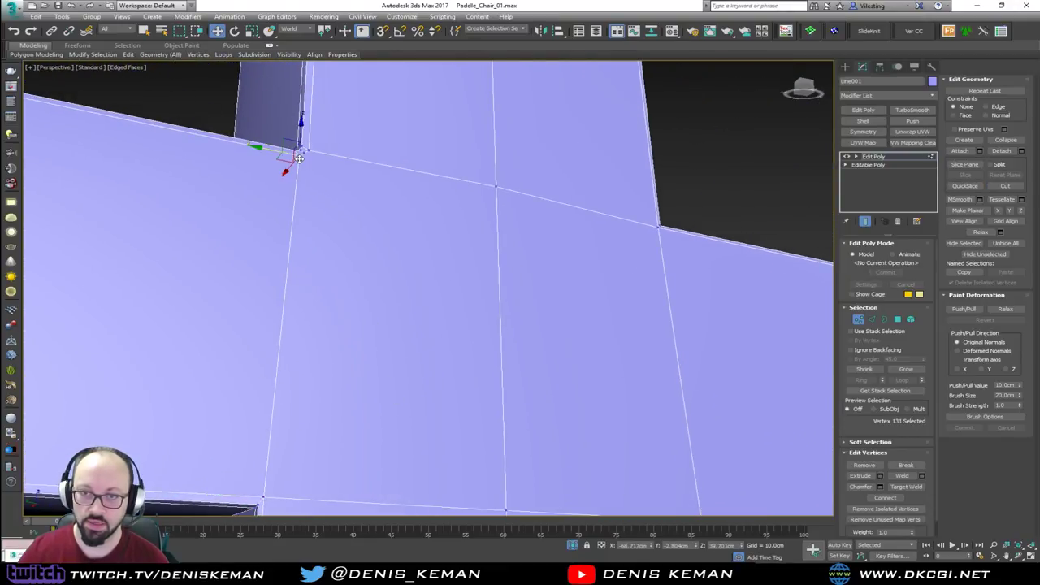
{"action": "scroll", "coordinate": [303, 153], "scroll_direction": "up", "scroll_amount": 3}
{"action": "left_click", "coordinate": [310, 146], "text": "ctrl"}
{"action": "left_click", "coordinate": [322, 140], "text": "ctrl"}
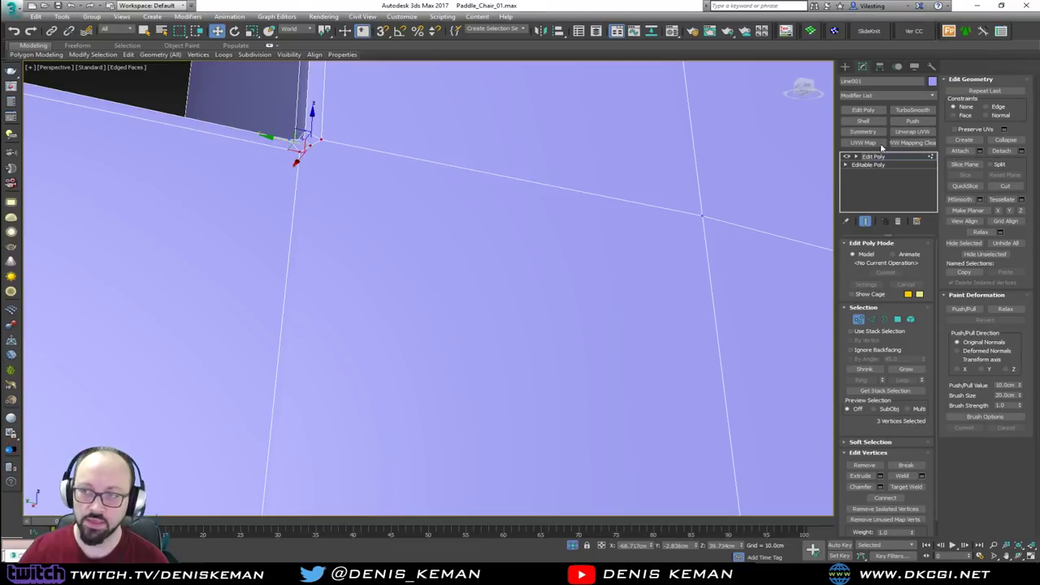
{"action": "left_click", "coordinate": [1021, 143]}
{"action": "middle_click_drag", "start_coordinate": [406, 154], "coordinate": [417, 201], "text": "alt"}
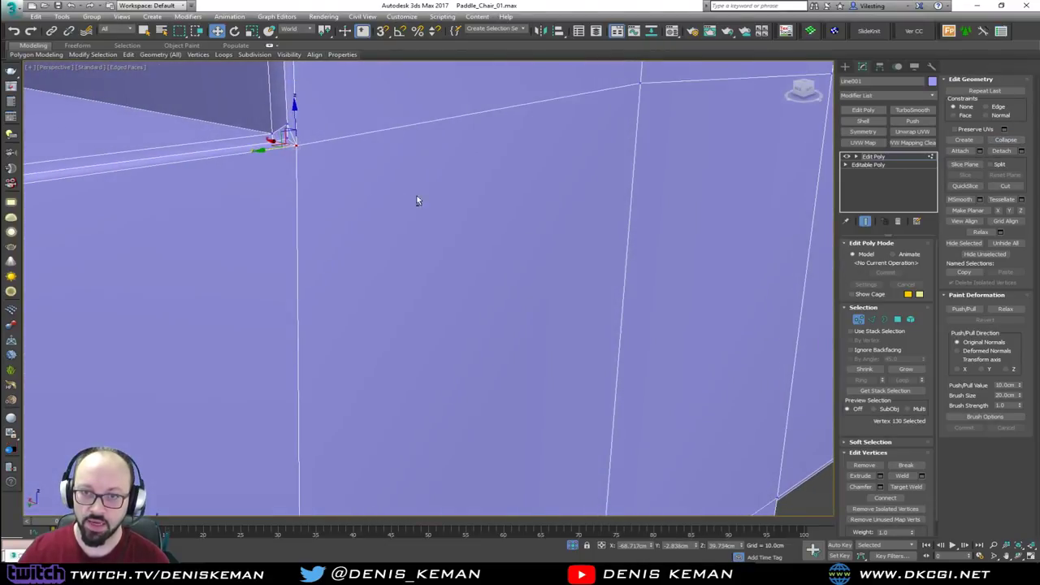
Step: Collapse the remaining side vertices of that upper shank corner into one and shift the merged vertex slightly along Y and Z
{"action": "key", "text": "ctrl+z"}
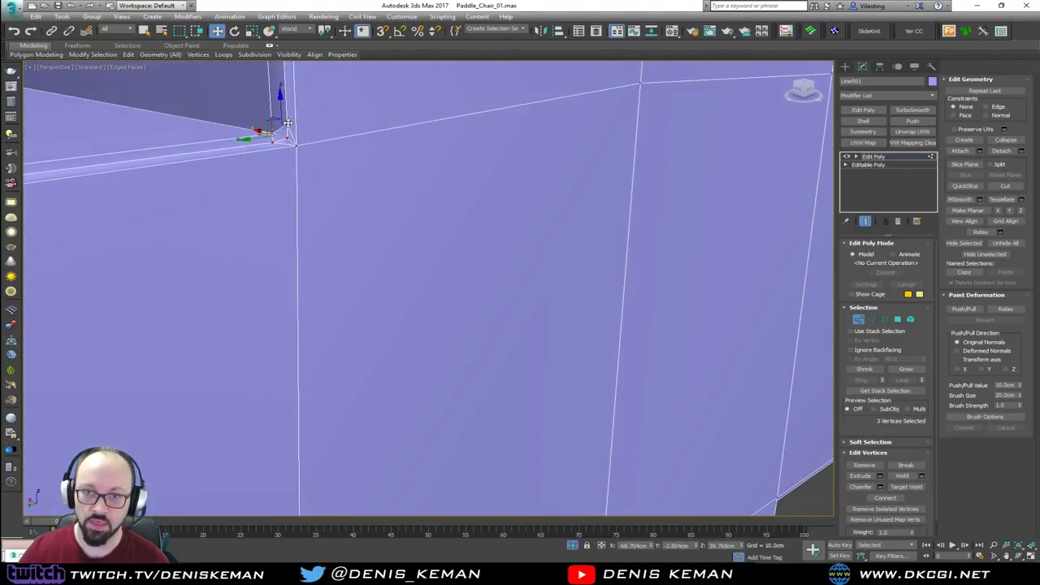
{"action": "left_click", "coordinate": [1017, 141]}
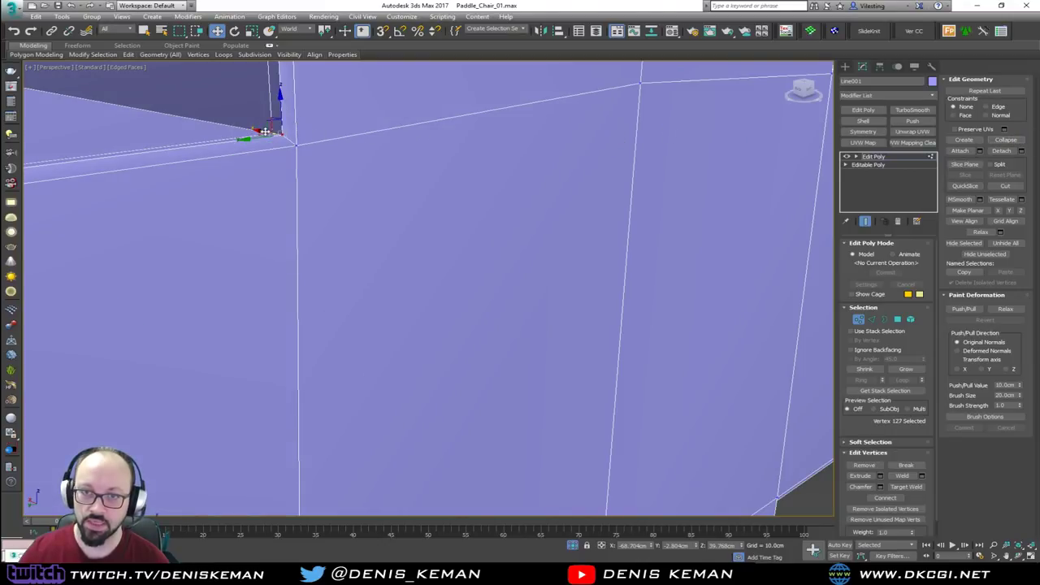
{"action": "left_click_drag", "start_coordinate": [262, 136], "coordinate": [280, 116]}
{"action": "scroll", "coordinate": [396, 260], "scroll_direction": "down", "scroll_amount": 6}
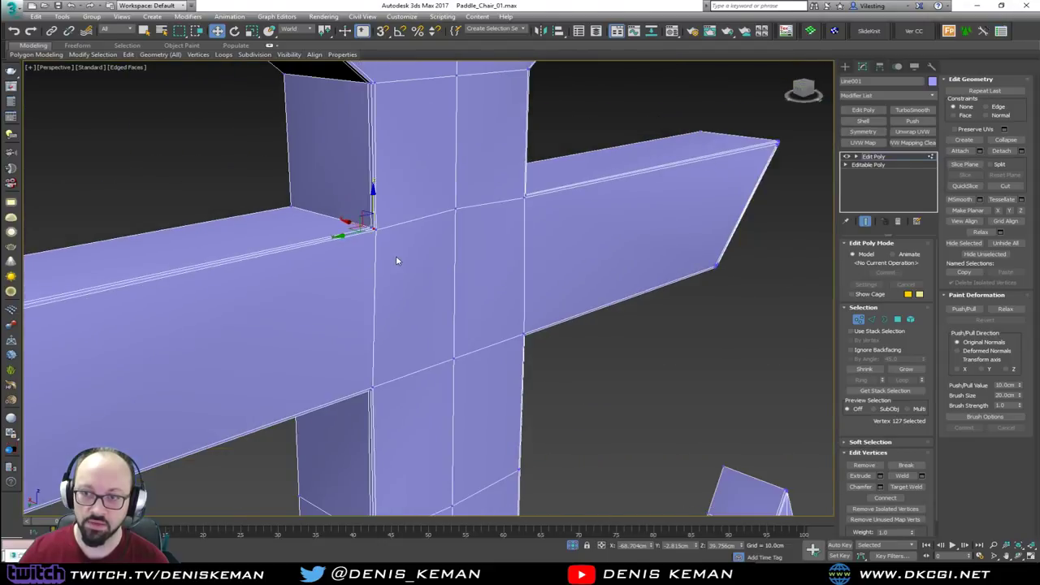
{"action": "middle_click_drag", "start_coordinate": [406, 300], "coordinate": [447, 297]}
{"action": "middle_click_drag", "start_coordinate": [375, 321], "coordinate": [442, 303]}
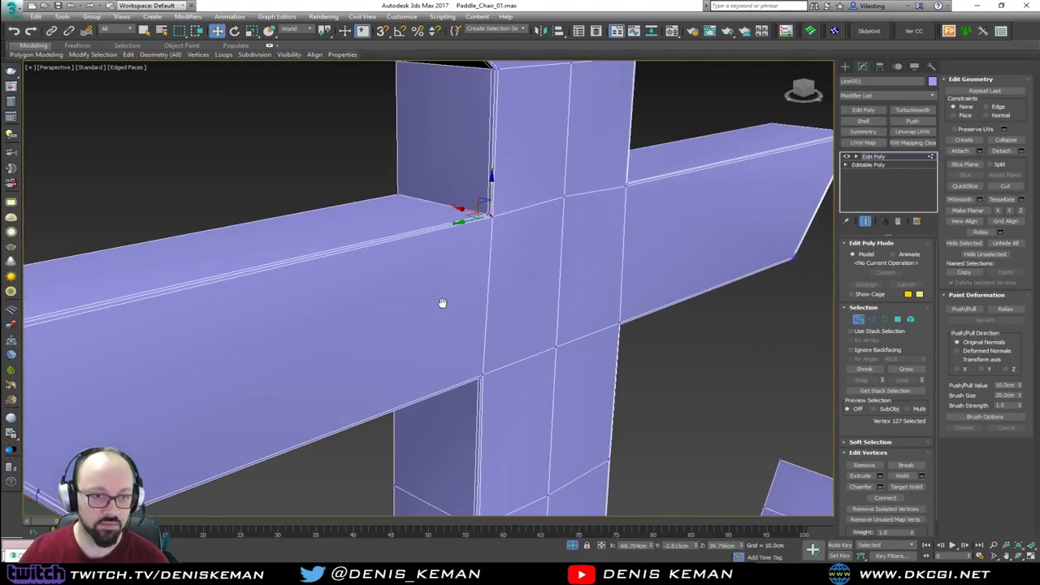
{"action": "left_click_drag", "start_coordinate": [231, 201], "coordinate": [236, 216]}
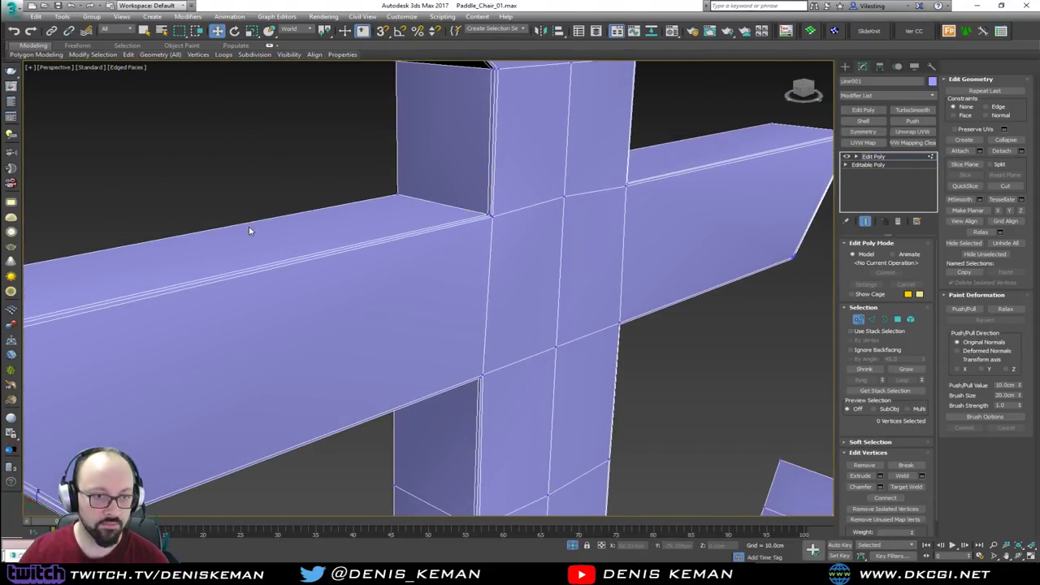
{"action": "middle_click_drag", "start_coordinate": [250, 231], "coordinate": [283, 224]}
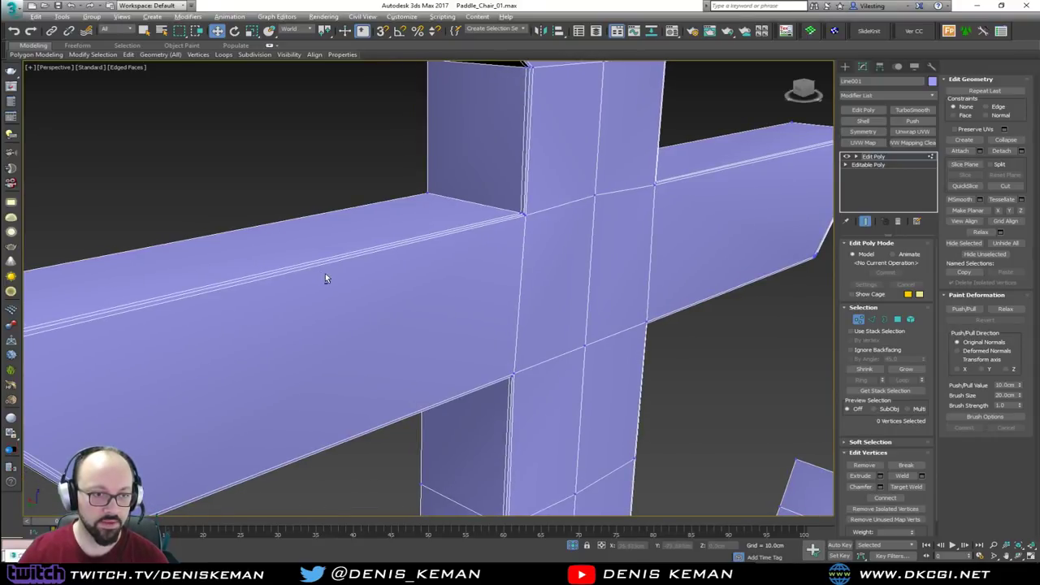
Step: Apply a Symmetry modifier to the anchor with Z as the mirror axis and a weld threshold of 0.0 cm
{"action": "middle_click_drag", "start_coordinate": [325, 274], "coordinate": [694, 147], "text": "alt"}
{"action": "scroll", "coordinate": [418, 247], "scroll_direction": "down", "scroll_amount": 3}
{"action": "key", "text": "1"}
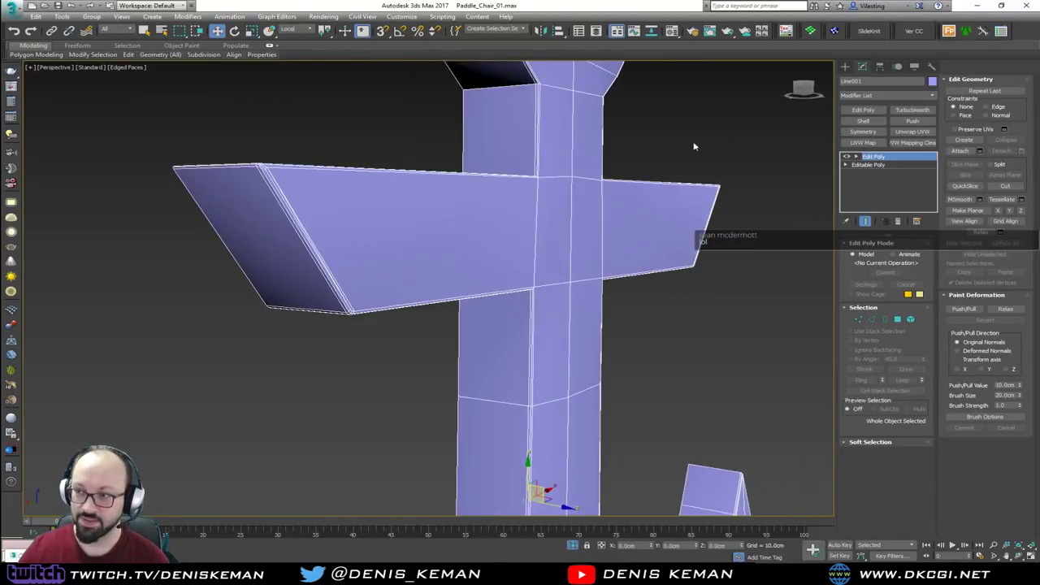
{"action": "left_click", "coordinate": [865, 132]}
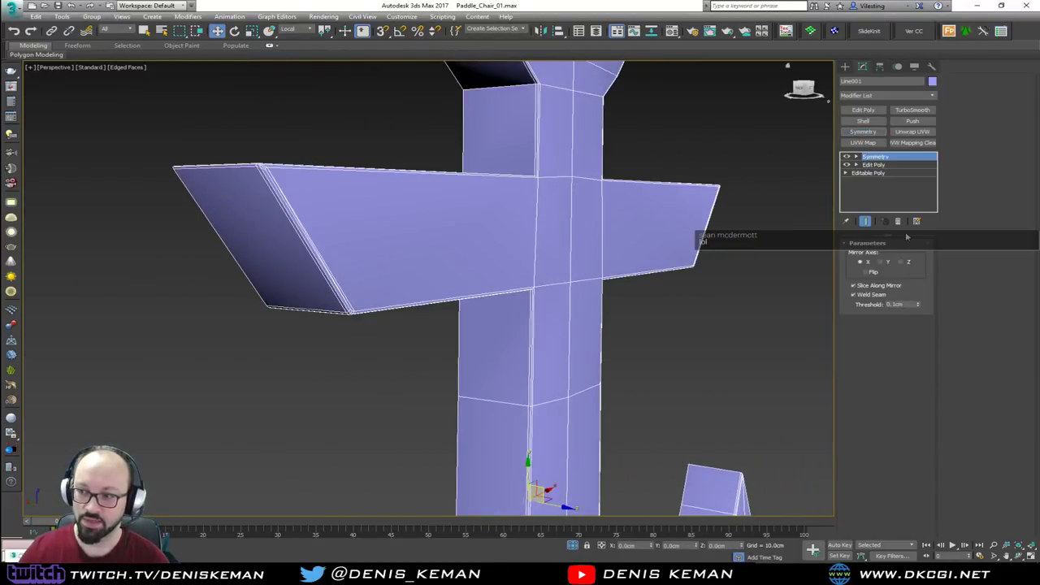
{"action": "left_click", "coordinate": [910, 262]}
{"action": "middle_click_drag", "start_coordinate": [642, 244], "coordinate": [591, 225], "text": "alt"}
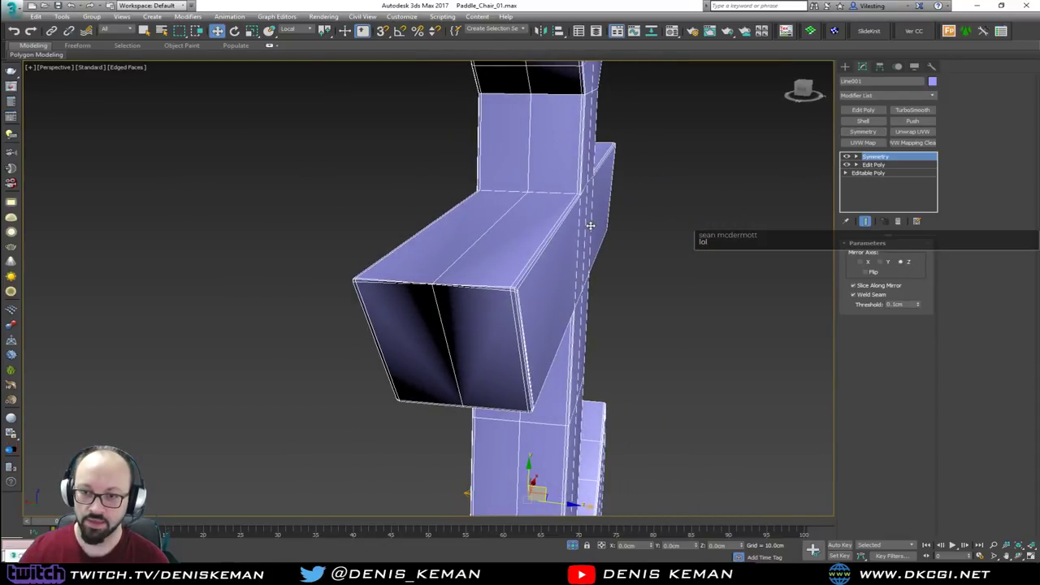
{"action": "left_click", "coordinate": [918, 307]}
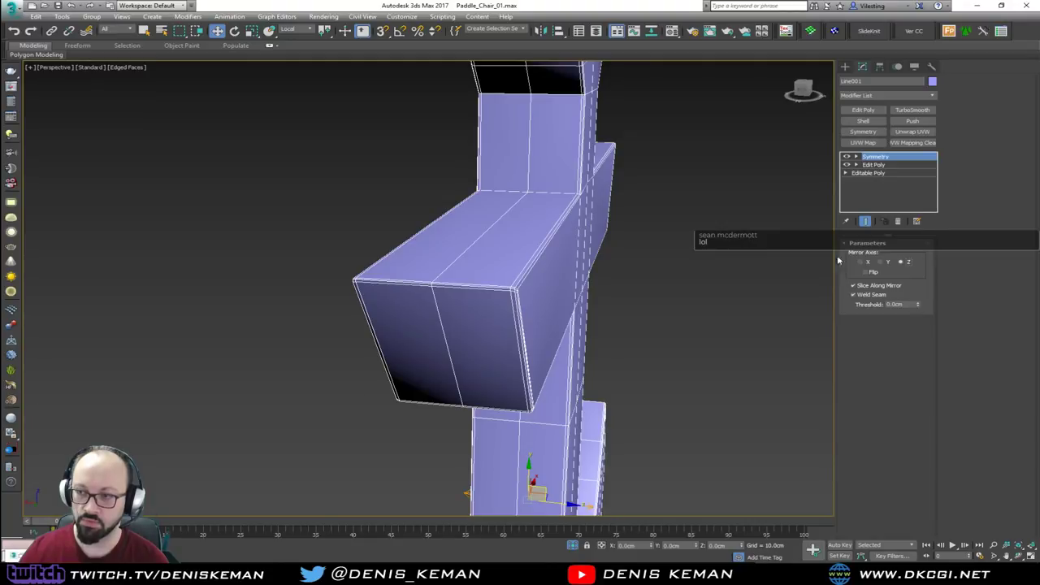
{"action": "middle_click_drag", "start_coordinate": [825, 251], "coordinate": [731, 180], "text": "alt"}
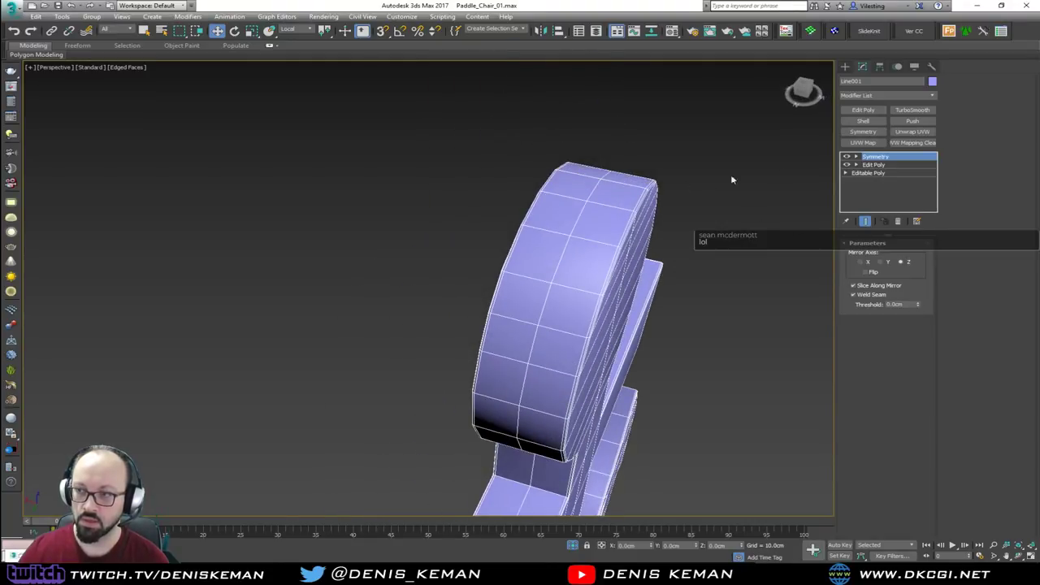
Step: Add an Edit Poly modifier above the Symmetry and inspect the centre edge loop around the anchor's sides by selecting it
{"action": "left_click", "coordinate": [869, 112]}
{"action": "key", "text": "2"}
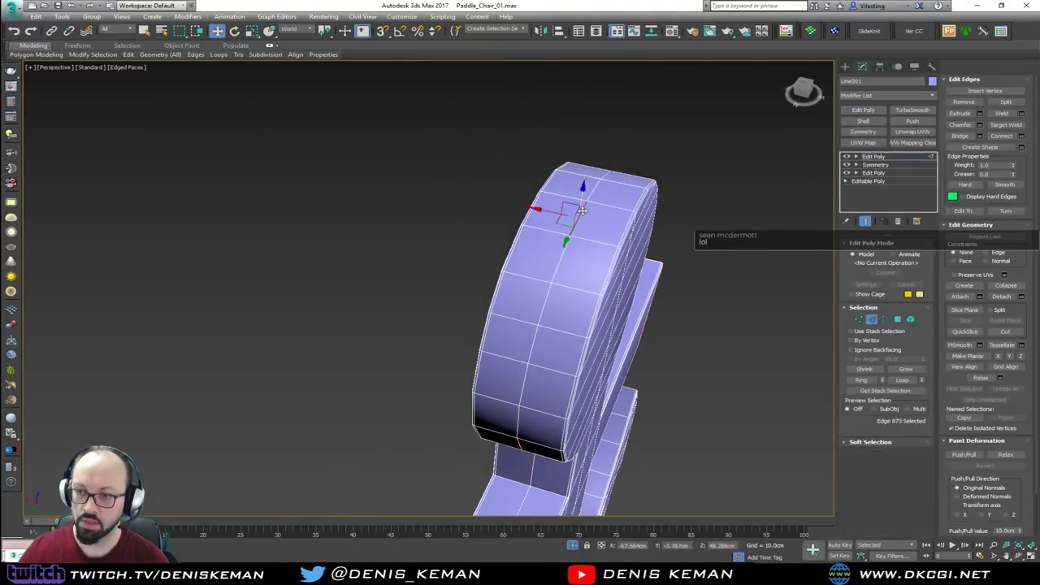
{"action": "double_click", "coordinate": [583, 211]}
{"action": "middle_click_drag", "start_coordinate": [583, 211], "coordinate": [544, 155], "text": "alt"}
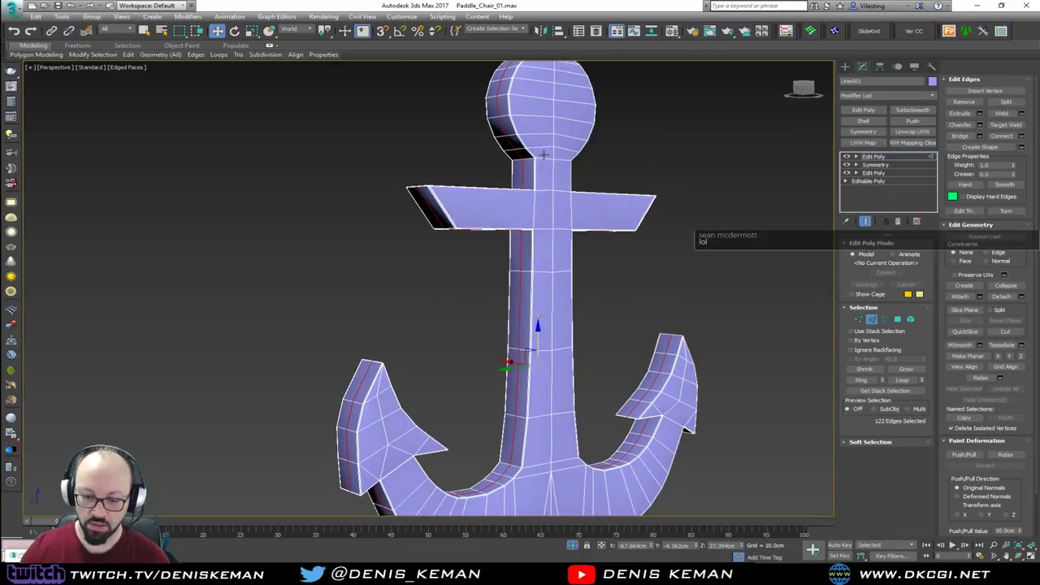
{"action": "middle_click_drag", "start_coordinate": [460, 242], "coordinate": [508, 224], "text": "alt"}
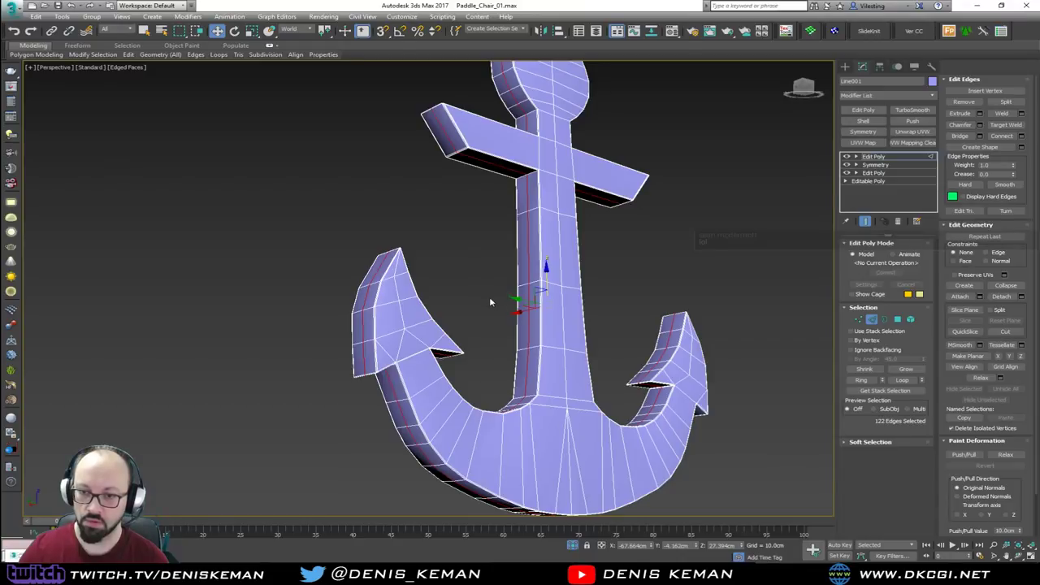
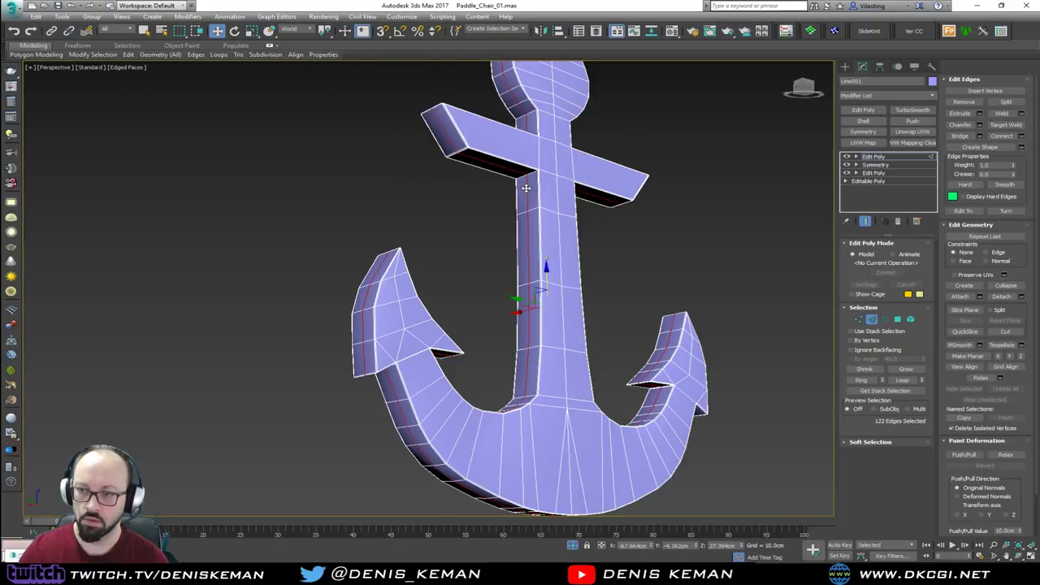
{"action": "left_click", "coordinate": [862, 320]}
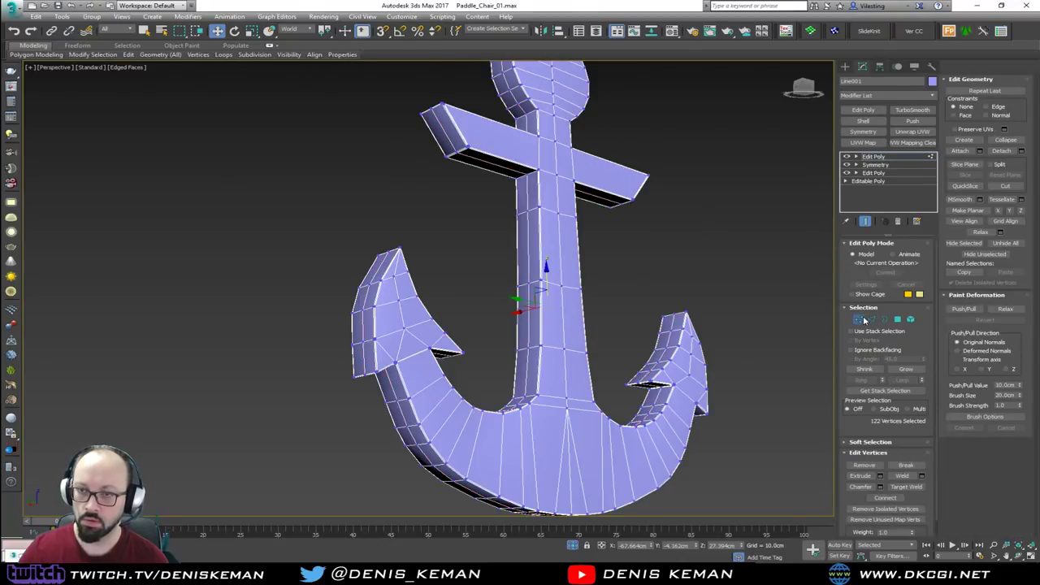
{"action": "key", "text": "2"}
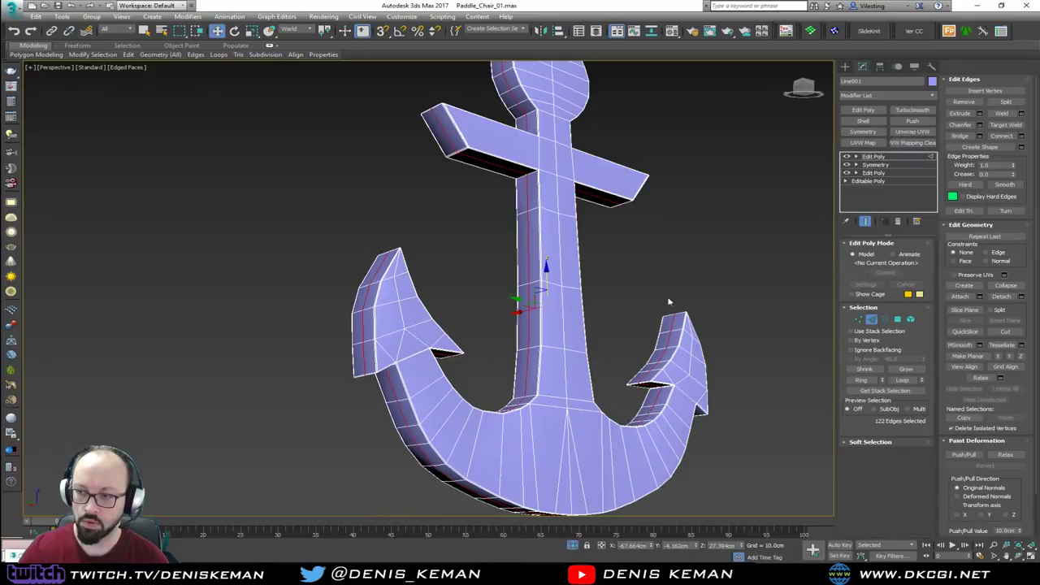
{"action": "left_click", "coordinate": [867, 324]}
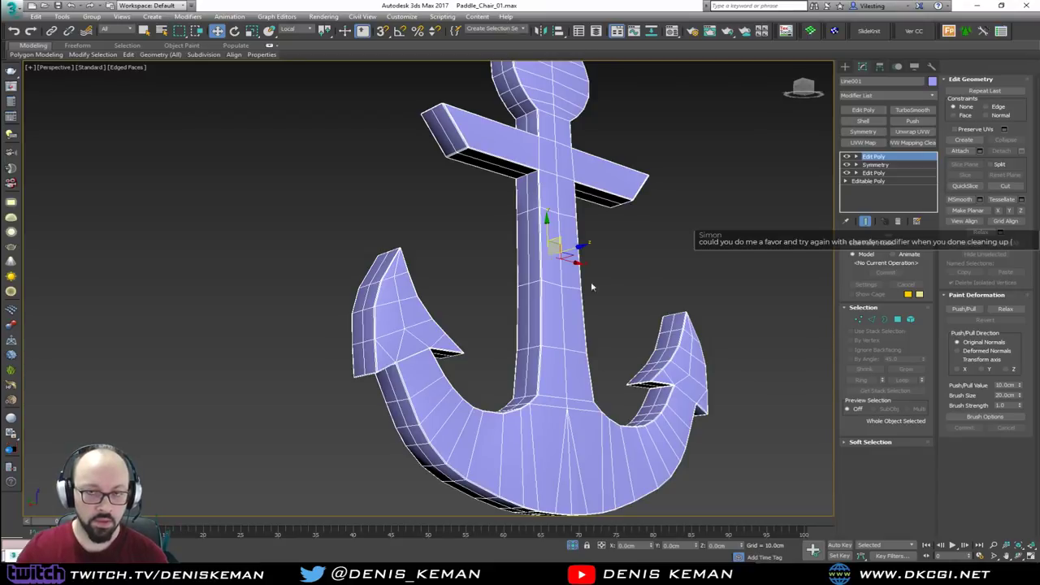
Step: Clone the whole anchor as a separate object placed beside the original
{"action": "left_click", "coordinate": [13, 11]}
{"action": "left_click", "coordinate": [36, 98]}
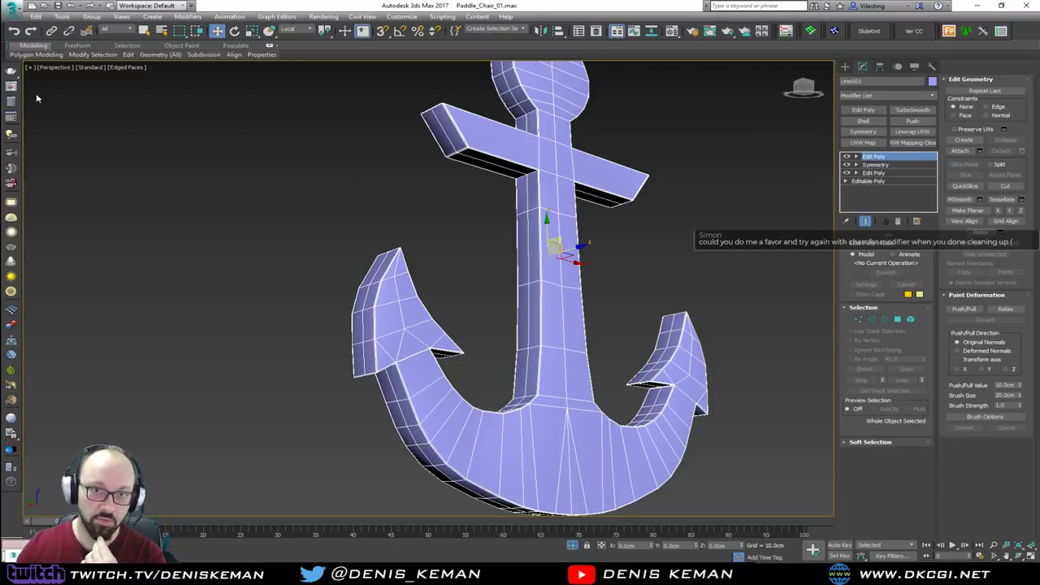
{"action": "middle_click_drag", "start_coordinate": [605, 295], "coordinate": [508, 207], "text": "alt"}
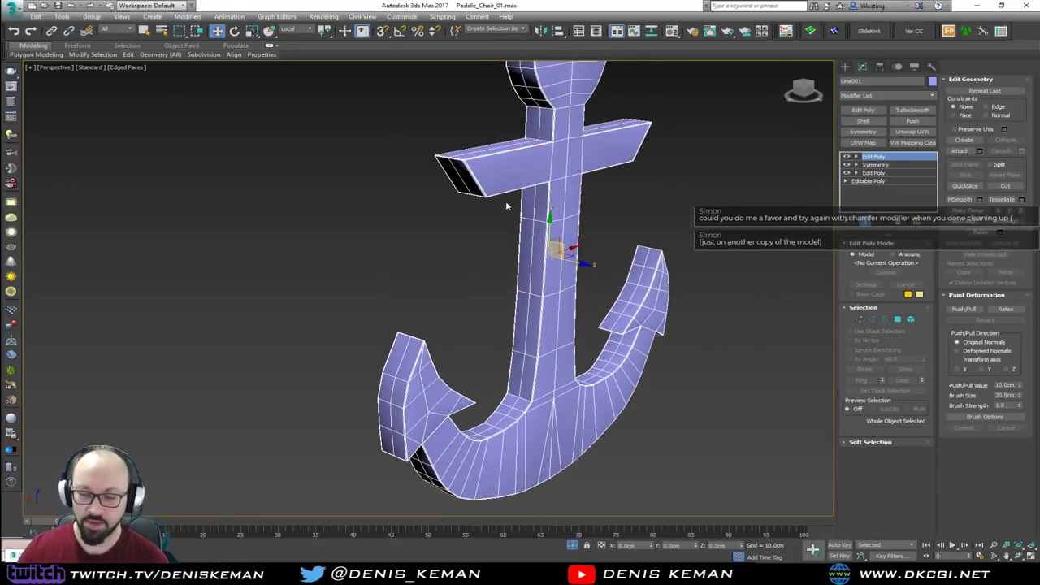
{"action": "scroll", "coordinate": [506, 203], "scroll_direction": "up", "scroll_amount": 3}
{"action": "scroll", "coordinate": [506, 203], "scroll_direction": "down", "scroll_amount": 4}
{"action": "middle_click_drag", "start_coordinate": [505, 203], "coordinate": [119, 254]}
{"action": "left_click_drag", "start_coordinate": [239, 265], "coordinate": [632, 225], "text": "shift"}
{"action": "left_click", "coordinate": [521, 326]}
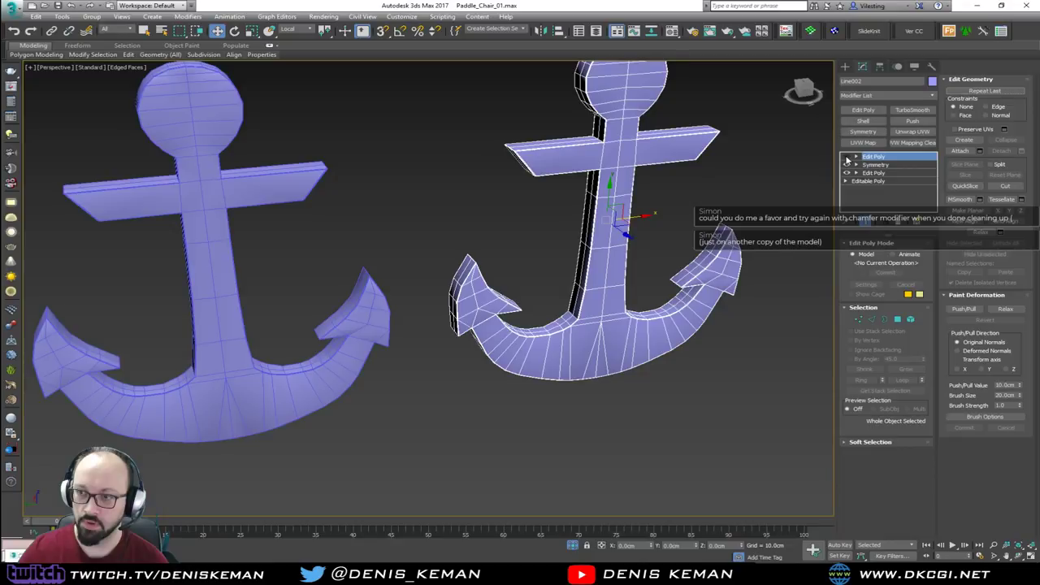
Step: Delete the Symmetry and both Edit Poly modifiers from the copied anchor, leaving only its base Editable Poly
{"action": "left_click", "coordinate": [847, 164]}
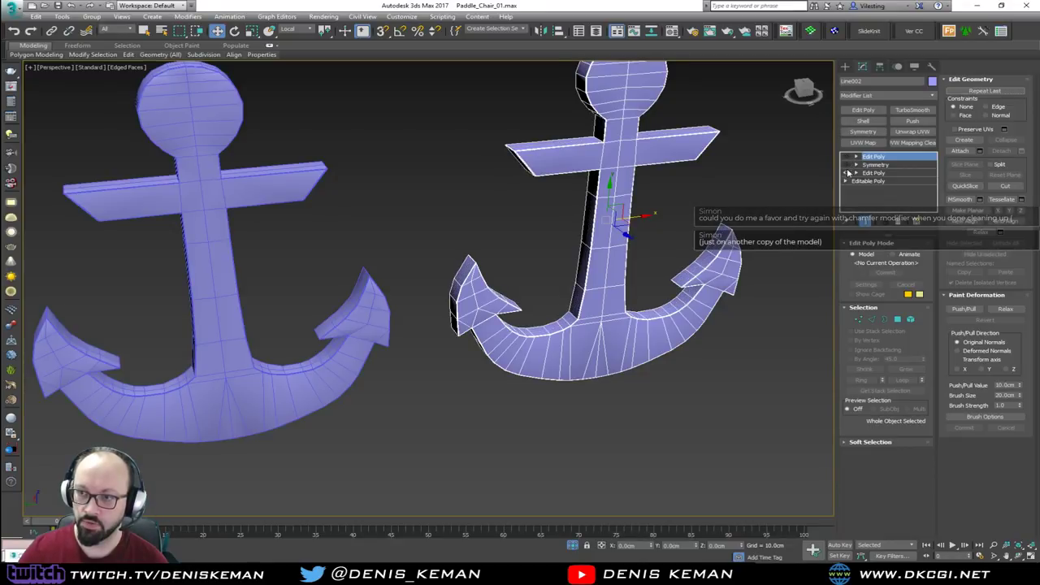
{"action": "left_click", "coordinate": [847, 173]}
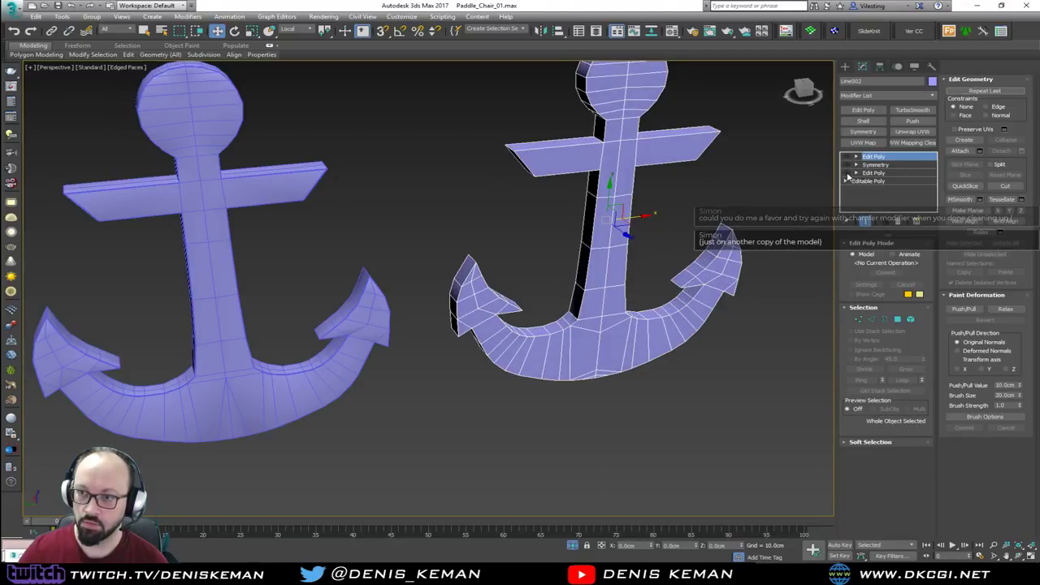
{"action": "left_click", "coordinate": [898, 223]}
{"action": "left_click", "coordinate": [897, 224]}
{"action": "left_click", "coordinate": [897, 223]}
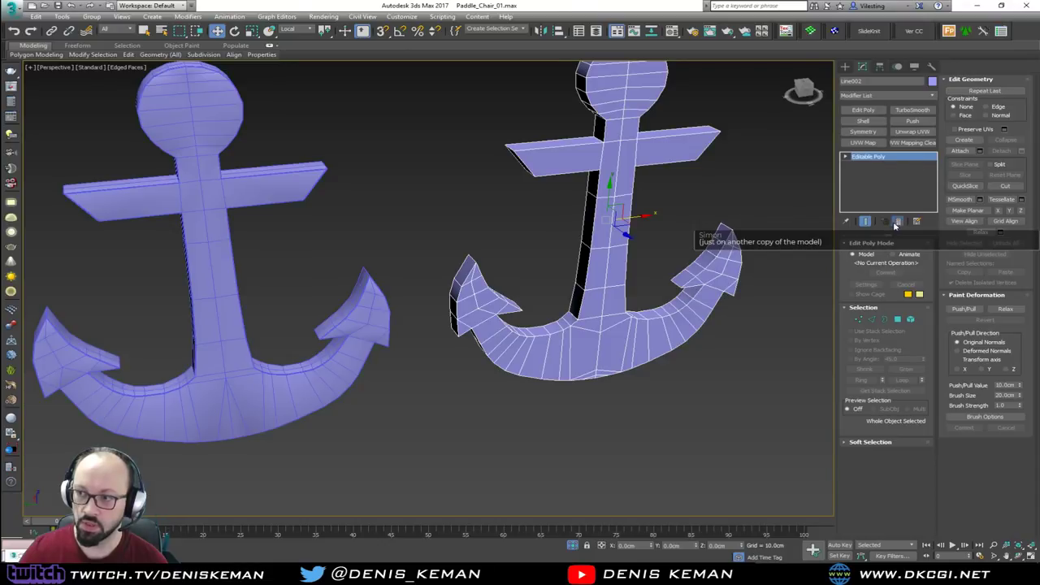
Step: Apply a Chamfer modifier to the copied anchor with a chamfer amount of 0.1 cm
{"action": "key", "text": "z"}
{"action": "middle_click_drag", "start_coordinate": [563, 168], "coordinate": [704, 154], "text": "alt"}
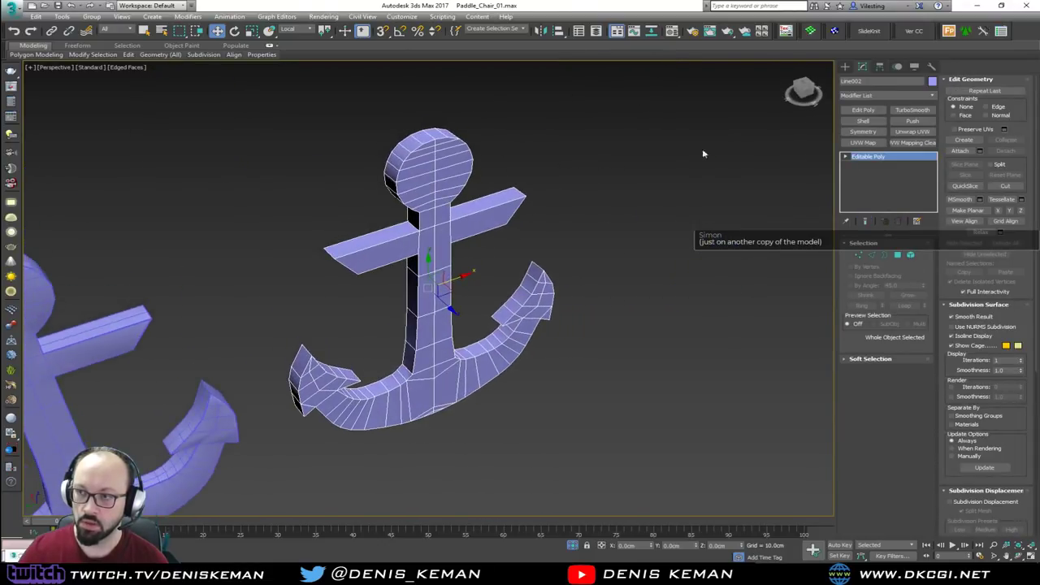
{"action": "left_click", "coordinate": [887, 96]}
{"action": "key", "text": "c"}
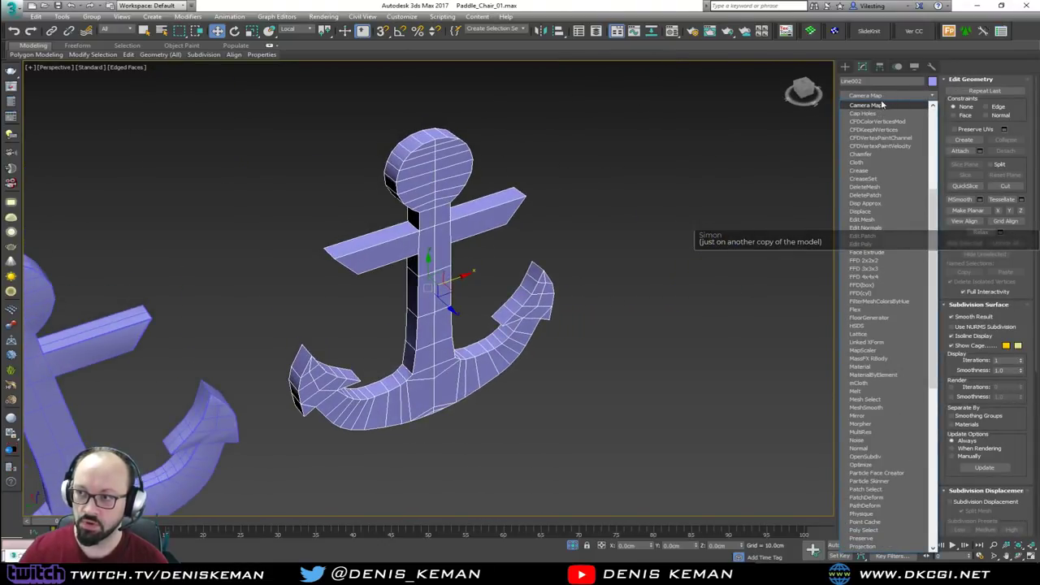
{"action": "left_click", "coordinate": [875, 154]}
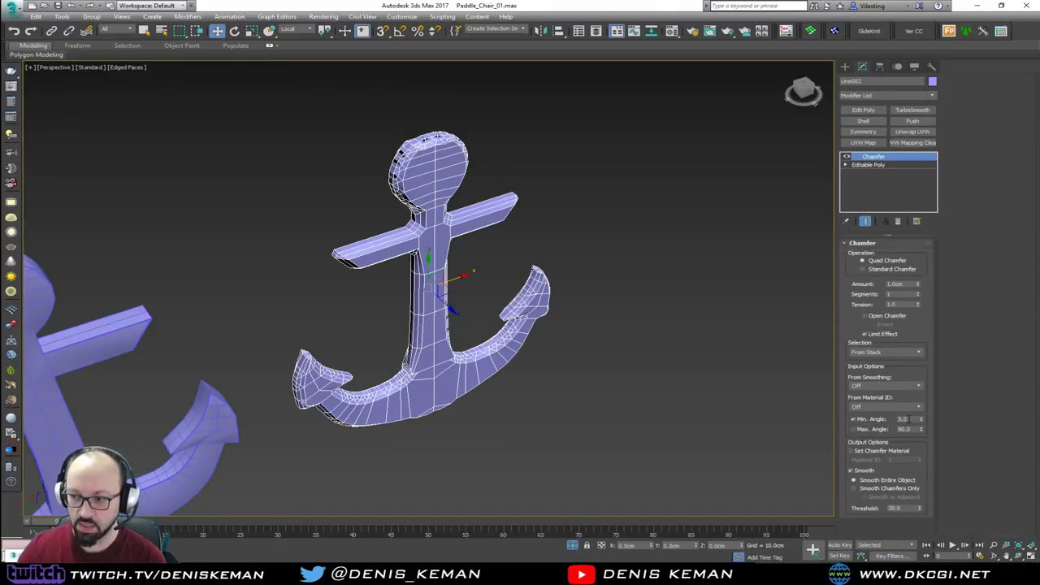
{"action": "left_click", "coordinate": [906, 419]}
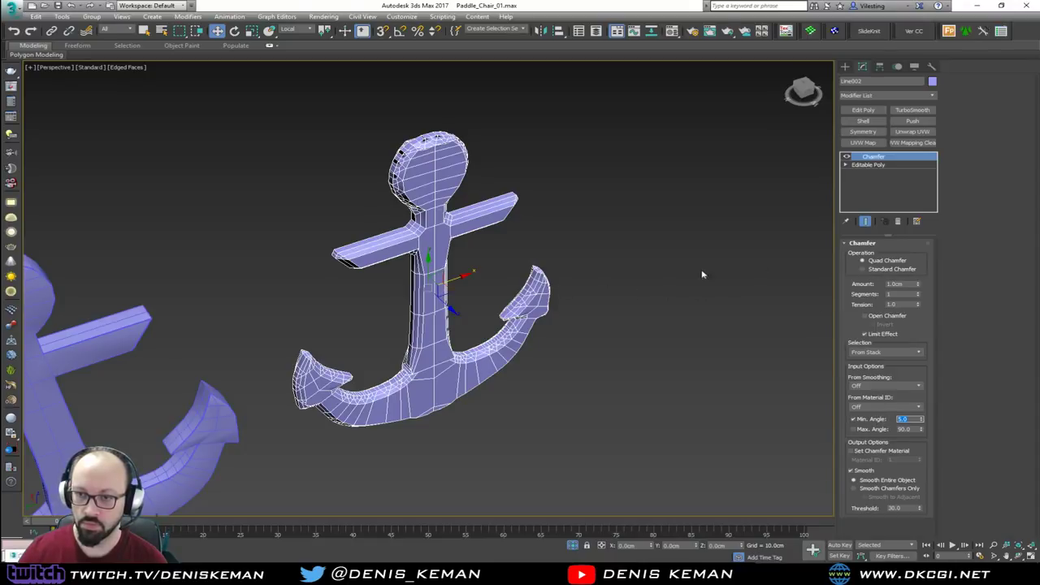
{"action": "left_click_drag", "start_coordinate": [907, 284], "coordinate": [854, 288]}
{"action": "type", "text": "0.1"}
{"action": "key", "text": "Return"}
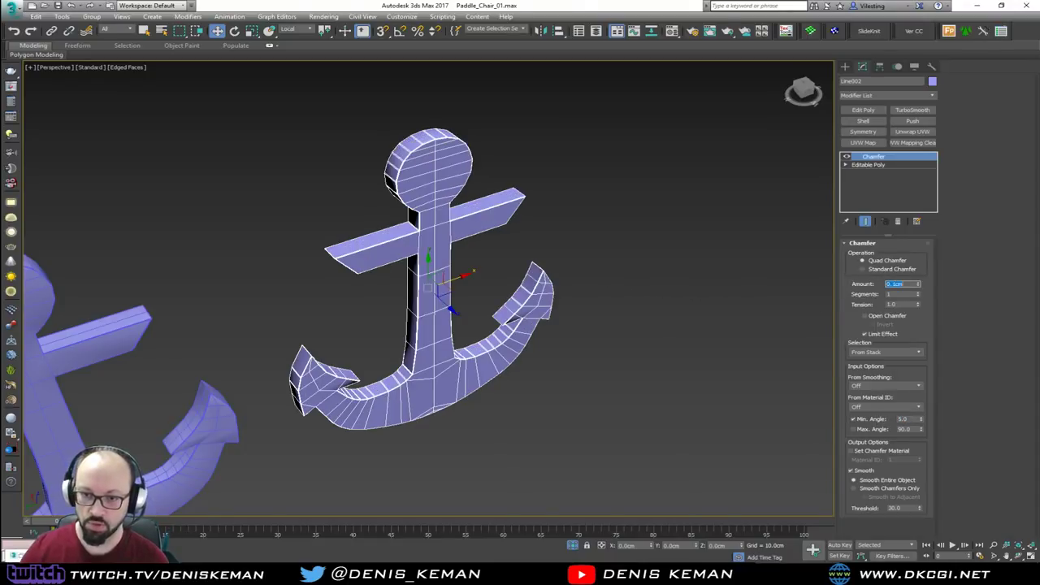
Step: Try minimum angles of 15 and 30 for the Chamfer while checking the inner curve beside the shank
{"action": "scroll", "coordinate": [454, 350], "scroll_direction": "up", "scroll_amount": 5}
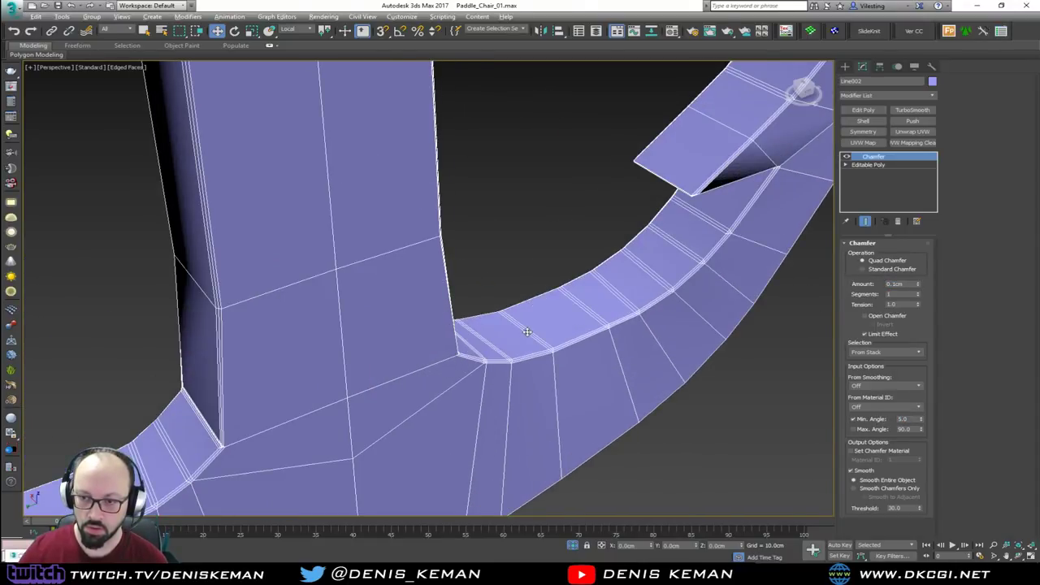
{"action": "scroll", "coordinate": [480, 326], "scroll_direction": "up", "scroll_amount": 3}
{"action": "middle_click_drag", "start_coordinate": [480, 345], "coordinate": [483, 208]}
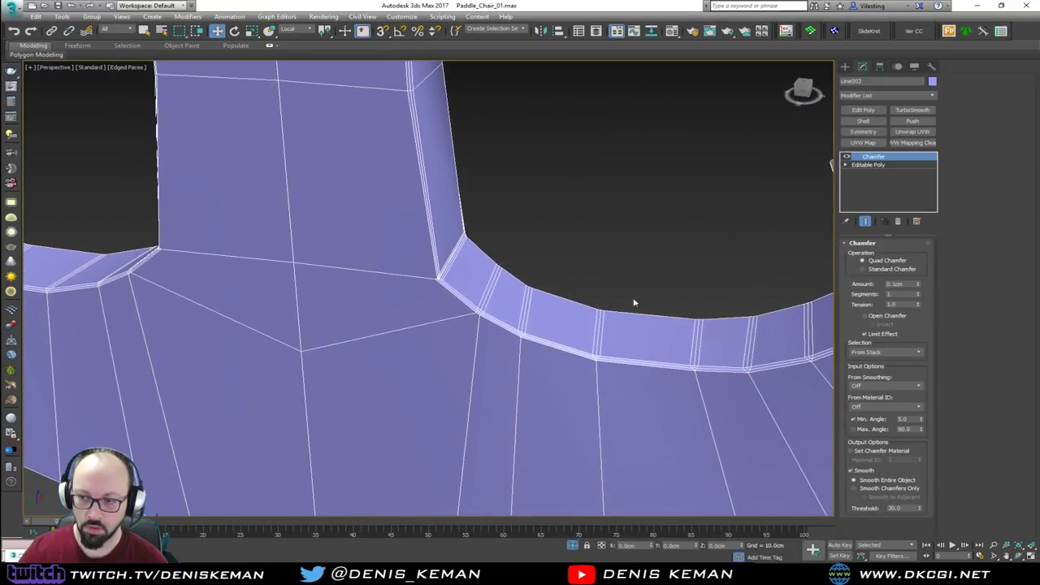
{"action": "double_click", "coordinate": [906, 419]}
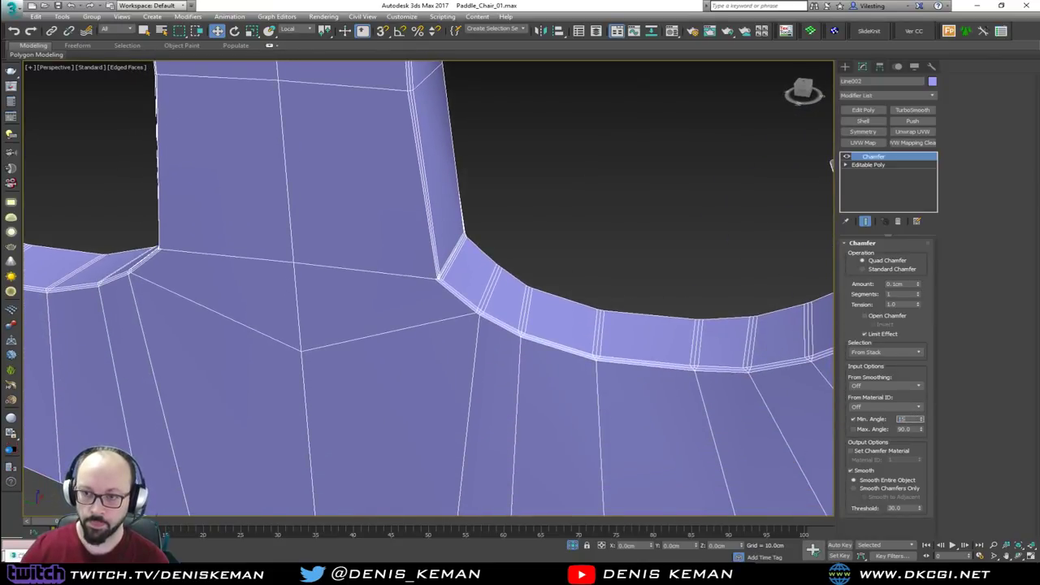
{"action": "type", "text": "15"}
{"action": "key", "text": "Return"}
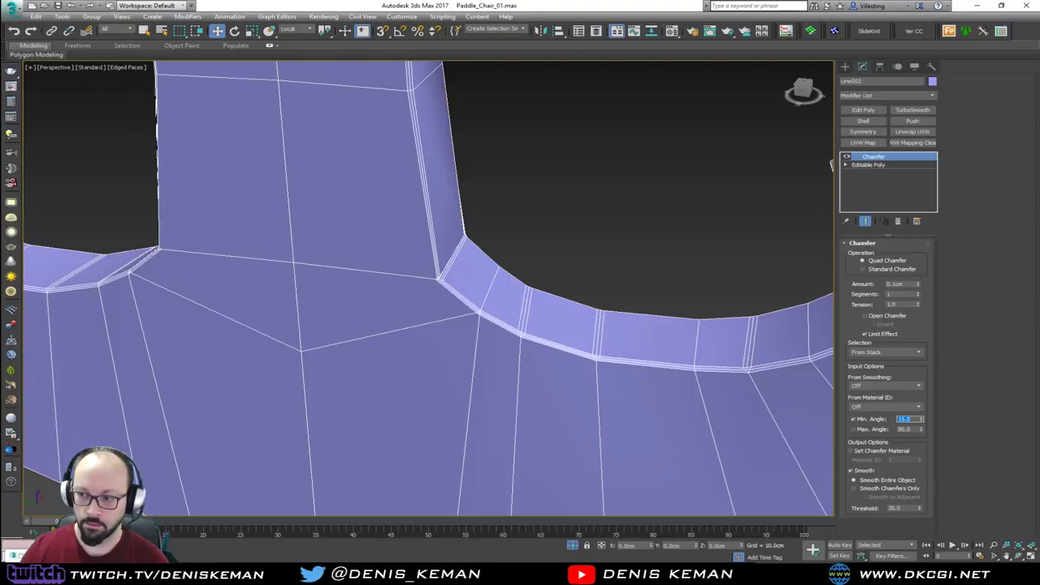
{"action": "key", "text": "Return"}
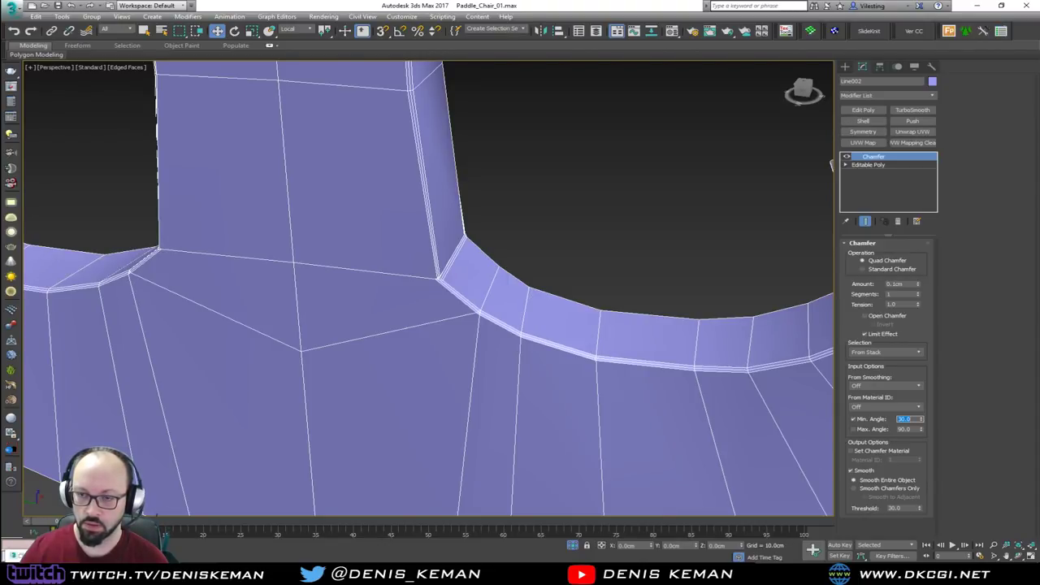
{"action": "middle_click_drag", "start_coordinate": [663, 338], "coordinate": [464, 316], "text": "alt"}
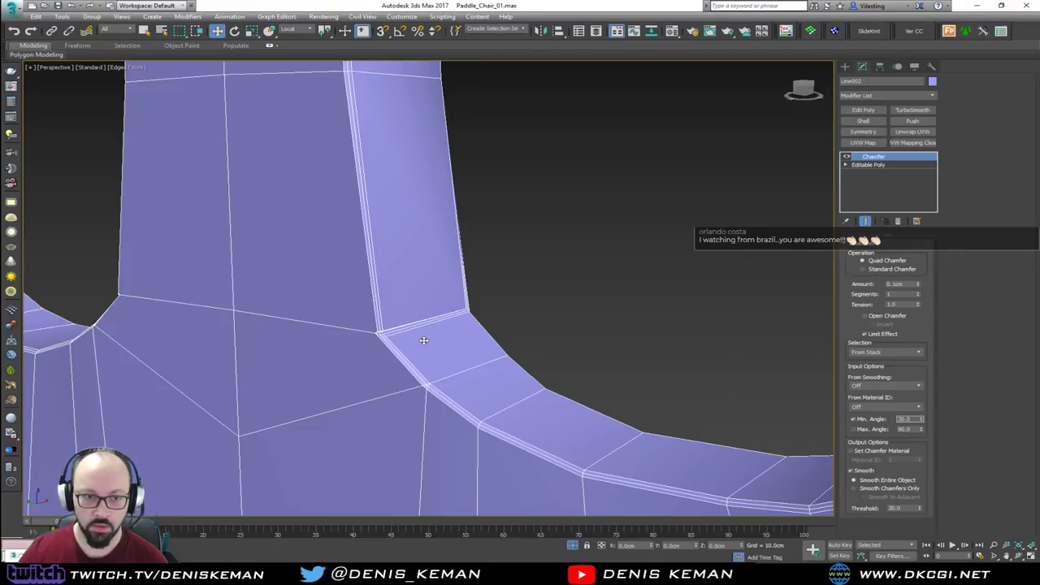
Step: Test Chamfer minimum angles of 45 and 60 at the inner shank corner, and delete the Chamfer modifier
{"action": "scroll", "coordinate": [424, 340], "scroll_direction": "up", "scroll_amount": 5}
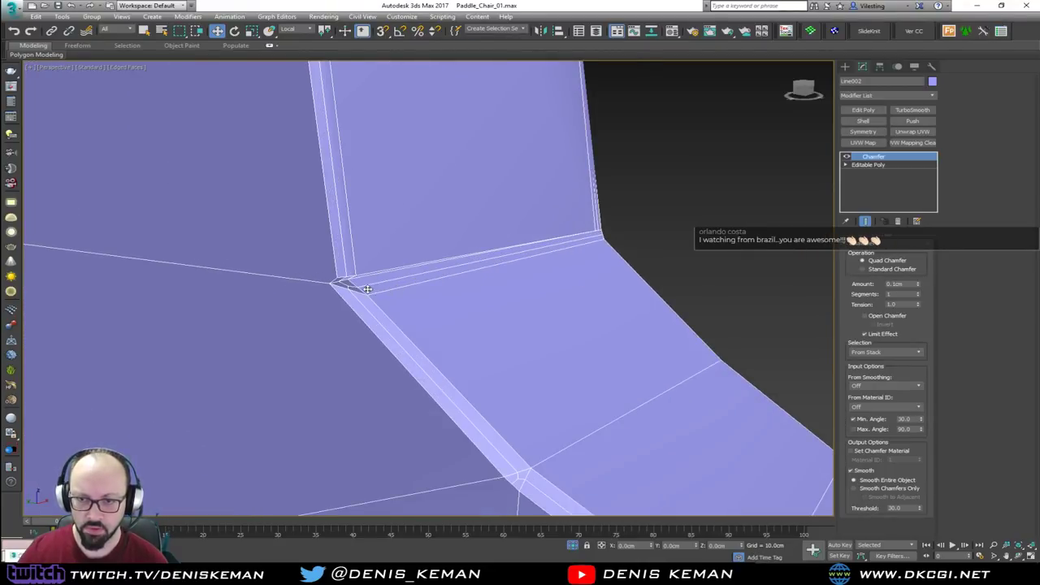
{"action": "middle_click_drag", "start_coordinate": [368, 289], "coordinate": [404, 226]}
{"action": "scroll", "coordinate": [375, 235], "scroll_direction": "up", "scroll_amount": 1}
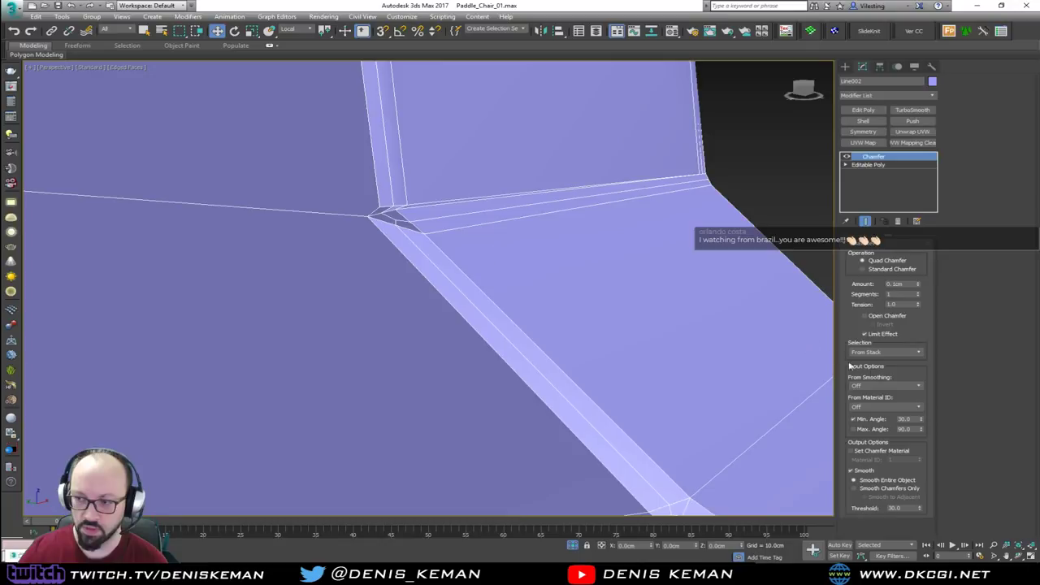
{"action": "left_click", "coordinate": [906, 418]}
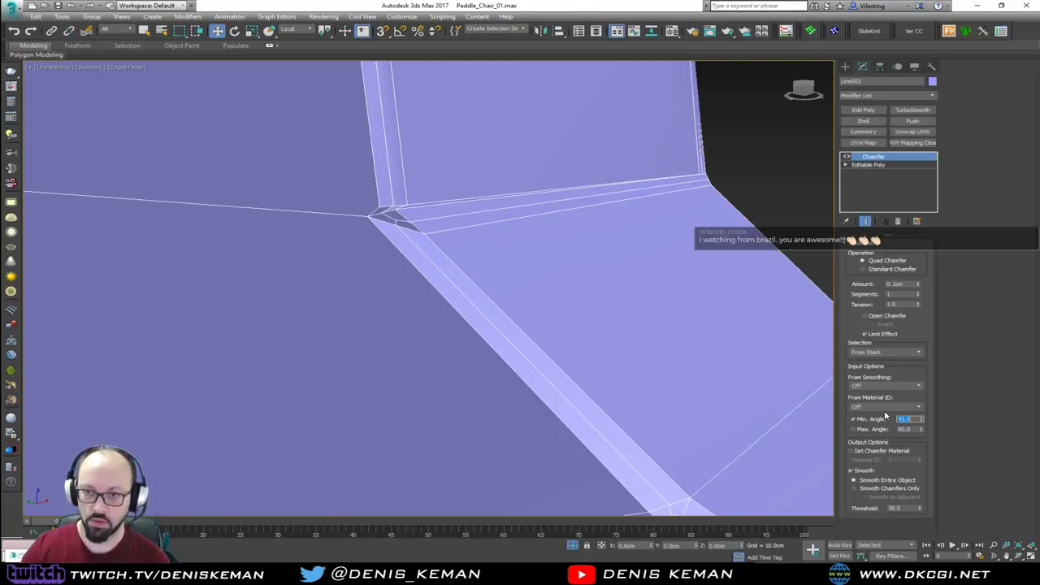
{"action": "key", "text": "Return"}
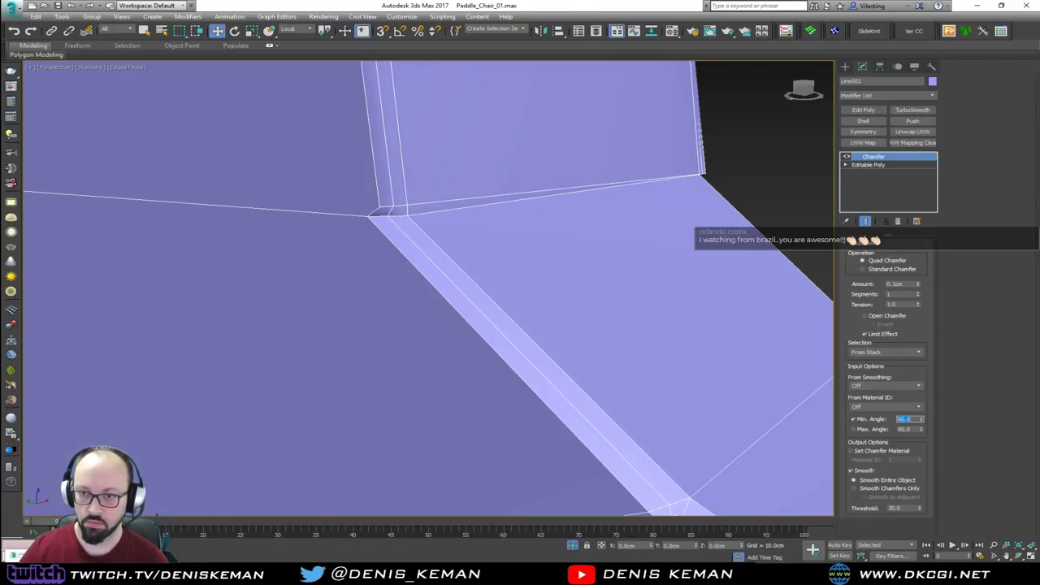
{"action": "scroll", "coordinate": [627, 286], "scroll_direction": "down", "scroll_amount": 3}
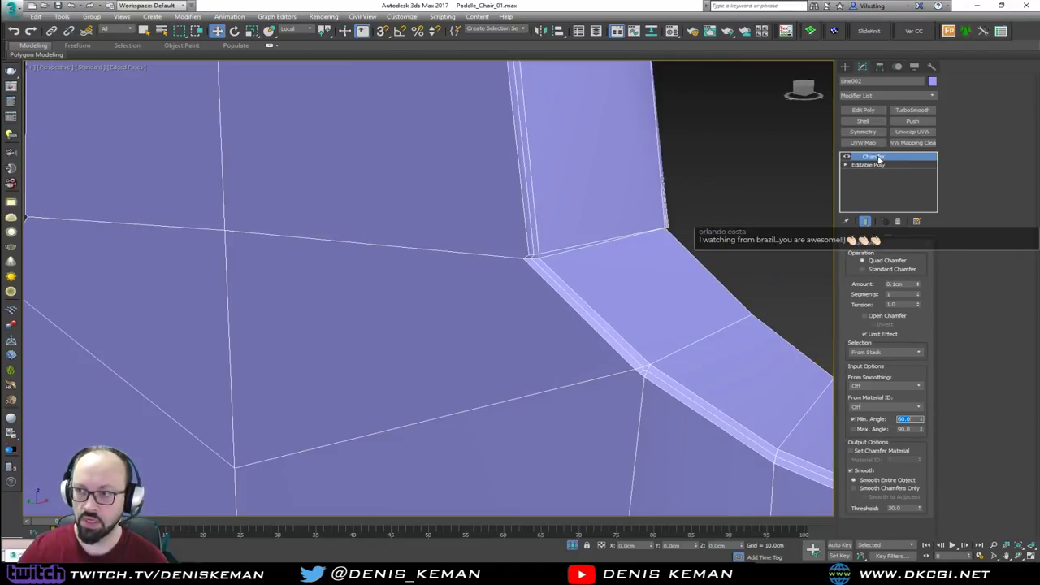
{"action": "left_click", "coordinate": [899, 221]}
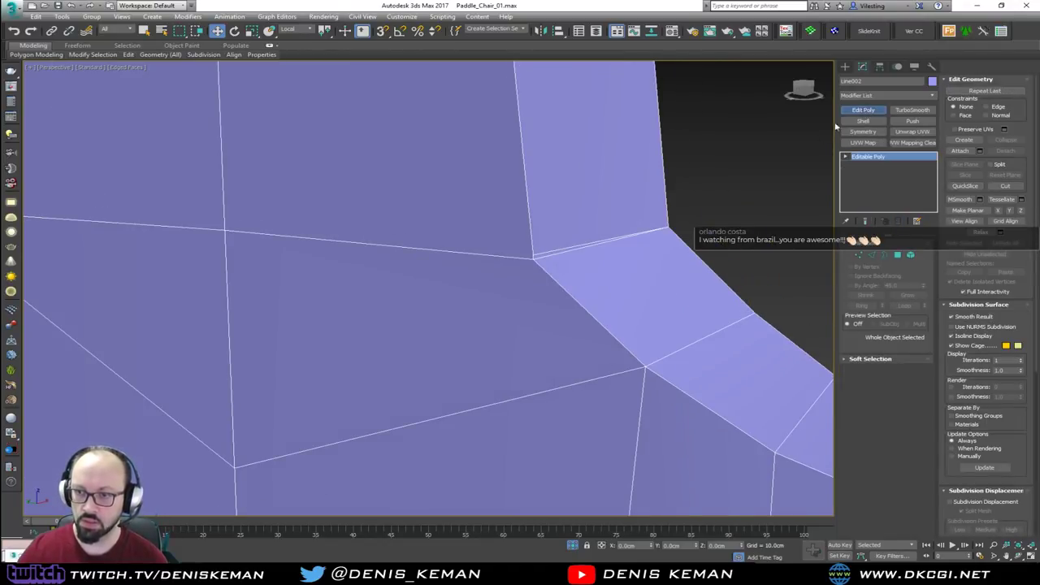
Step: Add an Edit Poly modifier and collapse the two overlapping vertices at one front corner where the shank meets the arms
{"action": "key", "text": "1"}
{"action": "left_click_drag", "start_coordinate": [542, 249], "coordinate": [528, 274]}
{"action": "middle_click_drag", "start_coordinate": [319, 189], "coordinate": [505, 250]}
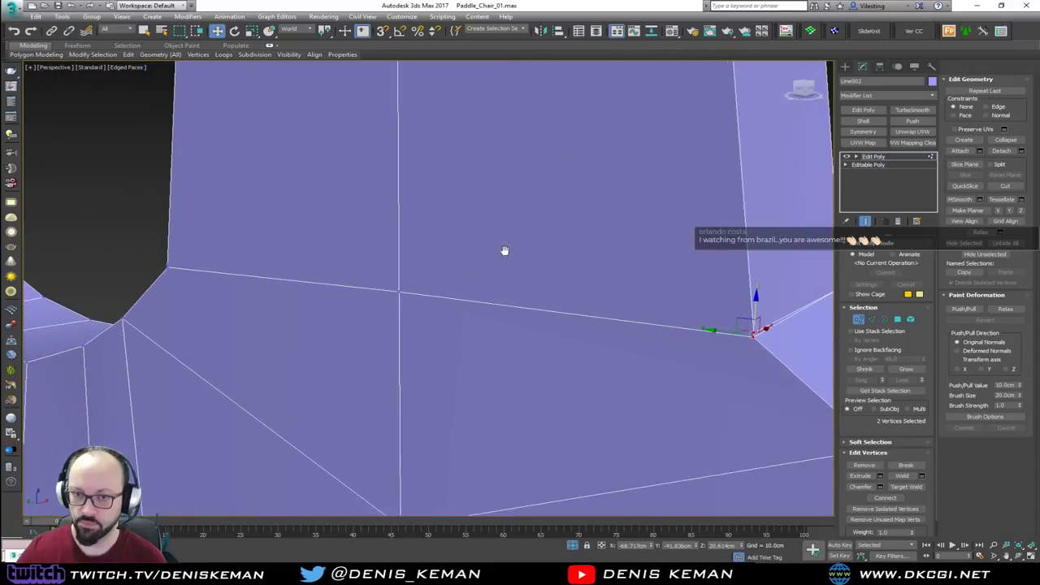
{"action": "left_click", "coordinate": [1005, 139]}
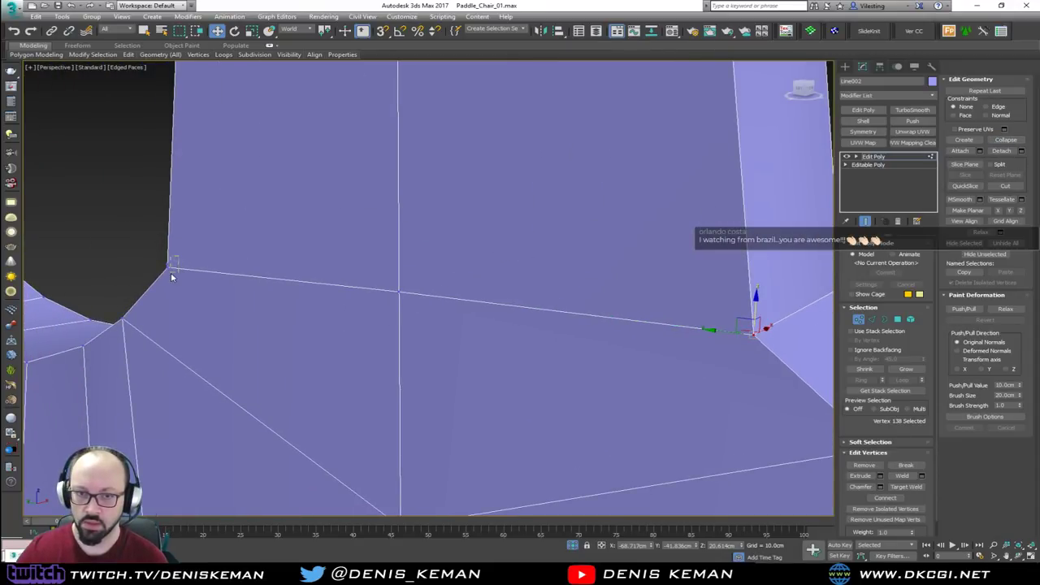
Step: Collapse the two overlapping vertices at the opposite front corner of the shank and leave vertex editing
{"action": "left_click_drag", "start_coordinate": [169, 273], "coordinate": [168, 274]}
{"action": "middle_click_drag", "start_coordinate": [184, 275], "coordinate": [294, 286], "text": "alt"}
{"action": "left_click_drag", "start_coordinate": [335, 305], "coordinate": [320, 333]}
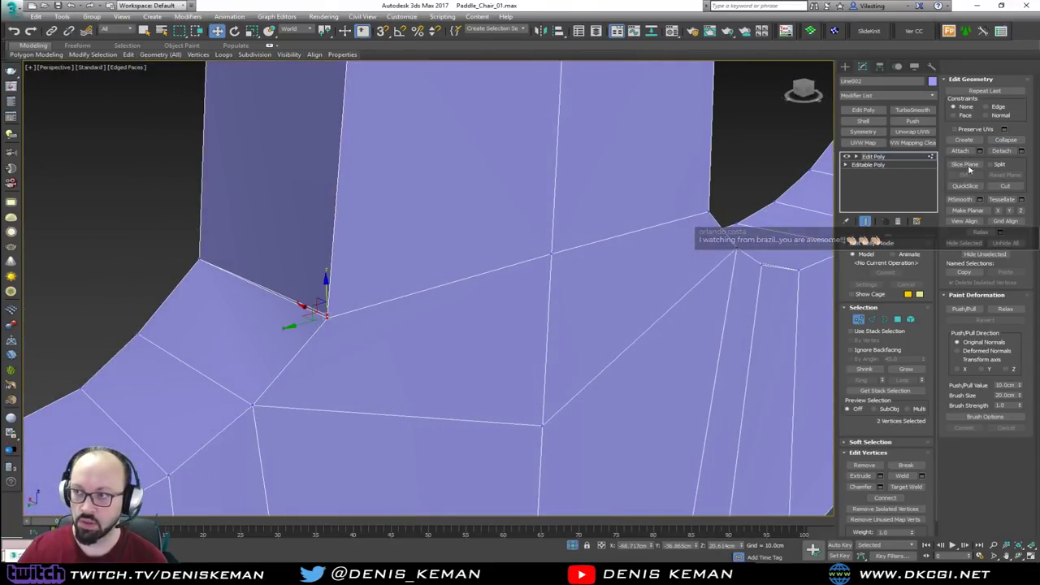
{"action": "left_click", "coordinate": [1005, 140]}
{"action": "left_click", "coordinate": [521, 332]}
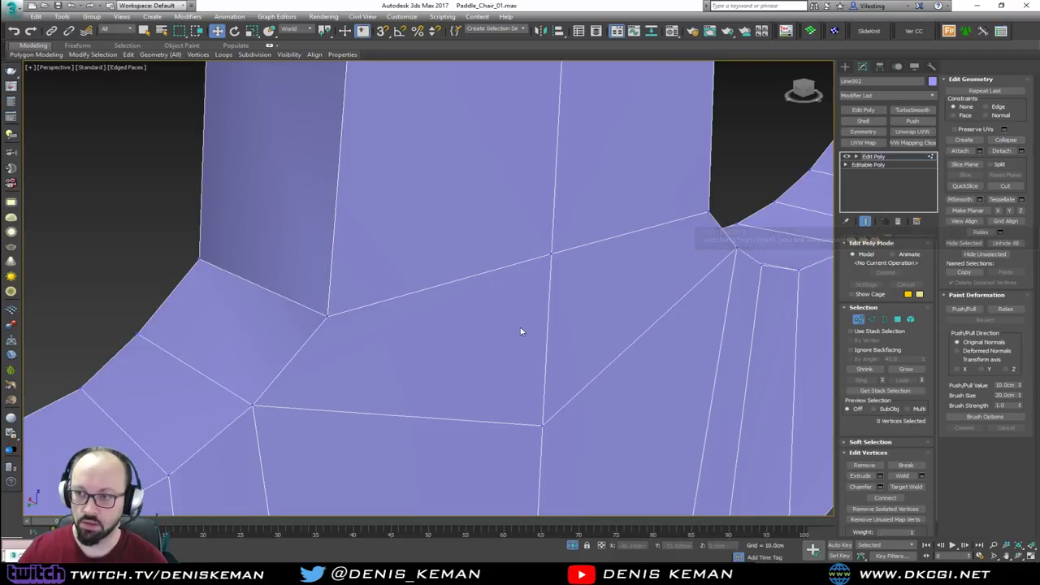
{"action": "scroll", "coordinate": [366, 284], "scroll_direction": "down", "scroll_amount": 5}
{"action": "mouse_move", "coordinate": [367, 284]}
{"action": "middle_mouse_down", "text": "alt"}
{"action": "mouse_move", "coordinate": [406, 272]}
{"action": "mouse_move", "coordinate": [364, 274]}
{"action": "middle_mouse_up", "text": "alt"}
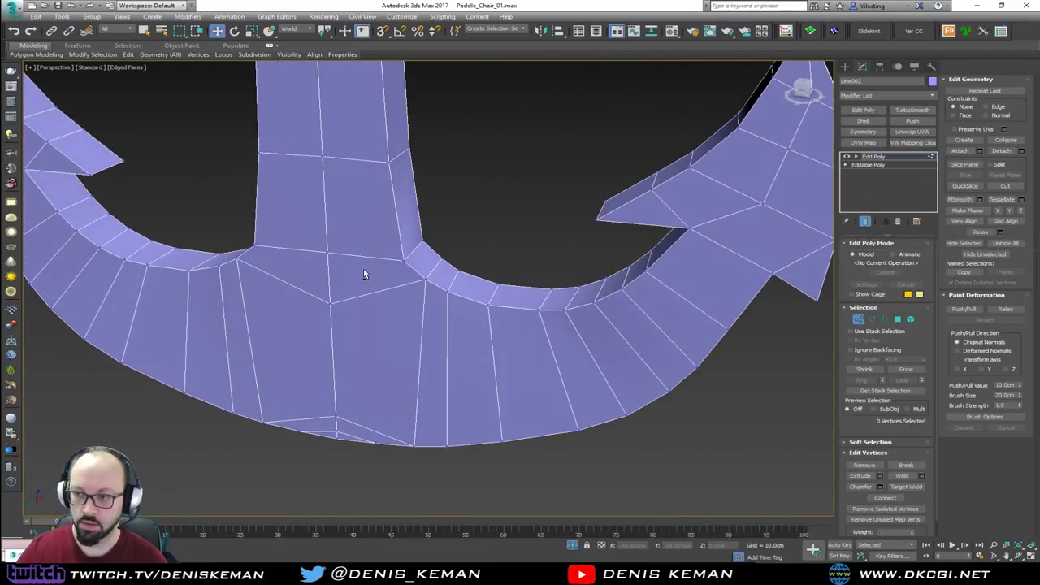
{"action": "key", "text": "1"}
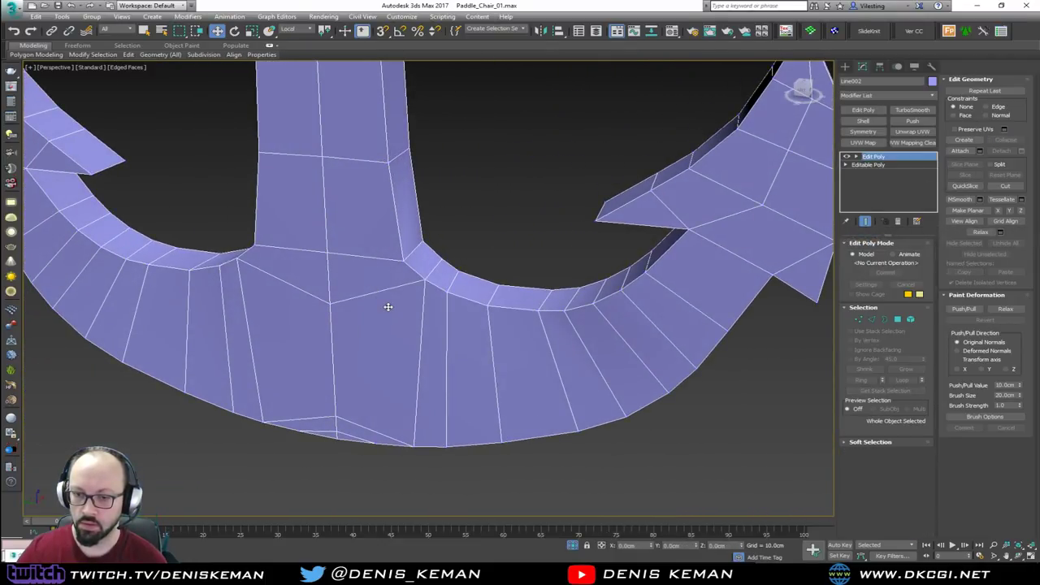
Step: Apply a Chamfer modifier above the Edit Poly with an amount of 0.1 cm and a minimum angle of 50
{"action": "left_click", "coordinate": [877, 99]}
{"action": "key", "text": "c"}
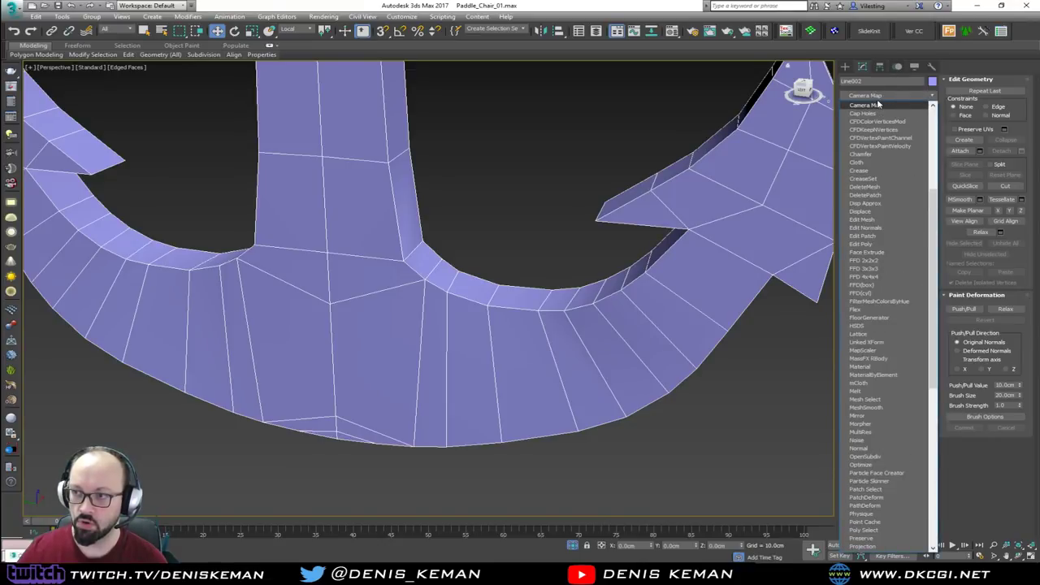
{"action": "left_click", "coordinate": [873, 152]}
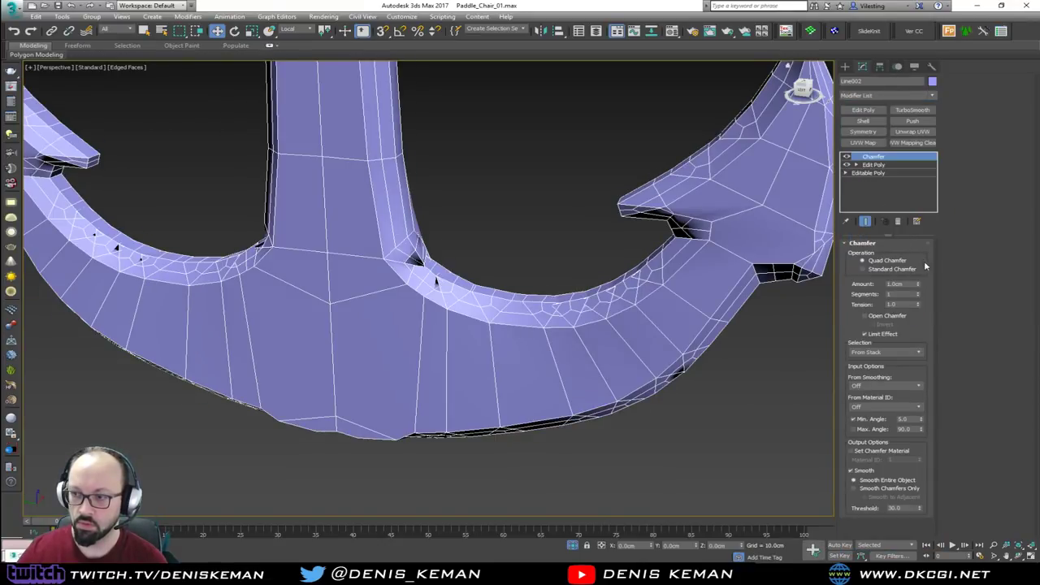
{"action": "double_click", "coordinate": [894, 284]}
{"action": "type", "text": "0.1"}
{"action": "key", "text": "Return"}
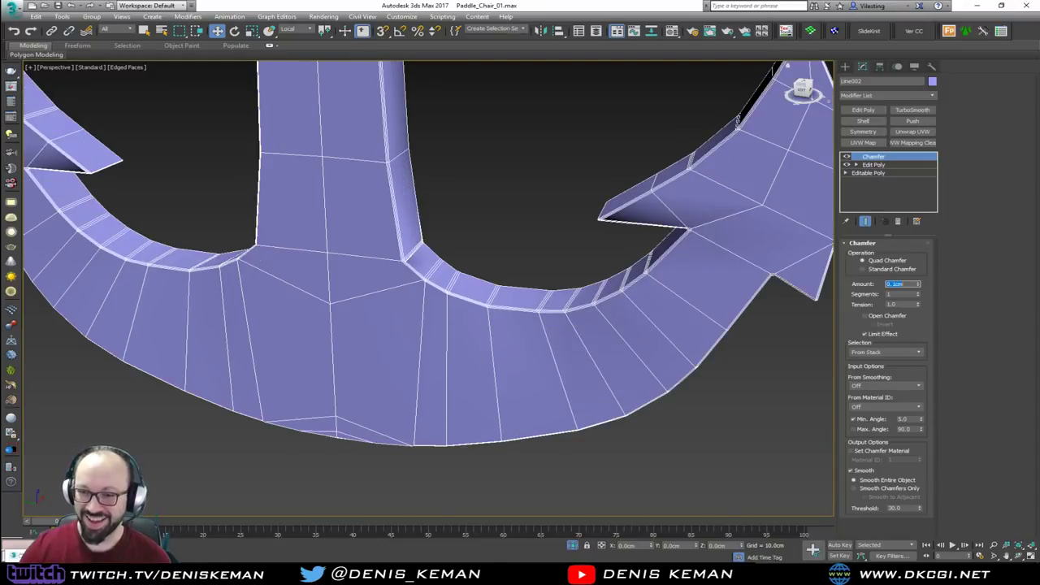
{"action": "double_click", "coordinate": [907, 418]}
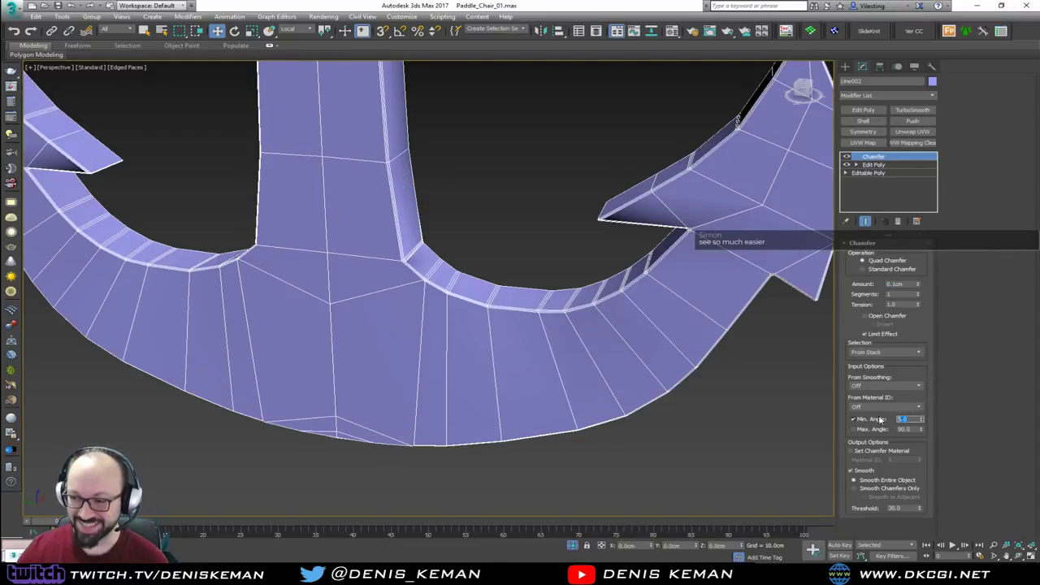
{"action": "type", "text": "50"}
{"action": "key", "text": "Return"}
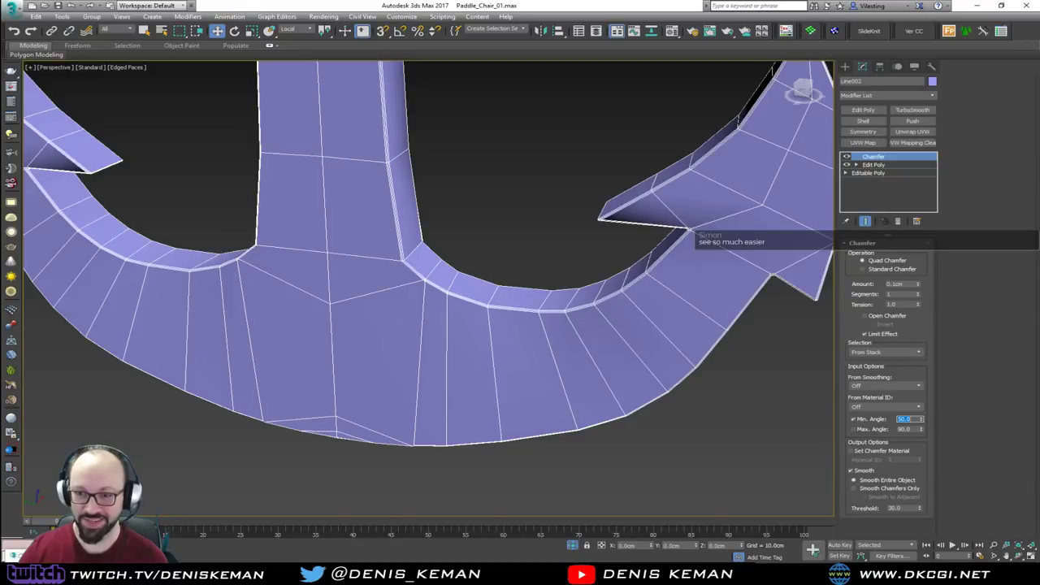
Step: Inspect the chamfer and shading along the anchor's bottom edge, comparing the mesh with the Chamfer off and on
{"action": "middle_click_drag", "start_coordinate": [570, 284], "coordinate": [456, 254], "text": "alt"}
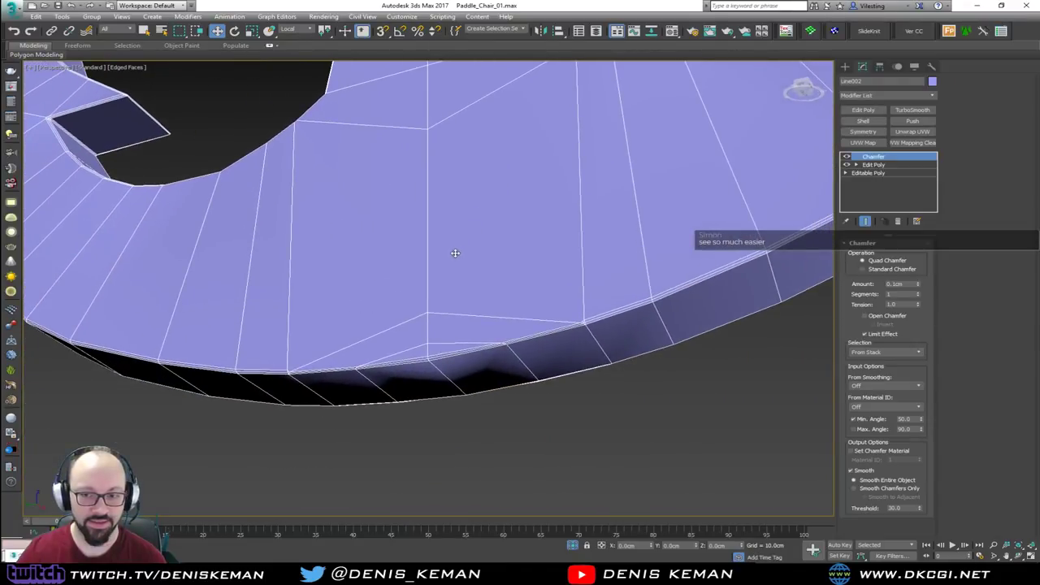
{"action": "scroll", "coordinate": [461, 249], "scroll_direction": "up", "scroll_amount": 3}
{"action": "scroll", "coordinate": [425, 276], "scroll_direction": "up", "scroll_amount": 2}
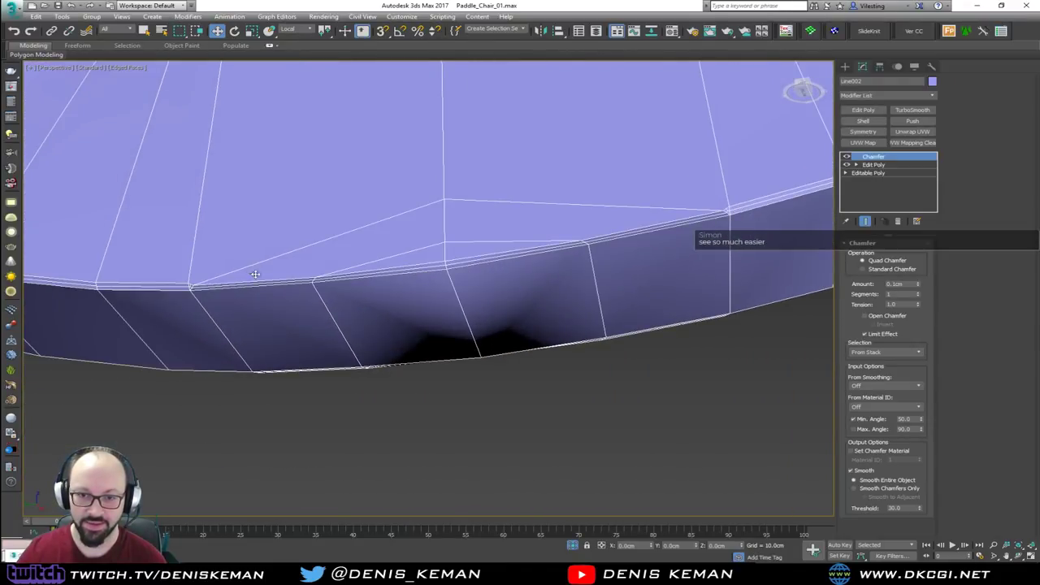
{"action": "middle_click_drag", "start_coordinate": [255, 275], "coordinate": [429, 248], "text": "alt"}
{"action": "middle_click_drag", "start_coordinate": [337, 277], "coordinate": [411, 266], "text": "alt"}
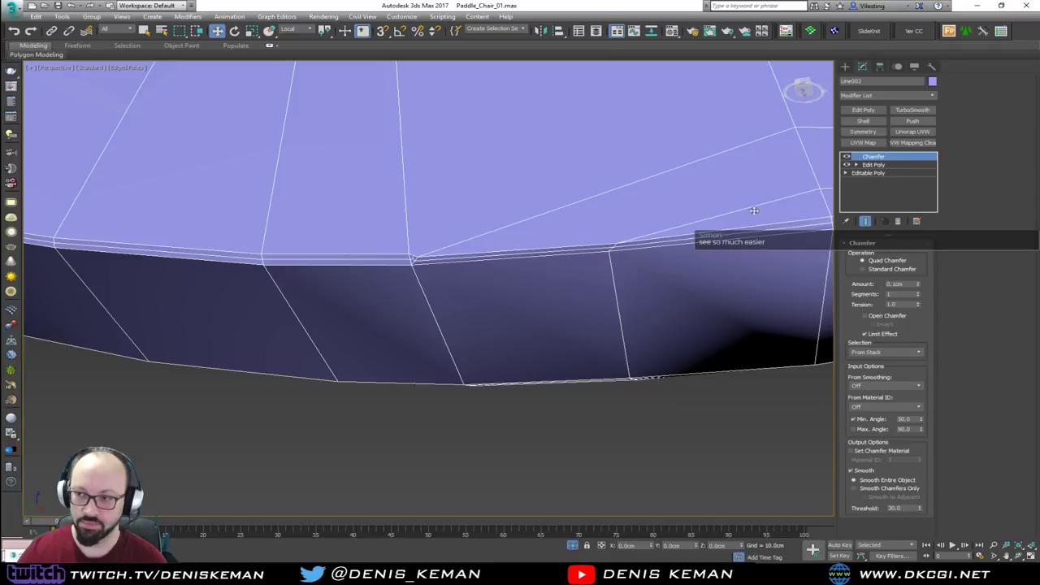
{"action": "left_click", "coordinate": [847, 157]}
{"action": "left_click", "coordinate": [847, 156]}
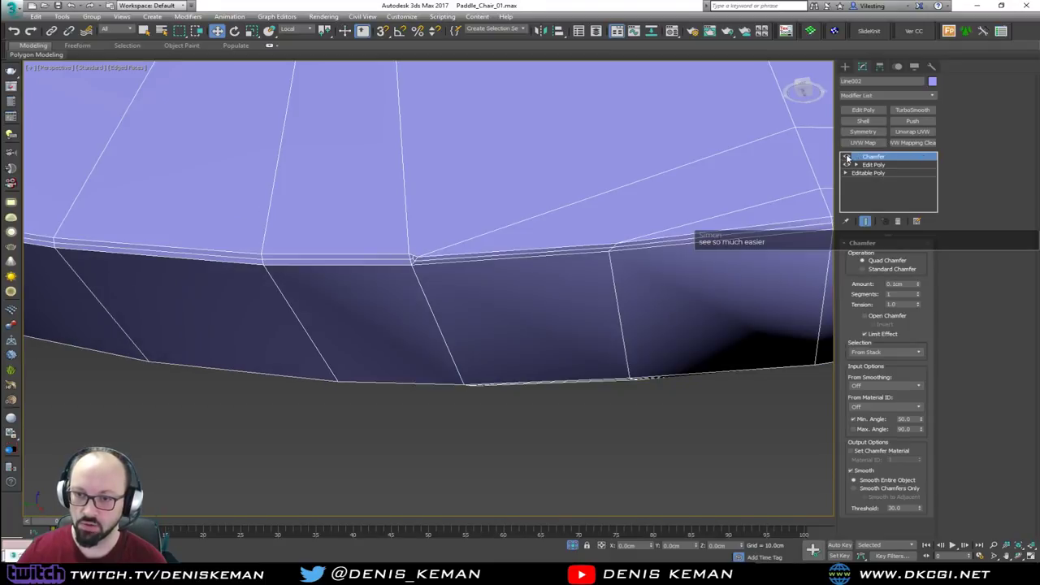
Step: Turn off the Chamfer and, in the Edit Poly below it, remove the diagonal edges near the bottom centre of the anchor's face
{"action": "left_click", "coordinate": [847, 156]}
{"action": "left_click", "coordinate": [875, 165]}
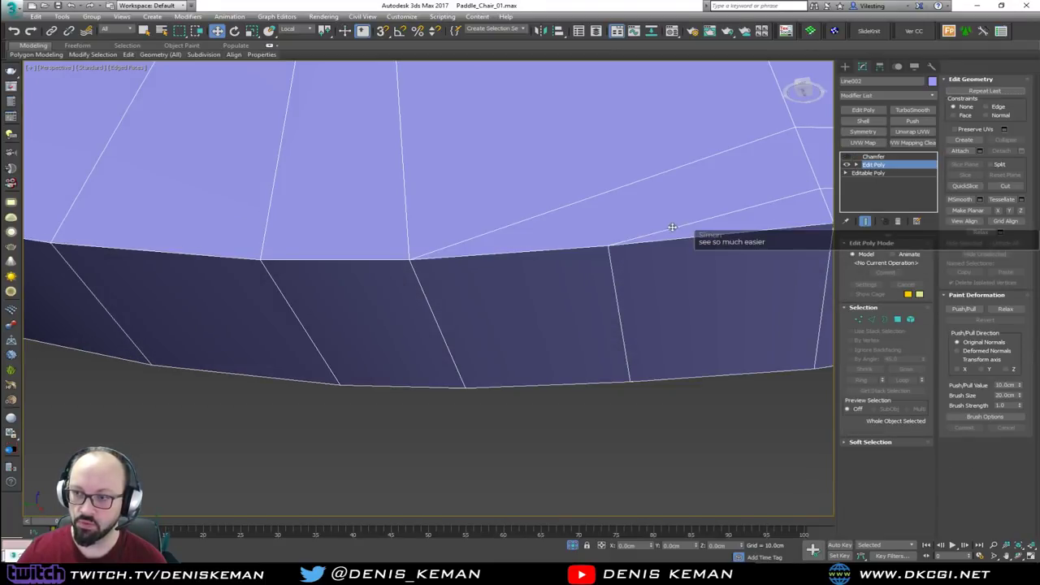
{"action": "left_click", "coordinate": [640, 181], "text": "ctrl"}
{"action": "middle_click_drag", "start_coordinate": [693, 184], "coordinate": [550, 282]}
{"action": "scroll", "coordinate": [533, 196], "scroll_direction": "down", "scroll_amount": 2}
{"action": "left_click", "coordinate": [539, 216], "text": "ctrl"}
{"action": "left_click", "coordinate": [559, 177], "text": "ctrl"}
{"action": "scroll", "coordinate": [543, 169], "scroll_direction": "down", "scroll_amount": 4}
{"action": "left_click", "coordinate": [550, 283]}
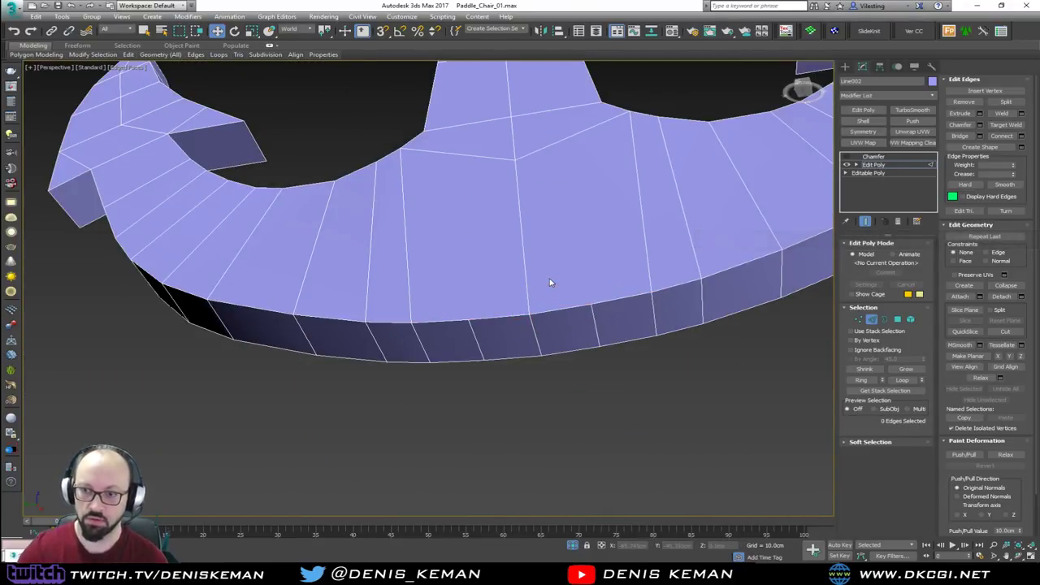
Step: Connect the centre vertex below the shank to the bottom-edge vertices on either side of the vertical centre edge
{"action": "key", "text": "1"}
{"action": "left_click", "coordinate": [514, 159]}
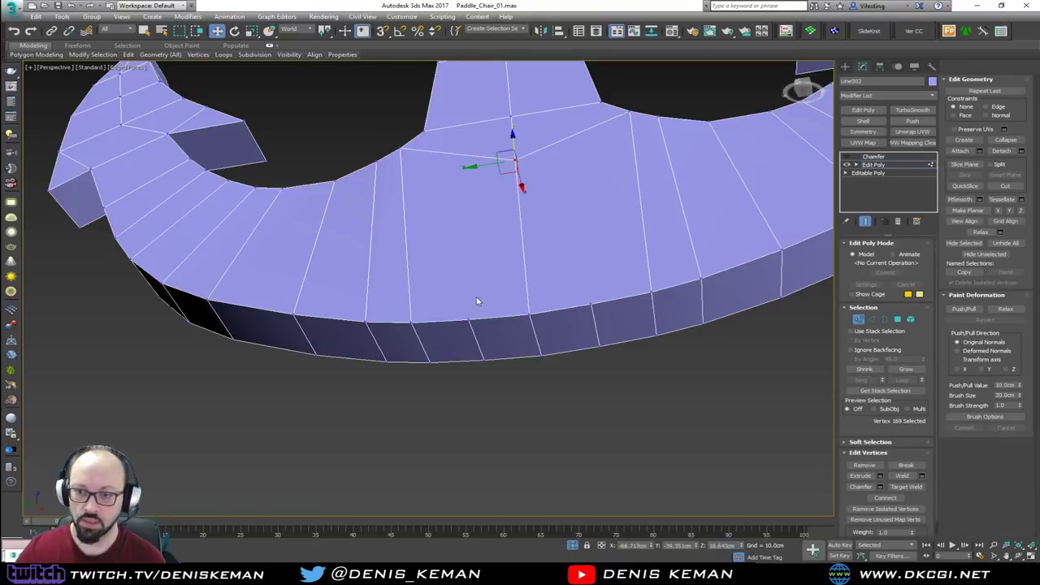
{"action": "left_click", "coordinate": [469, 318], "text": "ctrl"}
{"action": "left_click", "coordinate": [591, 305]}
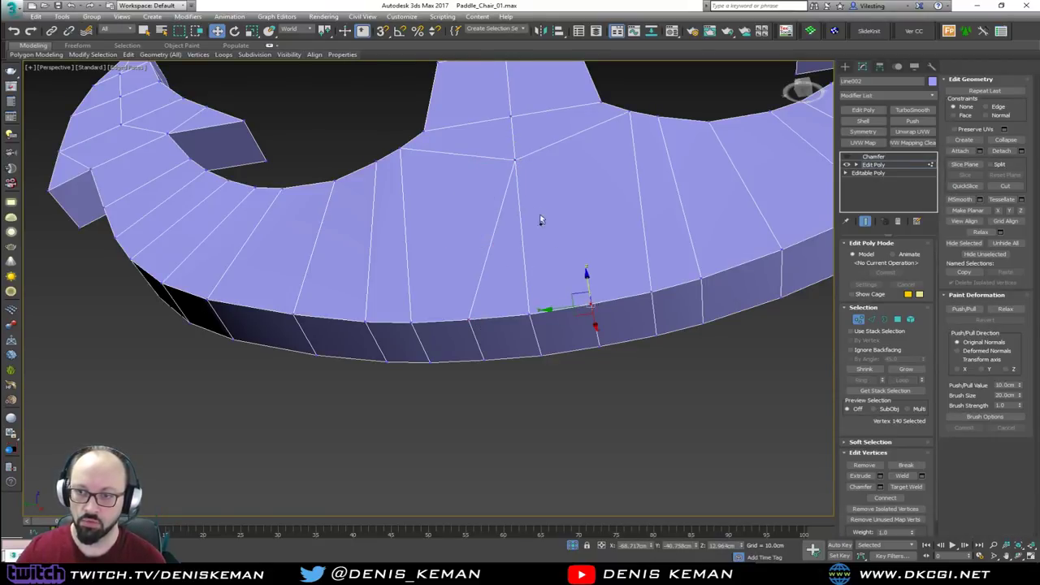
{"action": "left_click", "coordinate": [514, 160], "text": "ctrl"}
Step: Remove the vertical centre edge between the two new diagonals and leave edge editing
{"action": "key", "text": "2"}
{"action": "left_click", "coordinate": [526, 263]}
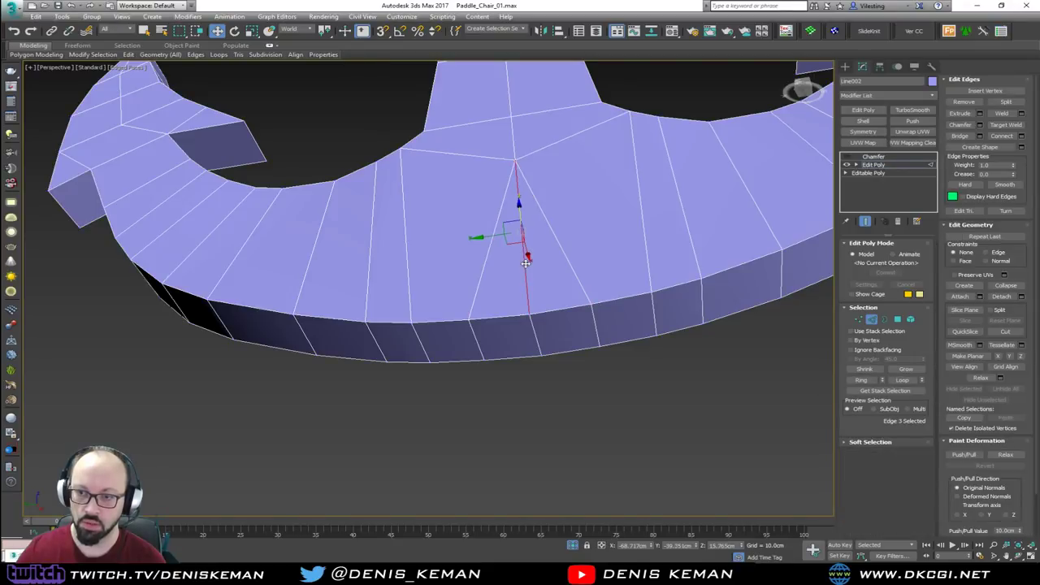
{"action": "key", "text": "BackSpace"}
{"action": "key", "text": "2"}
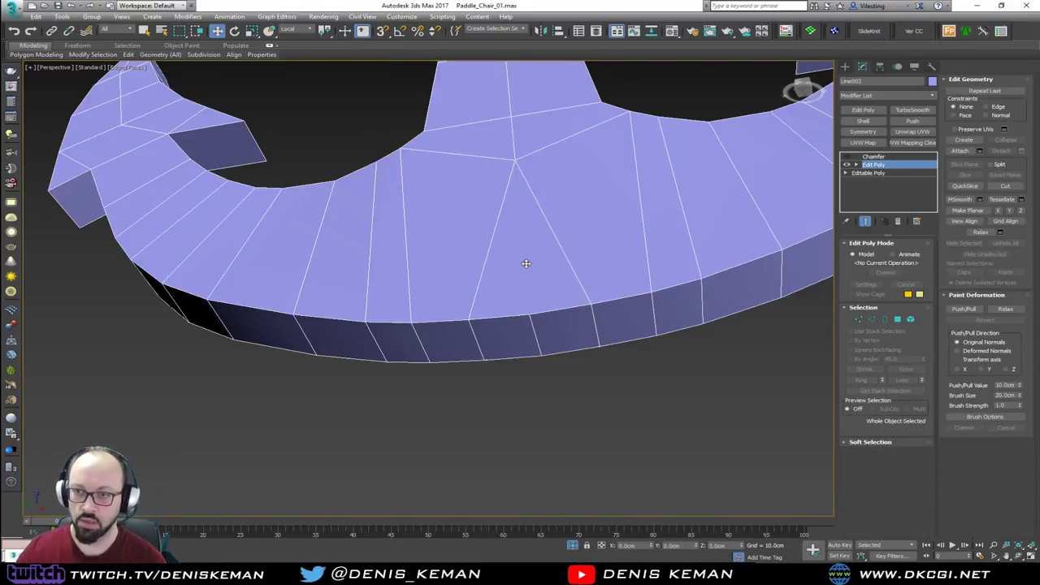
Step: Turn the Chamfer modifier above the Edit Poly back on
{"action": "left_click", "coordinate": [870, 157]}
{"action": "left_click", "coordinate": [847, 157]}
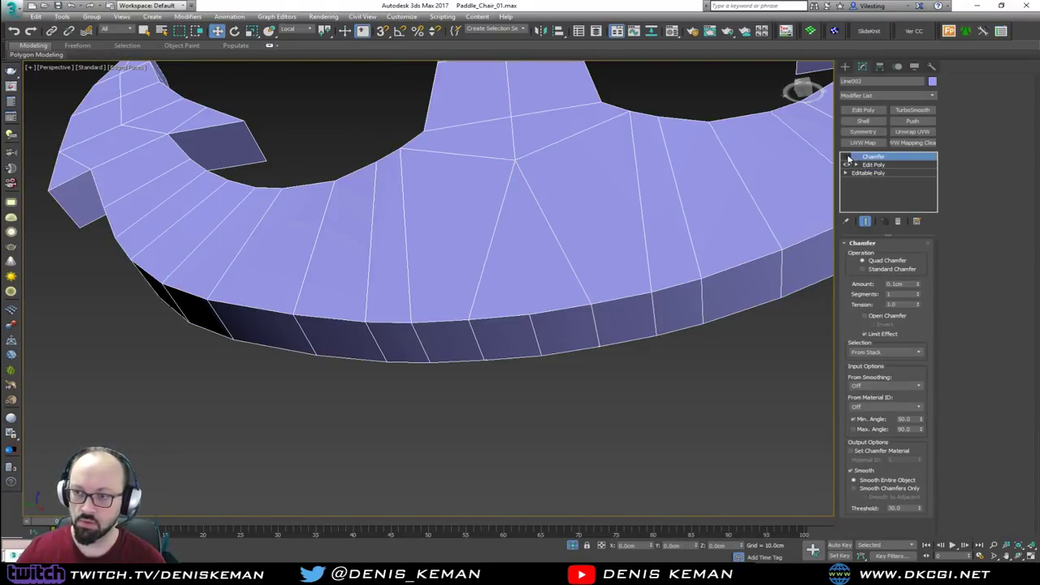
{"action": "middle_click_drag", "start_coordinate": [531, 260], "coordinate": [462, 295], "text": "alt"}
Step: Try Standard Chamfer as the operation, compare the edges along the inner curve, and return to Quad Chamfer
{"action": "left_click", "coordinate": [884, 273]}
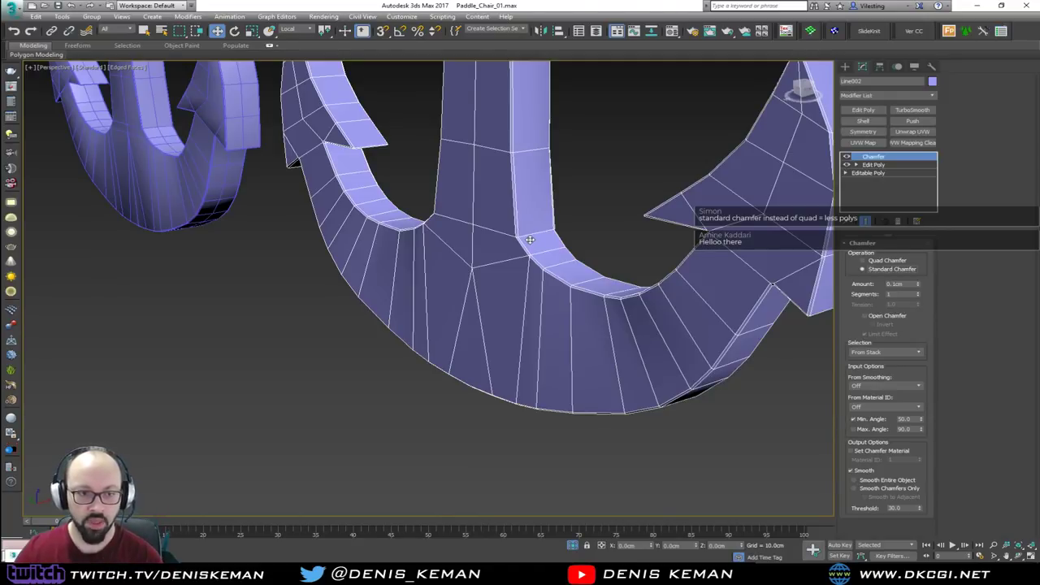
{"action": "scroll", "coordinate": [529, 240], "scroll_direction": "up", "scroll_amount": 5}
{"action": "scroll", "coordinate": [566, 282], "scroll_direction": "up", "scroll_amount": 2}
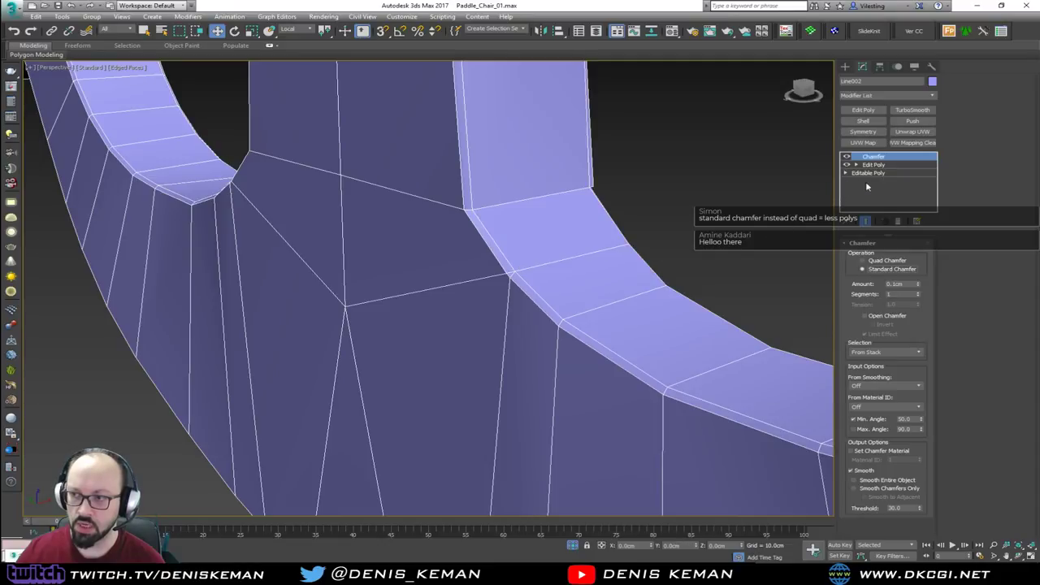
{"action": "left_click", "coordinate": [875, 261]}
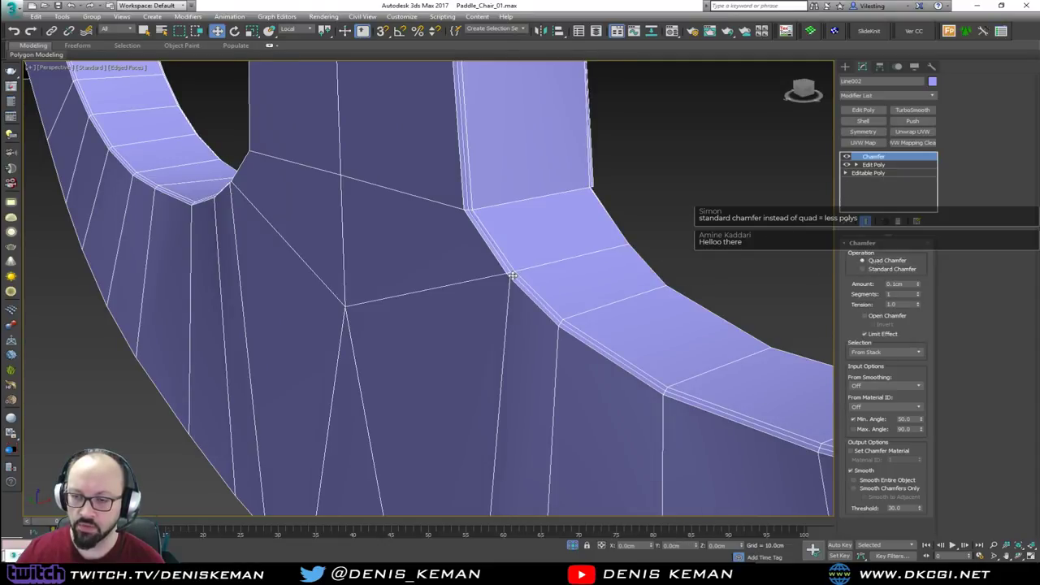
Step: Examine the Quad Chamfer topology at the inner corners beside the shank and at the notch of the fluke's barb
{"action": "scroll", "coordinate": [512, 277], "scroll_direction": "up", "scroll_amount": 3}
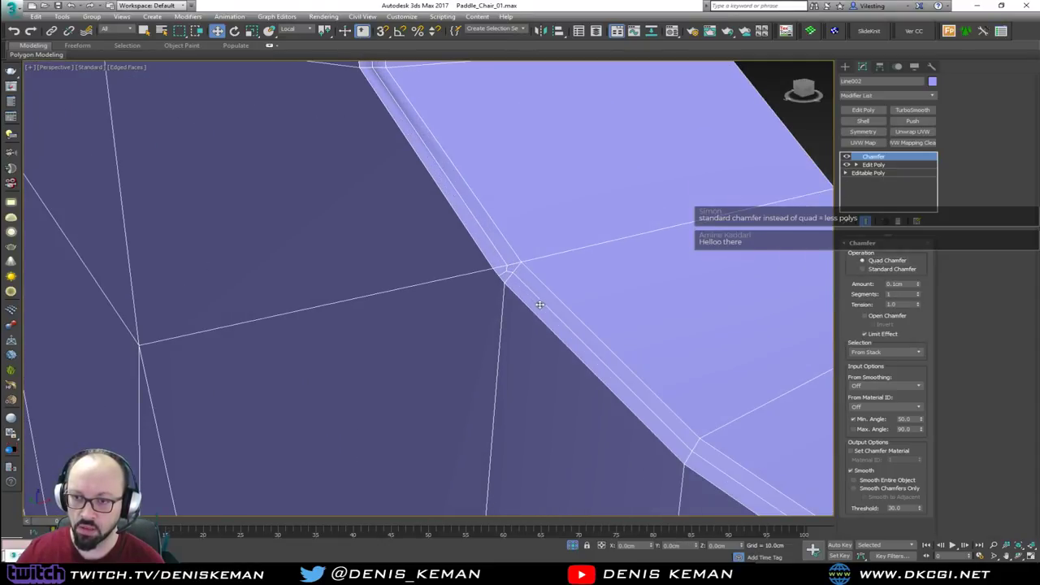
{"action": "scroll", "coordinate": [496, 341], "scroll_direction": "down", "scroll_amount": 4}
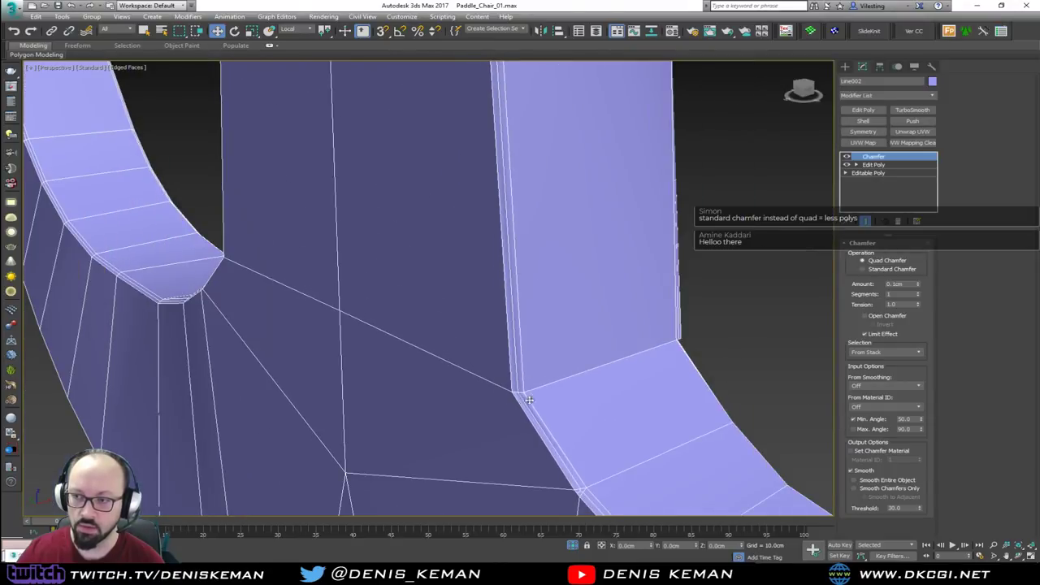
{"action": "scroll", "coordinate": [578, 382], "scroll_direction": "down", "scroll_amount": 1}
{"action": "scroll", "coordinate": [578, 416], "scroll_direction": "down", "scroll_amount": 2}
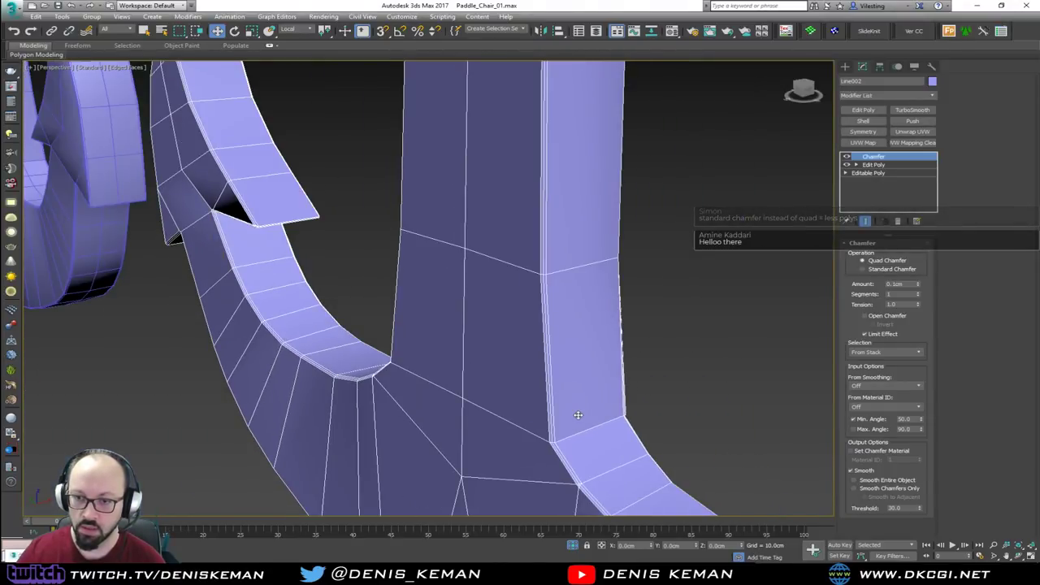
{"action": "middle_click_drag", "start_coordinate": [578, 415], "coordinate": [504, 204]}
{"action": "scroll", "coordinate": [531, 288], "scroll_direction": "up", "scroll_amount": 2}
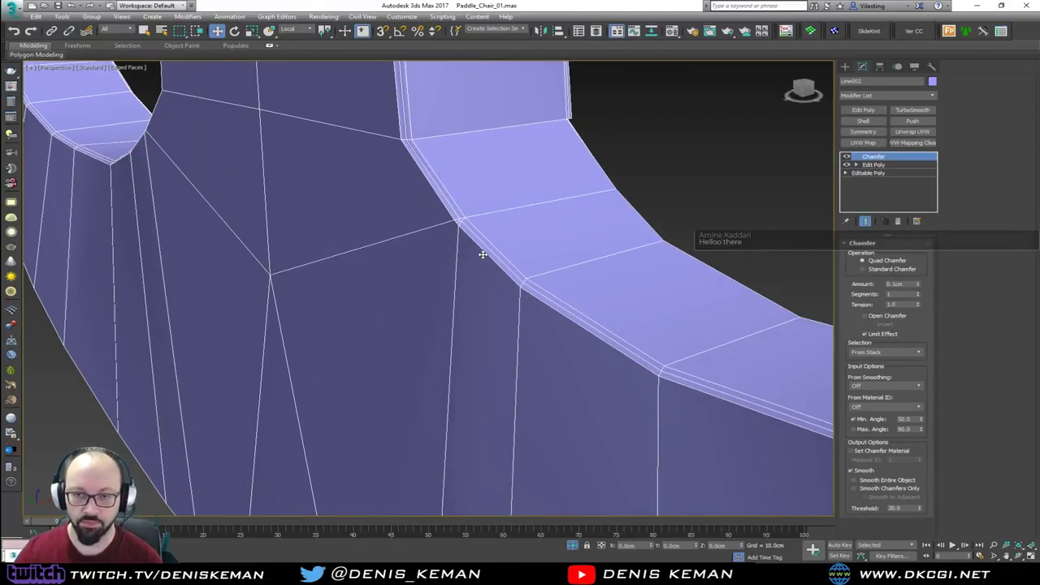
{"action": "scroll", "coordinate": [465, 221], "scroll_direction": "down", "scroll_amount": 3}
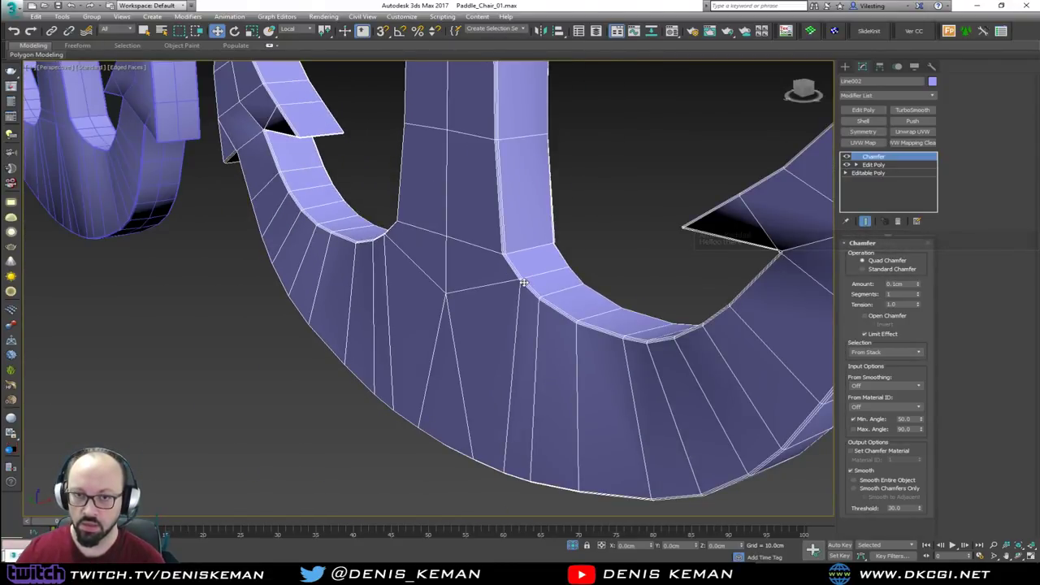
{"action": "middle_click_drag", "start_coordinate": [547, 268], "coordinate": [362, 267], "text": "alt"}
{"action": "scroll", "coordinate": [665, 199], "scroll_direction": "up", "scroll_amount": 4}
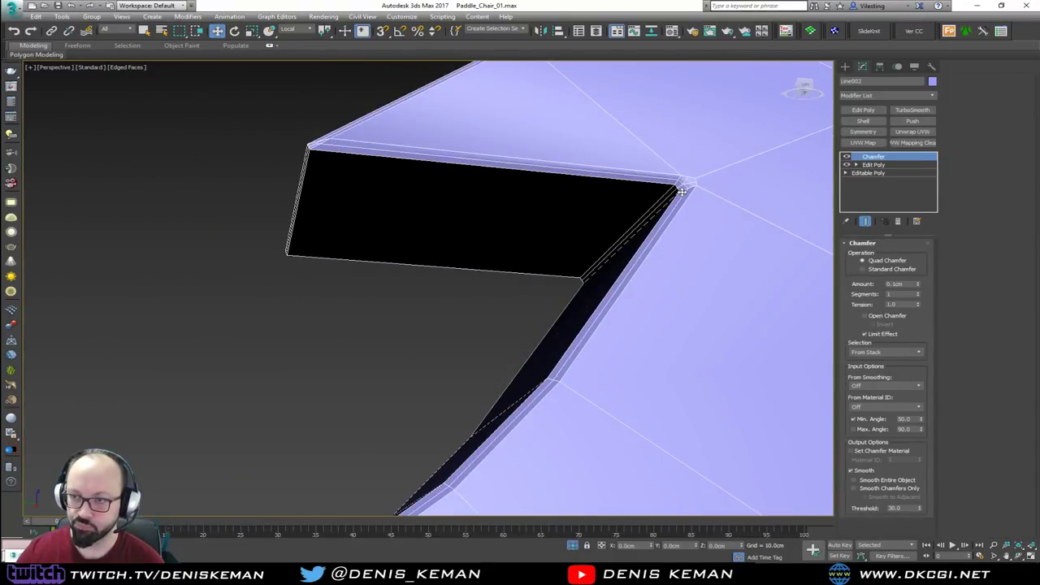
{"action": "scroll", "coordinate": [682, 192], "scroll_direction": "up", "scroll_amount": 4}
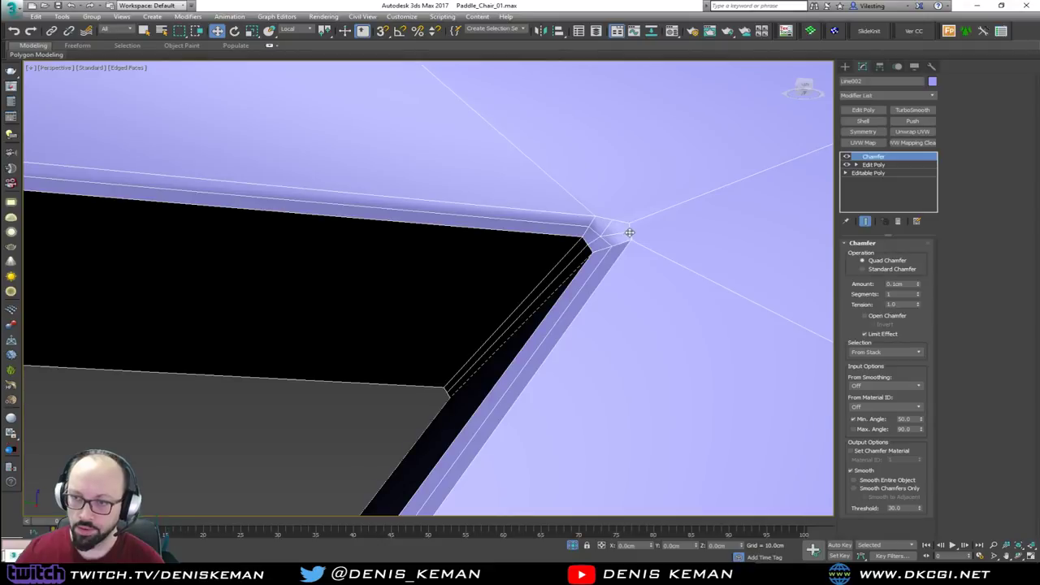
{"action": "middle_click_drag", "start_coordinate": [633, 229], "coordinate": [712, 217]}
{"action": "scroll", "coordinate": [711, 217], "scroll_direction": "down", "scroll_amount": 3}
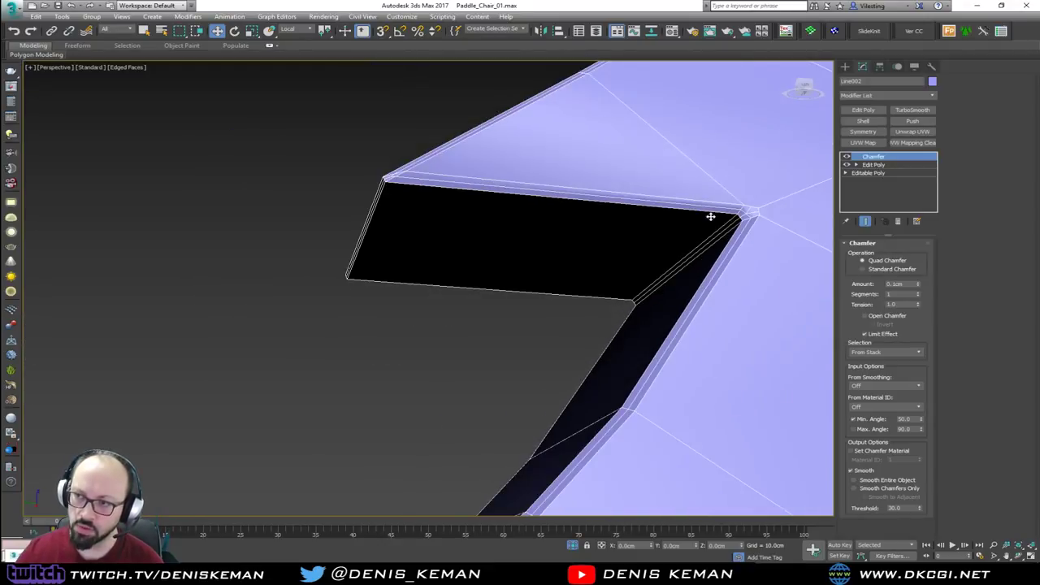
Step: Add an Edit Poly above the Chamfer and collapse both three-vertex clusters at the chamfered inner corner beside the shank
{"action": "left_click", "coordinate": [862, 112]}
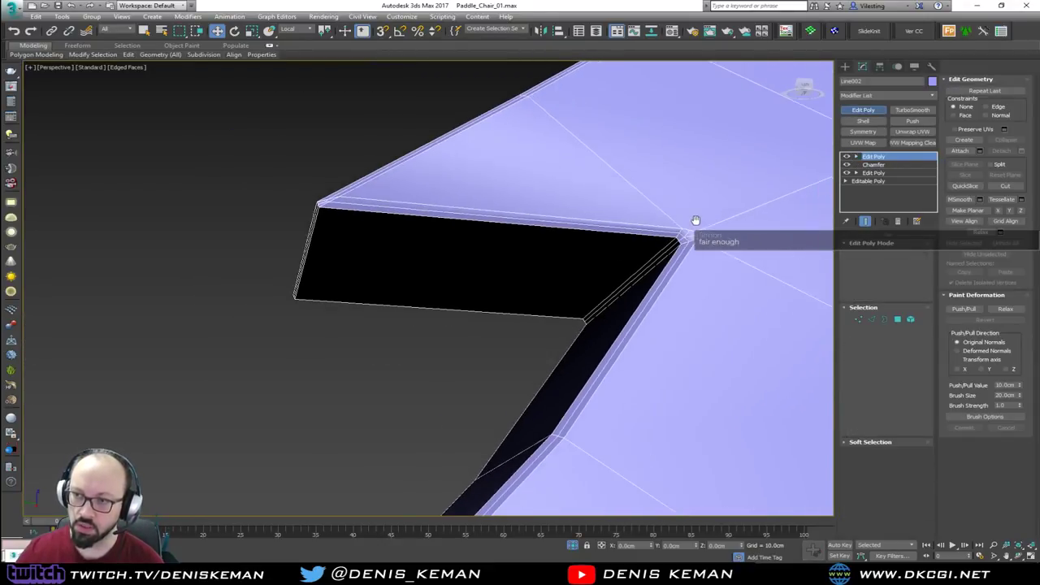
{"action": "middle_click_drag", "start_coordinate": [434, 304], "coordinate": [555, 232], "text": "alt"}
{"action": "scroll", "coordinate": [552, 236], "scroll_direction": "down", "scroll_amount": 6}
{"action": "middle_click_drag", "start_coordinate": [467, 265], "coordinate": [444, 302], "text": "alt"}
{"action": "scroll", "coordinate": [420, 283], "scroll_direction": "up", "scroll_amount": 6}
{"action": "scroll", "coordinate": [390, 245], "scroll_direction": "up", "scroll_amount": 4}
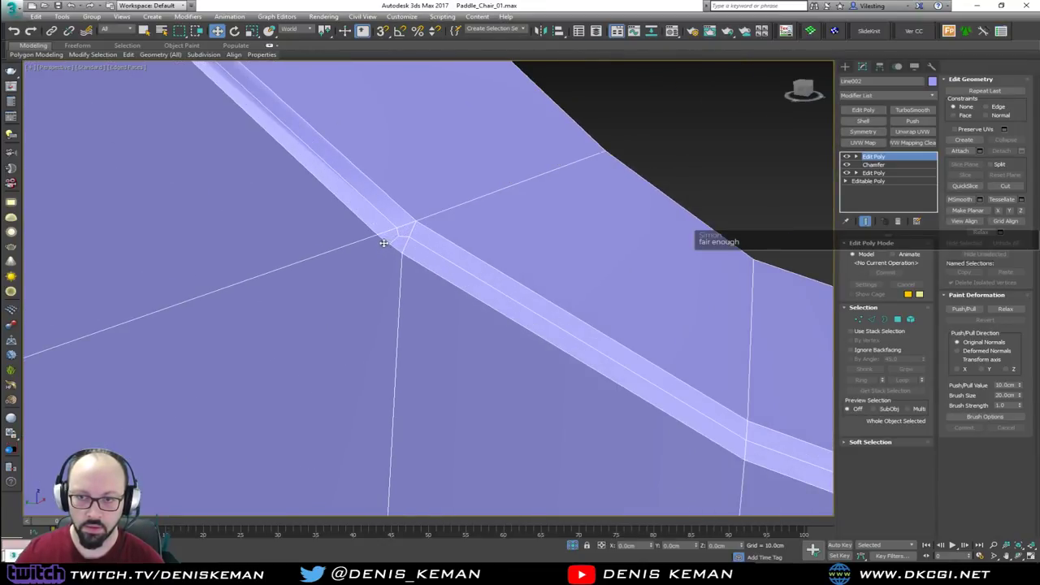
{"action": "key", "text": "1"}
{"action": "left_click", "coordinate": [391, 244]}
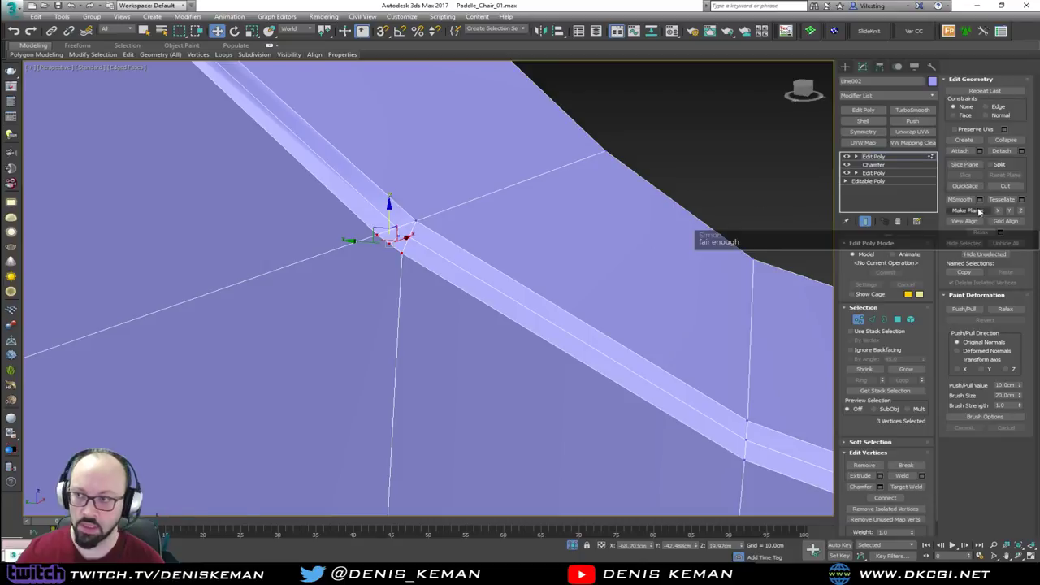
{"action": "left_click", "coordinate": [1005, 140]}
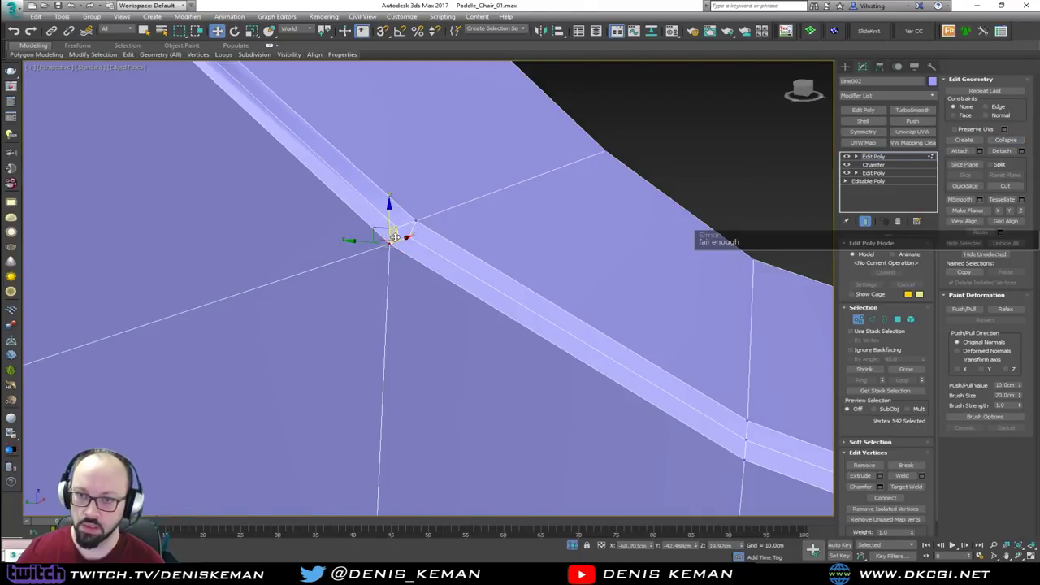
{"action": "left_click_drag", "start_coordinate": [394, 236], "coordinate": [412, 237]}
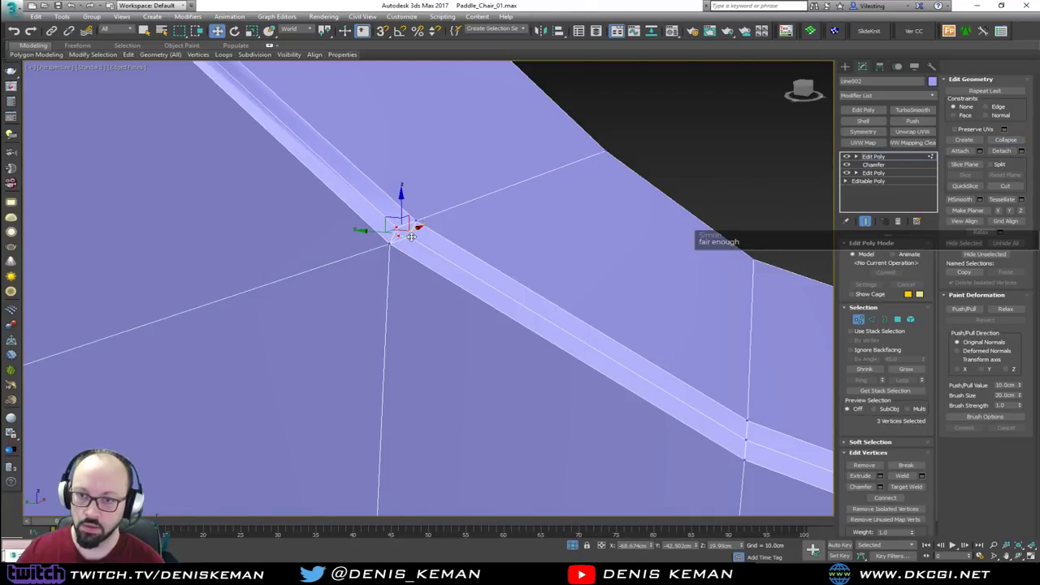
{"action": "left_click", "coordinate": [1008, 139]}
Step: Collapse the three face-side chamfer vertices into one at the matching inner corner on the shank's other side
{"action": "middle_click_drag", "start_coordinate": [254, 311], "coordinate": [500, 226]}
{"action": "scroll", "coordinate": [449, 289], "scroll_direction": "down", "scroll_amount": 5}
{"action": "scroll", "coordinate": [499, 225], "scroll_direction": "down", "scroll_amount": 4}
{"action": "middle_click_drag", "start_coordinate": [450, 268], "coordinate": [617, 321], "text": "alt"}
{"action": "scroll", "coordinate": [377, 282], "scroll_direction": "up", "scroll_amount": 5}
{"action": "left_click", "coordinate": [361, 308]}
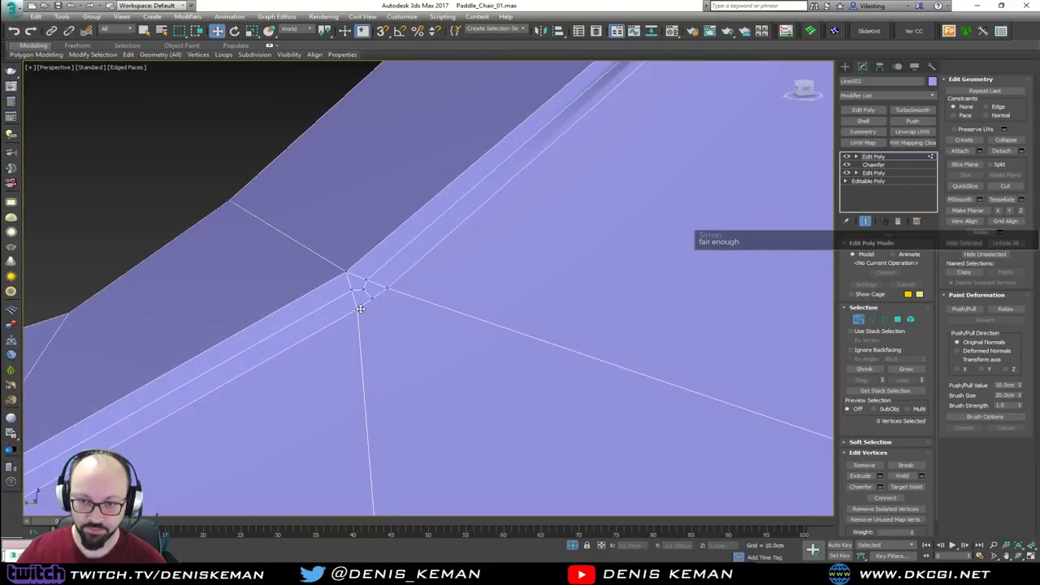
{"action": "left_click", "coordinate": [359, 309]}
{"action": "left_click", "coordinate": [373, 298], "text": "ctrl"}
{"action": "left_click", "coordinate": [387, 288], "text": "ctrl"}
{"action": "left_click", "coordinate": [1006, 140]}
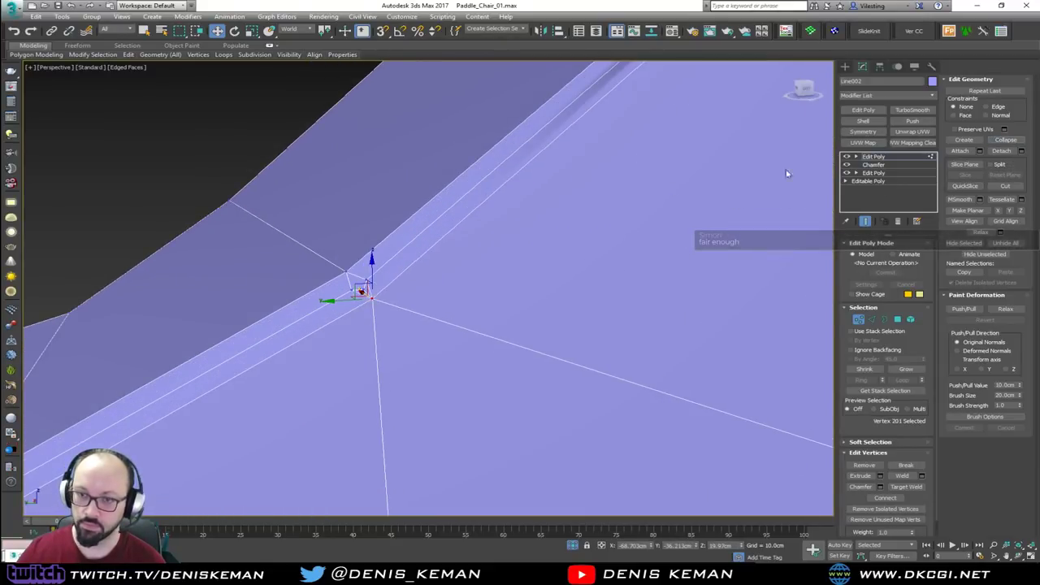
Step: Collapse the three vertices along the middle line of the chamfer at that same inner corner
{"action": "left_click", "coordinate": [352, 289]}
{"action": "left_click", "coordinate": [362, 289], "text": "ctrl"}
{"action": "left_click", "coordinate": [366, 280], "text": "ctrl"}
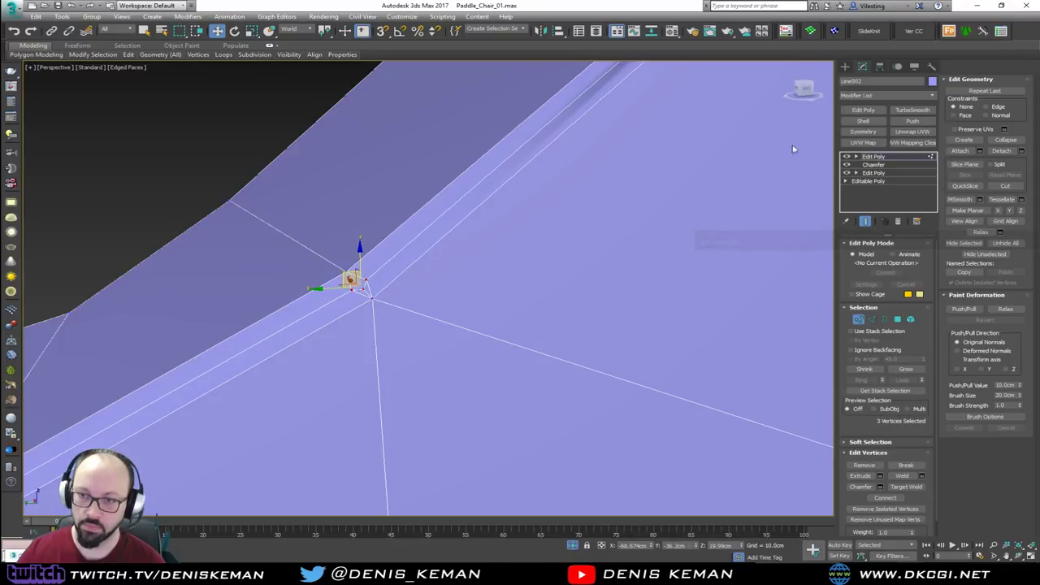
{"action": "left_click", "coordinate": [1008, 140]}
Step: Try to collapse the five face-side chamfer vertices into one at the inner notch of the fluke's barb
{"action": "scroll", "coordinate": [385, 200], "scroll_direction": "down", "scroll_amount": 5}
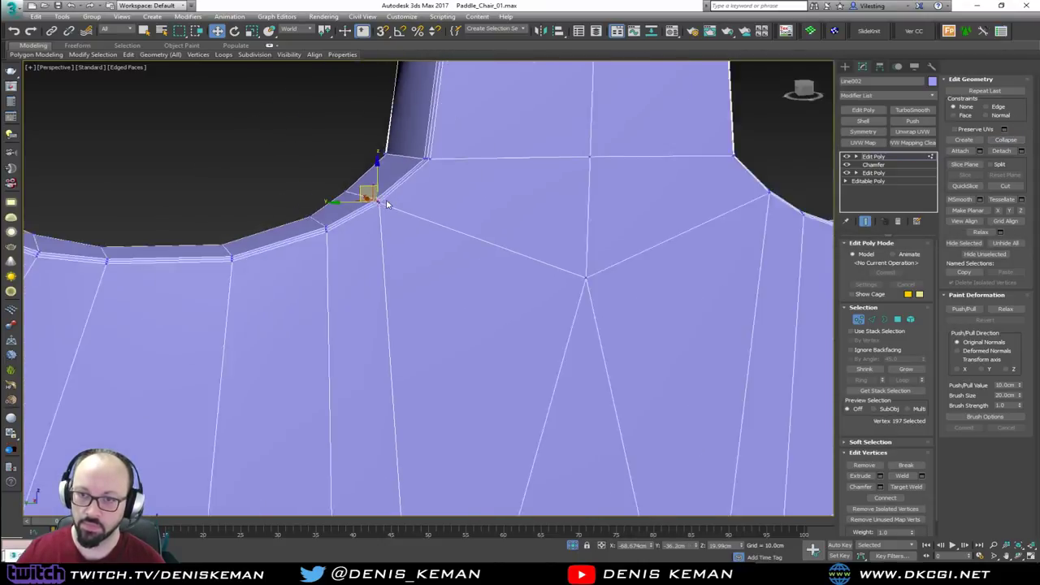
{"action": "middle_click_drag", "start_coordinate": [392, 218], "coordinate": [506, 312], "text": "alt"}
{"action": "middle_click_drag", "start_coordinate": [460, 284], "coordinate": [404, 253], "text": "alt"}
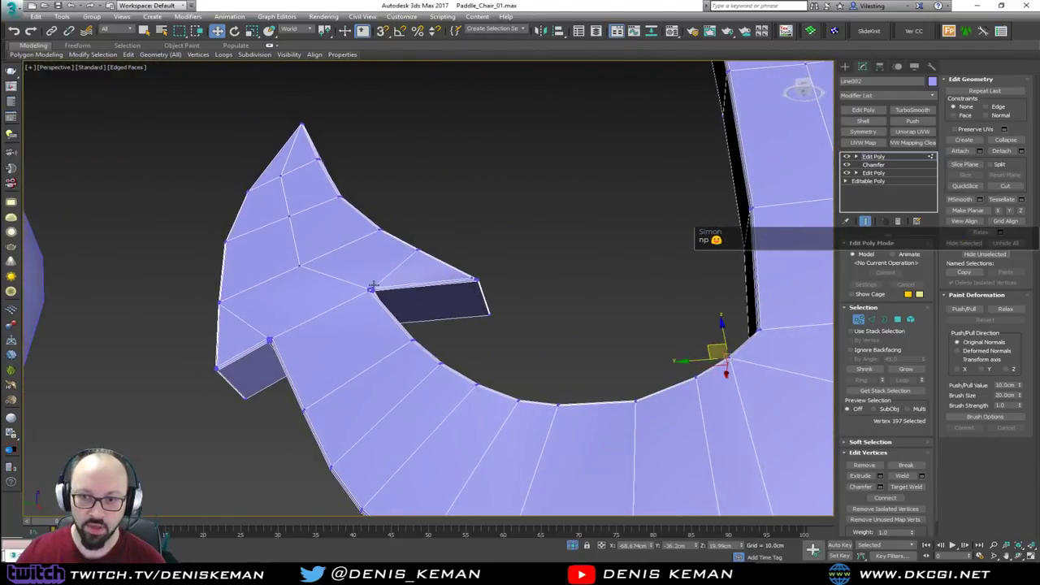
{"action": "scroll", "coordinate": [367, 287], "scroll_direction": "up", "scroll_amount": 5}
{"action": "scroll", "coordinate": [367, 286], "scroll_direction": "up", "scroll_amount": 2}
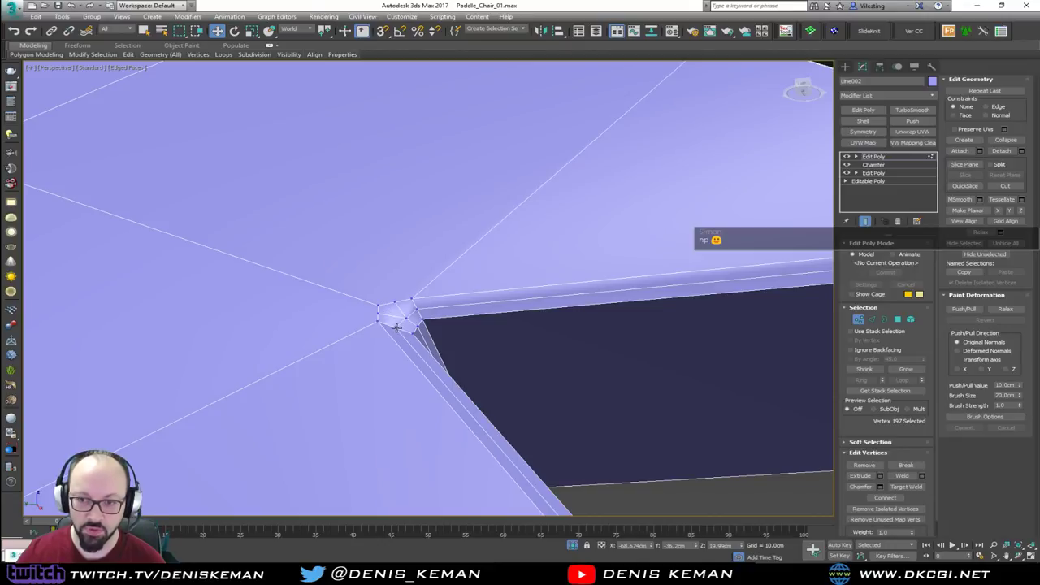
{"action": "left_click", "coordinate": [397, 327]}
{"action": "middle_click_drag", "start_coordinate": [390, 324], "coordinate": [384, 309], "text": "alt"}
{"action": "left_click", "coordinate": [378, 323]}
{"action": "left_click", "coordinate": [377, 307], "text": "ctrl"}
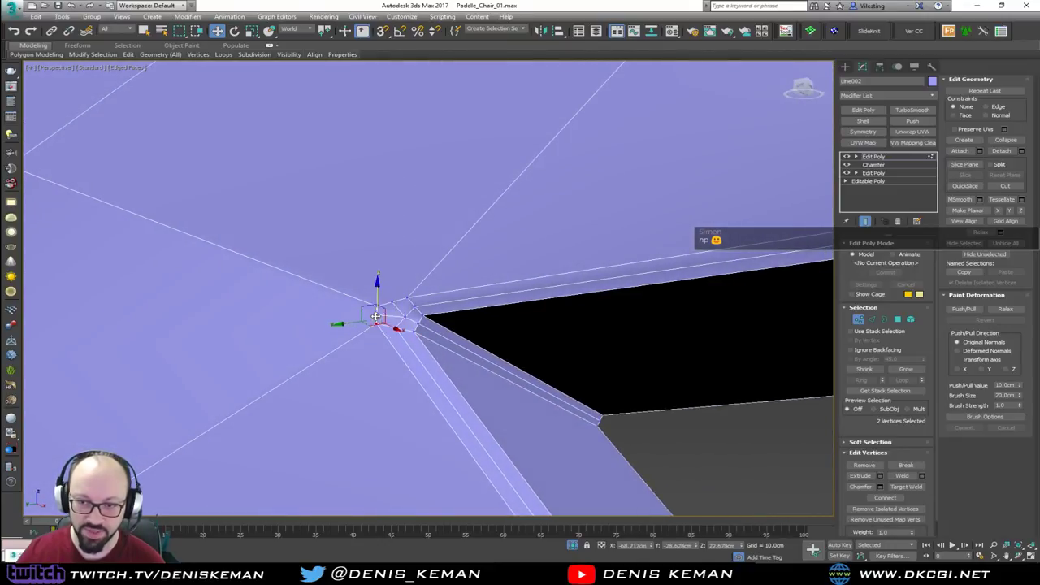
{"action": "left_click", "coordinate": [376, 315], "text": "ctrl"}
{"action": "left_click", "coordinate": [392, 302], "text": "ctrl"}
{"action": "left_click", "coordinate": [408, 297], "text": "ctrl"}
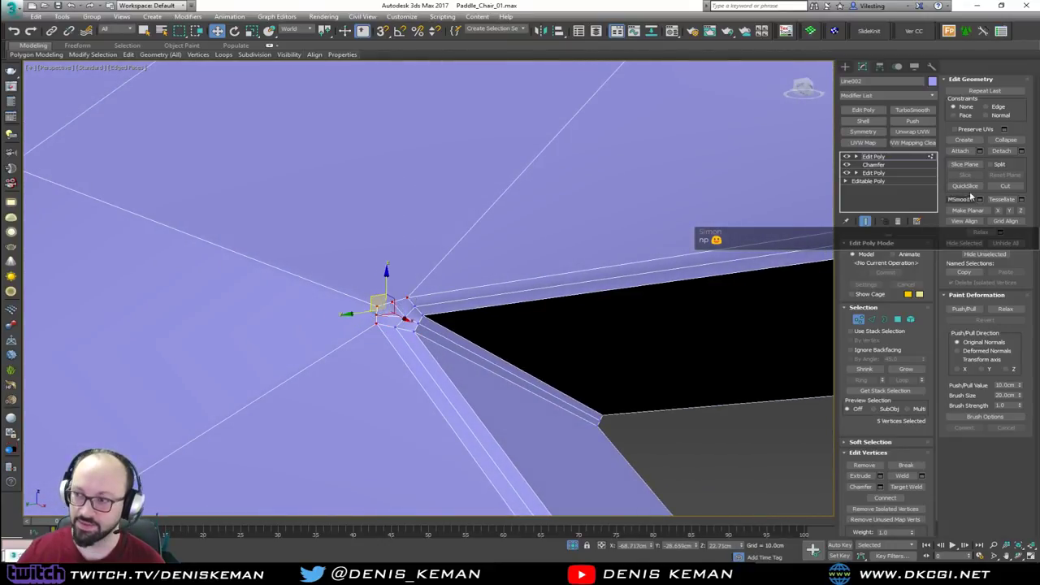
{"action": "left_click", "coordinate": [1006, 139]}
Step: Try to collapse the three middle chamfer vertices at the notch, and undo the collapses made at this corner
{"action": "middle_click_drag", "start_coordinate": [388, 326], "coordinate": [393, 336], "text": "alt"}
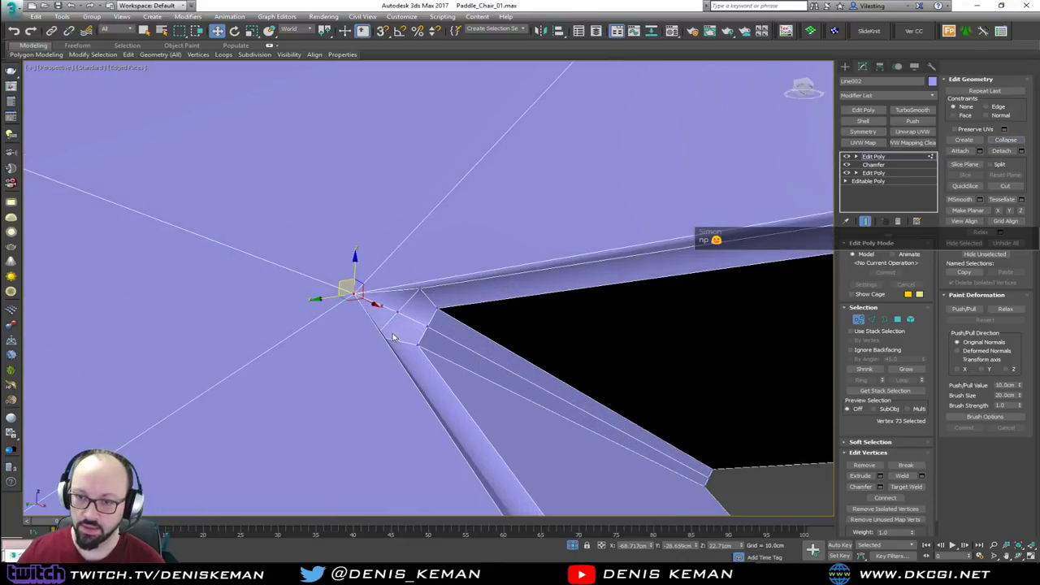
{"action": "left_click", "coordinate": [380, 342]}
{"action": "left_click", "coordinate": [378, 336]}
{"action": "left_click", "coordinate": [397, 313], "text": "ctrl"}
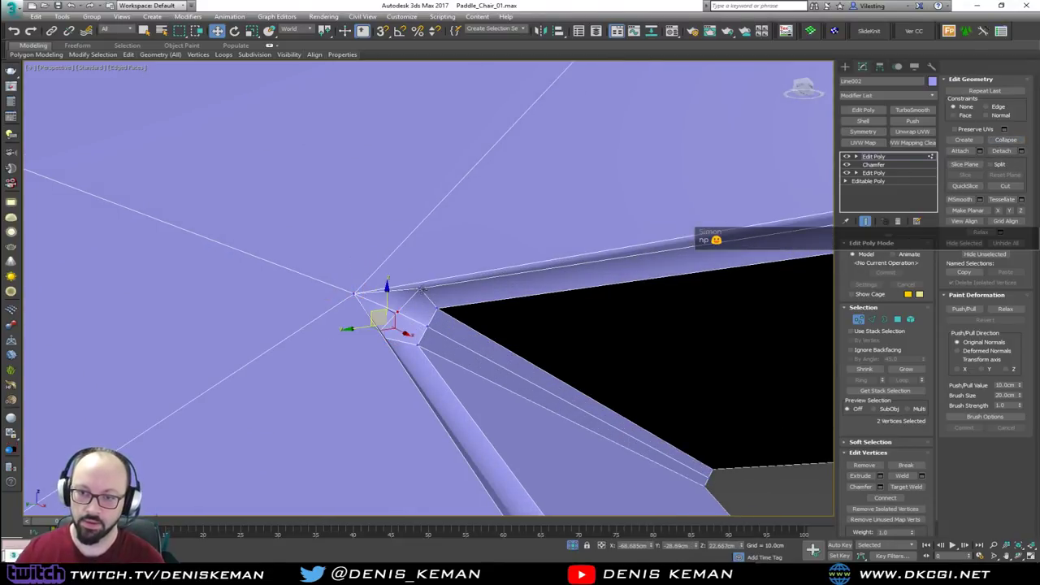
{"action": "left_click", "coordinate": [420, 289], "text": "ctrl"}
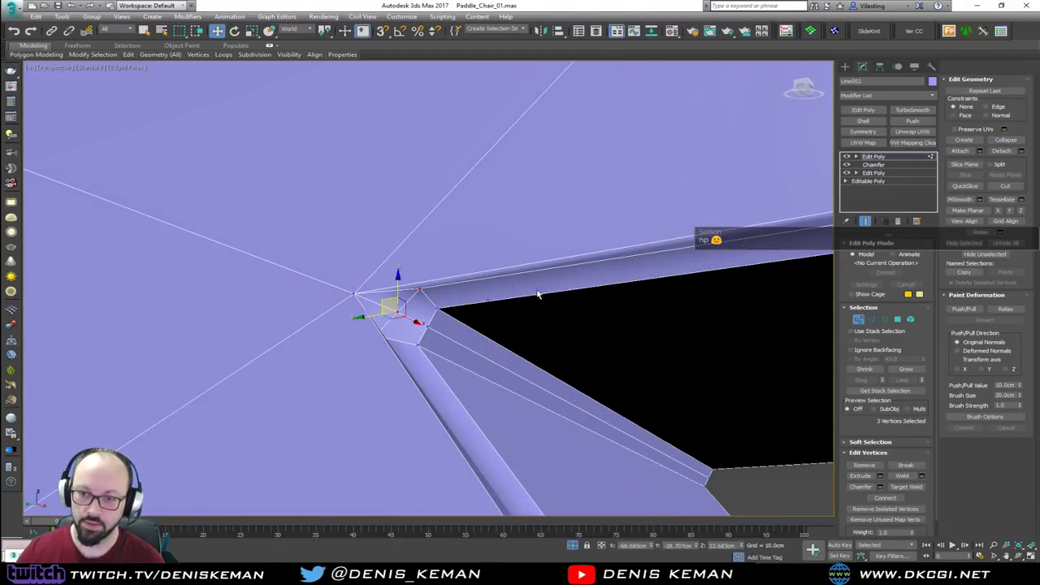
{"action": "left_click", "coordinate": [1005, 140]}
{"action": "key", "text": "ctrl+z"}
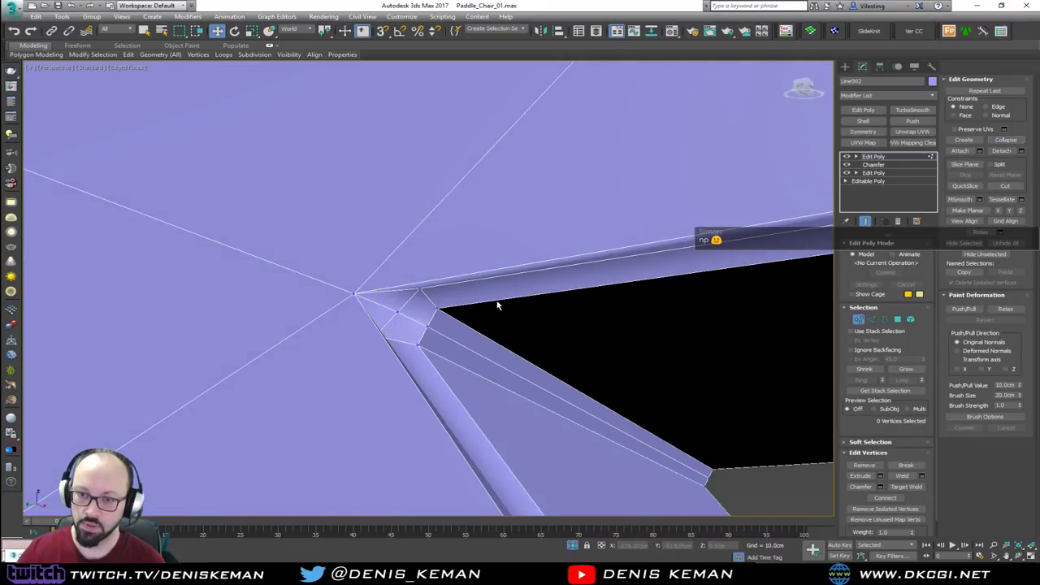
Step: Collapse the three outermost face-side chamfer vertices into one at the inner notch of the fluke's barb
{"action": "left_click", "coordinate": [321, 281]}
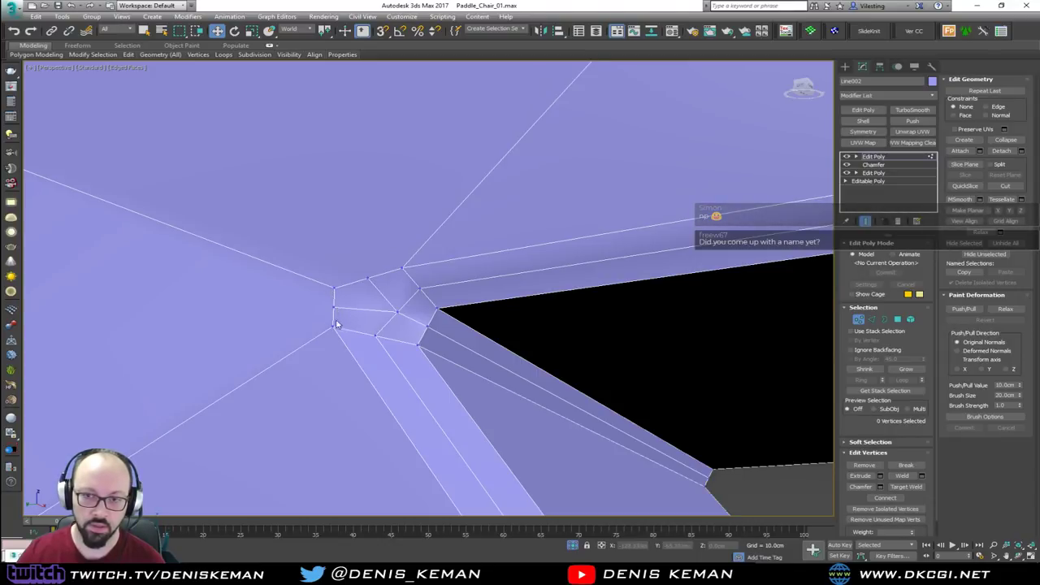
{"action": "left_click", "coordinate": [334, 308]}
{"action": "left_click", "coordinate": [334, 287], "text": "ctrl"}
{"action": "left_click", "coordinate": [368, 279], "text": "ctrl"}
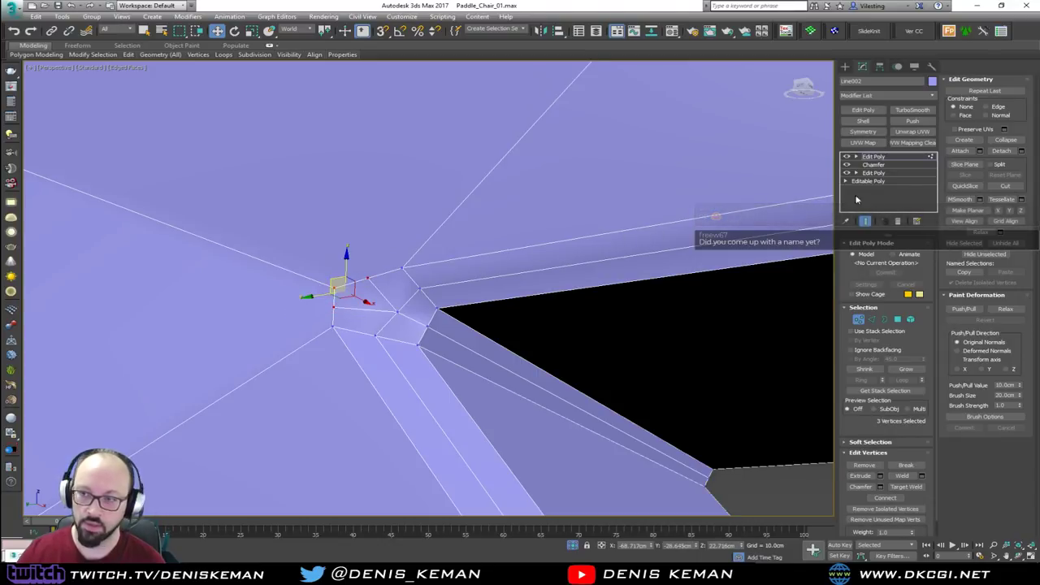
{"action": "left_click", "coordinate": [1000, 141]}
{"action": "middle_click_drag", "start_coordinate": [433, 307], "coordinate": [409, 264], "text": "alt"}
Step: Look through the reference photos from Bench_01 to Anchor+-2, checking the anchor's shape, and put the photo viewer away
{"action": "left_click_drag", "start_coordinate": [0, 92], "coordinate": [660, 93]}
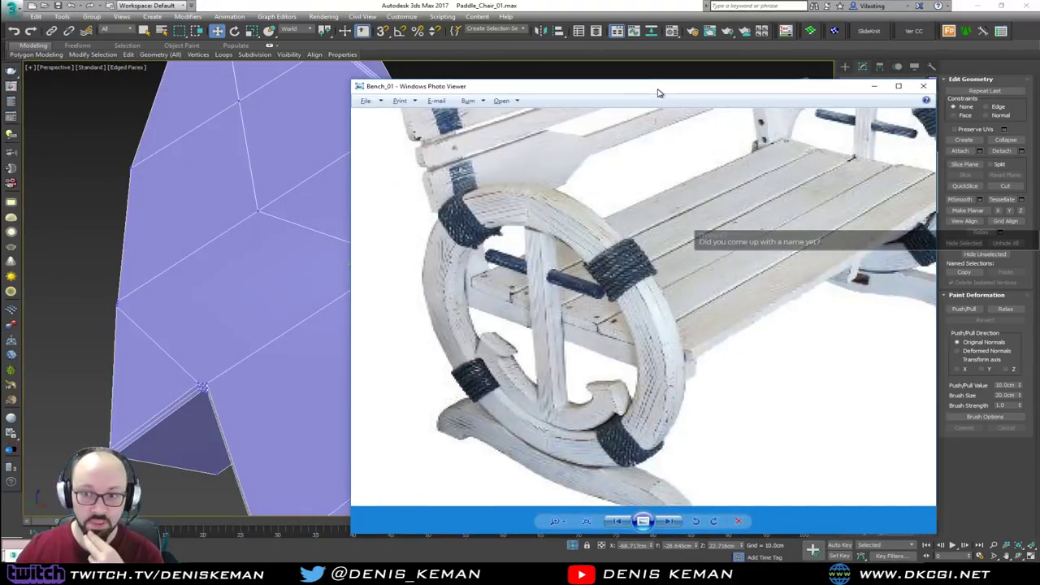
{"action": "scroll", "coordinate": [539, 347], "scroll_direction": "down", "scroll_amount": 3}
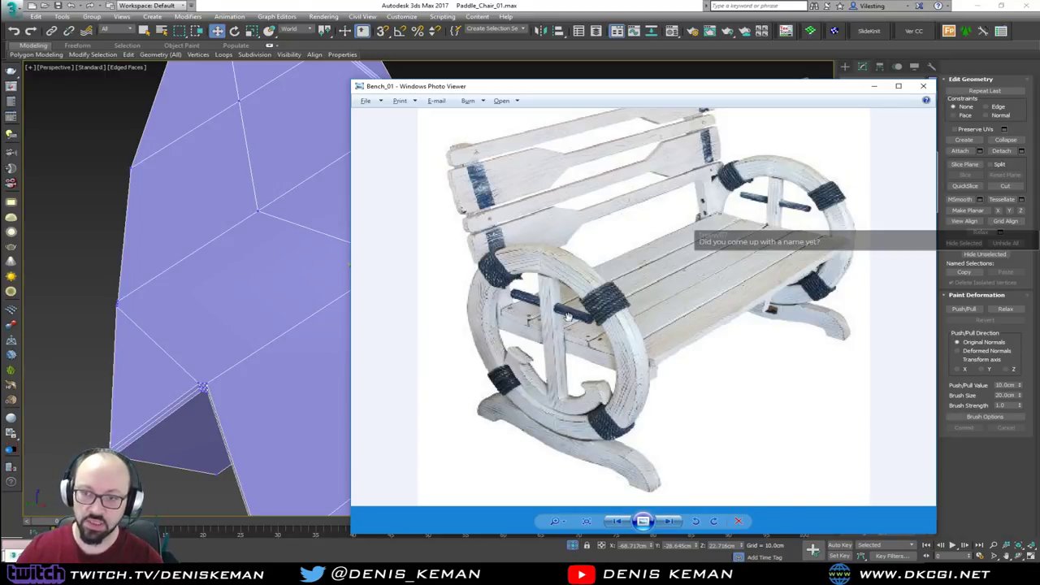
{"action": "key", "text": "Right"}
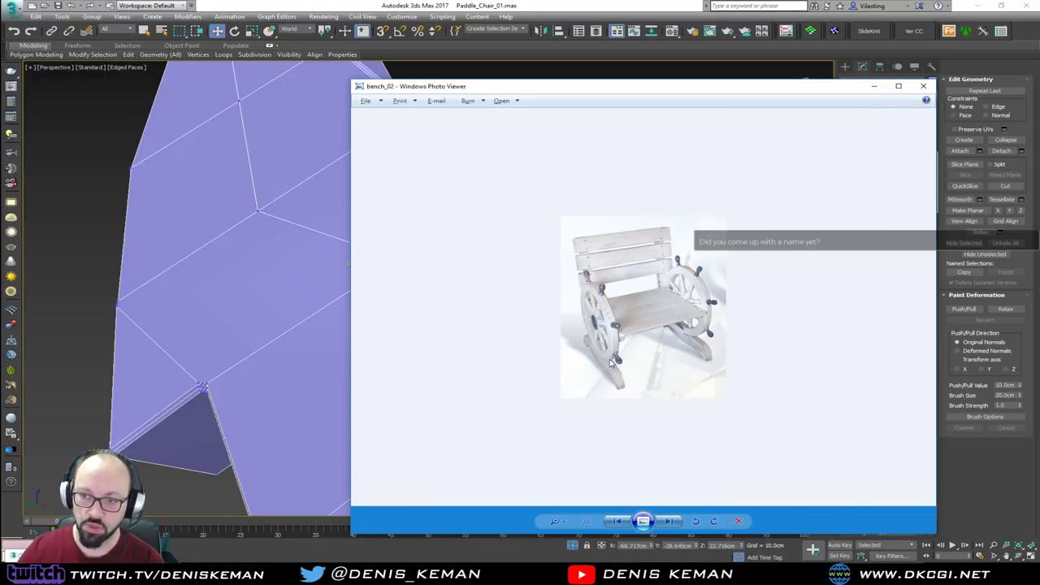
{"action": "key", "text": "Right"}
{"action": "key", "text": "Right"}
{"action": "key", "text": "Right"}
{"action": "key", "text": "Right"}
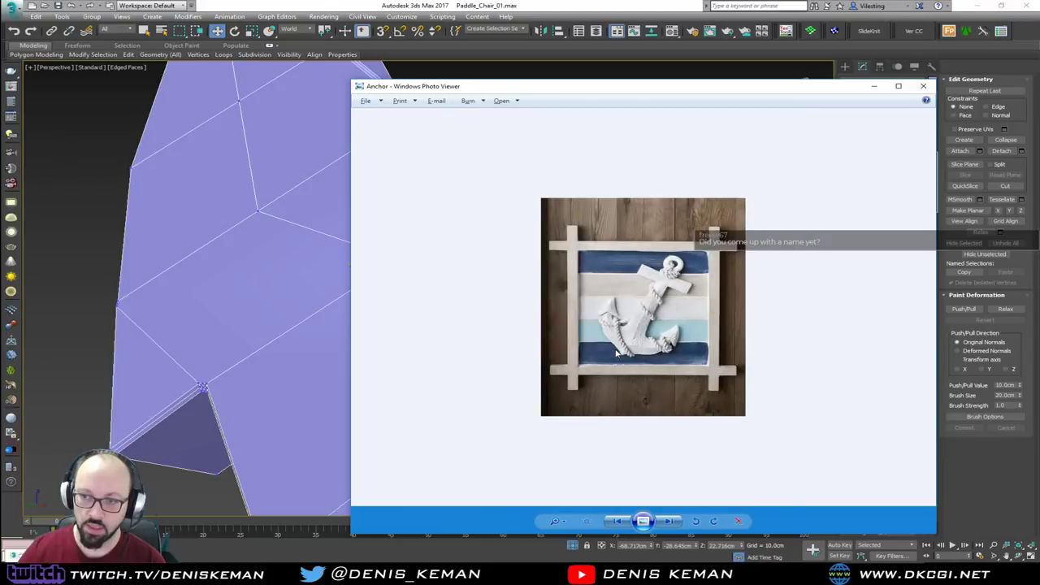
{"action": "key", "text": "Right"}
{"action": "key", "text": "Right"}
{"action": "key", "text": "Left"}
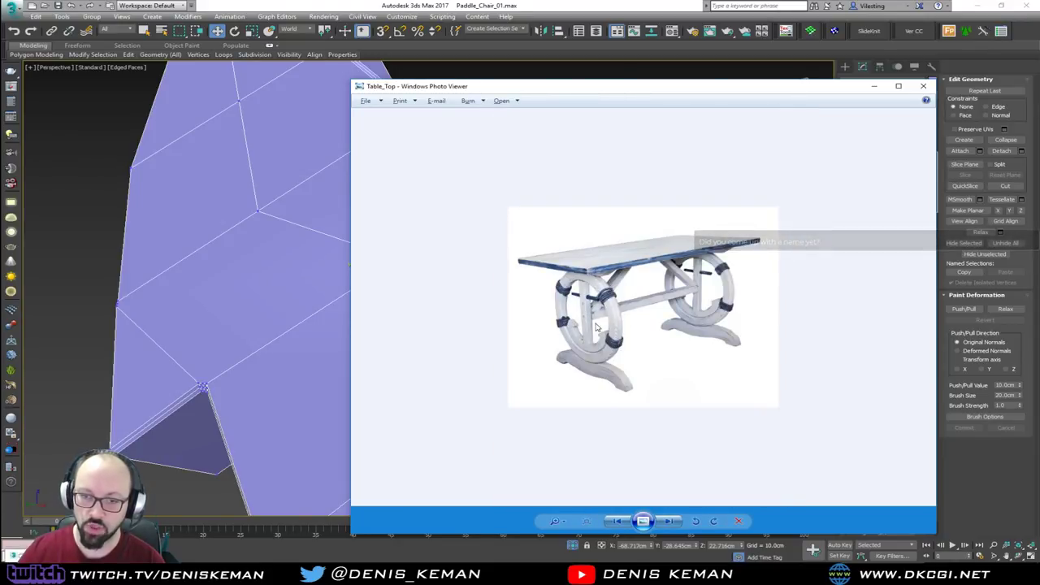
{"action": "key", "text": "Right"}
{"action": "key", "text": "Right"}
{"action": "key", "text": "Right"}
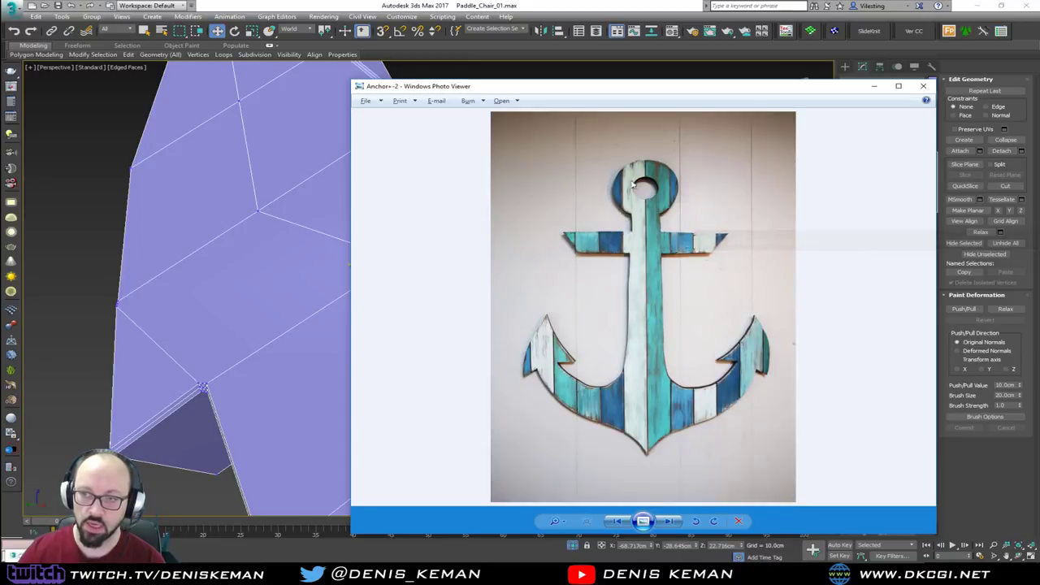
{"action": "left_click", "coordinate": [874, 86]}
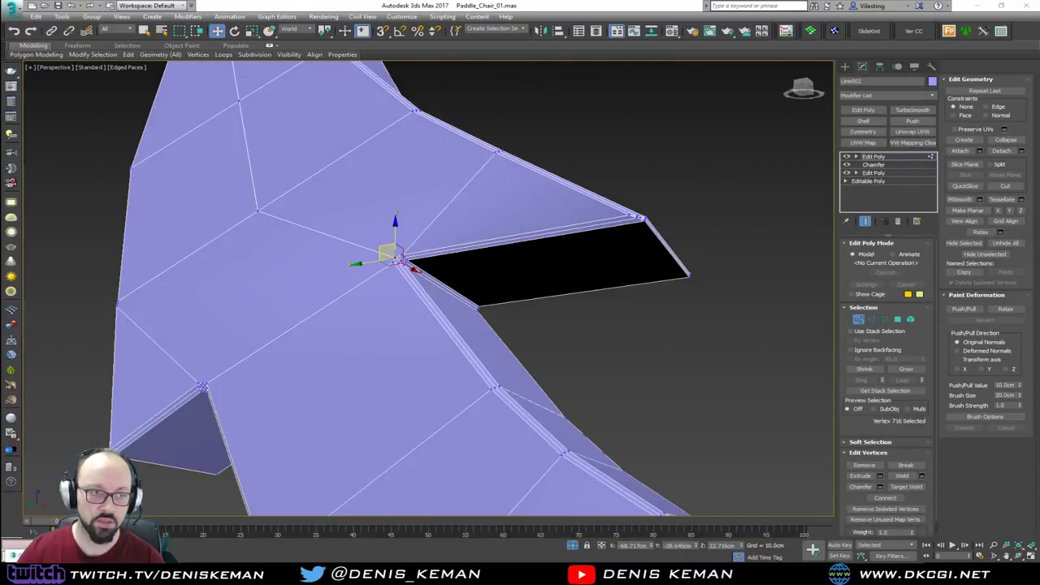
Step: Try to collapse the three face-side chamfer vertices at the notch on the fluke's outer side, and undo that collapse
{"action": "middle_click_drag", "start_coordinate": [346, 278], "coordinate": [346, 219]}
{"action": "scroll", "coordinate": [347, 219], "scroll_direction": "down", "scroll_amount": 5}
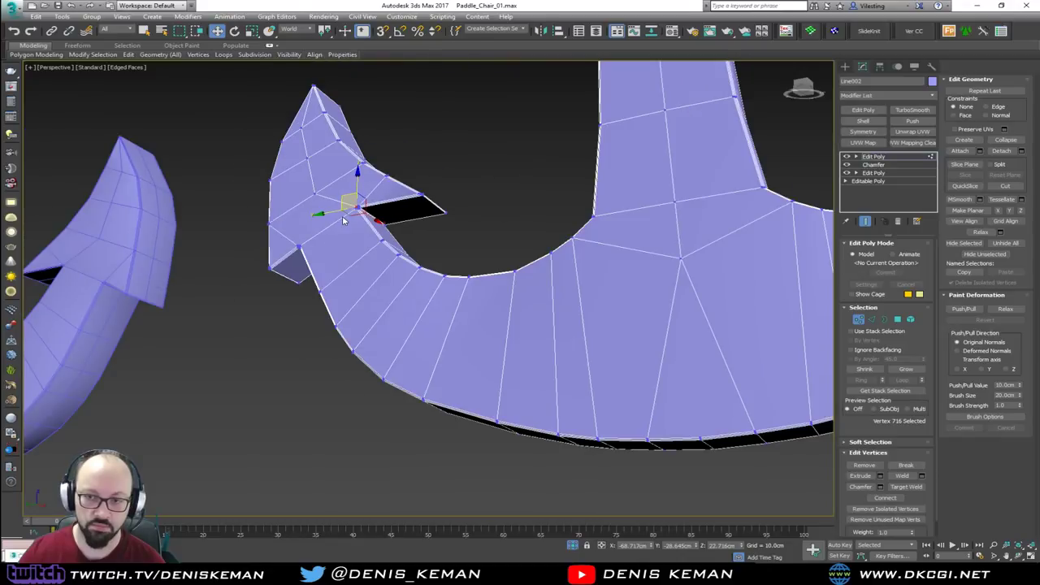
{"action": "middle_click_drag", "start_coordinate": [432, 248], "coordinate": [463, 245], "text": "alt"}
{"action": "scroll", "coordinate": [277, 207], "scroll_direction": "up", "scroll_amount": 8}
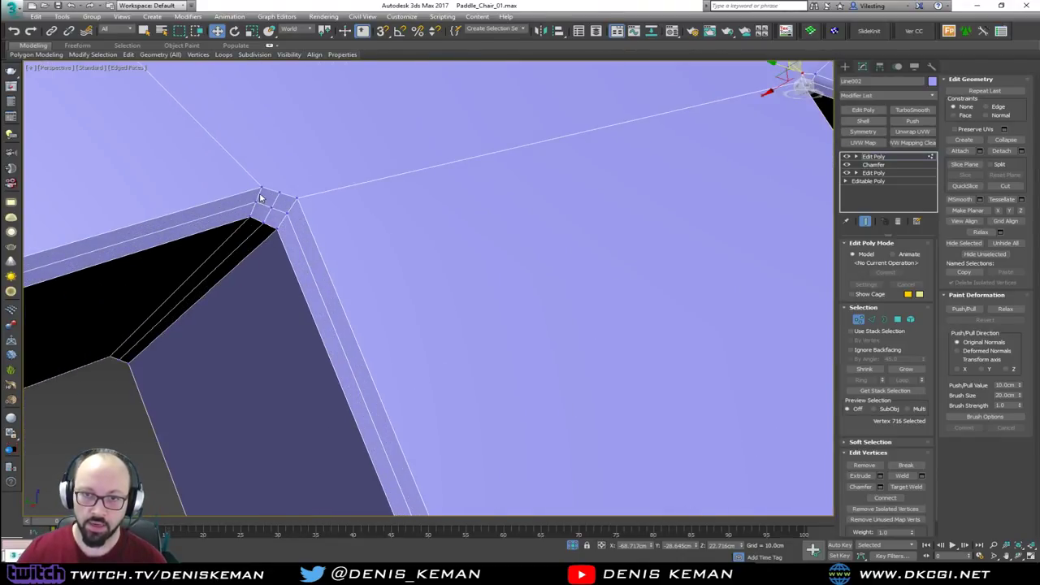
{"action": "left_click", "coordinate": [262, 189]}
{"action": "left_click", "coordinate": [280, 193], "text": "ctrl"}
{"action": "left_click", "coordinate": [299, 197], "text": "ctrl"}
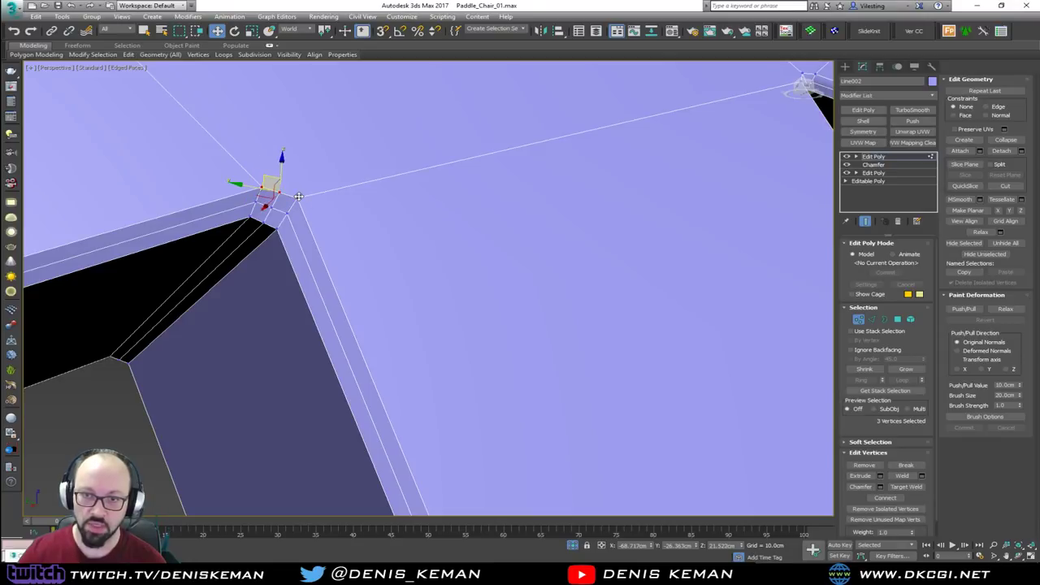
{"action": "left_click", "coordinate": [1006, 140]}
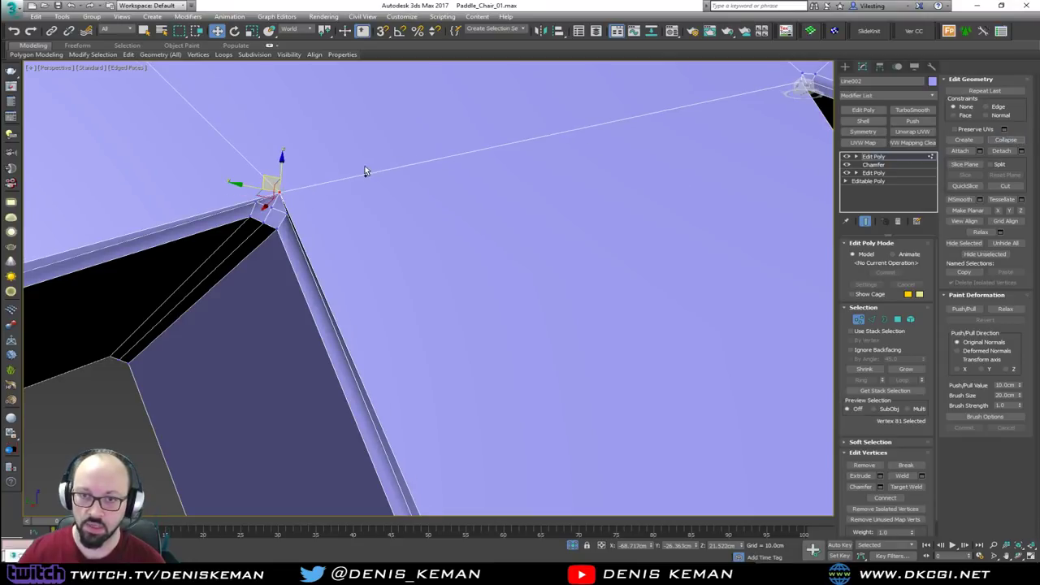
{"action": "key", "text": "ctrl+z"}
Step: Connect the middle face-side chamfer vertex of the fluke's outer notch to the interior vertex of the fluke face
{"action": "middle_click_drag", "start_coordinate": [309, 158], "coordinate": [278, 257], "text": "alt"}
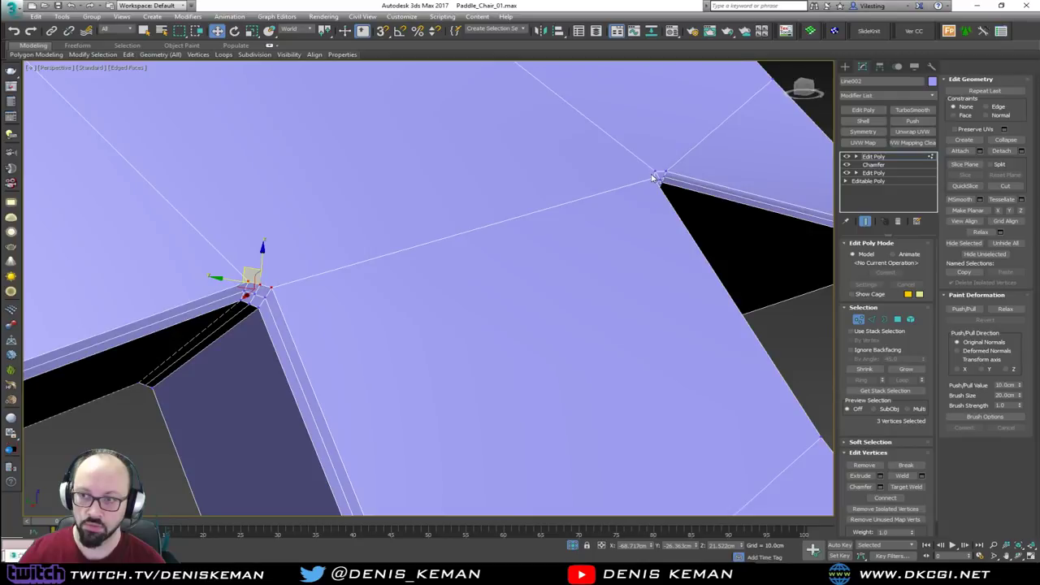
{"action": "middle_click_drag", "start_coordinate": [653, 177], "coordinate": [413, 246], "text": "alt"}
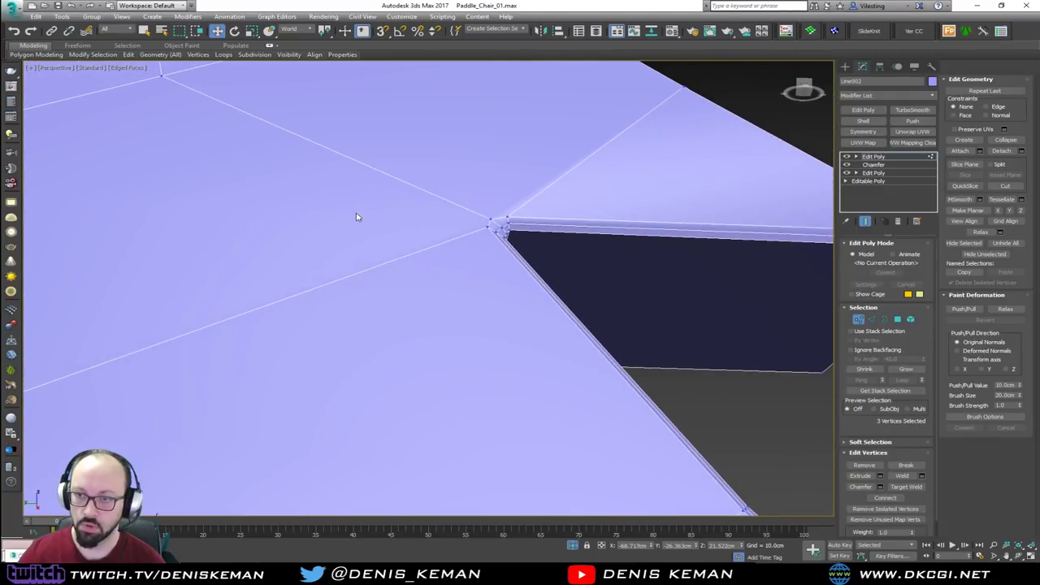
{"action": "middle_click_drag", "start_coordinate": [357, 218], "coordinate": [534, 195]}
{"action": "left_click", "coordinate": [306, 316]}
{"action": "left_click", "coordinate": [169, 384]}
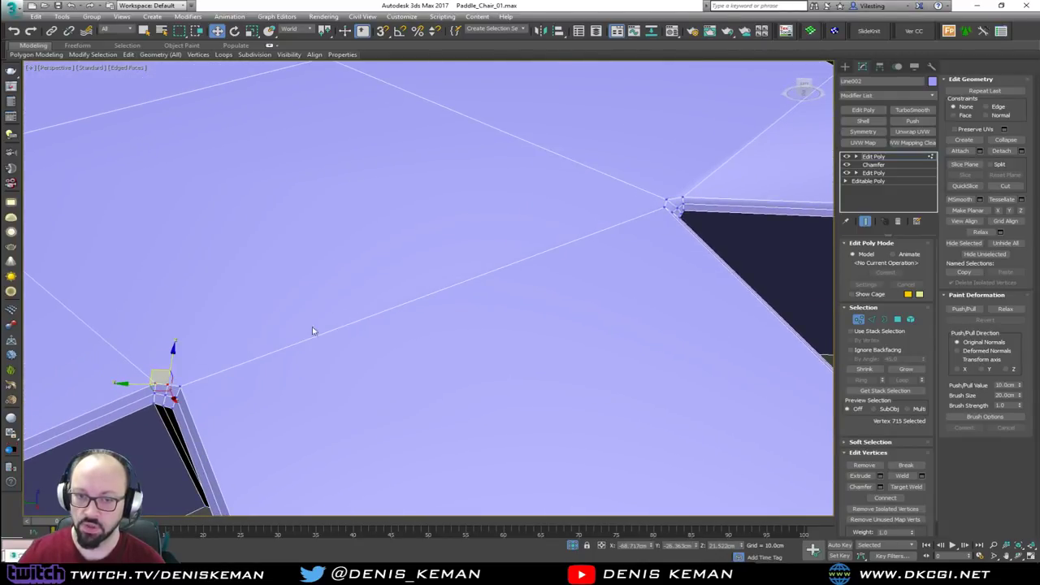
{"action": "middle_click_drag", "start_coordinate": [232, 134], "coordinate": [452, 109], "text": "alt"}
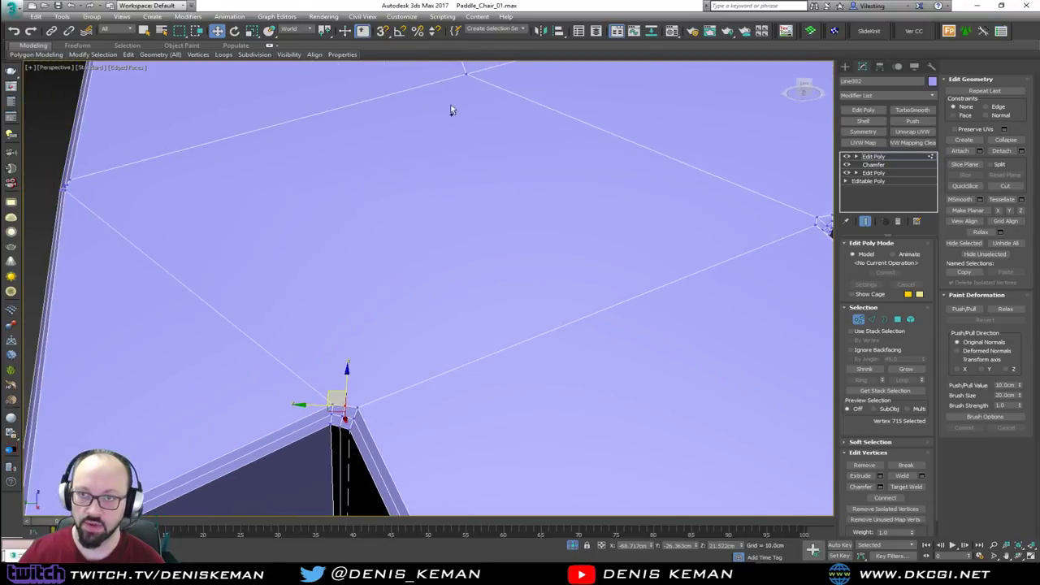
{"action": "left_click", "coordinate": [463, 75], "text": "ctrl"}
{"action": "key", "text": "ctrl+shift+e"}
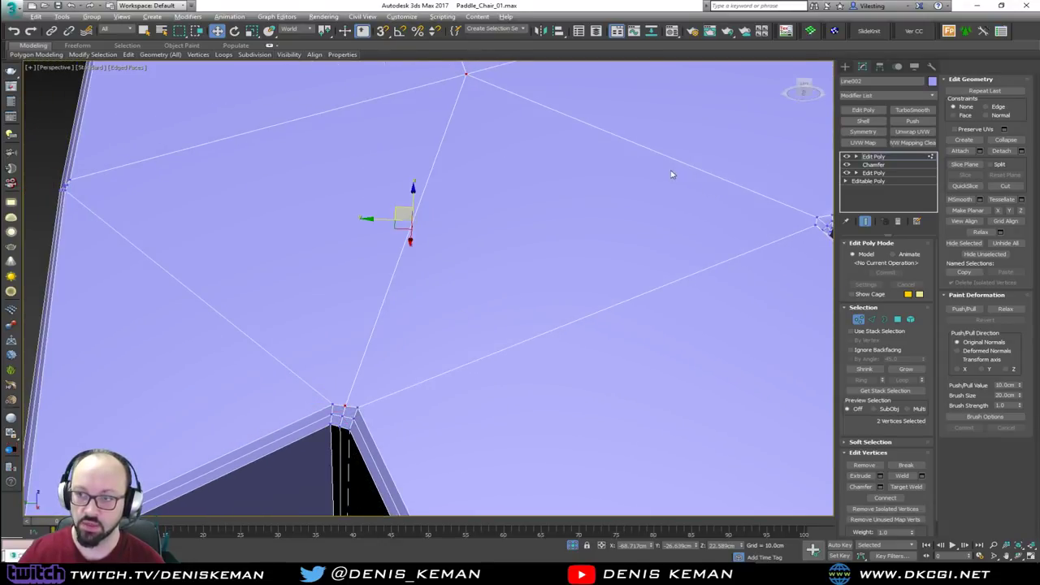
Step: Collapse the three middle chamfer vertices and the three face-side ones at the corner on the fluke's outer edge
{"action": "middle_click_drag", "start_coordinate": [600, 201], "coordinate": [518, 270]}
{"action": "middle_click_drag", "start_coordinate": [358, 216], "coordinate": [299, 203], "text": "alt"}
{"action": "middle_click_drag", "start_coordinate": [299, 203], "coordinate": [431, 233]}
{"action": "scroll", "coordinate": [261, 221], "scroll_direction": "up", "scroll_amount": 2}
{"action": "left_click", "coordinate": [232, 212]}
{"action": "left_click", "coordinate": [229, 205], "text": "ctrl"}
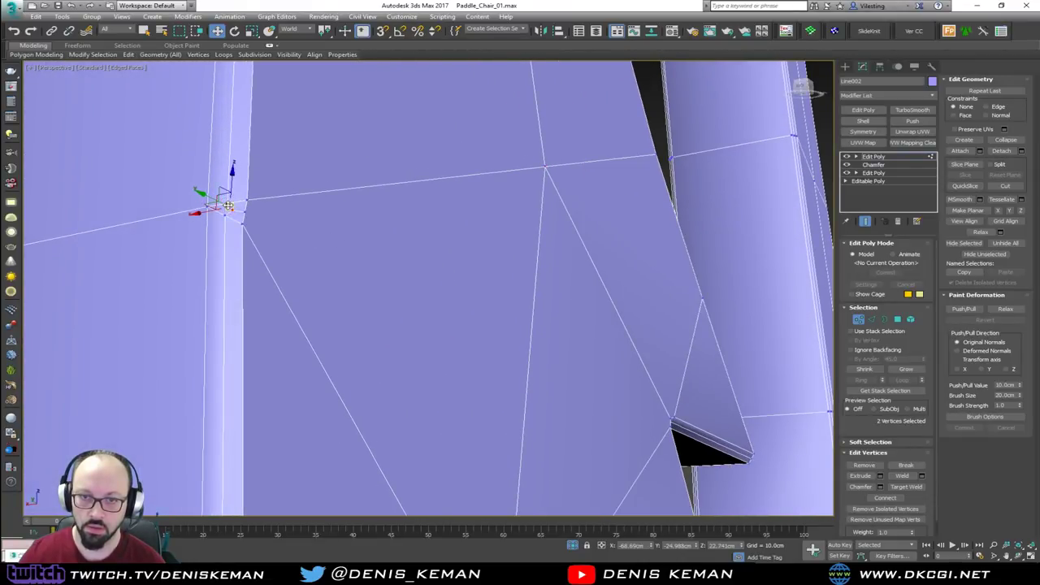
{"action": "left_click", "coordinate": [228, 210], "text": "ctrl"}
{"action": "left_click", "coordinate": [1012, 140]}
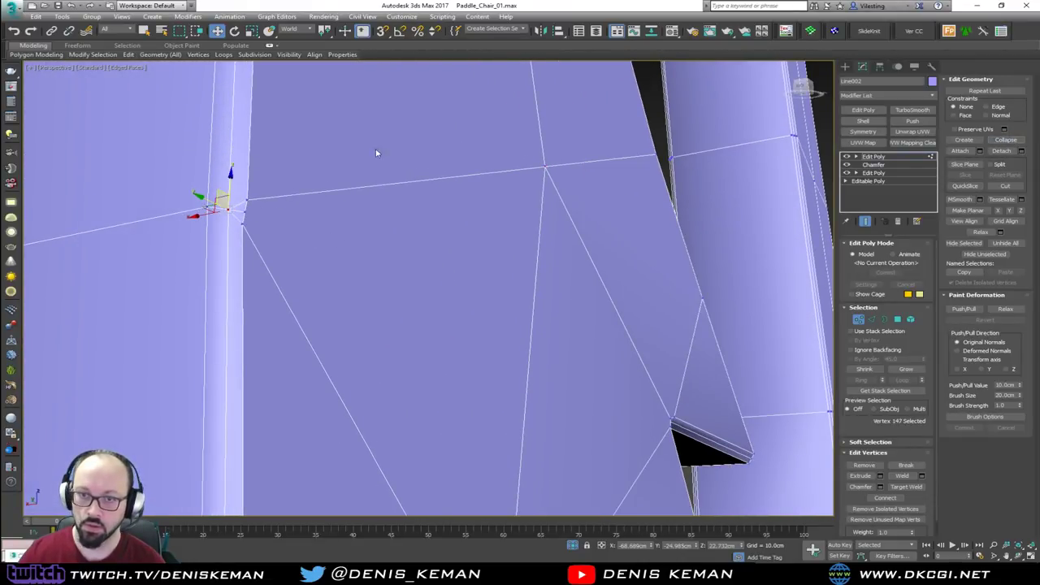
{"action": "key", "text": "ctrl+z"}
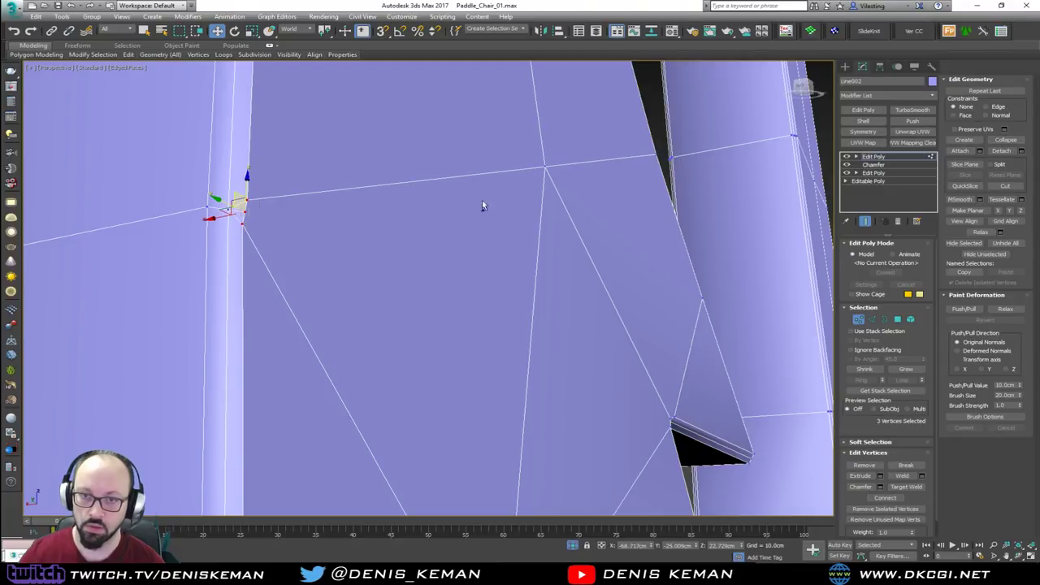
{"action": "left_click", "coordinate": [1013, 141]}
Step: Examine the chamfered corners along the fluke and at the tip of its barb
{"action": "middle_click_drag", "start_coordinate": [387, 178], "coordinate": [411, 258]}
{"action": "scroll", "coordinate": [399, 315], "scroll_direction": "down", "scroll_amount": 5}
{"action": "left_click", "coordinate": [462, 261]}
{"action": "middle_click_drag", "start_coordinate": [463, 282], "coordinate": [466, 165]}
{"action": "scroll", "coordinate": [466, 165], "scroll_direction": "down", "scroll_amount": 5}
{"action": "middle_click_drag", "start_coordinate": [622, 411], "coordinate": [381, 160]}
{"action": "middle_click_drag", "start_coordinate": [434, 248], "coordinate": [413, 202], "text": "alt"}
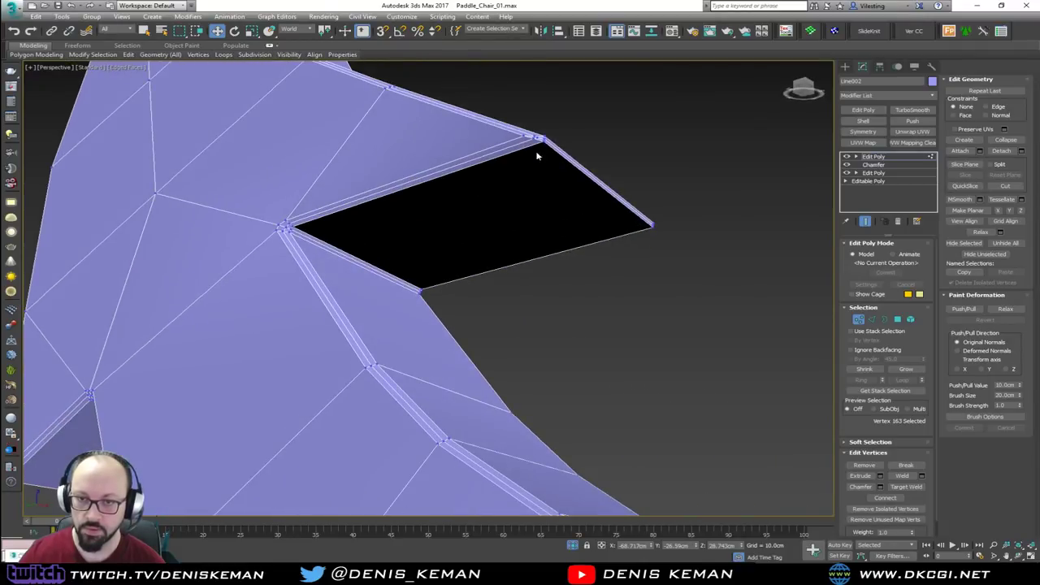
{"action": "middle_click_drag", "start_coordinate": [537, 154], "coordinate": [531, 157], "text": "alt"}
{"action": "scroll", "coordinate": [494, 187], "scroll_direction": "up", "scroll_amount": 4}
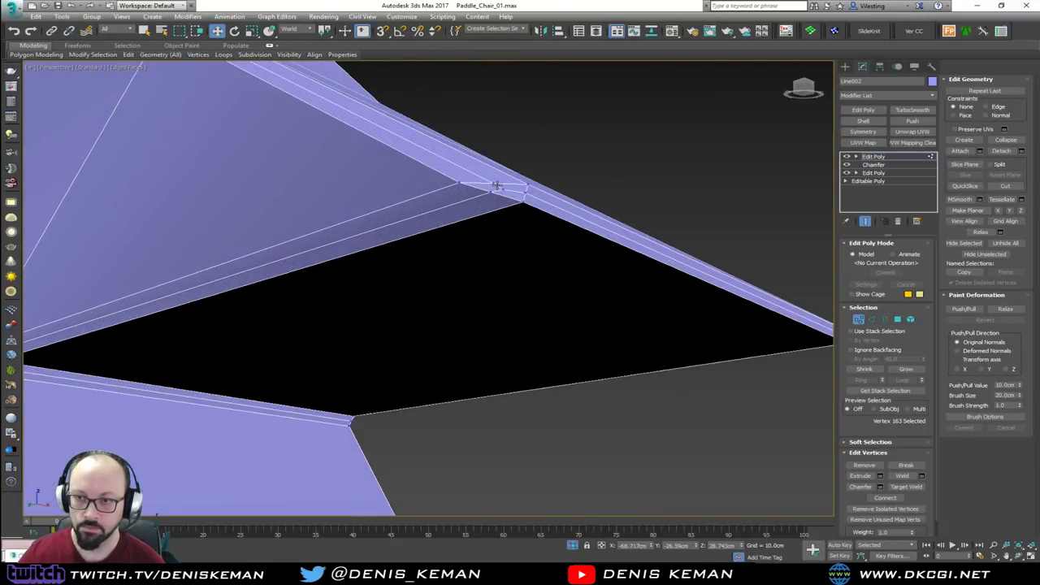
{"action": "left_click", "coordinate": [494, 186]}
{"action": "middle_click_drag", "start_coordinate": [494, 186], "coordinate": [423, 151], "text": "alt"}
{"action": "scroll", "coordinate": [434, 244], "scroll_direction": "down", "scroll_amount": 5}
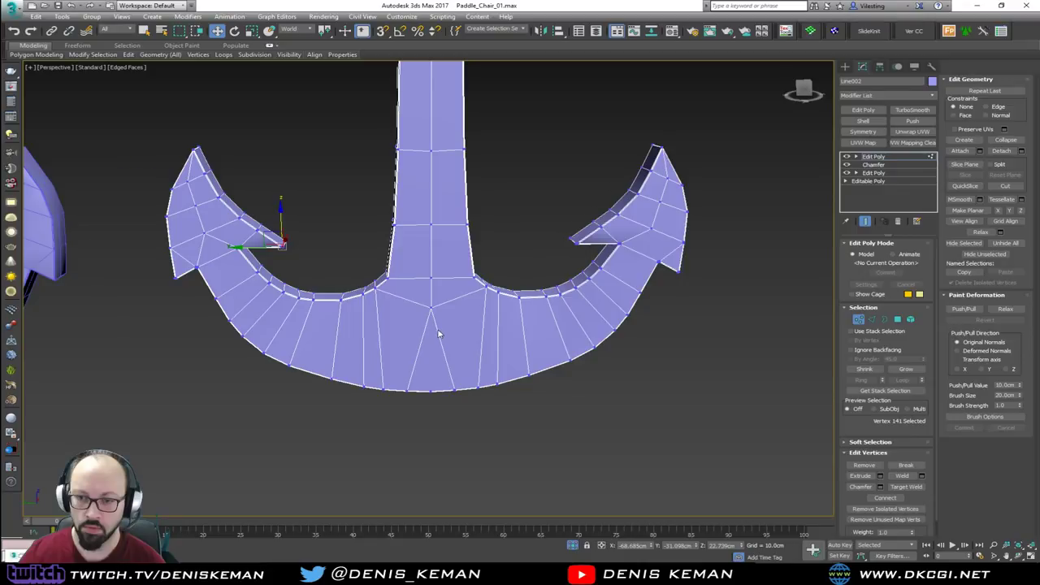
Step: Select the face-side chamfer vertex at the anchor's bottom centre together with the interior centre vertex above it
{"action": "middle_click_drag", "start_coordinate": [439, 333], "coordinate": [449, 371], "text": "alt"}
{"action": "scroll", "coordinate": [449, 372], "scroll_direction": "up", "scroll_amount": 5}
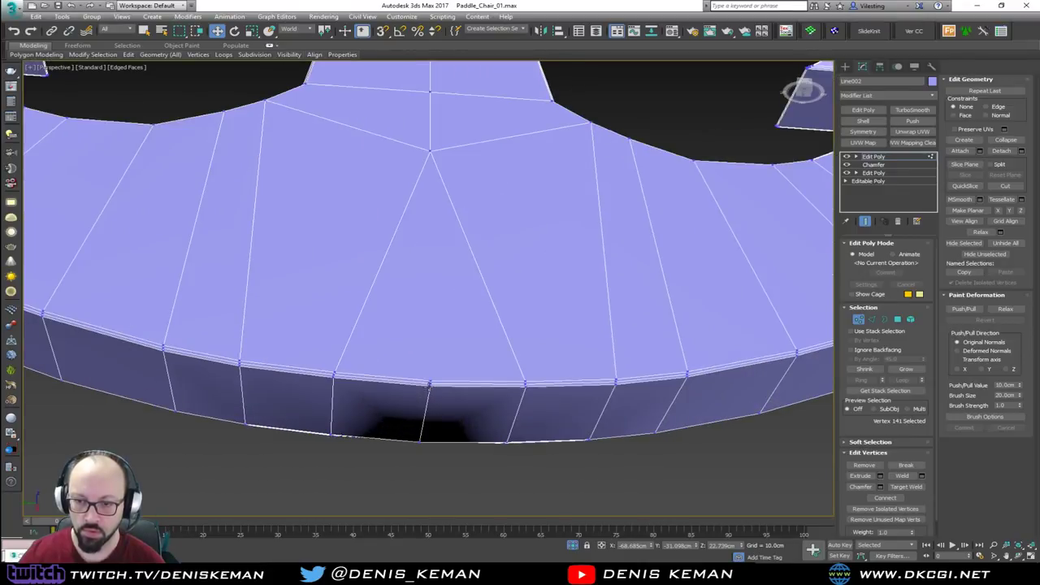
{"action": "left_click", "coordinate": [429, 380]}
{"action": "left_click", "coordinate": [430, 152], "text": "ctrl"}
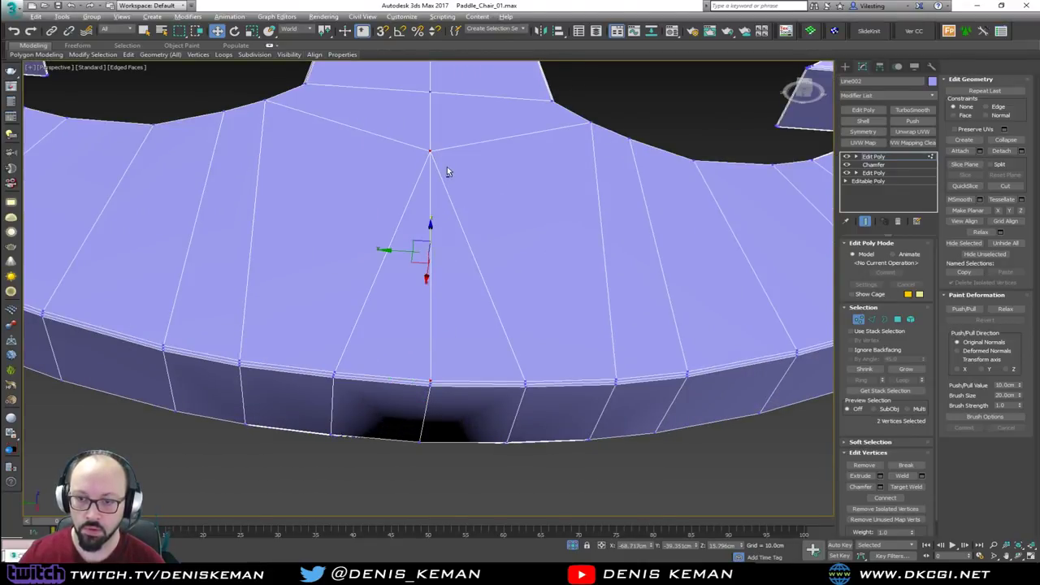
Step: Cut an edge across the shank between the two inner corners directly beneath the crossbar
{"action": "middle_click_drag", "start_coordinate": [469, 153], "coordinate": [437, 304]}
{"action": "scroll", "coordinate": [436, 304], "scroll_direction": "down", "scroll_amount": 3}
{"action": "middle_click_drag", "start_coordinate": [411, 94], "coordinate": [413, 258]}
{"action": "scroll", "coordinate": [412, 259], "scroll_direction": "down", "scroll_amount": 3}
{"action": "scroll", "coordinate": [391, 246], "scroll_direction": "up", "scroll_amount": 6}
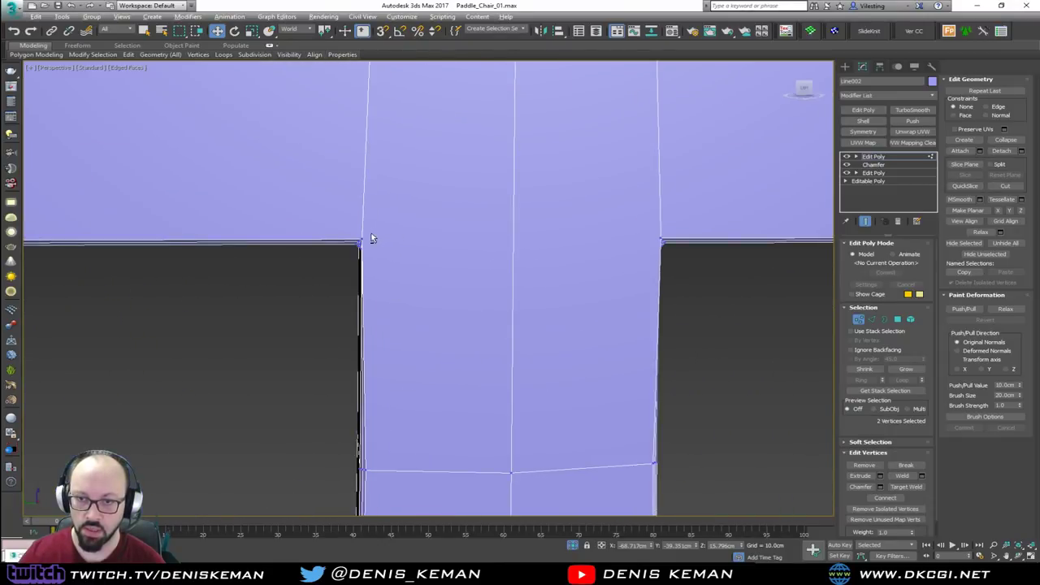
{"action": "key", "text": "alt+c"}
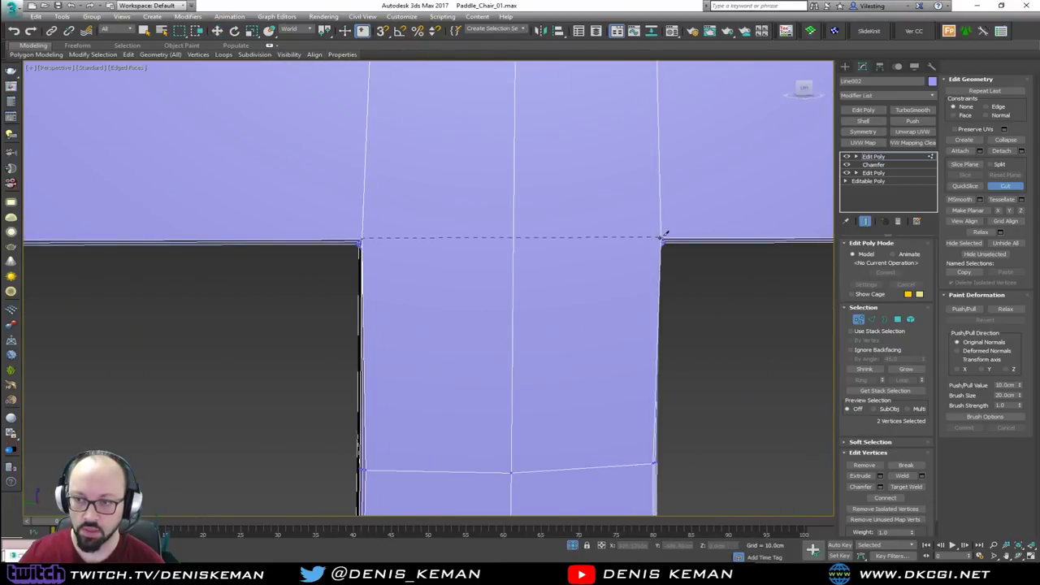
{"action": "left_click", "coordinate": [663, 236]}
Step: Cut a diagonal edge from the crossbar's upper-left inner corner to the shank's centre vertex level with the crossbar's lower edge
{"action": "middle_click_drag", "start_coordinate": [378, 149], "coordinate": [406, 224]}
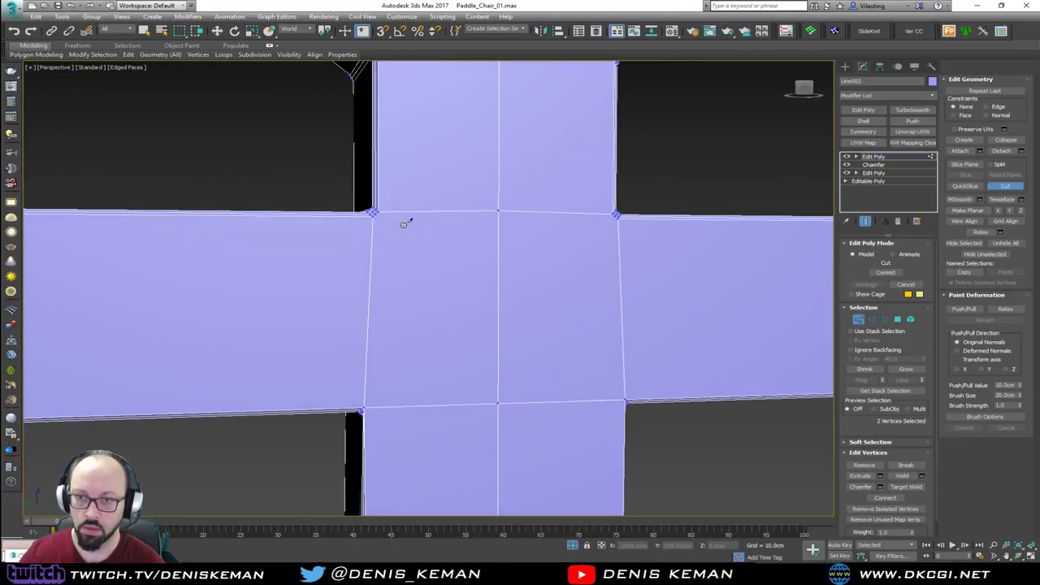
{"action": "scroll", "coordinate": [390, 213], "scroll_direction": "up", "scroll_amount": 3}
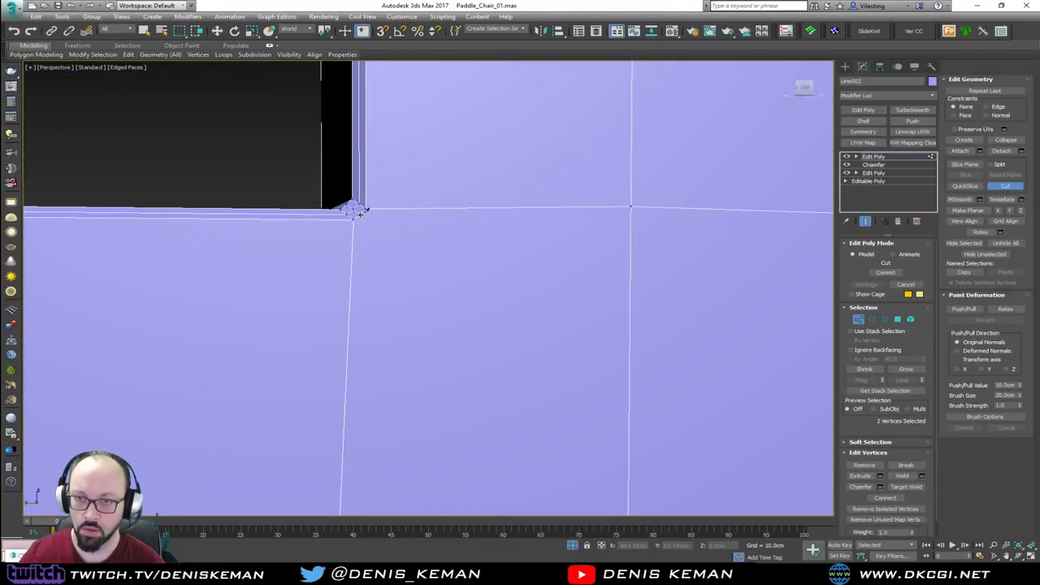
{"action": "left_click", "coordinate": [356, 211]}
{"action": "middle_click_drag", "start_coordinate": [456, 280], "coordinate": [448, 205]}
{"action": "scroll", "coordinate": [493, 294], "scroll_direction": "down", "scroll_amount": 2}
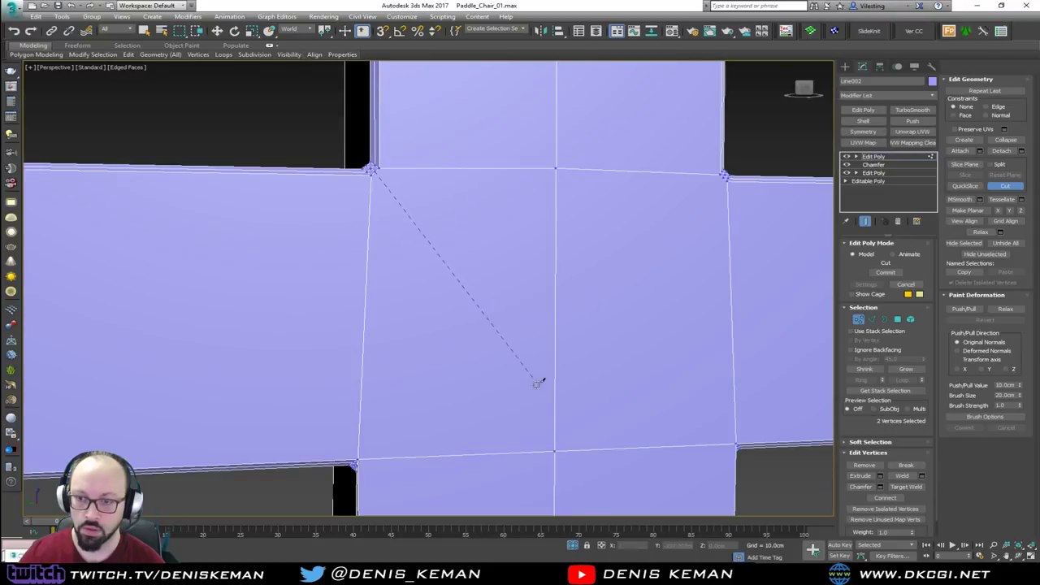
{"action": "left_click", "coordinate": [556, 449]}
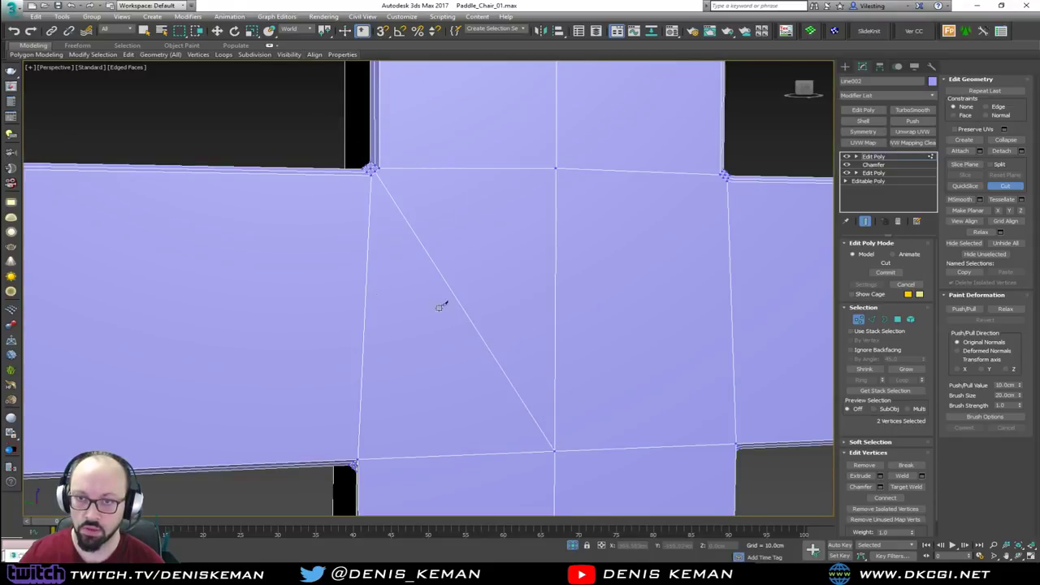
Step: Examine the edge flow on the crossbar's left arm and the anchor's round head
{"action": "middle_click_drag", "start_coordinate": [342, 283], "coordinate": [552, 288]}
{"action": "scroll", "coordinate": [552, 287], "scroll_direction": "down", "scroll_amount": 3}
{"action": "middle_click_drag", "start_coordinate": [404, 293], "coordinate": [436, 296], "text": "alt"}
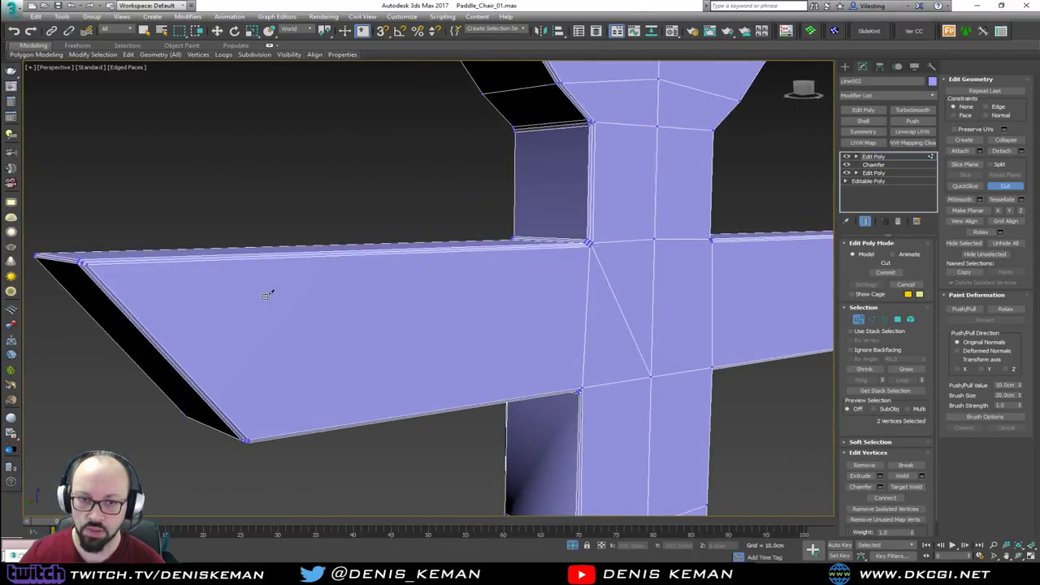
{"action": "middle_click_drag", "start_coordinate": [527, 262], "coordinate": [493, 263], "text": "alt"}
{"action": "middle_click_drag", "start_coordinate": [590, 176], "coordinate": [504, 370]}
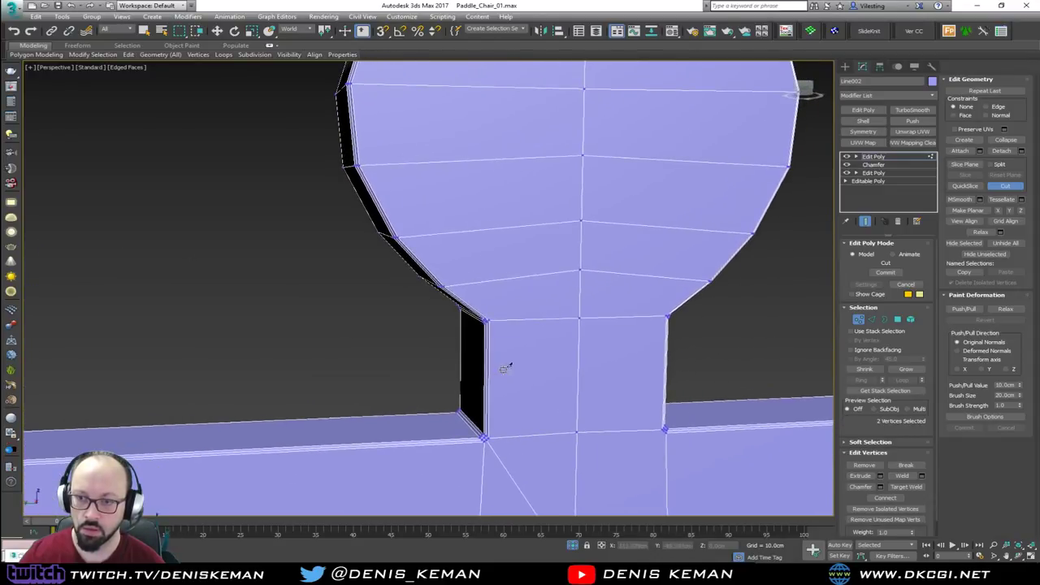
{"action": "middle_click_drag", "start_coordinate": [537, 259], "coordinate": [412, 435]}
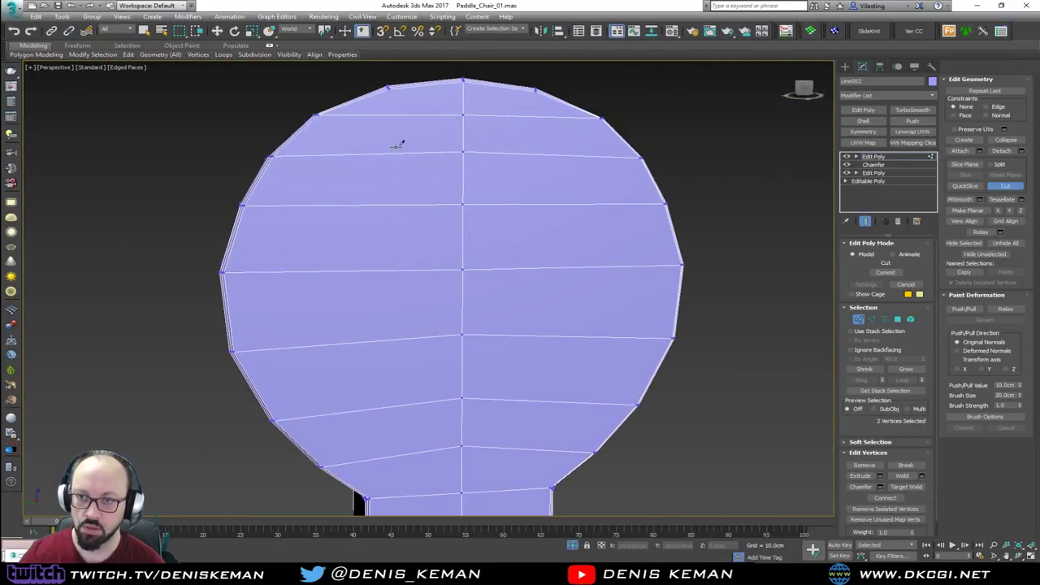
Step: Examine the edge flow on the anchor's round head, neck and crossbar junction, ending the cut operation
{"action": "scroll", "coordinate": [417, 122], "scroll_direction": "up", "scroll_amount": 2}
{"action": "middle_click_drag", "start_coordinate": [417, 121], "coordinate": [422, 123], "text": "alt"}
{"action": "middle_click_drag", "start_coordinate": [475, 92], "coordinate": [474, 154]}
{"action": "scroll", "coordinate": [473, 240], "scroll_direction": "down", "scroll_amount": 3}
{"action": "middle_click_drag", "start_coordinate": [483, 380], "coordinate": [464, 172]}
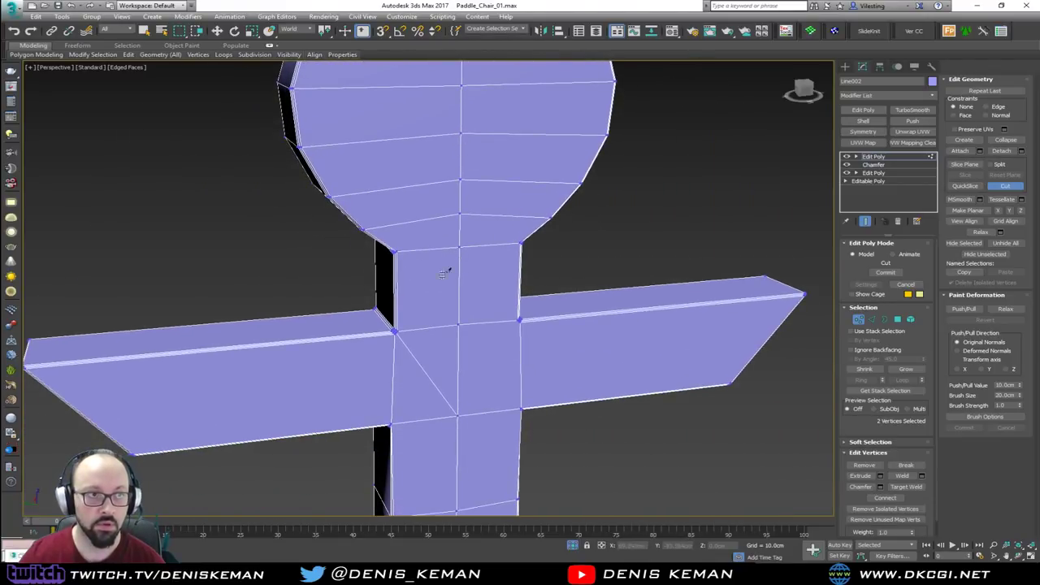
{"action": "scroll", "coordinate": [460, 347], "scroll_direction": "up", "scroll_amount": 3}
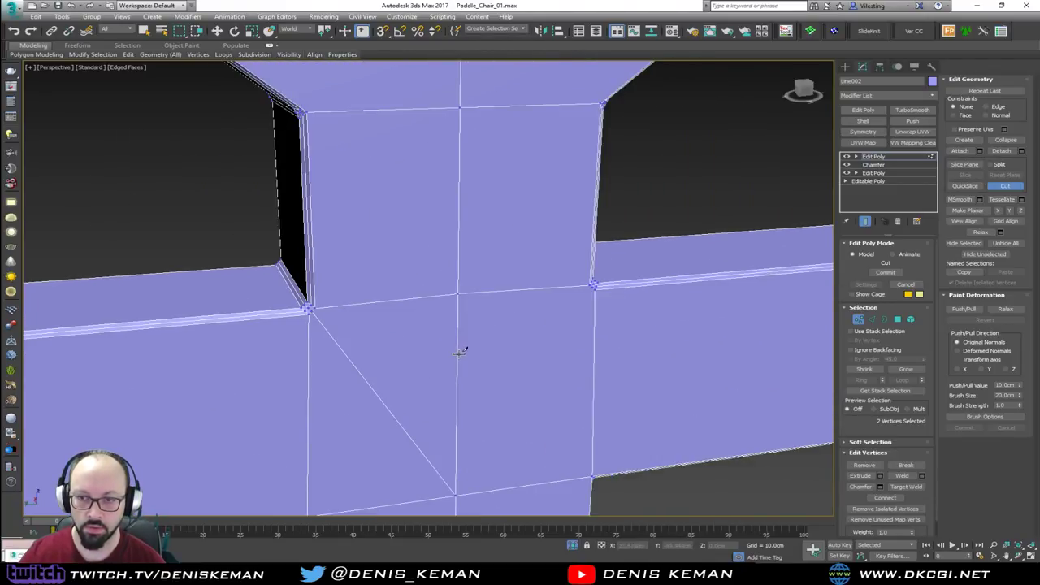
{"action": "right_click", "coordinate": [460, 352]}
{"action": "scroll", "coordinate": [399, 244], "scroll_direction": "down", "scroll_amount": 8}
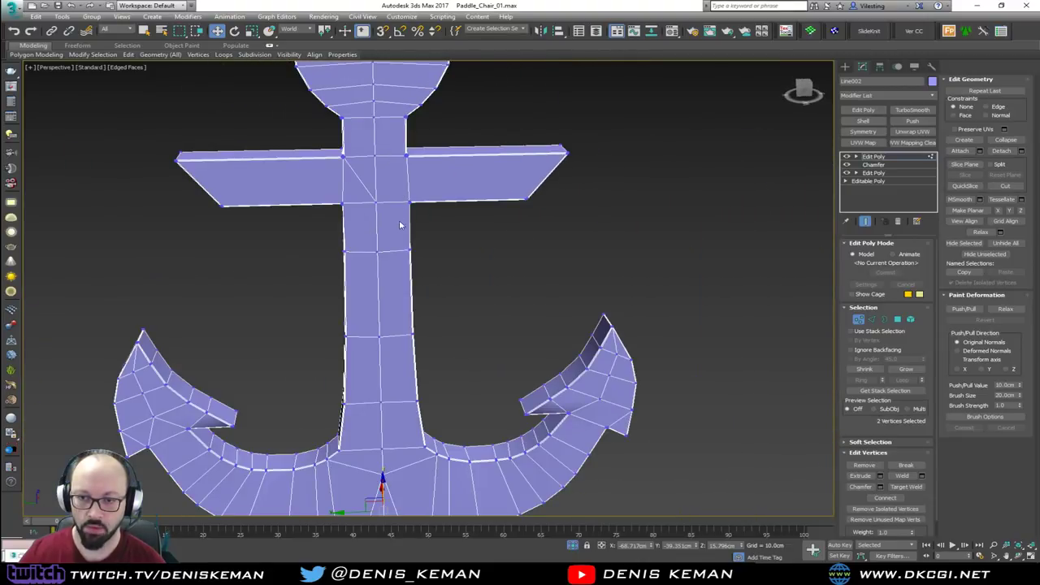
{"action": "middle_click_drag", "start_coordinate": [400, 225], "coordinate": [404, 232], "text": "alt"}
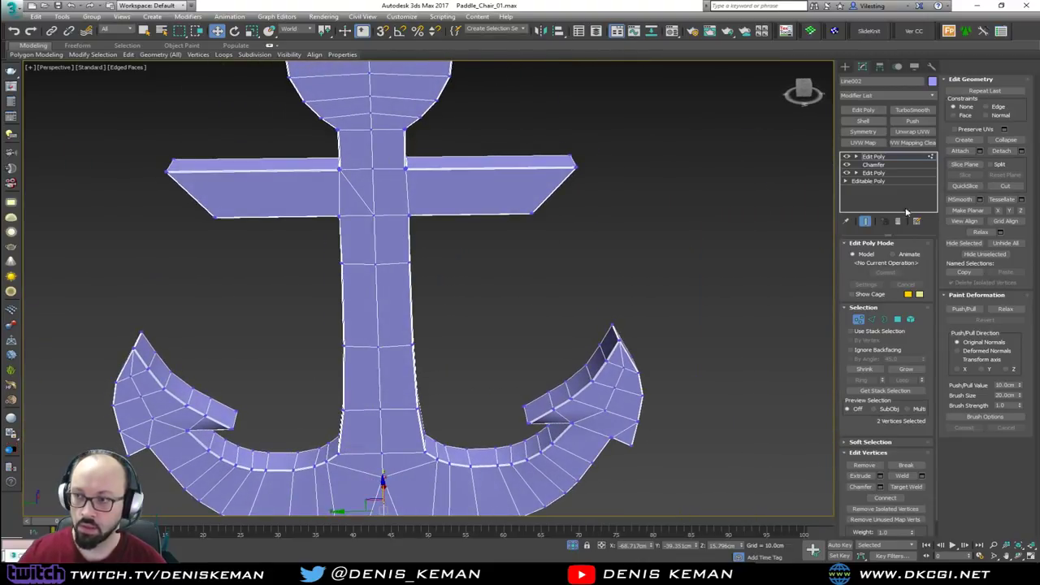
Step: Add a Symmetry modifier on the X axis with Flip enabled to mirror the anchor's left half onto its right
{"action": "left_click", "coordinate": [863, 131]}
{"action": "middle_click_drag", "start_coordinate": [391, 268], "coordinate": [433, 278], "text": "alt"}
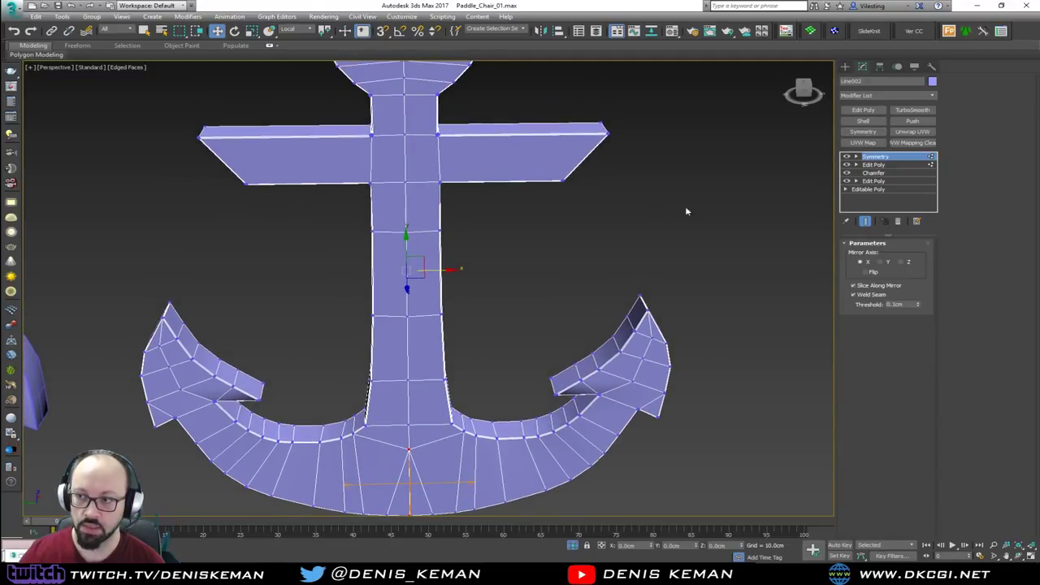
{"action": "left_click", "coordinate": [847, 157]}
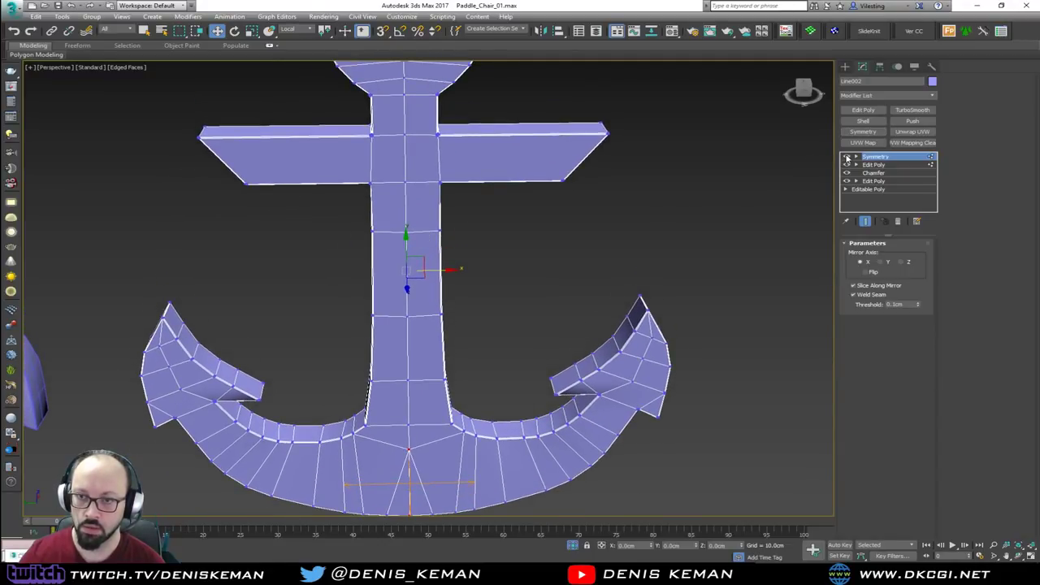
{"action": "left_click", "coordinate": [847, 157]}
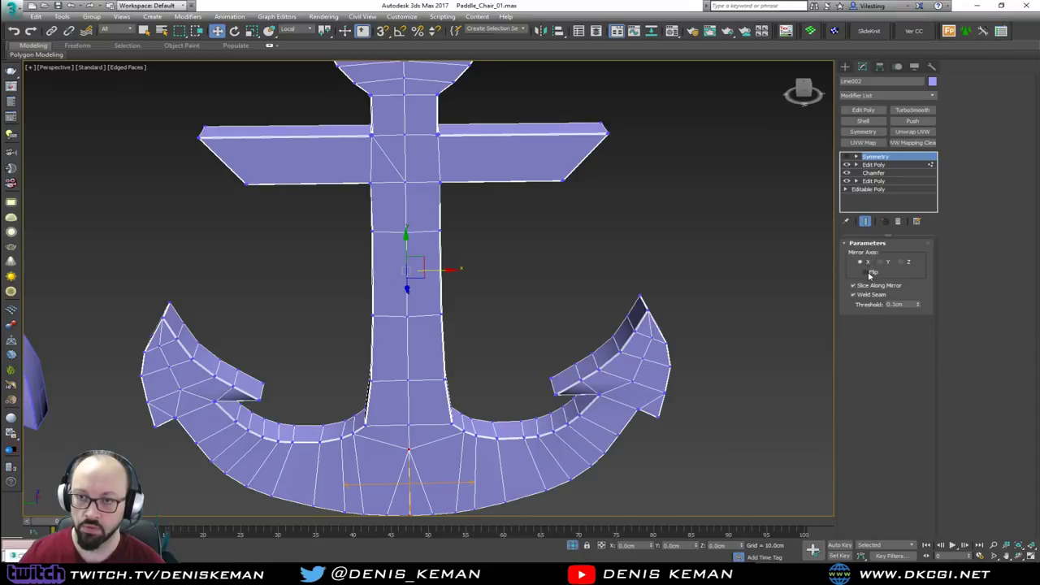
{"action": "left_click", "coordinate": [847, 157]}
{"action": "middle_click_drag", "start_coordinate": [523, 282], "coordinate": [555, 267], "text": "alt"}
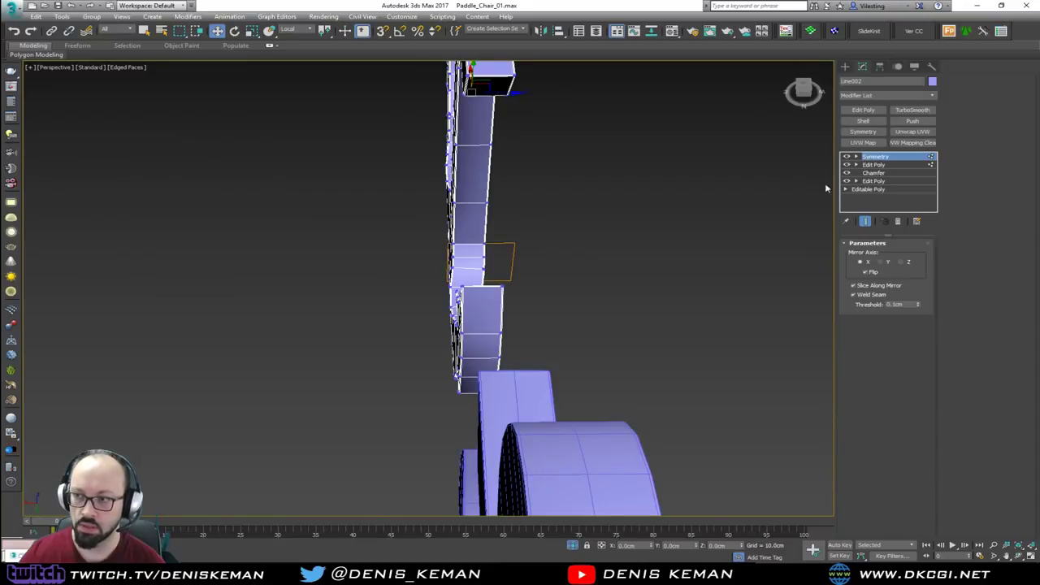
Step: Try mirroring the anchor from front to back with a second Symmetry modifier on the Z axis
{"action": "left_click", "coordinate": [882, 165]}
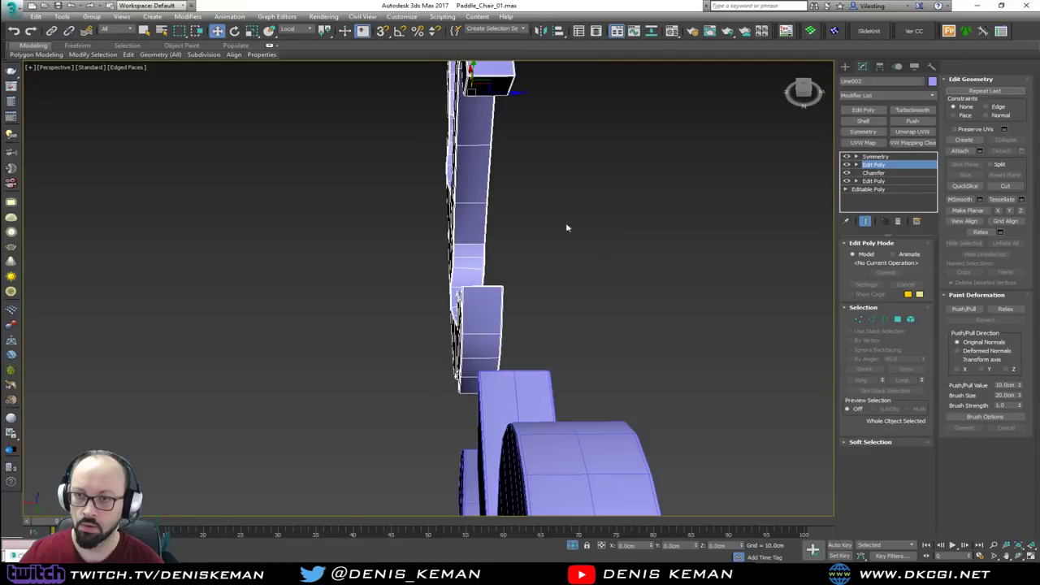
{"action": "middle_click_drag", "start_coordinate": [567, 228], "coordinate": [589, 198], "text": "alt"}
{"action": "left_click", "coordinate": [885, 158]}
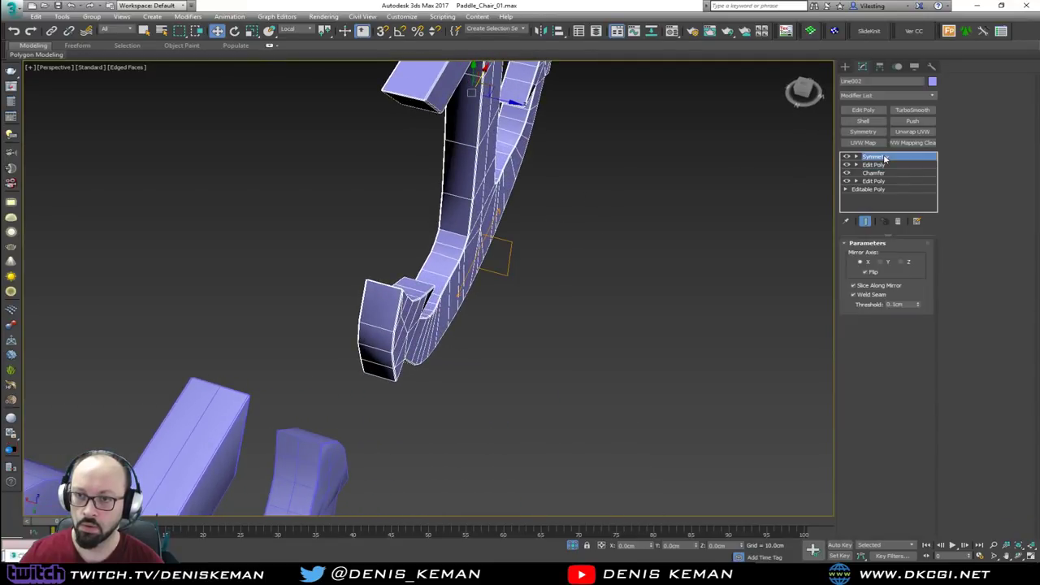
{"action": "middle_click_drag", "start_coordinate": [550, 163], "coordinate": [780, 192], "text": "alt"}
{"action": "left_click", "coordinate": [863, 131]}
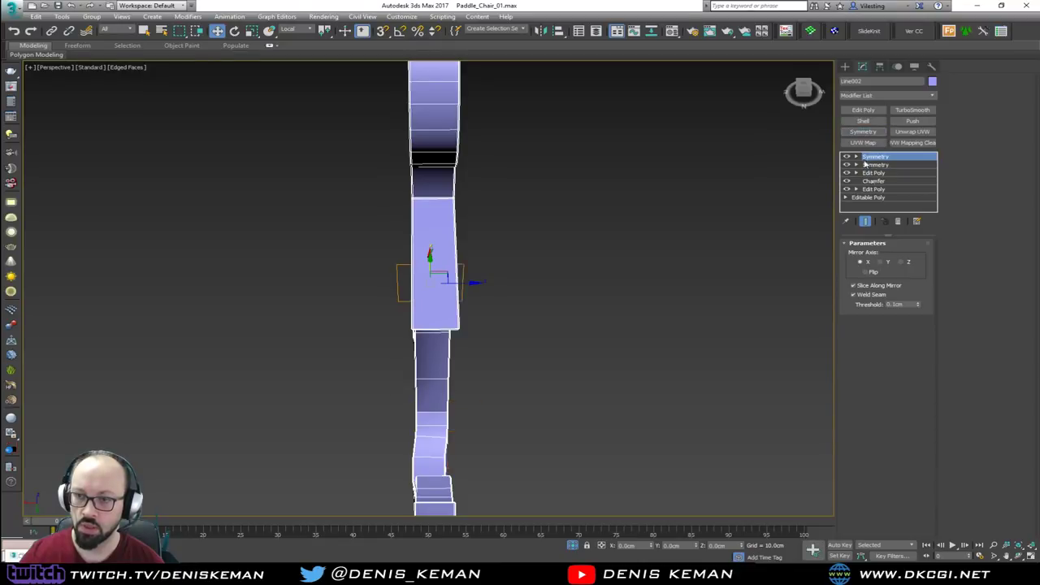
{"action": "middle_click_drag", "start_coordinate": [604, 242], "coordinate": [599, 246], "text": "alt"}
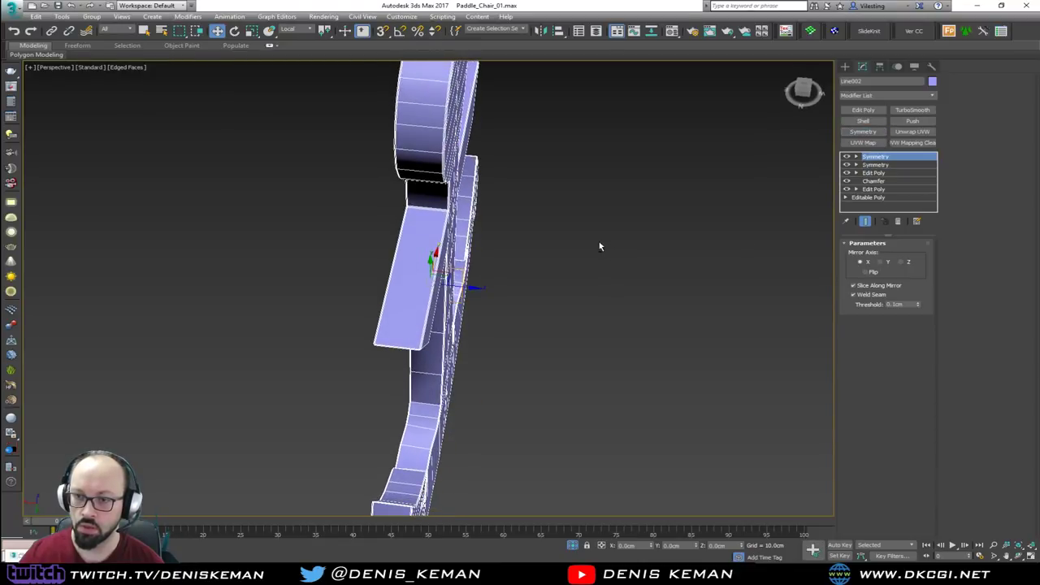
{"action": "left_click", "coordinate": [908, 264]}
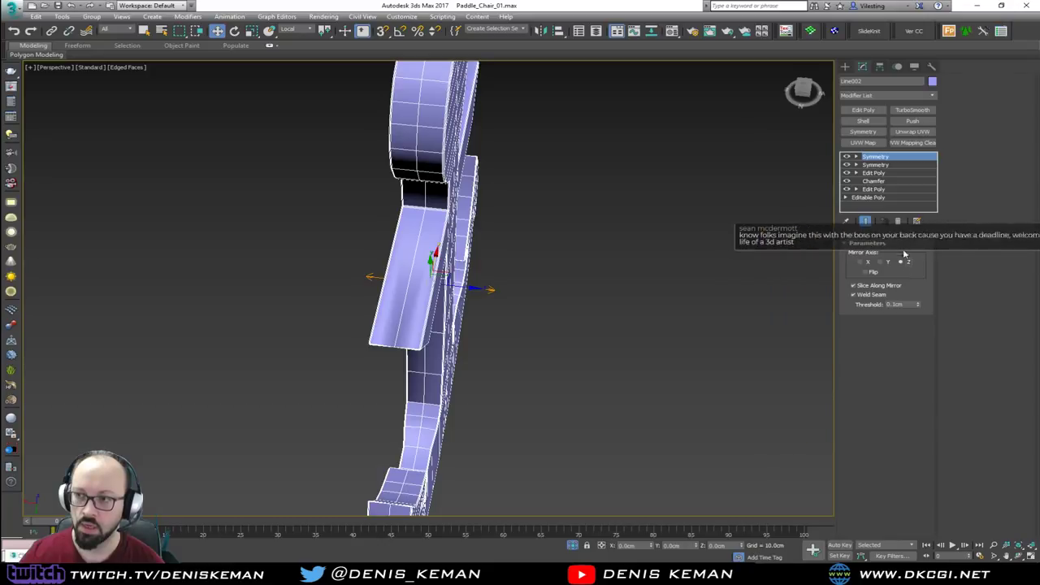
{"action": "left_click", "coordinate": [898, 221]}
{"action": "left_click", "coordinate": [881, 69]}
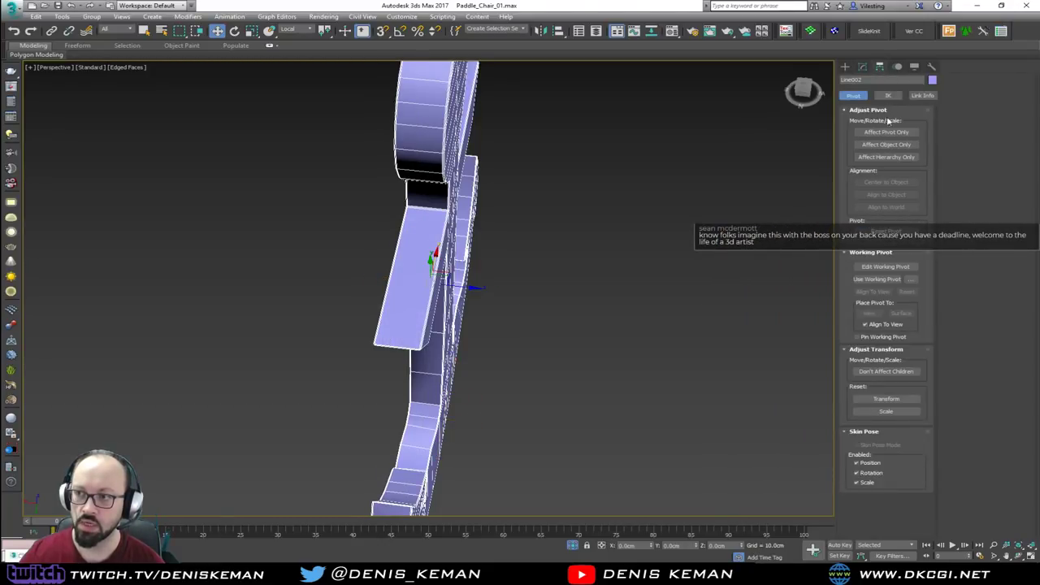
{"action": "left_click", "coordinate": [886, 131]}
{"action": "left_click", "coordinate": [887, 132]}
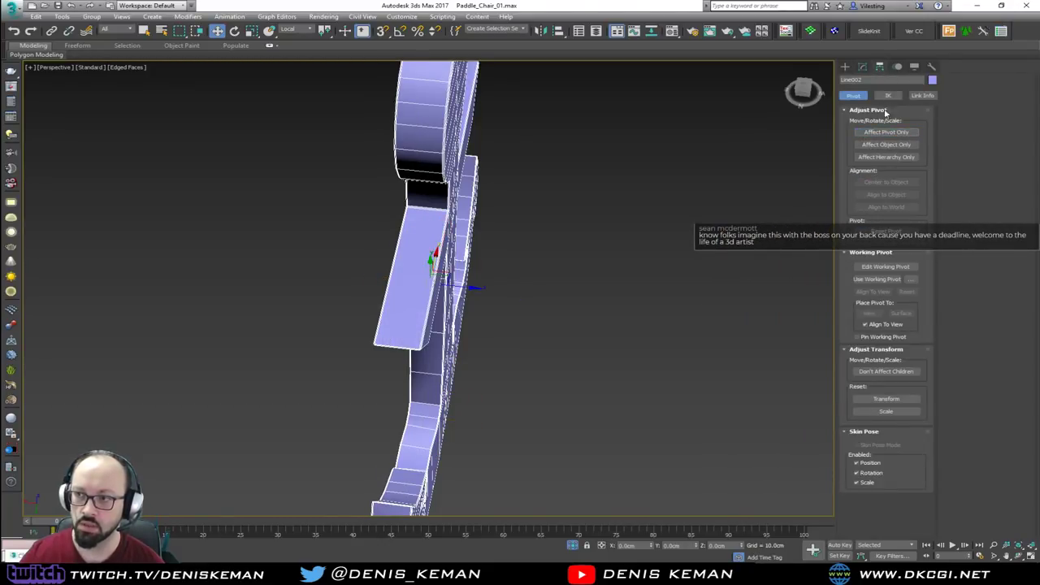
{"action": "left_click", "coordinate": [864, 68]}
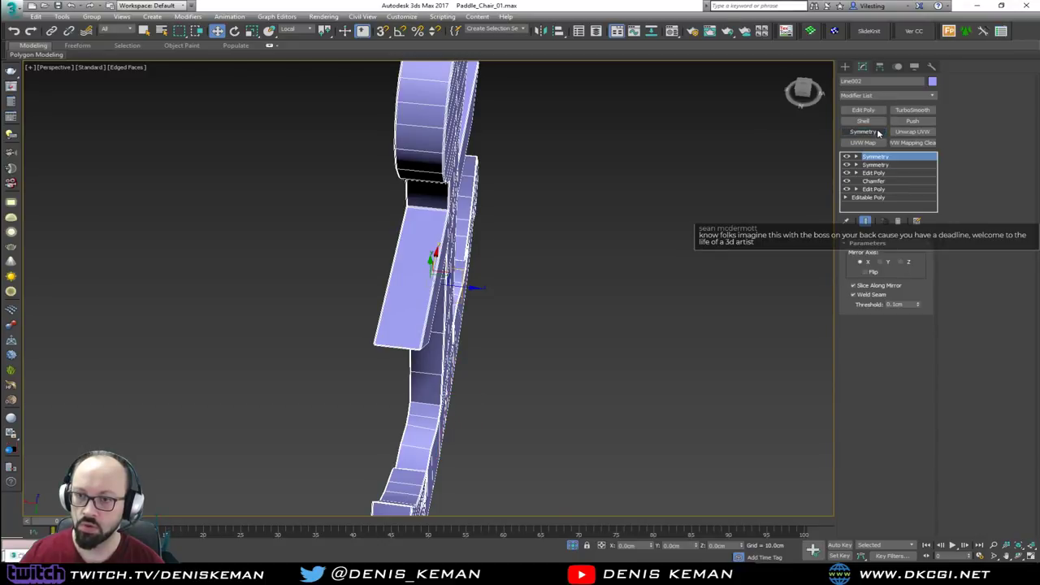
Step: Add a second Symmetry modifier mirroring front to back on the Z axis with a weld threshold of 0.0 cm
{"action": "left_click", "coordinate": [863, 132]}
{"action": "left_click", "coordinate": [903, 262]}
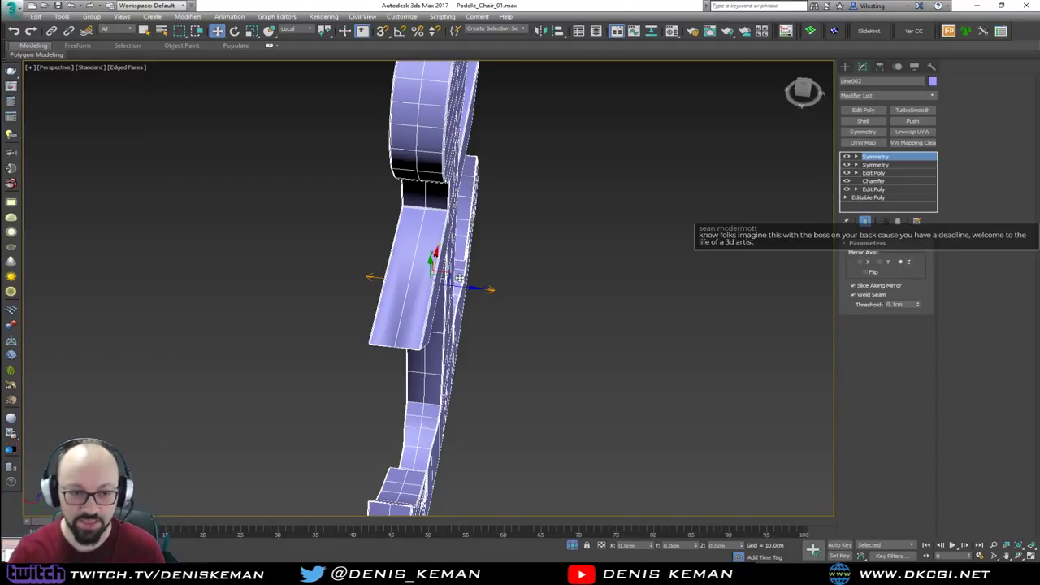
{"action": "left_click", "coordinate": [920, 307]}
{"action": "middle_click_drag", "start_coordinate": [726, 277], "coordinate": [650, 216], "text": "alt"}
Step: Add an Edit Poly modifier and select the seam edge loop running around the middle of the anchor's thickness
{"action": "left_click", "coordinate": [883, 109]}
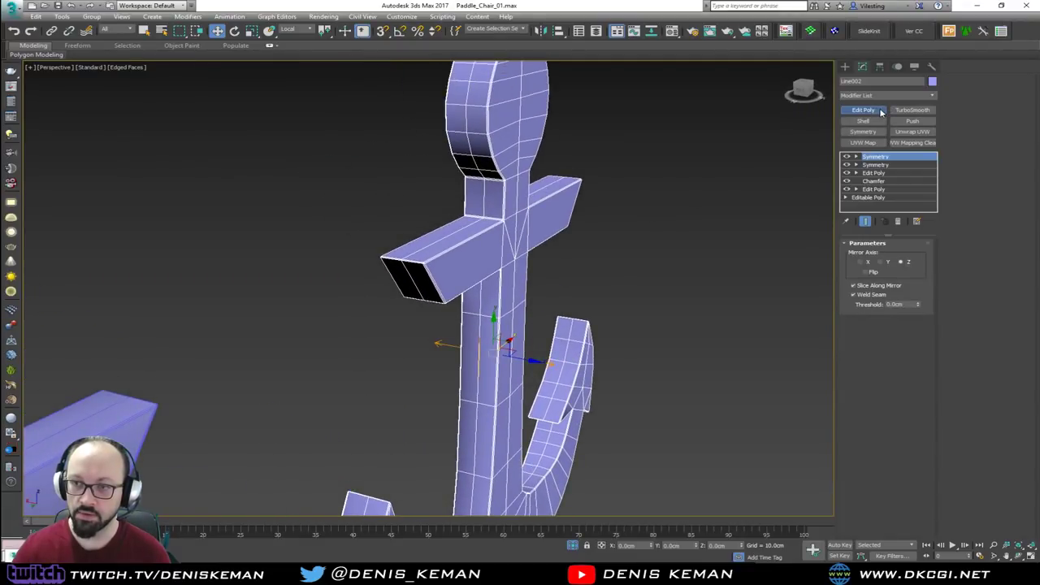
{"action": "key", "text": "2"}
{"action": "scroll", "coordinate": [486, 196], "scroll_direction": "up", "scroll_amount": 3}
{"action": "double_click", "coordinate": [486, 196]}
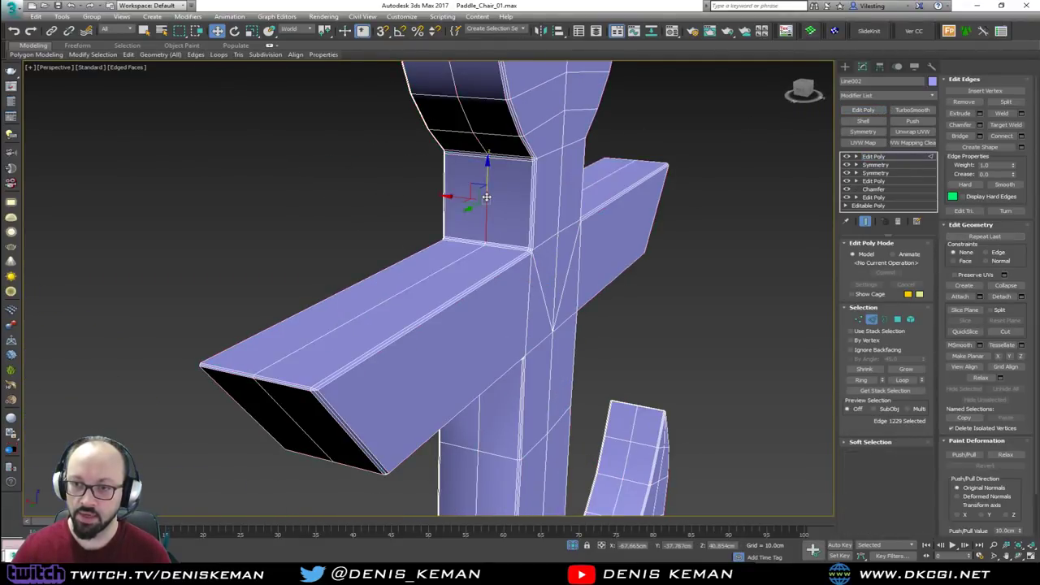
{"action": "scroll", "coordinate": [486, 196], "scroll_direction": "down", "scroll_amount": 4}
{"action": "middle_click_drag", "start_coordinate": [486, 196], "coordinate": [484, 145]}
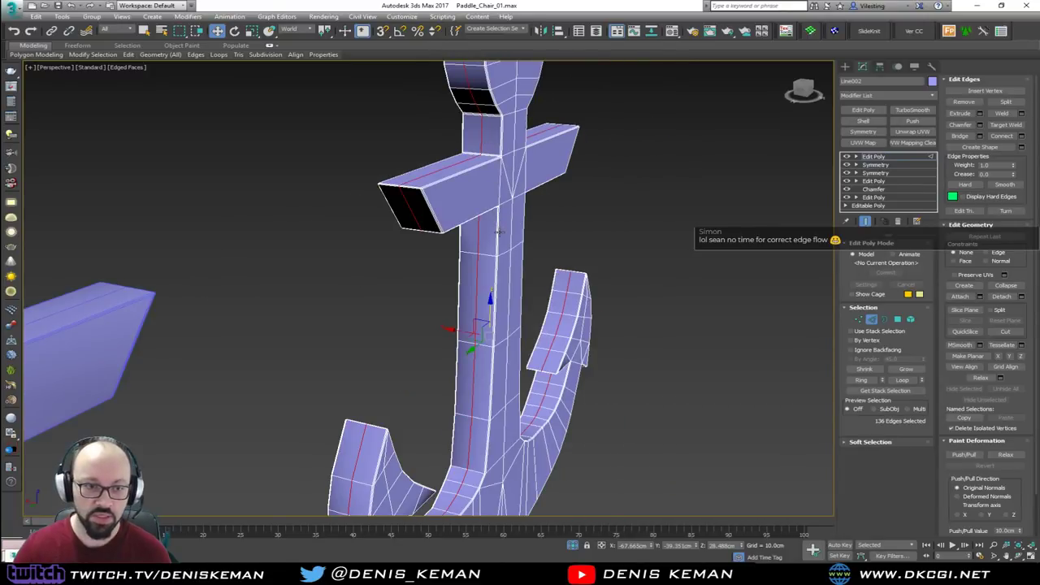
Step: Try moving the selected seam edges along X to test whether the front and back halves are joined
{"action": "middle_click_drag", "start_coordinate": [499, 232], "coordinate": [494, 202]}
{"action": "scroll", "coordinate": [495, 202], "scroll_direction": "down", "scroll_amount": 5}
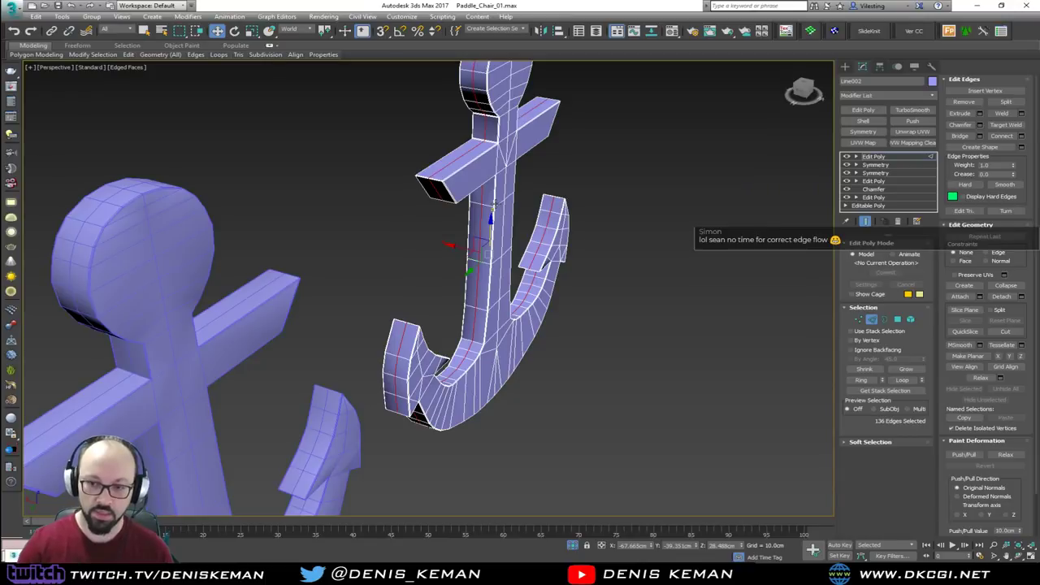
{"action": "middle_click_drag", "start_coordinate": [456, 192], "coordinate": [466, 237]}
{"action": "scroll", "coordinate": [487, 191], "scroll_direction": "up", "scroll_amount": 3}
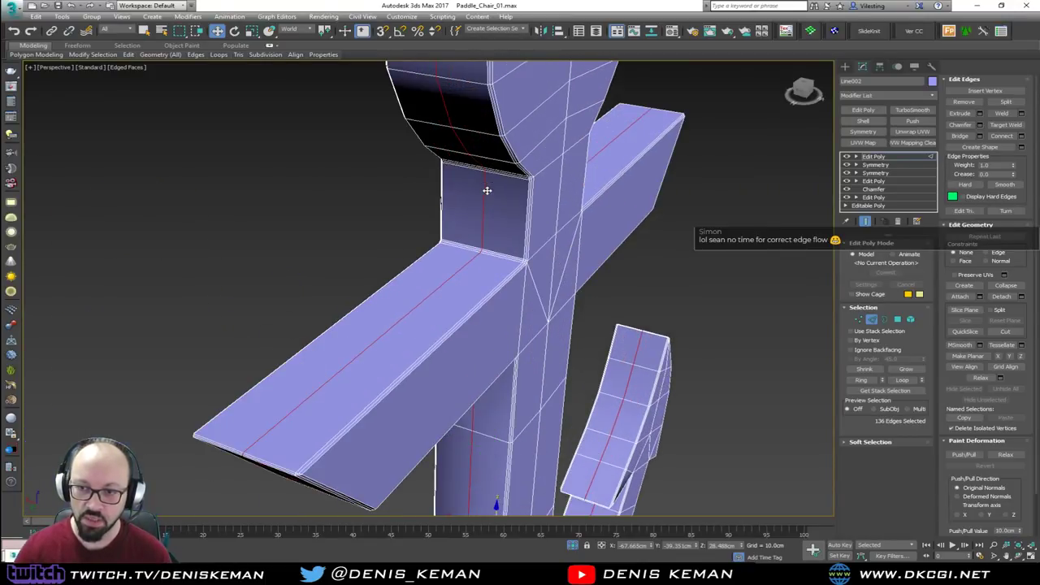
{"action": "scroll", "coordinate": [487, 191], "scroll_direction": "down", "scroll_amount": 1}
{"action": "mouse_move", "coordinate": [487, 191]}
{"action": "middle_mouse_down", "text": "alt"}
{"action": "mouse_move", "coordinate": [357, 195]}
{"action": "mouse_move", "coordinate": [481, 193]}
{"action": "middle_mouse_up", "text": "alt"}
{"action": "middle_click_drag", "start_coordinate": [476, 166], "coordinate": [487, 190]}
{"action": "left_click_drag", "start_coordinate": [482, 452], "coordinate": [463, 450]}
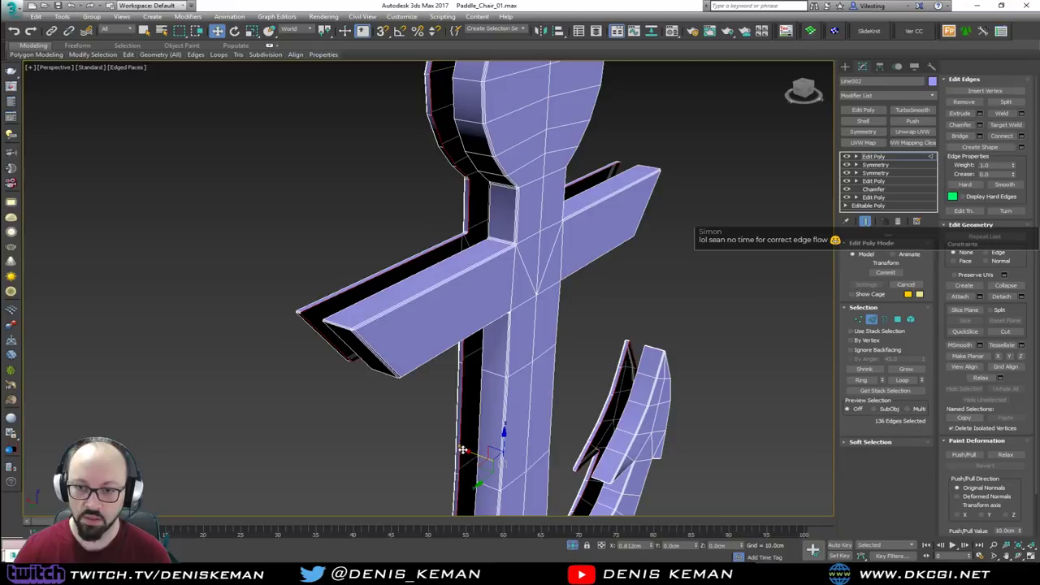
{"action": "right_click", "coordinate": [463, 450]}
{"action": "middle_click_drag", "start_coordinate": [459, 367], "coordinate": [490, 364], "text": "alt"}
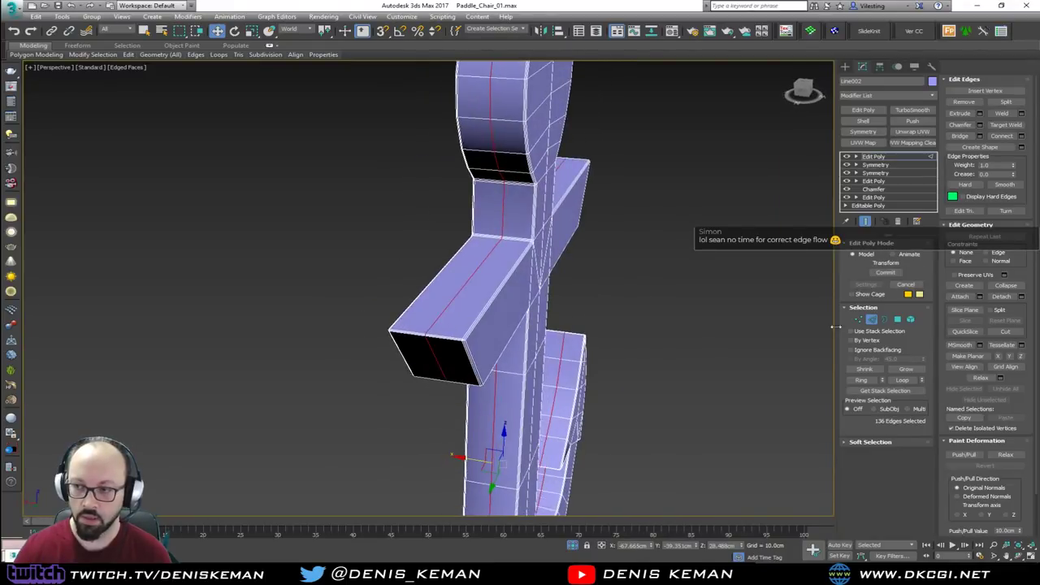
Step: Select the open borders along the anchor's middle seam and convert the selection to vertices
{"action": "left_click", "coordinate": [870, 323]}
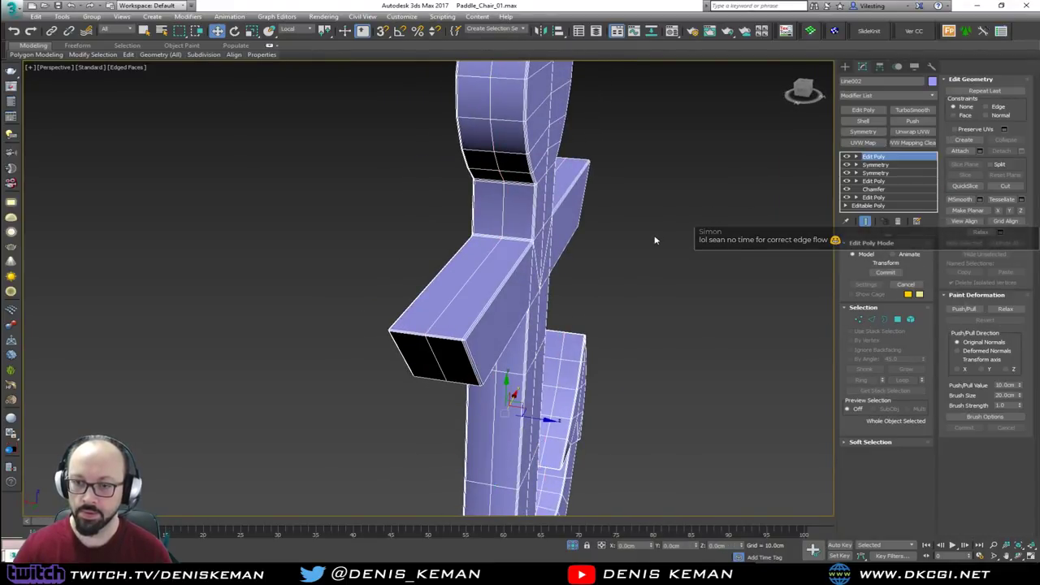
{"action": "key", "text": "3"}
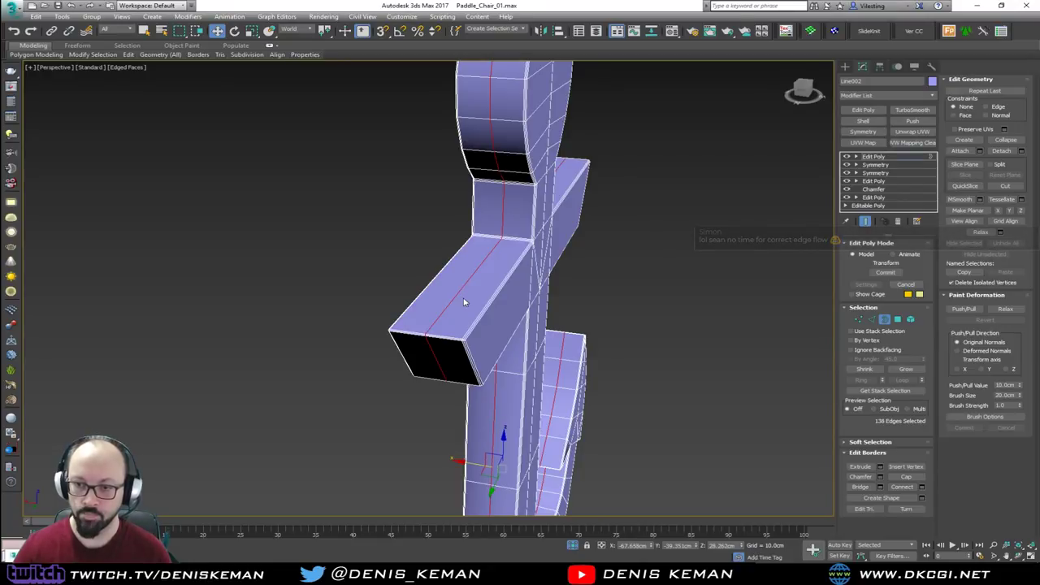
{"action": "left_click_drag", "start_coordinate": [462, 298], "coordinate": [448, 291]}
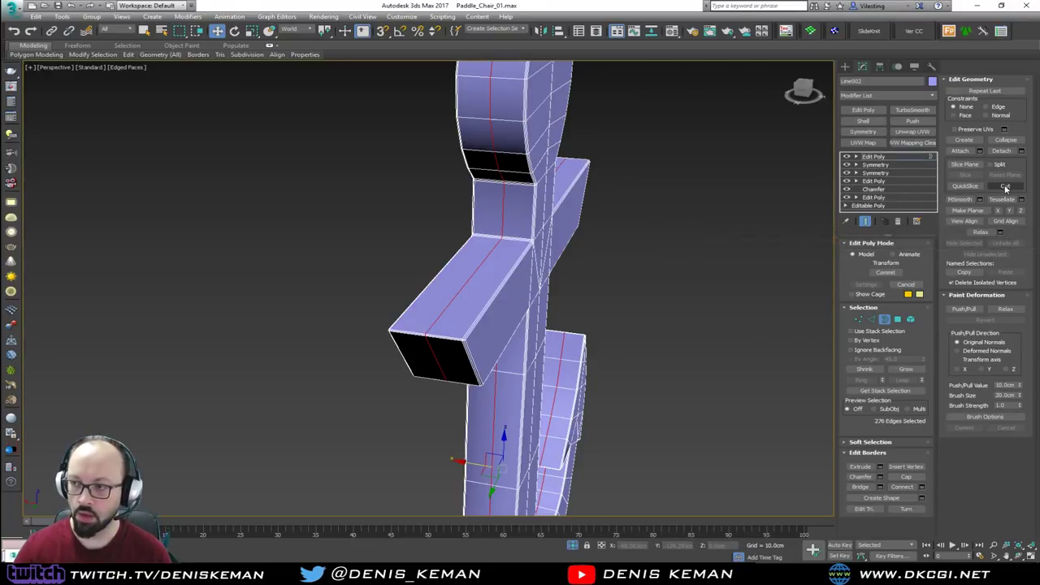
{"action": "left_click", "coordinate": [861, 321], "text": "ctrl"}
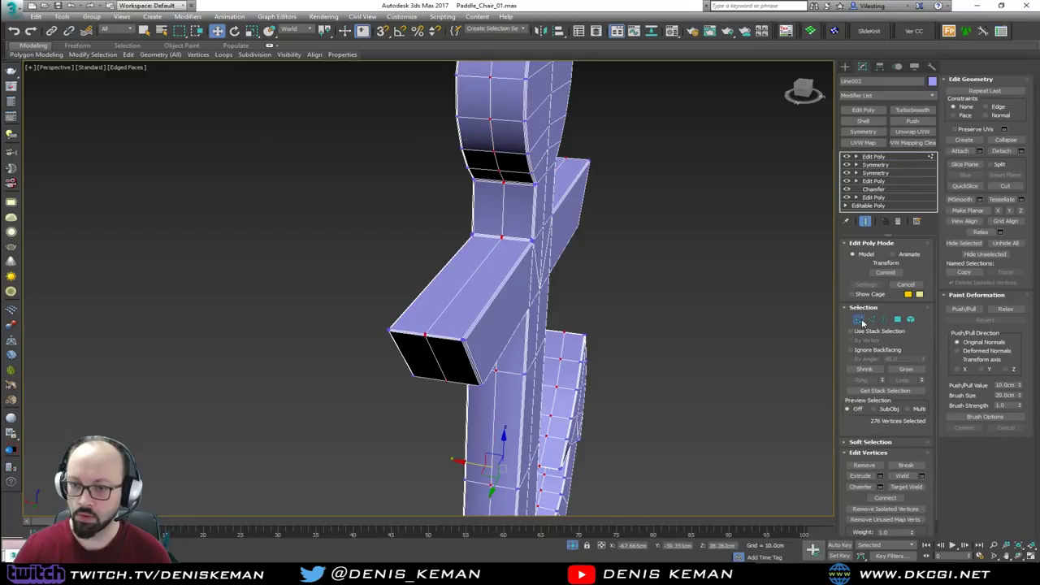
Step: Weld the selected seam vertices with a threshold of 0.0 cm
{"action": "left_click", "coordinate": [921, 476]}
{"action": "right_click", "coordinate": [438, 294]}
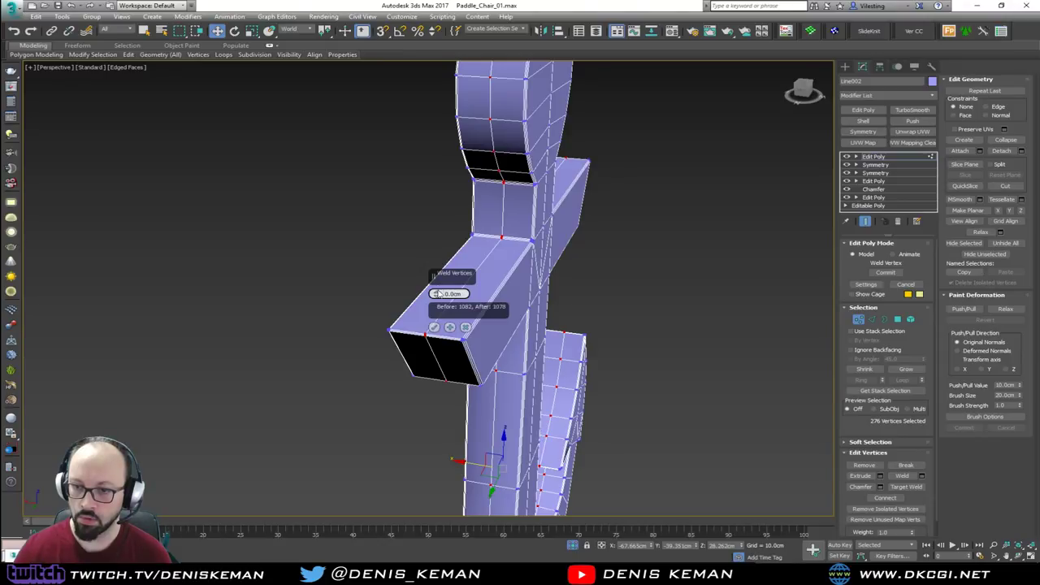
{"action": "left_click", "coordinate": [434, 327]}
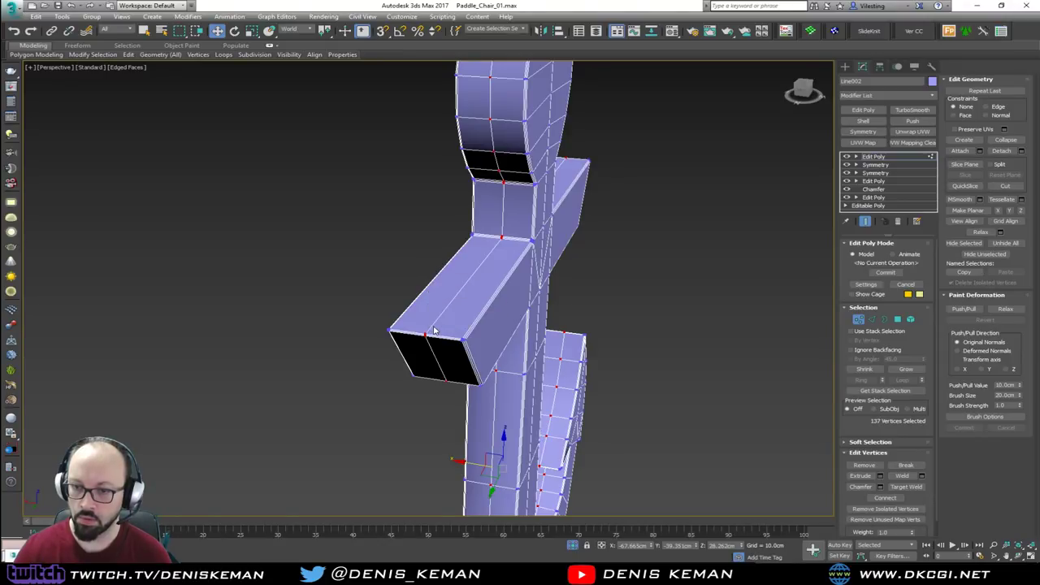
Step: Remove the middle seam edge loop from the sides of the anchor's head, crossbar and shank, and leave edge editing
{"action": "key", "text": "2"}
{"action": "double_click", "coordinate": [456, 297]}
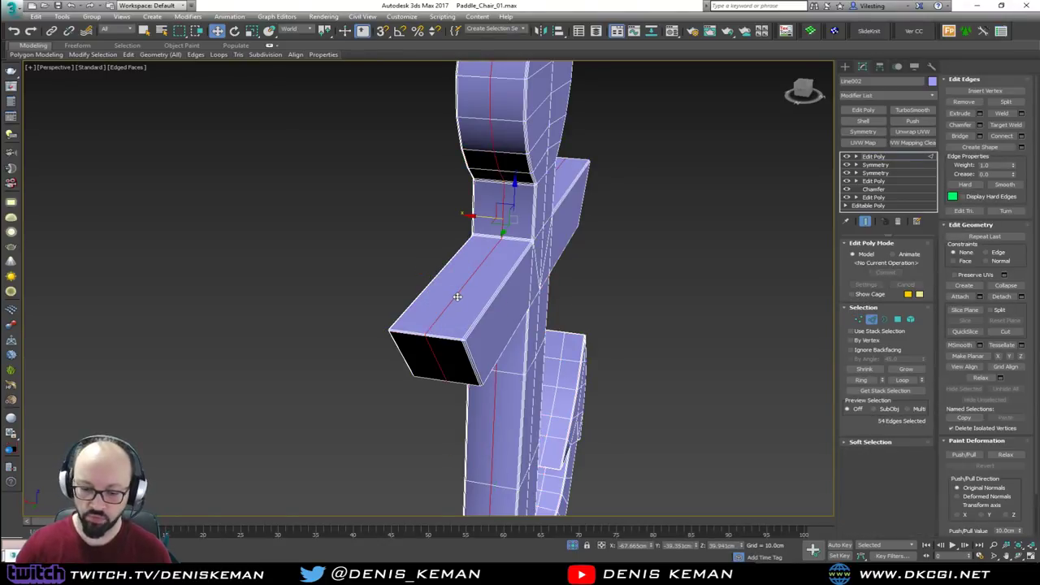
{"action": "key", "text": "ctrl+d"}
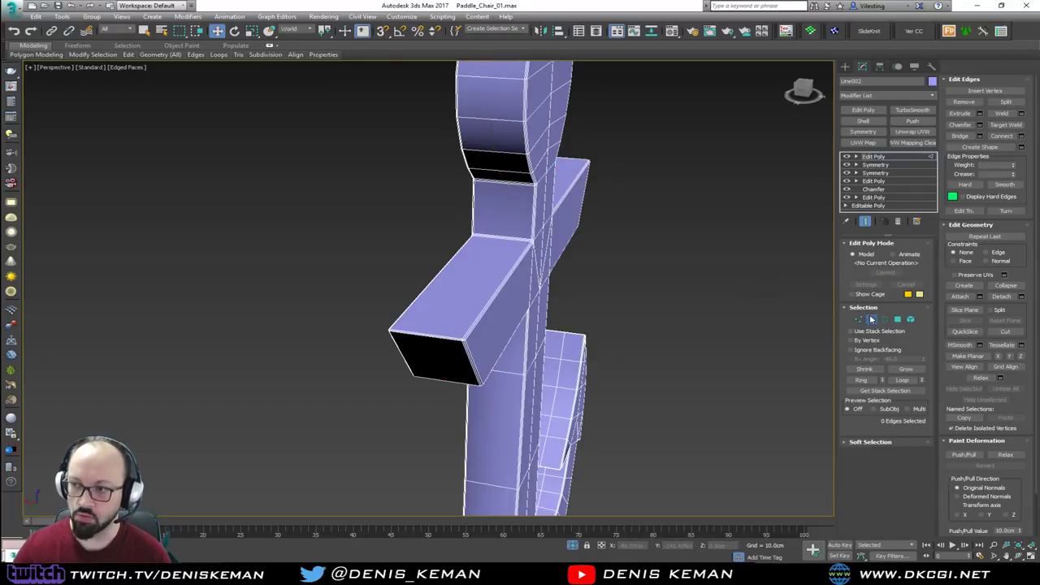
{"action": "left_click", "coordinate": [871, 320]}
Step: Inspect the mirrored anchor from the other side and compare it with the neighbouring anchor, leaving nothing selected
{"action": "left_click", "coordinate": [704, 249]}
{"action": "middle_click_drag", "start_coordinate": [623, 286], "coordinate": [601, 237]}
{"action": "left_click", "coordinate": [481, 234]}
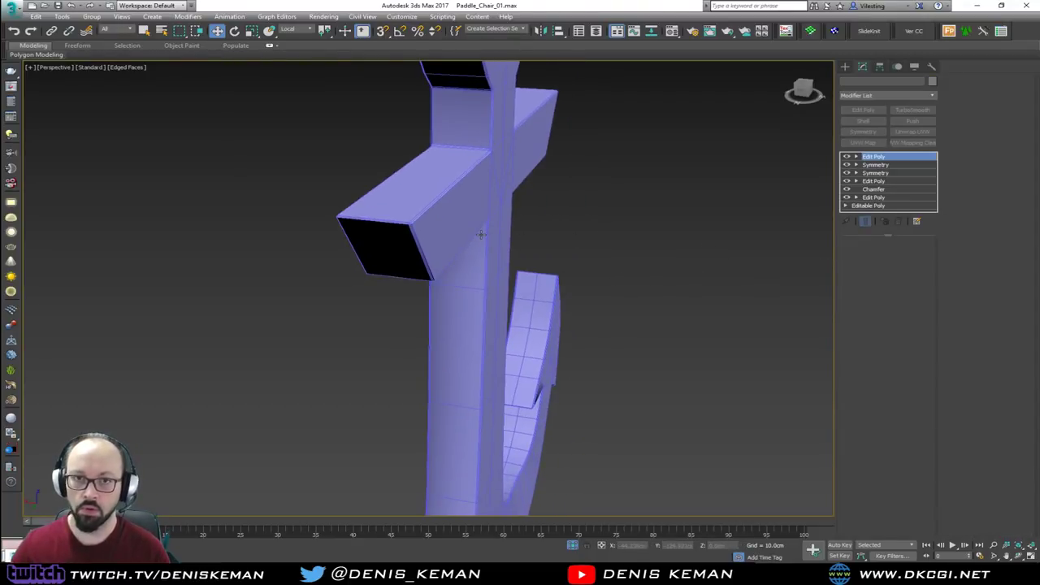
{"action": "left_click", "coordinate": [481, 235]}
{"action": "middle_click_drag", "start_coordinate": [474, 245], "coordinate": [370, 266], "text": "alt"}
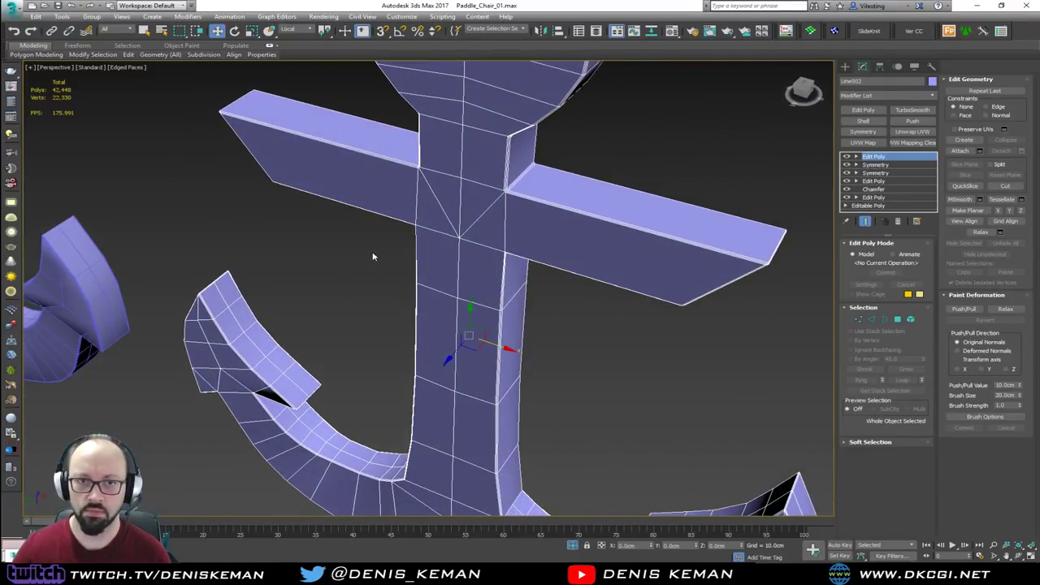
{"action": "scroll", "coordinate": [492, 258], "scroll_direction": "down", "scroll_amount": 8}
{"action": "left_click", "coordinate": [446, 243]}
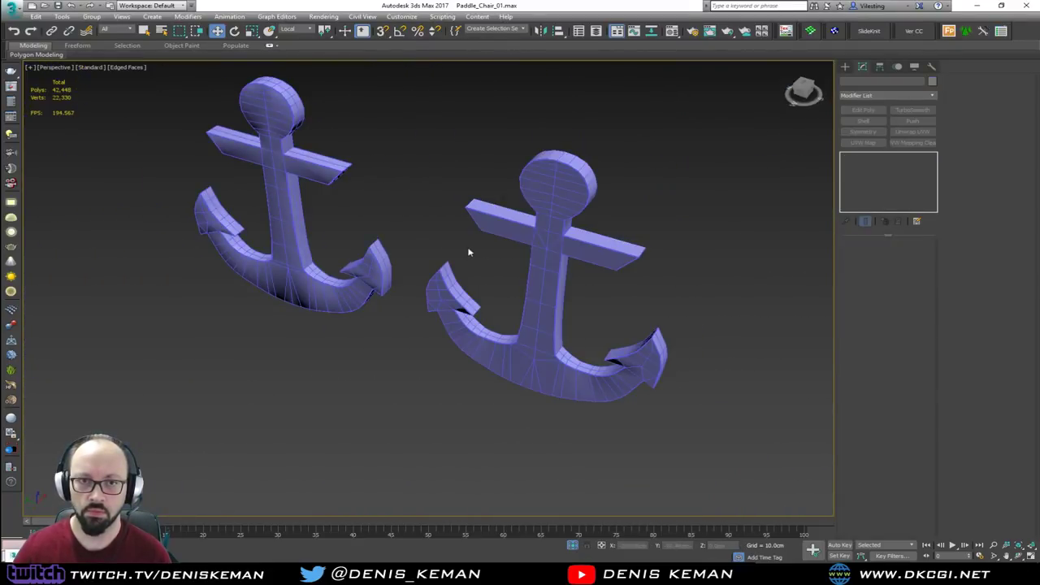
Step: Configure the viewport statistics to show counts for Total + Selection and accept the settings
{"action": "left_click", "coordinate": [530, 281]}
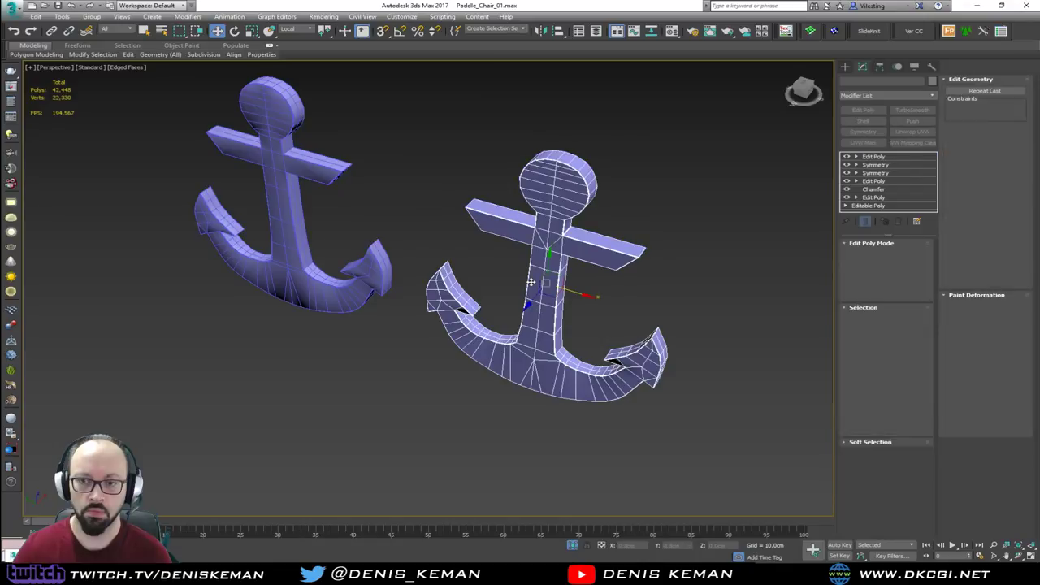
{"action": "left_click", "coordinate": [33, 75]}
{"action": "left_click", "coordinate": [30, 67]}
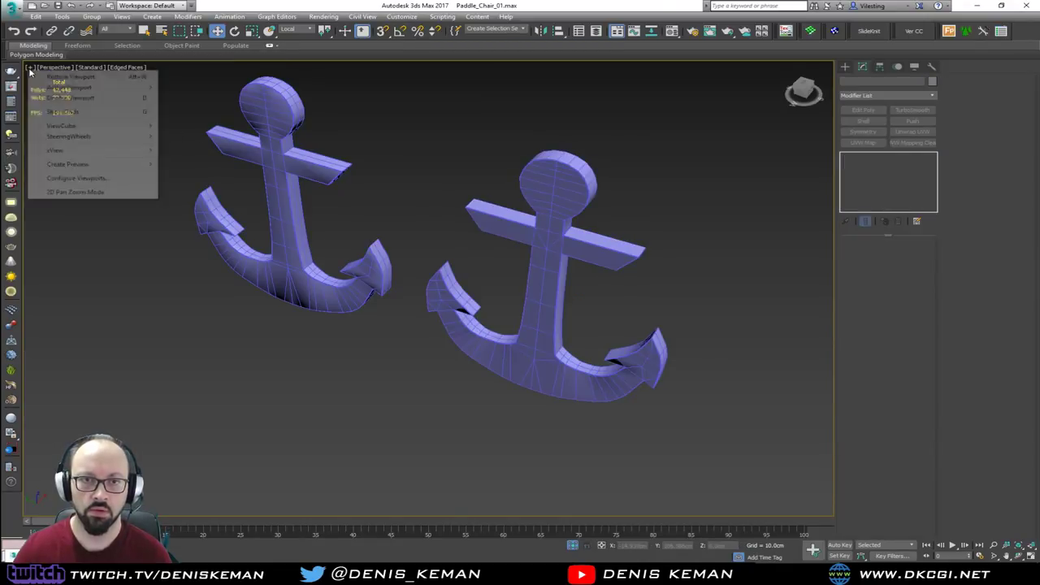
{"action": "left_click", "coordinate": [78, 178]}
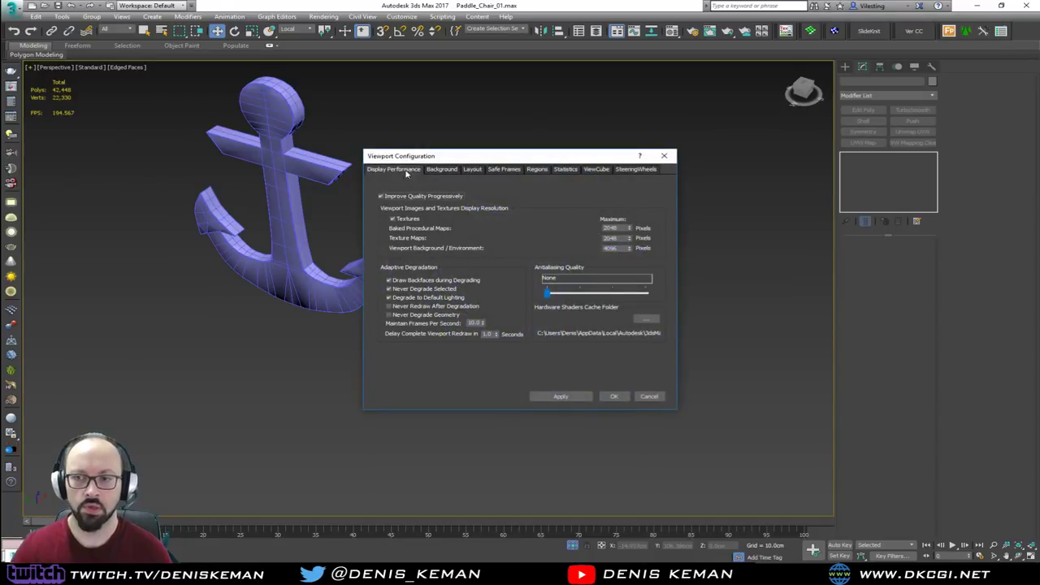
{"action": "left_click", "coordinate": [565, 169]}
{"action": "left_click", "coordinate": [559, 236]}
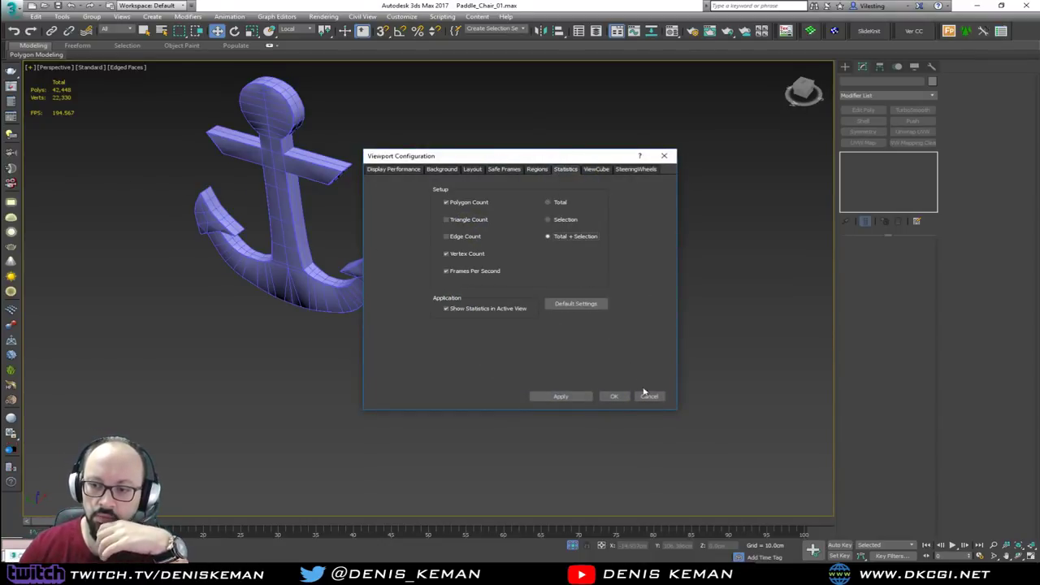
{"action": "left_click", "coordinate": [614, 396]}
Step: Select the mirrored anchor and inspect its topology and shading around the head, crossbar and arms, with and without edges displayed
{"action": "left_click", "coordinate": [540, 281]}
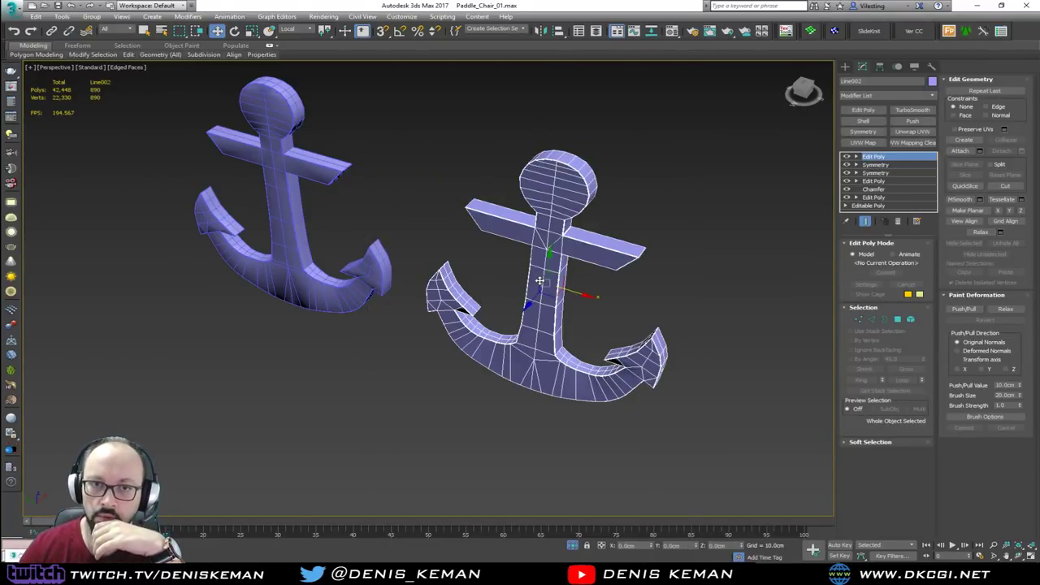
{"action": "scroll", "coordinate": [544, 279], "scroll_direction": "up", "scroll_amount": 4}
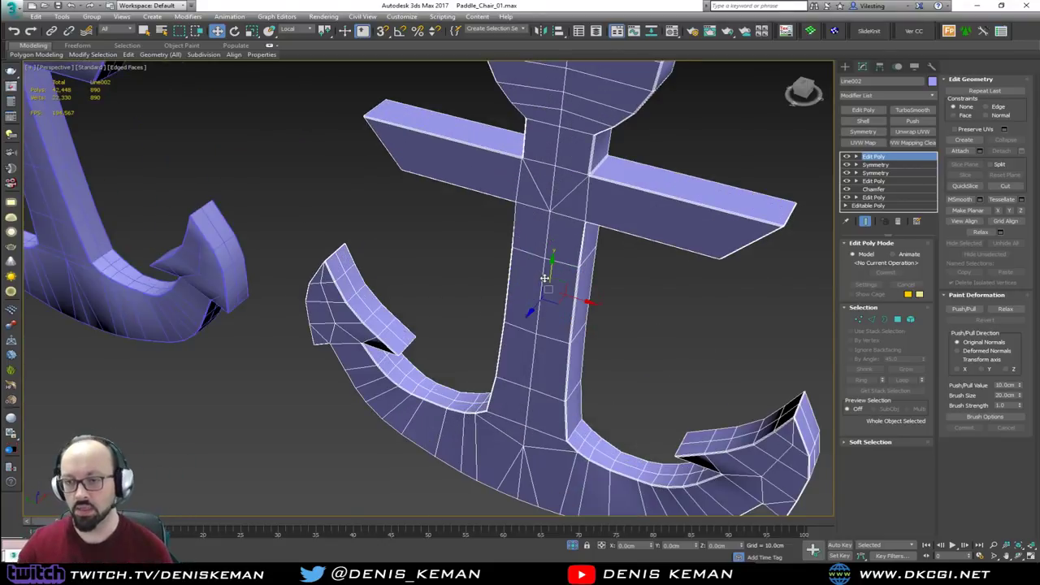
{"action": "middle_click_drag", "start_coordinate": [558, 181], "coordinate": [423, 301]}
{"action": "middle_click_drag", "start_coordinate": [469, 233], "coordinate": [487, 202], "text": "alt"}
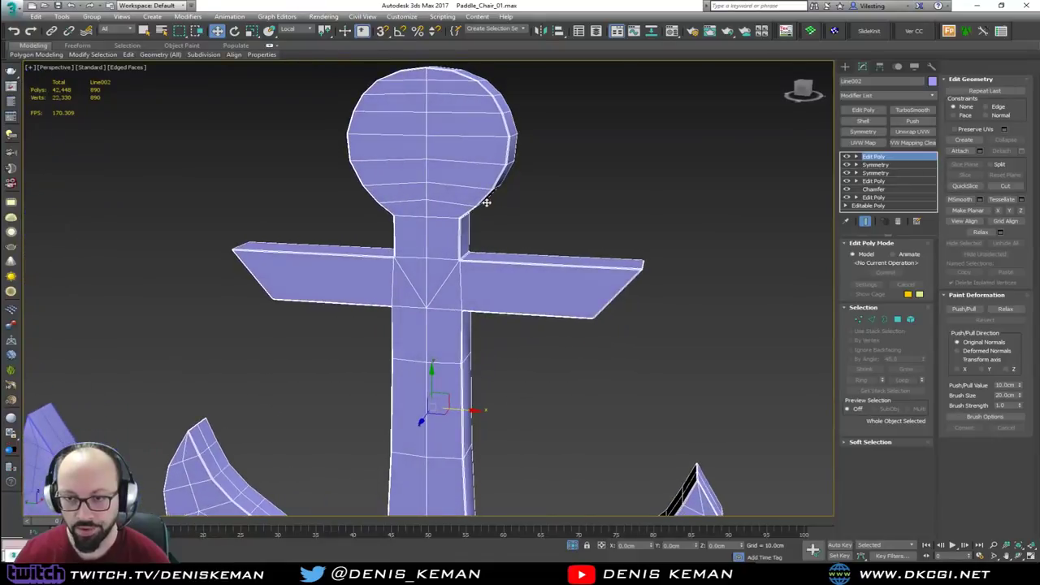
{"action": "scroll", "coordinate": [427, 304], "scroll_direction": "down", "scroll_amount": 3}
{"action": "middle_click_drag", "start_coordinate": [426, 304], "coordinate": [450, 156]}
{"action": "scroll", "coordinate": [483, 262], "scroll_direction": "down", "scroll_amount": 2}
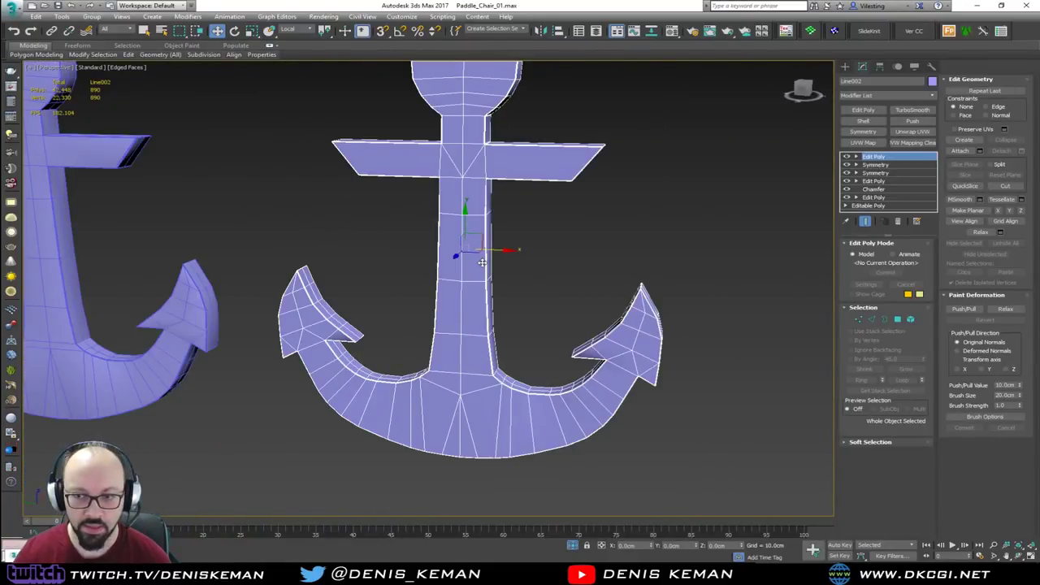
{"action": "mouse_move", "coordinate": [471, 268]}
{"action": "middle_mouse_down", "text": "alt"}
{"action": "mouse_move", "coordinate": [455, 244]}
{"action": "mouse_move", "coordinate": [401, 255]}
{"action": "mouse_move", "coordinate": [457, 206]}
{"action": "mouse_move", "coordinate": [486, 270]}
{"action": "middle_mouse_up", "text": "alt"}
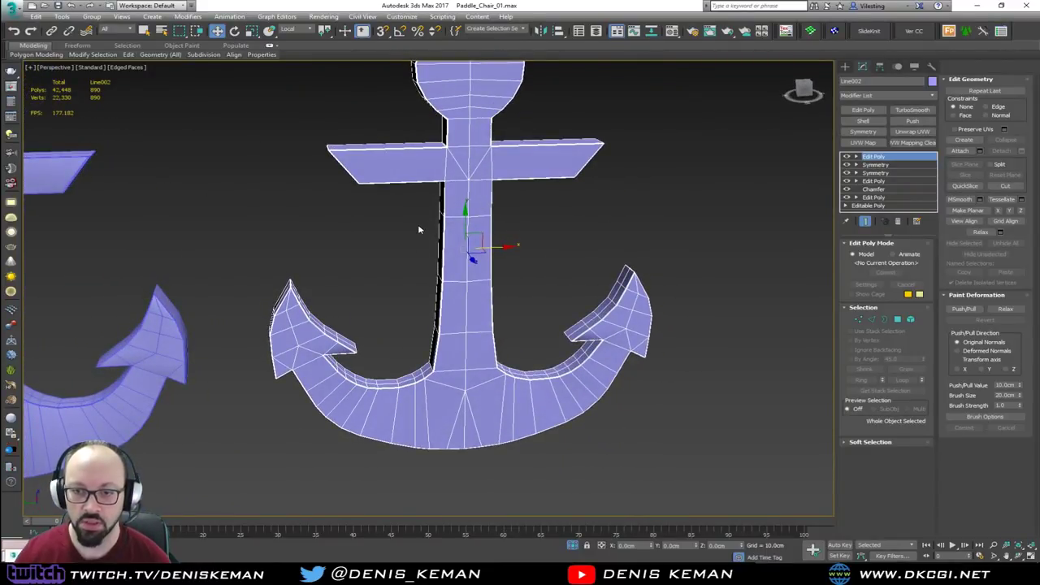
{"action": "middle_click_drag", "start_coordinate": [420, 228], "coordinate": [425, 293]}
{"action": "scroll", "coordinate": [457, 226], "scroll_direction": "up", "scroll_amount": 3}
{"action": "scroll", "coordinate": [456, 226], "scroll_direction": "up", "scroll_amount": 5}
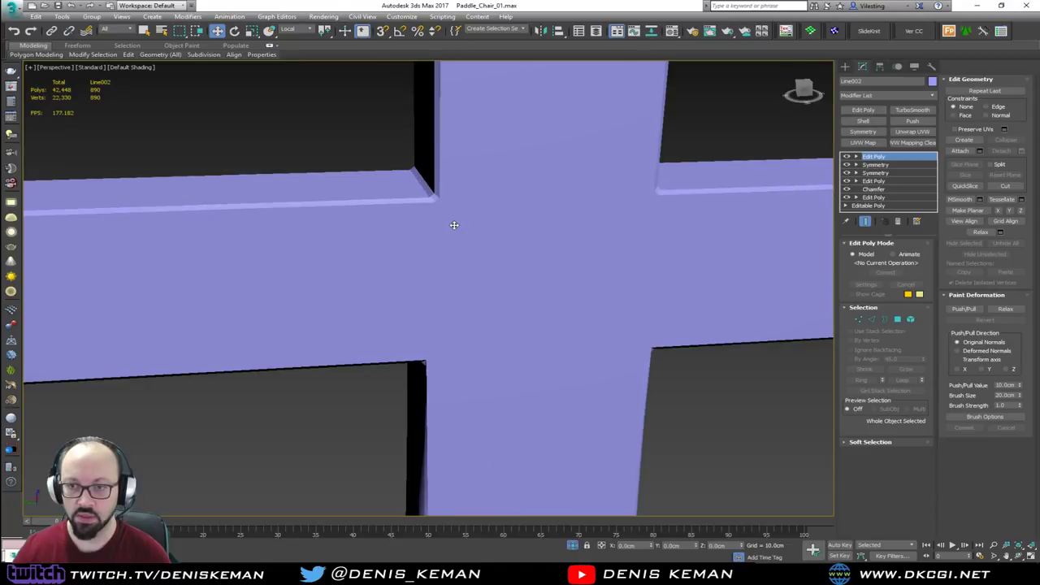
{"action": "scroll", "coordinate": [453, 225], "scroll_direction": "down", "scroll_amount": 5}
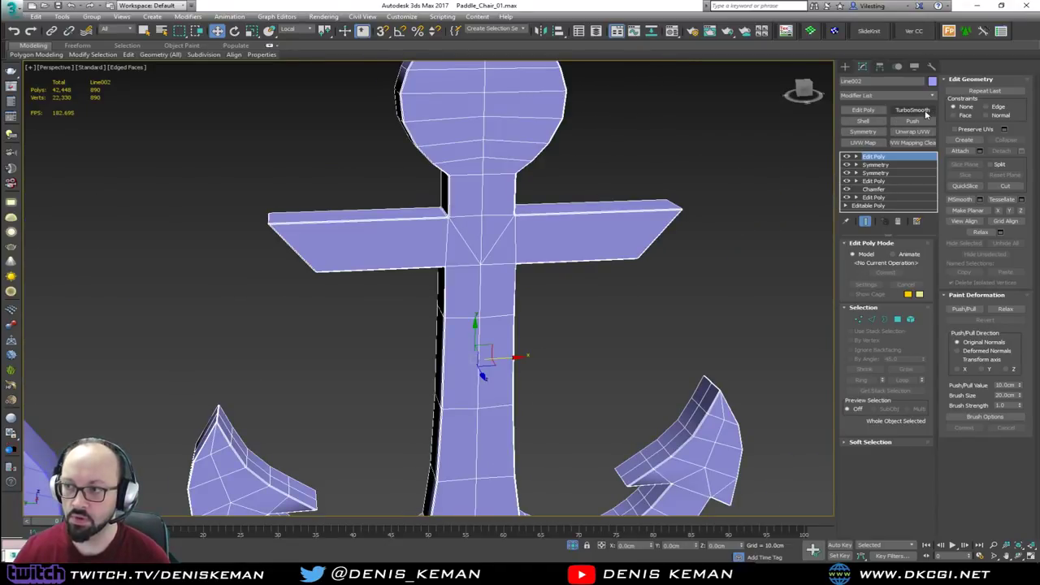
Step: Try a TurboSmooth modifier separated by smoothing groups on the anchor and delete the modifier
{"action": "left_click", "coordinate": [920, 112]}
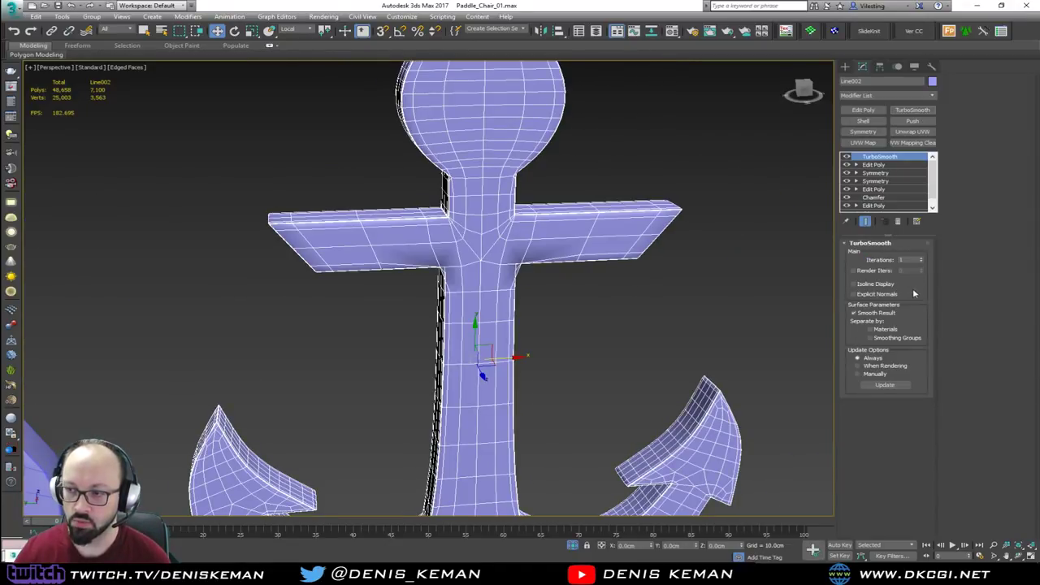
{"action": "left_click", "coordinate": [871, 337]}
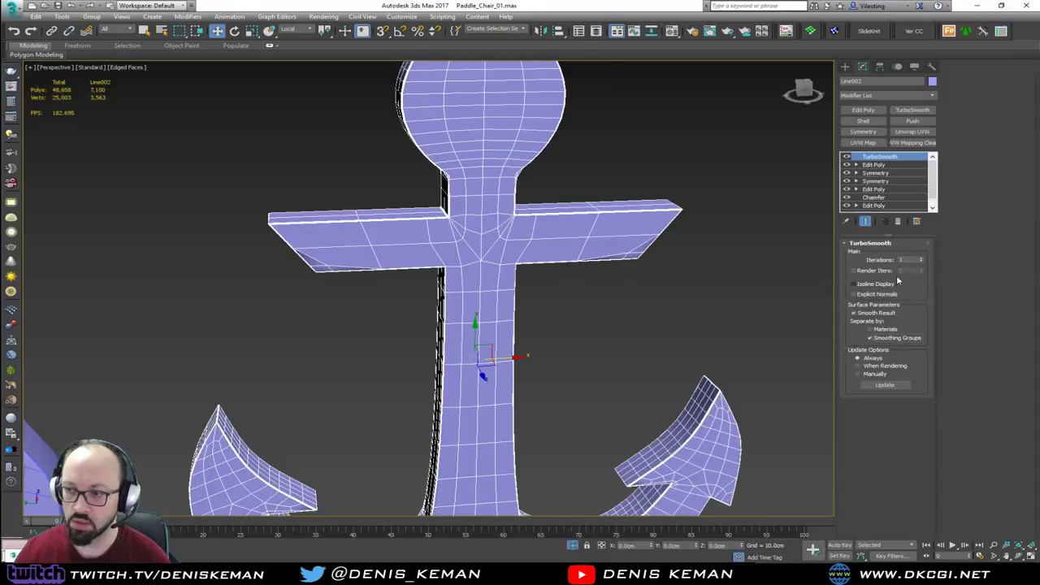
{"action": "left_click", "coordinate": [898, 222]}
Step: End isolation to bring the rest of the chair back into view around the anchors
{"action": "scroll", "coordinate": [534, 244], "scroll_direction": "down", "scroll_amount": 3}
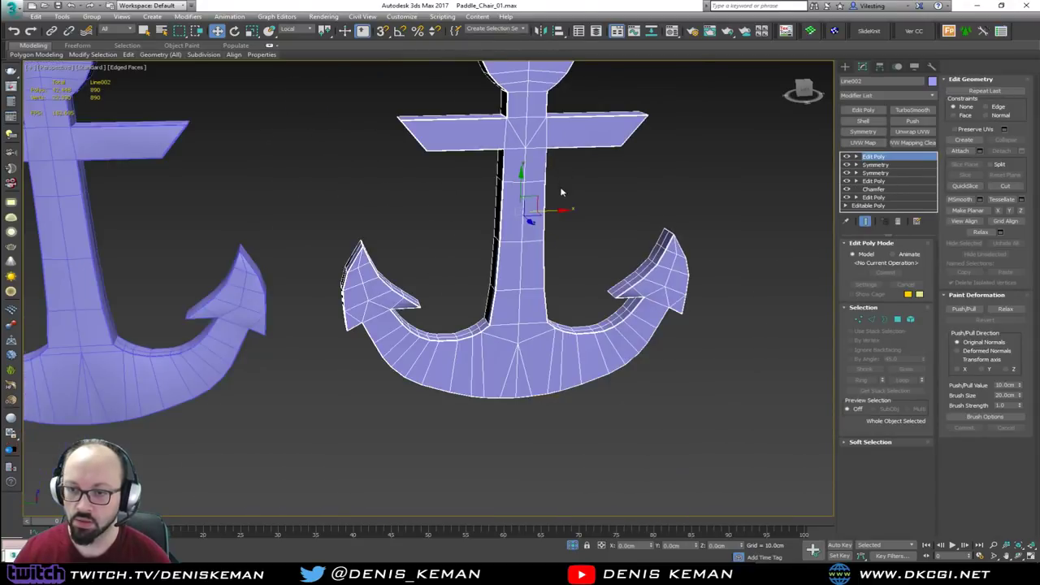
{"action": "middle_click_drag", "start_coordinate": [531, 219], "coordinate": [401, 236], "text": "alt"}
{"action": "right_click", "coordinate": [400, 236]}
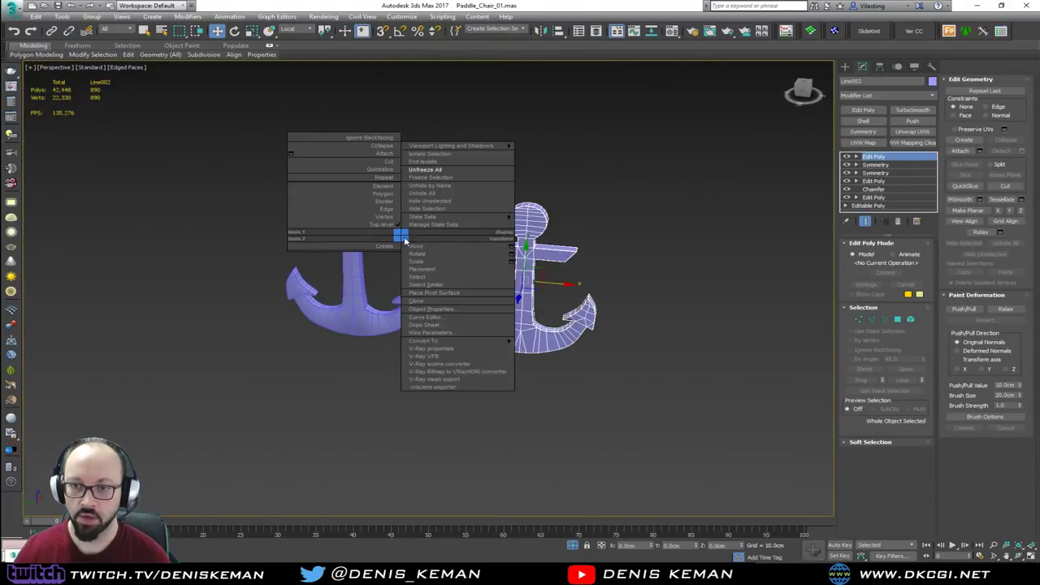
{"action": "left_click", "coordinate": [424, 162]}
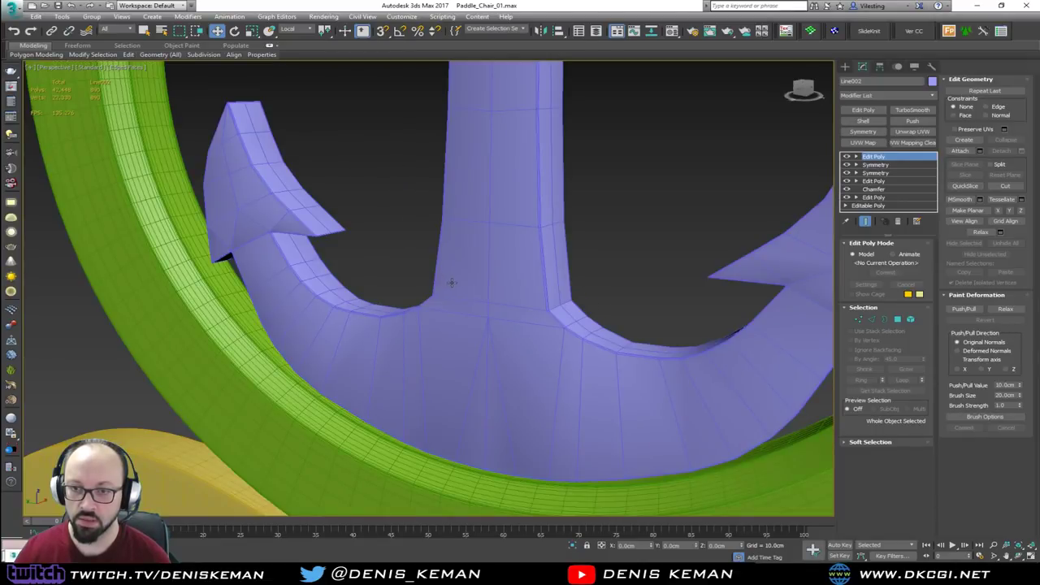
{"action": "scroll", "coordinate": [452, 283], "scroll_direction": "down", "scroll_amount": 5}
Step: Align the cleaned-up anchor center to center with the original anchor inside the ring on the X, Y and Z positions
{"action": "left_click", "coordinate": [487, 295]}
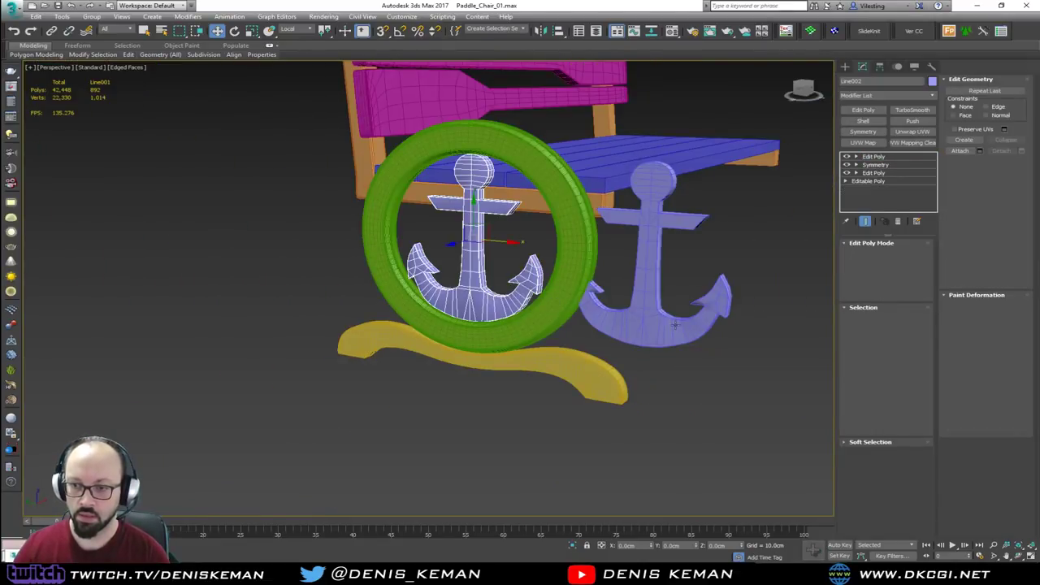
{"action": "left_click", "coordinate": [469, 296]}
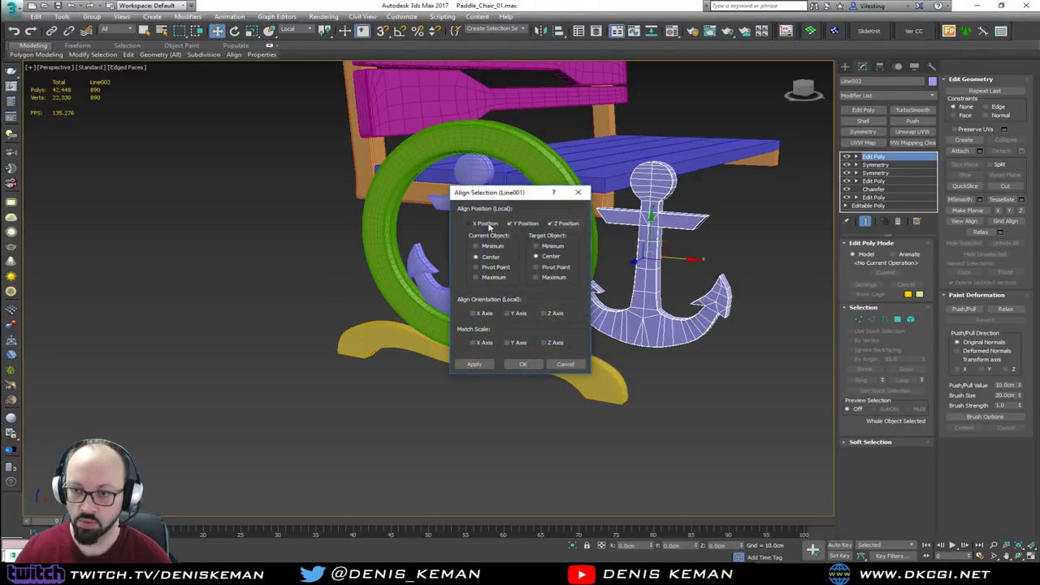
{"action": "left_click", "coordinate": [486, 223]}
{"action": "left_click", "coordinate": [524, 365]}
Step: Delete the original anchor overlapping the cleaned-up one and check the replacement's shading inside the ring without edges displayed
{"action": "scroll", "coordinate": [456, 301], "scroll_direction": "up", "scroll_amount": 8}
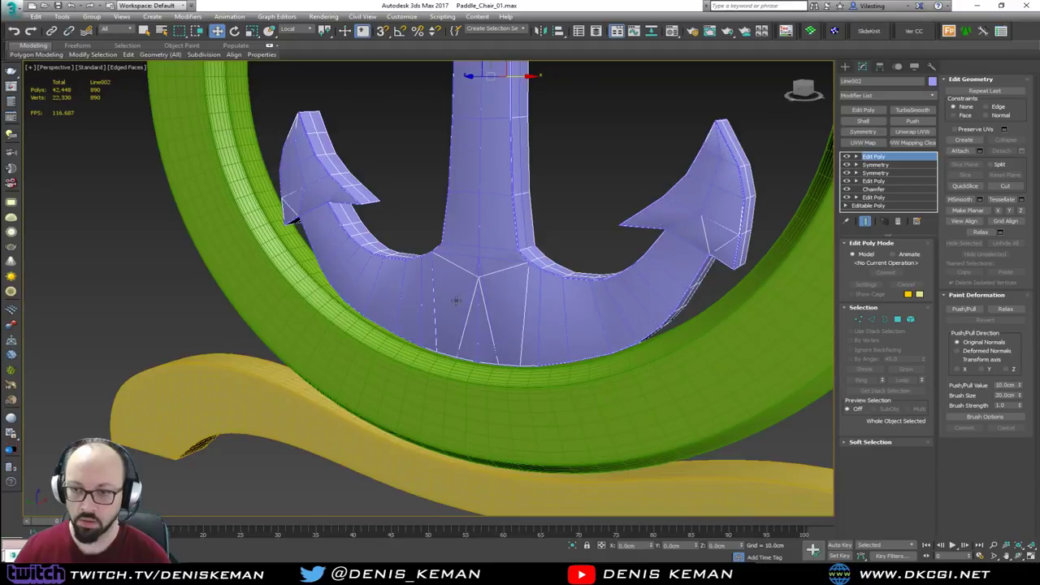
{"action": "left_click", "coordinate": [456, 301]}
{"action": "key", "text": "ctrl+d"}
{"action": "scroll", "coordinate": [475, 273], "scroll_direction": "up", "scroll_amount": 3}
{"action": "middle_click_drag", "start_coordinate": [469, 280], "coordinate": [479, 341]}
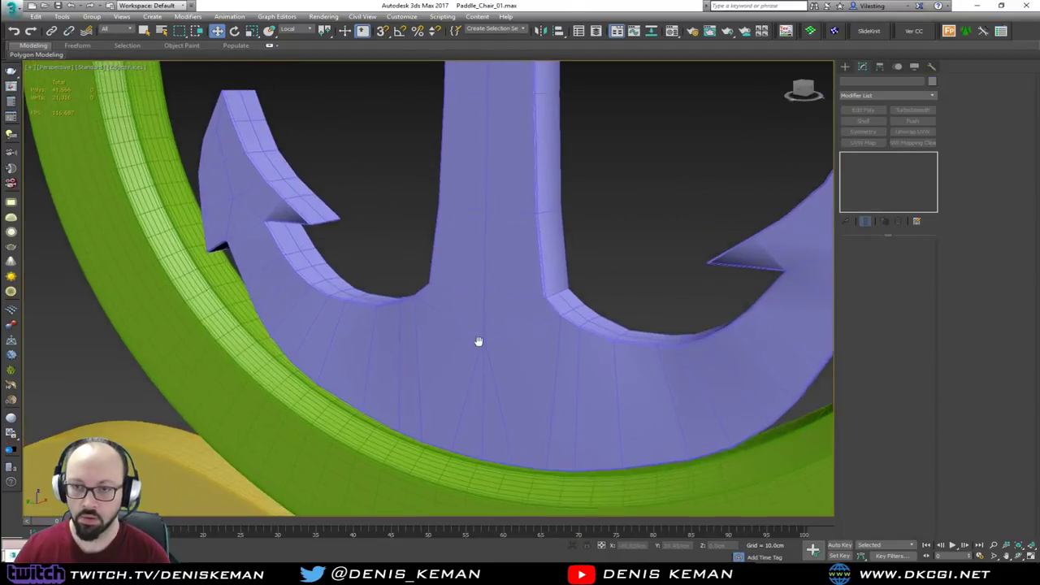
{"action": "scroll", "coordinate": [478, 343], "scroll_direction": "down", "scroll_amount": 5}
{"action": "key", "text": "F4"}
{"action": "middle_click_drag", "start_coordinate": [467, 298], "coordinate": [450, 312]}
{"action": "scroll", "coordinate": [450, 312], "scroll_direction": "down", "scroll_amount": 5}
Step: Select the cleaned-up anchor, enter polygon editing and examine the topology around its fluke
{"action": "left_click", "coordinate": [543, 353]}
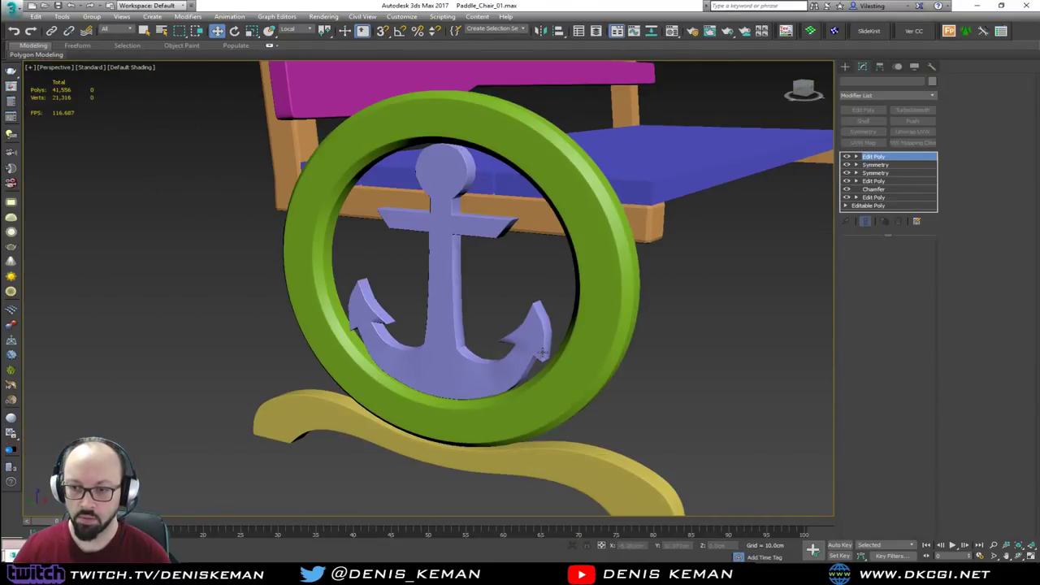
{"action": "scroll", "coordinate": [520, 346], "scroll_direction": "up", "scroll_amount": 10}
{"action": "key", "text": "F4"}
{"action": "middle_click_drag", "start_coordinate": [523, 347], "coordinate": [559, 322], "text": "alt"}
{"action": "scroll", "coordinate": [578, 255], "scroll_direction": "up", "scroll_amount": 5}
{"action": "middle_click_drag", "start_coordinate": [583, 280], "coordinate": [653, 281]}
{"action": "scroll", "coordinate": [652, 281], "scroll_direction": "down", "scroll_amount": 3}
{"action": "key", "text": "4"}
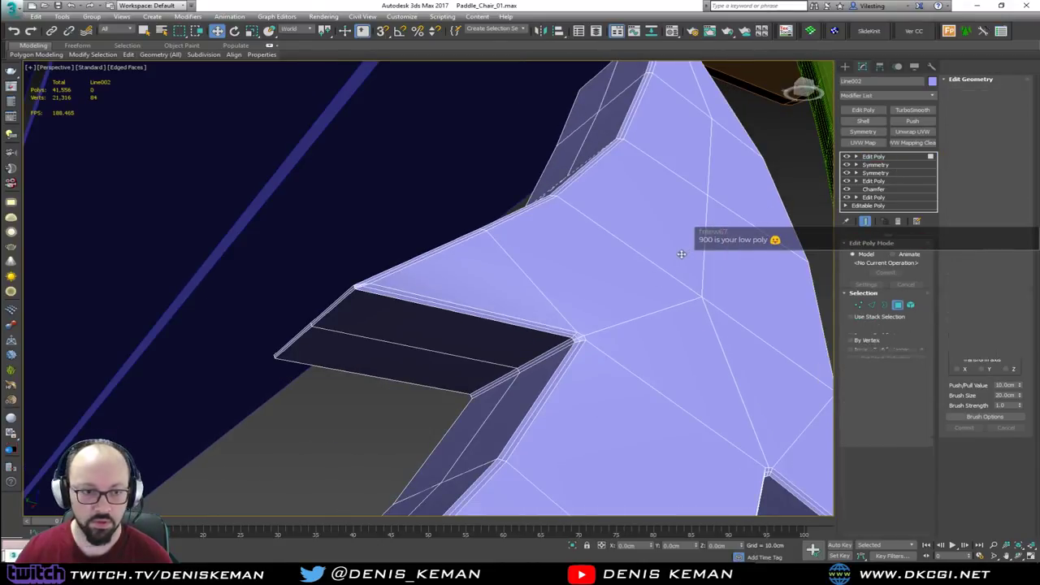
{"action": "middle_click_drag", "start_coordinate": [563, 327], "coordinate": [561, 299]}
{"action": "scroll", "coordinate": [572, 277], "scroll_direction": "down", "scroll_amount": 4}
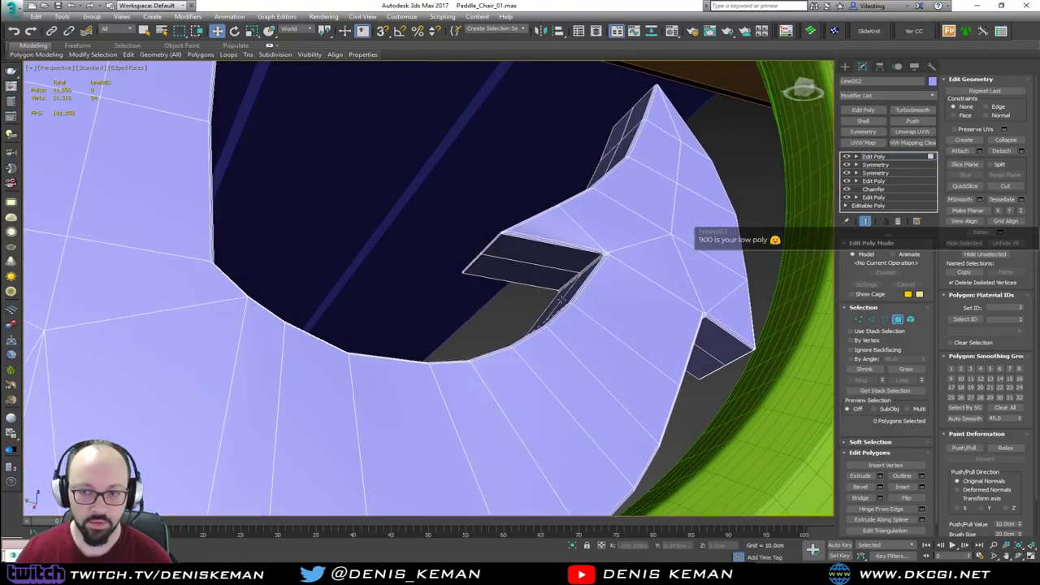
Step: Check the smoothing group of the face joining the arm to the fluke, clear the selection and examine the fluke's notch up close
{"action": "left_click", "coordinate": [608, 323]}
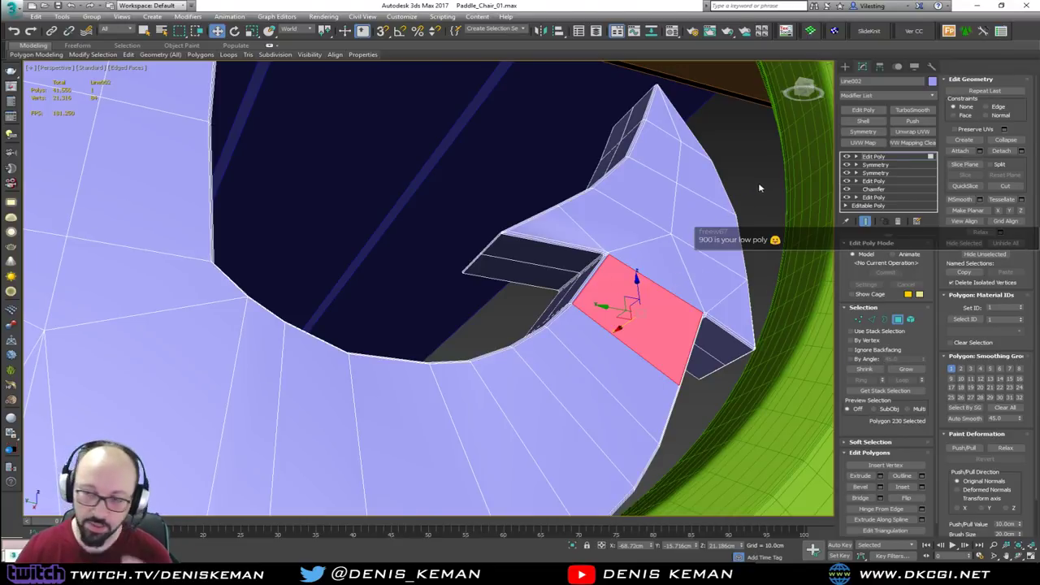
{"action": "scroll", "coordinate": [311, 285], "scroll_direction": "down", "scroll_amount": 3}
{"action": "middle_click_drag", "start_coordinate": [311, 286], "coordinate": [506, 309]}
{"action": "scroll", "coordinate": [452, 289], "scroll_direction": "down", "scroll_amount": 2}
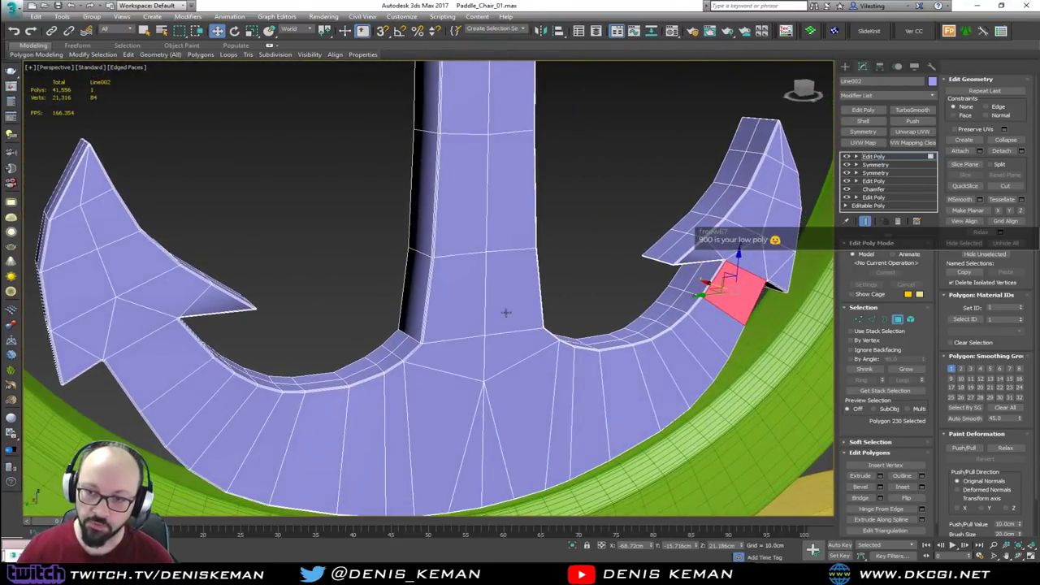
{"action": "scroll", "coordinate": [364, 312], "scroll_direction": "up", "scroll_amount": 2}
{"action": "scroll", "coordinate": [364, 312], "scroll_direction": "down", "scroll_amount": 2}
{"action": "middle_click_drag", "start_coordinate": [378, 302], "coordinate": [322, 305], "text": "alt"}
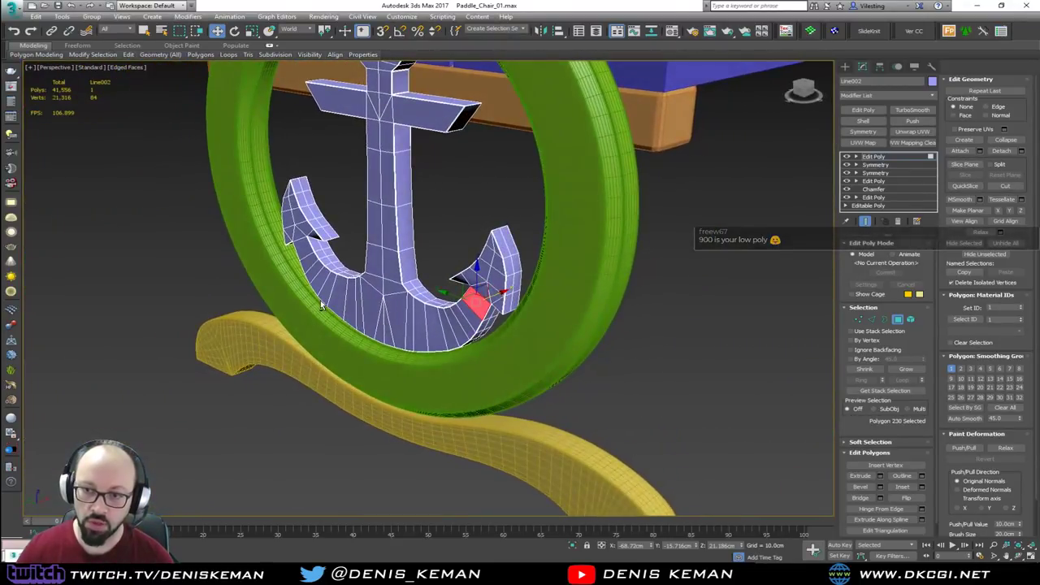
{"action": "left_click", "coordinate": [458, 225]}
{"action": "scroll", "coordinate": [457, 279], "scroll_direction": "up", "scroll_amount": 4}
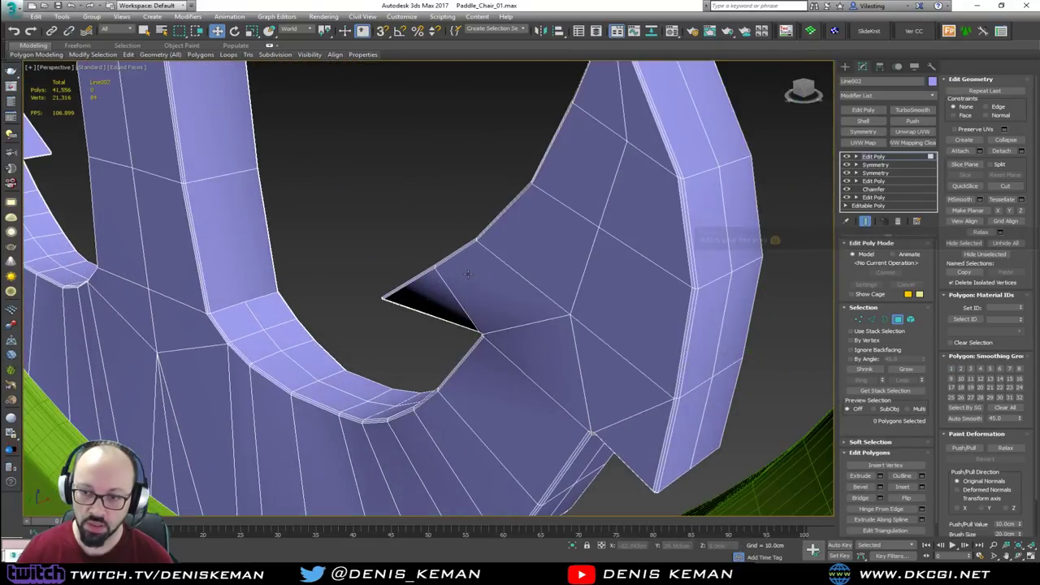
{"action": "scroll", "coordinate": [475, 288], "scroll_direction": "up", "scroll_amount": 1}
{"action": "middle_click_drag", "start_coordinate": [474, 289], "coordinate": [488, 277], "text": "alt"}
{"action": "scroll", "coordinate": [593, 253], "scroll_direction": "up", "scroll_amount": 2}
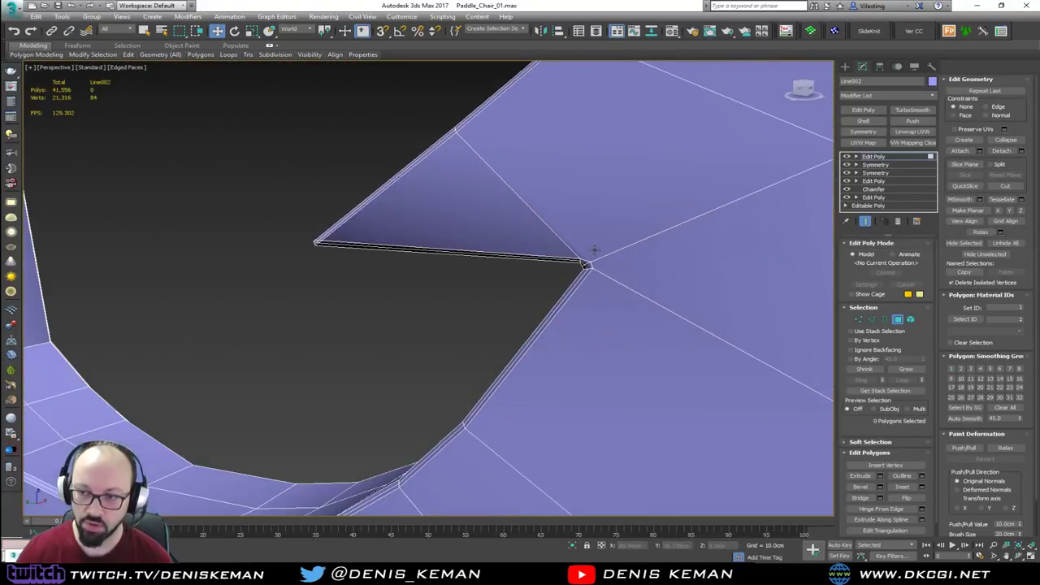
Step: Select the anchor's flat front and back faces by angle with a value of 10.0, and isolate the anchor
{"action": "scroll", "coordinate": [589, 293], "scroll_direction": "down", "scroll_amount": 4}
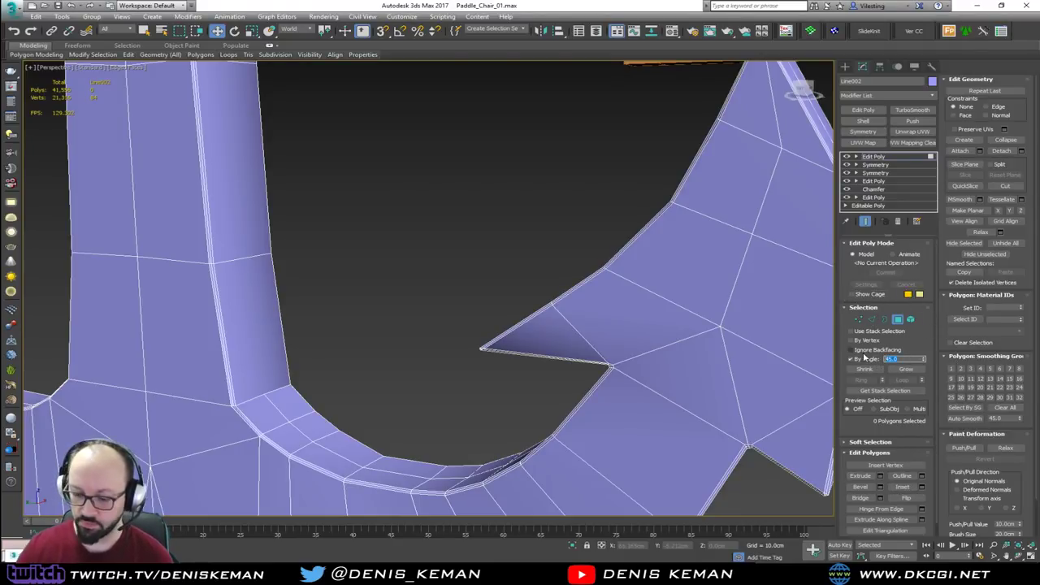
{"action": "left_click", "coordinate": [722, 334]}
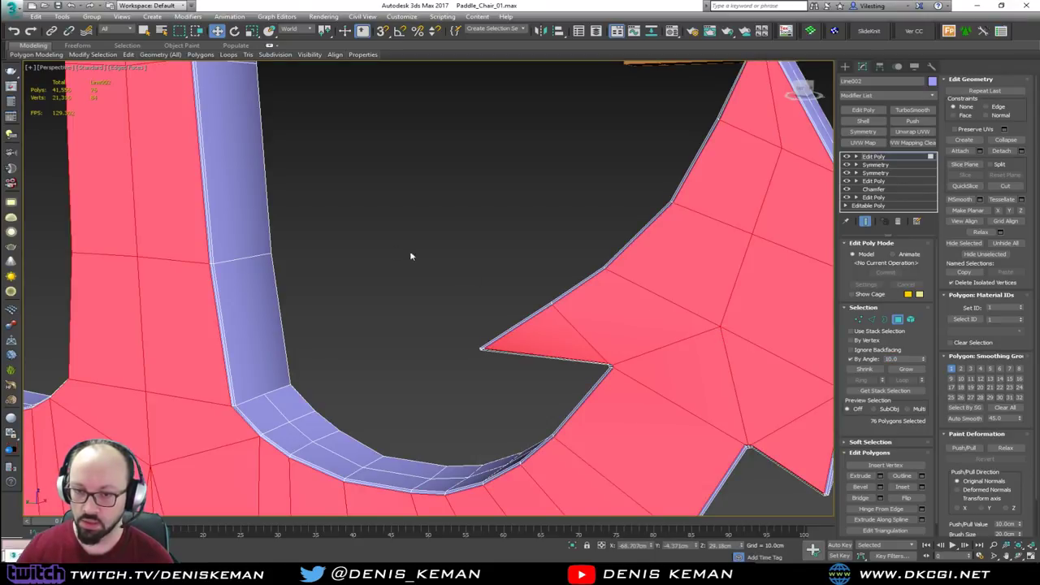
{"action": "scroll", "coordinate": [410, 256], "scroll_direction": "down", "scroll_amount": 5}
{"action": "middle_click_drag", "start_coordinate": [428, 262], "coordinate": [594, 260], "text": "alt"}
{"action": "key", "text": "alt+q"}
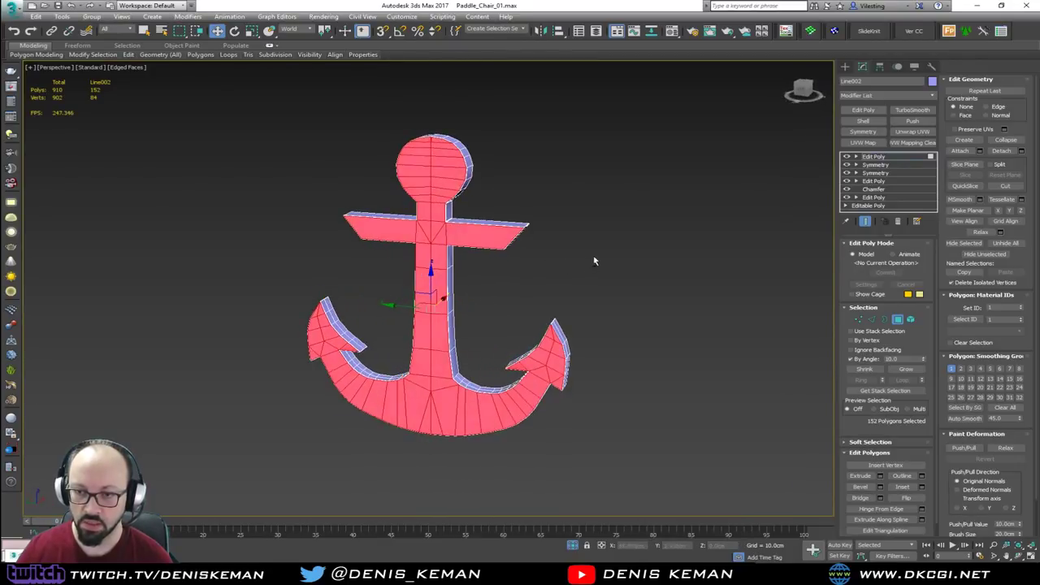
Step: Grow the flat-face selection once to include the adjoining chamfer faces
{"action": "scroll", "coordinate": [501, 227], "scroll_direction": "up", "scroll_amount": 5}
{"action": "scroll", "coordinate": [323, 209], "scroll_direction": "up", "scroll_amount": 3}
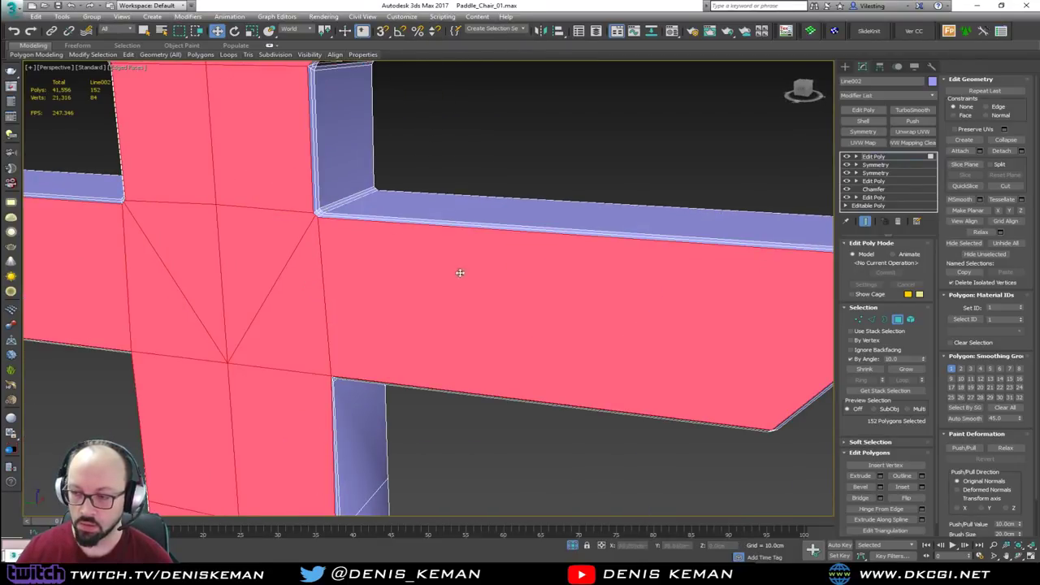
{"action": "left_click", "coordinate": [906, 369]}
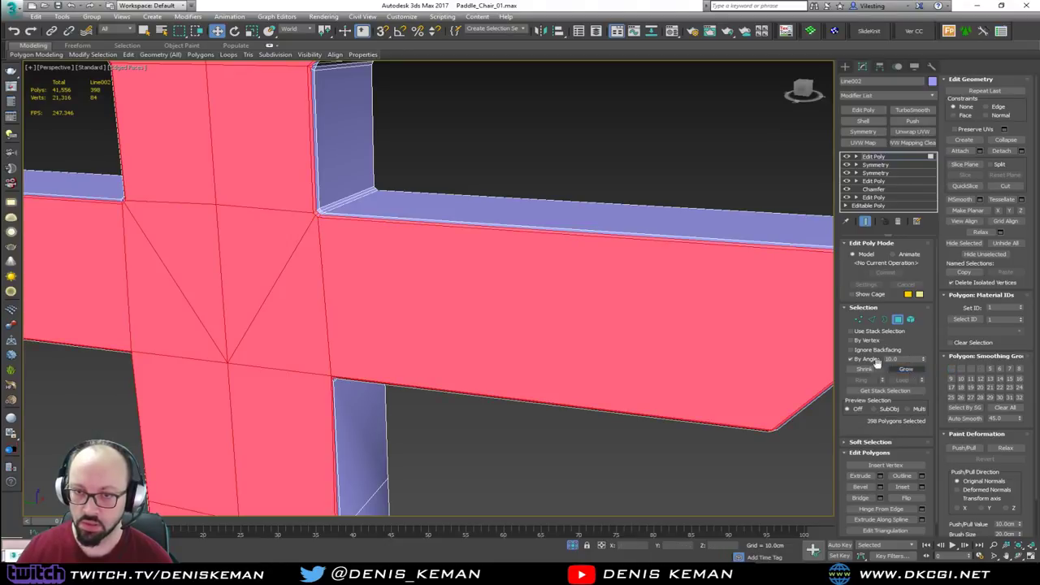
{"action": "middle_click_drag", "start_coordinate": [336, 309], "coordinate": [361, 264]}
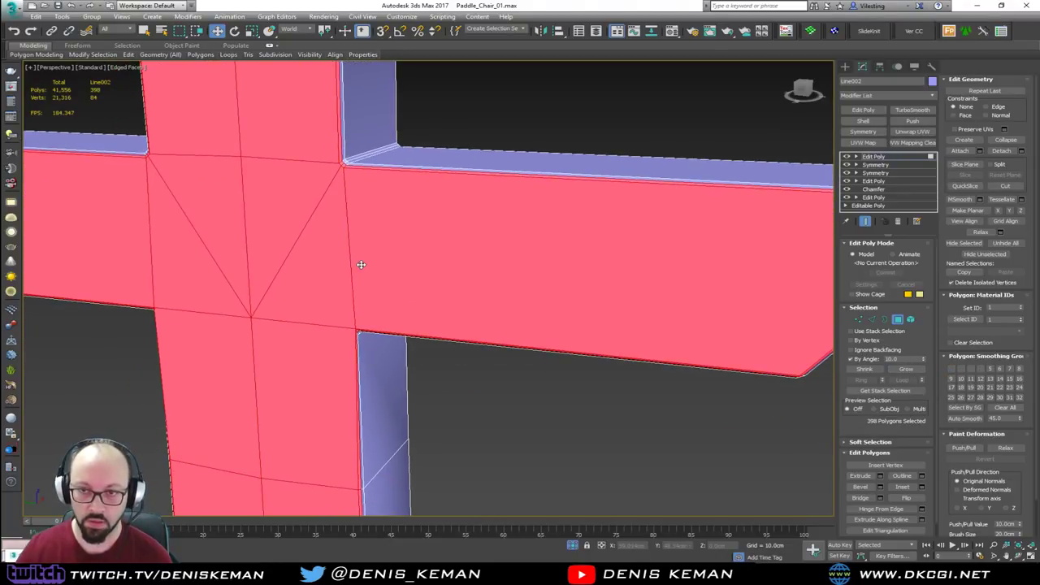
{"action": "scroll", "coordinate": [391, 302], "scroll_direction": "down", "scroll_amount": 2}
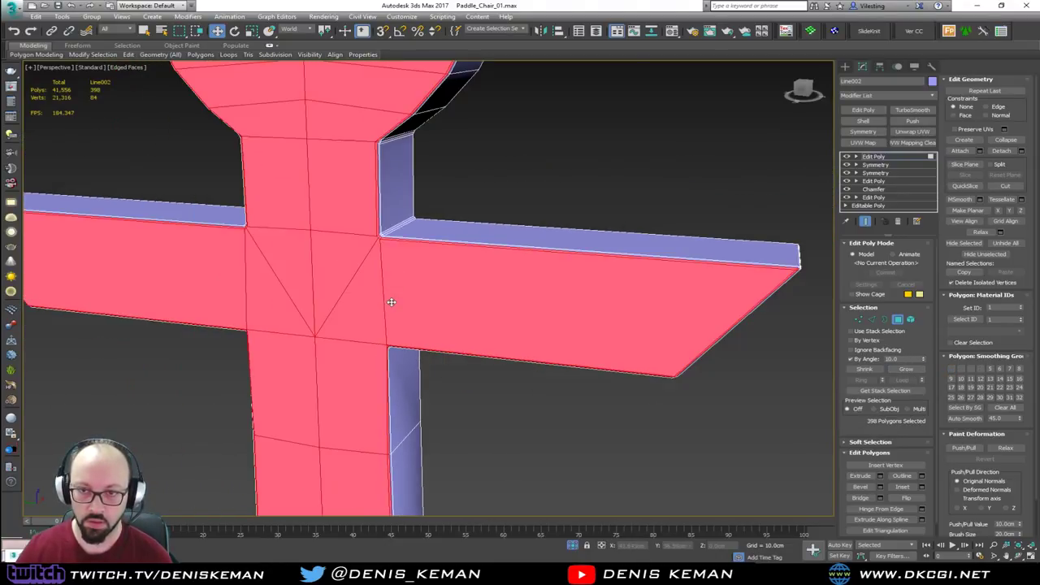
Step: Shrink the polygon selection back to the anchor's flat front and back faces
{"action": "left_click", "coordinate": [874, 370]}
{"action": "scroll", "coordinate": [421, 294], "scroll_direction": "down", "scroll_amount": 4}
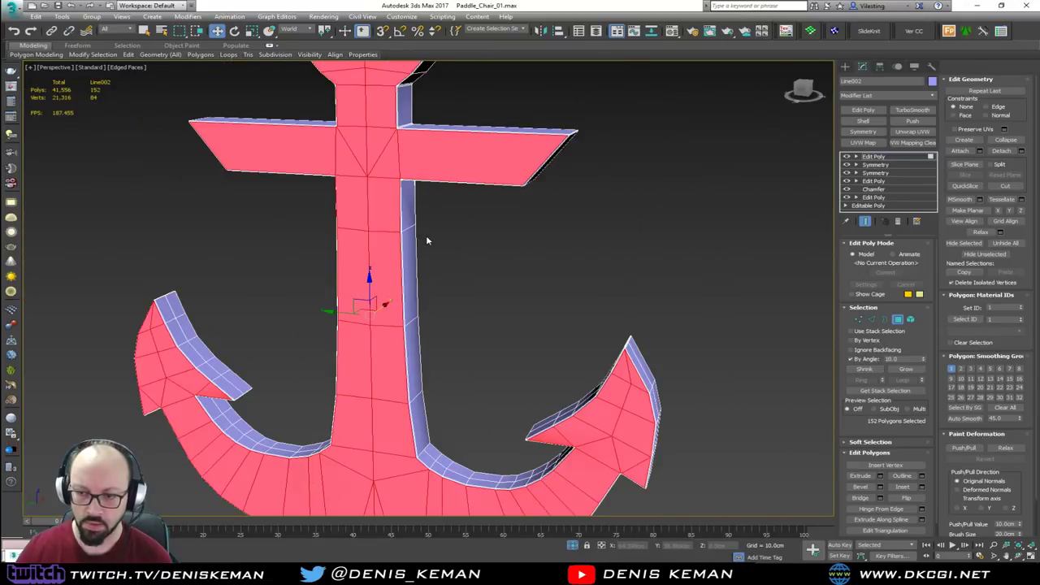
{"action": "middle_click_drag", "start_coordinate": [542, 252], "coordinate": [423, 242], "text": "alt"}
Step: Replace the selection with the crossbar's end faces and the shaft's side faces above and below the crossbar
{"action": "left_click", "coordinate": [317, 188]}
{"action": "middle_click_drag", "start_coordinate": [318, 189], "coordinate": [540, 176], "text": "alt"}
{"action": "left_click", "coordinate": [605, 189]}
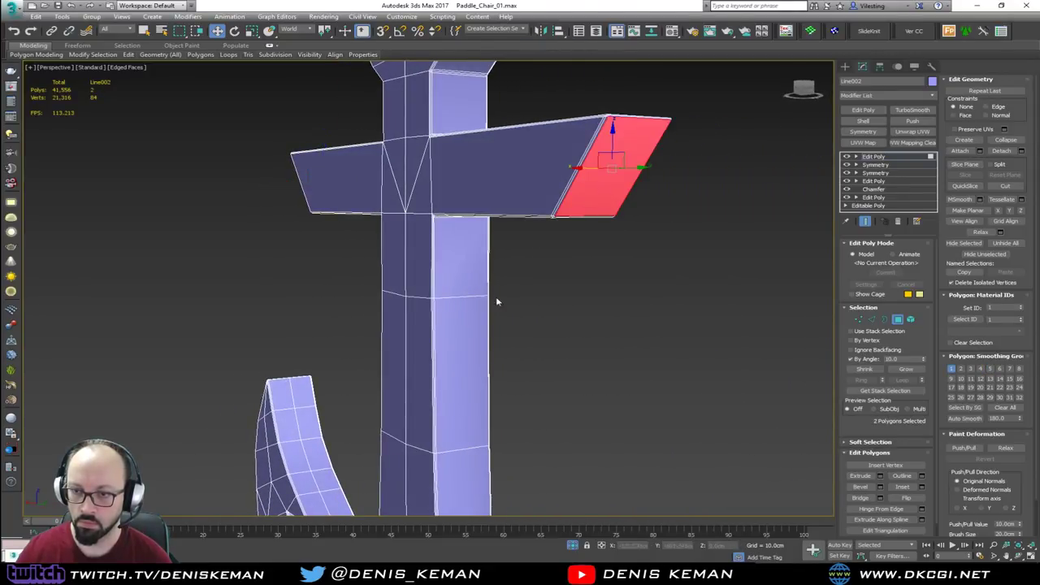
{"action": "left_click", "coordinate": [481, 308], "text": "ctrl"}
{"action": "middle_click_drag", "start_coordinate": [469, 112], "coordinate": [566, 134], "text": "alt"}
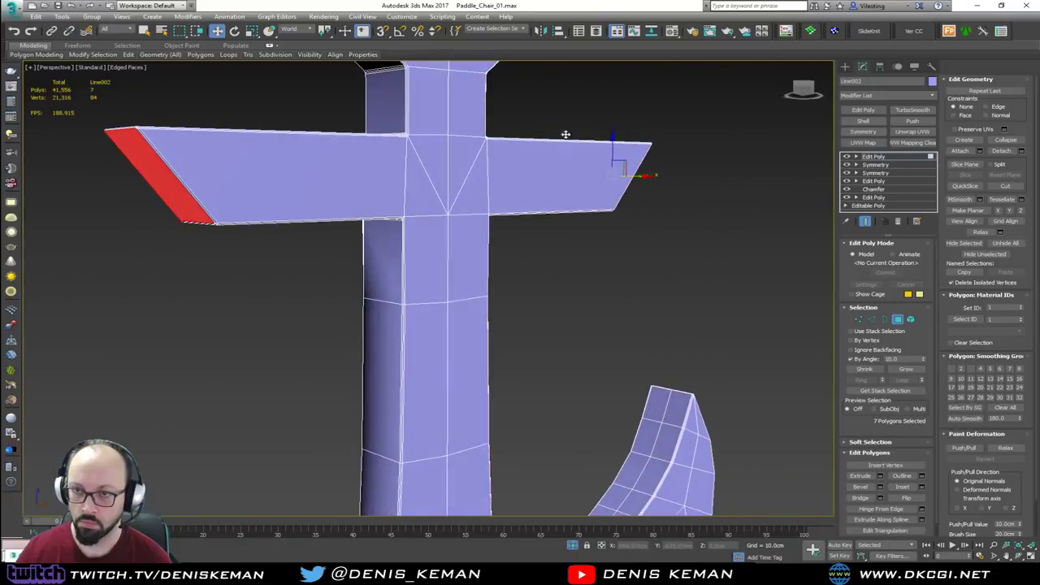
{"action": "left_click", "coordinate": [393, 98], "text": "ctrl"}
{"action": "left_click", "coordinate": [398, 262], "text": "ctrl"}
Step: Add the side faces along the inner curve between the shaft and one fluke to the polygon selection
{"action": "middle_click_drag", "start_coordinate": [390, 260], "coordinate": [510, 176], "text": "alt"}
{"action": "scroll", "coordinate": [476, 276], "scroll_direction": "up", "scroll_amount": 5}
{"action": "left_click", "coordinate": [468, 286], "text": "ctrl"}
{"action": "left_click", "coordinate": [417, 279], "text": "ctrl"}
{"action": "left_click", "coordinate": [780, 241], "text": "ctrl"}
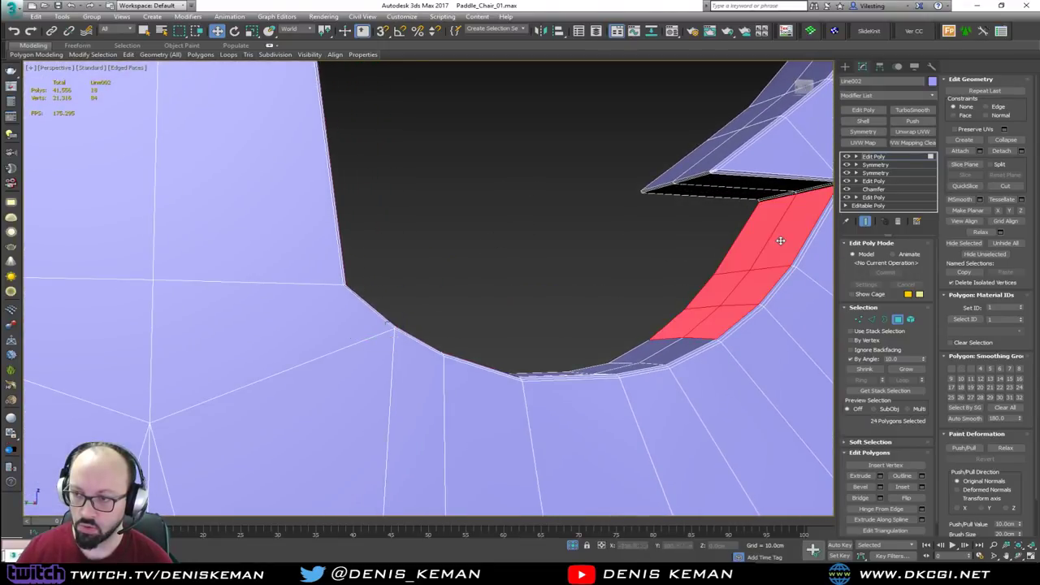
{"action": "middle_click_drag", "start_coordinate": [679, 316], "coordinate": [655, 323], "text": "alt"}
{"action": "left_click", "coordinate": [631, 275], "text": "ctrl"}
{"action": "left_click", "coordinate": [591, 292], "text": "ctrl"}
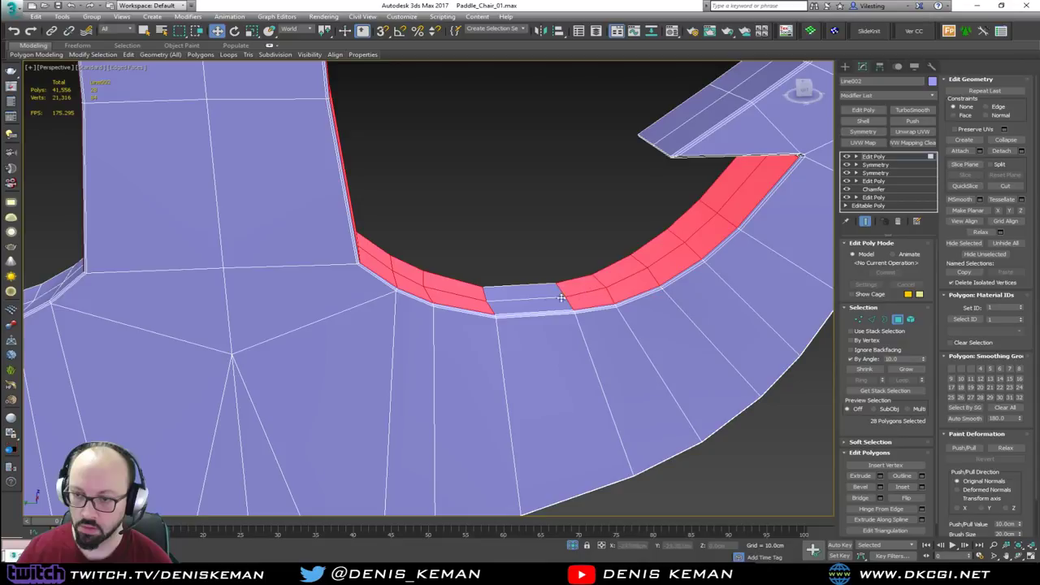
{"action": "left_click", "coordinate": [536, 302], "text": "ctrl"}
Step: Add the side faces along the opposite arm's inner curve, from the shaft out to the fluke, to the selection
{"action": "middle_click_drag", "start_coordinate": [304, 251], "coordinate": [423, 248], "text": "alt"}
{"action": "left_click", "coordinate": [435, 247], "text": "ctrl"}
{"action": "left_click", "coordinate": [398, 269], "text": "ctrl"}
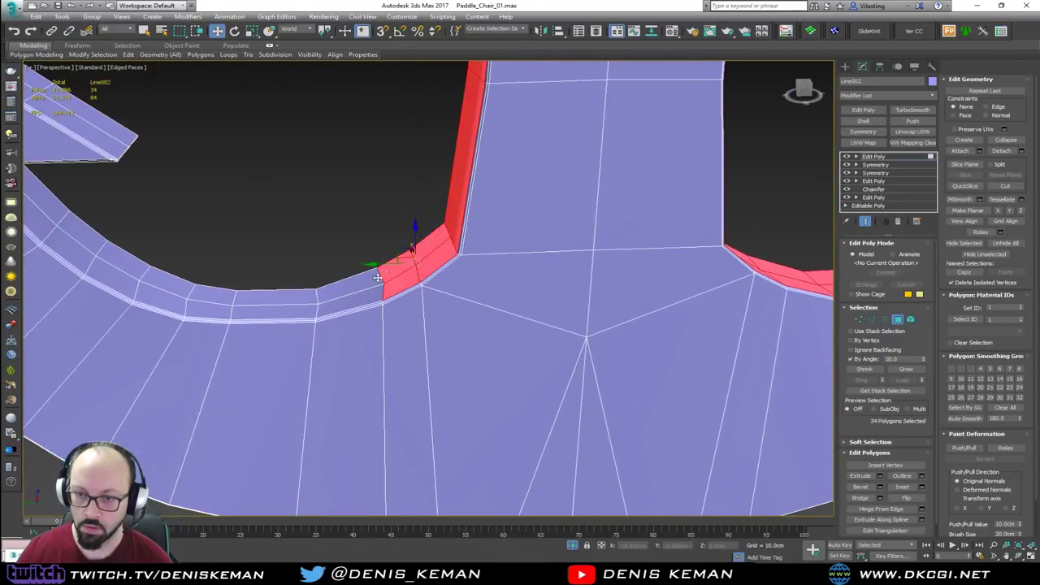
{"action": "left_click", "coordinate": [356, 286], "text": "ctrl"}
{"action": "left_click", "coordinate": [295, 295], "text": "ctrl"}
{"action": "left_click", "coordinate": [208, 297], "text": "ctrl"}
{"action": "left_click", "coordinate": [150, 291], "text": "ctrl"}
{"action": "left_click", "coordinate": [122, 278], "text": "ctrl"}
{"action": "left_click", "coordinate": [91, 262], "text": "shift"}
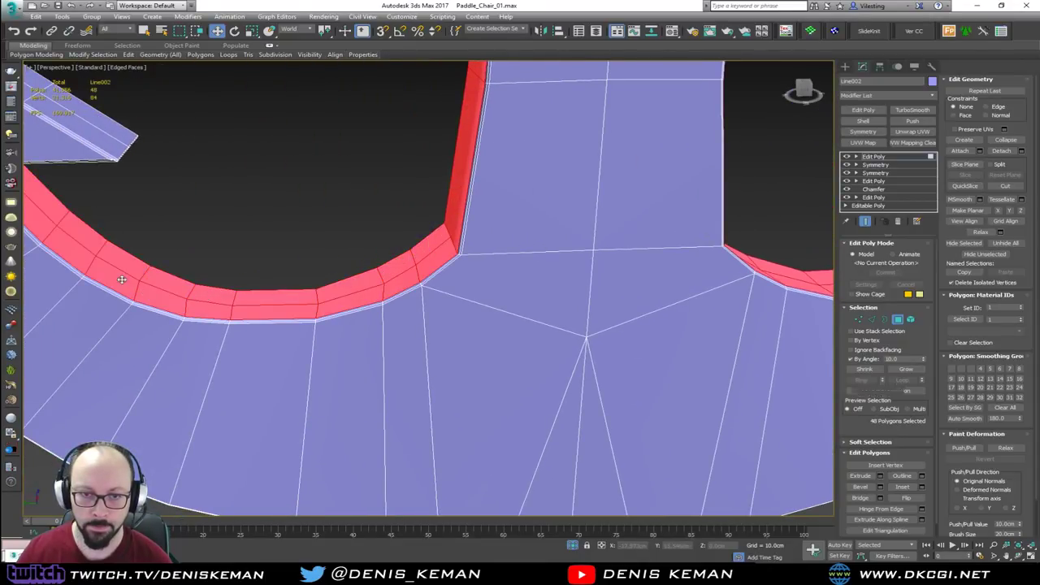
Step: Add the side faces along the whole outer underside curve of the anchor's arms to the polygon selection
{"action": "middle_click_drag", "start_coordinate": [161, 258], "coordinate": [466, 160], "text": "alt"}
{"action": "scroll", "coordinate": [387, 261], "scroll_direction": "down", "scroll_amount": 6}
{"action": "middle_click_drag", "start_coordinate": [439, 209], "coordinate": [284, 220], "text": "alt"}
{"action": "left_click", "coordinate": [284, 209], "text": "ctrl"}
{"action": "left_click", "coordinate": [298, 218], "text": "ctrl"}
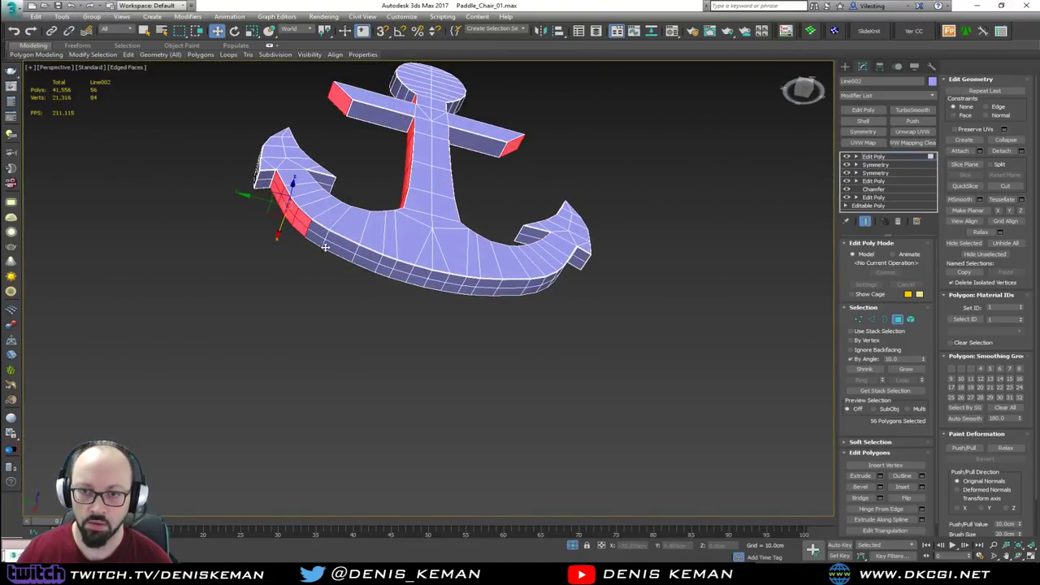
{"action": "left_click", "coordinate": [328, 249], "text": "ctrl"}
{"action": "left_click", "coordinate": [498, 284], "text": "ctrl"}
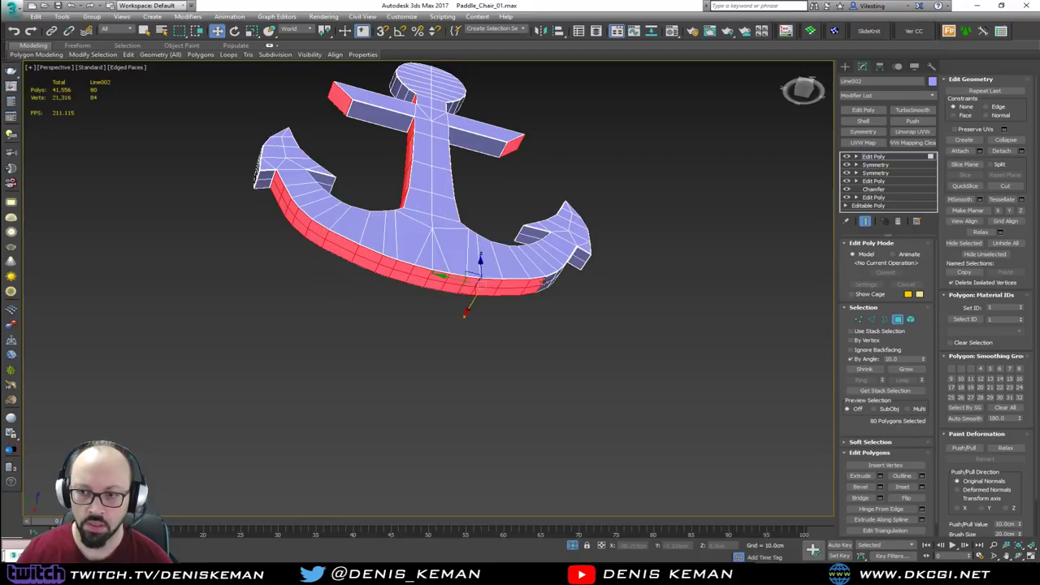
{"action": "left_click", "coordinate": [544, 282], "text": "ctrl"}
{"action": "middle_click_drag", "start_coordinate": [455, 268], "coordinate": [516, 183], "text": "alt"}
{"action": "left_click", "coordinate": [525, 163], "text": "ctrl"}
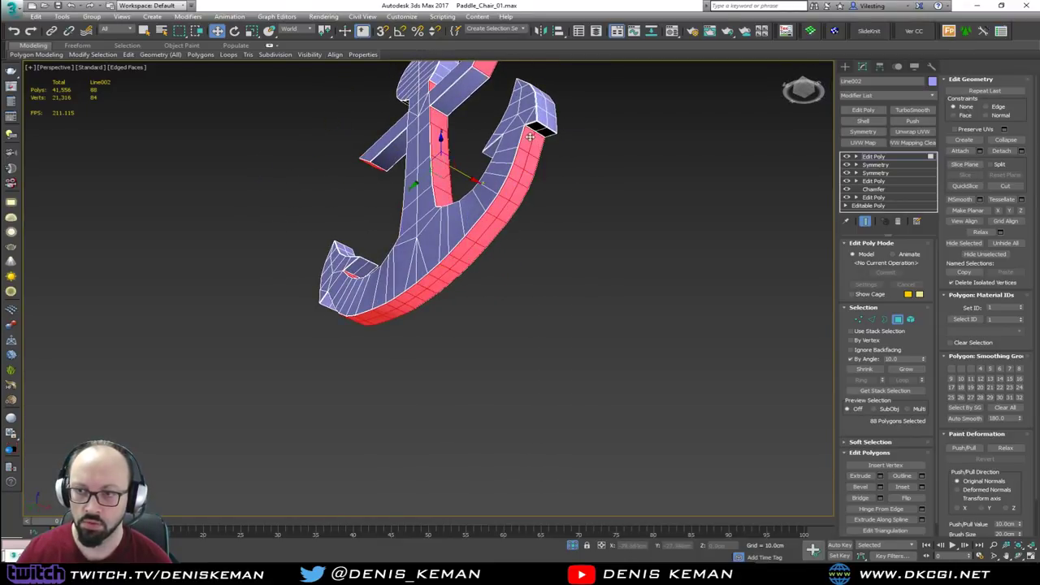
Step: Add the outer side faces of a fluke to the selection and check the selected faces on the whole anchor
{"action": "middle_click_drag", "start_coordinate": [530, 136], "coordinate": [663, 250], "text": "alt"}
{"action": "left_click", "coordinate": [535, 240], "text": "ctrl"}
{"action": "left_click", "coordinate": [345, 188], "text": "ctrl"}
{"action": "left_click", "coordinate": [342, 235], "text": "ctrl"}
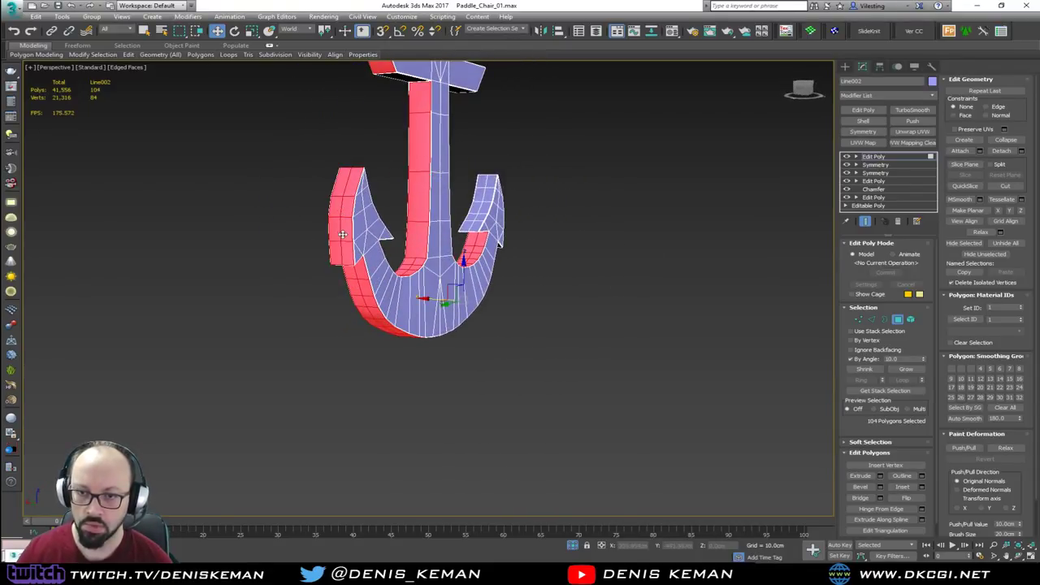
{"action": "middle_click_drag", "start_coordinate": [342, 250], "coordinate": [432, 211], "text": "alt"}
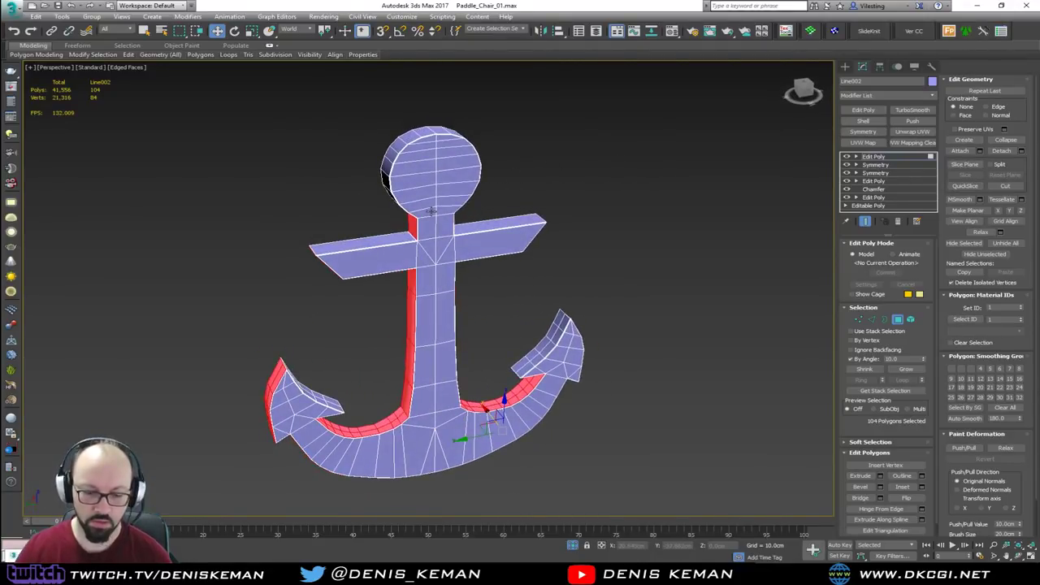
{"action": "left_click", "coordinate": [432, 211]}
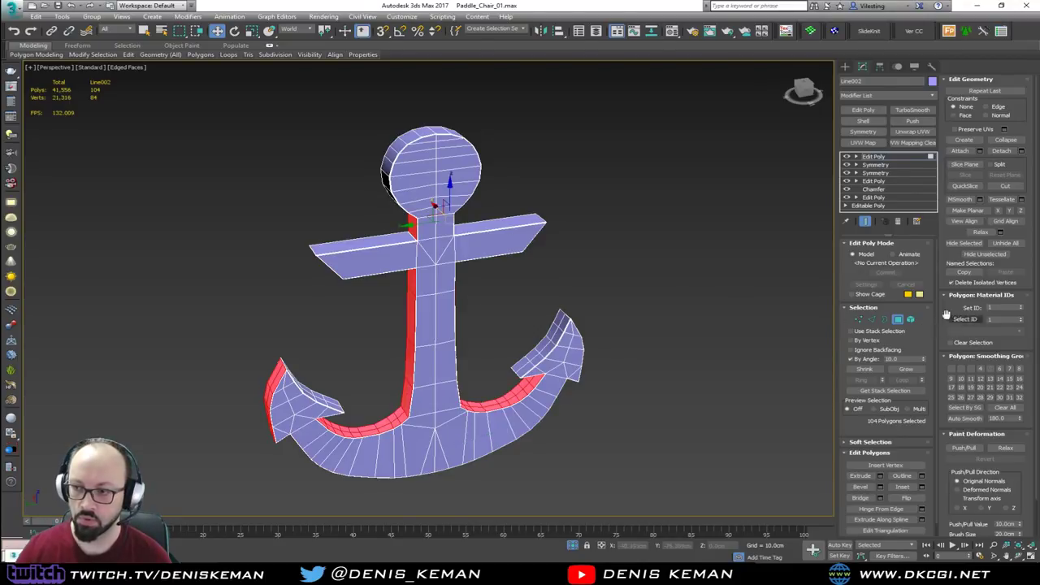
Step: Try TurboSmooth separated by smoothing groups on the anchor, inspect the corner between shaft and arm, and delete the modifier
{"action": "left_click", "coordinate": [898, 319]}
{"action": "left_click", "coordinate": [646, 288]}
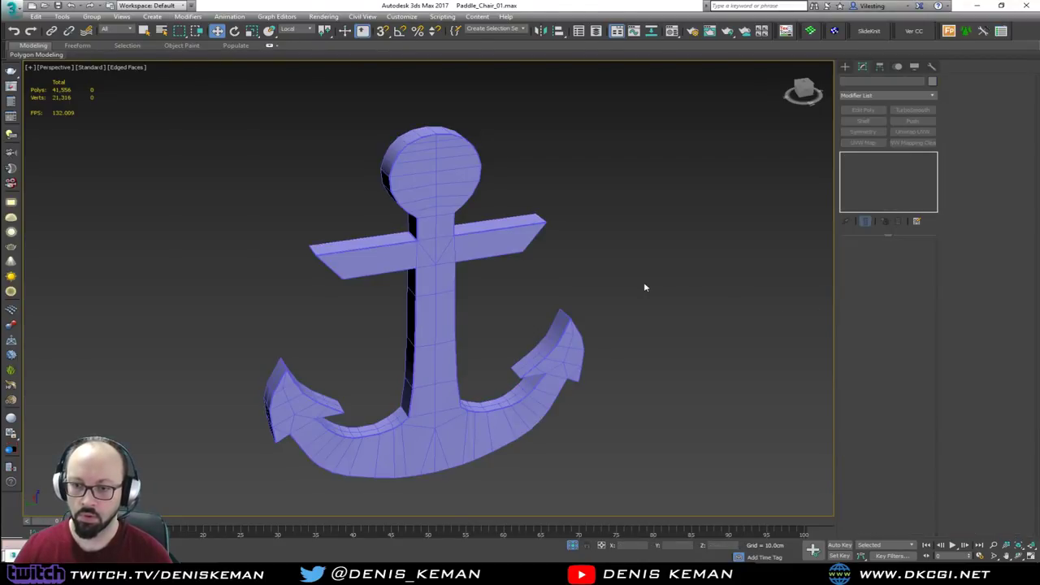
{"action": "key", "text": "F4"}
{"action": "left_click", "coordinate": [434, 374]}
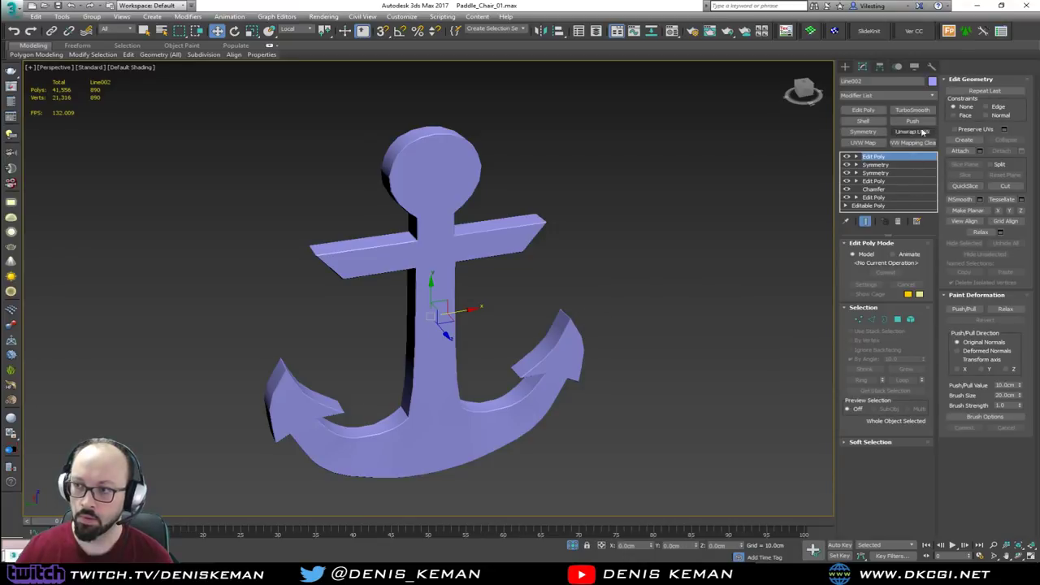
{"action": "left_click", "coordinate": [913, 110]}
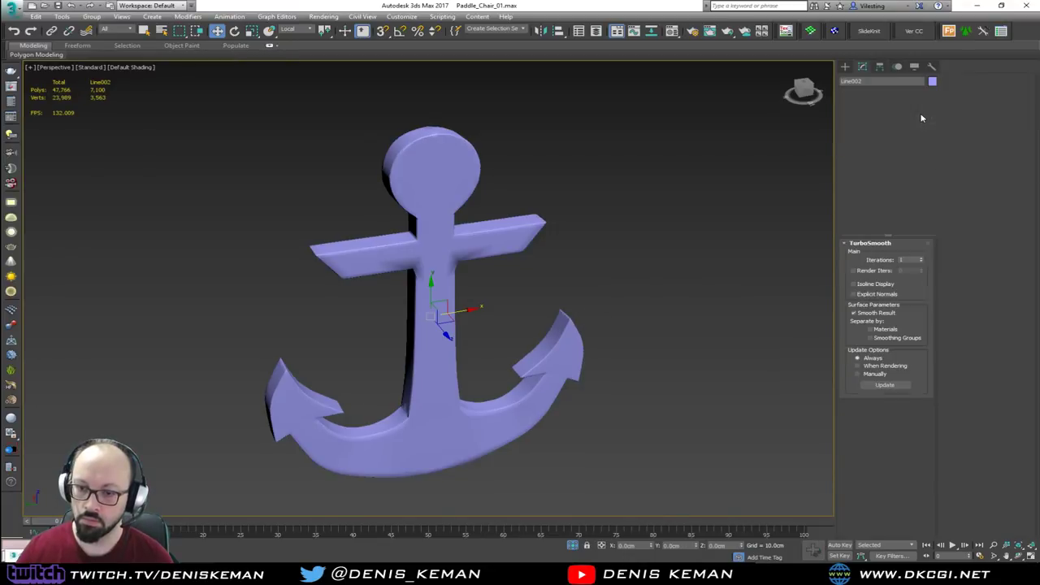
{"action": "left_click", "coordinate": [902, 339]}
{"action": "middle_click_drag", "start_coordinate": [622, 314], "coordinate": [539, 246], "text": "alt"}
{"action": "middle_click_drag", "start_coordinate": [568, 254], "coordinate": [387, 277], "text": "alt"}
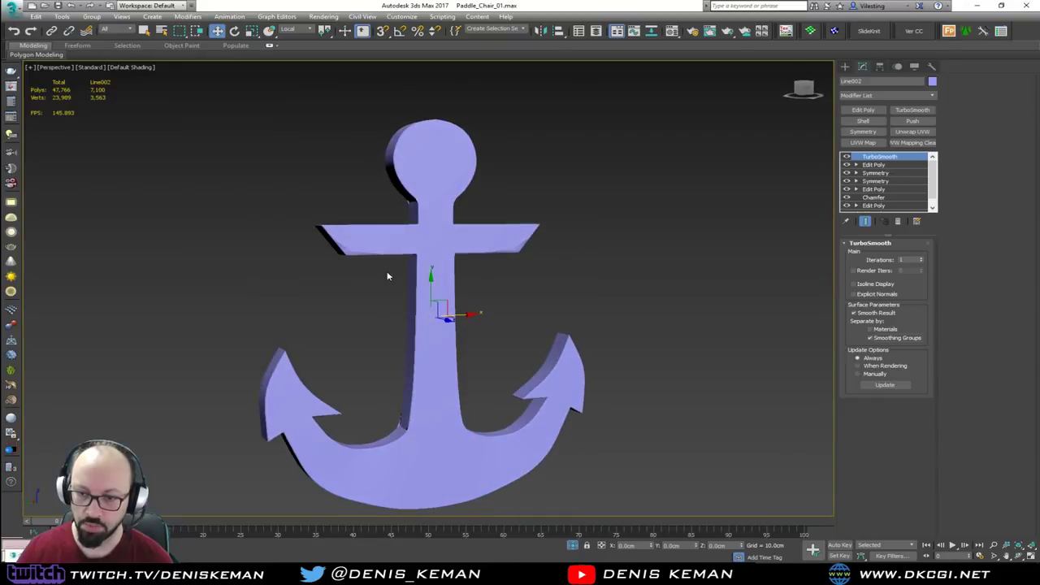
{"action": "scroll", "coordinate": [405, 431], "scroll_direction": "up", "scroll_amount": 8}
{"action": "key", "text": "F4"}
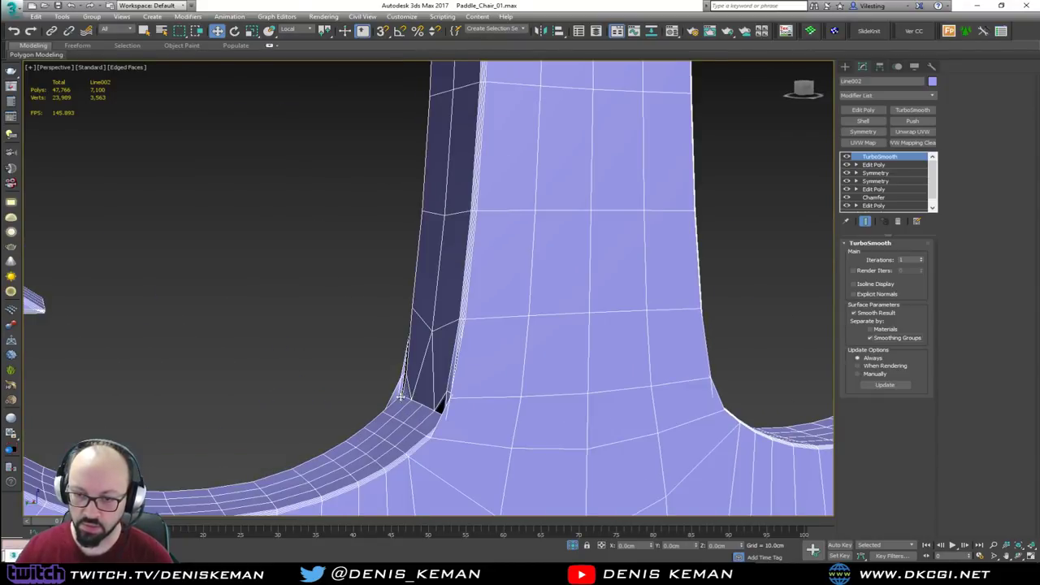
{"action": "left_click", "coordinate": [898, 221]}
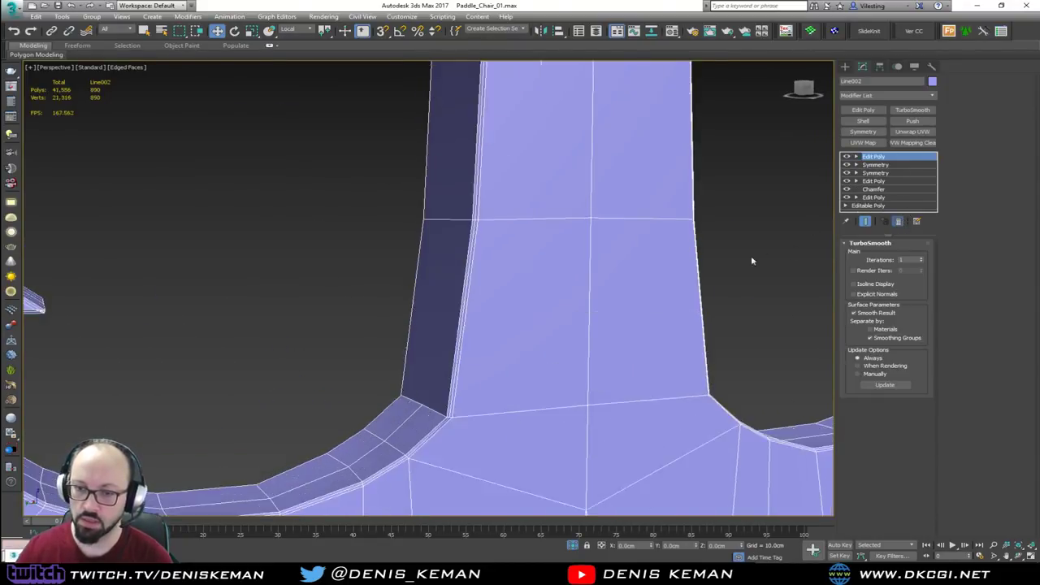
Step: Select the chamfer's edge loop along the arm's inner curve and examine where it ends at the shaft corner
{"action": "middle_click_drag", "start_coordinate": [531, 344], "coordinate": [594, 284]}
{"action": "key", "text": "2"}
{"action": "double_click", "coordinate": [531, 326]}
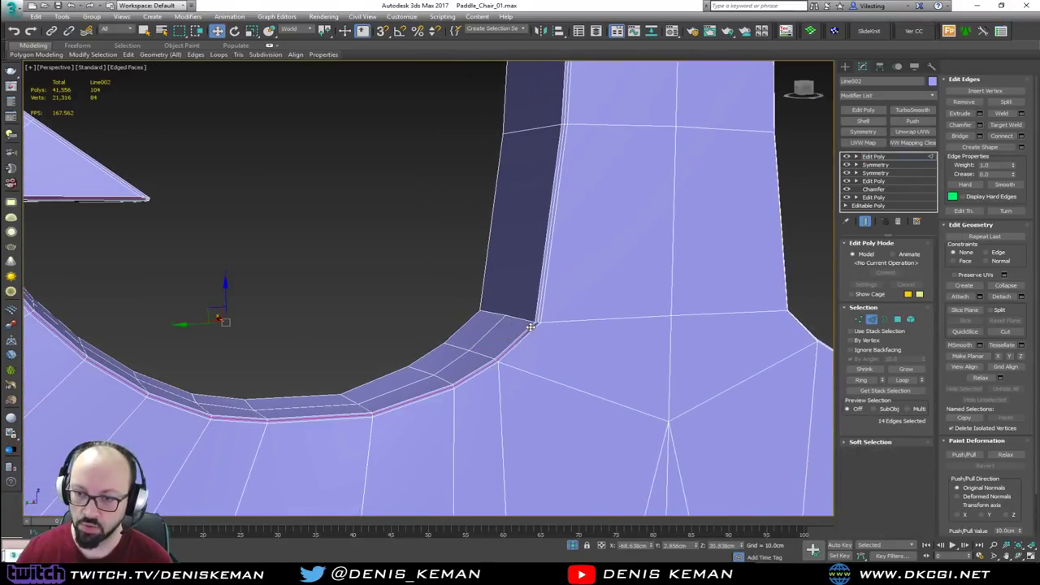
{"action": "scroll", "coordinate": [542, 309], "scroll_direction": "up", "scroll_amount": 4}
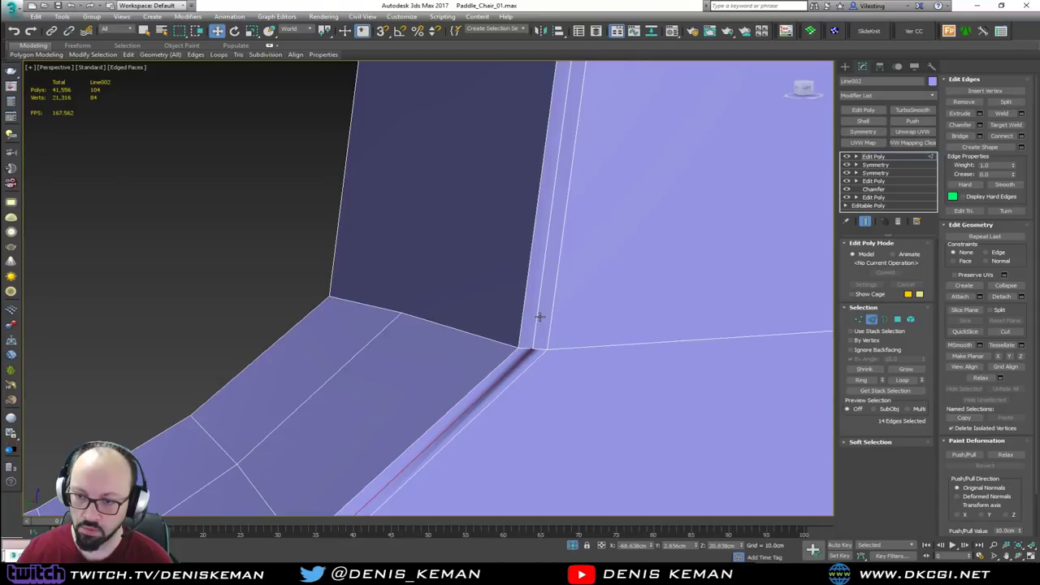
{"action": "scroll", "coordinate": [539, 348], "scroll_direction": "up", "scroll_amount": 2}
Step: Collapse the three clustered chamfer vertices at the corner where the shaft meets the arm into one
{"action": "key", "text": "1"}
{"action": "key", "text": "F3"}
{"action": "key", "text": "F3"}
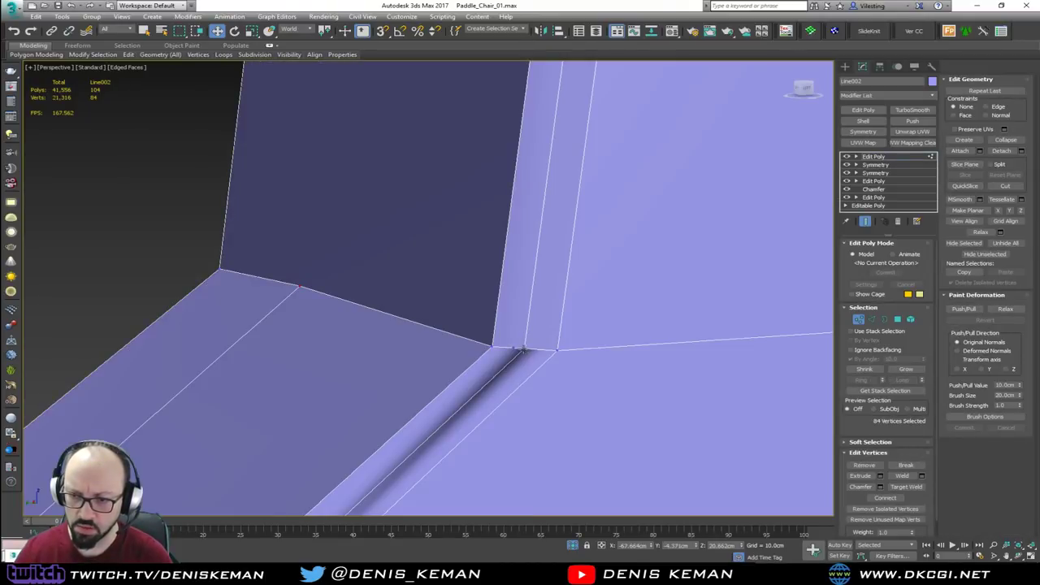
{"action": "left_click", "coordinate": [515, 348]}
{"action": "mouse_move", "coordinate": [516, 348]}
{"action": "middle_mouse_down", "text": "alt"}
{"action": "mouse_move", "coordinate": [593, 358]}
{"action": "mouse_move", "coordinate": [613, 382]}
{"action": "mouse_move", "coordinate": [568, 376]}
{"action": "middle_mouse_up", "text": "alt"}
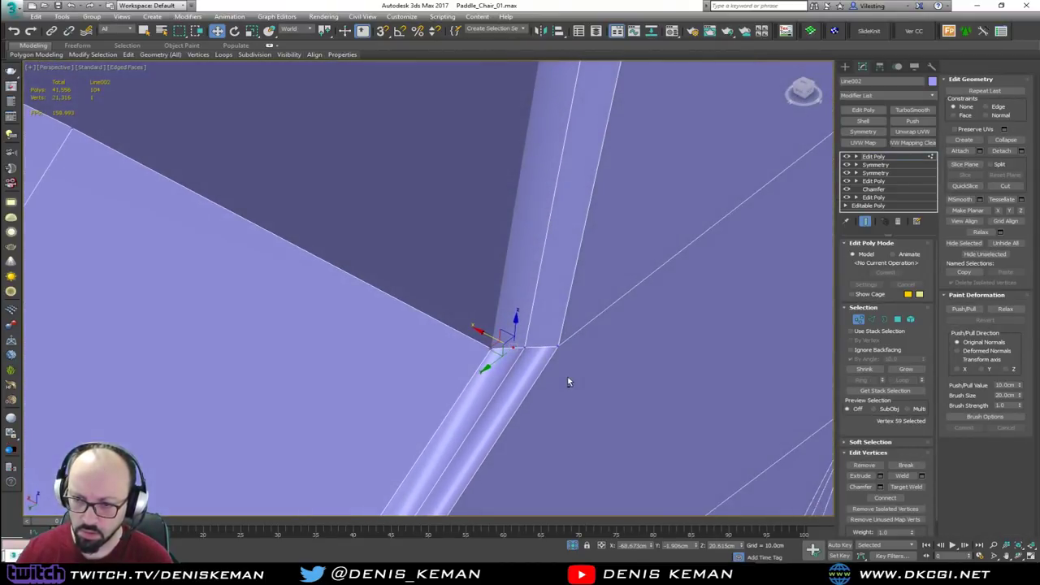
{"action": "key", "text": "F3"}
{"action": "left_click_drag", "start_coordinate": [535, 342], "coordinate": [507, 357]}
{"action": "key", "text": "F3"}
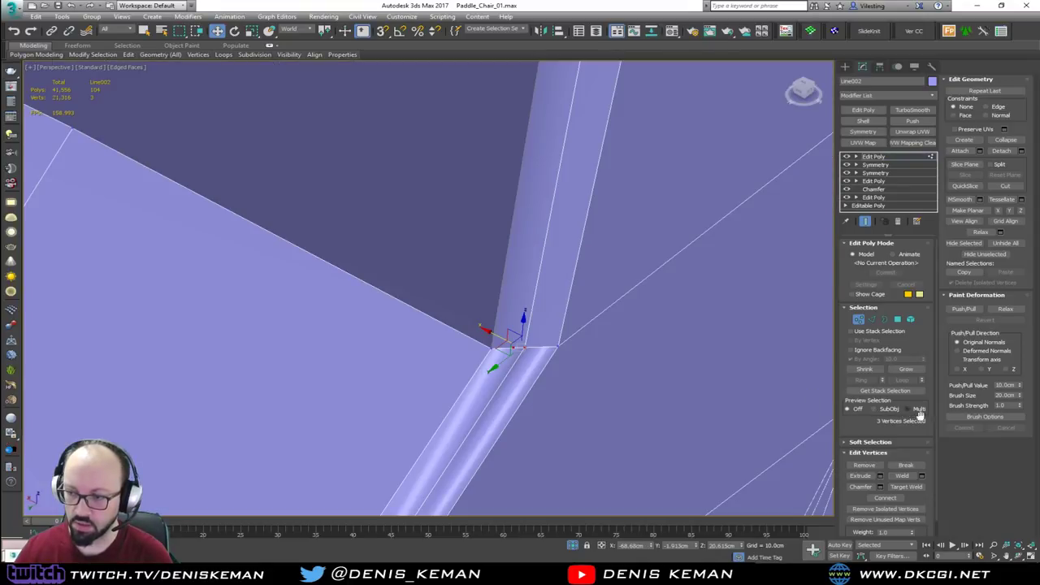
{"action": "left_click", "coordinate": [1005, 140]}
Step: Collapse the matching three chamfer vertices at the same shaft corner on the anchor's opposite face
{"action": "middle_click_drag", "start_coordinate": [671, 247], "coordinate": [465, 317], "text": "alt"}
{"action": "scroll", "coordinate": [498, 325], "scroll_direction": "up", "scroll_amount": 4}
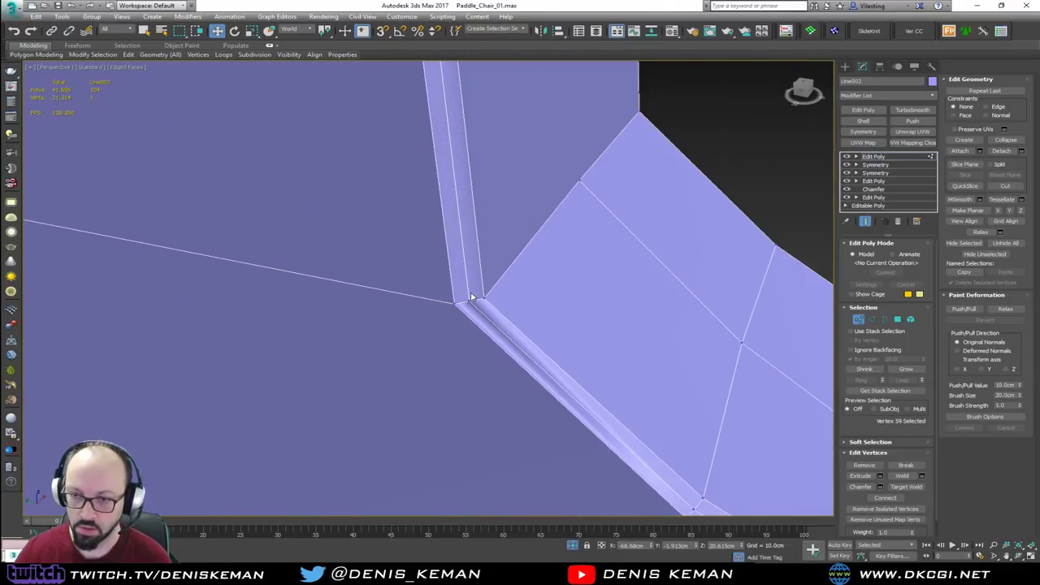
{"action": "key", "text": "F3"}
{"action": "left_click_drag", "start_coordinate": [469, 297], "coordinate": [480, 308]}
{"action": "key", "text": "F3"}
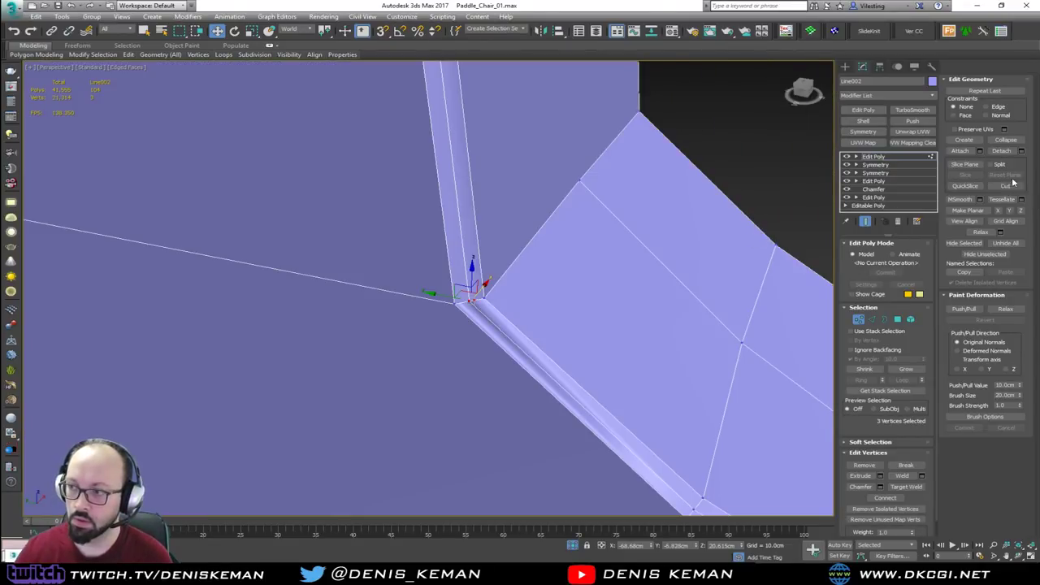
{"action": "left_click", "coordinate": [1005, 140]}
{"action": "middle_click_drag", "start_coordinate": [618, 253], "coordinate": [354, 262], "text": "alt"}
{"action": "scroll", "coordinate": [382, 270], "scroll_direction": "down", "scroll_amount": 5}
{"action": "scroll", "coordinate": [399, 346], "scroll_direction": "down", "scroll_amount": 3}
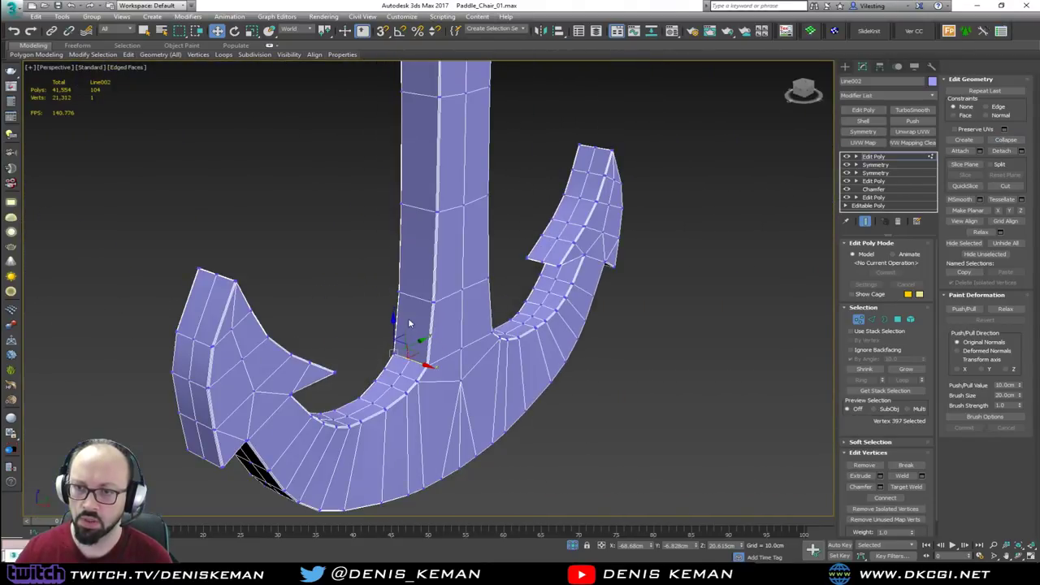
Step: Select the middle edge loop running along the anchor's side faces and remove it together with its vertices
{"action": "middle_click_drag", "start_coordinate": [404, 349], "coordinate": [398, 357], "text": "alt"}
{"action": "key", "text": "2"}
{"action": "double_click", "coordinate": [396, 372]}
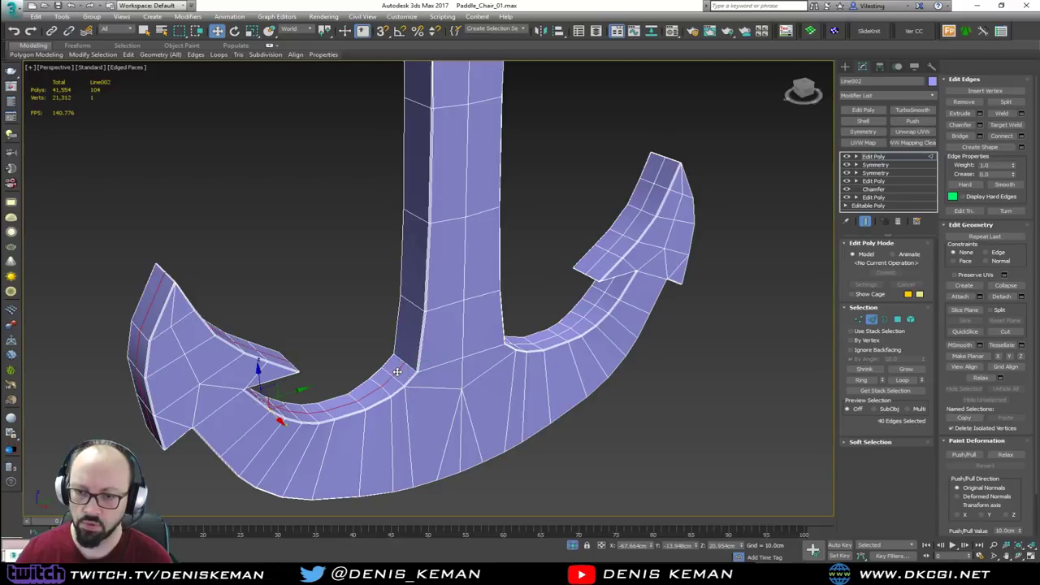
{"action": "middle_click_drag", "start_coordinate": [455, 376], "coordinate": [450, 260], "text": "alt"}
{"action": "scroll", "coordinate": [377, 364], "scroll_direction": "up", "scroll_amount": 8}
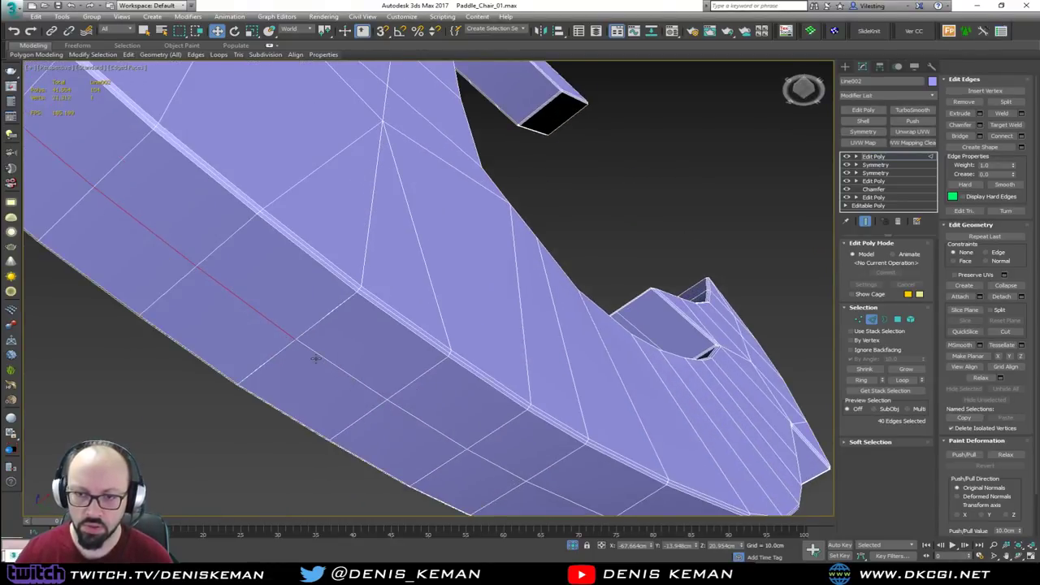
{"action": "key", "text": "1"}
{"action": "key", "text": "F3"}
{"action": "key", "text": "F3"}
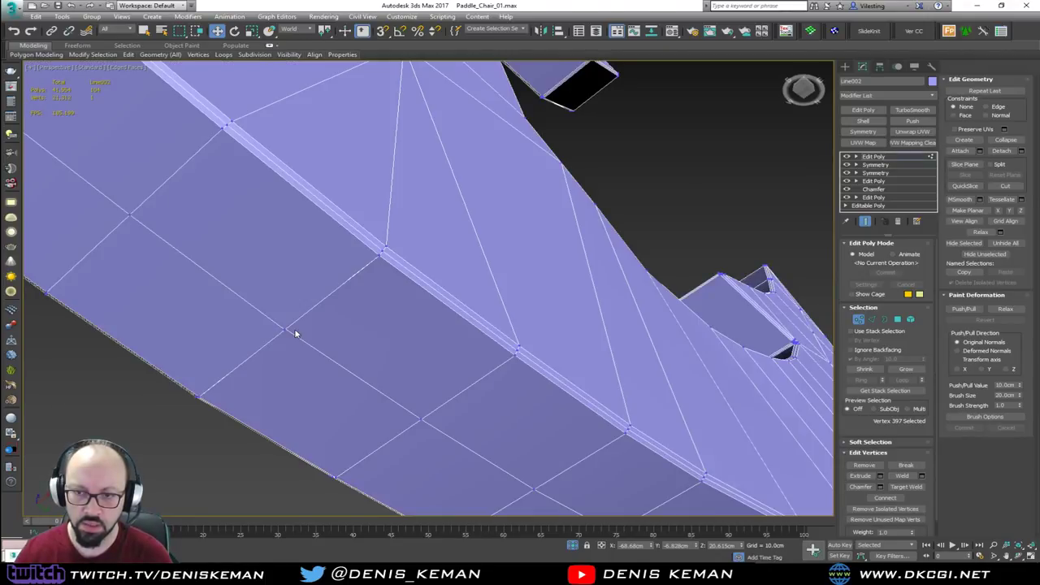
{"action": "key", "text": "2"}
{"action": "double_click", "coordinate": [305, 342]}
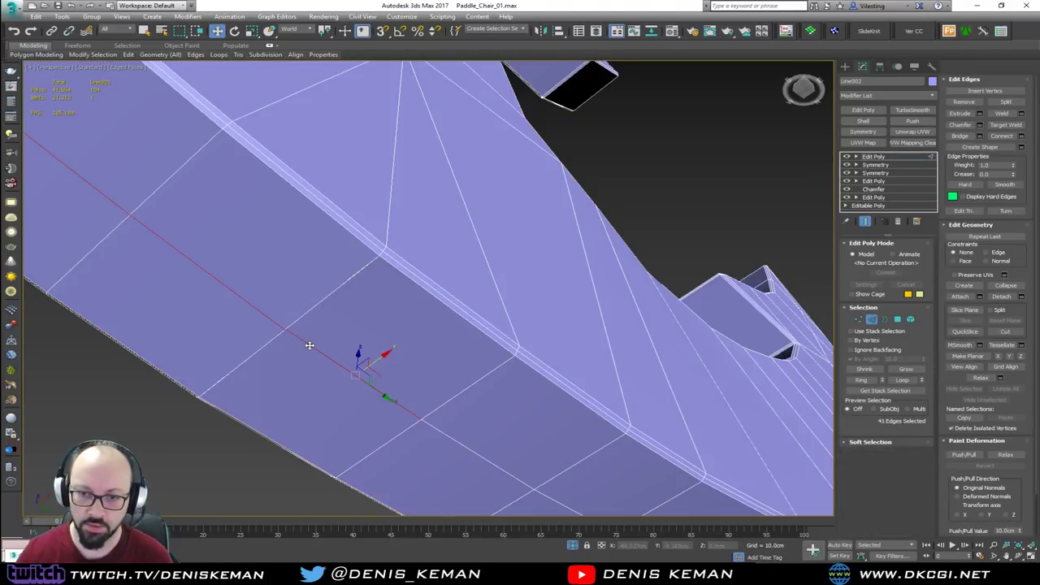
{"action": "middle_click_drag", "start_coordinate": [584, 341], "coordinate": [536, 252], "text": "alt"}
{"action": "key", "text": "ctrl+BackSpace"}
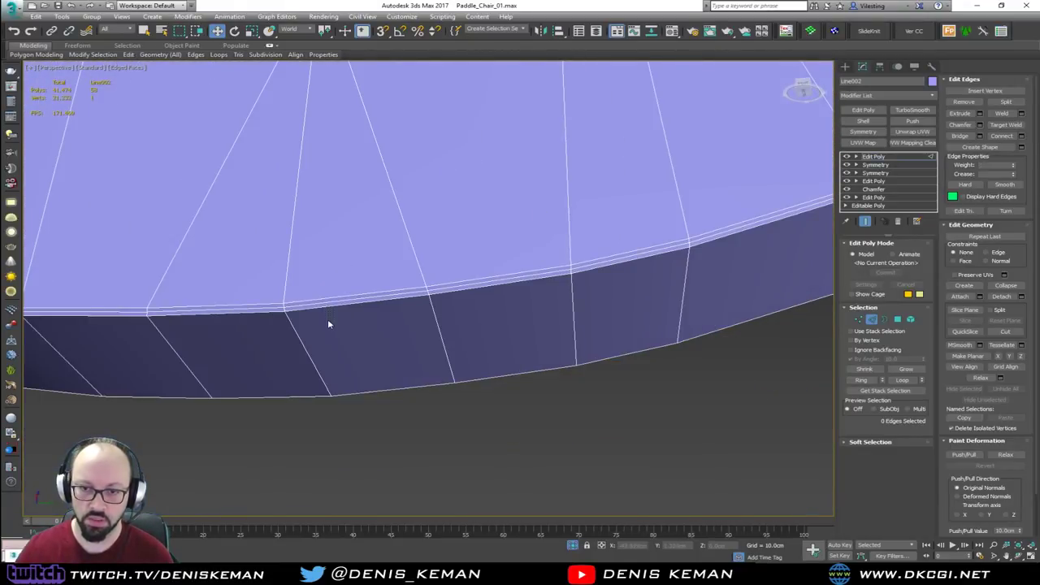
Step: Examine the vertices along the arms' underside in wireframe and shaded display, clear the selection and review the anchor's edges
{"action": "key", "text": "1"}
{"action": "left_click_drag", "start_coordinate": [358, 404], "coordinate": [253, 301]}
{"action": "mouse_move", "coordinate": [253, 301]}
{"action": "middle_mouse_down", "text": "alt"}
{"action": "mouse_move", "coordinate": [270, 252]}
{"action": "mouse_move", "coordinate": [256, 251]}
{"action": "mouse_move", "coordinate": [217, 294]}
{"action": "mouse_move", "coordinate": [260, 341]}
{"action": "mouse_move", "coordinate": [393, 395]}
{"action": "mouse_move", "coordinate": [358, 333]}
{"action": "mouse_move", "coordinate": [346, 357]}
{"action": "mouse_move", "coordinate": [334, 317]}
{"action": "middle_mouse_up", "text": "alt"}
{"action": "left_click", "coordinate": [415, 433]}
{"action": "key", "text": "F3"}
{"action": "scroll", "coordinate": [345, 358], "scroll_direction": "down", "scroll_amount": 7}
{"action": "key", "text": "F3"}
{"action": "scroll", "coordinate": [300, 296], "scroll_direction": "up", "scroll_amount": 5}
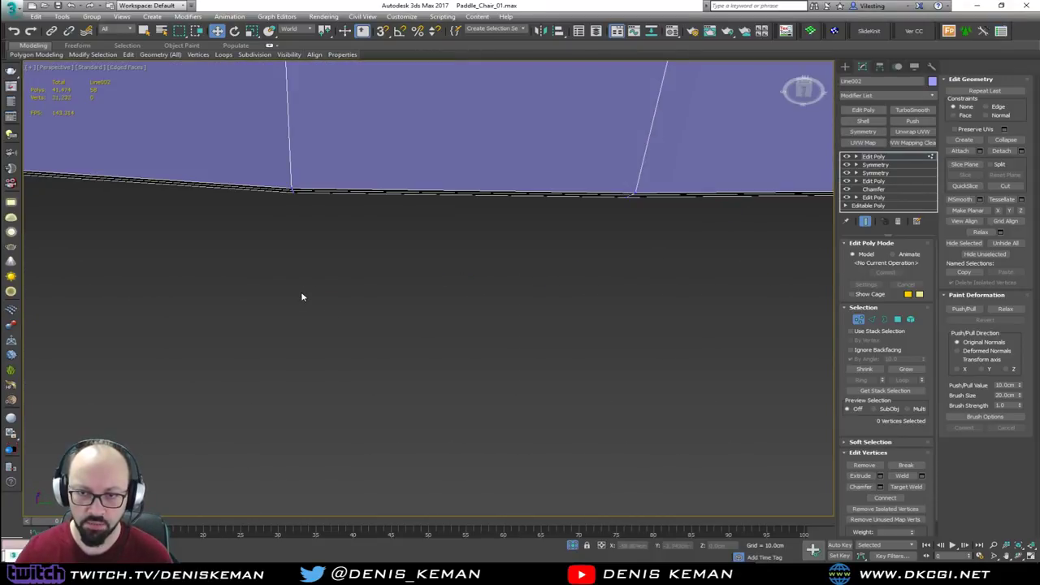
{"action": "scroll", "coordinate": [302, 298], "scroll_direction": "down", "scroll_amount": 5}
{"action": "key", "text": "2"}
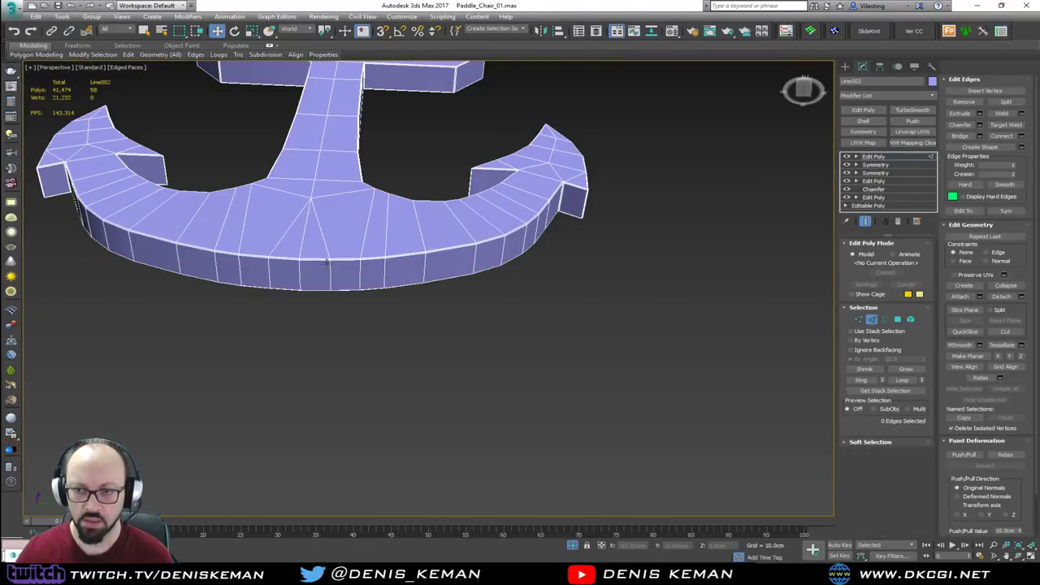
{"action": "mouse_move", "coordinate": [306, 193]}
{"action": "middle_mouse_down", "text": "alt"}
{"action": "mouse_move", "coordinate": [342, 236]}
{"action": "mouse_move", "coordinate": [367, 337]}
{"action": "middle_mouse_up", "text": "alt"}
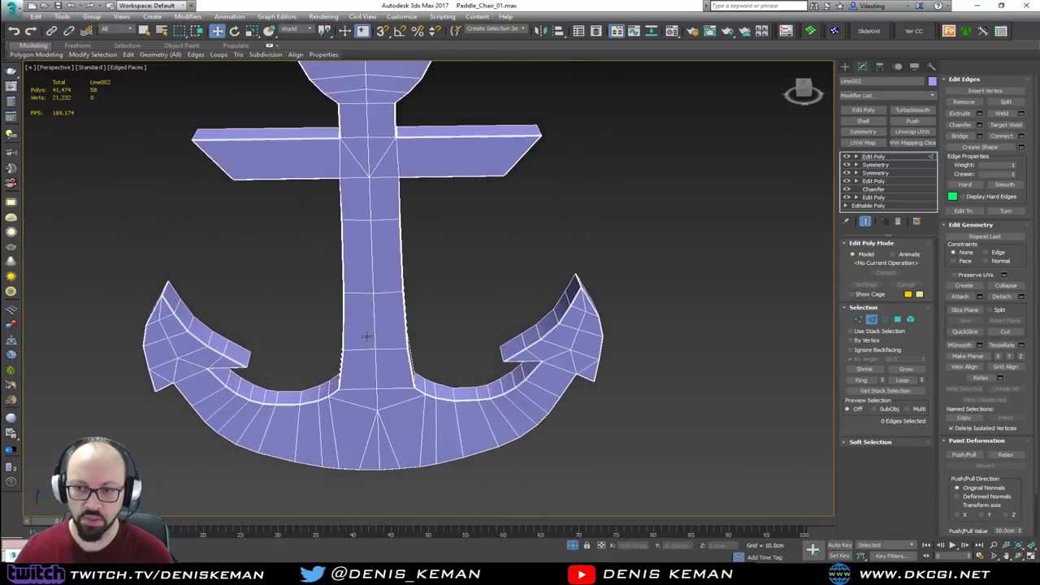
Step: Hide the anchor's edge display, leave edge editing, deselect the anchor and bring the rest of the chair back into view
{"action": "scroll", "coordinate": [367, 338], "scroll_direction": "down", "scroll_amount": 3}
{"action": "key", "text": "F4"}
{"action": "middle_click_drag", "start_coordinate": [399, 223], "coordinate": [479, 265], "text": "alt"}
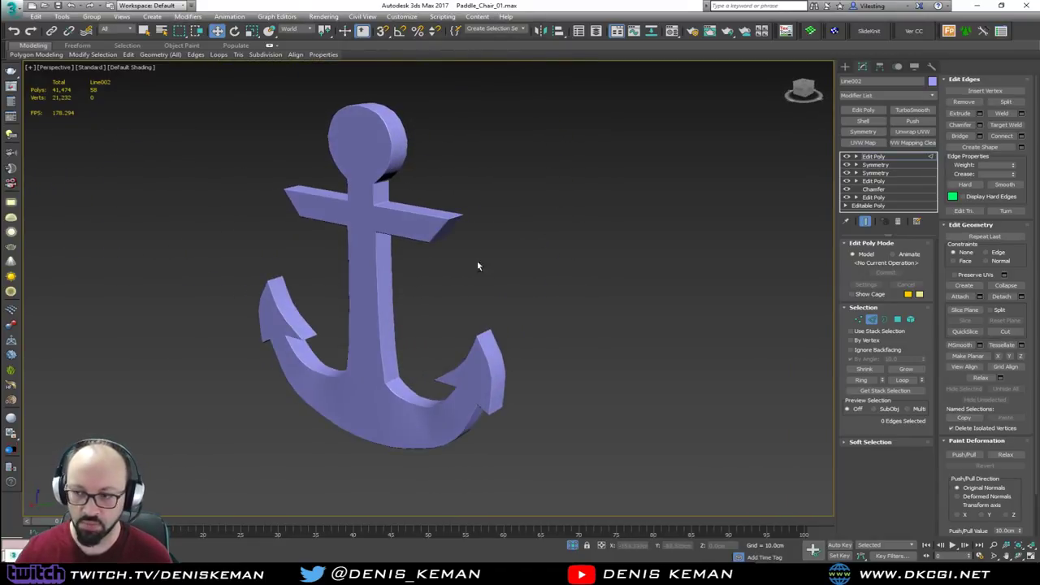
{"action": "left_click", "coordinate": [872, 319]}
{"action": "left_click", "coordinate": [539, 266]}
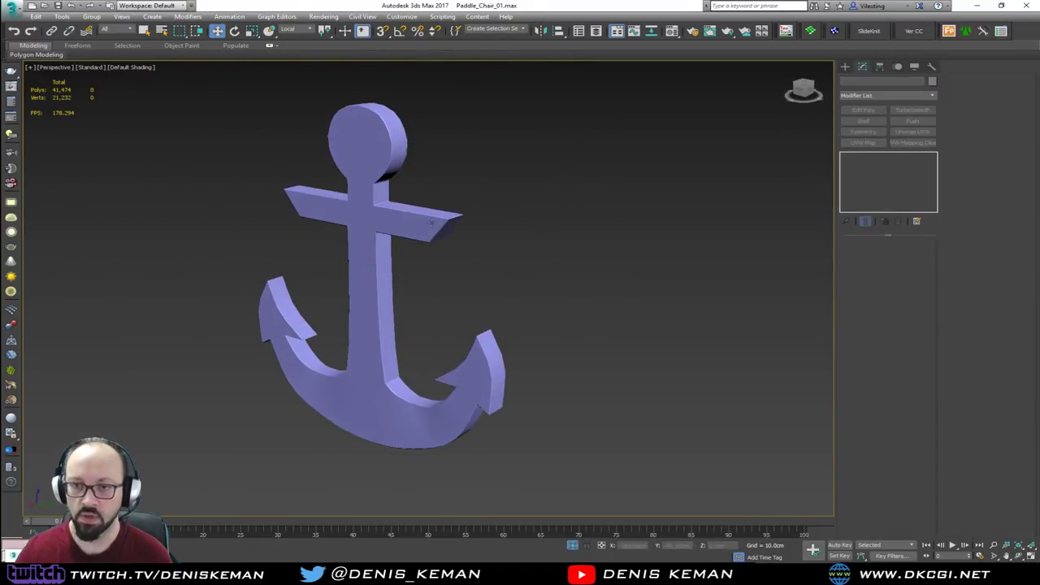
{"action": "right_click", "coordinate": [427, 210]}
{"action": "left_click", "coordinate": [468, 141]}
{"action": "middle_click_drag", "start_coordinate": [439, 269], "coordinate": [410, 286], "text": "alt"}
{"action": "scroll", "coordinate": [426, 302], "scroll_direction": "down", "scroll_amount": 3}
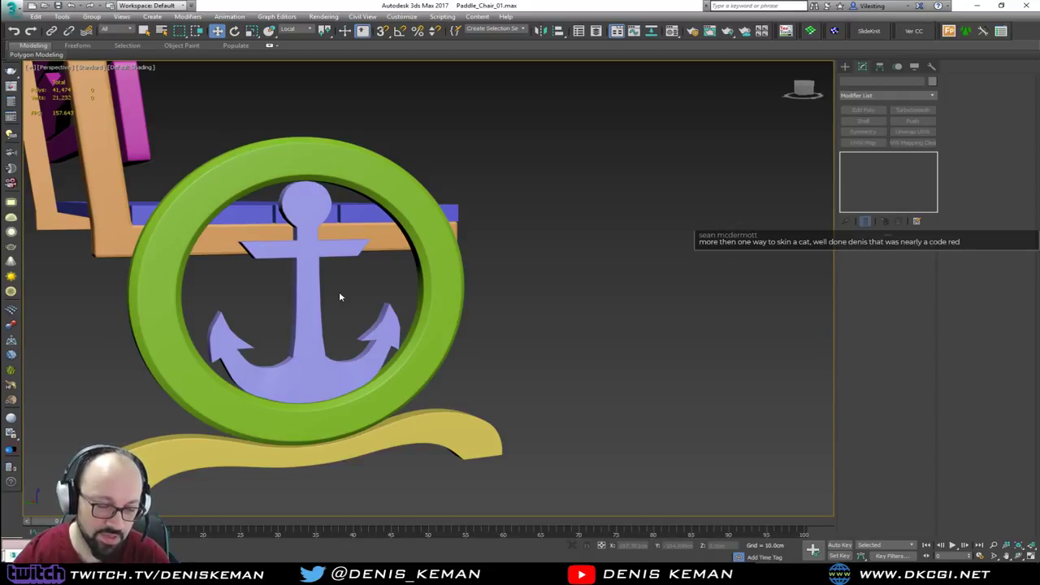
{"action": "middle_click_drag", "start_coordinate": [340, 297], "coordinate": [104, 239], "text": "alt"}
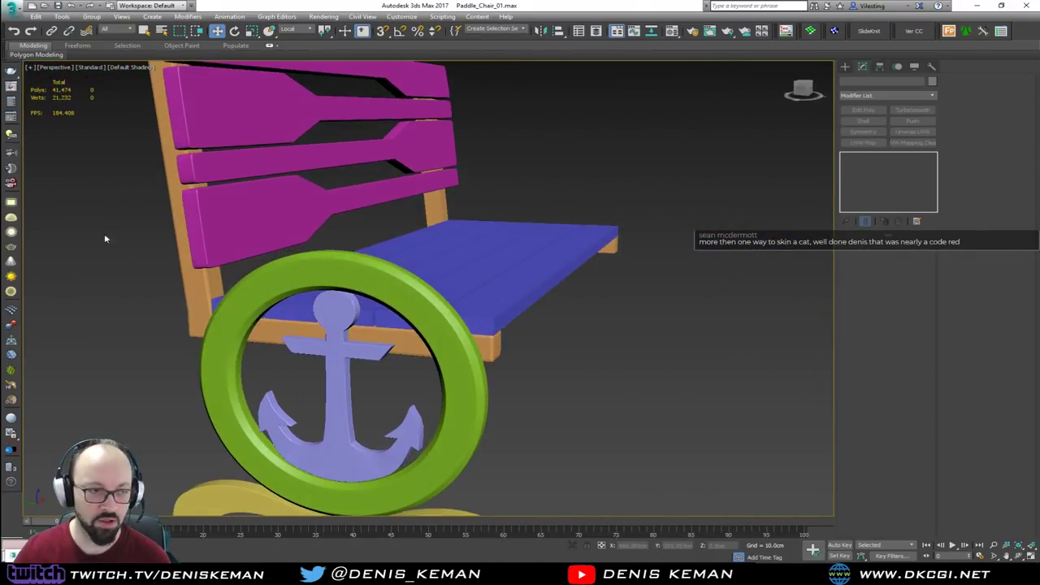
Step: Examine the anchor and Bench_01 reference photos in Windows Photo Viewer, especially the rope wraps around the bench's round side frame
{"action": "left_click_drag", "start_coordinate": [587, 78], "coordinate": [788, 76]}
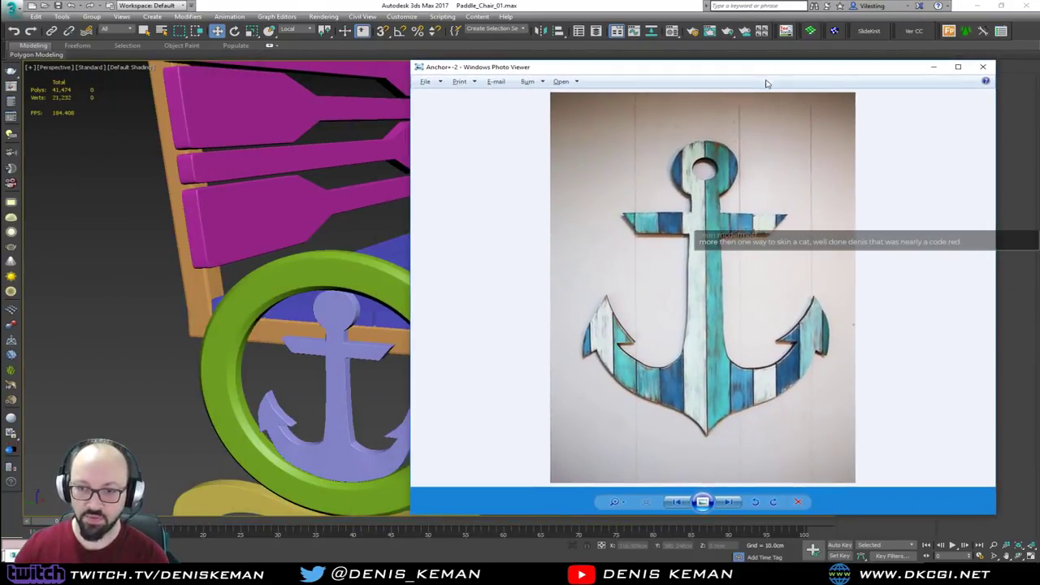
{"action": "scroll", "coordinate": [687, 369], "scroll_direction": "down", "scroll_amount": 1}
{"action": "scroll", "coordinate": [689, 370], "scroll_direction": "down", "scroll_amount": 1}
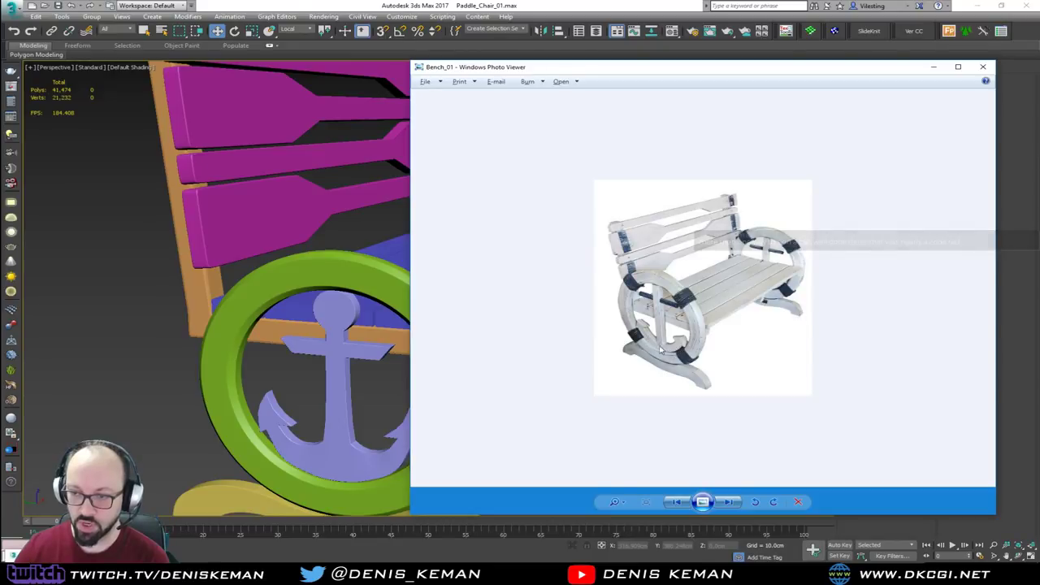
{"action": "scroll", "coordinate": [657, 340], "scroll_direction": "up", "scroll_amount": 2, "text": "ctrl"}
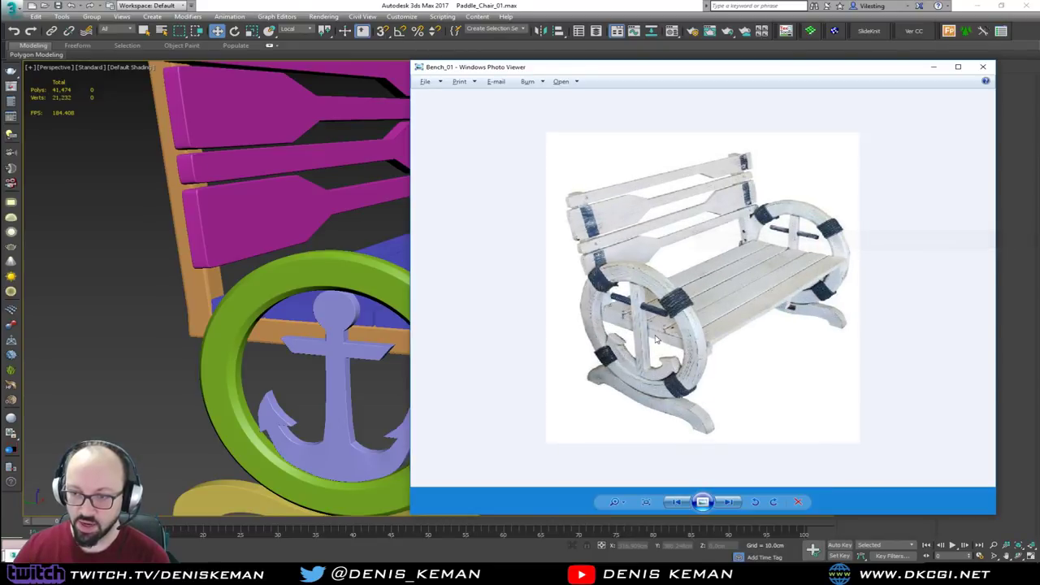
{"action": "scroll", "coordinate": [657, 340], "scroll_direction": "up", "scroll_amount": 3, "text": "ctrl"}
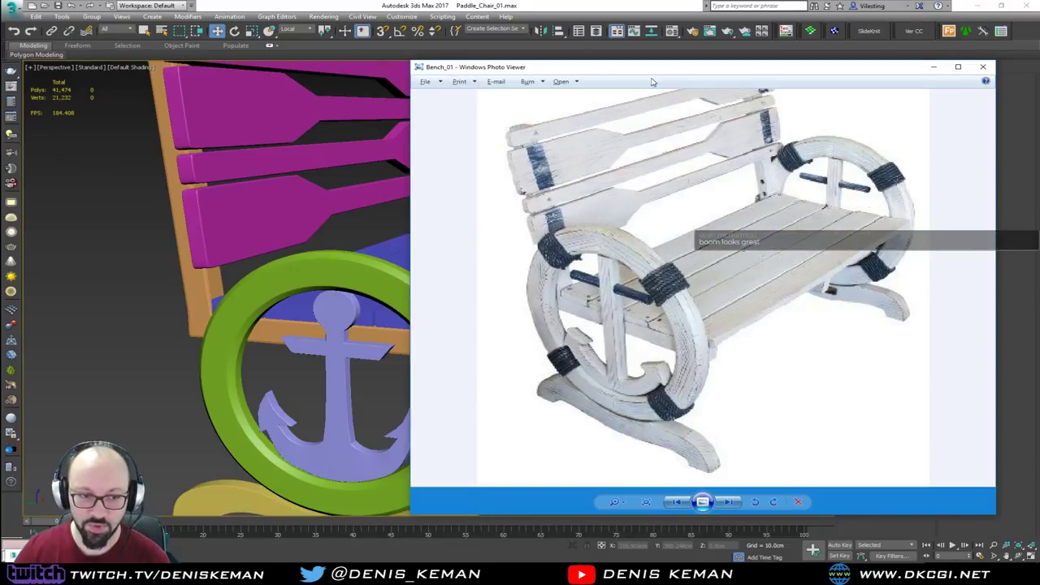
{"action": "left_click_drag", "start_coordinate": [778, 71], "coordinate": [1039, 91]}
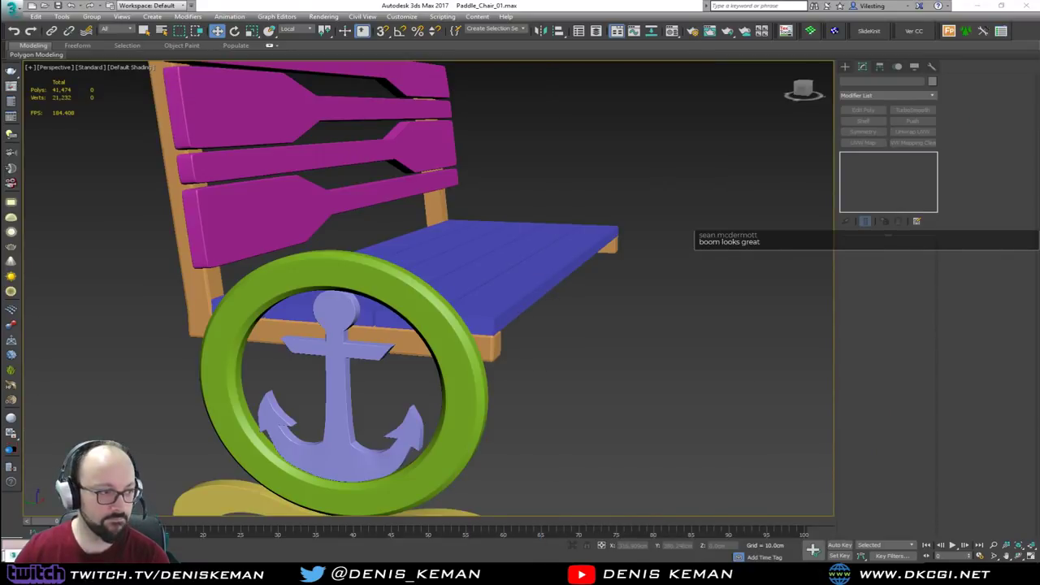
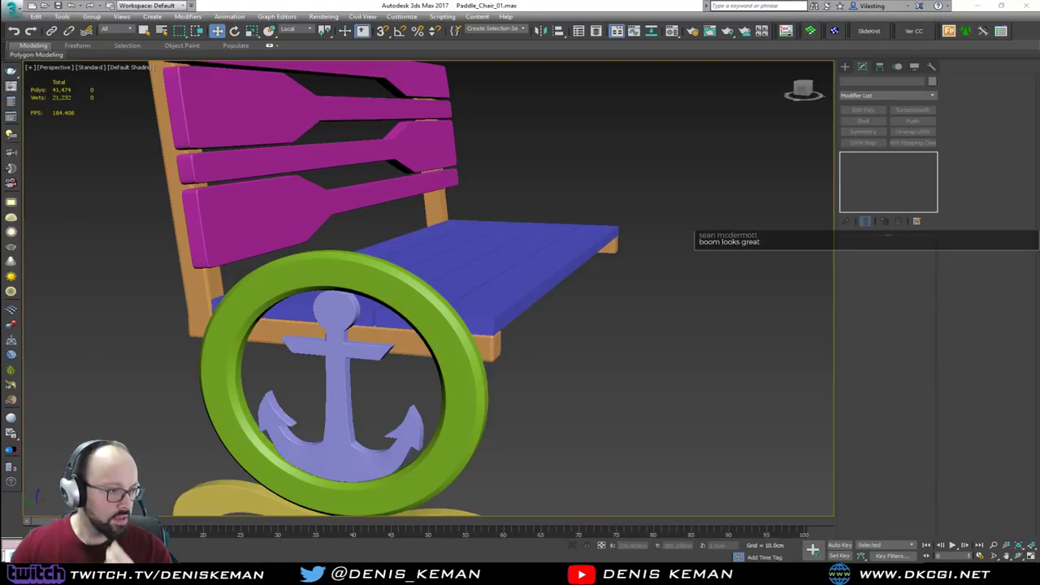
{"action": "left_click_drag", "start_coordinate": [2, 92], "coordinate": [434, 82]}
{"action": "scroll", "coordinate": [324, 313], "scroll_direction": "up", "scroll_amount": 1}
{"action": "scroll", "coordinate": [324, 313], "scroll_direction": "up", "scroll_amount": 2}
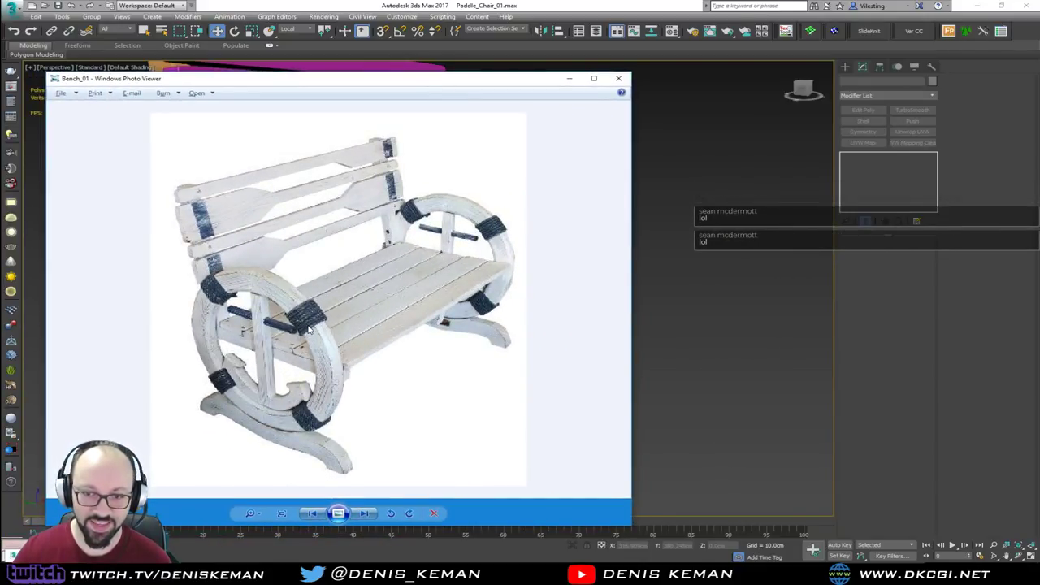
{"action": "left_click_drag", "start_coordinate": [400, 82], "coordinate": [2, 81]}
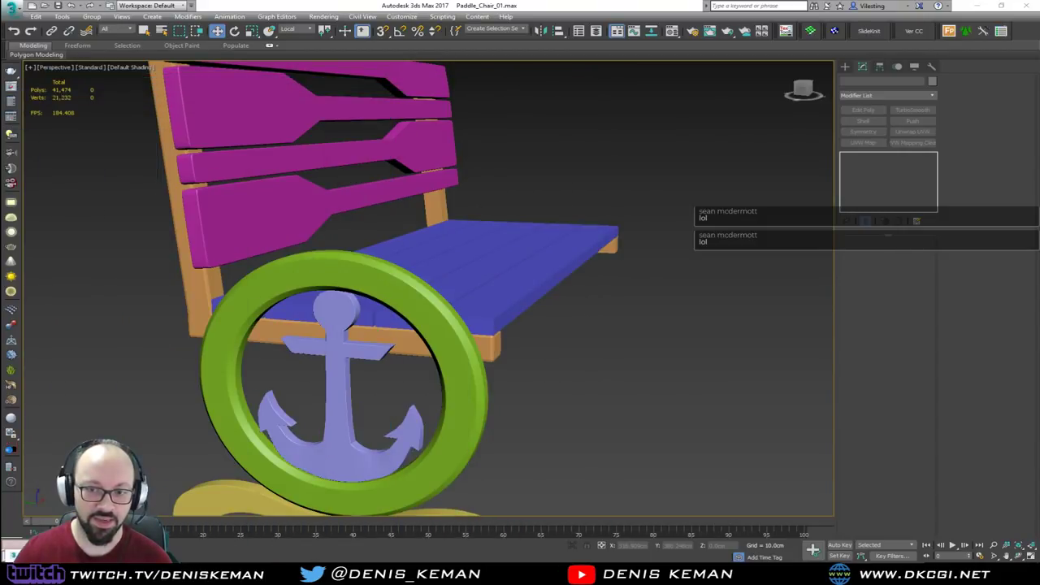
Step: Isolate the chair's green ring and check its mesh in the Left and Perspective views
{"action": "left_click", "coordinate": [451, 384]}
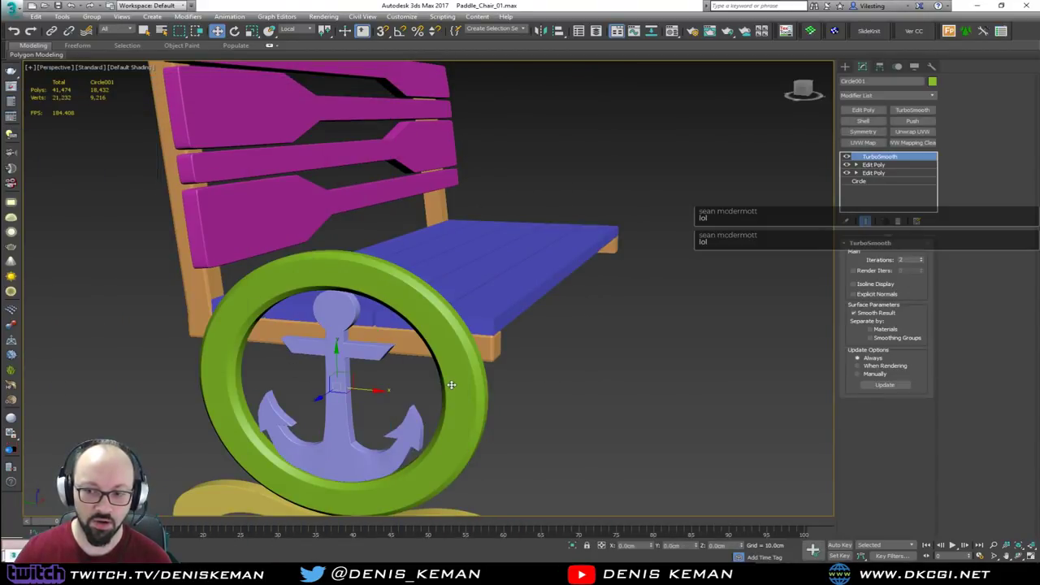
{"action": "key", "text": "alt+q"}
{"action": "key", "text": "alt+w"}
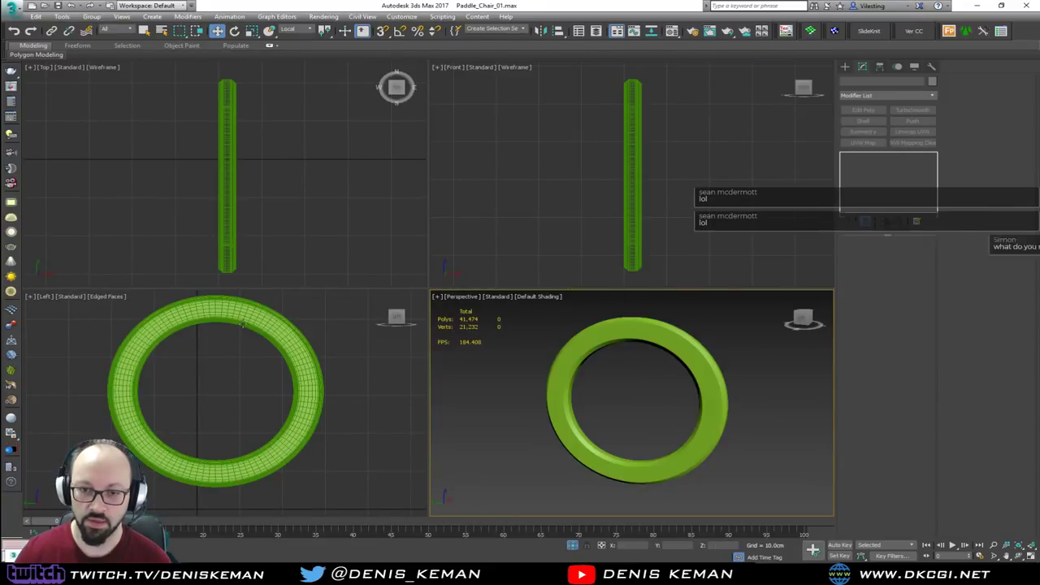
{"action": "scroll", "coordinate": [243, 318], "scroll_direction": "up", "scroll_amount": 5}
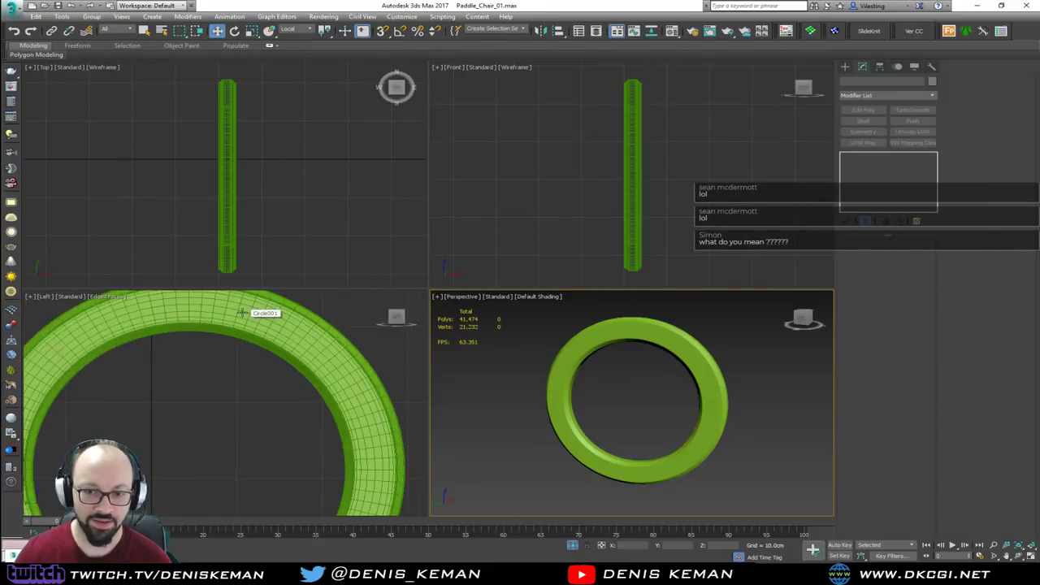
{"action": "scroll", "coordinate": [257, 325], "scroll_direction": "down", "scroll_amount": 6}
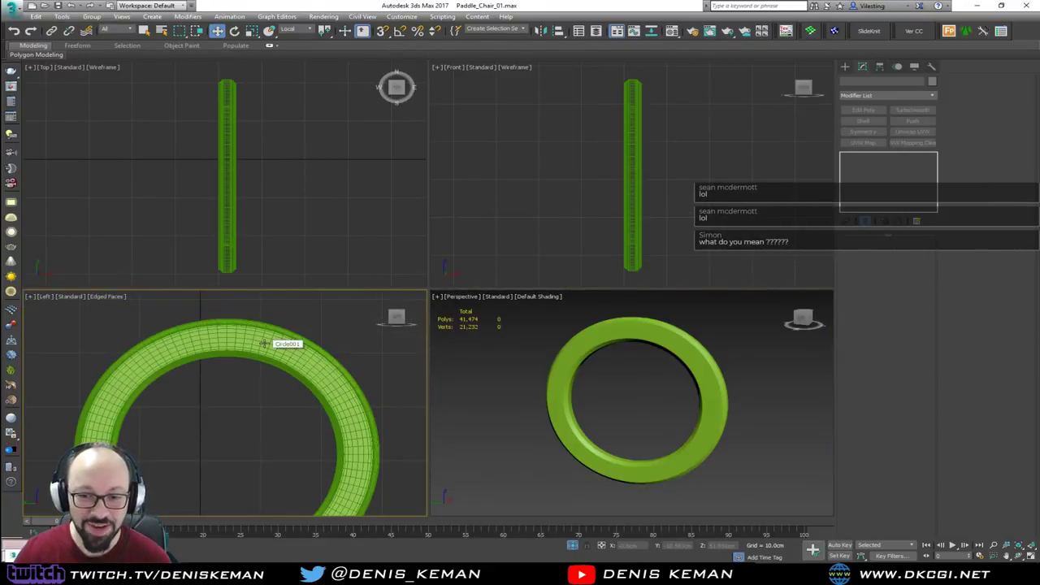
{"action": "left_click", "coordinate": [615, 395]}
{"action": "key", "text": "alt+w"}
{"action": "middle_click_drag", "start_coordinate": [615, 394], "coordinate": [517, 368], "text": "alt"}
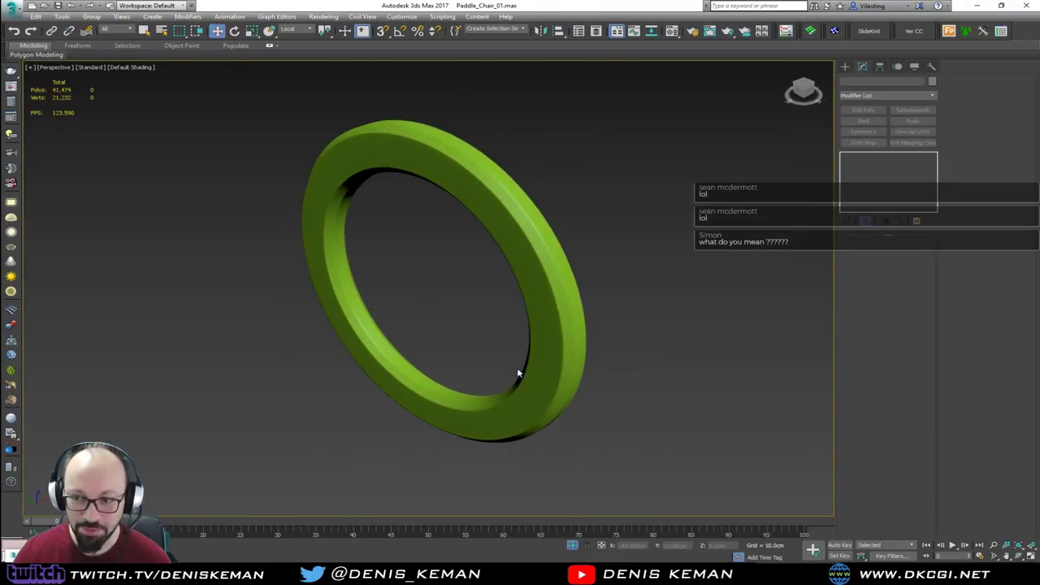
Step: Show the ring's edges, compare it with TurboSmooth switched off, and set TurboSmooth to 1 iteration
{"action": "middle_click_drag", "start_coordinate": [470, 242], "coordinate": [464, 278]}
{"action": "scroll", "coordinate": [497, 343], "scroll_direction": "up", "scroll_amount": 2}
{"action": "scroll", "coordinate": [498, 343], "scroll_direction": "up", "scroll_amount": 2}
{"action": "key", "text": "F4"}
{"action": "left_click", "coordinate": [464, 278]}
{"action": "left_click", "coordinate": [848, 156]}
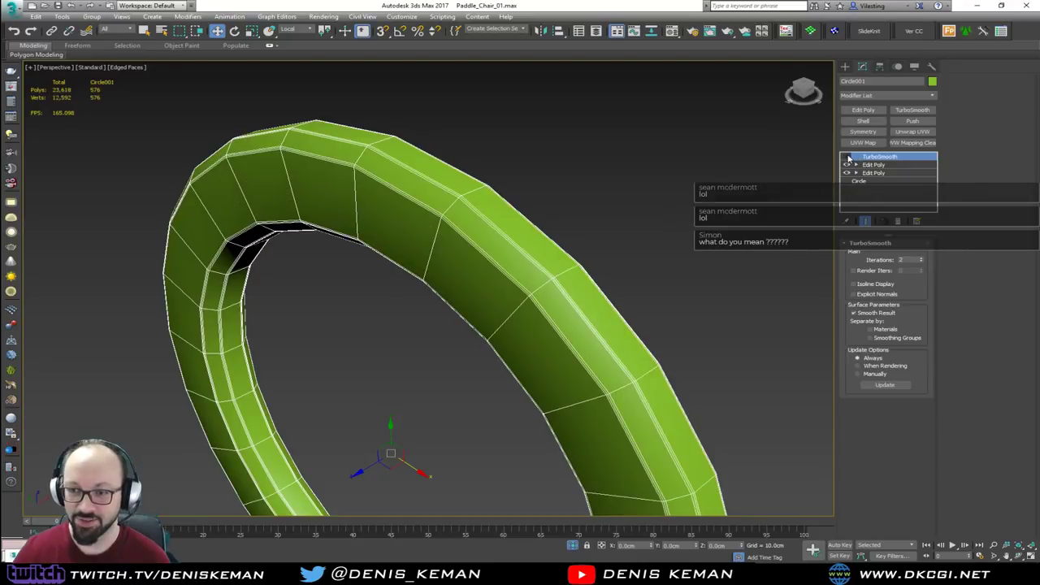
{"action": "middle_click_drag", "start_coordinate": [672, 203], "coordinate": [588, 193], "text": "alt"}
{"action": "scroll", "coordinate": [588, 193], "scroll_direction": "down", "scroll_amount": 2}
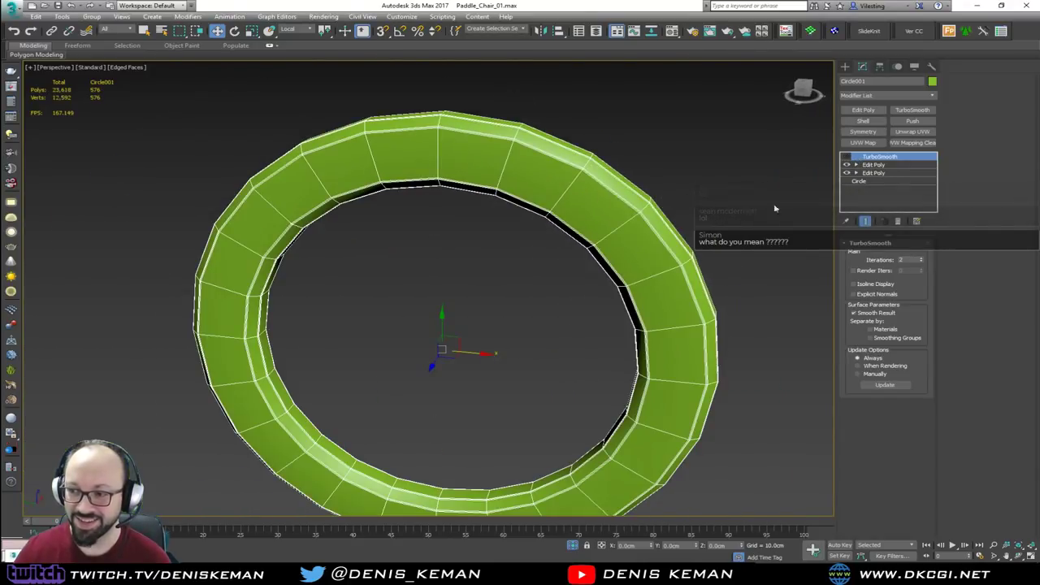
{"action": "left_click", "coordinate": [847, 157]}
{"action": "left_click", "coordinate": [922, 263]}
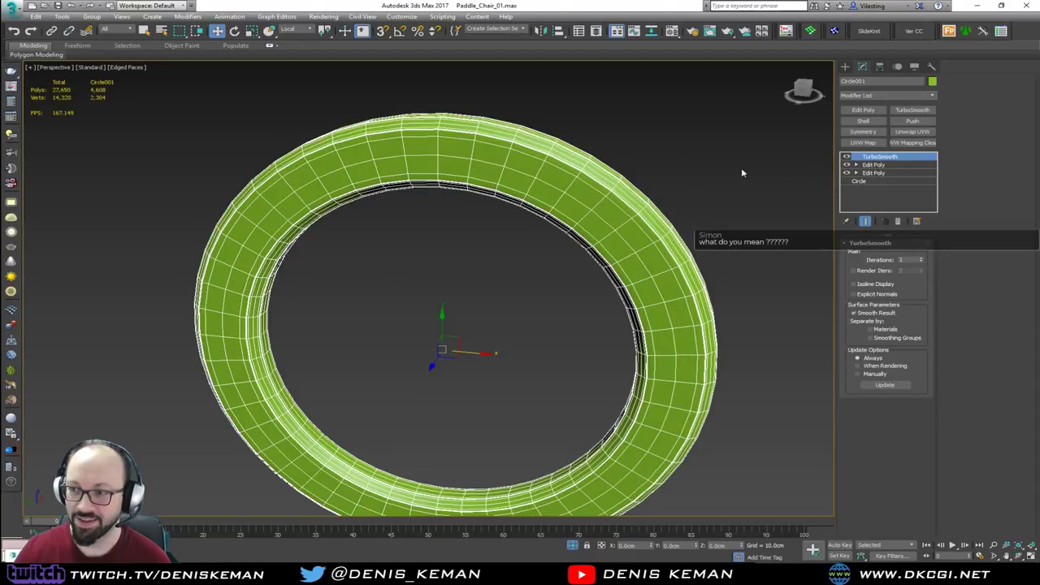
Step: Add an Edit Poly modifier to the ring and create a linear shape named Shape001 from one edge loop around its cross-section
{"action": "left_click", "coordinate": [864, 110]}
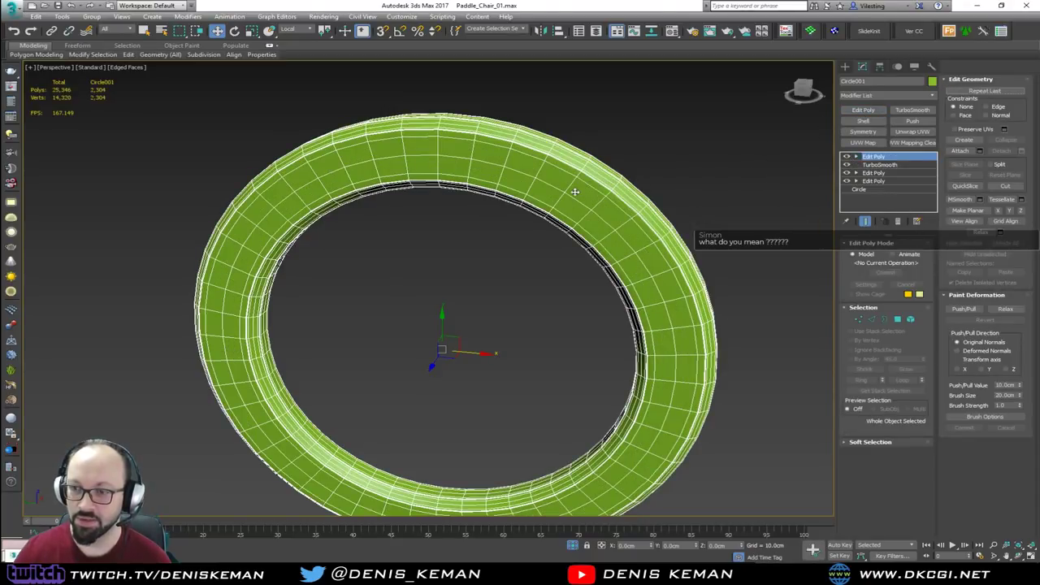
{"action": "scroll", "coordinate": [575, 192], "scroll_direction": "up", "scroll_amount": 3}
{"action": "key", "text": "2"}
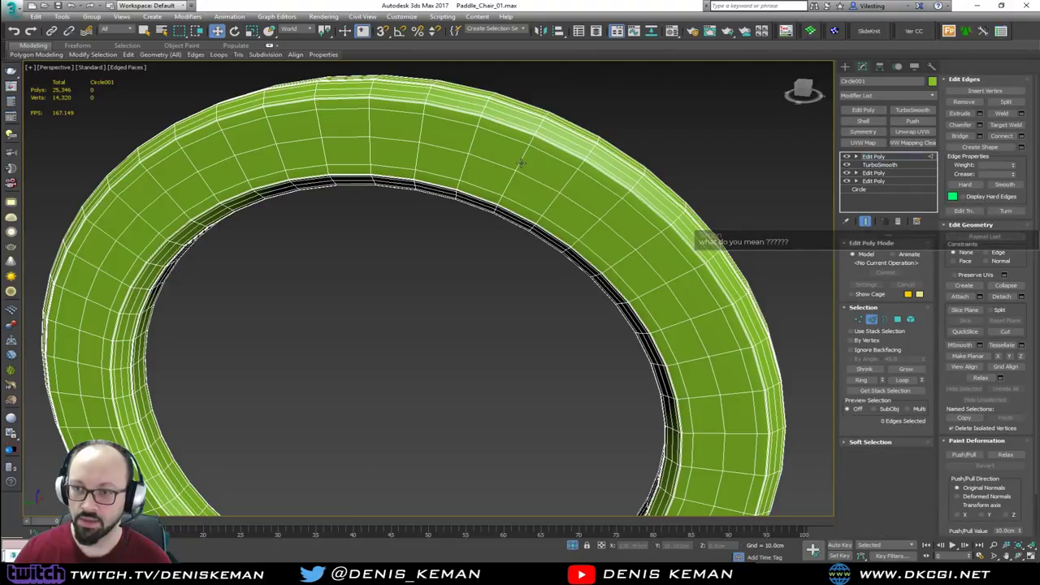
{"action": "double_click", "coordinate": [521, 164]}
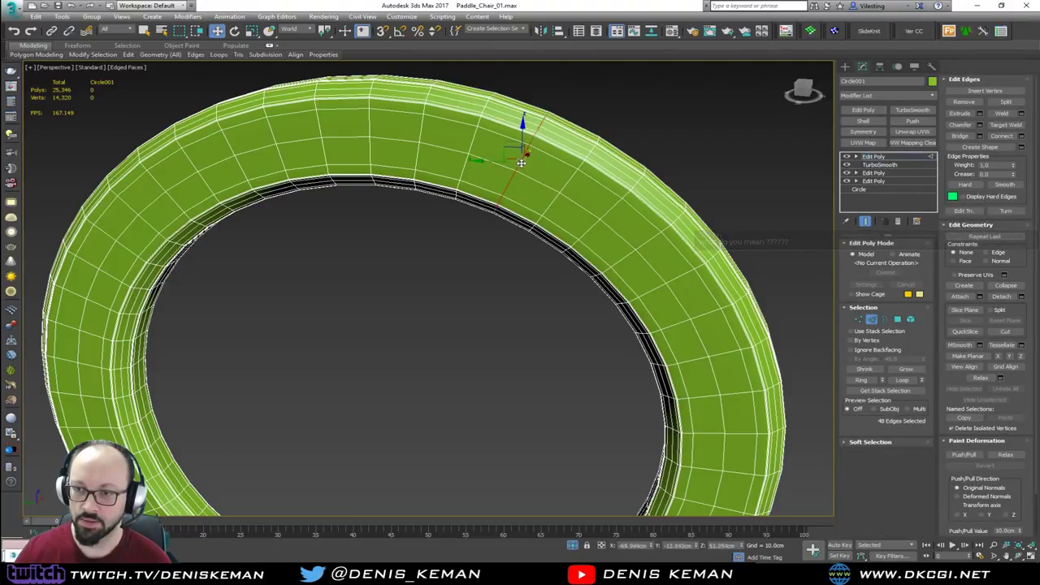
{"action": "left_click", "coordinate": [1021, 148]}
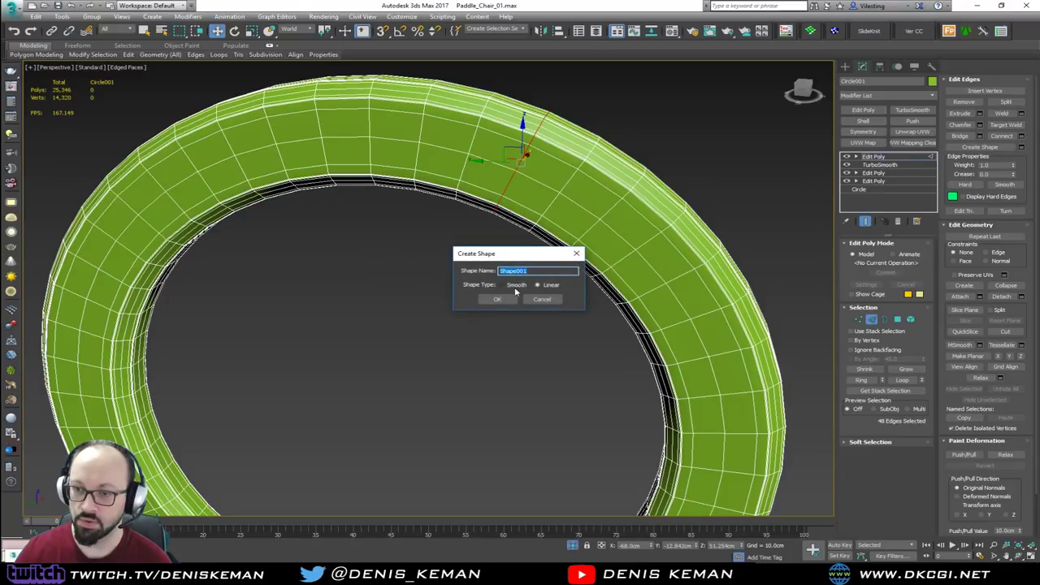
{"action": "left_click", "coordinate": [504, 299]}
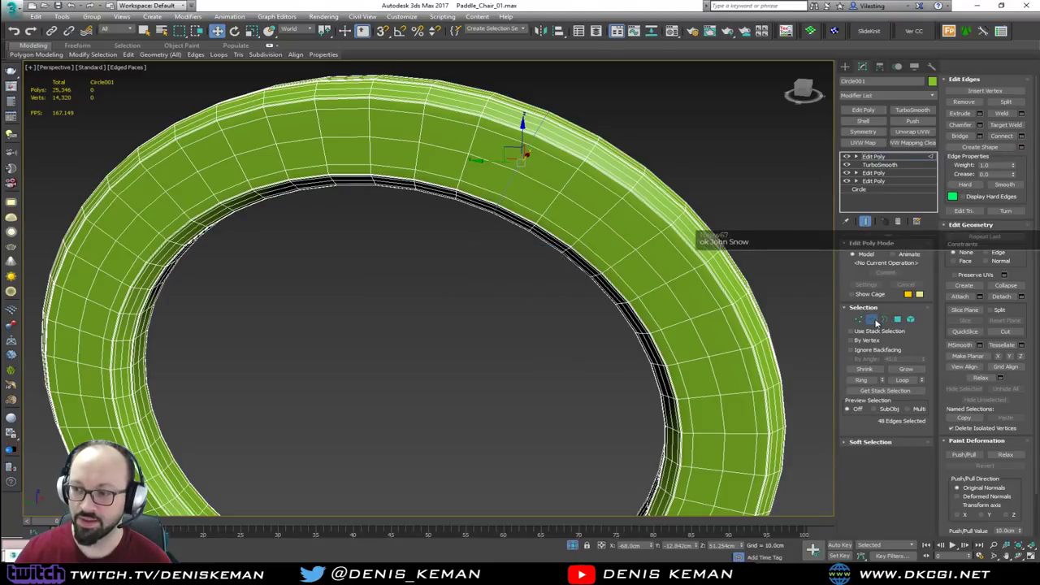
{"action": "left_click", "coordinate": [874, 321]}
{"action": "middle_click_drag", "start_coordinate": [511, 304], "coordinate": [558, 264], "text": "alt"}
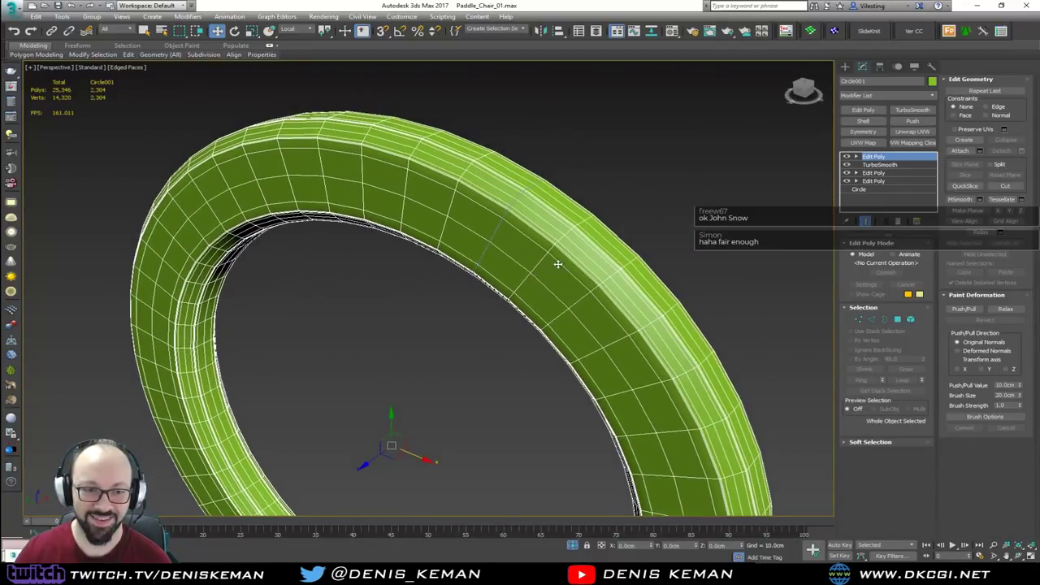
Step: Select the new spline around the ring and enable it in the renderer and viewport with a radial profile
{"action": "left_click", "coordinate": [606, 209]}
{"action": "left_click", "coordinate": [488, 241]}
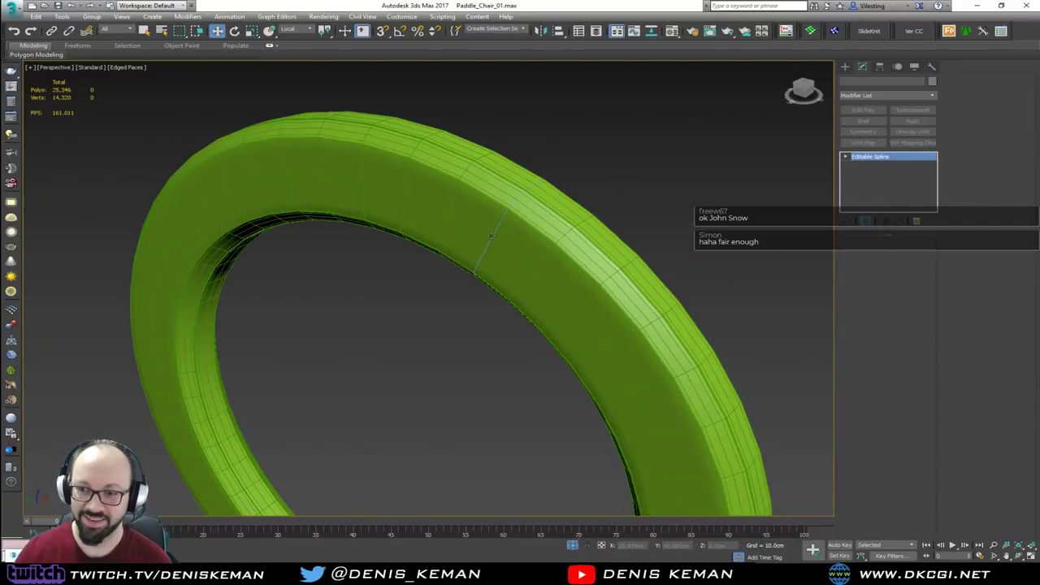
{"action": "left_click", "coordinate": [850, 253]}
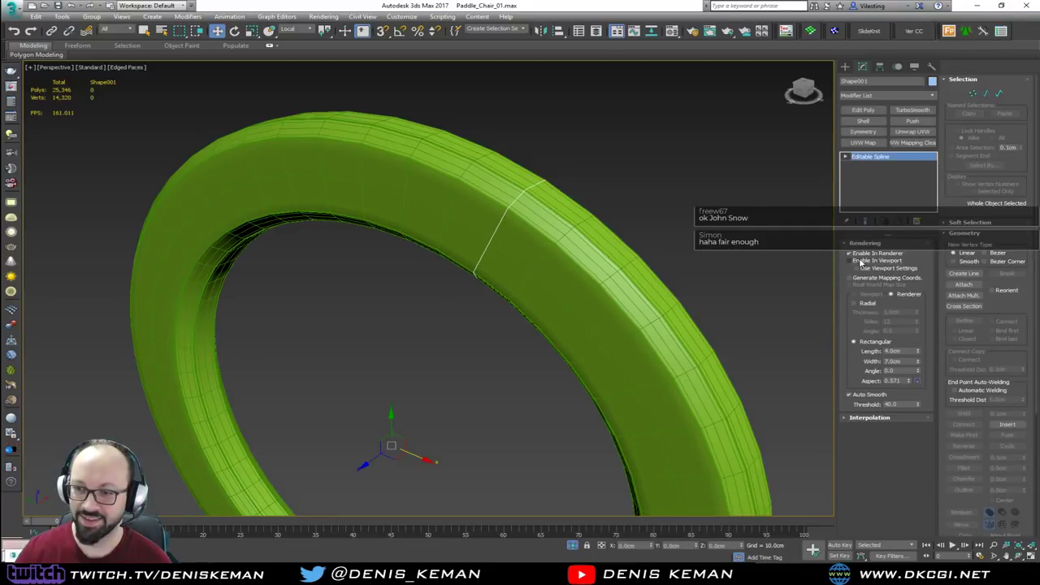
{"action": "left_click", "coordinate": [850, 260]}
{"action": "left_click", "coordinate": [868, 303]}
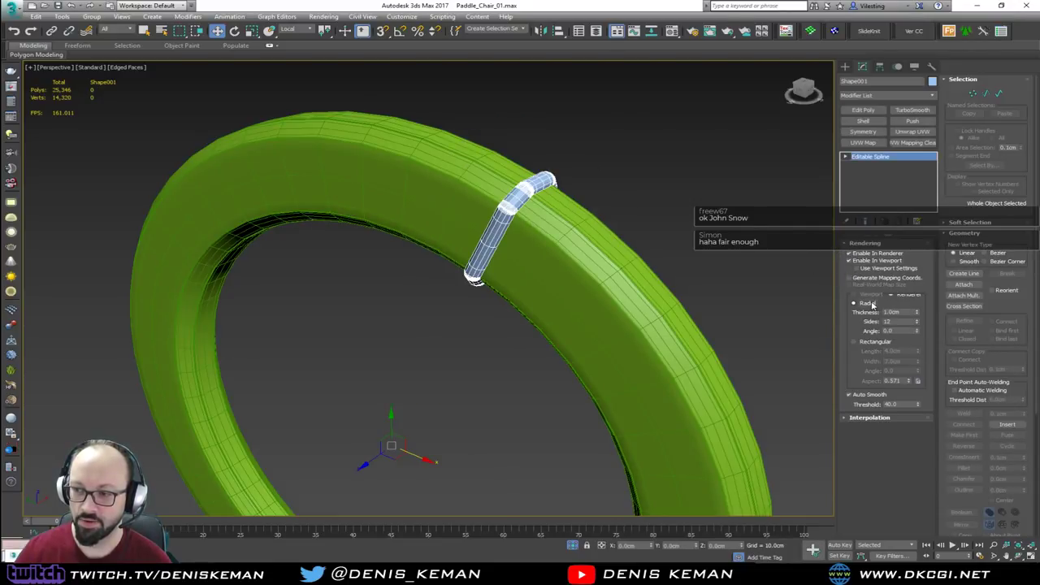
{"action": "middle_click_drag", "start_coordinate": [599, 255], "coordinate": [683, 257], "text": "alt"}
{"action": "scroll", "coordinate": [564, 186], "scroll_direction": "up", "scroll_amount": 4}
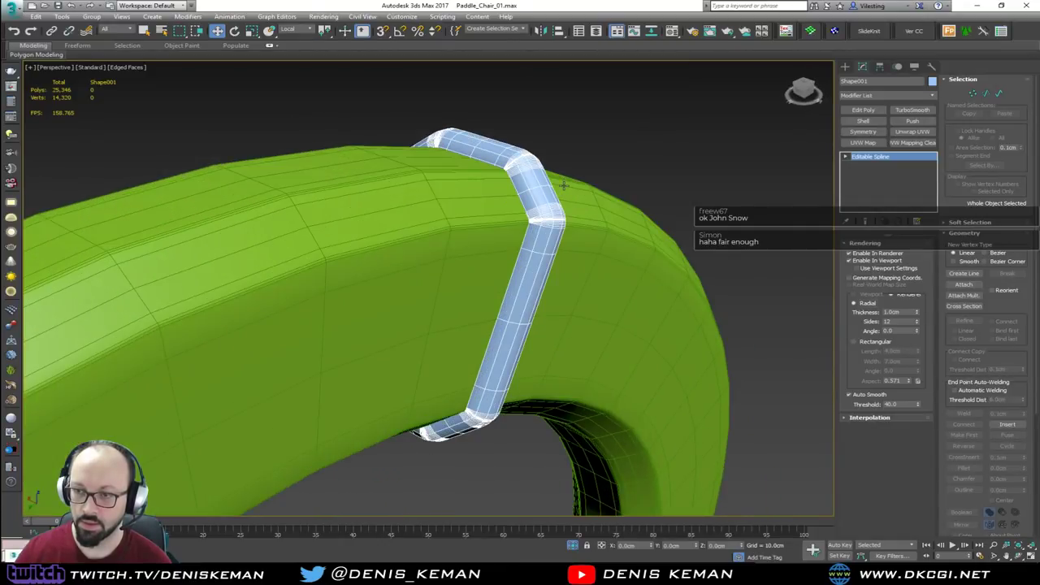
Step: Set the spline's radial profile to 11 sides and its interpolation steps to 0
{"action": "left_click_drag", "start_coordinate": [918, 325], "coordinate": [917, 314]}
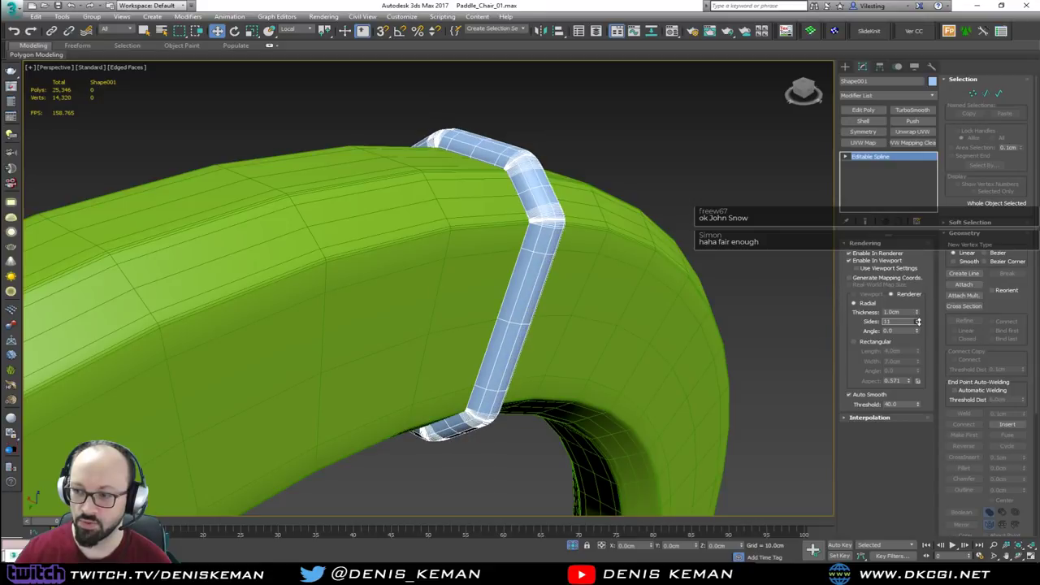
{"action": "left_click", "coordinate": [901, 419]}
{"action": "left_click_drag", "start_coordinate": [911, 428], "coordinate": [913, 432]}
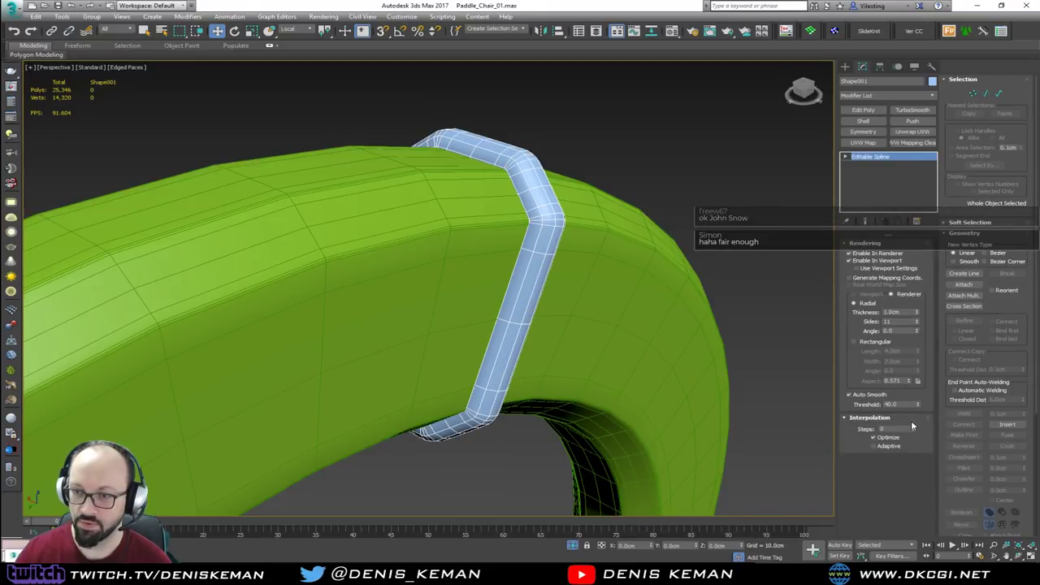
{"action": "left_click", "coordinate": [911, 421]}
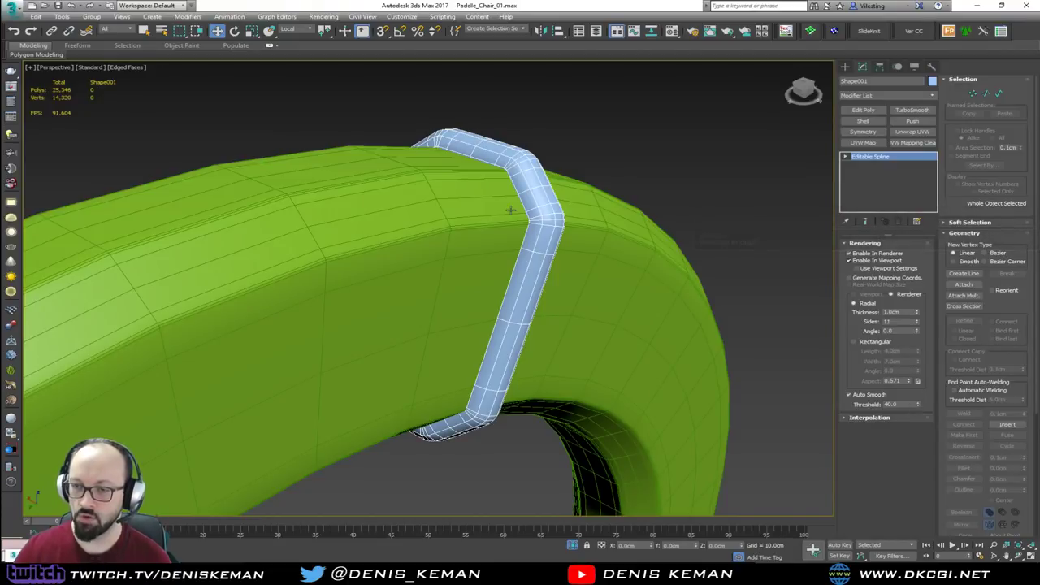
Step: Delete the spline wrapped around the ring and switch to a maximized Left view of the ring
{"action": "scroll", "coordinate": [511, 208], "scroll_direction": "up", "scroll_amount": 2}
{"action": "middle_click_drag", "start_coordinate": [512, 209], "coordinate": [518, 172]}
{"action": "key", "text": "Delete"}
{"action": "key", "text": "alt+w"}
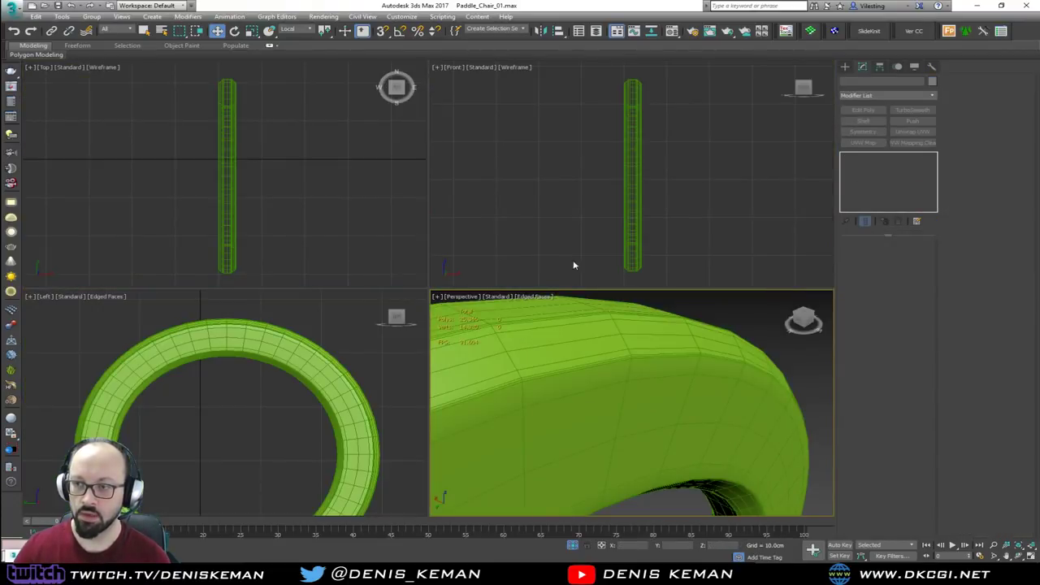
{"action": "left_click", "coordinate": [341, 349]}
{"action": "key", "text": "alt+w"}
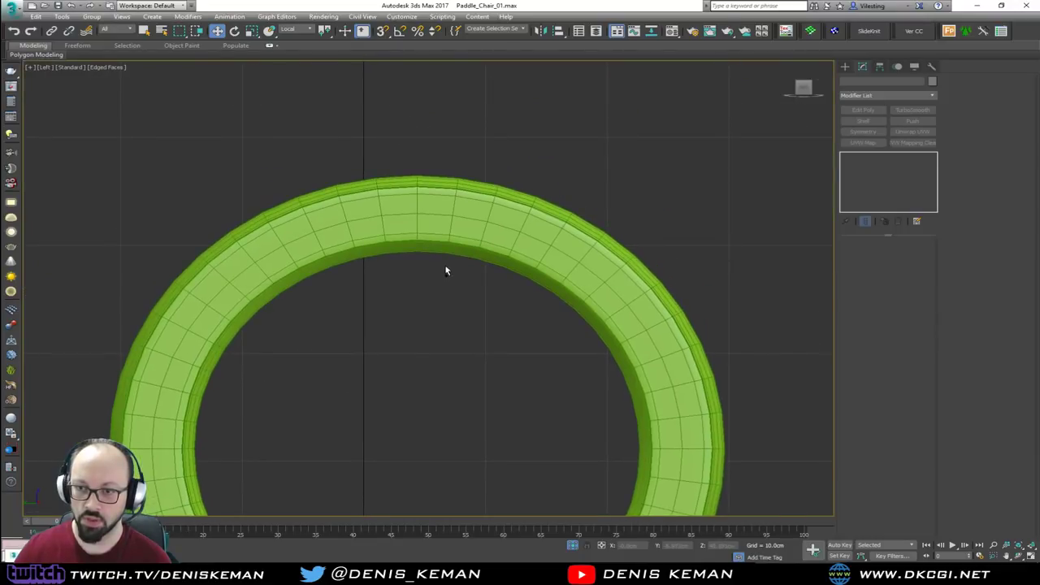
Step: Draw a circle spline of about 21.3 cm radius from the ring's centre and switch the Left view to wireframe
{"action": "right_click", "coordinate": [446, 271]}
{"action": "left_click", "coordinate": [459, 221]}
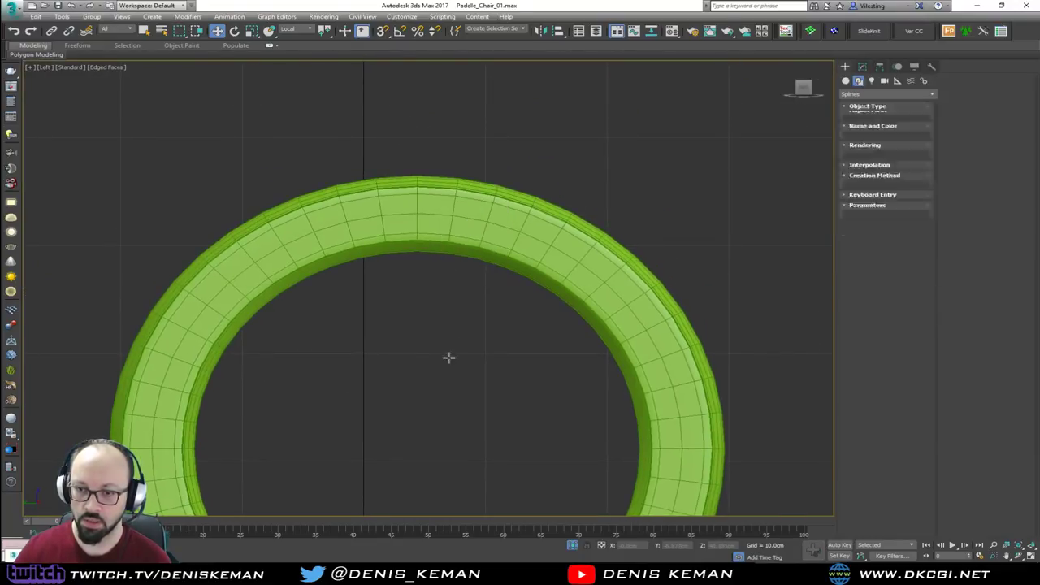
{"action": "scroll", "coordinate": [439, 312], "scroll_direction": "down", "scroll_amount": 4}
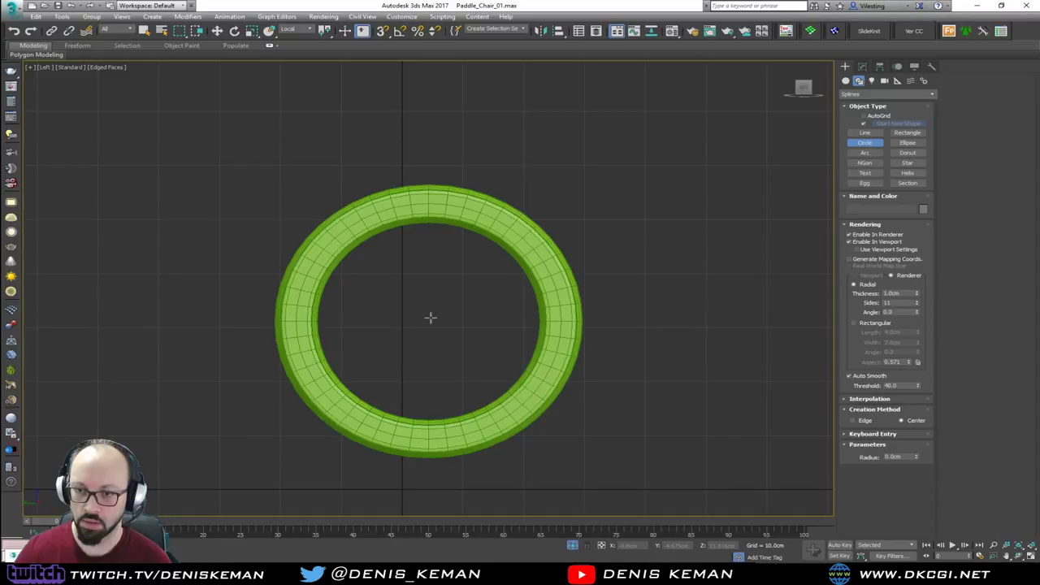
{"action": "left_click_drag", "start_coordinate": [431, 317], "coordinate": [469, 207]}
{"action": "key", "text": "F3"}
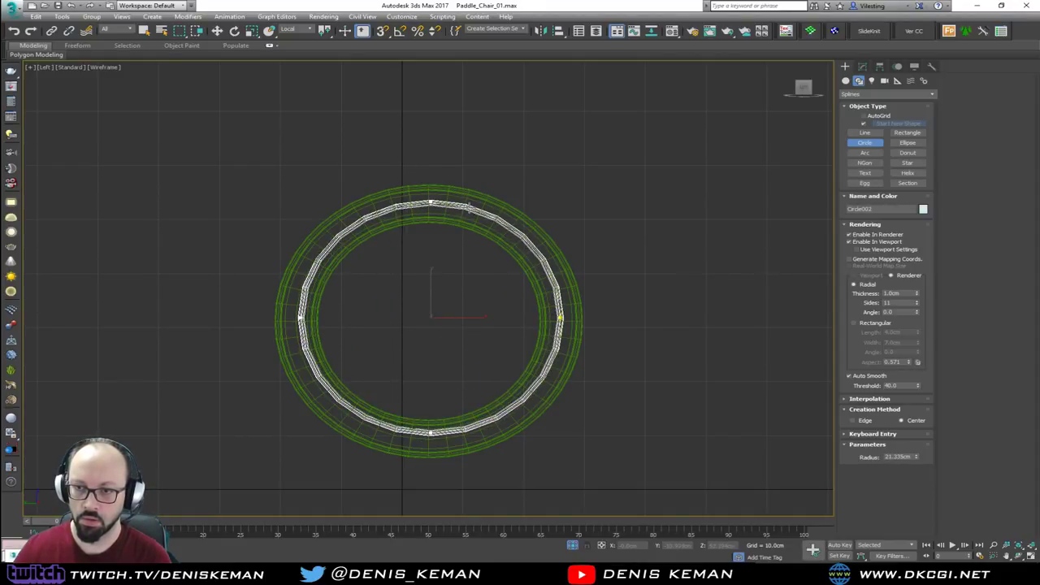
Step: Align the new circle to the ring, matching centre to centre on the X, Y and Z positions
{"action": "key", "text": "w"}
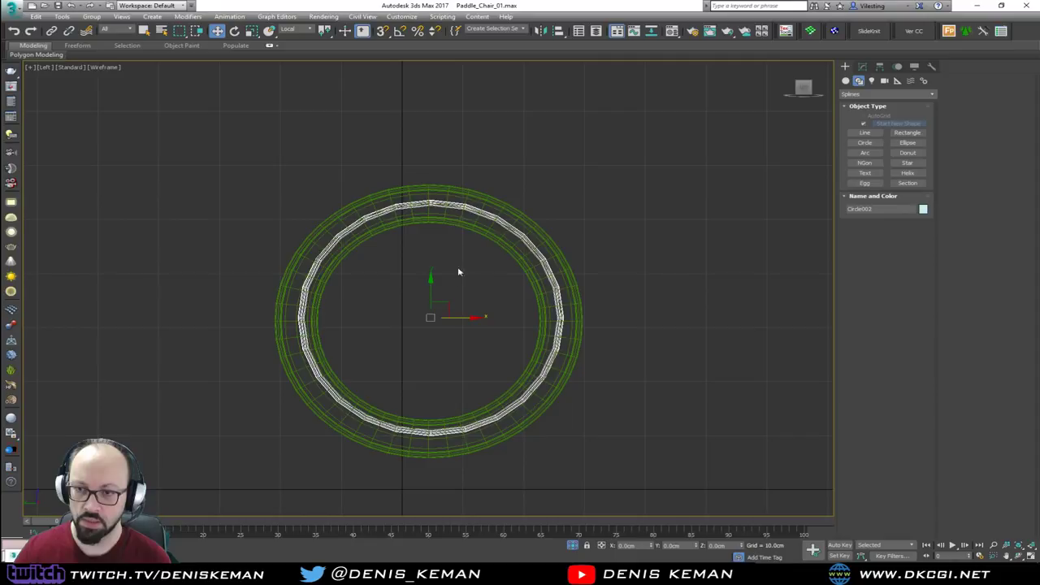
{"action": "key", "text": "alt+a"}
{"action": "left_click", "coordinate": [539, 353]}
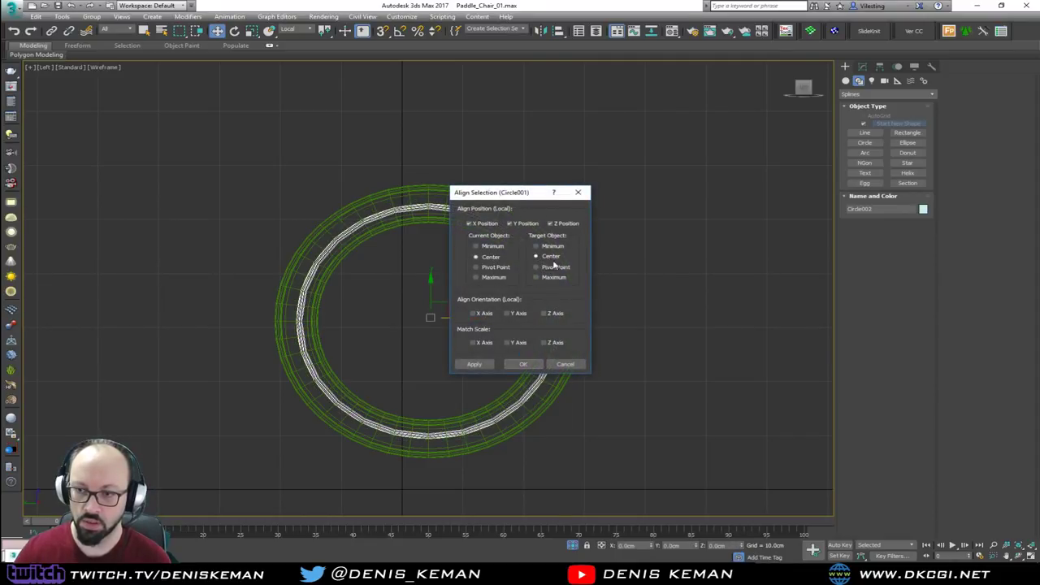
{"action": "left_click", "coordinate": [528, 364]}
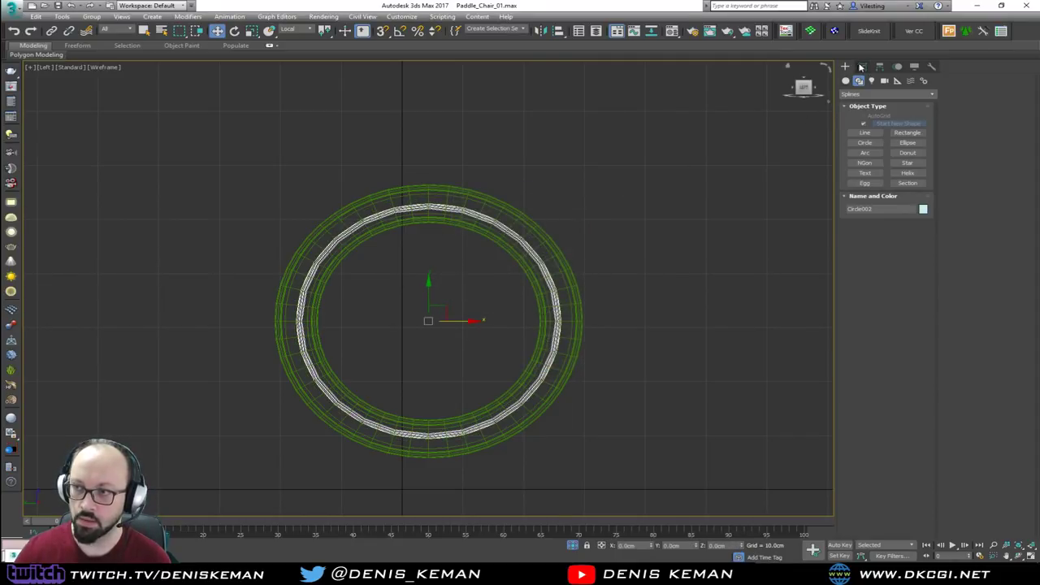
{"action": "left_click", "coordinate": [861, 67]}
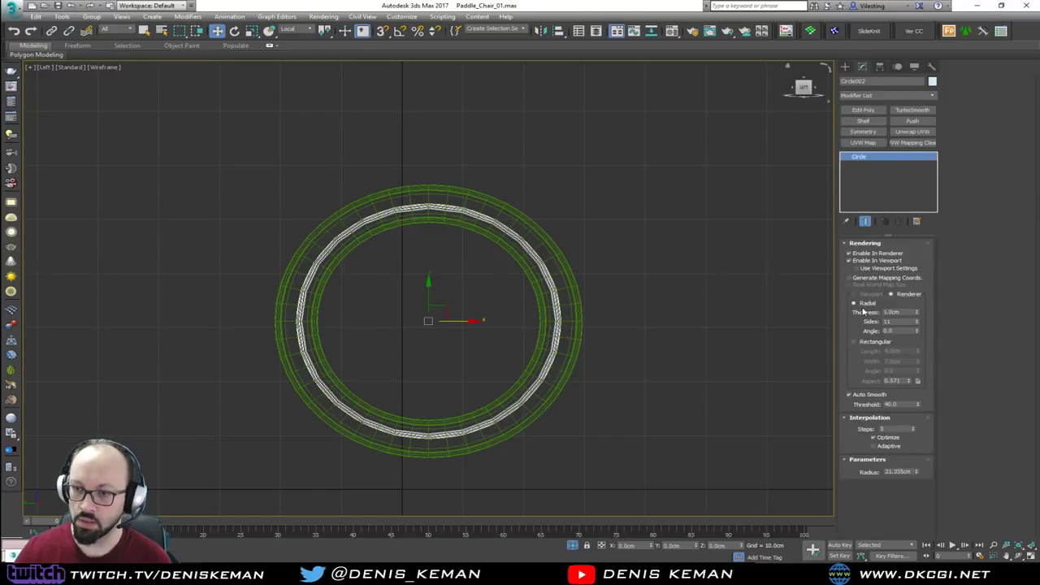
{"action": "left_click", "coordinate": [846, 68]}
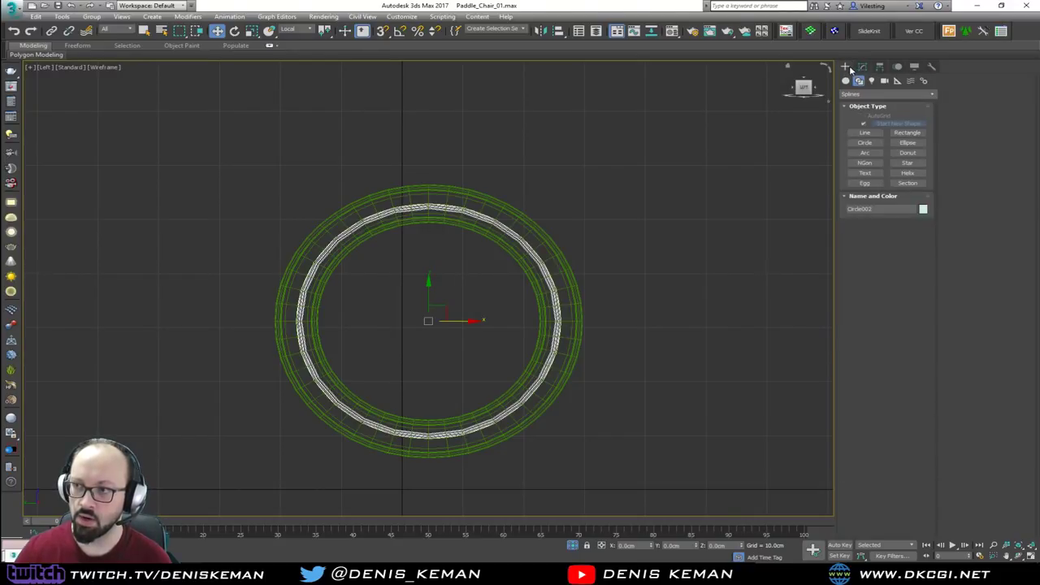
Step: Disable renderer and viewport thickness on the white circle spline and move it sideways, clear of the green ring
{"action": "left_click", "coordinate": [863, 68]}
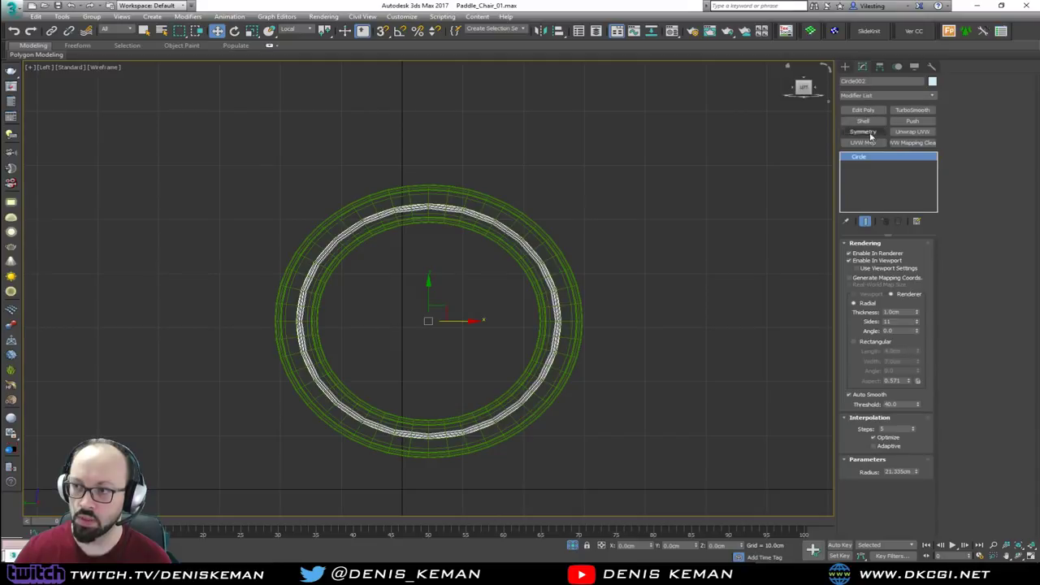
{"action": "left_click", "coordinate": [866, 262]}
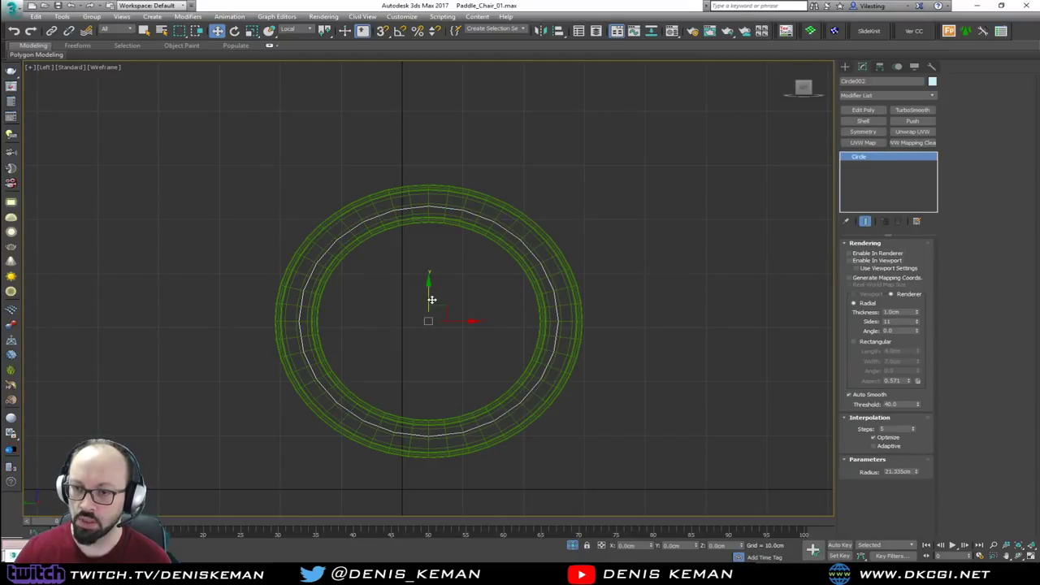
{"action": "left_click_drag", "start_coordinate": [472, 320], "coordinate": [762, 336]}
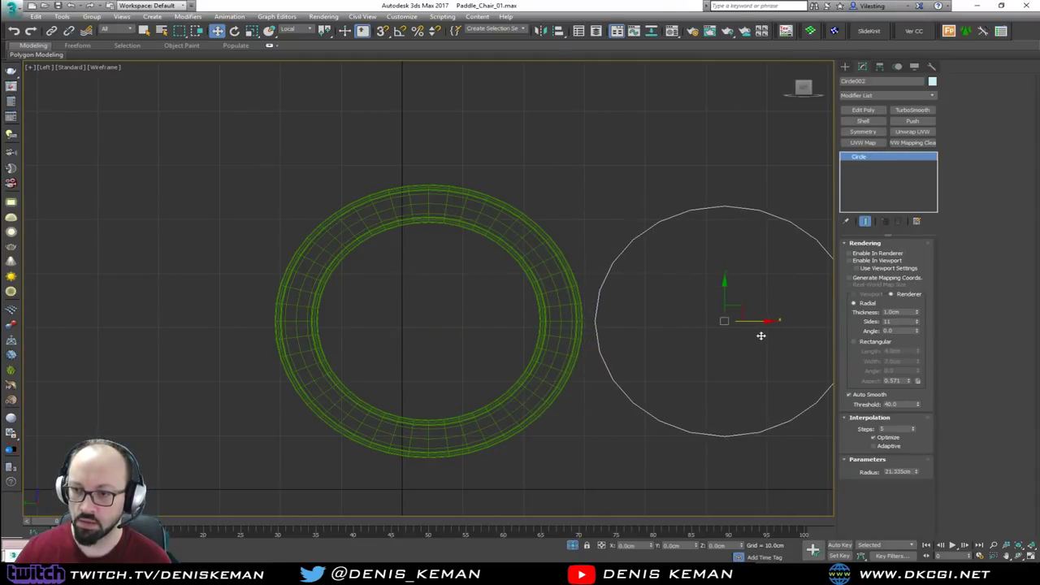
{"action": "key", "text": "alt+w"}
{"action": "middle_click_drag", "start_coordinate": [627, 402], "coordinate": [488, 361], "text": "alt"}
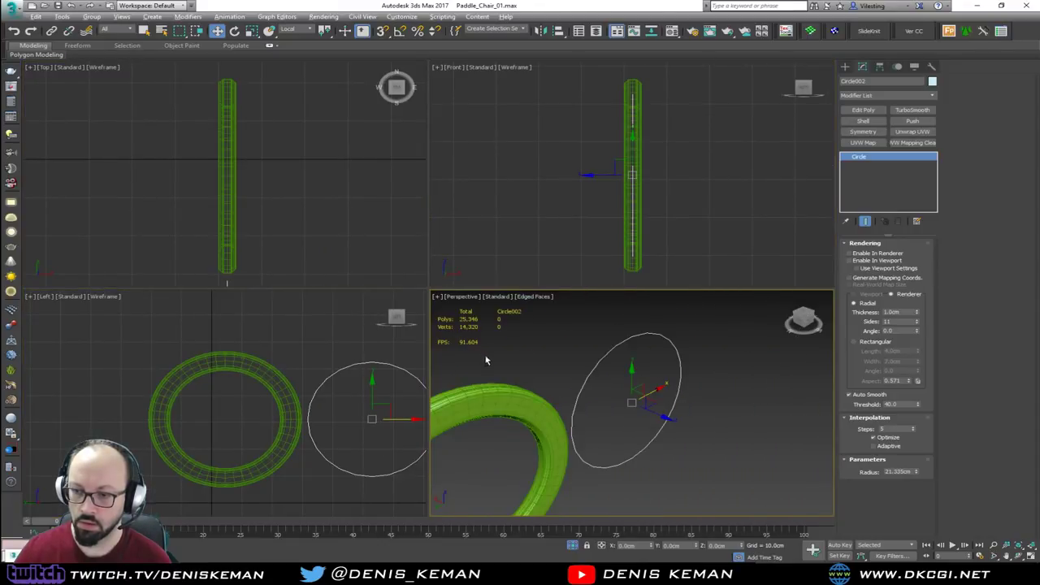
{"action": "key", "text": "alt+w"}
{"action": "left_click", "coordinate": [487, 338]}
Step: Draw a helix spline beside the circle with radii of about 5 cm and 3 cm and a height of about 22 cm
{"action": "left_click", "coordinate": [846, 66]}
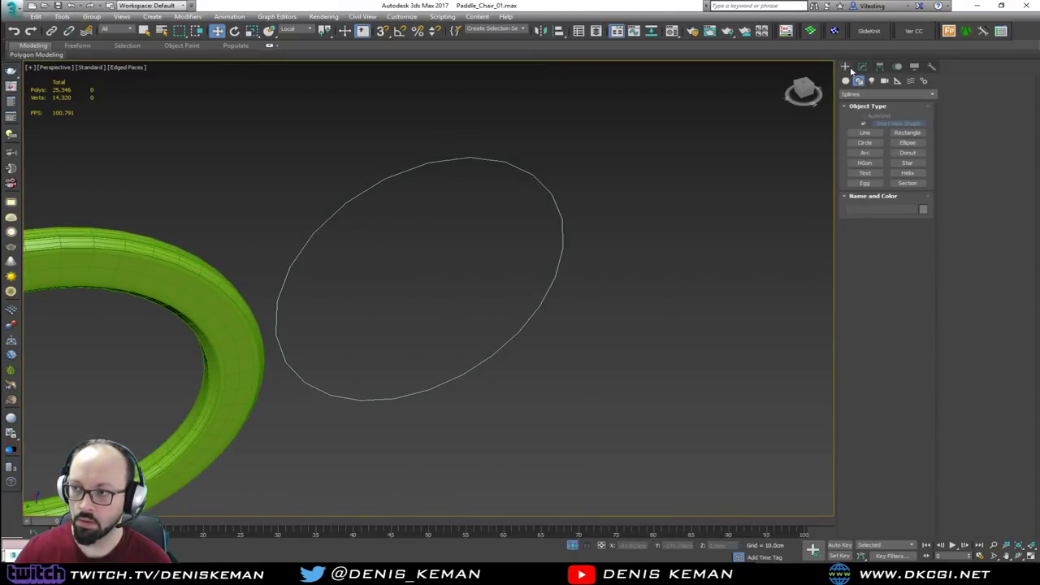
{"action": "left_click", "coordinate": [858, 80]}
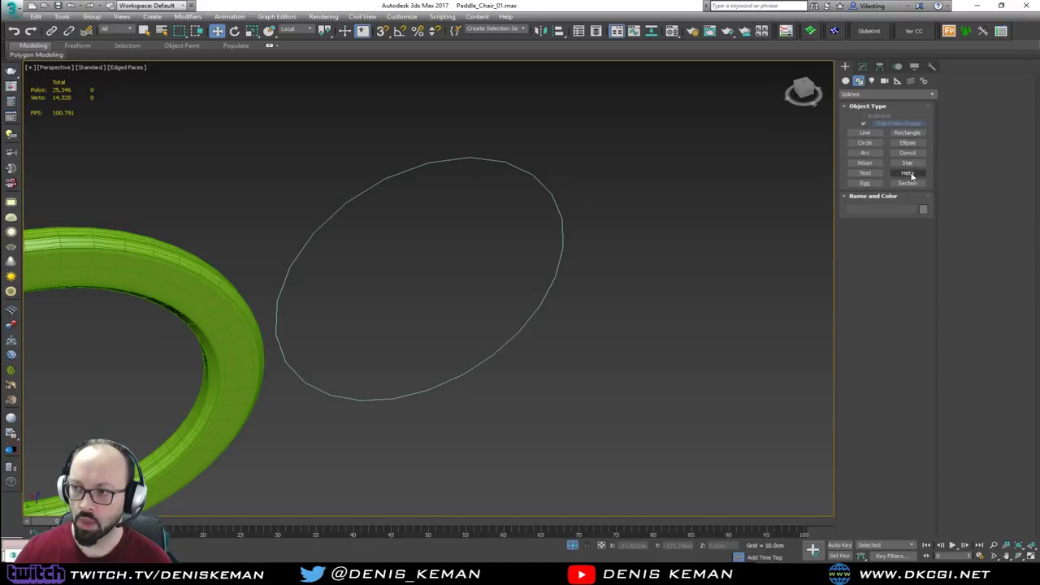
{"action": "left_click", "coordinate": [908, 173]}
{"action": "mouse_move", "coordinate": [556, 345]}
{"action": "left_mouse_down"}
{"action": "mouse_move", "coordinate": [551, 375]}
{"action": "mouse_move", "coordinate": [550, 365]}
{"action": "left_mouse_up"}
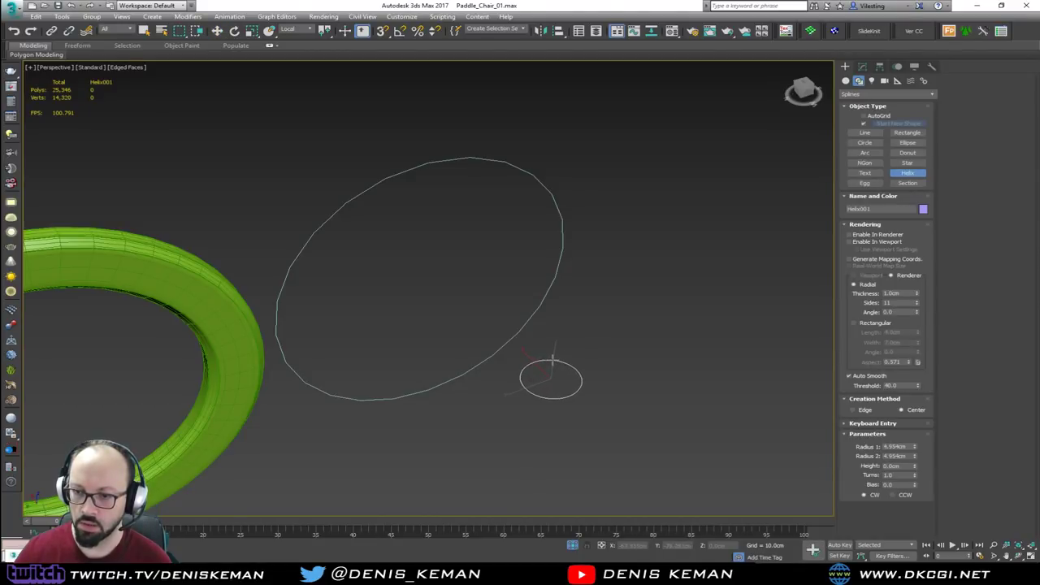
{"action": "left_click", "coordinate": [558, 240]}
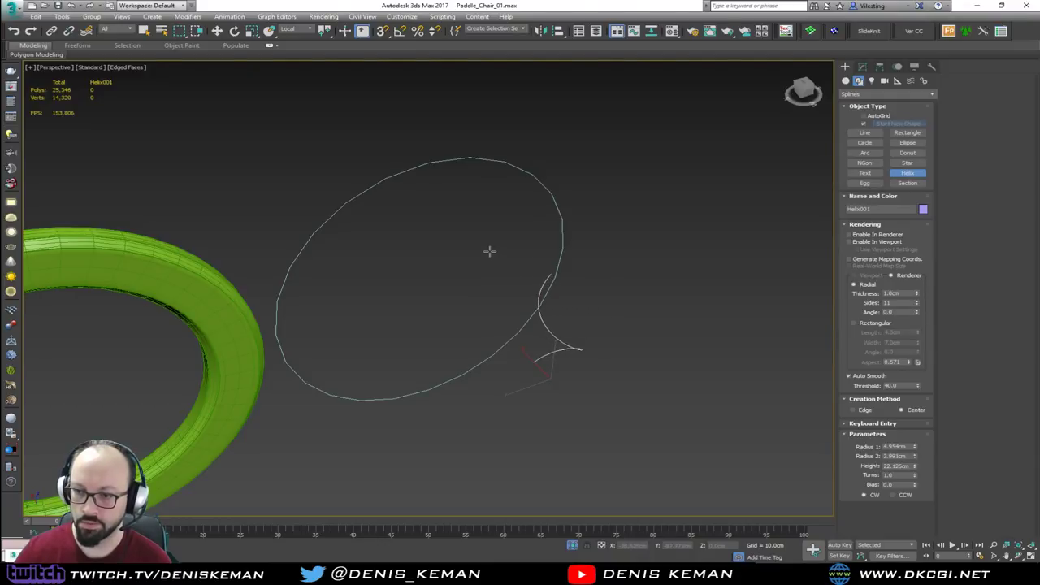
{"action": "left_click", "coordinate": [532, 306]}
{"action": "key", "text": "w"}
Step: Set both Radius 1 and Radius 2 of the helix to 5 cm
{"action": "left_click", "coordinate": [864, 67]}
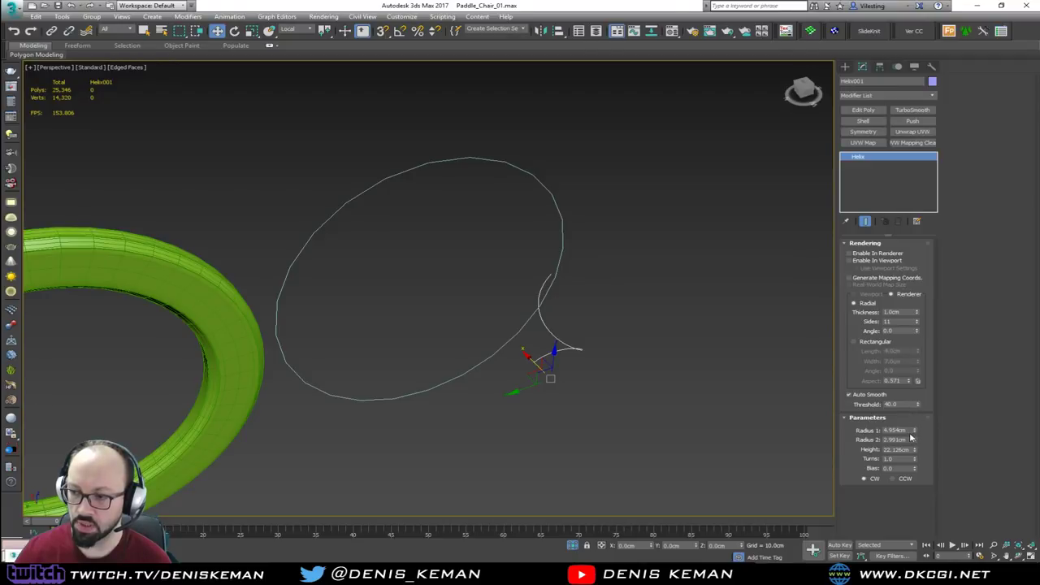
{"action": "left_click_drag", "start_coordinate": [909, 431], "coordinate": [862, 431]}
{"action": "type", "text": "5"}
{"action": "key", "text": "Tab"}
{"action": "type", "text": "5"}
{"action": "key", "text": "Return"}
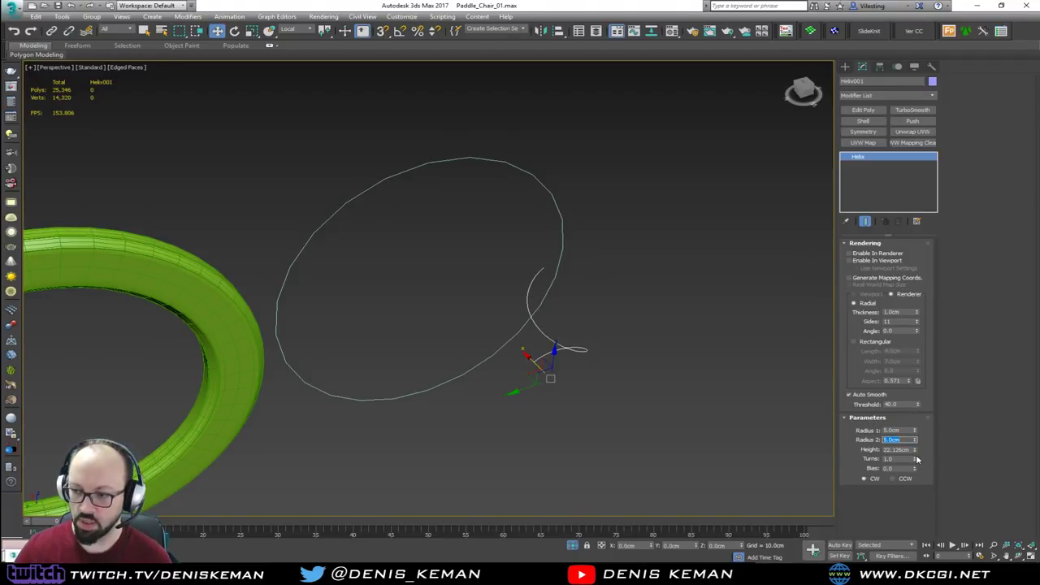
Step: Set the number of turns of the helix to 8
{"action": "left_click_drag", "start_coordinate": [916, 459], "coordinate": [850, 197]}
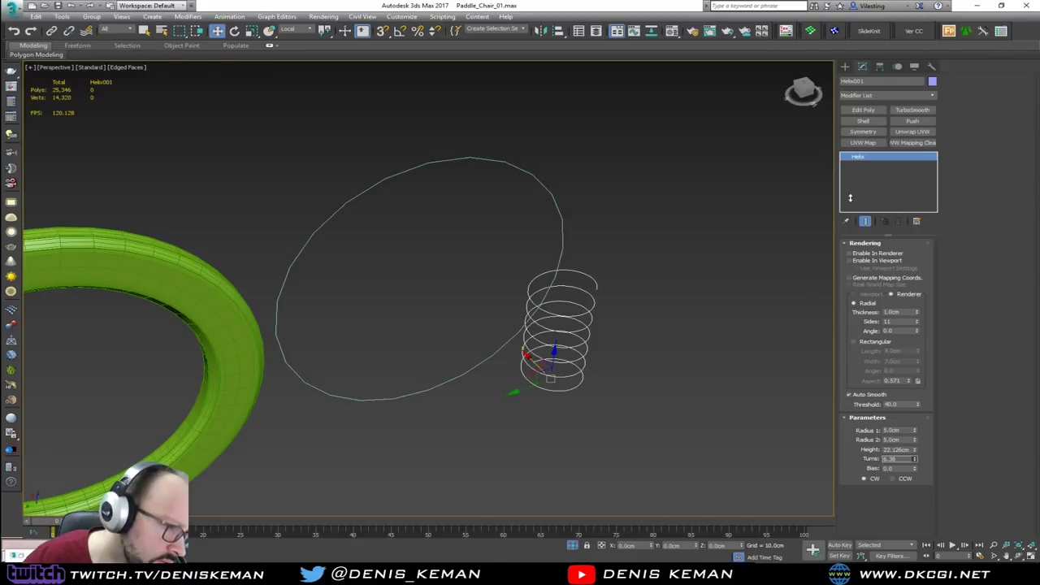
{"action": "double_click", "coordinate": [894, 459]}
{"action": "type", "text": "6"}
{"action": "key", "text": "Return"}
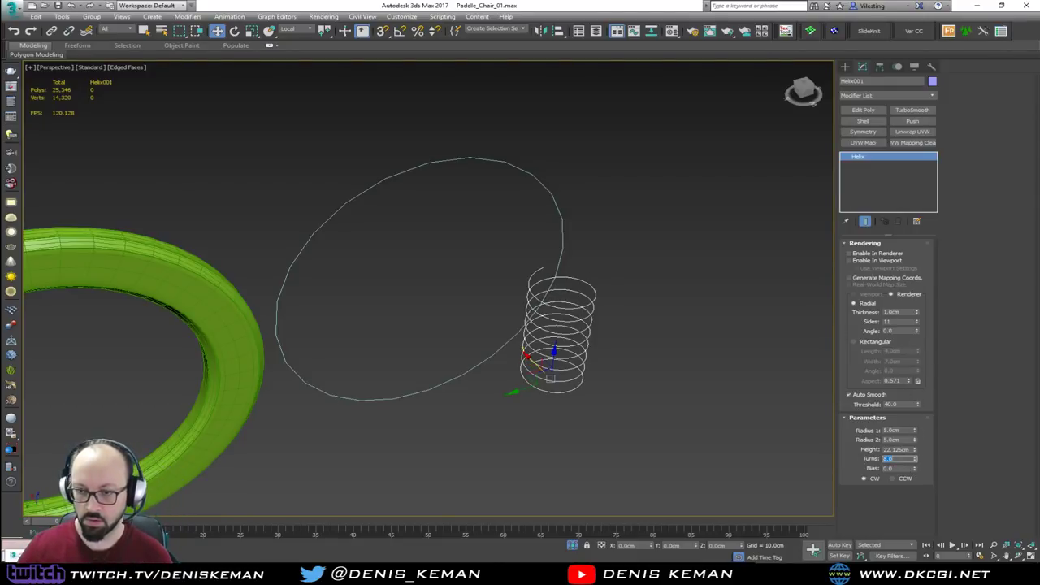
{"action": "right_click", "coordinate": [453, 331]}
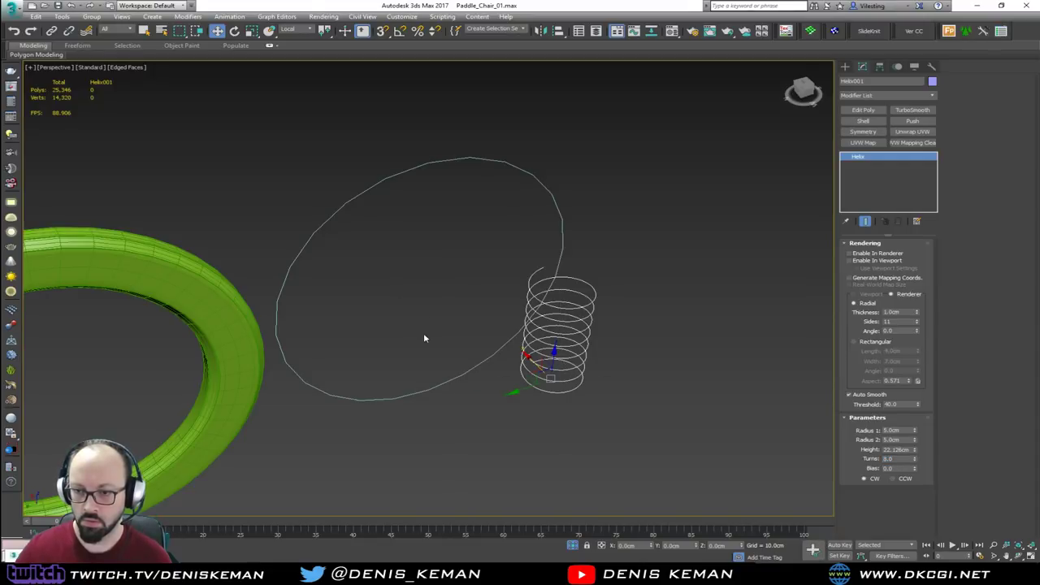
Step: Set the height of the helix to 5 cm
{"action": "middle_click_drag", "start_coordinate": [424, 333], "coordinate": [389, 309], "text": "alt"}
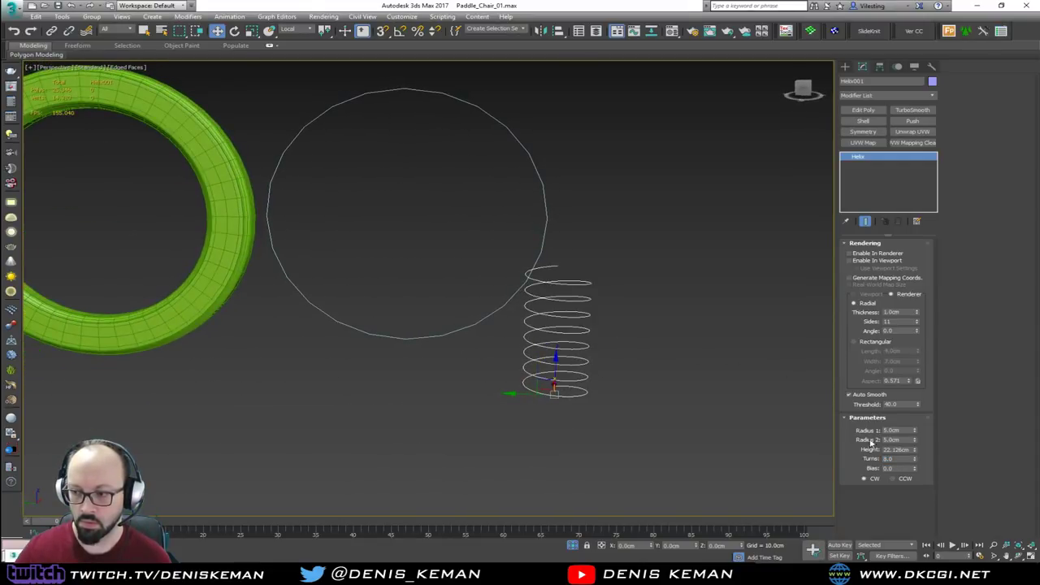
{"action": "left_click_drag", "start_coordinate": [885, 450], "coordinate": [955, 455]}
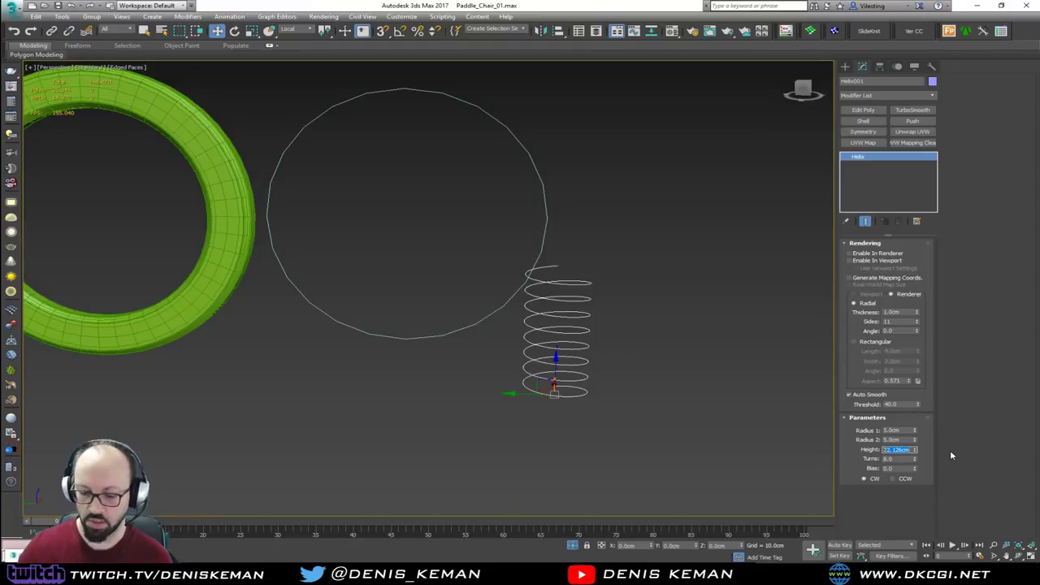
{"action": "type", "text": "2"}
{"action": "type", "text": "5"}
{"action": "key", "text": "Return"}
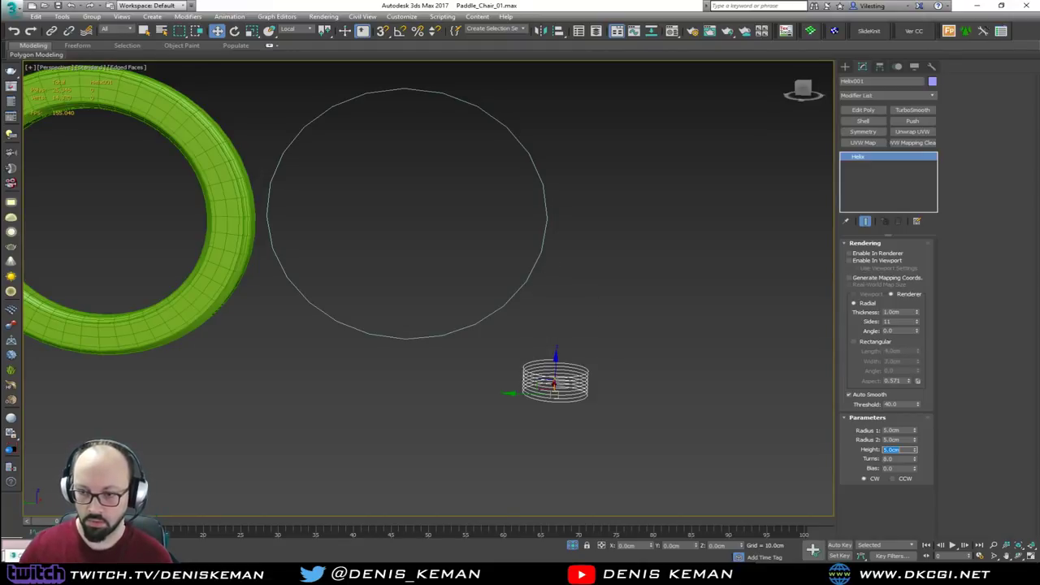
{"action": "right_click", "coordinate": [549, 343]}
{"action": "left_click", "coordinate": [479, 333]}
Step: Rotate the helix 90 degrees with angle snap so that its axis lies horizontally in the plane of the circle
{"action": "key", "text": "e"}
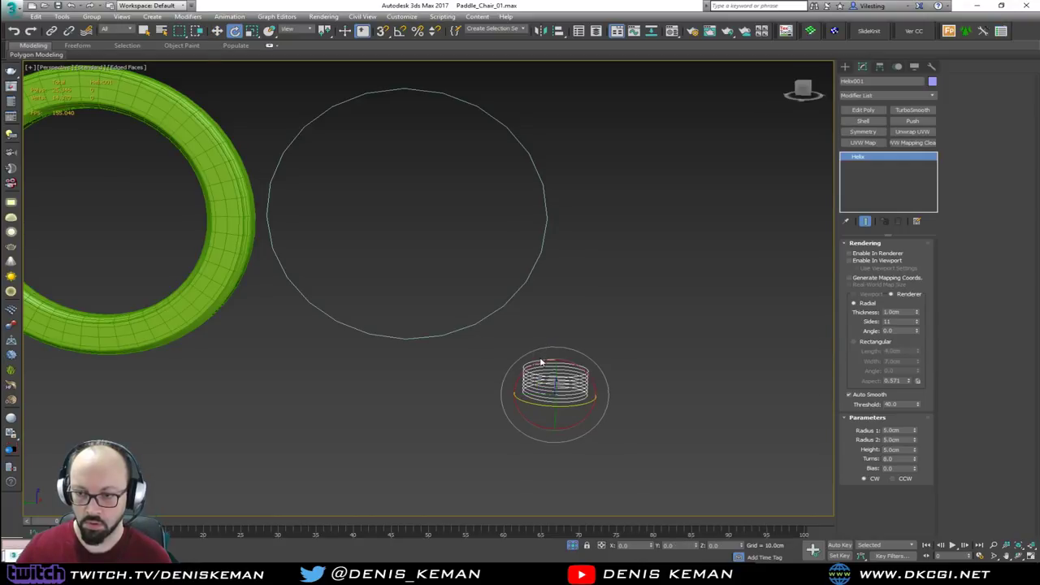
{"action": "left_click_drag", "start_coordinate": [538, 362], "coordinate": [589, 373]}
{"action": "key", "text": "ctrl+z"}
{"action": "key", "text": "a"}
{"action": "key", "text": "w"}
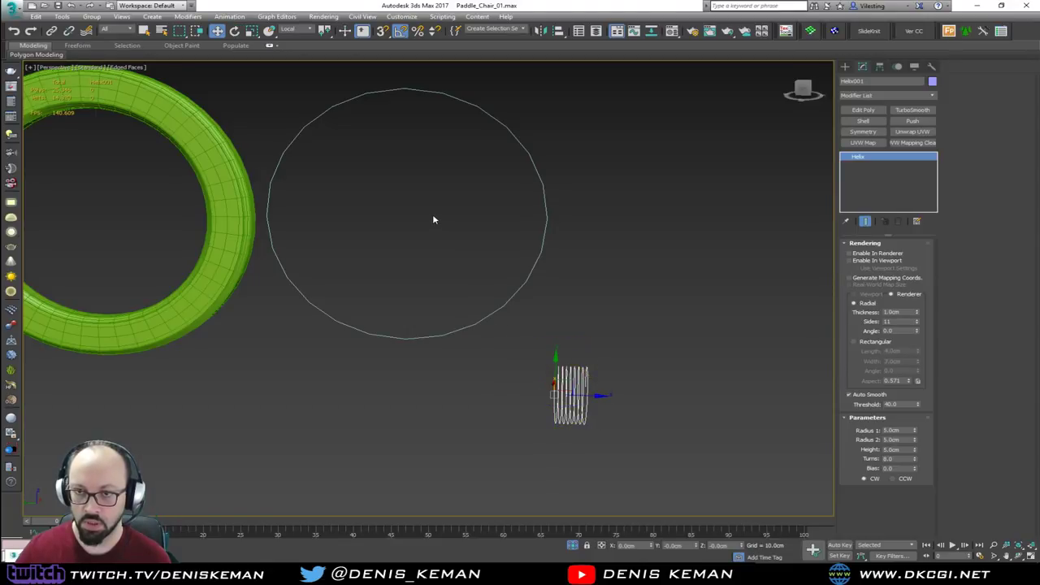
Step: Align the helix center to center with the circle spline in X, Y and Z position
{"action": "key", "text": "alt+a"}
{"action": "left_click", "coordinate": [420, 96]}
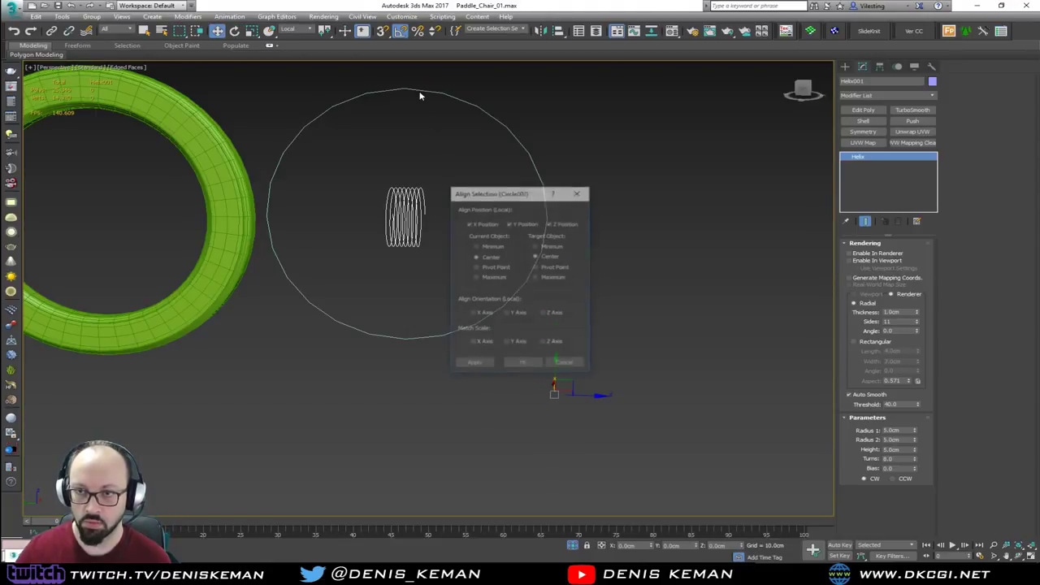
{"action": "left_click", "coordinate": [523, 365]}
Step: Raise the helix to the height of the circle's upper edge and move it across onto the upper part of the green ring
{"action": "middle_click_drag", "start_coordinate": [416, 216], "coordinate": [419, 302]}
{"action": "left_click_drag", "start_coordinate": [390, 268], "coordinate": [393, 147]}
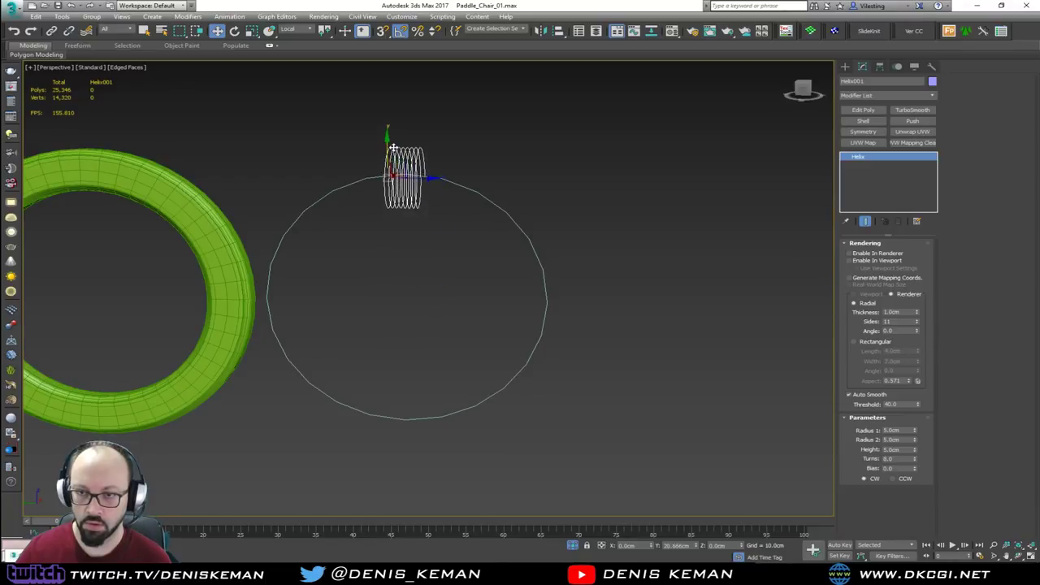
{"action": "middle_click_drag", "start_coordinate": [395, 153], "coordinate": [409, 170], "text": "alt"}
{"action": "middle_click_drag", "start_coordinate": [329, 173], "coordinate": [483, 186]}
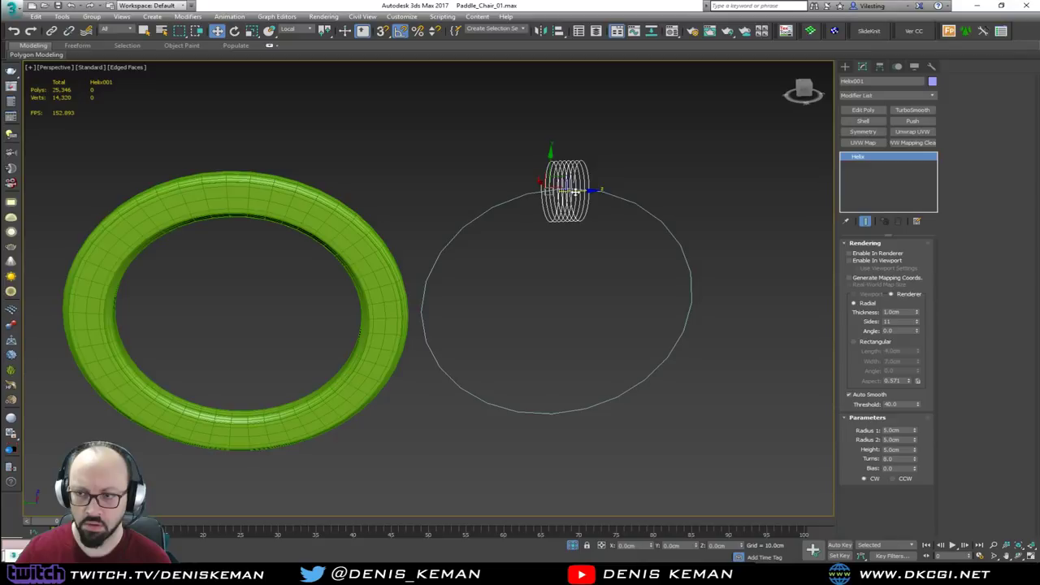
{"action": "left_click_drag", "start_coordinate": [573, 192], "coordinate": [232, 198]}
{"action": "key", "text": "z"}
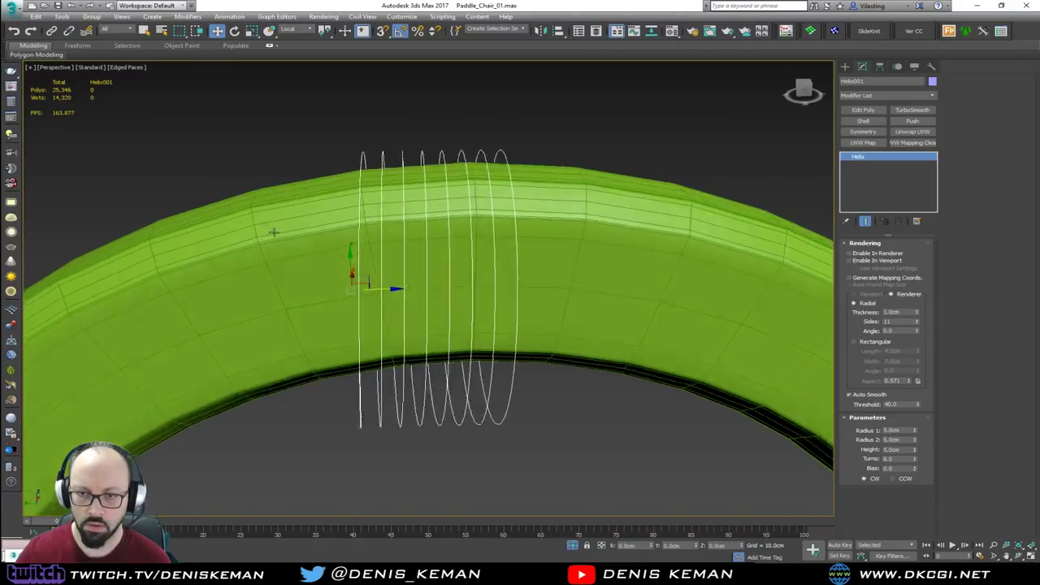
Step: Set both Radius 1 and Radius 2 of the helix to 3 cm
{"action": "middle_click_drag", "start_coordinate": [273, 232], "coordinate": [309, 229], "text": "alt"}
{"action": "double_click", "coordinate": [893, 430]}
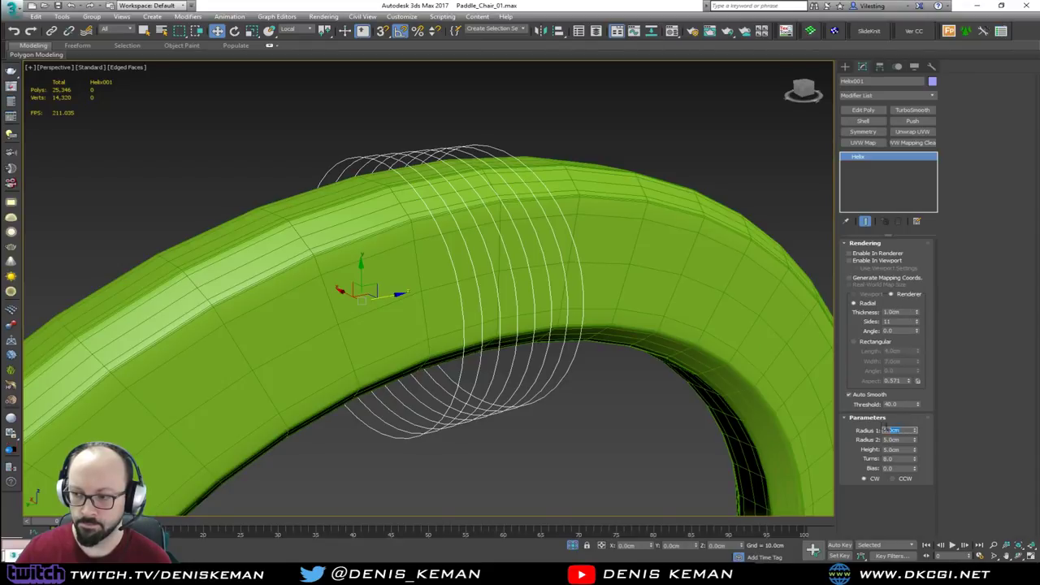
{"action": "middle_click_drag", "start_coordinate": [601, 358], "coordinate": [574, 315], "text": "alt"}
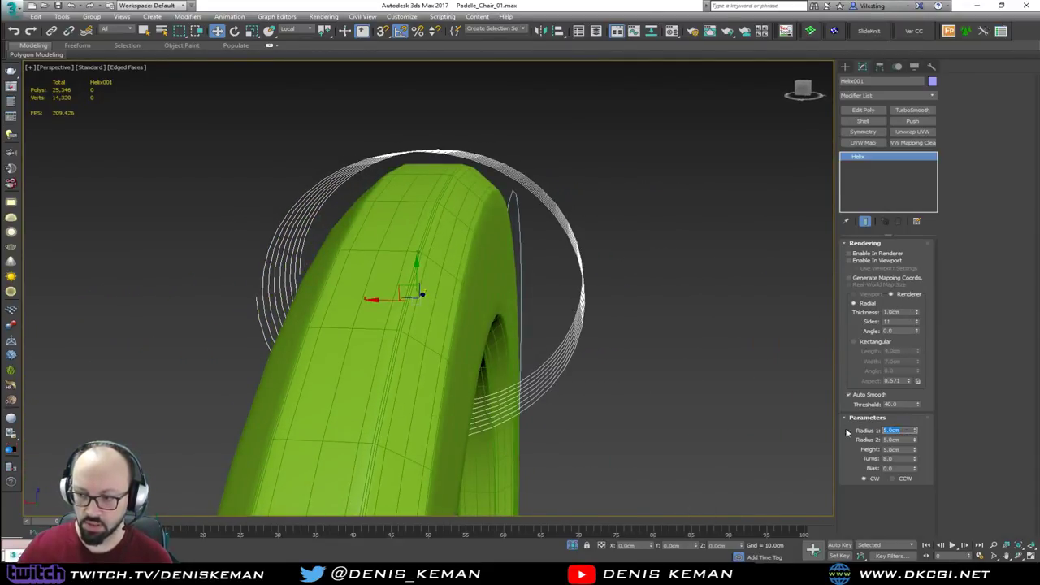
{"action": "type", "text": "3"}
{"action": "key", "text": "Tab"}
{"action": "type", "text": "3"}
{"action": "key", "text": "Return"}
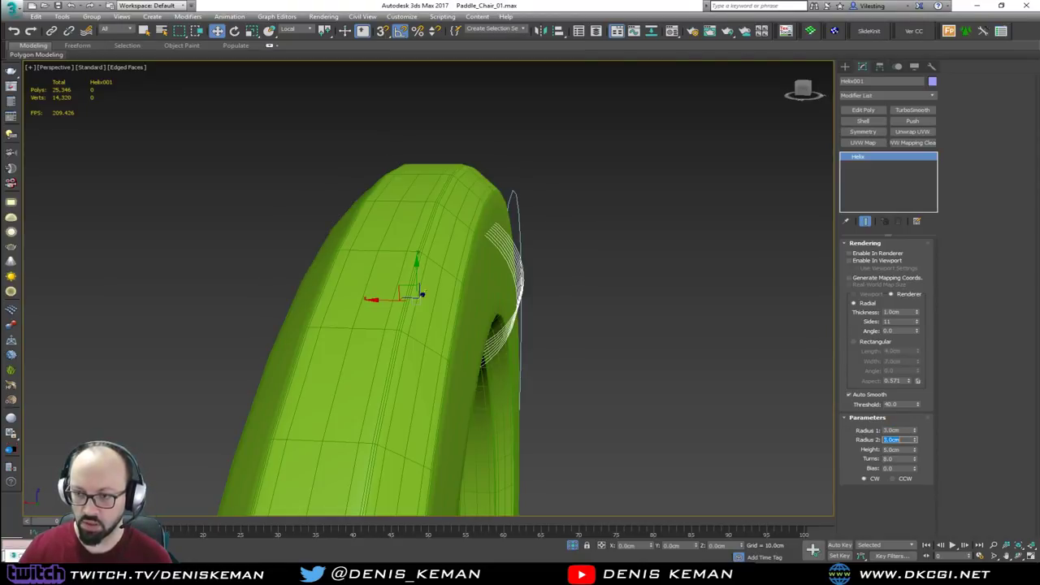
{"action": "right_click", "coordinate": [470, 317]}
{"action": "right_click", "coordinate": [450, 315]}
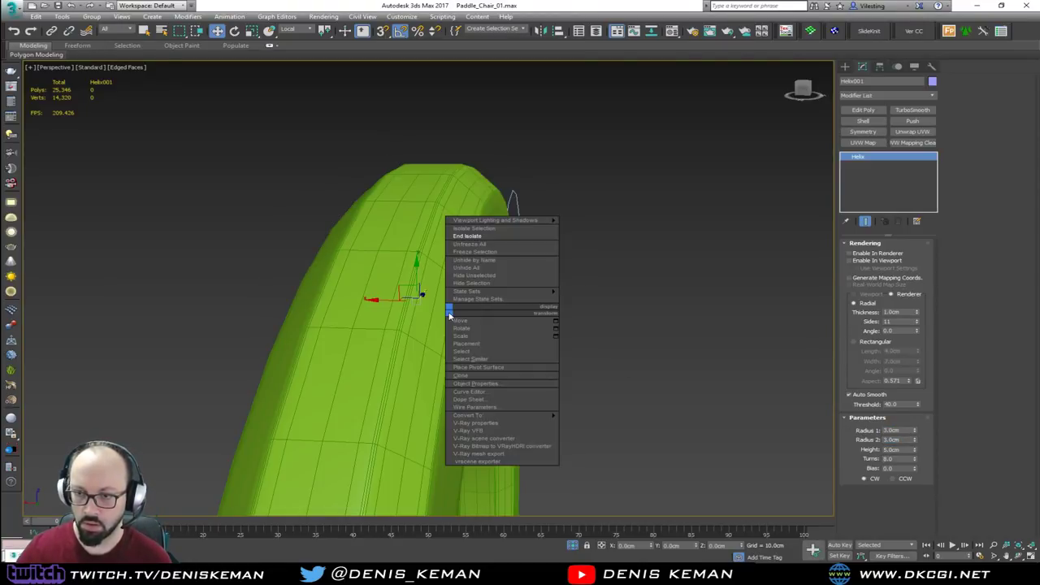
{"action": "left_click", "coordinate": [463, 318]}
Step: Shift the helix slightly along its own axis to center it on the highest part of the ring
{"action": "middle_click_drag", "start_coordinate": [488, 314], "coordinate": [438, 310], "text": "alt"}
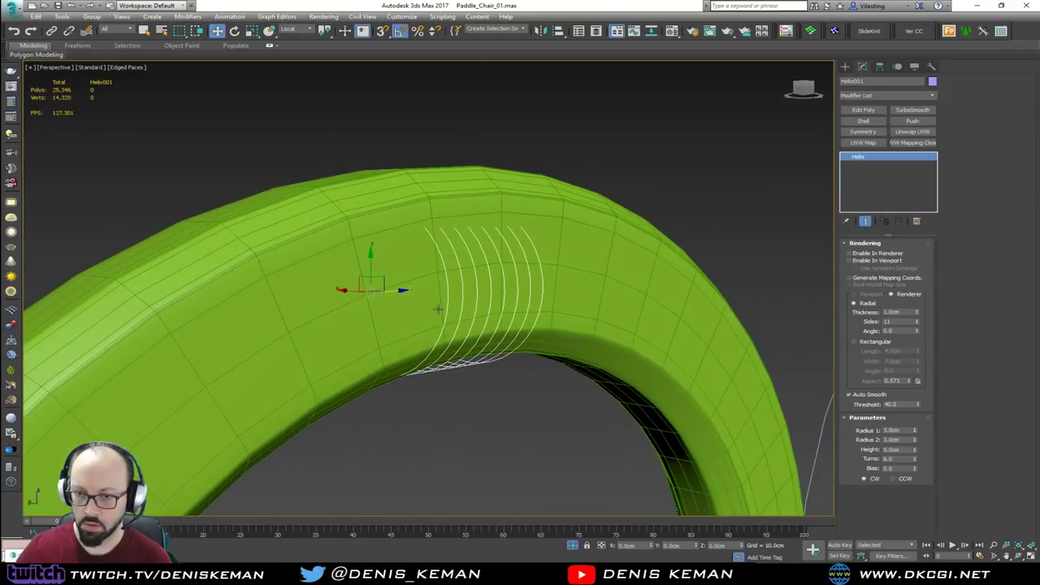
{"action": "middle_click_drag", "start_coordinate": [357, 294], "coordinate": [391, 298], "text": "alt"}
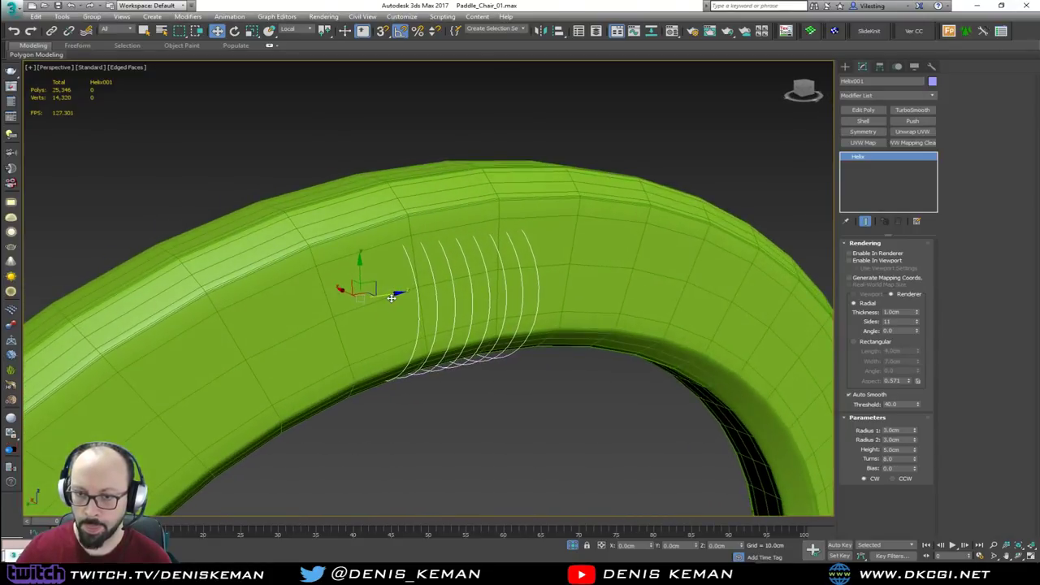
{"action": "left_click_drag", "start_coordinate": [391, 296], "coordinate": [430, 294]}
Step: Stretch the helix vertically with non-uniform scaling until its coils enclose the ring's cross-section
{"action": "key", "text": "r"}
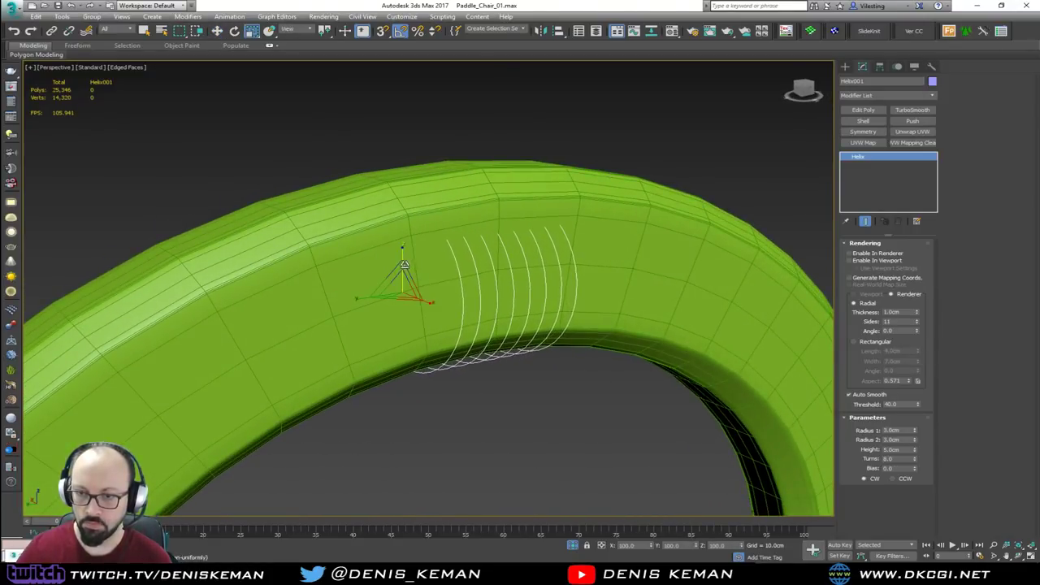
{"action": "left_click_drag", "start_coordinate": [403, 256], "coordinate": [403, 232]}
{"action": "key", "text": "w"}
{"action": "key", "text": "r"}
{"action": "middle_click_drag", "start_coordinate": [403, 233], "coordinate": [439, 243], "text": "alt"}
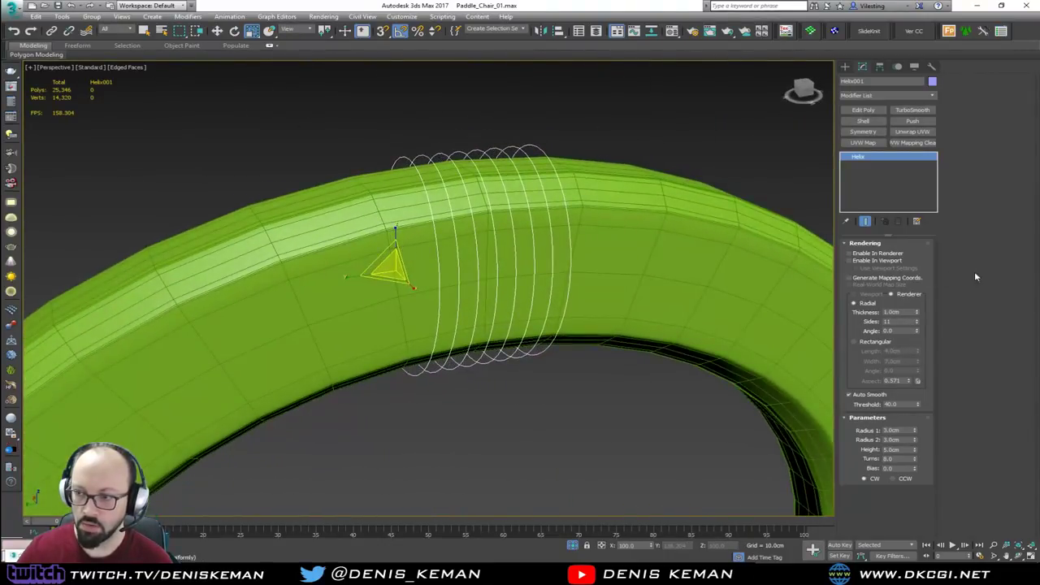
Step: Enable the helix in renderer and viewport with a radial thickness of about 0.55 cm
{"action": "left_click", "coordinate": [886, 260]}
{"action": "middle_click_drag", "start_coordinate": [585, 260], "coordinate": [557, 257], "text": "alt"}
{"action": "left_click_drag", "start_coordinate": [917, 313], "coordinate": [908, 338]}
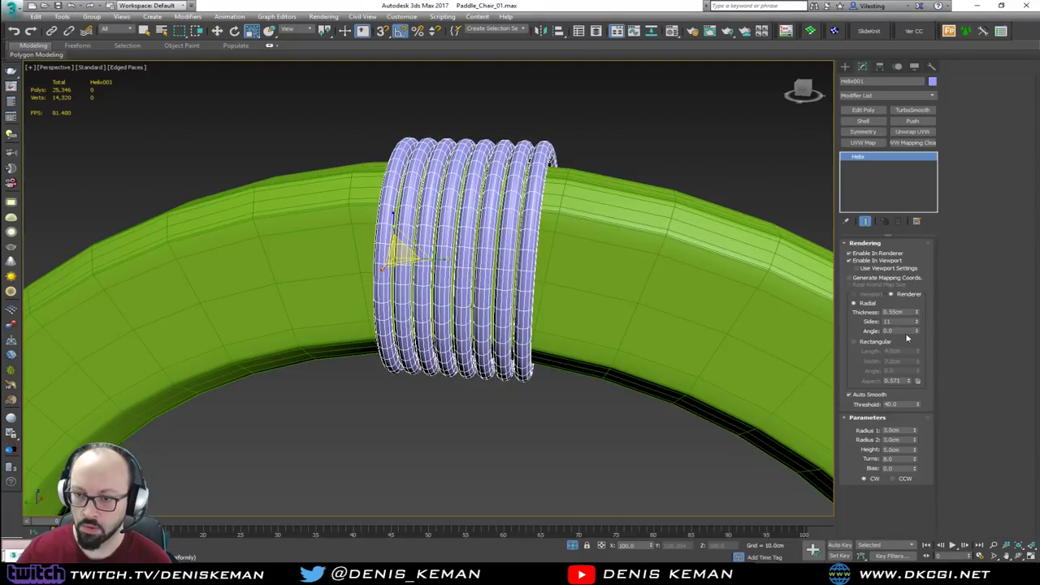
{"action": "key", "text": "w"}
Step: Turn on Generate Mapping Coords for the helix and check the coils around the ring
{"action": "middle_click_drag", "start_coordinate": [467, 311], "coordinate": [276, 315], "text": "alt"}
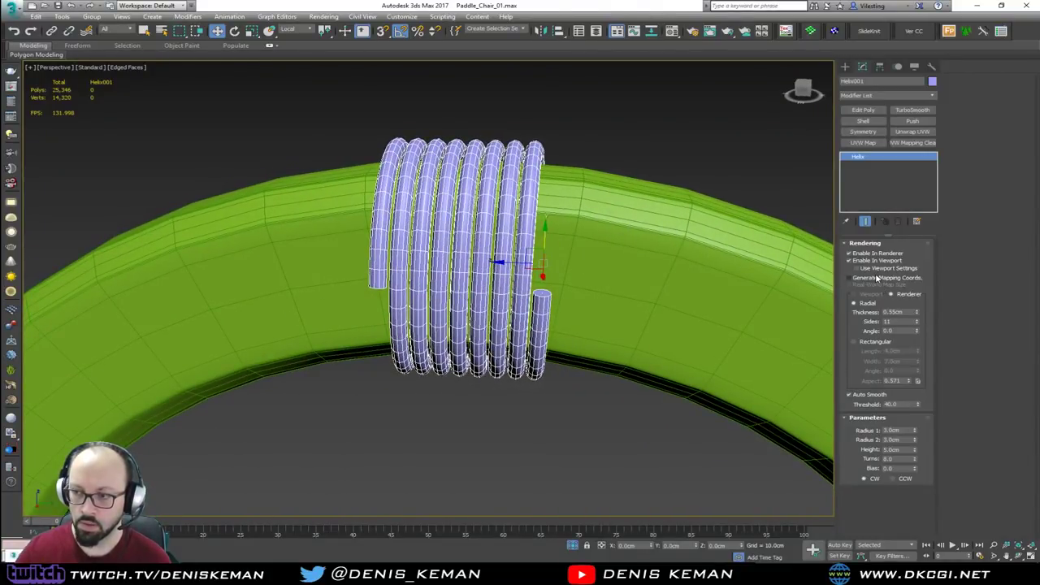
{"action": "left_click", "coordinate": [877, 279]}
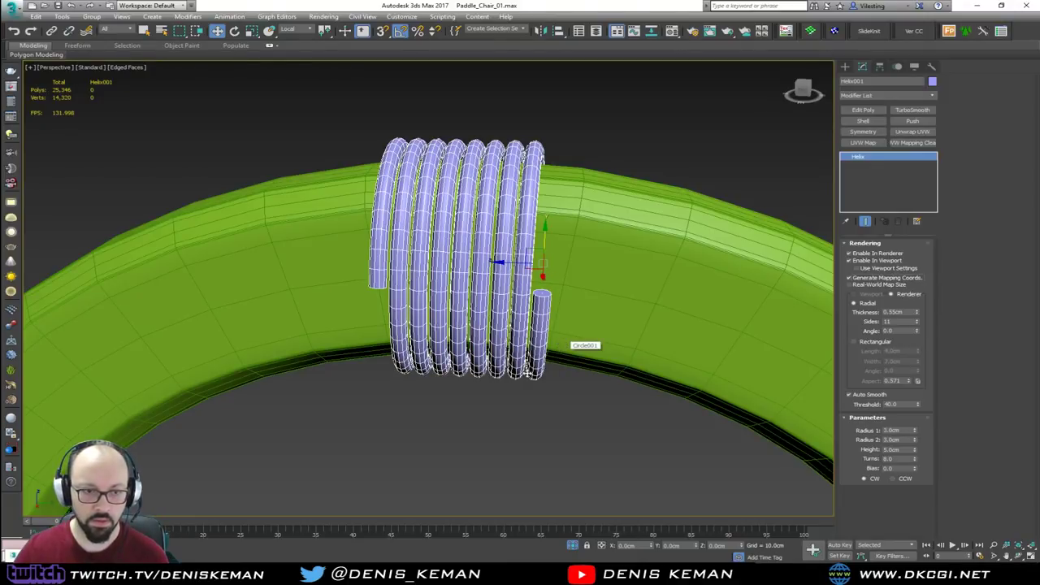
{"action": "middle_click_drag", "start_coordinate": [569, 345], "coordinate": [330, 354], "text": "alt"}
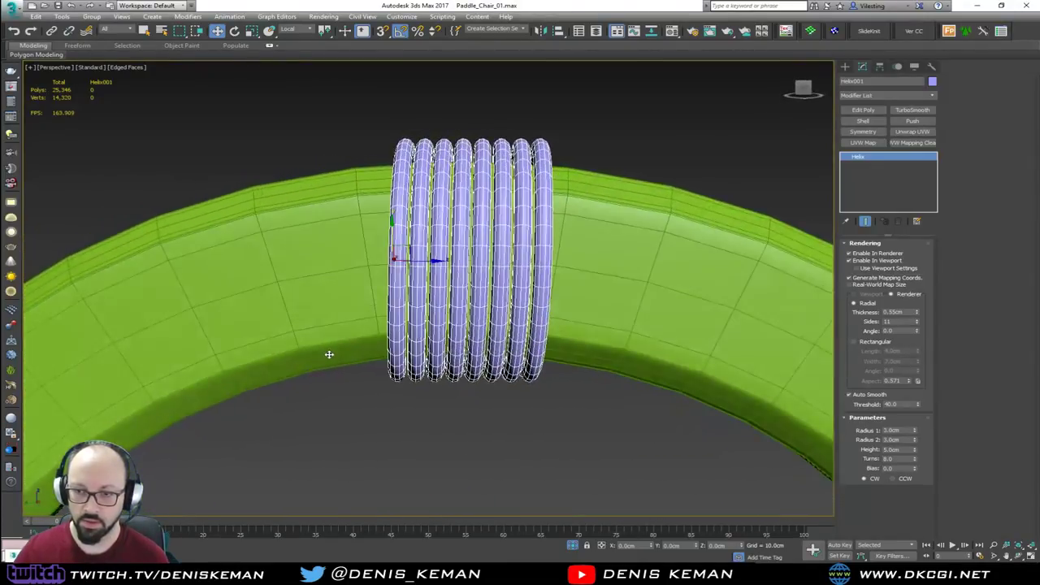
{"action": "scroll", "coordinate": [363, 374], "scroll_direction": "down", "scroll_amount": 6}
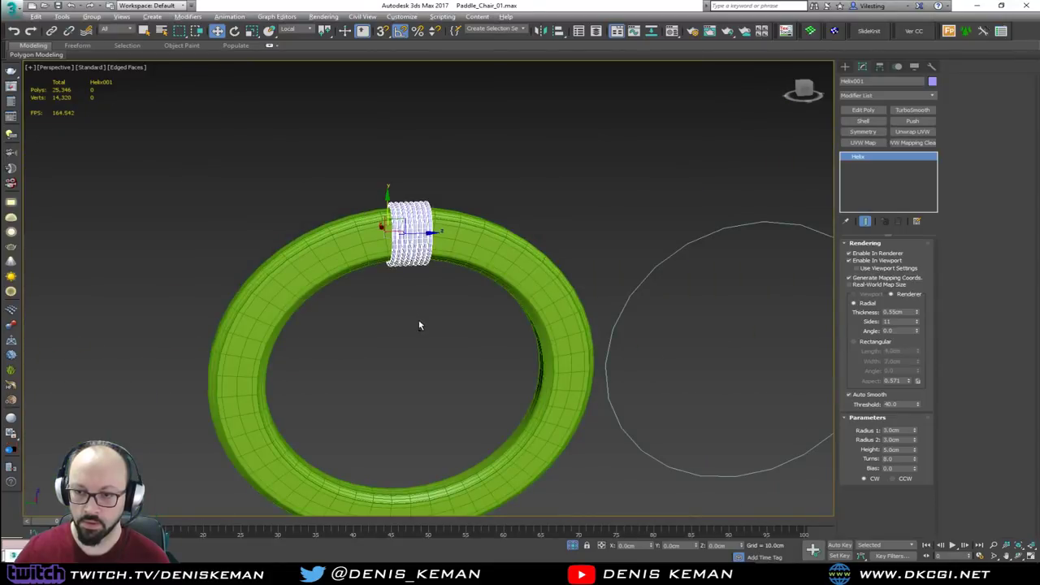
Step: Align the helix's pivot to the center of the green ring in X, Y and Z, affecting only the pivot
{"action": "middle_click_drag", "start_coordinate": [419, 326], "coordinate": [447, 288], "text": "alt"}
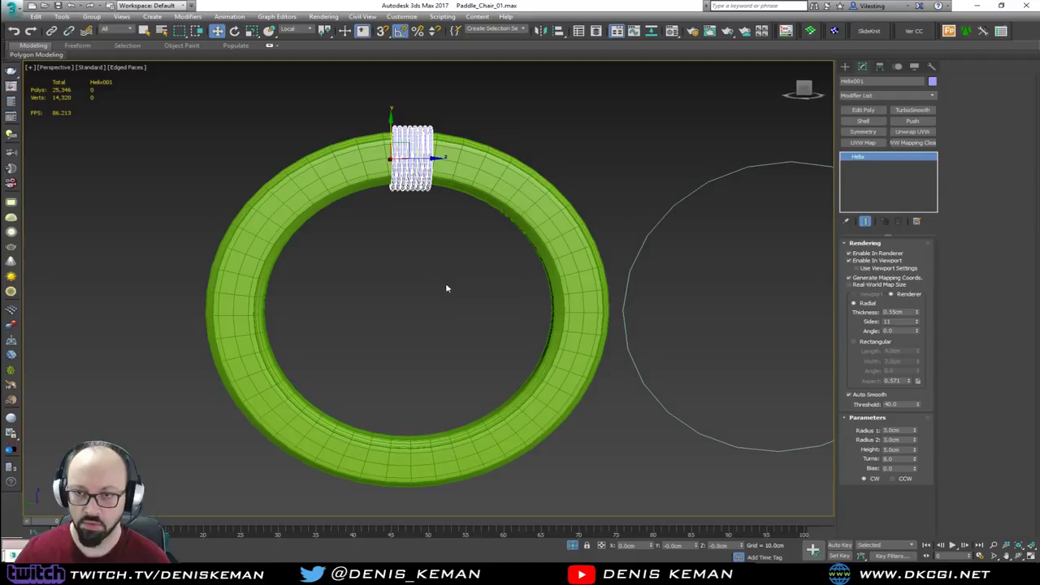
{"action": "left_click", "coordinate": [880, 66]}
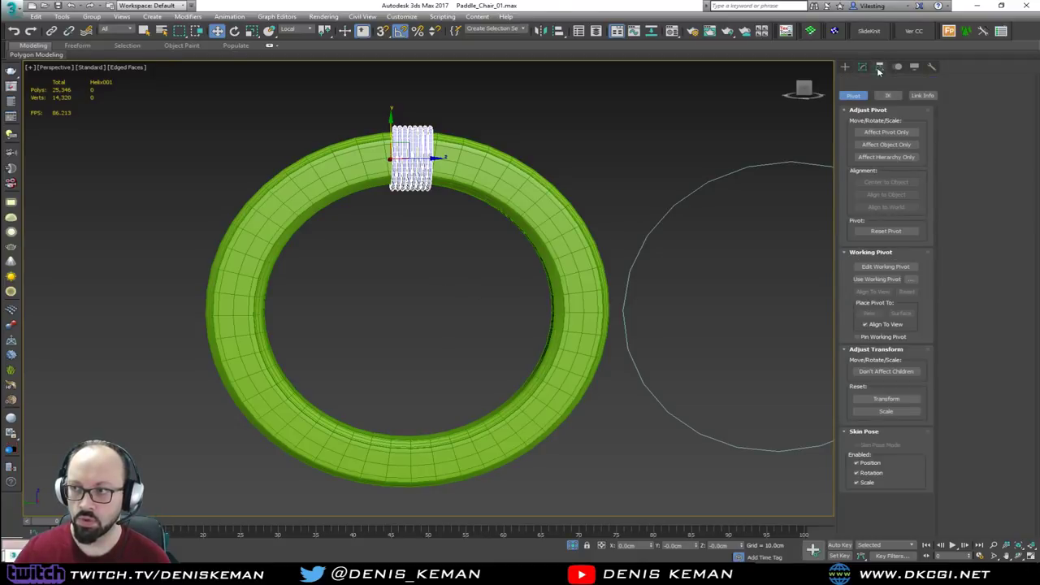
{"action": "left_click", "coordinate": [887, 132]}
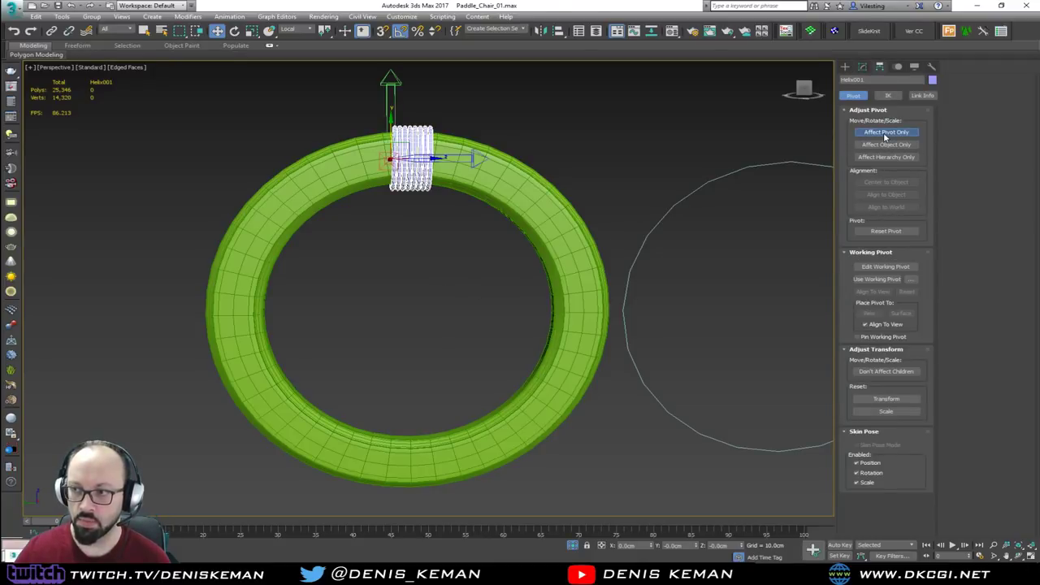
{"action": "key", "text": "alt+a"}
{"action": "left_click", "coordinate": [586, 277]}
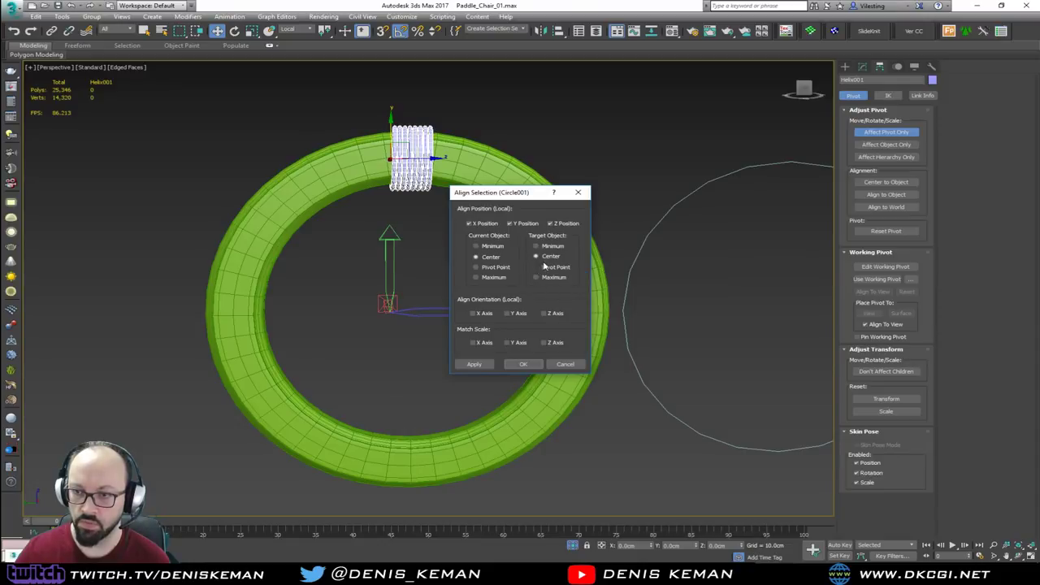
{"action": "left_click", "coordinate": [524, 366]}
{"action": "left_click", "coordinate": [901, 132]}
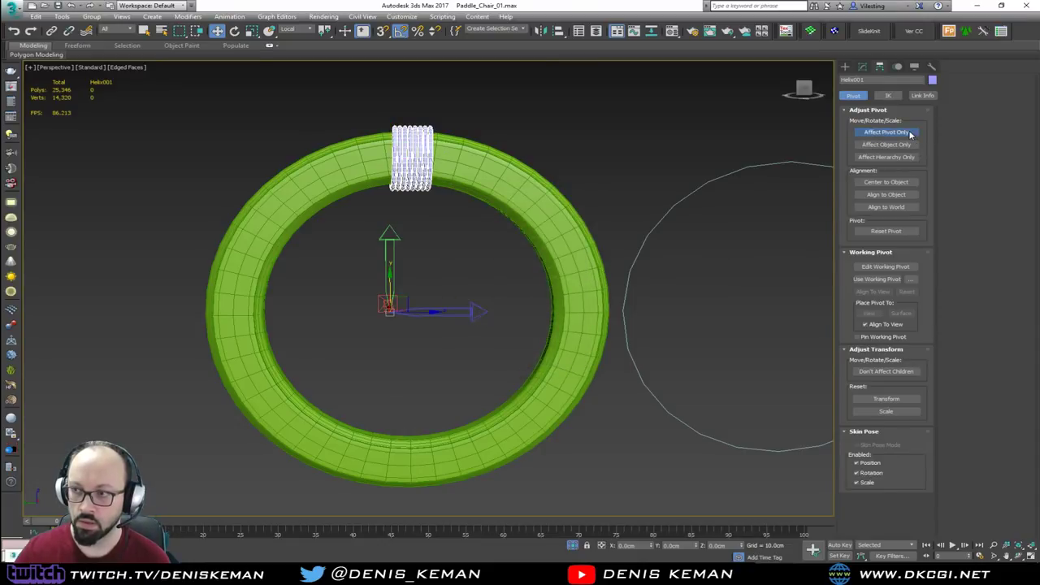
Step: Rotate-clone the helix 90 degrees around the ring as a single copy
{"action": "key", "text": "e"}
{"action": "left_click_drag", "start_coordinate": [418, 284], "coordinate": [439, 297], "text": "shift"}
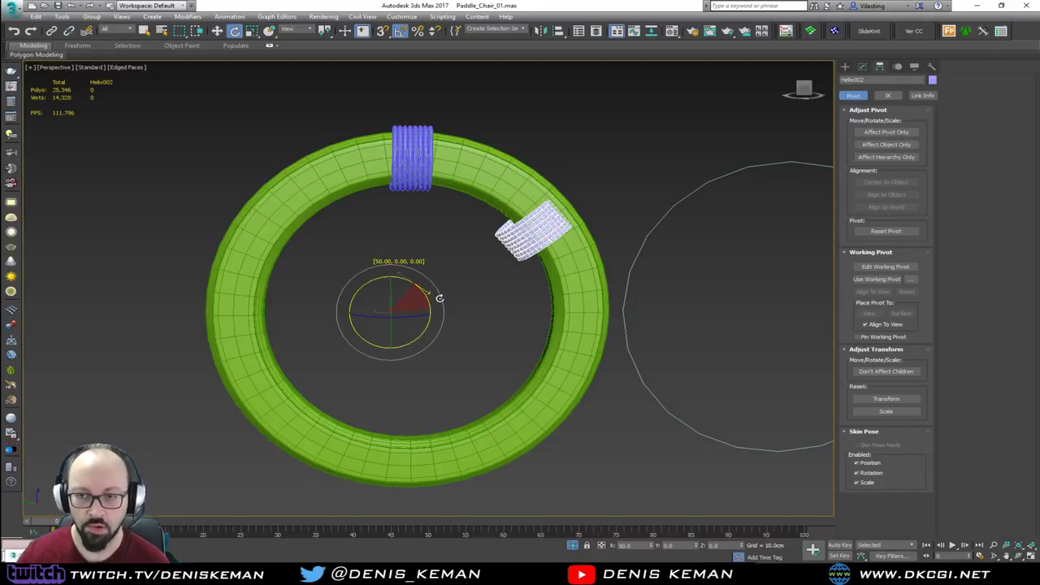
{"action": "left_click_drag", "start_coordinate": [439, 298], "coordinate": [443, 323], "text": "shift"}
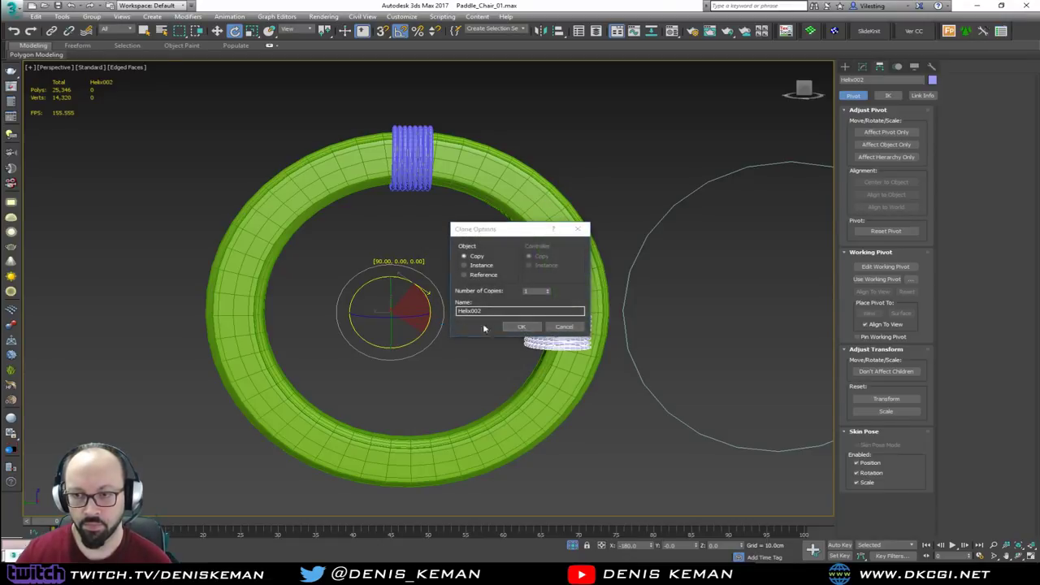
{"action": "left_click", "coordinate": [515, 327]}
Step: Move the cloned coil outward about 2.46 cm along its local Y axis and check how it wraps the ring
{"action": "key", "text": "w"}
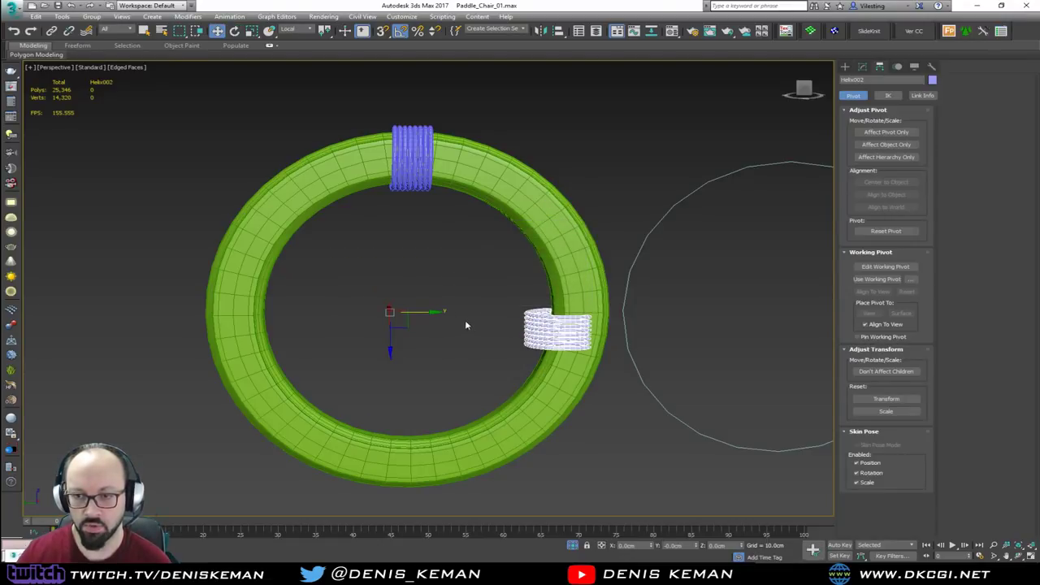
{"action": "left_click_drag", "start_coordinate": [425, 314], "coordinate": [439, 313]}
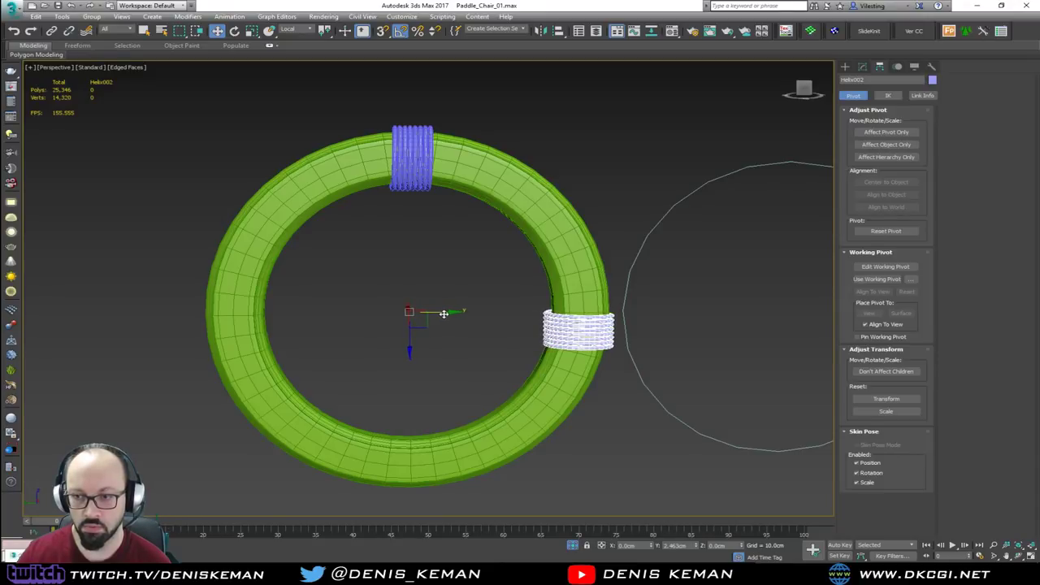
{"action": "key", "text": "z"}
{"action": "middle_click_drag", "start_coordinate": [506, 342], "coordinate": [573, 284], "text": "alt"}
{"action": "scroll", "coordinate": [529, 263], "scroll_direction": "down", "scroll_amount": 10}
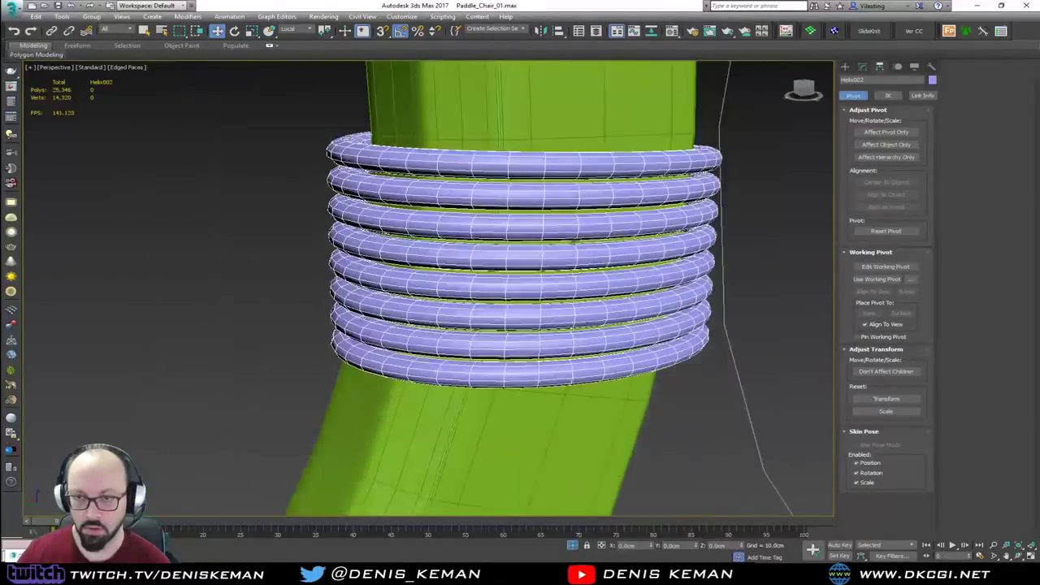
{"action": "middle_click_drag", "start_coordinate": [500, 241], "coordinate": [448, 296], "text": "alt"}
Step: Rotate-clone the second coil another 90 degrees to place a copy at the lowest part of the ring
{"action": "key", "text": "e"}
{"action": "left_click_drag", "start_coordinate": [415, 255], "coordinate": [472, 270], "text": "shift"}
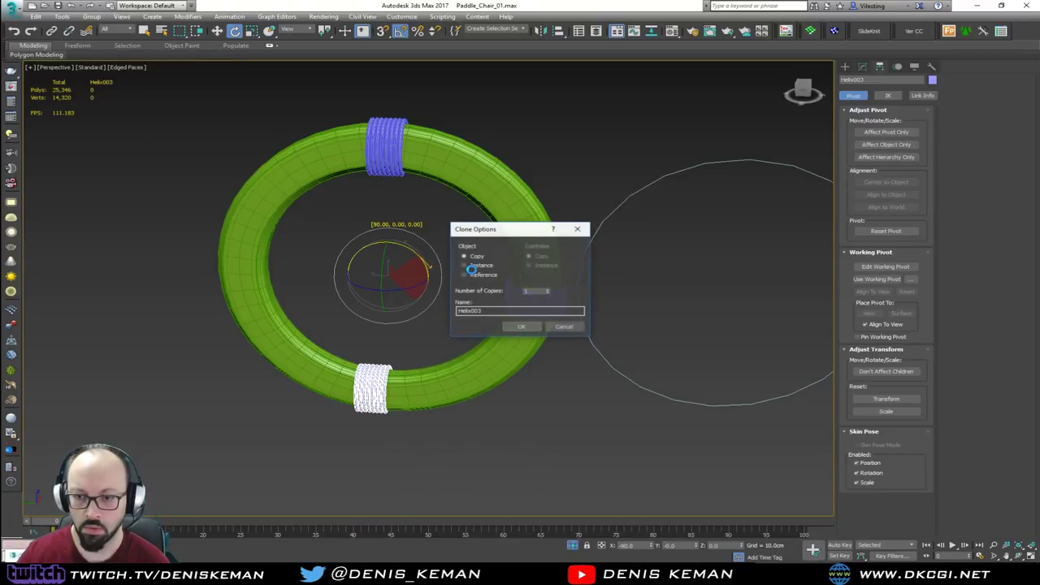
{"action": "left_click", "coordinate": [520, 326]}
{"action": "mouse_move", "coordinate": [409, 313]}
{"action": "middle_mouse_down", "text": "alt"}
{"action": "mouse_move", "coordinate": [365, 263]}
{"action": "mouse_move", "coordinate": [443, 233]}
{"action": "mouse_move", "coordinate": [515, 271]}
{"action": "mouse_move", "coordinate": [479, 290]}
{"action": "mouse_move", "coordinate": [407, 297]}
{"action": "middle_mouse_up", "text": "alt"}
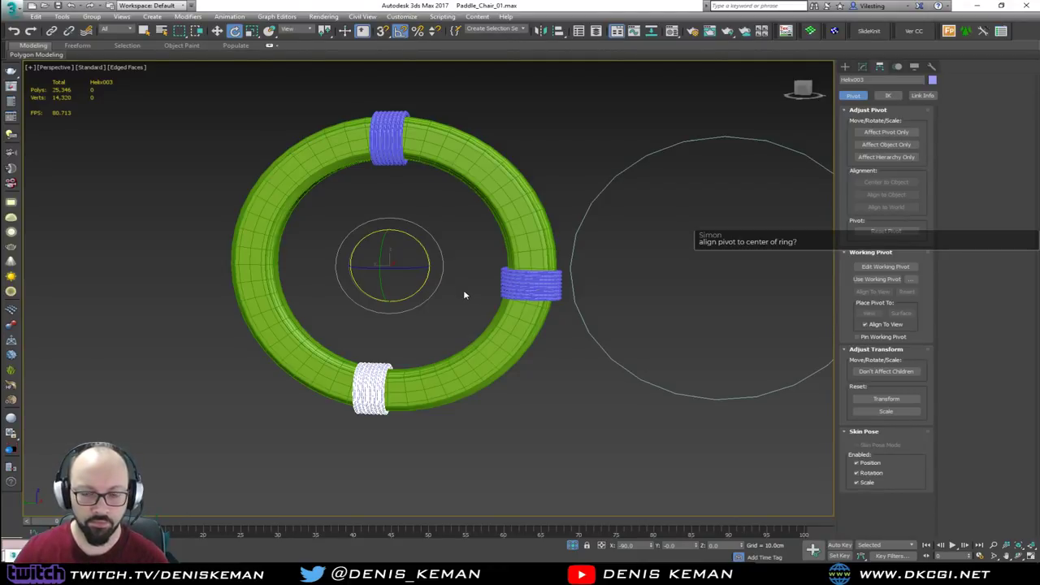
Step: Center the green ring's pivot to the object
{"action": "left_click", "coordinate": [507, 199]}
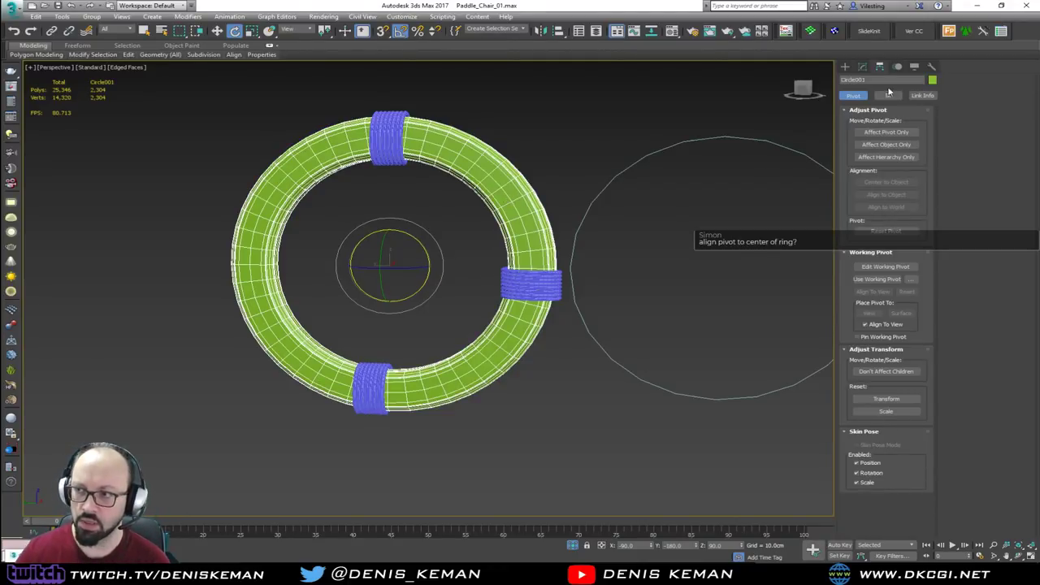
{"action": "left_click", "coordinate": [886, 132]}
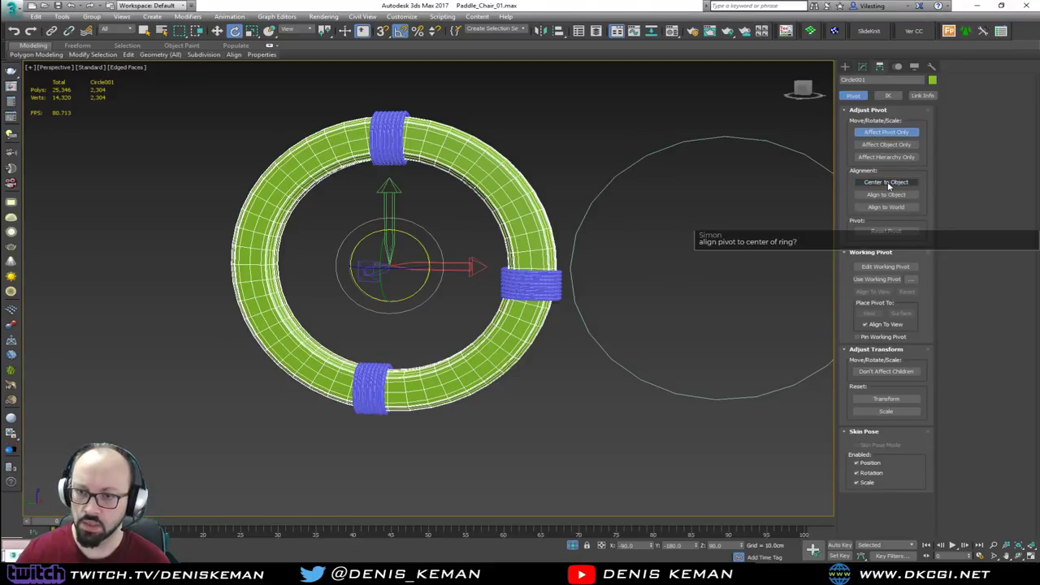
{"action": "left_click", "coordinate": [887, 183]}
{"action": "left_click", "coordinate": [888, 131]}
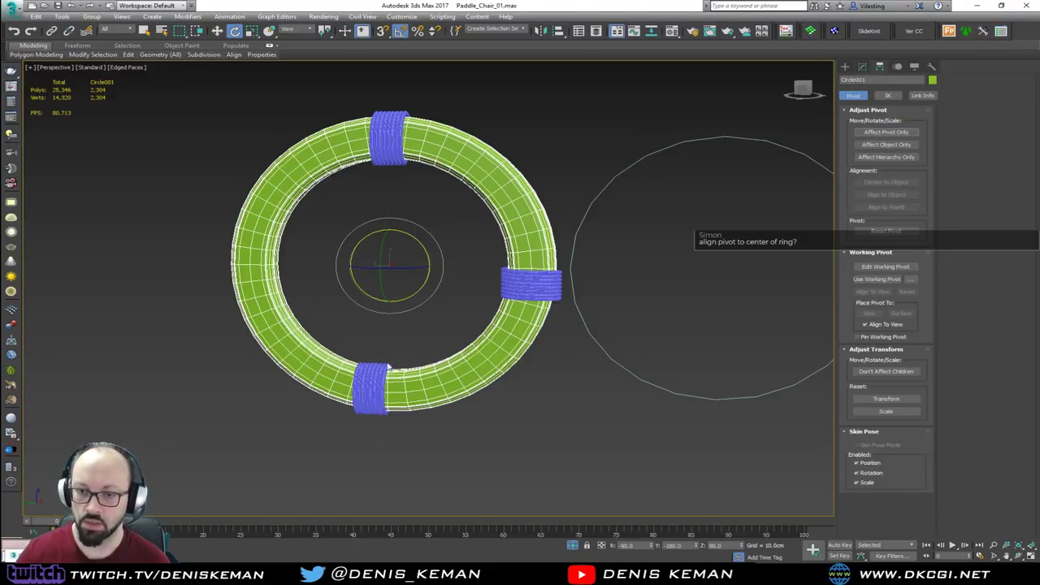
Step: Align the pivot of the lowest coil to the center of the green ring in X, Y and Z
{"action": "left_click", "coordinate": [382, 367]}
{"action": "left_click", "coordinate": [888, 132]}
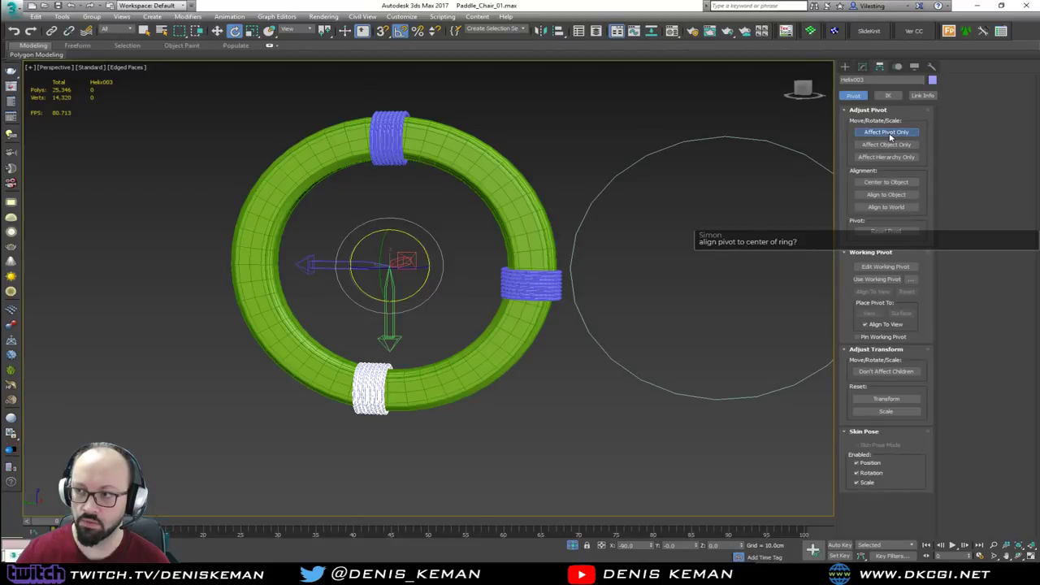
{"action": "key", "text": "w"}
{"action": "key", "text": "alt+a"}
{"action": "left_click", "coordinate": [471, 367]}
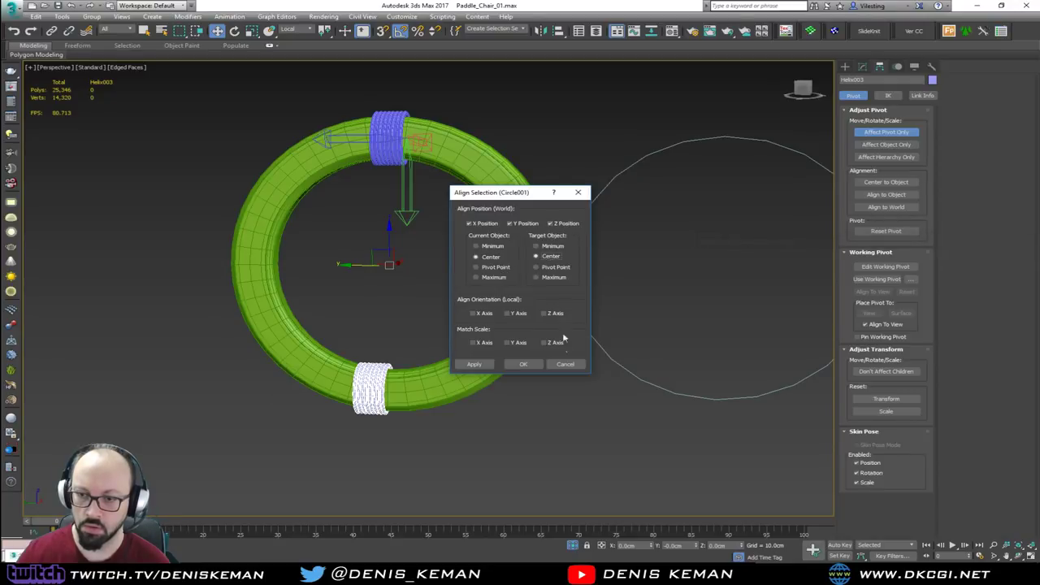
{"action": "left_click", "coordinate": [525, 364]}
Step: Try rotating the lowest coil around its realigned pivot, and undo the rotation and the pivot alignment
{"action": "key", "text": "e"}
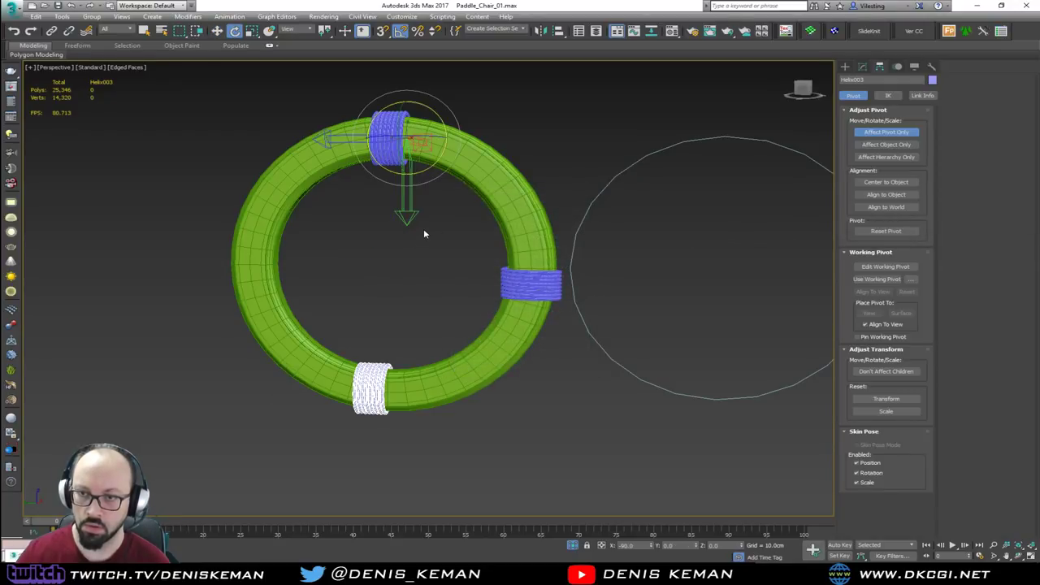
{"action": "key", "text": "w"}
{"action": "key", "text": "e"}
{"action": "left_click_drag", "start_coordinate": [443, 143], "coordinate": [440, 160]}
{"action": "key", "text": "ctrl+z"}
{"action": "left_click", "coordinate": [886, 131]}
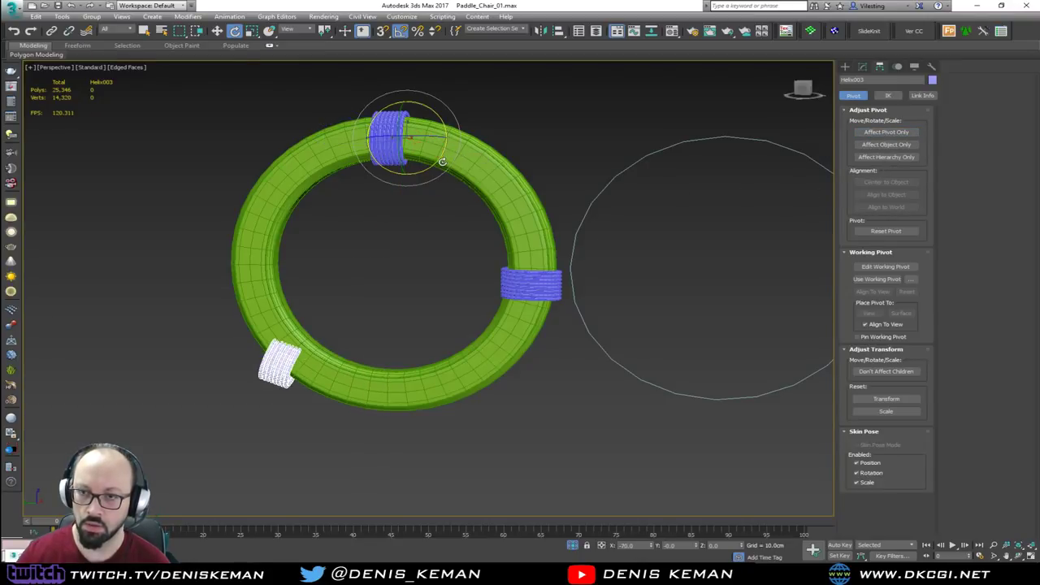
{"action": "key", "text": "ctrl+z"}
{"action": "key", "text": "ctrl+z"}
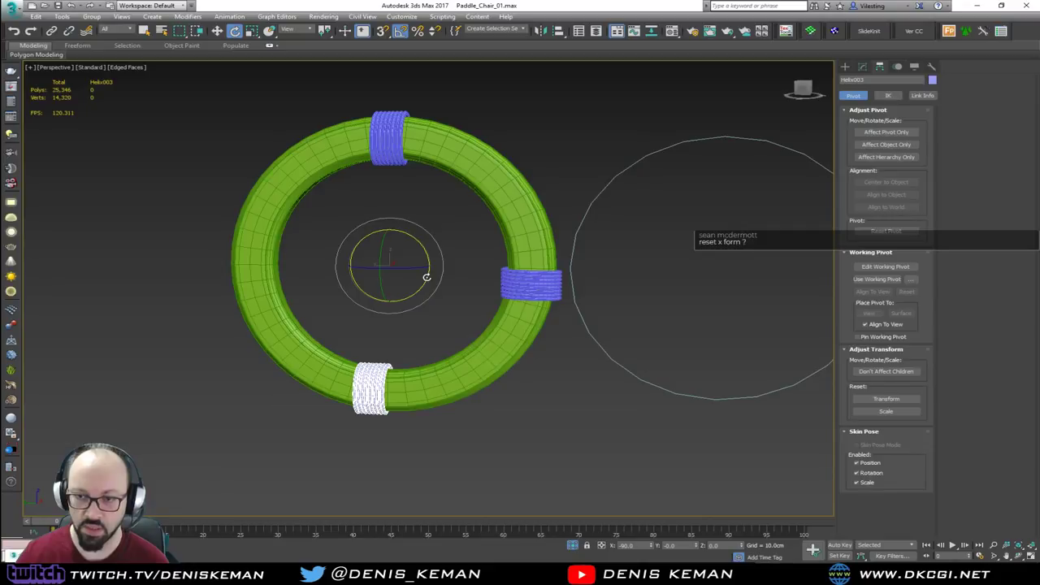
Step: Delete the two cloned coils, keeping only the original helix on the ring
{"action": "middle_click_drag", "start_coordinate": [426, 277], "coordinate": [466, 296], "text": "alt"}
{"action": "middle_click_drag", "start_coordinate": [506, 298], "coordinate": [456, 302], "text": "alt"}
{"action": "key", "text": "Delete"}
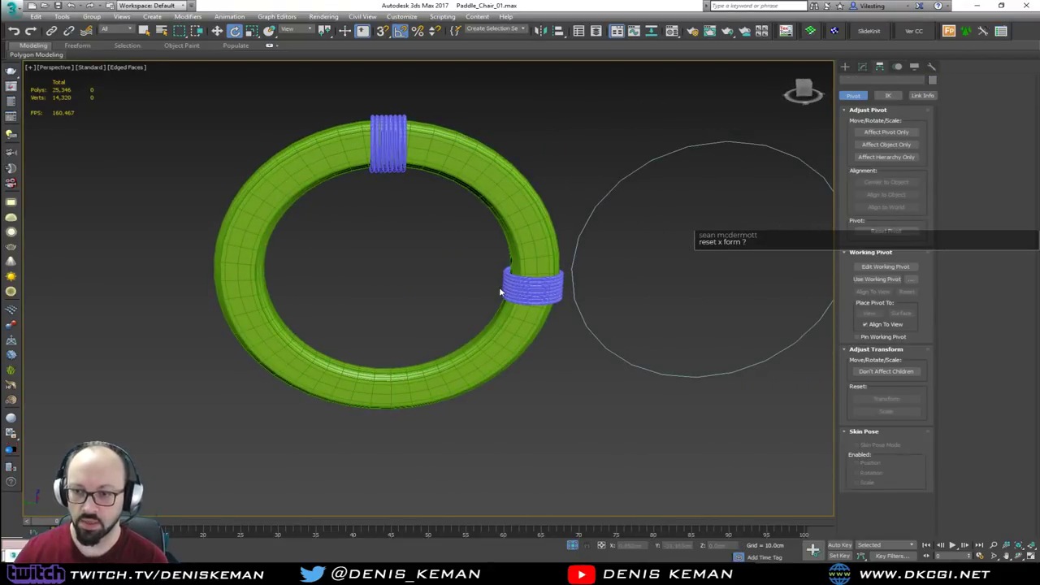
{"action": "left_click", "coordinate": [504, 286]}
{"action": "key", "text": "Delete"}
Step: Reset the green ring's transforms with the Reset XForm utility
{"action": "left_click", "coordinate": [521, 213]}
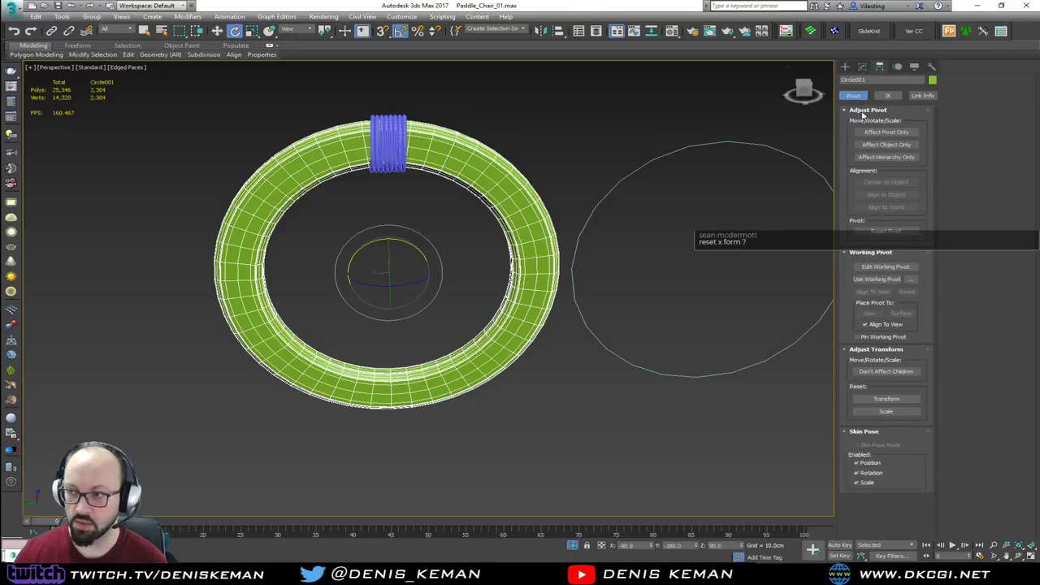
{"action": "left_click", "coordinate": [933, 66]}
{"action": "left_click", "coordinate": [863, 67]}
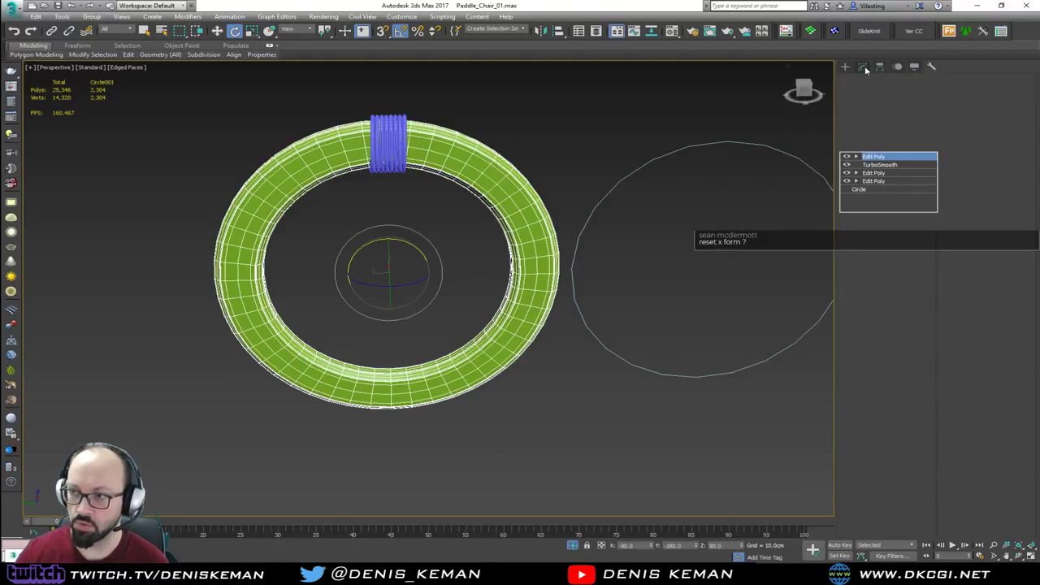
{"action": "middle_click_drag", "start_coordinate": [577, 200], "coordinate": [542, 214], "text": "alt"}
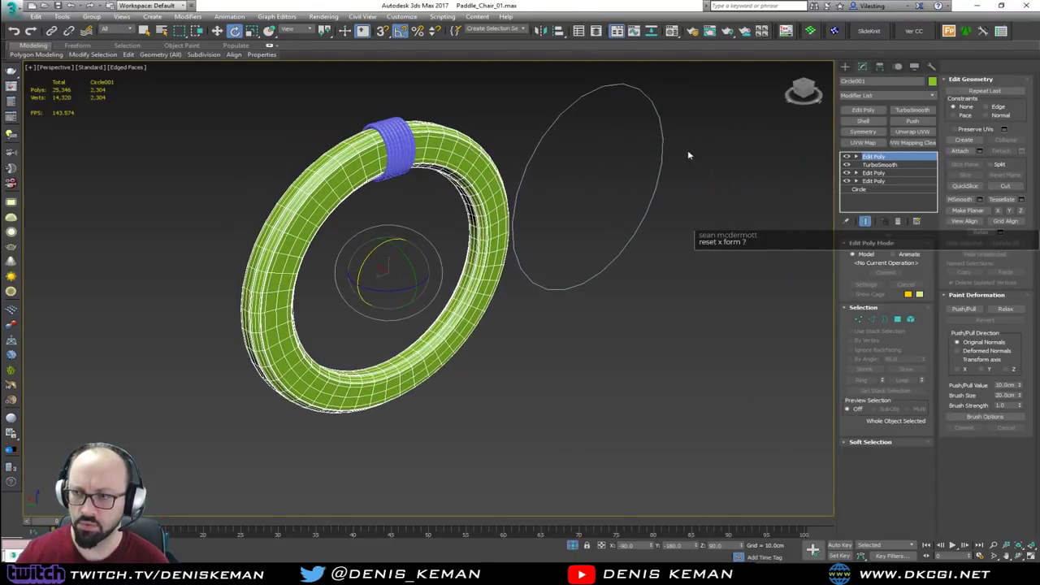
{"action": "left_click", "coordinate": [933, 67]}
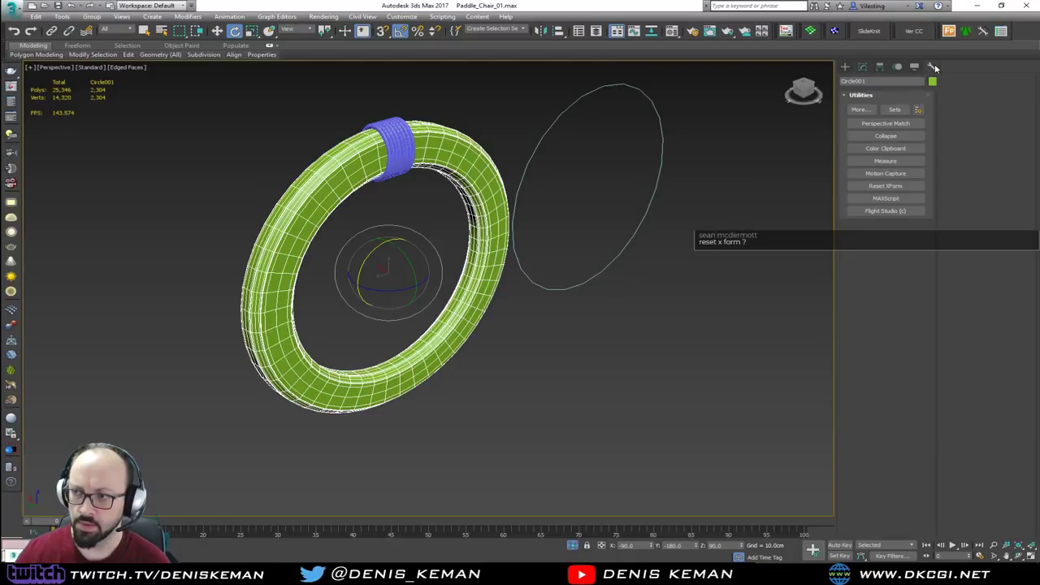
{"action": "left_click", "coordinate": [886, 186]}
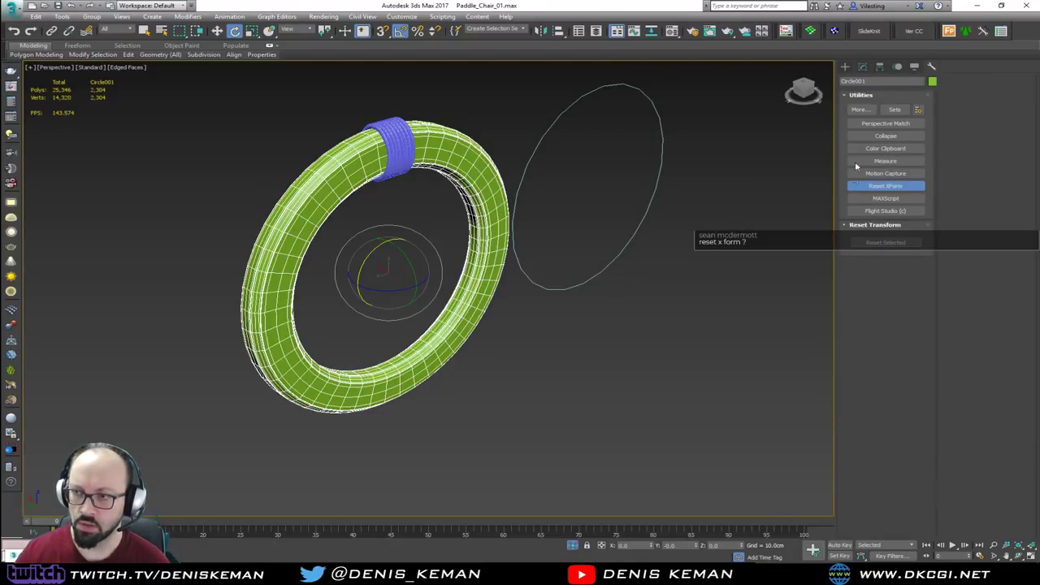
Step: Center the reset ring's pivot to the object again
{"action": "left_click", "coordinate": [881, 67]}
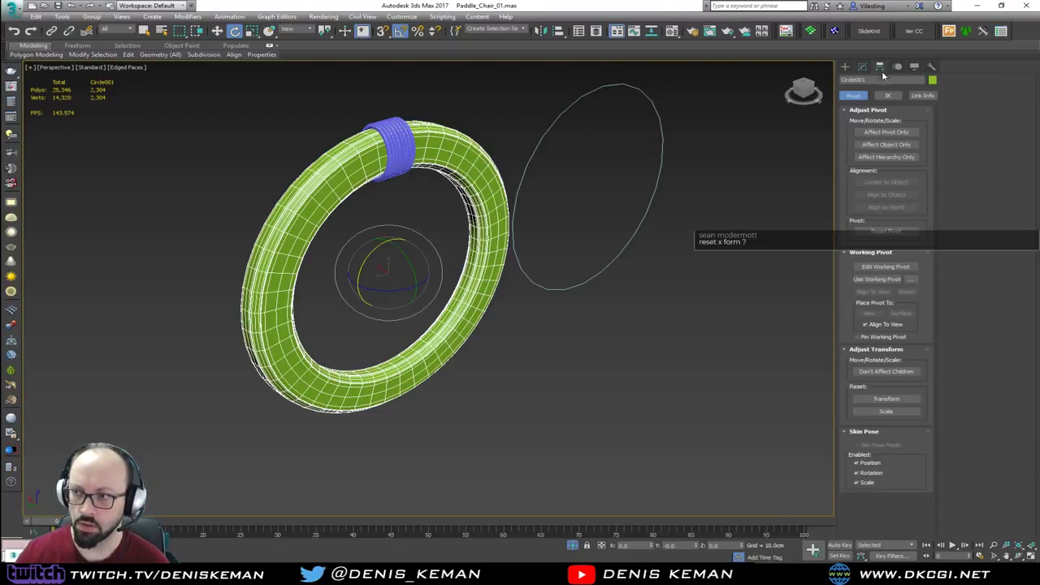
{"action": "left_click", "coordinate": [887, 133]}
{"action": "left_click", "coordinate": [890, 183]}
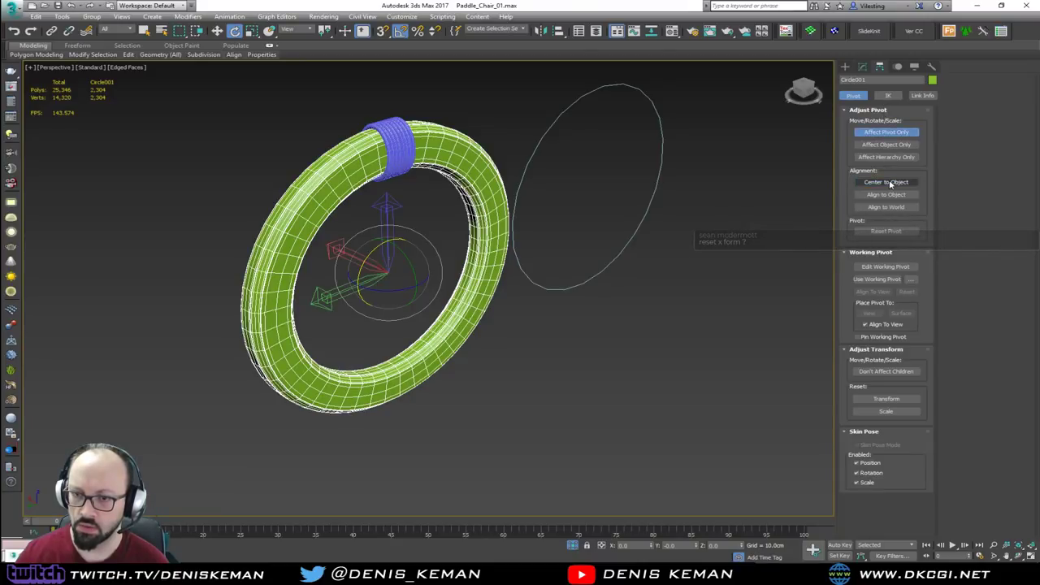
{"action": "left_click", "coordinate": [897, 134]}
Step: Reset the original helix's transforms with Reset XForm and check its coils up close
{"action": "left_click", "coordinate": [404, 144]}
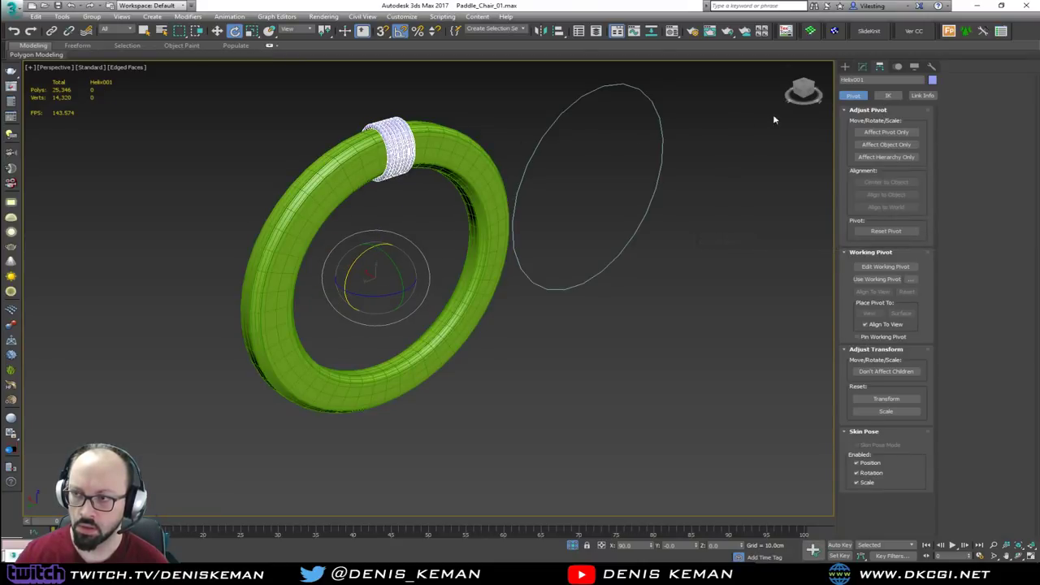
{"action": "left_click", "coordinate": [932, 66]}
{"action": "left_click", "coordinate": [886, 186]}
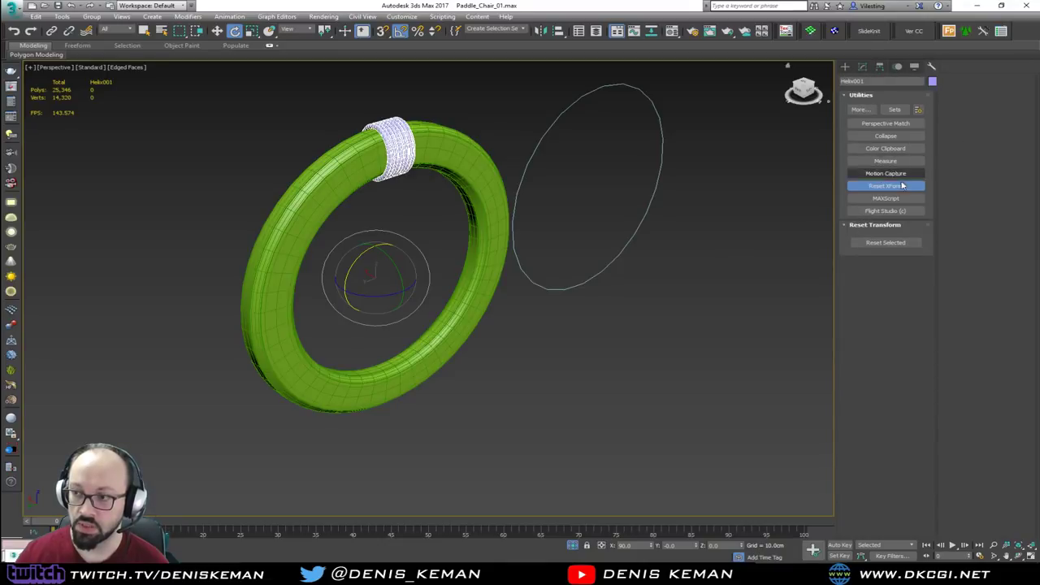
{"action": "left_click", "coordinate": [893, 243]}
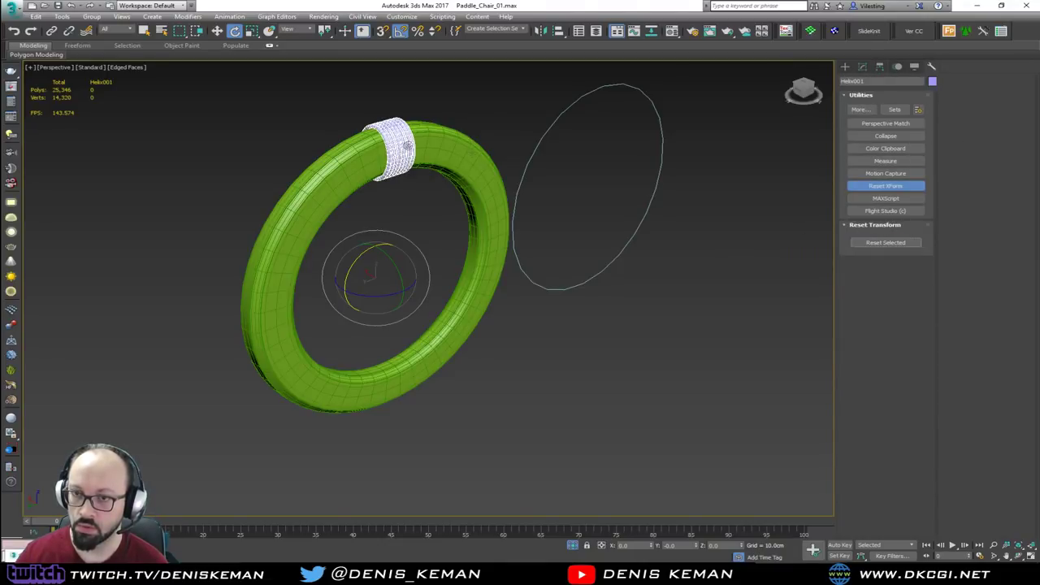
{"action": "scroll", "coordinate": [405, 141], "scroll_direction": "up", "scroll_amount": 10}
{"action": "scroll", "coordinate": [382, 143], "scroll_direction": "down", "scroll_amount": 10}
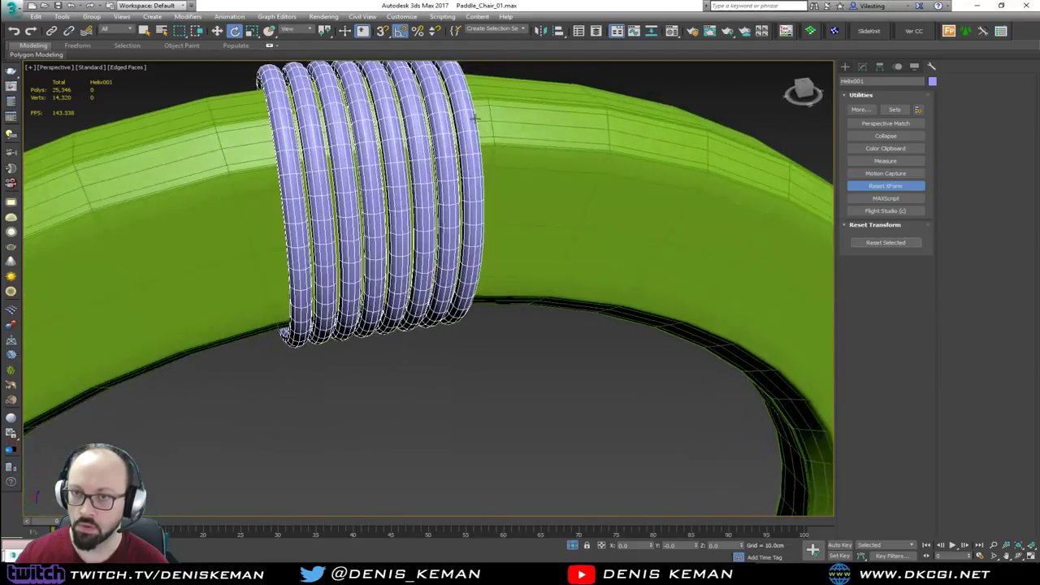
Step: Try to realign the reset helix's pivot to the ring's center in X, Y and Z, affecting only the pivot
{"action": "left_click", "coordinate": [863, 66]}
{"action": "left_click", "coordinate": [880, 67]}
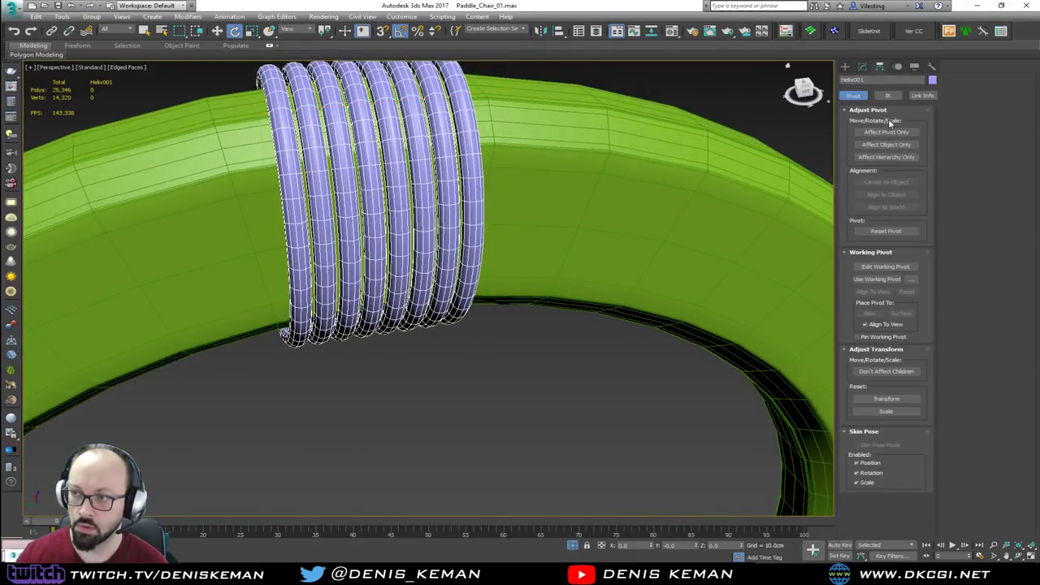
{"action": "left_click", "coordinate": [886, 131]}
{"action": "scroll", "coordinate": [679, 301], "scroll_direction": "down", "scroll_amount": 5}
{"action": "left_click", "coordinate": [681, 300]}
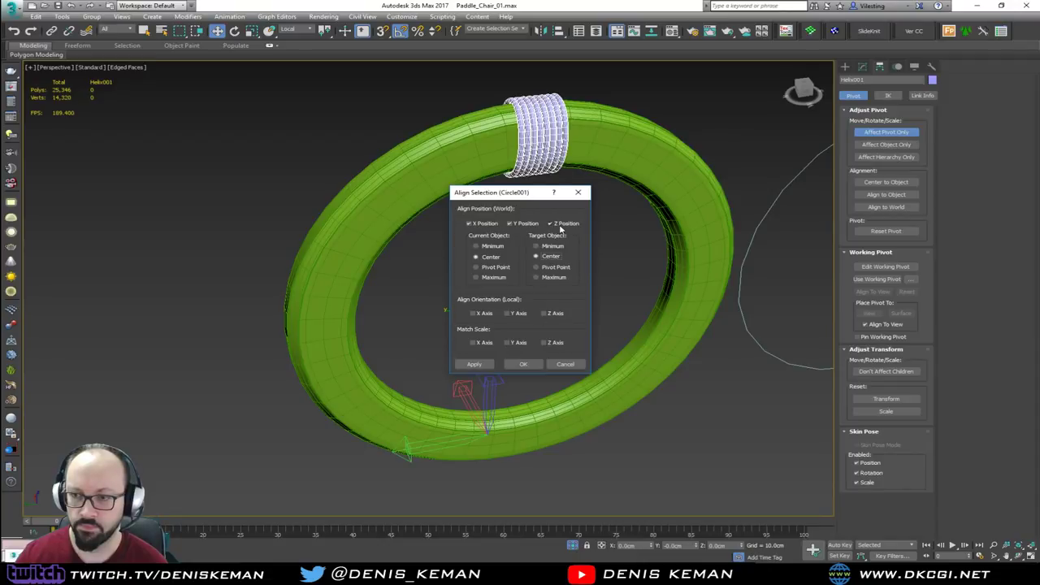
{"action": "left_click", "coordinate": [523, 364]}
{"action": "key", "text": "e"}
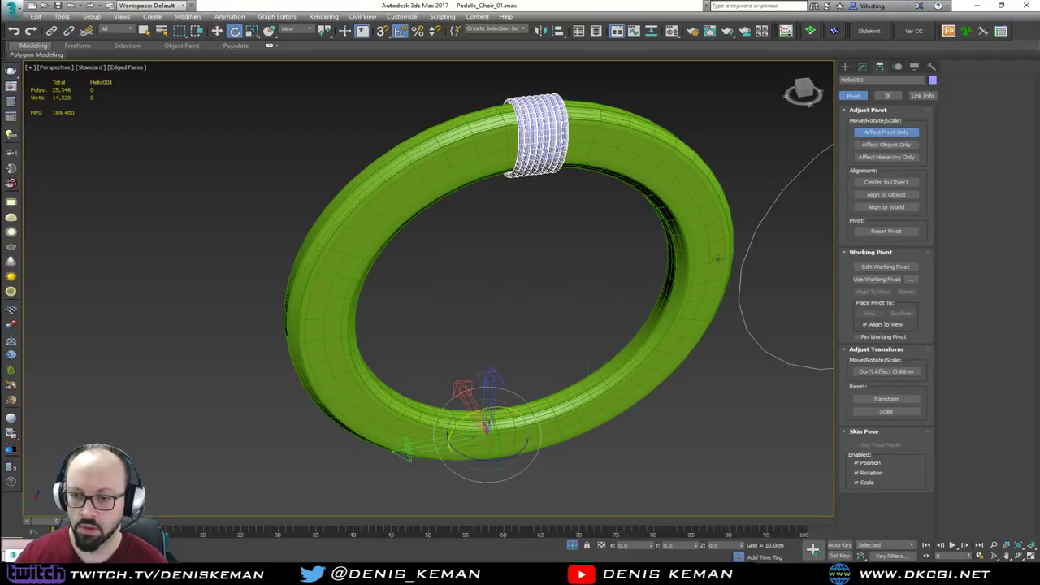
Step: Leave pivot-only editing and examine the helix's pivot position relative to the green ring with the Move and Rotate tools
{"action": "left_click", "coordinate": [886, 132]}
{"action": "key", "text": "w"}
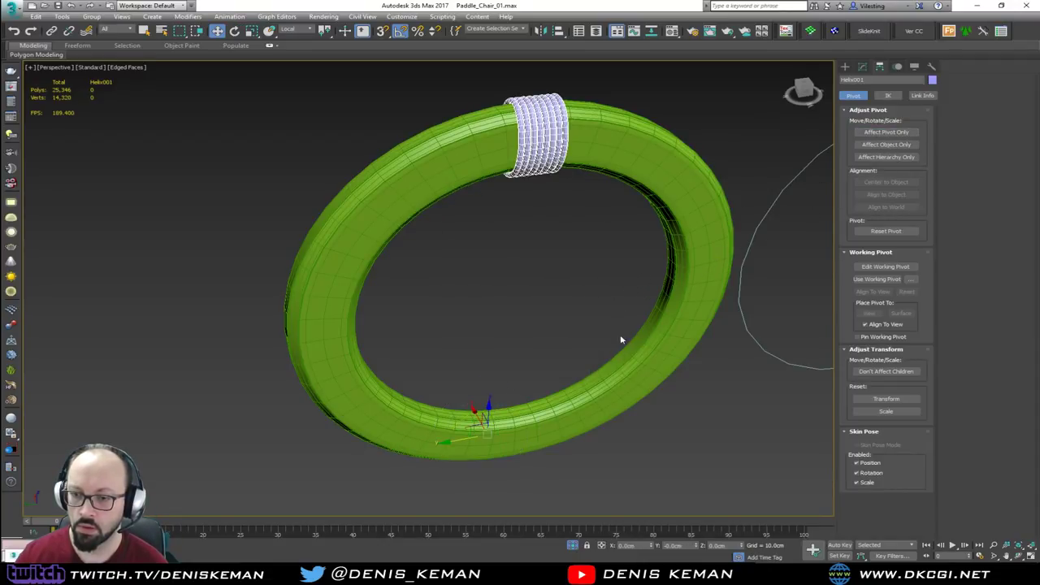
{"action": "key", "text": "e"}
{"action": "left_click", "coordinate": [685, 446]}
{"action": "middle_click_drag", "start_coordinate": [548, 311], "coordinate": [404, 265]}
{"action": "scroll", "coordinate": [437, 276], "scroll_direction": "down", "scroll_amount": 3}
{"action": "left_click", "coordinate": [437, 276]}
{"action": "left_click", "coordinate": [344, 149]}
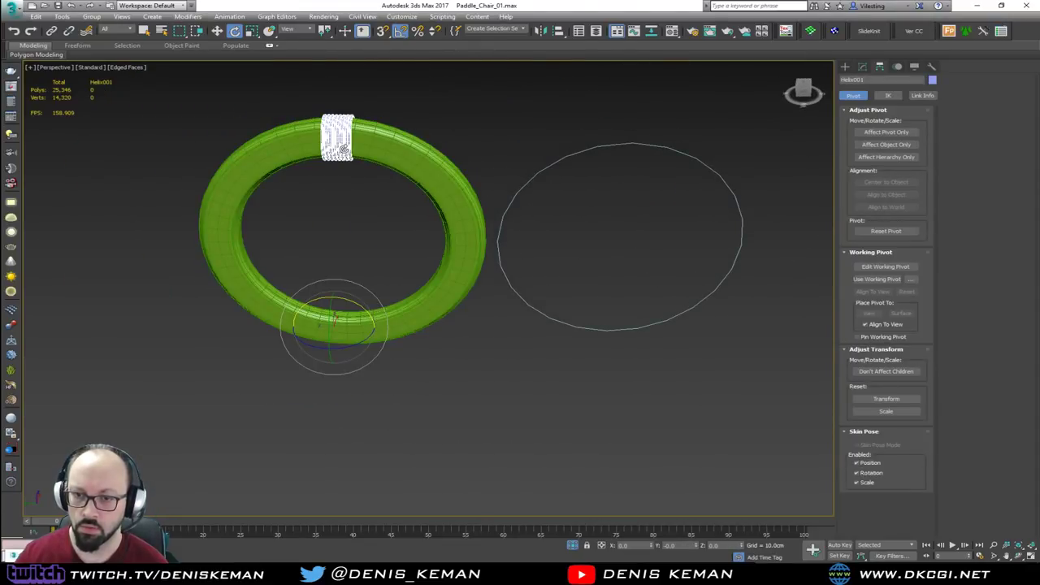
{"action": "mouse_move", "coordinate": [387, 210]}
{"action": "middle_mouse_down", "text": "alt"}
{"action": "mouse_move", "coordinate": [260, 213]}
{"action": "mouse_move", "coordinate": [388, 216]}
{"action": "middle_mouse_up", "text": "alt"}
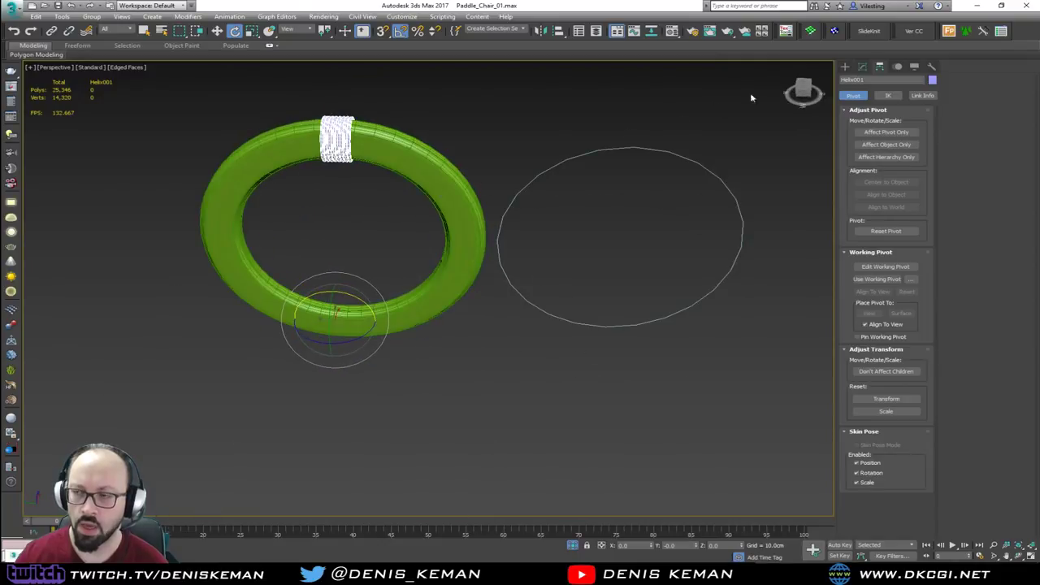
Step: Try deleting the XForm modifier from the helix, and undo the deletion
{"action": "left_click", "coordinate": [864, 67]}
{"action": "middle_click_drag", "start_coordinate": [410, 176], "coordinate": [491, 213]}
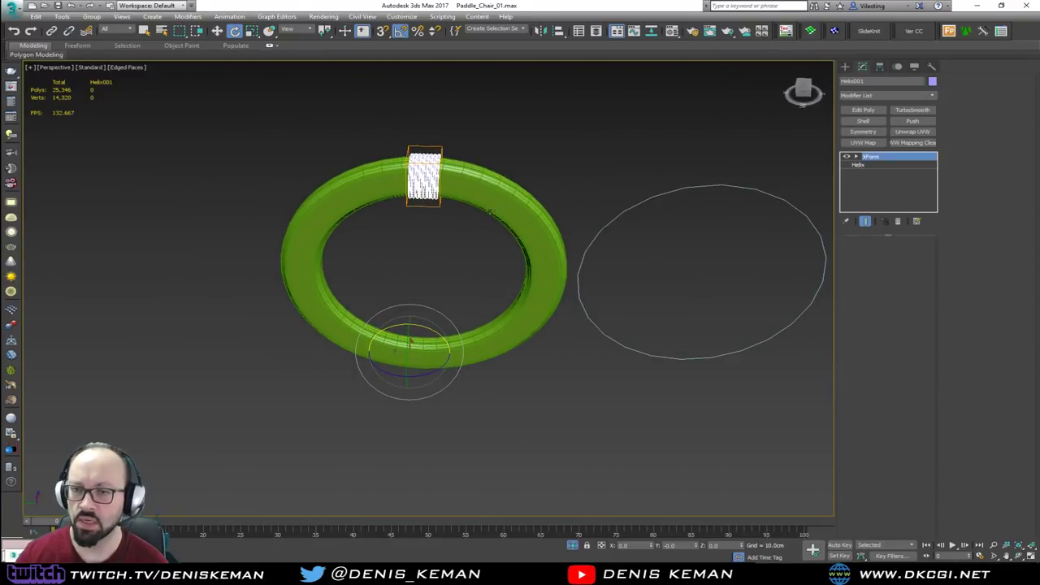
{"action": "left_click", "coordinate": [898, 221]}
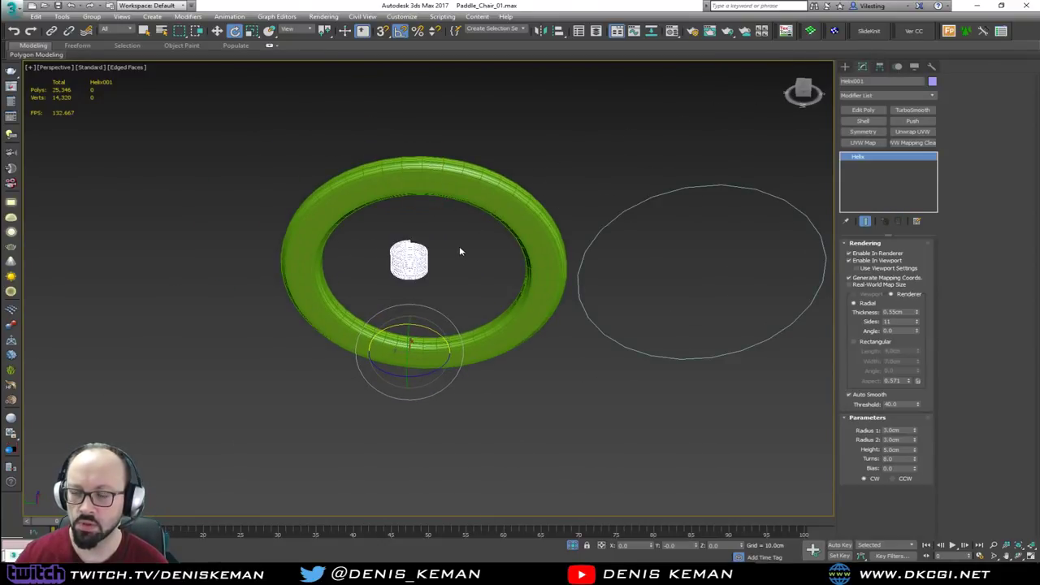
{"action": "key", "text": "ctrl+z"}
Step: Try converting the helix to an Editable Poly, look for its coils in wireframe display, and undo the conversion
{"action": "right_click", "coordinate": [437, 180]}
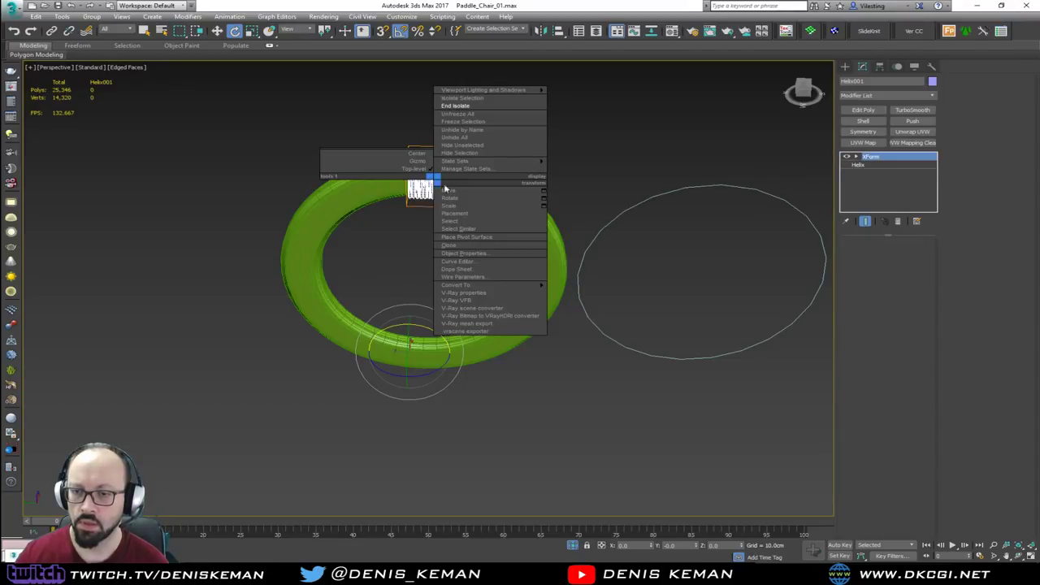
{"action": "mouse_move", "coordinate": [499, 288]}
{"action": "left_click", "coordinate": [592, 302]}
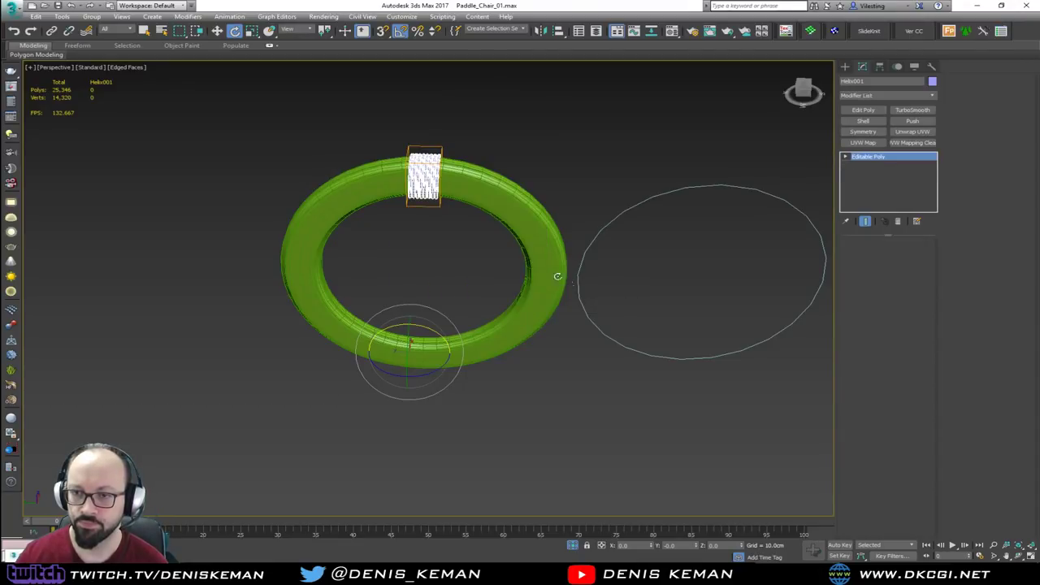
{"action": "middle_click_drag", "start_coordinate": [484, 265], "coordinate": [521, 221]}
{"action": "scroll", "coordinate": [521, 221], "scroll_direction": "up", "scroll_amount": 5}
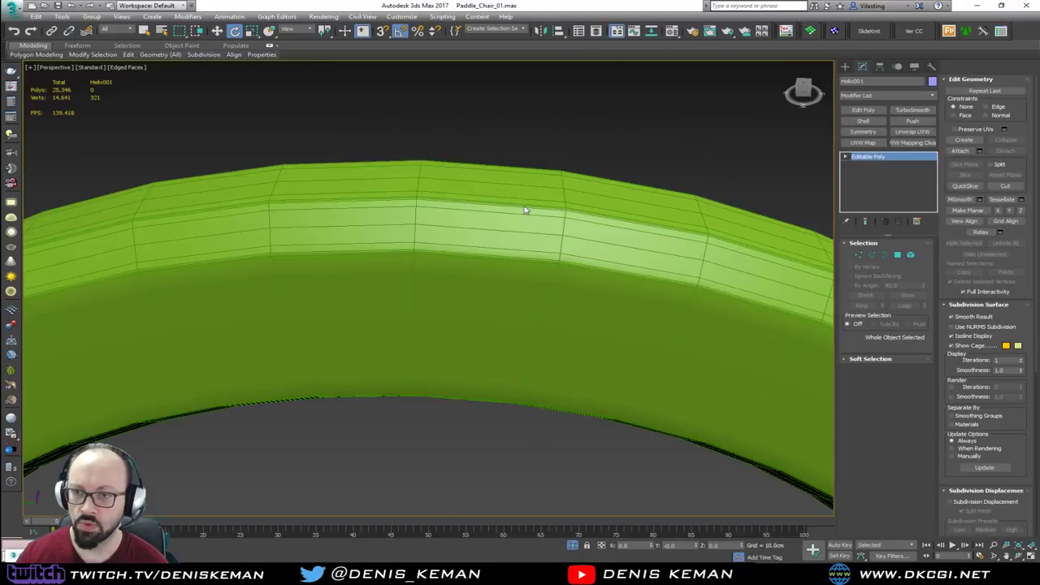
{"action": "scroll", "coordinate": [521, 220], "scroll_direction": "down", "scroll_amount": 3}
{"action": "scroll", "coordinate": [522, 219], "scroll_direction": "down", "scroll_amount": 6}
{"action": "key", "text": "F3"}
{"action": "scroll", "coordinate": [521, 220], "scroll_direction": "up", "scroll_amount": 4}
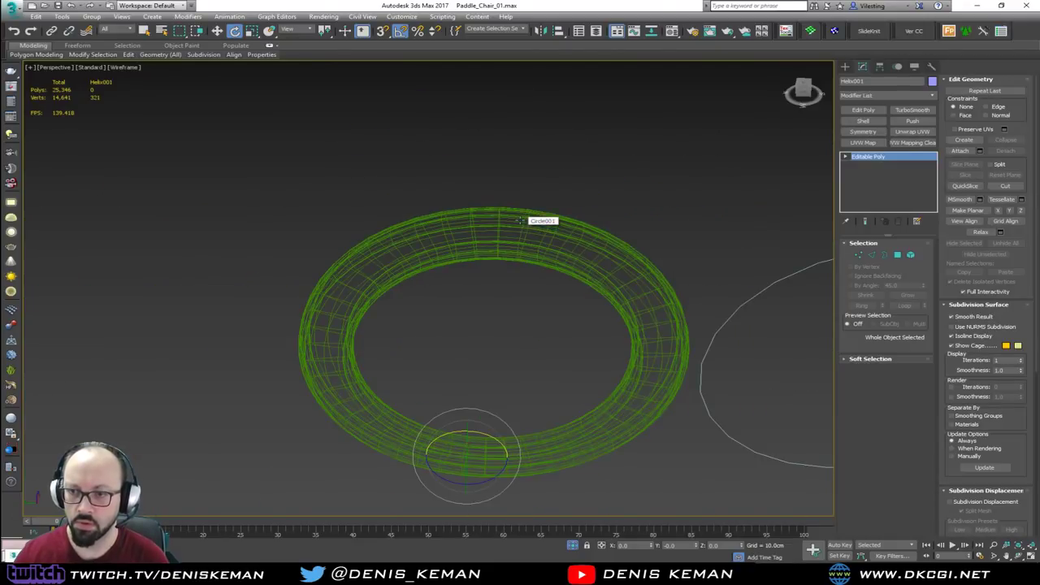
{"action": "scroll", "coordinate": [518, 220], "scroll_direction": "down", "scroll_amount": 1}
{"action": "key", "text": "ctrl+z"}
{"action": "scroll", "coordinate": [512, 221], "scroll_direction": "up", "scroll_amount": 8}
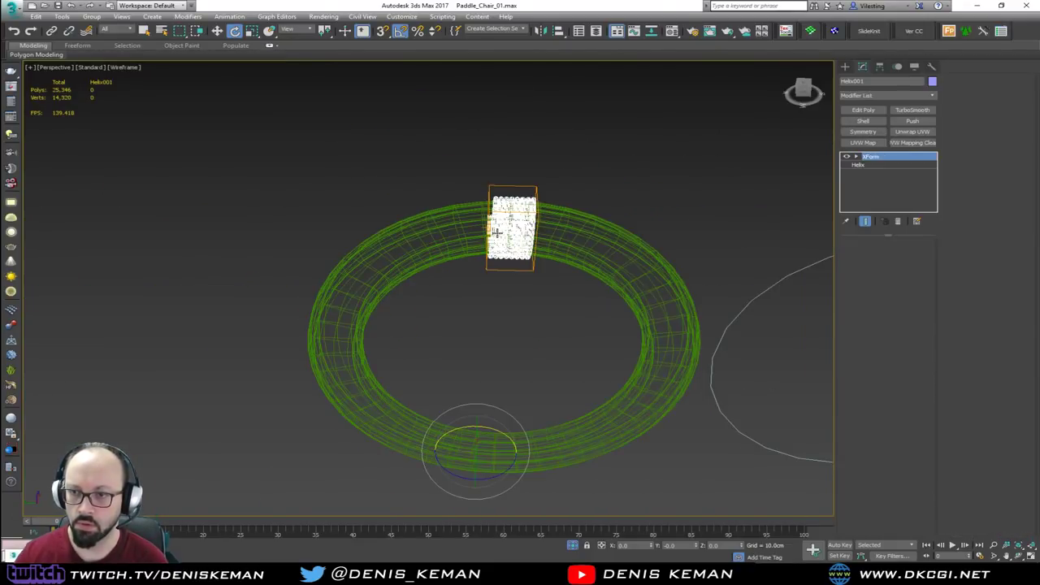
{"action": "scroll", "coordinate": [511, 221], "scroll_direction": "down", "scroll_amount": 3}
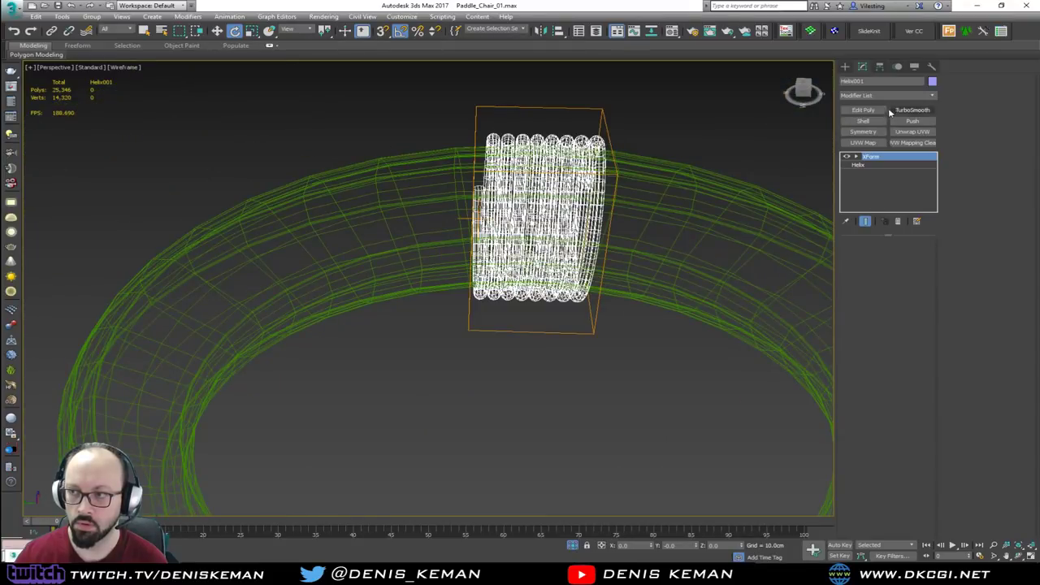
Step: Try an Edit Poly modifier above the helix's XForm, and delete both modifiers
{"action": "left_click", "coordinate": [863, 110]}
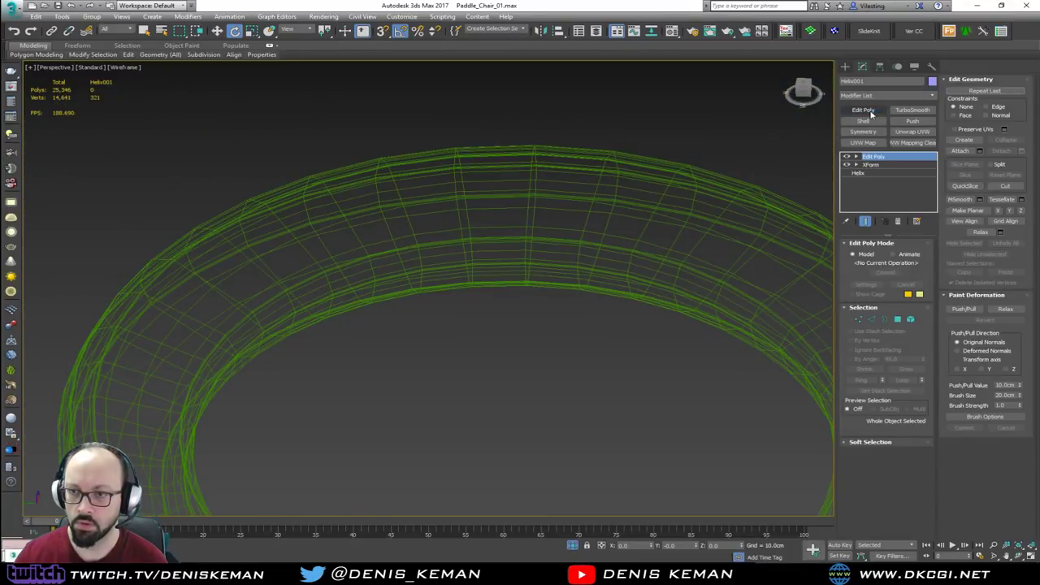
{"action": "left_click", "coordinate": [899, 222]}
{"action": "left_click", "coordinate": [899, 222]}
Step: Try an Edit Poly modifier directly on the base helix, check the coils in shaded display, and undo it
{"action": "left_click", "coordinate": [863, 110]}
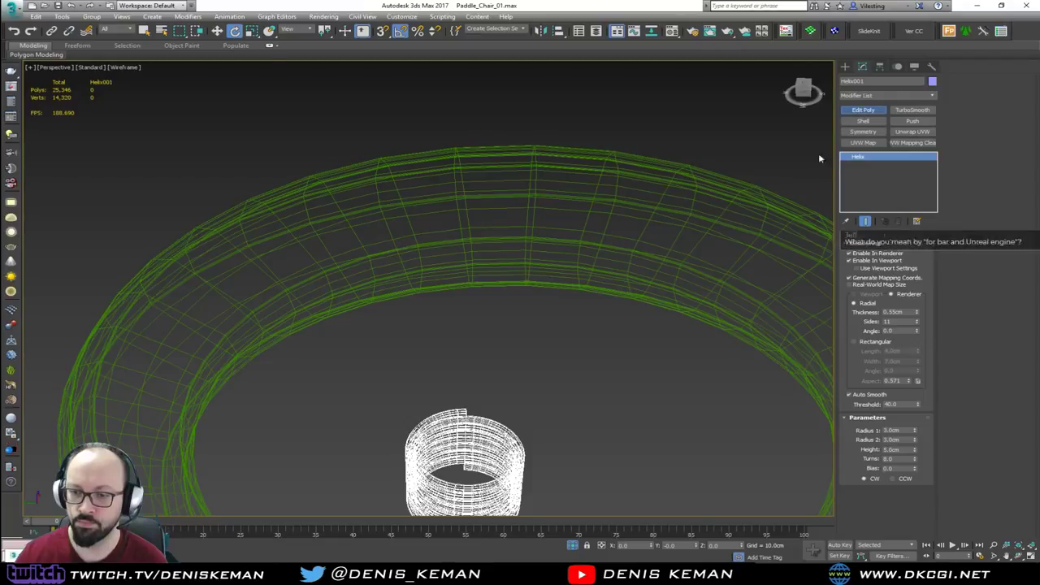
{"action": "middle_click_drag", "start_coordinate": [594, 279], "coordinate": [578, 196]}
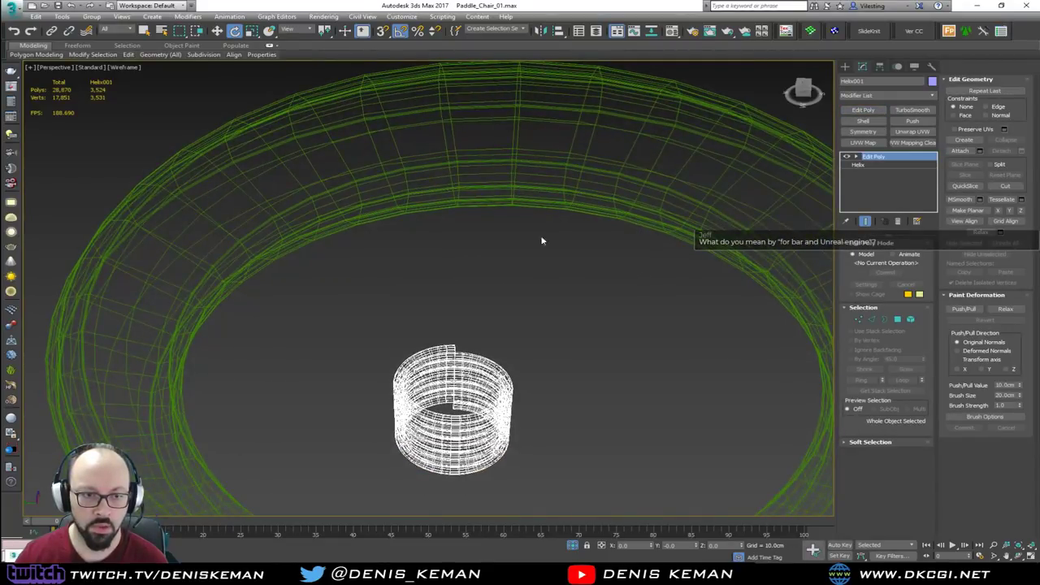
{"action": "middle_click_drag", "start_coordinate": [541, 277], "coordinate": [539, 230]}
{"action": "key", "text": "F3"}
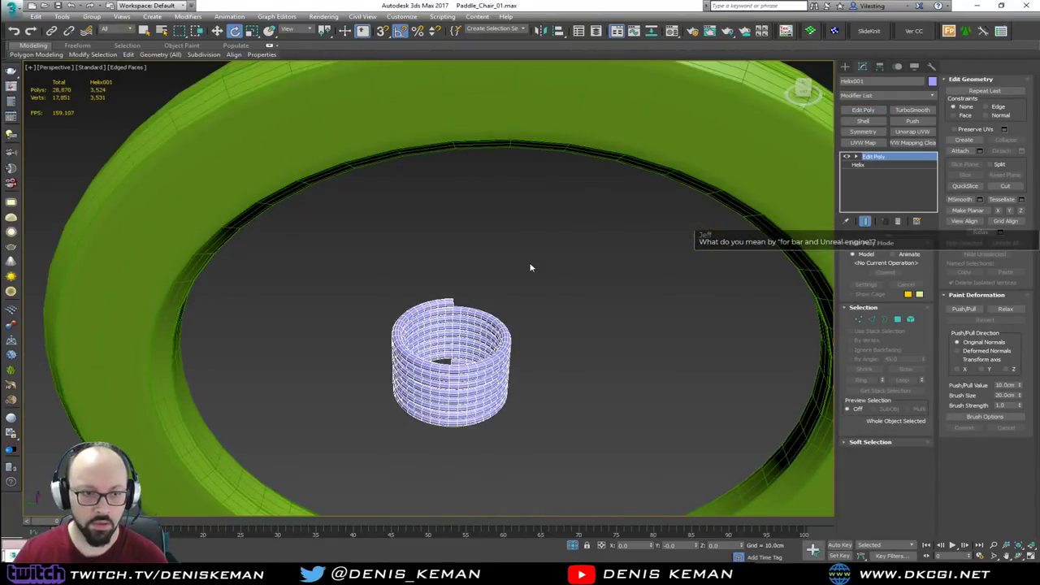
{"action": "mouse_move", "coordinate": [504, 298]}
{"action": "middle_mouse_down", "text": "alt"}
{"action": "mouse_move", "coordinate": [544, 262]}
{"action": "mouse_move", "coordinate": [536, 230]}
{"action": "mouse_move", "coordinate": [513, 285]}
{"action": "middle_mouse_up", "text": "alt"}
{"action": "key", "text": "ctrl+z"}
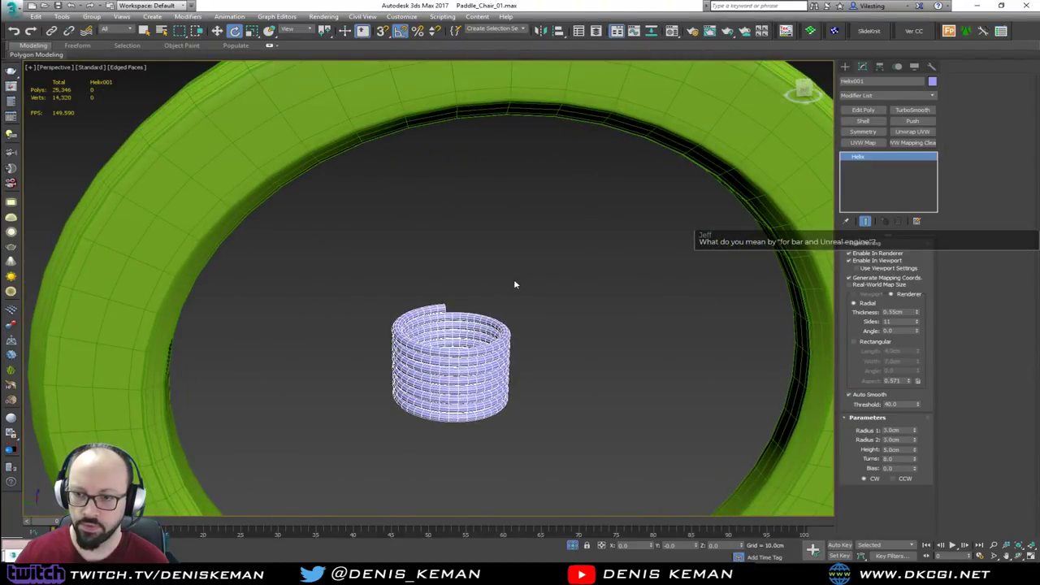
Step: Undo the removal of the helix's XForm modifier and look at its coils on the ring
{"action": "left_click", "coordinate": [26, 6]}
{"action": "left_click", "coordinate": [38, 94]}
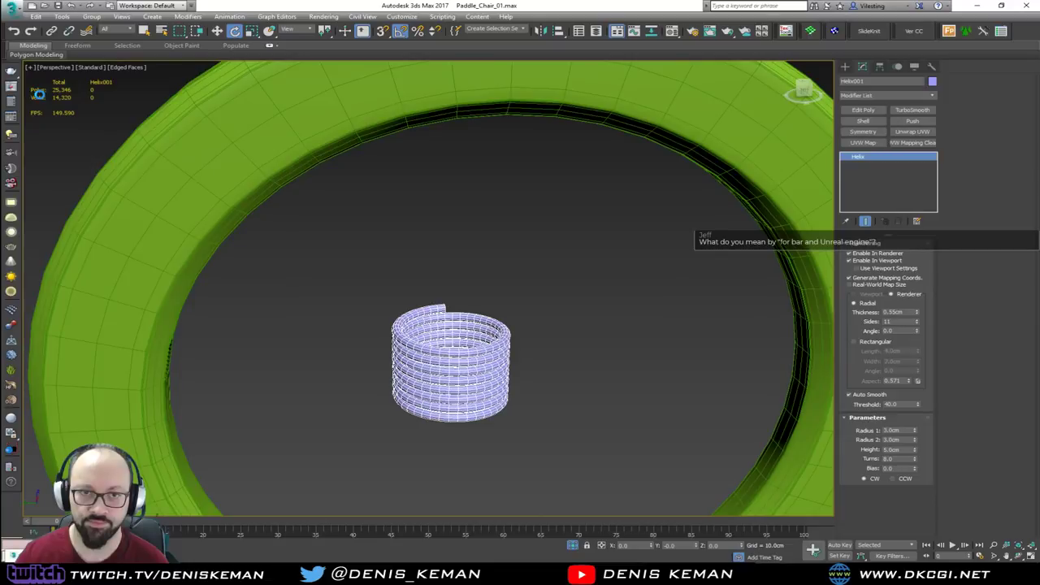
{"action": "scroll", "coordinate": [390, 260], "scroll_direction": "down", "scroll_amount": 4}
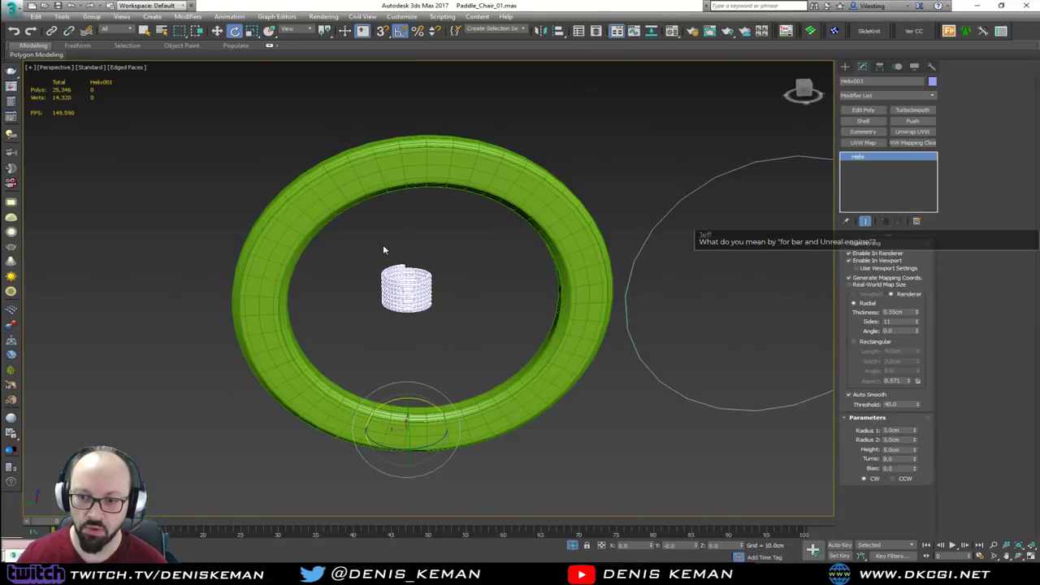
{"action": "key", "text": "ctrl+z"}
{"action": "middle_click_drag", "start_coordinate": [416, 195], "coordinate": [417, 233]}
{"action": "scroll", "coordinate": [417, 233], "scroll_direction": "up", "scroll_amount": 3}
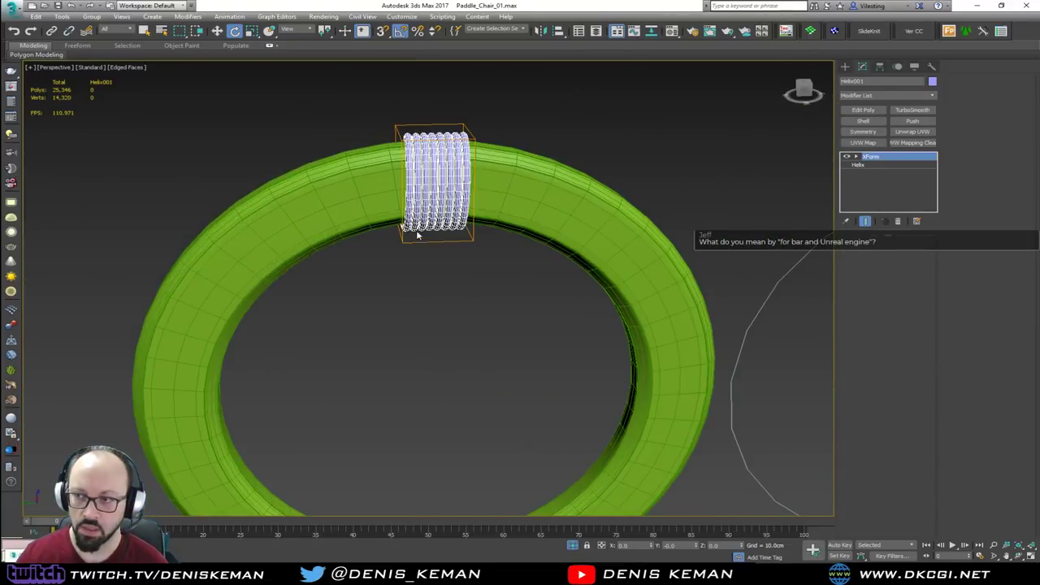
Step: Delete the helix's XForm modifier and add an Edit Poly modifier in its place
{"action": "left_click", "coordinate": [897, 222]}
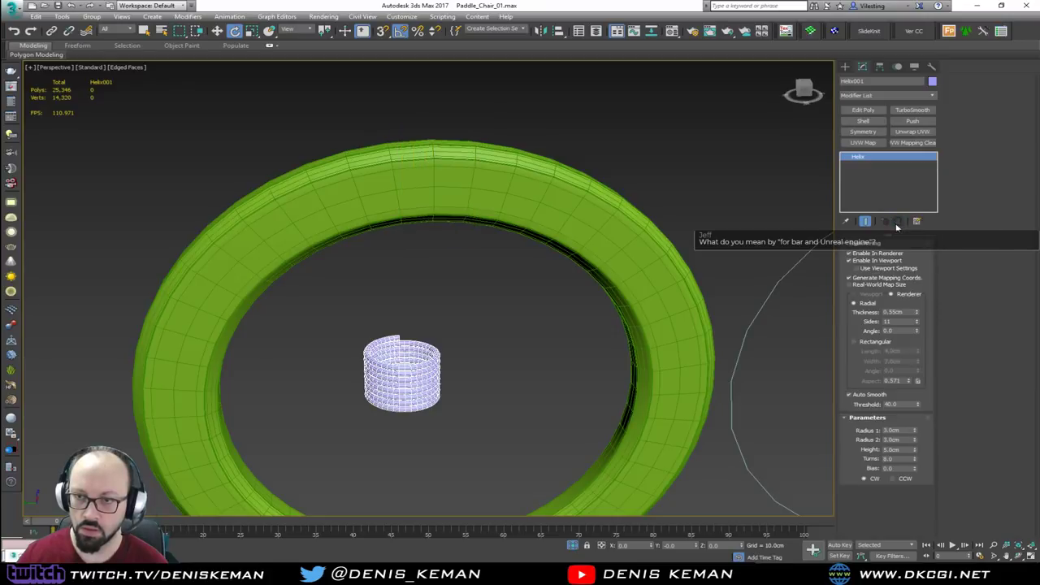
{"action": "scroll", "coordinate": [499, 205], "scroll_direction": "down", "scroll_amount": 4}
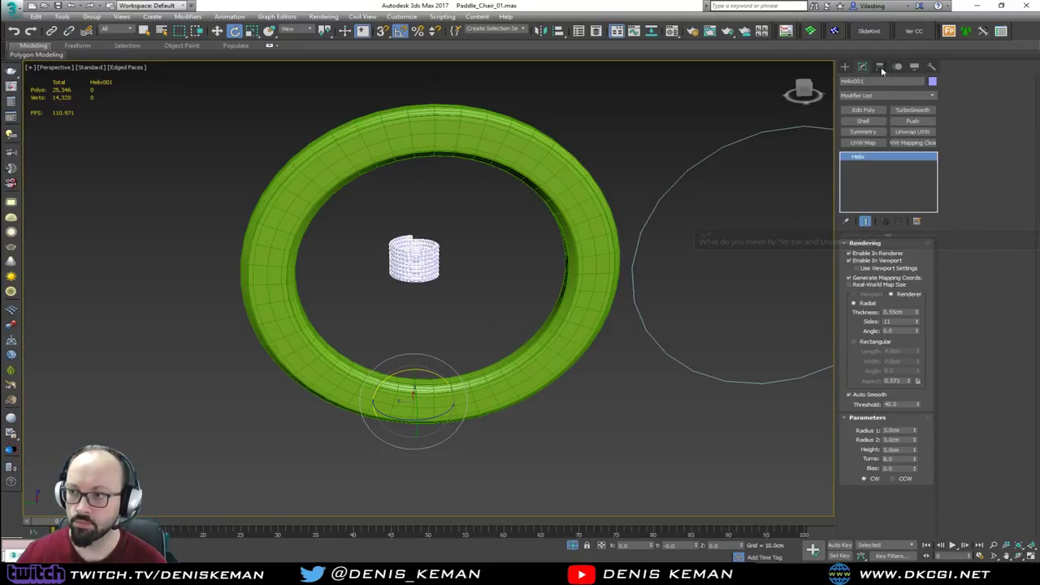
{"action": "left_click", "coordinate": [874, 108]}
{"action": "key", "text": "z"}
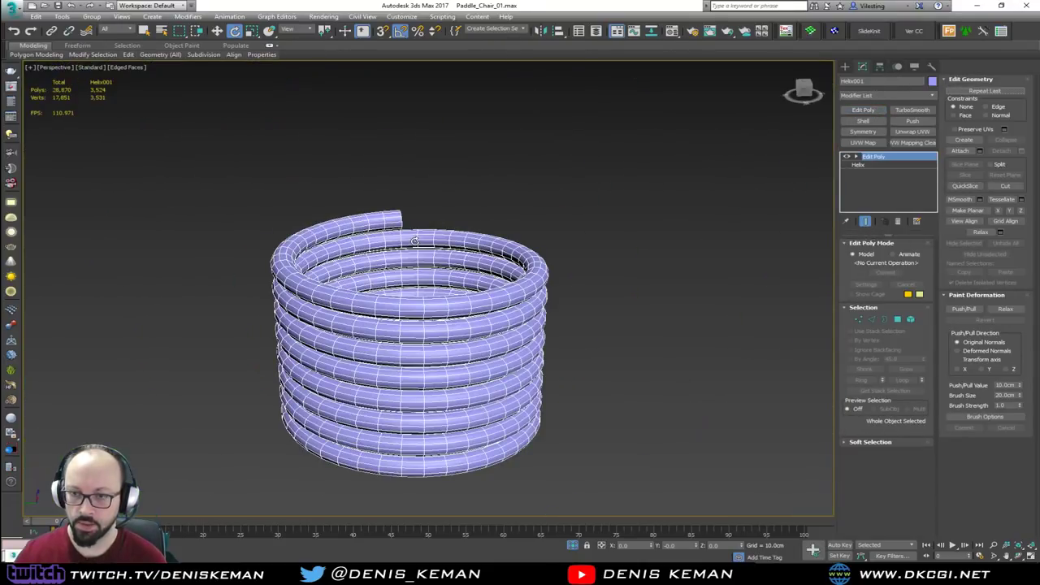
Step: Delete the cap polygons at both ends of the coil
{"action": "middle_click_drag", "start_coordinate": [347, 238], "coordinate": [316, 230], "text": "alt"}
{"action": "middle_click_drag", "start_coordinate": [405, 242], "coordinate": [362, 254], "text": "alt"}
{"action": "key", "text": "4"}
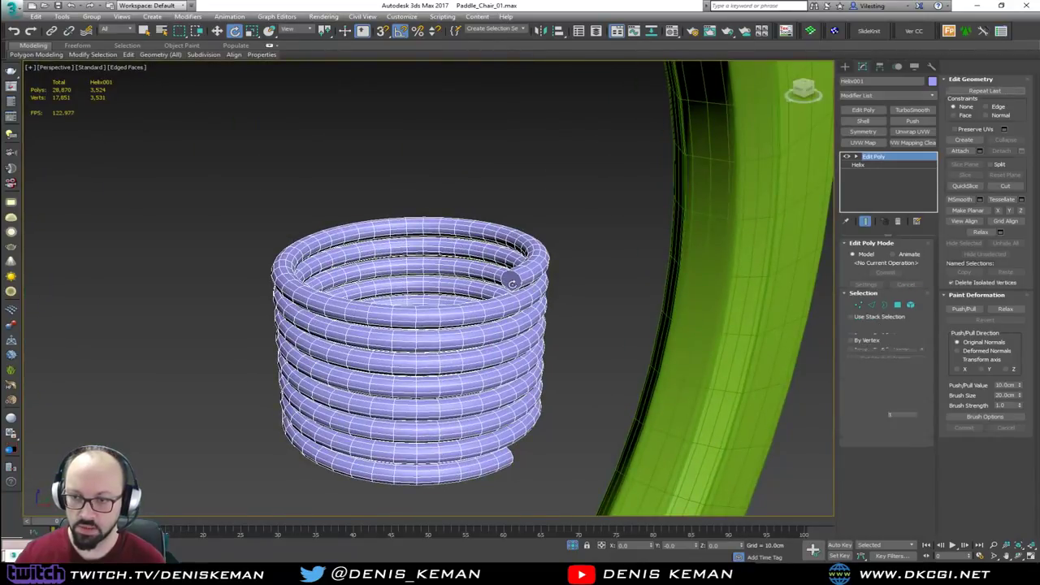
{"action": "left_click", "coordinate": [511, 280]}
{"action": "scroll", "coordinate": [509, 281], "scroll_direction": "up", "scroll_amount": 5}
{"action": "left_click", "coordinate": [520, 281], "text": "ctrl"}
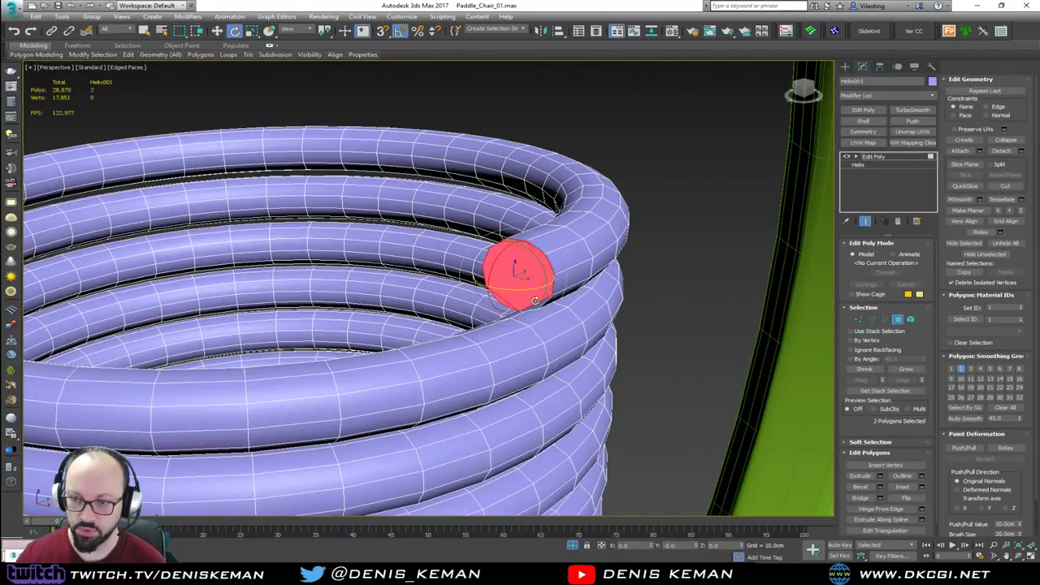
{"action": "scroll", "coordinate": [536, 302], "scroll_direction": "down", "scroll_amount": 6}
{"action": "key", "text": "Delete"}
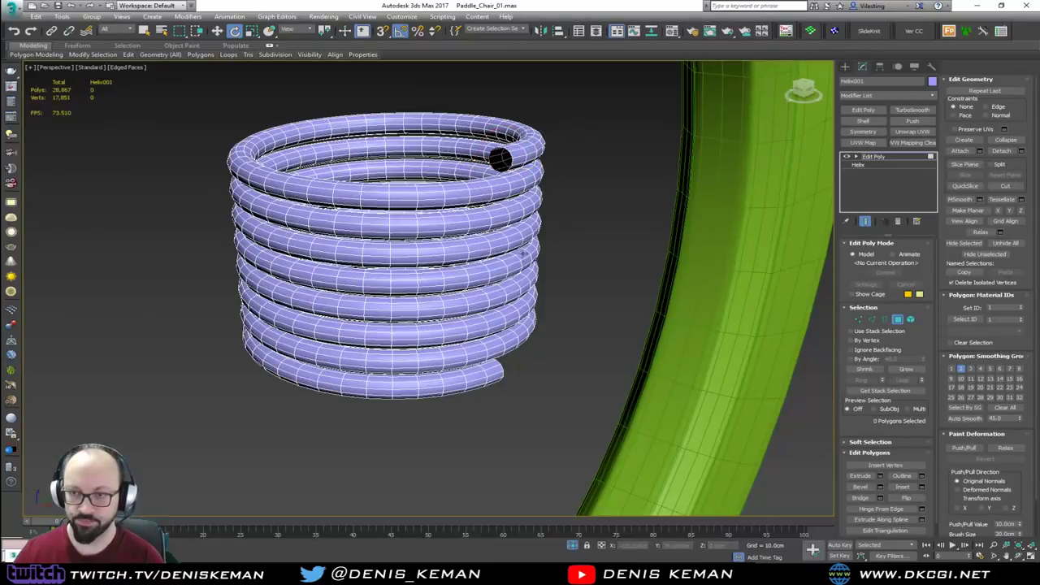
{"action": "middle_click_drag", "start_coordinate": [543, 315], "coordinate": [429, 305], "text": "alt"}
{"action": "left_click", "coordinate": [296, 373]}
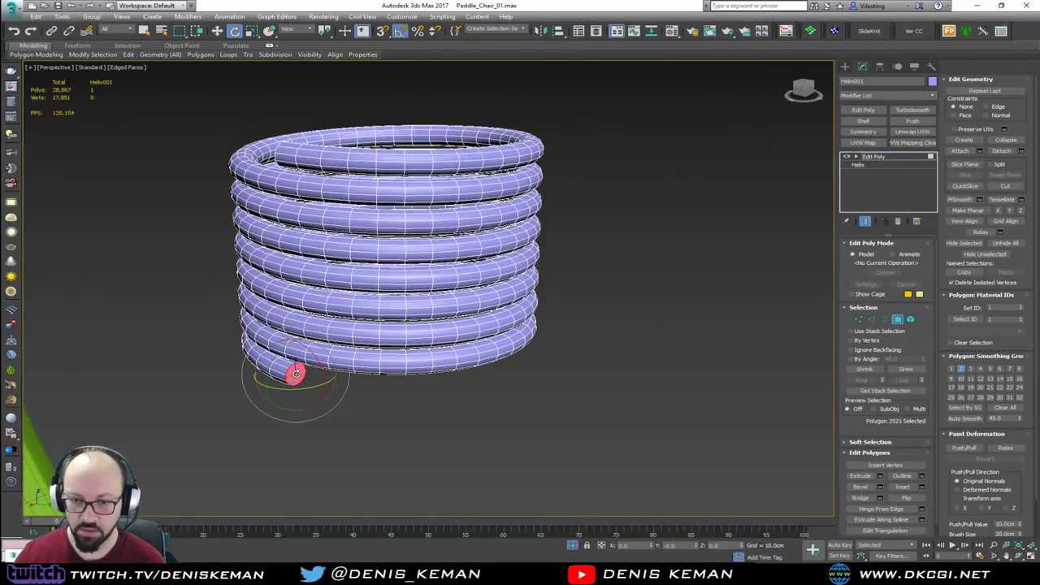
{"action": "key", "text": "Delete"}
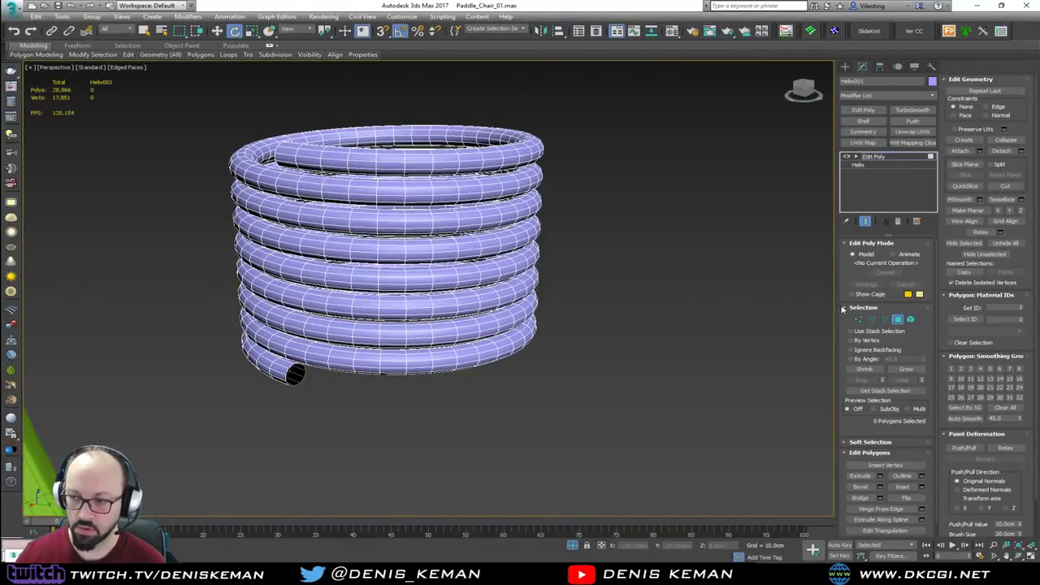
{"action": "left_click", "coordinate": [896, 319]}
Step: Convert the open-ended coil to an Editable Poly
{"action": "middle_click_drag", "start_coordinate": [385, 248], "coordinate": [585, 246], "text": "alt"}
{"action": "scroll", "coordinate": [411, 288], "scroll_direction": "down", "scroll_amount": 5}
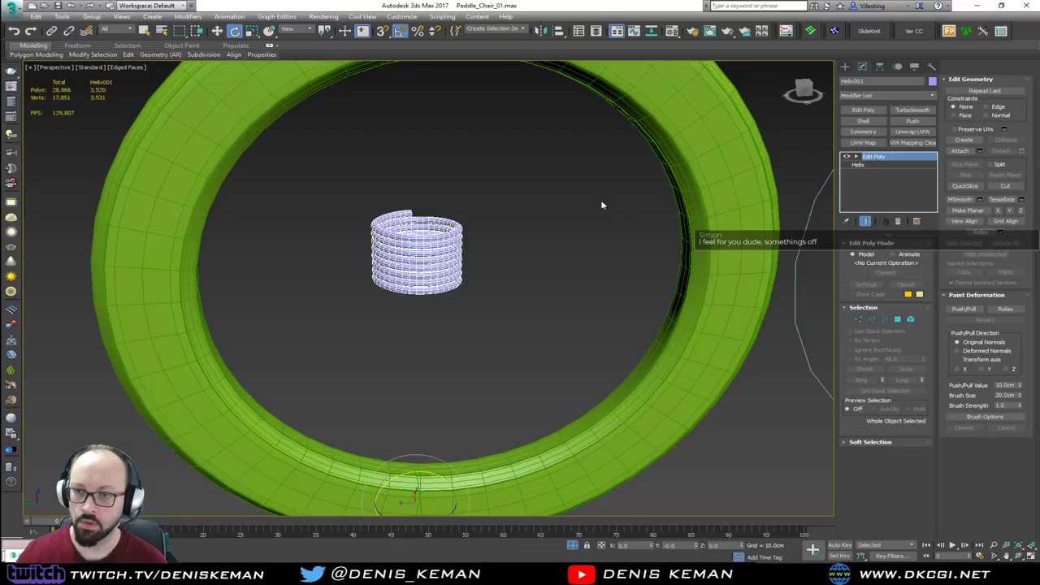
{"action": "right_click", "coordinate": [453, 241]}
{"action": "mouse_move", "coordinate": [546, 345]}
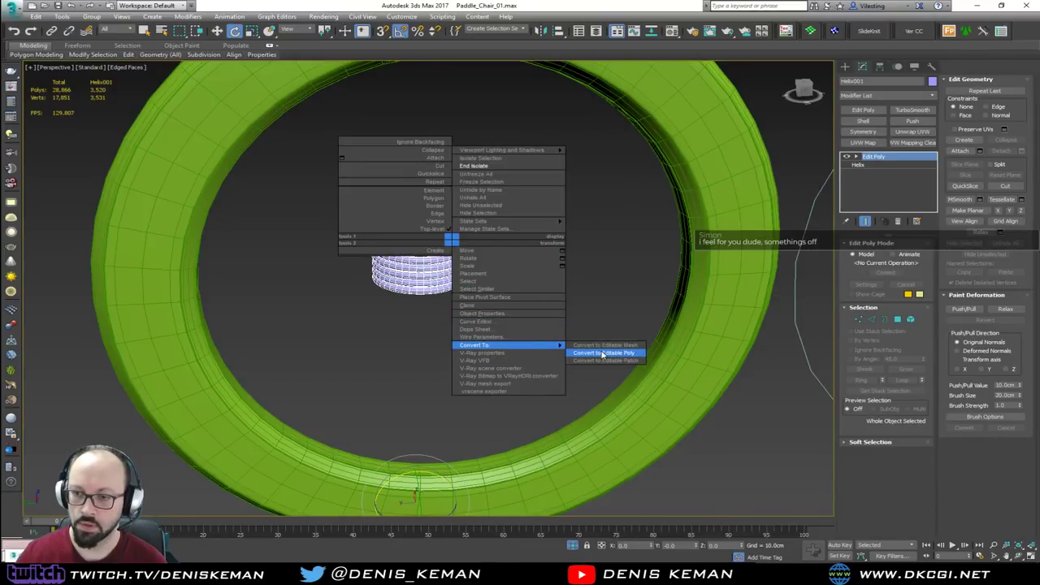
{"action": "left_click", "coordinate": [615, 353]}
Step: Reset the coil's transforms with the Reset XForm utility and collapse it to an Editable Poly again
{"action": "left_click", "coordinate": [931, 67]}
{"action": "left_click", "coordinate": [886, 186]}
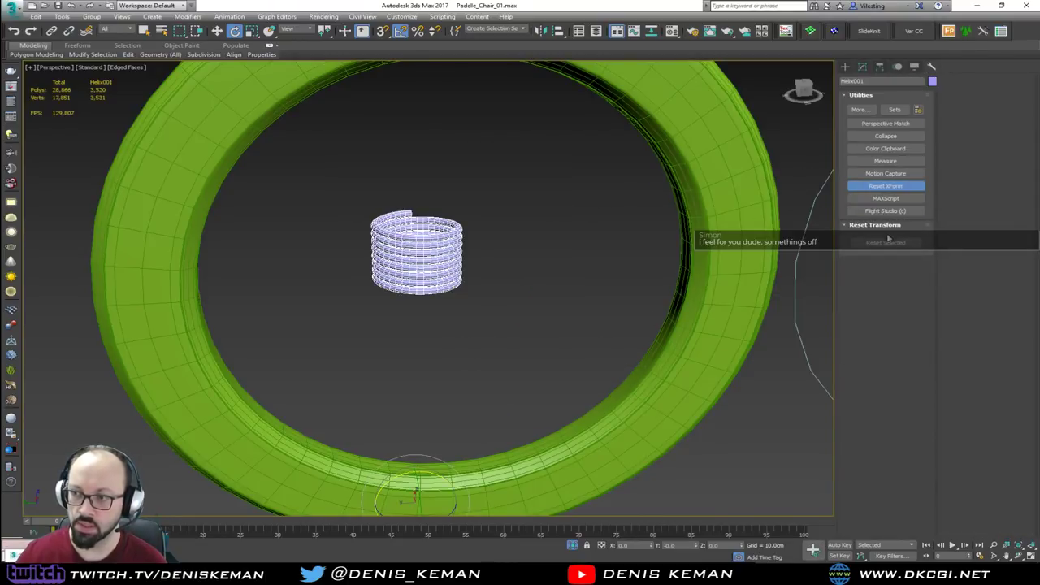
{"action": "right_click", "coordinate": [499, 266]}
{"action": "mouse_move", "coordinate": [481, 363]}
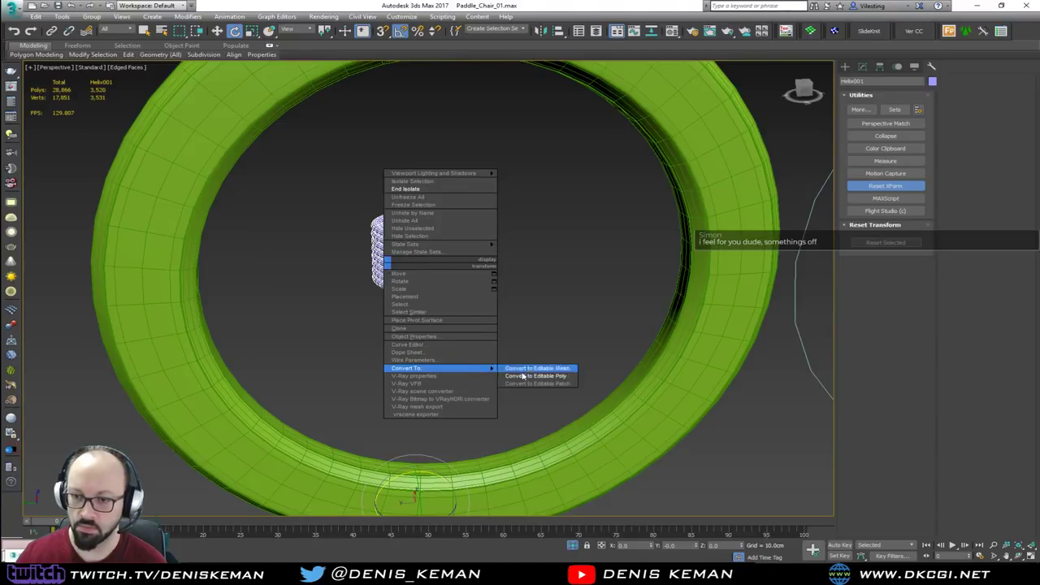
{"action": "left_click", "coordinate": [532, 376]}
Step: Check the coil's pivot and place the coil around the top of the green ring so that it wraps the tube
{"action": "left_click", "coordinate": [879, 69]}
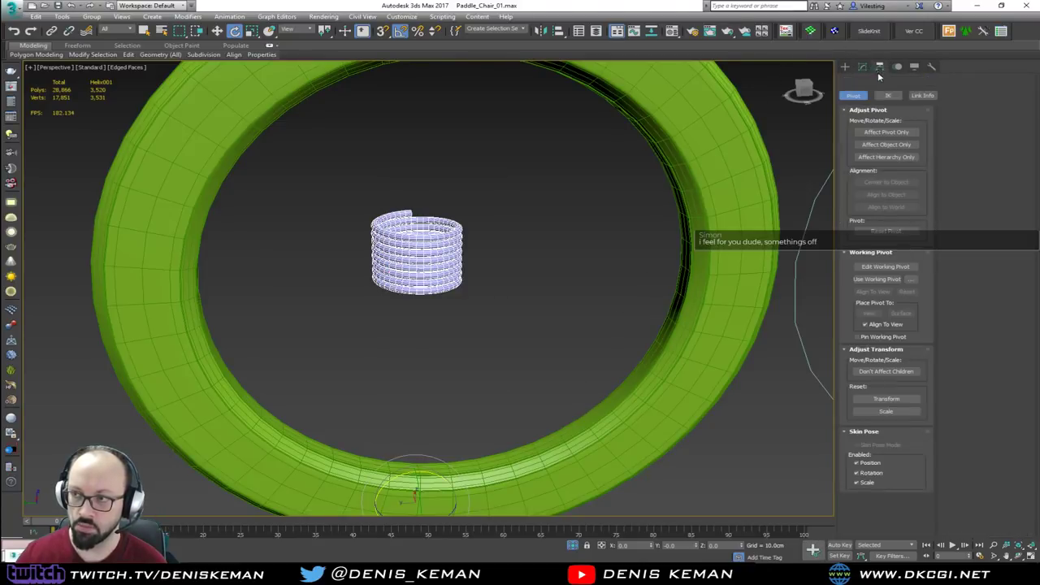
{"action": "left_click", "coordinate": [886, 132]}
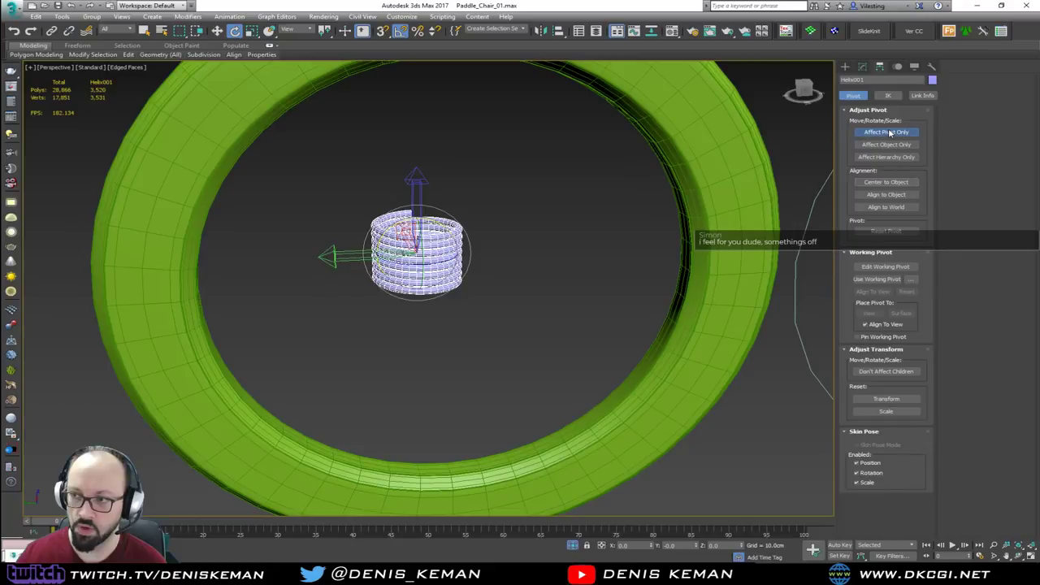
{"action": "scroll", "coordinate": [433, 273], "scroll_direction": "down", "scroll_amount": 5}
{"action": "left_click_drag", "start_coordinate": [440, 280], "coordinate": [442, 179]}
{"action": "key", "text": "w"}
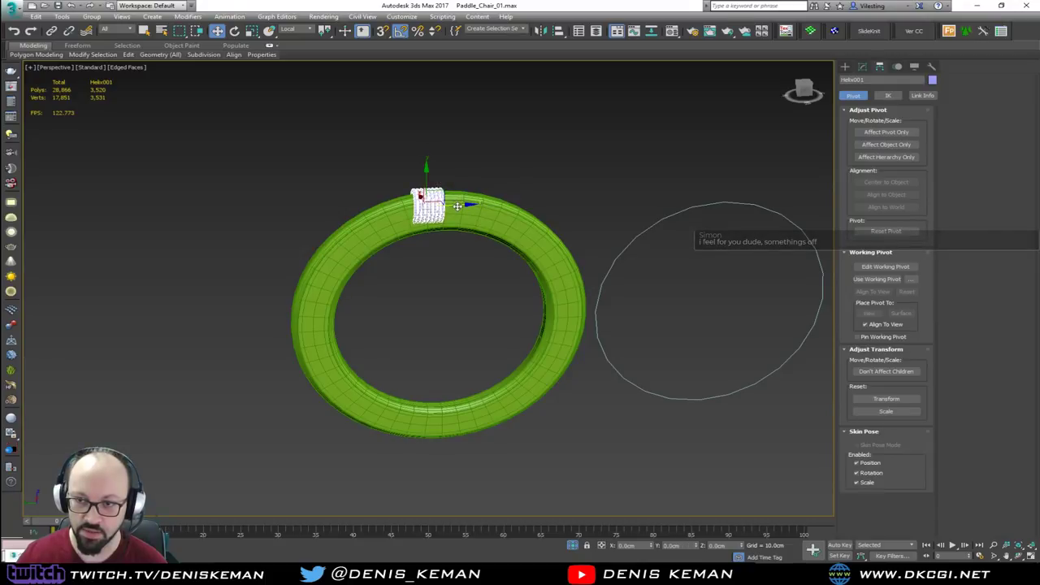
Step: Scale the rope coil down in cross-section so that it fits more closely around the green tube
{"action": "key", "text": "z"}
{"action": "middle_click_drag", "start_coordinate": [464, 207], "coordinate": [397, 161], "text": "alt"}
{"action": "key", "text": "r"}
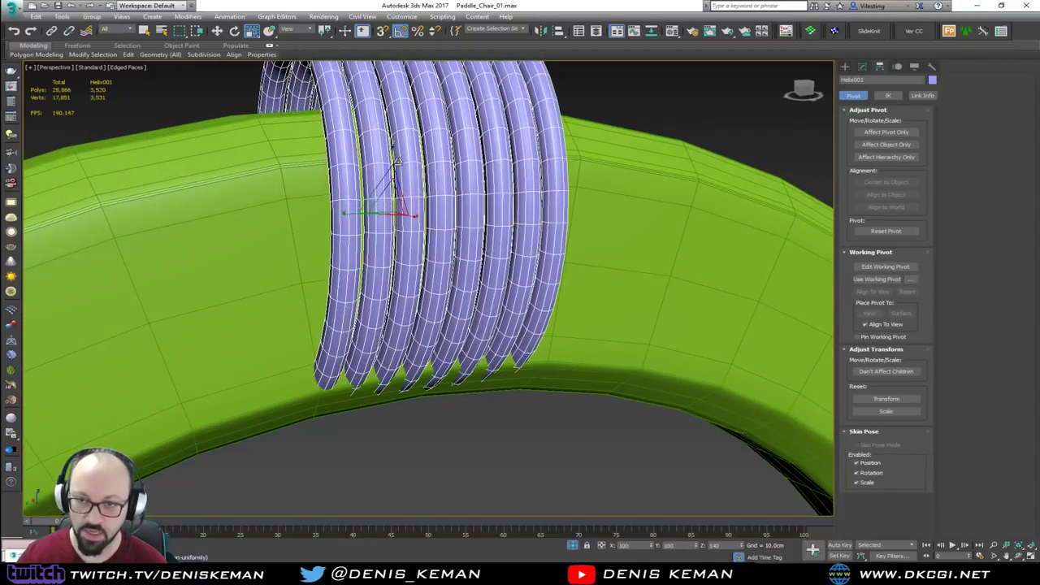
{"action": "left_click_drag", "start_coordinate": [398, 160], "coordinate": [396, 172]}
{"action": "middle_click_drag", "start_coordinate": [395, 167], "coordinate": [334, 192]}
{"action": "scroll", "coordinate": [319, 195], "scroll_direction": "down", "scroll_amount": 2}
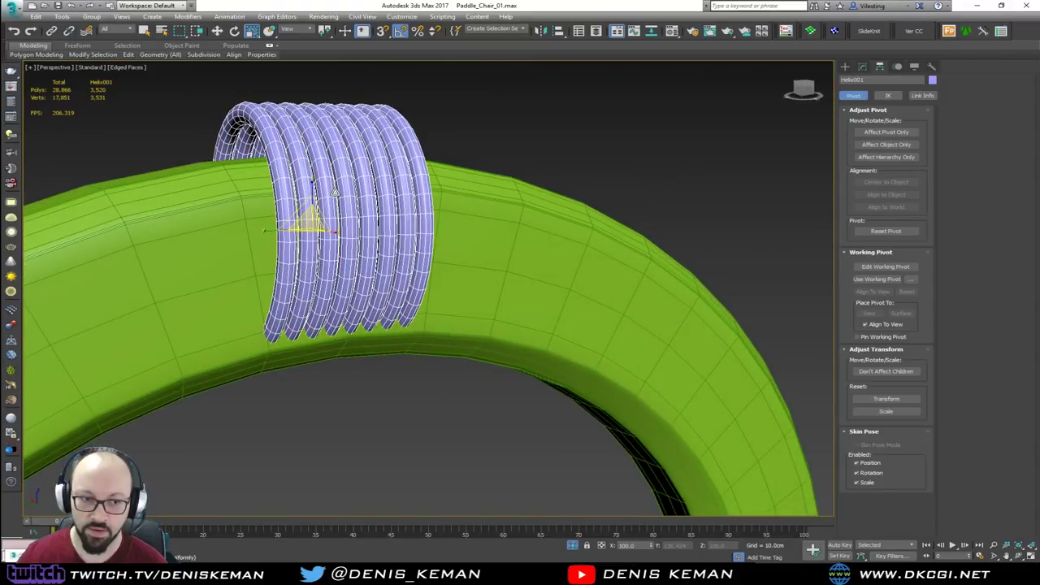
Step: Move the coil so that it is centered on the tube's cross-section at the top of the green ring
{"action": "key", "text": "w"}
{"action": "left_click_drag", "start_coordinate": [324, 213], "coordinate": [324, 213]}
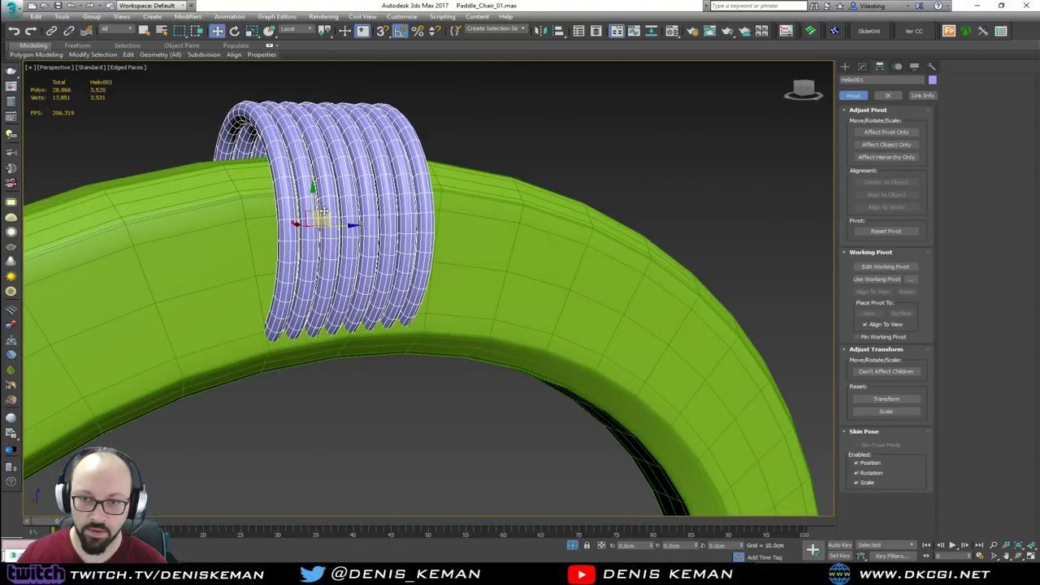
{"action": "middle_click_drag", "start_coordinate": [323, 213], "coordinate": [290, 205], "text": "alt"}
{"action": "left_click_drag", "start_coordinate": [282, 200], "coordinate": [286, 229]}
{"action": "middle_click_drag", "start_coordinate": [287, 228], "coordinate": [221, 193], "text": "alt"}
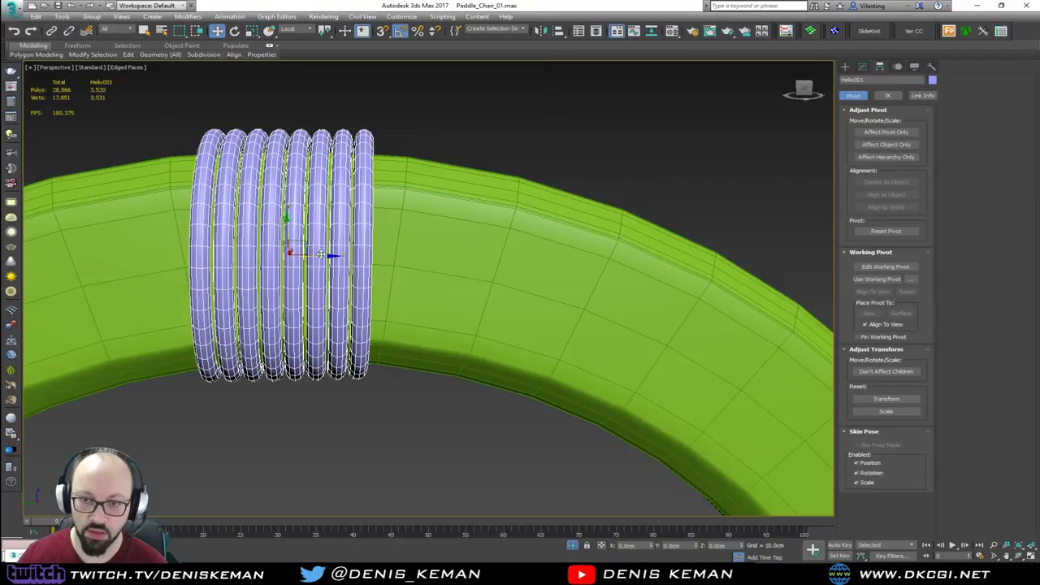
{"action": "scroll", "coordinate": [399, 186], "scroll_direction": "down", "scroll_amount": 4}
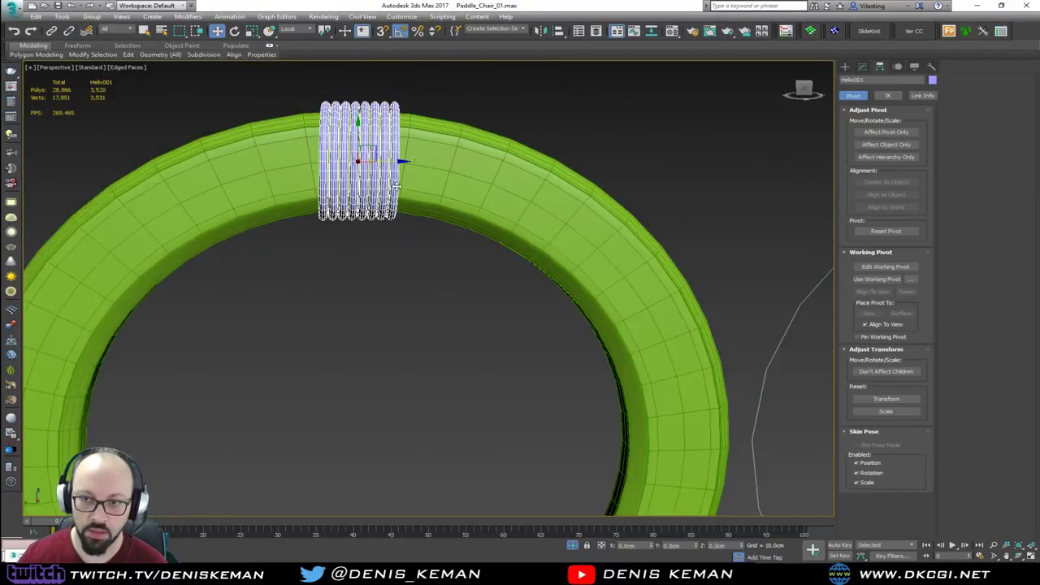
{"action": "mouse_move", "coordinate": [399, 185]}
{"action": "middle_mouse_down", "text": "alt"}
{"action": "mouse_move", "coordinate": [558, 182]}
{"action": "mouse_move", "coordinate": [504, 199]}
{"action": "mouse_move", "coordinate": [404, 202]}
{"action": "middle_mouse_up", "text": "alt"}
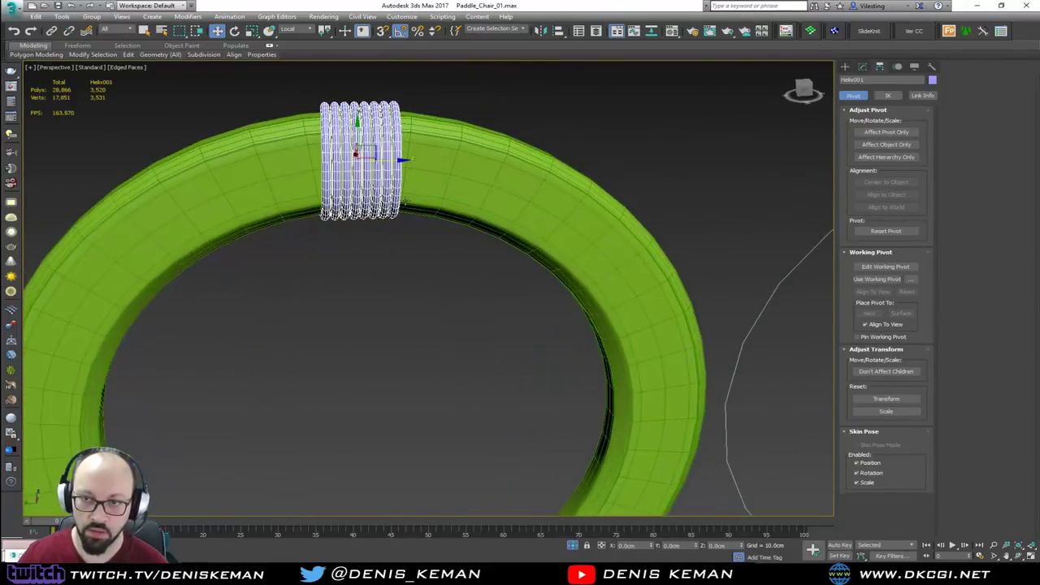
Step: Examine the coil's fit on the ring in default shading without edged faces
{"action": "left_click", "coordinate": [430, 301]}
{"action": "key", "text": "F4"}
{"action": "middle_click_drag", "start_coordinate": [381, 239], "coordinate": [375, 180]}
{"action": "scroll", "coordinate": [371, 141], "scroll_direction": "down", "scroll_amount": 5}
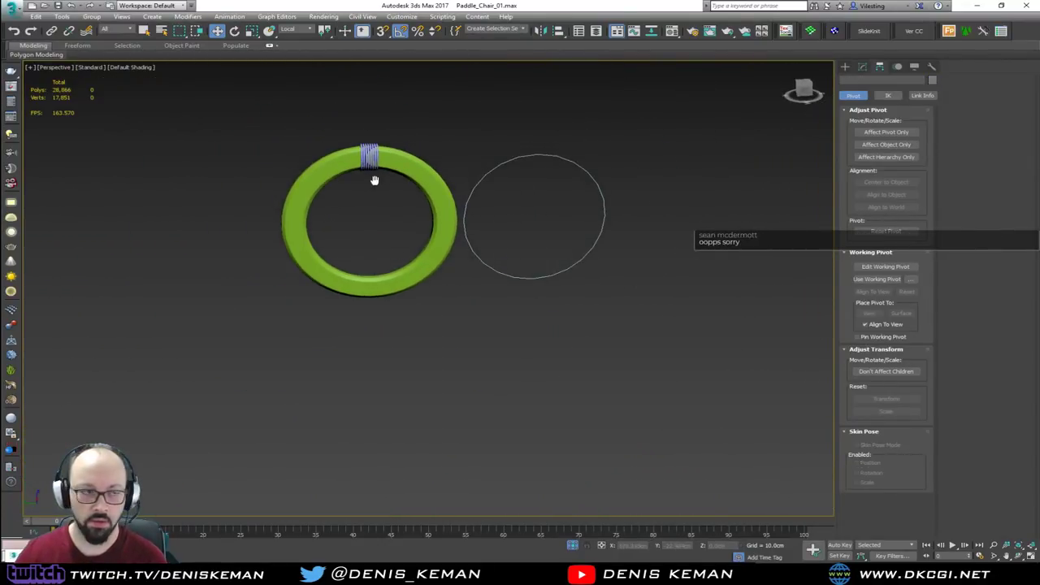
{"action": "scroll", "coordinate": [351, 159], "scroll_direction": "up", "scroll_amount": 2}
{"action": "left_click", "coordinate": [388, 156]}
{"action": "scroll", "coordinate": [389, 158], "scroll_direction": "up", "scroll_amount": 4}
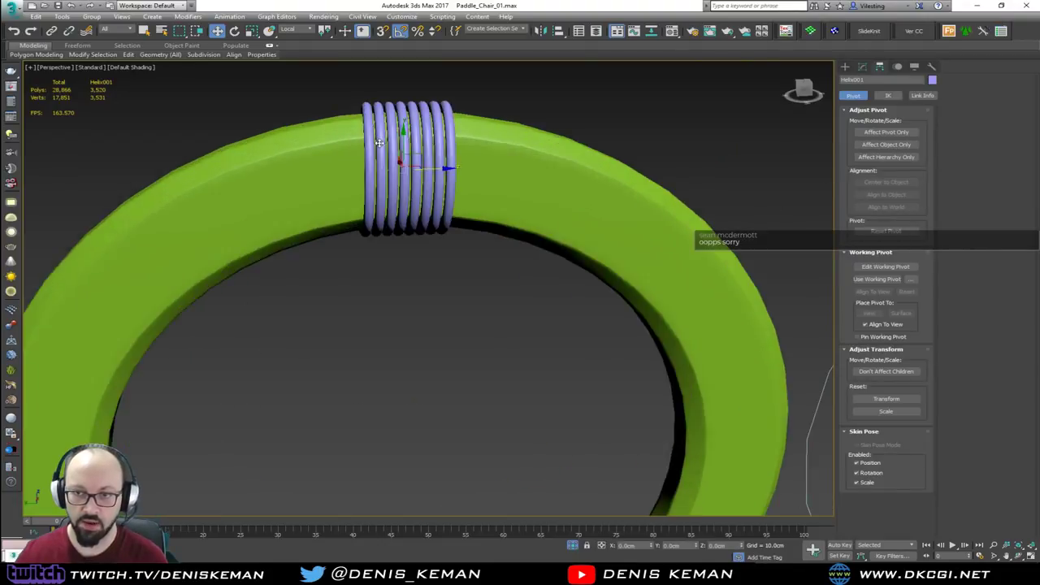
{"action": "key", "text": "F4"}
Step: Align only the coil's pivot to the center of the green ring in X, Y and Z position
{"action": "left_click", "coordinate": [887, 132]}
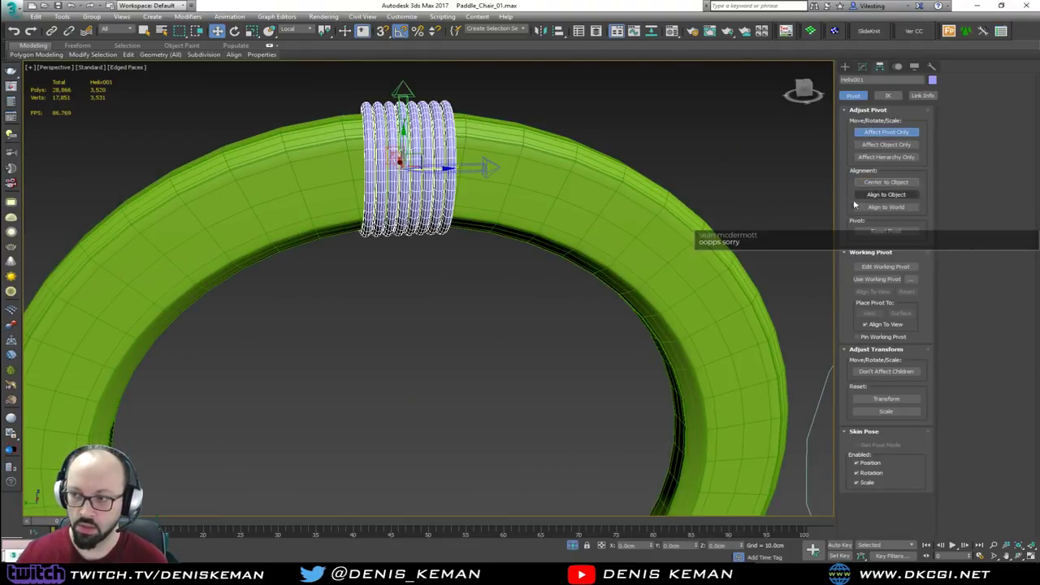
{"action": "middle_click_drag", "start_coordinate": [672, 229], "coordinate": [641, 165]}
{"action": "scroll", "coordinate": [641, 165], "scroll_direction": "down", "scroll_amount": 4}
{"action": "key", "text": "alt+a"}
{"action": "left_click", "coordinate": [687, 244]}
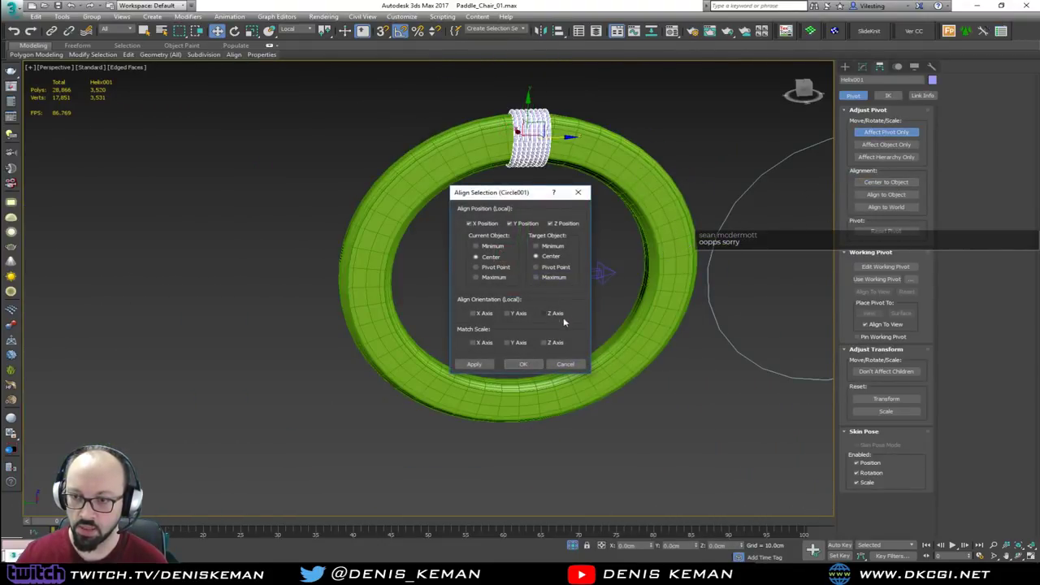
{"action": "left_click", "coordinate": [525, 364]}
{"action": "left_click", "coordinate": [887, 132]}
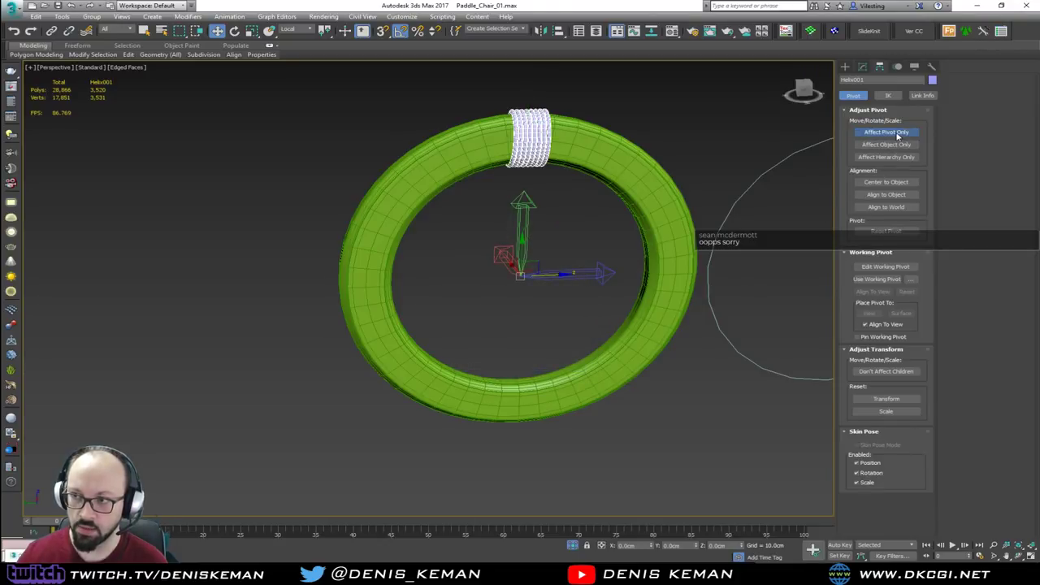
Step: Clone the coil around the ring's center in 90-degree rotations, making 3 copies
{"action": "key", "text": "e"}
{"action": "left_click_drag", "start_coordinate": [542, 246], "coordinate": [593, 260], "text": "shift"}
{"action": "left_click", "coordinate": [551, 290]}
{"action": "left_click", "coordinate": [550, 289]}
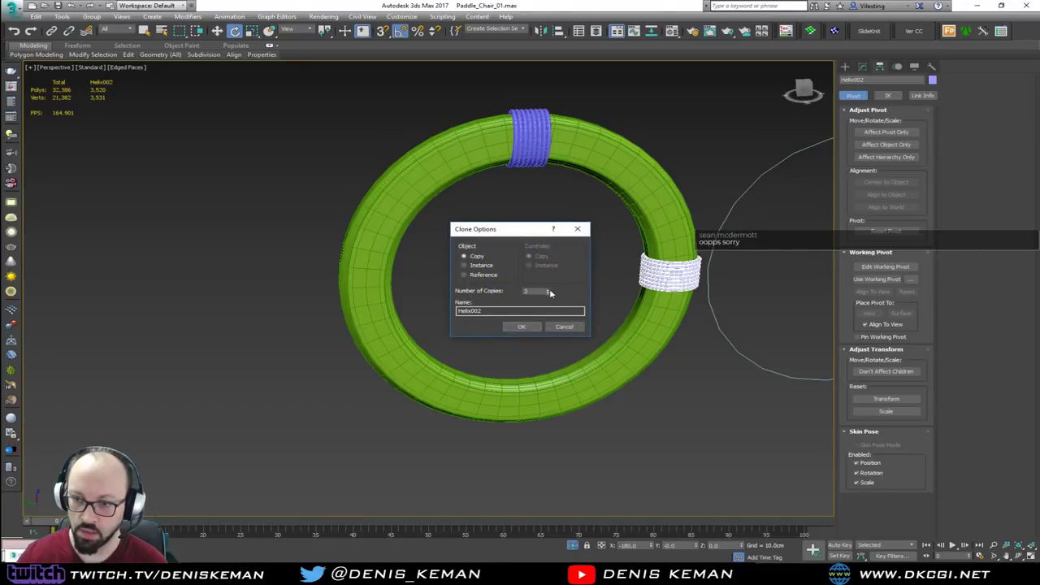
{"action": "left_click", "coordinate": [531, 328]}
Step: Rotate all four coils together about 45 degrees around the ring's center so that they sit on the diagonals
{"action": "left_click", "coordinate": [526, 383], "text": "ctrl"}
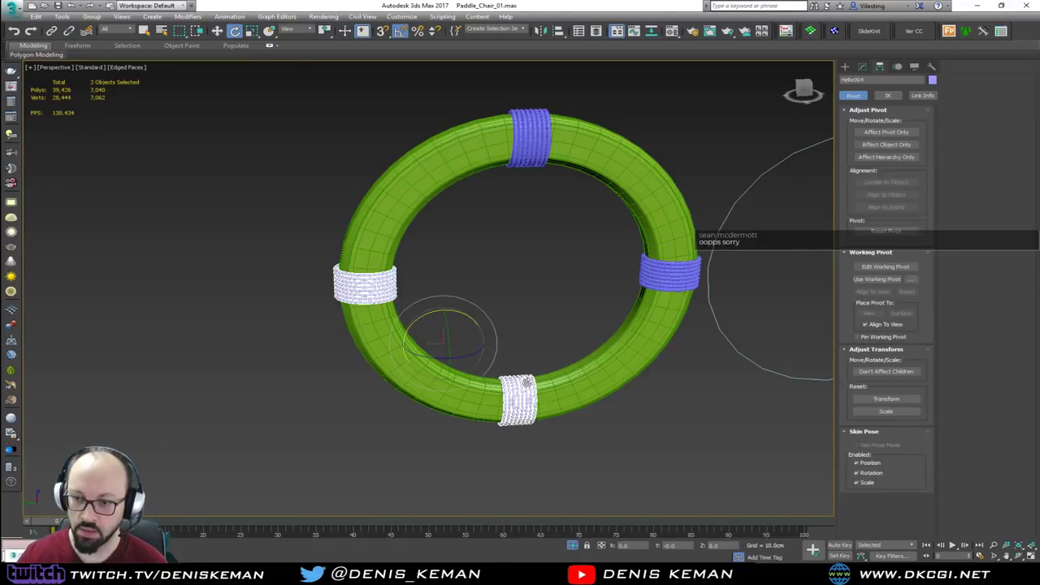
{"action": "left_click", "coordinate": [650, 279], "text": "ctrl"}
{"action": "left_click", "coordinate": [541, 159], "text": "ctrl"}
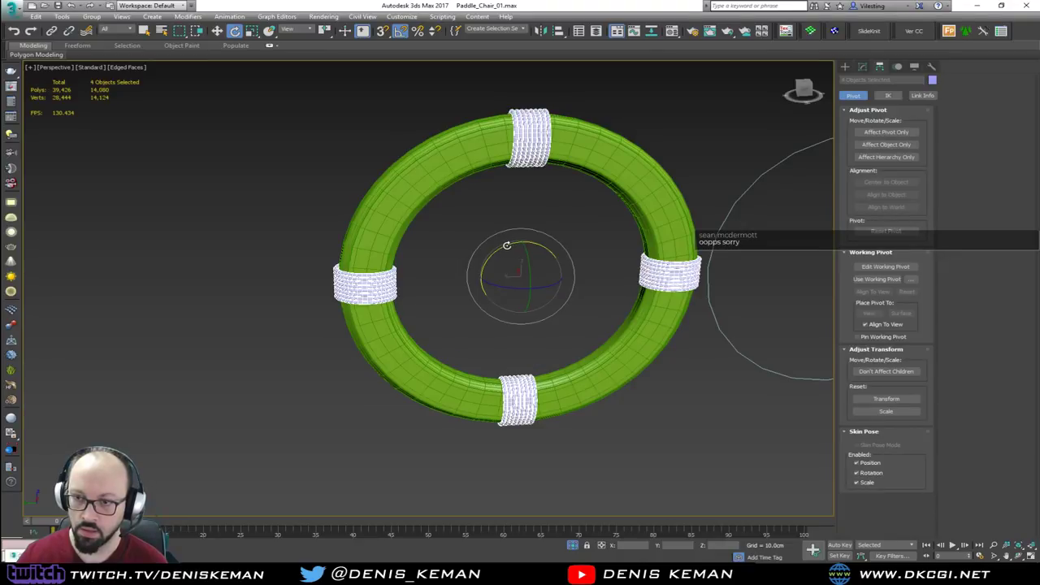
{"action": "left_click_drag", "start_coordinate": [506, 246], "coordinate": [534, 269]}
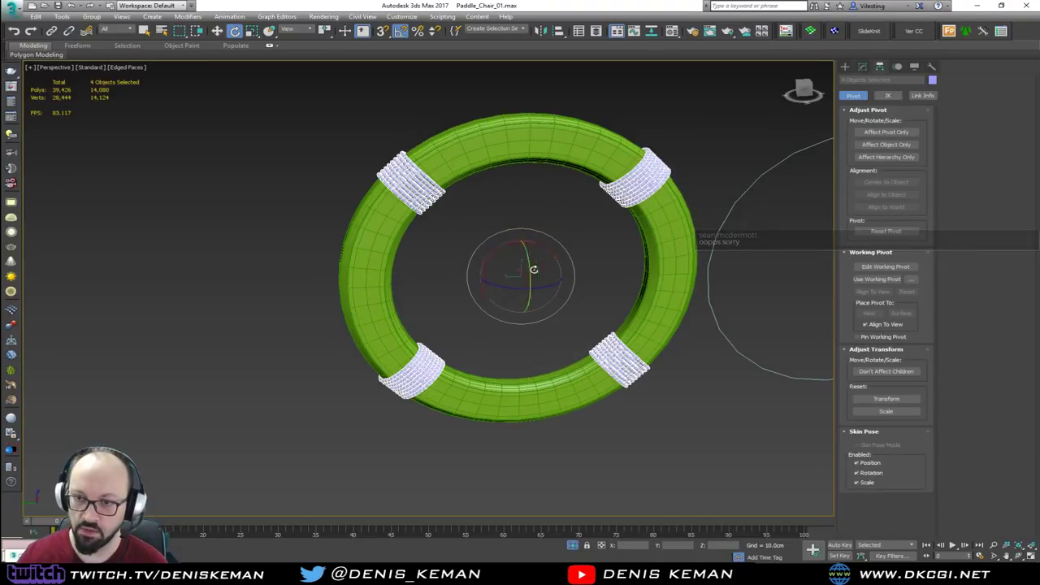
{"action": "left_click", "coordinate": [601, 282]}
Step: Delete the leftover circle spline beside the green ring
{"action": "middle_click_drag", "start_coordinate": [592, 254], "coordinate": [480, 242], "text": "alt"}
{"action": "left_click_drag", "start_coordinate": [711, 279], "coordinate": [712, 281]}
{"action": "key", "text": "Delete"}
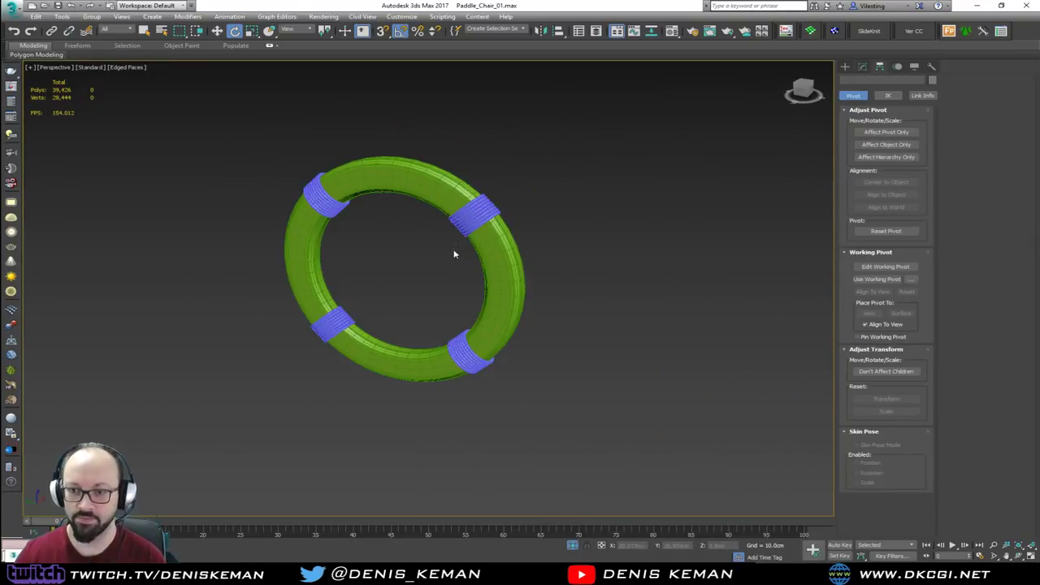
Step: End the isolation of the ring and coils and show the whole bench without edged faces
{"action": "right_click", "coordinate": [455, 252]}
{"action": "left_click", "coordinate": [476, 177]}
{"action": "key", "text": "F4"}
{"action": "middle_click_drag", "start_coordinate": [475, 175], "coordinate": [86, 200], "text": "alt"}
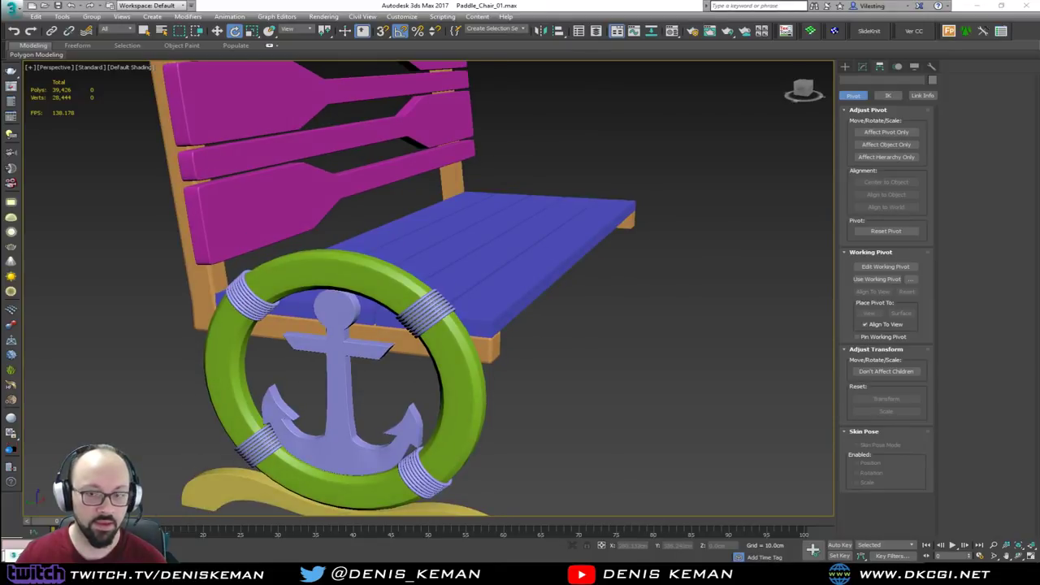
Step: Compare the rope coils, ring and anchor on the bench with the Bench_01 reference photo
{"action": "left_click_drag", "start_coordinate": [0, 86], "coordinate": [916, 61]}
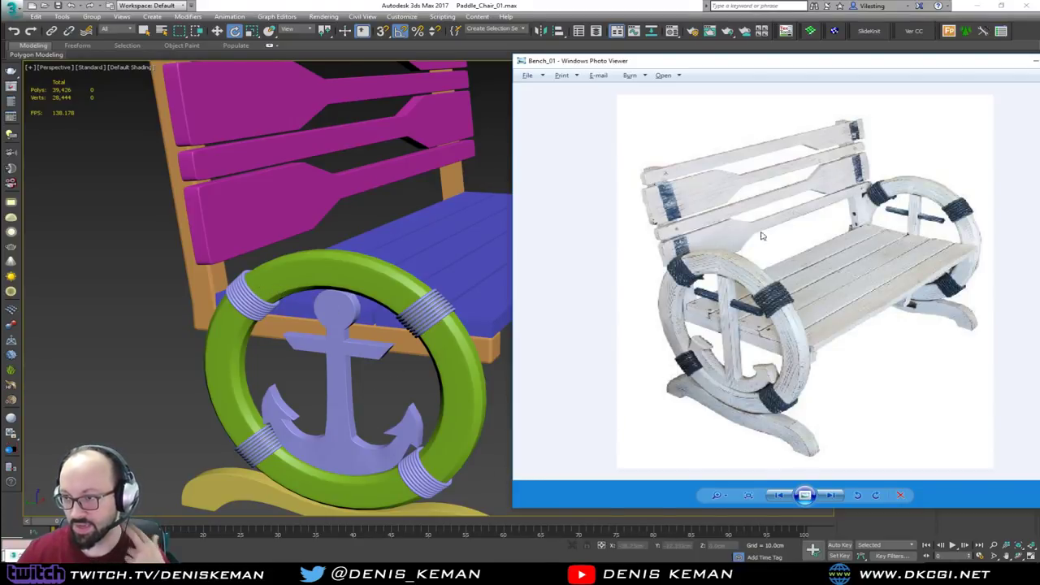
{"action": "key", "text": "alt+Tab"}
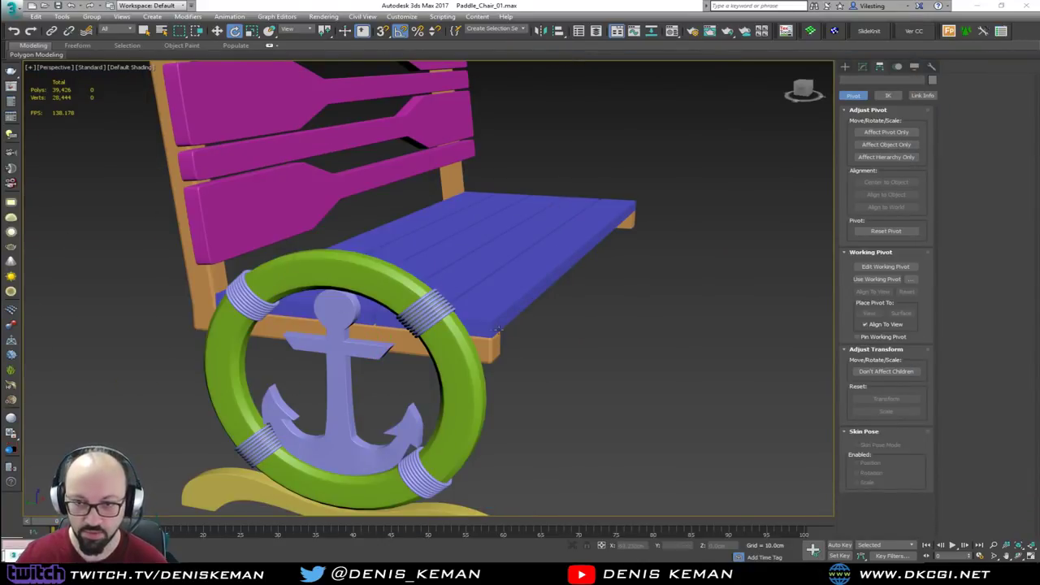
{"action": "middle_click_drag", "start_coordinate": [497, 328], "coordinate": [439, 349], "text": "alt"}
{"action": "scroll", "coordinate": [424, 369], "scroll_direction": "down", "scroll_amount": 5}
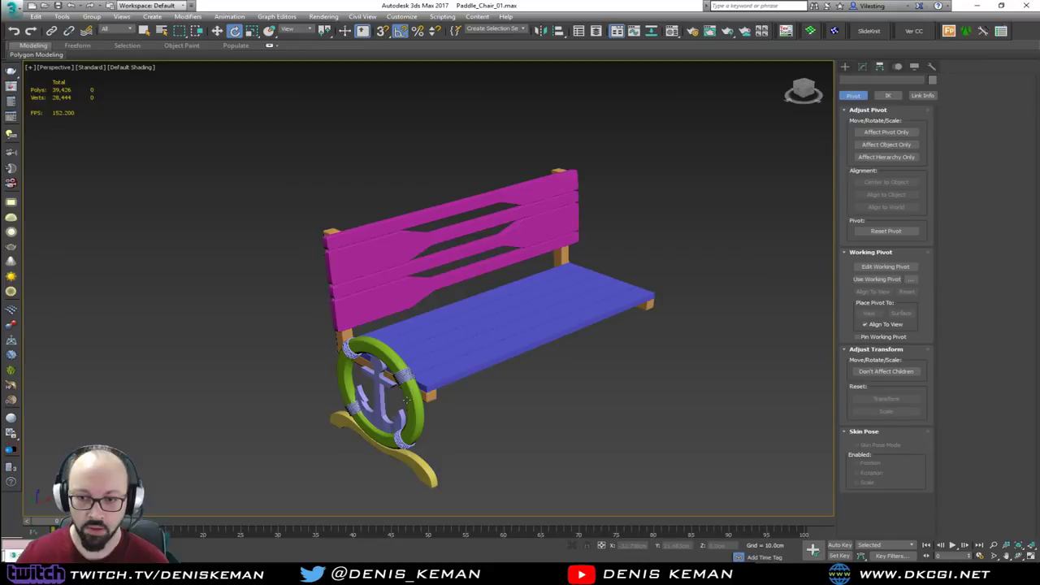
{"action": "scroll", "coordinate": [406, 399], "scroll_direction": "up", "scroll_amount": 6}
{"action": "key", "text": "F4"}
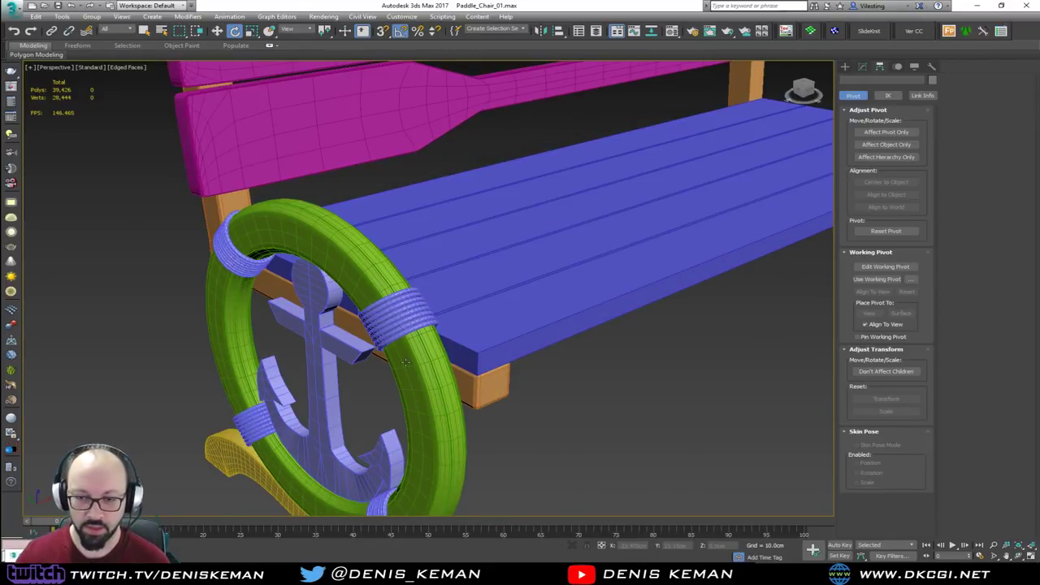
{"action": "middle_click_drag", "start_coordinate": [406, 363], "coordinate": [456, 276], "text": "alt"}
{"action": "scroll", "coordinate": [531, 428], "scroll_direction": "down", "scroll_amount": 4}
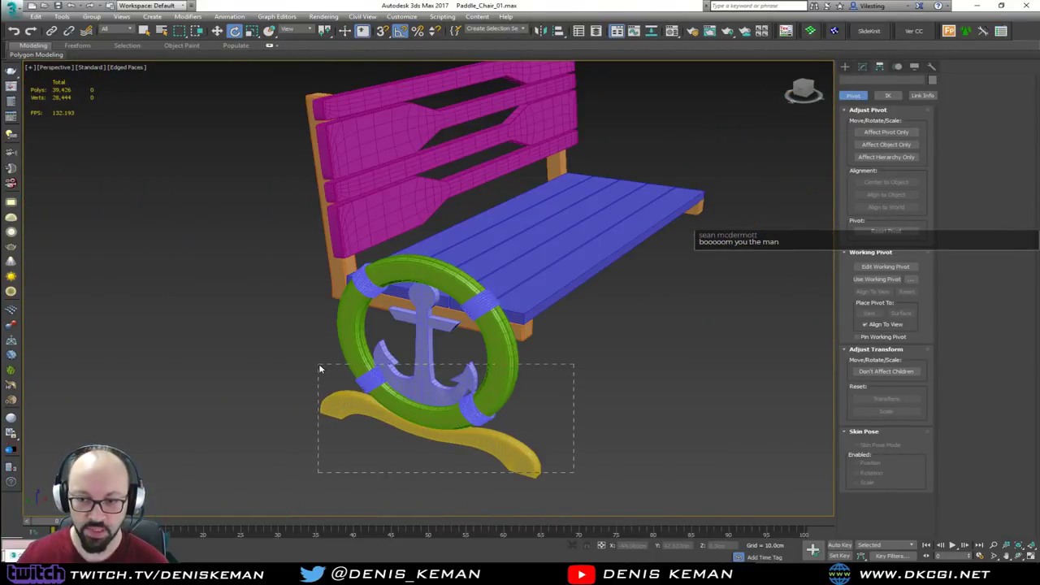
Step: Mirror the ring, anchor, coils and foot as a copy across the X axis in World coordinates
{"action": "left_click_drag", "start_coordinate": [319, 370], "coordinate": [319, 367]}
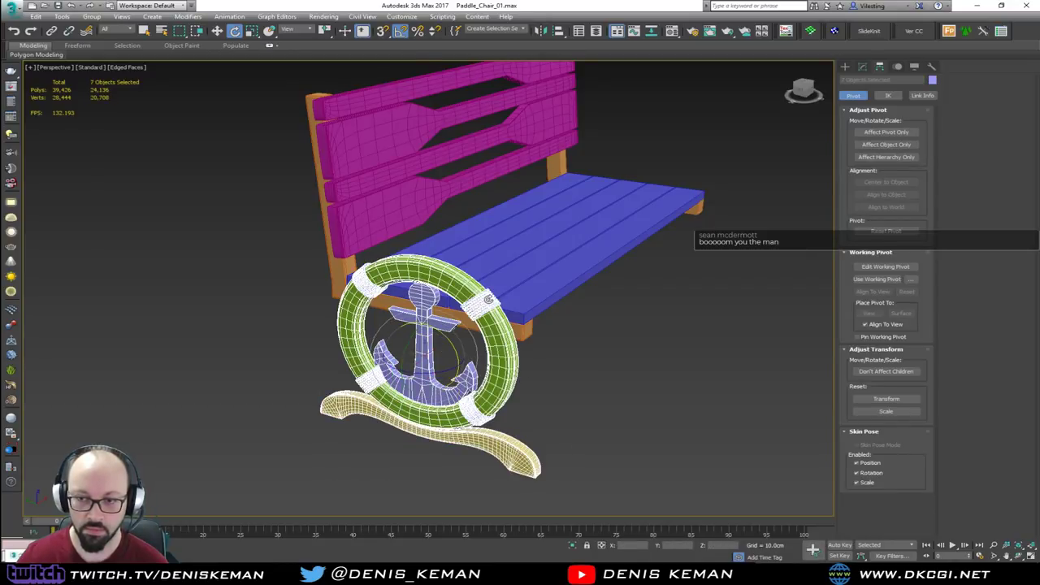
{"action": "middle_click_drag", "start_coordinate": [488, 300], "coordinate": [350, 352]}
{"action": "scroll", "coordinate": [350, 352], "scroll_direction": "down", "scroll_amount": 3}
{"action": "key", "text": "w"}
{"action": "middle_click_drag", "start_coordinate": [455, 195], "coordinate": [379, 184], "text": "alt"}
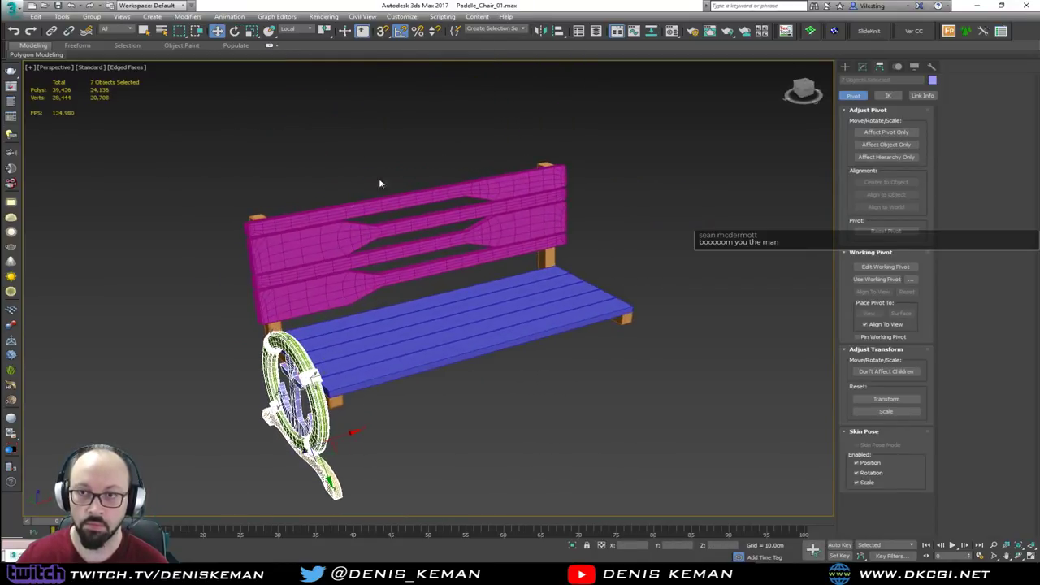
{"action": "right_click", "coordinate": [353, 362]}
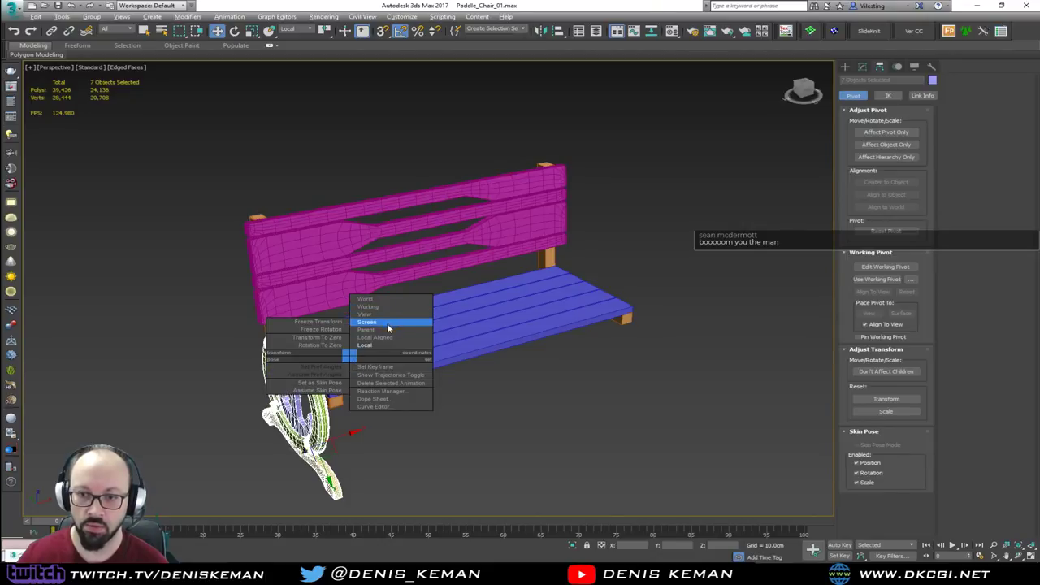
{"action": "left_click", "coordinate": [386, 302]}
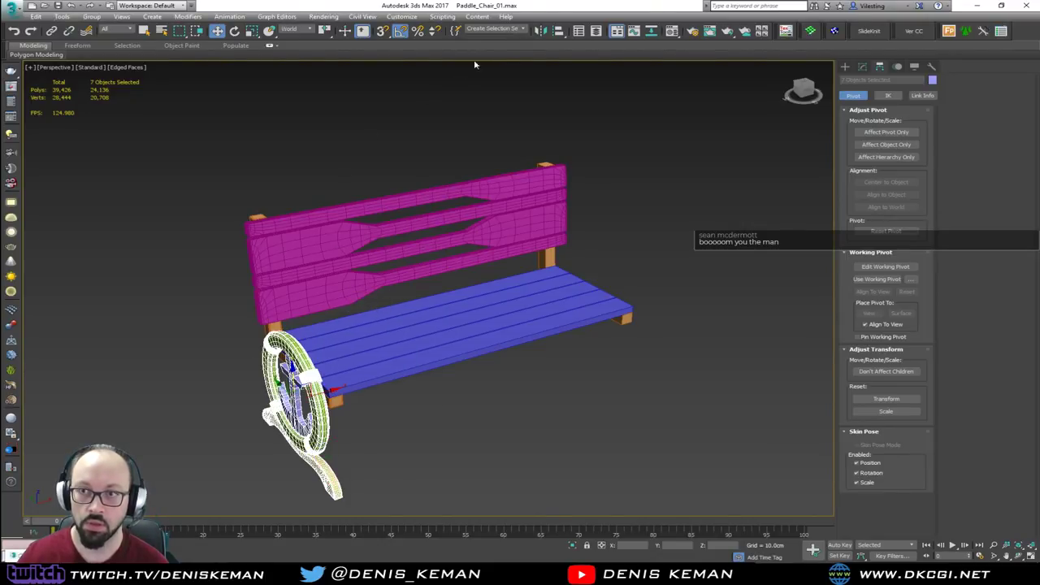
{"action": "left_click", "coordinate": [541, 30]}
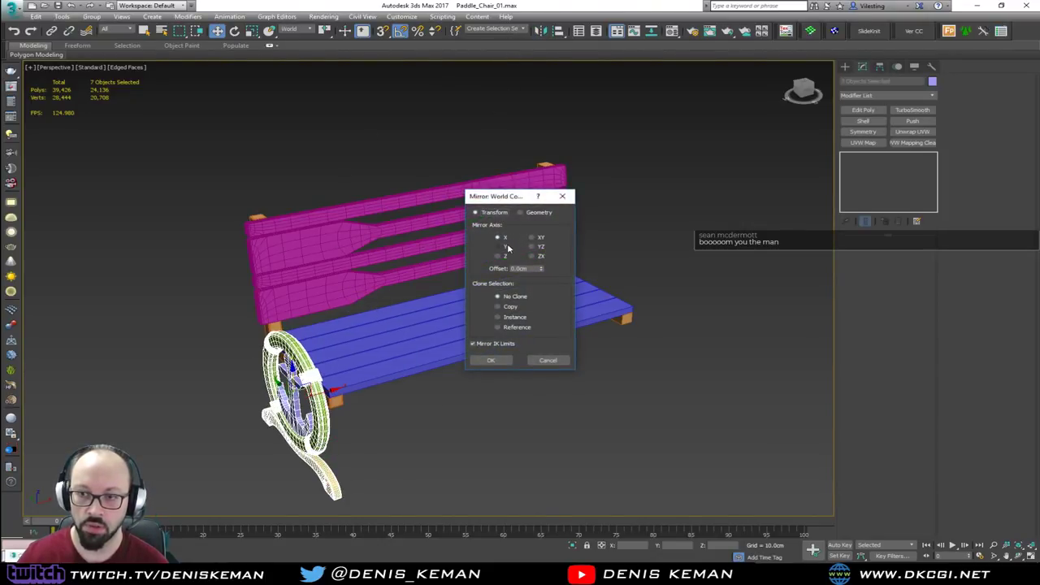
{"action": "left_click", "coordinate": [510, 305]}
{"action": "left_click", "coordinate": [490, 360]}
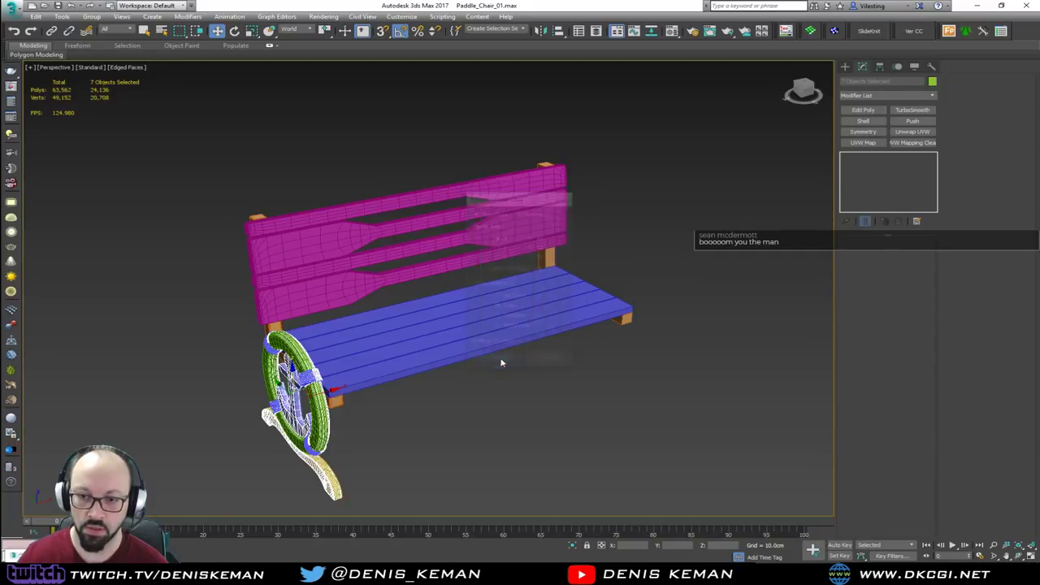
Step: Move the mirrored side assembly along X past the bench's opposite end and unhide all objects
{"action": "left_click_drag", "start_coordinate": [331, 390], "coordinate": [618, 313]}
{"action": "middle_click_drag", "start_coordinate": [618, 313], "coordinate": [597, 338], "text": "alt"}
{"action": "right_click", "coordinate": [597, 290]}
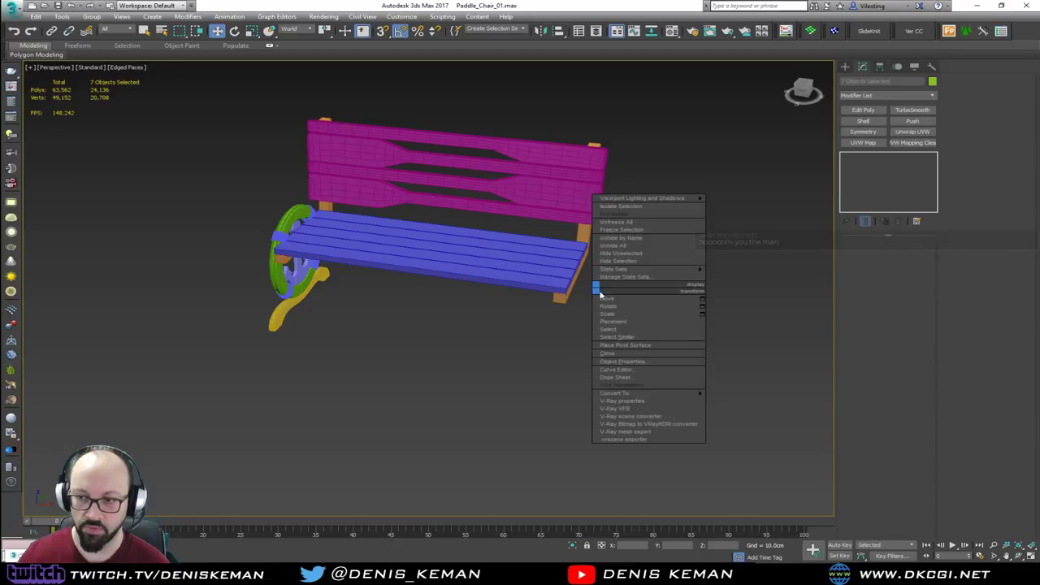
{"action": "left_click", "coordinate": [638, 247]}
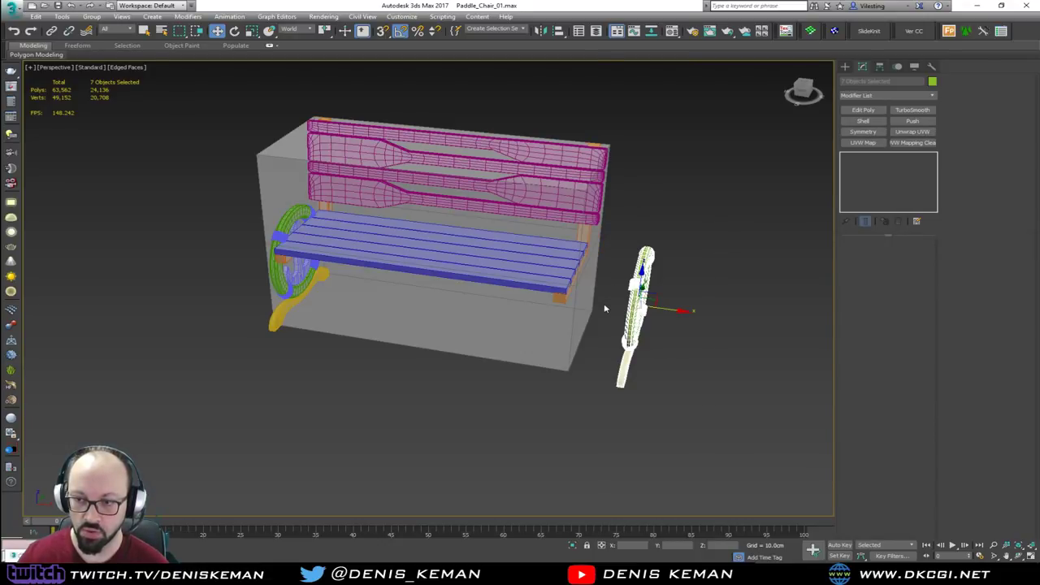
Step: Move the mirrored side assembly along X against the seat's end, lining it up with the side of the gray reference box
{"action": "scroll", "coordinate": [607, 317], "scroll_direction": "up", "scroll_amount": 4}
{"action": "middle_click_drag", "start_coordinate": [611, 325], "coordinate": [610, 352], "text": "alt"}
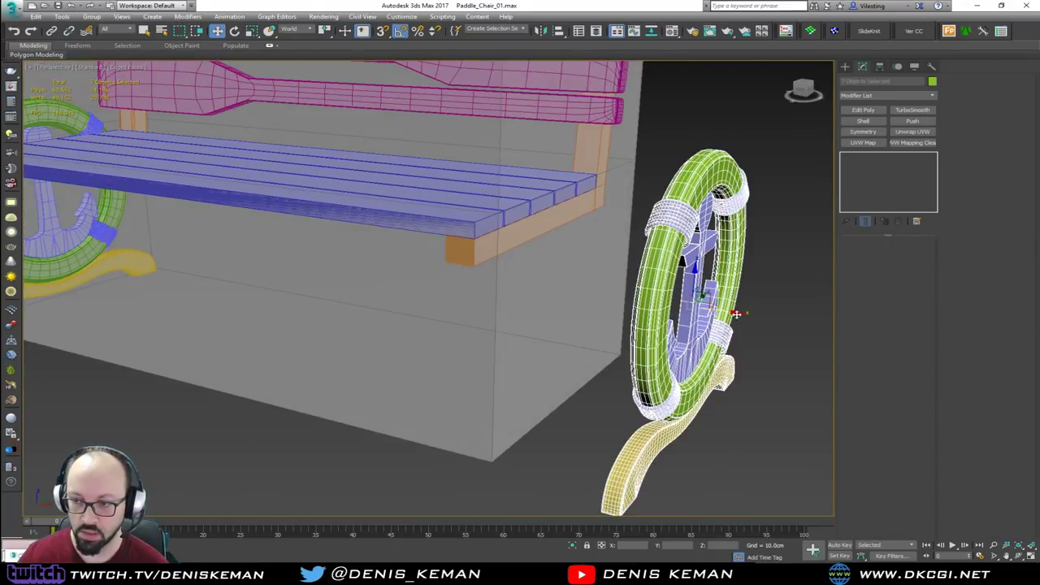
{"action": "left_click_drag", "start_coordinate": [736, 314], "coordinate": [595, 310]}
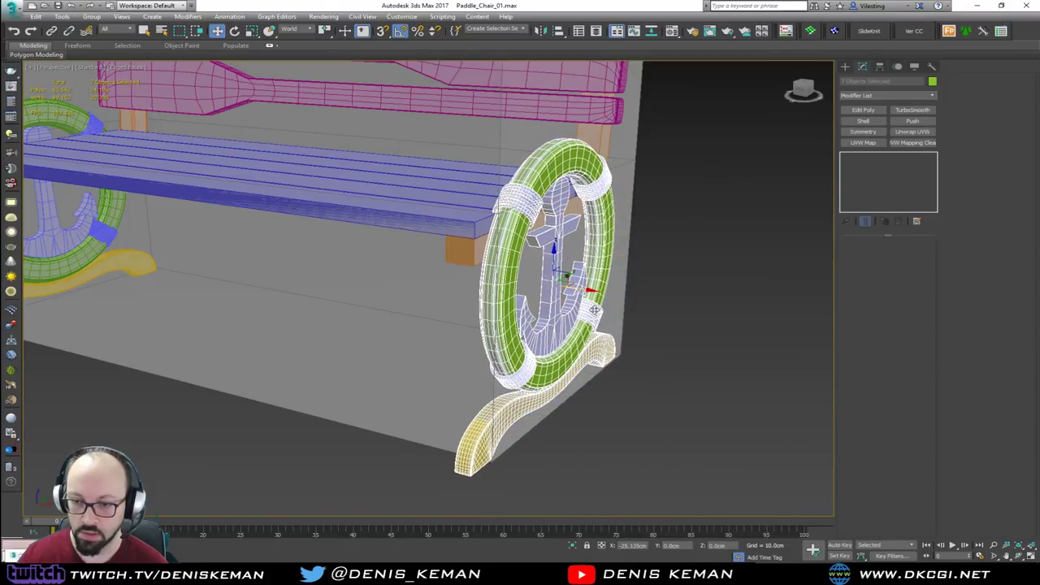
{"action": "middle_click_drag", "start_coordinate": [596, 310], "coordinate": [626, 304], "text": "alt"}
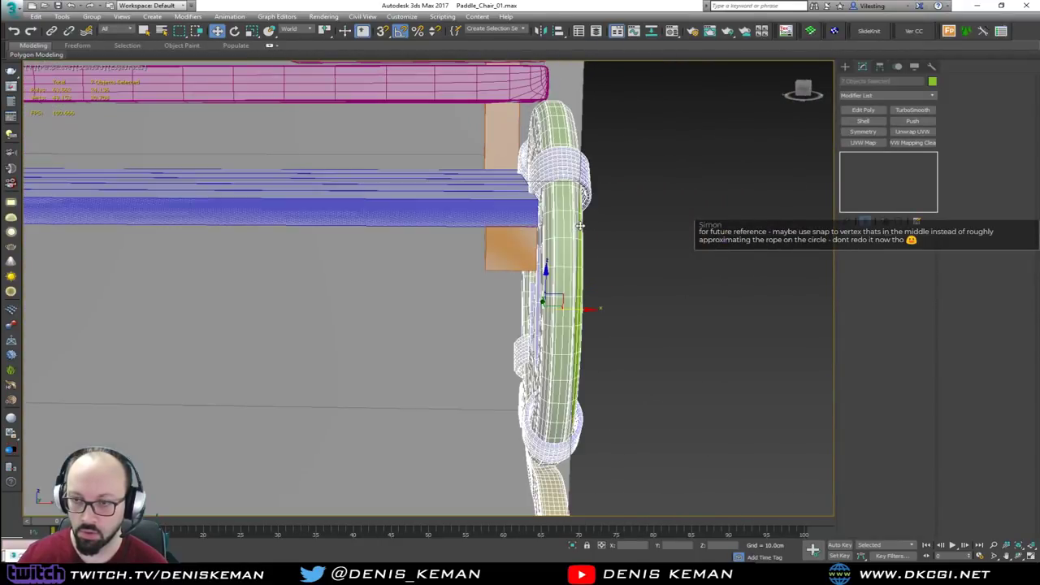
{"action": "middle_click_drag", "start_coordinate": [580, 226], "coordinate": [573, 266], "text": "alt"}
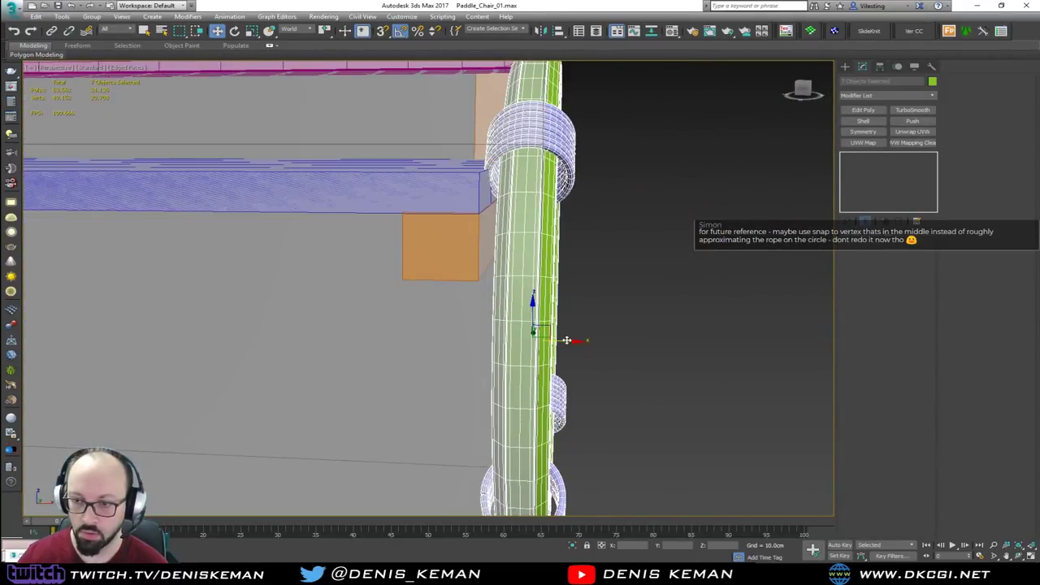
{"action": "left_click_drag", "start_coordinate": [567, 340], "coordinate": [559, 340]}
{"action": "middle_click_drag", "start_coordinate": [495, 265], "coordinate": [560, 339]}
{"action": "scroll", "coordinate": [561, 341], "scroll_direction": "down", "scroll_amount": 4}
{"action": "left_click", "coordinate": [695, 283]}
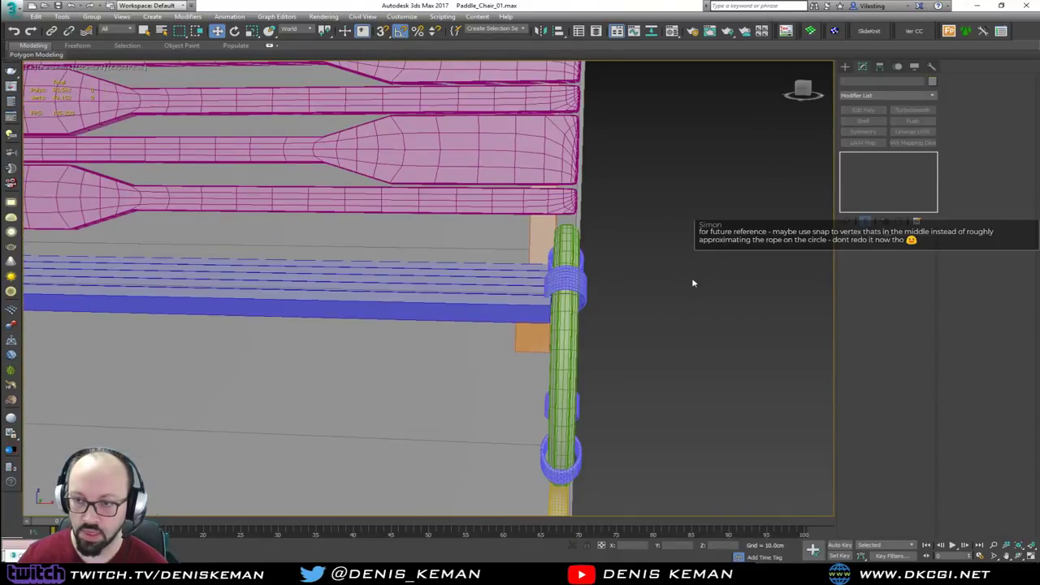
Step: Hide the reference box enclosing the bench and display the finished model without edged faces
{"action": "middle_click_drag", "start_coordinate": [693, 283], "coordinate": [497, 286], "text": "alt"}
{"action": "left_click", "coordinate": [499, 287]}
{"action": "right_click", "coordinate": [502, 291]}
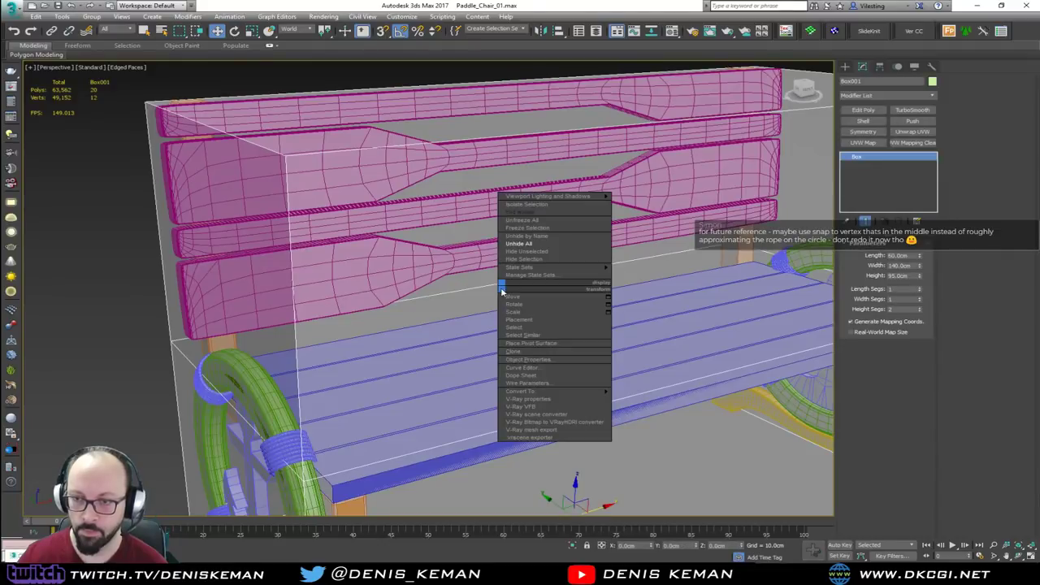
{"action": "left_click", "coordinate": [525, 258]}
{"action": "scroll", "coordinate": [380, 248], "scroll_direction": "down", "scroll_amount": 3}
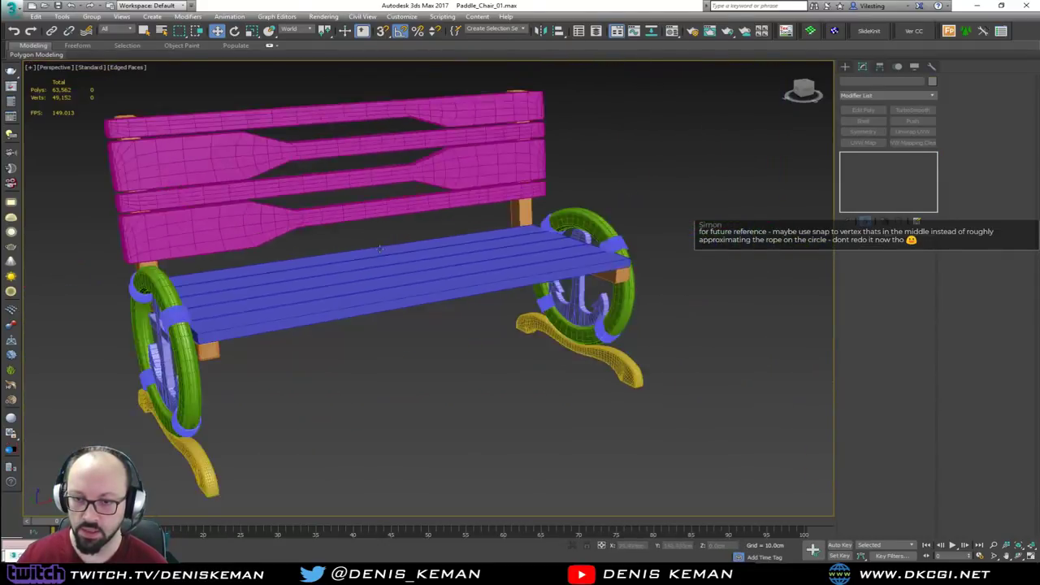
{"action": "scroll", "coordinate": [380, 248], "scroll_direction": "down", "scroll_amount": 2}
{"action": "middle_click_drag", "start_coordinate": [380, 248], "coordinate": [421, 260], "text": "alt"}
{"action": "key", "text": "F4"}
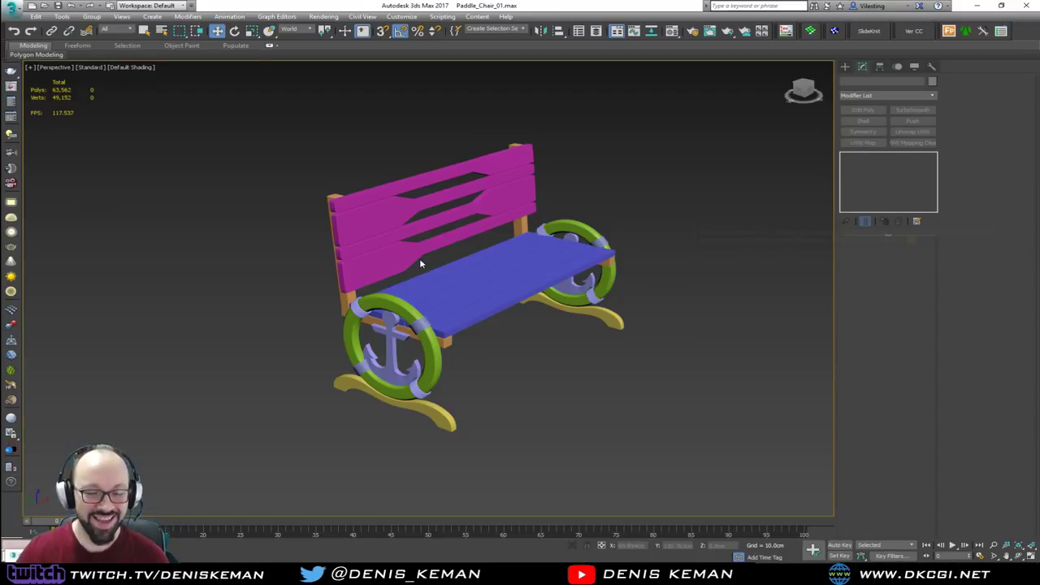
{"action": "scroll", "coordinate": [440, 279], "scroll_direction": "up", "scroll_amount": 3}
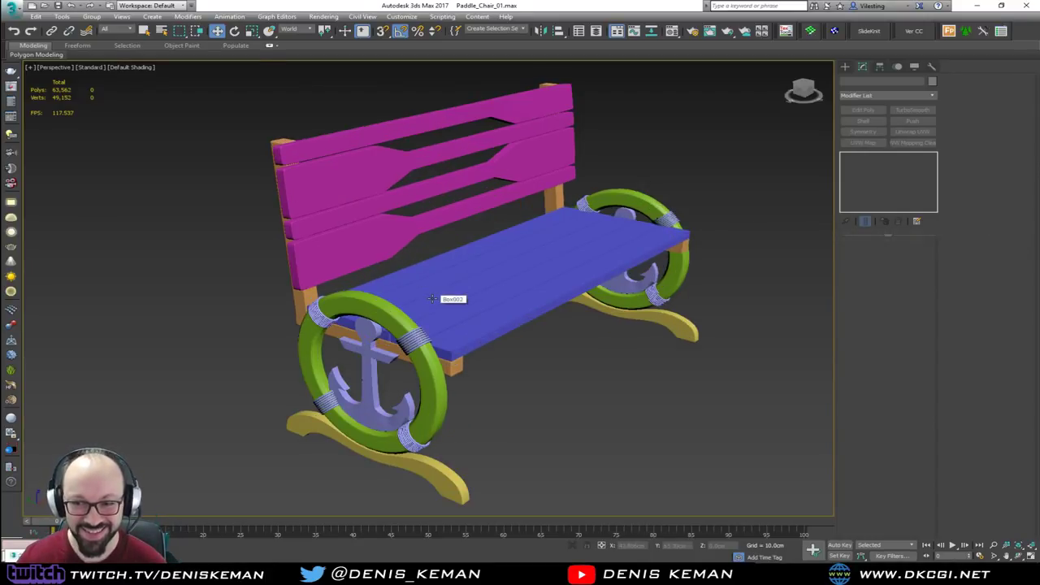
{"action": "middle_click_drag", "start_coordinate": [440, 279], "coordinate": [378, 304], "text": "alt"}
{"action": "key", "text": "z"}
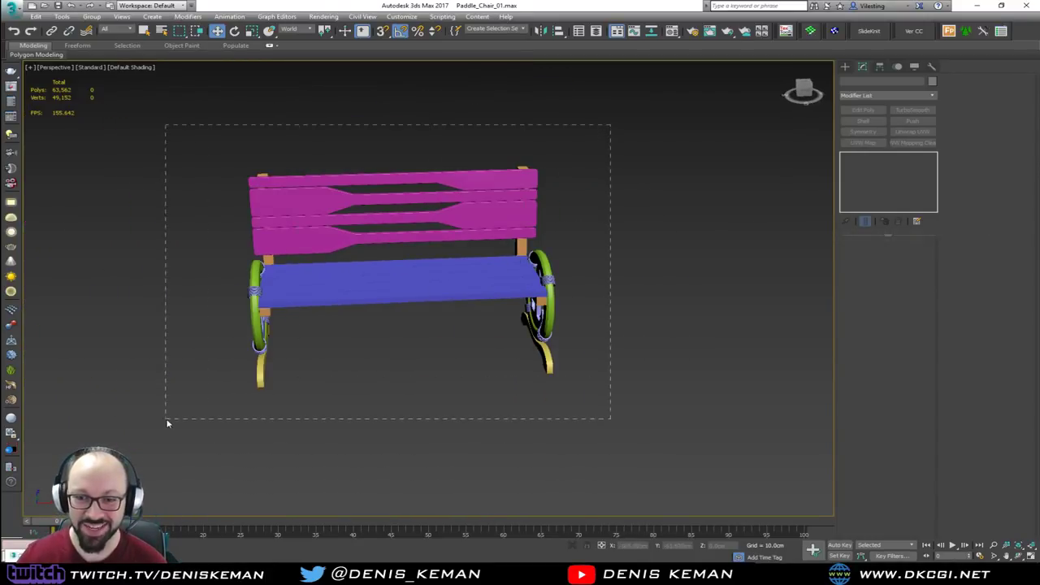
Step: Give all the bench objects one uniform dark gray object color and display their edged faces again
{"action": "left_click_drag", "start_coordinate": [167, 423], "coordinate": [167, 424]}
{"action": "middle_click_drag", "start_coordinate": [167, 423], "coordinate": [243, 390], "text": "alt"}
{"action": "left_click", "coordinate": [932, 82]}
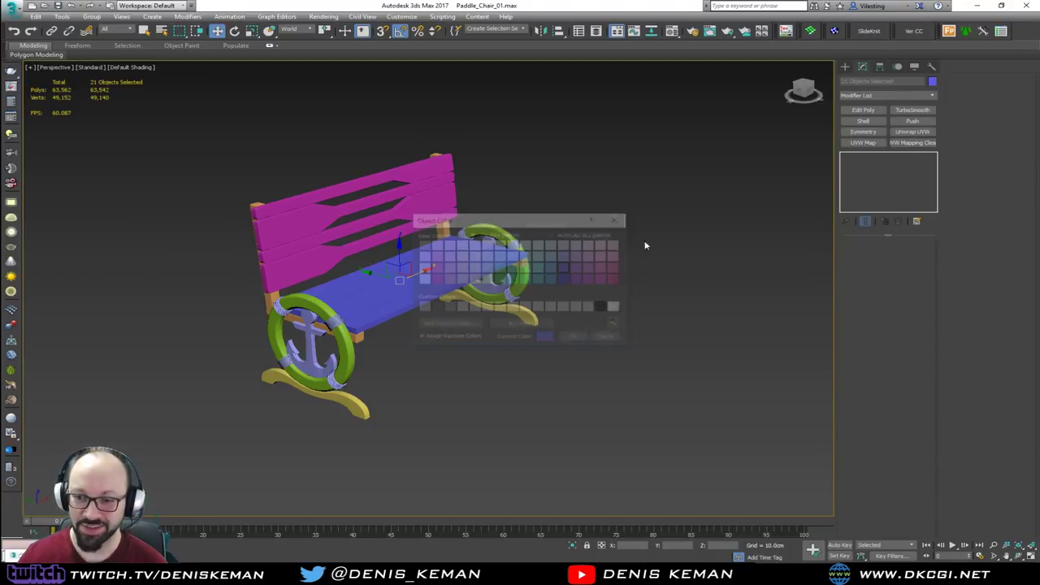
{"action": "left_click", "coordinate": [565, 267]}
{"action": "left_click", "coordinate": [573, 336]}
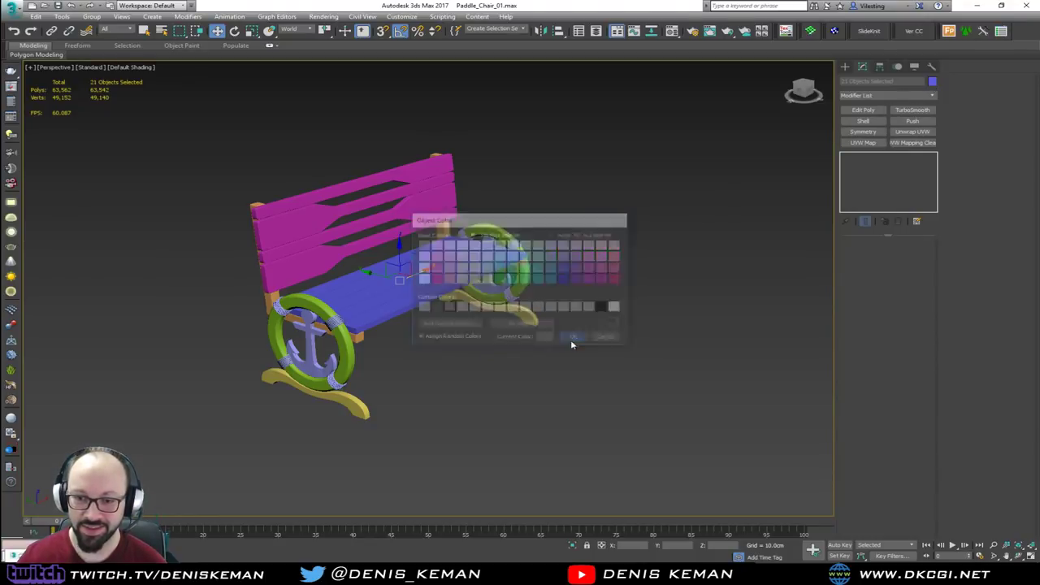
{"action": "left_click", "coordinate": [446, 379]}
{"action": "scroll", "coordinate": [342, 314], "scroll_direction": "up", "scroll_amount": 3}
{"action": "key", "text": "F4"}
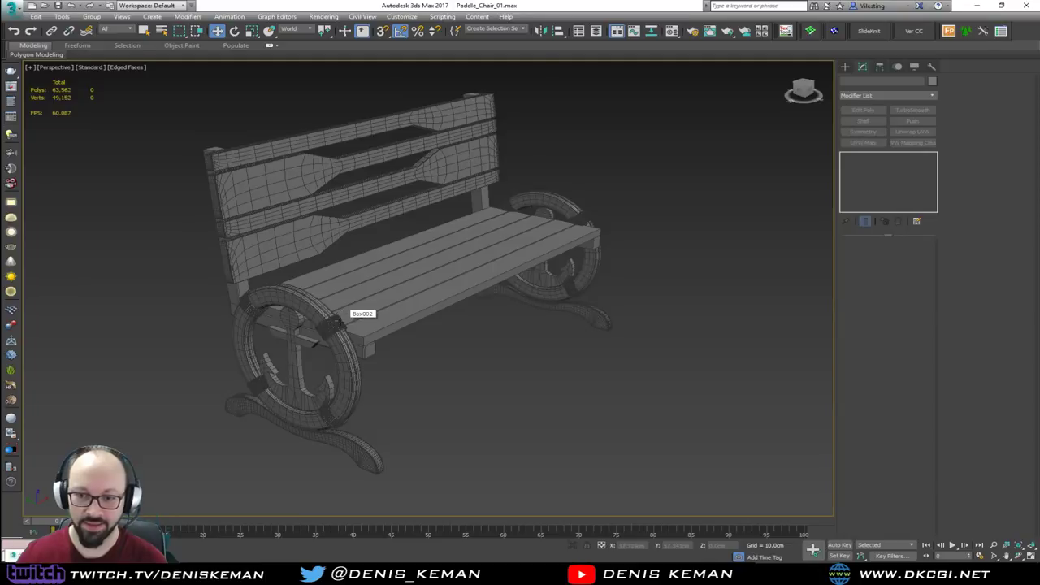
Step: Add a Chamfer modifier on top of the seat planks' Edit Poly
{"action": "scroll", "coordinate": [341, 322], "scroll_direction": "up", "scroll_amount": 5}
{"action": "key", "text": "F4"}
{"action": "mouse_move", "coordinate": [340, 330]}
{"action": "middle_mouse_down", "text": "alt"}
{"action": "mouse_move", "coordinate": [398, 342]}
{"action": "mouse_move", "coordinate": [317, 350]}
{"action": "mouse_move", "coordinate": [347, 315]}
{"action": "mouse_move", "coordinate": [208, 299]}
{"action": "mouse_move", "coordinate": [327, 319]}
{"action": "middle_mouse_up", "text": "alt"}
{"action": "scroll", "coordinate": [318, 350], "scroll_direction": "down", "scroll_amount": 6}
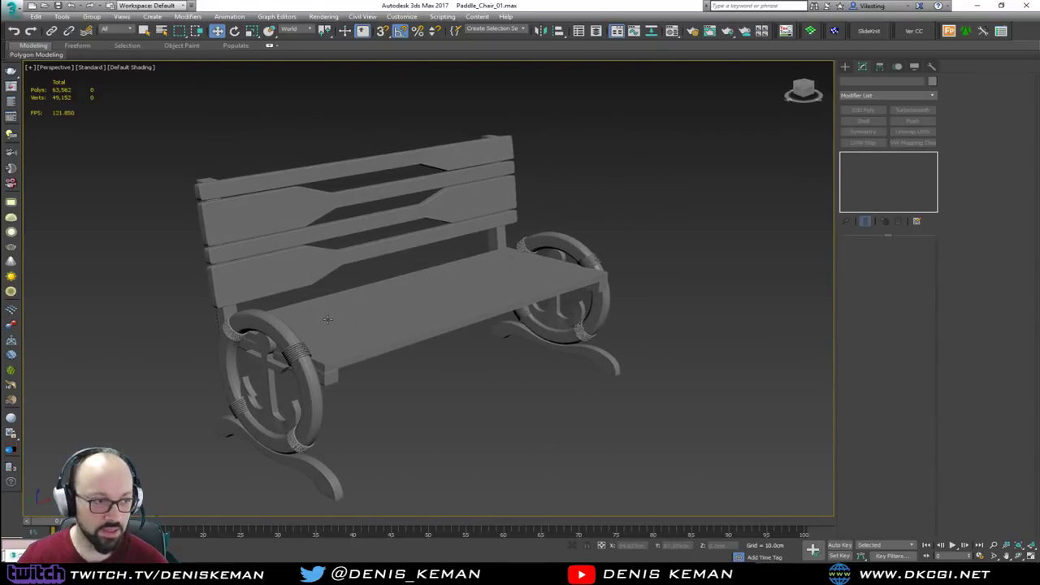
{"action": "key", "text": "F4"}
{"action": "scroll", "coordinate": [356, 359], "scroll_direction": "up", "scroll_amount": 3}
{"action": "left_click", "coordinate": [371, 360]}
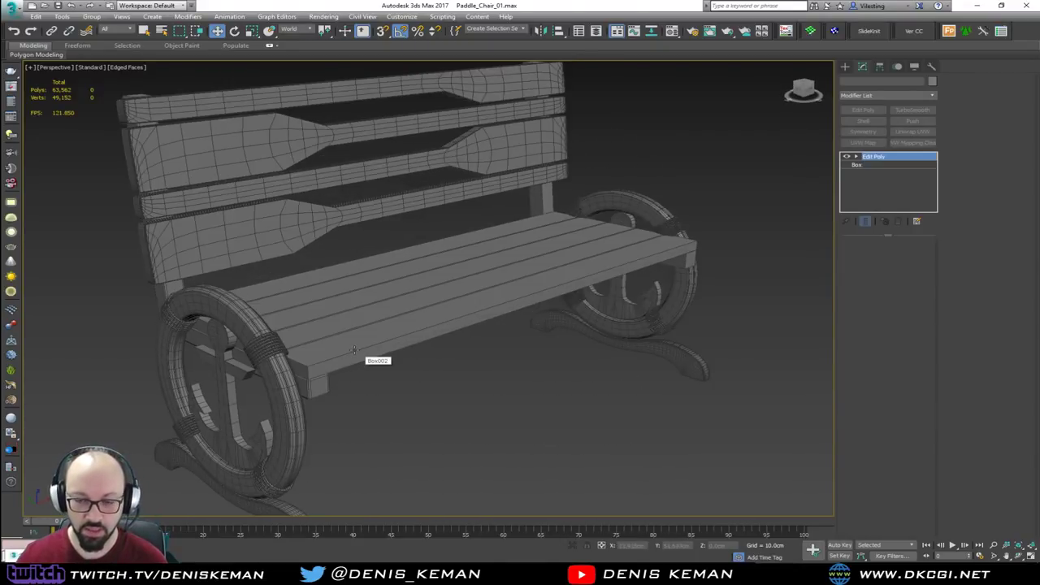
{"action": "scroll", "coordinate": [483, 318], "scroll_direction": "up", "scroll_amount": 6}
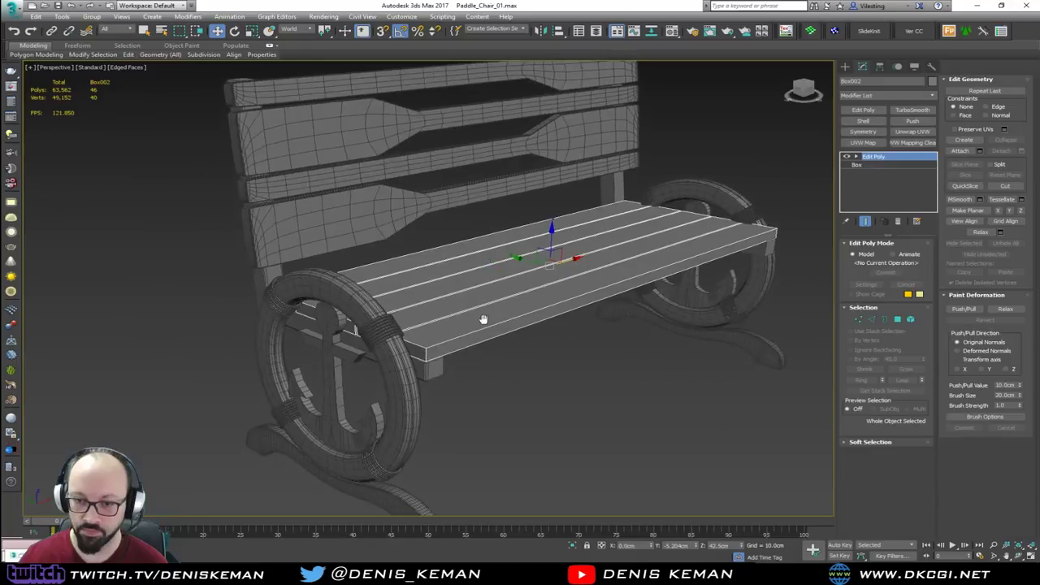
{"action": "left_click", "coordinate": [875, 96]}
{"action": "scroll", "coordinate": [871, 148], "scroll_direction": "down", "scroll_amount": 3}
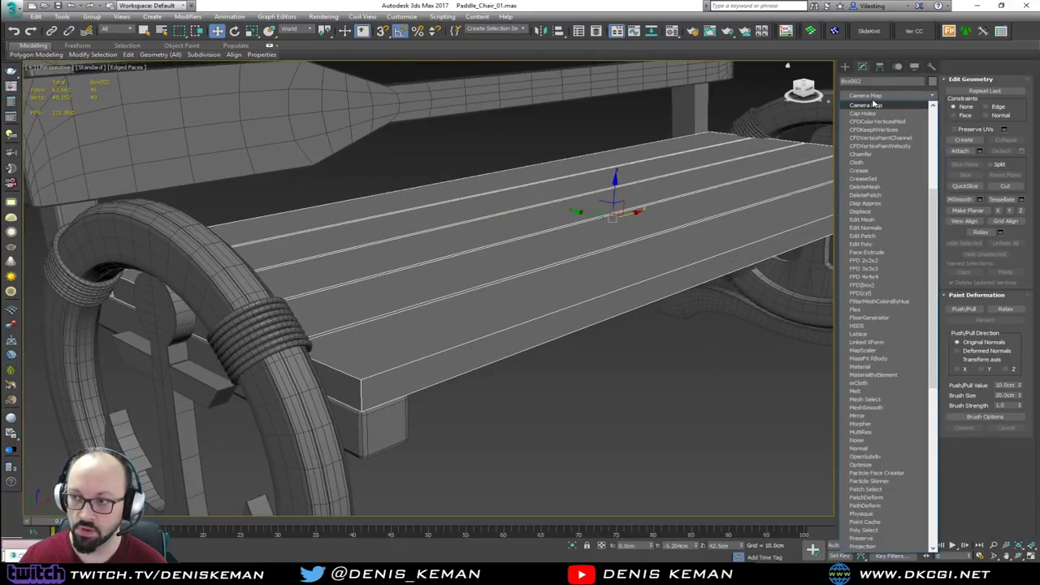
{"action": "left_click", "coordinate": [860, 154]}
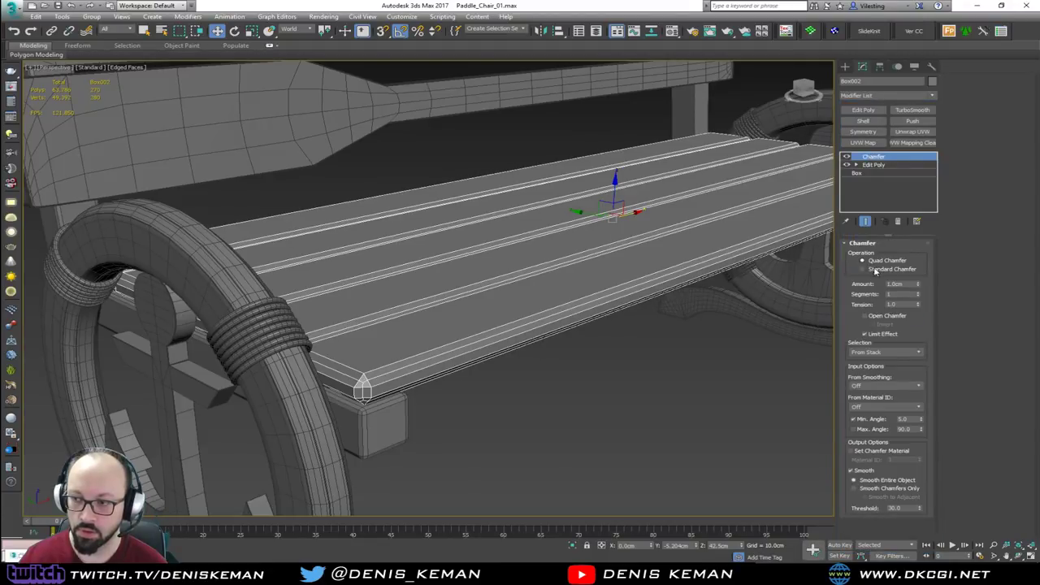
Step: Set the seat chamfer's amount to 0.3 cm and tension to 0.5, and check the edges without the wireframe
{"action": "type", "text": "0."}
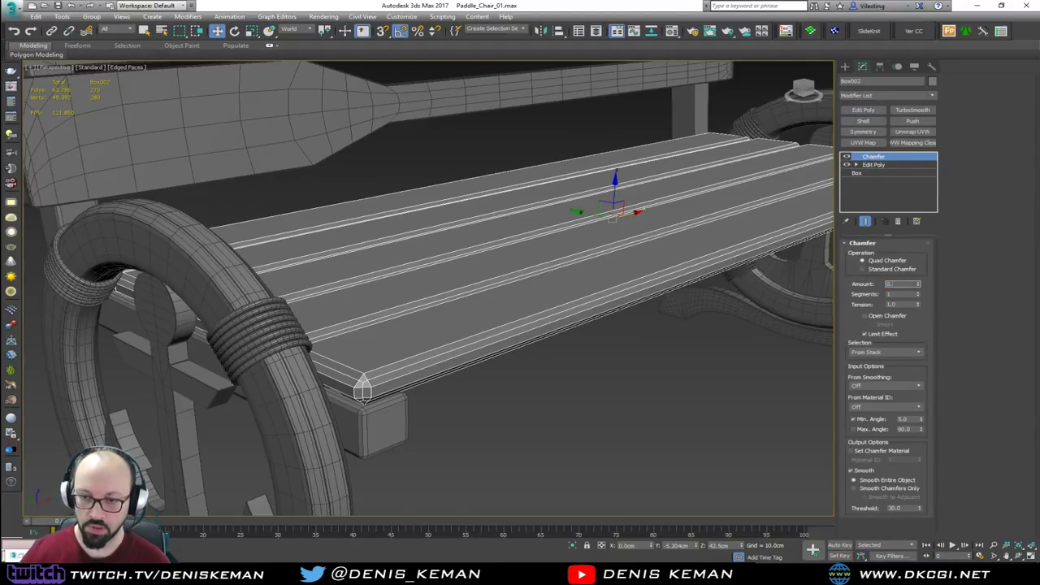
{"action": "type", "text": "3"}
{"action": "key", "text": "Return"}
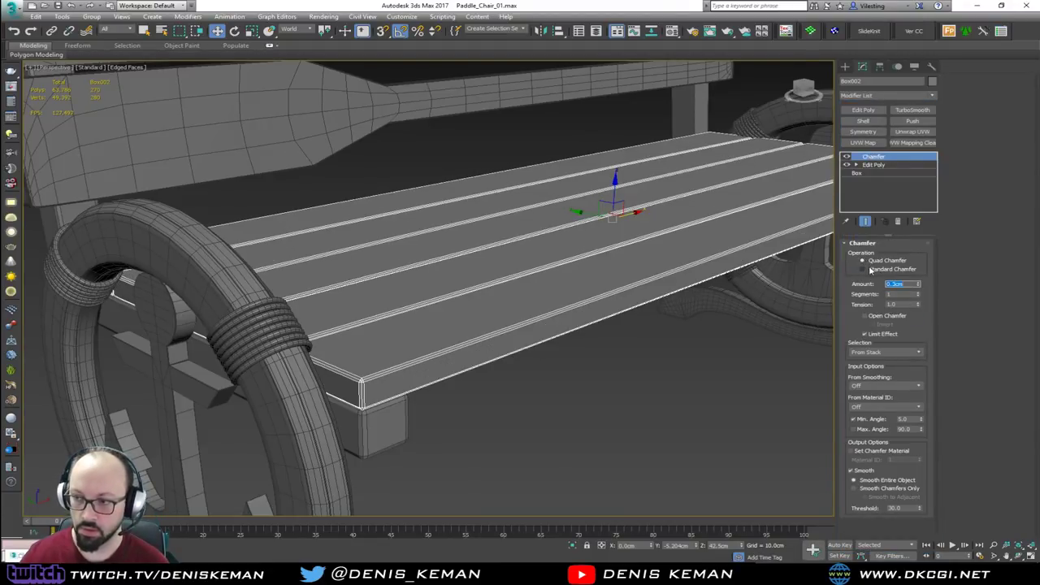
{"action": "left_click", "coordinate": [900, 305]}
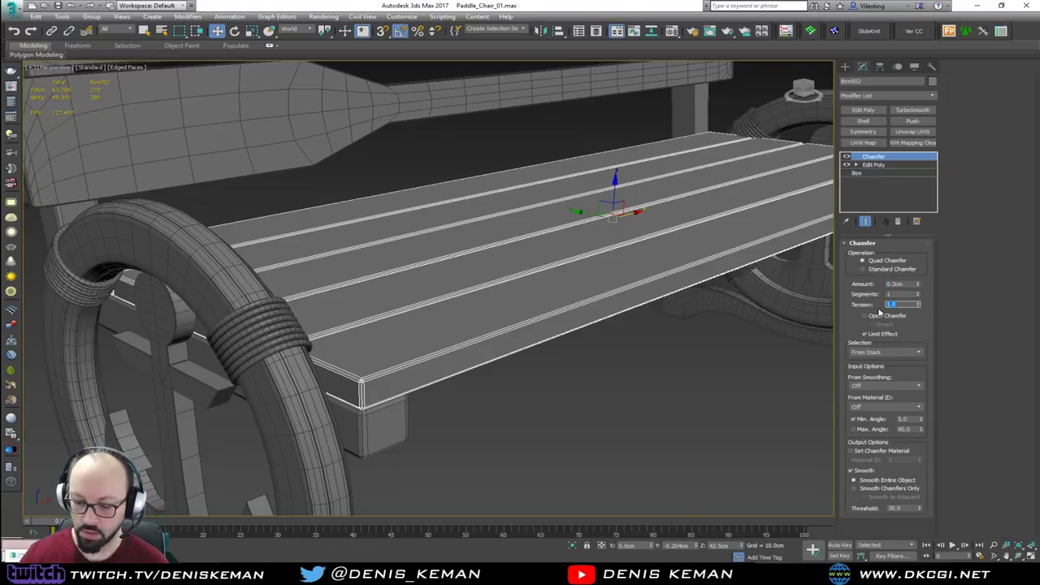
{"action": "type", "text": "0.5"}
{"action": "key", "text": "Return"}
{"action": "scroll", "coordinate": [422, 353], "scroll_direction": "up", "scroll_amount": 4}
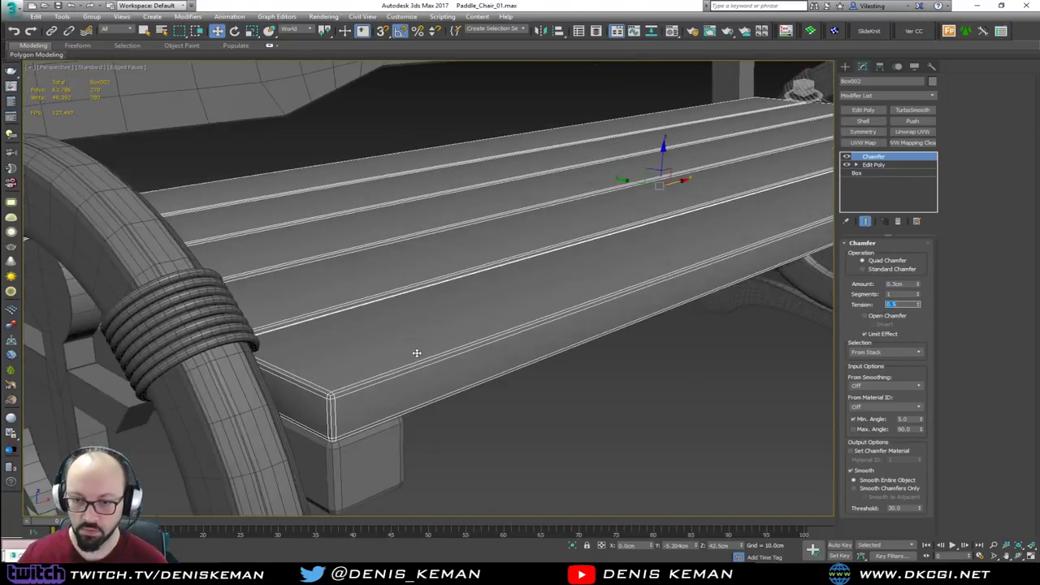
{"action": "key", "text": "F4"}
{"action": "middle_click_drag", "start_coordinate": [425, 354], "coordinate": [430, 339], "text": "alt"}
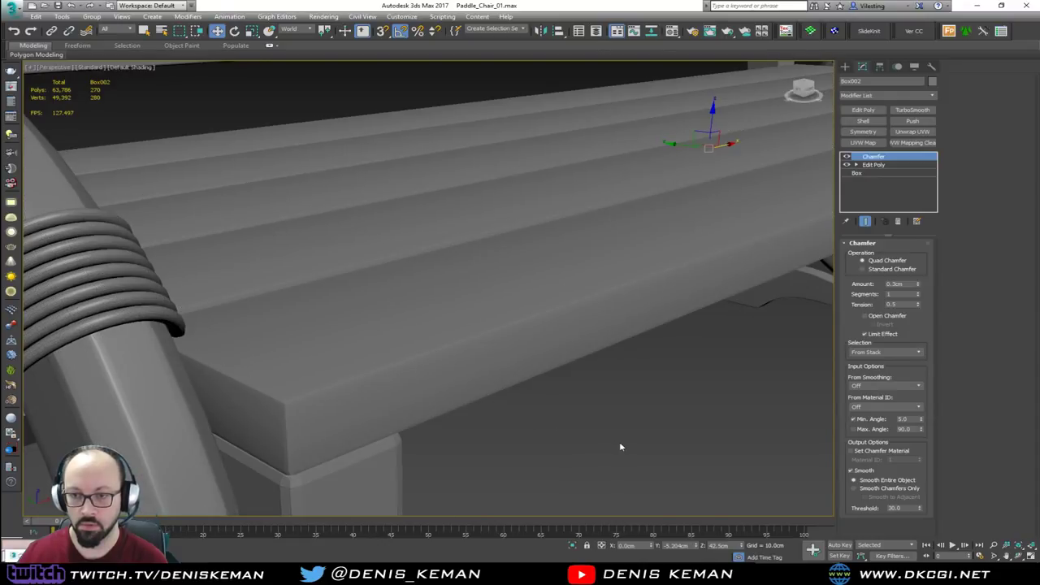
{"action": "left_click", "coordinate": [620, 441]}
Step: Inspect the whole shaded bench from several angles, including the chamfered seat planks
{"action": "scroll", "coordinate": [546, 320], "scroll_direction": "down", "scroll_amount": 3}
{"action": "middle_click_drag", "start_coordinate": [546, 320], "coordinate": [333, 317], "text": "alt"}
{"action": "scroll", "coordinate": [295, 323], "scroll_direction": "down", "scroll_amount": 4}
{"action": "scroll", "coordinate": [323, 364], "scroll_direction": "down", "scroll_amount": 5}
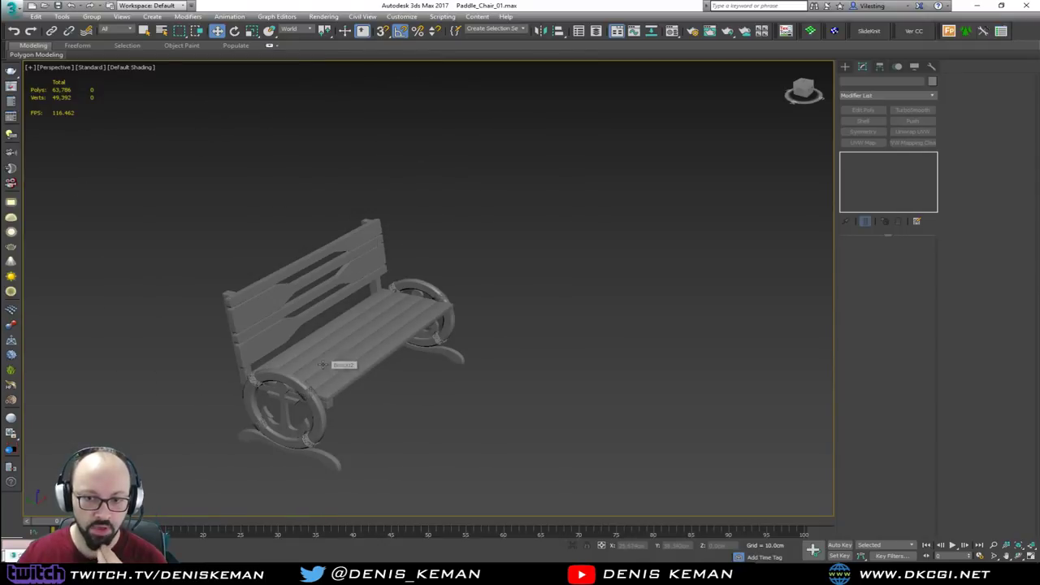
{"action": "scroll", "coordinate": [323, 364], "scroll_direction": "up", "scroll_amount": 5}
{"action": "scroll", "coordinate": [341, 365], "scroll_direction": "down", "scroll_amount": 3}
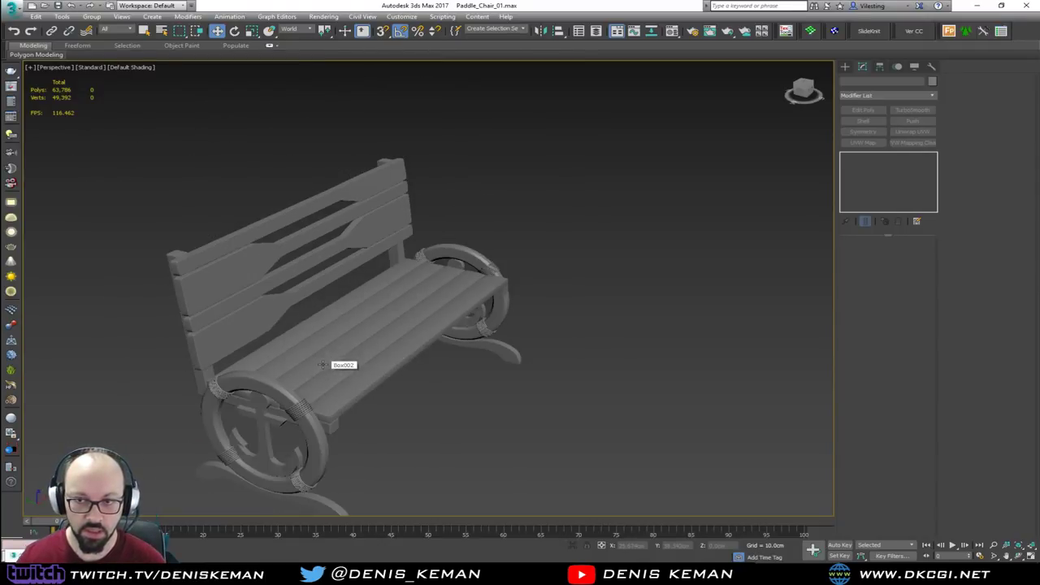
{"action": "middle_click_drag", "start_coordinate": [341, 365], "coordinate": [715, 345], "text": "alt"}
{"action": "middle_click_drag", "start_coordinate": [324, 333], "coordinate": [433, 315]}
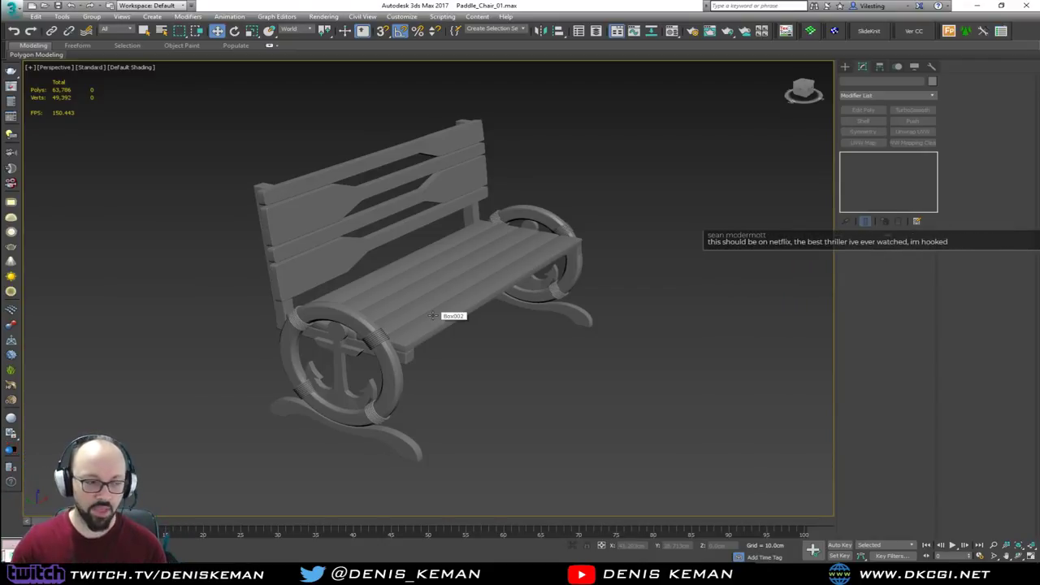
{"action": "middle_click_drag", "start_coordinate": [436, 318], "coordinate": [433, 312], "text": "alt"}
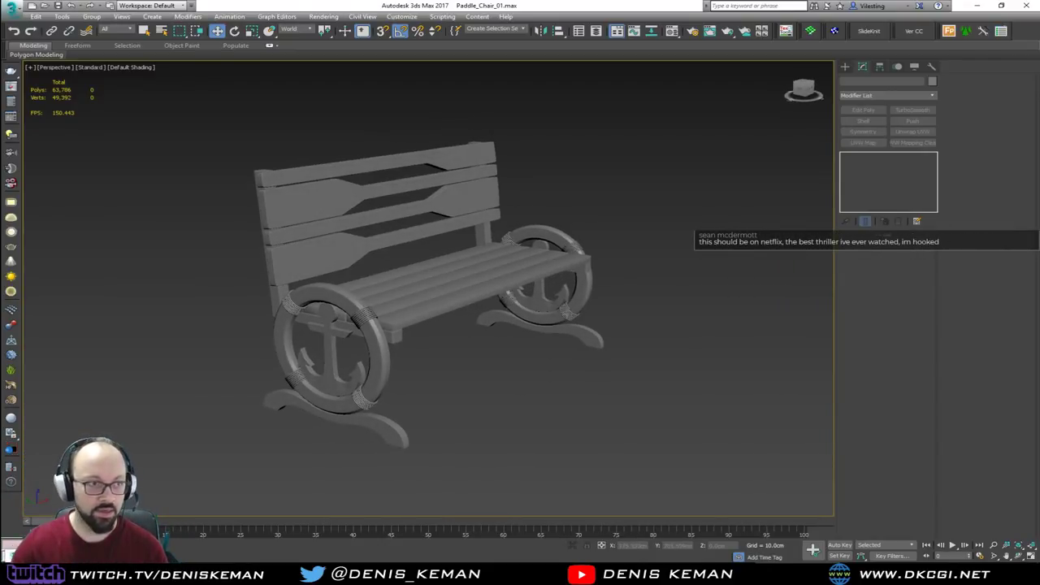
Step: Compare the bench with the Bench_01 reference photo and view the Table_Top reference photo
{"action": "left_click_drag", "start_coordinate": [0, 67], "coordinate": [993, 71]}
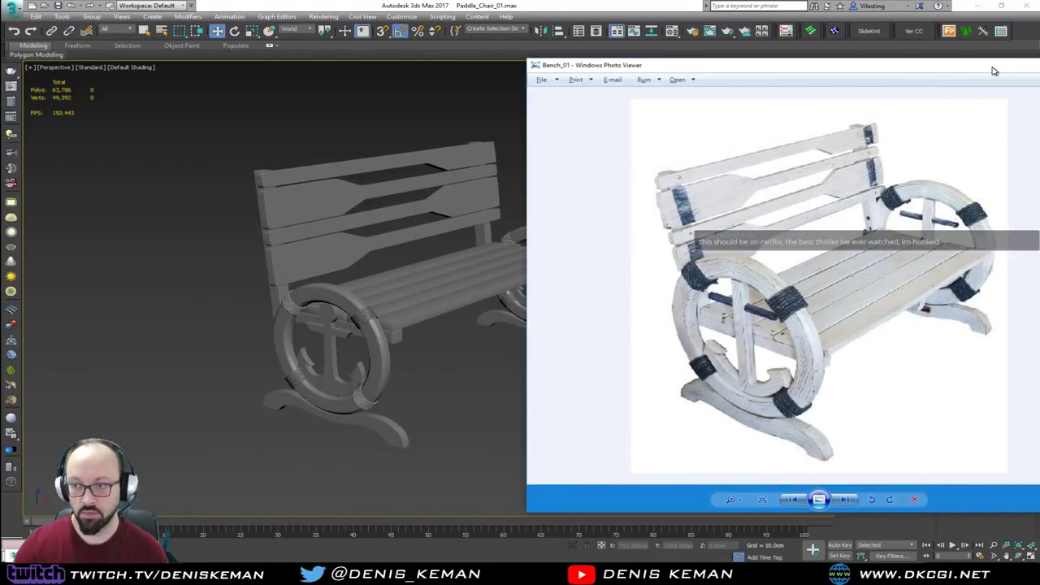
{"action": "key", "text": "alt+Tab"}
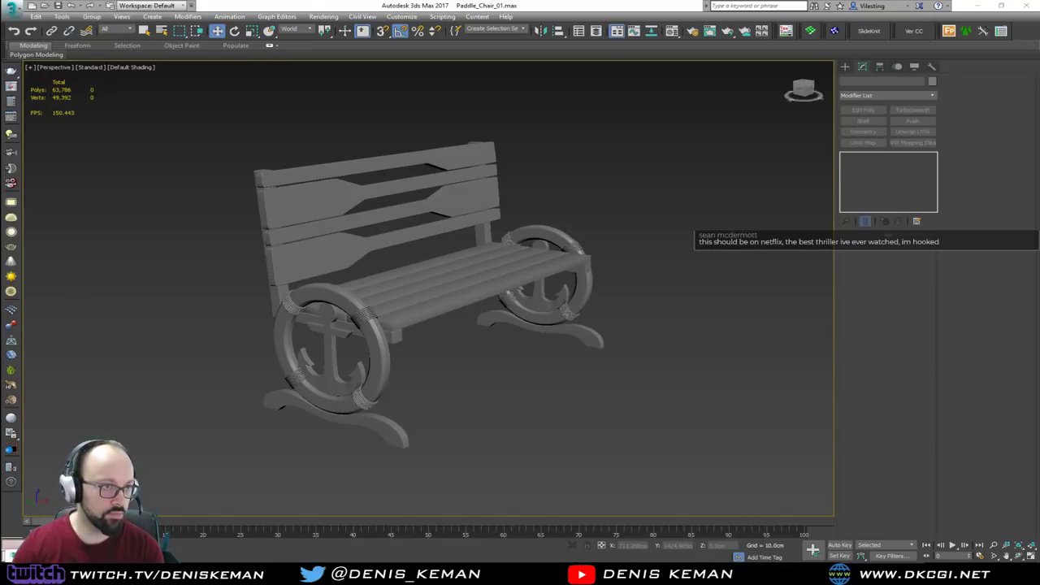
{"action": "key", "text": "alt+Tab"}
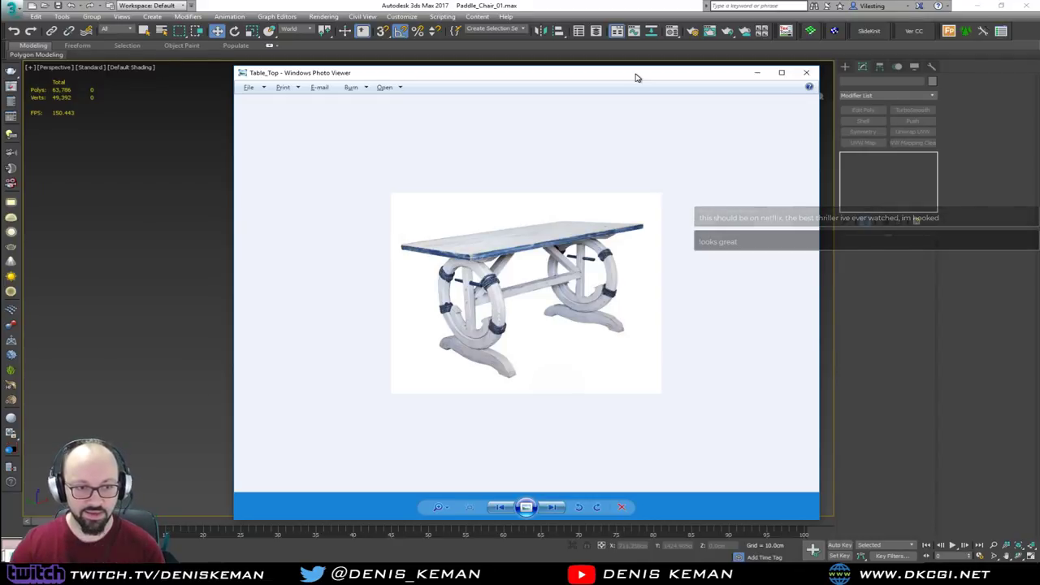
{"action": "left_click_drag", "start_coordinate": [636, 77], "coordinate": [0, 78]}
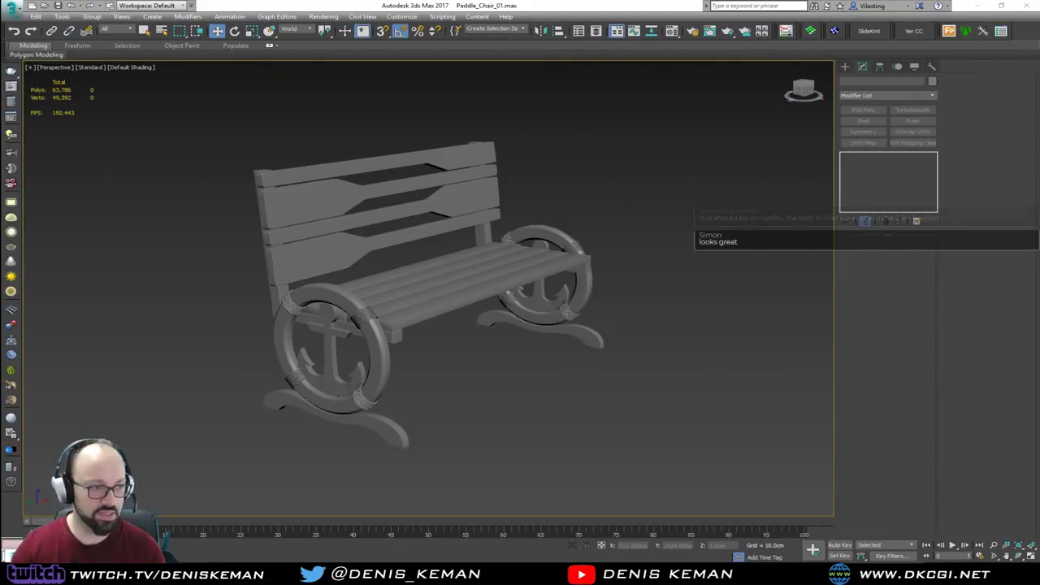
Step: Save the Paddle_Chair_01.max scene
{"action": "middle_click_drag", "start_coordinate": [421, 394], "coordinate": [412, 402], "text": "alt"}
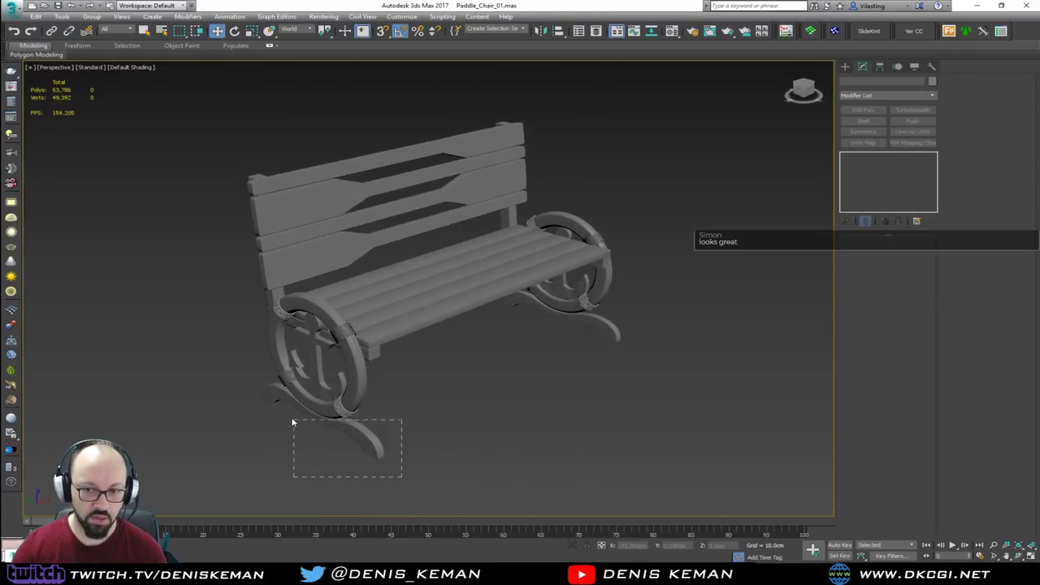
{"action": "left_click_drag", "start_coordinate": [292, 422], "coordinate": [288, 418]}
{"action": "left_click", "coordinate": [256, 395]}
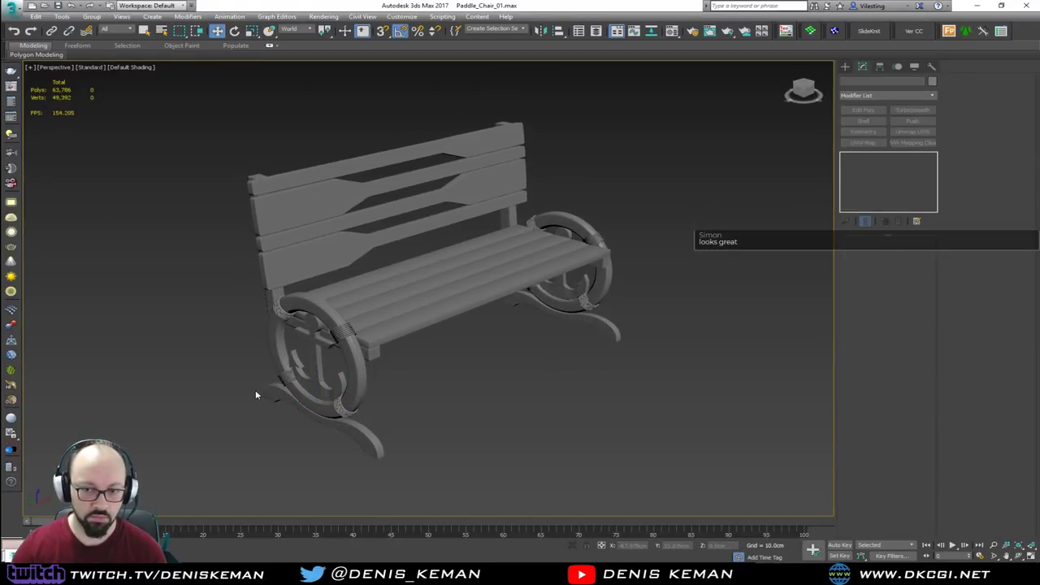
{"action": "left_click", "coordinate": [12, 9]}
{"action": "left_click", "coordinate": [28, 102]}
{"action": "middle_click_drag", "start_coordinate": [249, 324], "coordinate": [298, 348], "text": "alt"}
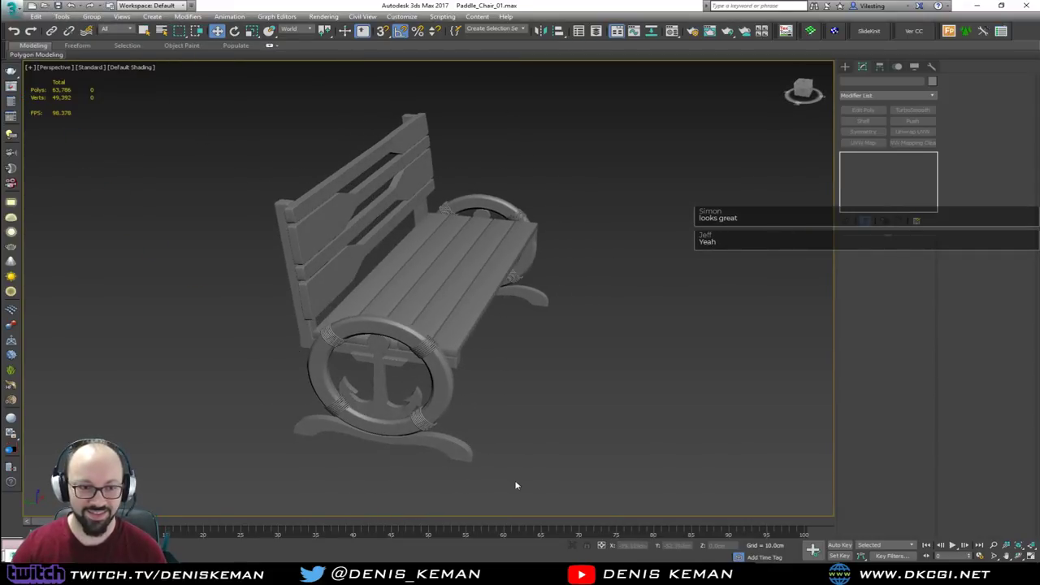
Step: Copy one side assembly, consisting of the ring, four rope coils, anchor and foot, to the open space in front of the bench
{"action": "left_click_drag", "start_coordinate": [279, 396], "coordinate": [279, 396]}
{"action": "key", "text": "z"}
{"action": "key", "text": "F4"}
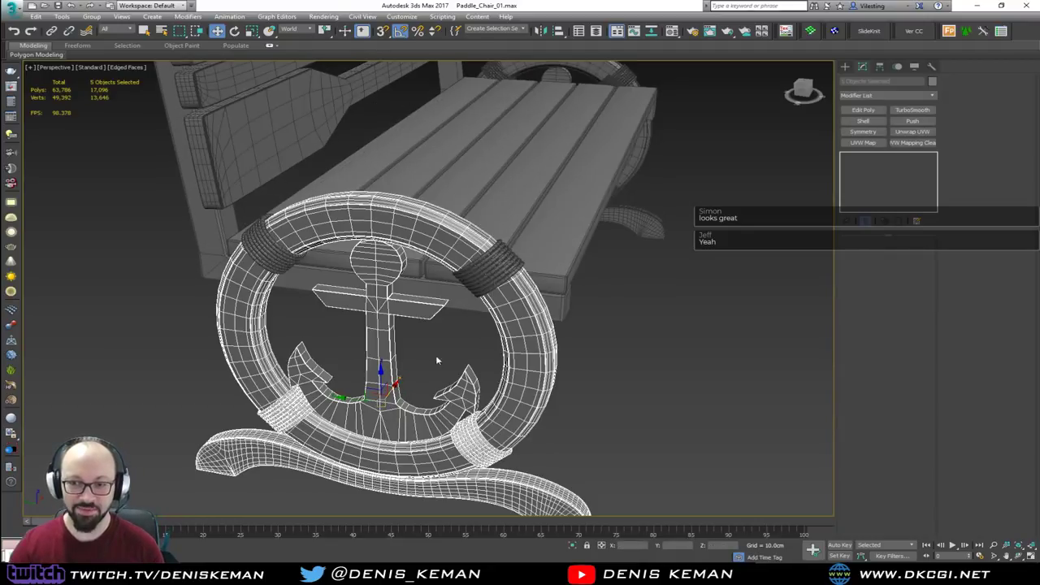
{"action": "left_click", "coordinate": [488, 270], "text": "ctrl"}
{"action": "left_click", "coordinate": [270, 244], "text": "ctrl"}
{"action": "scroll", "coordinate": [212, 316], "scroll_direction": "down", "scroll_amount": 3}
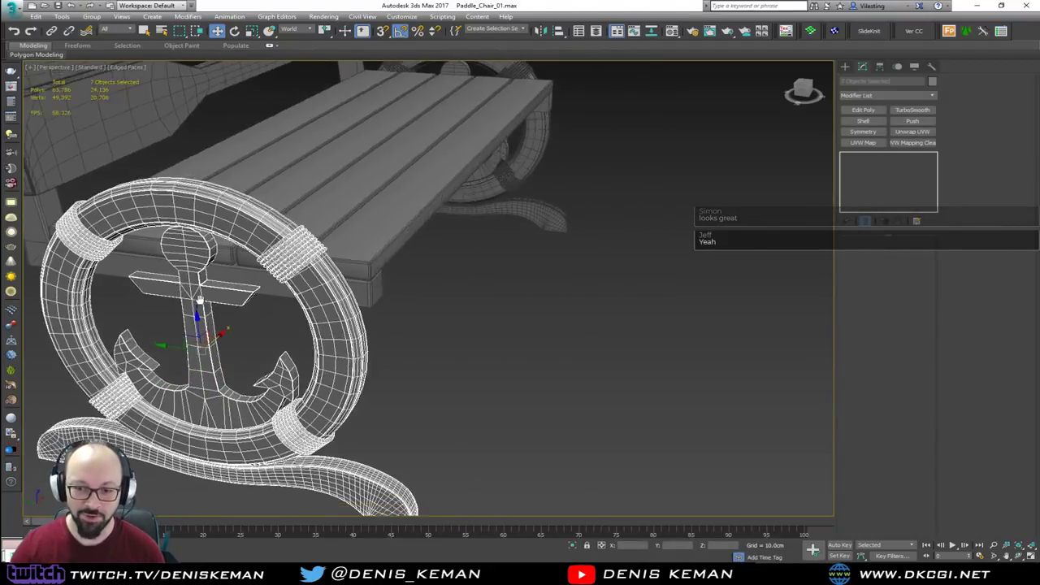
{"action": "middle_click_drag", "start_coordinate": [210, 316], "coordinate": [224, 257], "text": "alt"}
{"action": "scroll", "coordinate": [224, 257], "scroll_direction": "down", "scroll_amount": 4}
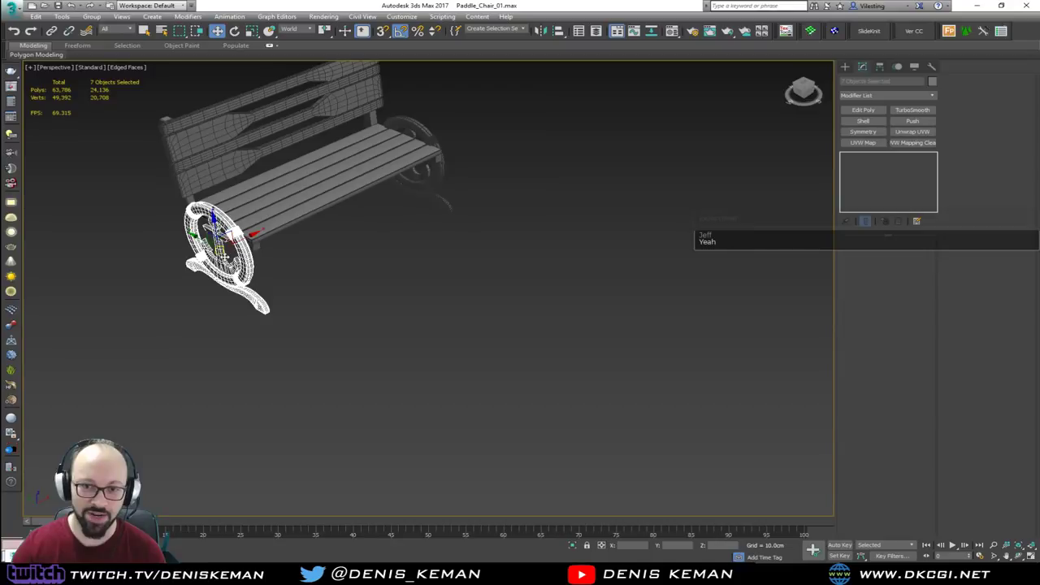
{"action": "left_click_drag", "start_coordinate": [214, 234], "coordinate": [365, 315], "text": "shift"}
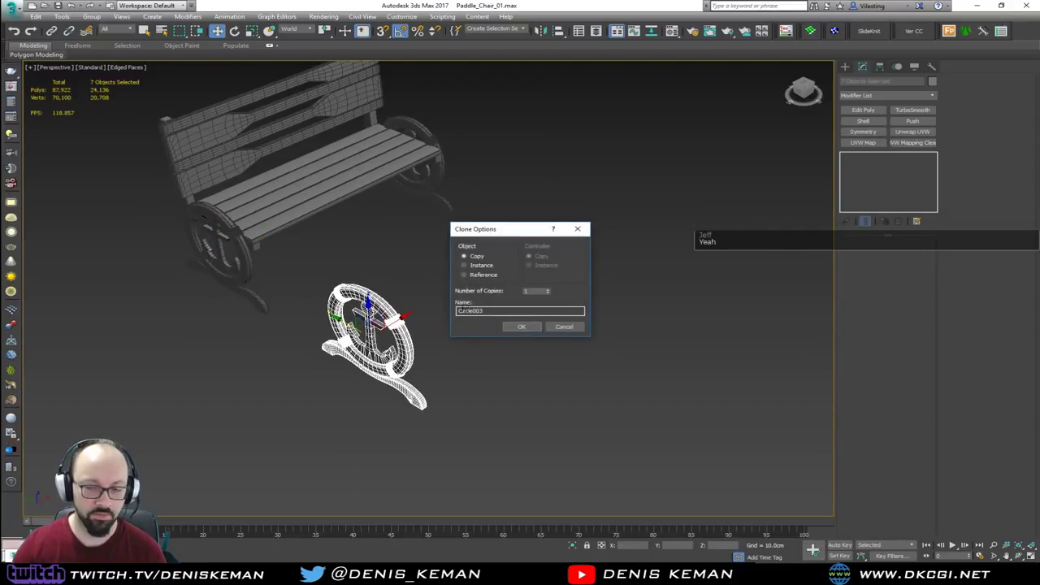
{"action": "left_click", "coordinate": [522, 327]}
{"action": "mouse_move", "coordinate": [410, 323]}
{"action": "middle_mouse_down", "text": "alt"}
{"action": "mouse_move", "coordinate": [458, 282]}
{"action": "mouse_move", "coordinate": [409, 305]}
{"action": "middle_mouse_up", "text": "alt"}
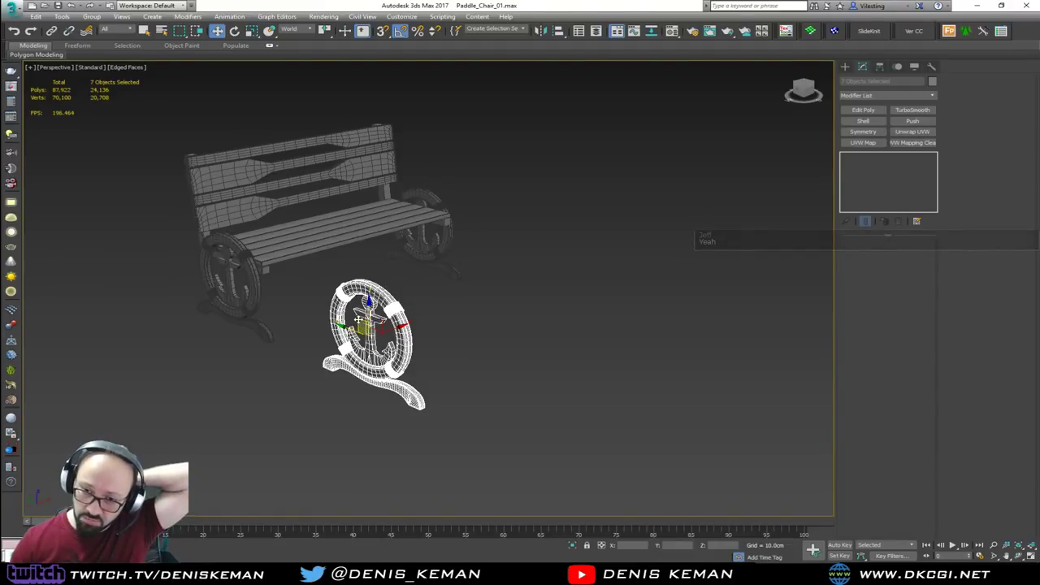
{"action": "scroll", "coordinate": [358, 319], "scroll_direction": "up", "scroll_amount": 3}
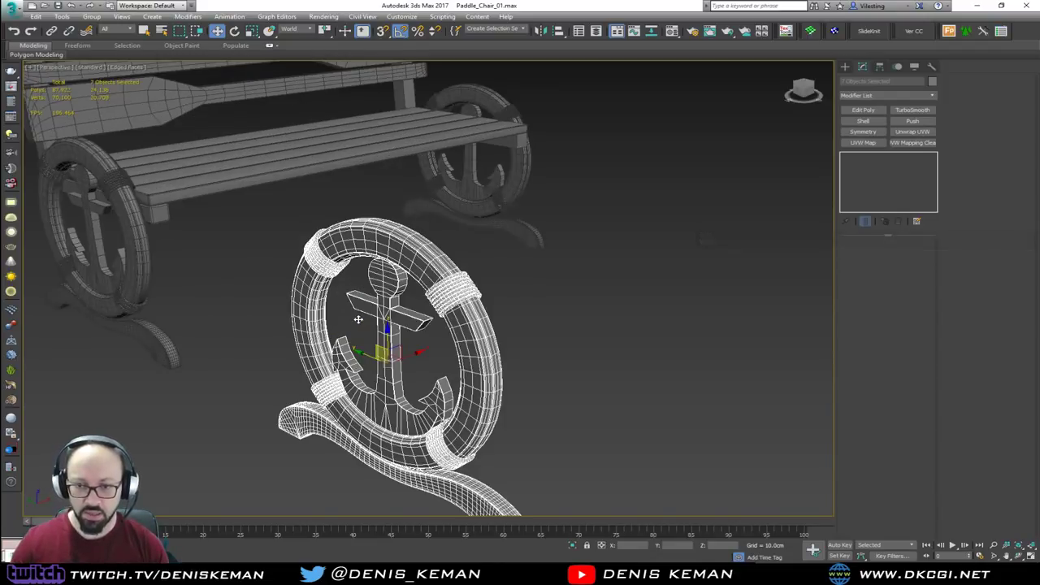
Step: Uniformly enlarge the copied ring, rope coils and anchor without the foot, and raise them about 5.6 cm above it
{"action": "scroll", "coordinate": [358, 317], "scroll_direction": "down", "scroll_amount": 3}
{"action": "middle_click_drag", "start_coordinate": [351, 348], "coordinate": [475, 392], "text": "alt"}
{"action": "left_click", "coordinate": [459, 482], "text": "alt"}
{"action": "key", "text": "r"}
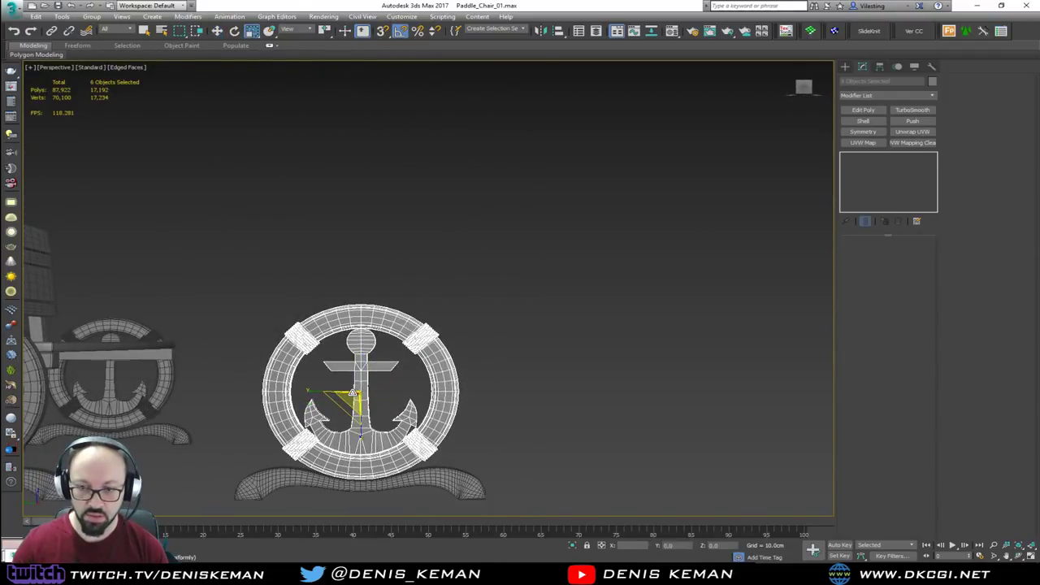
{"action": "middle_click_drag", "start_coordinate": [396, 408], "coordinate": [385, 397], "text": "alt"}
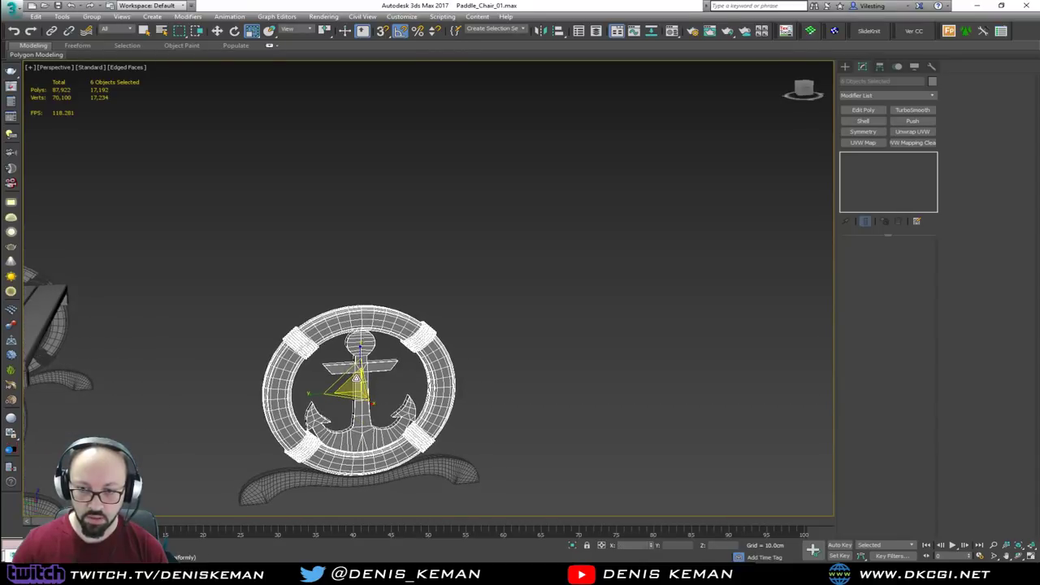
{"action": "left_click_drag", "start_coordinate": [357, 378], "coordinate": [363, 343]}
{"action": "key", "text": "w"}
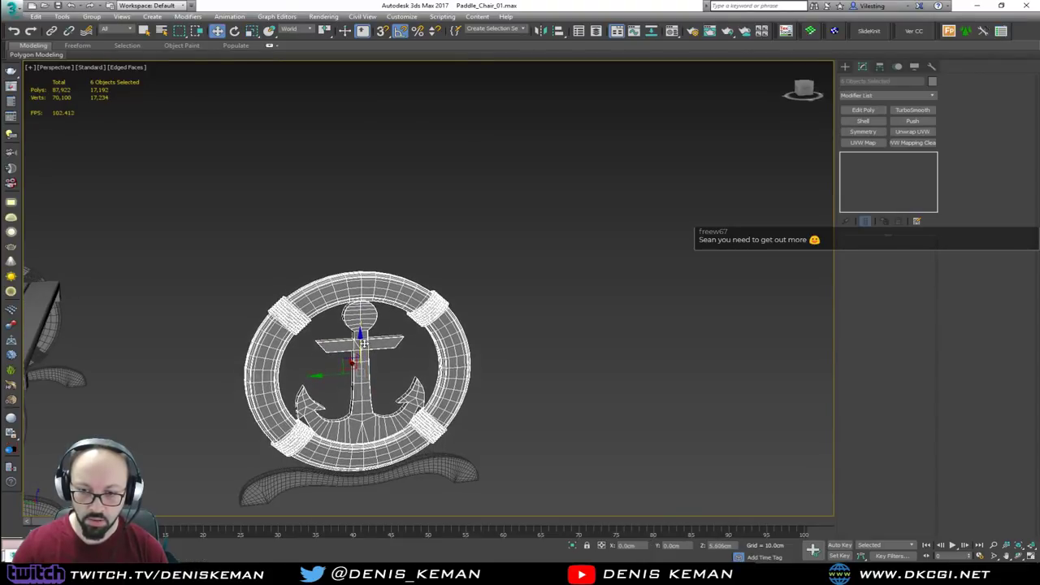
Step: Examine the lower edge of the enlarged ring up close in the Left view
{"action": "key", "text": "alt+w"}
{"action": "right_click", "coordinate": [298, 389]}
{"action": "key", "text": "alt+w"}
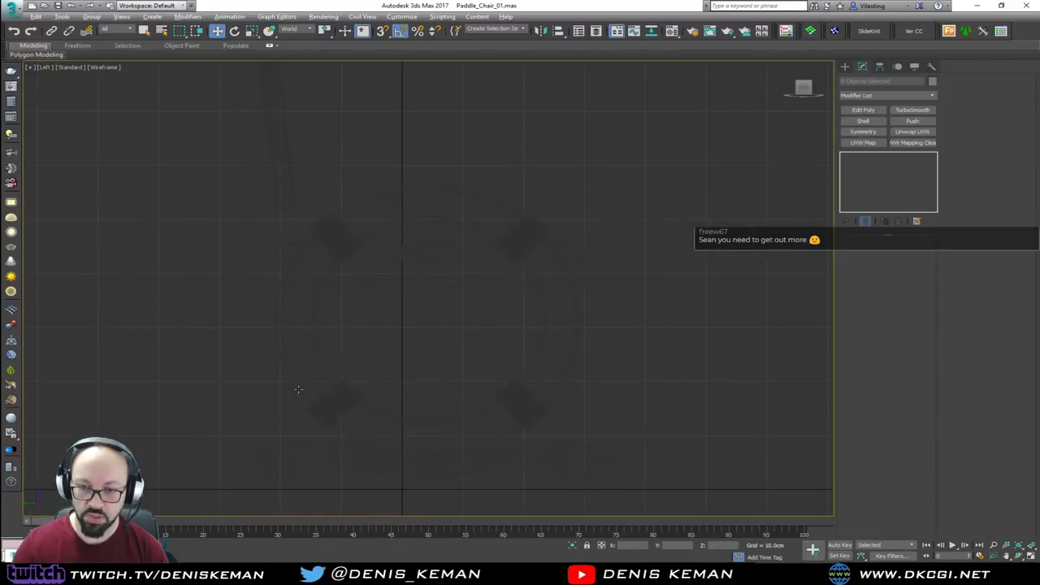
{"action": "key", "text": "z"}
{"action": "middle_click_drag", "start_coordinate": [306, 390], "coordinate": [324, 289]}
{"action": "scroll", "coordinate": [410, 381], "scroll_direction": "up", "scroll_amount": 6}
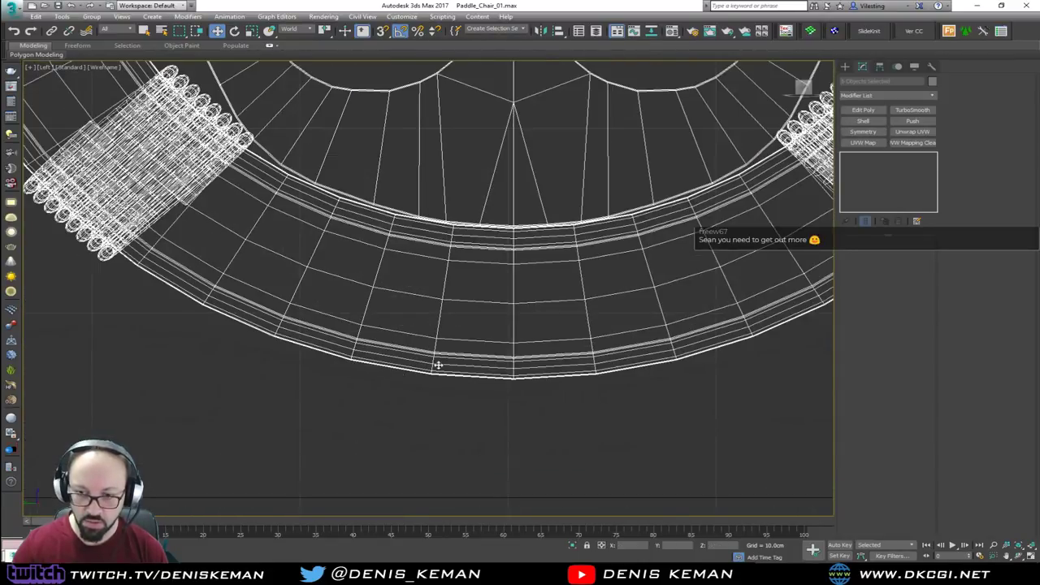
{"action": "mouse_move", "coordinate": [444, 367]}
{"action": "middle_mouse_down"}
{"action": "mouse_move", "coordinate": [437, 383]}
{"action": "mouse_move", "coordinate": [433, 350]}
{"action": "middle_mouse_up"}
{"action": "scroll", "coordinate": [432, 350], "scroll_direction": "down", "scroll_amount": 5}
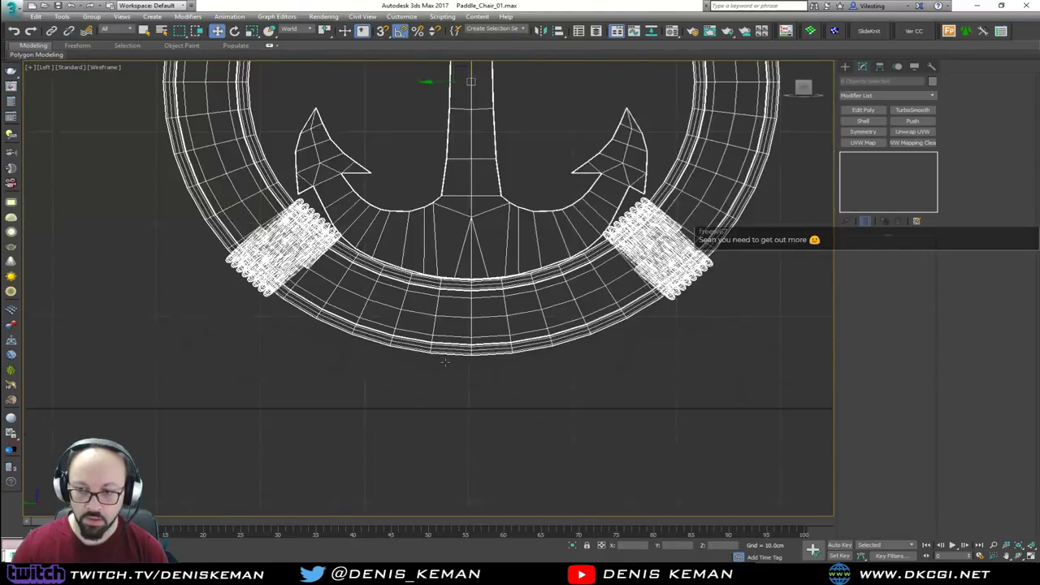
Step: Review the enlarged side assembly next to the bench in the Perspective view, with nothing selected and edged faces turned off
{"action": "key", "text": "alt+w"}
{"action": "middle_click", "coordinate": [543, 413]}
{"action": "key", "text": "alt+w"}
{"action": "middle_click_drag", "start_coordinate": [543, 413], "coordinate": [492, 412], "text": "alt"}
{"action": "left_click", "coordinate": [552, 406]}
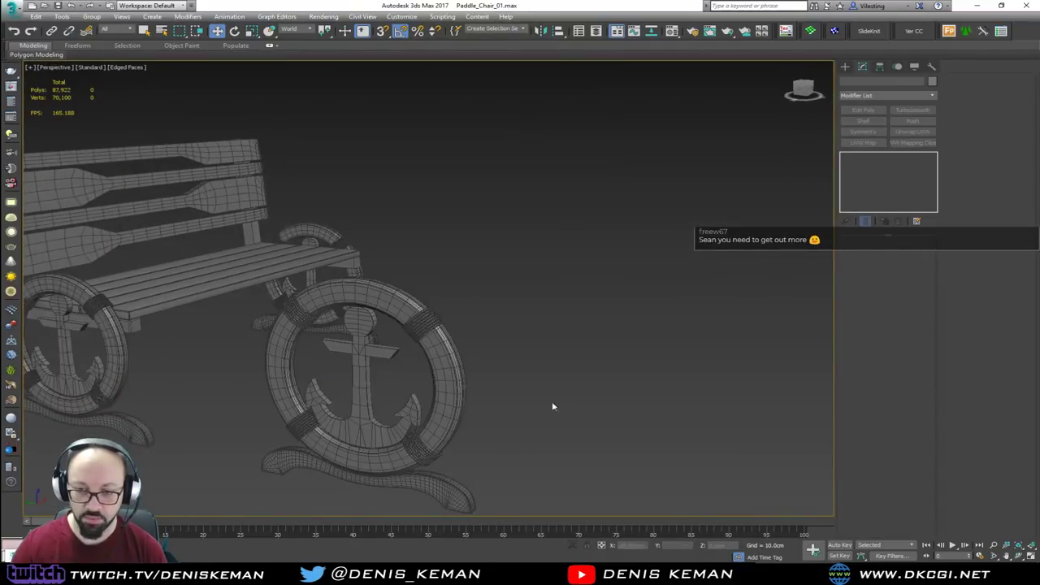
{"action": "middle_click_drag", "start_coordinate": [345, 341], "coordinate": [459, 398]}
{"action": "scroll", "coordinate": [460, 398], "scroll_direction": "down", "scroll_amount": 3}
{"action": "key", "text": "F4"}
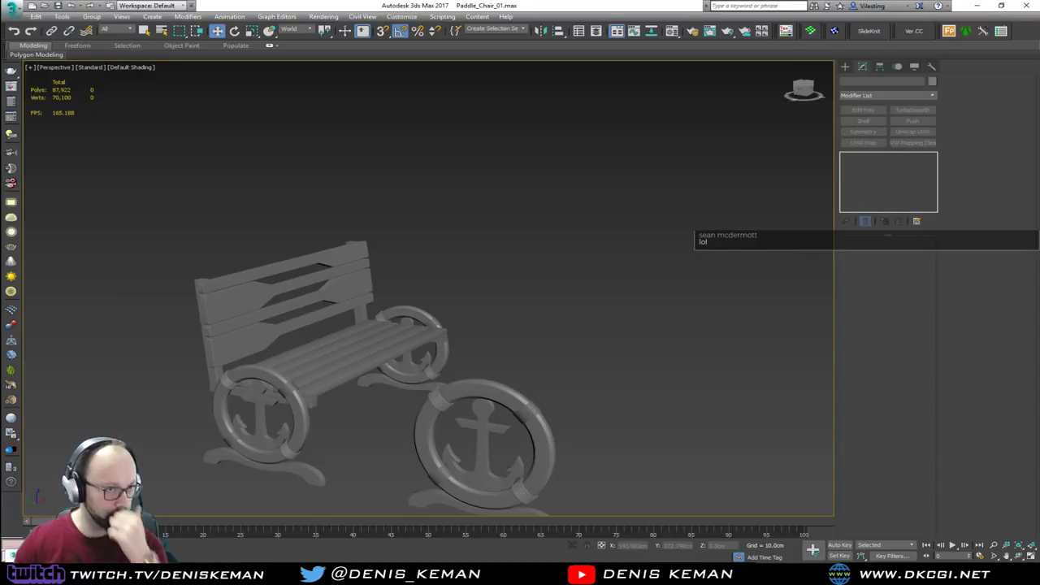
Step: Switch to the browser, search Google for "table height", highlight the centimetre range in the answer, and return to 3ds Max
{"action": "key", "text": "alt+Tab"}
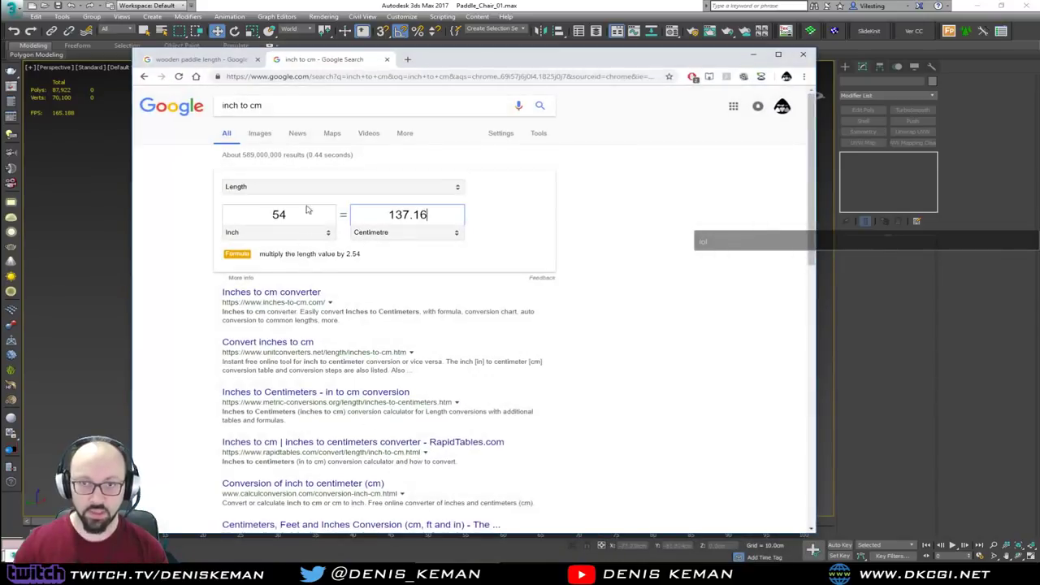
{"action": "left_click", "coordinate": [199, 59]}
{"action": "triple_click", "coordinate": [329, 103]}
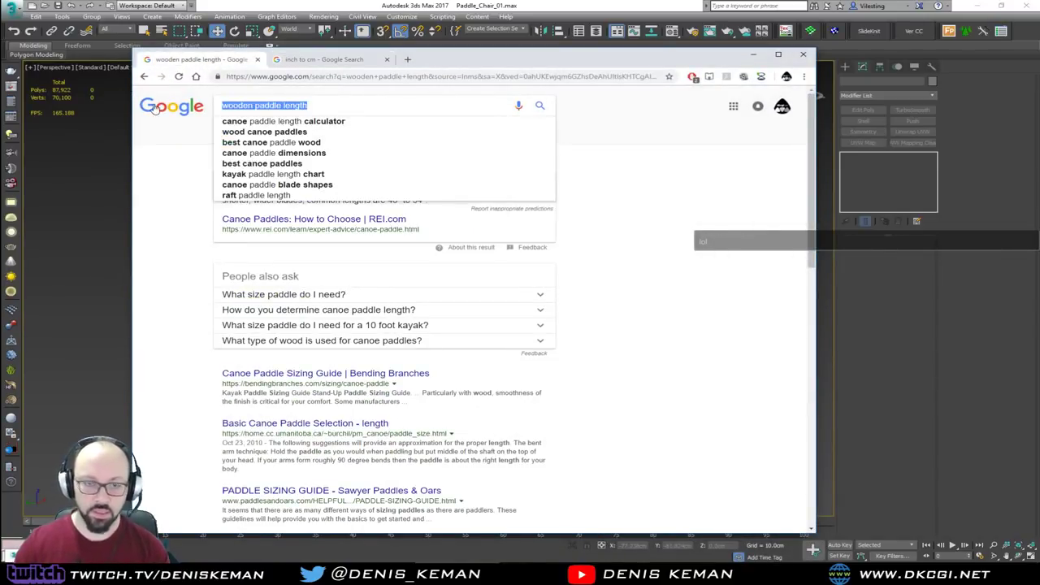
{"action": "type", "text": "table height"}
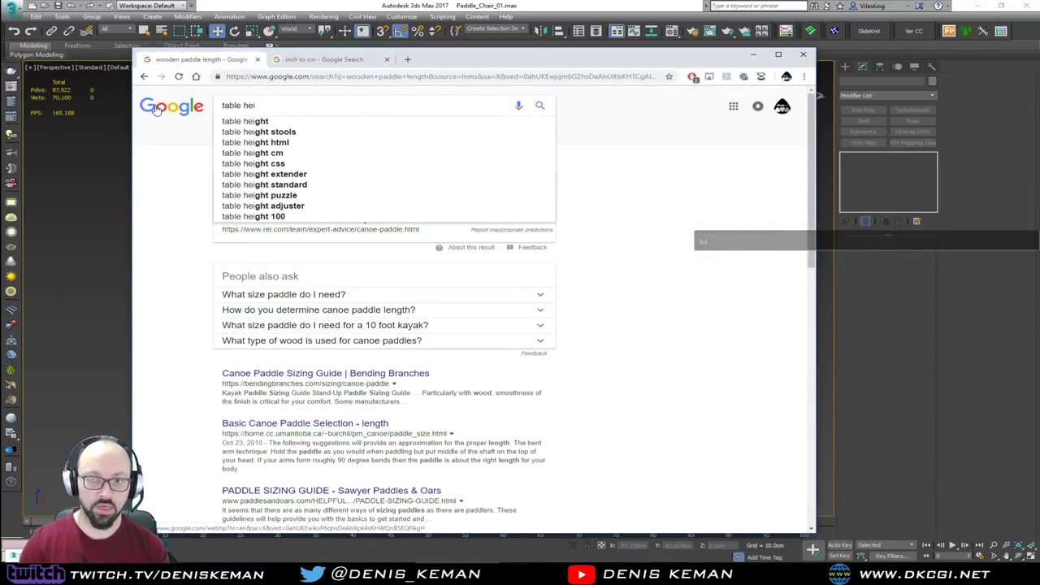
{"action": "key", "text": "Return"}
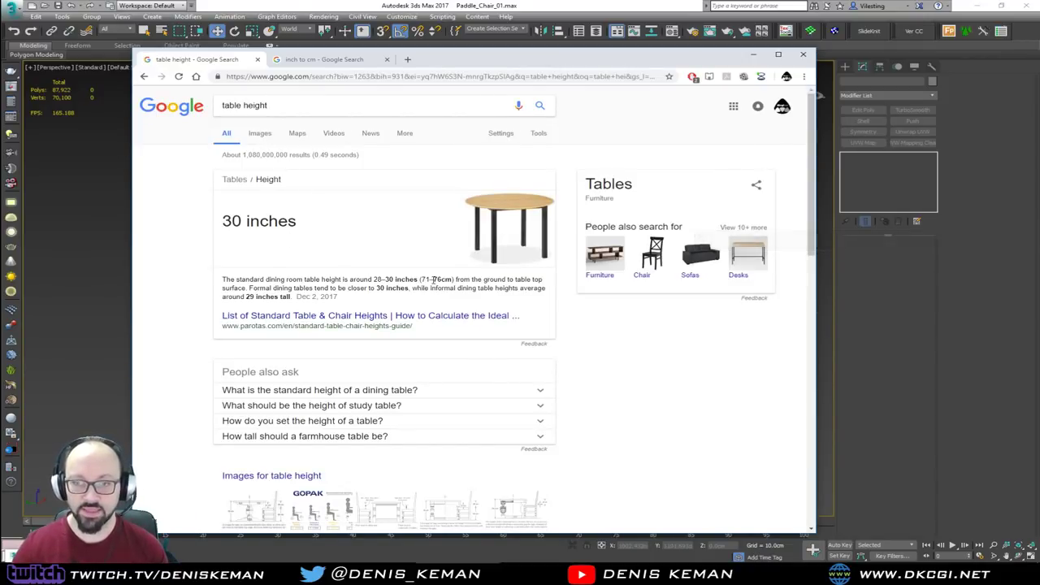
{"action": "left_click_drag", "start_coordinate": [420, 280], "coordinate": [453, 280]}
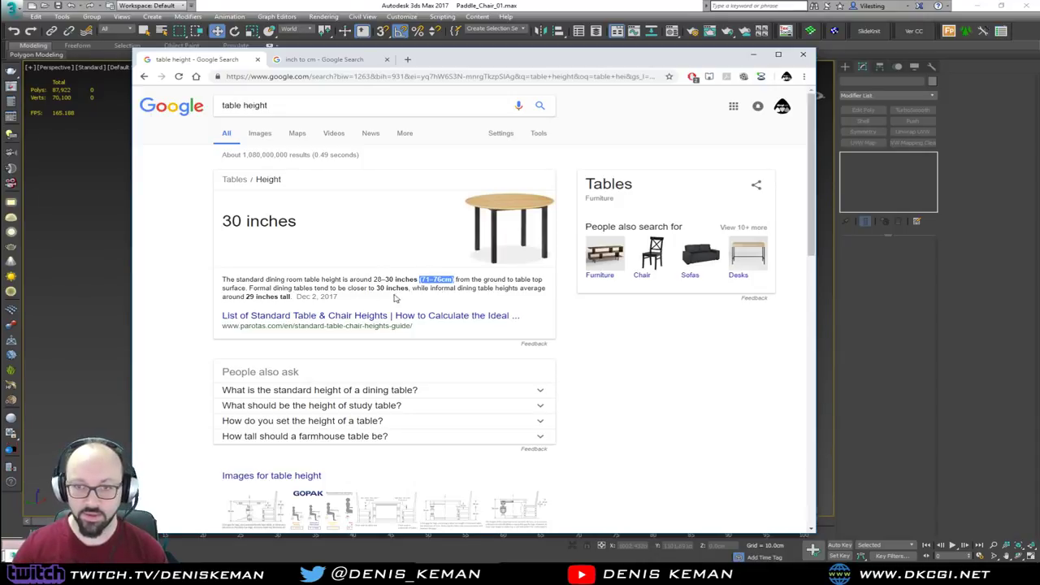
{"action": "left_click", "coordinate": [428, 282]}
{"action": "left_click", "coordinate": [85, 304]}
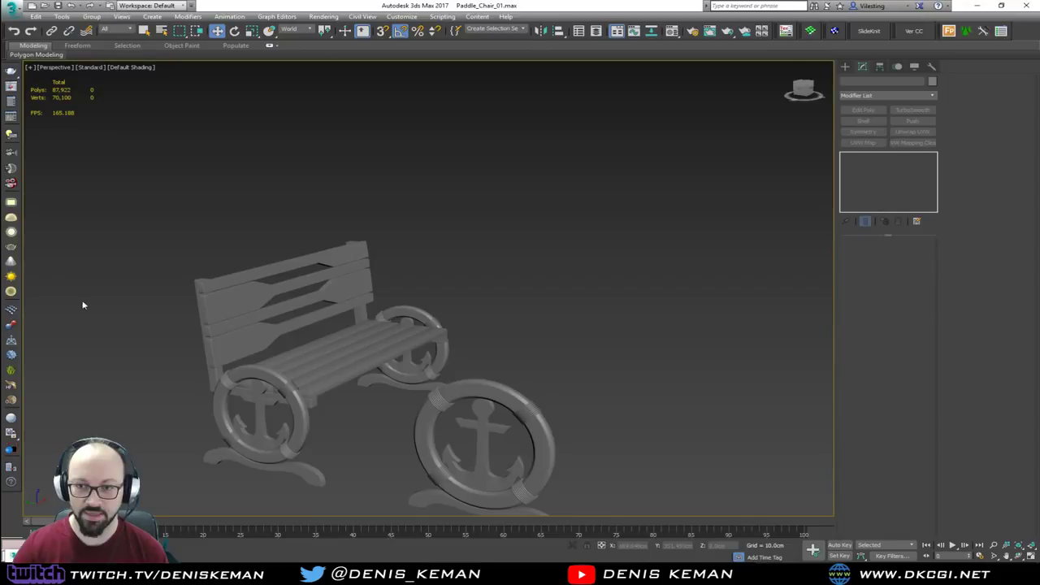
Step: Create a plane about 36.4 cm long and 132.7 cm wide on the ground beside the copied side assembly
{"action": "left_click", "coordinate": [846, 66]}
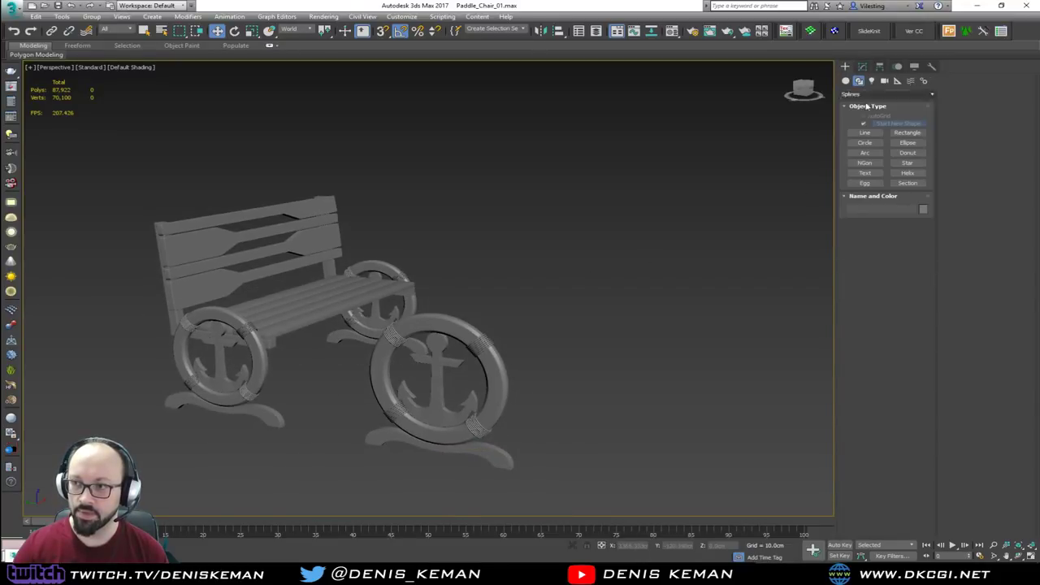
{"action": "left_click", "coordinate": [859, 81]}
{"action": "left_click", "coordinate": [846, 80]}
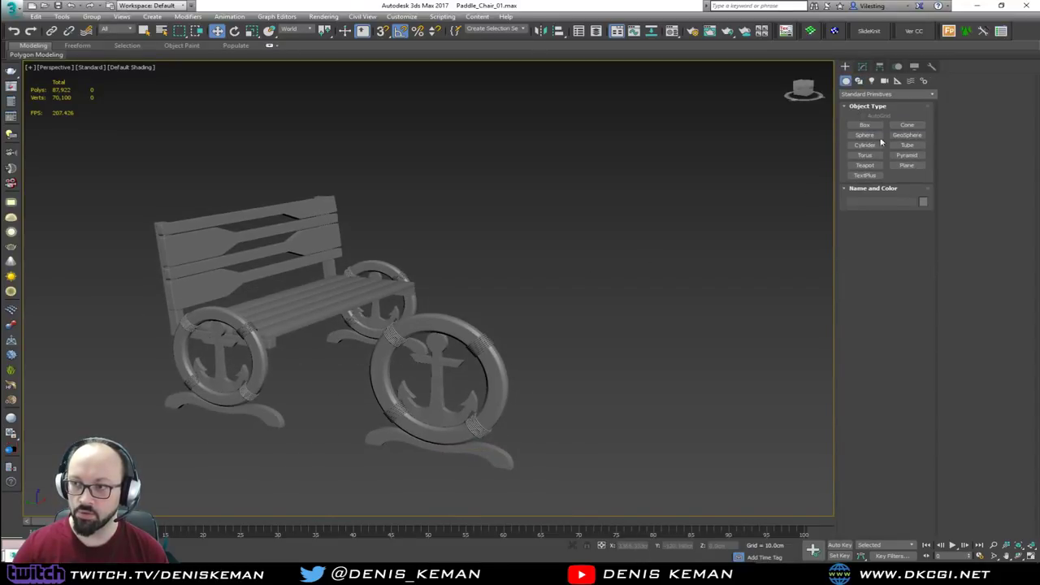
{"action": "left_click", "coordinate": [905, 165]}
{"action": "left_click_drag", "start_coordinate": [539, 373], "coordinate": [520, 479]}
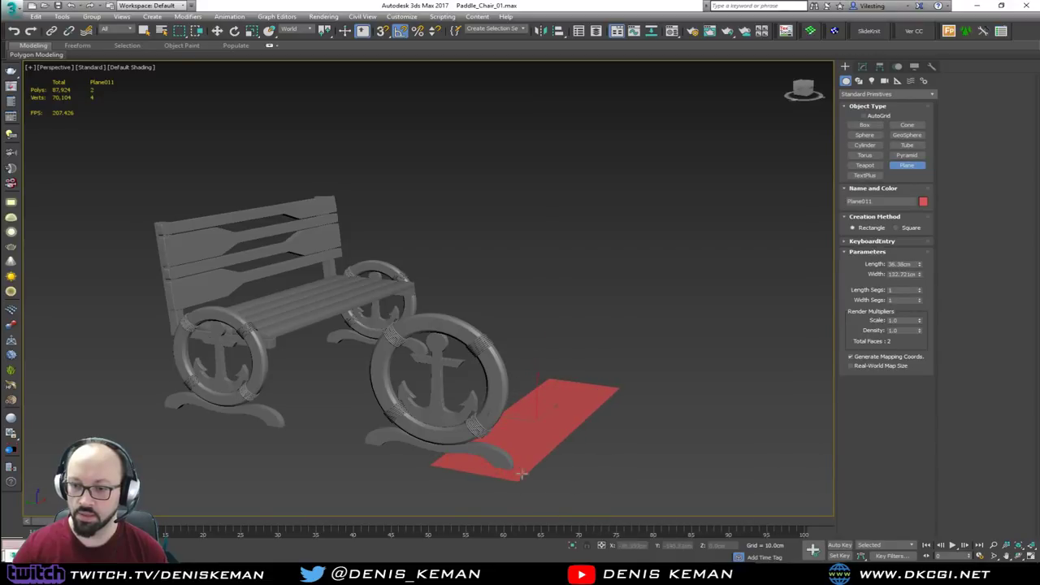
{"action": "key", "text": "w"}
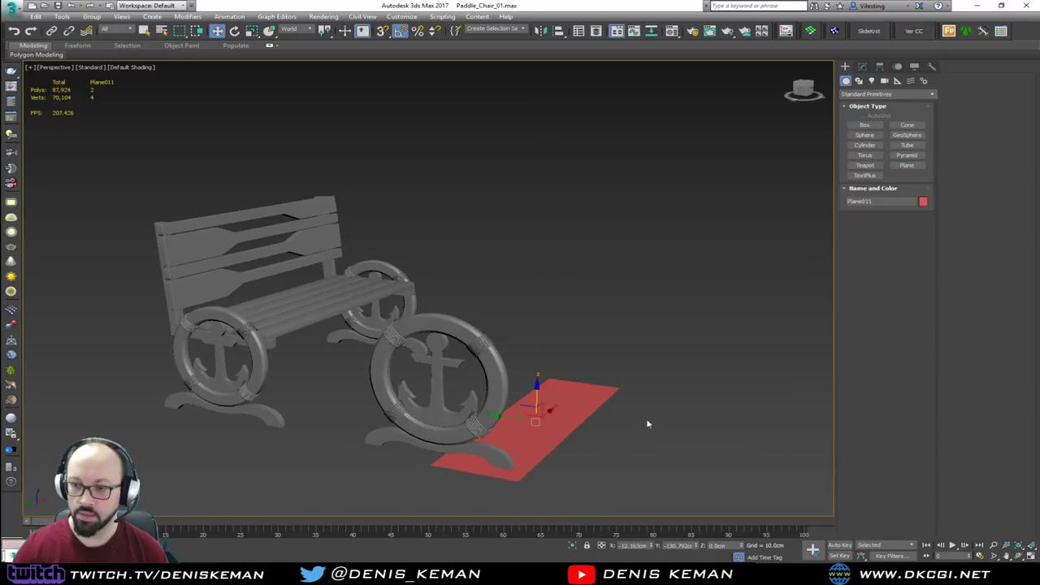
Step: Set the plane's absolute Z position to 76 cm and shift it along Y to about -109.6 cm
{"action": "right_click", "coordinate": [224, 35]}
{"action": "left_click_drag", "start_coordinate": [153, 171], "coordinate": [102, 171]}
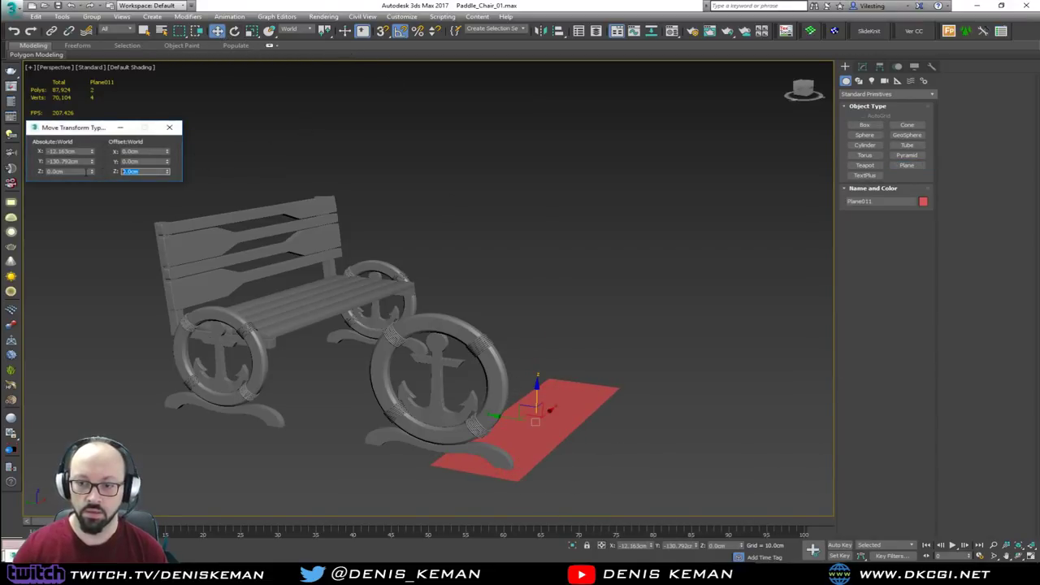
{"action": "type", "text": "76"}
{"action": "key", "text": "Return"}
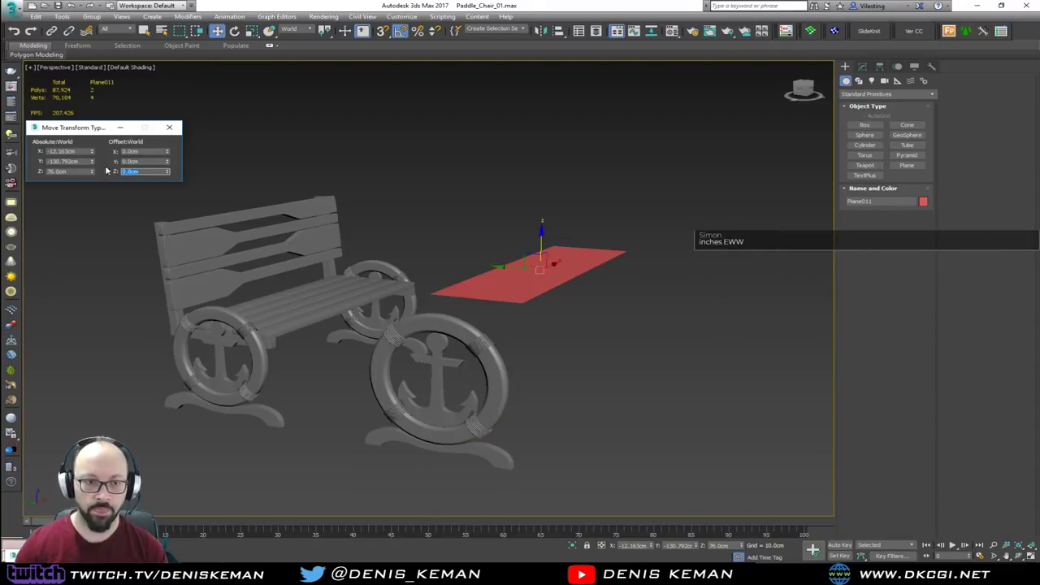
{"action": "middle_click_drag", "start_coordinate": [414, 248], "coordinate": [447, 284], "text": "alt"}
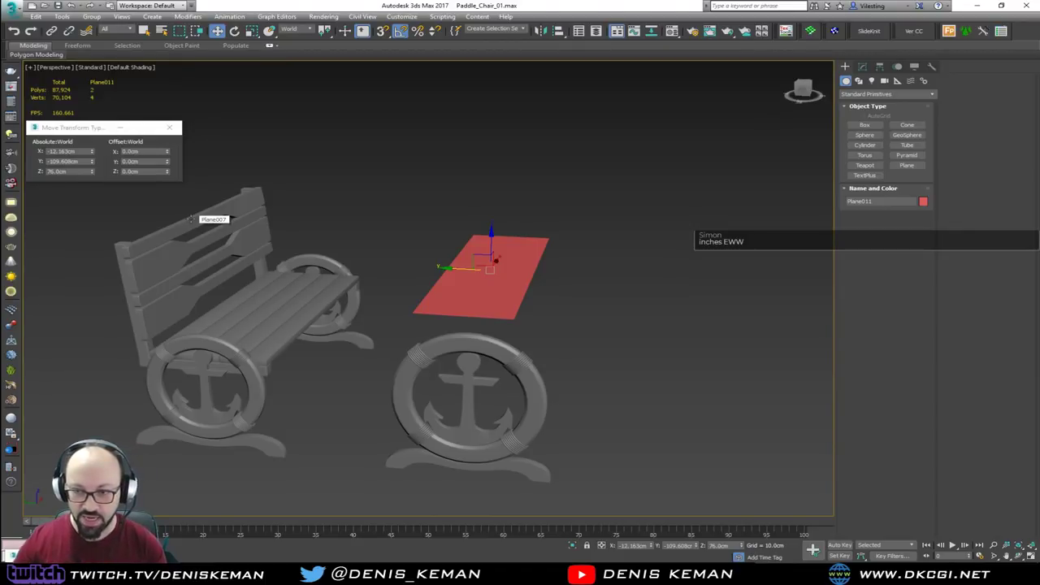
Step: Compare the plane's height with the bench and the enlarged ring from several angles
{"action": "scroll", "coordinate": [478, 282], "scroll_direction": "up", "scroll_amount": 5}
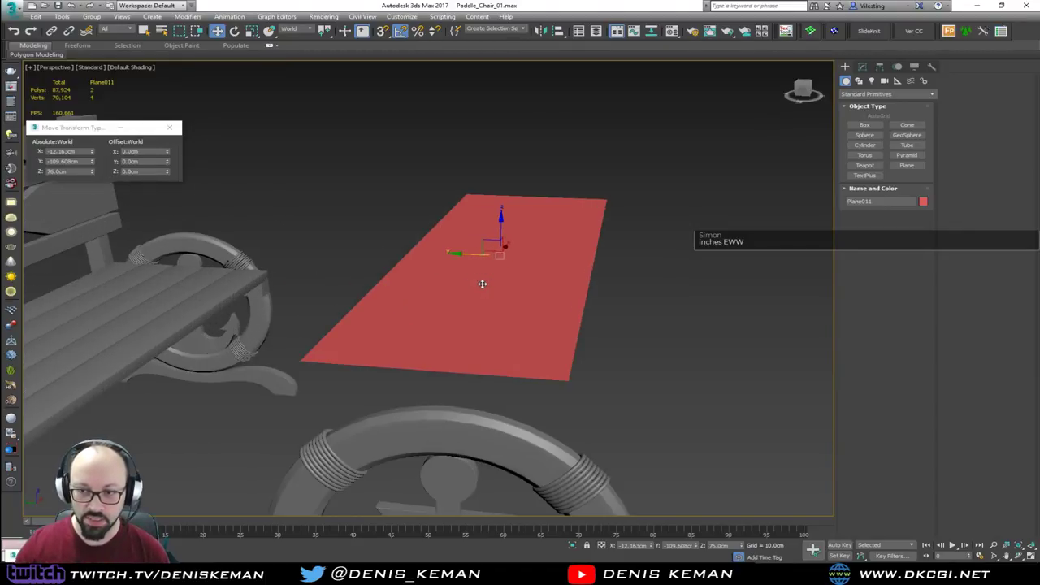
{"action": "scroll", "coordinate": [476, 282], "scroll_direction": "down", "scroll_amount": 4}
{"action": "mouse_move", "coordinate": [471, 274]}
{"action": "middle_mouse_down", "text": "alt"}
{"action": "mouse_move", "coordinate": [474, 309]}
{"action": "mouse_move", "coordinate": [426, 311]}
{"action": "mouse_move", "coordinate": [300, 246]}
{"action": "mouse_move", "coordinate": [478, 258]}
{"action": "middle_mouse_up", "text": "alt"}
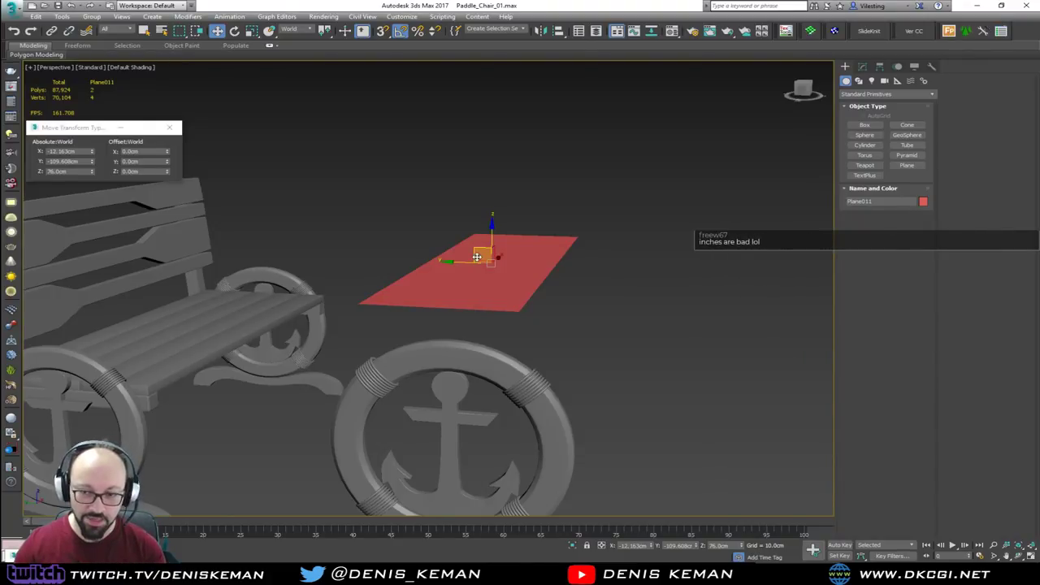
{"action": "middle_click_drag", "start_coordinate": [477, 257], "coordinate": [443, 269], "text": "alt"}
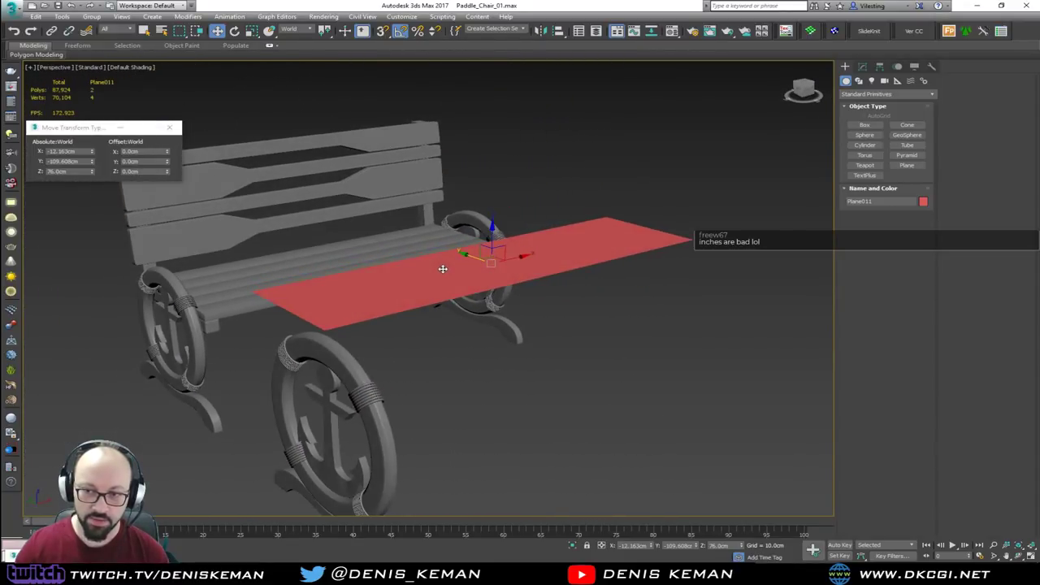
{"action": "scroll", "coordinate": [446, 269], "scroll_direction": "down", "scroll_amount": 6}
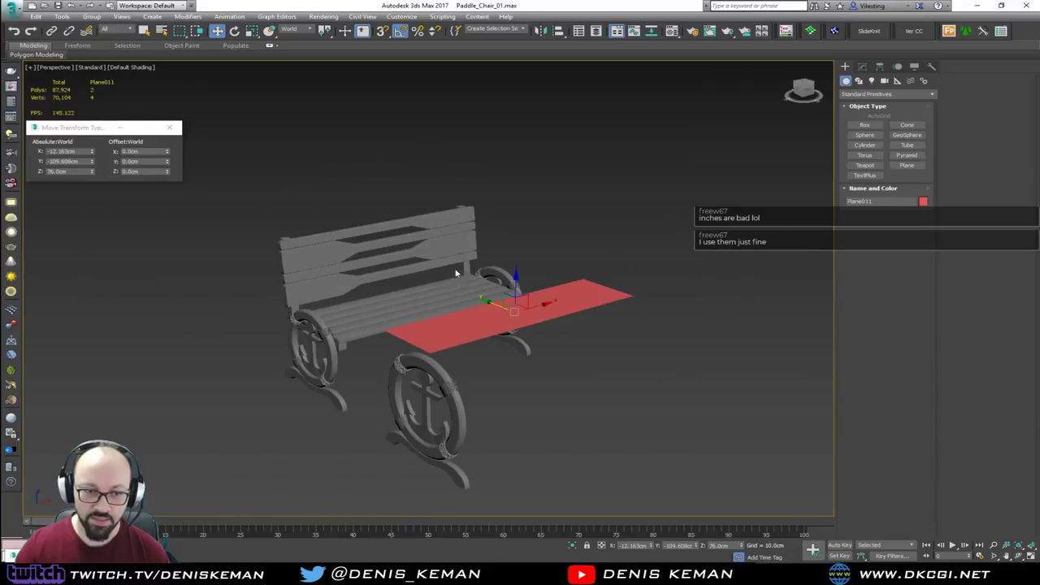
{"action": "middle_click_drag", "start_coordinate": [459, 265], "coordinate": [481, 298], "text": "alt"}
{"action": "scroll", "coordinate": [497, 351], "scroll_direction": "up", "scroll_amount": 5}
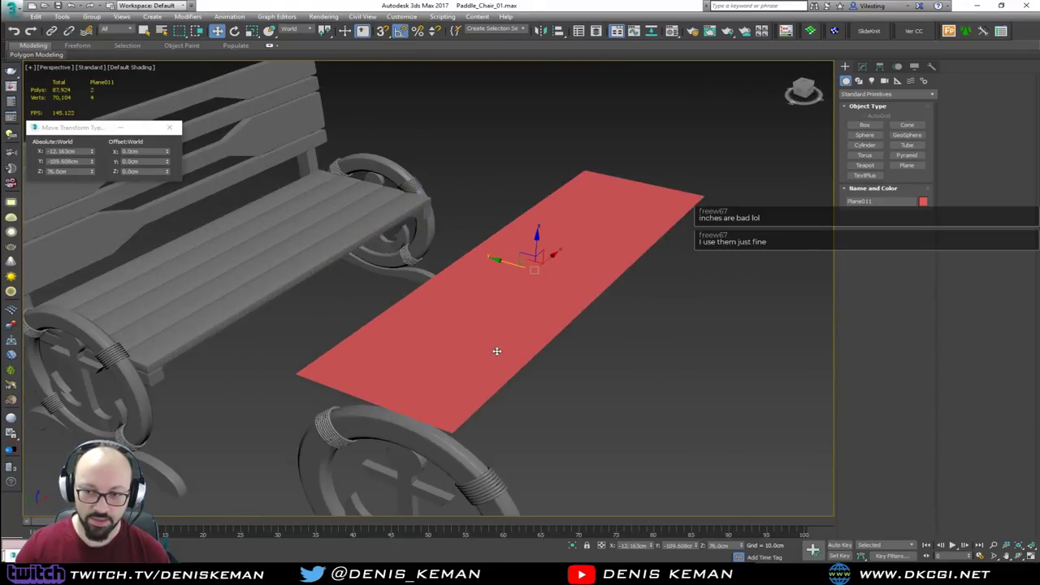
{"action": "middle_click_drag", "start_coordinate": [472, 337], "coordinate": [482, 317], "text": "alt"}
{"action": "scroll", "coordinate": [470, 335], "scroll_direction": "up", "scroll_amount": 2}
{"action": "scroll", "coordinate": [499, 282], "scroll_direction": "down", "scroll_amount": 2}
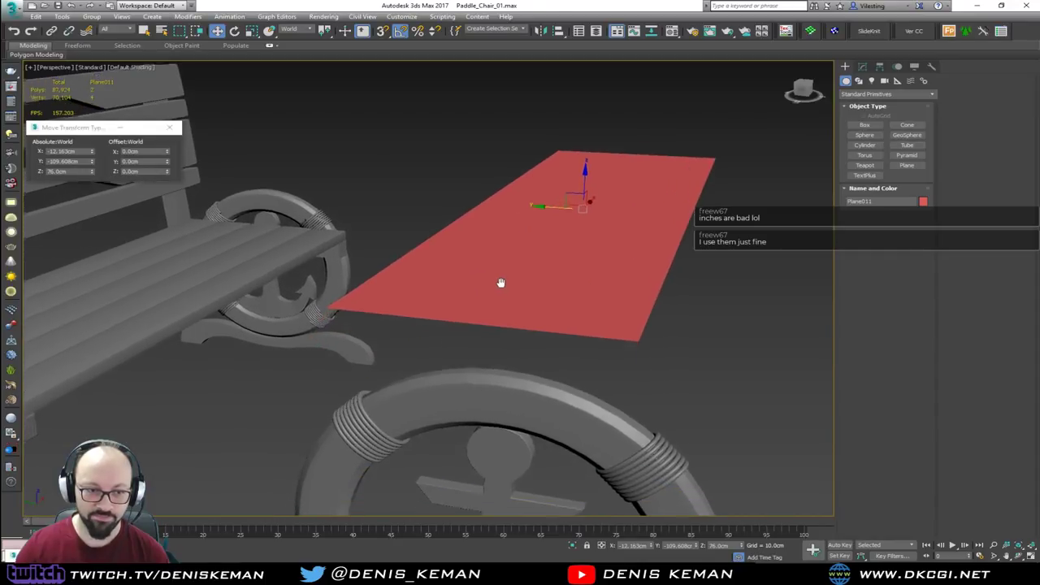
{"action": "scroll", "coordinate": [503, 281], "scroll_direction": "down", "scroll_amount": 2}
{"action": "middle_click_drag", "start_coordinate": [502, 281], "coordinate": [495, 292], "text": "alt"}
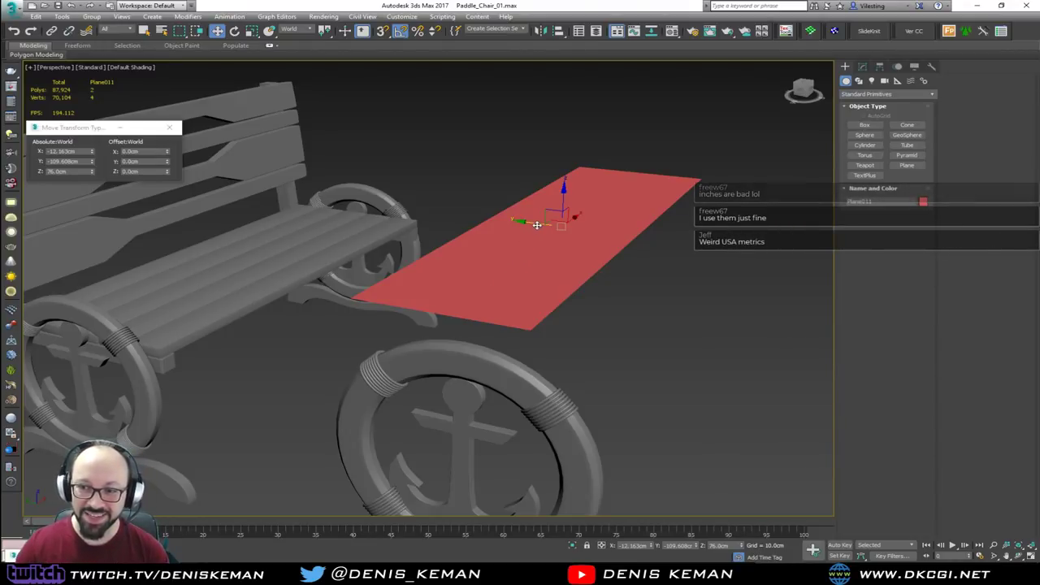
{"action": "middle_click_drag", "start_coordinate": [537, 224], "coordinate": [520, 263], "text": "alt"}
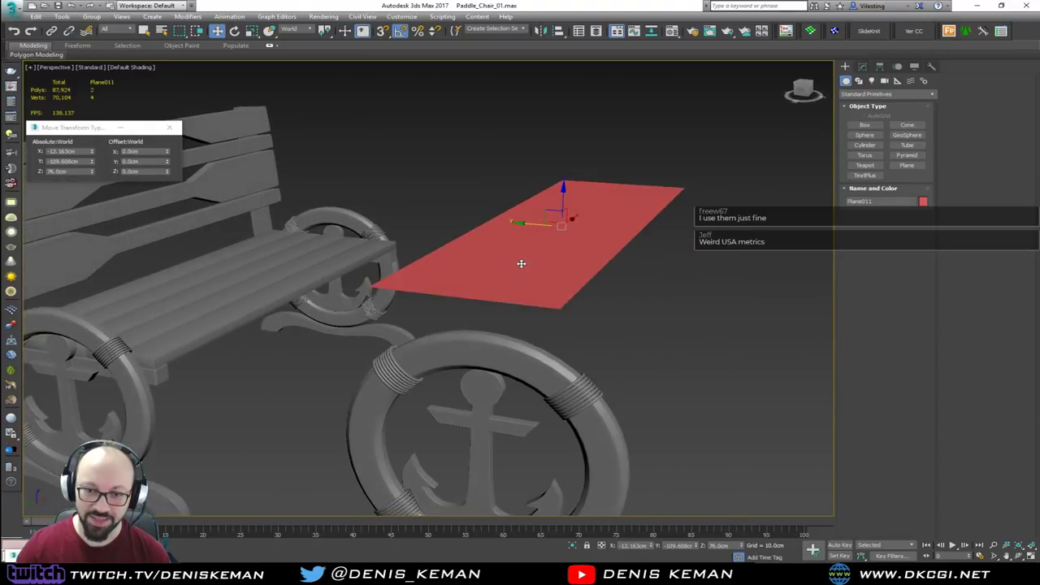
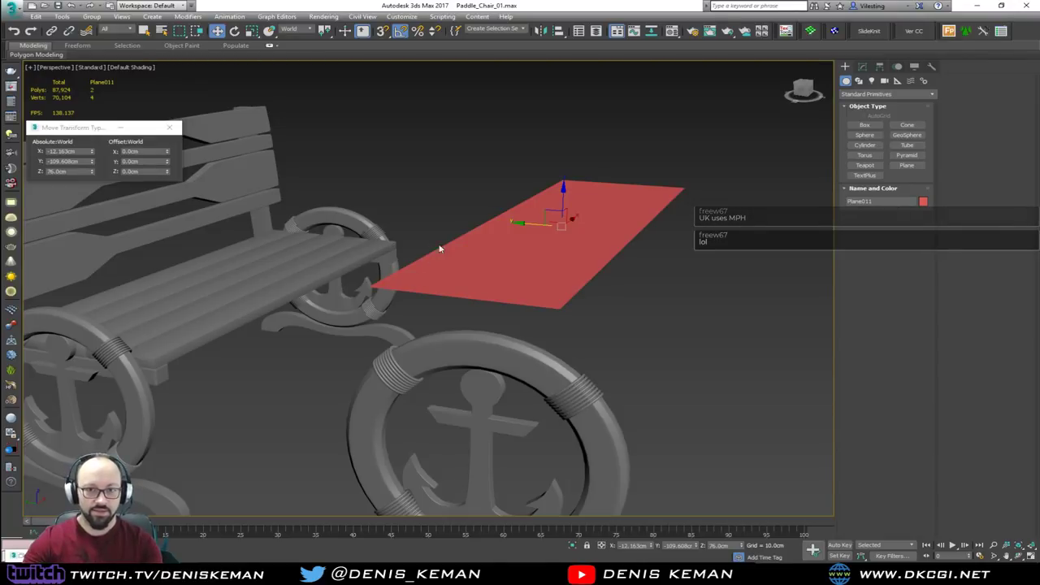
Step: Open the plane's creation parameters and examine its size and the gap between it and the ring below
{"action": "middle_click_drag", "start_coordinate": [525, 235], "coordinate": [550, 241], "text": "alt"}
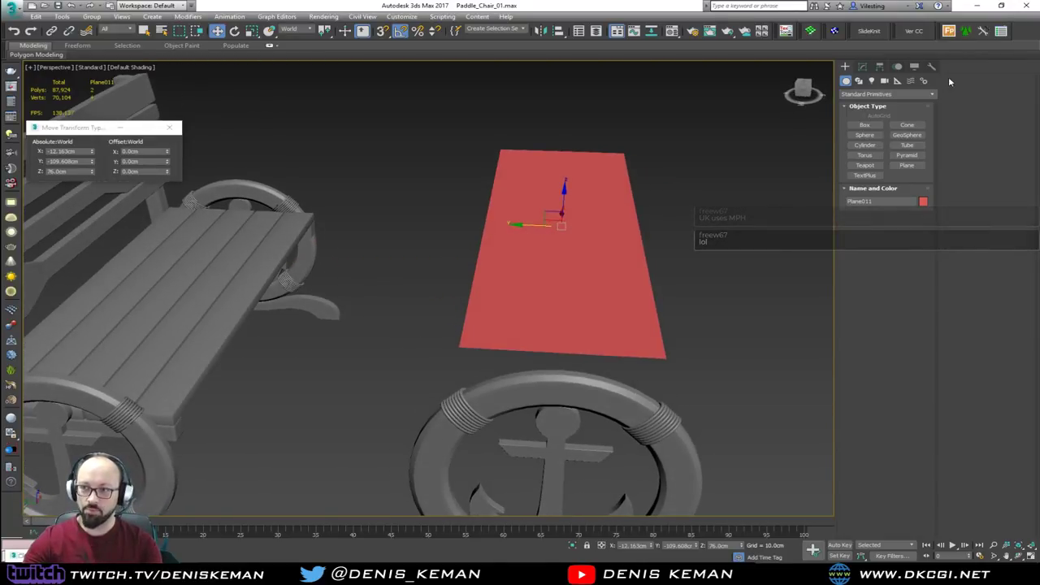
{"action": "left_click", "coordinate": [864, 67]}
{"action": "middle_click_drag", "start_coordinate": [661, 252], "coordinate": [655, 193]}
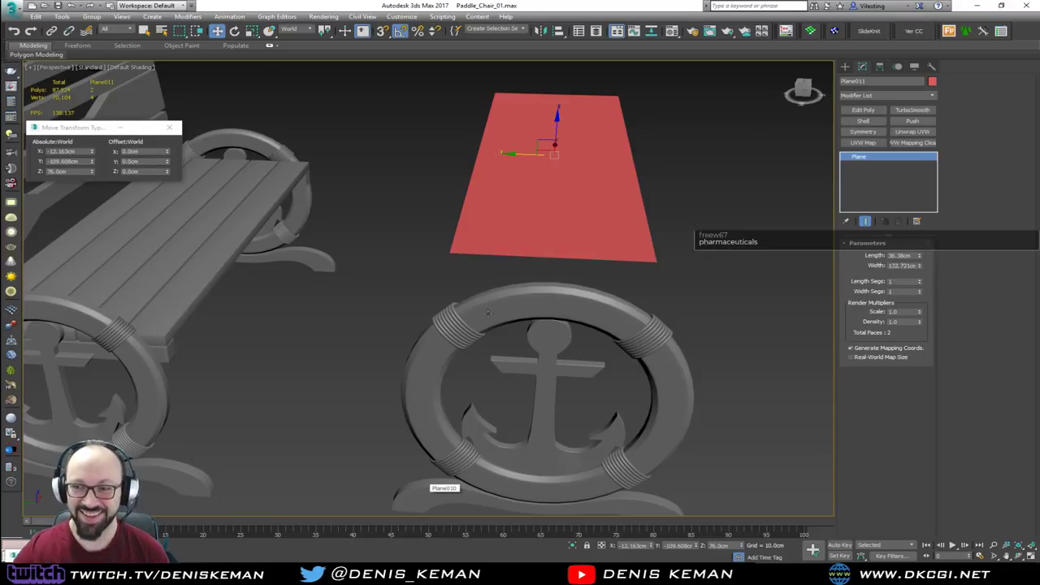
{"action": "left_click", "coordinate": [715, 228]}
{"action": "left_click", "coordinate": [606, 234]}
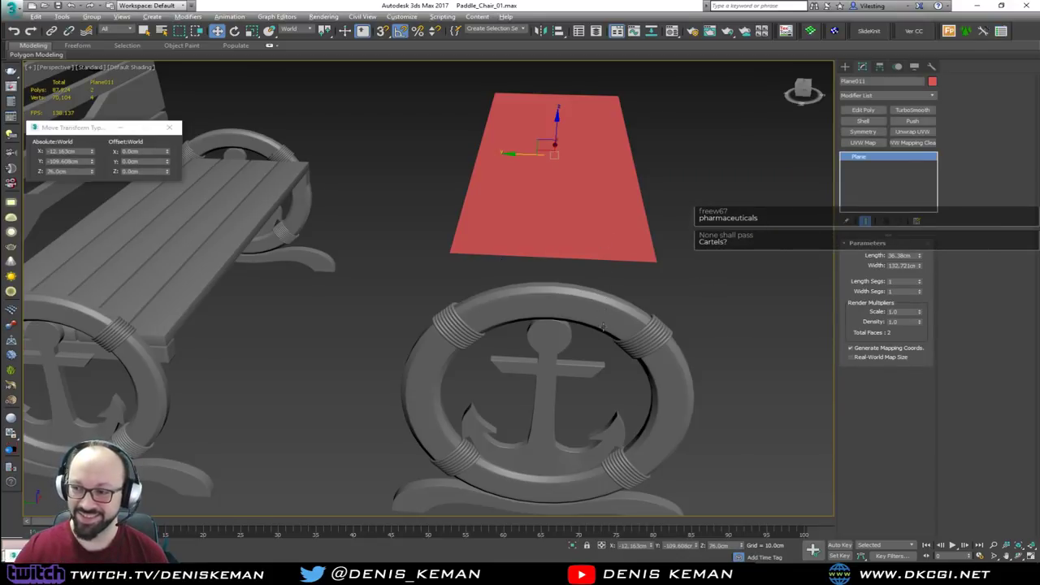
{"action": "mouse_move", "coordinate": [603, 327]}
{"action": "middle_mouse_down", "text": "alt"}
{"action": "mouse_move", "coordinate": [576, 329]}
{"action": "mouse_move", "coordinate": [589, 333]}
{"action": "middle_mouse_up", "text": "alt"}
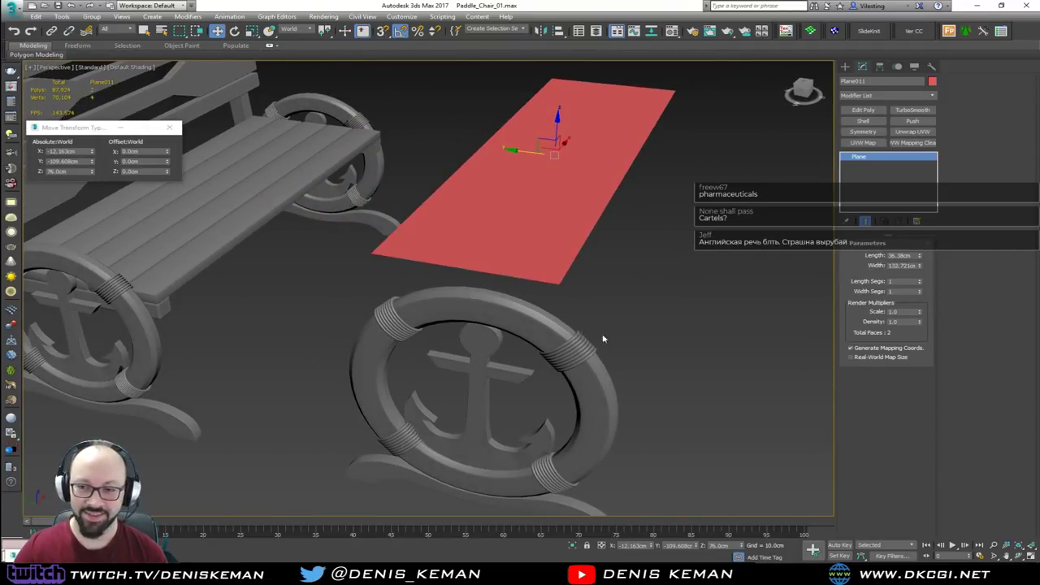
{"action": "left_click", "coordinate": [647, 284]}
{"action": "left_click", "coordinate": [552, 235]}
{"action": "mouse_move", "coordinate": [553, 235]}
{"action": "middle_mouse_down", "text": "alt"}
{"action": "mouse_move", "coordinate": [585, 221]}
{"action": "mouse_move", "coordinate": [556, 246]}
{"action": "middle_mouse_up", "text": "alt"}
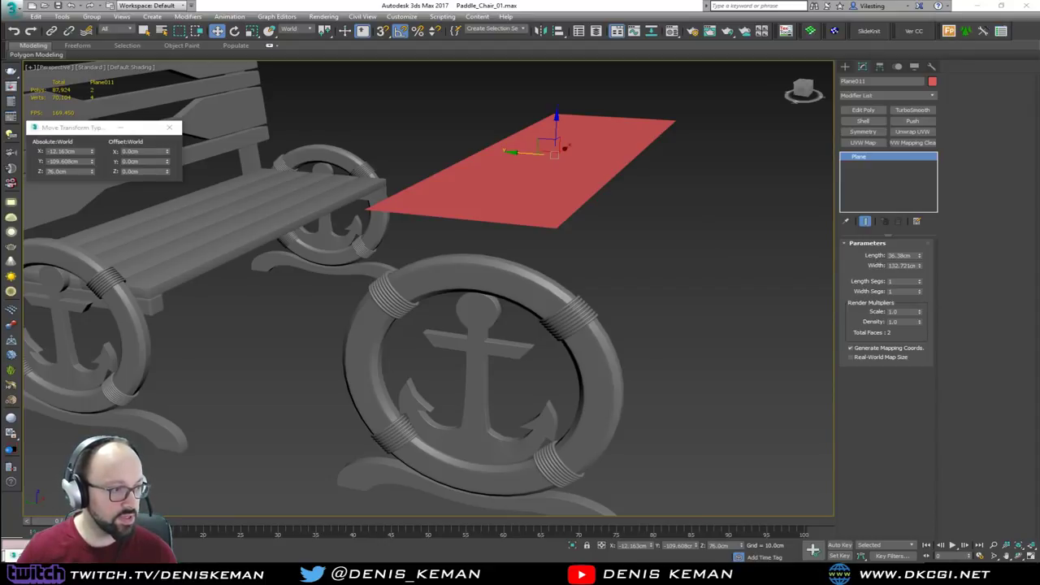
Step: Compare the plane with the Table_Top reference photo and the browser's table height results to judge the tabletop proportions
{"action": "left_click_drag", "start_coordinate": [0, 79], "coordinate": [529, 70]}
{"action": "scroll", "coordinate": [440, 267], "scroll_direction": "up", "scroll_amount": 4}
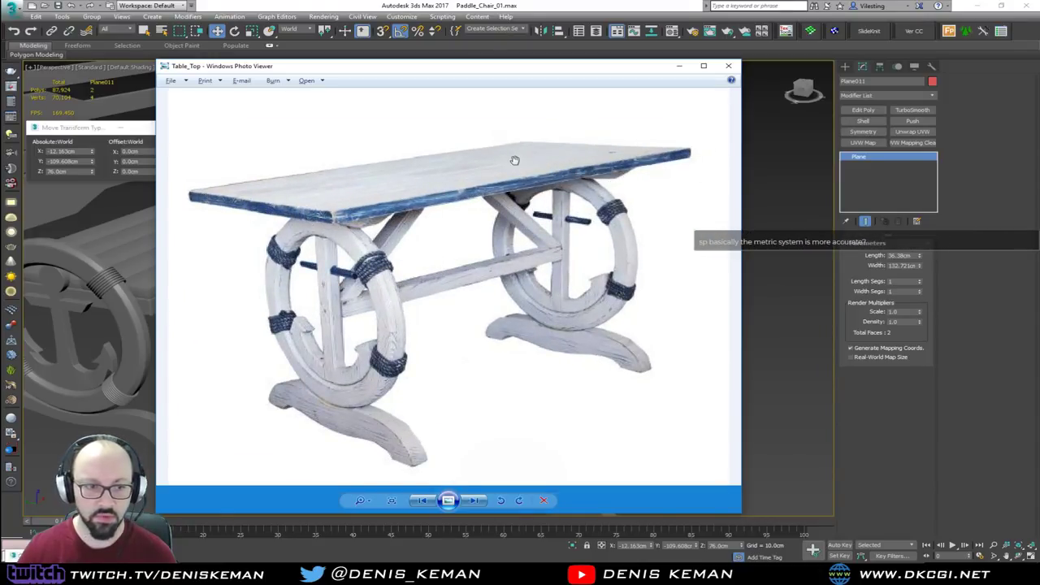
{"action": "left_click_drag", "start_coordinate": [437, 73], "coordinate": [1039, 81]}
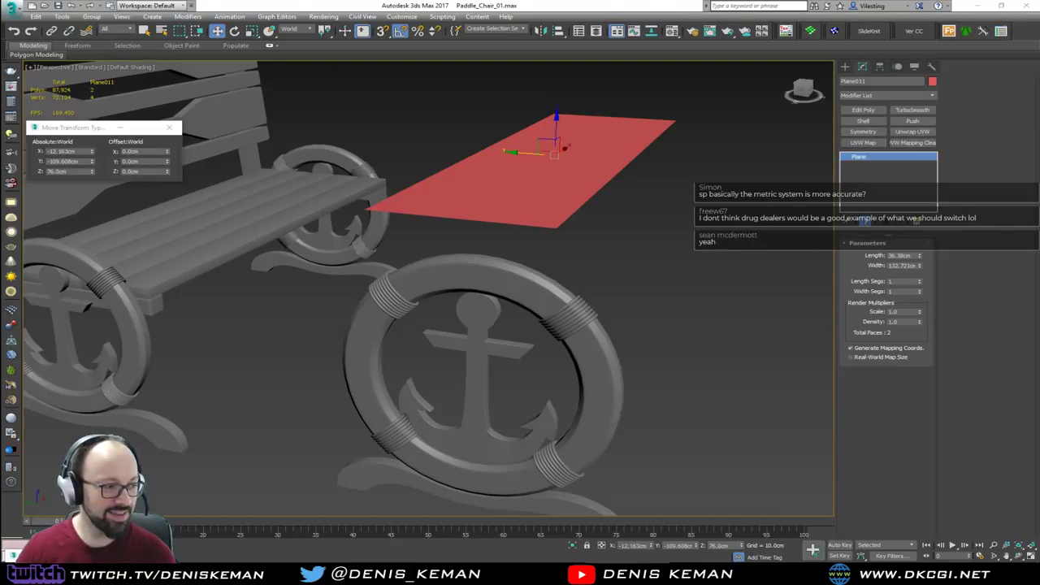
{"action": "middle_click_drag", "start_coordinate": [482, 275], "coordinate": [527, 309], "text": "alt"}
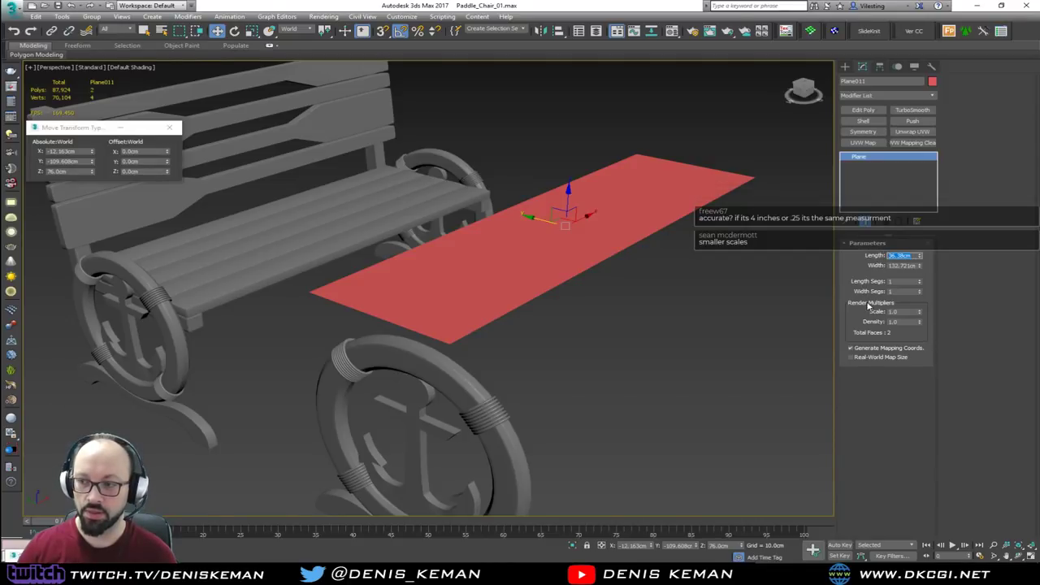
{"action": "middle_click_drag", "start_coordinate": [585, 304], "coordinate": [618, 304], "text": "alt"}
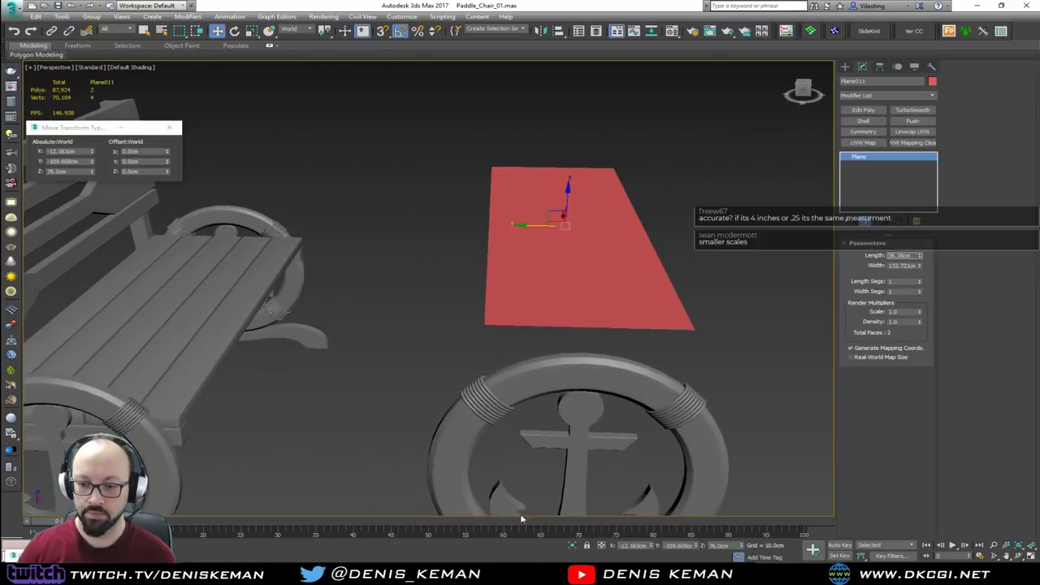
{"action": "left_click", "coordinate": [497, 576]}
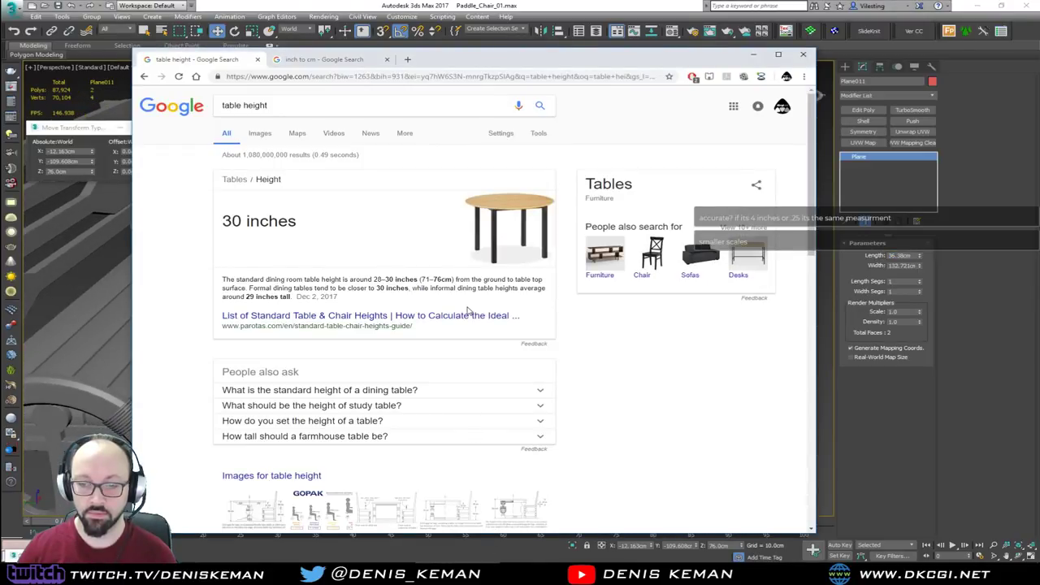
{"action": "left_click", "coordinate": [753, 54]}
Step: Set the plane's length to 50 cm and its width to 150 cm
{"action": "double_click", "coordinate": [904, 255]}
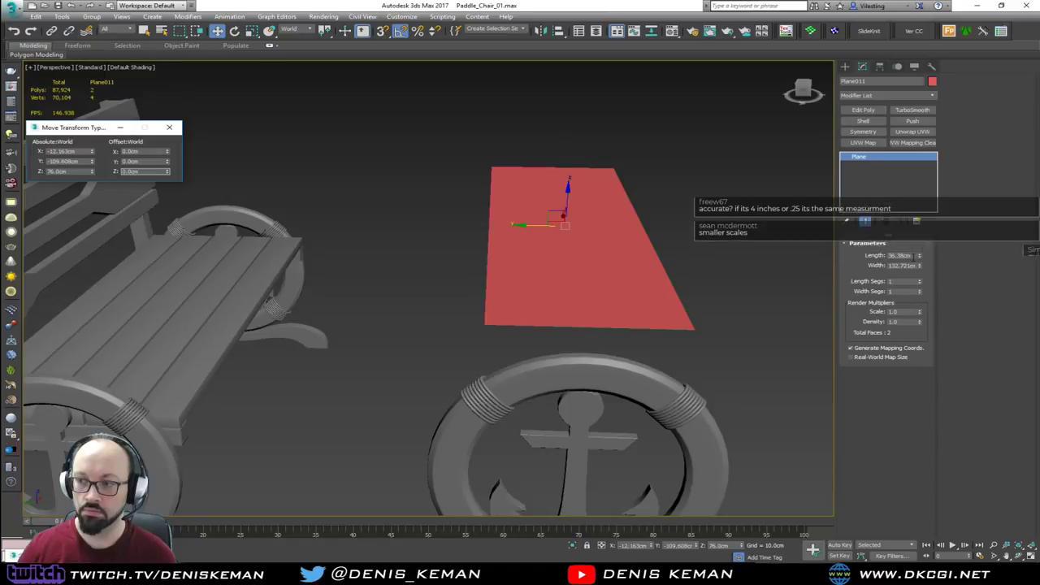
{"action": "type", "text": "50"}
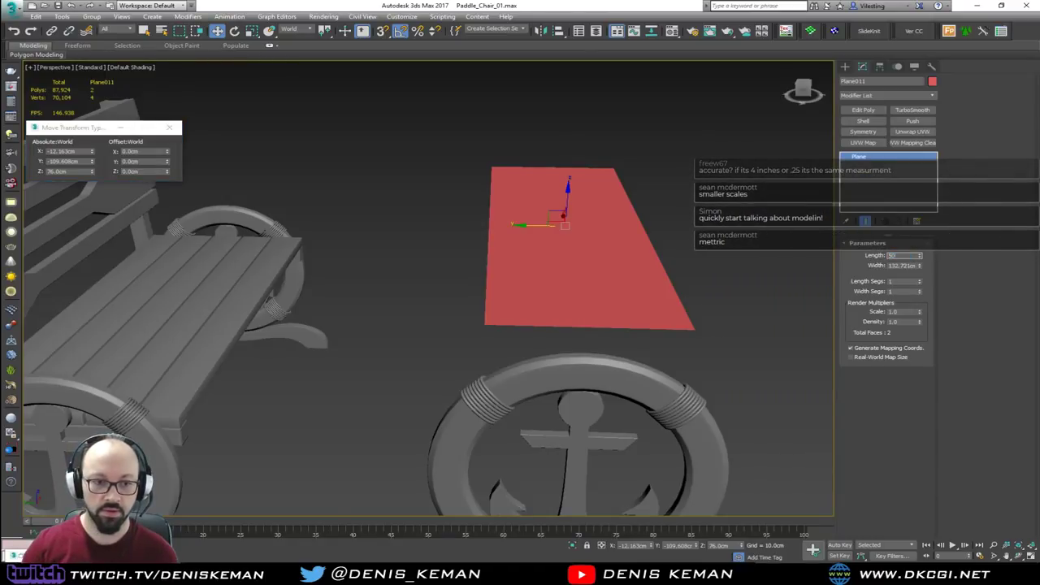
{"action": "key", "text": "Tab"}
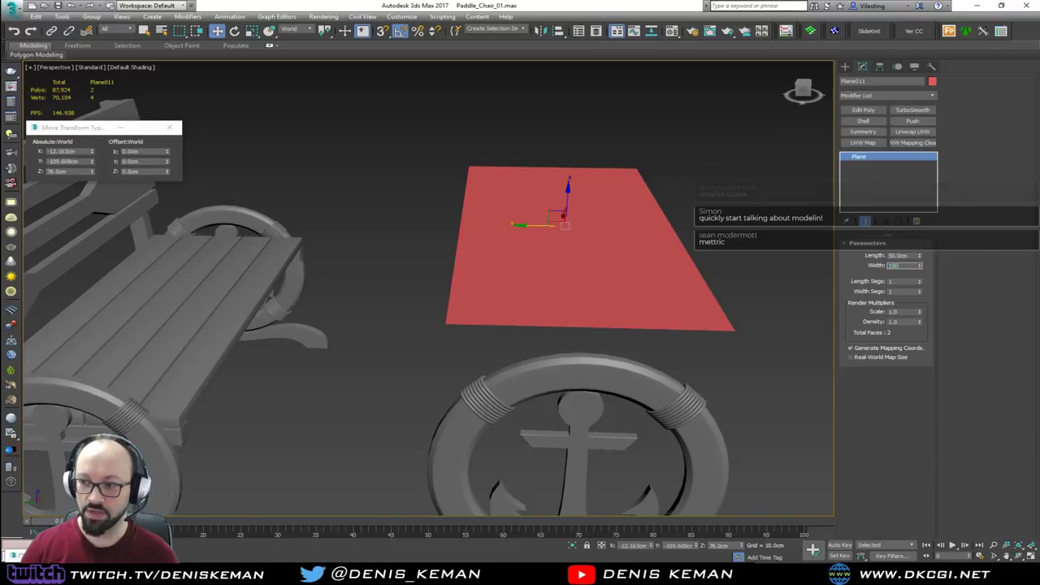
{"action": "key", "text": "Return"}
Step: Increase the plane's length to 70 cm so the tabletop is wider across the ring assembly
{"action": "middle_click_drag", "start_coordinate": [515, 257], "coordinate": [448, 266], "text": "alt"}
{"action": "scroll", "coordinate": [338, 314], "scroll_direction": "down", "scroll_amount": 5}
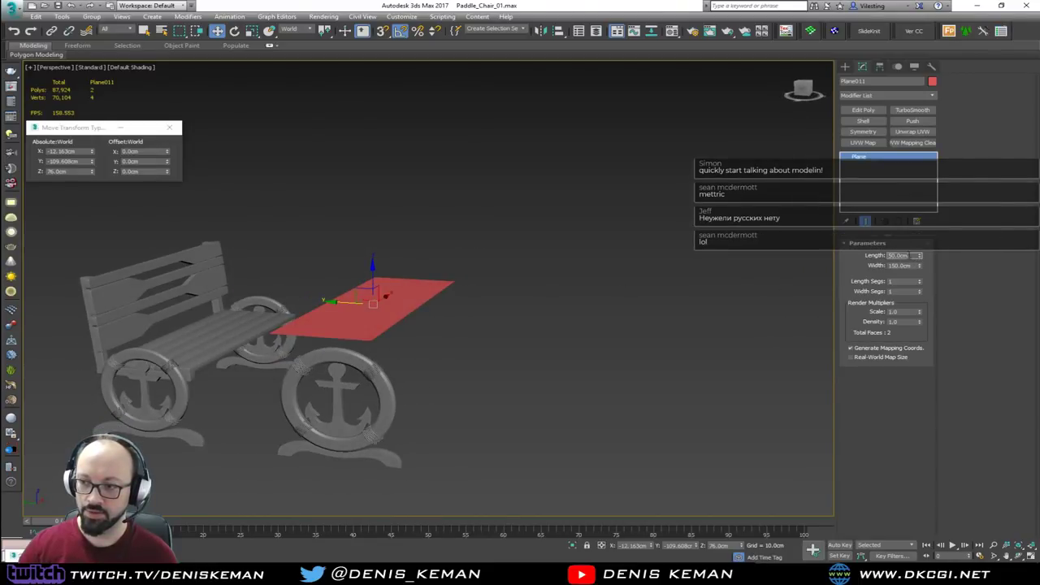
{"action": "type", "text": "70"}
{"action": "key", "text": "Return"}
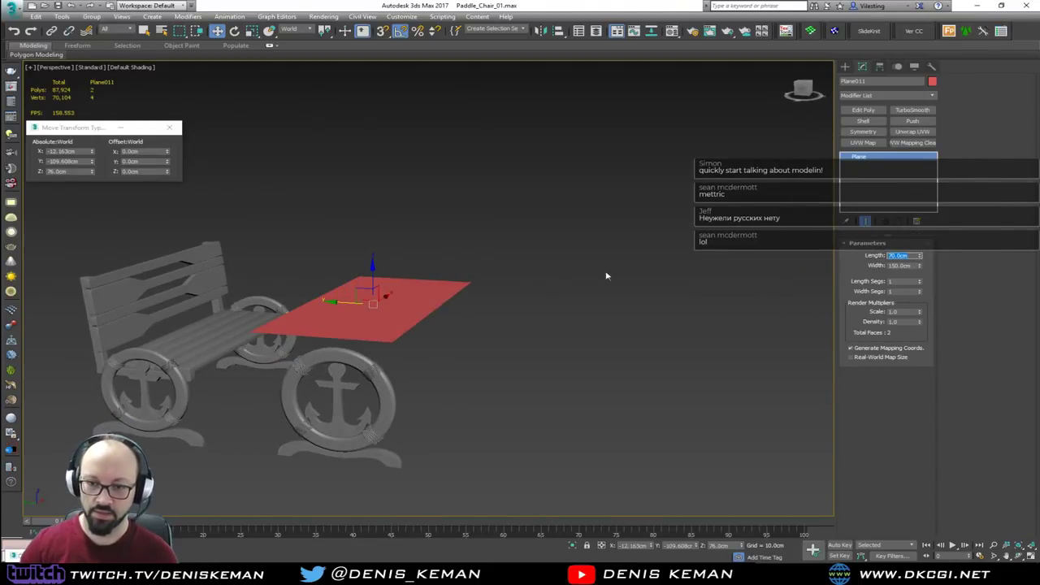
{"action": "middle_click_drag", "start_coordinate": [606, 277], "coordinate": [515, 293], "text": "alt"}
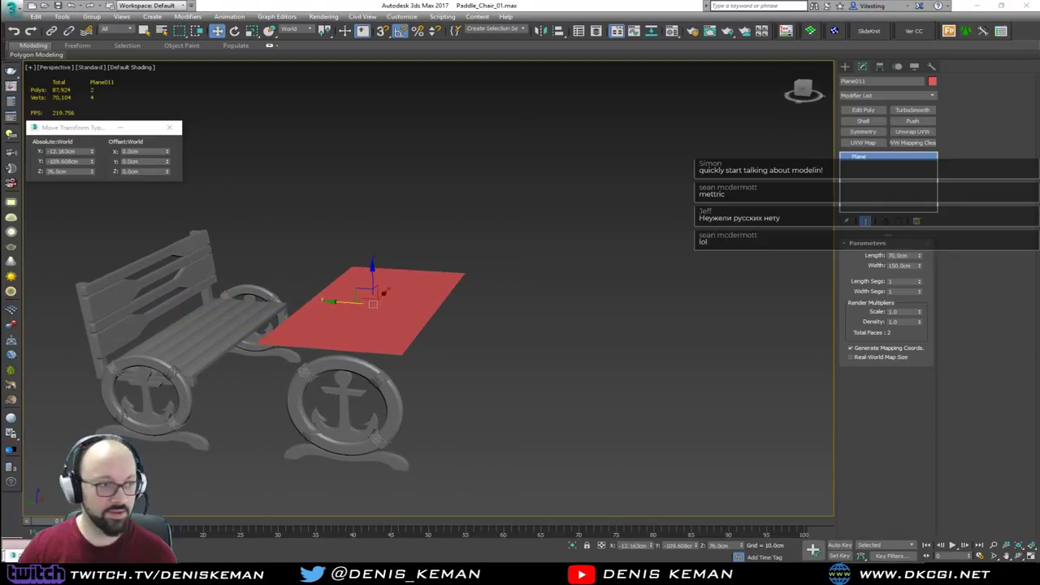
{"action": "scroll", "coordinate": [437, 361], "scroll_direction": "up", "scroll_amount": 3}
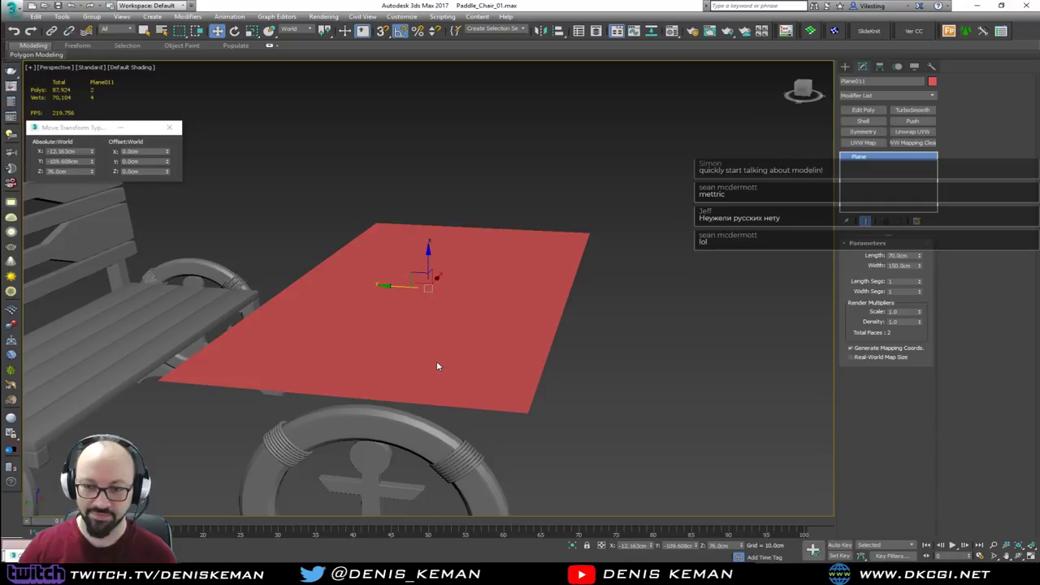
Step: Thicken the plane with a Shell modifier using an inner amount of 3 cm and an outer amount of 0 cm
{"action": "middle_click_drag", "start_coordinate": [437, 360], "coordinate": [524, 305], "text": "alt"}
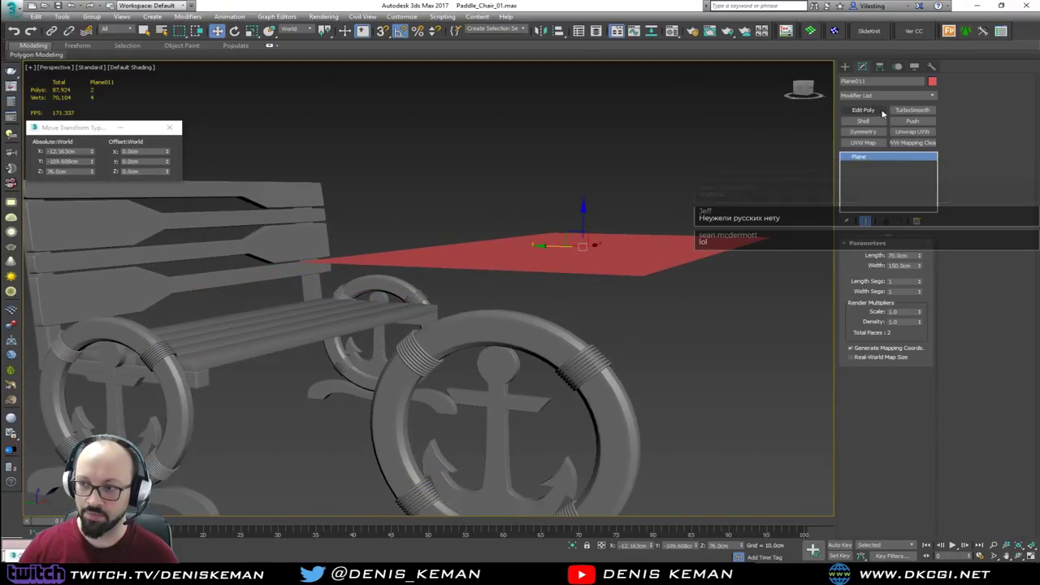
{"action": "left_click", "coordinate": [883, 113]}
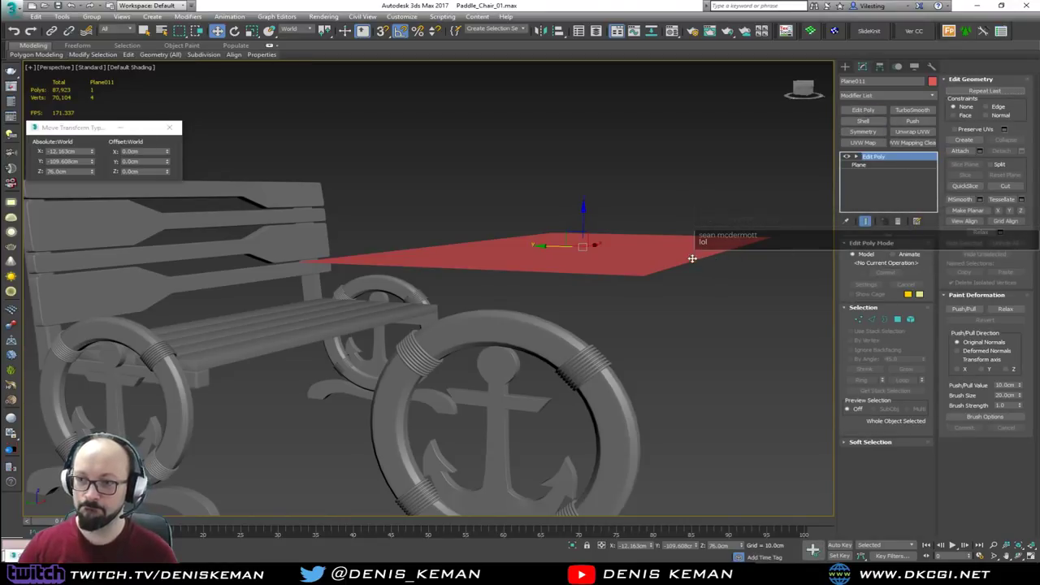
{"action": "left_click", "coordinate": [898, 221]}
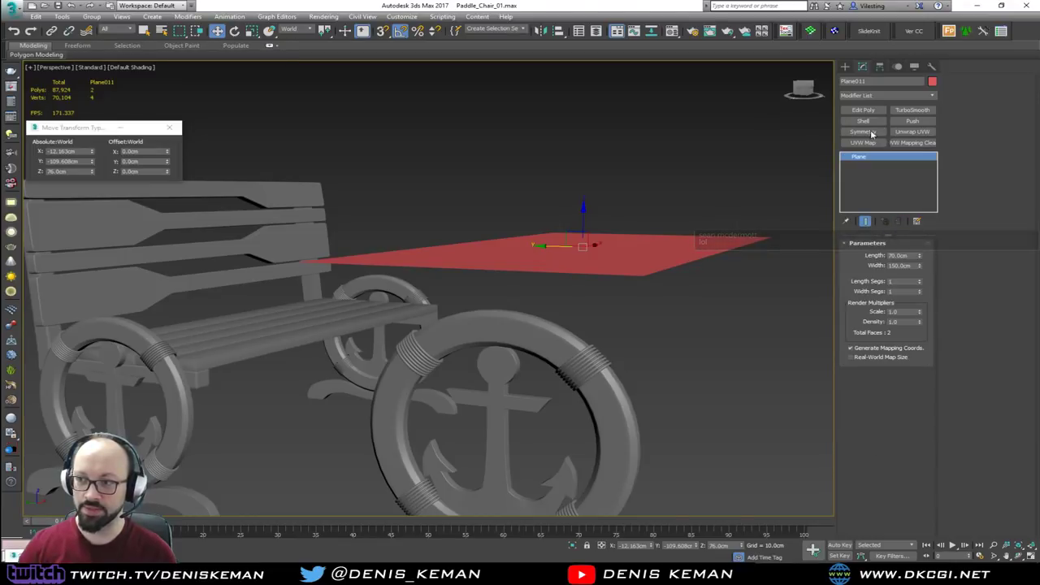
{"action": "left_click", "coordinate": [865, 121]}
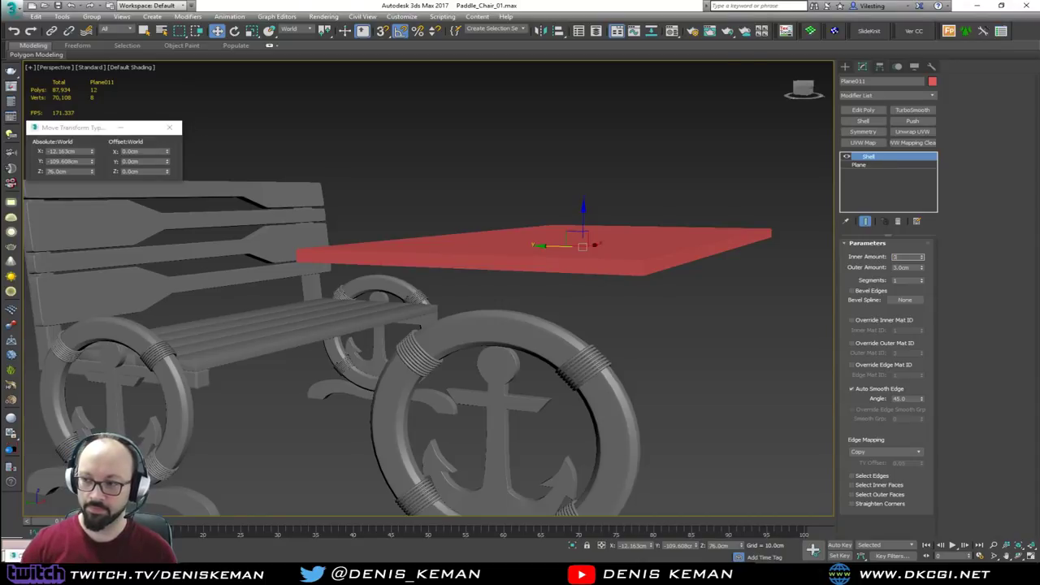
{"action": "key", "text": "Tab"}
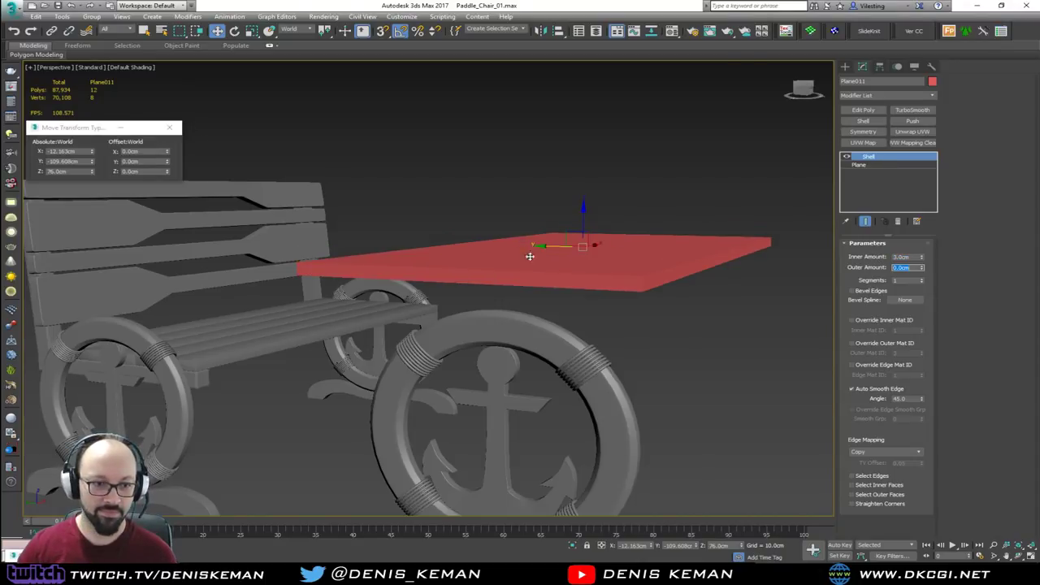
{"action": "right_click", "coordinate": [549, 261]}
{"action": "mouse_move", "coordinate": [503, 262]}
{"action": "middle_mouse_down", "text": "alt"}
{"action": "mouse_move", "coordinate": [622, 230]}
{"action": "mouse_move", "coordinate": [559, 243]}
{"action": "middle_mouse_up", "text": "alt"}
{"action": "key", "text": "F4"}
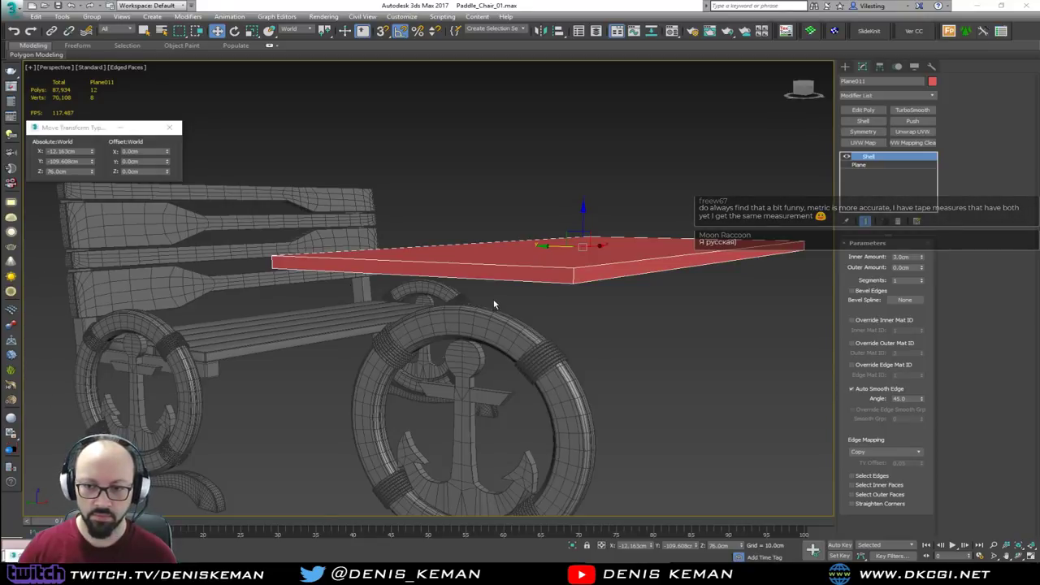
{"action": "middle_click_drag", "start_coordinate": [494, 304], "coordinate": [483, 280], "text": "alt"}
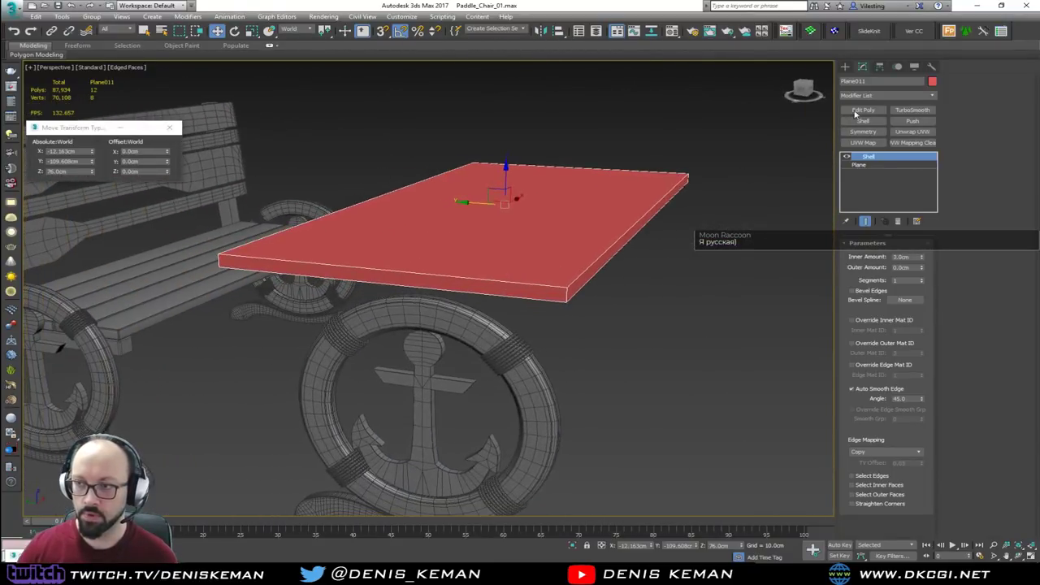
Step: Add a Chamfer modifier to the tabletop with an amount of 0.3 cm and a tension of 0.5
{"action": "left_click", "coordinate": [862, 96]}
{"action": "key", "text": "c"}
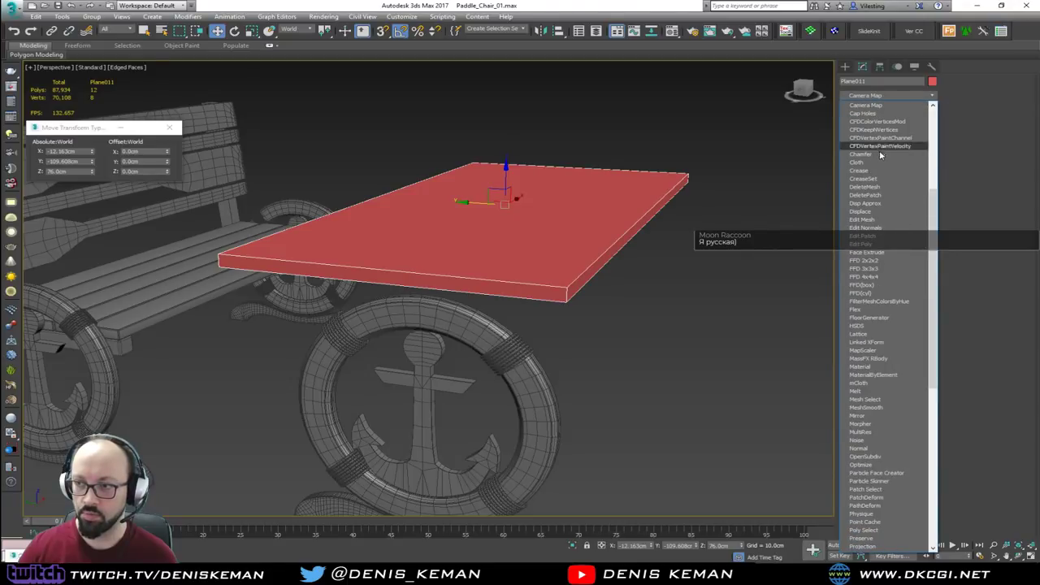
{"action": "left_click", "coordinate": [881, 155]}
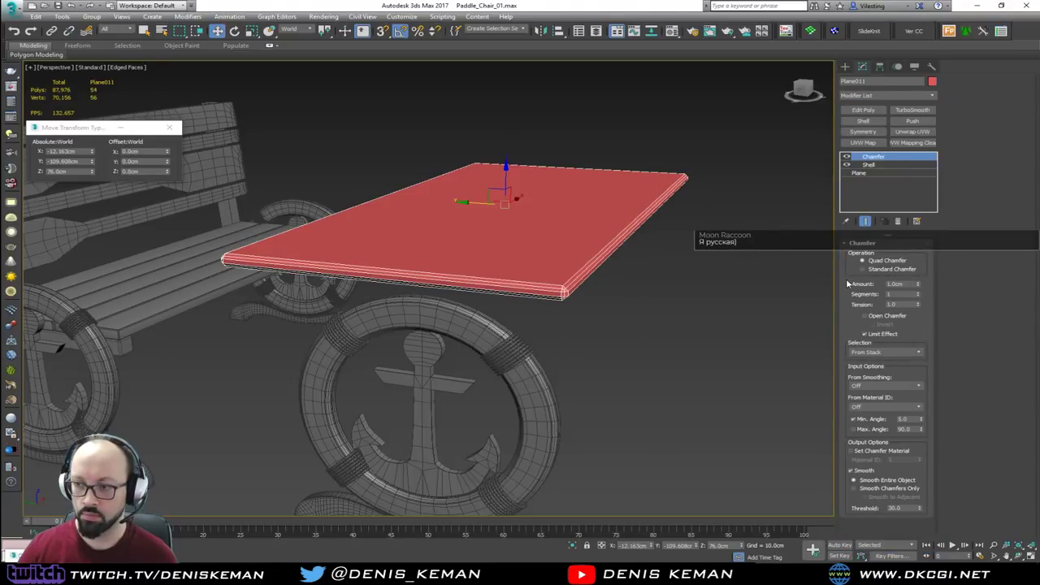
{"action": "left_click_drag", "start_coordinate": [909, 284], "coordinate": [841, 283]}
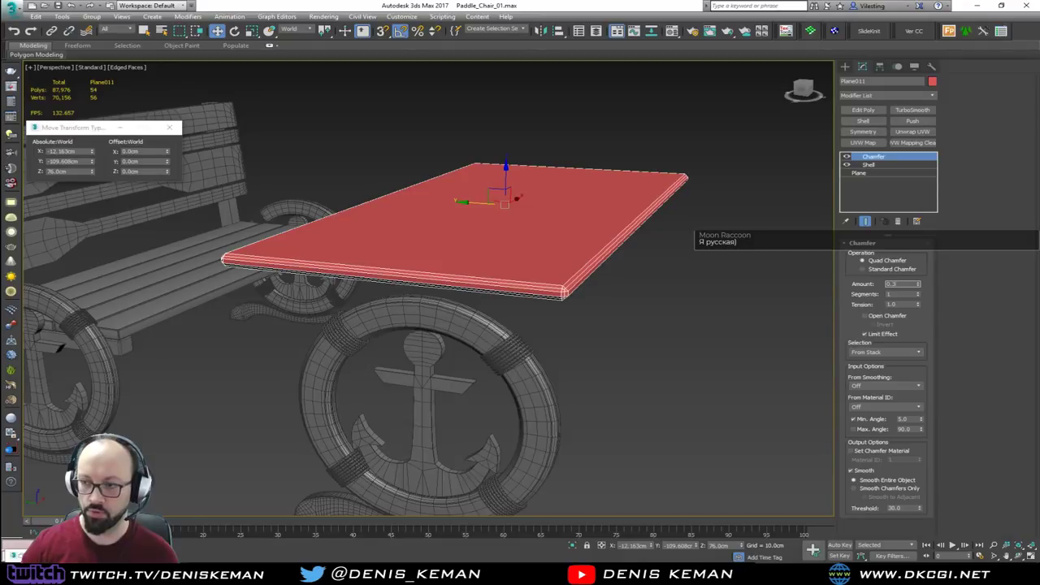
{"action": "key", "text": "Return"}
{"action": "key", "text": "Tab"}
{"action": "key", "text": "Tab"}
{"action": "type", "text": "0.5"}
{"action": "key", "text": "Return"}
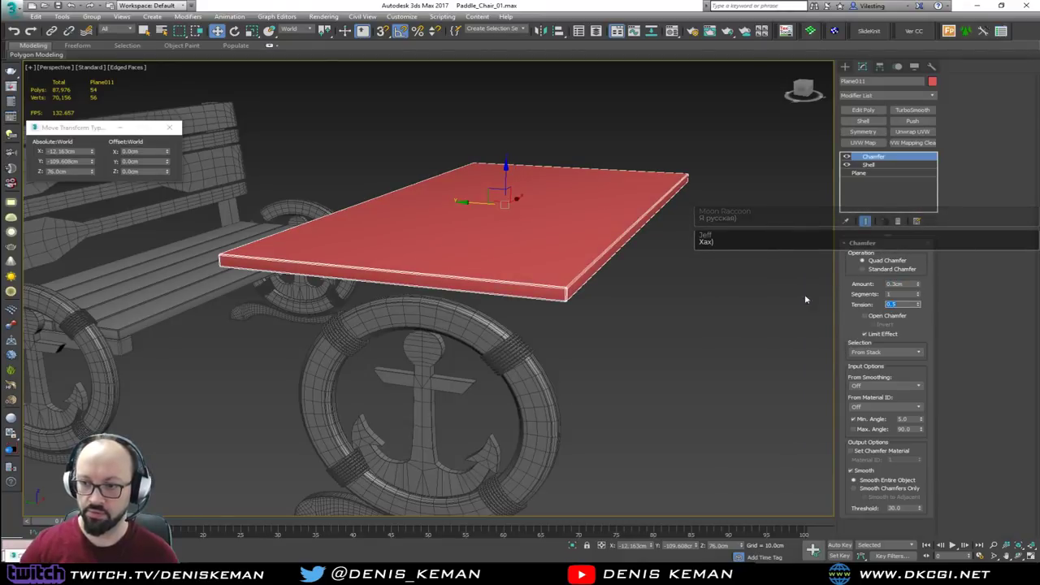
{"action": "right_click", "coordinate": [572, 292]}
{"action": "left_click", "coordinate": [569, 291]}
{"action": "scroll", "coordinate": [568, 292], "scroll_direction": "up", "scroll_amount": 5}
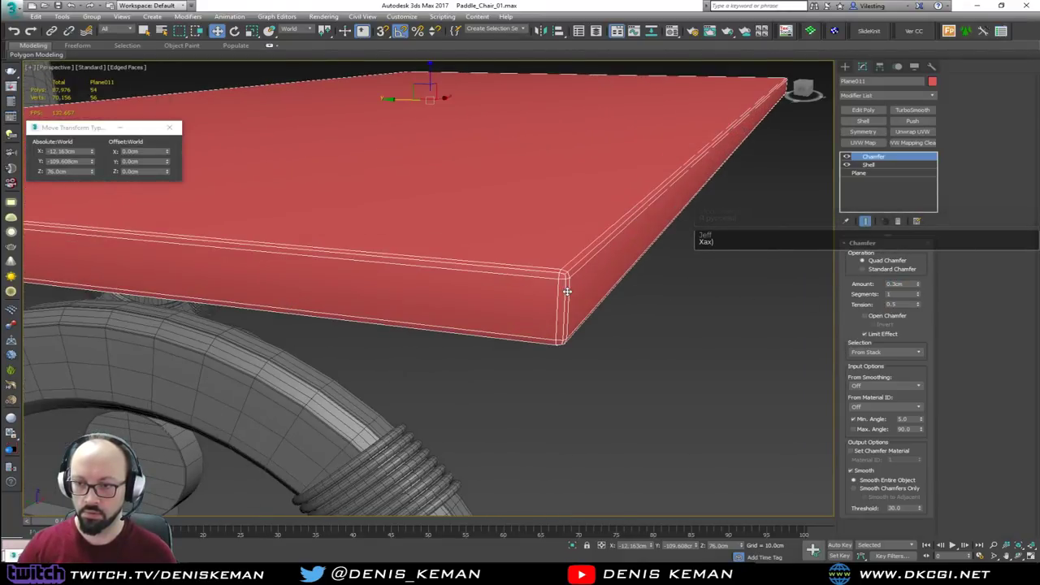
{"action": "key", "text": "F4"}
Step: Copy the curved foot below the enlarged ring, flip it upside down and place it on top of the ring at Z 65.8 cm
{"action": "middle_click_drag", "start_coordinate": [461, 259], "coordinate": [540, 284]}
{"action": "scroll", "coordinate": [521, 297], "scroll_direction": "down", "scroll_amount": 5}
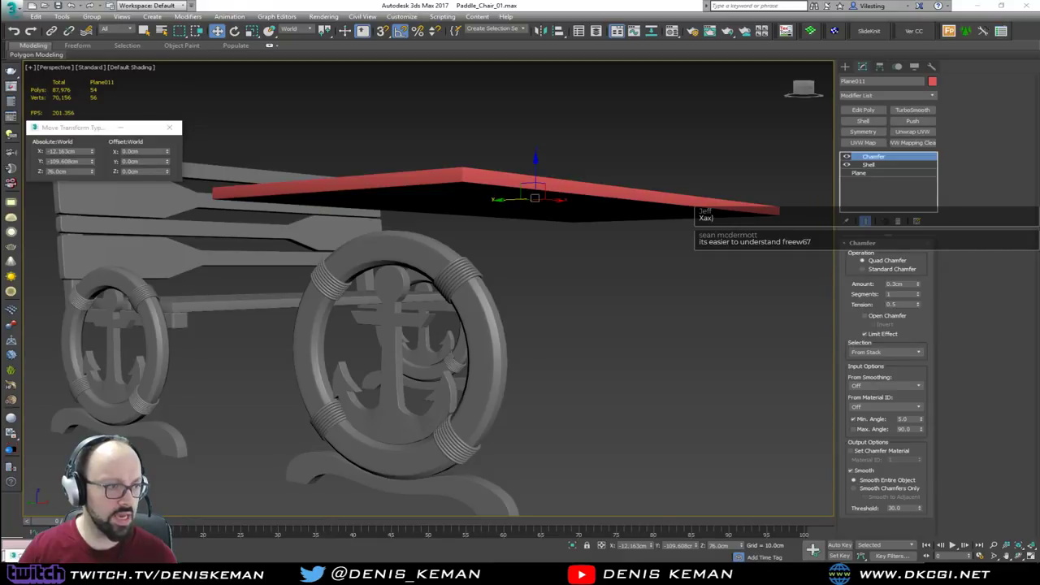
{"action": "left_click", "coordinate": [406, 467]}
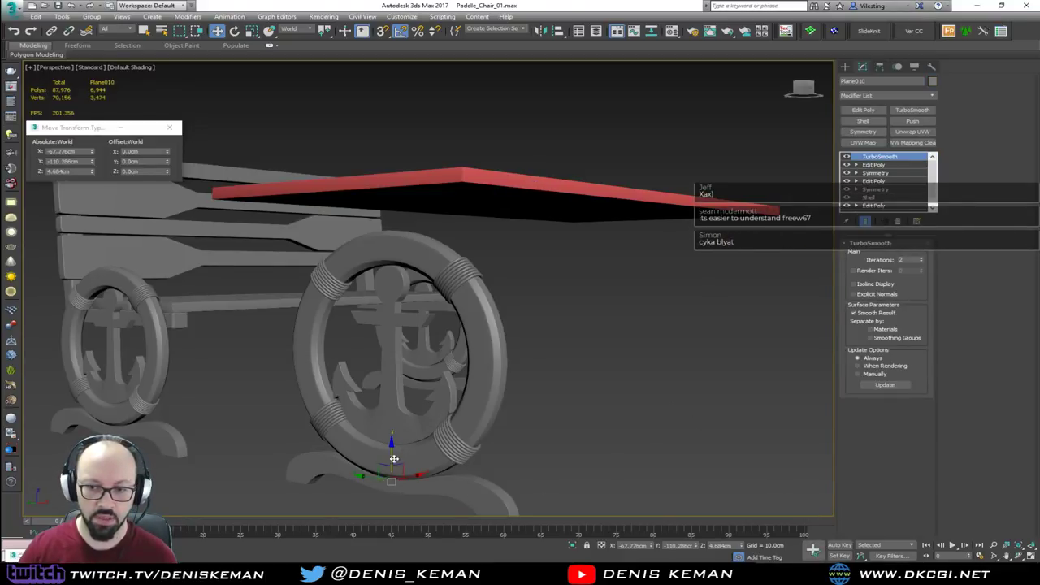
{"action": "mouse_move", "coordinate": [391, 461]}
{"action": "left_mouse_down", "text": "shift"}
{"action": "mouse_move", "coordinate": [391, 242]}
{"action": "mouse_move", "coordinate": [419, 235]}
{"action": "mouse_move", "coordinate": [422, 316]}
{"action": "left_mouse_up", "text": "shift"}
{"action": "left_click", "coordinate": [527, 327]}
{"action": "key", "text": "e"}
{"action": "key", "text": "w"}
{"action": "mouse_move", "coordinate": [391, 214]}
{"action": "left_mouse_down"}
{"action": "mouse_move", "coordinate": [393, 192]}
{"action": "mouse_move", "coordinate": [395, 203]}
{"action": "left_mouse_up"}
{"action": "mouse_move", "coordinate": [395, 203]}
{"action": "middle_mouse_down", "text": "alt"}
{"action": "mouse_move", "coordinate": [378, 201]}
{"action": "mouse_move", "coordinate": [417, 200]}
{"action": "mouse_move", "coordinate": [389, 215]}
{"action": "middle_mouse_up", "text": "alt"}
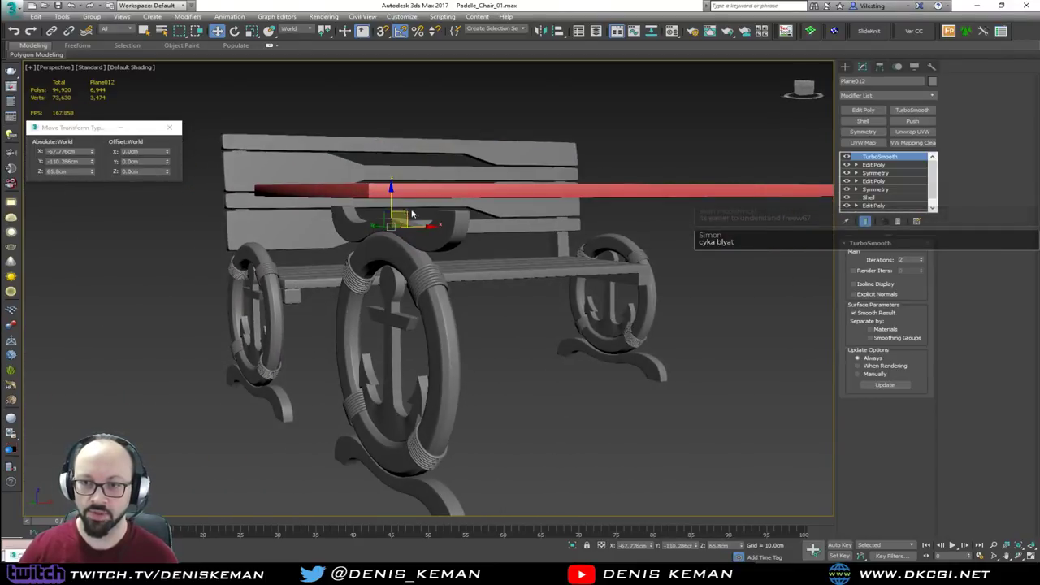
Step: Lower the tabletop onto the ends of the flipped curved support, at about Z 73.3 cm
{"action": "scroll", "coordinate": [424, 199], "scroll_direction": "up", "scroll_amount": 3}
{"action": "scroll", "coordinate": [425, 199], "scroll_direction": "up", "scroll_amount": 3}
{"action": "scroll", "coordinate": [421, 217], "scroll_direction": "down", "scroll_amount": 4}
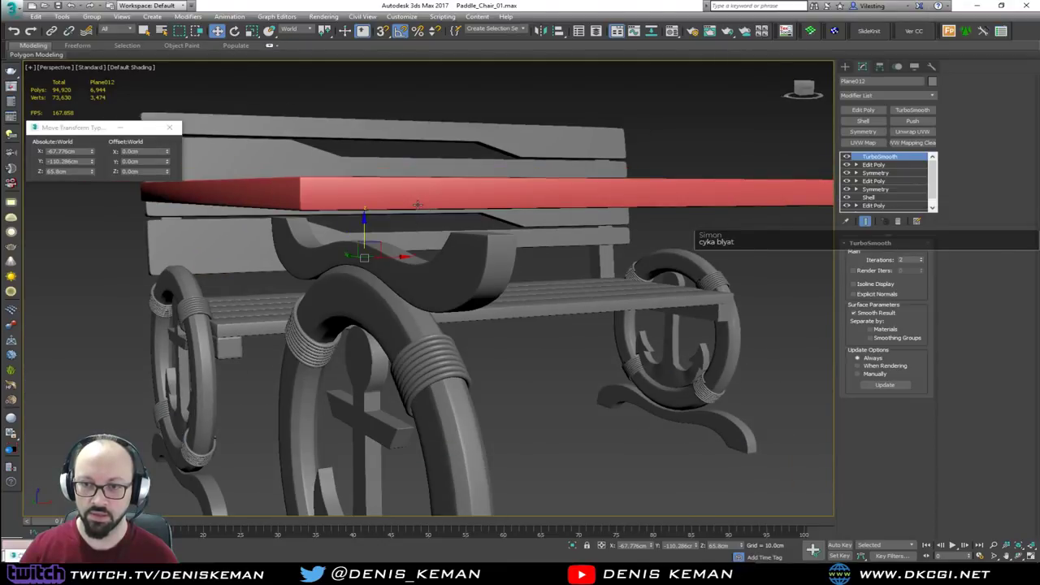
{"action": "left_click", "coordinate": [417, 204]}
{"action": "middle_click_drag", "start_coordinate": [417, 204], "coordinate": [736, 197], "text": "alt"}
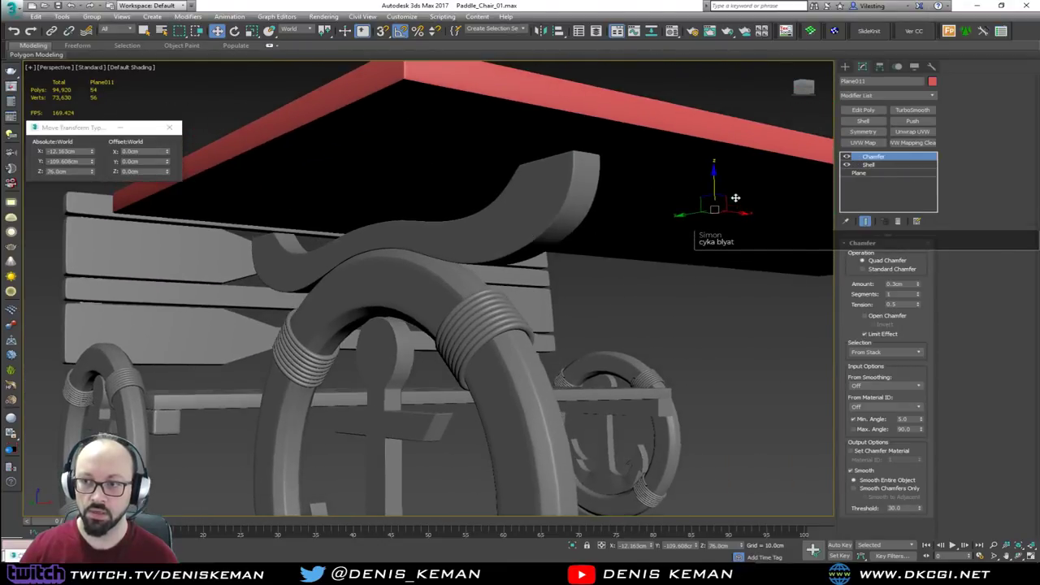
{"action": "left_click_drag", "start_coordinate": [714, 184], "coordinate": [717, 201]}
{"action": "scroll", "coordinate": [407, 261], "scroll_direction": "down", "scroll_amount": 4}
{"action": "middle_click_drag", "start_coordinate": [407, 261], "coordinate": [488, 279], "text": "alt"}
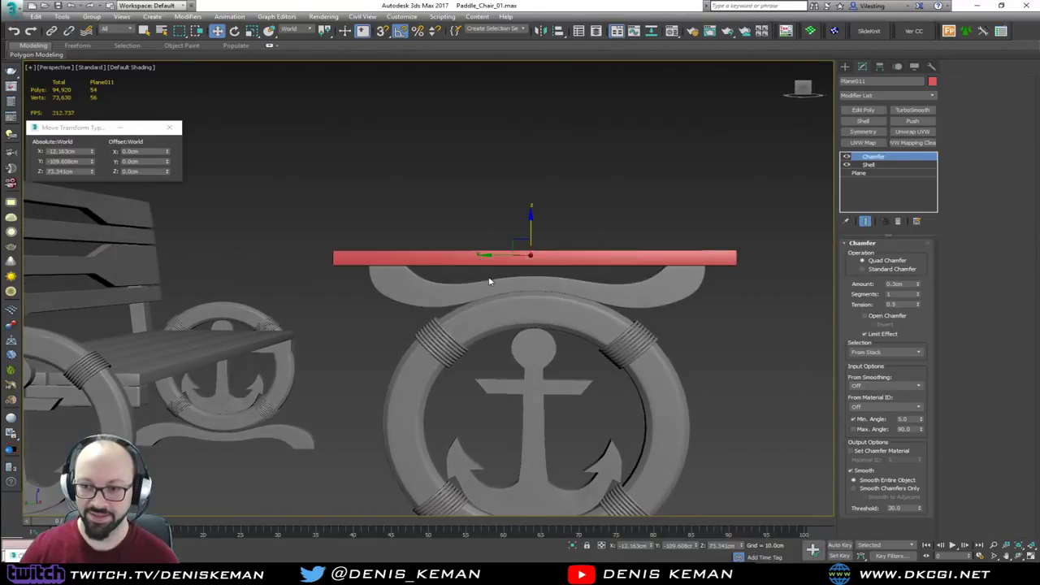
Step: Mirror the table's whole side assembly, including the foot, ring, anchor and flipped support, across the X axis as a copy
{"action": "scroll", "coordinate": [587, 365], "scroll_direction": "down", "scroll_amount": 3}
{"action": "middle_click_drag", "start_coordinate": [644, 413], "coordinate": [648, 433], "text": "alt"}
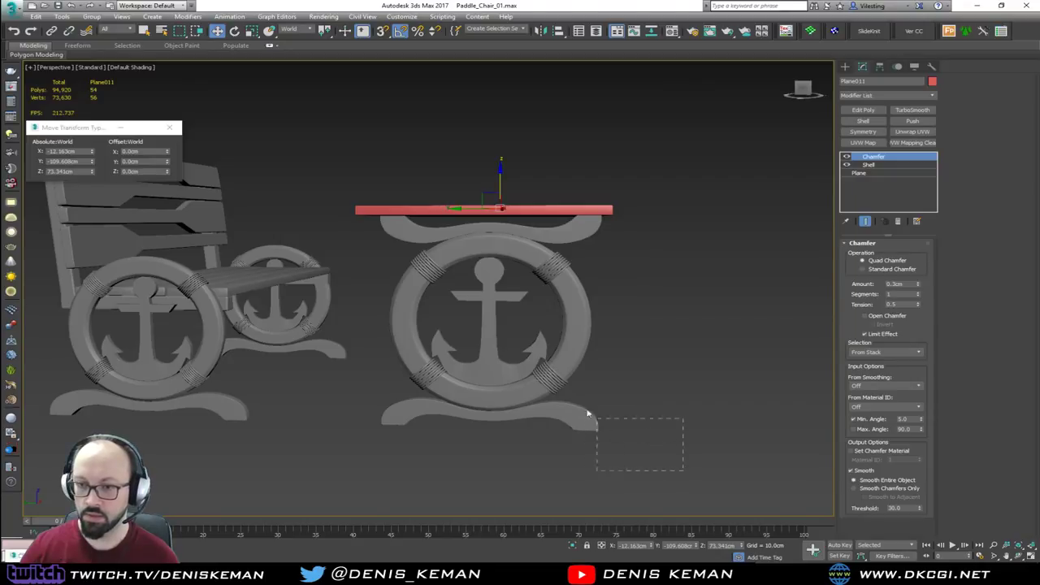
{"action": "left_click_drag", "start_coordinate": [391, 237], "coordinate": [390, 231]}
{"action": "middle_click_drag", "start_coordinate": [390, 232], "coordinate": [427, 294], "text": "alt"}
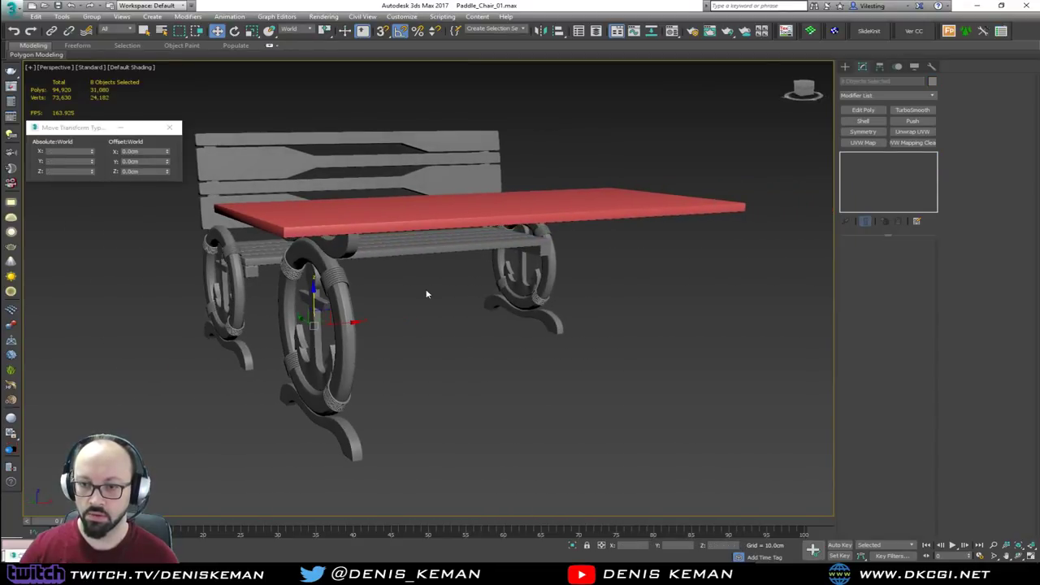
{"action": "left_click", "coordinate": [542, 31]}
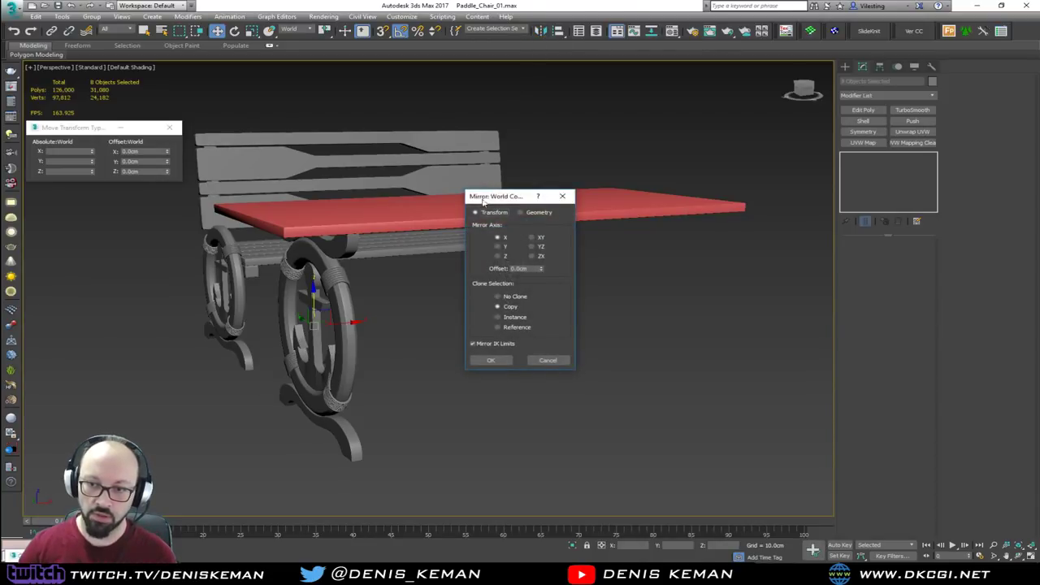
{"action": "left_click", "coordinate": [496, 361]}
Step: Move the mirrored side assembly along X to the table's opposite end, snapping its foot in line with the bench's foot on that side
{"action": "left_click_drag", "start_coordinate": [349, 322], "coordinate": [528, 325]}
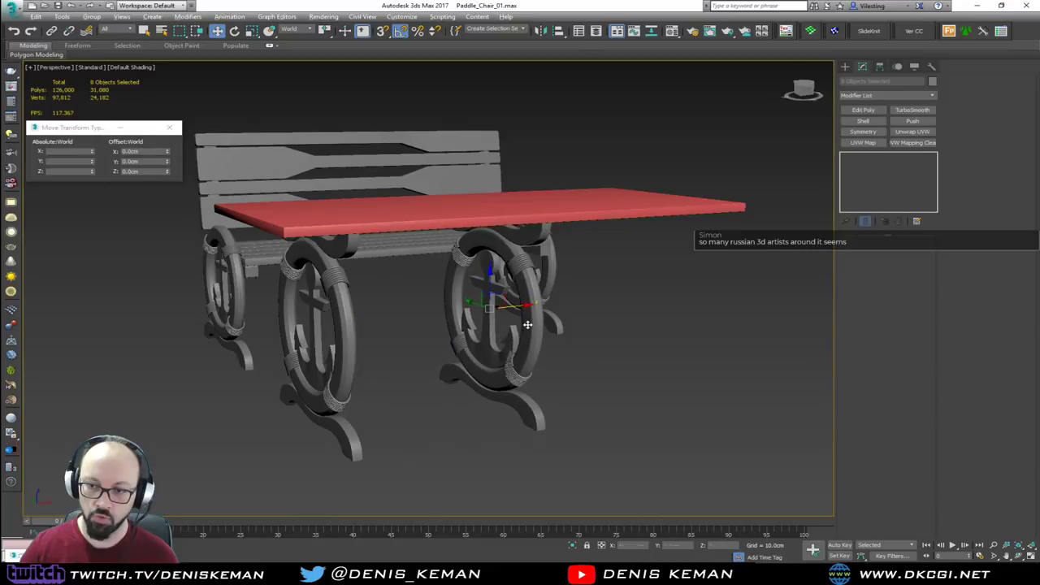
{"action": "middle_click_drag", "start_coordinate": [527, 325], "coordinate": [510, 327], "text": "alt"}
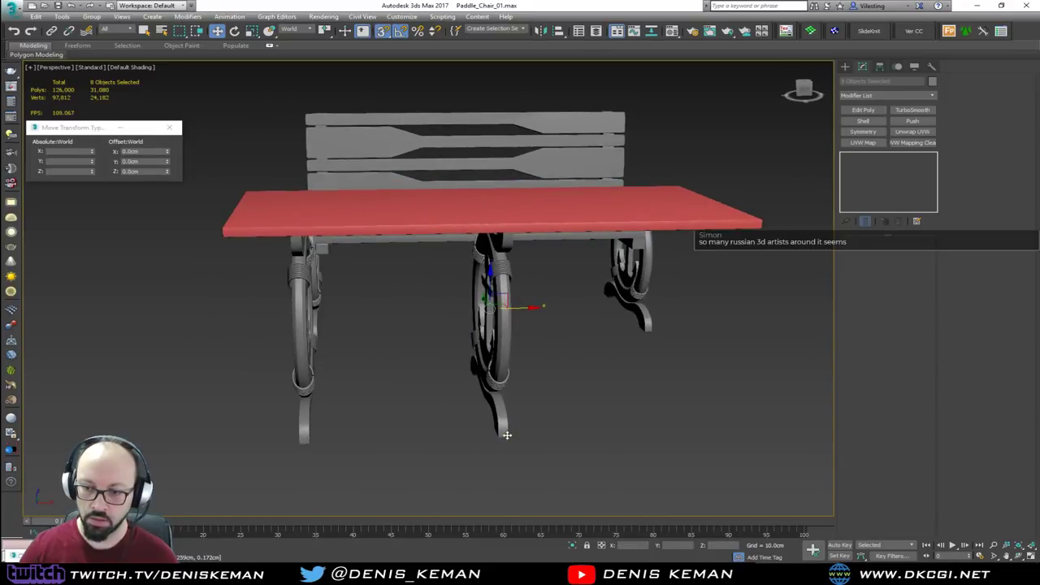
{"action": "left_click_drag", "start_coordinate": [506, 434], "coordinate": [651, 330]}
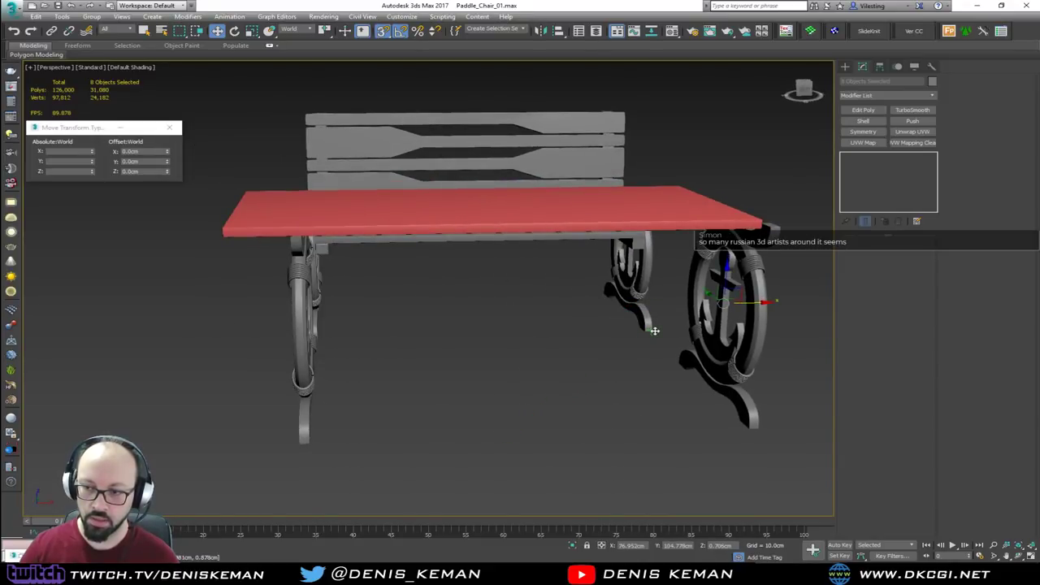
{"action": "mouse_move", "coordinate": [651, 330]}
{"action": "middle_mouse_down", "text": "alt"}
{"action": "mouse_move", "coordinate": [616, 318]}
{"action": "mouse_move", "coordinate": [639, 323]}
{"action": "middle_mouse_up", "text": "alt"}
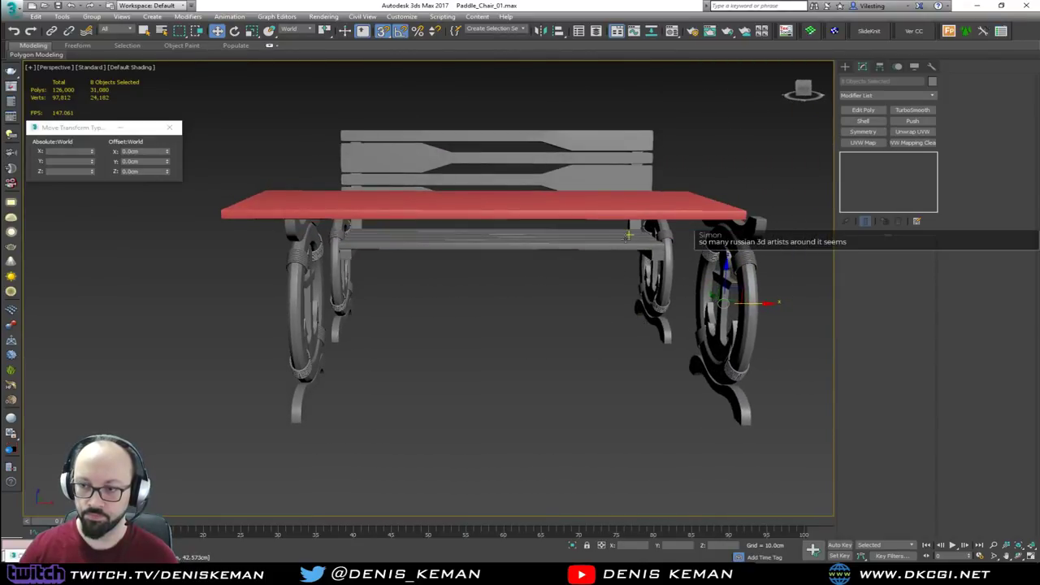
{"action": "key", "text": "alt+w"}
{"action": "right_click", "coordinate": [322, 325]}
{"action": "right_click", "coordinate": [633, 215]}
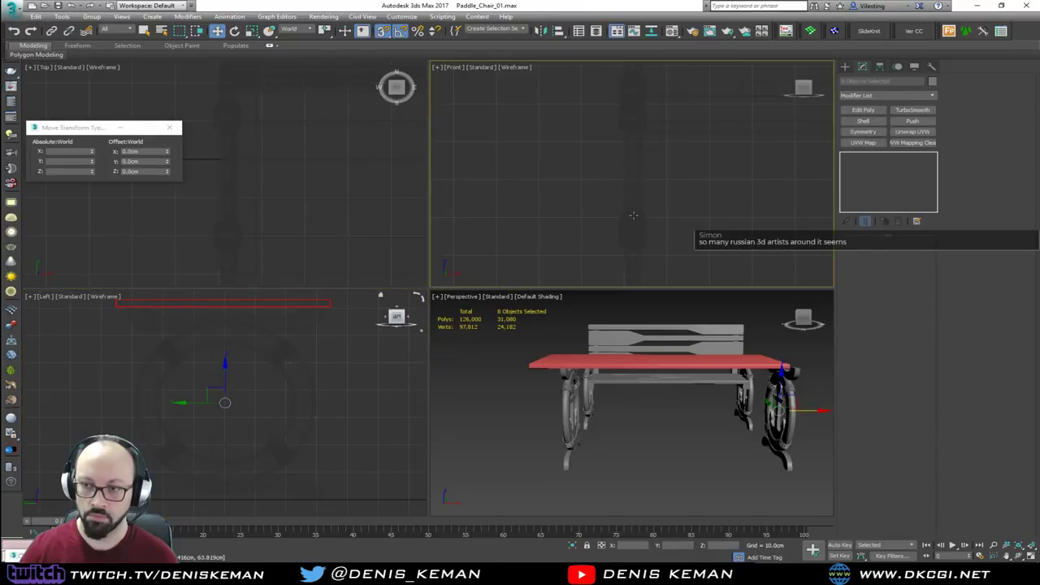
{"action": "scroll", "coordinate": [633, 215], "scroll_direction": "down", "scroll_amount": 1}
{"action": "right_click", "coordinate": [634, 341]}
{"action": "key", "text": "alt+w"}
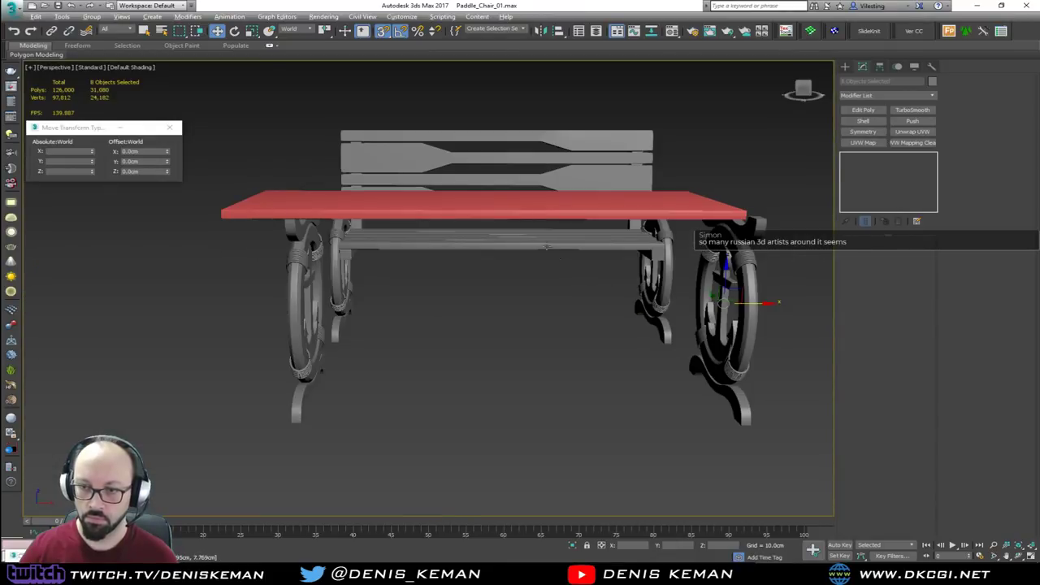
Step: Centre the tabletop between the two side assemblies by setting its X position to 0 cm
{"action": "left_click", "coordinate": [584, 214]}
{"action": "middle_click_drag", "start_coordinate": [583, 215], "coordinate": [529, 224]}
{"action": "key", "text": "s"}
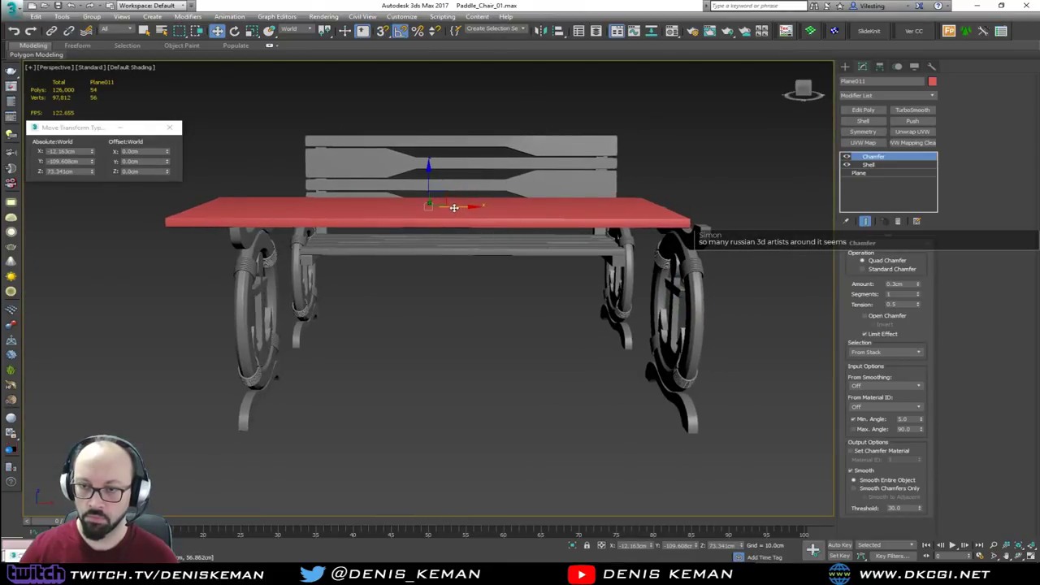
{"action": "key", "text": "alt+w"}
{"action": "right_click", "coordinate": [312, 134]}
{"action": "key", "text": "z"}
{"action": "key", "text": "alt+w"}
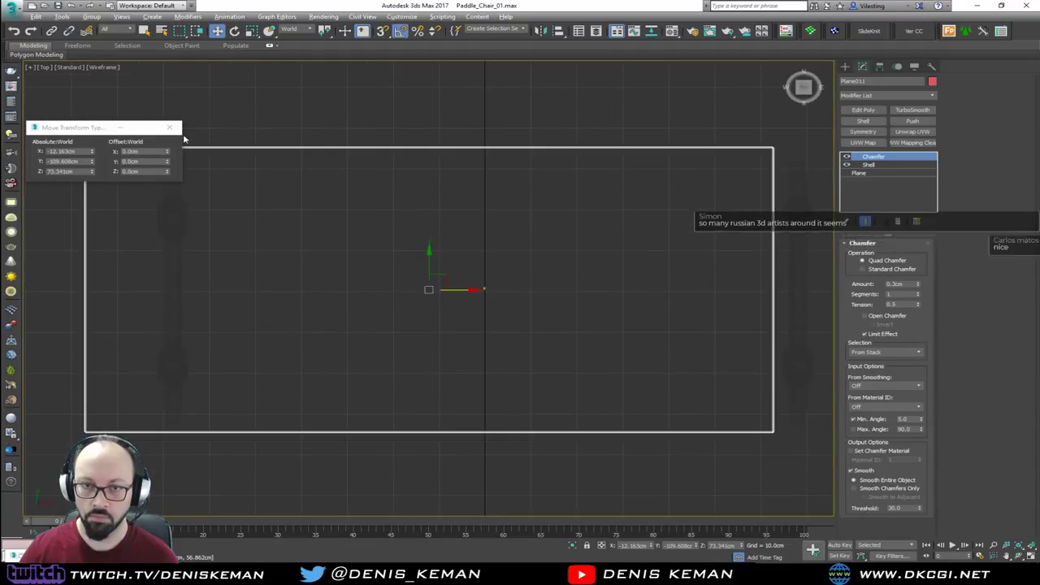
{"action": "key", "text": "F12"}
{"action": "left_click_drag", "start_coordinate": [462, 290], "coordinate": [502, 294]}
{"action": "right_click", "coordinate": [651, 546]}
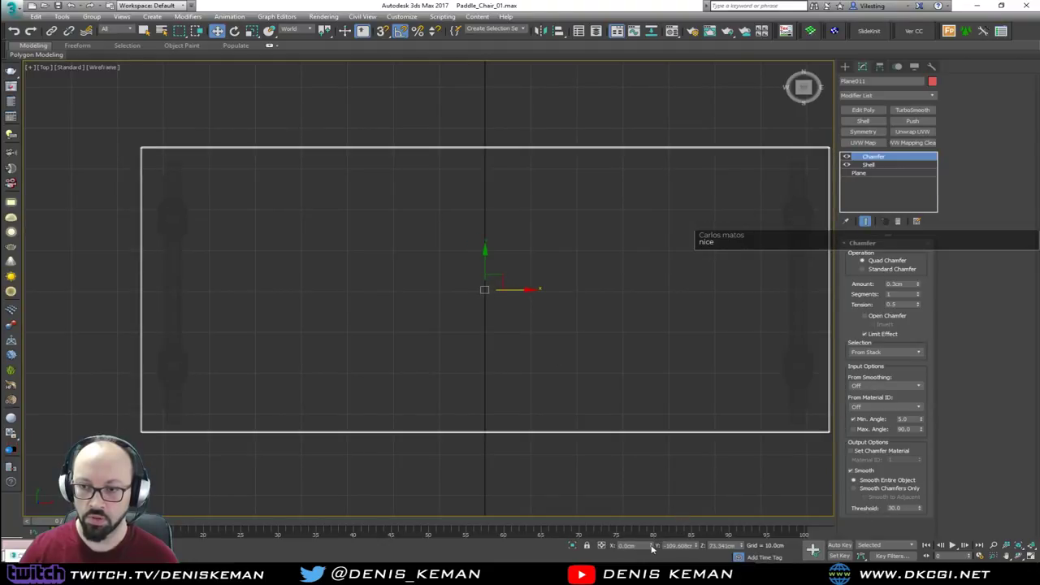
Step: Shift the tabletop and both side assemblies together along Y, slightly closer to the bench, with the tabletop at about Y -99.4 cm
{"action": "key", "text": "alt+w"}
{"action": "right_click", "coordinate": [669, 491]}
{"action": "key", "text": "alt+w"}
{"action": "middle_click_drag", "start_coordinate": [578, 348], "coordinate": [657, 181], "text": "alt"}
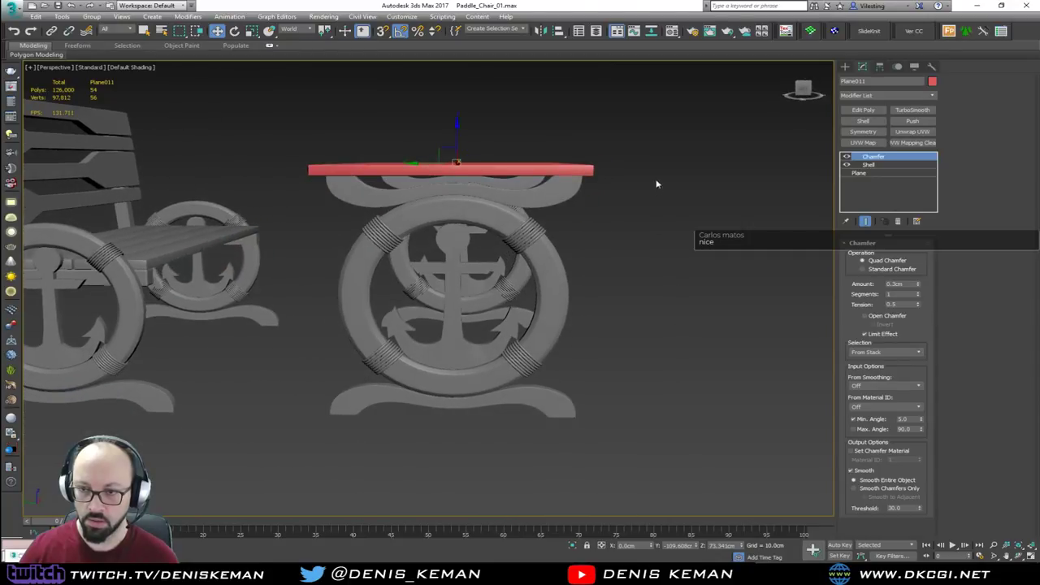
{"action": "left_click_drag", "start_coordinate": [472, 377], "coordinate": [329, 455]}
{"action": "middle_click_drag", "start_coordinate": [360, 353], "coordinate": [593, 268], "text": "alt"}
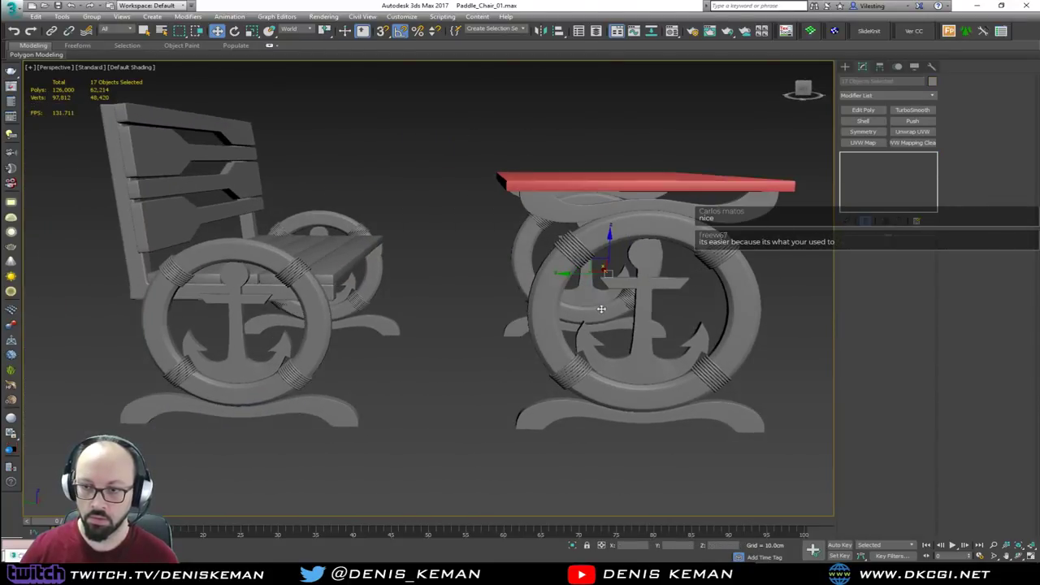
{"action": "left_click_drag", "start_coordinate": [588, 277], "coordinate": [475, 274]}
{"action": "middle_click_drag", "start_coordinate": [474, 274], "coordinate": [455, 306], "text": "alt"}
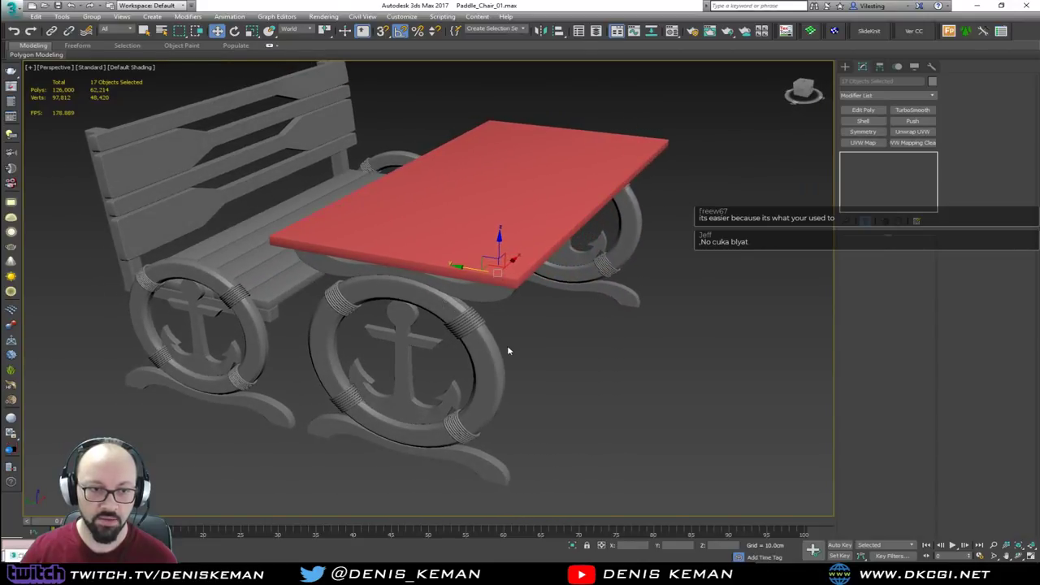
{"action": "middle_click_drag", "start_coordinate": [508, 351], "coordinate": [420, 327]}
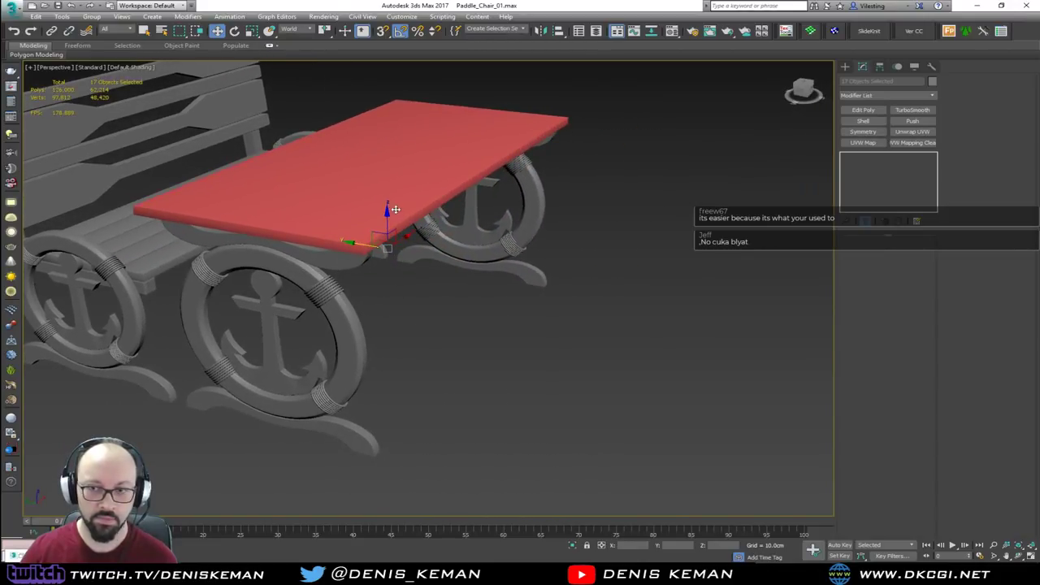
{"action": "left_click_drag", "start_coordinate": [366, 243], "coordinate": [439, 255]}
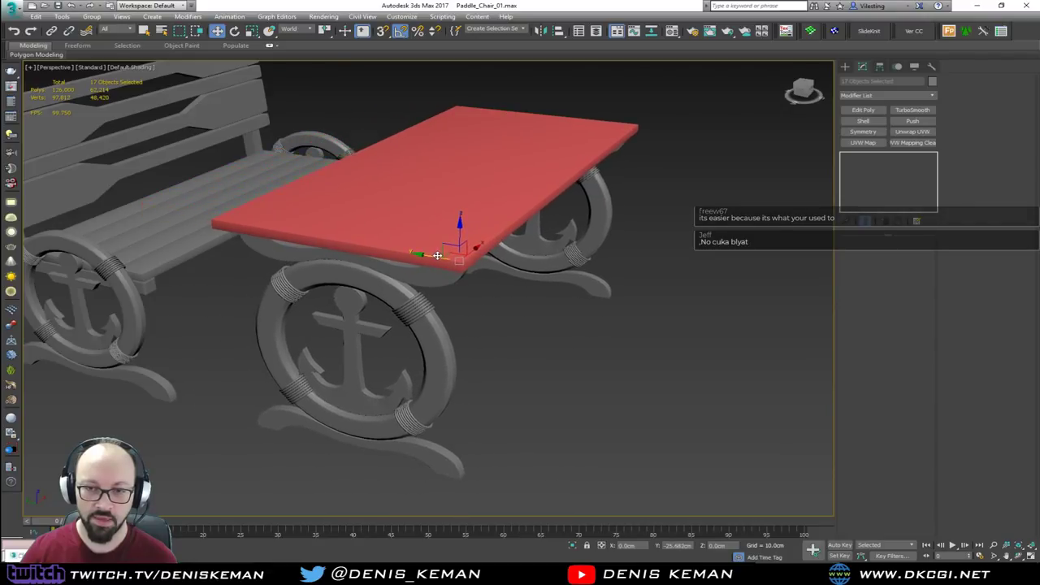
{"action": "mouse_move", "coordinate": [434, 281]}
{"action": "middle_mouse_down", "text": "alt"}
{"action": "mouse_move", "coordinate": [495, 262]}
{"action": "mouse_move", "coordinate": [422, 267]}
{"action": "middle_mouse_up", "text": "alt"}
{"action": "left_click", "coordinate": [476, 362]}
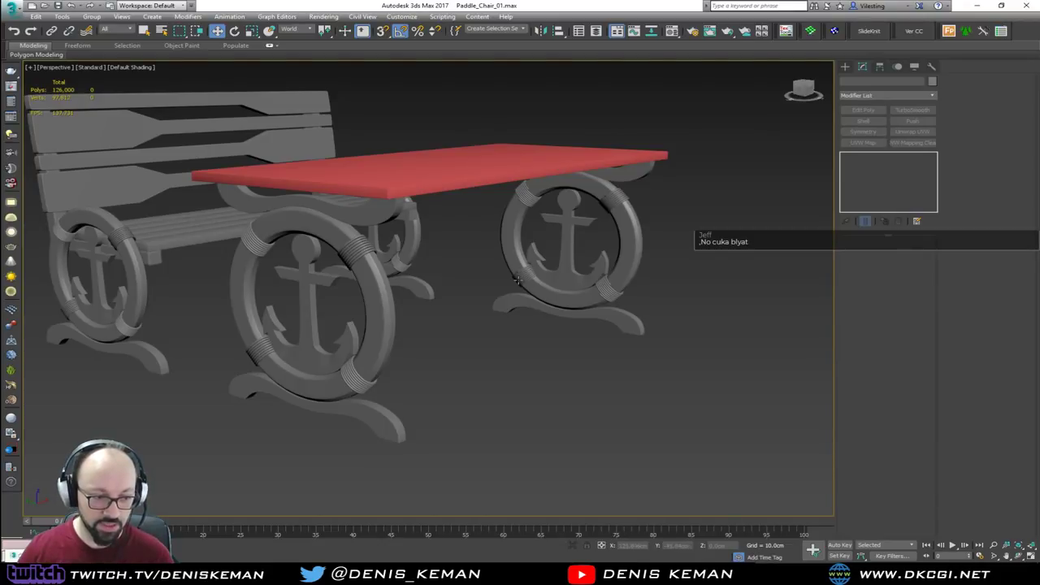
Step: Inspect the table from above, below and the sides, examining the tabletop's chamfered edges and the gap between the side assemblies
{"action": "mouse_move", "coordinate": [507, 294]}
{"action": "middle_mouse_down", "text": "alt"}
{"action": "mouse_move", "coordinate": [418, 295]}
{"action": "mouse_move", "coordinate": [436, 320]}
{"action": "mouse_move", "coordinate": [499, 305]}
{"action": "mouse_move", "coordinate": [504, 279]}
{"action": "middle_mouse_up", "text": "alt"}
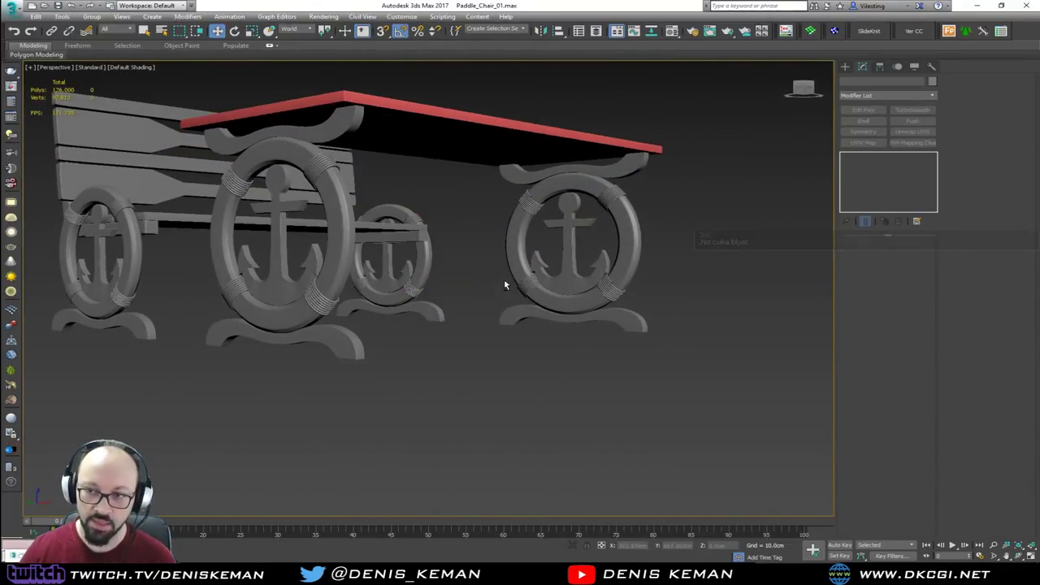
{"action": "left_click", "coordinate": [433, 124]}
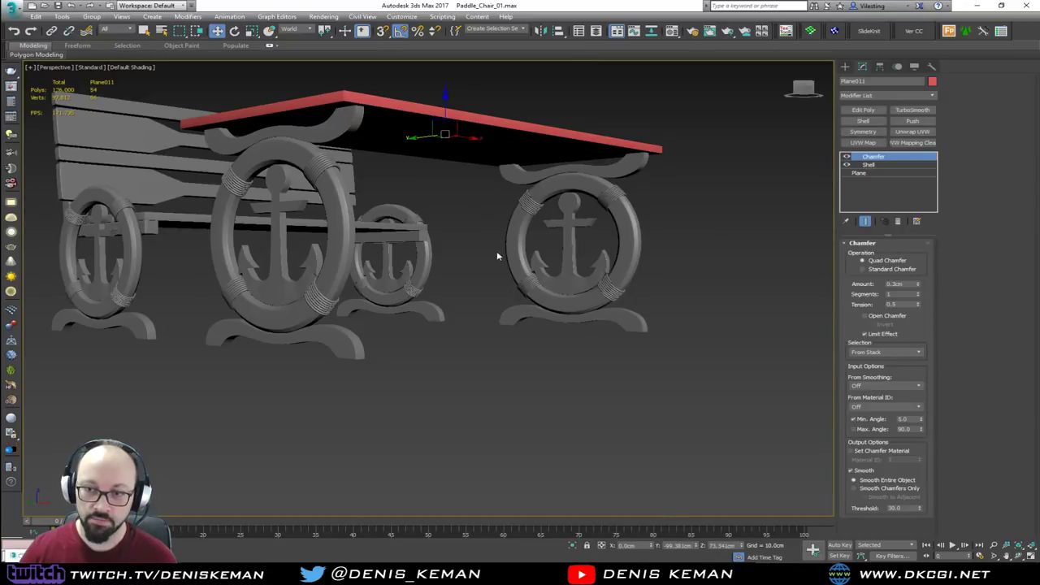
{"action": "middle_click_drag", "start_coordinate": [476, 265], "coordinate": [488, 307], "text": "alt"}
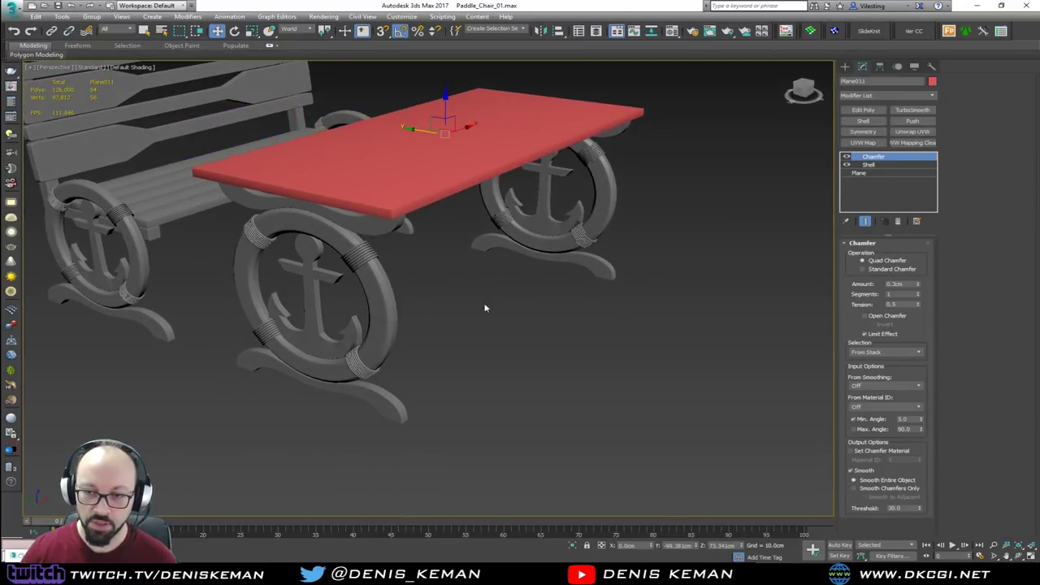
{"action": "left_click", "coordinate": [439, 256]}
{"action": "scroll", "coordinate": [407, 193], "scroll_direction": "up", "scroll_amount": 4}
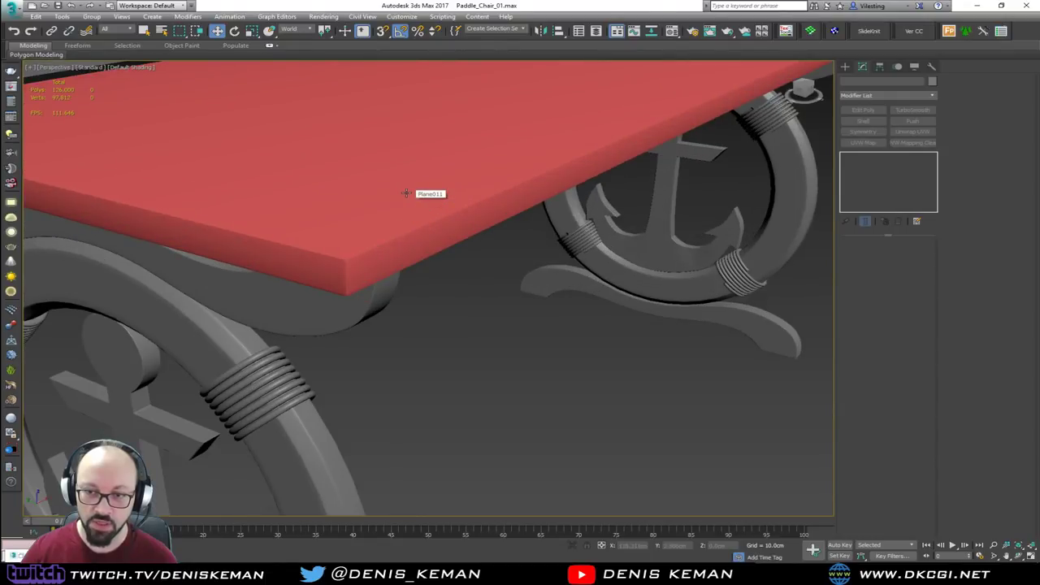
{"action": "scroll", "coordinate": [407, 193], "scroll_direction": "up", "scroll_amount": 3}
{"action": "scroll", "coordinate": [406, 193], "scroll_direction": "down", "scroll_amount": 3}
{"action": "key", "text": "F4"}
{"action": "mouse_move", "coordinate": [406, 193]}
{"action": "middle_mouse_down"}
{"action": "mouse_move", "coordinate": [385, 172]}
{"action": "mouse_move", "coordinate": [409, 254]}
{"action": "middle_mouse_up"}
{"action": "key", "text": "F4"}
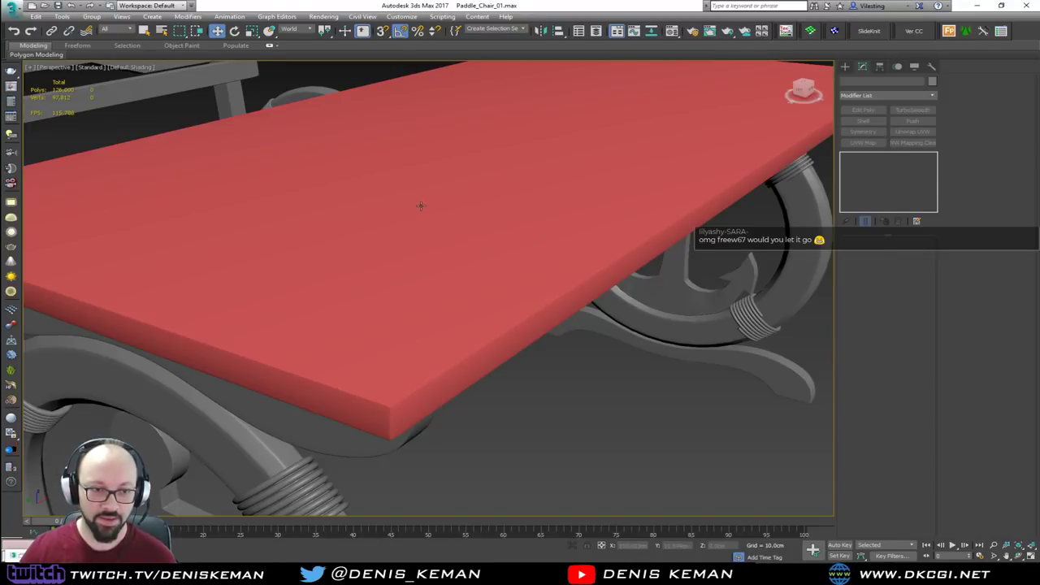
{"action": "middle_click_drag", "start_coordinate": [483, 241], "coordinate": [488, 277]}
{"action": "scroll", "coordinate": [470, 284], "scroll_direction": "down", "scroll_amount": 4}
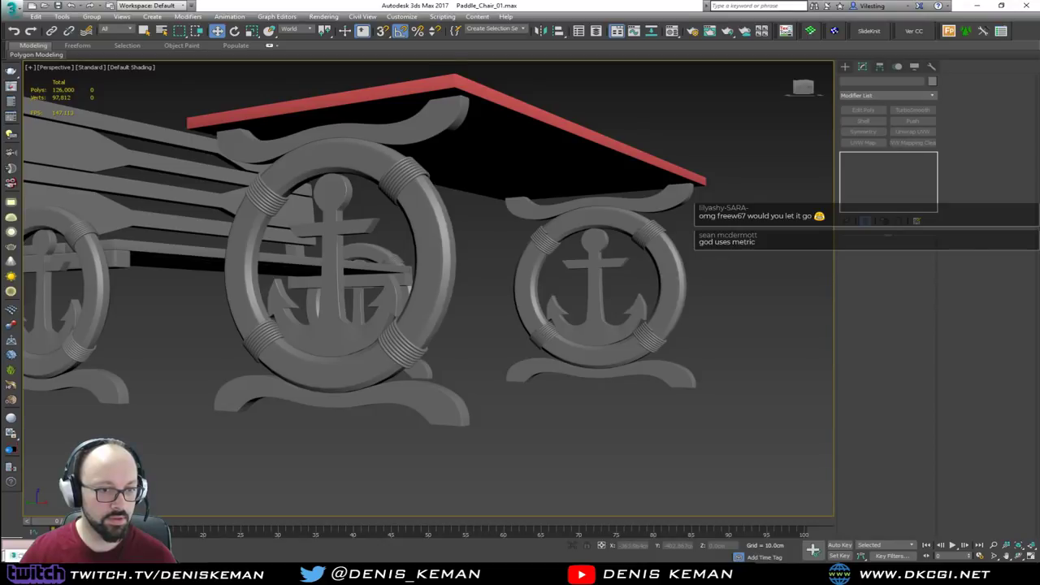
{"action": "mouse_move", "coordinate": [372, 315]}
{"action": "middle_mouse_down", "text": "alt"}
{"action": "mouse_move", "coordinate": [391, 314]}
{"action": "mouse_move", "coordinate": [365, 323]}
{"action": "middle_mouse_up", "text": "alt"}
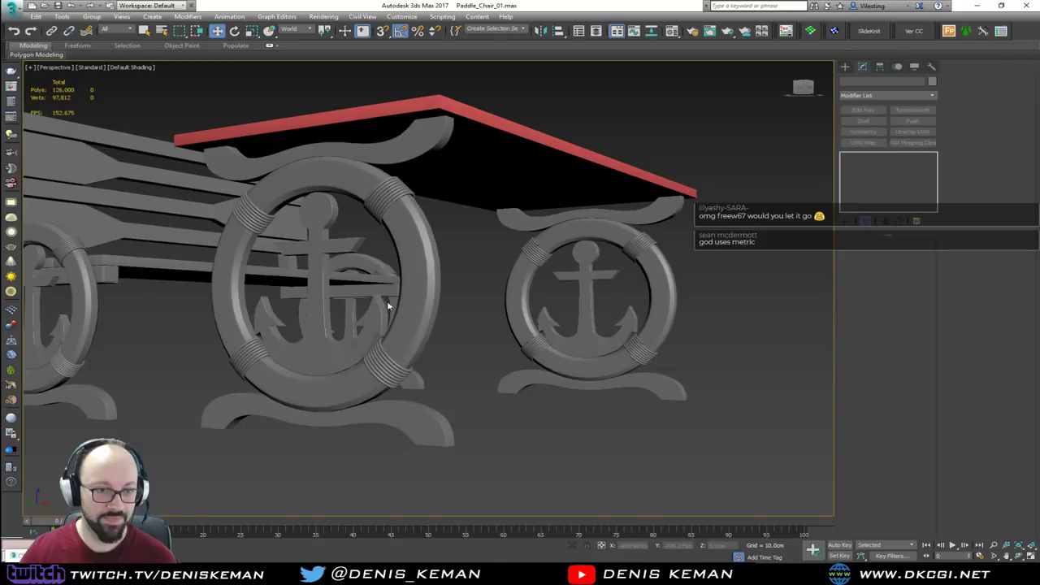
{"action": "middle_click_drag", "start_coordinate": [411, 289], "coordinate": [328, 296], "text": "alt"}
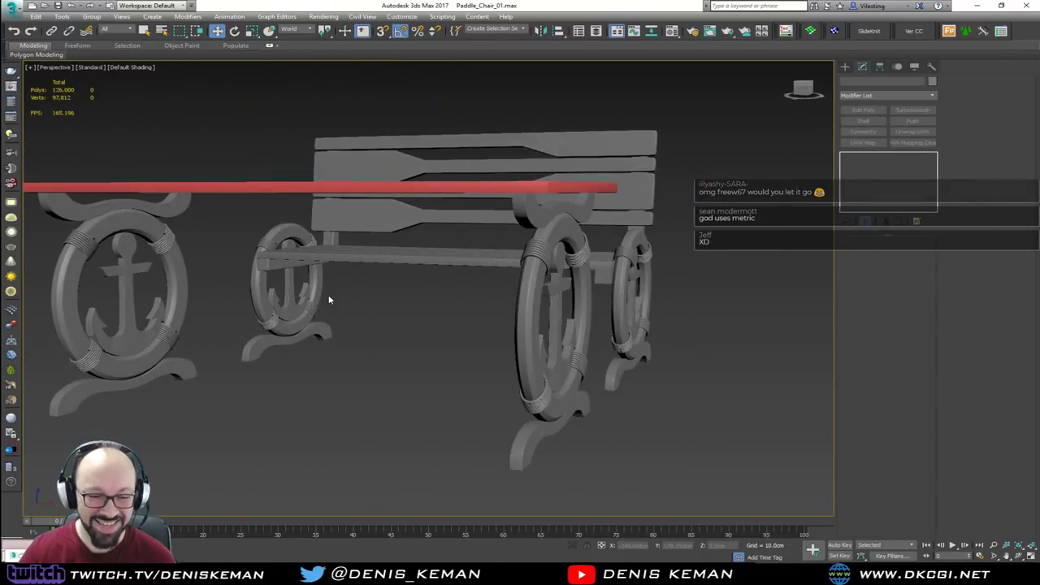
Step: Copy the tabletop straight down between the rings, to about Z 34.1 cm
{"action": "middle_click_drag", "start_coordinate": [365, 361], "coordinate": [368, 201], "text": "alt"}
{"action": "left_click", "coordinate": [393, 187]}
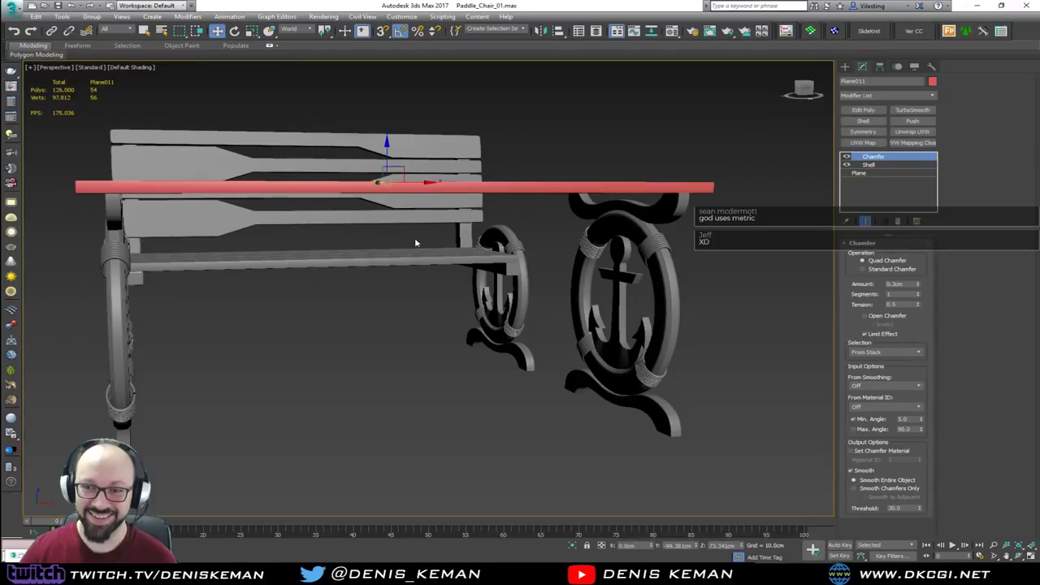
{"action": "middle_click_drag", "start_coordinate": [415, 237], "coordinate": [439, 238], "text": "alt"}
{"action": "middle_click_drag", "start_coordinate": [375, 269], "coordinate": [407, 262]}
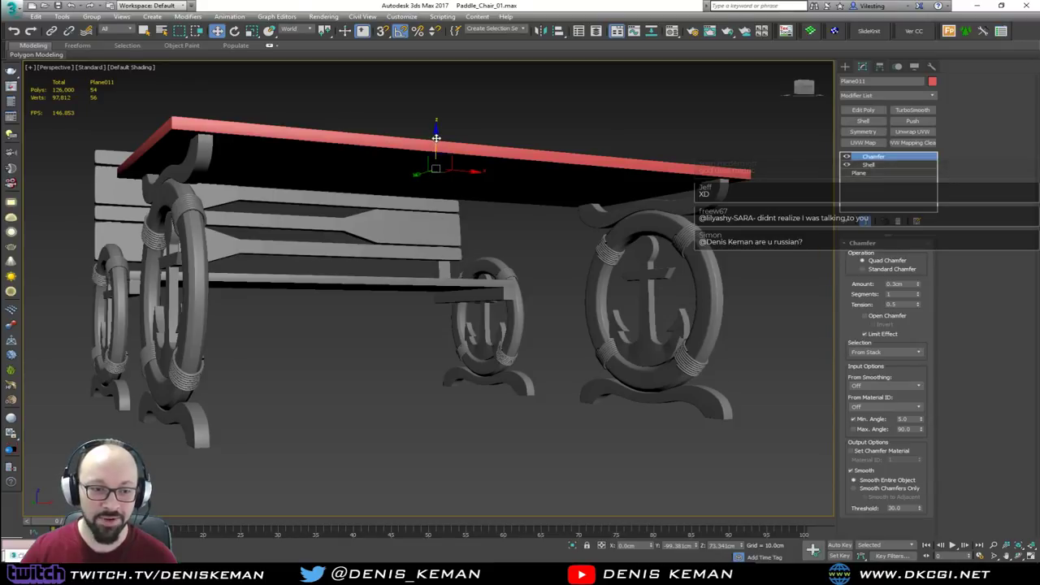
{"action": "mouse_move", "coordinate": [436, 138]}
{"action": "left_mouse_down", "text": "shift"}
{"action": "mouse_move", "coordinate": [440, 288]}
{"action": "mouse_move", "coordinate": [440, 270]}
{"action": "left_mouse_up", "text": "shift"}
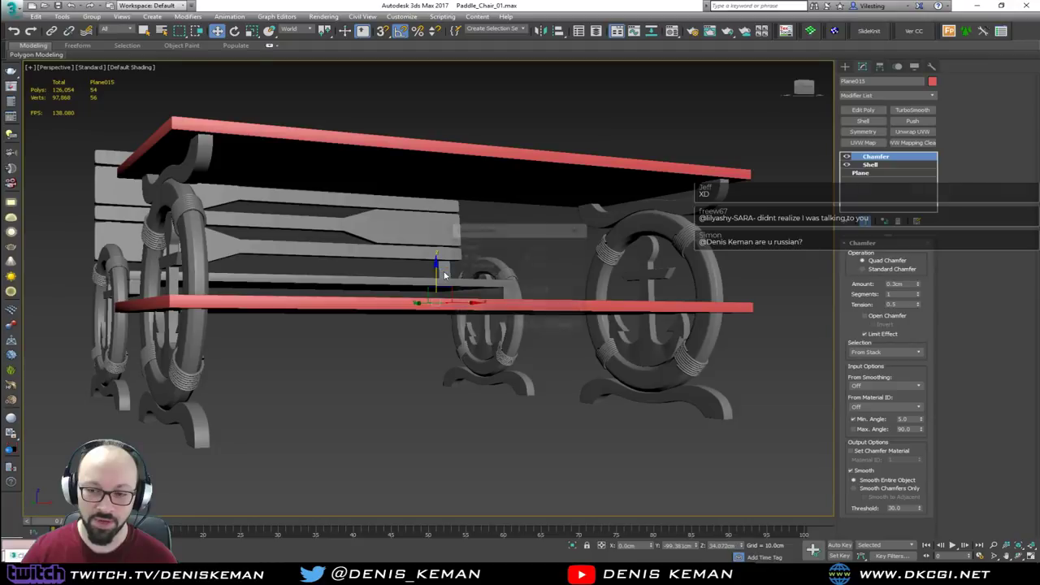
{"action": "left_click", "coordinate": [521, 327]}
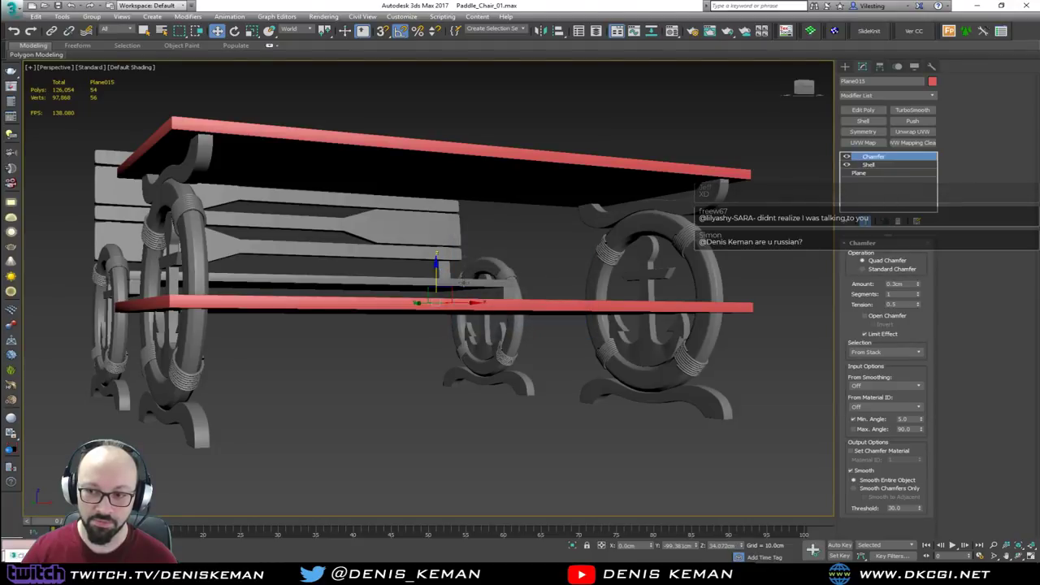
Step: Scale the lowered tabletop copy down along Y into a narrow crossbar running the length of the table
{"action": "middle_click_drag", "start_coordinate": [463, 282], "coordinate": [512, 300], "text": "alt"}
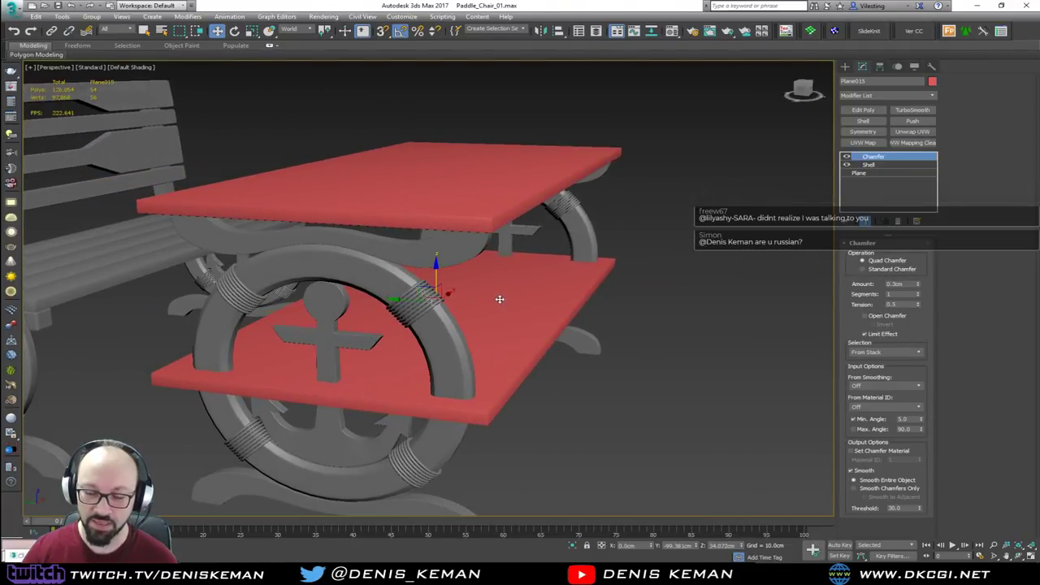
{"action": "key", "text": "r"}
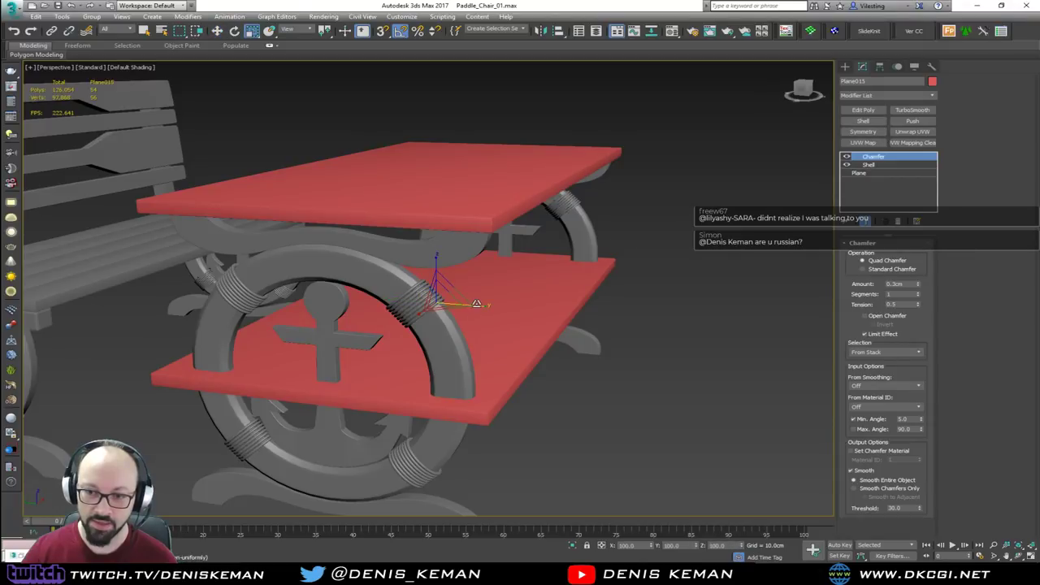
{"action": "left_click_drag", "start_coordinate": [476, 304], "coordinate": [56, 273]}
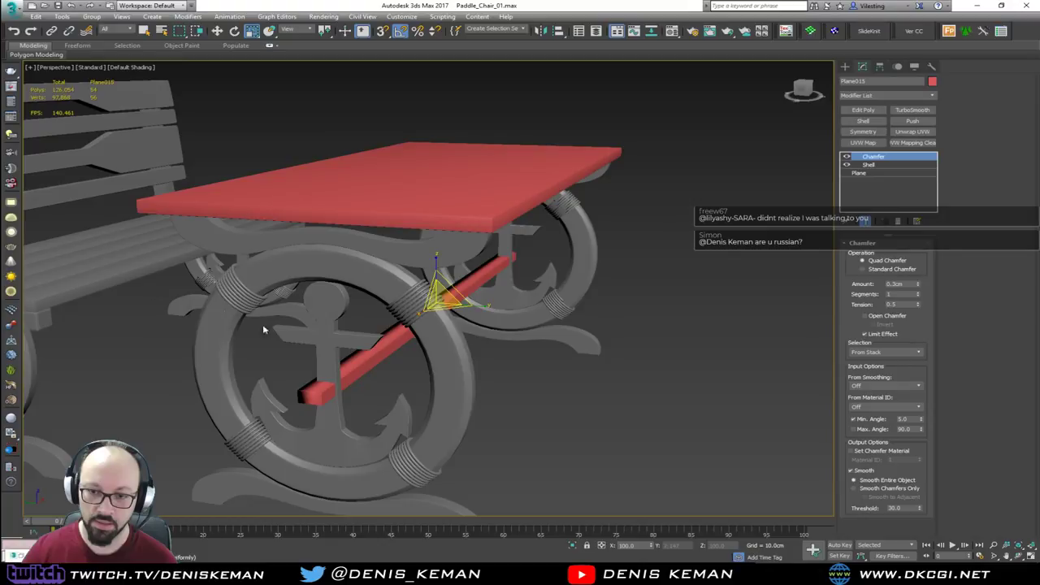
{"action": "middle_click_drag", "start_coordinate": [263, 324], "coordinate": [323, 324], "text": "alt"}
{"action": "key", "text": "alt+w"}
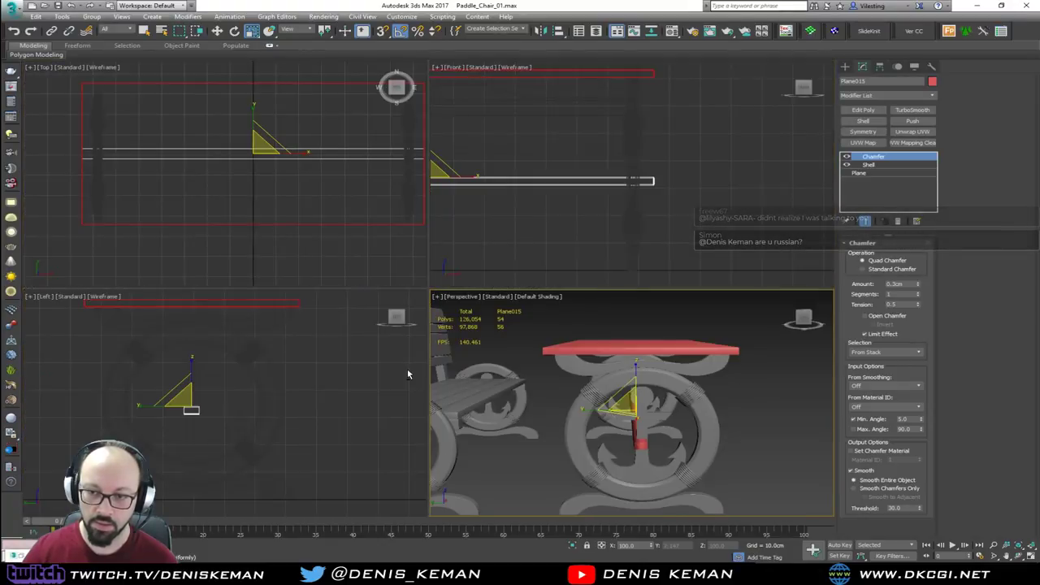
{"action": "key", "text": "alt+w"}
Step: Align the crossbar's center to the nearby anchor in X, Y and Z, and slide it back along X to about X 4.3 cm
{"action": "key", "text": "w"}
{"action": "middle_click_drag", "start_coordinate": [515, 365], "coordinate": [367, 421], "text": "alt"}
{"action": "key", "text": "alt+a"}
{"action": "left_click", "coordinate": [365, 423]}
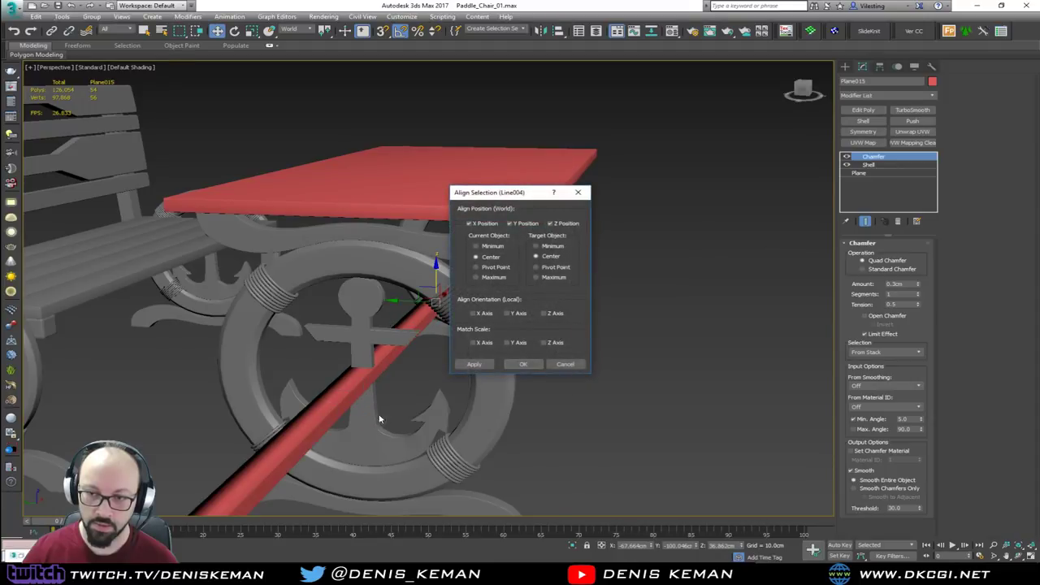
{"action": "left_click", "coordinate": [524, 365]}
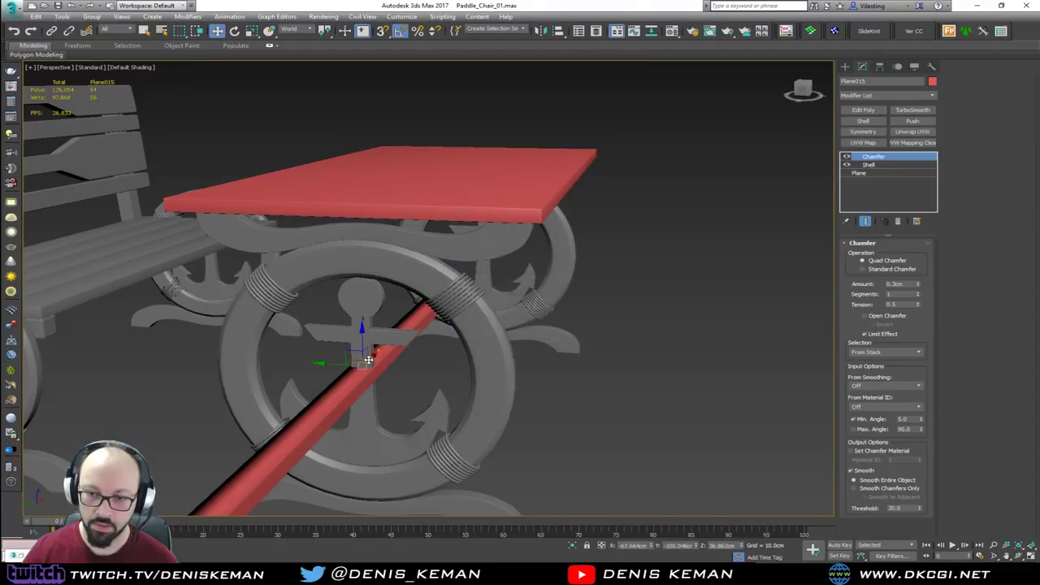
{"action": "left_click_drag", "start_coordinate": [369, 360], "coordinate": [480, 286]}
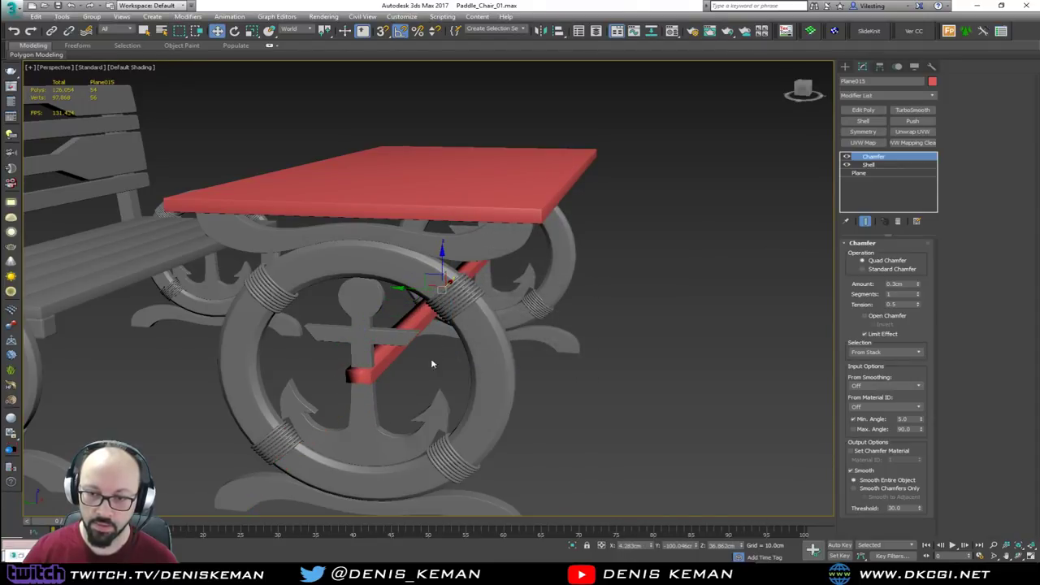
{"action": "middle_click_drag", "start_coordinate": [431, 366], "coordinate": [257, 365], "text": "alt"}
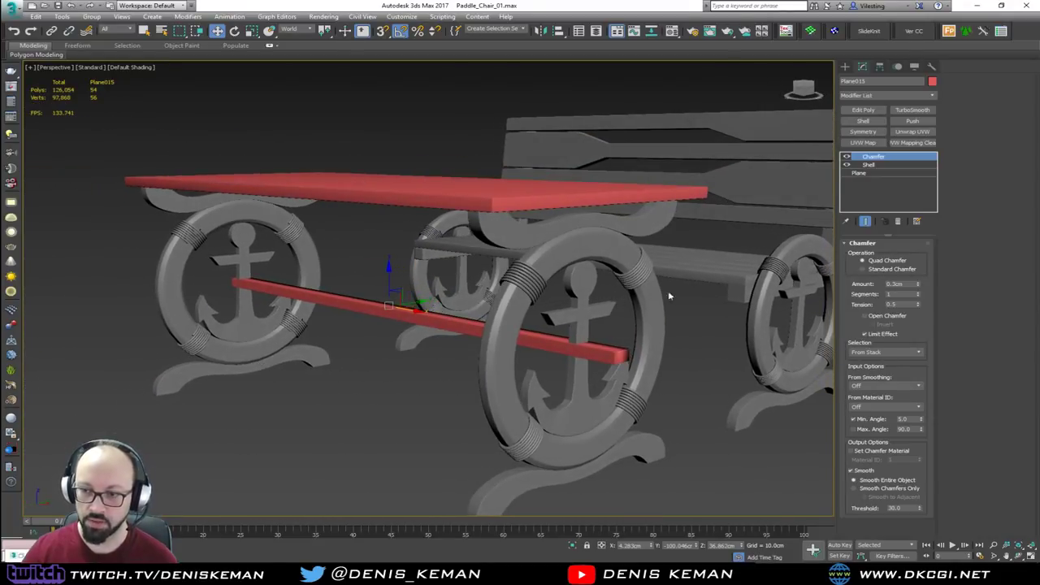
Step: Remove the Chamfer modifier from the crossbar and add an Edit Poly modifier above its Shell
{"action": "scroll", "coordinate": [669, 297], "scroll_direction": "up", "scroll_amount": 10}
{"action": "key", "text": "F4"}
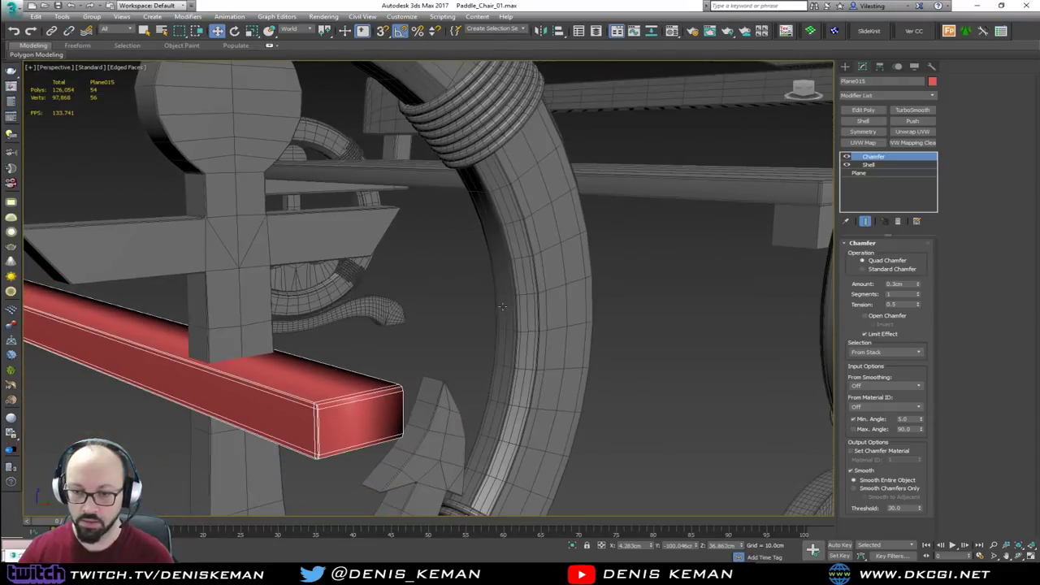
{"action": "left_click", "coordinate": [898, 222]}
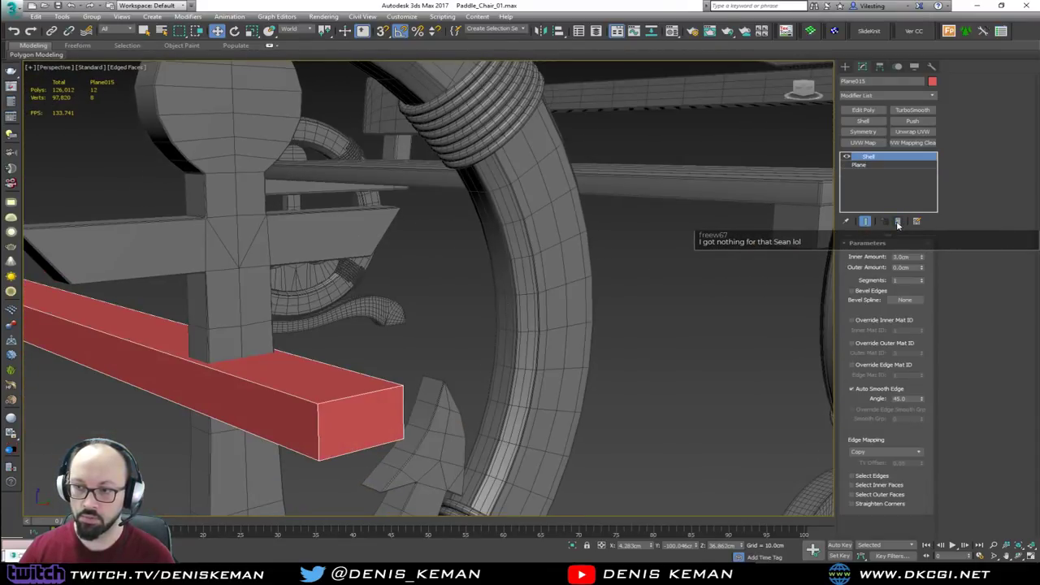
{"action": "left_click", "coordinate": [863, 110]}
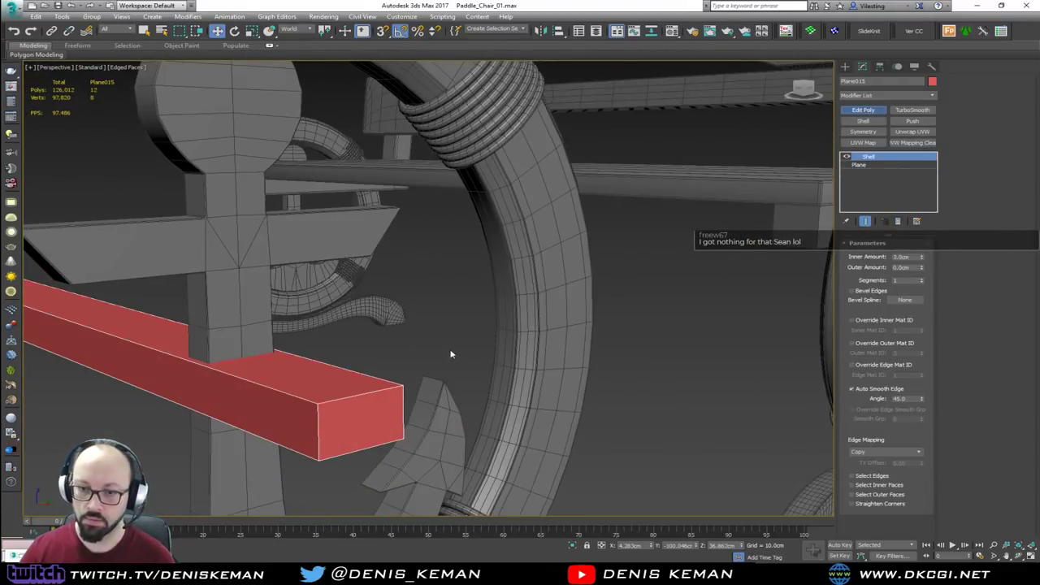
Step: Shorten the crossbar by moving the vertices of both ends inward along X to the anchors, the left end to about X -66.6 cm
{"action": "middle_click_drag", "start_coordinate": [731, 203], "coordinate": [502, 290], "text": "alt"}
{"action": "left_click_drag", "start_coordinate": [664, 158], "coordinate": [504, 236]}
{"action": "middle_click_drag", "start_coordinate": [469, 290], "coordinate": [481, 314], "text": "alt"}
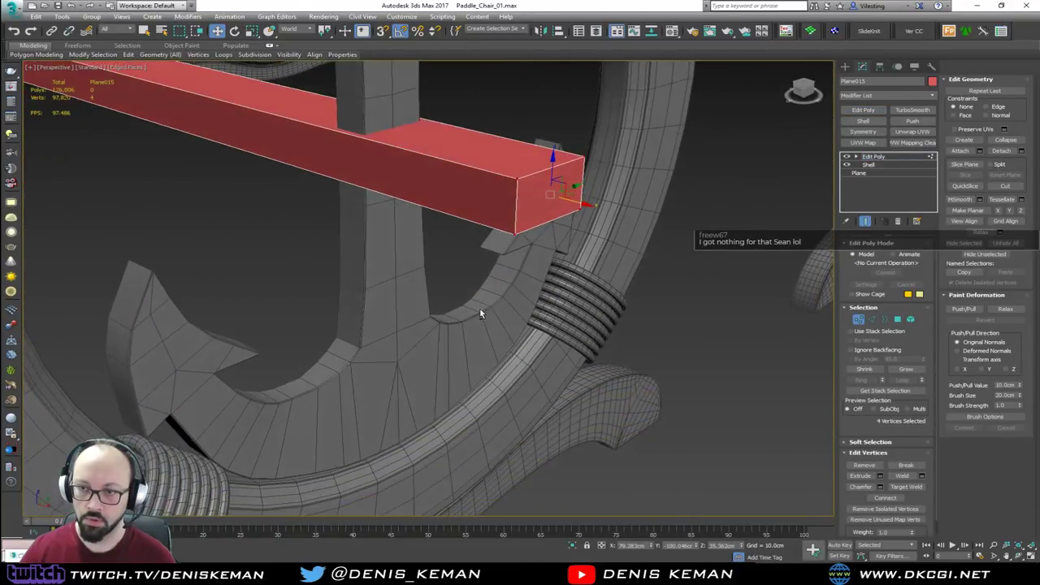
{"action": "left_click_drag", "start_coordinate": [584, 205], "coordinate": [403, 168]}
{"action": "scroll", "coordinate": [353, 188], "scroll_direction": "down", "scroll_amount": 4}
{"action": "middle_click_drag", "start_coordinate": [353, 188], "coordinate": [708, 338]}
{"action": "left_click_drag", "start_coordinate": [253, 431], "coordinate": [252, 431]}
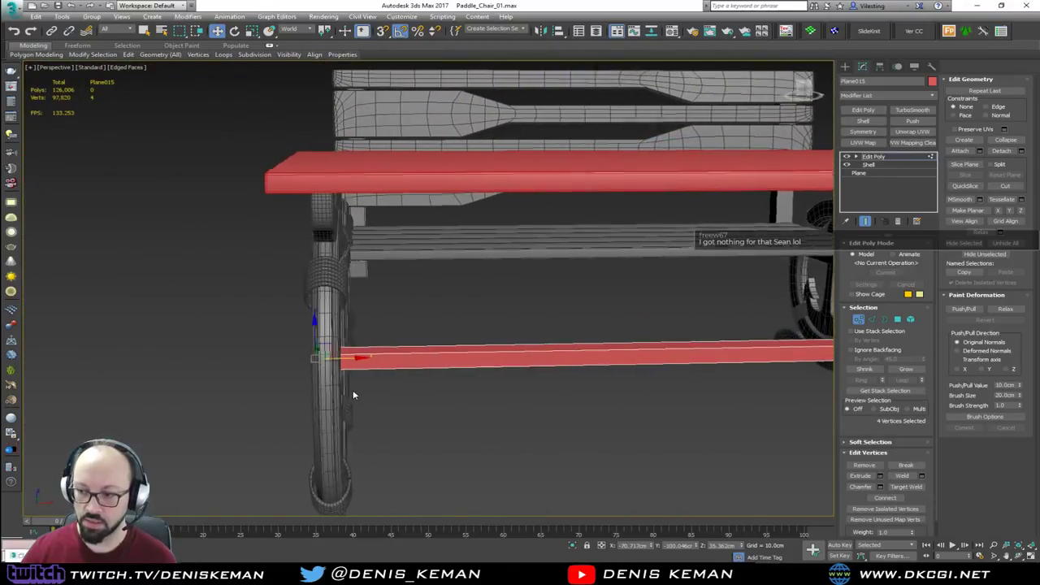
{"action": "middle_click_drag", "start_coordinate": [353, 395], "coordinate": [338, 355], "text": "alt"}
{"action": "left_click_drag", "start_coordinate": [346, 361], "coordinate": [368, 363]}
{"action": "middle_click_drag", "start_coordinate": [467, 385], "coordinate": [201, 352]}
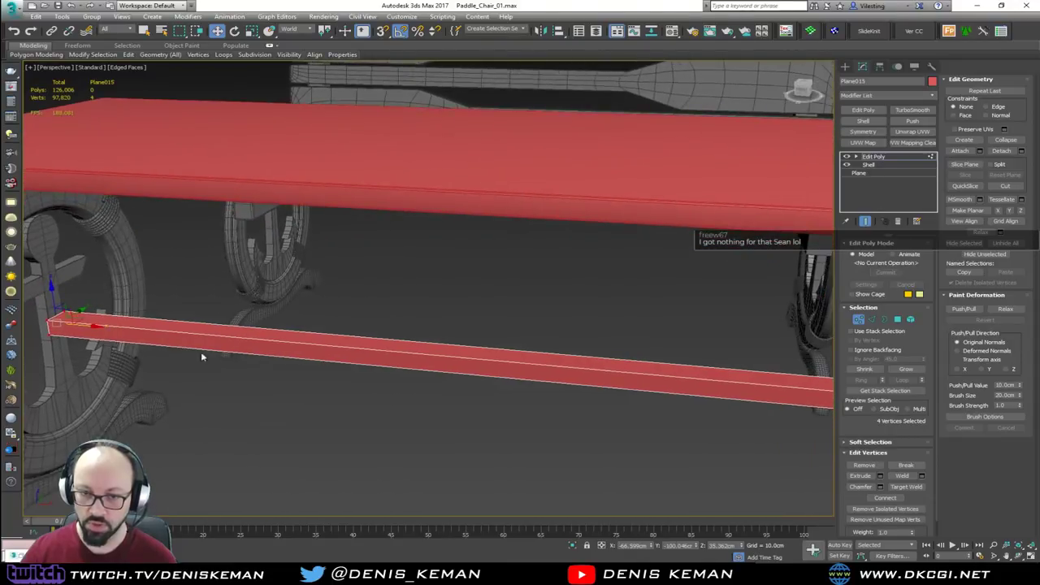
Step: Scale the whole crossbar down slightly along Y to give it a narrower cross-section
{"action": "key", "text": "1"}
{"action": "key", "text": "r"}
{"action": "mouse_move", "coordinate": [412, 406]}
{"action": "middle_mouse_down", "text": "alt"}
{"action": "mouse_move", "coordinate": [397, 392]}
{"action": "mouse_move", "coordinate": [415, 391]}
{"action": "middle_mouse_up", "text": "alt"}
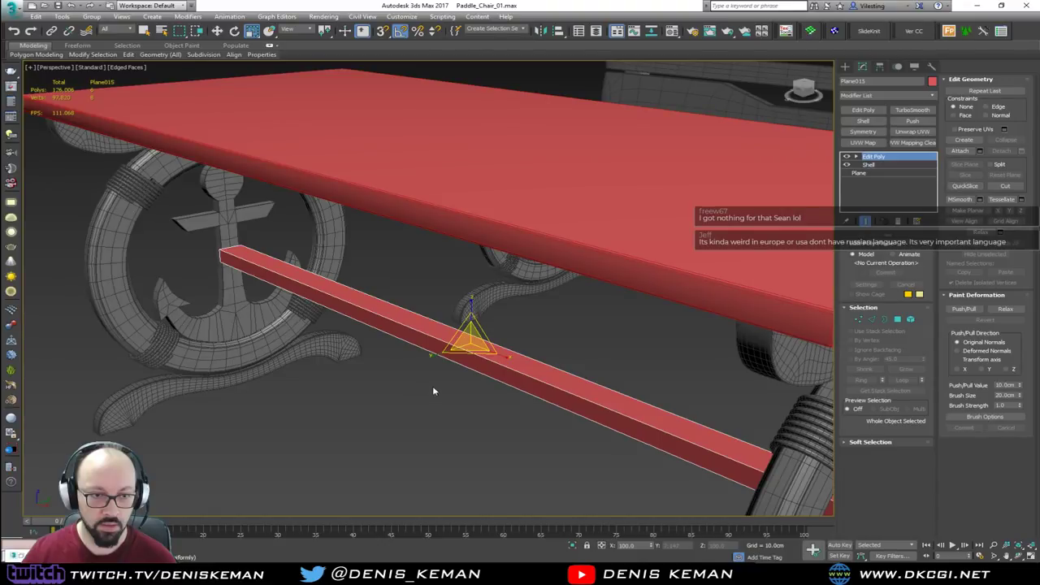
{"action": "left_click_drag", "start_coordinate": [437, 355], "coordinate": [451, 352]}
{"action": "middle_click_drag", "start_coordinate": [459, 366], "coordinate": [575, 360], "text": "alt"}
Step: Raise the crossbar along Z to just below the anchors' crosspieces, at about Z 42.4 cm
{"action": "key", "text": "w"}
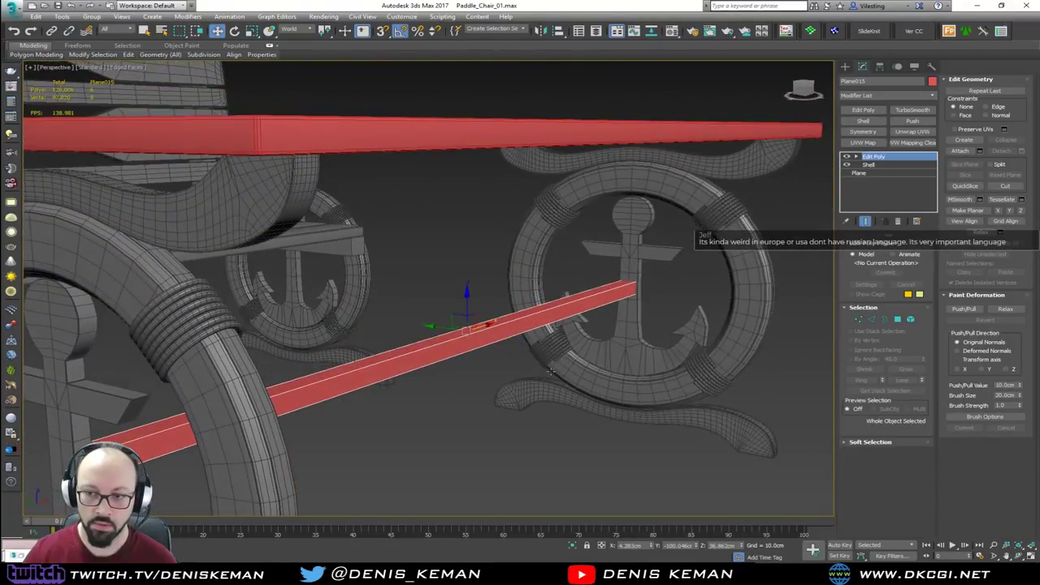
{"action": "left_click_drag", "start_coordinate": [468, 304], "coordinate": [469, 274]}
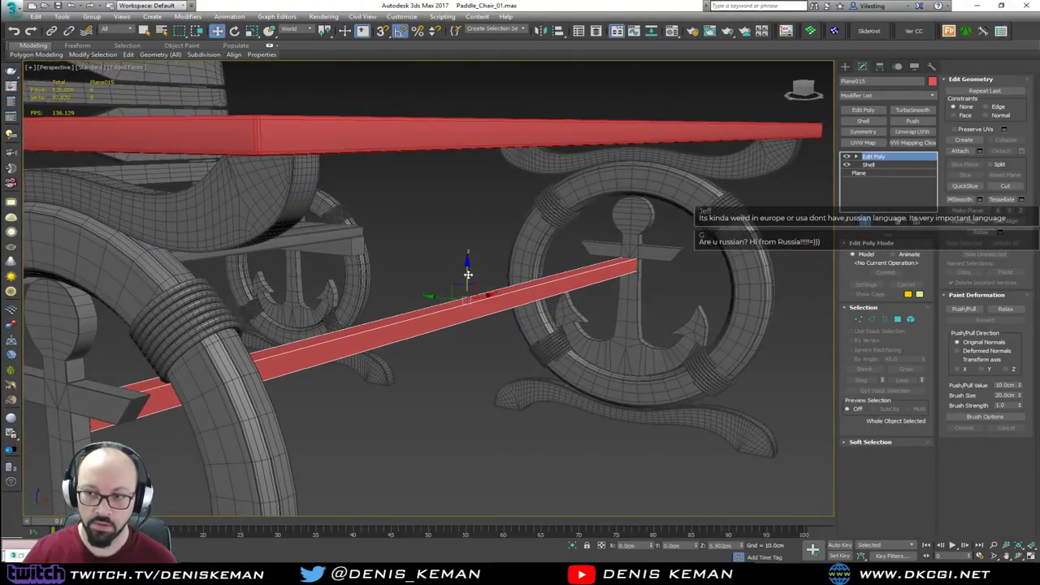
{"action": "mouse_move", "coordinate": [505, 329]}
{"action": "middle_mouse_down", "text": "alt"}
{"action": "mouse_move", "coordinate": [464, 344]}
{"action": "mouse_move", "coordinate": [428, 330]}
{"action": "mouse_move", "coordinate": [504, 326]}
{"action": "mouse_move", "coordinate": [498, 330]}
{"action": "middle_mouse_up", "text": "alt"}
{"action": "middle_click_drag", "start_coordinate": [388, 334], "coordinate": [445, 378]}
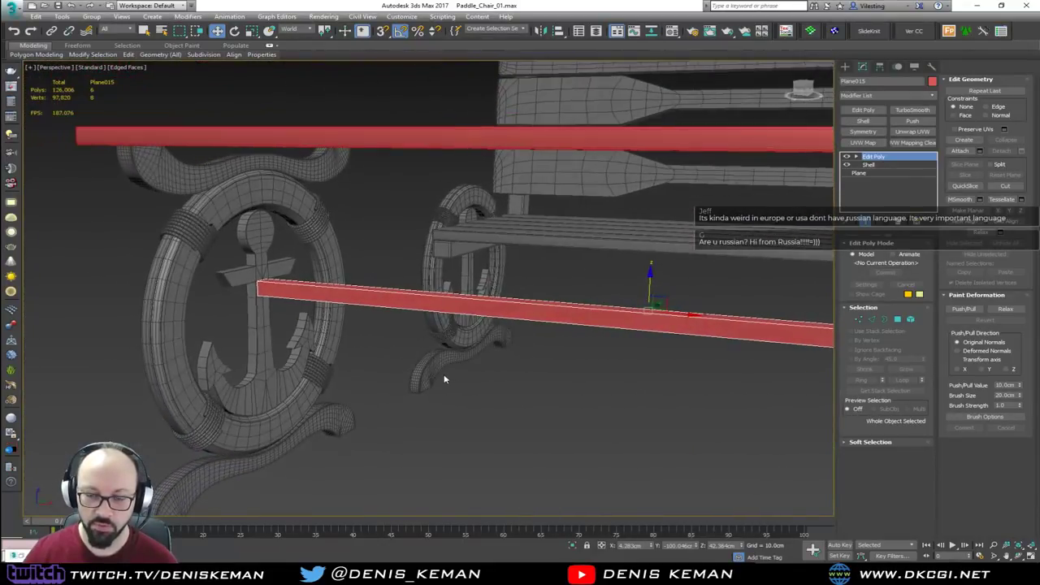
{"action": "middle_click_drag", "start_coordinate": [507, 382], "coordinate": [367, 383]}
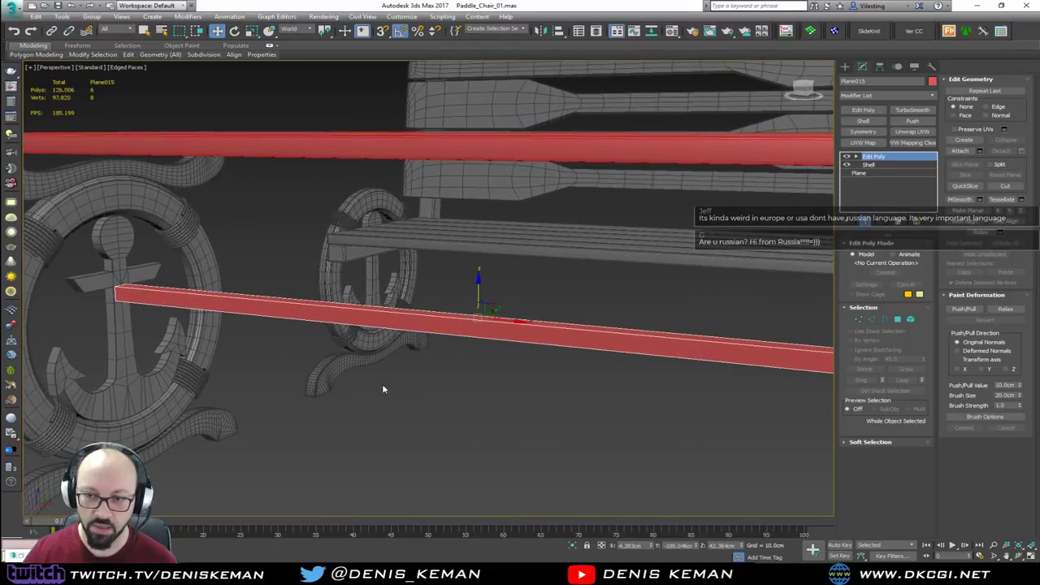
{"action": "middle_click_drag", "start_coordinate": [432, 383], "coordinate": [353, 391], "text": "alt"}
Step: Examine the crossbar and its distance to the tabletop from both ends of the table and from below
{"action": "left_click", "coordinate": [417, 420]}
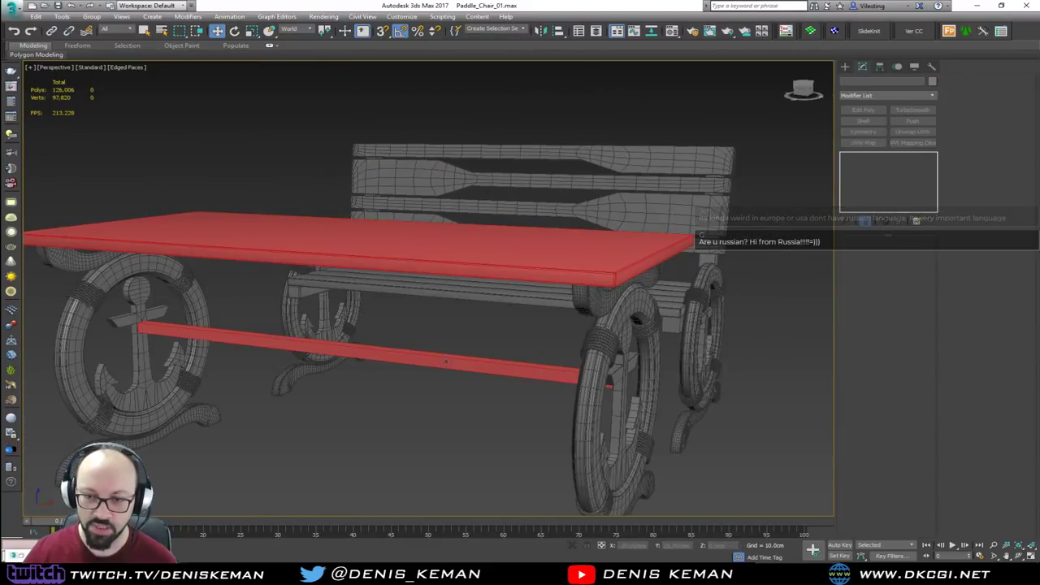
{"action": "left_click", "coordinate": [446, 358]}
{"action": "left_click", "coordinate": [411, 255], "text": "ctrl"}
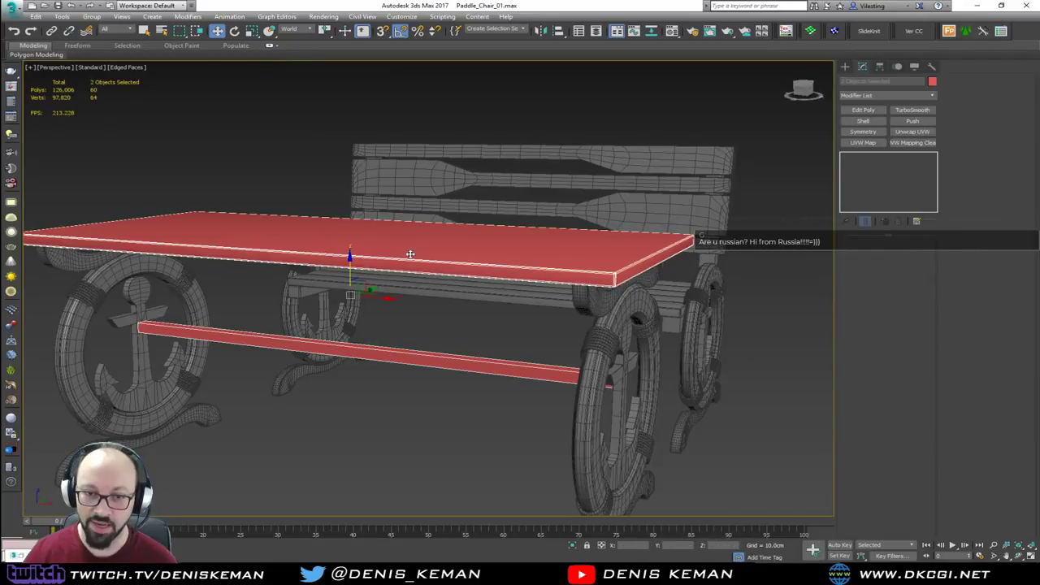
{"action": "left_click", "coordinate": [372, 416]}
{"action": "left_click", "coordinate": [398, 359]}
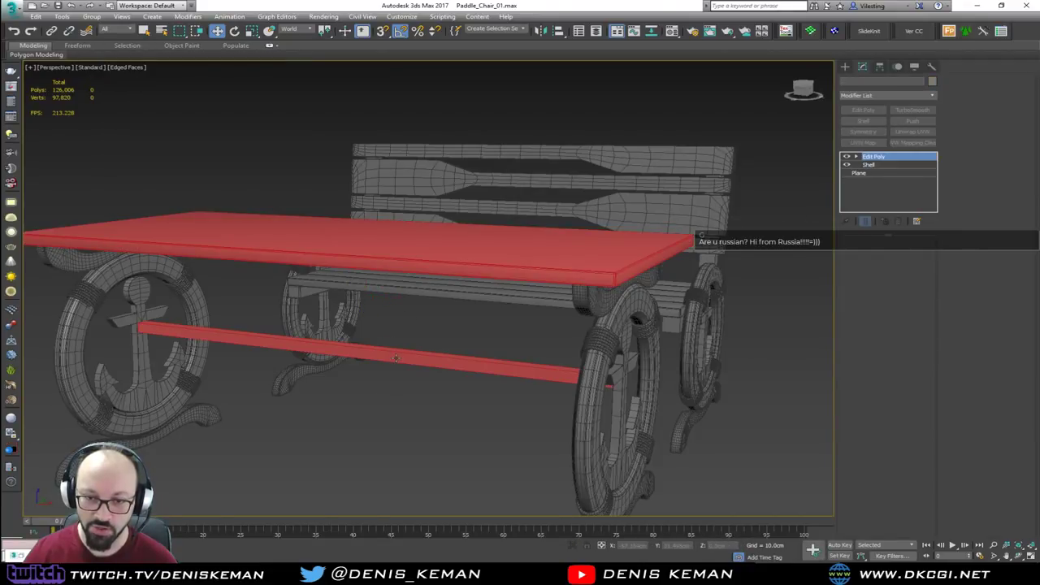
{"action": "middle_click_drag", "start_coordinate": [304, 402], "coordinate": [363, 405], "text": "alt"}
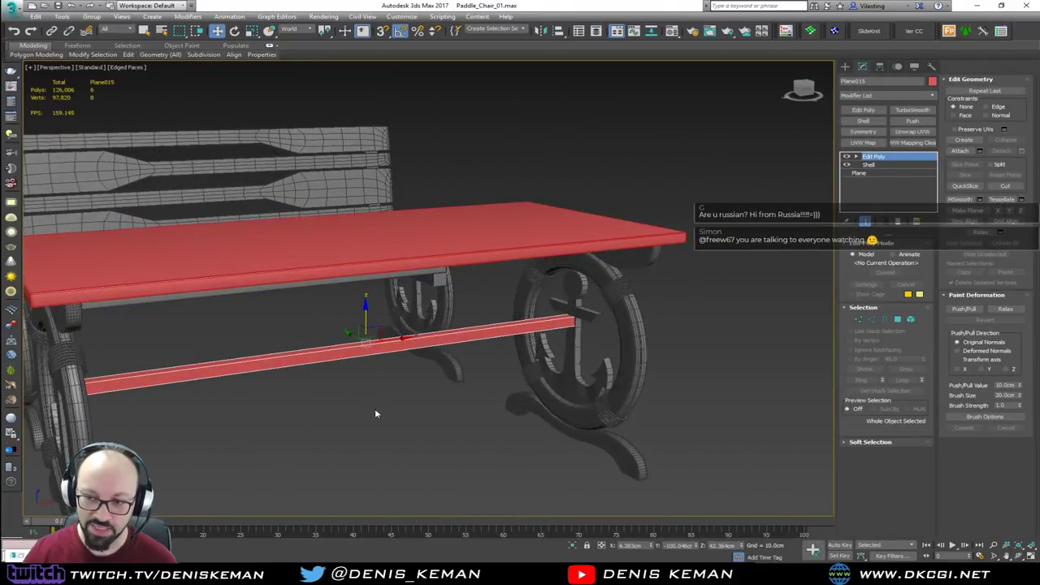
{"action": "left_click", "coordinate": [431, 417]}
{"action": "left_click", "coordinate": [507, 327]}
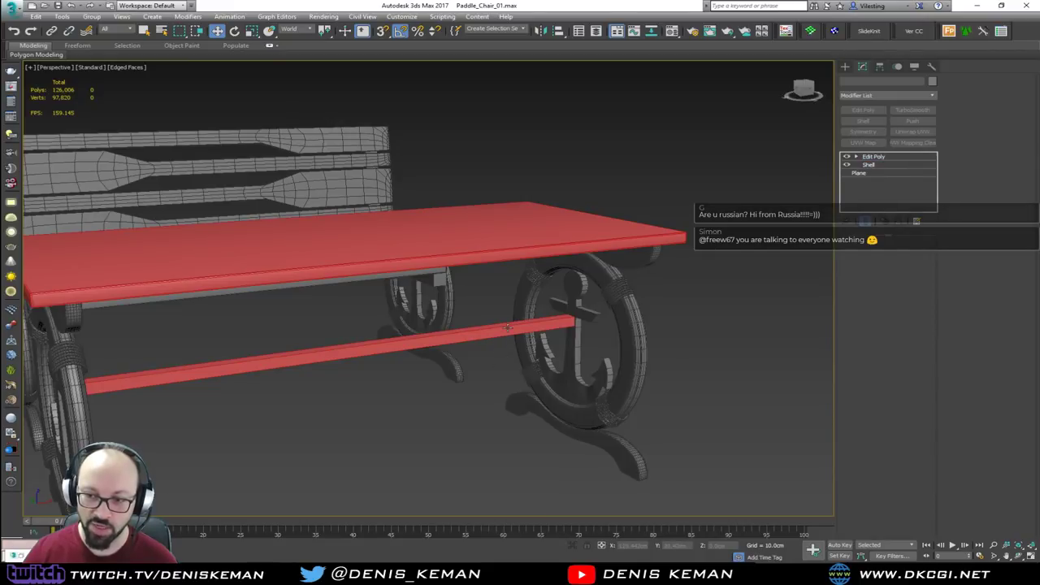
{"action": "middle_click_drag", "start_coordinate": [507, 327], "coordinate": [556, 288], "text": "alt"}
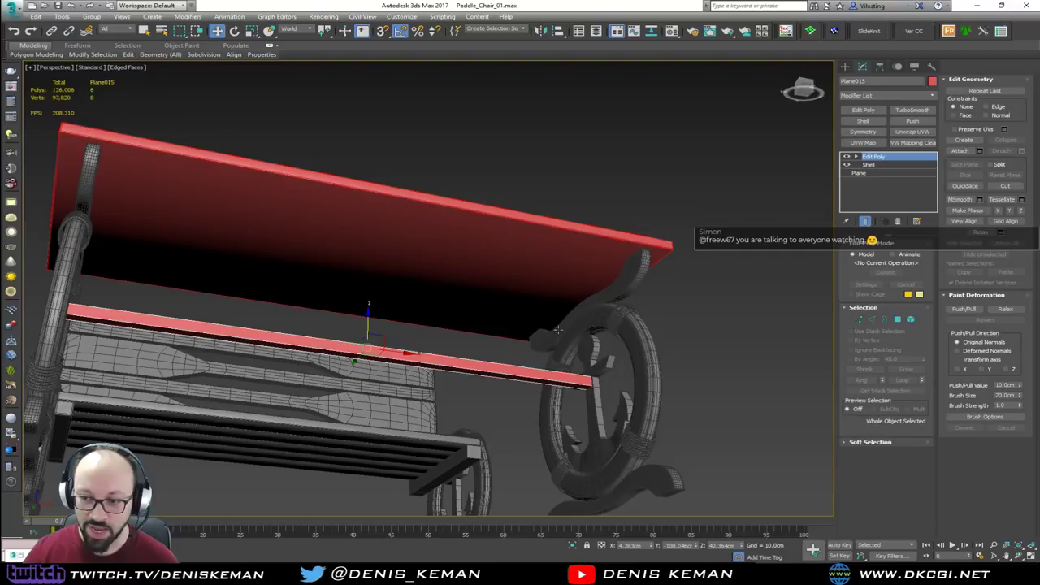
{"action": "mouse_move", "coordinate": [558, 329]}
{"action": "middle_mouse_down", "text": "alt"}
{"action": "mouse_move", "coordinate": [492, 370]}
{"action": "mouse_move", "coordinate": [541, 336]}
{"action": "middle_mouse_up", "text": "alt"}
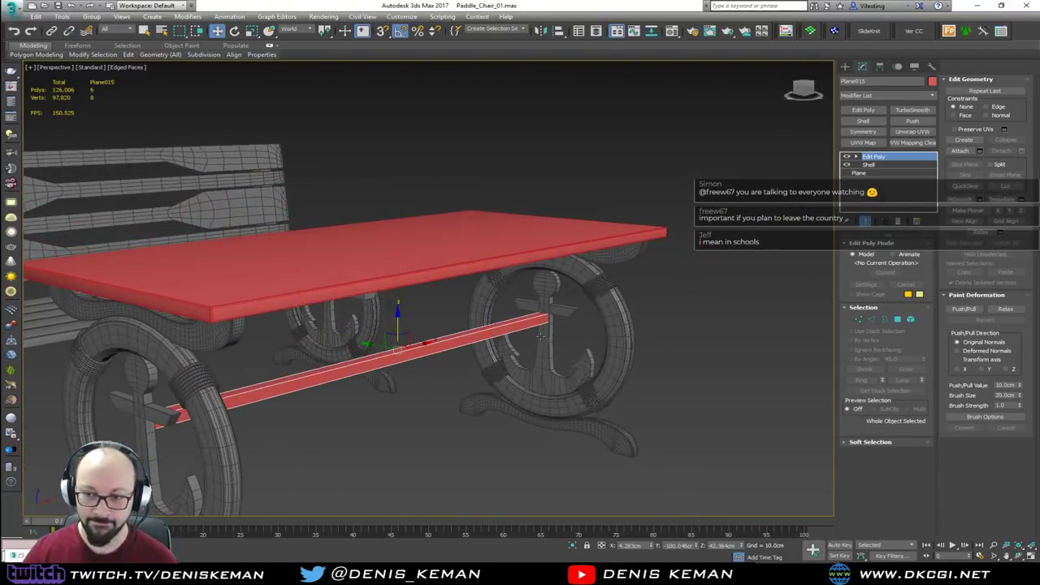
Step: Isolate the crossbar together with the anchor at its far end, leaving only the crossbar selected
{"action": "left_click", "coordinate": [549, 311], "text": "ctrl"}
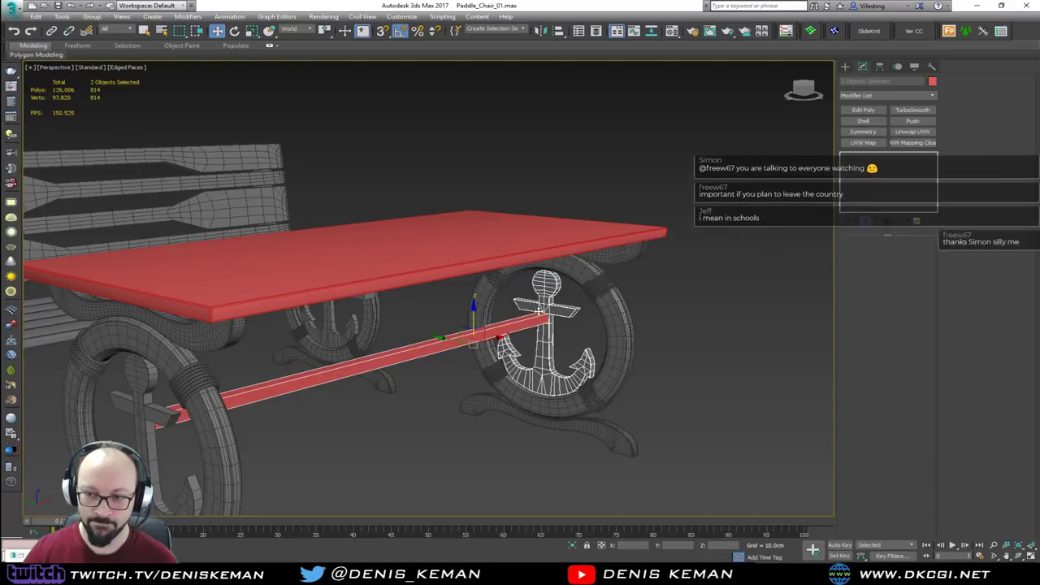
{"action": "key", "text": "alt+q"}
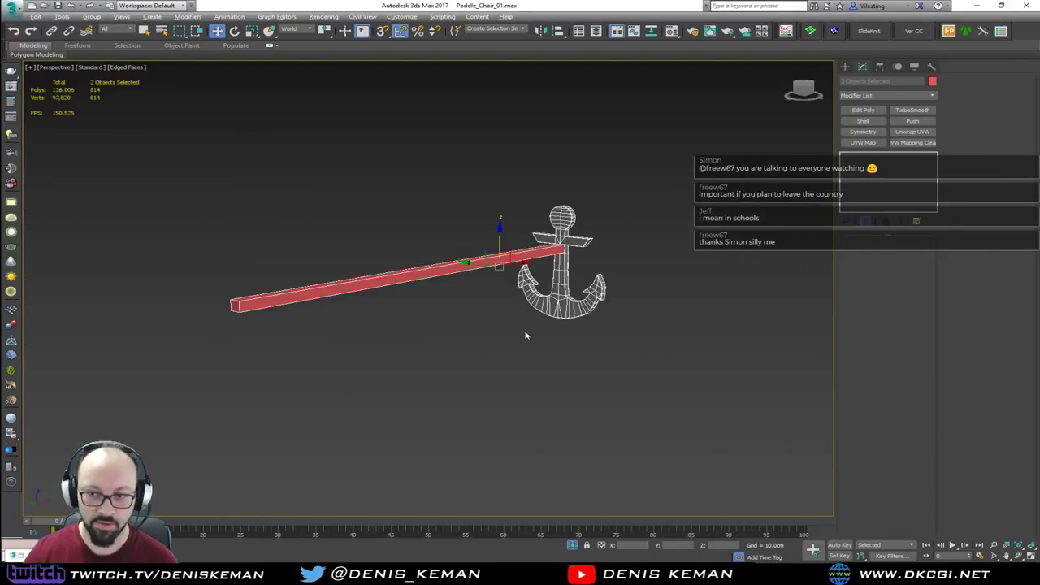
{"action": "left_click", "coordinate": [525, 335]}
{"action": "left_click", "coordinate": [536, 259]}
{"action": "middle_click_drag", "start_coordinate": [535, 259], "coordinate": [497, 264], "text": "alt"}
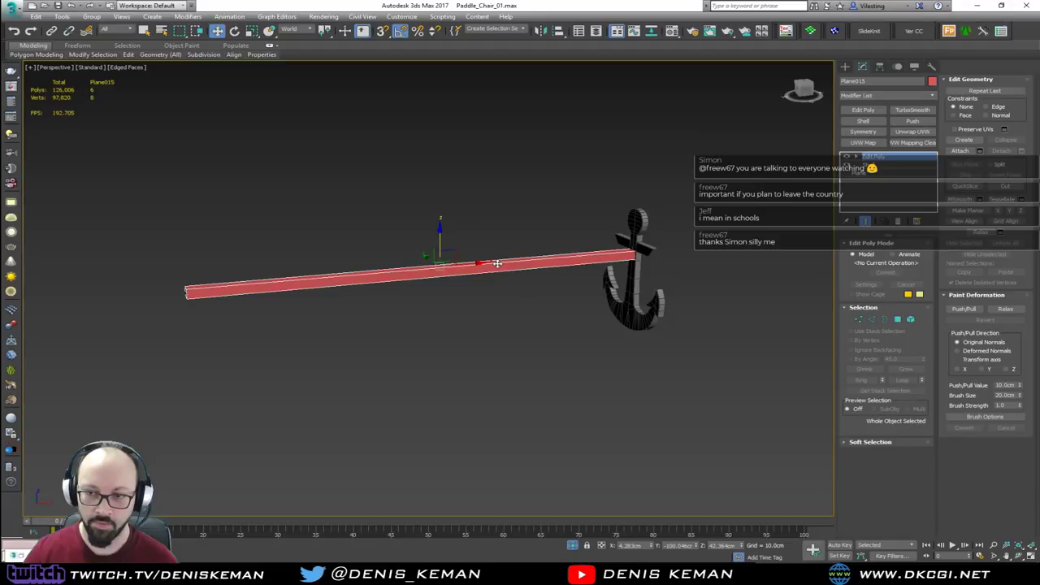
Step: Copy the crossbar rotated 55 degrees about Y and slide the copy along X to the anchor, at about X 66.3 cm
{"action": "key", "text": "e"}
{"action": "left_click_drag", "start_coordinate": [431, 235], "coordinate": [456, 232], "text": "shift"}
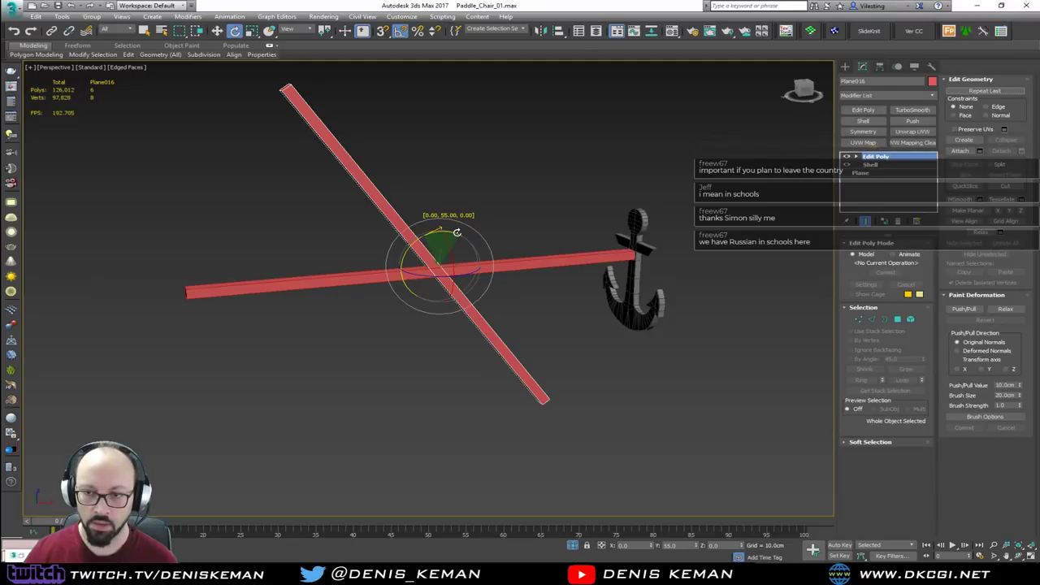
{"action": "left_click_drag", "start_coordinate": [457, 233], "coordinate": [457, 232], "text": "shift"}
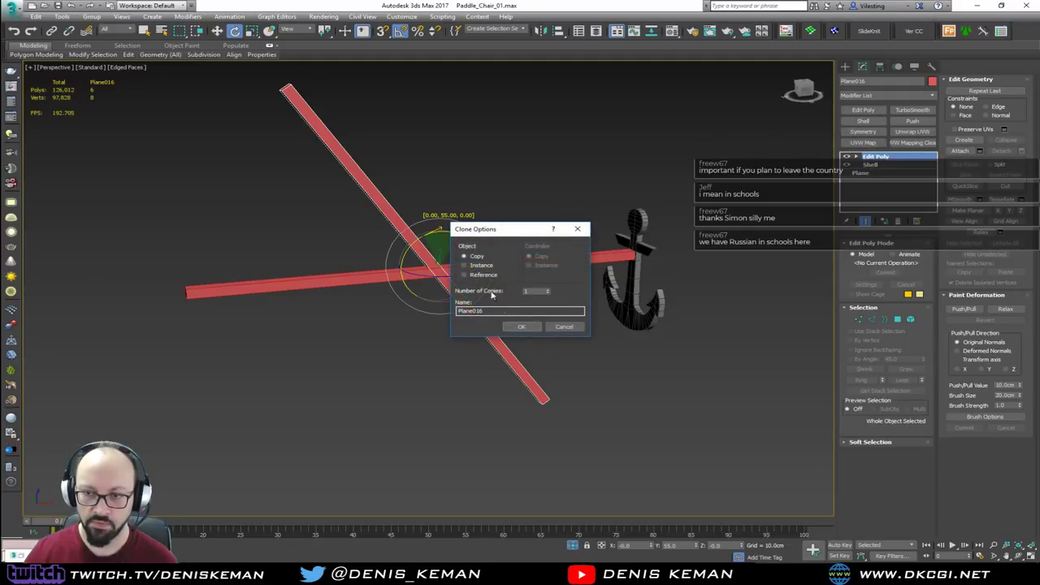
{"action": "left_click", "coordinate": [522, 327]}
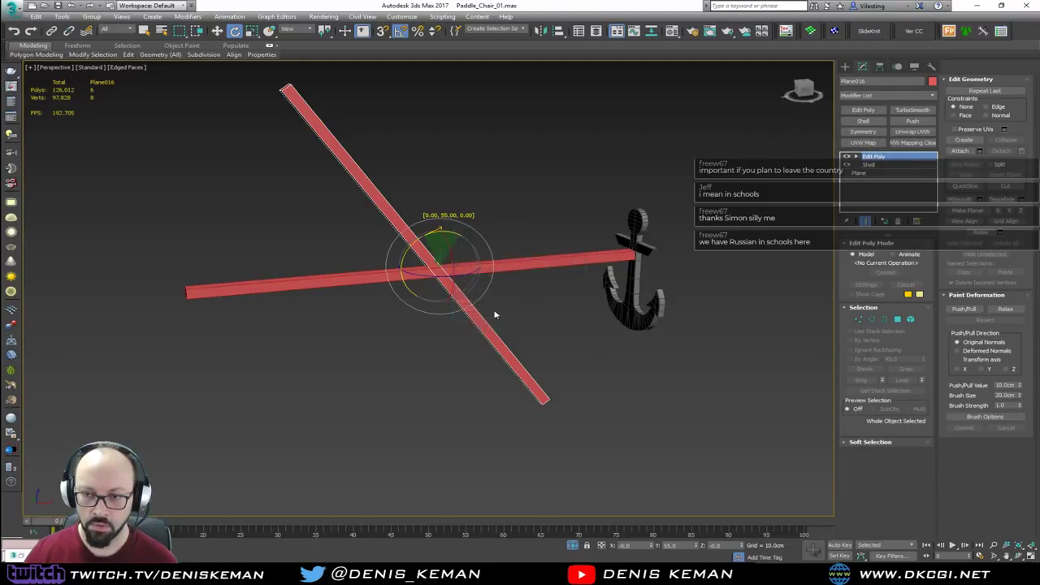
{"action": "key", "text": "w"}
{"action": "left_click_drag", "start_coordinate": [460, 265], "coordinate": [655, 248]}
{"action": "key", "text": "z"}
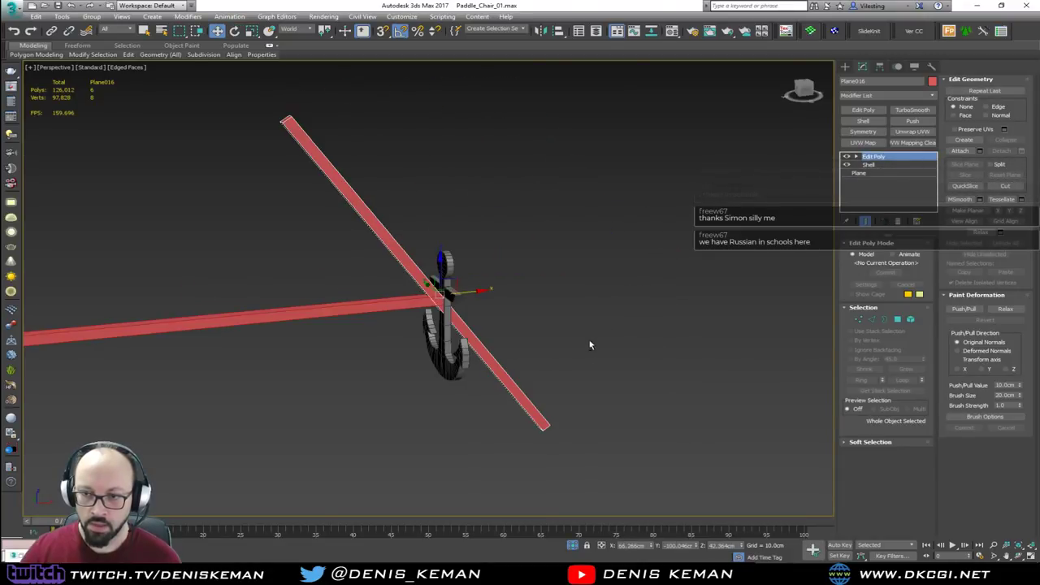
{"action": "middle_click_drag", "start_coordinate": [590, 343], "coordinate": [566, 315], "text": "alt"}
{"action": "key", "text": "1"}
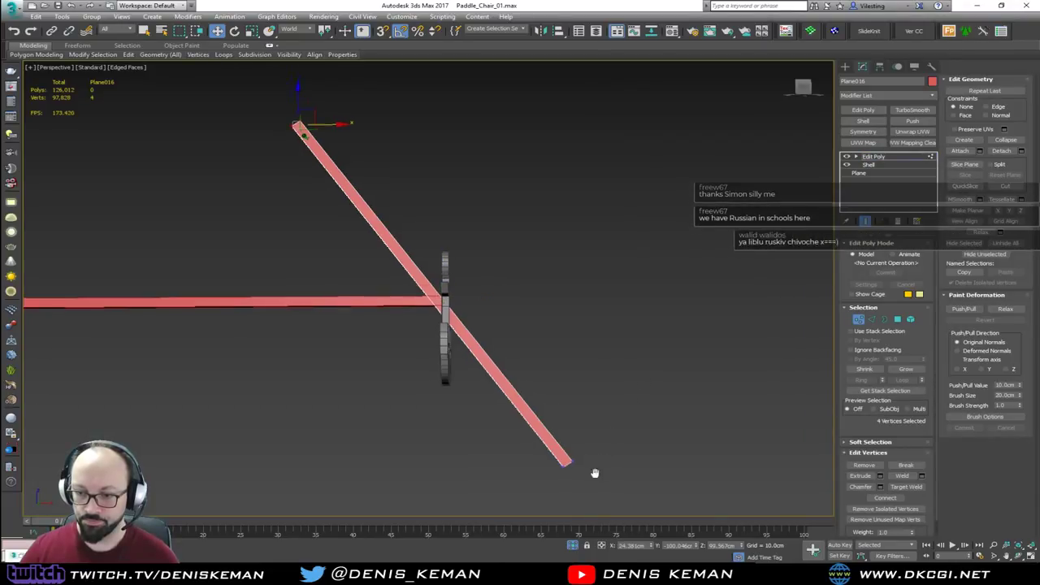
{"action": "scroll", "coordinate": [550, 390], "scroll_direction": "up", "scroll_amount": 5}
{"action": "key", "text": "4"}
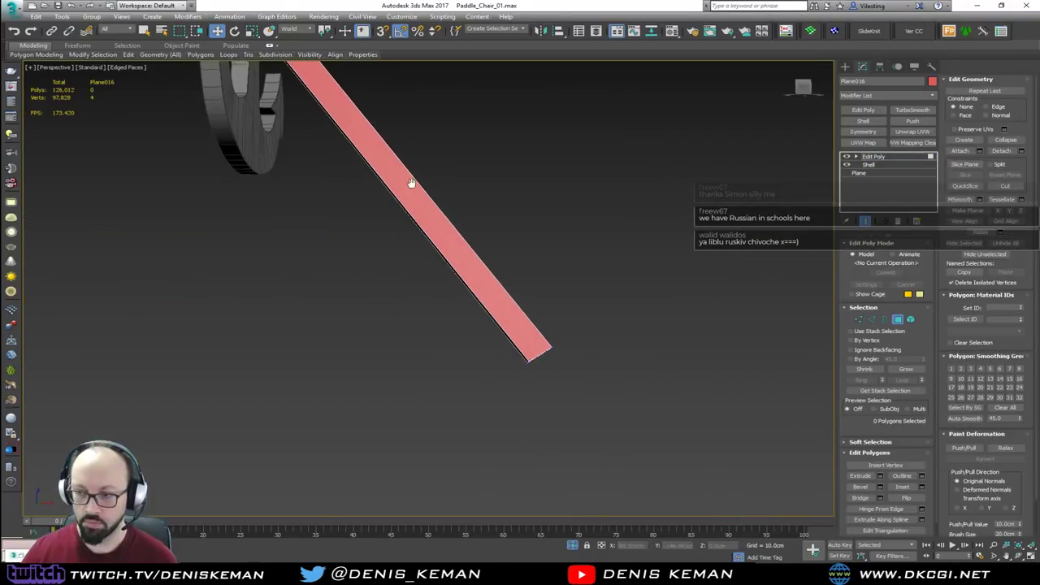
{"action": "middle_click_drag", "start_coordinate": [412, 179], "coordinate": [519, 398]}
{"action": "middle_click_drag", "start_coordinate": [380, 231], "coordinate": [490, 355], "text": "alt"}
{"action": "scroll", "coordinate": [504, 358], "scroll_direction": "up", "scroll_amount": 2}
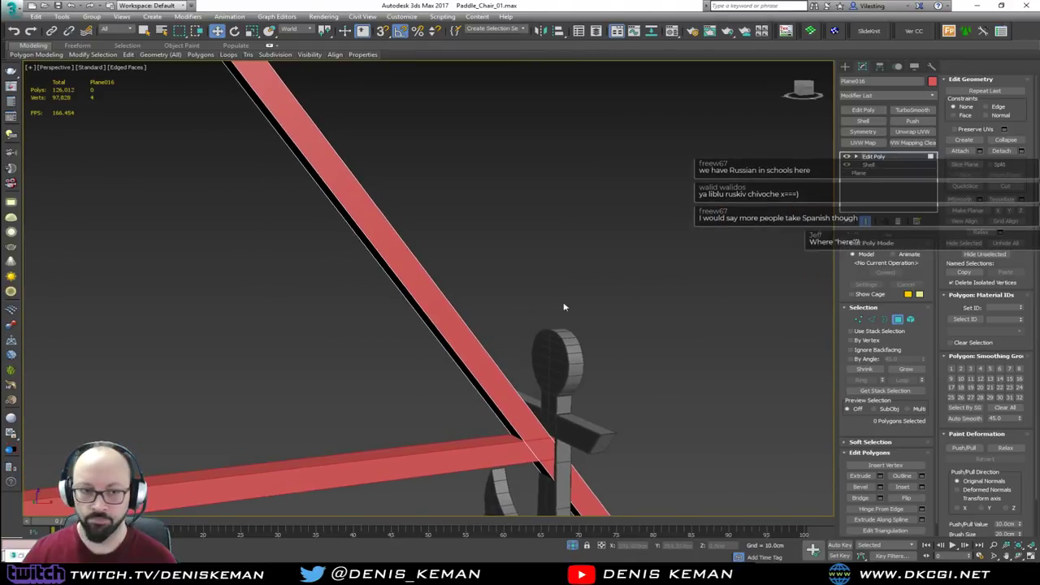
Step: Slice the rotated bar horizontally at two heights, about Z 72.6 cm above the crossbar and about Z 29.4 cm below it
{"action": "key", "text": "2"}
{"action": "middle_click_drag", "start_coordinate": [552, 304], "coordinate": [765, 198], "text": "alt"}
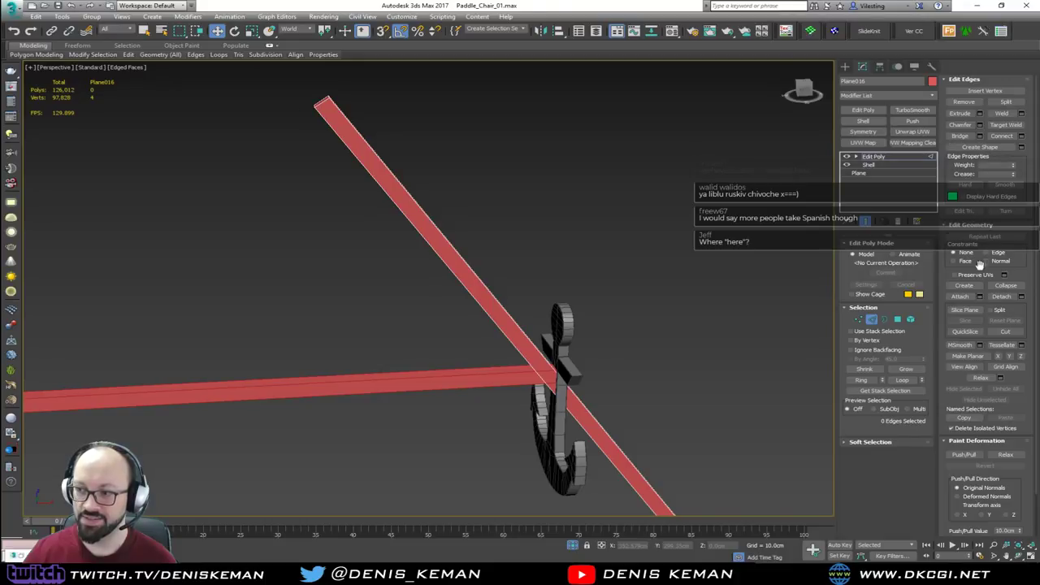
{"action": "left_click", "coordinate": [966, 310]}
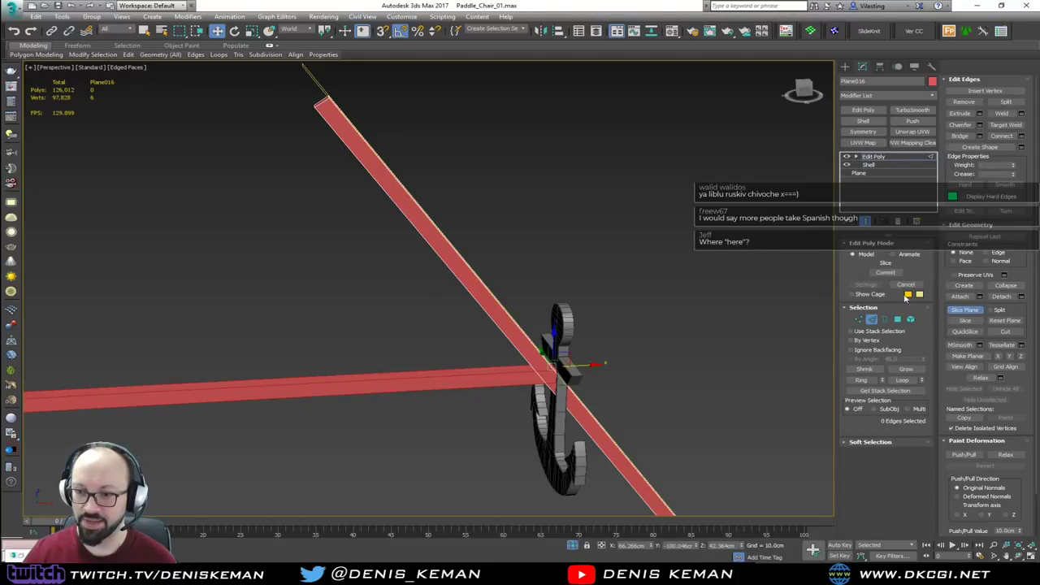
{"action": "middle_click_drag", "start_coordinate": [608, 253], "coordinate": [536, 259]}
{"action": "key", "text": "e"}
{"action": "left_click_drag", "start_coordinate": [502, 356], "coordinate": [455, 213]}
{"action": "key", "text": "w"}
{"action": "middle_click_drag", "start_coordinate": [518, 305], "coordinate": [525, 209]}
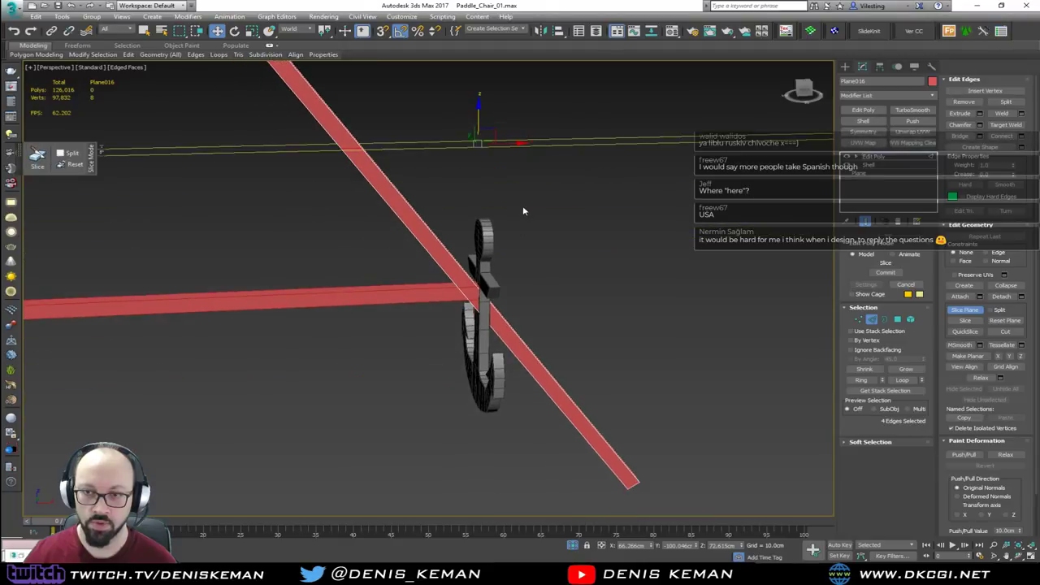
{"action": "left_click_drag", "start_coordinate": [483, 115], "coordinate": [509, 306]}
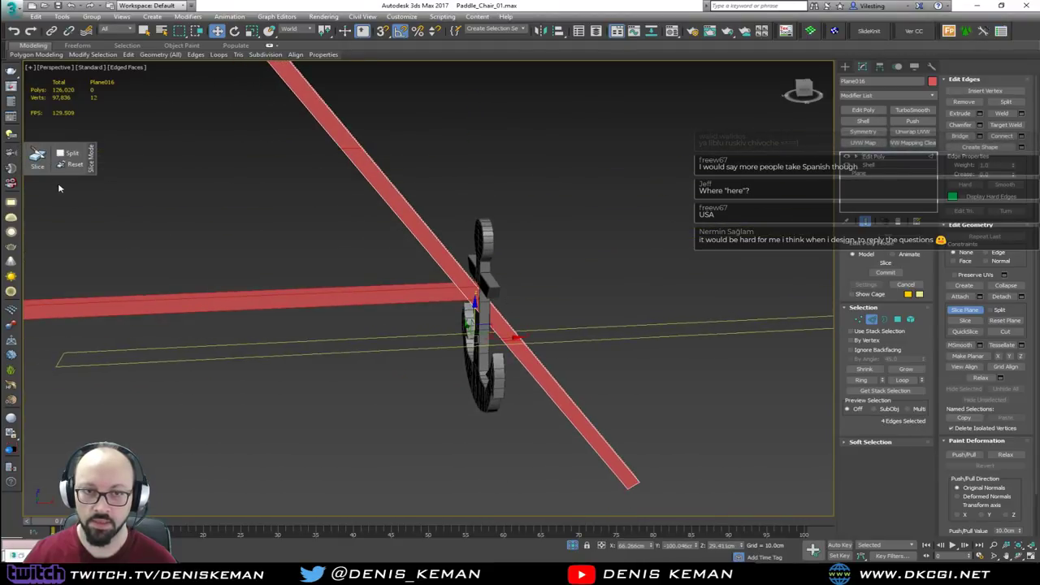
{"action": "left_click", "coordinate": [38, 163]}
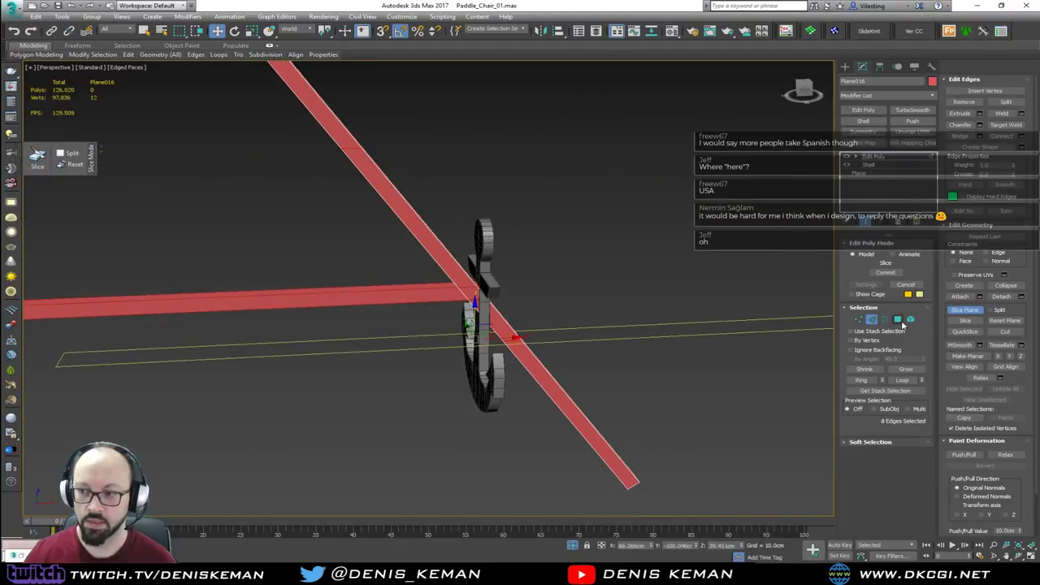
{"action": "left_click", "coordinate": [875, 323]}
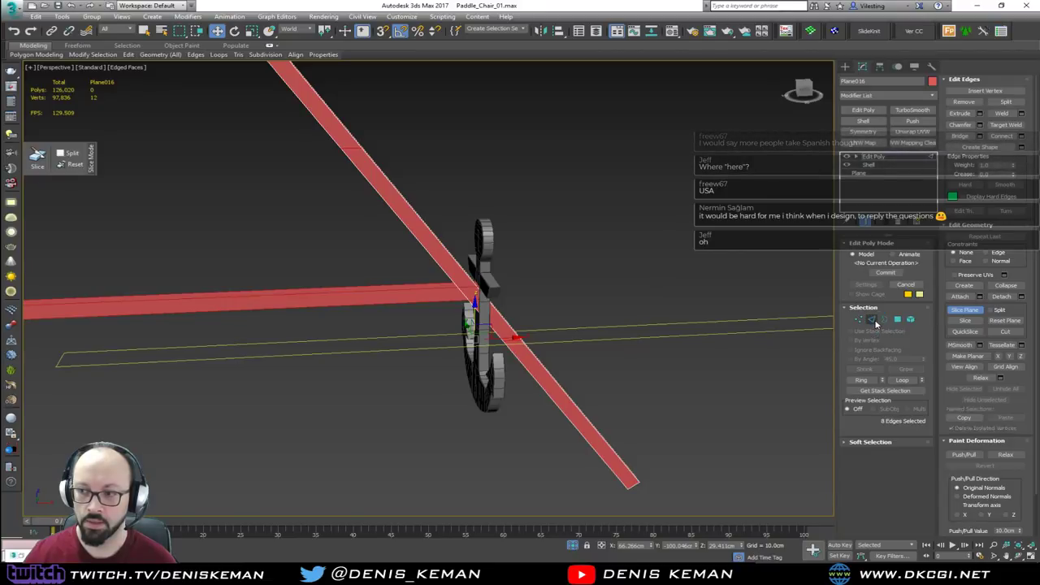
Step: Delete the polygons of the rotated bar beyond the two slices, keeping only the middle section
{"action": "middle_click_drag", "start_coordinate": [303, 126], "coordinate": [383, 223]}
{"action": "key", "text": "4"}
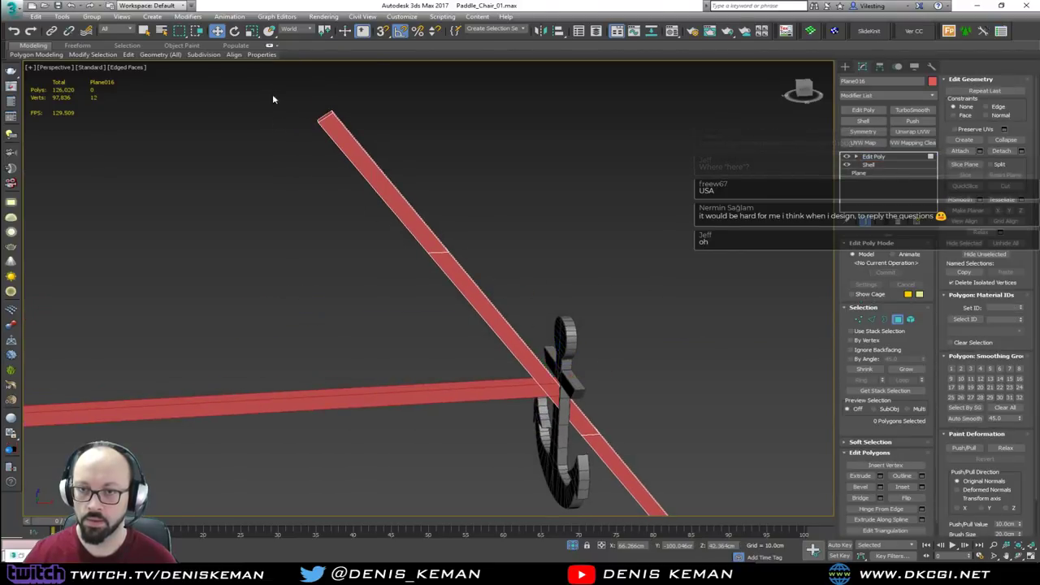
{"action": "left_click_drag", "start_coordinate": [272, 95], "coordinate": [509, 277]}
{"action": "scroll", "coordinate": [670, 496], "scroll_direction": "down", "scroll_amount": 3}
{"action": "middle_click_drag", "start_coordinate": [670, 500], "coordinate": [661, 388]}
{"action": "left_click_drag", "start_coordinate": [579, 424], "coordinate": [549, 440], "text": "ctrl"}
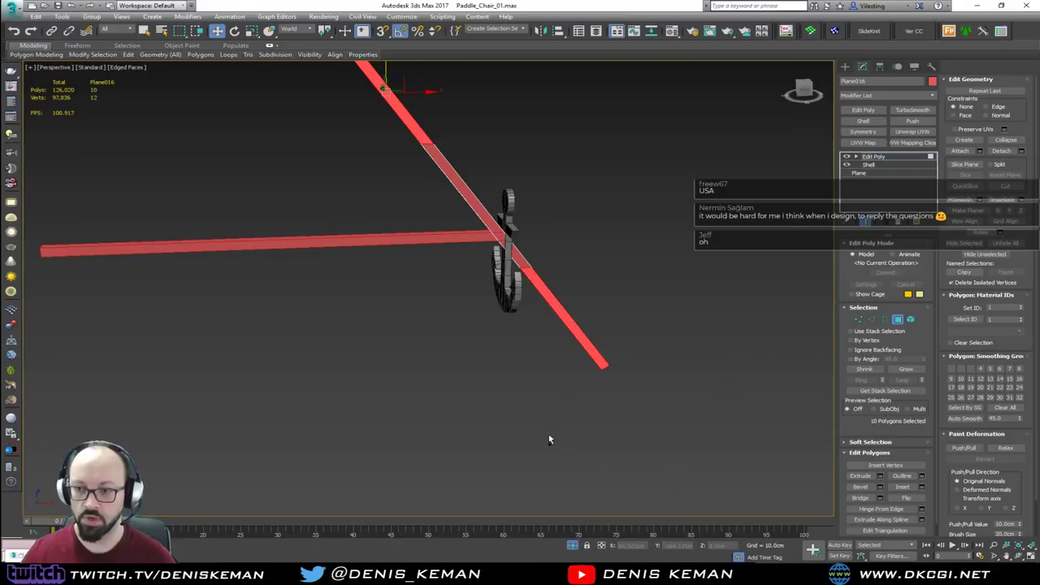
{"action": "key", "text": "Delete"}
Step: Move the brace's lower-end vertices onto the top of the crossbar's end, at about X 64.9 cm and Z 42.3 cm
{"action": "middle_click_drag", "start_coordinate": [545, 355], "coordinate": [563, 402]}
{"action": "scroll", "coordinate": [562, 402], "scroll_direction": "up", "scroll_amount": 3}
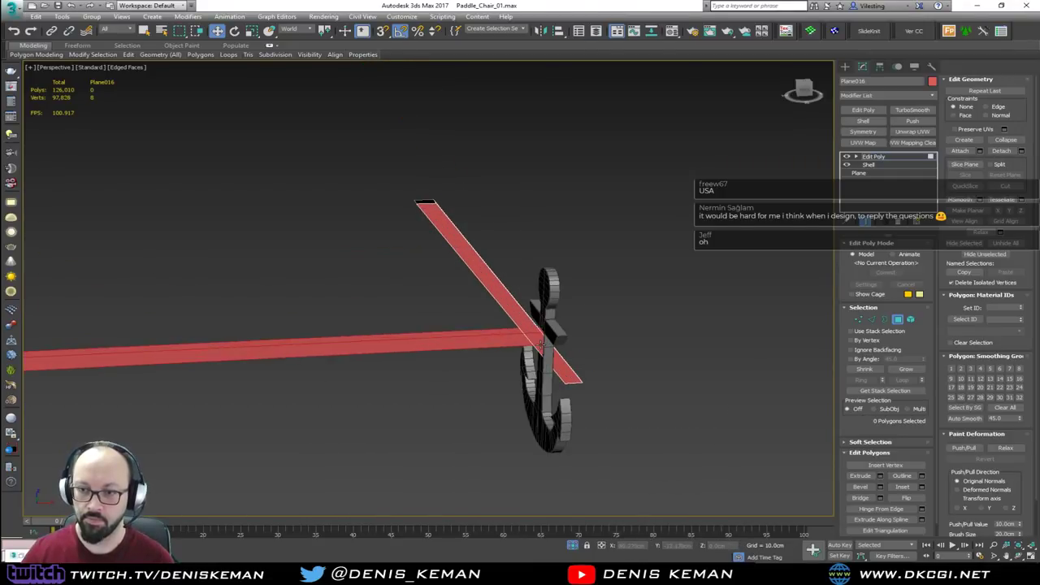
{"action": "key", "text": "1"}
{"action": "left_click_drag", "start_coordinate": [646, 415], "coordinate": [483, 314]}
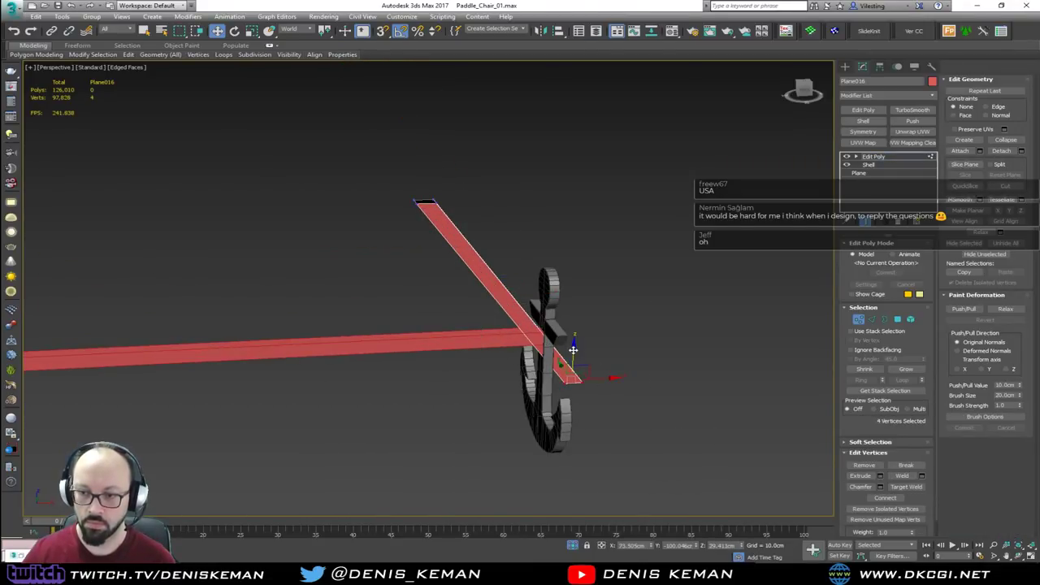
{"action": "left_click_drag", "start_coordinate": [572, 371], "coordinate": [544, 333]}
{"action": "scroll", "coordinate": [544, 332], "scroll_direction": "up", "scroll_amount": 4}
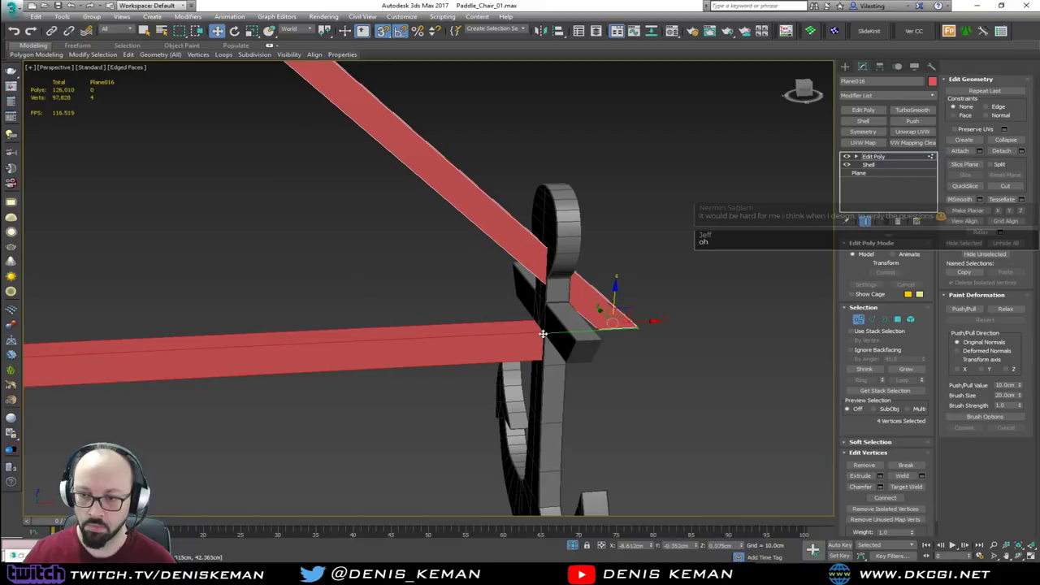
{"action": "left_click", "coordinate": [638, 328]}
{"action": "key", "text": "ctrl+z"}
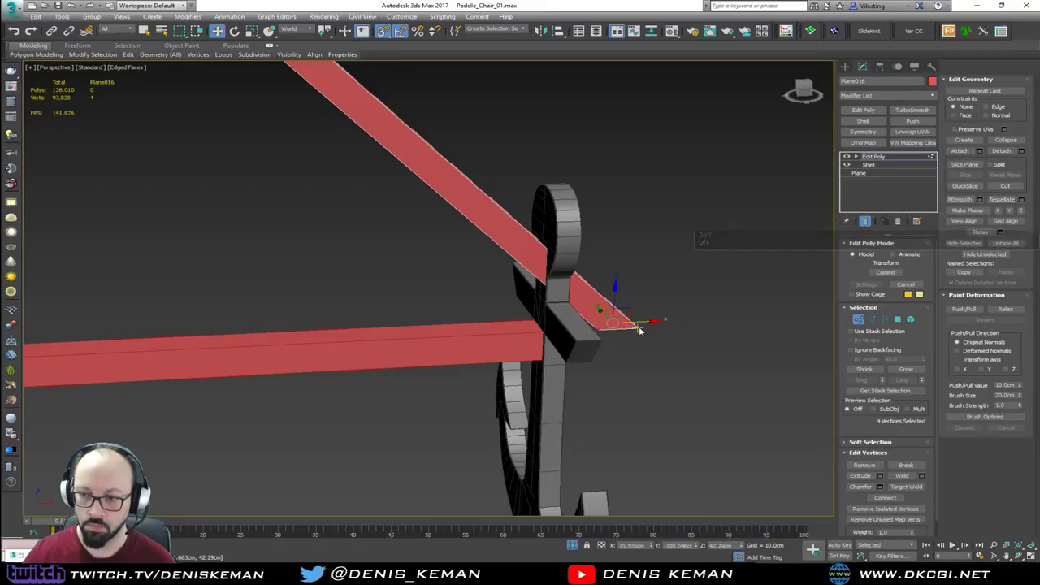
{"action": "left_click_drag", "start_coordinate": [638, 327], "coordinate": [534, 336]}
{"action": "scroll", "coordinate": [534, 335], "scroll_direction": "down", "scroll_amount": 3}
{"action": "middle_click_drag", "start_coordinate": [534, 336], "coordinate": [561, 426]}
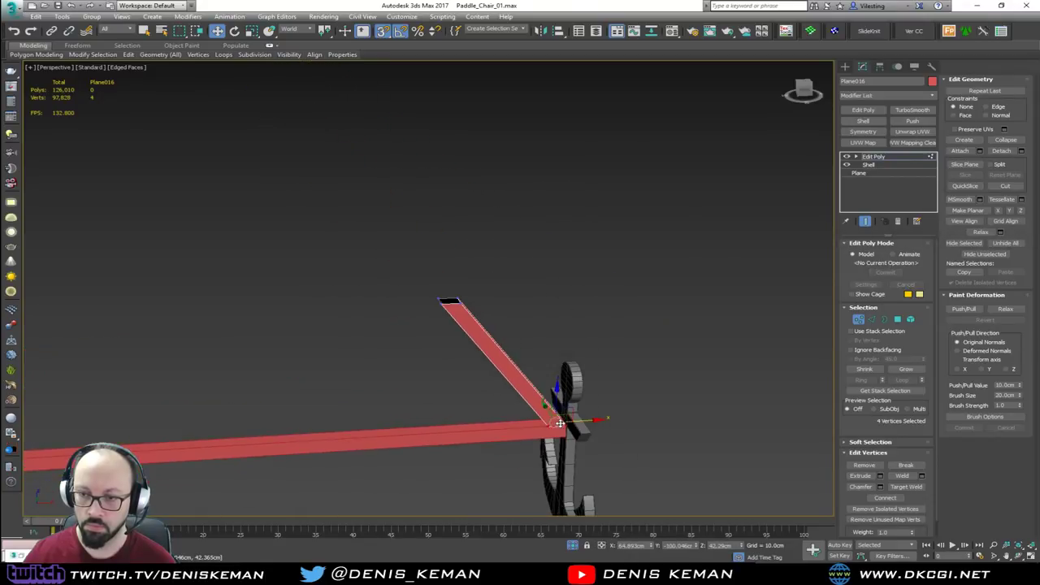
Step: Select the brace's four upper-end vertices, leave vertex editing and exit isolation to bring back the whole table and bench
{"action": "left_click_drag", "start_coordinate": [552, 274], "coordinate": [385, 337]}
{"action": "middle_click_drag", "start_coordinate": [476, 374], "coordinate": [436, 352], "text": "alt"}
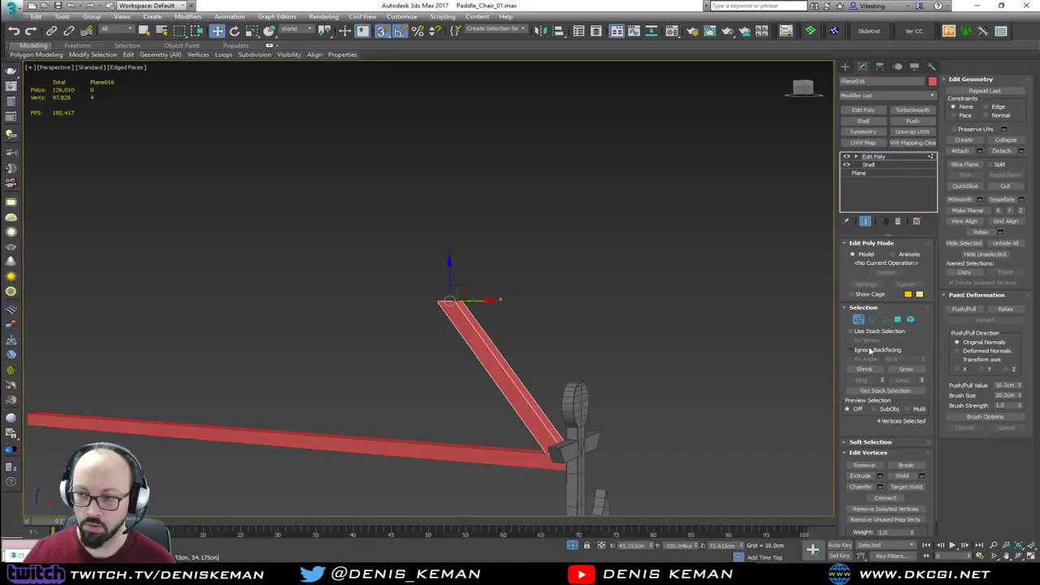
{"action": "key", "text": "1"}
{"action": "right_click", "coordinate": [531, 282]}
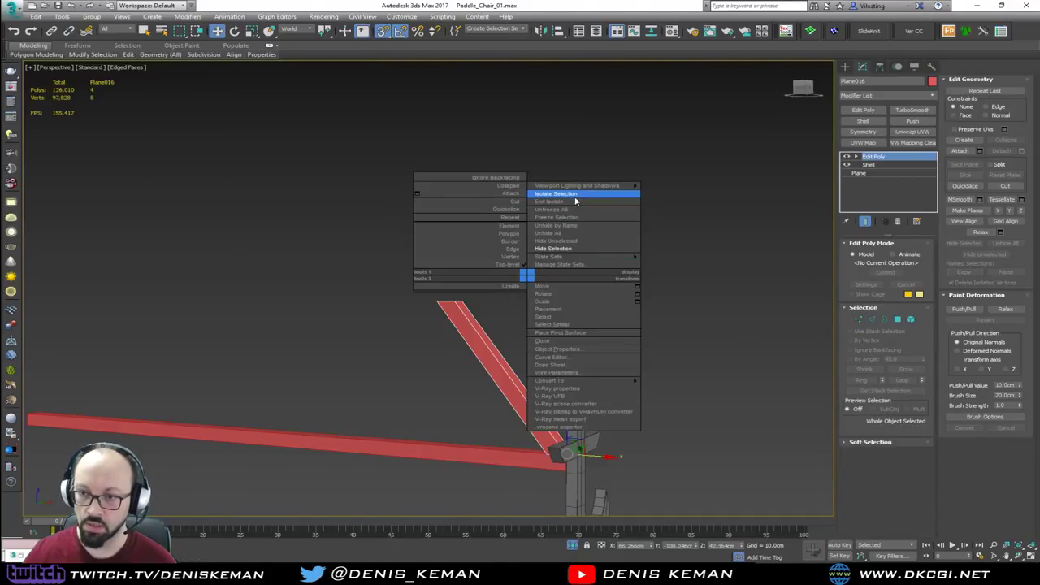
{"action": "left_click", "coordinate": [579, 201]}
{"action": "middle_click_drag", "start_coordinate": [549, 315], "coordinate": [532, 298], "text": "alt"}
{"action": "scroll", "coordinate": [524, 277], "scroll_direction": "up", "scroll_amount": 4}
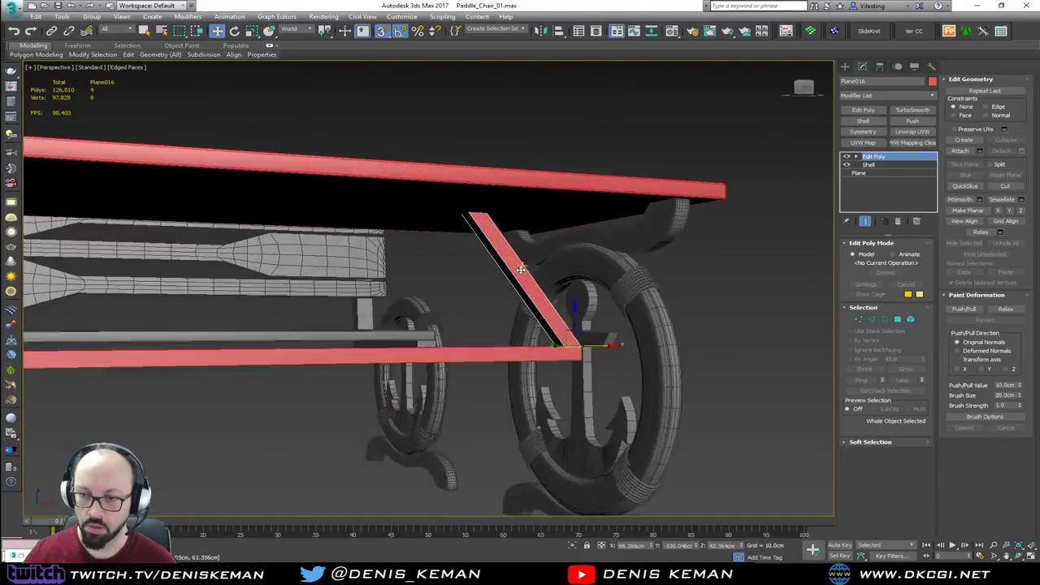
Step: Undo a trial raise of the whole brace and lower its upper-end vertices to the tabletop's underside, about Z 69.9 cm
{"action": "left_click_drag", "start_coordinate": [601, 348], "coordinate": [602, 325]}
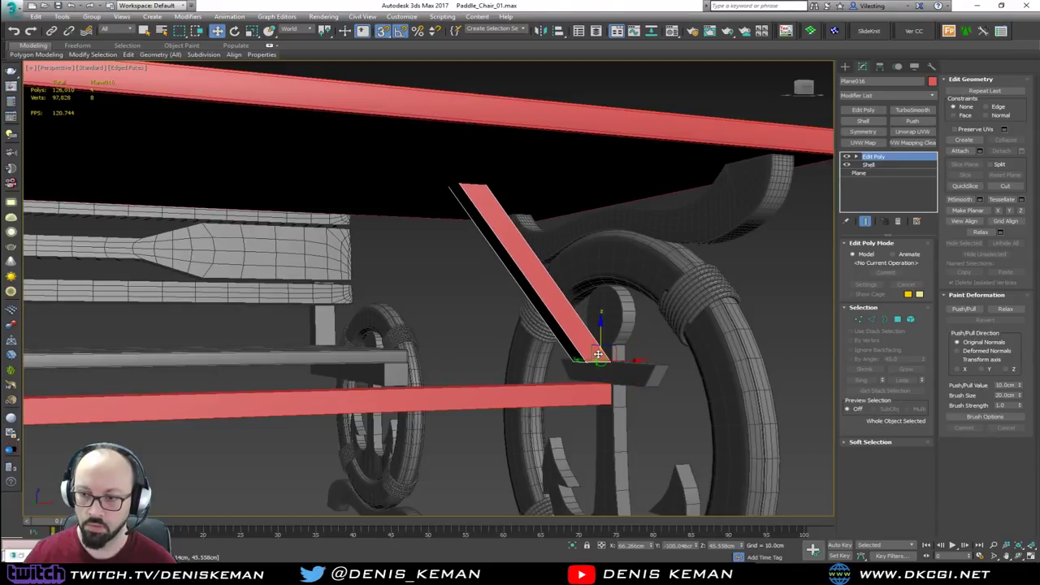
{"action": "key", "text": "ctrl+z"}
{"action": "key", "text": "1"}
{"action": "key", "text": "F3"}
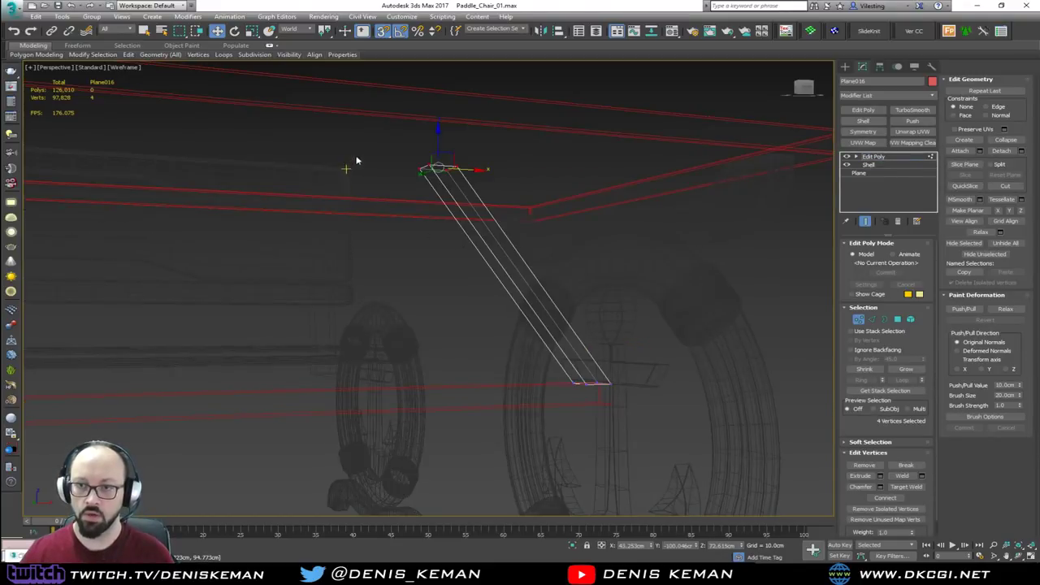
{"action": "key", "text": "F3"}
{"action": "left_click_drag", "start_coordinate": [438, 166], "coordinate": [429, 190]}
{"action": "middle_click_drag", "start_coordinate": [429, 190], "coordinate": [408, 305], "text": "alt"}
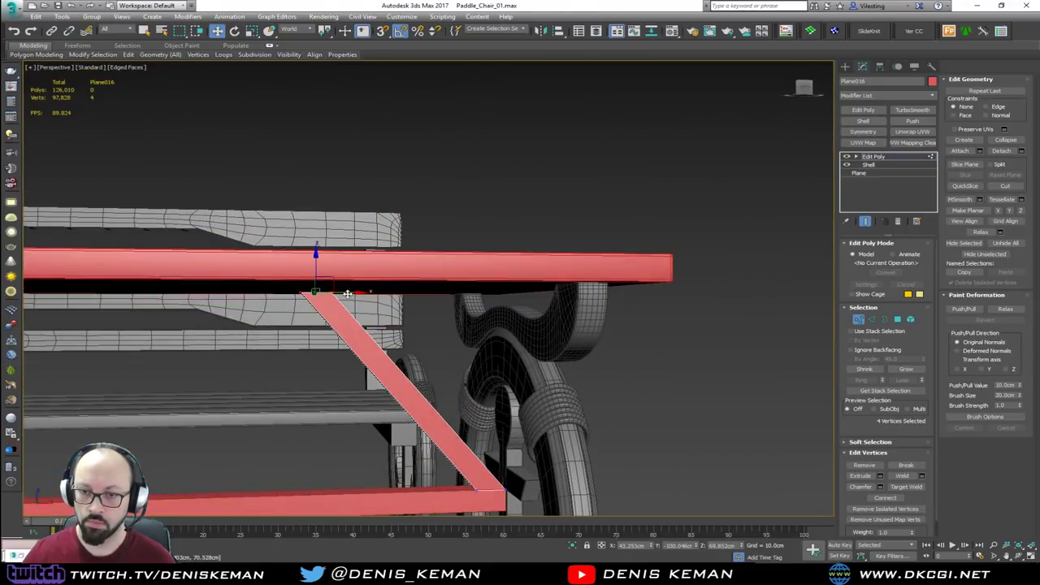
Step: Slide the brace's upper-end vertices along X to about 55.4 cm and raise them to about Z 70.3 cm
{"action": "left_click_drag", "start_coordinate": [352, 294], "coordinate": [439, 291]}
{"action": "mouse_move", "coordinate": [439, 291]}
{"action": "middle_mouse_down", "text": "alt"}
{"action": "mouse_move", "coordinate": [390, 297]}
{"action": "mouse_move", "coordinate": [425, 292]}
{"action": "middle_mouse_up", "text": "alt"}
{"action": "left_click_drag", "start_coordinate": [415, 267], "coordinate": [415, 261]}
{"action": "middle_click_drag", "start_coordinate": [415, 262], "coordinate": [446, 349], "text": "alt"}
Step: Isolate the brace, cap its open upper and lower borders, and exit isolation
{"action": "key", "text": "alt+q"}
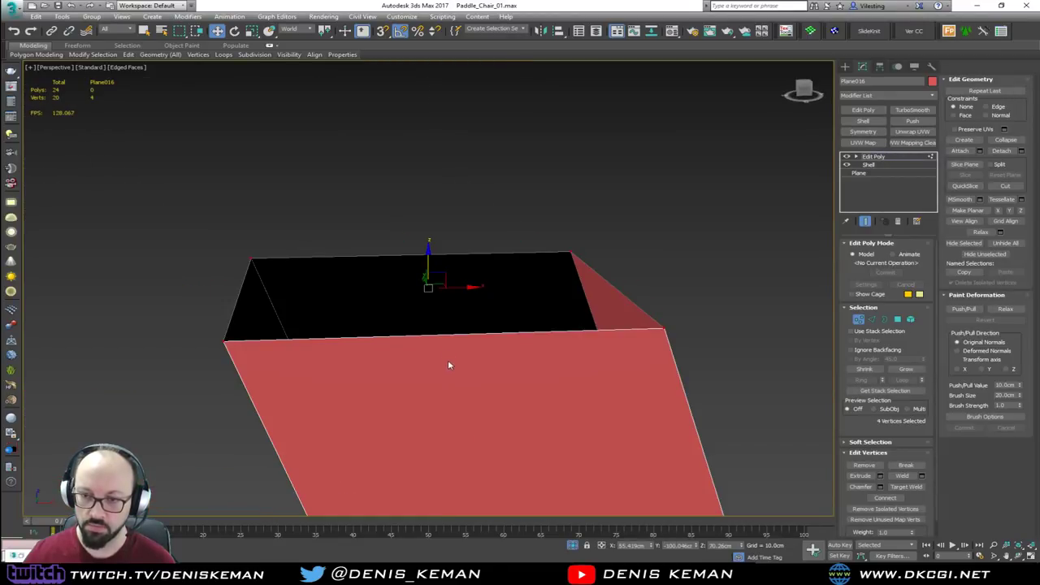
{"action": "key", "text": "4"}
{"action": "left_click_drag", "start_coordinate": [705, 232], "coordinate": [538, 386]}
{"action": "scroll", "coordinate": [538, 386], "scroll_direction": "down", "scroll_amount": 5}
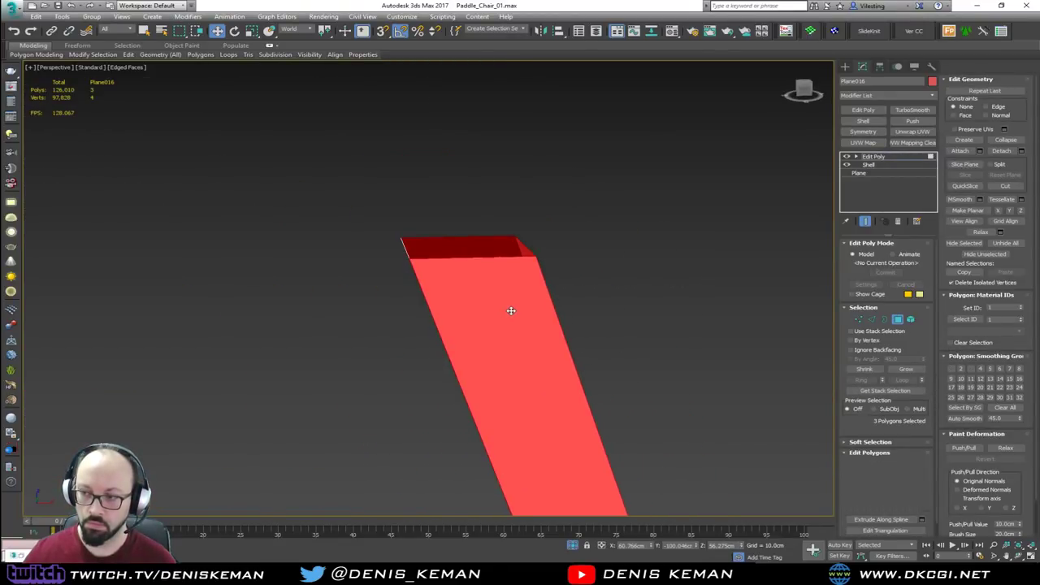
{"action": "key", "text": "3"}
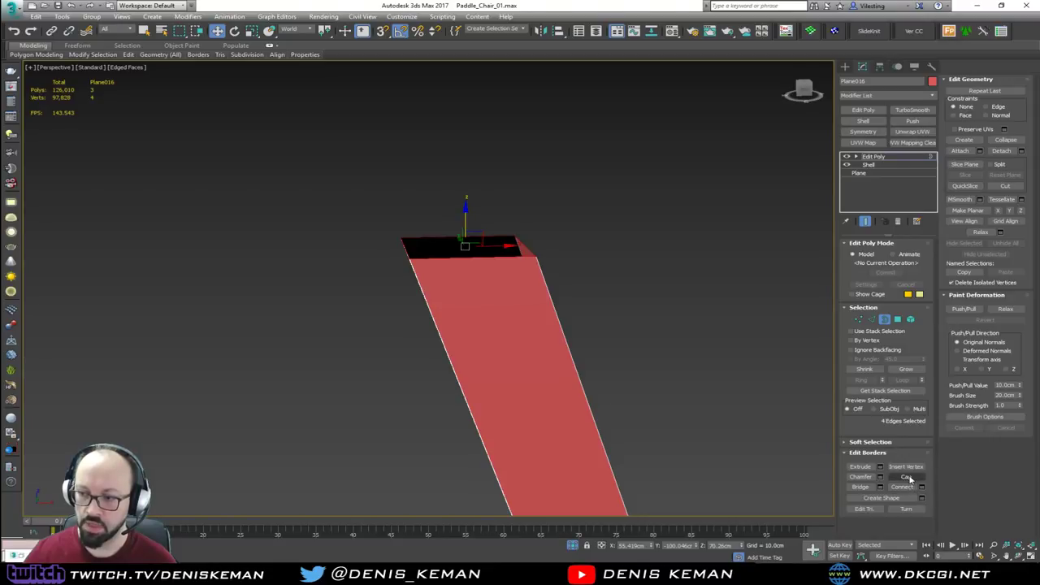
{"action": "middle_click_drag", "start_coordinate": [485, 383], "coordinate": [555, 342], "text": "alt"}
{"action": "left_click", "coordinate": [508, 405]}
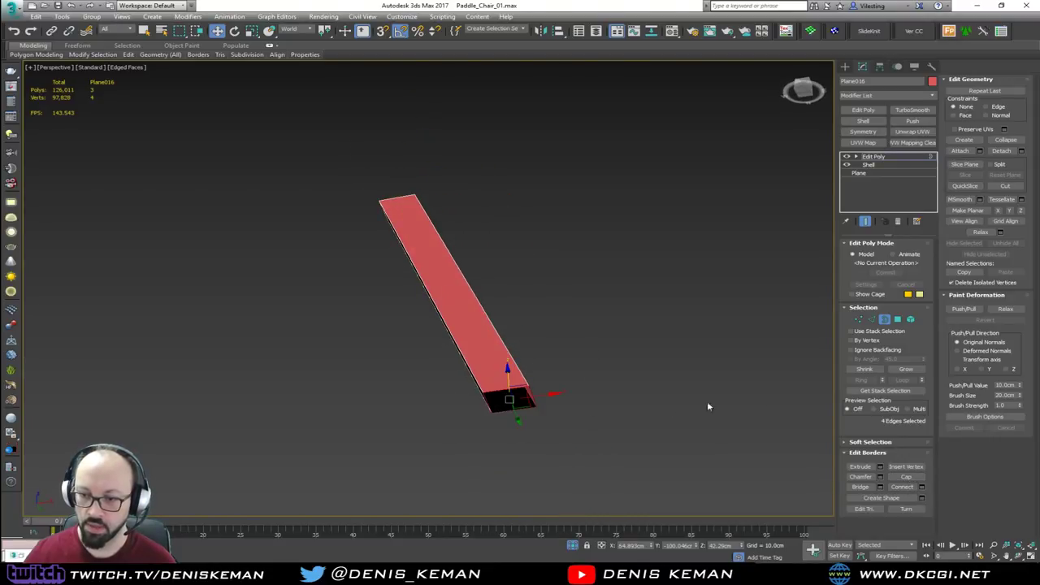
{"action": "left_click", "coordinate": [906, 477]}
{"action": "left_click", "coordinate": [608, 328]}
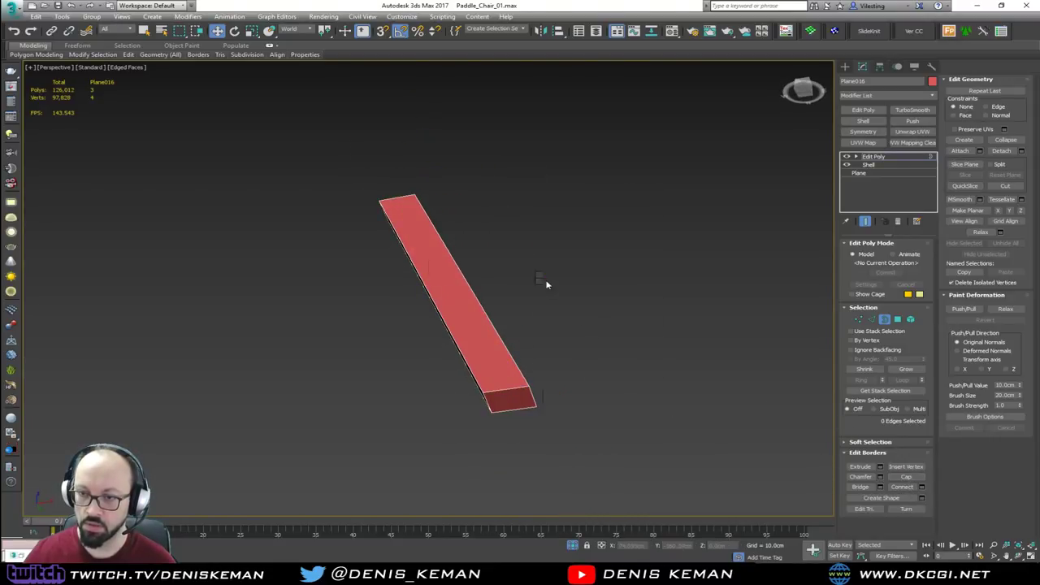
{"action": "right_click", "coordinate": [542, 276]}
{"action": "left_click", "coordinate": [590, 212]}
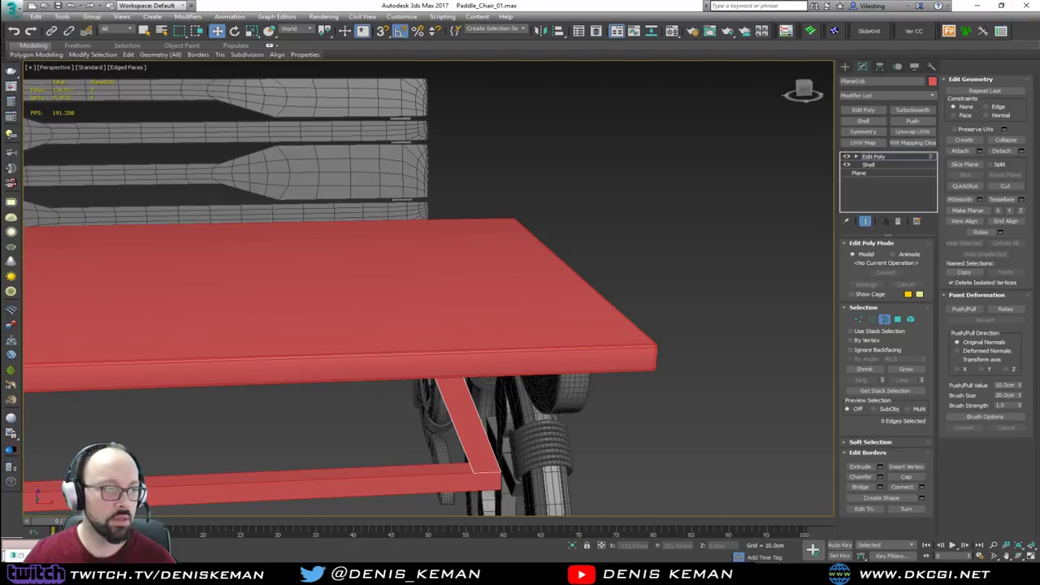
Step: Check the Table_Top reference photo and slide the brace's upper-end vertices along X toward the table's middle for a shallower slope
{"action": "left_click_drag", "start_coordinate": [2, 145], "coordinate": [802, 109]}
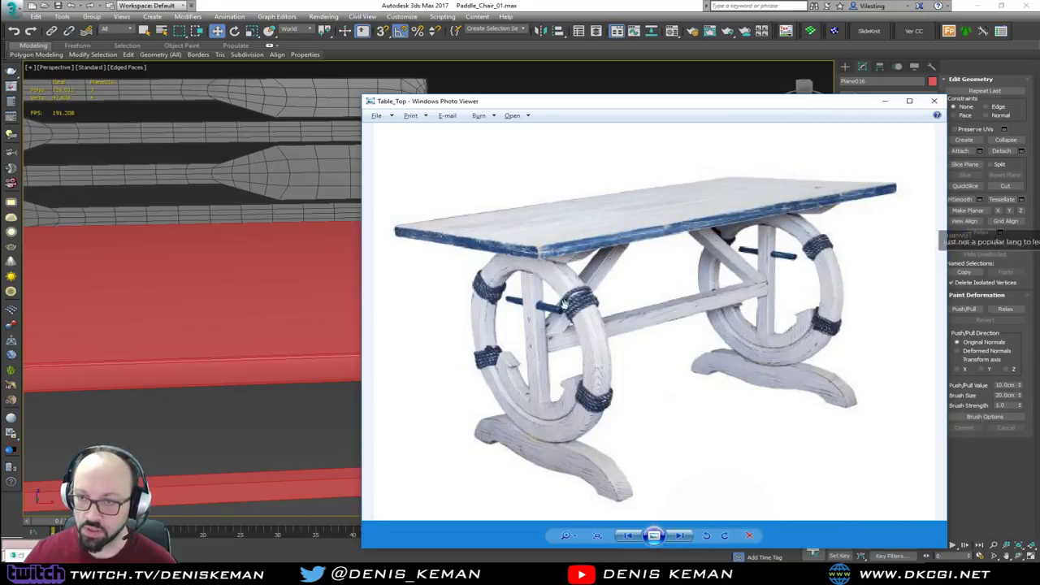
{"action": "middle_click_drag", "start_coordinate": [299, 400], "coordinate": [381, 313]}
{"action": "scroll", "coordinate": [278, 317], "scroll_direction": "down", "scroll_amount": 3}
{"action": "key", "text": "1"}
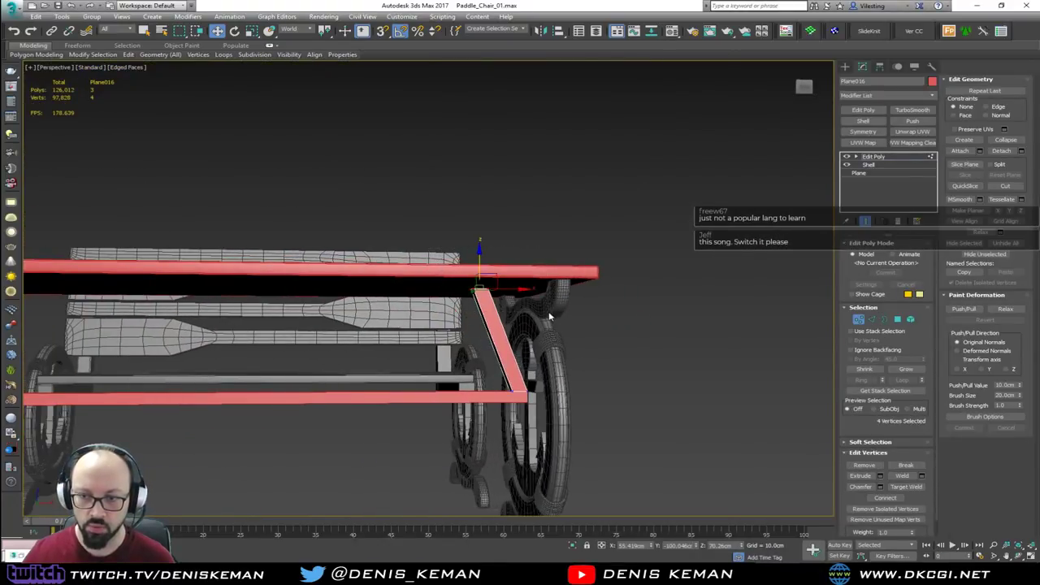
{"action": "left_click_drag", "start_coordinate": [504, 290], "coordinate": [421, 300]}
{"action": "key", "text": "1"}
{"action": "middle_click_drag", "start_coordinate": [376, 319], "coordinate": [507, 341]}
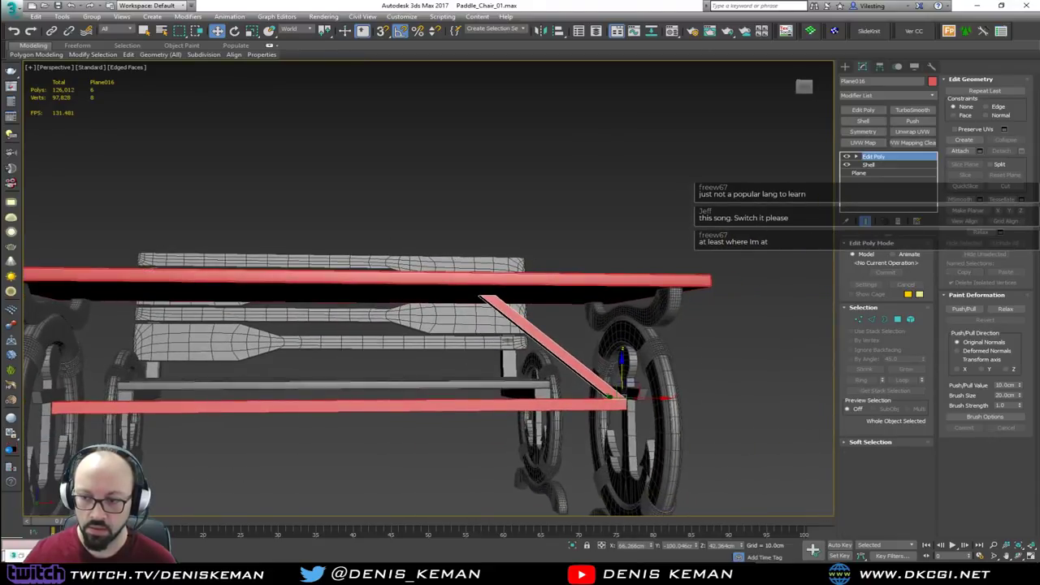
Step: Mirror the brace as a copy across X and move the copy to the crossbar's opposite end, at about X -66 cm
{"action": "left_click", "coordinate": [541, 30]}
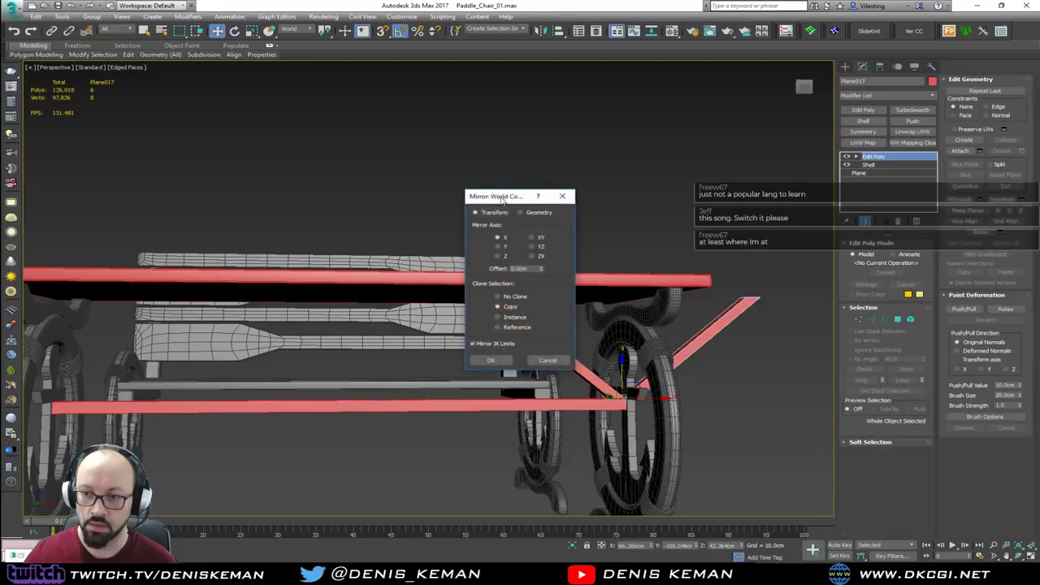
{"action": "left_click", "coordinate": [498, 362]}
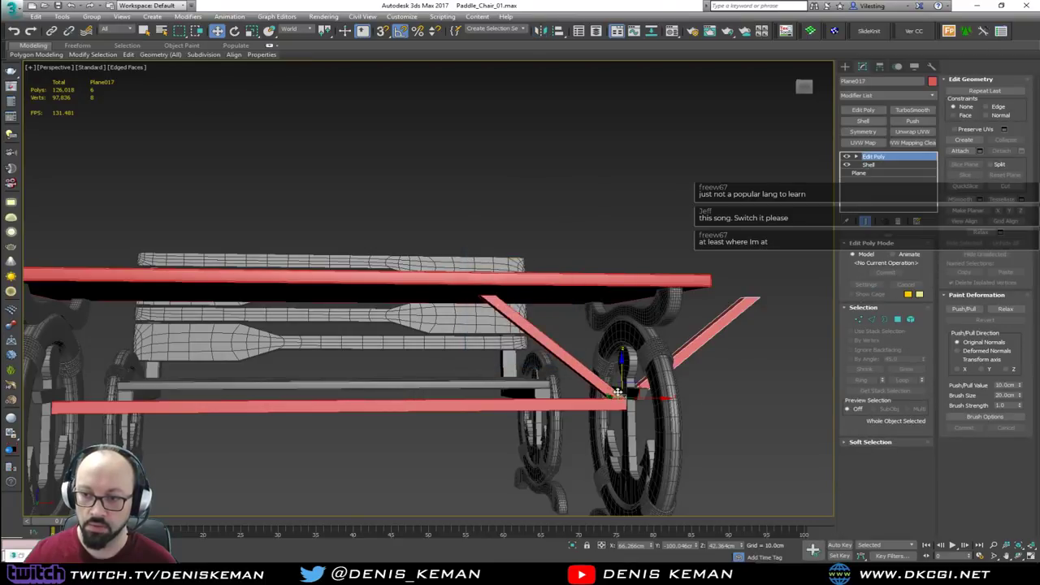
{"action": "left_click_drag", "start_coordinate": [621, 399], "coordinate": [84, 399]}
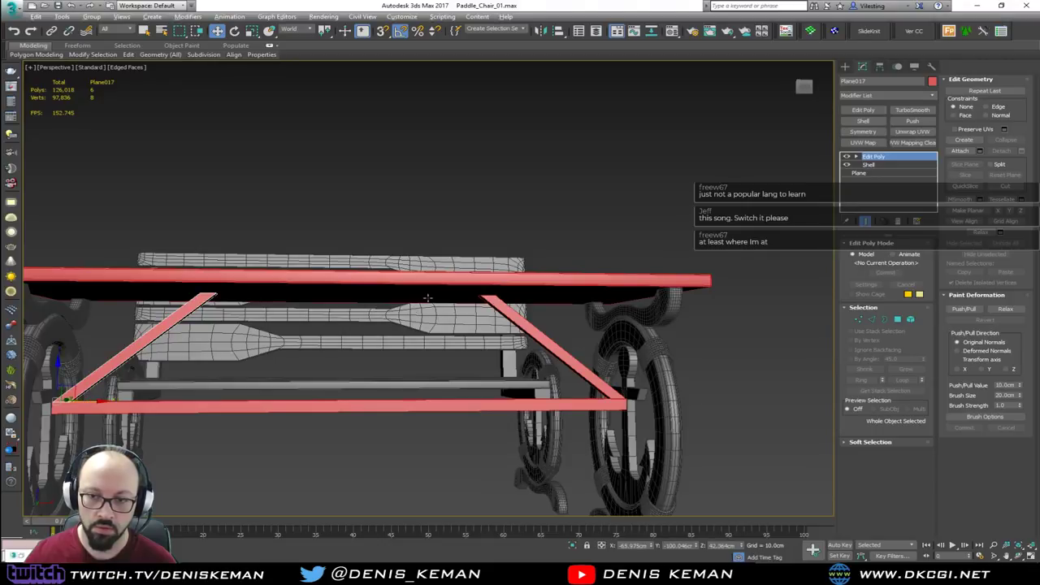
Step: Select the crossbar, both braces and the tabletop and give them the grey custom object color
{"action": "middle_click_drag", "start_coordinate": [428, 298], "coordinate": [459, 321], "text": "alt"}
{"action": "middle_click_drag", "start_coordinate": [68, 413], "coordinate": [67, 413], "text": "alt"}
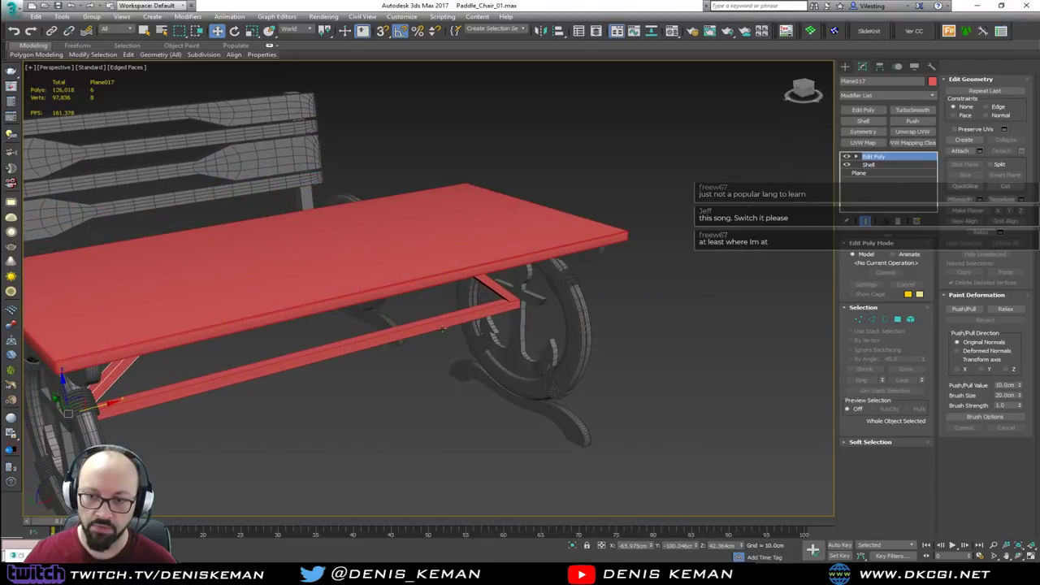
{"action": "middle_click_drag", "start_coordinate": [443, 329], "coordinate": [504, 272]}
{"action": "left_click", "coordinate": [534, 295]}
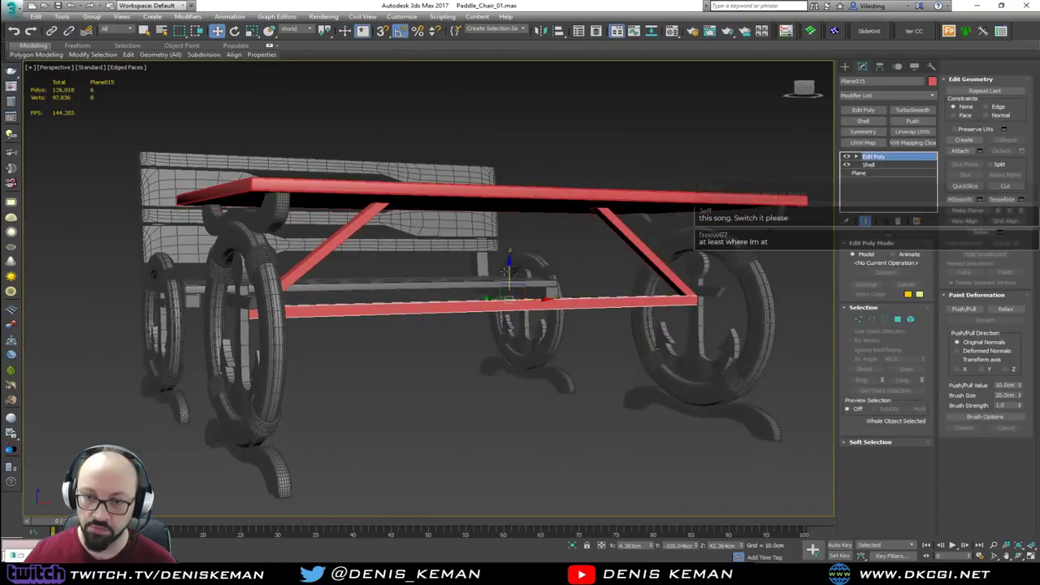
{"action": "left_click", "coordinate": [340, 242], "text": "ctrl"}
{"action": "left_click", "coordinate": [631, 237], "text": "ctrl"}
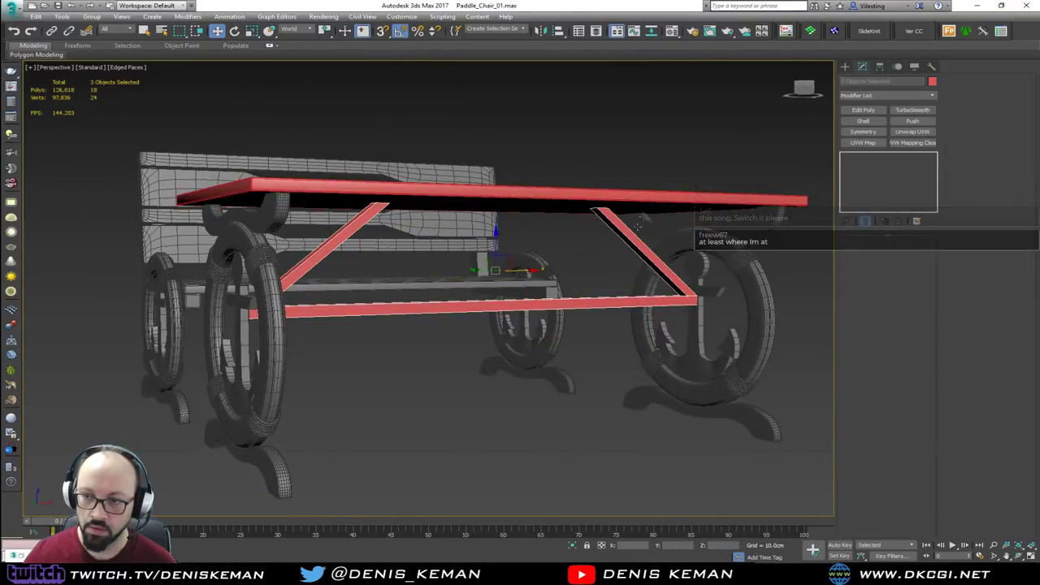
{"action": "left_click", "coordinate": [661, 196], "text": "ctrl"}
{"action": "left_click", "coordinate": [933, 81]}
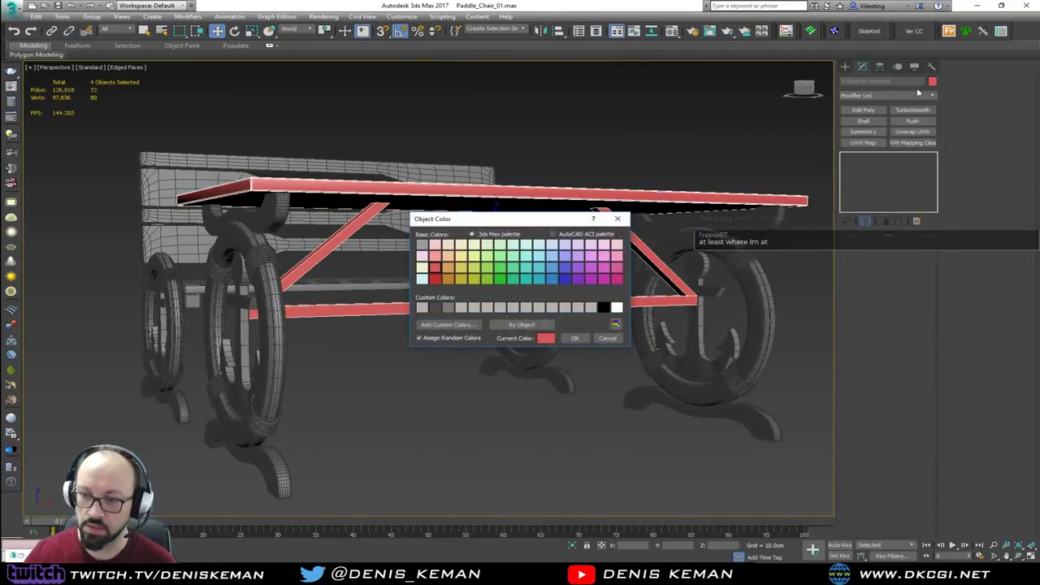
{"action": "left_click", "coordinate": [435, 307]}
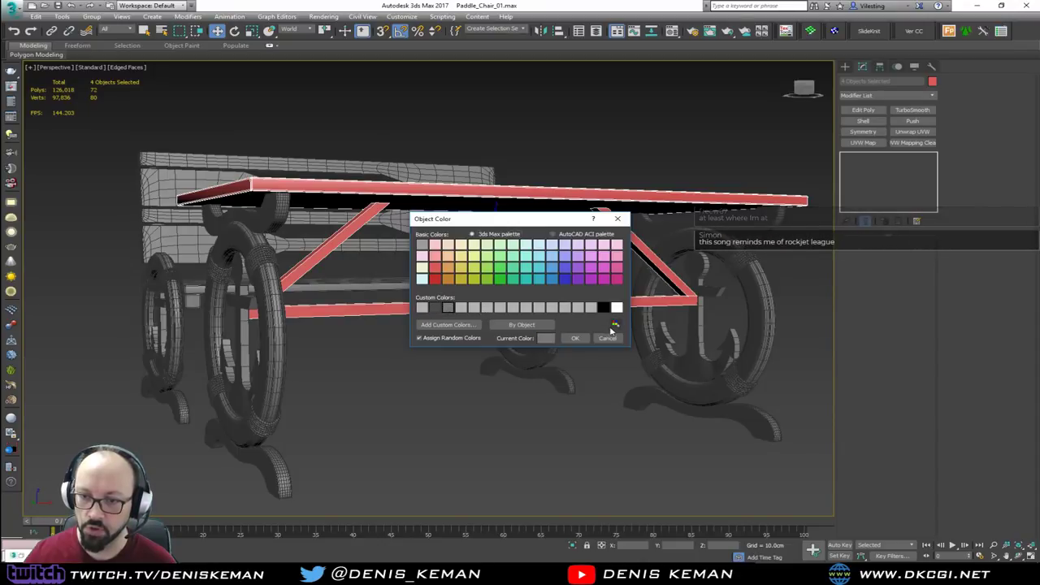
{"action": "left_click", "coordinate": [575, 338]}
{"action": "left_click", "coordinate": [503, 375]}
Step: Turn off the edge display in the viewport and save the scene as Paddle_Chair_02.max
{"action": "mouse_move", "coordinate": [503, 375]}
{"action": "middle_mouse_down", "text": "alt"}
{"action": "mouse_move", "coordinate": [509, 365]}
{"action": "mouse_move", "coordinate": [479, 356]}
{"action": "mouse_move", "coordinate": [564, 327]}
{"action": "mouse_move", "coordinate": [891, 351]}
{"action": "middle_mouse_up", "text": "alt"}
{"action": "scroll", "coordinate": [479, 358], "scroll_direction": "down", "scroll_amount": 3}
{"action": "key", "text": "F4"}
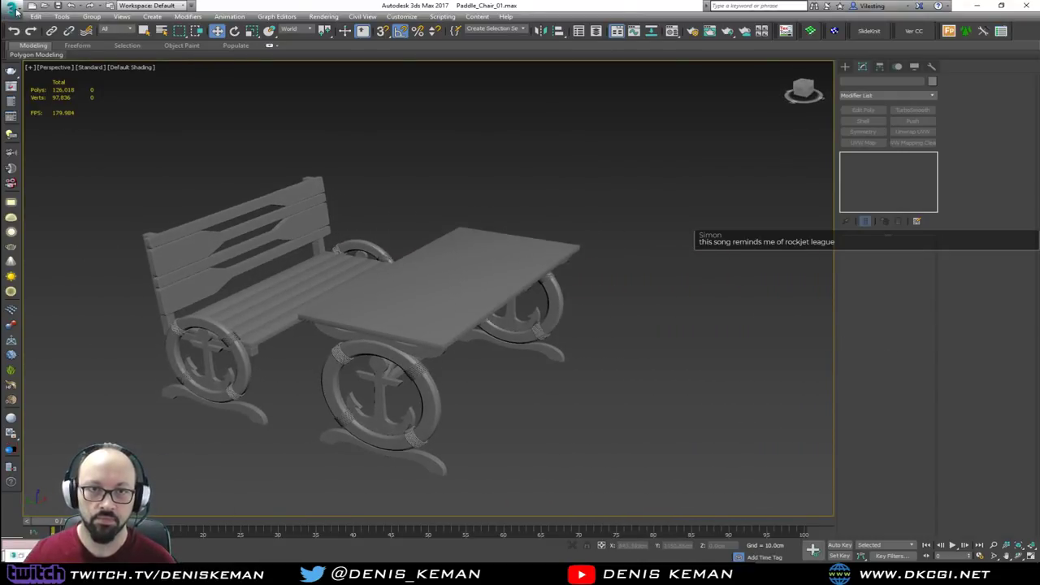
{"action": "left_click", "coordinate": [11, 8]}
{"action": "left_click", "coordinate": [12, 10]}
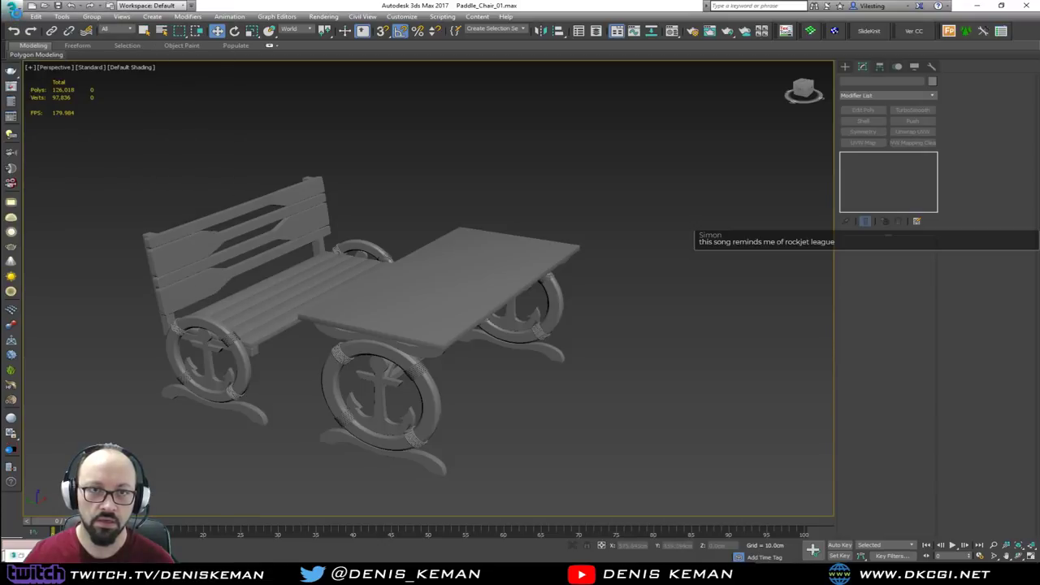
{"action": "left_click", "coordinate": [12, 10]}
{"action": "left_click", "coordinate": [46, 122]}
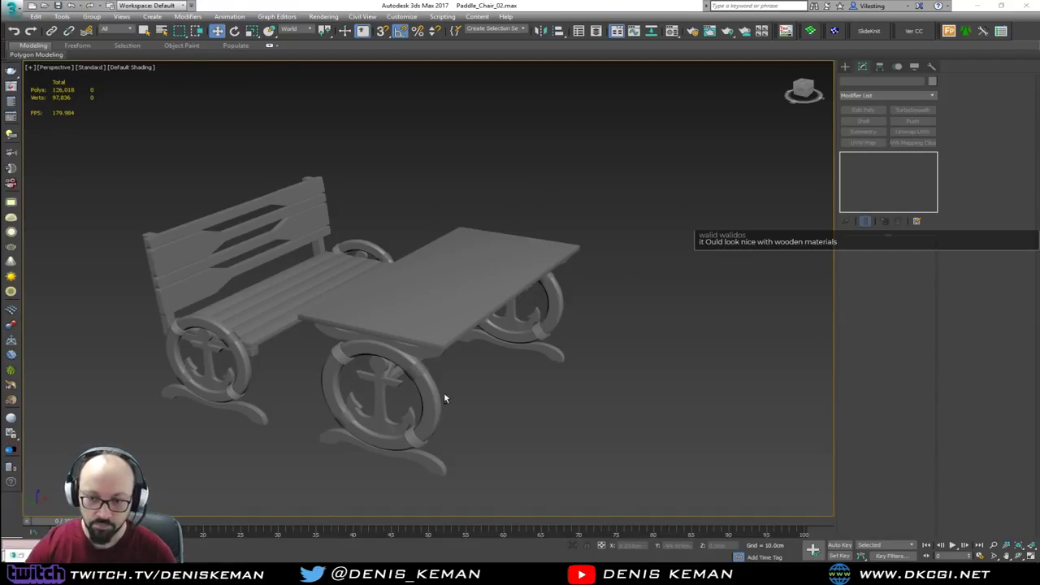
{"action": "middle_click_drag", "start_coordinate": [444, 391], "coordinate": [445, 387], "text": "alt"}
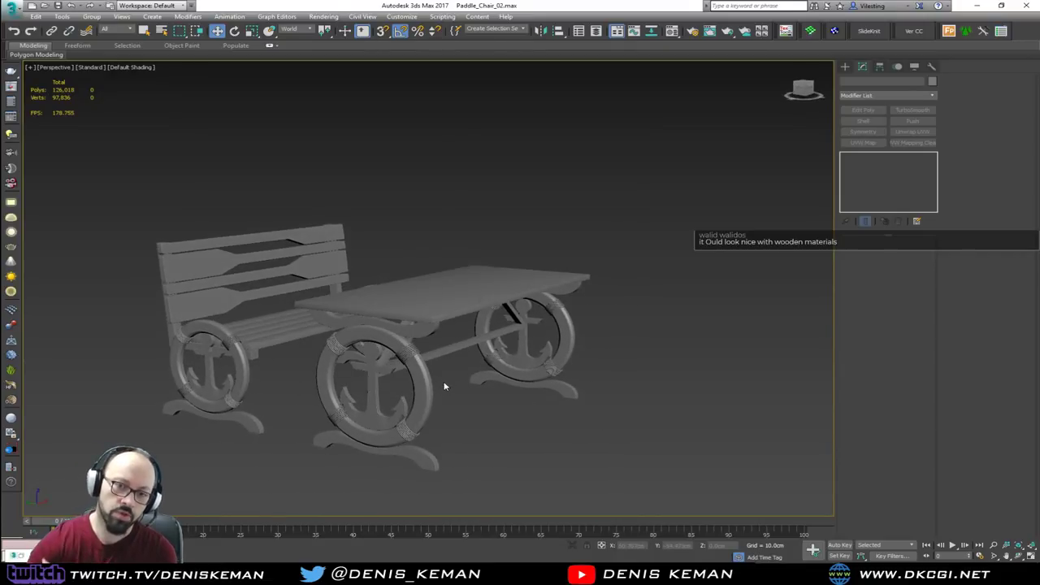